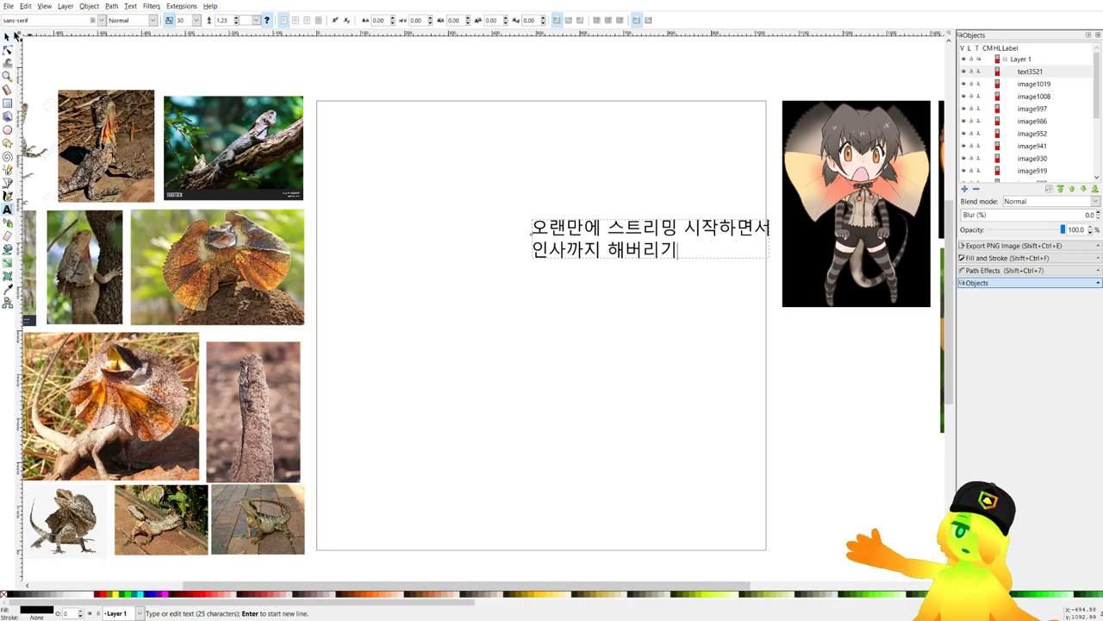
Delete the two-line Korean text from the page.
{"action": "left_click", "coordinate": [14, 34]}
{"action": "left_click_drag", "start_coordinate": [587, 227], "coordinate": [397, 143]}
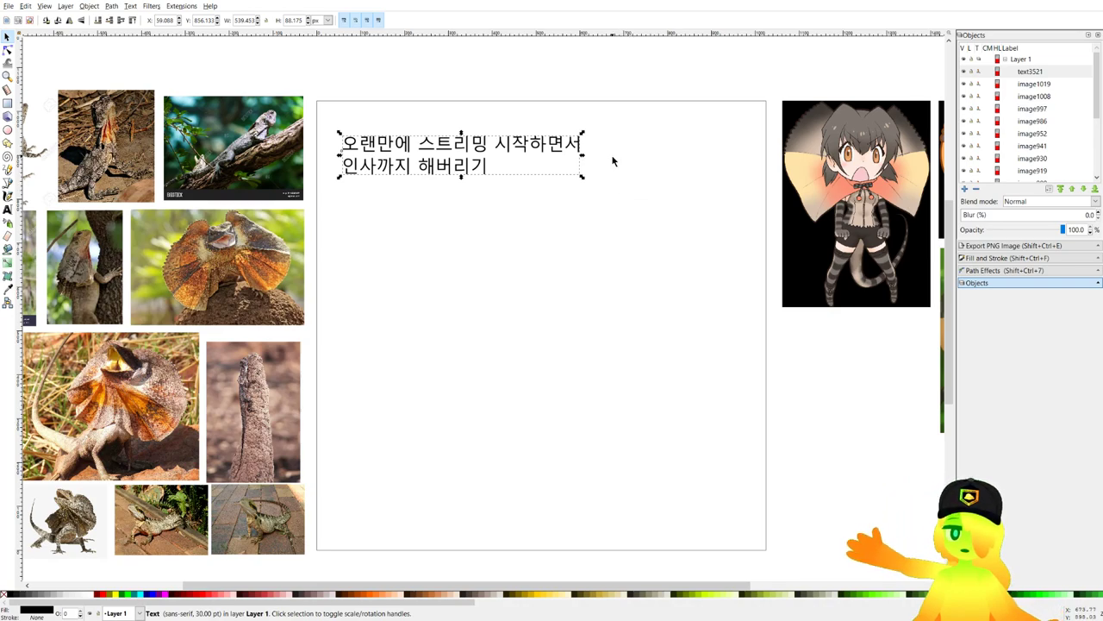
{"action": "key", "text": "Delete"}
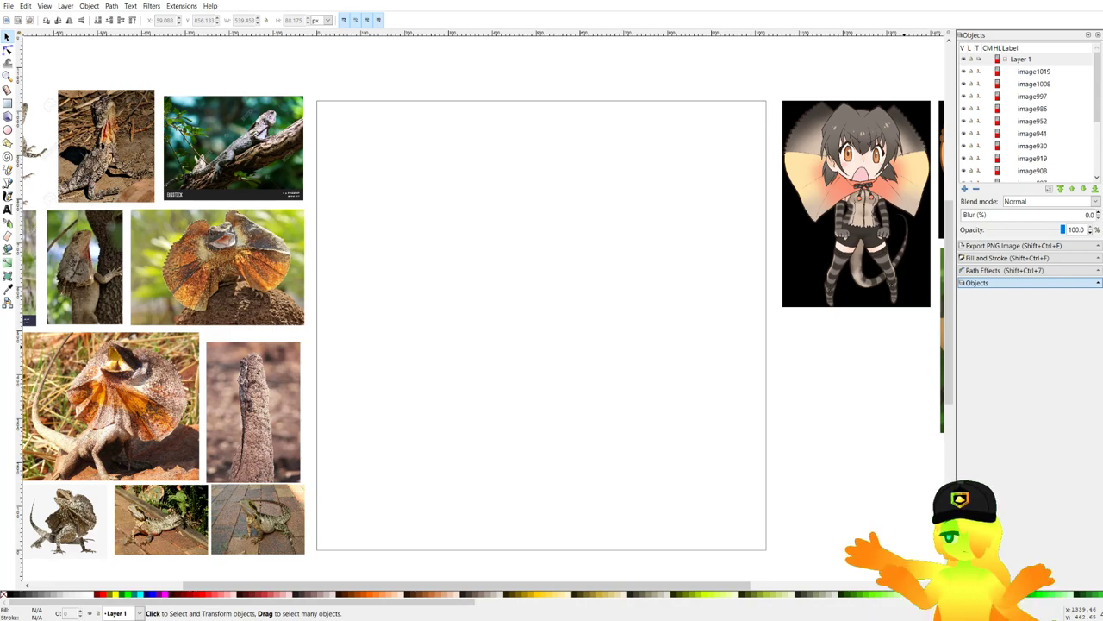
Sketch a freehand vertical measuring bracket about 275 px tall along the lizard clinging to the mound, from its head to its tail tip.
{"action": "scroll", "coordinate": [532, 152], "scroll_direction": "down", "scroll_amount": 3}
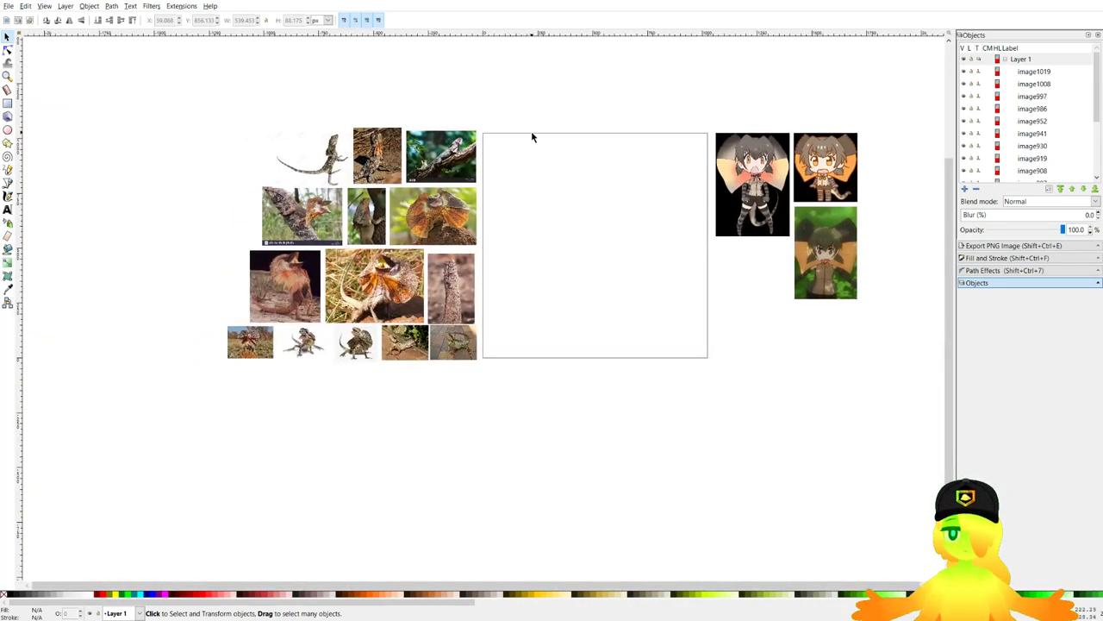
{"action": "scroll", "coordinate": [576, 201], "scroll_direction": "up", "scroll_amount": 2}
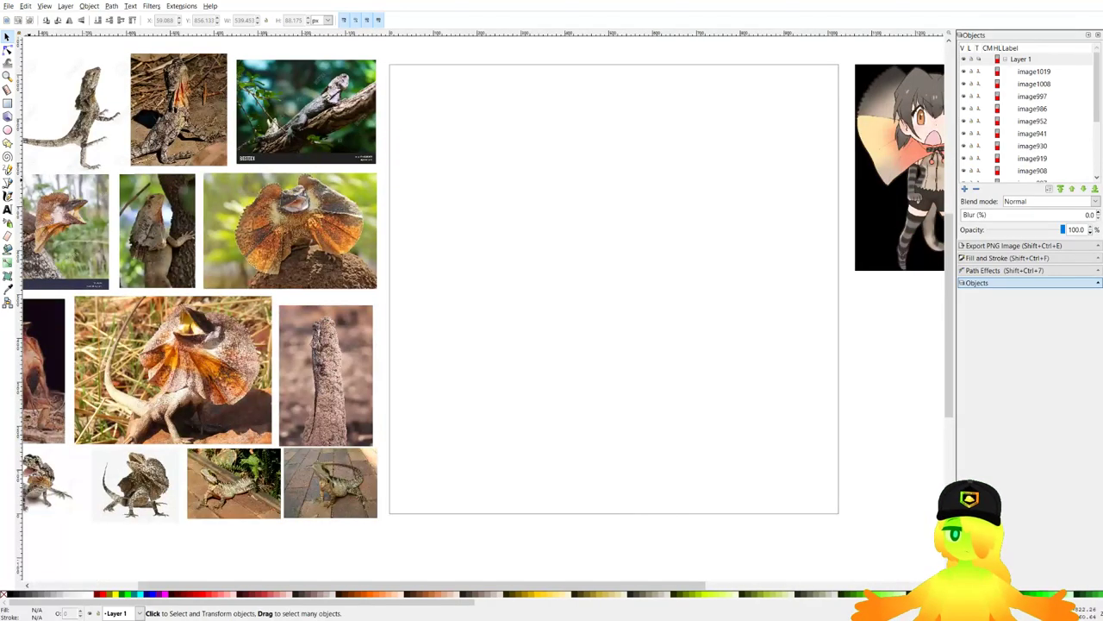
{"action": "left_click", "coordinate": [9, 170]}
{"action": "mouse_move", "coordinate": [303, 197]}
{"action": "left_mouse_down"}
{"action": "mouse_move", "coordinate": [381, 224]}
{"action": "mouse_move", "coordinate": [616, 230]}
{"action": "left_mouse_up"}
{"action": "scroll", "coordinate": [433, 225], "scroll_direction": "up", "scroll_amount": 1}
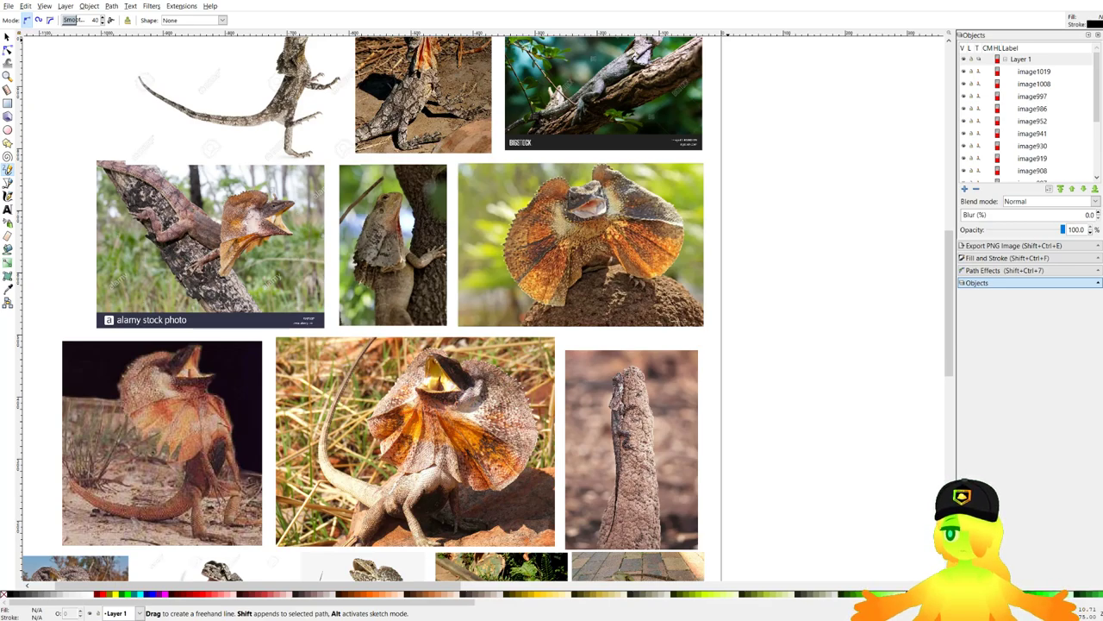
{"action": "left_click_drag", "start_coordinate": [802, 390], "coordinate": [750, 378]}
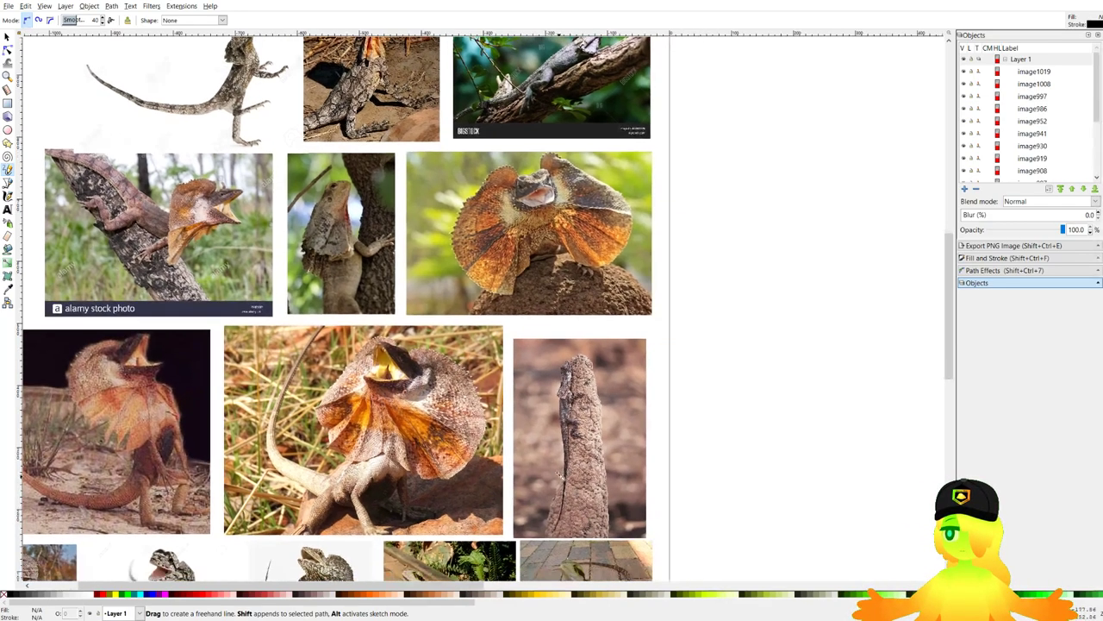
{"action": "scroll", "coordinate": [552, 407], "scroll_direction": "down", "scroll_amount": 2}
{"action": "scroll", "coordinate": [461, 303], "scroll_direction": "up", "scroll_amount": 2}
{"action": "left_click_drag", "start_coordinate": [593, 352], "coordinate": [339, 197]}
{"action": "scroll", "coordinate": [339, 197], "scroll_direction": "down", "scroll_amount": 1}
{"action": "left_click_drag", "start_coordinate": [415, 388], "coordinate": [499, 318]}
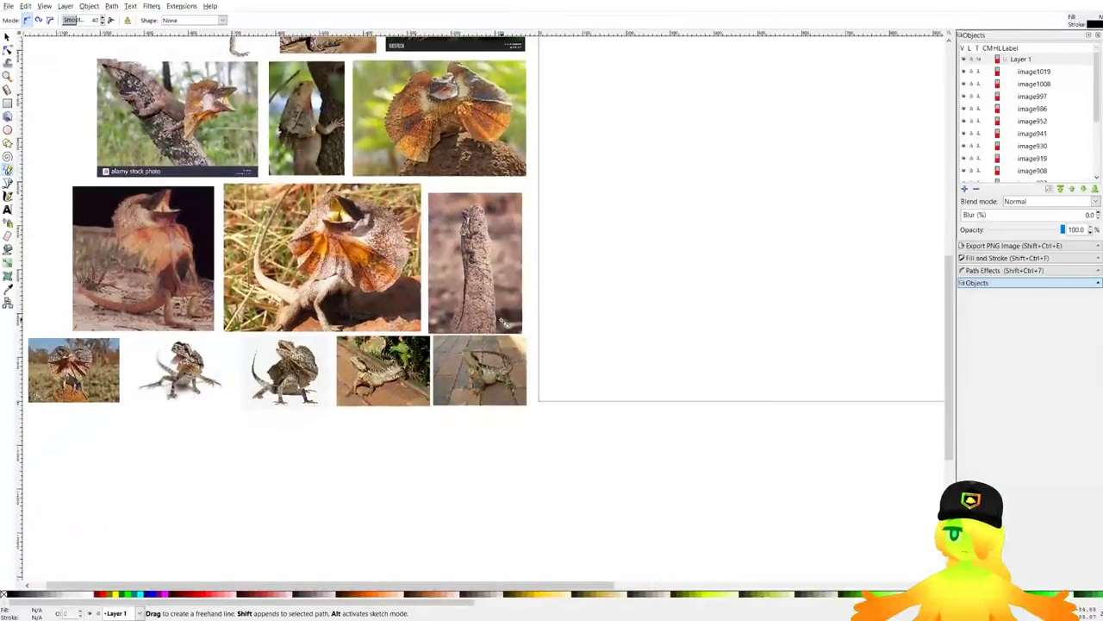
{"action": "scroll", "coordinate": [483, 258], "scroll_direction": "up", "scroll_amount": 4}
{"action": "left_click_drag", "start_coordinate": [437, 59], "coordinate": [503, 62]}
{"action": "left_click", "coordinate": [505, 63]}
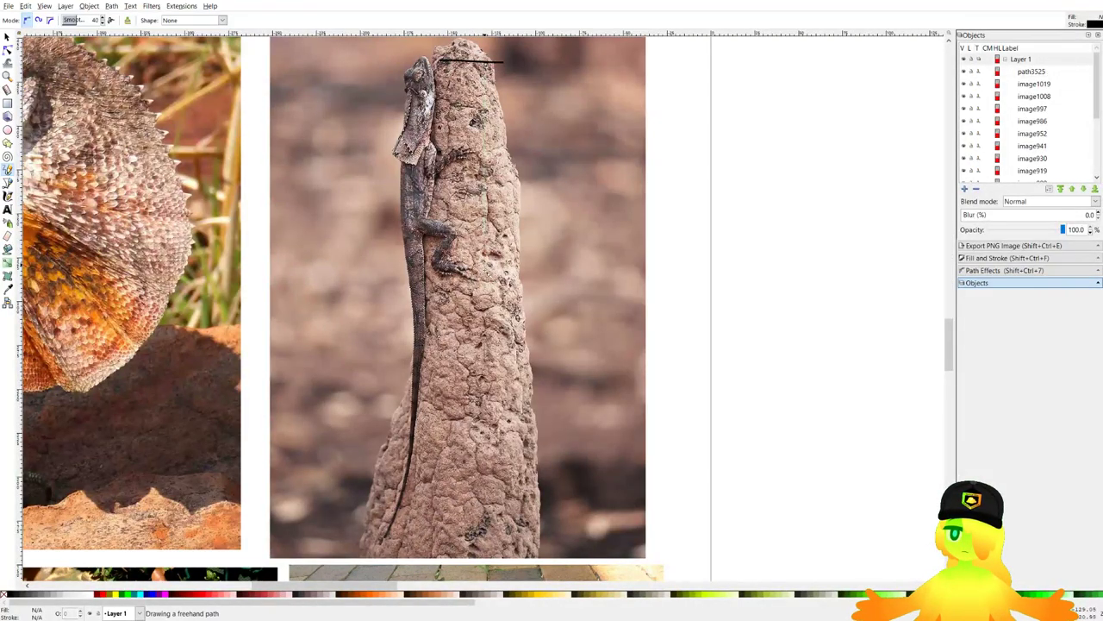
{"action": "left_click_drag", "start_coordinate": [474, 531], "coordinate": [474, 537]}
{"action": "left_click_drag", "start_coordinate": [435, 540], "coordinate": [474, 536]}
Draw a horizontal leader line from the bracket's middle to the page edge and handwrite 85 beside it.
{"action": "left_click_drag", "start_coordinate": [494, 325], "coordinate": [711, 322]}
{"action": "left_click_drag", "start_coordinate": [760, 328], "coordinate": [647, 309]}
{"action": "mouse_move", "coordinate": [661, 306]}
{"action": "left_mouse_down"}
{"action": "mouse_move", "coordinate": [657, 287]}
{"action": "mouse_move", "coordinate": [702, 290]}
{"action": "mouse_move", "coordinate": [678, 331]}
{"action": "left_mouse_up"}
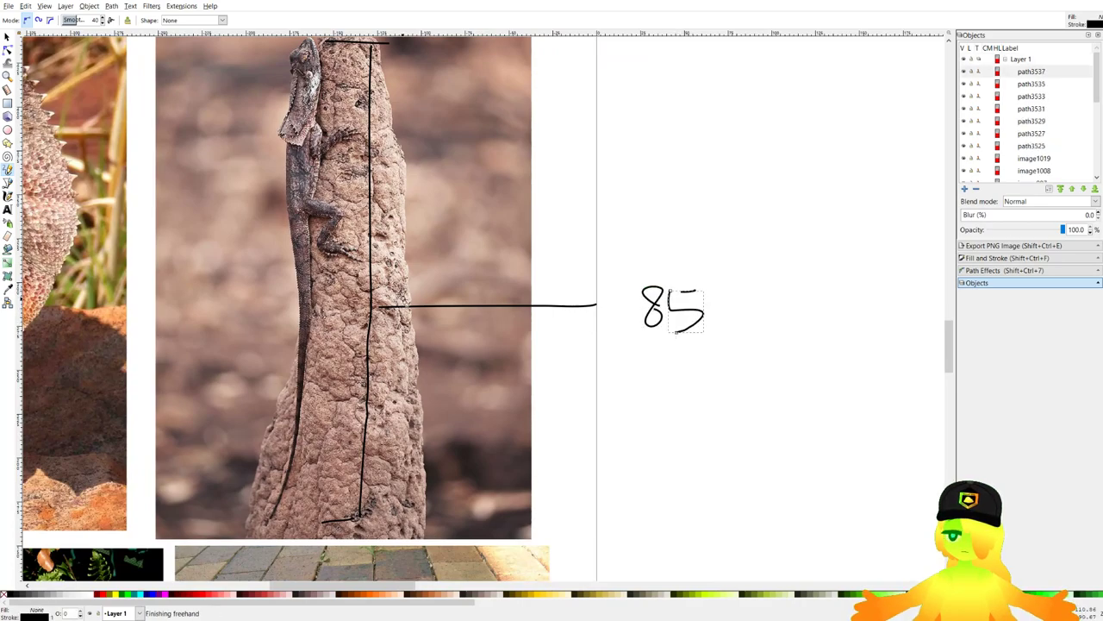
{"action": "scroll", "coordinate": [648, 322], "scroll_direction": "down", "scroll_amount": 2}
{"action": "scroll", "coordinate": [649, 323], "scroll_direction": "right", "scroll_amount": 2}
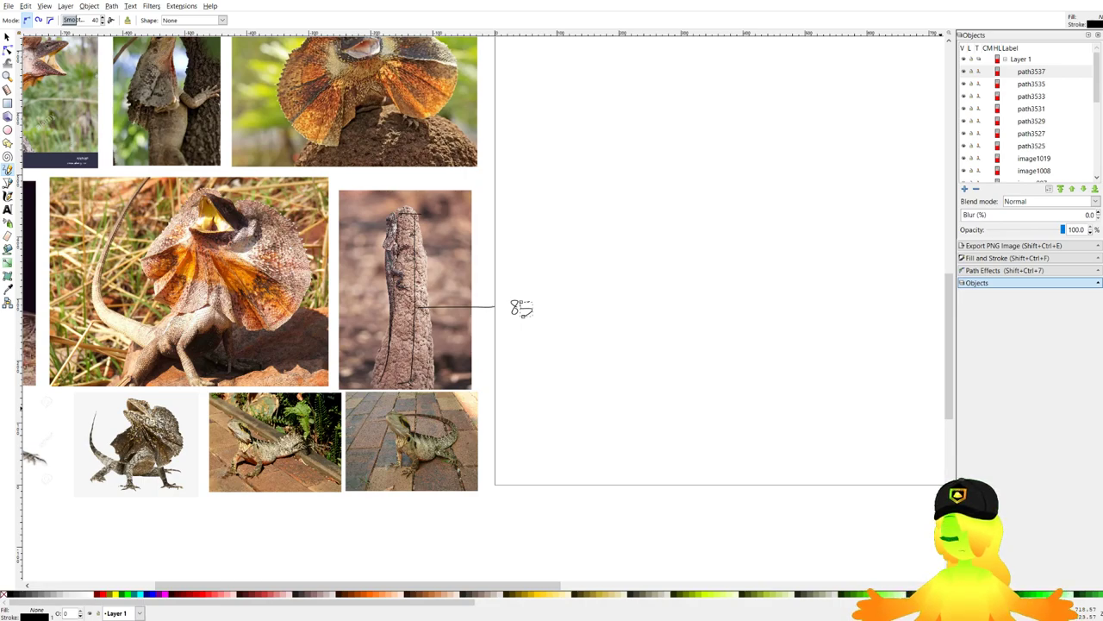
{"action": "scroll", "coordinate": [522, 309], "scroll_direction": "up", "scroll_amount": 4}
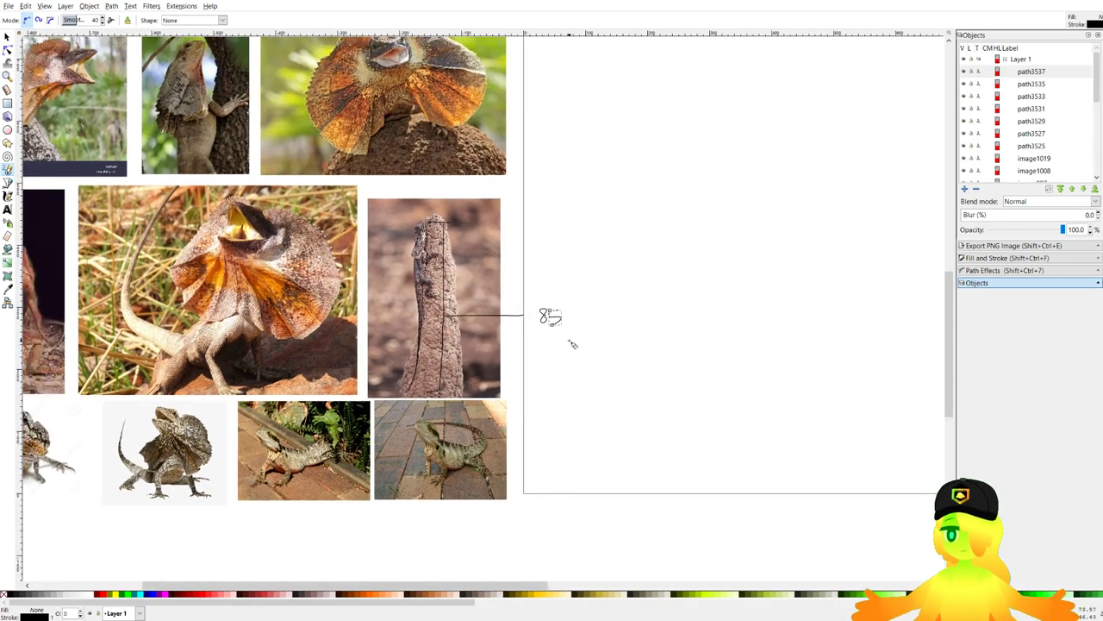
{"action": "scroll", "coordinate": [462, 238], "scroll_direction": "down", "scroll_amount": 3}
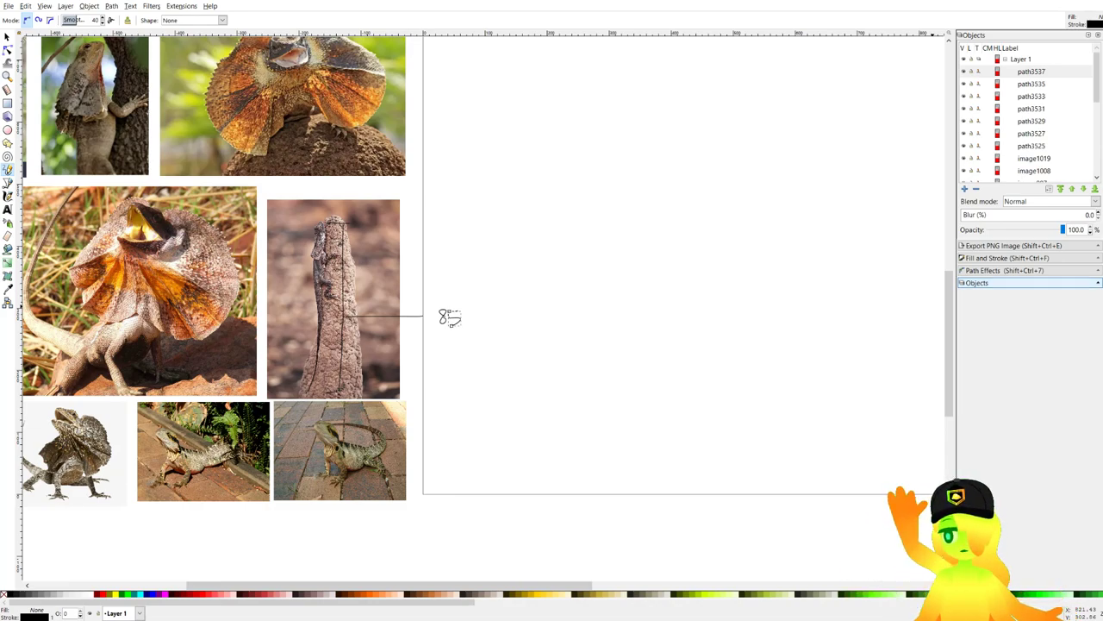
{"action": "left_click_drag", "start_coordinate": [671, 208], "coordinate": [707, 226]}
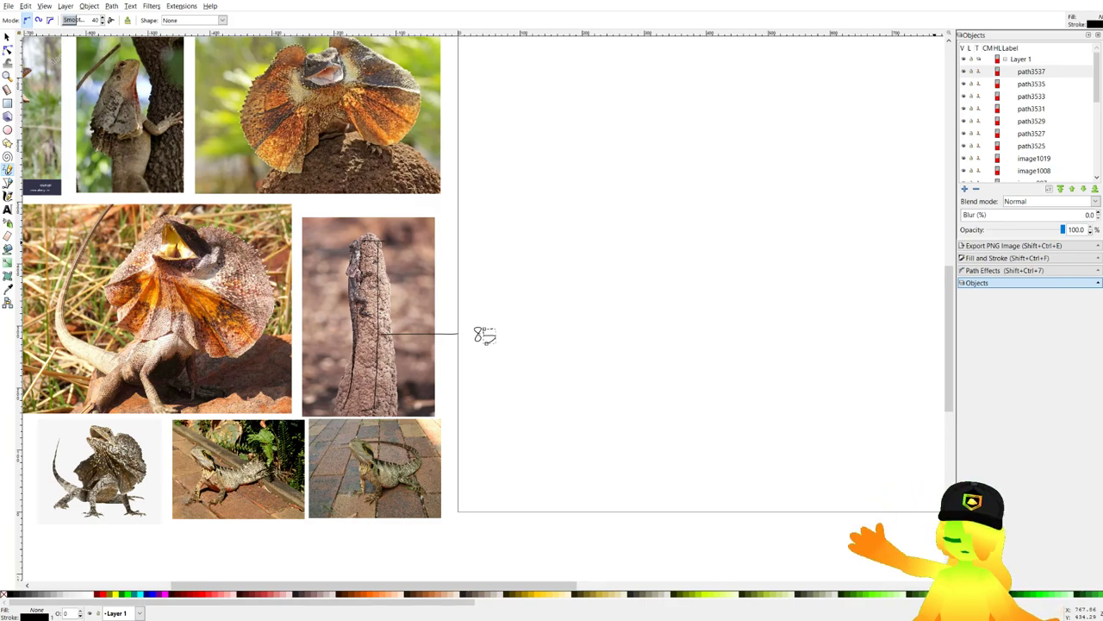
{"action": "scroll", "coordinate": [560, 324], "scroll_direction": "left", "scroll_amount": 1}
{"action": "scroll", "coordinate": [650, 312], "scroll_direction": "up", "scroll_amount": 1}
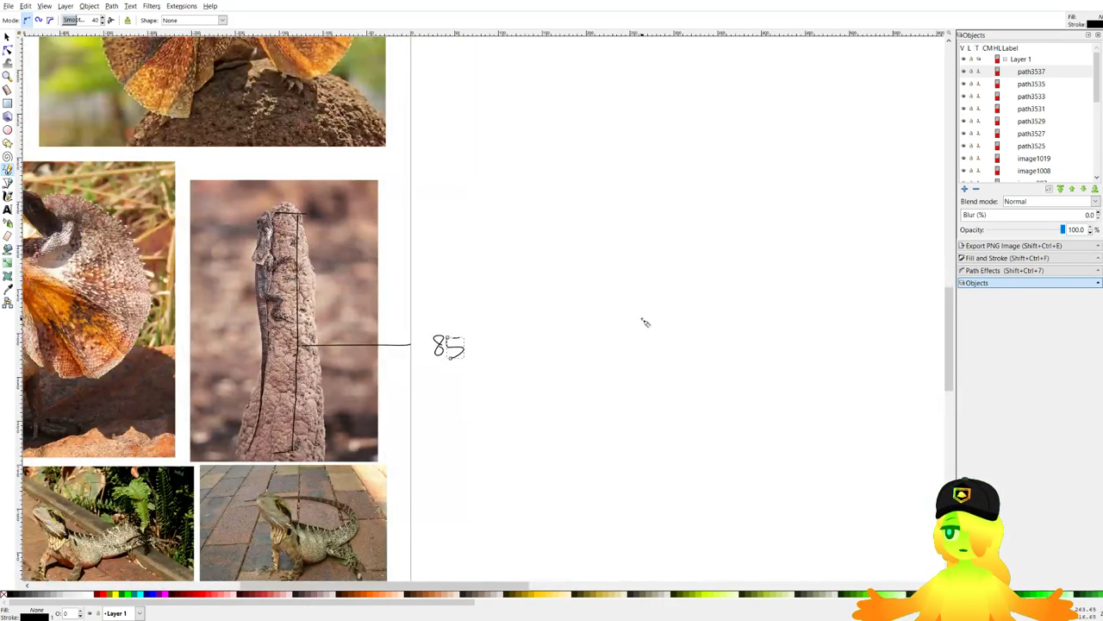
{"action": "scroll", "coordinate": [537, 322], "scroll_direction": "up", "scroll_amount": 3}
{"action": "scroll", "coordinate": [620, 247], "scroll_direction": "down", "scroll_amount": 4}
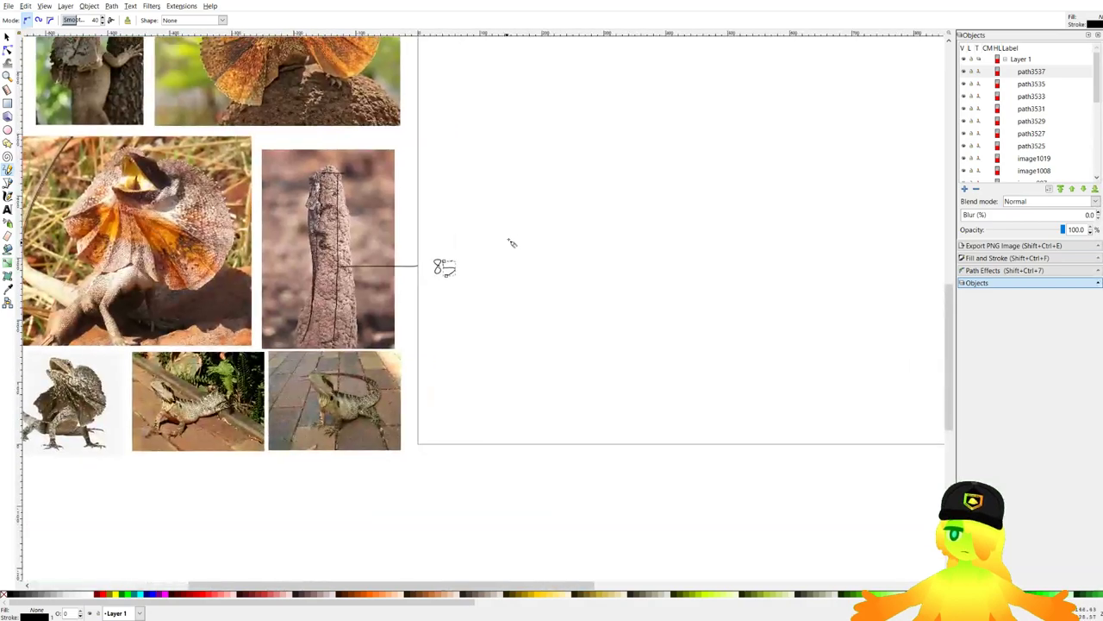
{"action": "scroll", "coordinate": [464, 343], "scroll_direction": "up", "scroll_amount": 2}
{"action": "left_click_drag", "start_coordinate": [433, 446], "coordinate": [462, 459]}
{"action": "key", "text": "ctrl+z"}
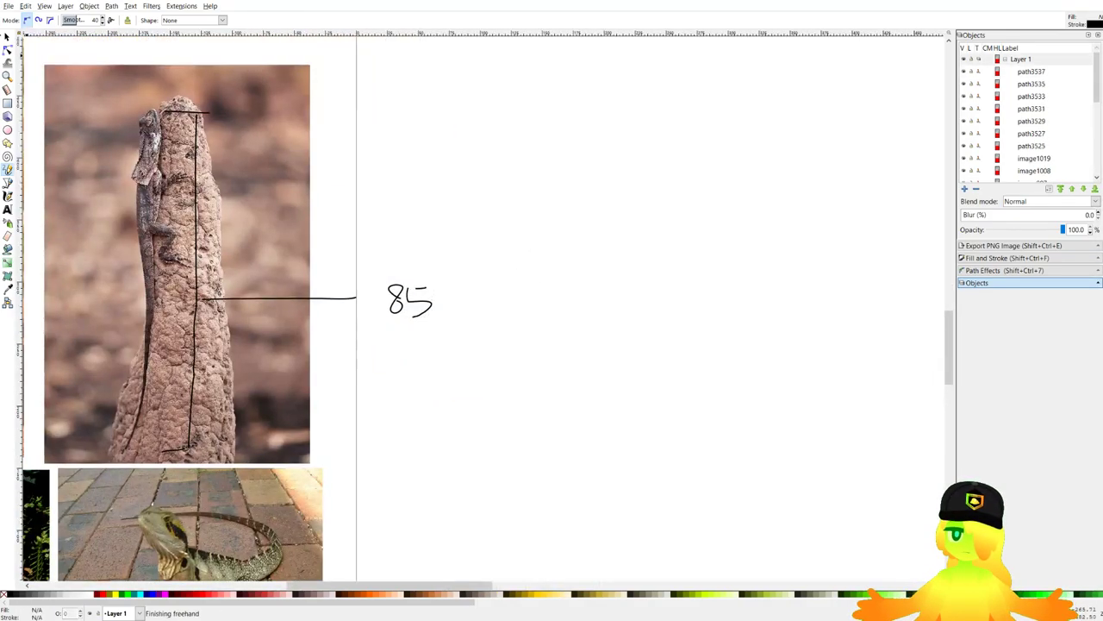
Try to move the measuring bracket off the photo of the lizard on the mound.
{"action": "key", "text": "s"}
{"action": "left_click_drag", "start_coordinate": [124, 90], "coordinate": [219, 493]}
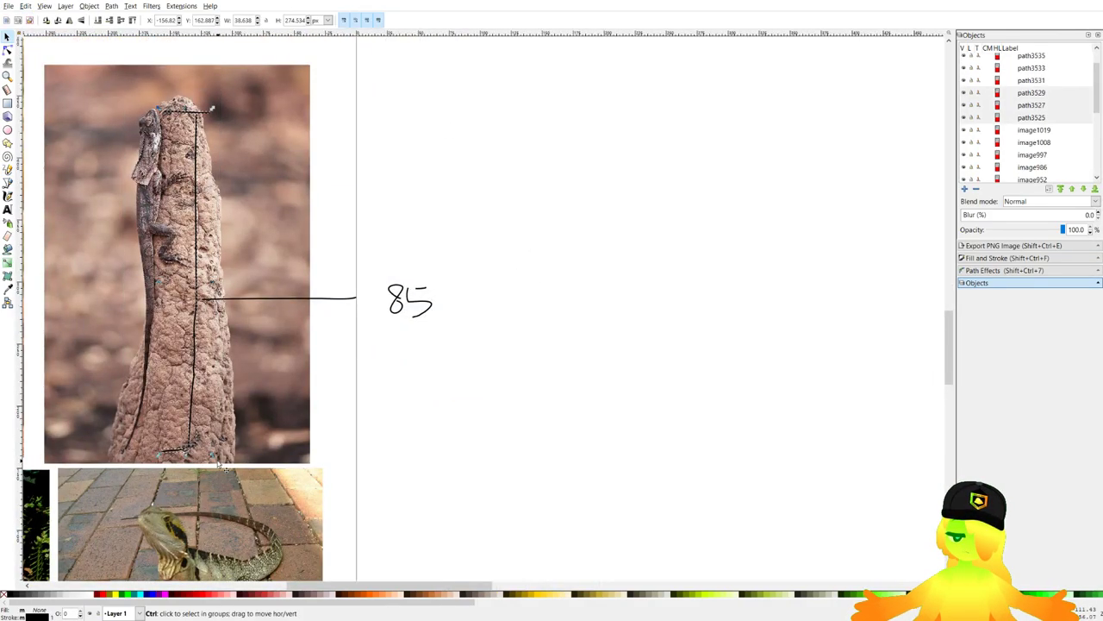
{"action": "scroll", "coordinate": [222, 470], "scroll_direction": "down", "scroll_amount": 2}
{"action": "left_click", "coordinate": [204, 323]}
{"action": "left_click_drag", "start_coordinate": [212, 320], "coordinate": [346, 345]}
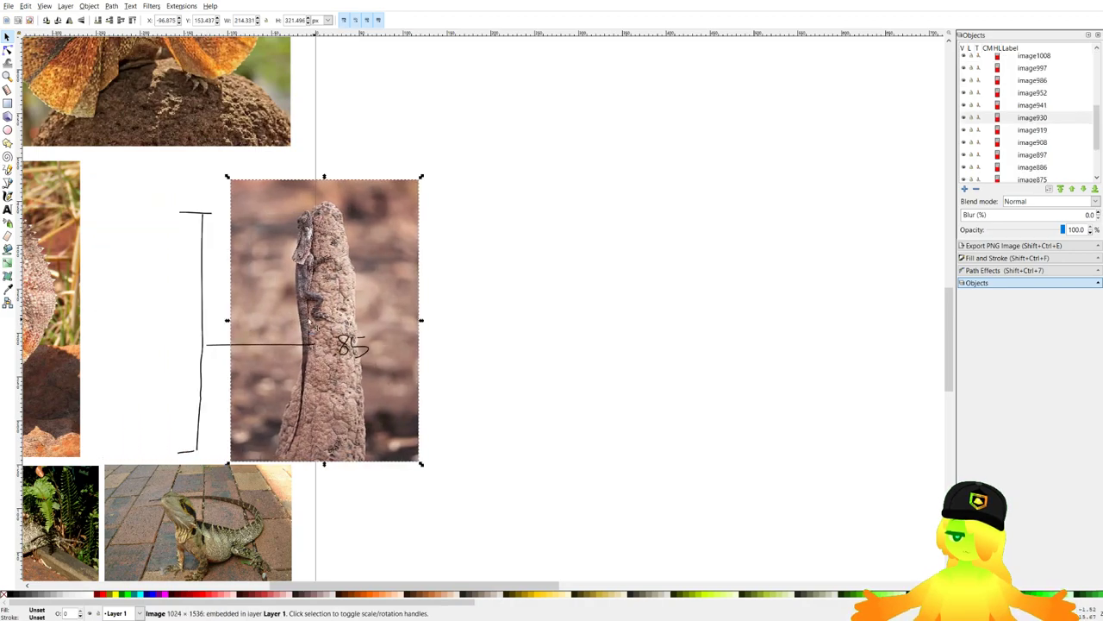
{"action": "key", "text": "ctrl+z"}
{"action": "left_click_drag", "start_coordinate": [248, 246], "coordinate": [433, 273]}
{"action": "key", "text": "ctrl+z"}
{"action": "key", "text": "Escape"}
{"action": "scroll", "coordinate": [200, 221], "scroll_direction": "up", "scroll_amount": 2}
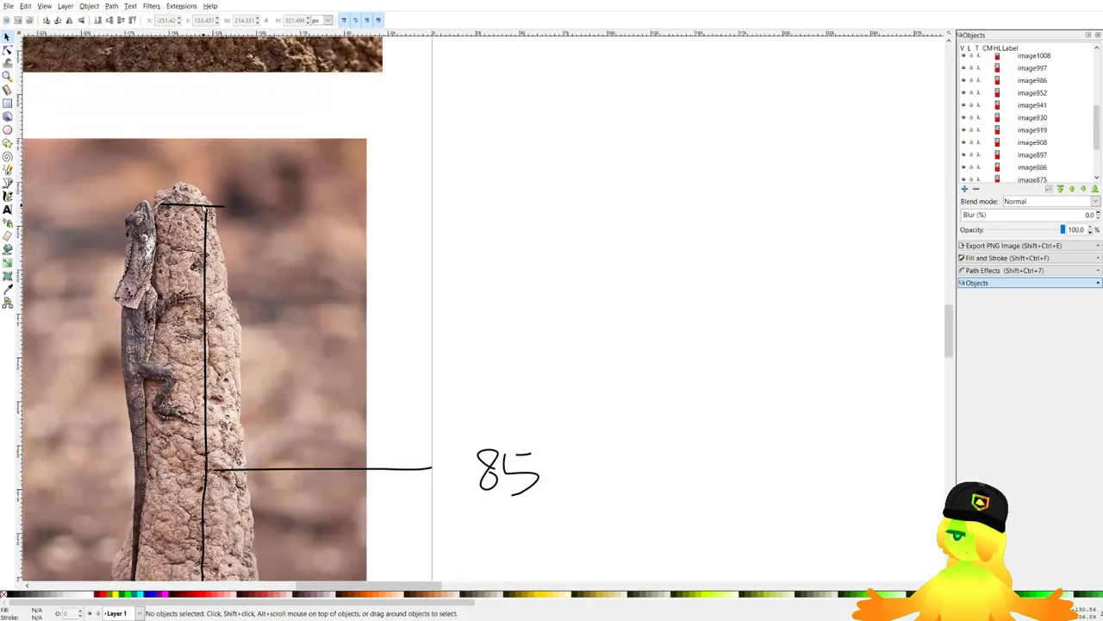
Select the three strokes of the bracket copy over the mound photo and move them onto the blank page.
{"action": "left_click", "coordinate": [206, 219]}
{"action": "left_click", "coordinate": [220, 203], "text": "shift"}
{"action": "scroll", "coordinate": [223, 203], "scroll_direction": "down", "scroll_amount": 2}
{"action": "scroll", "coordinate": [171, 414], "scroll_direction": "up", "scroll_amount": 2}
{"action": "left_click", "coordinate": [222, 470], "text": "shift"}
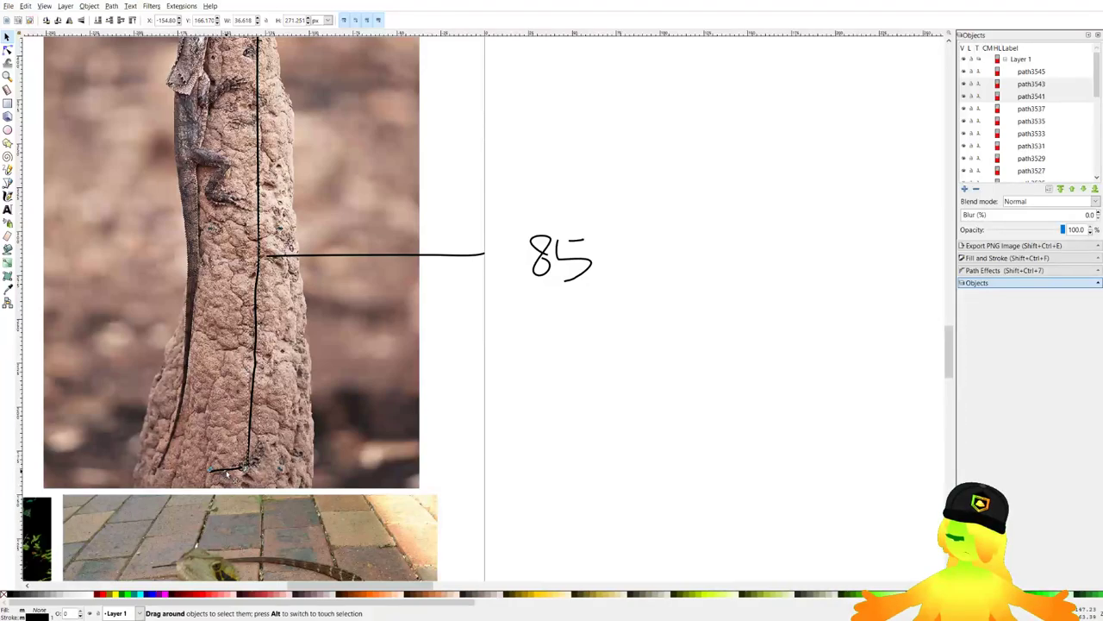
{"action": "left_click", "coordinate": [226, 470], "text": "shift"}
{"action": "left_click_drag", "start_coordinate": [233, 470], "coordinate": [687, 459]}
{"action": "scroll", "coordinate": [642, 422], "scroll_direction": "down", "scroll_amount": 2}
{"action": "left_click_drag", "start_coordinate": [717, 316], "coordinate": [585, 399]}
Duplicate the bracket on the blank page and stack the copy directly above it, end to end.
{"action": "key", "text": "ctrl+d"}
{"action": "key", "text": "ctrl+d"}
{"action": "left_click_drag", "start_coordinate": [546, 358], "coordinate": [547, 119]}
{"action": "left_click", "coordinate": [664, 319]}
{"action": "scroll", "coordinate": [435, 422], "scroll_direction": "down", "scroll_amount": 1}
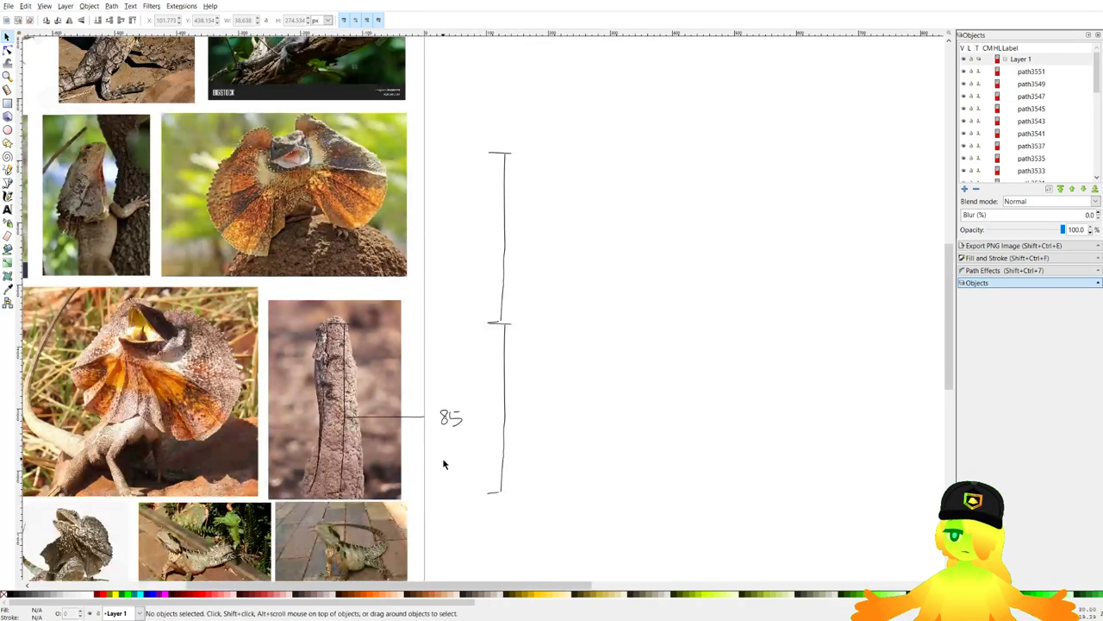
Select all brackets with the leader line and the 85 label, move them into the page and scale them to about 64 × 118 px.
{"action": "mouse_move", "coordinate": [638, 523]}
{"action": "left_mouse_down"}
{"action": "mouse_move", "coordinate": [313, 110]}
{"action": "mouse_move", "coordinate": [312, 122]}
{"action": "left_mouse_up"}
{"action": "scroll", "coordinate": [385, 346], "scroll_direction": "down", "scroll_amount": 1}
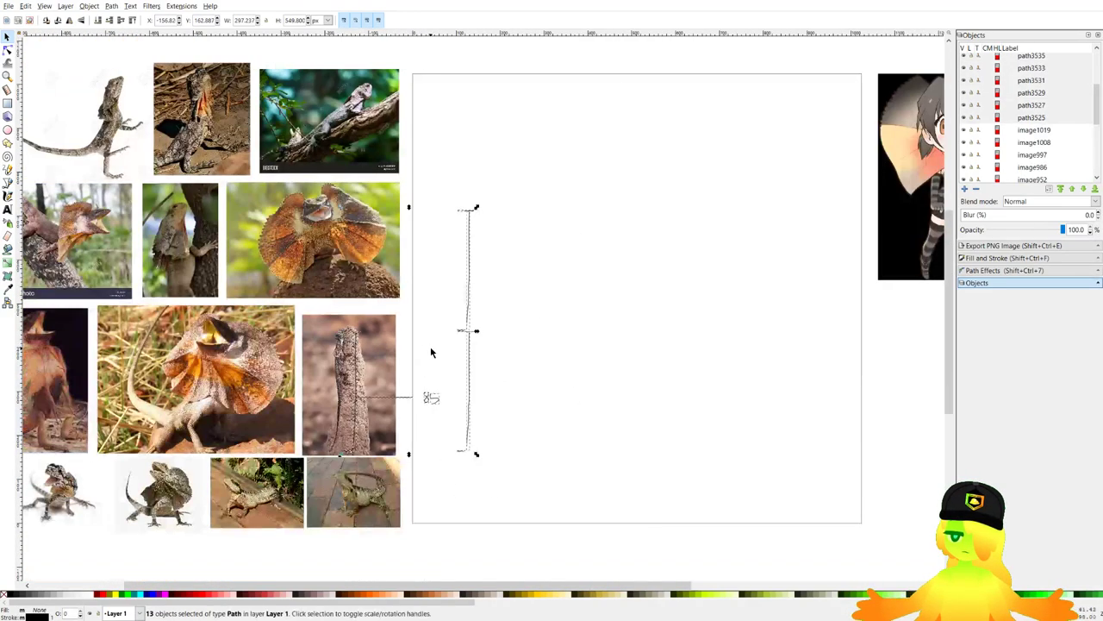
{"action": "left_click_drag", "start_coordinate": [474, 355], "coordinate": [588, 353]}
{"action": "left_click_drag", "start_coordinate": [591, 211], "coordinate": [492, 397]}
{"action": "scroll", "coordinate": [472, 524], "scroll_direction": "up", "scroll_amount": 3}
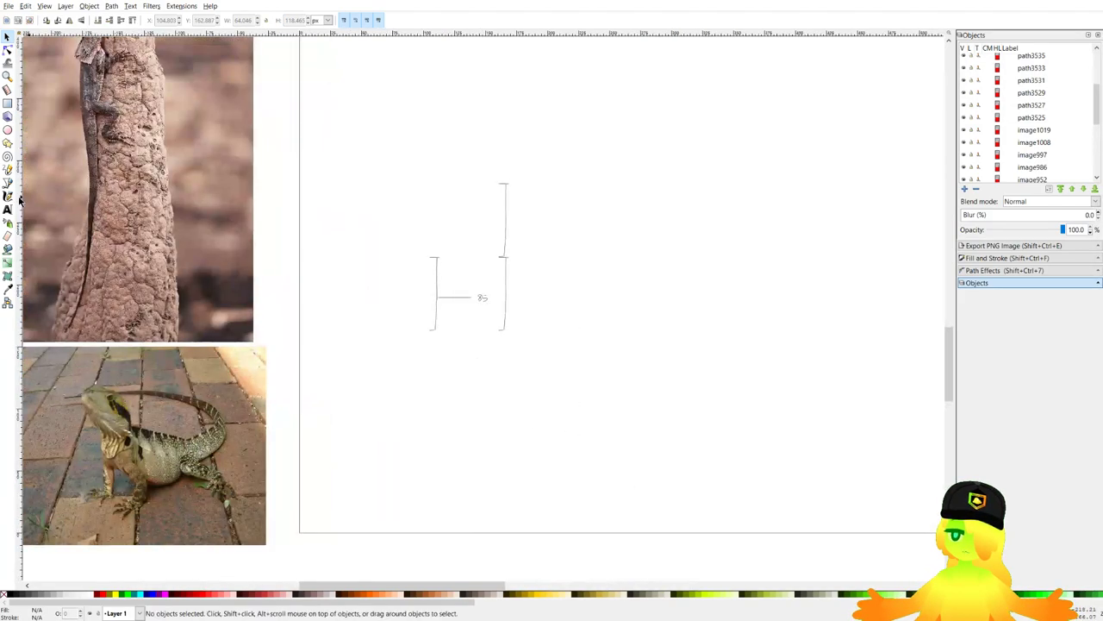
Try to sketch an oval head and a tapered torso with the Pencil tool beside the stacked brackets.
{"action": "left_click", "coordinate": [8, 169]}
{"action": "scroll", "coordinate": [556, 233], "scroll_direction": "up", "scroll_amount": 3}
{"action": "mouse_move", "coordinate": [515, 102]}
{"action": "left_mouse_down"}
{"action": "mouse_move", "coordinate": [545, 130]}
{"action": "mouse_move", "coordinate": [514, 103]}
{"action": "left_mouse_up"}
{"action": "scroll", "coordinate": [534, 228], "scroll_direction": "up", "scroll_amount": 1}
{"action": "left_click_drag", "start_coordinate": [491, 219], "coordinate": [526, 186]}
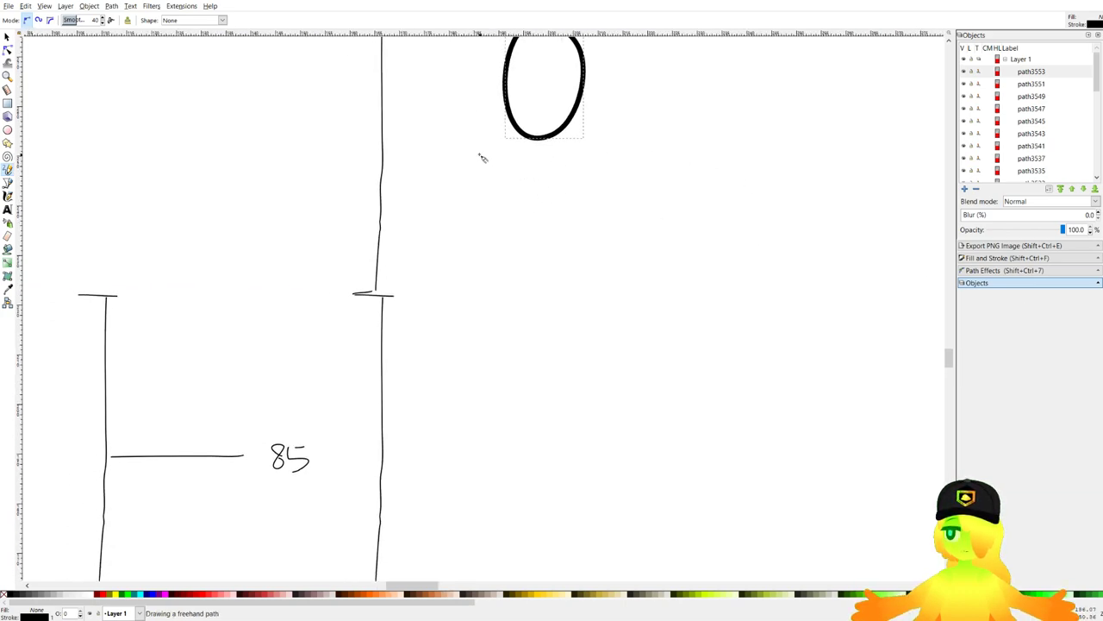
{"action": "mouse_move", "coordinate": [483, 158]}
{"action": "left_mouse_down"}
{"action": "mouse_move", "coordinate": [586, 264]}
{"action": "mouse_move", "coordinate": [542, 264]}
{"action": "mouse_move", "coordinate": [587, 265]}
{"action": "left_mouse_up"}
{"action": "key", "text": "minus"}
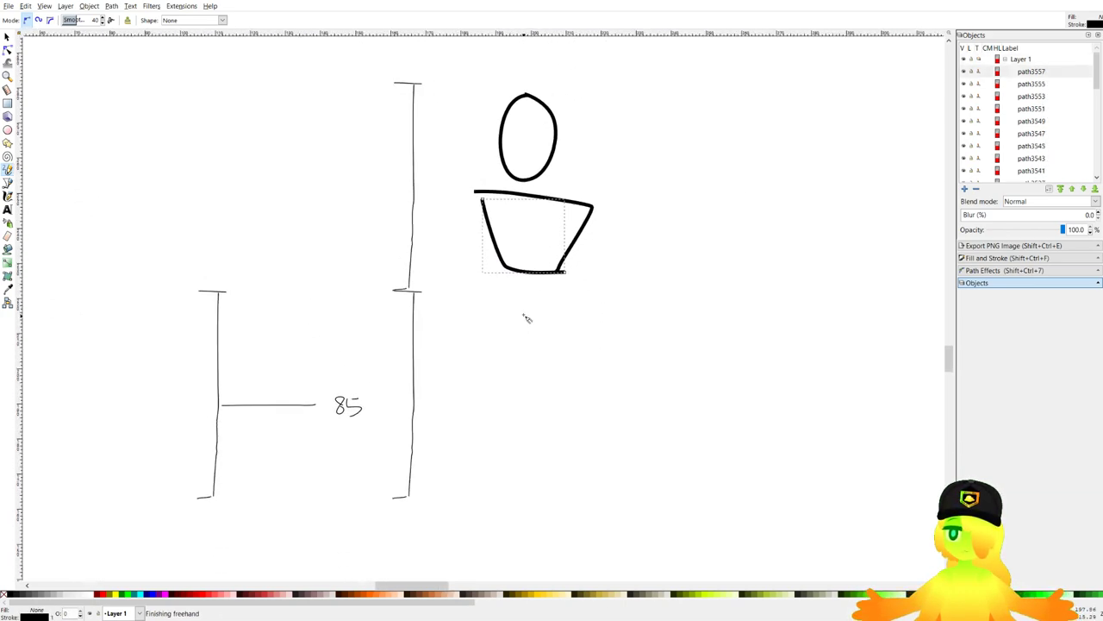
{"action": "key", "text": "ctrl+z"}
{"action": "key", "text": "ctrl+z"}
{"action": "left_click_drag", "start_coordinate": [513, 125], "coordinate": [519, 167]}
{"action": "key", "text": "ctrl+z"}
Sketch an oval head and a boxy torso for a standing figure beside the stacked brackets, redrawing unsatisfactory strokes.
{"action": "scroll", "coordinate": [519, 143], "scroll_direction": "up", "scroll_amount": 2}
{"action": "left_click_drag", "start_coordinate": [519, 124], "coordinate": [549, 127]}
{"action": "mouse_move", "coordinate": [460, 235]}
{"action": "left_mouse_down"}
{"action": "mouse_move", "coordinate": [630, 249]}
{"action": "mouse_move", "coordinate": [569, 363]}
{"action": "left_mouse_up"}
{"action": "left_click_drag", "start_coordinate": [523, 295], "coordinate": [525, 164]}
{"action": "key", "text": "ctrl+z"}
{"action": "mouse_move", "coordinate": [471, 130]}
{"action": "left_mouse_down"}
{"action": "mouse_move", "coordinate": [551, 250]}
{"action": "mouse_move", "coordinate": [558, 236]}
{"action": "mouse_move", "coordinate": [554, 247]}
{"action": "left_mouse_up"}
{"action": "key", "text": "ctrl+z"}
{"action": "mouse_move", "coordinate": [457, 141]}
{"action": "left_mouse_down"}
{"action": "mouse_move", "coordinate": [474, 301]}
{"action": "mouse_move", "coordinate": [554, 298]}
{"action": "left_mouse_up"}
Sketch a box-shaped pelvis below the torso and two long leg lines reaching the bottom of the stacked brackets.
{"action": "scroll", "coordinate": [554, 165], "scroll_direction": "down", "scroll_amount": 5}
{"action": "left_click_drag", "start_coordinate": [531, 117], "coordinate": [539, 228]}
{"action": "left_click_drag", "start_coordinate": [446, 134], "coordinate": [532, 229]}
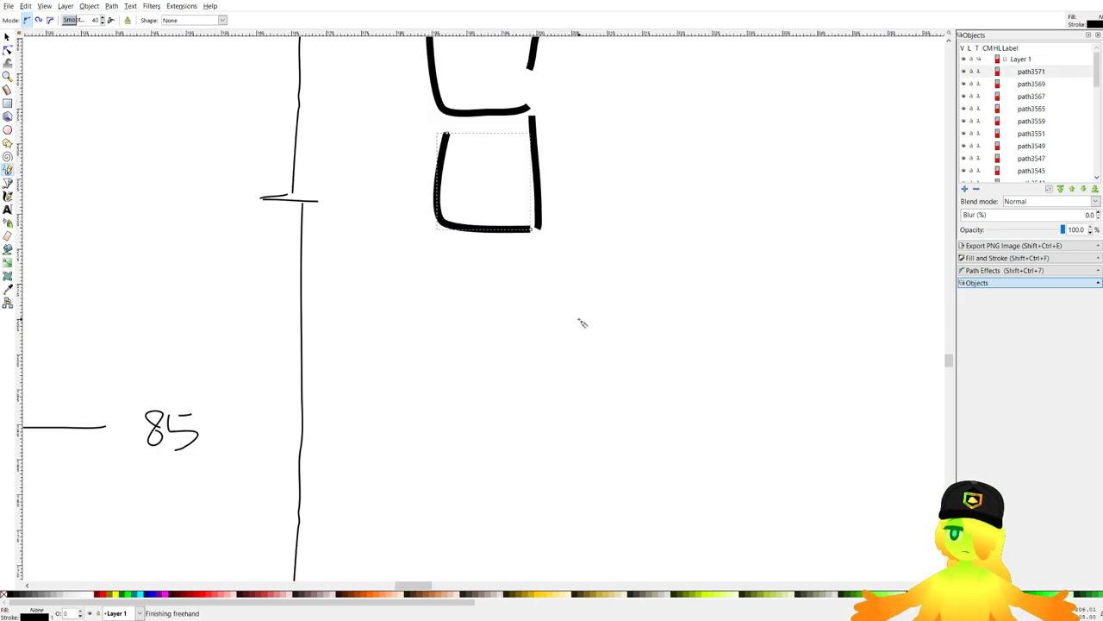
{"action": "left_click_drag", "start_coordinate": [580, 320], "coordinate": [586, 197]}
{"action": "left_click_drag", "start_coordinate": [547, 150], "coordinate": [500, 512]}
{"action": "left_click_drag", "start_coordinate": [461, 121], "coordinate": [432, 502]}
{"action": "scroll", "coordinate": [488, 357], "scroll_direction": "down", "scroll_amount": 3}
Try to sketch long arm lines on both sides of the figure's torso.
{"action": "left_click_drag", "start_coordinate": [506, 213], "coordinate": [526, 294]}
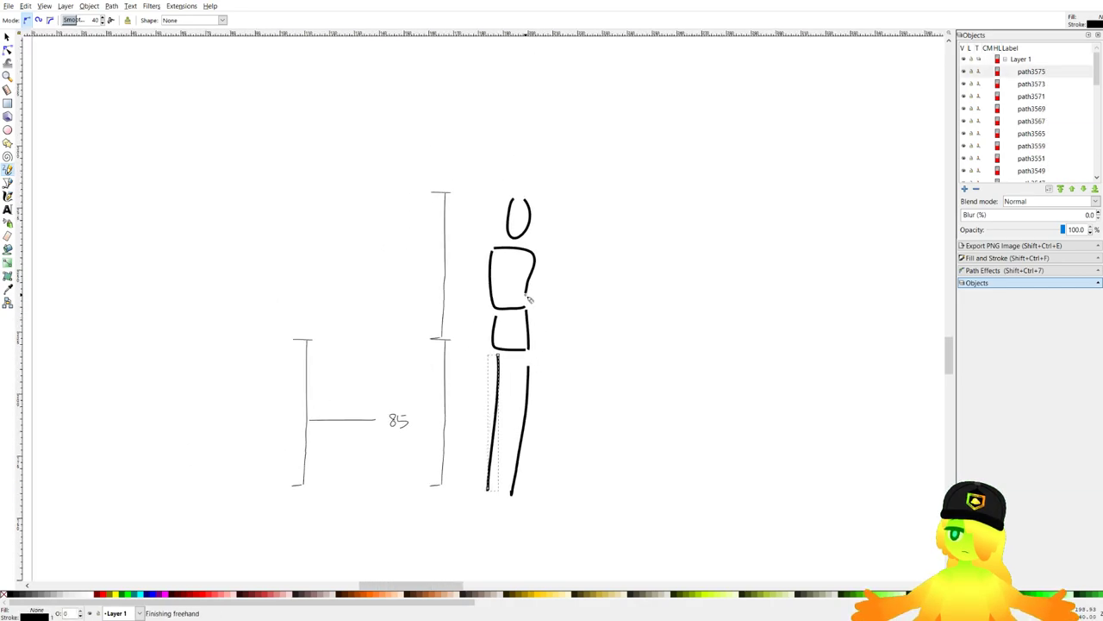
{"action": "scroll", "coordinate": [526, 294], "scroll_direction": "up", "scroll_amount": 2}
{"action": "left_click_drag", "start_coordinate": [552, 239], "coordinate": [565, 556]}
{"action": "left_click_drag", "start_coordinate": [443, 248], "coordinate": [420, 572]}
{"action": "scroll", "coordinate": [520, 242], "scroll_direction": "down", "scroll_amount": 4}
{"action": "key", "text": "ctrl+z"}
{"action": "key", "text": "ctrl+z"}
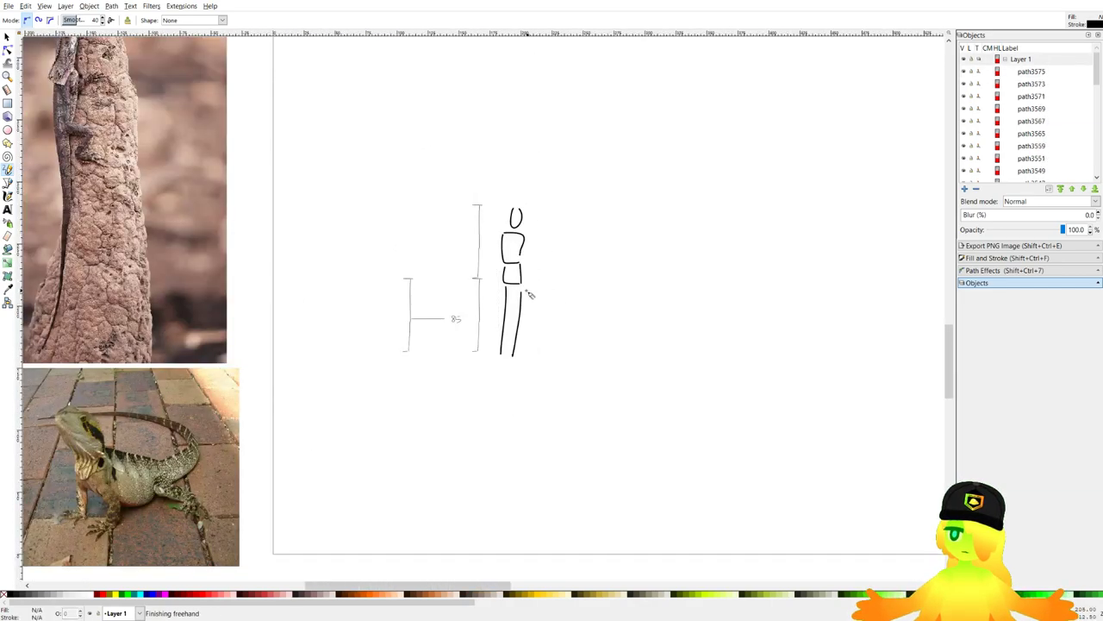
Sketch one arm line on each side of the figure, running from the shoulder to about the pelvis.
{"action": "scroll", "coordinate": [523, 293], "scroll_direction": "up", "scroll_amount": 3}
{"action": "mouse_move", "coordinate": [539, 127]}
{"action": "left_mouse_down"}
{"action": "mouse_move", "coordinate": [549, 290]}
{"action": "mouse_move", "coordinate": [545, 278]}
{"action": "left_mouse_up"}
{"action": "key", "text": "ctrl+z"}
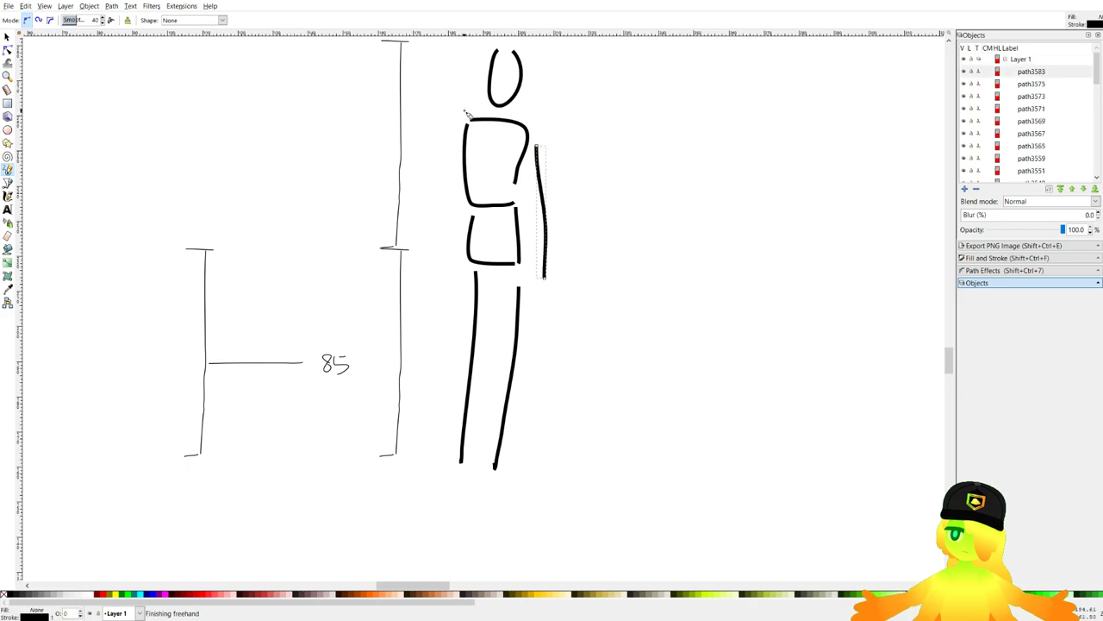
{"action": "left_click_drag", "start_coordinate": [463, 116], "coordinate": [434, 261]}
Select both leg lines of the figure and shorten them from their upper ends.
{"action": "left_click", "coordinate": [8, 37]}
{"action": "left_click", "coordinate": [517, 320]}
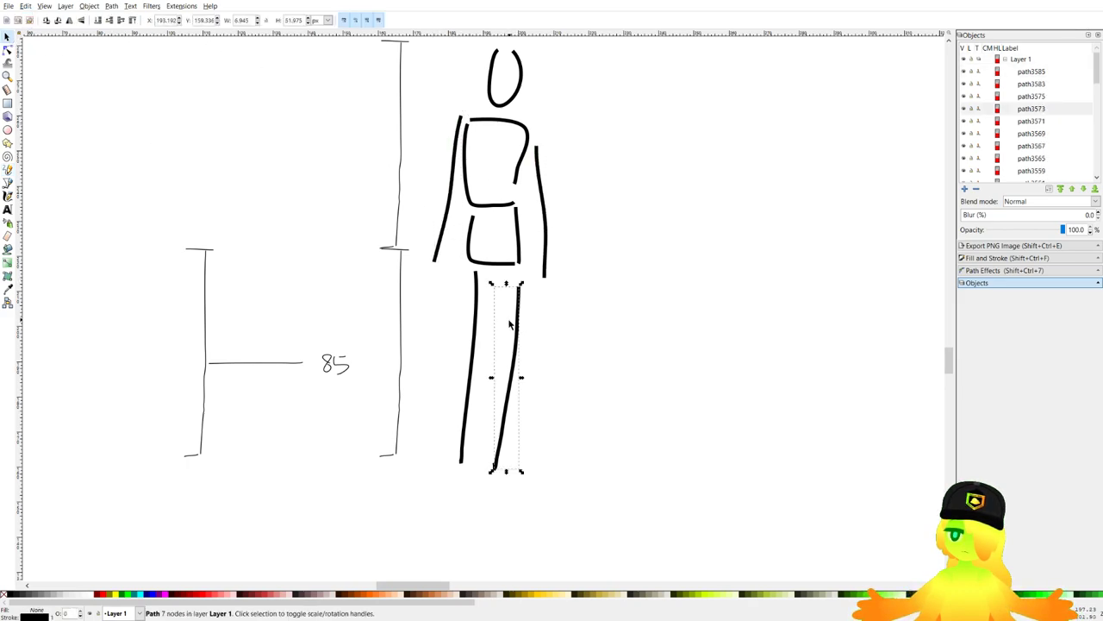
{"action": "left_click", "coordinate": [472, 327], "text": "shift"}
{"action": "left_click_drag", "start_coordinate": [490, 269], "coordinate": [511, 318]}
Select the figure's head, torso, pelvis and arms without the bracket and move them down to meet the legs.
{"action": "left_click", "coordinate": [640, 311]}
{"action": "left_click_drag", "start_coordinate": [640, 309], "coordinate": [395, 82]}
{"action": "left_click_drag", "start_coordinate": [519, 149], "coordinate": [522, 212]}
{"action": "key", "text": "ctrl+z"}
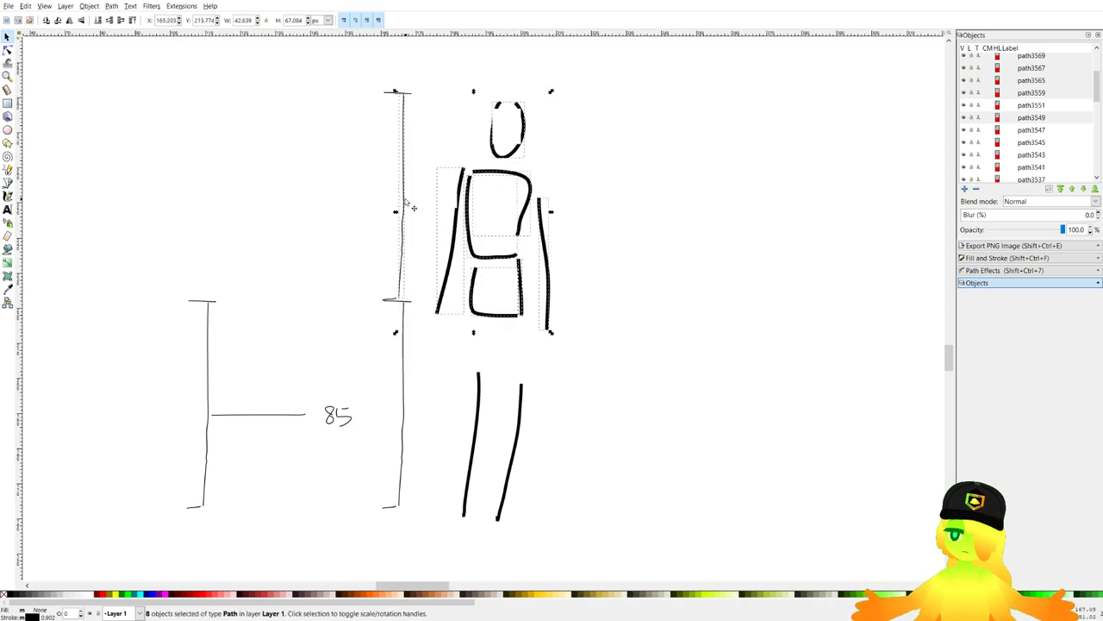
{"action": "left_click", "coordinate": [403, 174], "text": "shift"}
{"action": "left_click_drag", "start_coordinate": [506, 173], "coordinate": [515, 228]}
{"action": "scroll", "coordinate": [533, 249], "scroll_direction": "down", "scroll_amount": 2}
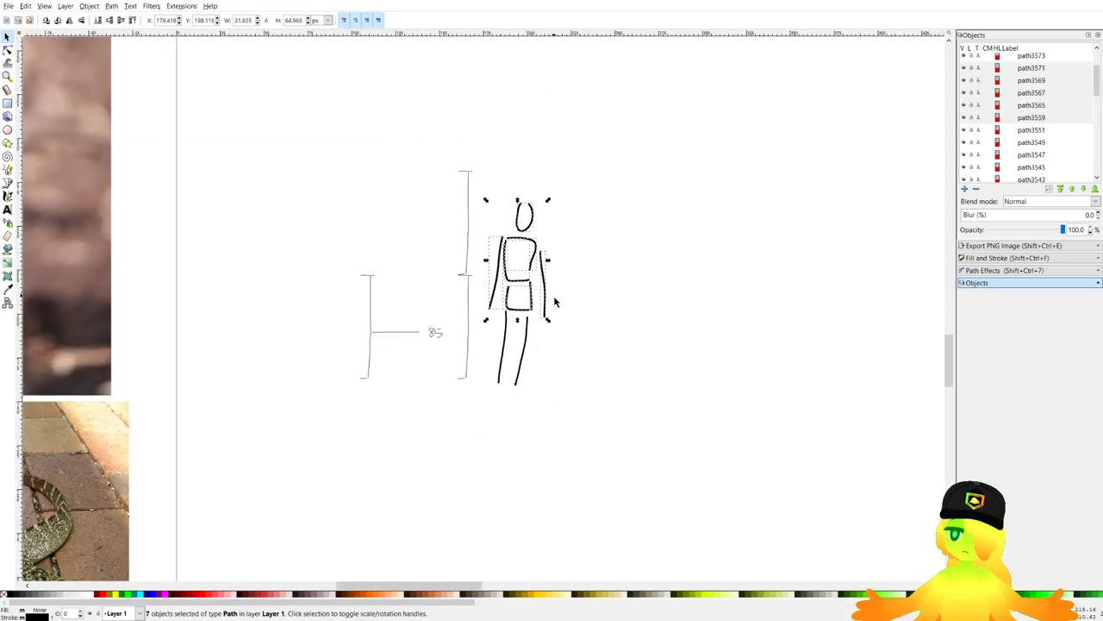
{"action": "left_click_drag", "start_coordinate": [593, 388], "coordinate": [580, 184]}
{"action": "left_click", "coordinate": [528, 214]}
{"action": "left_click", "coordinate": [350, 362]}
Switch to the Pencil tool and examine the photo of the lizard clinging to the mound.
{"action": "scroll", "coordinate": [350, 362], "scroll_direction": "up", "scroll_amount": 2}
{"action": "left_click", "coordinate": [7, 182]}
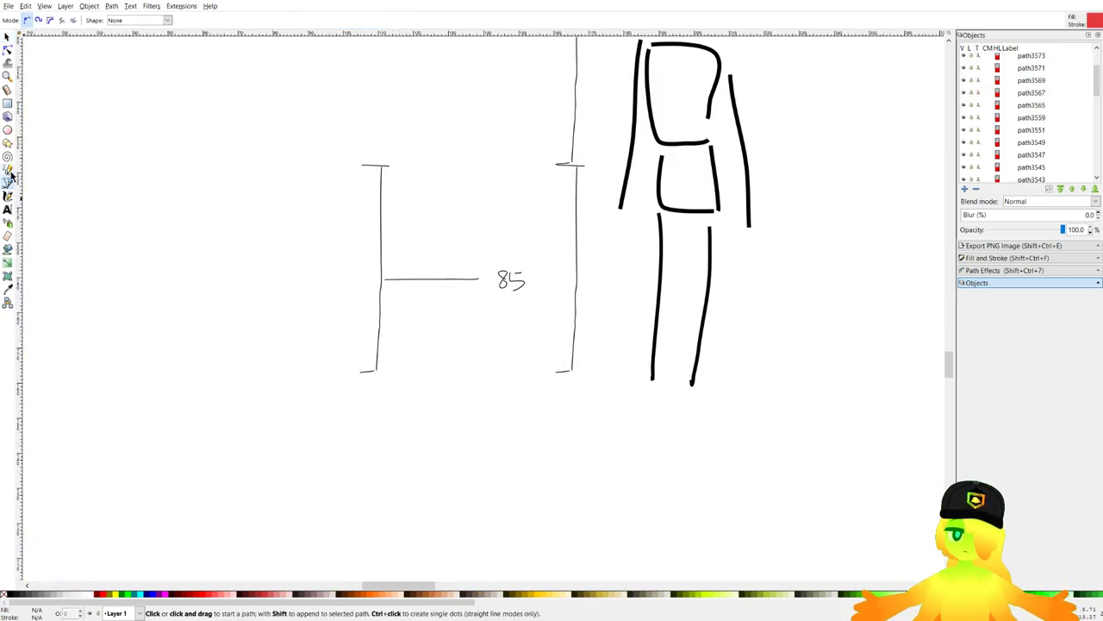
{"action": "left_click", "coordinate": [7, 170]}
{"action": "scroll", "coordinate": [308, 226], "scroll_direction": "down", "scroll_amount": 4}
{"action": "left_click_drag", "start_coordinate": [284, 306], "coordinate": [488, 328]}
{"action": "scroll", "coordinate": [422, 323], "scroll_direction": "up", "scroll_amount": 2}
{"action": "left_click_drag", "start_coordinate": [422, 331], "coordinate": [443, 419]}
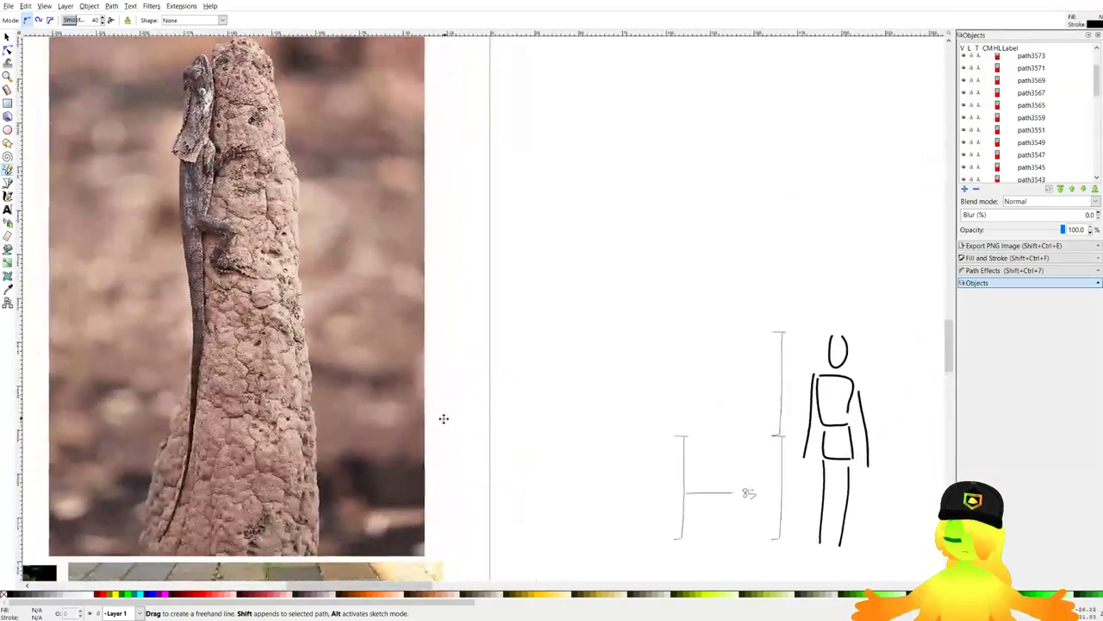
{"action": "scroll", "coordinate": [678, 483], "scroll_direction": "up", "scroll_amount": 1}
{"action": "left_click_drag", "start_coordinate": [677, 482], "coordinate": [687, 438]}
{"action": "scroll", "coordinate": [687, 438], "scroll_direction": "down", "scroll_amount": 2}
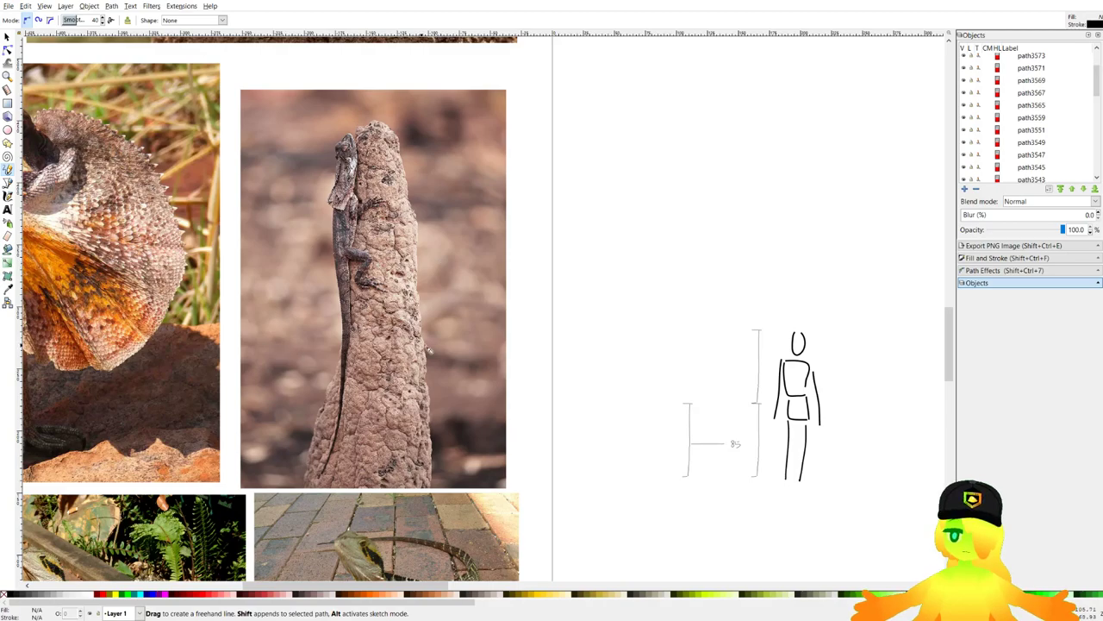
Sketch the small lizard's head, frill and body as simple lines beside the upper part of the 85 bracket.
{"action": "scroll", "coordinate": [685, 444], "scroll_direction": "up", "scroll_amount": 3}
{"action": "mouse_move", "coordinate": [684, 444]}
{"action": "left_mouse_down"}
{"action": "mouse_move", "coordinate": [709, 399]}
{"action": "mouse_move", "coordinate": [700, 406]}
{"action": "left_mouse_up"}
{"action": "scroll", "coordinate": [700, 406], "scroll_direction": "up", "scroll_amount": 1}
{"action": "left_click_drag", "start_coordinate": [642, 368], "coordinate": [659, 380]}
{"action": "scroll", "coordinate": [640, 365], "scroll_direction": "down", "scroll_amount": 4}
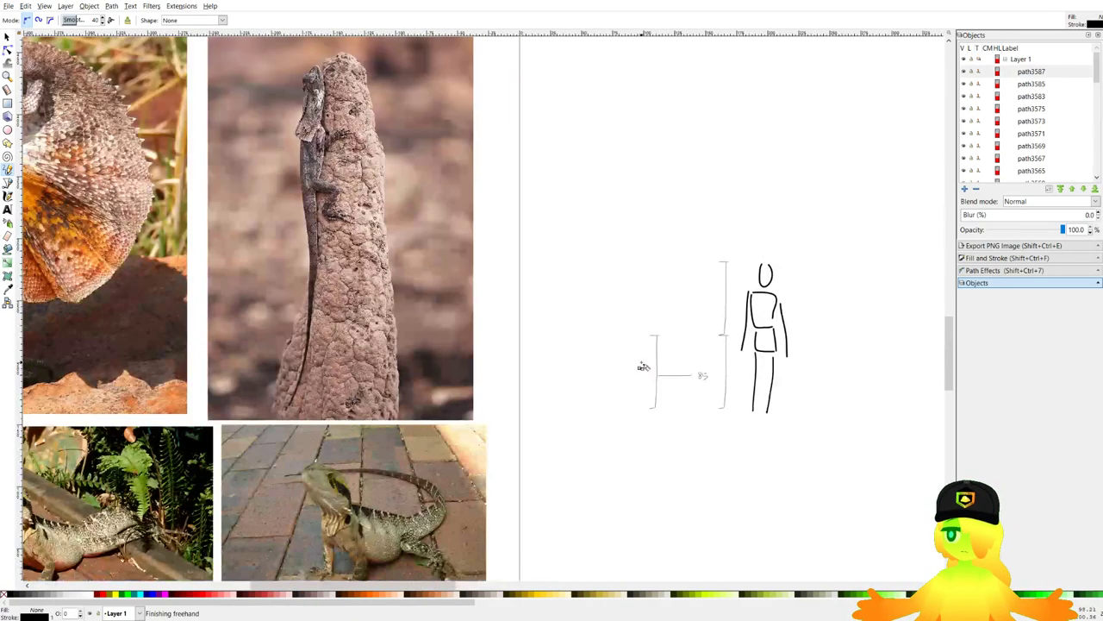
{"action": "scroll", "coordinate": [659, 371], "scroll_direction": "up", "scroll_amount": 4}
{"action": "left_click_drag", "start_coordinate": [569, 344], "coordinate": [564, 212]}
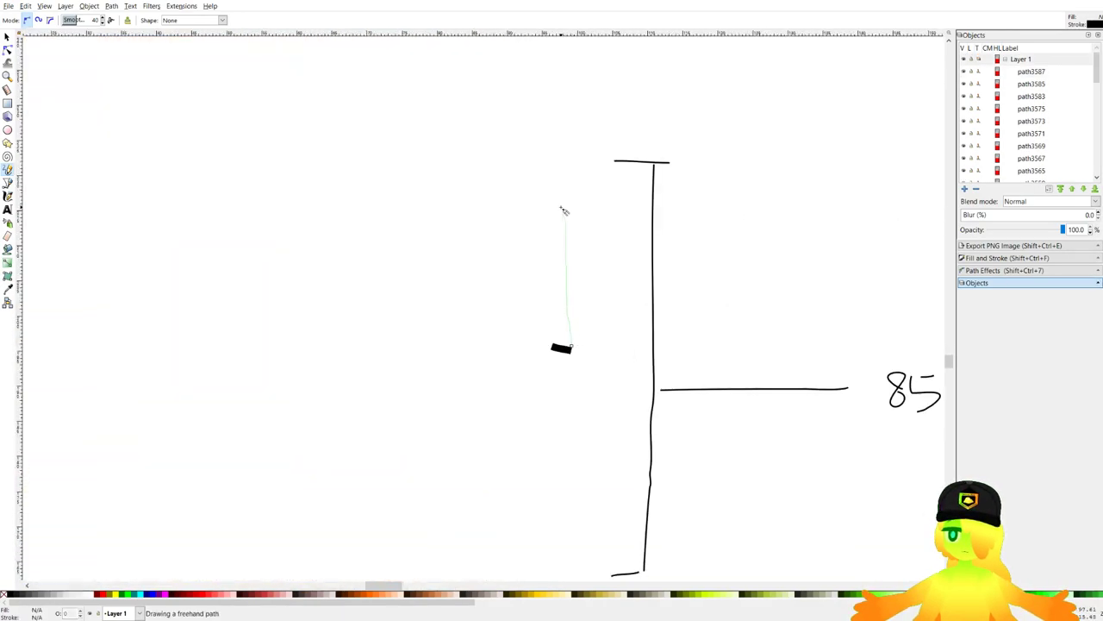
{"action": "scroll", "coordinate": [623, 267], "scroll_direction": "down", "scroll_amount": 6}
{"action": "left_click_drag", "start_coordinate": [555, 340], "coordinate": [605, 370]}
{"action": "scroll", "coordinate": [613, 245], "scroll_direction": "up", "scroll_amount": 6}
{"action": "left_click", "coordinate": [624, 278]}
{"action": "scroll", "coordinate": [652, 320], "scroll_direction": "down", "scroll_amount": 5}
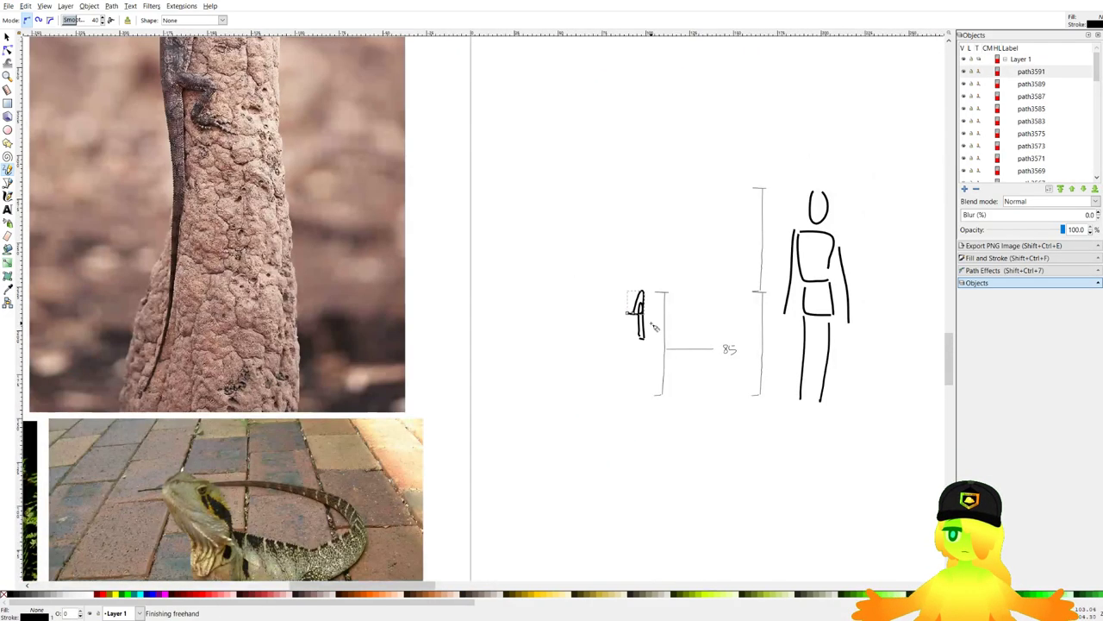
Add a bent foreleg, a bent hind leg and a long tail reaching the lower end of the 85 bracket.
{"action": "scroll", "coordinate": [662, 320], "scroll_direction": "up", "scroll_amount": 5}
{"action": "left_click_drag", "start_coordinate": [622, 324], "coordinate": [660, 327]}
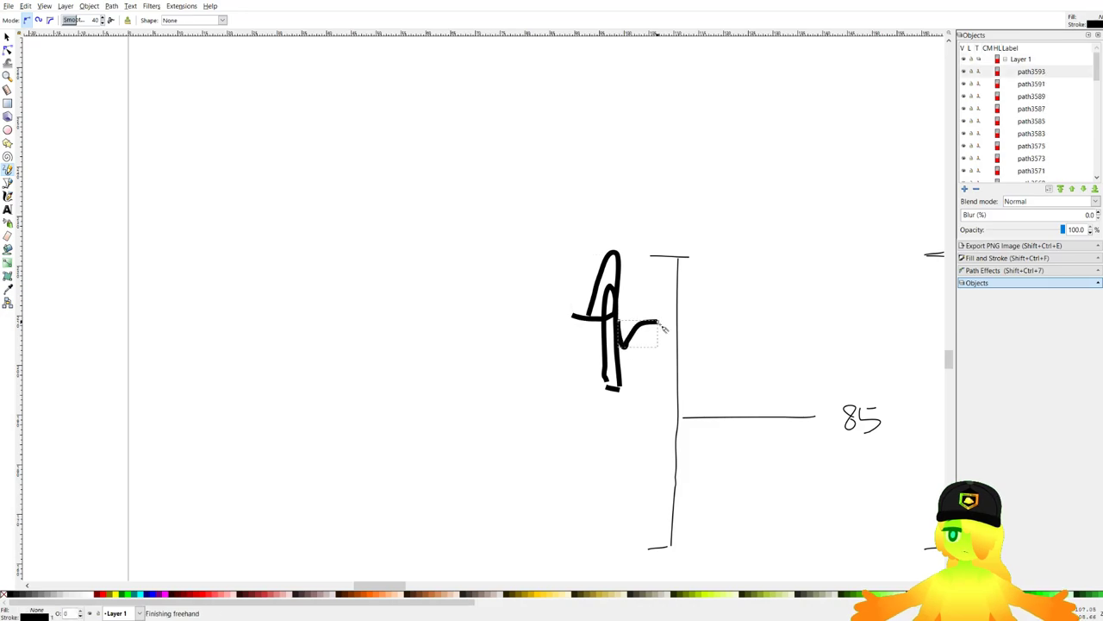
{"action": "scroll", "coordinate": [647, 338], "scroll_direction": "down", "scroll_amount": 4}
{"action": "scroll", "coordinate": [648, 349], "scroll_direction": "up", "scroll_amount": 3}
{"action": "scroll", "coordinate": [638, 332], "scroll_direction": "up", "scroll_amount": 2}
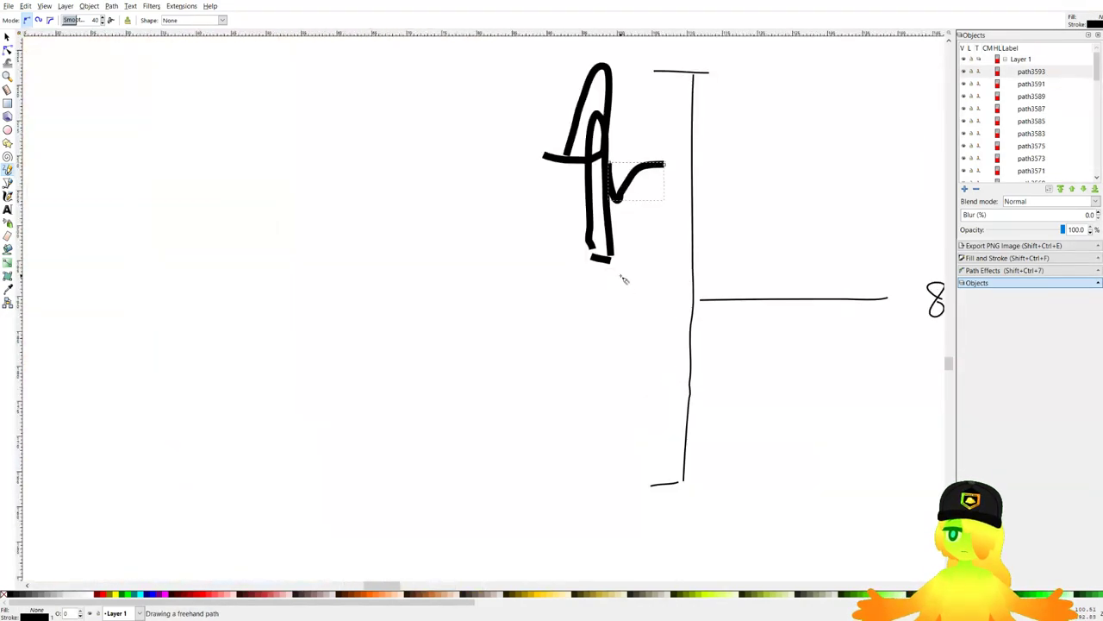
{"action": "left_click_drag", "start_coordinate": [611, 262], "coordinate": [656, 326]}
{"action": "left_click_drag", "start_coordinate": [594, 260], "coordinate": [594, 306]}
{"action": "left_click_drag", "start_coordinate": [606, 503], "coordinate": [606, 505]}
{"action": "scroll", "coordinate": [407, 291], "scroll_direction": "down", "scroll_amount": 5}
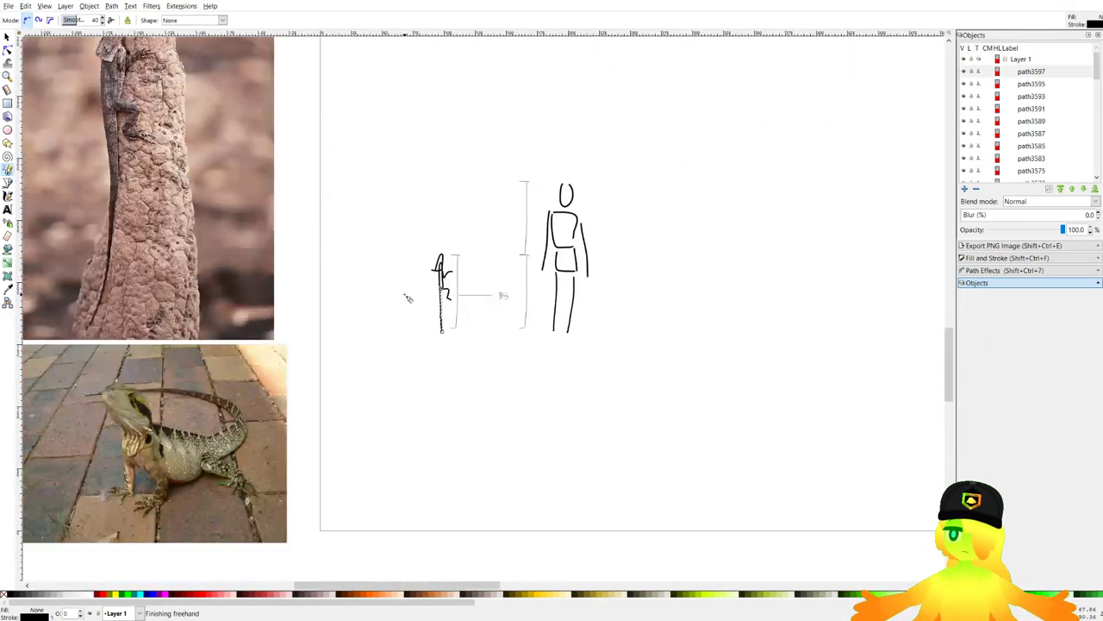
Select the whole size-comparison sketch and enlarge it to about 271 by 262 px.
{"action": "scroll", "coordinate": [517, 184], "scroll_direction": "up", "scroll_amount": 3}
{"action": "scroll", "coordinate": [524, 216], "scroll_direction": "down", "scroll_amount": 3}
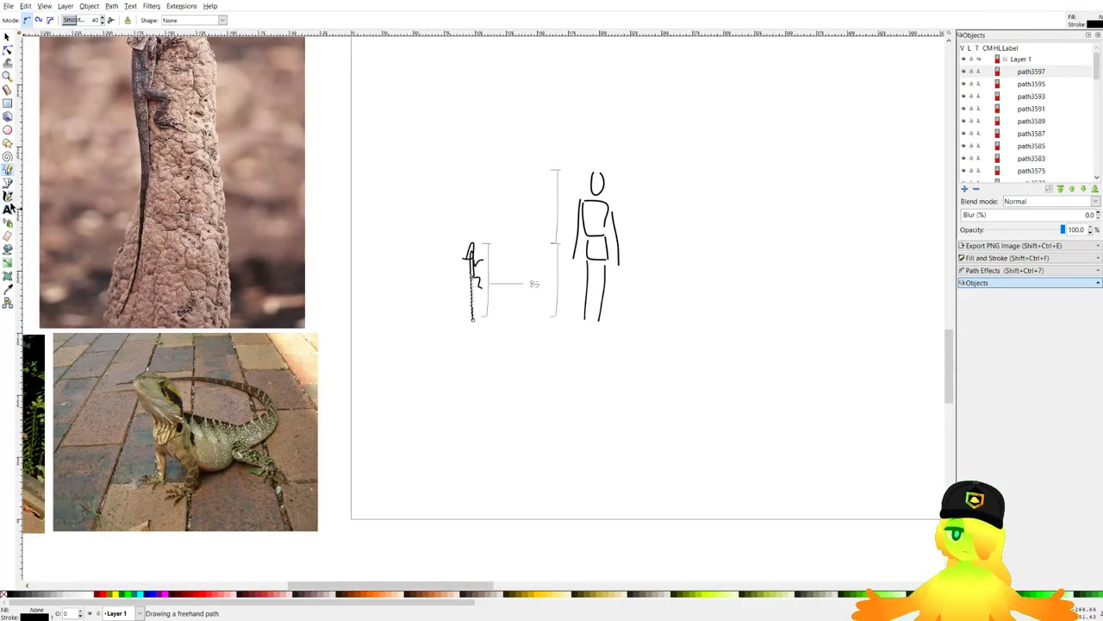
{"action": "left_click", "coordinate": [7, 35]}
{"action": "scroll", "coordinate": [452, 222], "scroll_direction": "down", "scroll_amount": 2}
{"action": "left_click_drag", "start_coordinate": [611, 147], "coordinate": [406, 349]}
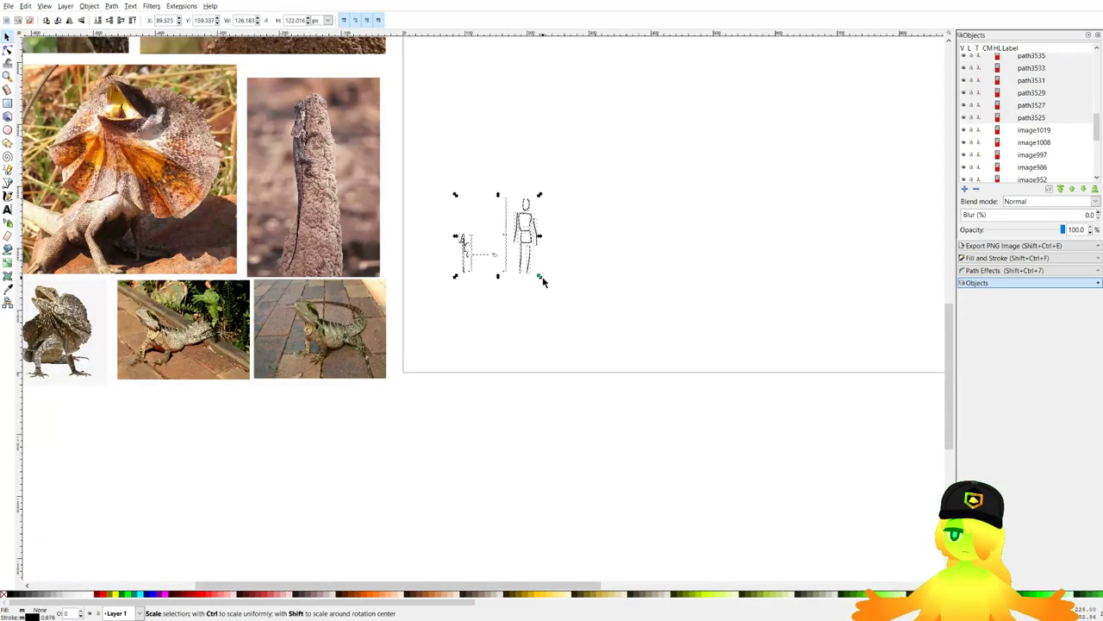
{"action": "left_click_drag", "start_coordinate": [541, 277], "coordinate": [630, 370]}
{"action": "left_click", "coordinate": [631, 374]}
{"action": "scroll", "coordinate": [621, 327], "scroll_direction": "up", "scroll_amount": 4}
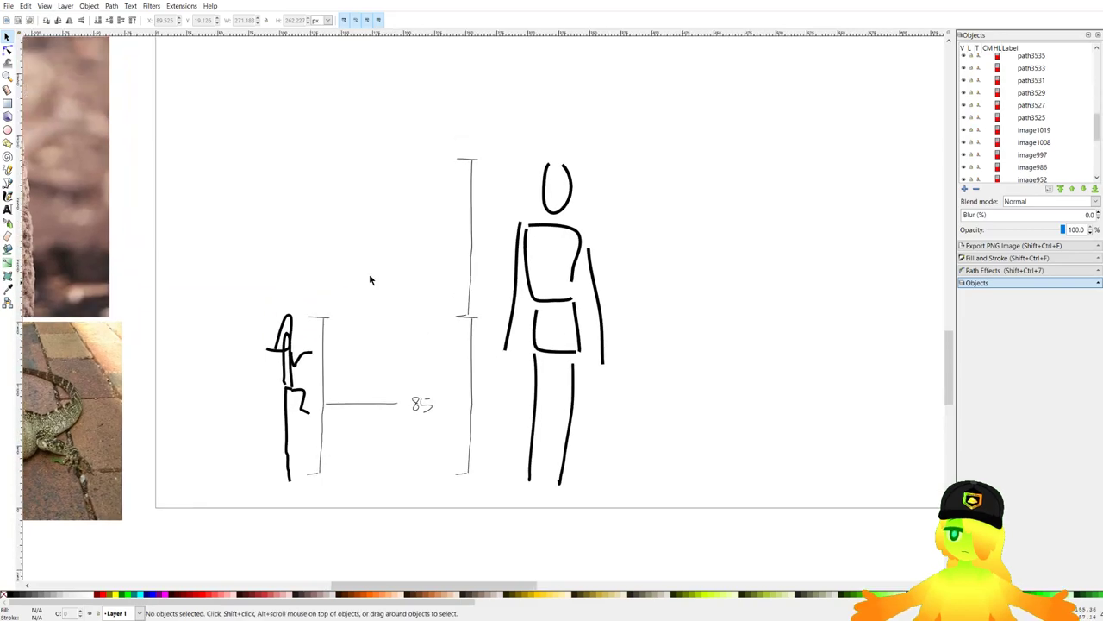
Switch to the Pencil tool and examine the size comparison and the character reference images beside the page.
{"action": "scroll", "coordinate": [402, 247], "scroll_direction": "down", "scroll_amount": 4}
{"action": "key", "text": "p"}
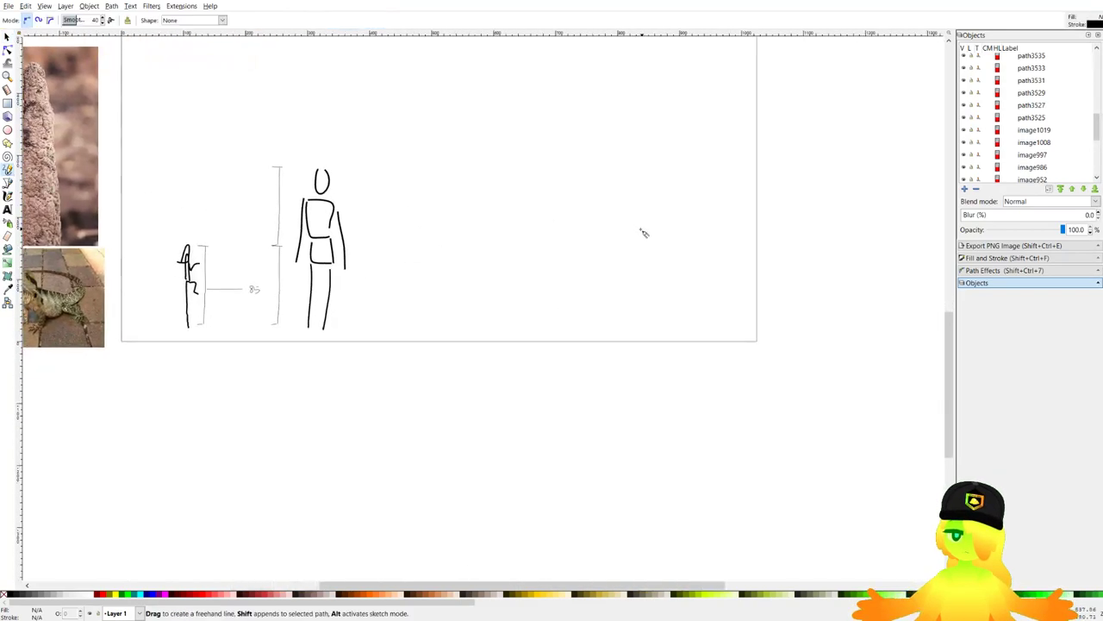
{"action": "scroll", "coordinate": [514, 302], "scroll_direction": "up", "scroll_amount": 2}
{"action": "scroll", "coordinate": [497, 305], "scroll_direction": "up", "scroll_amount": 2}
{"action": "left_click_drag", "start_coordinate": [515, 302], "coordinate": [595, 323]}
{"action": "scroll", "coordinate": [497, 305], "scroll_direction": "down", "scroll_amount": 2}
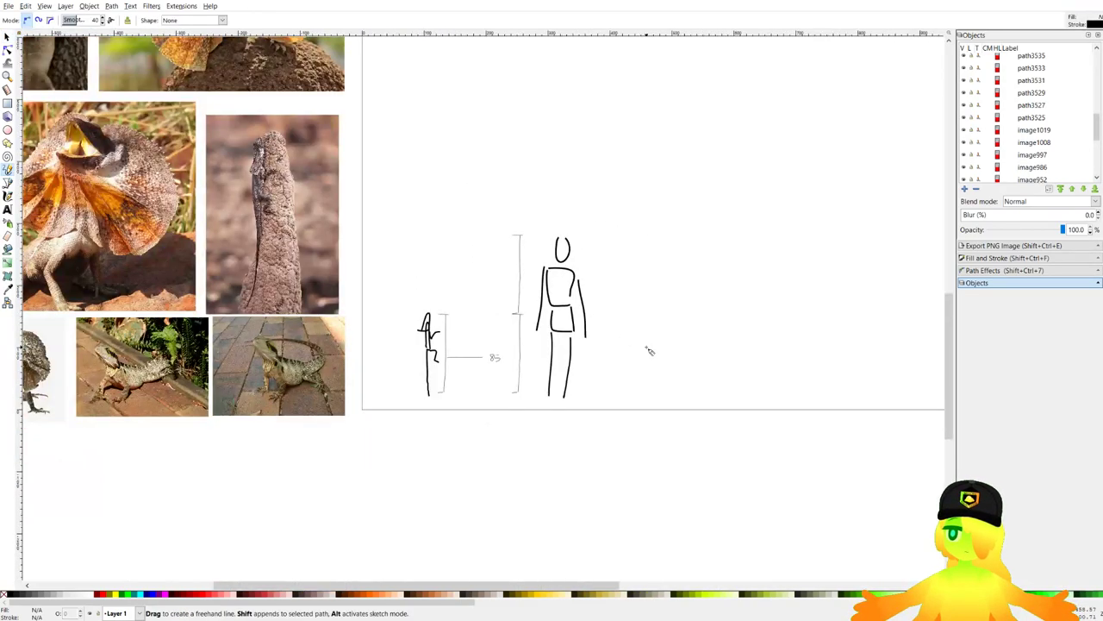
{"action": "scroll", "coordinate": [636, 234], "scroll_direction": "down", "scroll_amount": 2}
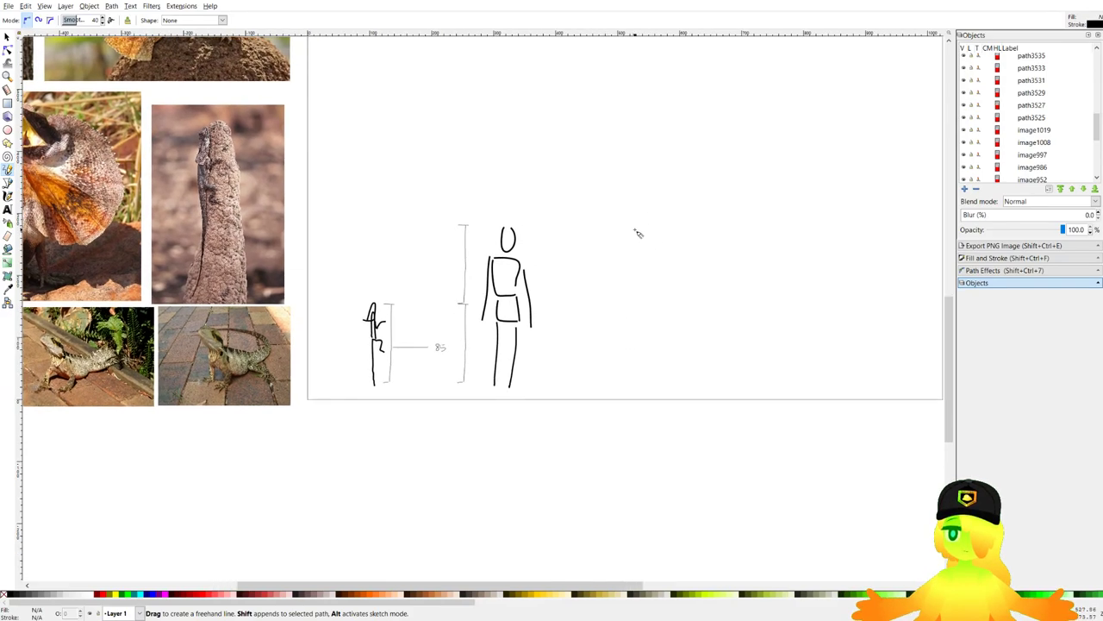
{"action": "scroll", "coordinate": [512, 224], "scroll_direction": "up", "scroll_amount": 4}
{"action": "scroll", "coordinate": [561, 81], "scroll_direction": "down", "scroll_amount": 5}
{"action": "scroll", "coordinate": [577, 147], "scroll_direction": "up", "scroll_amount": 3}
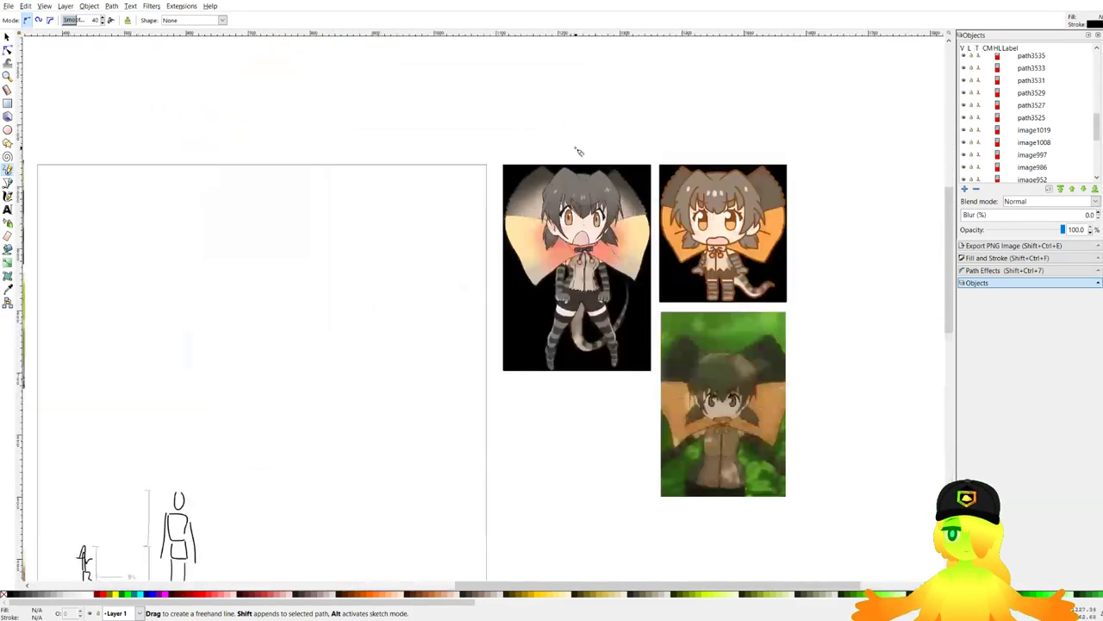
{"action": "scroll", "coordinate": [632, 245], "scroll_direction": "down", "scroll_amount": 2}
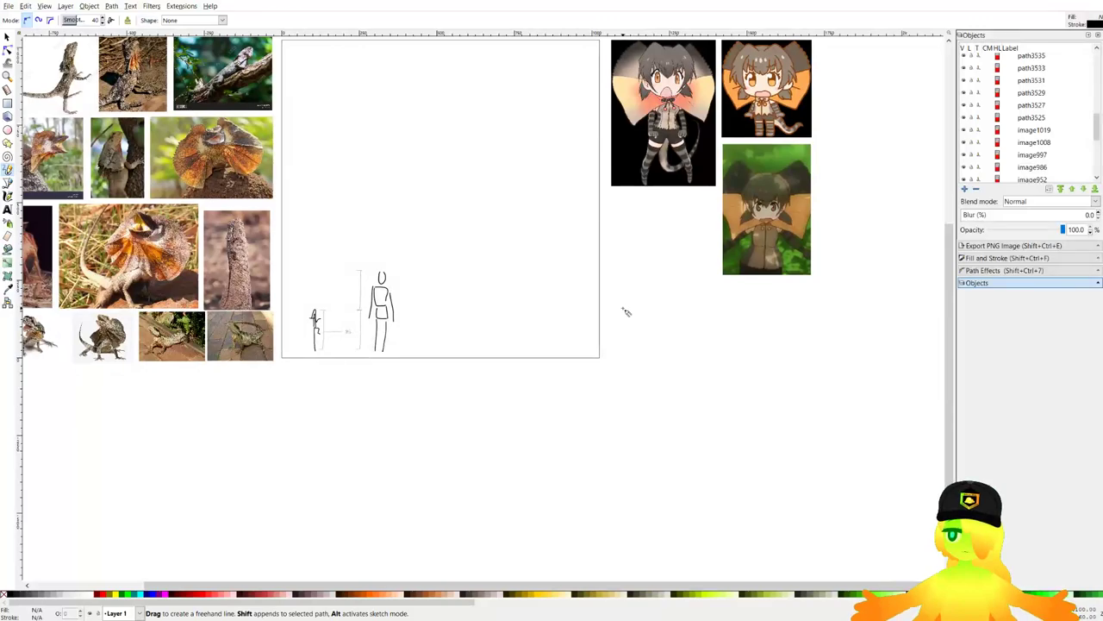
{"action": "scroll", "coordinate": [593, 307], "scroll_direction": "up", "scroll_amount": 1}
{"action": "scroll", "coordinate": [514, 371], "scroll_direction": "up", "scroll_amount": 3}
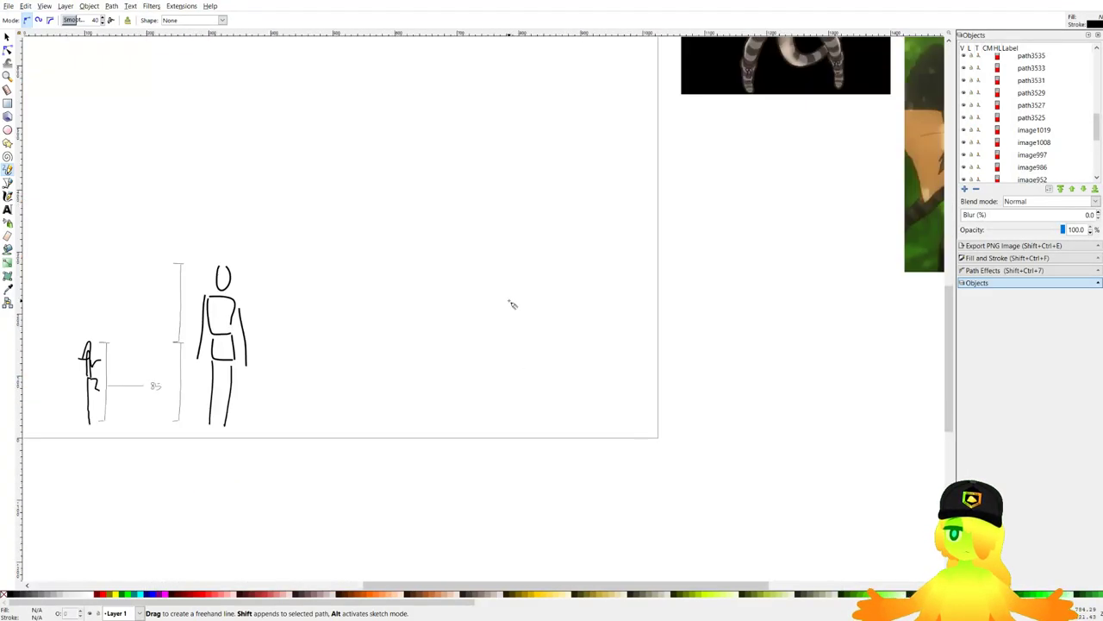
{"action": "mouse_move", "coordinate": [447, 280]}
{"action": "left_mouse_down"}
{"action": "mouse_move", "coordinate": [470, 332]}
{"action": "mouse_move", "coordinate": [518, 337]}
{"action": "left_mouse_up"}
{"action": "scroll", "coordinate": [519, 339], "scroll_direction": "up", "scroll_amount": 3}
{"action": "key", "text": "ctrl+z"}
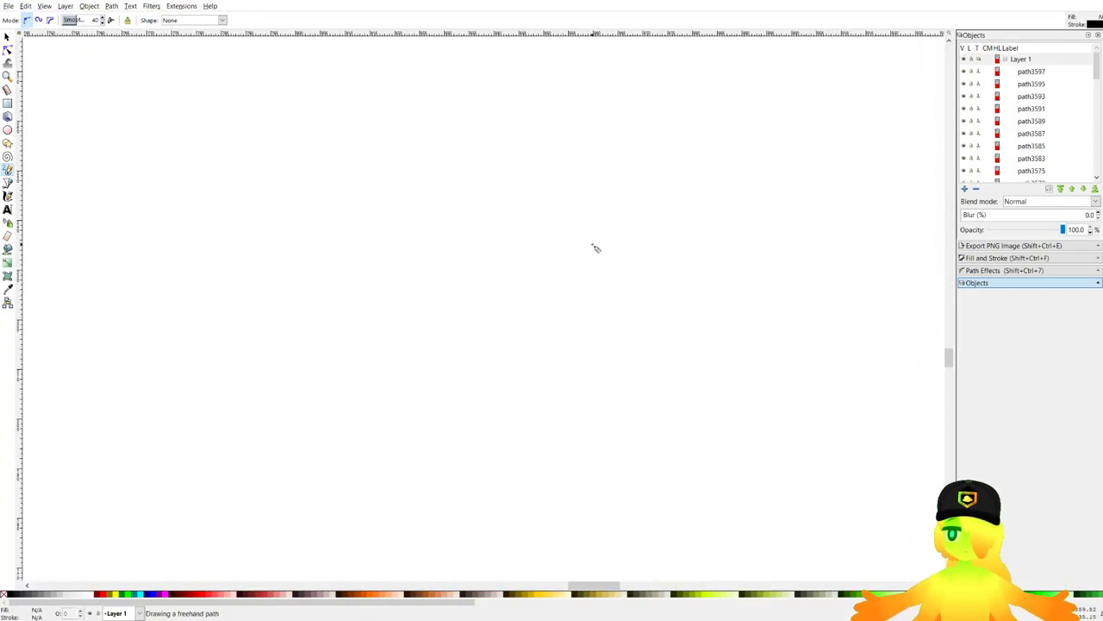
Try to sketch a rounded head outline in one stroke beside the full-body character reference.
{"action": "scroll", "coordinate": [506, 247], "scroll_direction": "down", "scroll_amount": 6}
{"action": "scroll", "coordinate": [492, 194], "scroll_direction": "up", "scroll_amount": 5}
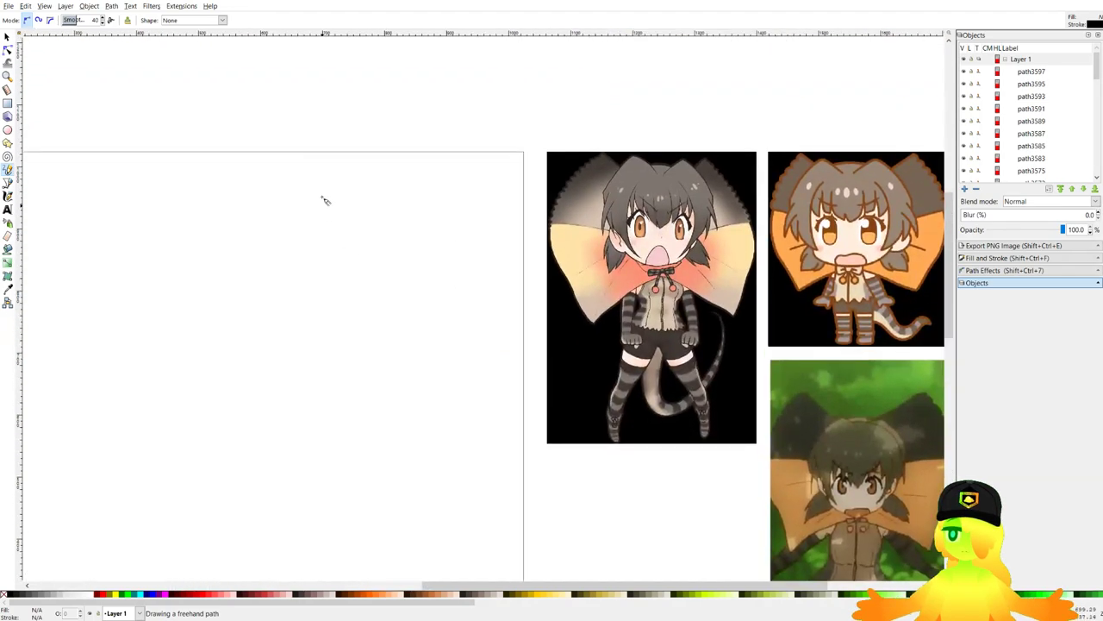
{"action": "scroll", "coordinate": [489, 210], "scroll_direction": "down", "scroll_amount": 4}
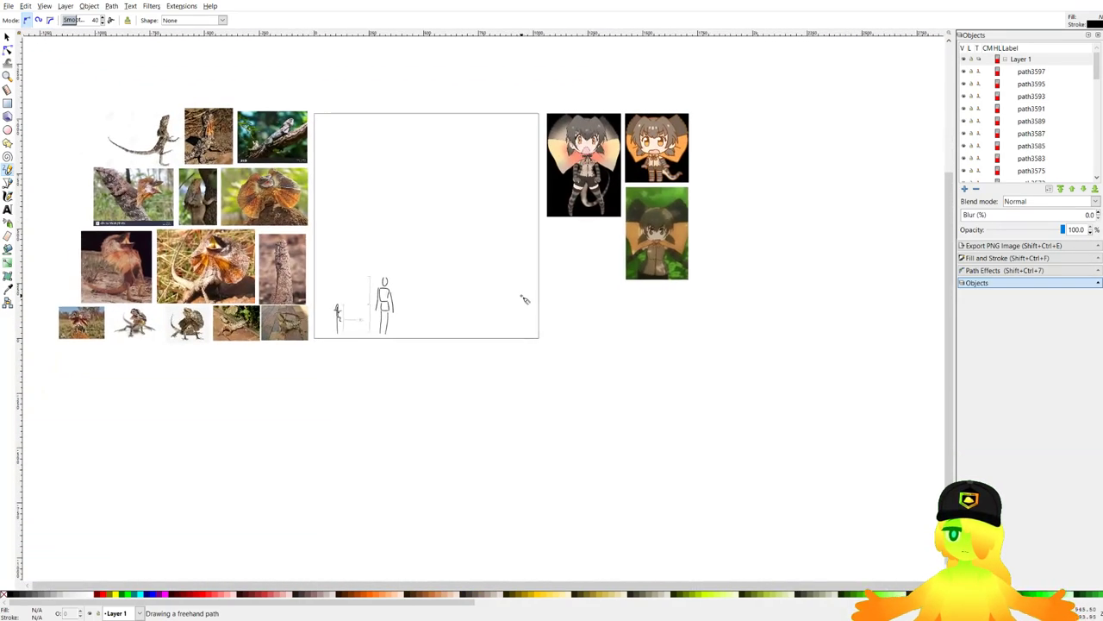
{"action": "scroll", "coordinate": [526, 185], "scroll_direction": "up", "scroll_amount": 7}
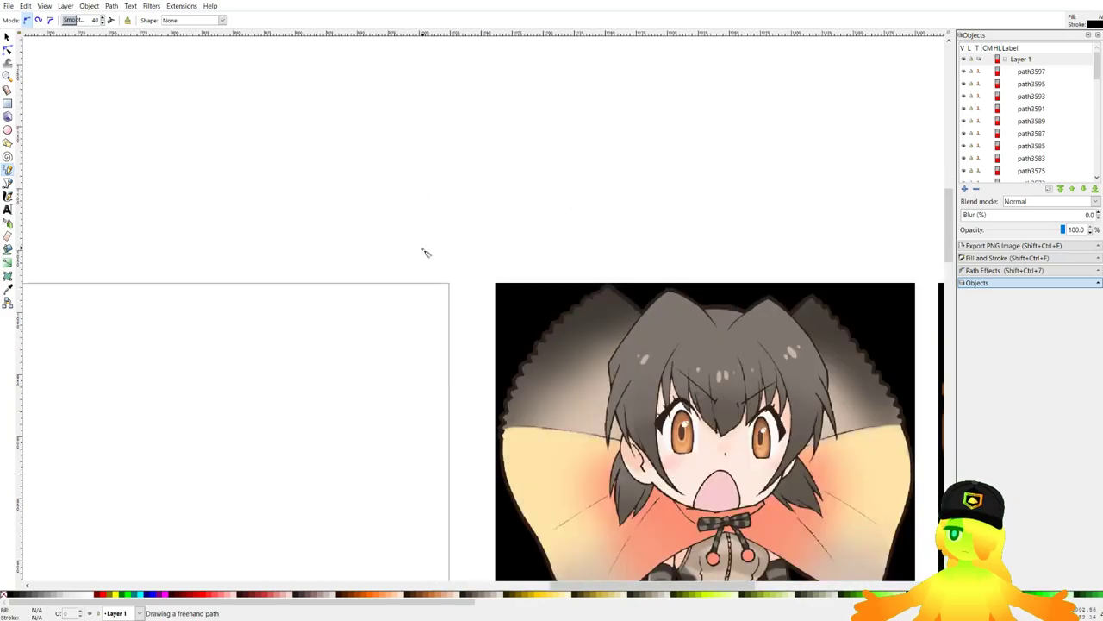
{"action": "scroll", "coordinate": [440, 354], "scroll_direction": "down", "scroll_amount": 3}
{"action": "scroll", "coordinate": [458, 325], "scroll_direction": "up", "scroll_amount": 2}
{"action": "left_click_drag", "start_coordinate": [424, 320], "coordinate": [483, 311]}
{"action": "scroll", "coordinate": [442, 338], "scroll_direction": "up", "scroll_amount": 2}
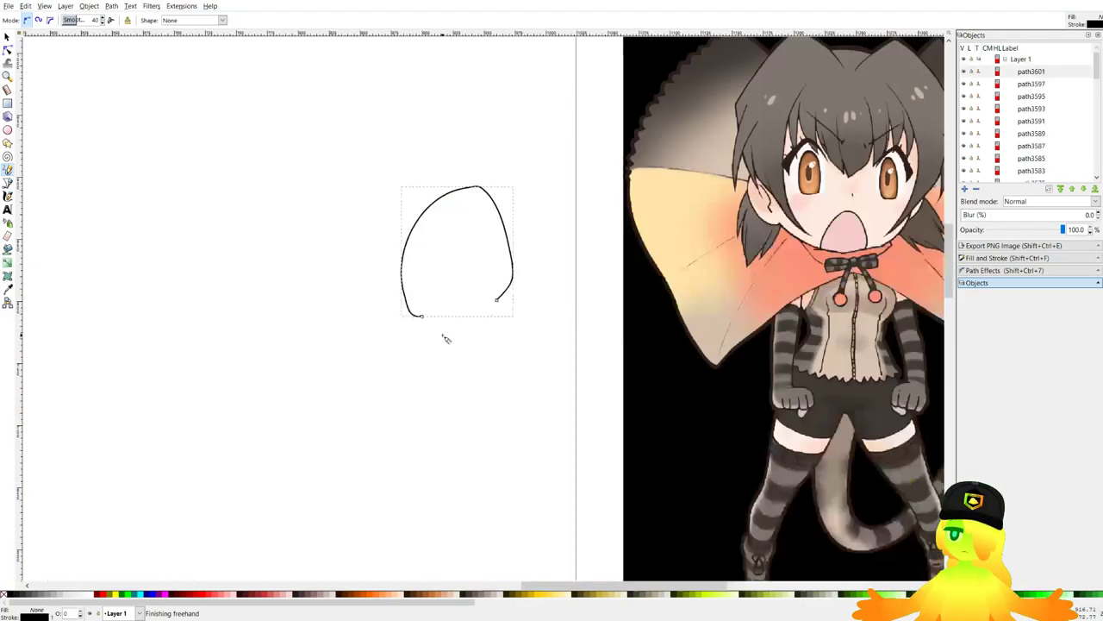
{"action": "key", "text": "ctrl+z"}
{"action": "mouse_move", "coordinate": [380, 345]}
{"action": "left_mouse_down"}
{"action": "mouse_move", "coordinate": [428, 149]}
{"action": "mouse_move", "coordinate": [409, 350]}
{"action": "left_mouse_up"}
{"action": "key", "text": "ctrl+z"}
{"action": "mouse_move", "coordinate": [337, 376]}
{"action": "left_mouse_down"}
{"action": "mouse_move", "coordinate": [419, 161]}
{"action": "mouse_move", "coordinate": [404, 382]}
{"action": "left_mouse_up"}
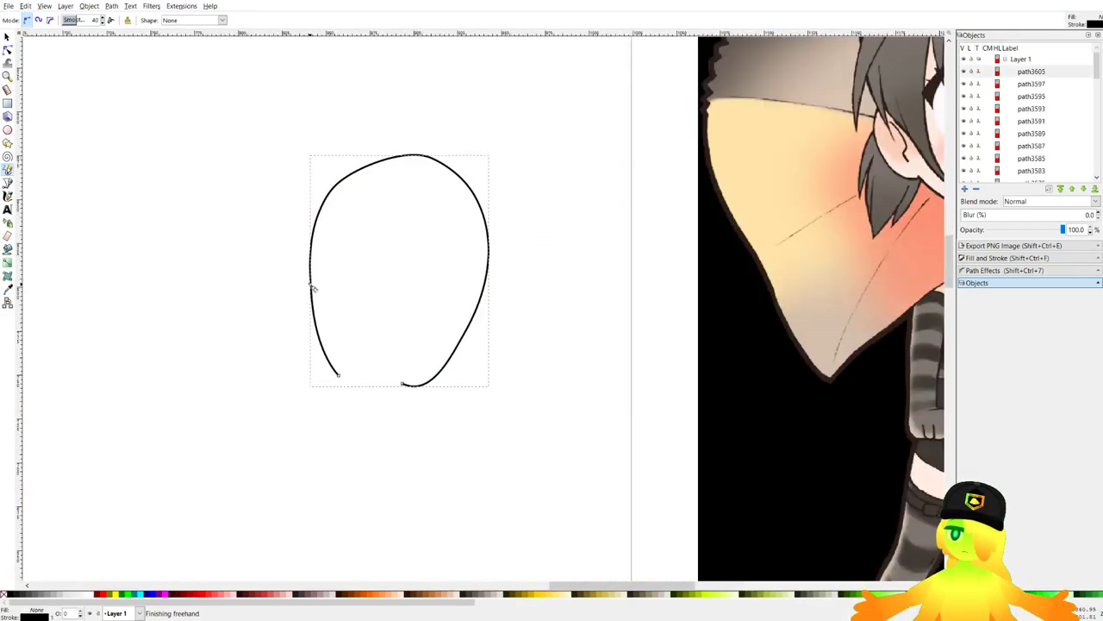
{"action": "key", "text": "ctrl+z"}
Sketch the face contour of a turned head from the forehead over the cheek to the chin, plus the jawline.
{"action": "left_click_drag", "start_coordinate": [307, 227], "coordinate": [337, 194]}
{"action": "left_click_drag", "start_coordinate": [280, 165], "coordinate": [299, 263]}
{"action": "mouse_move", "coordinate": [296, 274]}
{"action": "left_mouse_down"}
{"action": "mouse_move", "coordinate": [338, 378]}
{"action": "mouse_move", "coordinate": [317, 337]}
{"action": "left_mouse_up"}
{"action": "key", "text": "ctrl+z"}
{"action": "key", "text": "ctrl+z"}
{"action": "left_click_drag", "start_coordinate": [302, 263], "coordinate": [327, 338]}
{"action": "key", "text": "ctrl+z"}
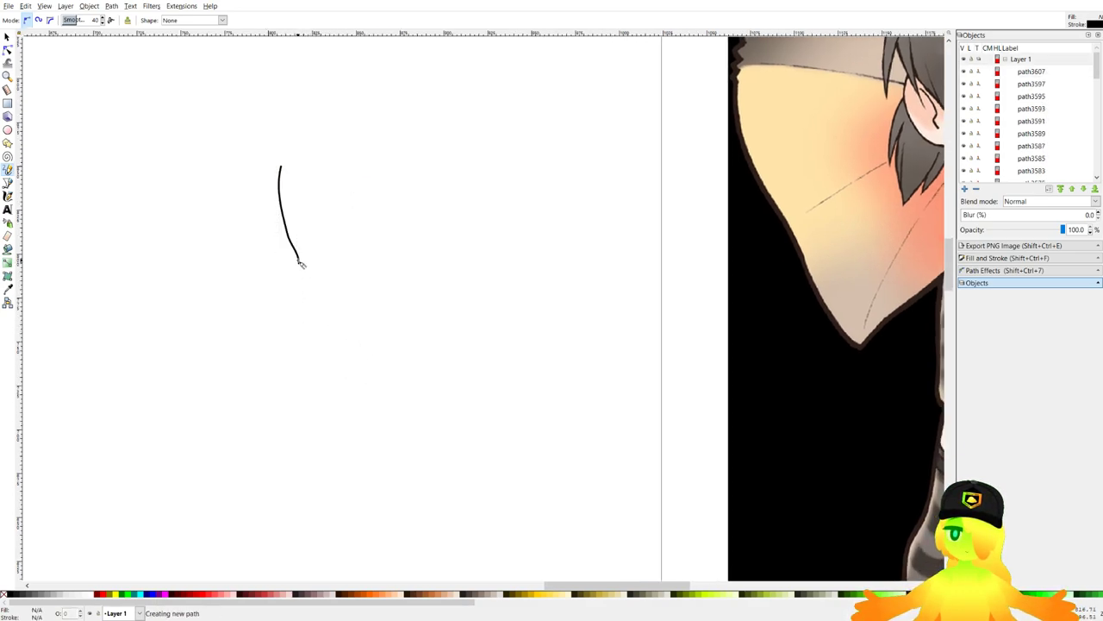
{"action": "mouse_move", "coordinate": [298, 259]}
{"action": "left_mouse_down"}
{"action": "mouse_move", "coordinate": [362, 351]}
{"action": "mouse_move", "coordinate": [449, 293]}
{"action": "left_mouse_up"}
{"action": "key", "text": "ctrl+z"}
{"action": "left_click_drag", "start_coordinate": [360, 350], "coordinate": [464, 299]}
{"action": "left_click_drag", "start_coordinate": [430, 239], "coordinate": [447, 251]}
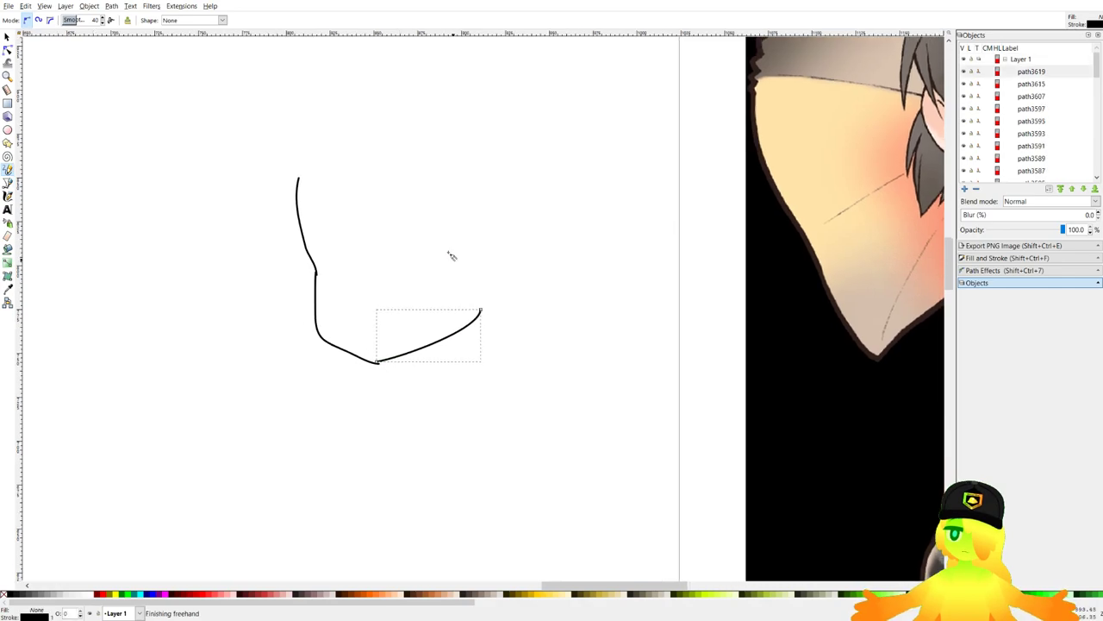
Close the head outline with curved strokes over the top and down the back of the skull.
{"action": "mouse_move", "coordinate": [309, 167]}
{"action": "left_mouse_down"}
{"action": "mouse_move", "coordinate": [377, 121]}
{"action": "mouse_move", "coordinate": [325, 166]}
{"action": "left_mouse_up"}
{"action": "left_click_drag", "start_coordinate": [497, 278], "coordinate": [497, 280]}
{"action": "key", "text": "ctrl+z"}
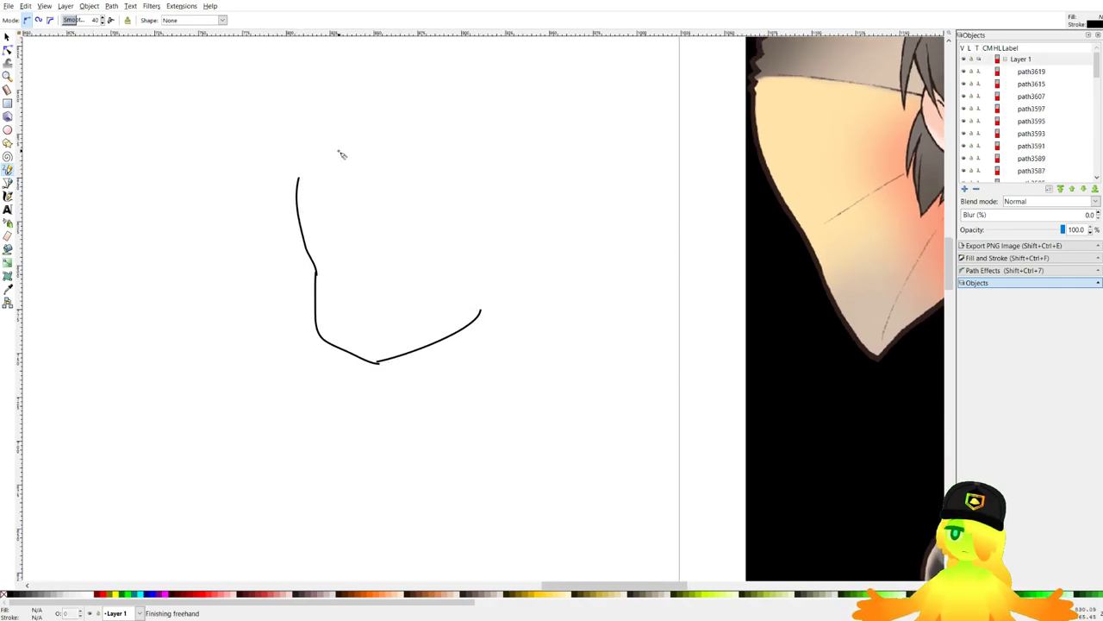
{"action": "mouse_move", "coordinate": [506, 155]}
{"action": "left_mouse_down"}
{"action": "mouse_move", "coordinate": [505, 298]}
{"action": "mouse_move", "coordinate": [484, 311]}
{"action": "left_mouse_up"}
{"action": "key", "text": "ctrl+z"}
{"action": "mouse_move", "coordinate": [479, 210]}
{"action": "left_mouse_down"}
{"action": "mouse_move", "coordinate": [474, 158]}
{"action": "mouse_move", "coordinate": [474, 219]}
{"action": "left_mouse_up"}
{"action": "key", "text": "ctrl+z"}
{"action": "mouse_move", "coordinate": [294, 186]}
{"action": "left_mouse_down"}
{"action": "mouse_move", "coordinate": [498, 159]}
{"action": "mouse_move", "coordinate": [505, 277]}
{"action": "mouse_move", "coordinate": [484, 306]}
{"action": "left_mouse_up"}
Try out a neck line and a long curved shoulder line below the jaw.
{"action": "left_click_drag", "start_coordinate": [472, 363], "coordinate": [477, 230]}
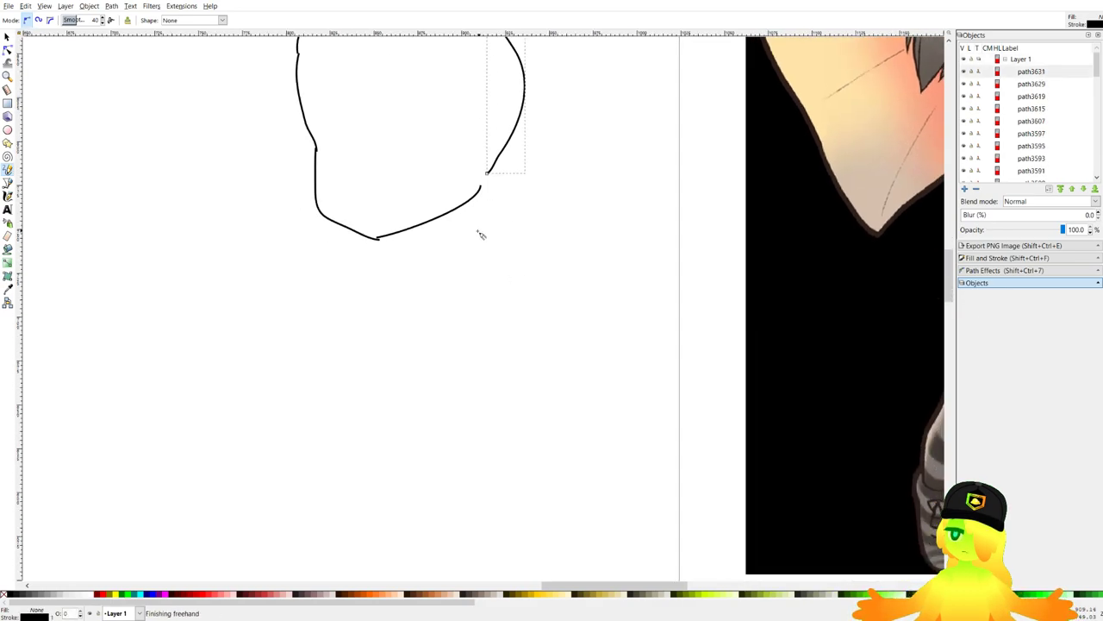
{"action": "left_click_drag", "start_coordinate": [454, 179], "coordinate": [486, 253]}
{"action": "left_click_drag", "start_coordinate": [415, 251], "coordinate": [591, 256]}
{"action": "scroll", "coordinate": [557, 270], "scroll_direction": "down", "scroll_amount": 1}
{"action": "key", "text": "ctrl+z"}
{"action": "key", "text": "ctrl+z"}
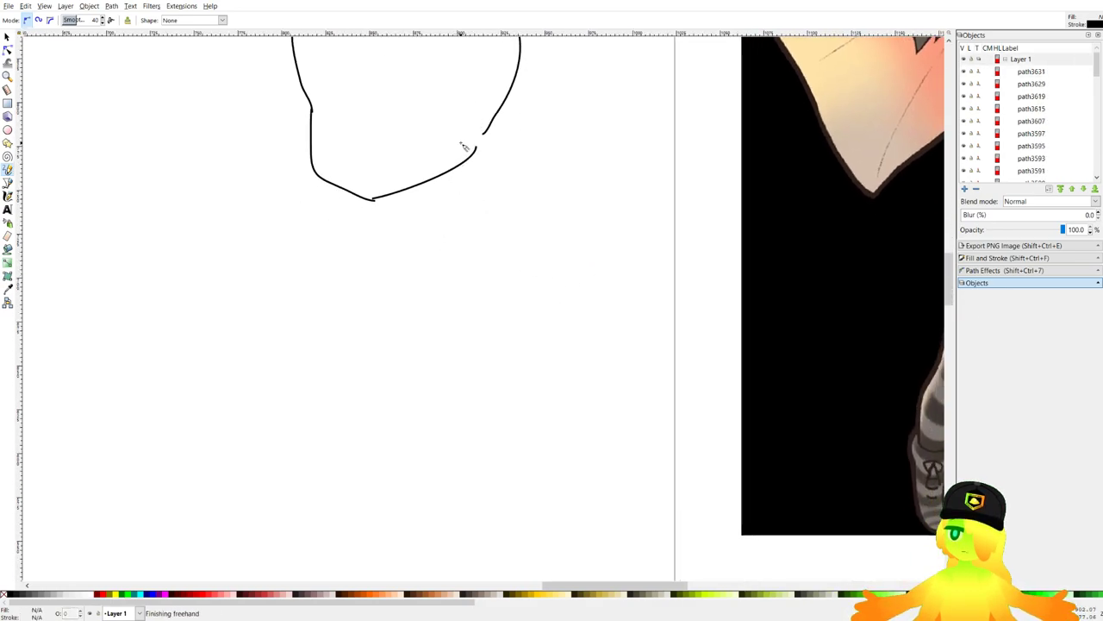
{"action": "left_click_drag", "start_coordinate": [462, 142], "coordinate": [504, 267]}
{"action": "left_click_drag", "start_coordinate": [417, 240], "coordinate": [625, 214]}
{"action": "key", "text": "ctrl+z"}
{"action": "key", "text": "ctrl+z"}
{"action": "left_click_drag", "start_coordinate": [479, 146], "coordinate": [507, 234]}
{"action": "left_click_drag", "start_coordinate": [391, 231], "coordinate": [619, 196]}
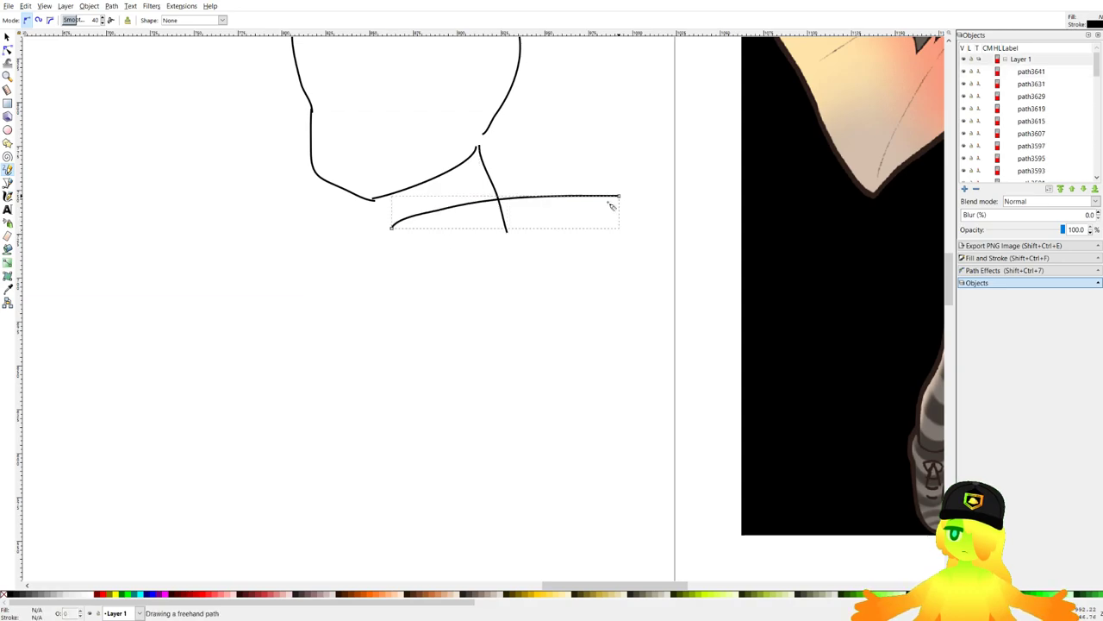
{"action": "key", "text": "ctrl+z"}
Sketch two neck lines, a curved shoulder line and a long torso line running down from the shoulders.
{"action": "mouse_move", "coordinate": [472, 223]}
{"action": "left_mouse_down"}
{"action": "mouse_move", "coordinate": [488, 265]}
{"action": "mouse_move", "coordinate": [493, 251]}
{"action": "mouse_move", "coordinate": [446, 256]}
{"action": "mouse_move", "coordinate": [446, 279]}
{"action": "left_mouse_up"}
{"action": "left_click_drag", "start_coordinate": [353, 274], "coordinate": [618, 276]}
{"action": "left_click_drag", "start_coordinate": [541, 300], "coordinate": [576, 239]}
{"action": "key", "text": "ctrl+z"}
{"action": "left_click_drag", "start_coordinate": [419, 214], "coordinate": [591, 202]}
{"action": "left_click_drag", "start_coordinate": [519, 197], "coordinate": [532, 387]}
{"action": "scroll", "coordinate": [472, 221], "scroll_direction": "down", "scroll_amount": 4}
{"action": "scroll", "coordinate": [482, 181], "scroll_direction": "up", "scroll_amount": 4}
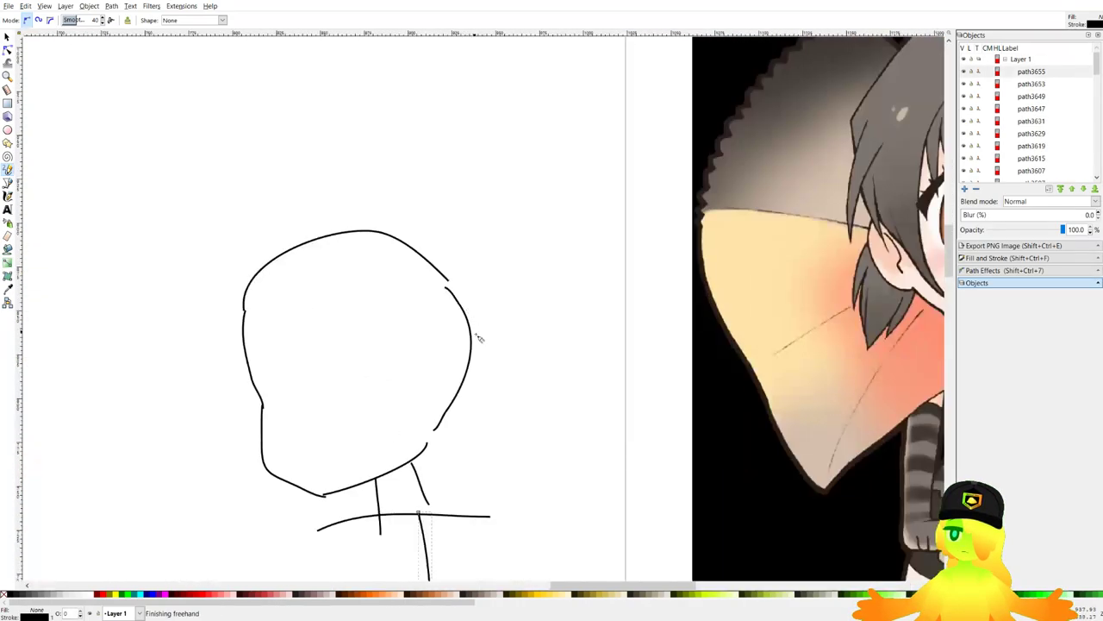
Duplicate the lizard sketch with its bracket and 85 label, and place the copy horizontally over the human figure.
{"action": "scroll", "coordinate": [455, 215], "scroll_direction": "down", "scroll_amount": 4}
{"action": "scroll", "coordinate": [426, 274], "scroll_direction": "down", "scroll_amount": 2}
{"action": "scroll", "coordinate": [365, 361], "scroll_direction": "up", "scroll_amount": 5}
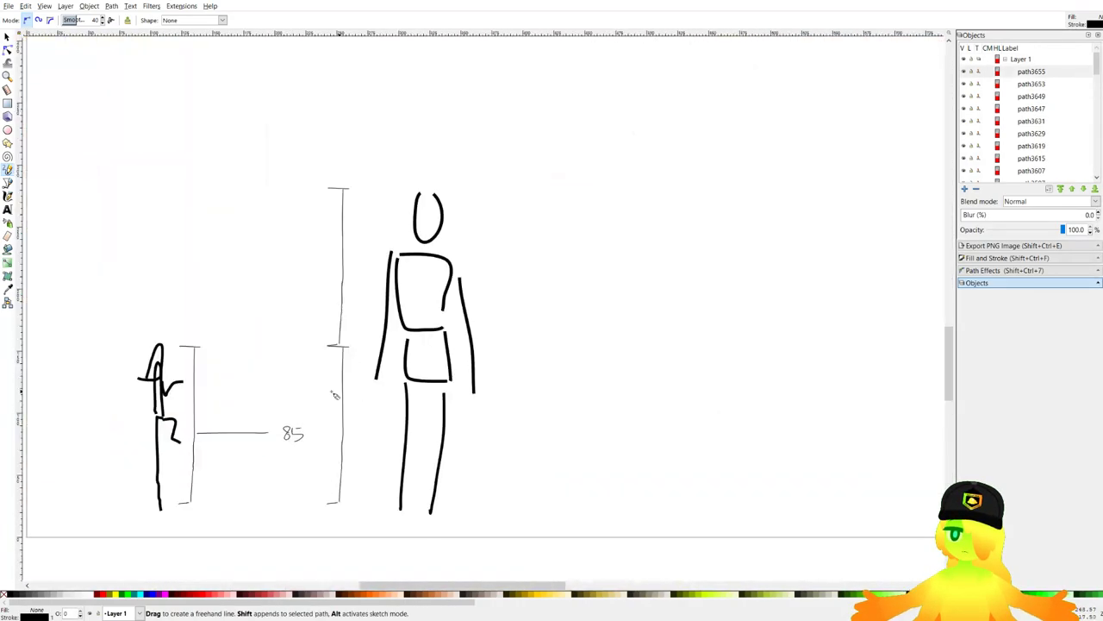
{"action": "left_click", "coordinate": [7, 37]}
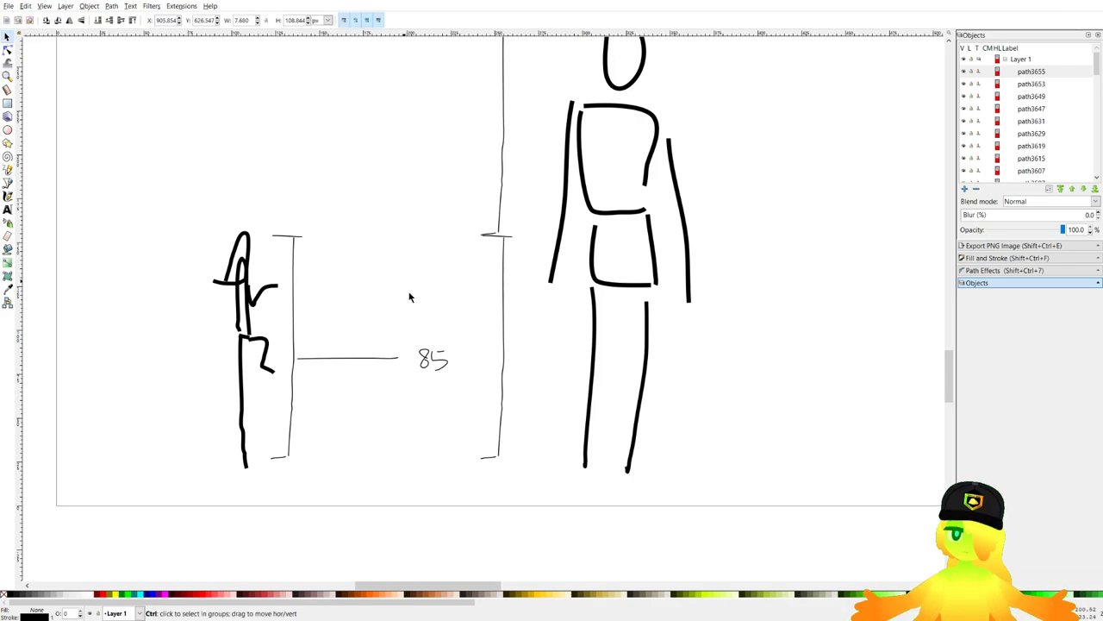
{"action": "scroll", "coordinate": [410, 303], "scroll_direction": "down", "scroll_amount": 1}
{"action": "left_click_drag", "start_coordinate": [257, 463], "coordinate": [451, 210]}
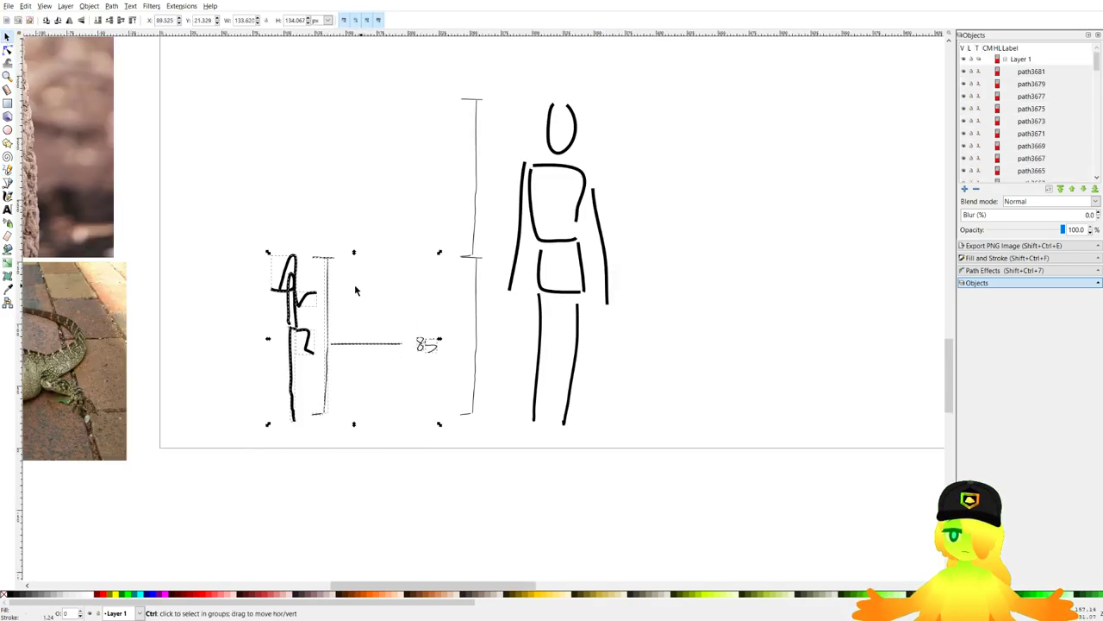
{"action": "left_click_drag", "start_coordinate": [444, 263], "coordinate": [431, 425]}
{"action": "mouse_move", "coordinate": [422, 278]}
{"action": "left_mouse_down"}
{"action": "mouse_move", "coordinate": [370, 349]}
{"action": "mouse_move", "coordinate": [568, 69]}
{"action": "left_mouse_up"}
{"action": "left_click_drag", "start_coordinate": [491, 200], "coordinate": [486, 253]}
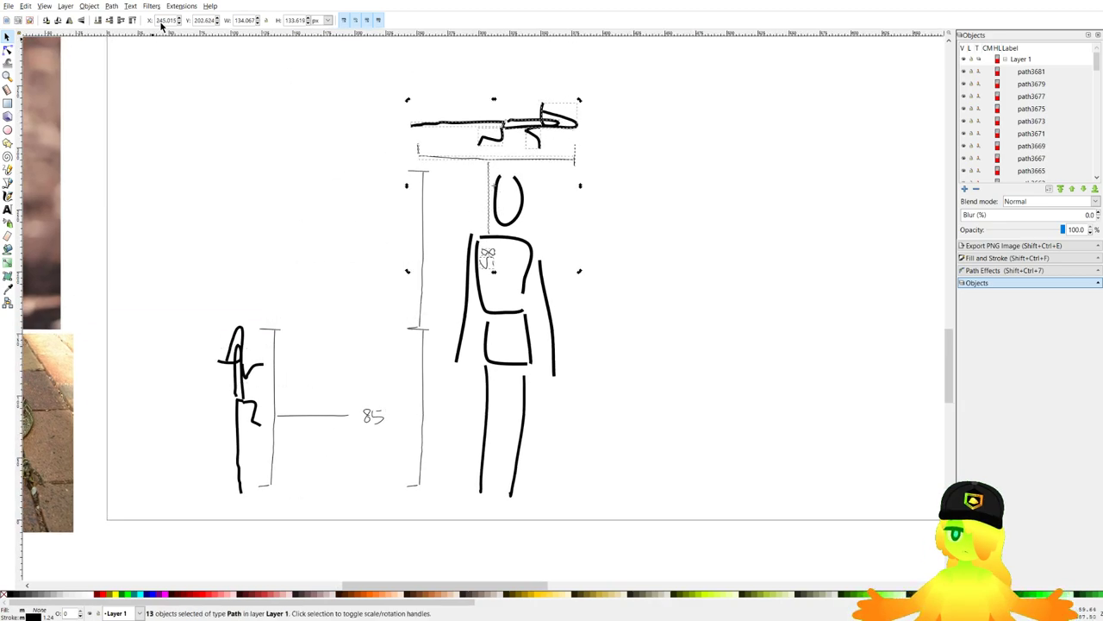
Flip the horizontal lizard copy vertically and move it just above the figure's head.
{"action": "left_click", "coordinate": [77, 23]}
{"action": "scroll", "coordinate": [550, 264], "scroll_direction": "up", "scroll_amount": 2}
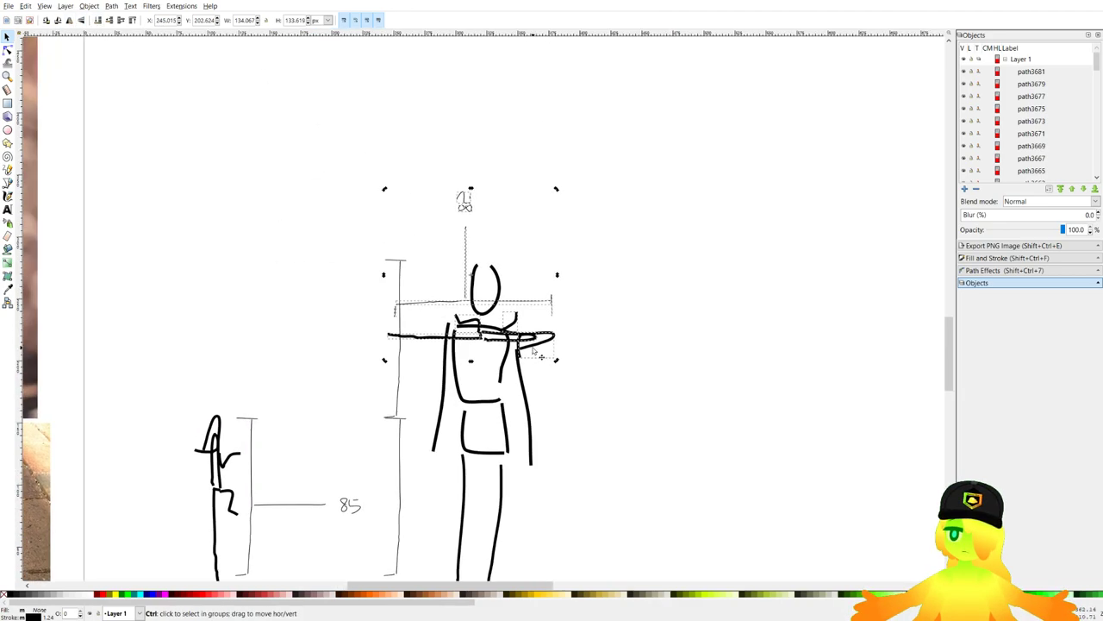
{"action": "left_click_drag", "start_coordinate": [541, 353], "coordinate": [545, 249]}
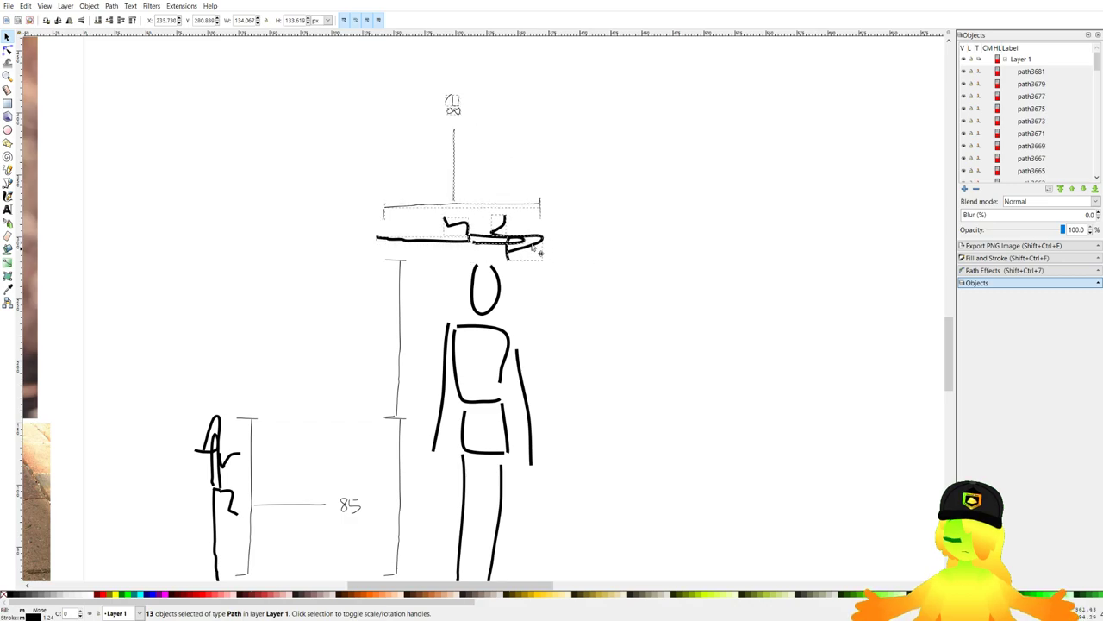
{"action": "scroll", "coordinate": [302, 457], "scroll_direction": "down", "scroll_amount": 5, "text": "ctrl"}
{"action": "scroll", "coordinate": [436, 385], "scroll_direction": "up", "scroll_amount": 5, "text": "ctrl"}
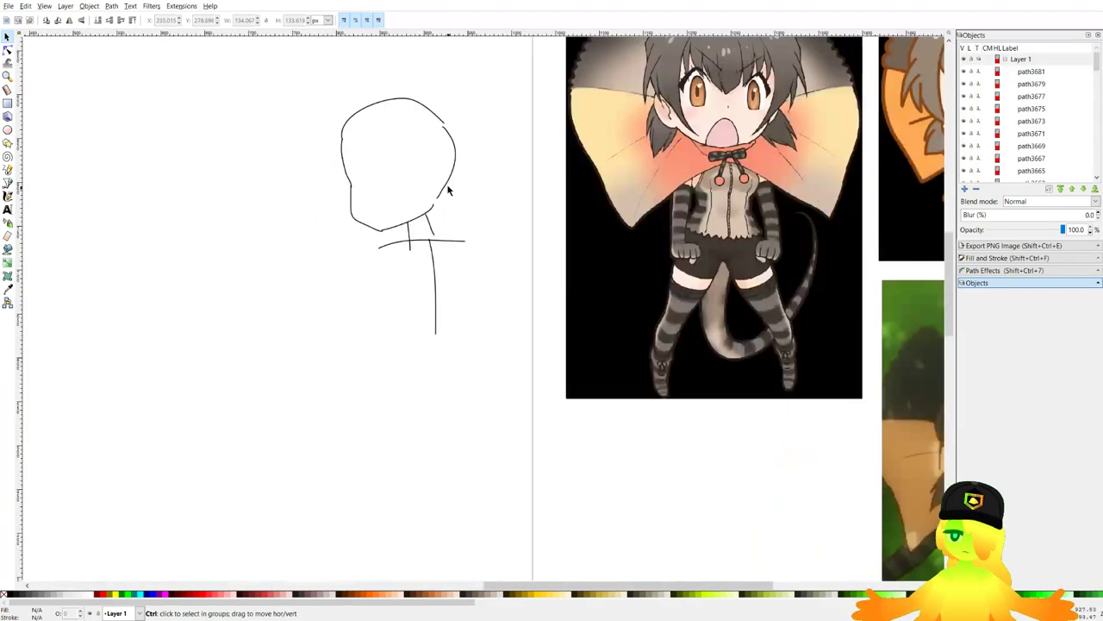
{"action": "key", "text": "p"}
{"action": "scroll", "coordinate": [508, 251], "scroll_direction": "up", "scroll_amount": 2, "text": "ctrl"}
{"action": "left_click_drag", "start_coordinate": [509, 251], "coordinate": [542, 275]}
{"action": "left_click_drag", "start_coordinate": [350, 304], "coordinate": [334, 239]}
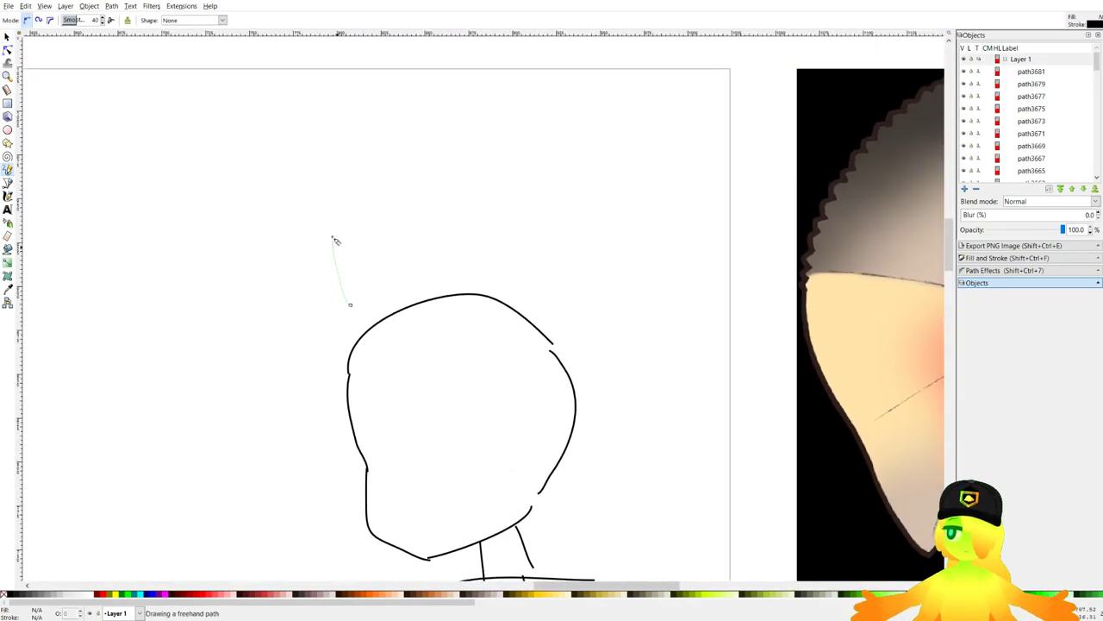
{"action": "left_click_drag", "start_coordinate": [580, 224], "coordinate": [579, 225]}
{"action": "key", "text": "ctrl+z"}
{"action": "key", "text": "ctrl+z"}
Sketch a short slanted front line and a long curved back line for a small lizard lying above the character's head.
{"action": "left_click_drag", "start_coordinate": [335, 200], "coordinate": [371, 288]}
{"action": "scroll", "coordinate": [477, 247], "scroll_direction": "down", "scroll_amount": 5, "text": "ctrl"}
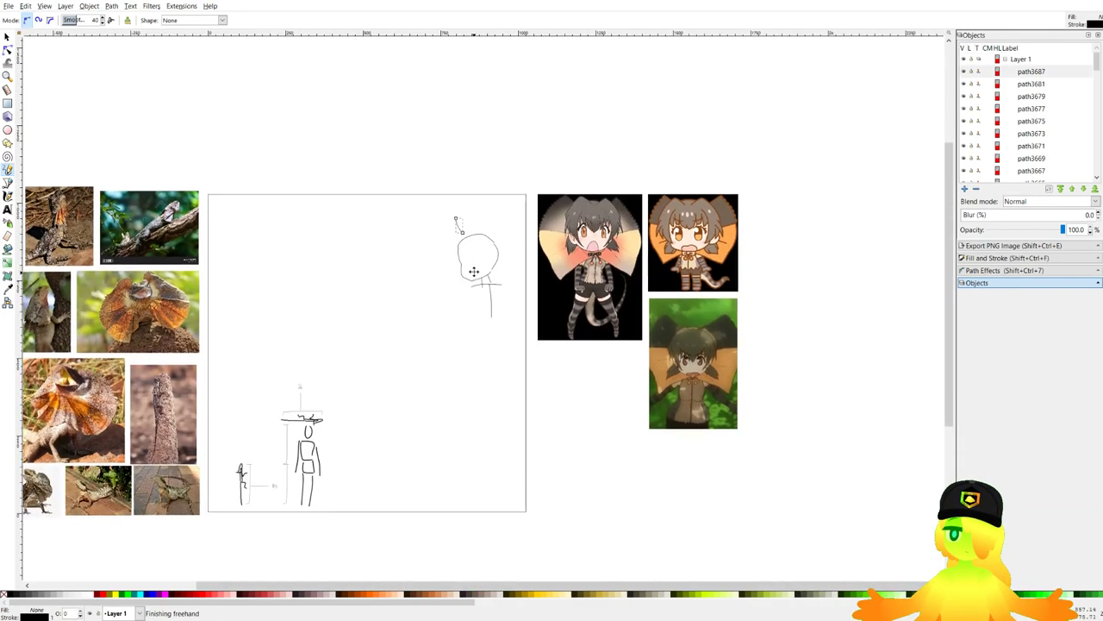
{"action": "scroll", "coordinate": [471, 222], "scroll_direction": "up", "scroll_amount": 7, "text": "ctrl"}
{"action": "mouse_move", "coordinate": [332, 113]}
{"action": "left_mouse_down"}
{"action": "mouse_move", "coordinate": [788, 258]}
{"action": "mouse_move", "coordinate": [751, 357]}
{"action": "left_mouse_up"}
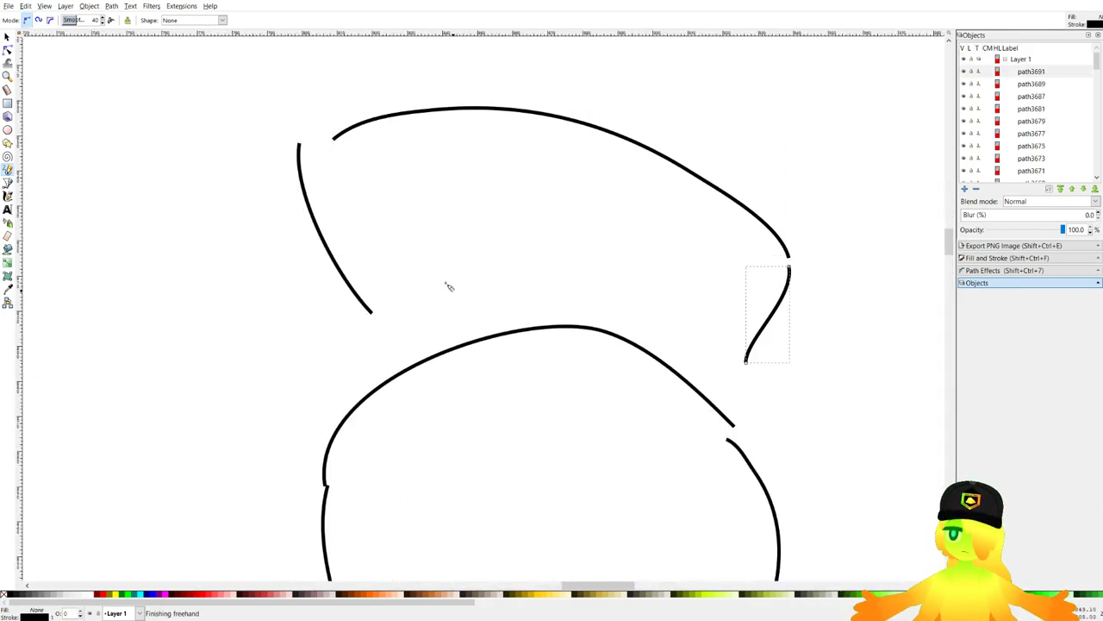
{"action": "scroll", "coordinate": [586, 256], "scroll_direction": "down", "scroll_amount": 4, "text": "ctrl"}
{"action": "key", "text": "ctrl+z"}
{"action": "scroll", "coordinate": [591, 256], "scroll_direction": "down", "scroll_amount": 3, "text": "ctrl"}
Add a short upright line at the small lizard's rear and a curved belly line just above the character's head.
{"action": "scroll", "coordinate": [586, 158], "scroll_direction": "up", "scroll_amount": 5, "text": "ctrl"}
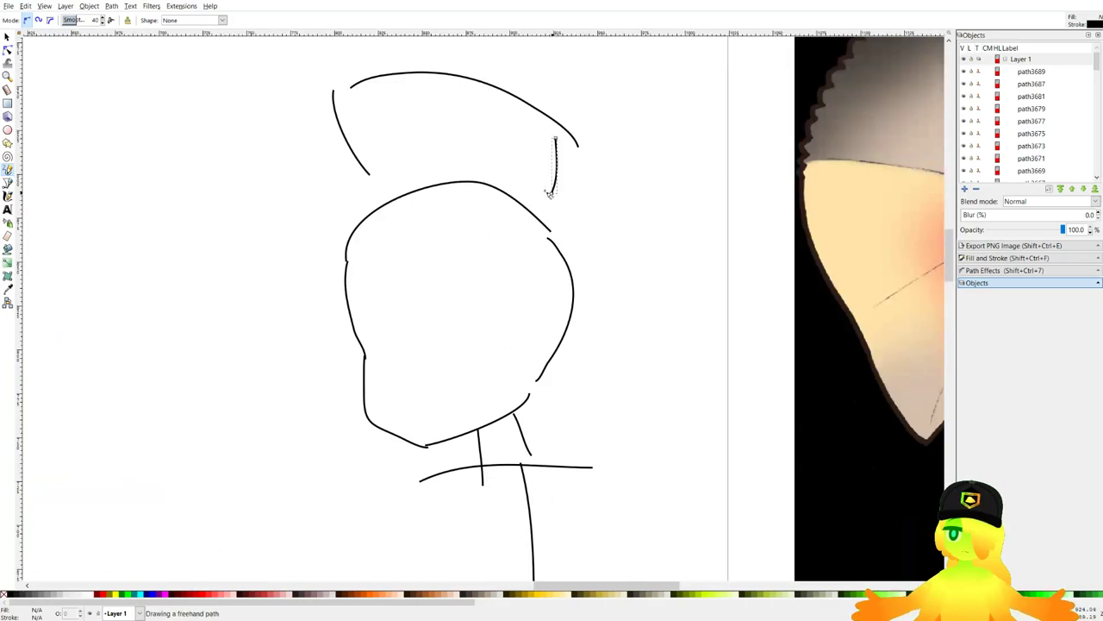
{"action": "left_click_drag", "start_coordinate": [548, 193], "coordinate": [548, 196]}
{"action": "scroll", "coordinate": [512, 164], "scroll_direction": "up", "scroll_amount": 2, "text": "ctrl"}
{"action": "left_click_drag", "start_coordinate": [271, 170], "coordinate": [577, 231]}
{"action": "scroll", "coordinate": [331, 204], "scroll_direction": "down", "scroll_amount": 1, "text": "ctrl"}
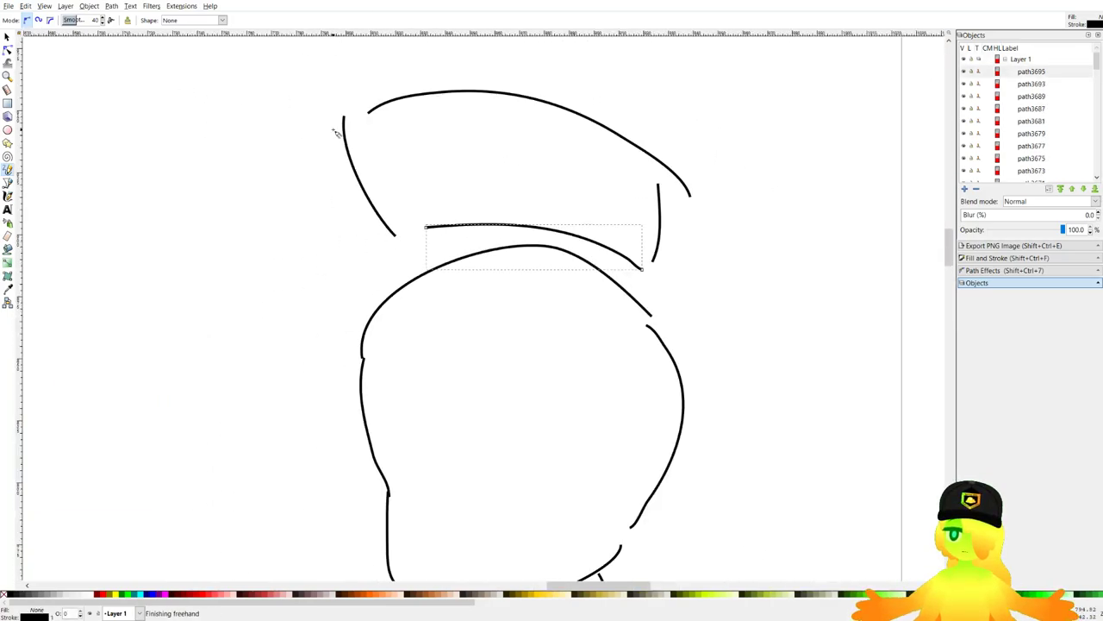
Draw the small lizard's head outline at the front of its body and a rounded bulge at its rear.
{"action": "mouse_move", "coordinate": [334, 130]}
{"action": "left_mouse_down"}
{"action": "mouse_move", "coordinate": [327, 224]}
{"action": "mouse_move", "coordinate": [469, 163]}
{"action": "mouse_move", "coordinate": [353, 136]}
{"action": "left_mouse_up"}
{"action": "mouse_move", "coordinate": [623, 192]}
{"action": "left_mouse_down"}
{"action": "mouse_move", "coordinate": [578, 182]}
{"action": "mouse_move", "coordinate": [599, 255]}
{"action": "left_mouse_up"}
{"action": "scroll", "coordinate": [652, 138], "scroll_direction": "down", "scroll_amount": 3, "text": "ctrl"}
{"action": "scroll", "coordinate": [606, 170], "scroll_direction": "up", "scroll_amount": 3, "text": "ctrl"}
Draw the small lizard's bent legs hanging down over the front, middle and back of the character's head.
{"action": "left_click_drag", "start_coordinate": [508, 107], "coordinate": [544, 252]}
{"action": "left_click_drag", "start_coordinate": [368, 133], "coordinate": [451, 273]}
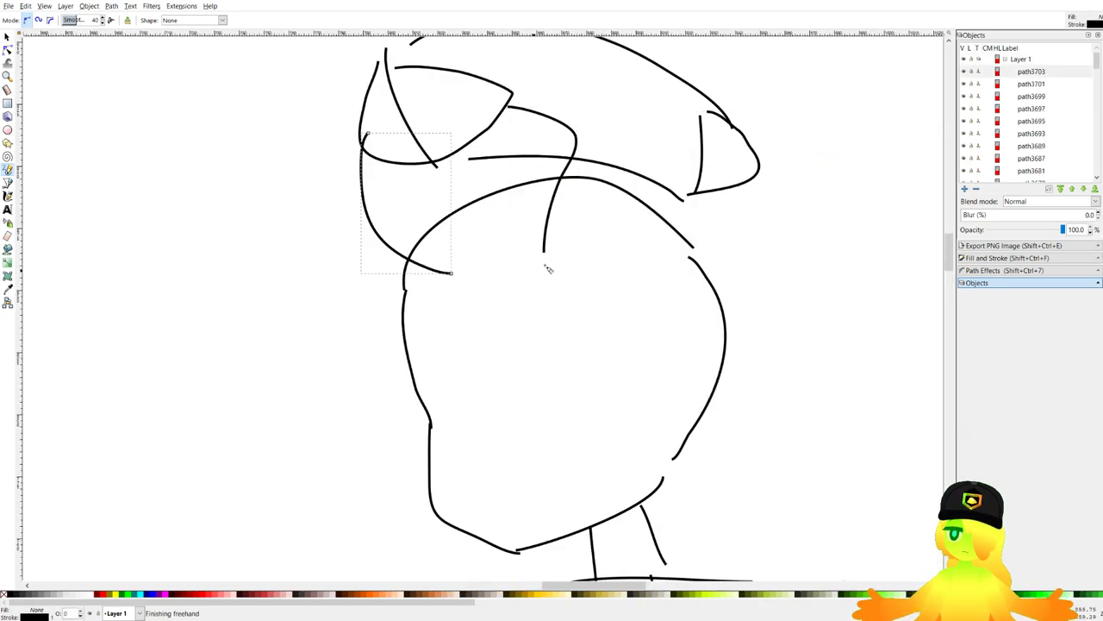
{"action": "left_click_drag", "start_coordinate": [736, 184], "coordinate": [691, 324]}
{"action": "scroll", "coordinate": [707, 151], "scroll_direction": "down", "scroll_amount": 3, "text": "ctrl"}
{"action": "scroll", "coordinate": [614, 127], "scroll_direction": "up", "scroll_amount": 3, "text": "ctrl"}
Sketch the small lizard's frill as two large pointed flaps, one on each side of its head.
{"action": "mouse_move", "coordinate": [620, 132]}
{"action": "left_mouse_down"}
{"action": "mouse_move", "coordinate": [689, 217]}
{"action": "mouse_move", "coordinate": [682, 225]}
{"action": "left_mouse_up"}
{"action": "mouse_move", "coordinate": [593, 152]}
{"action": "left_mouse_down"}
{"action": "mouse_move", "coordinate": [805, 138]}
{"action": "mouse_move", "coordinate": [828, 289]}
{"action": "left_mouse_up"}
{"action": "left_click_drag", "start_coordinate": [711, 217], "coordinate": [603, 283]}
{"action": "scroll", "coordinate": [603, 282], "scroll_direction": "down", "scroll_amount": 1}
{"action": "mouse_move", "coordinate": [441, 245]}
{"action": "left_mouse_down"}
{"action": "mouse_move", "coordinate": [387, 210]}
{"action": "mouse_move", "coordinate": [458, 421]}
{"action": "left_mouse_up"}
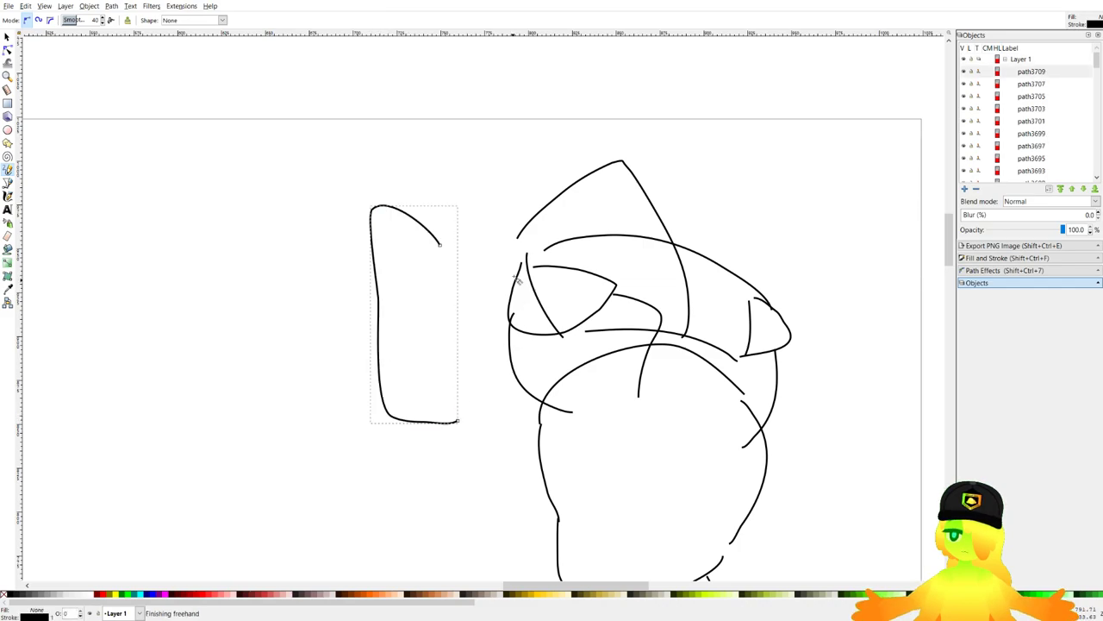
{"action": "key", "text": "ctrl+z"}
{"action": "mouse_move", "coordinate": [507, 245]}
{"action": "left_mouse_down"}
{"action": "mouse_move", "coordinate": [419, 381]}
{"action": "mouse_move", "coordinate": [485, 369]}
{"action": "left_mouse_up"}
Draw the small lizard's oval face with two tiny eyes and a wide open mouth.
{"action": "scroll", "coordinate": [518, 258], "scroll_direction": "up", "scroll_amount": 3, "text": "ctrl"}
{"action": "left_click_drag", "start_coordinate": [509, 263], "coordinate": [551, 276]}
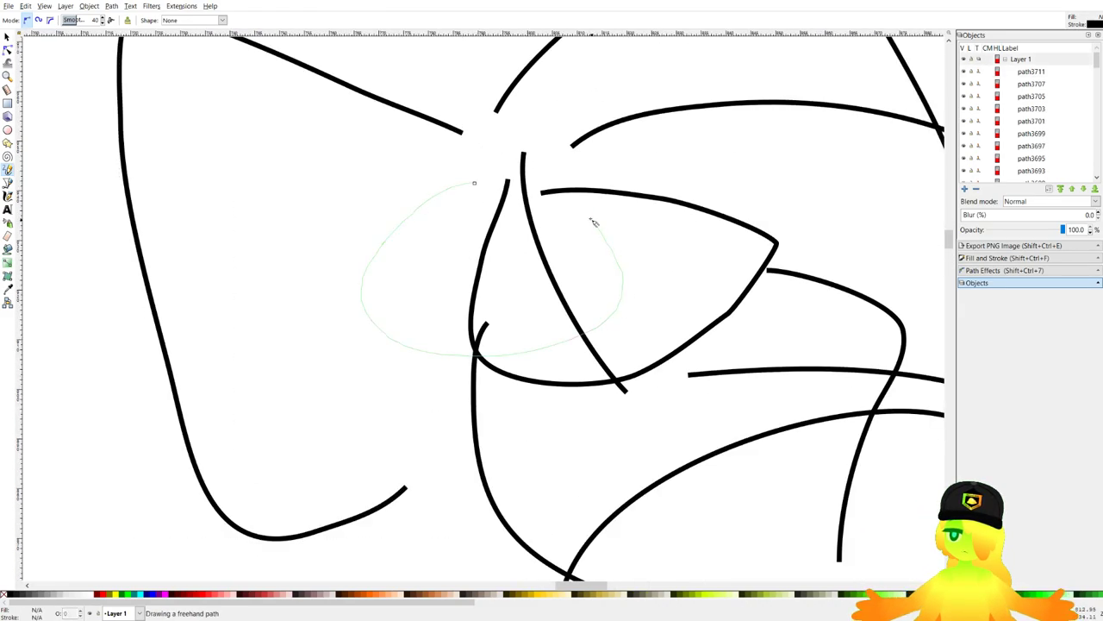
{"action": "mouse_move", "coordinate": [594, 222]}
{"action": "left_mouse_down"}
{"action": "mouse_move", "coordinate": [571, 193]}
{"action": "mouse_move", "coordinate": [542, 223]}
{"action": "left_mouse_up"}
{"action": "left_click_drag", "start_coordinate": [416, 223], "coordinate": [411, 234]}
{"action": "mouse_move", "coordinate": [364, 303]}
{"action": "left_mouse_down"}
{"action": "mouse_move", "coordinate": [459, 326]}
{"action": "mouse_move", "coordinate": [393, 295]}
{"action": "left_mouse_up"}
{"action": "scroll", "coordinate": [496, 289], "scroll_direction": "down", "scroll_amount": 7}
{"action": "left_click_drag", "start_coordinate": [539, 335], "coordinate": [519, 260]}
{"action": "scroll", "coordinate": [522, 264], "scroll_direction": "up", "scroll_amount": 4}
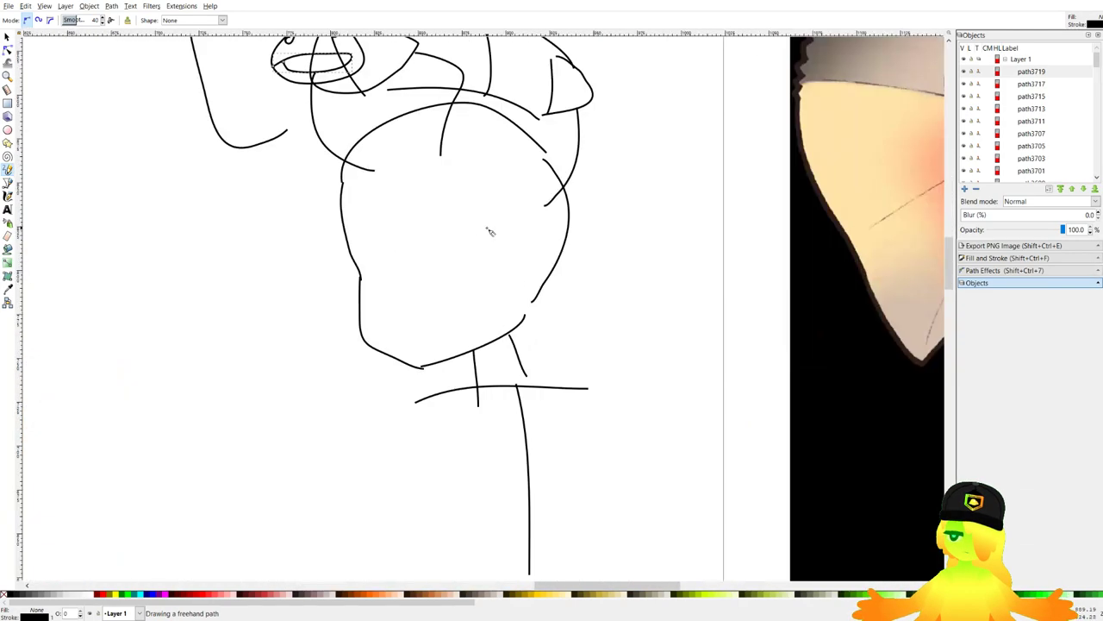
Sketch the character's two eyes, each as an arched upper lid over a tall narrow oval.
{"action": "scroll", "coordinate": [490, 231], "scroll_direction": "up", "scroll_amount": 3, "text": "ctrl"}
{"action": "left_click_drag", "start_coordinate": [352, 232], "coordinate": [502, 245]}
{"action": "left_click_drag", "start_coordinate": [398, 215], "coordinate": [406, 410]}
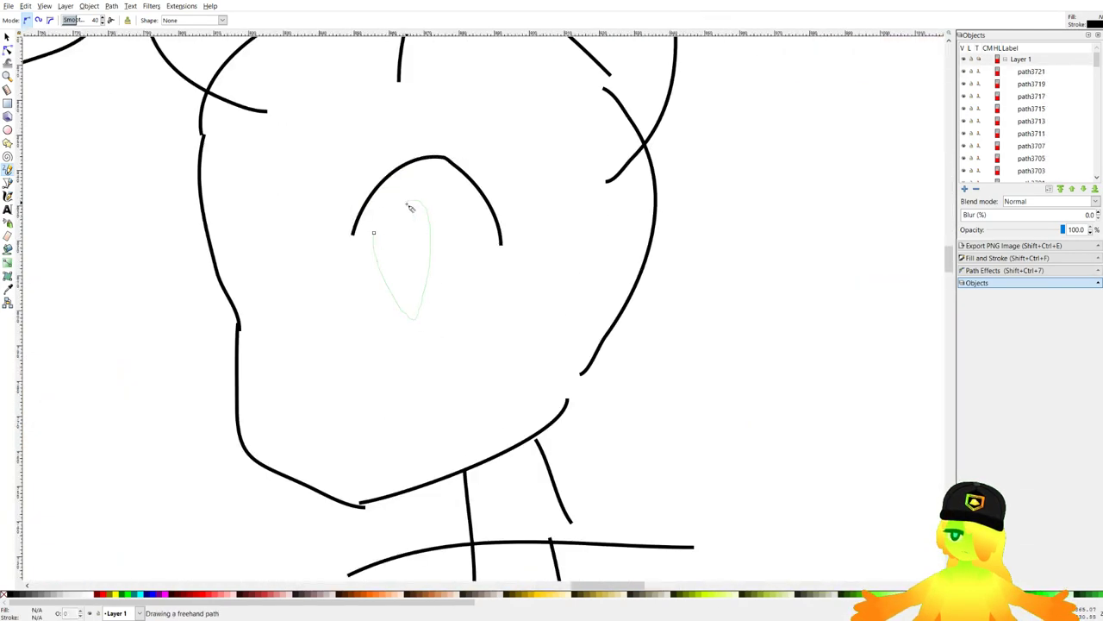
{"action": "left_click_drag", "start_coordinate": [399, 308], "coordinate": [409, 209]}
{"action": "mouse_move", "coordinate": [256, 225]}
{"action": "left_mouse_down"}
{"action": "mouse_move", "coordinate": [201, 258]}
{"action": "mouse_move", "coordinate": [255, 250]}
{"action": "left_mouse_up"}
{"action": "scroll", "coordinate": [366, 361], "scroll_direction": "down", "scroll_amount": 2}
Reposition the eyelid arches and eye ovals so each lid sits close over its eye.
{"action": "left_click", "coordinate": [8, 36]}
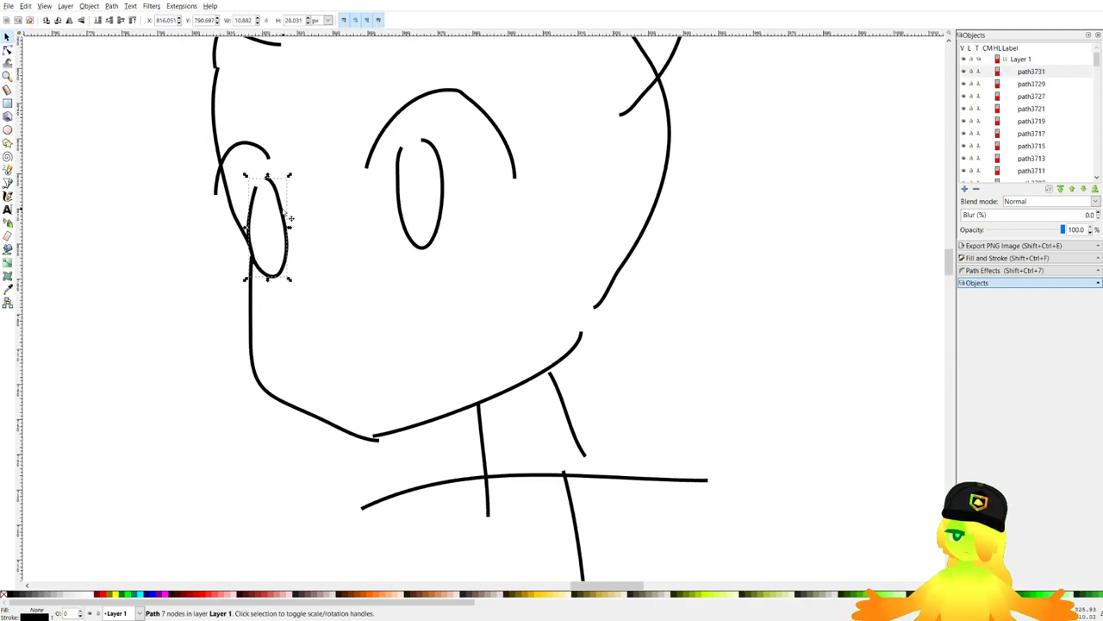
{"action": "left_click_drag", "start_coordinate": [259, 155], "coordinate": [274, 169]}
{"action": "left_click_drag", "start_coordinate": [440, 97], "coordinate": [437, 124]}
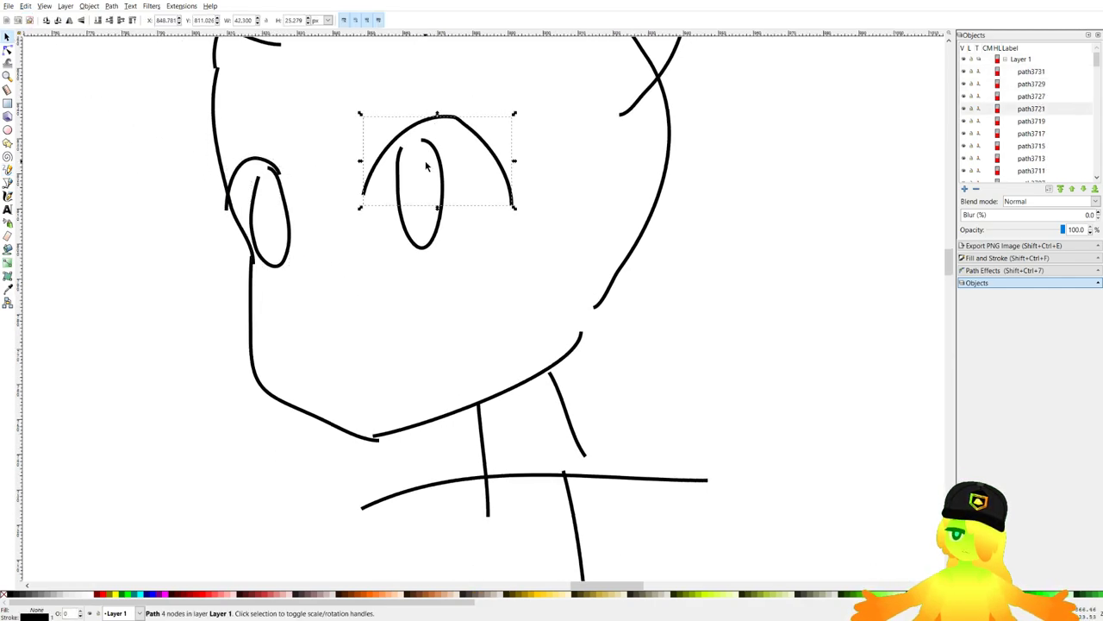
{"action": "left_click_drag", "start_coordinate": [441, 172], "coordinate": [445, 176]}
{"action": "left_click", "coordinate": [507, 325]}
Draw a wavy open mouth and two slanted eyebrows on the character's face.
{"action": "left_click", "coordinate": [9, 174]}
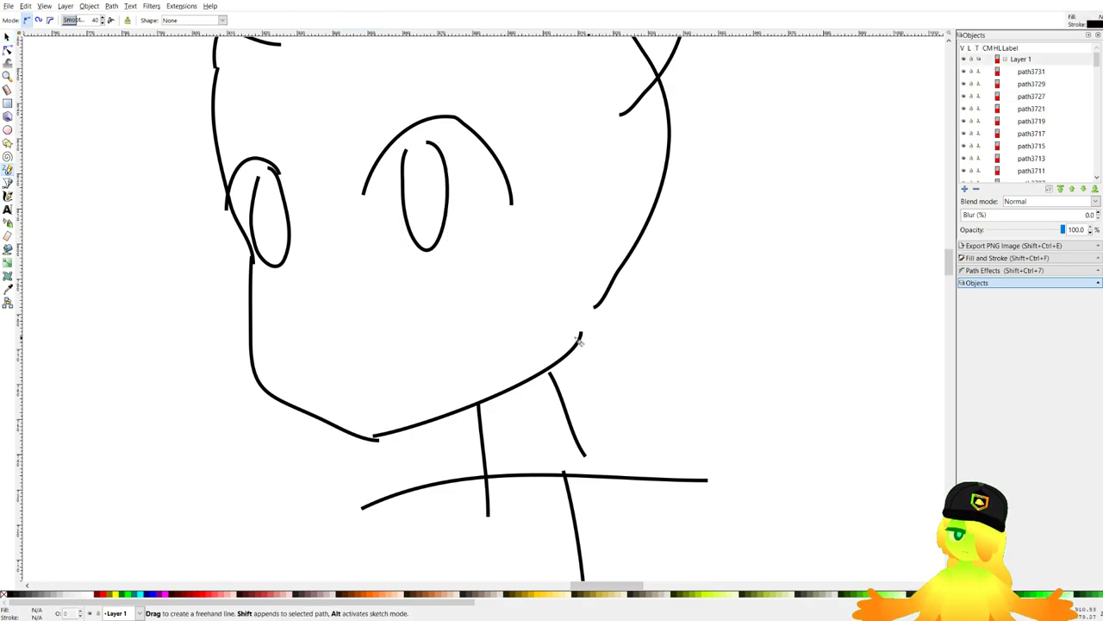
{"action": "left_click_drag", "start_coordinate": [384, 311], "coordinate": [370, 353]}
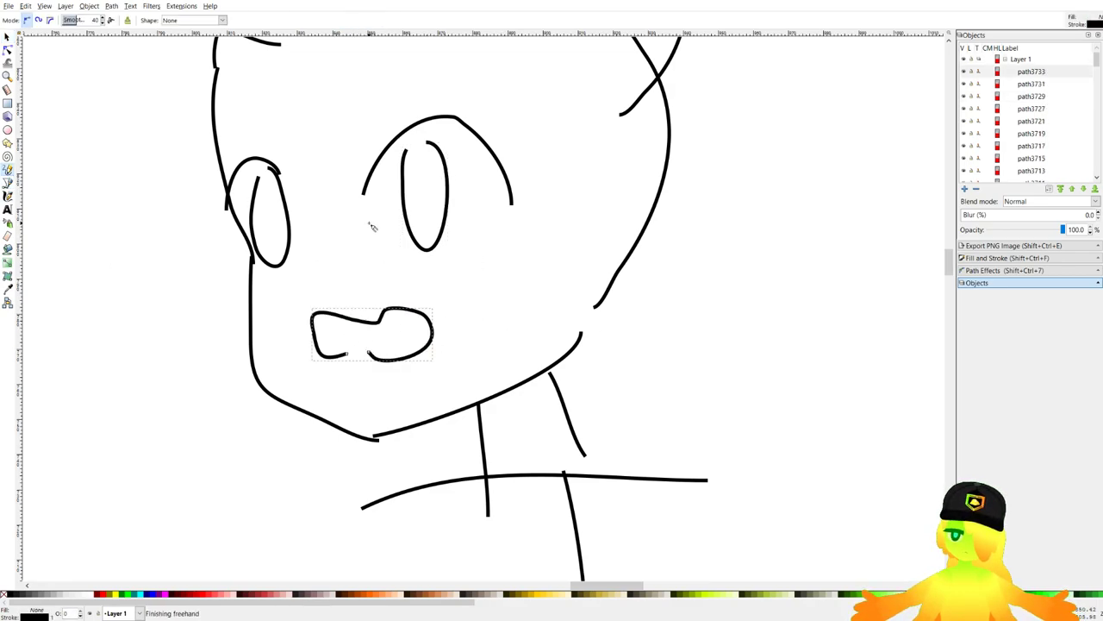
{"action": "scroll", "coordinate": [374, 229], "scroll_direction": "down", "scroll_amount": 3}
{"action": "scroll", "coordinate": [414, 250], "scroll_direction": "up", "scroll_amount": 2}
{"action": "left_click_drag", "start_coordinate": [444, 225], "coordinate": [508, 255]}
{"action": "left_click_drag", "start_coordinate": [382, 254], "coordinate": [297, 277]}
{"action": "scroll", "coordinate": [477, 292], "scroll_direction": "down", "scroll_amount": 3}
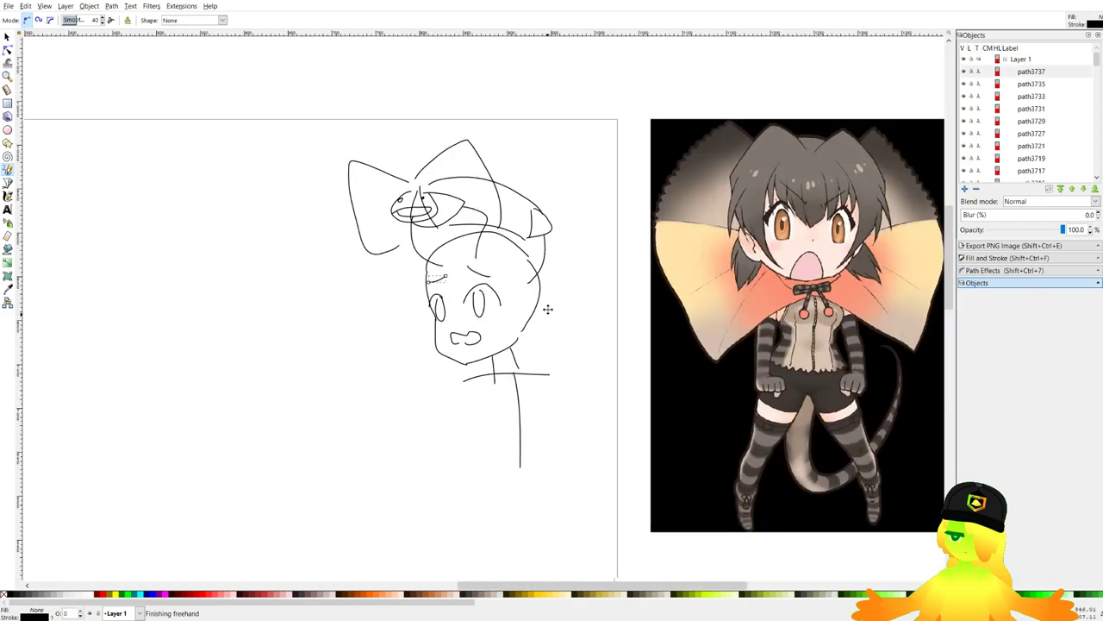
Sketch the character's two bent arms with simple hands, one raised and the other hanging down.
{"action": "scroll", "coordinate": [514, 346], "scroll_direction": "up", "scroll_amount": 2}
{"action": "mouse_move", "coordinate": [513, 345]}
{"action": "left_mouse_down"}
{"action": "mouse_move", "coordinate": [522, 303]}
{"action": "mouse_move", "coordinate": [571, 276]}
{"action": "left_mouse_up"}
{"action": "mouse_move", "coordinate": [426, 351]}
{"action": "left_mouse_down"}
{"action": "mouse_move", "coordinate": [268, 380]}
{"action": "mouse_move", "coordinate": [209, 138]}
{"action": "left_mouse_up"}
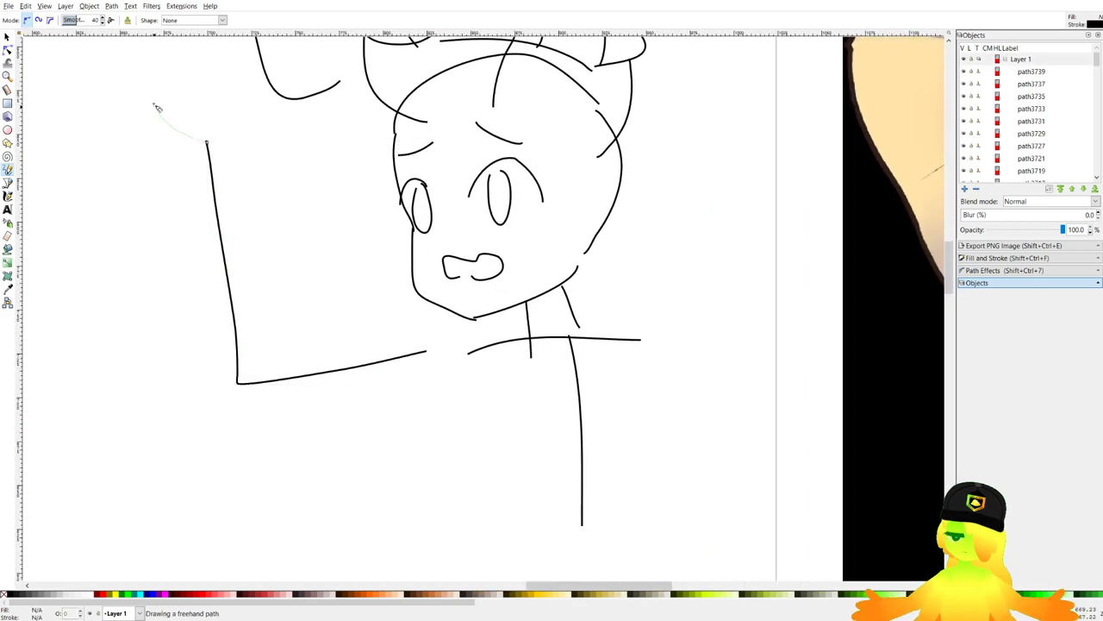
{"action": "left_click_drag", "start_coordinate": [161, 106], "coordinate": [207, 121]}
{"action": "scroll", "coordinate": [431, 250], "scroll_direction": "down", "scroll_amount": 3}
{"action": "mouse_move", "coordinate": [423, 237]}
{"action": "left_mouse_down"}
{"action": "mouse_move", "coordinate": [538, 230]}
{"action": "mouse_move", "coordinate": [528, 370]}
{"action": "mouse_move", "coordinate": [506, 377]}
{"action": "mouse_move", "coordinate": [536, 360]}
{"action": "left_mouse_up"}
{"action": "scroll", "coordinate": [535, 363], "scroll_direction": "up", "scroll_amount": 3}
Draw a large fan-shaped frill on each side of the character's head, reaching down past the shoulders.
{"action": "left_click_drag", "start_coordinate": [437, 191], "coordinate": [493, 151]}
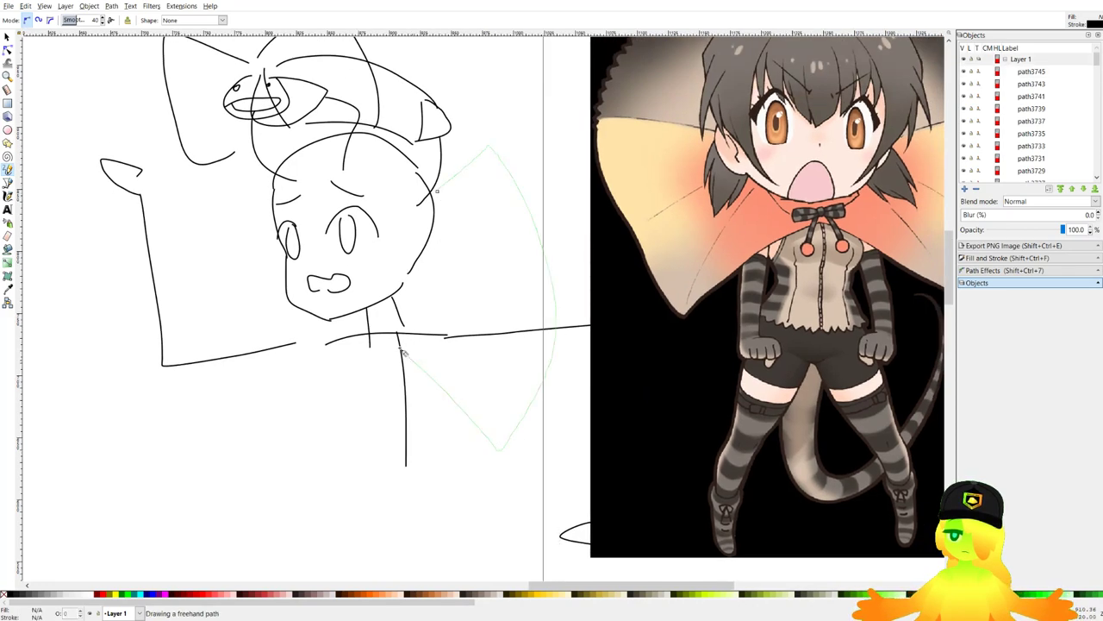
{"action": "left_click_drag", "start_coordinate": [402, 352], "coordinate": [380, 332]}
{"action": "left_click_drag", "start_coordinate": [278, 231], "coordinate": [226, 202]}
{"action": "left_click_drag", "start_coordinate": [291, 443], "coordinate": [290, 442]}
{"action": "scroll", "coordinate": [369, 183], "scroll_direction": "up", "scroll_amount": 1}
Sketch a jagged hair fringe across the forehead and a spiky side tuft on each side of the face.
{"action": "left_click_drag", "start_coordinate": [224, 165], "coordinate": [304, 227]}
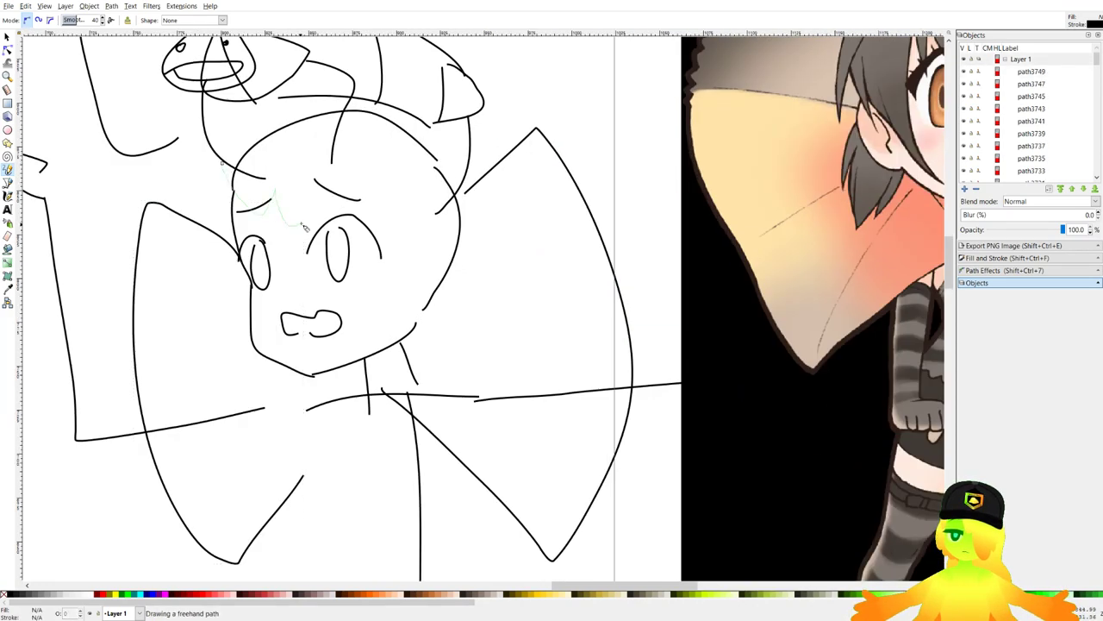
{"action": "left_click_drag", "start_coordinate": [409, 229], "coordinate": [454, 211]}
{"action": "left_click_drag", "start_coordinate": [433, 264], "coordinate": [523, 287]}
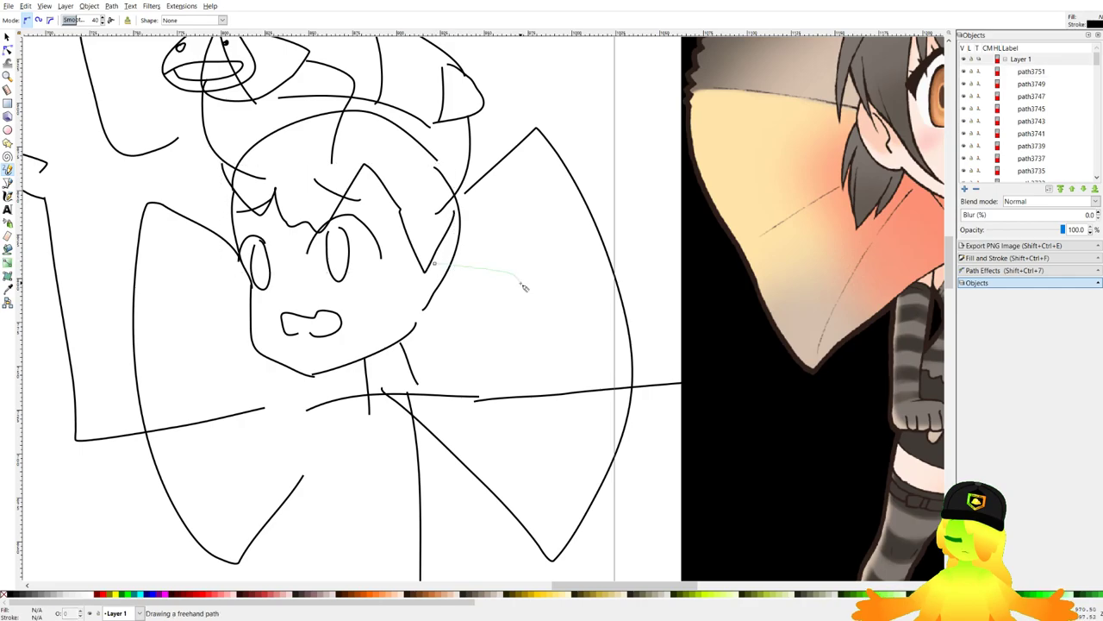
{"action": "left_click_drag", "start_coordinate": [446, 346], "coordinate": [409, 296]}
{"action": "left_click_drag", "start_coordinate": [235, 316], "coordinate": [247, 306]}
{"action": "scroll", "coordinate": [248, 307], "scroll_direction": "down", "scroll_amount": 4}
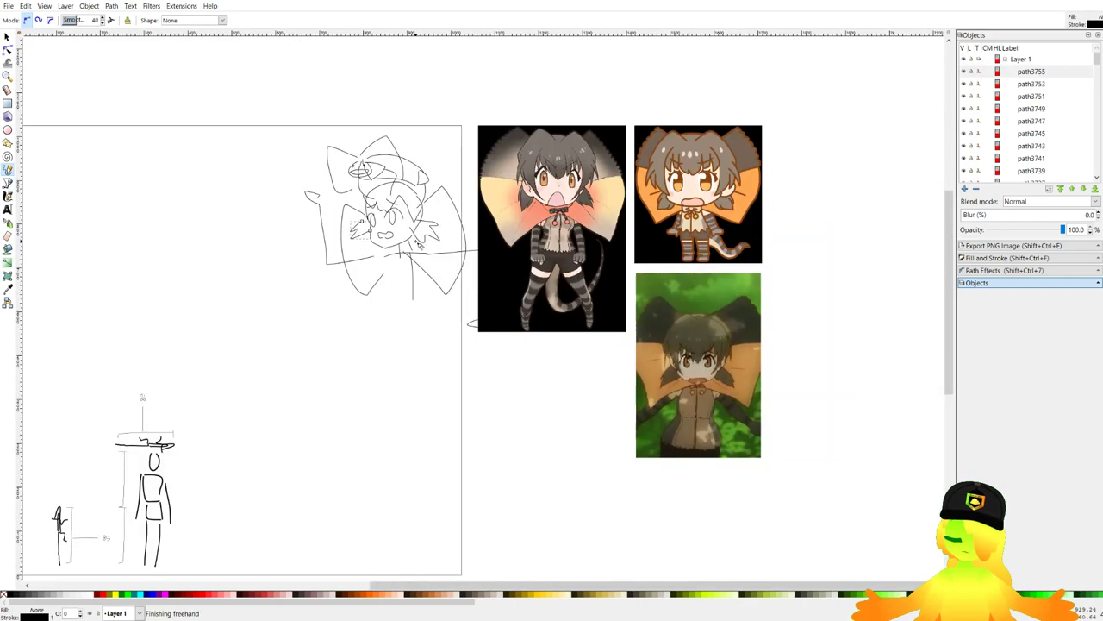
Select the whole character sketch and move it away from the reference images so it fits inside the page.
{"action": "key", "text": "s"}
{"action": "key", "text": "plus"}
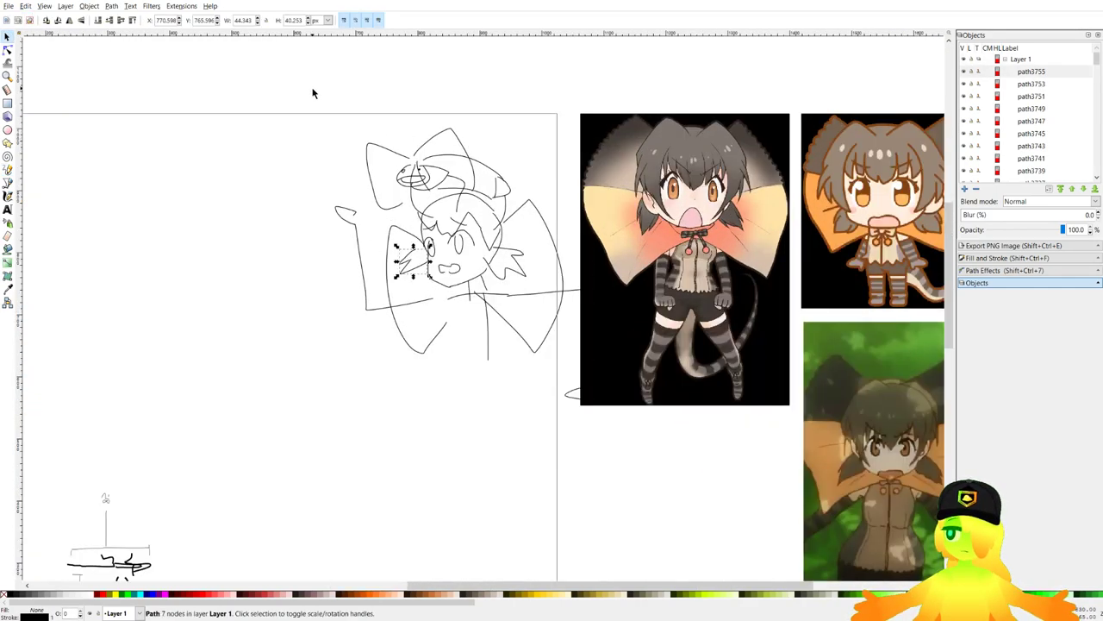
{"action": "left_click_drag", "start_coordinate": [268, 86], "coordinate": [681, 508]}
{"action": "left_click_drag", "start_coordinate": [550, 321], "coordinate": [473, 322]}
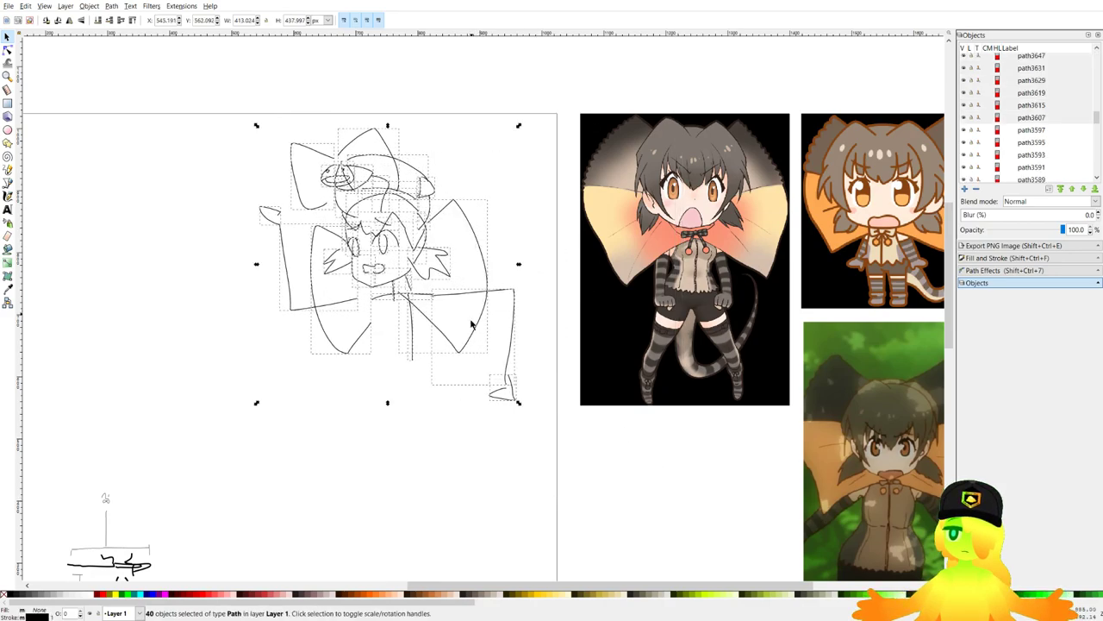
{"action": "left_click", "coordinate": [492, 454]}
Add the two-line note "대충 이런 느낌으로 / 구도 잡을 예정" and place it below the character sketch.
{"action": "scroll", "coordinate": [438, 287], "scroll_direction": "left", "scroll_amount": 2}
{"action": "scroll", "coordinate": [438, 287], "scroll_direction": "up", "scroll_amount": 1}
{"action": "left_click", "coordinate": [7, 210]}
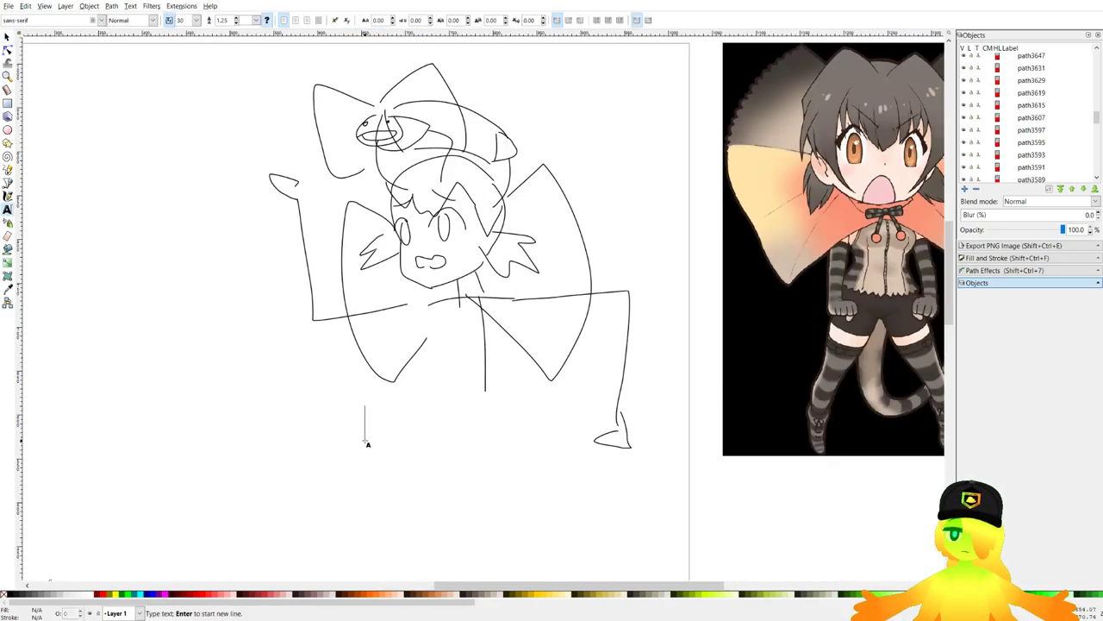
{"action": "left_click", "coordinate": [364, 438]}
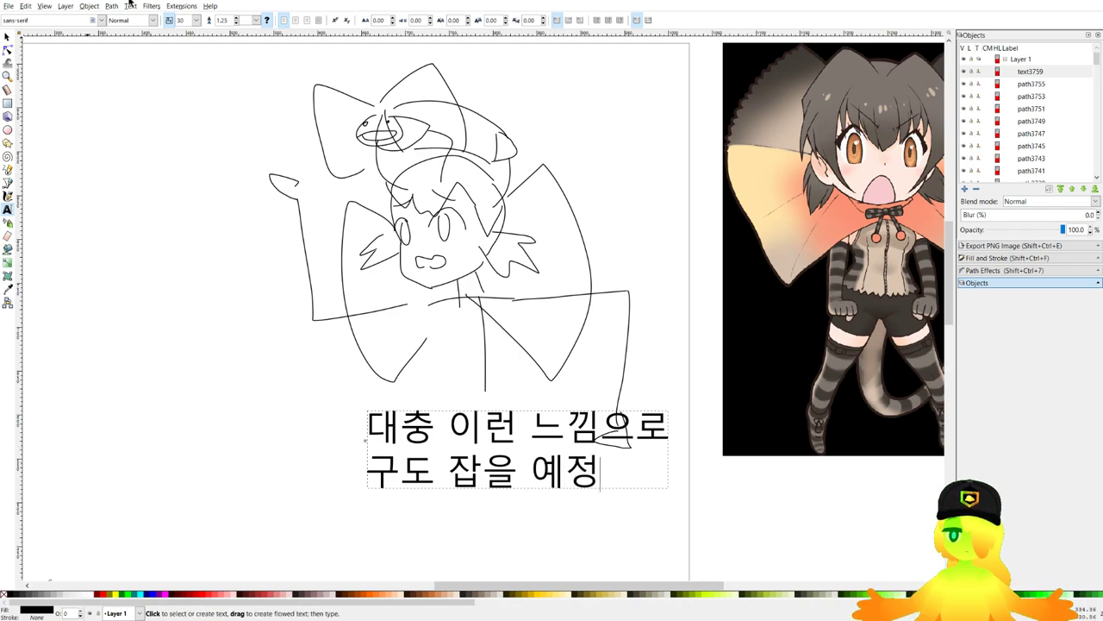
{"action": "left_click", "coordinate": [13, 37]}
{"action": "left_click_drag", "start_coordinate": [589, 427], "coordinate": [543, 438]}
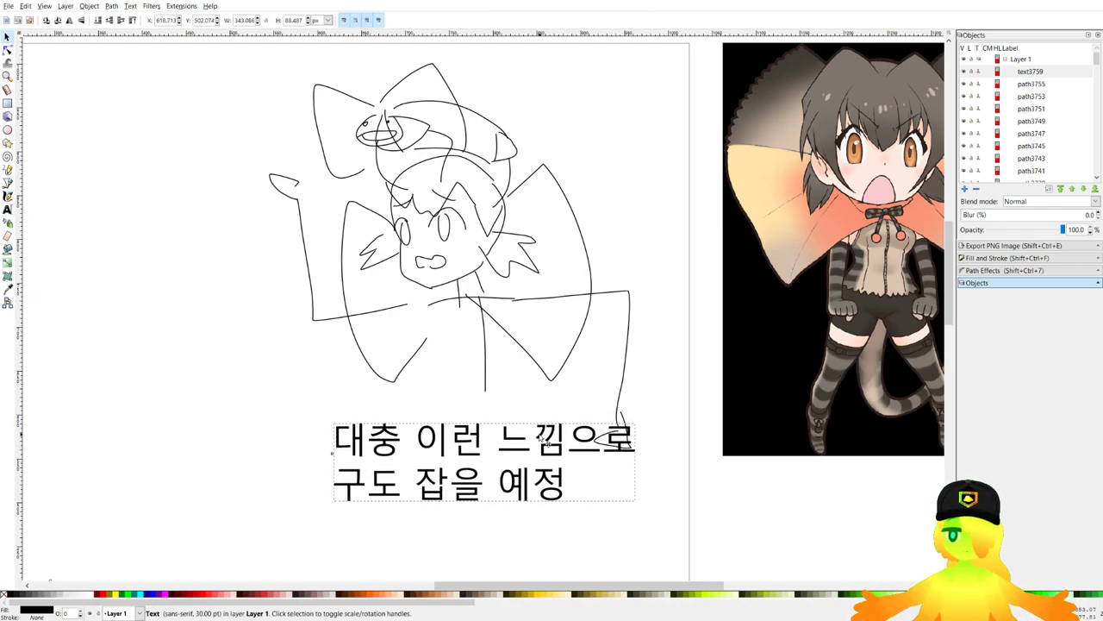
{"action": "left_click", "coordinate": [645, 277]}
Add a third line reading "물론 ㄴㅇㄱ는 제외" to the note below the sketch.
{"action": "scroll", "coordinate": [653, 217], "scroll_direction": "down", "scroll_amount": 2}
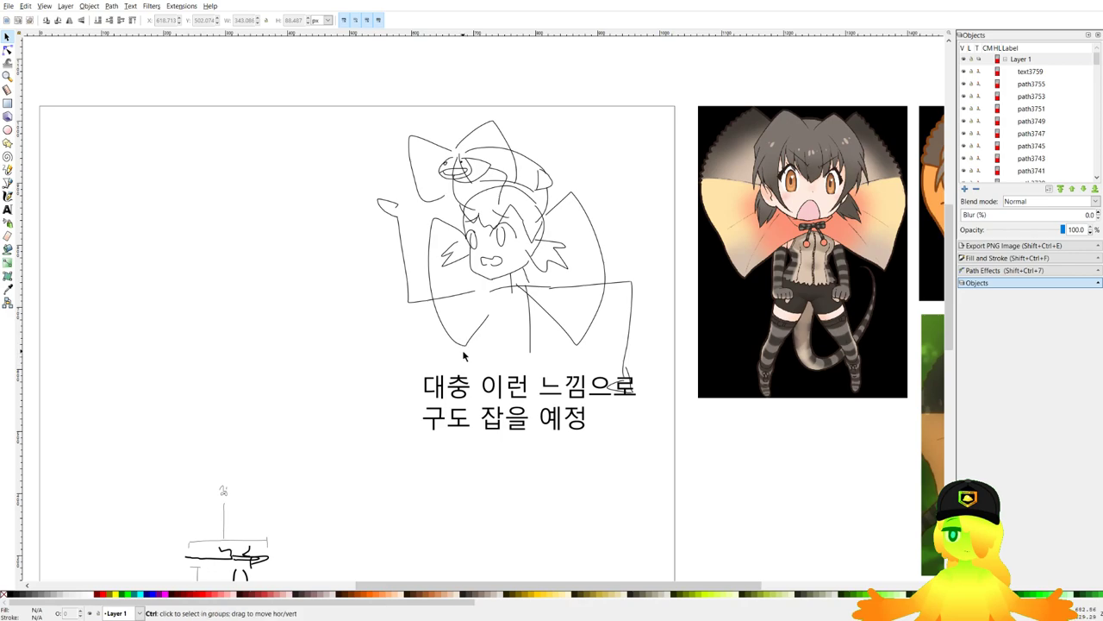
{"action": "scroll", "coordinate": [546, 349], "scroll_direction": "up", "scroll_amount": 1}
{"action": "left_click", "coordinate": [534, 382]}
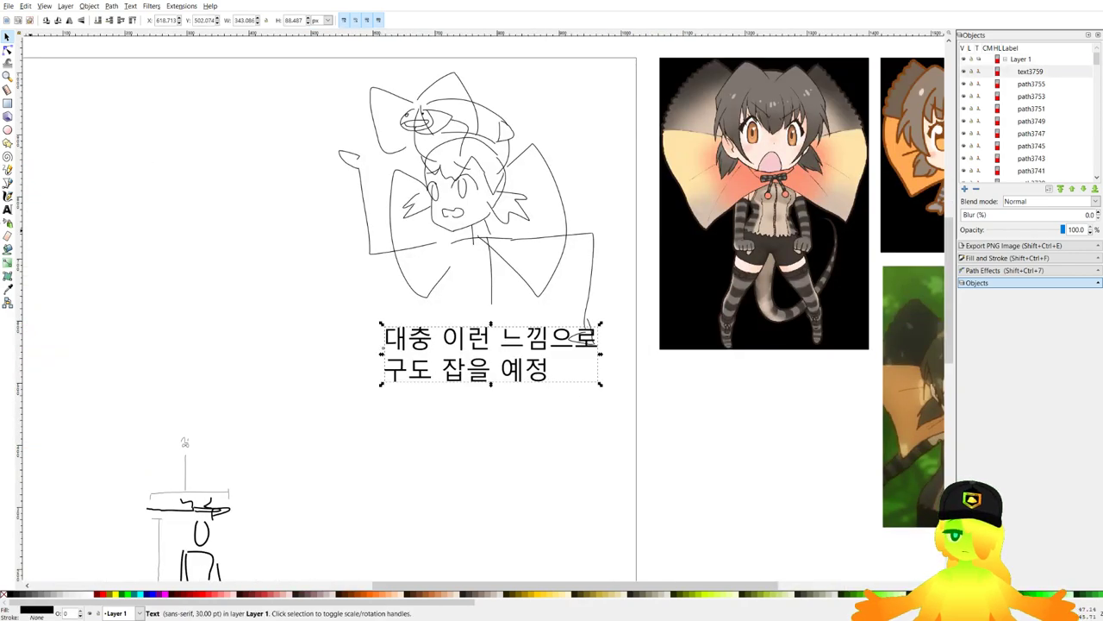
{"action": "key", "text": "t"}
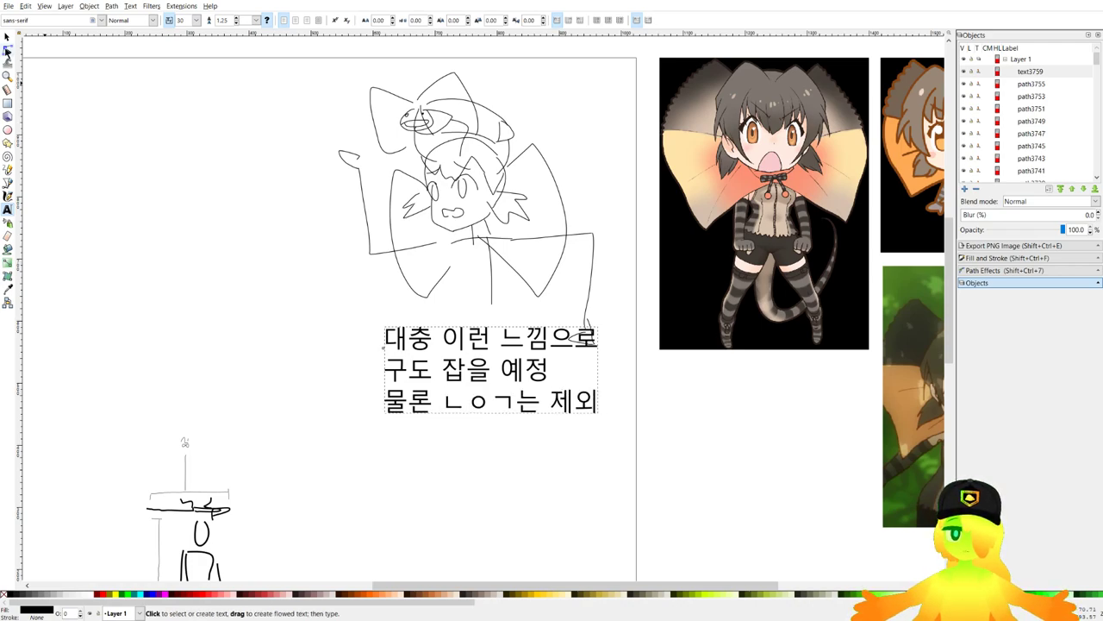
{"action": "left_click", "coordinate": [7, 37]}
{"action": "left_click", "coordinate": [178, 115]}
Add the caption "부담왕 C. kingii" above the small lizard on the character's head.
{"action": "mouse_move", "coordinate": [536, 169]}
{"action": "left_mouse_down"}
{"action": "mouse_move", "coordinate": [535, 205]}
{"action": "mouse_move", "coordinate": [565, 226]}
{"action": "mouse_move", "coordinate": [585, 274]}
{"action": "left_mouse_up"}
{"action": "scroll", "coordinate": [412, 132], "scroll_direction": "up", "scroll_amount": 3}
{"action": "left_click", "coordinate": [8, 209]}
{"action": "left_click", "coordinate": [331, 152]}
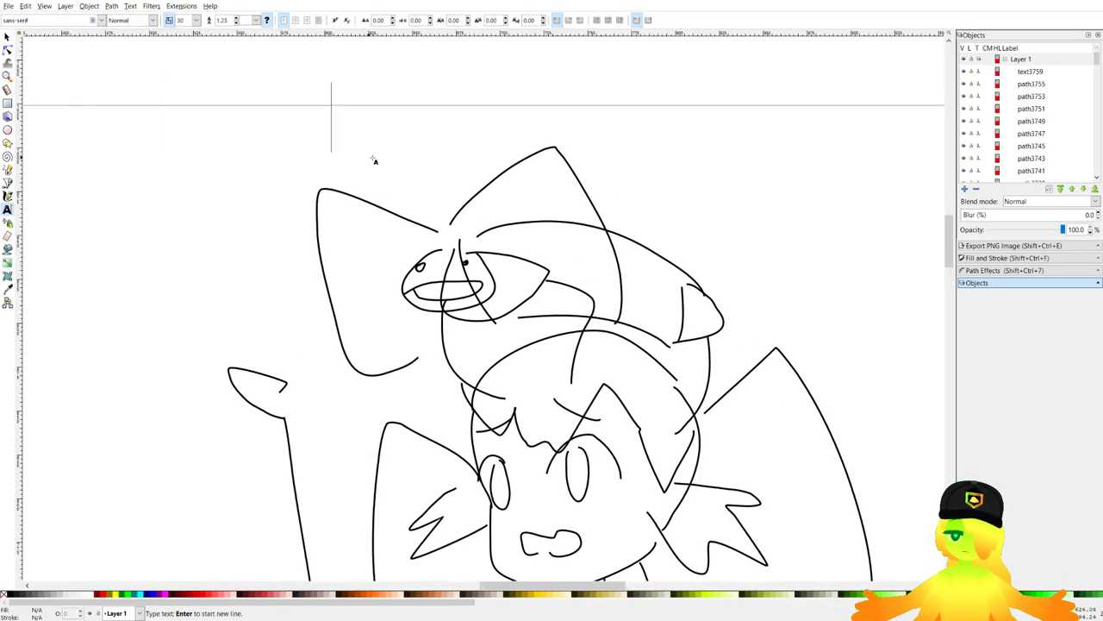
{"action": "type", "text": "o"}
{"action": "key", "text": "BackSpace"}
{"action": "type", "text": "부담왕 "}
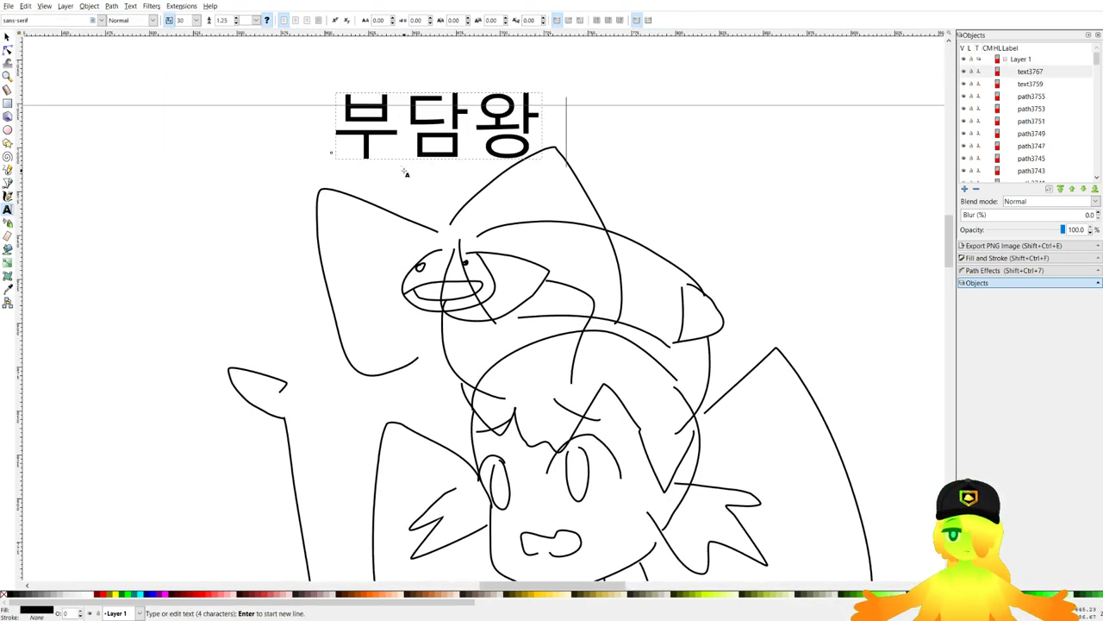
{"action": "type", "text": "C"}
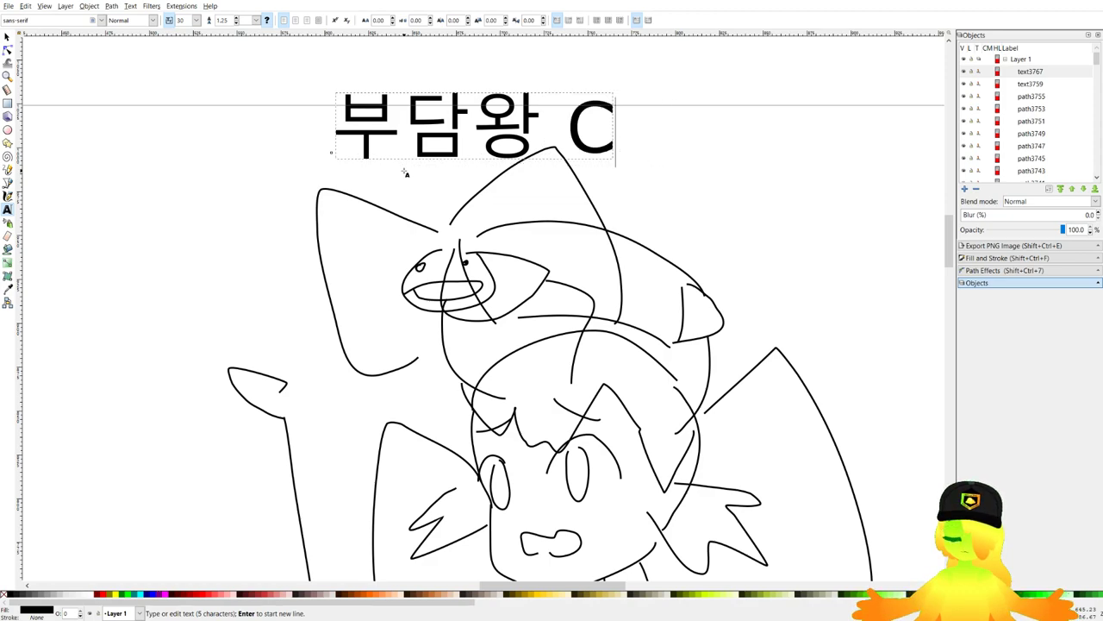
{"action": "type", "text": ". kingii"}
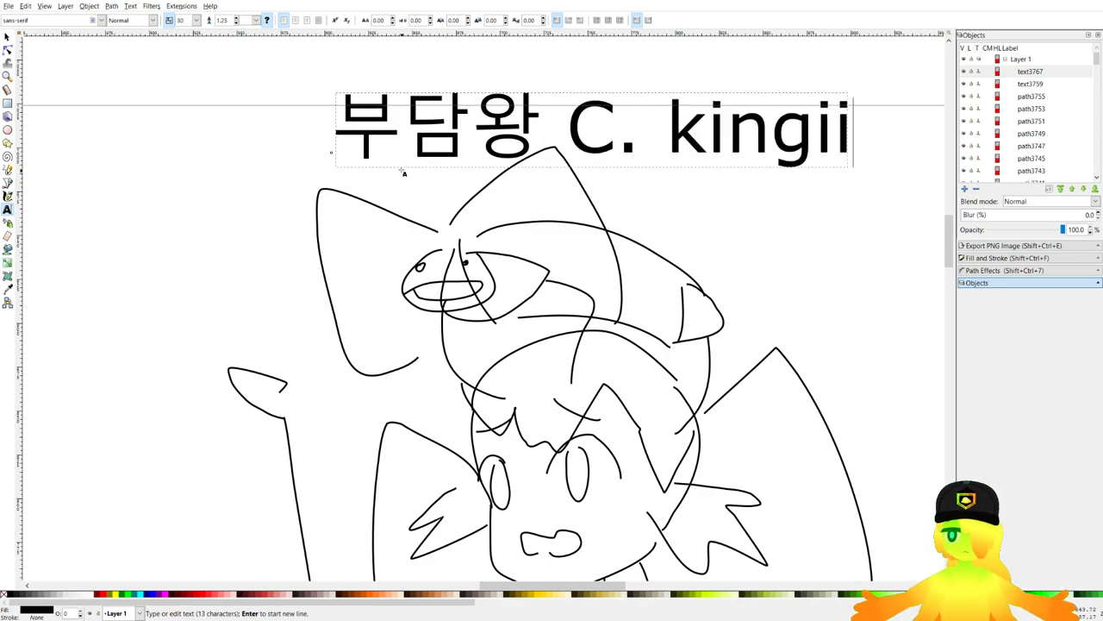
Shrink the caption slightly and move it down over the small lizard, inside the page edge.
{"action": "left_click", "coordinate": [8, 37]}
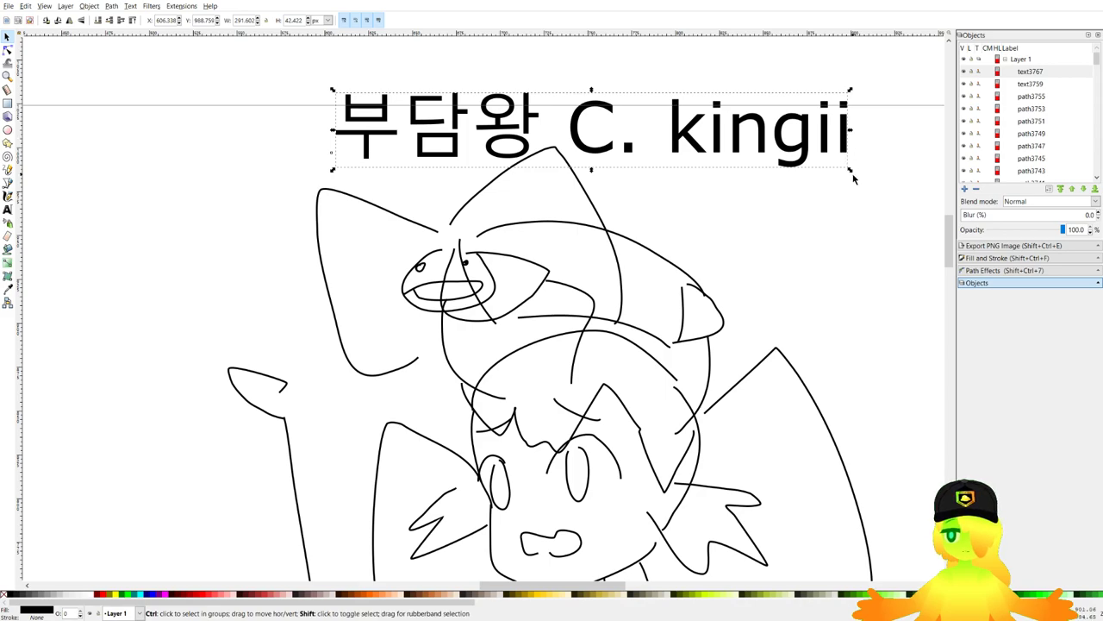
{"action": "left_click_drag", "start_coordinate": [851, 171], "coordinate": [812, 162]}
{"action": "left_click_drag", "start_coordinate": [590, 144], "coordinate": [518, 162]}
{"action": "left_click", "coordinate": [623, 208]}
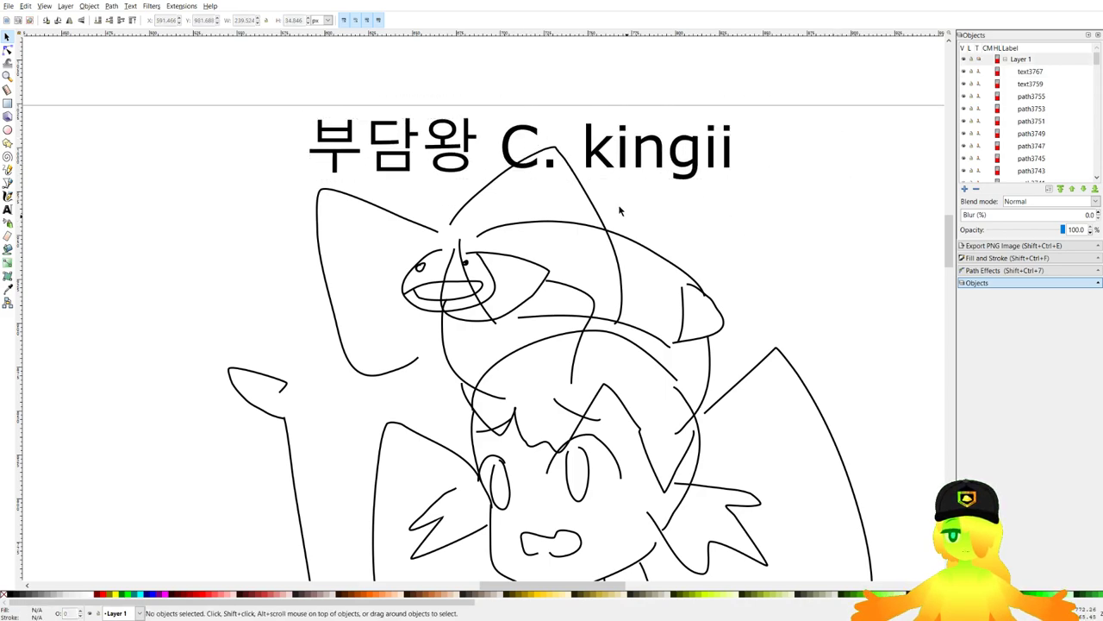
{"action": "scroll", "coordinate": [412, 130], "scroll_direction": "down", "scroll_amount": 4}
{"action": "scroll", "coordinate": [438, 242], "scroll_direction": "up", "scroll_amount": 2}
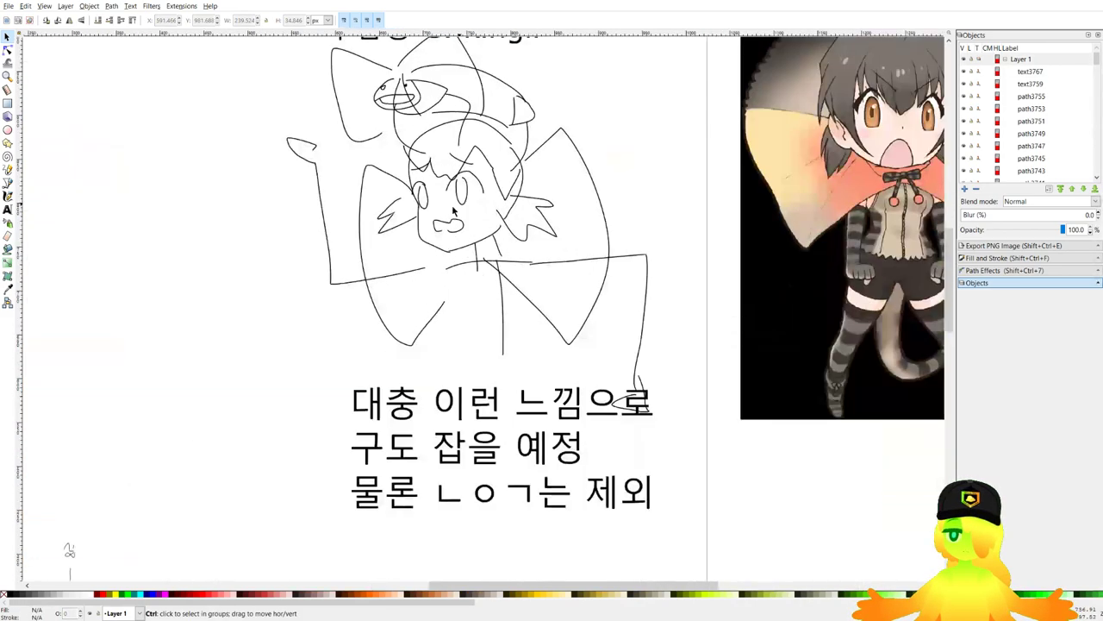
Add the two-line note ".... 그리고 부담 견습생 / 목돌이 프렌즈" over the character sketch.
{"action": "left_click", "coordinate": [8, 210]}
{"action": "left_click", "coordinate": [217, 293]}
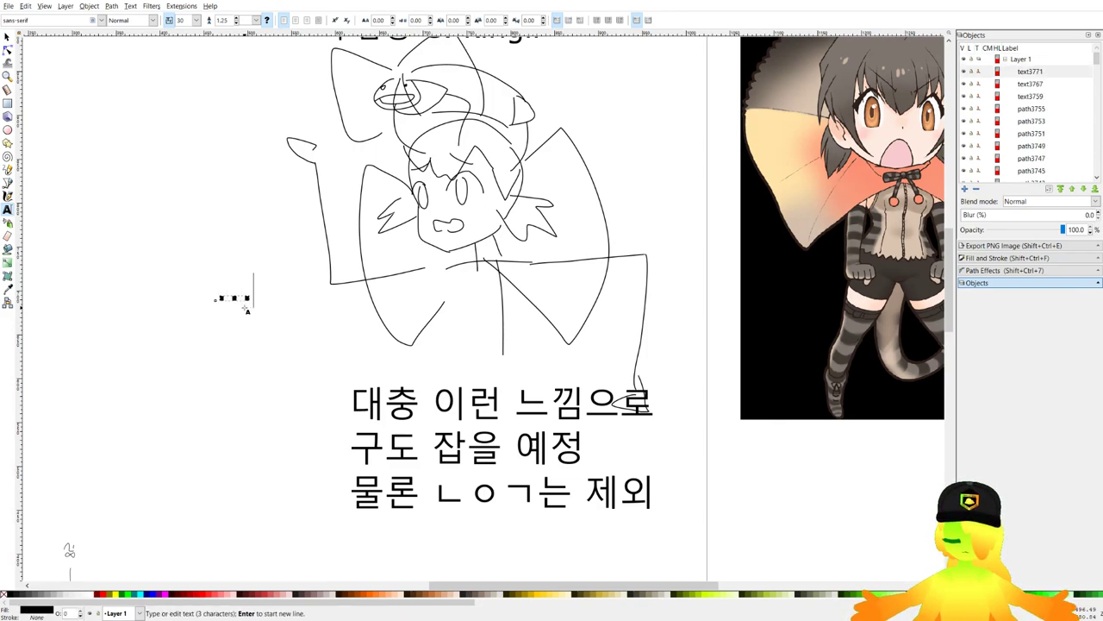
{"action": "type", "text": ".... 그리고 부담 견"}
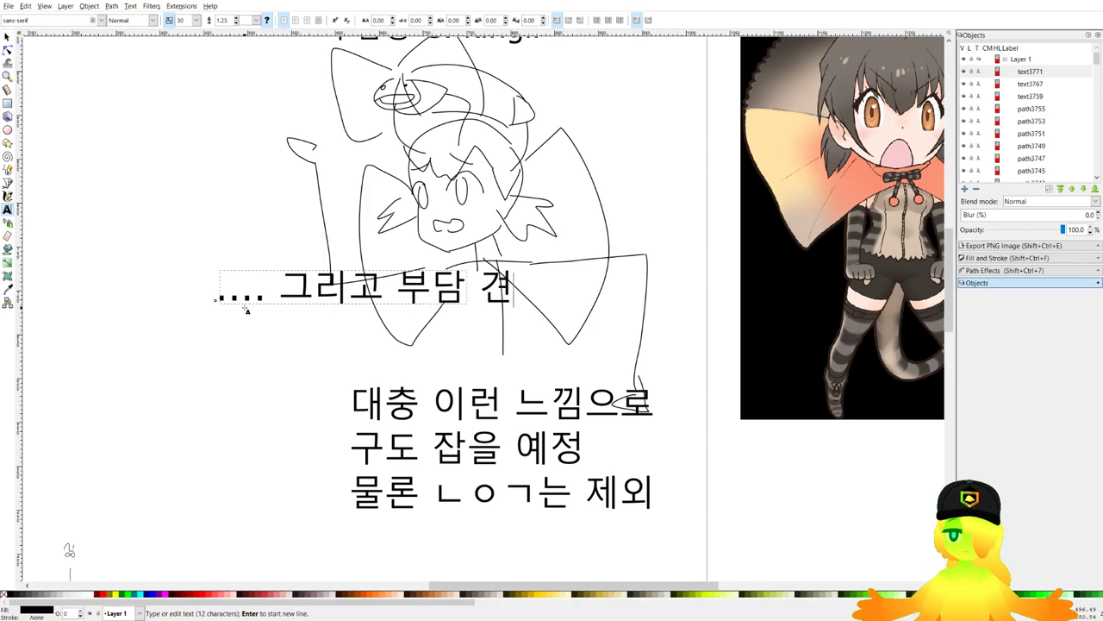
{"action": "type", "text": "습쇼ㅐ"}
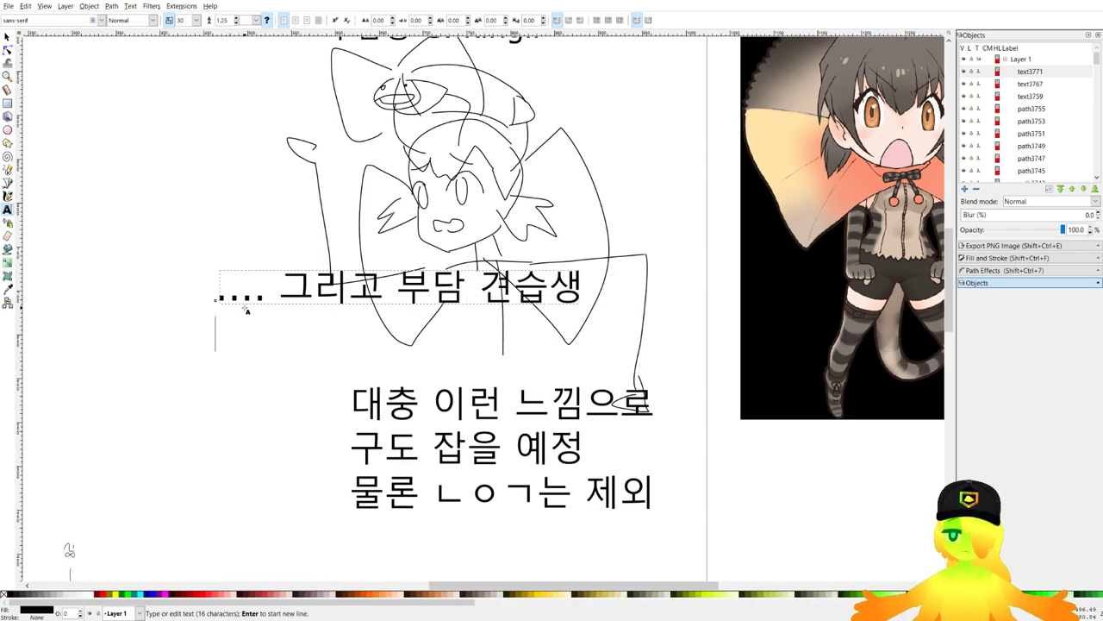
{"action": "type", "text": "목돌이 프렌즈"}
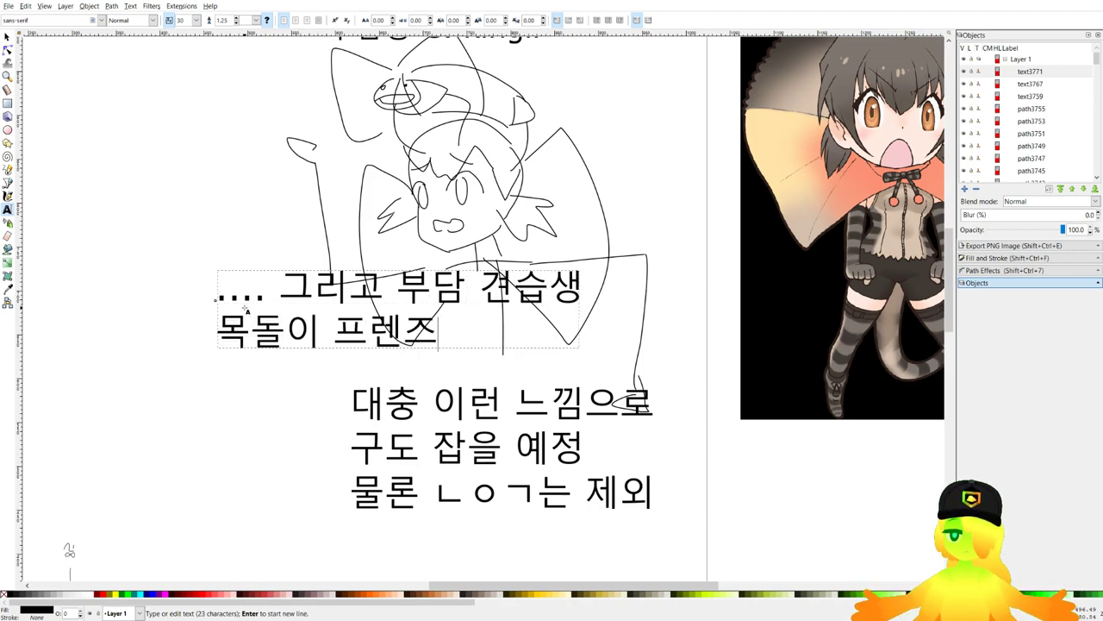
{"action": "left_click", "coordinate": [8, 49]}
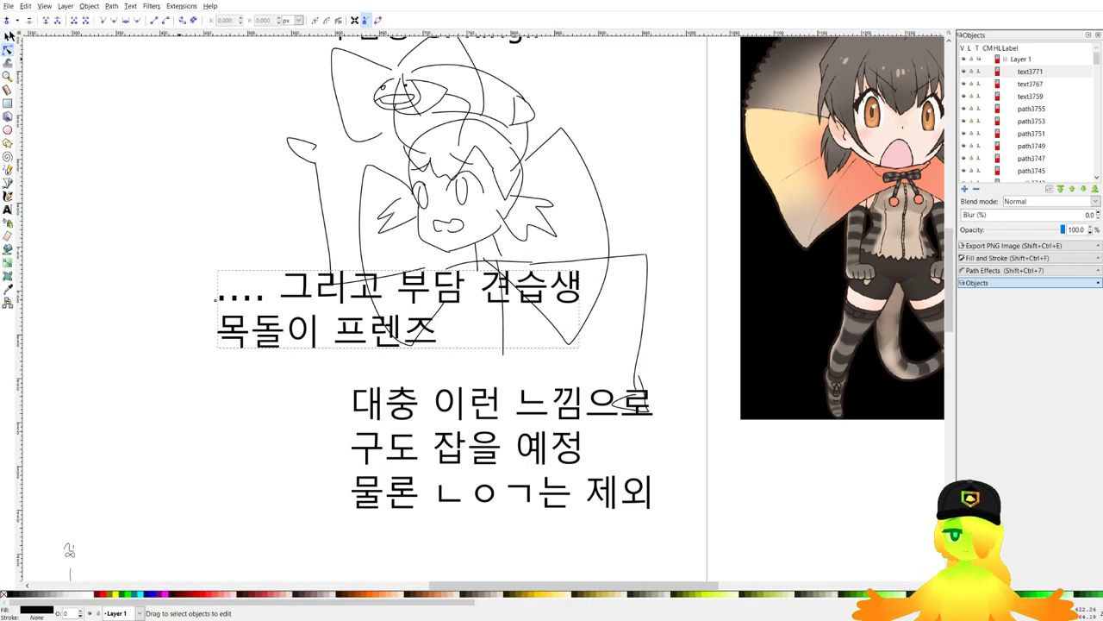
Shrink the two-line "부담 견습생" note to about 181 px wide and place it below the character's face, across the chest.
{"action": "left_click", "coordinate": [9, 37]}
{"action": "mouse_move", "coordinate": [583, 352]}
{"action": "left_mouse_down"}
{"action": "mouse_move", "coordinate": [481, 328]}
{"action": "mouse_move", "coordinate": [558, 293]}
{"action": "mouse_move", "coordinate": [551, 371]}
{"action": "mouse_move", "coordinate": [531, 352]}
{"action": "mouse_move", "coordinate": [601, 393]}
{"action": "mouse_move", "coordinate": [500, 399]}
{"action": "mouse_move", "coordinate": [431, 508]}
{"action": "mouse_move", "coordinate": [1095, 466]}
{"action": "mouse_move", "coordinate": [912, 572]}
{"action": "mouse_move", "coordinate": [377, 442]}
{"action": "mouse_move", "coordinate": [753, 433]}
{"action": "mouse_move", "coordinate": [572, 370]}
{"action": "mouse_move", "coordinate": [593, 361]}
{"action": "left_mouse_up"}
{"action": "left_click", "coordinate": [584, 347]}
{"action": "scroll", "coordinate": [584, 347], "scroll_direction": "down", "scroll_amount": 2}
{"action": "scroll", "coordinate": [564, 288], "scroll_direction": "up", "scroll_amount": 3}
{"action": "scroll", "coordinate": [551, 370], "scroll_direction": "down", "scroll_amount": 1}
{"action": "scroll", "coordinate": [535, 355], "scroll_direction": "up", "scroll_amount": 1}
{"action": "scroll", "coordinate": [603, 375], "scroll_direction": "down", "scroll_amount": 2}
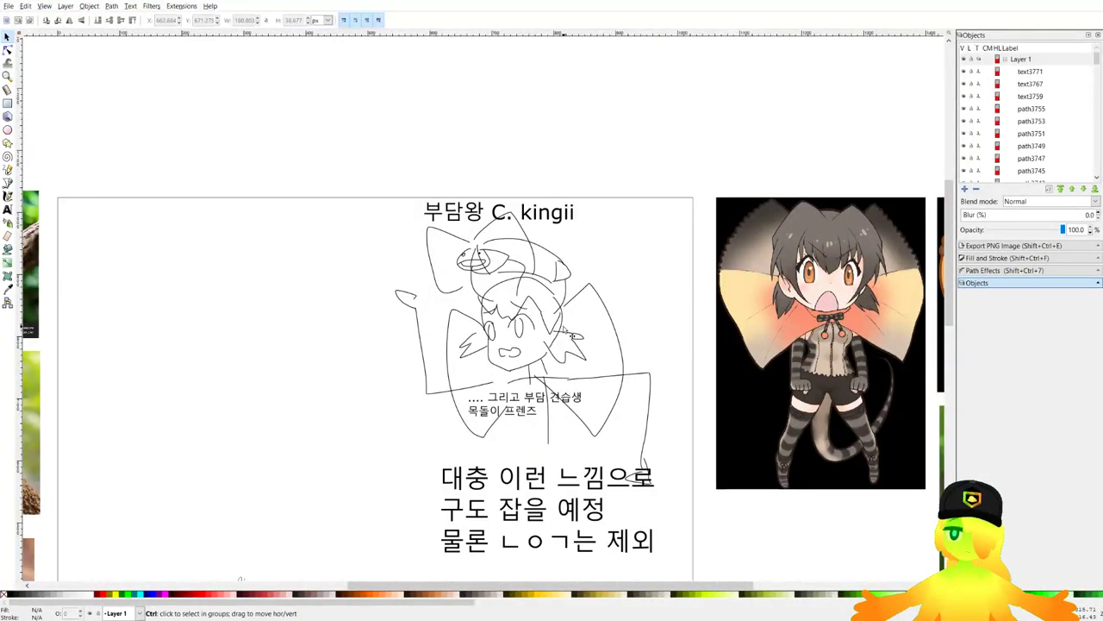
{"action": "scroll", "coordinate": [509, 272], "scroll_direction": "down", "scroll_amount": 2}
{"action": "scroll", "coordinate": [532, 265], "scroll_direction": "up", "scroll_amount": 2}
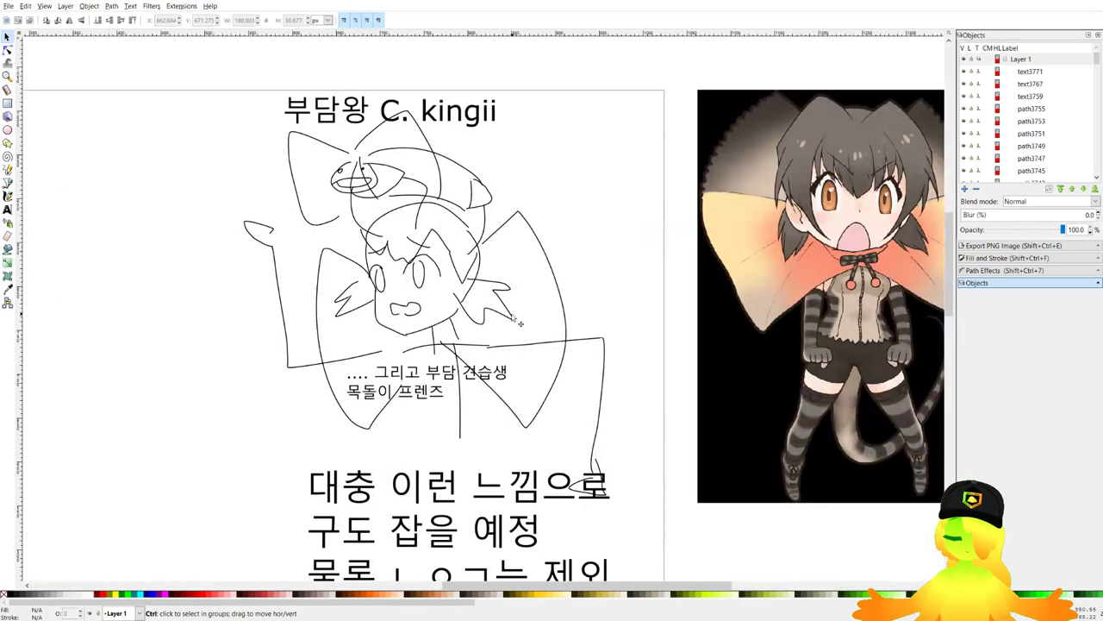
{"action": "scroll", "coordinate": [380, 258], "scroll_direction": "down", "scroll_amount": 2}
Move the whole composition sketch with its notes off the page below the first character image, shrink it to about 312 px wide and group it.
{"action": "left_click_drag", "start_coordinate": [434, 295], "coordinate": [504, 301]}
{"action": "scroll", "coordinate": [435, 369], "scroll_direction": "up", "scroll_amount": 1}
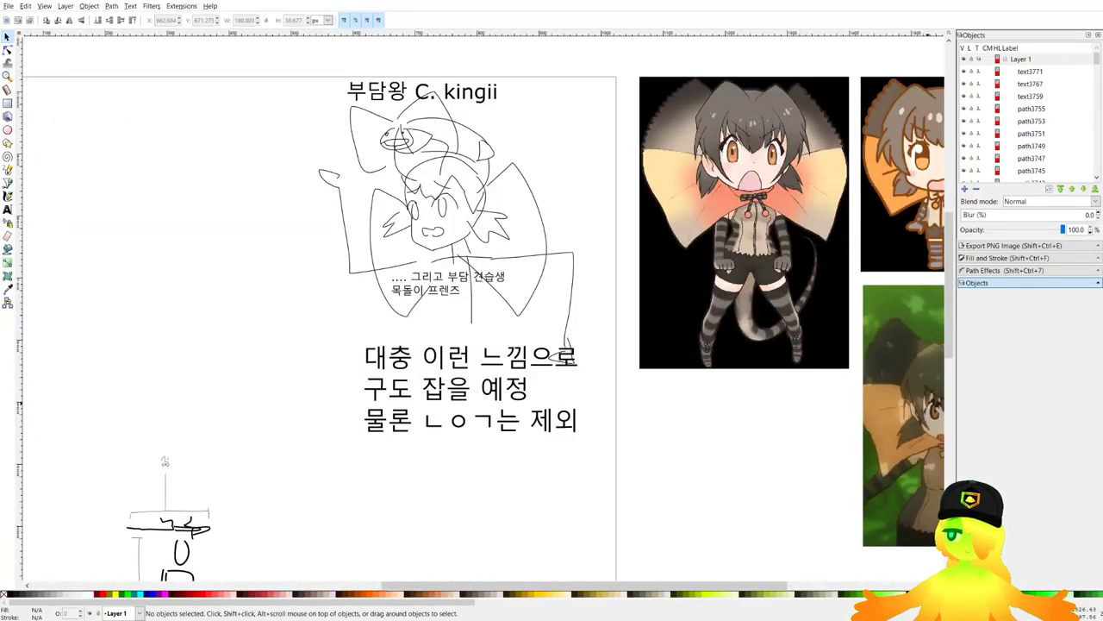
{"action": "left_click_drag", "start_coordinate": [382, 373], "coordinate": [413, 405]}
{"action": "scroll", "coordinate": [413, 405], "scroll_direction": "down", "scroll_amount": 1}
{"action": "left_click_drag", "start_coordinate": [578, 489], "coordinate": [330, 159]}
{"action": "mouse_move", "coordinate": [508, 314]}
{"action": "left_mouse_down"}
{"action": "mouse_move", "coordinate": [483, 179]}
{"action": "mouse_move", "coordinate": [581, 300]}
{"action": "left_mouse_up"}
{"action": "scroll", "coordinate": [482, 176], "scroll_direction": "down", "scroll_amount": 2}
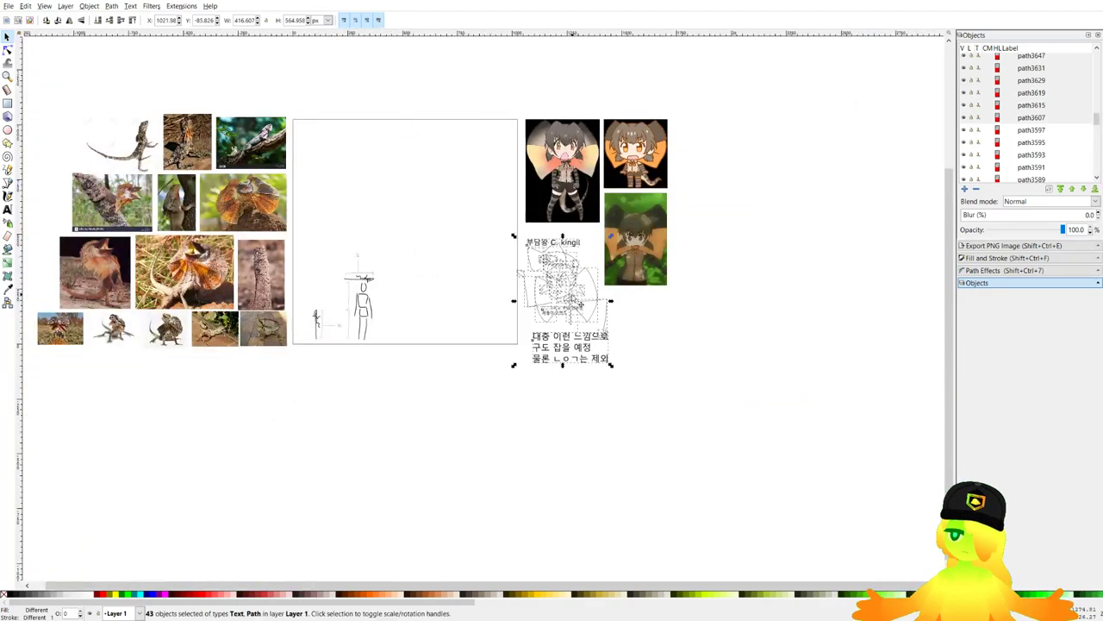
{"action": "left_click_drag", "start_coordinate": [617, 366], "coordinate": [584, 343]}
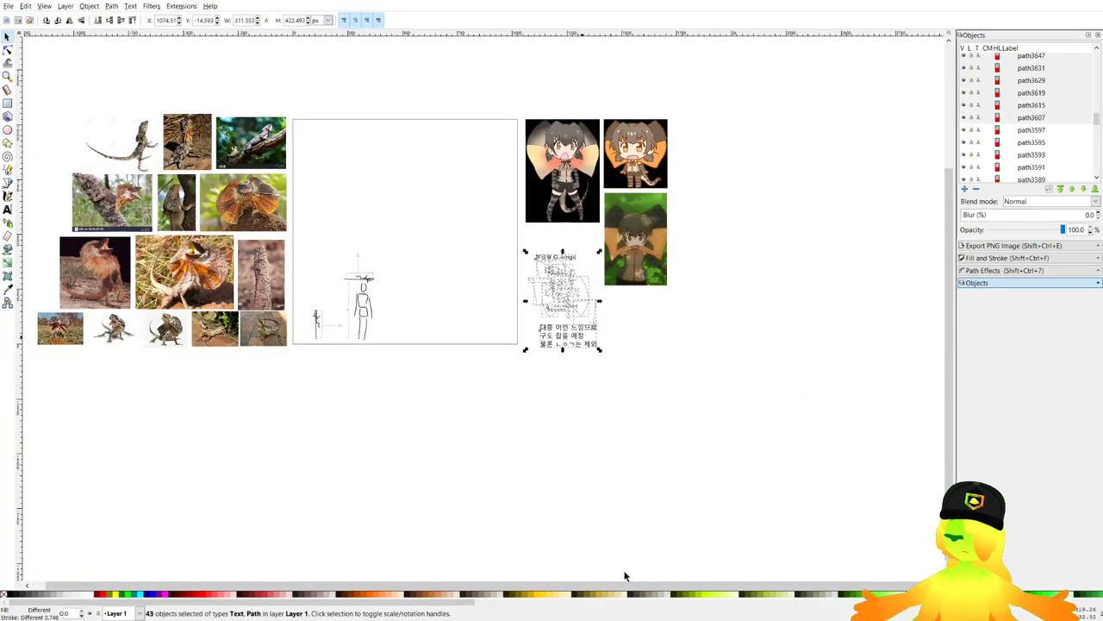
{"action": "key", "text": "ctrl+g"}
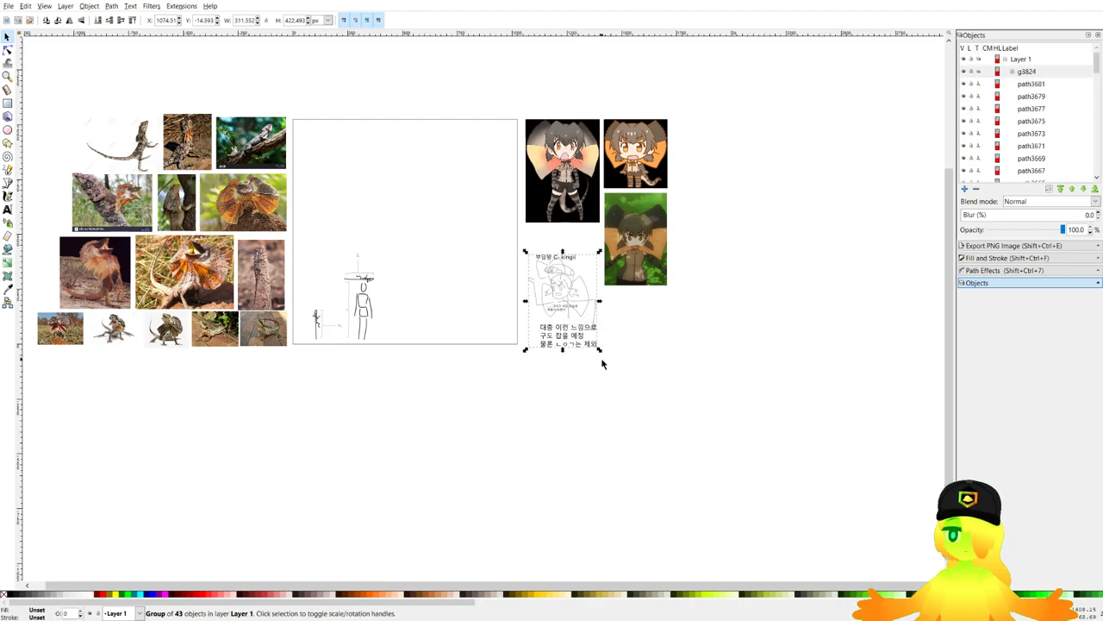
{"action": "left_click", "coordinate": [602, 364]}
Sketch a new head outline freehand on the empty page, with a rounded skull, cheek and pointed chin.
{"action": "left_click", "coordinate": [8, 171]}
{"action": "scroll", "coordinate": [483, 190], "scroll_direction": "up", "scroll_amount": 2}
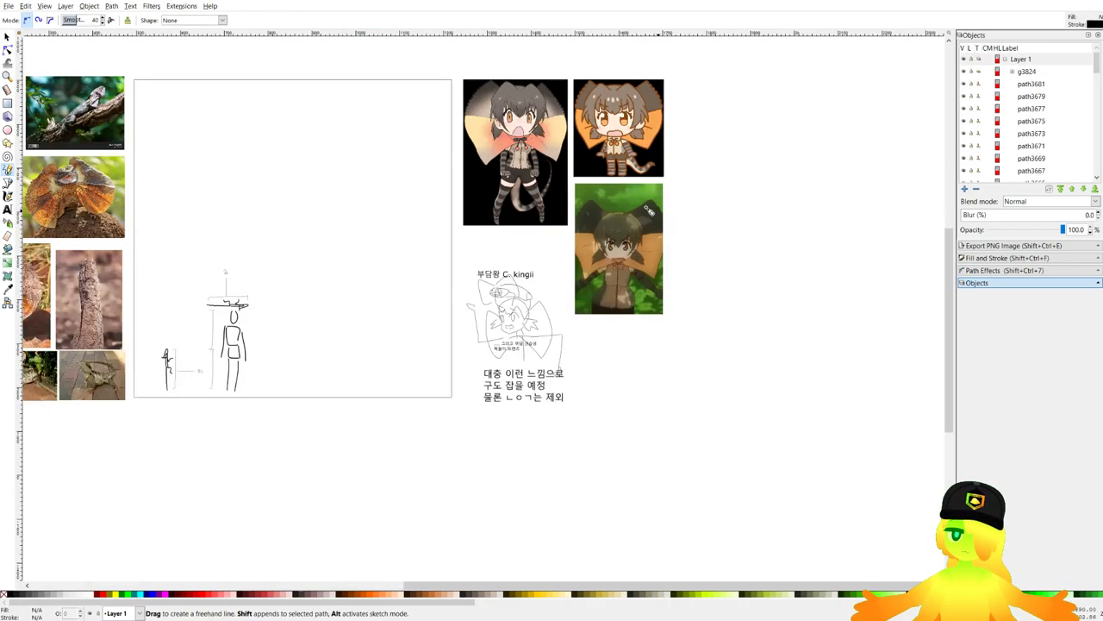
{"action": "scroll", "coordinate": [479, 205], "scroll_direction": "up", "scroll_amount": 4}
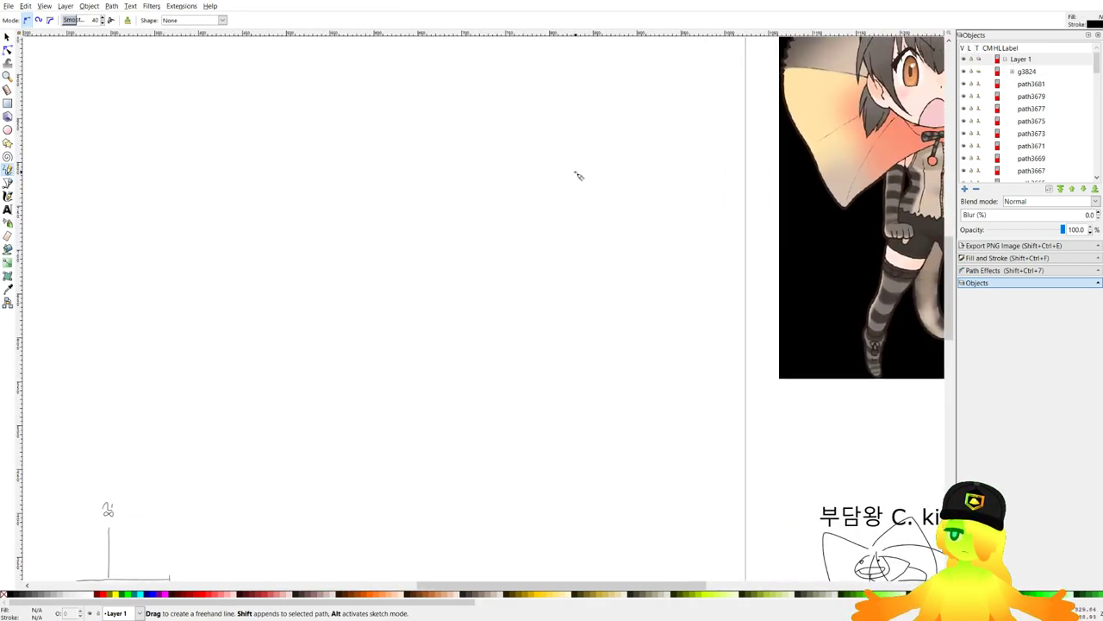
{"action": "scroll", "coordinate": [409, 204], "scroll_direction": "up", "scroll_amount": 2}
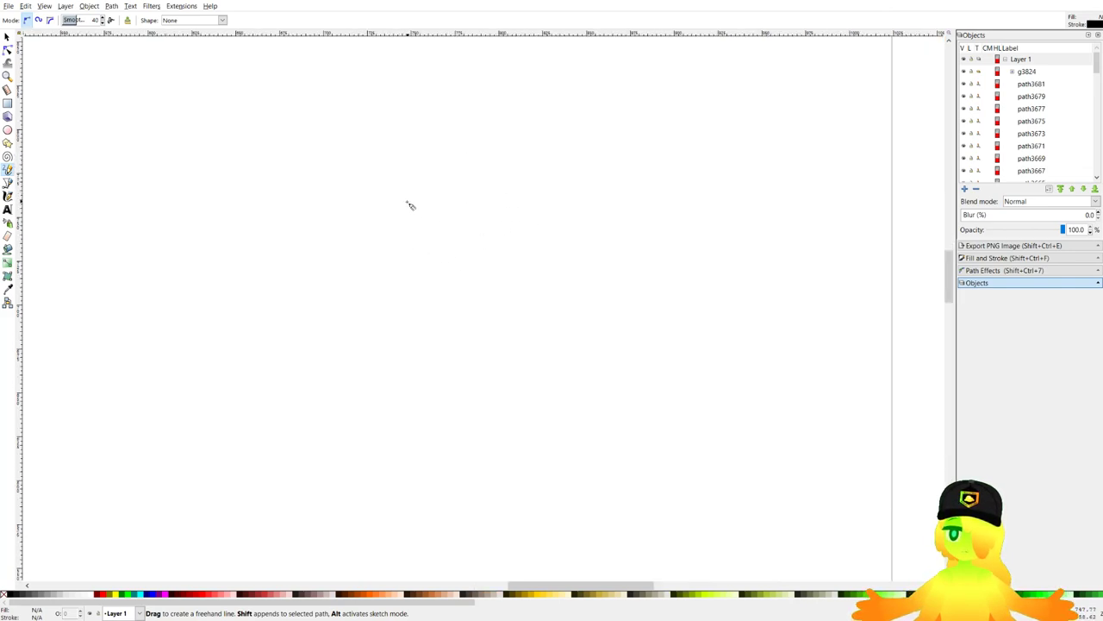
{"action": "mouse_move", "coordinate": [424, 125]}
{"action": "left_mouse_down"}
{"action": "mouse_move", "coordinate": [378, 144]}
{"action": "mouse_move", "coordinate": [356, 267]}
{"action": "mouse_move", "coordinate": [371, 255]}
{"action": "mouse_move", "coordinate": [511, 275]}
{"action": "left_mouse_up"}
{"action": "key", "text": "ctrl+z"}
{"action": "key", "text": "ctrl+z"}
{"action": "scroll", "coordinate": [439, 143], "scroll_direction": "up", "scroll_amount": 2}
{"action": "mouse_move", "coordinate": [394, 109]}
{"action": "left_mouse_down"}
{"action": "mouse_move", "coordinate": [569, 324]}
{"action": "mouse_move", "coordinate": [573, 249]}
{"action": "left_mouse_up"}
{"action": "left_click_drag", "start_coordinate": [301, 228], "coordinate": [307, 356]}
{"action": "mouse_move", "coordinate": [307, 355]}
{"action": "left_mouse_down"}
{"action": "mouse_move", "coordinate": [406, 417]}
{"action": "mouse_move", "coordinate": [558, 355]}
{"action": "left_mouse_up"}
{"action": "left_click_drag", "start_coordinate": [589, 239], "coordinate": [579, 325]}
{"action": "scroll", "coordinate": [576, 328], "scroll_direction": "down", "scroll_amount": 4}
{"action": "scroll", "coordinate": [576, 328], "scroll_direction": "right", "scroll_amount": 2}
{"action": "left_click_drag", "start_coordinate": [442, 175], "coordinate": [486, 317]}
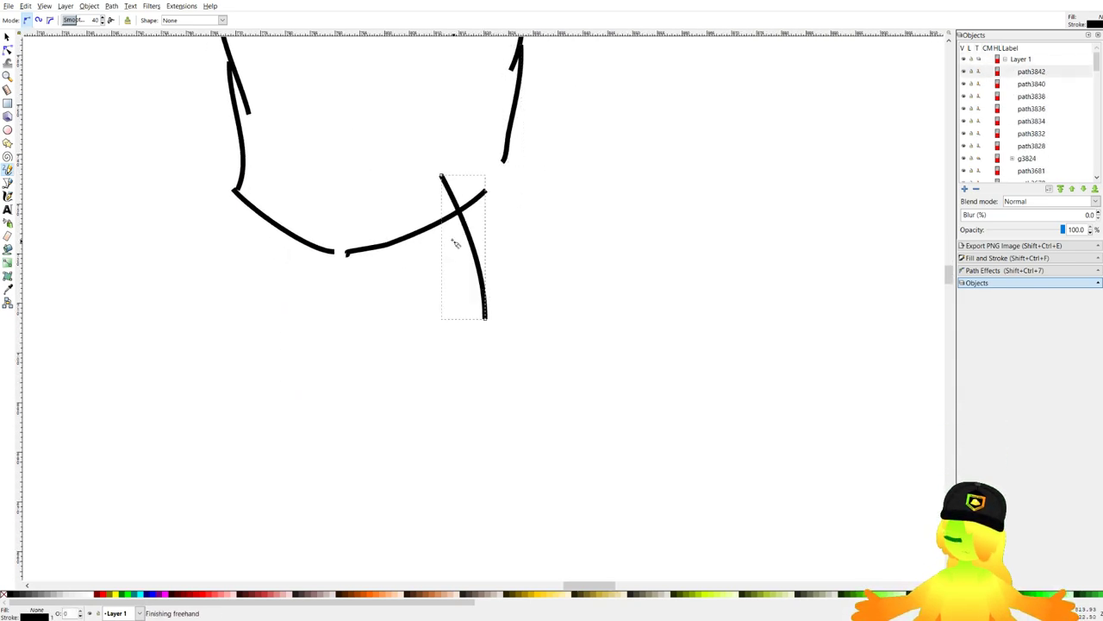
{"action": "key", "text": "ctrl+z"}
Move the front and back skull curves slightly outward to widen the head.
{"action": "scroll", "coordinate": [538, 327], "scroll_direction": "up", "scroll_amount": 4}
{"action": "left_click", "coordinate": [7, 37]}
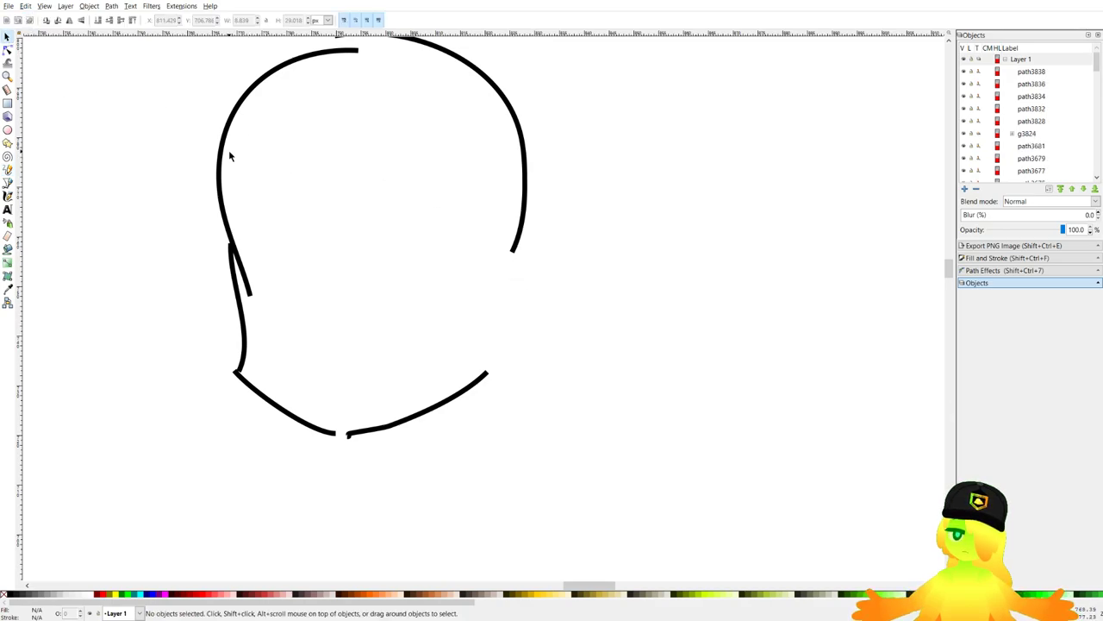
{"action": "left_click_drag", "start_coordinate": [222, 152], "coordinate": [209, 153]}
{"action": "left_click_drag", "start_coordinate": [523, 133], "coordinate": [562, 139]}
Draw the neck freehand as two short lines running down from beneath the jaw.
{"action": "scroll", "coordinate": [684, 335], "scroll_direction": "down", "scroll_amount": 3}
{"action": "scroll", "coordinate": [685, 336], "scroll_direction": "right", "scroll_amount": 1}
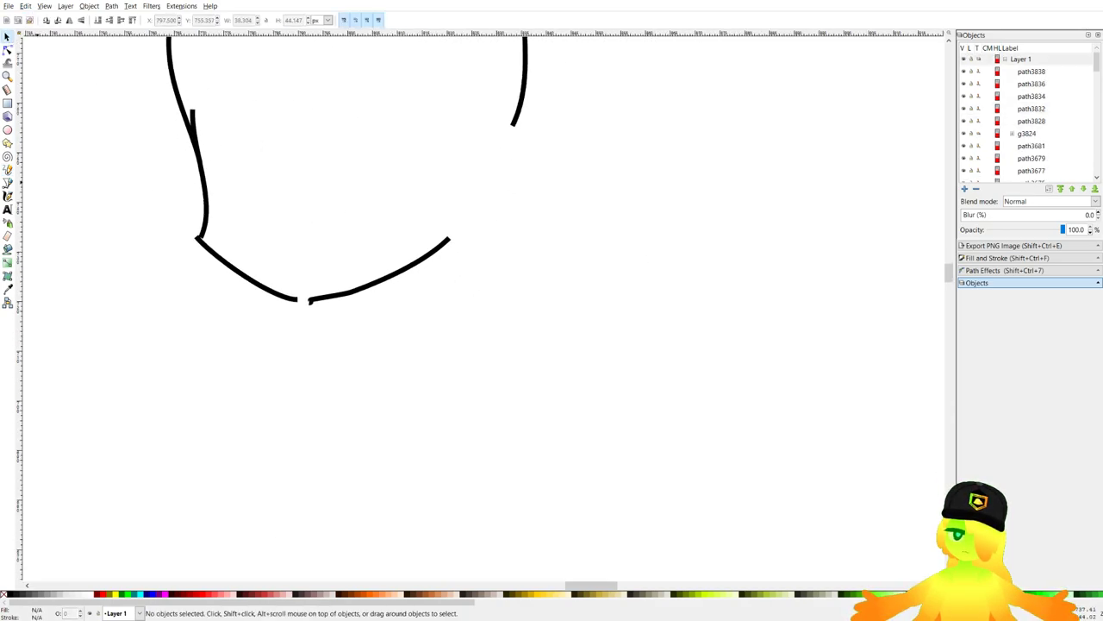
{"action": "left_click", "coordinate": [9, 174]}
{"action": "left_click_drag", "start_coordinate": [448, 251], "coordinate": [506, 276]}
{"action": "left_click_drag", "start_coordinate": [507, 259], "coordinate": [554, 313]}
{"action": "left_click_drag", "start_coordinate": [443, 305], "coordinate": [453, 376]}
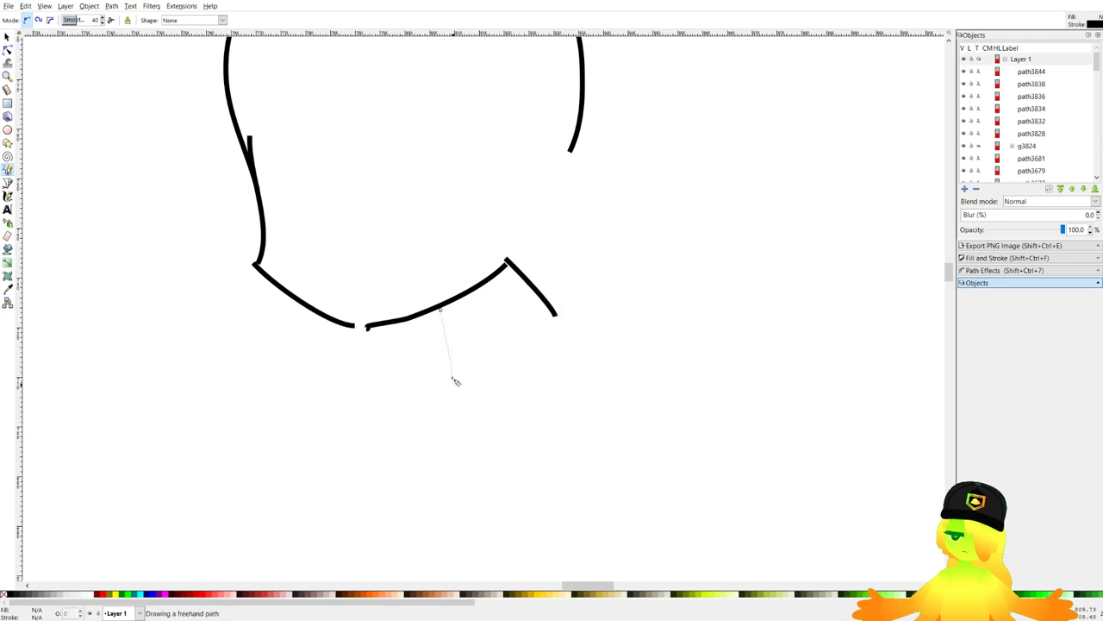
{"action": "key", "text": "ctrl+z"}
{"action": "left_click_drag", "start_coordinate": [557, 333], "coordinate": [540, 251]}
{"action": "key", "text": "ctrl+z"}
{"action": "left_click_drag", "start_coordinate": [505, 188], "coordinate": [551, 276]}
{"action": "left_click_drag", "start_coordinate": [437, 224], "coordinate": [447, 319]}
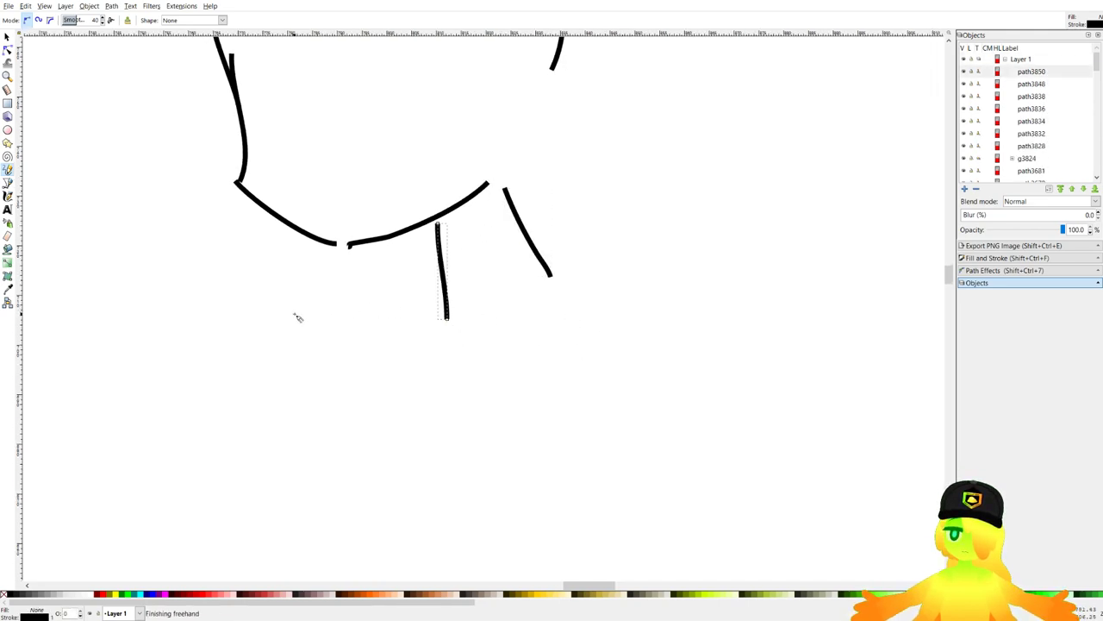
{"action": "scroll", "coordinate": [635, 294], "scroll_direction": "down", "scroll_amount": 4}
{"action": "mouse_move", "coordinate": [295, 315]}
{"action": "left_mouse_down"}
{"action": "mouse_move", "coordinate": [612, 282]}
{"action": "mouse_move", "coordinate": [559, 197]}
{"action": "left_mouse_up"}
{"action": "scroll", "coordinate": [557, 197], "scroll_direction": "up", "scroll_amount": 3}
{"action": "key", "text": "ctrl+z"}
{"action": "left_click_drag", "start_coordinate": [362, 194], "coordinate": [660, 172]}
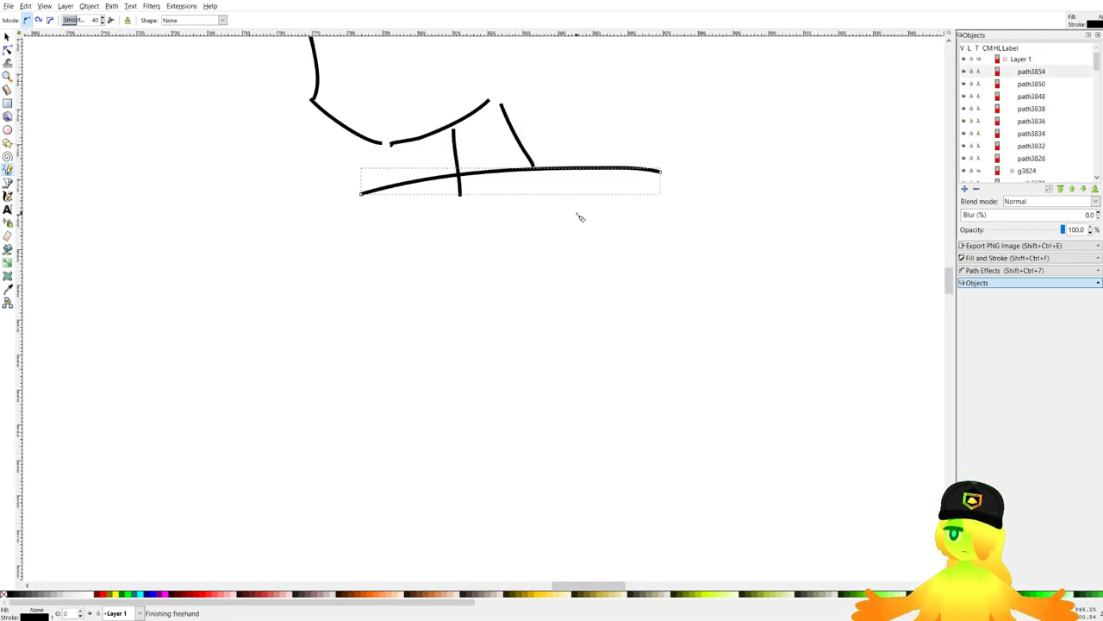
{"action": "left_click_drag", "start_coordinate": [624, 225], "coordinate": [588, 209]}
{"action": "scroll", "coordinate": [575, 212], "scroll_direction": "down", "scroll_amount": 3}
{"action": "scroll", "coordinate": [565, 256], "scroll_direction": "up", "scroll_amount": 1}
{"action": "scroll", "coordinate": [488, 185], "scroll_direction": "up", "scroll_amount": 2}
{"action": "left_click_drag", "start_coordinate": [477, 184], "coordinate": [435, 228]}
{"action": "key", "text": "ctrl+z"}
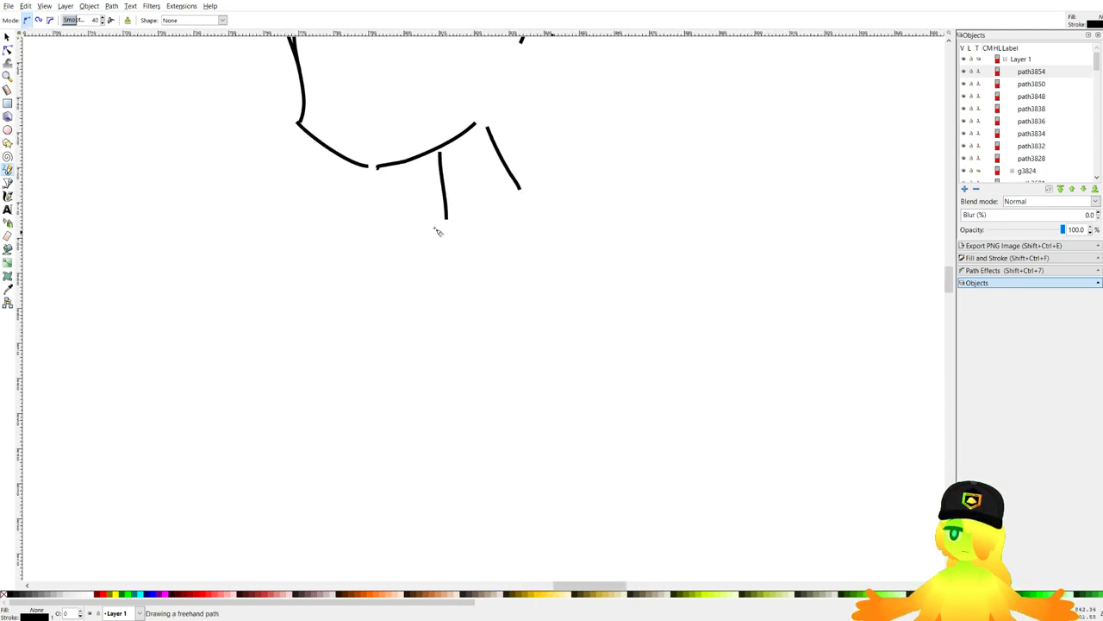
Draw a wide, slightly arched shoulder line across the base of the neck.
{"action": "mouse_move", "coordinate": [365, 217]}
{"action": "left_mouse_down"}
{"action": "mouse_move", "coordinate": [586, 234]}
{"action": "mouse_move", "coordinate": [653, 198]}
{"action": "mouse_move", "coordinate": [642, 195]}
{"action": "left_mouse_up"}
{"action": "key", "text": "ctrl+z"}
{"action": "scroll", "coordinate": [501, 166], "scroll_direction": "down", "scroll_amount": 2}
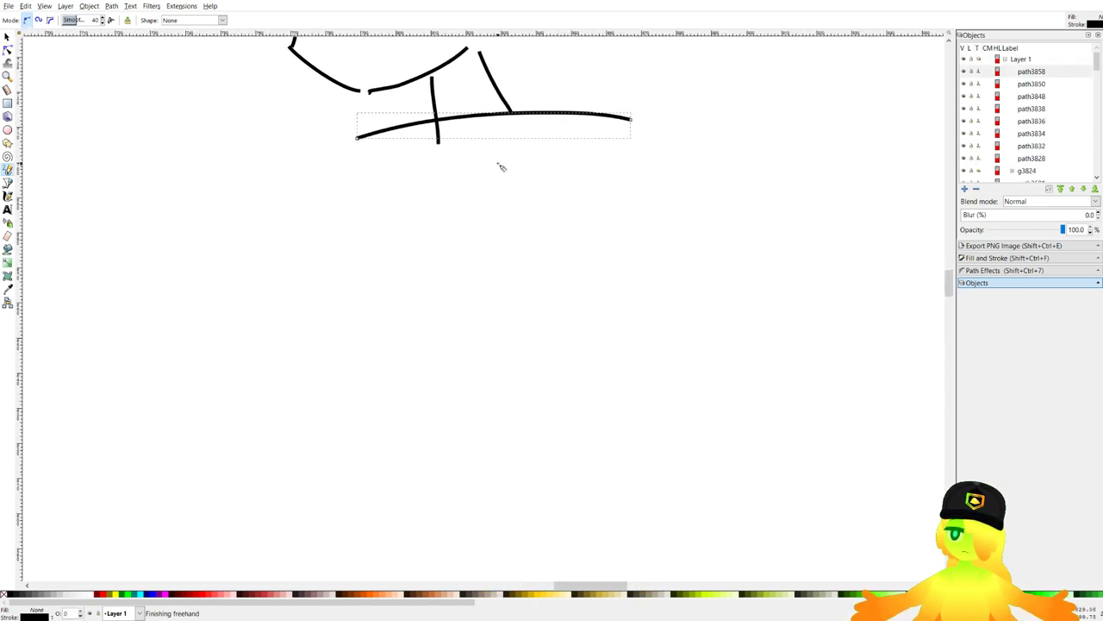
Draw the spine as a freehand curve in two strokes, running from the shoulders back and down to the hips.
{"action": "left_click_drag", "start_coordinate": [486, 135], "coordinate": [531, 358]}
{"action": "key", "text": "ctrl+z"}
{"action": "left_click_drag", "start_coordinate": [478, 101], "coordinate": [577, 283]}
{"action": "mouse_move", "coordinate": [563, 237]}
{"action": "left_mouse_down"}
{"action": "mouse_move", "coordinate": [604, 366]}
{"action": "mouse_move", "coordinate": [645, 437]}
{"action": "left_mouse_up"}
{"action": "left_click_drag", "start_coordinate": [650, 459], "coordinate": [621, 213]}
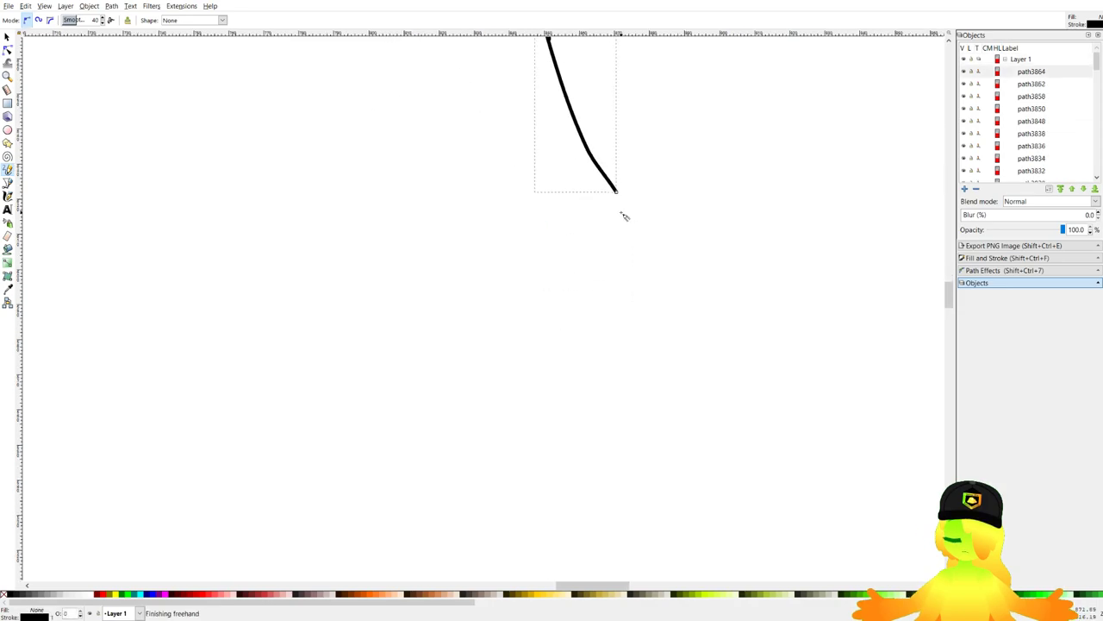
{"action": "scroll", "coordinate": [625, 215], "scroll_direction": "up", "scroll_amount": 4}
{"action": "key", "text": "ctrl+z"}
{"action": "mouse_move", "coordinate": [511, 121]}
{"action": "left_mouse_down"}
{"action": "mouse_move", "coordinate": [658, 284]}
{"action": "mouse_move", "coordinate": [654, 274]}
{"action": "left_mouse_up"}
{"action": "scroll", "coordinate": [548, 290], "scroll_direction": "up", "scroll_amount": 3}
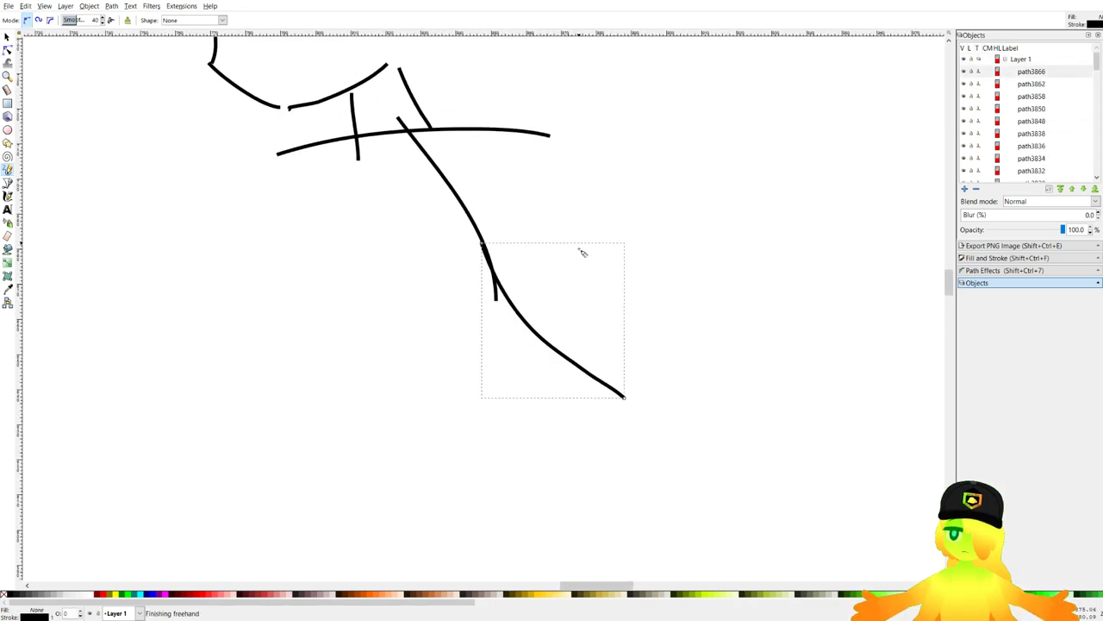
Draw an arched hip line at the lower end of the spine and two thigh lines beneath it.
{"action": "scroll", "coordinate": [583, 252], "scroll_direction": "down", "scroll_amount": 4}
{"action": "mouse_move", "coordinate": [530, 266]}
{"action": "left_mouse_down"}
{"action": "mouse_move", "coordinate": [739, 248]}
{"action": "mouse_move", "coordinate": [708, 476]}
{"action": "left_mouse_up"}
{"action": "scroll", "coordinate": [740, 248], "scroll_direction": "down", "scroll_amount": 2}
{"action": "scroll", "coordinate": [567, 204], "scroll_direction": "down", "scroll_amount": 3}
{"action": "scroll", "coordinate": [601, 224], "scroll_direction": "up", "scroll_amount": 1}
{"action": "key", "text": "ctrl+z"}
{"action": "left_click_drag", "start_coordinate": [638, 204], "coordinate": [608, 356]}
{"action": "left_click_drag", "start_coordinate": [559, 211], "coordinate": [588, 353]}
{"action": "scroll", "coordinate": [569, 275], "scroll_direction": "up", "scroll_amount": 3}
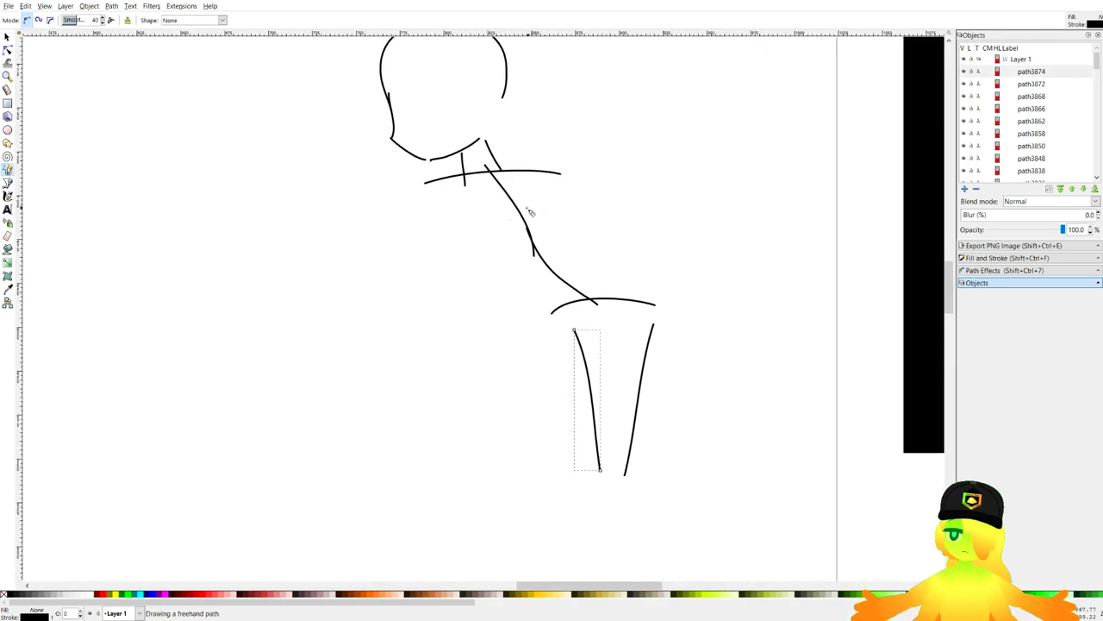
{"action": "left_click_drag", "start_coordinate": [544, 183], "coordinate": [537, 355]}
{"action": "left_click_drag", "start_coordinate": [435, 203], "coordinate": [443, 337]}
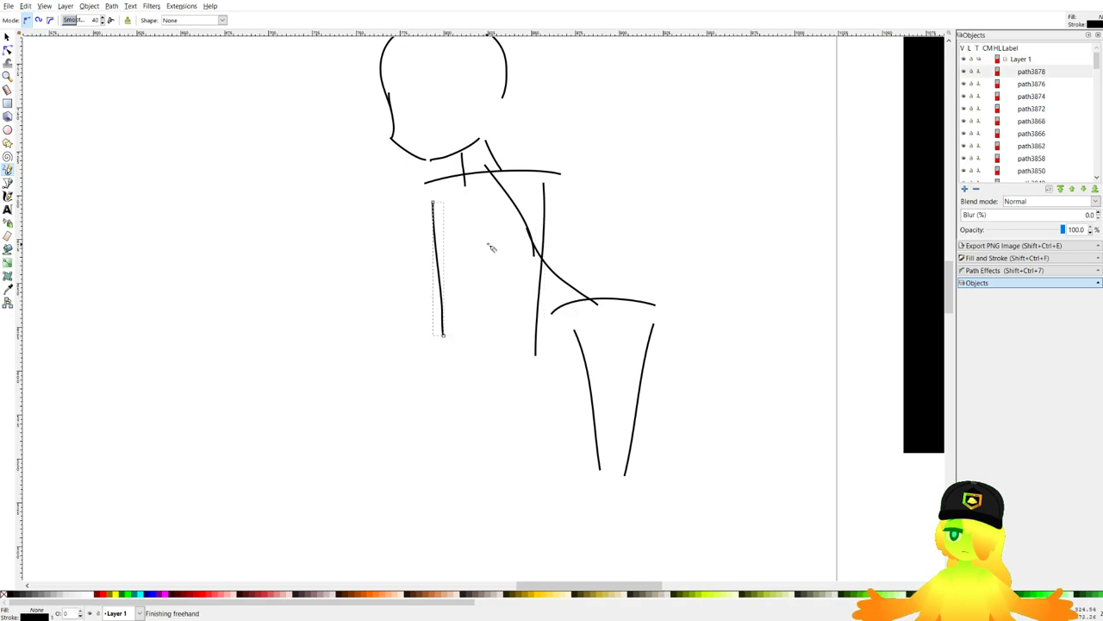
{"action": "key", "text": "ctrl+z"}
{"action": "key", "text": "ctrl+z"}
Draw the rear arm freehand, with the upper arm below the shoulder, the forearm angled forward and a short horizontal hand line.
{"action": "left_click_drag", "start_coordinate": [558, 186], "coordinate": [532, 296]}
{"action": "left_click_drag", "start_coordinate": [435, 187], "coordinate": [450, 298]}
{"action": "left_click_drag", "start_coordinate": [441, 243], "coordinate": [478, 314]}
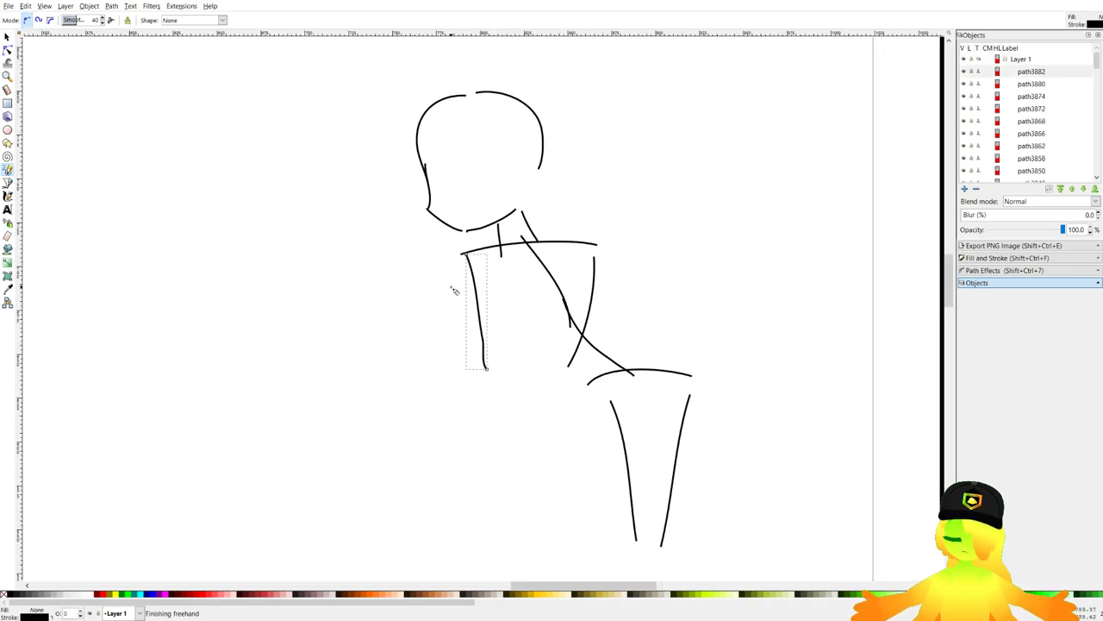
{"action": "key", "text": "ctrl+z"}
{"action": "scroll", "coordinate": [470, 265], "scroll_direction": "down", "scroll_amount": 2}
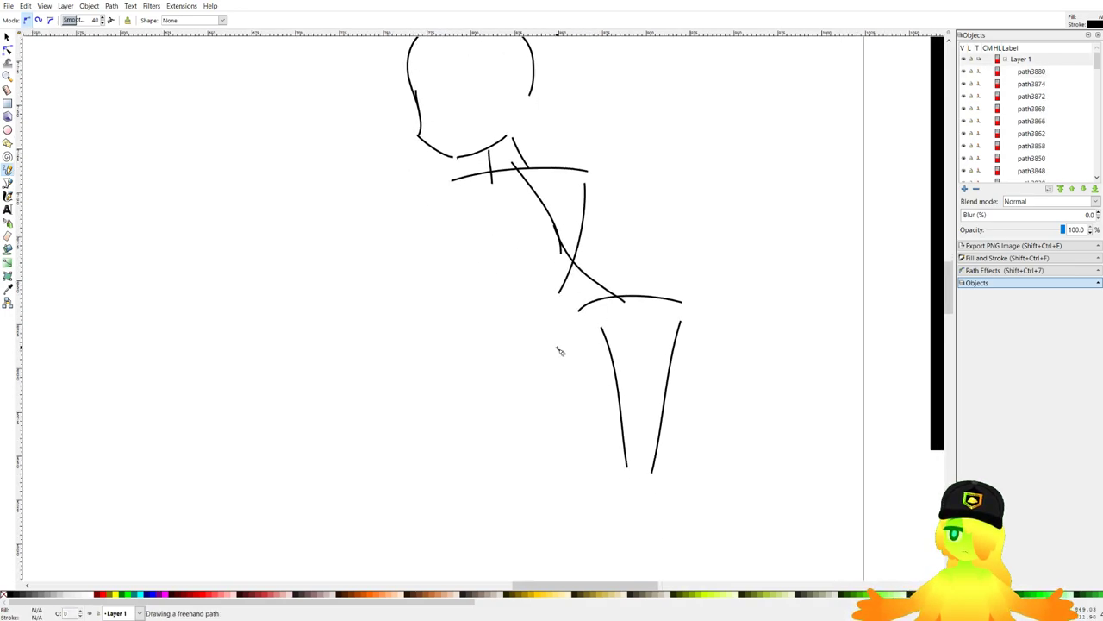
{"action": "scroll", "coordinate": [571, 259], "scroll_direction": "down", "scroll_amount": 3}
{"action": "mouse_move", "coordinate": [534, 293]}
{"action": "left_mouse_down"}
{"action": "mouse_move", "coordinate": [521, 327]}
{"action": "mouse_move", "coordinate": [450, 328]}
{"action": "left_mouse_up"}
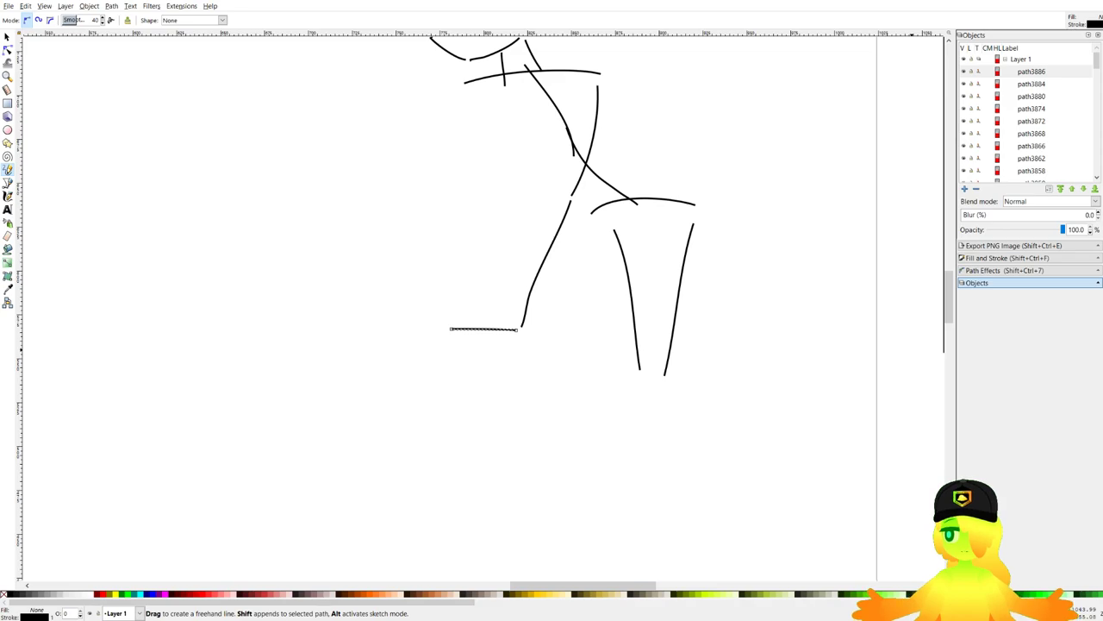
Draw two lower-leg lines continuing down from the thighs.
{"action": "scroll", "coordinate": [636, 426], "scroll_direction": "down", "scroll_amount": 2}
{"action": "left_click_drag", "start_coordinate": [644, 286], "coordinate": [687, 477]}
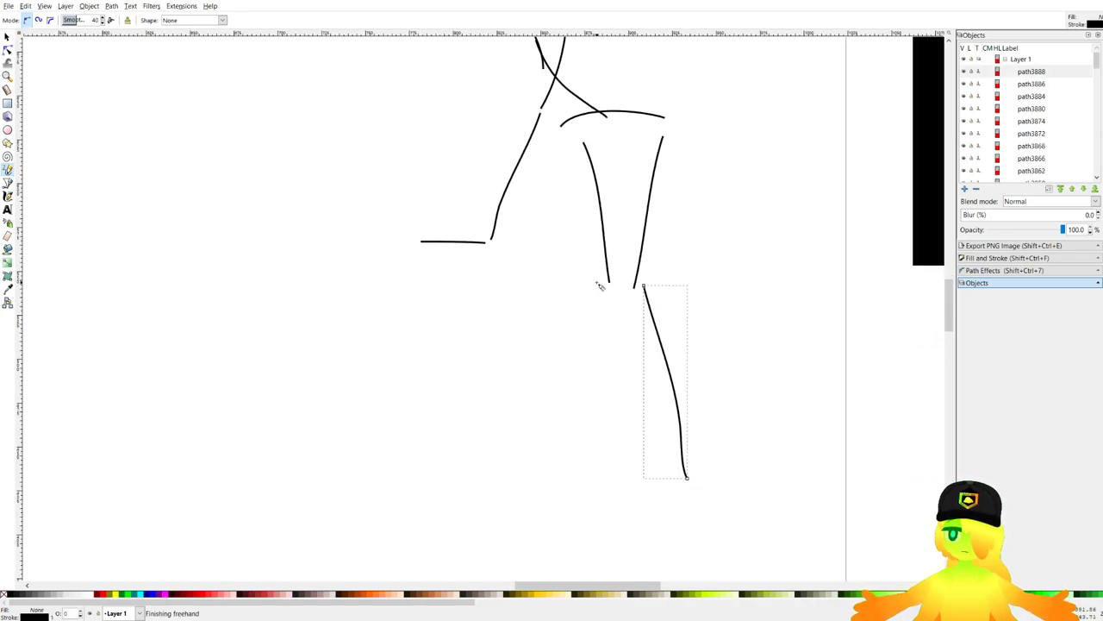
{"action": "left_click_drag", "start_coordinate": [595, 281], "coordinate": [600, 466]}
Draw an S-curved tail freehand, dipping behind the thighs and rising out past the page edge.
{"action": "scroll", "coordinate": [621, 310], "scroll_direction": "down", "scroll_amount": 4}
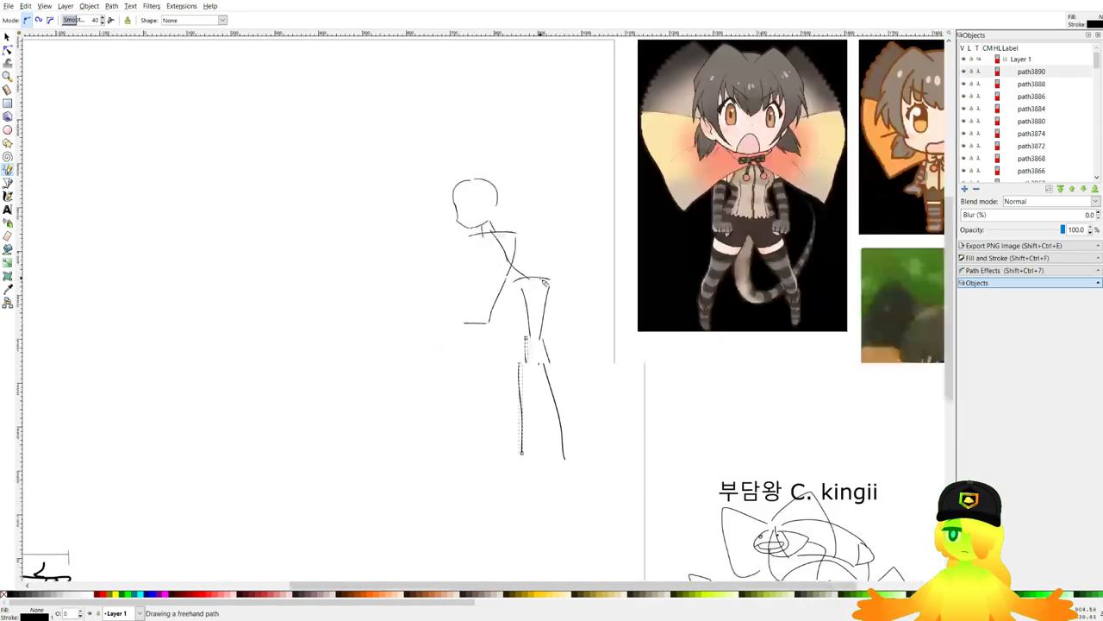
{"action": "scroll", "coordinate": [472, 333], "scroll_direction": "up", "scroll_amount": 5}
{"action": "mouse_move", "coordinate": [358, 272]}
{"action": "left_mouse_down"}
{"action": "mouse_move", "coordinate": [468, 451]}
{"action": "mouse_move", "coordinate": [653, 289]}
{"action": "left_mouse_up"}
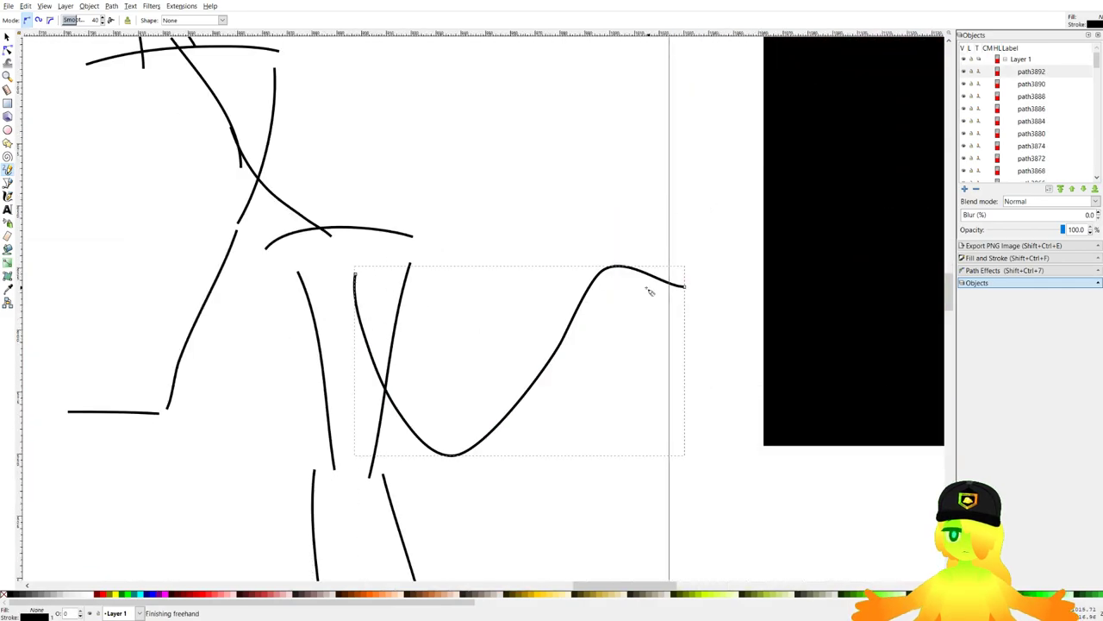
{"action": "scroll", "coordinate": [544, 357], "scroll_direction": "down", "scroll_amount": 3}
{"action": "scroll", "coordinate": [488, 281], "scroll_direction": "up", "scroll_amount": 2}
{"action": "scroll", "coordinate": [486, 278], "scroll_direction": "up", "scroll_amount": 1}
Draw the front upper arm as a short line slanting down from the front end of the shoulder line.
{"action": "mouse_move", "coordinate": [468, 261]}
{"action": "left_mouse_down"}
{"action": "mouse_move", "coordinate": [500, 431]}
{"action": "mouse_move", "coordinate": [510, 343]}
{"action": "mouse_move", "coordinate": [519, 418]}
{"action": "left_mouse_up"}
{"action": "key", "text": "ctrl+z"}
{"action": "left_click_drag", "start_coordinate": [484, 288], "coordinate": [510, 393]}
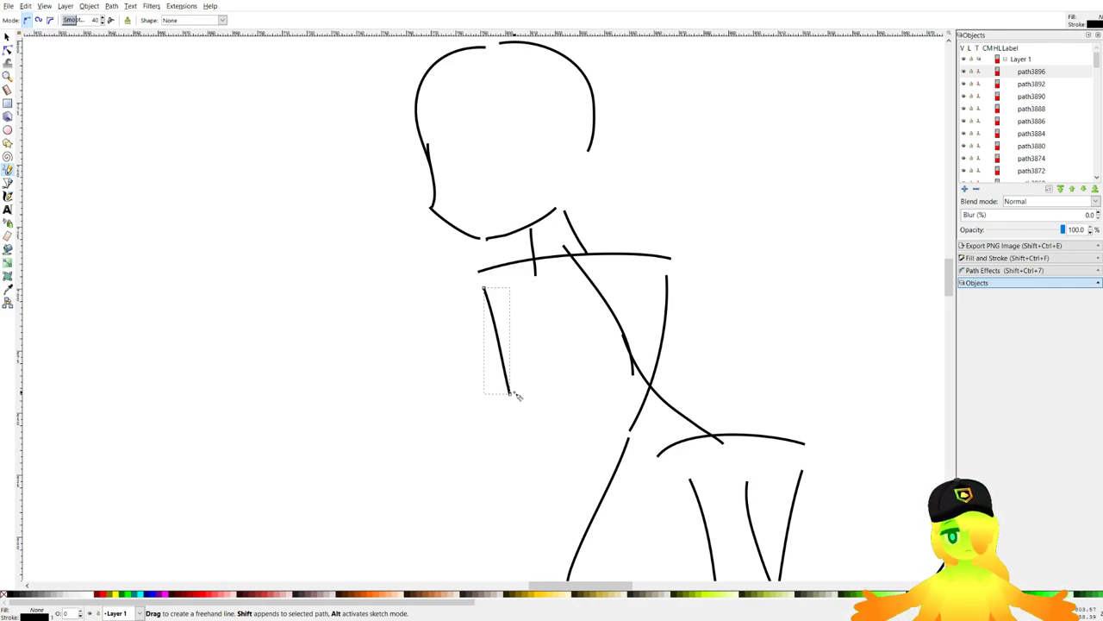
Draw curved guide lines across the face inside the head outline.
{"action": "scroll", "coordinate": [501, 185], "scroll_direction": "up", "scroll_amount": 7}
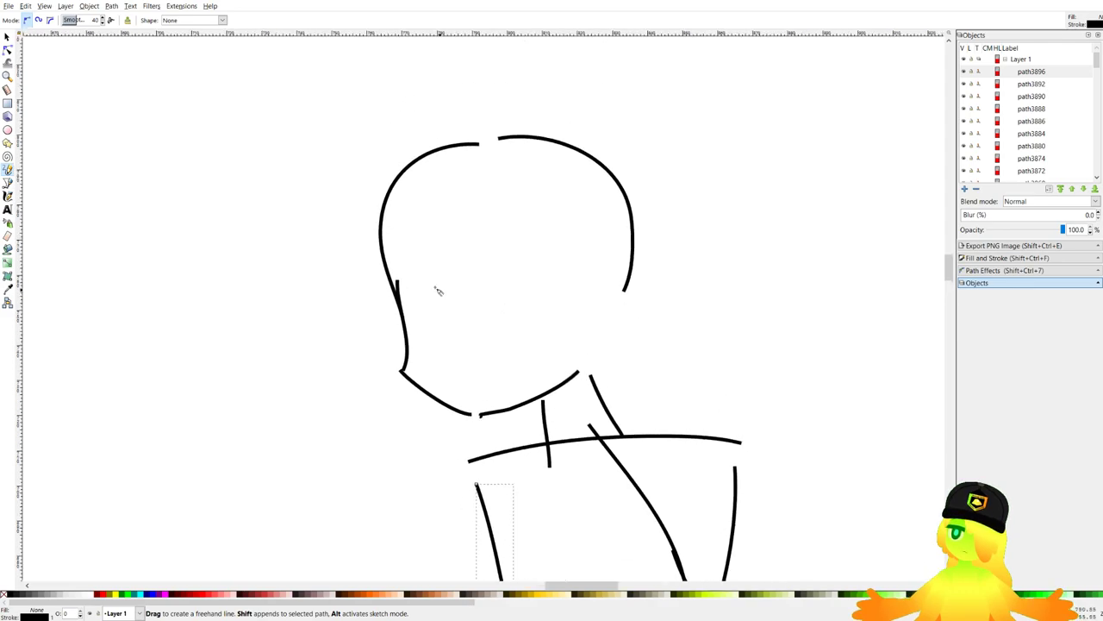
{"action": "mouse_move", "coordinate": [394, 301]}
{"action": "left_mouse_down"}
{"action": "mouse_move", "coordinate": [608, 301]}
{"action": "mouse_move", "coordinate": [468, 271]}
{"action": "mouse_move", "coordinate": [534, 269]}
{"action": "mouse_move", "coordinate": [426, 305]}
{"action": "mouse_move", "coordinate": [558, 293]}
{"action": "left_mouse_up"}
{"action": "key", "text": "ctrl+z"}
{"action": "key", "text": "ctrl+z"}
{"action": "left_click_drag", "start_coordinate": [449, 191], "coordinate": [466, 356]}
{"action": "scroll", "coordinate": [466, 355], "scroll_direction": "down", "scroll_amount": 6}
{"action": "scroll", "coordinate": [571, 248], "scroll_direction": "down", "scroll_amount": 2}
{"action": "scroll", "coordinate": [503, 323], "scroll_direction": "up", "scroll_amount": 1}
{"action": "scroll", "coordinate": [474, 210], "scroll_direction": "down", "scroll_amount": 2}
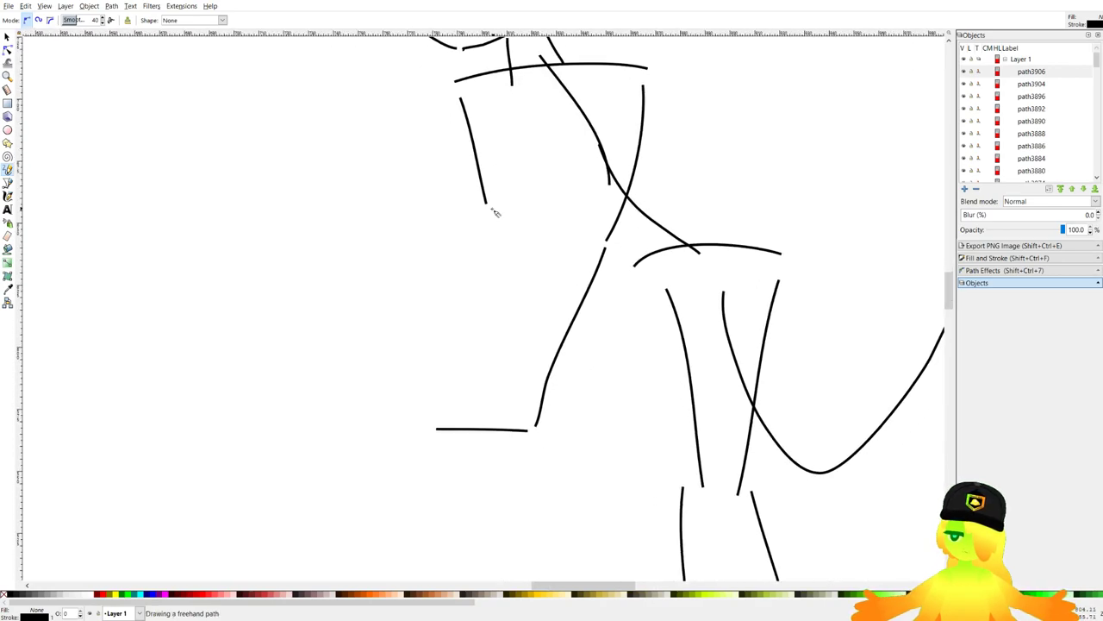
Draw the front forearm as a nearly vertical line continuing down from the front upper arm.
{"action": "left_click_drag", "start_coordinate": [488, 219], "coordinate": [491, 409]}
{"action": "scroll", "coordinate": [539, 264], "scroll_direction": "down", "scroll_amount": 4}
{"action": "scroll", "coordinate": [551, 295], "scroll_direction": "down", "scroll_amount": 3}
{"action": "scroll", "coordinate": [358, 300], "scroll_direction": "up", "scroll_amount": 1}
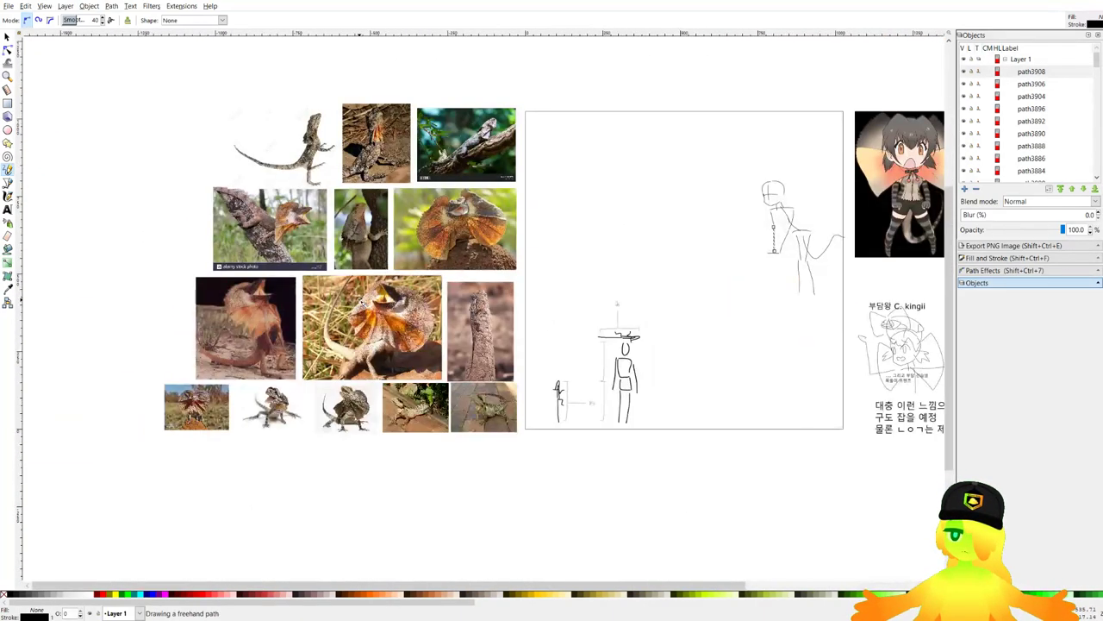
Compare the pose skeleton with the reference pictures, the annotated composition sketch and the height diagram.
{"action": "scroll", "coordinate": [591, 185], "scroll_direction": "up", "scroll_amount": 1}
{"action": "scroll", "coordinate": [571, 186], "scroll_direction": "down", "scroll_amount": 2}
{"action": "scroll", "coordinate": [671, 192], "scroll_direction": "up", "scroll_amount": 2}
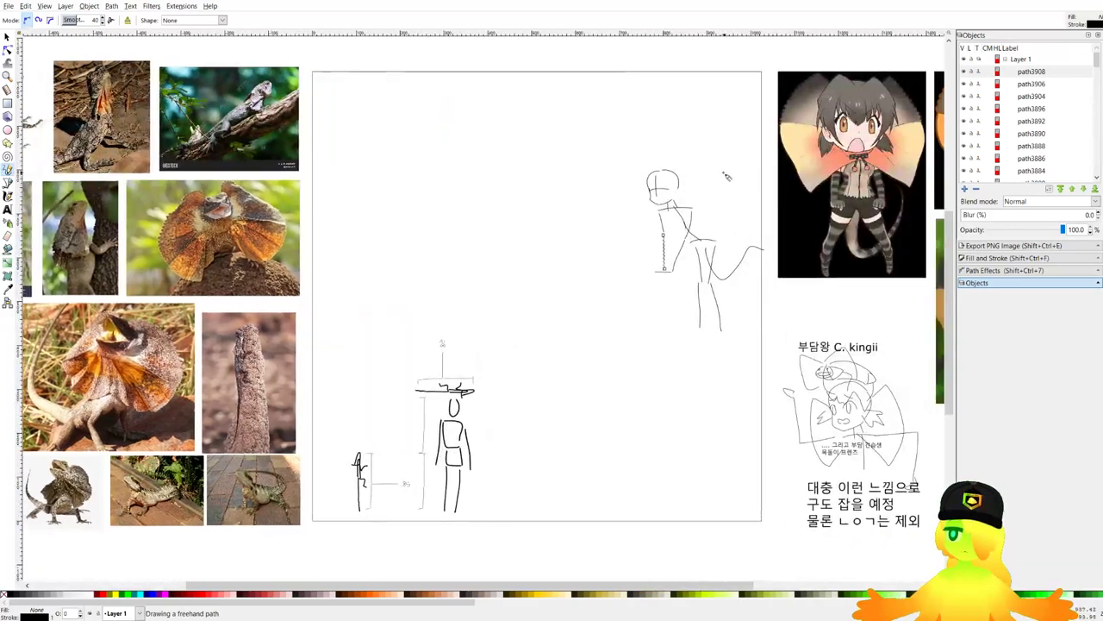
{"action": "scroll", "coordinate": [701, 172], "scroll_direction": "up", "scroll_amount": 3}
{"action": "scroll", "coordinate": [700, 174], "scroll_direction": "down", "scroll_amount": 4}
{"action": "scroll", "coordinate": [622, 214], "scroll_direction": "left", "scroll_amount": 2}
{"action": "scroll", "coordinate": [537, 276], "scroll_direction": "up", "scroll_amount": 4}
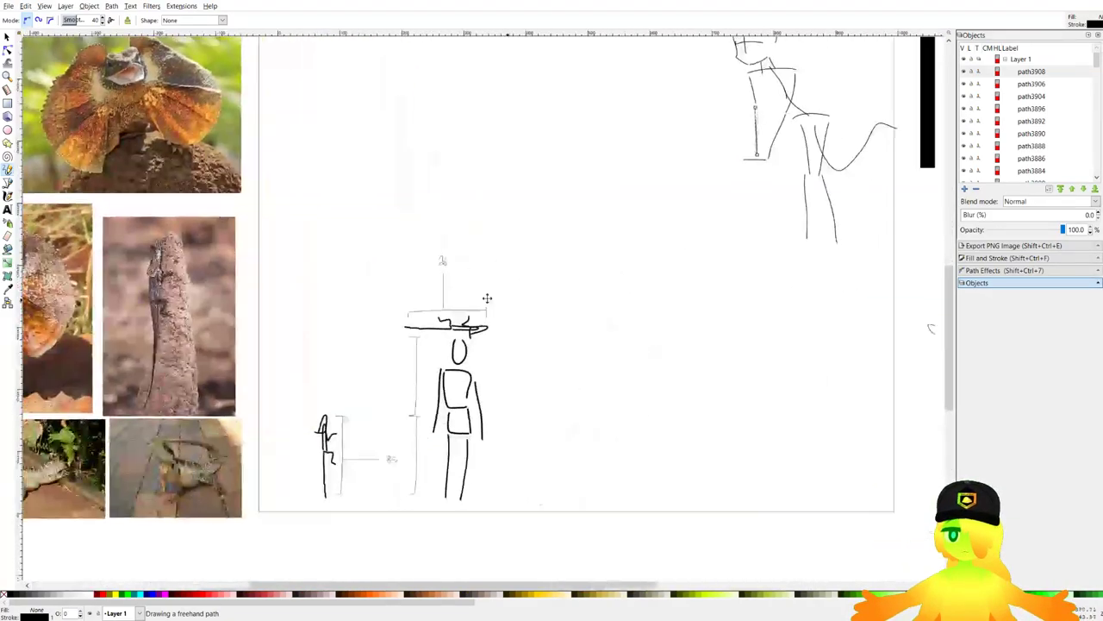
{"action": "scroll", "coordinate": [358, 288], "scroll_direction": "down", "scroll_amount": 2}
{"action": "scroll", "coordinate": [593, 212], "scroll_direction": "up", "scroll_amount": 4}
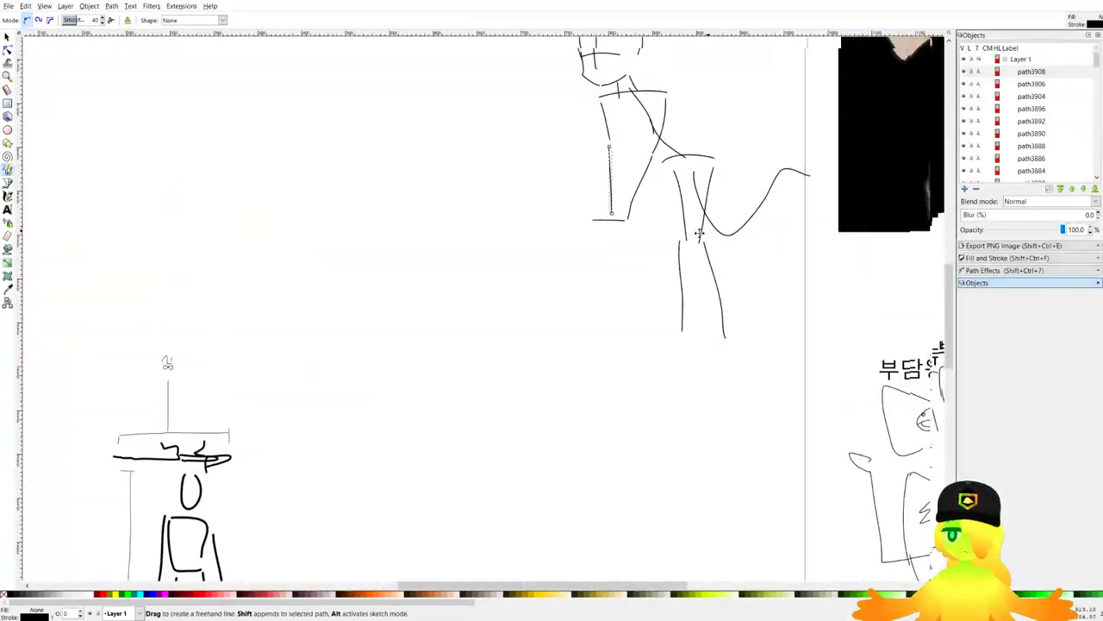
{"action": "scroll", "coordinate": [595, 226], "scroll_direction": "up", "scroll_amount": 4}
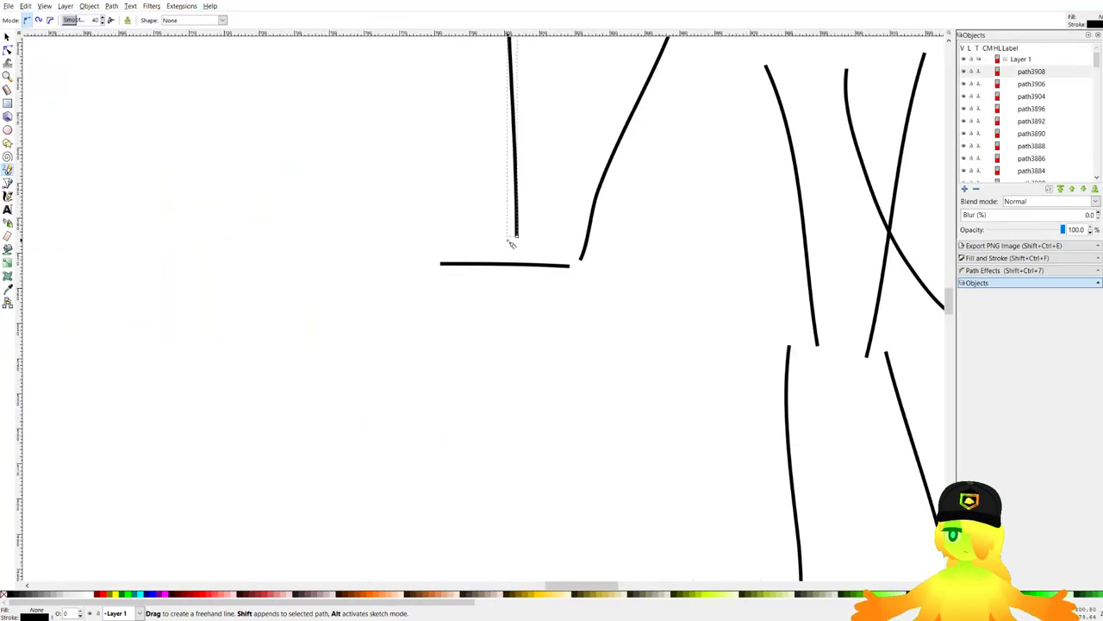
{"action": "scroll", "coordinate": [597, 247], "scroll_direction": "down", "scroll_amount": 5}
{"action": "scroll", "coordinate": [602, 278], "scroll_direction": "up", "scroll_amount": 1}
{"action": "scroll", "coordinate": [609, 243], "scroll_direction": "down", "scroll_amount": 2}
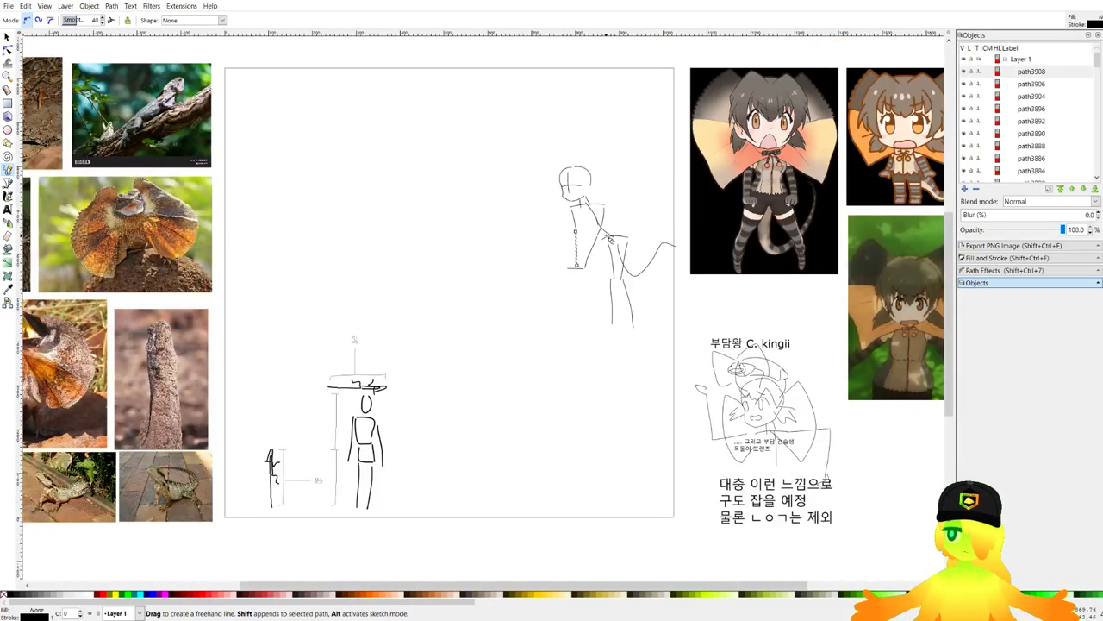
Shift the hand line and rear forearm toward the hips, and rotate the rear forearm and upper arm to a more upright angle.
{"action": "scroll", "coordinate": [573, 250], "scroll_direction": "up", "scroll_amount": 4}
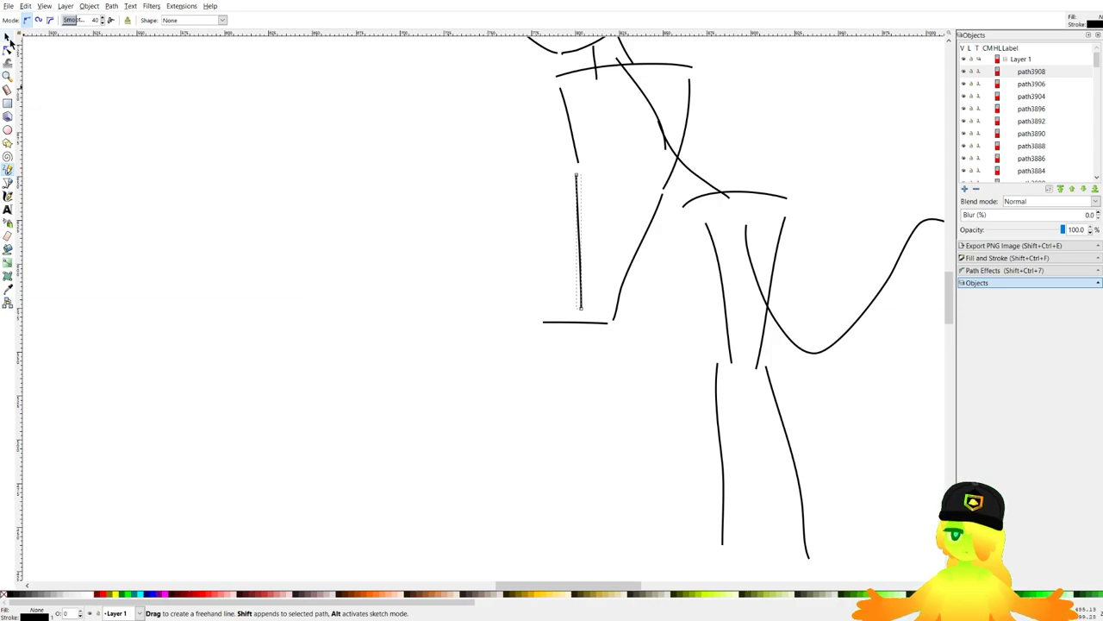
{"action": "left_click", "coordinate": [7, 37]}
{"action": "left_click_drag", "start_coordinate": [587, 327], "coordinate": [638, 330]}
{"action": "left_click_drag", "start_coordinate": [628, 282], "coordinate": [671, 286]}
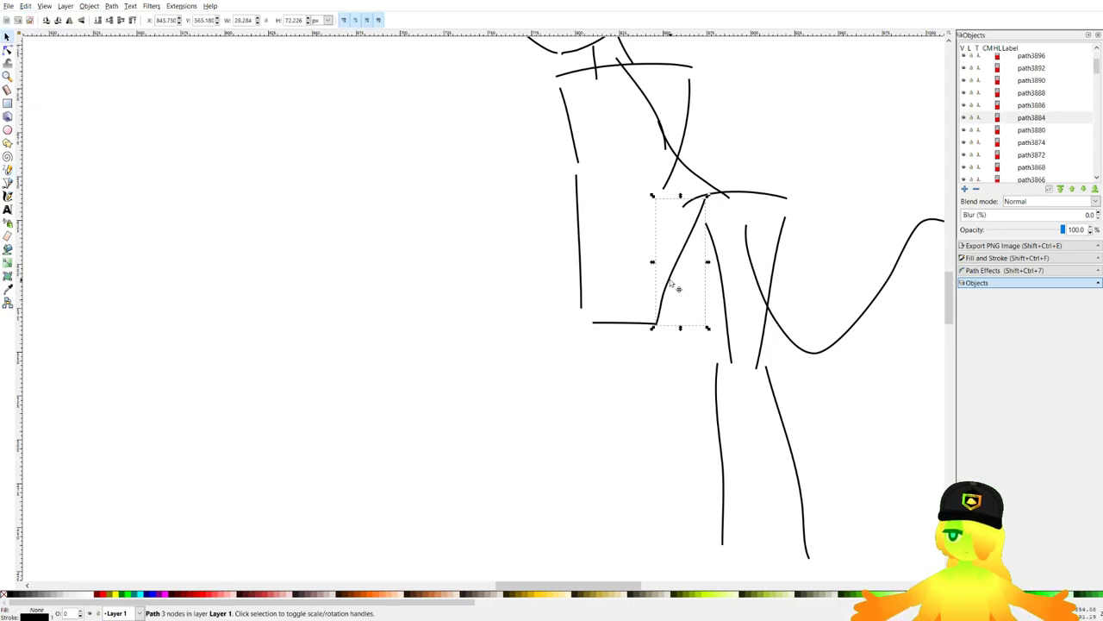
{"action": "left_click_drag", "start_coordinate": [709, 198], "coordinate": [681, 188]}
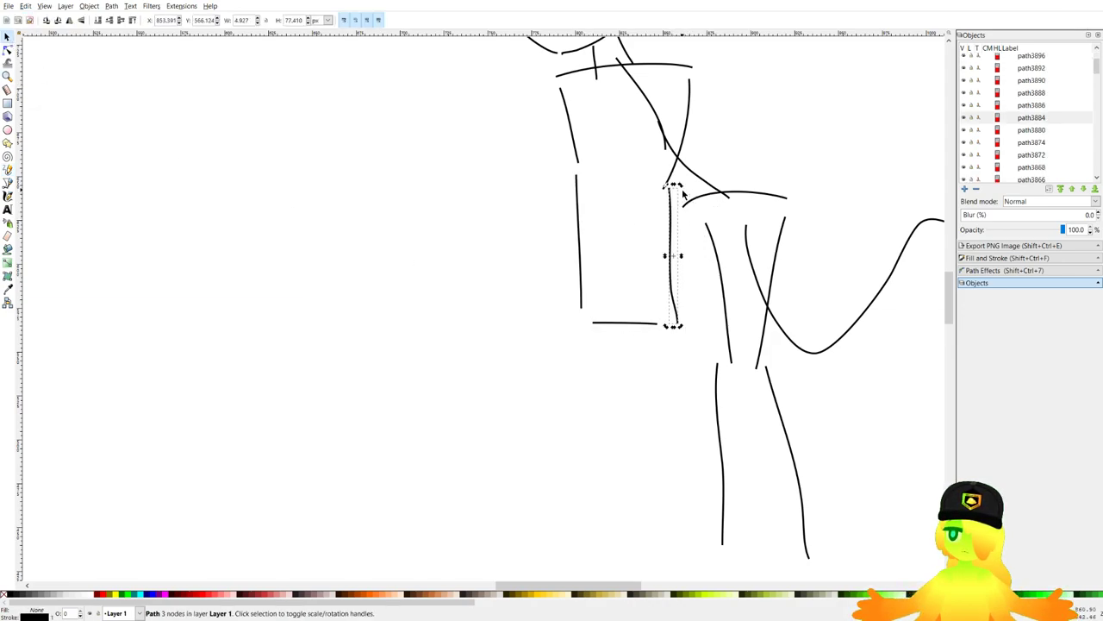
{"action": "key", "text": "Escape"}
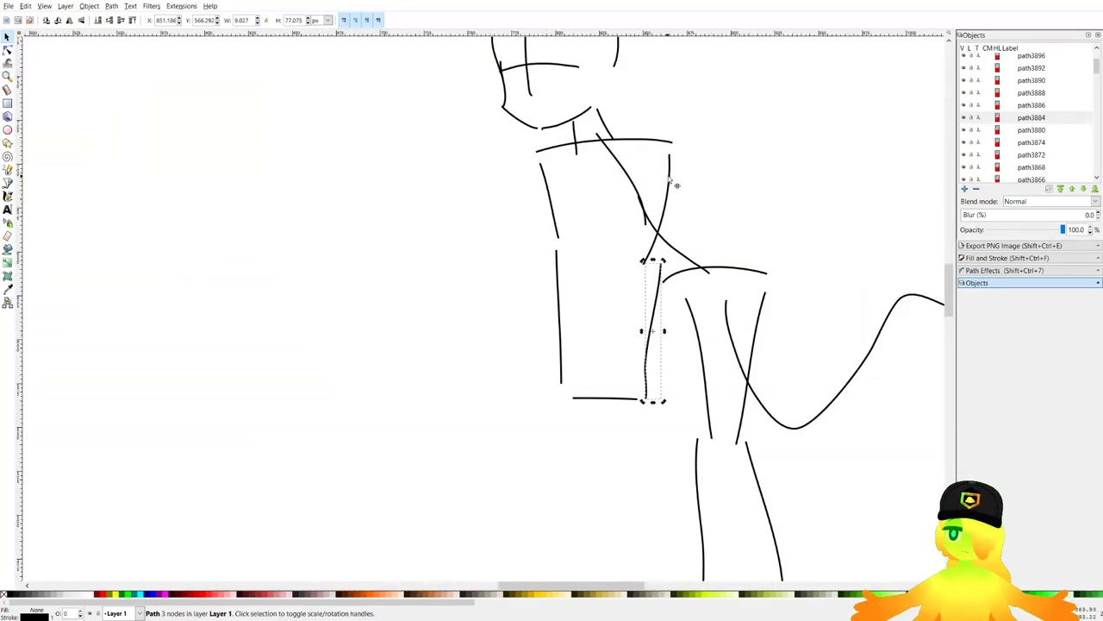
{"action": "mouse_move", "coordinate": [669, 181]}
{"action": "left_mouse_down"}
{"action": "mouse_move", "coordinate": [674, 142]}
{"action": "mouse_move", "coordinate": [662, 137]}
{"action": "left_mouse_up"}
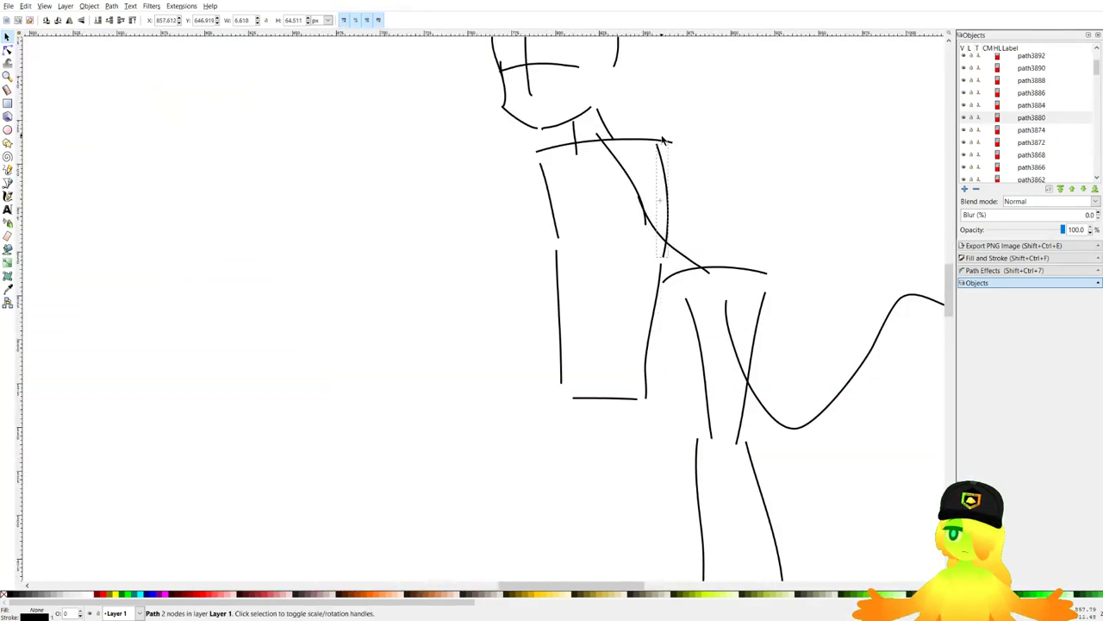
Swing the front upper arm nearly upright and slant the front forearm outward, away from the body.
{"action": "left_click", "coordinate": [552, 205]}
{"action": "left_click", "coordinate": [559, 290], "text": "shift"}
{"action": "left_click_drag", "start_coordinate": [558, 290], "coordinate": [529, 300]}
{"action": "left_click", "coordinate": [528, 300]}
{"action": "left_click_drag", "start_coordinate": [536, 169], "coordinate": [550, 170]}
{"action": "left_click_drag", "start_coordinate": [530, 207], "coordinate": [538, 199]}
{"action": "key", "text": "Escape"}
Draw both hands as small blocky outlines on flat base lines at the ends of the forearms.
{"action": "scroll", "coordinate": [587, 367], "scroll_direction": "up", "scroll_amount": 2}
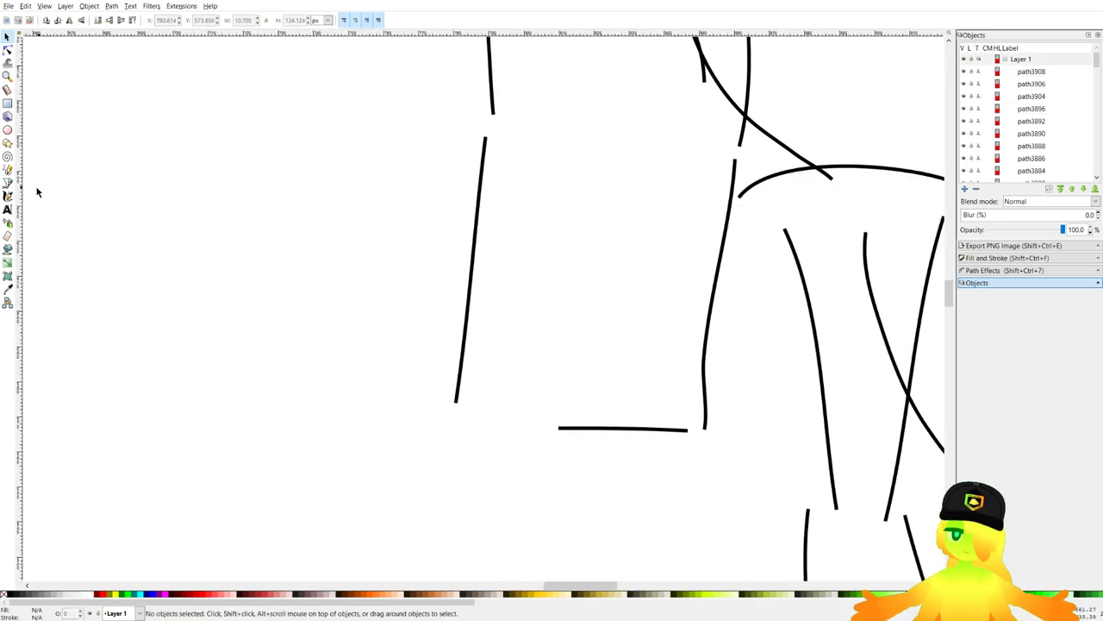
{"action": "left_click", "coordinate": [8, 169]}
{"action": "scroll", "coordinate": [672, 414], "scroll_direction": "up", "scroll_amount": 1}
{"action": "mouse_move", "coordinate": [540, 426]}
{"action": "left_mouse_down"}
{"action": "mouse_move", "coordinate": [684, 355]}
{"action": "mouse_move", "coordinate": [703, 419]}
{"action": "left_mouse_up"}
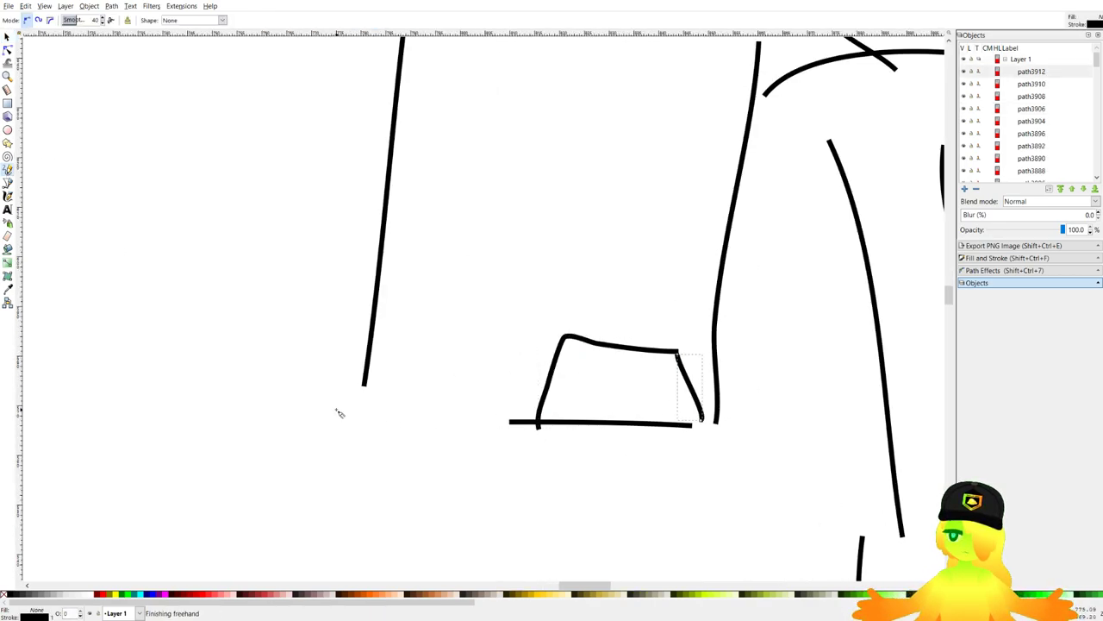
{"action": "left_click_drag", "start_coordinate": [295, 410], "coordinate": [319, 359]}
{"action": "left_click_drag", "start_coordinate": [411, 409], "coordinate": [411, 411]}
{"action": "left_click_drag", "start_coordinate": [293, 421], "coordinate": [420, 420]}
Examine the whole figure on the page alongside the height diagram and the composition sketch.
{"action": "scroll", "coordinate": [424, 231], "scroll_direction": "down", "scroll_amount": 4}
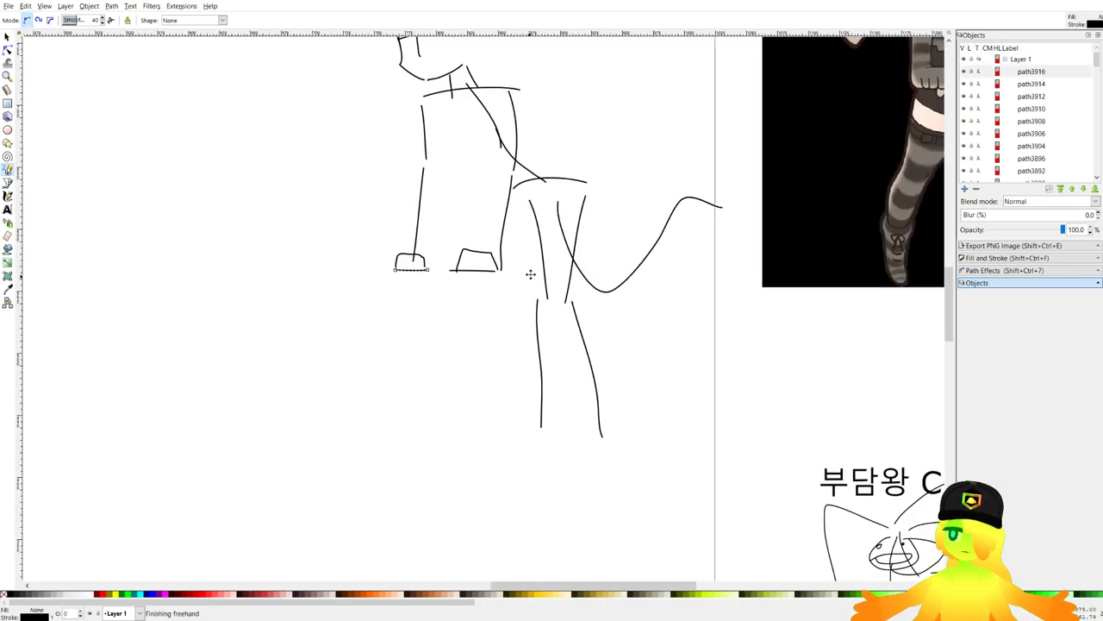
{"action": "left_click_drag", "start_coordinate": [529, 273], "coordinate": [535, 260]}
{"action": "left_click_drag", "start_coordinate": [483, 115], "coordinate": [500, 261]}
{"action": "scroll", "coordinate": [503, 264], "scroll_direction": "down", "scroll_amount": 4}
{"action": "scroll", "coordinate": [504, 264], "scroll_direction": "up", "scroll_amount": 4}
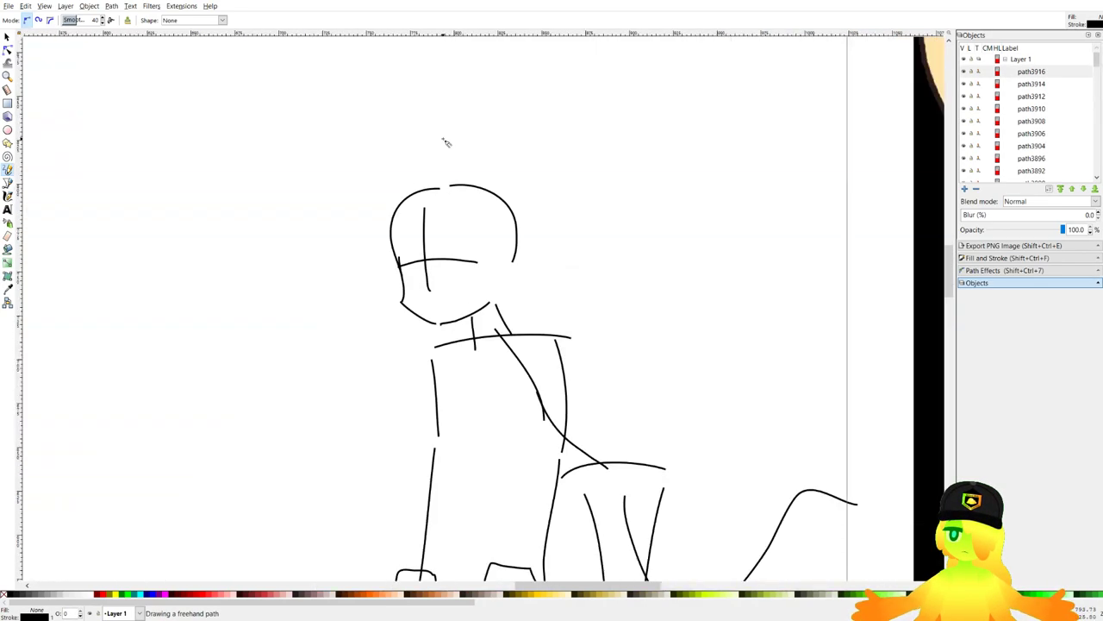
{"action": "scroll", "coordinate": [463, 251], "scroll_direction": "down", "scroll_amount": 5}
{"action": "scroll", "coordinate": [323, 251], "scroll_direction": "up", "scroll_amount": 3}
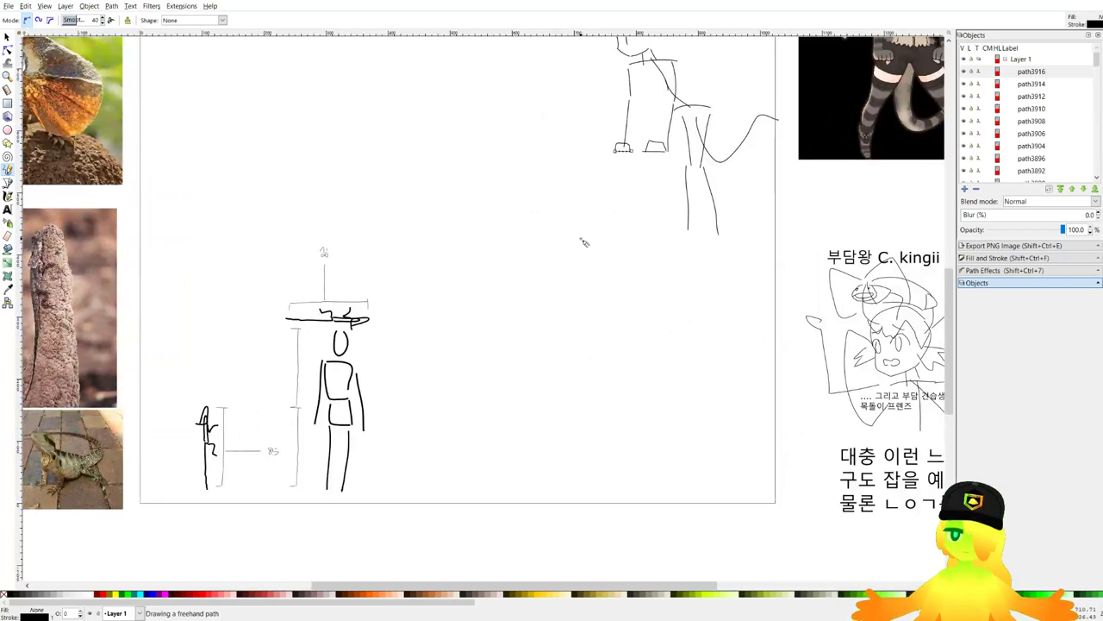
{"action": "scroll", "coordinate": [584, 242], "scroll_direction": "down", "scroll_amount": 2}
{"action": "scroll", "coordinate": [577, 207], "scroll_direction": "up", "scroll_amount": 9}
{"action": "mouse_move", "coordinate": [451, 255]}
{"action": "left_mouse_down"}
{"action": "mouse_move", "coordinate": [442, 150]}
{"action": "mouse_move", "coordinate": [856, 274]}
{"action": "left_mouse_up"}
{"action": "key", "text": "ctrl+z"}
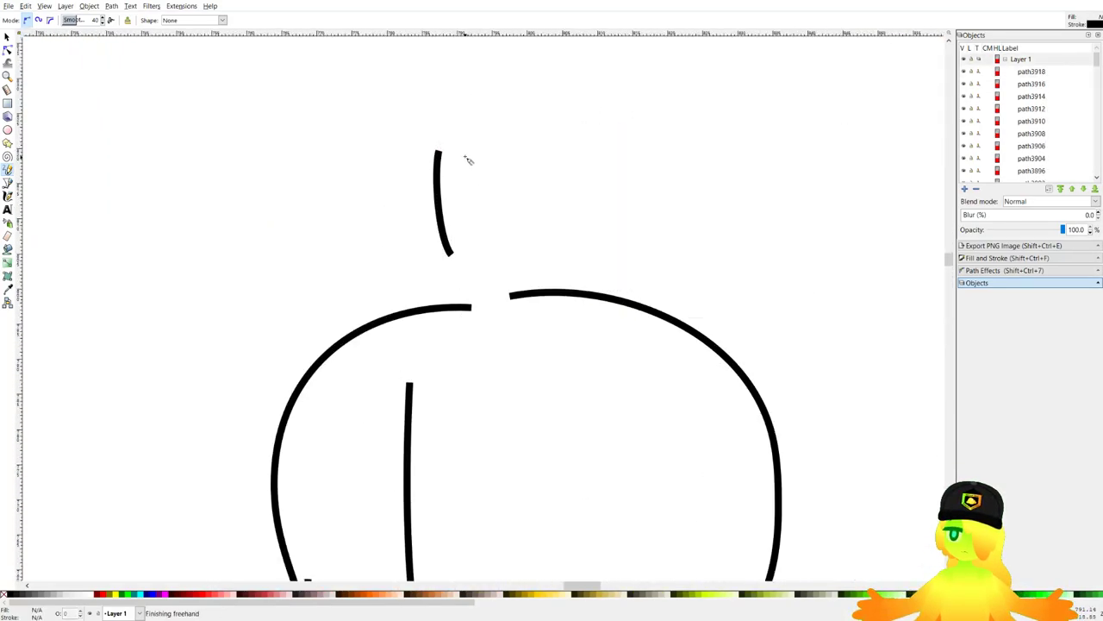
{"action": "key", "text": "ctrl+z"}
Draw a small pointed outline above the character's head and a long arc curving from it down behind the head.
{"action": "left_click_drag", "start_coordinate": [448, 138], "coordinate": [488, 153]}
{"action": "left_click_drag", "start_coordinate": [320, 247], "coordinate": [441, 156]}
{"action": "left_click_drag", "start_coordinate": [485, 117], "coordinate": [897, 320]}
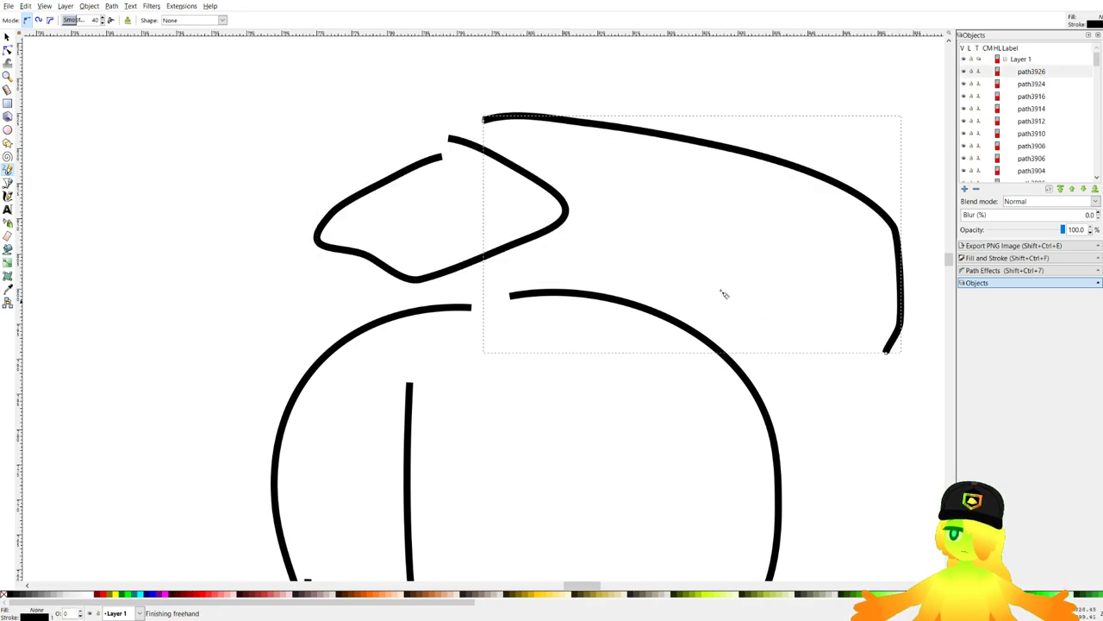
{"action": "key", "text": "ctrl+z"}
{"action": "left_click_drag", "start_coordinate": [505, 130], "coordinate": [886, 332]}
{"action": "scroll", "coordinate": [776, 308], "scroll_direction": "down", "scroll_amount": 7}
{"action": "left_click_drag", "start_coordinate": [555, 382], "coordinate": [764, 244]}
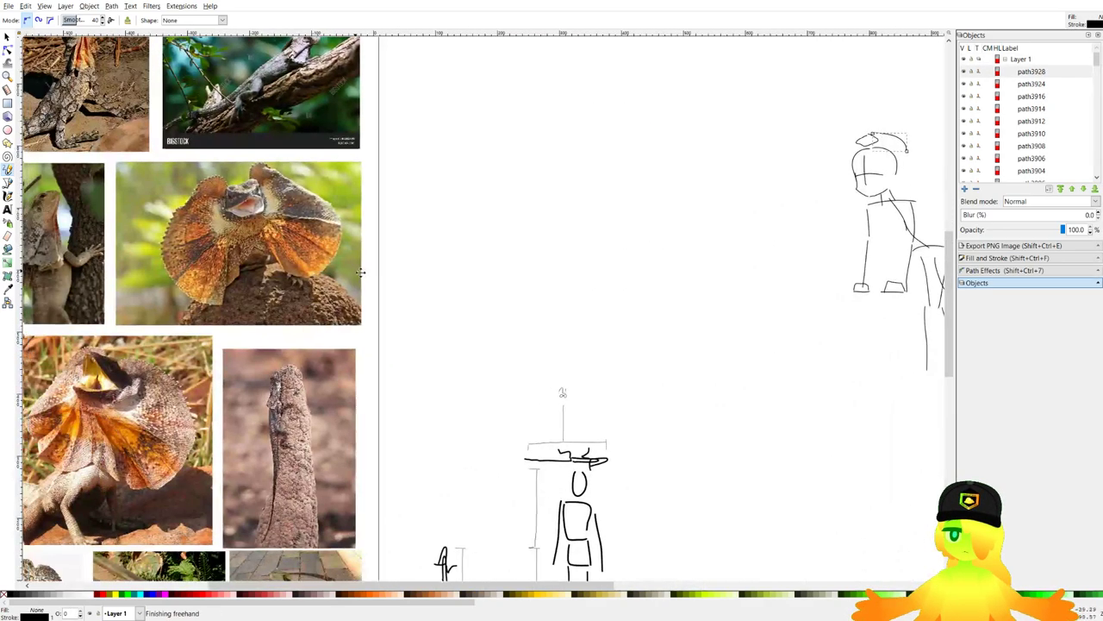
{"action": "left_click_drag", "start_coordinate": [178, 187], "coordinate": [461, 220]}
{"action": "scroll", "coordinate": [844, 426], "scroll_direction": "right", "scroll_amount": 6}
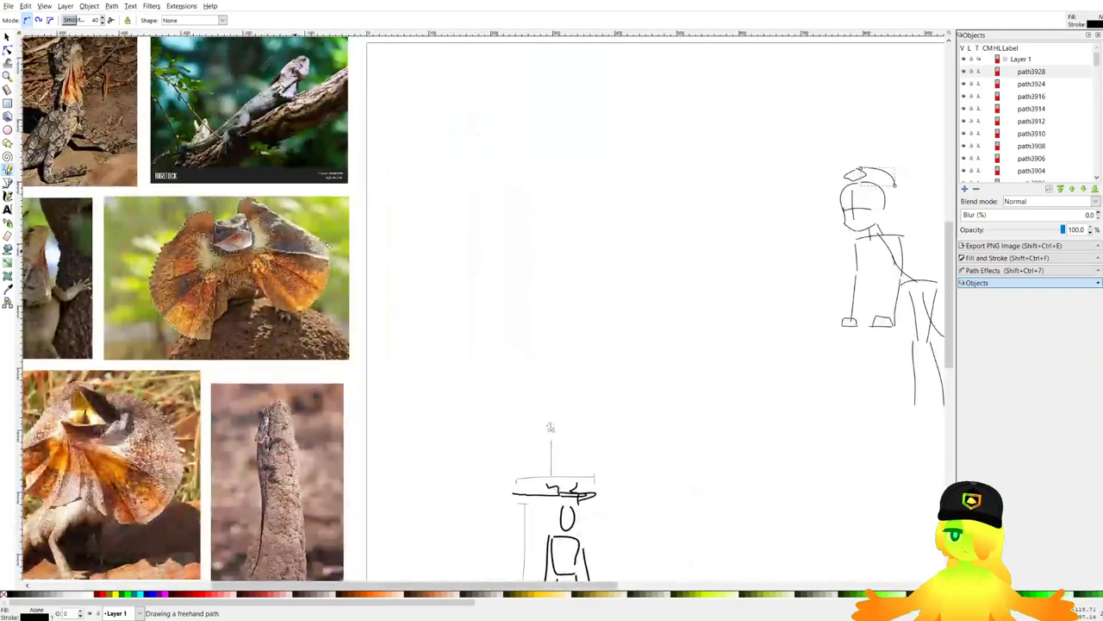
{"action": "scroll", "coordinate": [732, 200], "scroll_direction": "up", "scroll_amount": 5}
{"action": "left_click_drag", "start_coordinate": [733, 200], "coordinate": [739, 371]}
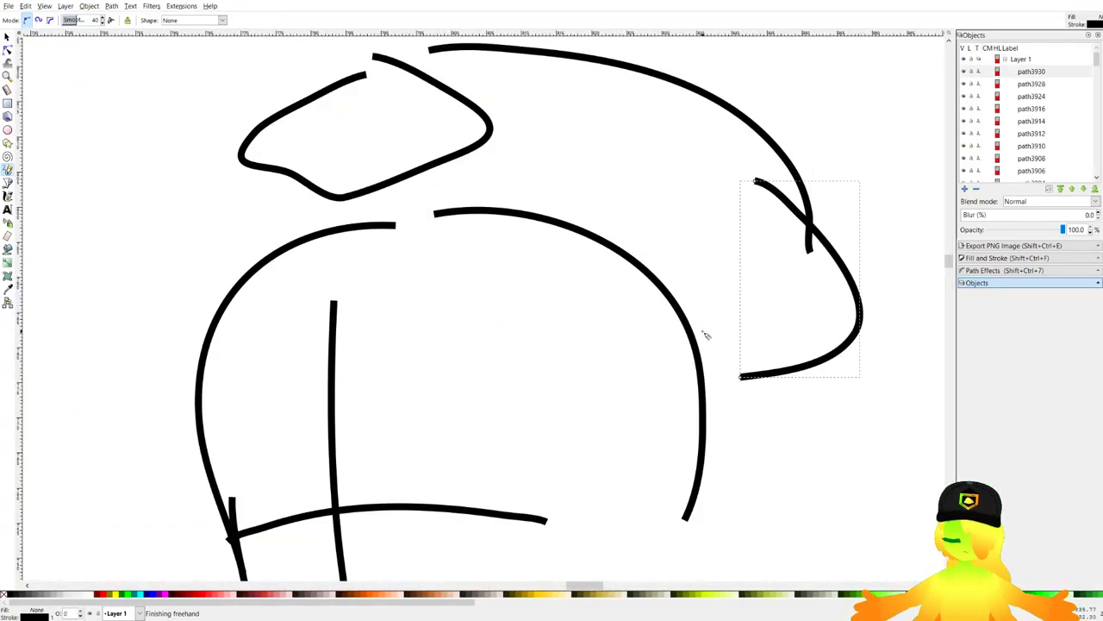
{"action": "scroll", "coordinate": [505, 394], "scroll_direction": "down", "scroll_amount": 5}
{"action": "scroll", "coordinate": [454, 419], "scroll_direction": "up", "scroll_amount": 4}
{"action": "scroll", "coordinate": [454, 420], "scroll_direction": "down", "scroll_amount": 2}
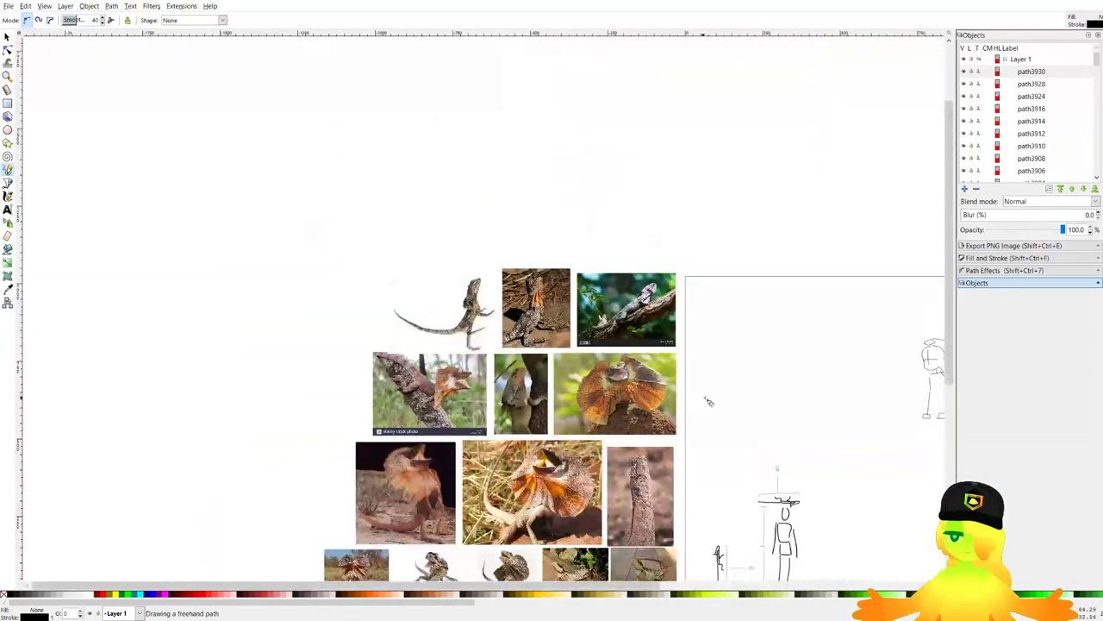
{"action": "scroll", "coordinate": [709, 394], "scroll_direction": "right", "scroll_amount": 4}
{"action": "scroll", "coordinate": [732, 339], "scroll_direction": "up", "scroll_amount": 4}
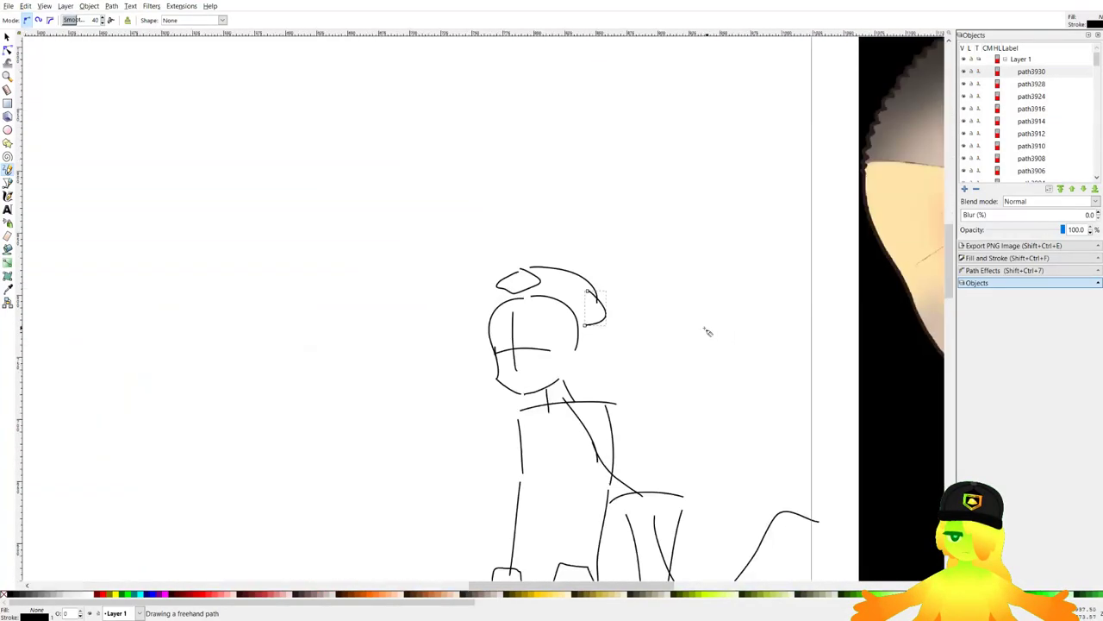
{"action": "scroll", "coordinate": [617, 312], "scroll_direction": "up", "scroll_amount": 5}
{"action": "key", "text": "ctrl+z"}
Draw a pointed shape behind the head with a short upper line and a diagonal returning to the head, plus a small curve beneath it.
{"action": "left_click_drag", "start_coordinate": [547, 348], "coordinate": [610, 279]}
{"action": "scroll", "coordinate": [558, 172], "scroll_direction": "down", "scroll_amount": 6}
{"action": "scroll", "coordinate": [561, 183], "scroll_direction": "up", "scroll_amount": 4}
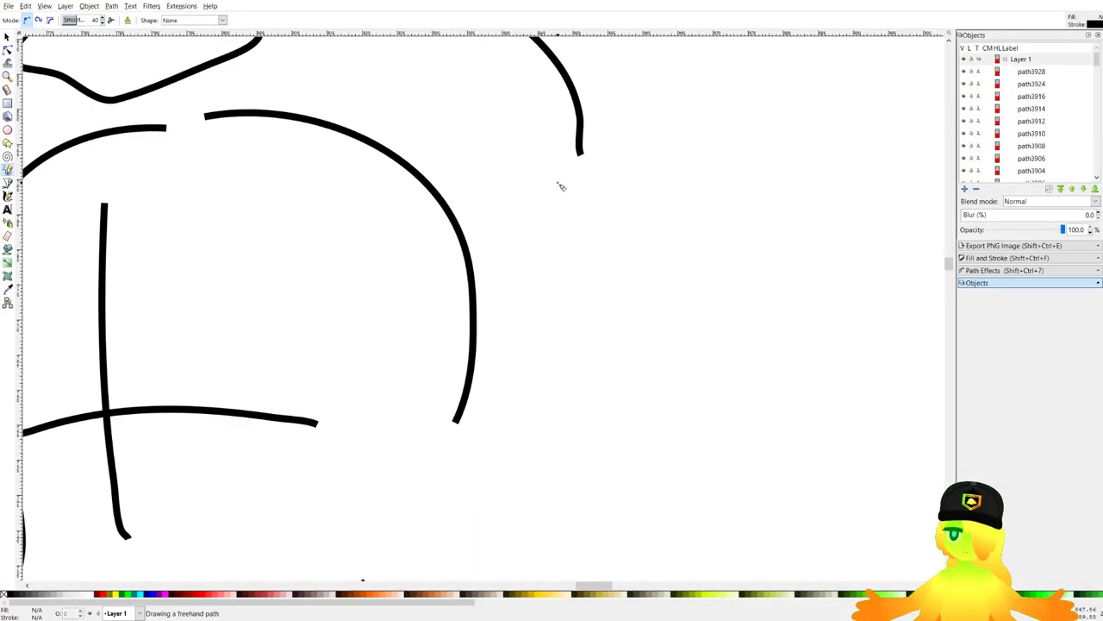
{"action": "scroll", "coordinate": [682, 155], "scroll_direction": "left", "scroll_amount": 4}
{"action": "left_click_drag", "start_coordinate": [792, 137], "coordinate": [808, 140]}
{"action": "mouse_move", "coordinate": [820, 154]}
{"action": "left_mouse_down"}
{"action": "mouse_move", "coordinate": [609, 313]}
{"action": "mouse_move", "coordinate": [626, 392]}
{"action": "left_mouse_up"}
{"action": "scroll", "coordinate": [528, 291], "scroll_direction": "down", "scroll_amount": 7}
{"action": "left_click_drag", "start_coordinate": [615, 240], "coordinate": [733, 256]}
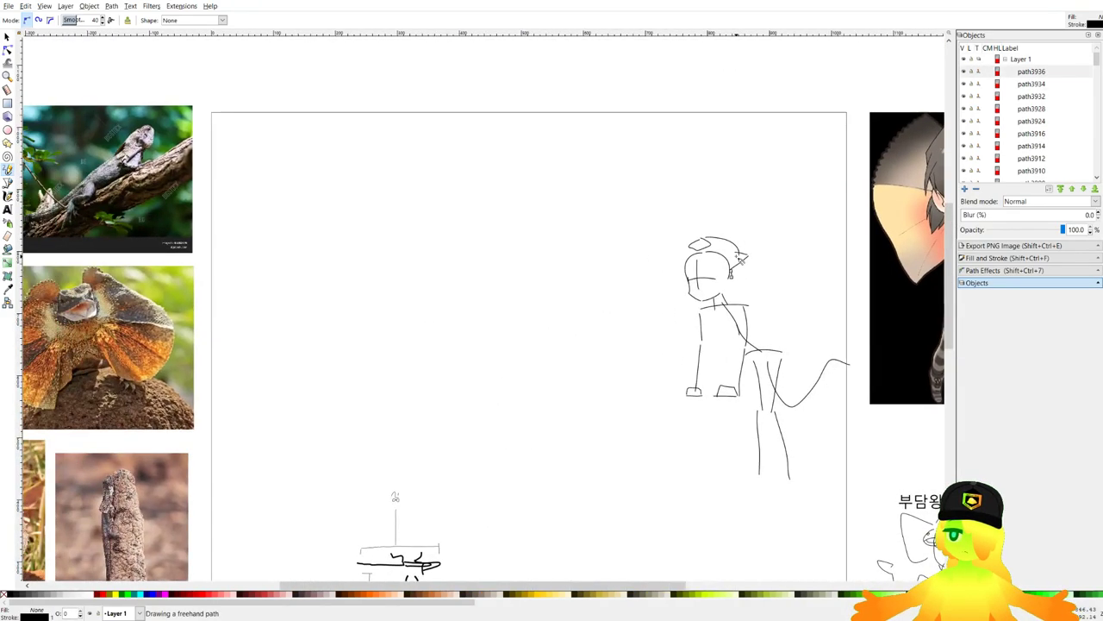
Move the small outline higher above the character's head and delete the long arc behind it.
{"action": "scroll", "coordinate": [738, 260], "scroll_direction": "down", "scroll_amount": 2}
{"action": "scroll", "coordinate": [122, 309], "scroll_direction": "up", "scroll_amount": 3}
{"action": "scroll", "coordinate": [256, 318], "scroll_direction": "down", "scroll_amount": 5}
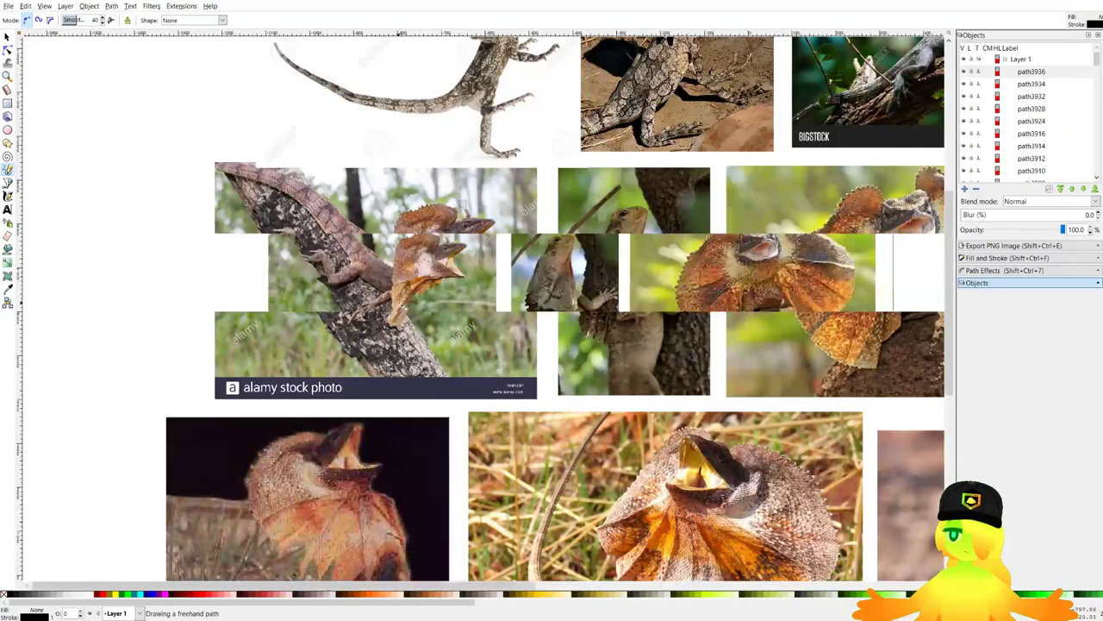
{"action": "scroll", "coordinate": [207, 211], "scroll_direction": "up", "scroll_amount": 6}
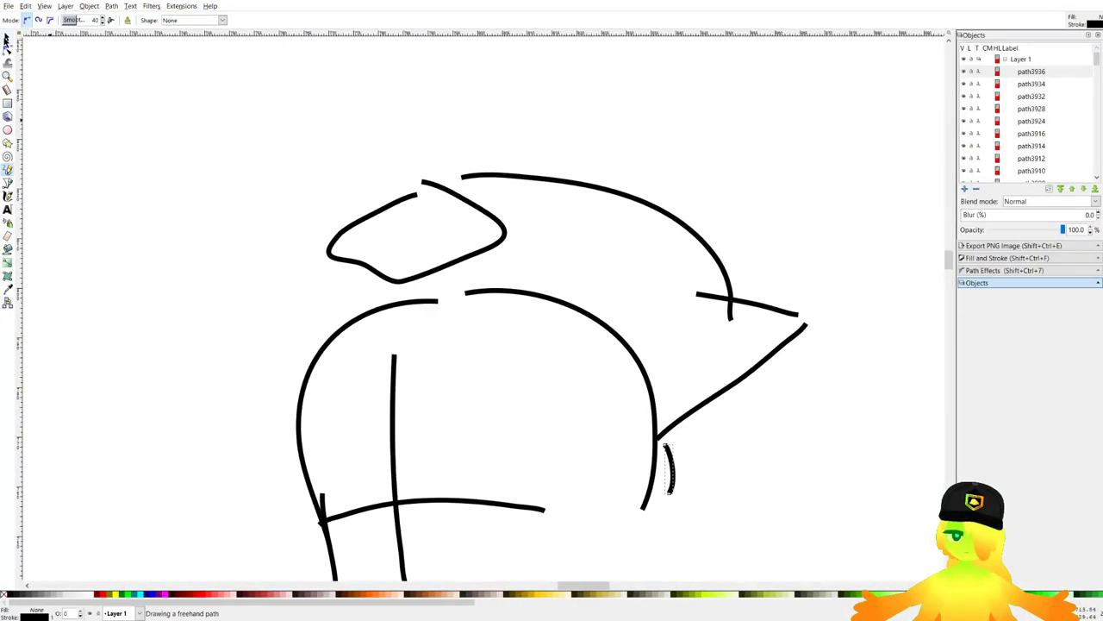
{"action": "left_click", "coordinate": [7, 39]}
{"action": "mouse_move", "coordinate": [462, 205]}
{"action": "left_mouse_down"}
{"action": "mouse_move", "coordinate": [458, 105]}
{"action": "mouse_move", "coordinate": [713, 294]}
{"action": "left_mouse_up"}
{"action": "left_click", "coordinate": [603, 192]}
{"action": "key", "text": "Delete"}
{"action": "left_click", "coordinate": [6, 171]}
{"action": "key", "text": "ctrl+z"}
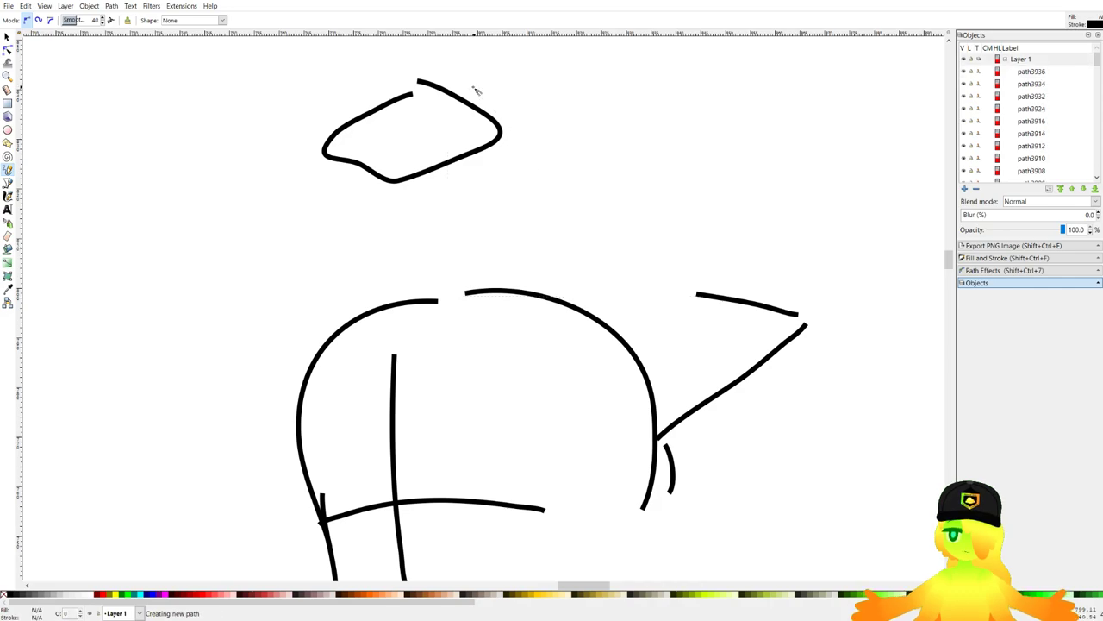
Draw a short slanted line behind the small outline and a curved back line running down past the pointed shape.
{"action": "left_click_drag", "start_coordinate": [472, 86], "coordinate": [533, 148]}
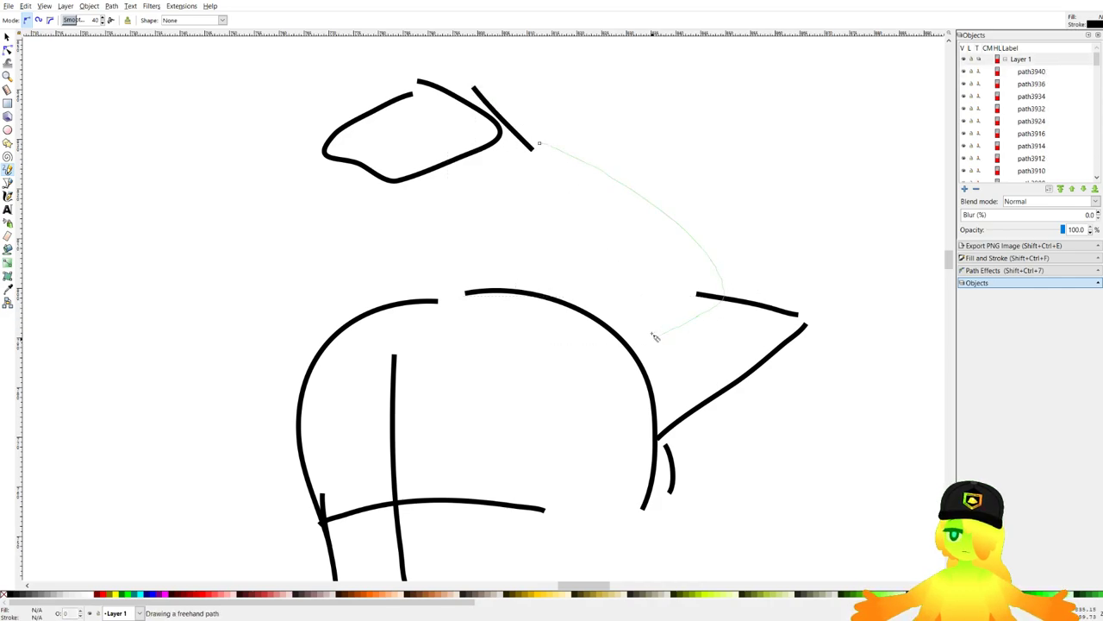
{"action": "left_click_drag", "start_coordinate": [655, 336], "coordinate": [653, 339]}
{"action": "scroll", "coordinate": [385, 216], "scroll_direction": "up", "scroll_amount": 1}
{"action": "left_click_drag", "start_coordinate": [523, 138], "coordinate": [449, 375]}
{"action": "scroll", "coordinate": [456, 283], "scroll_direction": "down", "scroll_amount": 9}
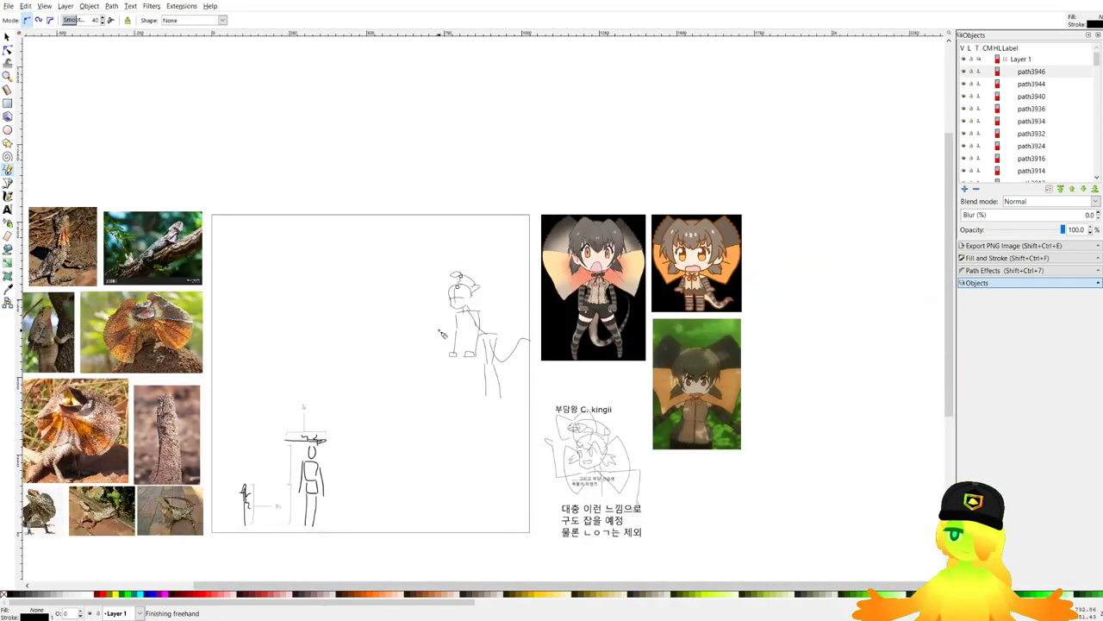
{"action": "left_click_drag", "start_coordinate": [444, 331], "coordinate": [628, 271]}
{"action": "scroll", "coordinate": [695, 211], "scroll_direction": "up", "scroll_amount": 3}
{"action": "scroll", "coordinate": [566, 232], "scroll_direction": "up", "scroll_amount": 4}
{"action": "key", "text": "ctrl+z"}
Draw two slanting lines from beneath the small raised outline down to the top of the character's head.
{"action": "left_click_drag", "start_coordinate": [535, 200], "coordinate": [555, 291]}
{"action": "left_click_drag", "start_coordinate": [431, 216], "coordinate": [516, 310]}
{"action": "left_click_drag", "start_coordinate": [474, 237], "coordinate": [519, 291]}
Draw a larger rounded outline above the small raised one, with an elongated loop inside it.
{"action": "scroll", "coordinate": [519, 292], "scroll_direction": "down", "scroll_amount": 5}
{"action": "scroll", "coordinate": [259, 397], "scroll_direction": "up", "scroll_amount": 3}
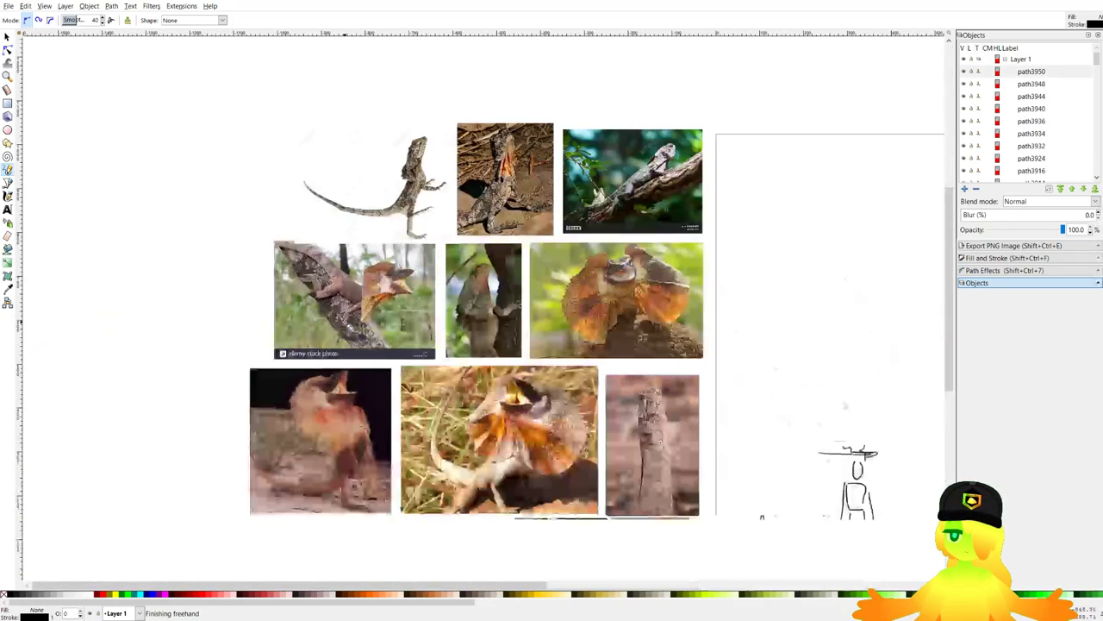
{"action": "scroll", "coordinate": [394, 300], "scroll_direction": "up", "scroll_amount": 3}
{"action": "scroll", "coordinate": [696, 319], "scroll_direction": "down", "scroll_amount": 4}
{"action": "scroll", "coordinate": [696, 319], "scroll_direction": "up", "scroll_amount": 5}
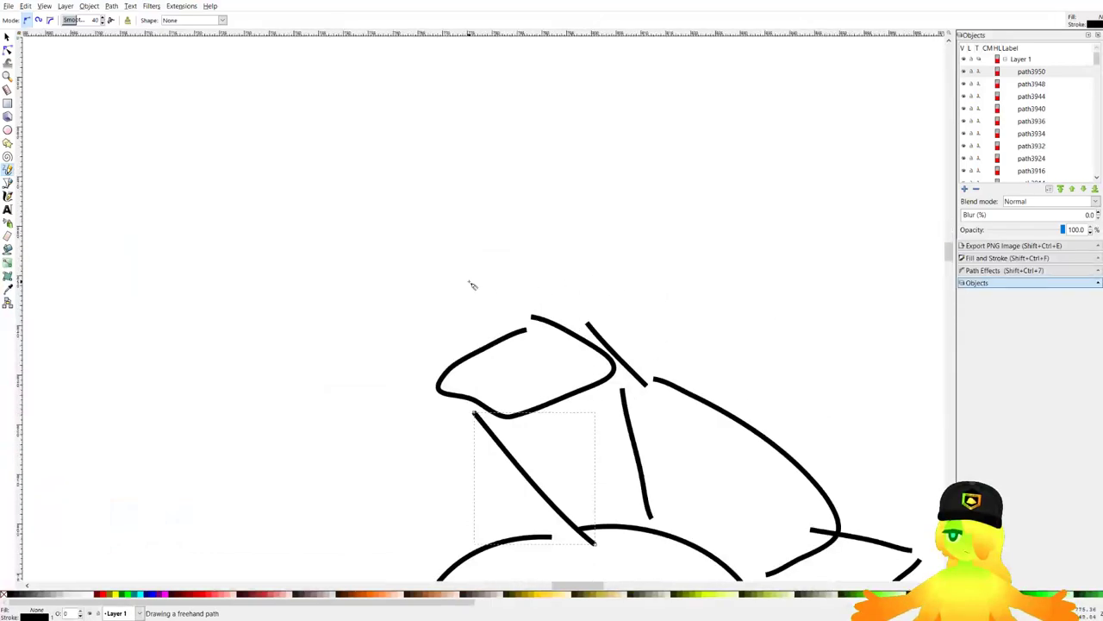
{"action": "mouse_move", "coordinate": [382, 254]}
{"action": "left_mouse_down"}
{"action": "mouse_move", "coordinate": [431, 193]}
{"action": "mouse_move", "coordinate": [531, 162]}
{"action": "left_mouse_up"}
{"action": "left_click_drag", "start_coordinate": [604, 247], "coordinate": [606, 241]}
{"action": "left_click_drag", "start_coordinate": [381, 266], "coordinate": [498, 306]}
{"action": "left_click_drag", "start_coordinate": [502, 306], "coordinate": [586, 270]}
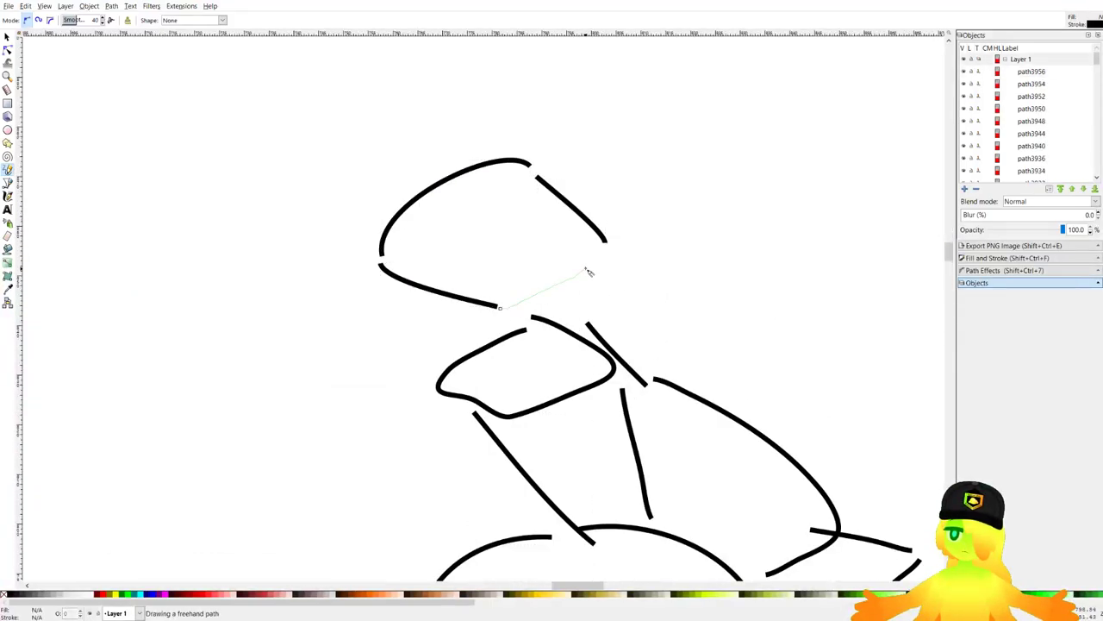
{"action": "mouse_move", "coordinate": [389, 222]}
{"action": "left_mouse_down"}
{"action": "mouse_move", "coordinate": [554, 241]}
{"action": "mouse_move", "coordinate": [419, 269]}
{"action": "left_mouse_up"}
Select all strokes of the larger upper outline together and shift them forward, slightly closer to the small outline.
{"action": "left_click", "coordinate": [7, 38]}
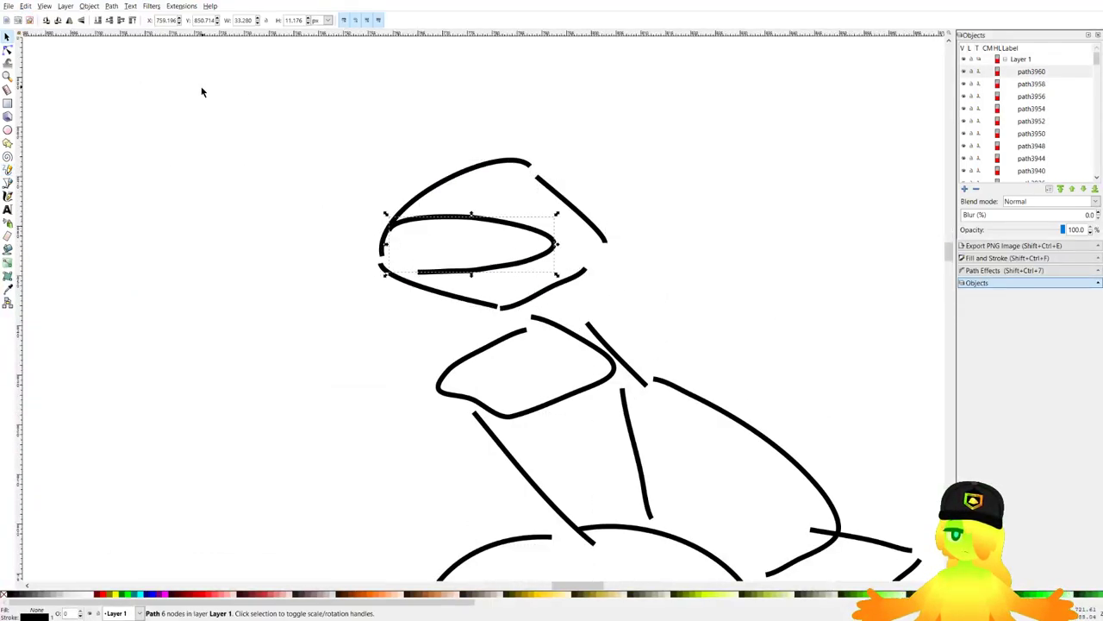
{"action": "left_click_drag", "start_coordinate": [191, 86], "coordinate": [731, 328]}
{"action": "left_click_drag", "start_coordinate": [555, 286], "coordinate": [517, 300]}
{"action": "key", "text": "Escape"}
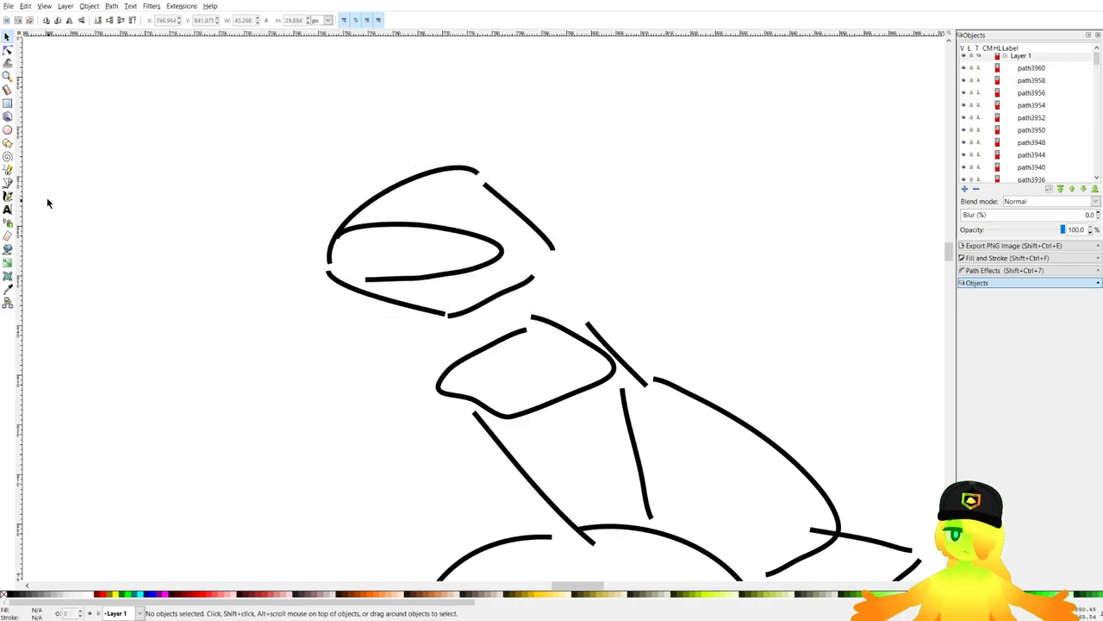
Draw a short arc above the larger upper outline and, behind it, a small curve followed by a nearly horizontal line.
{"action": "left_click", "coordinate": [7, 169]}
{"action": "scroll", "coordinate": [468, 242], "scroll_direction": "down", "scroll_amount": 6}
{"action": "scroll", "coordinate": [699, 282], "scroll_direction": "up", "scroll_amount": 8}
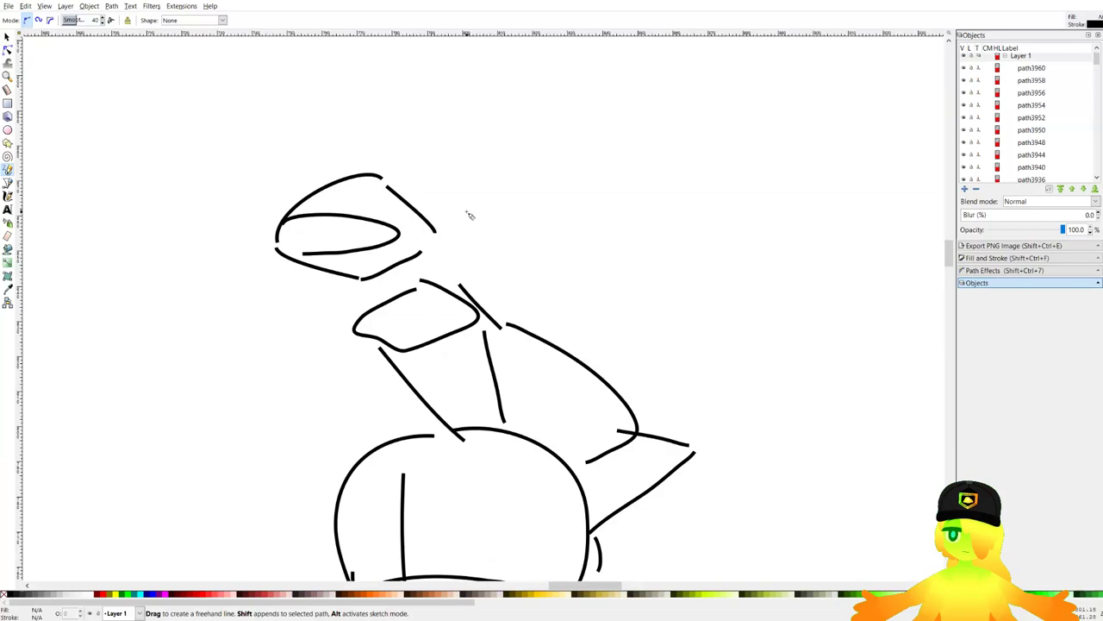
{"action": "mouse_move", "coordinate": [409, 182]}
{"action": "left_mouse_down"}
{"action": "mouse_move", "coordinate": [423, 147]}
{"action": "mouse_move", "coordinate": [543, 144]}
{"action": "left_mouse_up"}
{"action": "left_click_drag", "start_coordinate": [323, 149], "coordinate": [369, 176]}
{"action": "scroll", "coordinate": [369, 176], "scroll_direction": "down", "scroll_amount": 6}
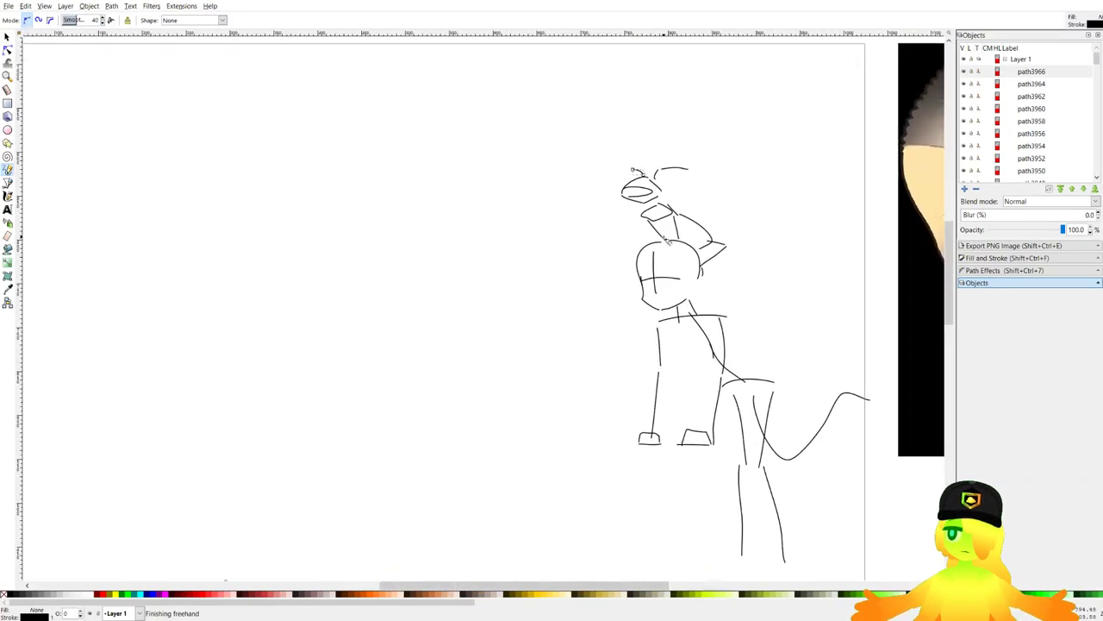
{"action": "scroll", "coordinate": [375, 301], "scroll_direction": "up", "scroll_amount": 6}
{"action": "scroll", "coordinate": [481, 352], "scroll_direction": "down", "scroll_amount": 5}
{"action": "scroll", "coordinate": [591, 354], "scroll_direction": "up", "scroll_amount": 5}
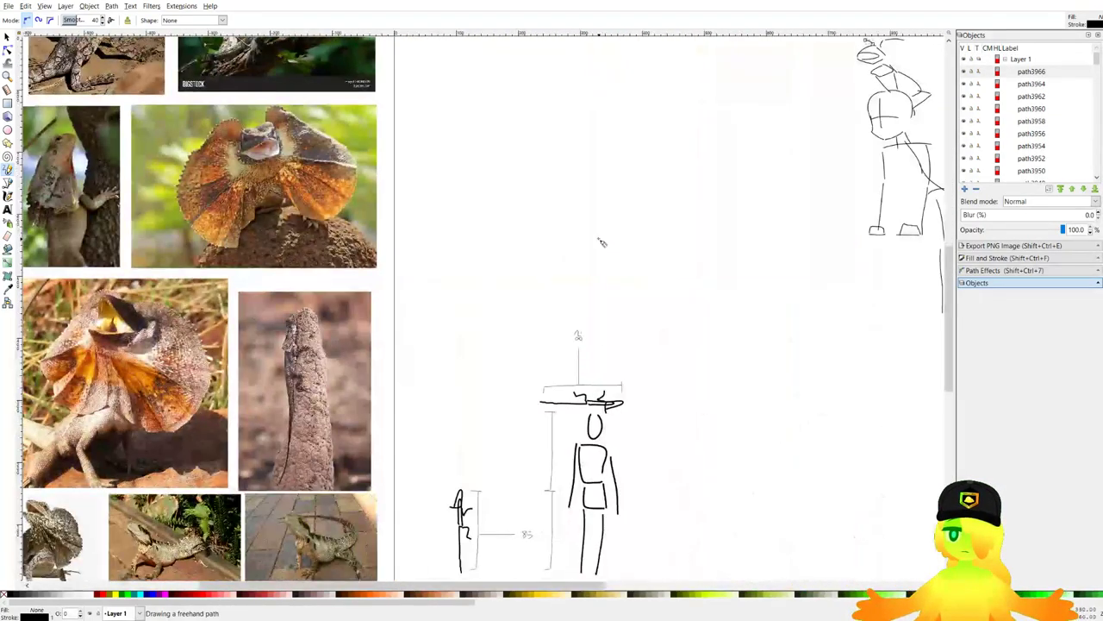
{"action": "scroll", "coordinate": [505, 222], "scroll_direction": "down", "scroll_amount": 1}
{"action": "left_click_drag", "start_coordinate": [812, 168], "coordinate": [617, 195]}
{"action": "scroll", "coordinate": [619, 196], "scroll_direction": "up", "scroll_amount": 6}
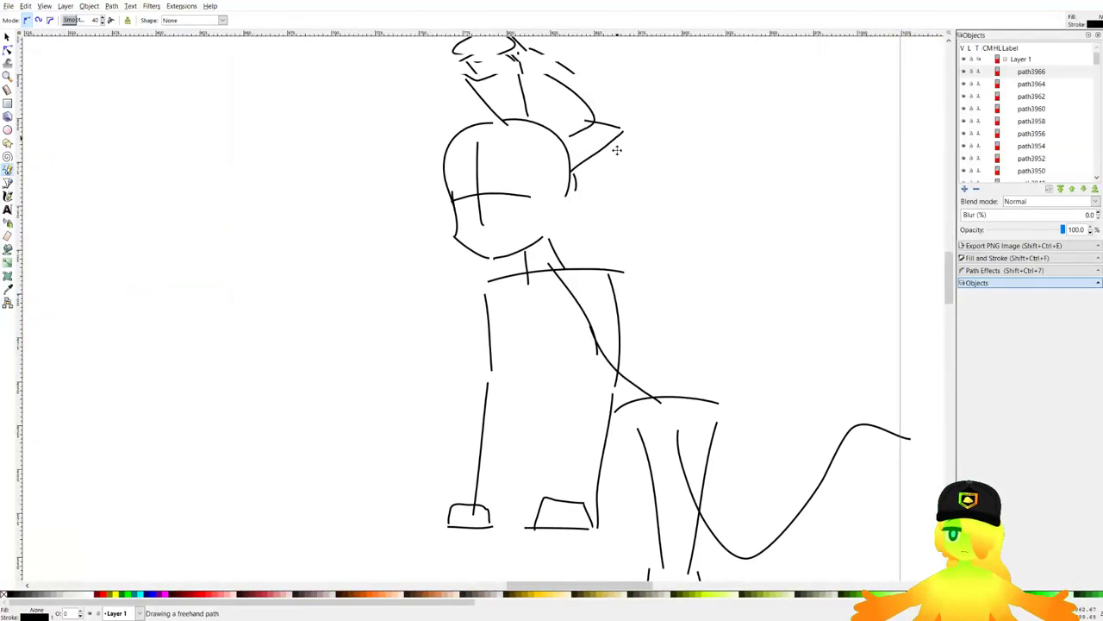
{"action": "left_click_drag", "start_coordinate": [500, 274], "coordinate": [545, 466]}
{"action": "key", "text": "ctrl+z"}
{"action": "left_click_drag", "start_coordinate": [489, 306], "coordinate": [559, 525]}
{"action": "mouse_move", "coordinate": [561, 519]}
{"action": "left_mouse_down"}
{"action": "mouse_move", "coordinate": [668, 397]}
{"action": "mouse_move", "coordinate": [657, 135]}
{"action": "left_mouse_up"}
{"action": "key", "text": "ctrl+z"}
{"action": "left_click_drag", "start_coordinate": [682, 62], "coordinate": [779, 224]}
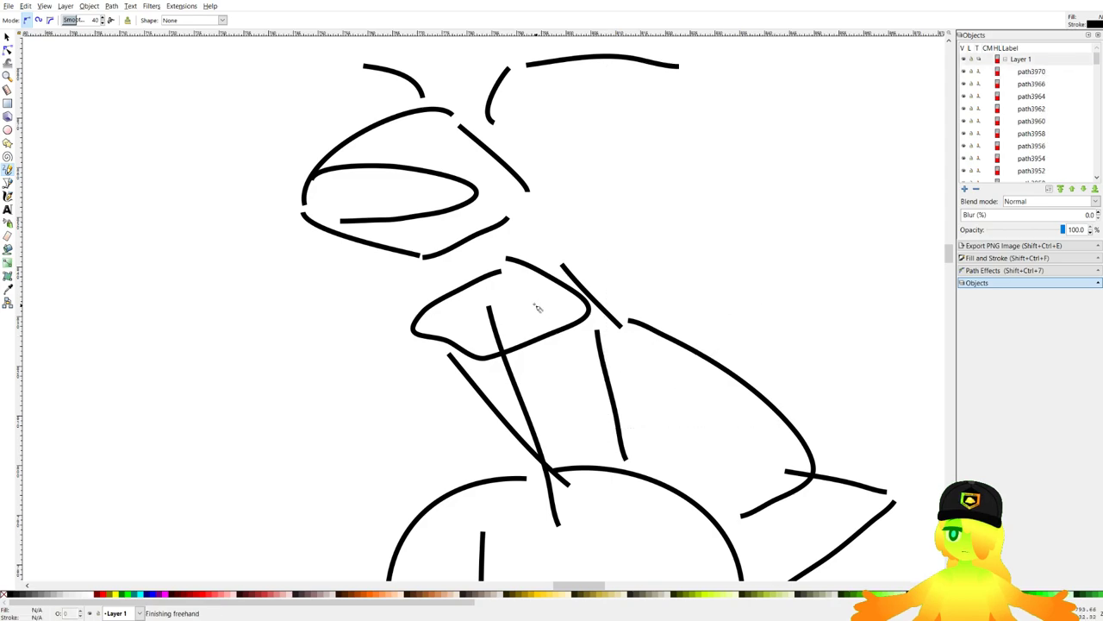
{"action": "key", "text": "ctrl+z"}
Draw the frill around the upper outline: a front curve ending in a low point, a back curve and a slanted inner line.
{"action": "mouse_move", "coordinate": [474, 288]}
{"action": "left_mouse_down"}
{"action": "mouse_move", "coordinate": [664, 439]}
{"action": "mouse_move", "coordinate": [636, 418]}
{"action": "mouse_move", "coordinate": [748, 83]}
{"action": "left_mouse_up"}
{"action": "key", "text": "ctrl+z"}
{"action": "mouse_move", "coordinate": [293, 86]}
{"action": "left_mouse_down"}
{"action": "mouse_move", "coordinate": [226, 458]}
{"action": "mouse_move", "coordinate": [344, 438]}
{"action": "mouse_move", "coordinate": [458, 309]}
{"action": "left_mouse_up"}
{"action": "key", "text": "ctrl+z"}
{"action": "scroll", "coordinate": [451, 305], "scroll_direction": "down", "scroll_amount": 8}
{"action": "left_click_drag", "start_coordinate": [498, 435], "coordinate": [588, 345]}
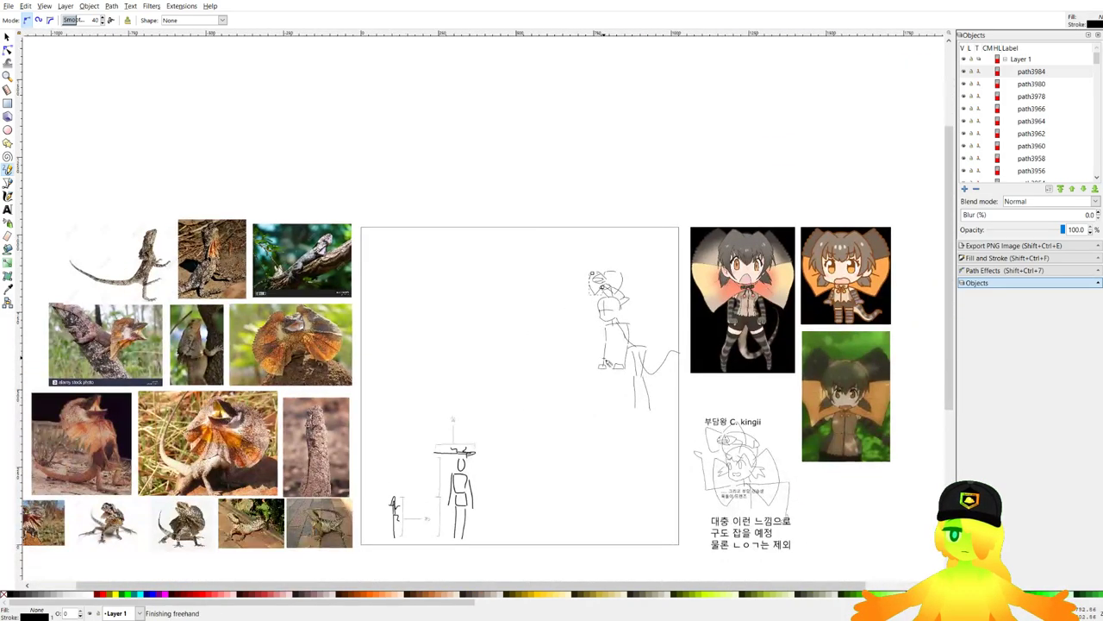
{"action": "scroll", "coordinate": [622, 365], "scroll_direction": "up", "scroll_amount": 5}
{"action": "scroll", "coordinate": [646, 154], "scroll_direction": "up", "scroll_amount": 2}
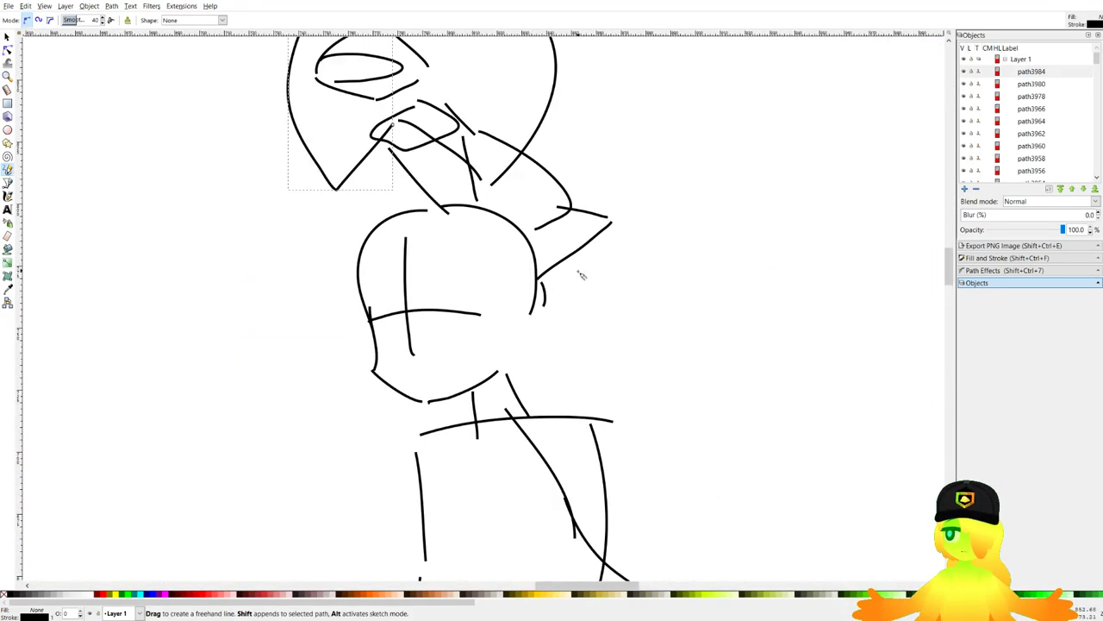
{"action": "left_click_drag", "start_coordinate": [578, 271], "coordinate": [595, 319]}
{"action": "mouse_move", "coordinate": [580, 247]}
{"action": "left_mouse_down"}
{"action": "mouse_move", "coordinate": [610, 493]}
{"action": "mouse_move", "coordinate": [588, 269]}
{"action": "mouse_move", "coordinate": [709, 555]}
{"action": "left_mouse_up"}
{"action": "key", "text": "ctrl+z"}
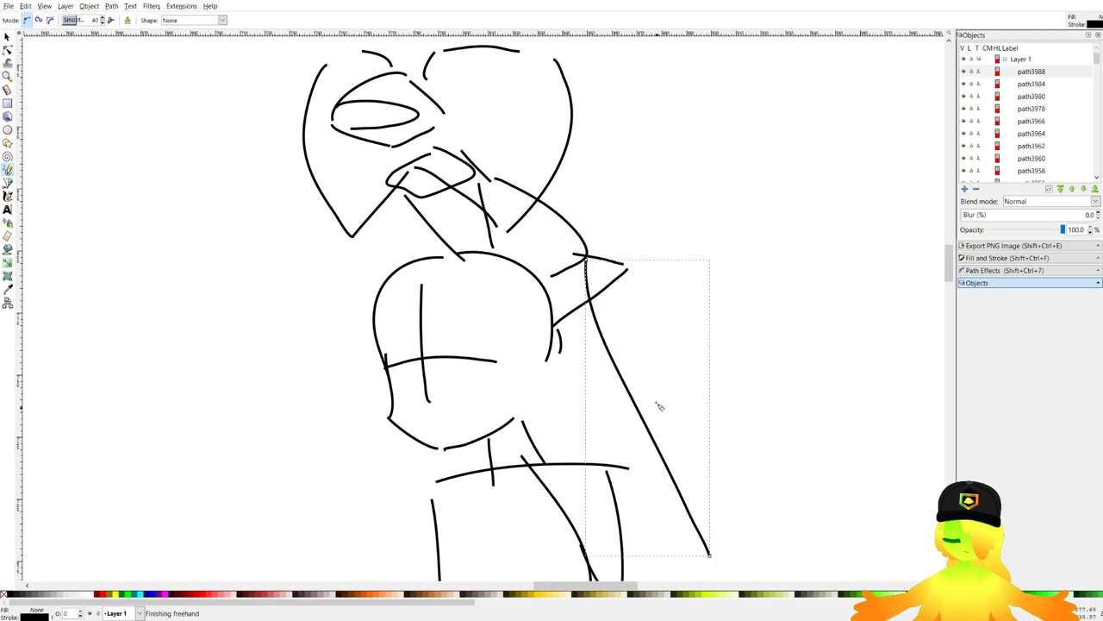
{"action": "scroll", "coordinate": [657, 404], "scroll_direction": "down", "scroll_amount": 4}
{"action": "left_click_drag", "start_coordinate": [657, 404], "coordinate": [809, 241]}
{"action": "scroll", "coordinate": [762, 291], "scroll_direction": "down", "scroll_amount": 2}
{"action": "scroll", "coordinate": [278, 317], "scroll_direction": "up", "scroll_amount": 2}
{"action": "scroll", "coordinate": [238, 290], "scroll_direction": "down", "scroll_amount": 4}
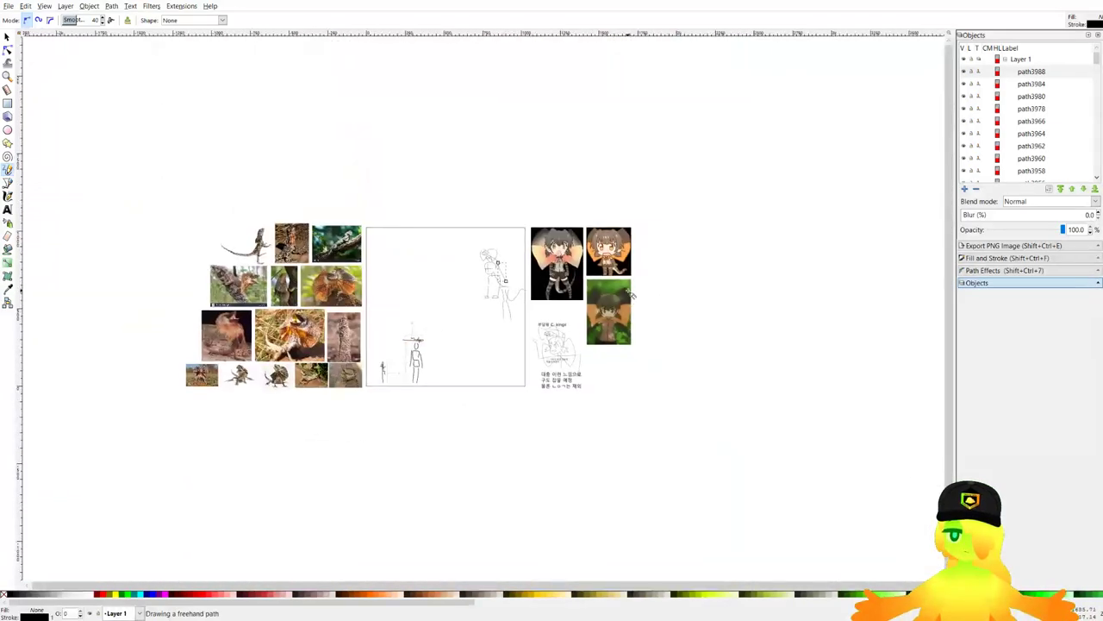
{"action": "scroll", "coordinate": [580, 265], "scroll_direction": "up", "scroll_amount": 3}
{"action": "scroll", "coordinate": [361, 280], "scroll_direction": "up", "scroll_amount": 3}
{"action": "left_click_drag", "start_coordinate": [360, 280], "coordinate": [509, 272]}
{"action": "key", "text": "ctrl+z"}
Draw two long curved lines from the pointed shape behind the head down past the shoulder.
{"action": "scroll", "coordinate": [489, 254], "scroll_direction": "up", "scroll_amount": 3}
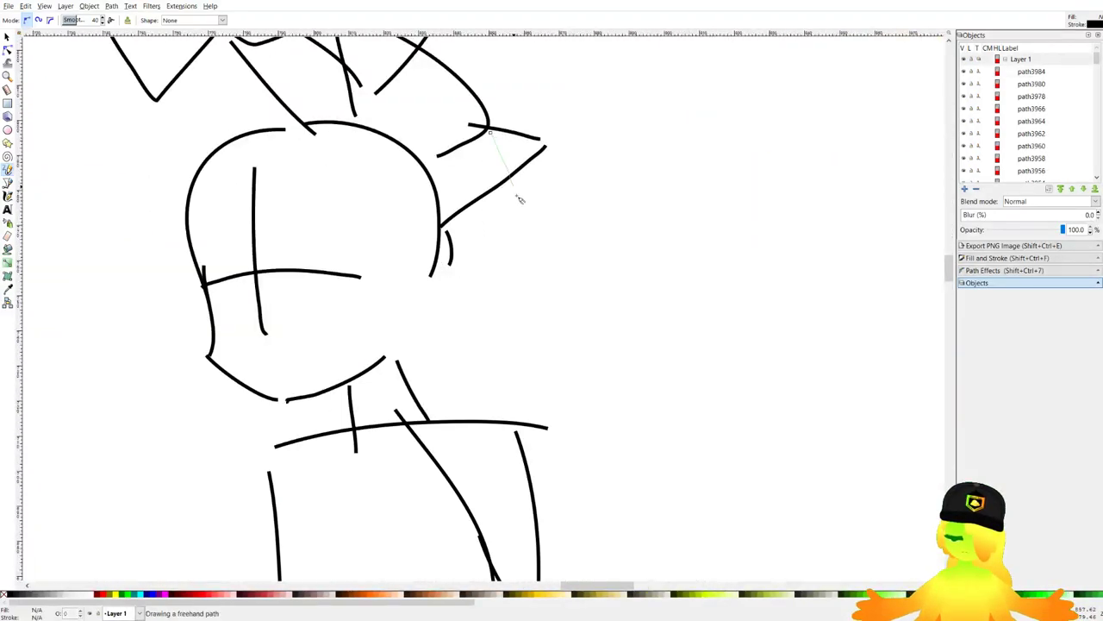
{"action": "left_click_drag", "start_coordinate": [518, 197], "coordinate": [490, 438]}
{"action": "mouse_move", "coordinate": [464, 169]}
{"action": "left_mouse_down"}
{"action": "mouse_move", "coordinate": [472, 376]}
{"action": "mouse_move", "coordinate": [547, 586]}
{"action": "left_mouse_up"}
{"action": "scroll", "coordinate": [540, 281], "scroll_direction": "down", "scroll_amount": 3}
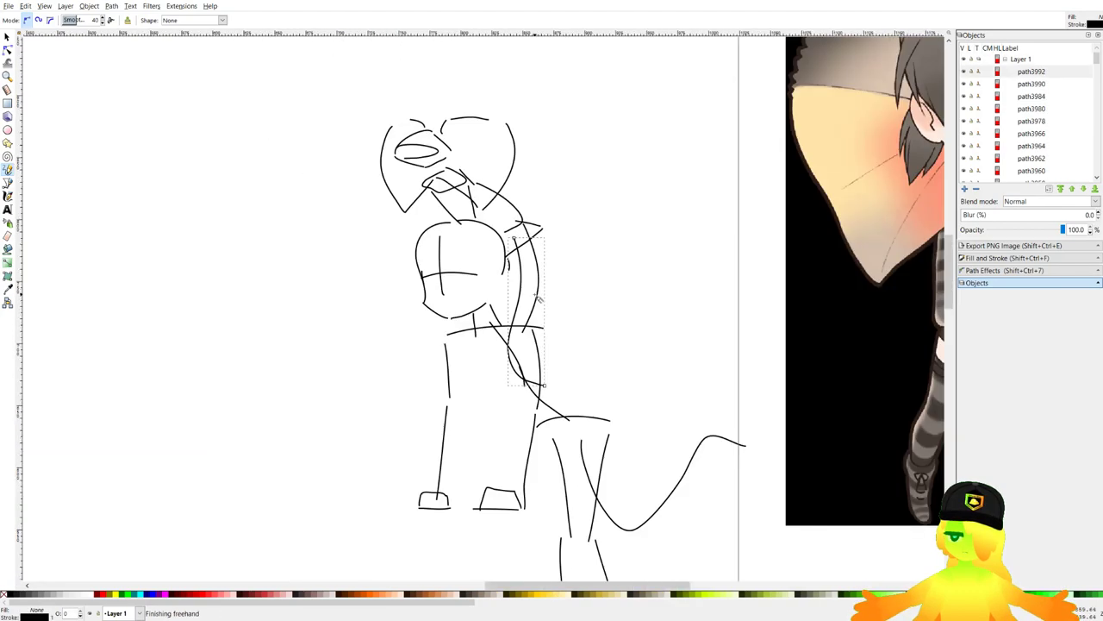
Add the text label "본체" and place it at a small size inside the larger upper outline.
{"action": "scroll", "coordinate": [540, 316], "scroll_direction": "down", "scroll_amount": 3}
{"action": "scroll", "coordinate": [559, 275], "scroll_direction": "up", "scroll_amount": 5}
{"action": "scroll", "coordinate": [462, 205], "scroll_direction": "up", "scroll_amount": 2}
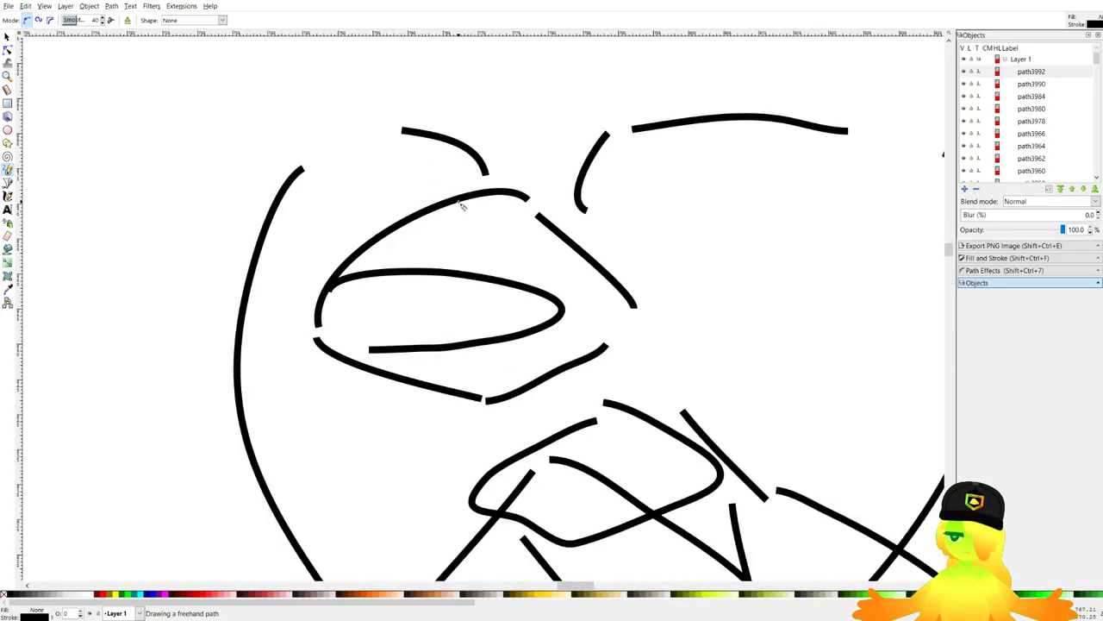
{"action": "scroll", "coordinate": [494, 234], "scroll_direction": "down", "scroll_amount": 3}
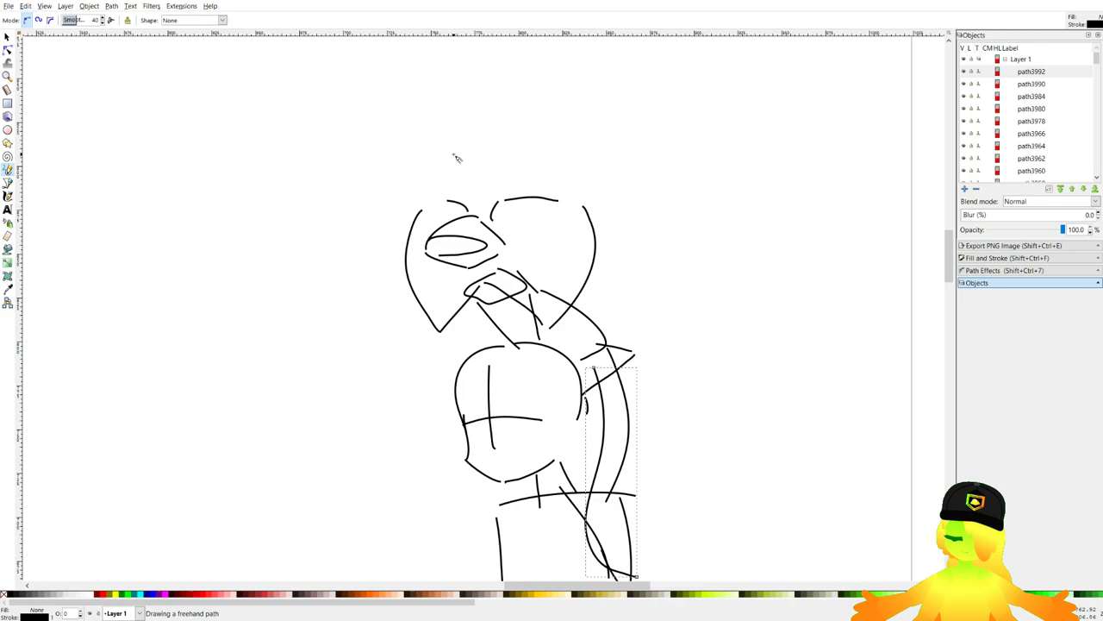
{"action": "left_click", "coordinate": [8, 209]}
{"action": "left_click", "coordinate": [424, 173]}
{"action": "type", "text": "본체"}
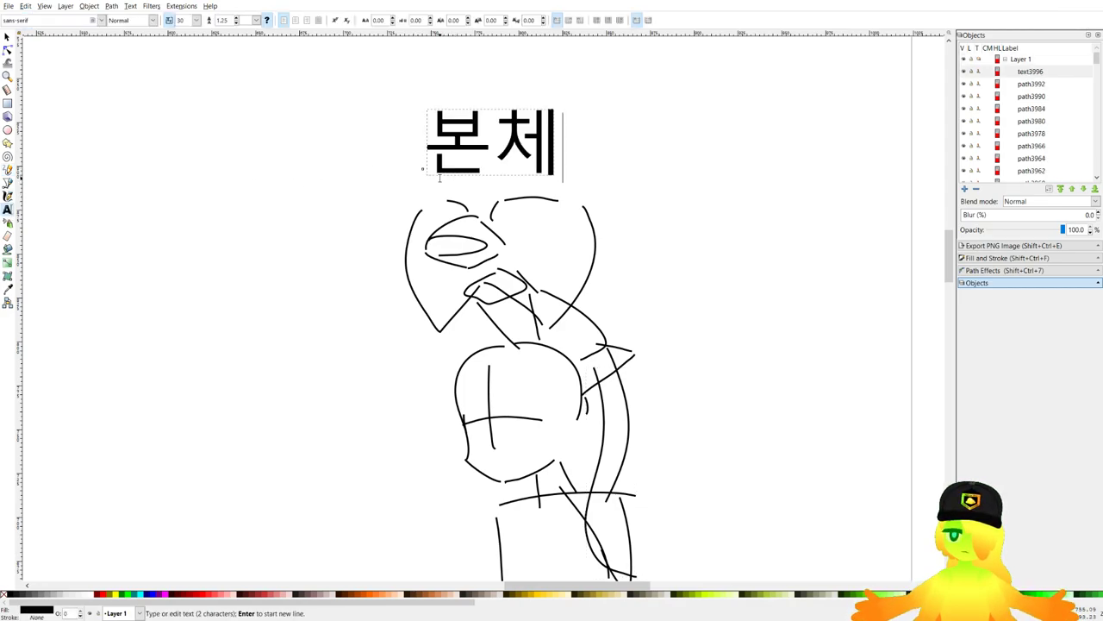
{"action": "left_click", "coordinate": [8, 38]}
{"action": "left_click_drag", "start_coordinate": [517, 153], "coordinate": [472, 193]}
{"action": "scroll", "coordinate": [487, 243], "scroll_direction": "up", "scroll_amount": 3}
{"action": "key", "text": "Escape"}
Select all pose-sketch strokes together with the text label and group them.
{"action": "scroll", "coordinate": [488, 242], "scroll_direction": "down", "scroll_amount": 5}
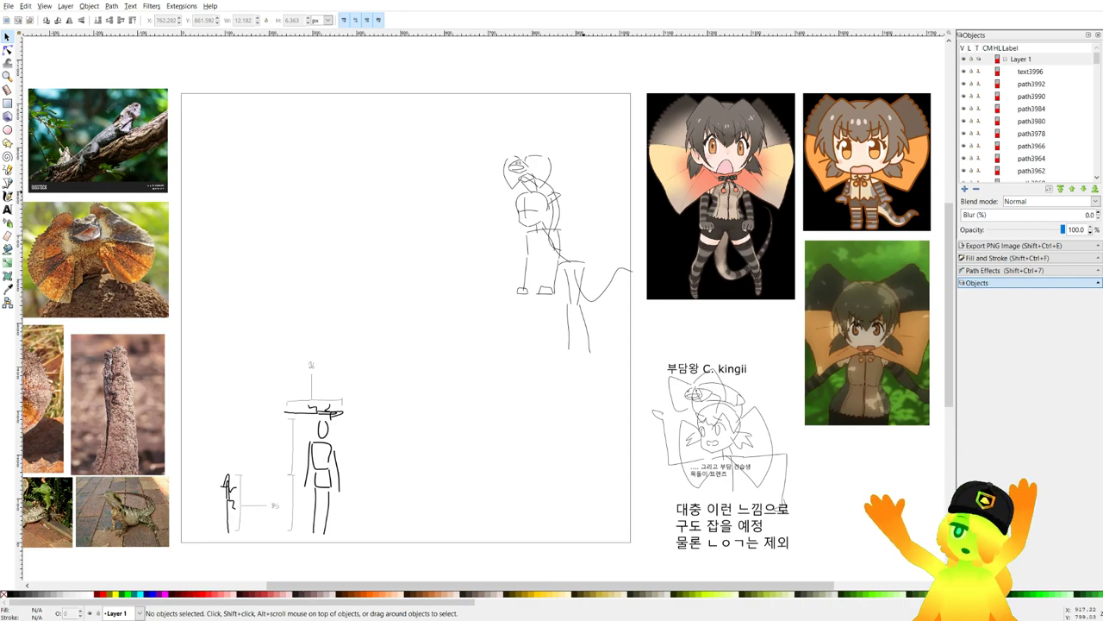
{"action": "left_click_drag", "start_coordinate": [576, 197], "coordinate": [559, 197]}
{"action": "scroll", "coordinate": [559, 204], "scroll_direction": "up", "scroll_amount": 2}
{"action": "scroll", "coordinate": [565, 315], "scroll_direction": "down", "scroll_amount": 2}
{"action": "left_click_drag", "start_coordinate": [394, 427], "coordinate": [587, 204]}
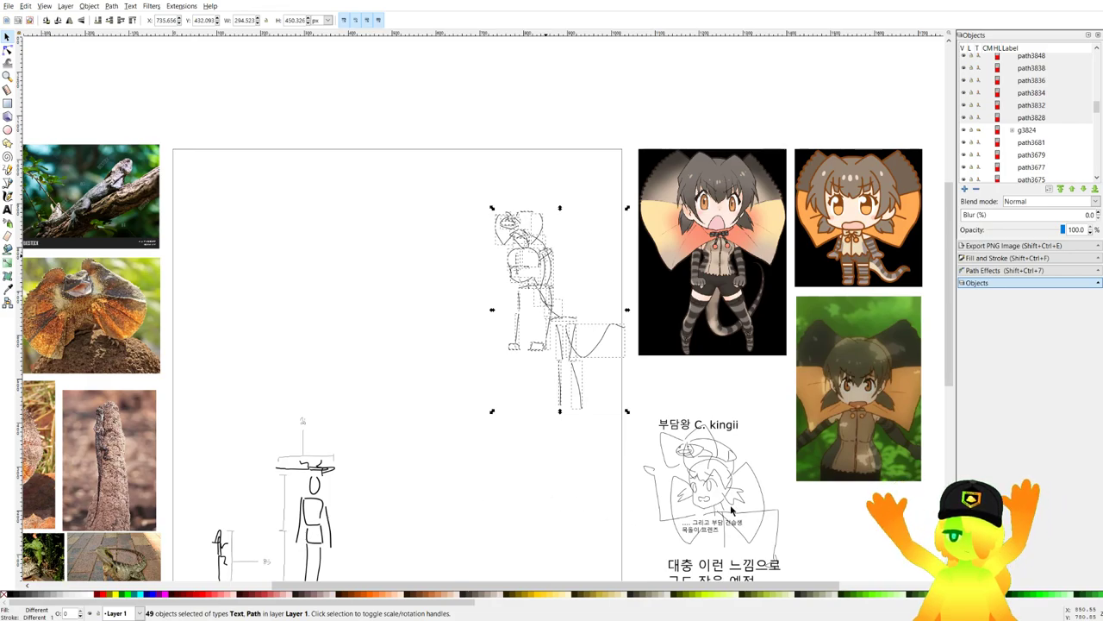
{"action": "key", "text": "ctrl+g"}
Group the height-comparison sketch and move it off the page, below the annotated composition sketch.
{"action": "scroll", "coordinate": [769, 529], "scroll_direction": "up", "scroll_amount": 5}
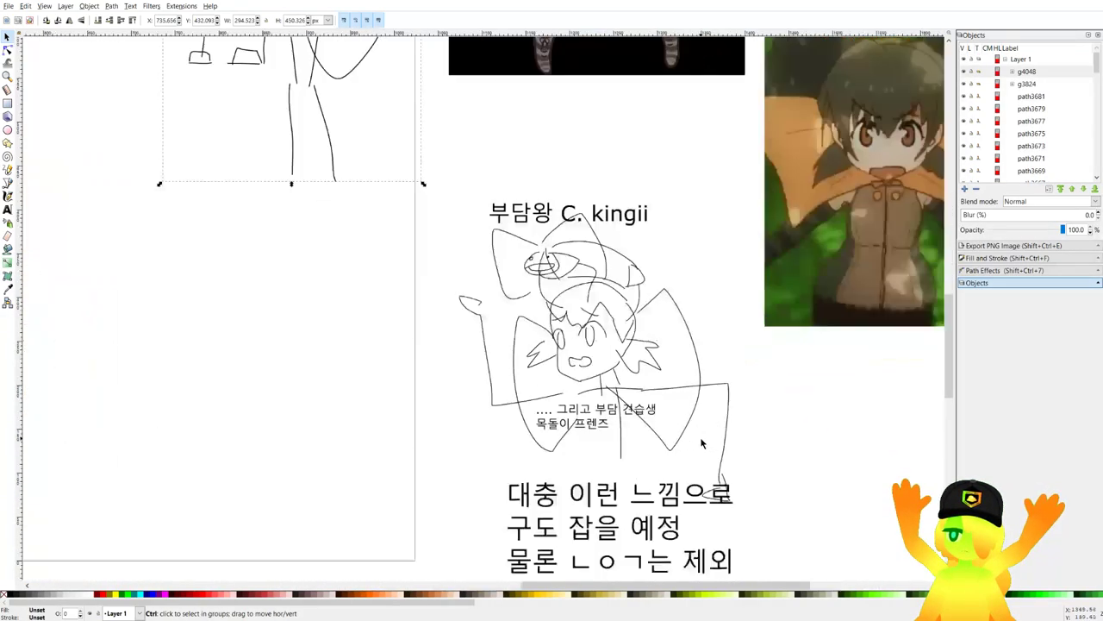
{"action": "left_click_drag", "start_coordinate": [667, 413], "coordinate": [631, 402]}
{"action": "scroll", "coordinate": [632, 403], "scroll_direction": "down", "scroll_amount": 6}
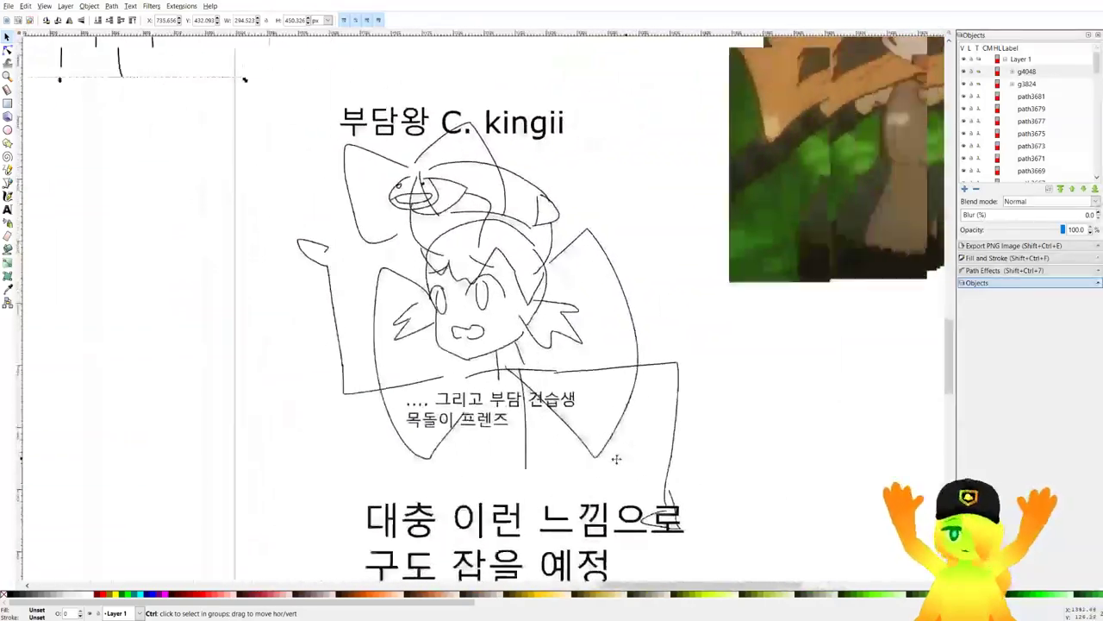
{"action": "scroll", "coordinate": [548, 388], "scroll_direction": "up", "scroll_amount": 2}
{"action": "left_click_drag", "start_coordinate": [578, 446], "coordinate": [323, 257]}
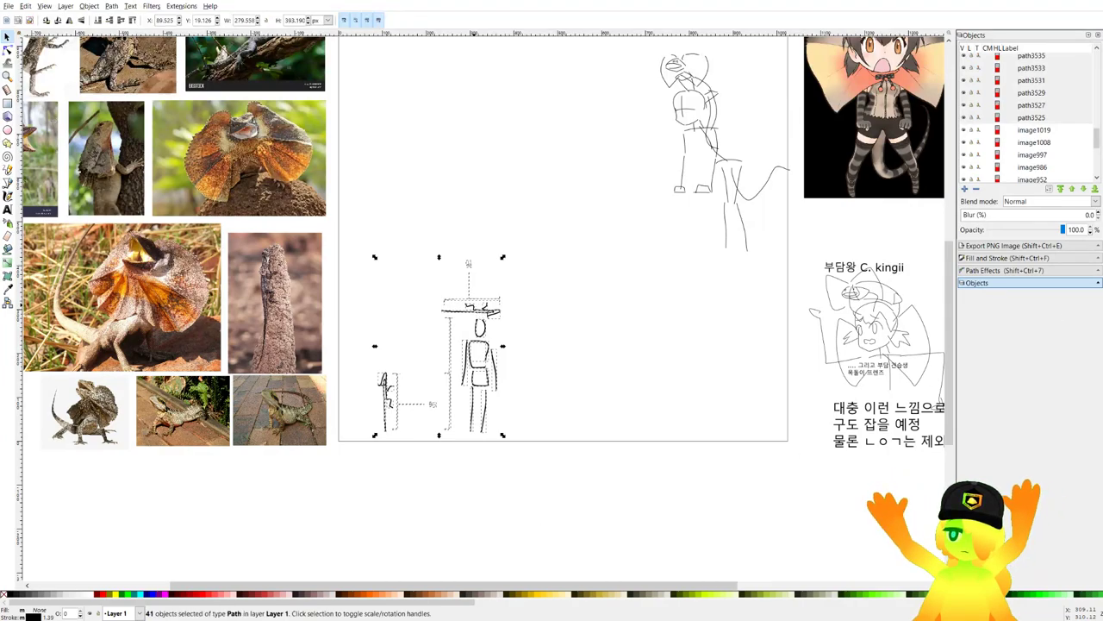
{"action": "key", "text": "ctrl+g"}
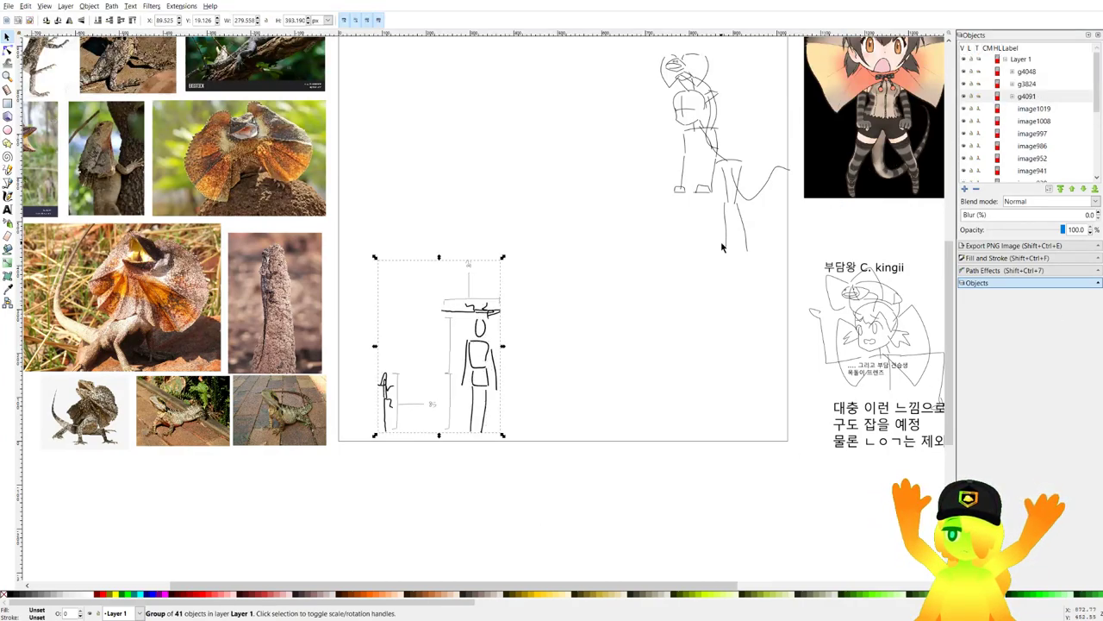
{"action": "mouse_move", "coordinate": [488, 318]}
{"action": "left_mouse_down"}
{"action": "mouse_move", "coordinate": [762, 462]}
{"action": "mouse_move", "coordinate": [928, 509]}
{"action": "left_mouse_up"}
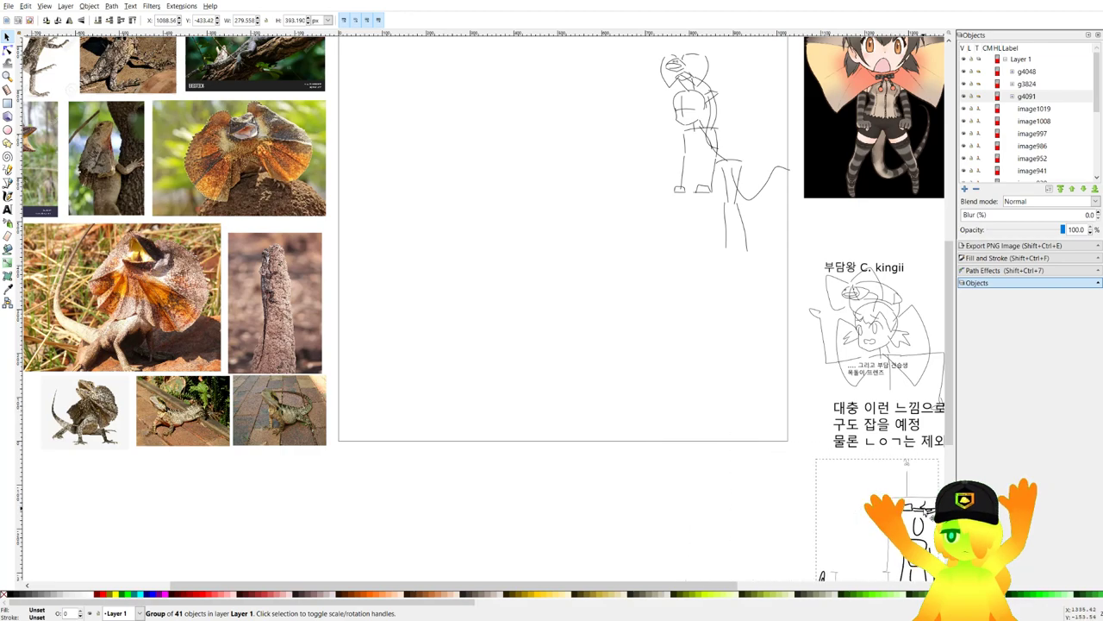
Move the pose-sketch group to the lower middle of the page and set its opacity to 15%.
{"action": "scroll", "coordinate": [623, 132], "scroll_direction": "down", "scroll_amount": 1}
{"action": "mouse_move", "coordinate": [623, 132]}
{"action": "left_mouse_down"}
{"action": "mouse_move", "coordinate": [520, 181]}
{"action": "mouse_move", "coordinate": [484, 256]}
{"action": "left_mouse_up"}
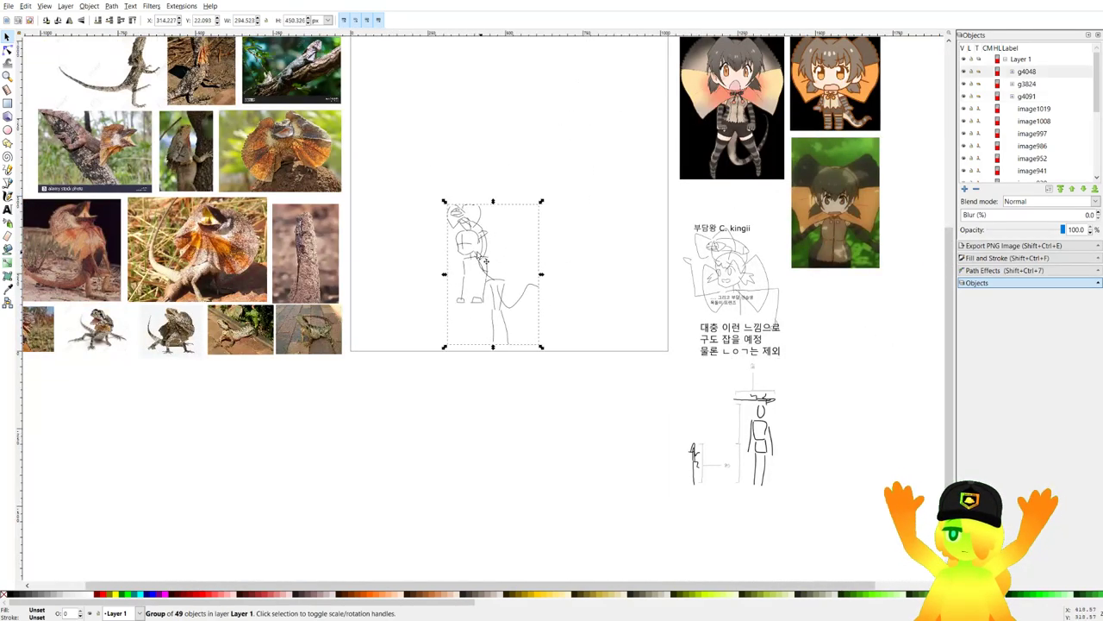
{"action": "scroll", "coordinate": [474, 267], "scroll_direction": "up", "scroll_amount": 2}
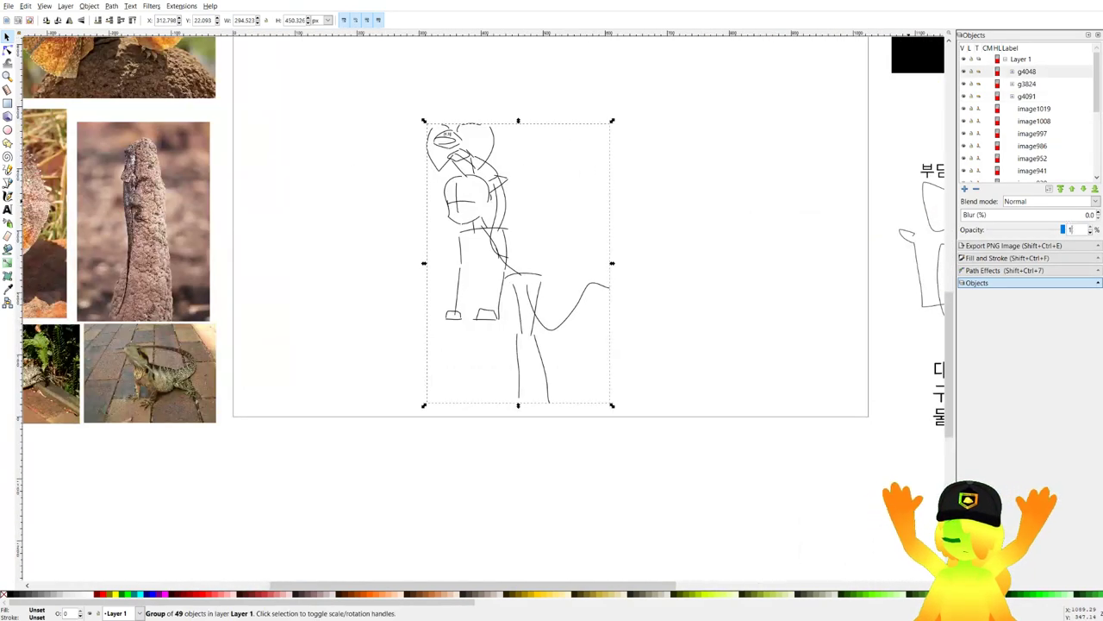
{"action": "type", "text": "5"}
{"action": "key", "text": "Return"}
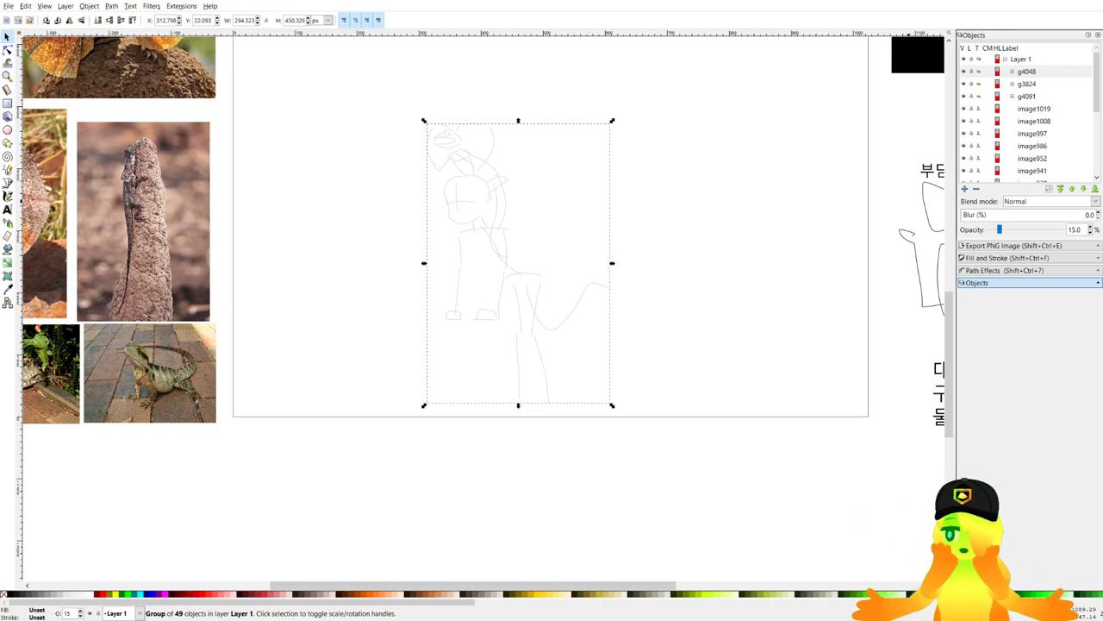
{"action": "left_click", "coordinate": [763, 278]}
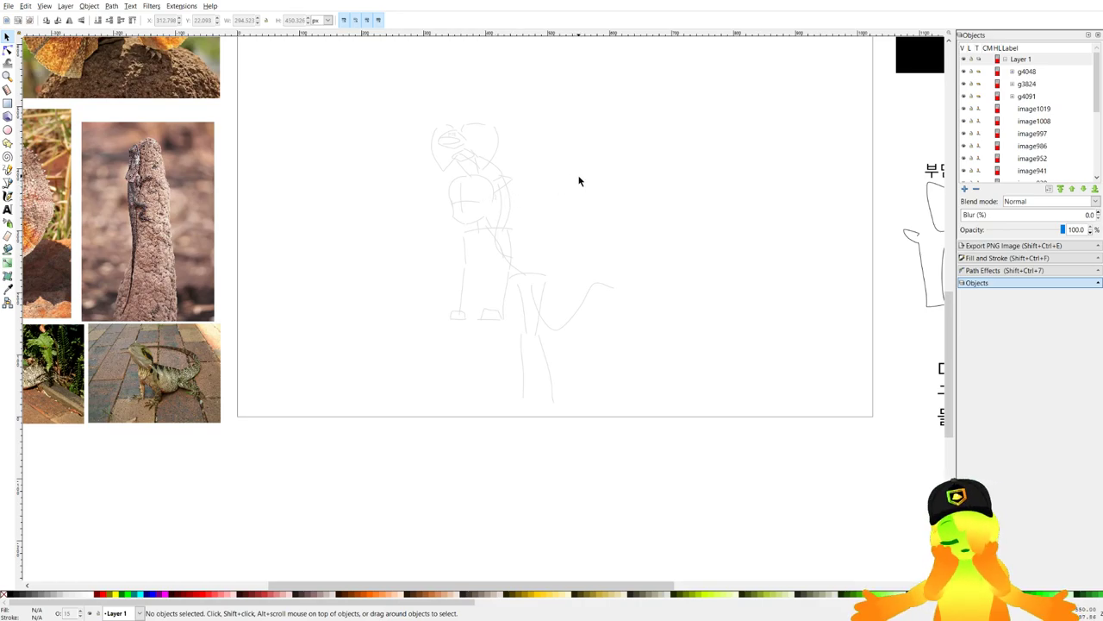
Examine the character references, including legs and tail, and the composition sketch against the faded pose sketch.
{"action": "scroll", "coordinate": [580, 181], "scroll_direction": "up", "scroll_amount": 4, "text": "ctrl"}
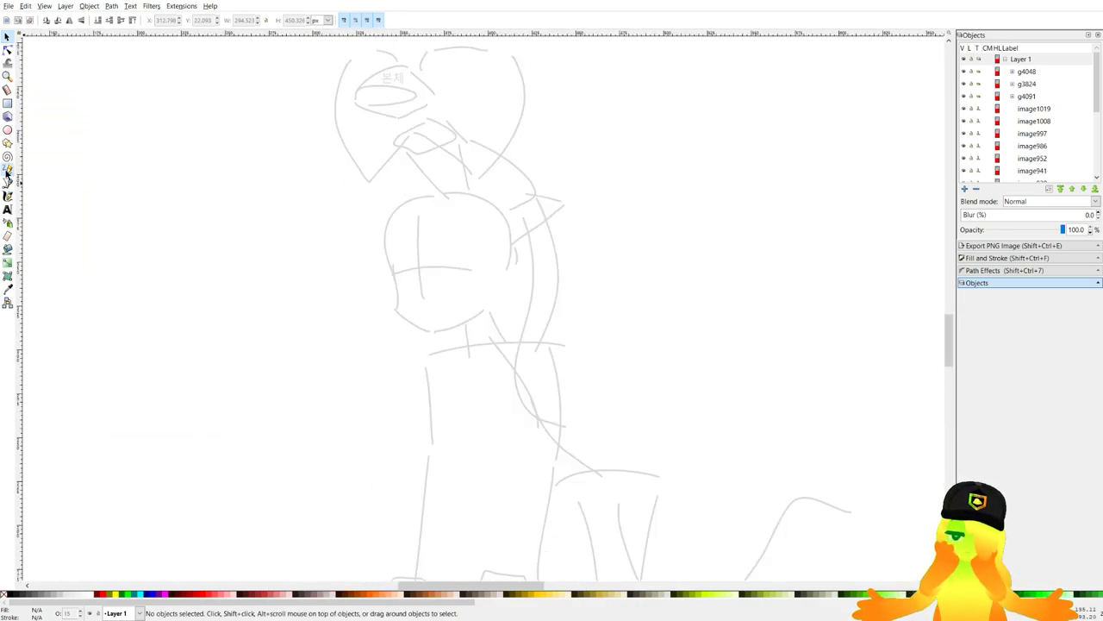
{"action": "left_click", "coordinate": [8, 170]}
{"action": "scroll", "coordinate": [517, 311], "scroll_direction": "down", "scroll_amount": 5, "text": "ctrl"}
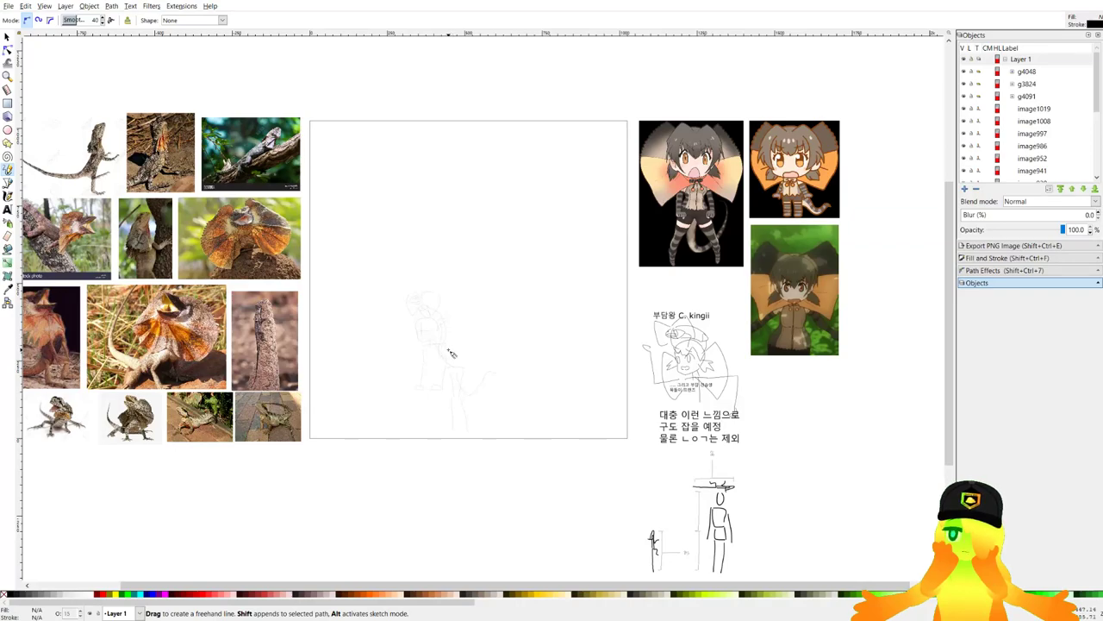
{"action": "scroll", "coordinate": [450, 364], "scroll_direction": "up", "scroll_amount": 6, "text": "ctrl"}
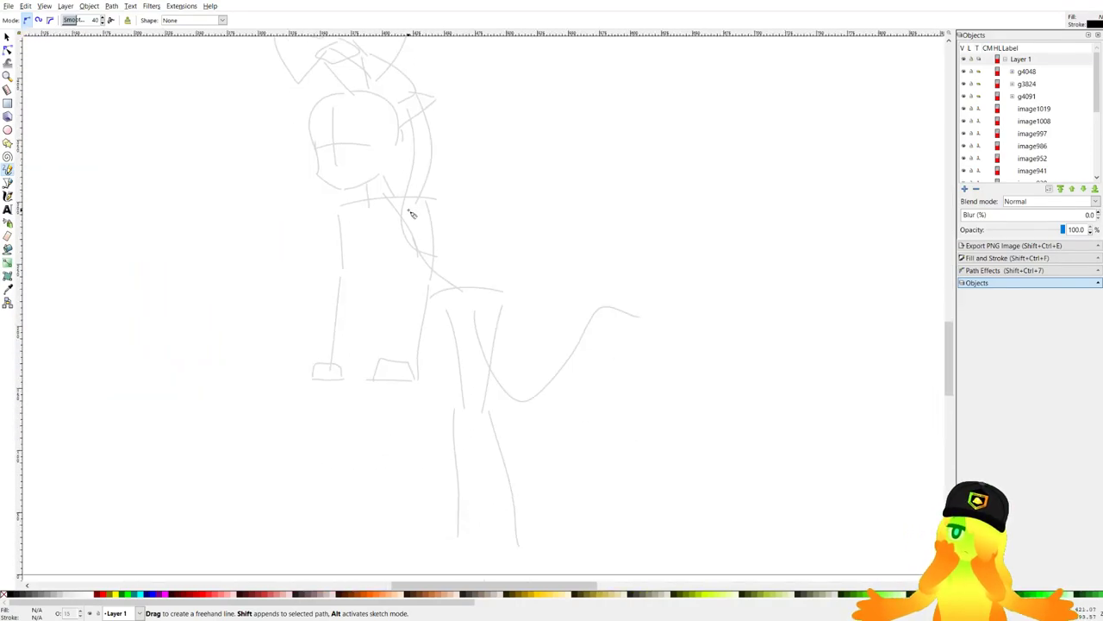
{"action": "scroll", "coordinate": [468, 279], "scroll_direction": "down", "scroll_amount": 5, "text": "ctrl"}
{"action": "scroll", "coordinate": [561, 259], "scroll_direction": "up", "scroll_amount": 6, "text": "ctrl"}
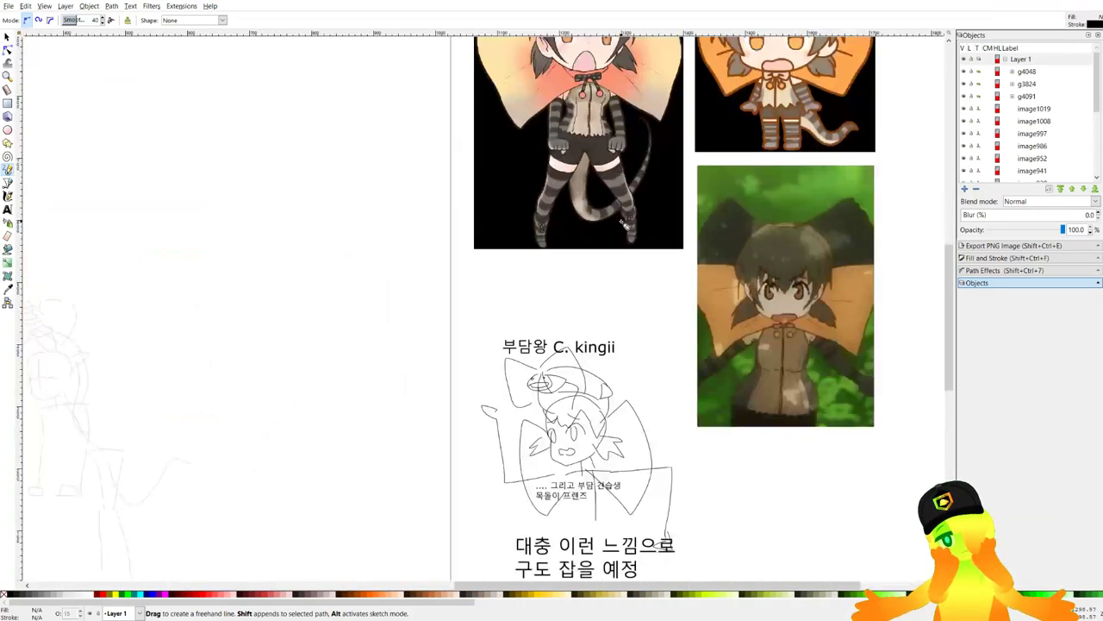
{"action": "scroll", "coordinate": [605, 274], "scroll_direction": "down", "scroll_amount": 1}
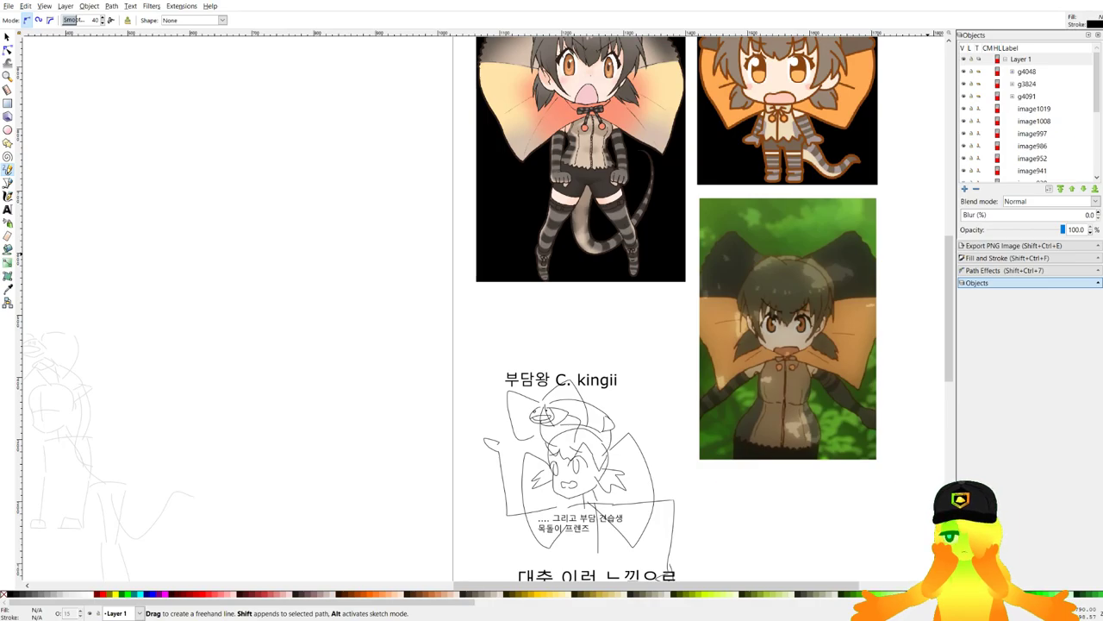
{"action": "left_click_drag", "start_coordinate": [442, 377], "coordinate": [483, 382]}
{"action": "scroll", "coordinate": [617, 214], "scroll_direction": "up", "scroll_amount": 1}
{"action": "scroll", "coordinate": [655, 258], "scroll_direction": "down", "scroll_amount": 3}
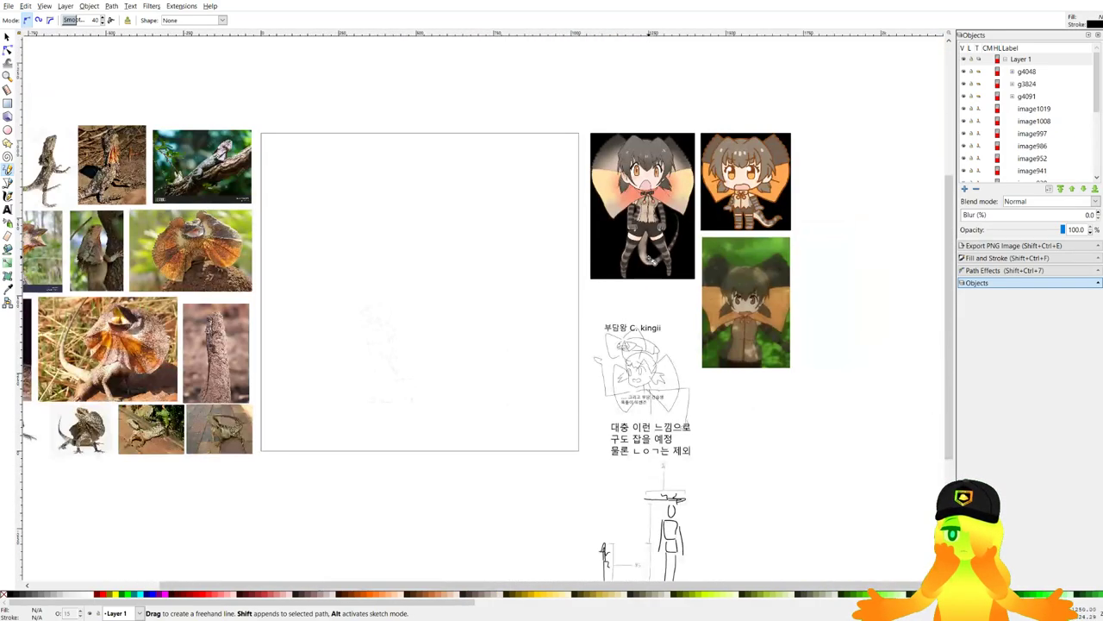
{"action": "left_click_drag", "start_coordinate": [748, 304], "coordinate": [797, 263]}
{"action": "scroll", "coordinate": [797, 263], "scroll_direction": "up", "scroll_amount": 2}
{"action": "scroll", "coordinate": [797, 263], "scroll_direction": "down", "scroll_amount": 2}
{"action": "scroll", "coordinate": [682, 229], "scroll_direction": "up", "scroll_amount": 3}
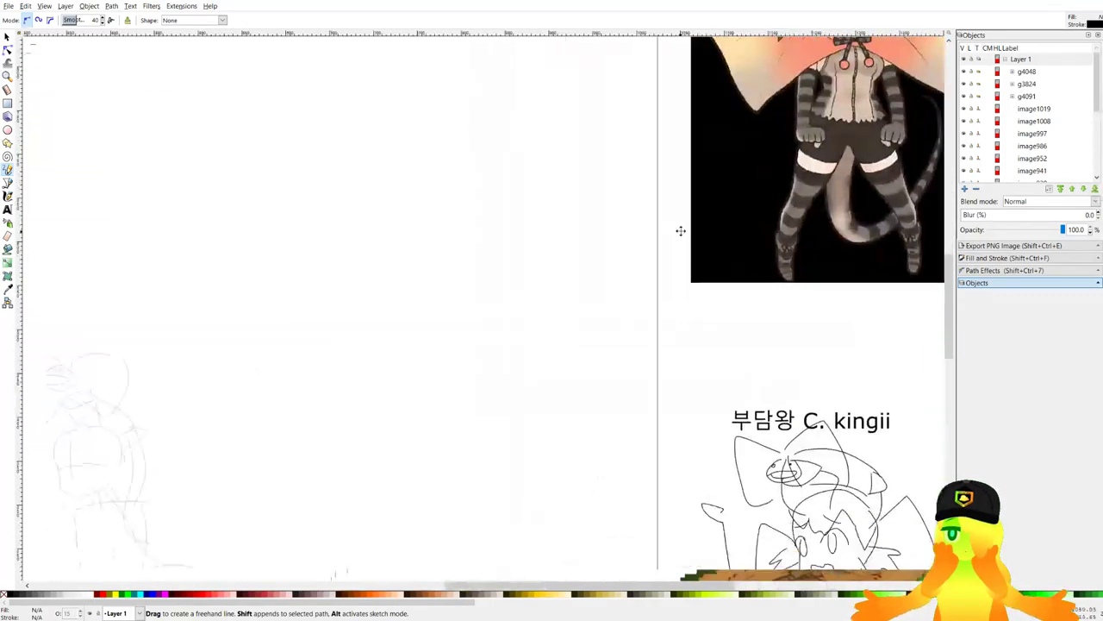
{"action": "scroll", "coordinate": [598, 315], "scroll_direction": "down", "scroll_amount": 3}
{"action": "scroll", "coordinate": [462, 356], "scroll_direction": "up", "scroll_amount": 2}
{"action": "scroll", "coordinate": [486, 355], "scroll_direction": "down", "scroll_amount": 1}
{"action": "scroll", "coordinate": [490, 355], "scroll_direction": "down", "scroll_amount": 1}
{"action": "scroll", "coordinate": [501, 352], "scroll_direction": "up", "scroll_amount": 1}
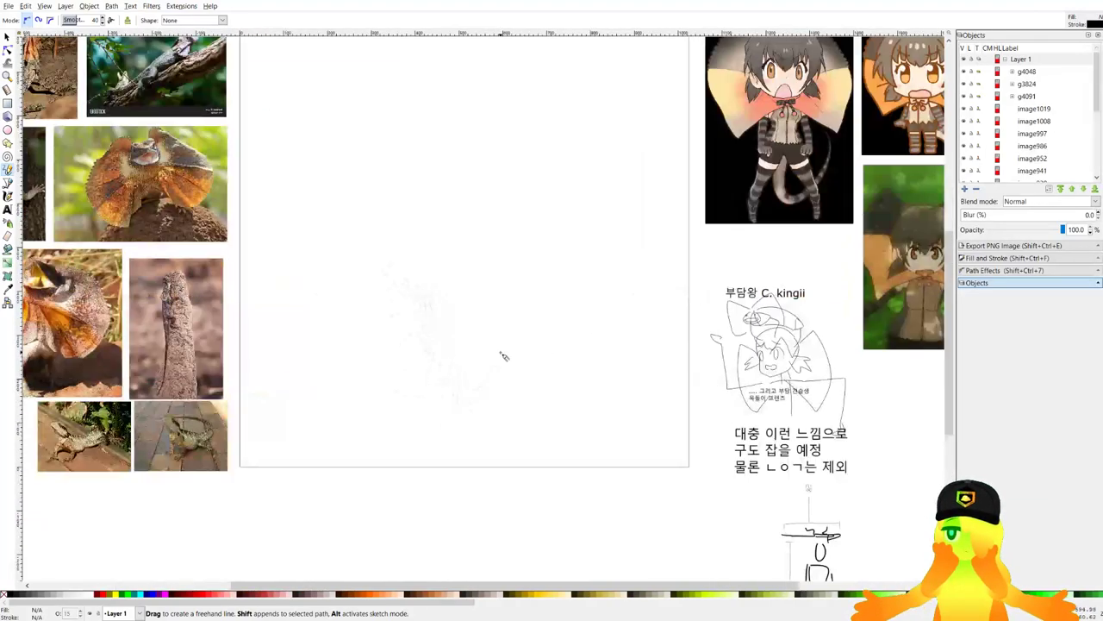
{"action": "scroll", "coordinate": [659, 316], "scroll_direction": "up", "scroll_amount": 1}
{"action": "left_click_drag", "start_coordinate": [660, 316], "coordinate": [492, 361]}
{"action": "scroll", "coordinate": [492, 359], "scroll_direction": "down", "scroll_amount": 1}
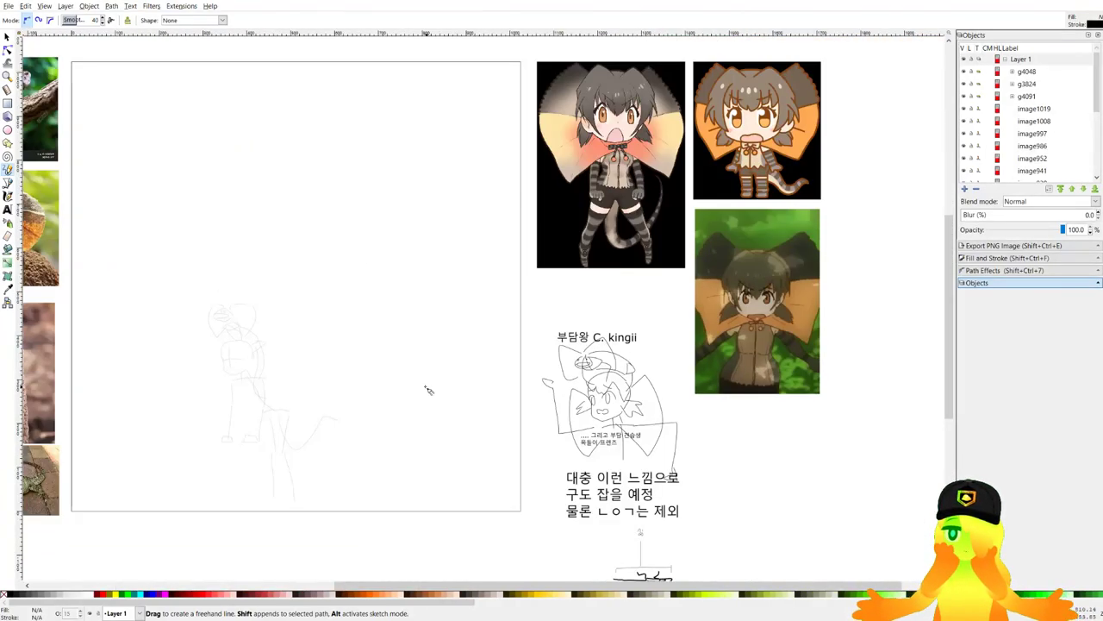
{"action": "left_click_drag", "start_coordinate": [337, 403], "coordinate": [484, 357]}
{"action": "left_click_drag", "start_coordinate": [582, 394], "coordinate": [548, 382]}
{"action": "scroll", "coordinate": [396, 398], "scroll_direction": "up", "scroll_amount": 2}
{"action": "scroll", "coordinate": [409, 309], "scroll_direction": "up", "scroll_amount": 5}
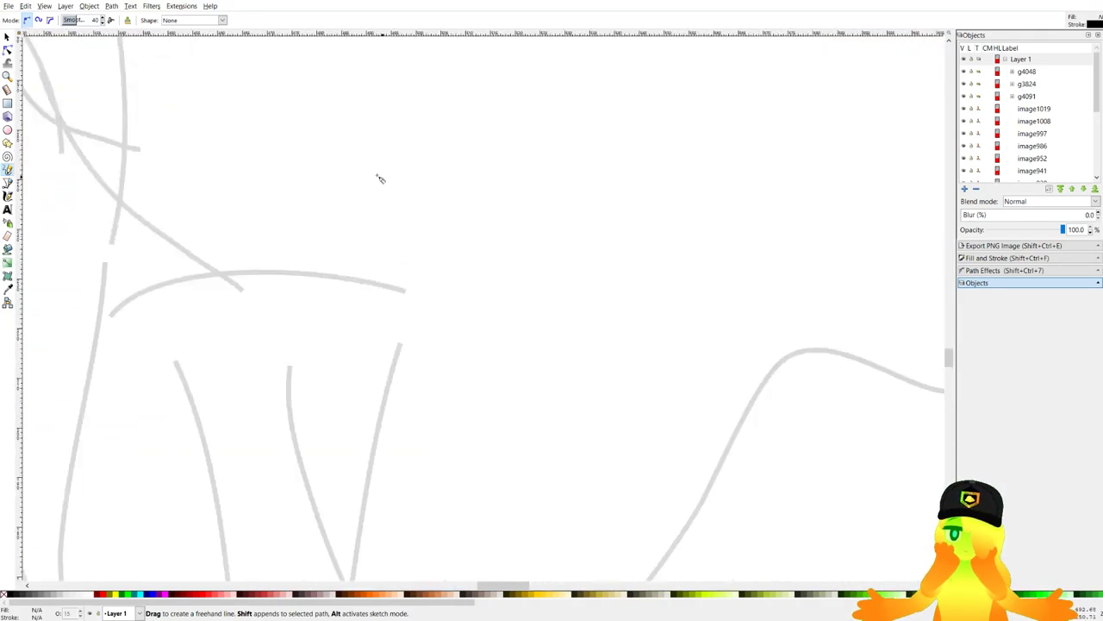
Draw freehand inner and outer outlines for the upper arm and forearm of the figure's right-hand arm over the faded guide.
{"action": "left_click_drag", "start_coordinate": [378, 177], "coordinate": [471, 242]}
{"action": "scroll", "coordinate": [257, 141], "scroll_direction": "down", "scroll_amount": 3}
{"action": "left_click_drag", "start_coordinate": [257, 140], "coordinate": [434, 205]}
{"action": "scroll", "coordinate": [443, 201], "scroll_direction": "up", "scroll_amount": 2}
{"action": "left_click_drag", "start_coordinate": [442, 147], "coordinate": [414, 374]}
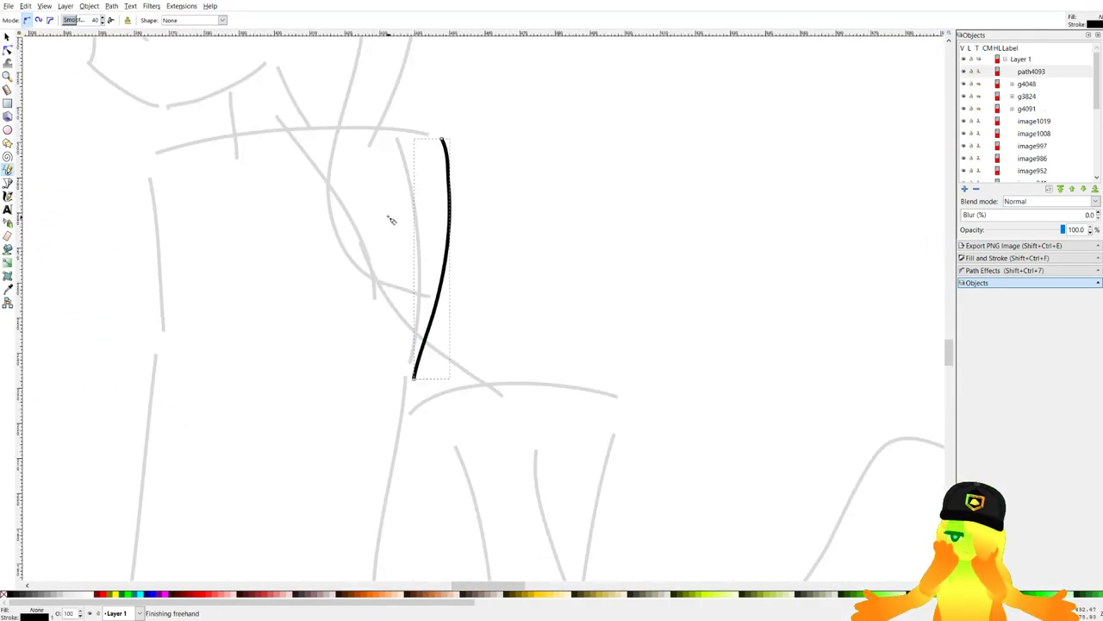
{"action": "left_click_drag", "start_coordinate": [365, 198], "coordinate": [362, 406]}
{"action": "left_click_drag", "start_coordinate": [394, 448], "coordinate": [462, 233]}
{"action": "mouse_move", "coordinate": [491, 164]}
{"action": "left_mouse_down"}
{"action": "mouse_move", "coordinate": [461, 392]}
{"action": "mouse_move", "coordinate": [444, 404]}
{"action": "left_mouse_up"}
{"action": "key", "text": "ctrl+z"}
{"action": "left_click_drag", "start_coordinate": [431, 186], "coordinate": [424, 386]}
{"action": "left_click_drag", "start_coordinate": [372, 192], "coordinate": [497, 447]}
{"action": "scroll", "coordinate": [394, 207], "scroll_direction": "down", "scroll_amount": 1}
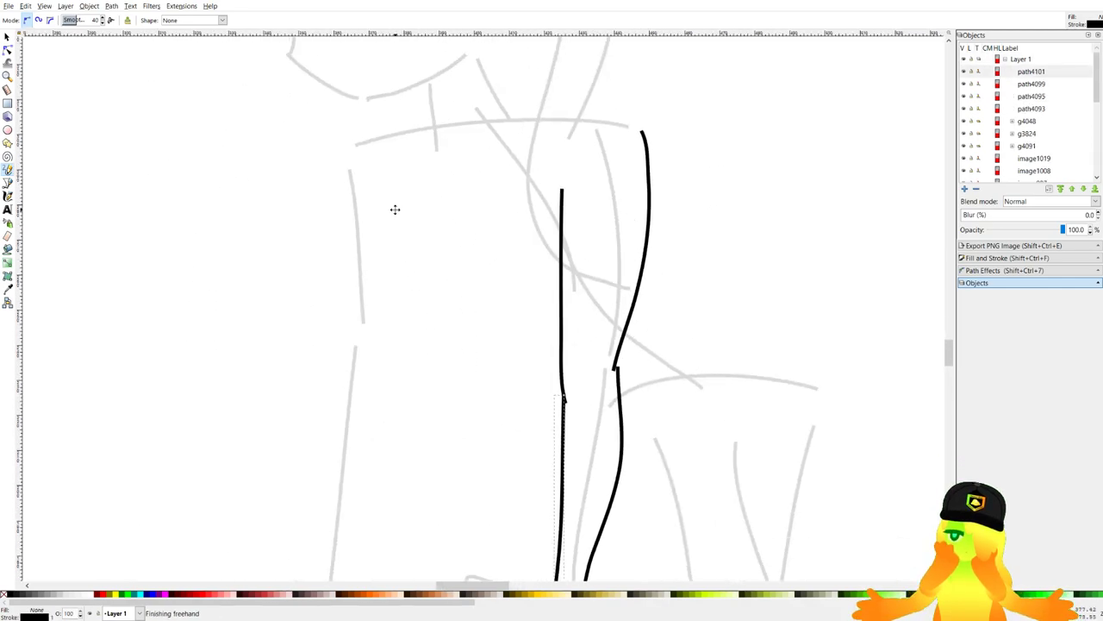
{"action": "left_click_drag", "start_coordinate": [389, 193], "coordinate": [381, 355]}
{"action": "left_click_drag", "start_coordinate": [328, 178], "coordinate": [336, 348]}
{"action": "scroll", "coordinate": [409, 328], "scroll_direction": "down", "scroll_amount": 1}
{"action": "key", "text": "ctrl+z"}
{"action": "key", "text": "ctrl+z"}
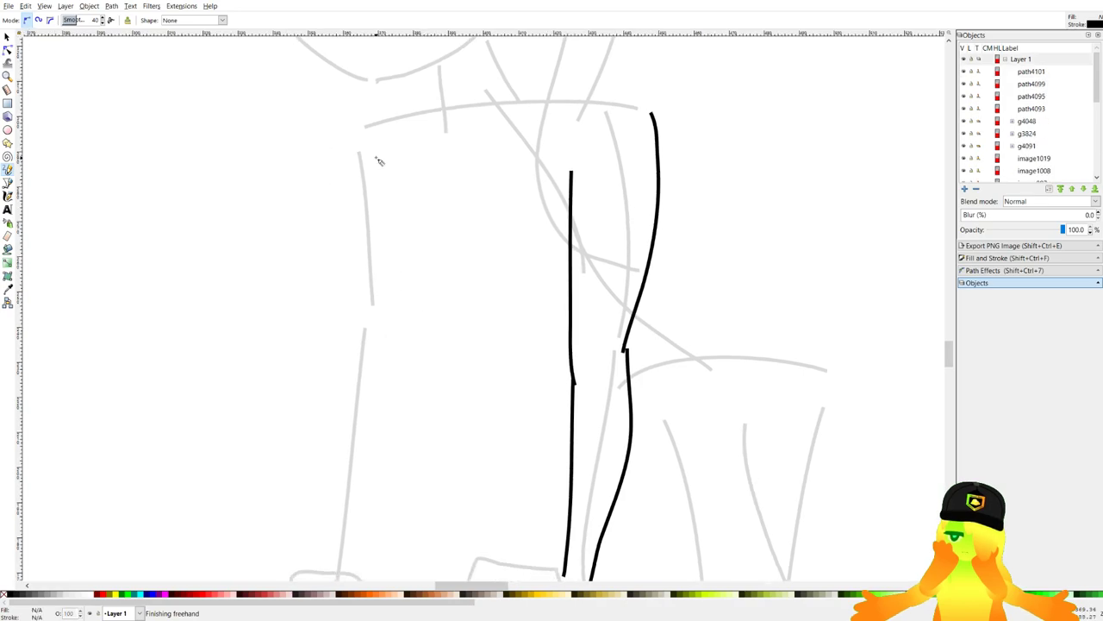
{"action": "left_click_drag", "start_coordinate": [370, 148], "coordinate": [385, 313]}
{"action": "key", "text": "ctrl+z"}
Draw a short sloping shoulder stroke above each of the figure's two arms.
{"action": "left_click_drag", "start_coordinate": [416, 110], "coordinate": [373, 179]}
{"action": "mouse_move", "coordinate": [581, 81]}
{"action": "left_mouse_down"}
{"action": "mouse_move", "coordinate": [668, 124]}
{"action": "mouse_move", "coordinate": [656, 146]}
{"action": "left_mouse_up"}
{"action": "key", "text": "ctrl+z"}
{"action": "left_click_drag", "start_coordinate": [539, 281], "coordinate": [553, 181]}
{"action": "mouse_move", "coordinate": [387, 98]}
{"action": "left_mouse_down"}
{"action": "mouse_move", "coordinate": [375, 254]}
{"action": "mouse_move", "coordinate": [389, 212]}
{"action": "left_mouse_up"}
{"action": "key", "text": "ctrl+z"}
{"action": "mouse_move", "coordinate": [448, 102]}
{"action": "left_mouse_down"}
{"action": "mouse_move", "coordinate": [401, 282]}
{"action": "mouse_move", "coordinate": [417, 246]}
{"action": "left_mouse_up"}
{"action": "key", "text": "ctrl+z"}
{"action": "left_click_drag", "start_coordinate": [423, 249], "coordinate": [377, 478]}
{"action": "left_click_drag", "start_coordinate": [372, 224], "coordinate": [346, 452]}
{"action": "key", "text": "ctrl+z"}
{"action": "key", "text": "ctrl+z"}
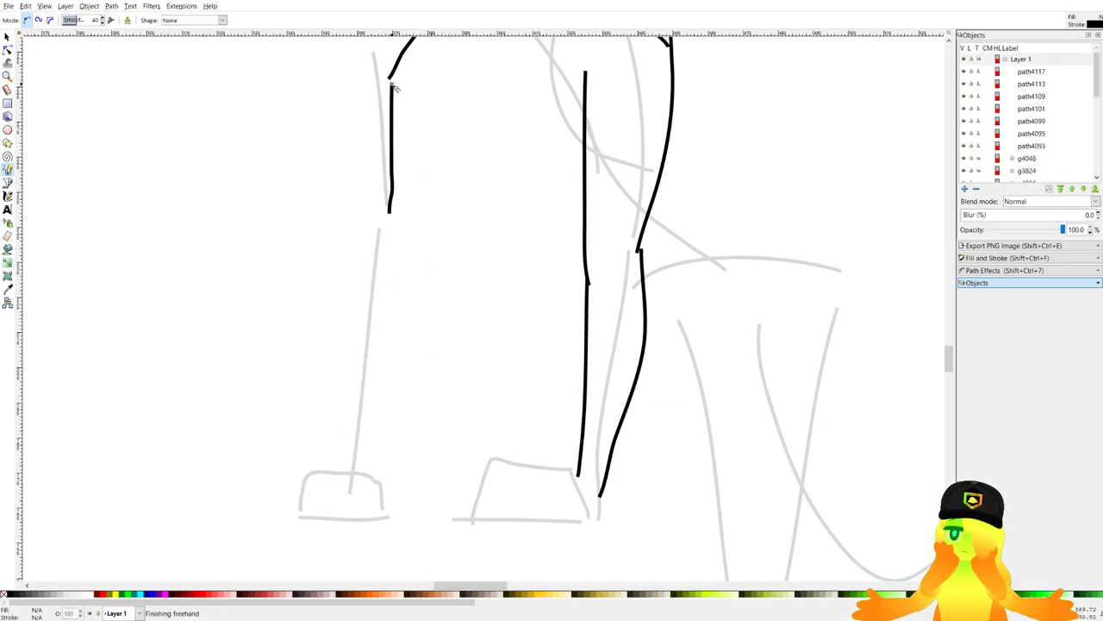
{"action": "key", "text": "ctrl+z"}
Draw freehand inner and outer outlines for the upper arm and forearm of the figure's left-hand arm.
{"action": "scroll", "coordinate": [431, 138], "scroll_direction": "up", "scroll_amount": 1}
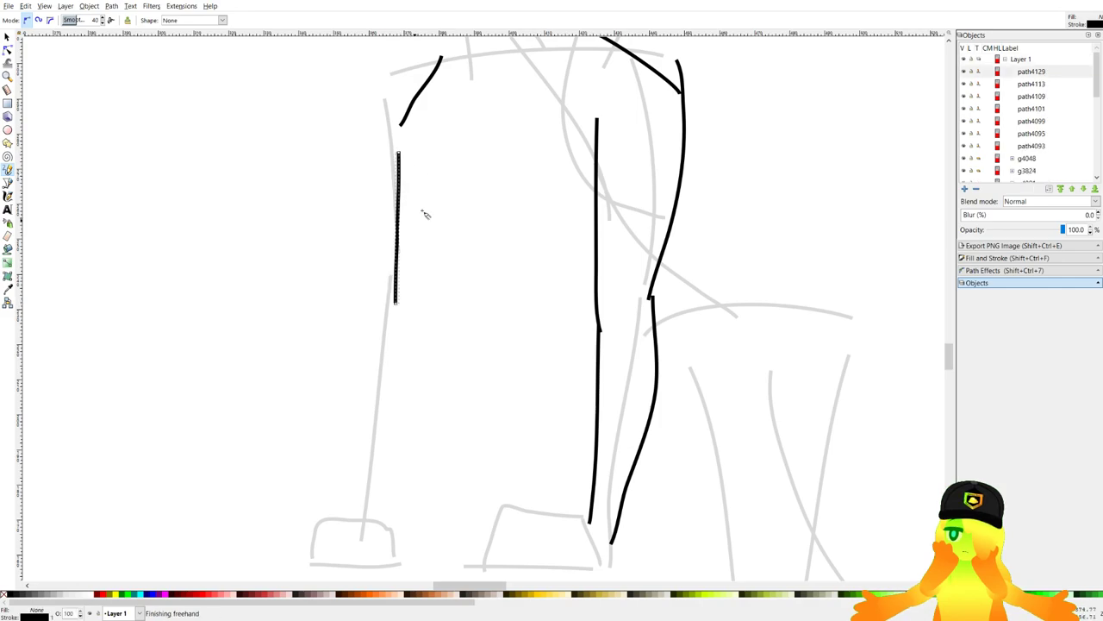
{"action": "left_click_drag", "start_coordinate": [438, 322], "coordinate": [437, 325]}
{"action": "scroll", "coordinate": [470, 234], "scroll_direction": "down", "scroll_amount": 2}
{"action": "left_click_drag", "start_coordinate": [468, 240], "coordinate": [439, 419]}
{"action": "left_click_drag", "start_coordinate": [420, 243], "coordinate": [412, 445]}
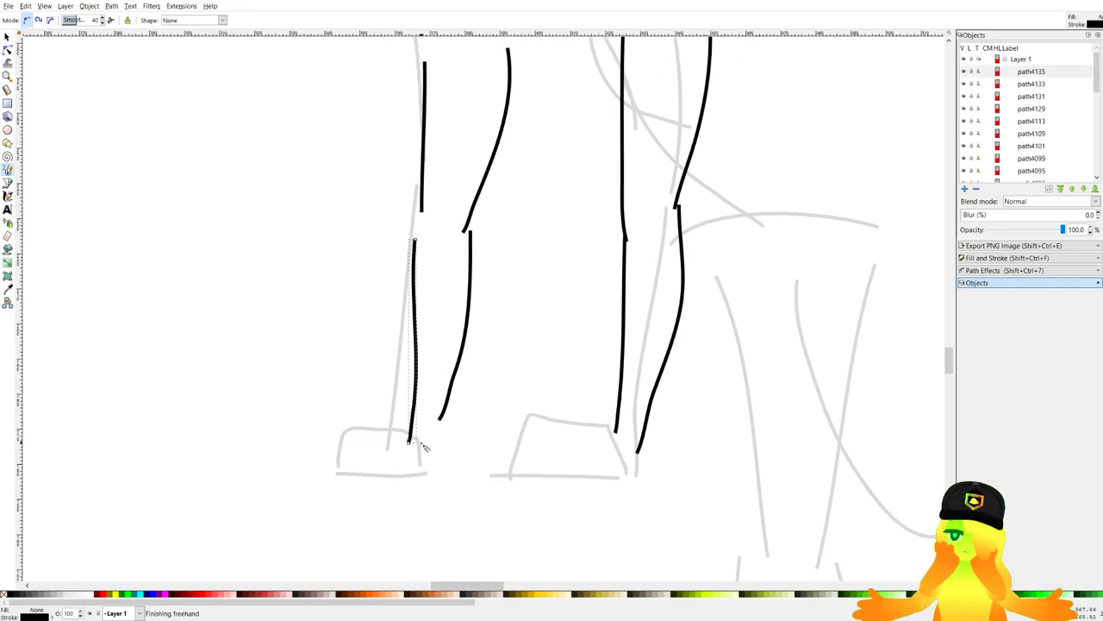
{"action": "scroll", "coordinate": [642, 310], "scroll_direction": "down", "scroll_amount": 3}
{"action": "scroll", "coordinate": [642, 311], "scroll_direction": "up", "scroll_amount": 2}
{"action": "left_click_drag", "start_coordinate": [476, 231], "coordinate": [441, 365]}
{"action": "mouse_move", "coordinate": [428, 381]}
{"action": "left_mouse_down"}
{"action": "mouse_move", "coordinate": [488, 387]}
{"action": "mouse_move", "coordinate": [525, 268]}
{"action": "left_mouse_up"}
{"action": "key", "text": "ctrl+z"}
{"action": "key", "text": "ctrl+z"}
Try to sketch a front-on fist with rounded vertical fingers over the right-hand arm's block guide.
{"action": "left_click_drag", "start_coordinate": [456, 236], "coordinate": [504, 312]}
{"action": "left_click_drag", "start_coordinate": [457, 214], "coordinate": [611, 224]}
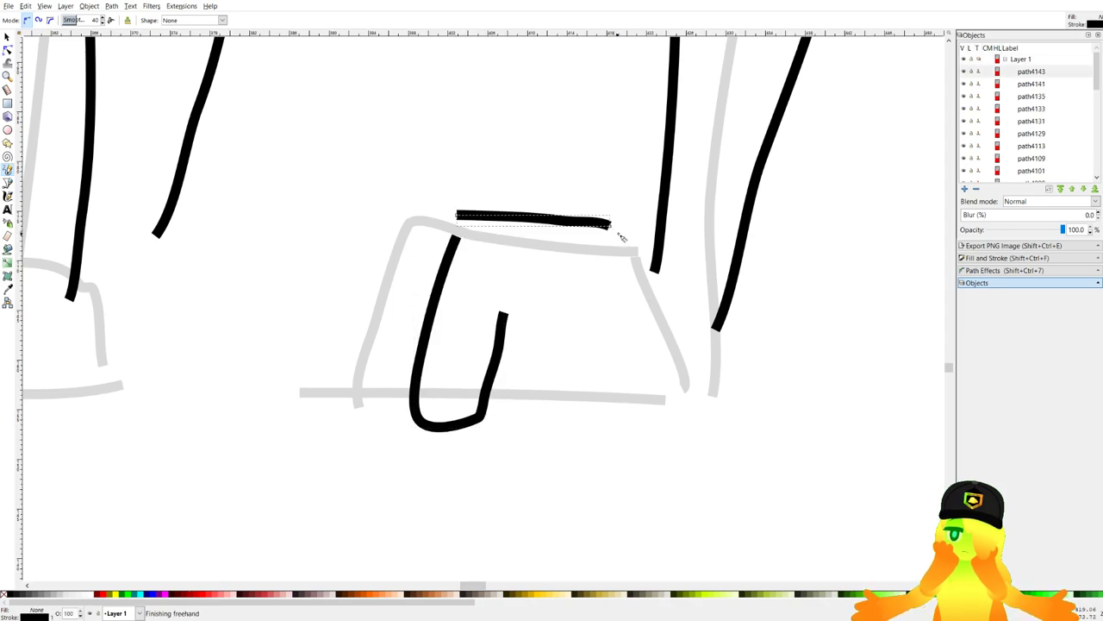
{"action": "left_click_drag", "start_coordinate": [570, 426], "coordinate": [533, 256]}
{"action": "left_click_drag", "start_coordinate": [609, 225], "coordinate": [684, 426]}
{"action": "mouse_move", "coordinate": [670, 414]}
{"action": "left_mouse_down"}
{"action": "mouse_move", "coordinate": [635, 407]}
{"action": "mouse_move", "coordinate": [599, 375]}
{"action": "left_mouse_up"}
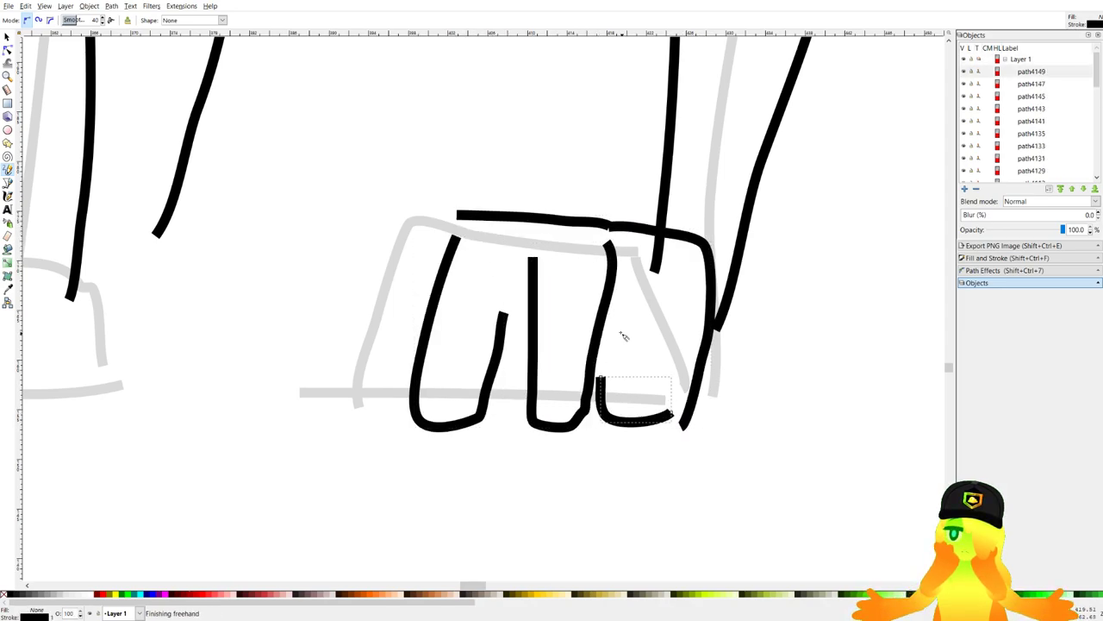
{"action": "key", "text": "ctrl+z"}
{"action": "key", "text": "ctrl+z"}
{"action": "key", "text": "ctrl+z"}
{"action": "key", "text": "ctrl+z"}
{"action": "key", "text": "ctrl+z"}
Try to outline a folded thumb and the slanting edge of a fist inside the block guide.
{"action": "key", "text": "plus"}
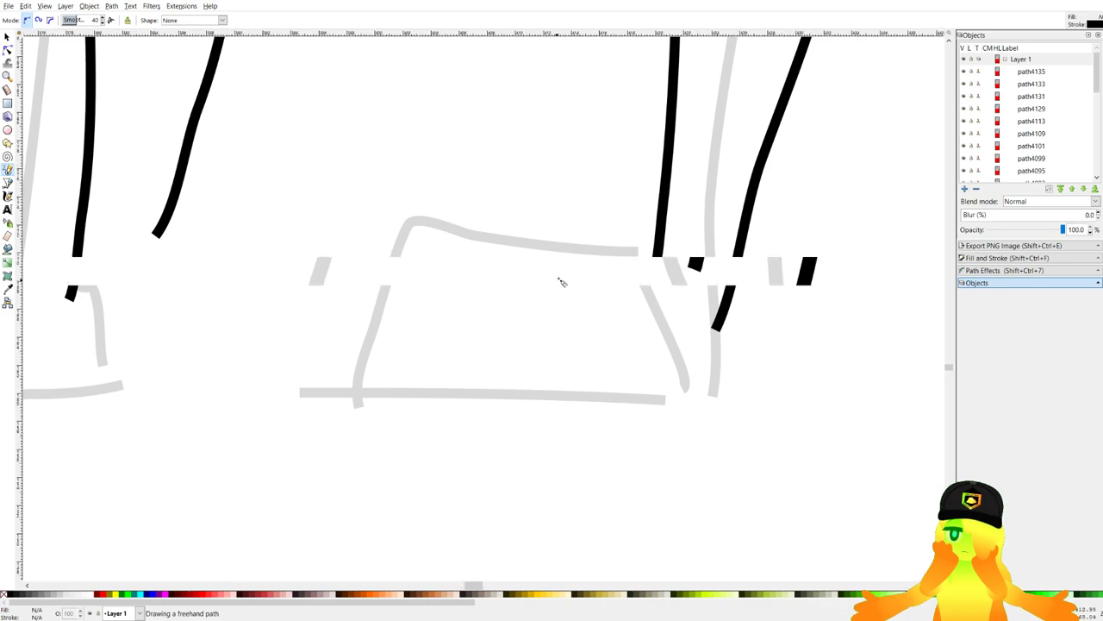
{"action": "left_click_drag", "start_coordinate": [431, 320], "coordinate": [515, 337]}
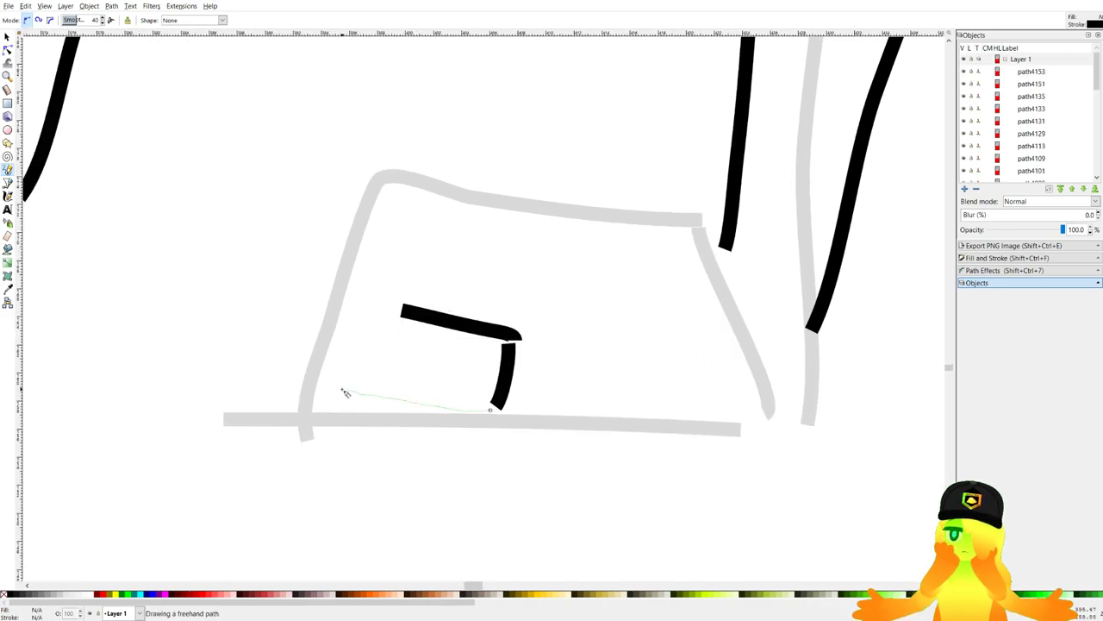
{"action": "mouse_move", "coordinate": [343, 389]}
{"action": "left_mouse_down"}
{"action": "mouse_move", "coordinate": [381, 294]}
{"action": "mouse_move", "coordinate": [470, 191]}
{"action": "left_mouse_up"}
{"action": "left_click_drag", "start_coordinate": [522, 175], "coordinate": [473, 466]}
{"action": "key", "text": "ctrl+z"}
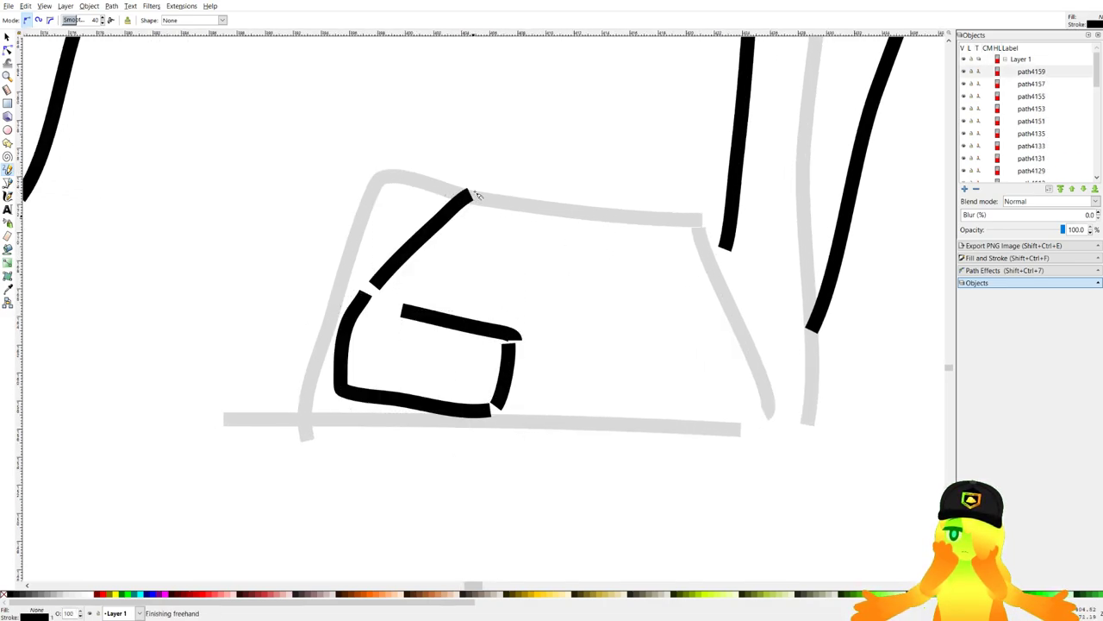
Try to add curled fingers with rounded tips beside the thumb, and undo the finger strokes.
{"action": "mouse_move", "coordinate": [470, 193]}
{"action": "left_mouse_down"}
{"action": "mouse_move", "coordinate": [525, 446]}
{"action": "mouse_move", "coordinate": [571, 266]}
{"action": "mouse_move", "coordinate": [533, 422]}
{"action": "left_mouse_up"}
{"action": "left_click_drag", "start_coordinate": [564, 205], "coordinate": [619, 440]}
{"action": "mouse_move", "coordinate": [539, 451]}
{"action": "left_mouse_down"}
{"action": "mouse_move", "coordinate": [556, 467]}
{"action": "mouse_move", "coordinate": [615, 464]}
{"action": "left_mouse_up"}
{"action": "left_click_drag", "start_coordinate": [657, 213], "coordinate": [712, 489]}
{"action": "left_click_drag", "start_coordinate": [824, 426], "coordinate": [821, 431]}
{"action": "left_click_drag", "start_coordinate": [750, 444], "coordinate": [812, 443]}
{"action": "scroll", "coordinate": [552, 319], "scroll_direction": "down", "scroll_amount": 5}
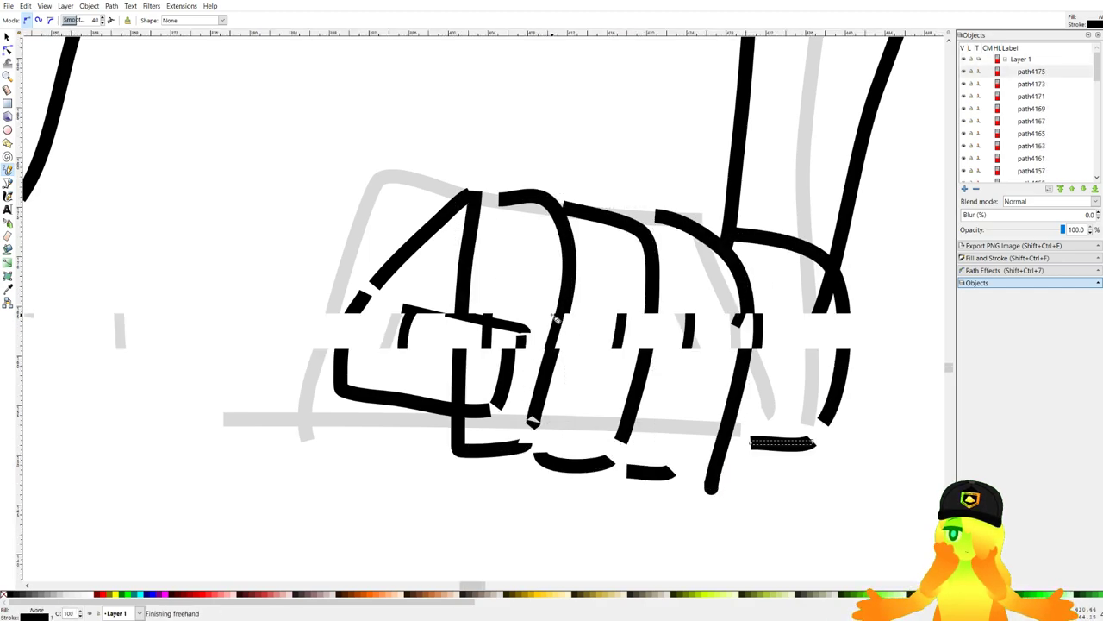
{"action": "key", "text": "ctrl+z"}
{"action": "key", "text": "ctrl+z"}
{"action": "scroll", "coordinate": [577, 324], "scroll_direction": "up", "scroll_amount": 3}
{"action": "key", "text": "ctrl+z"}
{"action": "key", "text": "ctrl+z"}
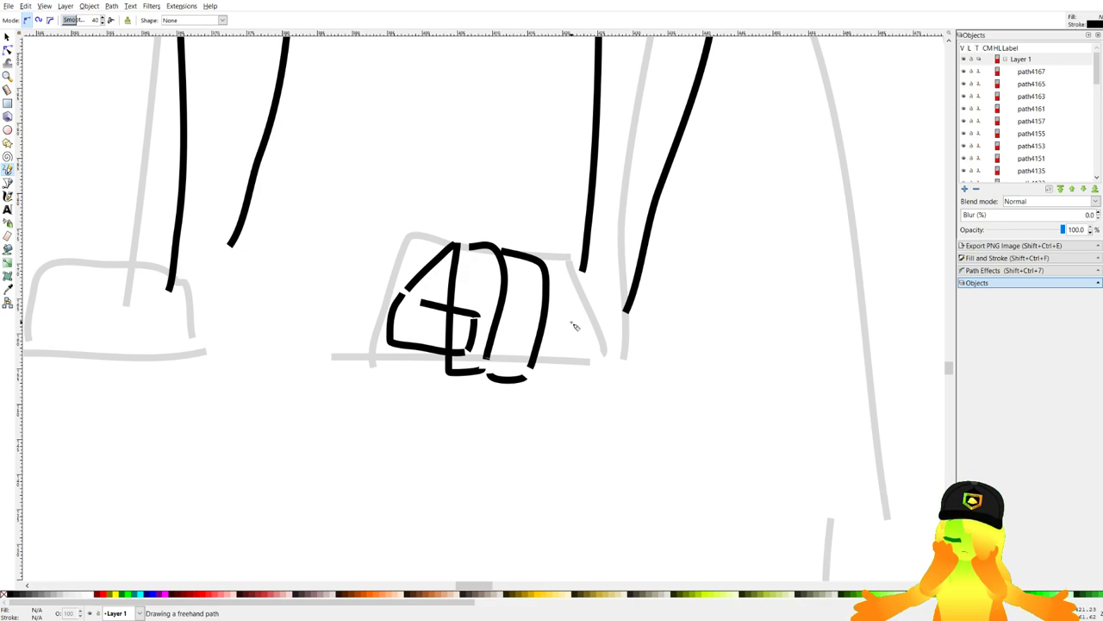
{"action": "scroll", "coordinate": [489, 278], "scroll_direction": "up", "scroll_amount": 1}
{"action": "key", "text": "ctrl+z"}
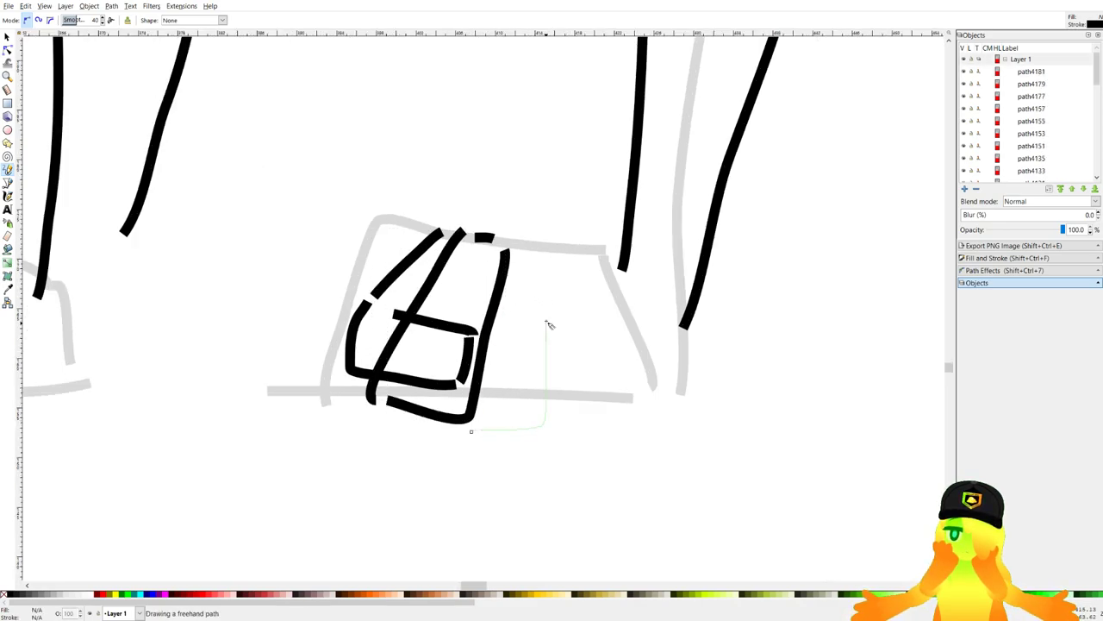
Try a second set of angular fingers beside the thumb, and undo the whole fist sketch.
{"action": "left_click_drag", "start_coordinate": [550, 325], "coordinate": [547, 304]}
{"action": "left_click_drag", "start_coordinate": [513, 248], "coordinate": [550, 277]}
{"action": "left_click_drag", "start_coordinate": [589, 402], "coordinate": [552, 421]}
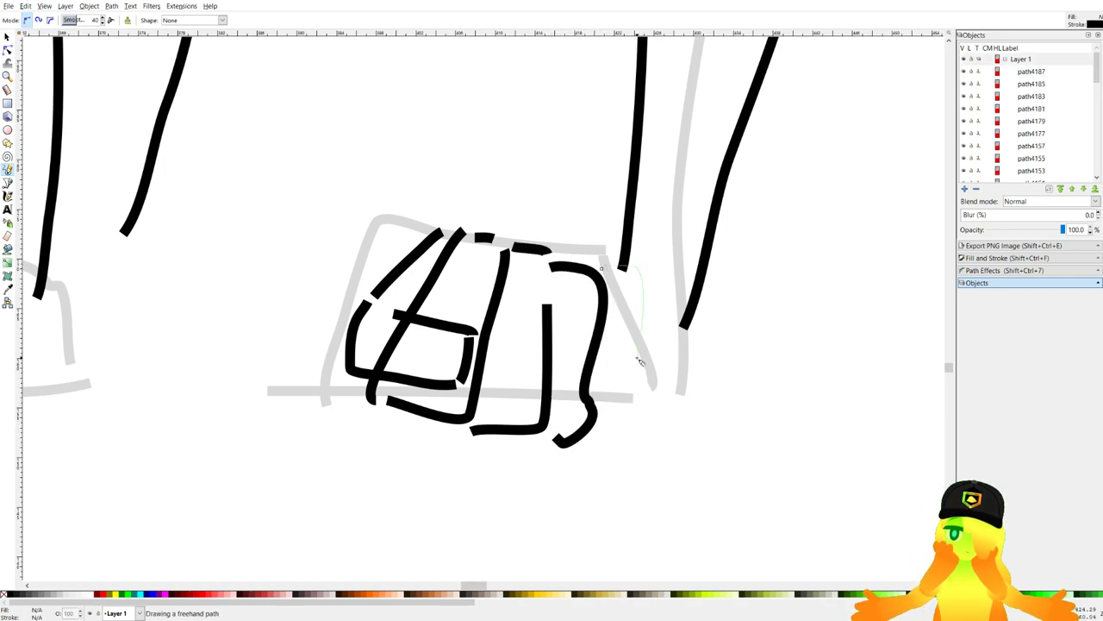
{"action": "key", "text": "ctrl+z"}
{"action": "key", "text": "ctrl+z"}
{"action": "key", "text": "ctrl+z"}
{"action": "key", "text": "ctrl+z"}
{"action": "key", "text": "ctrl+z"}
{"action": "key", "text": "ctrl+z"}
{"action": "key", "text": "ctrl+z"}
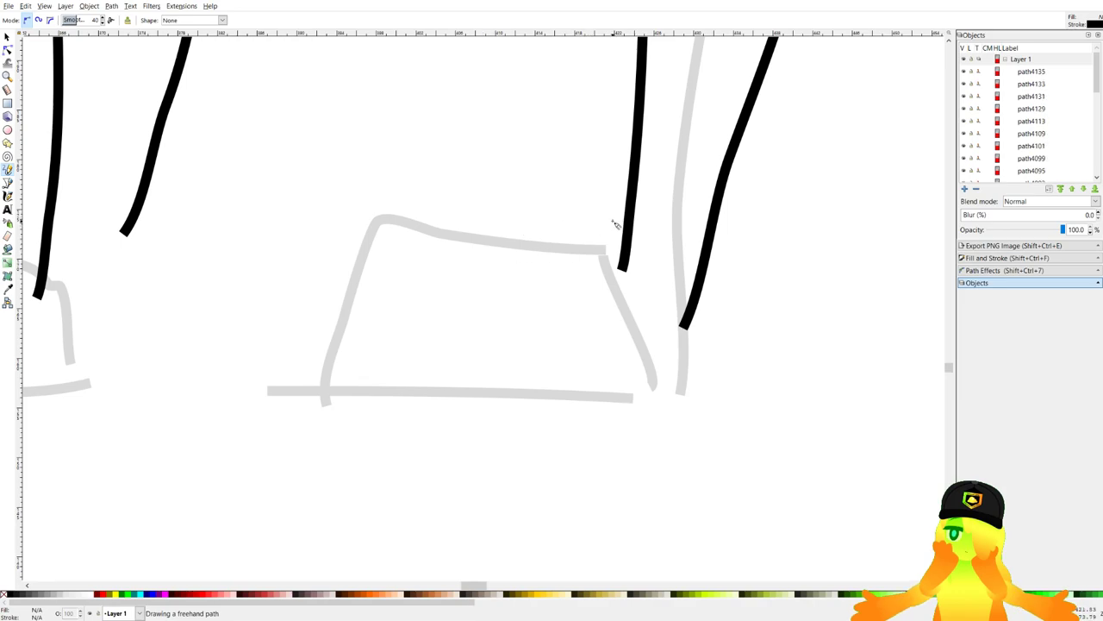
Draw the wrist stroke, the outer side and the lower edge of the hand below the right-hand arm.
{"action": "left_click_drag", "start_coordinate": [615, 223], "coordinate": [554, 239]}
{"action": "left_click_drag", "start_coordinate": [687, 381], "coordinate": [689, 384]}
{"action": "scroll", "coordinate": [602, 440], "scroll_direction": "up", "scroll_amount": 1}
{"action": "key", "text": "ctrl+z"}
{"action": "left_click_drag", "start_coordinate": [741, 172], "coordinate": [759, 360]}
{"action": "left_click_drag", "start_coordinate": [731, 389], "coordinate": [601, 407]}
{"action": "left_click_drag", "start_coordinate": [562, 264], "coordinate": [602, 266]}
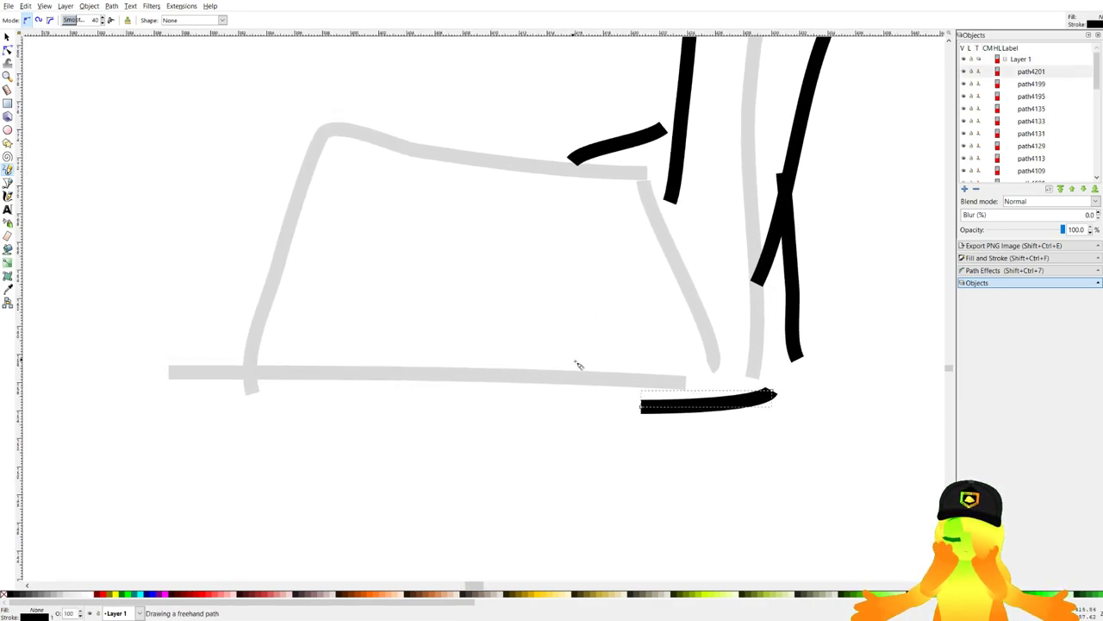
Draw the nearest bent finger and the outline of a second finger beside it on the right-hand arm's hand.
{"action": "left_click_drag", "start_coordinate": [544, 328], "coordinate": [617, 405]}
{"action": "mouse_move", "coordinate": [510, 231]}
{"action": "left_mouse_down"}
{"action": "mouse_move", "coordinate": [468, 398]}
{"action": "mouse_move", "coordinate": [556, 423]}
{"action": "mouse_move", "coordinate": [549, 336]}
{"action": "left_mouse_up"}
{"action": "left_click_drag", "start_coordinate": [511, 215], "coordinate": [601, 263]}
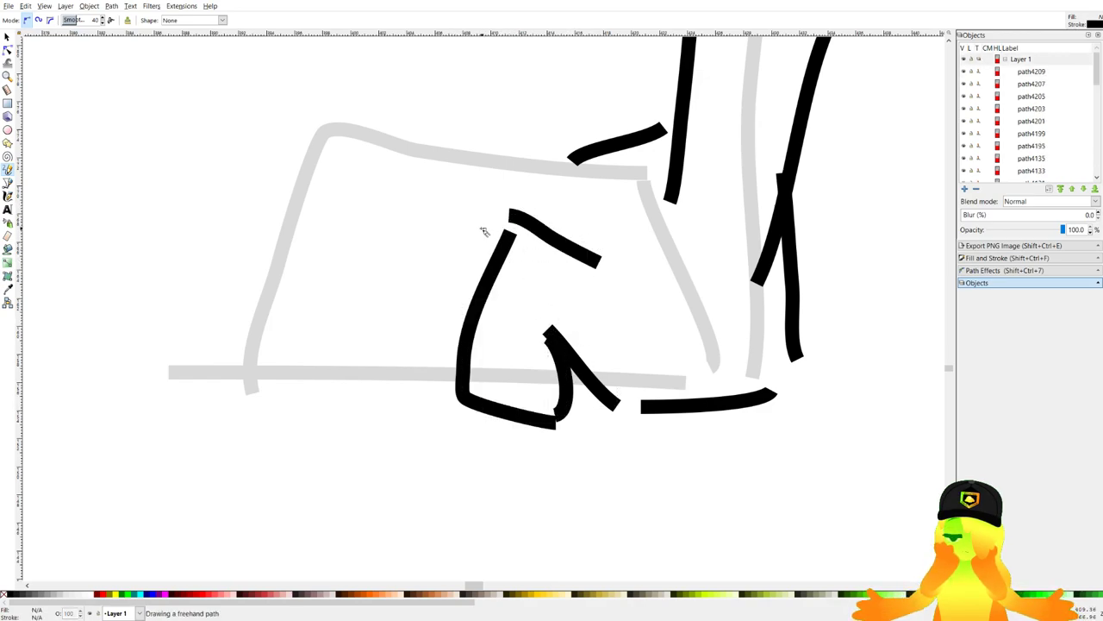
{"action": "left_click_drag", "start_coordinate": [416, 368], "coordinate": [478, 412]}
{"action": "left_click_drag", "start_coordinate": [351, 231], "coordinate": [418, 412]}
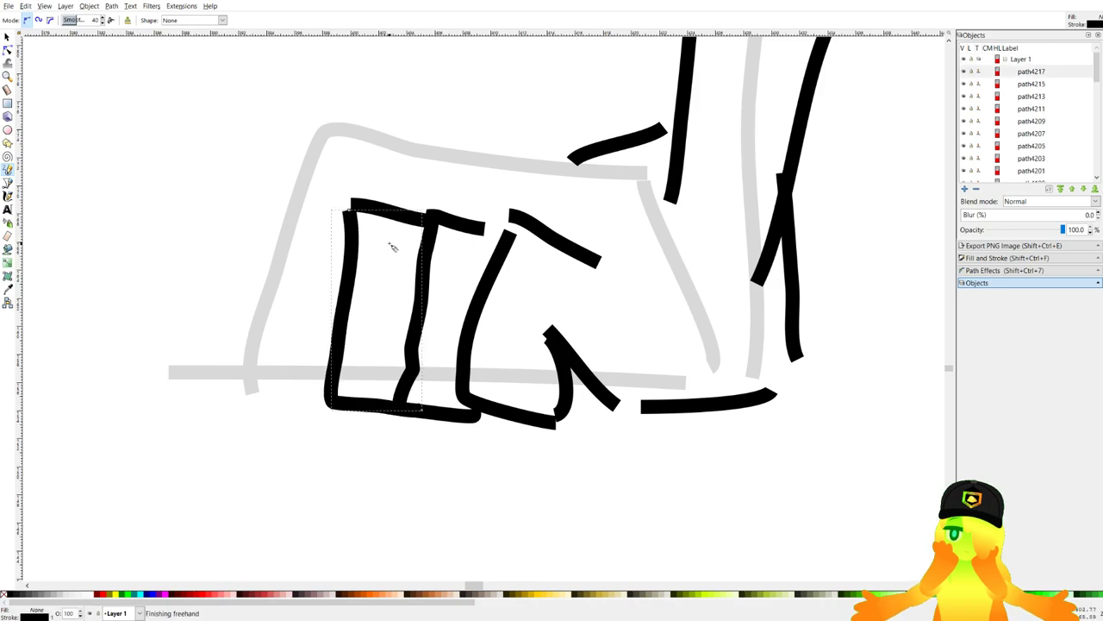
Replace the last finger outline with a slanted finger and add a short finger and thumb tip at the hand's far edge.
{"action": "key", "text": "ctrl+z"}
{"action": "key", "text": "ctrl+z"}
{"action": "mouse_move", "coordinate": [476, 209]}
{"action": "left_mouse_down"}
{"action": "mouse_move", "coordinate": [413, 178]}
{"action": "mouse_move", "coordinate": [350, 409]}
{"action": "left_mouse_up"}
{"action": "mouse_move", "coordinate": [356, 407]}
{"action": "left_mouse_down"}
{"action": "mouse_move", "coordinate": [388, 411]}
{"action": "mouse_move", "coordinate": [366, 390]}
{"action": "mouse_move", "coordinate": [355, 353]}
{"action": "left_mouse_up"}
{"action": "left_click_drag", "start_coordinate": [292, 396], "coordinate": [353, 417]}
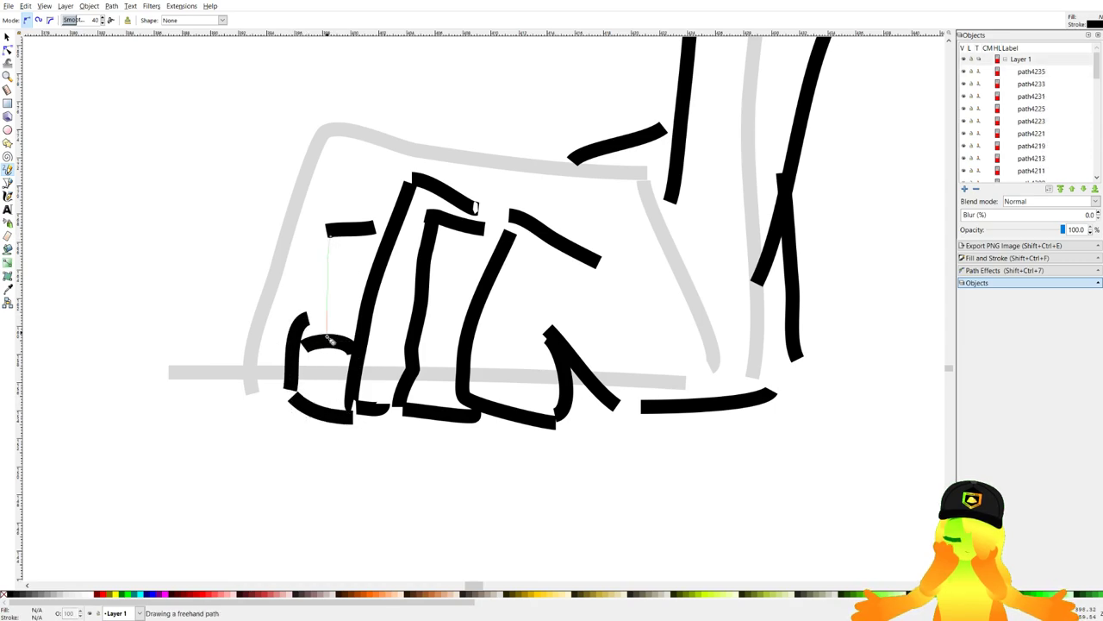
{"action": "left_click_drag", "start_coordinate": [328, 339], "coordinate": [326, 376]}
Lower the short wrist stroke so it sits closer to the fingers of the right-hand arm's hand.
{"action": "left_click", "coordinate": [7, 37]}
{"action": "mouse_move", "coordinate": [628, 142]}
{"action": "left_mouse_down"}
{"action": "mouse_move", "coordinate": [623, 243]}
{"action": "mouse_move", "coordinate": [624, 207]}
{"action": "left_mouse_up"}
{"action": "scroll", "coordinate": [626, 237], "scroll_direction": "down", "scroll_amount": 4}
{"action": "left_click", "coordinate": [638, 345]}
{"action": "scroll", "coordinate": [442, 211], "scroll_direction": "up", "scroll_amount": 3}
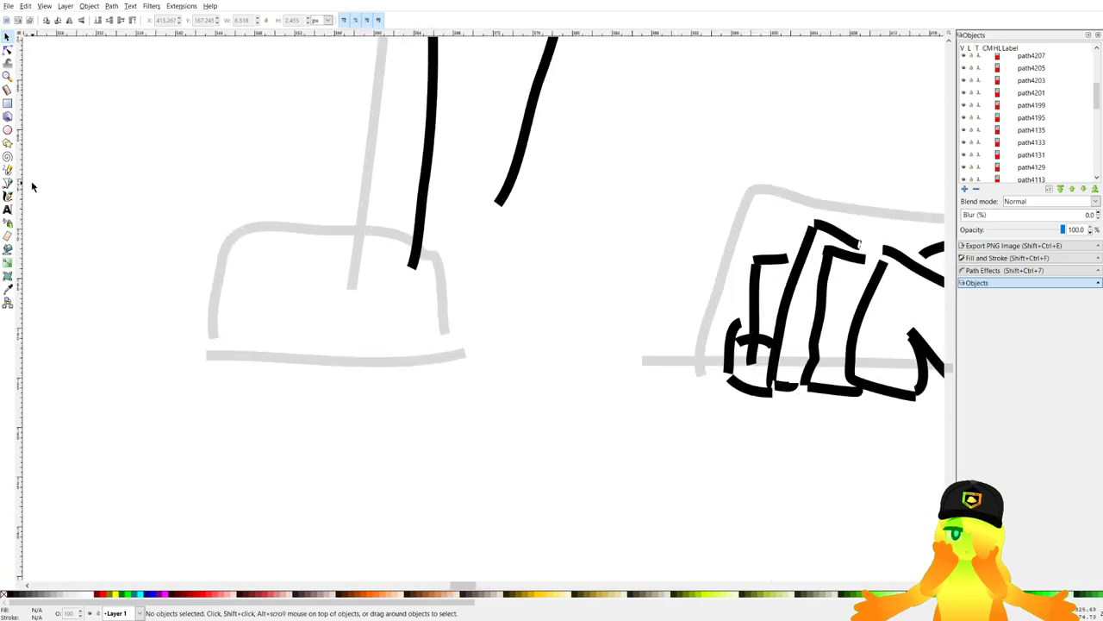
Draw the first two curled fingers of the left-hand arm's fist with freehand side, knuckle and tip strokes.
{"action": "left_click", "coordinate": [10, 169]}
{"action": "scroll", "coordinate": [440, 271], "scroll_direction": "up", "scroll_amount": 2}
{"action": "left_click_drag", "start_coordinate": [369, 215], "coordinate": [428, 211]}
{"action": "left_click_drag", "start_coordinate": [429, 218], "coordinate": [434, 401]}
{"action": "left_click_drag", "start_coordinate": [349, 231], "coordinate": [367, 443]}
{"action": "left_click_drag", "start_coordinate": [374, 440], "coordinate": [440, 434]}
{"action": "left_click_drag", "start_coordinate": [528, 407], "coordinate": [525, 413]}
{"action": "left_click_drag", "start_coordinate": [452, 419], "coordinate": [508, 421]}
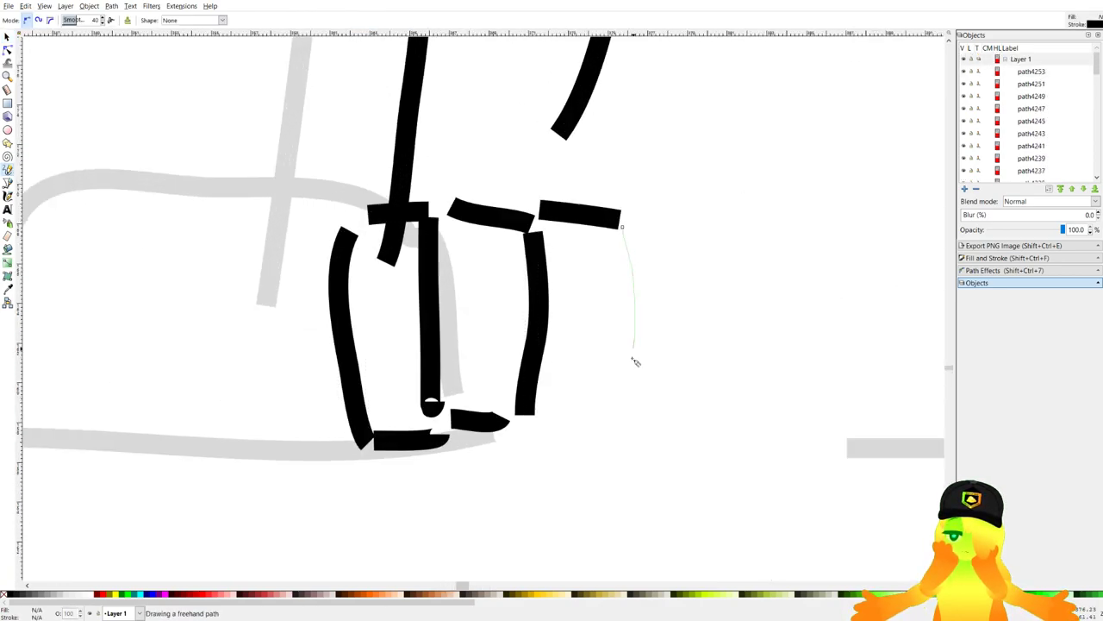
Add the third and fourth fingers to the left-hand arm's fist, with sides and tips.
{"action": "left_click_drag", "start_coordinate": [635, 362], "coordinate": [629, 426]}
{"action": "left_click_drag", "start_coordinate": [549, 428], "coordinate": [595, 431]}
{"action": "left_click_drag", "start_coordinate": [715, 260], "coordinate": [712, 431]}
{"action": "left_click_drag", "start_coordinate": [634, 425], "coordinate": [683, 426]}
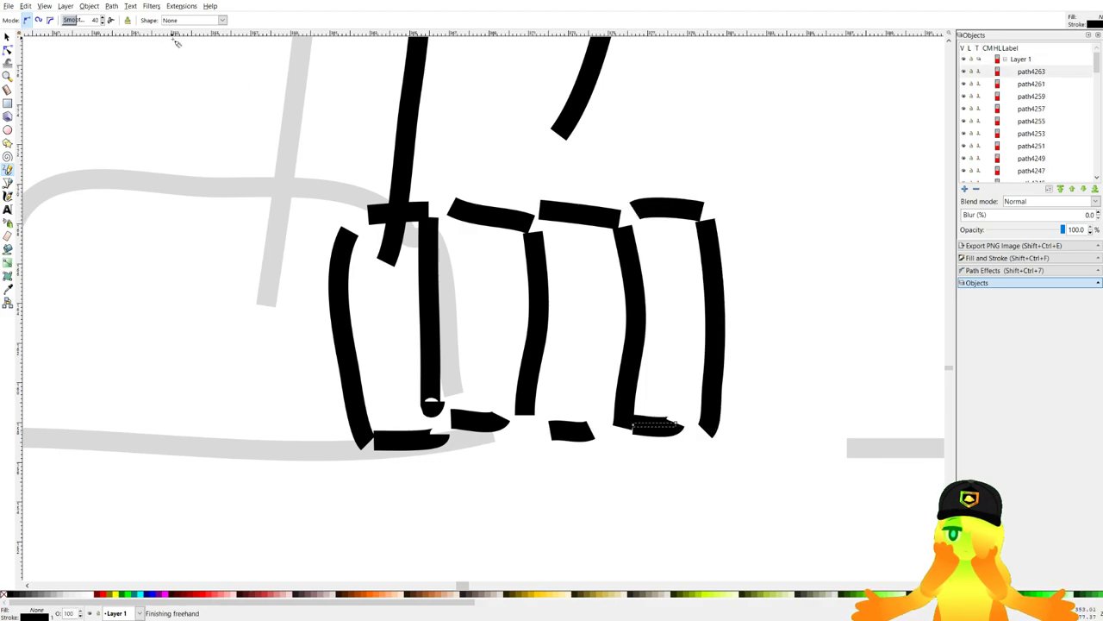
{"action": "left_click", "coordinate": [452, 204]}
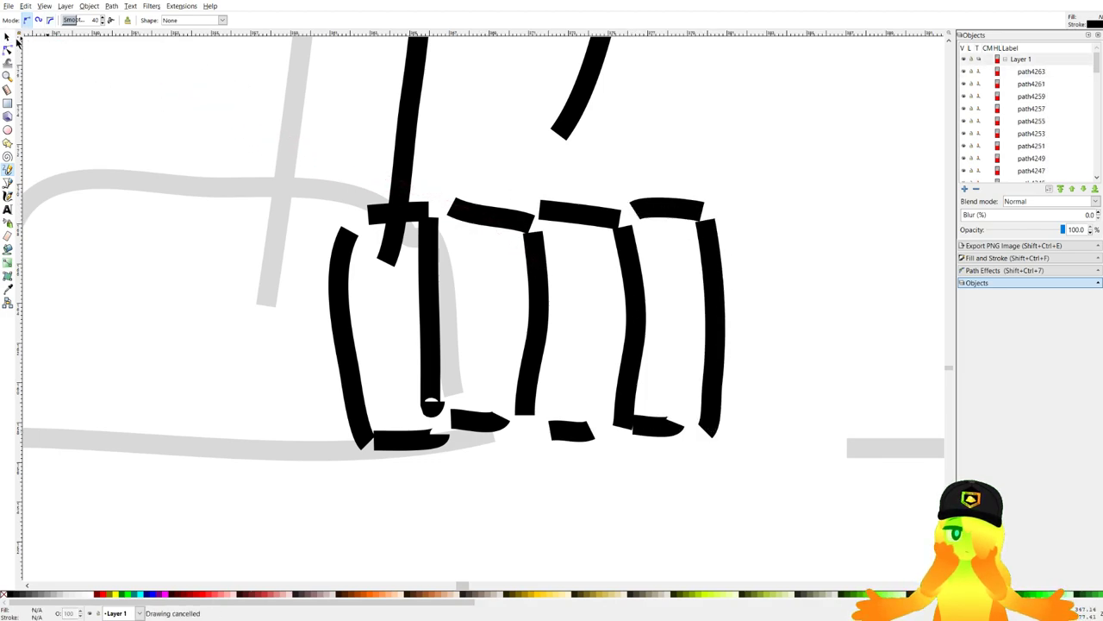
Raise the knuckle strokes of the two middle fingers and stretch the line between them up to meet them.
{"action": "left_click", "coordinate": [7, 37]}
{"action": "left_click", "coordinate": [527, 220]}
{"action": "left_click", "coordinate": [554, 213], "text": "shift"}
{"action": "left_click_drag", "start_coordinate": [539, 206], "coordinate": [539, 170]}
{"action": "left_click", "coordinate": [728, 137]}
{"action": "left_click_drag", "start_coordinate": [212, 210], "coordinate": [90, 204]}
Draw the side and lower edge of the palm beside the last finger of the left-hand arm's fist.
{"action": "left_click", "coordinate": [7, 169]}
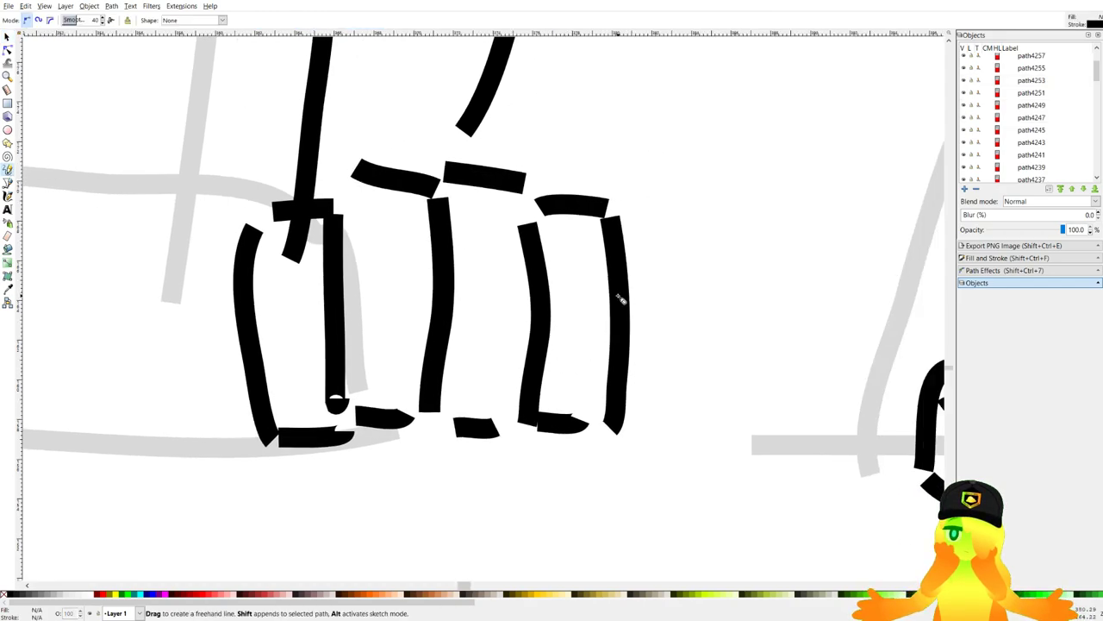
{"action": "mouse_move", "coordinate": [617, 287]}
{"action": "left_mouse_down"}
{"action": "mouse_move", "coordinate": [691, 325]}
{"action": "mouse_move", "coordinate": [681, 440]}
{"action": "left_mouse_up"}
{"action": "left_click_drag", "start_coordinate": [483, 426], "coordinate": [696, 459]}
{"action": "scroll", "coordinate": [549, 260], "scroll_direction": "down", "scroll_amount": 2}
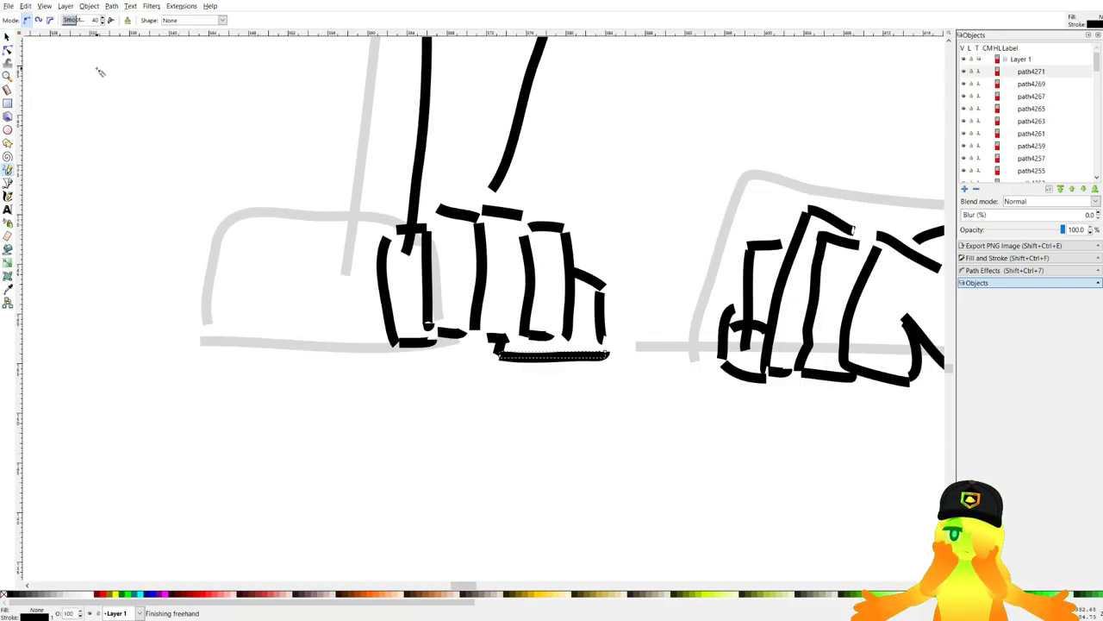
Select all strokes of the left-hand arm's fist and narrow them to about 20.9 px wide.
{"action": "left_click", "coordinate": [7, 36]}
{"action": "left_click_drag", "start_coordinate": [178, 443], "coordinate": [642, 198]}
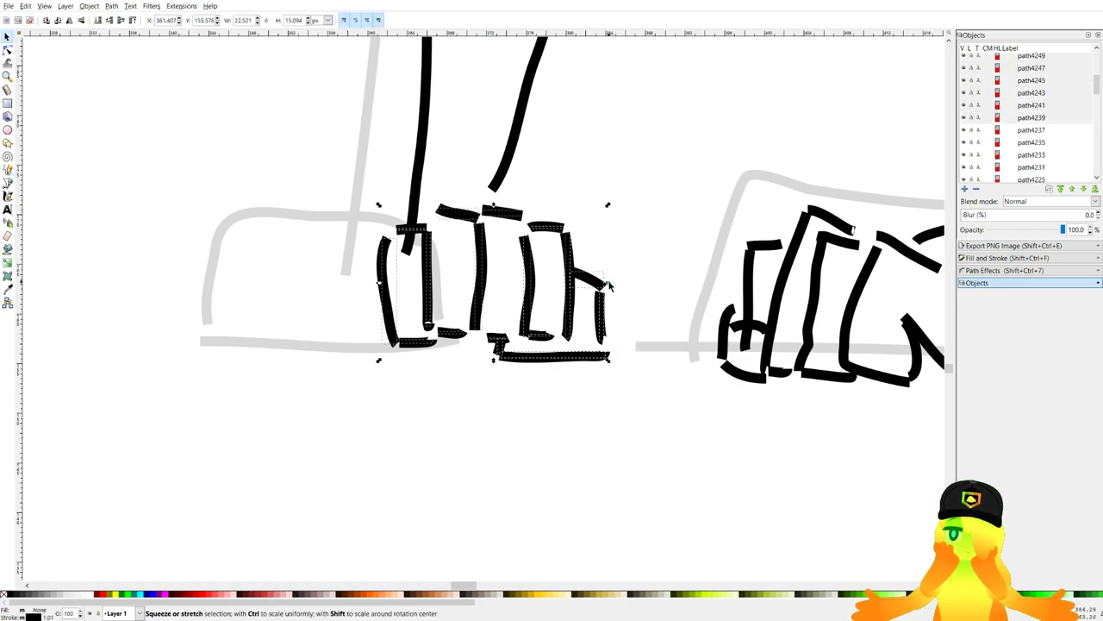
{"action": "left_click_drag", "start_coordinate": [610, 282], "coordinate": [553, 271]}
{"action": "key", "text": "Escape"}
{"action": "scroll", "coordinate": [415, 240], "scroll_direction": "down", "scroll_amount": 7}
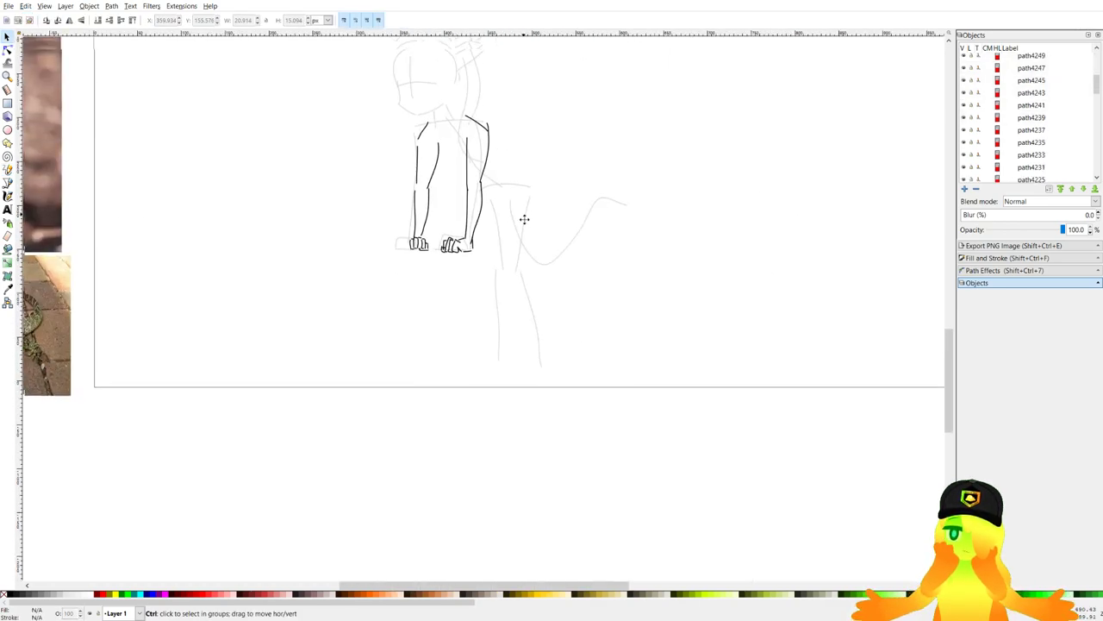
Shift and rotate the outer upper-arm stroke and the shoulder stroke of the right-hand arm closer to the guide.
{"action": "scroll", "coordinate": [458, 157], "scroll_direction": "up", "scroll_amount": 3}
{"action": "left_click_drag", "start_coordinate": [458, 157], "coordinate": [507, 194]}
{"action": "left_click_drag", "start_coordinate": [606, 369], "coordinate": [599, 269]}
{"action": "left_click_drag", "start_coordinate": [611, 124], "coordinate": [472, 345]}
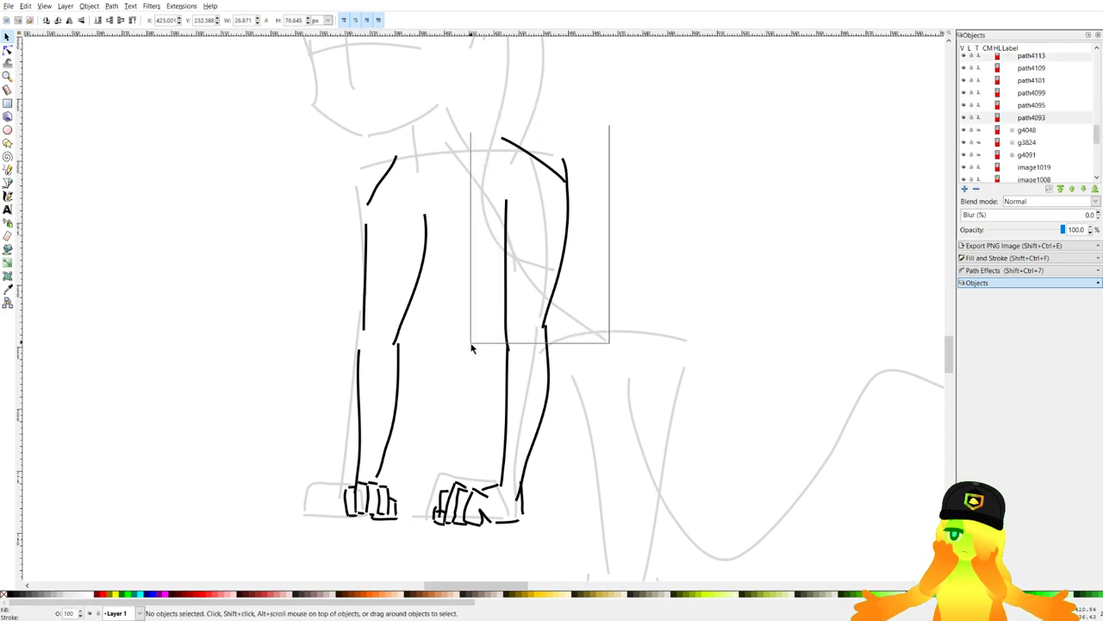
{"action": "left_click_drag", "start_coordinate": [570, 136], "coordinate": [557, 167]}
{"action": "left_click", "coordinate": [573, 174]}
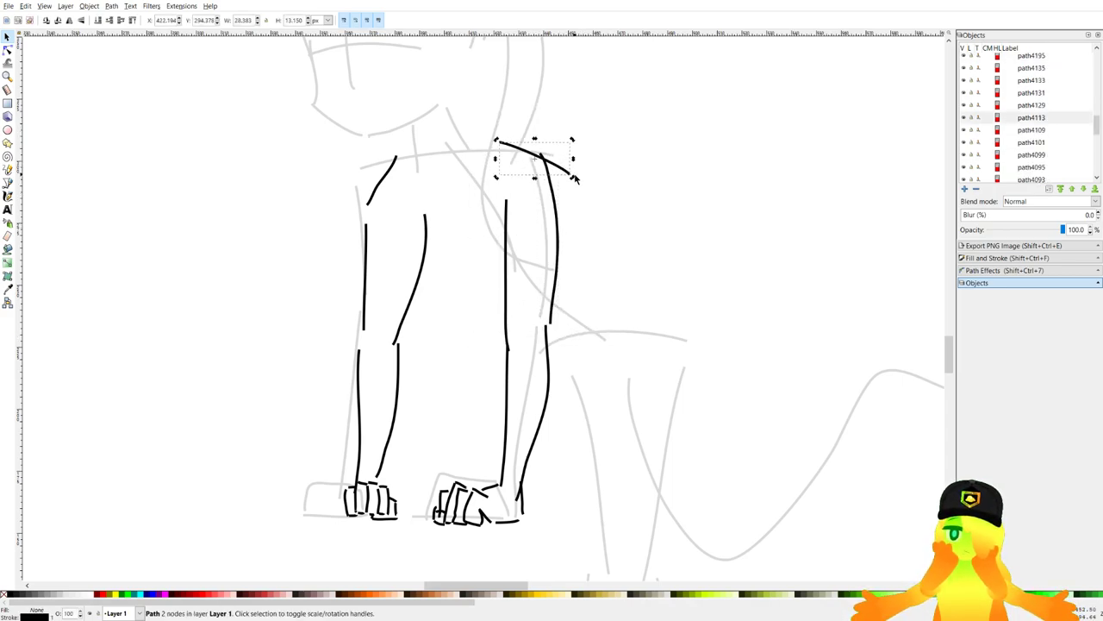
Tilt the inner upper-arm strokes of both arms to align with the forearms, slimming the left-hand upper arm.
{"action": "left_click_drag", "start_coordinate": [507, 216], "coordinate": [505, 208]}
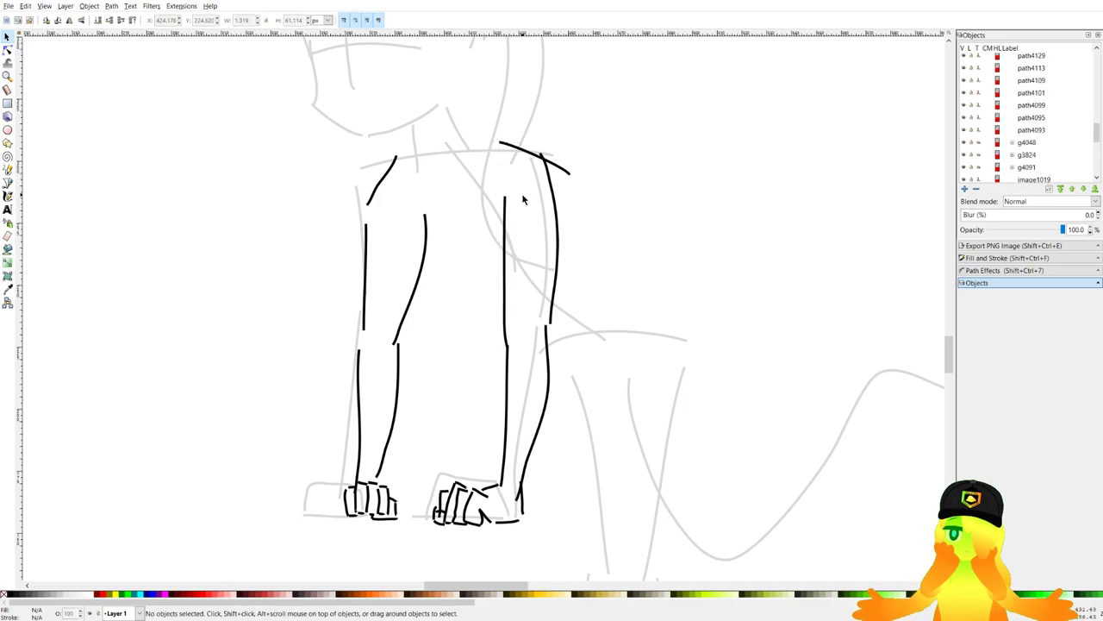
{"action": "left_click", "coordinate": [486, 252]}
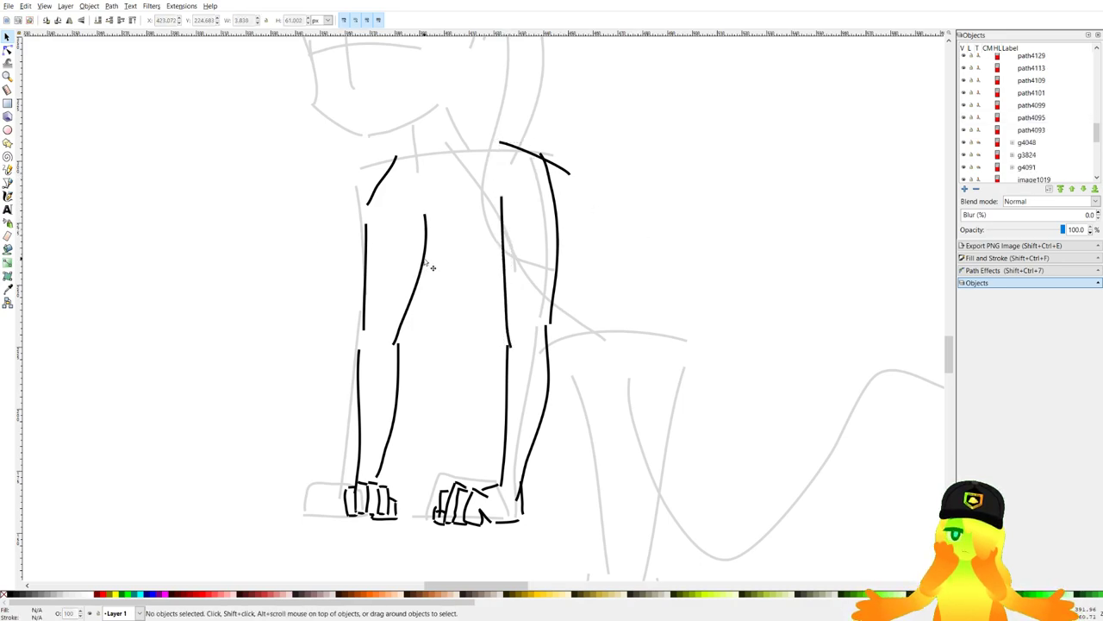
{"action": "left_click_drag", "start_coordinate": [424, 260], "coordinate": [420, 261]}
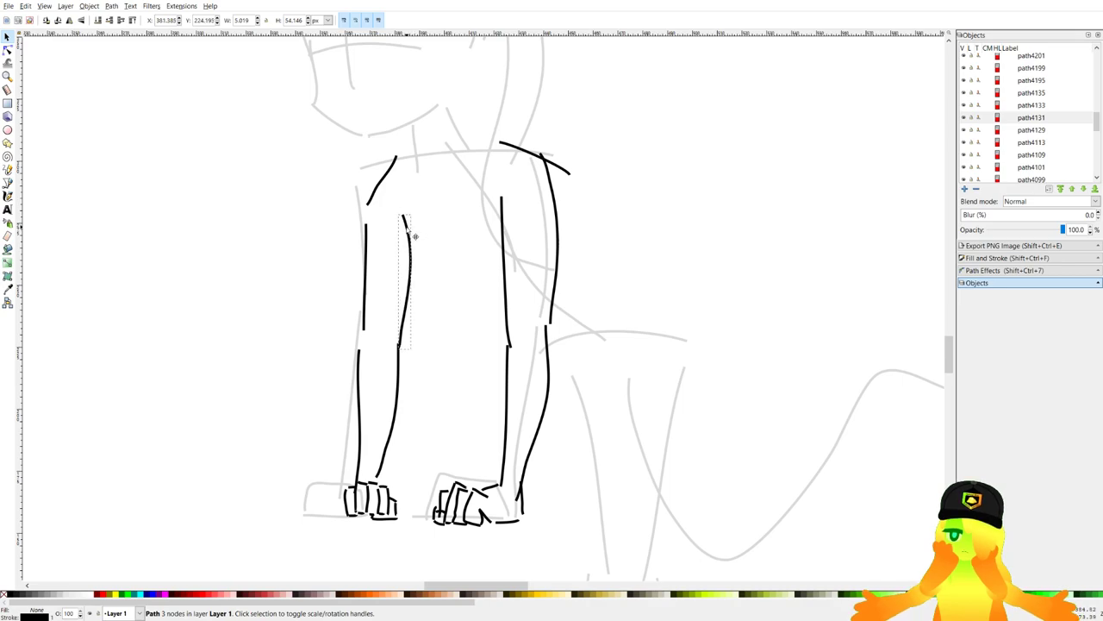
{"action": "left_click", "coordinate": [491, 233]}
Draw the chest's side line beside the left-hand upper arm and the rounded underside curve below it.
{"action": "scroll", "coordinate": [509, 231], "scroll_direction": "up", "scroll_amount": 2}
{"action": "left_click", "coordinate": [7, 170]}
{"action": "scroll", "coordinate": [392, 273], "scroll_direction": "down", "scroll_amount": 5}
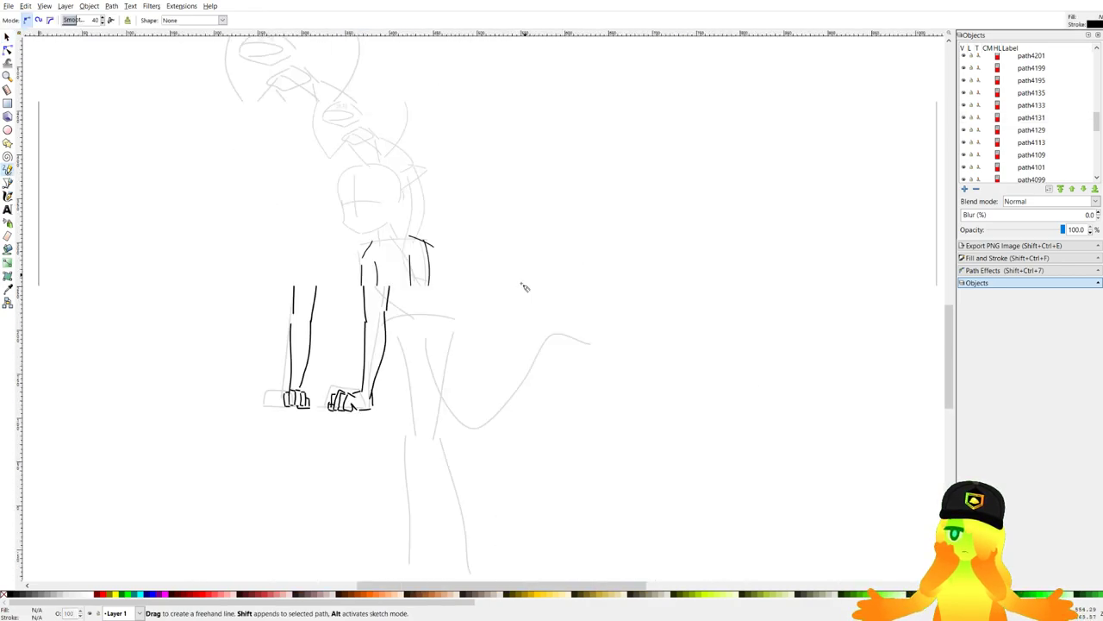
{"action": "scroll", "coordinate": [525, 287], "scroll_direction": "down", "scroll_amount": 2}
{"action": "scroll", "coordinate": [518, 298], "scroll_direction": "up", "scroll_amount": 6}
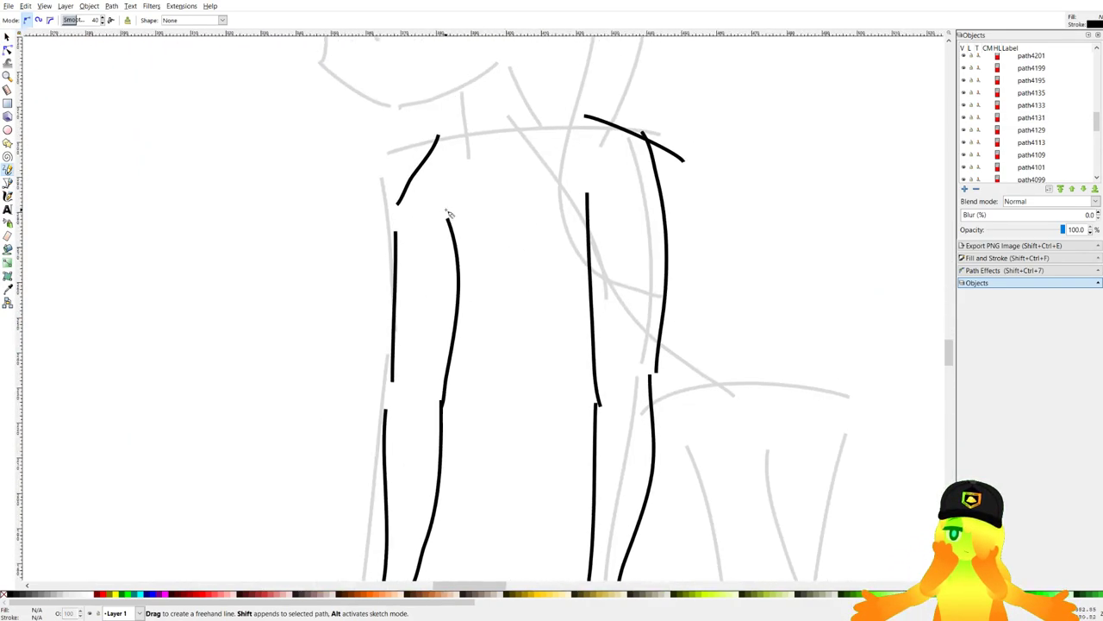
{"action": "scroll", "coordinate": [448, 214], "scroll_direction": "up", "scroll_amount": 3}
{"action": "mouse_move", "coordinate": [384, 218]}
{"action": "left_mouse_down"}
{"action": "mouse_move", "coordinate": [426, 323]}
{"action": "mouse_move", "coordinate": [570, 395]}
{"action": "left_mouse_up"}
{"action": "left_click_drag", "start_coordinate": [621, 382], "coordinate": [366, 340]}
{"action": "left_click_drag", "start_coordinate": [594, 148], "coordinate": [676, 300]}
{"action": "scroll", "coordinate": [656, 241], "scroll_direction": "down", "scroll_amount": 4}
{"action": "key", "text": "ctrl+z"}
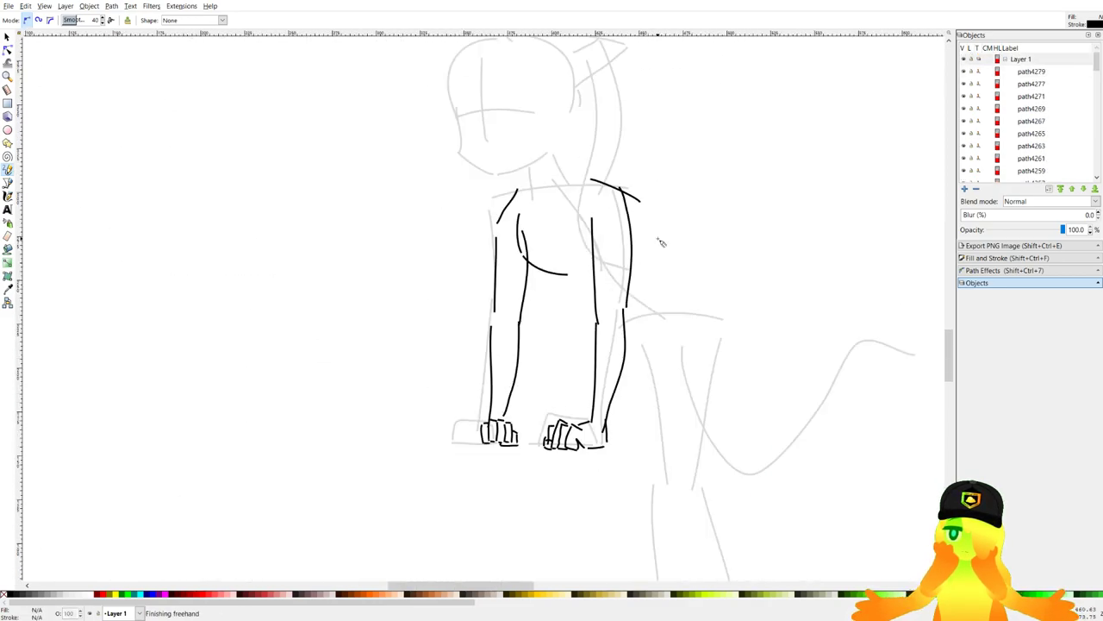
{"action": "scroll", "coordinate": [657, 229], "scroll_direction": "up", "scroll_amount": 2}
{"action": "left_click_drag", "start_coordinate": [597, 131], "coordinate": [648, 265]}
{"action": "left_click_drag", "start_coordinate": [659, 304], "coordinate": [641, 242]}
{"action": "scroll", "coordinate": [642, 243], "scroll_direction": "up", "scroll_amount": 2}
{"action": "key", "text": "ctrl+z"}
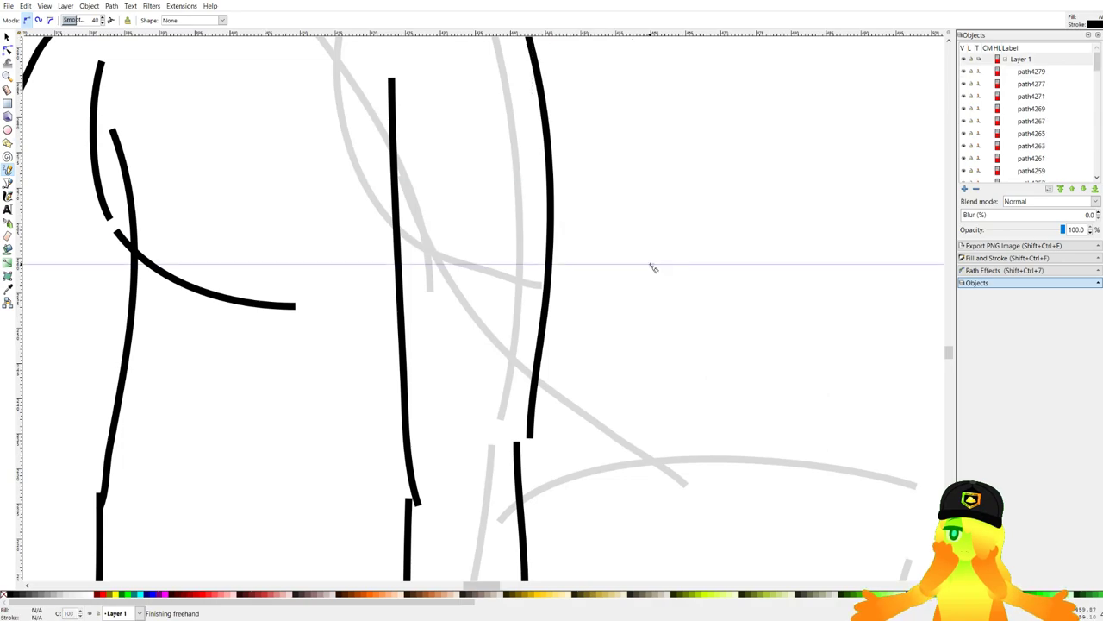
Draw the upper-back line sloping down from the end of the right-hand shoulder stroke.
{"action": "scroll", "coordinate": [652, 263], "scroll_direction": "down", "scroll_amount": 5}
{"action": "scroll", "coordinate": [658, 226], "scroll_direction": "up", "scroll_amount": 4}
{"action": "scroll", "coordinate": [595, 242], "scroll_direction": "up", "scroll_amount": 1}
{"action": "mouse_move", "coordinate": [530, 126]}
{"action": "left_mouse_down"}
{"action": "mouse_move", "coordinate": [623, 353]}
{"action": "mouse_move", "coordinate": [541, 256]}
{"action": "left_mouse_up"}
{"action": "scroll", "coordinate": [622, 347], "scroll_direction": "down", "scroll_amount": 2}
{"action": "scroll", "coordinate": [642, 374], "scroll_direction": "up", "scroll_amount": 1}
{"action": "scroll", "coordinate": [262, 257], "scroll_direction": "down", "scroll_amount": 1}
{"action": "scroll", "coordinate": [50, 89], "scroll_direction": "up", "scroll_amount": 1}
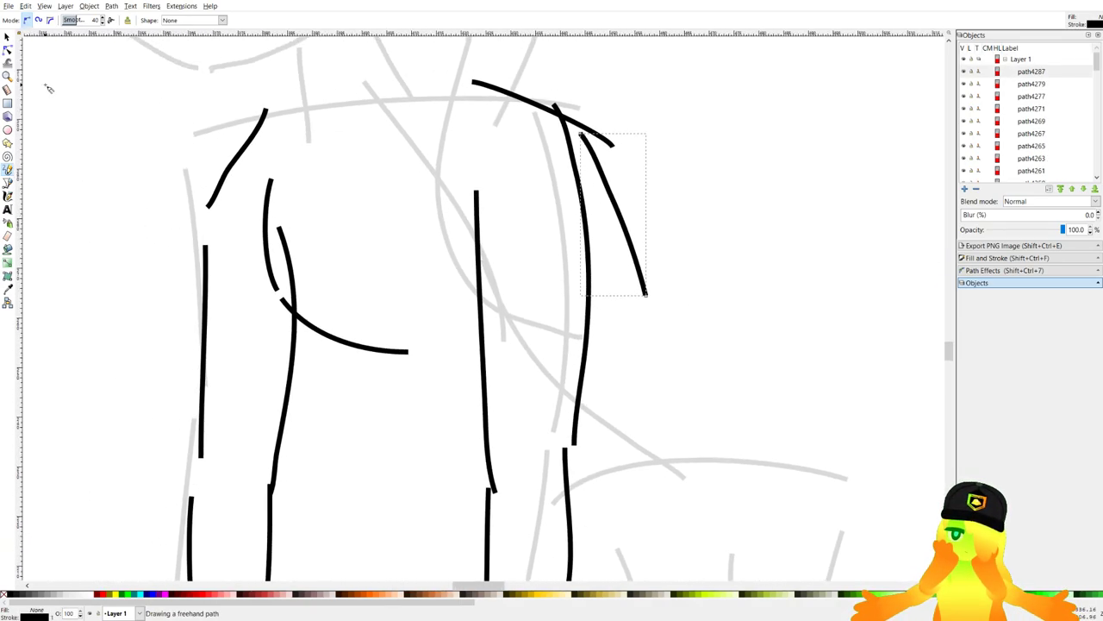
Move the chest's side line and underside curve together so they meet the left-hand arm's inner stroke.
{"action": "left_click", "coordinate": [6, 38]}
{"action": "left_click", "coordinate": [364, 347]}
{"action": "left_click", "coordinate": [267, 258], "text": "shift"}
{"action": "left_click_drag", "start_coordinate": [267, 259], "coordinate": [286, 292]}
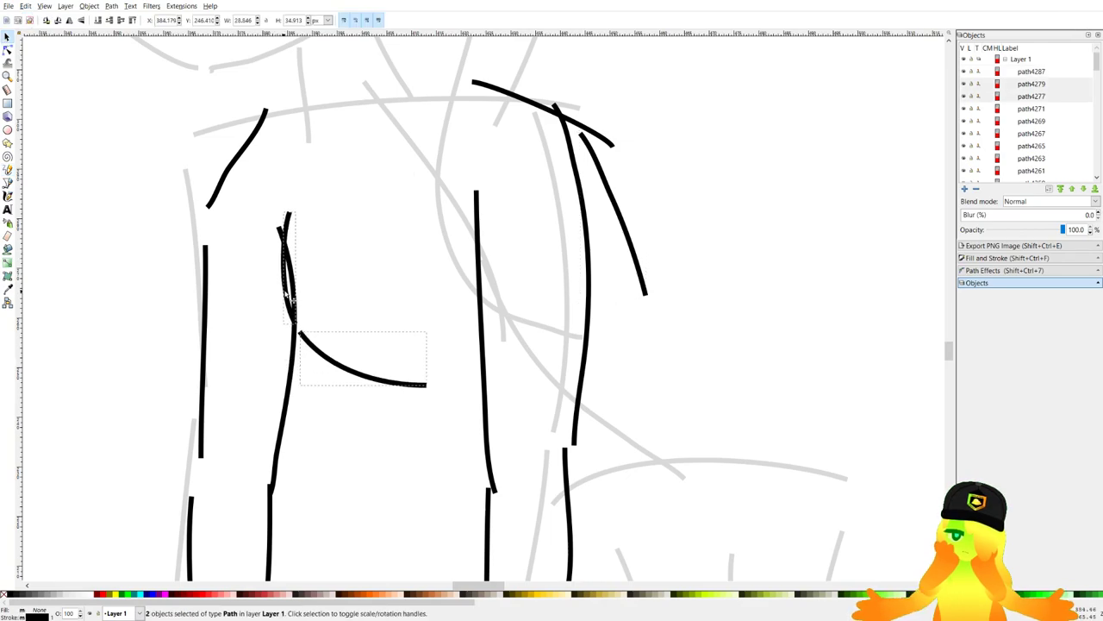
{"action": "left_click", "coordinate": [420, 464]}
Draw the second chest underside curve across the right-hand arm and the short side curve beneath the upper-back line.
{"action": "left_click", "coordinate": [8, 170]}
{"action": "left_click_drag", "start_coordinate": [628, 388], "coordinate": [546, 298]}
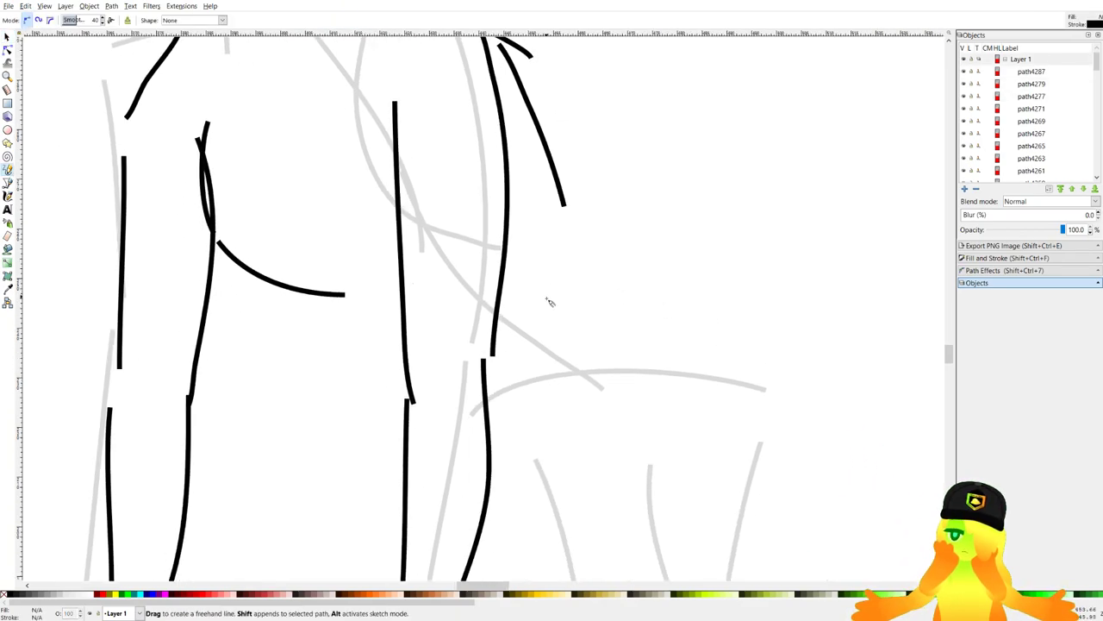
{"action": "left_click_drag", "start_coordinate": [446, 349], "coordinate": [574, 302]}
{"action": "left_click_drag", "start_coordinate": [575, 217], "coordinate": [587, 280]}
{"action": "left_click_drag", "start_coordinate": [683, 335], "coordinate": [635, 190]}
Try a lower-back line and a hip stroke sloping down behind the waist.
{"action": "left_click_drag", "start_coordinate": [579, 94], "coordinate": [764, 264]}
{"action": "key", "text": "ctrl+z"}
{"action": "key", "text": "ctrl+z"}
{"action": "left_click_drag", "start_coordinate": [581, 104], "coordinate": [715, 209]}
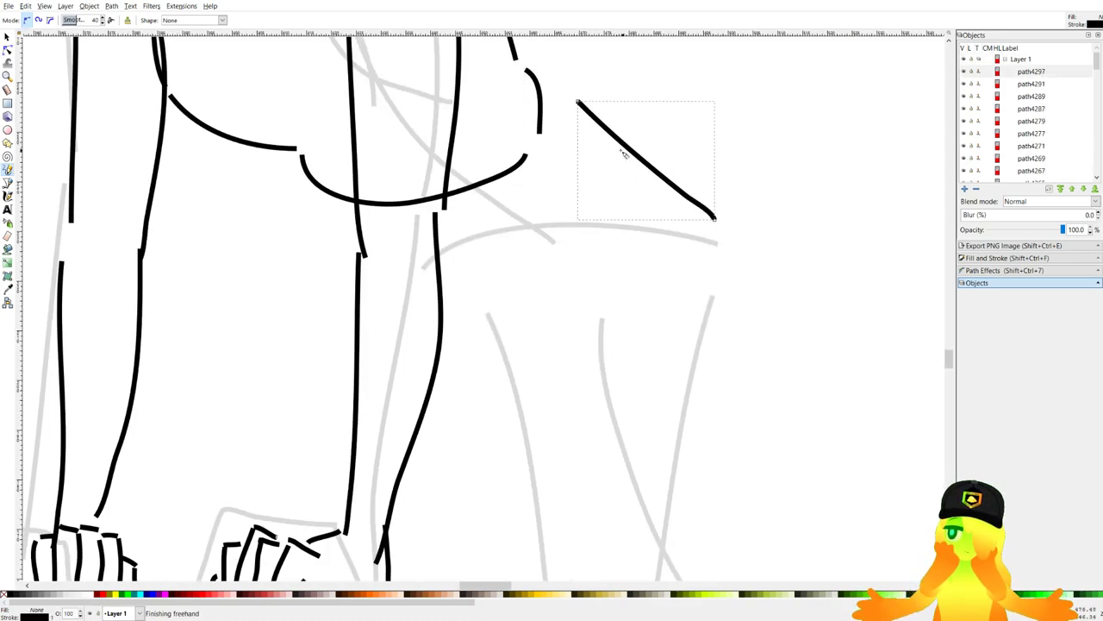
{"action": "key", "text": "ctrl+z"}
{"action": "left_click_drag", "start_coordinate": [574, 125], "coordinate": [762, 248]}
{"action": "key", "text": "ctrl+z"}
{"action": "left_click_drag", "start_coordinate": [737, 284], "coordinate": [739, 308]}
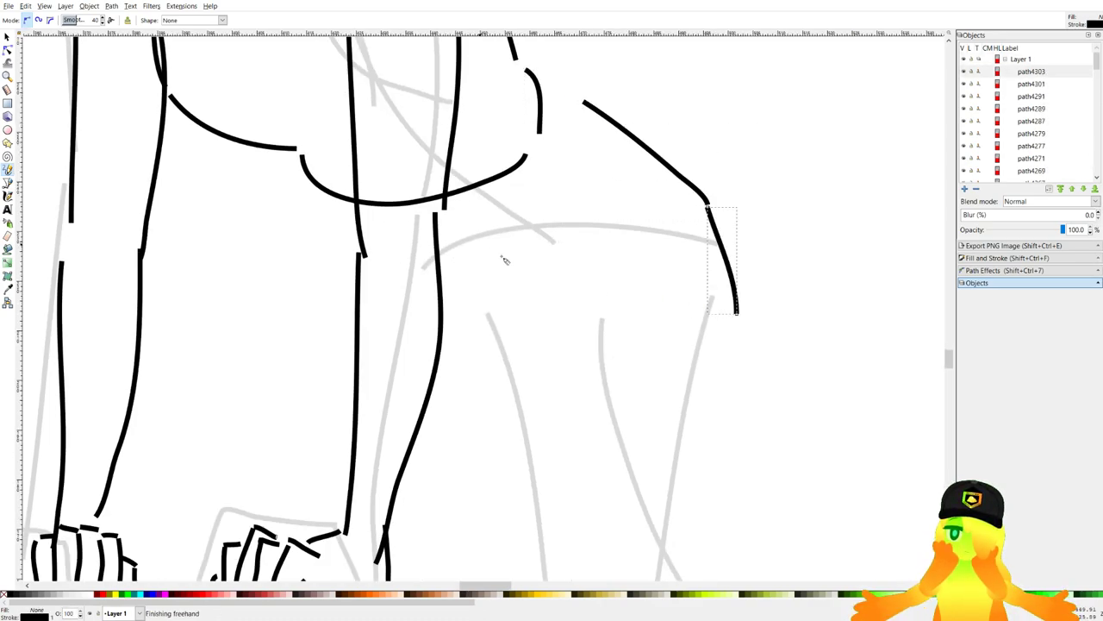
{"action": "scroll", "coordinate": [697, 296], "scroll_direction": "down", "scroll_amount": 5}
{"action": "scroll", "coordinate": [511, 208], "scroll_direction": "up", "scroll_amount": 5}
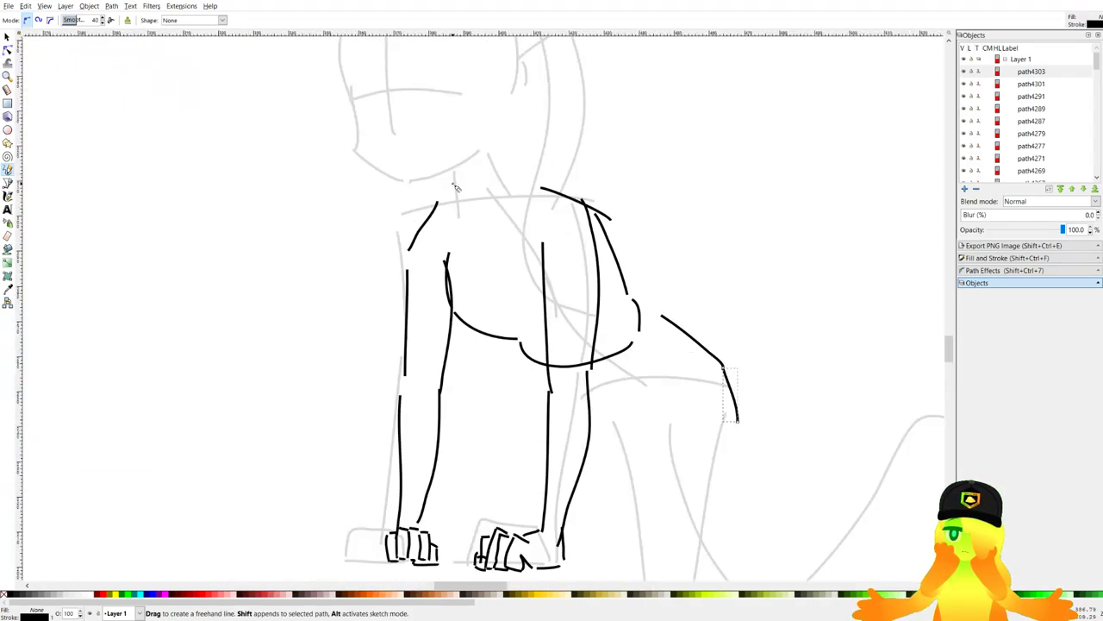
Draw the front and back neck lines between the jaw guide and the shoulders.
{"action": "mouse_move", "coordinate": [456, 167]}
{"action": "left_mouse_down"}
{"action": "mouse_move", "coordinate": [506, 313]}
{"action": "mouse_move", "coordinate": [481, 306]}
{"action": "left_mouse_up"}
{"action": "key", "text": "ctrl+z"}
{"action": "scroll", "coordinate": [552, 242], "scroll_direction": "up", "scroll_amount": 3}
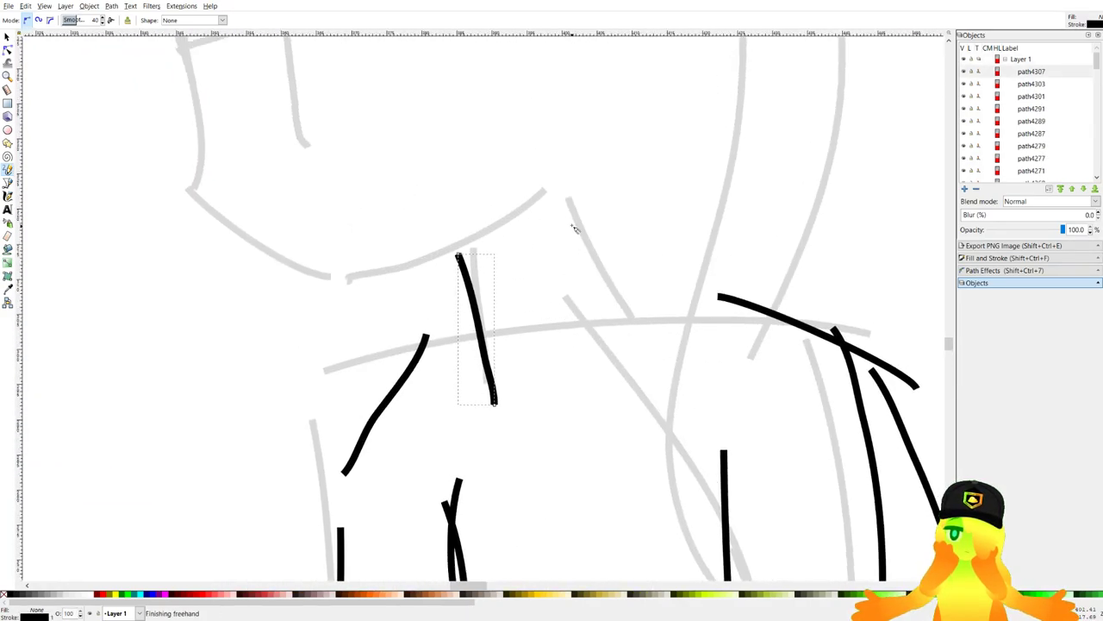
{"action": "left_click_drag", "start_coordinate": [565, 211], "coordinate": [627, 282]}
{"action": "scroll", "coordinate": [598, 320], "scroll_direction": "down", "scroll_amount": 5}
{"action": "scroll", "coordinate": [619, 371], "scroll_direction": "down", "scroll_amount": 3}
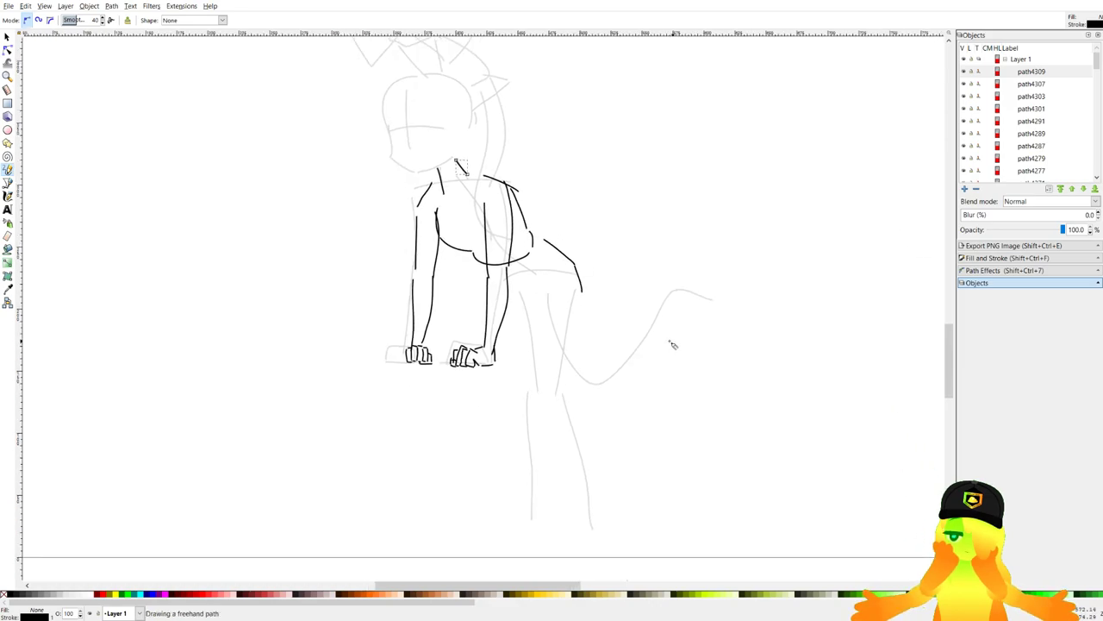
{"action": "scroll", "coordinate": [360, 241], "scroll_direction": "up", "scroll_amount": 8}
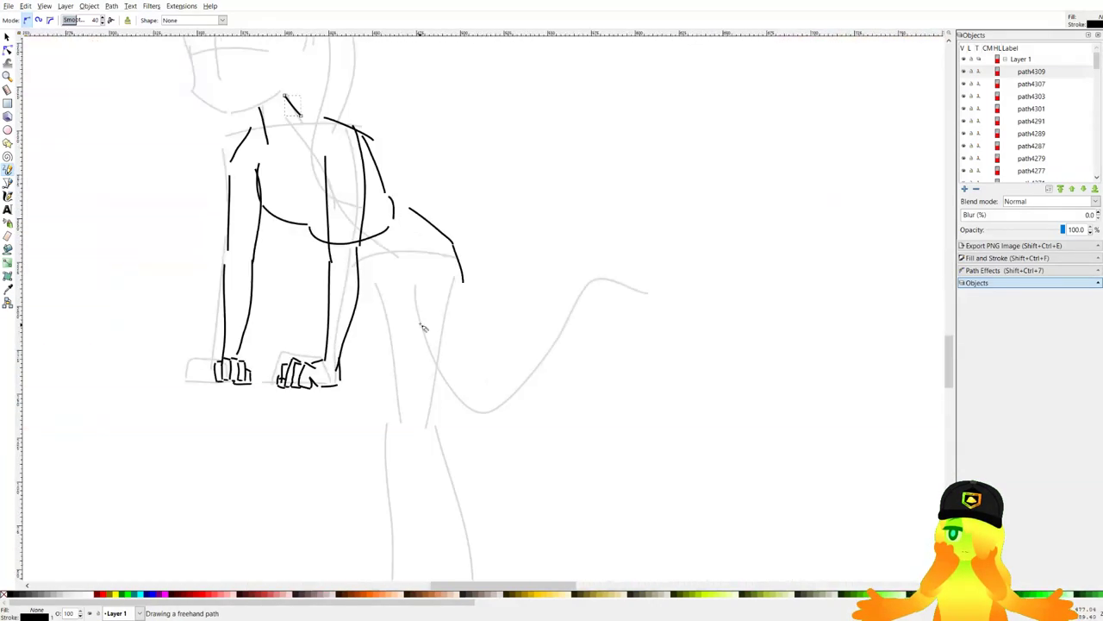
{"action": "key", "text": "ctrl+z"}
{"action": "scroll", "coordinate": [428, 103], "scroll_direction": "down", "scroll_amount": 5}
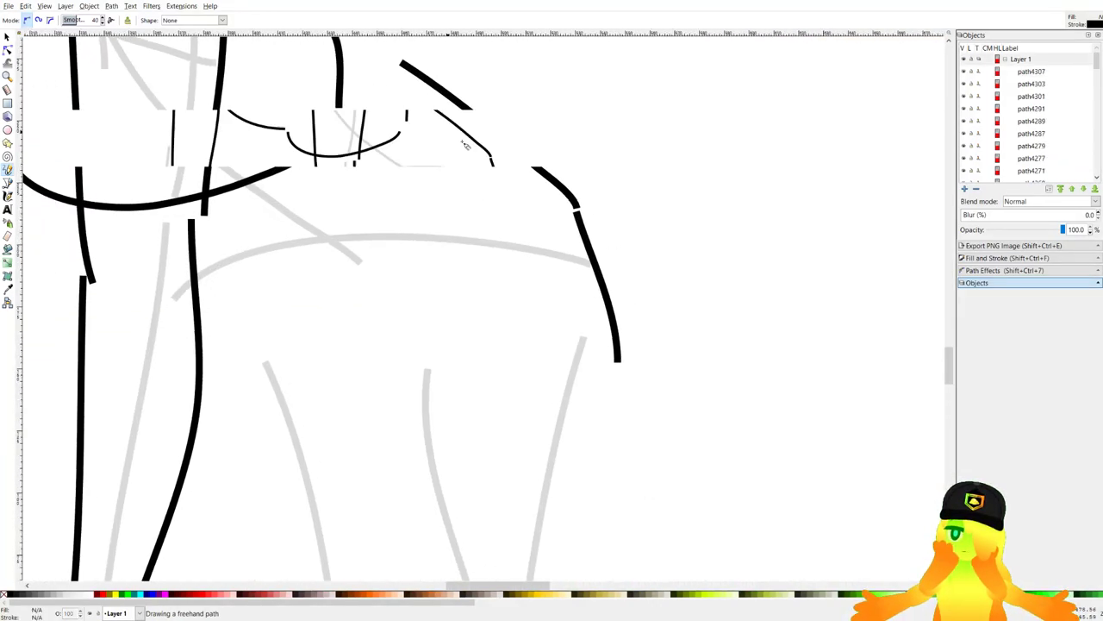
Delete the sloping lower-back line and hip stroke behind the waist.
{"action": "left_click", "coordinate": [7, 36]}
{"action": "scroll", "coordinate": [717, 308], "scroll_direction": "up", "scroll_amount": 2}
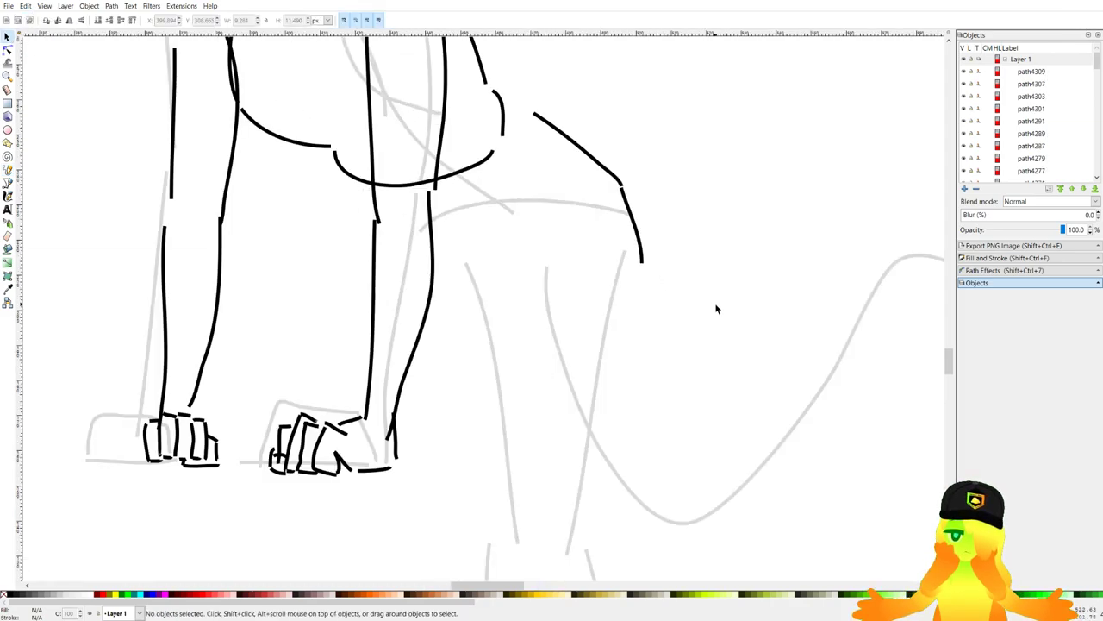
{"action": "left_click_drag", "start_coordinate": [717, 308], "coordinate": [524, 74]}
{"action": "key", "text": "Delete"}
Draw a rounded lower-back curve and a hip curve over the pelvis guide.
{"action": "scroll", "coordinate": [576, 156], "scroll_direction": "up", "scroll_amount": 2}
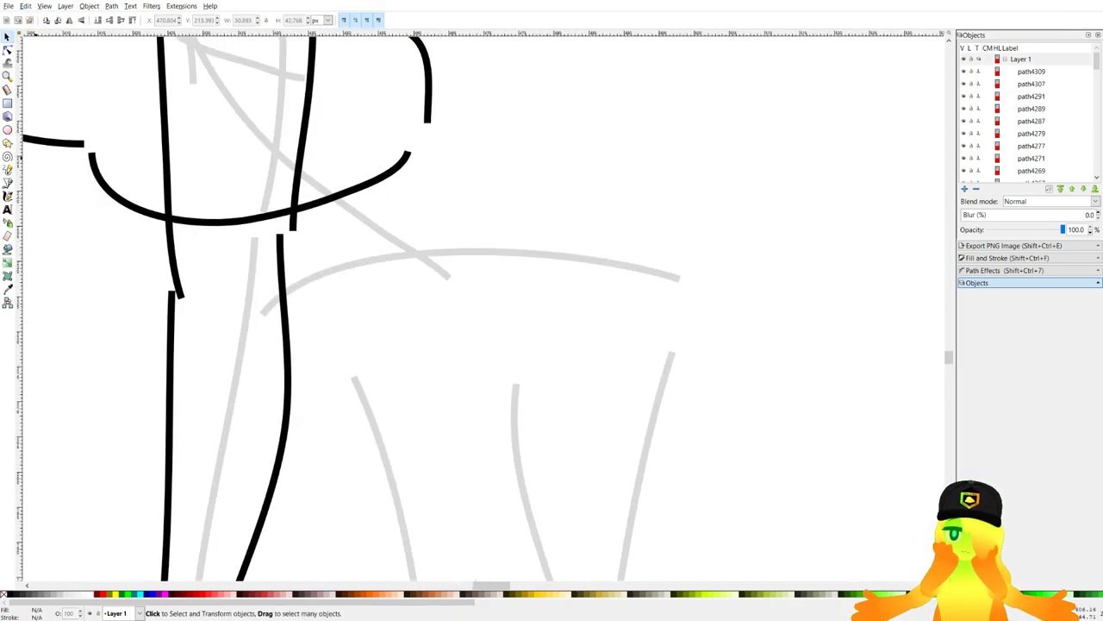
{"action": "key", "text": "p"}
{"action": "left_click_drag", "start_coordinate": [649, 121], "coordinate": [697, 192]}
{"action": "key", "text": "ctrl+z"}
{"action": "left_click_drag", "start_coordinate": [508, 52], "coordinate": [746, 322]}
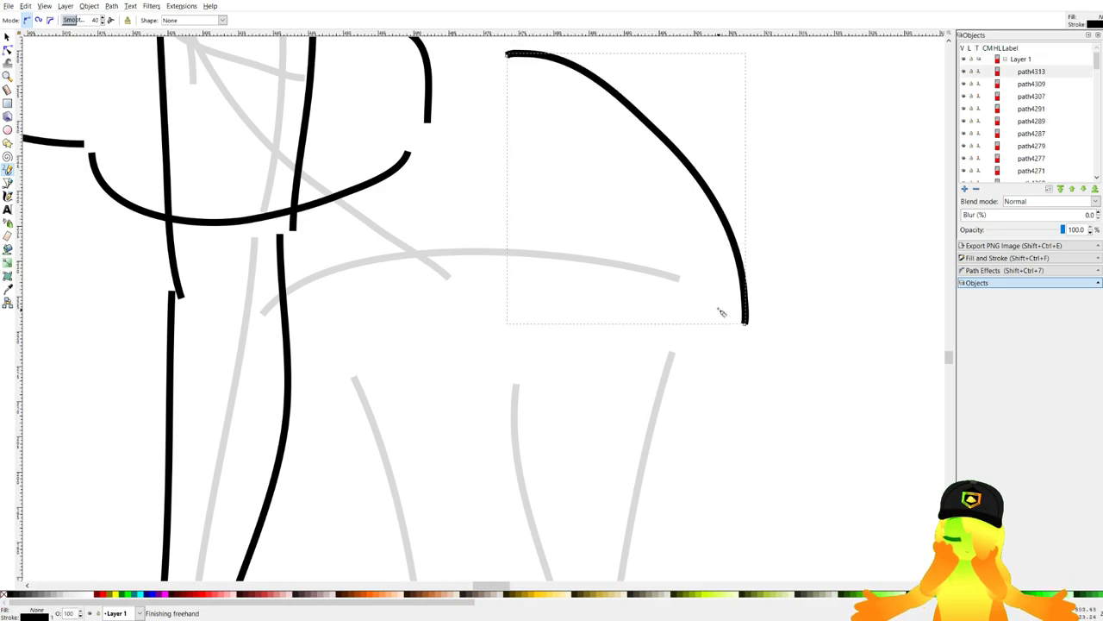
{"action": "key", "text": "ctrl+z"}
{"action": "mouse_move", "coordinate": [514, 60]}
{"action": "left_mouse_down"}
{"action": "mouse_move", "coordinate": [649, 112]}
{"action": "mouse_move", "coordinate": [715, 371]}
{"action": "left_mouse_up"}
{"action": "scroll", "coordinate": [652, 48], "scroll_direction": "down", "scroll_amount": 3}
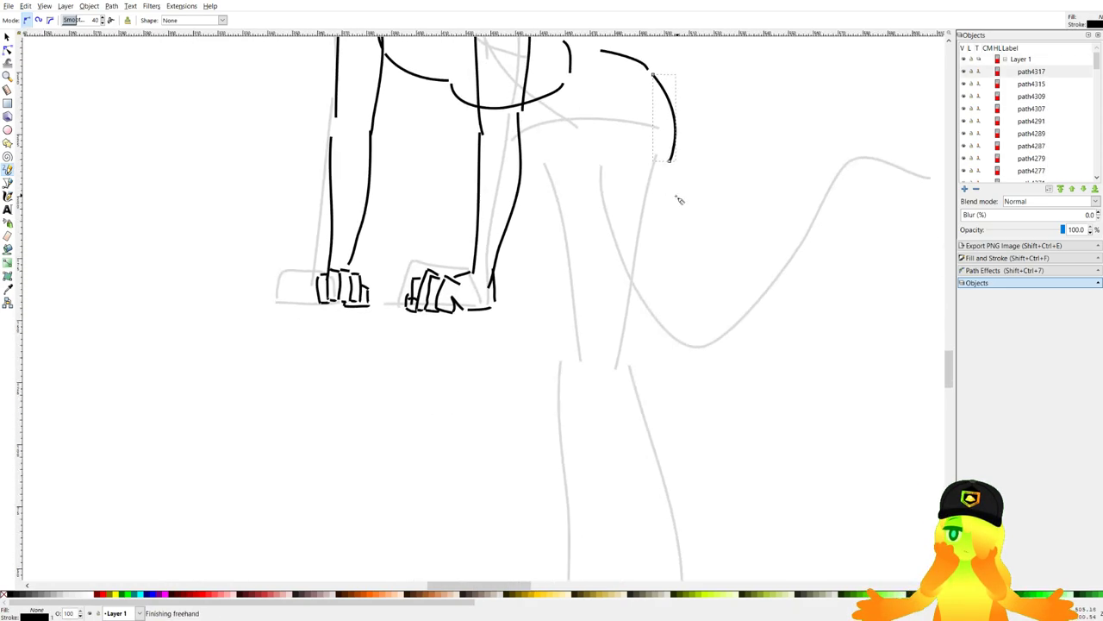
Redraw the hip curve and draw the outer and inner thigh lines of the right-hand leg.
{"action": "left_click_drag", "start_coordinate": [681, 157], "coordinate": [674, 354]}
{"action": "key", "text": "ctrl+z"}
{"action": "key", "text": "ctrl+z"}
{"action": "mouse_move", "coordinate": [651, 69]}
{"action": "left_mouse_down"}
{"action": "mouse_move", "coordinate": [690, 178]}
{"action": "mouse_move", "coordinate": [642, 372]}
{"action": "left_mouse_up"}
{"action": "left_click_drag", "start_coordinate": [609, 142], "coordinate": [606, 373]}
{"action": "key", "text": "ctrl+z"}
{"action": "key", "text": "ctrl+z"}
{"action": "left_click_drag", "start_coordinate": [596, 169], "coordinate": [593, 361]}
{"action": "left_click_drag", "start_coordinate": [642, 381], "coordinate": [613, 241]}
Draw the short inner knee curve below the right-hand leg's inner thigh line.
{"action": "scroll", "coordinate": [600, 248], "scroll_direction": "up", "scroll_amount": 2}
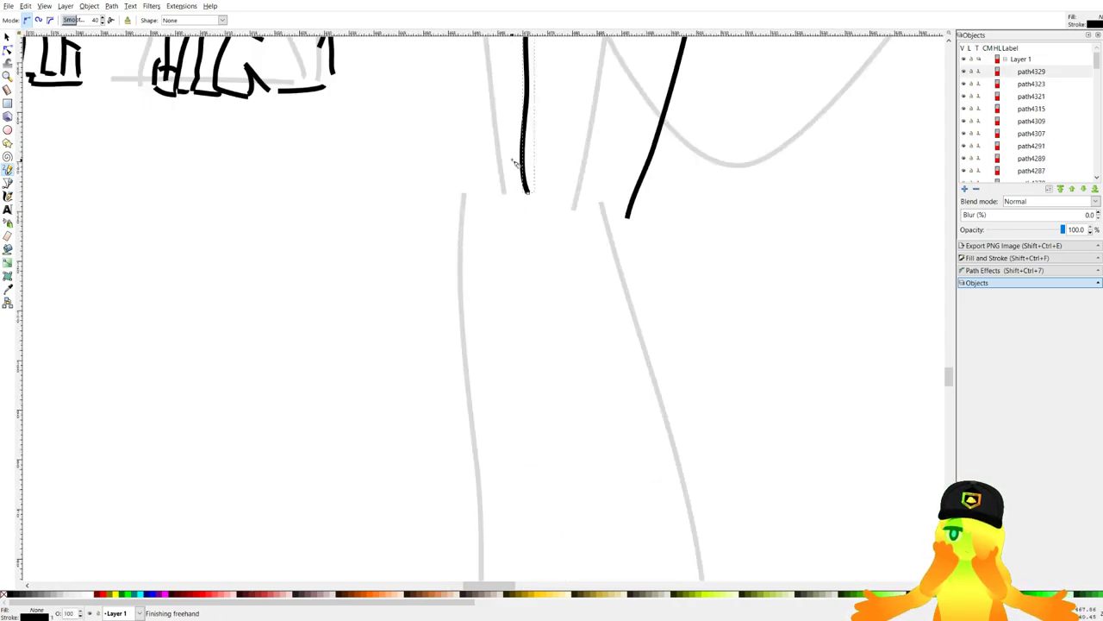
{"action": "left_click_drag", "start_coordinate": [516, 178], "coordinate": [534, 274]}
{"action": "left_click_drag", "start_coordinate": [654, 331], "coordinate": [572, 200]}
{"action": "scroll", "coordinate": [572, 200], "scroll_direction": "down", "scroll_amount": 1}
Draw the outer and inner lower-leg lines of the right-hand leg down to the ankle.
{"action": "mouse_move", "coordinate": [570, 139]}
{"action": "left_mouse_down"}
{"action": "mouse_move", "coordinate": [623, 357]}
{"action": "mouse_move", "coordinate": [634, 484]}
{"action": "left_mouse_up"}
{"action": "key", "text": "ctrl+z"}
{"action": "key", "text": "ctrl+z"}
{"action": "left_click_drag", "start_coordinate": [565, 120], "coordinate": [644, 489]}
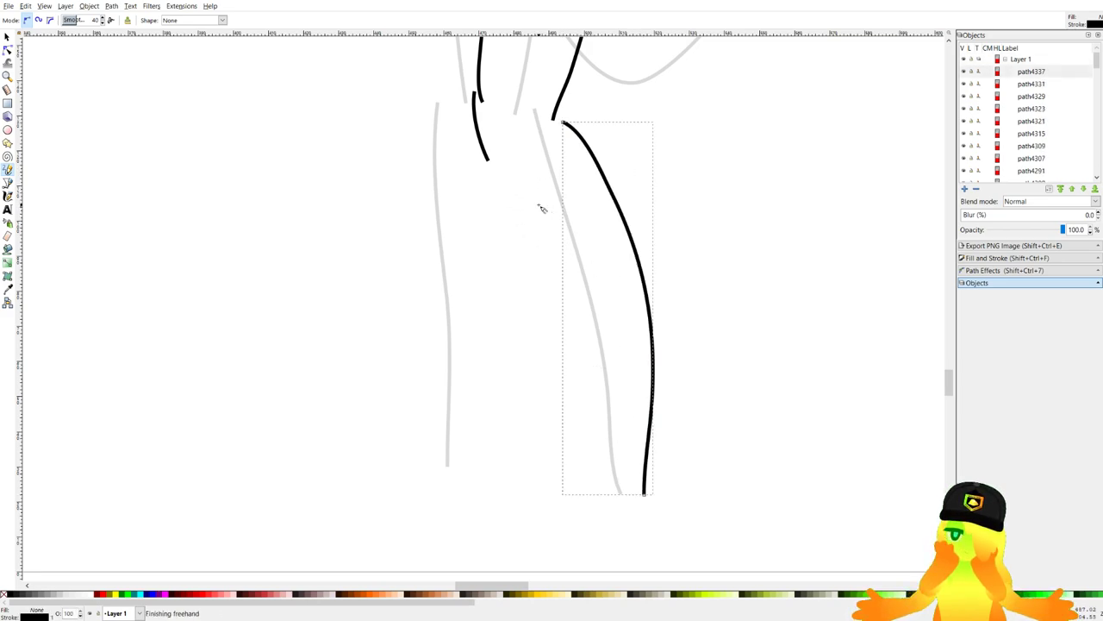
{"action": "key", "text": "ctrl+z"}
{"action": "left_click_drag", "start_coordinate": [506, 173], "coordinate": [609, 458]}
{"action": "key", "text": "ctrl+z"}
{"action": "left_click_drag", "start_coordinate": [520, 78], "coordinate": [559, 212]}
Draw the short crotch stroke and the inner and outer thigh lines of the left-hand leg.
{"action": "scroll", "coordinate": [559, 212], "scroll_direction": "up", "scroll_amount": 3}
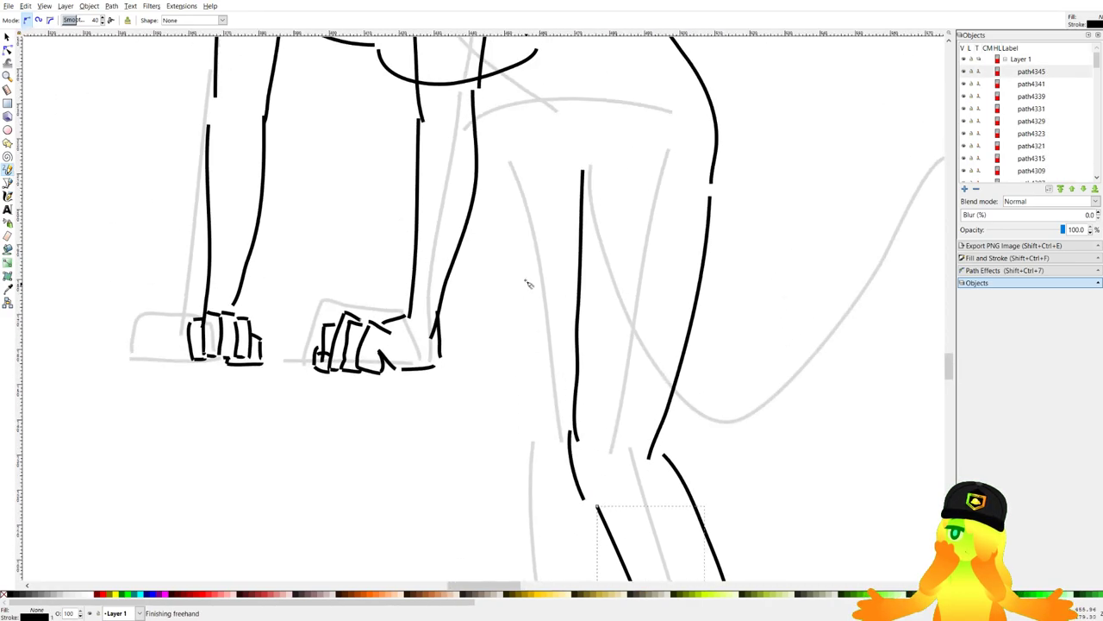
{"action": "scroll", "coordinate": [601, 224], "scroll_direction": "up", "scroll_amount": 2}
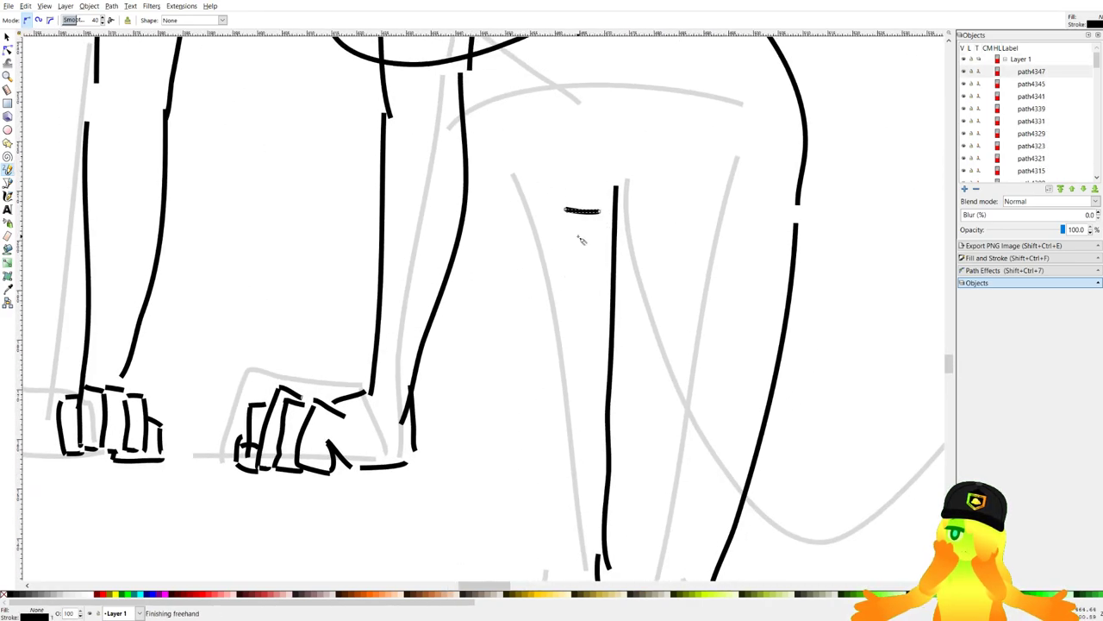
{"action": "left_click_drag", "start_coordinate": [580, 232], "coordinate": [568, 517]}
{"action": "scroll", "coordinate": [585, 208], "scroll_direction": "down", "scroll_amount": 3}
{"action": "left_click_drag", "start_coordinate": [445, 193], "coordinate": [474, 431]}
{"action": "scroll", "coordinate": [582, 211], "scroll_direction": "down", "scroll_amount": 5}
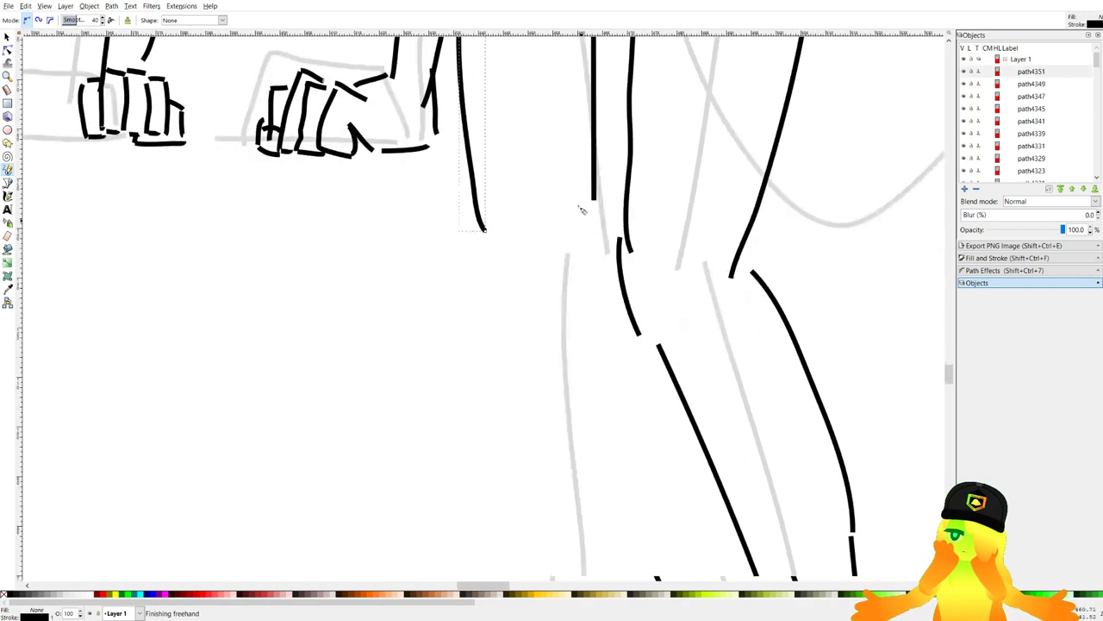
Draw the short inner and outer knee strokes below the left-hand leg's thigh.
{"action": "left_click_drag", "start_coordinate": [554, 243], "coordinate": [550, 316]}
{"action": "scroll", "coordinate": [606, 183], "scroll_direction": "down", "scroll_amount": 3}
{"action": "key", "text": "ctrl+z"}
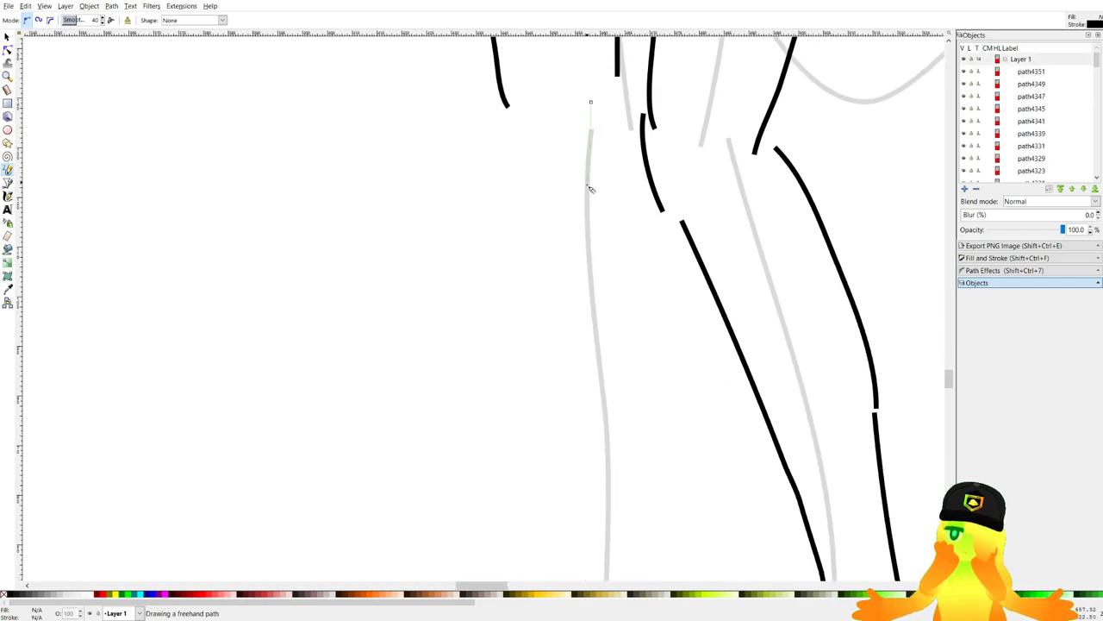
{"action": "left_click_drag", "start_coordinate": [583, 104], "coordinate": [593, 200]}
{"action": "left_click_drag", "start_coordinate": [514, 125], "coordinate": [528, 184]}
{"action": "scroll", "coordinate": [611, 205], "scroll_direction": "down", "scroll_amount": 2}
{"action": "key", "text": "ctrl+z"}
Draw the inner and outer lower-leg lines of the left-hand leg, tapering towards the ankle.
{"action": "left_click_drag", "start_coordinate": [604, 177], "coordinate": [597, 377]}
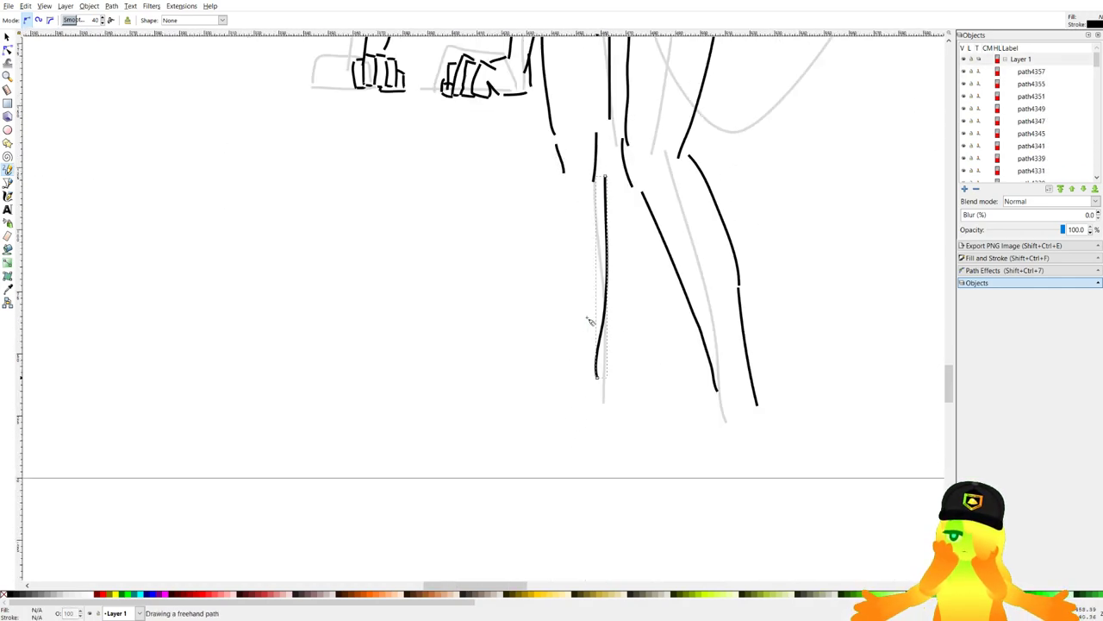
{"action": "left_click_drag", "start_coordinate": [548, 182], "coordinate": [560, 345]}
{"action": "key", "text": "ctrl+z"}
{"action": "key", "text": "ctrl+z"}
{"action": "left_click_drag", "start_coordinate": [607, 174], "coordinate": [589, 374]}
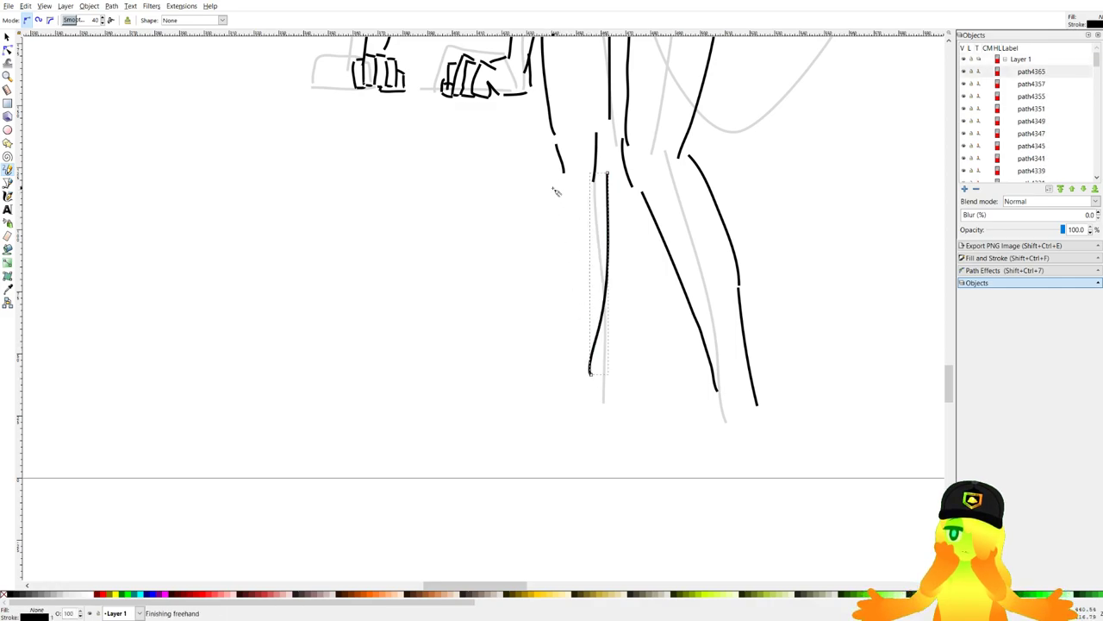
{"action": "left_click_drag", "start_coordinate": [553, 188], "coordinate": [567, 357]}
{"action": "scroll", "coordinate": [586, 399], "scroll_direction": "up", "scroll_amount": 2}
{"action": "left_click_drag", "start_coordinate": [586, 399], "coordinate": [607, 298]}
{"action": "left_click_drag", "start_coordinate": [574, 251], "coordinate": [518, 354]}
{"action": "left_click_drag", "start_coordinate": [626, 264], "coordinate": [565, 294]}
{"action": "key", "text": "ctrl+z"}
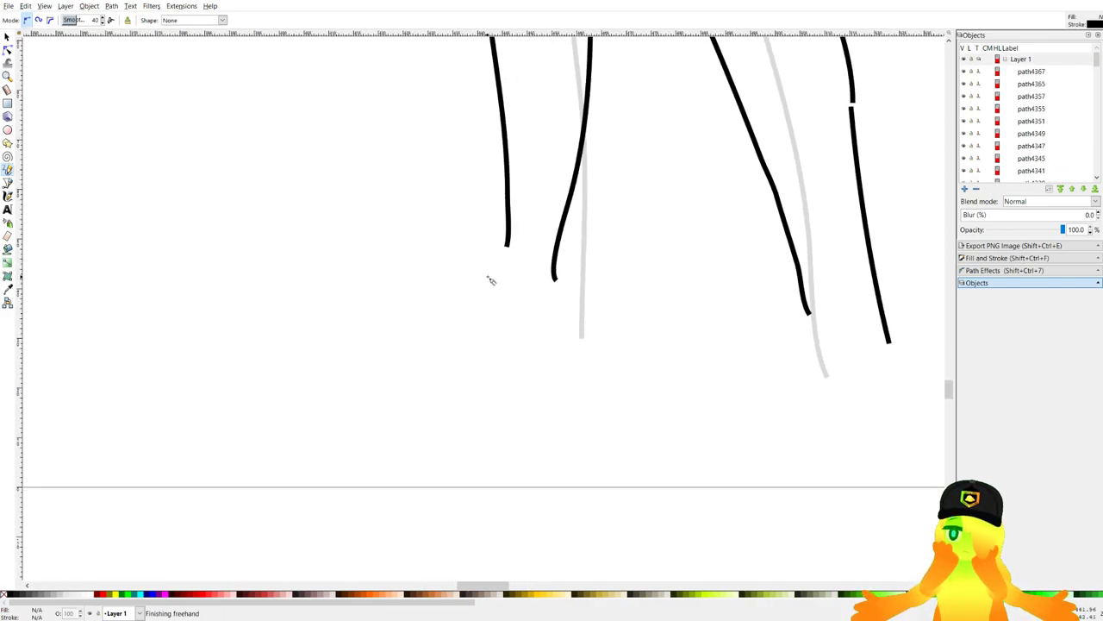
{"action": "left_click_drag", "start_coordinate": [490, 278], "coordinate": [215, 239]}
{"action": "left_click_drag", "start_coordinate": [647, 365], "coordinate": [642, 369]}
{"action": "scroll", "coordinate": [649, 274], "scroll_direction": "left", "scroll_amount": 1}
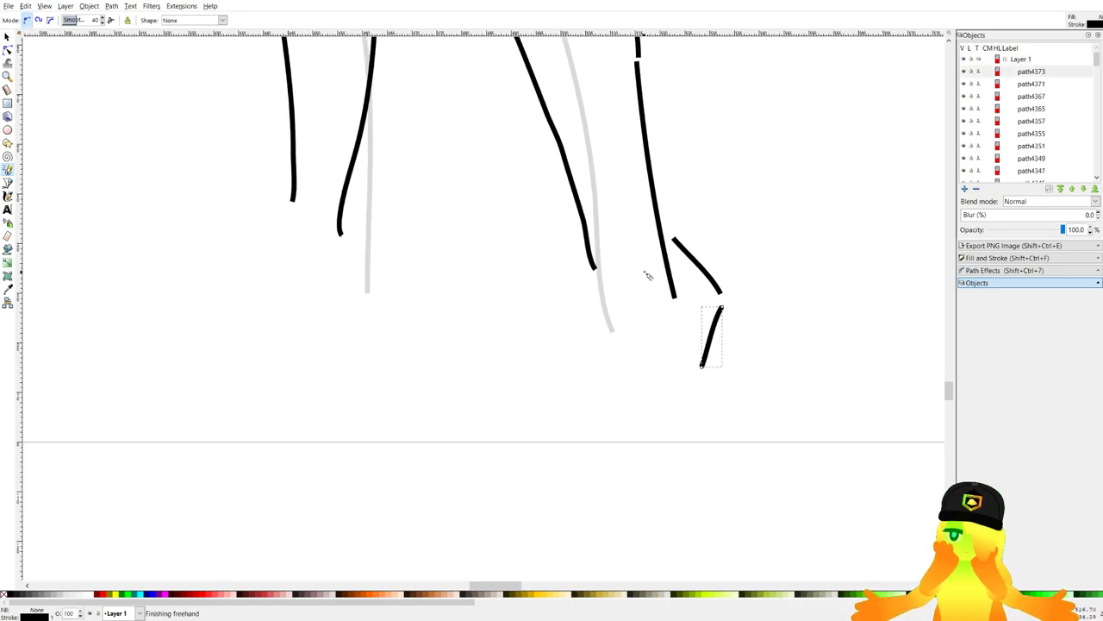
Draw the heel stroke and the curved instep line of the right-hand foot.
{"action": "mouse_move", "coordinate": [665, 218]}
{"action": "left_mouse_down"}
{"action": "mouse_move", "coordinate": [695, 342]}
{"action": "mouse_move", "coordinate": [727, 334]}
{"action": "mouse_move", "coordinate": [695, 383]}
{"action": "left_mouse_up"}
{"action": "key", "text": "ctrl+z"}
{"action": "left_click_drag", "start_coordinate": [648, 397], "coordinate": [651, 396]}
{"action": "key", "text": "ctrl+z"}
{"action": "scroll", "coordinate": [650, 396], "scroll_direction": "down", "scroll_amount": 1}
{"action": "scroll", "coordinate": [650, 396], "scroll_direction": "left", "scroll_amount": 1}
{"action": "left_click_drag", "start_coordinate": [633, 235], "coordinate": [545, 354]}
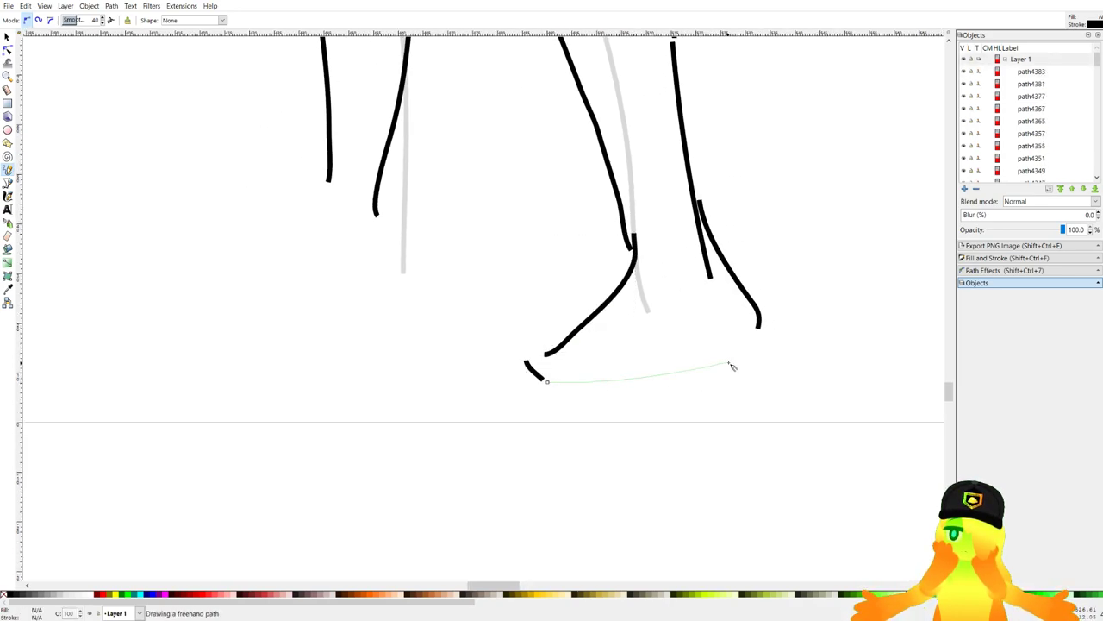
Draw the boxy toe section of the right-hand foot and the sole line running back to the heel.
{"action": "left_click_drag", "start_coordinate": [729, 363], "coordinate": [735, 362]}
{"action": "key", "text": "ctrl+z"}
{"action": "key", "text": "ctrl+z"}
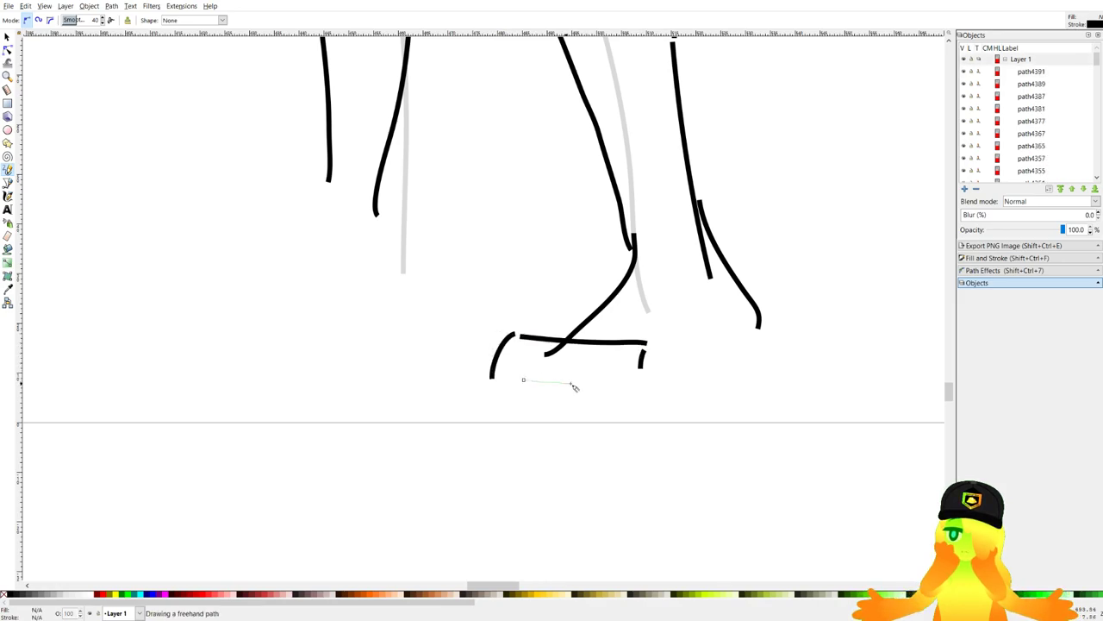
{"action": "left_click_drag", "start_coordinate": [575, 387], "coordinate": [626, 386]}
{"action": "left_click_drag", "start_coordinate": [640, 382], "coordinate": [738, 347]}
{"action": "scroll", "coordinate": [746, 333], "scroll_direction": "up", "scroll_amount": 2}
{"action": "scroll", "coordinate": [747, 332], "scroll_direction": "left", "scroll_amount": 3}
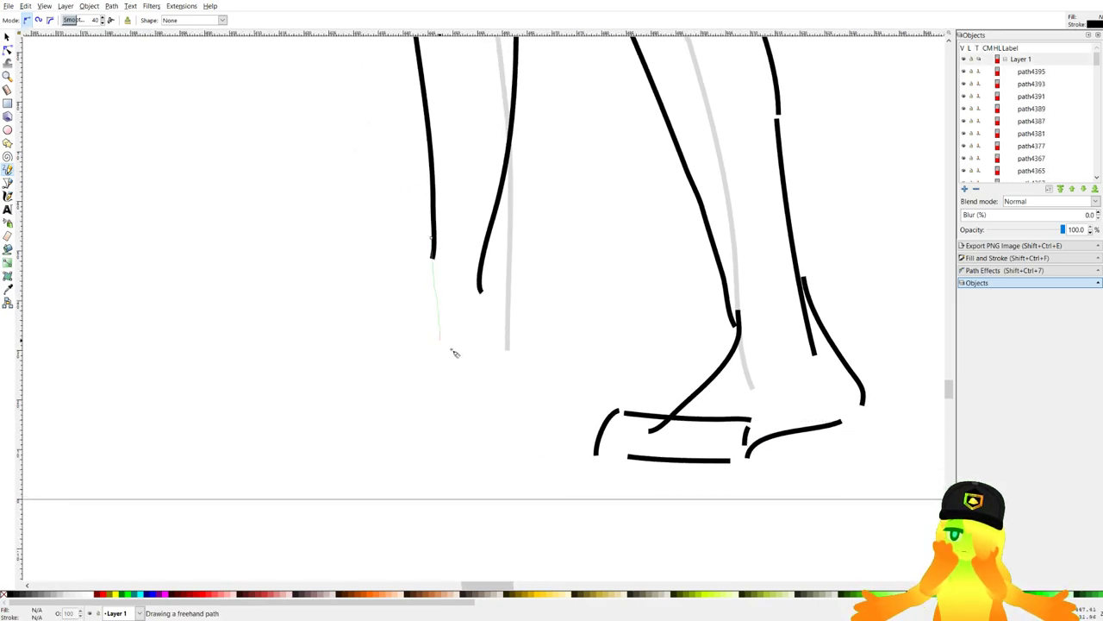
{"action": "left_click_drag", "start_coordinate": [455, 354], "coordinate": [444, 263]}
{"action": "left_click_drag", "start_coordinate": [497, 352], "coordinate": [500, 354]}
{"action": "left_click_drag", "start_coordinate": [423, 247], "coordinate": [433, 328]}
{"action": "key", "text": "ctrl+z"}
{"action": "key", "text": "ctrl+z"}
Draw the left-hand foot's ankle curves, sides and toe outline, and add short strokes at the right-hand foot's ankle.
{"action": "left_click_drag", "start_coordinate": [508, 267], "coordinate": [490, 317]}
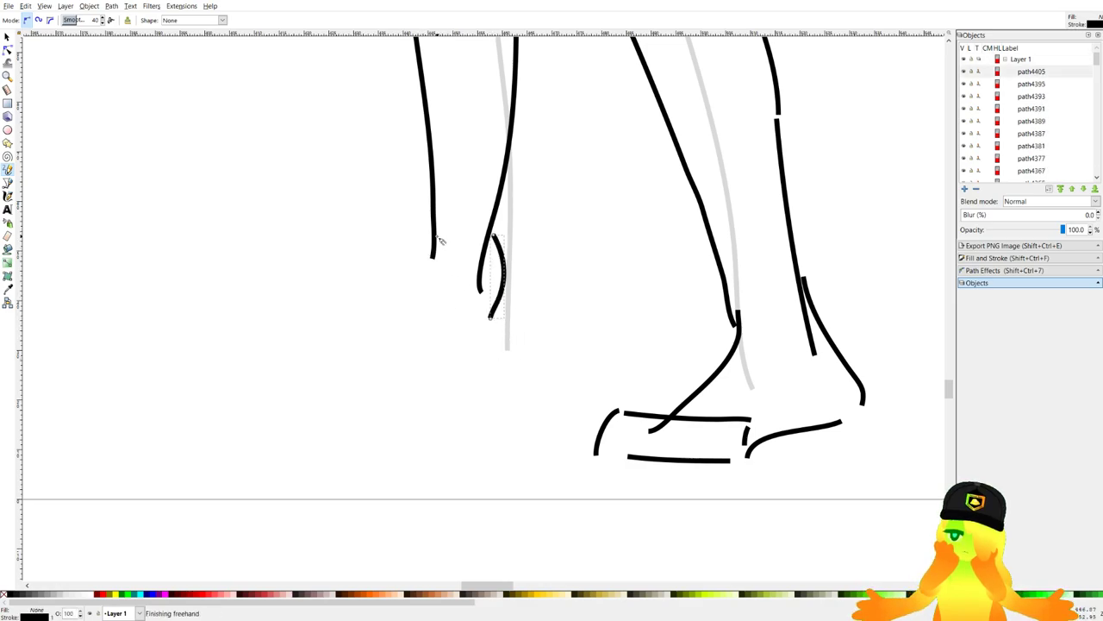
{"action": "left_click_drag", "start_coordinate": [435, 239], "coordinate": [421, 300]}
{"action": "left_click_drag", "start_coordinate": [497, 323], "coordinate": [512, 386]}
{"action": "mouse_move", "coordinate": [424, 321]}
{"action": "left_mouse_down"}
{"action": "mouse_move", "coordinate": [399, 402]}
{"action": "mouse_move", "coordinate": [461, 426]}
{"action": "left_mouse_up"}
{"action": "mouse_move", "coordinate": [810, 343]}
{"action": "left_mouse_down"}
{"action": "mouse_move", "coordinate": [636, 367]}
{"action": "mouse_move", "coordinate": [638, 388]}
{"action": "left_mouse_up"}
{"action": "scroll", "coordinate": [573, 264], "scroll_direction": "down", "scroll_amount": 4}
{"action": "mouse_move", "coordinate": [603, 126]}
{"action": "left_mouse_down"}
{"action": "mouse_move", "coordinate": [517, 375]}
{"action": "mouse_move", "coordinate": [566, 293]}
{"action": "left_mouse_up"}
{"action": "scroll", "coordinate": [517, 321], "scroll_direction": "up", "scroll_amount": 1}
{"action": "scroll", "coordinate": [572, 285], "scroll_direction": "down", "scroll_amount": 1}
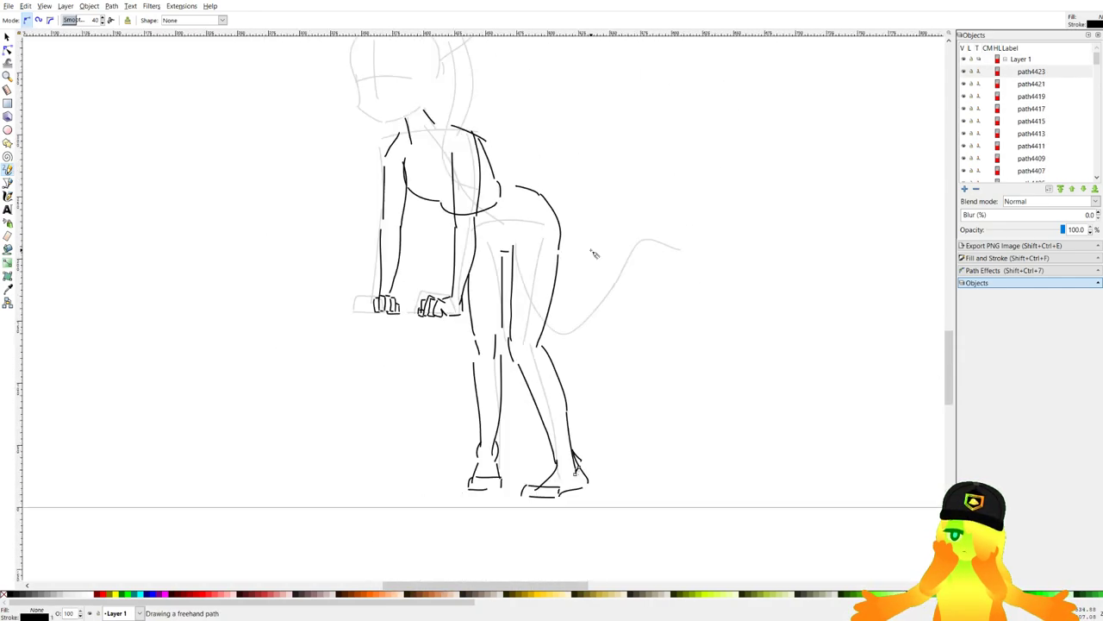
{"action": "scroll", "coordinate": [594, 255], "scroll_direction": "down", "scroll_amount": 1}
{"action": "scroll", "coordinate": [536, 151], "scroll_direction": "up", "scroll_amount": 3}
{"action": "scroll", "coordinate": [540, 268], "scroll_direction": "up", "scroll_amount": 3}
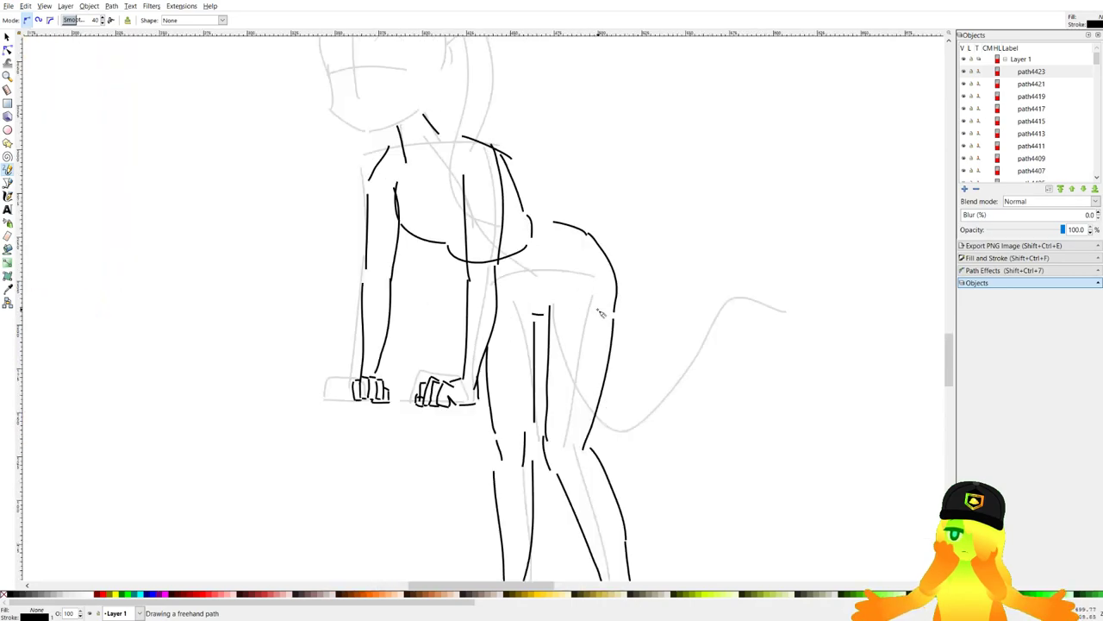
{"action": "left_click", "coordinate": [7, 39]}
{"action": "scroll", "coordinate": [322, 174], "scroll_direction": "down", "scroll_amount": 2}
{"action": "scroll", "coordinate": [359, 196], "scroll_direction": "up", "scroll_amount": 2}
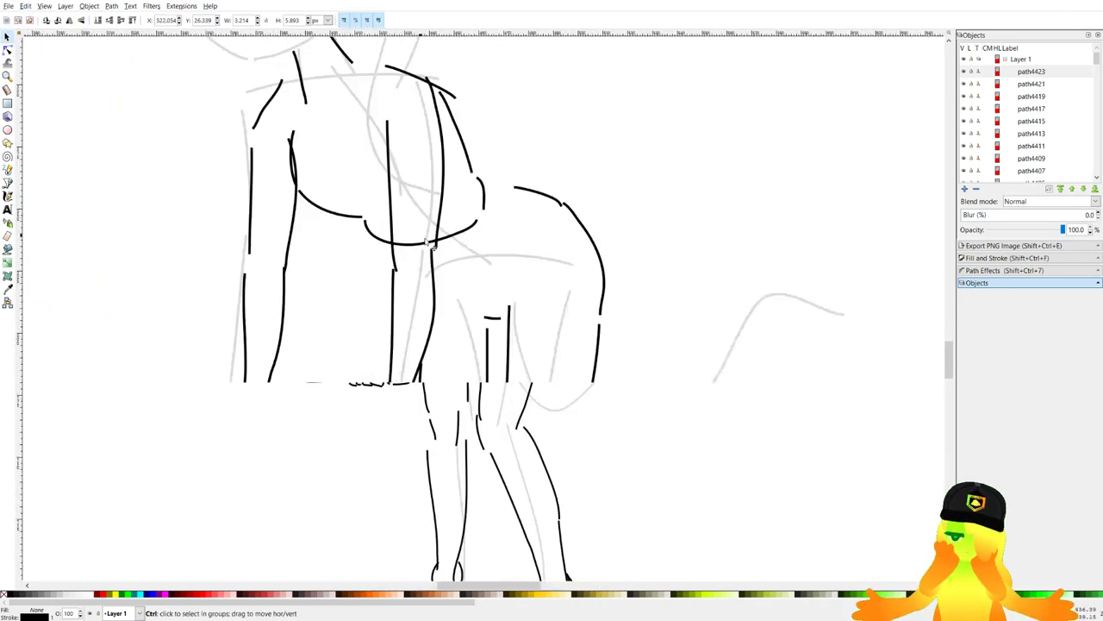
Shift the right-hand forearm's outer line slightly outward, and rotate both forearm lines clockwise so the elbow end lies nearer the hips.
{"action": "left_click", "coordinate": [432, 306]}
{"action": "left_click", "coordinate": [393, 311], "text": "shift"}
{"action": "left_click", "coordinate": [446, 303]}
{"action": "left_click", "coordinate": [433, 305]}
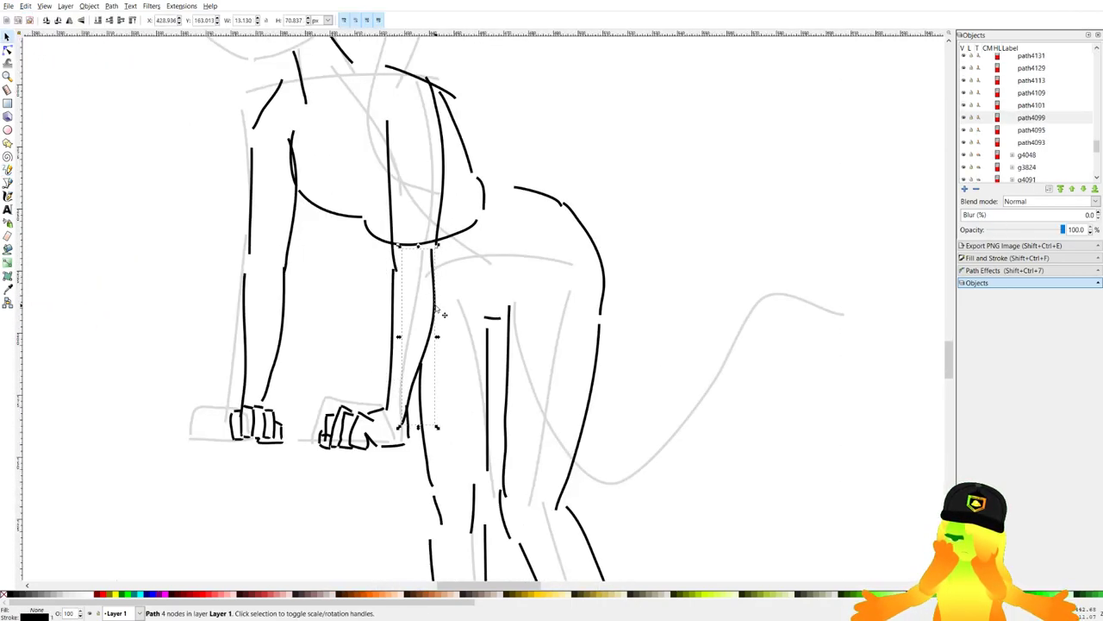
{"action": "left_click_drag", "start_coordinate": [434, 305], "coordinate": [444, 308]}
{"action": "left_click", "coordinate": [394, 308], "text": "shift"}
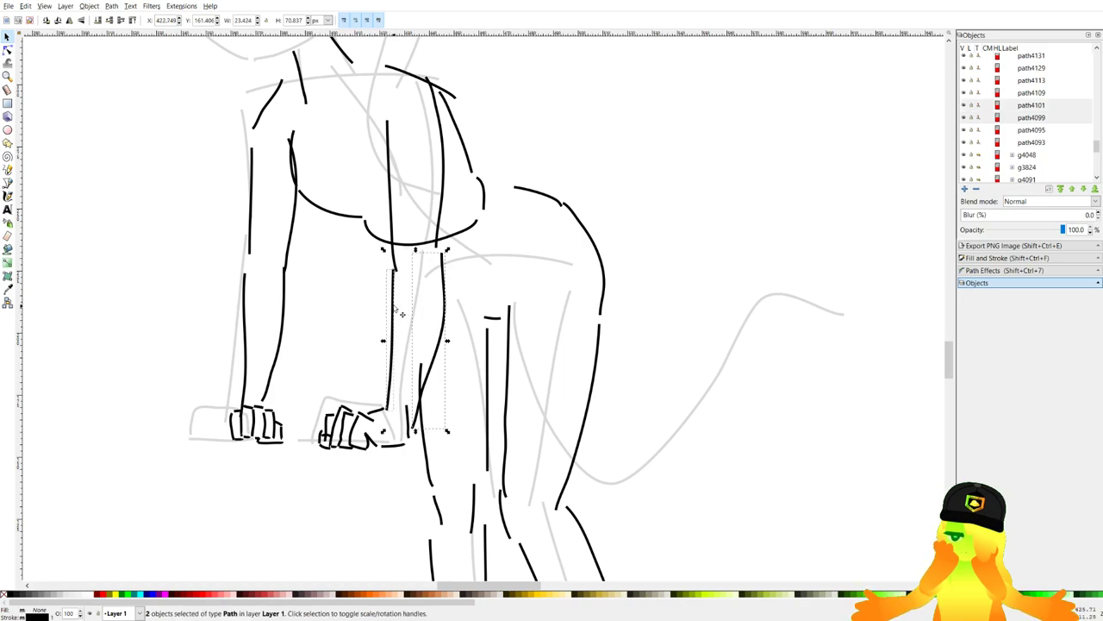
{"action": "left_click", "coordinate": [443, 267]}
{"action": "left_click_drag", "start_coordinate": [447, 250], "coordinate": [472, 284]}
{"action": "key", "text": "Escape"}
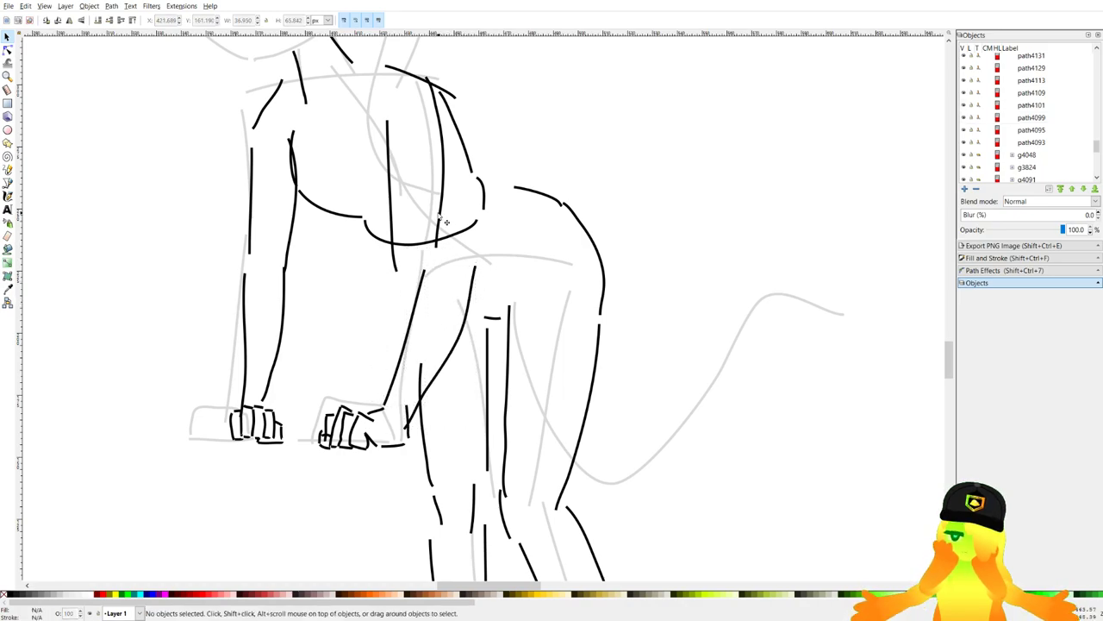
Rotate and move the right-hand arm's two upper-arm lines so they slope down to meet the tilted forearm at the elbow.
{"action": "left_click", "coordinate": [441, 220]}
{"action": "left_click", "coordinate": [392, 202], "text": "shift"}
{"action": "left_click_drag", "start_coordinate": [446, 76], "coordinate": [406, 65]}
{"action": "left_click_drag", "start_coordinate": [413, 106], "coordinate": [428, 100]}
{"action": "left_click", "coordinate": [515, 108]}
{"action": "scroll", "coordinate": [437, 288], "scroll_direction": "up", "scroll_amount": 3, "text": "ctrl"}
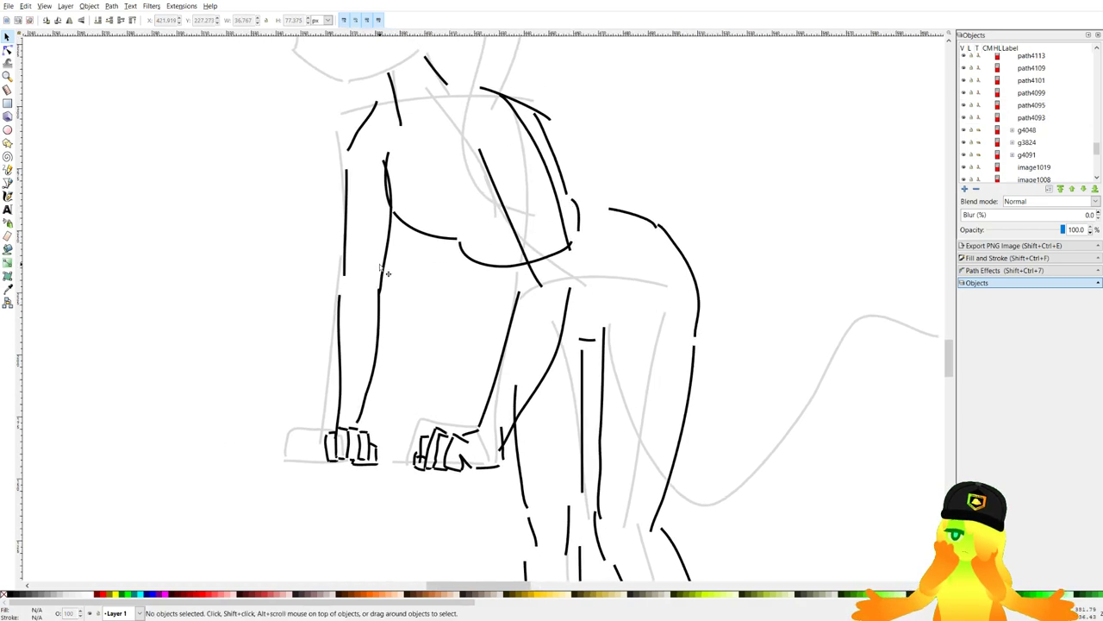
Move the inner forearm line of the left-hand arm slightly outward to widen the forearm.
{"action": "left_click", "coordinate": [390, 291]}
{"action": "left_click_drag", "start_coordinate": [389, 290], "coordinate": [392, 297]}
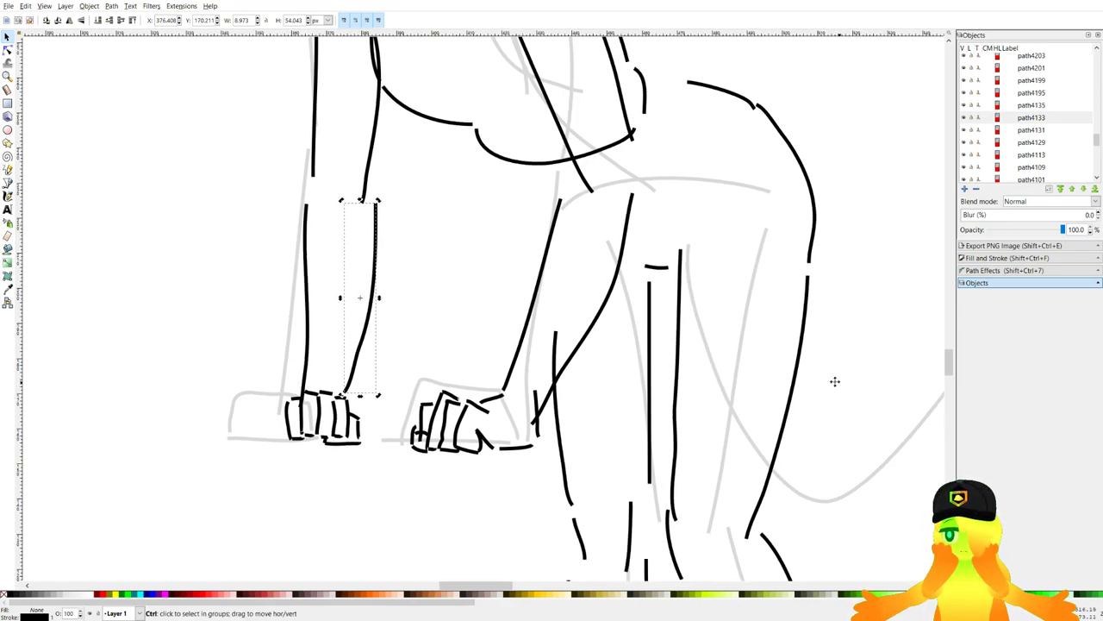
{"action": "scroll", "coordinate": [561, 285], "scroll_direction": "down", "scroll_amount": 3, "text": "ctrl"}
{"action": "left_click", "coordinate": [734, 260]}
{"action": "scroll", "coordinate": [735, 276], "scroll_direction": "up", "scroll_amount": 2, "text": "ctrl"}
{"action": "scroll", "coordinate": [482, 258], "scroll_direction": "down", "scroll_amount": 1, "text": "ctrl"}
{"action": "scroll", "coordinate": [368, 222], "scroll_direction": "up", "scroll_amount": 1, "text": "ctrl"}
{"action": "scroll", "coordinate": [95, 77], "scroll_direction": "up", "scroll_amount": 1, "text": "ctrl"}
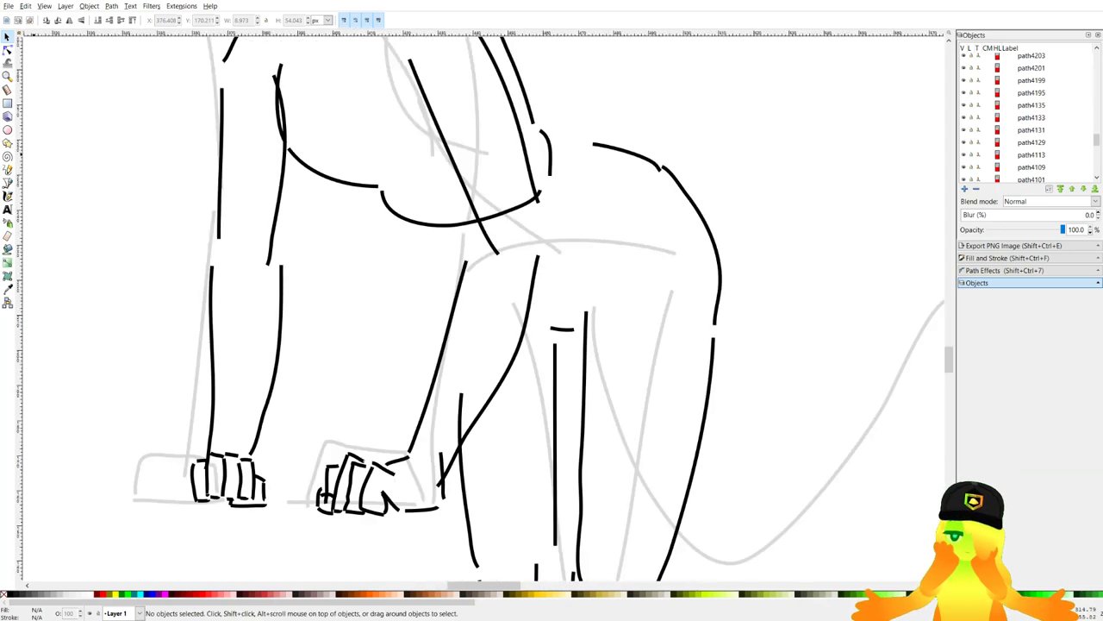
Replace the low curve beneath the chest with a belly line sloping towards the right-hand arm, and extend the hip line upward into the back.
{"action": "left_click", "coordinate": [515, 215]}
{"action": "key", "text": "Delete"}
{"action": "left_click", "coordinate": [8, 170]}
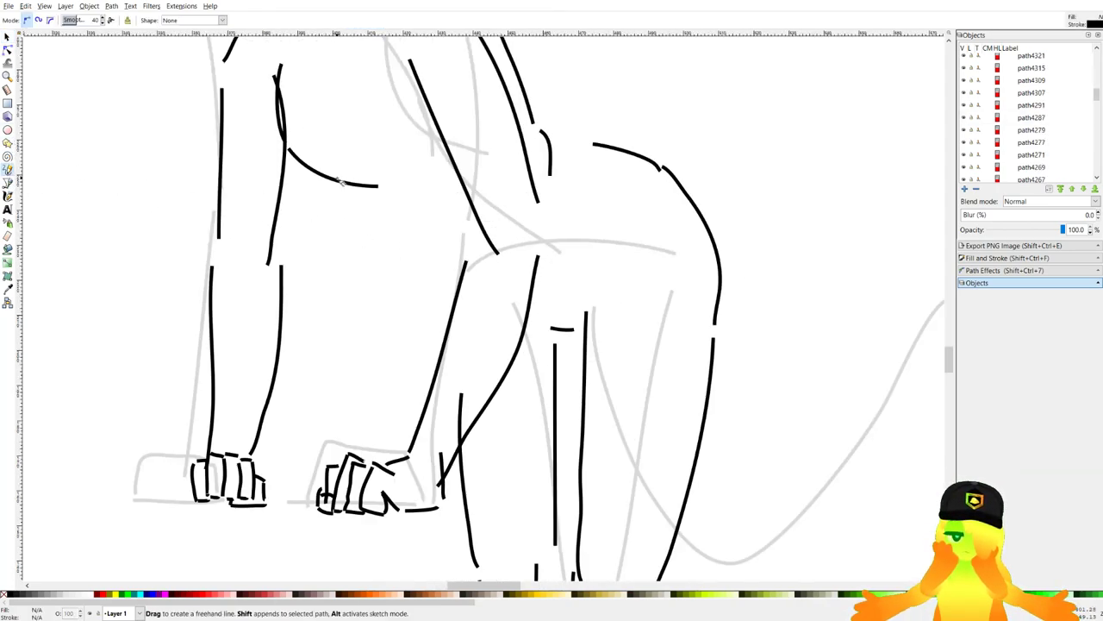
{"action": "left_click_drag", "start_coordinate": [373, 187], "coordinate": [434, 227]}
{"action": "left_click_drag", "start_coordinate": [593, 143], "coordinate": [544, 94]}
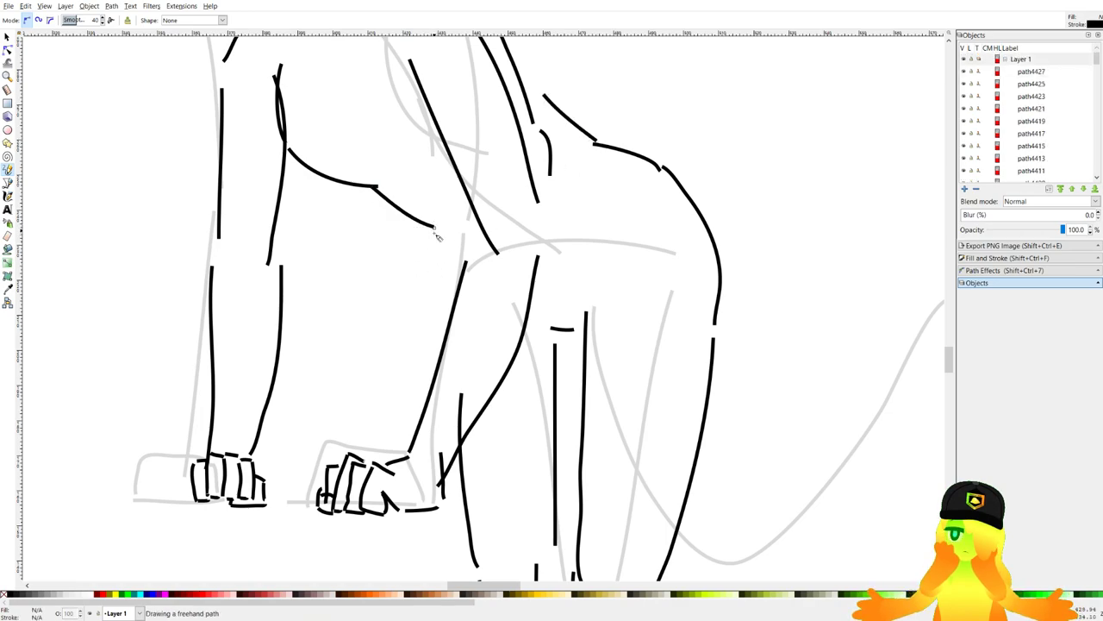
{"action": "scroll", "coordinate": [489, 225], "scroll_direction": "down", "scroll_amount": 6}
{"action": "scroll", "coordinate": [484, 260], "scroll_direction": "up", "scroll_amount": 3}
{"action": "scroll", "coordinate": [485, 259], "scroll_direction": "down", "scroll_amount": 4}
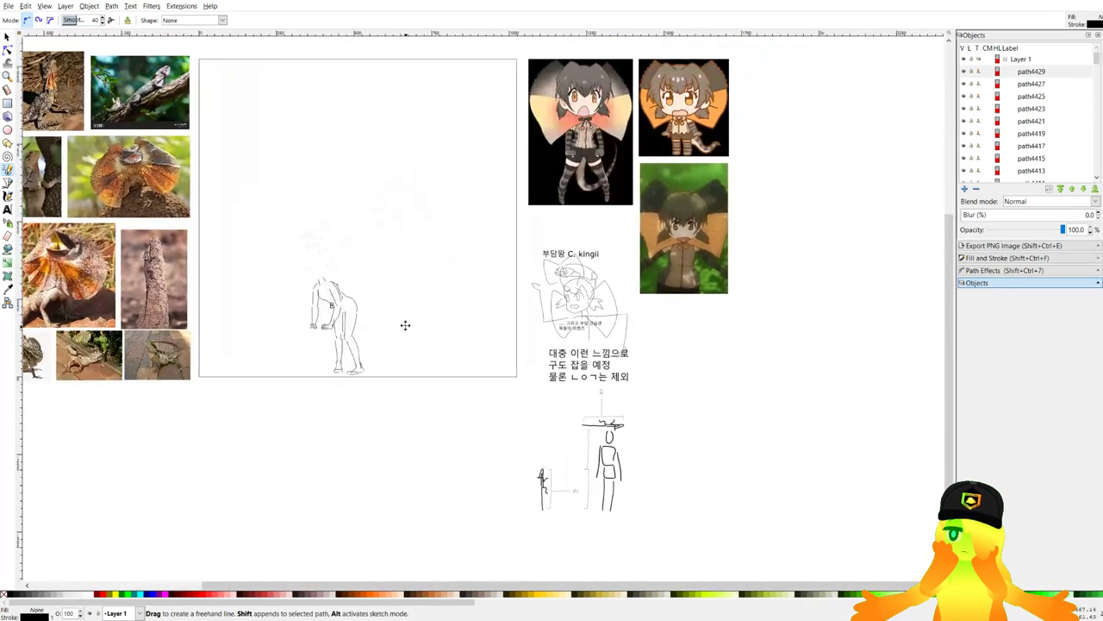
{"action": "scroll", "coordinate": [326, 275], "scroll_direction": "up", "scroll_amount": 6}
{"action": "scroll", "coordinate": [324, 273], "scroll_direction": "up", "scroll_amount": 2}
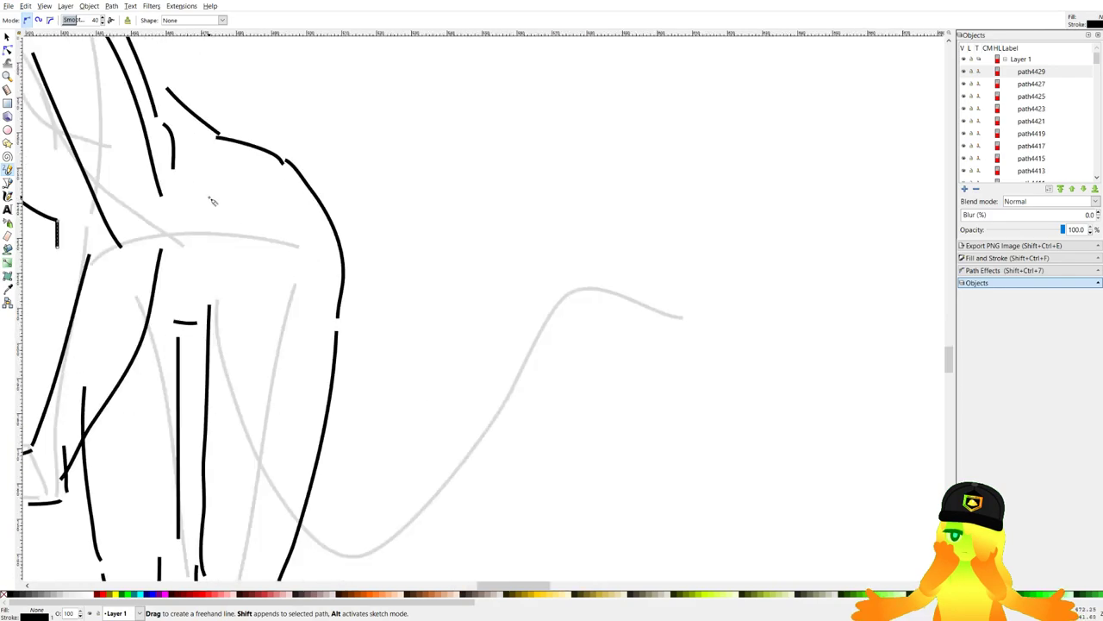
Undo the trial strokes over the hip and draw the short curved start of the tail's upper edge beside the thigh.
{"action": "mouse_move", "coordinate": [212, 187]}
{"action": "left_mouse_down"}
{"action": "mouse_move", "coordinate": [258, 214]}
{"action": "mouse_move", "coordinate": [229, 194]}
{"action": "mouse_move", "coordinate": [250, 218]}
{"action": "left_mouse_up"}
{"action": "key", "text": "ctrl+z"}
{"action": "mouse_move", "coordinate": [267, 277]}
{"action": "left_mouse_down"}
{"action": "mouse_move", "coordinate": [294, 248]}
{"action": "mouse_move", "coordinate": [265, 180]}
{"action": "left_mouse_up"}
{"action": "mouse_move", "coordinate": [257, 108]}
{"action": "left_mouse_down"}
{"action": "mouse_move", "coordinate": [317, 358]}
{"action": "mouse_move", "coordinate": [349, 404]}
{"action": "left_mouse_up"}
{"action": "key", "text": "ctrl+z"}
{"action": "key", "text": "ctrl+z"}
{"action": "scroll", "coordinate": [527, 370], "scroll_direction": "down", "scroll_amount": 5}
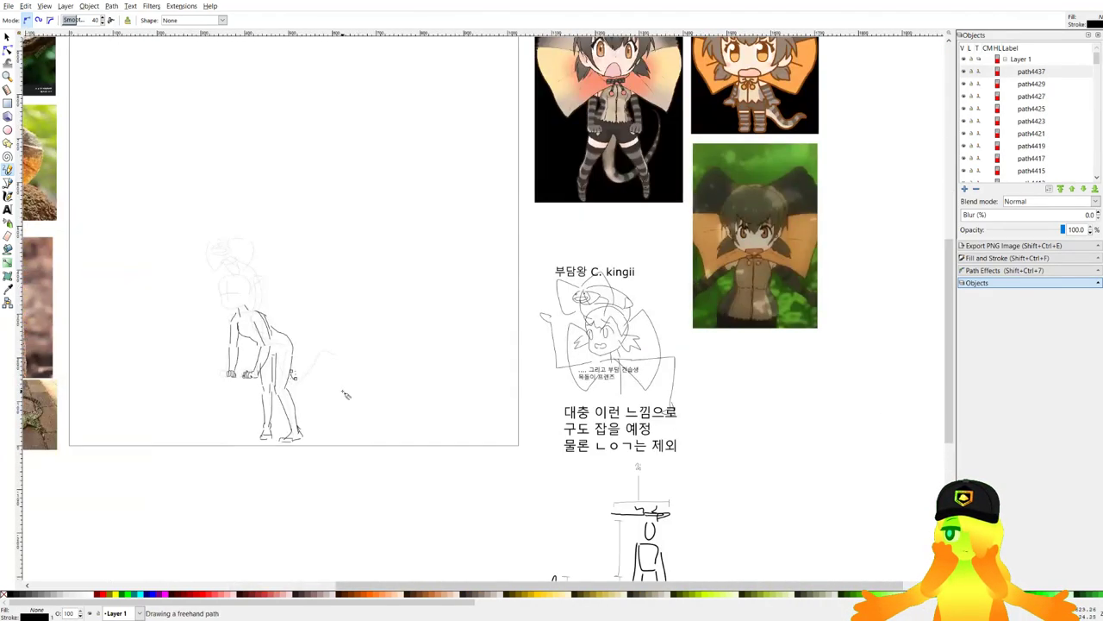
{"action": "scroll", "coordinate": [257, 412], "scroll_direction": "up", "scroll_amount": 8}
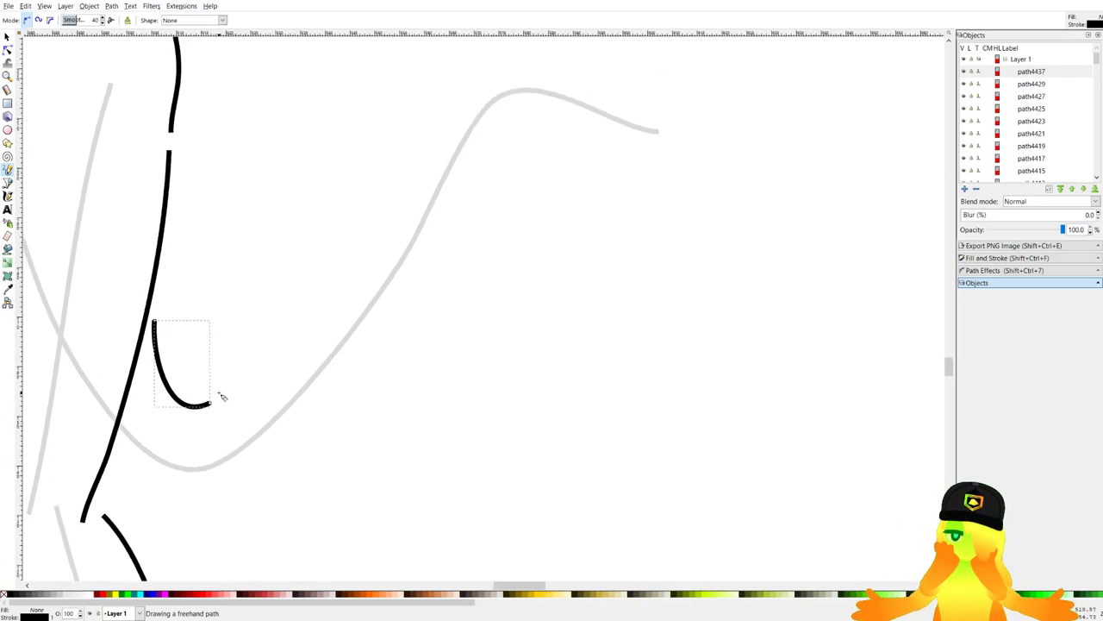
{"action": "left_click_drag", "start_coordinate": [220, 393], "coordinate": [544, 69]}
{"action": "scroll", "coordinate": [319, 312], "scroll_direction": "down", "scroll_amount": 1}
{"action": "left_click_drag", "start_coordinate": [488, 145], "coordinate": [670, 186]}
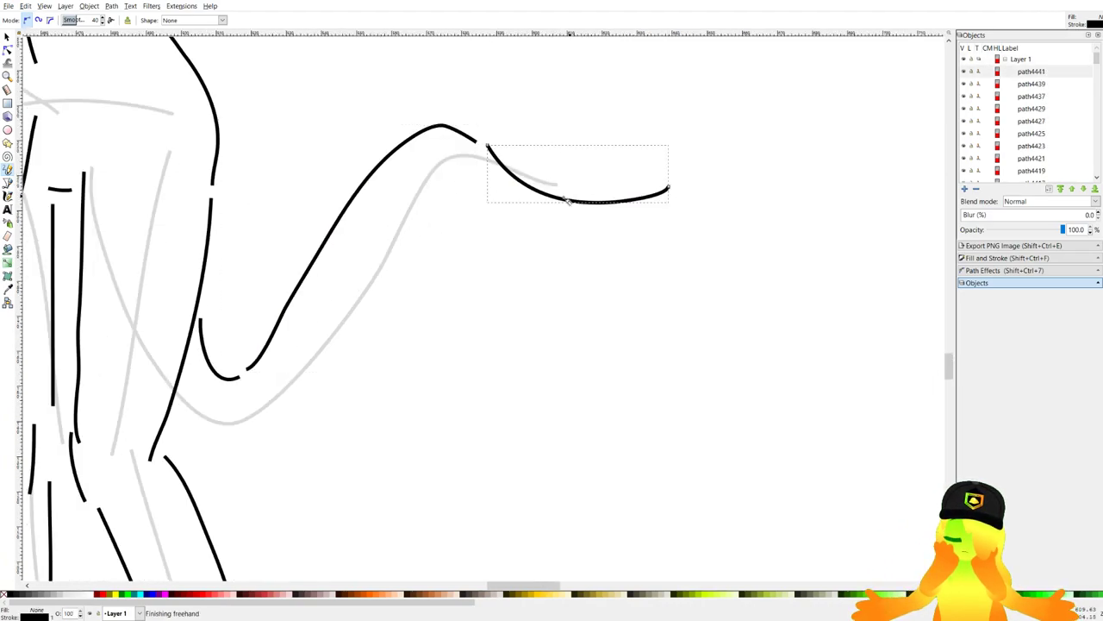
{"action": "key", "text": "ctrl+z"}
{"action": "key", "text": "ctrl+z"}
Draw the tail's long upper edge arching up and down to the tip, and add the lower edge running alongside it.
{"action": "mouse_move", "coordinate": [246, 369]}
{"action": "left_mouse_down"}
{"action": "mouse_move", "coordinate": [486, 135]}
{"action": "mouse_move", "coordinate": [679, 228]}
{"action": "left_mouse_up"}
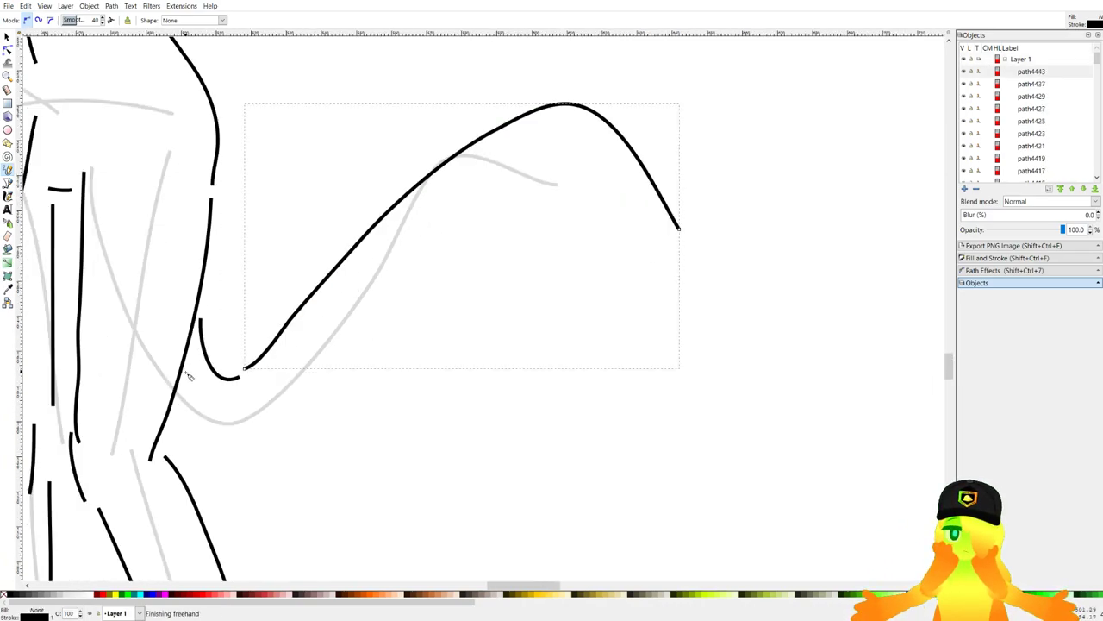
{"action": "mouse_move", "coordinate": [173, 428]}
{"action": "left_mouse_down"}
{"action": "mouse_move", "coordinate": [271, 413]}
{"action": "mouse_move", "coordinate": [373, 320]}
{"action": "mouse_move", "coordinate": [218, 476]}
{"action": "mouse_move", "coordinate": [265, 463]}
{"action": "left_mouse_up"}
{"action": "key", "text": "ctrl+z"}
{"action": "mouse_move", "coordinate": [272, 444]}
{"action": "left_mouse_down"}
{"action": "mouse_move", "coordinate": [421, 237]}
{"action": "mouse_move", "coordinate": [536, 142]}
{"action": "mouse_move", "coordinate": [592, 128]}
{"action": "mouse_move", "coordinate": [670, 194]}
{"action": "left_mouse_up"}
{"action": "scroll", "coordinate": [626, 186], "scroll_direction": "down", "scroll_amount": 5}
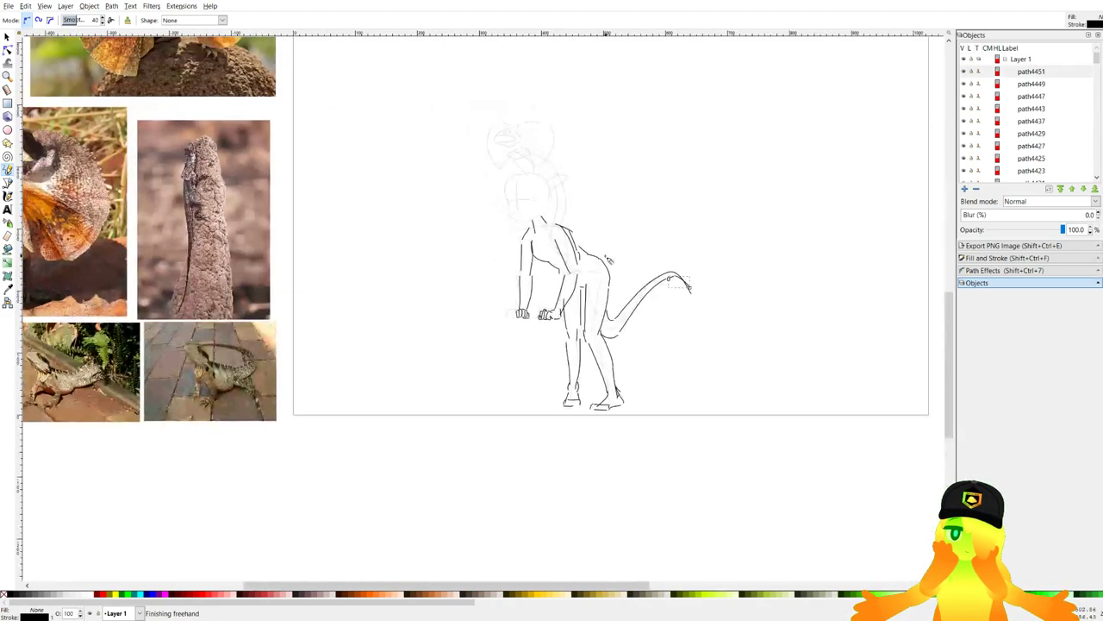
Examine the figure's head and neck area and compare the whole pose with the reference sketches and pictures beside the page.
{"action": "scroll", "coordinate": [609, 258], "scroll_direction": "up", "scroll_amount": 8}
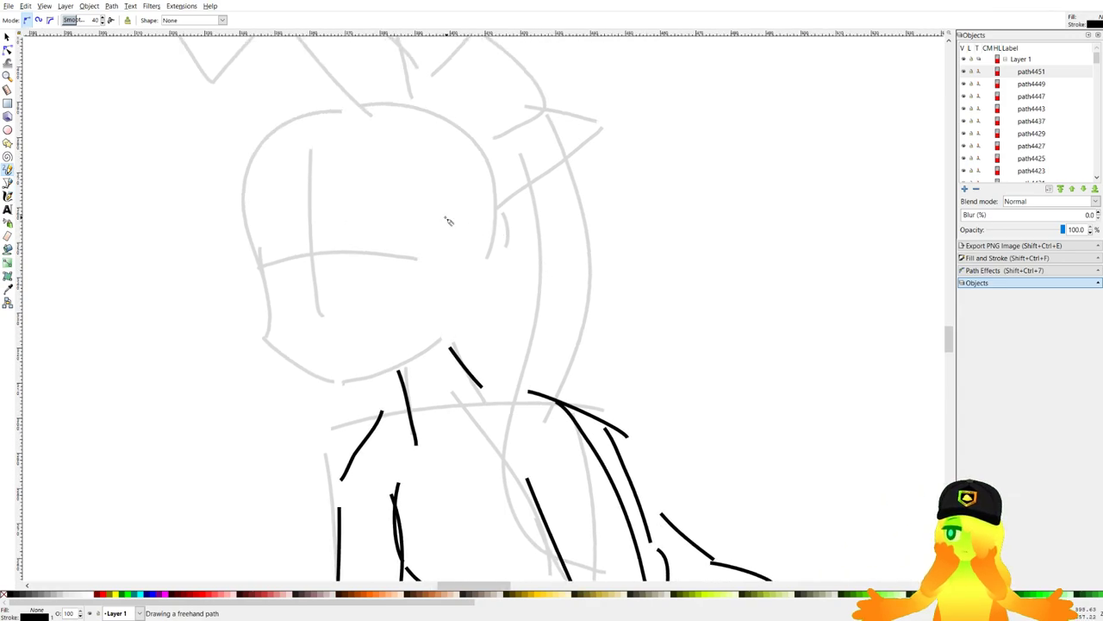
{"action": "scroll", "coordinate": [448, 221], "scroll_direction": "up", "scroll_amount": 2}
{"action": "scroll", "coordinate": [408, 254], "scroll_direction": "down", "scroll_amount": 6}
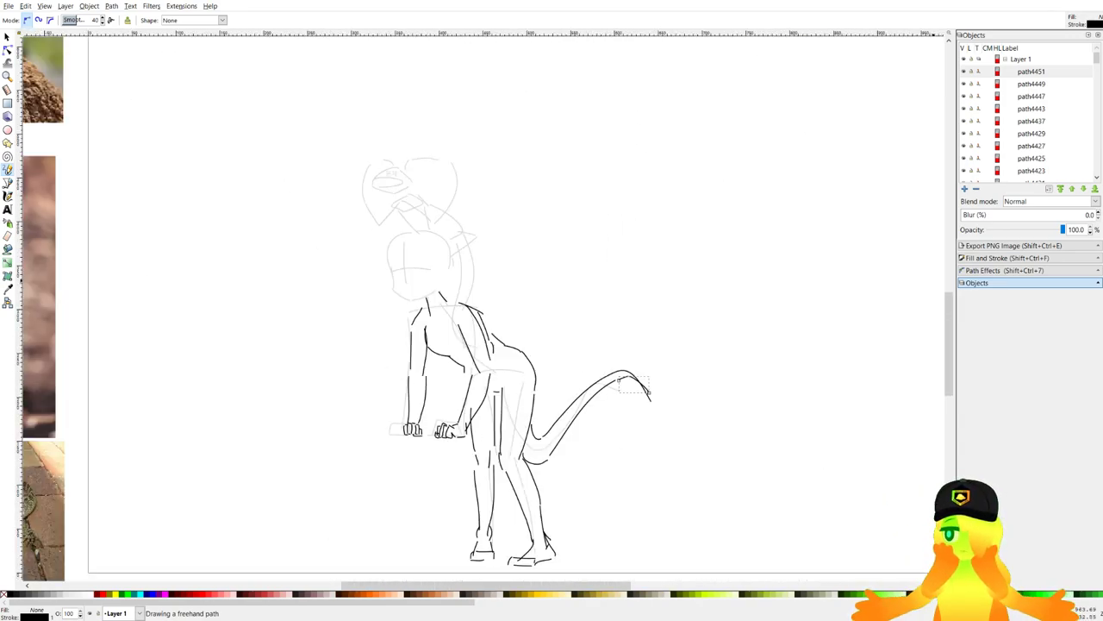
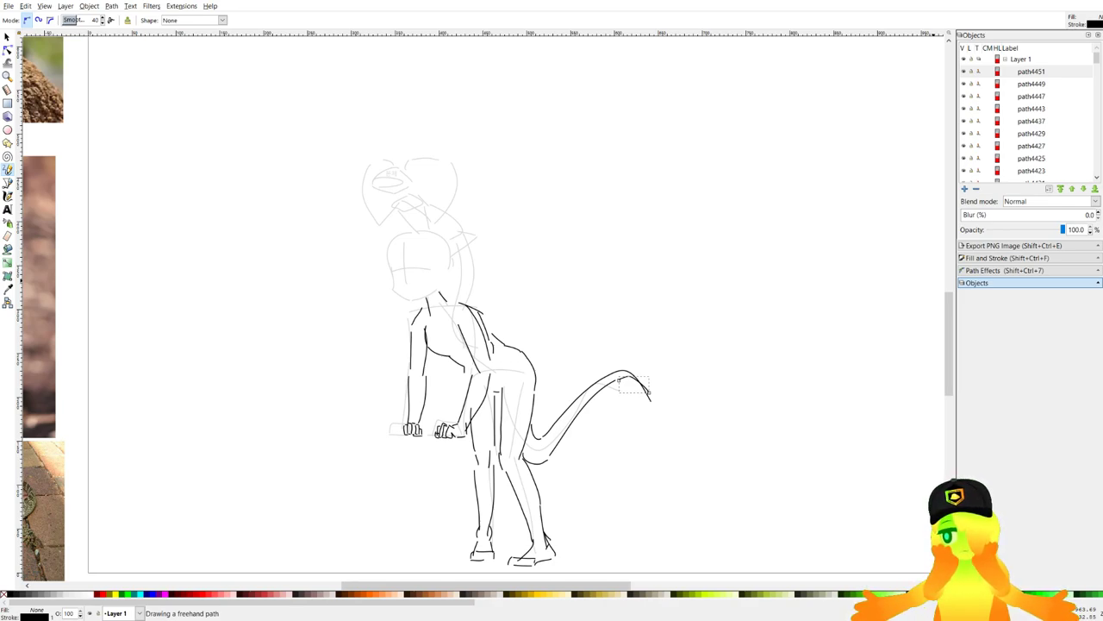
{"action": "left_click_drag", "start_coordinate": [619, 454], "coordinate": [550, 421]}
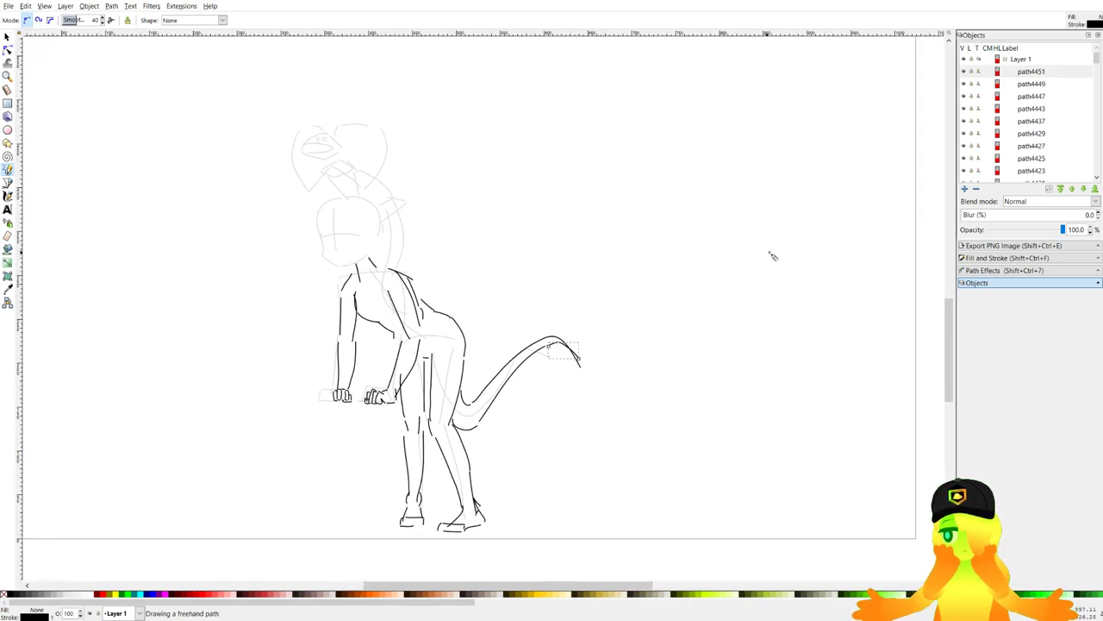
{"action": "scroll", "coordinate": [878, 262], "scroll_direction": "up", "scroll_amount": 1}
{"action": "left_click", "coordinate": [1033, 268]}
{"action": "scroll", "coordinate": [563, 283], "scroll_direction": "down", "scroll_amount": 2}
{"action": "scroll", "coordinate": [564, 285], "scroll_direction": "right", "scroll_amount": 3}
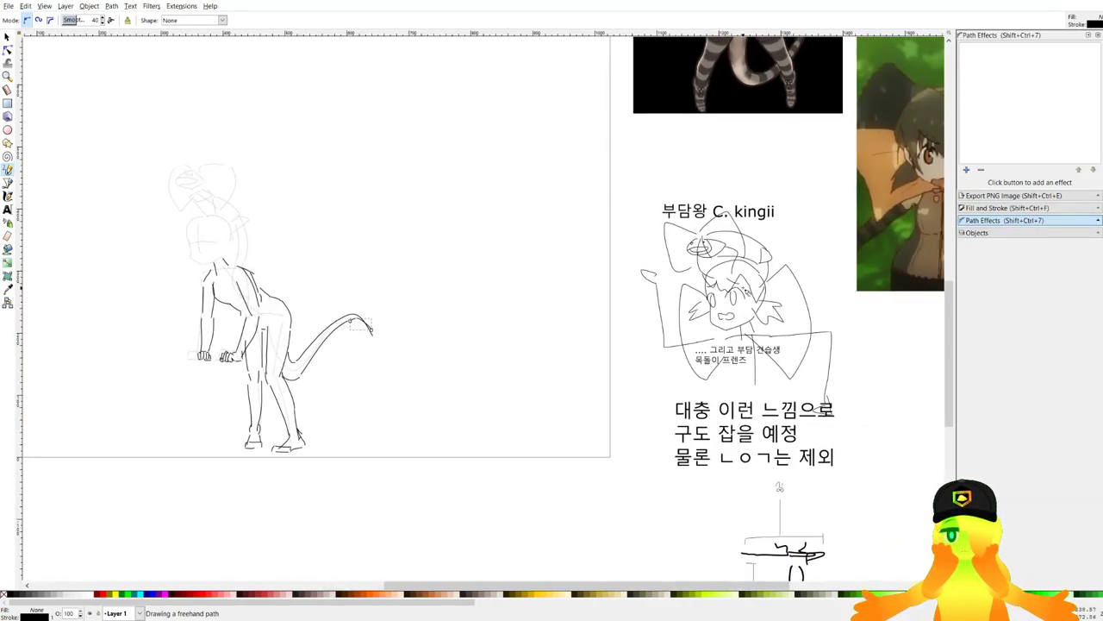
{"action": "scroll", "coordinate": [745, 289], "scroll_direction": "down", "scroll_amount": 1}
{"action": "left_click_drag", "start_coordinate": [770, 265], "coordinate": [769, 337]}
{"action": "left_click_drag", "start_coordinate": [373, 369], "coordinate": [482, 352]}
{"action": "scroll", "coordinate": [482, 352], "scroll_direction": "up", "scroll_amount": 5}
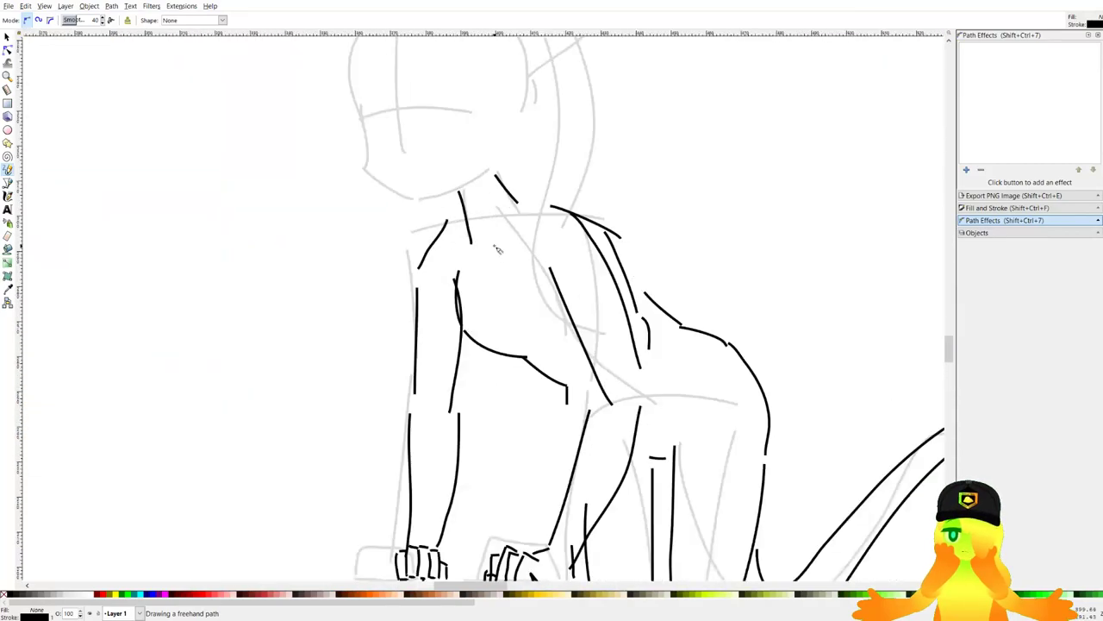
{"action": "scroll", "coordinate": [496, 248], "scroll_direction": "up", "scroll_amount": 3}
{"action": "left_click_drag", "start_coordinate": [434, 193], "coordinate": [462, 245]}
{"action": "left_click_drag", "start_coordinate": [406, 198], "coordinate": [355, 257]}
{"action": "left_click_drag", "start_coordinate": [373, 270], "coordinate": [597, 268]}
{"action": "left_click_drag", "start_coordinate": [604, 160], "coordinate": [640, 214]}
{"action": "scroll", "coordinate": [520, 272], "scroll_direction": "down", "scroll_amount": 5}
{"action": "scroll", "coordinate": [513, 199], "scroll_direction": "down", "scroll_amount": 2}
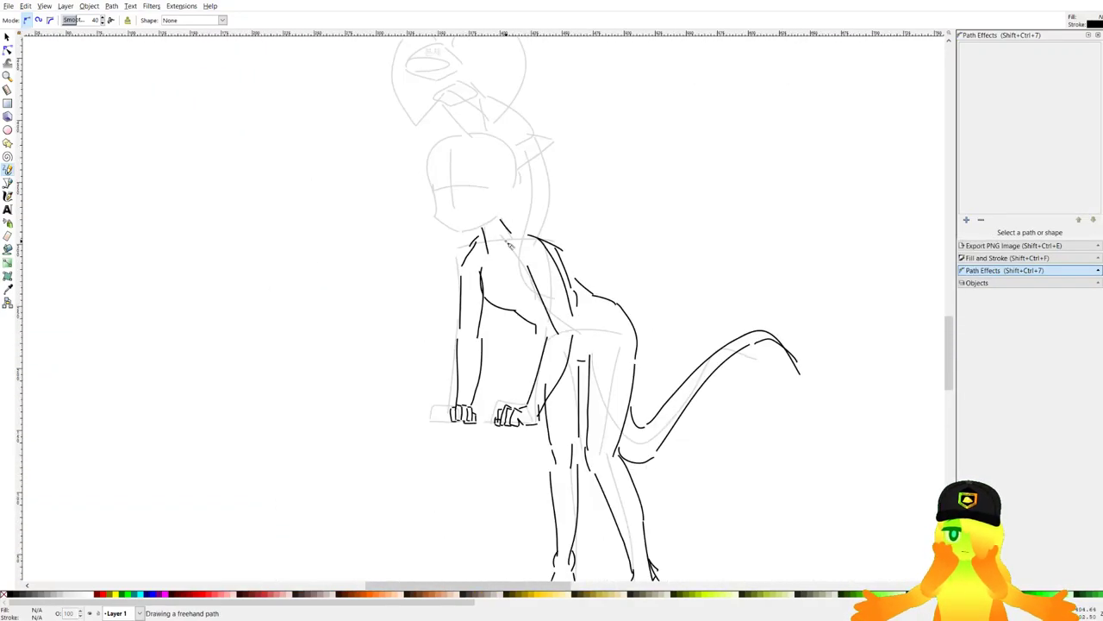
{"action": "scroll", "coordinate": [517, 244], "scroll_direction": "down", "scroll_amount": 5}
{"action": "scroll", "coordinate": [475, 276], "scroll_direction": "up", "scroll_amount": 1}
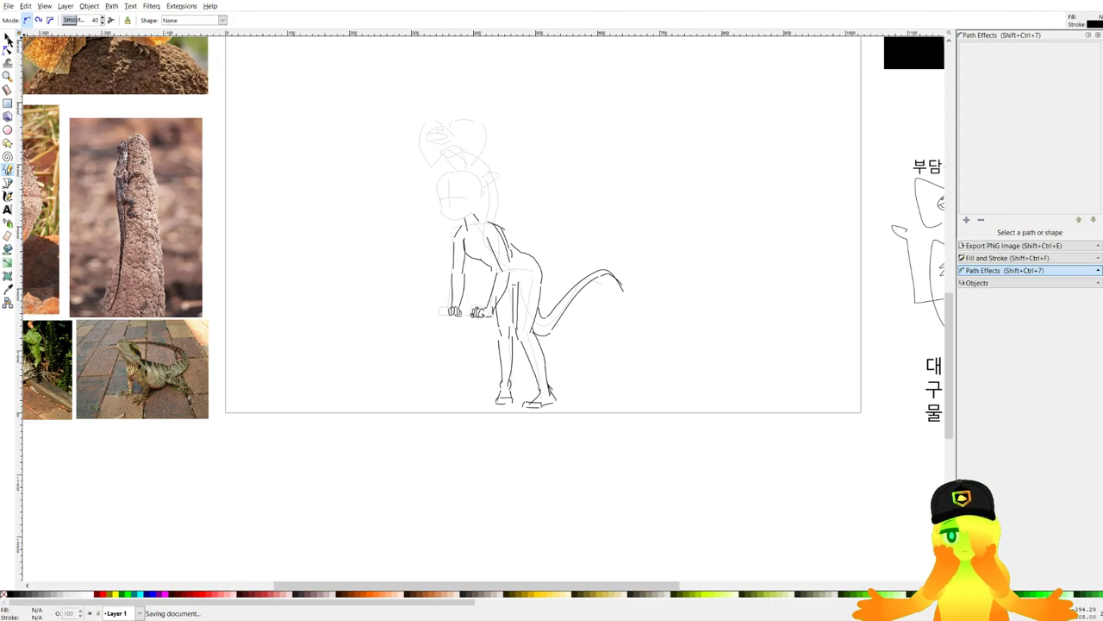
Select all the black body and tail strokes without the faded pose skeleton, and group them.
{"action": "left_click", "coordinate": [8, 38]}
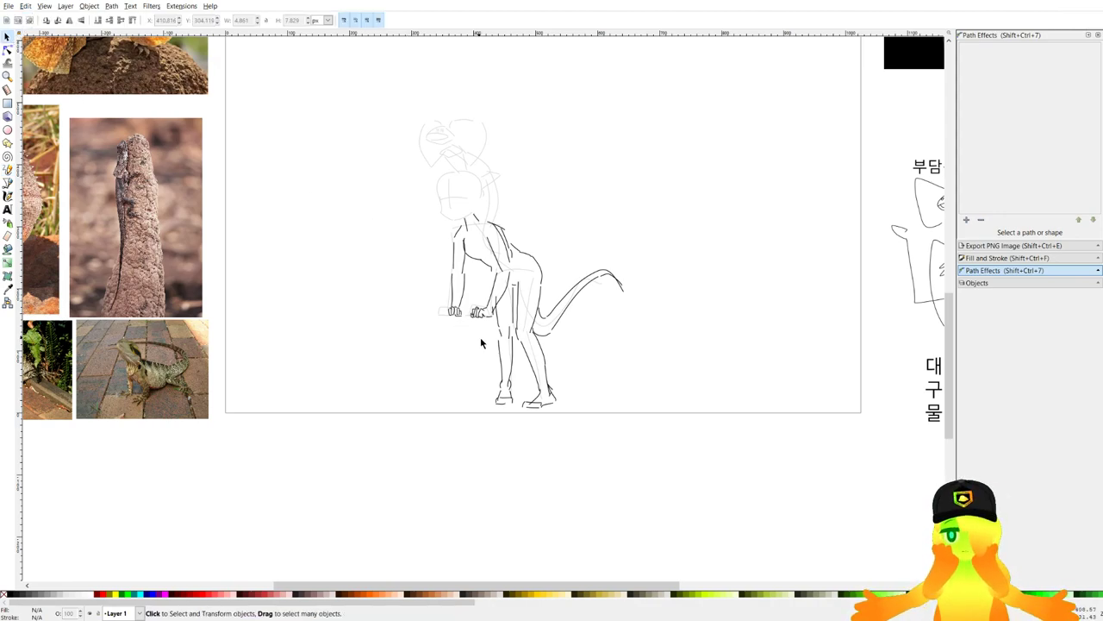
{"action": "mouse_move", "coordinate": [661, 443]}
{"action": "left_mouse_down"}
{"action": "mouse_move", "coordinate": [561, 337]}
{"action": "mouse_move", "coordinate": [390, 116]}
{"action": "left_mouse_up"}
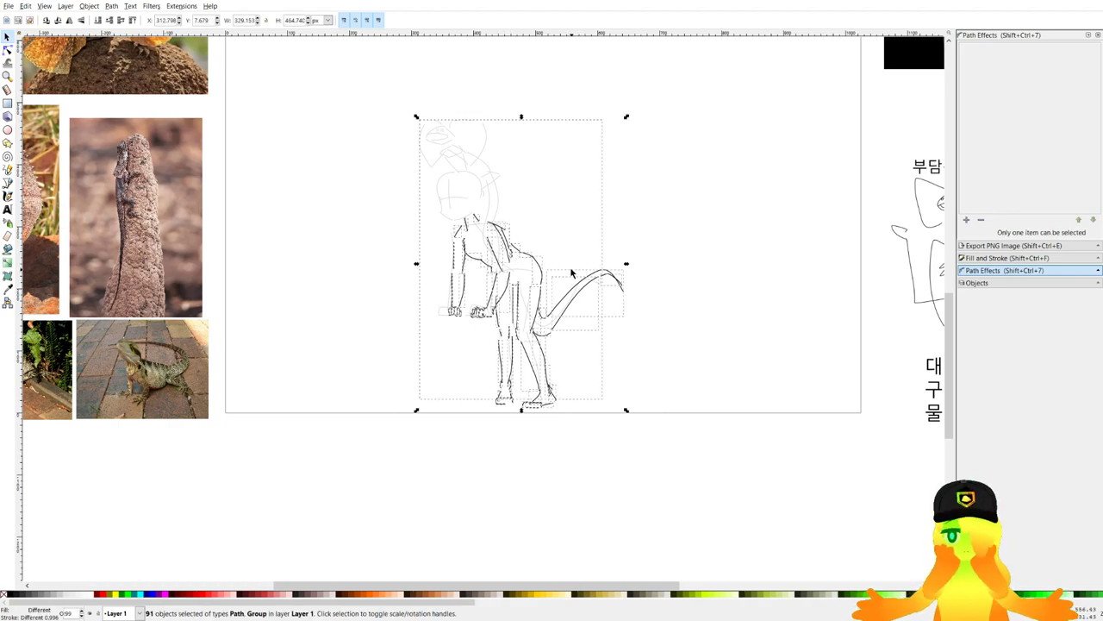
{"action": "left_click", "coordinate": [483, 202], "text": "shift"}
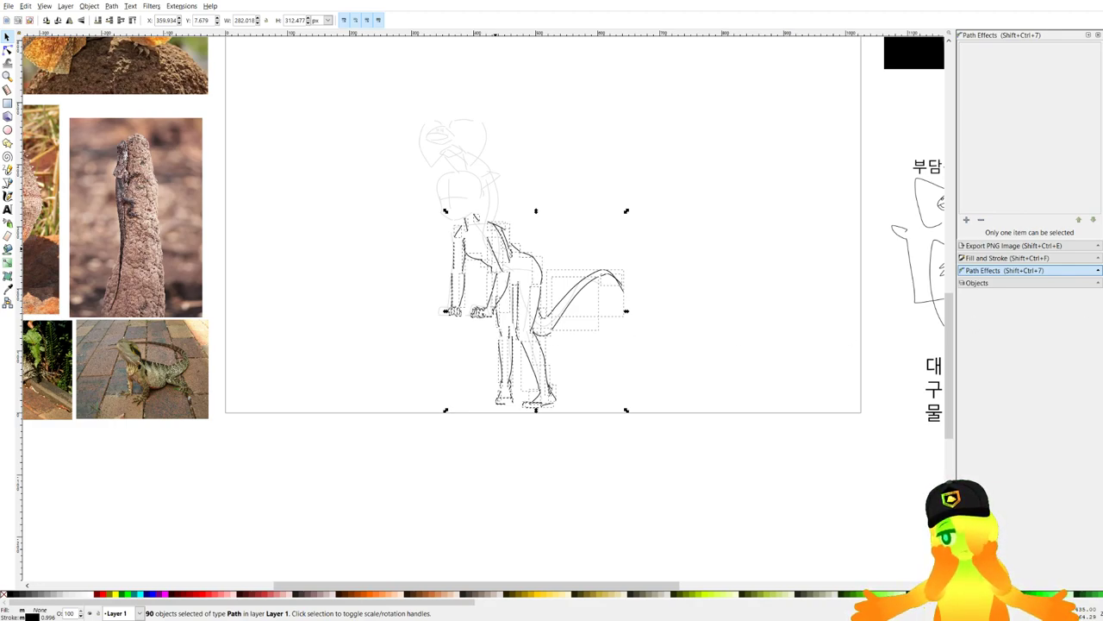
{"action": "key", "text": "ctrl+g"}
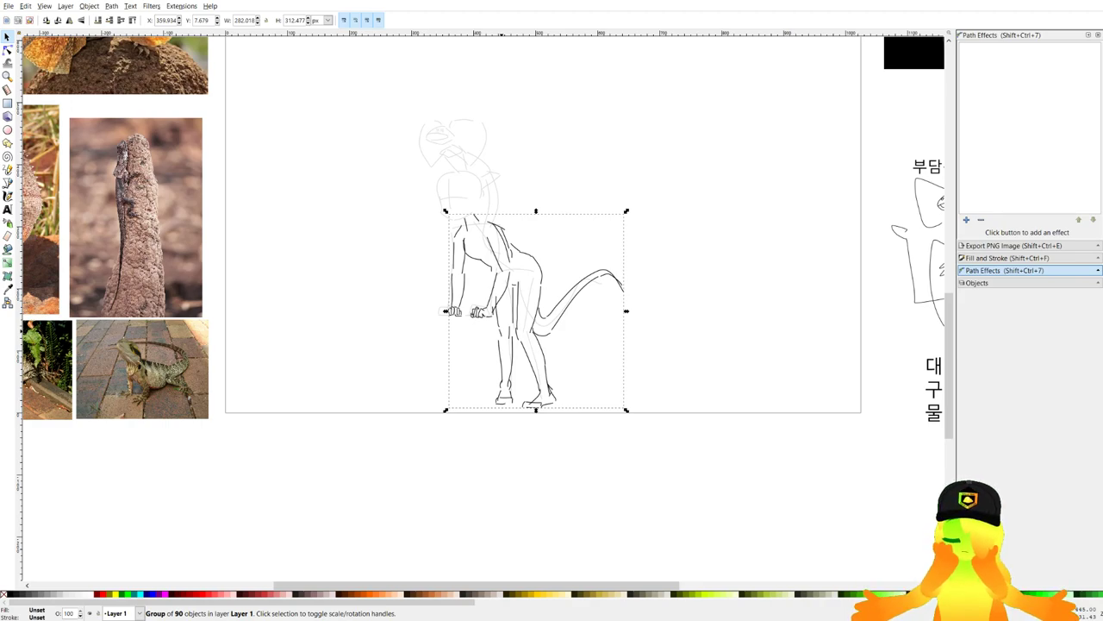
{"action": "scroll", "coordinate": [509, 213], "scroll_direction": "up", "scroll_amount": 1}
{"action": "scroll", "coordinate": [515, 213], "scroll_direction": "up", "scroll_amount": 2}
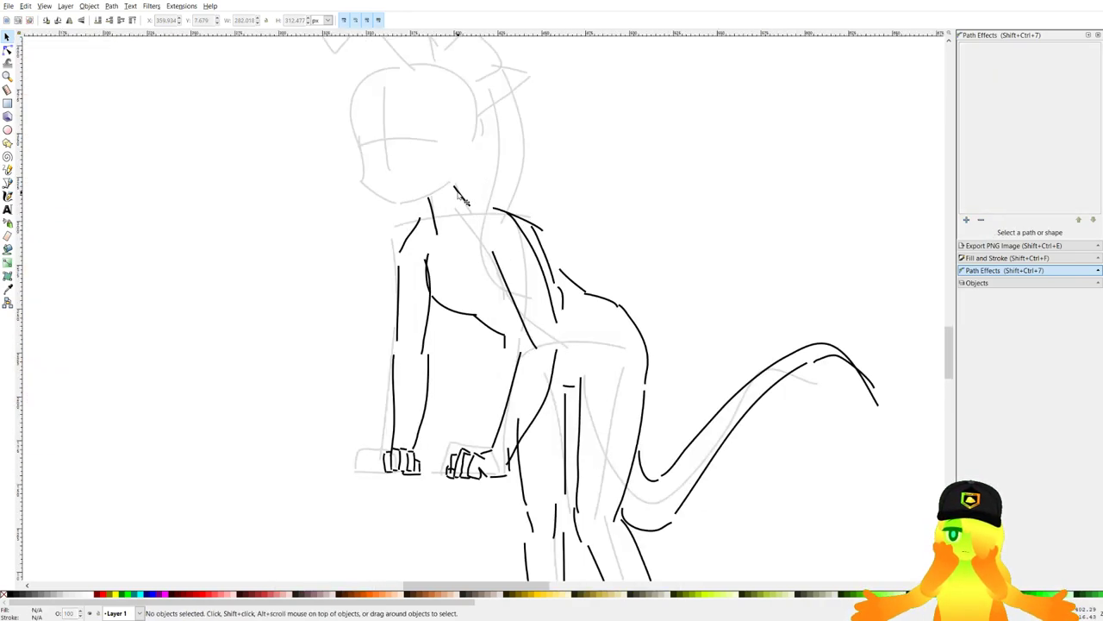
{"action": "key", "text": "ctrl+z"}
{"action": "scroll", "coordinate": [509, 208], "scroll_direction": "down", "scroll_amount": 2}
Set the opacity of the grouped body sketch to 15%.
{"action": "left_click", "coordinate": [990, 282]}
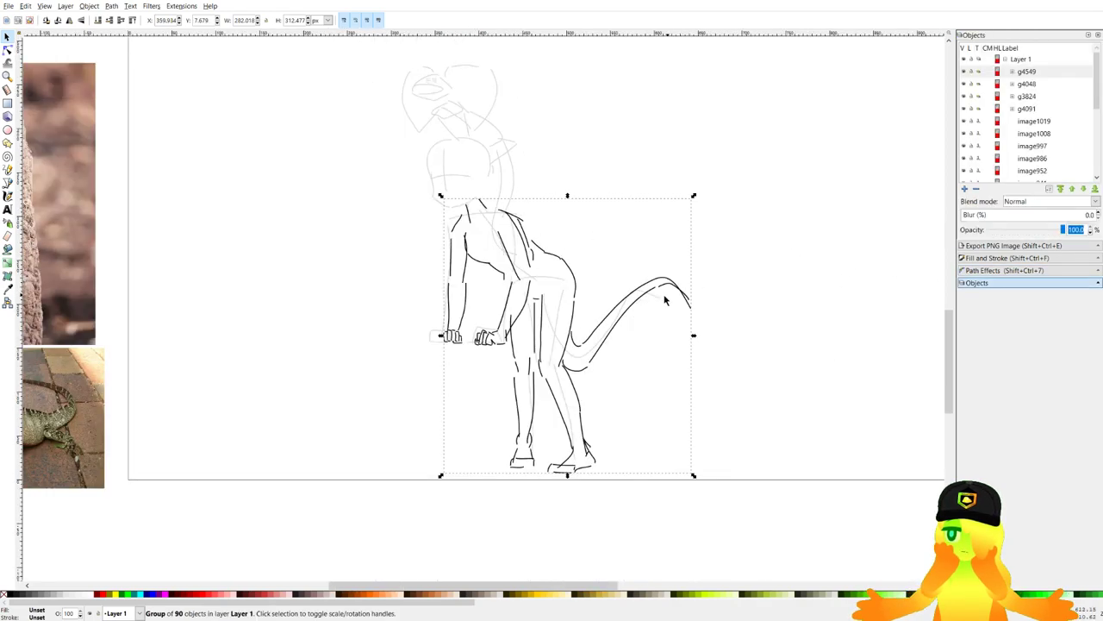
{"action": "scroll", "coordinate": [664, 298], "scroll_direction": "up", "scroll_amount": 1}
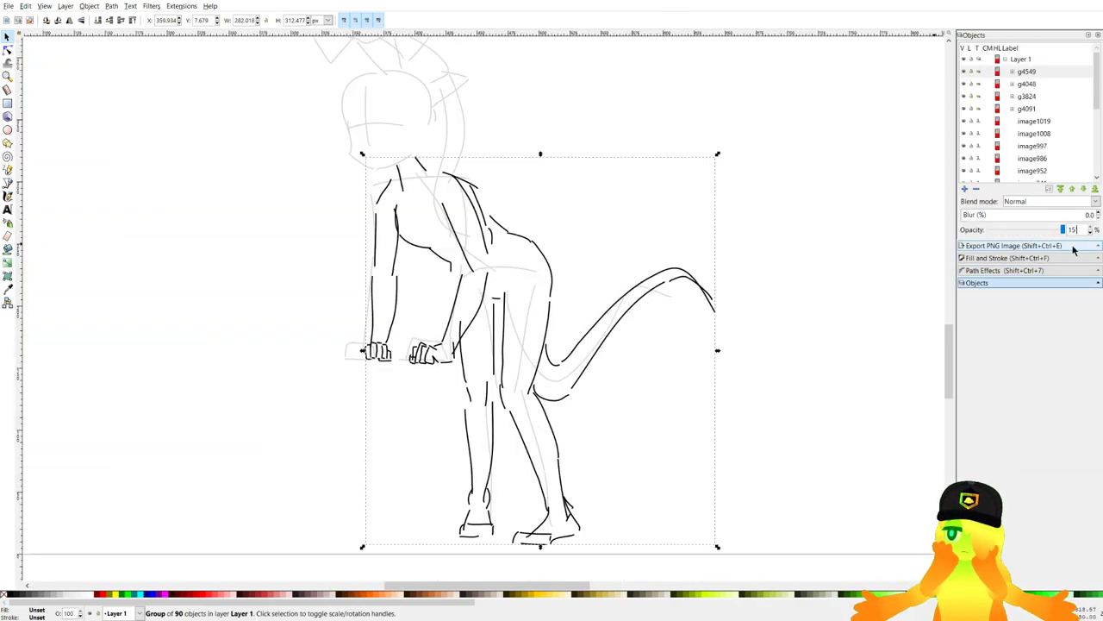
{"action": "key", "text": "Return"}
{"action": "left_click", "coordinate": [812, 219]}
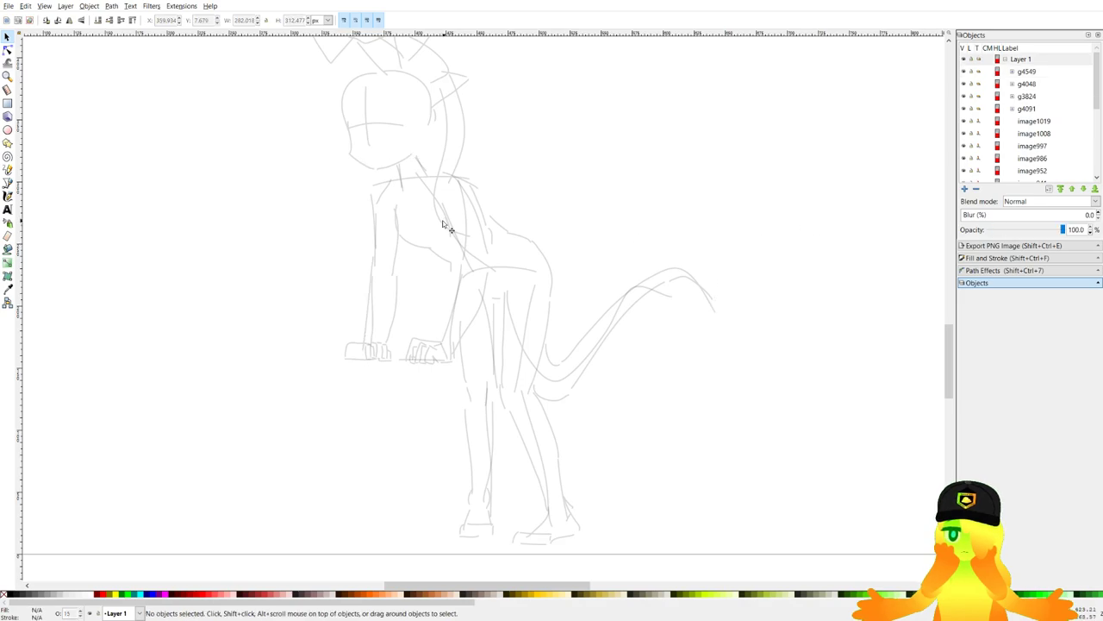
Set the opacity of the original pose skeleton group to 5%.
{"action": "scroll", "coordinate": [450, 231], "scroll_direction": "up", "scroll_amount": 1}
{"action": "scroll", "coordinate": [451, 232], "scroll_direction": "down", "scroll_amount": 2}
{"action": "left_click", "coordinate": [544, 269]}
{"action": "left_click_drag", "start_coordinate": [543, 272], "coordinate": [504, 263]}
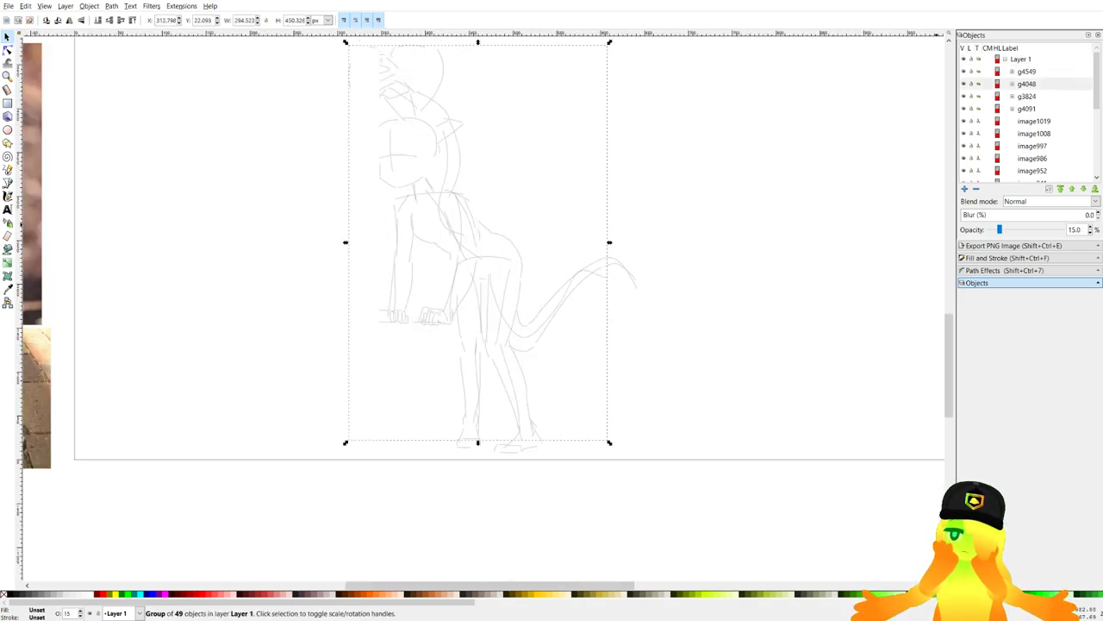
{"action": "left_click", "coordinate": [606, 165]}
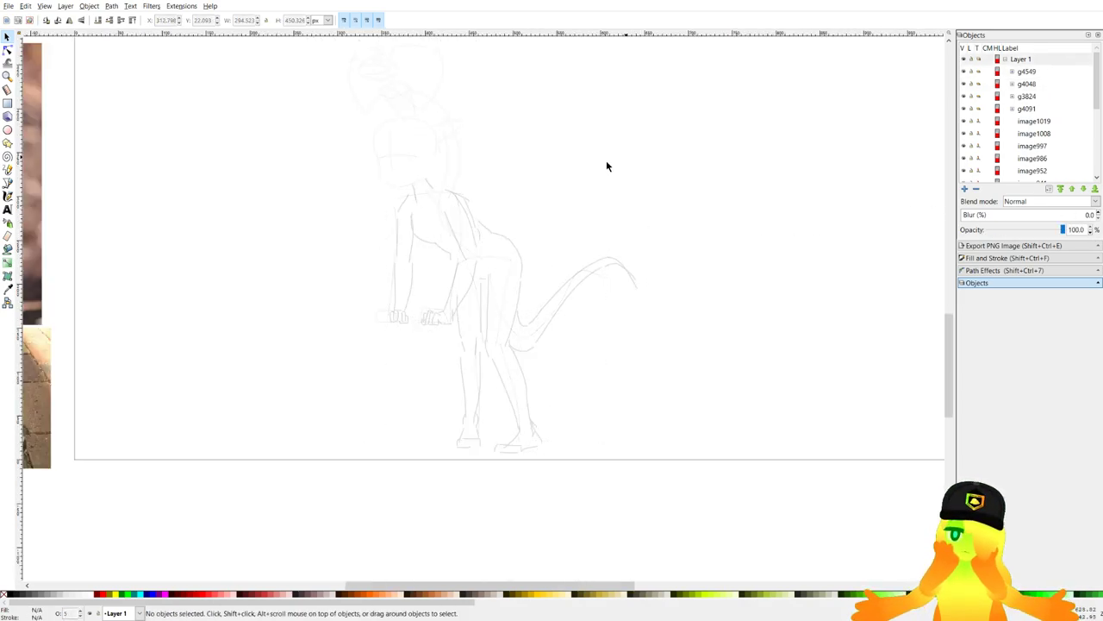
Activate freehand drawing and examine the character reference pictures and the composition sketch beside the page.
{"action": "left_click", "coordinate": [8, 170]}
{"action": "scroll", "coordinate": [470, 229], "scroll_direction": "down", "scroll_amount": 3}
{"action": "scroll", "coordinate": [775, 152], "scroll_direction": "up", "scroll_amount": 2}
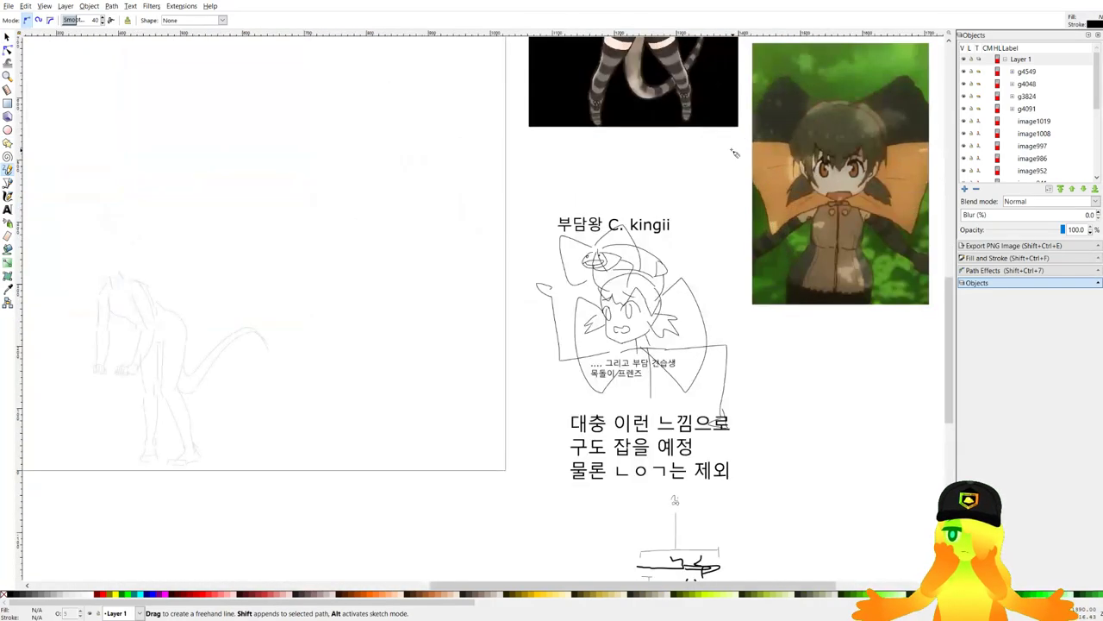
{"action": "left_click_drag", "start_coordinate": [717, 135], "coordinate": [727, 301]}
{"action": "scroll", "coordinate": [676, 168], "scroll_direction": "down", "scroll_amount": 2}
{"action": "scroll", "coordinate": [422, 276], "scroll_direction": "up", "scroll_amount": 2}
{"action": "scroll", "coordinate": [362, 407], "scroll_direction": "up", "scroll_amount": 4}
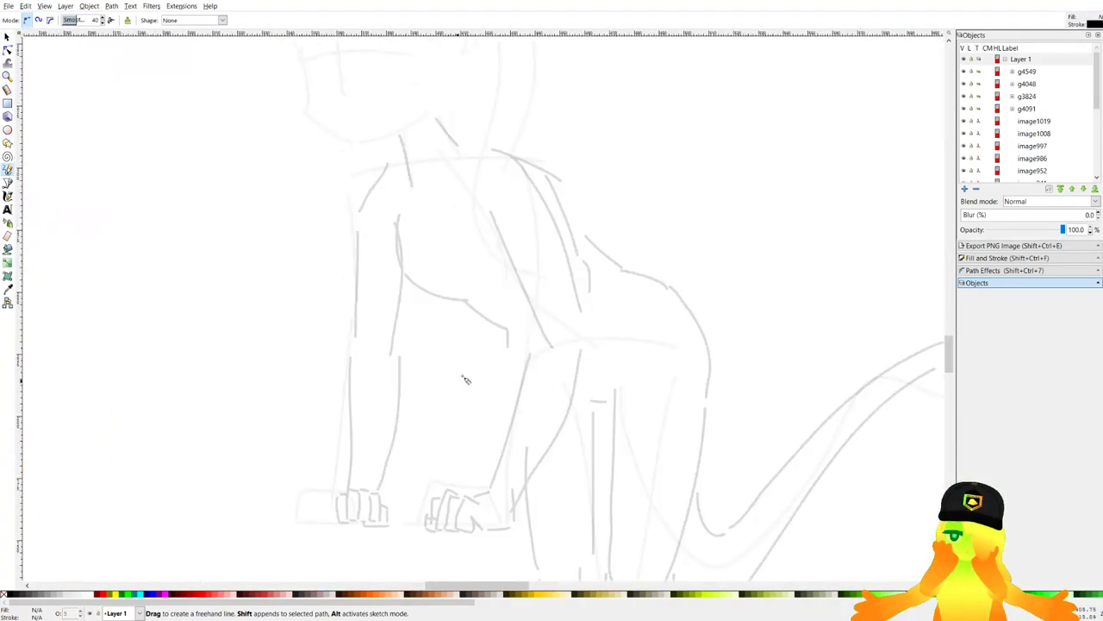
{"action": "left_click_drag", "start_coordinate": [486, 359], "coordinate": [357, 321]}
{"action": "scroll", "coordinate": [436, 294], "scroll_direction": "down", "scroll_amount": 6}
{"action": "scroll", "coordinate": [490, 287], "scroll_direction": "up", "scroll_amount": 10}
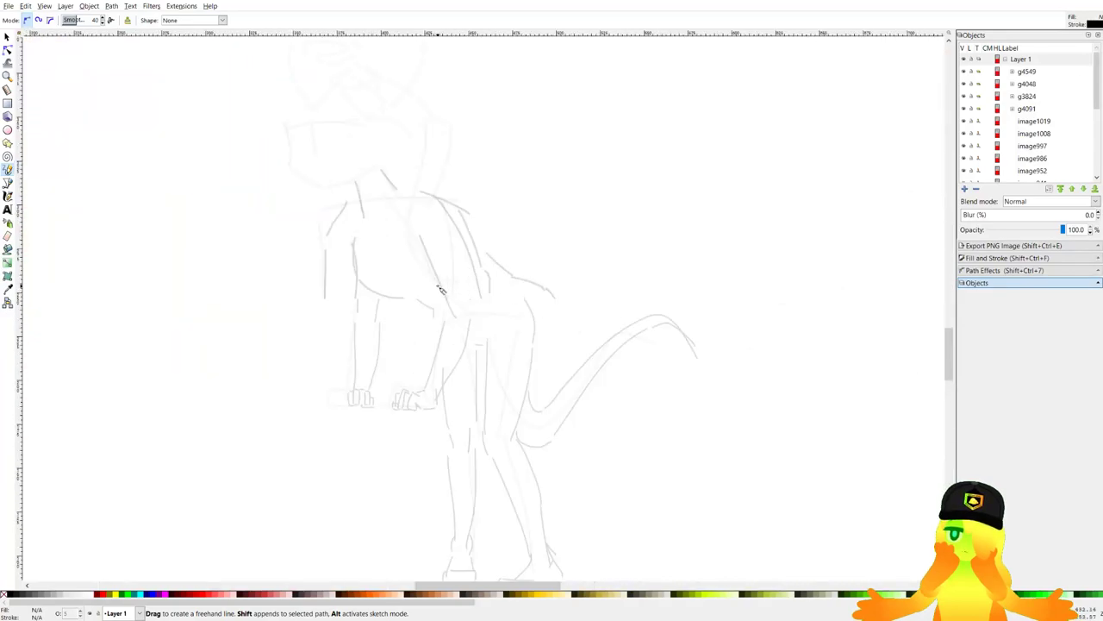
{"action": "left_click_drag", "start_coordinate": [402, 319], "coordinate": [576, 217]}
{"action": "scroll", "coordinate": [568, 233], "scroll_direction": "down", "scroll_amount": 4}
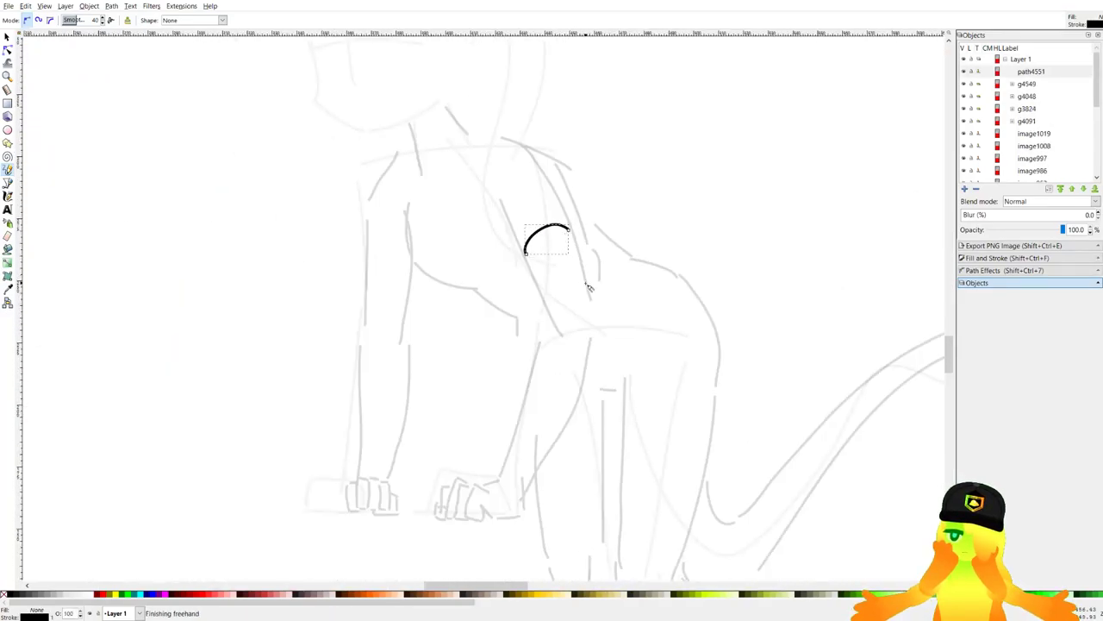
{"action": "scroll", "coordinate": [604, 293], "scroll_direction": "down", "scroll_amount": 1}
{"action": "left_click_drag", "start_coordinate": [618, 316], "coordinate": [547, 252]}
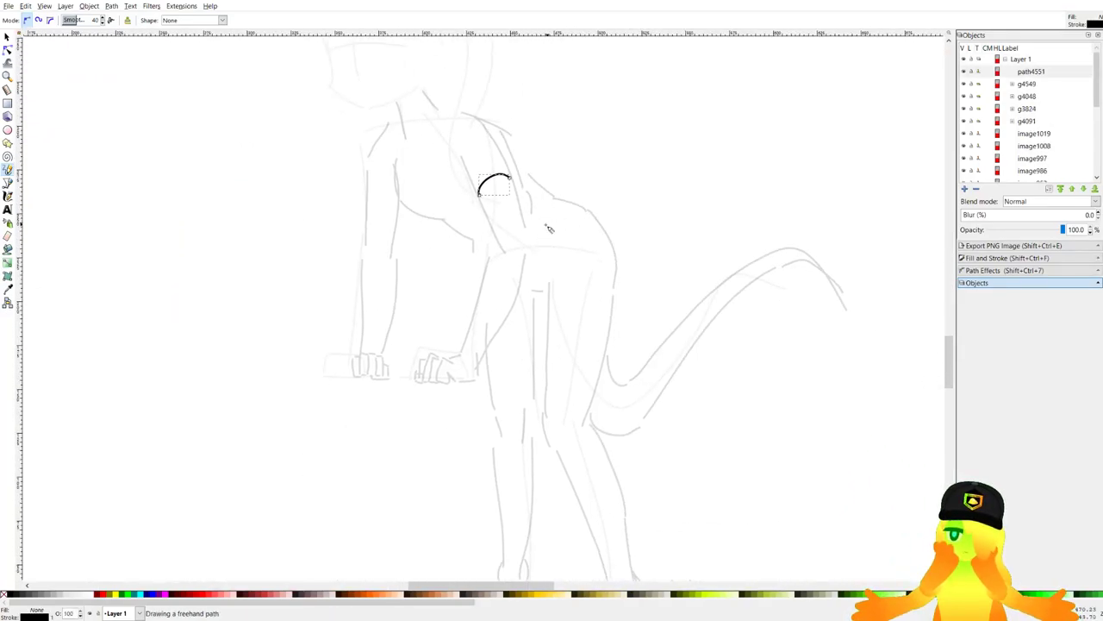
{"action": "scroll", "coordinate": [549, 228], "scroll_direction": "left", "scroll_amount": 3}
{"action": "scroll", "coordinate": [602, 216], "scroll_direction": "down", "scroll_amount": 4}
{"action": "left_click_drag", "start_coordinate": [602, 216], "coordinate": [330, 293]}
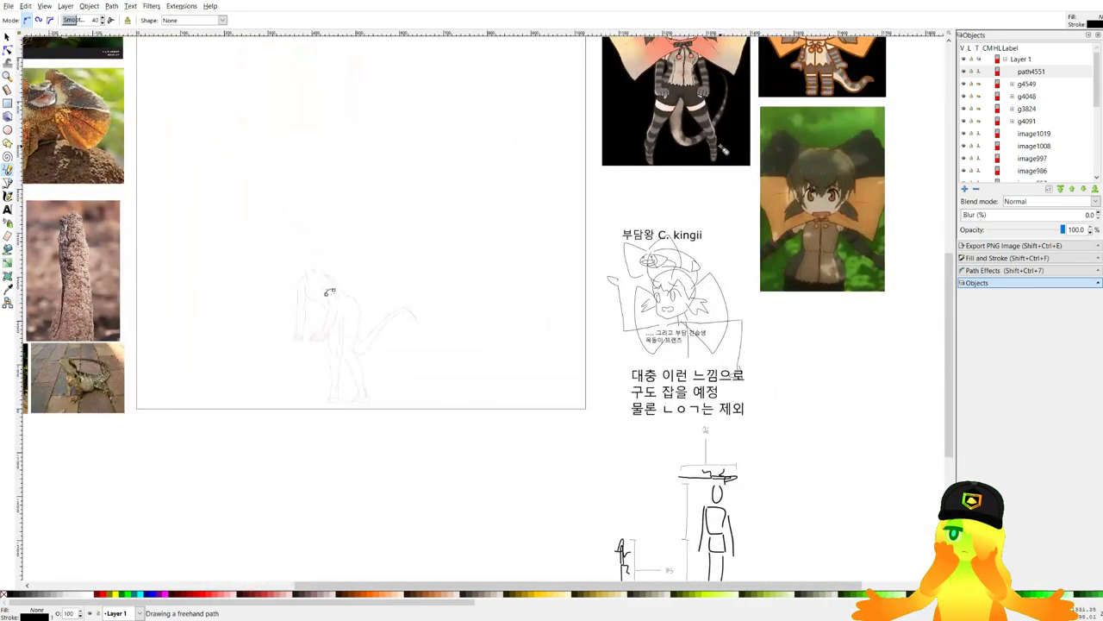
{"action": "scroll", "coordinate": [712, 166], "scroll_direction": "up", "scroll_amount": 1}
{"action": "left_click_drag", "start_coordinate": [711, 166], "coordinate": [668, 289]}
{"action": "left_click_drag", "start_coordinate": [372, 458], "coordinate": [778, 236]}
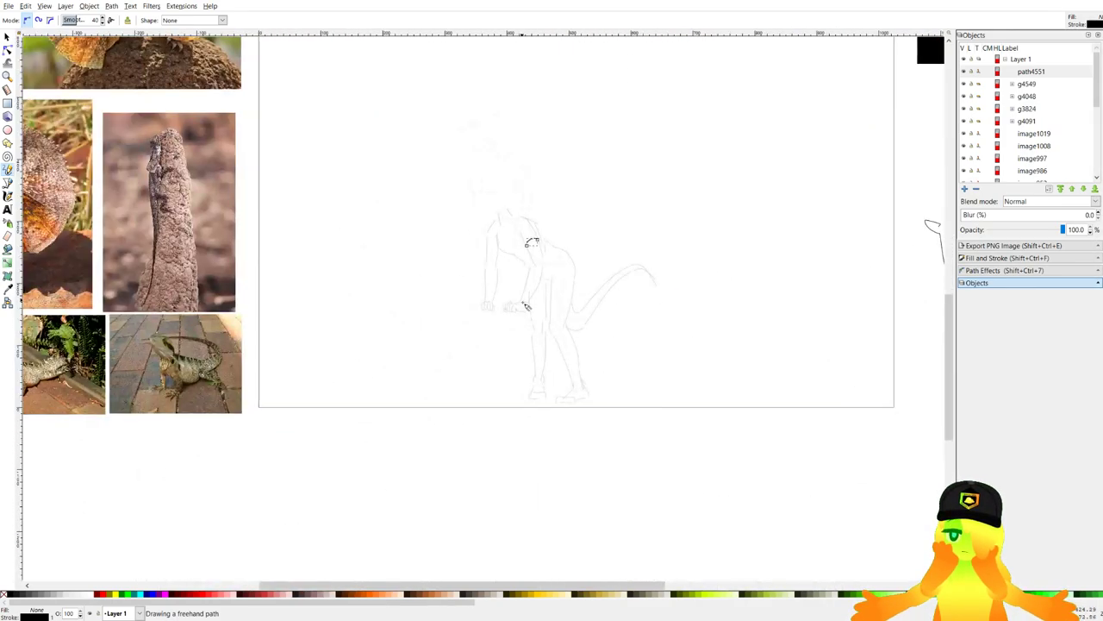
{"action": "key", "text": "ctrl+z"}
{"action": "scroll", "coordinate": [525, 267], "scroll_direction": "up", "scroll_amount": 4}
{"action": "scroll", "coordinate": [561, 225], "scroll_direction": "up", "scroll_amount": 2}
{"action": "left_click_drag", "start_coordinate": [549, 226], "coordinate": [657, 187]}
{"action": "key", "text": "ctrl+z"}
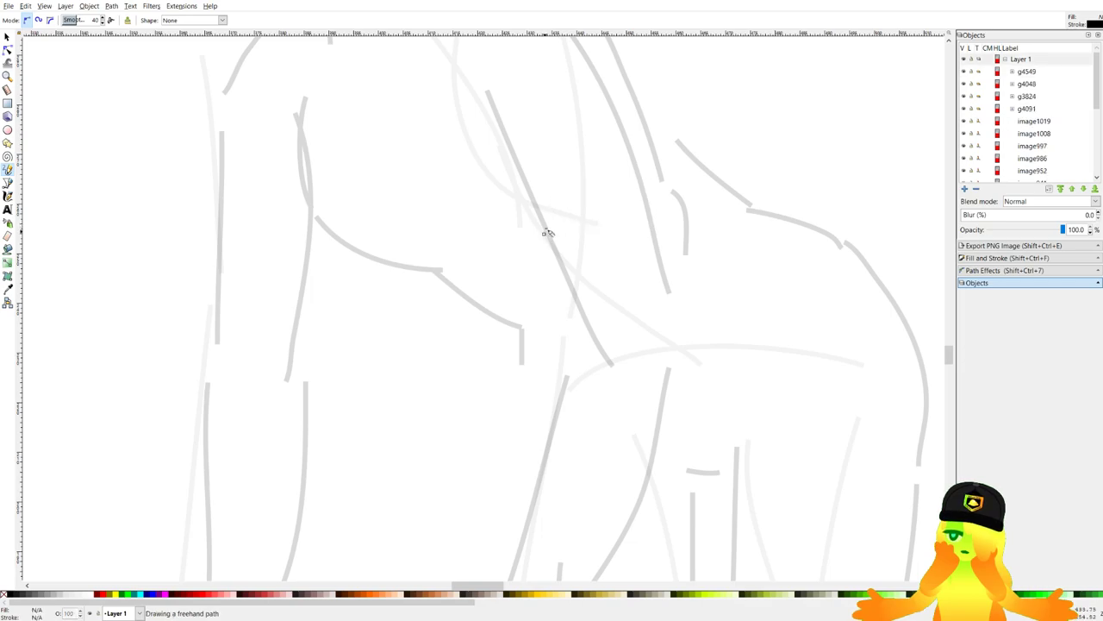
Draw the arched glove edge on the near upper arm, plus the straight glove edge and elbow sides on the far arm.
{"action": "left_click_drag", "start_coordinate": [544, 232], "coordinate": [675, 233]}
{"action": "mouse_move", "coordinate": [221, 231]}
{"action": "left_mouse_down"}
{"action": "mouse_move", "coordinate": [328, 249]}
{"action": "mouse_move", "coordinate": [304, 245]}
{"action": "mouse_move", "coordinate": [429, 105]}
{"action": "mouse_move", "coordinate": [402, 224]}
{"action": "left_mouse_up"}
{"action": "key", "text": "ctrl+z"}
{"action": "left_click_drag", "start_coordinate": [337, 100], "coordinate": [331, 202]}
{"action": "left_click_drag", "start_coordinate": [405, 259], "coordinate": [450, 216]}
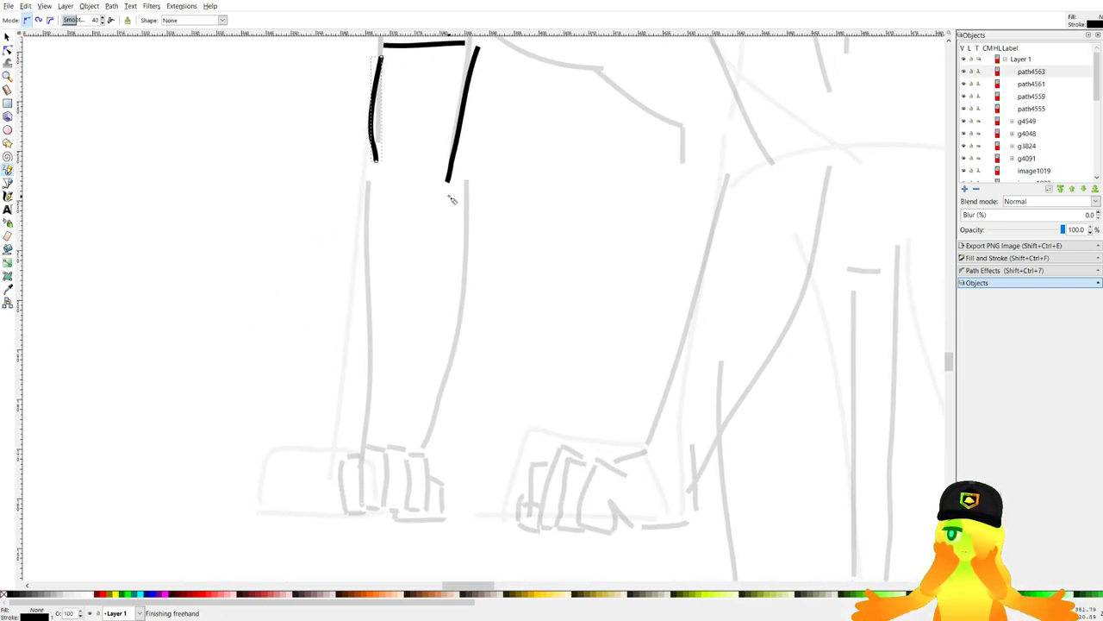
Outline both sides of the far forearm from the elbow down to the wrist.
{"action": "left_click_drag", "start_coordinate": [460, 172], "coordinate": [407, 435]}
{"action": "key", "text": "ctrl+z"}
{"action": "left_click_drag", "start_coordinate": [463, 185], "coordinate": [421, 440]}
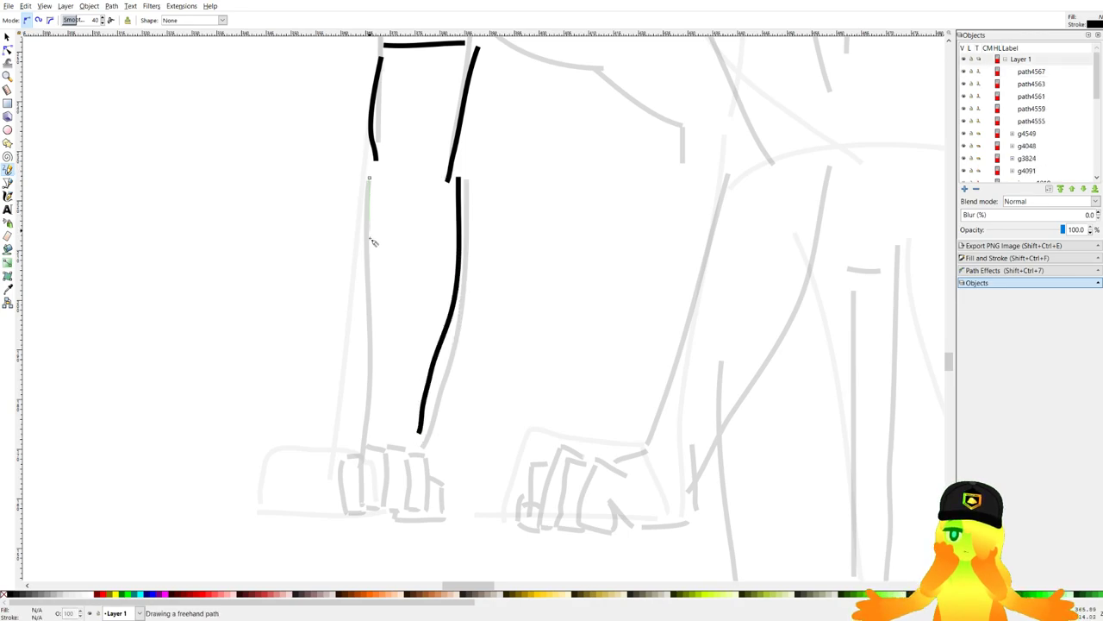
{"action": "left_click_drag", "start_coordinate": [370, 183], "coordinate": [368, 419]}
Outline the near arm below its arched glove edge, drawing both sides past the elbow and along the forearm to the wrist.
{"action": "scroll", "coordinate": [681, 224], "scroll_direction": "right", "scroll_amount": 3}
{"action": "scroll", "coordinate": [681, 225], "scroll_direction": "up", "scroll_amount": 1}
{"action": "left_click_drag", "start_coordinate": [718, 112], "coordinate": [671, 191]}
{"action": "left_click_drag", "start_coordinate": [670, 134], "coordinate": [668, 263]}
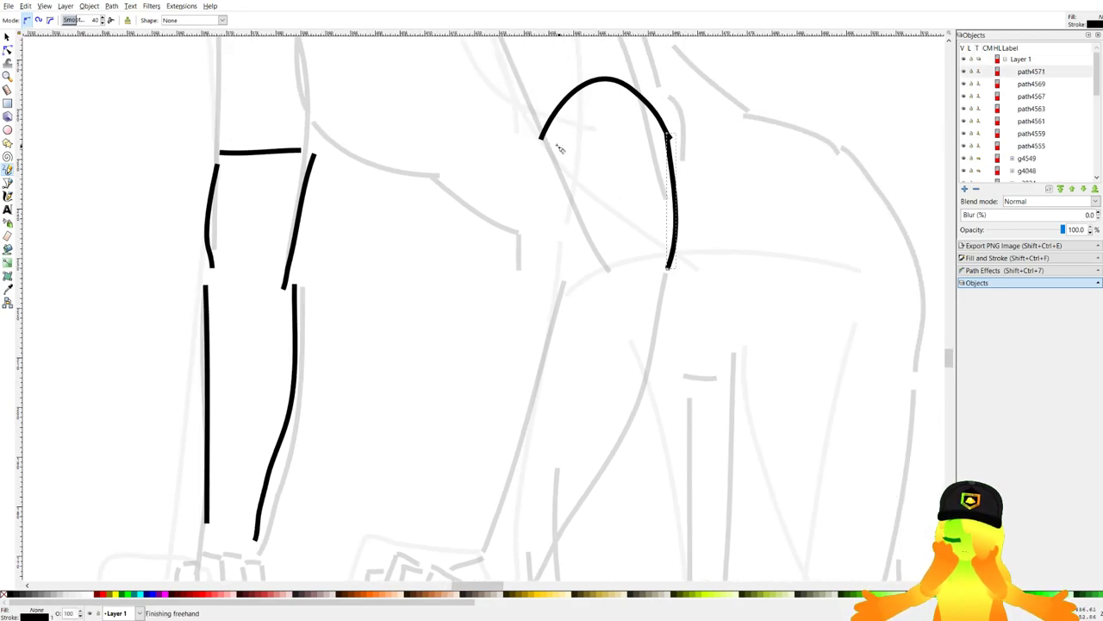
{"action": "mouse_move", "coordinate": [545, 134]}
{"action": "left_mouse_down"}
{"action": "mouse_move", "coordinate": [591, 263]}
{"action": "mouse_move", "coordinate": [603, 172]}
{"action": "mouse_move", "coordinate": [529, 470]}
{"action": "left_mouse_up"}
{"action": "key", "text": "ctrl+z"}
{"action": "left_click_drag", "start_coordinate": [596, 184], "coordinate": [498, 457]}
{"action": "mouse_move", "coordinate": [699, 168]}
{"action": "left_mouse_down"}
{"action": "mouse_move", "coordinate": [698, 221]}
{"action": "mouse_move", "coordinate": [702, 210]}
{"action": "mouse_move", "coordinate": [580, 474]}
{"action": "left_mouse_up"}
{"action": "key", "text": "ctrl+z"}
{"action": "mouse_move", "coordinate": [610, 433]}
{"action": "left_mouse_down"}
{"action": "mouse_move", "coordinate": [559, 511]}
{"action": "mouse_move", "coordinate": [553, 504]}
{"action": "left_mouse_up"}
Examine the arm outlines as a whole and compare them with the character reference pictures and composition sketch.
{"action": "left_click", "coordinate": [10, 36]}
{"action": "scroll", "coordinate": [449, 333], "scroll_direction": "down", "scroll_amount": 3}
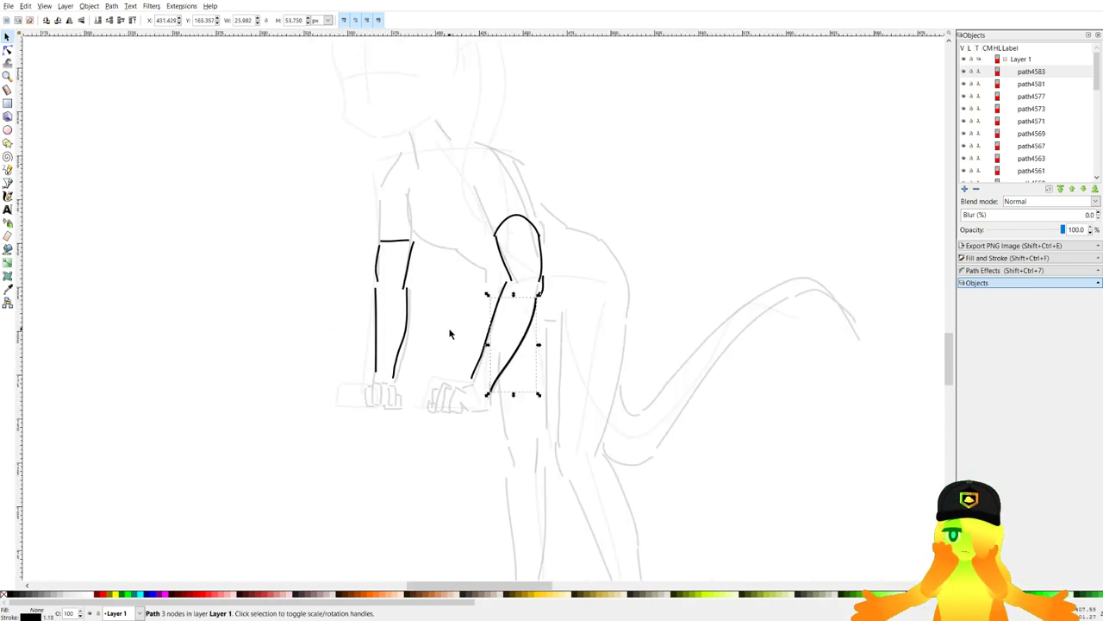
{"action": "left_click", "coordinate": [8, 169]}
{"action": "scroll", "coordinate": [461, 313], "scroll_direction": "down", "scroll_amount": 4}
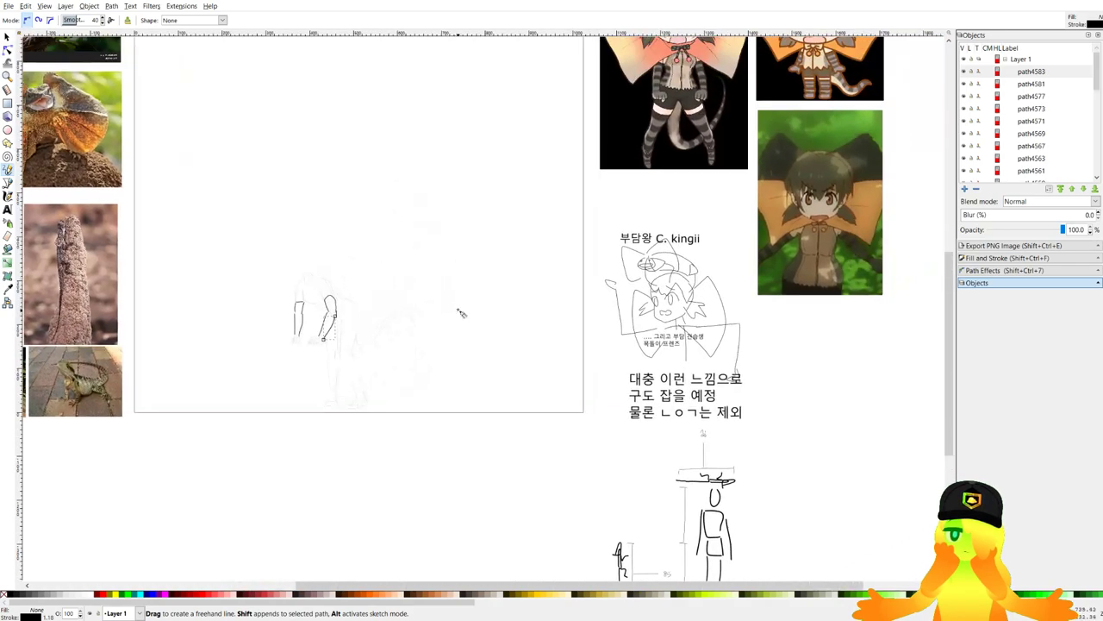
{"action": "left_click_drag", "start_coordinate": [828, 200], "coordinate": [775, 344]}
{"action": "scroll", "coordinate": [775, 345], "scroll_direction": "up", "scroll_amount": 1}
{"action": "scroll", "coordinate": [718, 419], "scroll_direction": "down", "scroll_amount": 1}
{"action": "left_click_drag", "start_coordinate": [395, 492], "coordinate": [600, 371]}
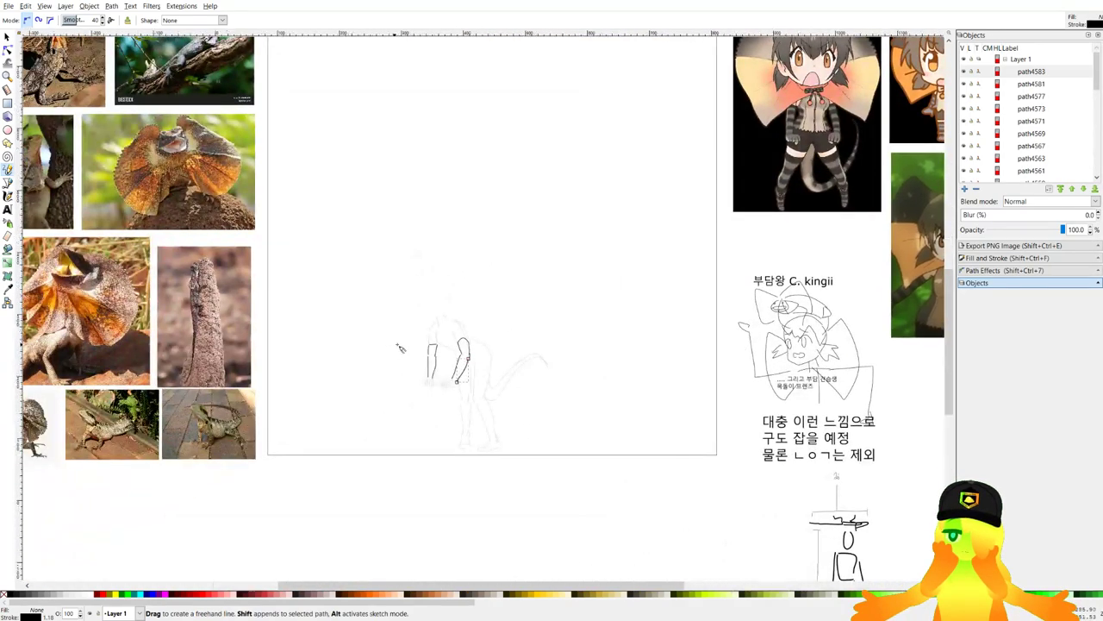
Draw the vest's far armhole as a curve beside the far arm and add a short line for the near armhole.
{"action": "scroll", "coordinate": [443, 338], "scroll_direction": "up", "scroll_amount": 7}
{"action": "scroll", "coordinate": [387, 296], "scroll_direction": "up", "scroll_amount": 1}
{"action": "left_click_drag", "start_coordinate": [346, 175], "coordinate": [375, 405]}
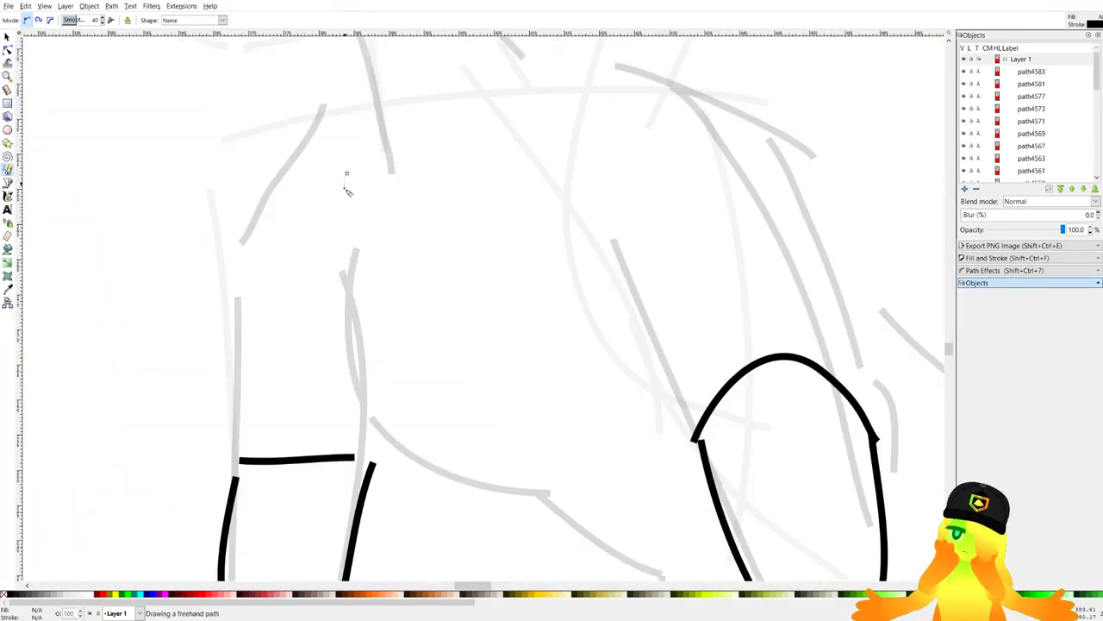
{"action": "scroll", "coordinate": [573, 151], "scroll_direction": "down", "scroll_amount": 6}
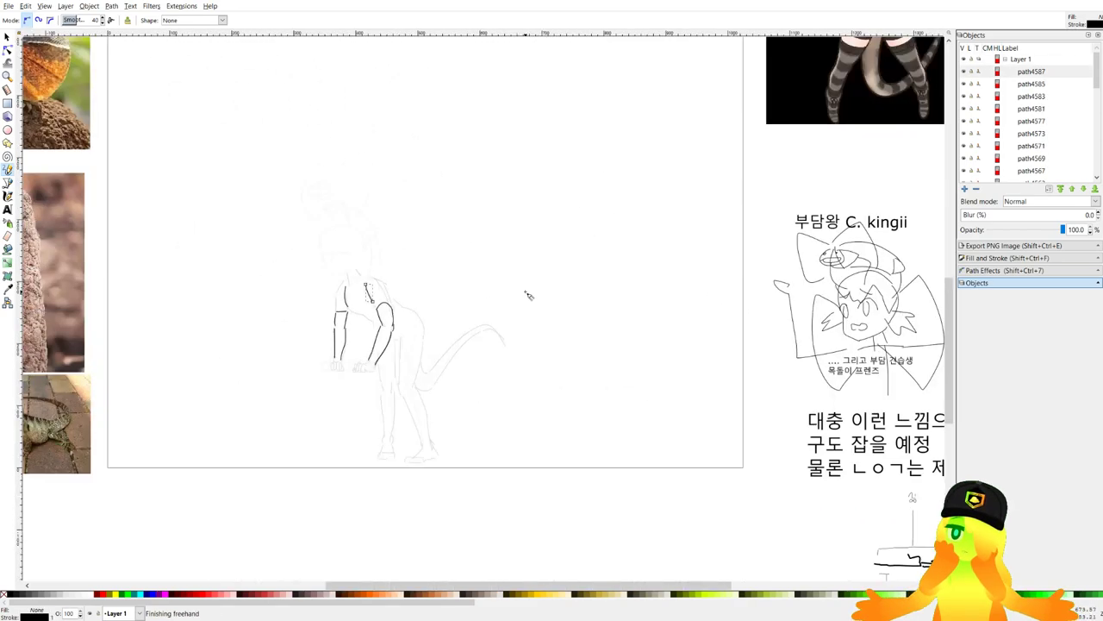
Replace the near armhole line with a longer curve sweeping down under the arm, following the vest in the character references.
{"action": "left_click_drag", "start_coordinate": [562, 353], "coordinate": [567, 340]}
{"action": "scroll", "coordinate": [828, 319], "scroll_direction": "up", "scroll_amount": 2}
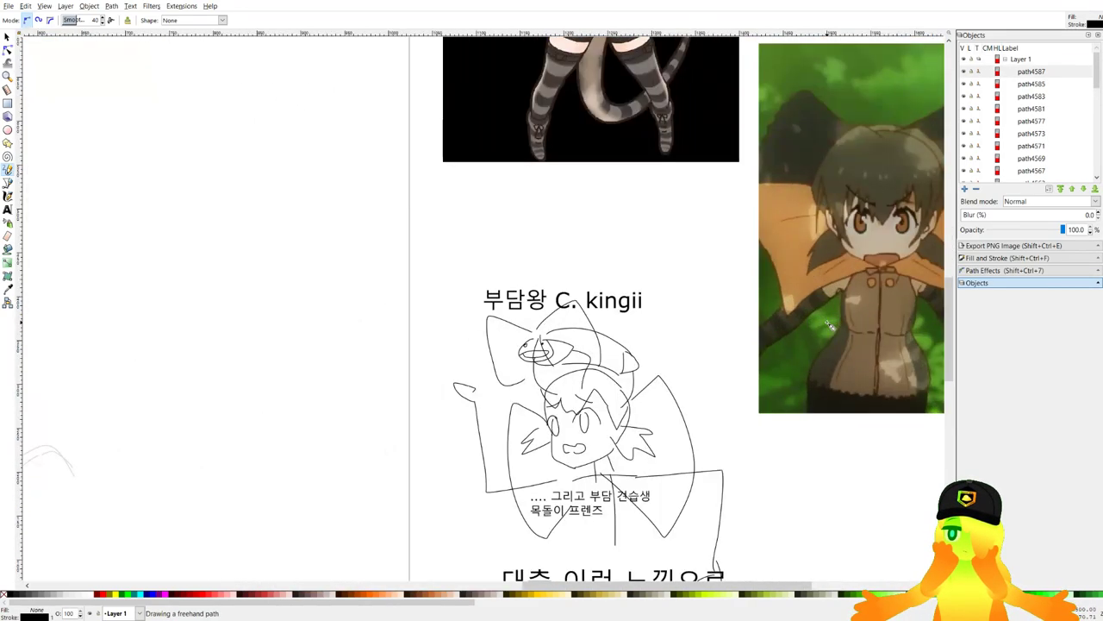
{"action": "left_click_drag", "start_coordinate": [832, 314], "coordinate": [590, 499]}
{"action": "left_click_drag", "start_coordinate": [241, 507], "coordinate": [766, 369]}
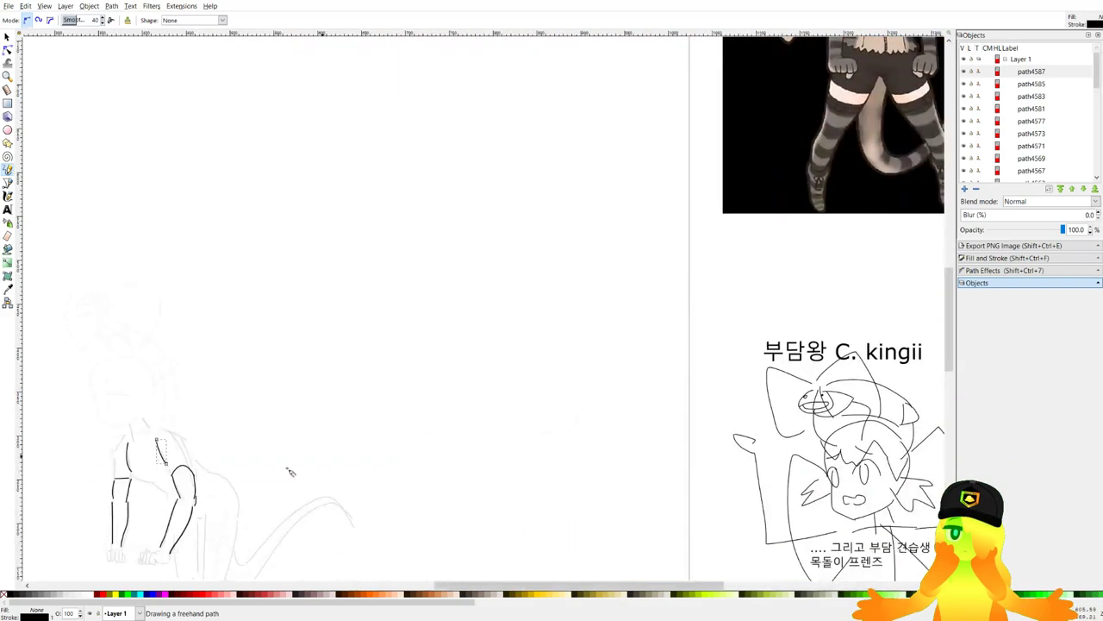
{"action": "left_click_drag", "start_coordinate": [290, 471], "coordinate": [665, 320]}
{"action": "scroll", "coordinate": [547, 293], "scroll_direction": "up", "scroll_amount": 5}
{"action": "scroll", "coordinate": [516, 229], "scroll_direction": "up", "scroll_amount": 2}
{"action": "key", "text": "ctrl+z"}
{"action": "mouse_move", "coordinate": [531, 120]}
{"action": "left_mouse_down"}
{"action": "mouse_move", "coordinate": [546, 185]}
{"action": "mouse_move", "coordinate": [480, 136]}
{"action": "mouse_move", "coordinate": [513, 461]}
{"action": "left_mouse_up"}
{"action": "key", "text": "ctrl+z"}
{"action": "mouse_move", "coordinate": [472, 156]}
{"action": "left_mouse_down"}
{"action": "mouse_move", "coordinate": [508, 477]}
{"action": "mouse_move", "coordinate": [562, 506]}
{"action": "mouse_move", "coordinate": [577, 482]}
{"action": "left_mouse_up"}
{"action": "key", "text": "ctrl+z"}
{"action": "left_click_drag", "start_coordinate": [535, 457], "coordinate": [759, 282]}
Shift the far armhole curve slightly down and outward, and return to freehand drawing.
{"action": "left_click", "coordinate": [7, 38]}
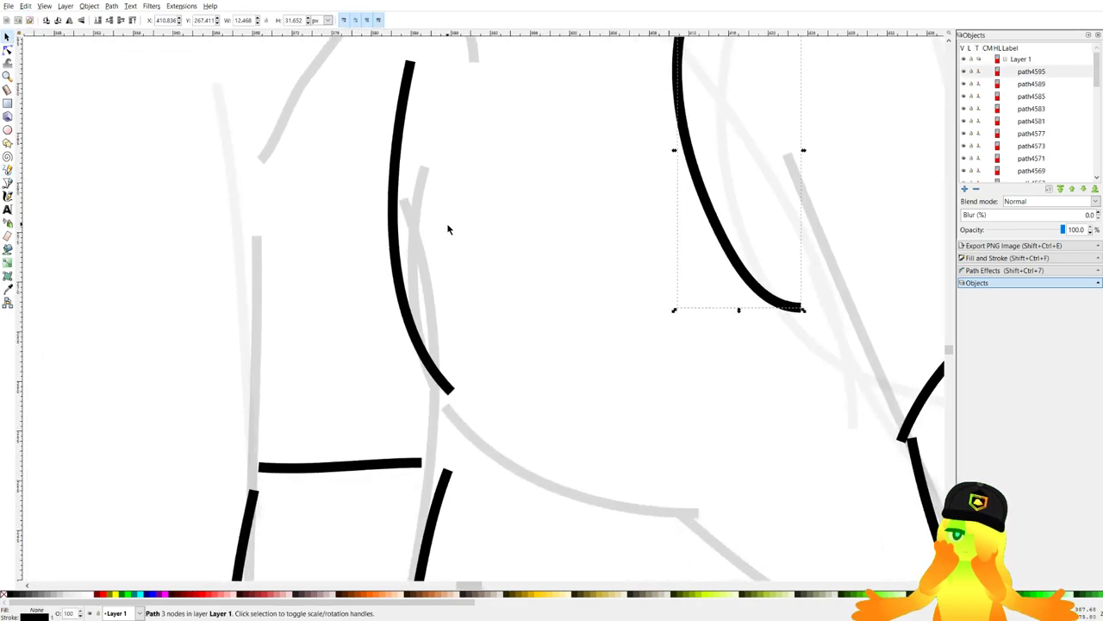
{"action": "left_click_drag", "start_coordinate": [397, 204], "coordinate": [386, 215]}
{"action": "left_click", "coordinate": [130, 302]}
{"action": "left_click", "coordinate": [8, 169]}
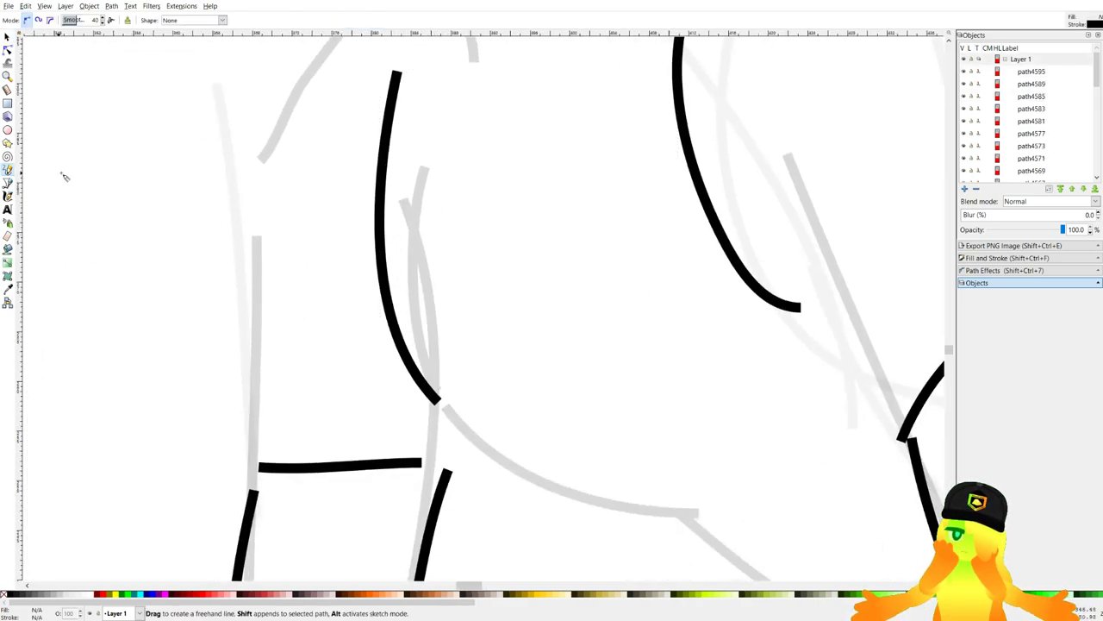
Draw the lower contour of the chest as a curve starting at the bottom end of the far armhole.
{"action": "scroll", "coordinate": [393, 250], "scroll_direction": "down", "scroll_amount": 5}
{"action": "scroll", "coordinate": [546, 252], "scroll_direction": "down", "scroll_amount": 3}
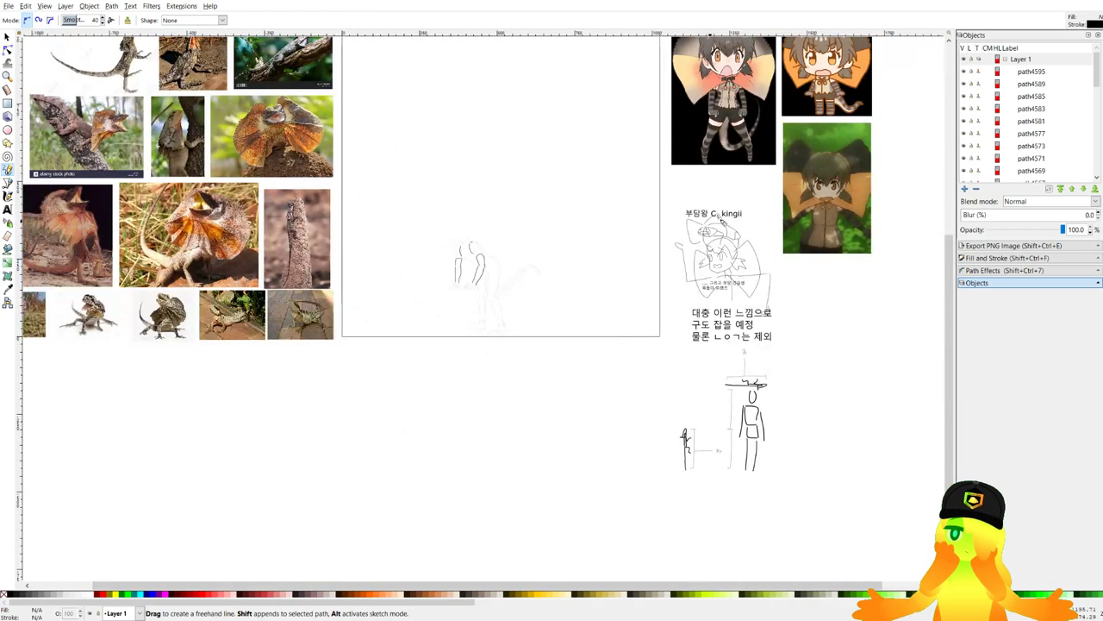
{"action": "scroll", "coordinate": [732, 206], "scroll_direction": "up", "scroll_amount": 2}
{"action": "left_click_drag", "start_coordinate": [693, 240], "coordinate": [688, 324]}
{"action": "left_click_drag", "start_coordinate": [128, 417], "coordinate": [374, 334]}
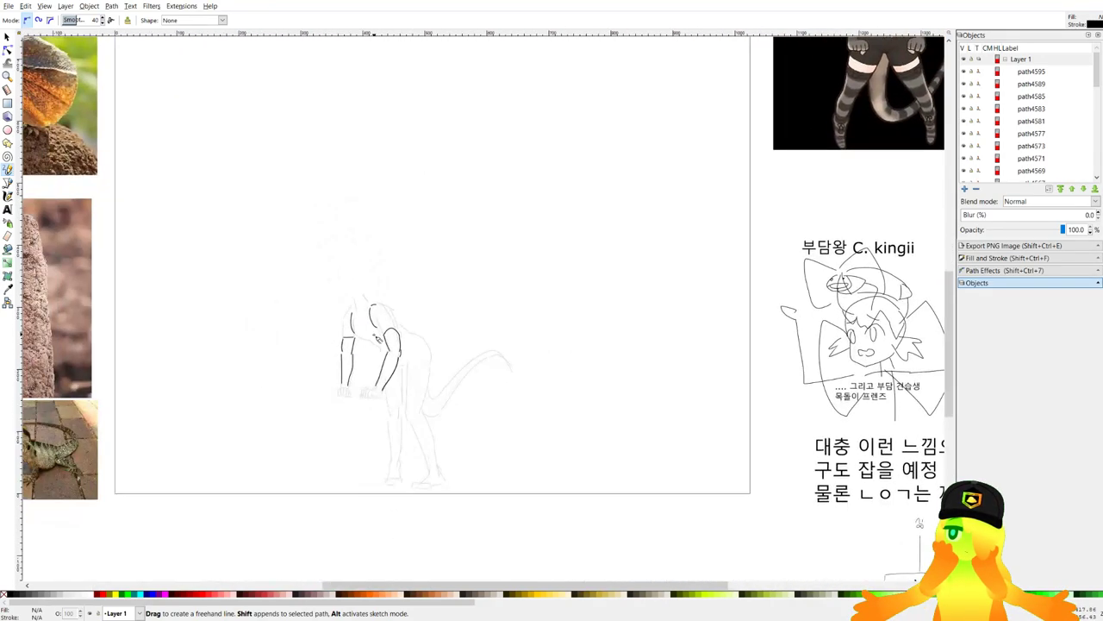
{"action": "scroll", "coordinate": [361, 341], "scroll_direction": "up", "scroll_amount": 8}
{"action": "mouse_move", "coordinate": [311, 204]}
{"action": "left_mouse_down"}
{"action": "mouse_move", "coordinate": [316, 249]}
{"action": "mouse_move", "coordinate": [547, 380]}
{"action": "left_mouse_up"}
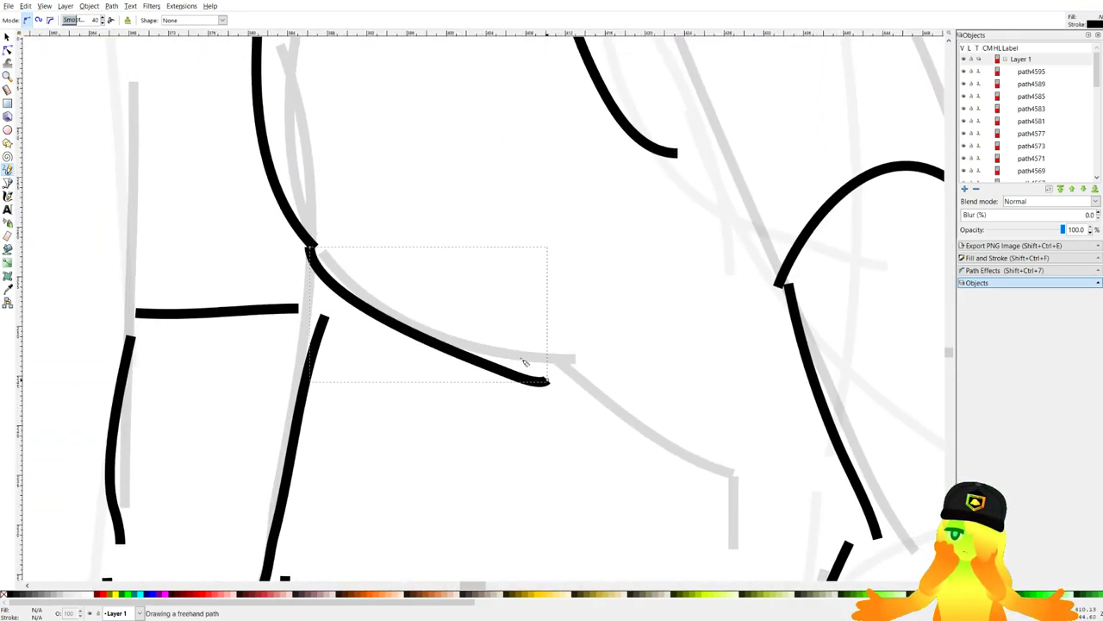
{"action": "key", "text": "ctrl+z"}
{"action": "left_click_drag", "start_coordinate": [315, 248], "coordinate": [515, 342]}
Draw two closely parallel curves down the chest for the vest's front opening, following the character references.
{"action": "scroll", "coordinate": [365, 470], "scroll_direction": "down", "scroll_amount": 5}
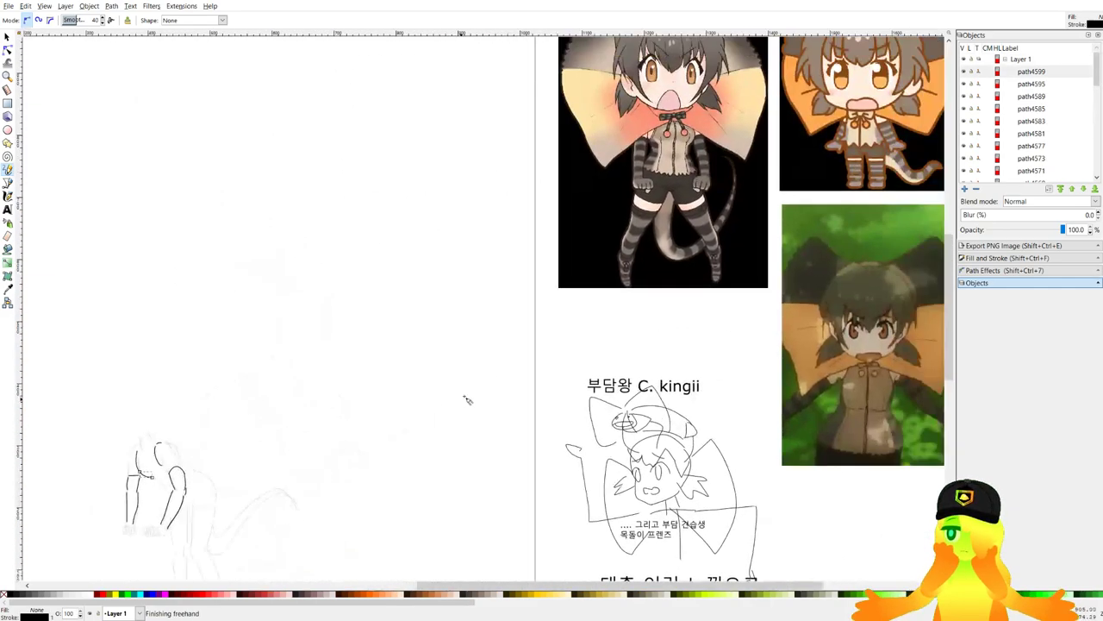
{"action": "left_click_drag", "start_coordinate": [175, 497], "coordinate": [364, 353]}
{"action": "scroll", "coordinate": [329, 318], "scroll_direction": "up", "scroll_amount": 6}
{"action": "mouse_move", "coordinate": [360, 297]}
{"action": "left_mouse_down"}
{"action": "mouse_move", "coordinate": [353, 331]}
{"action": "mouse_move", "coordinate": [429, 475]}
{"action": "left_mouse_up"}
{"action": "mouse_move", "coordinate": [338, 325]}
{"action": "left_mouse_down"}
{"action": "mouse_move", "coordinate": [344, 276]}
{"action": "mouse_move", "coordinate": [416, 415]}
{"action": "left_mouse_up"}
{"action": "key", "text": "ctrl+z"}
{"action": "left_click_drag", "start_coordinate": [340, 274], "coordinate": [437, 457]}
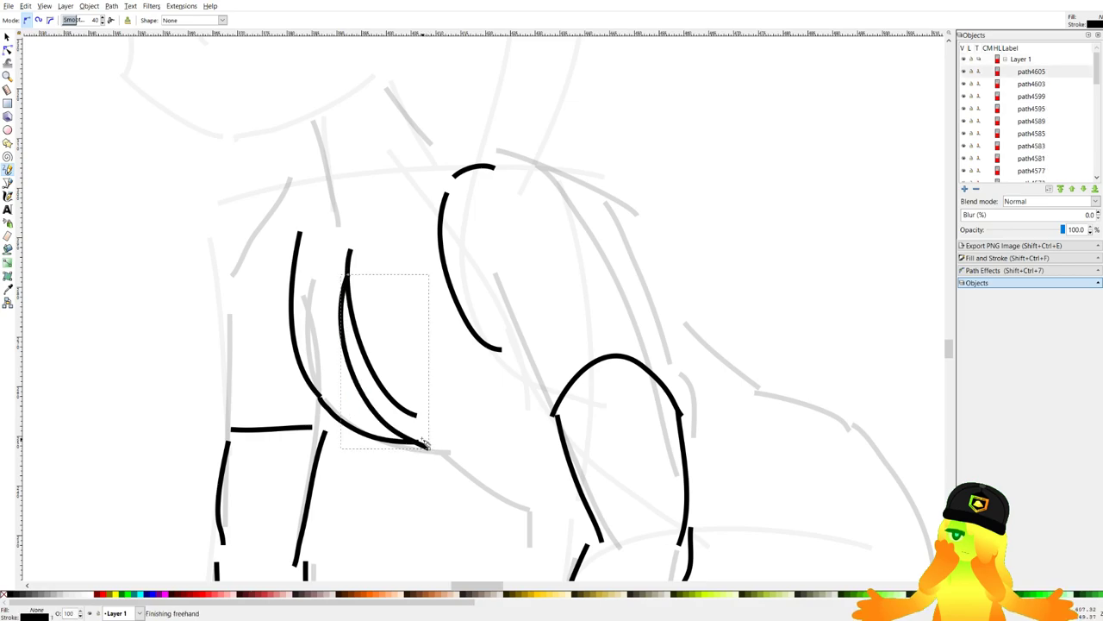
{"action": "key", "text": "ctrl+z"}
{"action": "left_click_drag", "start_coordinate": [334, 261], "coordinate": [409, 408]}
Continue the vest's front opening with paired lines under the chest and along the belly to the near arm.
{"action": "scroll", "coordinate": [509, 480], "scroll_direction": "up", "scroll_amount": 1}
{"action": "left_click_drag", "start_coordinate": [510, 480], "coordinate": [488, 352]}
{"action": "left_click_drag", "start_coordinate": [327, 252], "coordinate": [434, 287]}
{"action": "mouse_move", "coordinate": [367, 264]}
{"action": "left_mouse_down"}
{"action": "mouse_move", "coordinate": [463, 273]}
{"action": "mouse_move", "coordinate": [455, 300]}
{"action": "mouse_move", "coordinate": [590, 377]}
{"action": "left_mouse_up"}
{"action": "left_click_drag", "start_coordinate": [446, 302], "coordinate": [565, 379]}
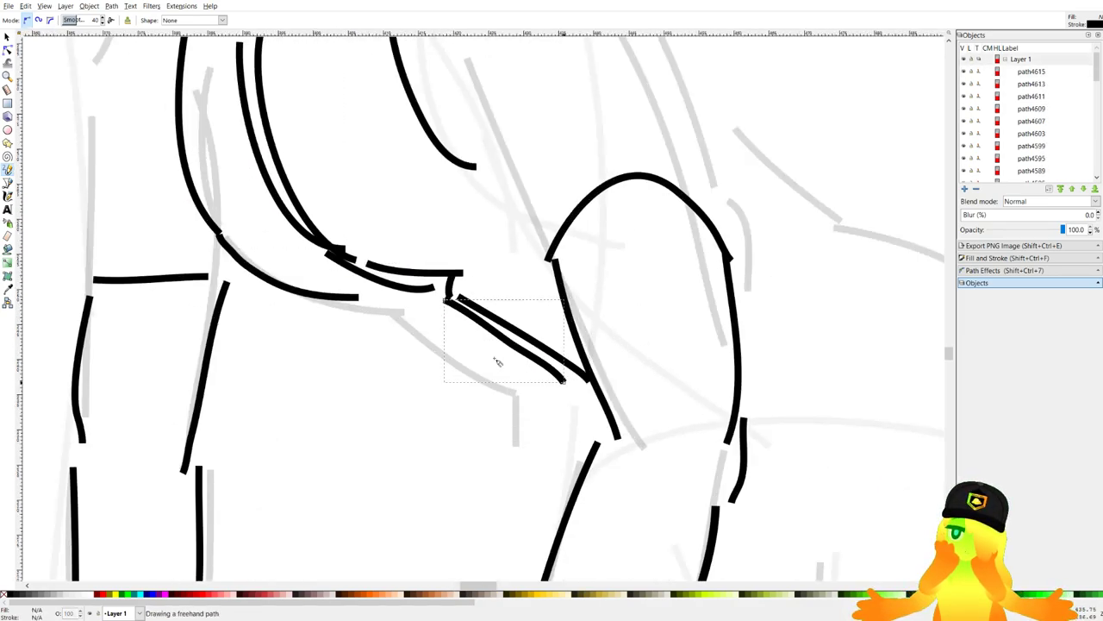
Extend the chest's lower contour, draw the sloping underside of the belly, and add a short waist line down from it.
{"action": "mouse_move", "coordinate": [369, 298]}
{"action": "left_mouse_down"}
{"action": "mouse_move", "coordinate": [502, 419]}
{"action": "mouse_move", "coordinate": [348, 299]}
{"action": "mouse_move", "coordinate": [426, 299]}
{"action": "left_mouse_up"}
{"action": "key", "text": "ctrl+z"}
{"action": "left_click_drag", "start_coordinate": [371, 310], "coordinate": [533, 411]}
{"action": "scroll", "coordinate": [492, 387], "scroll_direction": "down", "scroll_amount": 2}
{"action": "scroll", "coordinate": [511, 408], "scroll_direction": "up", "scroll_amount": 2}
{"action": "left_click_drag", "start_coordinate": [474, 373], "coordinate": [504, 453]}
{"action": "scroll", "coordinate": [503, 451], "scroll_direction": "down", "scroll_amount": 4}
{"action": "left_click_drag", "start_coordinate": [768, 491], "coordinate": [626, 337]}
{"action": "scroll", "coordinate": [626, 335], "scroll_direction": "down", "scroll_amount": 1}
{"action": "scroll", "coordinate": [465, 298], "scroll_direction": "up", "scroll_amount": 4, "text": "ctrl"}
{"action": "left_click_drag", "start_coordinate": [371, 298], "coordinate": [360, 401]}
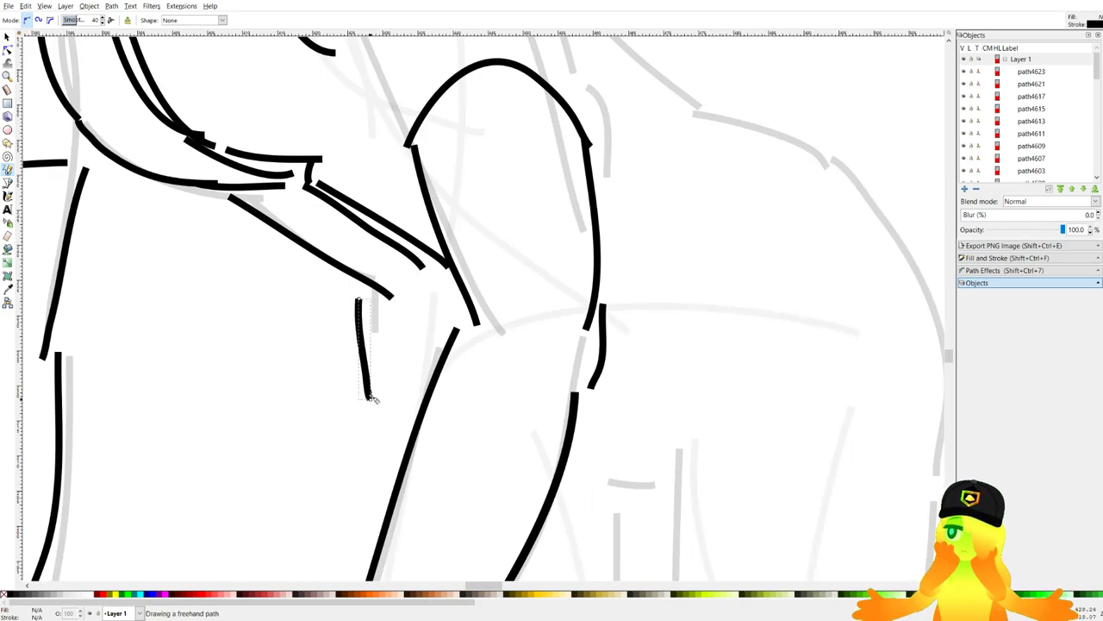
Check the character references, and draw the near upper arm's inner edge with a short crease at the armpit.
{"action": "scroll", "coordinate": [469, 343], "scroll_direction": "down", "scroll_amount": 4, "text": "ctrl"}
{"action": "scroll", "coordinate": [651, 350], "scroll_direction": "down", "scroll_amount": 3}
{"action": "left_click_drag", "start_coordinate": [720, 354], "coordinate": [418, 348]}
{"action": "scroll", "coordinate": [485, 340], "scroll_direction": "down", "scroll_amount": 2}
{"action": "scroll", "coordinate": [743, 180], "scroll_direction": "up", "scroll_amount": 1}
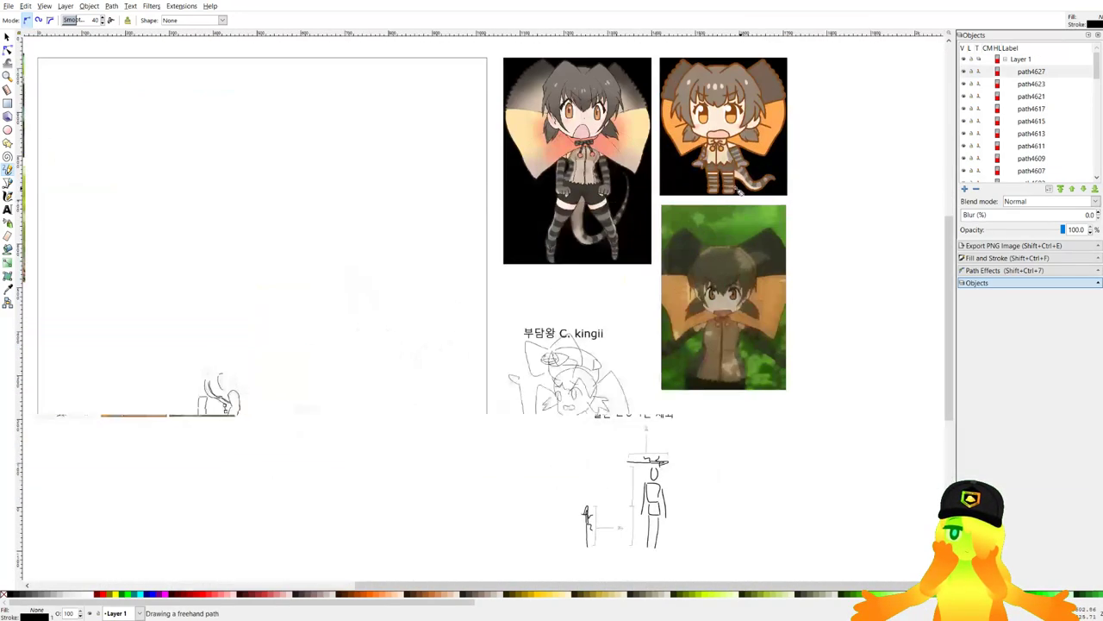
{"action": "left_click_drag", "start_coordinate": [271, 462], "coordinate": [352, 416]}
{"action": "scroll", "coordinate": [300, 332], "scroll_direction": "up", "scroll_amount": 7}
{"action": "scroll", "coordinate": [312, 402], "scroll_direction": "up", "scroll_amount": 1}
{"action": "mouse_move", "coordinate": [285, 471]}
{"action": "left_mouse_down"}
{"action": "mouse_move", "coordinate": [312, 402]}
{"action": "mouse_move", "coordinate": [350, 394]}
{"action": "left_mouse_up"}
{"action": "left_click_drag", "start_coordinate": [329, 354], "coordinate": [397, 497]}
Outline the top of the near shoulder and the outer side of the near upper arm.
{"action": "left_click_drag", "start_coordinate": [318, 182], "coordinate": [505, 270]}
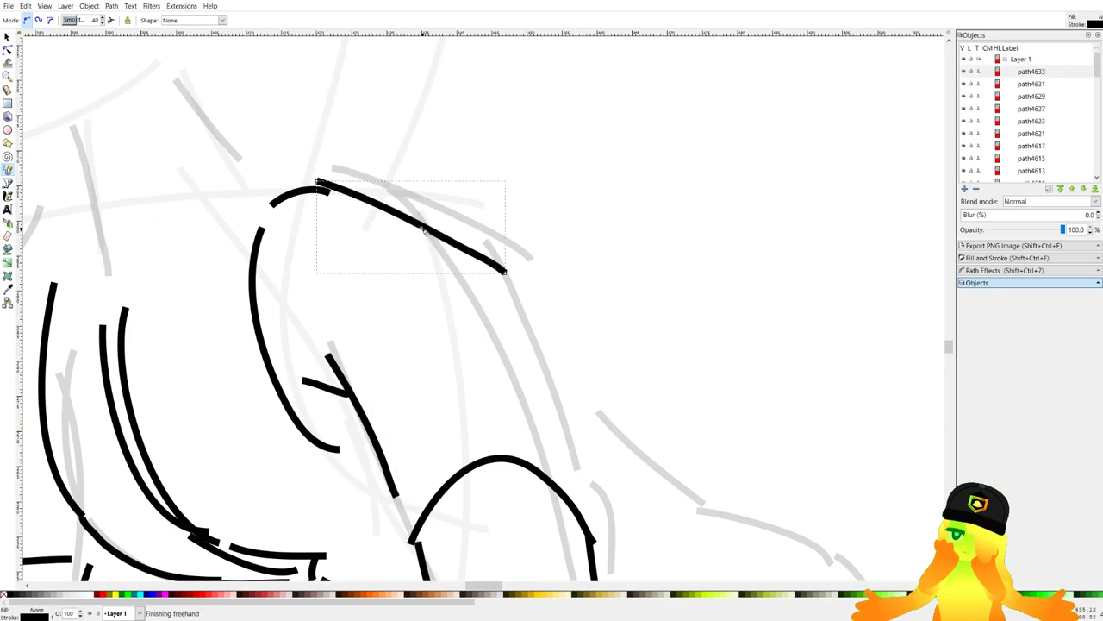
{"action": "key", "text": "ctrl+z"}
{"action": "left_click_drag", "start_coordinate": [327, 200], "coordinate": [437, 214]}
{"action": "left_click_drag", "start_coordinate": [437, 215], "coordinate": [542, 411]}
Draw the sloping far shoulder and the outer edge of the far upper arm down to the glove edge.
{"action": "left_click_drag", "start_coordinate": [534, 358], "coordinate": [761, 298]}
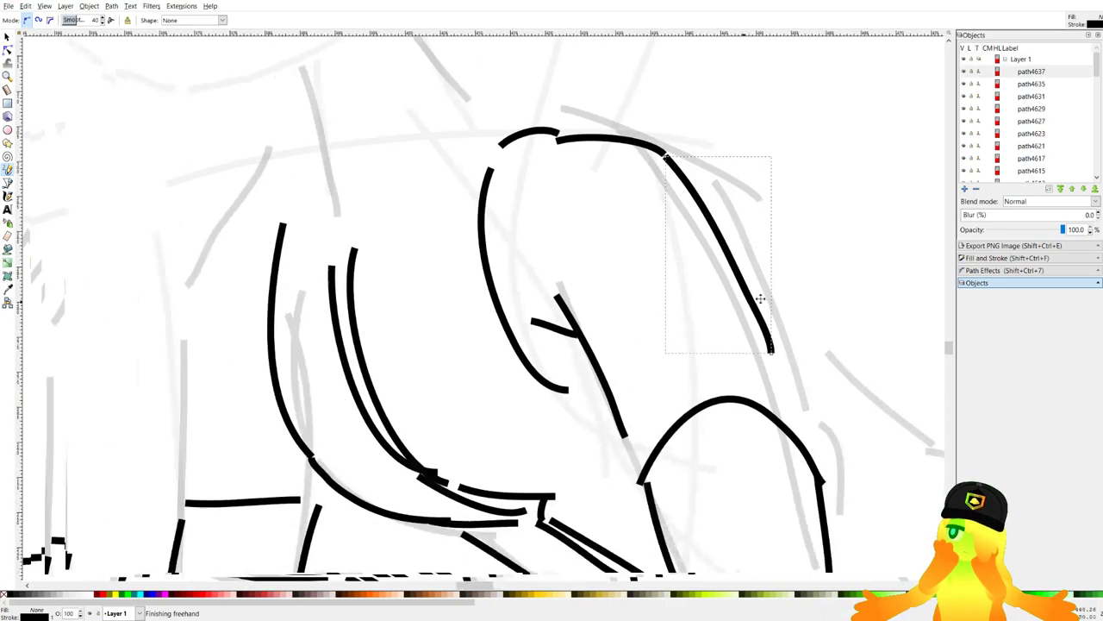
{"action": "left_click_drag", "start_coordinate": [224, 283], "coordinate": [454, 241]}
{"action": "left_click_drag", "start_coordinate": [513, 123], "coordinate": [501, 136]}
{"action": "left_click_drag", "start_coordinate": [419, 408], "coordinate": [417, 416]}
{"action": "scroll", "coordinate": [405, 361], "scroll_direction": "down", "scroll_amount": 7}
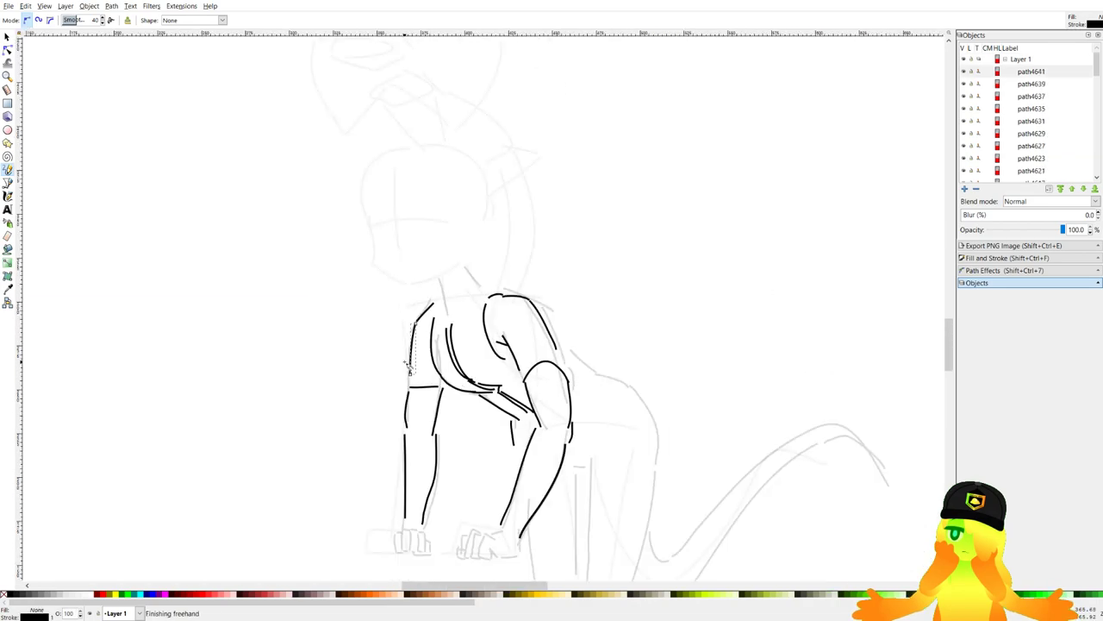
{"action": "mouse_move", "coordinate": [529, 328]}
{"action": "left_mouse_down"}
{"action": "mouse_move", "coordinate": [308, 369]}
{"action": "mouse_move", "coordinate": [325, 446]}
{"action": "left_mouse_up"}
{"action": "scroll", "coordinate": [266, 499], "scroll_direction": "up", "scroll_amount": 4}
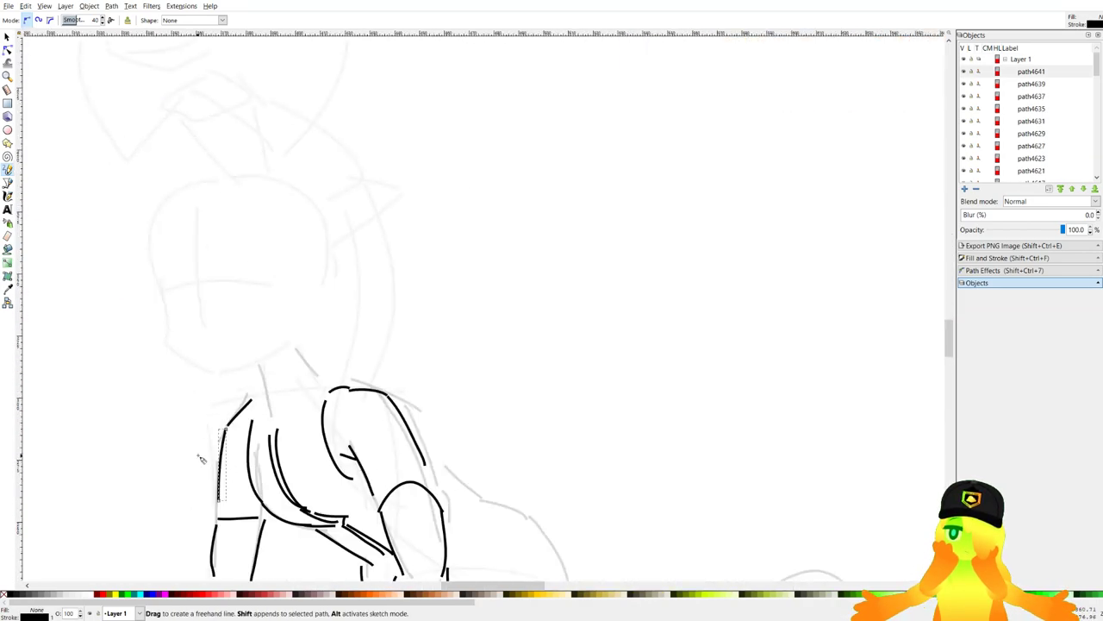
{"action": "left_click_drag", "start_coordinate": [517, 398], "coordinate": [677, 412]}
{"action": "scroll", "coordinate": [323, 487], "scroll_direction": "up", "scroll_amount": 2}
{"action": "left_click_drag", "start_coordinate": [274, 272], "coordinate": [518, 340]}
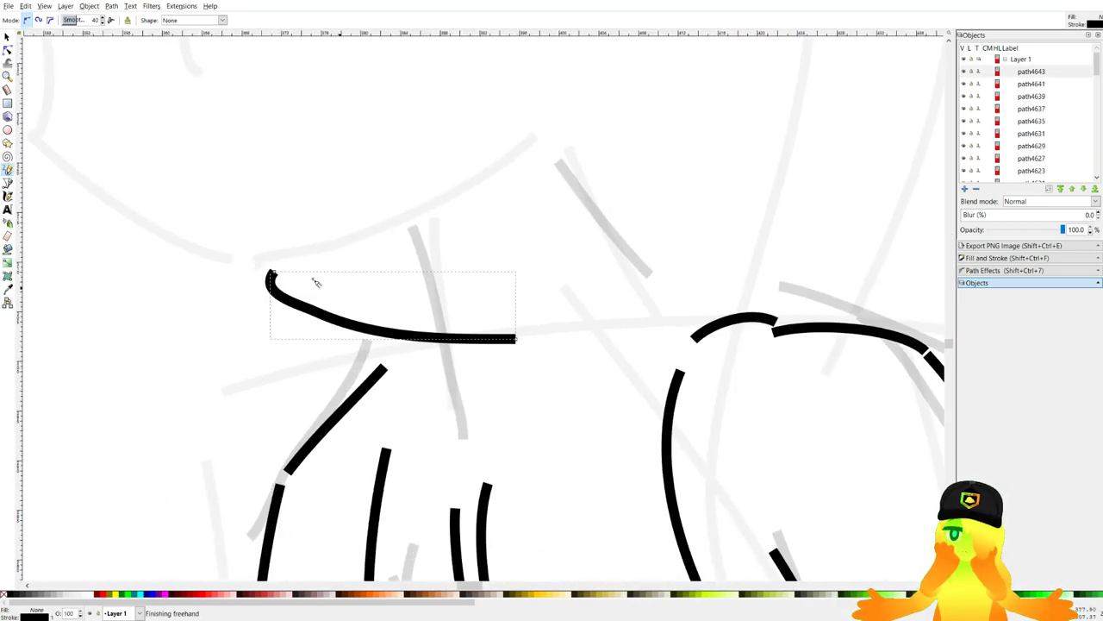
{"action": "key", "text": "ctrl+z"}
{"action": "left_click_drag", "start_coordinate": [215, 263], "coordinate": [388, 307]}
{"action": "left_click_drag", "start_coordinate": [397, 310], "coordinate": [523, 188]}
{"action": "key", "text": "ctrl+z"}
{"action": "key", "text": "ctrl+z"}
{"action": "key", "text": "ctrl+z"}
Draw the upper edge of the neck frill as two curves meeting beneath the chin.
{"action": "left_click_drag", "start_coordinate": [217, 270], "coordinate": [455, 323]}
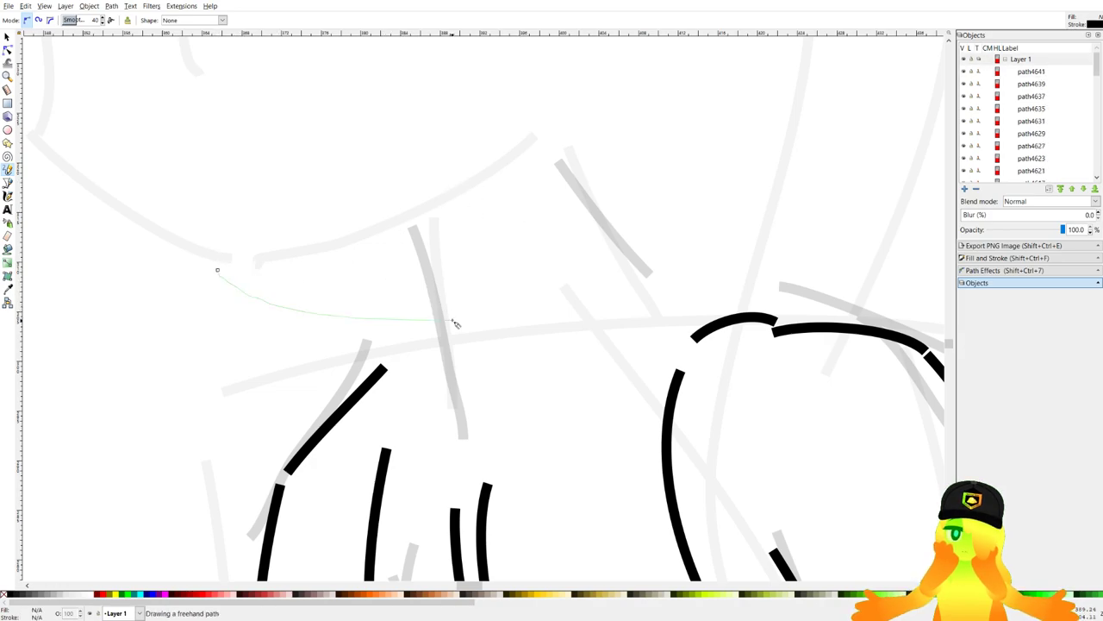
{"action": "left_click_drag", "start_coordinate": [576, 150], "coordinate": [579, 146]}
{"action": "scroll", "coordinate": [579, 148], "scroll_direction": "down", "scroll_amount": 5}
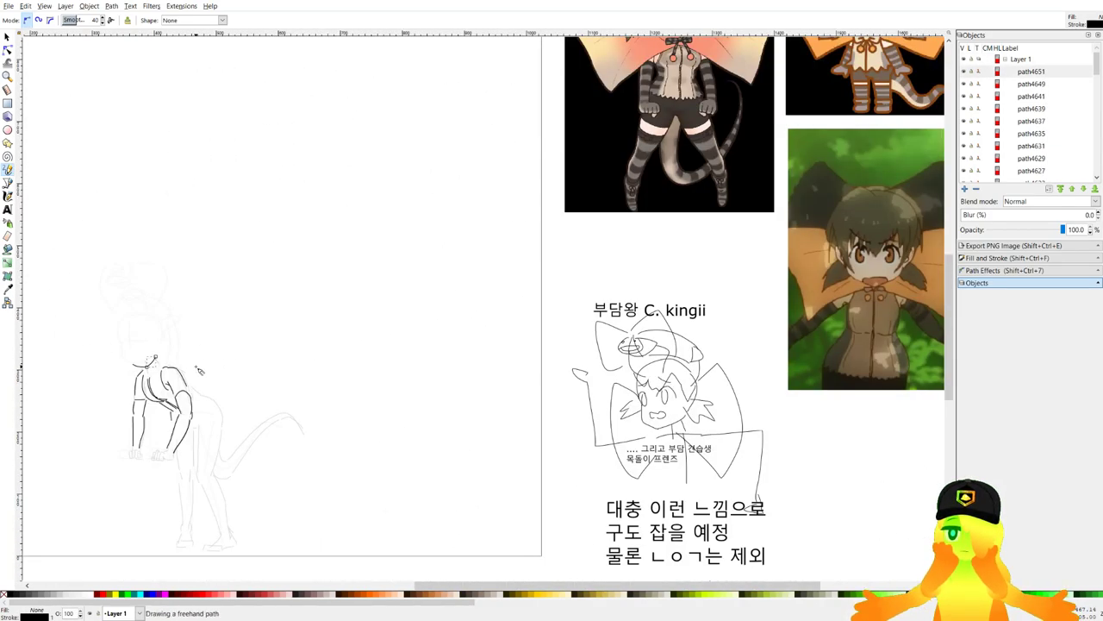
{"action": "scroll", "coordinate": [199, 371], "scroll_direction": "up", "scroll_amount": 7}
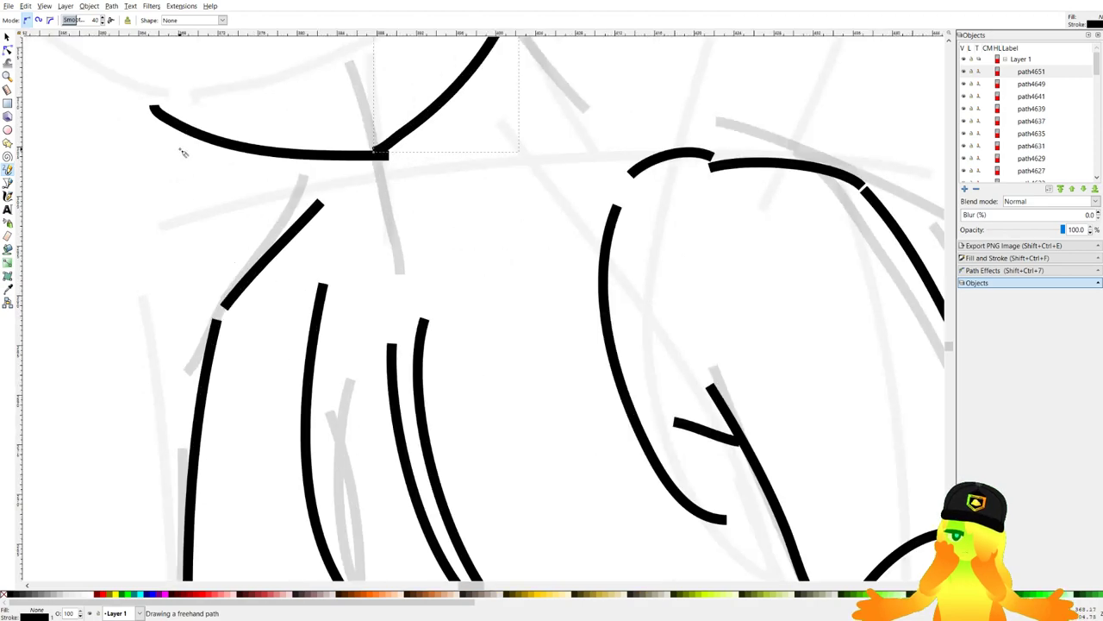
Add a second curve below the frill's upper edge, with short fold and neckline strokes between the neck and chest.
{"action": "mouse_move", "coordinate": [181, 150]}
{"action": "left_mouse_down"}
{"action": "mouse_move", "coordinate": [218, 199]}
{"action": "mouse_move", "coordinate": [431, 238]}
{"action": "left_mouse_up"}
{"action": "left_click_drag", "start_coordinate": [458, 243], "coordinate": [487, 288]}
{"action": "left_click_drag", "start_coordinate": [342, 277], "coordinate": [351, 336]}
{"action": "mouse_move", "coordinate": [349, 343]}
{"action": "left_mouse_down"}
{"action": "mouse_move", "coordinate": [558, 374]}
{"action": "mouse_move", "coordinate": [621, 285]}
{"action": "left_mouse_up"}
{"action": "scroll", "coordinate": [543, 374], "scroll_direction": "down", "scroll_amount": 7}
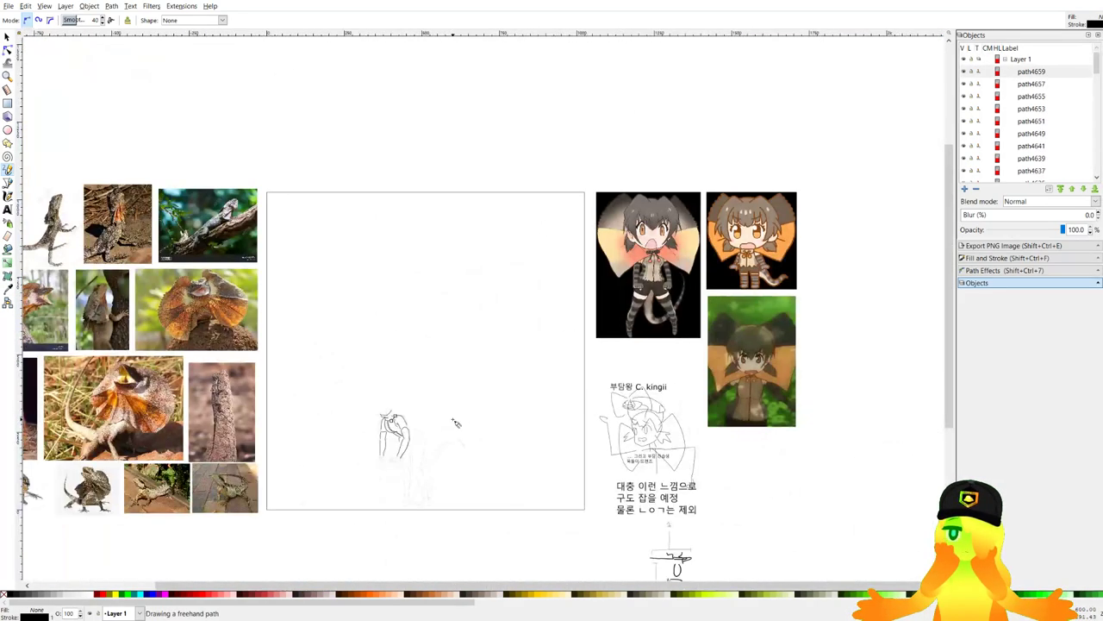
Draw the frill's side edges, with a line across the near shoulder and a long diagonal outward past the far shoulder.
{"action": "scroll", "coordinate": [382, 438], "scroll_direction": "up", "scroll_amount": 7}
{"action": "mouse_move", "coordinate": [279, 438]}
{"action": "left_mouse_down"}
{"action": "mouse_move", "coordinate": [414, 475]}
{"action": "mouse_move", "coordinate": [672, 347]}
{"action": "left_mouse_up"}
{"action": "left_click_drag", "start_coordinate": [458, 341], "coordinate": [331, 429]}
{"action": "scroll", "coordinate": [305, 407], "scroll_direction": "down", "scroll_amount": 4}
{"action": "scroll", "coordinate": [308, 411], "scroll_direction": "down", "scroll_amount": 3}
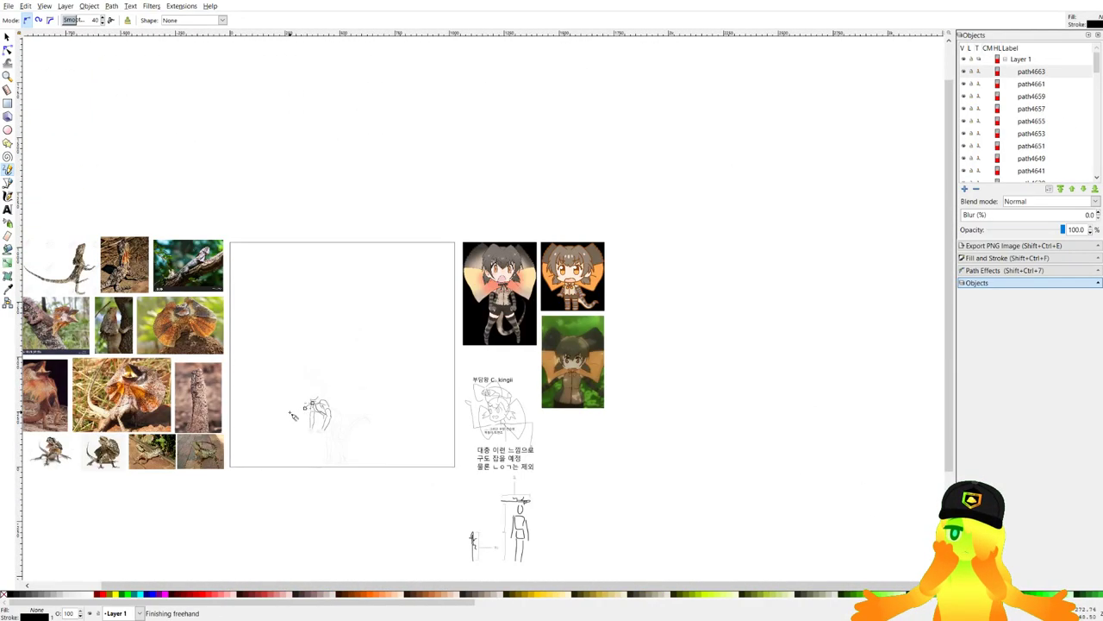
{"action": "scroll", "coordinate": [374, 322], "scroll_direction": "up", "scroll_amount": 8}
{"action": "key", "text": "ctrl+z"}
{"action": "left_click_drag", "start_coordinate": [565, 254], "coordinate": [446, 367]}
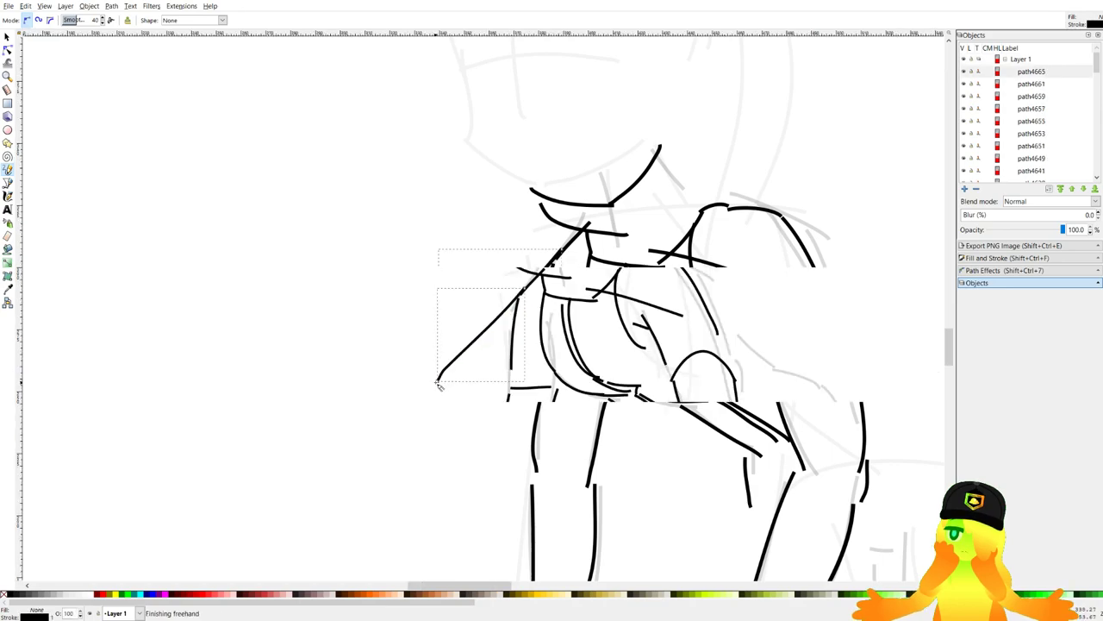
Replace the long diagonal stroke beside the chest with a short collar stroke and a curve running down to the left frill.
{"action": "scroll", "coordinate": [431, 380], "scroll_direction": "down", "scroll_amount": 7}
{"action": "scroll", "coordinate": [425, 380], "scroll_direction": "up", "scroll_amount": 10}
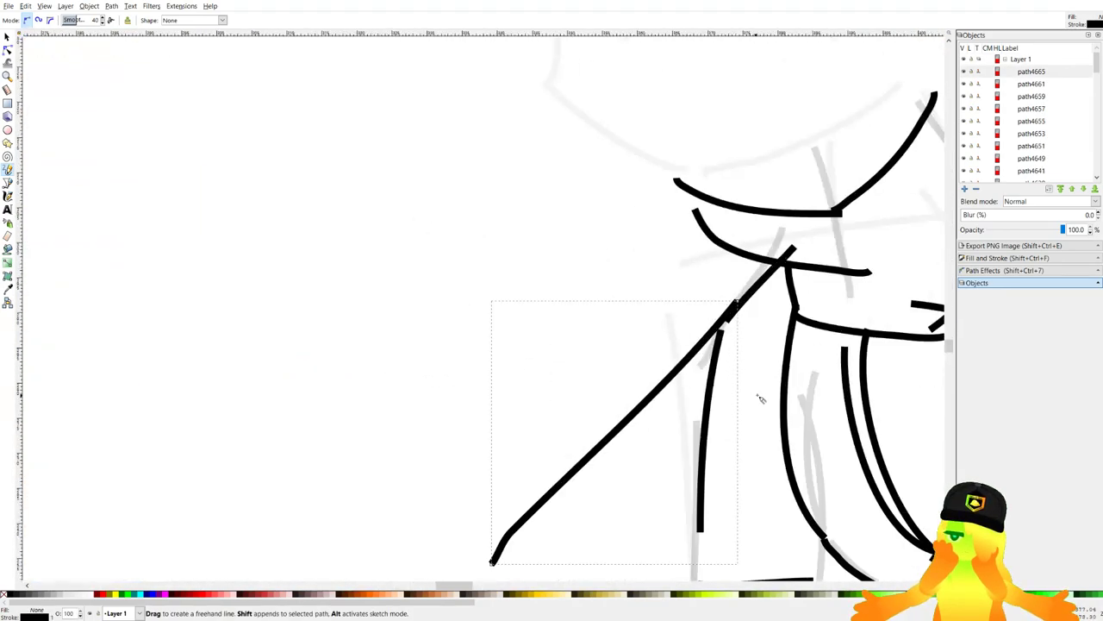
{"action": "key", "text": "ctrl+z"}
{"action": "left_click_drag", "start_coordinate": [552, 271], "coordinate": [550, 272]}
{"action": "key", "text": "ctrl+z"}
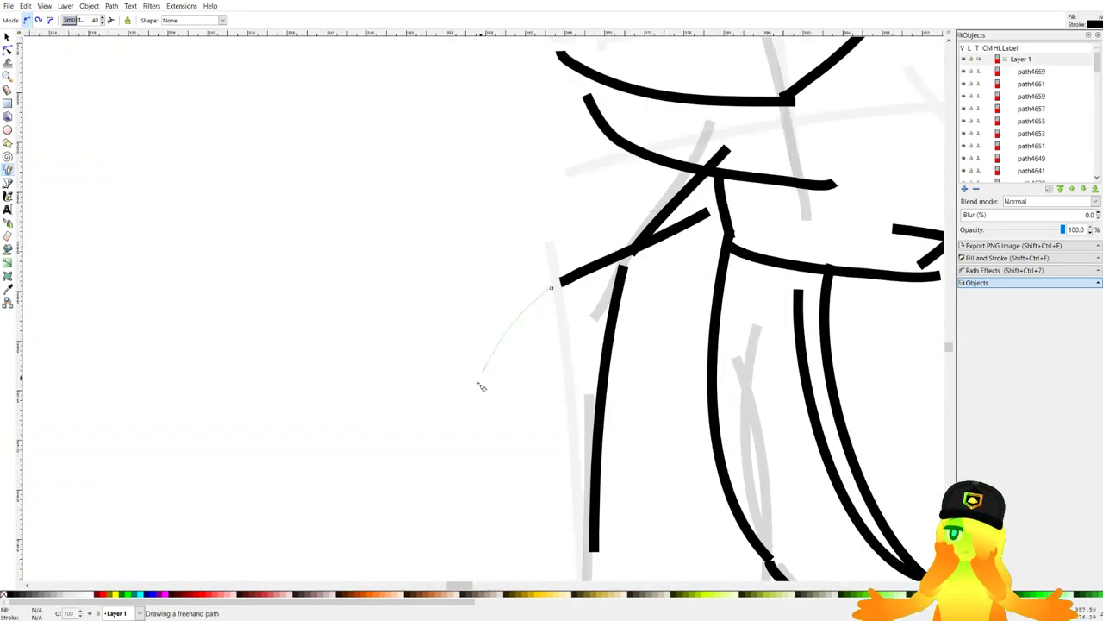
{"action": "left_click_drag", "start_coordinate": [481, 387], "coordinate": [403, 522]}
{"action": "scroll", "coordinate": [436, 423], "scroll_direction": "down", "scroll_amount": 7}
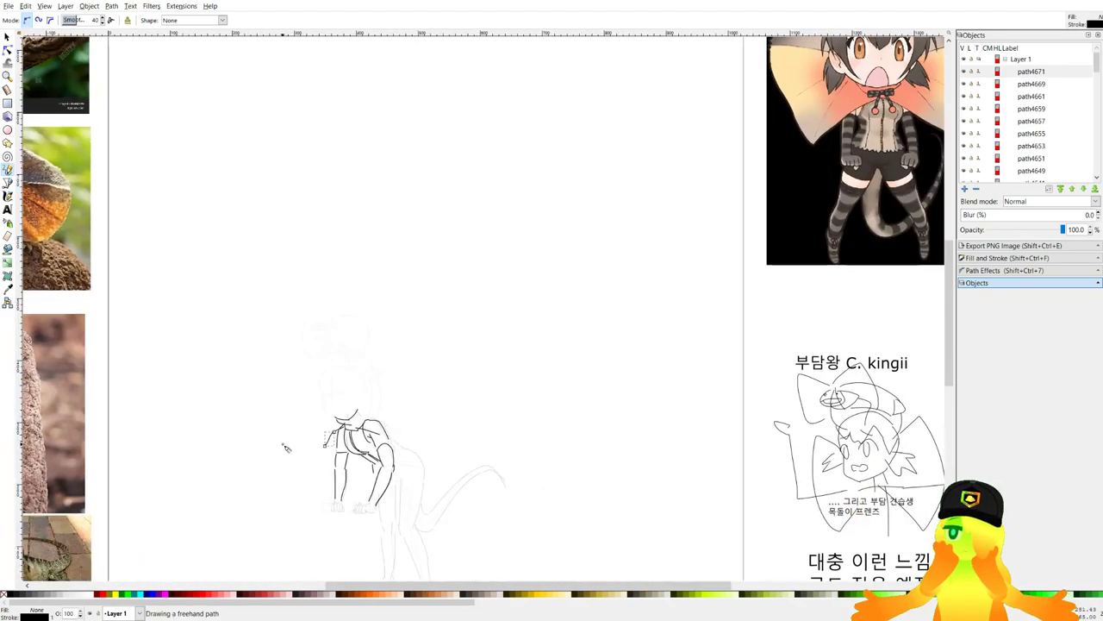
Draw the lower panel of the left frill with a nearly straight upper edge and a rounded outer edge.
{"action": "scroll", "coordinate": [287, 448], "scroll_direction": "down", "scroll_amount": 3}
{"action": "scroll", "coordinate": [356, 529], "scroll_direction": "up", "scroll_amount": 3}
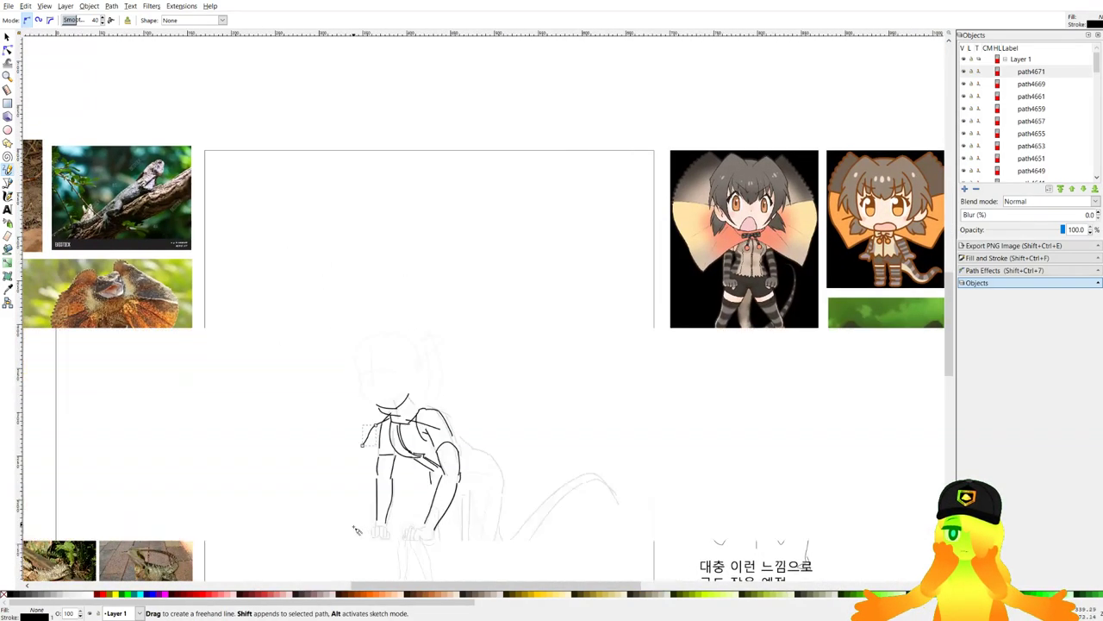
{"action": "scroll", "coordinate": [373, 356], "scroll_direction": "down", "scroll_amount": 4}
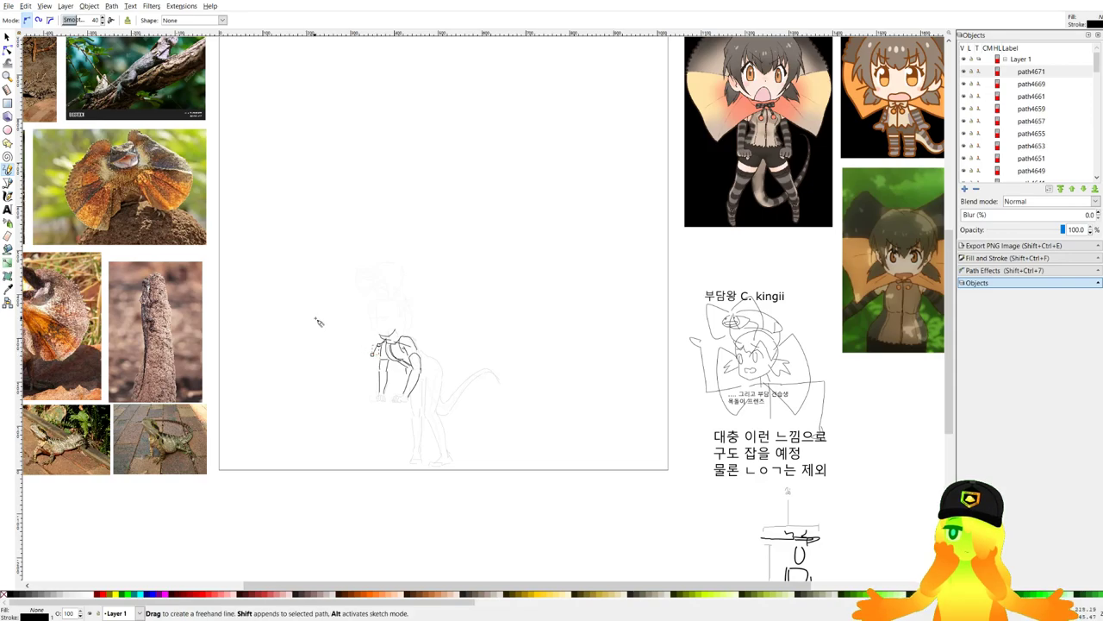
{"action": "scroll", "coordinate": [319, 322], "scroll_direction": "up", "scroll_amount": 6}
{"action": "mouse_move", "coordinate": [422, 247]}
{"action": "left_mouse_down"}
{"action": "mouse_move", "coordinate": [248, 280]}
{"action": "mouse_move", "coordinate": [323, 423]}
{"action": "left_mouse_up"}
{"action": "scroll", "coordinate": [343, 392], "scroll_direction": "down", "scroll_amount": 6}
{"action": "scroll", "coordinate": [353, 366], "scroll_direction": "up", "scroll_amount": 8}
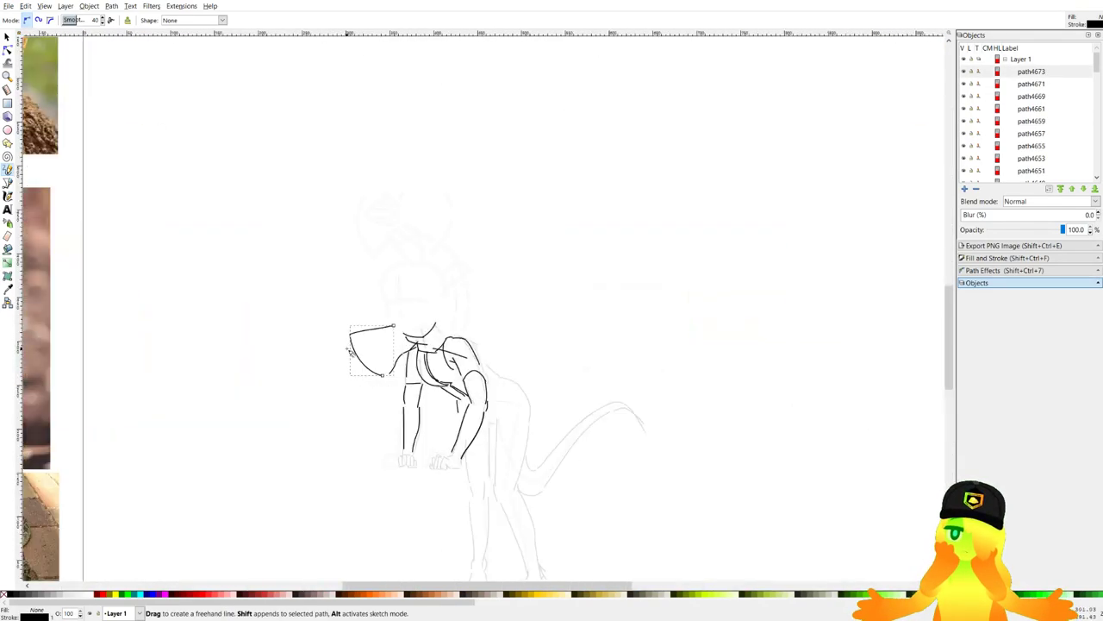
Draw the curved outer edge of the left frill's upper panel and add zigzag serrations along it.
{"action": "mouse_move", "coordinate": [252, 379]}
{"action": "left_mouse_down"}
{"action": "mouse_move", "coordinate": [271, 300]}
{"action": "mouse_move", "coordinate": [353, 187]}
{"action": "left_mouse_up"}
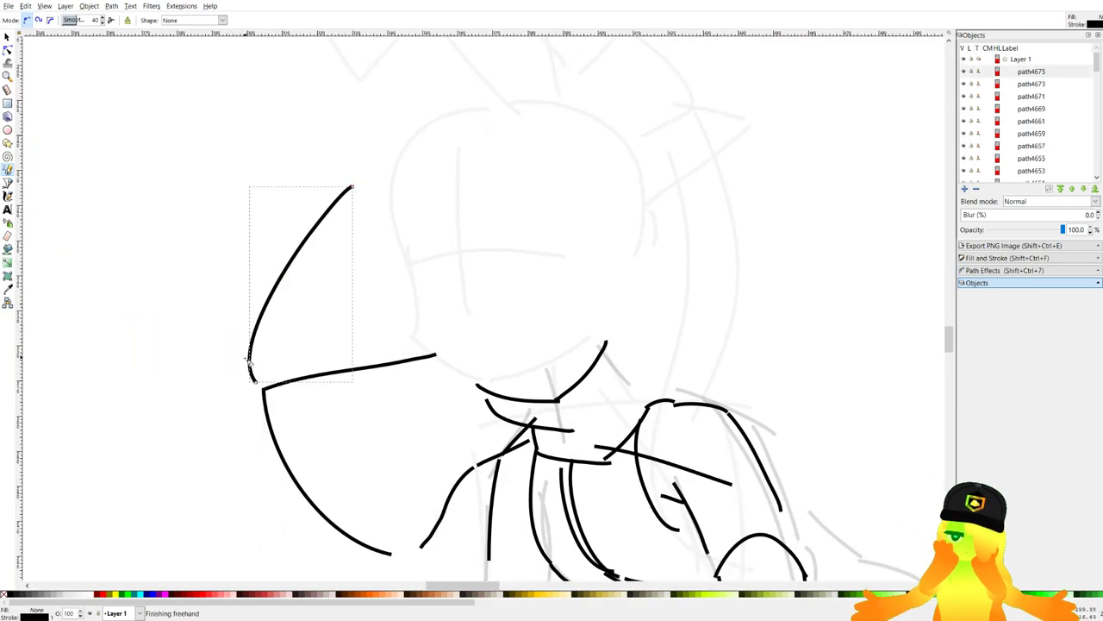
{"action": "left_click_drag", "start_coordinate": [250, 362], "coordinate": [290, 315]}
{"action": "left_click_drag", "start_coordinate": [340, 216], "coordinate": [345, 210]}
{"action": "scroll", "coordinate": [345, 212], "scroll_direction": "down", "scroll_amount": 8}
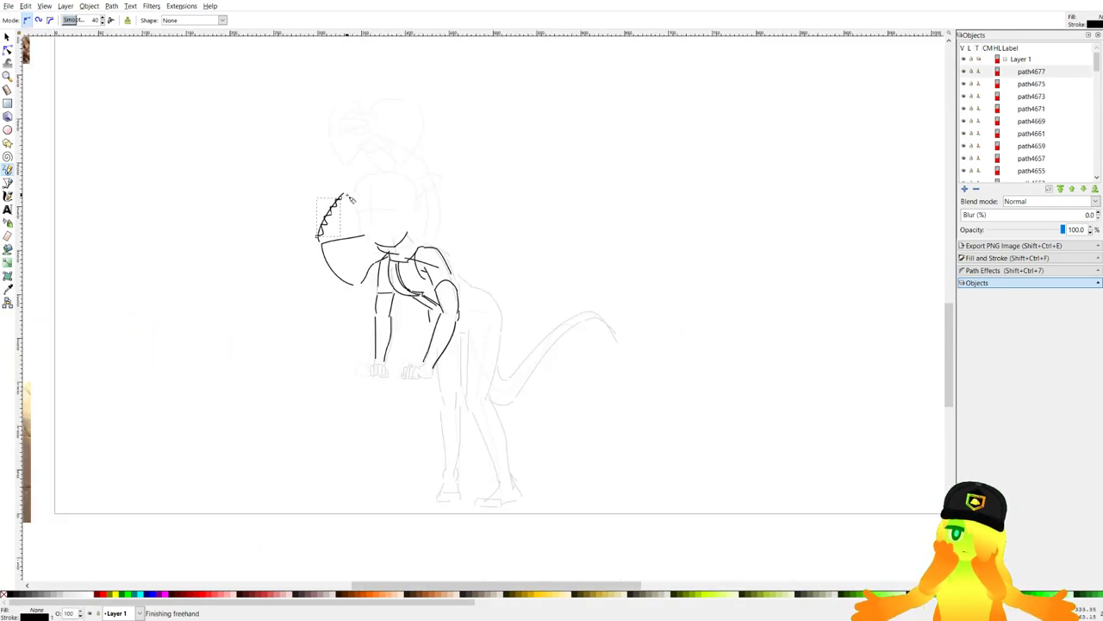
{"action": "scroll", "coordinate": [313, 357], "scroll_direction": "up", "scroll_amount": 8}
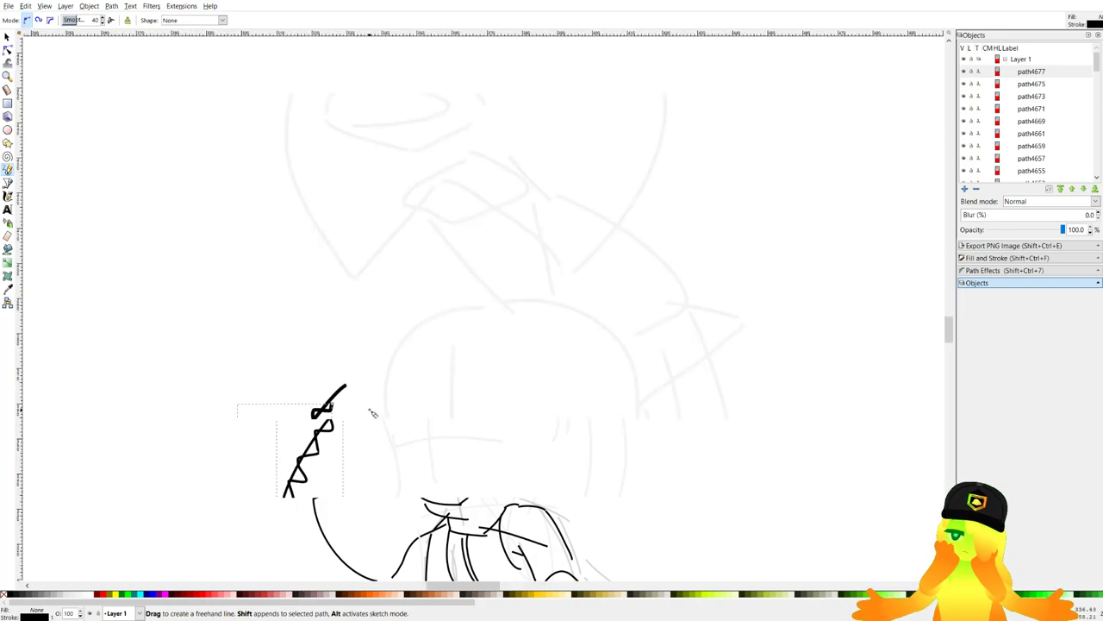
Close the top of the left frill with a pointed tip made of one long and one short stroke.
{"action": "left_click_drag", "start_coordinate": [288, 300], "coordinate": [386, 371]}
{"action": "left_click_drag", "start_coordinate": [286, 304], "coordinate": [280, 360]}
{"action": "scroll", "coordinate": [310, 355], "scroll_direction": "down", "scroll_amount": 4}
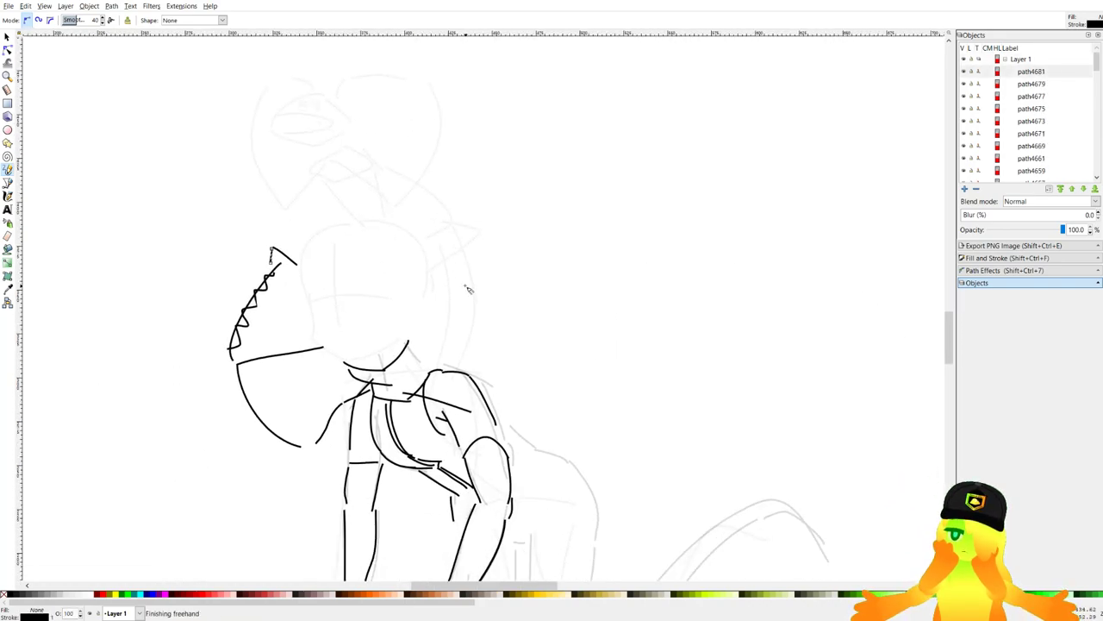
Draw the right frill with a pointed upper inner edge, a curved dividing rib, a zigzag outer edge and a rounded lower edge.
{"action": "scroll", "coordinate": [458, 259], "scroll_direction": "up", "scroll_amount": 2}
{"action": "mouse_move", "coordinate": [446, 255]}
{"action": "left_mouse_down"}
{"action": "mouse_move", "coordinate": [452, 173]}
{"action": "mouse_move", "coordinate": [510, 67]}
{"action": "mouse_move", "coordinate": [511, 83]}
{"action": "left_mouse_up"}
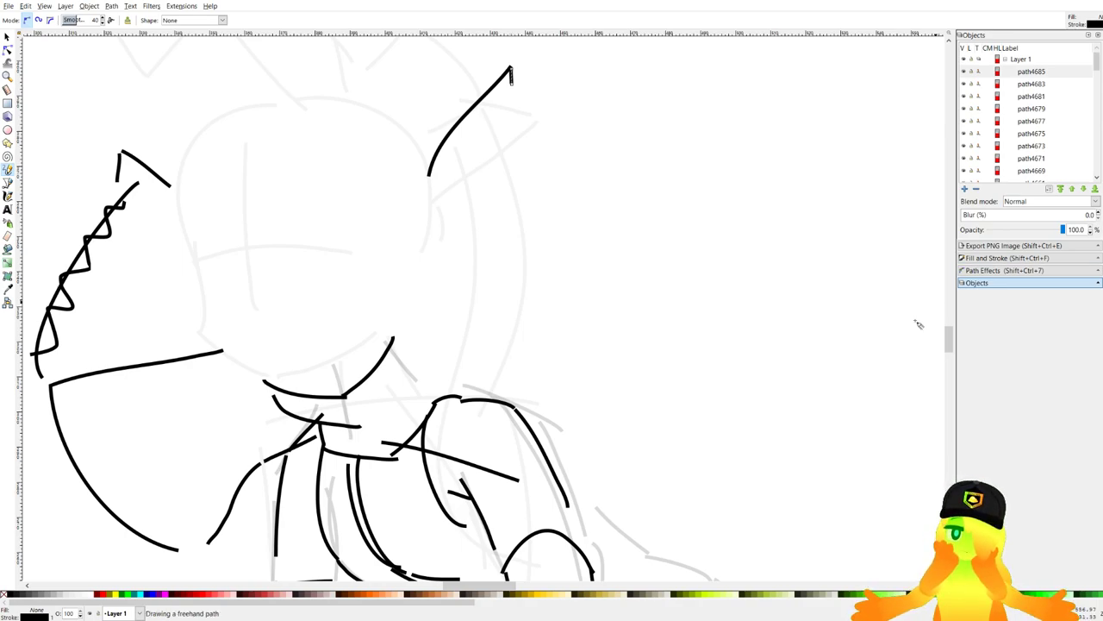
{"action": "left_click_drag", "start_coordinate": [423, 308], "coordinate": [719, 180]}
{"action": "key", "text": "ctrl+z"}
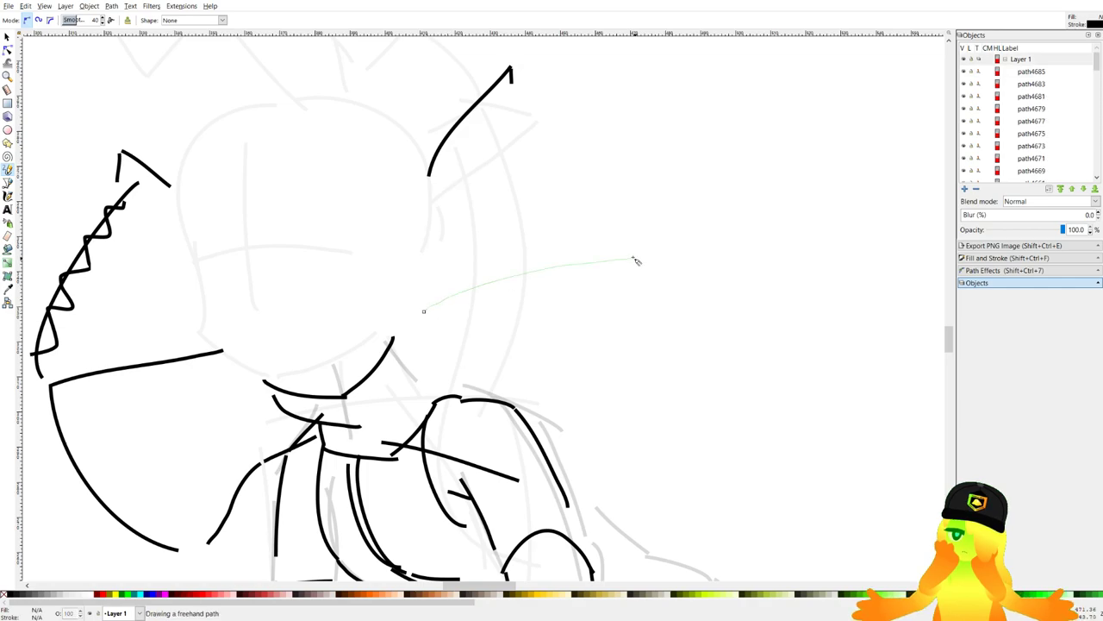
{"action": "left_click_drag", "start_coordinate": [423, 310], "coordinate": [637, 259]}
{"action": "left_click_drag", "start_coordinate": [540, 72], "coordinate": [572, 134]}
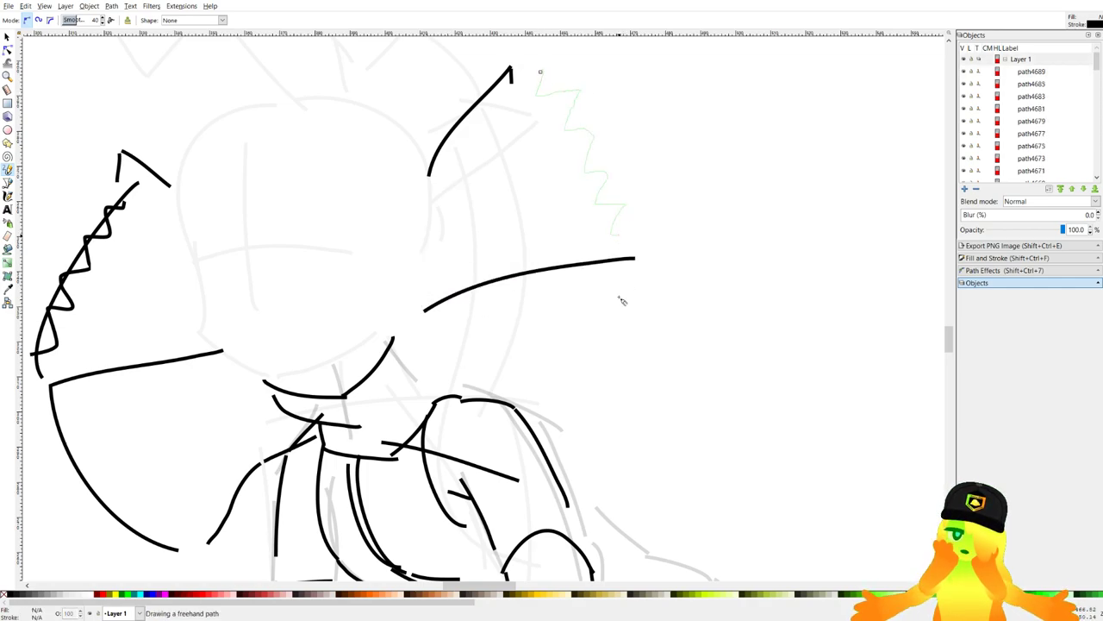
{"action": "mouse_move", "coordinate": [619, 297]}
{"action": "left_mouse_down"}
{"action": "mouse_move", "coordinate": [668, 233]}
{"action": "mouse_move", "coordinate": [624, 406]}
{"action": "left_mouse_up"}
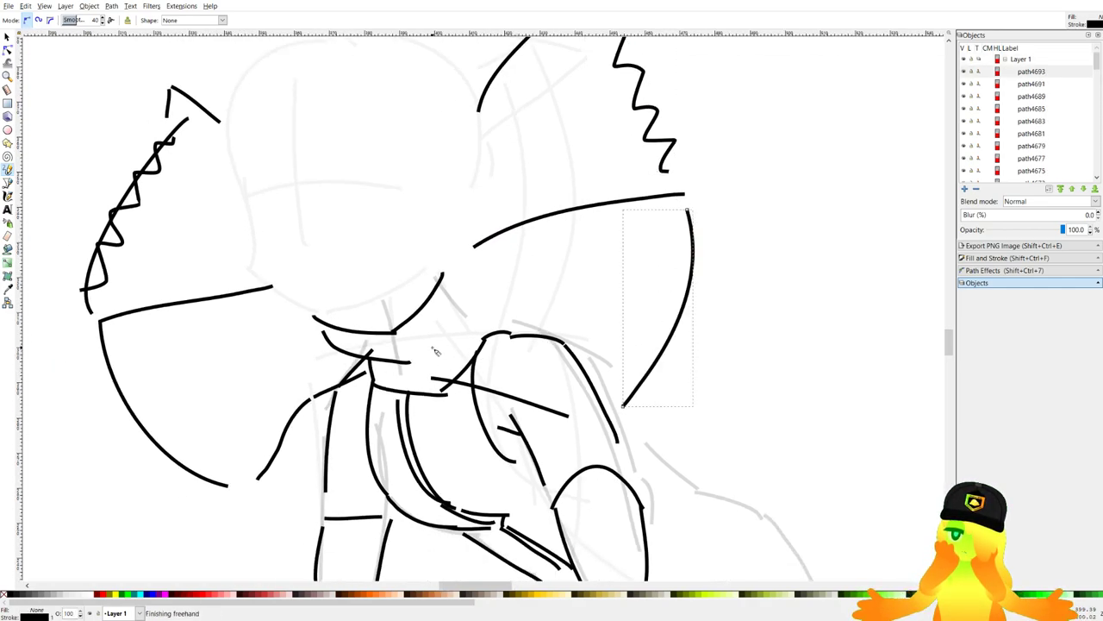
Redraw the shoulder line from the collar to the right upper arm and delete the three old shoulder strokes.
{"action": "mouse_move", "coordinate": [417, 362]}
{"action": "left_mouse_down"}
{"action": "mouse_move", "coordinate": [479, 376]}
{"action": "mouse_move", "coordinate": [521, 369]}
{"action": "mouse_move", "coordinate": [610, 413]}
{"action": "left_mouse_up"}
{"action": "key", "text": "ctrl+z"}
{"action": "left_click", "coordinate": [7, 36]}
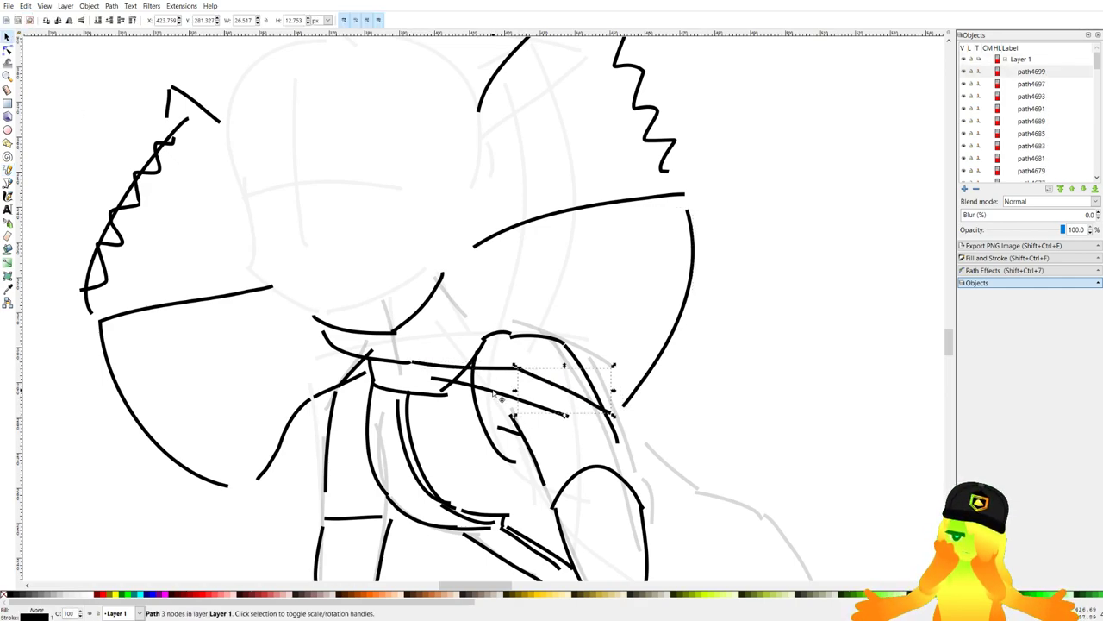
{"action": "left_click", "coordinate": [494, 391]}
{"action": "key", "text": "Delete"}
{"action": "left_click", "coordinate": [501, 334]}
{"action": "key", "text": "Delete"}
{"action": "left_click", "coordinate": [536, 338]}
{"action": "key", "text": "Delete"}
Move the outer stroke of the right upper arm down and outward to meet the end of the new shoulder line.
{"action": "left_click_drag", "start_coordinate": [572, 357], "coordinate": [597, 398]}
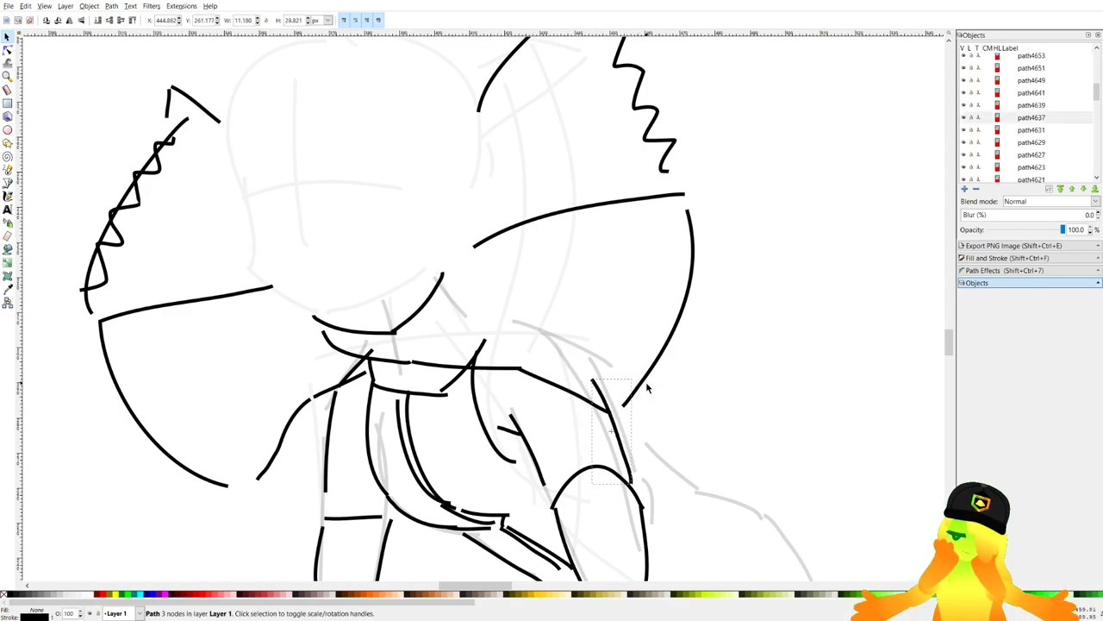
{"action": "left_click", "coordinate": [733, 380]}
{"action": "scroll", "coordinate": [493, 332], "scroll_direction": "down", "scroll_amount": 3}
{"action": "scroll", "coordinate": [466, 315], "scroll_direction": "up", "scroll_amount": 3}
{"action": "scroll", "coordinate": [457, 313], "scroll_direction": "down", "scroll_amount": 2}
{"action": "scroll", "coordinate": [430, 301], "scroll_direction": "up", "scroll_amount": 2}
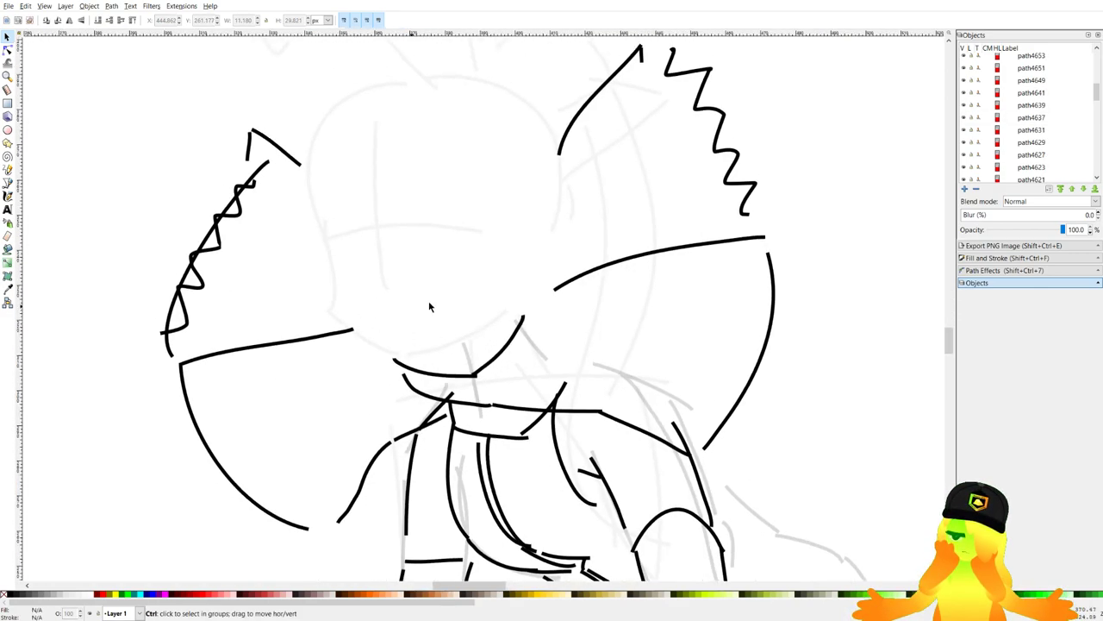
Ink a short stroke below the chin and the face outline along the left cheek and the full jawline.
{"action": "scroll", "coordinate": [467, 302], "scroll_direction": "up", "scroll_amount": 2}
{"action": "left_click", "coordinate": [7, 170]}
{"action": "left_click_drag", "start_coordinate": [444, 399], "coordinate": [450, 429]}
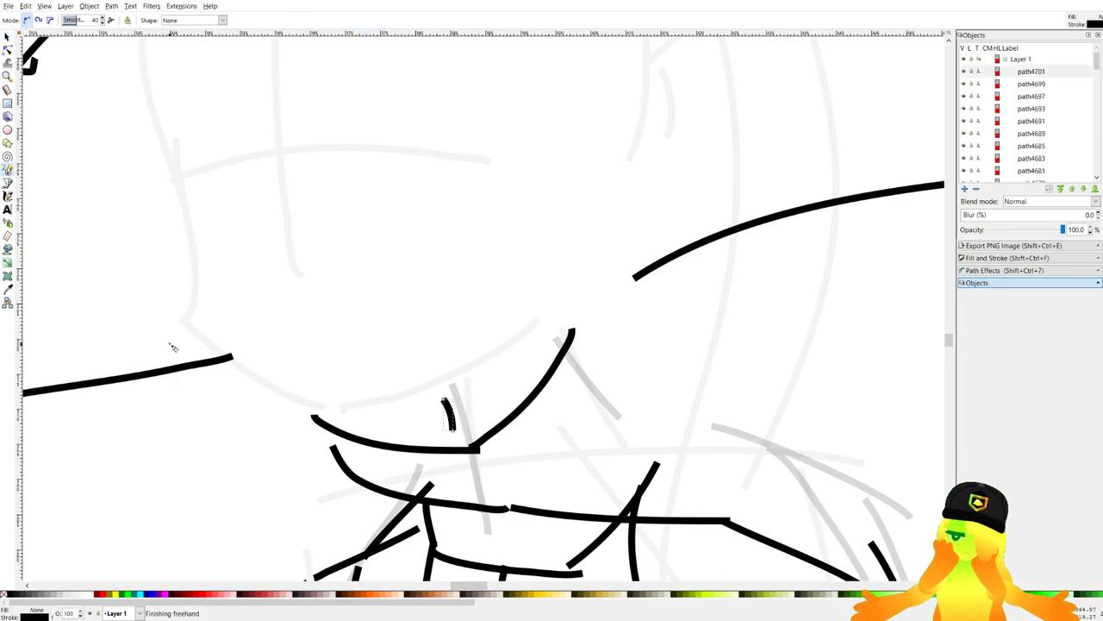
{"action": "left_click_drag", "start_coordinate": [164, 156], "coordinate": [181, 212]}
{"action": "left_click_drag", "start_coordinate": [290, 419], "coordinate": [292, 420]}
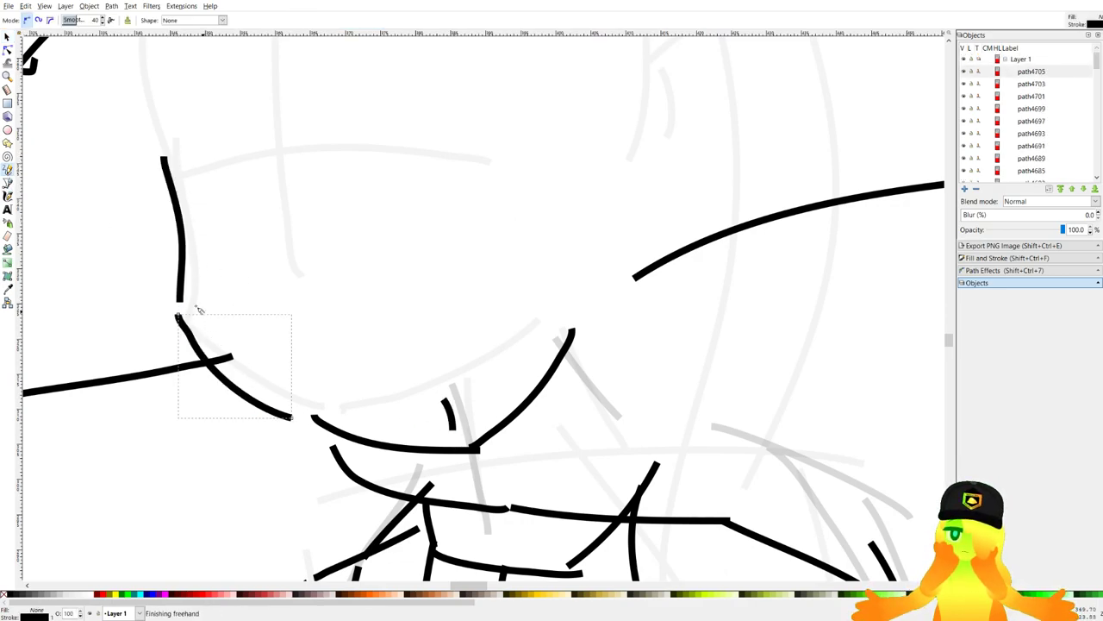
{"action": "key", "text": "ctrl+z"}
{"action": "mouse_move", "coordinate": [175, 300]}
{"action": "left_mouse_down"}
{"action": "mouse_move", "coordinate": [208, 355]}
{"action": "mouse_move", "coordinate": [304, 413]}
{"action": "mouse_move", "coordinate": [554, 355]}
{"action": "left_mouse_up"}
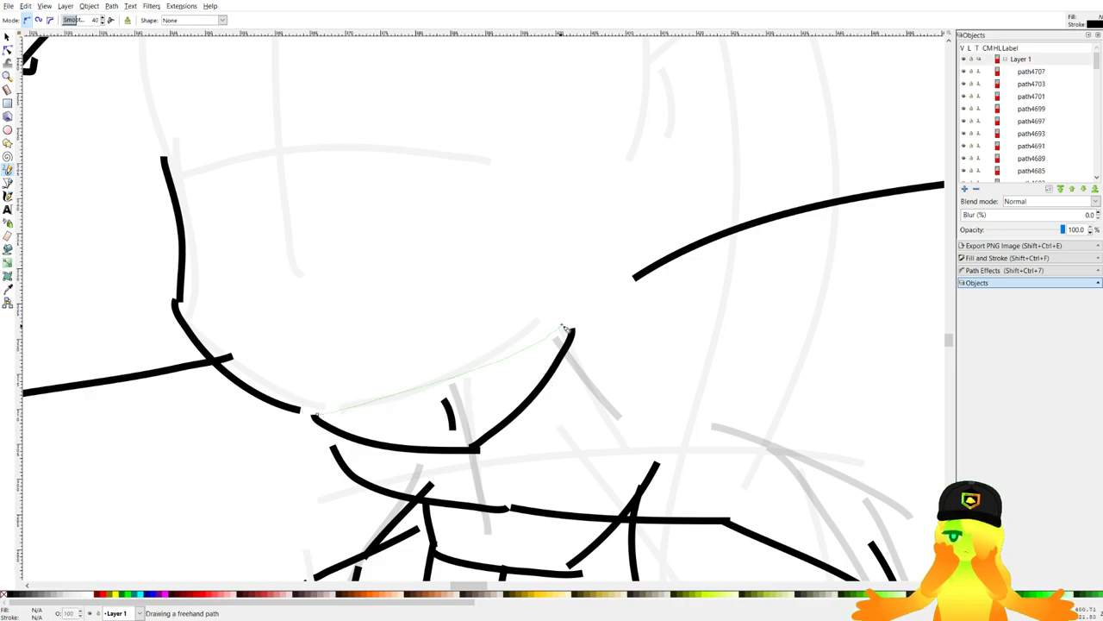
{"action": "scroll", "coordinate": [223, 308], "scroll_direction": "down", "scroll_amount": 8}
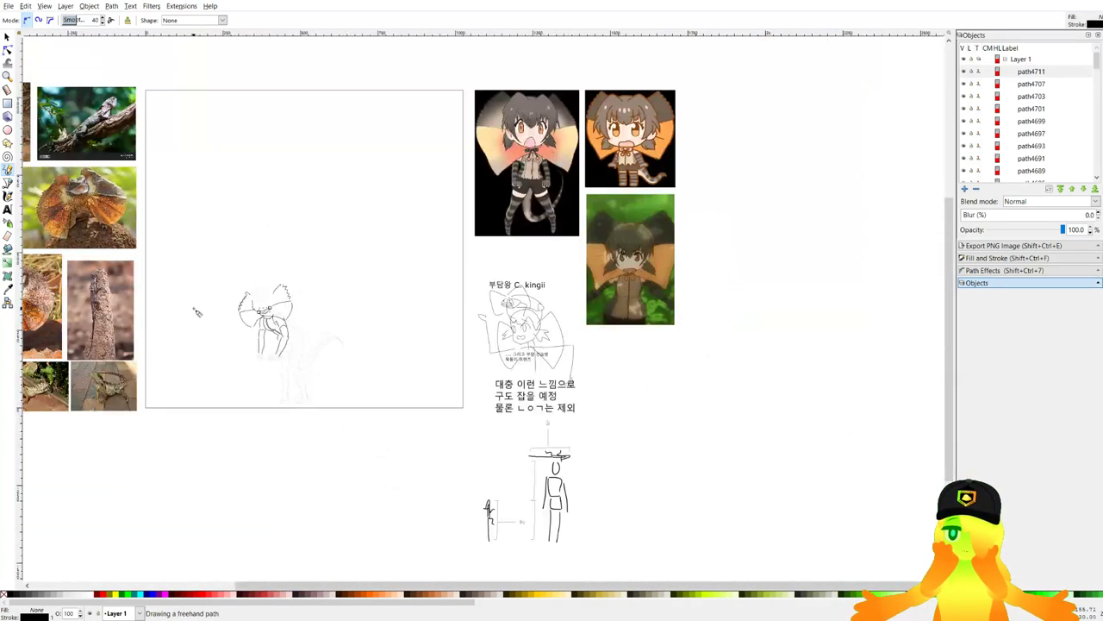
Draw a rounded ear on the right side of the head, above the inner end of the frill rib.
{"action": "scroll", "coordinate": [218, 308], "scroll_direction": "up", "scroll_amount": 8}
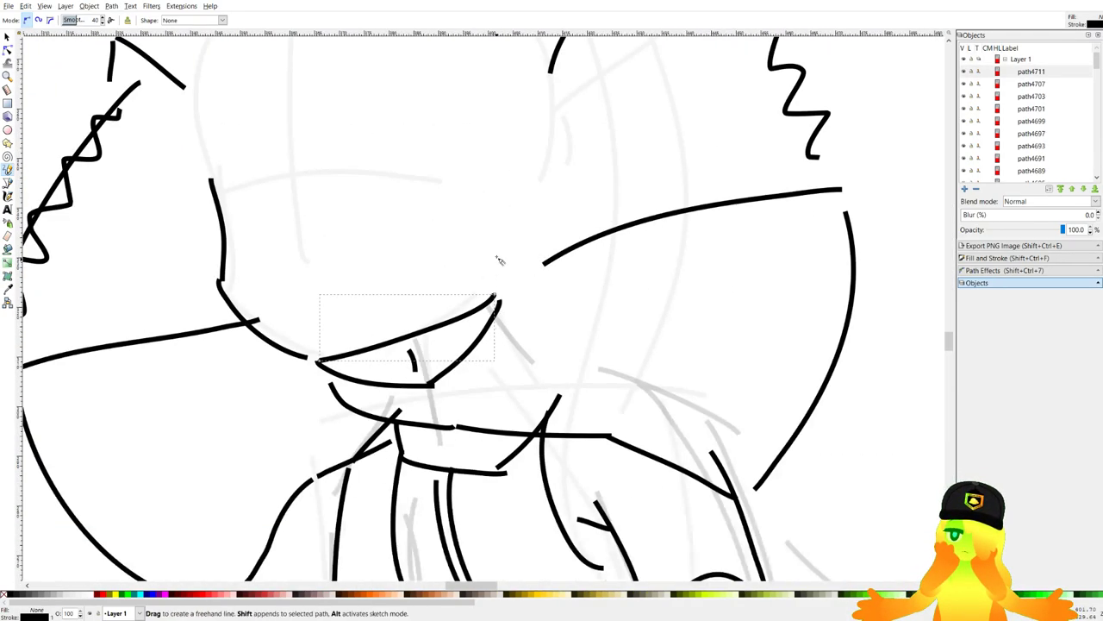
{"action": "mouse_move", "coordinate": [531, 154]}
{"action": "left_mouse_down"}
{"action": "mouse_move", "coordinate": [588, 197]}
{"action": "mouse_move", "coordinate": [577, 170]}
{"action": "mouse_move", "coordinate": [530, 245]}
{"action": "left_mouse_up"}
{"action": "key", "text": "ctrl+z"}
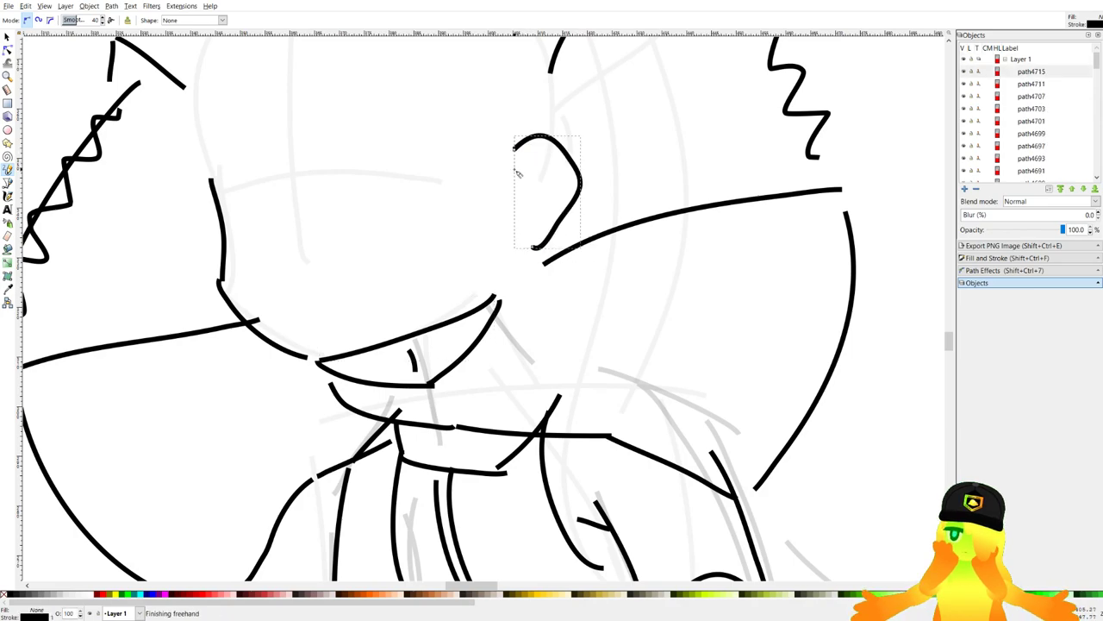
{"action": "scroll", "coordinate": [322, 207], "scroll_direction": "down", "scroll_amount": 4}
{"action": "scroll", "coordinate": [422, 280], "scroll_direction": "down", "scroll_amount": 5}
{"action": "scroll", "coordinate": [440, 276], "scroll_direction": "up", "scroll_amount": 5}
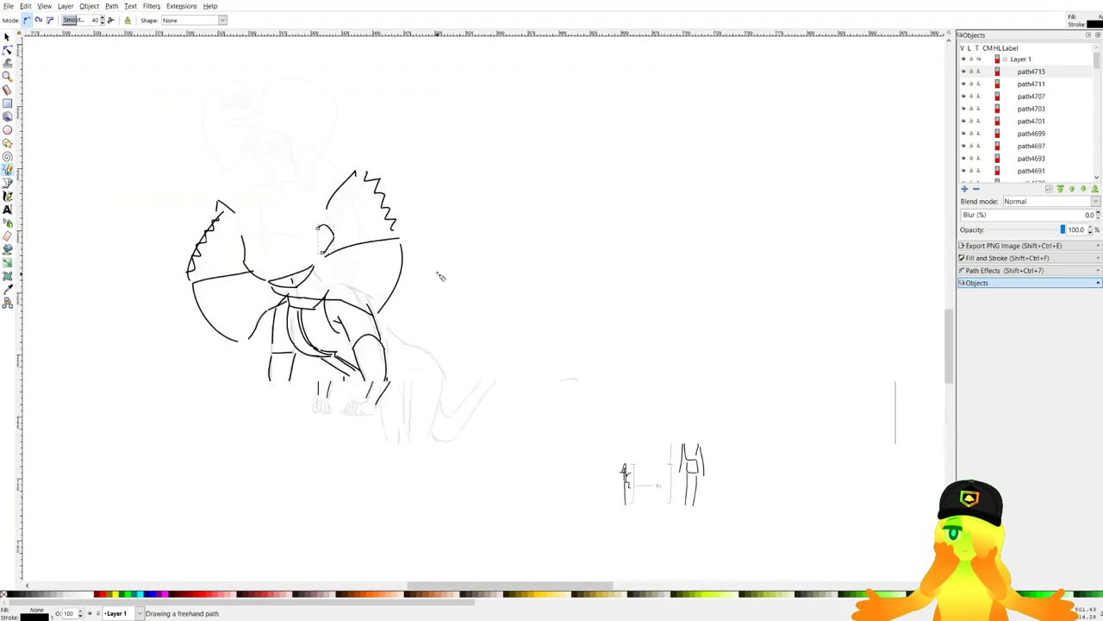
{"action": "scroll", "coordinate": [326, 327], "scroll_direction": "down", "scroll_amount": 5}
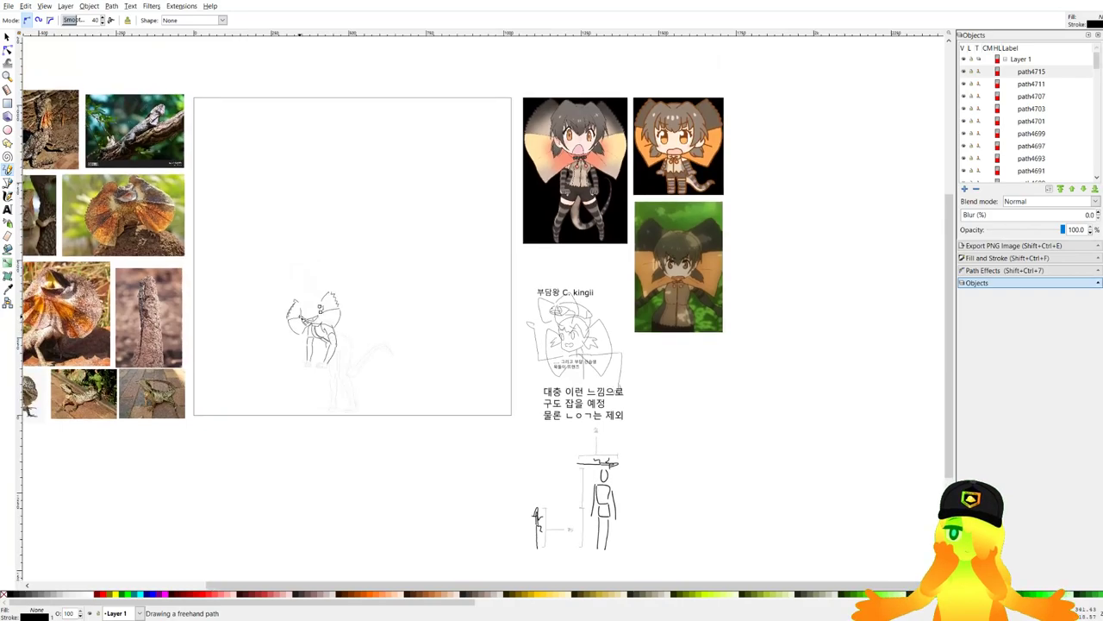
{"action": "scroll", "coordinate": [326, 327], "scroll_direction": "up", "scroll_amount": 6}
{"action": "mouse_move", "coordinate": [202, 174]}
{"action": "left_mouse_down"}
{"action": "mouse_move", "coordinate": [317, 264]}
{"action": "mouse_move", "coordinate": [495, 131]}
{"action": "left_mouse_up"}
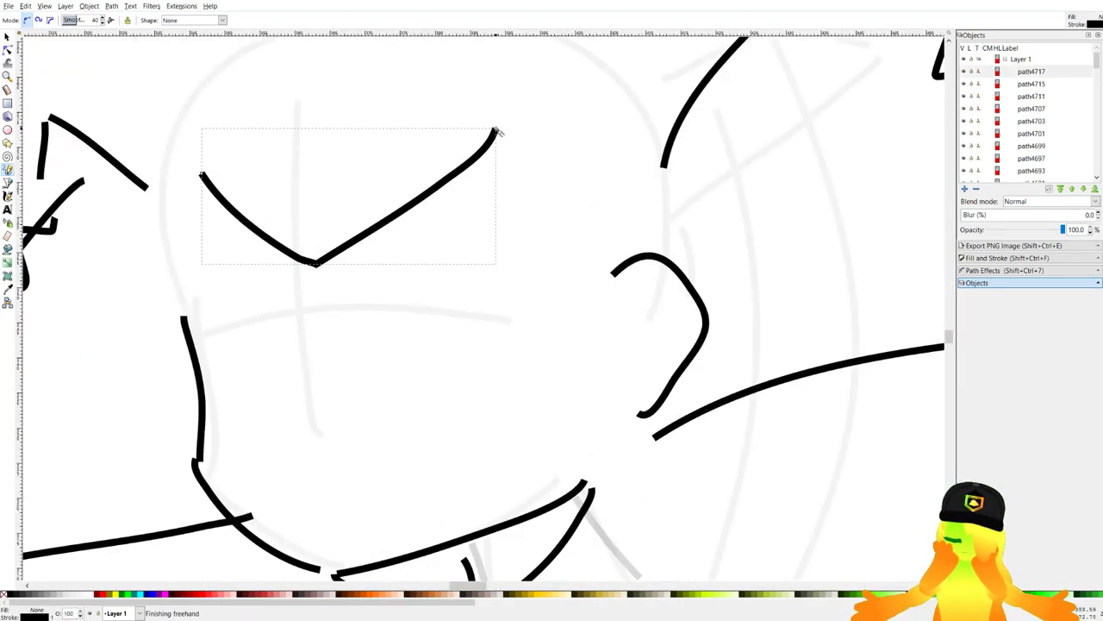
{"action": "key", "text": "ctrl+z"}
Draw two short overlapping bang strokes slanting down across the left side of the forehead.
{"action": "left_click_drag", "start_coordinate": [190, 171], "coordinate": [245, 241]}
{"action": "mouse_move", "coordinate": [237, 190]}
{"action": "left_mouse_down"}
{"action": "mouse_move", "coordinate": [243, 242]}
{"action": "mouse_move", "coordinate": [233, 190]}
{"action": "left_mouse_up"}
{"action": "key", "text": "ctrl+z"}
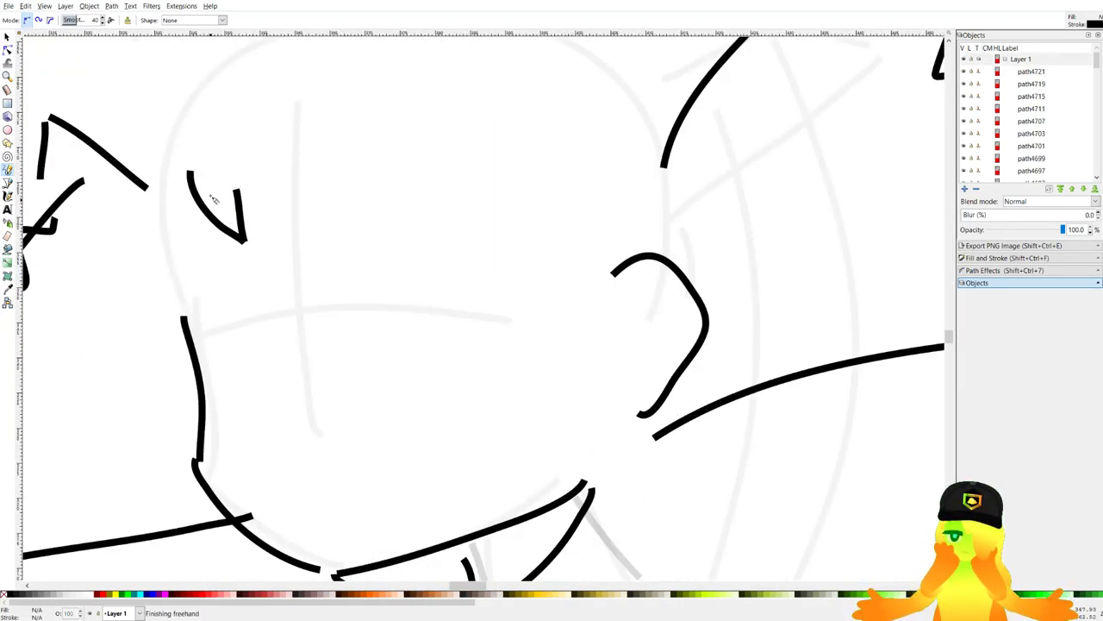
{"action": "left_click_drag", "start_coordinate": [246, 241], "coordinate": [286, 275]}
{"action": "left_click_drag", "start_coordinate": [292, 276], "coordinate": [402, 133]}
{"action": "left_click_drag", "start_coordinate": [344, 241], "coordinate": [431, 172]}
{"action": "scroll", "coordinate": [430, 174], "scroll_direction": "down", "scroll_amount": 5}
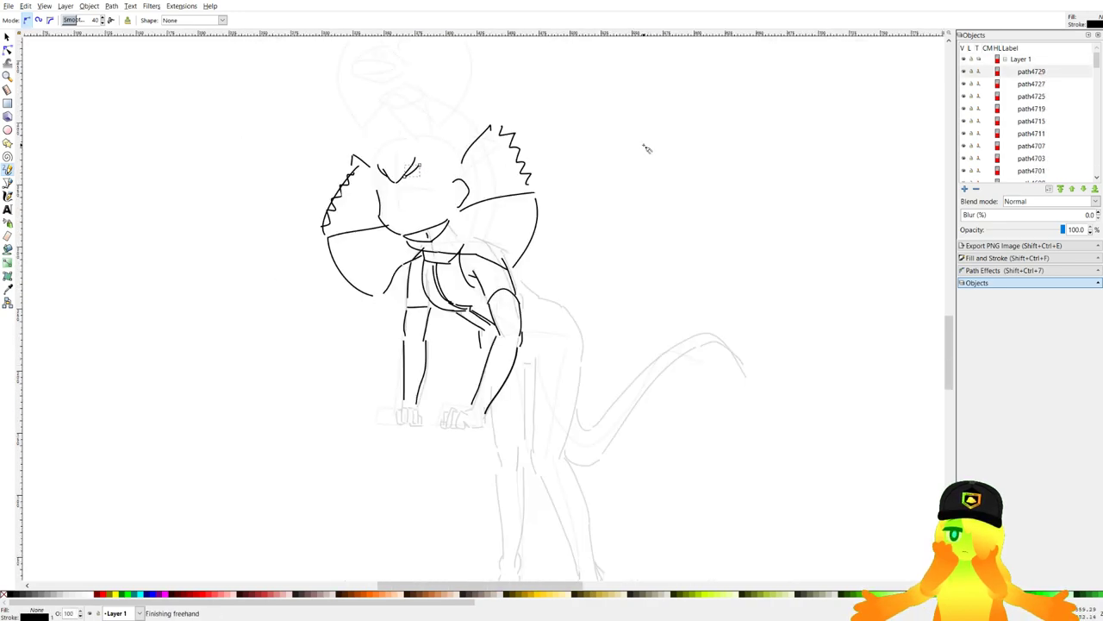
{"action": "left_click_drag", "start_coordinate": [634, 159], "coordinate": [449, 323]}
{"action": "scroll", "coordinate": [448, 323], "scroll_direction": "down", "scroll_amount": 2}
{"action": "scroll", "coordinate": [452, 326], "scroll_direction": "down", "scroll_amount": 2}
{"action": "scroll", "coordinate": [326, 334], "scroll_direction": "up", "scroll_amount": 4}
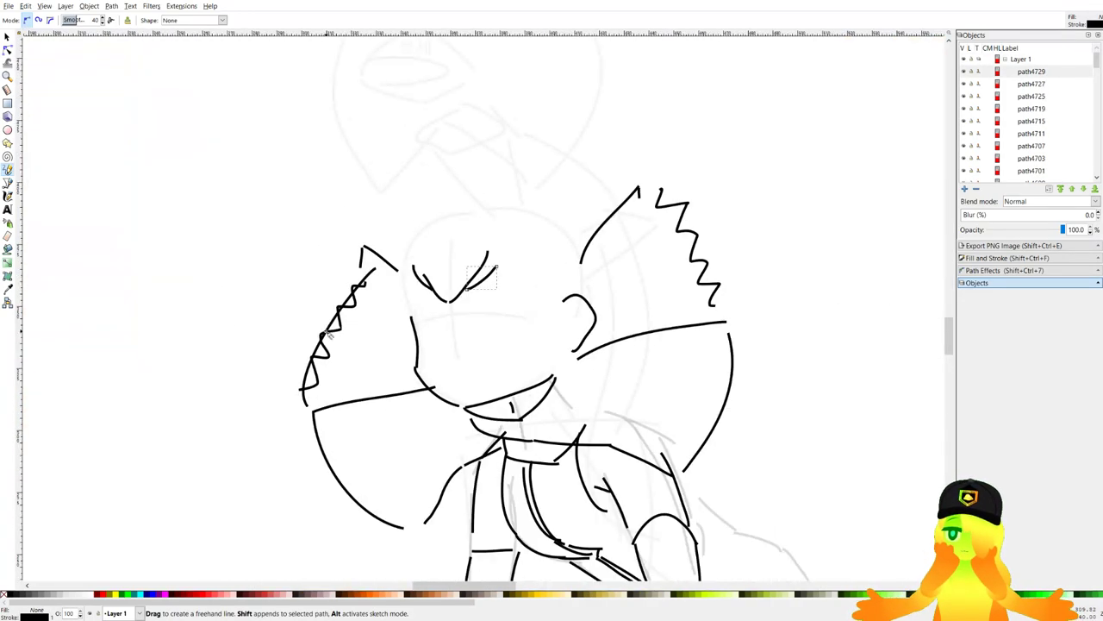
{"action": "scroll", "coordinate": [477, 291], "scroll_direction": "up", "scroll_amount": 4}
{"action": "key", "text": "ctrl+z"}
{"action": "key", "text": "ctrl+z"}
Draw a near-vertical bang stroke along the face's vertical guideline.
{"action": "left_click_drag", "start_coordinate": [396, 351], "coordinate": [396, 354]}
{"action": "scroll", "coordinate": [396, 353], "scroll_direction": "down", "scroll_amount": 5}
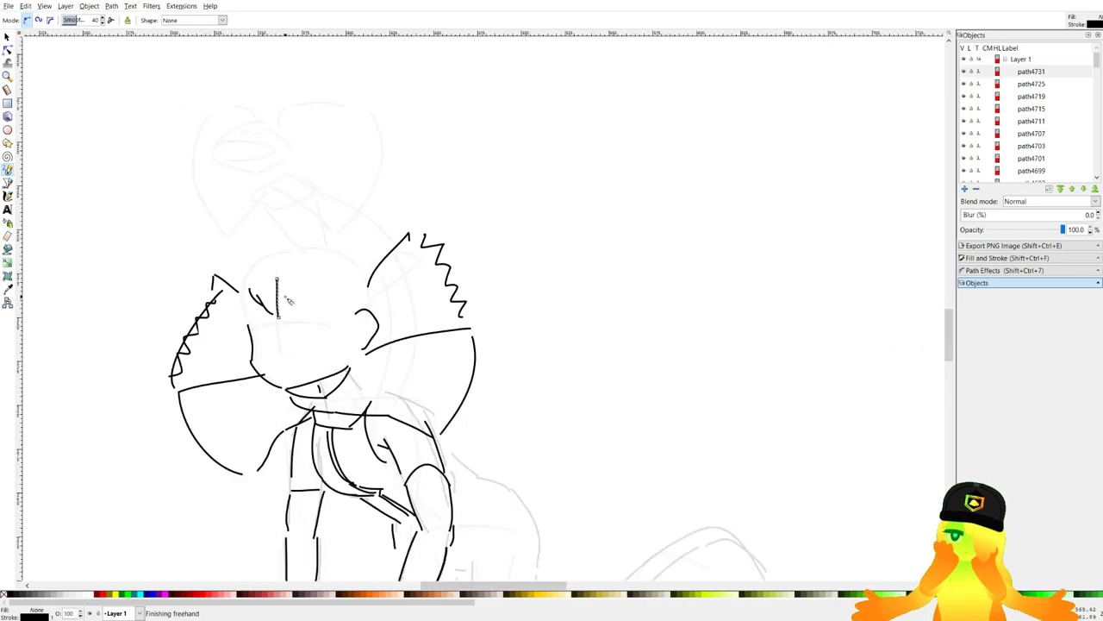
{"action": "scroll", "coordinate": [293, 431], "scroll_direction": "up", "scroll_amount": 4}
Draw two long pointed bang strands over the middle of the forehead, curving up toward the top of the head.
{"action": "scroll", "coordinate": [151, 276], "scroll_direction": "up", "scroll_amount": 4}
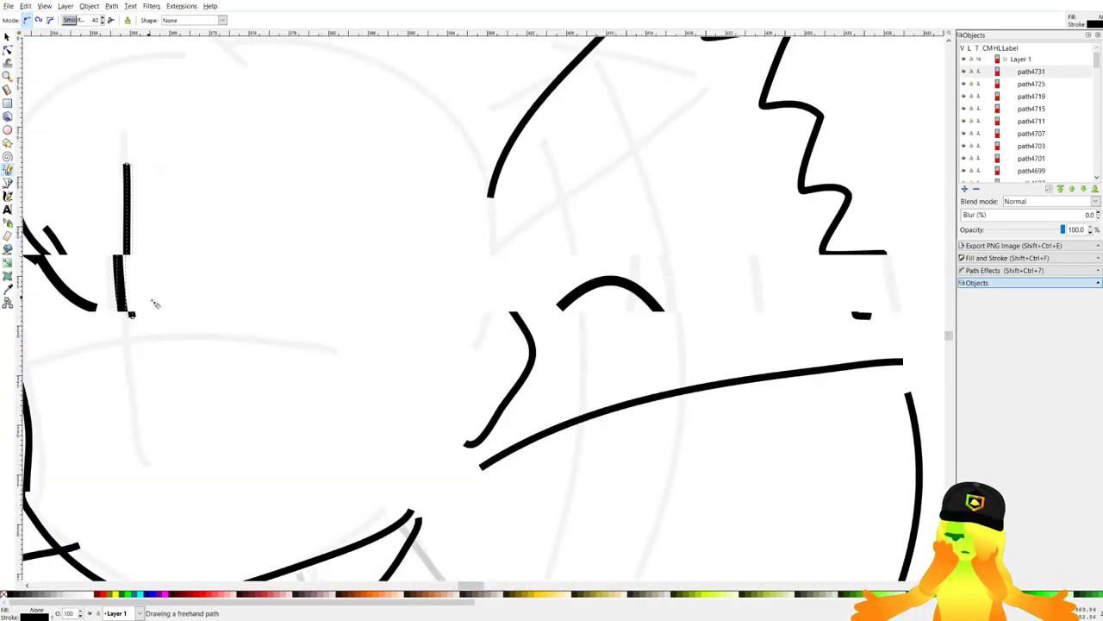
{"action": "left_click_drag", "start_coordinate": [203, 402], "coordinate": [339, 287]}
{"action": "mouse_move", "coordinate": [338, 296]}
{"action": "left_mouse_down"}
{"action": "mouse_move", "coordinate": [347, 88]}
{"action": "mouse_move", "coordinate": [334, 287]}
{"action": "left_mouse_up"}
{"action": "key", "text": "ctrl+z"}
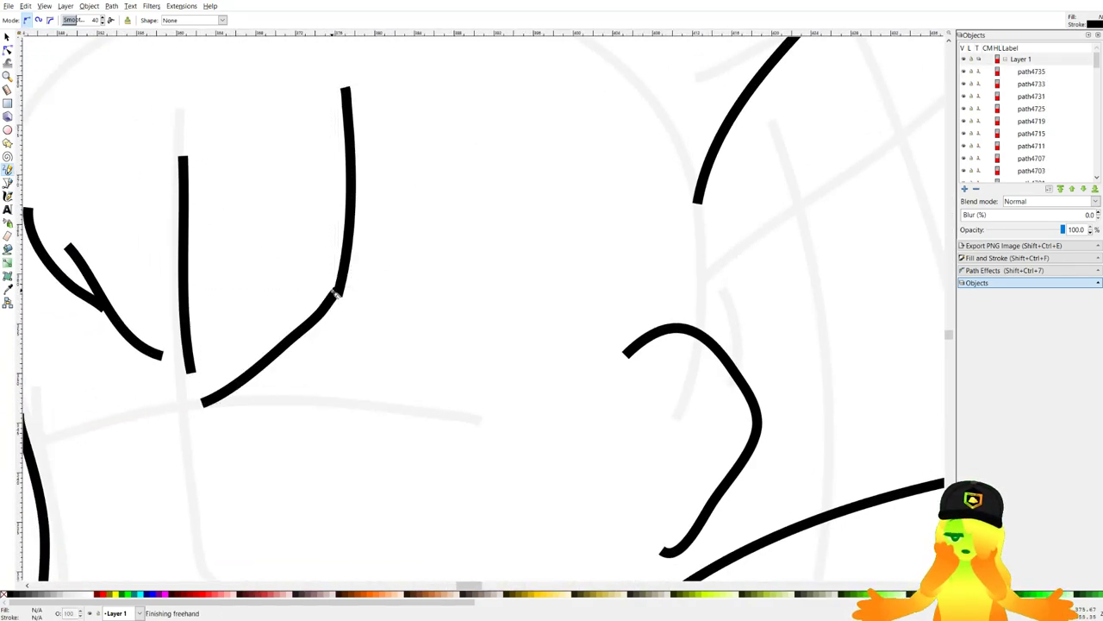
{"action": "left_click_drag", "start_coordinate": [461, 65], "coordinate": [461, 68]}
{"action": "scroll", "coordinate": [422, 345], "scroll_direction": "down", "scroll_amount": 5}
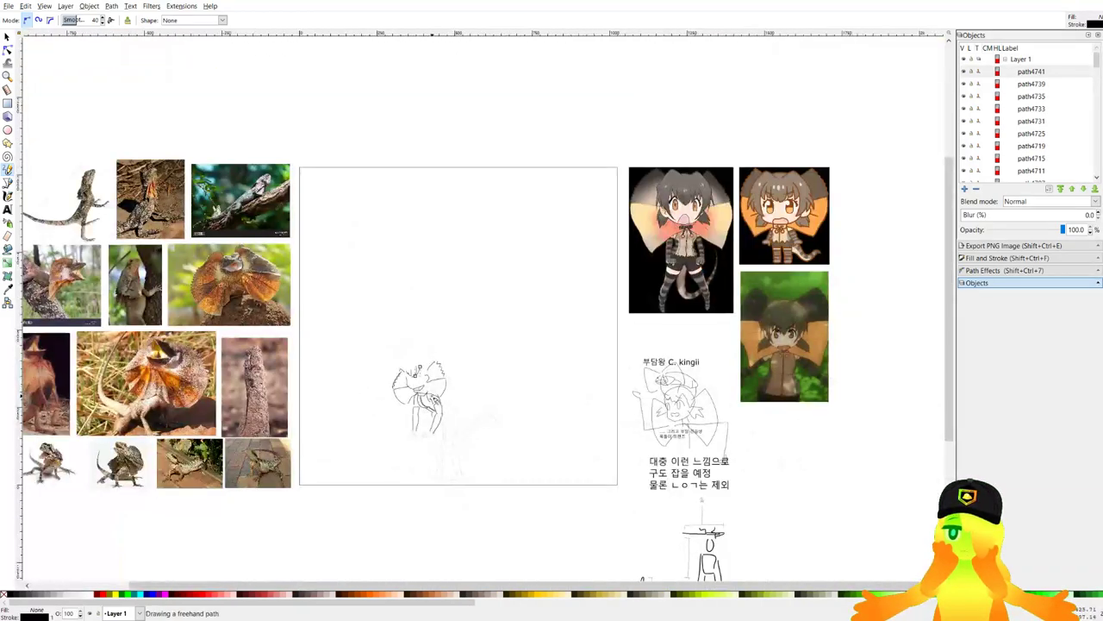
Add a zigzag row of short bang tips between the long central strands and the right ear.
{"action": "scroll", "coordinate": [419, 342], "scroll_direction": "up", "scroll_amount": 3}
{"action": "scroll", "coordinate": [435, 297], "scroll_direction": "up", "scroll_amount": 8}
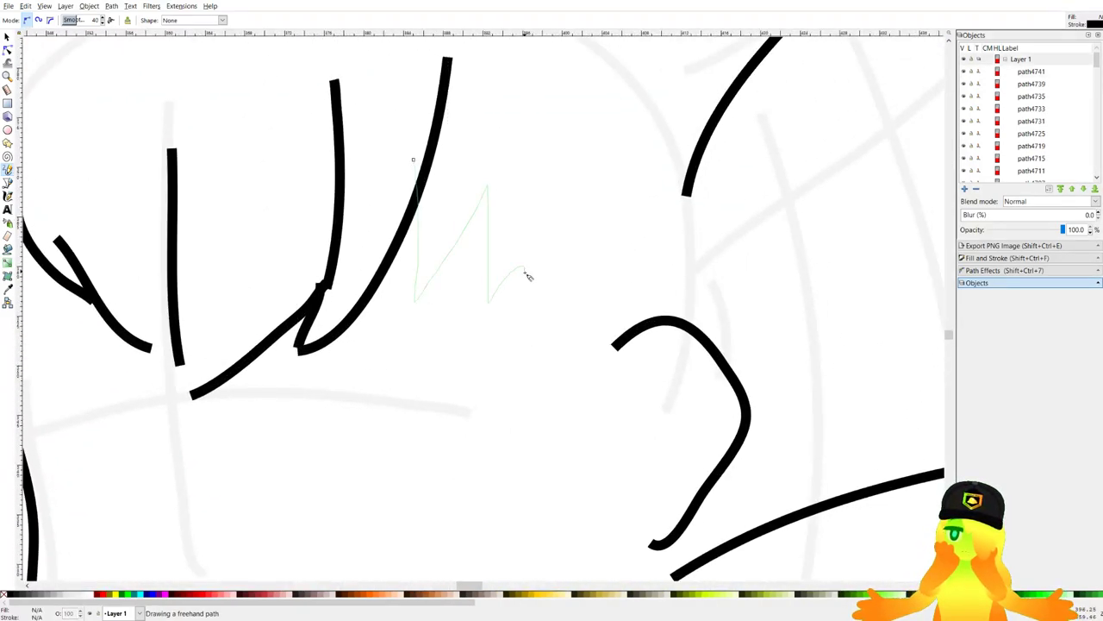
{"action": "left_click_drag", "start_coordinate": [528, 276], "coordinate": [530, 277]}
{"action": "scroll", "coordinate": [530, 277], "scroll_direction": "down", "scroll_amount": 6}
{"action": "scroll", "coordinate": [532, 199], "scroll_direction": "up", "scroll_amount": 5}
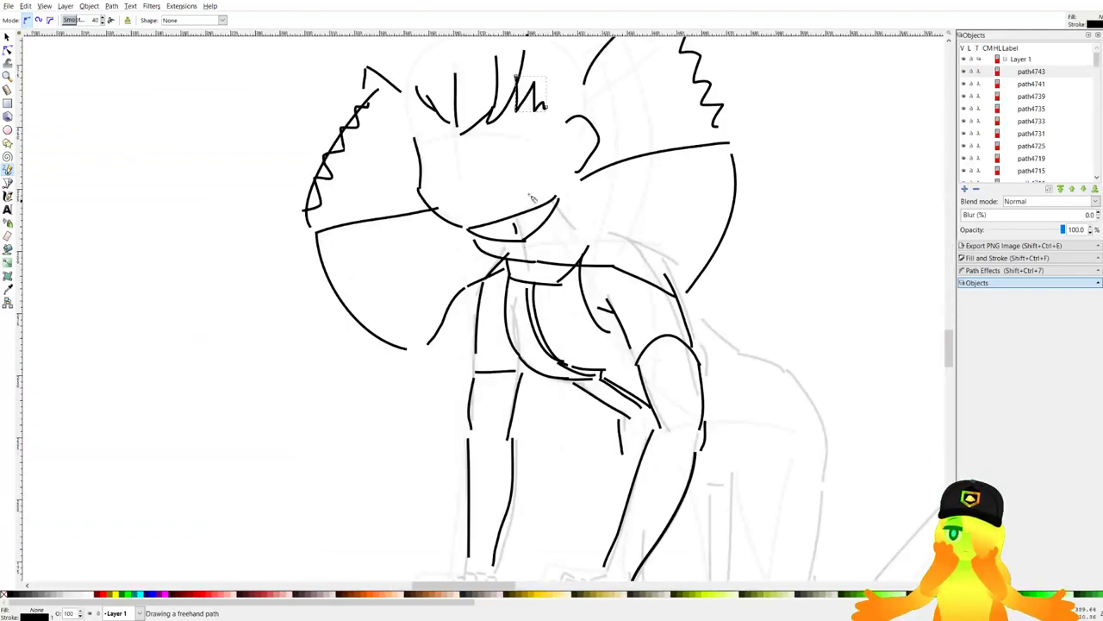
Draw two long curved hair strands framing the right side of the face, running from the bangs and the temple down to the chin.
{"action": "scroll", "coordinate": [532, 199], "scroll_direction": "up", "scroll_amount": 4}
{"action": "mouse_move", "coordinate": [510, 217]}
{"action": "left_mouse_down"}
{"action": "mouse_move", "coordinate": [502, 403]}
{"action": "mouse_move", "coordinate": [598, 213]}
{"action": "left_mouse_up"}
{"action": "key", "text": "ctrl+z"}
{"action": "left_click_drag", "start_coordinate": [478, 475], "coordinate": [575, 193]}
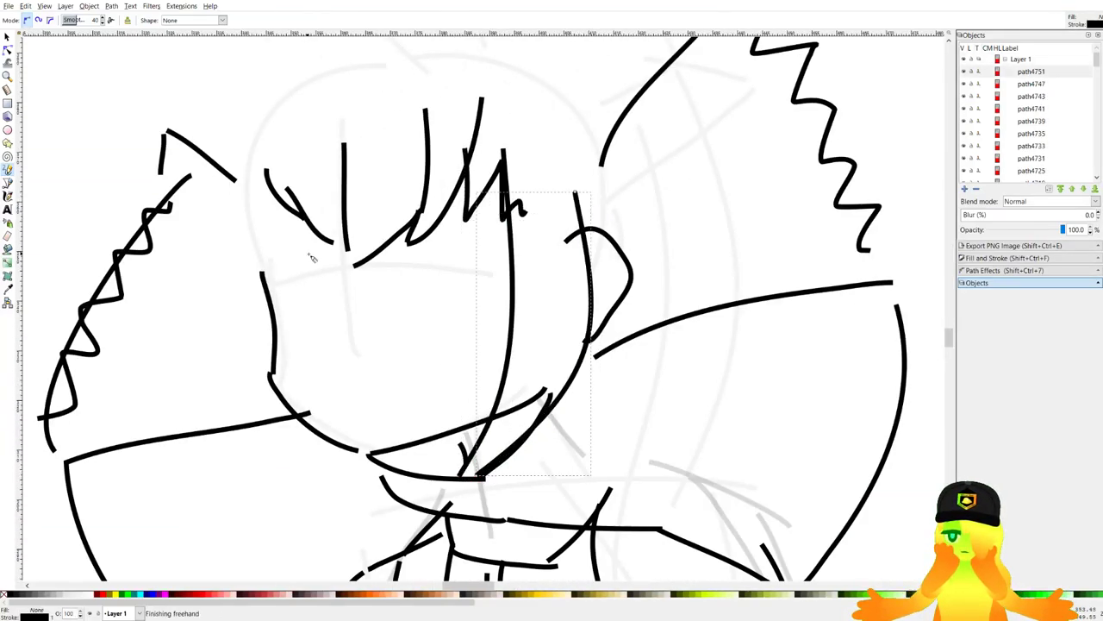
Draw the left side lock as a long strand past the jaw, with a short stroke beside its tip and two strokes at the temple.
{"action": "left_click_drag", "start_coordinate": [262, 299], "coordinate": [305, 307]}
{"action": "mouse_move", "coordinate": [278, 239]}
{"action": "left_mouse_down"}
{"action": "mouse_move", "coordinate": [304, 472]}
{"action": "mouse_move", "coordinate": [307, 298]}
{"action": "left_mouse_up"}
{"action": "key", "text": "ctrl+z"}
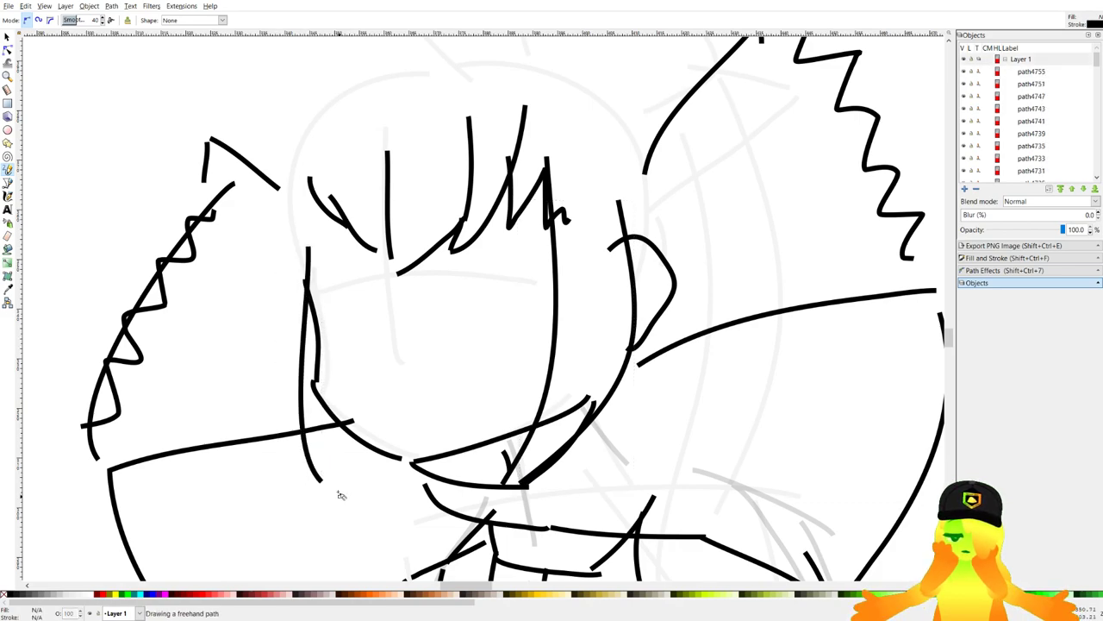
{"action": "left_click_drag", "start_coordinate": [341, 495], "coordinate": [339, 493]}
{"action": "scroll", "coordinate": [327, 329], "scroll_direction": "up", "scroll_amount": 2}
{"action": "left_click_drag", "start_coordinate": [283, 251], "coordinate": [307, 354]}
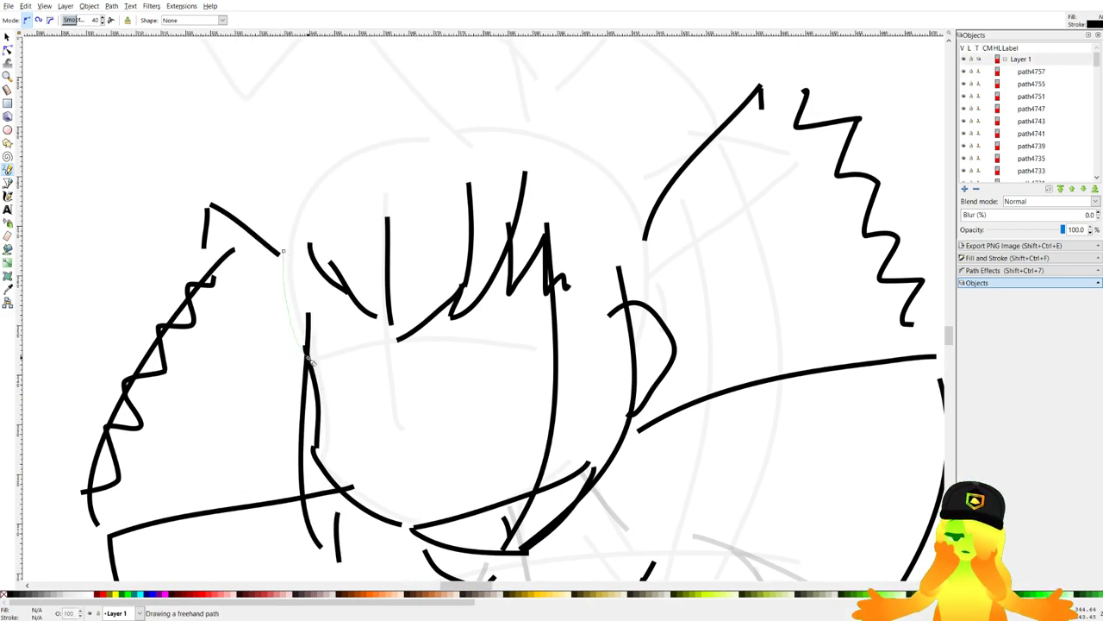
{"action": "left_click_drag", "start_coordinate": [315, 282], "coordinate": [308, 354]}
Select the bang strokes together and shift them slightly left across the forehead.
{"action": "left_click_drag", "start_coordinate": [761, 229], "coordinate": [700, 158]}
{"action": "left_click", "coordinate": [7, 37]}
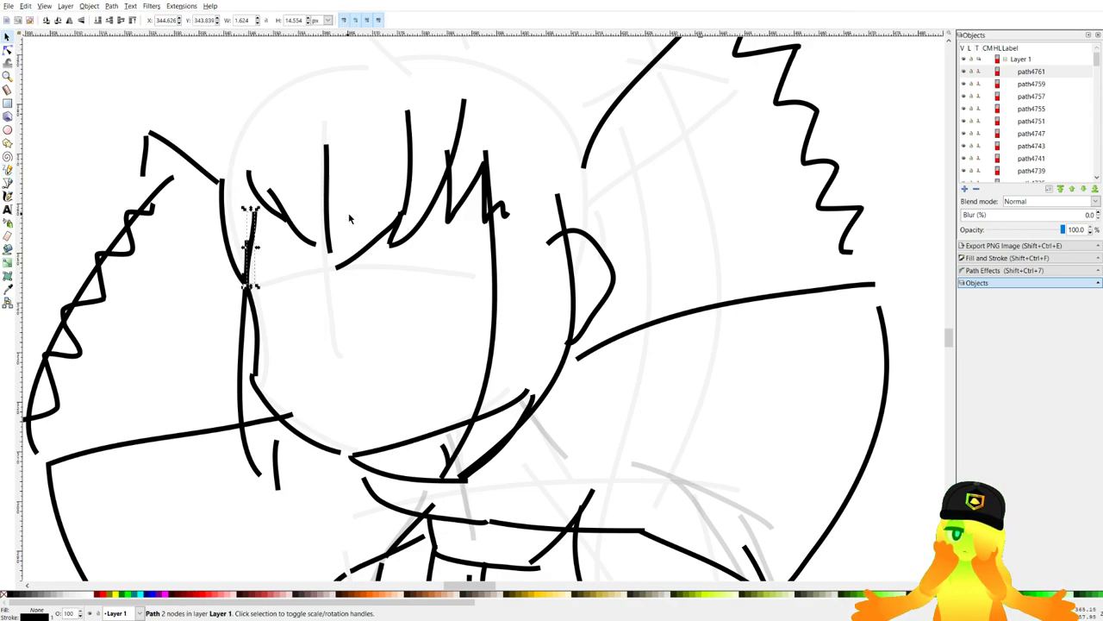
{"action": "left_click_drag", "start_coordinate": [257, 76], "coordinate": [257, 77]}
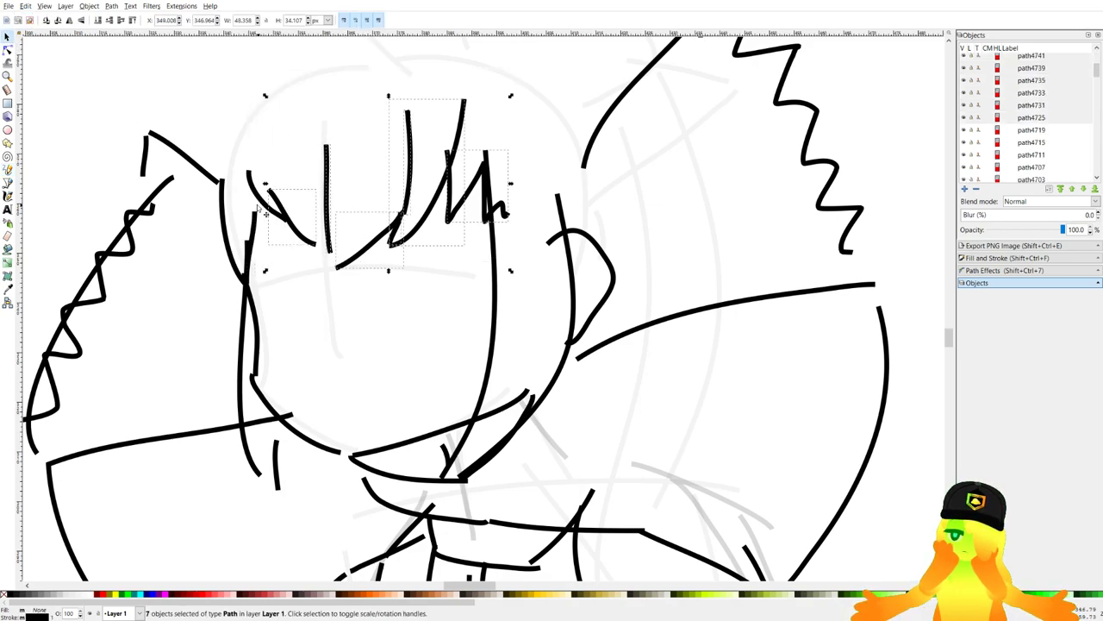
{"action": "left_click_drag", "start_coordinate": [288, 228], "coordinate": [269, 229]}
{"action": "left_click", "coordinate": [343, 424]}
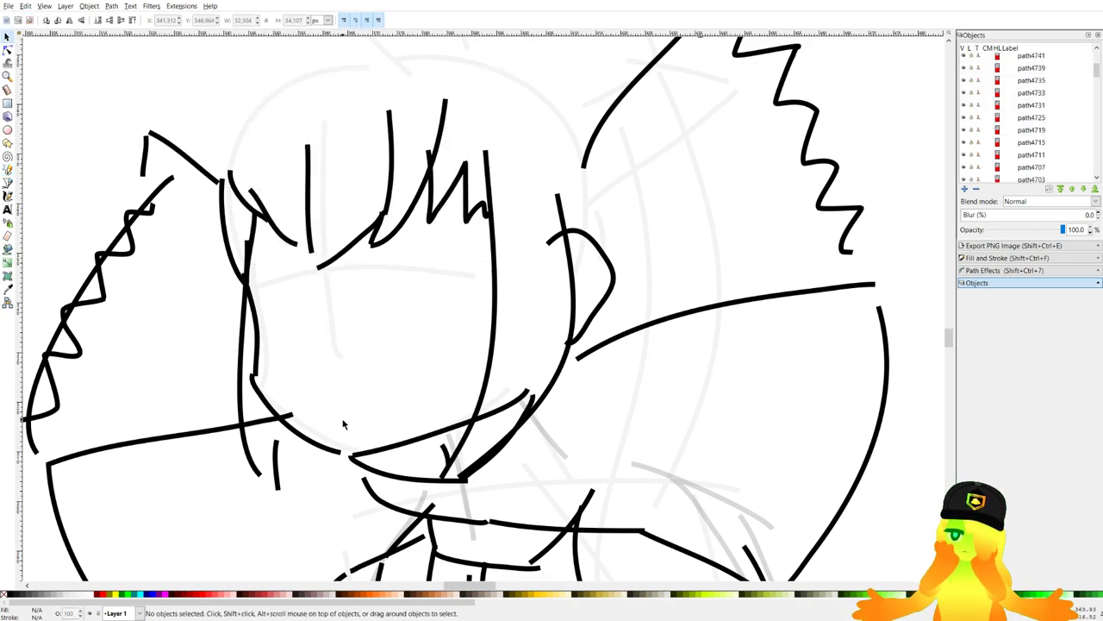
Draw a pointed, curved hair lock sweeping outward over the top of the right ear.
{"action": "left_click", "coordinate": [7, 170]}
{"action": "scroll", "coordinate": [258, 341], "scroll_direction": "down", "scroll_amount": 8}
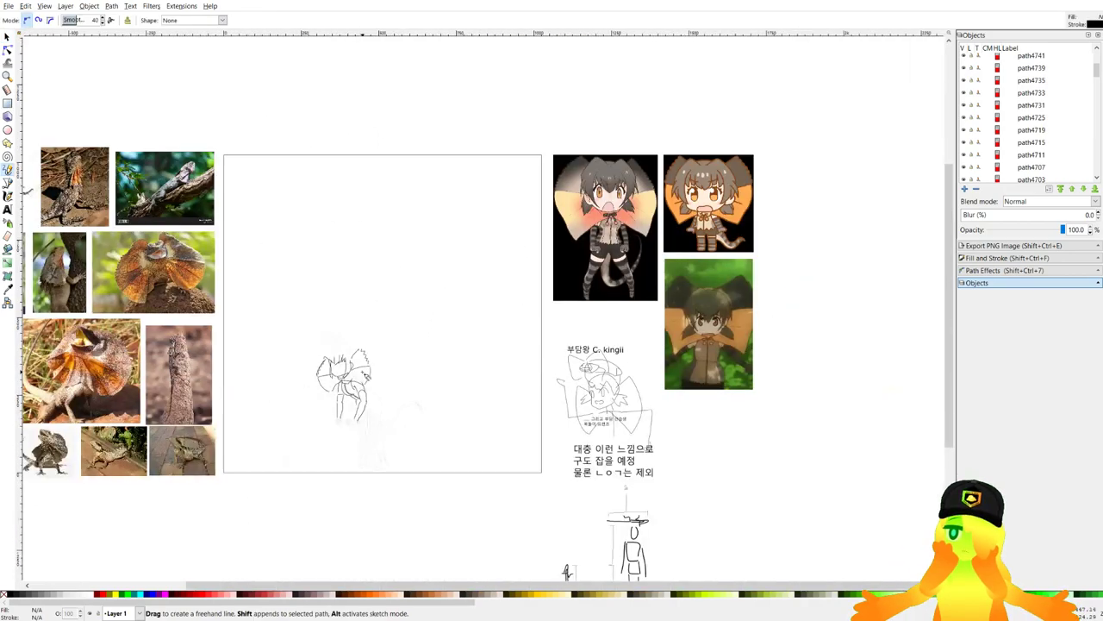
{"action": "scroll", "coordinate": [321, 375], "scroll_direction": "up", "scroll_amount": 7}
{"action": "scroll", "coordinate": [646, 233], "scroll_direction": "up", "scroll_amount": 2}
{"action": "left_click_drag", "start_coordinate": [657, 256], "coordinate": [590, 156]}
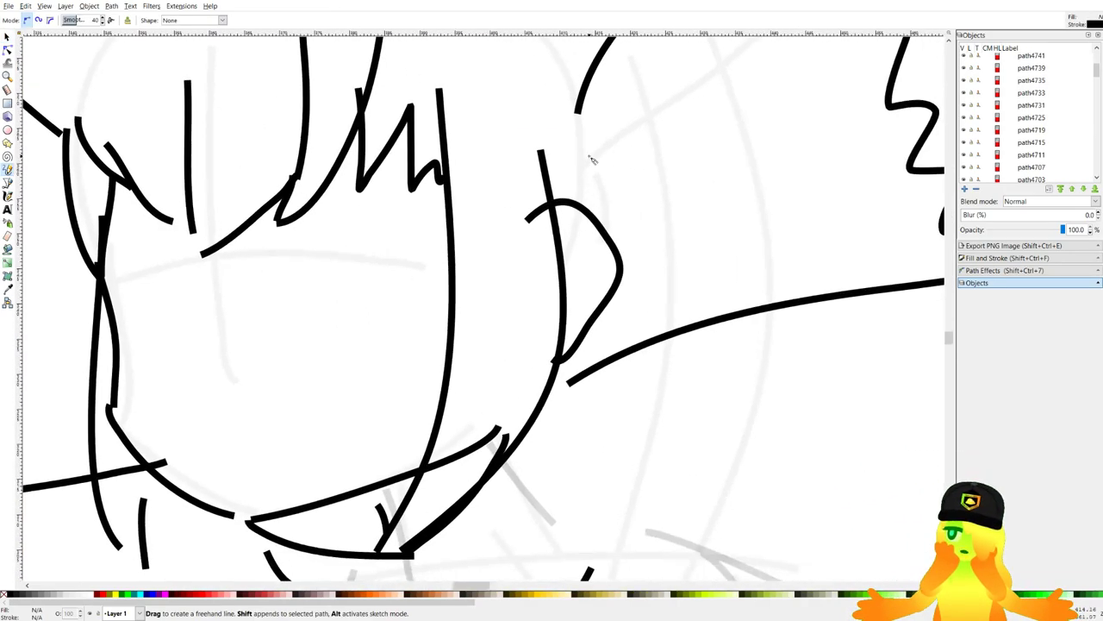
Draw a narrow V-shaped hair strand in front of the right ear, replacing the first attempts there.
{"action": "left_click_drag", "start_coordinate": [518, 180], "coordinate": [581, 397]}
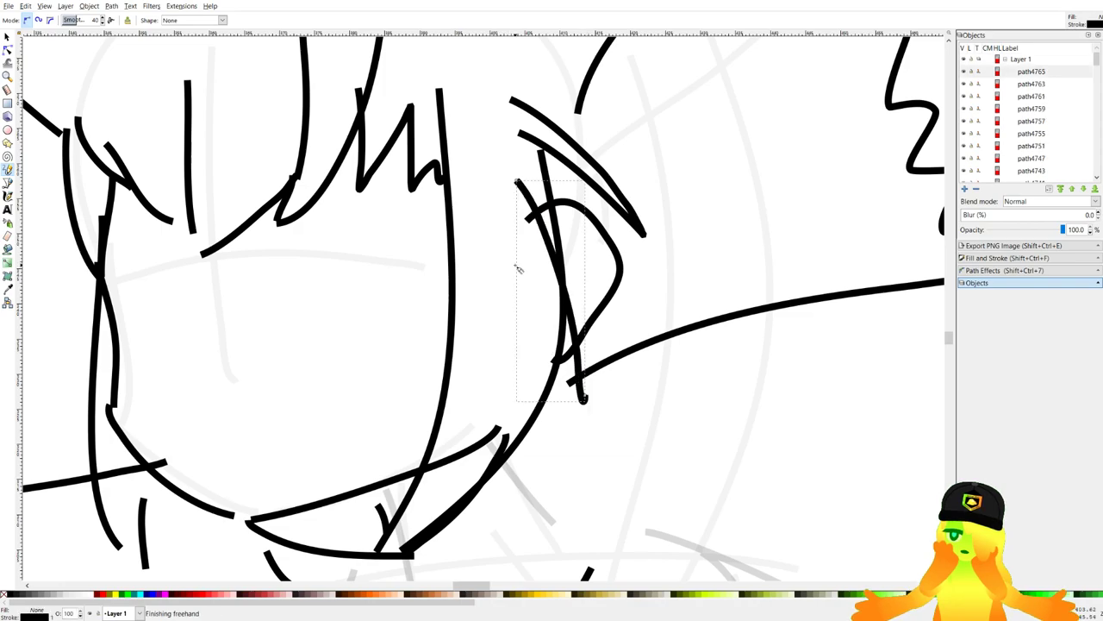
{"action": "left_click_drag", "start_coordinate": [520, 263], "coordinate": [579, 399]}
{"action": "scroll", "coordinate": [462, 309], "scroll_direction": "down", "scroll_amount": 4}
{"action": "scroll", "coordinate": [481, 298], "scroll_direction": "up", "scroll_amount": 3}
{"action": "key", "text": "ctrl+z"}
{"action": "key", "text": "ctrl+z"}
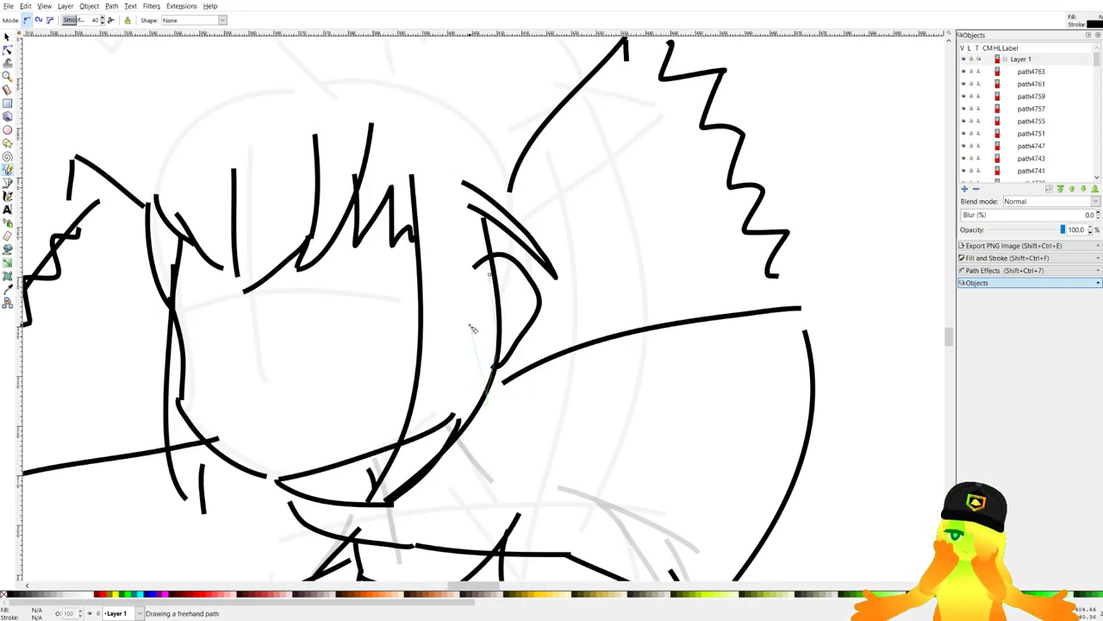
{"action": "left_click_drag", "start_coordinate": [472, 328], "coordinate": [483, 276]}
{"action": "key", "text": "minus"}
{"action": "key", "text": "minus"}
{"action": "key", "text": "minus"}
{"action": "key", "text": "minus"}
{"action": "key", "text": "minus"}
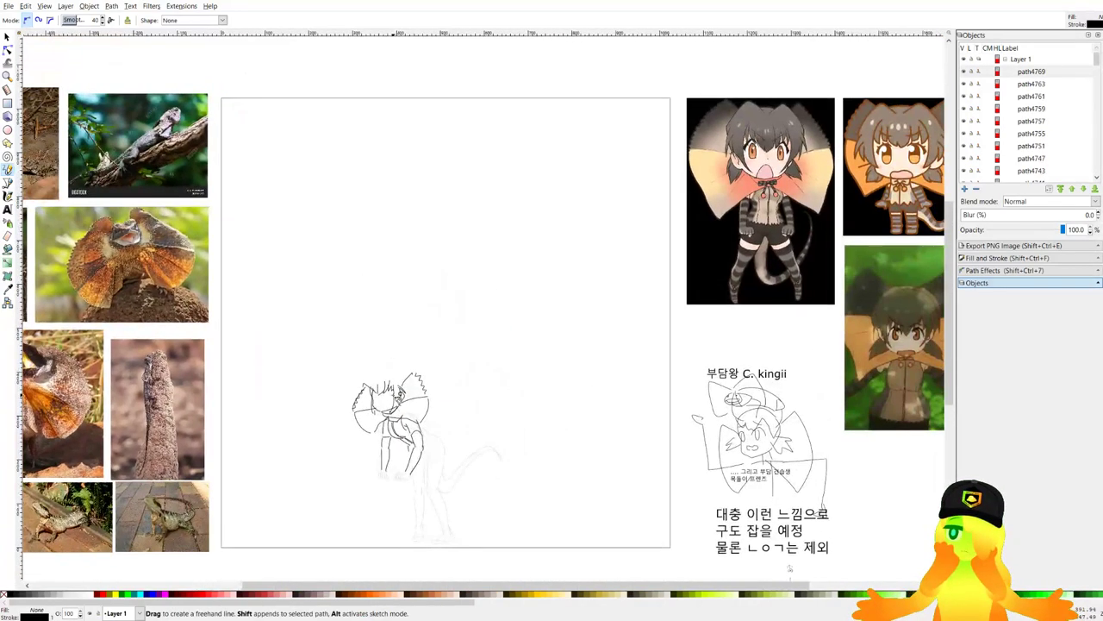
{"action": "scroll", "coordinate": [394, 392], "scroll_direction": "up", "scroll_amount": 4}
{"action": "scroll", "coordinate": [372, 325], "scroll_direction": "up", "scroll_amount": 3}
{"action": "left_click_drag", "start_coordinate": [301, 346], "coordinate": [375, 306]}
{"action": "mouse_move", "coordinate": [407, 302]}
{"action": "left_mouse_down"}
{"action": "mouse_move", "coordinate": [487, 363]}
{"action": "mouse_move", "coordinate": [526, 416]}
{"action": "left_mouse_up"}
{"action": "left_click_drag", "start_coordinate": [403, 333], "coordinate": [416, 219]}
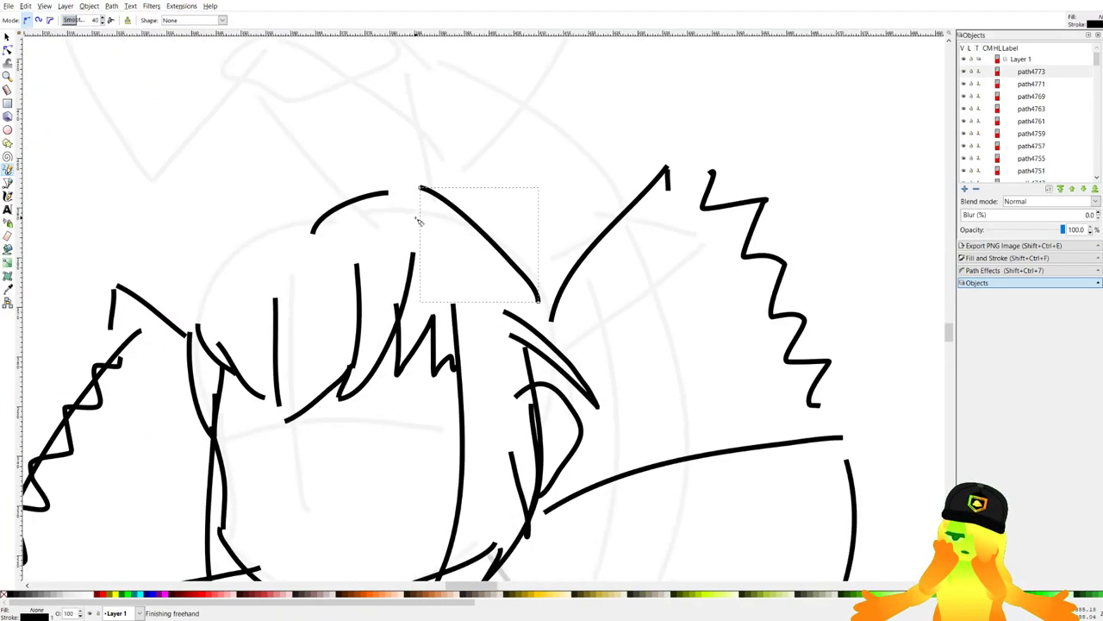
{"action": "key", "text": "plus"}
{"action": "key", "text": "ctrl+z"}
{"action": "key", "text": "ctrl+z"}
{"action": "key", "text": "ctrl+z"}
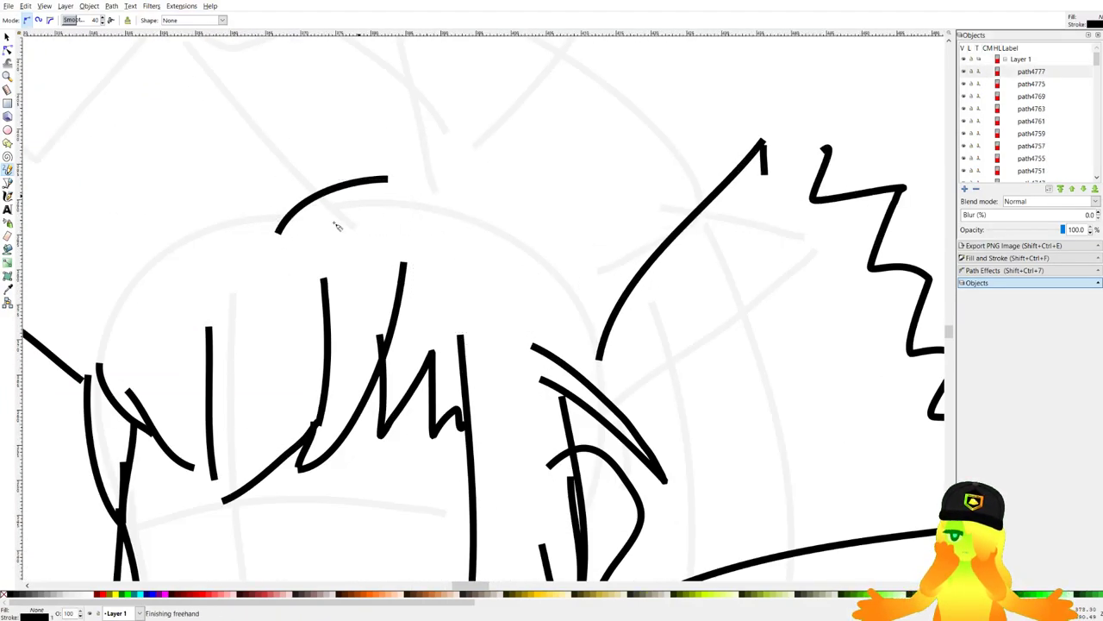
Draw the outer hair outline over the crown in bumpy arcs, down to the right lock and to the left temple.
{"action": "left_click_drag", "start_coordinate": [284, 221], "coordinate": [390, 166]}
{"action": "mouse_move", "coordinate": [256, 208]}
{"action": "left_mouse_down"}
{"action": "mouse_move", "coordinate": [402, 175]}
{"action": "mouse_move", "coordinate": [330, 200]}
{"action": "mouse_move", "coordinate": [294, 151]}
{"action": "mouse_move", "coordinate": [250, 366]}
{"action": "left_mouse_up"}
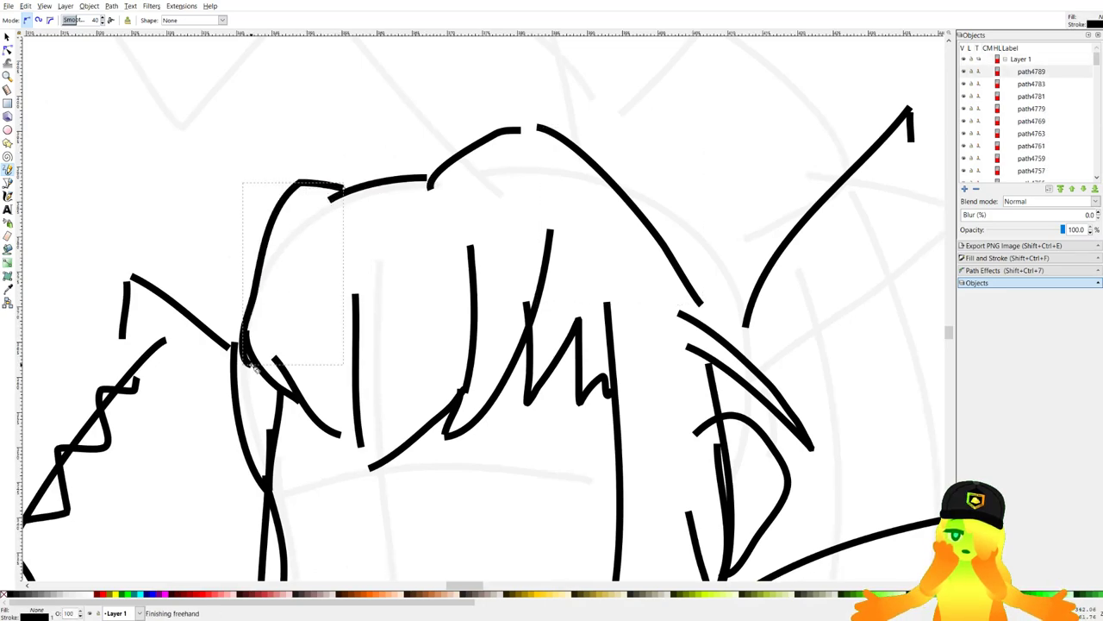
Add an overlapping arc on the crown and two strokes shaping the hair volume behind the right side of the head.
{"action": "scroll", "coordinate": [396, 235], "scroll_direction": "down", "scroll_amount": 8}
{"action": "left_click_drag", "start_coordinate": [480, 236], "coordinate": [368, 334]}
{"action": "scroll", "coordinate": [290, 326], "scroll_direction": "up", "scroll_amount": 4}
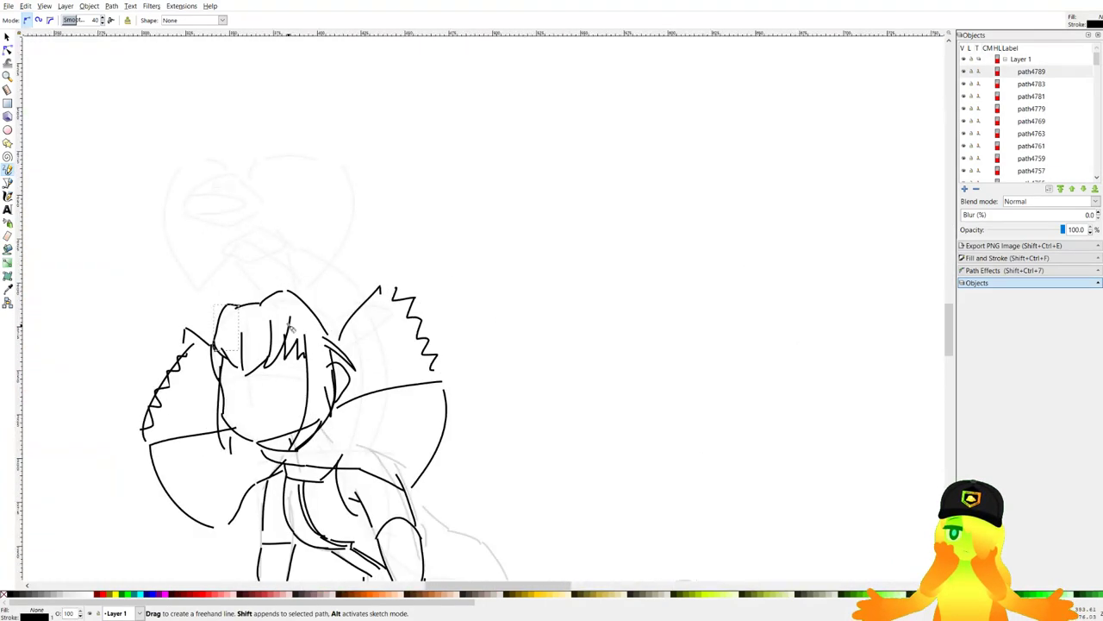
{"action": "scroll", "coordinate": [253, 312], "scroll_direction": "up", "scroll_amount": 4}
{"action": "left_click_drag", "start_coordinate": [256, 326], "coordinate": [351, 232]}
{"action": "left_click_drag", "start_coordinate": [234, 286], "coordinate": [221, 282]}
{"action": "scroll", "coordinate": [339, 252], "scroll_direction": "down", "scroll_amount": 3}
{"action": "scroll", "coordinate": [419, 269], "scroll_direction": "up", "scroll_amount": 2}
{"action": "mouse_move", "coordinate": [367, 237]}
{"action": "left_mouse_down"}
{"action": "mouse_move", "coordinate": [465, 277]}
{"action": "mouse_move", "coordinate": [453, 371]}
{"action": "left_mouse_up"}
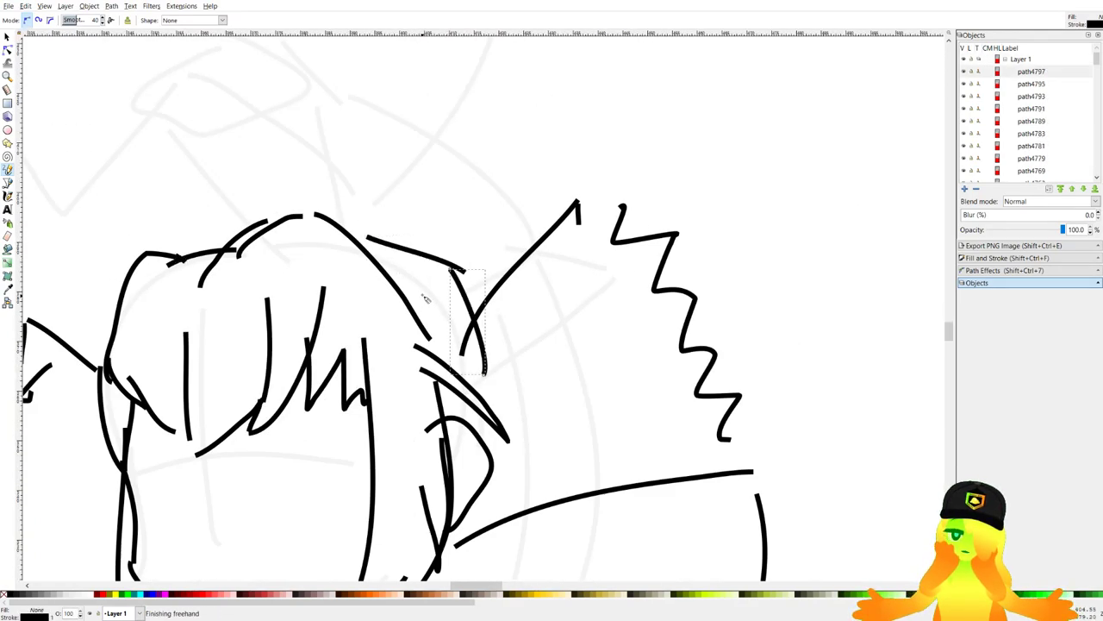
Draw the upper edge of a hair tuft extending from the right ear over the frill, with a small notch and a sloping stroke.
{"action": "scroll", "coordinate": [485, 363], "scroll_direction": "down", "scroll_amount": 6}
{"action": "scroll", "coordinate": [398, 371], "scroll_direction": "up", "scroll_amount": 4}
{"action": "scroll", "coordinate": [497, 366], "scroll_direction": "up", "scroll_amount": 3}
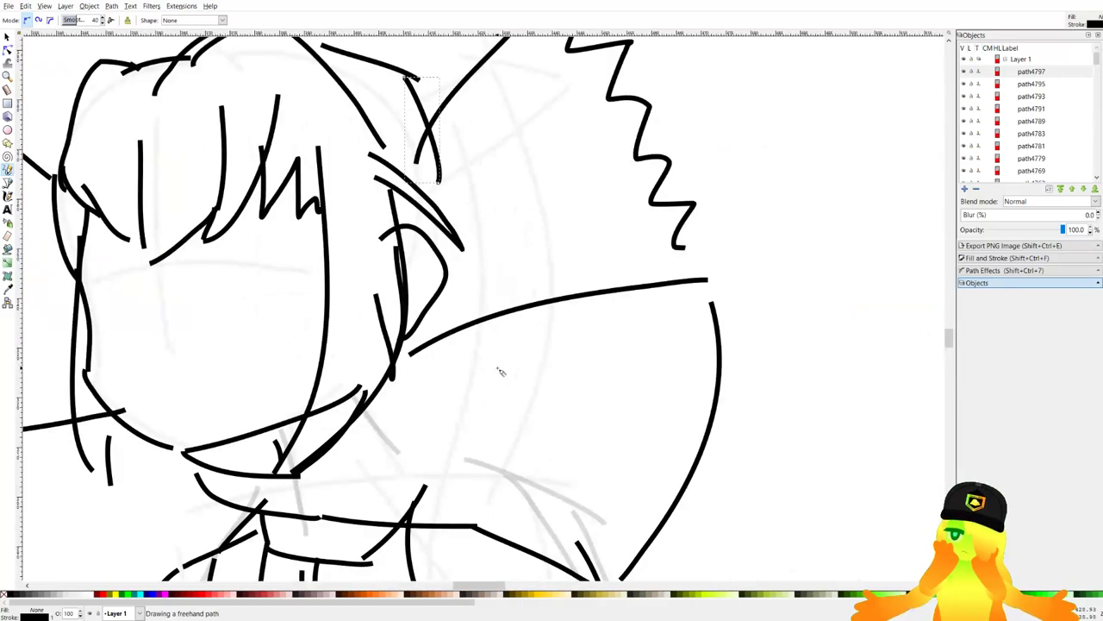
{"action": "left_click_drag", "start_coordinate": [411, 308], "coordinate": [636, 354]}
{"action": "left_click_drag", "start_coordinate": [462, 346], "coordinate": [456, 274]}
{"action": "scroll", "coordinate": [460, 276], "scroll_direction": "up", "scroll_amount": 1}
{"action": "key", "text": "ctrl+z"}
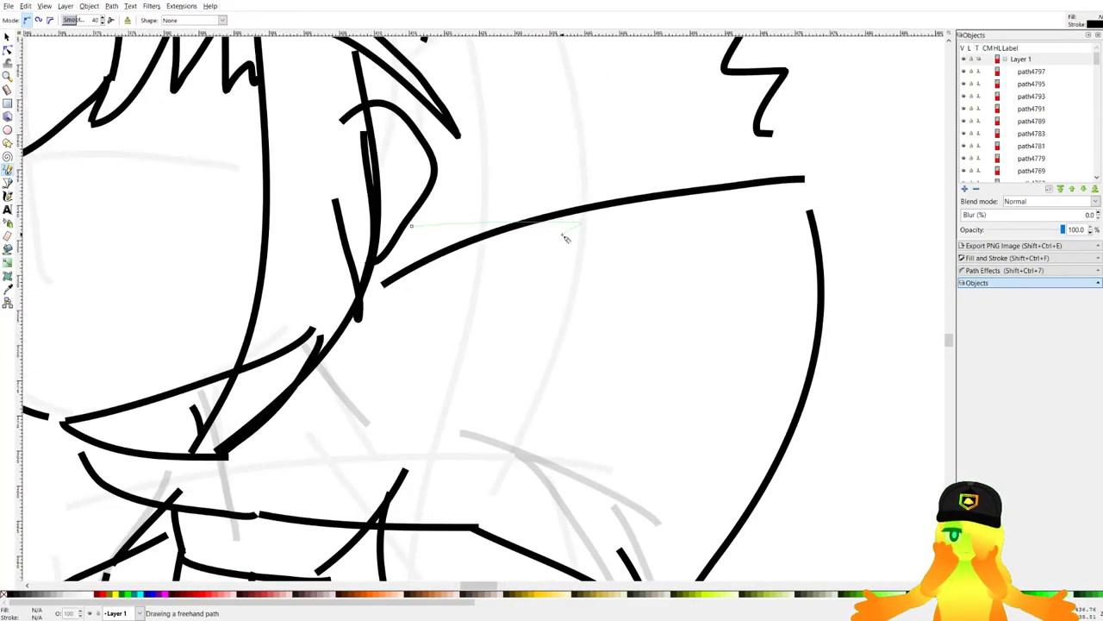
{"action": "mouse_move", "coordinate": [563, 234]}
{"action": "left_mouse_down"}
{"action": "mouse_move", "coordinate": [627, 252]}
{"action": "mouse_move", "coordinate": [643, 321]}
{"action": "left_mouse_up"}
{"action": "key", "text": "ctrl+z"}
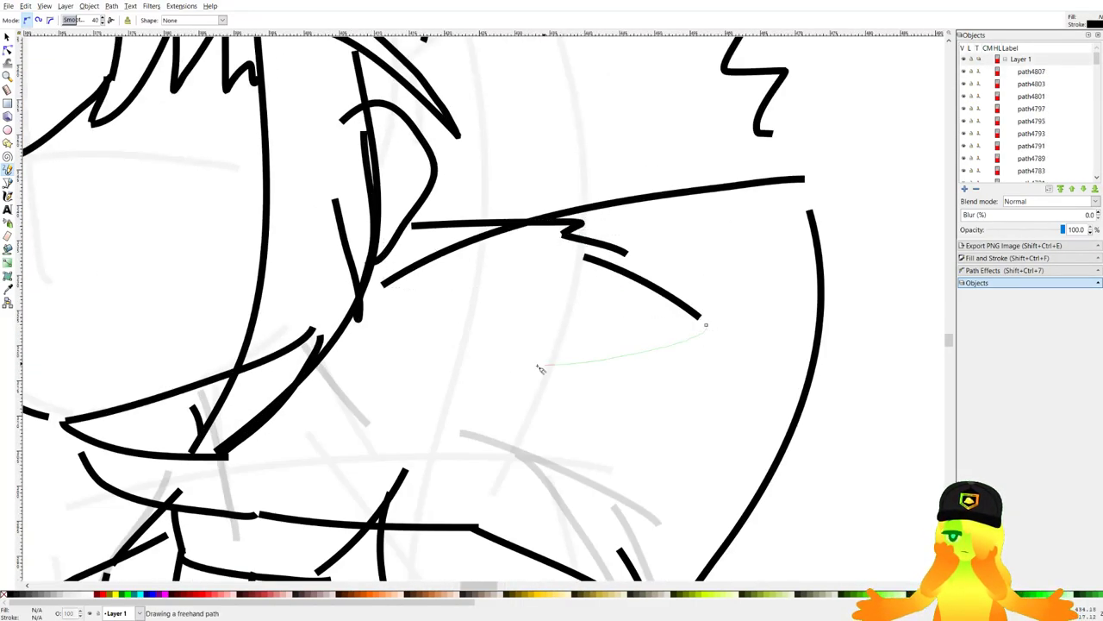
Draw the jagged lower edge of the right hair tuft, from the jaw below the ear out over the frill.
{"action": "left_click_drag", "start_coordinate": [539, 369], "coordinate": [499, 366]}
{"action": "left_click_drag", "start_coordinate": [428, 369], "coordinate": [430, 367]}
{"action": "key", "text": "ctrl+z"}
{"action": "key", "text": "ctrl+z"}
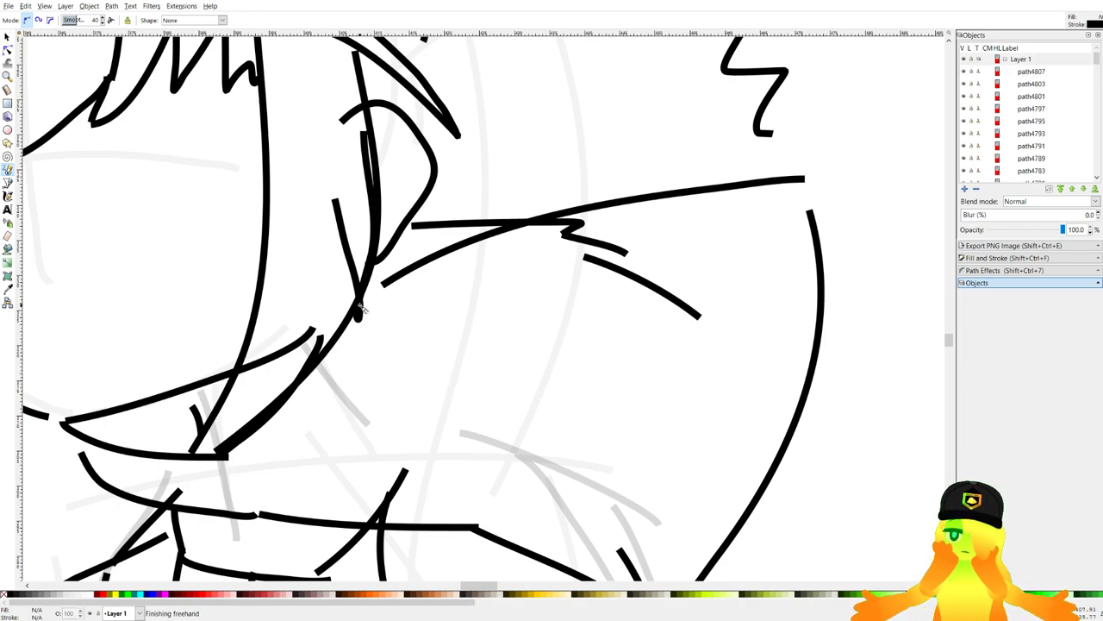
{"action": "left_click_drag", "start_coordinate": [677, 358], "coordinate": [679, 358]}
Draw a jagged hair tuft hanging below the left side of the jaw, with an inner strand toward the collar.
{"action": "scroll", "coordinate": [681, 356], "scroll_direction": "down", "scroll_amount": 2}
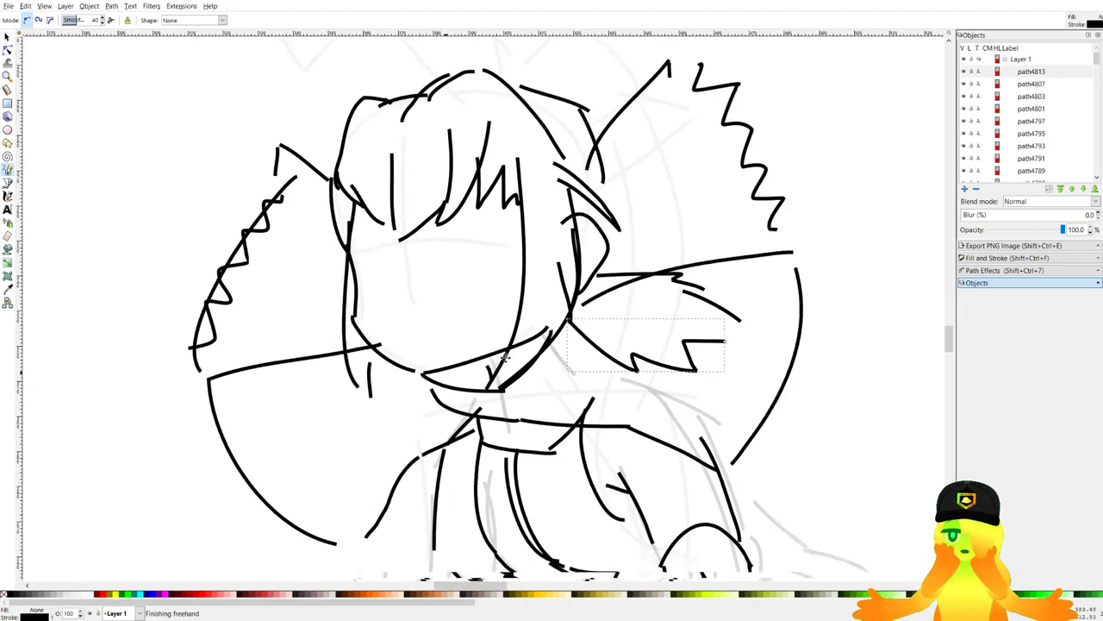
{"action": "scroll", "coordinate": [511, 343], "scroll_direction": "up", "scroll_amount": 1}
{"action": "mouse_move", "coordinate": [401, 376]}
{"action": "left_mouse_down"}
{"action": "mouse_move", "coordinate": [510, 343]}
{"action": "mouse_move", "coordinate": [445, 423]}
{"action": "left_mouse_up"}
{"action": "left_click_drag", "start_coordinate": [476, 471], "coordinate": [549, 393]}
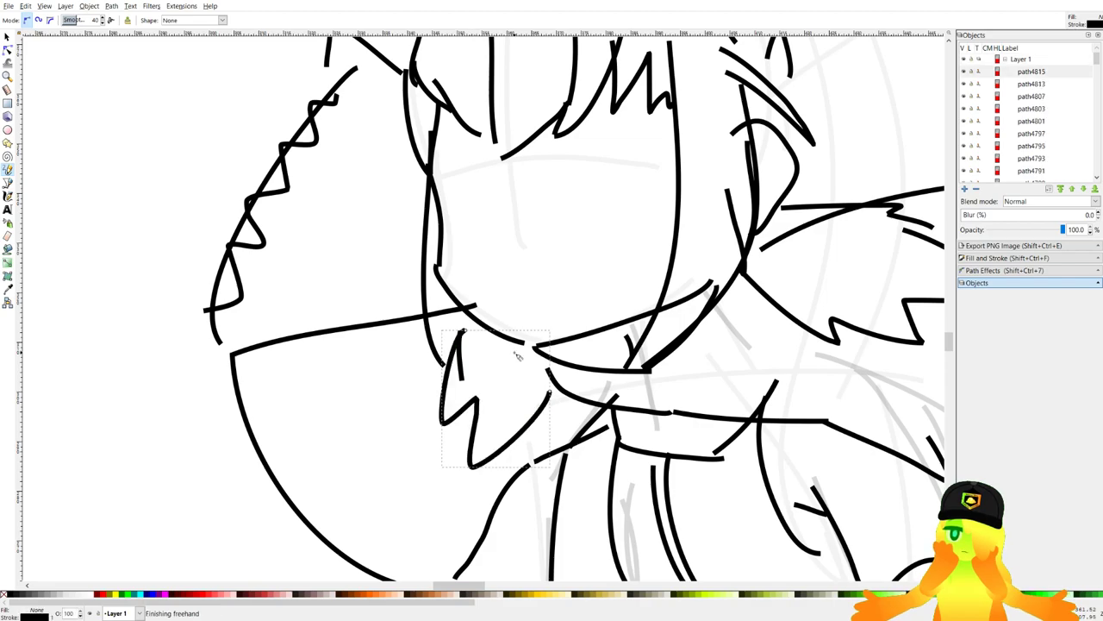
{"action": "mouse_move", "coordinate": [499, 418]}
{"action": "left_mouse_down"}
{"action": "mouse_move", "coordinate": [506, 456]}
{"action": "mouse_move", "coordinate": [552, 377]}
{"action": "left_mouse_up"}
Draw both eyes with arched upper lash lines and tall oval outlines, and add a small wavy open mouth.
{"action": "scroll", "coordinate": [437, 355], "scroll_direction": "down", "scroll_amount": 4}
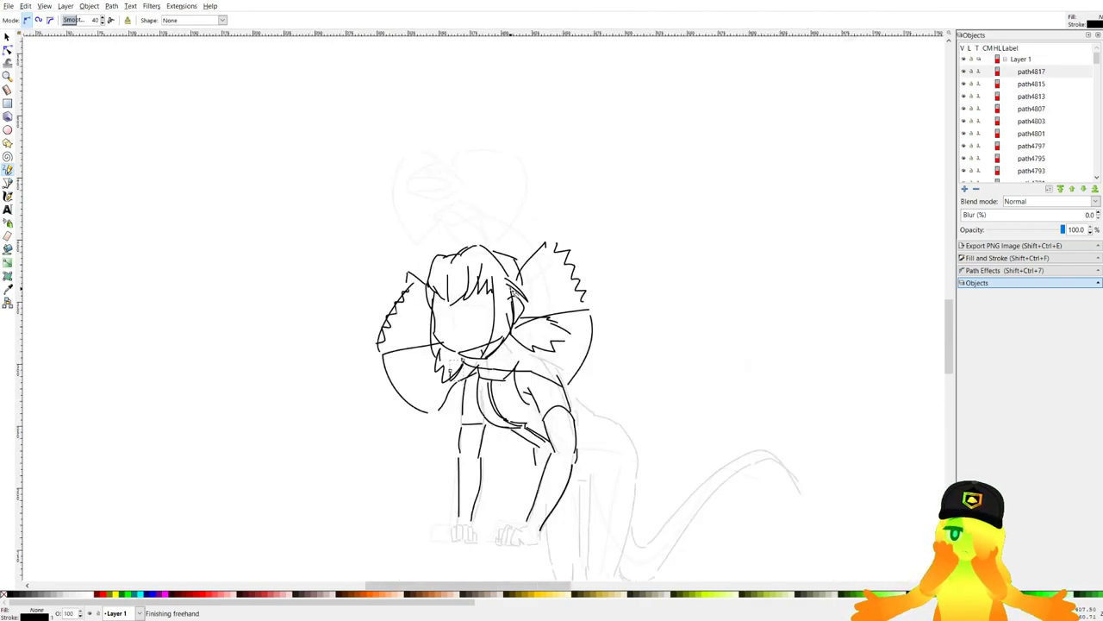
{"action": "scroll", "coordinate": [508, 287], "scroll_direction": "up", "scroll_amount": 3}
{"action": "scroll", "coordinate": [373, 377], "scroll_direction": "down", "scroll_amount": 2}
{"action": "key", "text": "5"}
{"action": "scroll", "coordinate": [386, 340], "scroll_direction": "up", "scroll_amount": 4}
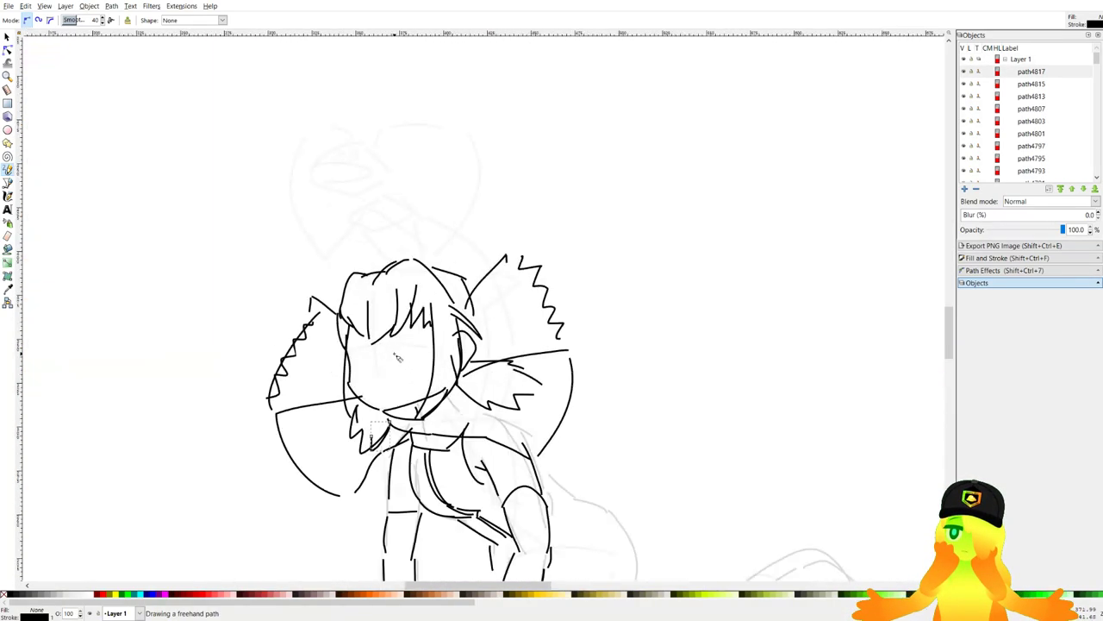
{"action": "scroll", "coordinate": [386, 340], "scroll_direction": "up", "scroll_amount": 2}
{"action": "left_click_drag", "start_coordinate": [359, 230], "coordinate": [564, 268]}
{"action": "mouse_move", "coordinate": [396, 202]}
{"action": "left_mouse_down"}
{"action": "mouse_move", "coordinate": [394, 313]}
{"action": "mouse_move", "coordinate": [422, 205]}
{"action": "left_mouse_up"}
{"action": "mouse_move", "coordinate": [196, 233]}
{"action": "left_mouse_down"}
{"action": "mouse_move", "coordinate": [209, 376]}
{"action": "mouse_move", "coordinate": [229, 232]}
{"action": "mouse_move", "coordinate": [234, 360]}
{"action": "mouse_move", "coordinate": [221, 231]}
{"action": "left_mouse_up"}
{"action": "key", "text": "ctrl+z"}
{"action": "left_click_drag", "start_coordinate": [412, 412], "coordinate": [420, 265]}
{"action": "left_click_drag", "start_coordinate": [345, 350], "coordinate": [386, 299]}
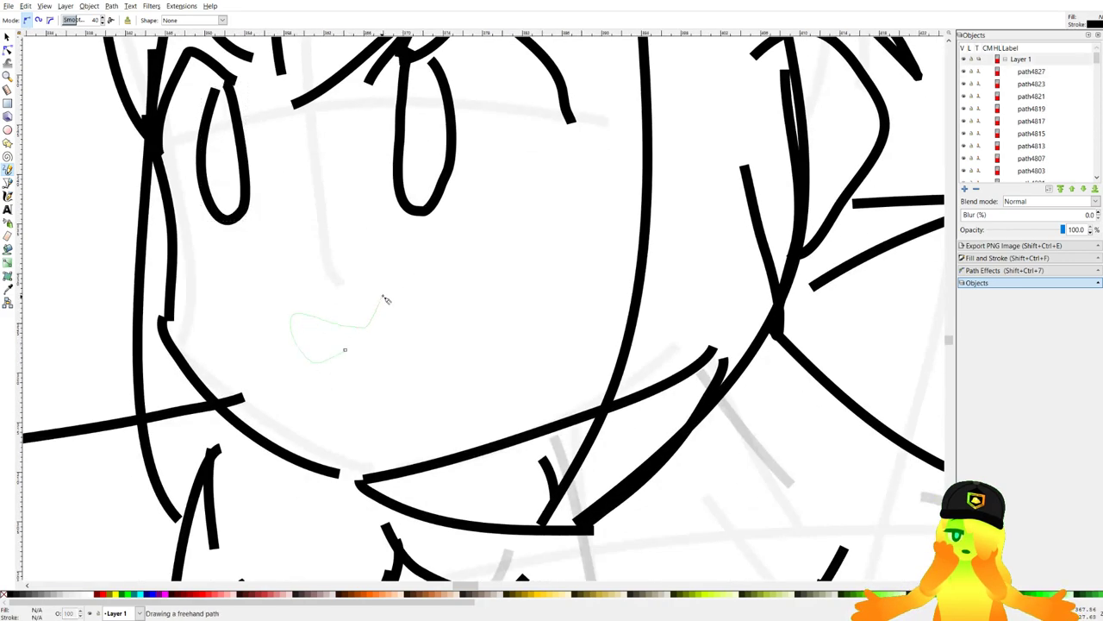
Thicken the right eye's upper lash line with repeated strokes ending in a wedge at the outer corner.
{"action": "left_click_drag", "start_coordinate": [422, 45], "coordinate": [528, 200]}
{"action": "scroll", "coordinate": [550, 196], "scroll_direction": "up", "scroll_amount": 1}
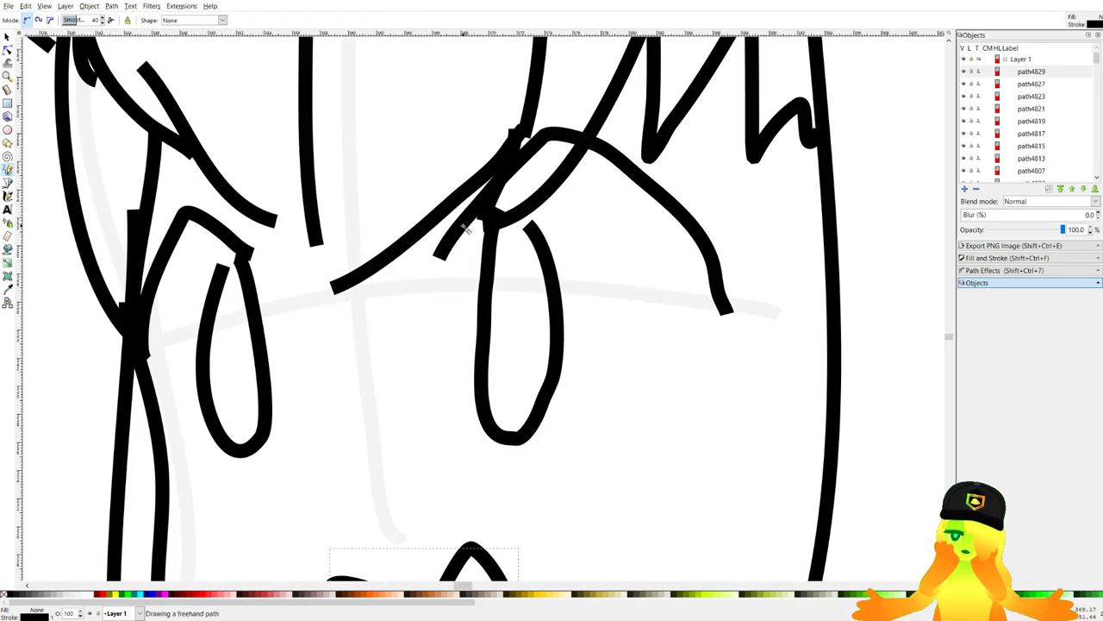
{"action": "left_click_drag", "start_coordinate": [453, 255], "coordinate": [565, 161]}
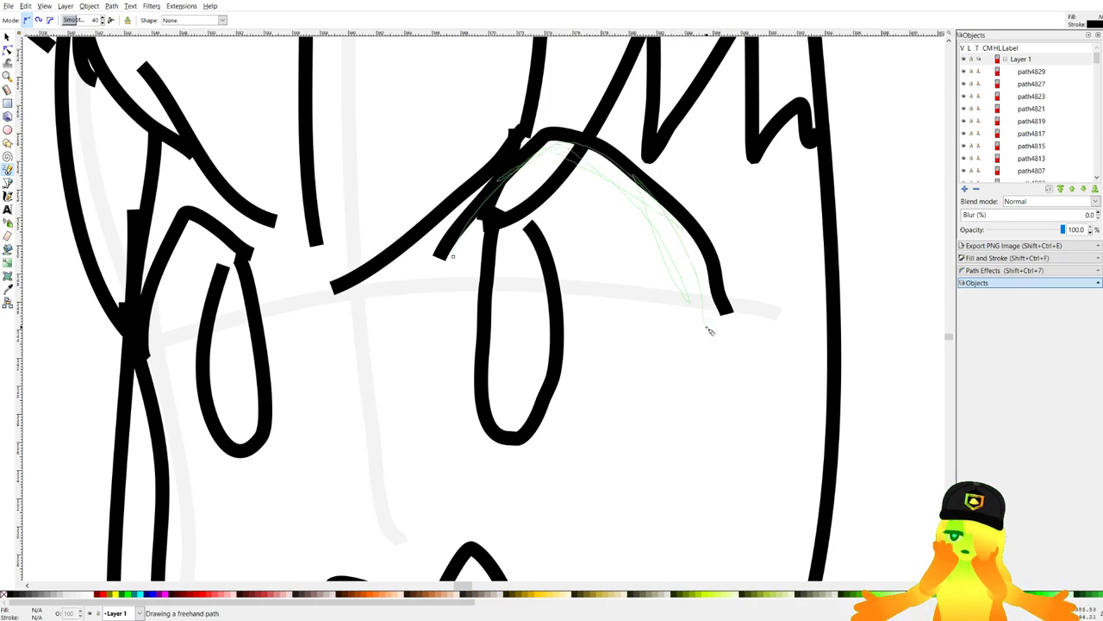
{"action": "left_click_drag", "start_coordinate": [714, 284], "coordinate": [731, 313]}
Thicken the left eye's upper lash line with an outward flick, and fill the wedge of the right eye's lashes.
{"action": "scroll", "coordinate": [220, 276], "scroll_direction": "left", "scroll_amount": 4}
{"action": "left_click_drag", "start_coordinate": [393, 250], "coordinate": [283, 393]}
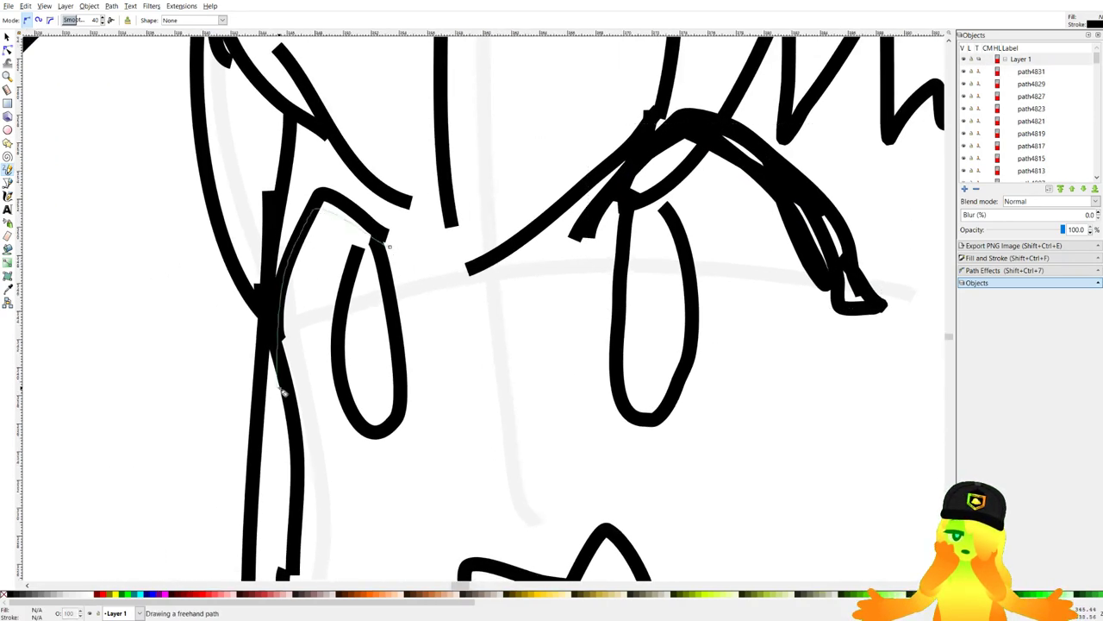
{"action": "left_click_drag", "start_coordinate": [273, 304], "coordinate": [388, 247]}
{"action": "left_click_drag", "start_coordinate": [905, 314], "coordinate": [742, 335]}
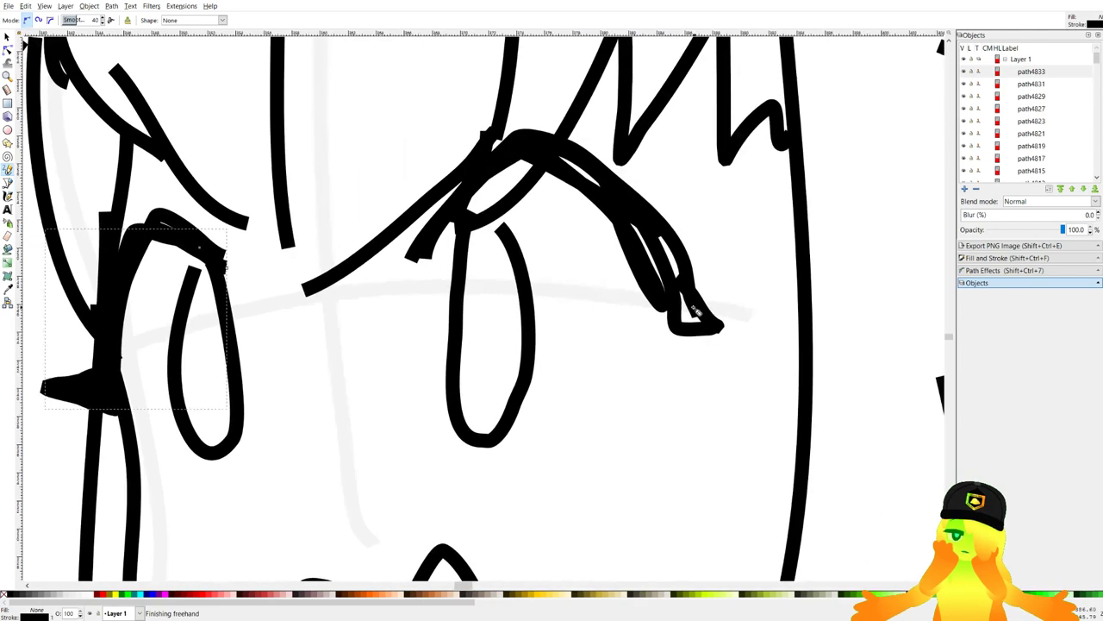
{"action": "left_click_drag", "start_coordinate": [674, 291], "coordinate": [717, 330]}
Draw an eyebrow stroke above each eye, across the bangs.
{"action": "scroll", "coordinate": [269, 278], "scroll_direction": "down", "scroll_amount": 6}
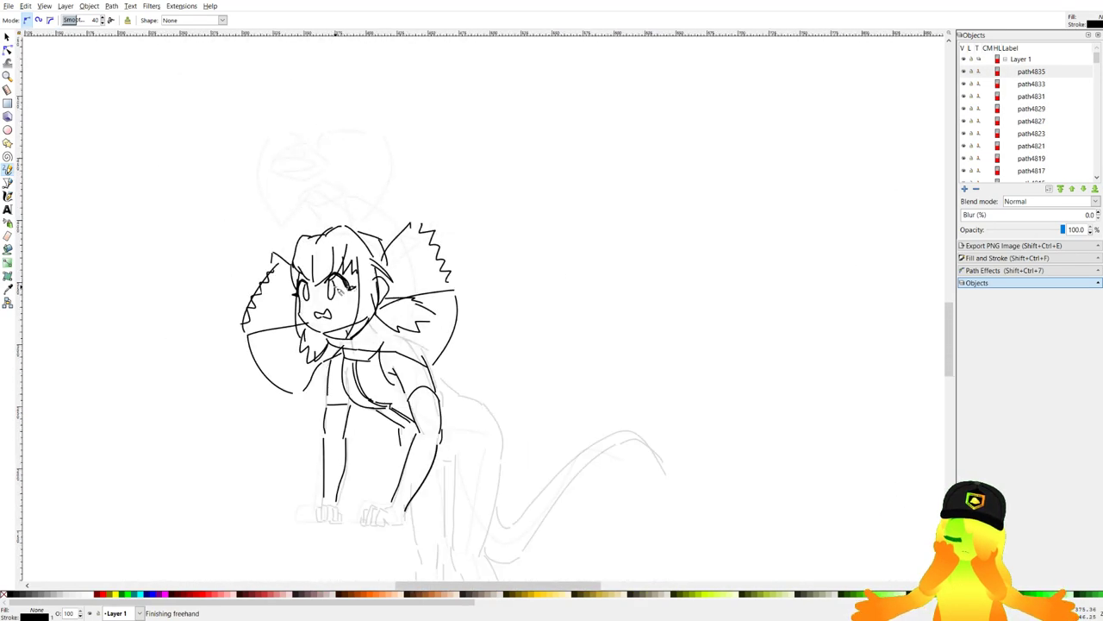
{"action": "scroll", "coordinate": [330, 255], "scroll_direction": "up", "scroll_amount": 4}
{"action": "left_click_drag", "start_coordinate": [306, 204], "coordinate": [462, 226]}
{"action": "mouse_move", "coordinate": [132, 256]}
{"action": "left_mouse_down"}
{"action": "mouse_move", "coordinate": [151, 231]}
{"action": "mouse_move", "coordinate": [205, 213]}
{"action": "left_mouse_up"}
Examine the whole inked figure against the pose sketch and the lizard and character reference images.
{"action": "scroll", "coordinate": [313, 224], "scroll_direction": "down", "scroll_amount": 6}
{"action": "left_click_drag", "start_coordinate": [566, 387], "coordinate": [622, 300]}
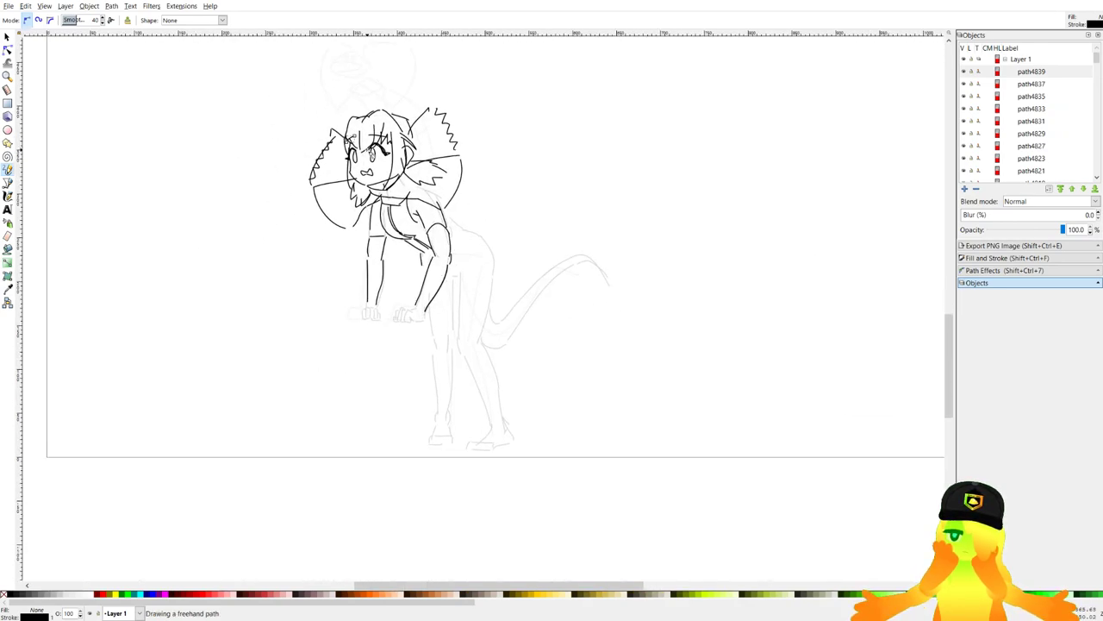
{"action": "scroll", "coordinate": [352, 129], "scroll_direction": "up", "scroll_amount": 5}
{"action": "scroll", "coordinate": [517, 328], "scroll_direction": "down", "scroll_amount": 10}
{"action": "scroll", "coordinate": [589, 336], "scroll_direction": "up", "scroll_amount": 5}
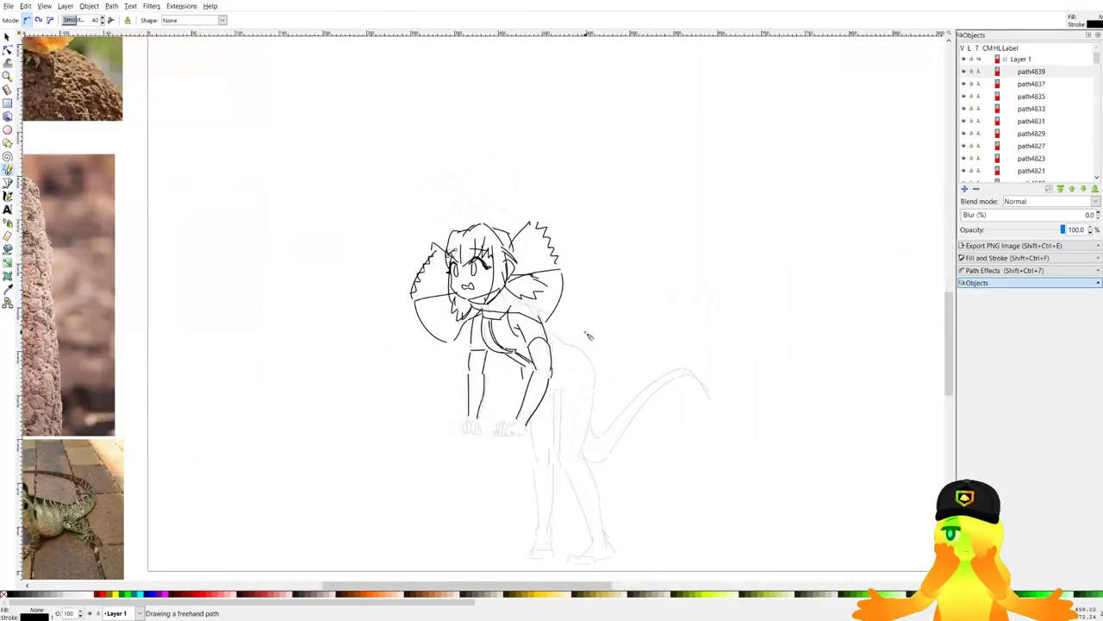
{"action": "scroll", "coordinate": [813, 297], "scroll_direction": "down", "scroll_amount": 5}
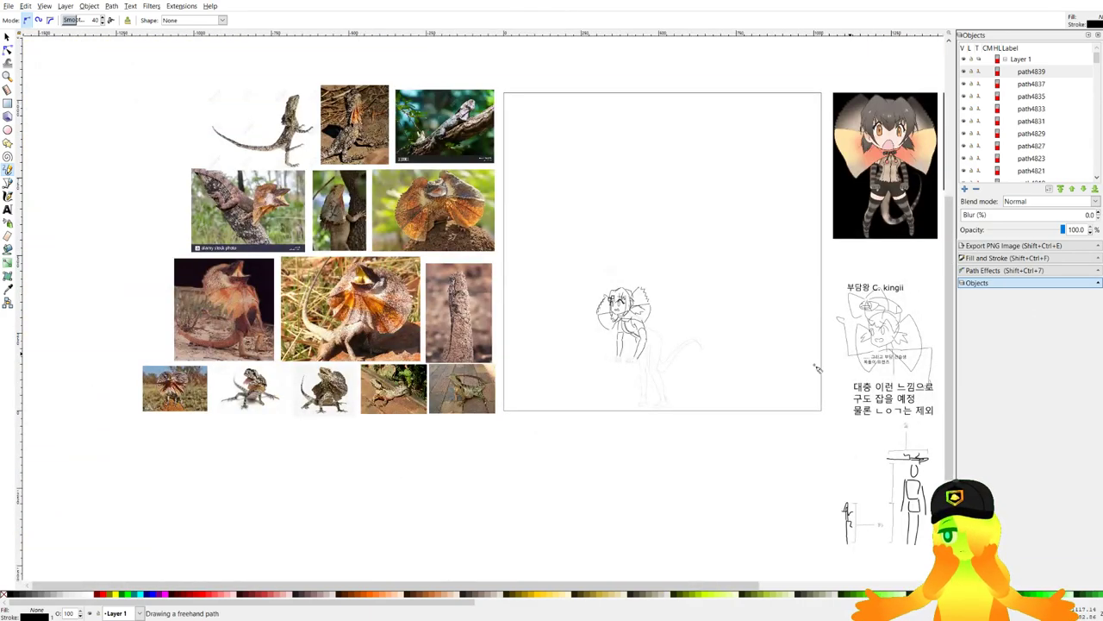
{"action": "left_click_drag", "start_coordinate": [646, 405], "coordinate": [561, 370]}
{"action": "scroll", "coordinate": [586, 320], "scroll_direction": "up", "scroll_amount": 3}
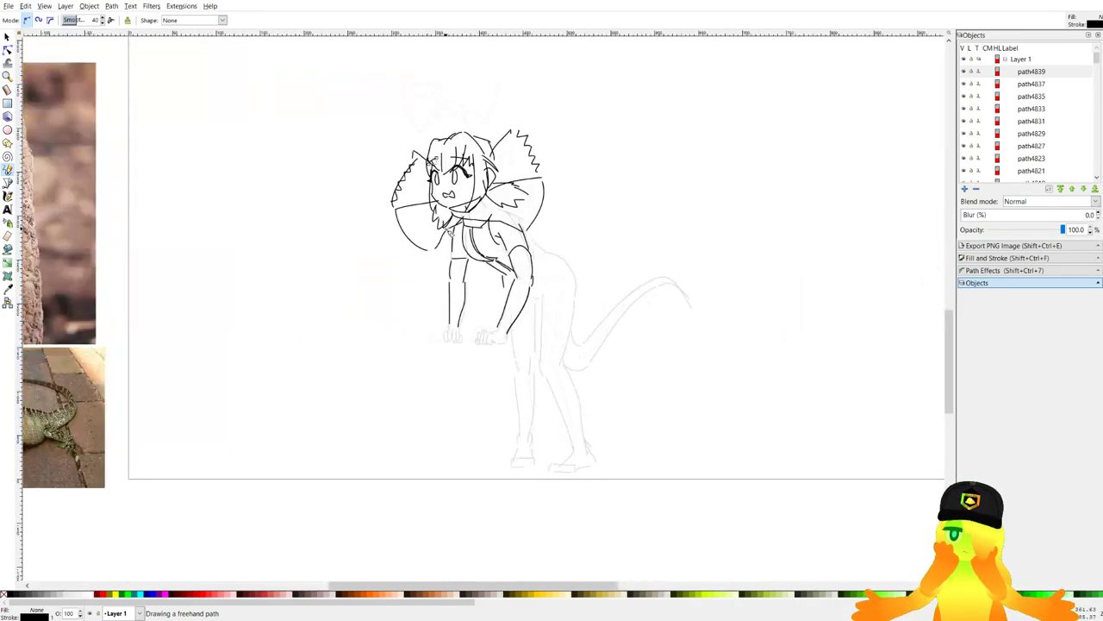
{"action": "scroll", "coordinate": [511, 321], "scroll_direction": "down", "scroll_amount": 4}
{"action": "scroll", "coordinate": [391, 325], "scroll_direction": "up", "scroll_amount": 10}
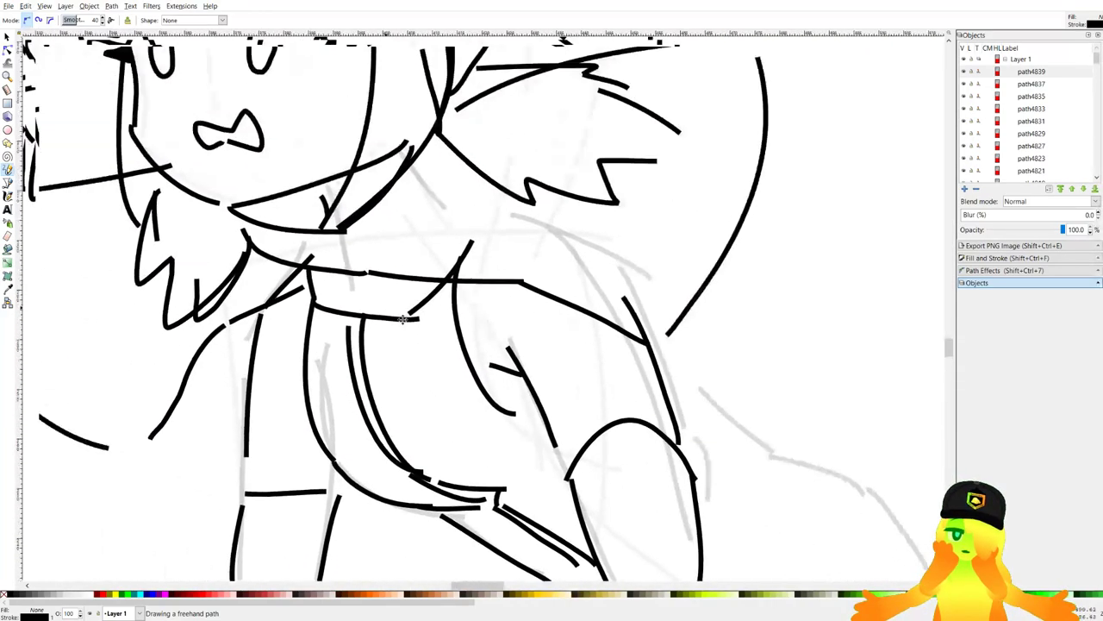
Draw a ribbon bow with two loops and hanging tails at the centre of the collar, and save the document.
{"action": "scroll", "coordinate": [402, 319], "scroll_direction": "up", "scroll_amount": 5}
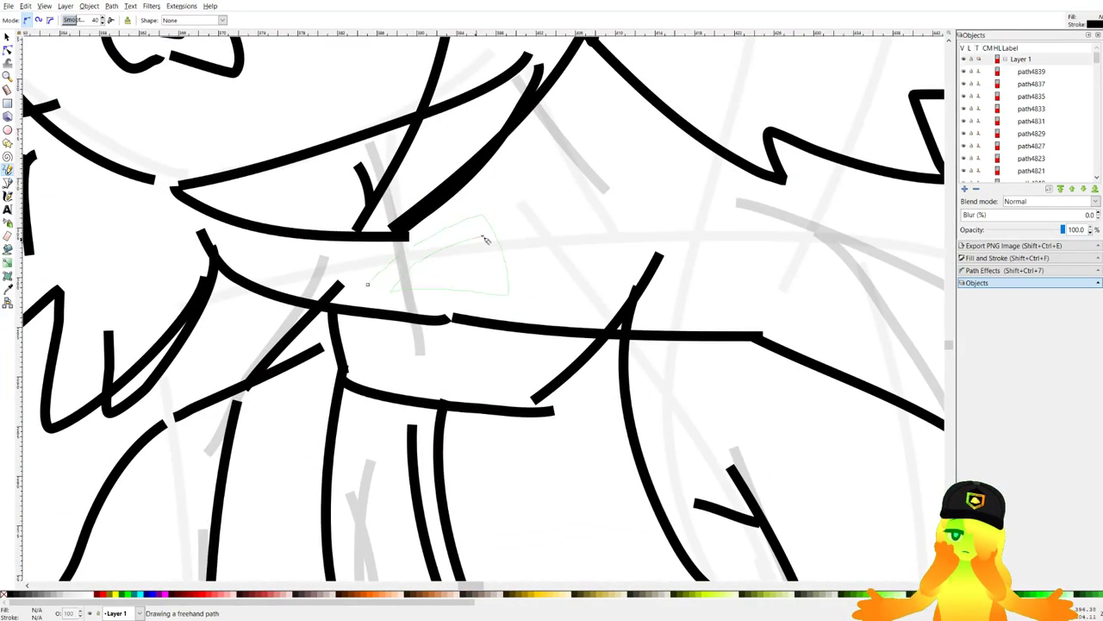
{"action": "mouse_move", "coordinate": [486, 240]}
{"action": "left_mouse_down"}
{"action": "mouse_move", "coordinate": [572, 172]}
{"action": "mouse_move", "coordinate": [590, 256]}
{"action": "left_mouse_up"}
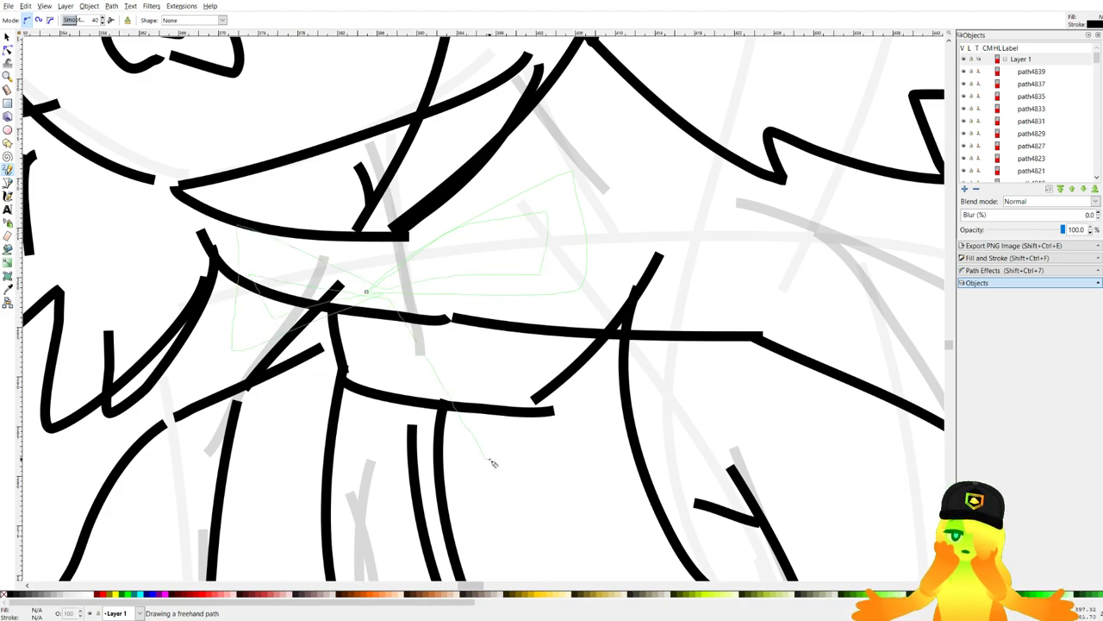
{"action": "left_click_drag", "start_coordinate": [348, 455], "coordinate": [345, 450]}
{"action": "mouse_move", "coordinate": [495, 459]}
{"action": "left_mouse_down"}
{"action": "mouse_move", "coordinate": [569, 500]}
{"action": "mouse_move", "coordinate": [506, 448]}
{"action": "left_mouse_up"}
{"action": "mouse_move", "coordinate": [373, 454]}
{"action": "left_mouse_down"}
{"action": "mouse_move", "coordinate": [328, 457]}
{"action": "mouse_move", "coordinate": [419, 458]}
{"action": "left_mouse_up"}
{"action": "scroll", "coordinate": [312, 417], "scroll_direction": "down", "scroll_amount": 9}
{"action": "scroll", "coordinate": [386, 440], "scroll_direction": "up", "scroll_amount": 1}
{"action": "scroll", "coordinate": [390, 444], "scroll_direction": "up", "scroll_amount": 2}
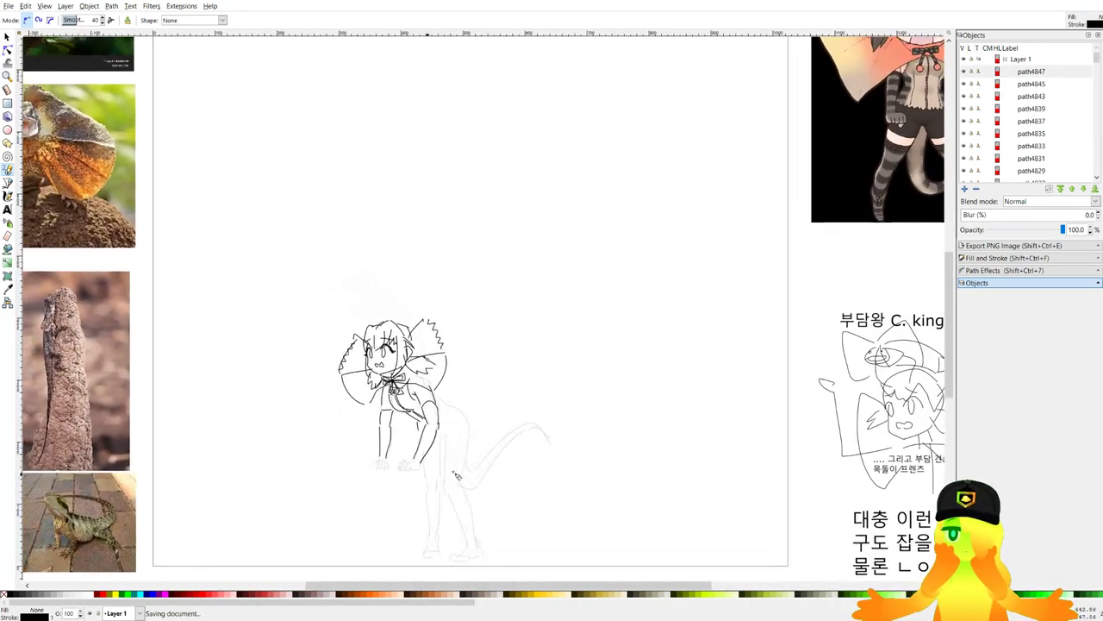
Ink a short line behind the right shoulder and the back contour sloping down toward the hips.
{"action": "left_click_drag", "start_coordinate": [531, 473], "coordinate": [433, 484]}
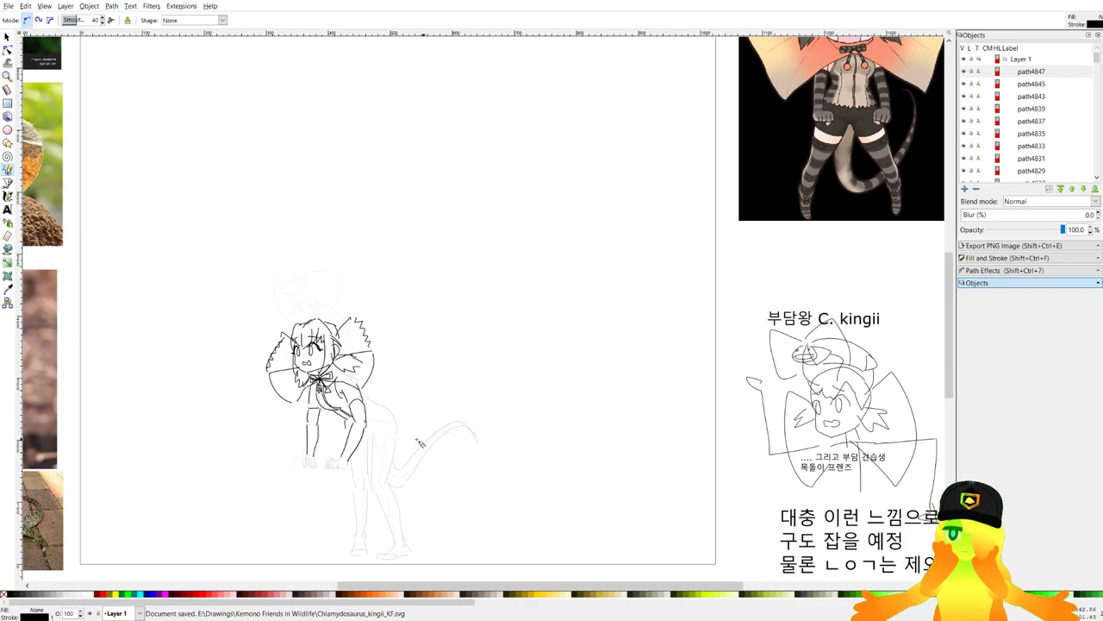
{"action": "scroll", "coordinate": [381, 464], "scroll_direction": "up", "scroll_amount": 4}
{"action": "scroll", "coordinate": [329, 203], "scroll_direction": "up", "scroll_amount": 2}
{"action": "left_click_drag", "start_coordinate": [278, 94], "coordinate": [288, 119]}
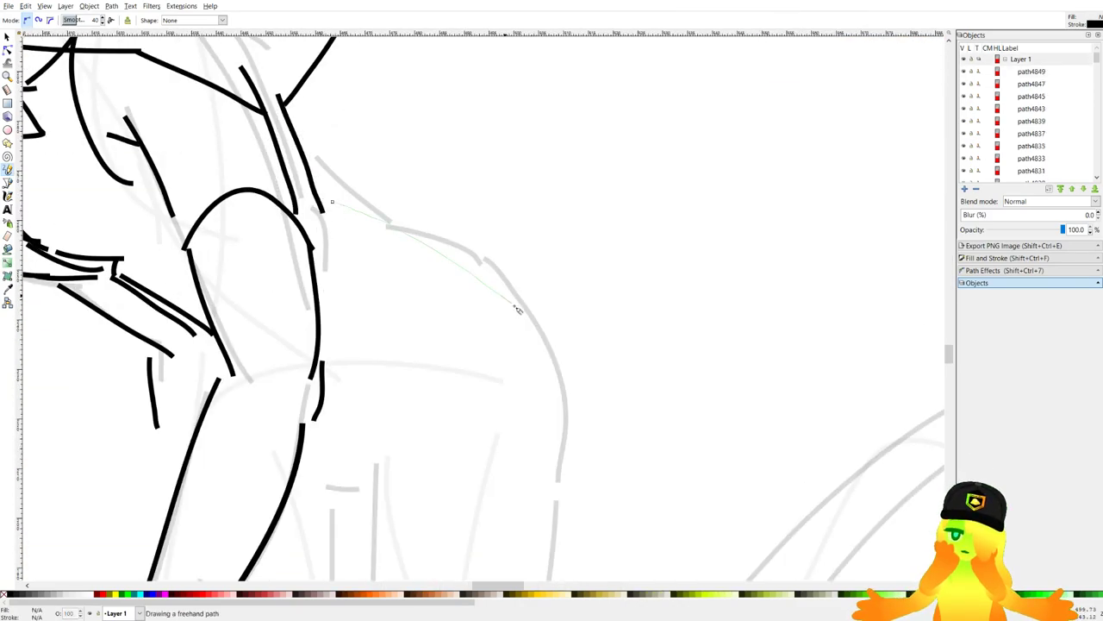
{"action": "left_click_drag", "start_coordinate": [515, 307], "coordinate": [518, 308]}
{"action": "key", "text": "ctrl+z"}
{"action": "left_click_drag", "start_coordinate": [333, 197], "coordinate": [547, 298]}
{"action": "key", "text": "ctrl+z"}
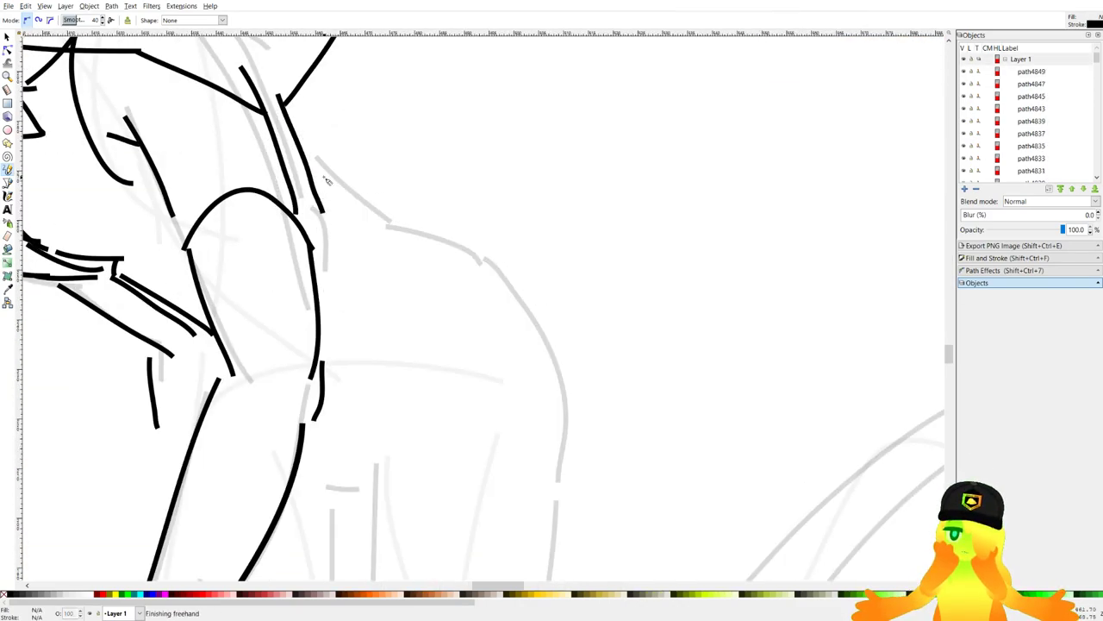
{"action": "mouse_move", "coordinate": [326, 178]}
{"action": "left_mouse_down"}
{"action": "mouse_move", "coordinate": [522, 270]}
{"action": "mouse_move", "coordinate": [506, 266]}
{"action": "left_mouse_up"}
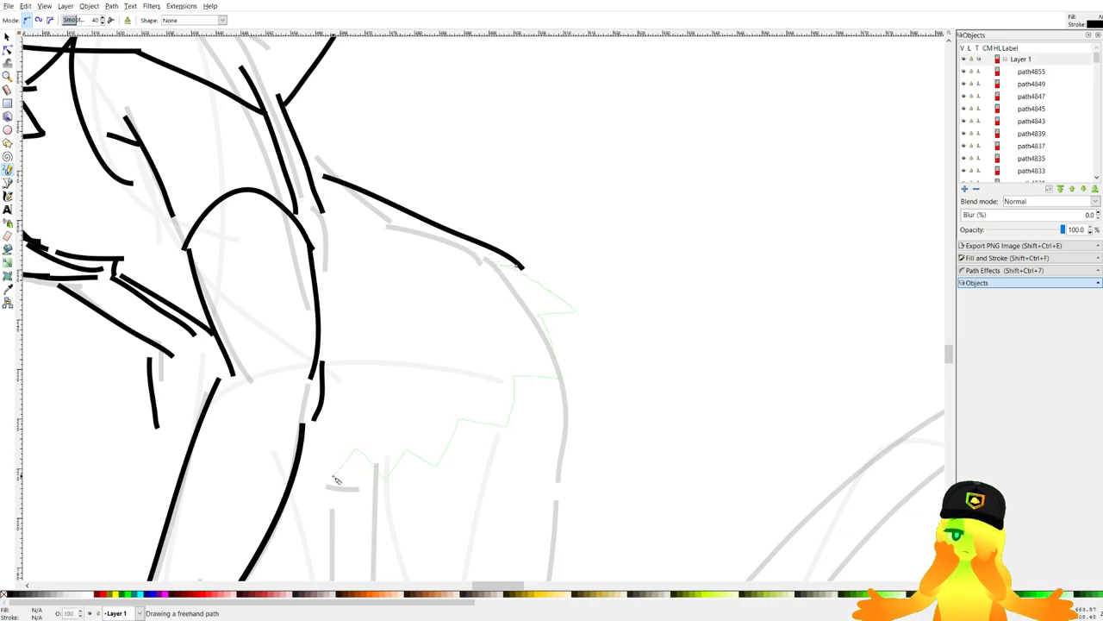
Draw the vest's jagged zigzag hem from the back line across the hip to the belly.
{"action": "left_click_drag", "start_coordinate": [337, 480], "coordinate": [324, 461]}
{"action": "scroll", "coordinate": [327, 466], "scroll_direction": "down", "scroll_amount": 7, "text": "ctrl"}
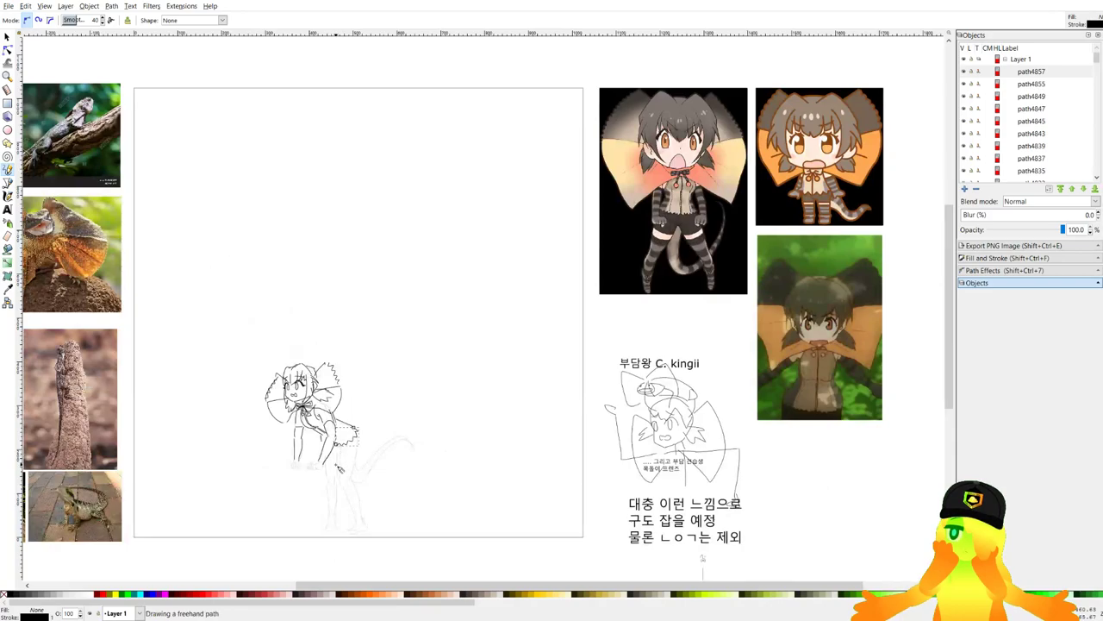
{"action": "scroll", "coordinate": [339, 468], "scroll_direction": "up", "scroll_amount": 6, "text": "ctrl"}
{"action": "key", "text": "ctrl+z"}
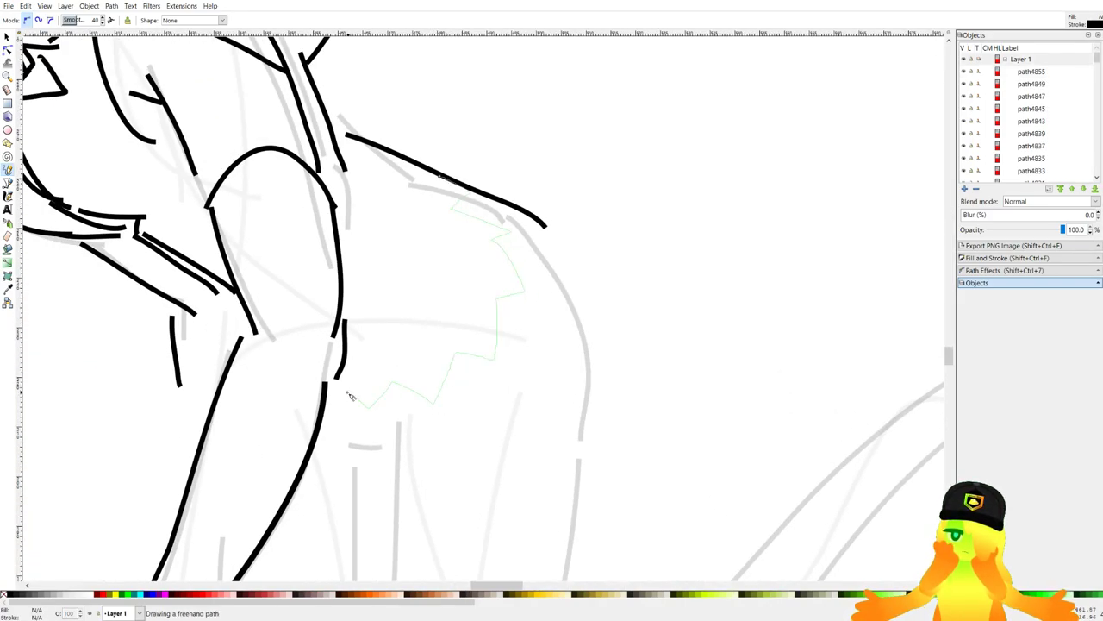
{"action": "left_click_drag", "start_coordinate": [351, 396], "coordinate": [351, 396]}
{"action": "scroll", "coordinate": [362, 370], "scroll_direction": "down", "scroll_amount": 7, "text": "ctrl"}
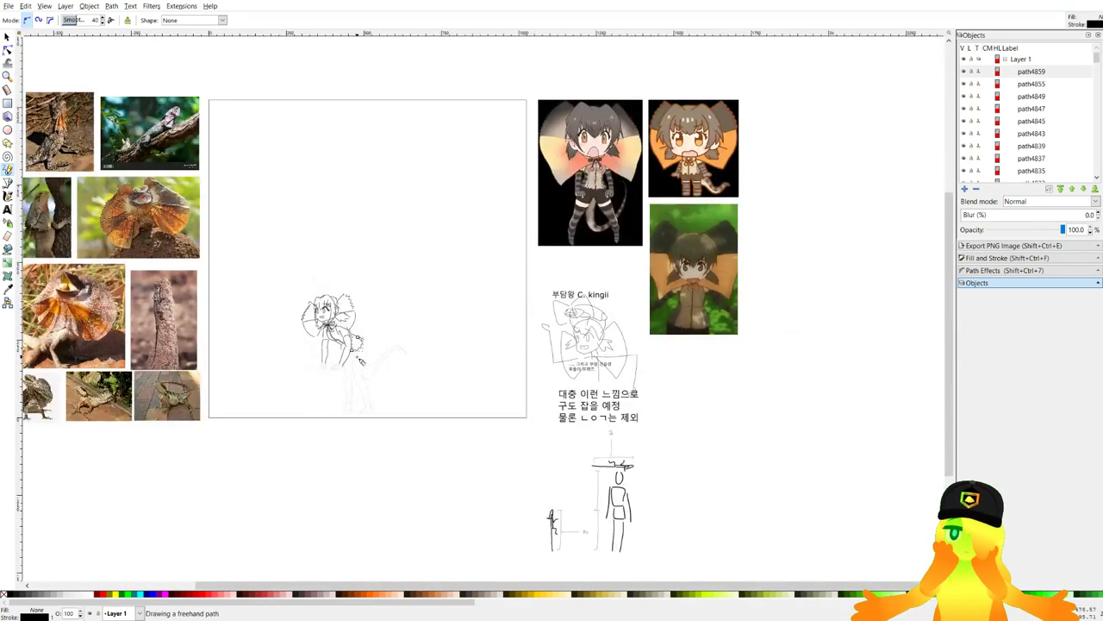
Ink the crotch of the shorts and the two inner-leg lines running down below the vest hem.
{"action": "scroll", "coordinate": [361, 361], "scroll_direction": "up", "scroll_amount": 7, "text": "ctrl"}
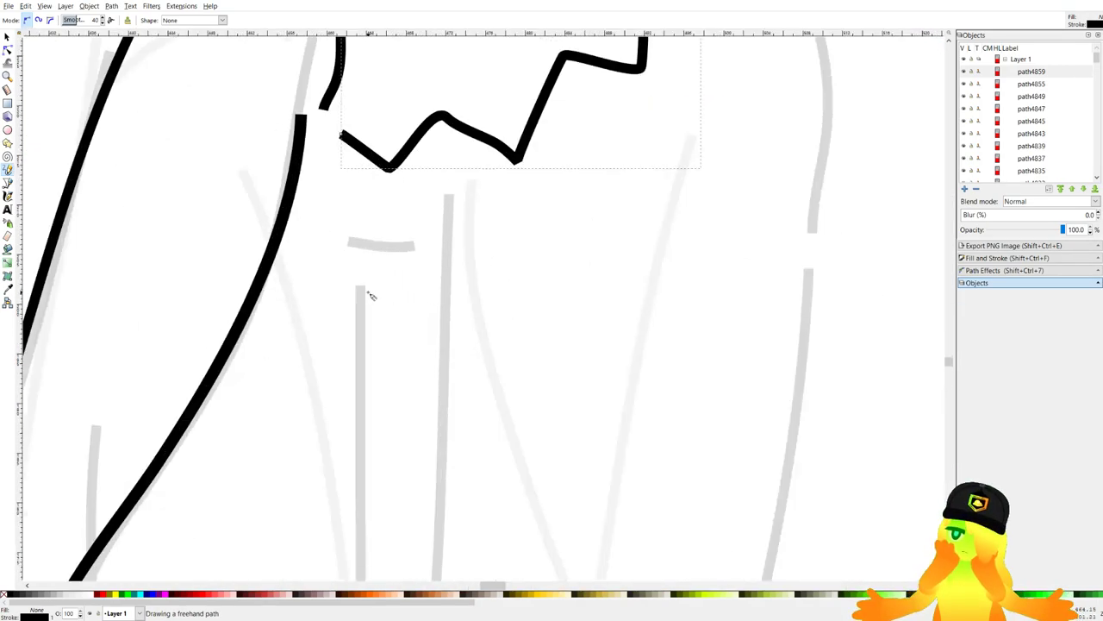
{"action": "left_click_drag", "start_coordinate": [368, 291], "coordinate": [445, 282]}
{"action": "left_click_drag", "start_coordinate": [424, 196], "coordinate": [401, 472]}
{"action": "key", "text": "ctrl+z"}
{"action": "left_click_drag", "start_coordinate": [442, 224], "coordinate": [422, 481]}
{"action": "left_click_drag", "start_coordinate": [311, 202], "coordinate": [360, 283]}
{"action": "left_click_drag", "start_coordinate": [360, 485], "coordinate": [360, 487]}
{"action": "scroll", "coordinate": [360, 483], "scroll_direction": "down", "scroll_amount": 7, "text": "ctrl"}
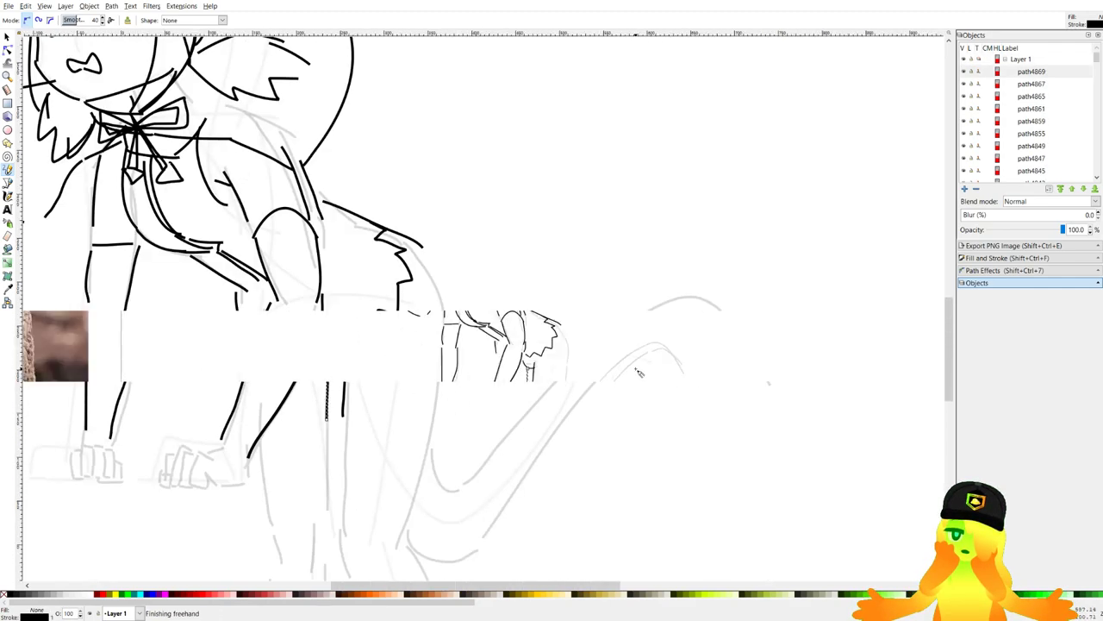
{"action": "scroll", "coordinate": [307, 376], "scroll_direction": "up", "scroll_amount": 6}
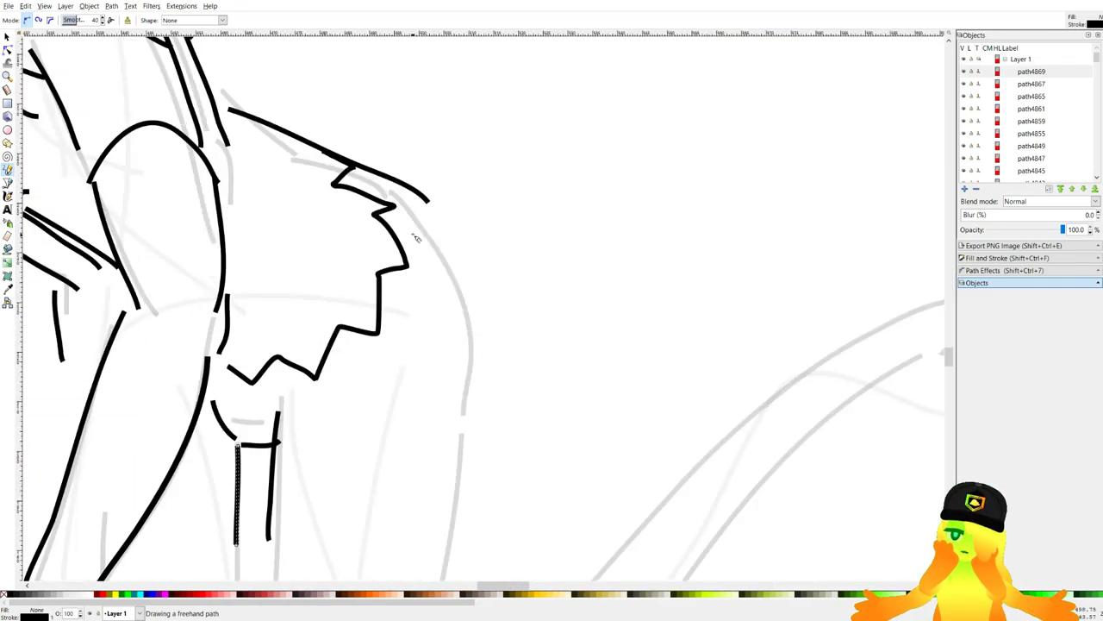
Ink the hip and buttock contour down to the thigh, and the shorts' hem across both legs.
{"action": "mouse_move", "coordinate": [412, 194]}
{"action": "left_mouse_down"}
{"action": "mouse_move", "coordinate": [494, 314]}
{"action": "mouse_move", "coordinate": [533, 220]}
{"action": "mouse_move", "coordinate": [505, 299]}
{"action": "left_mouse_up"}
{"action": "left_click_drag", "start_coordinate": [509, 302], "coordinate": [488, 417]}
{"action": "mouse_move", "coordinate": [287, 407]}
{"action": "left_mouse_down"}
{"action": "mouse_move", "coordinate": [460, 413]}
{"action": "mouse_move", "coordinate": [505, 436]}
{"action": "left_mouse_up"}
{"action": "key", "text": "ctrl+z"}
{"action": "key", "text": "ctrl+z"}
{"action": "mouse_move", "coordinate": [288, 399]}
{"action": "left_mouse_down"}
{"action": "mouse_move", "coordinate": [354, 394]}
{"action": "mouse_move", "coordinate": [503, 422]}
{"action": "left_mouse_up"}
{"action": "key", "text": "ctrl+z"}
{"action": "mouse_move", "coordinate": [148, 437]}
{"action": "left_mouse_down"}
{"action": "mouse_move", "coordinate": [271, 397]}
{"action": "mouse_move", "coordinate": [380, 383]}
{"action": "left_mouse_up"}
{"action": "left_click_drag", "start_coordinate": [221, 212], "coordinate": [225, 314]}
Ink the front and back contours of the right thigh from the shorts' hem down to the knee.
{"action": "scroll", "coordinate": [353, 277], "scroll_direction": "down", "scroll_amount": 4}
{"action": "left_click_drag", "start_coordinate": [410, 328], "coordinate": [463, 259]}
{"action": "scroll", "coordinate": [463, 258], "scroll_direction": "up", "scroll_amount": 1}
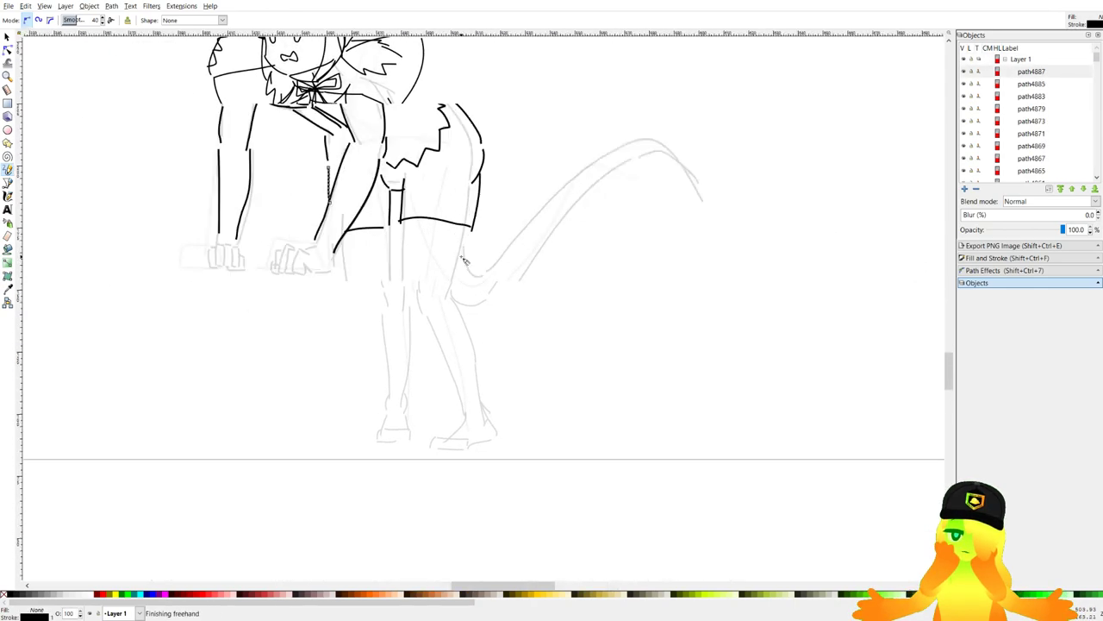
{"action": "scroll", "coordinate": [464, 260], "scroll_direction": "up", "scroll_amount": 2}
{"action": "left_click_drag", "start_coordinate": [484, 200], "coordinate": [428, 376]}
{"action": "left_click_drag", "start_coordinate": [346, 184], "coordinate": [334, 366]}
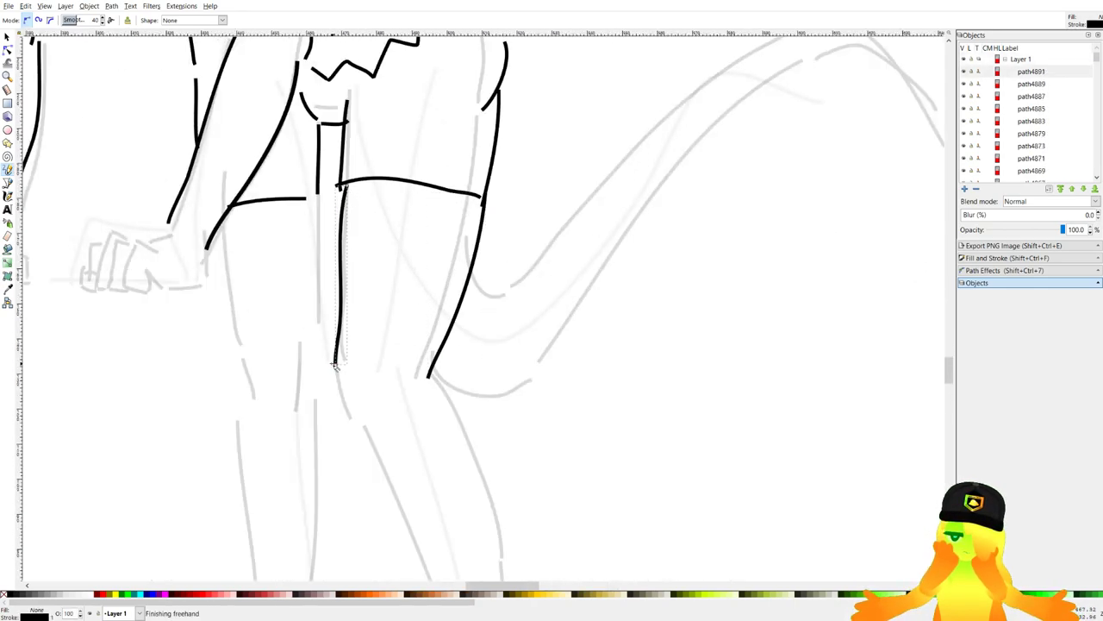
{"action": "scroll", "coordinate": [336, 363], "scroll_direction": "down", "scroll_amount": 6}
{"action": "scroll", "coordinate": [360, 308], "scroll_direction": "up", "scroll_amount": 3}
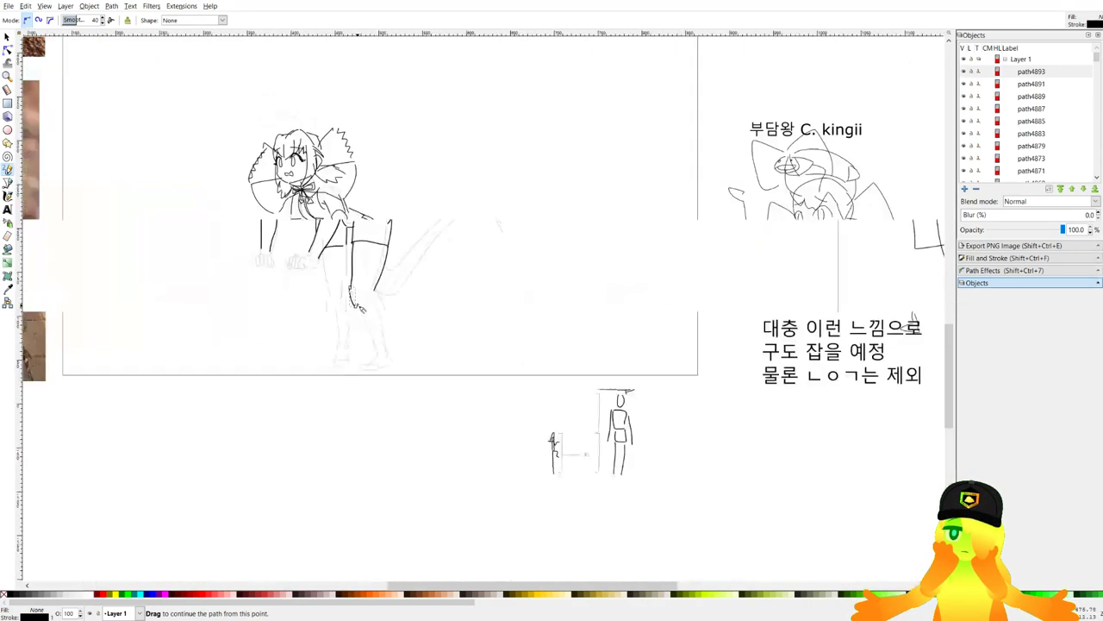
Draw a stocking-top line across each thigh and extend the left leg's inner line down to it.
{"action": "scroll", "coordinate": [360, 309], "scroll_direction": "up", "scroll_amount": 4}
{"action": "left_click_drag", "start_coordinate": [317, 222], "coordinate": [414, 231]}
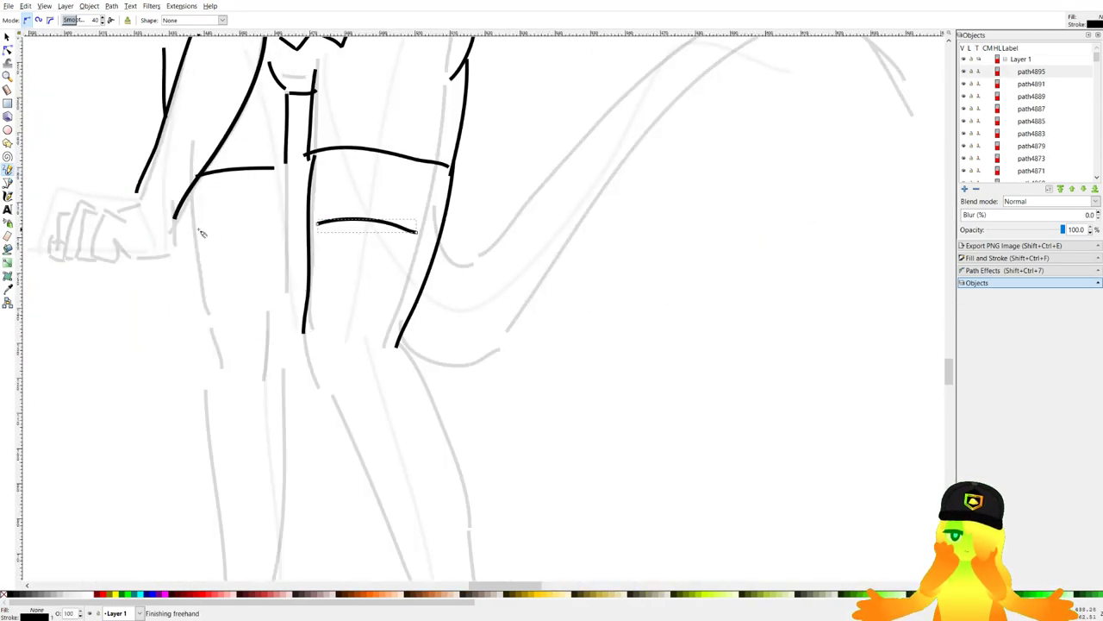
{"action": "left_click_drag", "start_coordinate": [199, 229], "coordinate": [285, 224]}
{"action": "left_click_drag", "start_coordinate": [287, 173], "coordinate": [287, 229]}
{"action": "left_click_drag", "start_coordinate": [172, 215], "coordinate": [170, 230]}
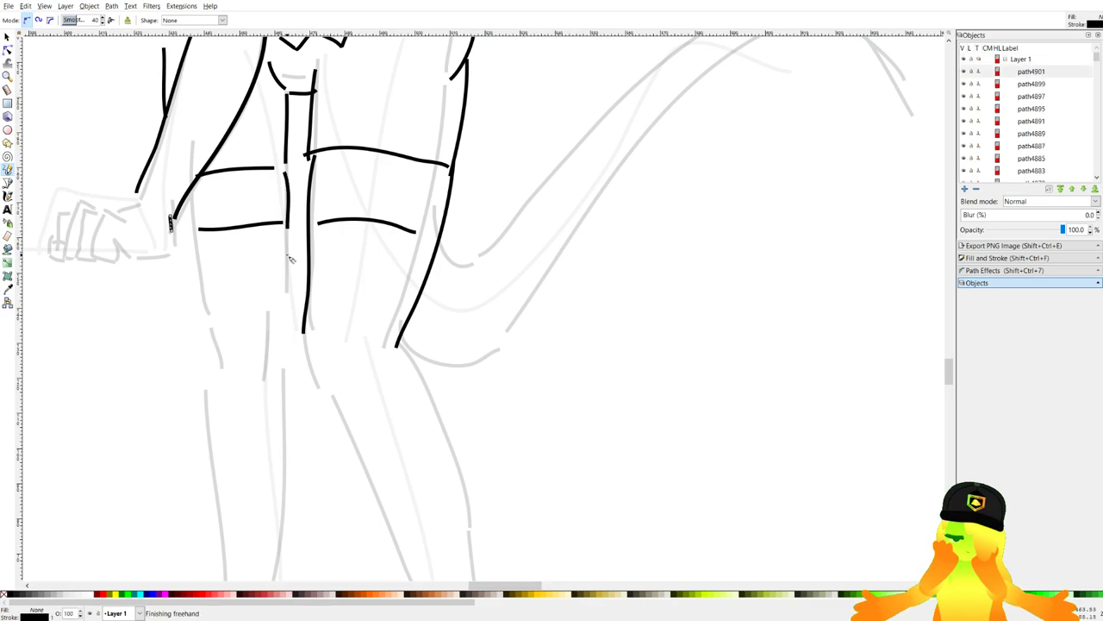
Ink the inner and outer contours of the left thigh from the stocking top to the knee.
{"action": "scroll", "coordinate": [290, 258], "scroll_direction": "down", "scroll_amount": 2}
{"action": "scroll", "coordinate": [290, 258], "scroll_direction": "left", "scroll_amount": 1}
{"action": "left_click_drag", "start_coordinate": [327, 183], "coordinate": [329, 276]}
{"action": "left_click_drag", "start_coordinate": [231, 192], "coordinate": [252, 266]}
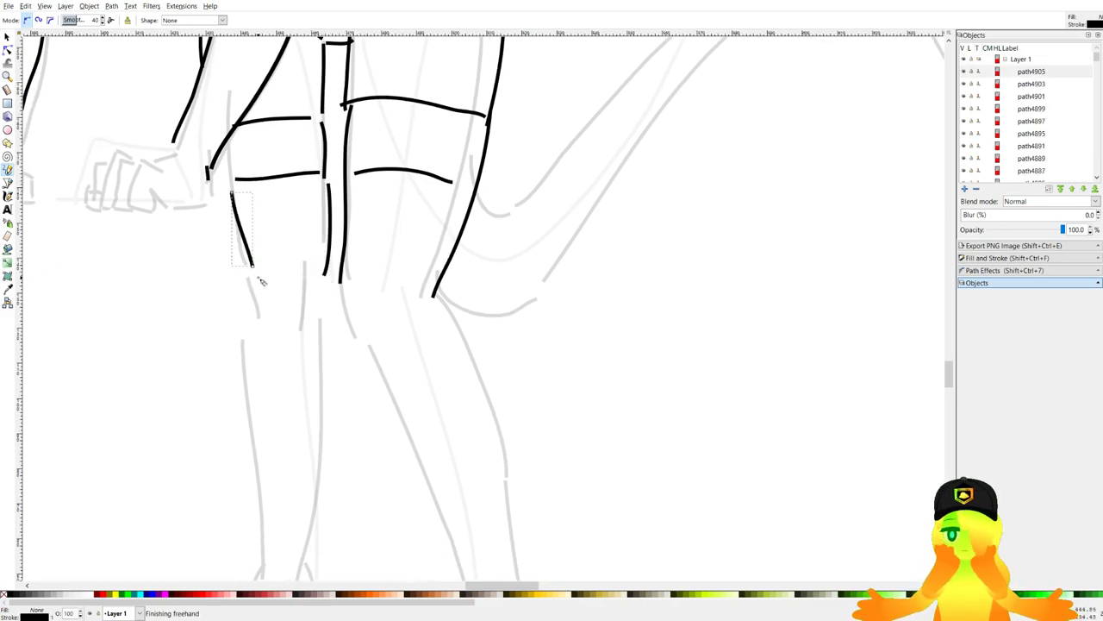
{"action": "scroll", "coordinate": [312, 298], "scroll_direction": "up", "scroll_amount": 2}
{"action": "left_click_drag", "start_coordinate": [313, 294], "coordinate": [426, 325]}
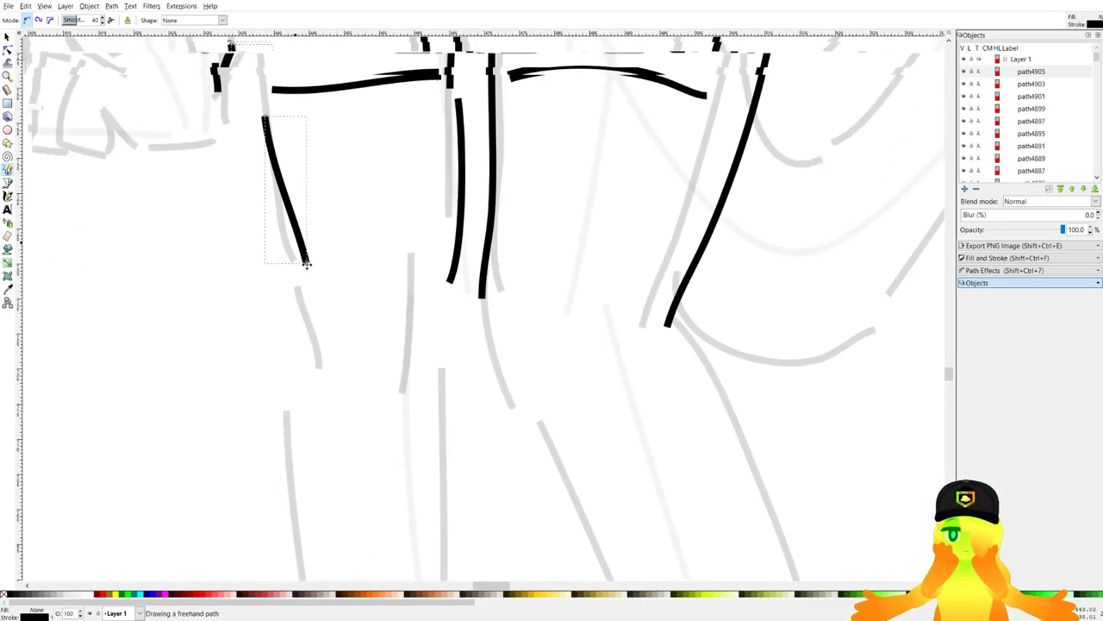
{"action": "scroll", "coordinate": [322, 331], "scroll_direction": "down", "scroll_amount": 1}
{"action": "key", "text": "ctrl+z"}
{"action": "left_click_drag", "start_coordinate": [266, 164], "coordinate": [280, 285]}
Ink a short contour stroke on each side of the left knee.
{"action": "left_click_drag", "start_coordinate": [379, 348], "coordinate": [382, 264]}
{"action": "left_click_drag", "start_coordinate": [406, 227], "coordinate": [397, 285]}
{"action": "mouse_move", "coordinate": [404, 265]}
{"action": "left_mouse_down"}
{"action": "mouse_move", "coordinate": [420, 136]}
{"action": "mouse_move", "coordinate": [426, 182]}
{"action": "mouse_move", "coordinate": [420, 158]}
{"action": "mouse_move", "coordinate": [408, 186]}
{"action": "left_mouse_up"}
{"action": "scroll", "coordinate": [425, 176], "scroll_direction": "down", "scroll_amount": 1}
{"action": "key", "text": "ctrl+z"}
{"action": "left_click_drag", "start_coordinate": [360, 148], "coordinate": [373, 189]}
Ink both sides of the left calf from the knee down to the ankle.
{"action": "left_click_drag", "start_coordinate": [424, 163], "coordinate": [423, 370]}
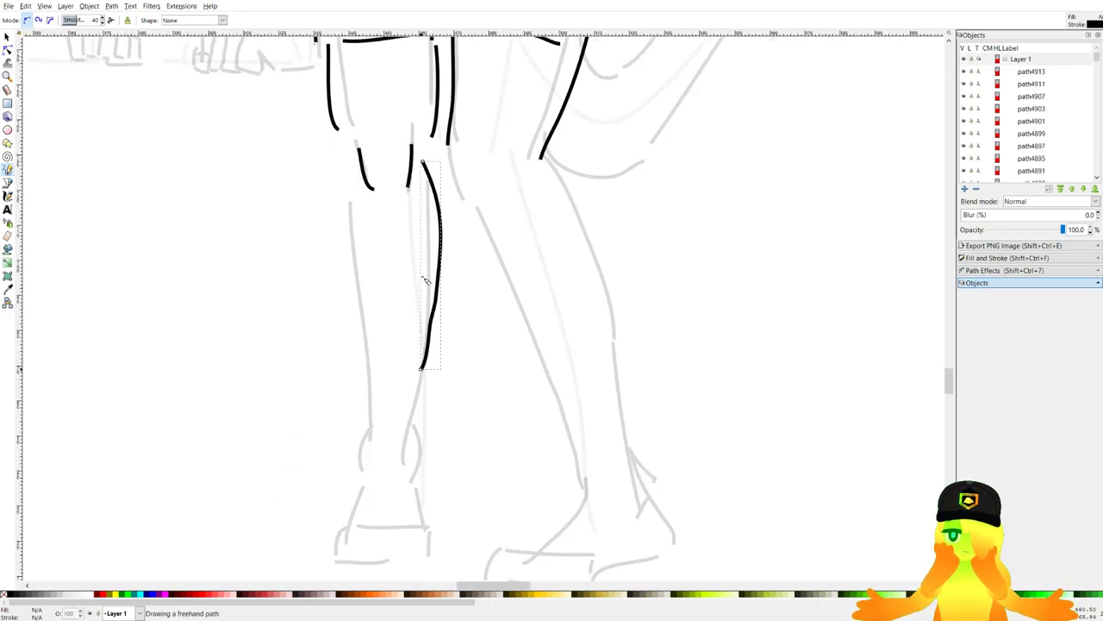
{"action": "key", "text": "ctrl+z"}
{"action": "left_click_drag", "start_coordinate": [422, 422], "coordinate": [423, 424]}
{"action": "left_click_drag", "start_coordinate": [347, 207], "coordinate": [369, 419]}
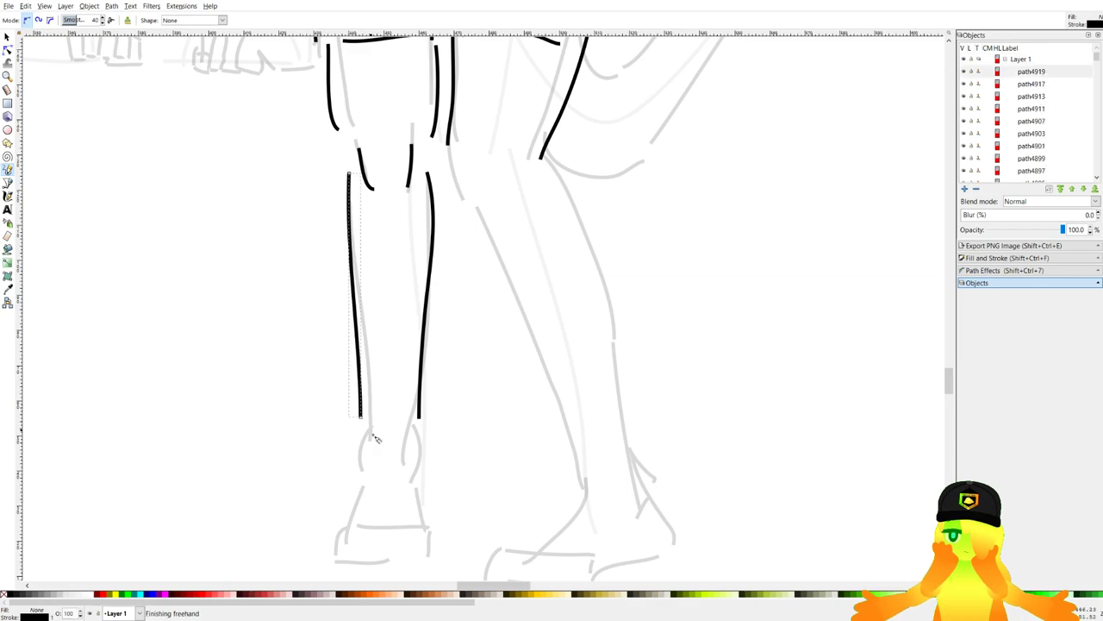
Ink two short curved strokes that outline the right knee.
{"action": "scroll", "coordinate": [380, 448], "scroll_direction": "up", "scroll_amount": 3}
{"action": "mouse_move", "coordinate": [500, 220]}
{"action": "left_mouse_down"}
{"action": "mouse_move", "coordinate": [513, 362]}
{"action": "mouse_move", "coordinate": [489, 374]}
{"action": "left_mouse_up"}
{"action": "scroll", "coordinate": [414, 337], "scroll_direction": "down", "scroll_amount": 5}
{"action": "key", "text": "ctrl+z"}
{"action": "scroll", "coordinate": [517, 262], "scroll_direction": "up", "scroll_amount": 2}
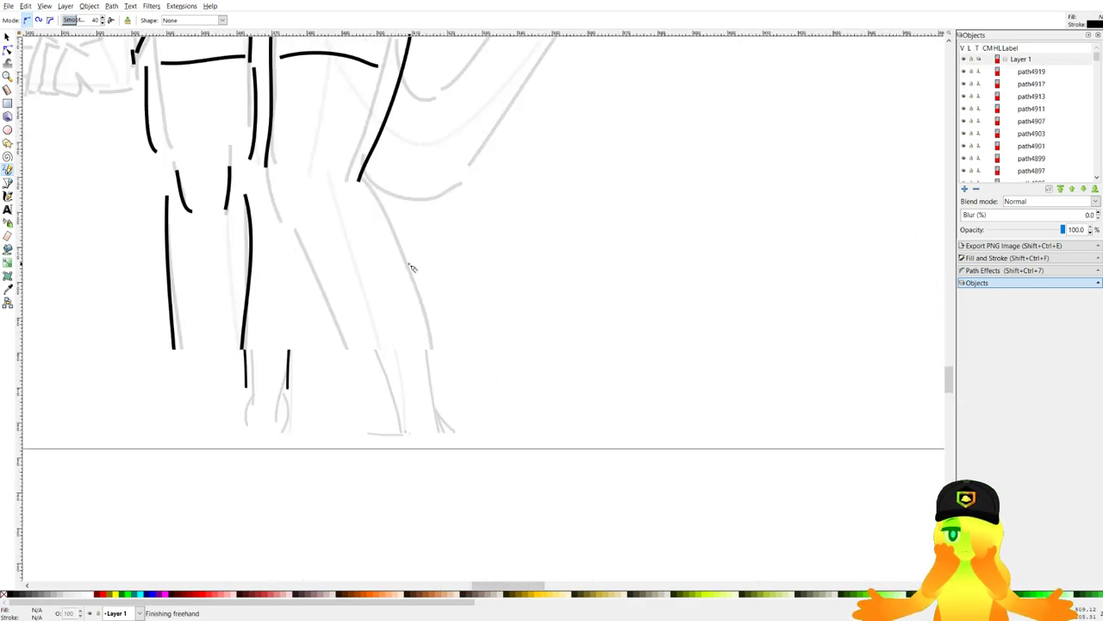
{"action": "left_click_drag", "start_coordinate": [290, 226], "coordinate": [283, 230]}
{"action": "left_click_drag", "start_coordinate": [306, 181], "coordinate": [311, 218]}
Ink the back and front contours of the right calf from the knee toward the ankle.
{"action": "scroll", "coordinate": [341, 194], "scroll_direction": "down", "scroll_amount": 1}
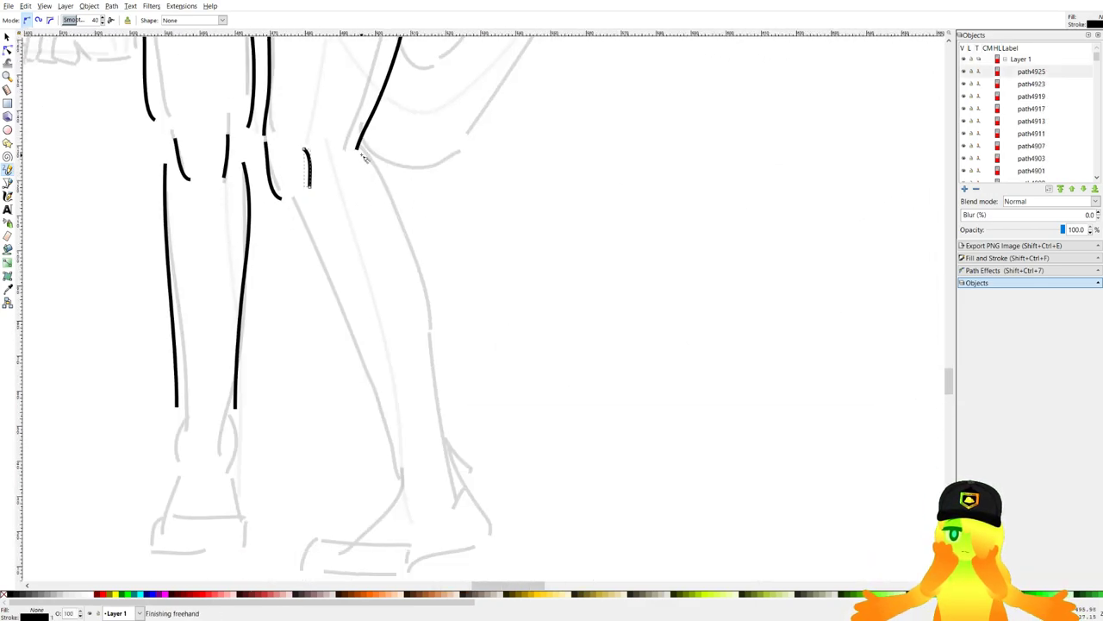
{"action": "mouse_move", "coordinate": [364, 152]}
{"action": "left_mouse_down"}
{"action": "mouse_move", "coordinate": [409, 236]}
{"action": "mouse_move", "coordinate": [427, 405]}
{"action": "left_mouse_up"}
{"action": "left_click_drag", "start_coordinate": [297, 204], "coordinate": [400, 448]}
Examine the lower legs and feet in the character reference images beside the canvas.
{"action": "scroll", "coordinate": [414, 422], "scroll_direction": "down", "scroll_amount": 4}
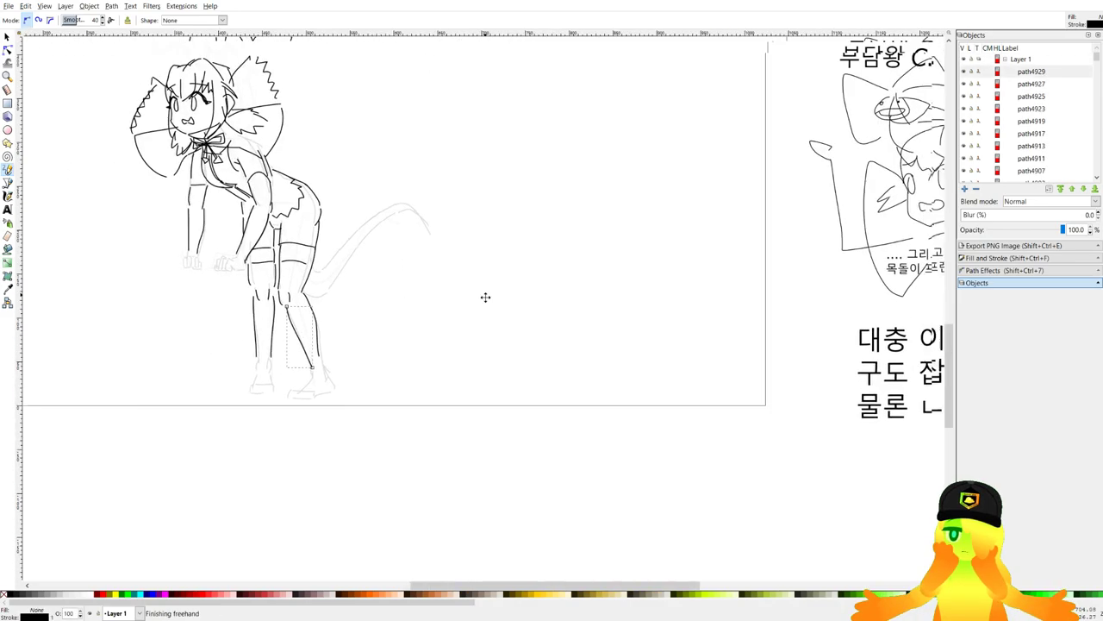
{"action": "left_click_drag", "start_coordinate": [486, 298], "coordinate": [476, 319]}
{"action": "left_click_drag", "start_coordinate": [517, 366], "coordinate": [424, 339]}
{"action": "scroll", "coordinate": [425, 339], "scroll_direction": "down", "scroll_amount": 3}
{"action": "scroll", "coordinate": [431, 276], "scroll_direction": "up", "scroll_amount": 7}
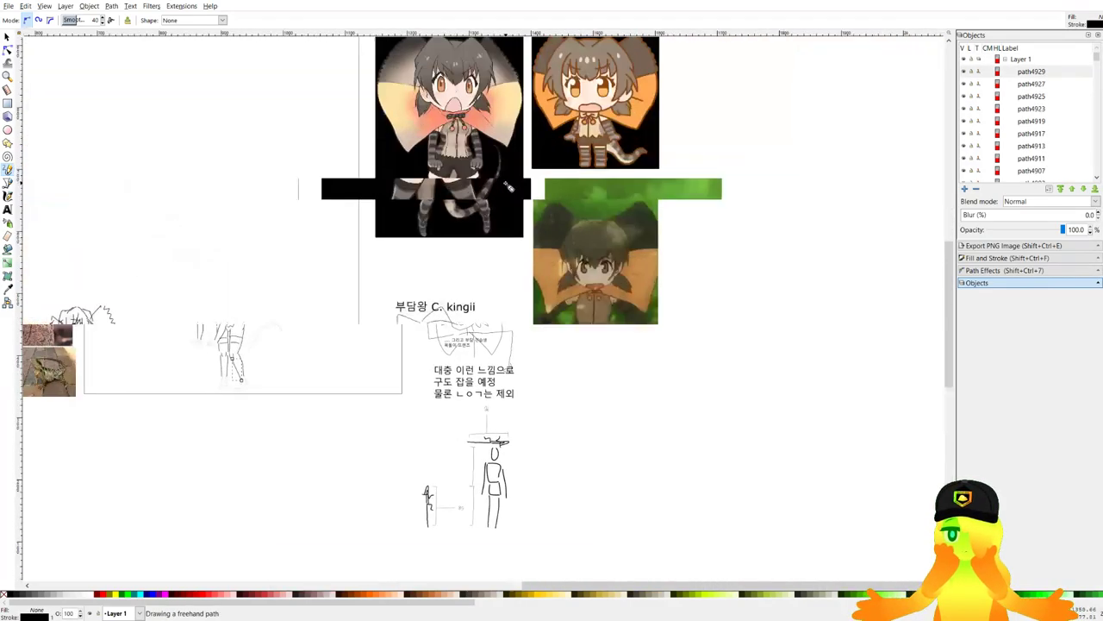
{"action": "scroll", "coordinate": [419, 287], "scroll_direction": "down", "scroll_amount": 4}
{"action": "scroll", "coordinate": [517, 320], "scroll_direction": "up", "scroll_amount": 7}
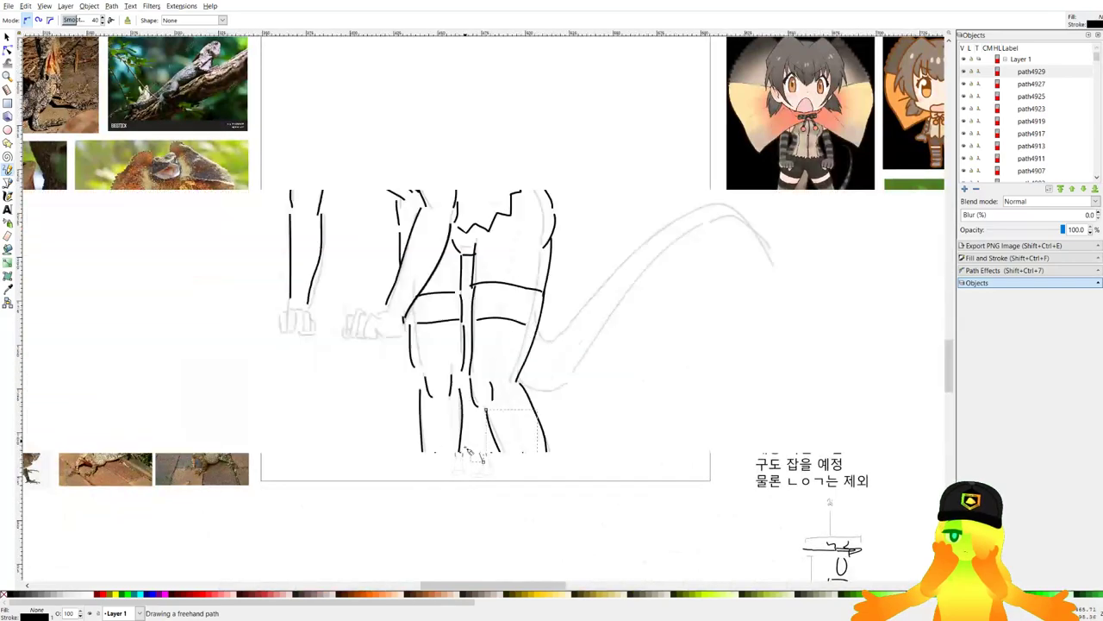
{"action": "left_click_drag", "start_coordinate": [288, 253], "coordinate": [526, 243]}
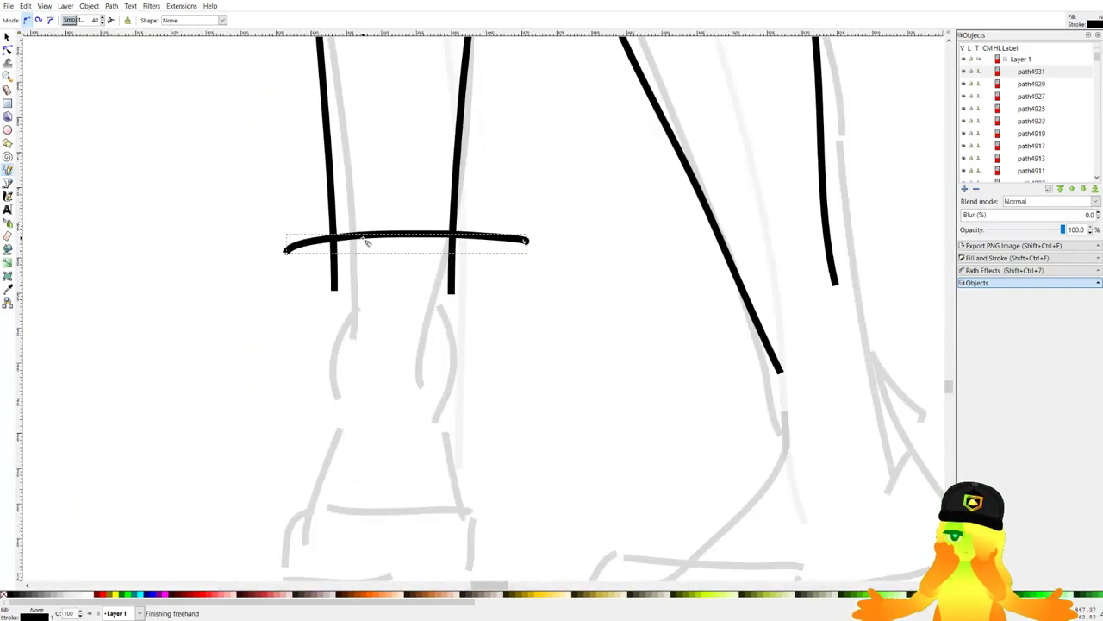
{"action": "key", "text": "ctrl+z"}
{"action": "left_click_drag", "start_coordinate": [289, 209], "coordinate": [497, 198]}
{"action": "left_click_drag", "start_coordinate": [495, 211], "coordinate": [458, 373]}
{"action": "left_click_drag", "start_coordinate": [308, 215], "coordinate": [343, 405]}
{"action": "scroll", "coordinate": [345, 332], "scroll_direction": "down", "scroll_amount": 10}
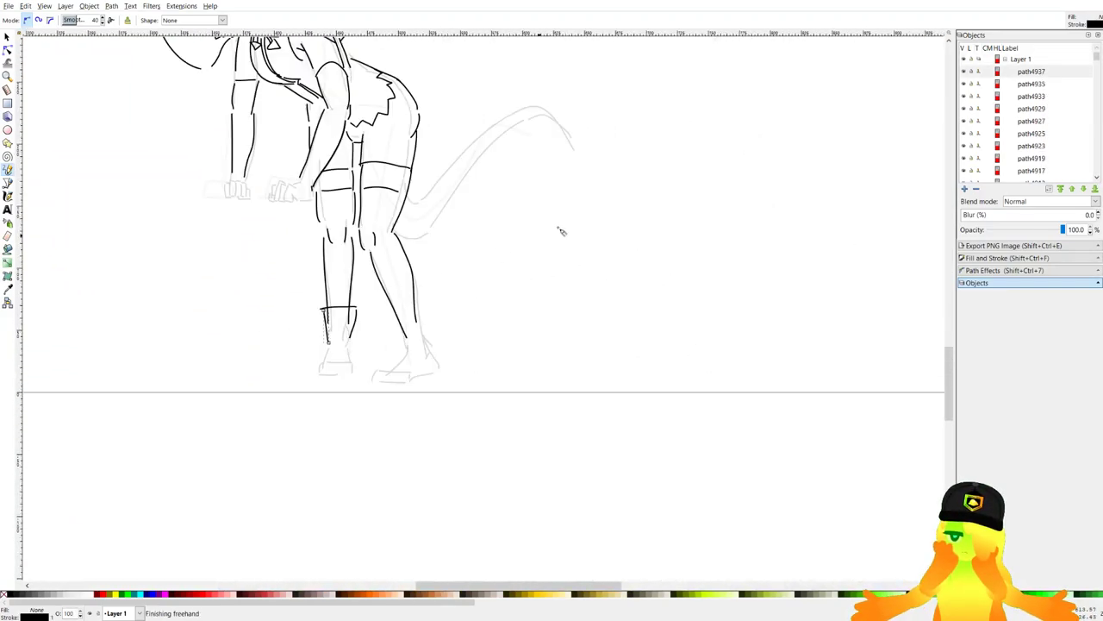
{"action": "scroll", "coordinate": [573, 320], "scroll_direction": "up", "scroll_amount": 2}
{"action": "scroll", "coordinate": [587, 214], "scroll_direction": "up", "scroll_amount": 3}
{"action": "left_click_drag", "start_coordinate": [284, 491], "coordinate": [587, 244]}
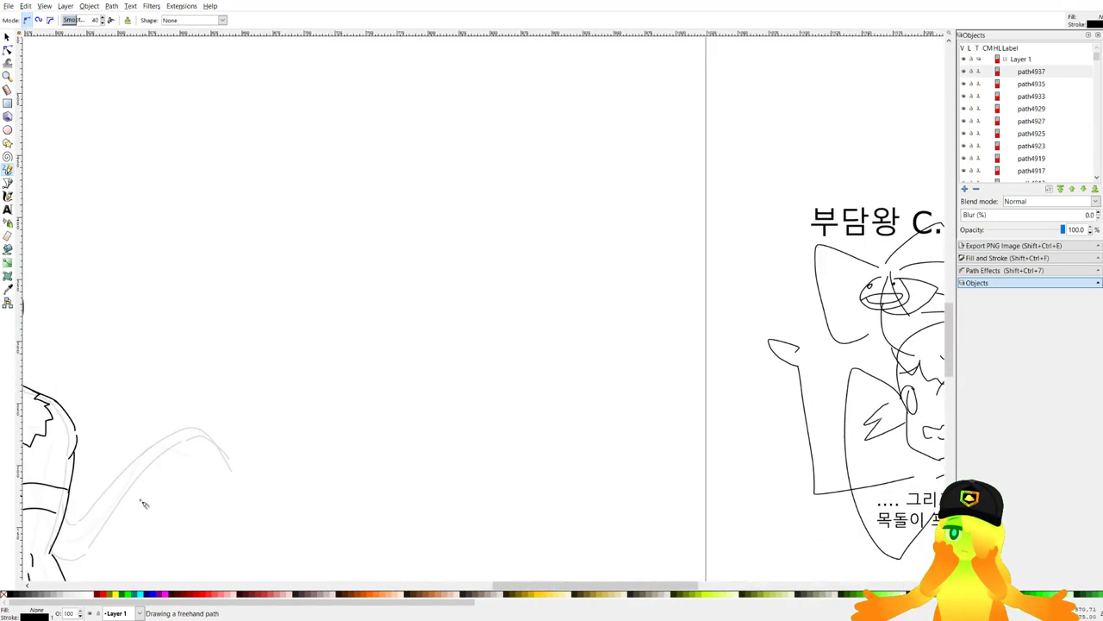
{"action": "mouse_move", "coordinate": [143, 505]}
{"action": "left_mouse_down"}
{"action": "mouse_move", "coordinate": [318, 328]}
{"action": "mouse_move", "coordinate": [345, 332]}
{"action": "mouse_move", "coordinate": [367, 359]}
{"action": "left_mouse_up"}
{"action": "scroll", "coordinate": [152, 488], "scroll_direction": "up", "scroll_amount": 4}
{"action": "key", "text": "ctrl+z"}
Draw a flared cuff around the left shin above the ankle, with a sloped top edge and tapering sides.
{"action": "left_click_drag", "start_coordinate": [260, 336], "coordinate": [229, 363]}
{"action": "mouse_move", "coordinate": [363, 400]}
{"action": "left_mouse_down"}
{"action": "mouse_move", "coordinate": [417, 306]}
{"action": "mouse_move", "coordinate": [358, 359]}
{"action": "mouse_move", "coordinate": [393, 435]}
{"action": "left_mouse_up"}
{"action": "left_click_drag", "start_coordinate": [281, 290], "coordinate": [303, 410]}
{"action": "scroll", "coordinate": [303, 411], "scroll_direction": "down", "scroll_amount": 5}
{"action": "left_click_drag", "start_coordinate": [798, 204], "coordinate": [593, 394]}
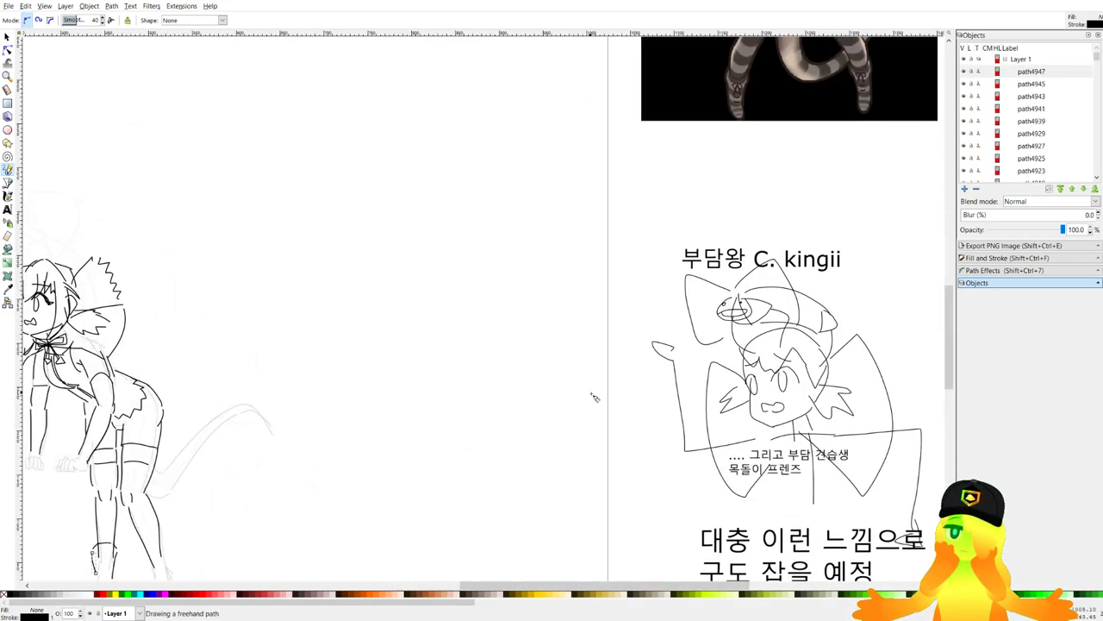
{"action": "scroll", "coordinate": [589, 326], "scroll_direction": "down", "scroll_amount": 1}
{"action": "left_click_drag", "start_coordinate": [401, 477], "coordinate": [608, 283]}
{"action": "scroll", "coordinate": [437, 295], "scroll_direction": "up", "scroll_amount": 4}
{"action": "scroll", "coordinate": [488, 314], "scroll_direction": "up", "scroll_amount": 3}
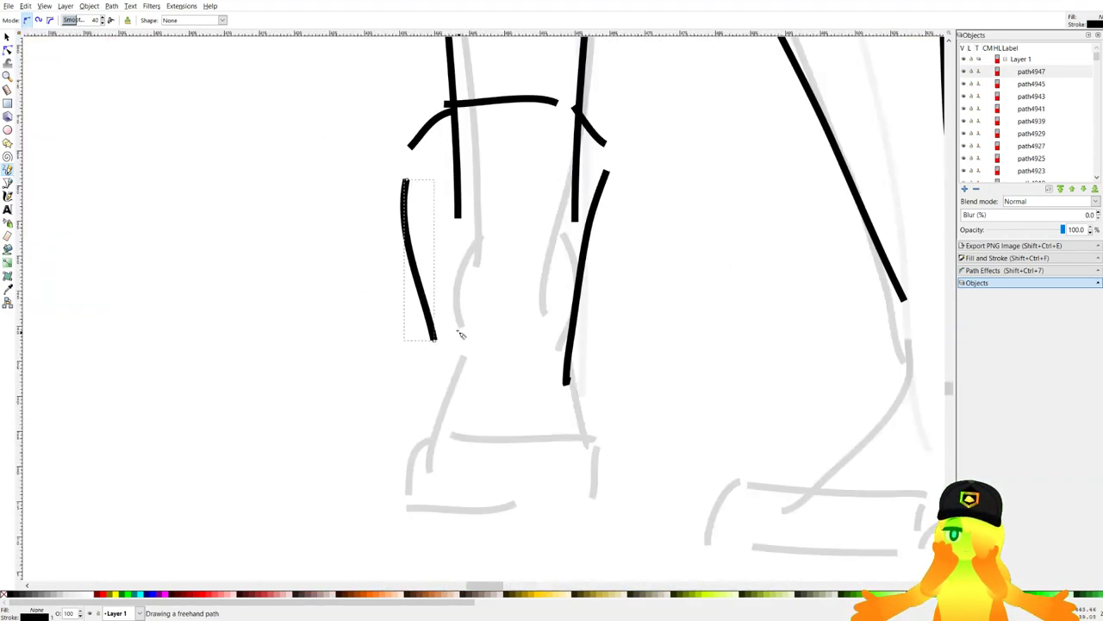
Redraw the cuff's left side down to the ankle, and ink the left foot's sloping top edges and sole.
{"action": "key", "text": "ctrl+z"}
{"action": "left_click_drag", "start_coordinate": [411, 175], "coordinate": [433, 335]}
{"action": "left_click_drag", "start_coordinate": [413, 459], "coordinate": [496, 386]}
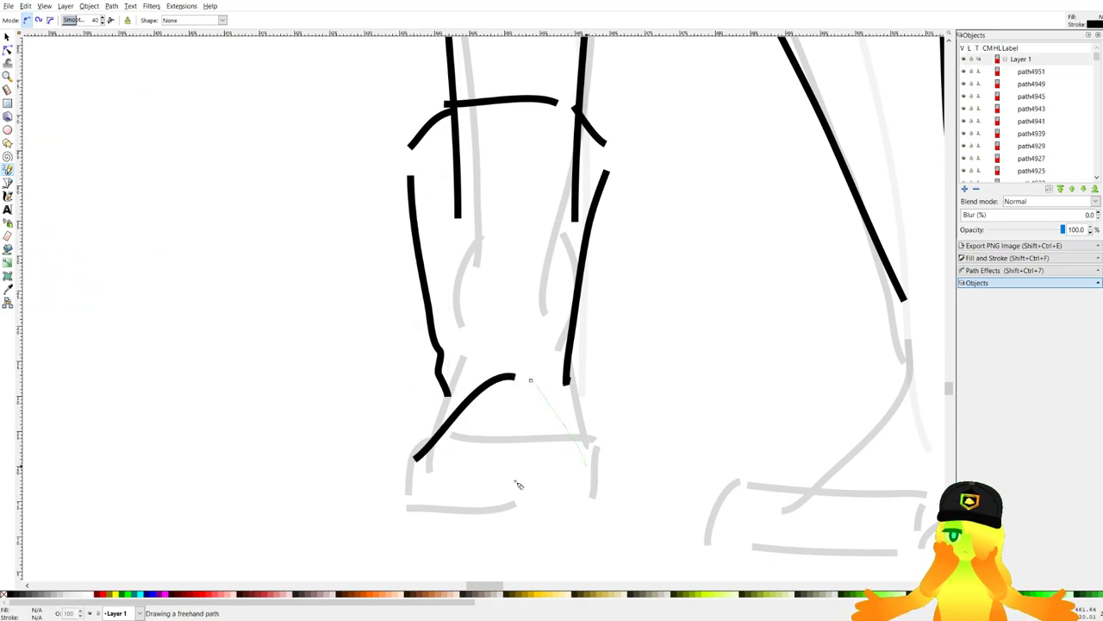
{"action": "left_click_drag", "start_coordinate": [412, 508], "coordinate": [564, 510]}
Ink the right foot's curved instep from the ankle down to a short rounded toe line.
{"action": "left_click_drag", "start_coordinate": [865, 421], "coordinate": [522, 402]}
{"action": "mouse_move", "coordinate": [566, 294]}
{"action": "left_mouse_down"}
{"action": "mouse_move", "coordinate": [562, 314]}
{"action": "mouse_move", "coordinate": [413, 462]}
{"action": "left_mouse_up"}
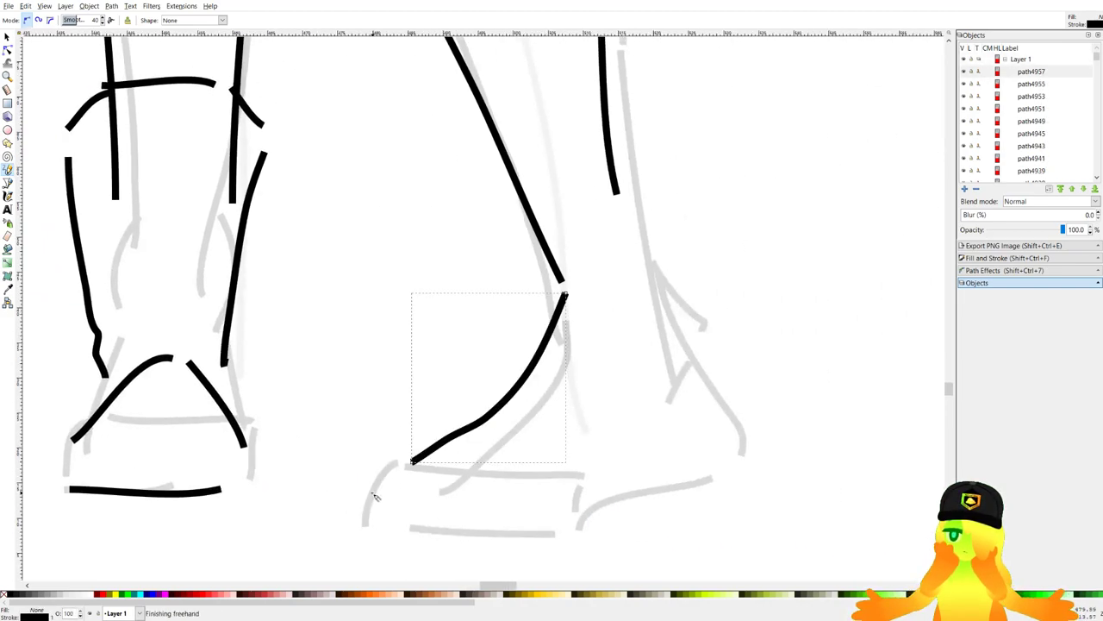
{"action": "left_click_drag", "start_coordinate": [372, 493], "coordinate": [544, 523]}
{"action": "key", "text": "ctrl+z"}
{"action": "left_click_drag", "start_coordinate": [399, 471], "coordinate": [386, 515]}
{"action": "left_click_drag", "start_coordinate": [549, 543], "coordinate": [554, 543]}
{"action": "key", "text": "ctrl+z"}
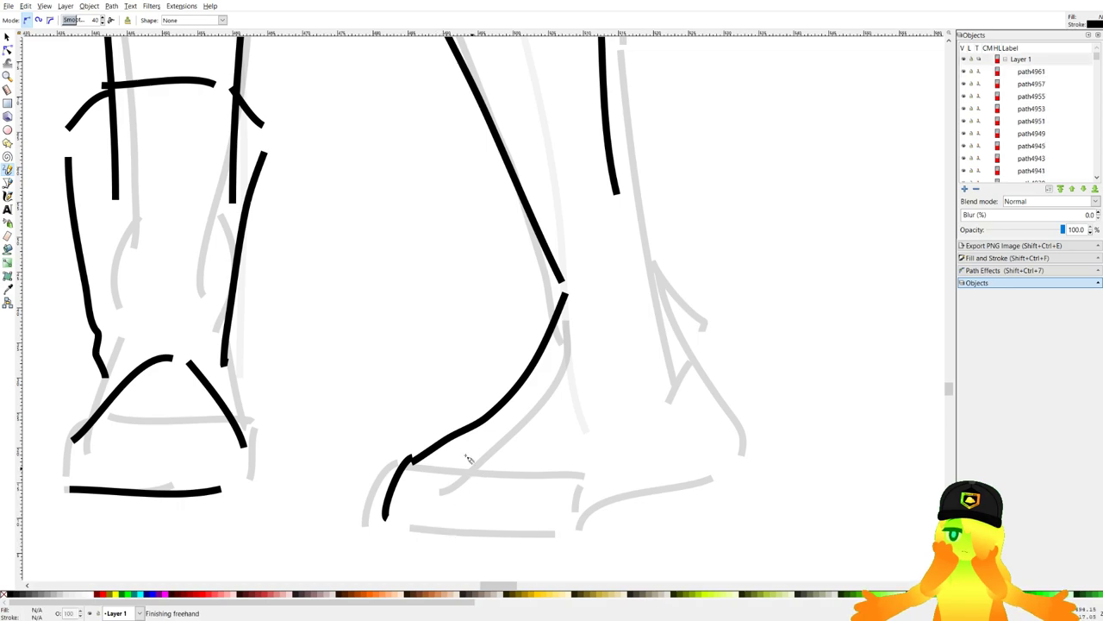
Ink the right foot's sole, flat under the toes and sloping up to the raised heel.
{"action": "left_click_drag", "start_coordinate": [673, 469], "coordinate": [657, 473]}
{"action": "mouse_move", "coordinate": [558, 523]}
{"action": "left_mouse_down"}
{"action": "mouse_move", "coordinate": [312, 593]}
{"action": "mouse_move", "coordinate": [429, 419]}
{"action": "left_mouse_up"}
{"action": "key", "text": "ctrl+z"}
{"action": "left_click_drag", "start_coordinate": [568, 369], "coordinate": [569, 367]}
{"action": "scroll", "coordinate": [576, 349], "scroll_direction": "down", "scroll_amount": 2}
{"action": "scroll", "coordinate": [509, 216], "scroll_direction": "up", "scroll_amount": 1}
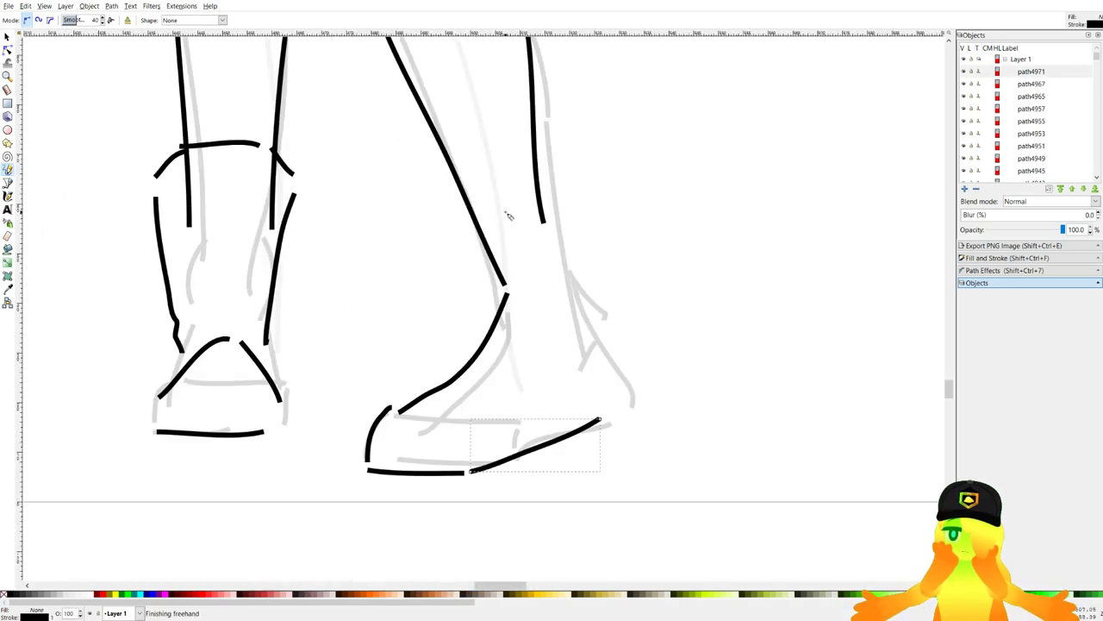
Draw the right boot's flared cuff with a curved top edge, front and back sides, and a back line down to the heel.
{"action": "left_click_drag", "start_coordinate": [509, 213], "coordinate": [501, 263]}
{"action": "left_click_drag", "start_coordinate": [415, 221], "coordinate": [560, 170]}
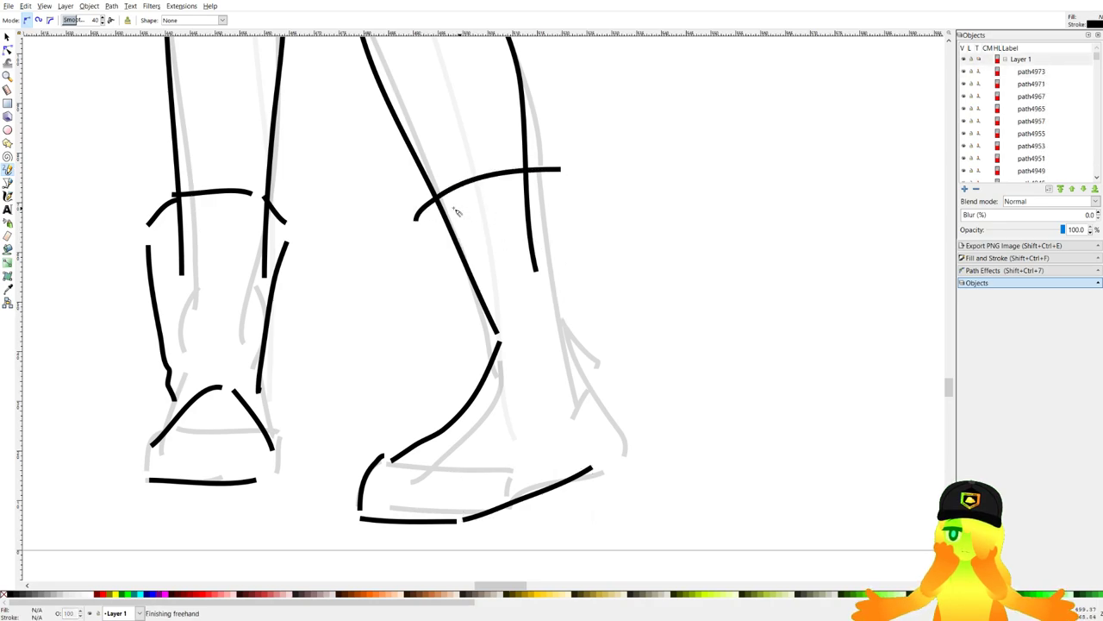
{"action": "left_click_drag", "start_coordinate": [440, 187], "coordinate": [518, 173]}
{"action": "left_click_drag", "start_coordinate": [538, 158], "coordinate": [570, 179]}
{"action": "left_click_drag", "start_coordinate": [573, 189], "coordinate": [573, 294]}
{"action": "left_click_drag", "start_coordinate": [417, 202], "coordinate": [419, 221]}
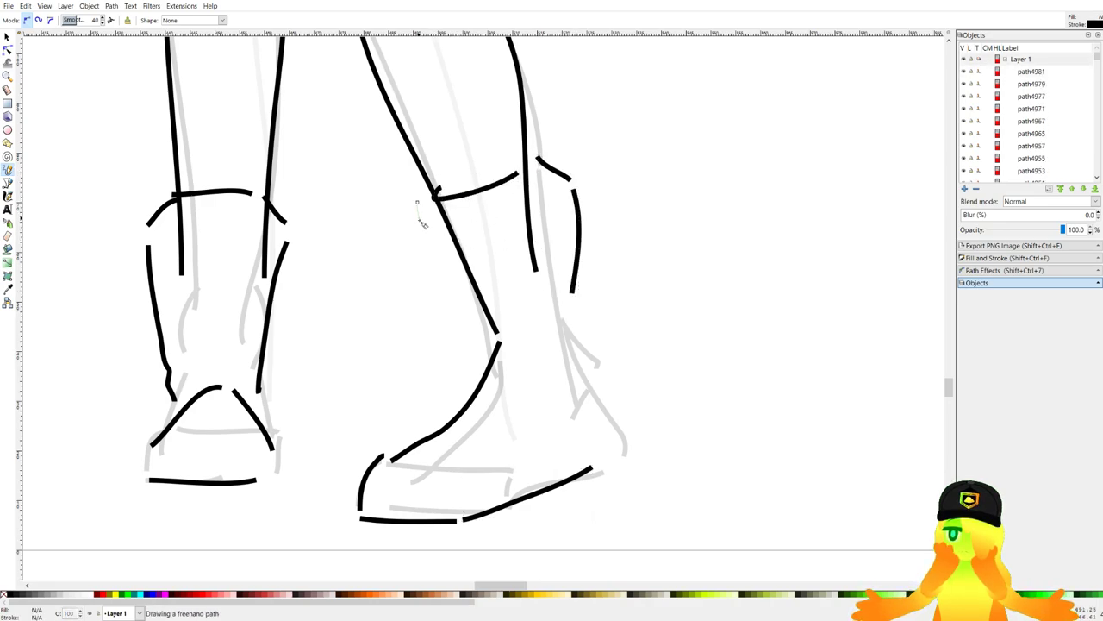
{"action": "left_click_drag", "start_coordinate": [573, 296], "coordinate": [595, 464]}
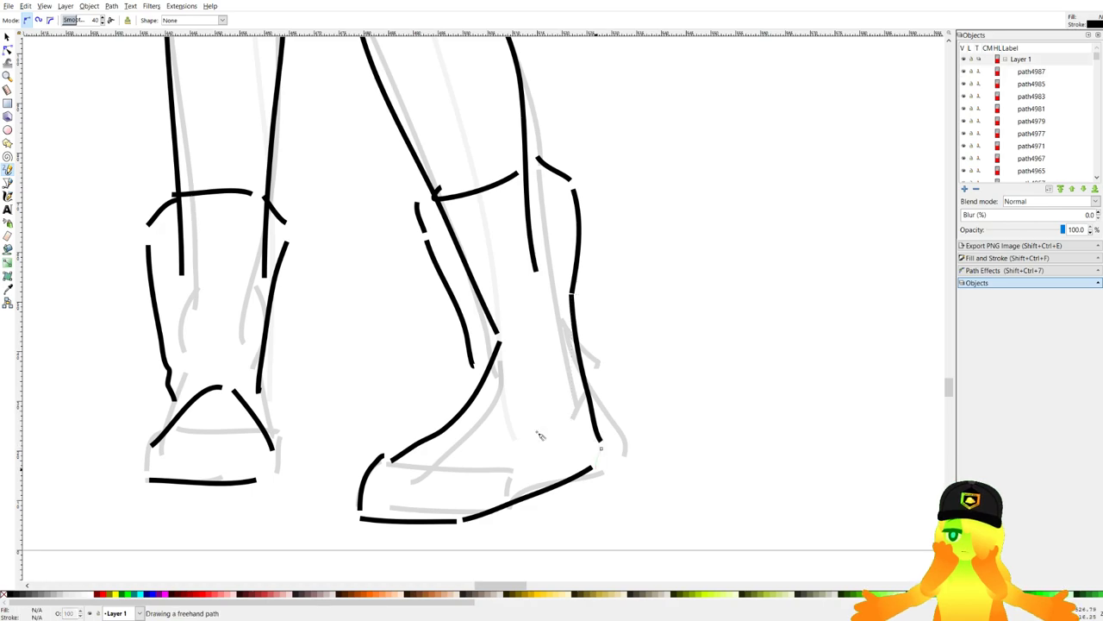
Draw a ribbon bow at the left boot's cuff with three short lace lines below it, following the character reference.
{"action": "scroll", "coordinate": [539, 434], "scroll_direction": "down", "scroll_amount": 5}
{"action": "mouse_move", "coordinate": [797, 350]}
{"action": "left_mouse_down"}
{"action": "mouse_move", "coordinate": [571, 324]}
{"action": "mouse_move", "coordinate": [577, 421]}
{"action": "left_mouse_up"}
{"action": "scroll", "coordinate": [577, 420], "scroll_direction": "down", "scroll_amount": 1}
{"action": "left_click_drag", "start_coordinate": [576, 371], "coordinate": [539, 475]}
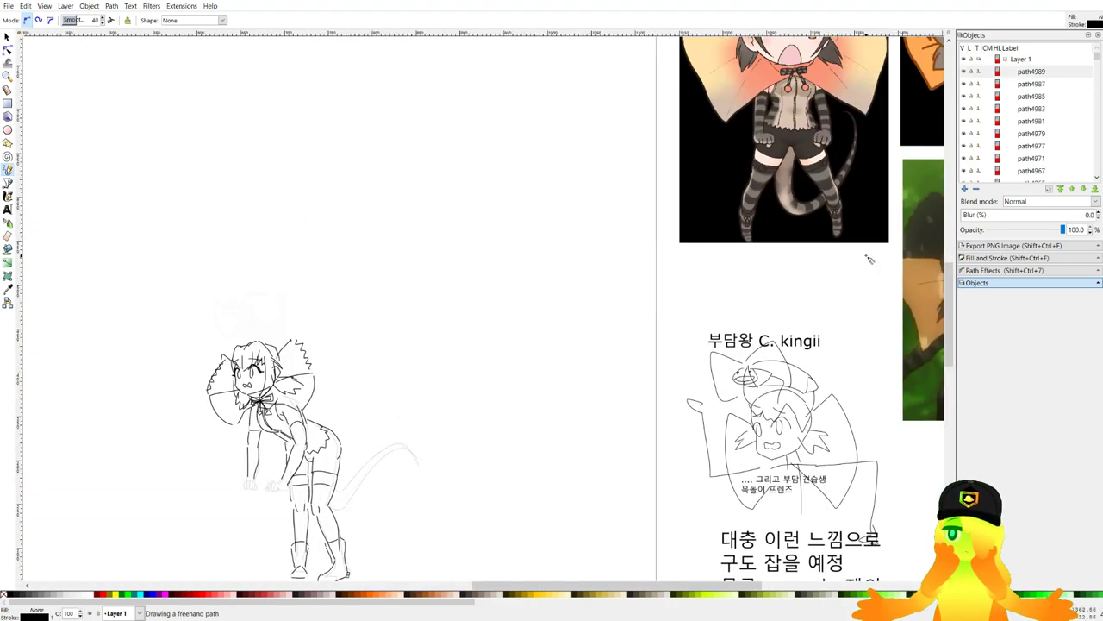
{"action": "scroll", "coordinate": [864, 252], "scroll_direction": "up", "scroll_amount": 3}
{"action": "left_click_drag", "start_coordinate": [350, 488], "coordinate": [776, 328]}
{"action": "mouse_move", "coordinate": [300, 534]}
{"action": "left_mouse_down"}
{"action": "mouse_move", "coordinate": [550, 279]}
{"action": "mouse_move", "coordinate": [824, 129]}
{"action": "left_mouse_up"}
{"action": "left_click_drag", "start_coordinate": [293, 467], "coordinate": [675, 276]}
{"action": "scroll", "coordinate": [690, 344], "scroll_direction": "up", "scroll_amount": 4}
{"action": "mouse_move", "coordinate": [311, 324]}
{"action": "left_mouse_down"}
{"action": "mouse_move", "coordinate": [355, 323]}
{"action": "mouse_move", "coordinate": [323, 298]}
{"action": "left_mouse_up"}
{"action": "left_click_drag", "start_coordinate": [342, 283], "coordinate": [379, 343]}
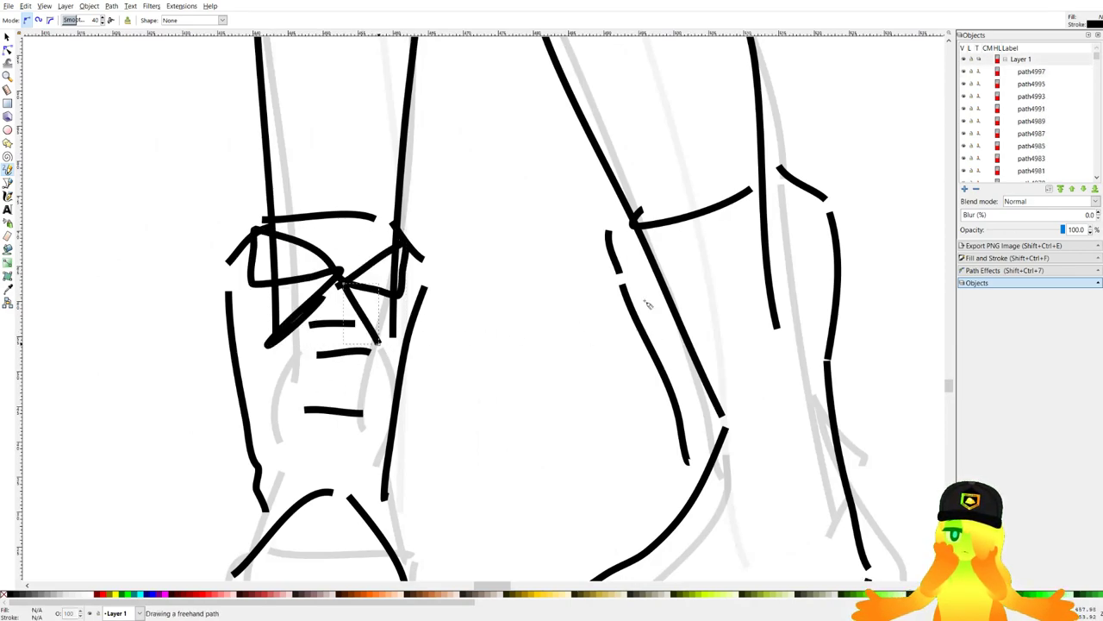
Draw a matching ribbon bow and three short lace lines on the front of the right boot.
{"action": "mouse_move", "coordinate": [698, 266]}
{"action": "left_mouse_down"}
{"action": "mouse_move", "coordinate": [702, 284]}
{"action": "mouse_move", "coordinate": [744, 294]}
{"action": "left_mouse_up"}
{"action": "left_click_drag", "start_coordinate": [749, 358], "coordinate": [704, 321]}
{"action": "left_click_drag", "start_coordinate": [651, 307], "coordinate": [726, 292]}
{"action": "left_click_drag", "start_coordinate": [668, 344], "coordinate": [714, 331]}
{"action": "left_click_drag", "start_coordinate": [681, 393], "coordinate": [731, 390]}
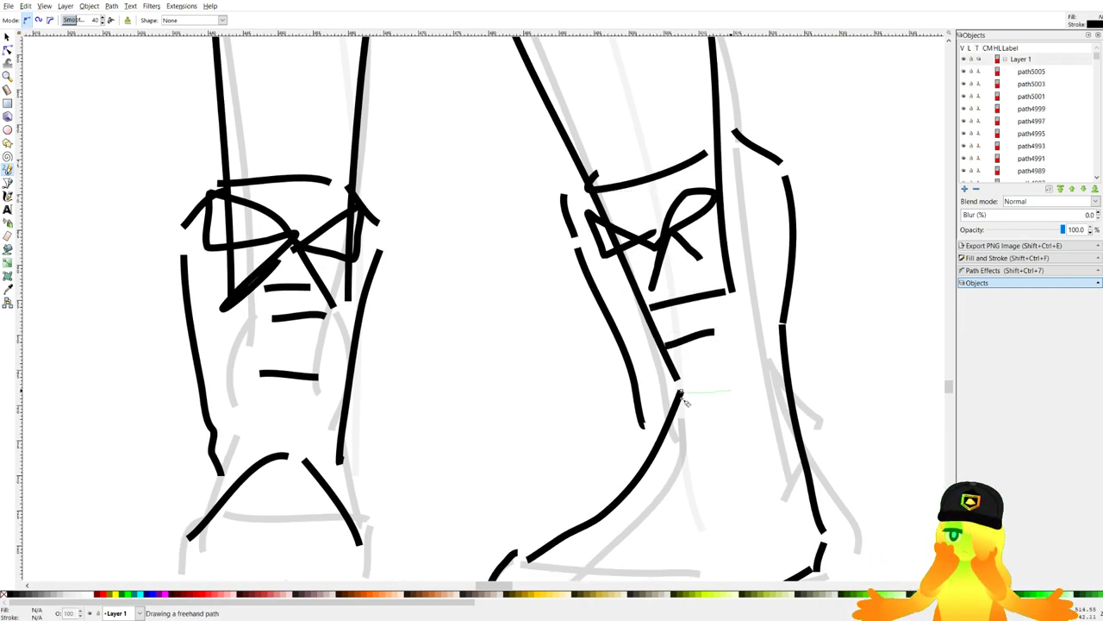
Shrink the right boot's instep stroke from its upper corner so it starts lower and nearer the front of the ankle.
{"action": "scroll", "coordinate": [731, 390], "scroll_direction": "down", "scroll_amount": 4}
{"action": "left_click_drag", "start_coordinate": [680, 434], "coordinate": [562, 446]}
{"action": "scroll", "coordinate": [556, 457], "scroll_direction": "up", "scroll_amount": 3}
{"action": "left_click_drag", "start_coordinate": [335, 498], "coordinate": [512, 430]}
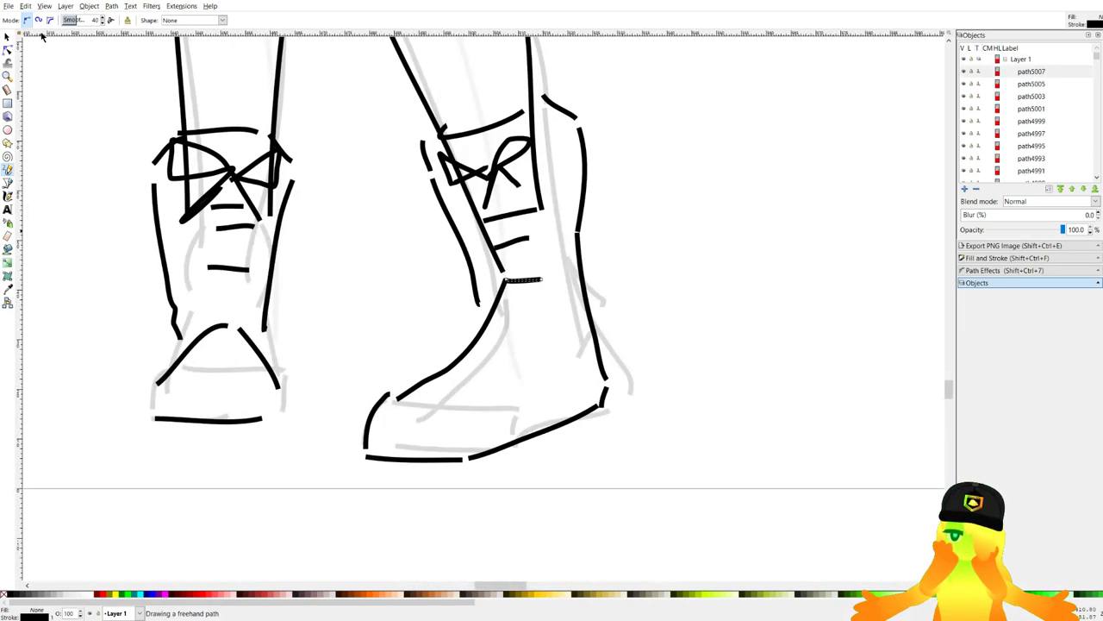
{"action": "left_click", "coordinate": [7, 36]}
{"action": "left_click", "coordinate": [501, 320]}
{"action": "left_click", "coordinate": [498, 308]}
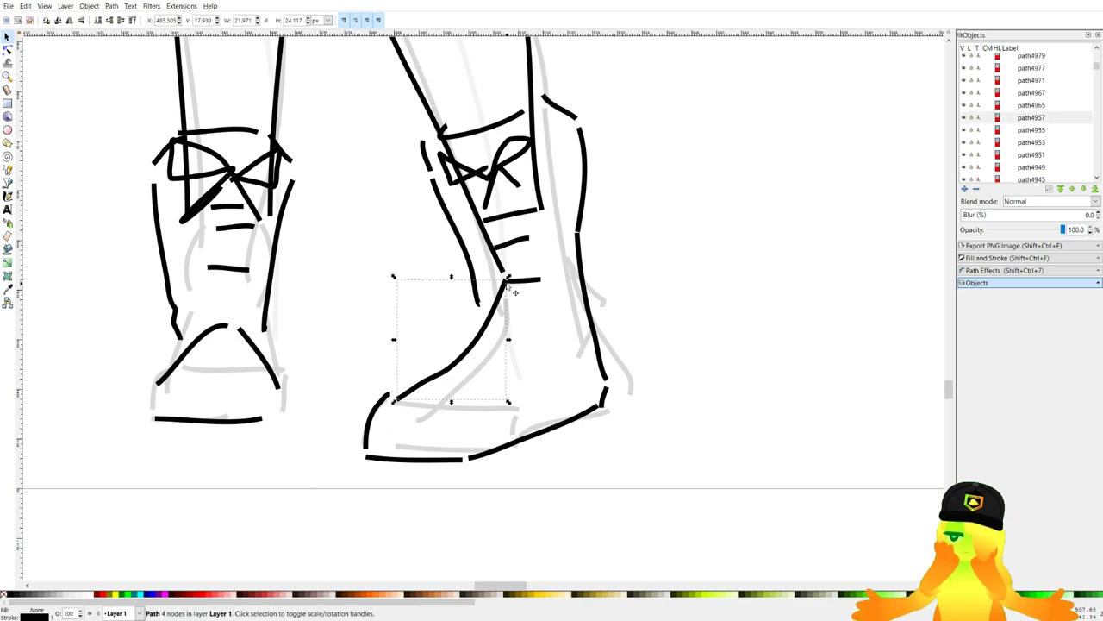
{"action": "mouse_move", "coordinate": [507, 280]}
{"action": "left_mouse_down"}
{"action": "mouse_move", "coordinate": [482, 298]}
{"action": "mouse_move", "coordinate": [495, 270]}
{"action": "left_mouse_up"}
{"action": "left_click", "coordinate": [650, 312]}
{"action": "scroll", "coordinate": [507, 288], "scroll_direction": "down", "scroll_amount": 1}
{"action": "left_click", "coordinate": [681, 265]}
{"action": "key", "text": "minus"}
{"action": "key", "text": "minus"}
{"action": "key", "text": "minus"}
{"action": "mouse_move", "coordinate": [681, 266]}
{"action": "left_mouse_down"}
{"action": "mouse_move", "coordinate": [719, 160]}
{"action": "mouse_move", "coordinate": [690, 276]}
{"action": "left_mouse_up"}
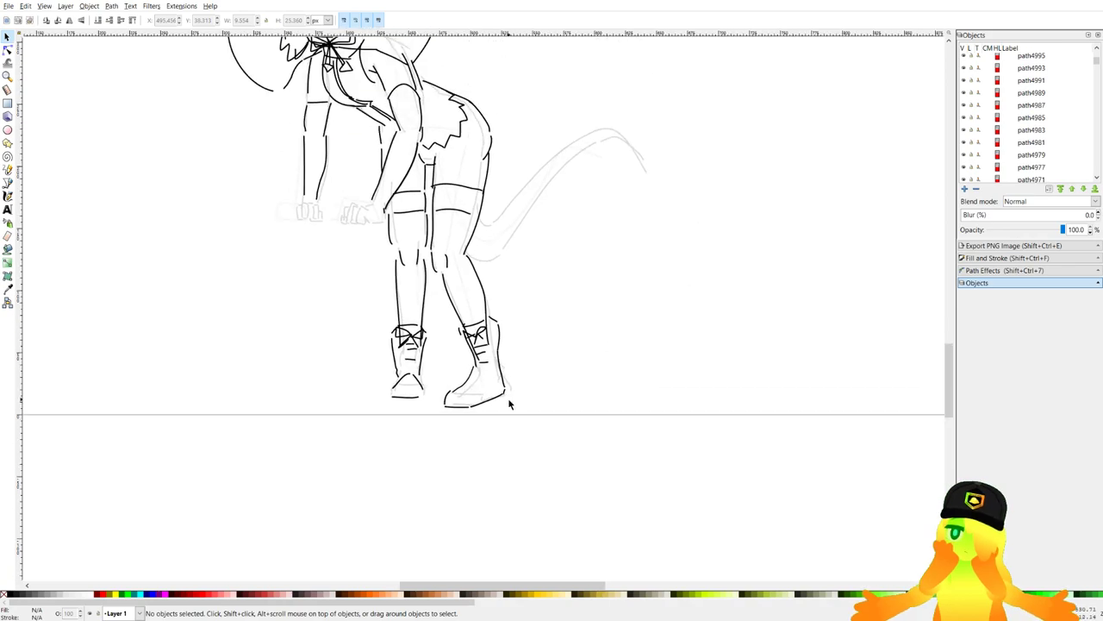
Scale the right foot's strokes down together to about 42 × 31.5 px, and fit the boot's lower back line to the smaller heel.
{"action": "scroll", "coordinate": [480, 417], "scroll_direction": "up", "scroll_amount": 2}
{"action": "left_click_drag", "start_coordinate": [364, 463], "coordinate": [584, 313]}
{"action": "scroll", "coordinate": [537, 412], "scroll_direction": "up", "scroll_amount": 1}
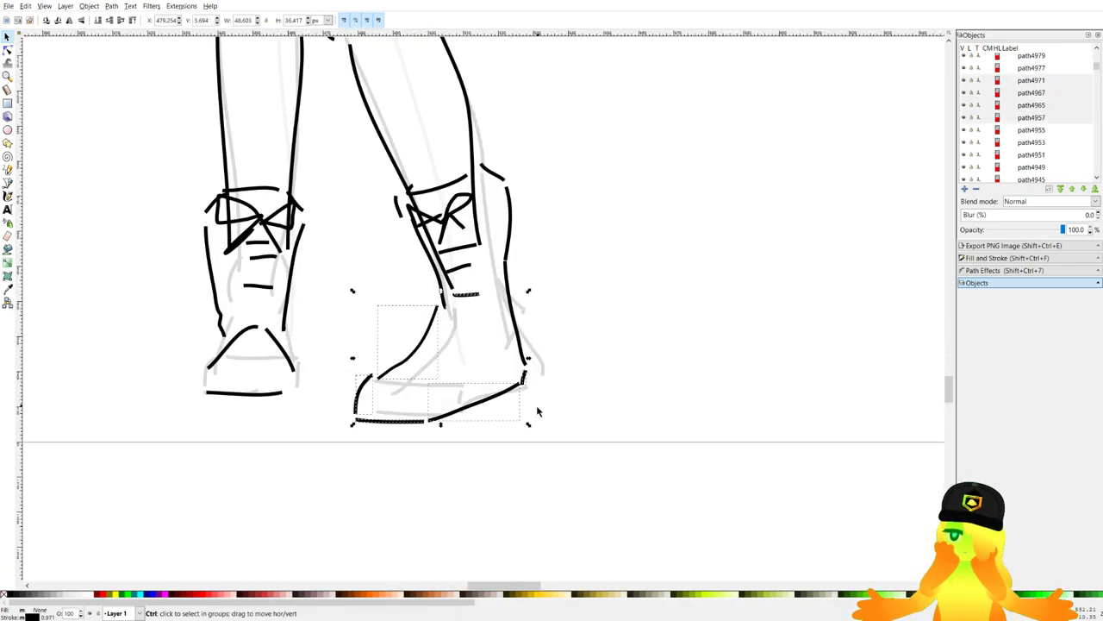
{"action": "left_click_drag", "start_coordinate": [529, 427], "coordinate": [521, 406]}
{"action": "key", "text": "ctrl+z"}
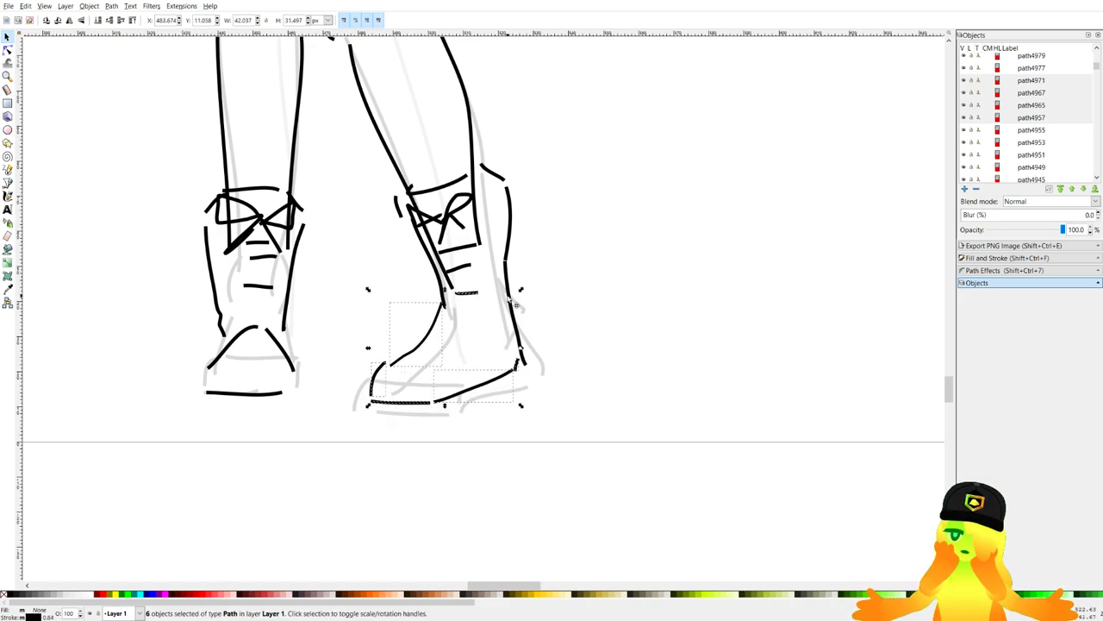
{"action": "left_click_drag", "start_coordinate": [508, 299], "coordinate": [504, 296]}
{"action": "scroll", "coordinate": [613, 234], "scroll_direction": "down", "scroll_amount": 3}
{"action": "left_click_drag", "start_coordinate": [685, 170], "coordinate": [556, 305]}
{"action": "left_click", "coordinate": [557, 305]}
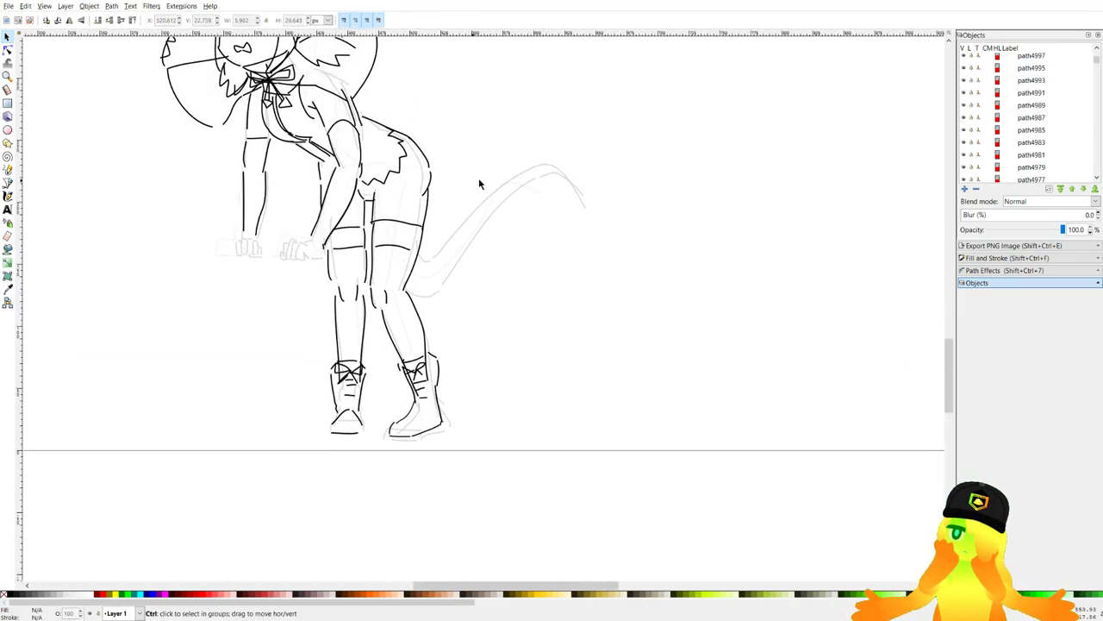
Ink the upper and lower contours of the long tail, curving up from behind the thigh and meeting at a drooping tip.
{"action": "scroll", "coordinate": [480, 183], "scroll_direction": "up", "scroll_amount": 2}
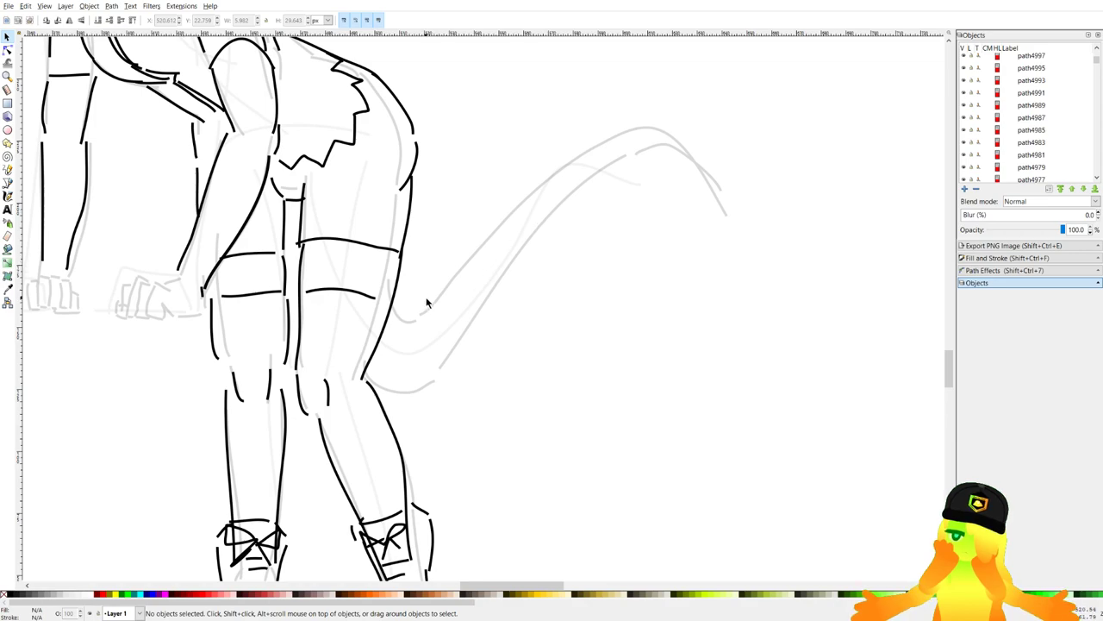
{"action": "left_click", "coordinate": [8, 170]}
{"action": "left_click_drag", "start_coordinate": [433, 195], "coordinate": [399, 239]}
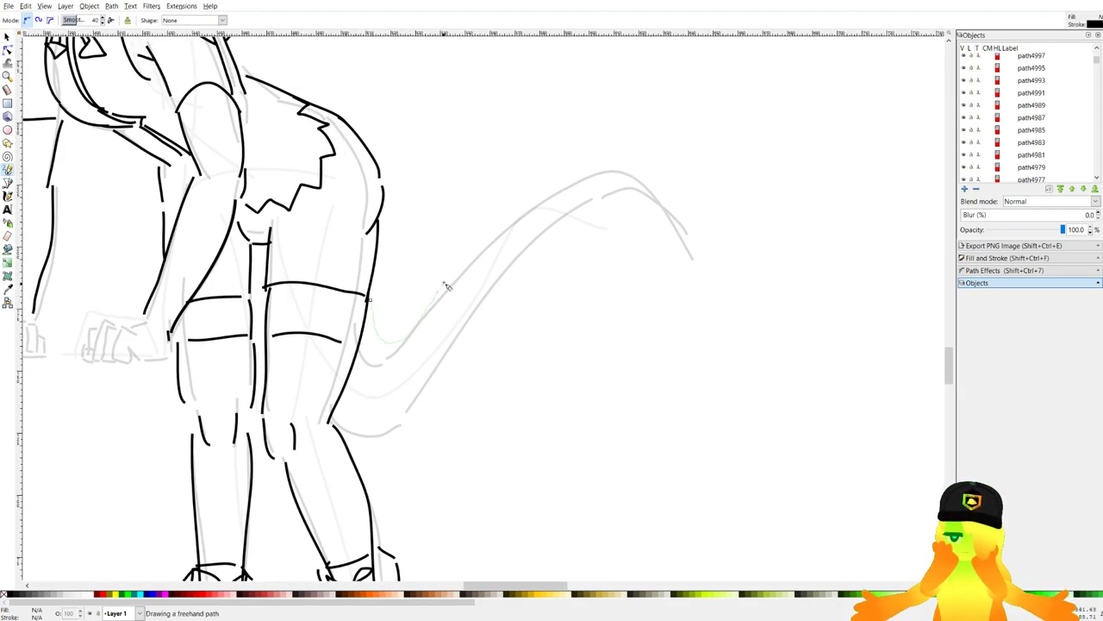
{"action": "left_click_drag", "start_coordinate": [632, 178], "coordinate": [722, 257]}
{"action": "left_click_drag", "start_coordinate": [351, 385], "coordinate": [380, 418]}
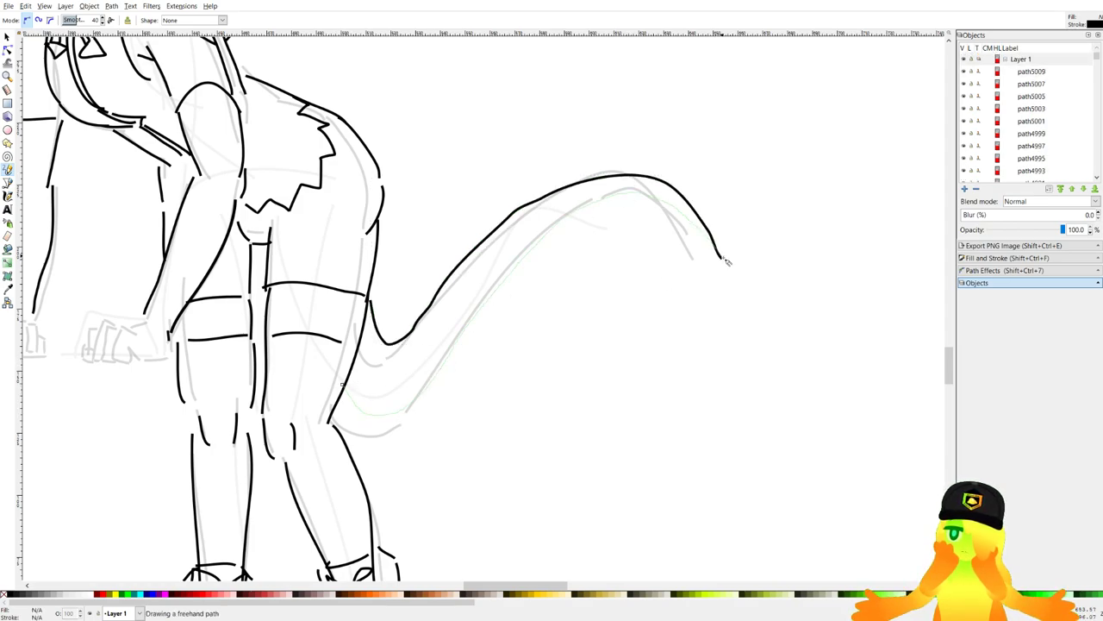
{"action": "left_click_drag", "start_coordinate": [722, 257], "coordinate": [722, 257]}
Reshape the tail's lower contour by moving its nodes closer to the upper contour along the middle and near the tip.
{"action": "scroll", "coordinate": [723, 257], "scroll_direction": "down", "scroll_amount": 5}
{"action": "left_click_drag", "start_coordinate": [637, 282], "coordinate": [476, 355]}
{"action": "scroll", "coordinate": [457, 350], "scroll_direction": "up", "scroll_amount": 4}
{"action": "left_click_drag", "start_coordinate": [370, 387], "coordinate": [444, 324]}
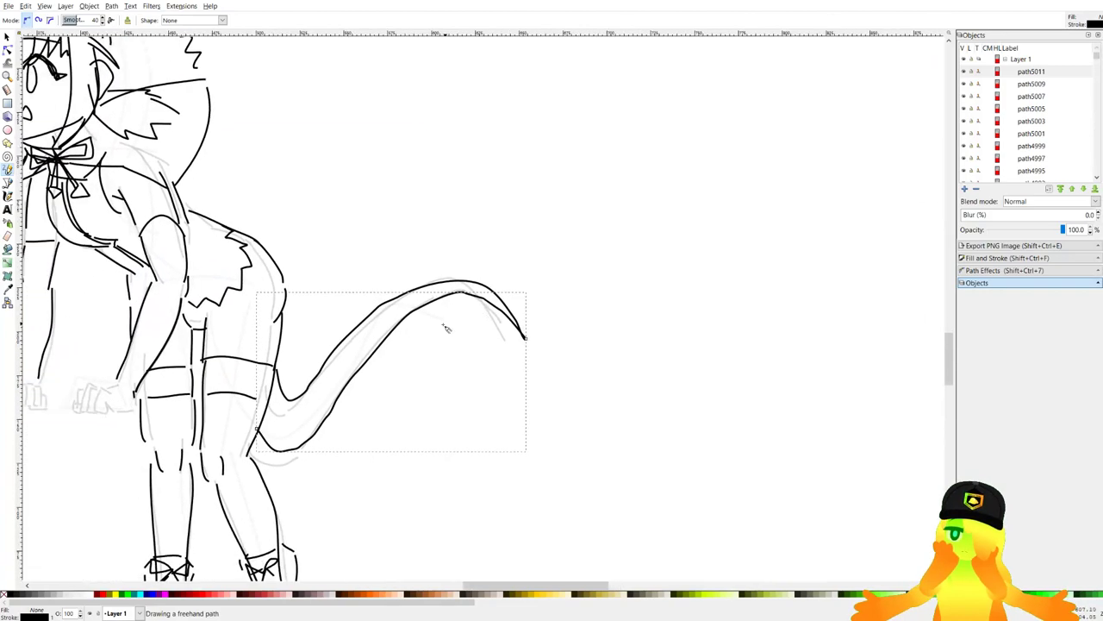
{"action": "scroll", "coordinate": [447, 328], "scroll_direction": "up", "scroll_amount": 2}
{"action": "left_click", "coordinate": [8, 52]}
{"action": "left_click_drag", "start_coordinate": [308, 419], "coordinate": [577, 219]}
{"action": "left_click_drag", "start_coordinate": [418, 284], "coordinate": [404, 274]}
{"action": "left_click_drag", "start_coordinate": [304, 398], "coordinate": [301, 380]}
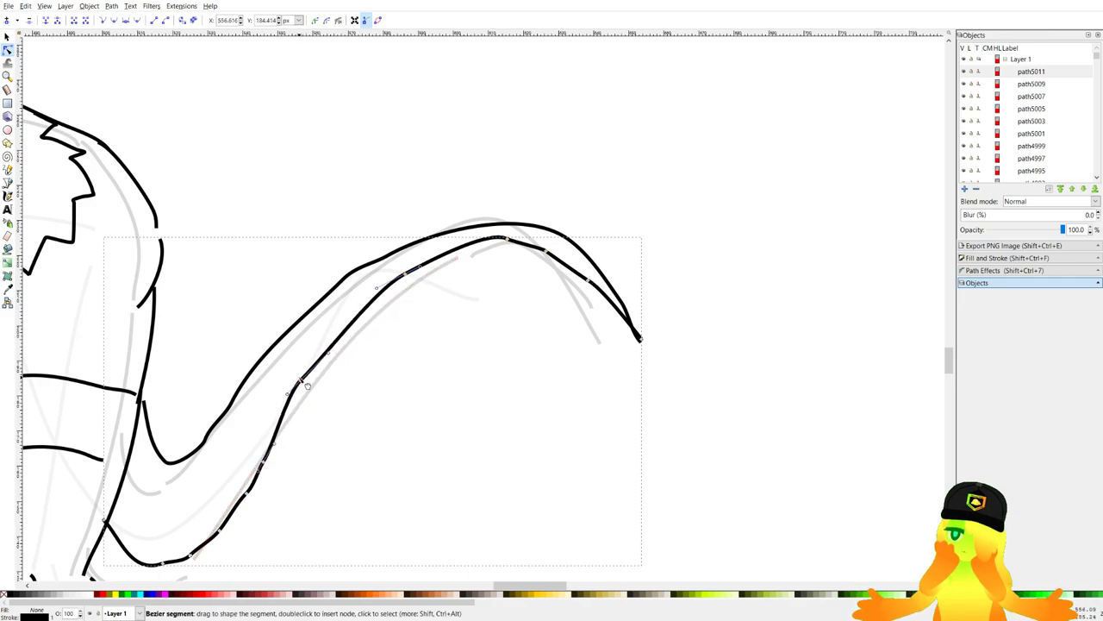
{"action": "left_click", "coordinate": [566, 264]}
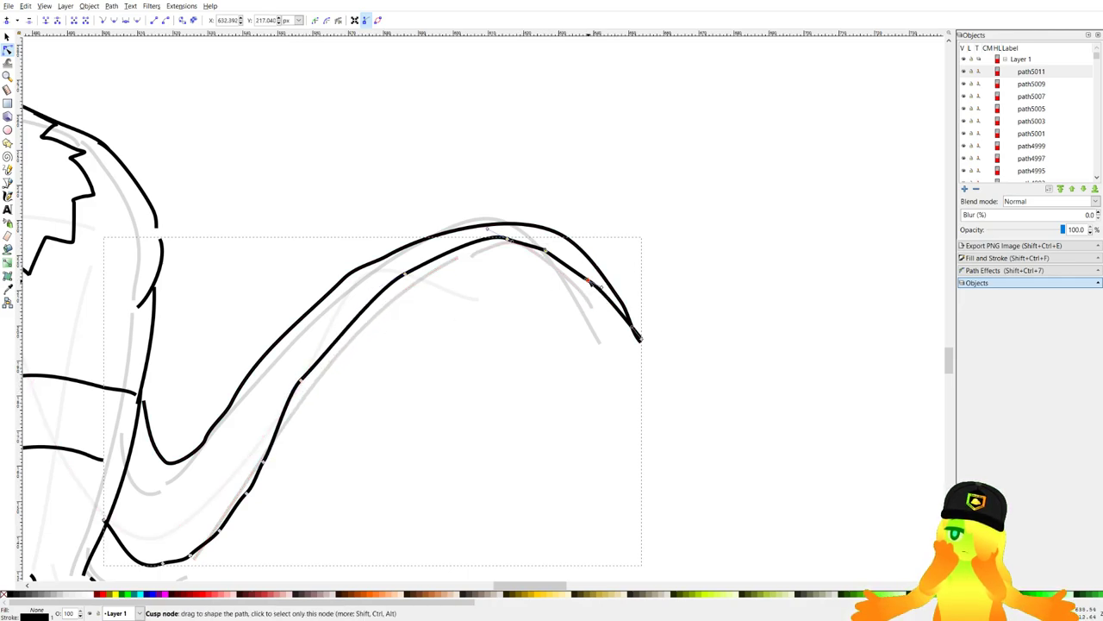
{"action": "left_click_drag", "start_coordinate": [590, 281], "coordinate": [594, 271]}
{"action": "left_click", "coordinate": [745, 321]}
Draw the vest's jagged hem below the belly, on the front side of the near arm.
{"action": "scroll", "coordinate": [668, 288], "scroll_direction": "down", "scroll_amount": 7}
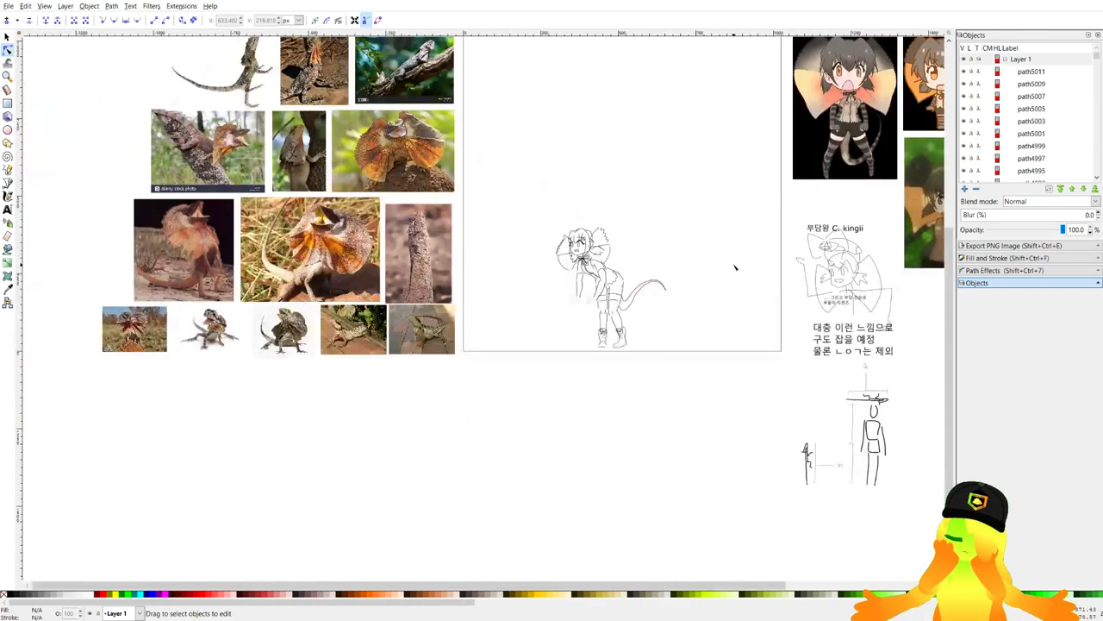
{"action": "left_click_drag", "start_coordinate": [729, 268], "coordinate": [583, 267]}
{"action": "scroll", "coordinate": [744, 109], "scroll_direction": "up", "scroll_amount": 4}
{"action": "left_click_drag", "start_coordinate": [744, 109], "coordinate": [680, 308]}
{"action": "scroll", "coordinate": [681, 308], "scroll_direction": "down", "scroll_amount": 2}
{"action": "left_click_drag", "start_coordinate": [325, 517], "coordinate": [525, 314]}
{"action": "scroll", "coordinate": [275, 445], "scroll_direction": "up", "scroll_amount": 5}
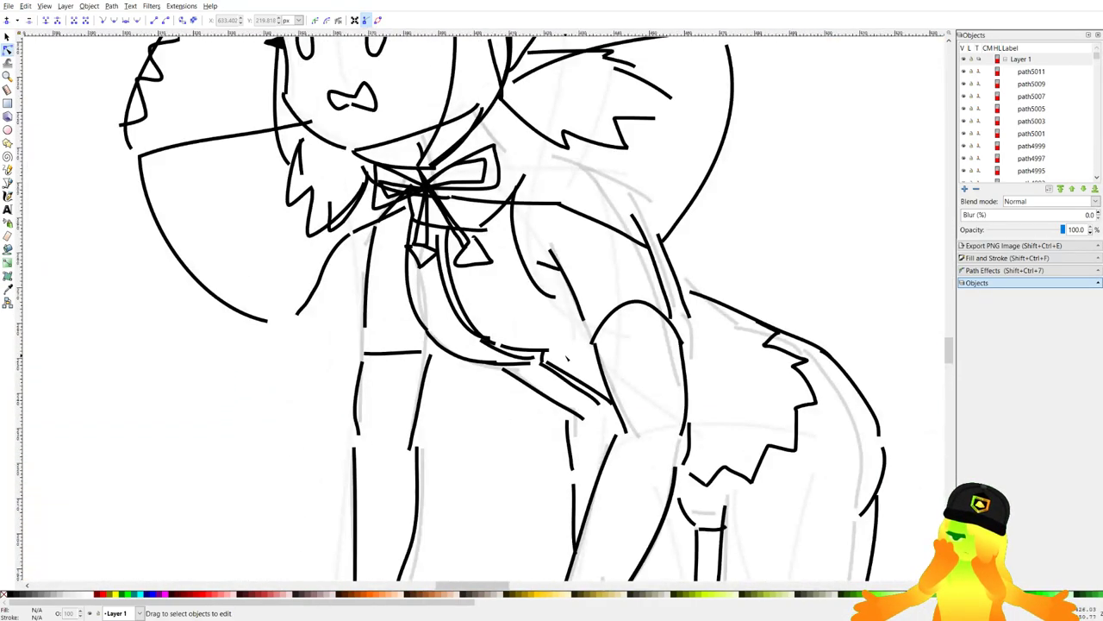
{"action": "scroll", "coordinate": [619, 347], "scroll_direction": "down", "scroll_amount": 2}
{"action": "scroll", "coordinate": [647, 402], "scroll_direction": "up", "scroll_amount": 4}
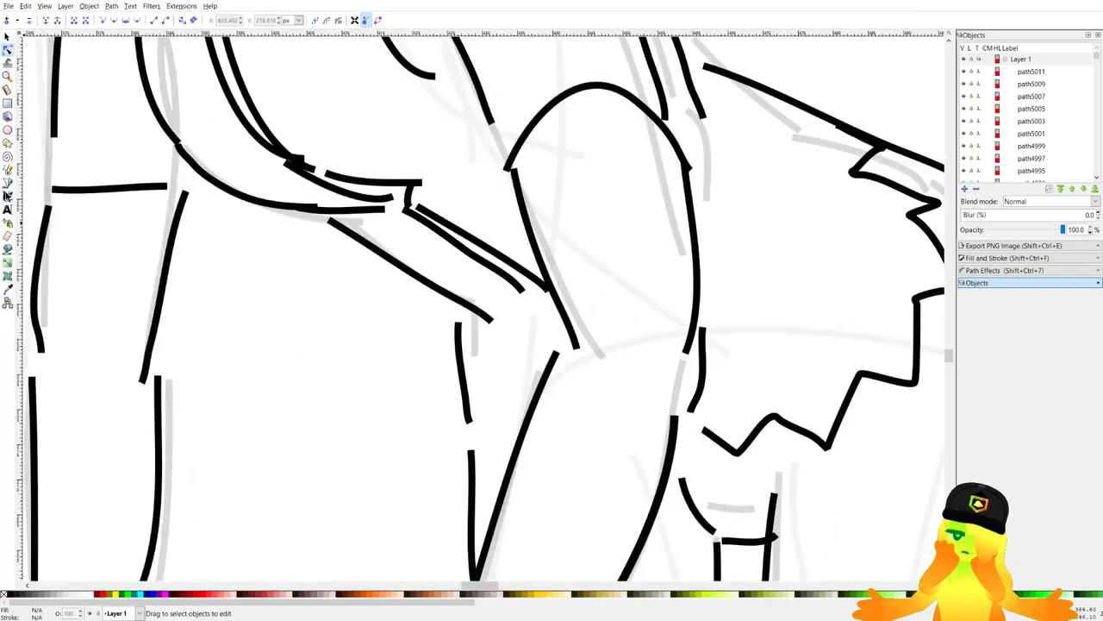
{"action": "left_click", "coordinate": [7, 169]}
{"action": "left_click_drag", "start_coordinate": [457, 417], "coordinate": [531, 429]}
Examine the frilled-lizard reference photos, focusing on the lizard with its frill fully spread on a rock.
{"action": "scroll", "coordinate": [459, 418], "scroll_direction": "down", "scroll_amount": 5}
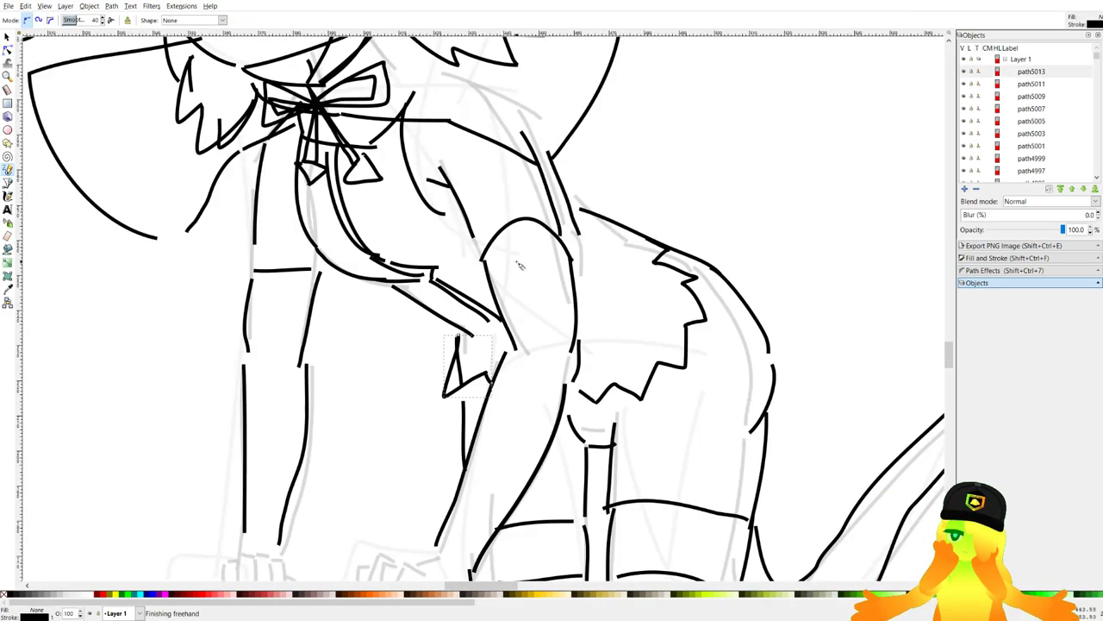
{"action": "scroll", "coordinate": [390, 204], "scroll_direction": "up", "scroll_amount": 2}
{"action": "scroll", "coordinate": [401, 204], "scroll_direction": "down", "scroll_amount": 4}
{"action": "left_click_drag", "start_coordinate": [391, 206], "coordinate": [517, 262]}
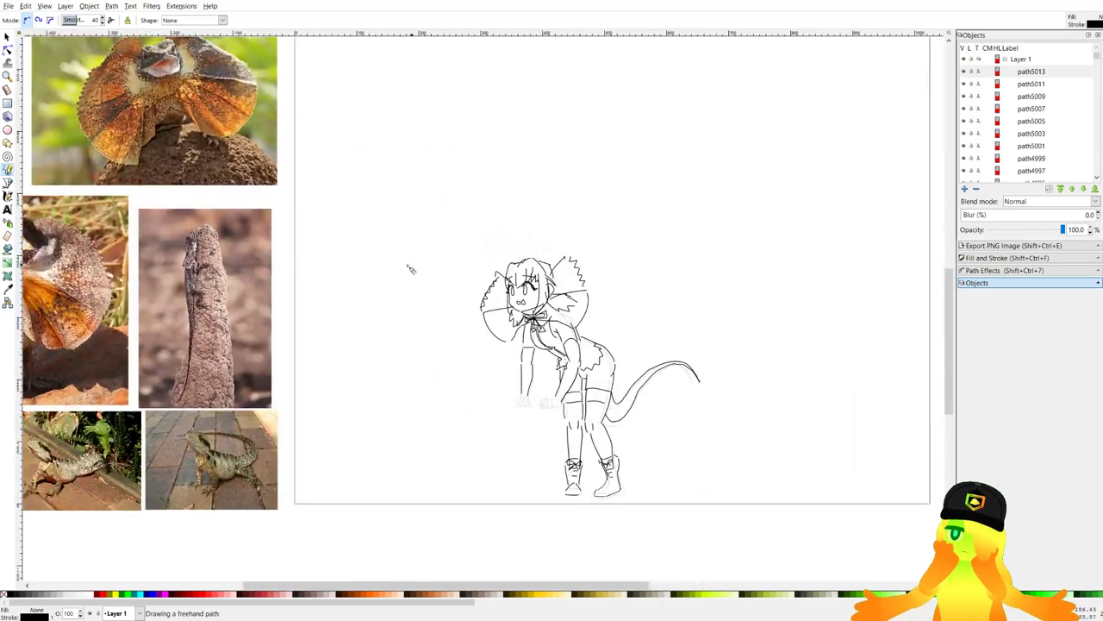
{"action": "left_click_drag", "start_coordinate": [411, 268], "coordinate": [634, 304]}
{"action": "scroll", "coordinate": [355, 252], "scroll_direction": "up", "scroll_amount": 2}
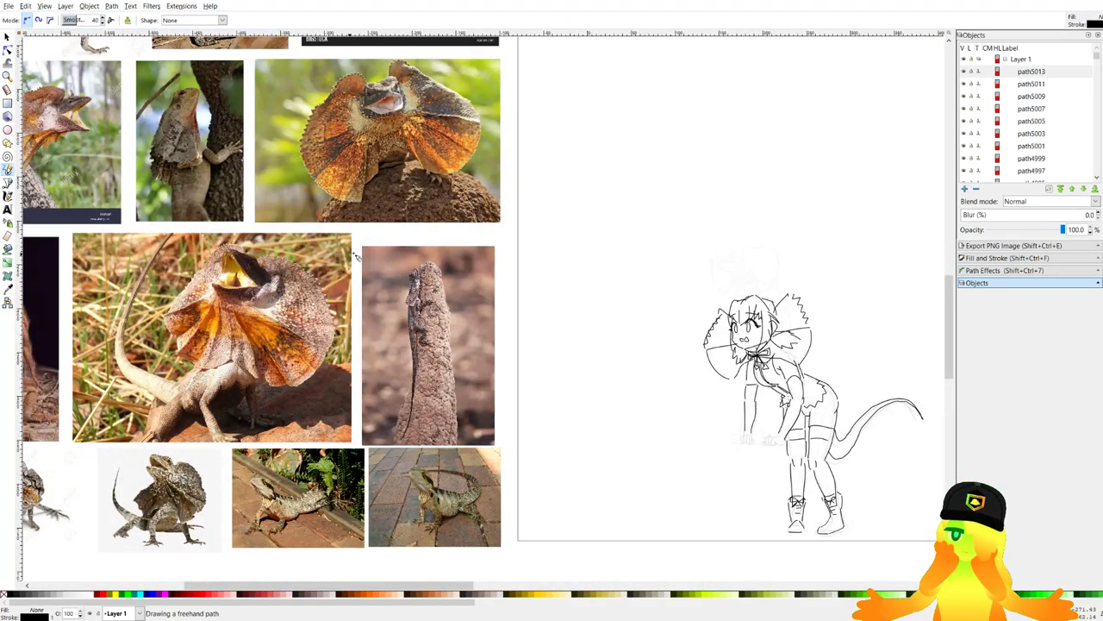
{"action": "left_click_drag", "start_coordinate": [472, 74], "coordinate": [299, 279]}
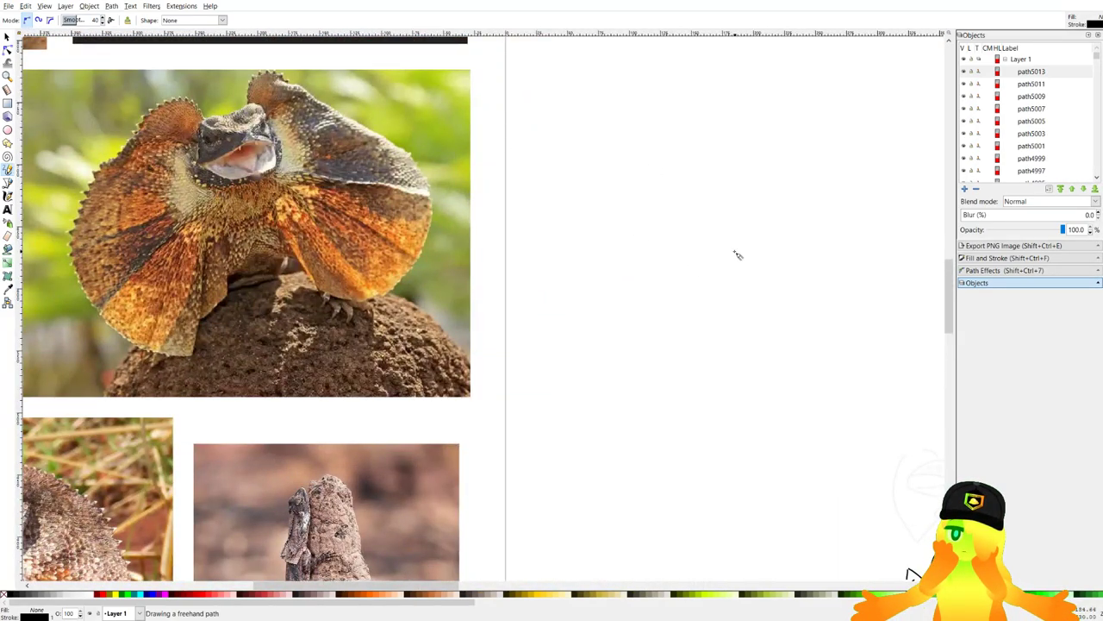
{"action": "mouse_move", "coordinate": [603, 226]}
{"action": "left_mouse_down"}
{"action": "mouse_move", "coordinate": [759, 206]}
{"action": "mouse_move", "coordinate": [704, 284]}
{"action": "mouse_move", "coordinate": [673, 297]}
{"action": "mouse_move", "coordinate": [681, 302]}
{"action": "left_mouse_up"}
{"action": "key", "text": "ctrl+z"}
{"action": "key", "text": "ctrl+z"}
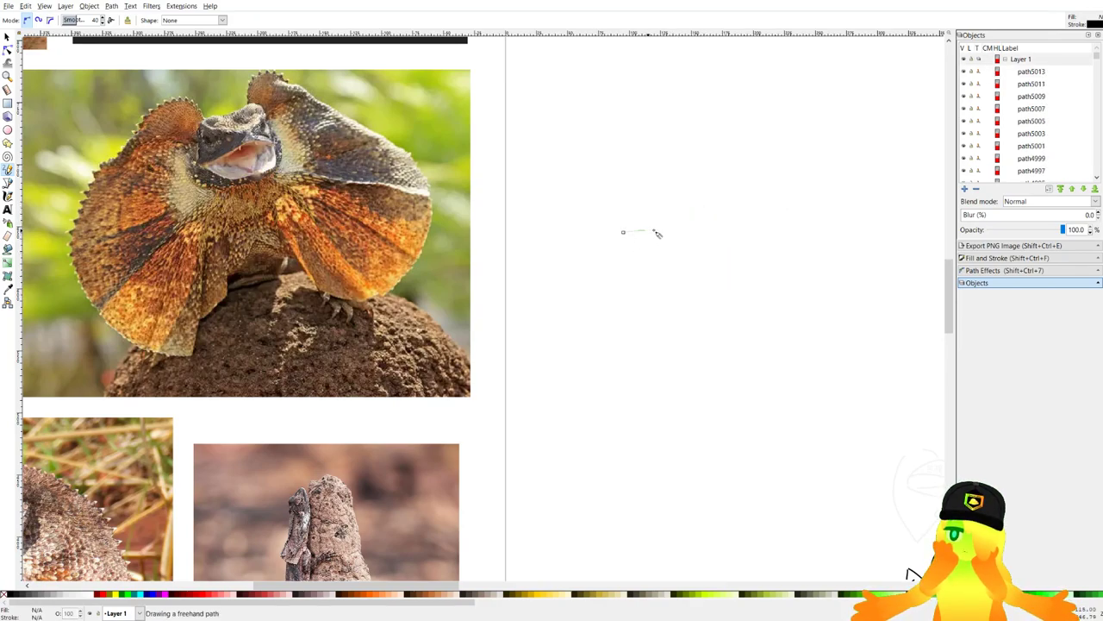
Sketch an inverted triangle with a wide peaked line beneath it, beside the spread-frill lizard photo, to begin a lizard head.
{"action": "left_click_drag", "start_coordinate": [653, 251], "coordinate": [681, 279]}
{"action": "left_click_drag", "start_coordinate": [613, 233], "coordinate": [662, 283]}
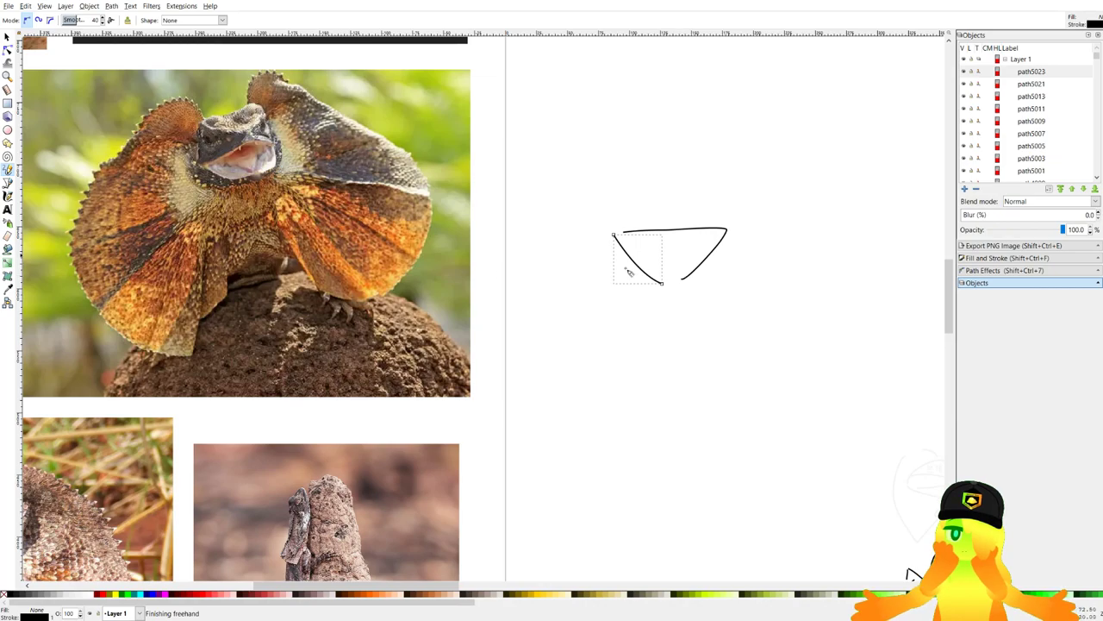
{"action": "mouse_move", "coordinate": [591, 316]}
{"action": "left_mouse_down"}
{"action": "mouse_move", "coordinate": [675, 291]}
{"action": "mouse_move", "coordinate": [745, 319]}
{"action": "left_mouse_up"}
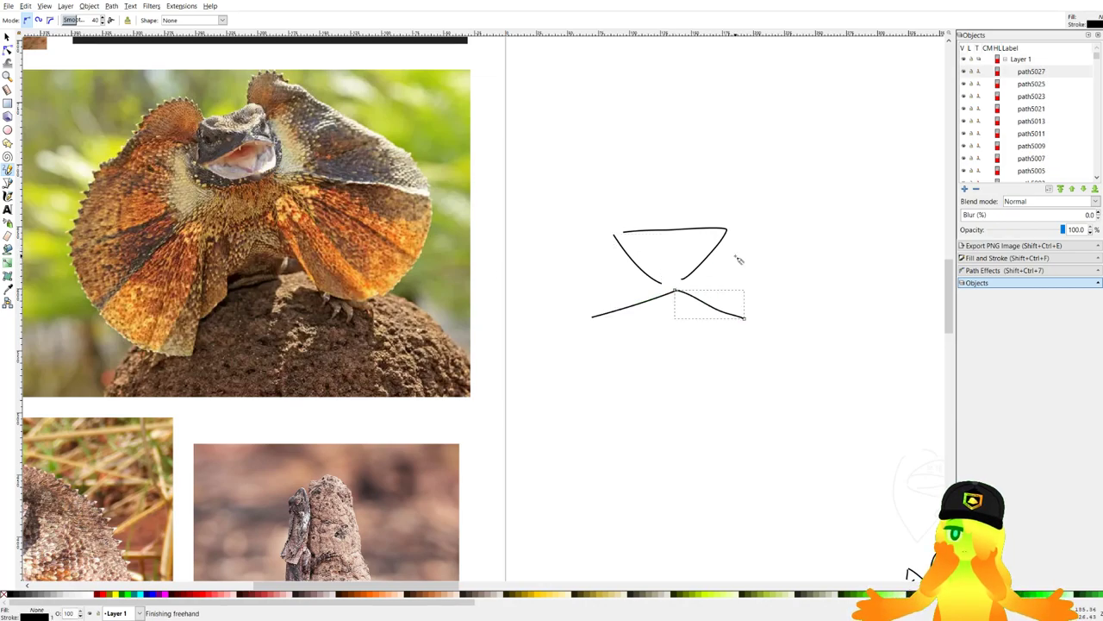
Add a shallow curve inside the triangle and bent contour strokes down both sides of the lizard head.
{"action": "scroll", "coordinate": [699, 229], "scroll_direction": "up", "scroll_amount": 2}
{"action": "scroll", "coordinate": [712, 243], "scroll_direction": "down", "scroll_amount": 4}
{"action": "mouse_move", "coordinate": [578, 245]}
{"action": "left_mouse_down"}
{"action": "mouse_move", "coordinate": [712, 241]}
{"action": "mouse_move", "coordinate": [714, 279]}
{"action": "mouse_move", "coordinate": [686, 331]}
{"action": "left_mouse_up"}
{"action": "scroll", "coordinate": [706, 264], "scroll_direction": "up", "scroll_amount": 4}
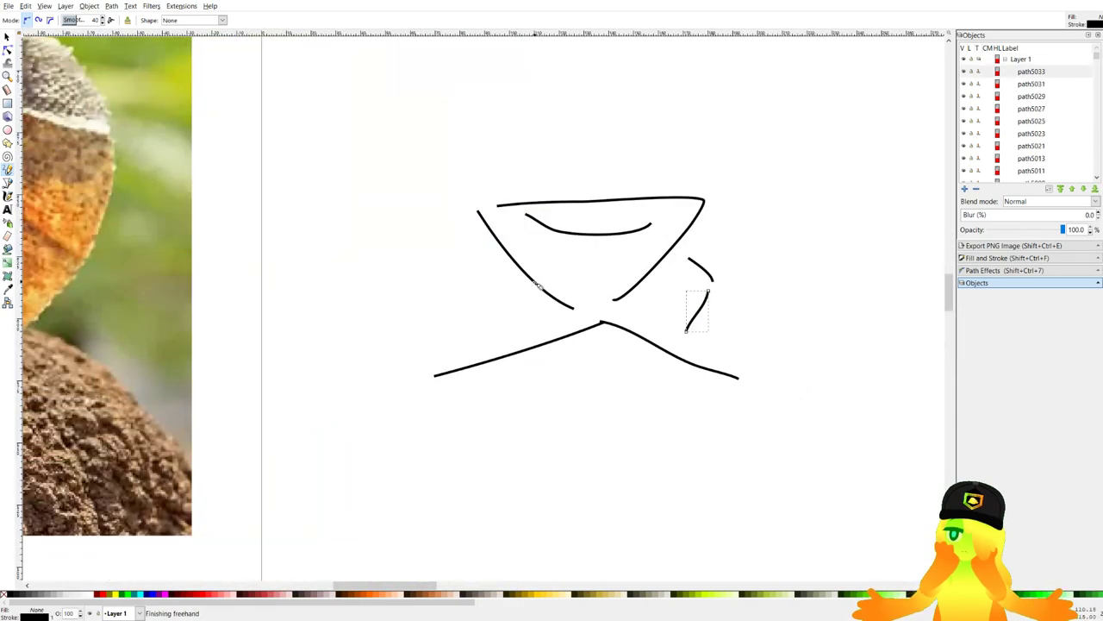
{"action": "mouse_move", "coordinate": [469, 222]}
{"action": "left_mouse_down"}
{"action": "mouse_move", "coordinate": [497, 274]}
{"action": "mouse_move", "coordinate": [459, 348]}
{"action": "left_mouse_up"}
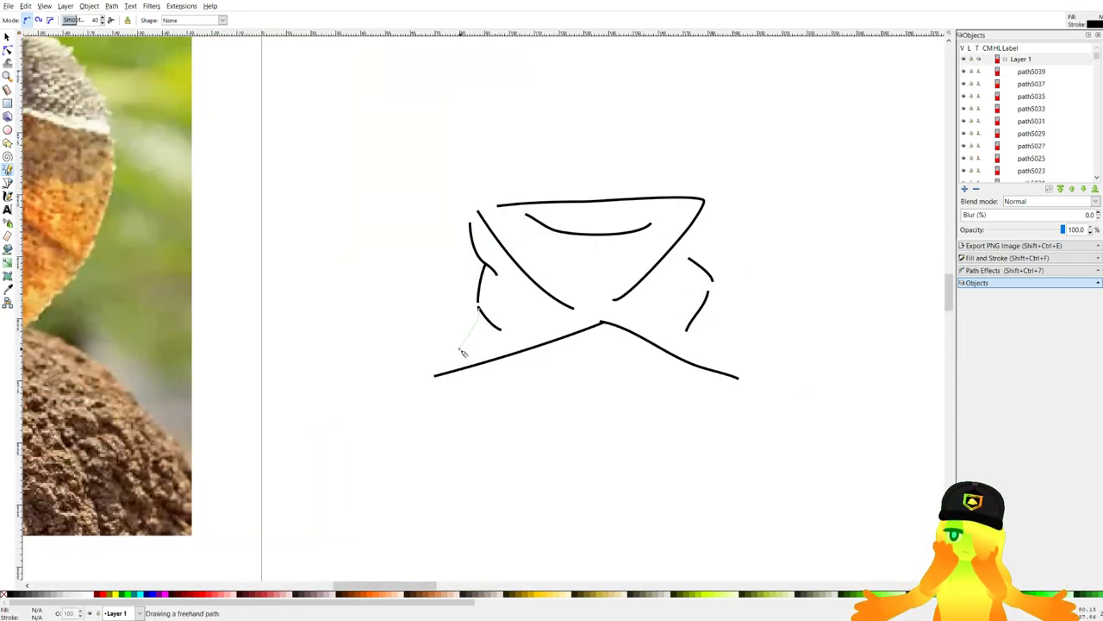
{"action": "mouse_move", "coordinate": [707, 207]}
{"action": "left_mouse_down"}
{"action": "mouse_move", "coordinate": [680, 267]}
{"action": "mouse_move", "coordinate": [715, 335]}
{"action": "left_mouse_up"}
{"action": "scroll", "coordinate": [705, 326], "scroll_direction": "down", "scroll_amount": 2}
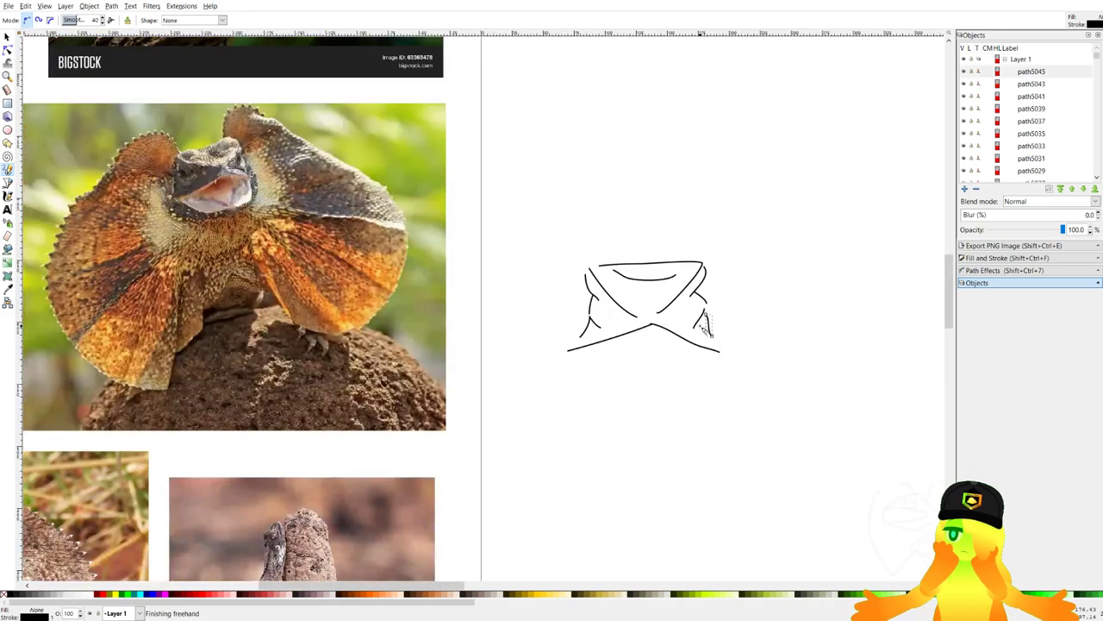
Draw small oval eyes with dark pupils inside the contours on both sides of the lizard head.
{"action": "scroll", "coordinate": [650, 331], "scroll_direction": "up", "scroll_amount": 3}
{"action": "mouse_move", "coordinate": [497, 297]}
{"action": "left_mouse_down"}
{"action": "mouse_move", "coordinate": [484, 248]}
{"action": "mouse_move", "coordinate": [495, 296]}
{"action": "left_mouse_up"}
{"action": "left_click_drag", "start_coordinate": [784, 242], "coordinate": [782, 300]}
{"action": "left_click_drag", "start_coordinate": [756, 260], "coordinate": [755, 260]}
{"action": "scroll", "coordinate": [435, 296], "scroll_direction": "down", "scroll_amount": 4}
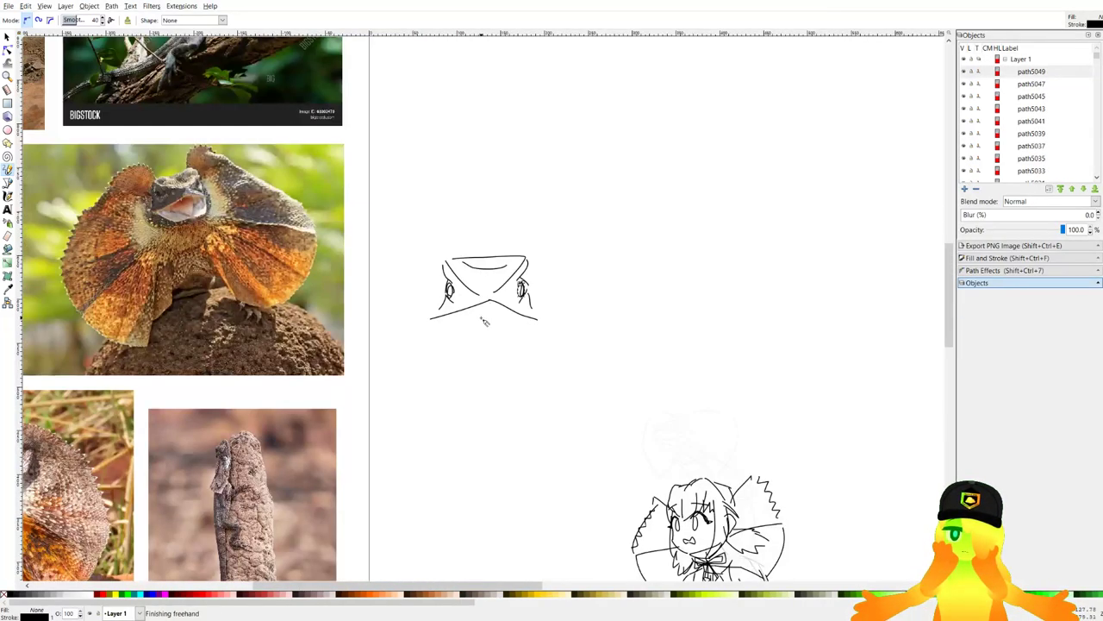
Draw a rounded lower jaw beneath the peaked mouth line of the lizard head, using separate side and chin strokes.
{"action": "scroll", "coordinate": [484, 320], "scroll_direction": "up", "scroll_amount": 3}
{"action": "left_click_drag", "start_coordinate": [313, 326], "coordinate": [365, 405]}
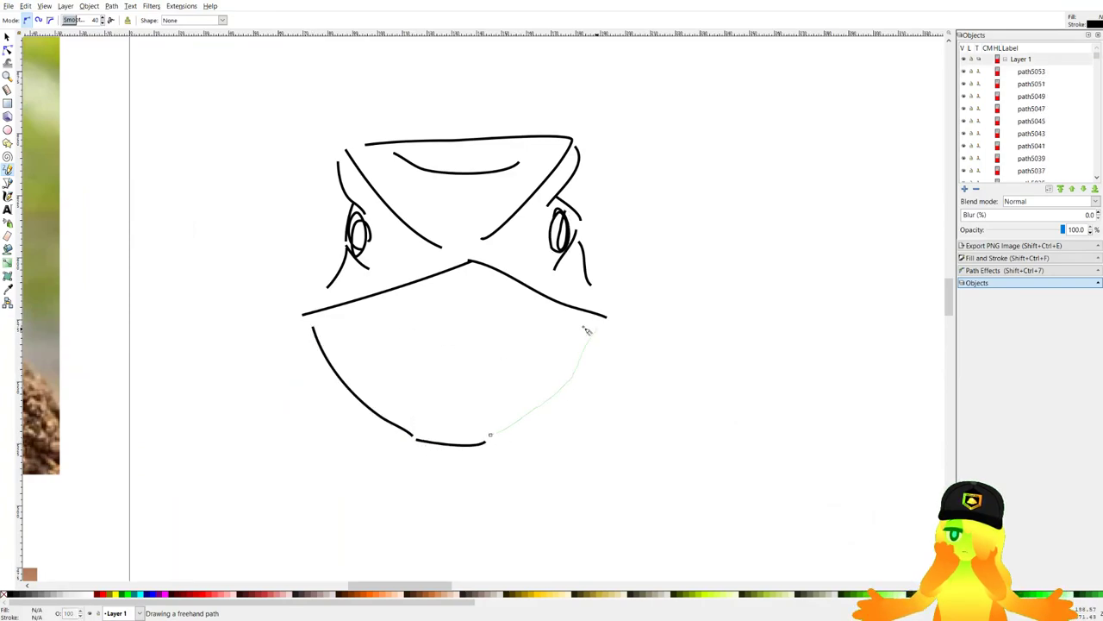
{"action": "left_click_drag", "start_coordinate": [587, 330], "coordinate": [597, 329]}
Draw a V-shaped tongue inside the open mouth with a short vertical line down its middle.
{"action": "scroll", "coordinate": [598, 329], "scroll_direction": "down", "scroll_amount": 3}
{"action": "scroll", "coordinate": [500, 337], "scroll_direction": "up", "scroll_amount": 4}
{"action": "left_click_drag", "start_coordinate": [452, 302], "coordinate": [497, 405]}
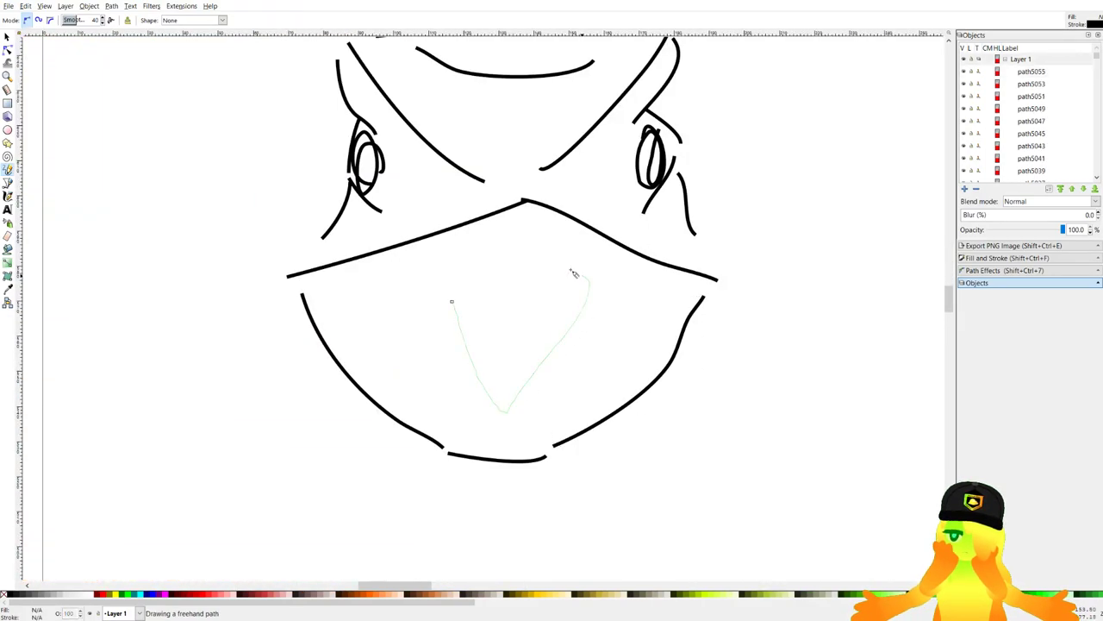
{"action": "left_click_drag", "start_coordinate": [574, 272], "coordinate": [573, 273]}
{"action": "left_click_drag", "start_coordinate": [523, 267], "coordinate": [507, 361]}
Add outer cheek and jaw contours on both sides of the open mouth.
{"action": "scroll", "coordinate": [616, 323], "scroll_direction": "down", "scroll_amount": 3}
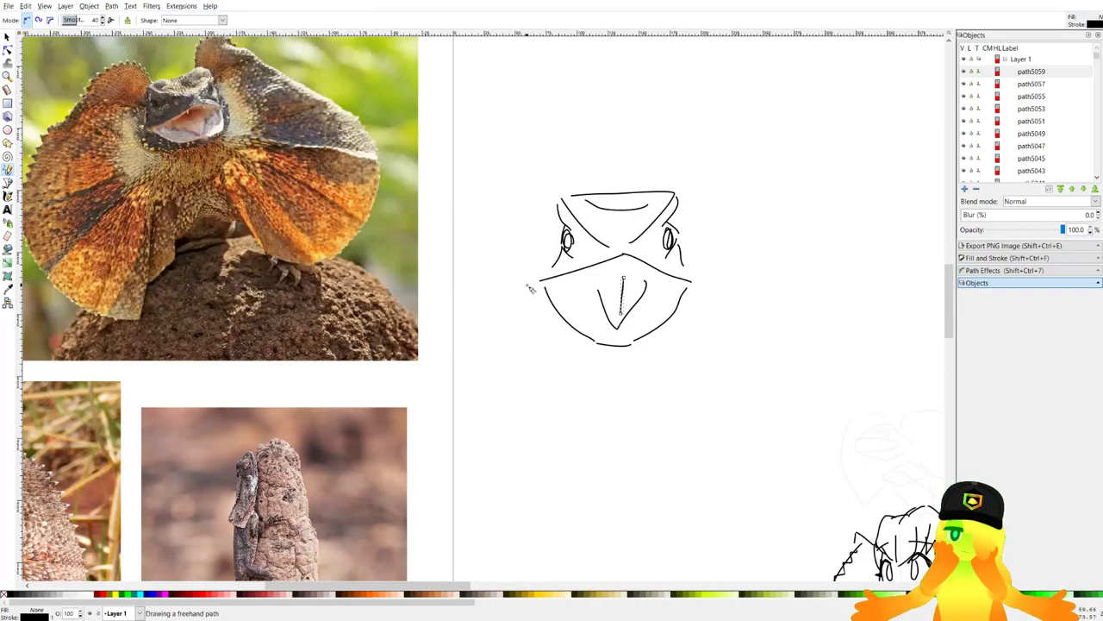
{"action": "mouse_move", "coordinate": [542, 269]}
{"action": "left_mouse_down"}
{"action": "mouse_move", "coordinate": [527, 315]}
{"action": "mouse_move", "coordinate": [595, 346]}
{"action": "left_mouse_up"}
{"action": "left_click_drag", "start_coordinate": [697, 271], "coordinate": [706, 306]}
{"action": "left_click_drag", "start_coordinate": [706, 313], "coordinate": [648, 352]}
Select the upper head strokes, including the forehead and eyes, and widen them to match the broader jaw.
{"action": "scroll", "coordinate": [690, 217], "scroll_direction": "up", "scroll_amount": 1}
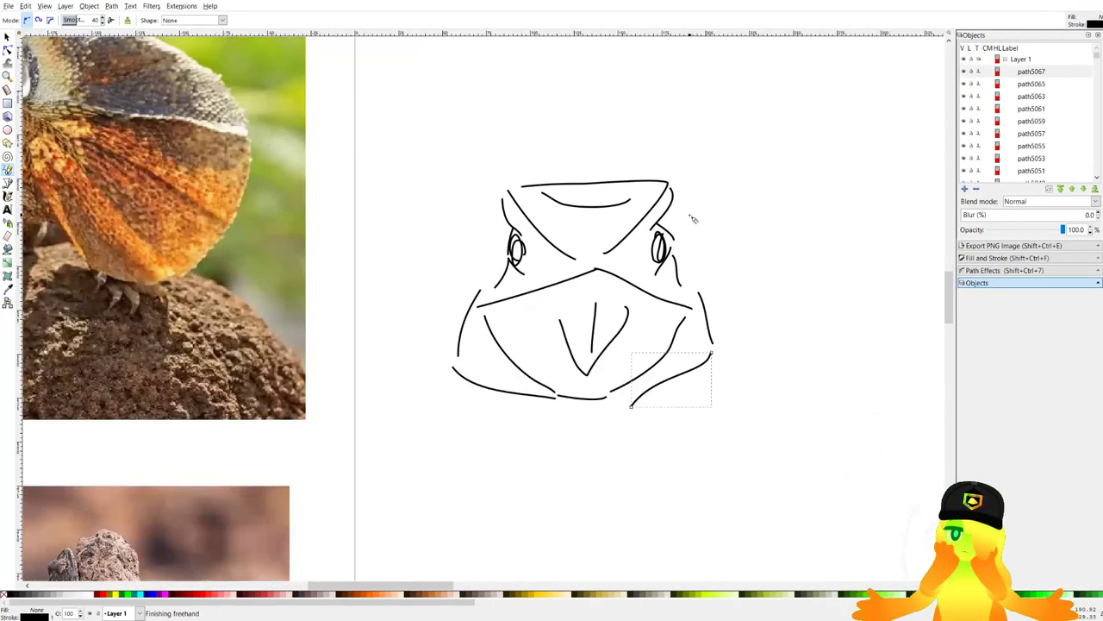
{"action": "left_click_drag", "start_coordinate": [87, 38], "coordinate": [97, 49]}
{"action": "left_click", "coordinate": [7, 38]}
{"action": "left_click_drag", "start_coordinate": [404, 165], "coordinate": [755, 337]}
{"action": "left_click_drag", "start_coordinate": [695, 278], "coordinate": [722, 282]}
{"action": "left_click", "coordinate": [824, 277]}
Replace the forehead's straight top line and the triangle's right side with two peaked brow ridges and a short centre stroke.
{"action": "scroll", "coordinate": [760, 272], "scroll_direction": "down", "scroll_amount": 1}
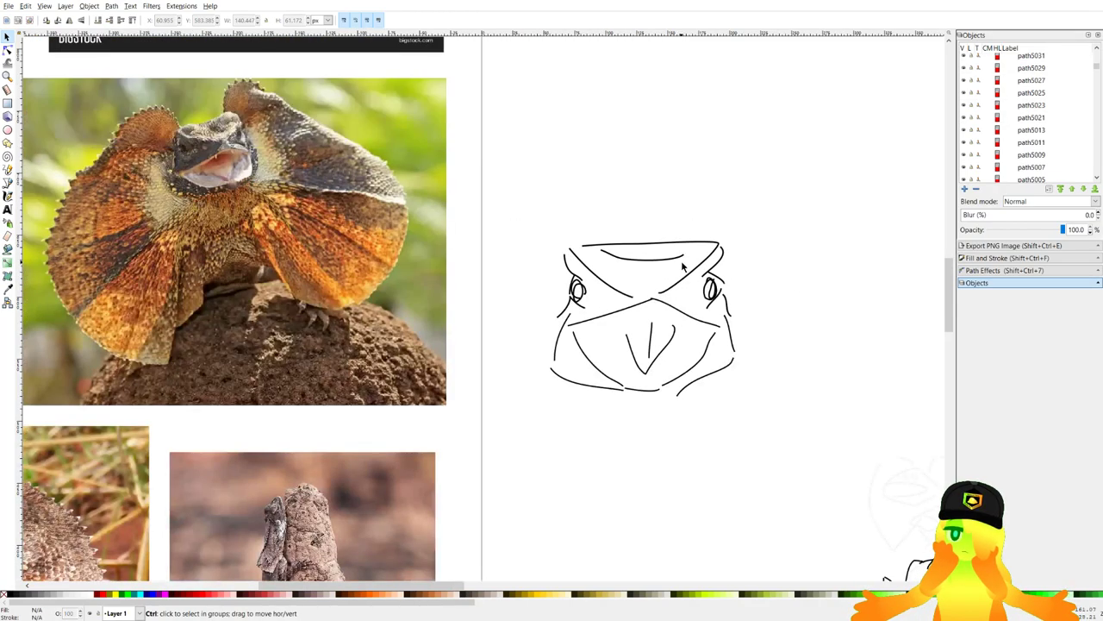
{"action": "scroll", "coordinate": [669, 259], "scroll_direction": "up", "scroll_amount": 2}
{"action": "left_click", "coordinate": [614, 226]}
{"action": "key", "text": "Delete"}
{"action": "key", "text": "p"}
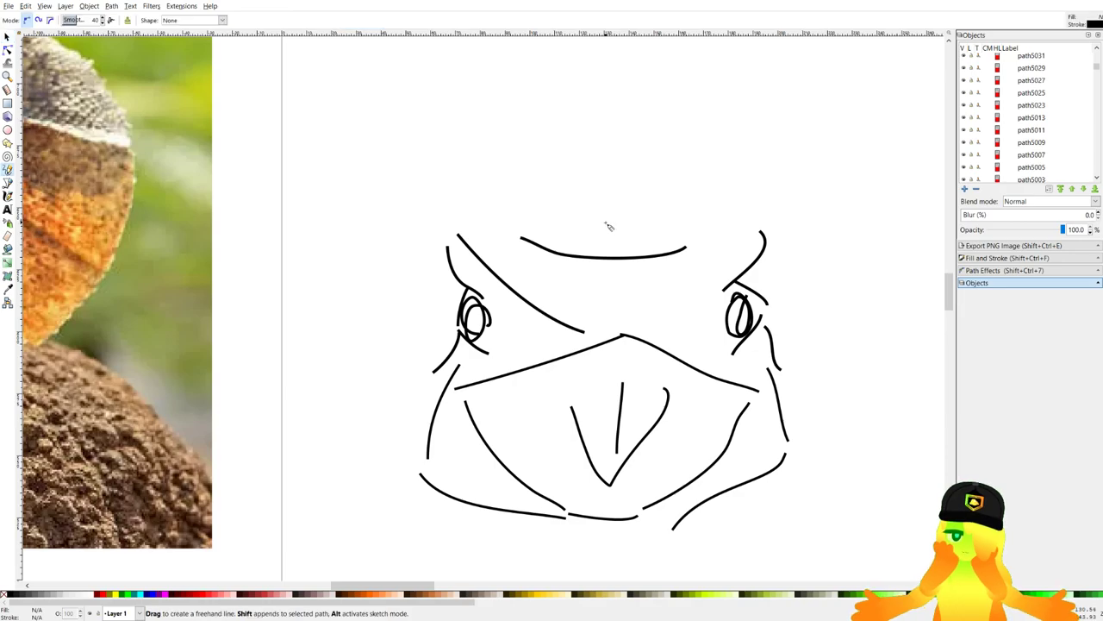
{"action": "mouse_move", "coordinate": [488, 218]}
{"action": "left_mouse_down"}
{"action": "mouse_move", "coordinate": [577, 238]}
{"action": "mouse_move", "coordinate": [751, 221]}
{"action": "left_mouse_up"}
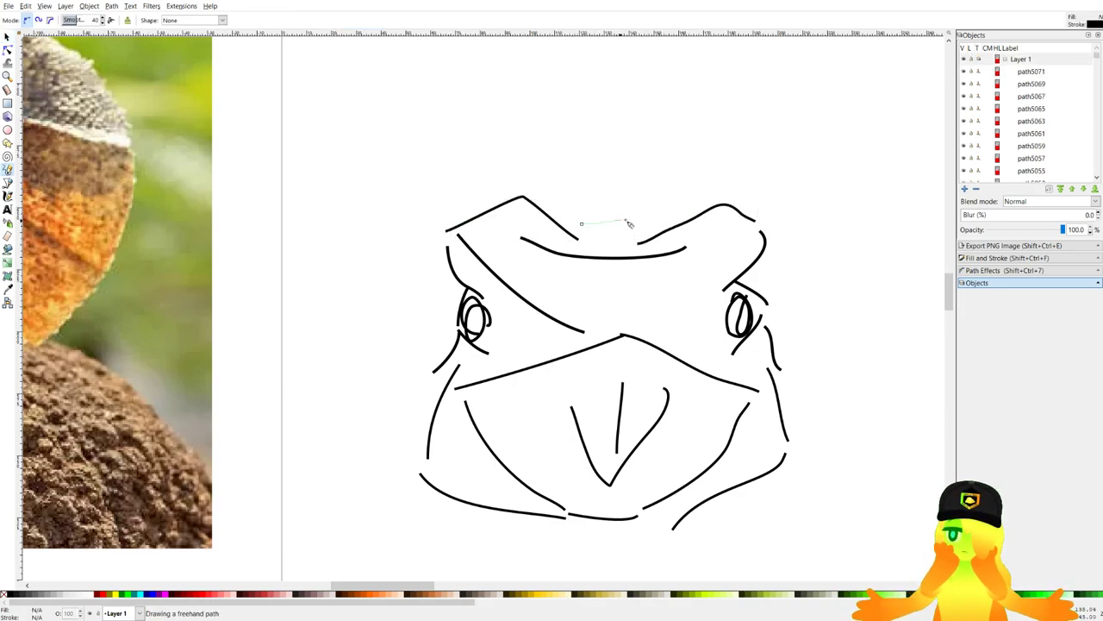
{"action": "left_click_drag", "start_coordinate": [627, 220], "coordinate": [643, 221]}
Draw two neck strokes below the lizard's jaw.
{"action": "scroll", "coordinate": [721, 258], "scroll_direction": "down", "scroll_amount": 4}
{"action": "left_click_drag", "start_coordinate": [781, 298], "coordinate": [719, 295]}
{"action": "scroll", "coordinate": [661, 336], "scroll_direction": "up", "scroll_amount": 3}
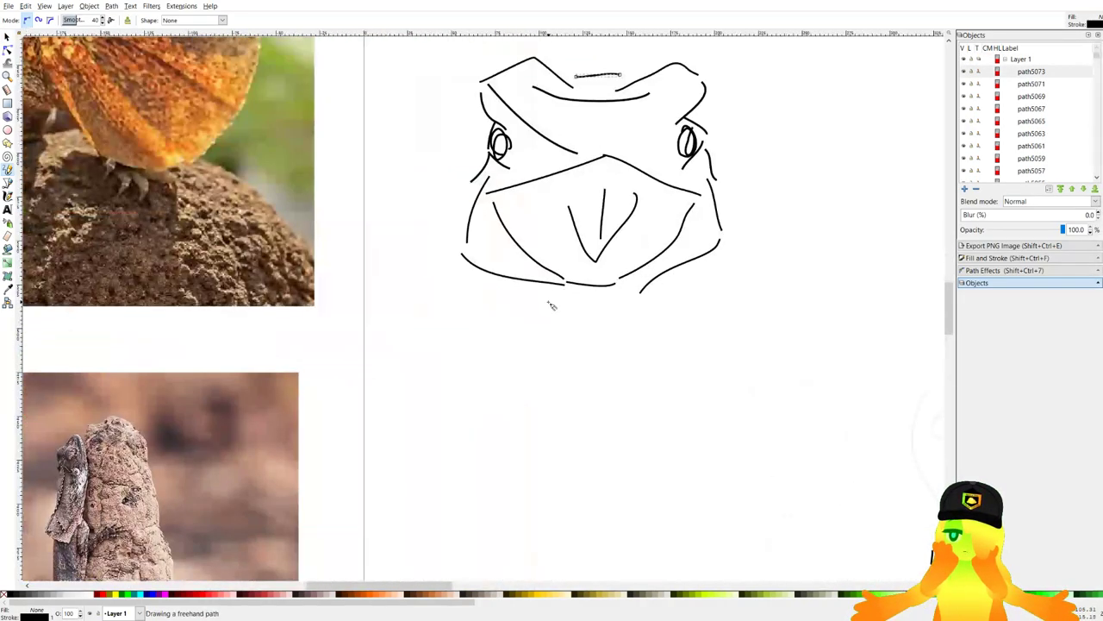
{"action": "left_click_drag", "start_coordinate": [519, 296], "coordinate": [598, 338]}
{"action": "left_click_drag", "start_coordinate": [653, 307], "coordinate": [643, 354]}
Handwrite the Korean scream "갸아아악" beside the lizard head.
{"action": "scroll", "coordinate": [547, 330], "scroll_direction": "down", "scroll_amount": 3}
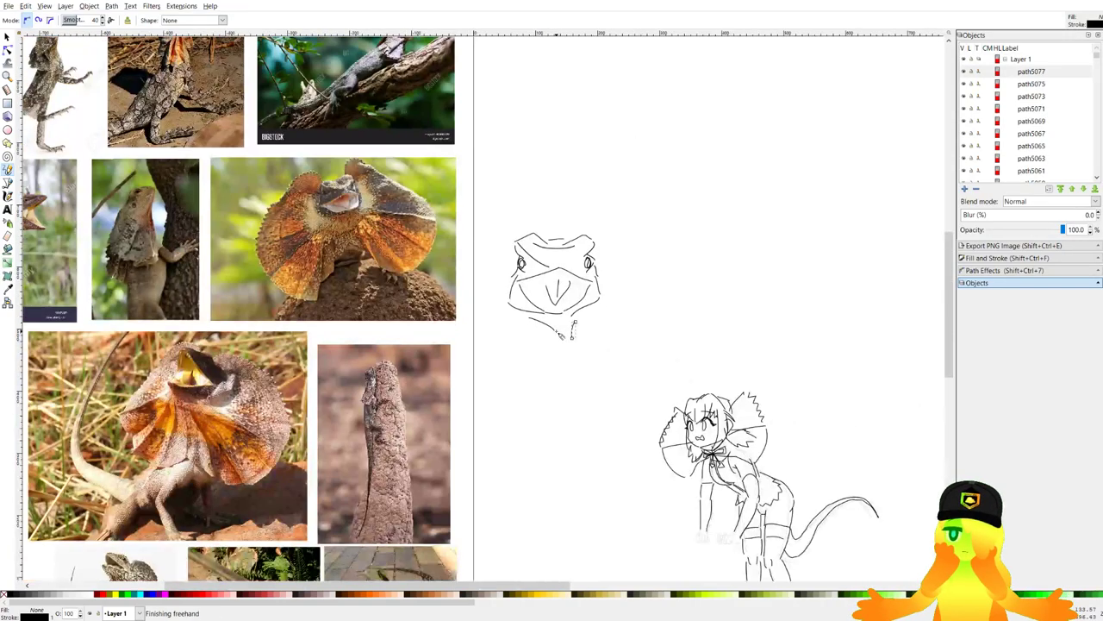
{"action": "scroll", "coordinate": [603, 293], "scroll_direction": "down", "scroll_amount": 1}
{"action": "scroll", "coordinate": [643, 250], "scroll_direction": "up", "scroll_amount": 3}
{"action": "left_click_drag", "start_coordinate": [561, 216], "coordinate": [583, 256]}
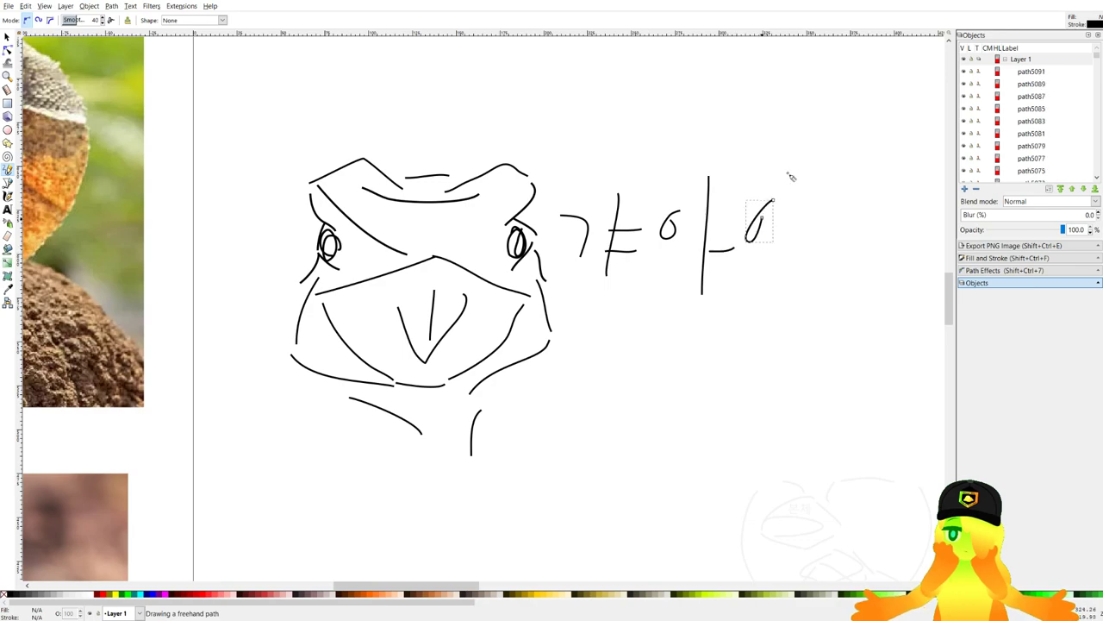
{"action": "left_click_drag", "start_coordinate": [787, 173], "coordinate": [769, 290]}
{"action": "left_click_drag", "start_coordinate": [855, 173], "coordinate": [843, 288]}
{"action": "left_click_drag", "start_coordinate": [841, 252], "coordinate": [871, 250]}
{"action": "left_click_drag", "start_coordinate": [773, 313], "coordinate": [835, 352]}
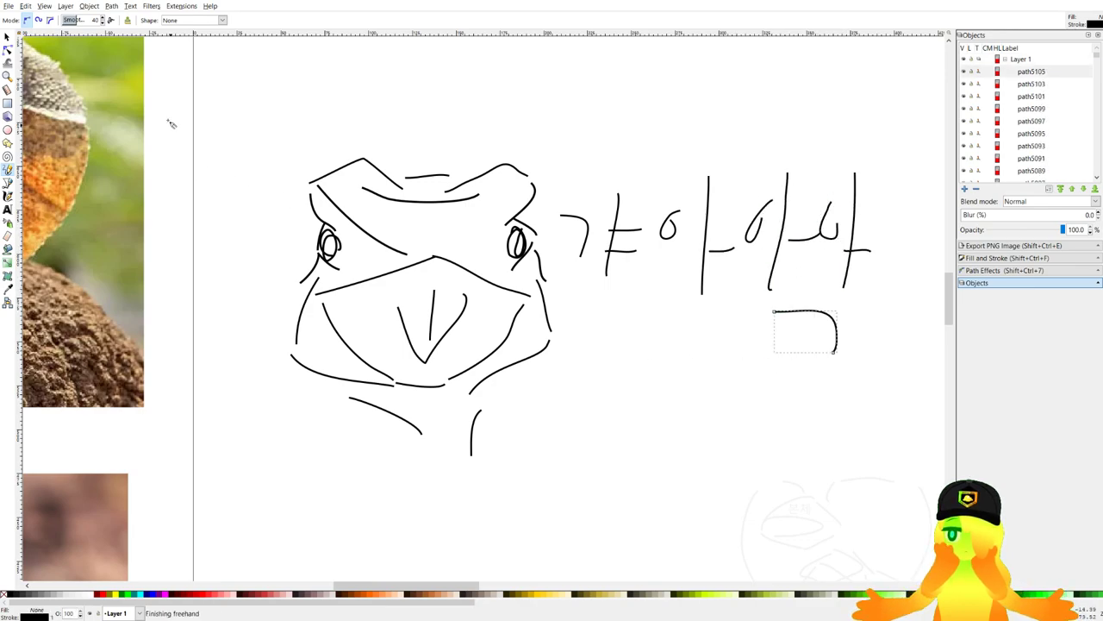
Move the final ㄱ stroke up and across so it sits directly beneath the last syllable.
{"action": "left_click", "coordinate": [5, 40]}
{"action": "left_click_drag", "start_coordinate": [794, 312], "coordinate": [815, 292]}
{"action": "left_click", "coordinate": [577, 255]}
{"action": "scroll", "coordinate": [576, 254], "scroll_direction": "down", "scroll_amount": 2}
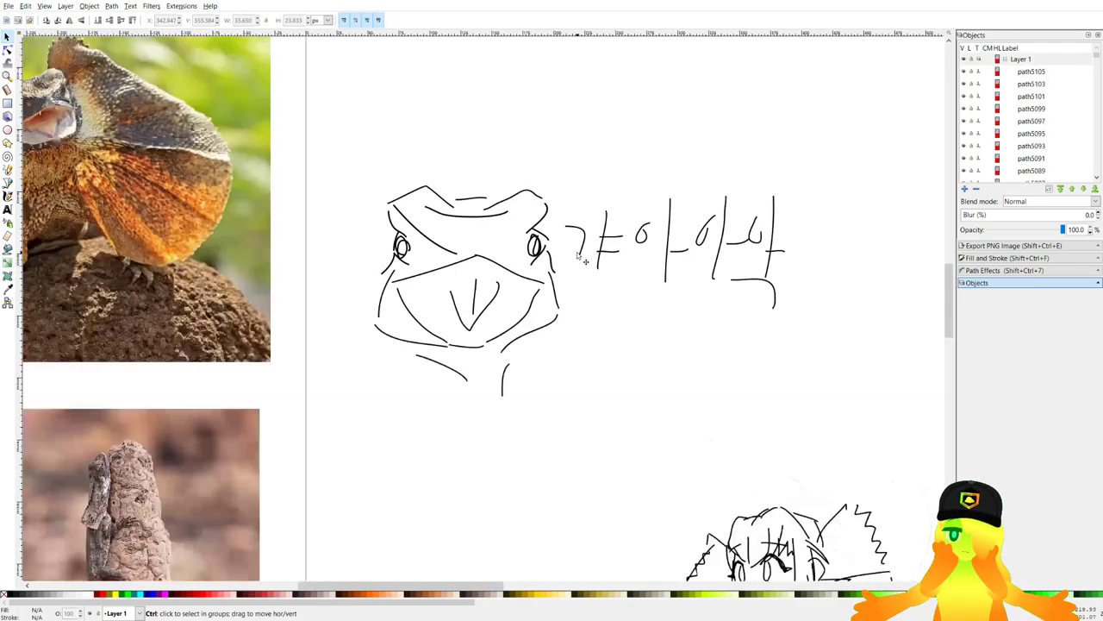
Select all strokes of the lizard head and its lettering and group them.
{"action": "mouse_move", "coordinate": [412, 192]}
{"action": "left_mouse_down"}
{"action": "mouse_move", "coordinate": [519, 274]}
{"action": "mouse_move", "coordinate": [762, 365]}
{"action": "mouse_move", "coordinate": [569, 288]}
{"action": "left_mouse_up"}
{"action": "scroll", "coordinate": [763, 364], "scroll_direction": "down", "scroll_amount": 1}
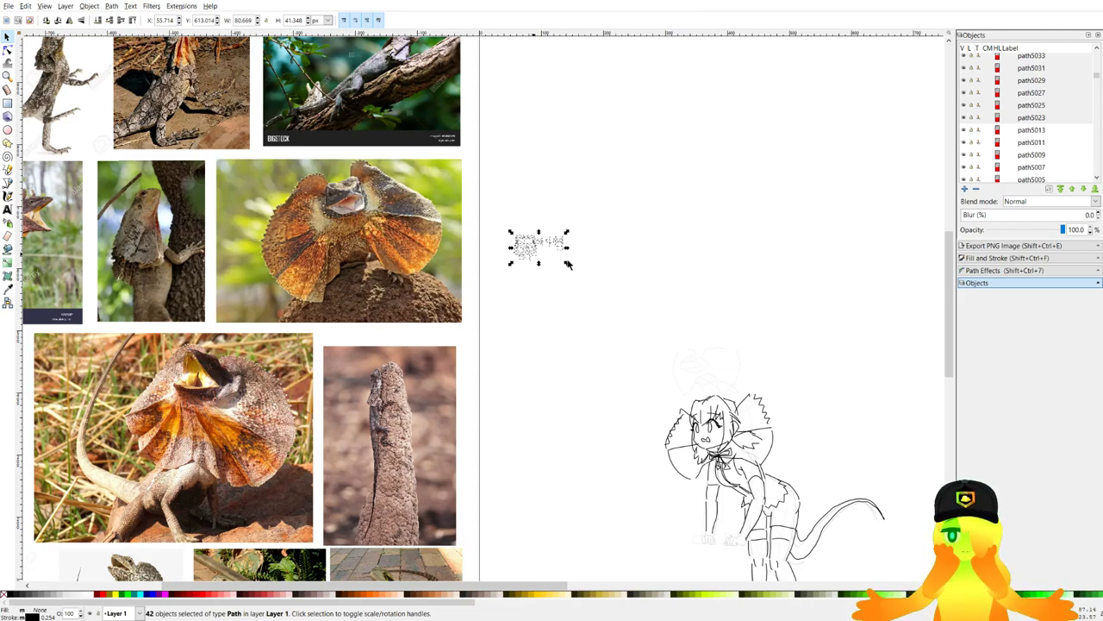
{"action": "key", "text": "ctrl+g"}
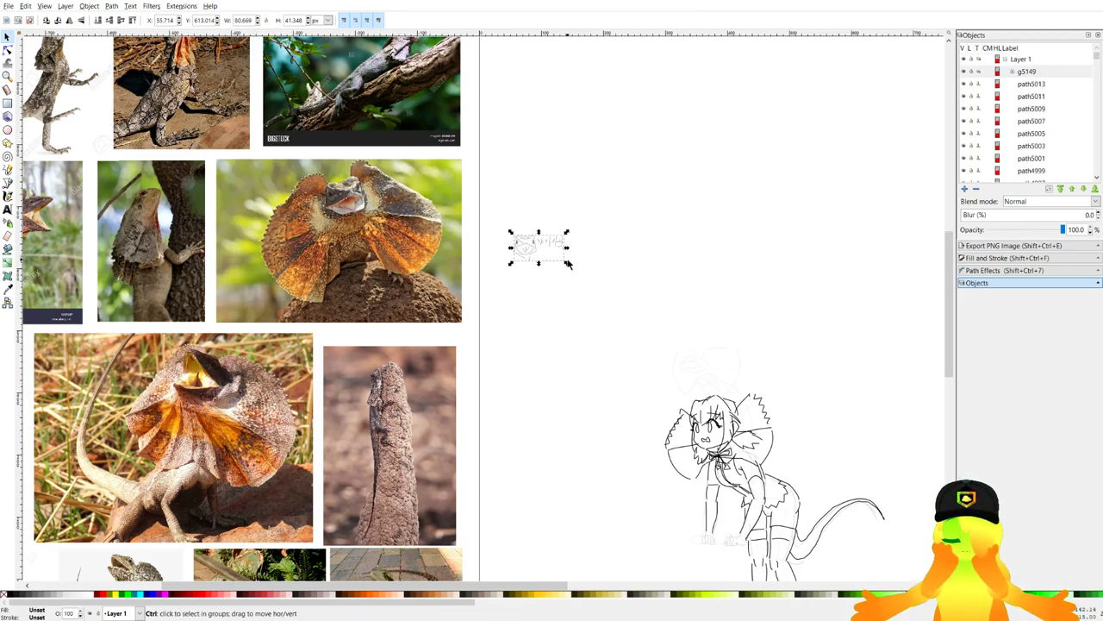
Enlarge the lizard head group to about 124 × 63 px and save the drawing.
{"action": "left_click_drag", "start_coordinate": [567, 267], "coordinate": [595, 278]}
{"action": "left_click", "coordinate": [784, 297]}
{"action": "key", "text": "ctrl+s"}
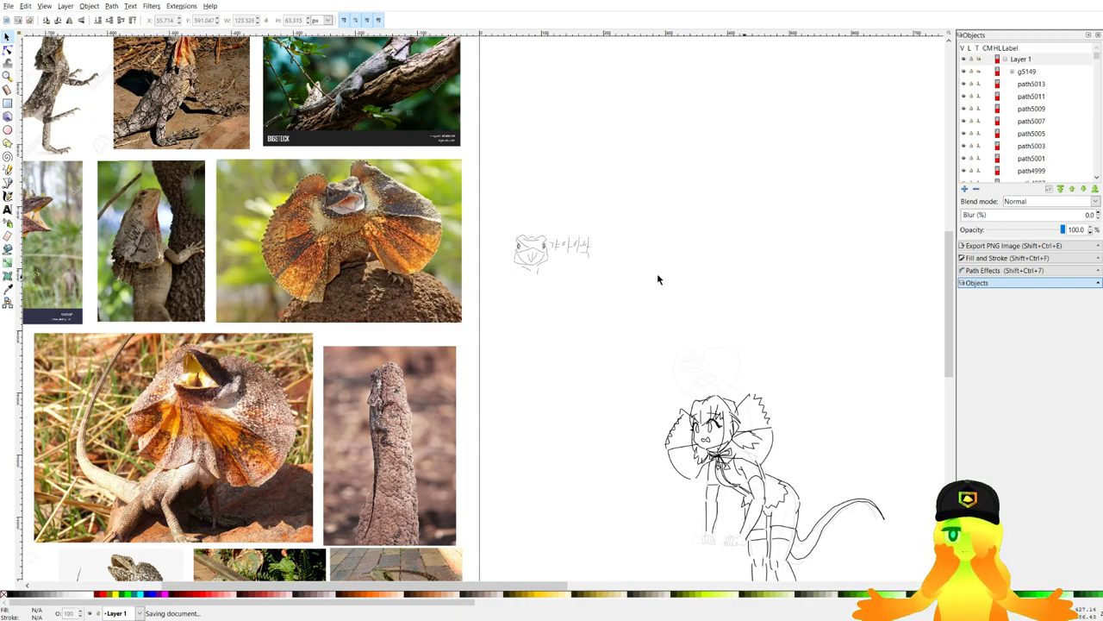
Examine the forefoot and hind foot of the lizard clinging to the tree trunk in the alamy reference photo.
{"action": "left_click_drag", "start_coordinate": [864, 379], "coordinate": [666, 316]}
{"action": "scroll", "coordinate": [517, 331], "scroll_direction": "up", "scroll_amount": 4}
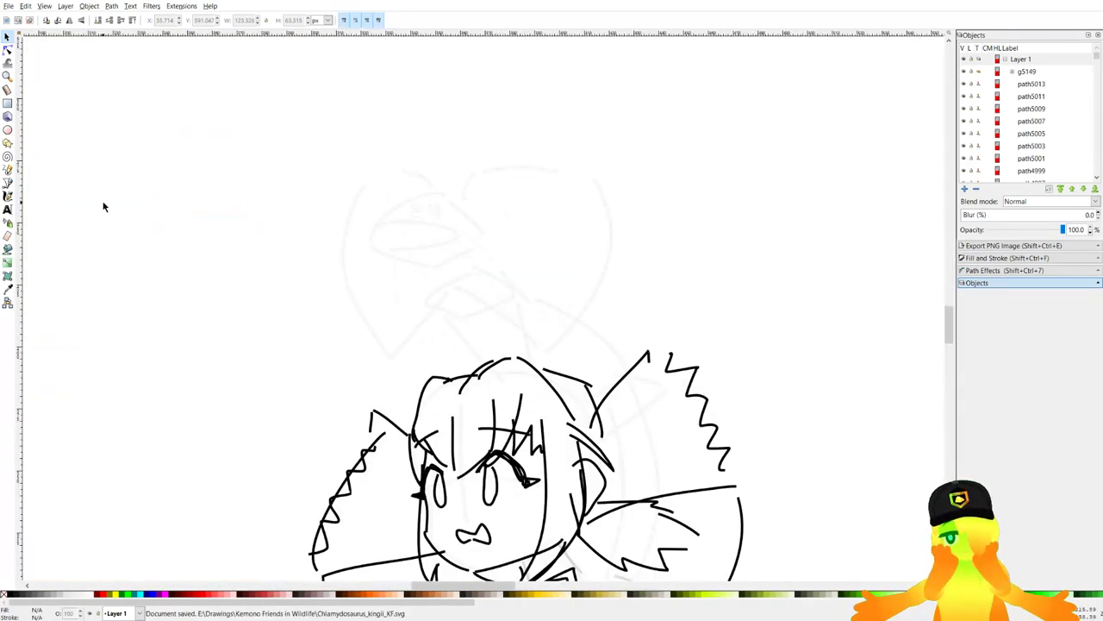
{"action": "left_click", "coordinate": [7, 171]}
{"action": "scroll", "coordinate": [296, 289], "scroll_direction": "down", "scroll_amount": 4}
{"action": "left_click_drag", "start_coordinate": [296, 290], "coordinate": [670, 268]}
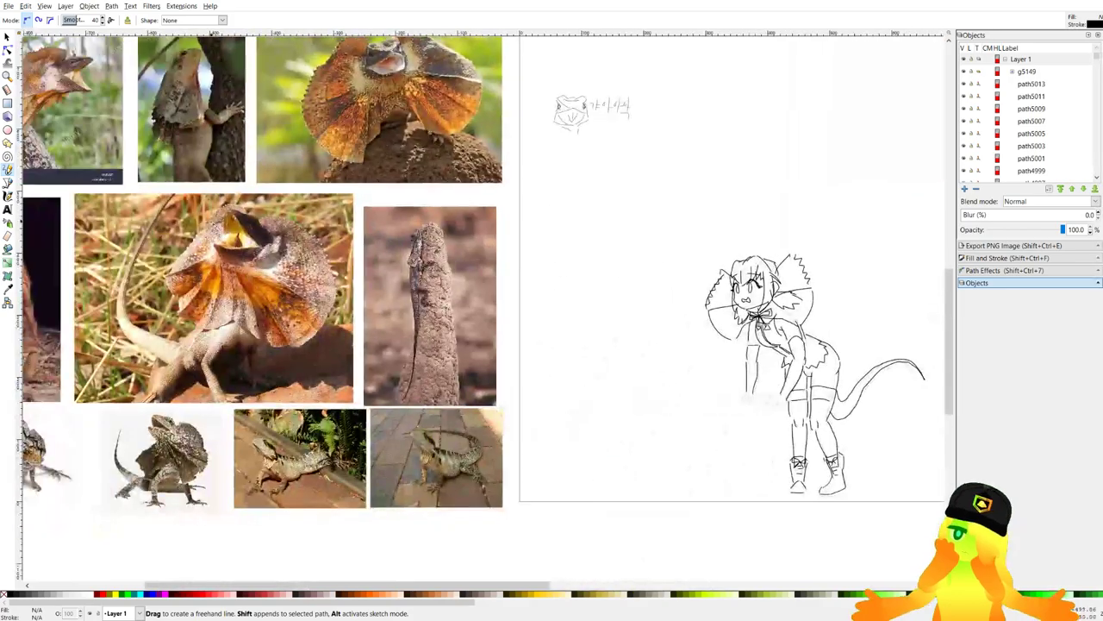
{"action": "mouse_move", "coordinate": [233, 267]}
{"action": "left_mouse_down"}
{"action": "mouse_move", "coordinate": [359, 274]}
{"action": "mouse_move", "coordinate": [554, 379]}
{"action": "left_mouse_up"}
{"action": "scroll", "coordinate": [300, 244], "scroll_direction": "up", "scroll_amount": 4}
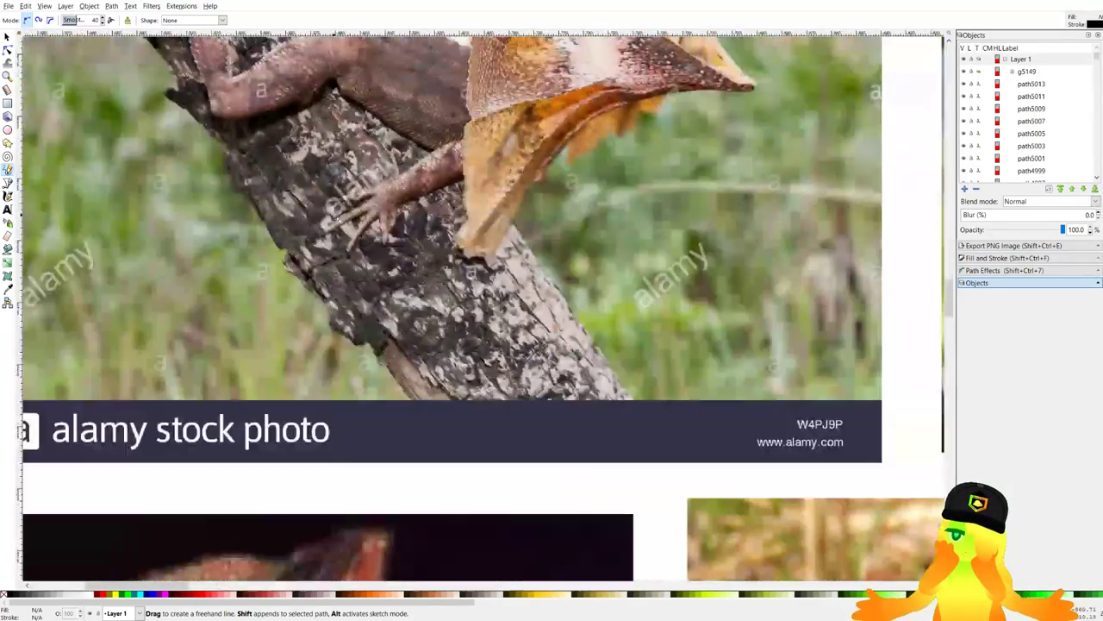
{"action": "scroll", "coordinate": [346, 221], "scroll_direction": "up", "scroll_amount": 4}
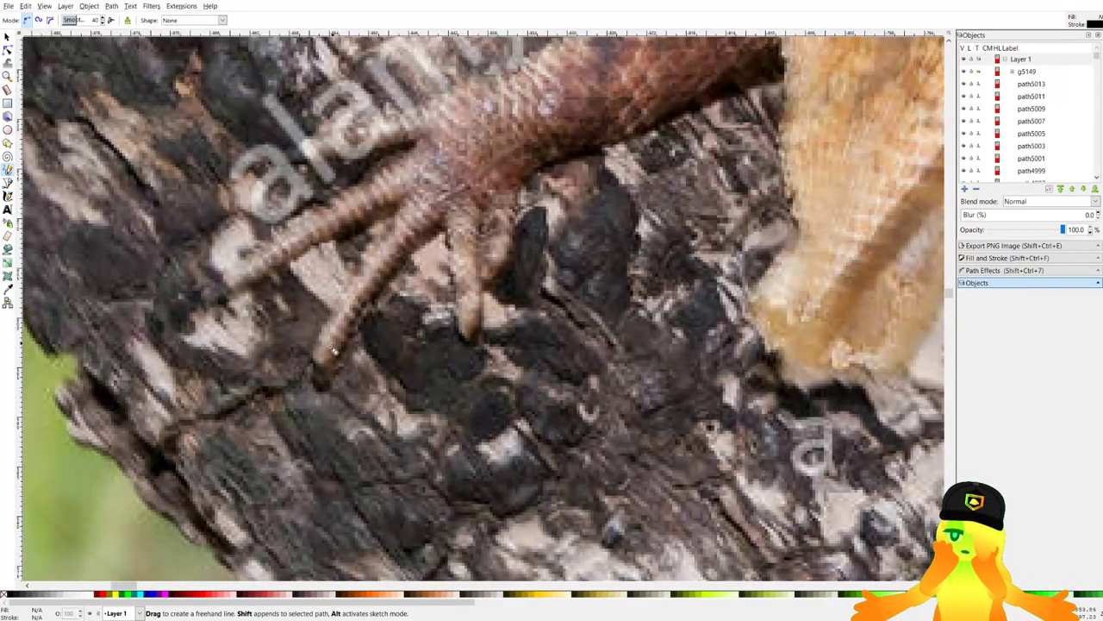
{"action": "scroll", "coordinate": [436, 168], "scroll_direction": "down", "scroll_amount": 3}
{"action": "left_click_drag", "start_coordinate": [435, 168], "coordinate": [681, 431]}
{"action": "left_click_drag", "start_coordinate": [318, 95], "coordinate": [486, 239]}
{"action": "left_click_drag", "start_coordinate": [517, 324], "coordinate": [518, 336]}
{"action": "scroll", "coordinate": [541, 336], "scroll_direction": "up", "scroll_amount": 1}
{"action": "scroll", "coordinate": [569, 362], "scroll_direction": "up", "scroll_amount": 1, "text": "ctrl"}
{"action": "scroll", "coordinate": [587, 381], "scroll_direction": "down", "scroll_amount": 6, "text": "ctrl"}
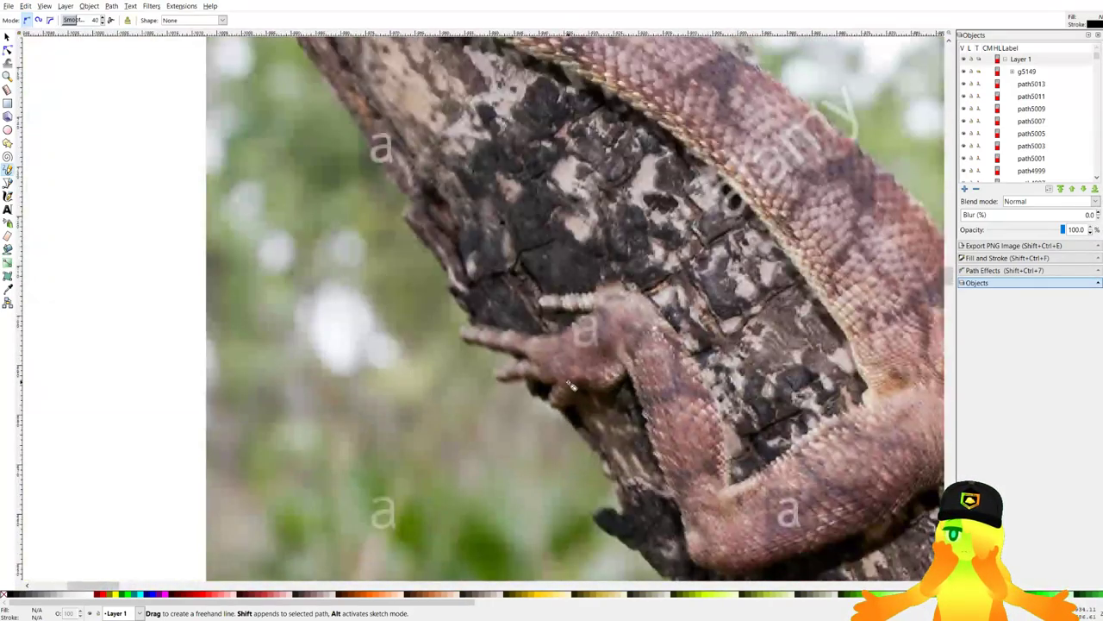
{"action": "scroll", "coordinate": [663, 377], "scroll_direction": "up", "scroll_amount": 2}
Examine the feet of the lizards in the white-background, bare-ground and tree-branch reference photos.
{"action": "left_click_drag", "start_coordinate": [860, 339], "coordinate": [500, 355]}
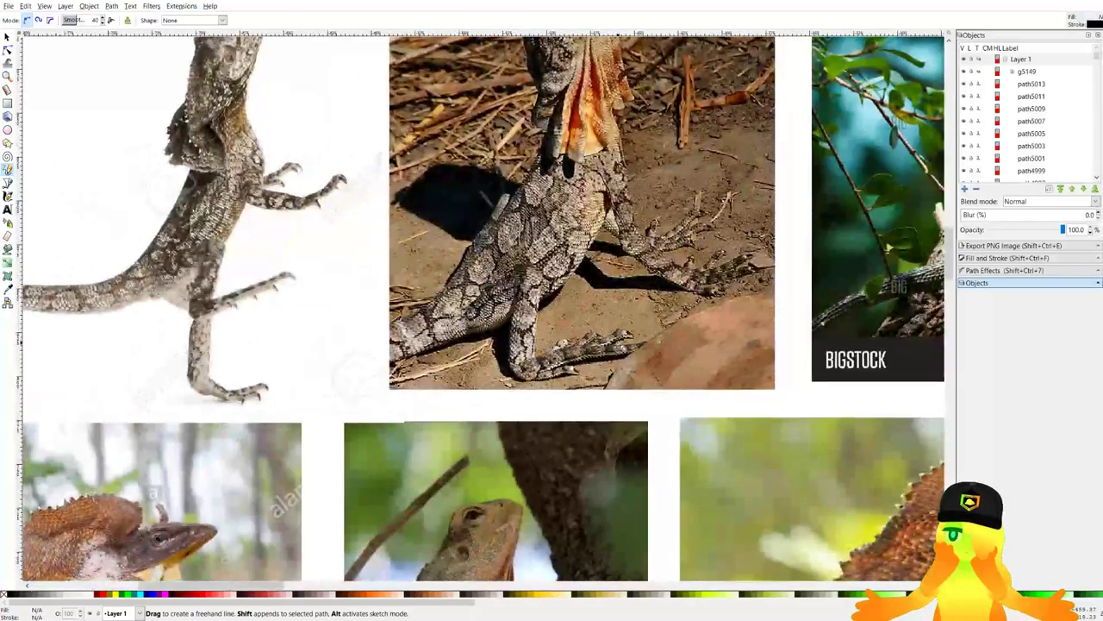
{"action": "scroll", "coordinate": [618, 341], "scroll_direction": "up", "scroll_amount": 3}
{"action": "scroll", "coordinate": [557, 356], "scroll_direction": "down", "scroll_amount": 4}
{"action": "scroll", "coordinate": [612, 371], "scroll_direction": "right", "scroll_amount": 5}
{"action": "scroll", "coordinate": [529, 355], "scroll_direction": "down", "scroll_amount": 1}
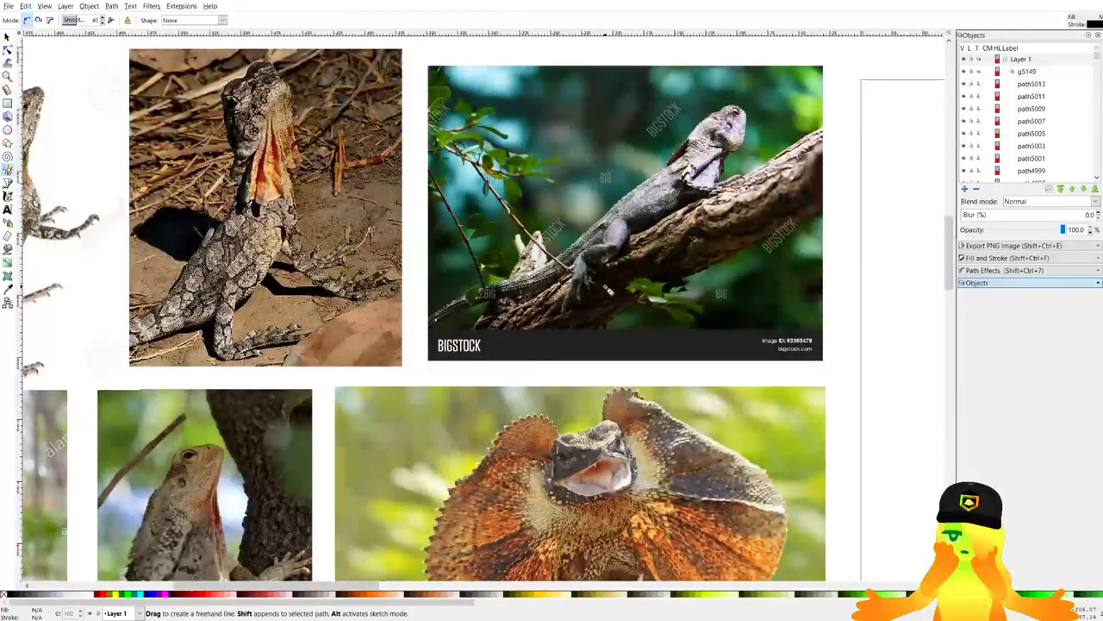
{"action": "scroll", "coordinate": [608, 291], "scroll_direction": "up", "scroll_amount": 3, "text": "ctrl"}
{"action": "scroll", "coordinate": [595, 286], "scroll_direction": "down", "scroll_amount": 6, "text": "ctrl"}
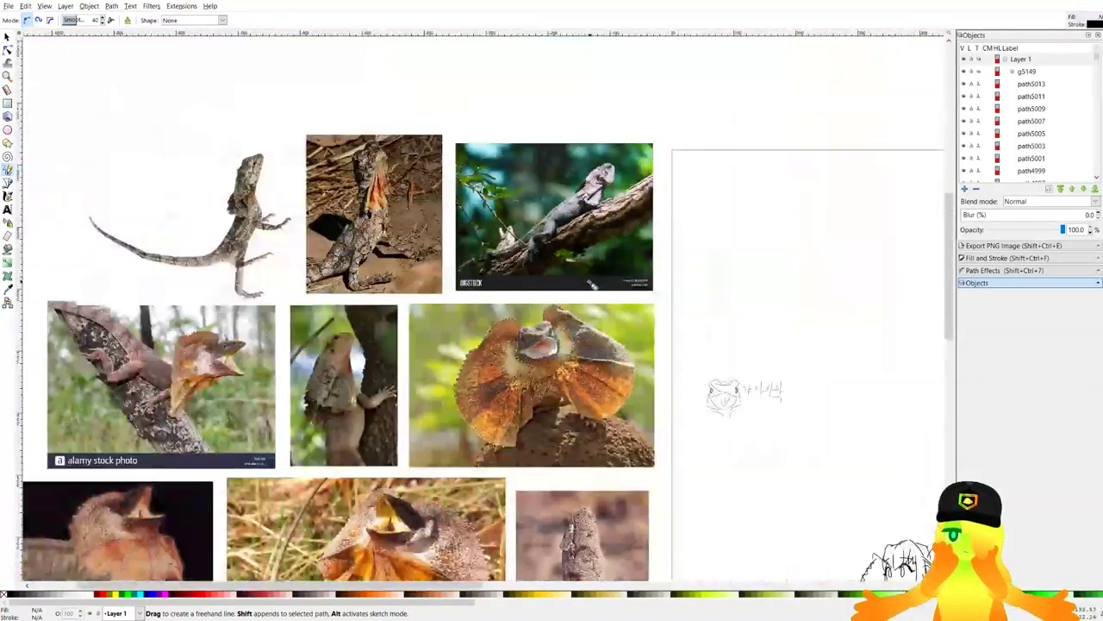
Sketch a lizard foot beside the branch-lizard photo, with a four-sided palm and five pointed toes of differing lengths.
{"action": "scroll", "coordinate": [593, 285], "scroll_direction": "up", "scroll_amount": 4, "text": "ctrl"}
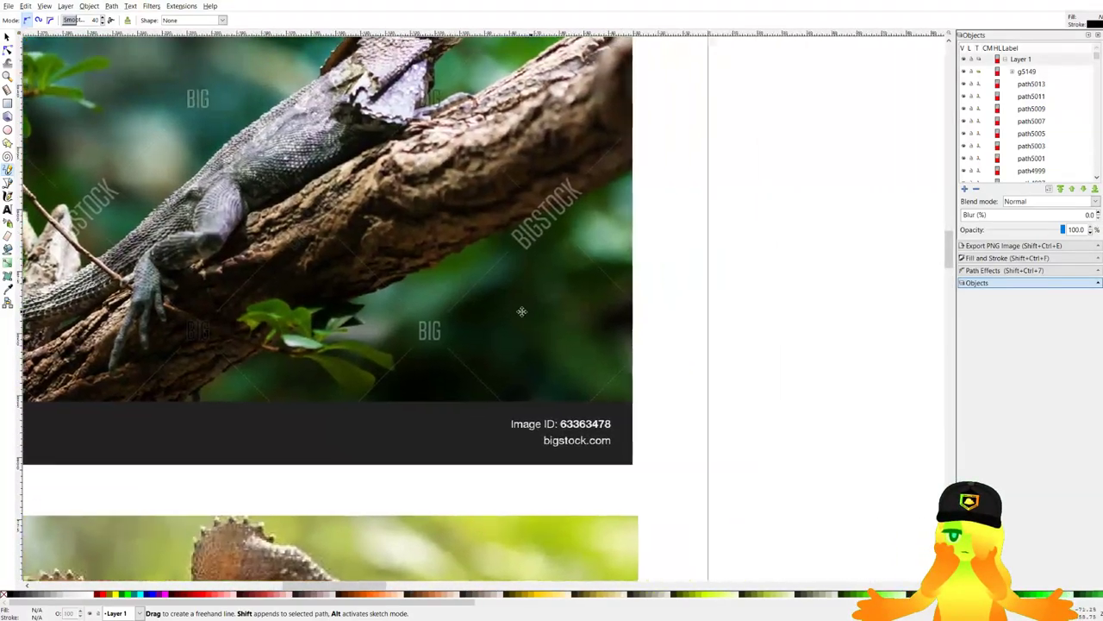
{"action": "left_click_drag", "start_coordinate": [522, 311], "coordinate": [472, 309]}
{"action": "mouse_move", "coordinate": [752, 167]}
{"action": "left_mouse_down"}
{"action": "mouse_move", "coordinate": [799, 244]}
{"action": "mouse_move", "coordinate": [752, 226]}
{"action": "mouse_move", "coordinate": [755, 278]}
{"action": "mouse_move", "coordinate": [799, 268]}
{"action": "left_mouse_up"}
{"action": "left_click_drag", "start_coordinate": [794, 269], "coordinate": [776, 420]}
{"action": "key", "text": "ctrl+z"}
{"action": "mouse_move", "coordinate": [795, 274]}
{"action": "left_mouse_down"}
{"action": "mouse_move", "coordinate": [780, 287]}
{"action": "mouse_move", "coordinate": [769, 431]}
{"action": "left_mouse_up"}
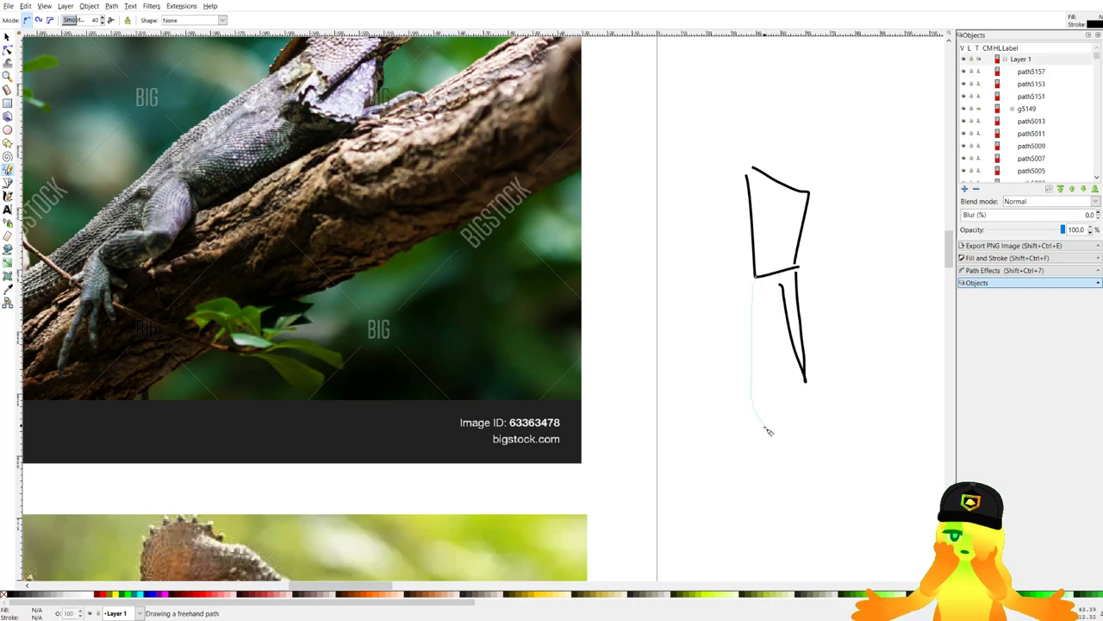
{"action": "mouse_move", "coordinate": [808, 261]}
{"action": "left_mouse_down"}
{"action": "mouse_move", "coordinate": [808, 233]}
{"action": "mouse_move", "coordinate": [832, 217]}
{"action": "mouse_move", "coordinate": [806, 231]}
{"action": "left_mouse_up"}
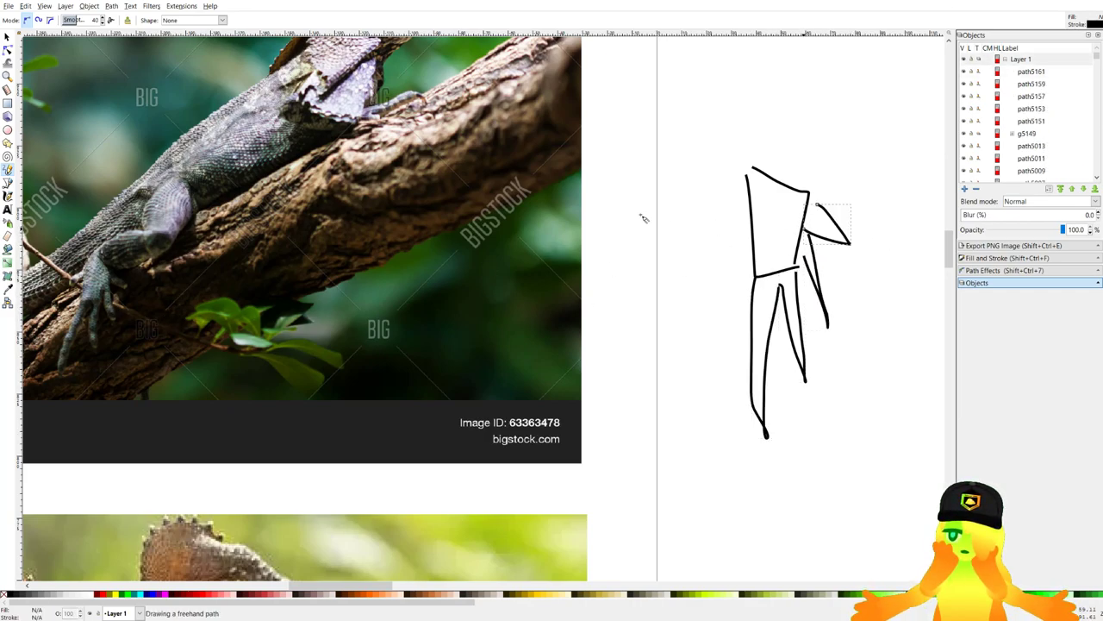
{"action": "mouse_move", "coordinate": [745, 190]}
{"action": "left_mouse_down"}
{"action": "mouse_move", "coordinate": [691, 250]}
{"action": "mouse_move", "coordinate": [747, 218]}
{"action": "left_mouse_up"}
Compare the foot sketch with the reference photos, focusing on the forefoot of the trunk-clinging lizard in the alamy photo.
{"action": "scroll", "coordinate": [737, 232], "scroll_direction": "down", "scroll_amount": 3}
{"action": "left_click_drag", "start_coordinate": [845, 228], "coordinate": [744, 257]}
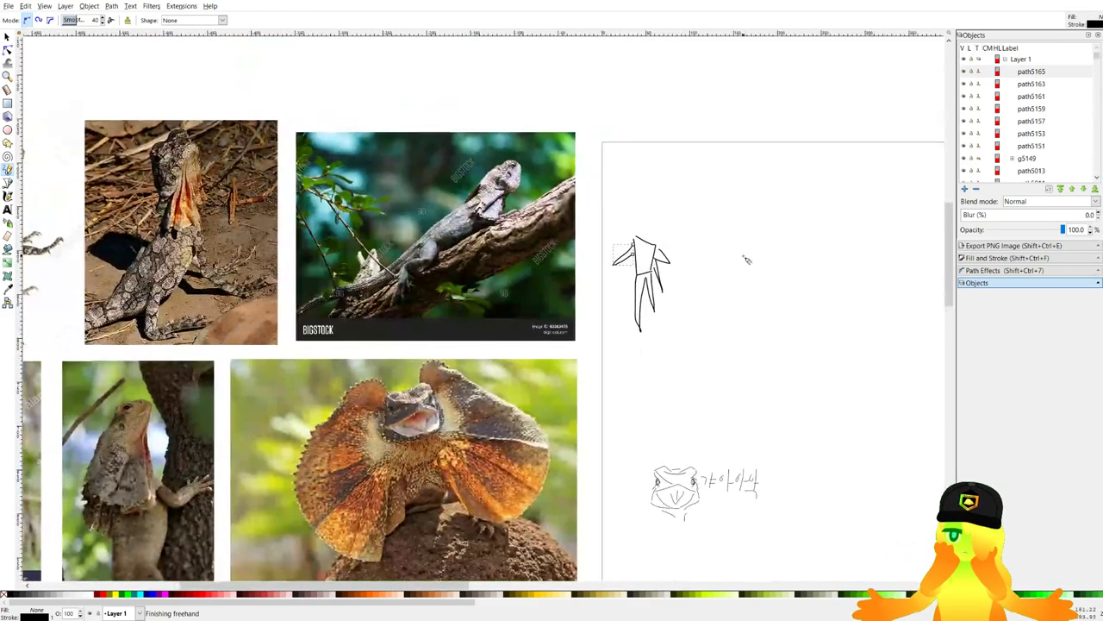
{"action": "left_click_drag", "start_coordinate": [611, 308], "coordinate": [659, 232]}
{"action": "left_click_drag", "start_coordinate": [793, 271], "coordinate": [730, 279]}
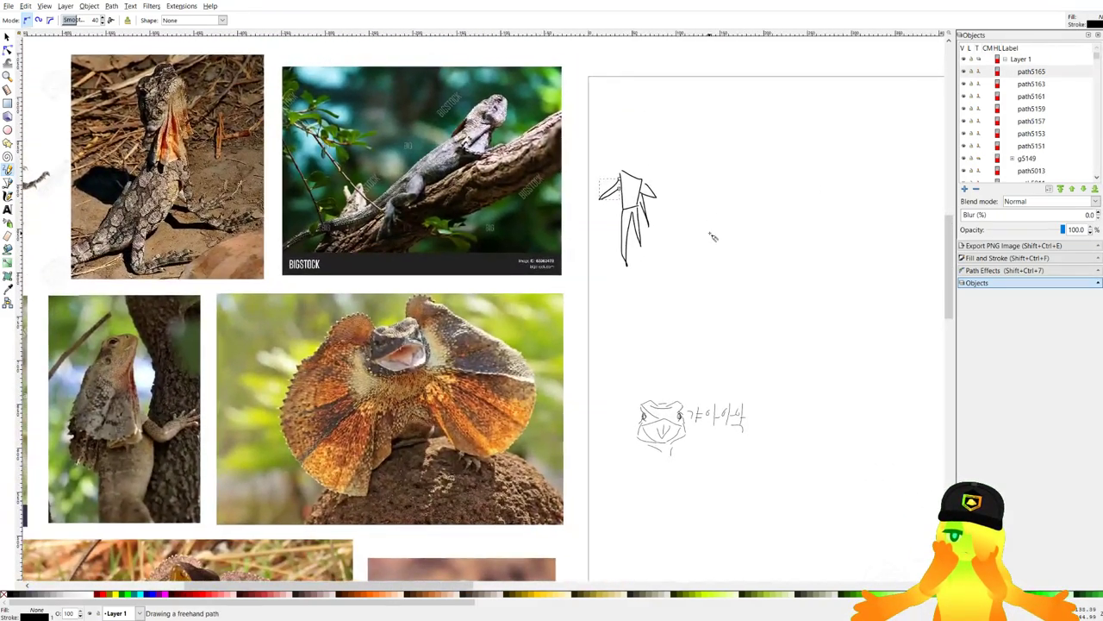
{"action": "scroll", "coordinate": [722, 194], "scroll_direction": "left", "scroll_amount": 5}
{"action": "scroll", "coordinate": [722, 194], "scroll_direction": "down", "scroll_amount": 2}
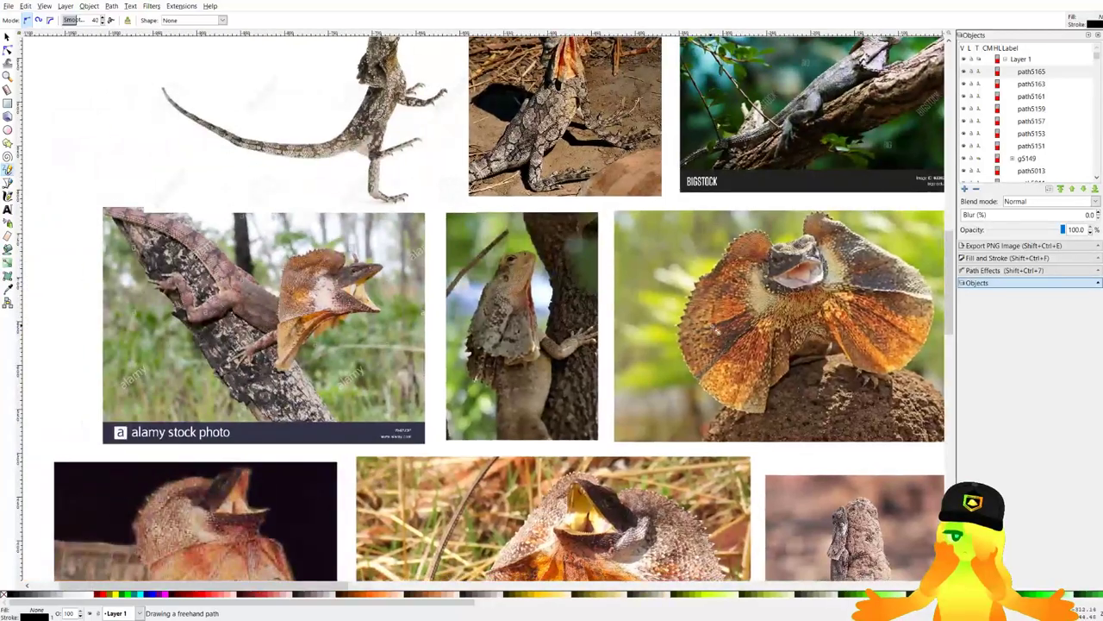
{"action": "scroll", "coordinate": [289, 371], "scroll_direction": "up", "scroll_amount": 4}
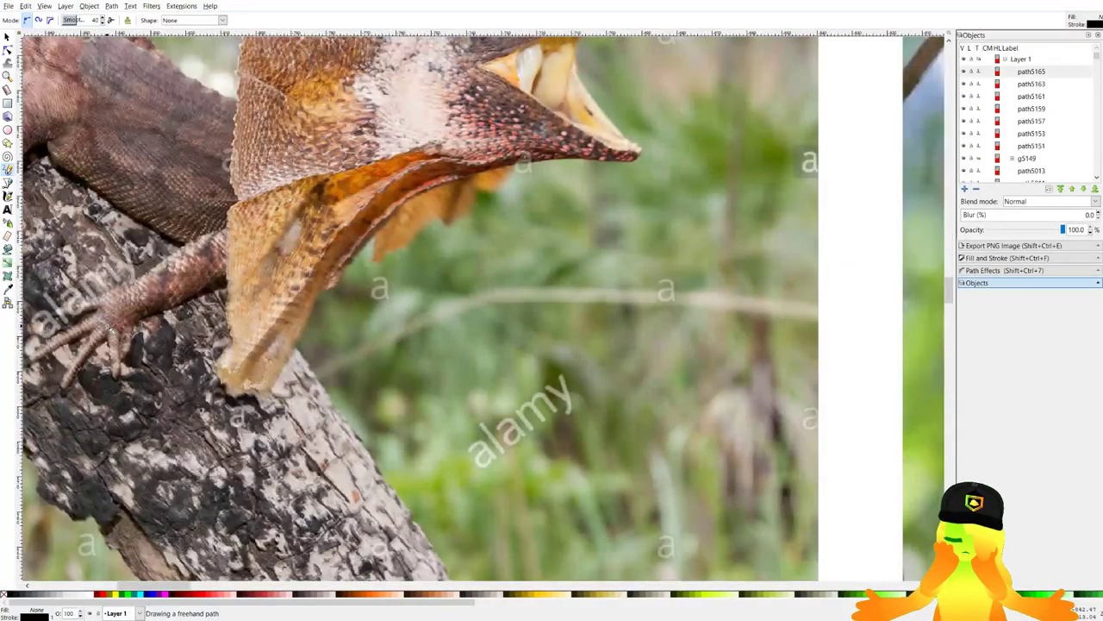
{"action": "scroll", "coordinate": [111, 329], "scroll_direction": "down", "scroll_amount": 5}
{"action": "scroll", "coordinate": [749, 172], "scroll_direction": "right", "scroll_amount": 3}
{"action": "scroll", "coordinate": [749, 173], "scroll_direction": "up", "scroll_amount": 1}
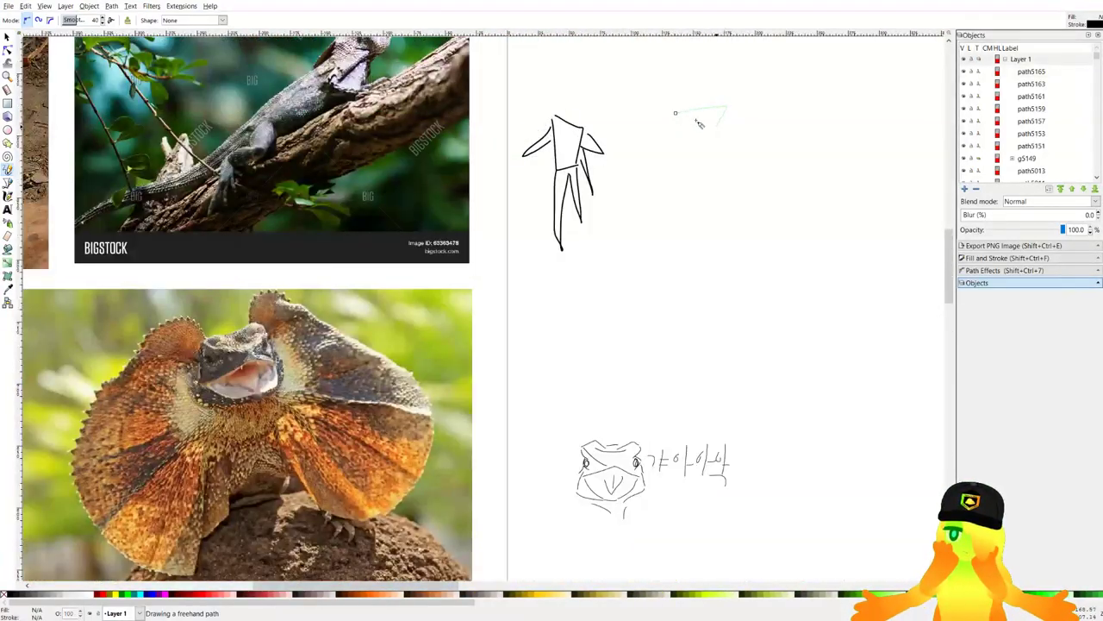
Sketch a wide, shallow palm beside the first foot study to begin a second one, checking the reference photos.
{"action": "left_click_drag", "start_coordinate": [697, 120], "coordinate": [676, 113]}
{"action": "scroll", "coordinate": [801, 119], "scroll_direction": "down", "scroll_amount": 4}
{"action": "scroll", "coordinate": [471, 212], "scroll_direction": "up", "scroll_amount": 4}
{"action": "scroll", "coordinate": [493, 206], "scroll_direction": "down", "scroll_amount": 3}
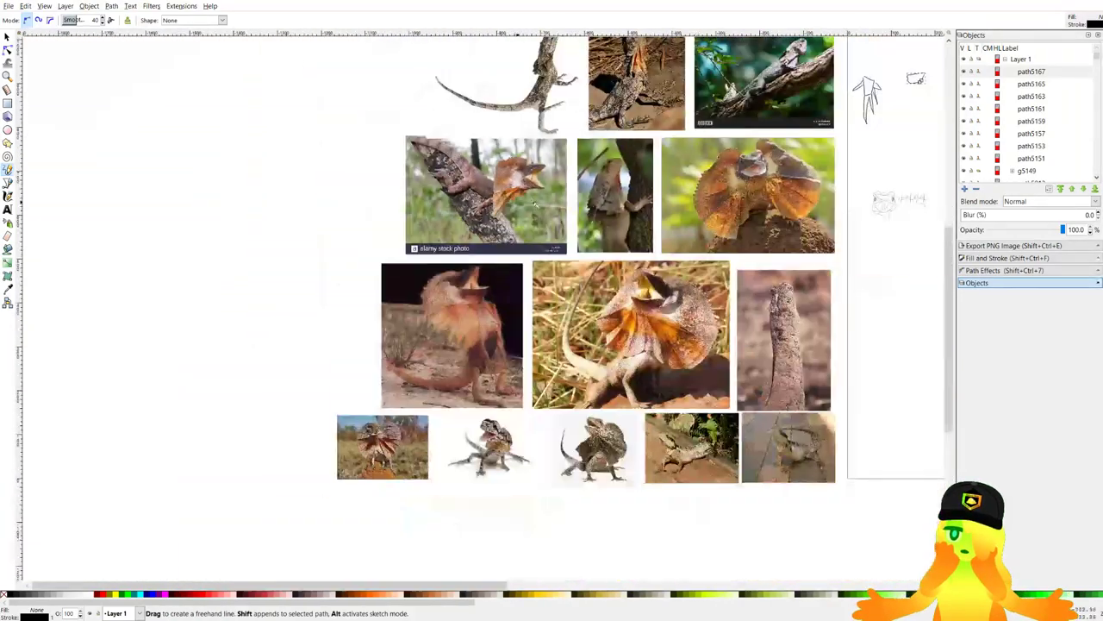
{"action": "scroll", "coordinate": [535, 204], "scroll_direction": "down", "scroll_amount": 3}
{"action": "scroll", "coordinate": [621, 207], "scroll_direction": "up", "scroll_amount": 7}
Add three long toes below the second palm and a short pointed toe on each side.
{"action": "mouse_move", "coordinate": [604, 172]}
{"action": "left_mouse_down"}
{"action": "mouse_move", "coordinate": [637, 290]}
{"action": "mouse_move", "coordinate": [599, 195]}
{"action": "left_mouse_up"}
{"action": "mouse_move", "coordinate": [588, 180]}
{"action": "left_mouse_down"}
{"action": "mouse_move", "coordinate": [593, 318]}
{"action": "mouse_move", "coordinate": [571, 208]}
{"action": "mouse_move", "coordinate": [554, 183]}
{"action": "mouse_move", "coordinate": [546, 285]}
{"action": "mouse_move", "coordinate": [557, 204]}
{"action": "left_mouse_up"}
{"action": "mouse_move", "coordinate": [539, 150]}
{"action": "left_mouse_down"}
{"action": "mouse_move", "coordinate": [523, 204]}
{"action": "mouse_move", "coordinate": [540, 172]}
{"action": "left_mouse_up"}
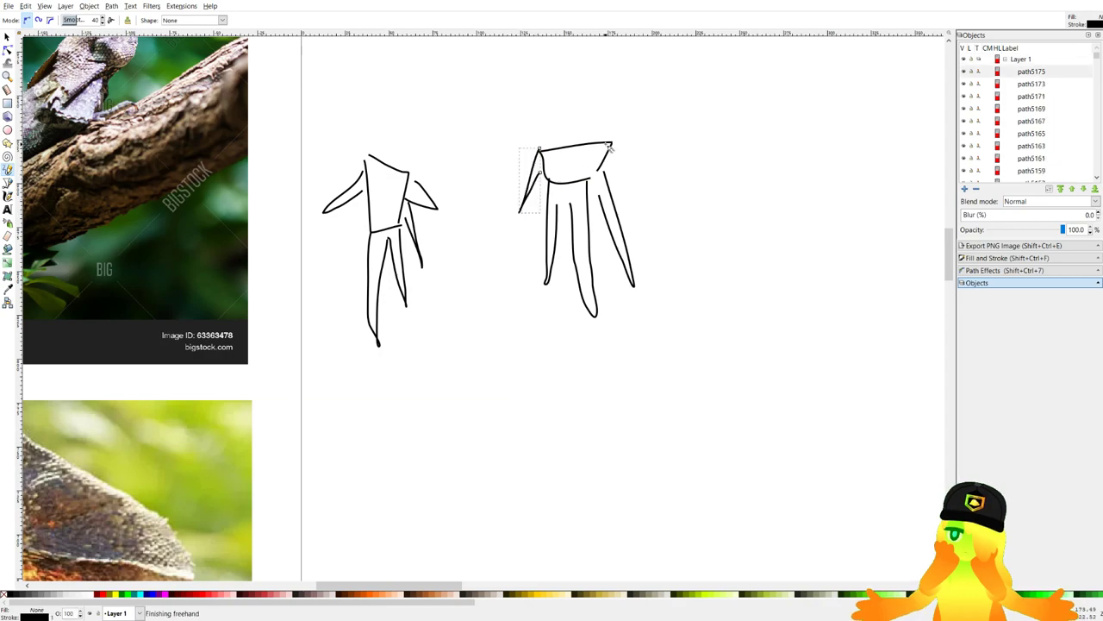
{"action": "mouse_move", "coordinate": [609, 147]}
{"action": "left_mouse_down"}
{"action": "mouse_move", "coordinate": [650, 183]}
{"action": "mouse_move", "coordinate": [605, 169]}
{"action": "left_mouse_up"}
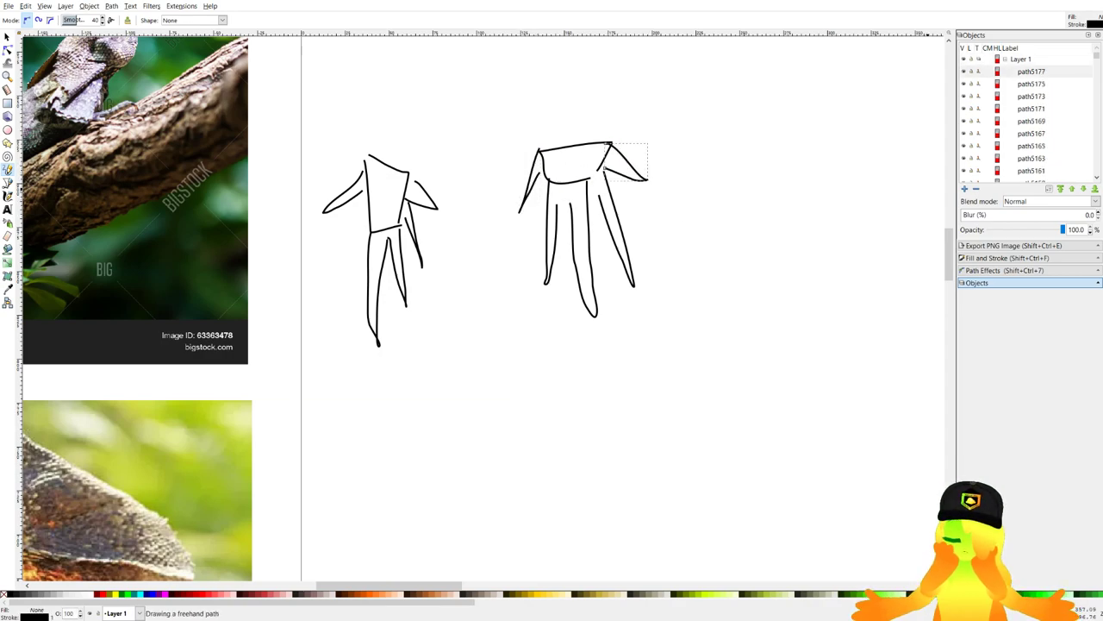
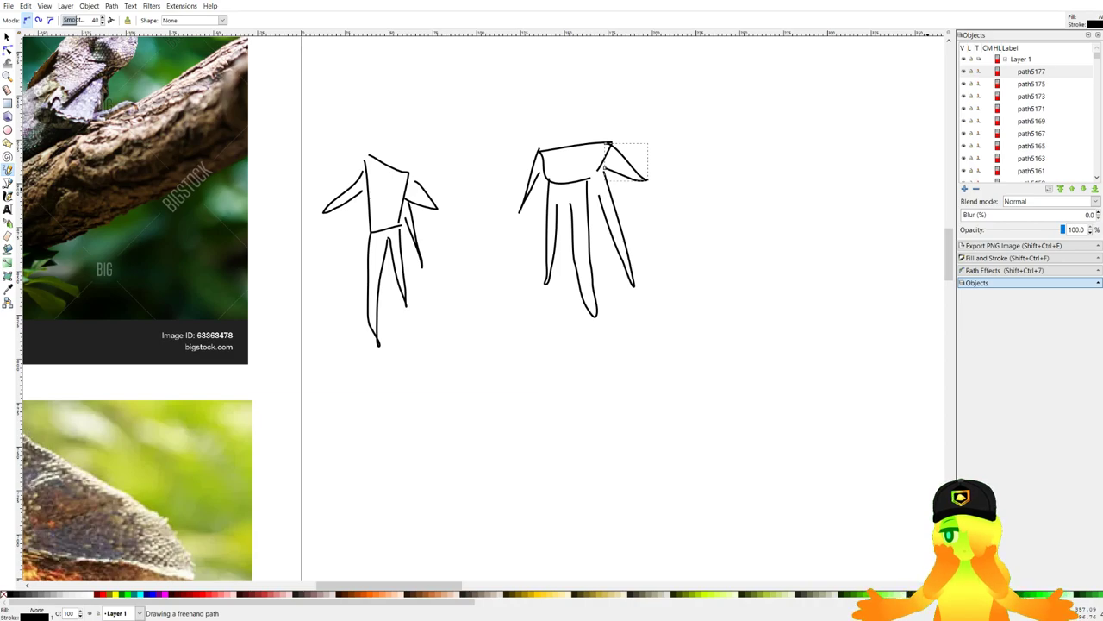
{"action": "scroll", "coordinate": [513, 327], "scroll_direction": "down", "scroll_amount": 6}
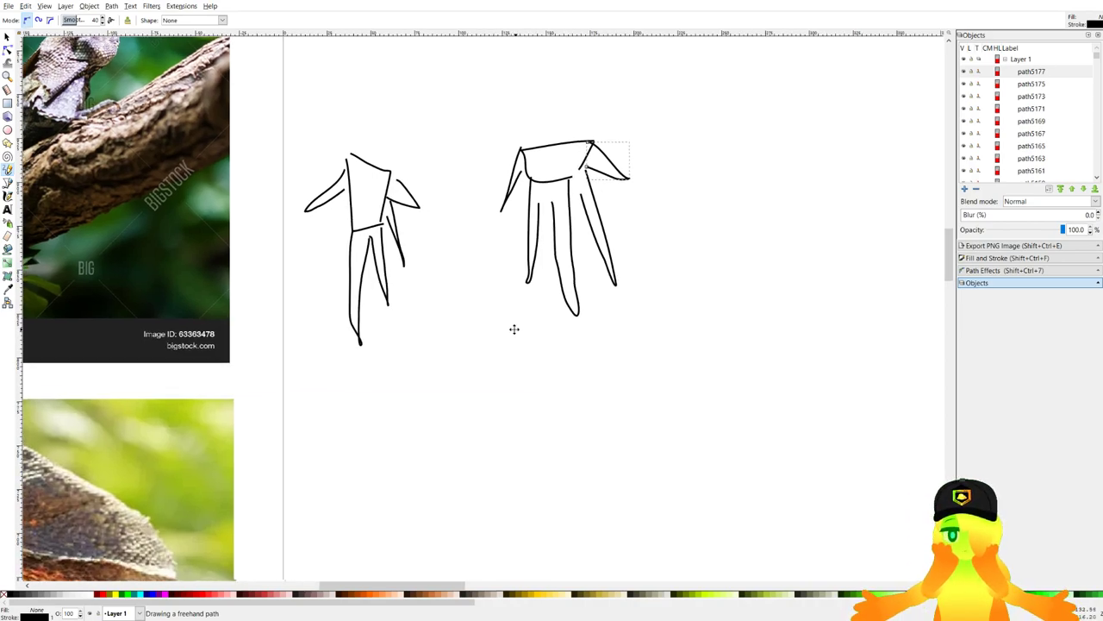
{"action": "scroll", "coordinate": [690, 367], "scroll_direction": "up", "scroll_amount": 3}
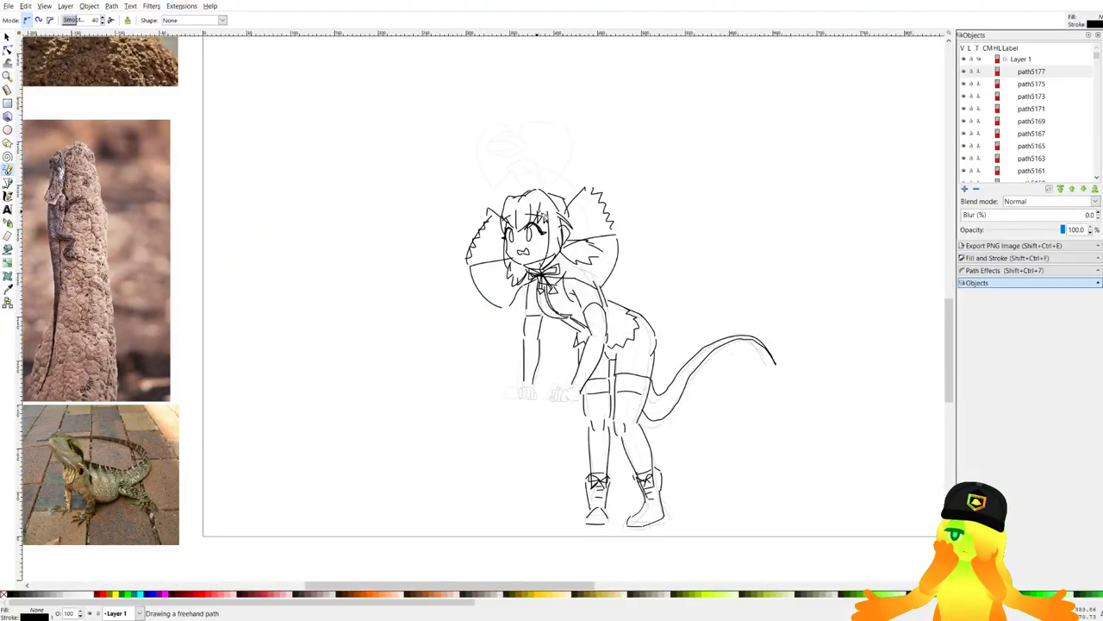
{"action": "scroll", "coordinate": [569, 310], "scroll_direction": "down", "scroll_amount": 4}
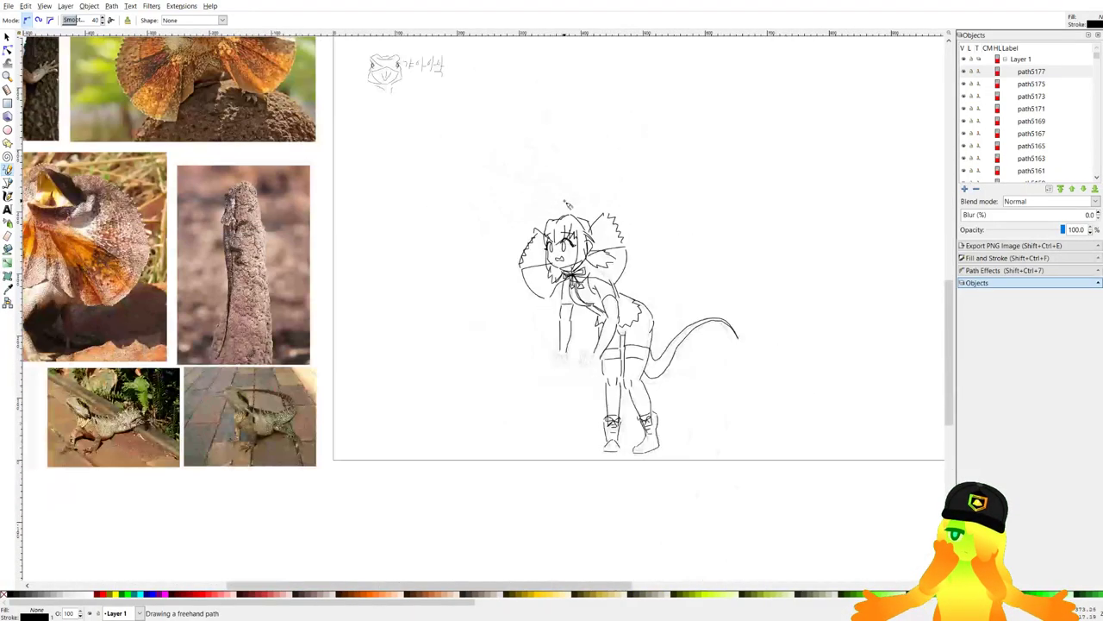
{"action": "scroll", "coordinate": [627, 388], "scroll_direction": "up", "scroll_amount": 5}
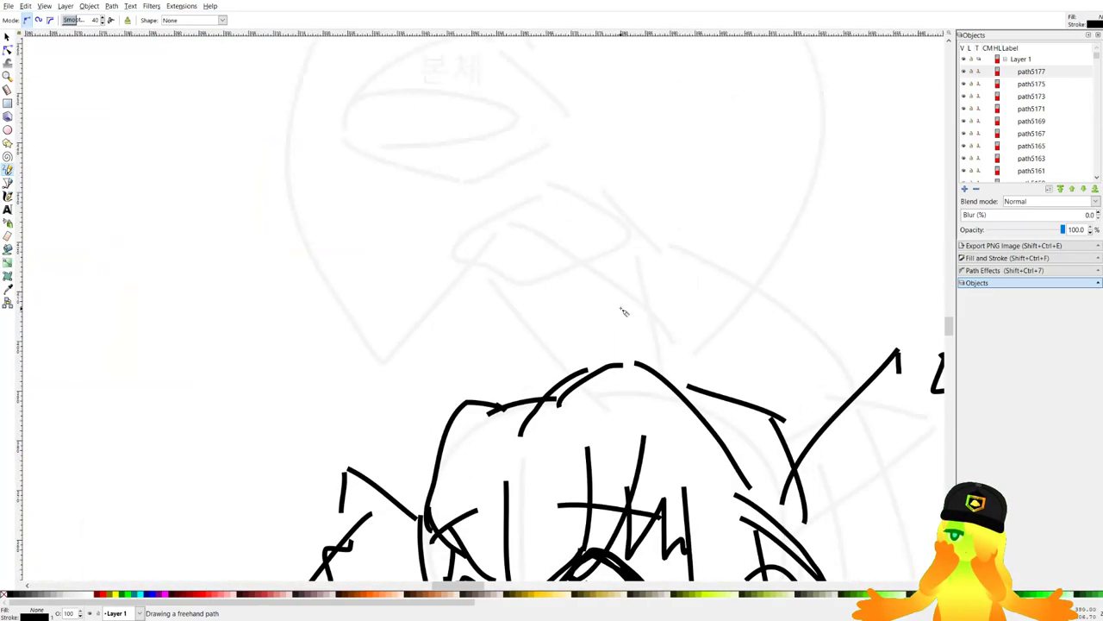
{"action": "left_click_drag", "start_coordinate": [650, 248], "coordinate": [642, 386]}
{"action": "scroll", "coordinate": [603, 321], "scroll_direction": "down", "scroll_amount": 5}
{"action": "left_click_drag", "start_coordinate": [530, 309], "coordinate": [865, 423]}
{"action": "left_click_drag", "start_coordinate": [178, 341], "coordinate": [555, 366]}
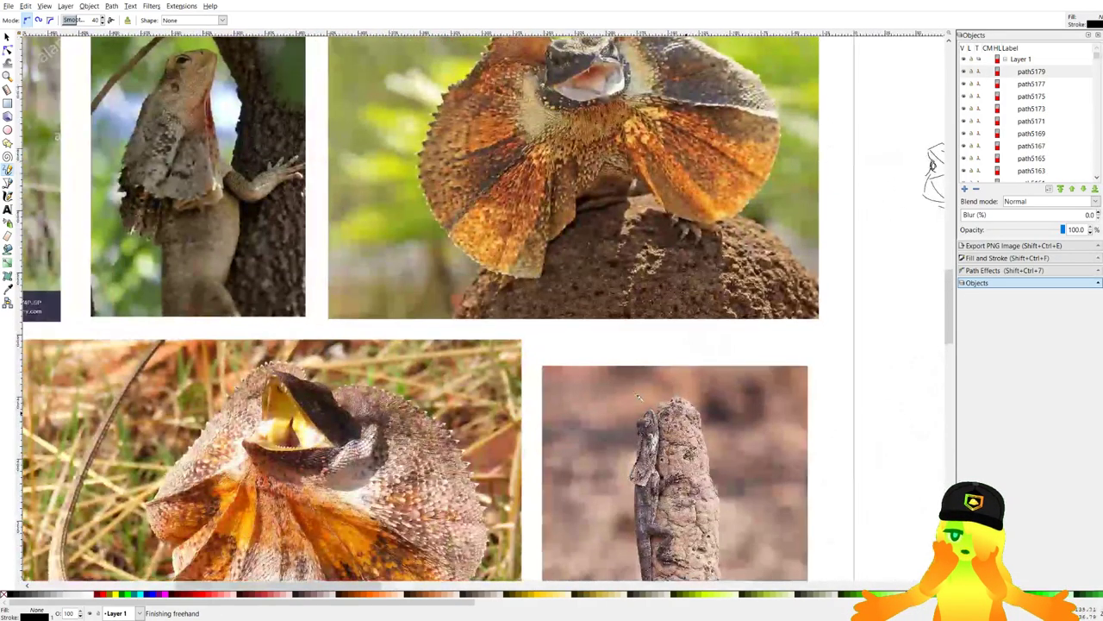
{"action": "scroll", "coordinate": [555, 365], "scroll_direction": "down", "scroll_amount": 1}
{"action": "key", "text": "ctrl+z"}
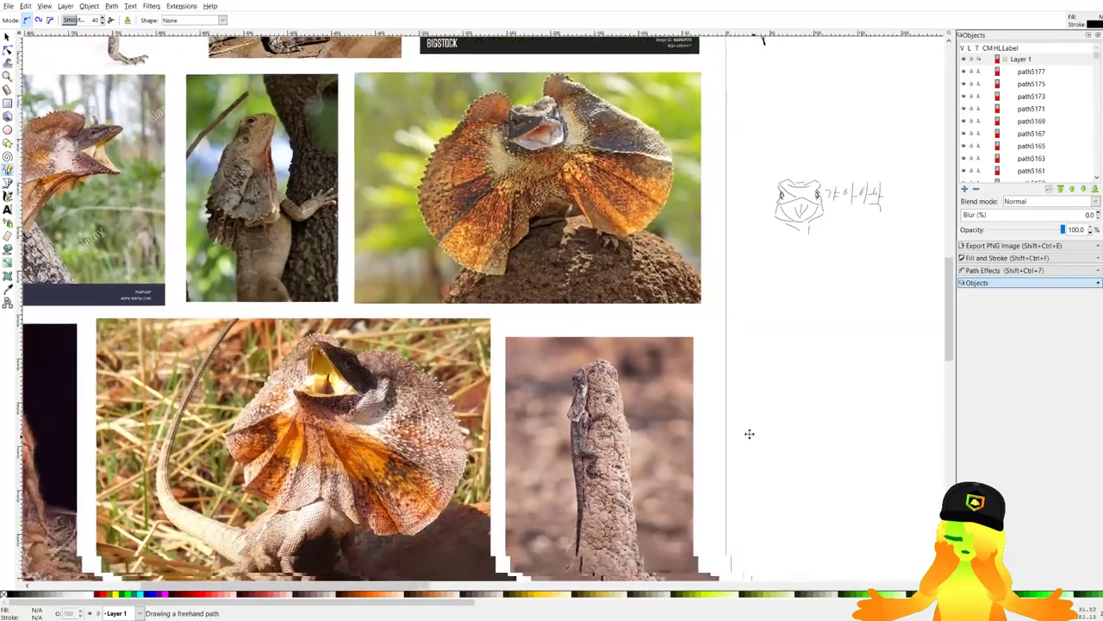
Sketch the lizard's two forelegs standing on top of the girl's head, using short segmented lines for each leg.
{"action": "scroll", "coordinate": [750, 434], "scroll_direction": "up", "scroll_amount": 6}
{"action": "mouse_move", "coordinate": [722, 175]}
{"action": "left_mouse_down"}
{"action": "mouse_move", "coordinate": [738, 252]}
{"action": "mouse_move", "coordinate": [726, 386]}
{"action": "left_mouse_up"}
{"action": "left_click_drag", "start_coordinate": [641, 202], "coordinate": [672, 293]}
{"action": "left_click_drag", "start_coordinate": [672, 309], "coordinate": [674, 423]}
{"action": "left_click_drag", "start_coordinate": [479, 272], "coordinate": [517, 362]}
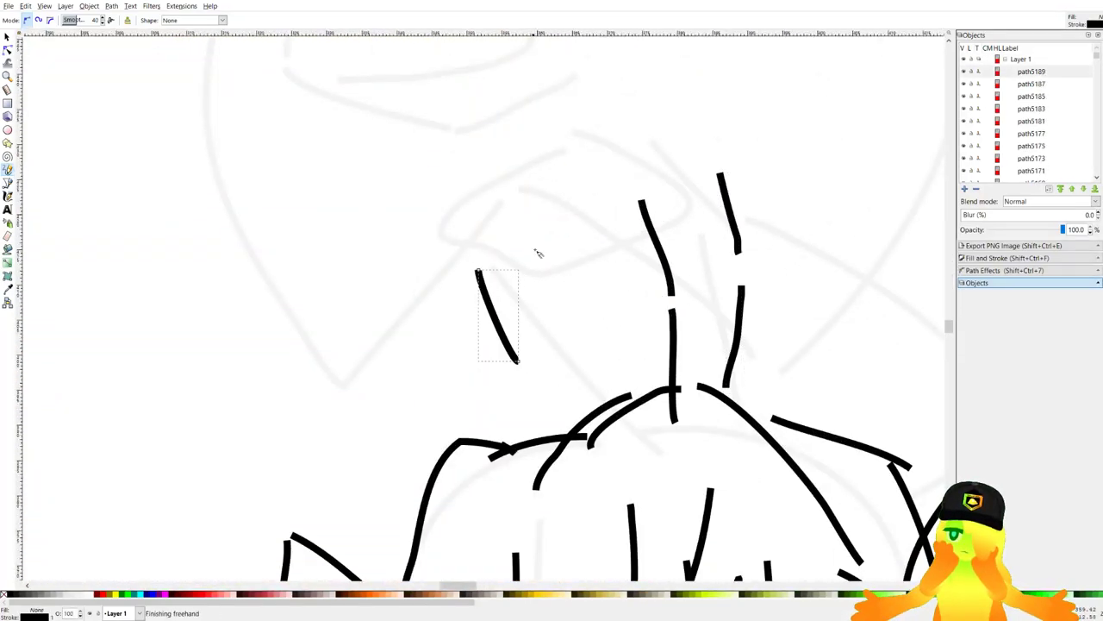
{"action": "left_click_drag", "start_coordinate": [530, 238], "coordinate": [551, 343]}
{"action": "left_click_drag", "start_coordinate": [556, 360], "coordinate": [590, 447]}
{"action": "left_click_drag", "start_coordinate": [519, 369], "coordinate": [537, 433]}
Draw the right forefoot on the girl's hair, with a short palm line, narrow pointed front toes and a short toe on each side.
{"action": "scroll", "coordinate": [697, 272], "scroll_direction": "down", "scroll_amount": 3}
{"action": "scroll", "coordinate": [708, 281], "scroll_direction": "up", "scroll_amount": 1}
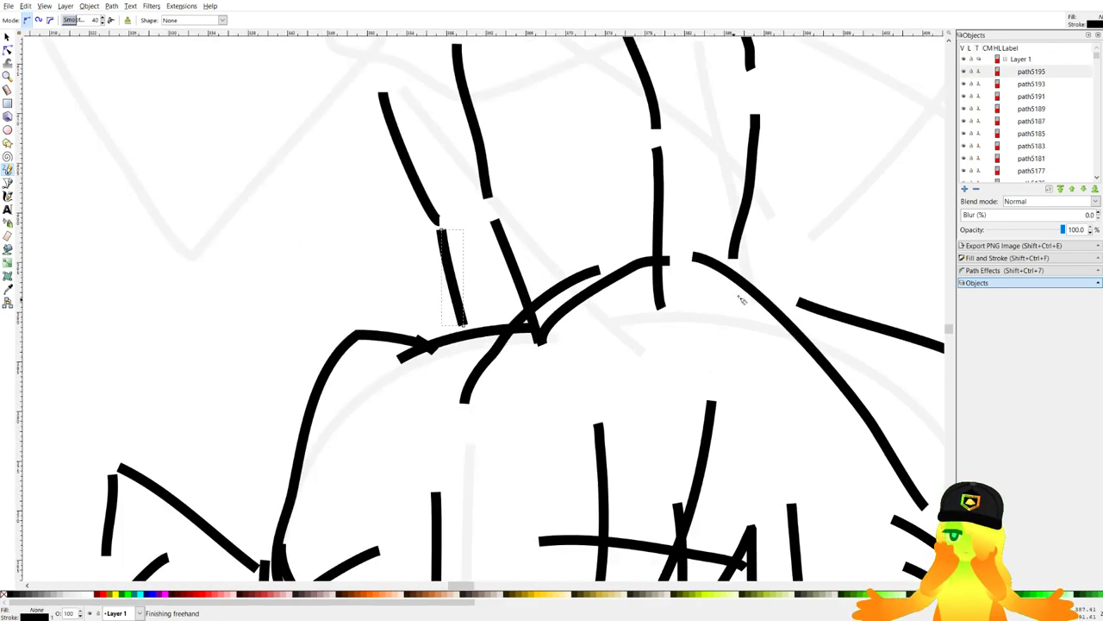
{"action": "scroll", "coordinate": [690, 265], "scroll_direction": "down", "scroll_amount": 4}
{"action": "scroll", "coordinate": [688, 274], "scroll_direction": "up", "scroll_amount": 3}
{"action": "scroll", "coordinate": [640, 246], "scroll_direction": "down", "scroll_amount": 8}
{"action": "left_click_drag", "start_coordinate": [632, 250], "coordinate": [640, 340]}
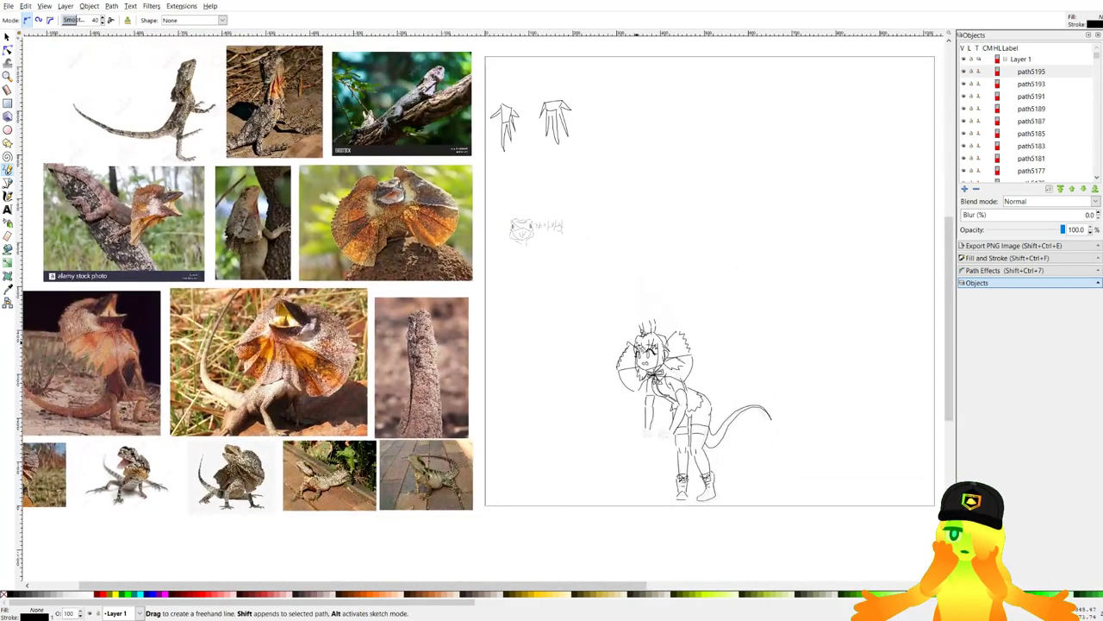
{"action": "scroll", "coordinate": [656, 352], "scroll_direction": "up", "scroll_amount": 4}
{"action": "scroll", "coordinate": [642, 325], "scroll_direction": "up", "scroll_amount": 4}
{"action": "scroll", "coordinate": [632, 130], "scroll_direction": "up", "scroll_amount": 2}
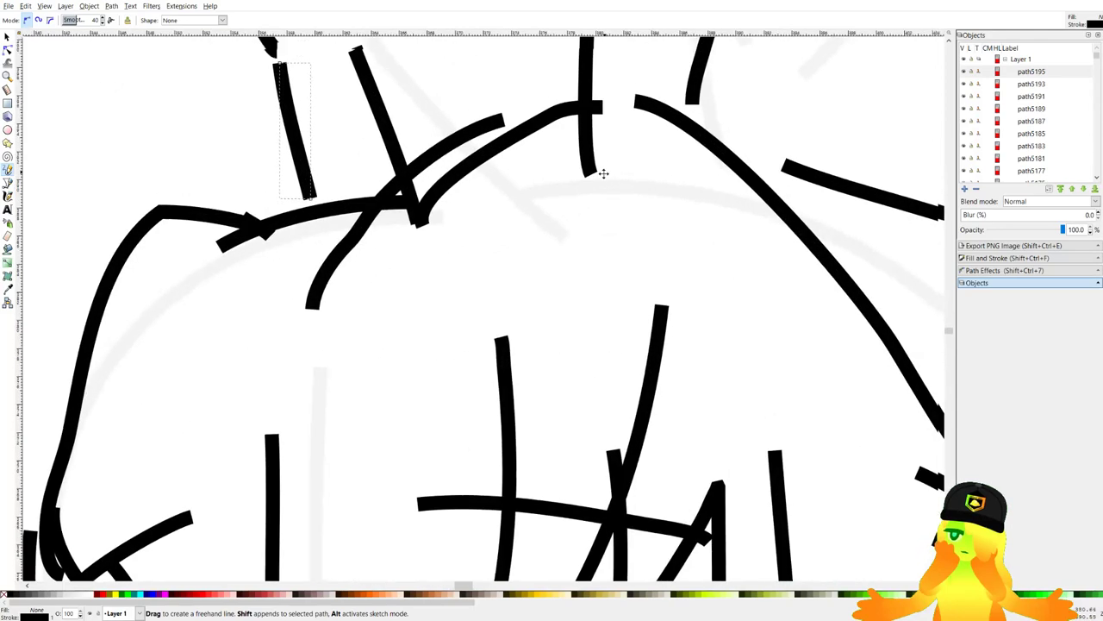
{"action": "left_click_drag", "start_coordinate": [601, 172], "coordinate": [579, 218]}
{"action": "mouse_move", "coordinate": [568, 187]}
{"action": "left_mouse_down"}
{"action": "mouse_move", "coordinate": [543, 250]}
{"action": "mouse_move", "coordinate": [664, 265]}
{"action": "left_mouse_up"}
{"action": "left_click_drag", "start_coordinate": [679, 168], "coordinate": [685, 244]}
{"action": "mouse_move", "coordinate": [570, 431]}
{"action": "left_mouse_down"}
{"action": "mouse_move", "coordinate": [586, 273]}
{"action": "mouse_move", "coordinate": [556, 296]}
{"action": "left_mouse_up"}
{"action": "mouse_move", "coordinate": [663, 264]}
{"action": "left_mouse_down"}
{"action": "mouse_move", "coordinate": [648, 404]}
{"action": "mouse_move", "coordinate": [635, 272]}
{"action": "left_mouse_up"}
{"action": "mouse_move", "coordinate": [567, 194]}
{"action": "left_mouse_down"}
{"action": "mouse_move", "coordinate": [519, 237]}
{"action": "mouse_move", "coordinate": [537, 226]}
{"action": "left_mouse_up"}
{"action": "left_click_drag", "start_coordinate": [673, 196], "coordinate": [707, 262]}
Move the right forefoot's palm line up to the hairline and reposition its three front toes just below it.
{"action": "scroll", "coordinate": [707, 262], "scroll_direction": "down", "scroll_amount": 1}
{"action": "key", "text": "s"}
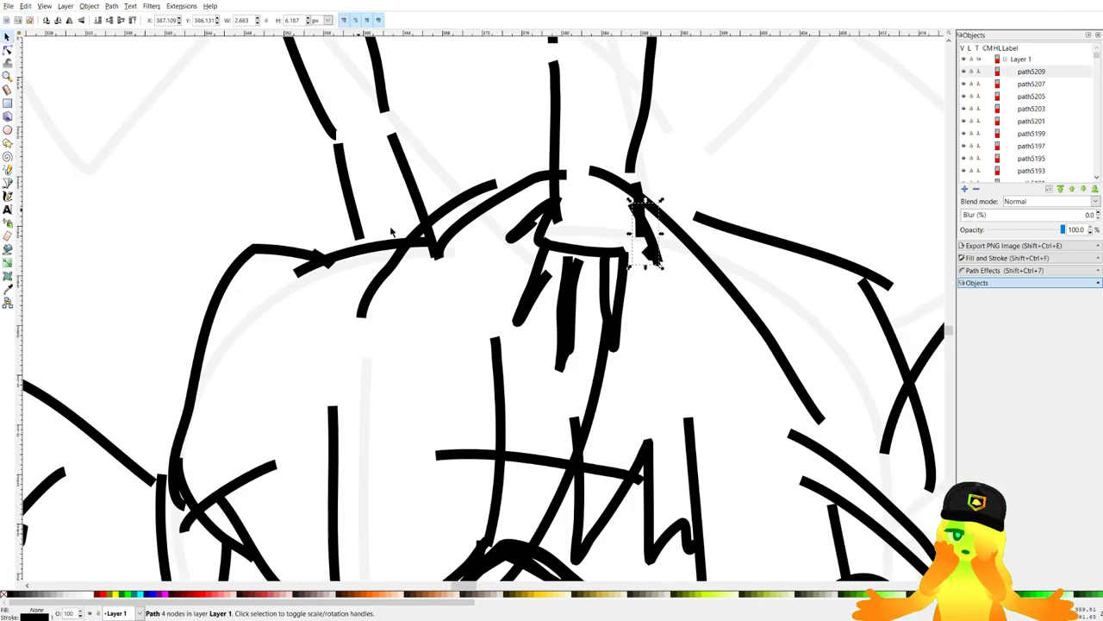
{"action": "left_click_drag", "start_coordinate": [515, 283], "coordinate": [597, 331]}
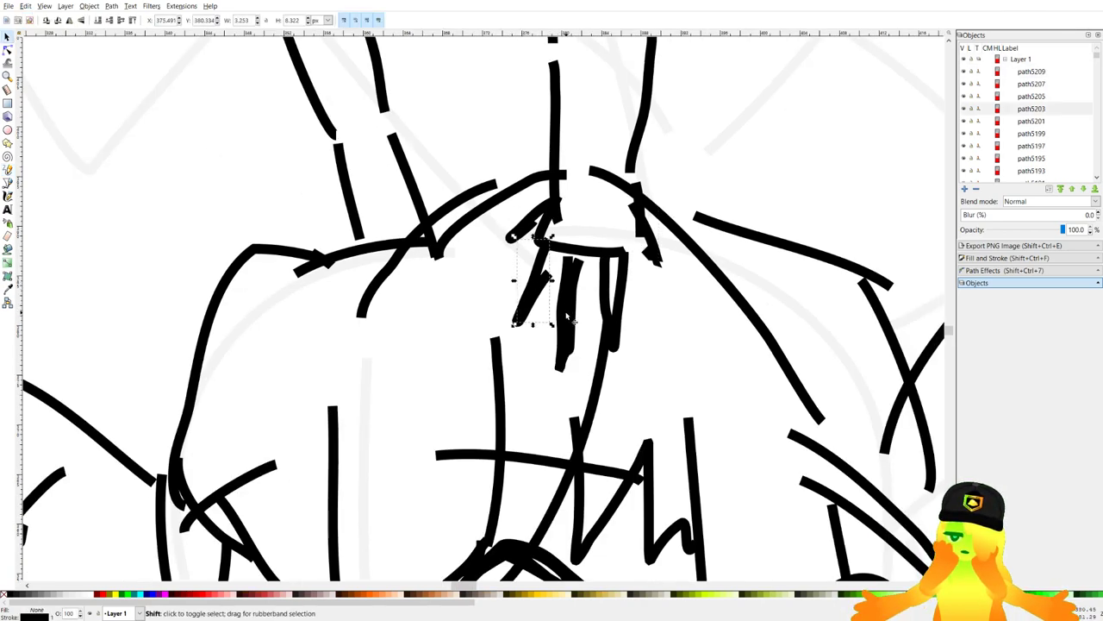
{"action": "left_click_drag", "start_coordinate": [570, 373], "coordinate": [570, 399]}
{"action": "left_click_drag", "start_coordinate": [591, 253], "coordinate": [597, 216]}
{"action": "left_click", "coordinate": [613, 338]}
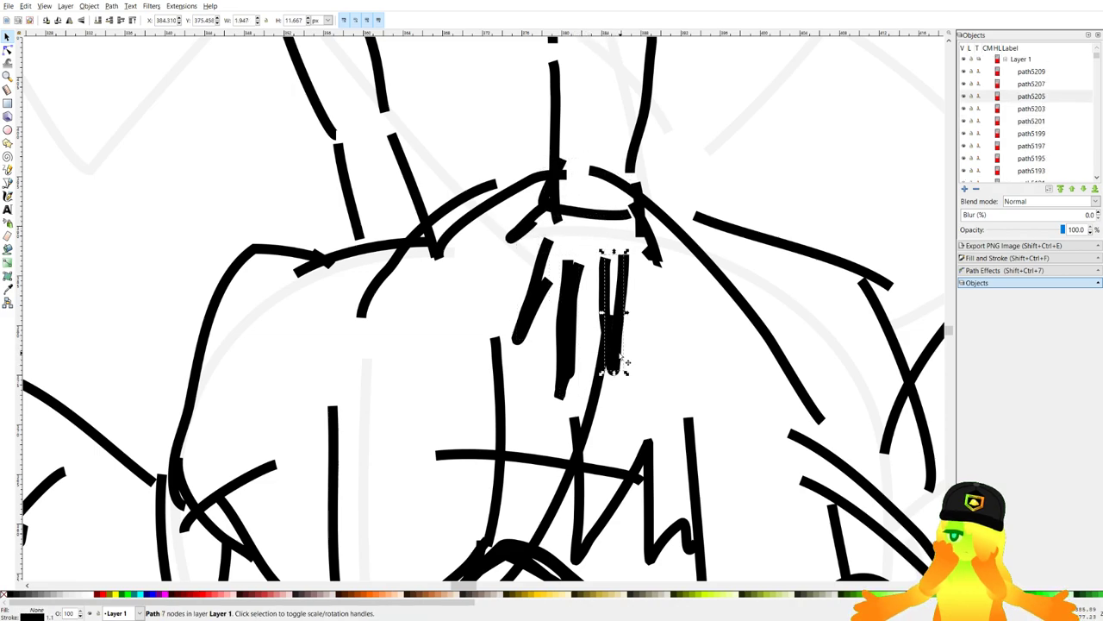
{"action": "left_click", "coordinate": [532, 302], "text": "shift"}
{"action": "left_click", "coordinate": [566, 326], "text": "shift"}
{"action": "left_click_drag", "start_coordinate": [567, 330], "coordinate": [566, 305]}
{"action": "left_click", "coordinate": [237, 211]}
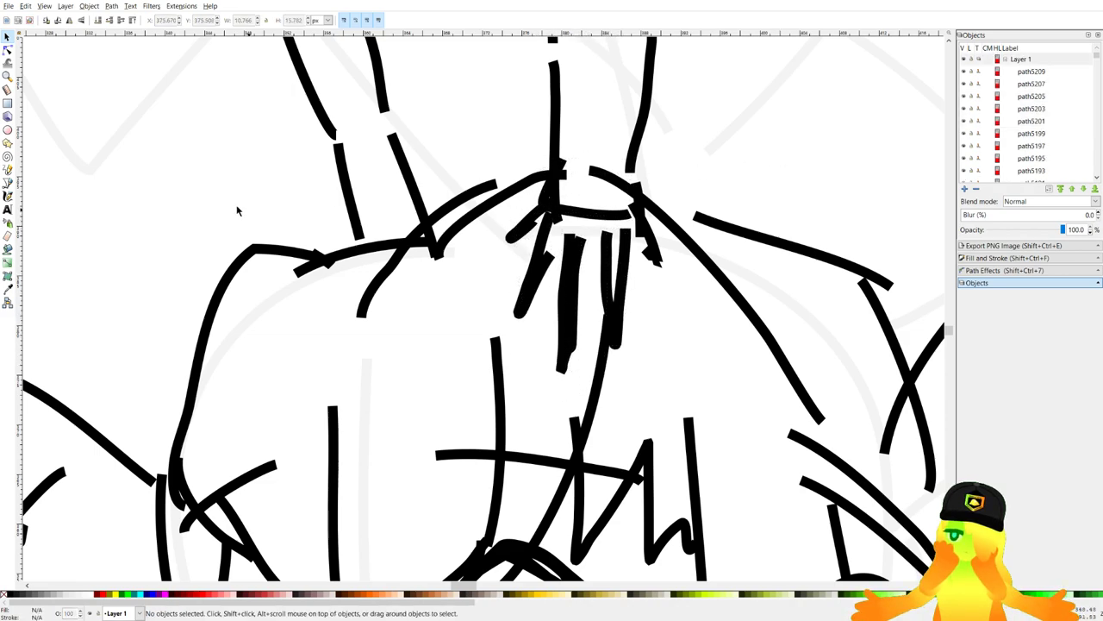
Draw the left forefoot where its leg meets the girl's hair, with pointed front toes and short side toes.
{"action": "left_click", "coordinate": [9, 169]}
{"action": "left_click_drag", "start_coordinate": [324, 203], "coordinate": [401, 234]}
{"action": "scroll", "coordinate": [453, 274], "scroll_direction": "up", "scroll_amount": 2}
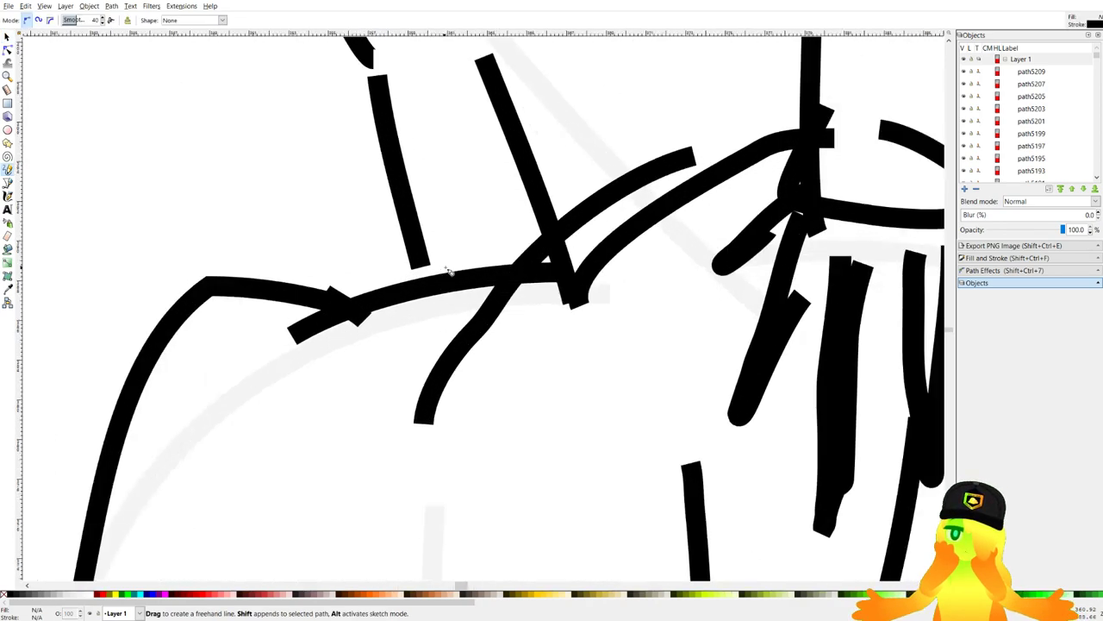
{"action": "left_click_drag", "start_coordinate": [472, 258], "coordinate": [416, 228]}
{"action": "left_click_drag", "start_coordinate": [414, 228], "coordinate": [390, 431]}
{"action": "left_click_drag", "start_coordinate": [451, 269], "coordinate": [446, 261]}
{"action": "mouse_move", "coordinate": [368, 246]}
{"action": "left_mouse_down"}
{"action": "mouse_move", "coordinate": [291, 399]}
{"action": "mouse_move", "coordinate": [388, 277]}
{"action": "left_mouse_up"}
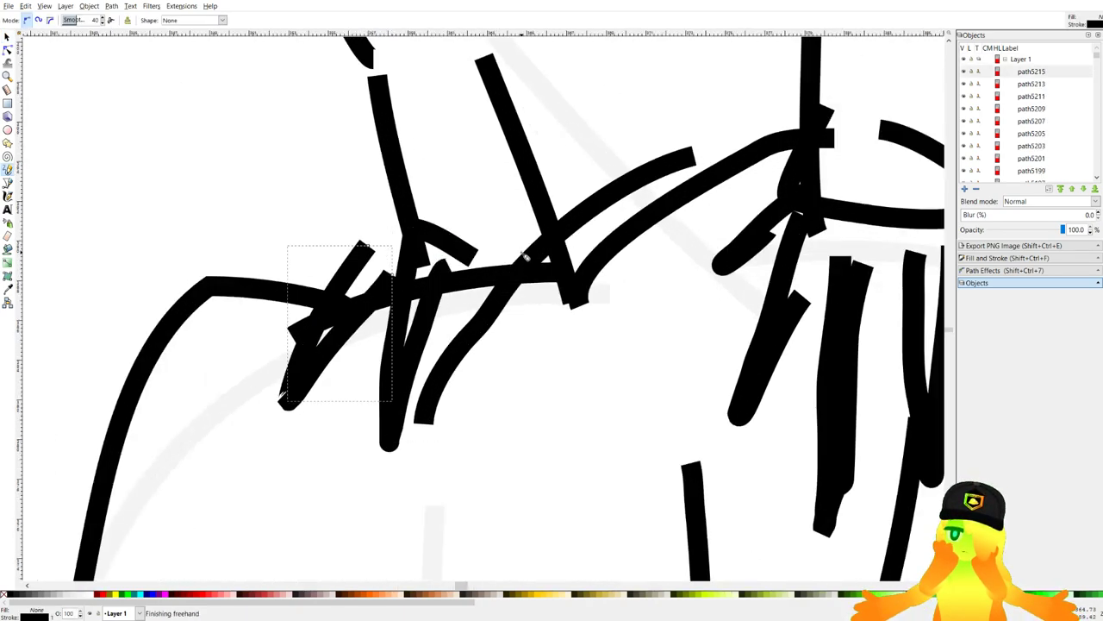
{"action": "left_click_drag", "start_coordinate": [467, 258], "coordinate": [512, 247]}
{"action": "left_click_drag", "start_coordinate": [565, 238], "coordinate": [674, 260]}
Examine the lizard's legs and feet on the girl's head within the whole figure and beside the reference images.
{"action": "scroll", "coordinate": [483, 221], "scroll_direction": "down", "scroll_amount": 4}
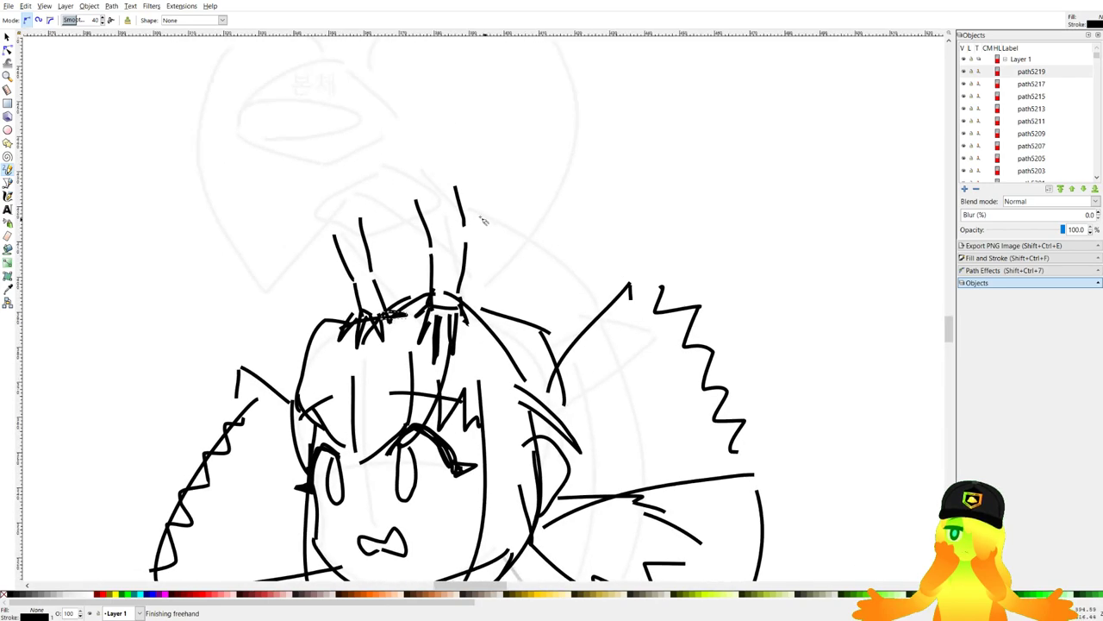
{"action": "scroll", "coordinate": [456, 155], "scroll_direction": "up", "scroll_amount": 2}
{"action": "scroll", "coordinate": [569, 201], "scroll_direction": "down", "scroll_amount": 4}
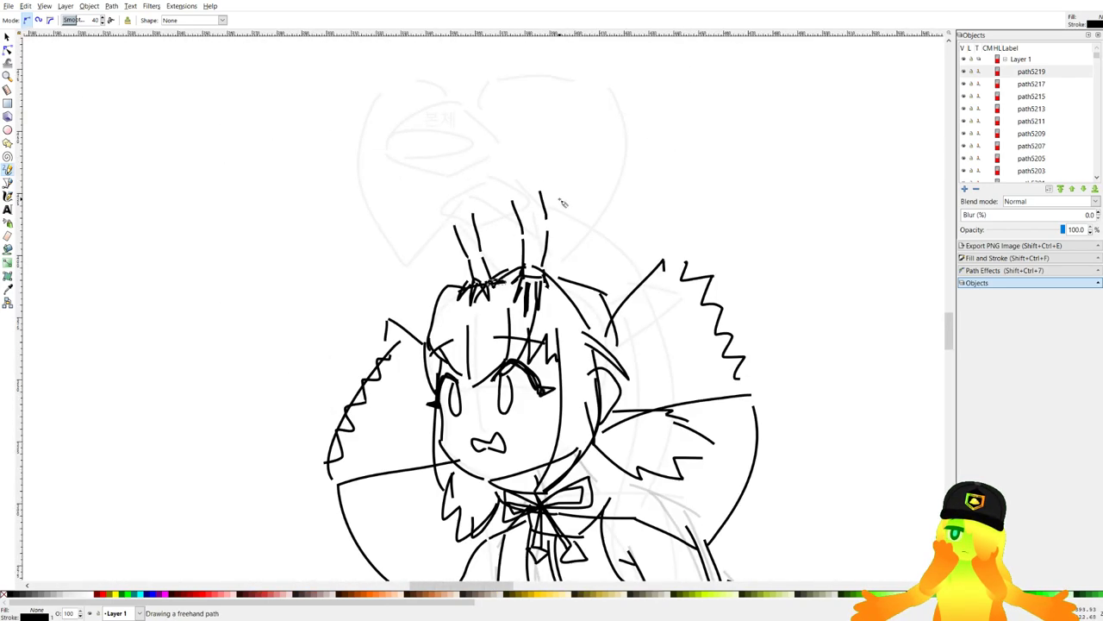
{"action": "scroll", "coordinate": [501, 197], "scroll_direction": "up", "scroll_amount": 2}
{"action": "scroll", "coordinate": [457, 219], "scroll_direction": "down", "scroll_amount": 5}
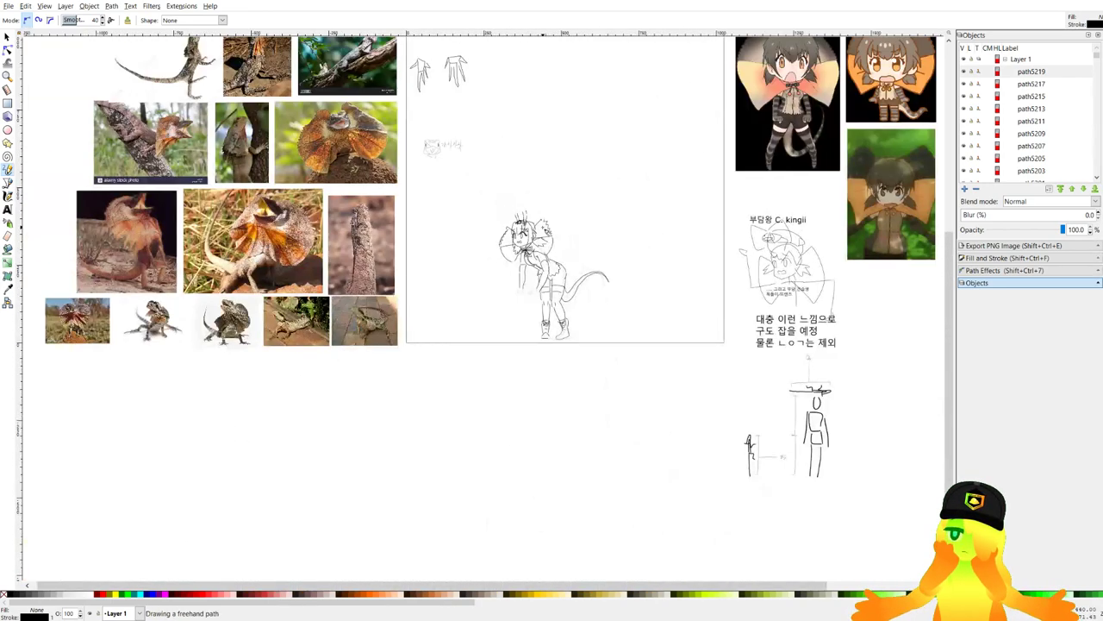
{"action": "scroll", "coordinate": [576, 209], "scroll_direction": "up", "scroll_amount": 4}
{"action": "left_click_drag", "start_coordinate": [434, 246], "coordinate": [711, 343]}
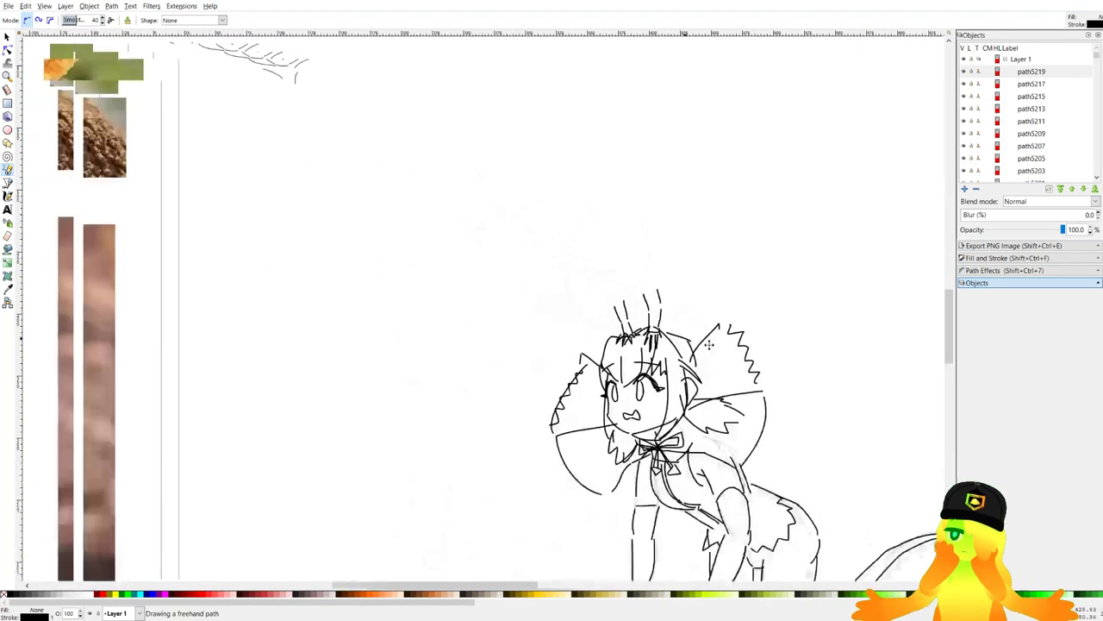
{"action": "scroll", "coordinate": [768, 358], "scroll_direction": "down", "scroll_amount": 2}
{"action": "scroll", "coordinate": [360, 205], "scroll_direction": "up", "scroll_amount": 1}
{"action": "scroll", "coordinate": [652, 365], "scroll_direction": "right", "scroll_amount": 5}
{"action": "scroll", "coordinate": [653, 365], "scroll_direction": "down", "scroll_amount": 2}
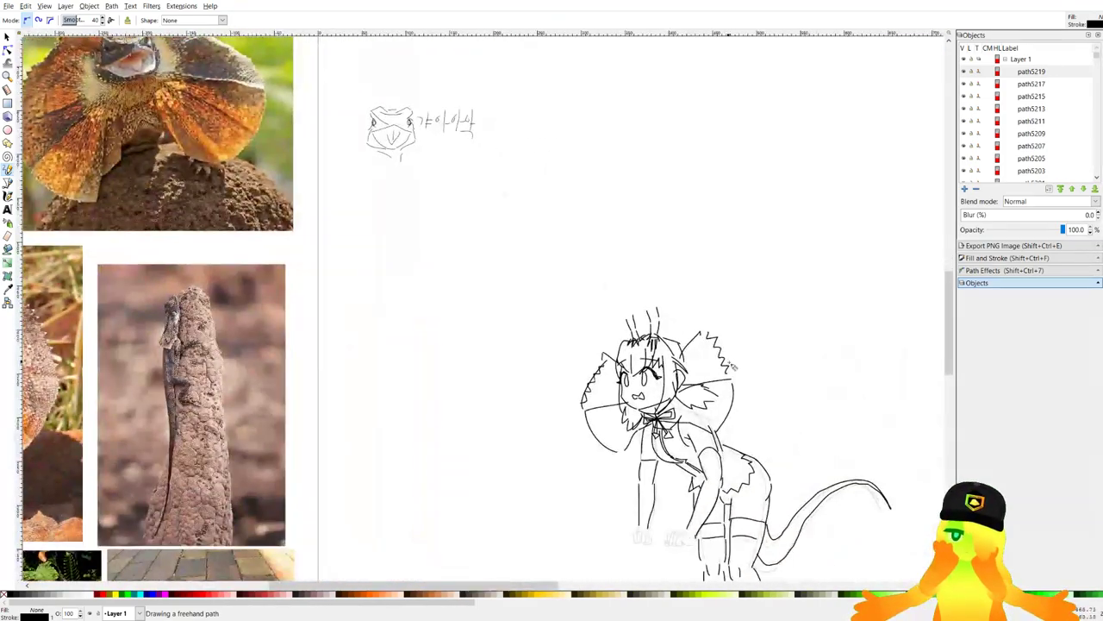
Sketch the lizard's shoulder contour above the left leg, a diagonal across the right leg, and the right frill lobe's lower edge.
{"action": "scroll", "coordinate": [676, 364], "scroll_direction": "up", "scroll_amount": 5}
{"action": "mouse_move", "coordinate": [467, 276]}
{"action": "left_mouse_down"}
{"action": "mouse_move", "coordinate": [571, 226]}
{"action": "mouse_move", "coordinate": [509, 227]}
{"action": "mouse_move", "coordinate": [582, 260]}
{"action": "left_mouse_up"}
{"action": "key", "text": "ctrl+z"}
{"action": "scroll", "coordinate": [582, 260], "scroll_direction": "down", "scroll_amount": 6}
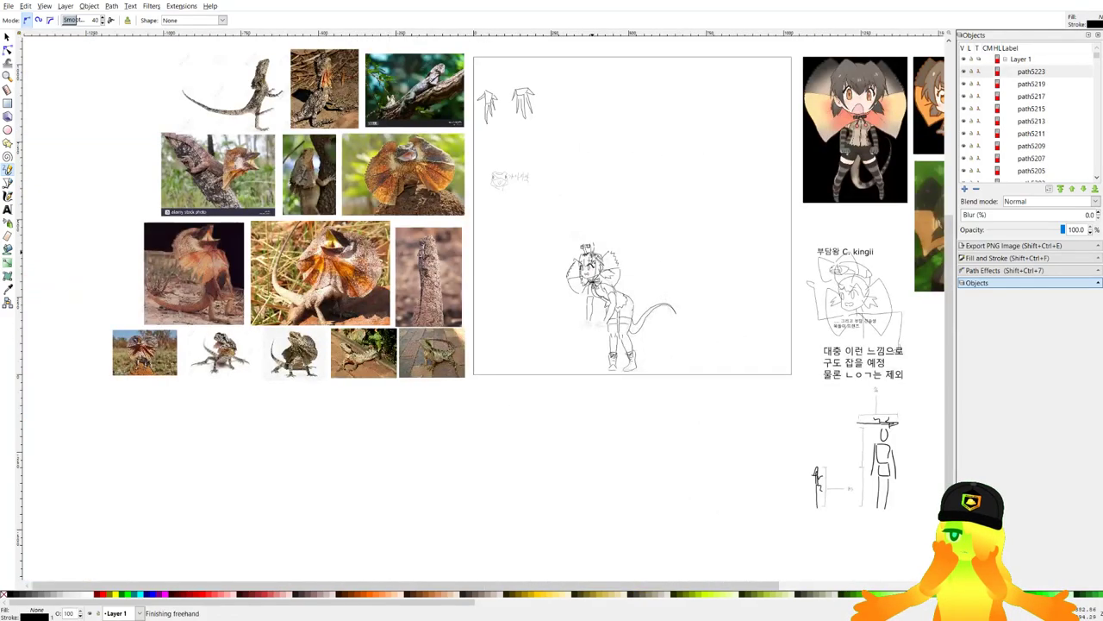
{"action": "scroll", "coordinate": [593, 251], "scroll_direction": "up", "scroll_amount": 7}
{"action": "left_click_drag", "start_coordinate": [541, 143], "coordinate": [619, 241]}
{"action": "left_click_drag", "start_coordinate": [621, 246], "coordinate": [687, 193]}
{"action": "scroll", "coordinate": [678, 301], "scroll_direction": "down", "scroll_amount": 3}
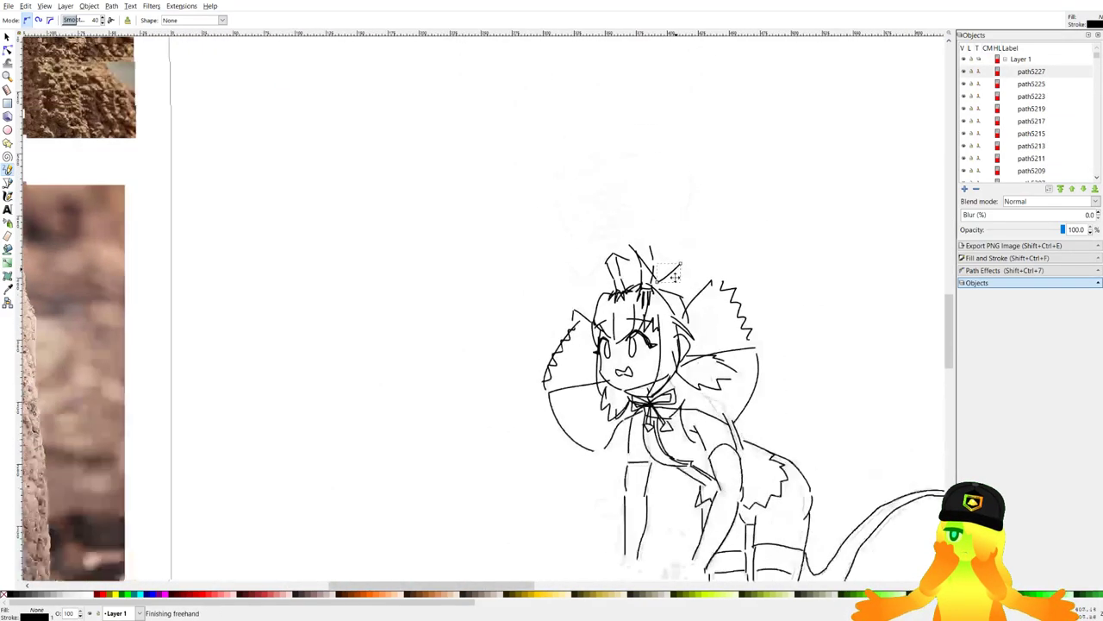
Outline the smooth lower sides of the lizard's frill, closing the left lobe with two lines rising toward the neck.
{"action": "scroll", "coordinate": [675, 274], "scroll_direction": "down", "scroll_amount": 2}
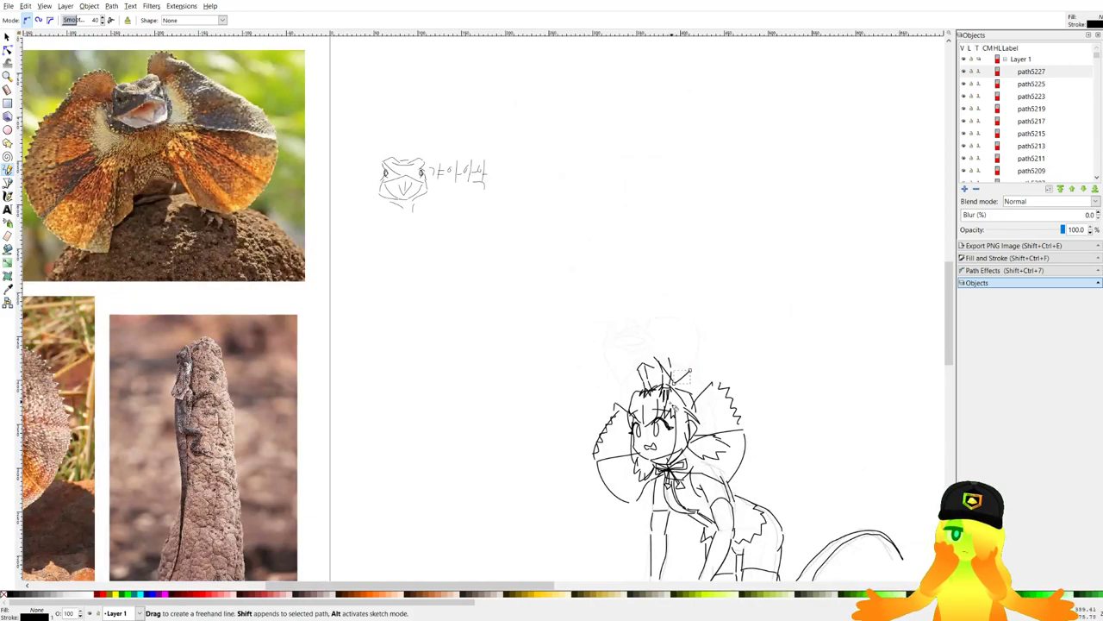
{"action": "scroll", "coordinate": [692, 377], "scroll_direction": "up", "scroll_amount": 3}
{"action": "mouse_move", "coordinate": [700, 210]}
{"action": "left_mouse_down"}
{"action": "mouse_move", "coordinate": [712, 319]}
{"action": "mouse_move", "coordinate": [695, 345]}
{"action": "left_mouse_up"}
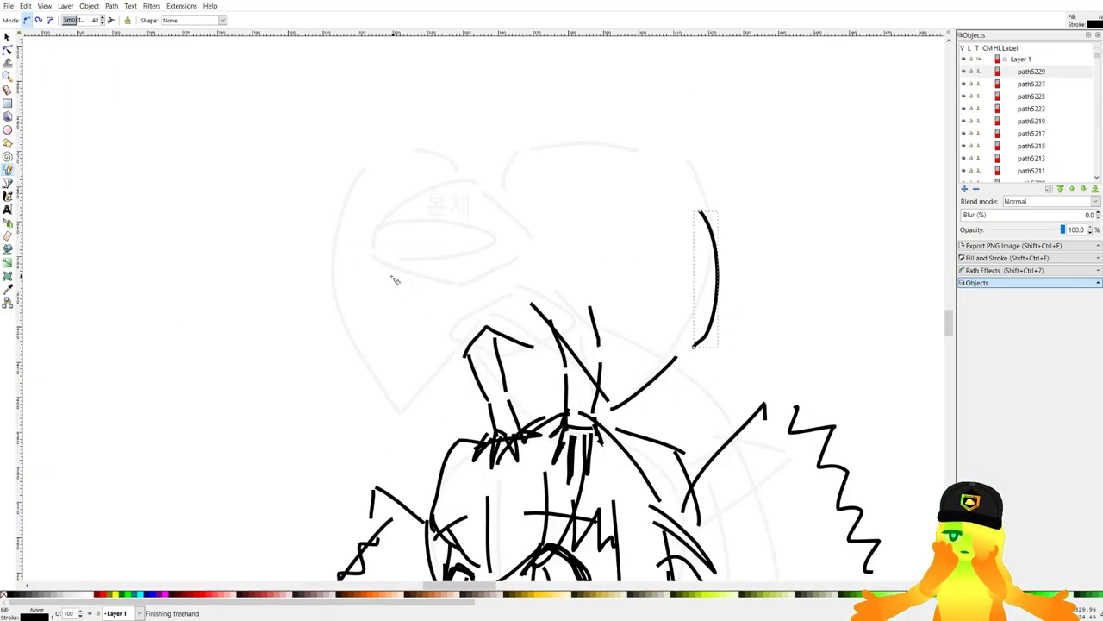
{"action": "left_click_drag", "start_coordinate": [357, 261], "coordinate": [397, 416]}
{"action": "left_click_drag", "start_coordinate": [411, 429], "coordinate": [454, 361]}
{"action": "scroll", "coordinate": [487, 332], "scroll_direction": "up", "scroll_amount": 1}
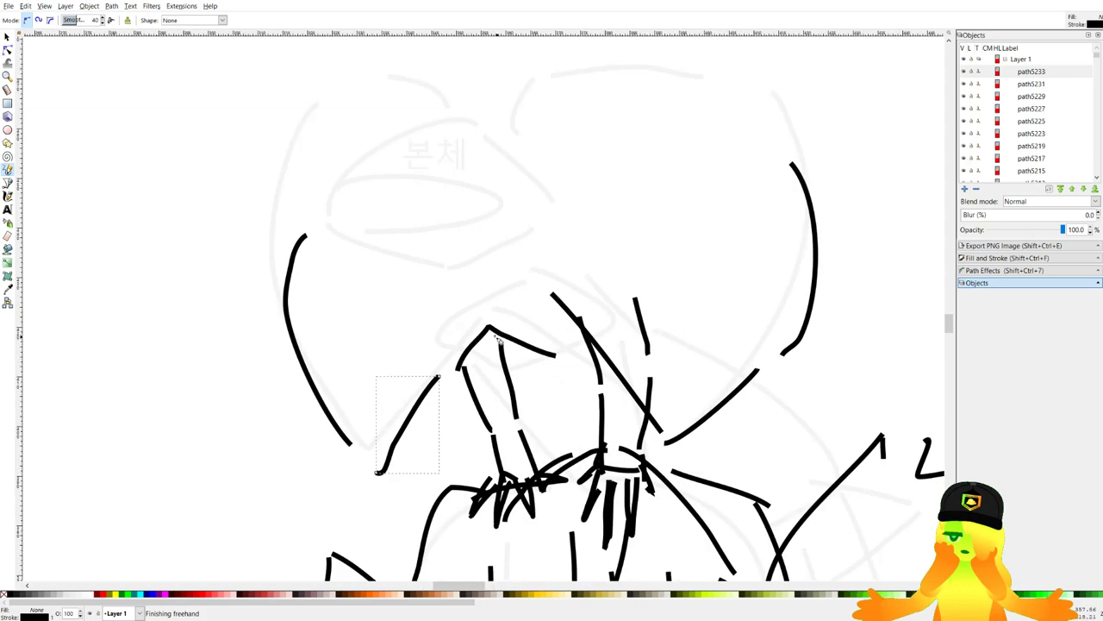
{"action": "left_click_drag", "start_coordinate": [458, 295], "coordinate": [429, 382]}
{"action": "left_click_drag", "start_coordinate": [572, 325], "coordinate": [634, 423]}
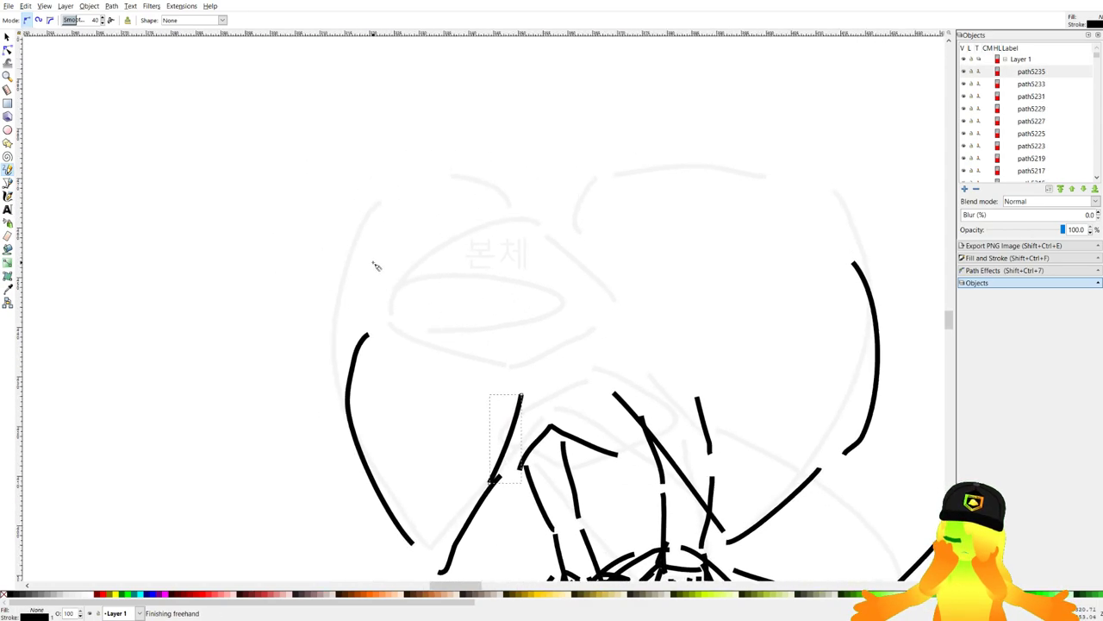
Draw wavy, scalloped upper edges on both frill lobes and curve their inner ends down toward the lizard's head.
{"action": "left_click_drag", "start_coordinate": [354, 318], "coordinate": [349, 289]}
{"action": "left_click_drag", "start_coordinate": [482, 188], "coordinate": [482, 186]}
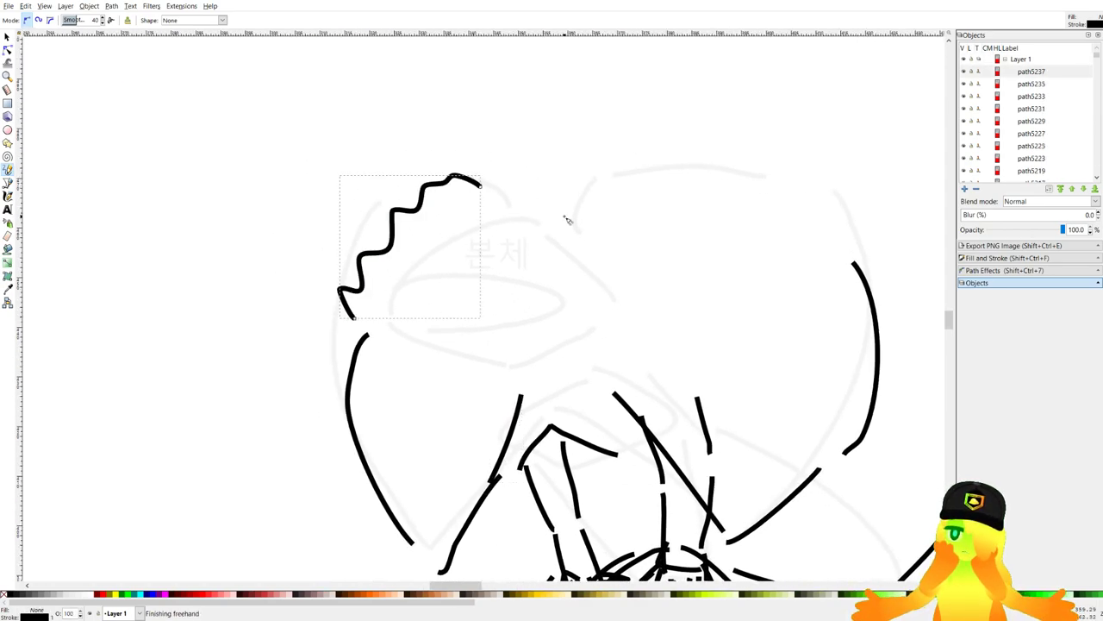
{"action": "left_click_drag", "start_coordinate": [859, 261], "coordinate": [842, 212]}
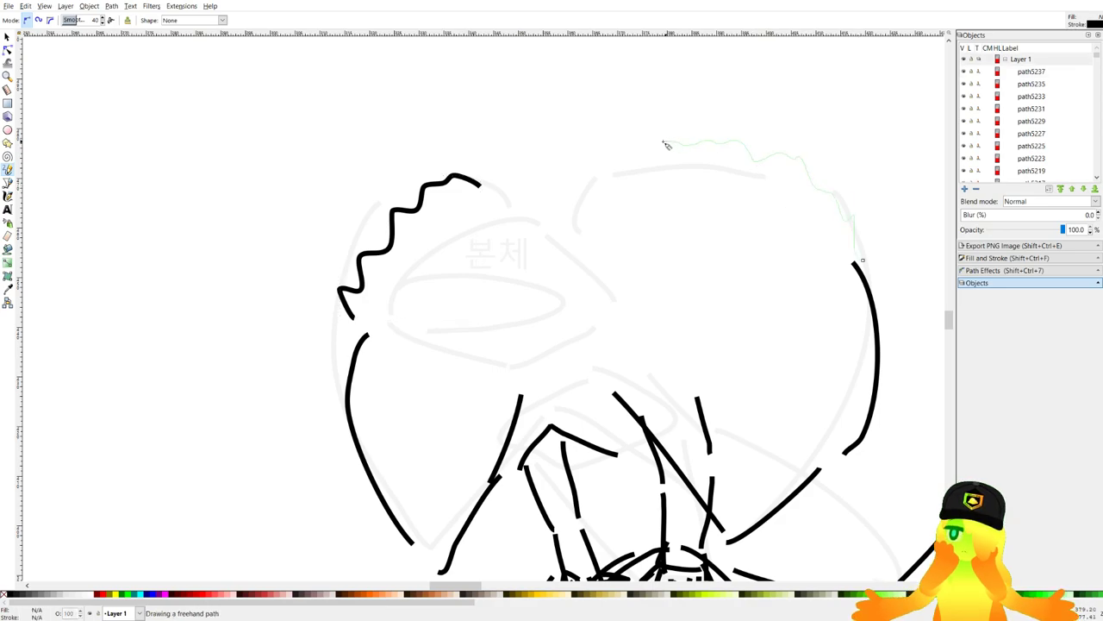
{"action": "left_click_drag", "start_coordinate": [664, 142], "coordinate": [639, 145]}
{"action": "scroll", "coordinate": [611, 178], "scroll_direction": "down", "scroll_amount": 7}
{"action": "scroll", "coordinate": [611, 215], "scroll_direction": "up", "scroll_amount": 7}
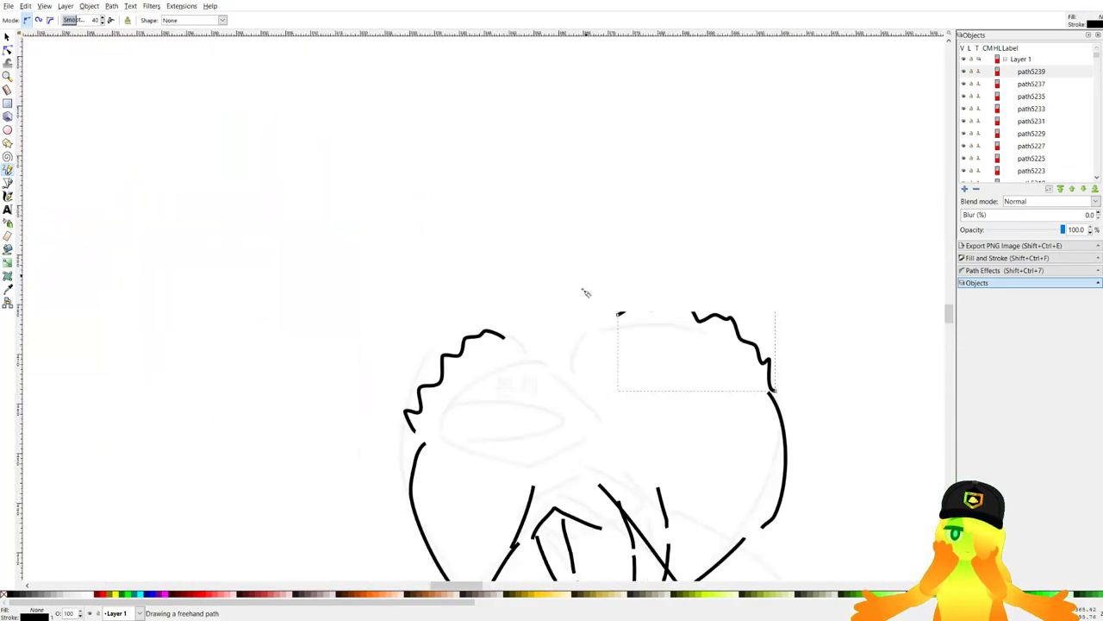
{"action": "left_click_drag", "start_coordinate": [616, 337], "coordinate": [577, 397]}
{"action": "left_click_drag", "start_coordinate": [489, 362], "coordinate": [524, 387]}
Sketch the top contour and brow ridges of the lizard's head between the two frill lobes, above the 본체 guide label.
{"action": "scroll", "coordinate": [524, 387], "scroll_direction": "down", "scroll_amount": 6}
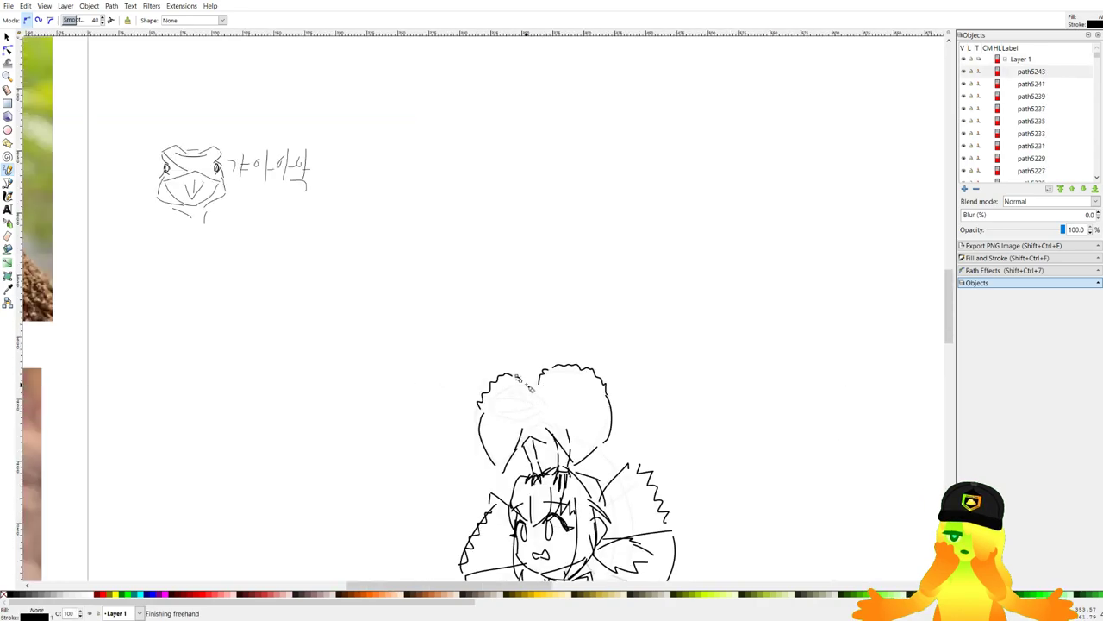
{"action": "scroll", "coordinate": [552, 414], "scroll_direction": "up", "scroll_amount": 6}
{"action": "scroll", "coordinate": [528, 325], "scroll_direction": "up", "scroll_amount": 2}
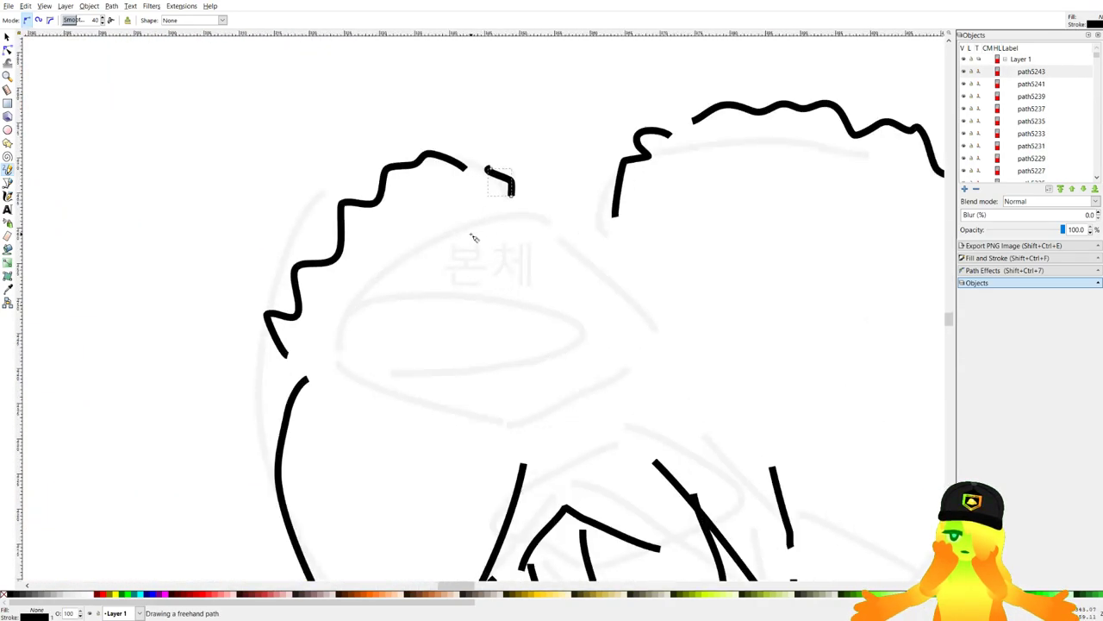
{"action": "left_click_drag", "start_coordinate": [406, 234], "coordinate": [642, 217]}
{"action": "scroll", "coordinate": [500, 226], "scroll_direction": "up", "scroll_amount": 2}
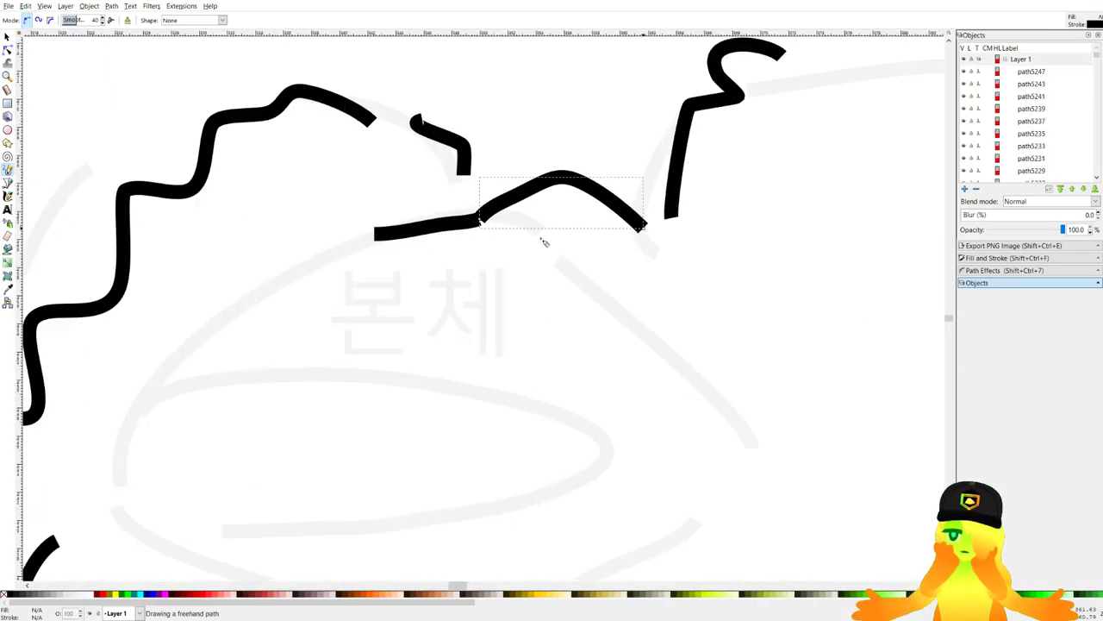
{"action": "mouse_move", "coordinate": [369, 215]}
{"action": "left_mouse_down"}
{"action": "mouse_move", "coordinate": [298, 185]}
{"action": "mouse_move", "coordinate": [176, 308]}
{"action": "mouse_move", "coordinate": [451, 264]}
{"action": "mouse_move", "coordinate": [440, 244]}
{"action": "left_mouse_up"}
{"action": "scroll", "coordinate": [248, 288], "scroll_direction": "down", "scroll_amount": 2}
{"action": "scroll", "coordinate": [269, 286], "scroll_direction": "up", "scroll_amount": 1}
{"action": "key", "text": "ctrl+z"}
{"action": "left_click_drag", "start_coordinate": [212, 260], "coordinate": [376, 207]}
{"action": "scroll", "coordinate": [376, 207], "scroll_direction": "down", "scroll_amount": 8}
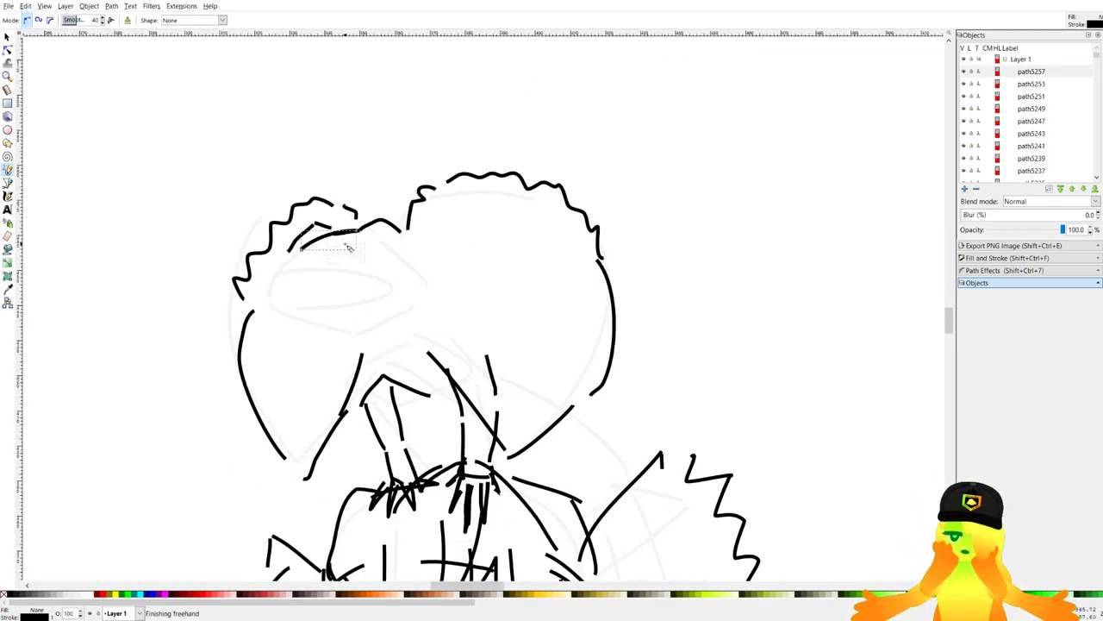
{"action": "scroll", "coordinate": [385, 299], "scroll_direction": "up", "scroll_amount": 4}
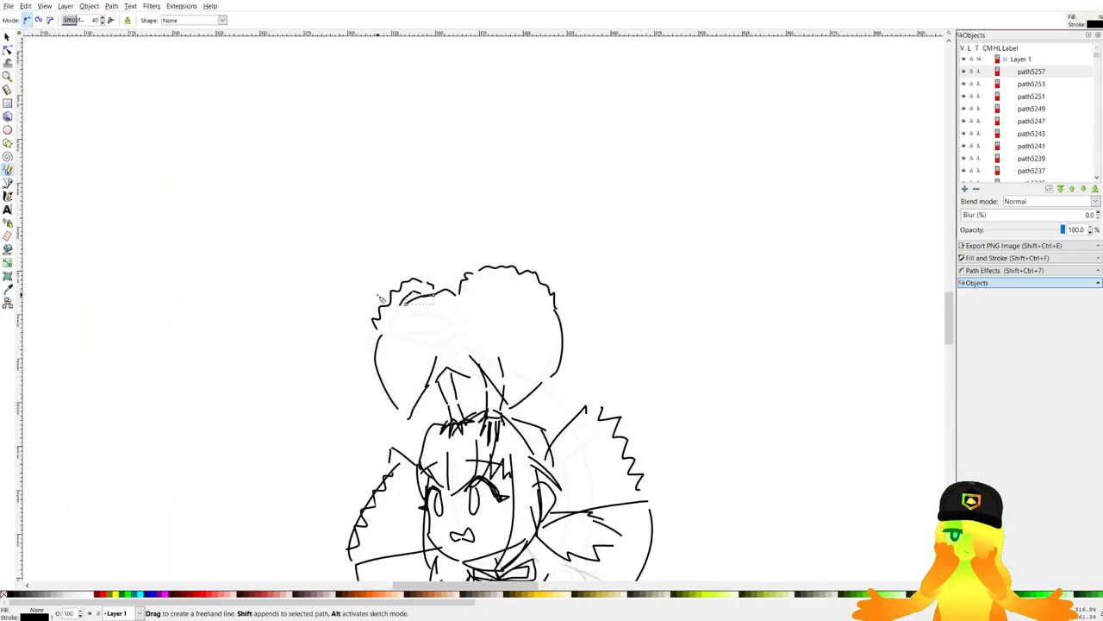
Draw the tip of the lizard's snout and the upper mouth line curving back and down toward the cheek.
{"action": "scroll", "coordinate": [386, 299], "scroll_direction": "down", "scroll_amount": 4}
{"action": "scroll", "coordinate": [483, 304], "scroll_direction": "left", "scroll_amount": 3}
{"action": "scroll", "coordinate": [489, 316], "scroll_direction": "up", "scroll_amount": 4}
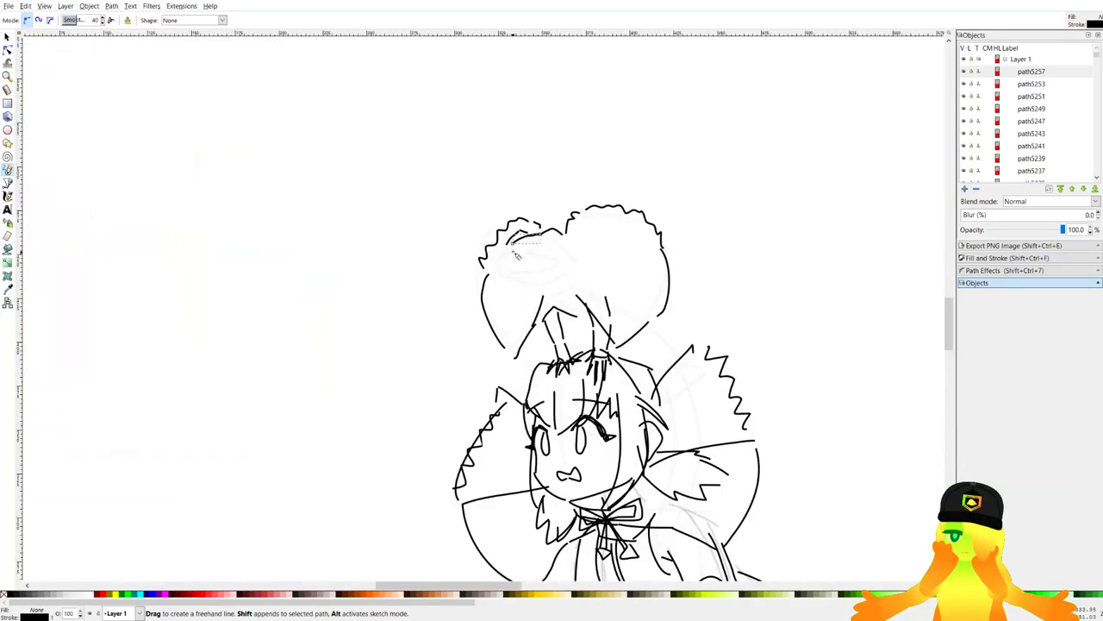
{"action": "scroll", "coordinate": [514, 255], "scroll_direction": "up", "scroll_amount": 8}
{"action": "left_click_drag", "start_coordinate": [403, 211], "coordinate": [374, 257]}
{"action": "left_click_drag", "start_coordinate": [383, 267], "coordinate": [589, 276]}
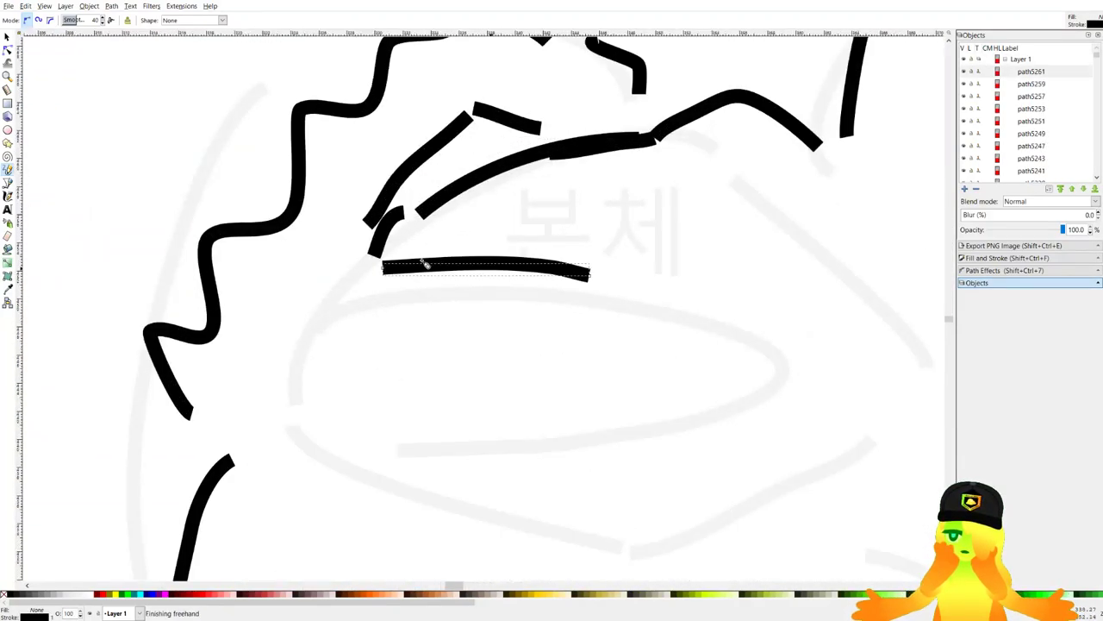
{"action": "key", "text": "ctrl+z"}
{"action": "left_click_drag", "start_coordinate": [417, 249], "coordinate": [418, 249]}
{"action": "left_click_drag", "start_coordinate": [423, 247], "coordinate": [805, 331]}
{"action": "key", "text": "ctrl+z"}
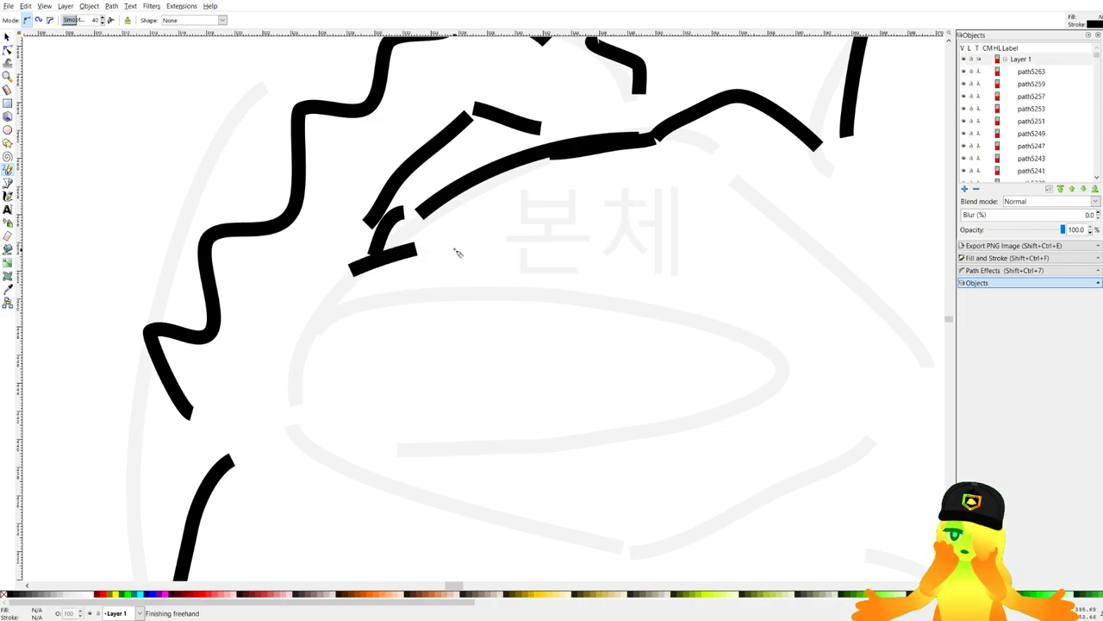
{"action": "left_click_drag", "start_coordinate": [454, 244], "coordinate": [731, 385]}
Extend the upper mouth line to the mouth corner with a short stroke and draw a line down from the snout tip.
{"action": "scroll", "coordinate": [717, 375], "scroll_direction": "down", "scroll_amount": 4}
{"action": "scroll", "coordinate": [719, 378], "scroll_direction": "down", "scroll_amount": 5}
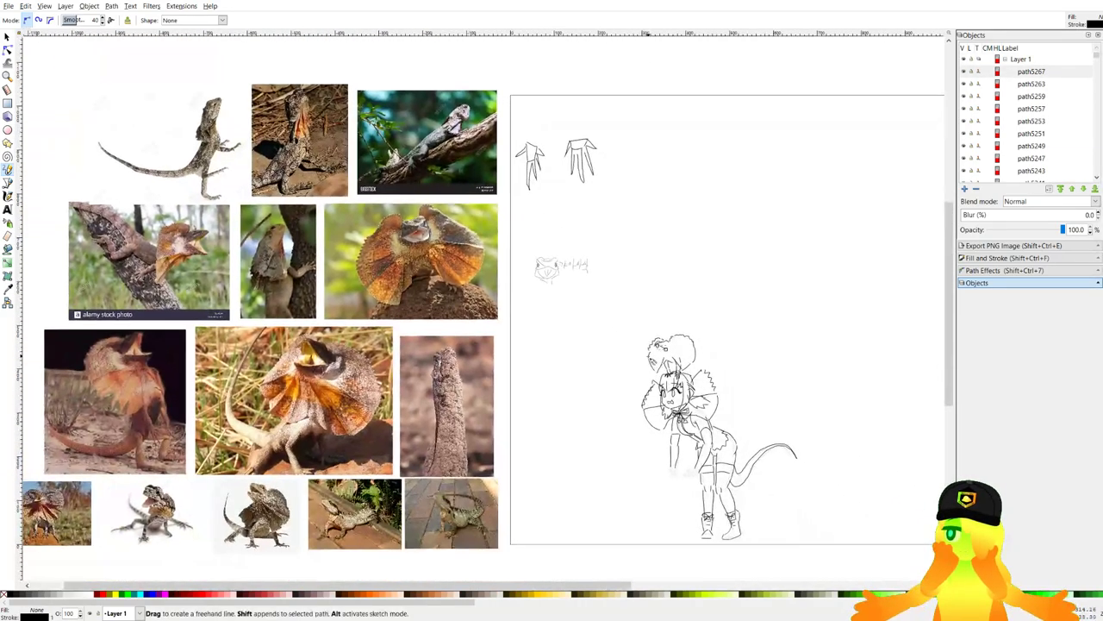
{"action": "scroll", "coordinate": [716, 414], "scroll_direction": "up", "scroll_amount": 3}
{"action": "scroll", "coordinate": [716, 414], "scroll_direction": "down", "scroll_amount": 3}
{"action": "scroll", "coordinate": [716, 414], "scroll_direction": "up", "scroll_amount": 3}
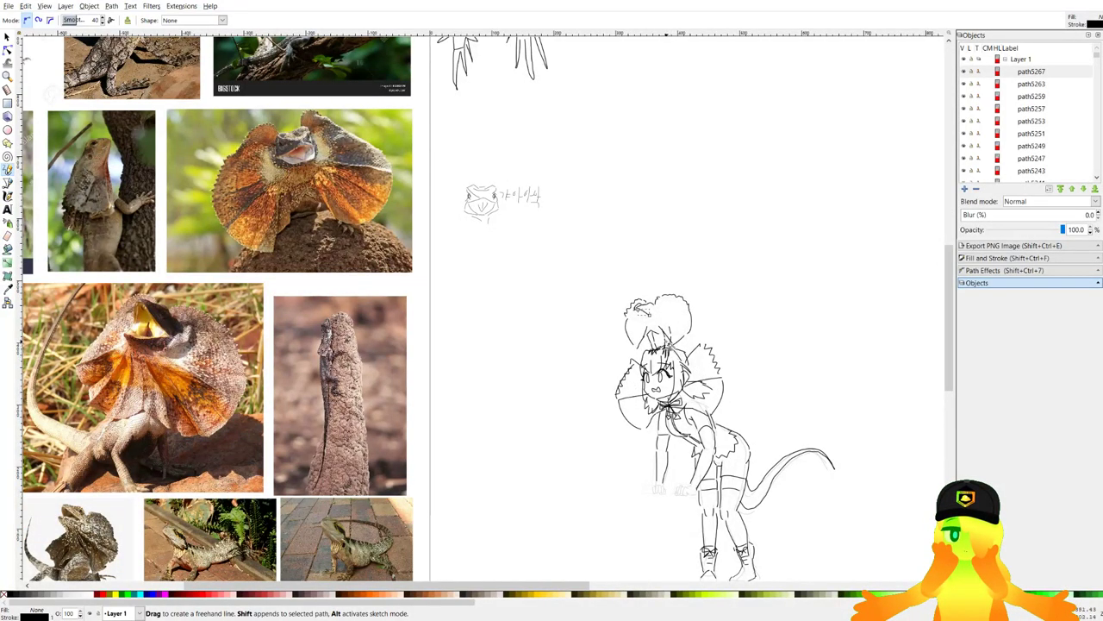
{"action": "scroll", "coordinate": [668, 328], "scroll_direction": "up", "scroll_amount": 6}
{"action": "left_click_drag", "start_coordinate": [584, 290], "coordinate": [631, 297]}
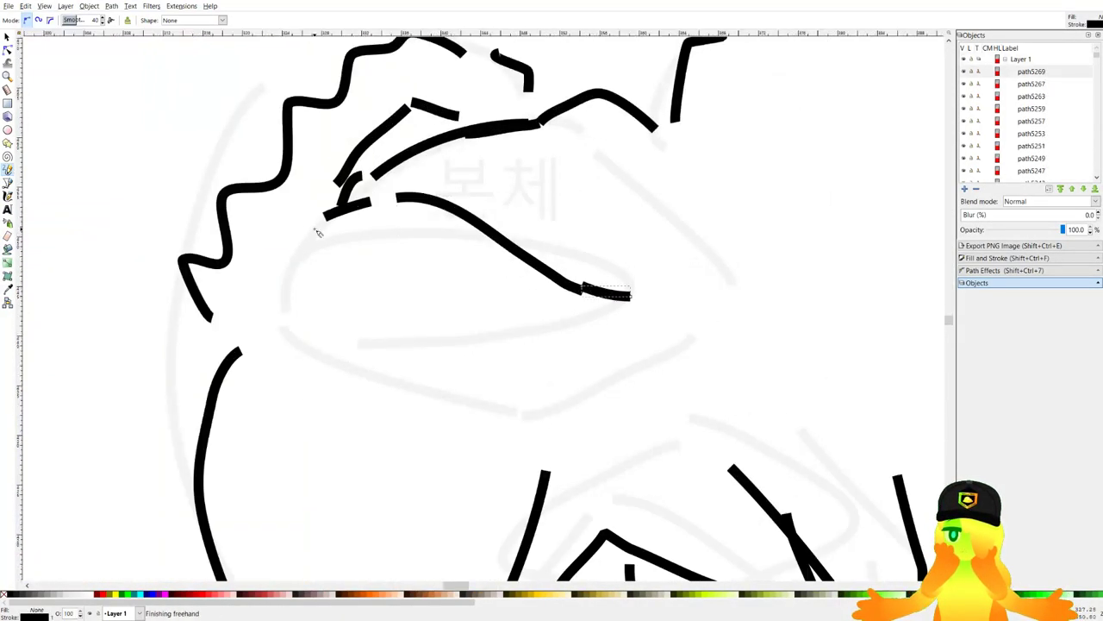
{"action": "left_click_drag", "start_coordinate": [325, 218], "coordinate": [351, 297]}
Draw the wavy upper edge of the lizard's lower jaw, from its front tip back to the mouth corner.
{"action": "scroll", "coordinate": [375, 340], "scroll_direction": "down", "scroll_amount": 8}
{"action": "left_click_drag", "start_coordinate": [377, 339], "coordinate": [582, 318]}
{"action": "scroll", "coordinate": [582, 318], "scroll_direction": "up", "scroll_amount": 5}
{"action": "scroll", "coordinate": [582, 318], "scroll_direction": "up", "scroll_amount": 4}
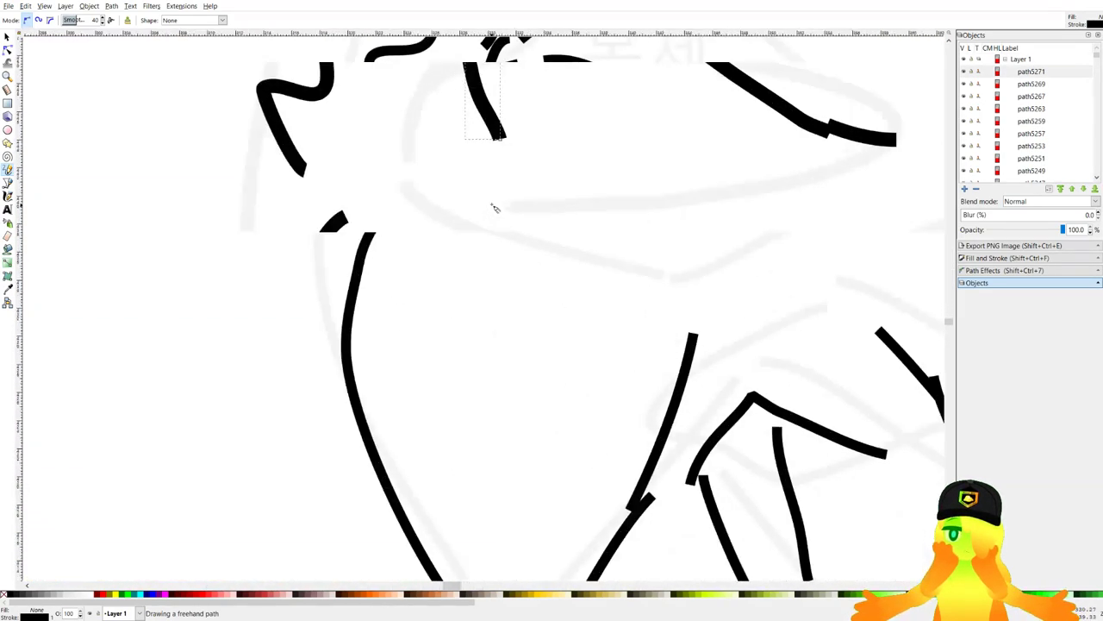
{"action": "mouse_move", "coordinate": [470, 222]}
{"action": "left_mouse_down"}
{"action": "mouse_move", "coordinate": [505, 209]}
{"action": "mouse_move", "coordinate": [703, 236]}
{"action": "left_mouse_up"}
{"action": "mouse_move", "coordinate": [733, 236]}
{"action": "left_mouse_down"}
{"action": "mouse_move", "coordinate": [646, 290]}
{"action": "mouse_move", "coordinate": [551, 318]}
{"action": "mouse_move", "coordinate": [703, 219]}
{"action": "left_mouse_up"}
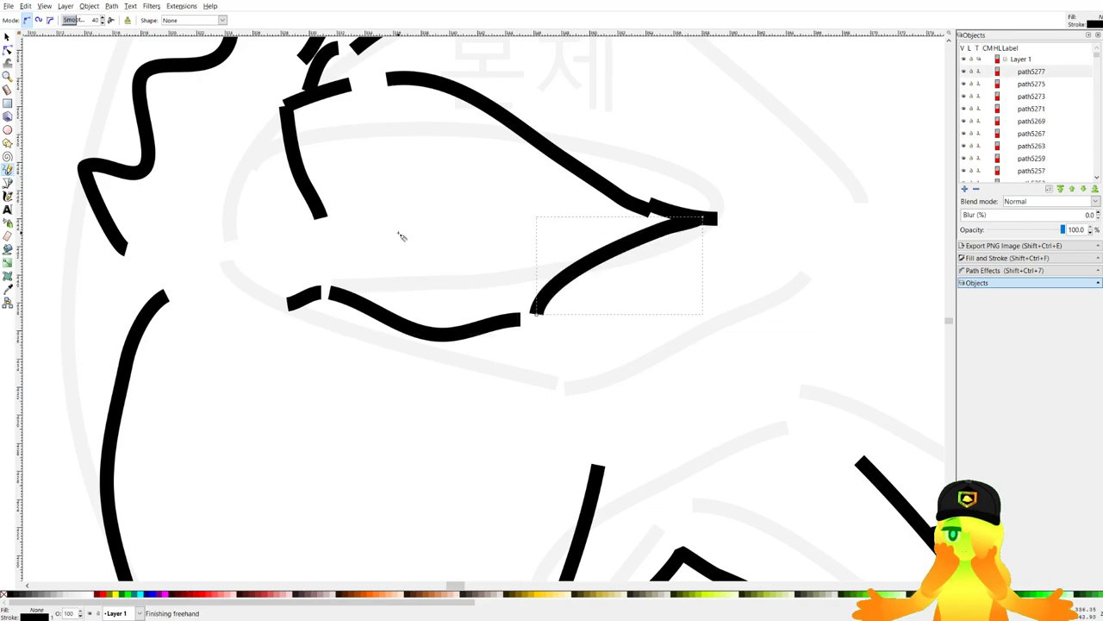
Move the lower jaw's mouth-edge strokes up and back so they meet the upper line at the mouth corner.
{"action": "left_click", "coordinate": [8, 37]}
{"action": "left_click_drag", "start_coordinate": [620, 215], "coordinate": [625, 242]}
{"action": "left_click_drag", "start_coordinate": [656, 257], "coordinate": [674, 242]}
{"action": "left_click", "coordinate": [519, 322]}
{"action": "left_click", "coordinate": [313, 296], "text": "shift"}
{"action": "left_click_drag", "start_coordinate": [379, 318], "coordinate": [407, 291]}
{"action": "left_click", "coordinate": [52, 193]}
Draw the underside of the lizard's lower jaw and a short throat line leading toward the neck.
{"action": "left_click", "coordinate": [8, 170]}
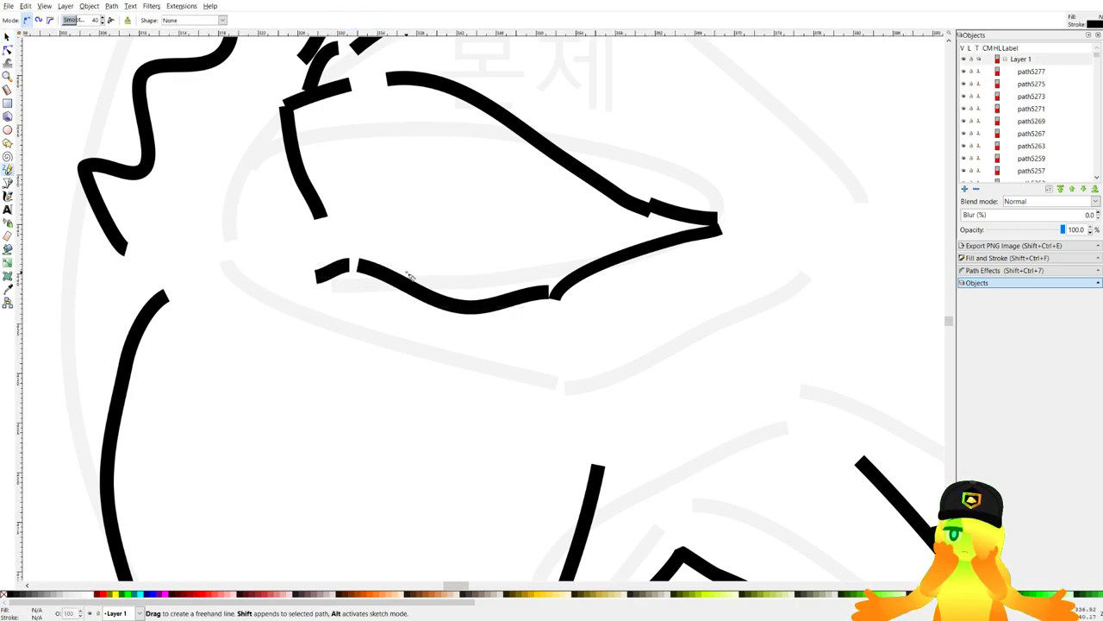
{"action": "scroll", "coordinate": [431, 291], "scroll_direction": "down", "scroll_amount": 9}
{"action": "key", "text": "plus"}
{"action": "key", "text": "plus"}
{"action": "key", "text": "plus"}
{"action": "key", "text": "plus"}
{"action": "key", "text": "plus"}
{"action": "key", "text": "plus"}
{"action": "key", "text": "plus"}
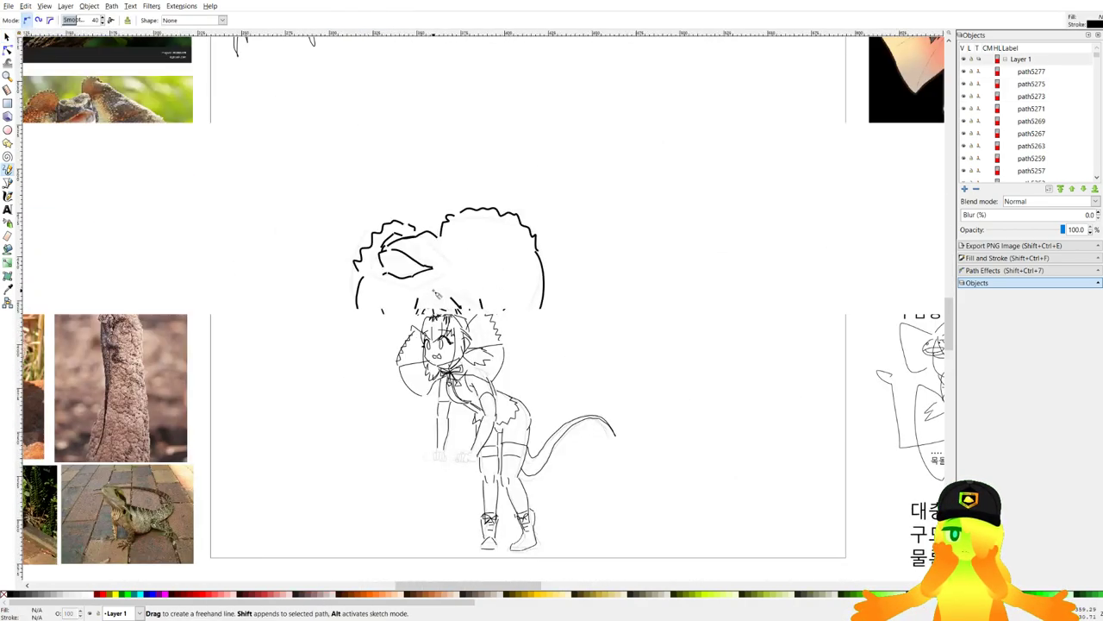
{"action": "mouse_move", "coordinate": [196, 242]}
{"action": "left_mouse_down"}
{"action": "mouse_move", "coordinate": [298, 296]}
{"action": "mouse_move", "coordinate": [349, 344]}
{"action": "left_mouse_up"}
{"action": "left_click_drag", "start_coordinate": [162, 232], "coordinate": [235, 303]}
{"action": "key", "text": "ctrl+z"}
{"action": "scroll", "coordinate": [517, 270], "scroll_direction": "down", "scroll_amount": 3}
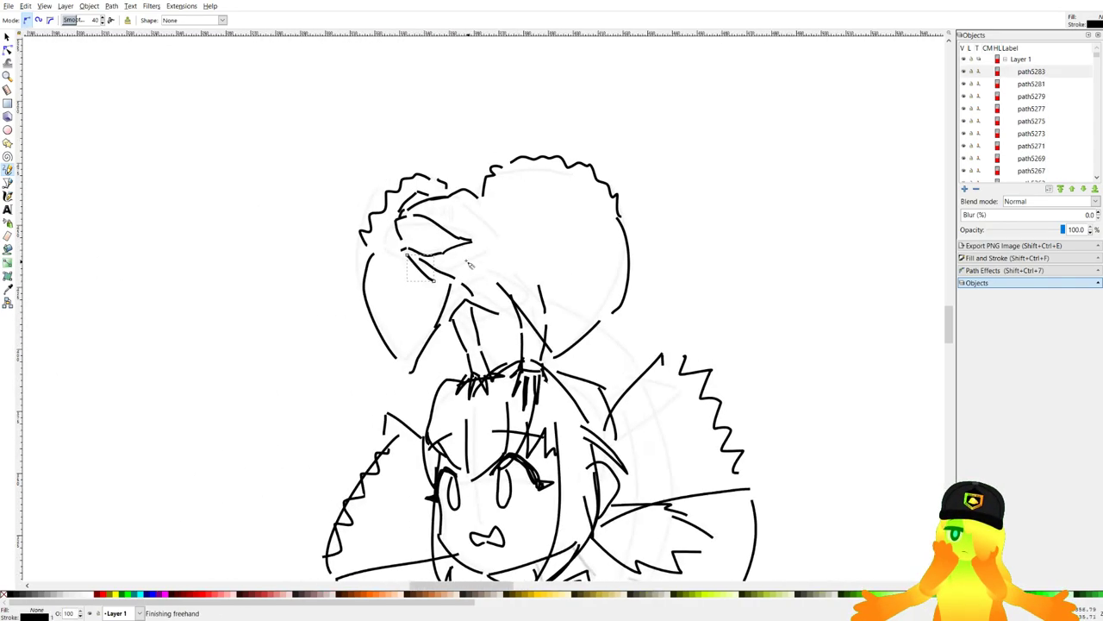
{"action": "scroll", "coordinate": [438, 252], "scroll_direction": "up", "scroll_amount": 4}
{"action": "left_click_drag", "start_coordinate": [469, 321], "coordinate": [476, 325]}
{"action": "scroll", "coordinate": [476, 326], "scroll_direction": "down", "scroll_amount": 10}
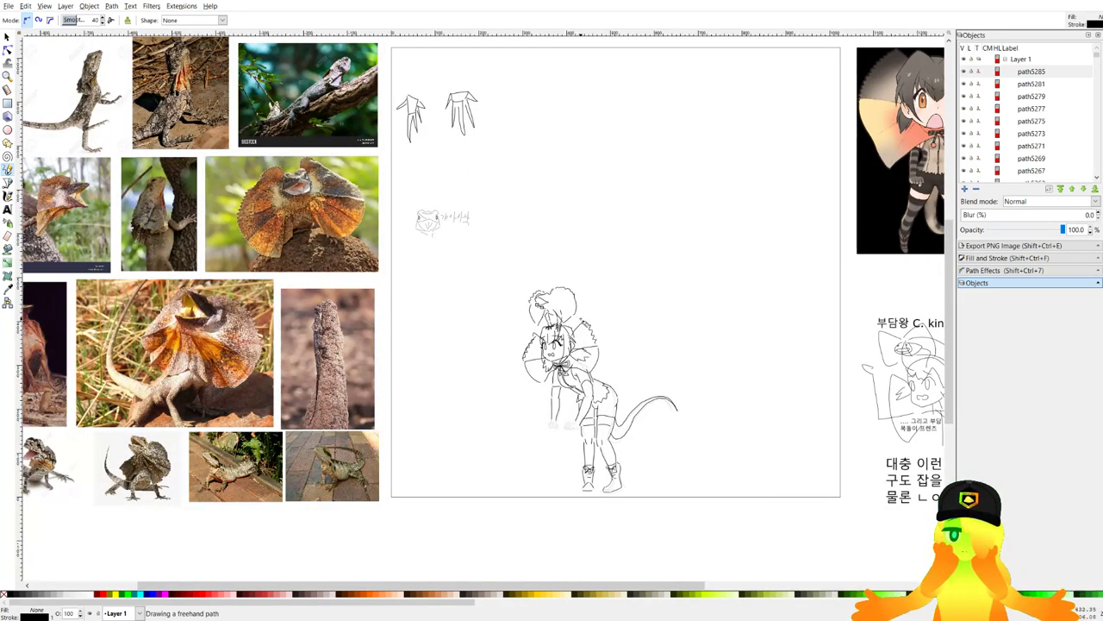
Sketch the back of the lizard's cheek with a downward stroke and a short curve along the rear jaw.
{"action": "scroll", "coordinate": [581, 319], "scroll_direction": "up", "scroll_amount": 4}
{"action": "scroll", "coordinate": [586, 360], "scroll_direction": "down", "scroll_amount": 2}
{"action": "left_click_drag", "start_coordinate": [515, 316], "coordinate": [583, 364]}
{"action": "scroll", "coordinate": [575, 352], "scroll_direction": "down", "scroll_amount": 1}
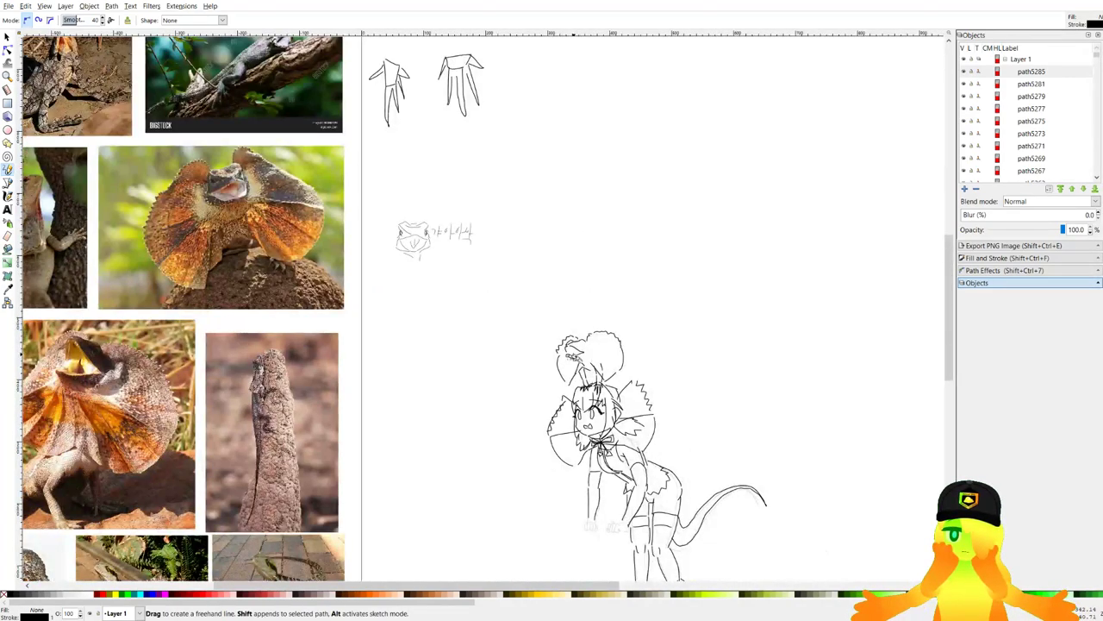
{"action": "scroll", "coordinate": [574, 353], "scroll_direction": "up", "scroll_amount": 4}
{"action": "scroll", "coordinate": [612, 354], "scroll_direction": "up", "scroll_amount": 5}
{"action": "left_click_drag", "start_coordinate": [741, 388], "coordinate": [712, 345]}
{"action": "left_click_drag", "start_coordinate": [728, 206], "coordinate": [775, 339]}
{"action": "left_click_drag", "start_coordinate": [780, 374], "coordinate": [670, 429]}
Draw the lizard's eye below the brow with a curved outline and a filled-in round pupil.
{"action": "scroll", "coordinate": [610, 366], "scroll_direction": "up", "scroll_amount": 3}
{"action": "scroll", "coordinate": [610, 365], "scroll_direction": "right", "scroll_amount": 2}
{"action": "scroll", "coordinate": [455, 124], "scroll_direction": "up", "scroll_amount": 1}
{"action": "left_click_drag", "start_coordinate": [479, 102], "coordinate": [412, 162]}
{"action": "left_click_drag", "start_coordinate": [414, 189], "coordinate": [470, 299]}
{"action": "left_click_drag", "start_coordinate": [477, 139], "coordinate": [476, 267]}
{"action": "left_click_drag", "start_coordinate": [484, 174], "coordinate": [488, 191]}
Shorten the small snout-tip stroke and stretch the upper mouth line between the snout tip and the mouth corner.
{"action": "scroll", "coordinate": [590, 179], "scroll_direction": "down", "scroll_amount": 4}
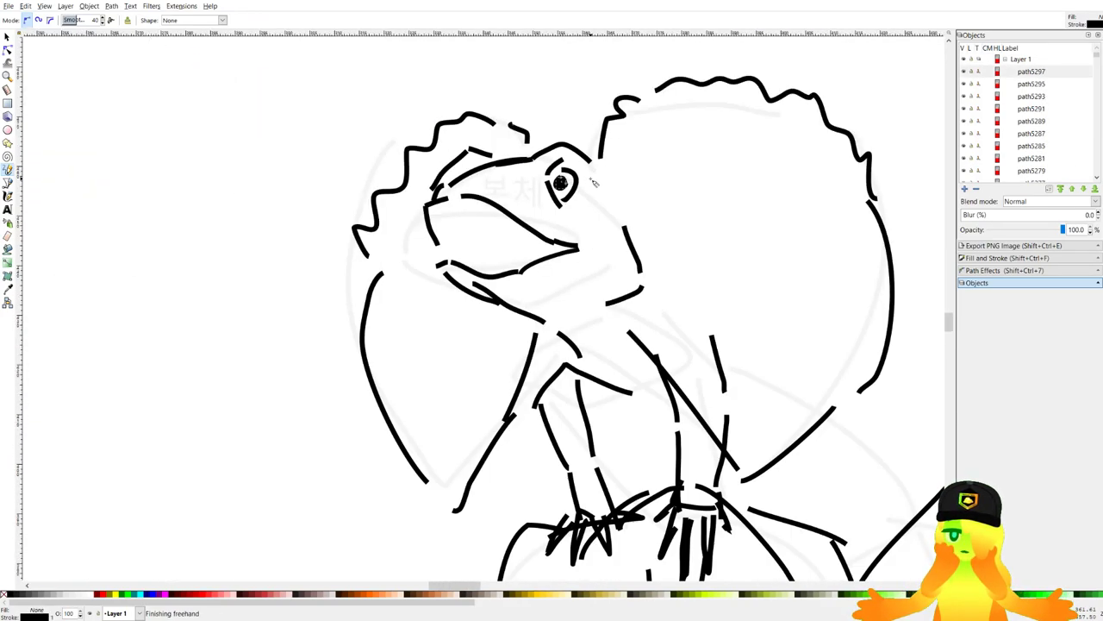
{"action": "scroll", "coordinate": [550, 193], "scroll_direction": "up", "scroll_amount": 1}
{"action": "scroll", "coordinate": [549, 193], "scroll_direction": "down", "scroll_amount": 6}
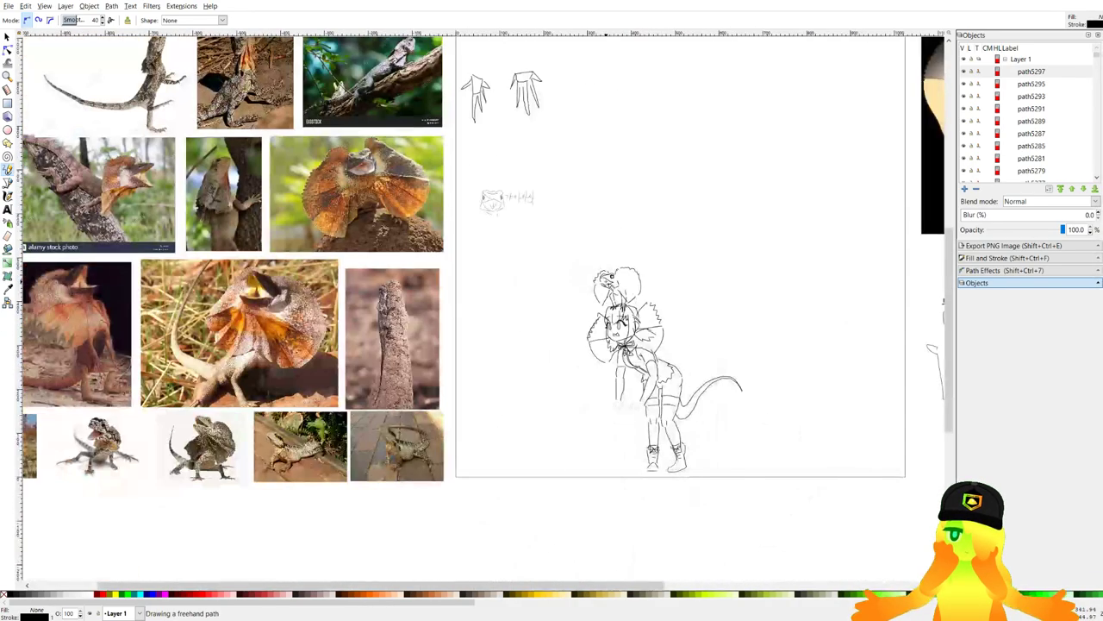
{"action": "scroll", "coordinate": [500, 200], "scroll_direction": "up", "scroll_amount": 6}
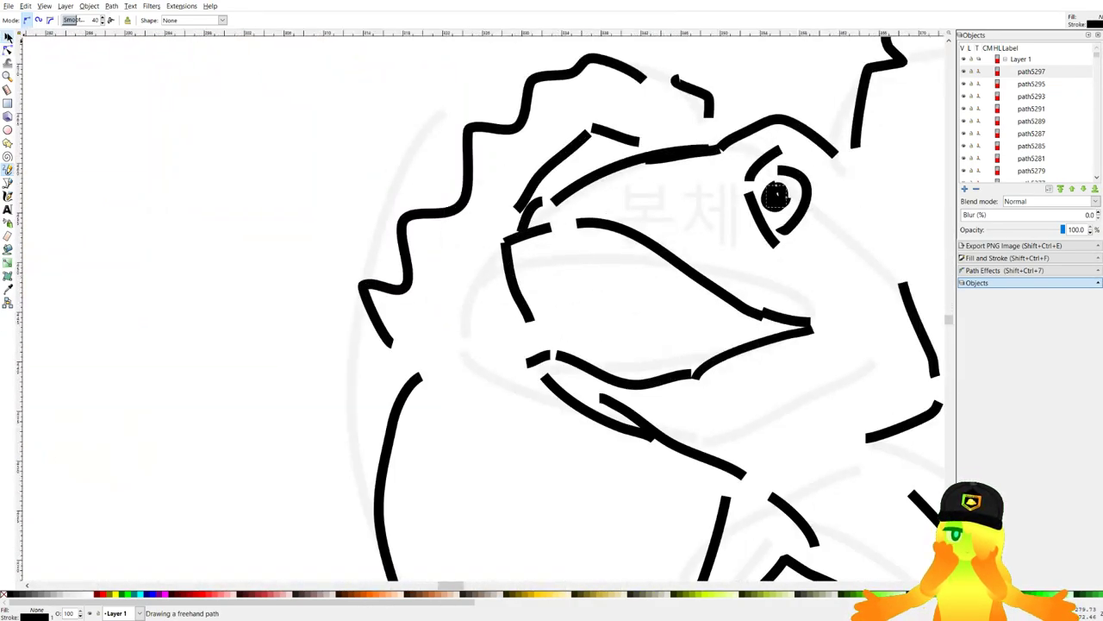
{"action": "key", "text": "s"}
{"action": "left_click", "coordinate": [518, 231]}
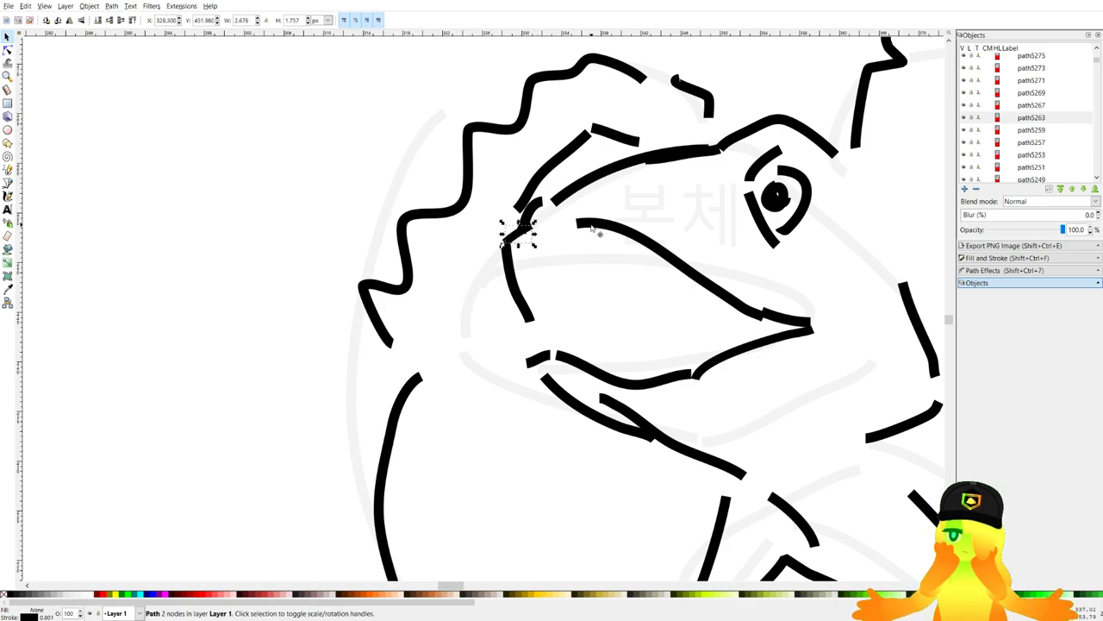
{"action": "left_click_drag", "start_coordinate": [593, 228], "coordinate": [566, 240]}
{"action": "left_click_drag", "start_coordinate": [732, 320], "coordinate": [770, 316]}
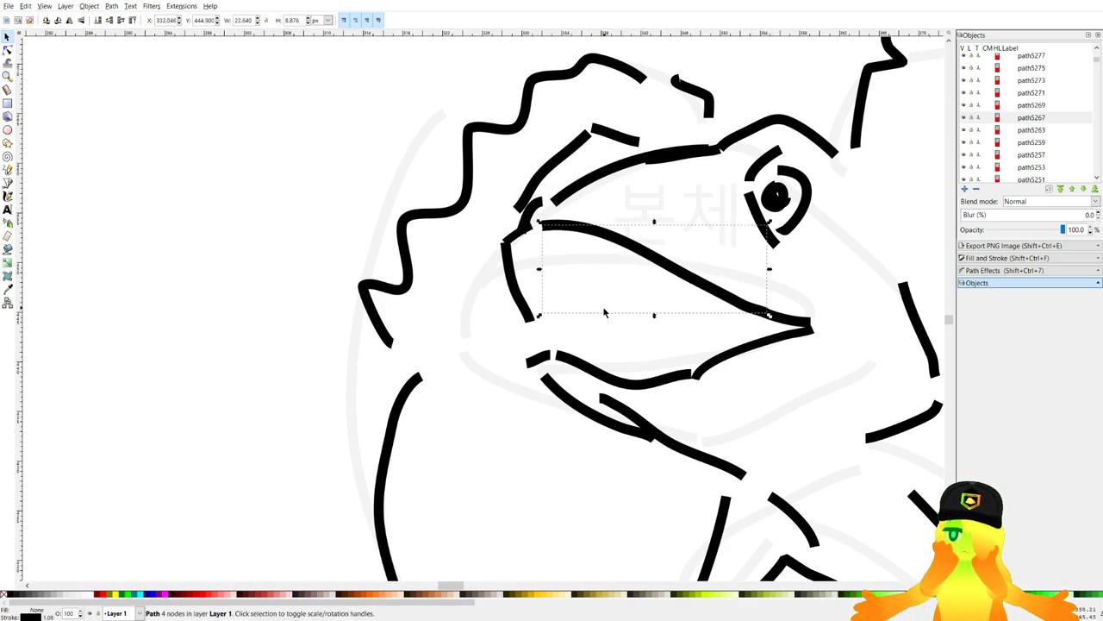
{"action": "left_click", "coordinate": [607, 323]}
Try to enlarge, slant and reposition the line running down from the snout tip to close the mouth's front.
{"action": "scroll", "coordinate": [544, 297], "scroll_direction": "down", "scroll_amount": 1}
{"action": "left_click", "coordinate": [8, 171]}
{"action": "scroll", "coordinate": [601, 312], "scroll_direction": "up", "scroll_amount": 2}
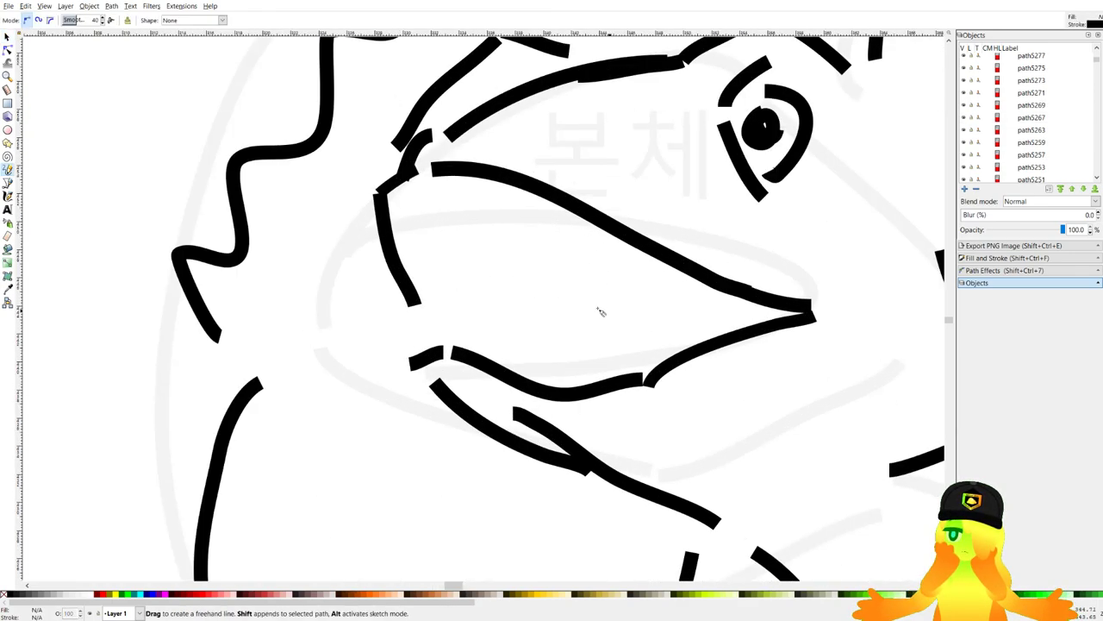
{"action": "left_click", "coordinate": [7, 38]}
{"action": "left_click", "coordinate": [409, 298]}
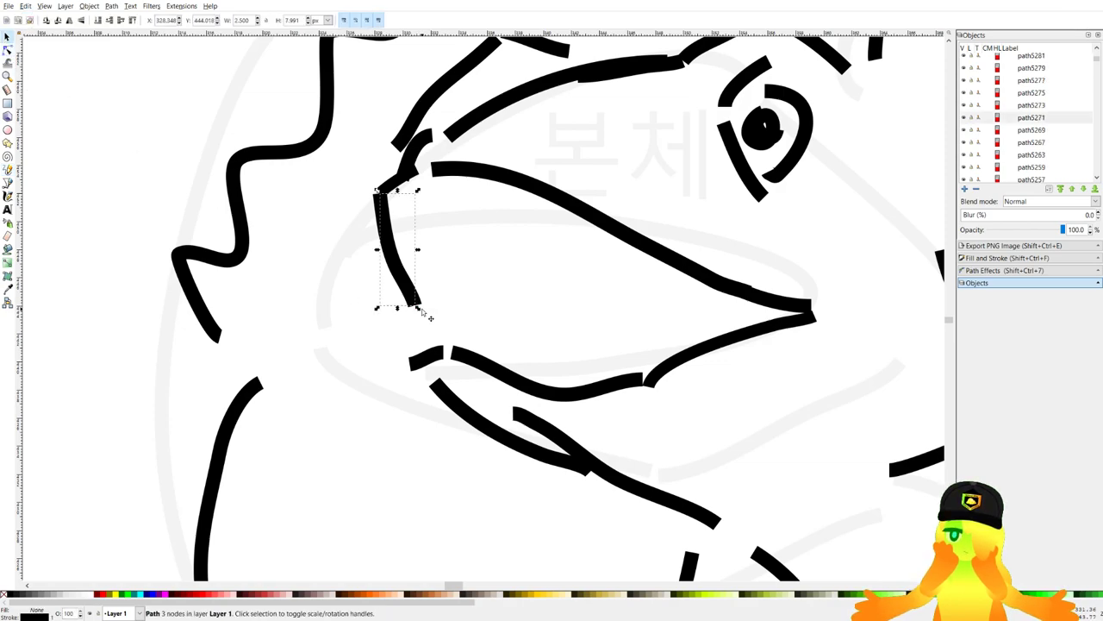
{"action": "mouse_move", "coordinate": [422, 308]}
{"action": "left_mouse_down"}
{"action": "mouse_move", "coordinate": [485, 325]}
{"action": "mouse_move", "coordinate": [494, 347]}
{"action": "left_mouse_up"}
{"action": "left_click_drag", "start_coordinate": [499, 272], "coordinate": [463, 273]}
{"action": "left_click_drag", "start_coordinate": [463, 271], "coordinate": [393, 302]}
{"action": "left_click_drag", "start_coordinate": [406, 191], "coordinate": [372, 184]}
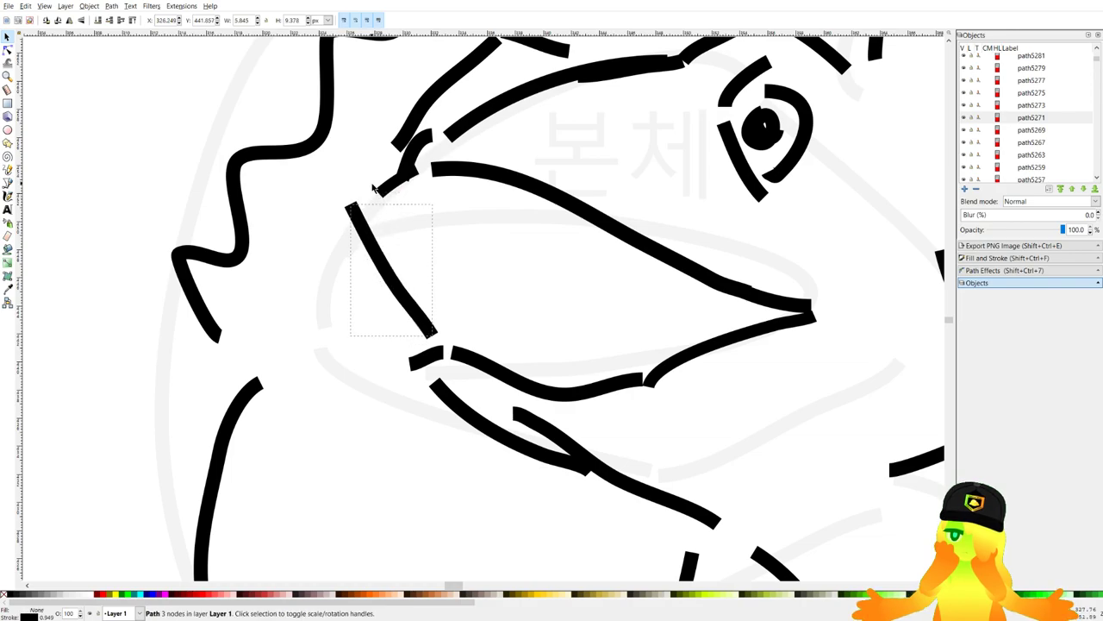
{"action": "left_click_drag", "start_coordinate": [364, 229], "coordinate": [403, 224]}
{"action": "left_click", "coordinate": [580, 317]}
Redraw the mouth's front line as a diagonal stroke inside the upper jaw and add a curved tongue above the lower jaw.
{"action": "scroll", "coordinate": [531, 278], "scroll_direction": "down", "scroll_amount": 4}
{"action": "scroll", "coordinate": [531, 282], "scroll_direction": "down", "scroll_amount": 4}
{"action": "scroll", "coordinate": [531, 280], "scroll_direction": "up", "scroll_amount": 6}
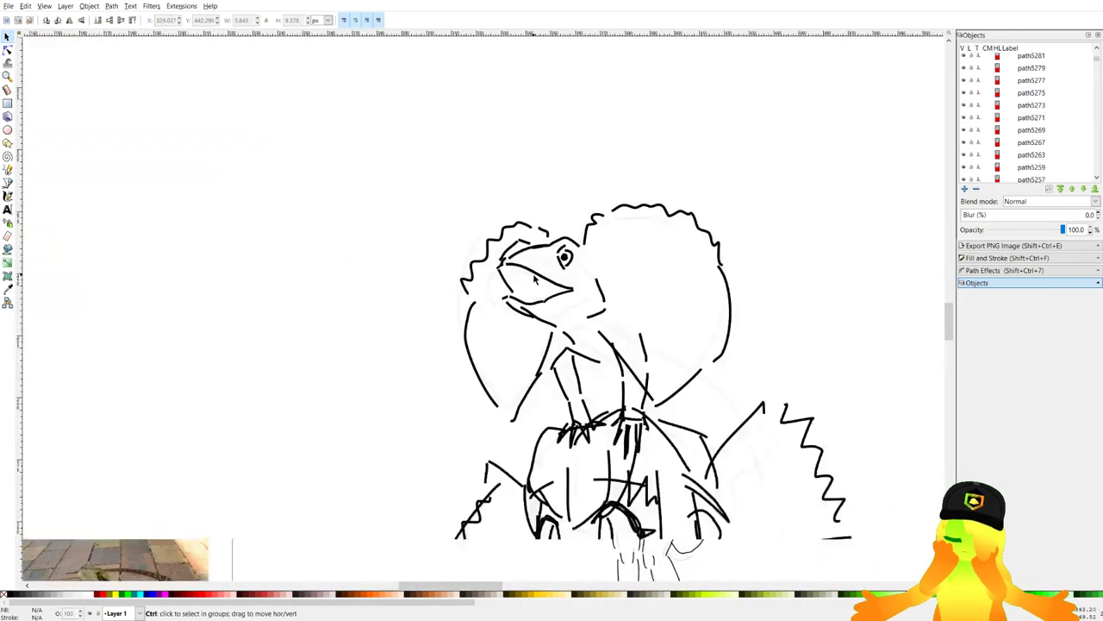
{"action": "scroll", "coordinate": [508, 286], "scroll_direction": "down", "scroll_amount": 8}
{"action": "scroll", "coordinate": [509, 288], "scroll_direction": "up", "scroll_amount": 5}
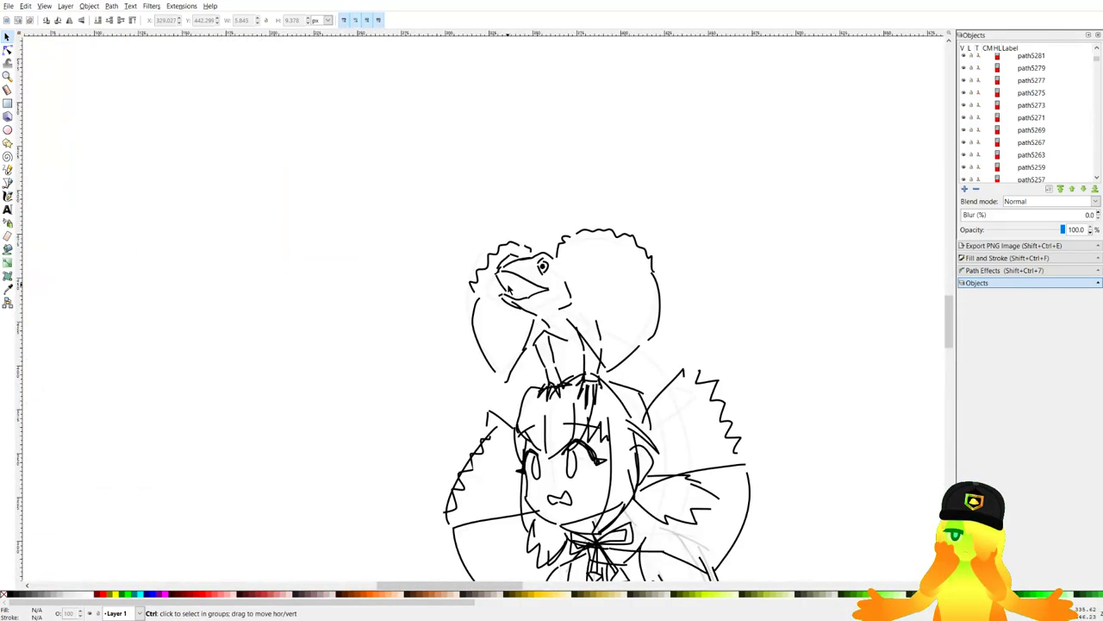
{"action": "left_click", "coordinate": [7, 170]}
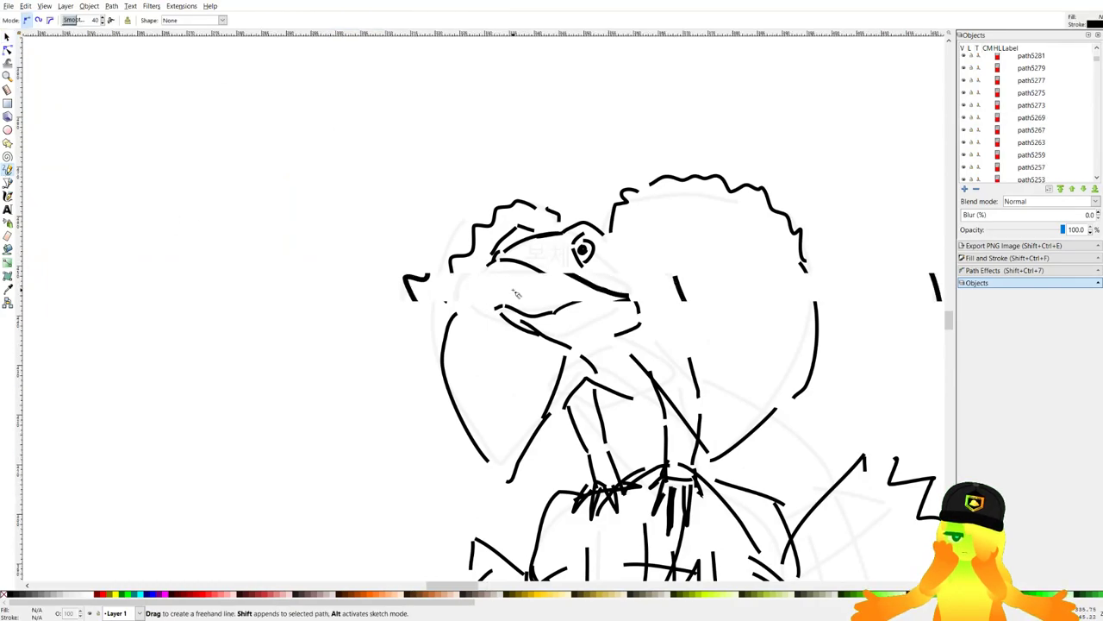
{"action": "scroll", "coordinate": [517, 291], "scroll_direction": "up", "scroll_amount": 4}
{"action": "left_click", "coordinate": [442, 195]}
{"action": "left_click", "coordinate": [521, 297]}
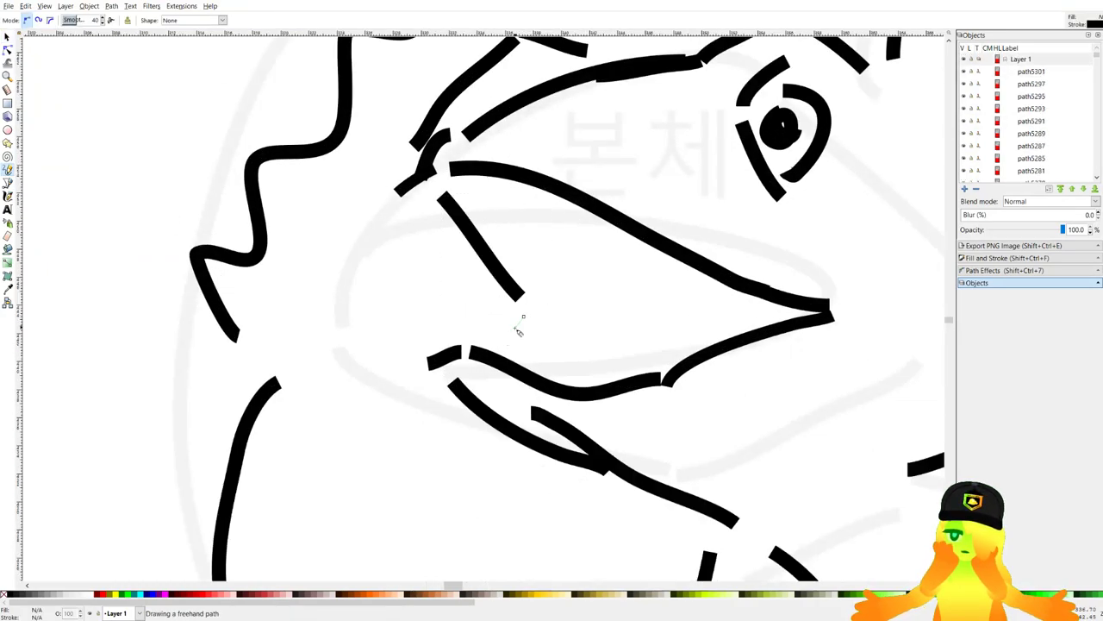
{"action": "left_click_drag", "start_coordinate": [540, 341], "coordinate": [507, 356]}
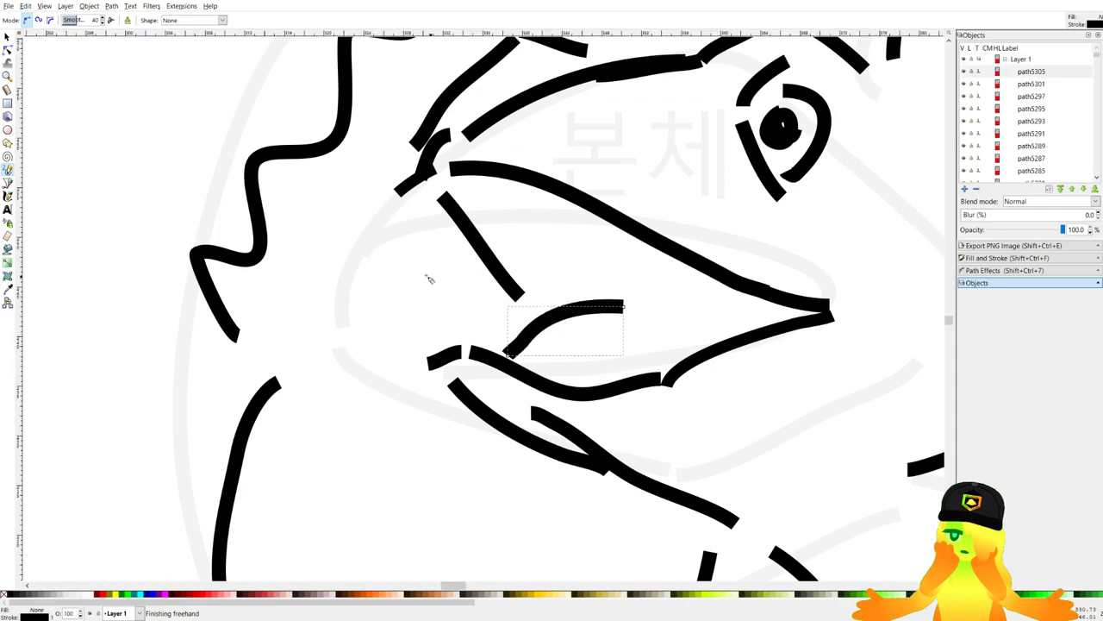
Select all strokes of the lizard's head together, scale them down and shift them slightly lower between the frill lobes.
{"action": "scroll", "coordinate": [433, 275], "scroll_direction": "down", "scroll_amount": 9}
{"action": "scroll", "coordinate": [538, 294], "scroll_direction": "up", "scroll_amount": 6}
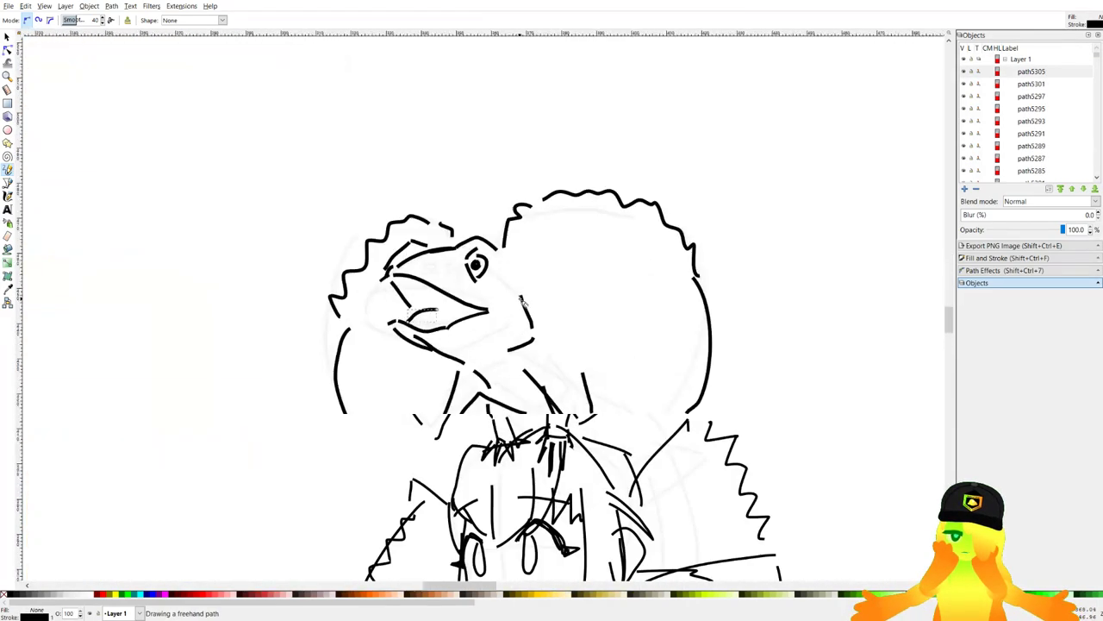
{"action": "left_click", "coordinate": [8, 38]}
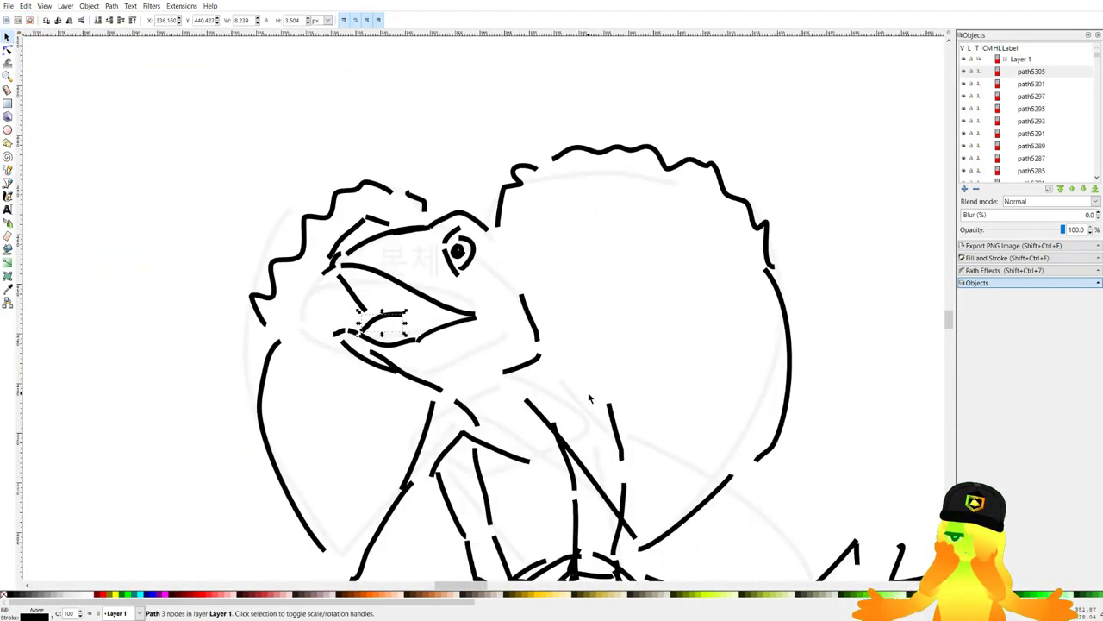
{"action": "left_click_drag", "start_coordinate": [590, 398], "coordinate": [305, 197]}
{"action": "left_click_drag", "start_coordinate": [545, 202], "coordinate": [515, 225]}
{"action": "mouse_move", "coordinate": [464, 307]}
{"action": "left_mouse_down"}
{"action": "mouse_move", "coordinate": [450, 310]}
{"action": "mouse_move", "coordinate": [466, 324]}
{"action": "left_mouse_up"}
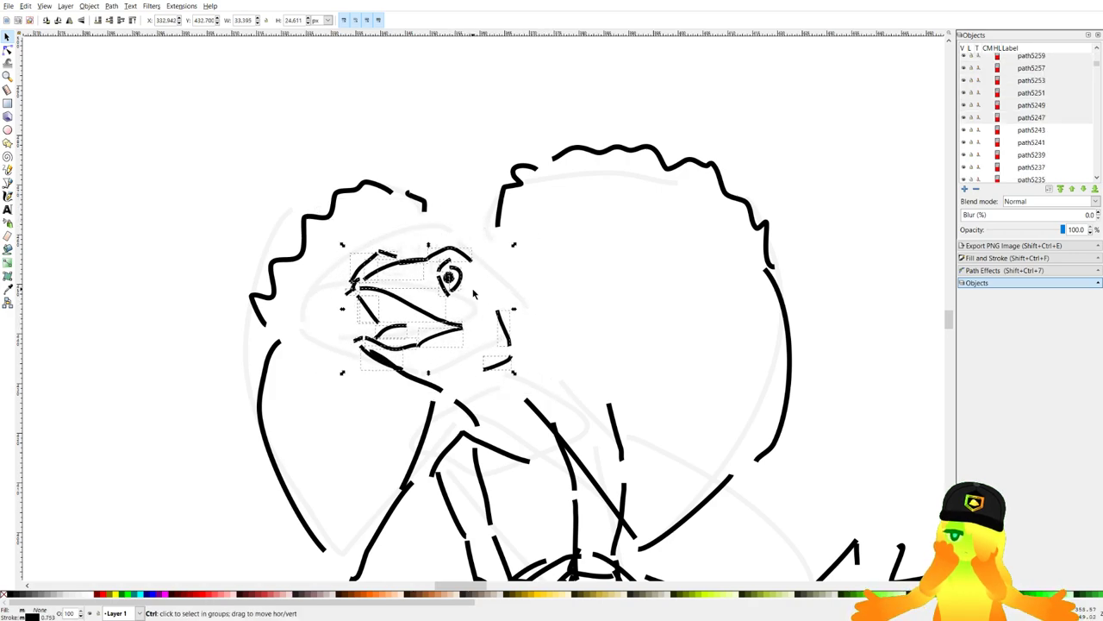
Enlarge the selected head strokes toward the left frill lobe and move the head up slightly.
{"action": "scroll", "coordinate": [472, 294], "scroll_direction": "down", "scroll_amount": 4}
{"action": "scroll", "coordinate": [476, 340], "scroll_direction": "down", "scroll_amount": 5}
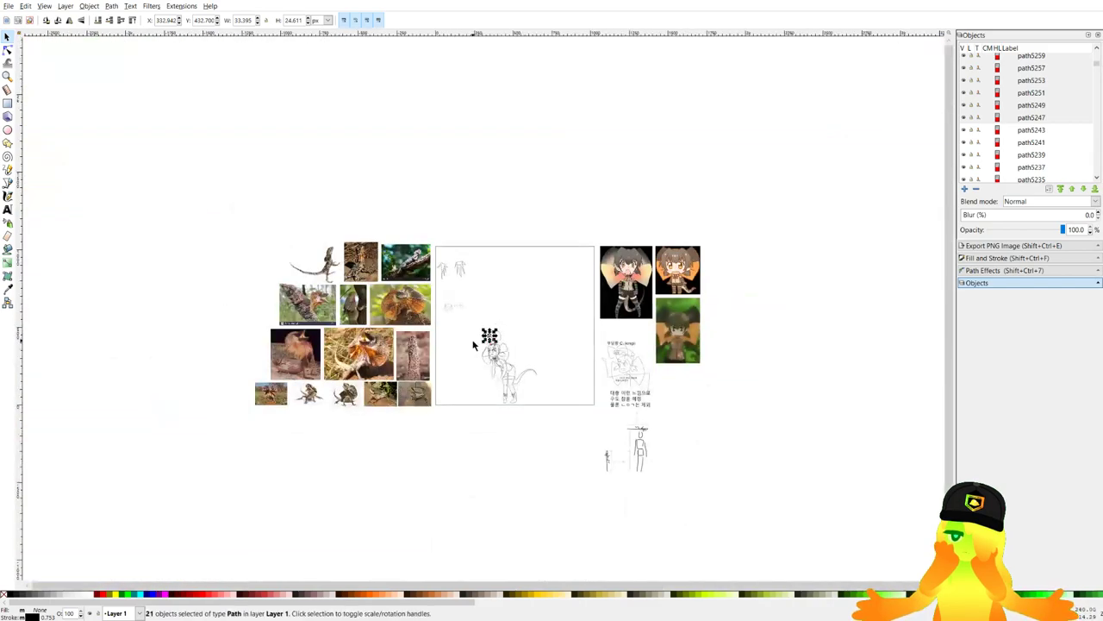
{"action": "scroll", "coordinate": [470, 347], "scroll_direction": "up", "scroll_amount": 4}
{"action": "scroll", "coordinate": [473, 349], "scroll_direction": "up", "scroll_amount": 5}
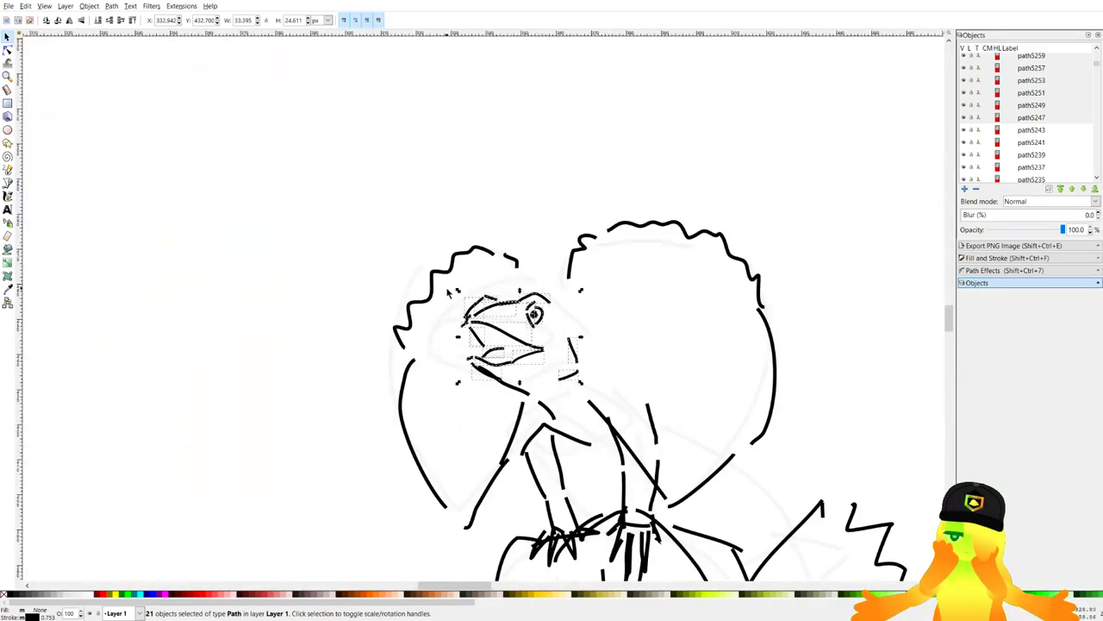
{"action": "left_click_drag", "start_coordinate": [460, 293], "coordinate": [433, 268]}
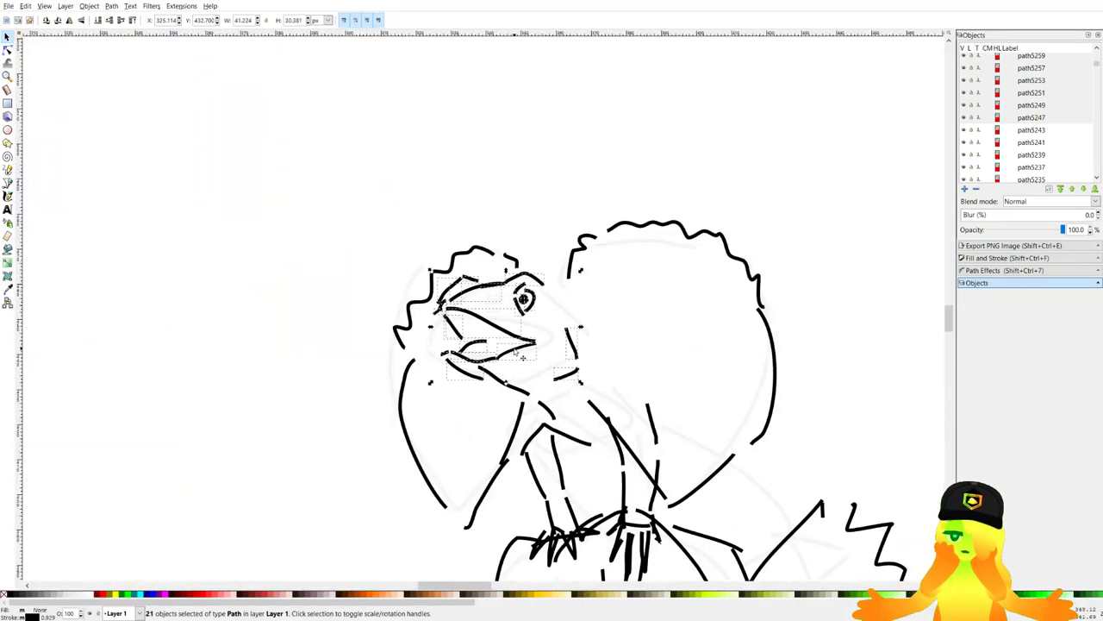
{"action": "left_click_drag", "start_coordinate": [521, 356], "coordinate": [519, 345]}
Stretch the right frill lobe's scalloped top edge and inner end slightly toward the lizard's head.
{"action": "left_click", "coordinate": [571, 270]}
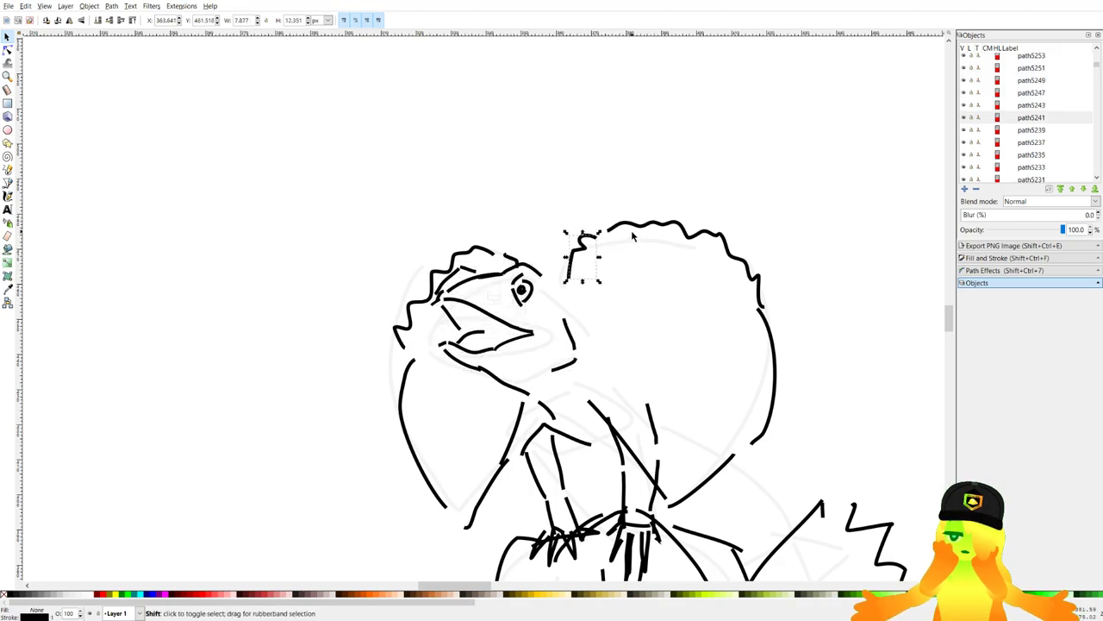
{"action": "left_click", "coordinate": [640, 227], "text": "shift"}
{"action": "mouse_move", "coordinate": [640, 227]}
{"action": "left_mouse_down"}
{"action": "mouse_move", "coordinate": [625, 223]}
{"action": "mouse_move", "coordinate": [679, 321]}
{"action": "left_mouse_up"}
{"action": "left_click", "coordinate": [810, 333]}
{"action": "scroll", "coordinate": [649, 227], "scroll_direction": "down", "scroll_amount": 4}
{"action": "scroll", "coordinate": [643, 246], "scroll_direction": "up", "scroll_amount": 4}
{"action": "scroll", "coordinate": [582, 231], "scroll_direction": "down", "scroll_amount": 4}
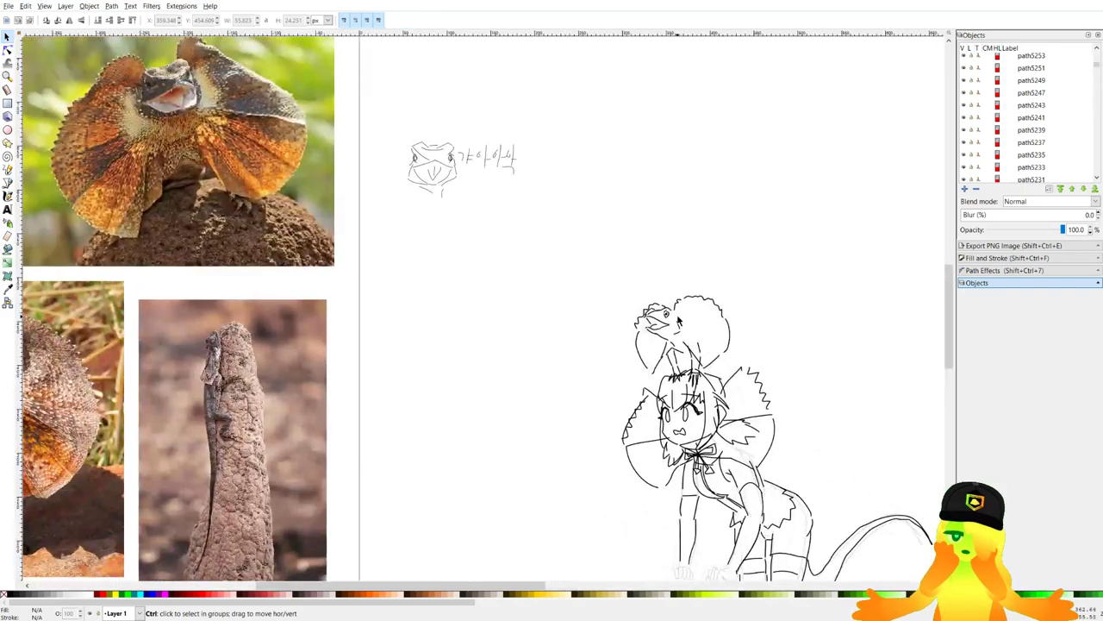
{"action": "scroll", "coordinate": [683, 326], "scroll_direction": "up", "scroll_amount": 6, "text": "ctrl"}
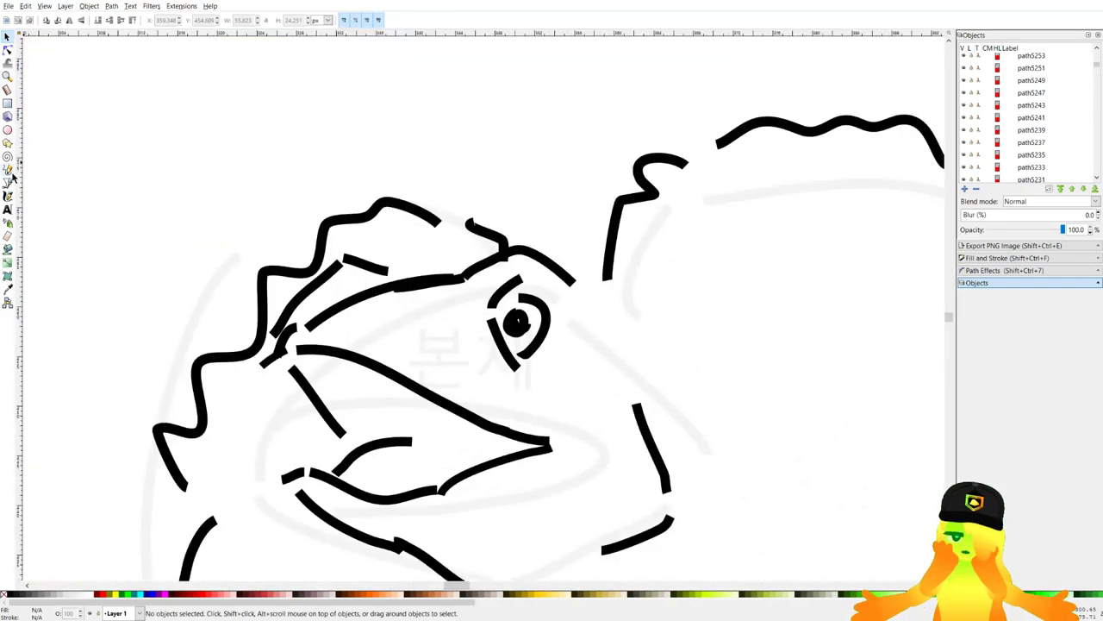
Draw short freehand strokes down the back of the lizard's head, behind its eye.
{"action": "left_click", "coordinate": [9, 170]}
{"action": "left_click_drag", "start_coordinate": [615, 266], "coordinate": [648, 353]}
{"action": "left_click_drag", "start_coordinate": [589, 291], "coordinate": [639, 341]}
{"action": "scroll", "coordinate": [613, 355], "scroll_direction": "down", "scroll_amount": 5}
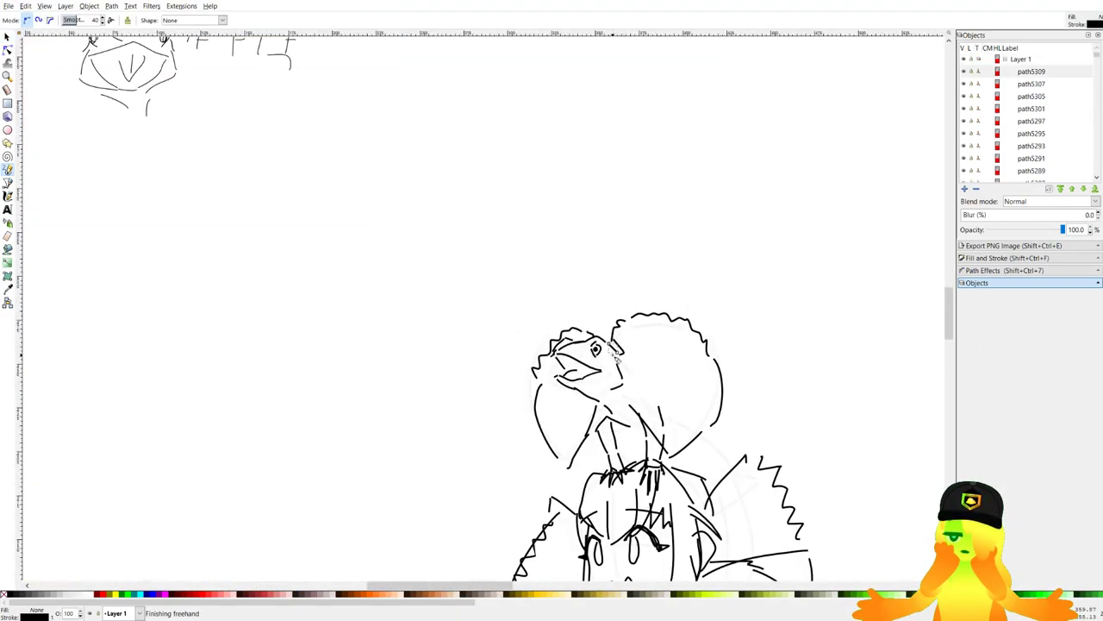
{"action": "scroll", "coordinate": [635, 345], "scroll_direction": "down", "scroll_amount": 3}
{"action": "left_click_drag", "start_coordinate": [642, 397], "coordinate": [636, 319]}
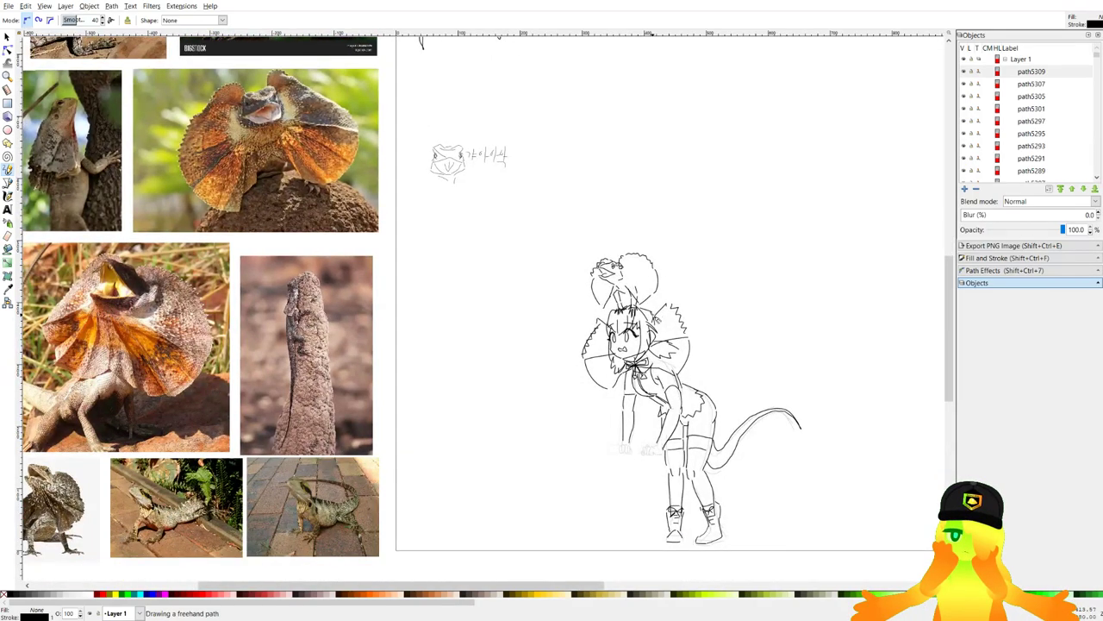
Draw a pointed bump projecting behind the lizard's head in two strokes and add a short mark just below it.
{"action": "scroll", "coordinate": [641, 283], "scroll_direction": "up", "scroll_amount": 4, "text": "ctrl"}
{"action": "scroll", "coordinate": [599, 203], "scroll_direction": "up", "scroll_amount": 2, "text": "ctrl"}
{"action": "left_click_drag", "start_coordinate": [539, 170], "coordinate": [608, 228]}
{"action": "mouse_move", "coordinate": [608, 231]}
{"action": "left_mouse_down"}
{"action": "mouse_move", "coordinate": [551, 264]}
{"action": "mouse_move", "coordinate": [565, 298]}
{"action": "left_mouse_up"}
{"action": "scroll", "coordinate": [569, 302], "scroll_direction": "down", "scroll_amount": 5, "text": "ctrl"}
{"action": "scroll", "coordinate": [687, 297], "scroll_direction": "up", "scroll_amount": 4, "text": "ctrl"}
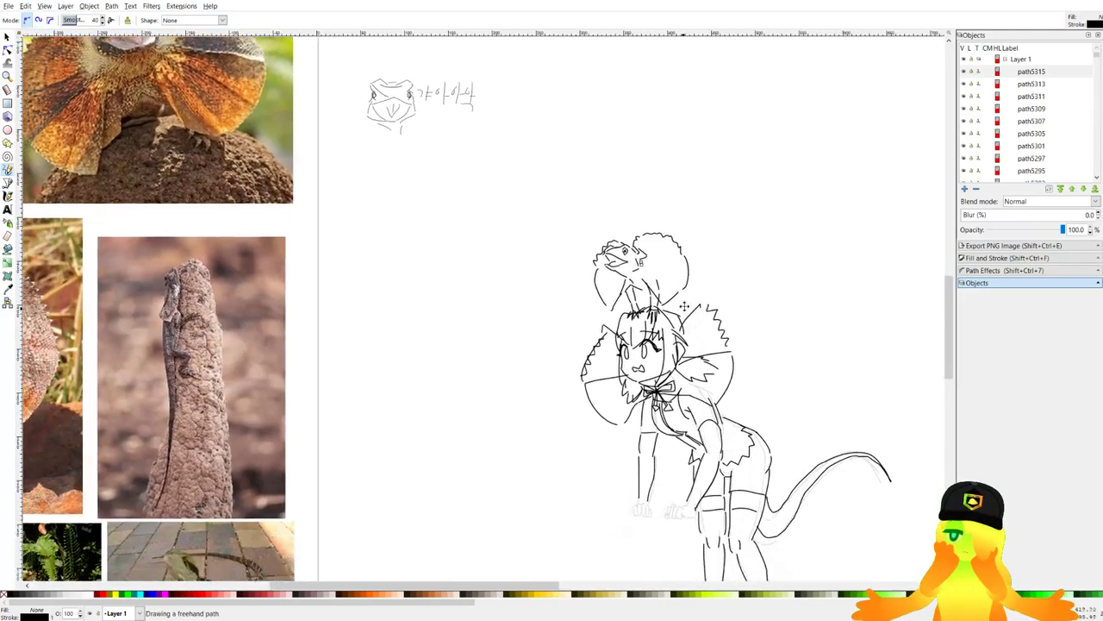
{"action": "scroll", "coordinate": [517, 172], "scroll_direction": "up", "scroll_amount": 1, "text": "ctrl"}
{"action": "scroll", "coordinate": [517, 216], "scroll_direction": "down", "scroll_amount": 3, "text": "ctrl"}
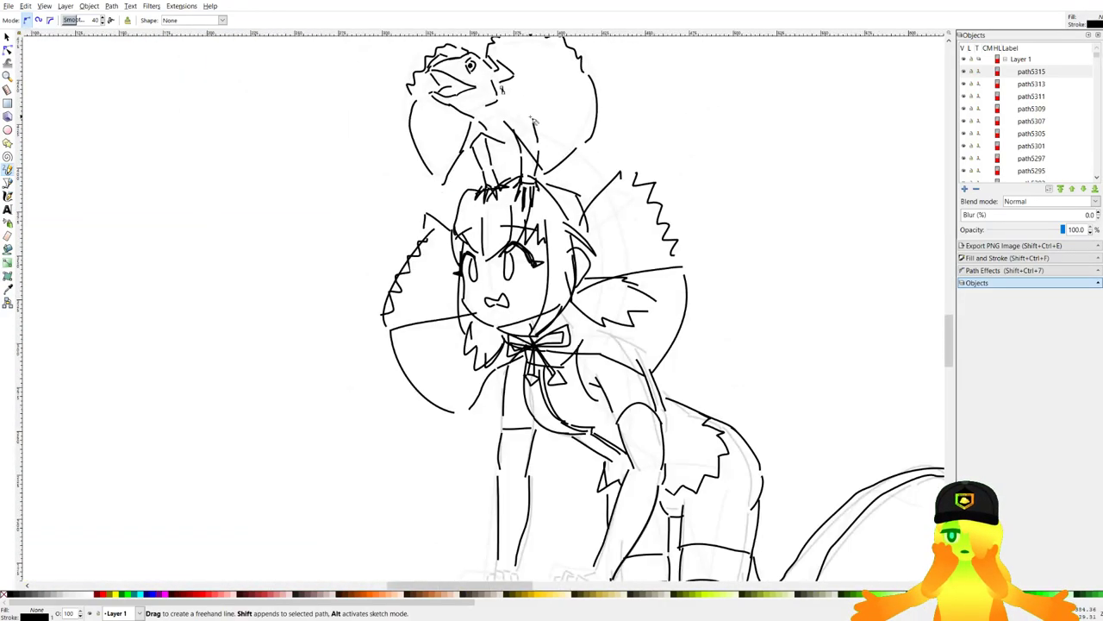
{"action": "scroll", "coordinate": [516, 250], "scroll_direction": "up", "scroll_amount": 3, "text": "ctrl"}
{"action": "left_click_drag", "start_coordinate": [538, 285], "coordinate": [552, 298]}
{"action": "scroll", "coordinate": [551, 298], "scroll_direction": "down", "scroll_amount": 3, "text": "ctrl"}
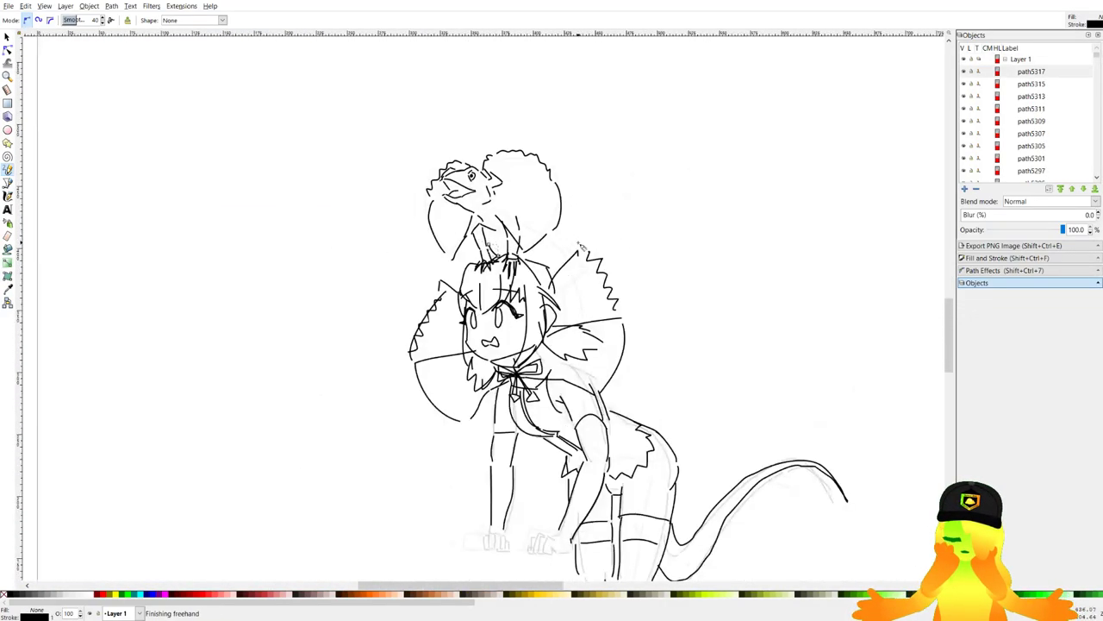
{"action": "scroll", "coordinate": [492, 216], "scroll_direction": "up", "scroll_amount": 3, "text": "ctrl"}
{"action": "mouse_move", "coordinate": [491, 209]}
{"action": "left_mouse_down"}
{"action": "mouse_move", "coordinate": [557, 259]}
{"action": "mouse_move", "coordinate": [529, 248]}
{"action": "mouse_move", "coordinate": [557, 300]}
{"action": "left_mouse_up"}
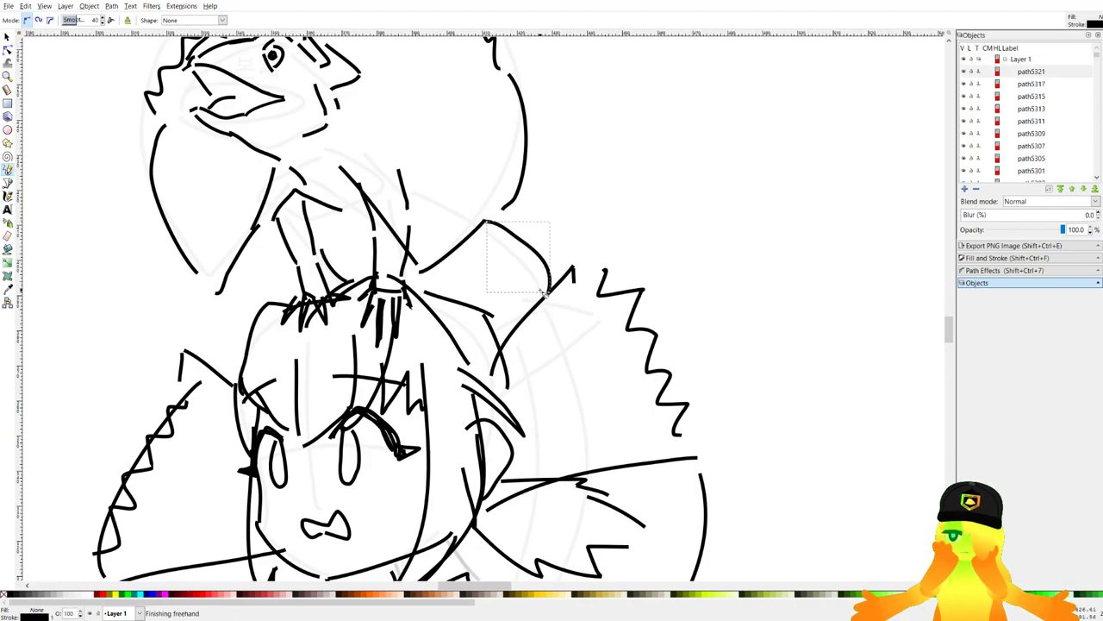
{"action": "scroll", "coordinate": [589, 278], "scroll_direction": "down", "scroll_amount": 4, "text": "ctrl"}
{"action": "scroll", "coordinate": [588, 278], "scroll_direction": "up", "scroll_amount": 4, "text": "ctrl"}
{"action": "key", "text": "ctrl+z"}
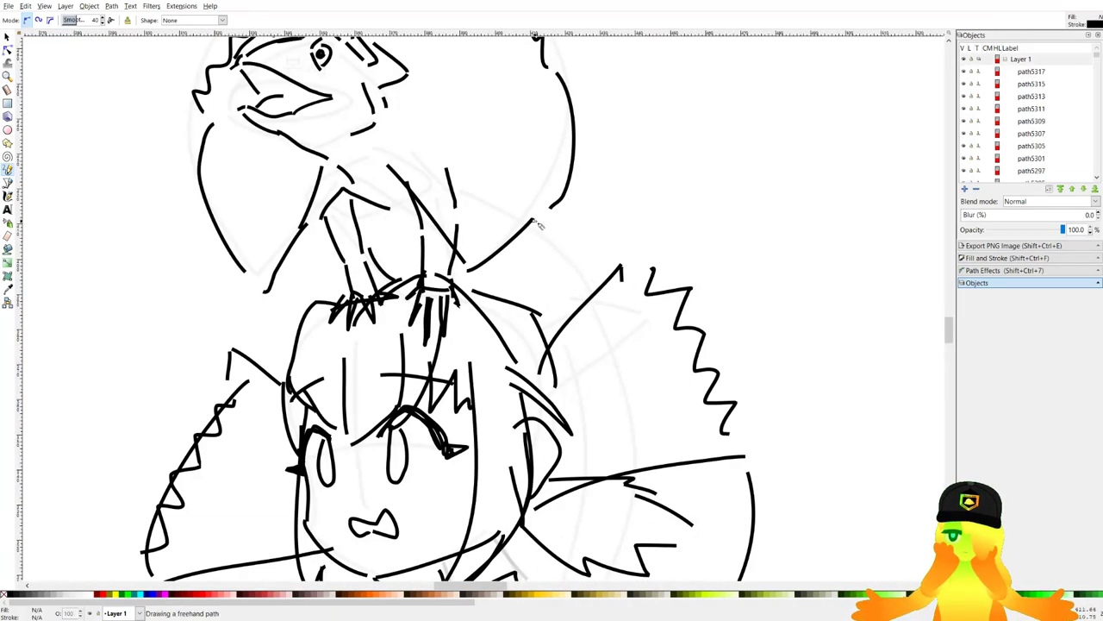
{"action": "scroll", "coordinate": [606, 312], "scroll_direction": "down", "scroll_amount": 5, "text": "ctrl"}
{"action": "scroll", "coordinate": [661, 294], "scroll_direction": "up", "scroll_amount": 5, "text": "ctrl"}
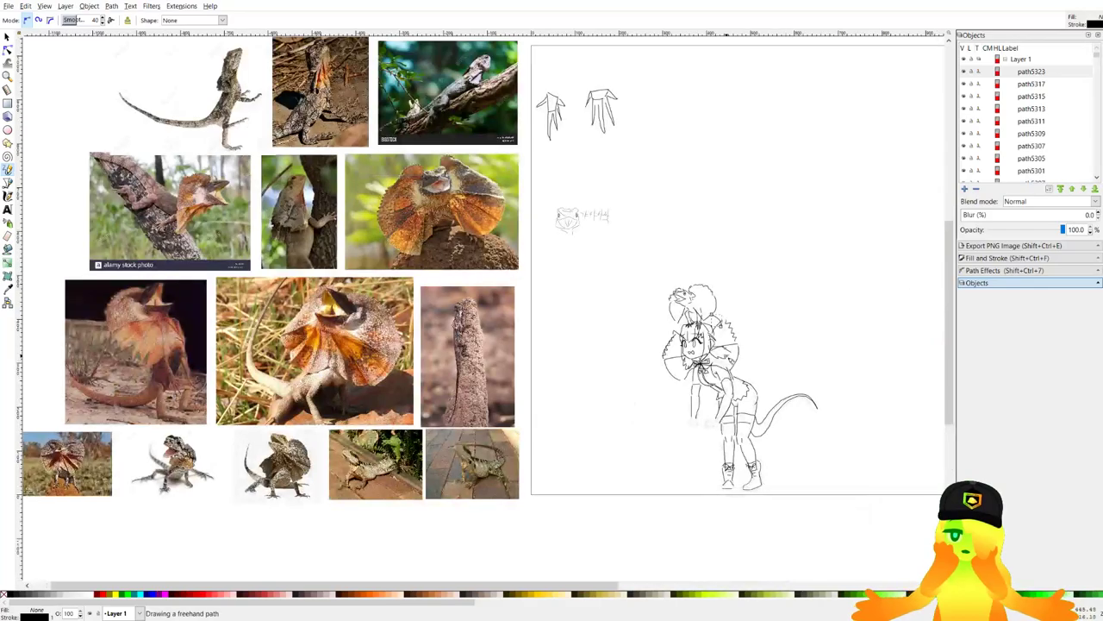
{"action": "scroll", "coordinate": [480, 273], "scroll_direction": "up", "scroll_amount": 4, "text": "ctrl"}
{"action": "key", "text": "ctrl+z"}
Draw the lizard's back as a single curve from the right frill lobe's lower edge down to the girl's right-hand frill.
{"action": "left_click_drag", "start_coordinate": [449, 89], "coordinate": [508, 281]}
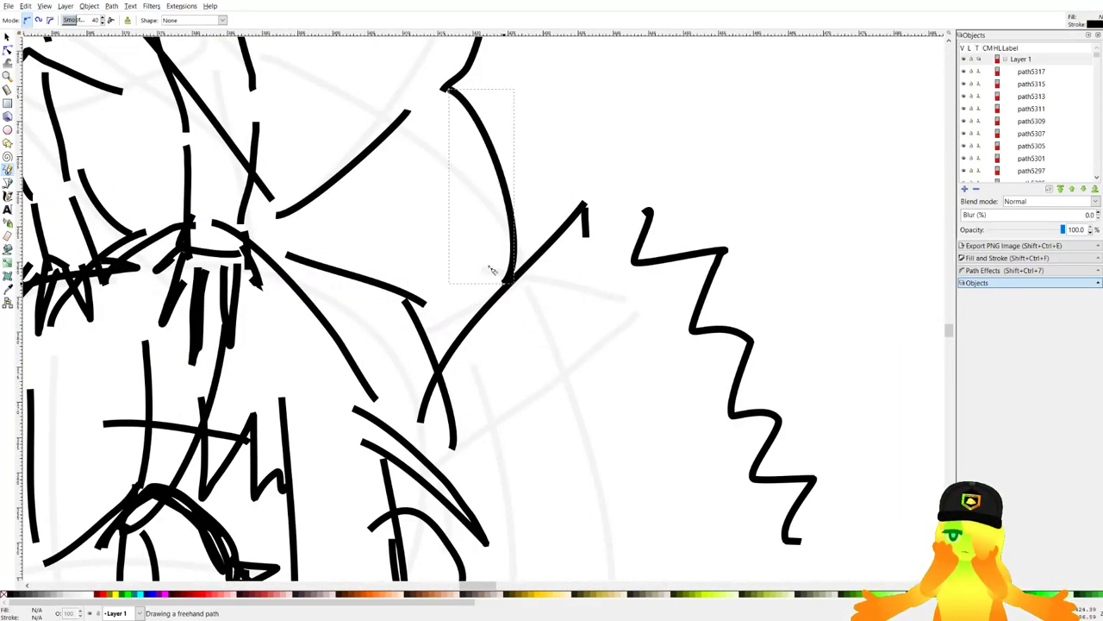
{"action": "scroll", "coordinate": [487, 251], "scroll_direction": "down", "scroll_amount": 4, "text": "ctrl"}
{"action": "scroll", "coordinate": [496, 255], "scroll_direction": "down", "scroll_amount": 4, "text": "ctrl"}
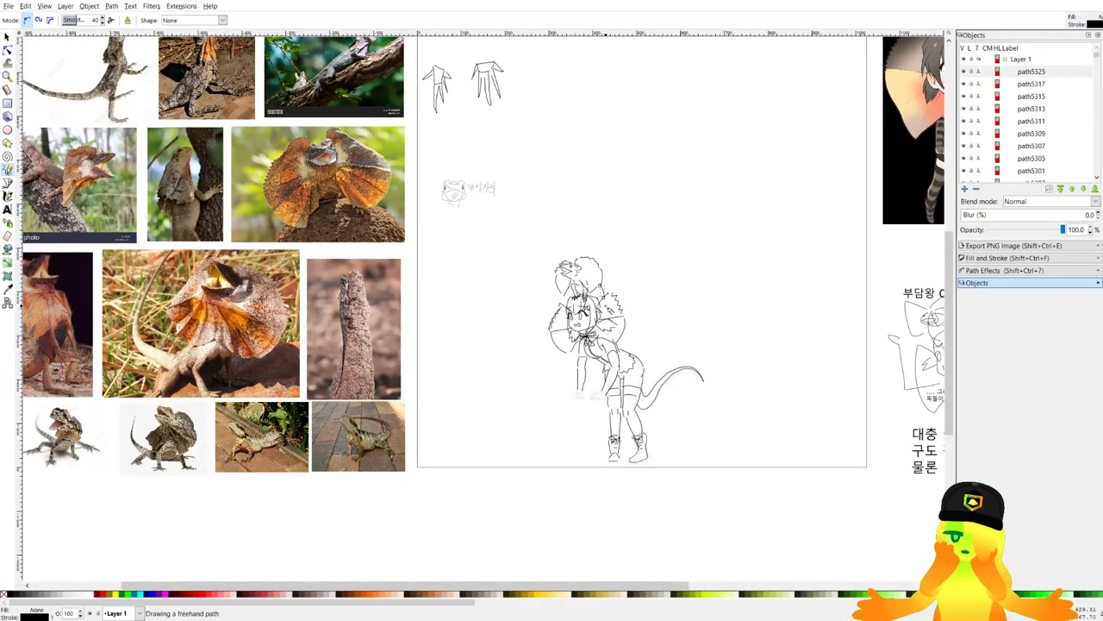
{"action": "left_click_drag", "start_coordinate": [462, 388], "coordinate": [498, 398]}
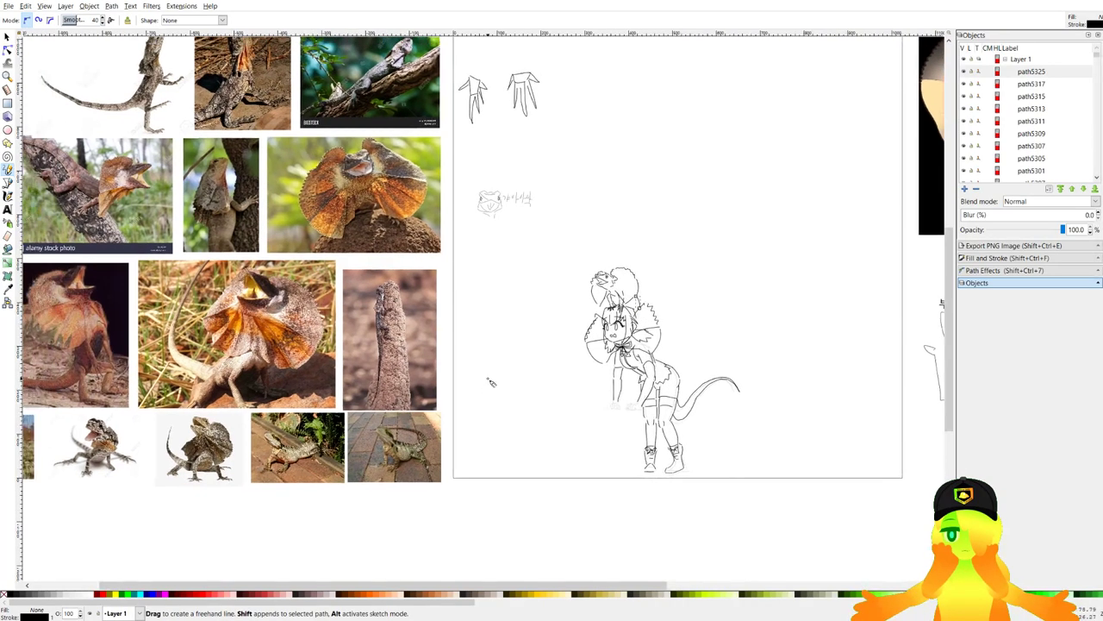
{"action": "mouse_move", "coordinate": [483, 289]}
{"action": "left_mouse_down"}
{"action": "mouse_move", "coordinate": [558, 281]}
{"action": "mouse_move", "coordinate": [474, 277]}
{"action": "left_mouse_up"}
{"action": "scroll", "coordinate": [195, 272], "scroll_direction": "up", "scroll_amount": 2, "text": "ctrl"}
{"action": "scroll", "coordinate": [196, 271], "scroll_direction": "down", "scroll_amount": 2, "text": "ctrl"}
Draw the lizard's bent hind leg beside the girl's hair with a curved thigh top, a middle line and a long lower edge.
{"action": "scroll", "coordinate": [633, 276], "scroll_direction": "up", "scroll_amount": 4, "text": "ctrl"}
{"action": "scroll", "coordinate": [722, 288], "scroll_direction": "up", "scroll_amount": 3, "text": "ctrl"}
{"action": "left_click_drag", "start_coordinate": [723, 287], "coordinate": [601, 219]}
{"action": "scroll", "coordinate": [599, 194], "scroll_direction": "up", "scroll_amount": 2, "text": "ctrl"}
{"action": "left_click_drag", "start_coordinate": [517, 175], "coordinate": [671, 233]}
{"action": "left_click_drag", "start_coordinate": [431, 269], "coordinate": [624, 281]}
{"action": "mouse_move", "coordinate": [693, 250]}
{"action": "left_mouse_down"}
{"action": "mouse_move", "coordinate": [692, 272]}
{"action": "mouse_move", "coordinate": [485, 412]}
{"action": "left_mouse_up"}
{"action": "left_click_drag", "start_coordinate": [642, 234], "coordinate": [425, 397]}
Undo the hind leg's last inner stroke and redraw it as short joined strokes running down toward the ankle.
{"action": "scroll", "coordinate": [564, 303], "scroll_direction": "down", "scroll_amount": 8, "text": "ctrl"}
{"action": "left_click_drag", "start_coordinate": [449, 334], "coordinate": [650, 292]}
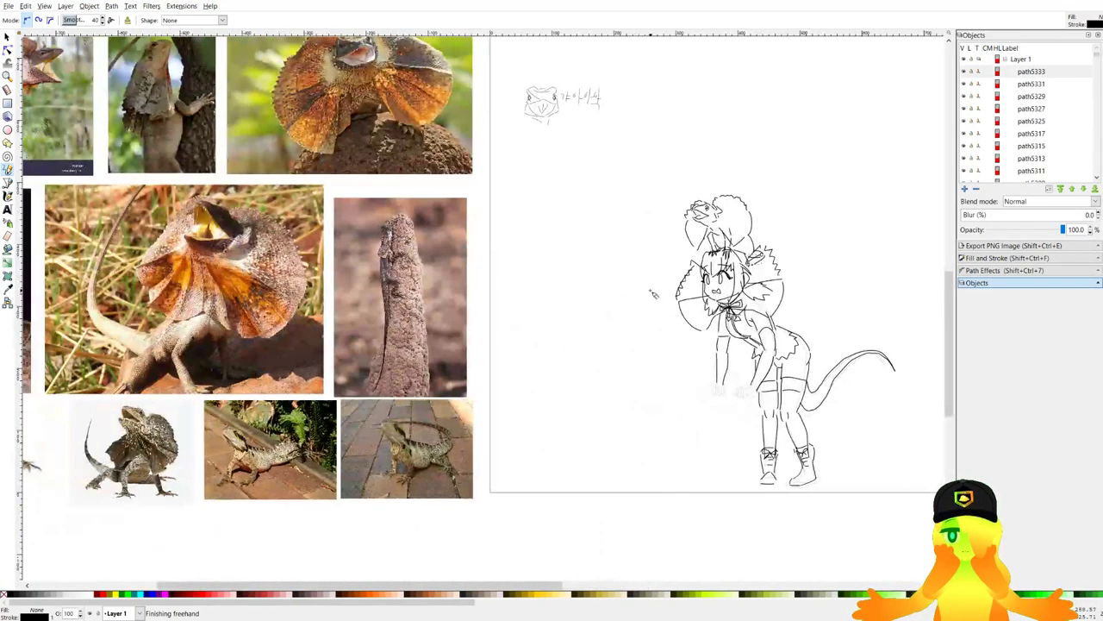
{"action": "scroll", "coordinate": [653, 293], "scroll_direction": "down", "scroll_amount": 2, "text": "ctrl"}
{"action": "scroll", "coordinate": [716, 297], "scroll_direction": "up", "scroll_amount": 4, "text": "ctrl"}
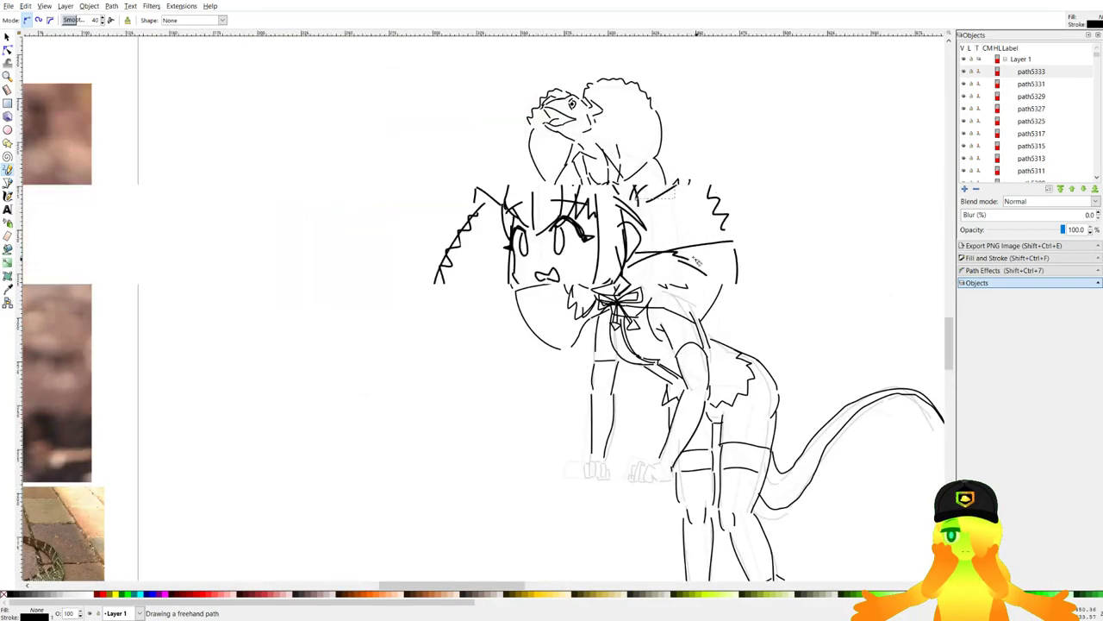
{"action": "scroll", "coordinate": [681, 217], "scroll_direction": "up", "scroll_amount": 4, "text": "ctrl"}
{"action": "key", "text": "ctrl+z"}
{"action": "scroll", "coordinate": [631, 149], "scroll_direction": "up", "scroll_amount": 2, "text": "ctrl"}
{"action": "left_click_drag", "start_coordinate": [642, 143], "coordinate": [631, 153]}
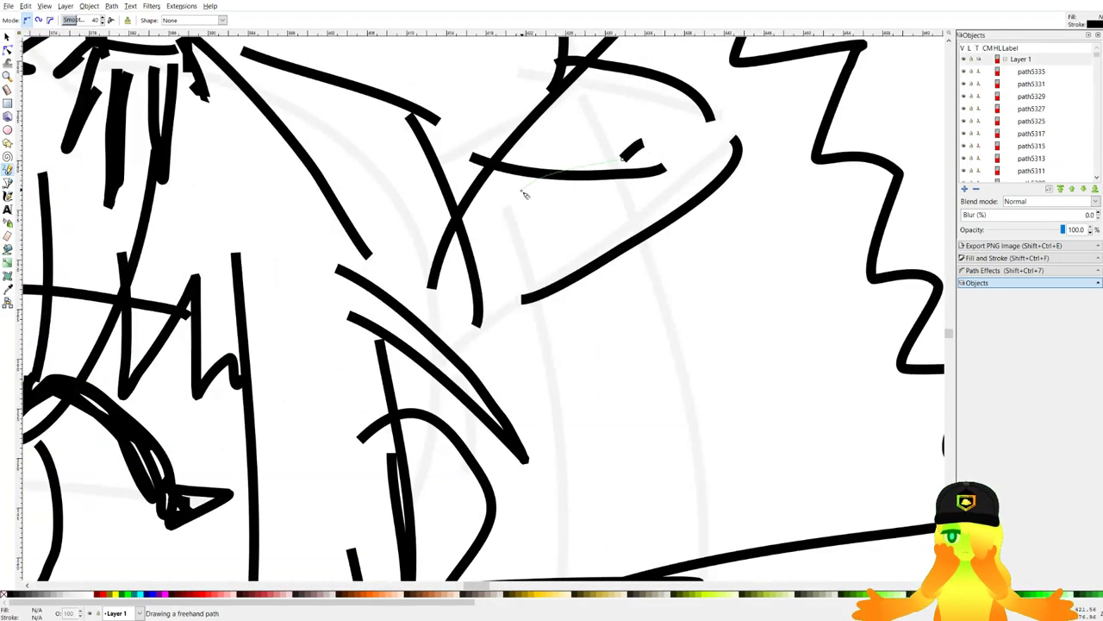
{"action": "left_click_drag", "start_coordinate": [483, 289], "coordinate": [482, 291]}
{"action": "key", "text": "ctrl+z"}
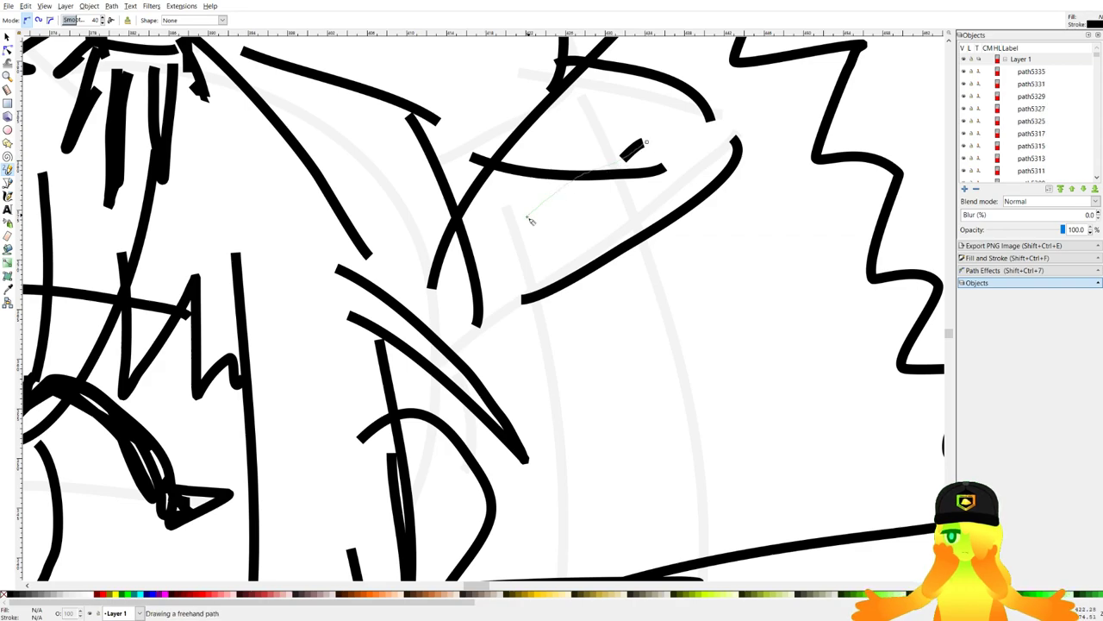
{"action": "left_click_drag", "start_coordinate": [528, 216], "coordinate": [516, 243]}
{"action": "key", "text": "ctrl+z"}
{"action": "left_click_drag", "start_coordinate": [636, 147], "coordinate": [518, 217]}
{"action": "left_click_drag", "start_coordinate": [517, 219], "coordinate": [487, 277]}
Draw a short line across the lizard's ankle and two downward strokes for the sides of the foot.
{"action": "scroll", "coordinate": [568, 230], "scroll_direction": "down", "scroll_amount": 4, "text": "ctrl"}
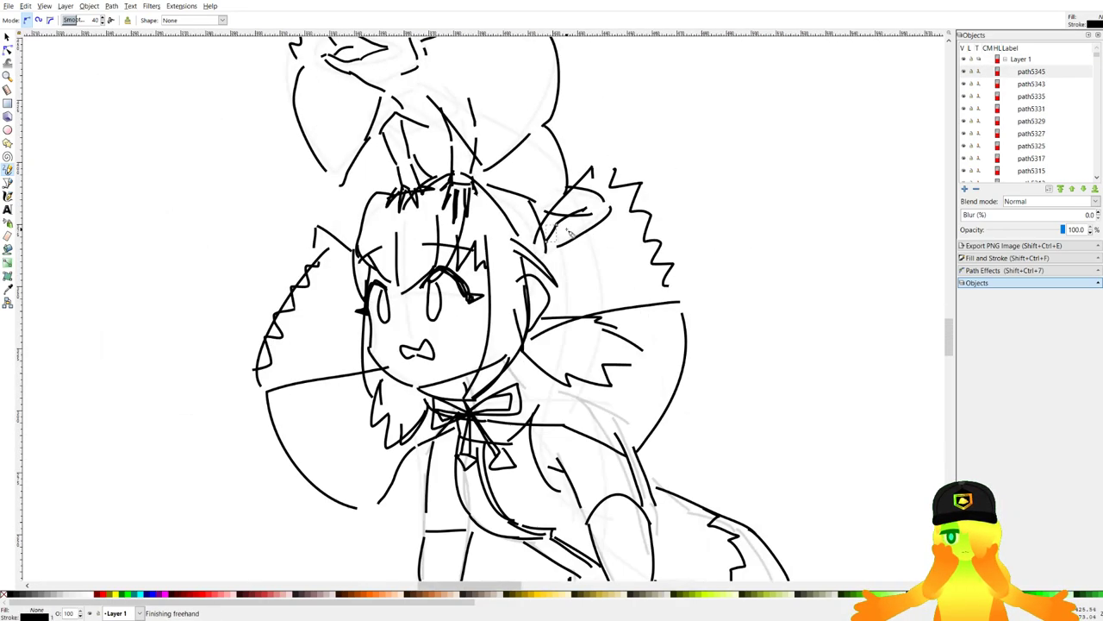
{"action": "scroll", "coordinate": [568, 231], "scroll_direction": "down", "scroll_amount": 2, "text": "ctrl"}
{"action": "left_click_drag", "start_coordinate": [568, 231], "coordinate": [756, 278]}
{"action": "scroll", "coordinate": [614, 303], "scroll_direction": "down", "scroll_amount": 2, "text": "ctrl"}
{"action": "left_click_drag", "start_coordinate": [628, 304], "coordinate": [578, 410]}
{"action": "scroll", "coordinate": [576, 414], "scroll_direction": "down", "scroll_amount": 1, "text": "ctrl"}
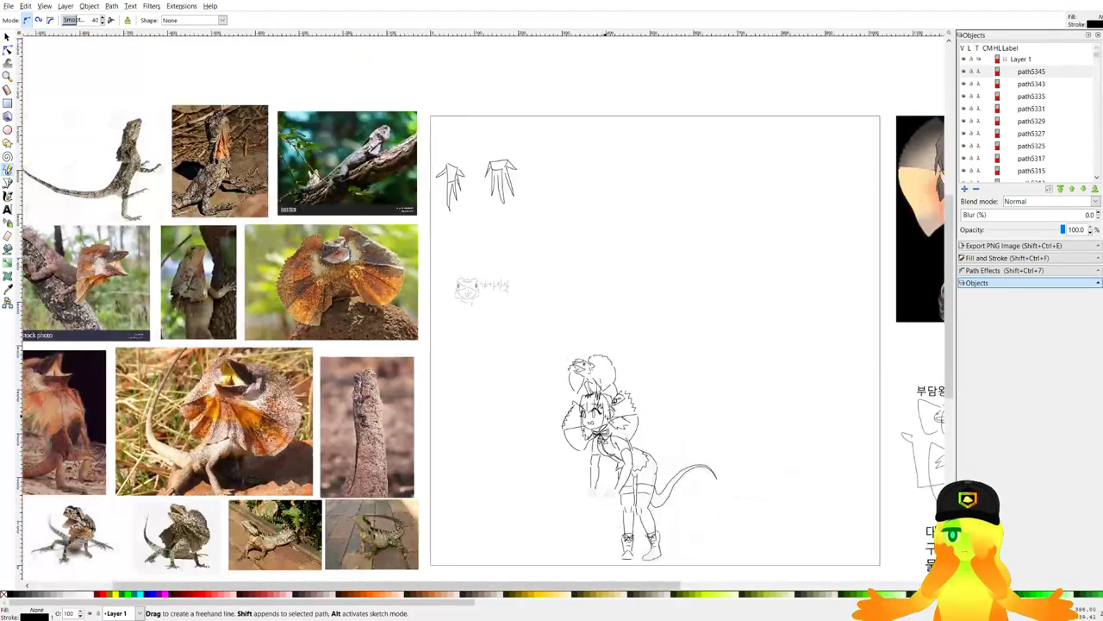
{"action": "scroll", "coordinate": [605, 417], "scroll_direction": "up", "scroll_amount": 4, "text": "ctrl"}
{"action": "scroll", "coordinate": [657, 366], "scroll_direction": "up", "scroll_amount": 4, "text": "ctrl"}
{"action": "left_click_drag", "start_coordinate": [590, 263], "coordinate": [672, 290]}
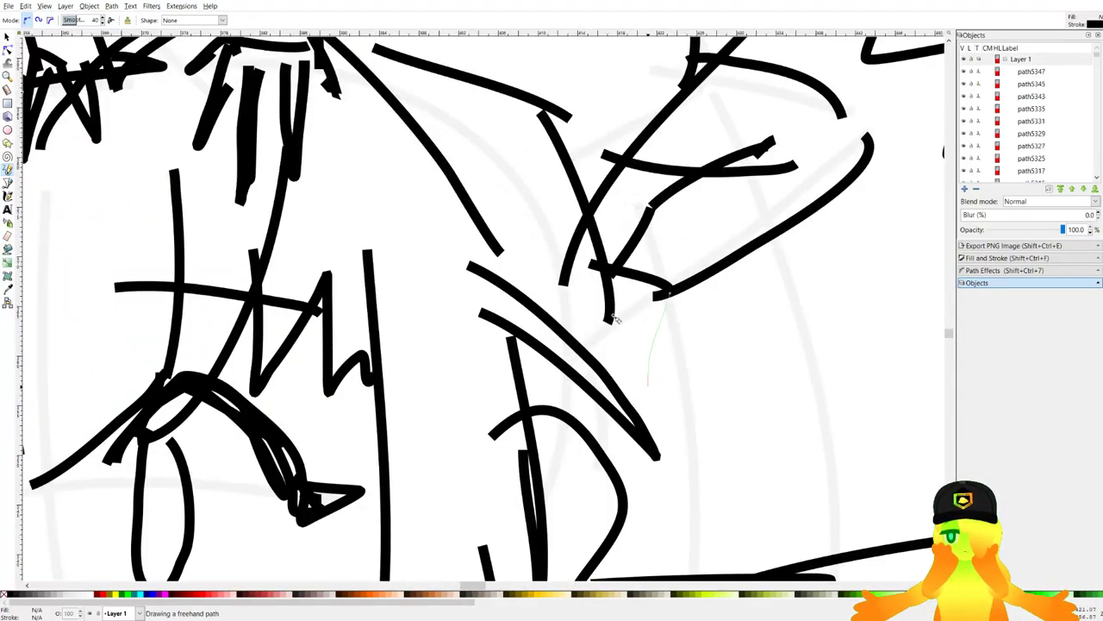
{"action": "left_click_drag", "start_coordinate": [589, 367], "coordinate": [589, 366]}
{"action": "scroll", "coordinate": [674, 351], "scroll_direction": "down", "scroll_amount": 10, "text": "ctrl"}
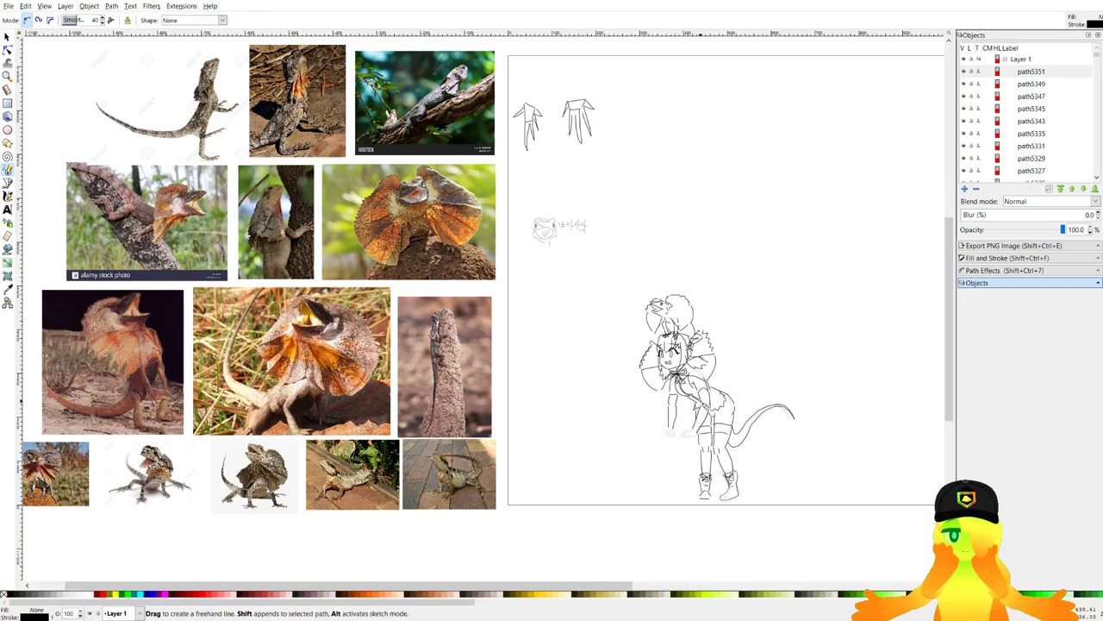
{"action": "scroll", "coordinate": [534, 187], "scroll_direction": "up", "scroll_amount": 1, "text": "ctrl"}
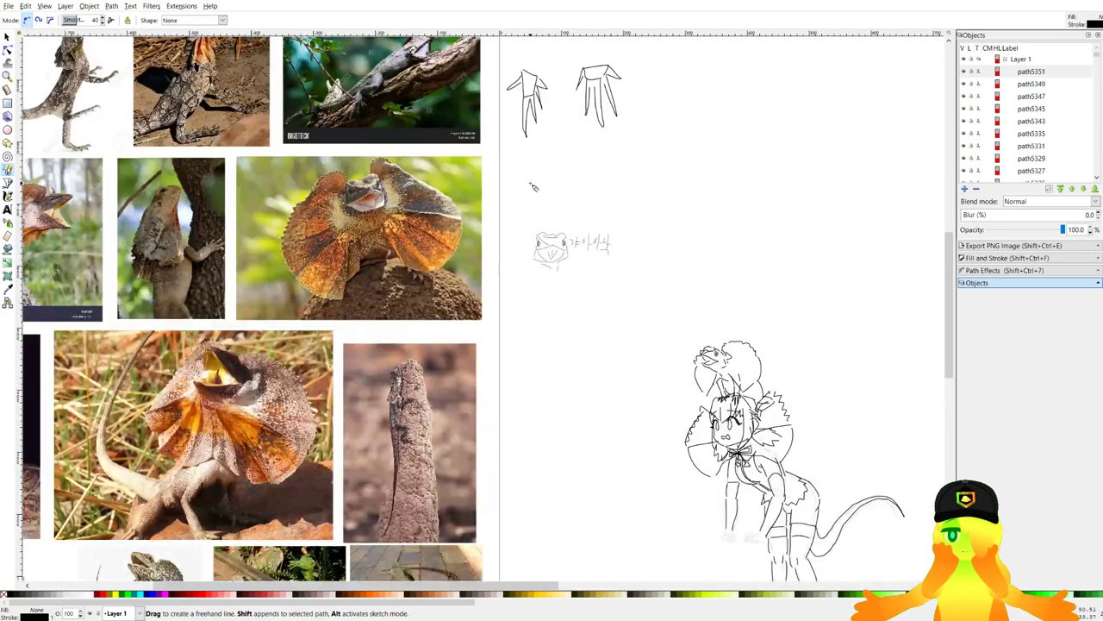
{"action": "scroll", "coordinate": [772, 435], "scroll_direction": "up", "scroll_amount": 8, "text": "ctrl"}
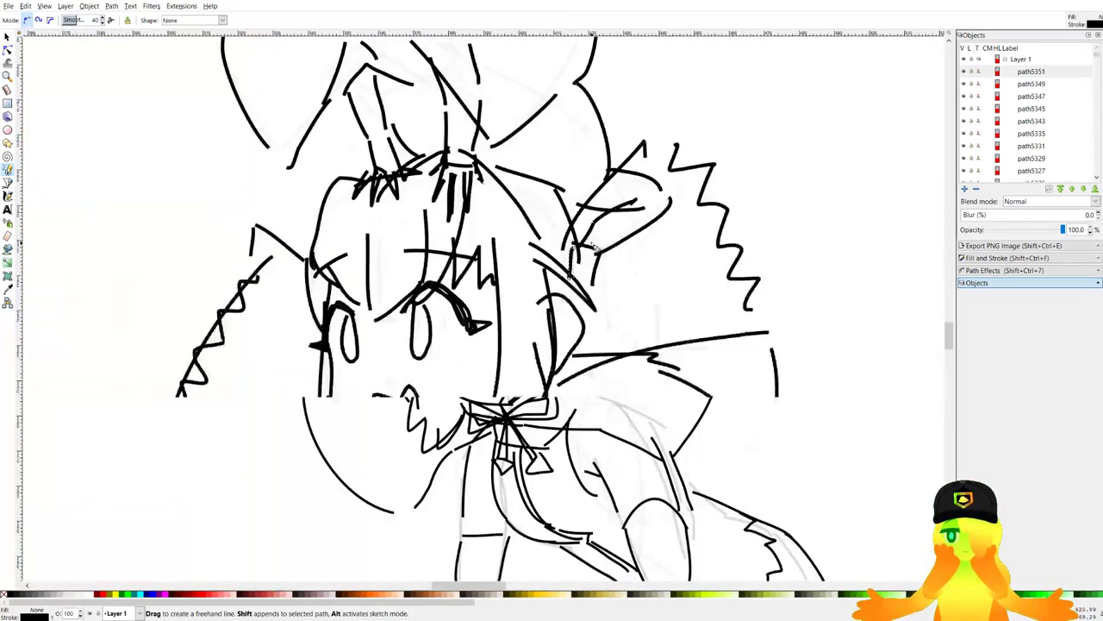
{"action": "scroll", "coordinate": [593, 248], "scroll_direction": "up", "scroll_amount": 2, "text": "ctrl"}
{"action": "left_click_drag", "start_coordinate": [579, 191], "coordinate": [659, 343]}
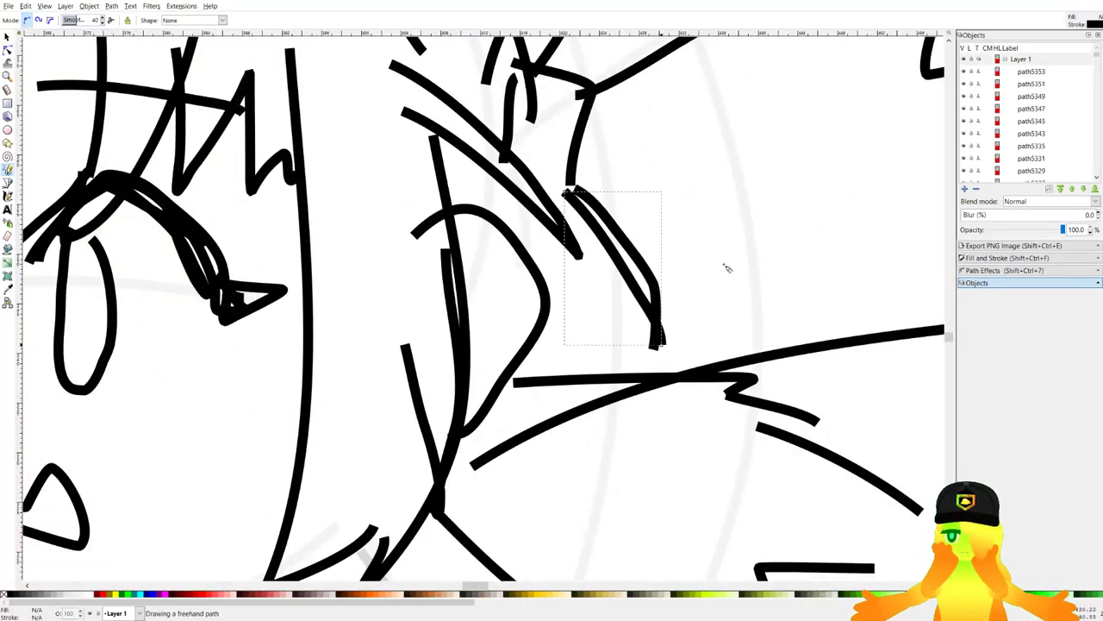
{"action": "scroll", "coordinate": [727, 268], "scroll_direction": "up", "scroll_amount": 1, "text": "ctrl"}
{"action": "key", "text": "ctrl+z"}
{"action": "left_click_drag", "start_coordinate": [484, 378], "coordinate": [485, 380]}
{"action": "key", "text": "ctrl+z"}
{"action": "key", "text": "ctrl+z"}
Draw the lizard's toes over the girl's ear and hair, with a long curved outer toe and shorter inner toe strokes.
{"action": "mouse_move", "coordinate": [430, 219]}
{"action": "left_mouse_down"}
{"action": "mouse_move", "coordinate": [460, 405]}
{"action": "mouse_move", "coordinate": [376, 524]}
{"action": "left_mouse_up"}
{"action": "left_click_drag", "start_coordinate": [435, 283], "coordinate": [406, 469]}
{"action": "left_click_drag", "start_coordinate": [397, 203], "coordinate": [390, 311]}
{"action": "left_click_drag", "start_coordinate": [370, 237], "coordinate": [362, 301]}
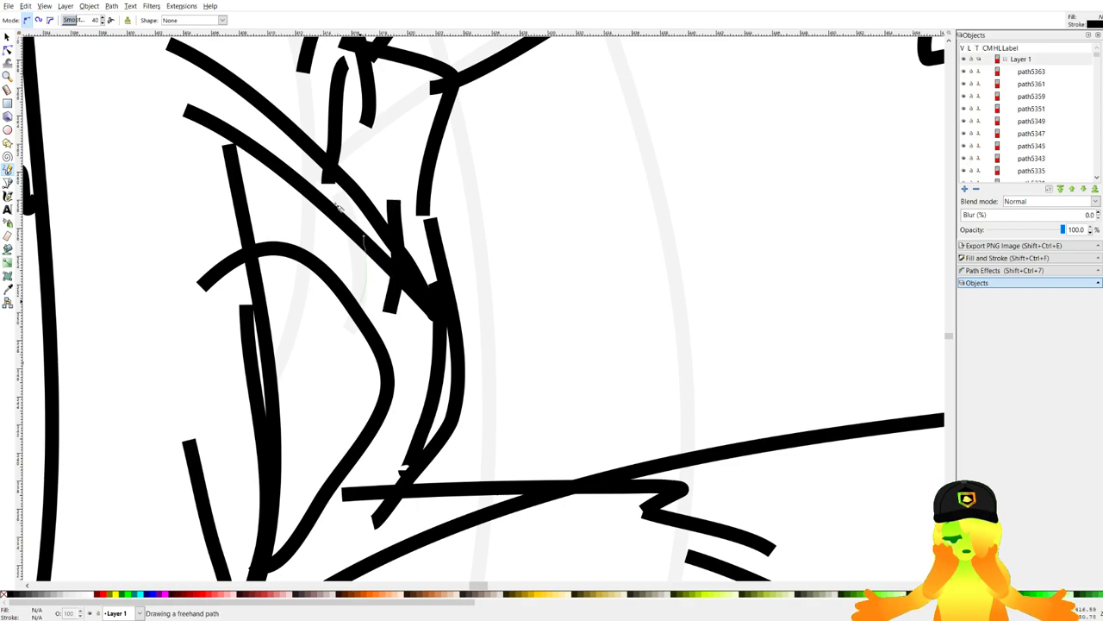
{"action": "left_click_drag", "start_coordinate": [338, 173], "coordinate": [298, 252]}
{"action": "left_click_drag", "start_coordinate": [456, 90], "coordinate": [479, 284]}
{"action": "scroll", "coordinate": [470, 297], "scroll_direction": "down", "scroll_amount": 9}
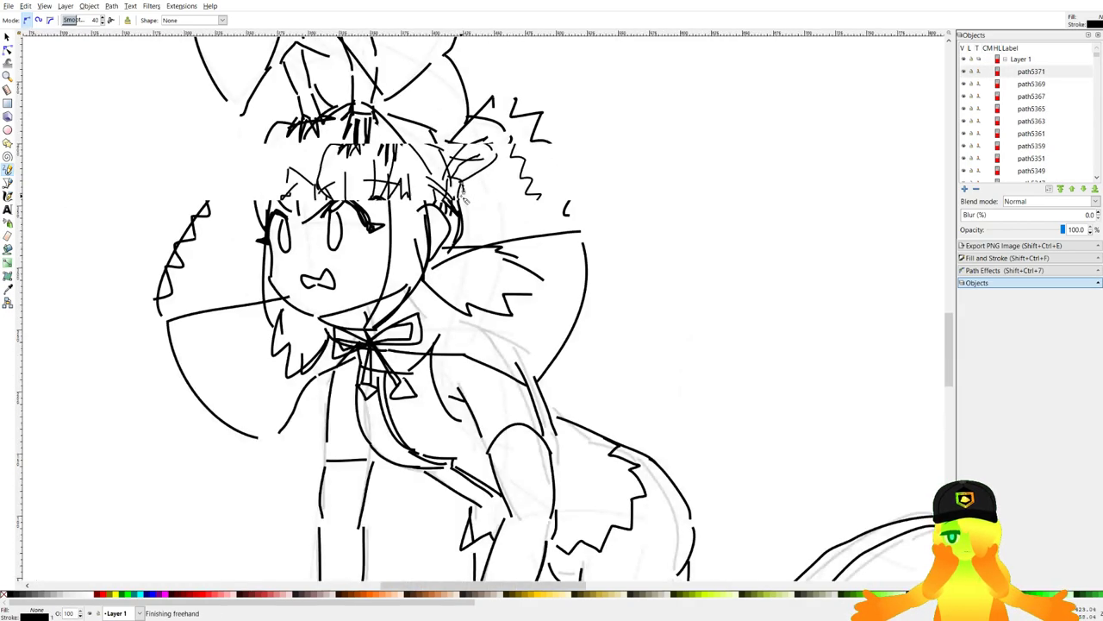
{"action": "scroll", "coordinate": [512, 448], "scroll_direction": "up", "scroll_amount": 1}
{"action": "scroll", "coordinate": [515, 449], "scroll_direction": "up", "scroll_amount": 7}
{"action": "key", "text": "ctrl+z"}
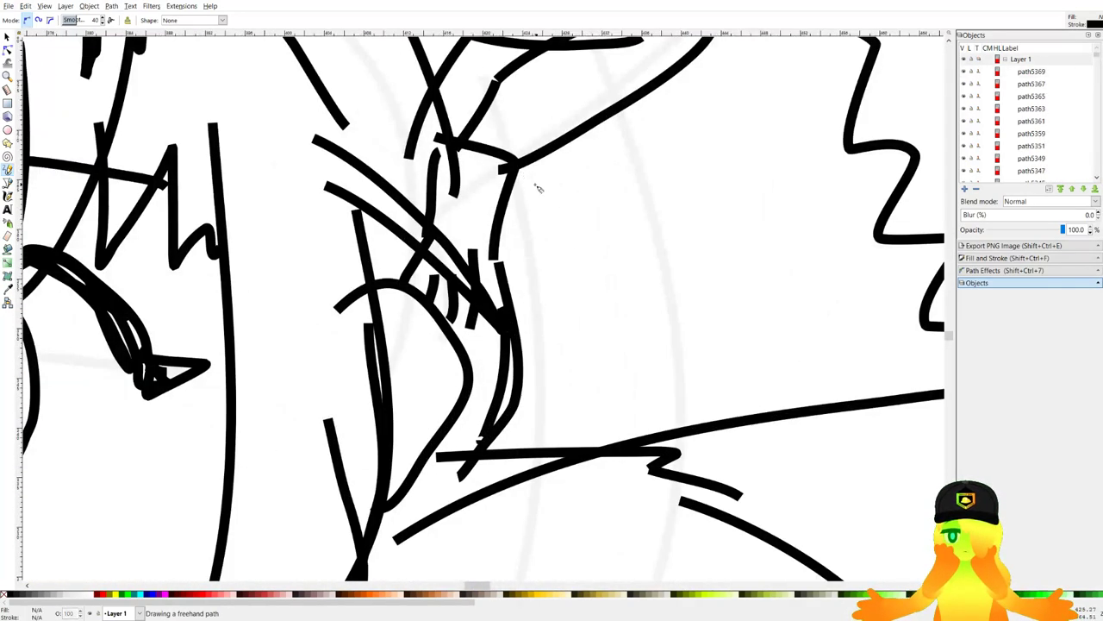
Add short strokes beside the lizard's foot and at the edge of the girl's hair next to the ankle.
{"action": "mouse_move", "coordinate": [360, 93]}
{"action": "left_mouse_down"}
{"action": "mouse_move", "coordinate": [338, 120]}
{"action": "mouse_move", "coordinate": [345, 110]}
{"action": "left_mouse_up"}
{"action": "key", "text": "ctrl+z"}
{"action": "key", "text": "ctrl+z"}
{"action": "mouse_move", "coordinate": [340, 116]}
{"action": "left_mouse_down"}
{"action": "mouse_move", "coordinate": [401, 183]}
{"action": "mouse_move", "coordinate": [421, 165]}
{"action": "mouse_move", "coordinate": [425, 177]}
{"action": "left_mouse_up"}
{"action": "key", "text": "ctrl+z"}
{"action": "scroll", "coordinate": [613, 194], "scroll_direction": "down", "scroll_amount": 4}
{"action": "scroll", "coordinate": [618, 197], "scroll_direction": "down", "scroll_amount": 2, "text": "ctrl"}
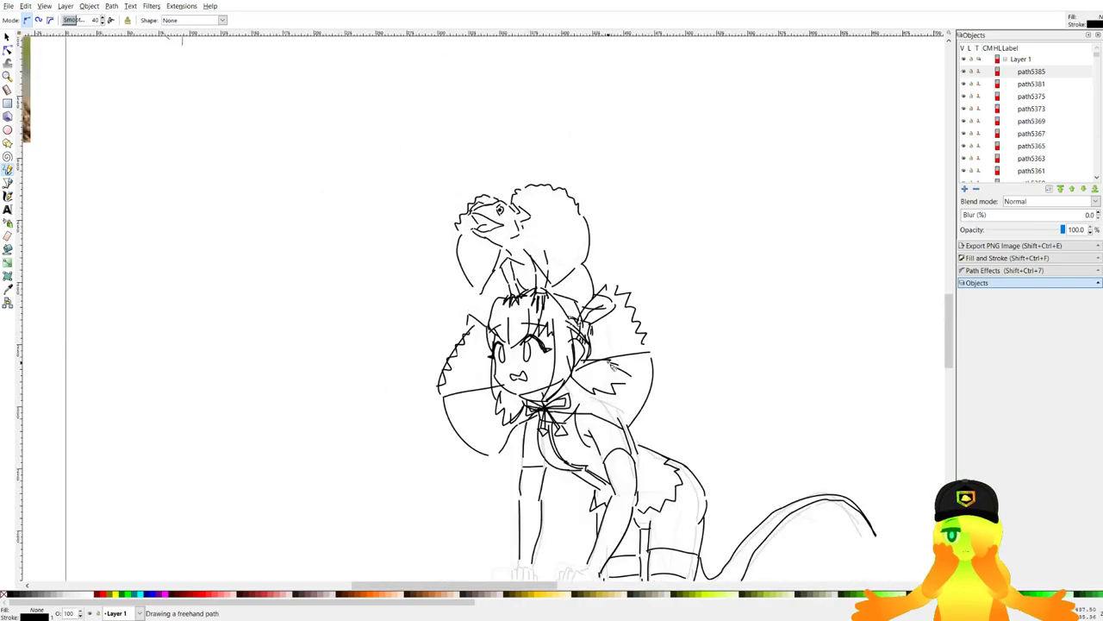
{"action": "scroll", "coordinate": [612, 344], "scroll_direction": "up", "scroll_amount": 5, "text": "ctrl"}
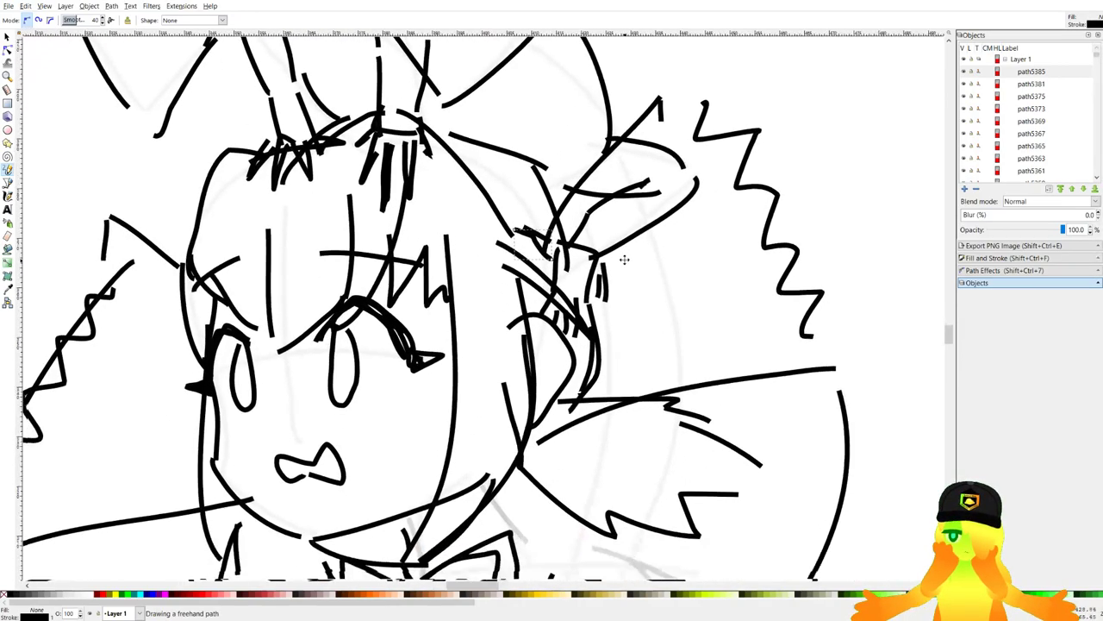
{"action": "scroll", "coordinate": [623, 256], "scroll_direction": "down", "scroll_amount": 8, "text": "ctrl"}
{"action": "scroll", "coordinate": [716, 353], "scroll_direction": "down", "scroll_amount": 2, "text": "ctrl"}
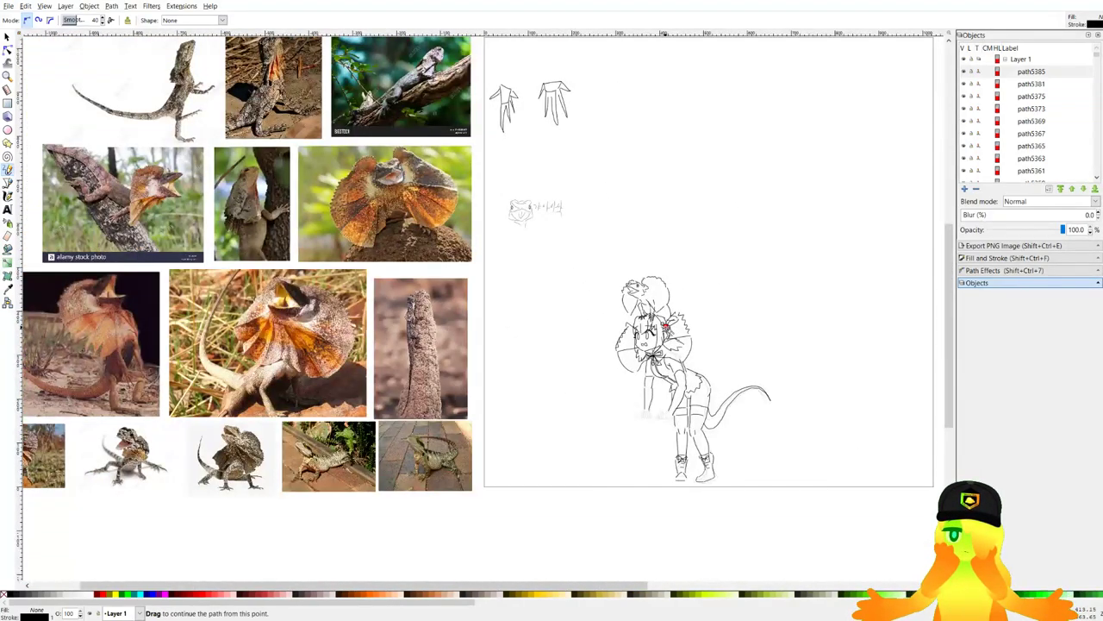
{"action": "scroll", "coordinate": [665, 326], "scroll_direction": "up", "scroll_amount": 8, "text": "ctrl"}
{"action": "left_click_drag", "start_coordinate": [743, 279], "coordinate": [710, 489]}
{"action": "scroll", "coordinate": [720, 386], "scroll_direction": "down", "scroll_amount": 3, "text": "ctrl"}
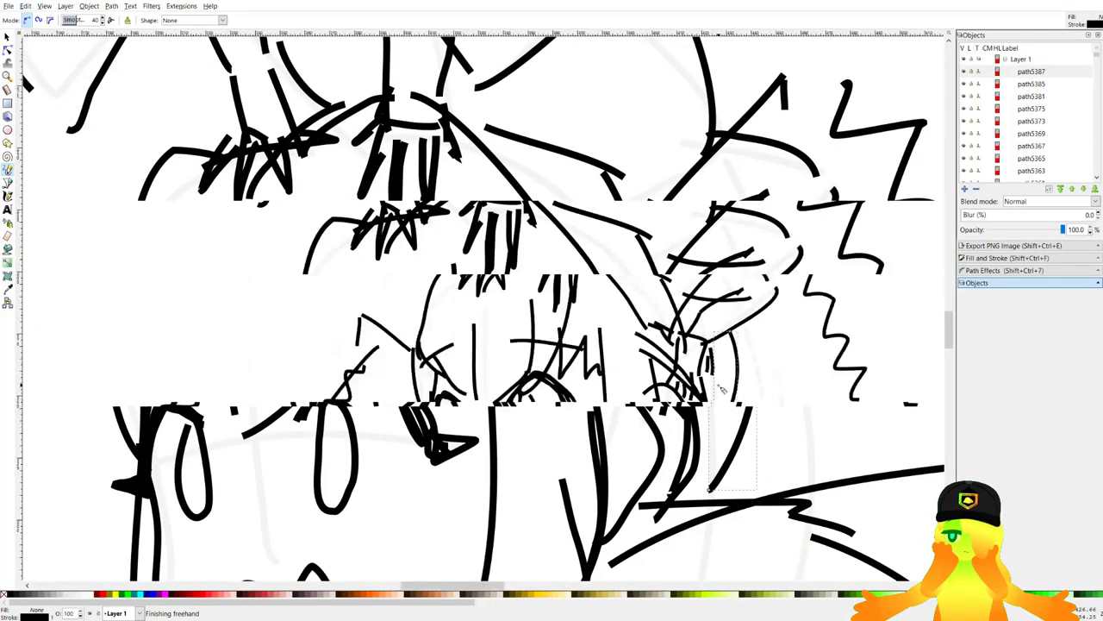
{"action": "scroll", "coordinate": [719, 383], "scroll_direction": "down", "scroll_amount": 2, "text": "ctrl"}
{"action": "scroll", "coordinate": [743, 312], "scroll_direction": "up", "scroll_amount": 3, "text": "ctrl"}
{"action": "key", "text": "ctrl+z"}
Draw the lizard's tail as a curve from the hind leg's lower edge down behind the foot.
{"action": "left_click_drag", "start_coordinate": [748, 213], "coordinate": [748, 262]}
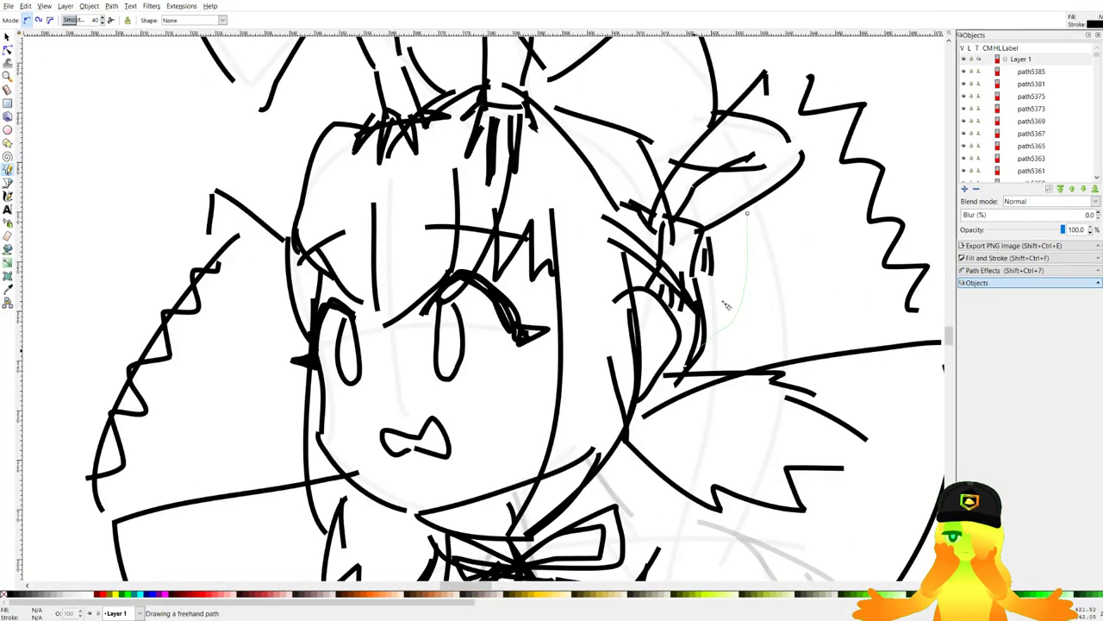
{"action": "left_click_drag", "start_coordinate": [727, 306], "coordinate": [743, 217]}
{"action": "scroll", "coordinate": [739, 213], "scroll_direction": "down", "scroll_amount": 8, "text": "ctrl"}
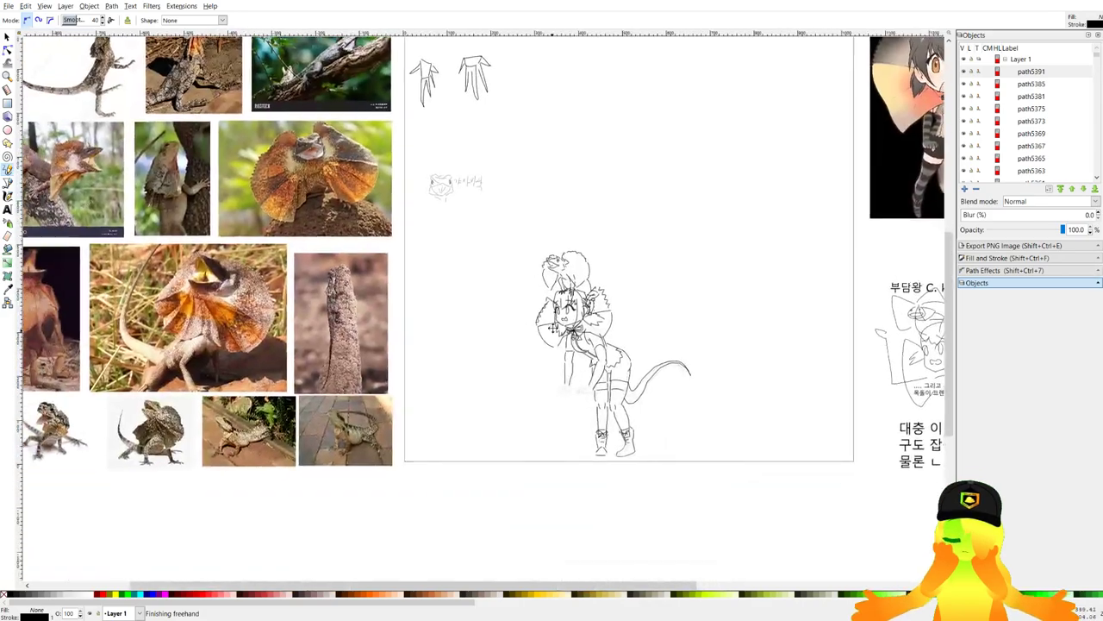
Draw two tapering curves for the lizard's tail hanging from beside the girl's cheek down across her frill.
{"action": "scroll", "coordinate": [748, 402], "scroll_direction": "down", "scroll_amount": 1, "text": "ctrl"}
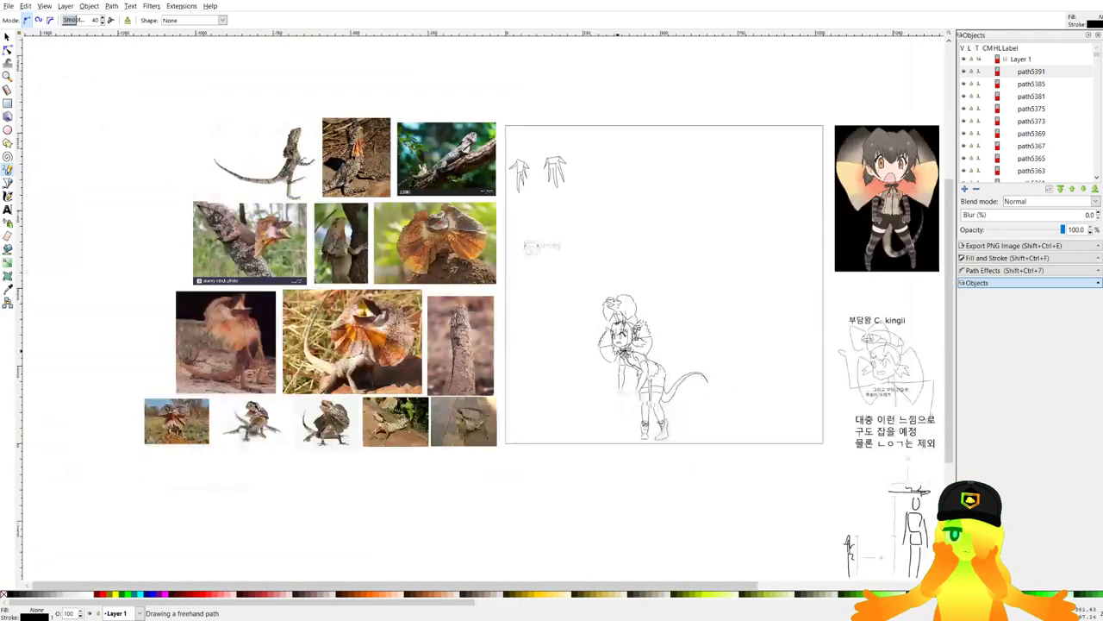
{"action": "scroll", "coordinate": [635, 334], "scroll_direction": "up", "scroll_amount": 5, "text": "ctrl"}
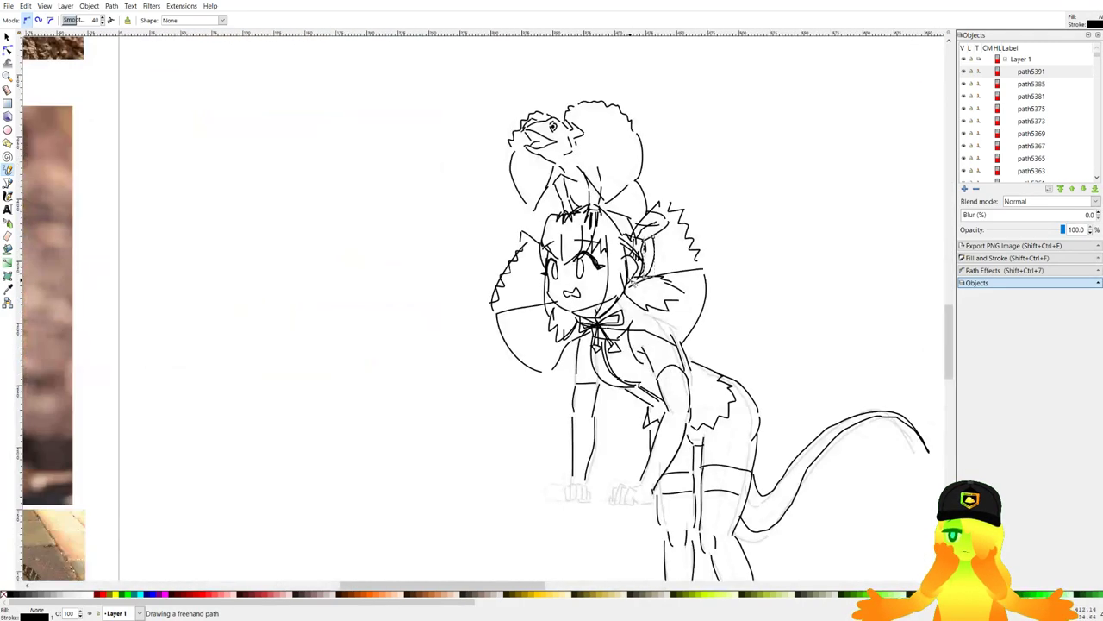
{"action": "scroll", "coordinate": [477, 308], "scroll_direction": "up", "scroll_amount": 1, "text": "ctrl"}
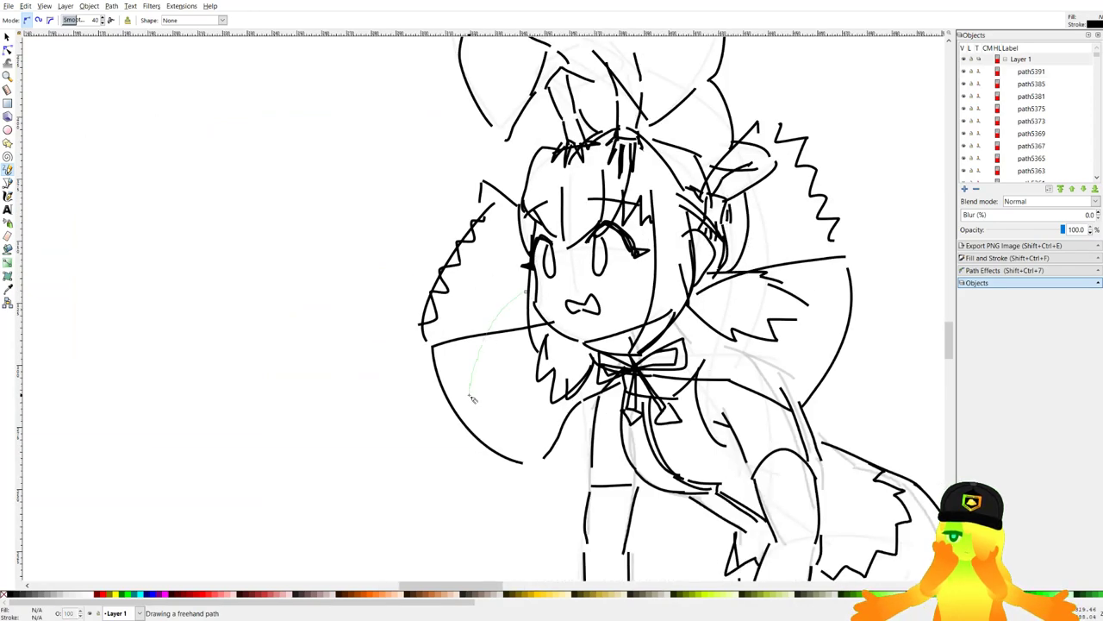
{"action": "left_click_drag", "start_coordinate": [519, 296], "coordinate": [487, 392]}
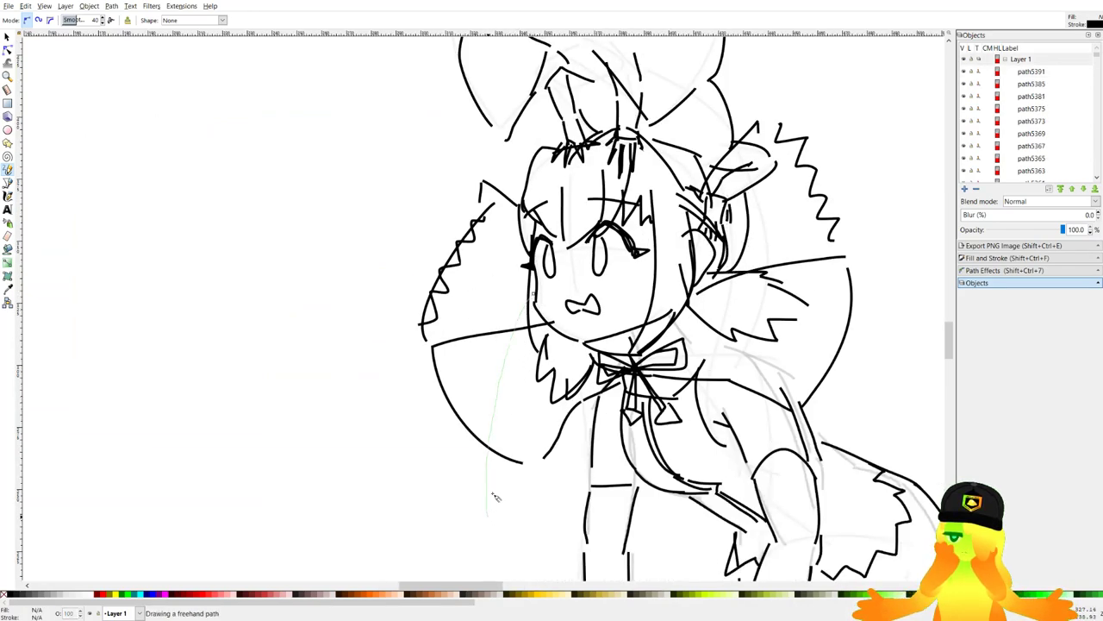
{"action": "mouse_move", "coordinate": [495, 497]}
{"action": "left_mouse_down"}
{"action": "mouse_move", "coordinate": [472, 514]}
{"action": "mouse_move", "coordinate": [470, 439]}
{"action": "left_mouse_up"}
{"action": "key", "text": "ctrl+z"}
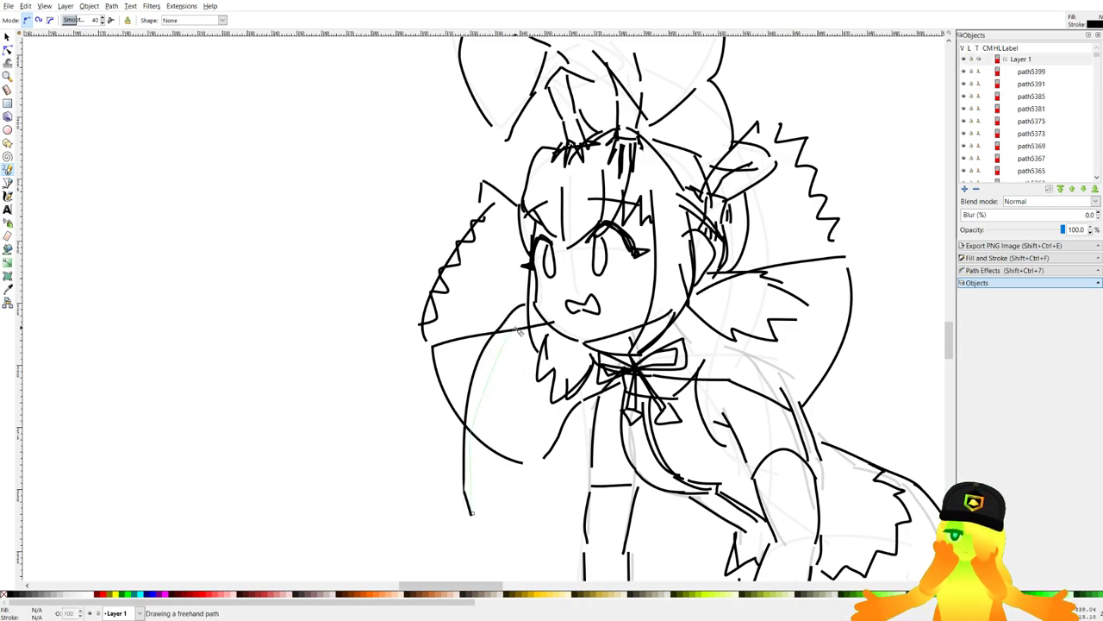
{"action": "left_click_drag", "start_coordinate": [516, 328], "coordinate": [526, 322]}
{"action": "scroll", "coordinate": [674, 378], "scroll_direction": "down", "scroll_amount": 2}
{"action": "scroll", "coordinate": [619, 411], "scroll_direction": "up", "scroll_amount": 1}
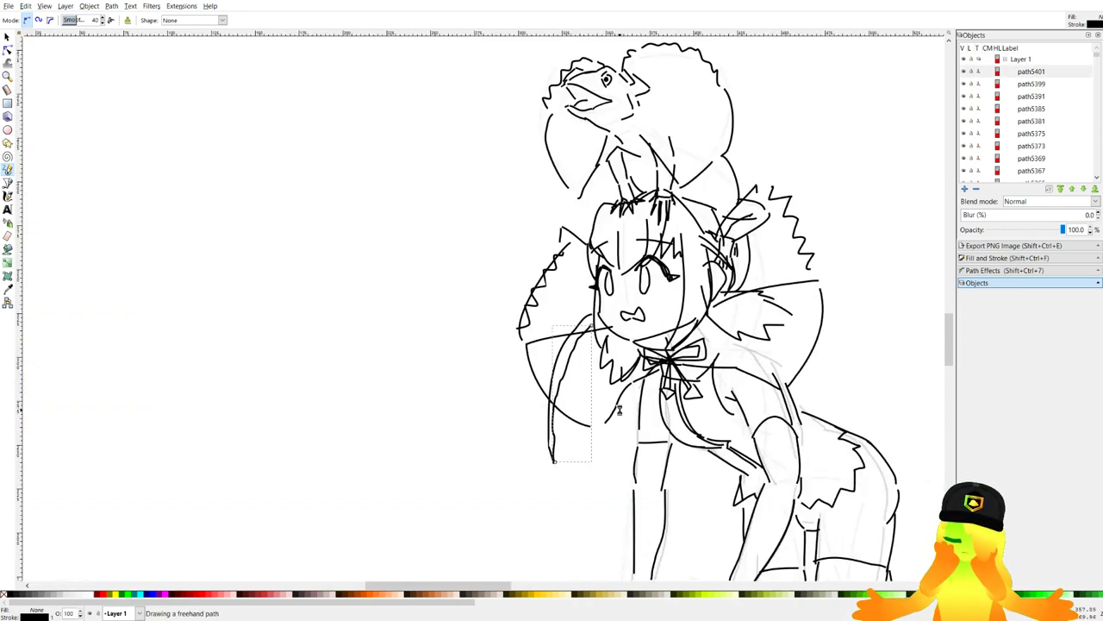
{"action": "scroll", "coordinate": [390, 351], "scroll_direction": "down", "scroll_amount": 3}
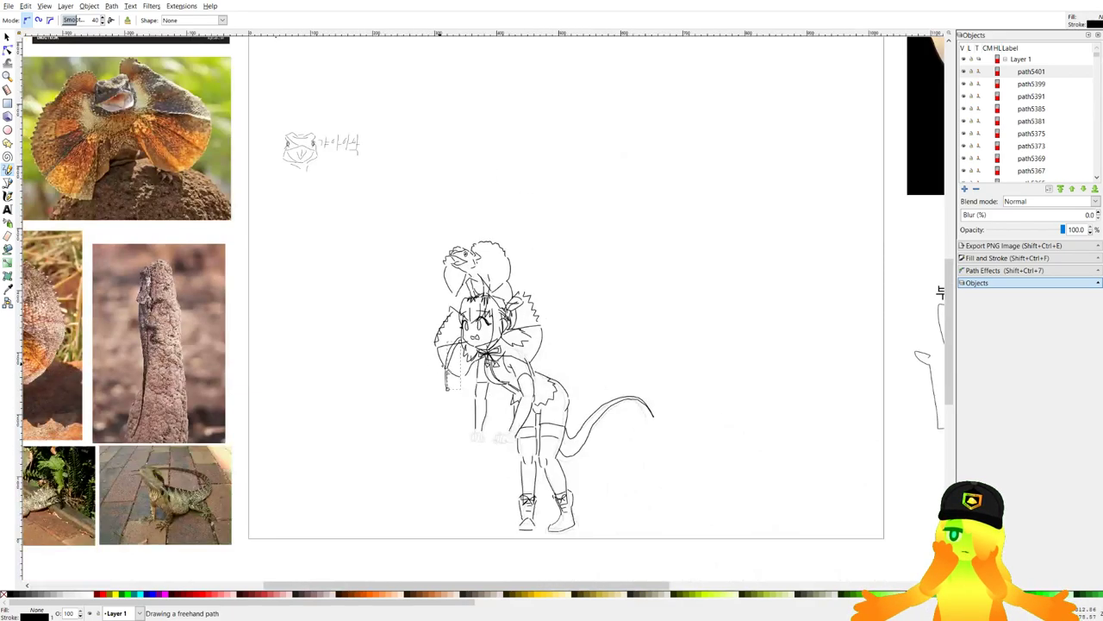
{"action": "scroll", "coordinate": [458, 369], "scroll_direction": "up", "scroll_amount": 5}
Adjust the upper end node of the inner tail curve to meet the frill's edge line, and save the document.
{"action": "left_click", "coordinate": [8, 50]}
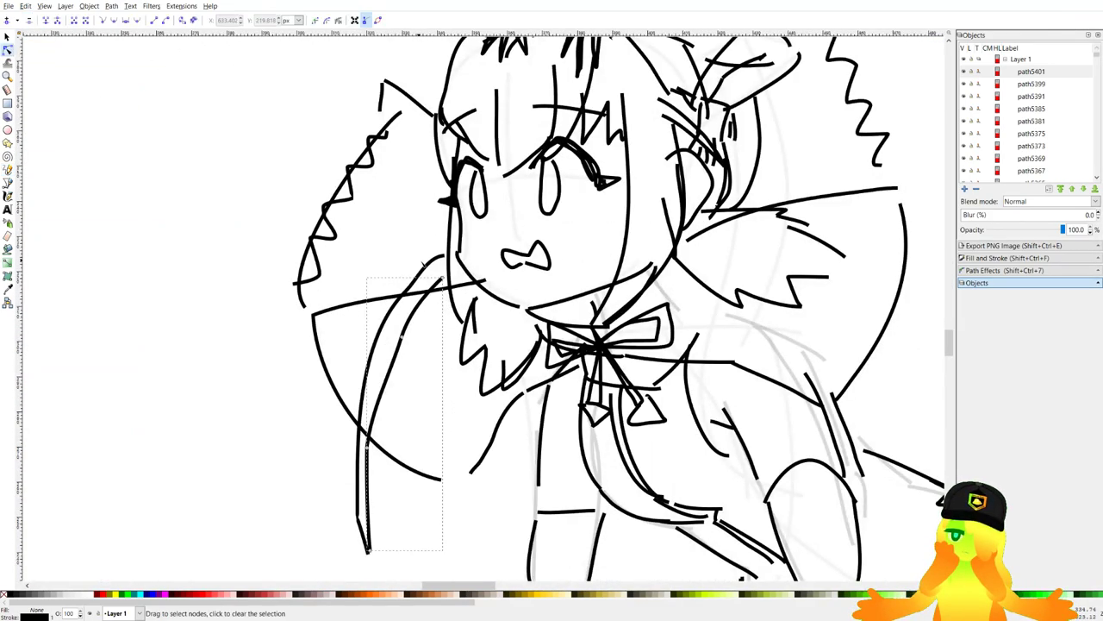
{"action": "left_click_drag", "start_coordinate": [443, 278], "coordinate": [443, 287]}
{"action": "left_click", "coordinate": [429, 379]}
{"action": "left_click", "coordinate": [424, 388]}
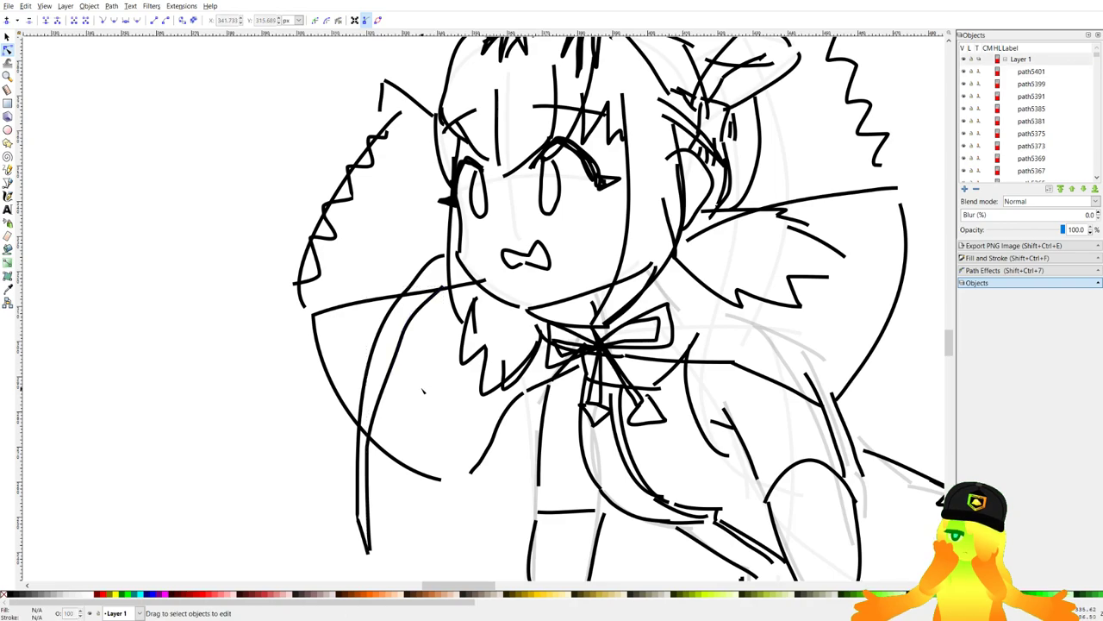
{"action": "scroll", "coordinate": [431, 387], "scroll_direction": "down", "scroll_amount": 4}
{"action": "left_click_drag", "start_coordinate": [617, 358], "coordinate": [629, 353]}
{"action": "left_click_drag", "start_coordinate": [553, 315], "coordinate": [556, 289]}
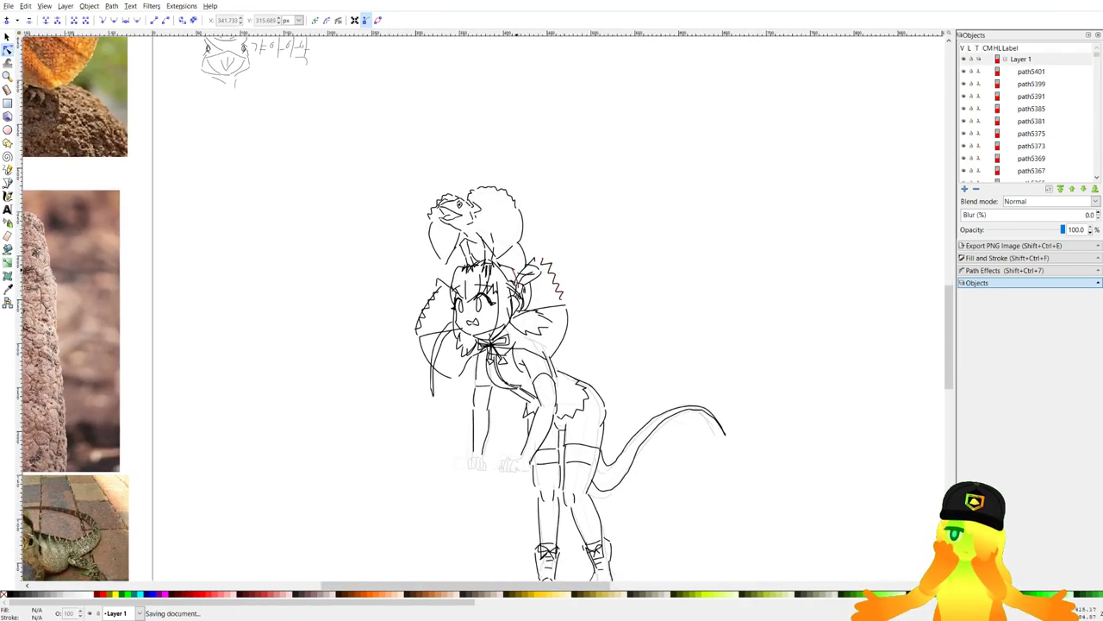
{"action": "left_click_drag", "start_coordinate": [408, 276], "coordinate": [437, 183]}
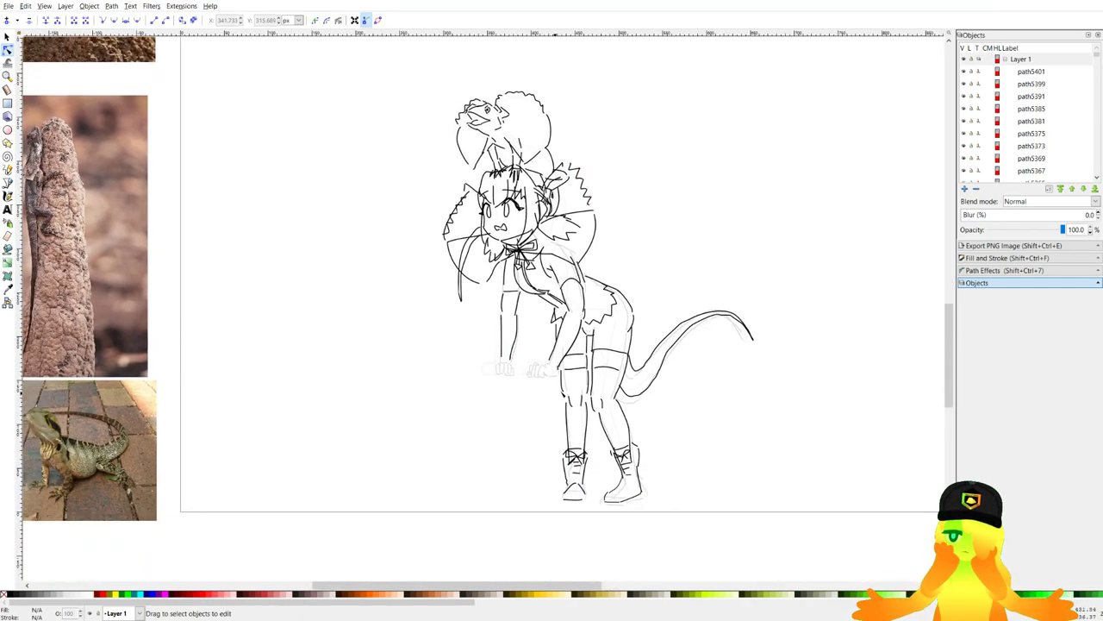
Draw the four curled fingers of the straight arm's fist over the gray sketch below the forearm.
{"action": "scroll", "coordinate": [539, 398], "scroll_direction": "up", "scroll_amount": 6}
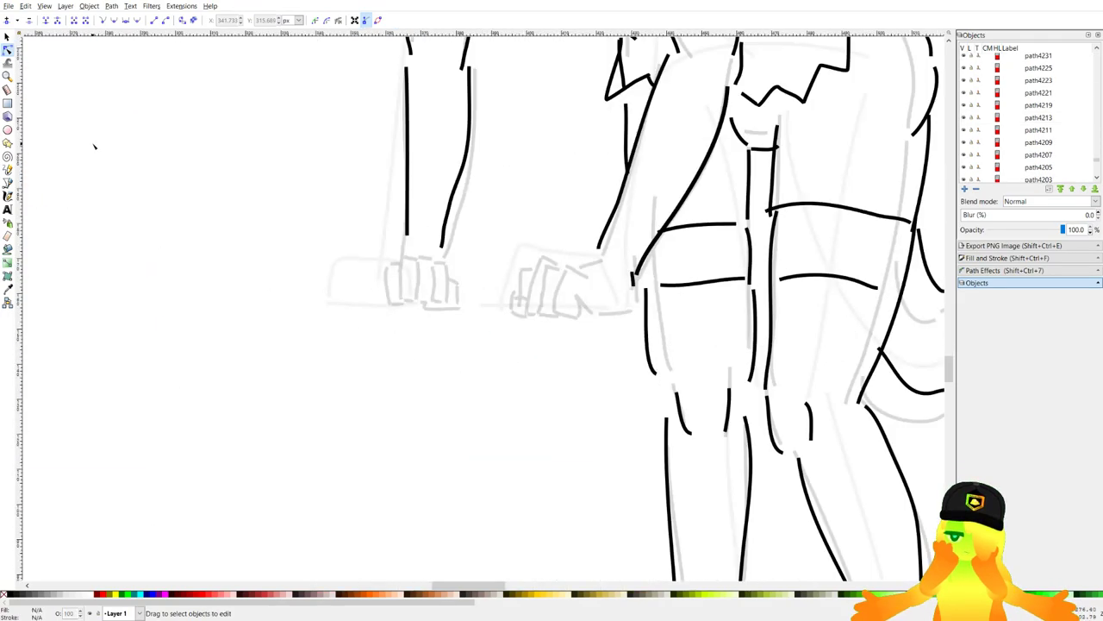
{"action": "left_click", "coordinate": [8, 174]}
{"action": "scroll", "coordinate": [407, 269], "scroll_direction": "up", "scroll_amount": 3}
{"action": "scroll", "coordinate": [407, 268], "scroll_direction": "down", "scroll_amount": 8}
{"action": "left_click_drag", "start_coordinate": [407, 268], "coordinate": [395, 367]}
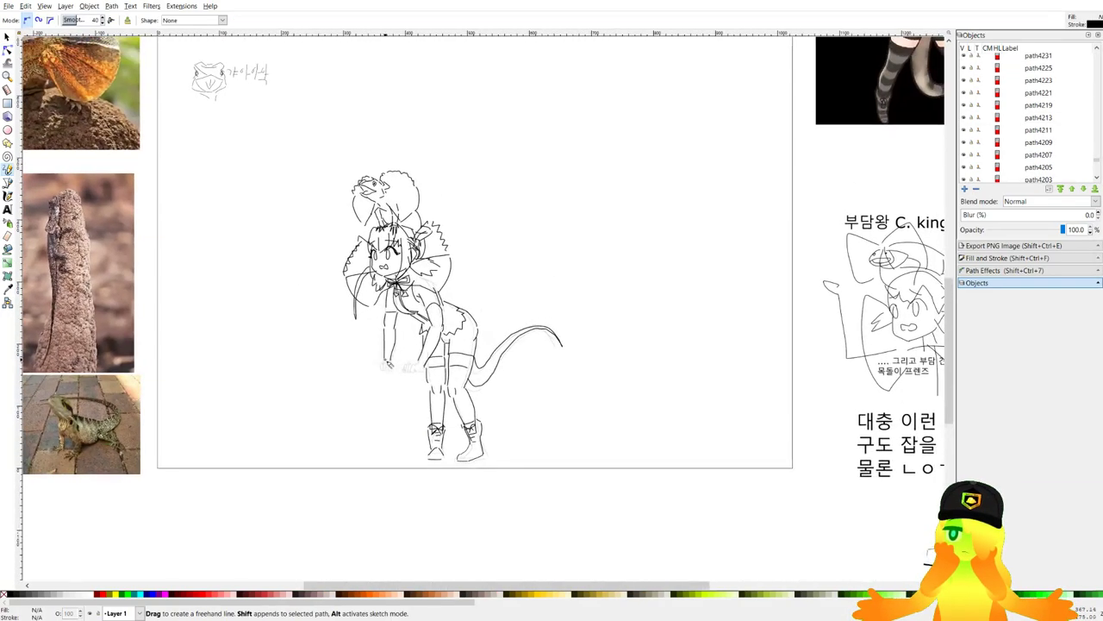
{"action": "scroll", "coordinate": [446, 331], "scroll_direction": "down", "scroll_amount": 2}
{"action": "scroll", "coordinate": [616, 237], "scroll_direction": "up", "scroll_amount": 5}
{"action": "scroll", "coordinate": [424, 349], "scroll_direction": "up", "scroll_amount": 6}
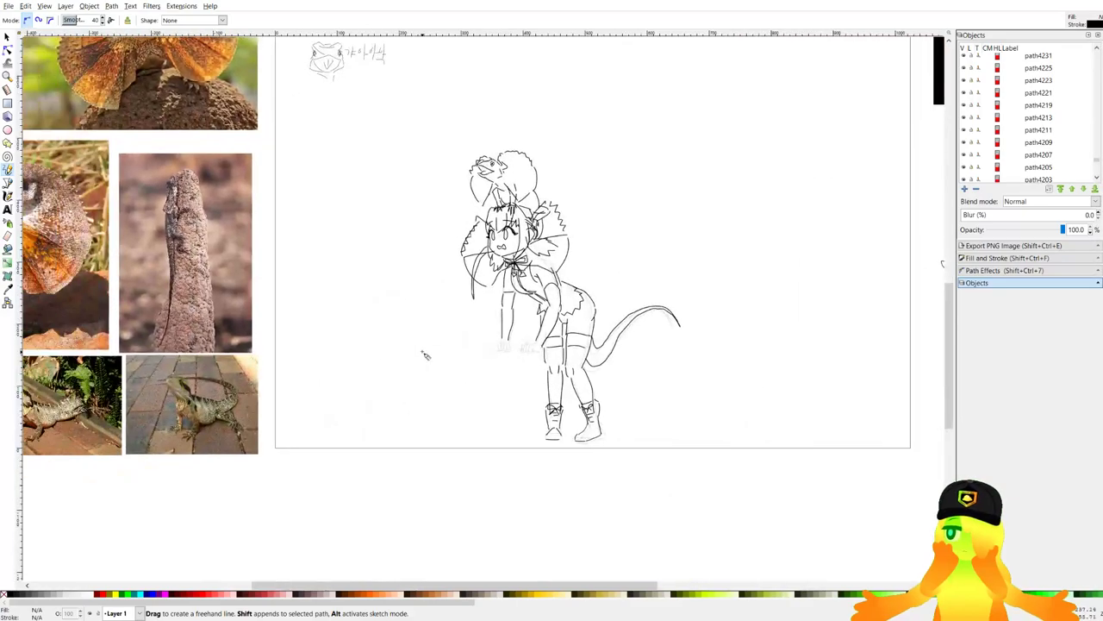
{"action": "scroll", "coordinate": [681, 405], "scroll_direction": "up", "scroll_amount": 4}
{"action": "left_click_drag", "start_coordinate": [688, 436], "coordinate": [692, 428]}
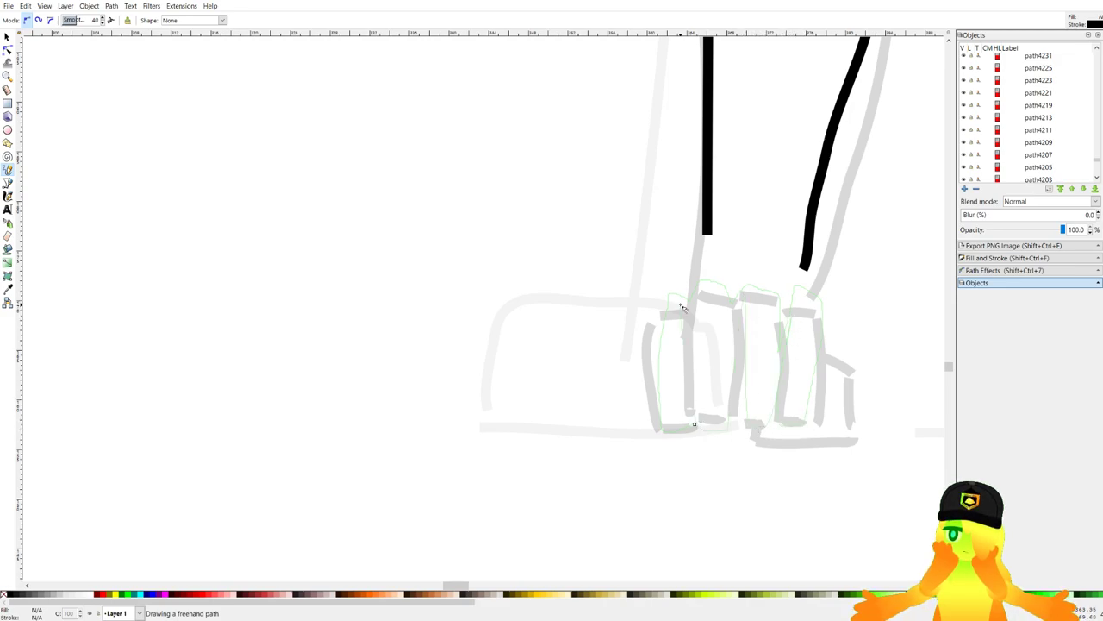
{"action": "left_click_drag", "start_coordinate": [681, 305], "coordinate": [680, 306]}
Add the thumb side and underside line to the straight arm's fist, undoing the stray stroke.
{"action": "mouse_move", "coordinate": [776, 407]}
{"action": "left_mouse_down"}
{"action": "mouse_move", "coordinate": [692, 400]}
{"action": "mouse_move", "coordinate": [730, 442]}
{"action": "left_mouse_up"}
{"action": "left_click_drag", "start_coordinate": [752, 341], "coordinate": [759, 439]}
{"action": "key", "text": "ctrl+z"}
{"action": "left_click_drag", "start_coordinate": [689, 403], "coordinate": [661, 428]}
Draw the bent arm's fist over the gray sketch, with its curled fingers, thumb, wrist lines and an outer fingertip curve.
{"action": "left_click_drag", "start_coordinate": [921, 371], "coordinate": [558, 338]}
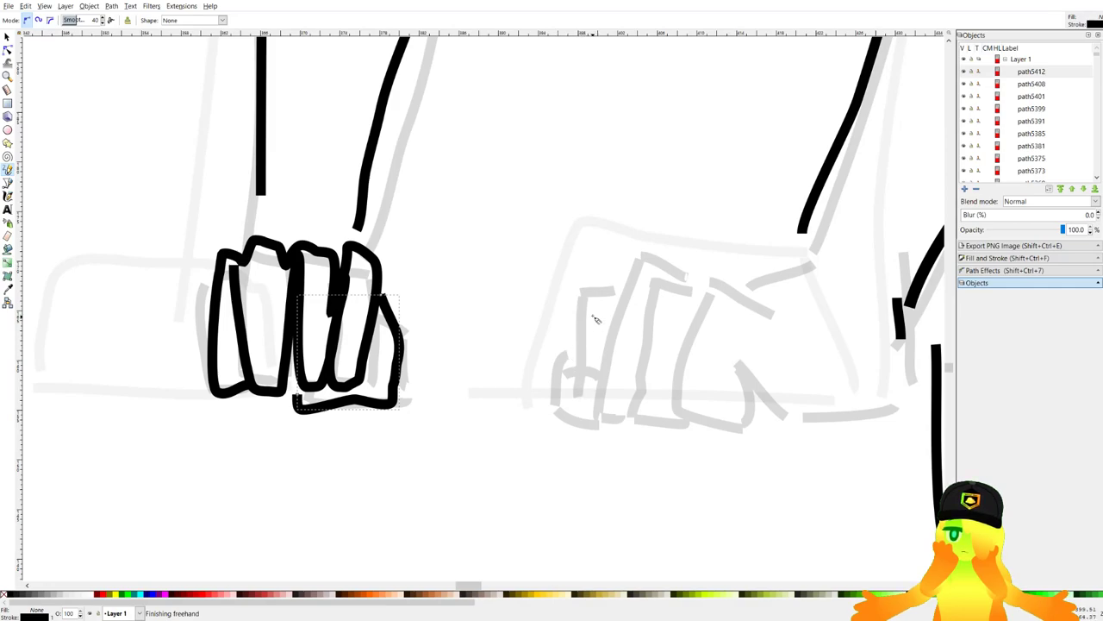
{"action": "mouse_move", "coordinate": [615, 287]}
{"action": "left_mouse_down"}
{"action": "mouse_move", "coordinate": [594, 403]}
{"action": "mouse_move", "coordinate": [597, 393]}
{"action": "left_mouse_up"}
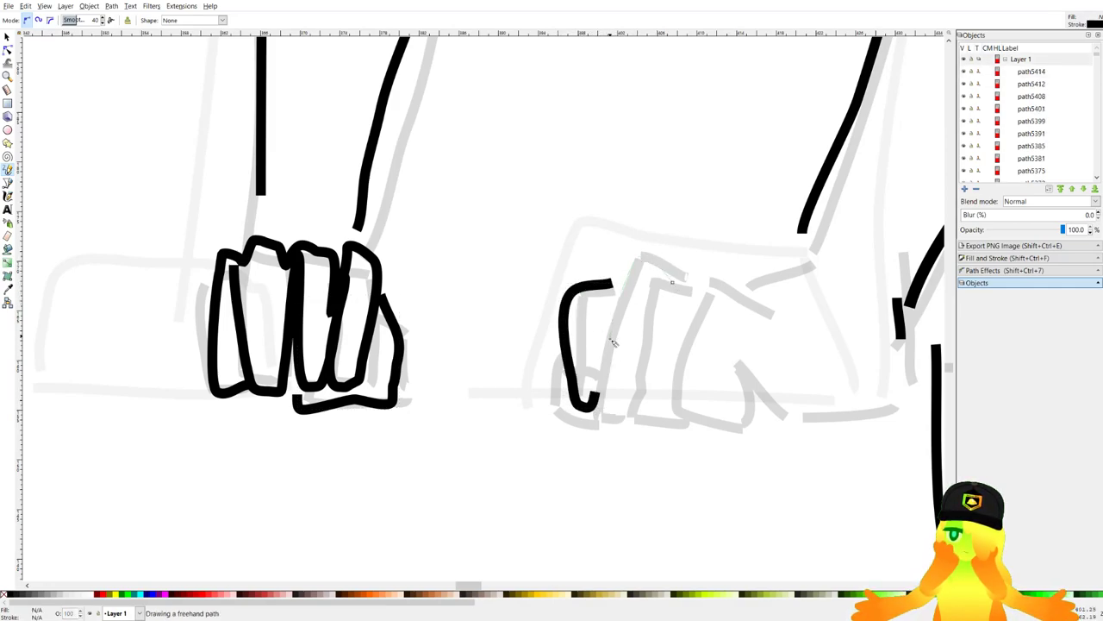
{"action": "left_click_drag", "start_coordinate": [674, 280], "coordinate": [631, 409]}
{"action": "left_click_drag", "start_coordinate": [696, 279], "coordinate": [675, 411]}
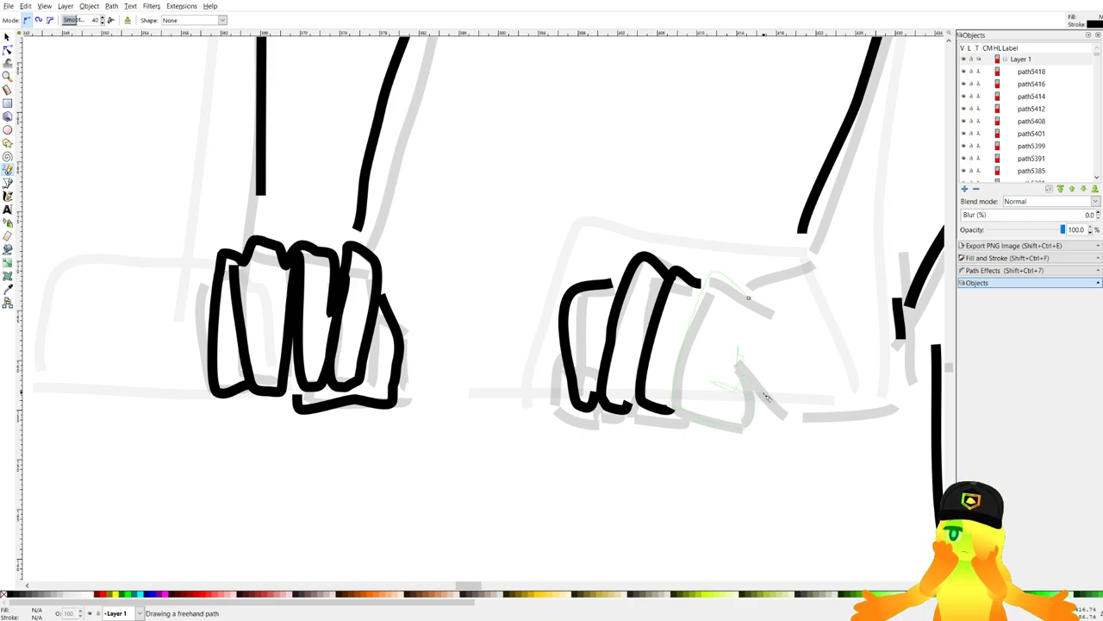
{"action": "left_click_drag", "start_coordinate": [852, 406], "coordinate": [896, 345]}
{"action": "left_click_drag", "start_coordinate": [789, 230], "coordinate": [738, 272]}
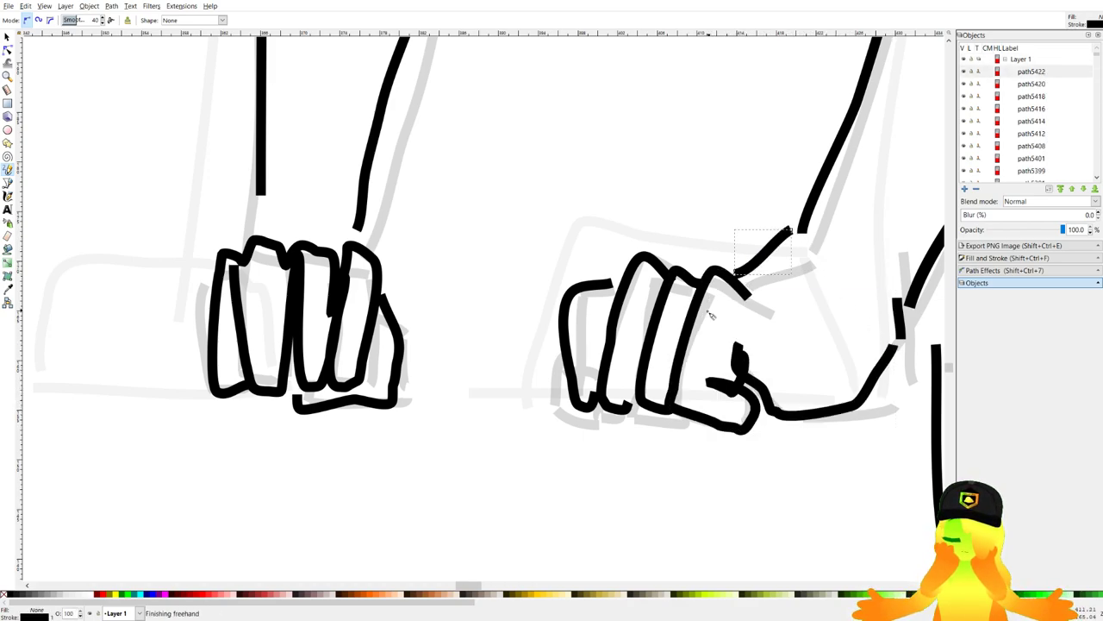
{"action": "left_click_drag", "start_coordinate": [612, 398], "coordinate": [570, 372]}
{"action": "mouse_move", "coordinate": [531, 332]}
{"action": "left_mouse_down"}
{"action": "mouse_move", "coordinate": [575, 405]}
{"action": "mouse_move", "coordinate": [595, 386]}
{"action": "left_mouse_up"}
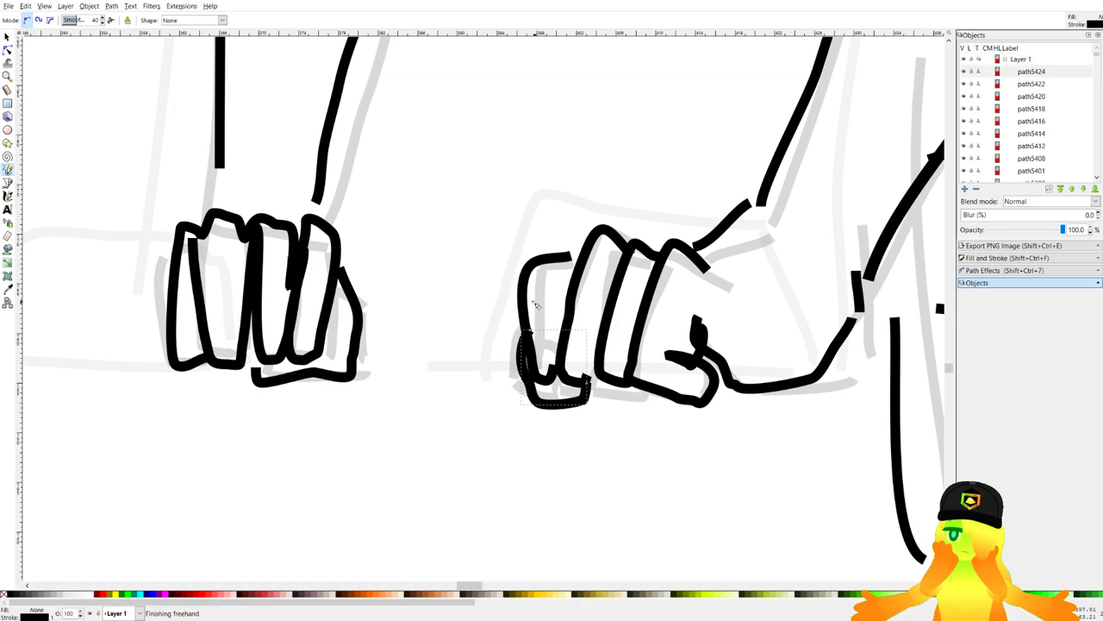
Move the outer fingertip curve away from the bent arm's fist, rotate it slightly to fit, and save the document.
{"action": "scroll", "coordinate": [442, 275], "scroll_direction": "down", "scroll_amount": 4}
{"action": "scroll", "coordinate": [441, 274], "scroll_direction": "up", "scroll_amount": 4}
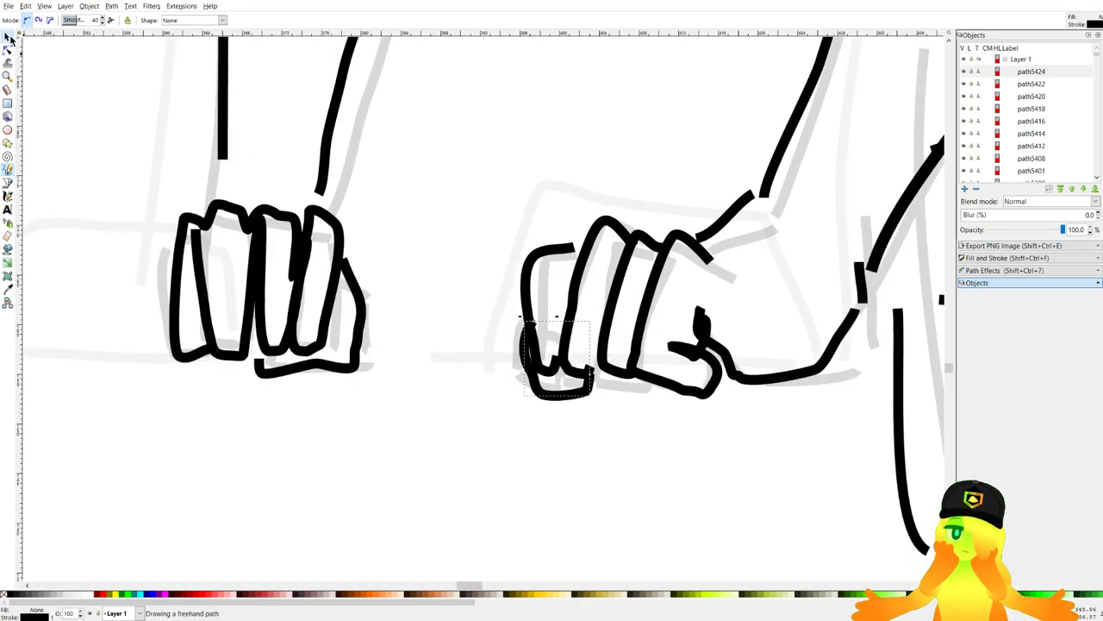
{"action": "left_click", "coordinate": [10, 38]}
{"action": "left_click_drag", "start_coordinate": [585, 402], "coordinate": [568, 398]}
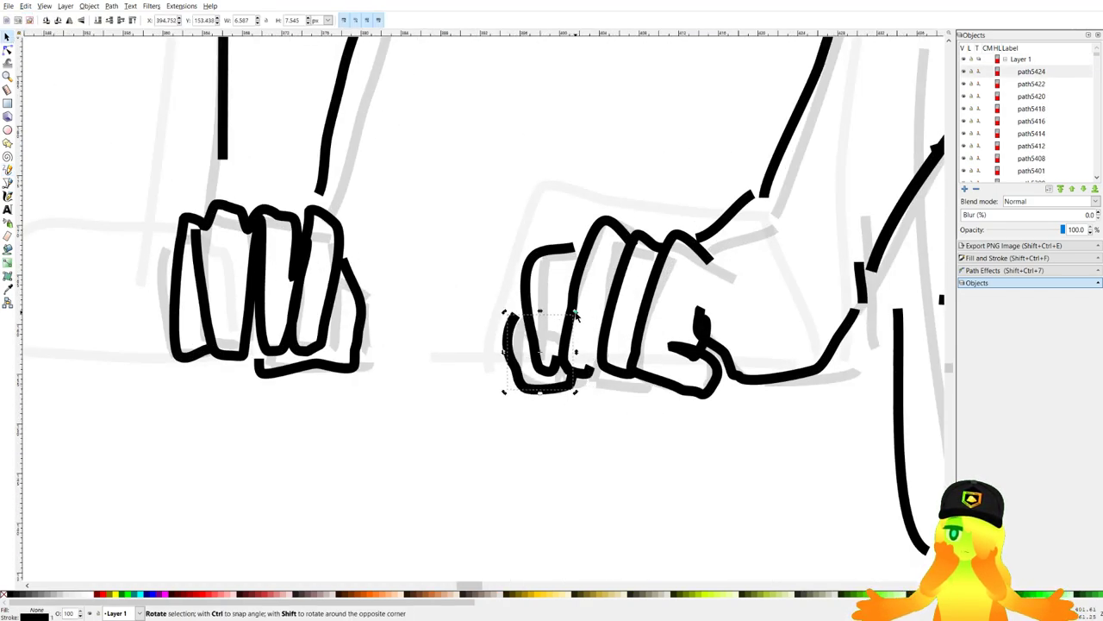
{"action": "left_click_drag", "start_coordinate": [576, 314], "coordinate": [584, 316]}
{"action": "left_click", "coordinate": [563, 484]}
{"action": "scroll", "coordinate": [478, 373], "scroll_direction": "down", "scroll_amount": 5}
{"action": "key", "text": "ctrl+s"}
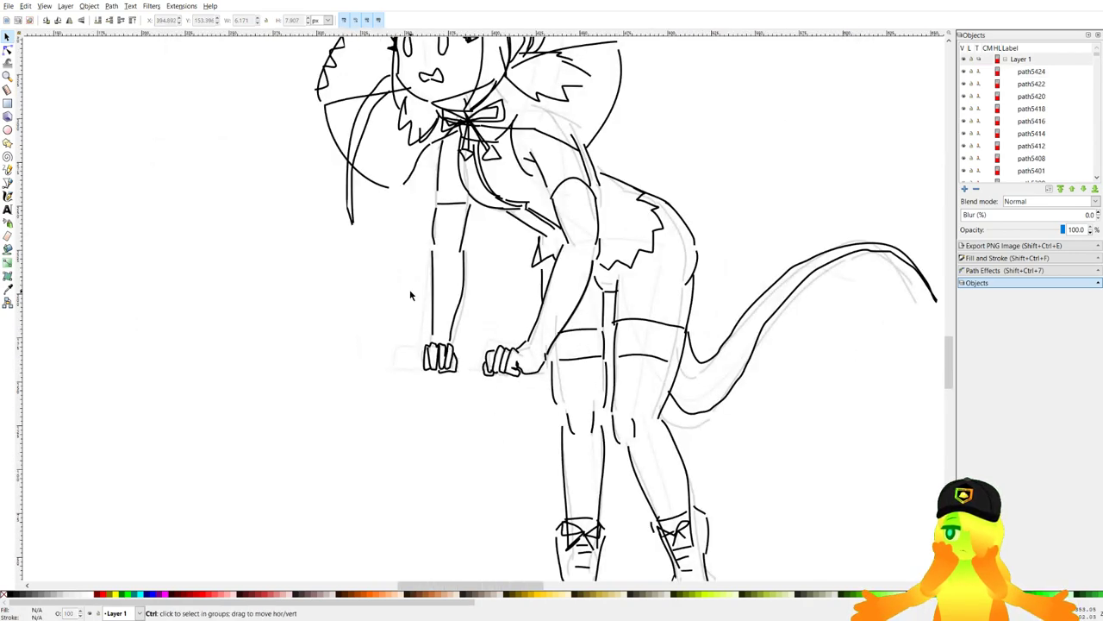
Delete the faint gray sketch groups lying beneath the girl's black line art.
{"action": "left_click_drag", "start_coordinate": [386, 271], "coordinate": [391, 286]}
{"action": "left_click", "coordinate": [668, 317]}
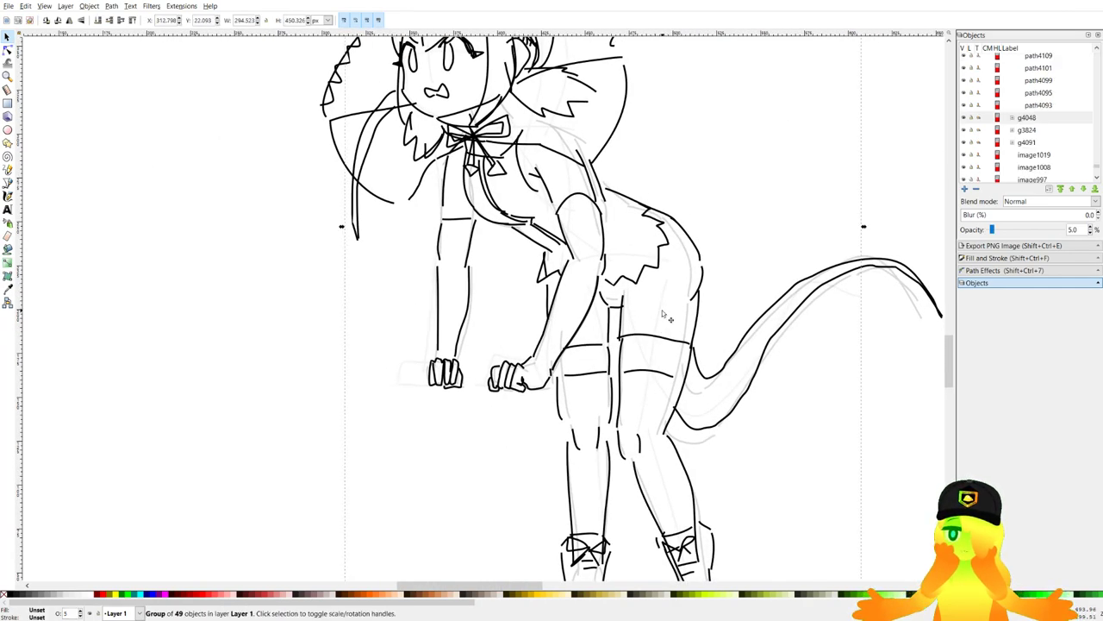
{"action": "scroll", "coordinate": [473, 268], "scroll_direction": "down", "scroll_amount": 2}
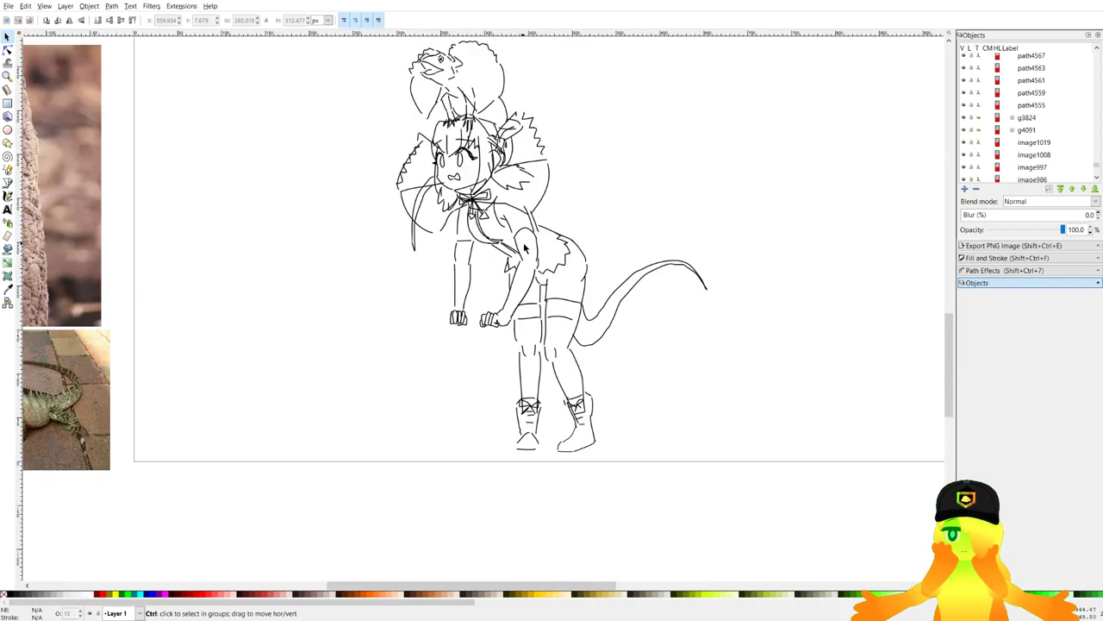
Select all strokes of the straight arm's fist and move them up closer to the forearm's end.
{"action": "left_click_drag", "start_coordinate": [521, 248], "coordinate": [535, 265]}
{"action": "scroll", "coordinate": [483, 341], "scroll_direction": "up", "scroll_amount": 1}
{"action": "left_click_drag", "start_coordinate": [468, 330], "coordinate": [506, 247]}
{"action": "scroll", "coordinate": [579, 203], "scroll_direction": "up", "scroll_amount": 1}
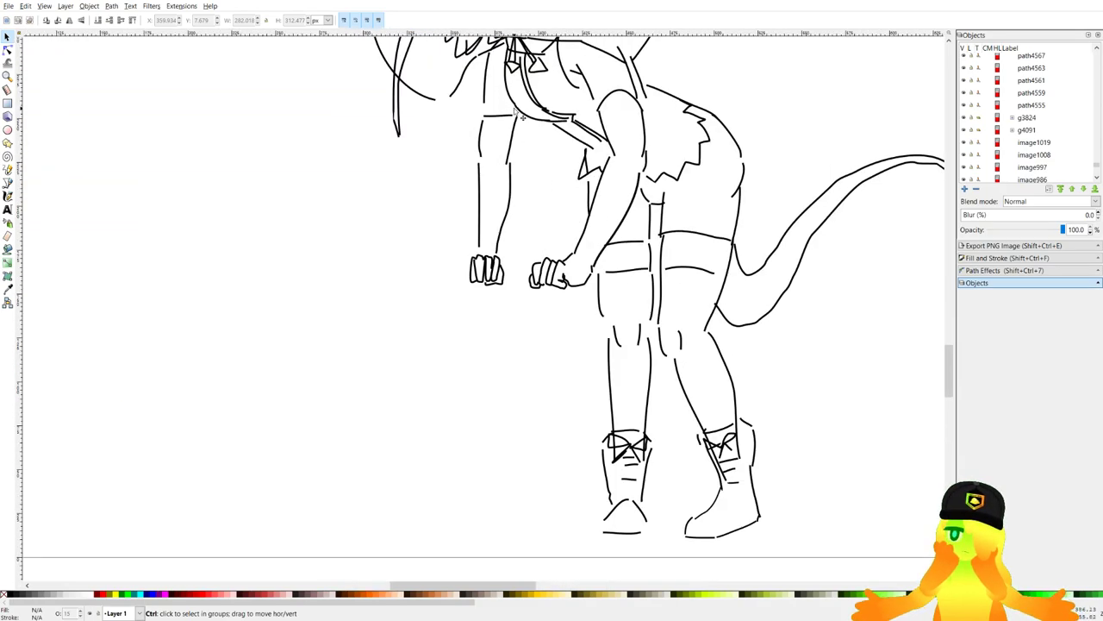
{"action": "scroll", "coordinate": [552, 276], "scroll_direction": "down", "scroll_amount": 4}
{"action": "scroll", "coordinate": [546, 291], "scroll_direction": "up", "scroll_amount": 2}
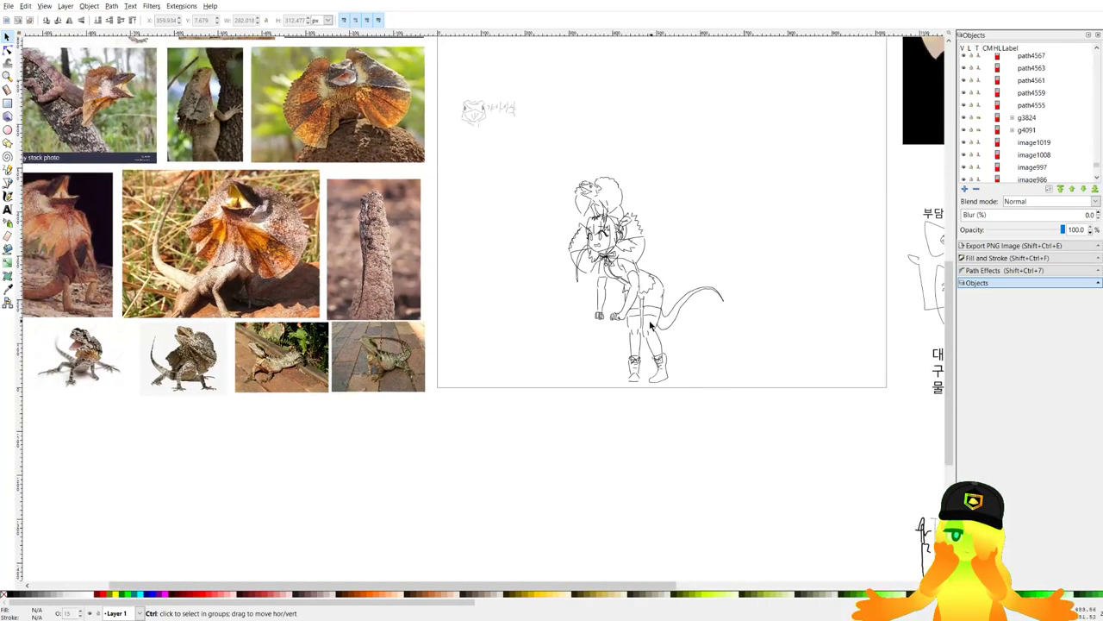
{"action": "scroll", "coordinate": [652, 327], "scroll_direction": "down", "scroll_amount": 1}
{"action": "scroll", "coordinate": [661, 330], "scroll_direction": "up", "scroll_amount": 4}
{"action": "scroll", "coordinate": [431, 258], "scroll_direction": "up", "scroll_amount": 3}
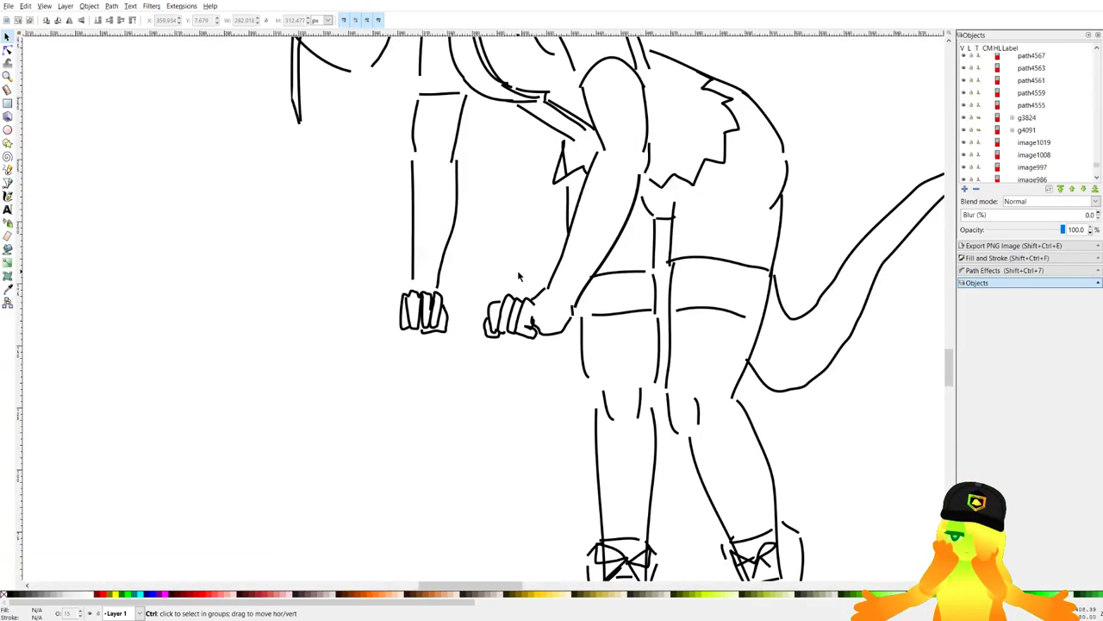
{"action": "left_click_drag", "start_coordinate": [359, 440], "coordinate": [523, 292]}
{"action": "left_click_drag", "start_coordinate": [478, 348], "coordinate": [516, 226]}
{"action": "key", "text": "Escape"}
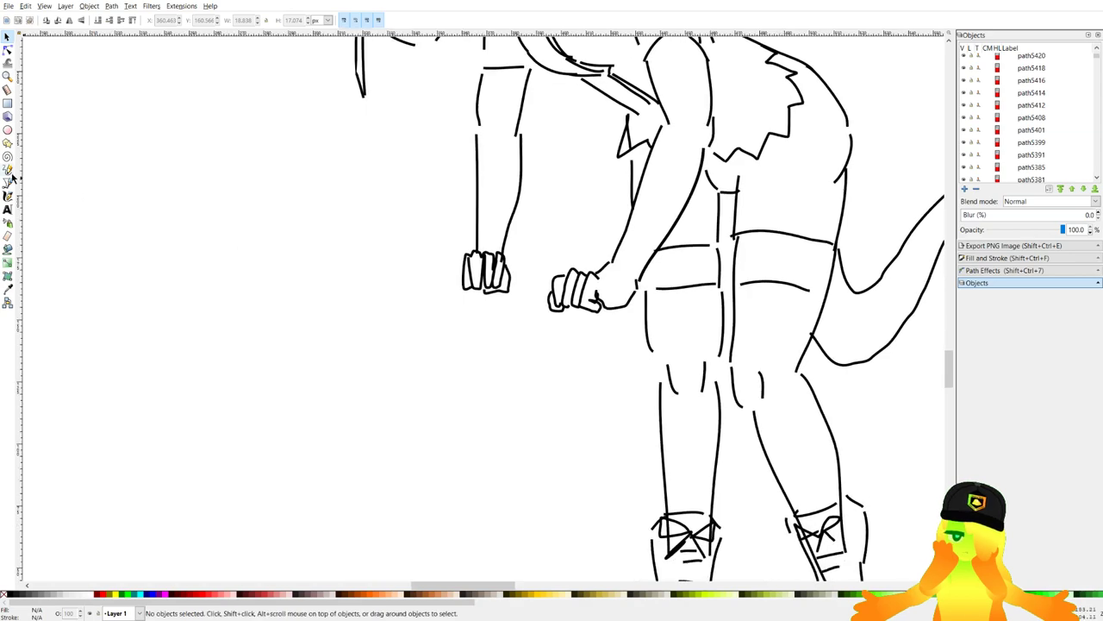
{"action": "left_click", "coordinate": [8, 171]}
{"action": "scroll", "coordinate": [449, 281], "scroll_direction": "down", "scroll_amount": 1}
{"action": "left_click_drag", "start_coordinate": [457, 292], "coordinate": [458, 273]}
{"action": "left_click_drag", "start_coordinate": [374, 239], "coordinate": [698, 378]}
{"action": "scroll", "coordinate": [696, 376], "scroll_direction": "down", "scroll_amount": 4}
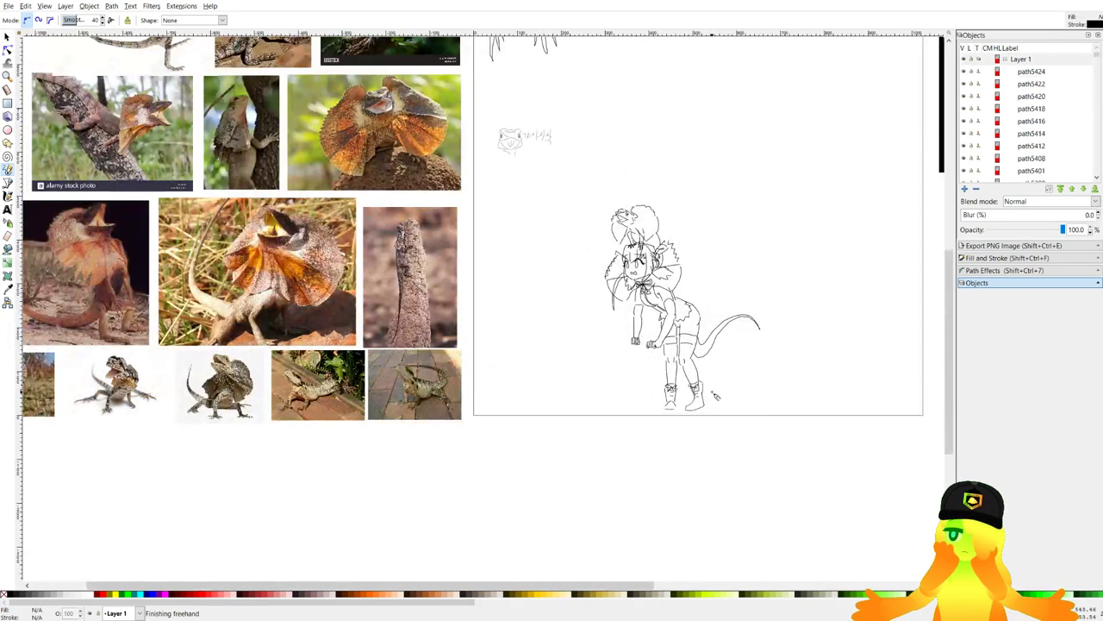
Draw a long line sloping down across the girl's shins and a shorter curve above it ending at the straight arm's fist.
{"action": "scroll", "coordinate": [496, 369], "scroll_direction": "up", "scroll_amount": 5}
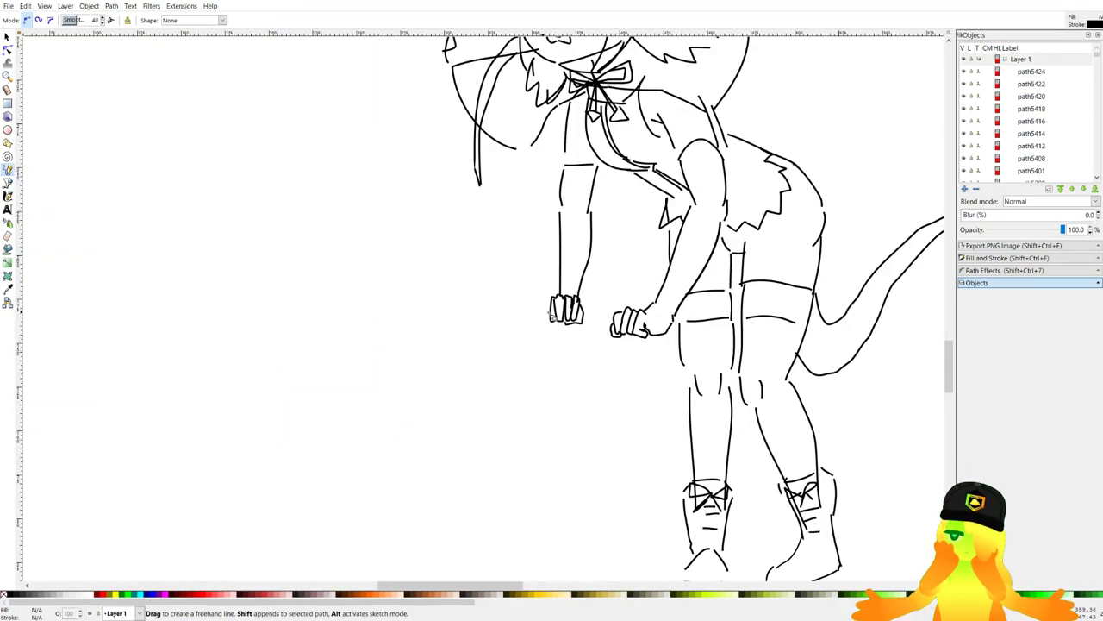
{"action": "scroll", "coordinate": [269, 265], "scroll_direction": "down", "scroll_amount": 2}
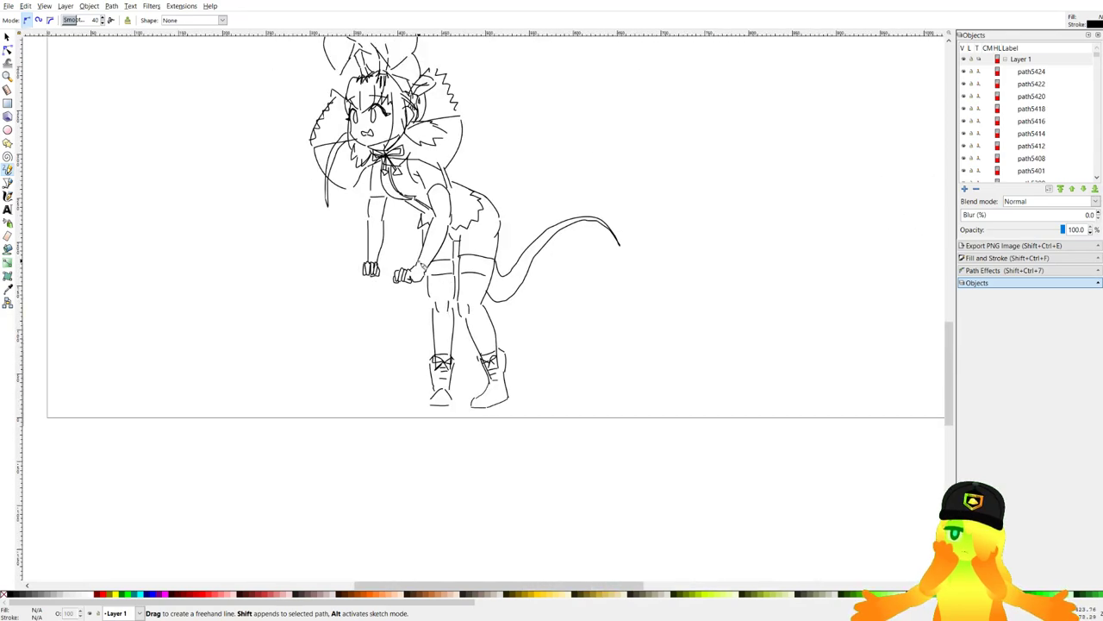
{"action": "scroll", "coordinate": [417, 263], "scroll_direction": "up", "scroll_amount": 1}
{"action": "mouse_move", "coordinate": [221, 258]}
{"action": "left_mouse_down"}
{"action": "mouse_move", "coordinate": [456, 349]}
{"action": "mouse_move", "coordinate": [618, 394]}
{"action": "mouse_move", "coordinate": [695, 433]}
{"action": "left_mouse_up"}
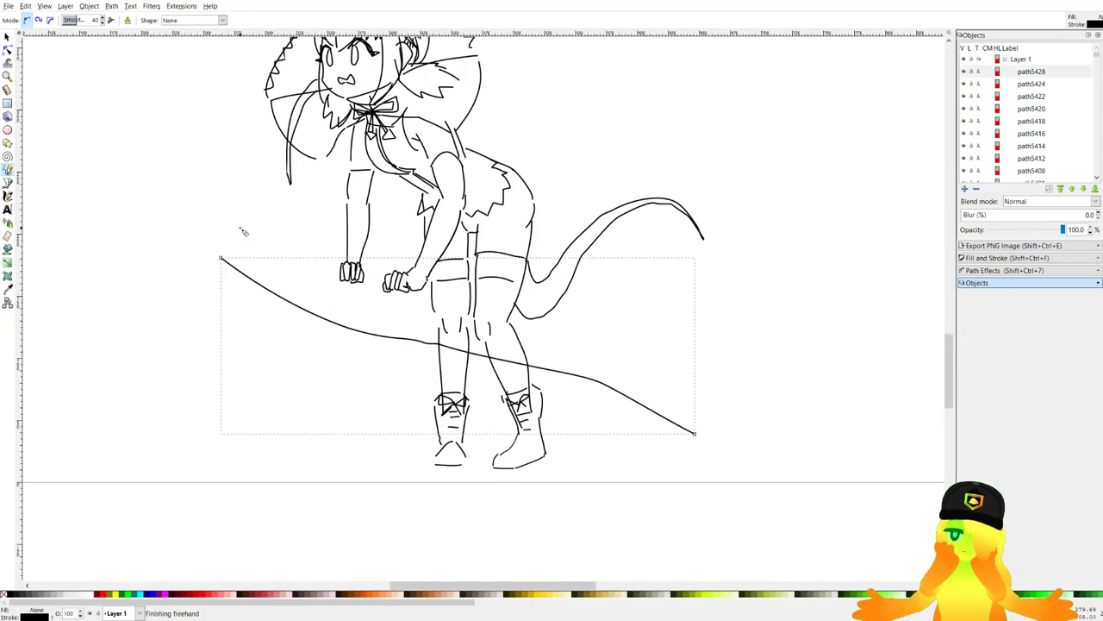
{"action": "scroll", "coordinate": [314, 277], "scroll_direction": "up", "scroll_amount": 1}
{"action": "left_click_drag", "start_coordinate": [224, 219], "coordinate": [260, 243]}
{"action": "left_click_drag", "start_coordinate": [347, 282], "coordinate": [345, 281]}
{"action": "scroll", "coordinate": [379, 284], "scroll_direction": "up", "scroll_amount": 1}
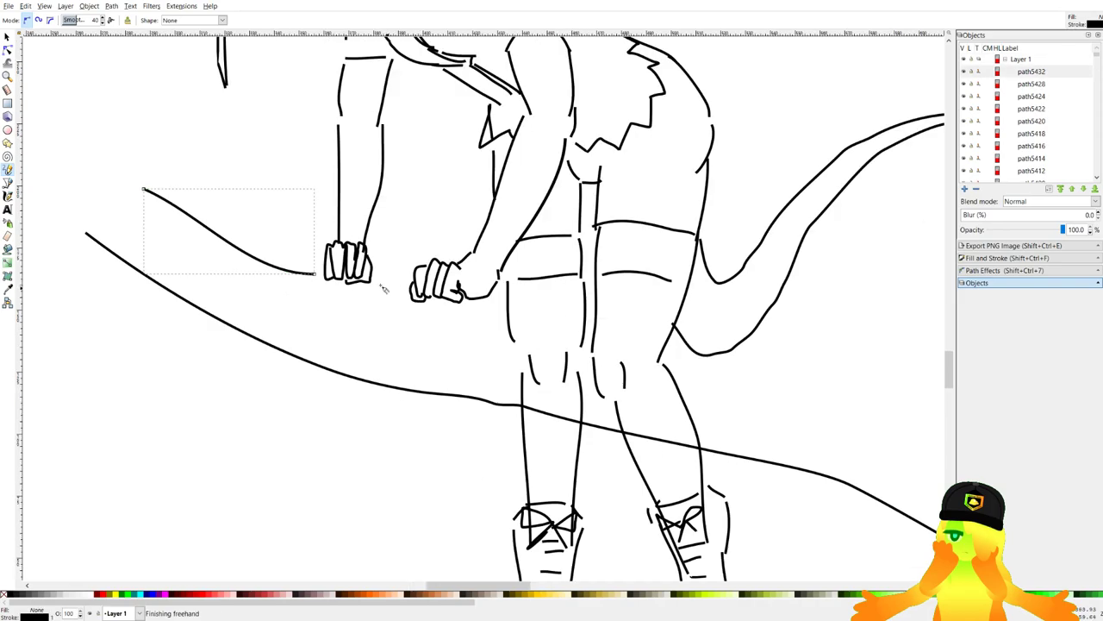
{"action": "left_click_drag", "start_coordinate": [511, 311], "coordinate": [580, 329]}
Undo the most recent freehand strokes around the girl's fists and legs.
{"action": "scroll", "coordinate": [687, 361], "scroll_direction": "down", "scroll_amount": 4}
{"action": "key", "text": "ctrl+z"}
{"action": "key", "text": "ctrl+z"}
{"action": "key", "text": "ctrl+z"}
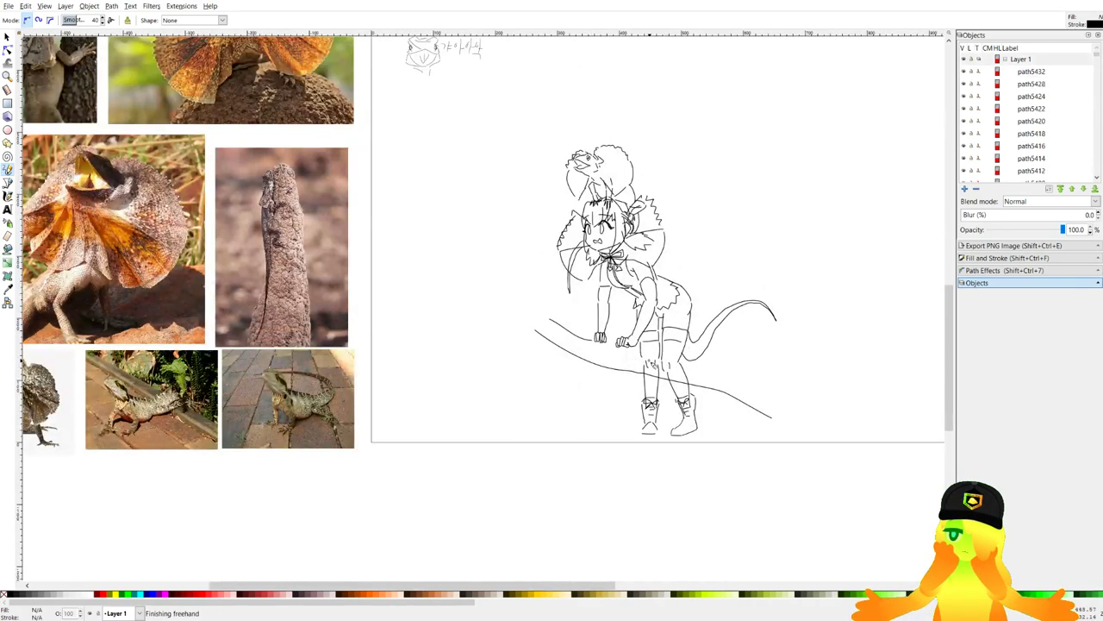
Undo the remaining sloping support lines drawn across the girl's legs.
{"action": "scroll", "coordinate": [637, 359], "scroll_direction": "down", "scroll_amount": 4}
{"action": "scroll", "coordinate": [635, 359], "scroll_direction": "up", "scroll_amount": 4}
{"action": "key", "text": "ctrl+z"}
{"action": "scroll", "coordinate": [604, 285], "scroll_direction": "down", "scroll_amount": 2}
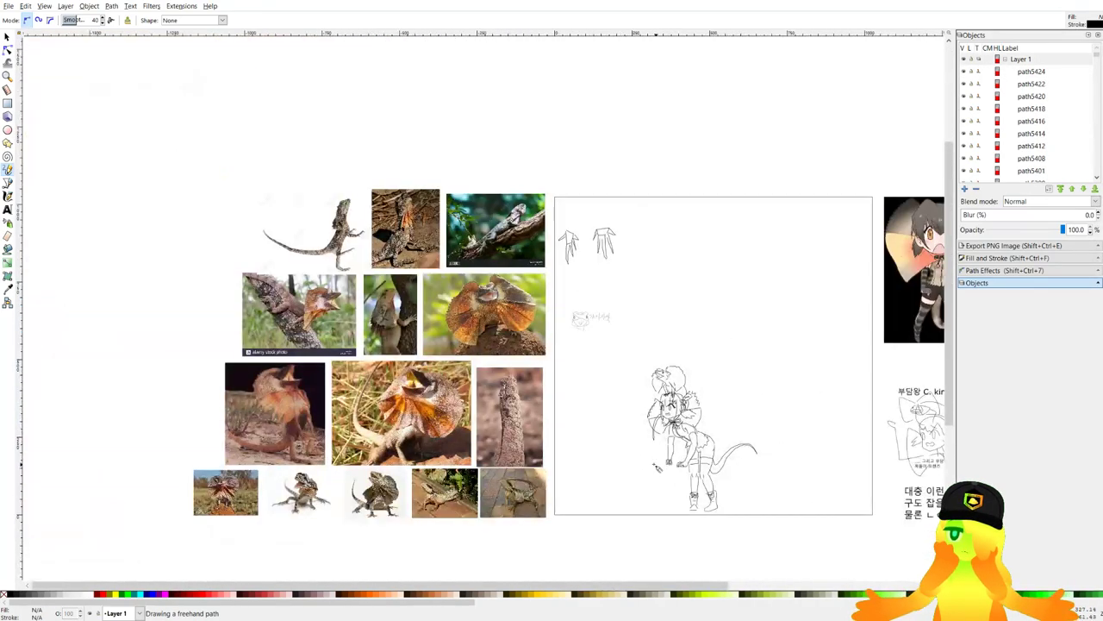
{"action": "scroll", "coordinate": [603, 285], "scroll_direction": "up", "scroll_amount": 2}
{"action": "scroll", "coordinate": [569, 284], "scroll_direction": "up", "scroll_amount": 1}
{"action": "scroll", "coordinate": [569, 284], "scroll_direction": "down", "scroll_amount": 3}
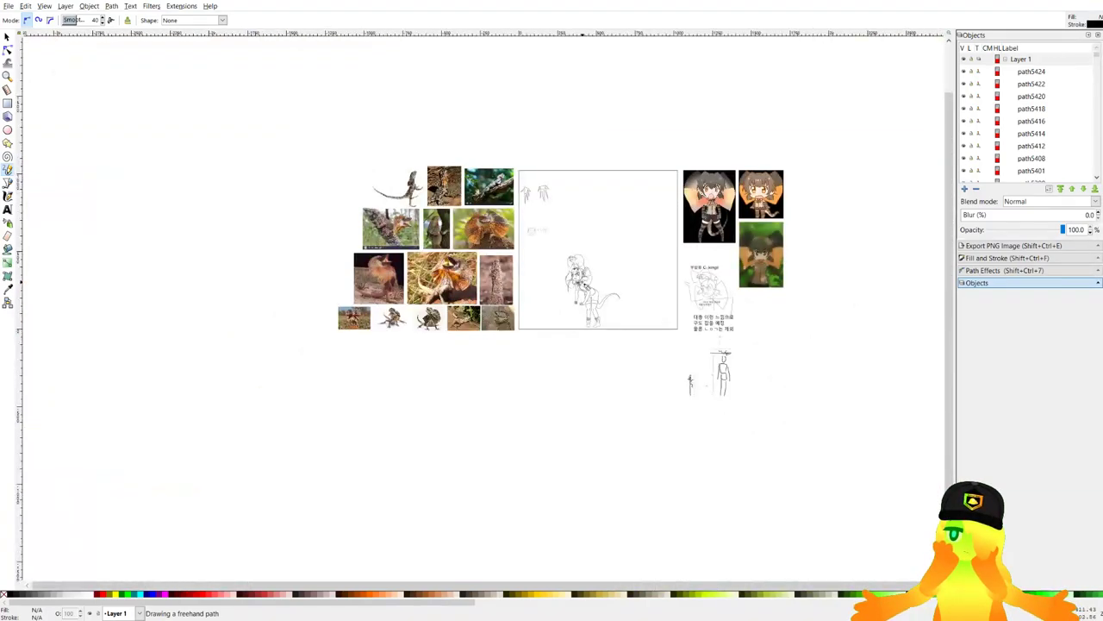
{"action": "scroll", "coordinate": [569, 293], "scroll_direction": "up", "scroll_amount": 6}
{"action": "left_click_drag", "start_coordinate": [571, 356], "coordinate": [608, 392]}
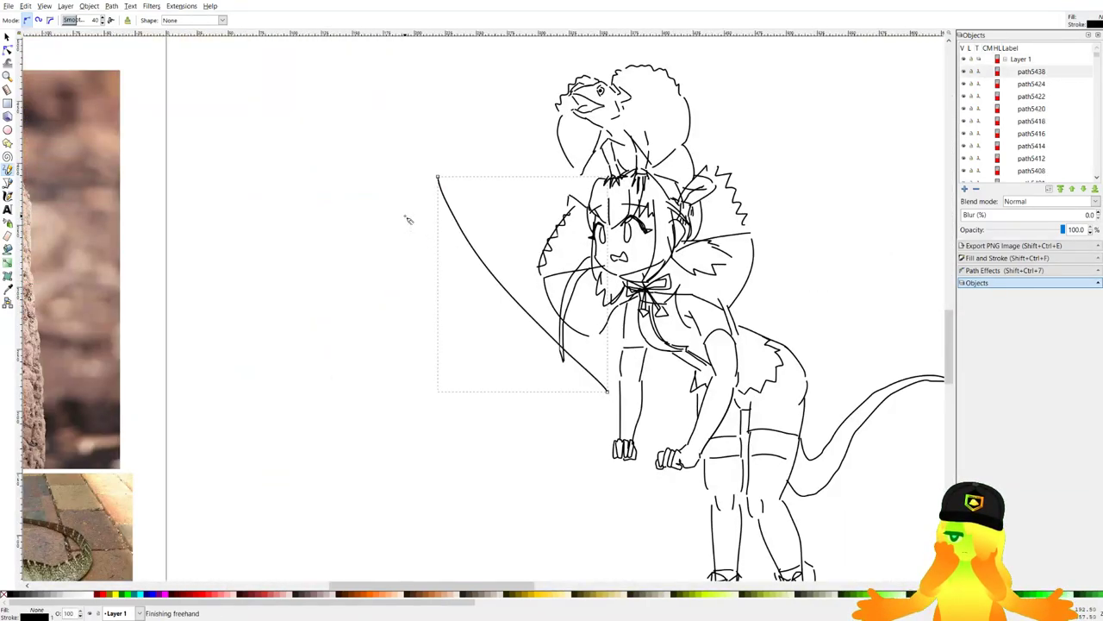
{"action": "left_click_drag", "start_coordinate": [402, 216], "coordinate": [576, 455]}
{"action": "key", "text": "ctrl+z"}
{"action": "key", "text": "ctrl+z"}
Draw two roughly parallel branch edges sloping down past the girl's left frill, ending near her straight arm.
{"action": "left_click_drag", "start_coordinate": [442, 161], "coordinate": [531, 253]}
{"action": "mouse_move", "coordinate": [431, 184]}
{"action": "left_mouse_down"}
{"action": "mouse_move", "coordinate": [592, 414]}
{"action": "mouse_move", "coordinate": [531, 316]}
{"action": "left_mouse_up"}
{"action": "key", "text": "ctrl+z"}
{"action": "scroll", "coordinate": [530, 317], "scroll_direction": "down", "scroll_amount": 4}
{"action": "scroll", "coordinate": [530, 327], "scroll_direction": "up", "scroll_amount": 4}
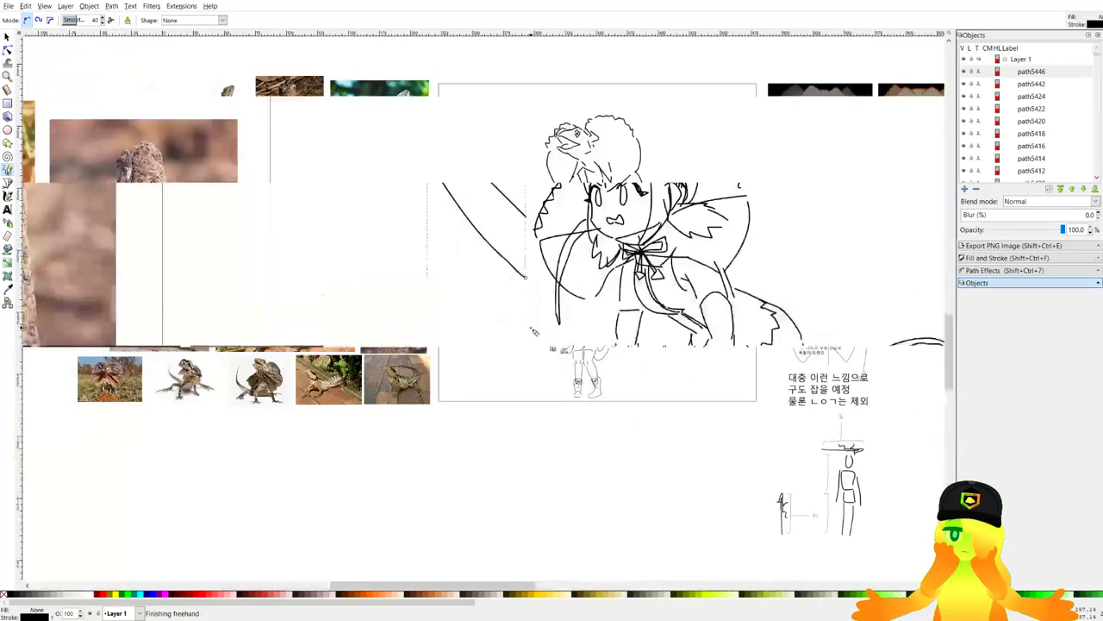
{"action": "left_click_drag", "start_coordinate": [522, 276], "coordinate": [611, 380]}
{"action": "left_click_drag", "start_coordinate": [583, 295], "coordinate": [609, 330]}
Draw short curved strokes joining the branch outline between the girl's two arms.
{"action": "mouse_move", "coordinate": [656, 339]}
{"action": "left_mouse_down"}
{"action": "mouse_move", "coordinate": [629, 293]}
{"action": "mouse_move", "coordinate": [617, 292]}
{"action": "mouse_move", "coordinate": [660, 331]}
{"action": "left_mouse_up"}
{"action": "key", "text": "ctrl+z"}
{"action": "left_click_drag", "start_coordinate": [612, 284], "coordinate": [627, 288]}
{"action": "left_click_drag", "start_coordinate": [625, 286], "coordinate": [638, 282]}
Draw a forked tree limb rising behind the lizard's frill, with double-edged branches up-left and right and trunk edges below the fork.
{"action": "left_click_drag", "start_coordinate": [717, 203], "coordinate": [647, 298]}
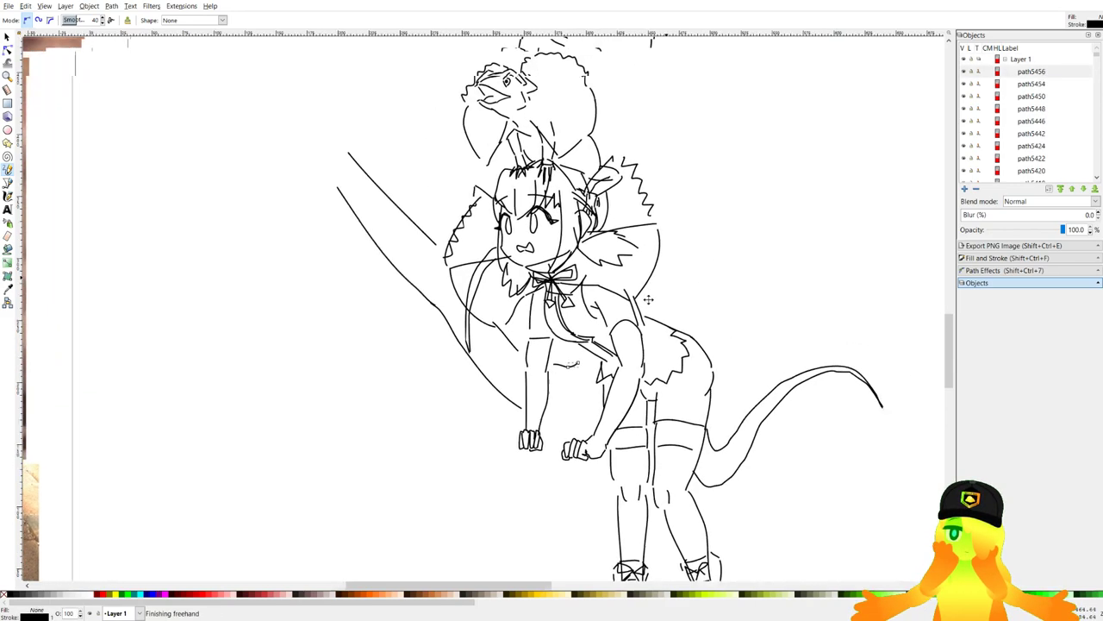
{"action": "mouse_move", "coordinate": [621, 169]}
{"action": "left_mouse_down"}
{"action": "mouse_move", "coordinate": [610, 241]}
{"action": "mouse_move", "coordinate": [566, 97]}
{"action": "left_mouse_up"}
{"action": "mouse_move", "coordinate": [581, 104]}
{"action": "left_mouse_down"}
{"action": "mouse_move", "coordinate": [636, 194]}
{"action": "mouse_move", "coordinate": [757, 165]}
{"action": "mouse_move", "coordinate": [664, 220]}
{"action": "mouse_move", "coordinate": [678, 190]}
{"action": "left_mouse_up"}
{"action": "left_click_drag", "start_coordinate": [668, 258], "coordinate": [668, 260]}
{"action": "key", "text": "ctrl+z"}
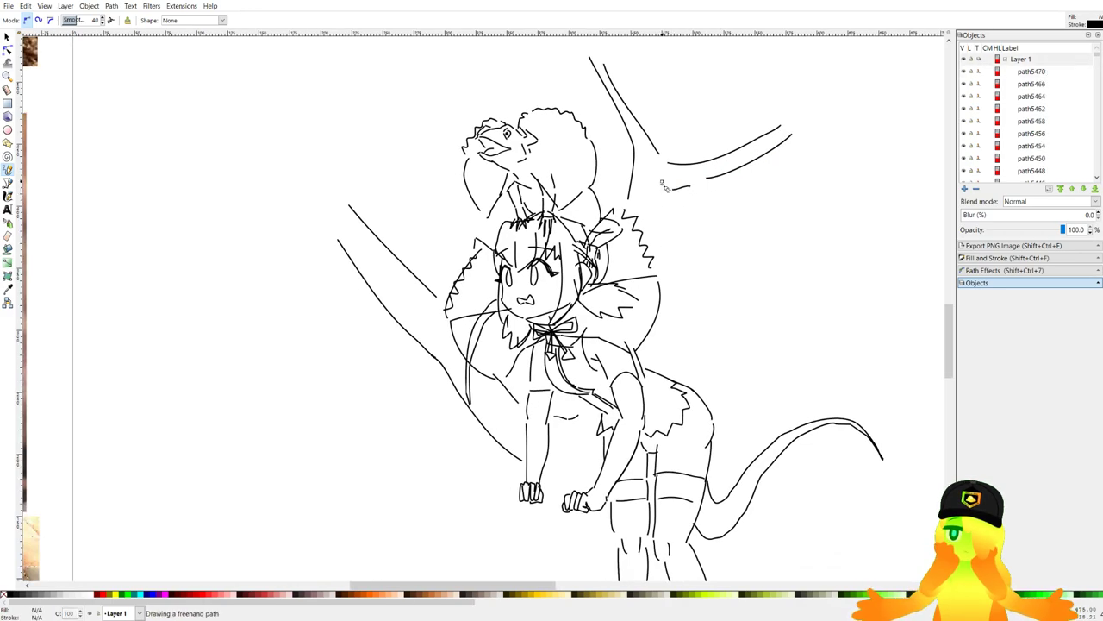
{"action": "left_click_drag", "start_coordinate": [667, 190], "coordinate": [662, 259]}
{"action": "mouse_move", "coordinate": [655, 192]}
{"action": "left_mouse_down"}
{"action": "mouse_move", "coordinate": [674, 231]}
{"action": "mouse_move", "coordinate": [675, 113]}
{"action": "left_mouse_up"}
{"action": "key", "text": "ctrl+z"}
{"action": "left_click_drag", "start_coordinate": [644, 279], "coordinate": [659, 236]}
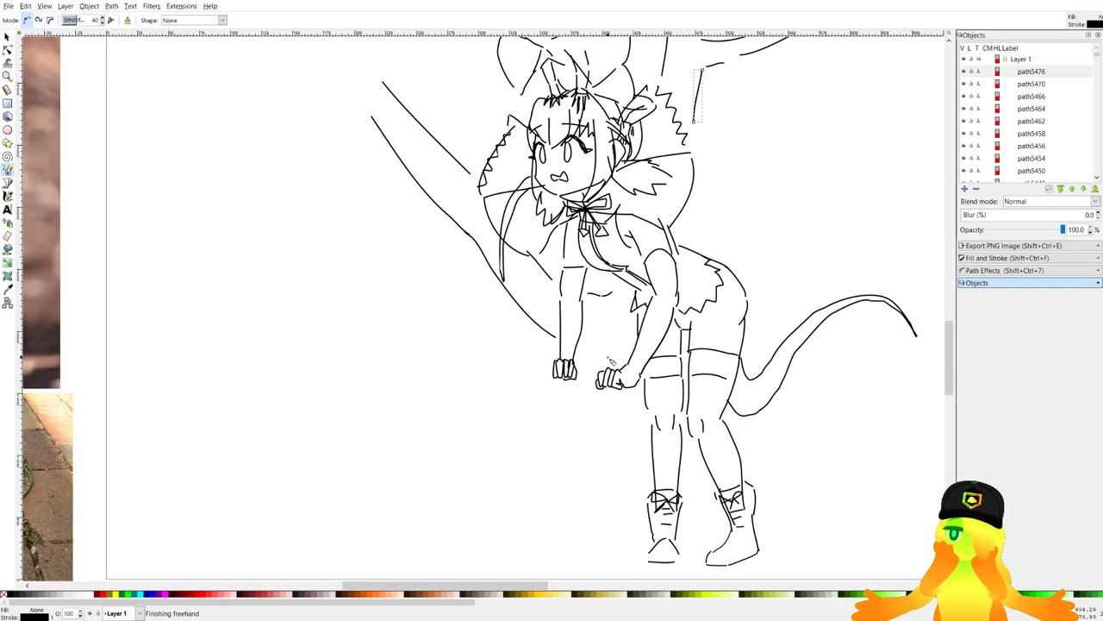
Draw the trunk's edge between the fists and down beside the front leg, flaring outward at the ground.
{"action": "left_click_drag", "start_coordinate": [593, 521], "coordinate": [593, 524]}
{"action": "mouse_move", "coordinate": [610, 418]}
{"action": "left_mouse_down"}
{"action": "mouse_move", "coordinate": [621, 375]}
{"action": "mouse_move", "coordinate": [651, 427]}
{"action": "left_mouse_up"}
{"action": "key", "text": "ctrl+z"}
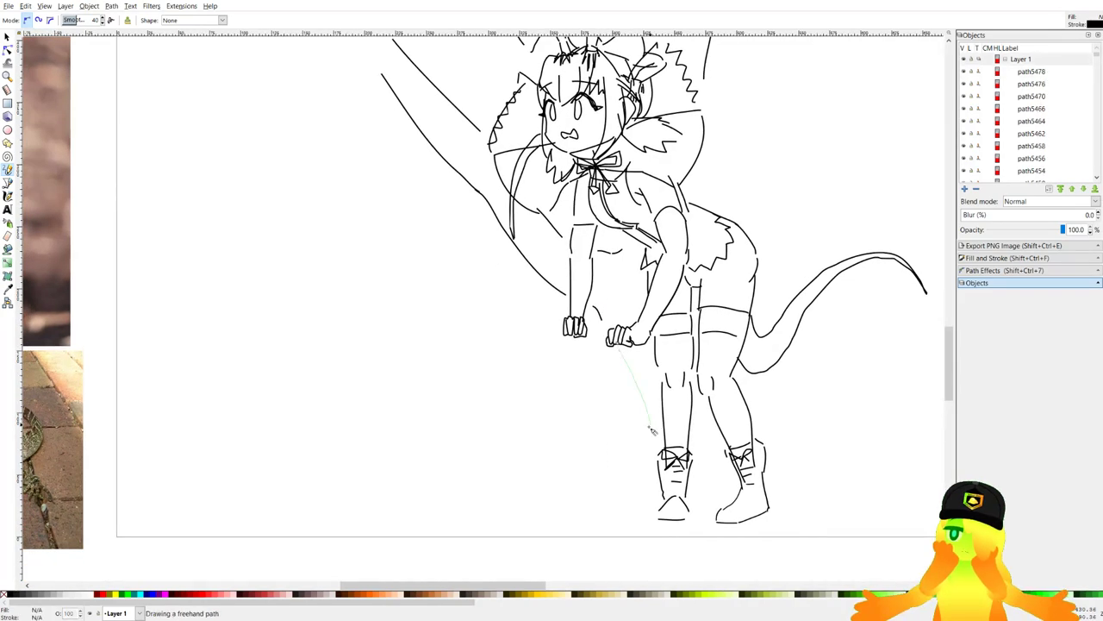
{"action": "left_click_drag", "start_coordinate": [626, 494], "coordinate": [599, 516]}
{"action": "scroll", "coordinate": [560, 336], "scroll_direction": "up", "scroll_amount": 1}
{"action": "scroll", "coordinate": [437, 336], "scroll_direction": "down", "scroll_amount": 2}
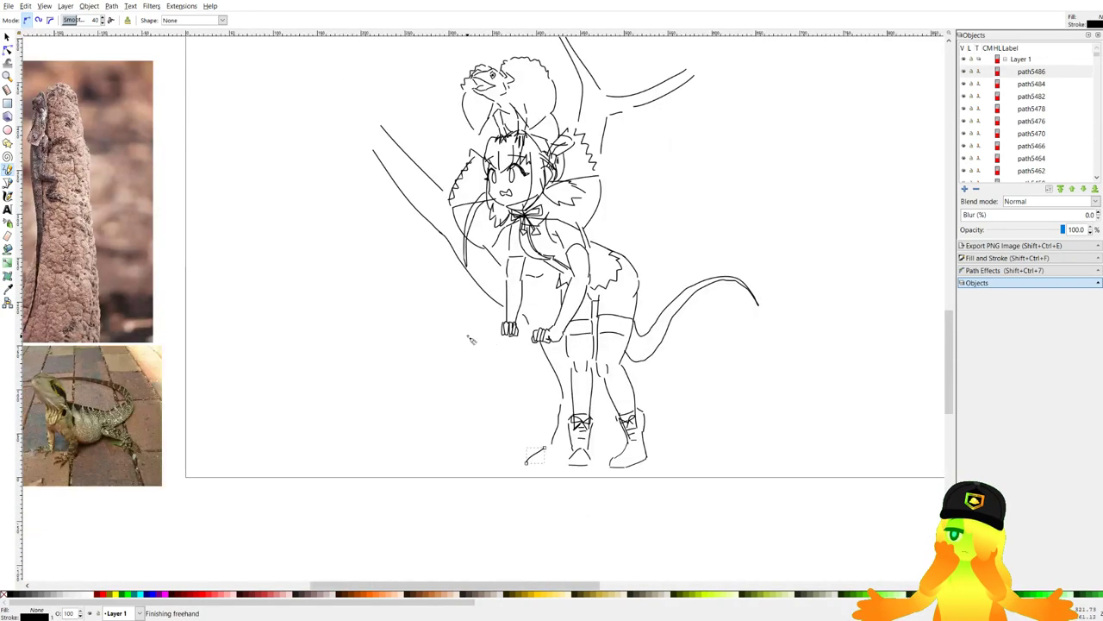
{"action": "scroll", "coordinate": [509, 334], "scroll_direction": "up", "scroll_amount": 1}
{"action": "left_click_drag", "start_coordinate": [402, 370], "coordinate": [530, 343]}
{"action": "key", "text": "ctrl+z"}
{"action": "left_click_drag", "start_coordinate": [369, 381], "coordinate": [484, 328]}
{"action": "left_click_drag", "start_coordinate": [484, 328], "coordinate": [605, 384]}
{"action": "key", "text": "ctrl+z"}
{"action": "key", "text": "ctrl+z"}
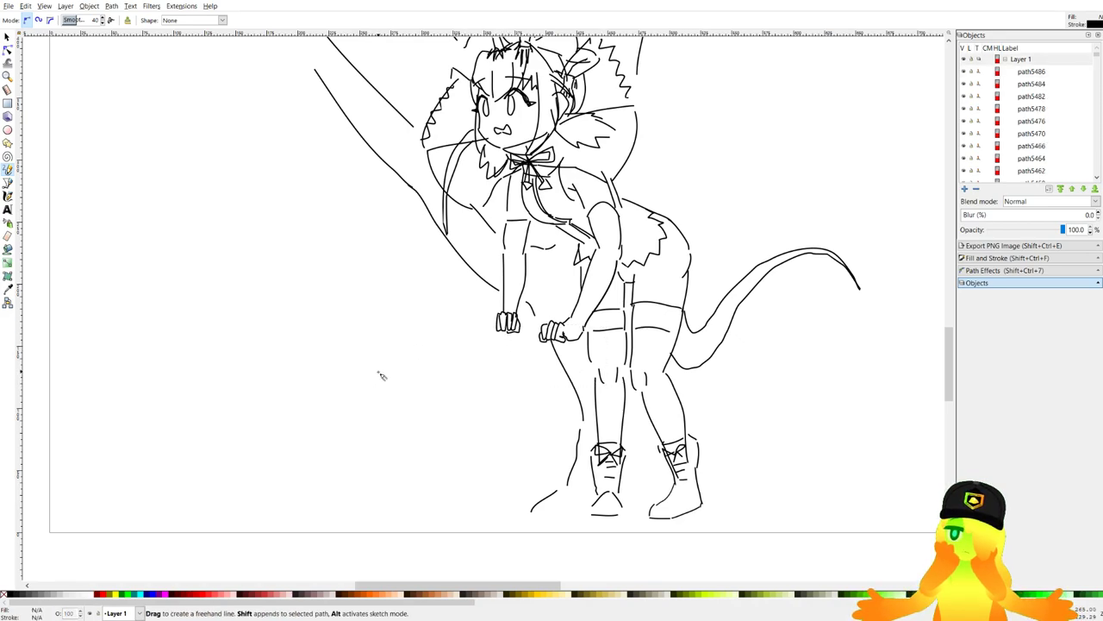
{"action": "mouse_move", "coordinate": [377, 376]}
{"action": "left_mouse_down"}
{"action": "mouse_move", "coordinate": [466, 330]}
{"action": "mouse_move", "coordinate": [595, 326]}
{"action": "left_mouse_up"}
{"action": "key", "text": "ctrl+z"}
{"action": "scroll", "coordinate": [517, 336], "scroll_direction": "up", "scroll_amount": 3}
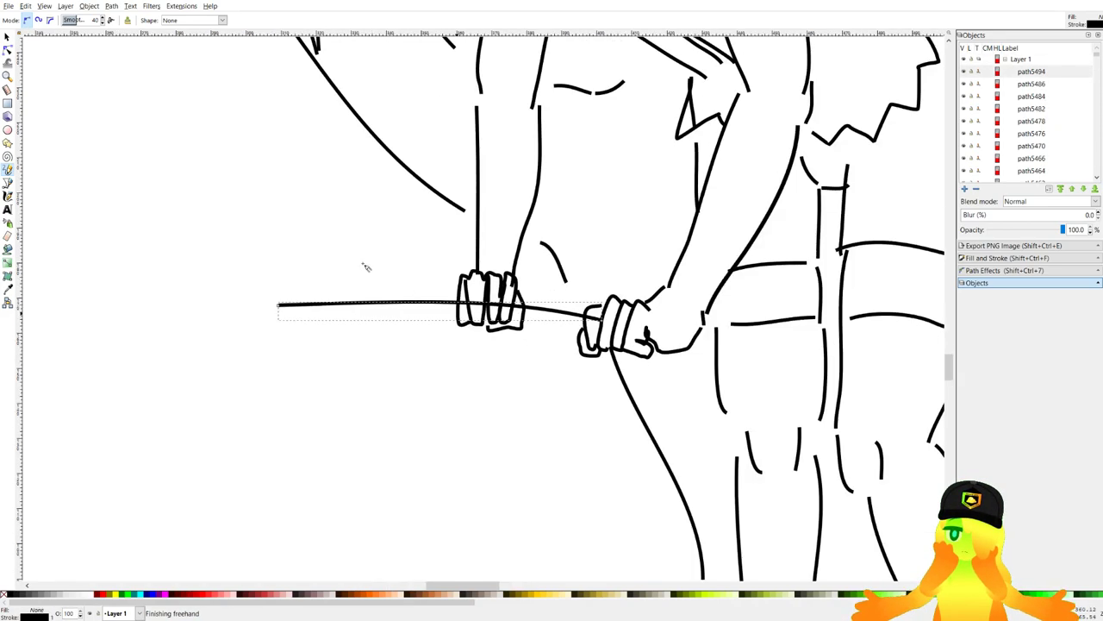
{"action": "key", "text": "ctrl+z"}
Draw the upper edge of a gripped branch sloping down through both fists and across the girl's thighs.
{"action": "left_click_drag", "start_coordinate": [252, 241], "coordinate": [443, 306]}
{"action": "left_click_drag", "start_coordinate": [523, 317], "coordinate": [591, 338]}
{"action": "scroll", "coordinate": [662, 346], "scroll_direction": "down", "scroll_amount": 1}
{"action": "mouse_move", "coordinate": [662, 346]}
{"action": "left_mouse_down"}
{"action": "mouse_move", "coordinate": [487, 321]}
{"action": "mouse_move", "coordinate": [686, 385]}
{"action": "left_mouse_up"}
{"action": "scroll", "coordinate": [487, 320], "scroll_direction": "down", "scroll_amount": 1}
{"action": "left_click_drag", "start_coordinate": [709, 404], "coordinate": [740, 388]}
Draw the gripped branch's lower edge in segments across the shins, plus an offshoot line running right beneath the tail.
{"action": "left_click_drag", "start_coordinate": [309, 283], "coordinate": [437, 325]}
{"action": "left_click_drag", "start_coordinate": [441, 328], "coordinate": [756, 450]}
{"action": "left_click_drag", "start_coordinate": [769, 454], "coordinate": [705, 427]}
{"action": "key", "text": "ctrl+z"}
{"action": "left_click_drag", "start_coordinate": [580, 376], "coordinate": [738, 466]}
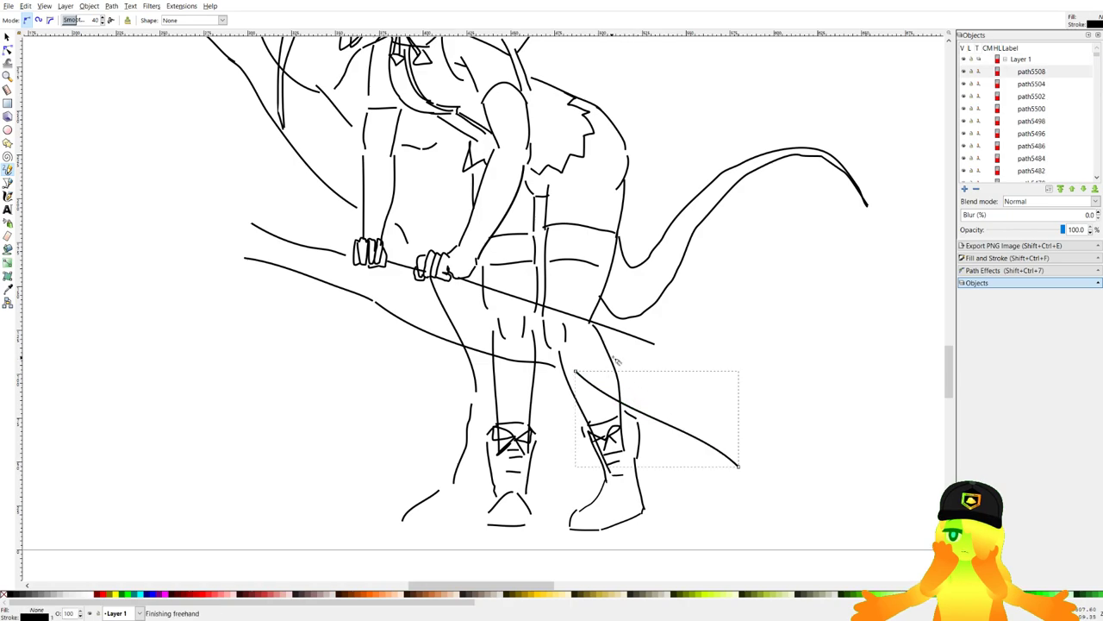
{"action": "left_click_drag", "start_coordinate": [627, 330], "coordinate": [809, 346]}
Delete the leftmost segment of the gripped branch's lower edge.
{"action": "scroll", "coordinate": [682, 388], "scroll_direction": "up", "scroll_amount": 1}
{"action": "scroll", "coordinate": [682, 389], "scroll_direction": "left", "scroll_amount": 1}
{"action": "scroll", "coordinate": [682, 389], "scroll_direction": "up", "scroll_amount": 2}
{"action": "scroll", "coordinate": [682, 389], "scroll_direction": "left", "scroll_amount": 4}
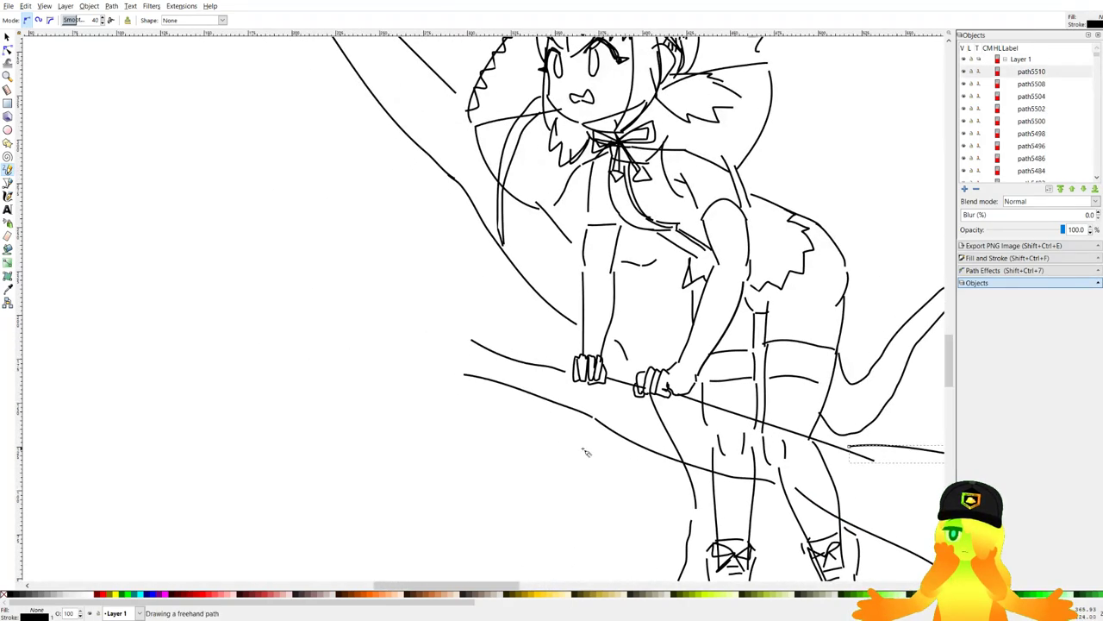
{"action": "scroll", "coordinate": [585, 452], "scroll_direction": "down", "scroll_amount": 1}
{"action": "scroll", "coordinate": [586, 452], "scroll_direction": "right", "scroll_amount": 1}
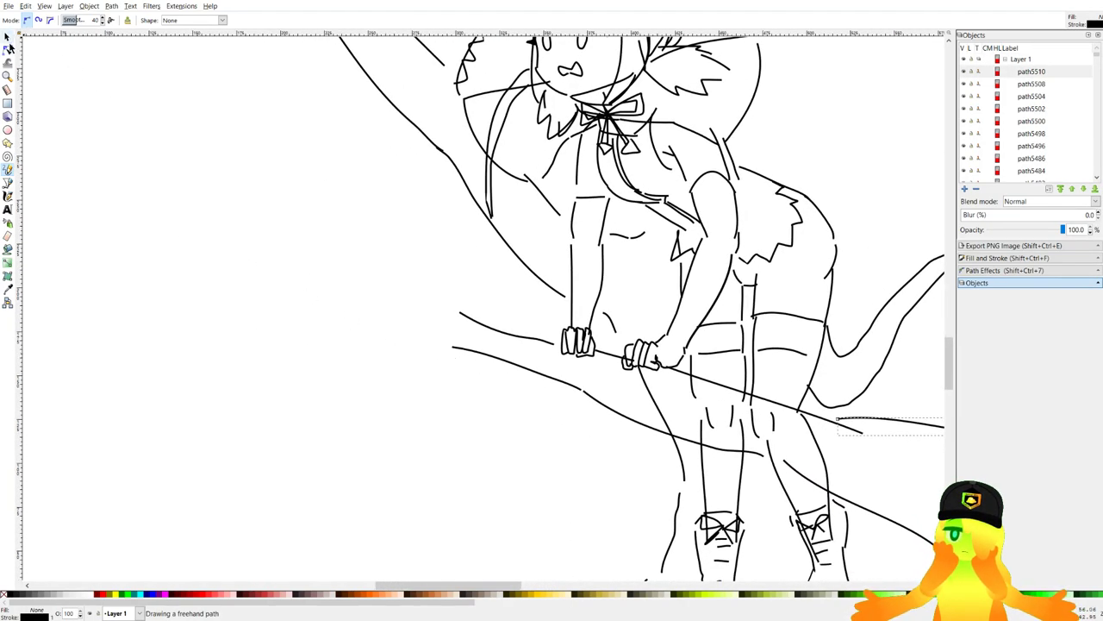
{"action": "left_click", "coordinate": [7, 37]}
{"action": "left_click", "coordinate": [522, 370]}
{"action": "key", "text": "Delete"}
Stretch the middle lower-edge segment up and left to about 221 by 71 px so it replaces the deleted part.
{"action": "left_click", "coordinate": [594, 400]}
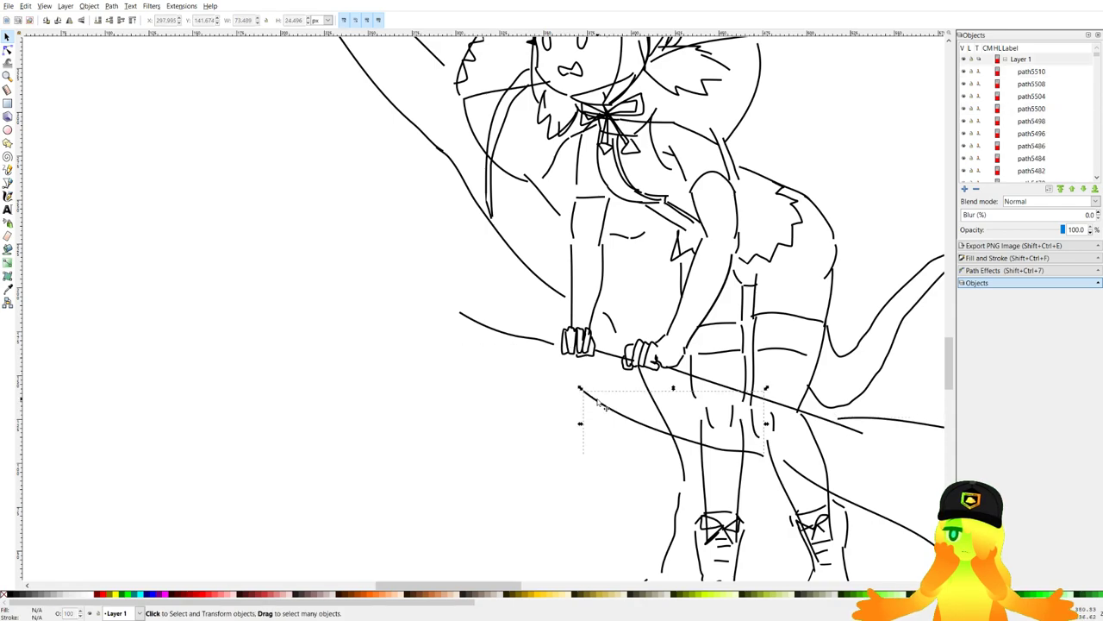
{"action": "left_click_drag", "start_coordinate": [580, 389], "coordinate": [374, 329]}
{"action": "mouse_move", "coordinate": [489, 328]}
{"action": "left_mouse_down"}
{"action": "mouse_move", "coordinate": [495, 322]}
{"action": "mouse_move", "coordinate": [408, 274]}
{"action": "left_mouse_up"}
{"action": "left_click_drag", "start_coordinate": [691, 379], "coordinate": [646, 346]}
{"action": "key", "text": "ctrl+Right"}
{"action": "key", "text": "ctrl+Down"}
{"action": "left_click", "coordinate": [556, 387]}
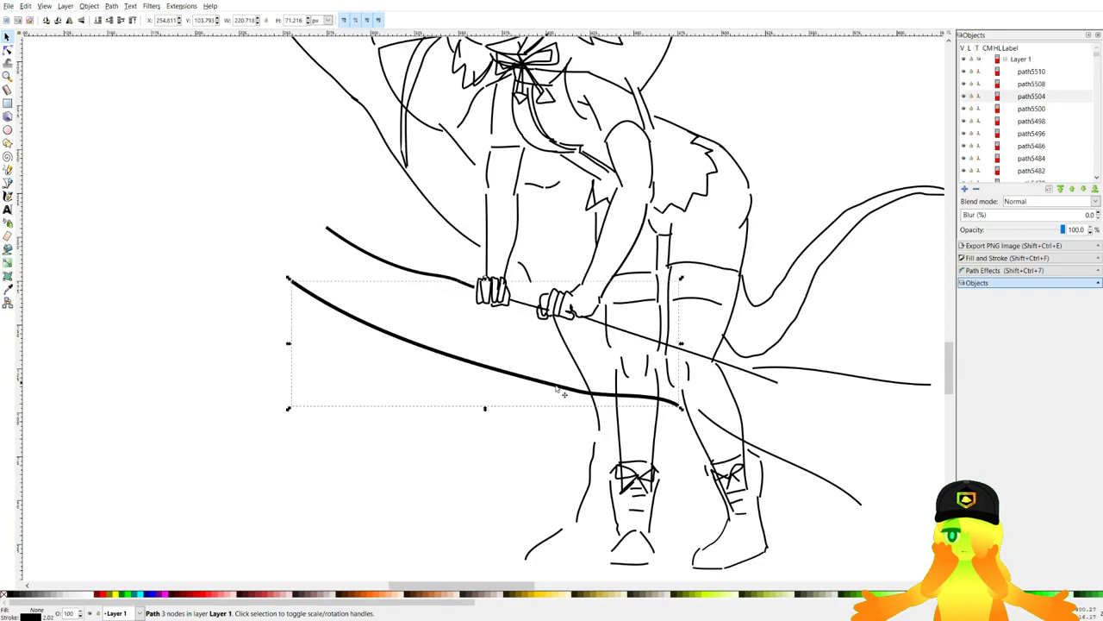
Shift the stretched lower edge slightly down and right, and rotate it to a steeper slope.
{"action": "left_click", "coordinate": [712, 436]}
{"action": "left_click_drag", "start_coordinate": [651, 401], "coordinate": [658, 407]}
{"action": "left_click", "coordinate": [658, 393]}
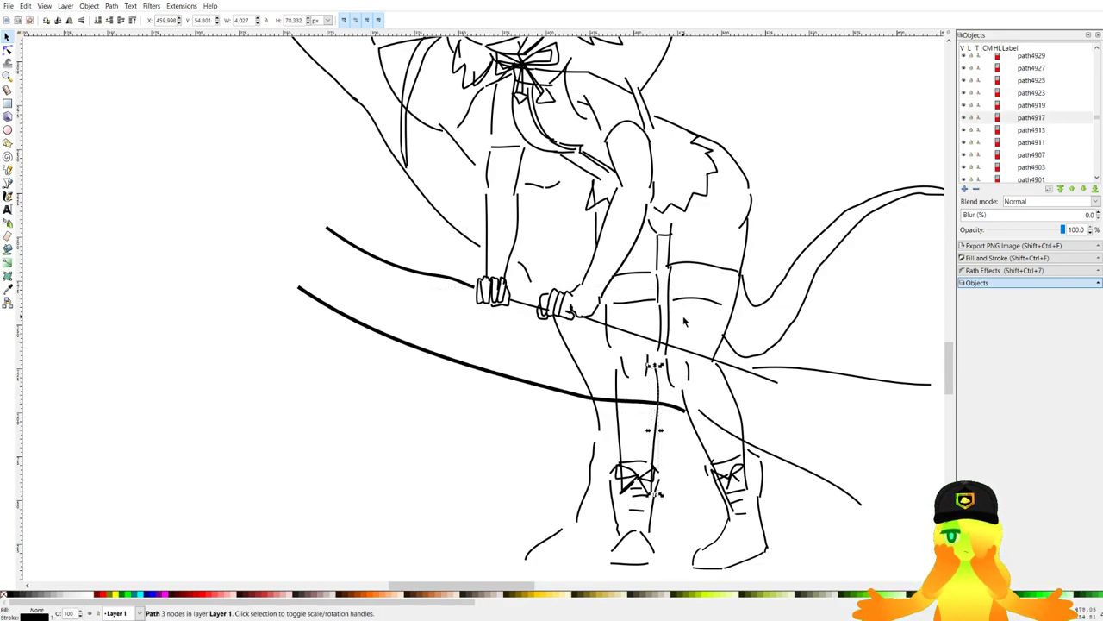
{"action": "left_click", "coordinate": [543, 389]}
{"action": "left_click_drag", "start_coordinate": [687, 293], "coordinate": [700, 302]}
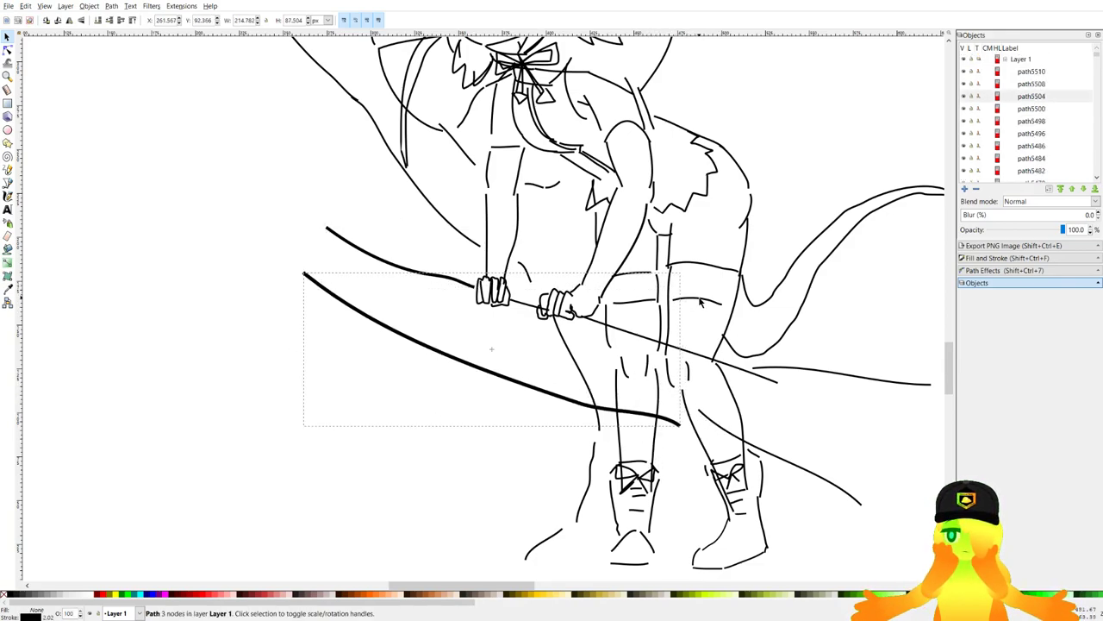
Adjust the right-hand segment of the branch's lower edge to line up with the stretched one, and save the drawing.
{"action": "left_click", "coordinate": [830, 426]}
{"action": "left_click_drag", "start_coordinate": [813, 472], "coordinate": [802, 489]}
{"action": "left_click", "coordinate": [806, 442]}
{"action": "scroll", "coordinate": [550, 364], "scroll_direction": "down", "scroll_amount": 2}
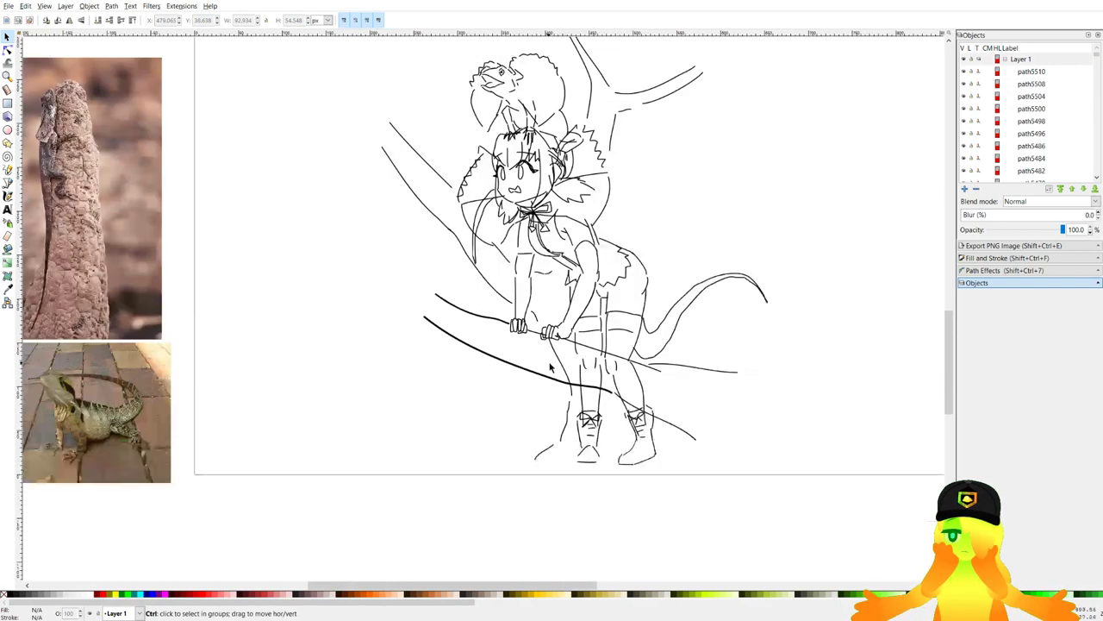
{"action": "left_click_drag", "start_coordinate": [654, 390], "coordinate": [642, 424]}
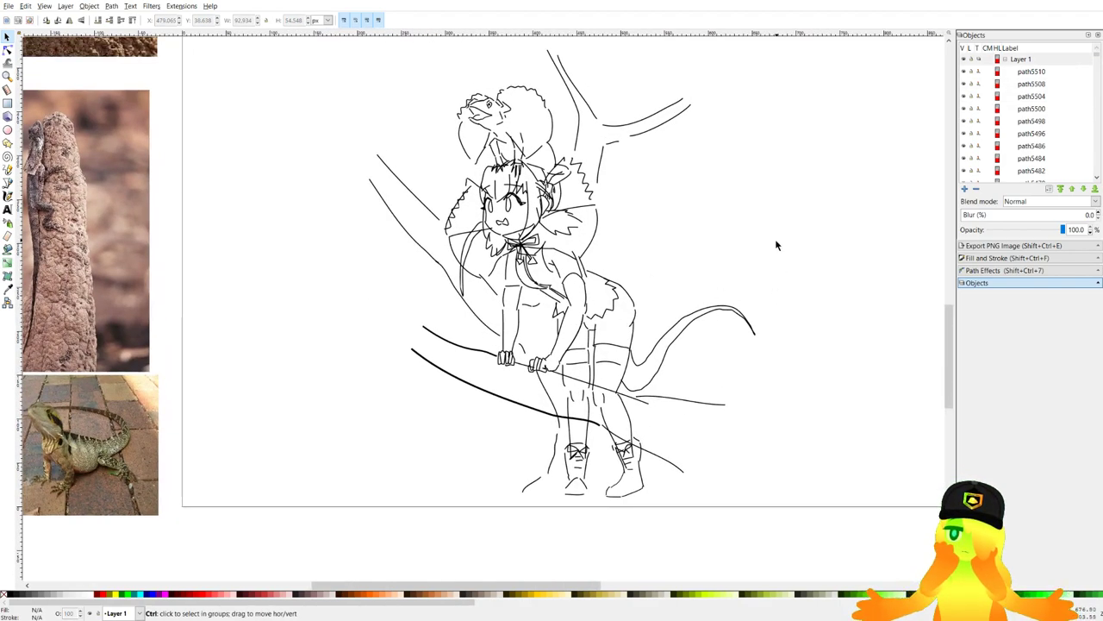
{"action": "scroll", "coordinate": [670, 246], "scroll_direction": "down", "scroll_amount": 1}
{"action": "key", "text": "ctrl+s"}
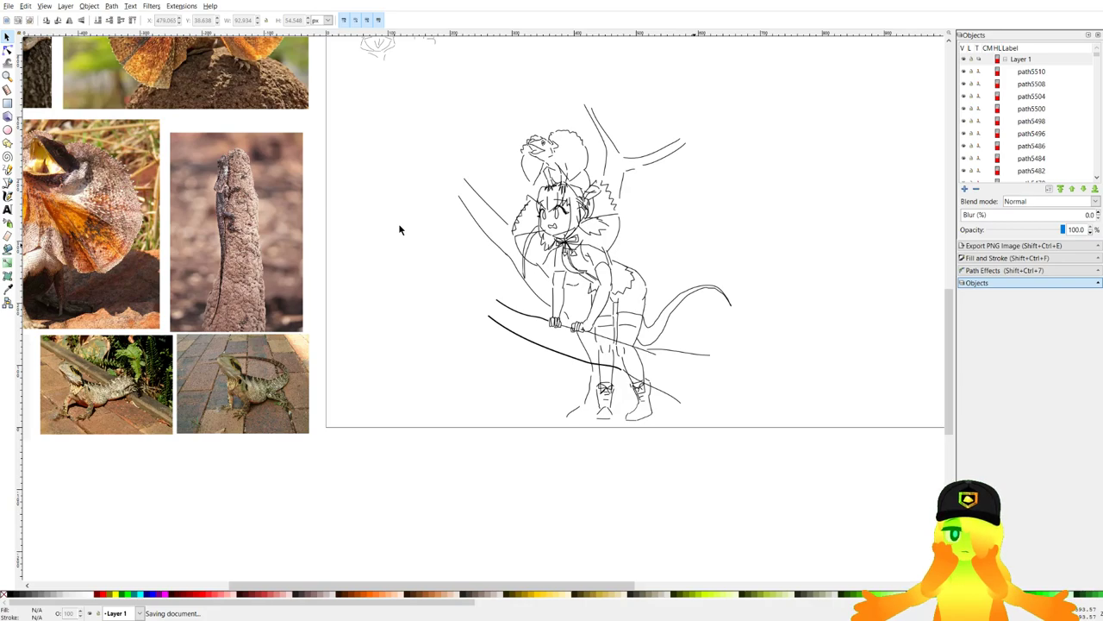
Move the small lizard-head sketch and the two hand sketches off the page near the character references, and group the hand sketches.
{"action": "scroll", "coordinate": [405, 198], "scroll_direction": "down", "scroll_amount": 3}
{"action": "left_click", "coordinate": [664, 317]}
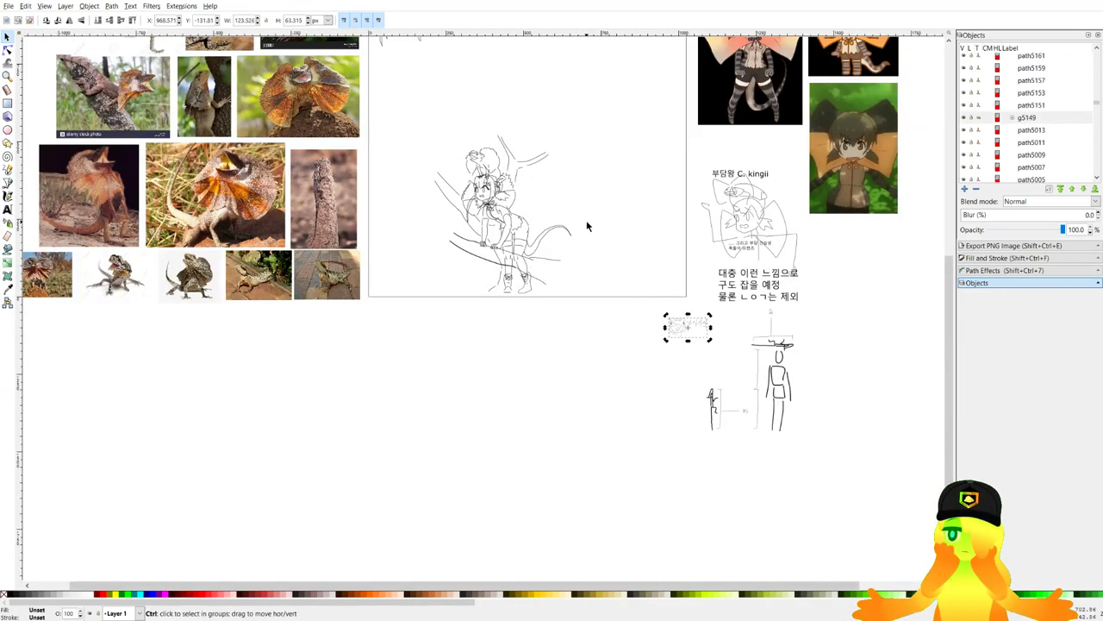
{"action": "scroll", "coordinate": [586, 226], "scroll_direction": "up", "scroll_amount": 5}
{"action": "key", "text": "ctrl+v"}
{"action": "left_click_drag", "start_coordinate": [400, 180], "coordinate": [843, 410]}
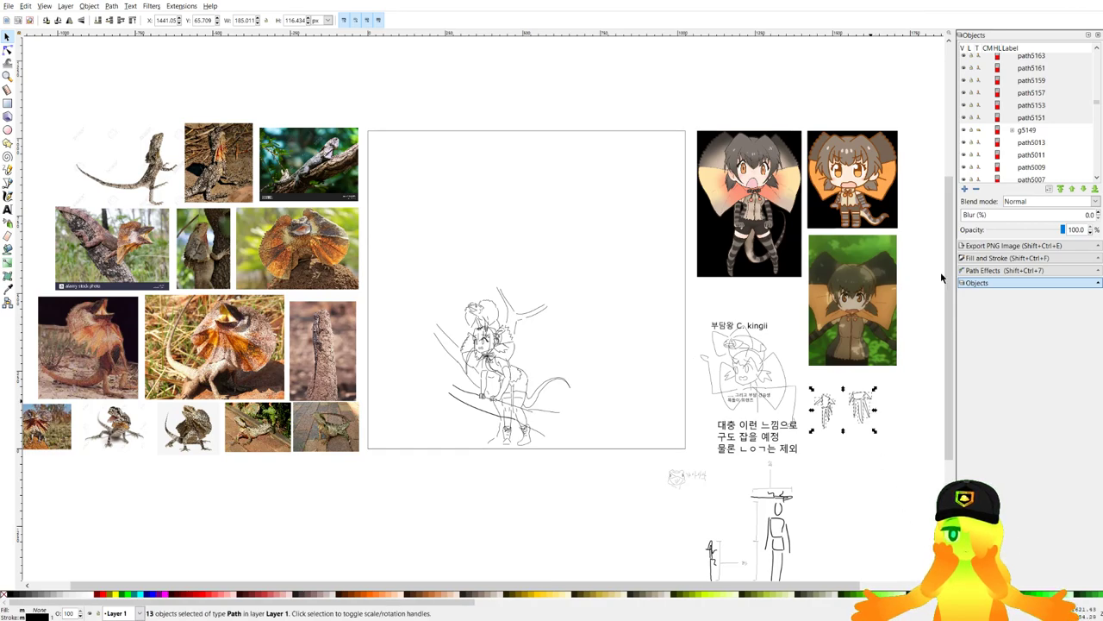
{"action": "key", "text": "ctrl+g"}
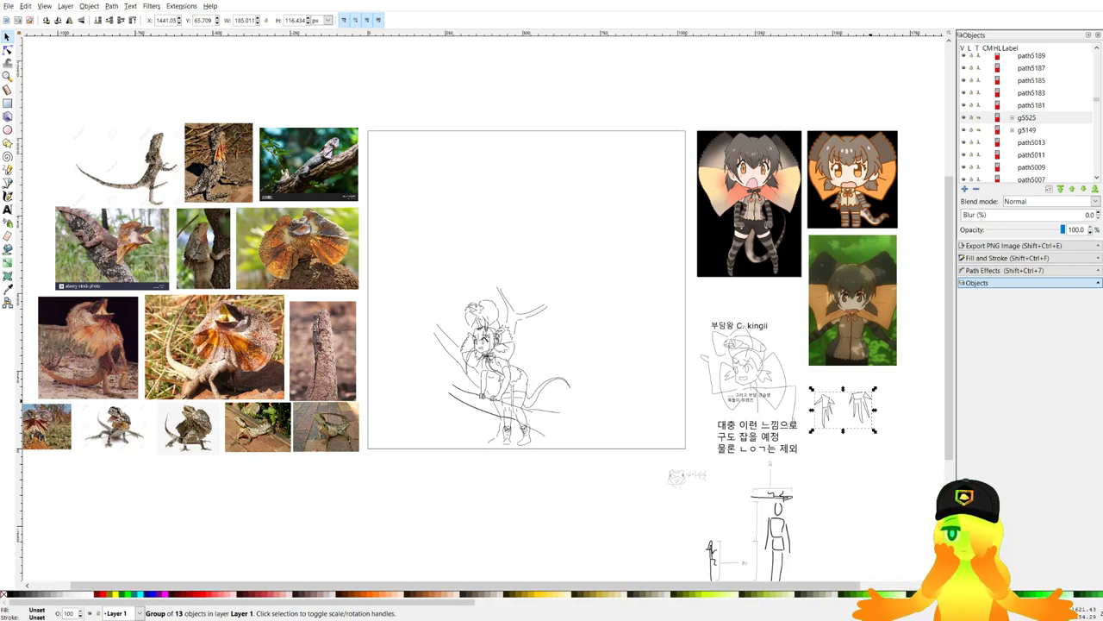
Clear the selection and save the drawing.
{"action": "key", "text": "Escape"}
{"action": "left_click_drag", "start_coordinate": [536, 385], "coordinate": [579, 394]}
{"action": "key", "text": "ctrl+z"}
{"action": "key", "text": "Escape"}
{"action": "key", "text": "ctrl+s"}
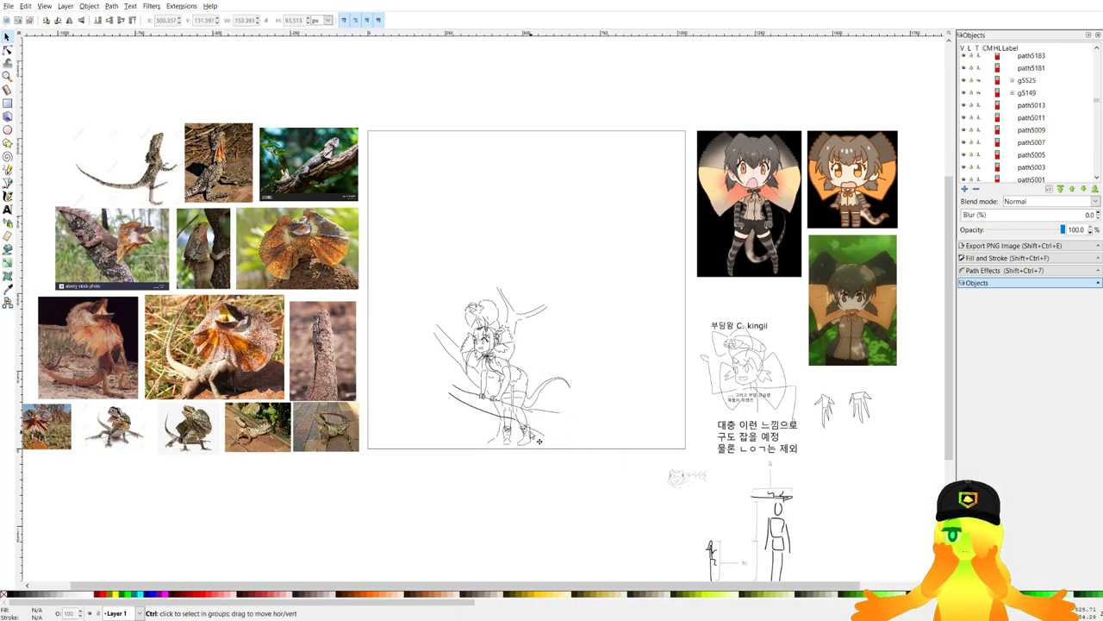
{"action": "scroll", "coordinate": [534, 429], "scroll_direction": "up", "scroll_amount": 1}
{"action": "key", "text": "ctrl+s"}
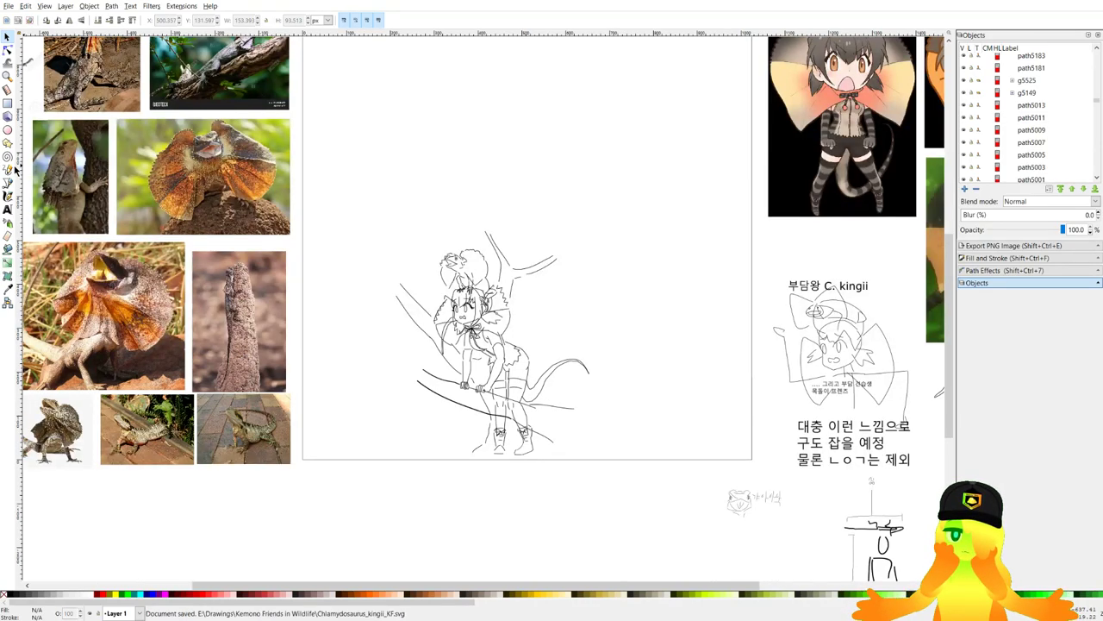
Extend both edges of the left branch upward with freehand curves.
{"action": "left_click", "coordinate": [9, 170]}
{"action": "left_click_drag", "start_coordinate": [382, 314], "coordinate": [678, 446]}
{"action": "scroll", "coordinate": [571, 293], "scroll_direction": "up", "scroll_amount": 2}
{"action": "scroll", "coordinate": [526, 249], "scroll_direction": "down", "scroll_amount": 1}
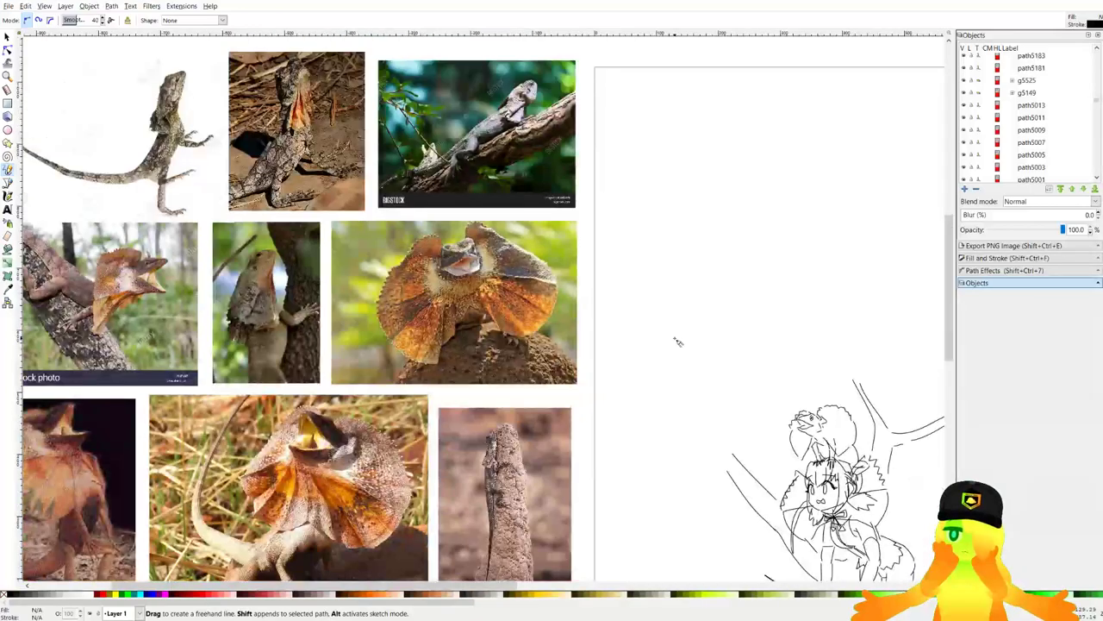
{"action": "scroll", "coordinate": [416, 108], "scroll_direction": "up", "scroll_amount": 3}
{"action": "scroll", "coordinate": [407, 198], "scroll_direction": "down", "scroll_amount": 3}
{"action": "left_click_drag", "start_coordinate": [796, 493], "coordinate": [597, 345]}
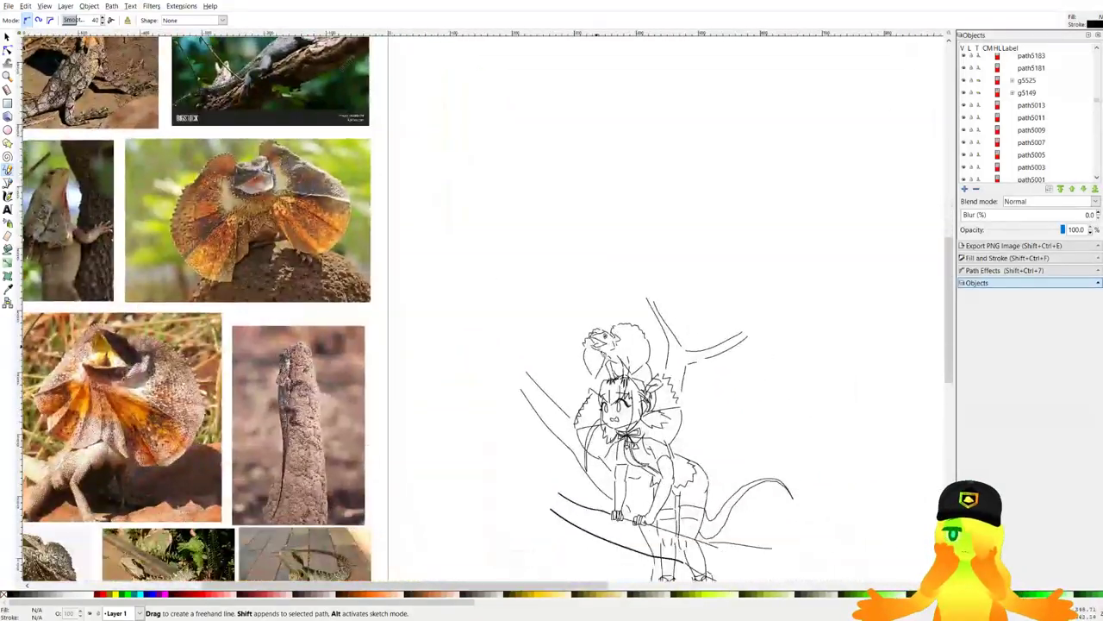
{"action": "scroll", "coordinate": [573, 387], "scroll_direction": "up", "scroll_amount": 2}
{"action": "scroll", "coordinate": [457, 269], "scroll_direction": "down", "scroll_amount": 1}
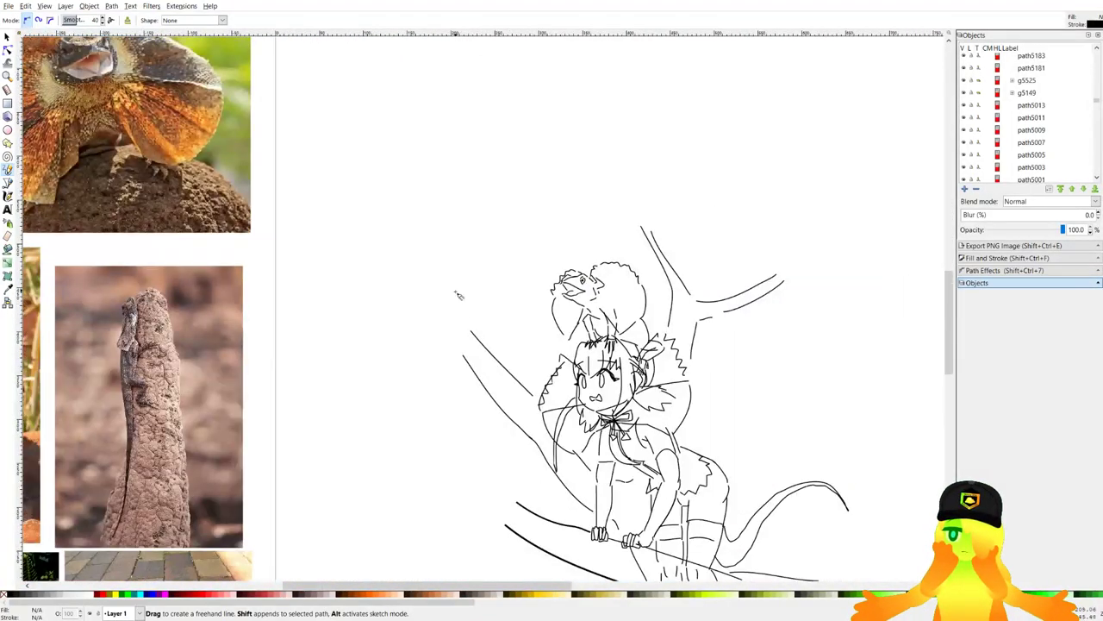
{"action": "left_click_drag", "start_coordinate": [474, 334], "coordinate": [427, 260]}
{"action": "scroll", "coordinate": [461, 290], "scroll_direction": "up", "scroll_amount": 2}
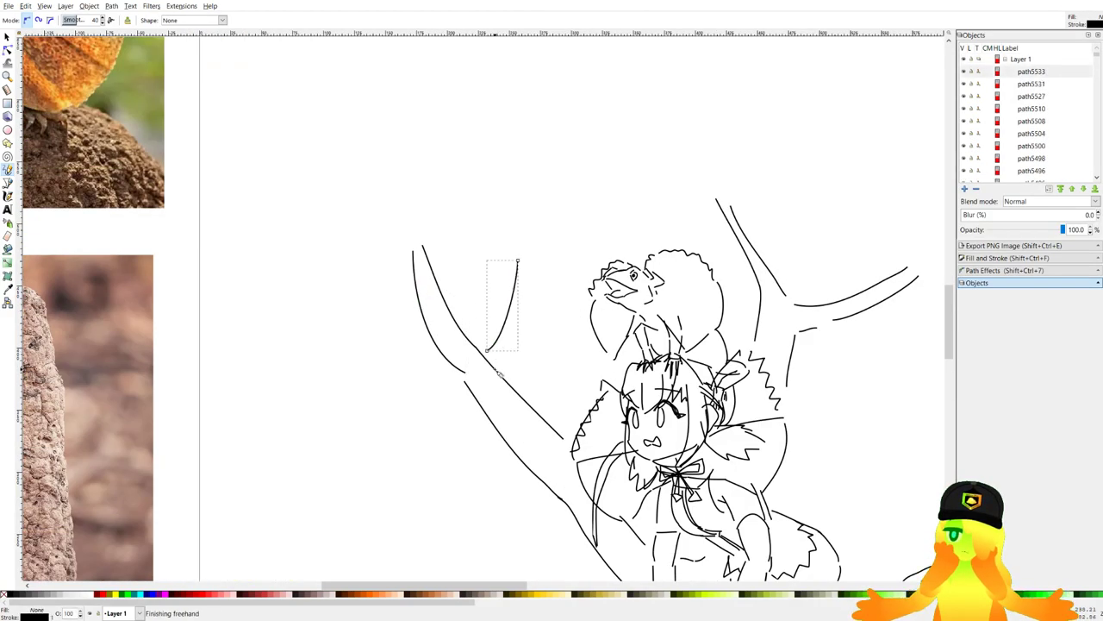
Draw a narrow side branch with two edges rising to the right from the left branch.
{"action": "left_click_drag", "start_coordinate": [498, 371], "coordinate": [559, 257]}
{"action": "left_click_drag", "start_coordinate": [494, 350], "coordinate": [557, 229]}
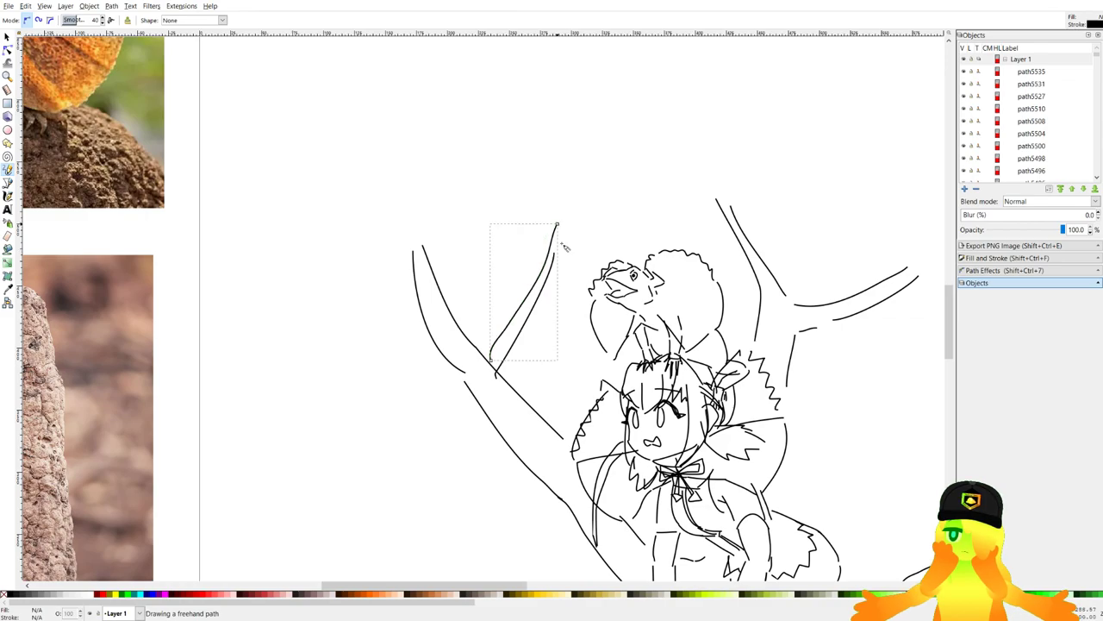
{"action": "scroll", "coordinate": [547, 234], "scroll_direction": "down", "scroll_amount": 3}
{"action": "left_click_drag", "start_coordinate": [681, 347], "coordinate": [724, 399]}
{"action": "scroll", "coordinate": [571, 311], "scroll_direction": "up", "scroll_amount": 4}
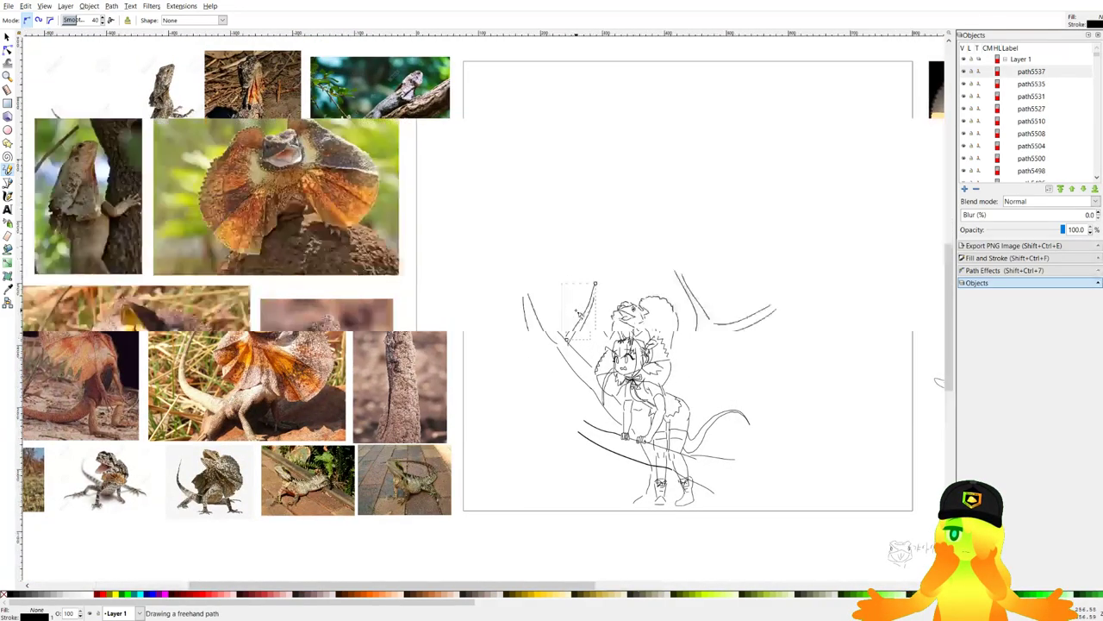
Draw three thin twig lines crossing the left branch, one long diagonal, one nearly horizontal and one sloping down to the right.
{"action": "left_click_drag", "start_coordinate": [370, 391], "coordinate": [544, 247]}
{"action": "left_click_drag", "start_coordinate": [429, 343], "coordinate": [536, 339]}
{"action": "left_click_drag", "start_coordinate": [411, 366], "coordinate": [612, 453]}
Draw small oval leaves hanging beneath the two lower twig lines on the left branch.
{"action": "scroll", "coordinate": [471, 369], "scroll_direction": "down", "scroll_amount": 2}
{"action": "left_click_drag", "start_coordinate": [471, 369], "coordinate": [363, 208]}
{"action": "scroll", "coordinate": [363, 207], "scroll_direction": "up", "scroll_amount": 2}
{"action": "mouse_move", "coordinate": [371, 251]}
{"action": "left_mouse_down"}
{"action": "mouse_move", "coordinate": [379, 226]}
{"action": "mouse_move", "coordinate": [415, 242]}
{"action": "left_mouse_up"}
{"action": "left_click_drag", "start_coordinate": [434, 259], "coordinate": [469, 274]}
{"action": "left_click_drag", "start_coordinate": [363, 178], "coordinate": [396, 184]}
Draw one small oval leaf at the end of the lowest twig and another above the nearly horizontal twig.
{"action": "scroll", "coordinate": [398, 183], "scroll_direction": "down", "scroll_amount": 3}
{"action": "left_click_drag", "start_coordinate": [501, 343], "coordinate": [564, 431]}
{"action": "scroll", "coordinate": [564, 431], "scroll_direction": "down", "scroll_amount": 2}
{"action": "scroll", "coordinate": [385, 261], "scroll_direction": "up", "scroll_amount": 4}
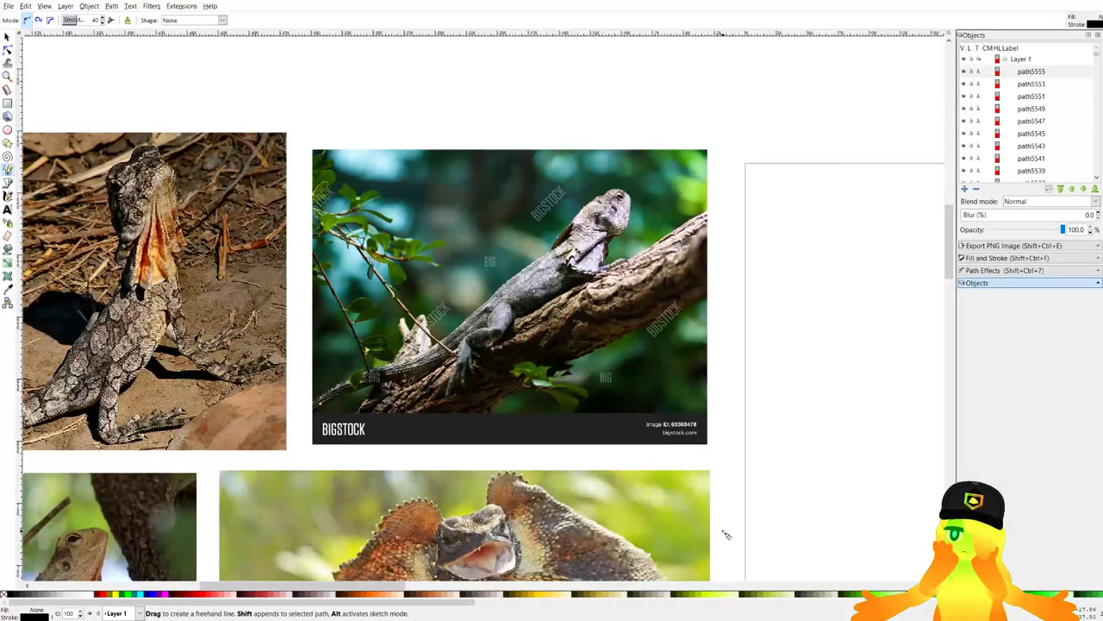
{"action": "left_click_drag", "start_coordinate": [737, 536], "coordinate": [492, 236]}
{"action": "left_click_drag", "start_coordinate": [687, 479], "coordinate": [448, 142]}
{"action": "scroll", "coordinate": [593, 343], "scroll_direction": "up", "scroll_amount": 2}
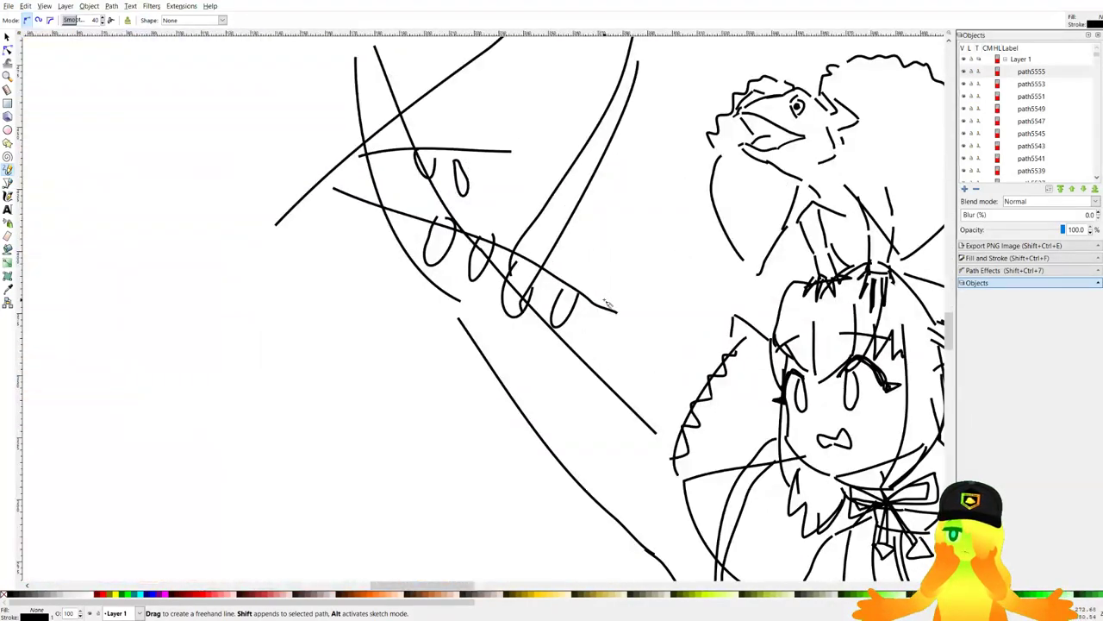
{"action": "left_click_drag", "start_coordinate": [605, 298], "coordinate": [618, 304]}
{"action": "left_click_drag", "start_coordinate": [578, 260], "coordinate": [653, 424]}
{"action": "left_click_drag", "start_coordinate": [539, 308], "coordinate": [557, 308]}
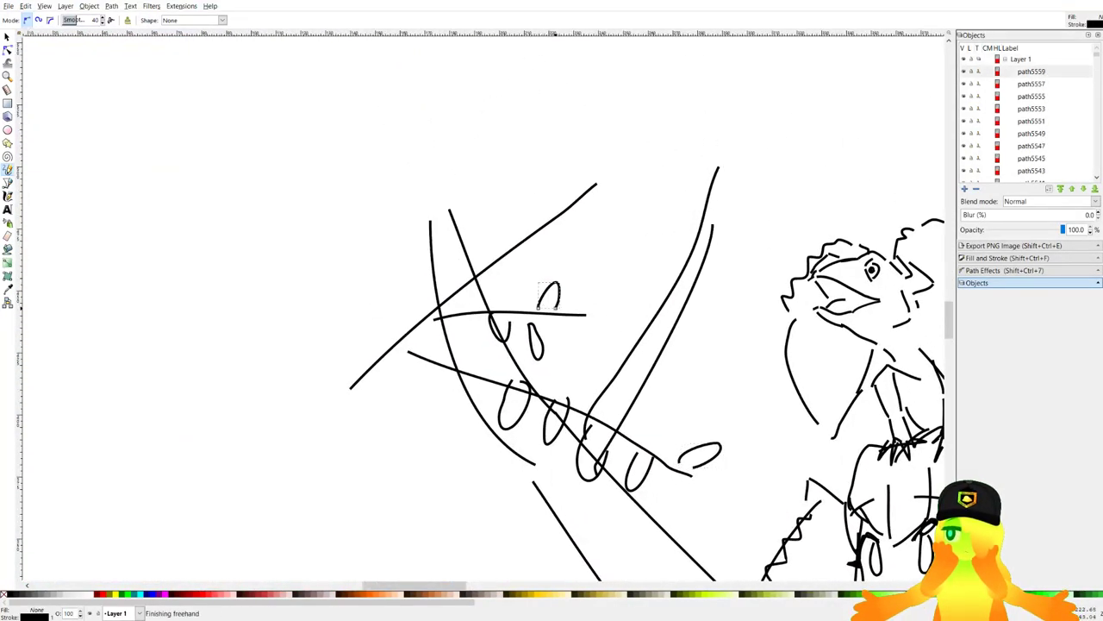
Draw three small leaves along the upper end of the long diagonal twig.
{"action": "mouse_move", "coordinate": [575, 210]}
{"action": "left_mouse_down"}
{"action": "mouse_move", "coordinate": [600, 245]}
{"action": "mouse_move", "coordinate": [579, 265]}
{"action": "left_mouse_up"}
{"action": "left_click_drag", "start_coordinate": [547, 282], "coordinate": [556, 262]}
{"action": "mouse_move", "coordinate": [608, 235]}
{"action": "left_mouse_down"}
{"action": "mouse_move", "coordinate": [611, 205]}
{"action": "mouse_move", "coordinate": [609, 231]}
{"action": "left_mouse_up"}
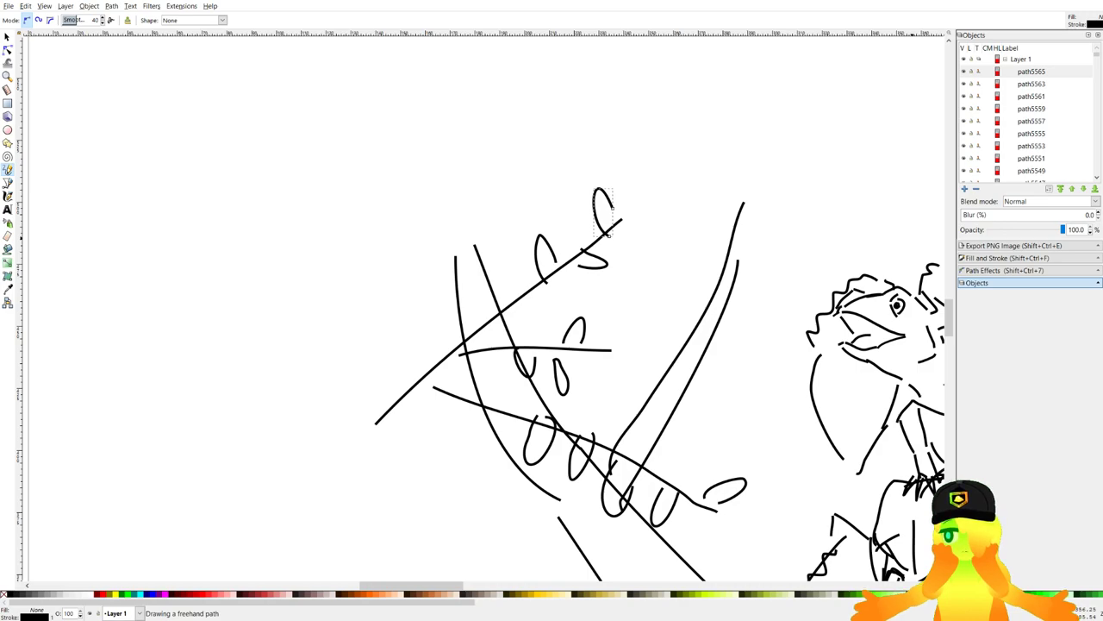
Select the entire sketch of the girl, lizard and tree and enlarge it proportionally to about 1035 × 1026 px.
{"action": "scroll", "coordinate": [575, 322], "scroll_direction": "down", "scroll_amount": 1}
{"action": "scroll", "coordinate": [575, 322], "scroll_direction": "right", "scroll_amount": 1}
{"action": "scroll", "coordinate": [444, 302], "scroll_direction": "down", "scroll_amount": 6}
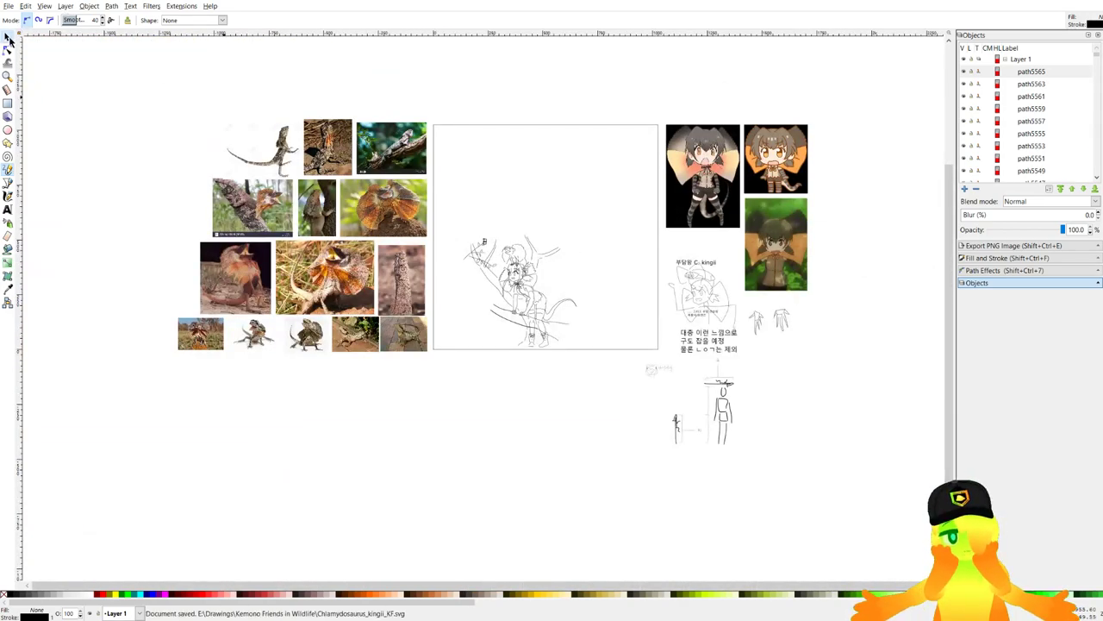
{"action": "left_click", "coordinate": [8, 38]}
{"action": "left_click_drag", "start_coordinate": [594, 357], "coordinate": [440, 194]}
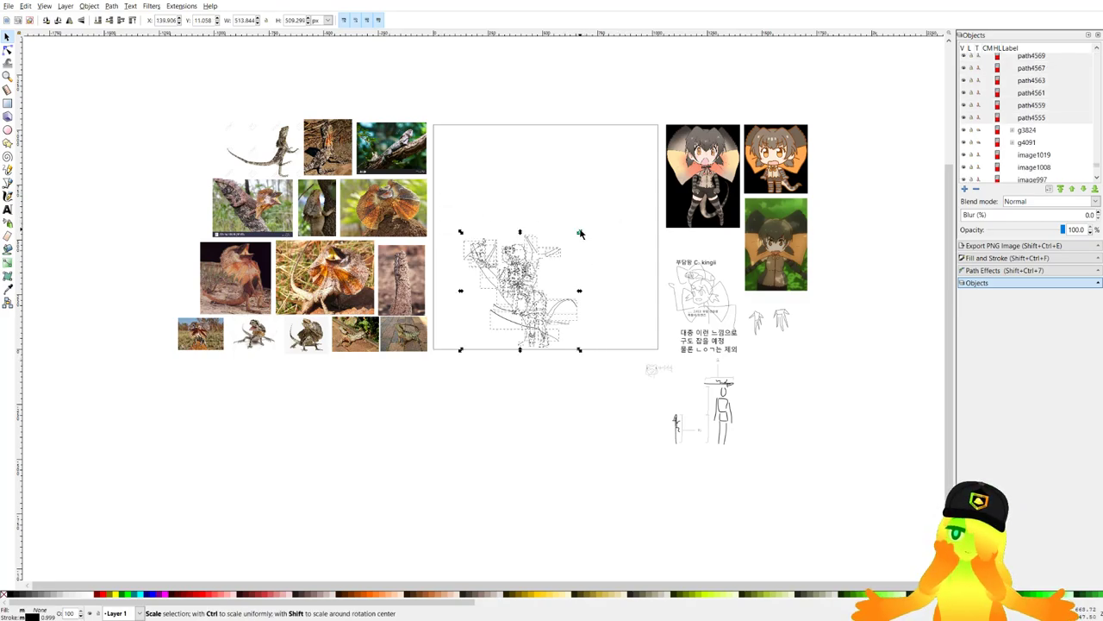
{"action": "left_click_drag", "start_coordinate": [580, 233], "coordinate": [690, 114]}
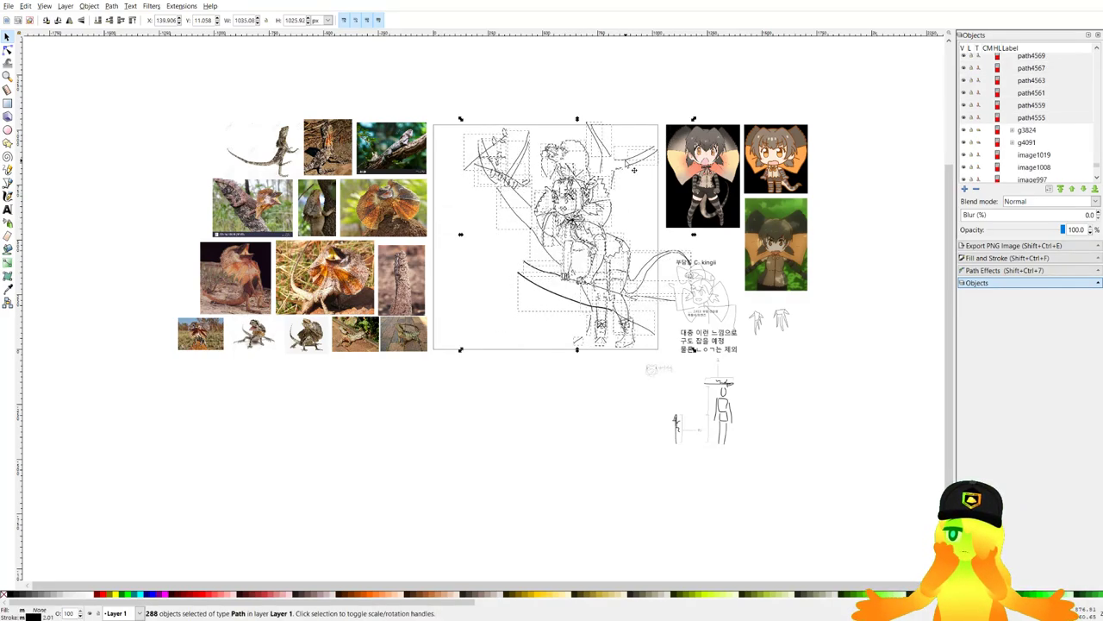
Shift the enlarged sketch left to sit within the page and scale it slightly to about 1037 × 1028 px.
{"action": "mouse_move", "coordinate": [634, 170]}
{"action": "left_mouse_down"}
{"action": "mouse_move", "coordinate": [604, 169]}
{"action": "mouse_move", "coordinate": [622, 166]}
{"action": "left_mouse_up"}
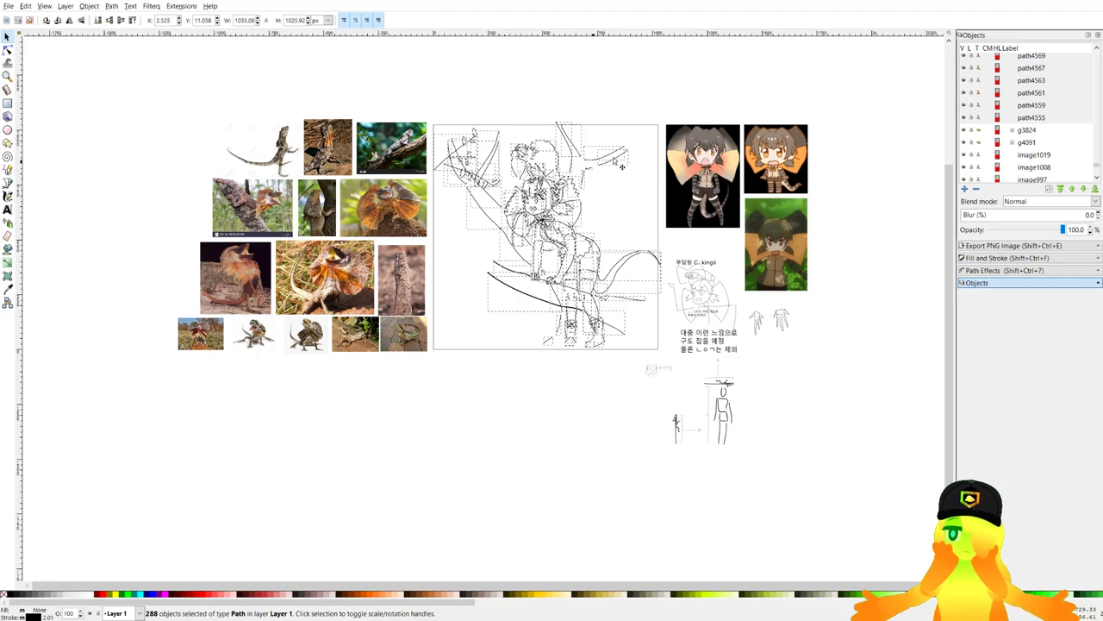
{"action": "left_click_drag", "start_coordinate": [662, 124], "coordinate": [668, 125]}
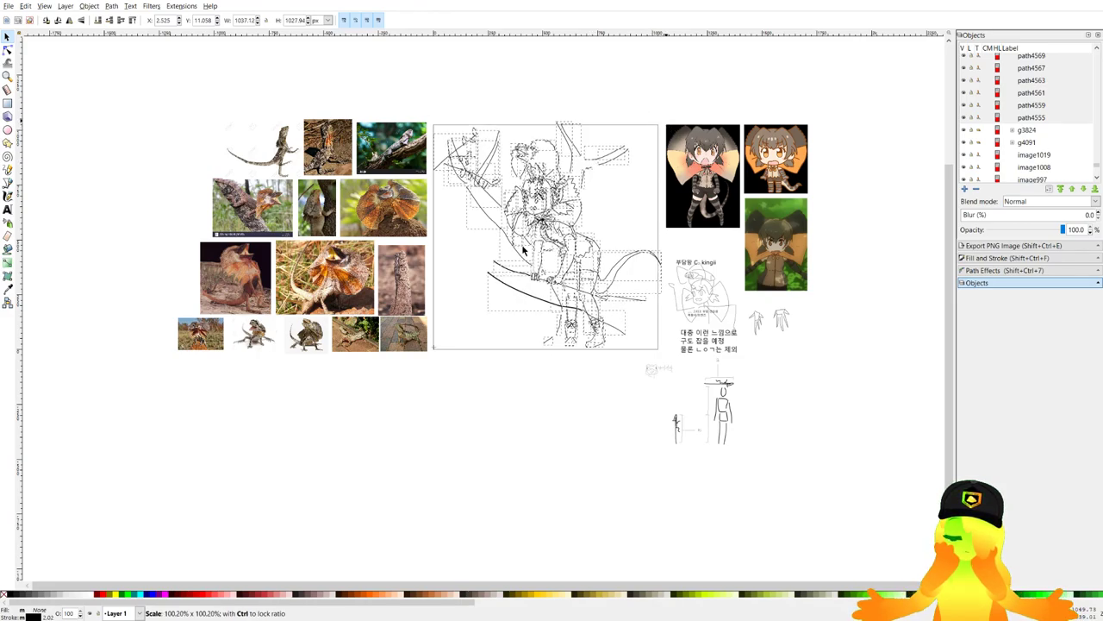
{"action": "scroll", "coordinate": [523, 250], "scroll_direction": "up", "scroll_amount": 1}
{"action": "left_click", "coordinate": [496, 400]}
Activate the Pencil tool to continue freehand drawing around the lower branch.
{"action": "left_click", "coordinate": [7, 170]}
{"action": "scroll", "coordinate": [443, 264], "scroll_direction": "up", "scroll_amount": 3}
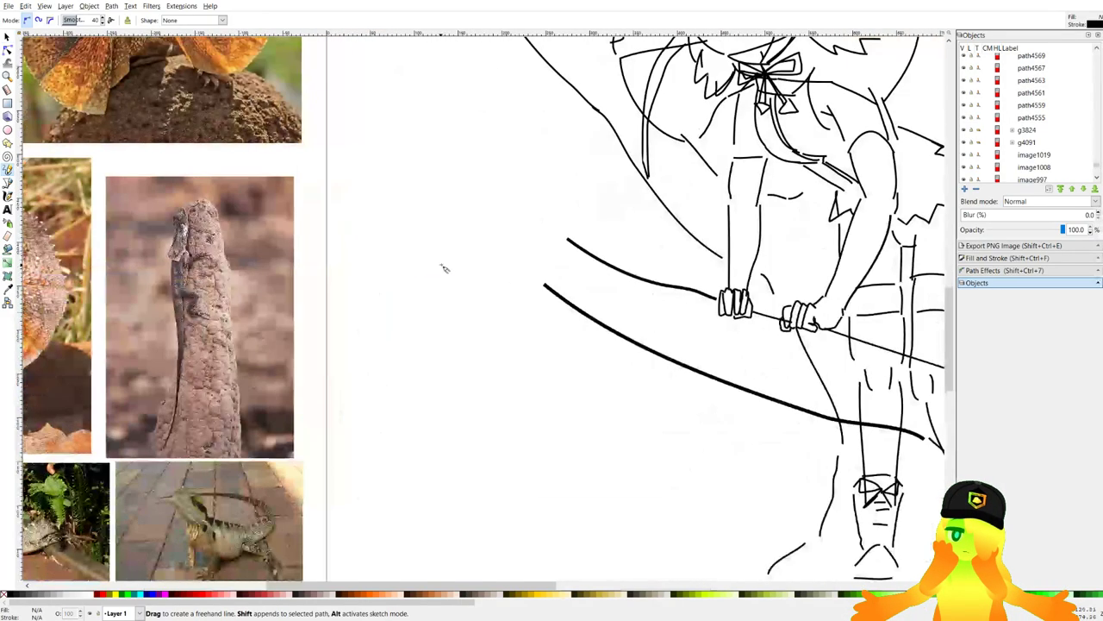
Sketch the upward twig and the curved outlines of a side branch off the far end of the thick branch, replacing unsatisfactory strokes.
{"action": "scroll", "coordinate": [443, 173], "scroll_direction": "up", "scroll_amount": 1}
{"action": "mouse_move", "coordinate": [331, 211]}
{"action": "left_mouse_down"}
{"action": "mouse_move", "coordinate": [507, 213]}
{"action": "mouse_move", "coordinate": [540, 255]}
{"action": "left_mouse_up"}
{"action": "key", "text": "ctrl+z"}
{"action": "mouse_move", "coordinate": [454, 255]}
{"action": "left_mouse_down"}
{"action": "mouse_move", "coordinate": [328, 246]}
{"action": "mouse_move", "coordinate": [467, 278]}
{"action": "mouse_move", "coordinate": [543, 312]}
{"action": "left_mouse_up"}
{"action": "left_click_drag", "start_coordinate": [369, 281], "coordinate": [340, 263]}
{"action": "key", "text": "ctrl+z"}
{"action": "key", "text": "ctrl+z"}
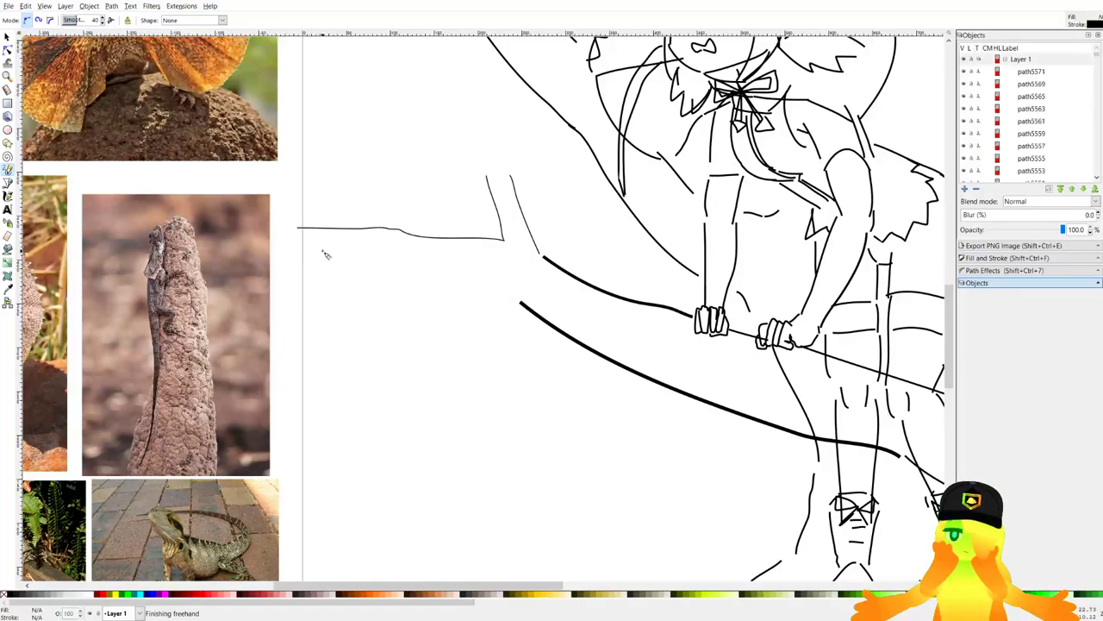
{"action": "key", "text": "ctrl+z"}
{"action": "left_click_drag", "start_coordinate": [333, 217], "coordinate": [511, 300]}
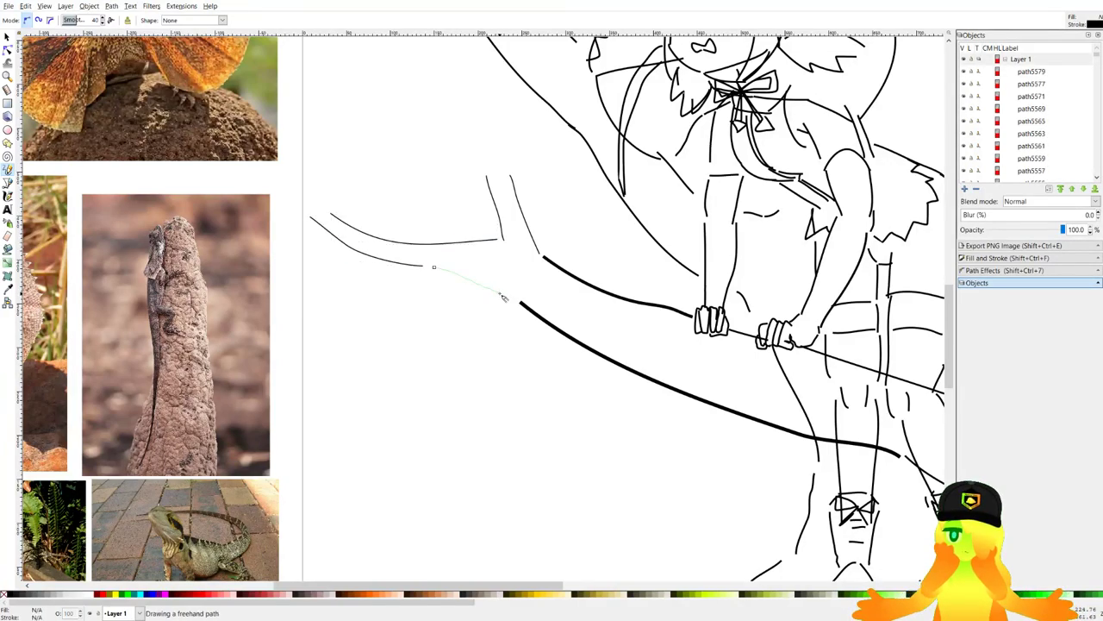
Redraw the side branch's lower outline as freehand strokes that lead into the thick branch's lower edge.
{"action": "key", "text": "ctrl+z"}
{"action": "left_click_drag", "start_coordinate": [310, 242], "coordinate": [438, 286]}
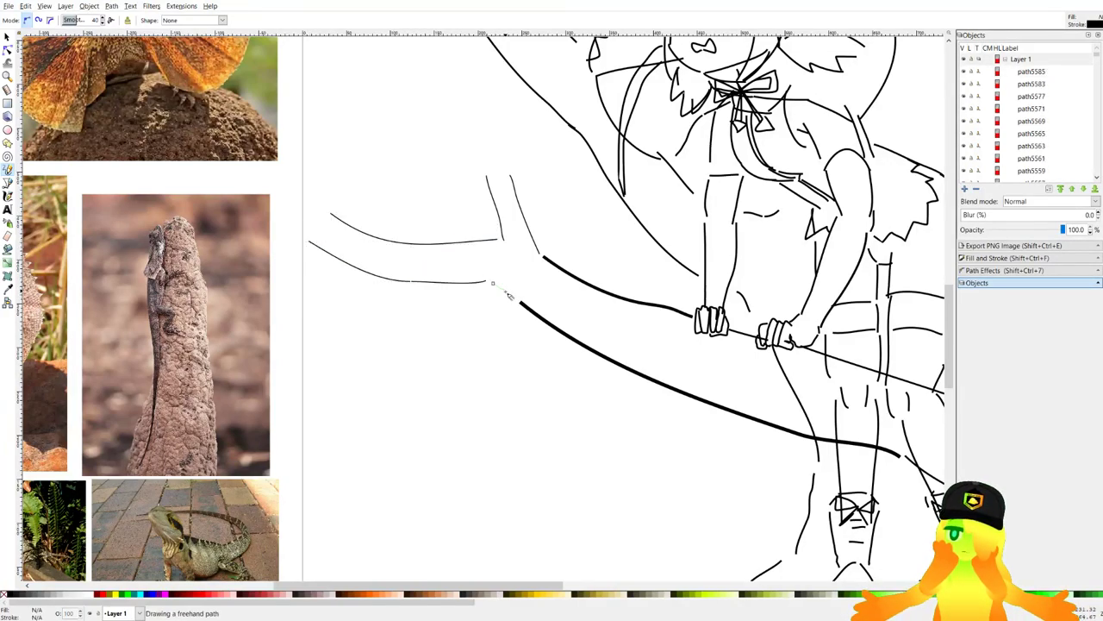
{"action": "left_click_drag", "start_coordinate": [507, 294], "coordinate": [513, 296]}
{"action": "left_click_drag", "start_coordinate": [516, 297], "coordinate": [479, 310]}
Sketch jagged, splintered tips on the broken upward twig, undoing the unsuitable strokes.
{"action": "scroll", "coordinate": [431, 280], "scroll_direction": "down", "scroll_amount": 1}
{"action": "scroll", "coordinate": [440, 202], "scroll_direction": "up", "scroll_amount": 1}
{"action": "mouse_move", "coordinate": [450, 204]}
{"action": "left_mouse_down"}
{"action": "mouse_move", "coordinate": [475, 268]}
{"action": "mouse_move", "coordinate": [380, 221]}
{"action": "left_mouse_up"}
{"action": "key", "text": "ctrl+z"}
{"action": "left_click_drag", "start_coordinate": [474, 270], "coordinate": [437, 242]}
{"action": "key", "text": "ctrl+z"}
{"action": "scroll", "coordinate": [467, 275], "scroll_direction": "up", "scroll_amount": 2}
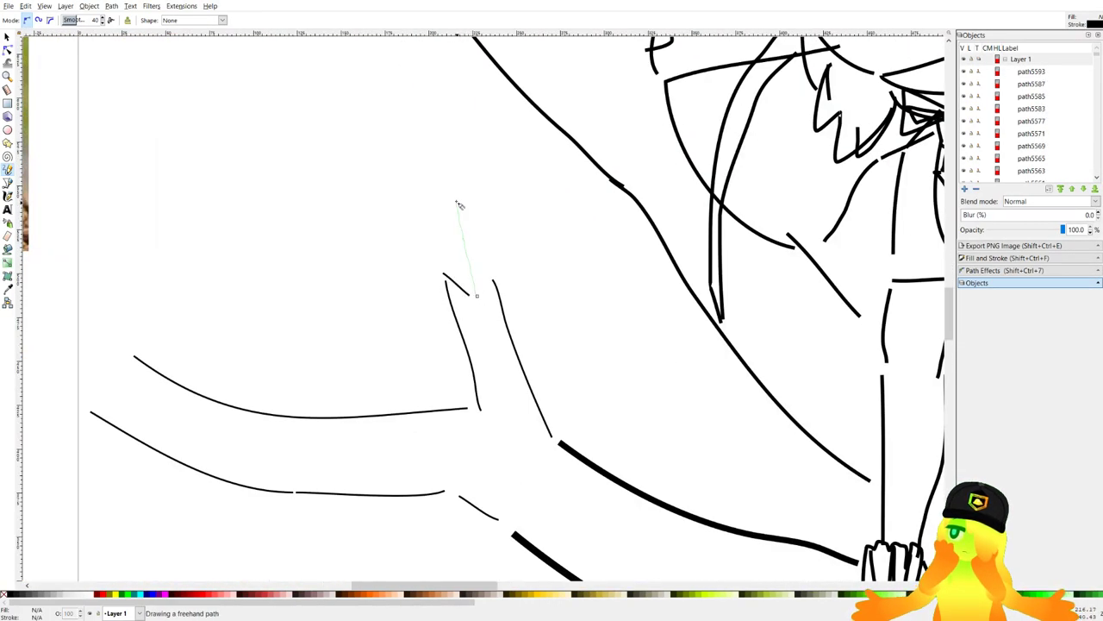
{"action": "mouse_move", "coordinate": [506, 282]}
{"action": "left_mouse_down"}
{"action": "mouse_move", "coordinate": [457, 241]}
{"action": "mouse_move", "coordinate": [477, 195]}
{"action": "left_mouse_up"}
{"action": "key", "text": "ctrl+z"}
{"action": "key", "text": "ctrl+z"}
{"action": "left_click_drag", "start_coordinate": [479, 247], "coordinate": [500, 287]}
{"action": "scroll", "coordinate": [500, 287], "scroll_direction": "down", "scroll_amount": 4}
Sketch a line extending the branch beyond the character's feet towards the page's lower-right corner.
{"action": "left_click_drag", "start_coordinate": [606, 340], "coordinate": [414, 309]}
{"action": "scroll", "coordinate": [595, 379], "scroll_direction": "up", "scroll_amount": 2}
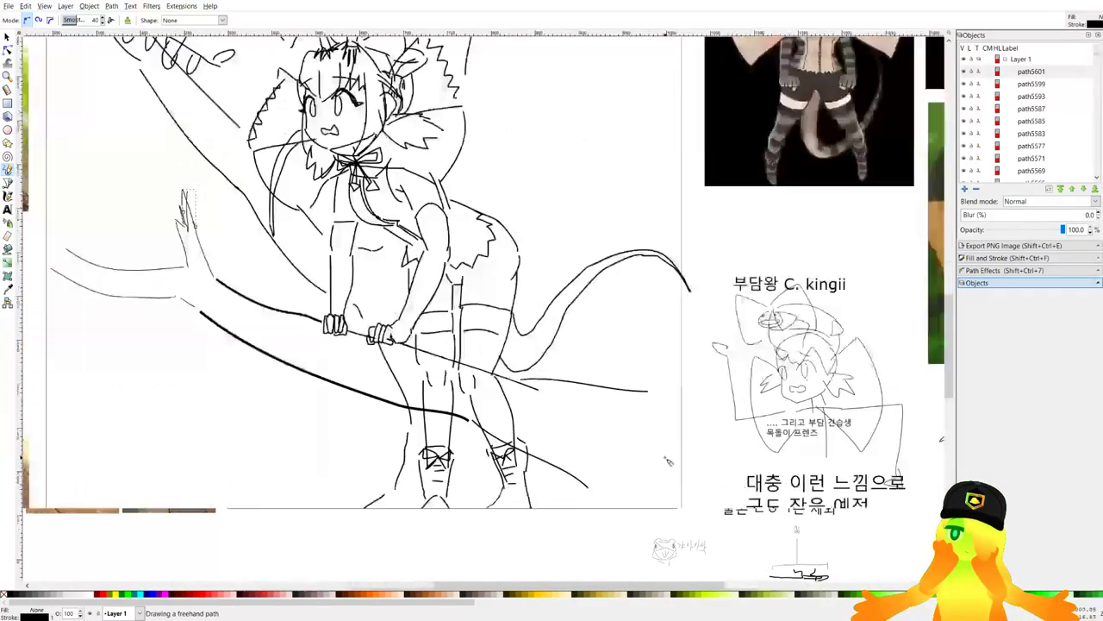
{"action": "mouse_move", "coordinate": [553, 497]}
{"action": "left_mouse_down"}
{"action": "mouse_move", "coordinate": [576, 524]}
{"action": "mouse_move", "coordinate": [605, 517]}
{"action": "left_mouse_up"}
{"action": "key", "text": "ctrl+z"}
{"action": "scroll", "coordinate": [605, 517], "scroll_direction": "down", "scroll_amount": 4}
{"action": "scroll", "coordinate": [558, 390], "scroll_direction": "up", "scroll_amount": 3}
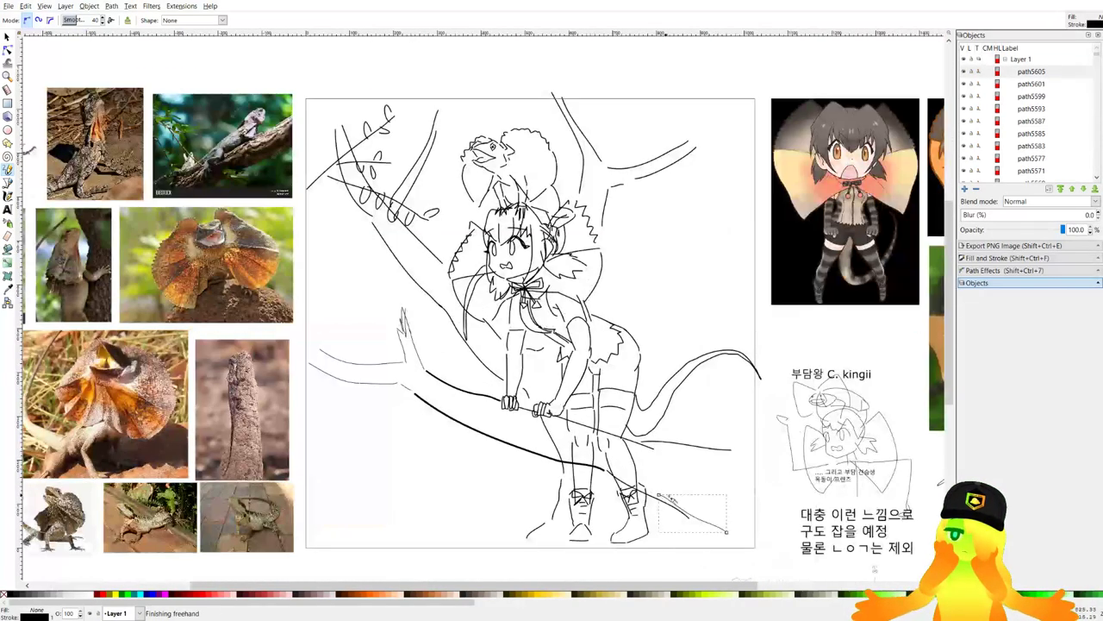
Sketch a jagged zigzag outline of tall grass across the lower-left part of the page and save the drawing.
{"action": "scroll", "coordinate": [560, 390], "scroll_direction": "down", "scroll_amount": 1}
{"action": "scroll", "coordinate": [388, 350], "scroll_direction": "left", "scroll_amount": 1}
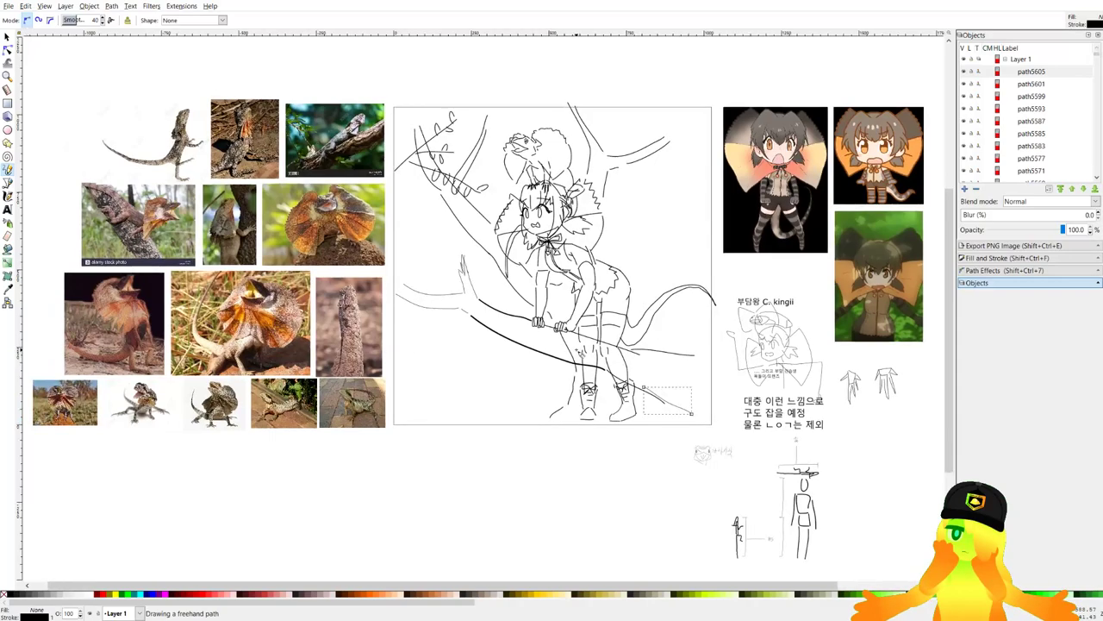
{"action": "scroll", "coordinate": [577, 350], "scroll_direction": "up", "scroll_amount": 1}
{"action": "left_click_drag", "start_coordinate": [419, 342], "coordinate": [457, 377]}
{"action": "left_click_drag", "start_coordinate": [373, 488], "coordinate": [381, 450]}
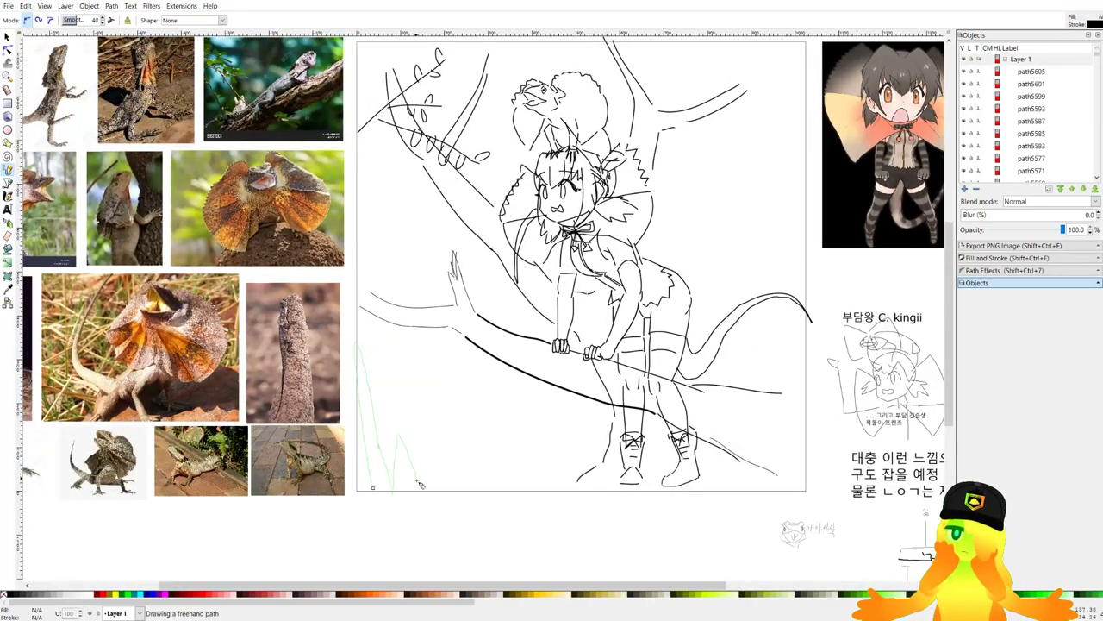
{"action": "left_click_drag", "start_coordinate": [552, 501], "coordinate": [553, 502]}
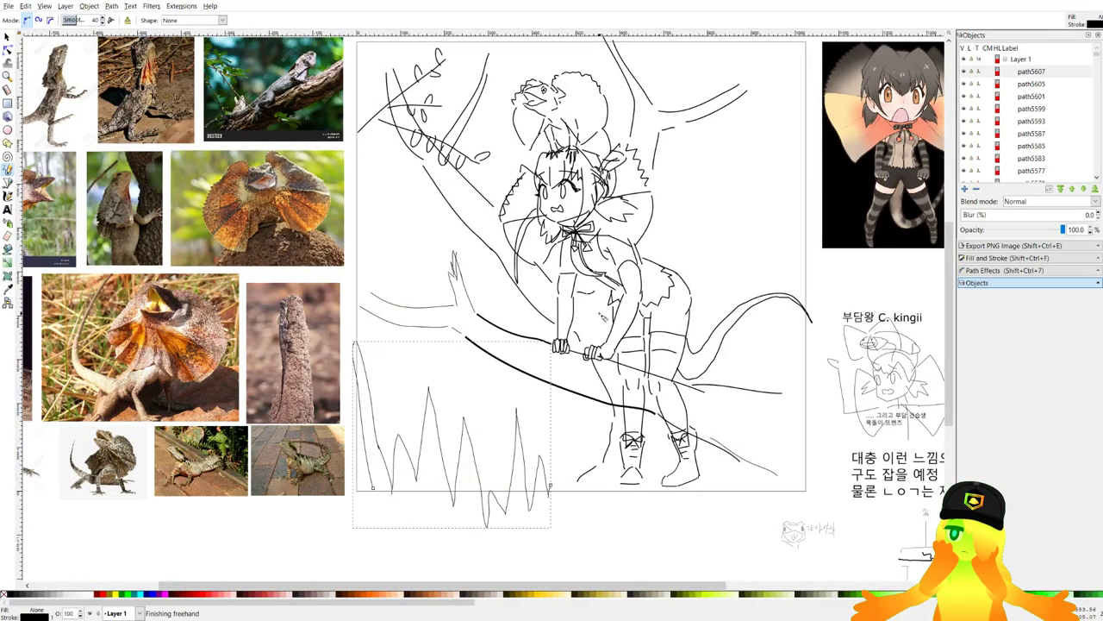
{"action": "scroll", "coordinate": [567, 431], "scroll_direction": "up", "scroll_amount": 2}
{"action": "scroll", "coordinate": [567, 431], "scroll_direction": "right", "scroll_amount": 1}
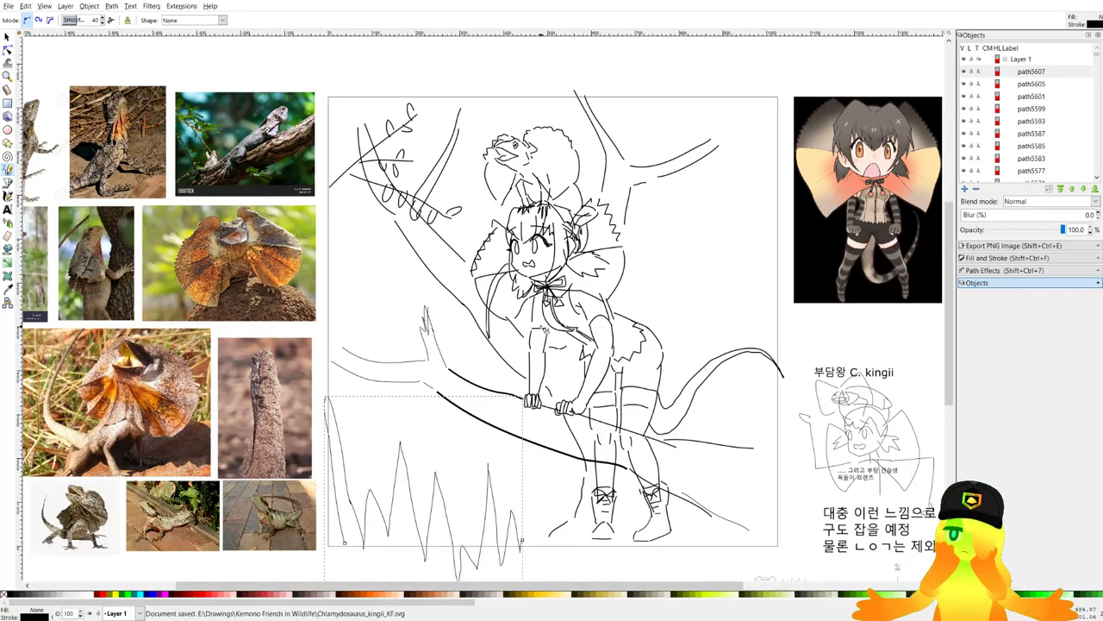
Reduce the grass outline's height to about 365 px by raising its lower edge, and save the drawing.
{"action": "left_click", "coordinate": [8, 39]}
{"action": "left_click_drag", "start_coordinate": [439, 468], "coordinate": [450, 415]}
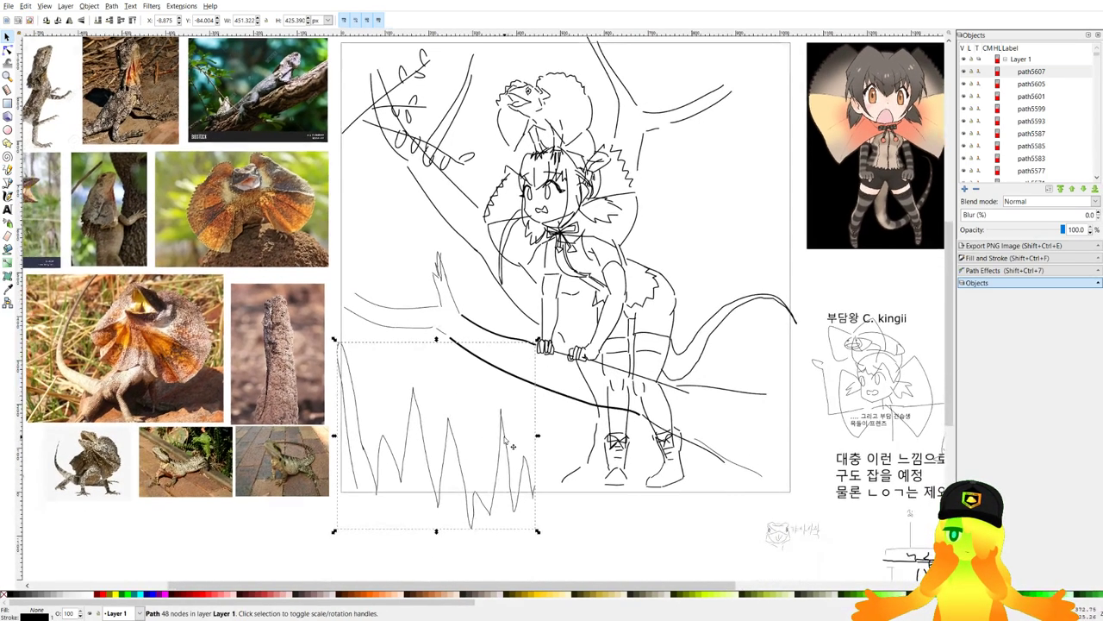
{"action": "left_click_drag", "start_coordinate": [540, 436], "coordinate": [537, 406]}
{"action": "left_click", "coordinate": [549, 448]}
{"action": "scroll", "coordinate": [549, 447], "scroll_direction": "down", "scroll_amount": 2}
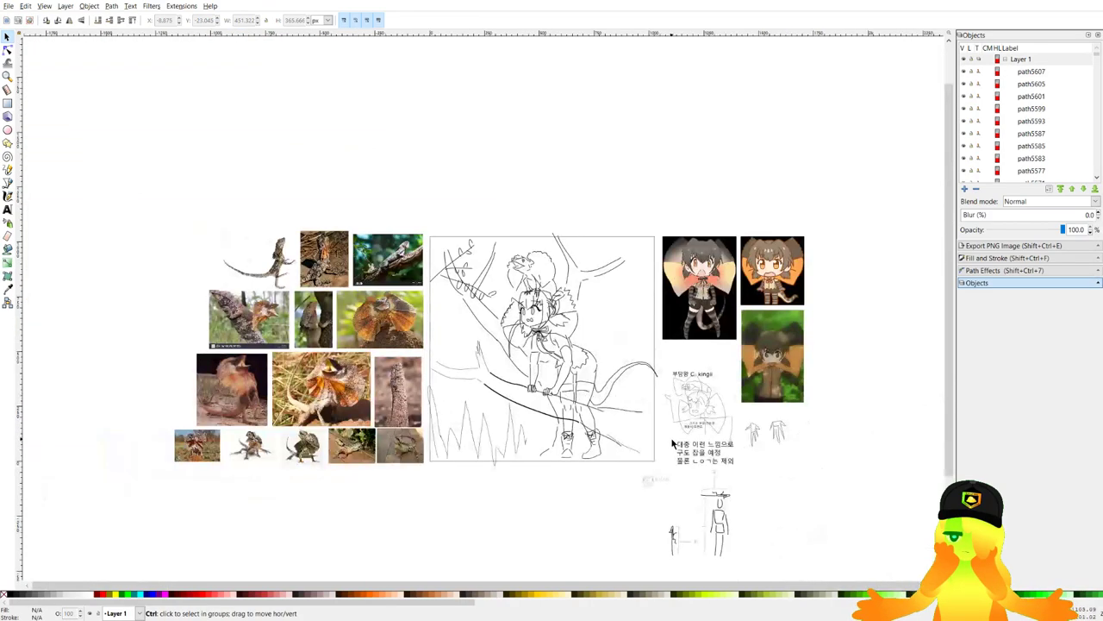
{"action": "left_click_drag", "start_coordinate": [672, 442], "coordinate": [616, 437]}
{"action": "key", "text": "ctrl+s"}
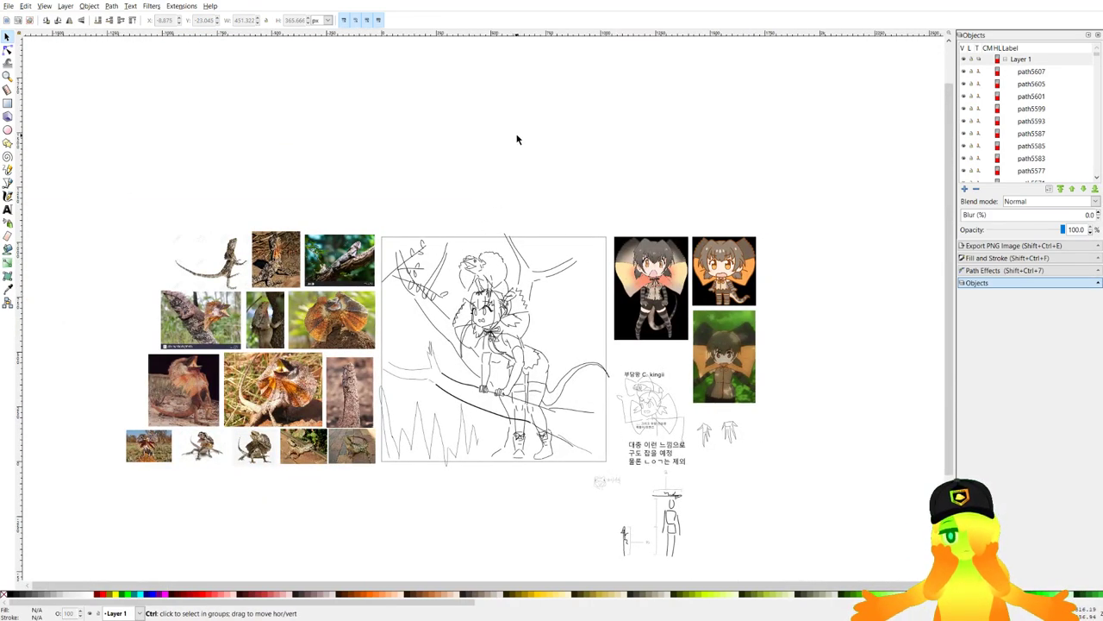
Select all the sketch paths within the page, excluding the grass outline, and group them.
{"action": "mouse_move", "coordinate": [363, 214]}
{"action": "left_mouse_down"}
{"action": "mouse_move", "coordinate": [533, 376]}
{"action": "mouse_move", "coordinate": [617, 482]}
{"action": "left_mouse_up"}
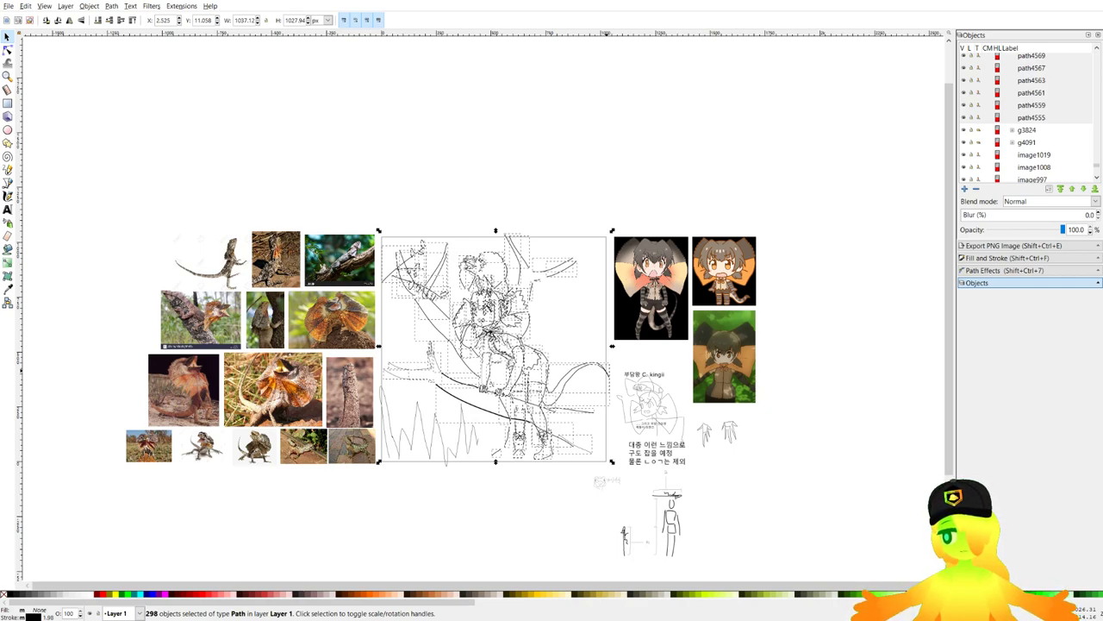
{"action": "key", "text": "ctrl+g"}
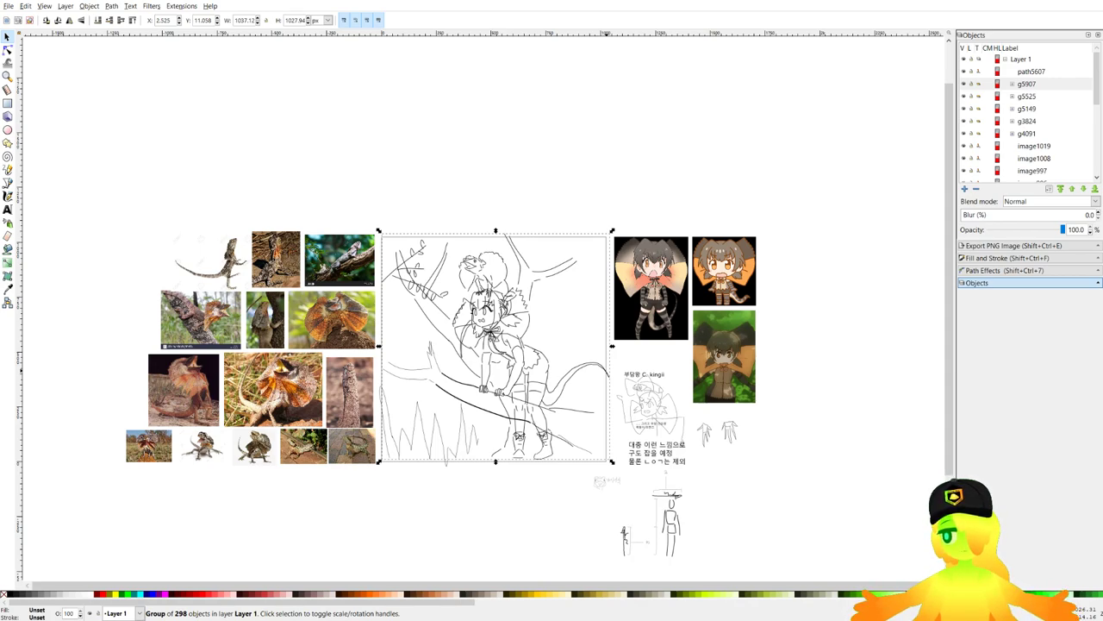
Try moving the sketch group above Layer 1 and to the bottom and top of the stacking order.
{"action": "left_click_drag", "start_coordinate": [495, 325], "coordinate": [511, 323]}
{"action": "left_click", "coordinate": [1037, 82]}
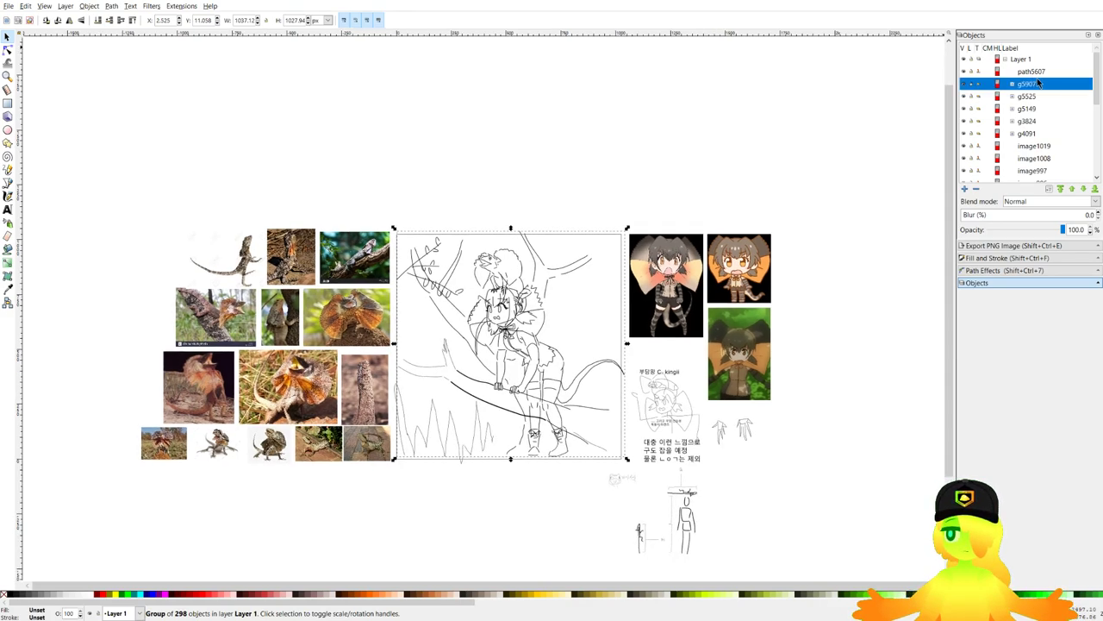
{"action": "left_click", "coordinate": [1043, 107]}
{"action": "left_click", "coordinate": [1052, 85]}
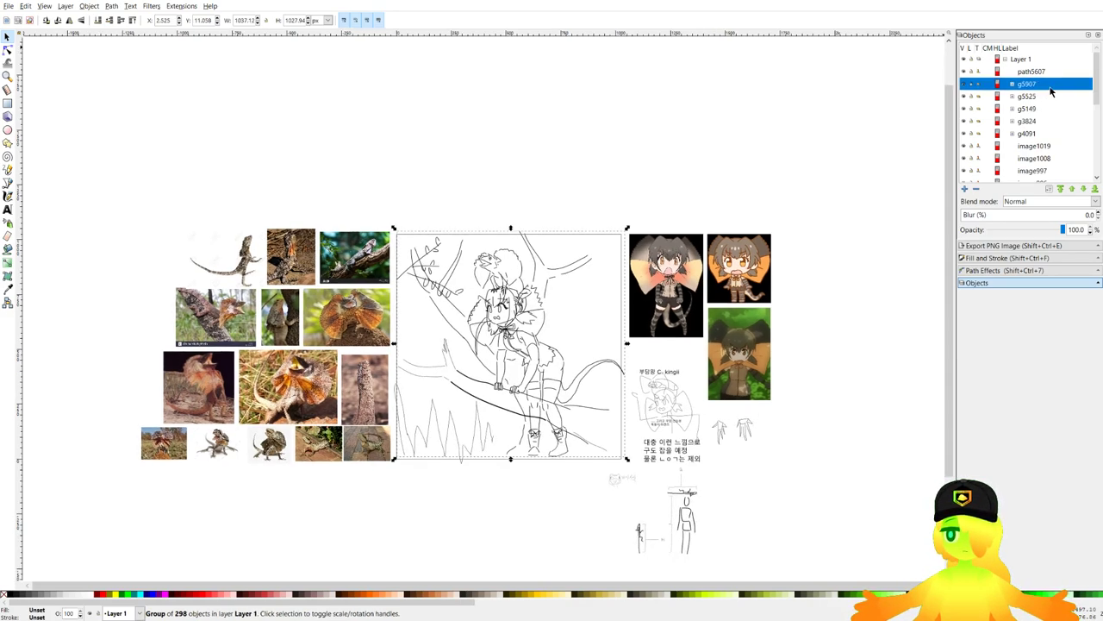
{"action": "left_click_drag", "start_coordinate": [1052, 90], "coordinate": [1023, 60]}
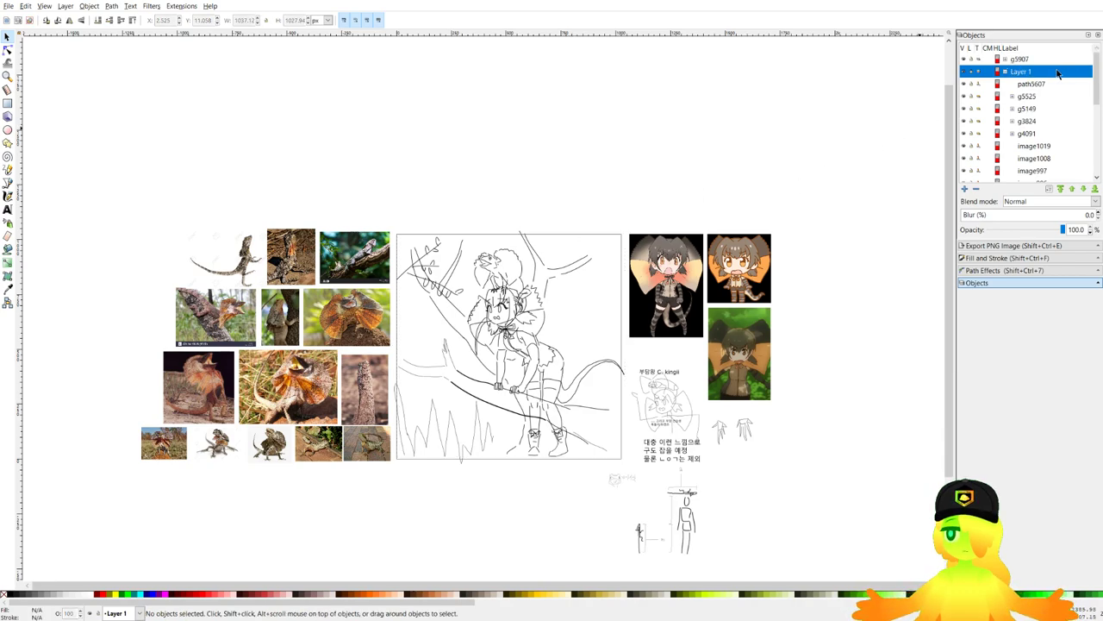
{"action": "left_click", "coordinate": [1046, 61]}
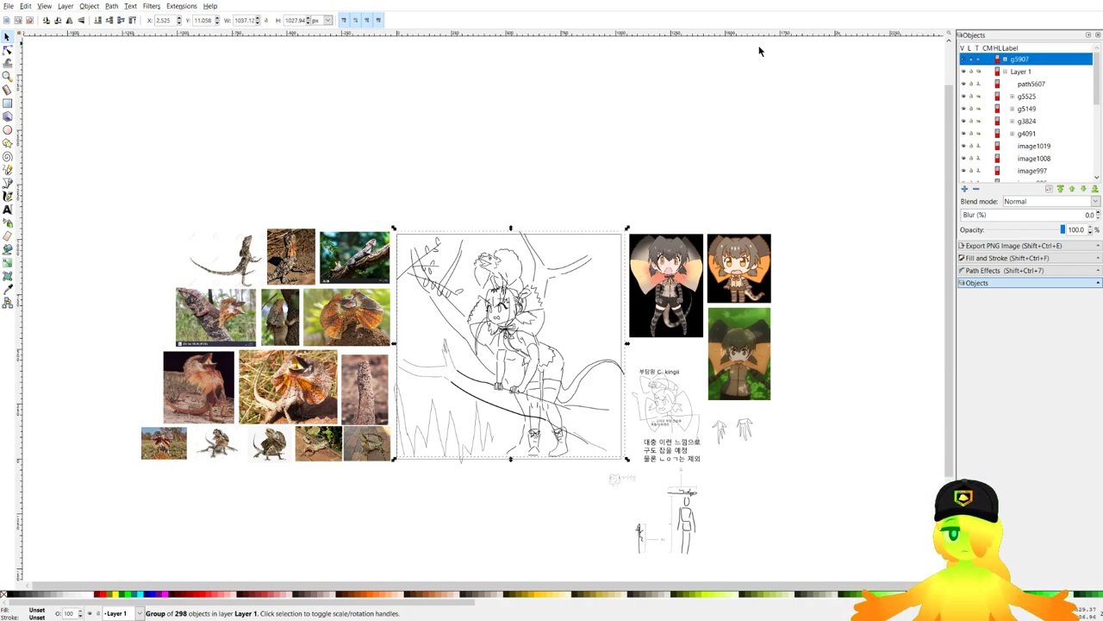
{"action": "key", "text": "End"}
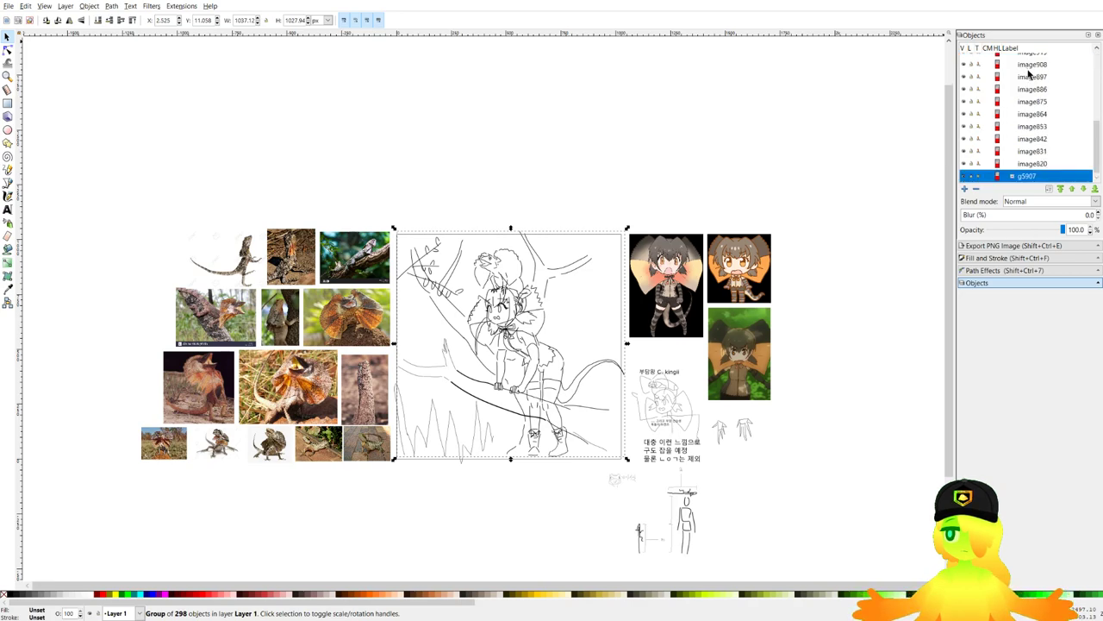
{"action": "left_click", "coordinate": [132, 19]}
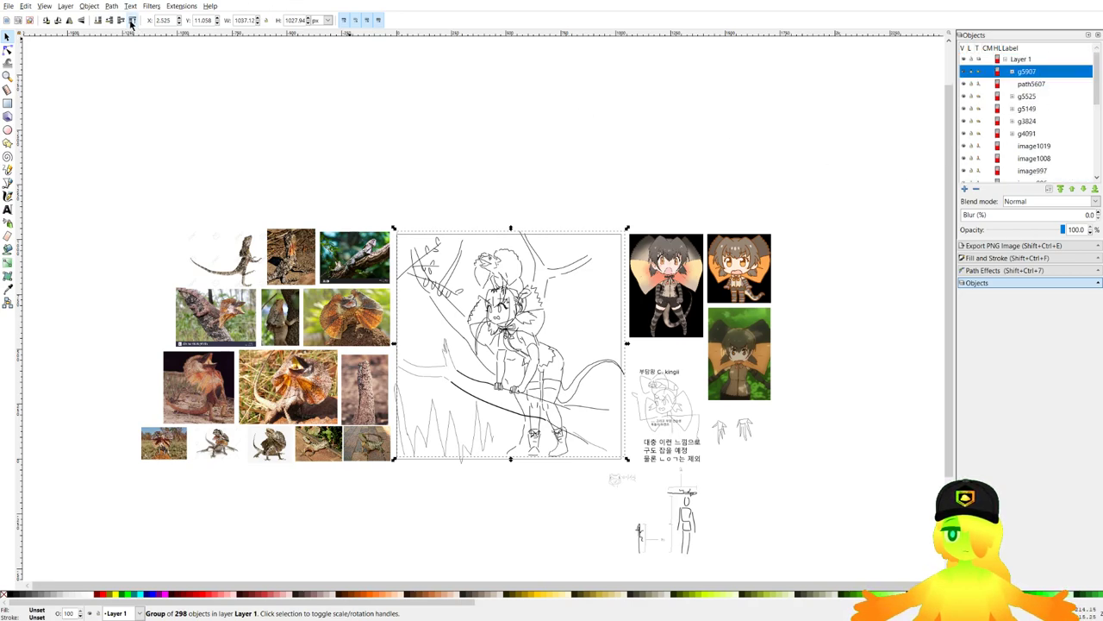
Move the sketch group out of Layer 1 to the root above it and realign the sketch with the page.
{"action": "left_click_drag", "start_coordinate": [1034, 75], "coordinate": [1034, 55]}
{"action": "scroll", "coordinate": [457, 330], "scroll_direction": "up", "scroll_amount": 1}
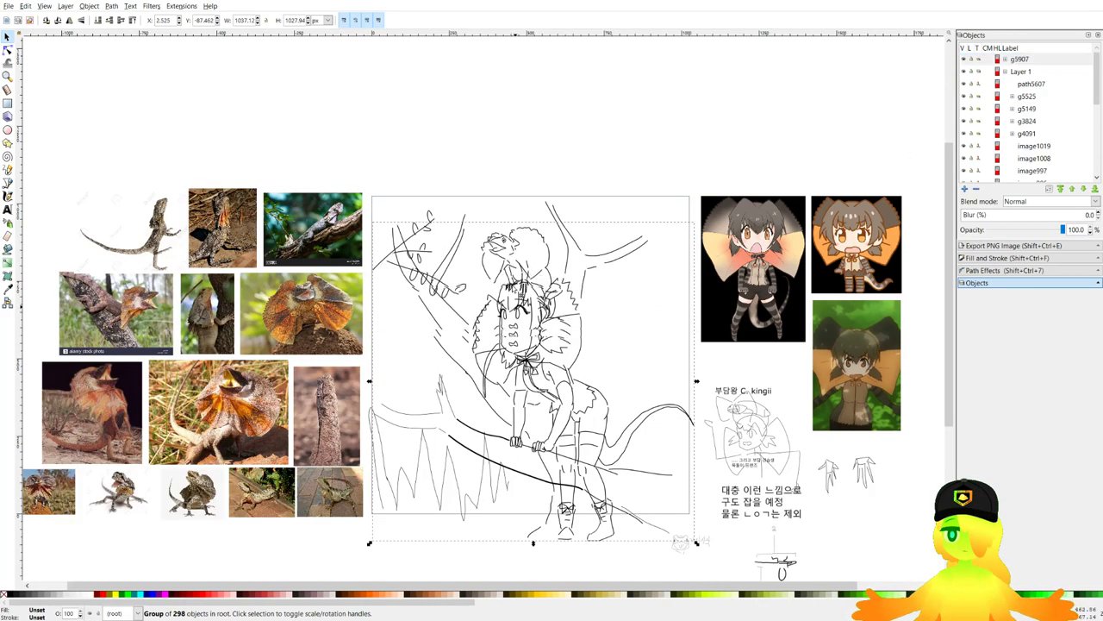
{"action": "left_click_drag", "start_coordinate": [515, 306], "coordinate": [509, 278]}
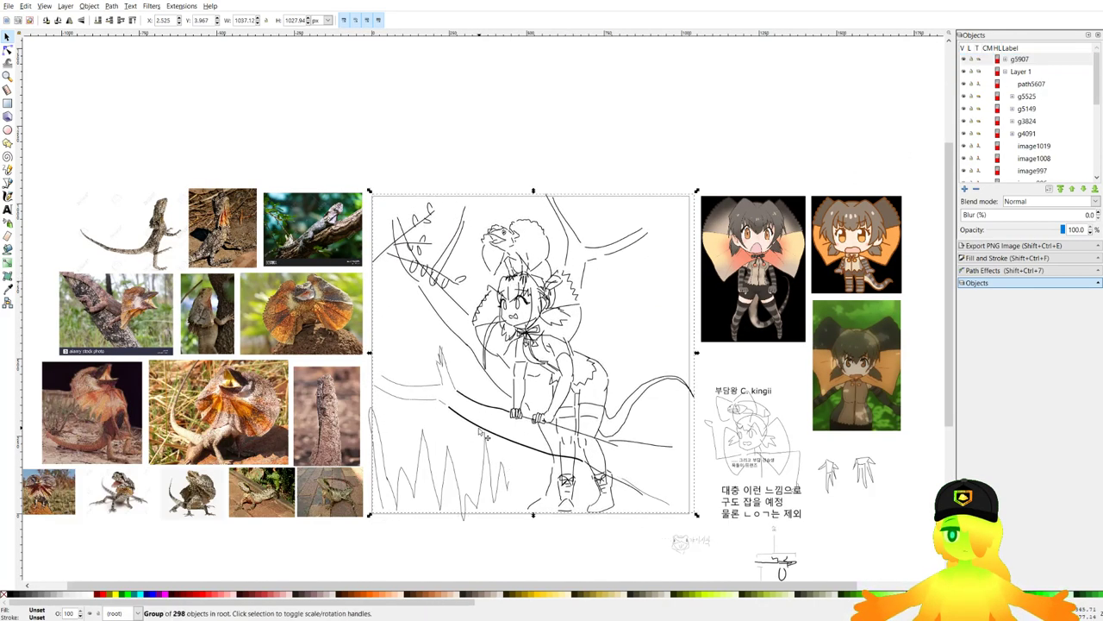
Try 10% opacity on the hidden sketch group, undo it and show the group again.
{"action": "left_click", "coordinate": [964, 61]}
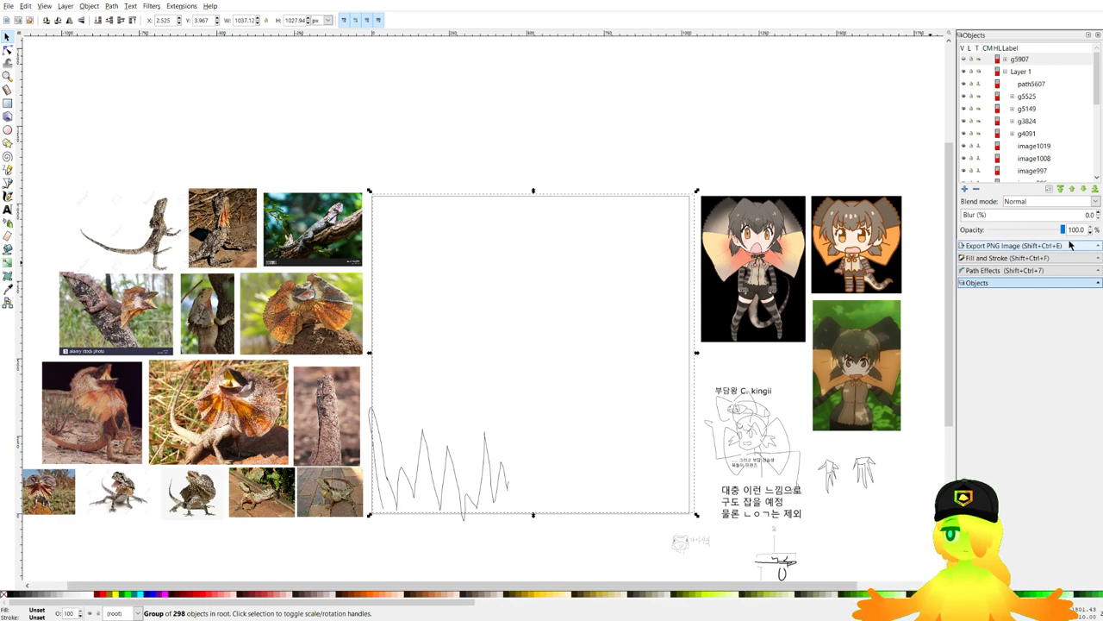
{"action": "double_click", "coordinate": [1072, 230]}
{"action": "type", "text": "10"}
{"action": "key", "text": "Return"}
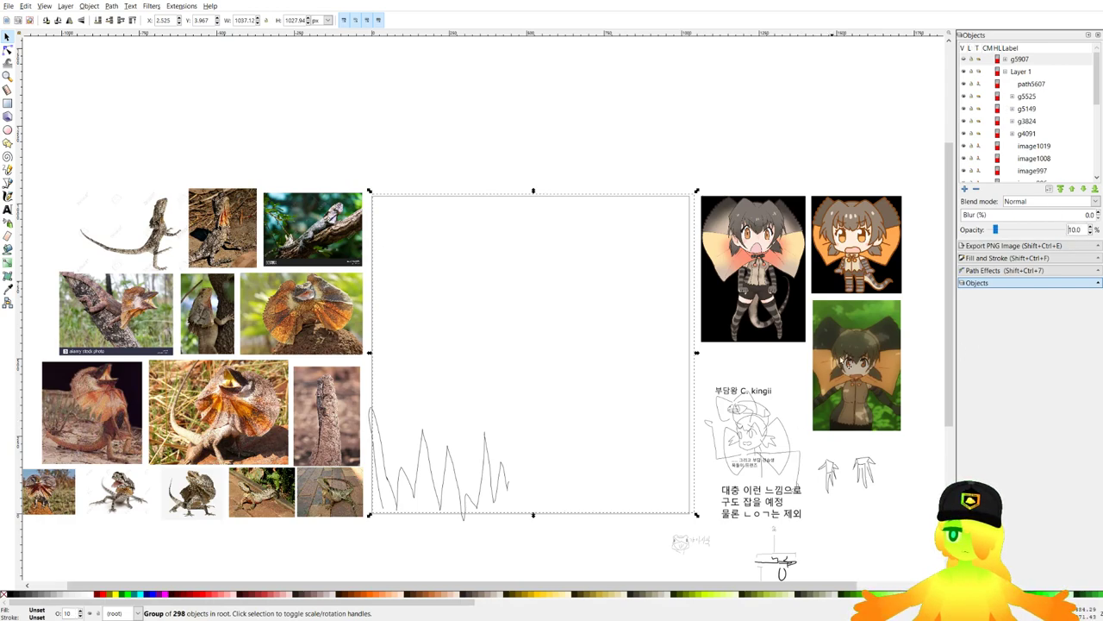
{"action": "key", "text": "ctrl+z"}
{"action": "left_click", "coordinate": [965, 60]}
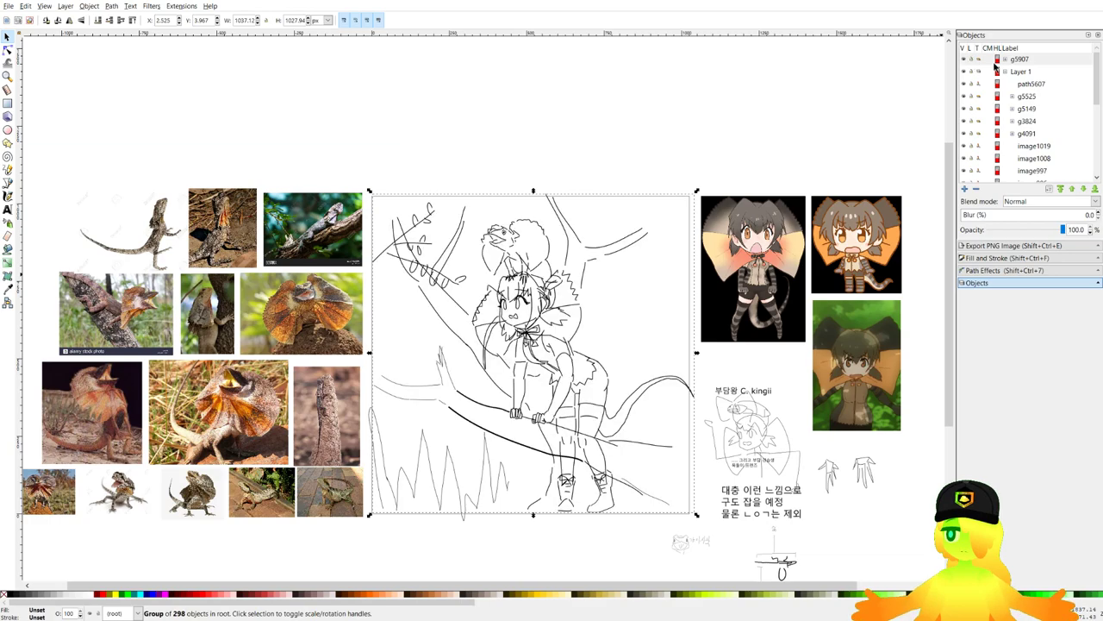
Fade the sketch group to 10% opacity.
{"action": "double_click", "coordinate": [1078, 230]}
{"action": "type", "text": "10"}
{"action": "key", "text": "Return"}
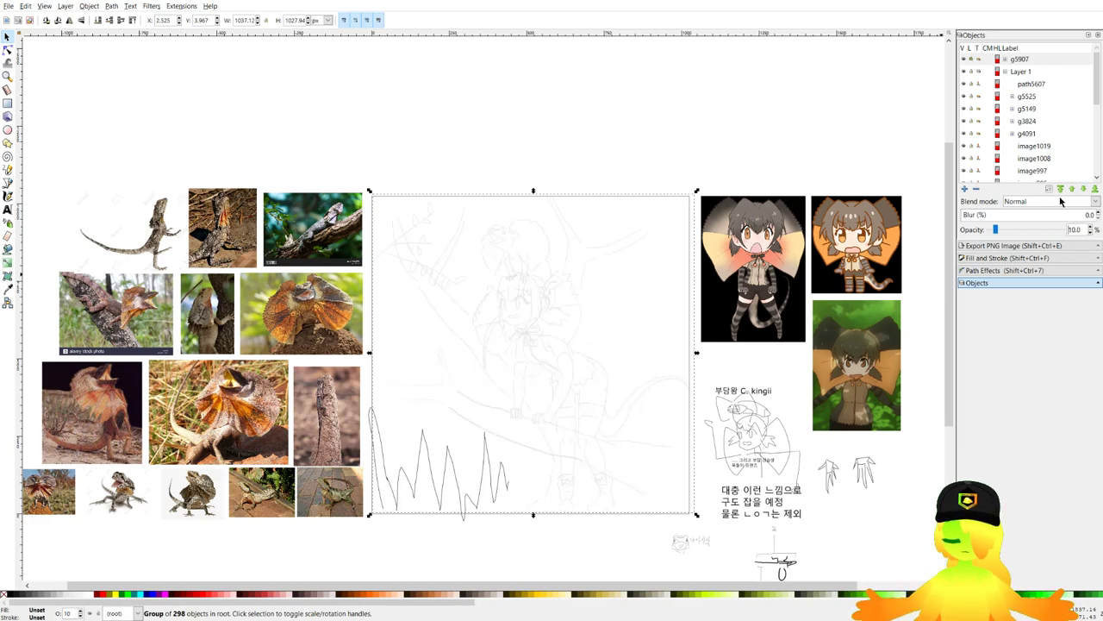
Delete the zigzag grass outline and save the drawing.
{"action": "left_click", "coordinate": [481, 442]}
{"action": "key", "text": "Delete"}
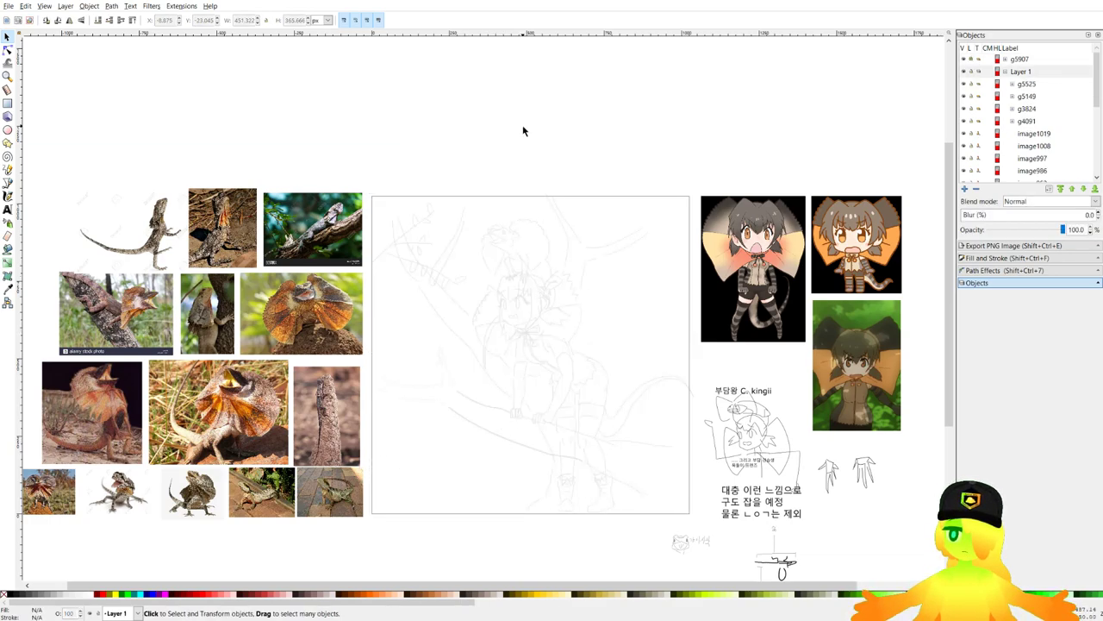
{"action": "key", "text": "ctrl+s"}
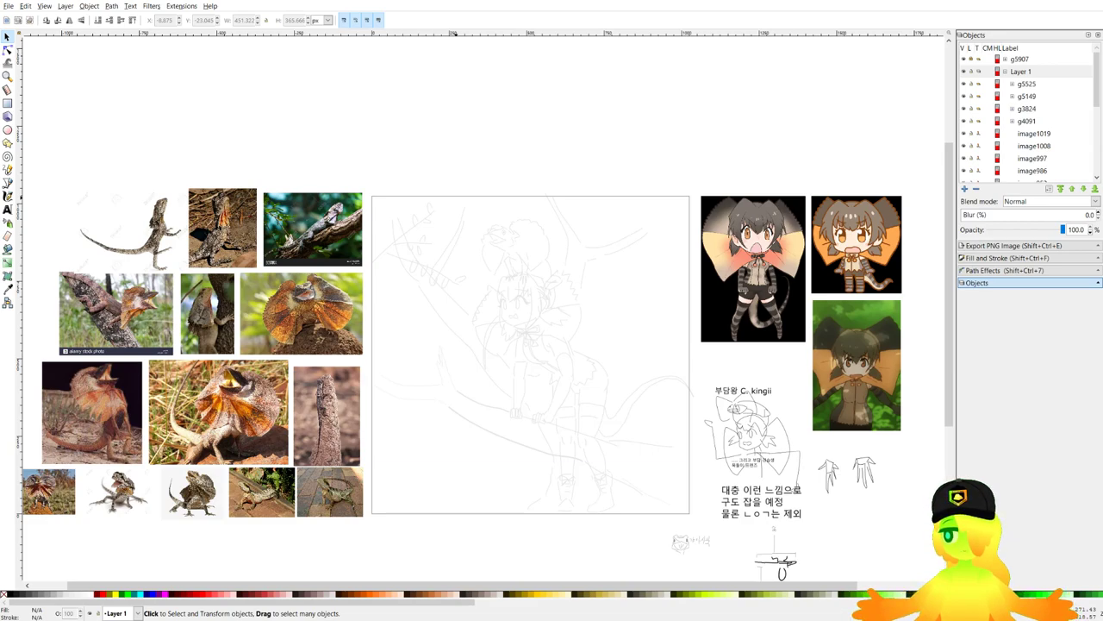
Make Layer 1 the current layer and activate the Pen tool for drawing over the character's face.
{"action": "left_click", "coordinate": [1062, 75]}
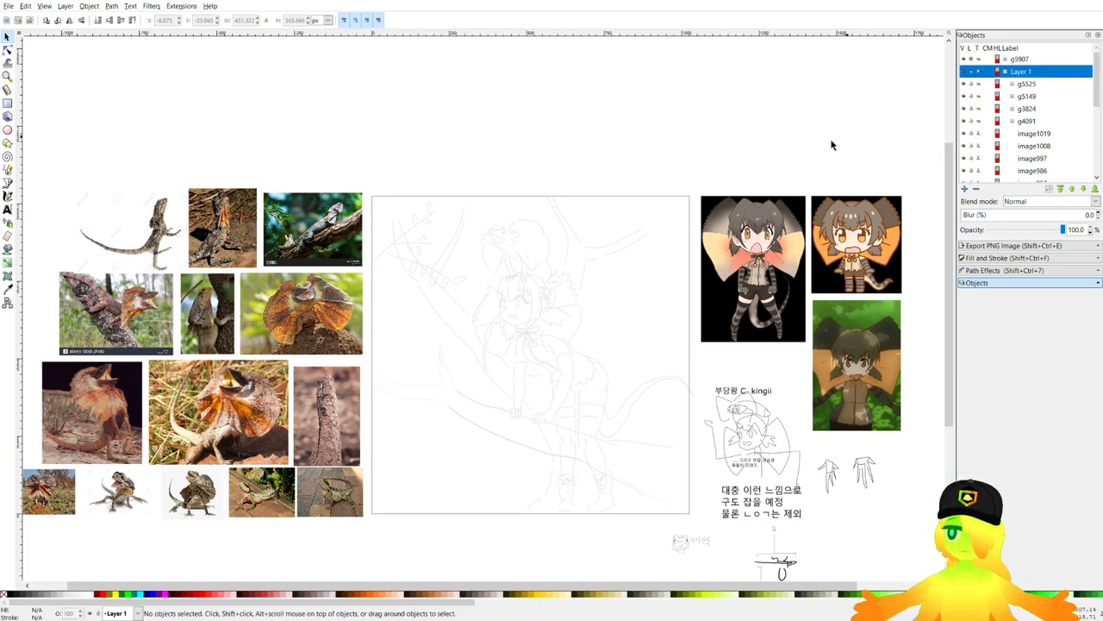
{"action": "scroll", "coordinate": [557, 294], "scroll_direction": "up", "scroll_amount": 1}
{"action": "left_click", "coordinate": [8, 184]}
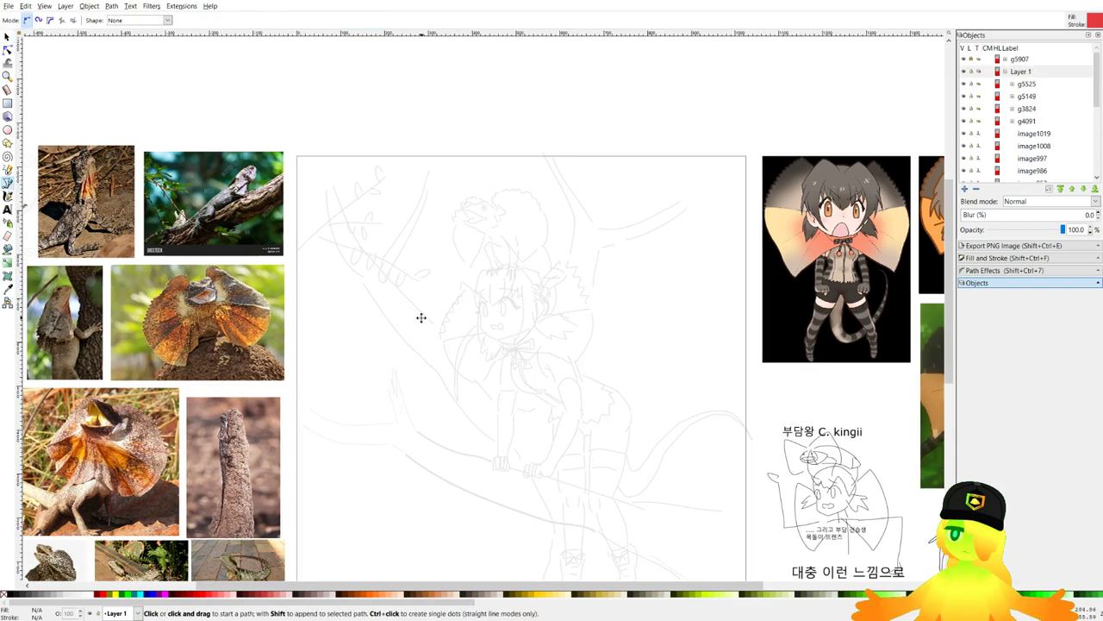
{"action": "scroll", "coordinate": [456, 375], "scroll_direction": "down", "scroll_amount": 1}
{"action": "scroll", "coordinate": [473, 321], "scroll_direction": "up", "scroll_amount": 4}
{"action": "scroll", "coordinate": [577, 190], "scroll_direction": "up", "scroll_amount": 1}
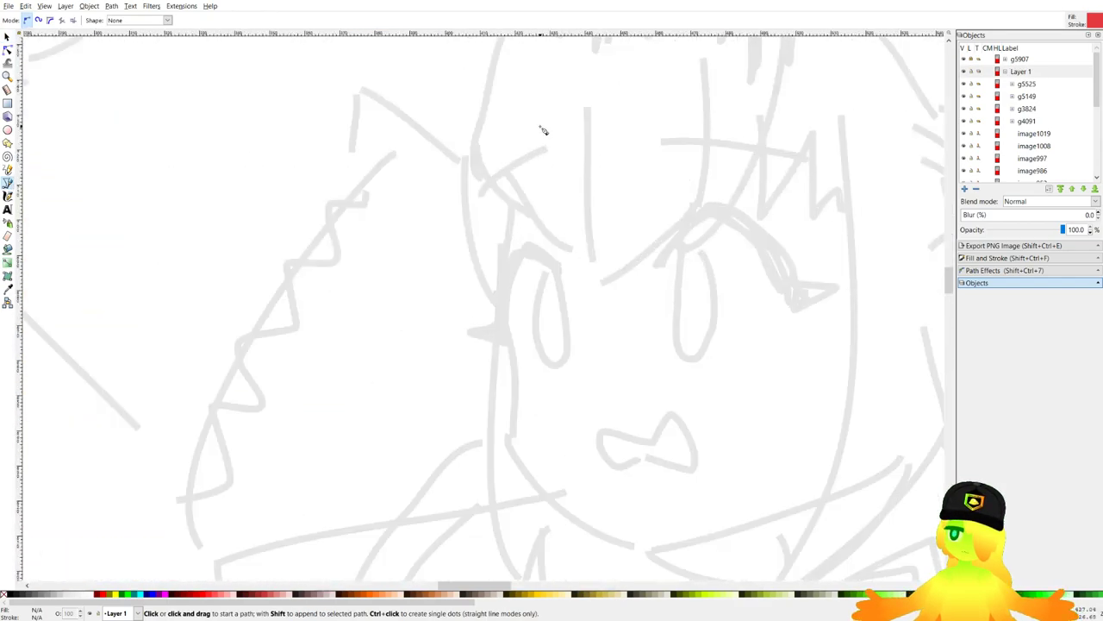
{"action": "scroll", "coordinate": [556, 155], "scroll_direction": "up", "scroll_amount": 1}
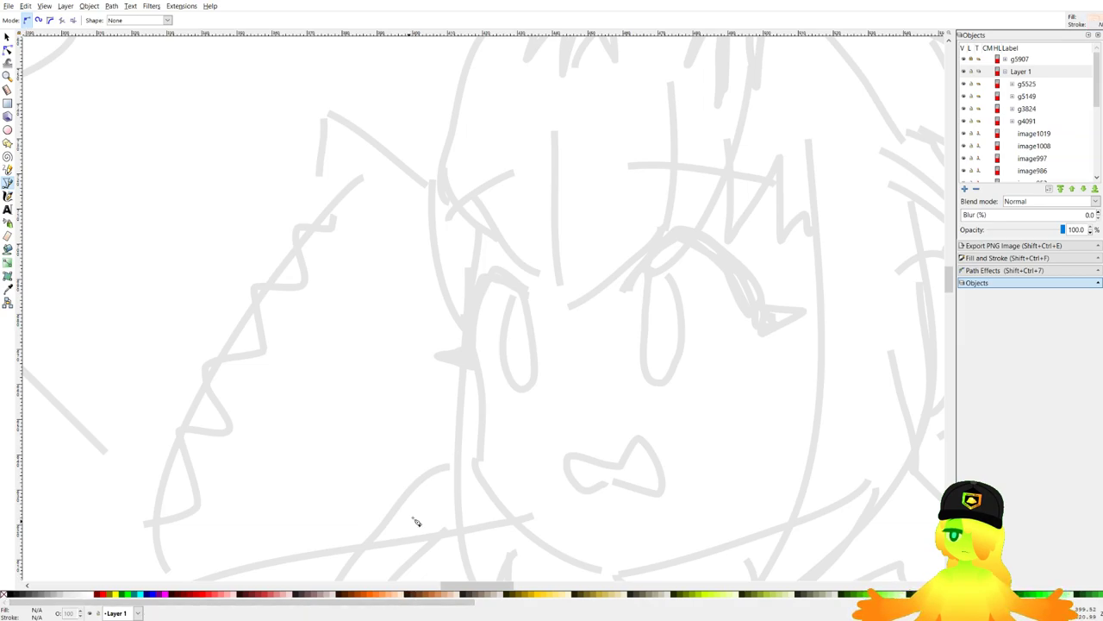
{"action": "scroll", "coordinate": [457, 345], "scroll_direction": "up", "scroll_amount": 1}
{"action": "left_click_drag", "start_coordinate": [504, 127], "coordinate": [446, 337]}
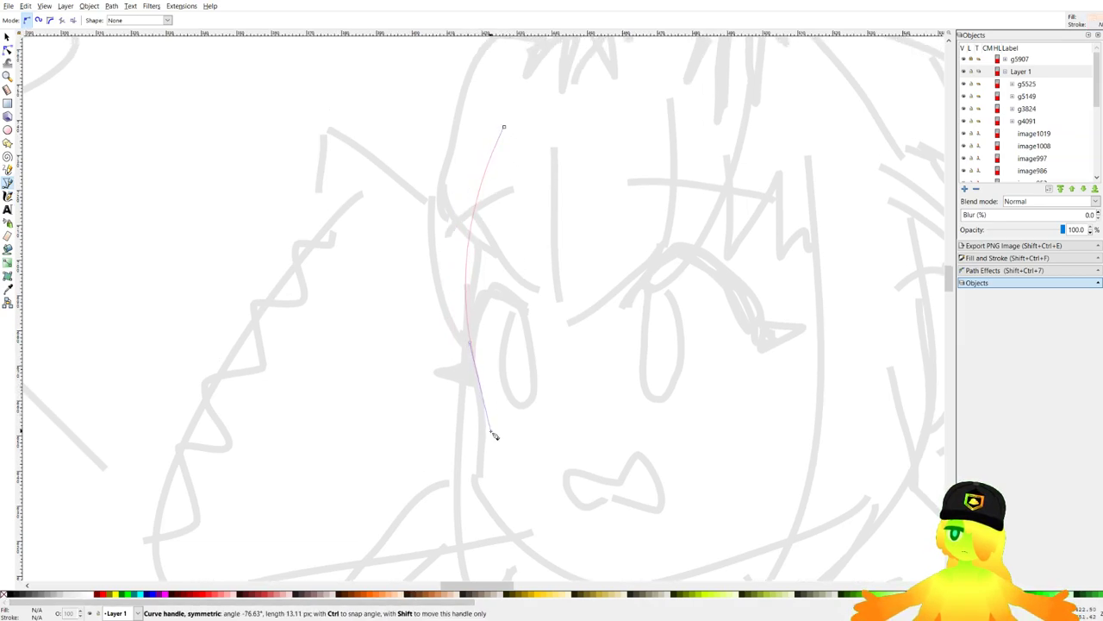
{"action": "scroll", "coordinate": [474, 405], "scroll_direction": "down", "scroll_amount": 2}
{"action": "key", "text": "Escape"}
{"action": "scroll", "coordinate": [457, 70], "scroll_direction": "up", "scroll_amount": 1}
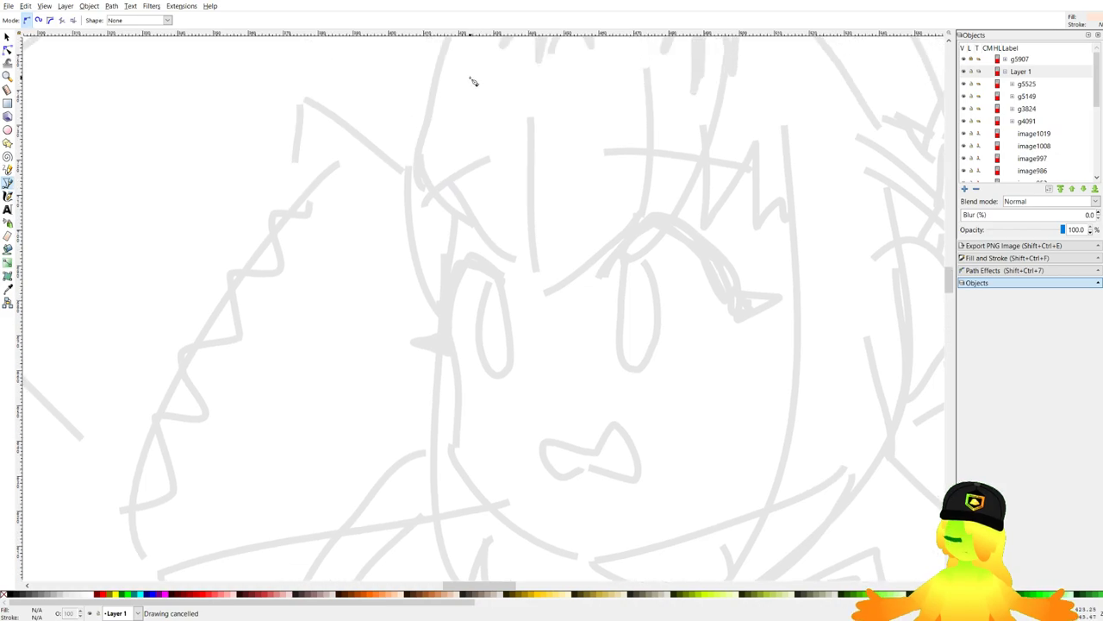
Trace the face outline from the left side of the forehead, past the cheek, down to the chin.
{"action": "left_click", "coordinate": [468, 79]}
{"action": "left_click_drag", "start_coordinate": [445, 316], "coordinate": [465, 395]}
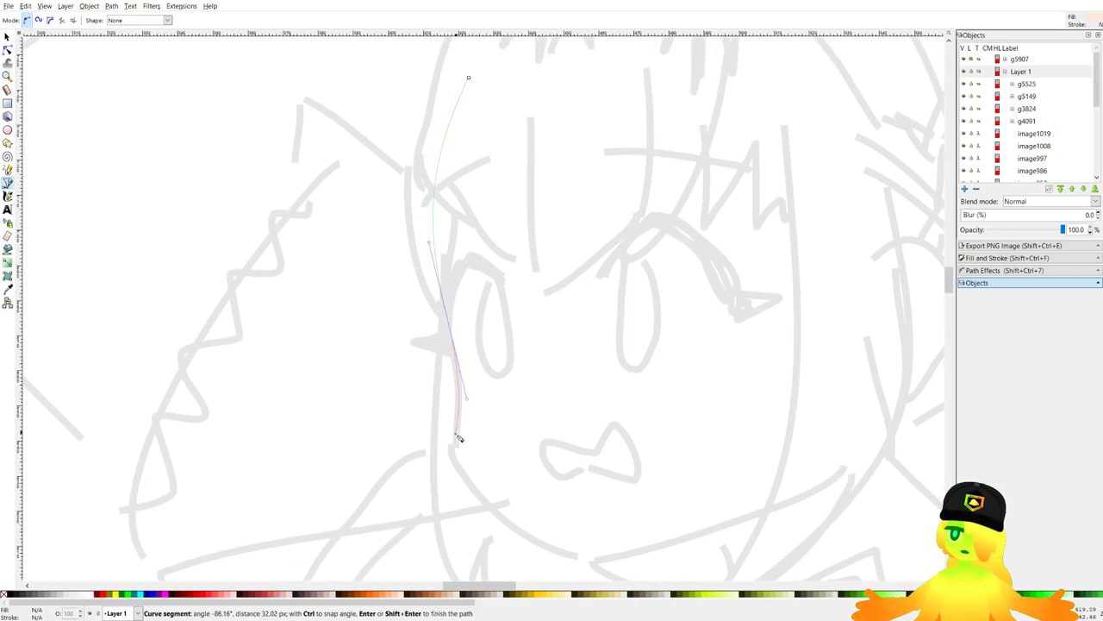
{"action": "key", "text": "BackSpace"}
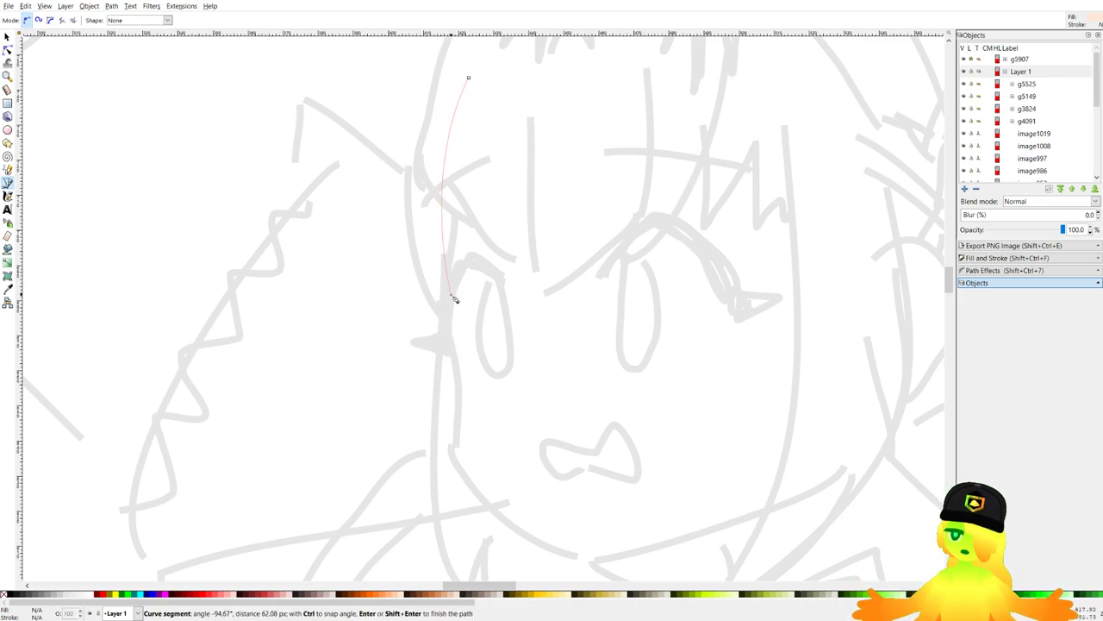
{"action": "left_click_drag", "start_coordinate": [453, 304], "coordinate": [463, 363]}
{"action": "left_click_drag", "start_coordinate": [450, 456], "coordinate": [453, 485]}
{"action": "left_click_drag", "start_coordinate": [534, 541], "coordinate": [456, 426]}
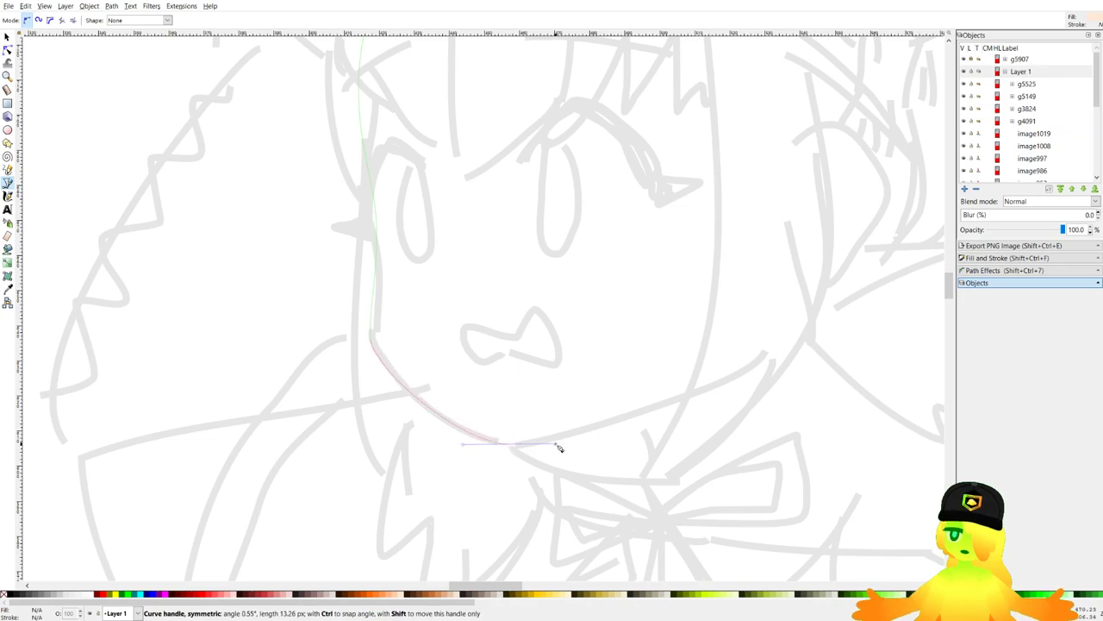
{"action": "left_click_drag", "start_coordinate": [379, 346], "coordinate": [390, 395]}
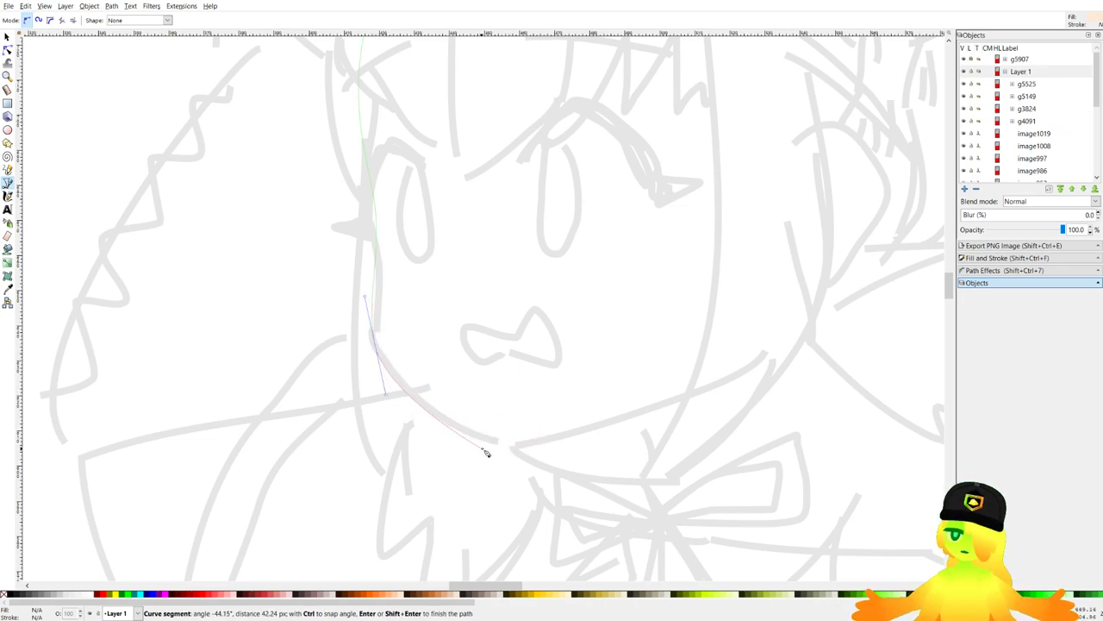
{"action": "left_click_drag", "start_coordinate": [512, 446], "coordinate": [549, 446]}
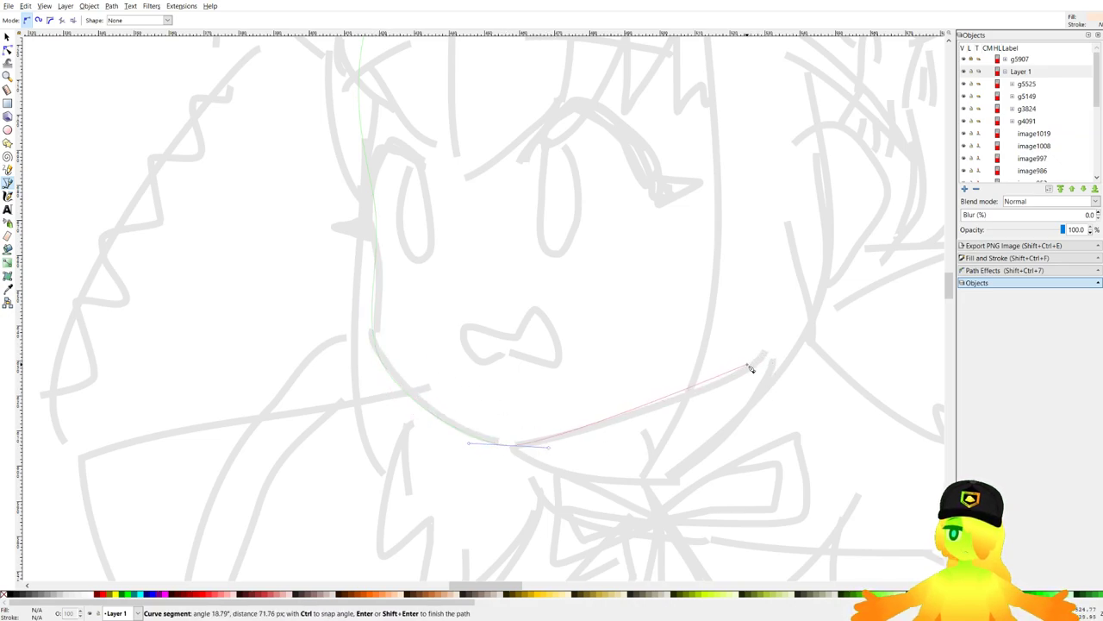
Continue the face outline from the chin along the right jawline and around the ear.
{"action": "left_click_drag", "start_coordinate": [751, 364], "coordinate": [807, 314]}
{"action": "key", "text": "BackSpace"}
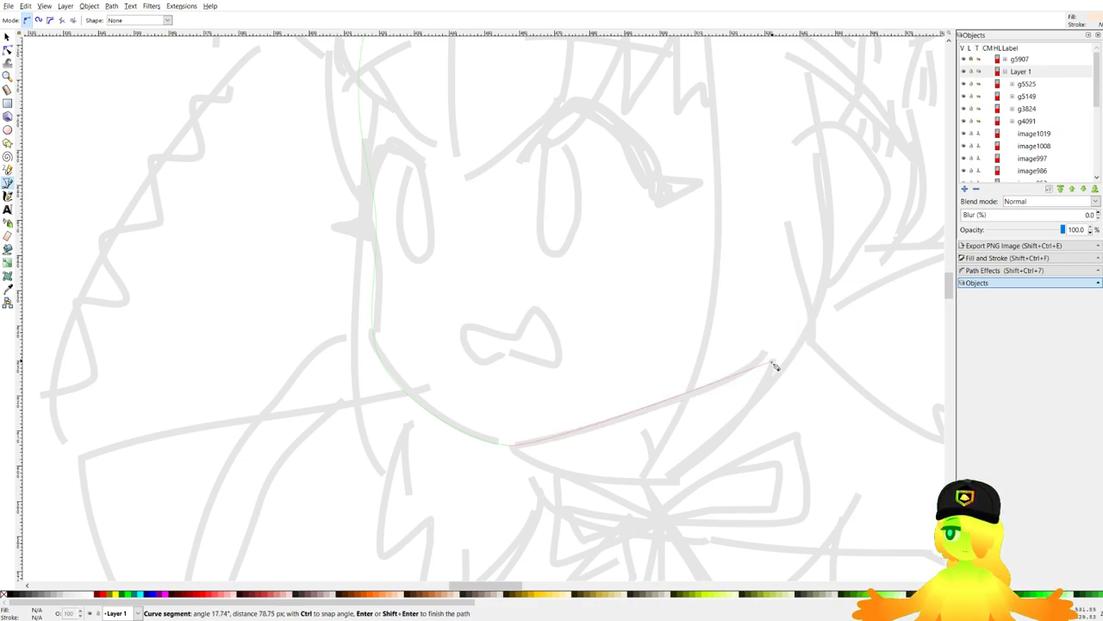
{"action": "left_click_drag", "start_coordinate": [749, 369], "coordinate": [802, 329]}
{"action": "left_click", "coordinate": [809, 298]}
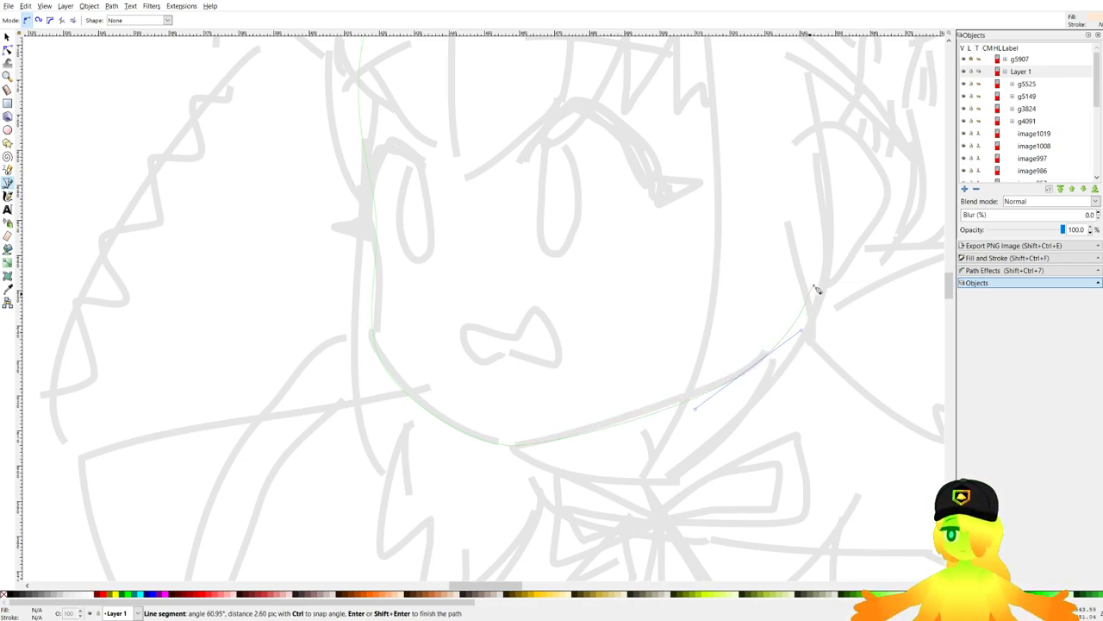
{"action": "left_click_drag", "start_coordinate": [815, 287], "coordinate": [742, 412]}
{"action": "left_click_drag", "start_coordinate": [811, 332], "coordinate": [832, 234]}
{"action": "left_click", "coordinate": [701, 266]}
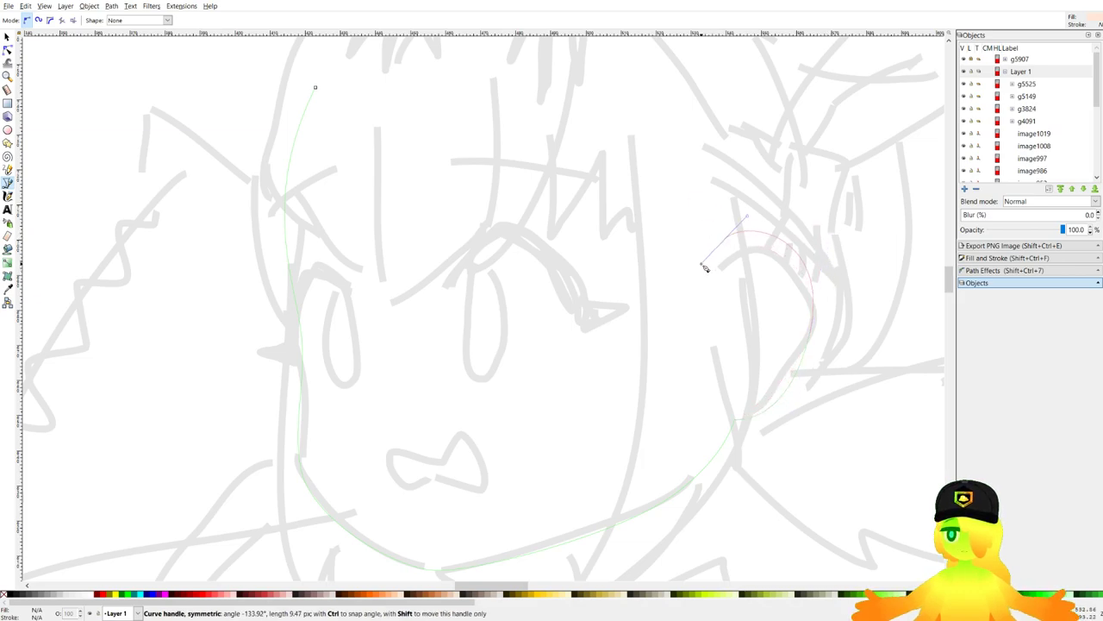
Close the face shape with a curve over the top of the head and save the drawing.
{"action": "scroll", "coordinate": [668, 148], "scroll_direction": "down", "scroll_amount": 1}
{"action": "left_click_drag", "start_coordinate": [669, 148], "coordinate": [669, 168]}
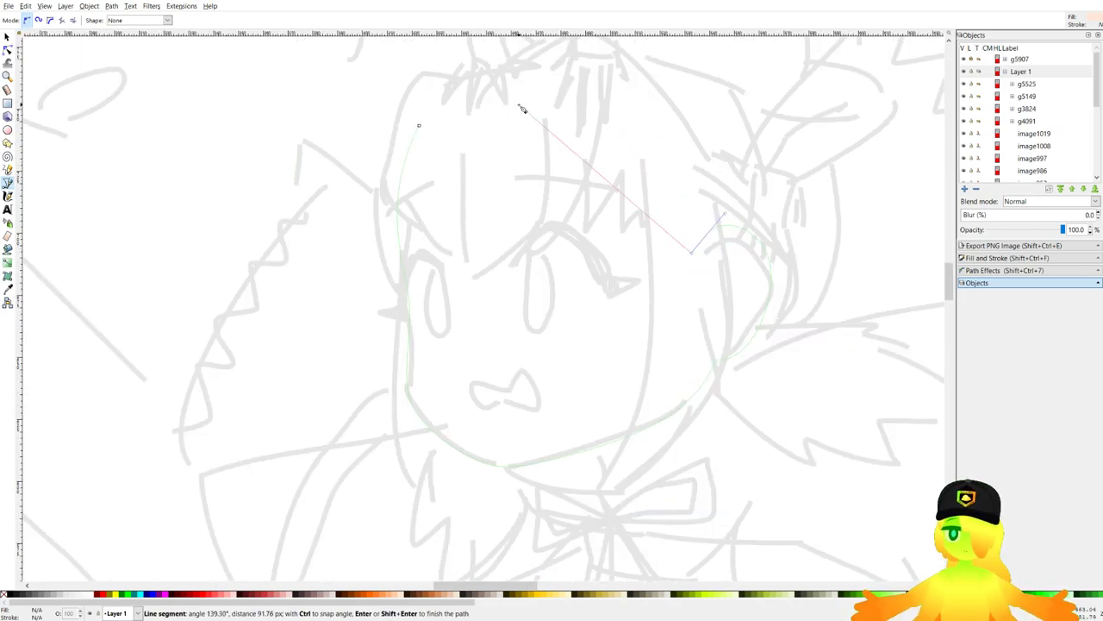
{"action": "left_click_drag", "start_coordinate": [419, 126], "coordinate": [84, 225]}
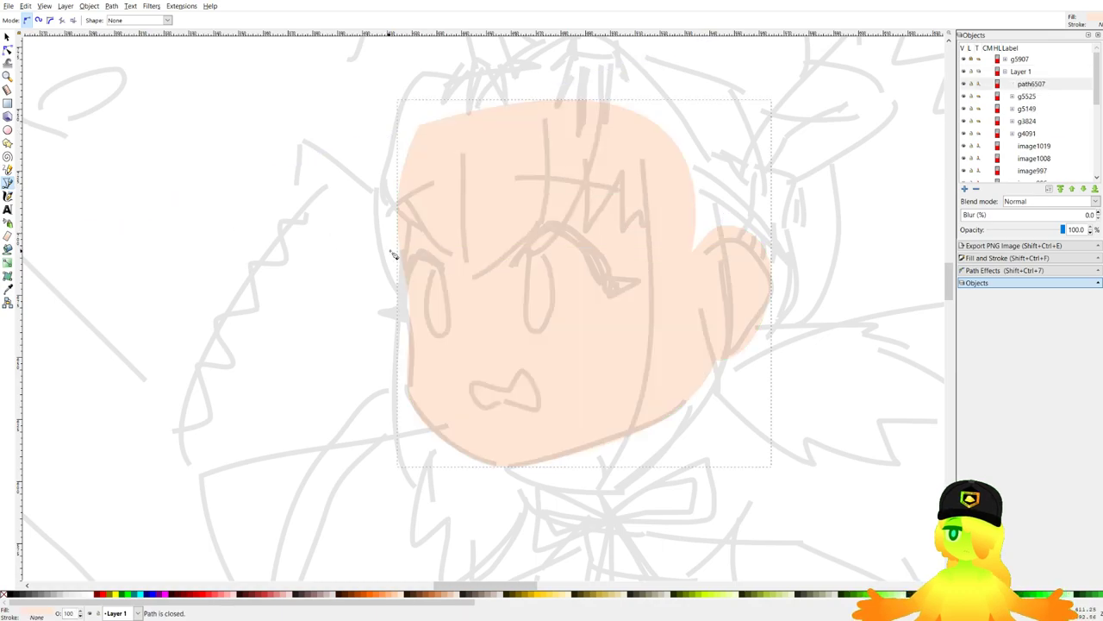
{"action": "scroll", "coordinate": [414, 261], "scroll_direction": "down", "scroll_amount": 2}
{"action": "scroll", "coordinate": [471, 283], "scroll_direction": "up", "scroll_amount": 2}
{"action": "key", "text": "ctrl+s"}
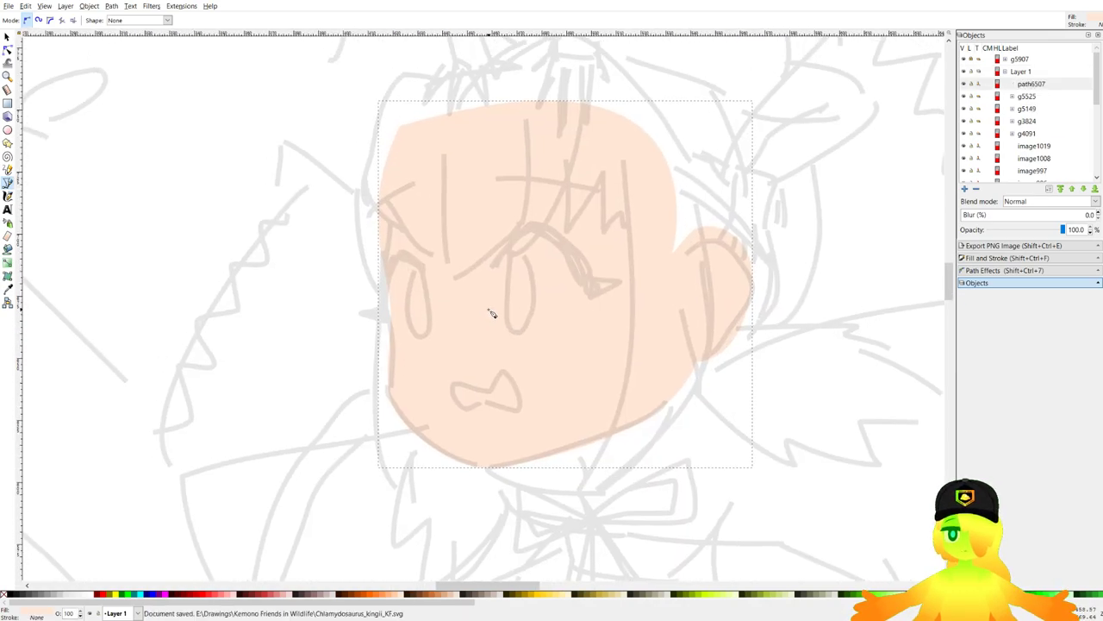
Examine the filled face shape against the full character sketch and the chin and collar area.
{"action": "scroll", "coordinate": [425, 204], "scroll_direction": "up", "scroll_amount": 1, "text": "ctrl"}
{"action": "scroll", "coordinate": [442, 214], "scroll_direction": "down", "scroll_amount": 4, "text": "ctrl"}
{"action": "scroll", "coordinate": [436, 211], "scroll_direction": "up", "scroll_amount": 3, "text": "ctrl"}
{"action": "scroll", "coordinate": [421, 215], "scroll_direction": "down", "scroll_amount": 5, "text": "ctrl"}
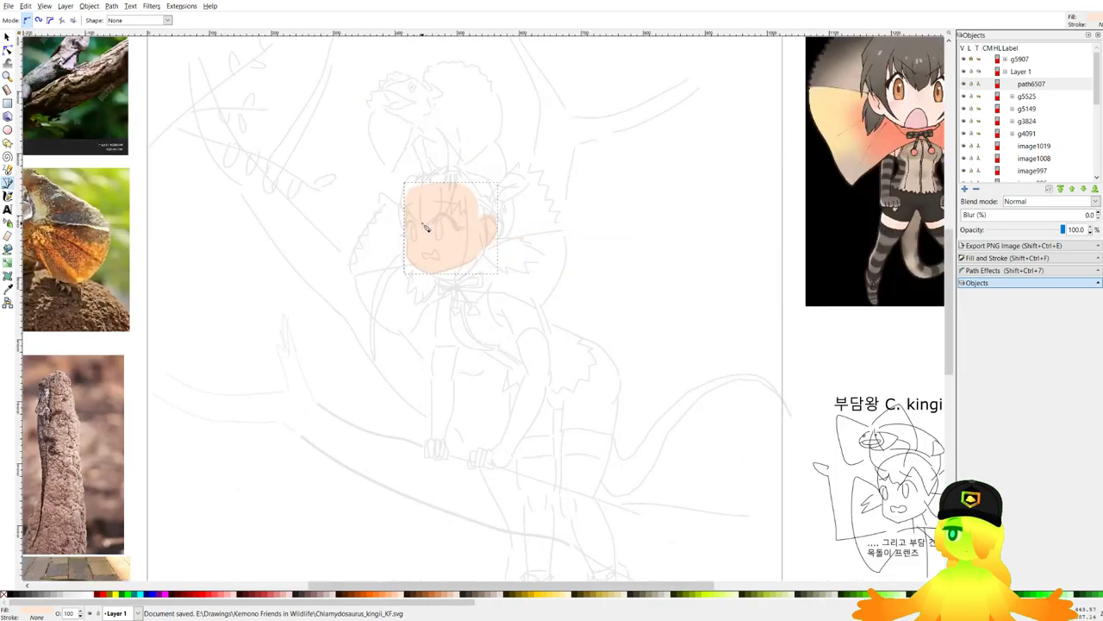
{"action": "scroll", "coordinate": [406, 299], "scroll_direction": "up", "scroll_amount": 4, "text": "ctrl"}
{"action": "scroll", "coordinate": [473, 198], "scroll_direction": "up", "scroll_amount": 3, "text": "ctrl"}
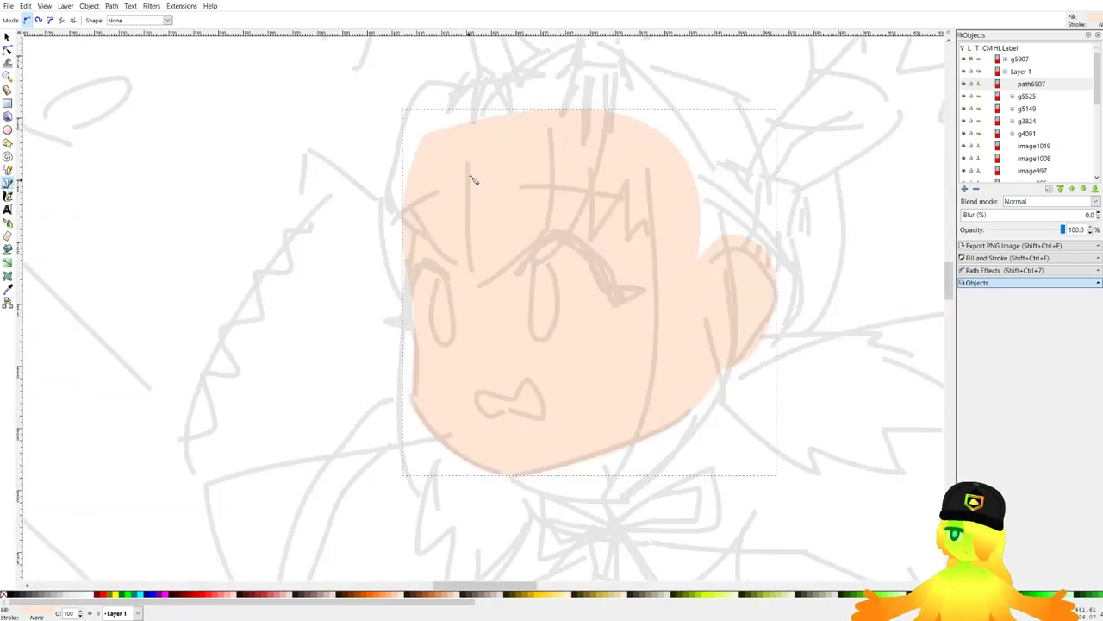
{"action": "scroll", "coordinate": [476, 191], "scroll_direction": "down", "scroll_amount": 2, "text": "ctrl"}
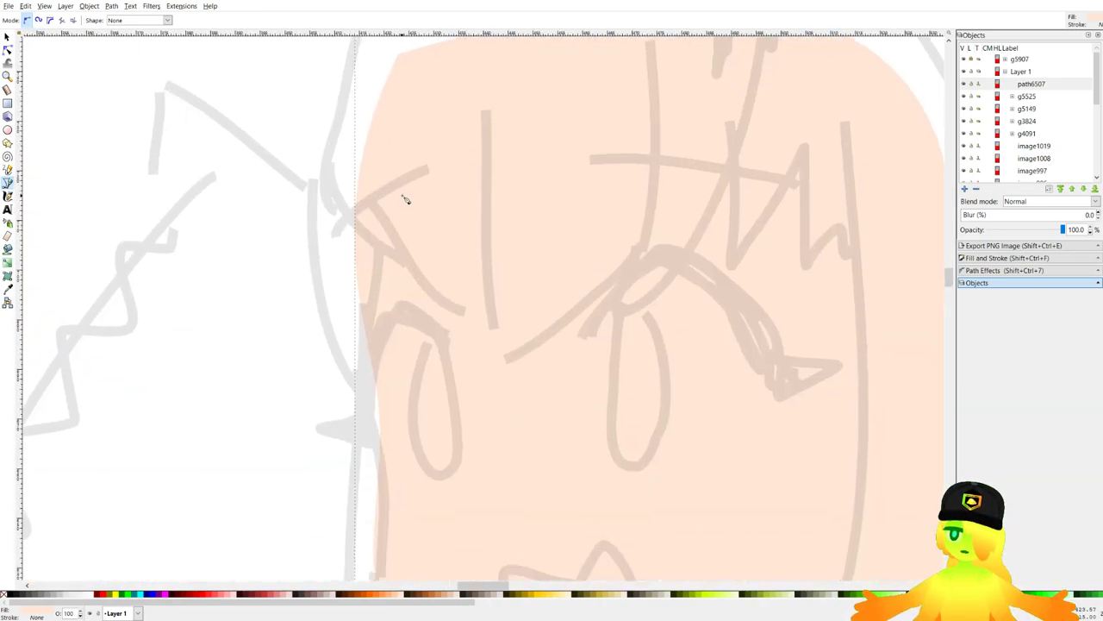
{"action": "scroll", "coordinate": [406, 199], "scroll_direction": "down", "scroll_amount": 2, "text": "ctrl"}
{"action": "scroll", "coordinate": [496, 321], "scroll_direction": "up", "scroll_amount": 2, "text": "ctrl"}
{"action": "scroll", "coordinate": [500, 308], "scroll_direction": "up", "scroll_amount": 1, "text": "ctrl"}
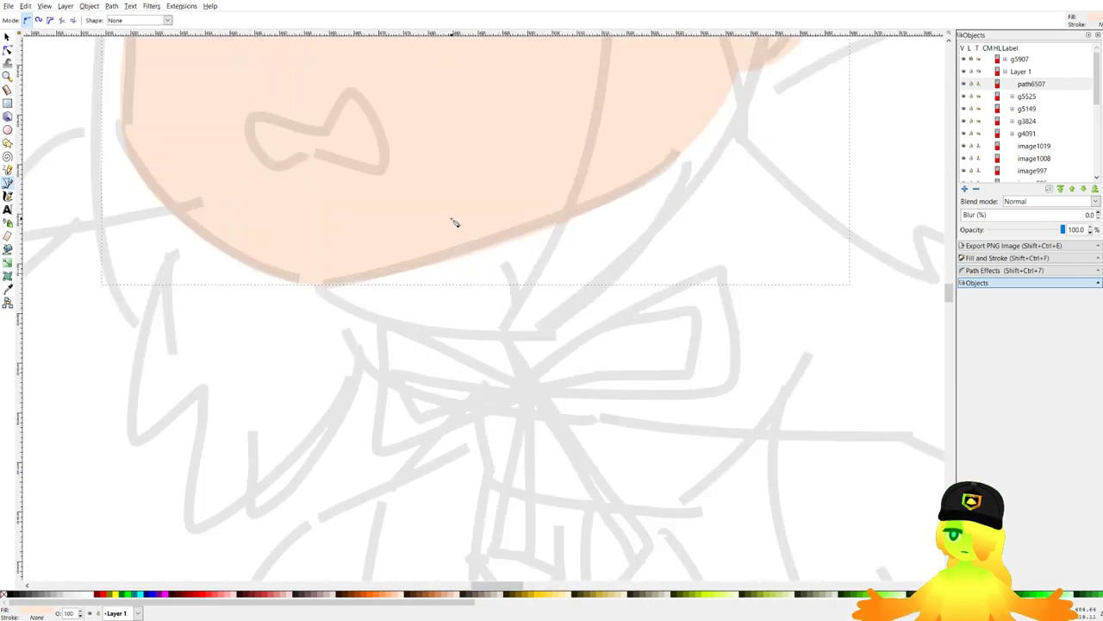
Draw a closed neck shape from inside the jaw to the collar bow, stacked behind the face, and save the drawing.
{"action": "left_click", "coordinate": [473, 209]}
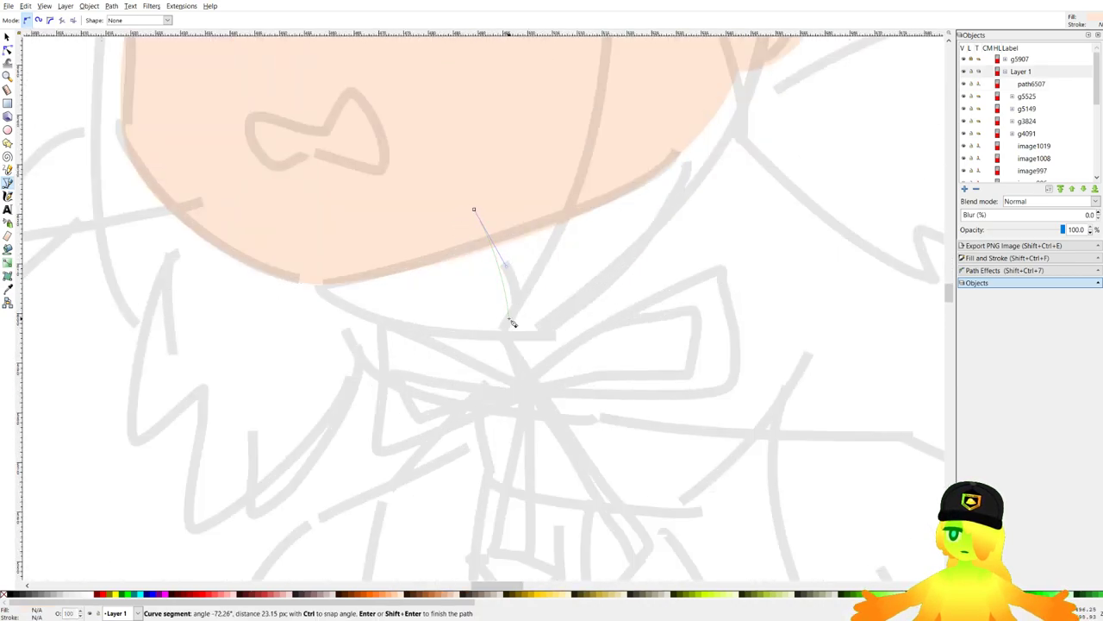
{"action": "left_click", "coordinate": [511, 322]}
{"action": "scroll", "coordinate": [574, 270], "scroll_direction": "down", "scroll_amount": 4, "text": "ctrl"}
{"action": "scroll", "coordinate": [580, 274], "scroll_direction": "up", "scroll_amount": 1, "text": "ctrl"}
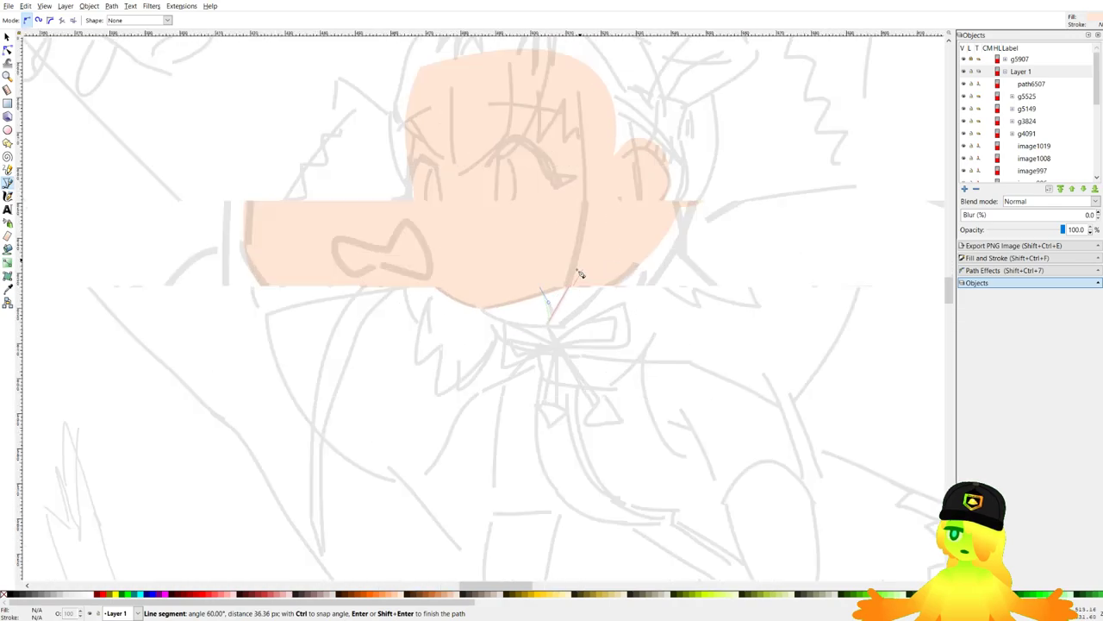
{"action": "scroll", "coordinate": [580, 274], "scroll_direction": "up", "scroll_amount": 2, "text": "ctrl"}
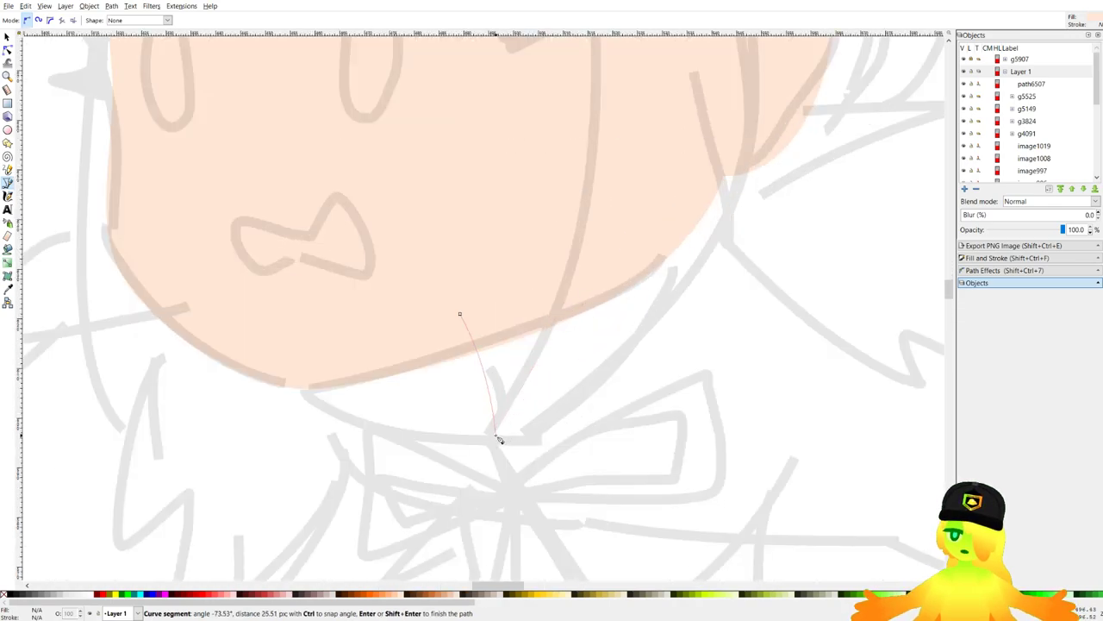
{"action": "left_click", "coordinate": [527, 438]}
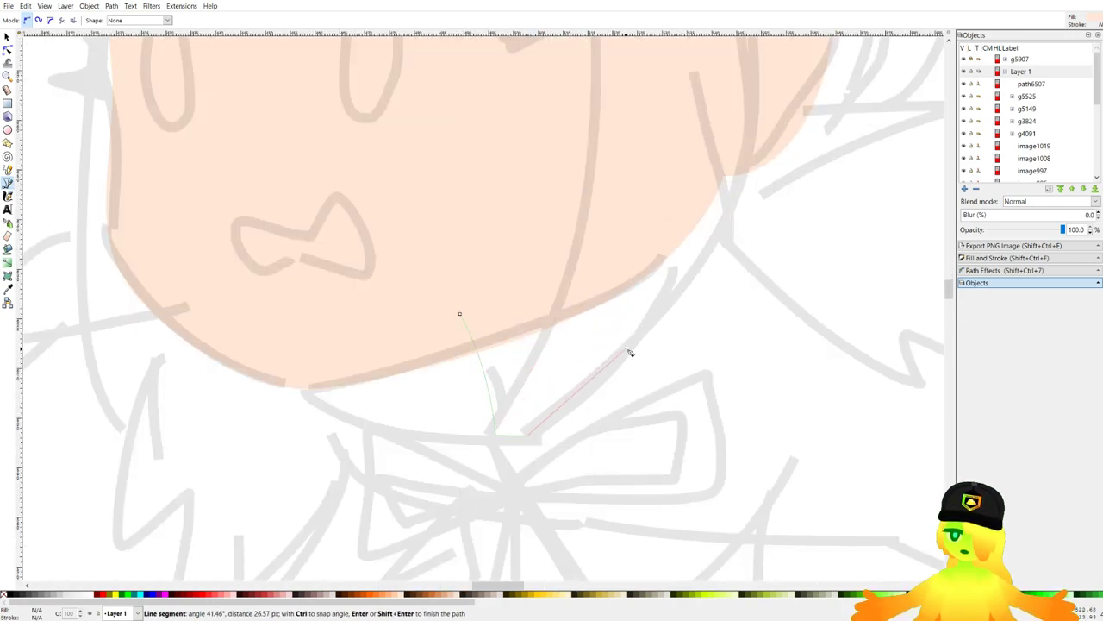
{"action": "left_click_drag", "start_coordinate": [675, 295], "coordinate": [616, 144]}
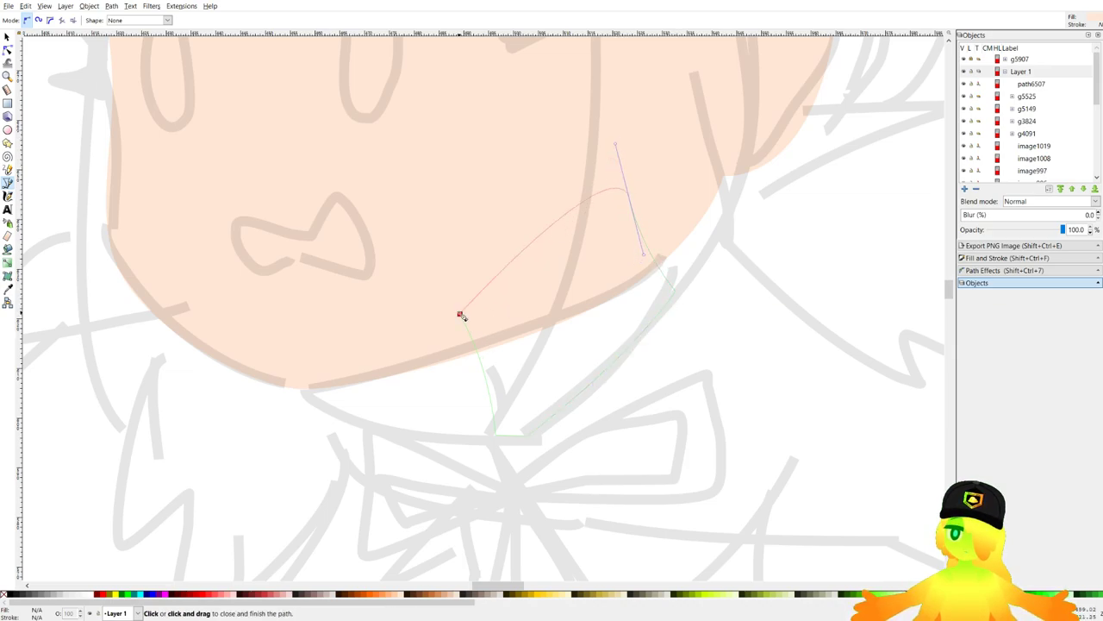
{"action": "left_click", "coordinate": [460, 315]}
{"action": "scroll", "coordinate": [491, 289], "scroll_direction": "down", "scroll_amount": 4}
{"action": "key", "text": "ctrl+s"}
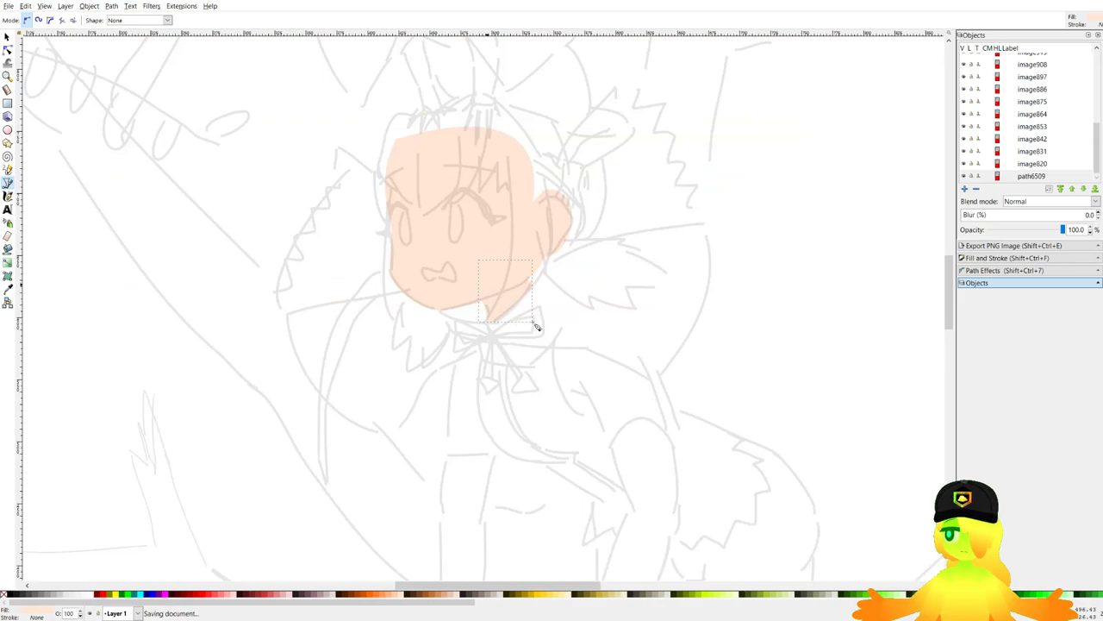
Examine the body sketch below the neck, around the chest, shoulders and arms.
{"action": "scroll", "coordinate": [611, 364], "scroll_direction": "down", "scroll_amount": 2}
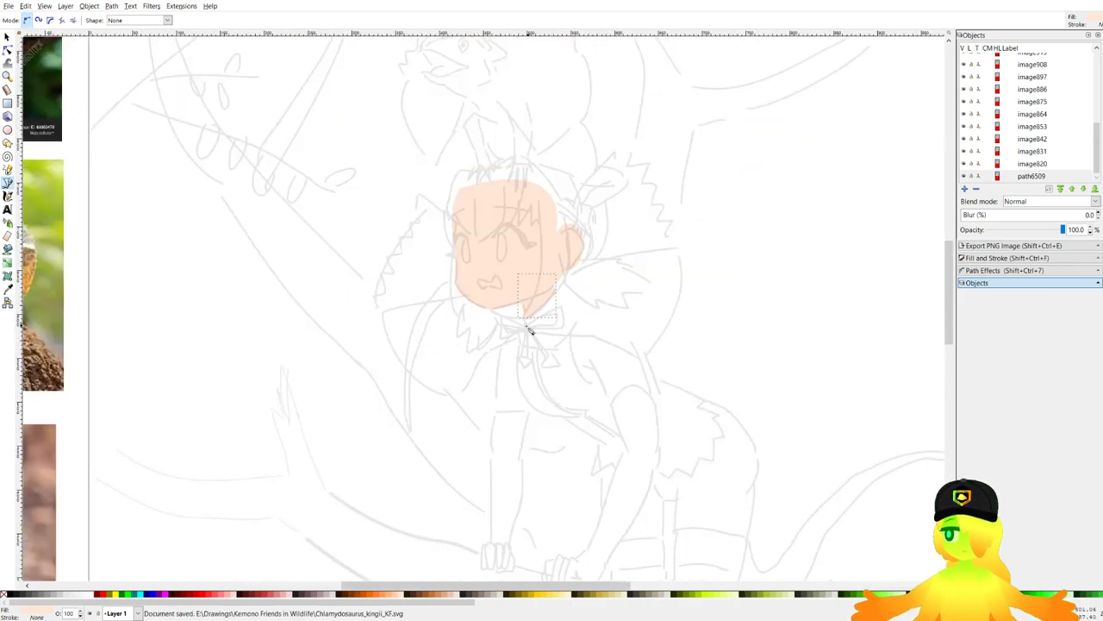
{"action": "scroll", "coordinate": [505, 327], "scroll_direction": "down", "scroll_amount": 3}
{"action": "scroll", "coordinate": [491, 326], "scroll_direction": "up", "scroll_amount": 4}
{"action": "mouse_move", "coordinate": [518, 307]}
{"action": "left_mouse_down"}
{"action": "mouse_move", "coordinate": [458, 233]}
{"action": "mouse_move", "coordinate": [484, 277]}
{"action": "left_mouse_up"}
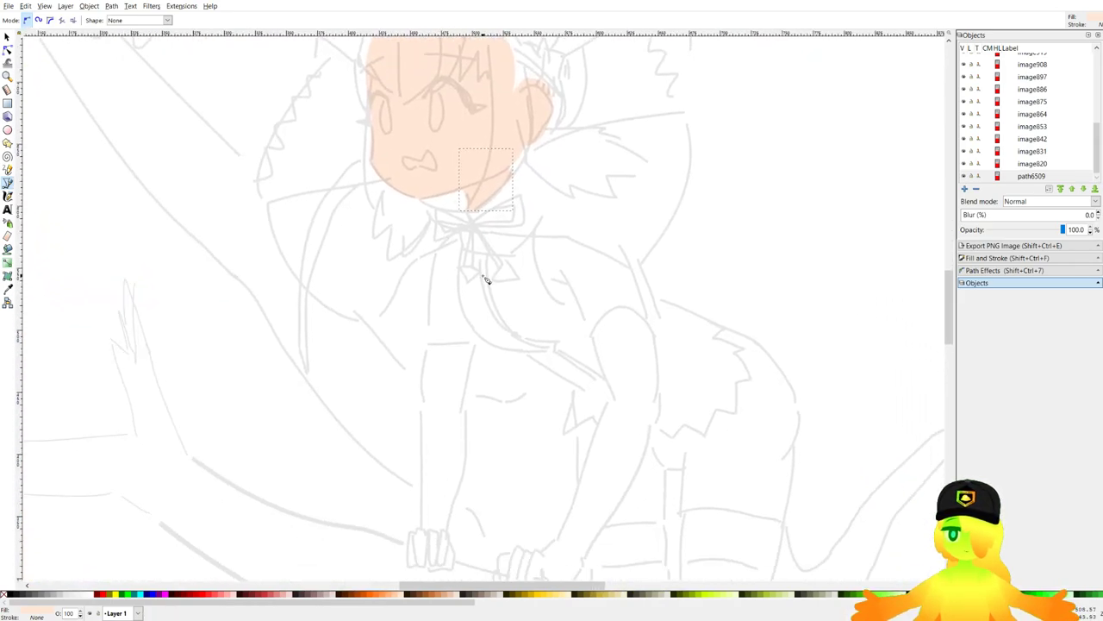
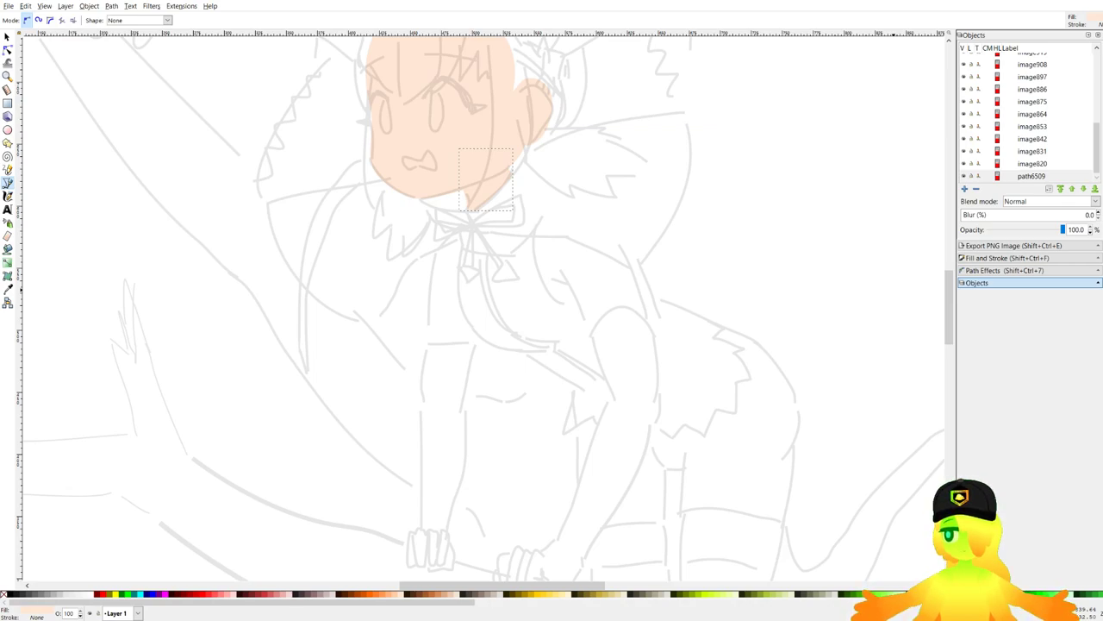
{"action": "left_click_drag", "start_coordinate": [585, 352], "coordinate": [556, 332]}
{"action": "scroll", "coordinate": [548, 205], "scroll_direction": "up", "scroll_amount": 1}
{"action": "left_click_drag", "start_coordinate": [476, 155], "coordinate": [505, 189]}
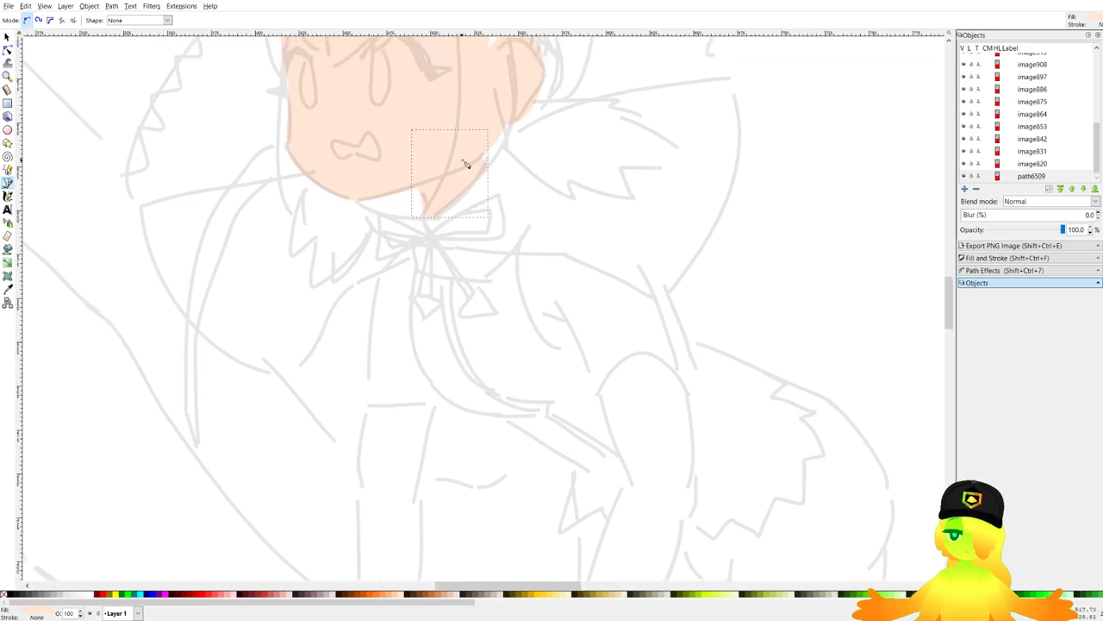
{"action": "scroll", "coordinate": [500, 263], "scroll_direction": "up", "scroll_amount": 1}
{"action": "scroll", "coordinate": [646, 332], "scroll_direction": "up", "scroll_amount": 1}
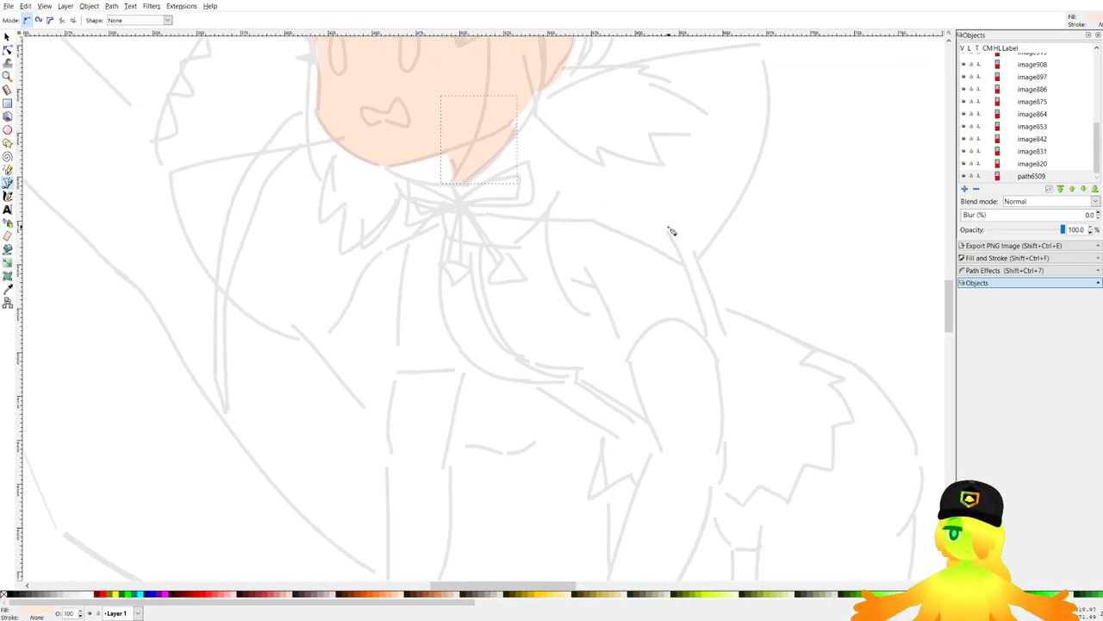
{"action": "scroll", "coordinate": [670, 230], "scroll_direction": "up", "scroll_amount": 1}
{"action": "scroll", "coordinate": [513, 396], "scroll_direction": "up", "scroll_amount": 1}
Trace the right-hand upper arm from the armpit, up its inner curve, across the shoulder and down the outer edge.
{"action": "left_click_drag", "start_coordinate": [562, 412], "coordinate": [529, 411]}
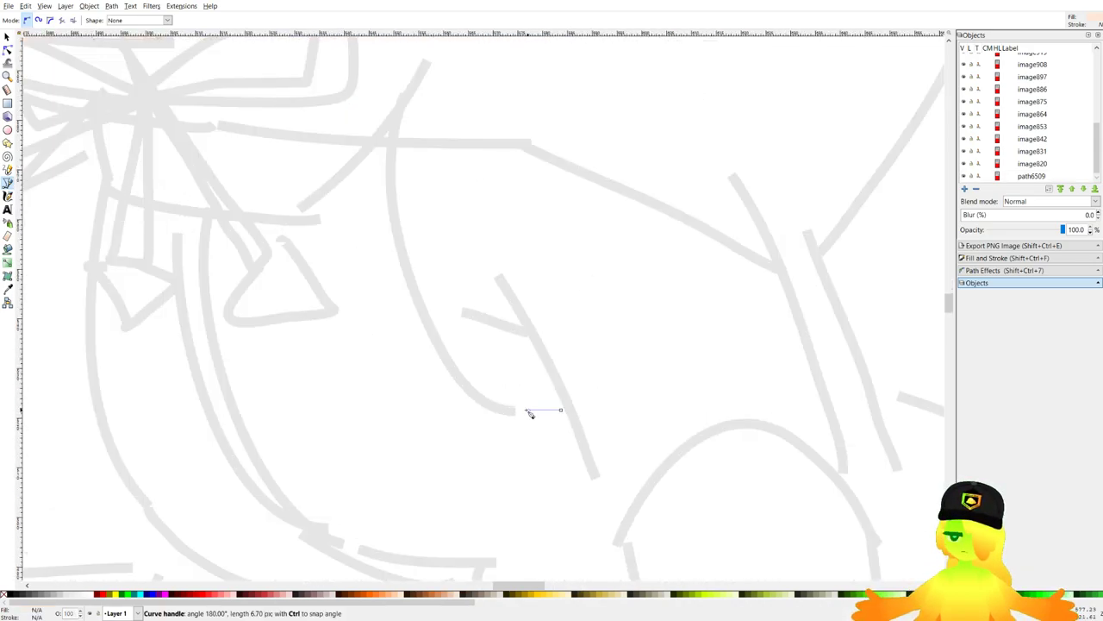
{"action": "scroll", "coordinate": [449, 349], "scroll_direction": "up", "scroll_amount": 1}
{"action": "left_click_drag", "start_coordinate": [434, 288], "coordinate": [417, 139]}
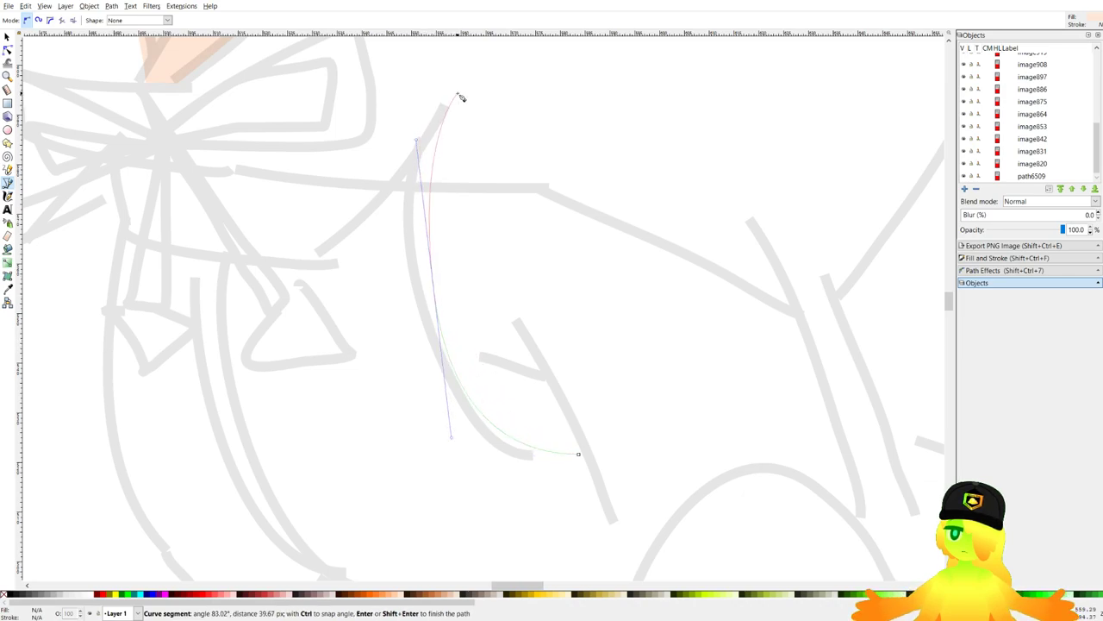
{"action": "left_click", "coordinate": [457, 93]}
{"action": "left_click_drag", "start_coordinate": [670, 105], "coordinate": [651, 94]}
{"action": "left_click", "coordinate": [704, 131]}
{"action": "left_click_drag", "start_coordinate": [786, 314], "coordinate": [823, 420]}
{"action": "left_click_drag", "start_coordinate": [832, 474], "coordinate": [834, 455]}
Close the right-hand upper-arm shape across its lower end and back to the armpit, and save the drawing.
{"action": "scroll", "coordinate": [833, 455], "scroll_direction": "down", "scroll_amount": 1}
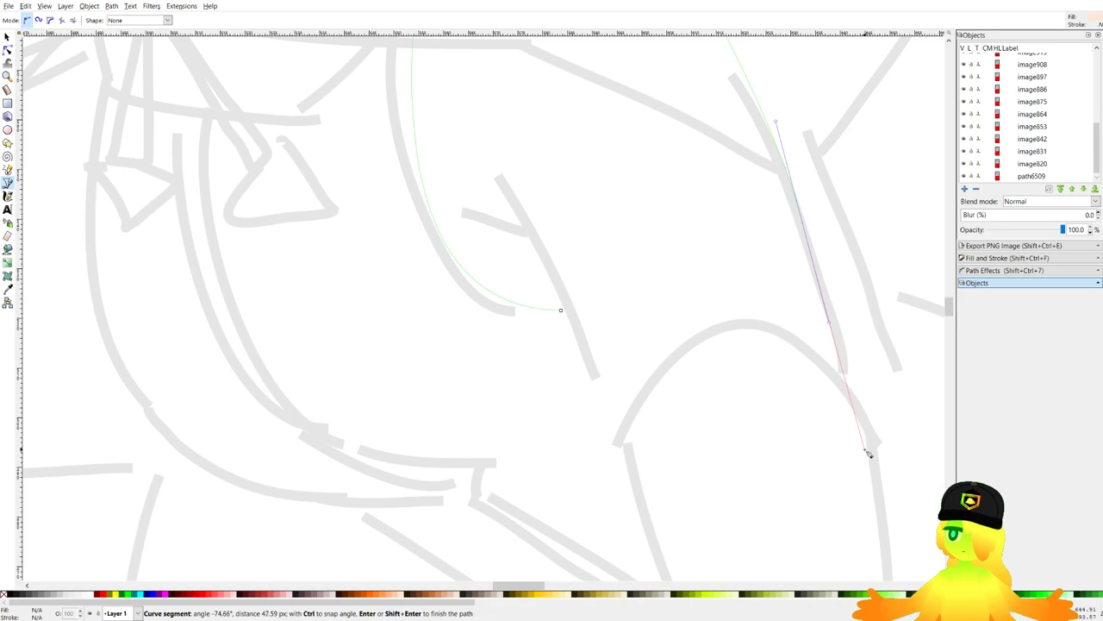
{"action": "left_click", "coordinate": [865, 443]}
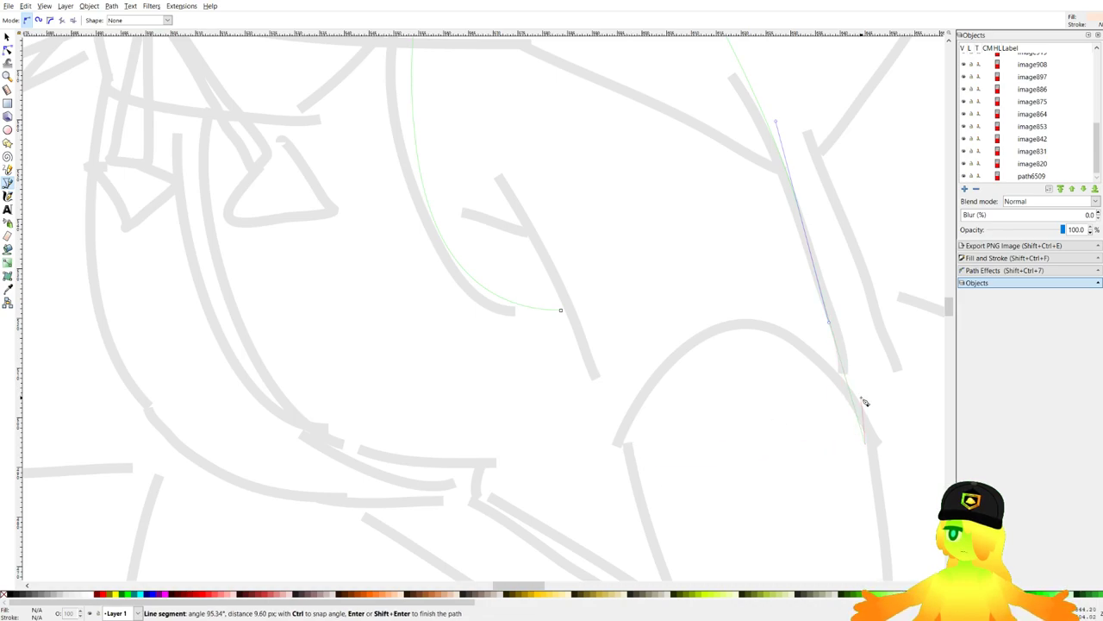
{"action": "left_click_drag", "start_coordinate": [628, 446], "coordinate": [617, 433]}
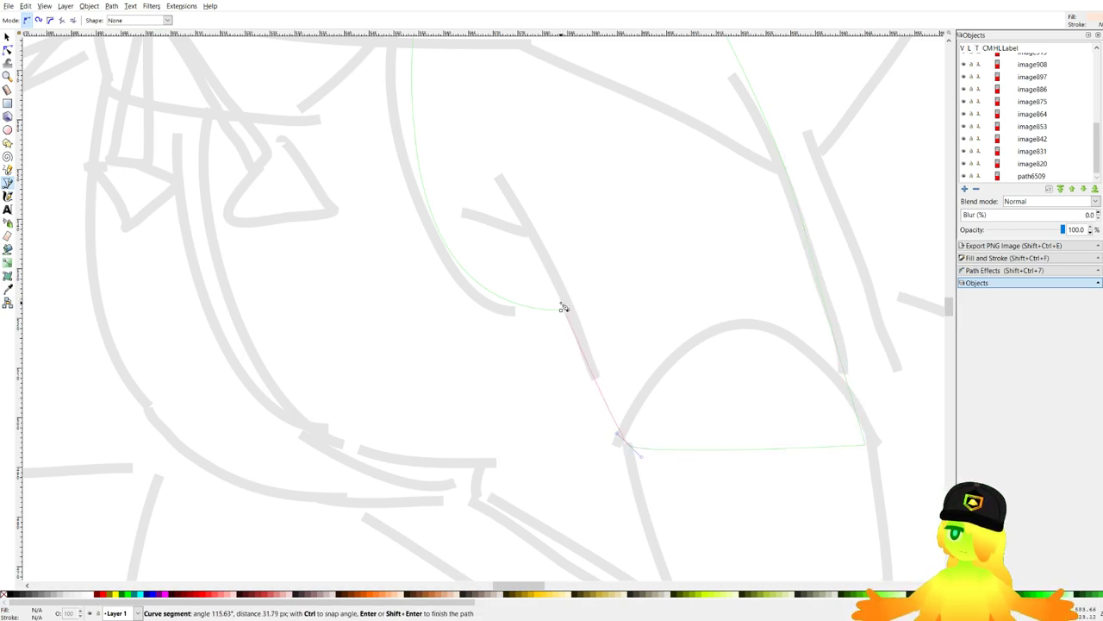
{"action": "left_click_drag", "start_coordinate": [561, 309], "coordinate": [517, 229]}
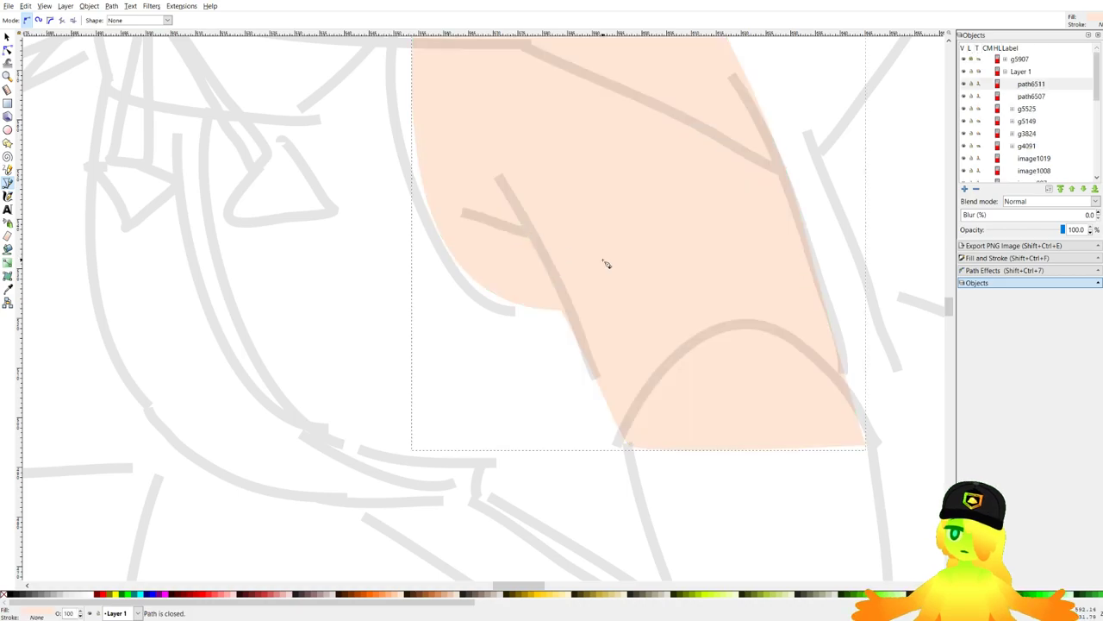
{"action": "scroll", "coordinate": [607, 264], "scroll_direction": "down", "scroll_amount": 3}
{"action": "key", "text": "ctrl+s"}
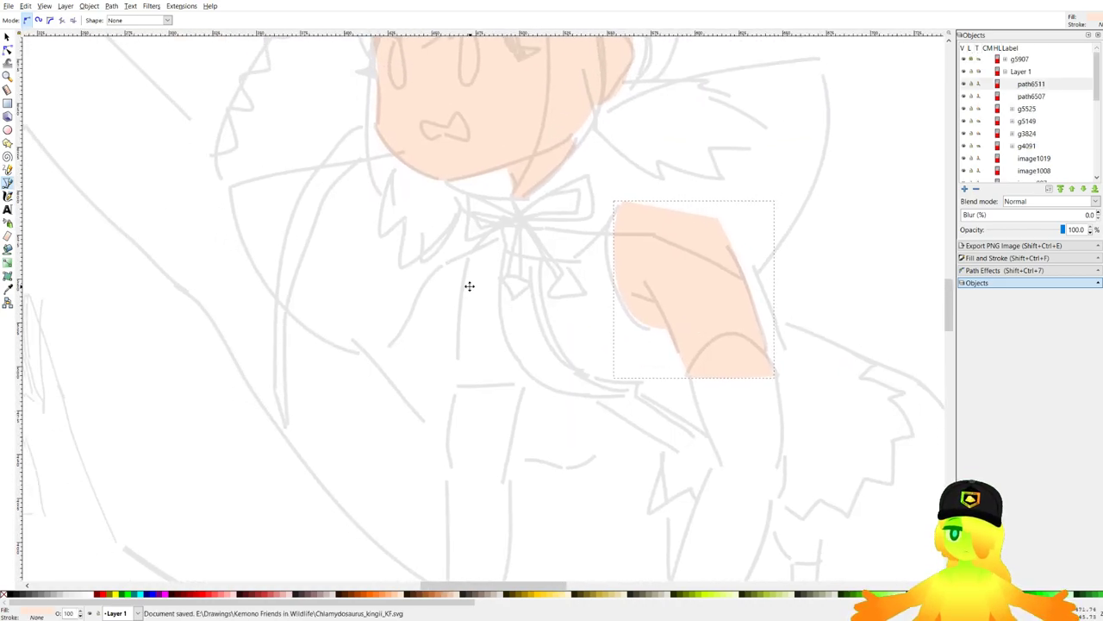
Trace the left-hand upper arm from the collar bow down its outer edge, across the lower end and up the inner edge.
{"action": "scroll", "coordinate": [469, 286], "scroll_direction": "up", "scroll_amount": 3}
{"action": "left_click_drag", "start_coordinate": [585, 98], "coordinate": [480, 237]}
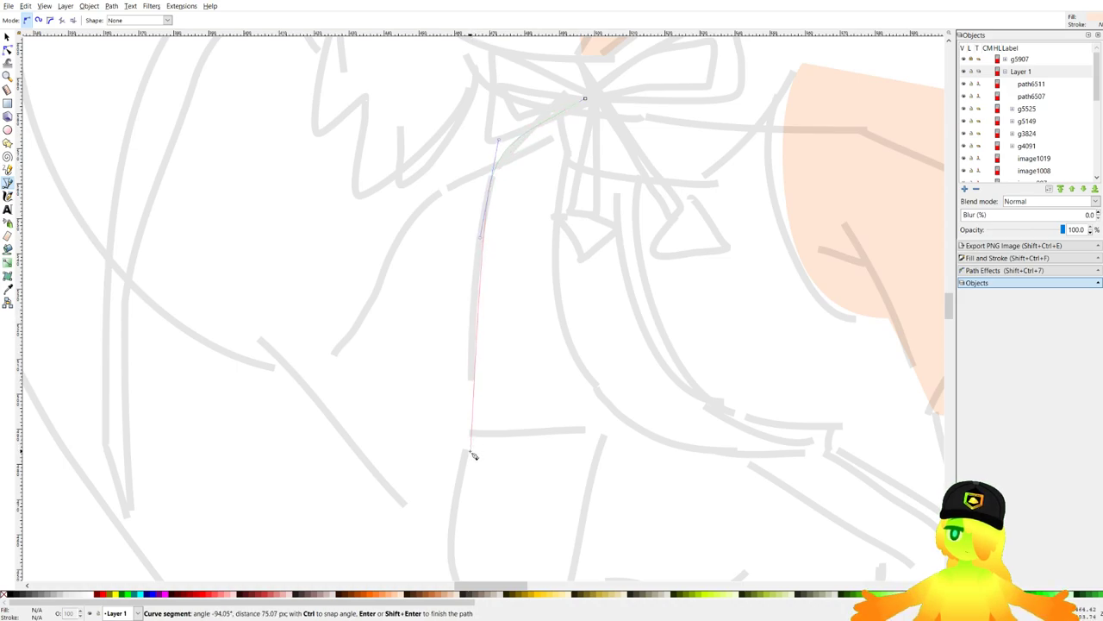
{"action": "left_click_drag", "start_coordinate": [474, 455], "coordinate": [468, 480]}
{"action": "left_click", "coordinate": [590, 467]}
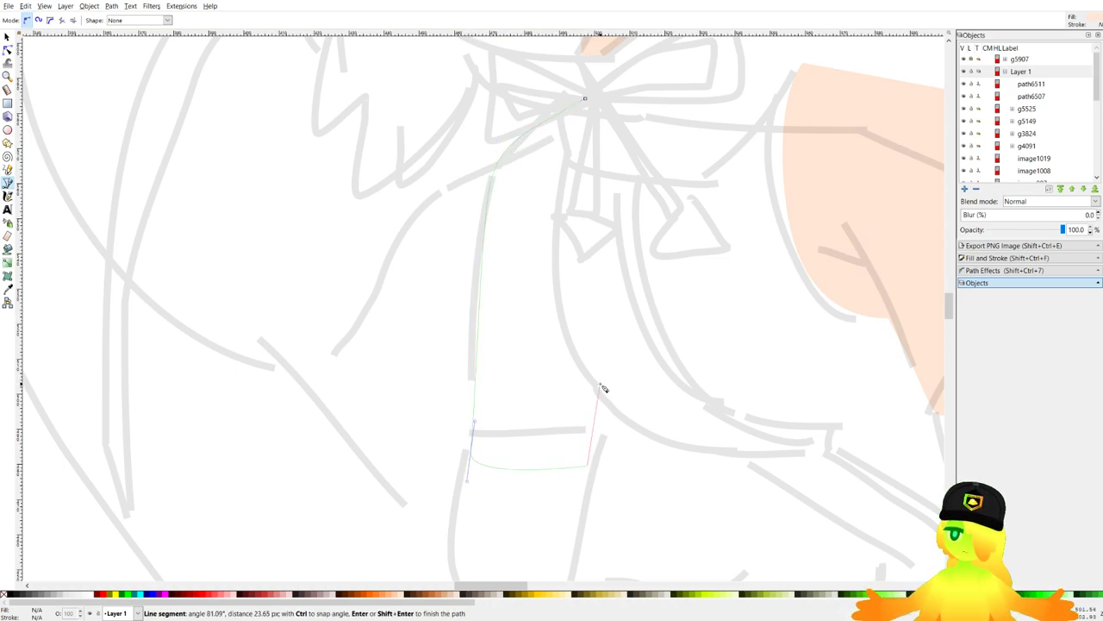
{"action": "left_click_drag", "start_coordinate": [607, 362], "coordinate": [622, 280]}
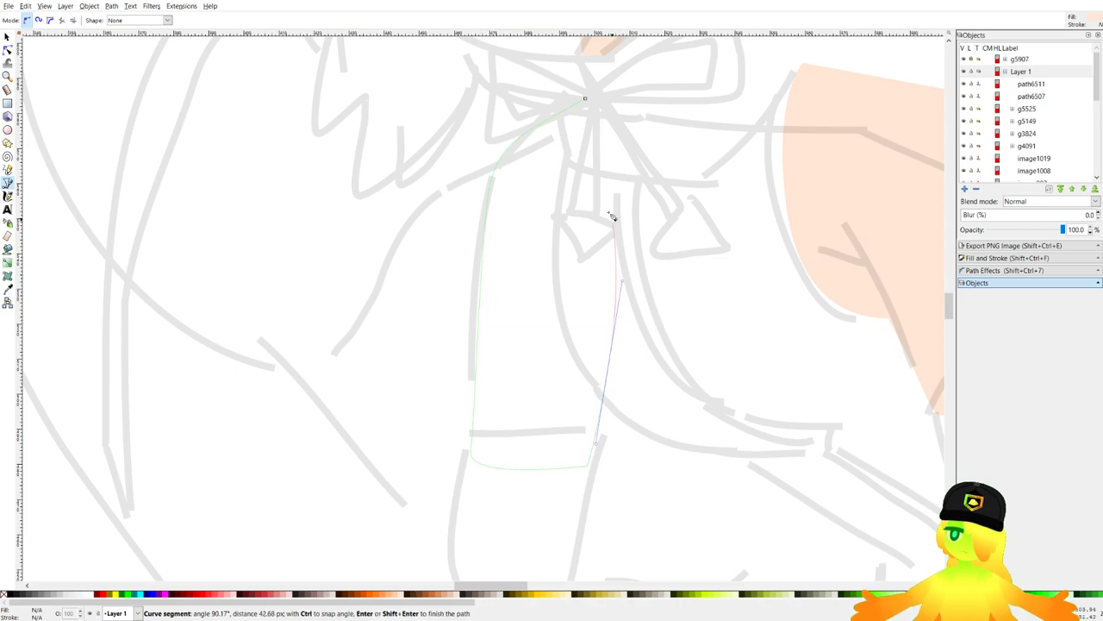
Close the left-hand upper-arm shape at the collar bow, lower it beneath all other objects and save the drawing.
{"action": "left_click", "coordinate": [585, 98]}
{"action": "scroll", "coordinate": [509, 145], "scroll_direction": "down", "scroll_amount": 4}
{"action": "key", "text": "End"}
{"action": "key", "text": "ctrl+s"}
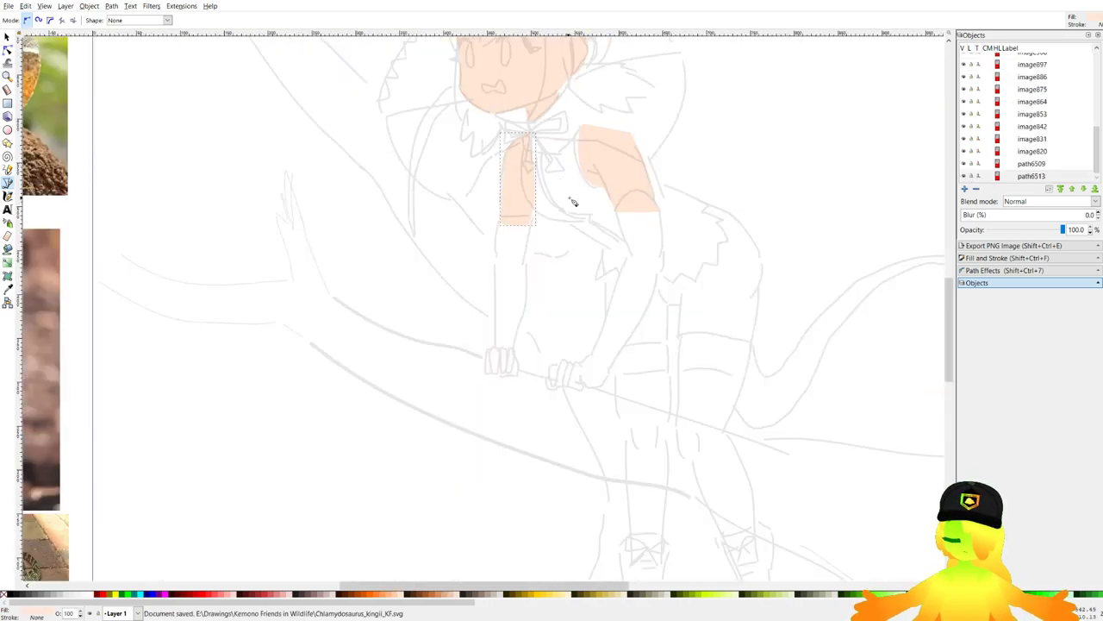
{"action": "scroll", "coordinate": [573, 202], "scroll_direction": "up", "scroll_amount": 2}
{"action": "key", "text": "ctrl+s"}
{"action": "scroll", "coordinate": [560, 218], "scroll_direction": "up", "scroll_amount": 1, "text": "ctrl"}
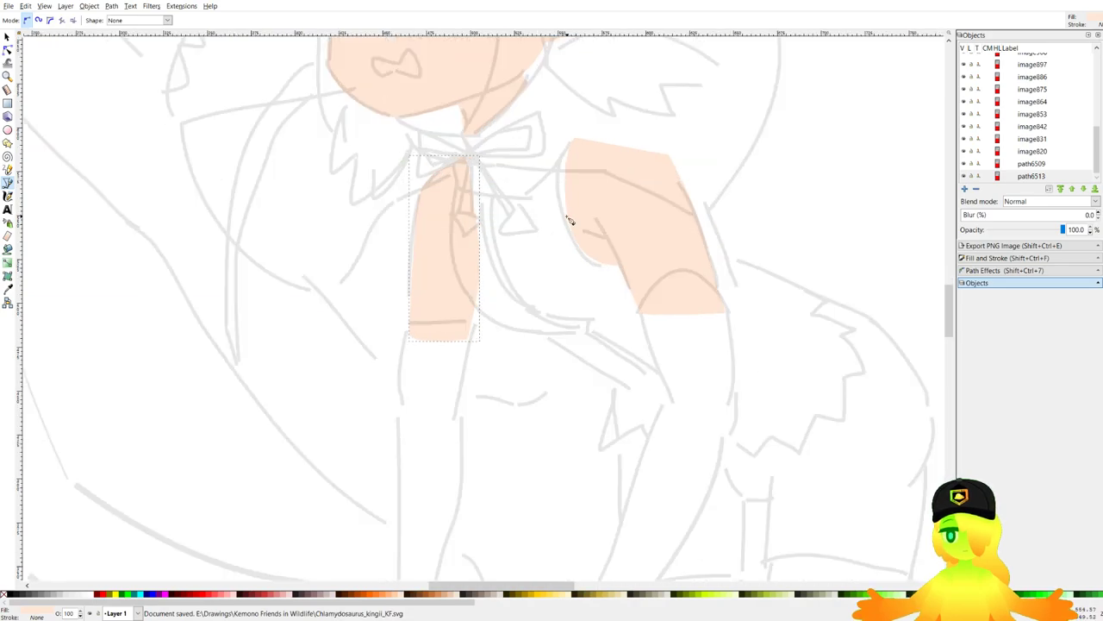
Trace the bare thigh of the right-hand leg from its lower outer edge, up and across the upper edge to the inner corner.
{"action": "scroll", "coordinate": [456, 184], "scroll_direction": "down", "scroll_amount": 5, "text": "ctrl"}
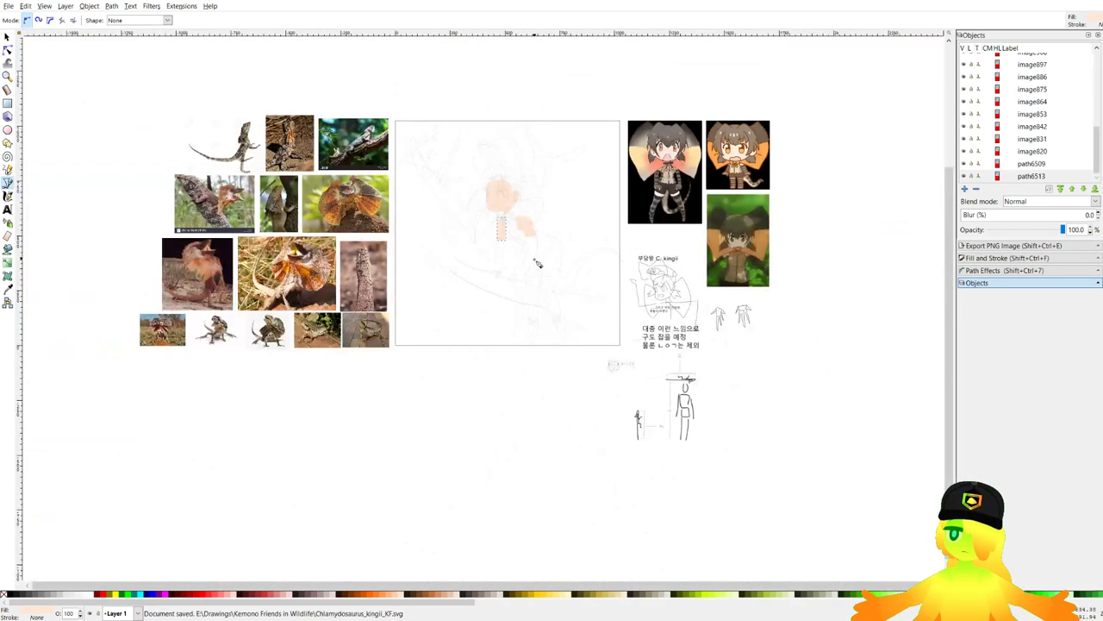
{"action": "scroll", "coordinate": [549, 274], "scroll_direction": "up", "scroll_amount": 5, "text": "ctrl"}
{"action": "scroll", "coordinate": [548, 274], "scroll_direction": "up", "scroll_amount": 6, "text": "ctrl"}
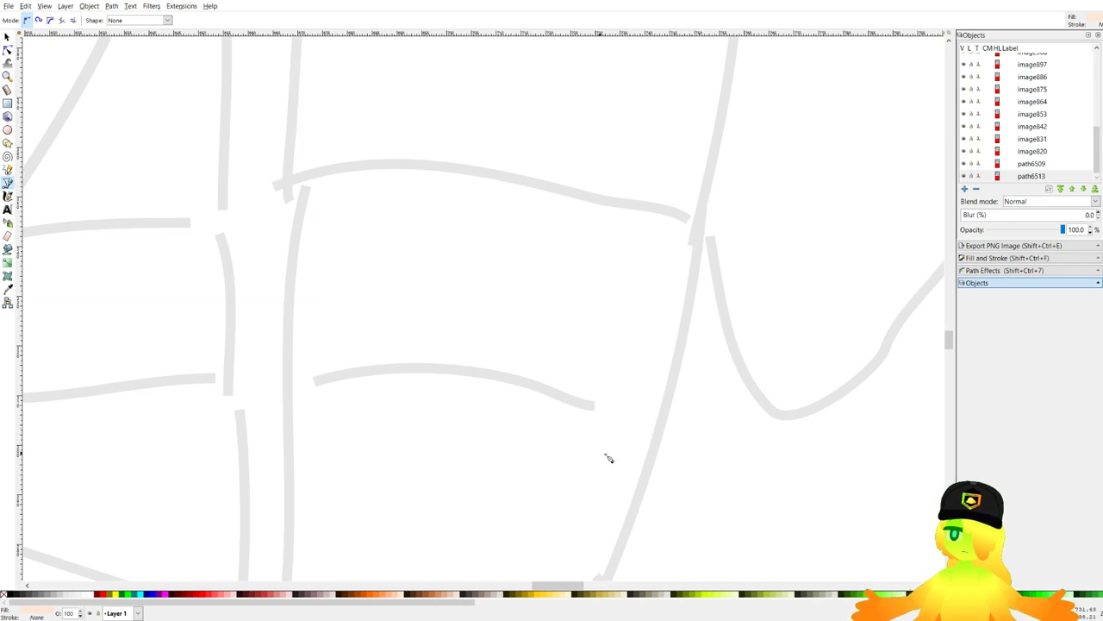
{"action": "left_click_drag", "start_coordinate": [619, 513], "coordinate": [634, 471]}
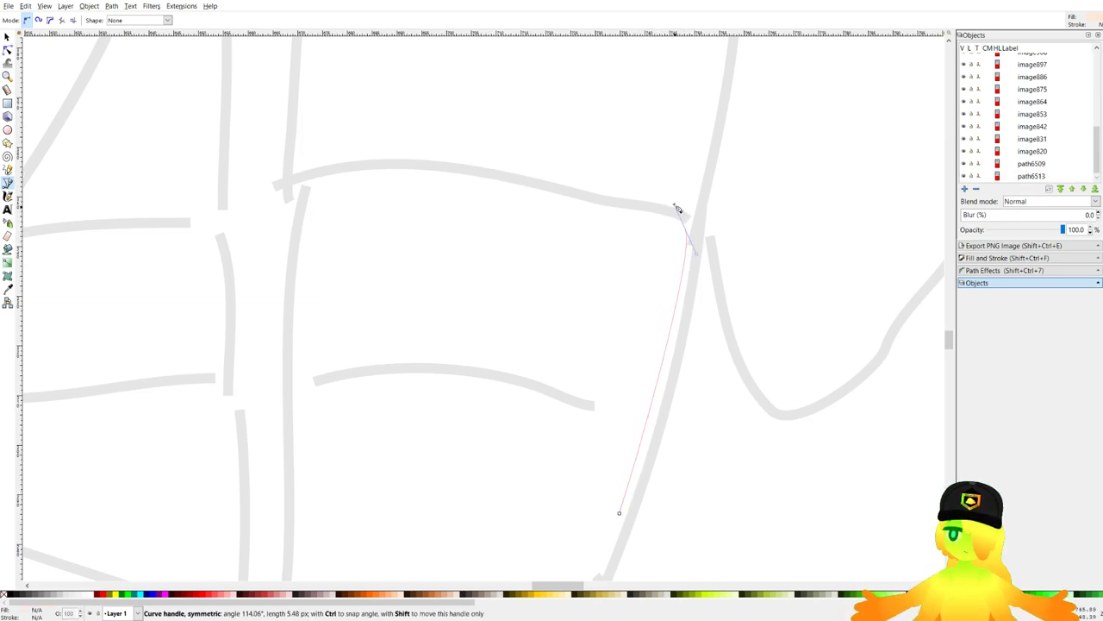
{"action": "left_click_drag", "start_coordinate": [684, 226], "coordinate": [668, 195]}
{"action": "left_click_drag", "start_coordinate": [380, 159], "coordinate": [323, 179]}
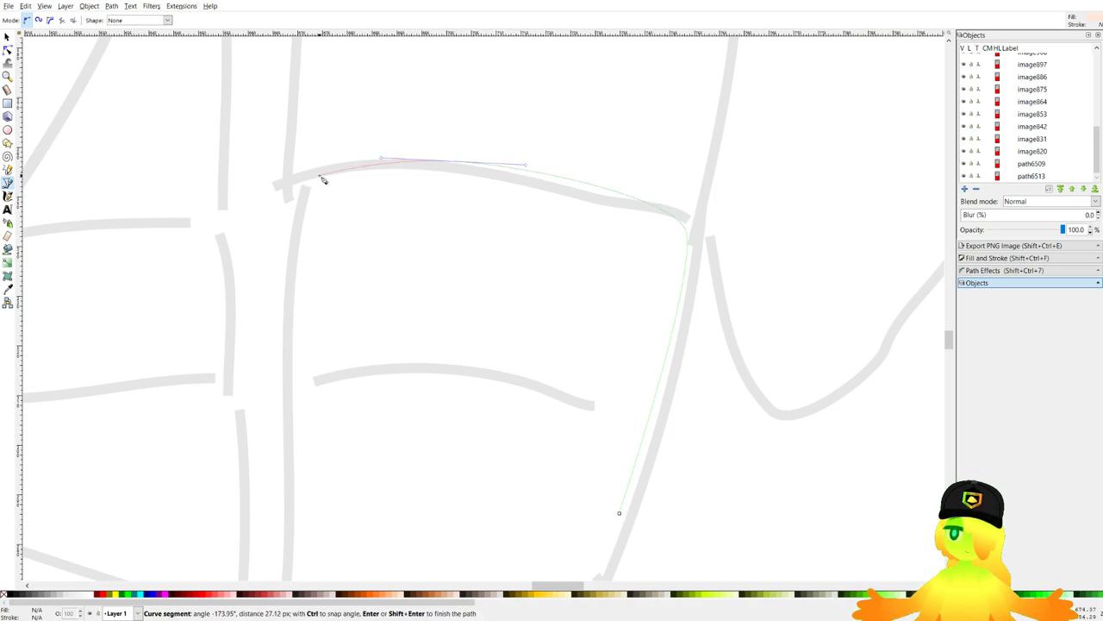
{"action": "left_click_drag", "start_coordinate": [451, 165], "coordinate": [352, 151]}
{"action": "left_click", "coordinate": [298, 186]}
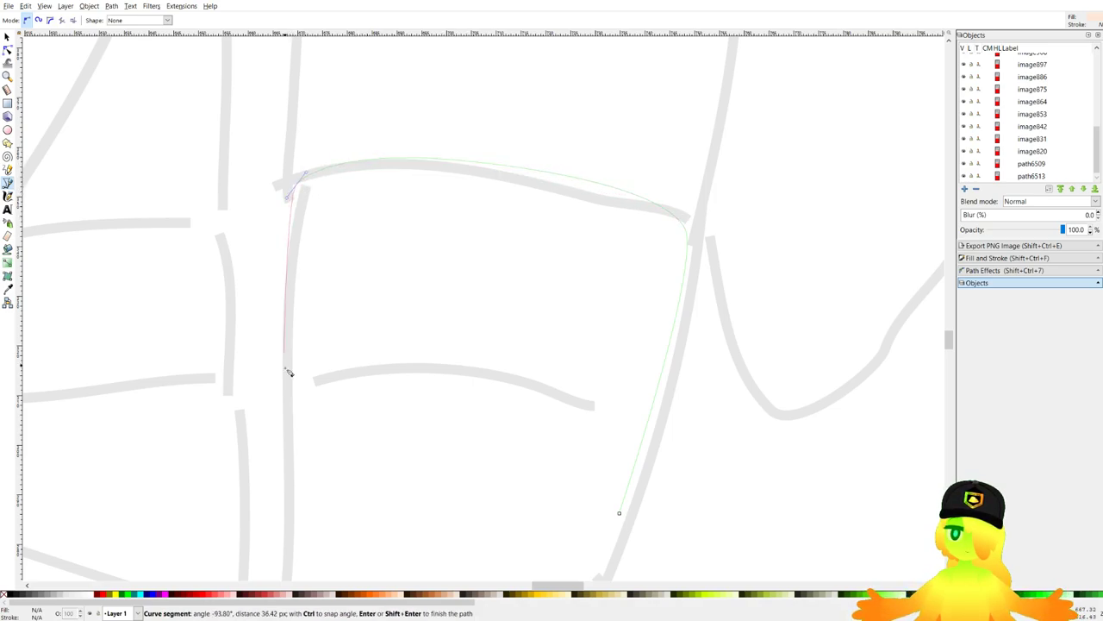
Continue the right-hand thigh down its inner edge and close the shape with a curved lower end.
{"action": "left_click_drag", "start_coordinate": [285, 390], "coordinate": [327, 526]}
{"action": "key", "text": "BackSpace"}
{"action": "left_click_drag", "start_coordinate": [297, 468], "coordinate": [310, 409]}
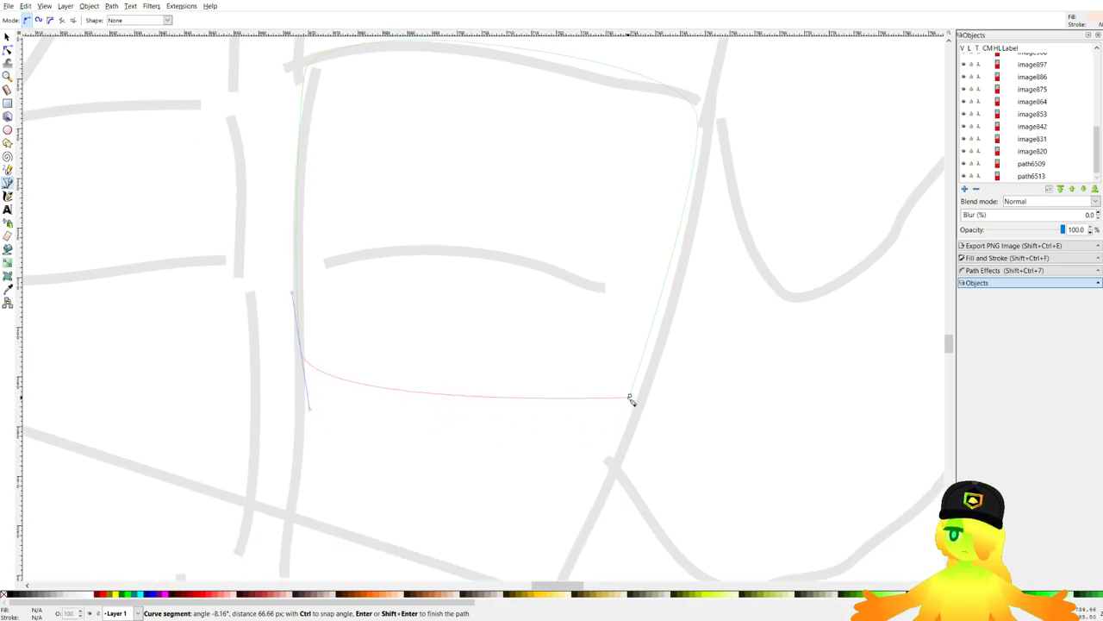
{"action": "left_click", "coordinate": [630, 395]}
{"action": "left_click_drag", "start_coordinate": [313, 255], "coordinate": [583, 331]}
{"action": "scroll", "coordinate": [512, 406], "scroll_direction": "up", "scroll_amount": 1, "text": "ctrl"}
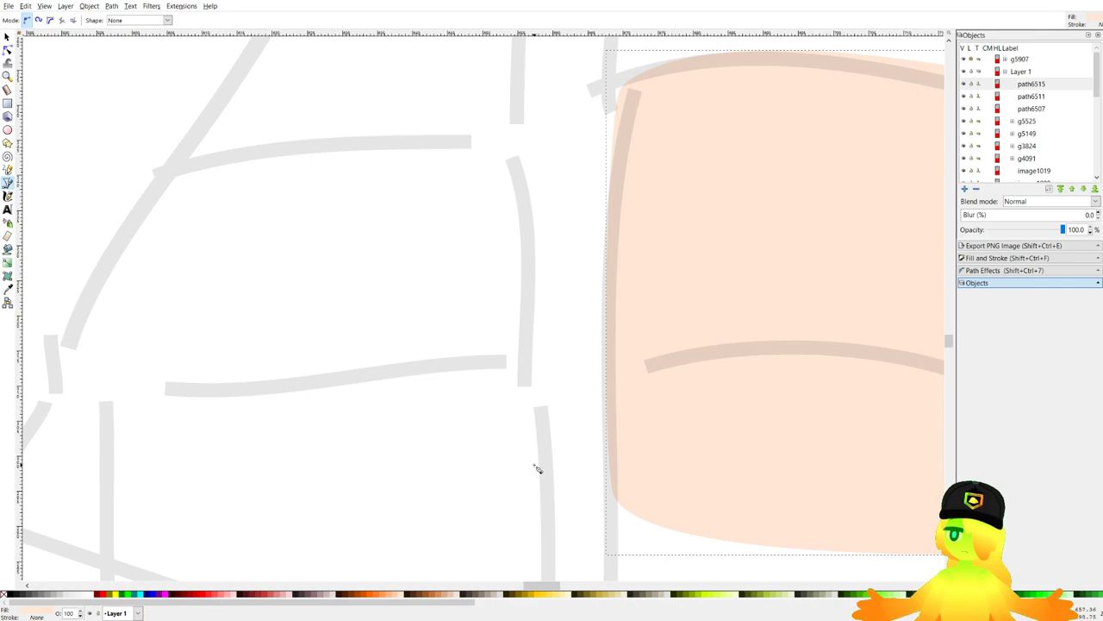
{"action": "left_click_drag", "start_coordinate": [536, 466], "coordinate": [547, 408]}
{"action": "left_click_drag", "start_coordinate": [509, 149], "coordinate": [489, 131]}
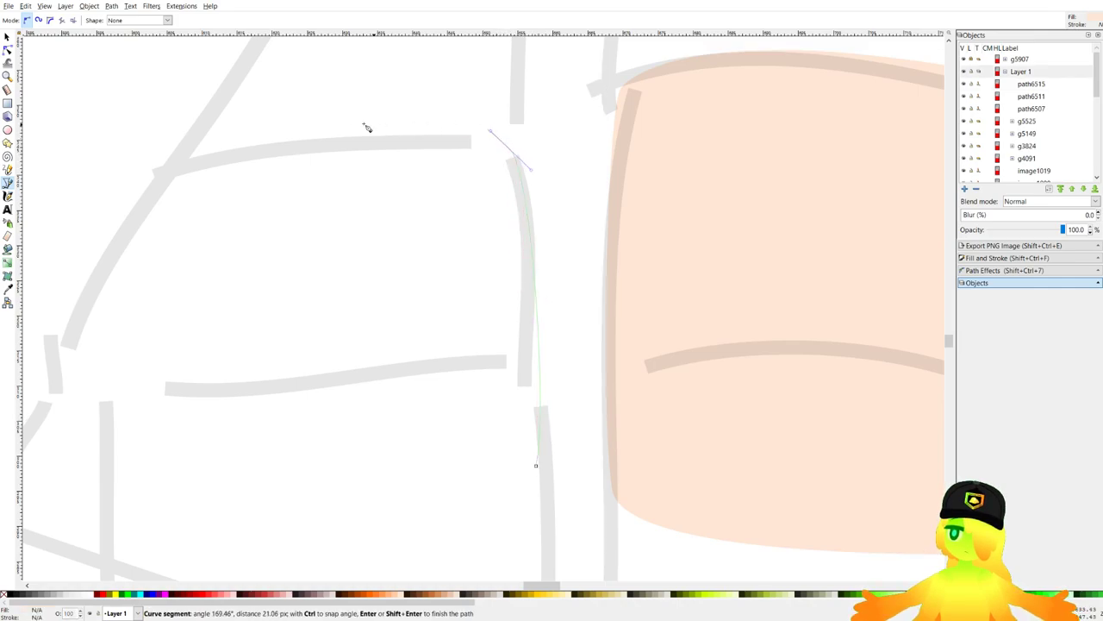
{"action": "key", "text": "Escape"}
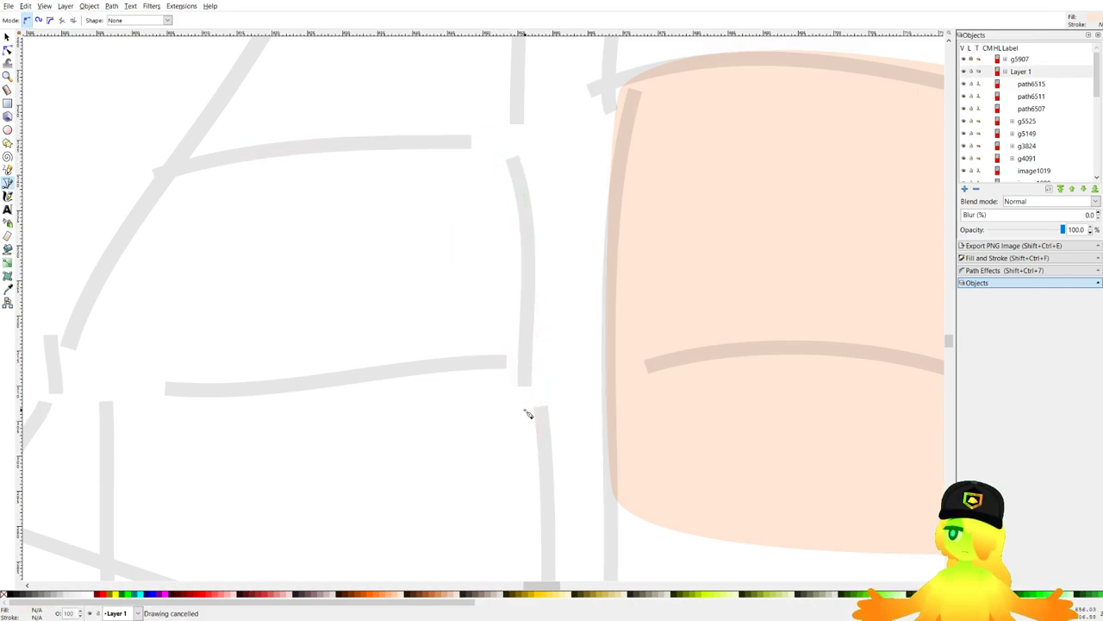
Draw a closed bare-thigh shape on the left-hand leg, following the sketch between shorts and stocking, and save the drawing.
{"action": "left_click_drag", "start_coordinate": [531, 348], "coordinate": [528, 312]}
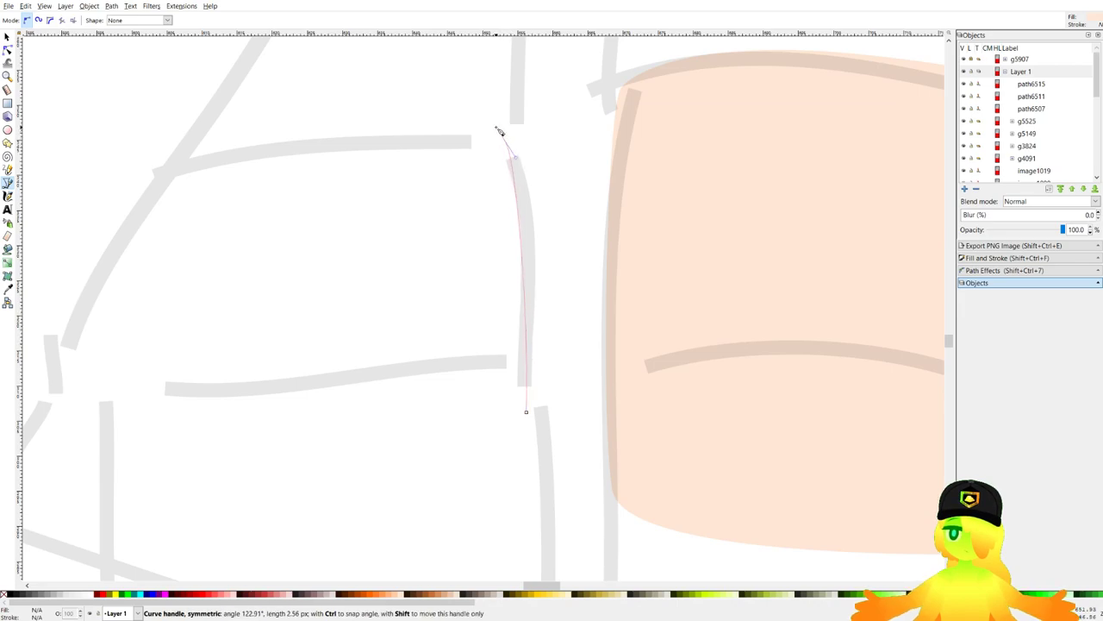
{"action": "left_click_drag", "start_coordinate": [506, 139], "coordinate": [56, 186]}
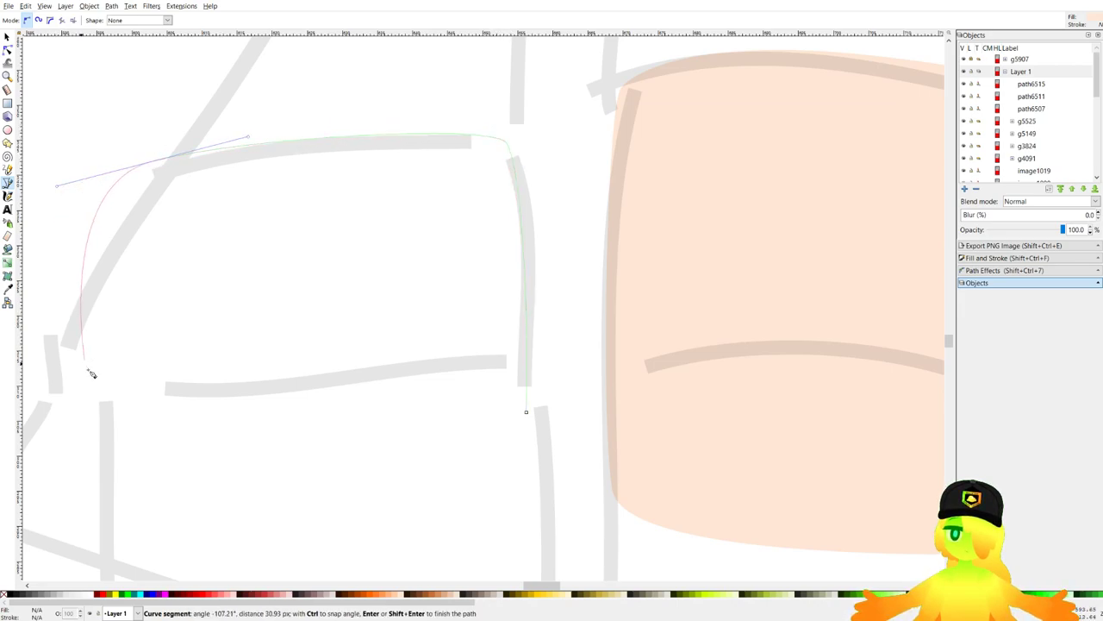
{"action": "left_click_drag", "start_coordinate": [110, 426], "coordinate": [115, 480]}
{"action": "left_click", "coordinate": [526, 412]}
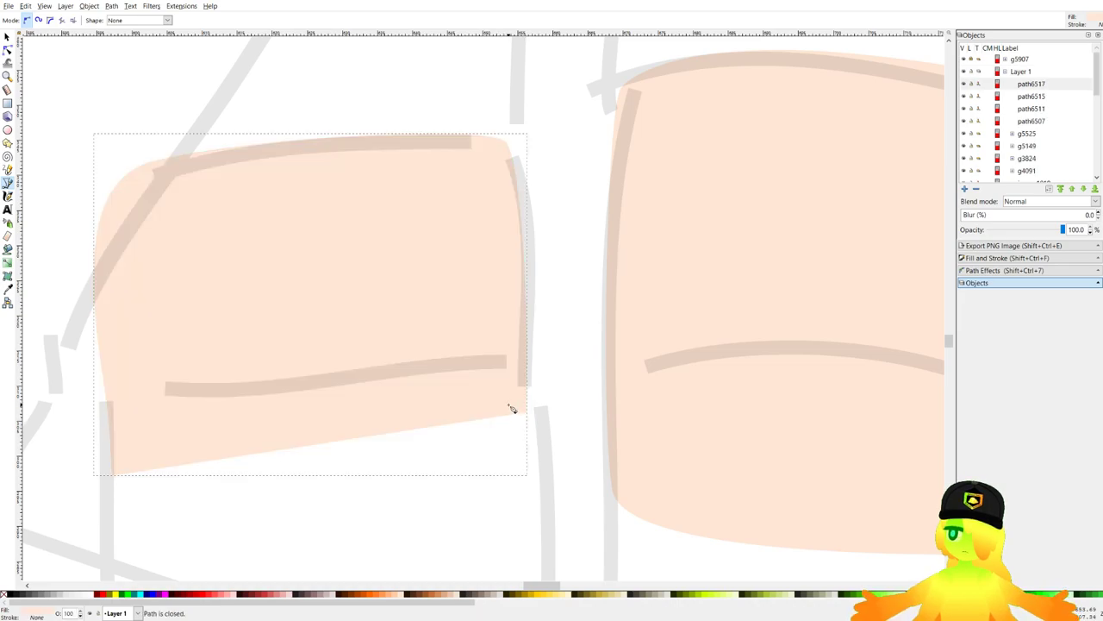
{"action": "scroll", "coordinate": [512, 408], "scroll_direction": "down", "scroll_amount": 4}
{"action": "key", "text": "ctrl+s"}
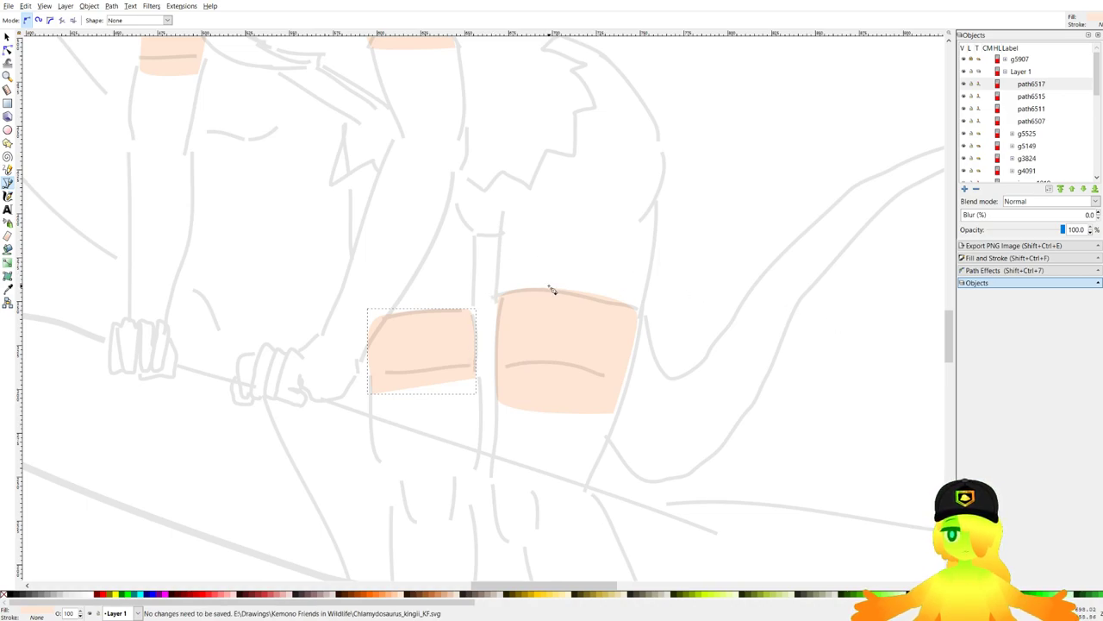
Start the shorts outline at the lower back with a curve leading toward the hip.
{"action": "scroll", "coordinate": [575, 289], "scroll_direction": "down", "scroll_amount": 4}
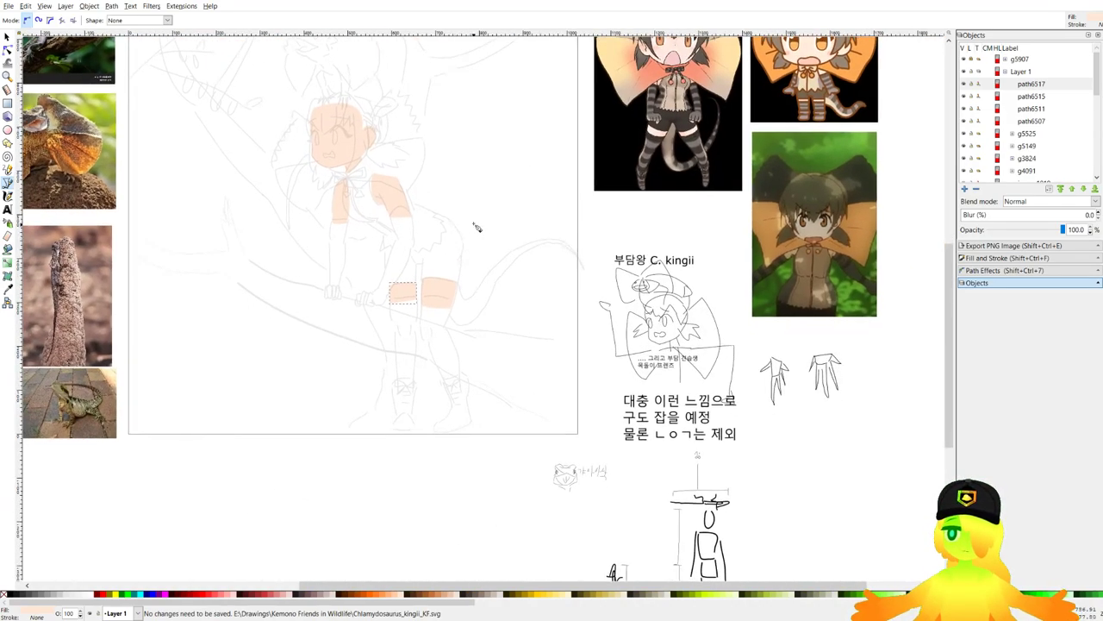
{"action": "scroll", "coordinate": [476, 228], "scroll_direction": "up", "scroll_amount": 5}
{"action": "left_click_drag", "start_coordinate": [219, 163], "coordinate": [339, 140]}
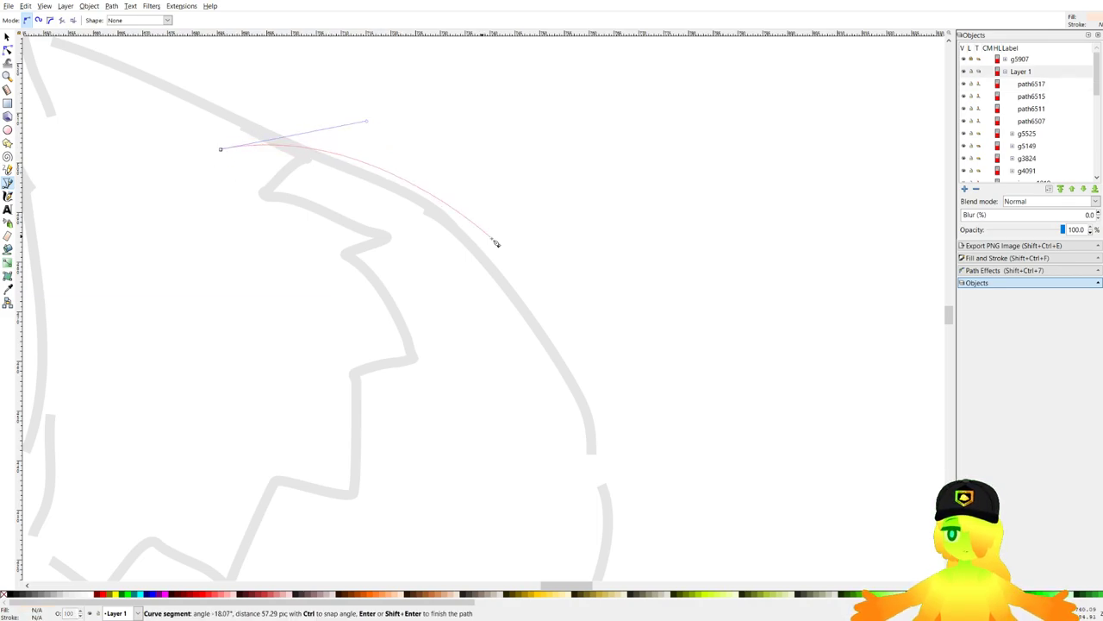
{"action": "left_click_drag", "start_coordinate": [538, 285], "coordinate": [645, 456]}
{"action": "scroll", "coordinate": [647, 483], "scroll_direction": "down", "scroll_amount": 3}
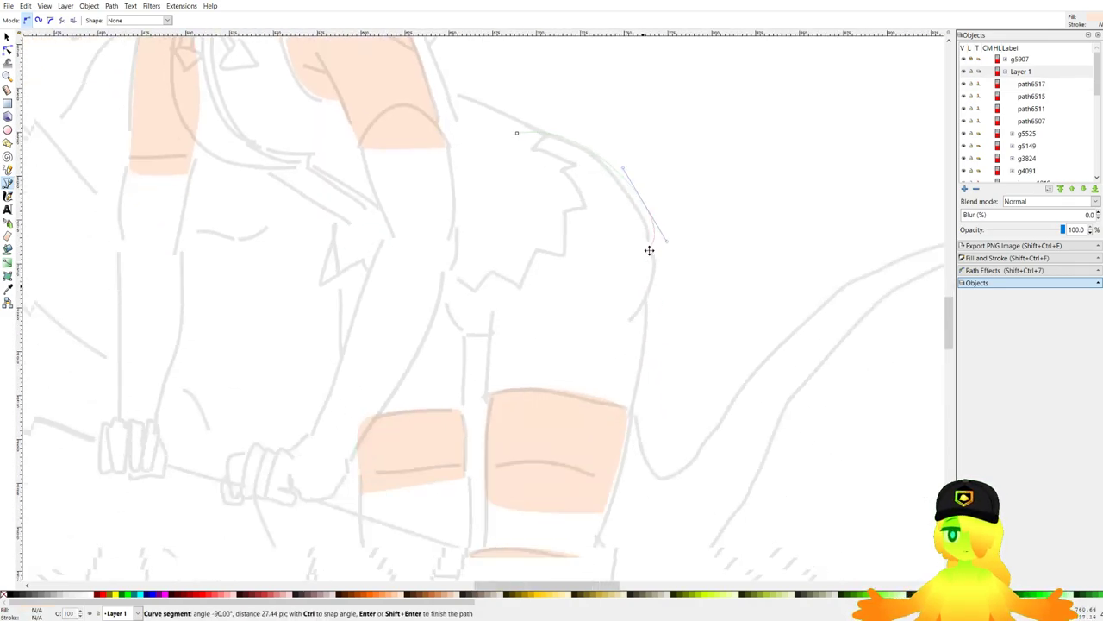
{"action": "scroll", "coordinate": [650, 249], "scroll_direction": "up", "scroll_amount": 2}
{"action": "left_click_drag", "start_coordinate": [654, 300], "coordinate": [626, 415]}
{"action": "key", "text": "BackSpace"}
{"action": "scroll", "coordinate": [687, 210], "scroll_direction": "down", "scroll_amount": 3}
{"action": "key", "text": "BackSpace"}
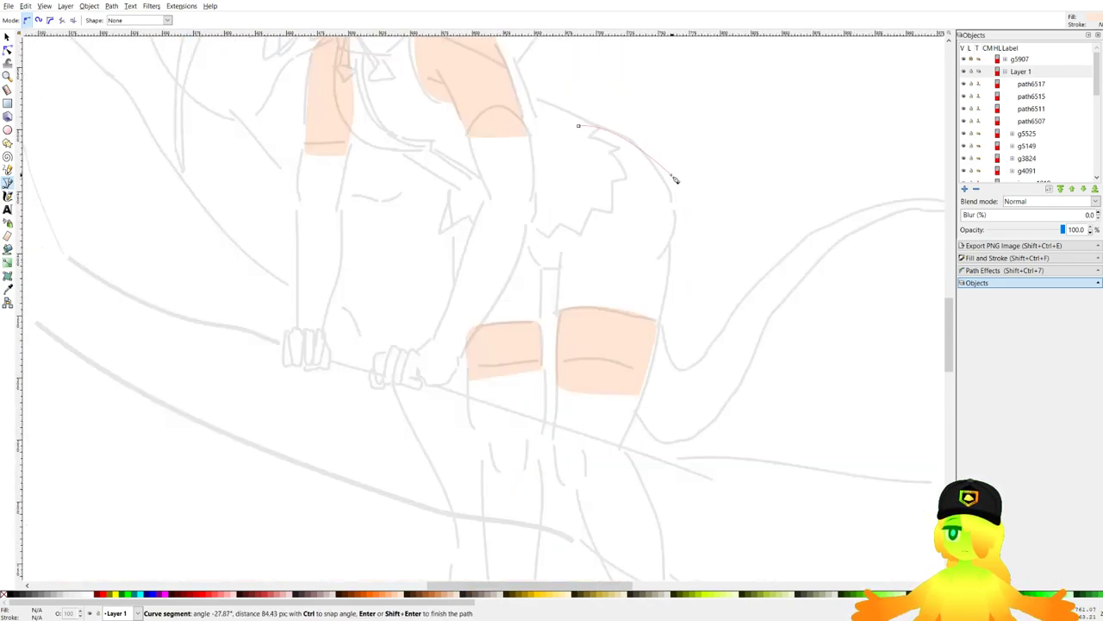
Trace the shorts around the right-hand hip, down the outer thigh and along a curved hem overlapping the thigh's skin shape.
{"action": "left_click_drag", "start_coordinate": [675, 250], "coordinate": [672, 290]}
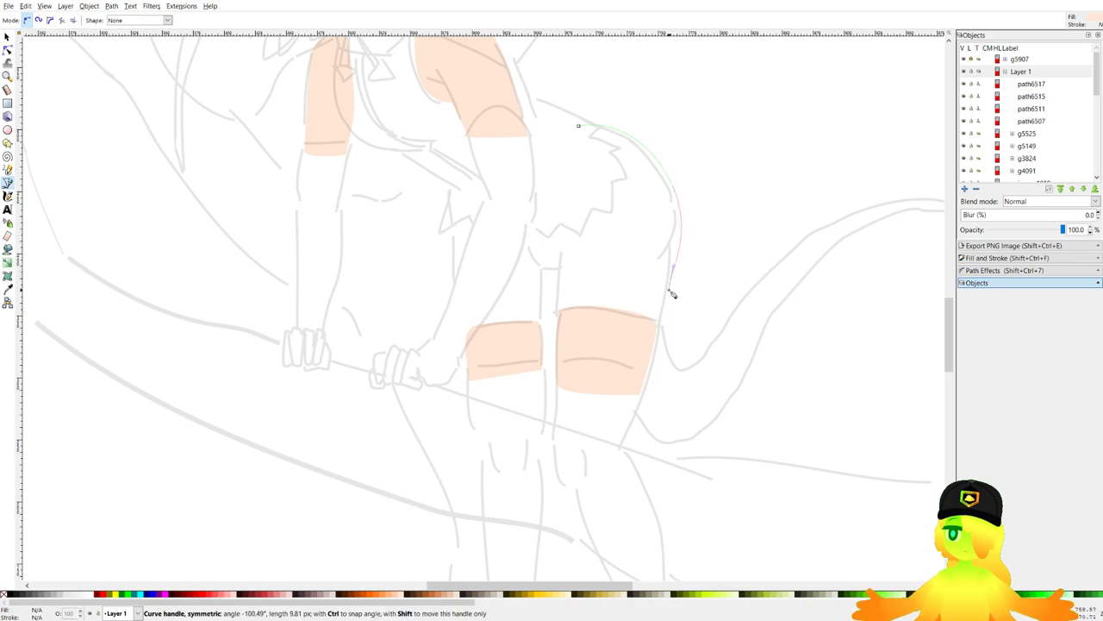
{"action": "scroll", "coordinate": [667, 321], "scroll_direction": "up", "scroll_amount": 5}
{"action": "left_click_drag", "start_coordinate": [621, 351], "coordinate": [588, 354]}
{"action": "left_click_drag", "start_coordinate": [666, 290], "coordinate": [659, 374]}
{"action": "left_click", "coordinate": [315, 338]}
{"action": "left_click_drag", "start_coordinate": [117, 292], "coordinate": [263, 256]}
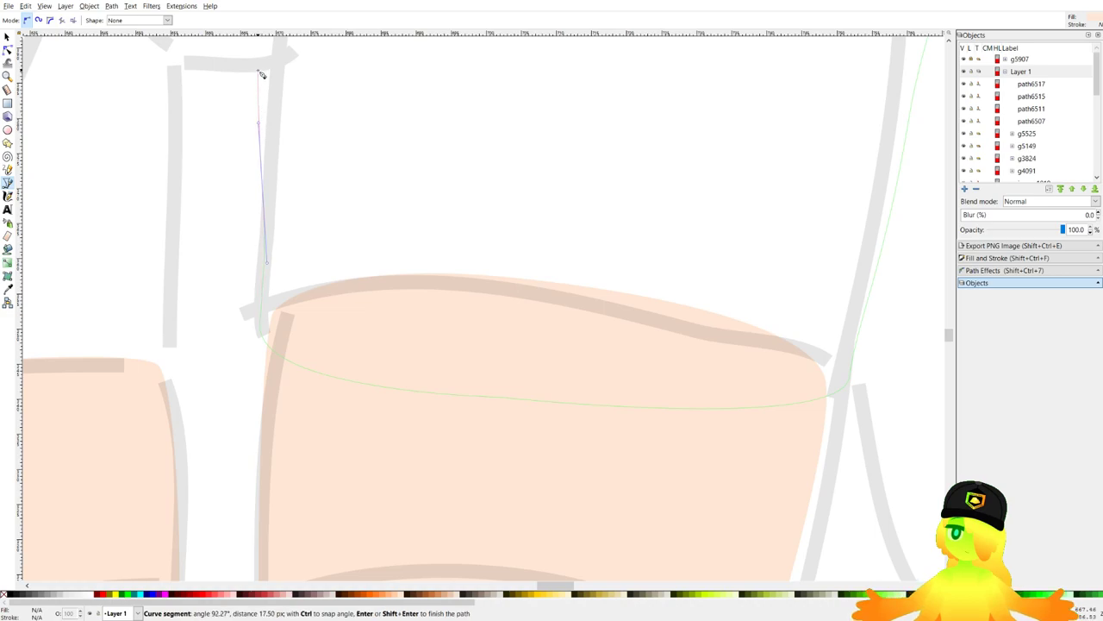
Continue the shorts outline up the right-hand inner leg, across the crotch and down the left-hand inner leg.
{"action": "left_click_drag", "start_coordinate": [261, 215], "coordinate": [258, 121]}
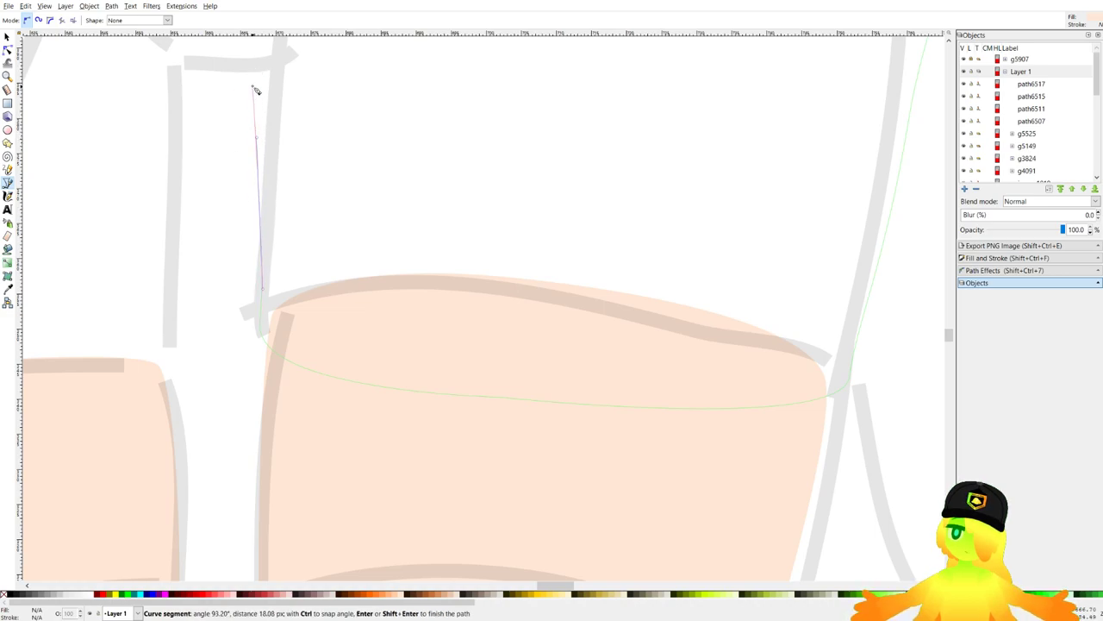
{"action": "scroll", "coordinate": [249, 80], "scroll_direction": "up", "scroll_amount": 2}
{"action": "left_click_drag", "start_coordinate": [249, 80], "coordinate": [262, 115]}
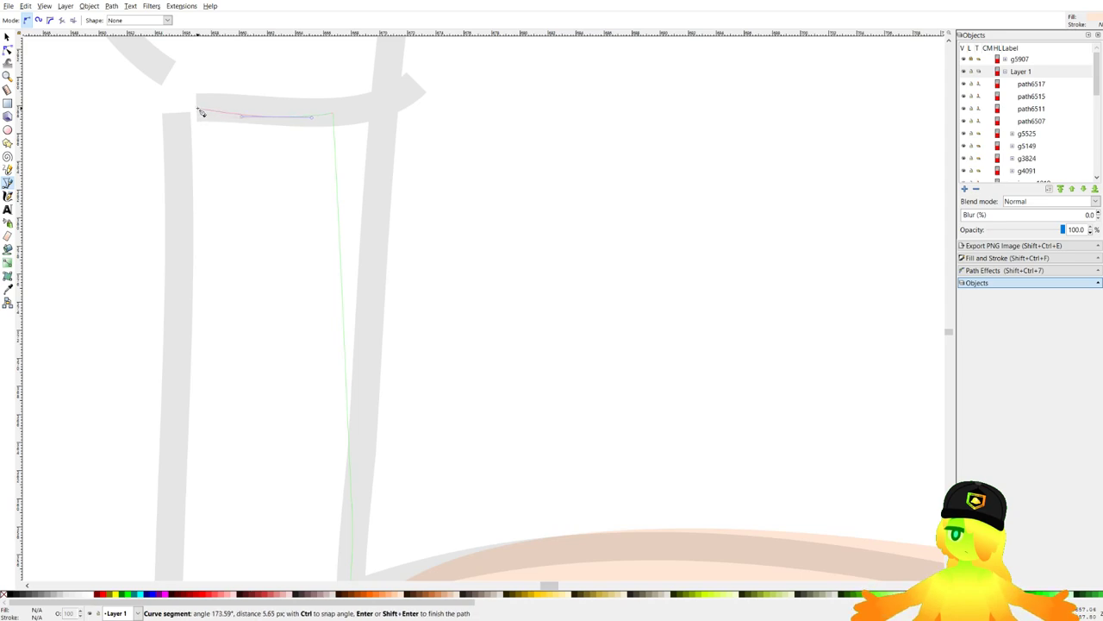
{"action": "scroll", "coordinate": [340, 98], "scroll_direction": "down", "scroll_amount": 5}
{"action": "scroll", "coordinate": [326, 255], "scroll_direction": "down", "scroll_amount": 6}
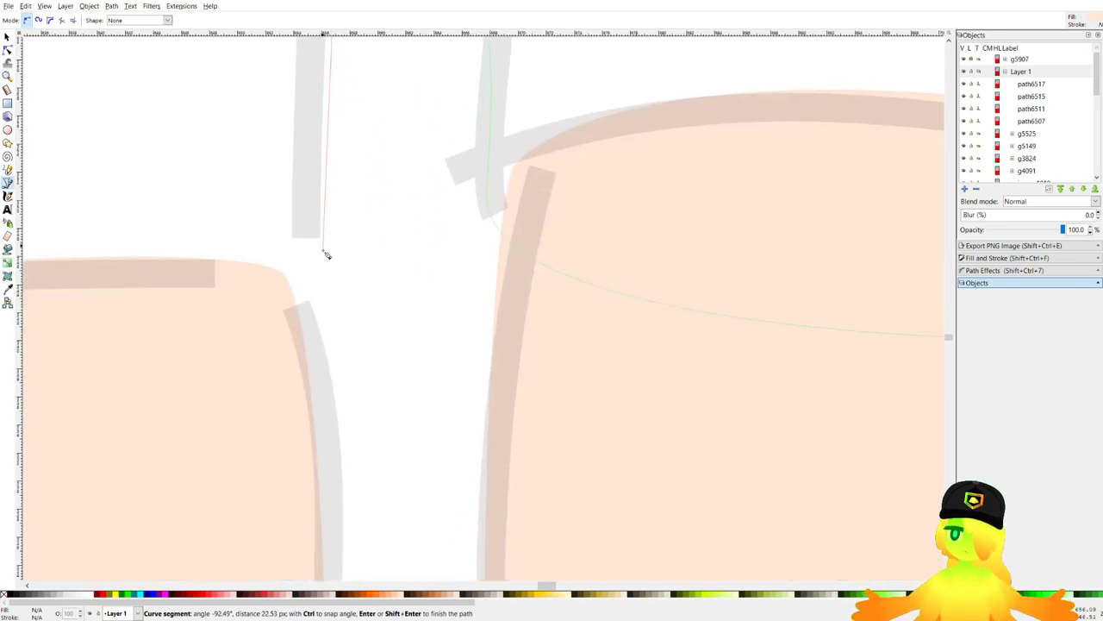
{"action": "left_click_drag", "start_coordinate": [324, 278], "coordinate": [391, 315]}
Trace the shorts' left-hand hem and outer side up to the waist, and close the outline at the lower back.
{"action": "scroll", "coordinate": [322, 331], "scroll_direction": "down", "scroll_amount": 2}
{"action": "left_click", "coordinate": [236, 319]}
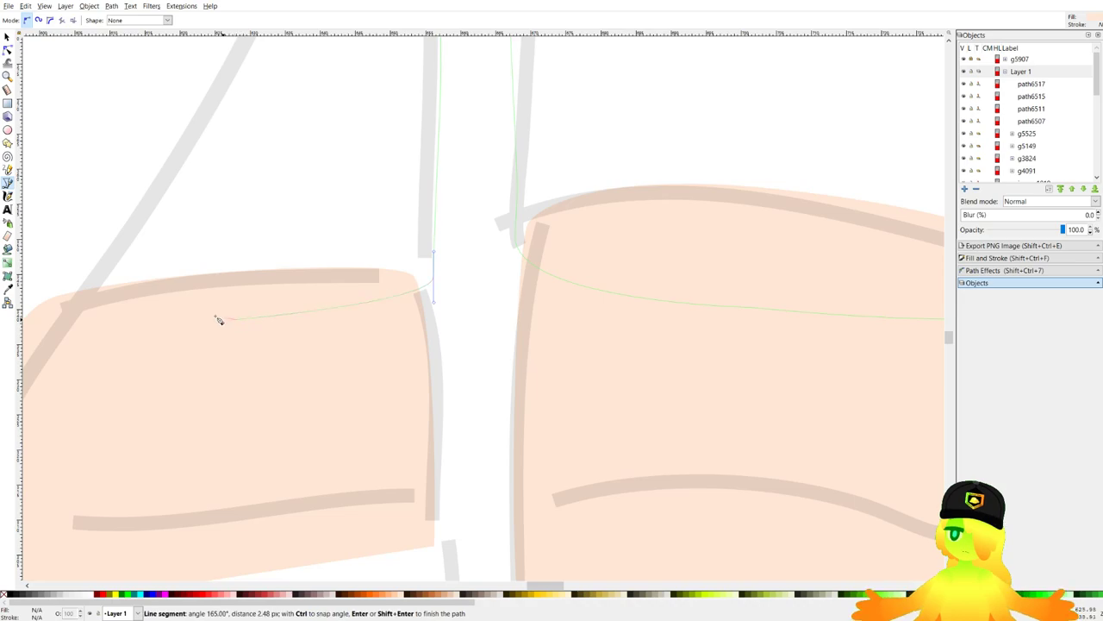
{"action": "scroll", "coordinate": [151, 320], "scroll_direction": "down", "scroll_amount": 3}
{"action": "left_click_drag", "start_coordinate": [99, 269], "coordinate": [121, 219]}
{"action": "left_click_drag", "start_coordinate": [127, 107], "coordinate": [127, 64]}
{"action": "key", "text": "BackSpace"}
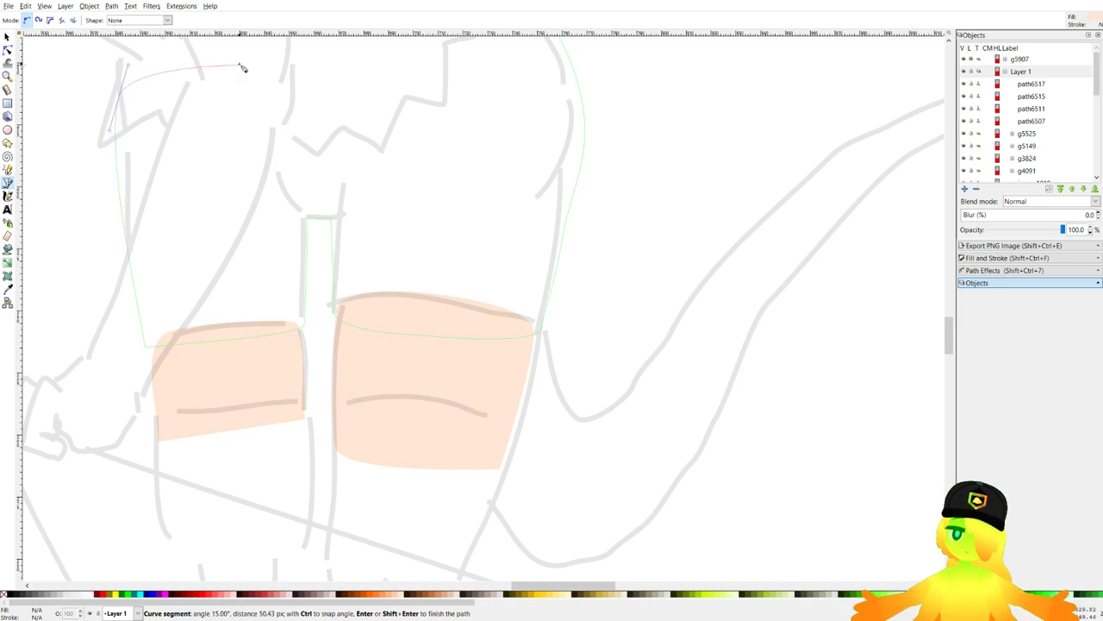
{"action": "left_click_drag", "start_coordinate": [439, 43], "coordinate": [492, 182]}
{"action": "left_click", "coordinate": [430, 73]}
{"action": "scroll", "coordinate": [424, 222], "scroll_direction": "down", "scroll_amount": 2}
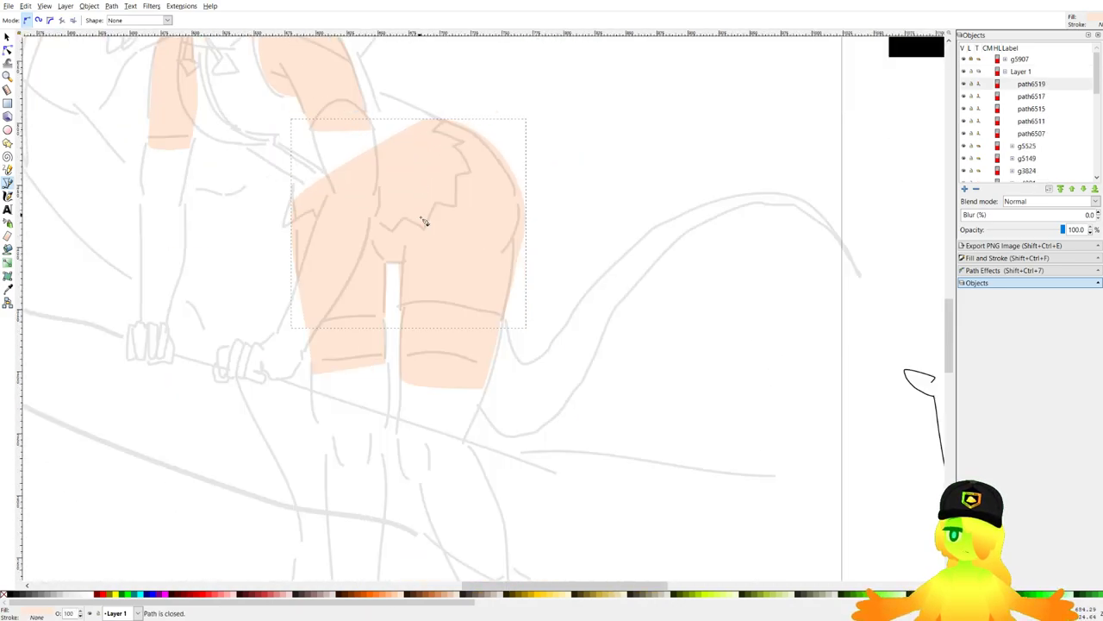
Fill the shorts shape with dark grey, lower it beneath all other objects and save the drawing.
{"action": "left_click", "coordinate": [16, 598]}
{"action": "left_click", "coordinate": [28, 597]}
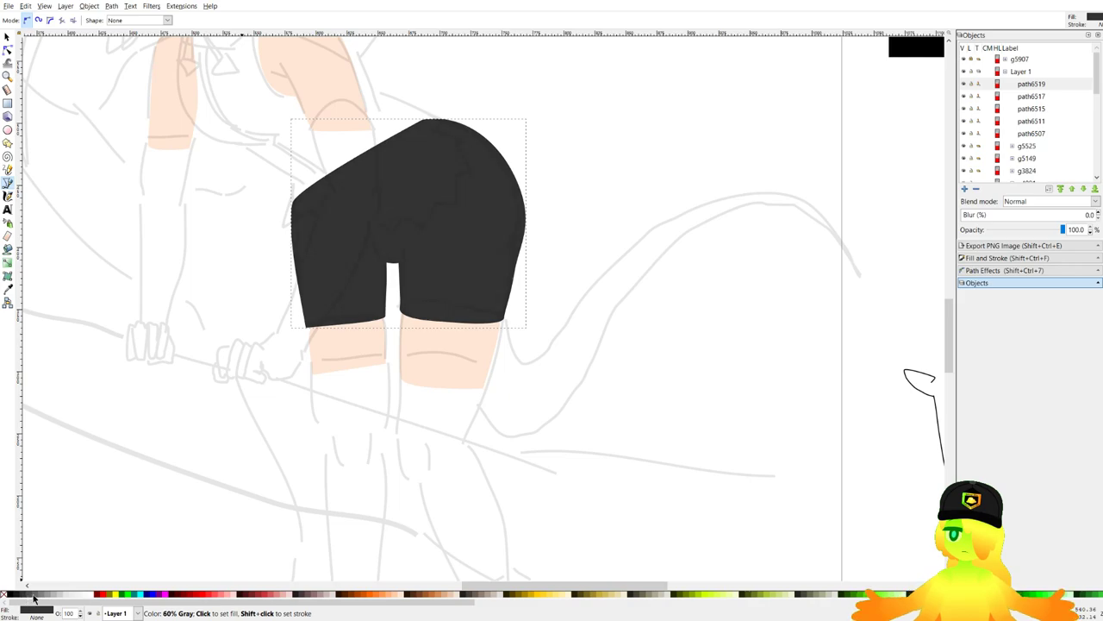
{"action": "scroll", "coordinate": [380, 321], "scroll_direction": "down", "scroll_amount": 1}
{"action": "key", "text": "End"}
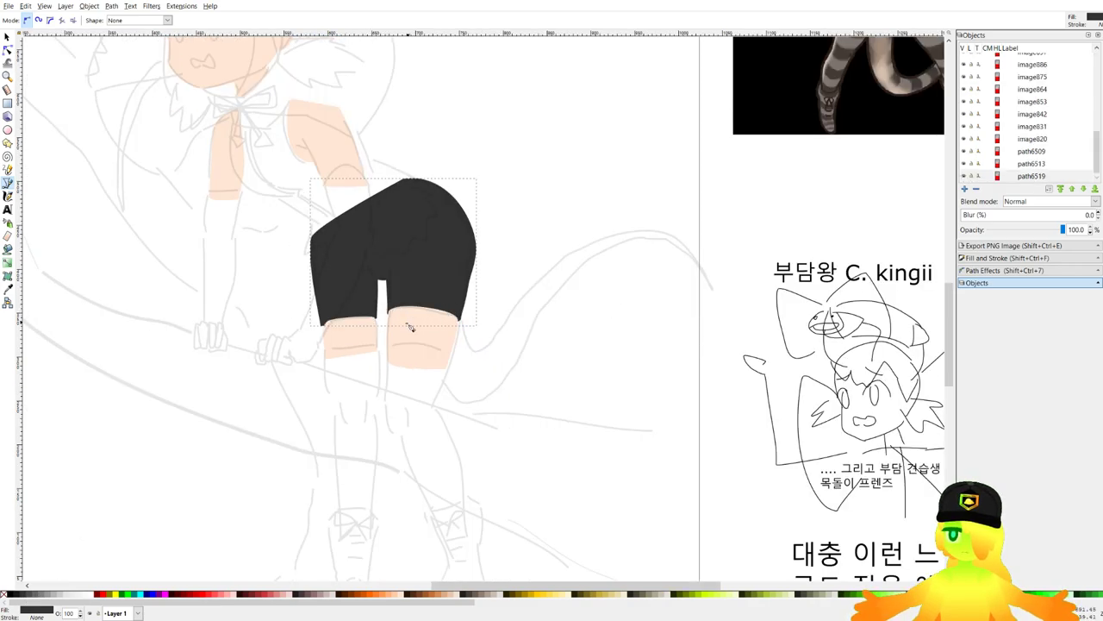
{"action": "scroll", "coordinate": [326, 348], "scroll_direction": "up", "scroll_amount": 3}
{"action": "scroll", "coordinate": [340, 326], "scroll_direction": "down", "scroll_amount": 4}
{"action": "key", "text": "ctrl+s"}
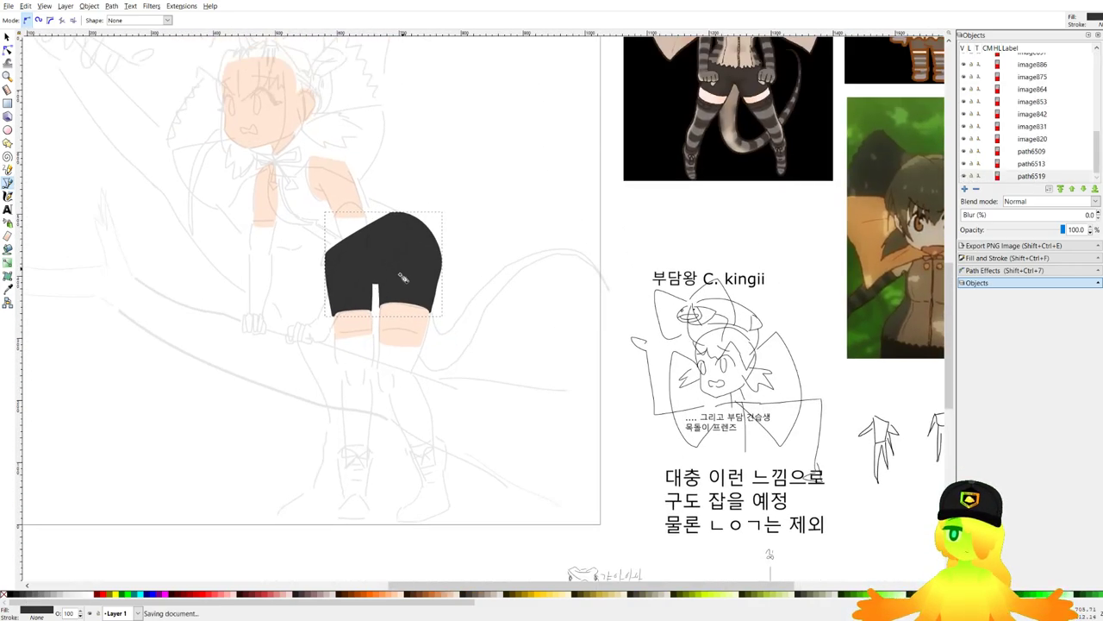
{"action": "left_click_drag", "start_coordinate": [489, 384], "coordinate": [514, 375]}
{"action": "scroll", "coordinate": [488, 349], "scroll_direction": "up", "scroll_amount": 1}
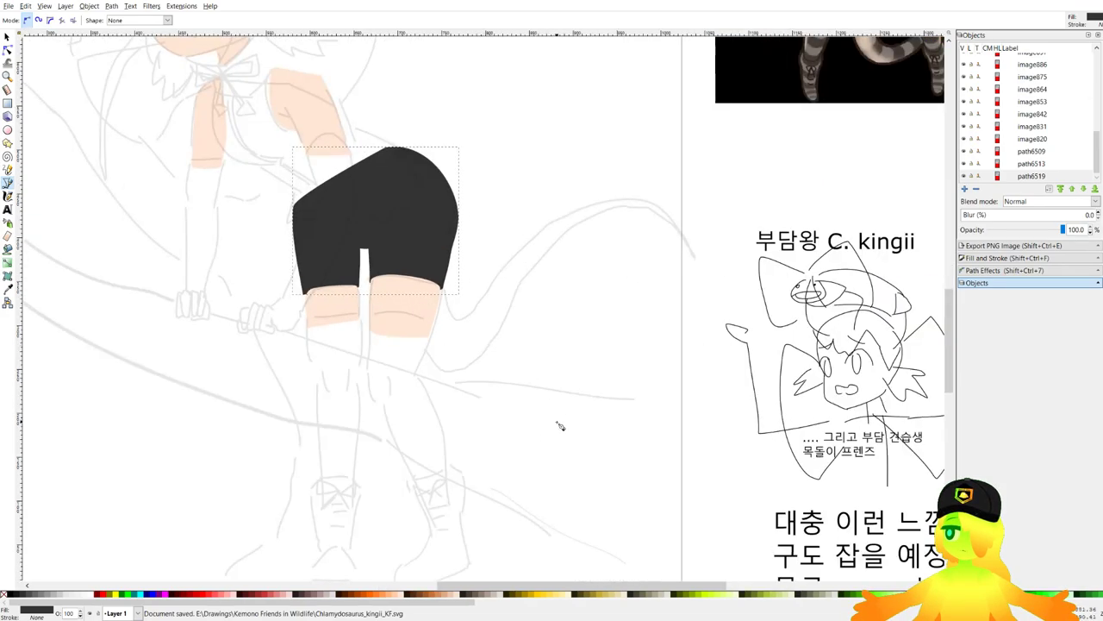
{"action": "left_click_drag", "start_coordinate": [528, 420], "coordinate": [546, 311]}
{"action": "scroll", "coordinate": [424, 244], "scroll_direction": "down", "scroll_amount": 3}
{"action": "key", "text": "ctrl+s"}
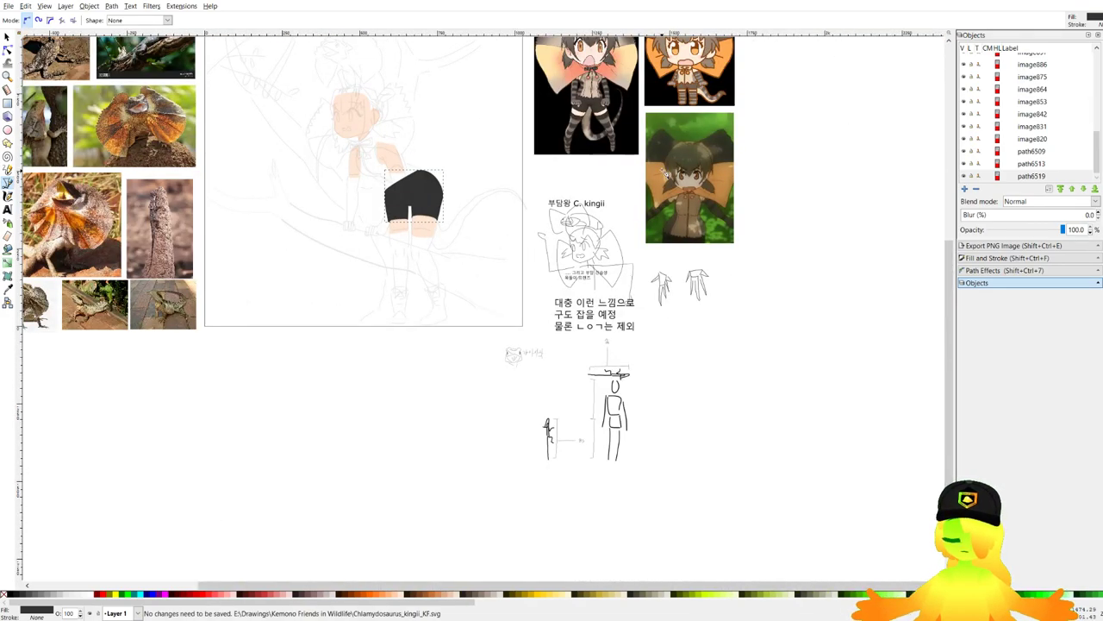
{"action": "scroll", "coordinate": [668, 172], "scroll_direction": "up", "scroll_amount": 2}
{"action": "scroll", "coordinate": [412, 360], "scroll_direction": "up", "scroll_amount": 5}
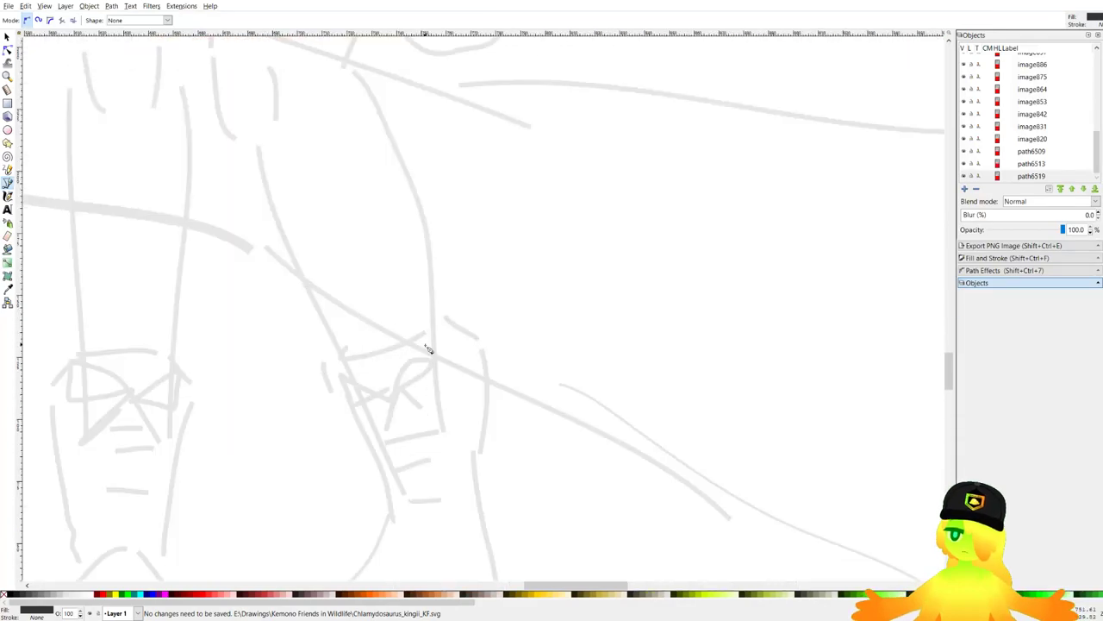
{"action": "left_click", "coordinate": [451, 433]}
{"action": "scroll", "coordinate": [446, 321], "scroll_direction": "up", "scroll_amount": 3}
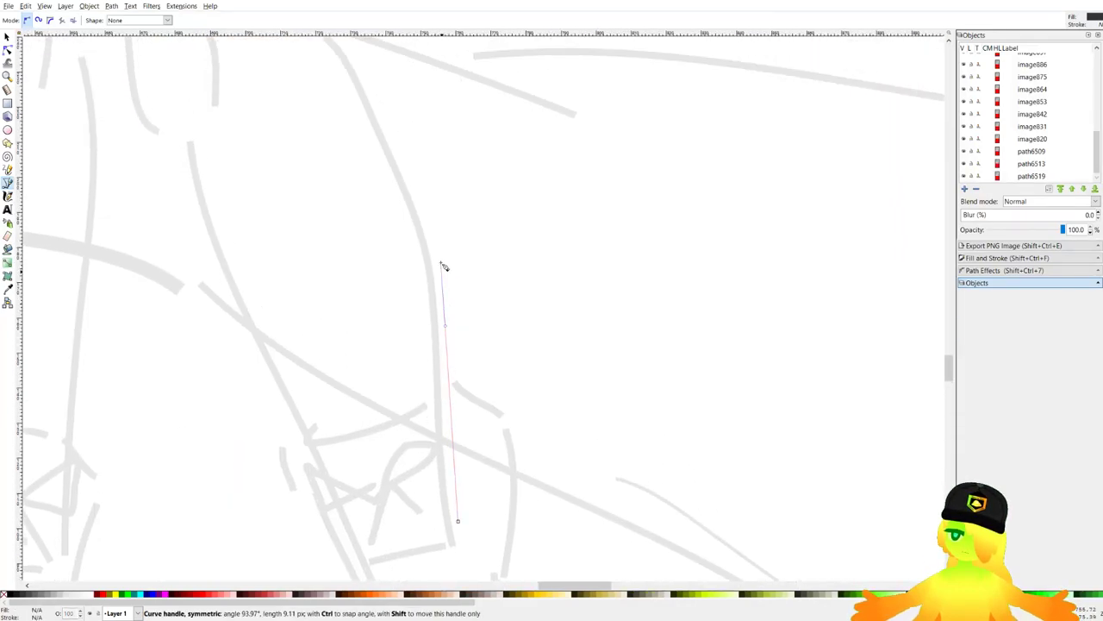
{"action": "key", "text": "Escape"}
{"action": "left_click", "coordinate": [464, 499]}
{"action": "key", "text": "Escape"}
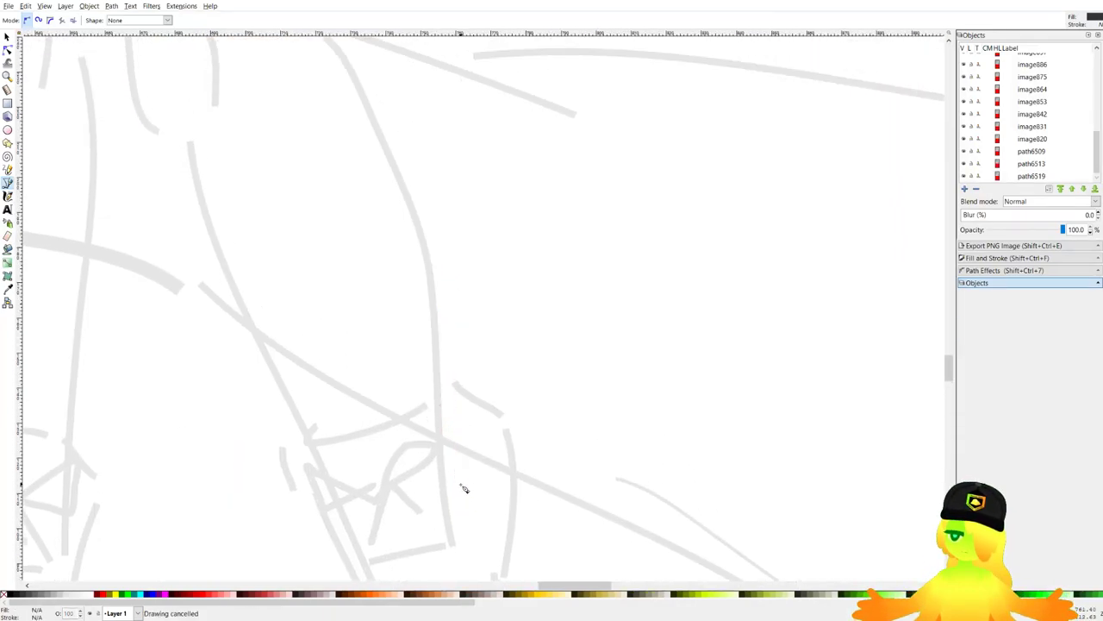
Trace the right-hand stocking's outer side from the ankle up around the calf and past the back of the knee.
{"action": "left_click_drag", "start_coordinate": [446, 427], "coordinate": [413, 174]}
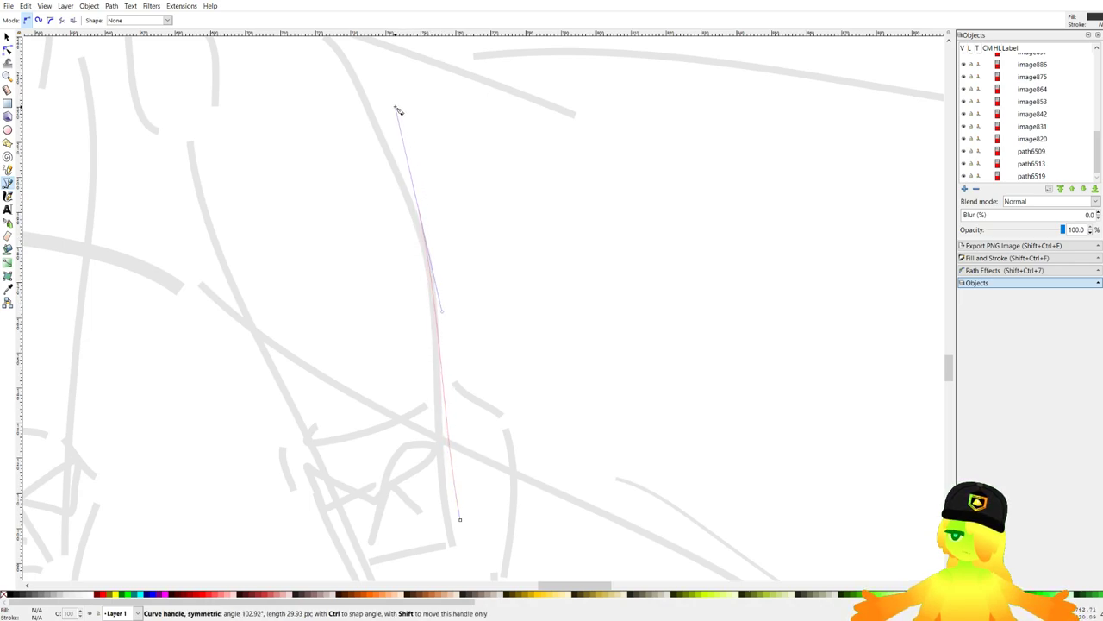
{"action": "left_click_drag", "start_coordinate": [396, 107], "coordinate": [396, 106]}
{"action": "key", "text": "BackSpace"}
{"action": "left_click_drag", "start_coordinate": [431, 240], "coordinate": [424, 145]}
{"action": "scroll", "coordinate": [376, 146], "scroll_direction": "up", "scroll_amount": 2}
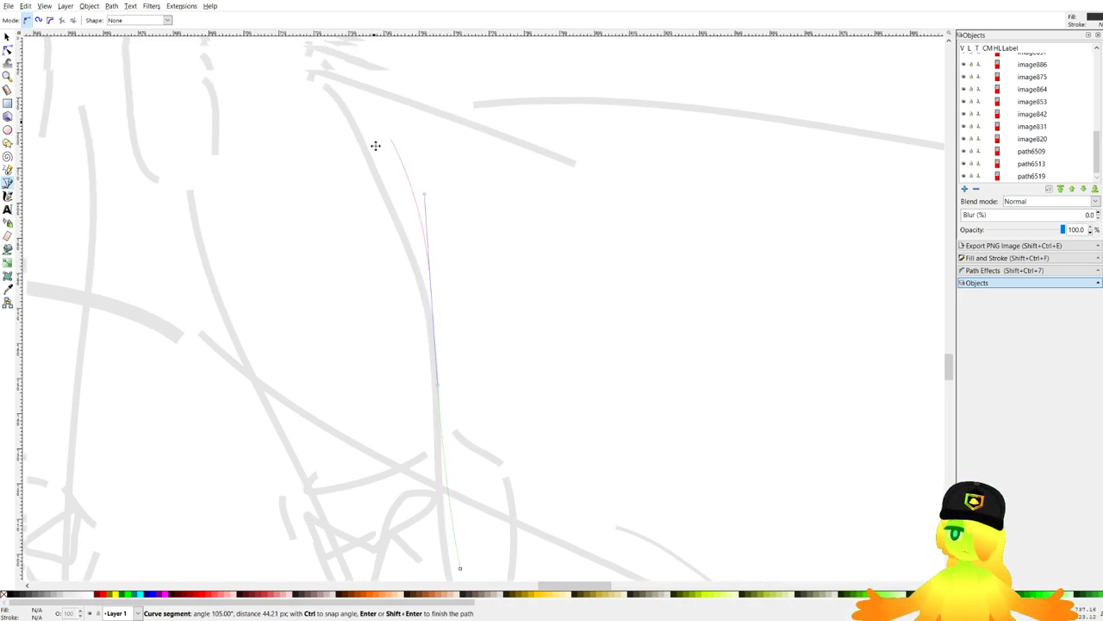
{"action": "scroll", "coordinate": [375, 146], "scroll_direction": "up", "scroll_amount": 5}
{"action": "left_click_drag", "start_coordinate": [341, 244], "coordinate": [332, 210]}
{"action": "scroll", "coordinate": [349, 215], "scroll_direction": "up", "scroll_amount": 5}
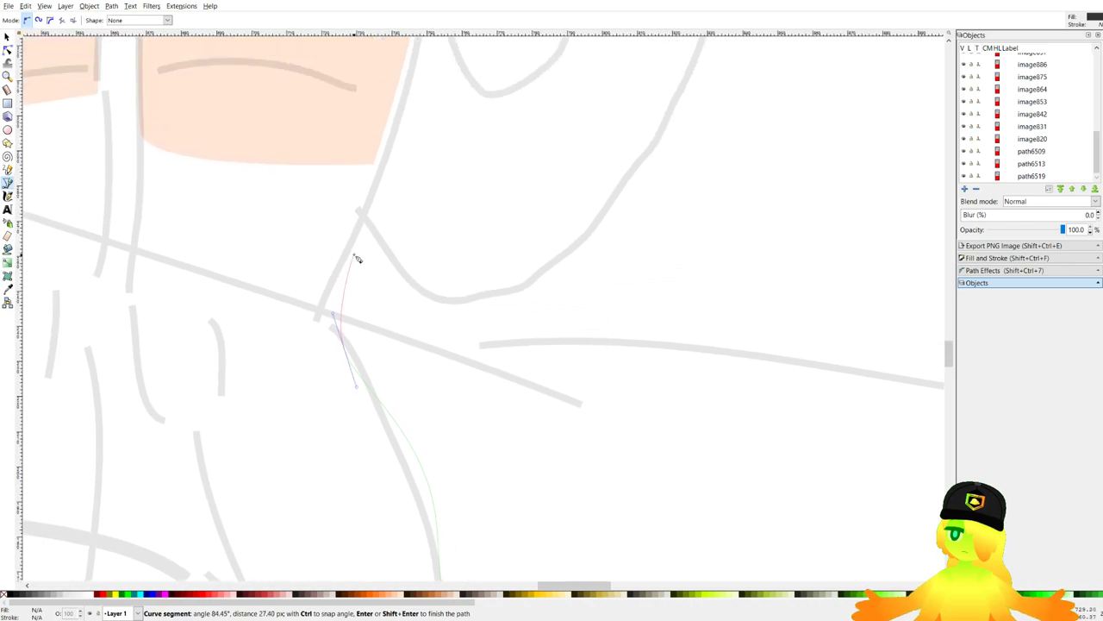
{"action": "scroll", "coordinate": [388, 130], "scroll_direction": "up", "scroll_amount": 2}
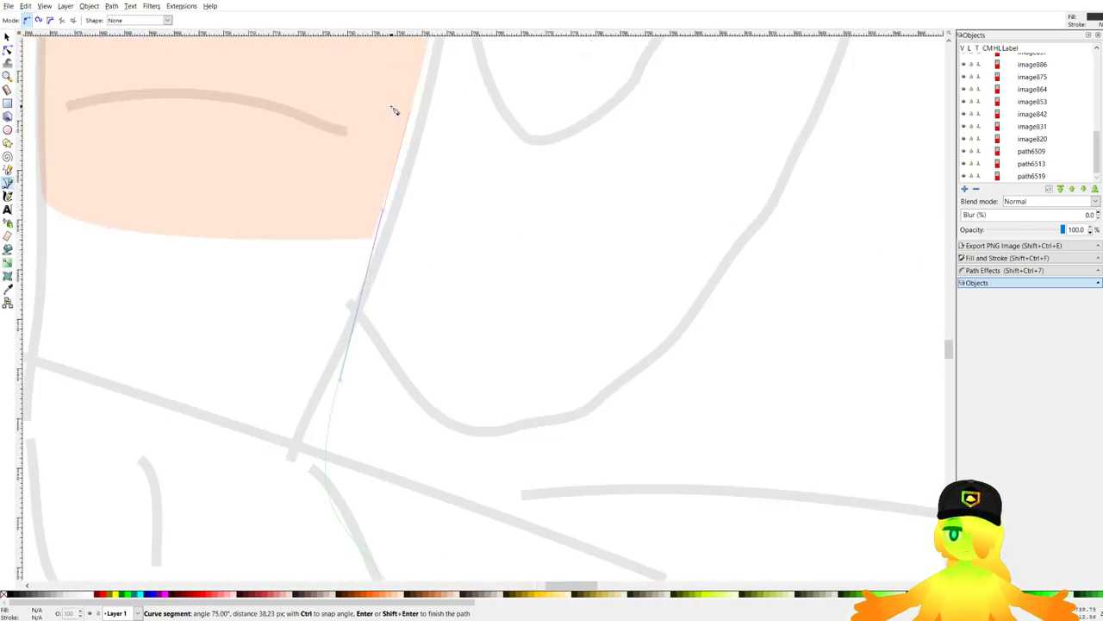
Curve the right-hand stocking's upper edge across the thigh's skin shape, rounding it over at the inner thigh.
{"action": "left_click_drag", "start_coordinate": [401, 141], "coordinate": [392, 119]}
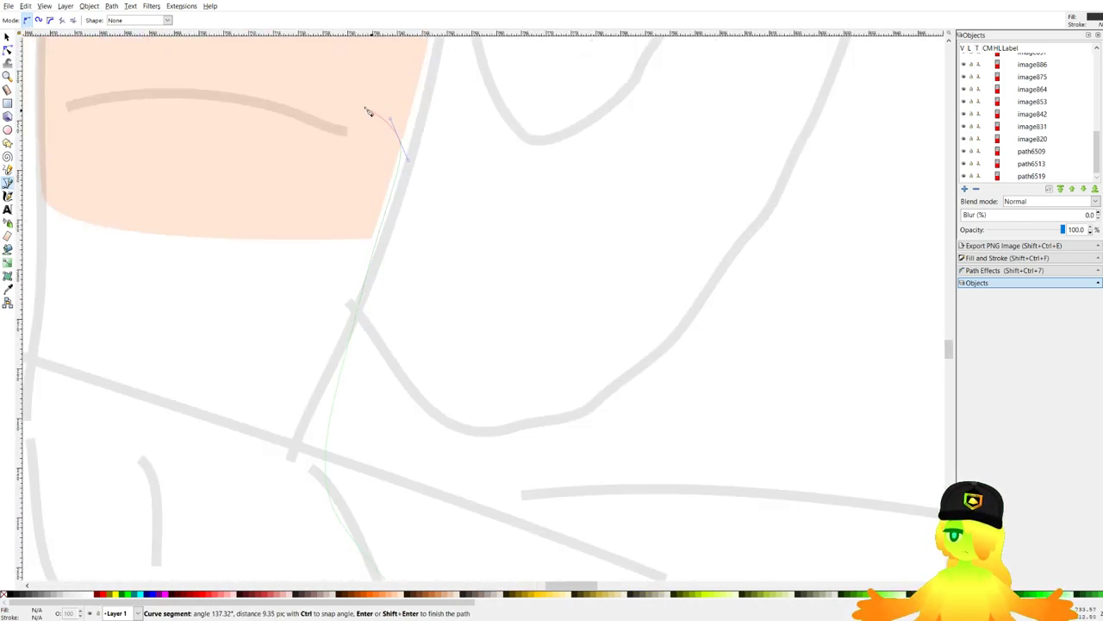
{"action": "left_click_drag", "start_coordinate": [281, 96], "coordinate": [380, 127]}
{"action": "mouse_move", "coordinate": [310, 121]}
{"action": "left_mouse_down"}
{"action": "mouse_move", "coordinate": [382, 133]}
{"action": "mouse_move", "coordinate": [290, 133]}
{"action": "mouse_move", "coordinate": [302, 133]}
{"action": "left_mouse_up"}
{"action": "scroll", "coordinate": [218, 186], "scroll_direction": "up", "scroll_amount": 2}
{"action": "left_click_drag", "start_coordinate": [216, 187], "coordinate": [208, 199]}
{"action": "scroll", "coordinate": [206, 295], "scroll_direction": "down", "scroll_amount": 3}
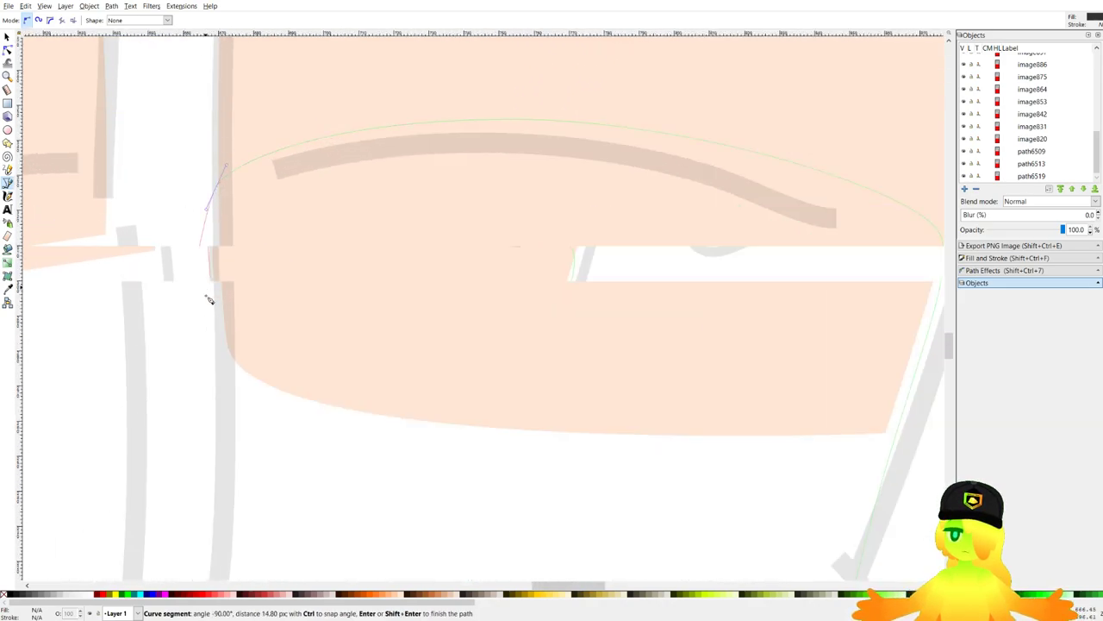
Trace the right-hand stocking's inner side down past the knee and shin, and close the outline at the ankle.
{"action": "left_click_drag", "start_coordinate": [194, 388], "coordinate": [339, 293]}
{"action": "scroll", "coordinate": [316, 192], "scroll_direction": "up", "scroll_amount": 2}
{"action": "scroll", "coordinate": [322, 253], "scroll_direction": "down", "scroll_amount": 5}
{"action": "scroll", "coordinate": [333, 207], "scroll_direction": "left", "scroll_amount": 1}
{"action": "left_click_drag", "start_coordinate": [414, 416], "coordinate": [473, 344]}
{"action": "scroll", "coordinate": [487, 413], "scroll_direction": "down", "scroll_amount": 3}
{"action": "scroll", "coordinate": [507, 257], "scroll_direction": "up", "scroll_amount": 1}
{"action": "left_click_drag", "start_coordinate": [547, 535], "coordinate": [515, 306]}
{"action": "left_click", "coordinate": [684, 423]}
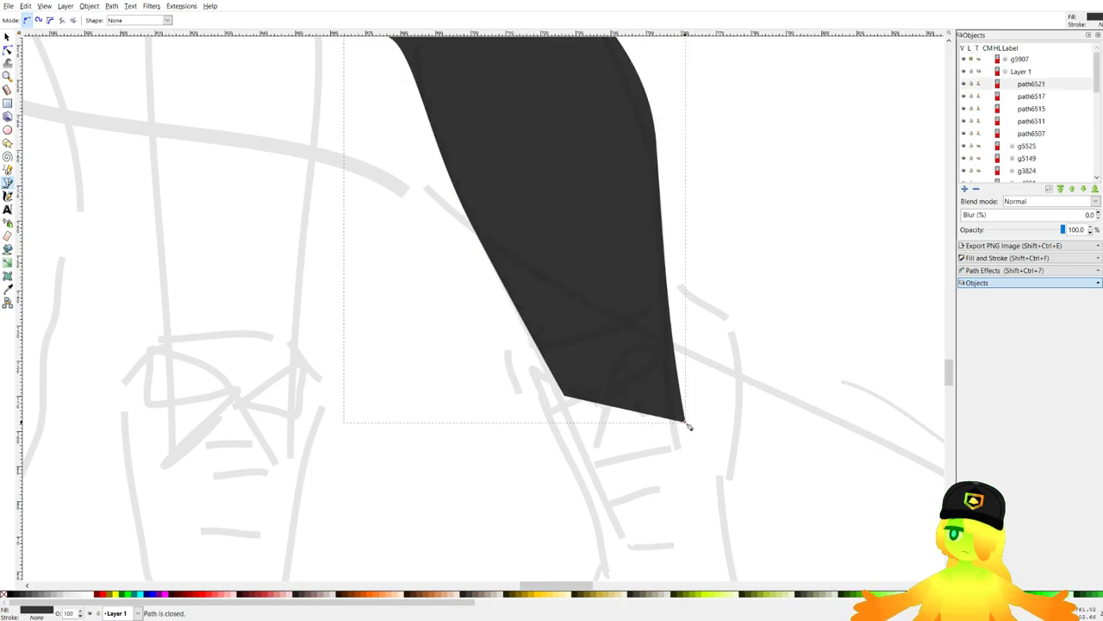
Adjust the right-hand stocking's nodes above and below the knee to refine the knee's front contour.
{"action": "scroll", "coordinate": [491, 310], "scroll_direction": "down", "scroll_amount": 5, "text": "ctrl"}
{"action": "scroll", "coordinate": [486, 306], "scroll_direction": "down", "scroll_amount": 2, "text": "ctrl"}
{"action": "scroll", "coordinate": [495, 284], "scroll_direction": "up", "scroll_amount": 5, "text": "ctrl"}
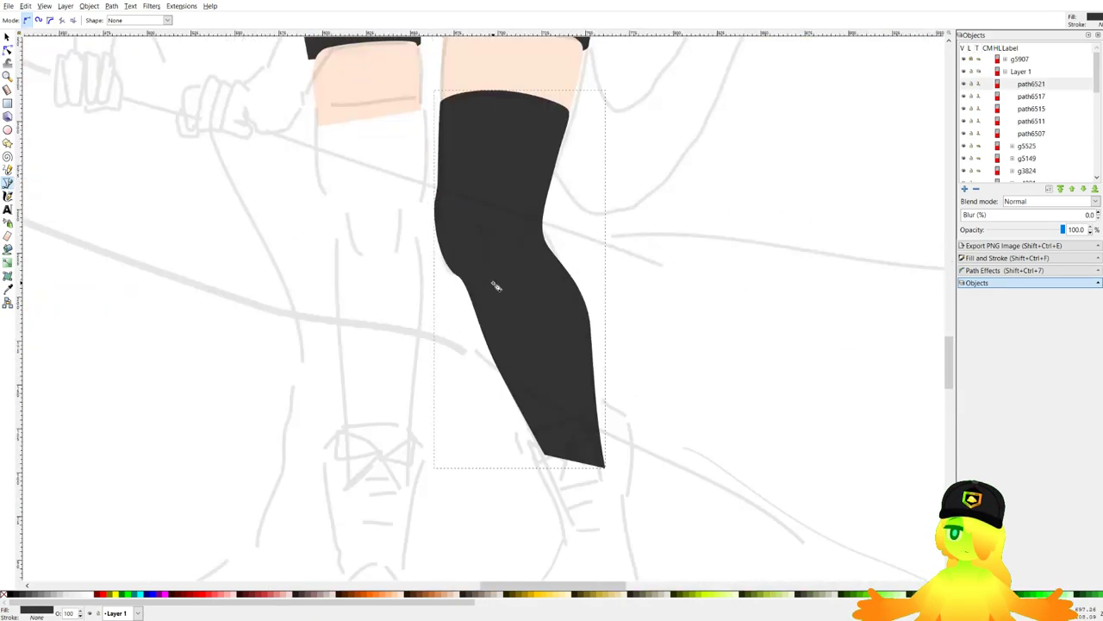
{"action": "scroll", "coordinate": [502, 276], "scroll_direction": "up", "scroll_amount": 1, "text": "ctrl"}
{"action": "left_click", "coordinate": [7, 50]}
{"action": "scroll", "coordinate": [382, 212], "scroll_direction": "up", "scroll_amount": 1, "text": "ctrl"}
{"action": "left_click_drag", "start_coordinate": [355, 81], "coordinate": [427, 153]}
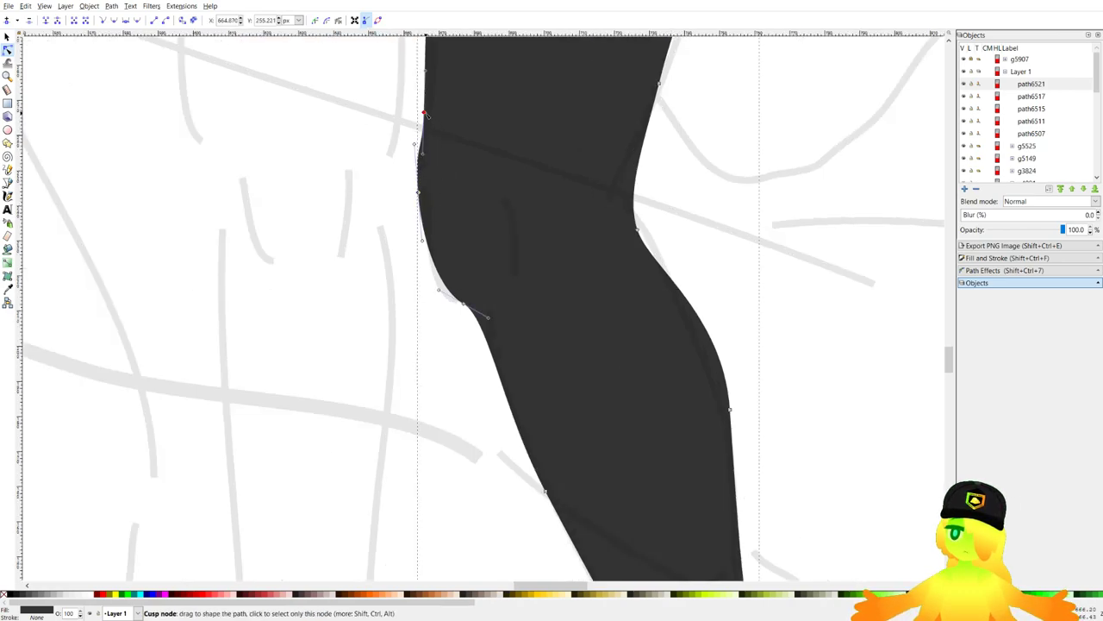
{"action": "left_click_drag", "start_coordinate": [425, 113], "coordinate": [430, 137]}
{"action": "left_click", "coordinate": [396, 290]}
{"action": "left_click", "coordinate": [410, 298]}
{"action": "scroll", "coordinate": [410, 299], "scroll_direction": "down", "scroll_amount": 5, "text": "ctrl"}
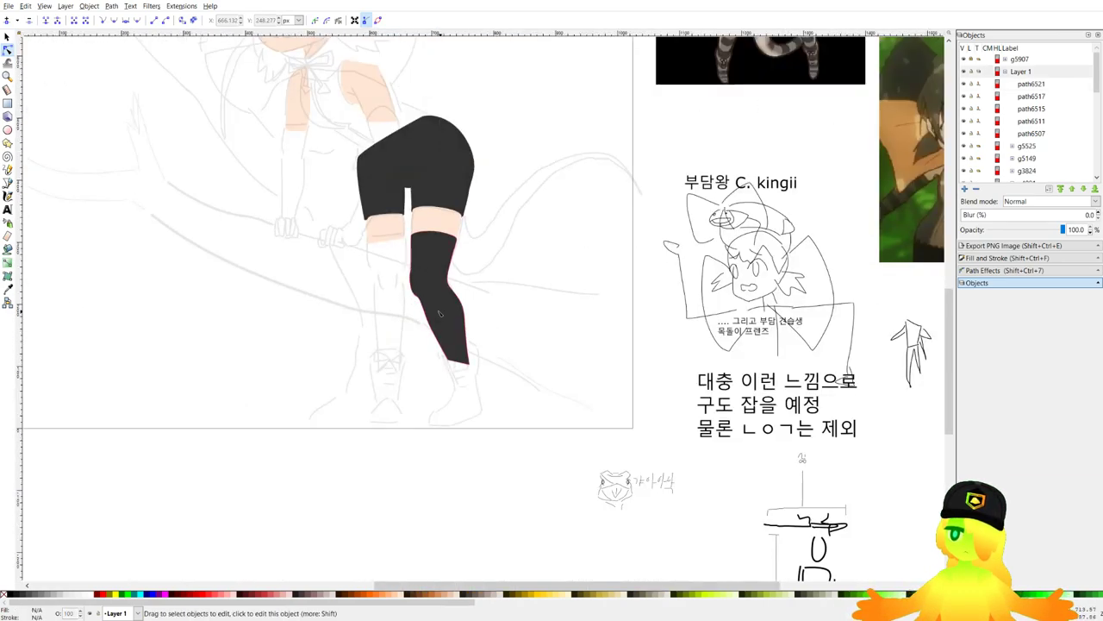
{"action": "left_click", "coordinate": [439, 313]}
{"action": "scroll", "coordinate": [440, 312], "scroll_direction": "up", "scroll_amount": 3, "text": "ctrl"}
{"action": "left_click_drag", "start_coordinate": [395, 280], "coordinate": [392, 287]}
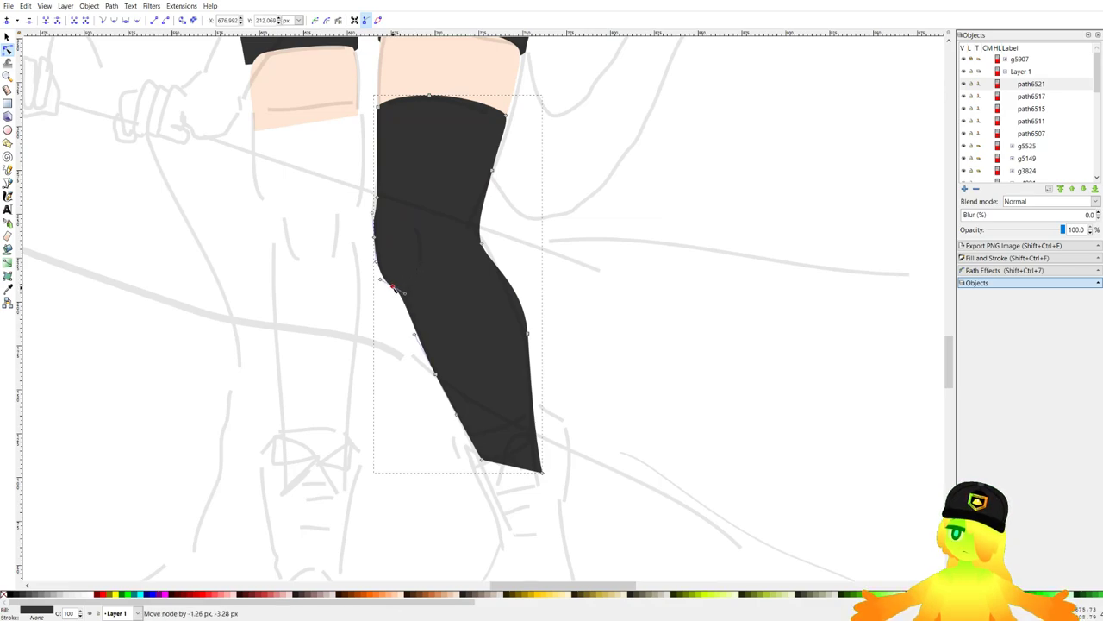
{"action": "scroll", "coordinate": [614, 291], "scroll_direction": "down", "scroll_amount": 5, "text": "ctrl"}
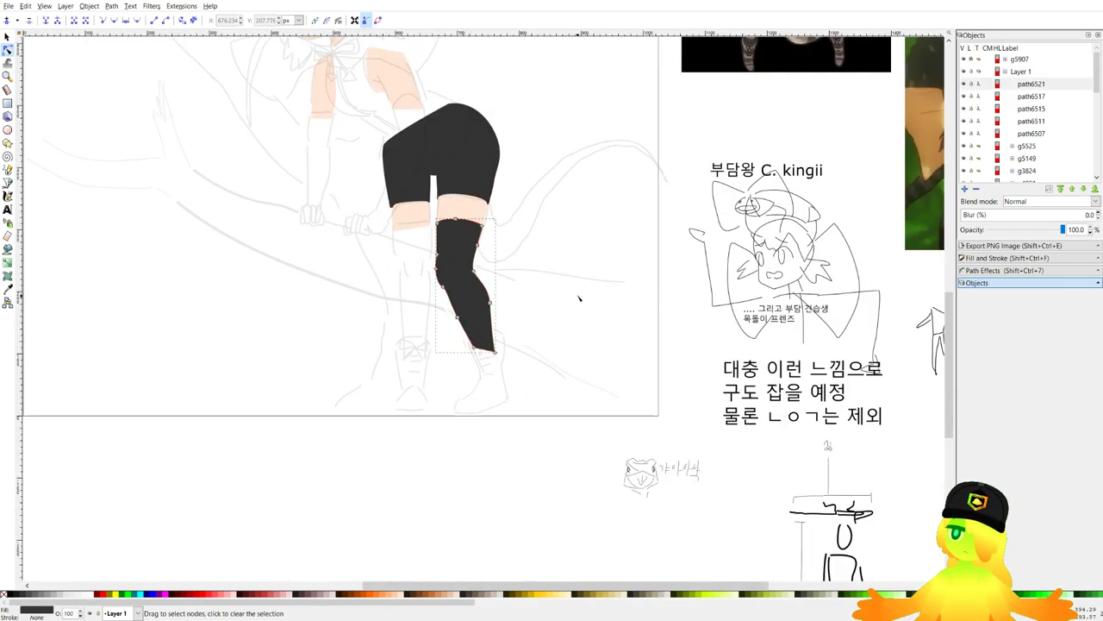
Fill the right-hand stocking with dark brown and deselect it.
{"action": "scroll", "coordinate": [492, 317], "scroll_direction": "up", "scroll_amount": 3, "text": "ctrl"}
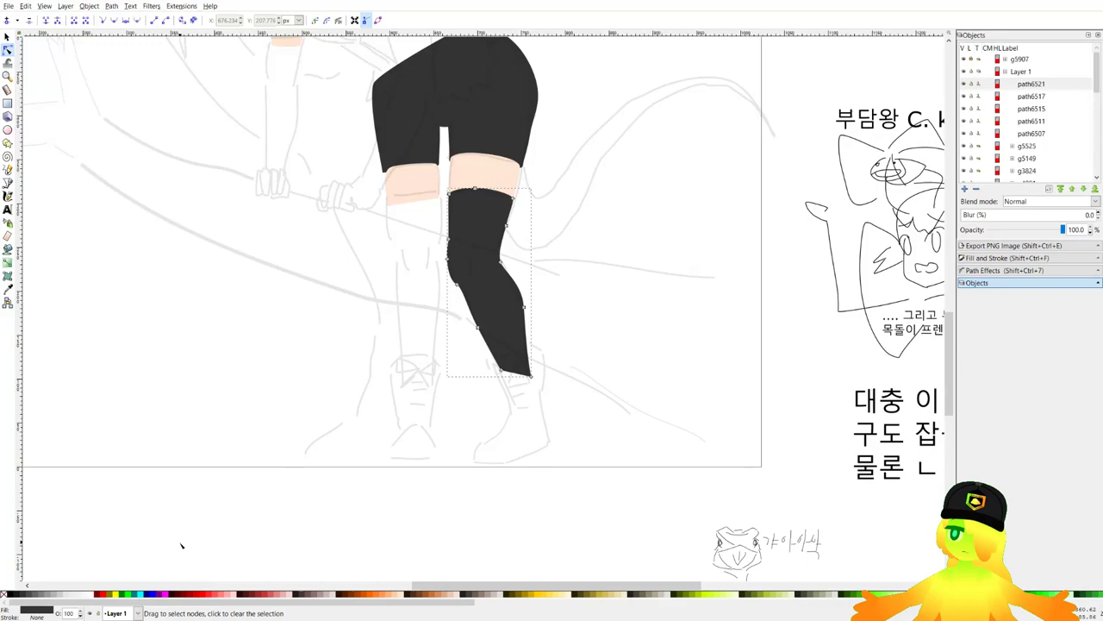
{"action": "left_click", "coordinate": [475, 596]}
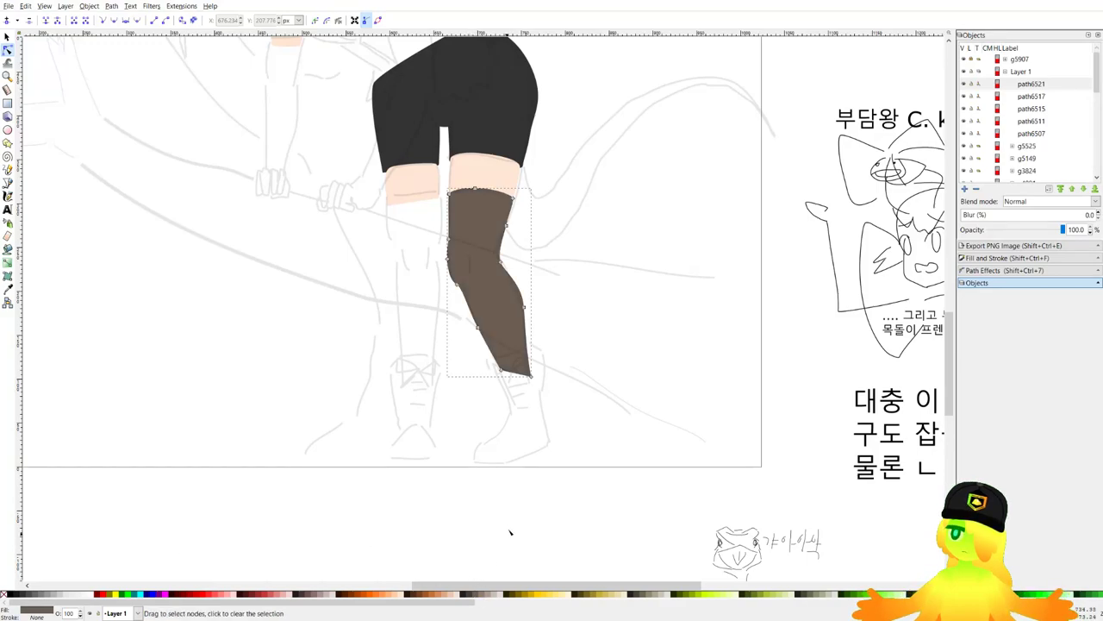
{"action": "left_click", "coordinate": [471, 596]}
{"action": "key", "text": "Escape"}
{"action": "scroll", "coordinate": [399, 258], "scroll_direction": "up", "scroll_amount": 2, "text": "ctrl"}
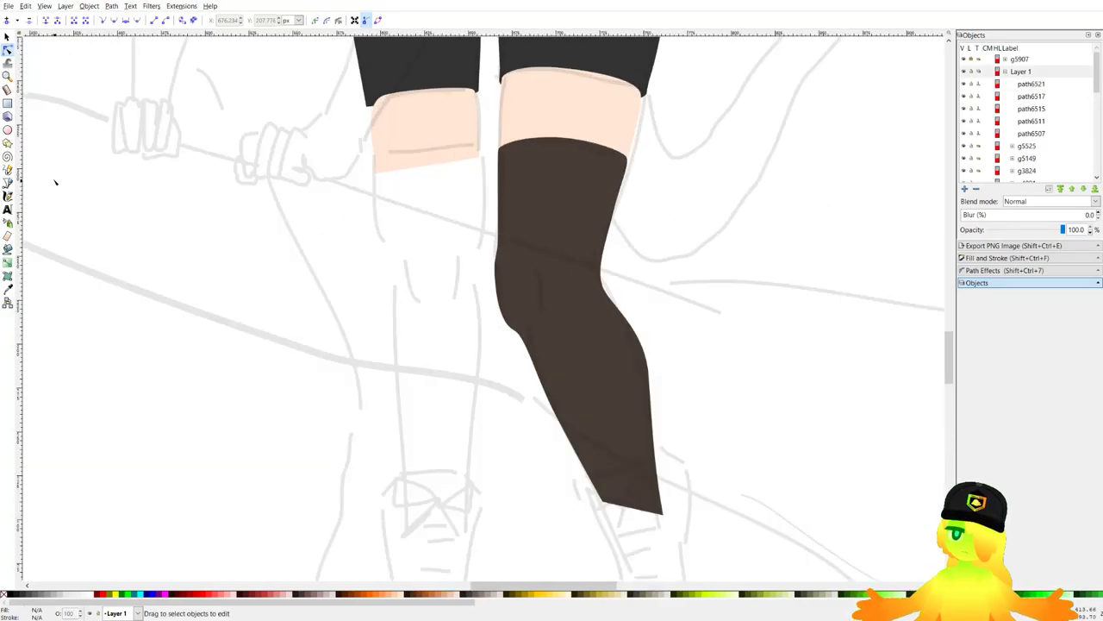
{"action": "left_click", "coordinate": [7, 183]}
{"action": "scroll", "coordinate": [447, 141], "scroll_direction": "up", "scroll_amount": 4, "text": "ctrl"}
{"action": "left_click", "coordinate": [365, 175]}
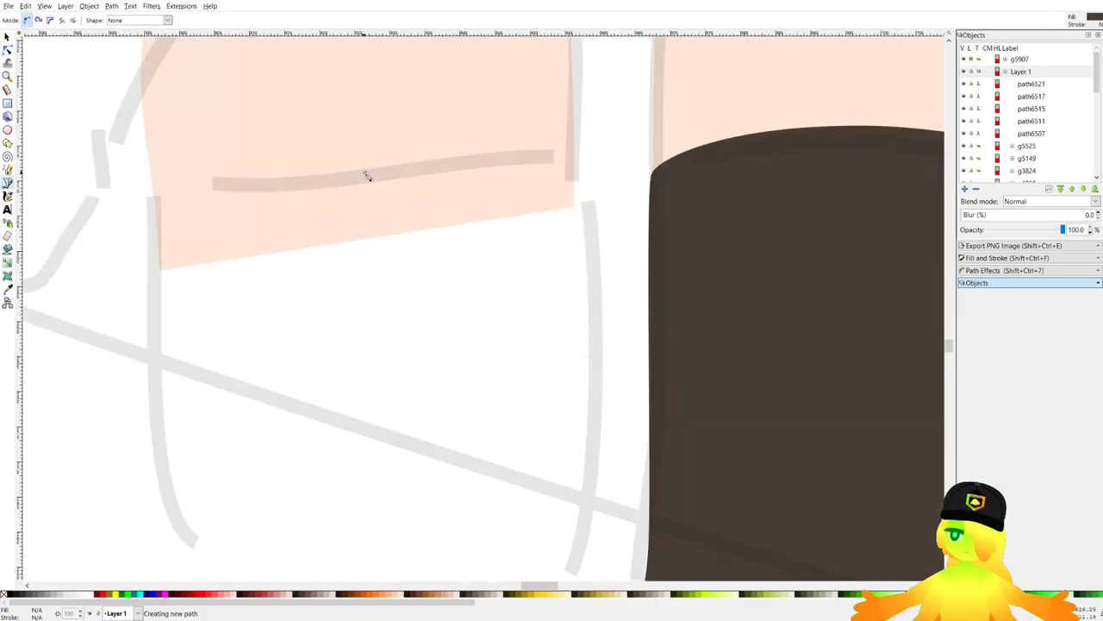
{"action": "key", "text": "Escape"}
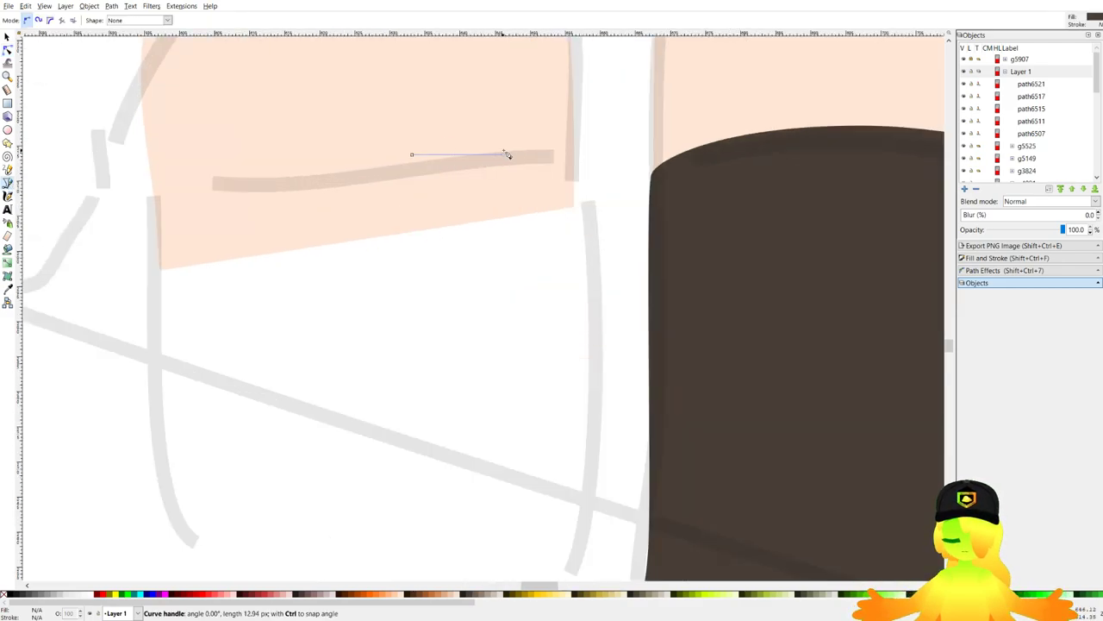
{"action": "key", "text": "Escape"}
{"action": "scroll", "coordinate": [402, 140], "scroll_direction": "down", "scroll_amount": 6}
{"action": "scroll", "coordinate": [419, 255], "scroll_direction": "up", "scroll_amount": 2}
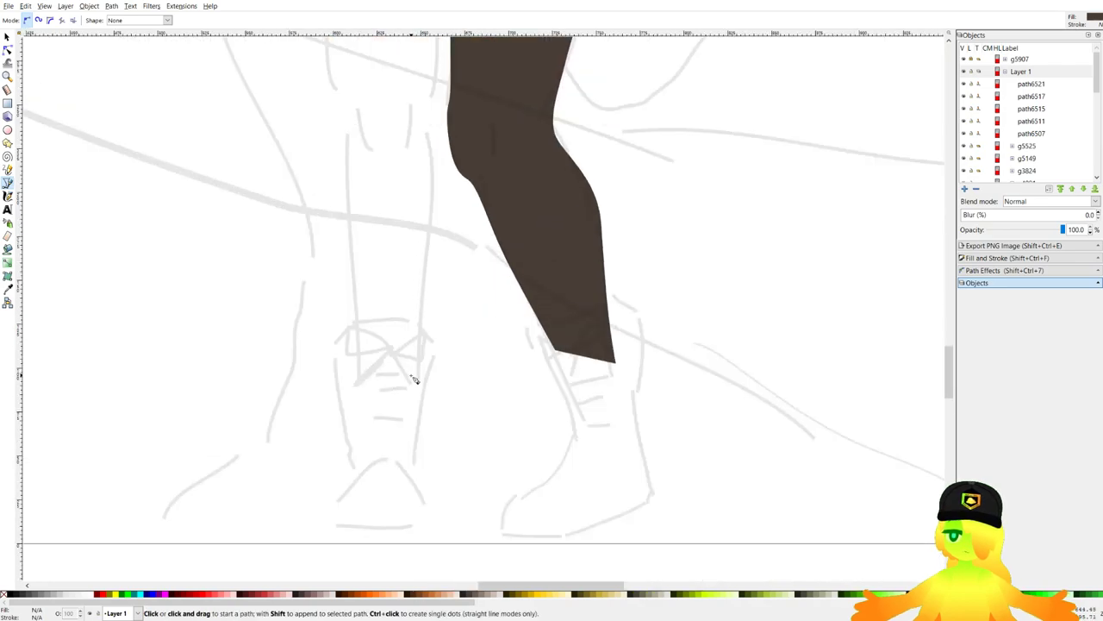
Trace the left-hand stocking's inner side from the ankle up along the calf and knee to the thigh.
{"action": "left_click_drag", "start_coordinate": [409, 376], "coordinate": [417, 308]}
{"action": "scroll", "coordinate": [429, 252], "scroll_direction": "up", "scroll_amount": 1}
{"action": "scroll", "coordinate": [433, 256], "scroll_direction": "up", "scroll_amount": 1, "text": "ctrl"}
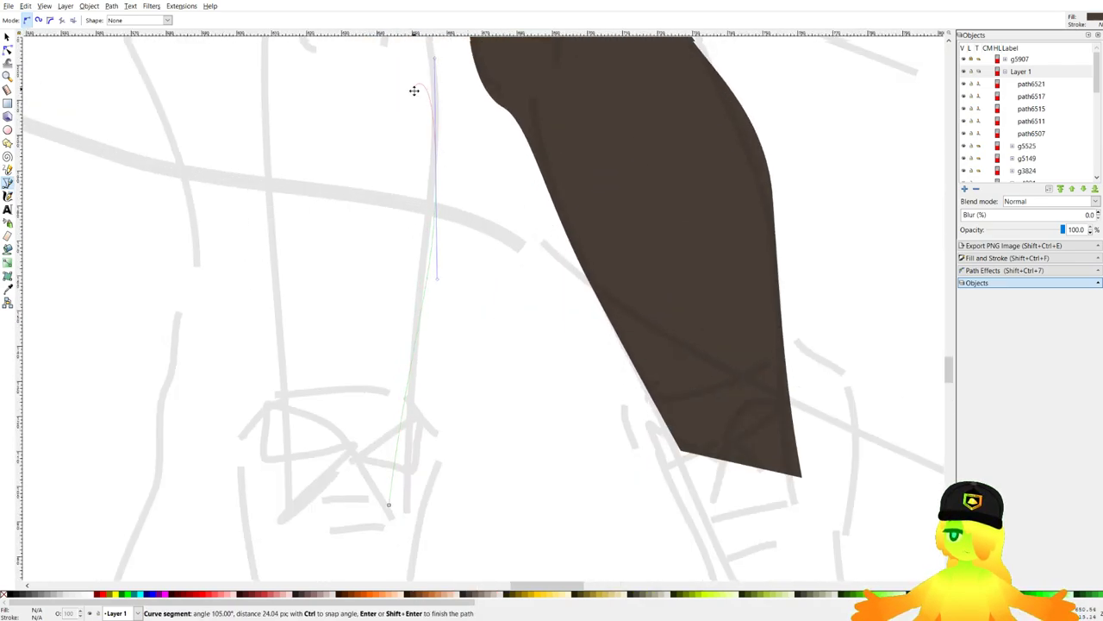
{"action": "scroll", "coordinate": [413, 91], "scroll_direction": "up", "scroll_amount": 2, "text": "ctrl"}
{"action": "left_click_drag", "start_coordinate": [432, 272], "coordinate": [434, 226]}
{"action": "left_click_drag", "start_coordinate": [444, 171], "coordinate": [422, 277]}
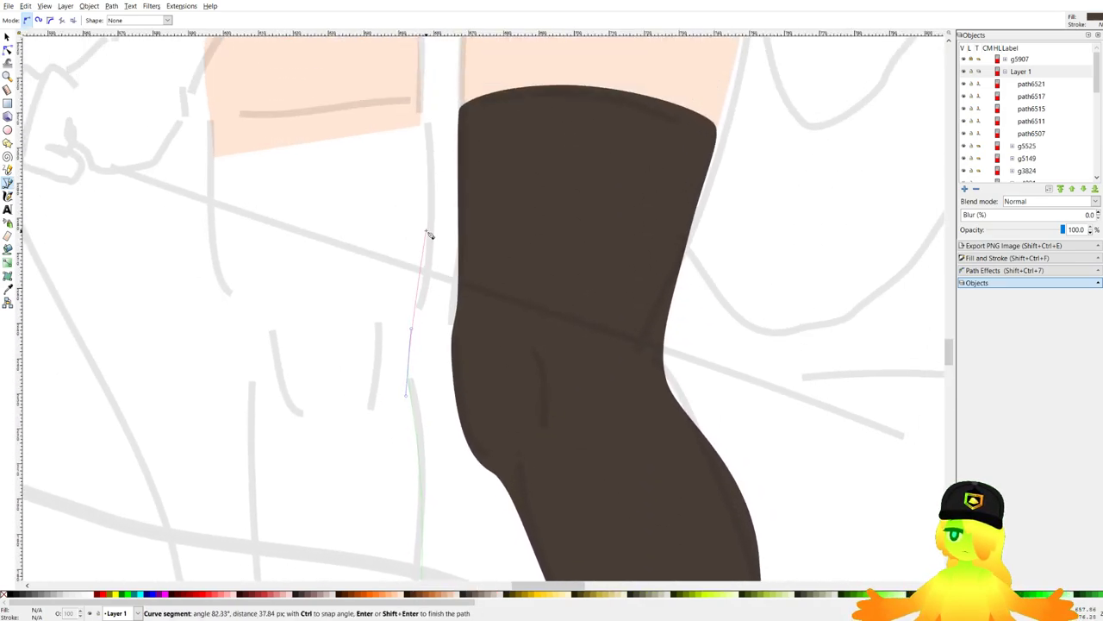
{"action": "left_click_drag", "start_coordinate": [425, 213], "coordinate": [426, 159]}
{"action": "scroll", "coordinate": [428, 162], "scroll_direction": "up", "scroll_amount": 1, "text": "ctrl"}
Trace the left-hand stocking's upper edge across the thigh skin and down the outer thigh to above the knee.
{"action": "left_click_drag", "start_coordinate": [418, 83], "coordinate": [404, 65]}
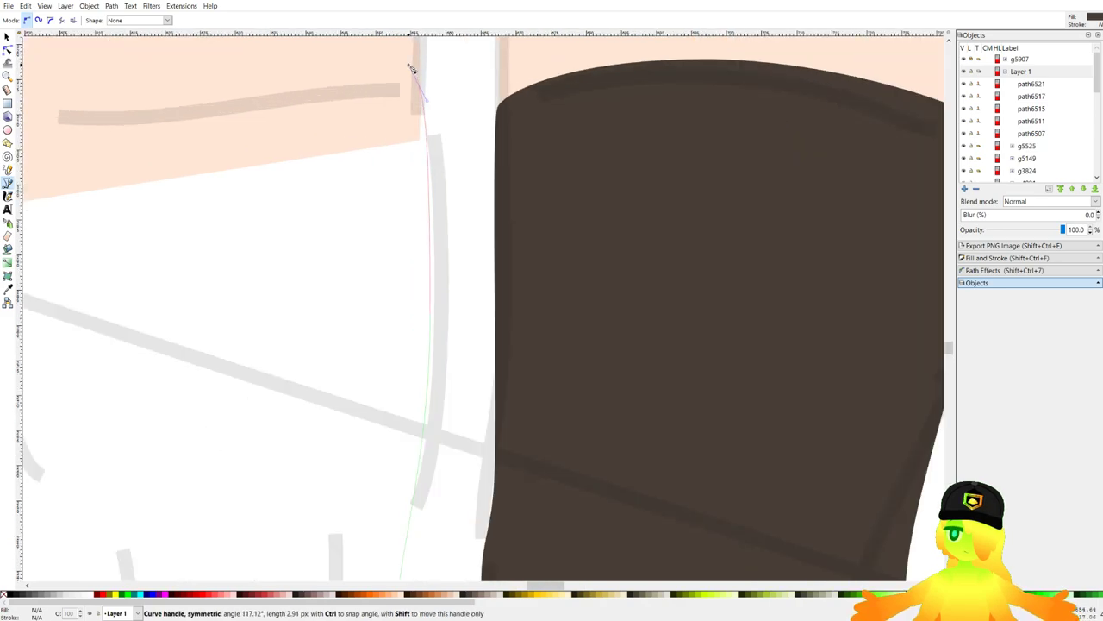
{"action": "left_click_drag", "start_coordinate": [279, 92], "coordinate": [514, 146]}
{"action": "left_click_drag", "start_coordinate": [234, 180], "coordinate": [222, 194]}
{"action": "scroll", "coordinate": [259, 349], "scroll_direction": "down", "scroll_amount": 2}
{"action": "left_click_drag", "start_coordinate": [259, 351], "coordinate": [294, 174]}
{"action": "left_click", "coordinate": [315, 307]}
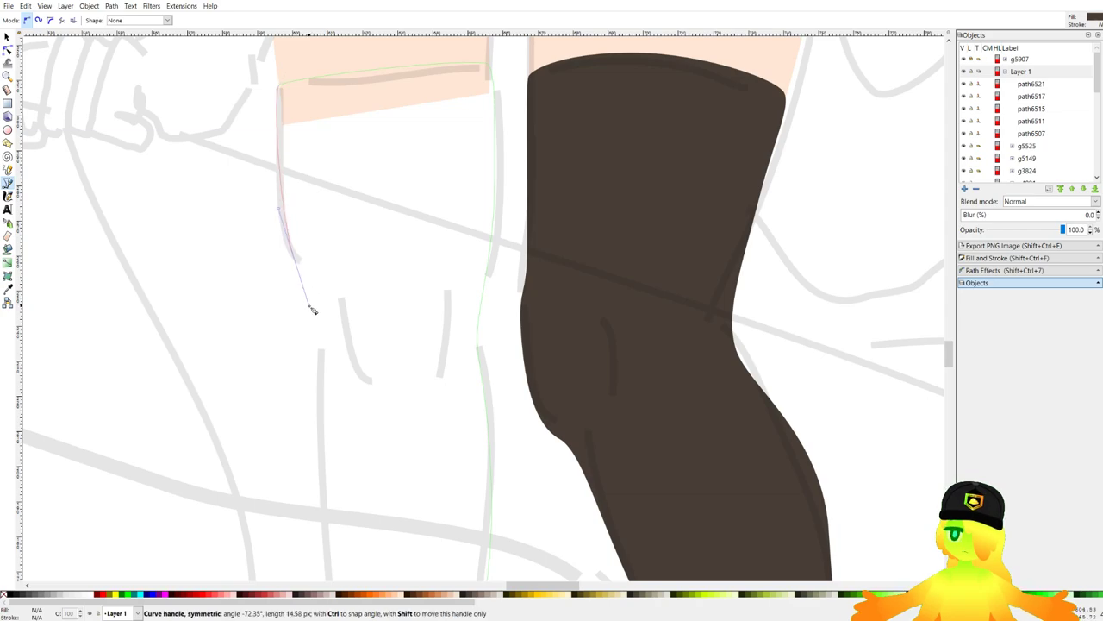
Continue the left-hand stocking's outer side down to the ankle, close the outline and save the drawing.
{"action": "scroll", "coordinate": [347, 247], "scroll_direction": "down", "scroll_amount": 3}
{"action": "scroll", "coordinate": [347, 247], "scroll_direction": "left", "scroll_amount": 1}
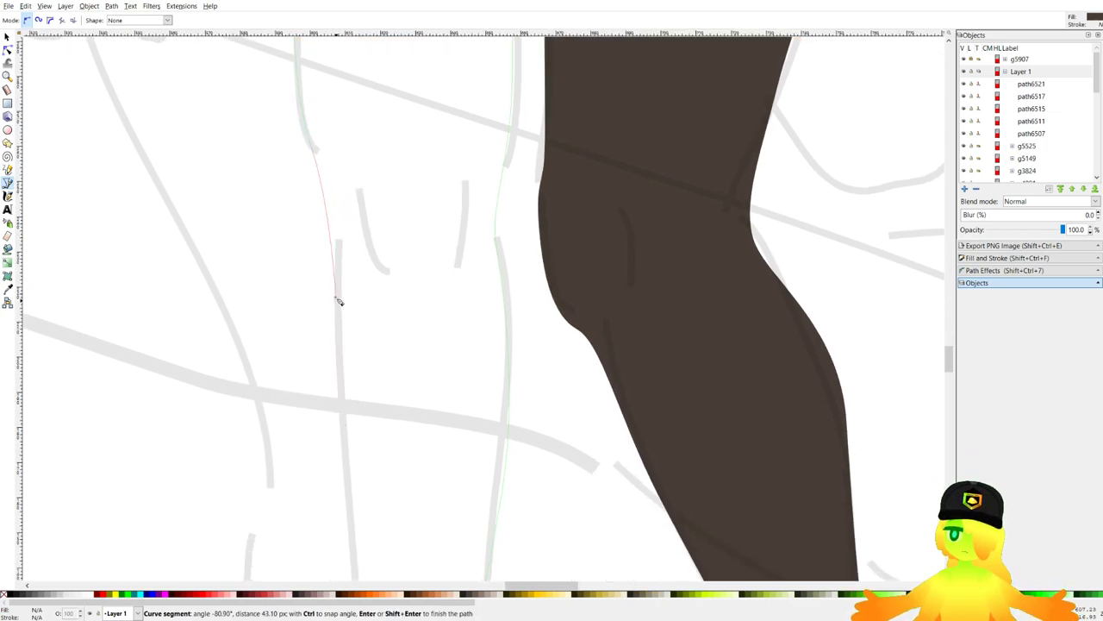
{"action": "scroll", "coordinate": [341, 217], "scroll_direction": "down", "scroll_amount": 2, "text": "ctrl"}
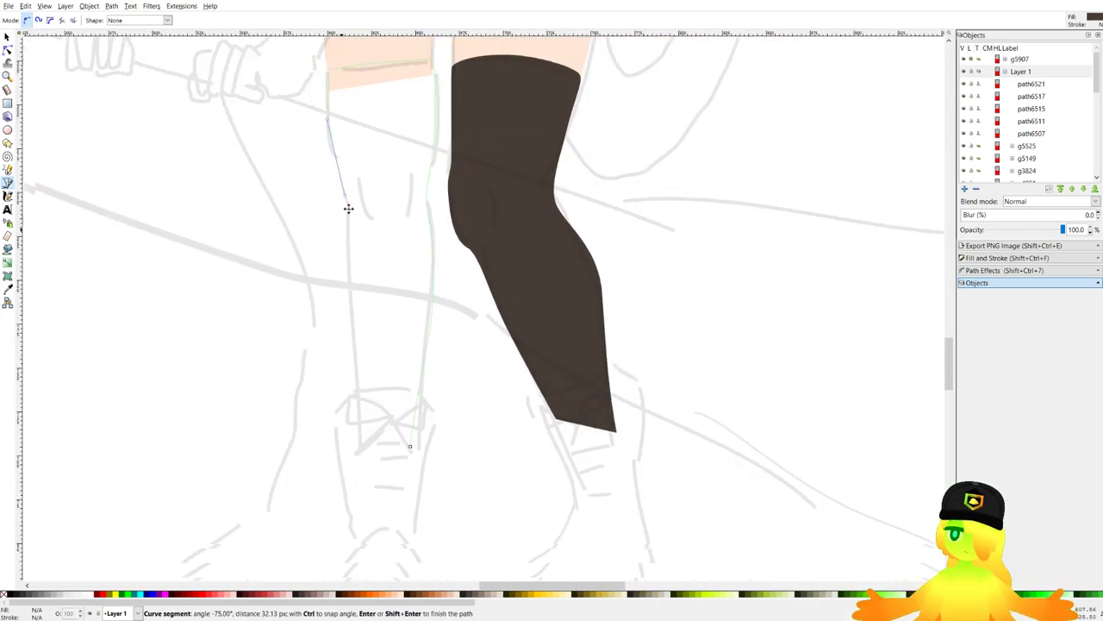
{"action": "scroll", "coordinate": [348, 207], "scroll_direction": "down", "scroll_amount": 2}
{"action": "left_click", "coordinate": [359, 326]}
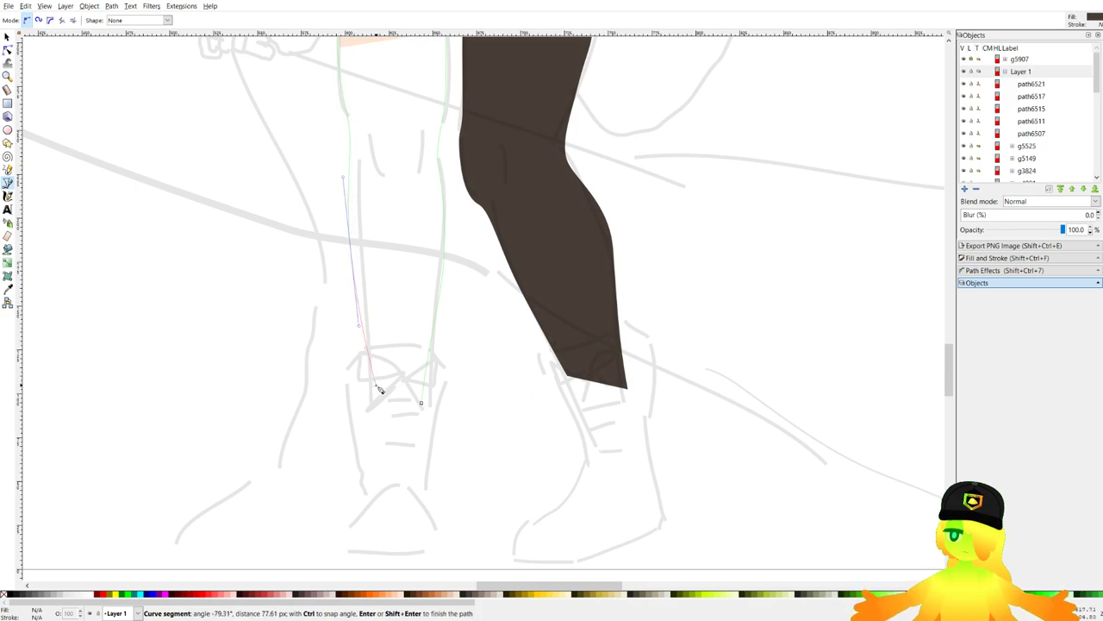
{"action": "left_click", "coordinate": [379, 390]}
{"action": "left_click", "coordinate": [421, 402]}
{"action": "scroll", "coordinate": [389, 177], "scroll_direction": "down", "scroll_amount": 1, "text": "ctrl"}
{"action": "scroll", "coordinate": [446, 201], "scroll_direction": "up", "scroll_amount": 2}
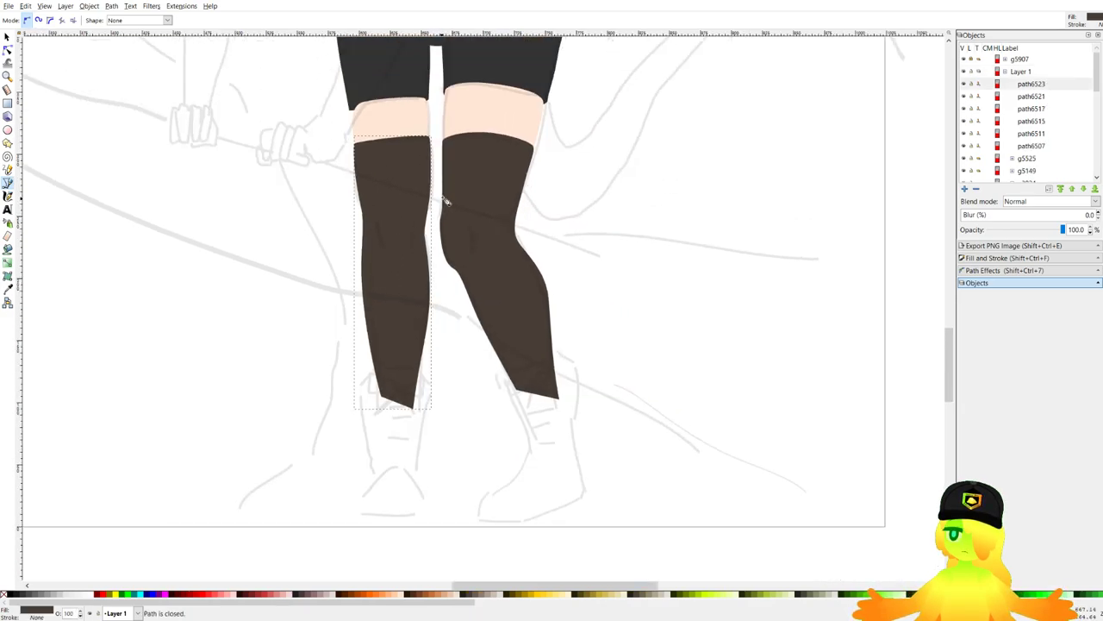
{"action": "scroll", "coordinate": [446, 202], "scroll_direction": "up", "scroll_amount": 2}
{"action": "scroll", "coordinate": [438, 216], "scroll_direction": "down", "scroll_amount": 2, "text": "ctrl"}
{"action": "key", "text": "ctrl+s"}
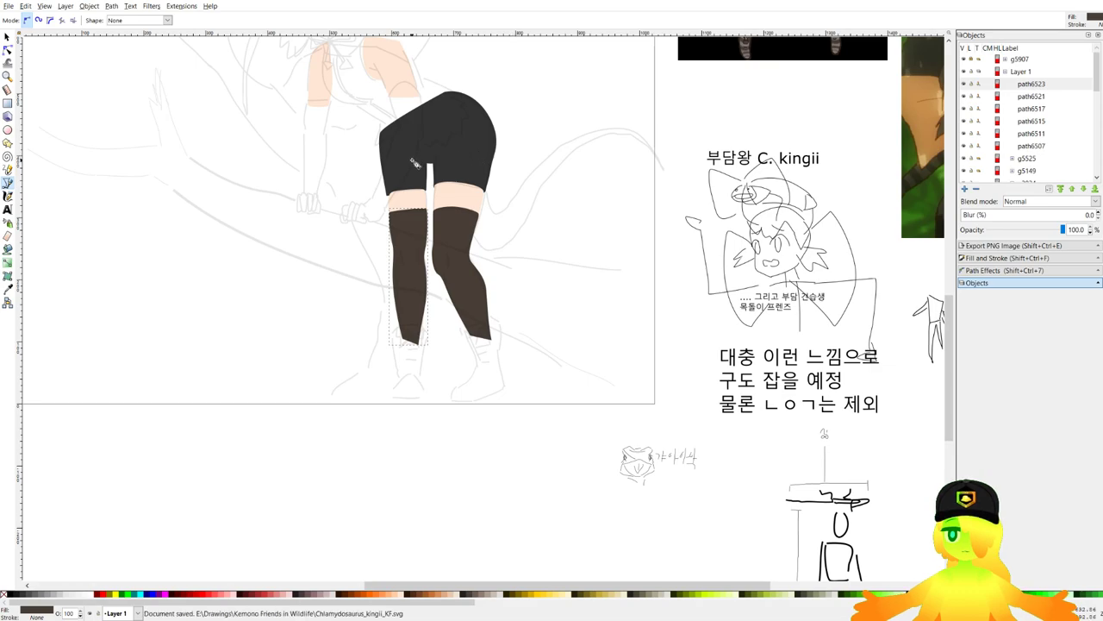
Start the right-hand arm's glove outline at the wrist and trace the forearm's outer side up over the shorts towards the elbow.
{"action": "scroll", "coordinate": [415, 162], "scroll_direction": "up", "scroll_amount": 1, "text": "ctrl"}
{"action": "scroll", "coordinate": [415, 163], "scroll_direction": "down", "scroll_amount": 3, "text": "ctrl"}
{"action": "scroll", "coordinate": [382, 211], "scroll_direction": "up", "scroll_amount": 5, "text": "ctrl"}
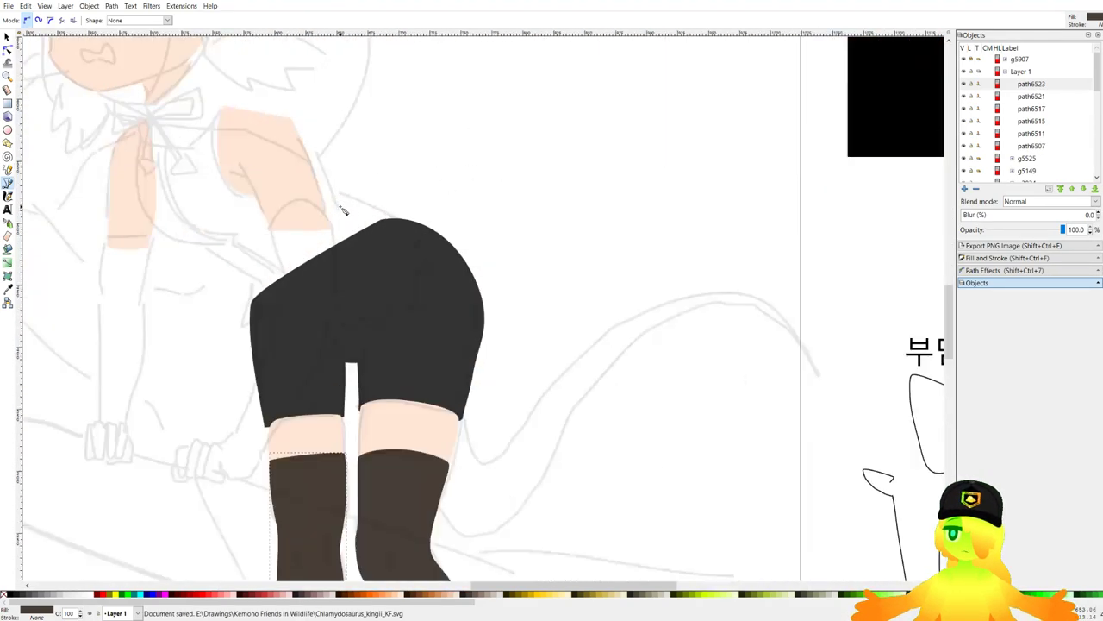
{"action": "scroll", "coordinate": [307, 227], "scroll_direction": "up", "scroll_amount": 3, "text": "ctrl"}
{"action": "scroll", "coordinate": [362, 288], "scroll_direction": "down", "scroll_amount": 3, "text": "ctrl"}
{"action": "scroll", "coordinate": [309, 335], "scroll_direction": "up", "scroll_amount": 3, "text": "ctrl"}
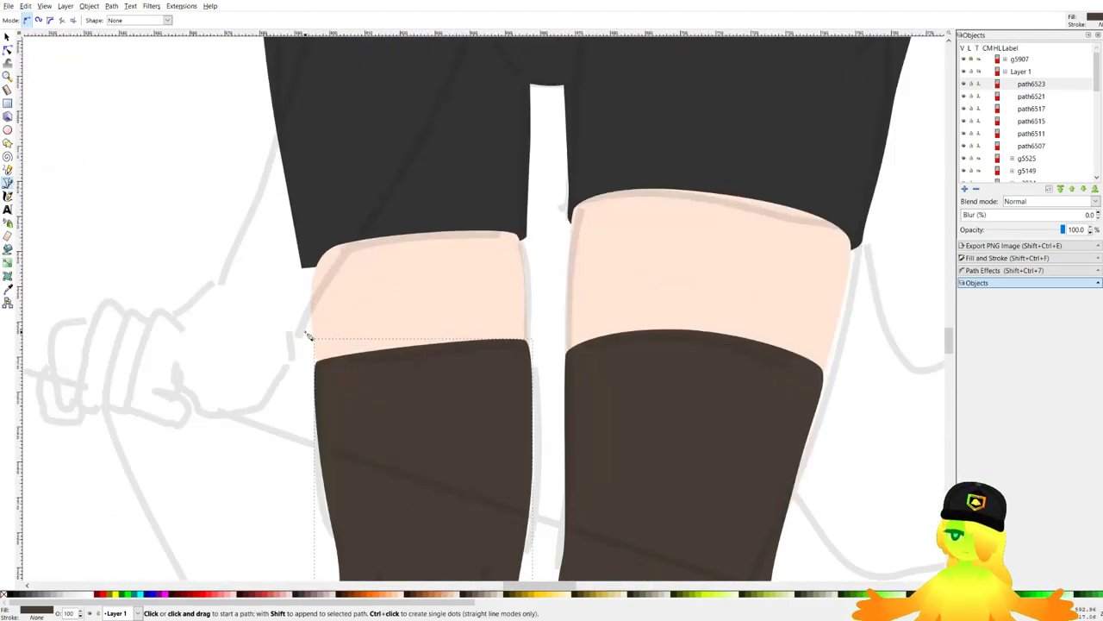
{"action": "scroll", "coordinate": [309, 335], "scroll_direction": "up", "scroll_amount": 1, "text": "ctrl"}
{"action": "left_click_drag", "start_coordinate": [292, 338], "coordinate": [293, 338]}
{"action": "scroll", "coordinate": [368, 182], "scroll_direction": "up", "scroll_amount": 4}
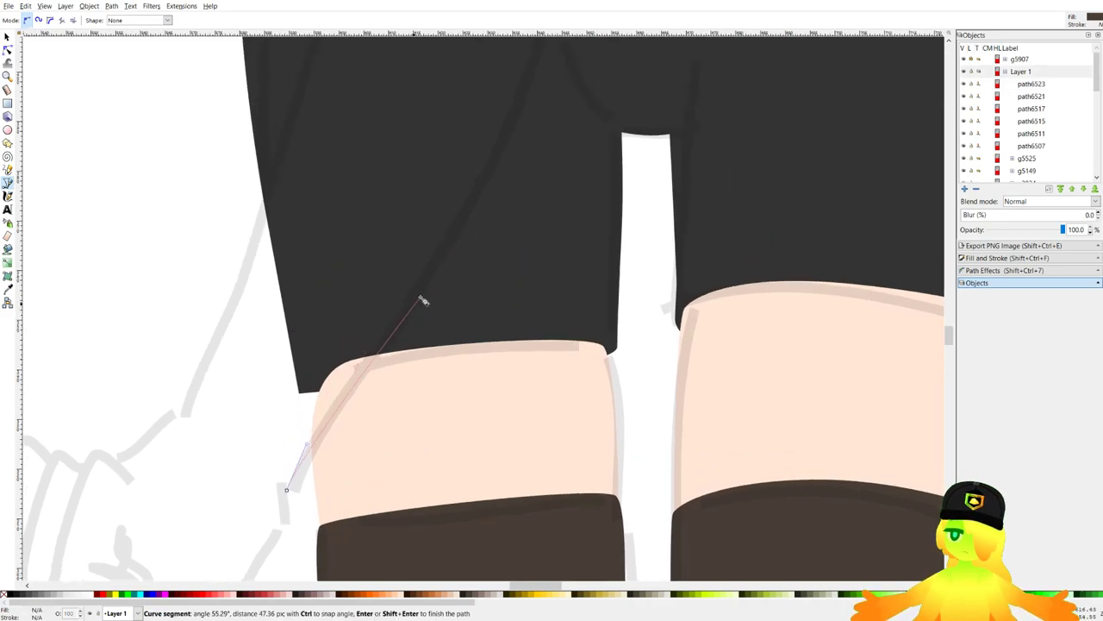
{"action": "scroll", "coordinate": [465, 267], "scroll_direction": "up", "scroll_amount": 3, "text": "ctrl"}
{"action": "left_click_drag", "start_coordinate": [494, 247], "coordinate": [503, 215]}
{"action": "left_click_drag", "start_coordinate": [521, 184], "coordinate": [484, 272]}
{"action": "left_click_drag", "start_coordinate": [501, 251], "coordinate": [504, 223]}
{"action": "left_click_drag", "start_coordinate": [500, 155], "coordinate": [478, 271]}
{"action": "key", "text": "BackSpace"}
{"action": "key", "text": "BackSpace"}
{"action": "left_click_drag", "start_coordinate": [479, 366], "coordinate": [490, 247]}
Continue the right-hand arm's glove outline past the elbow, over its rounded upper edge on the upper arm and down the opposite edge.
{"action": "scroll", "coordinate": [469, 259], "scroll_direction": "up", "scroll_amount": 3}
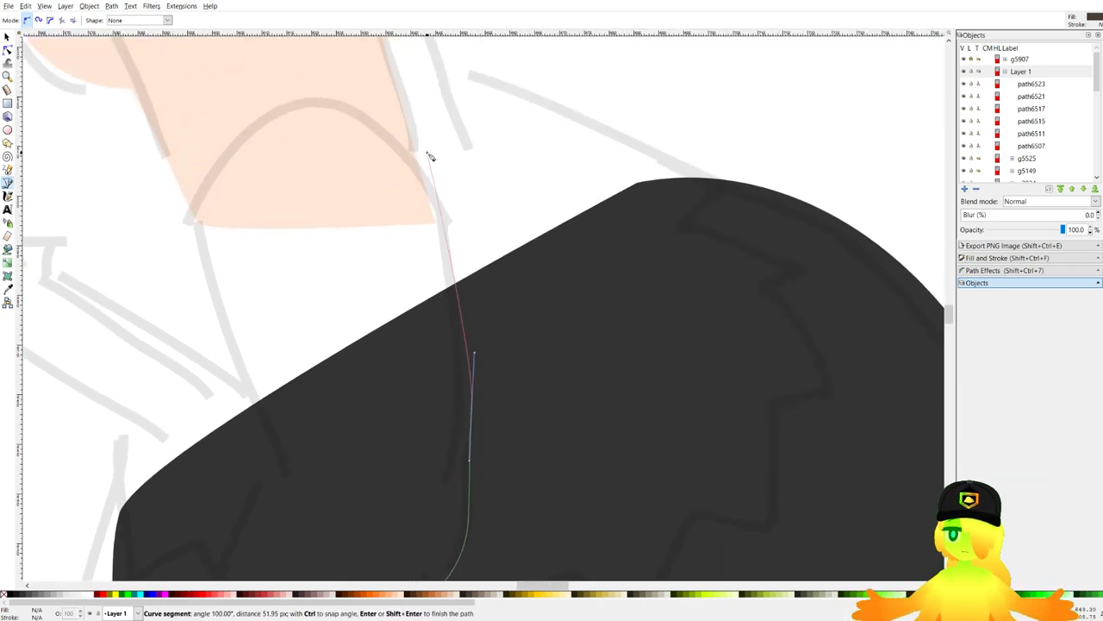
{"action": "left_click_drag", "start_coordinate": [257, 113], "coordinate": [172, 148]}
{"action": "left_click_drag", "start_coordinate": [202, 249], "coordinate": [233, 329]}
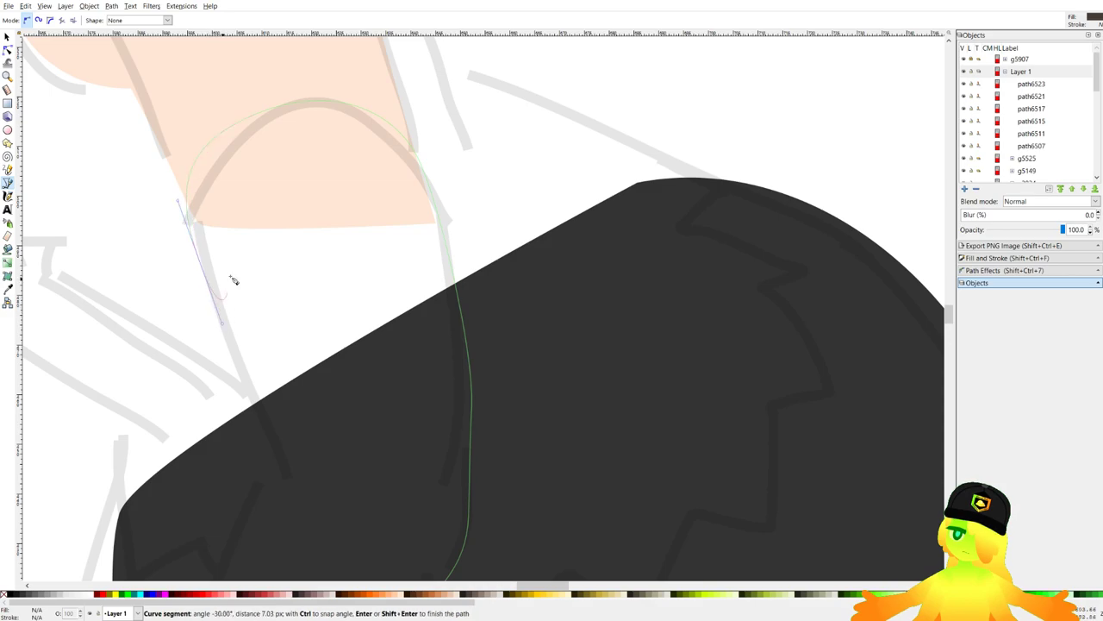
{"action": "left_click_drag", "start_coordinate": [261, 121], "coordinate": [190, 145]}
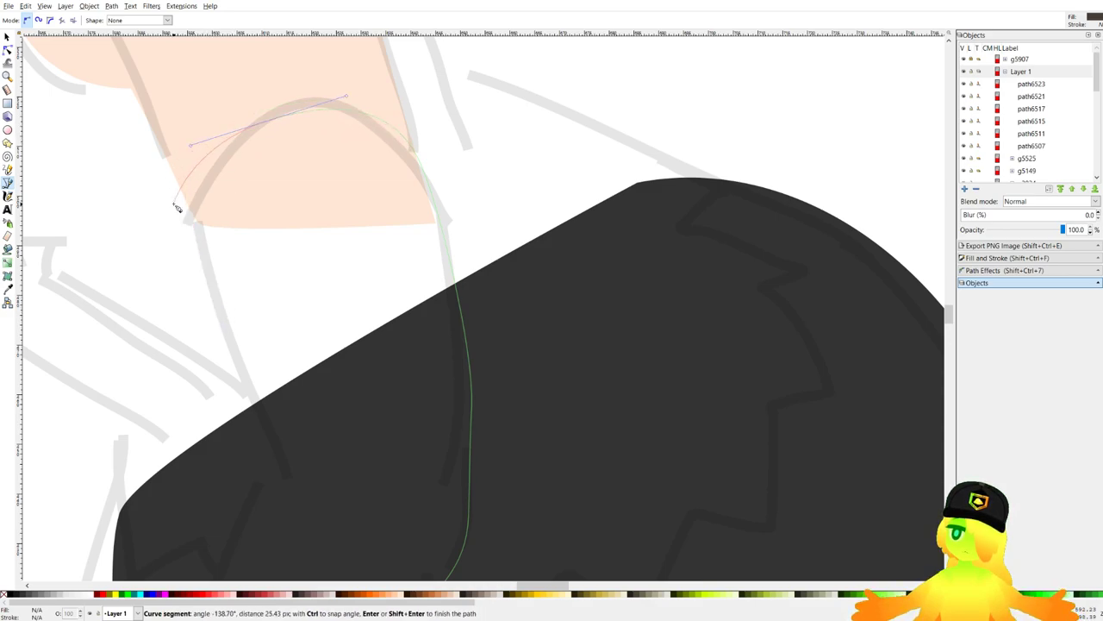
{"action": "left_click_drag", "start_coordinate": [196, 230], "coordinate": [209, 269]}
{"action": "scroll", "coordinate": [258, 336], "scroll_direction": "down", "scroll_amount": 3}
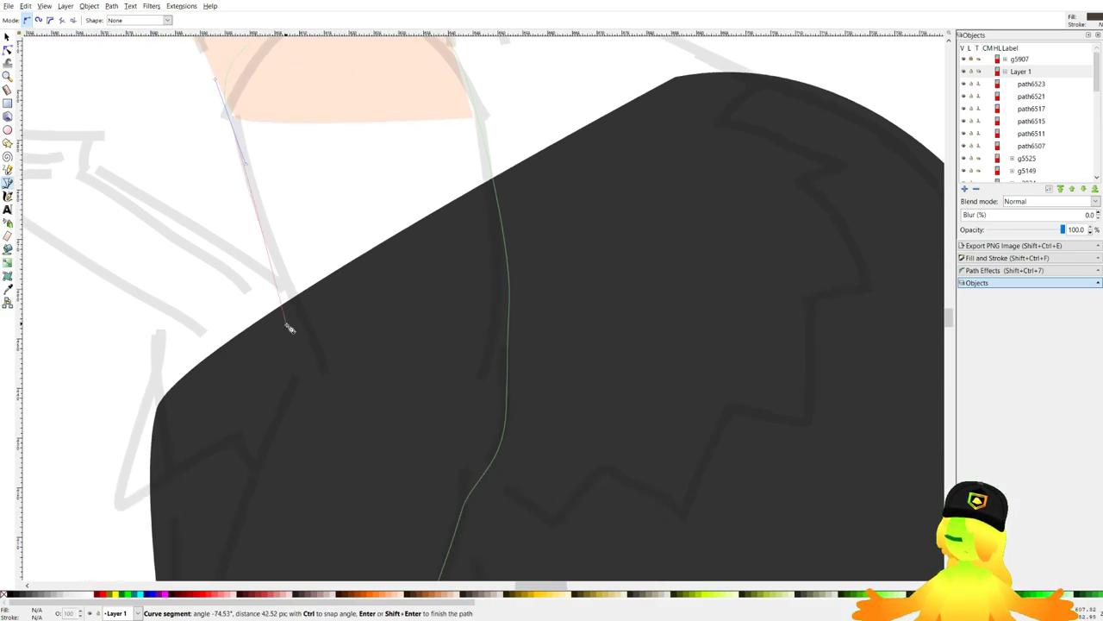
Trace the glove's other side from the elbow bend across the shorts and down the forearm to the back of the wrist.
{"action": "left_click_drag", "start_coordinate": [312, 350], "coordinate": [330, 377]}
{"action": "key", "text": "BackSpace"}
{"action": "left_click_drag", "start_coordinate": [298, 320], "coordinate": [444, 79]}
{"action": "scroll", "coordinate": [318, 373], "scroll_direction": "down", "scroll_amount": 1}
{"action": "left_click", "coordinate": [395, 145]}
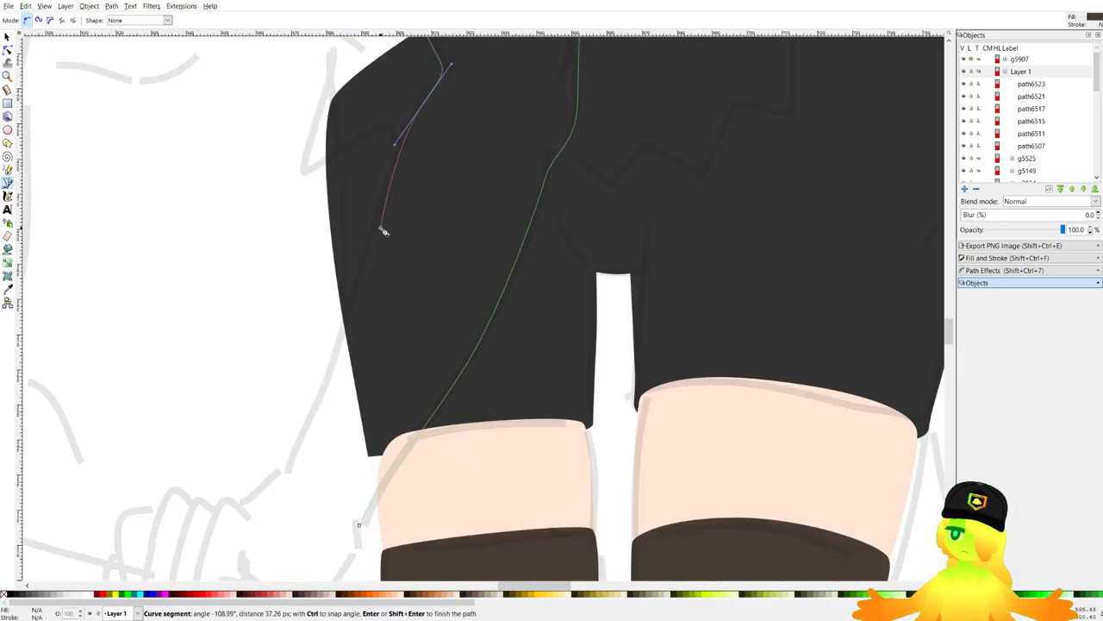
{"action": "left_click_drag", "start_coordinate": [402, 150], "coordinate": [384, 174]}
{"action": "left_click_drag", "start_coordinate": [368, 260], "coordinate": [417, 151]}
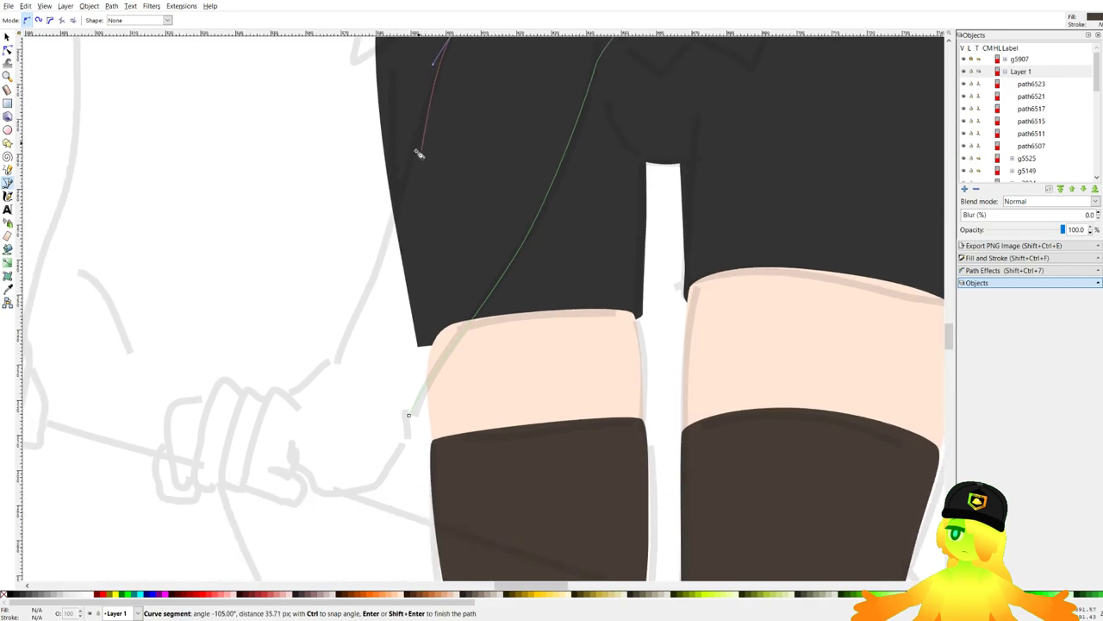
{"action": "left_click_drag", "start_coordinate": [434, 94], "coordinate": [396, 198]}
{"action": "left_click_drag", "start_coordinate": [381, 271], "coordinate": [434, 187]}
{"action": "left_click_drag", "start_coordinate": [380, 339], "coordinate": [376, 342]}
{"action": "scroll", "coordinate": [370, 343], "scroll_direction": "up", "scroll_amount": 3}
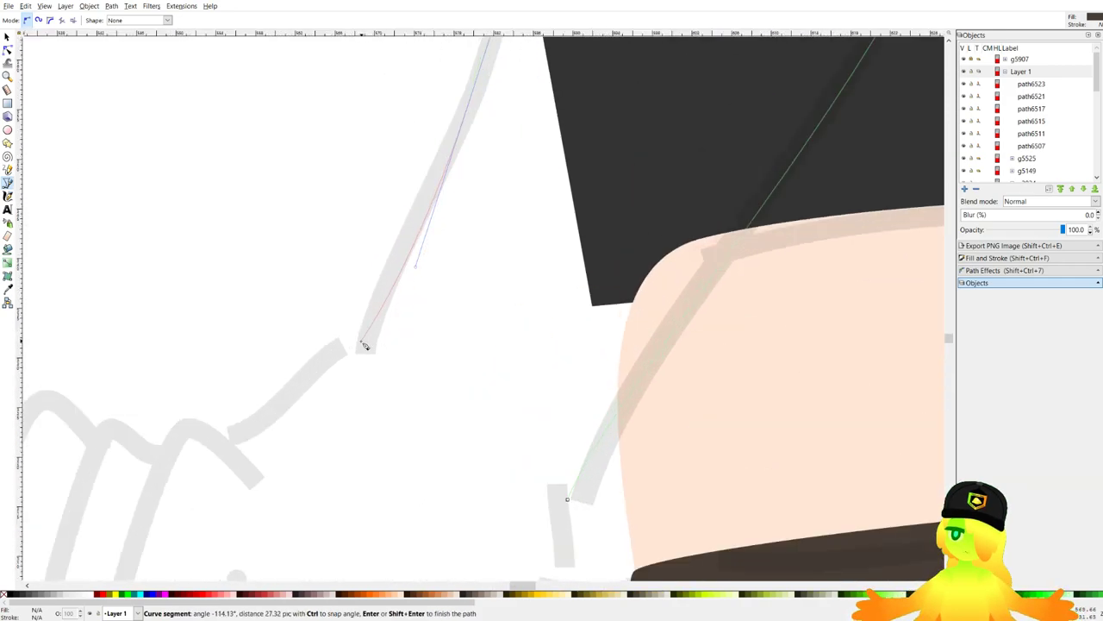
Trace the back of the gloved hand and the row of rounded knuckles along the top of the clenched fist.
{"action": "scroll", "coordinate": [319, 369], "scroll_direction": "down", "scroll_amount": 3}
{"action": "scroll", "coordinate": [379, 275], "scroll_direction": "up", "scroll_amount": 3}
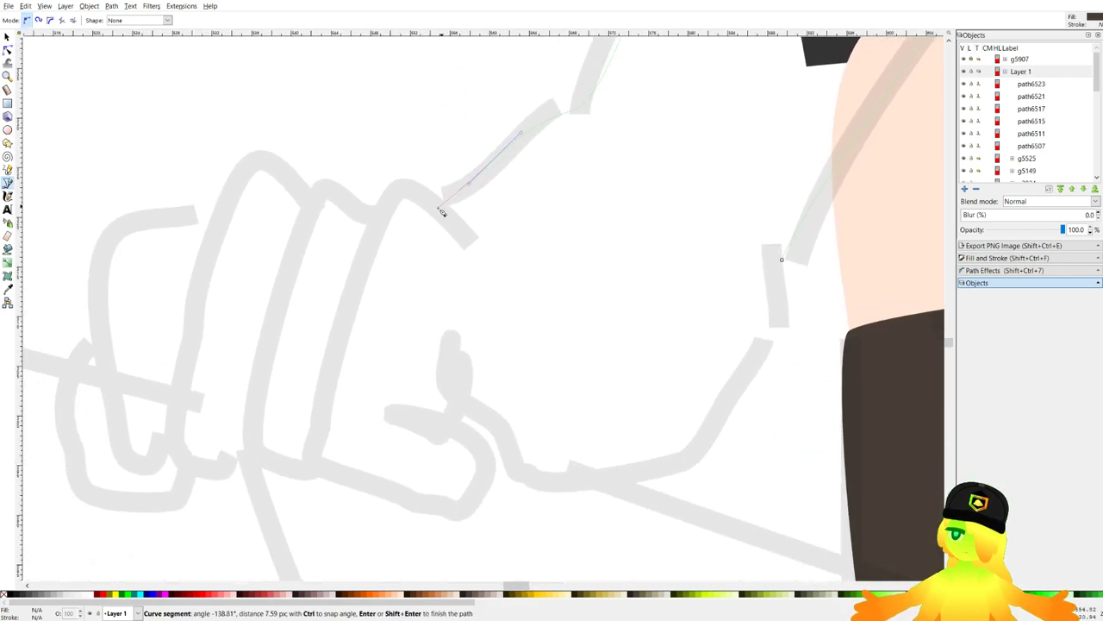
{"action": "scroll", "coordinate": [445, 202], "scroll_direction": "up", "scroll_amount": 3}
{"action": "left_click_drag", "start_coordinate": [389, 166], "coordinate": [344, 171]}
{"action": "left_click_drag", "start_coordinate": [253, 166], "coordinate": [390, 155]}
{"action": "left_click", "coordinate": [207, 176]}
{"action": "left_click_drag", "start_coordinate": [320, 109], "coordinate": [259, 109]}
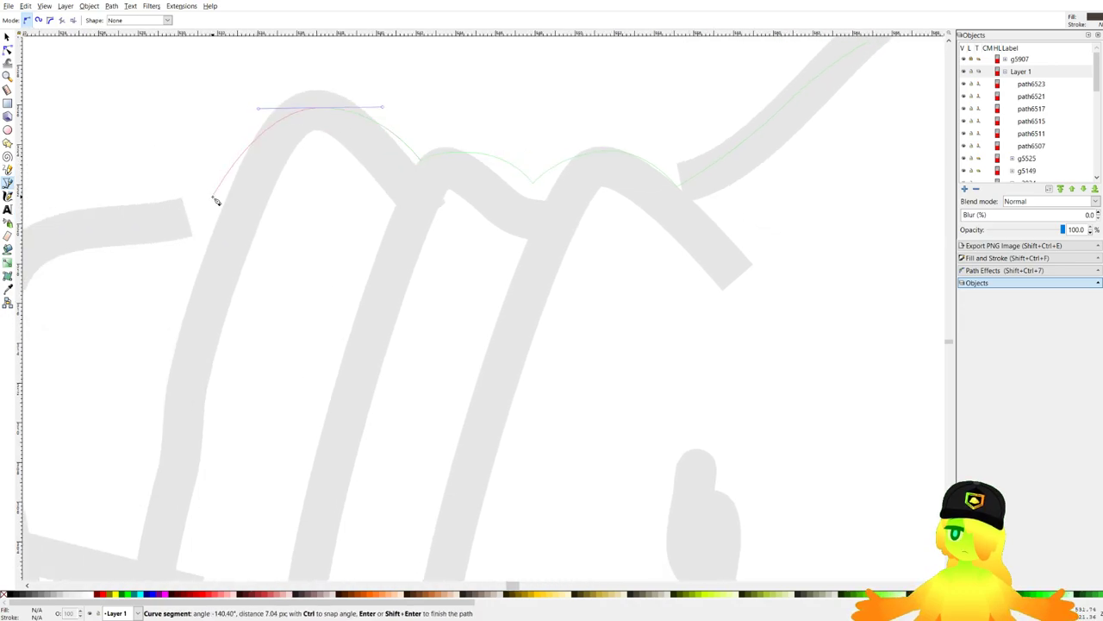
{"action": "left_click", "coordinate": [214, 196]}
Trace the outermost finger of the fist around its far end and down to the lower edge.
{"action": "scroll", "coordinate": [258, 195], "scroll_direction": "down", "scroll_amount": 2}
{"action": "left_click_drag", "start_coordinate": [258, 195], "coordinate": [320, 168]}
{"action": "left_click_drag", "start_coordinate": [245, 177], "coordinate": [241, 177]}
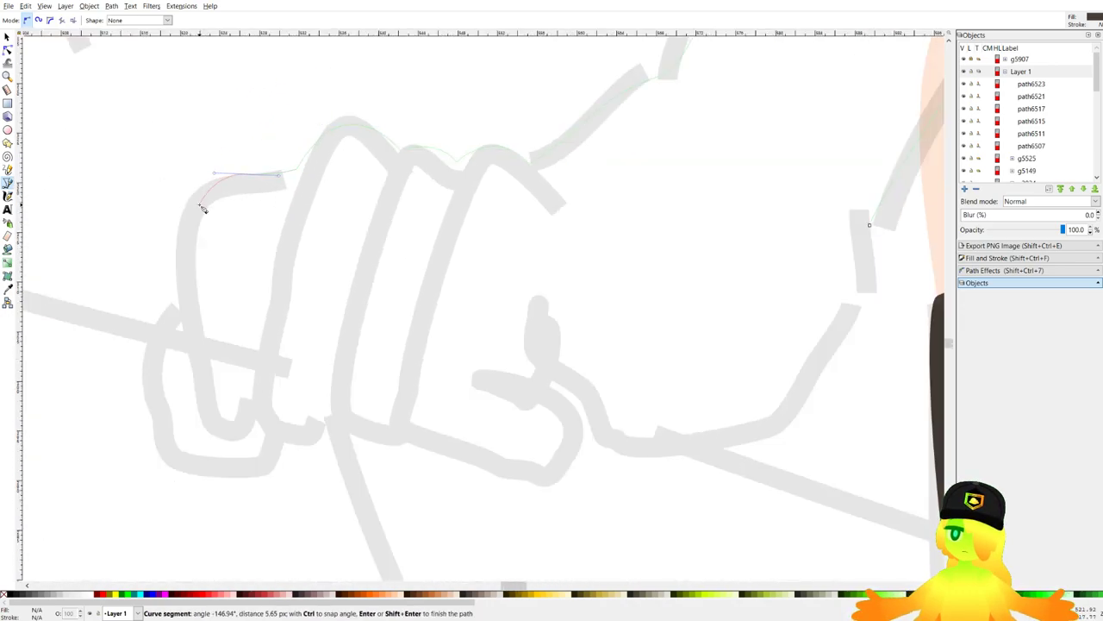
{"action": "left_click_drag", "start_coordinate": [192, 202], "coordinate": [188, 243]}
{"action": "key", "text": "plus"}
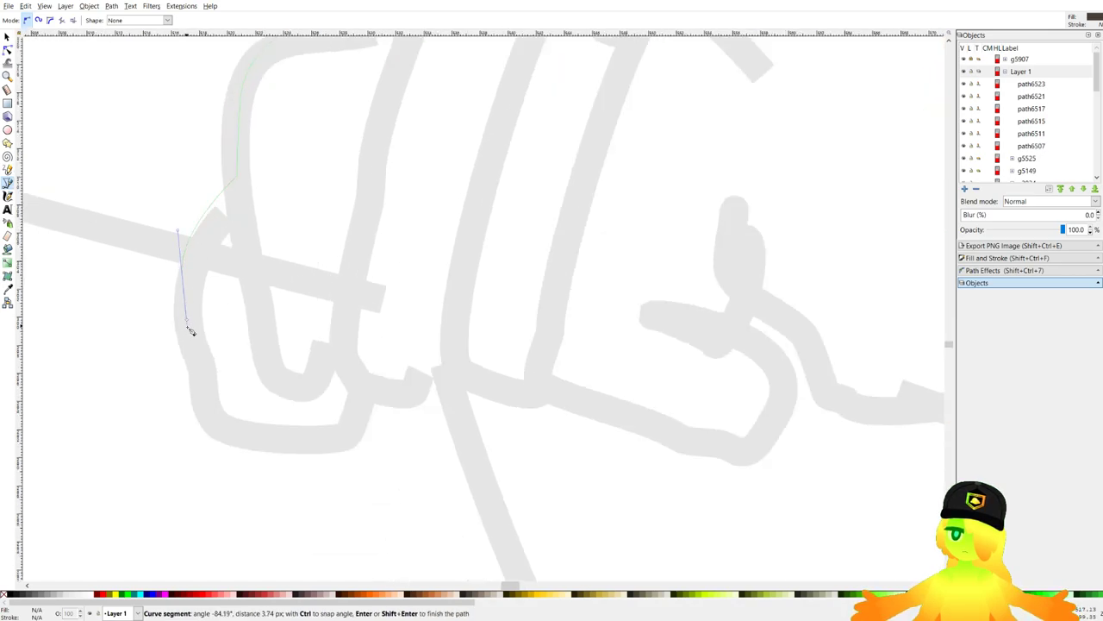
{"action": "left_click_drag", "start_coordinate": [231, 422], "coordinate": [281, 423]}
Trace the curled fingertips along the underside of the fist towards the palm.
{"action": "left_click_drag", "start_coordinate": [362, 437], "coordinate": [429, 394]}
{"action": "left_click", "coordinate": [357, 394]}
{"action": "scroll", "coordinate": [414, 407], "scroll_direction": "up", "scroll_amount": 1}
{"action": "left_click", "coordinate": [434, 376]}
{"action": "left_click_drag", "start_coordinate": [567, 399], "coordinate": [451, 380]}
{"action": "left_click_drag", "start_coordinate": [364, 392], "coordinate": [418, 404]}
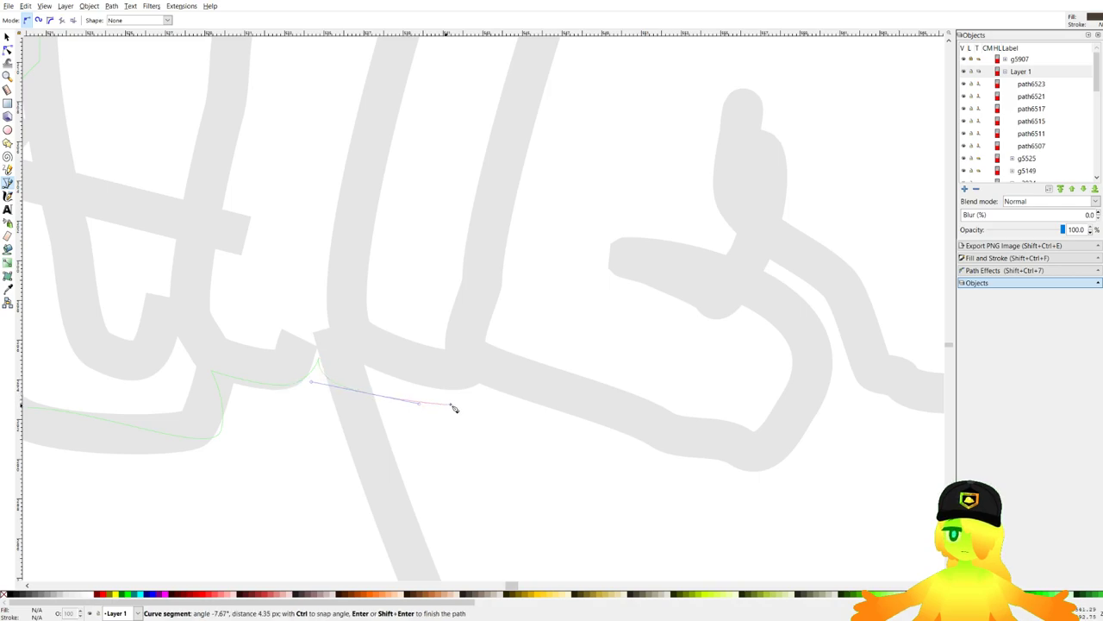
{"action": "left_click", "coordinate": [460, 387]}
{"action": "left_click_drag", "start_coordinate": [556, 411], "coordinate": [422, 393]}
{"action": "left_click_drag", "start_coordinate": [409, 405], "coordinate": [478, 414]}
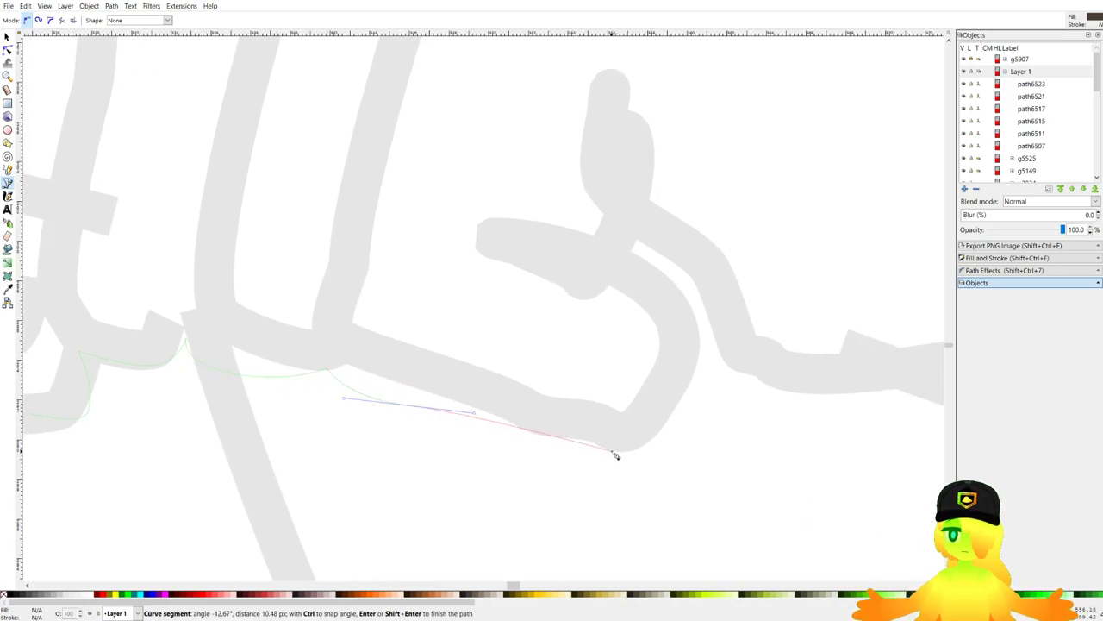
{"action": "left_click_drag", "start_coordinate": [646, 457], "coordinate": [670, 349]}
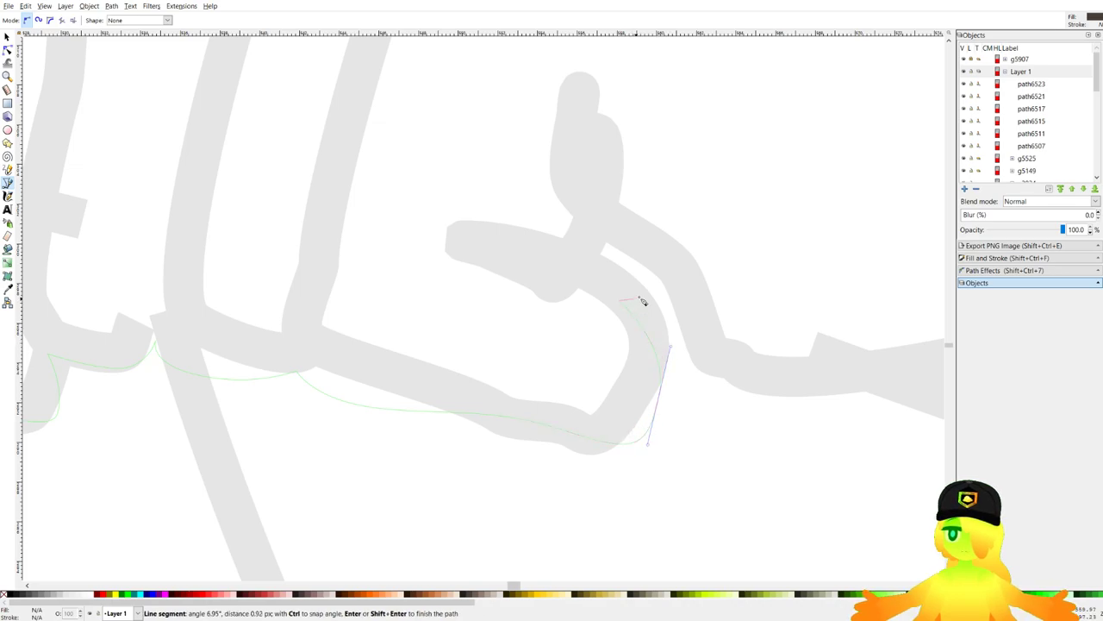
{"action": "key", "text": "BackSpace"}
{"action": "left_click", "coordinate": [597, 280]}
{"action": "scroll", "coordinate": [619, 282], "scroll_direction": "up", "scroll_amount": 2}
{"action": "scroll", "coordinate": [638, 292], "scroll_direction": "down", "scroll_amount": 3}
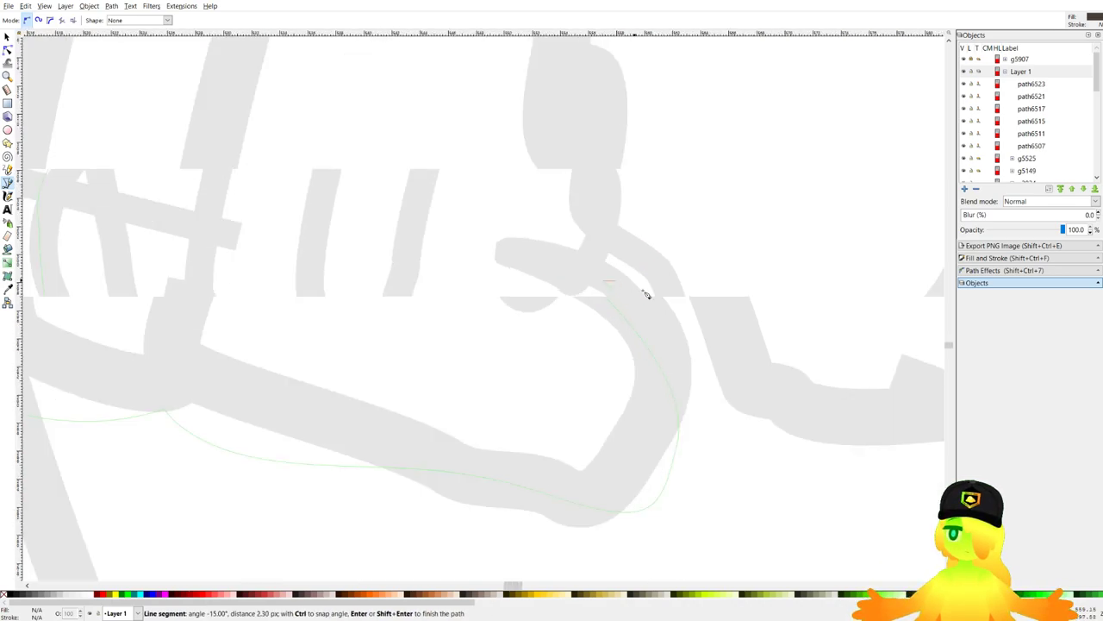
{"action": "left_click_drag", "start_coordinate": [648, 296], "coordinate": [528, 266]}
{"action": "scroll", "coordinate": [566, 293], "scroll_direction": "up", "scroll_amount": 3}
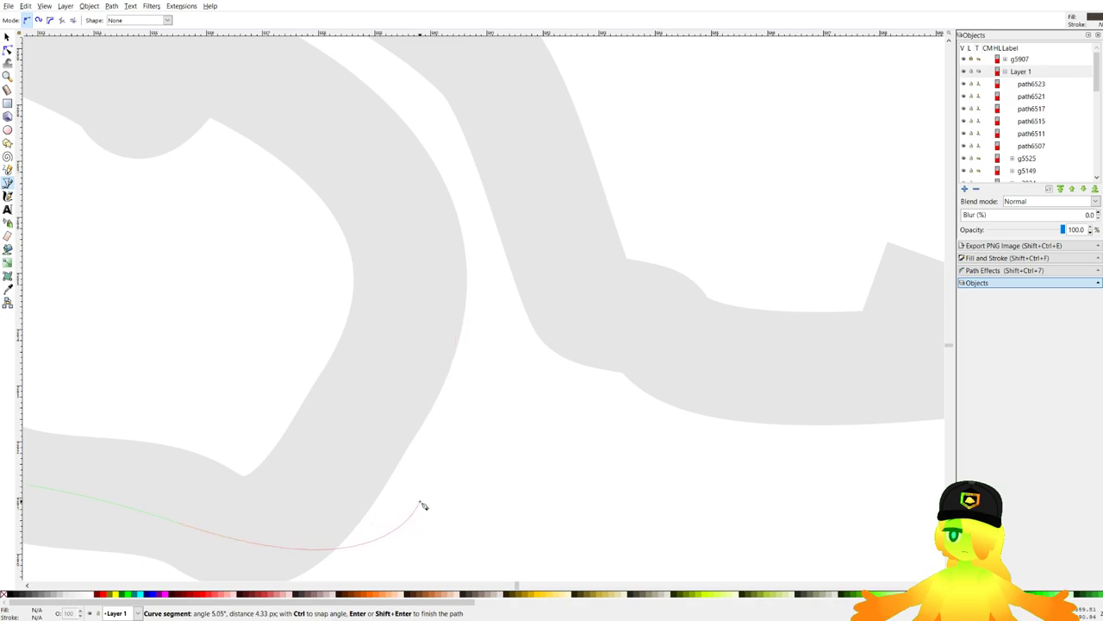
Trace the rounded tip of the finger nearest the palm, ending in a corner where it meets the heel of the hand.
{"action": "left_click_drag", "start_coordinate": [384, 576], "coordinate": [461, 417]}
{"action": "left_click", "coordinate": [461, 296]}
{"action": "scroll", "coordinate": [462, 298], "scroll_direction": "down", "scroll_amount": 3}
{"action": "left_click_drag", "start_coordinate": [463, 298], "coordinate": [411, 336]}
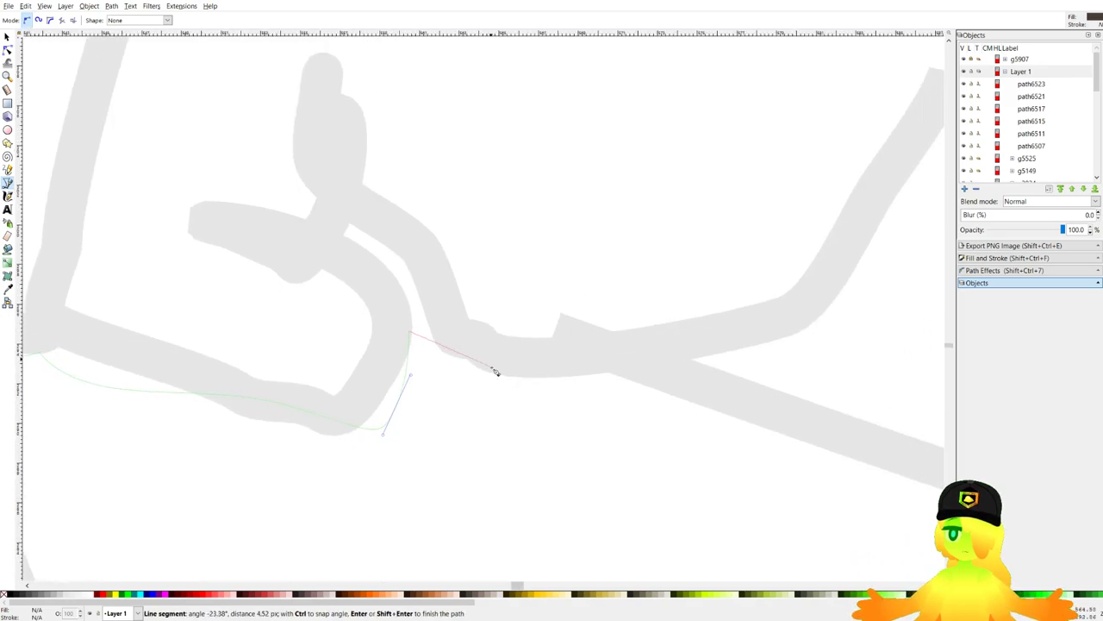
{"action": "left_click_drag", "start_coordinate": [510, 372], "coordinate": [584, 357]}
{"action": "left_click_drag", "start_coordinate": [721, 346], "coordinate": [505, 400]}
{"action": "left_click_drag", "start_coordinate": [605, 363], "coordinate": [634, 314]}
{"action": "left_click_drag", "start_coordinate": [672, 217], "coordinate": [520, 374]}
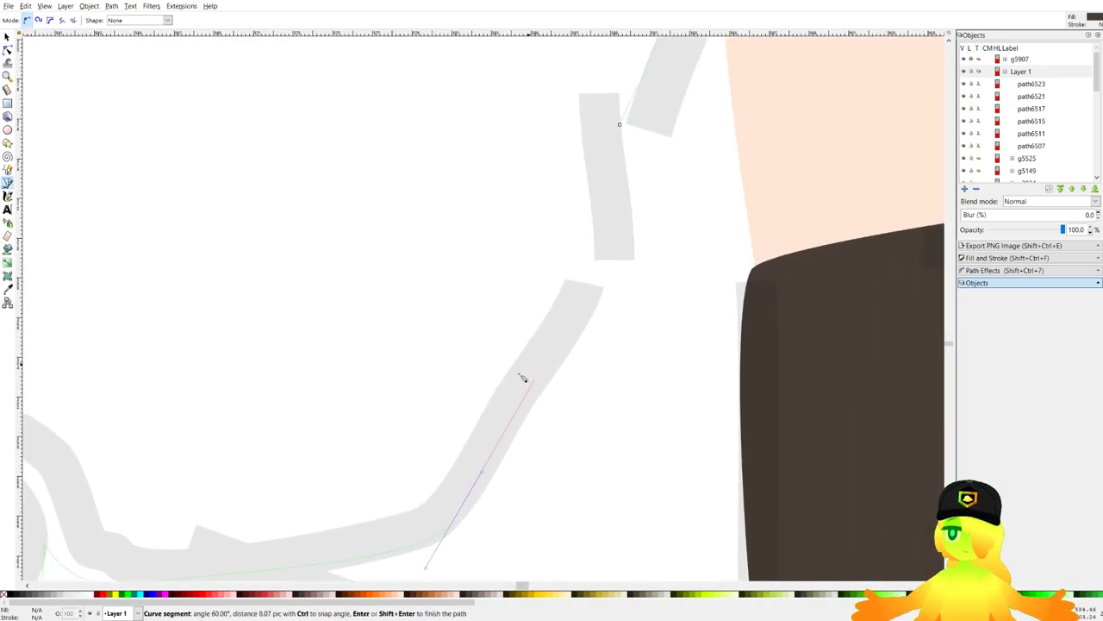
{"action": "scroll", "coordinate": [521, 374], "scroll_direction": "down", "scroll_amount": 2}
{"action": "left_click_drag", "start_coordinate": [556, 333], "coordinate": [598, 297]}
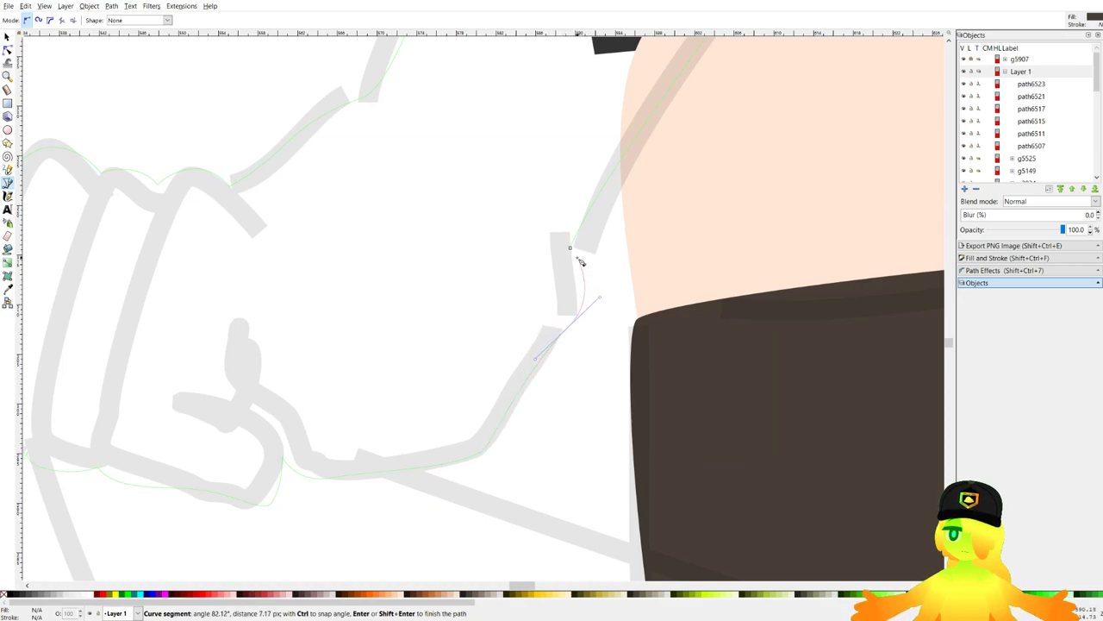
{"action": "key", "text": "ctrl+z"}
{"action": "key", "text": "ctrl+z"}
Trace the heel of the hand up to the wrist and close the glove outline at its starting node.
{"action": "left_click_drag", "start_coordinate": [429, 468], "coordinate": [511, 446]}
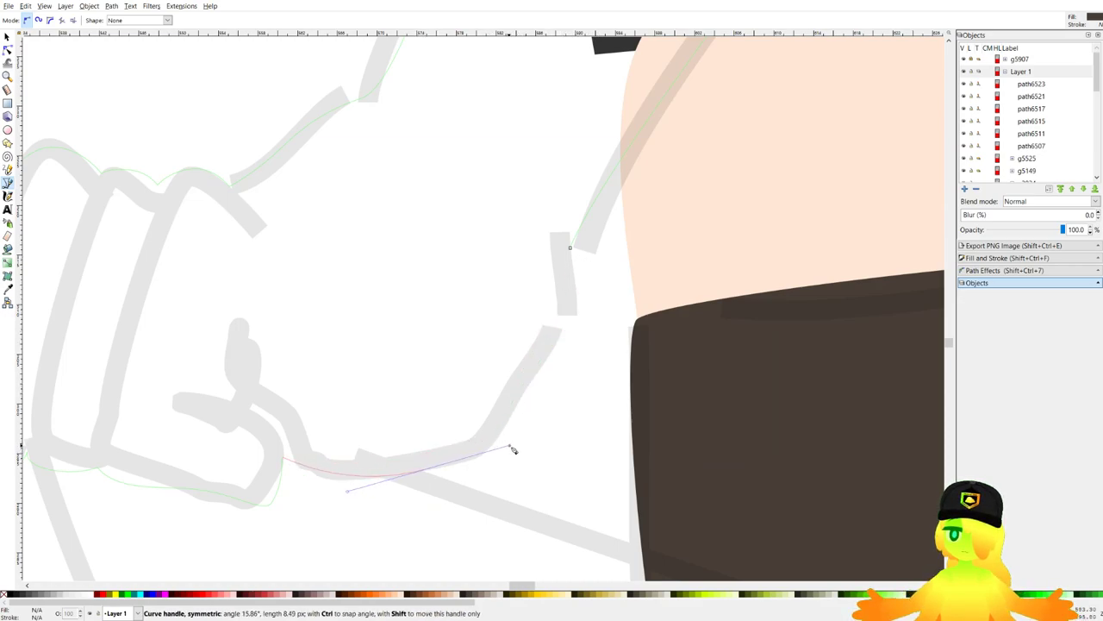
{"action": "left_click", "coordinate": [570, 248]}
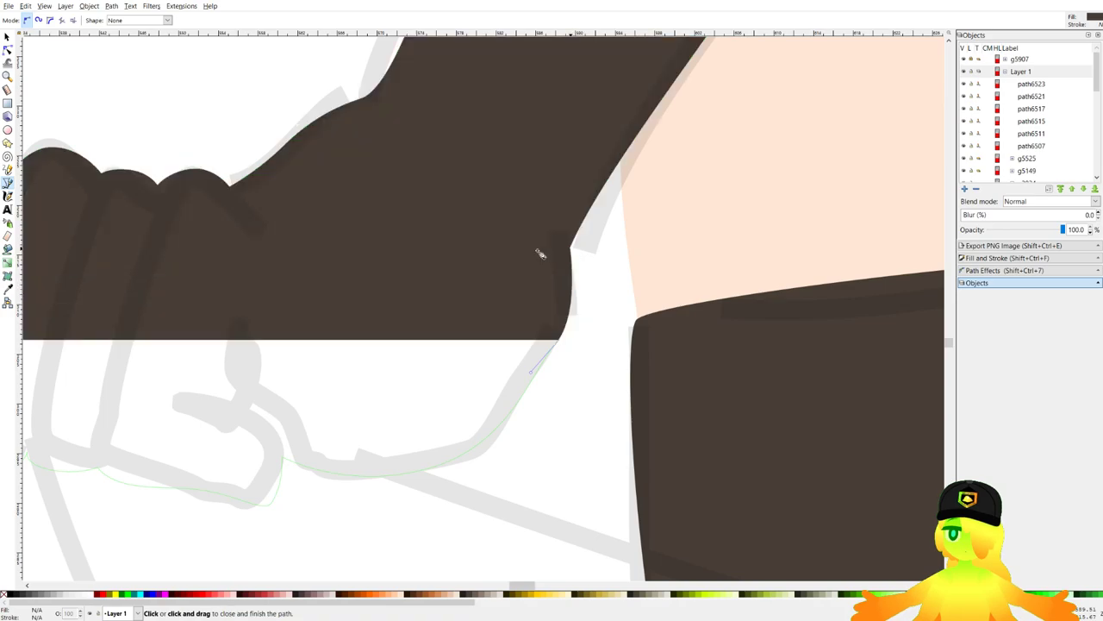
{"action": "scroll", "coordinate": [472, 224], "scroll_direction": "down", "scroll_amount": 5}
{"action": "scroll", "coordinate": [471, 224], "scroll_direction": "down", "scroll_amount": 3}
{"action": "scroll", "coordinate": [374, 314], "scroll_direction": "up", "scroll_amount": 8}
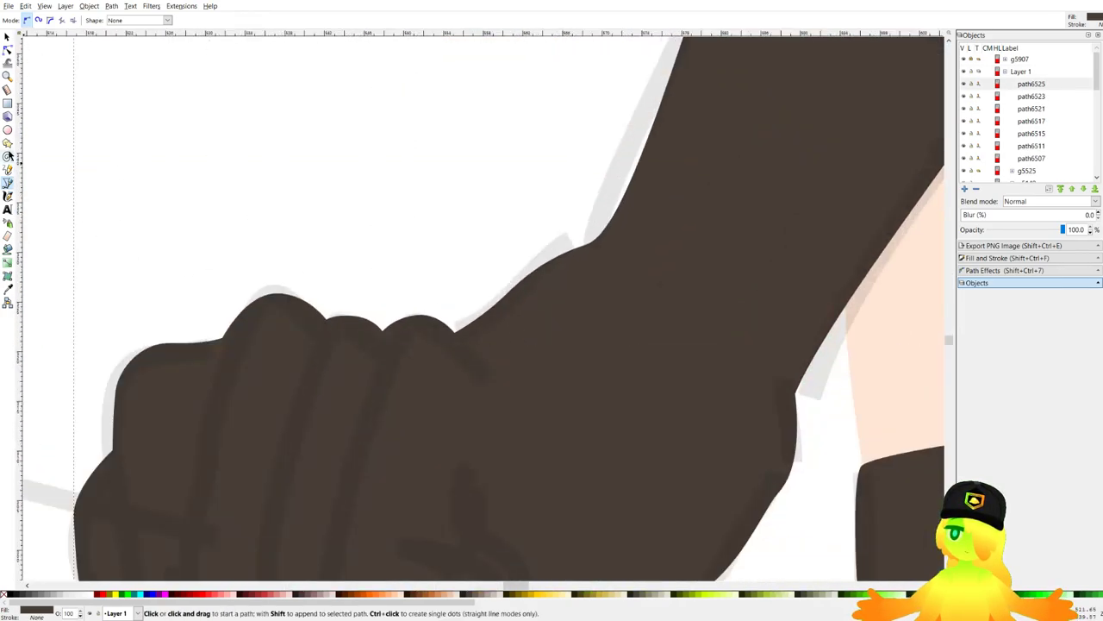
Adjust the nodes on both sides of the glove's wrist so the contour runs smoothly from forearm into hand.
{"action": "left_click", "coordinate": [7, 50]}
{"action": "scroll", "coordinate": [540, 220], "scroll_direction": "down", "scroll_amount": 2}
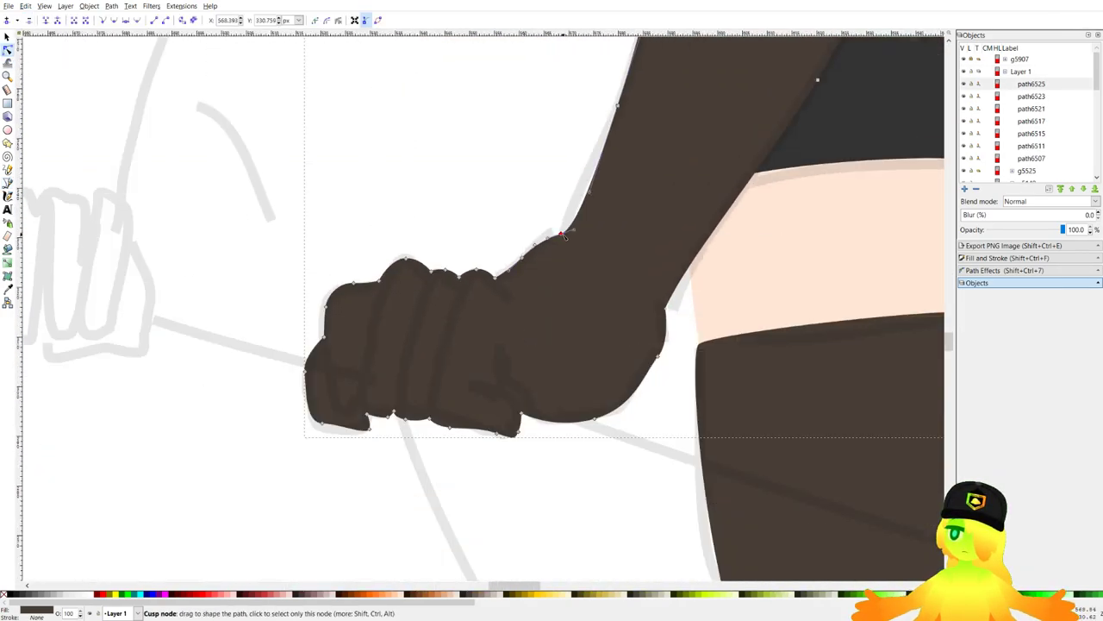
{"action": "left_click_drag", "start_coordinate": [568, 234], "coordinate": [569, 233]}
{"action": "left_click", "coordinate": [666, 306]}
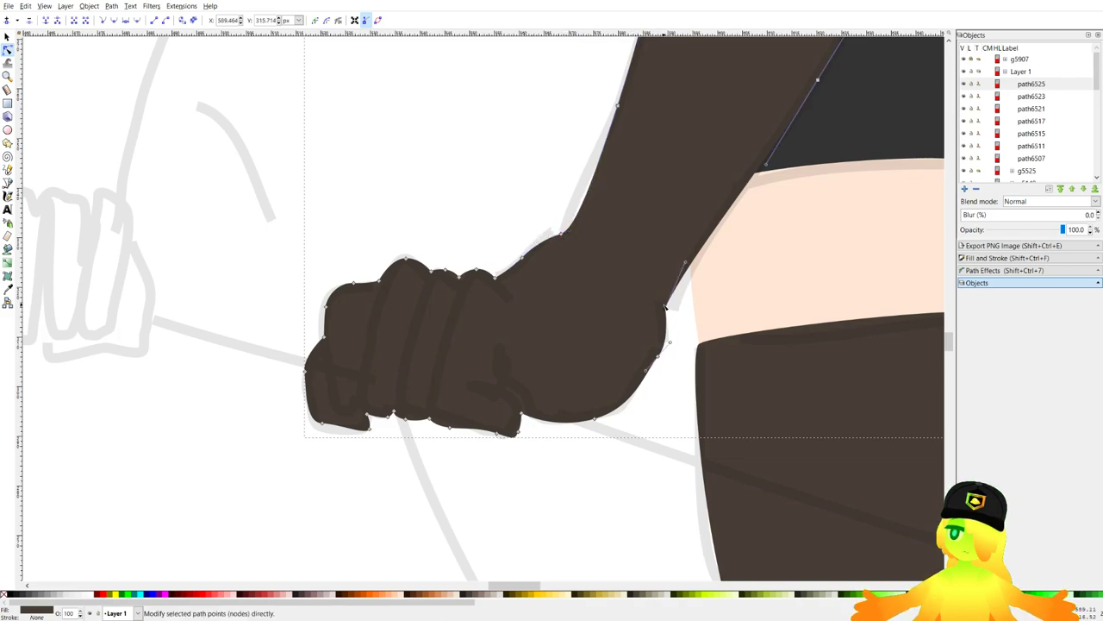
{"action": "left_click_drag", "start_coordinate": [667, 307], "coordinate": [674, 314]}
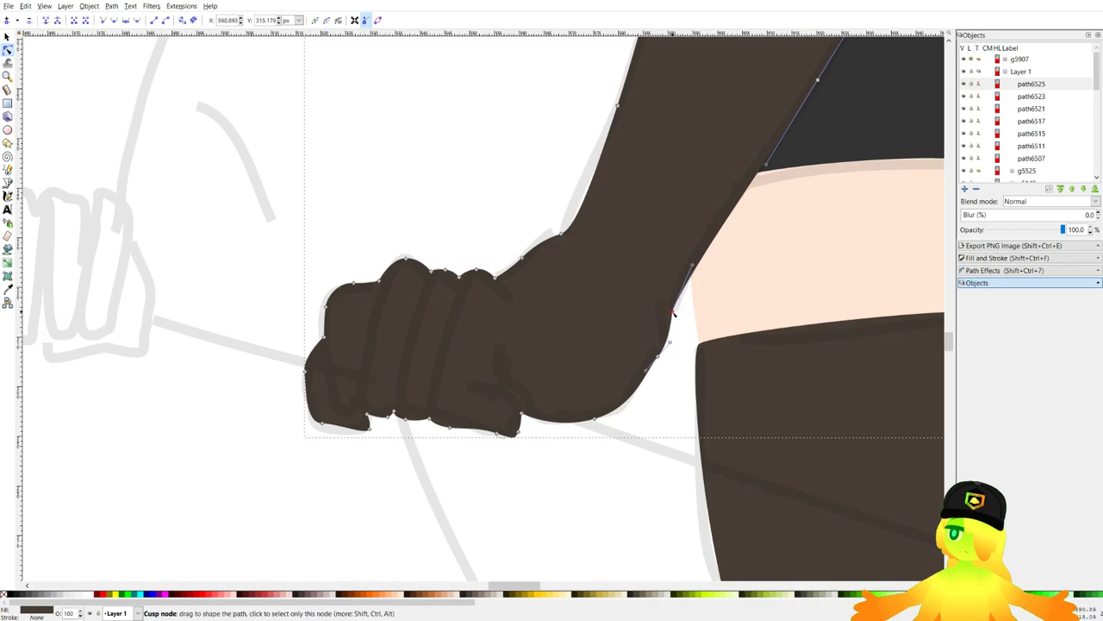
{"action": "left_click", "coordinate": [46, 22]}
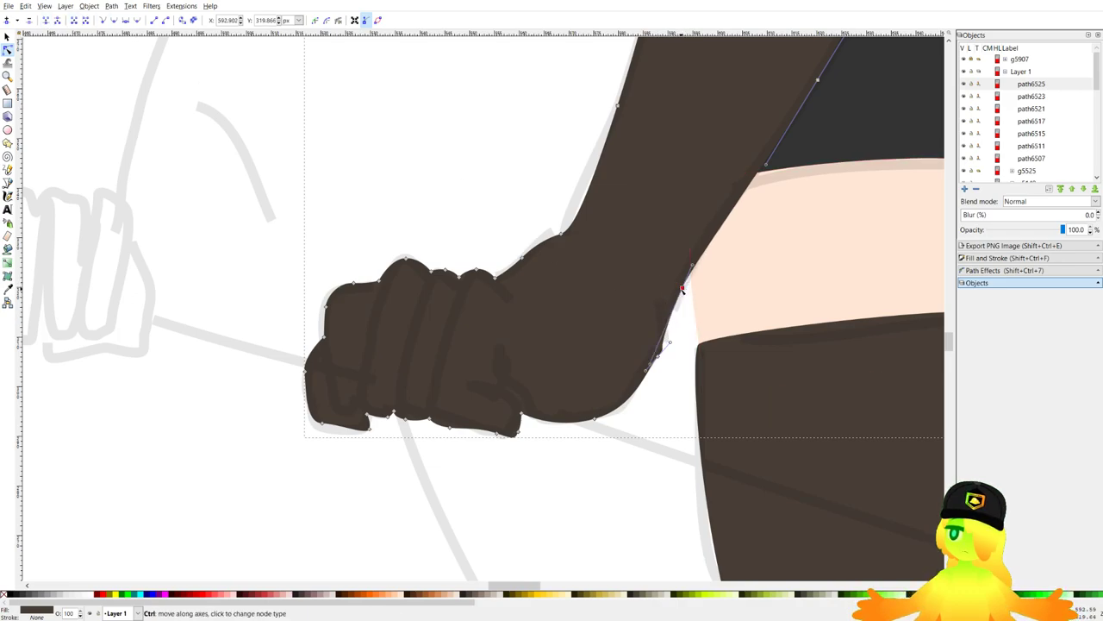
Smooth the heel of the gloved hand by removing its surplus node and reshaping the remaining curve, and save the drawing.
{"action": "left_click_drag", "start_coordinate": [682, 364], "coordinate": [637, 388]}
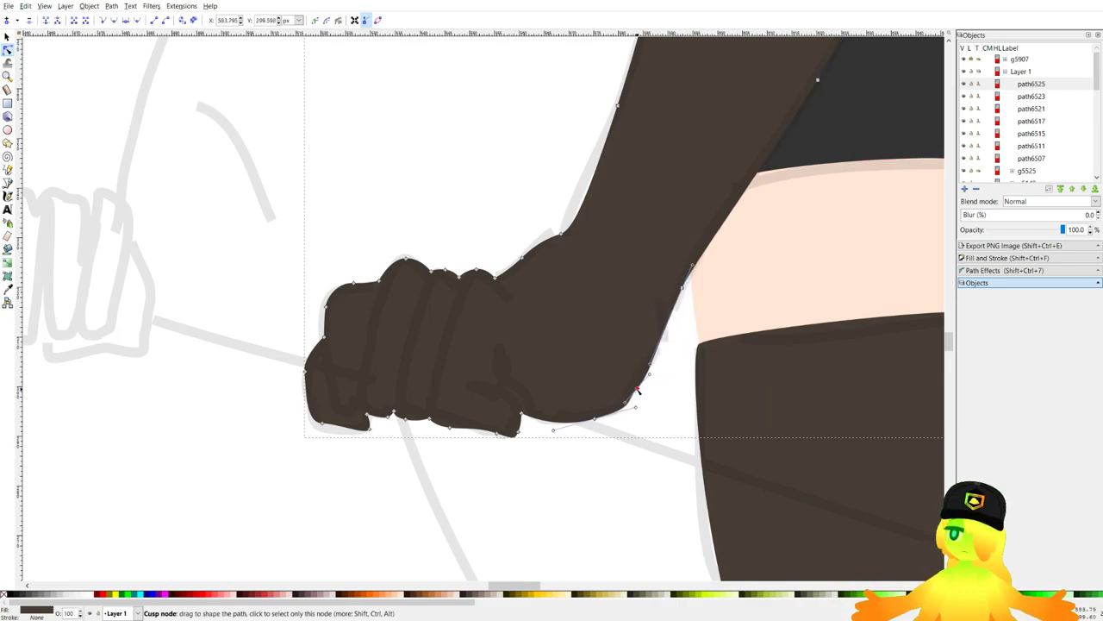
{"action": "key", "text": "Delete"}
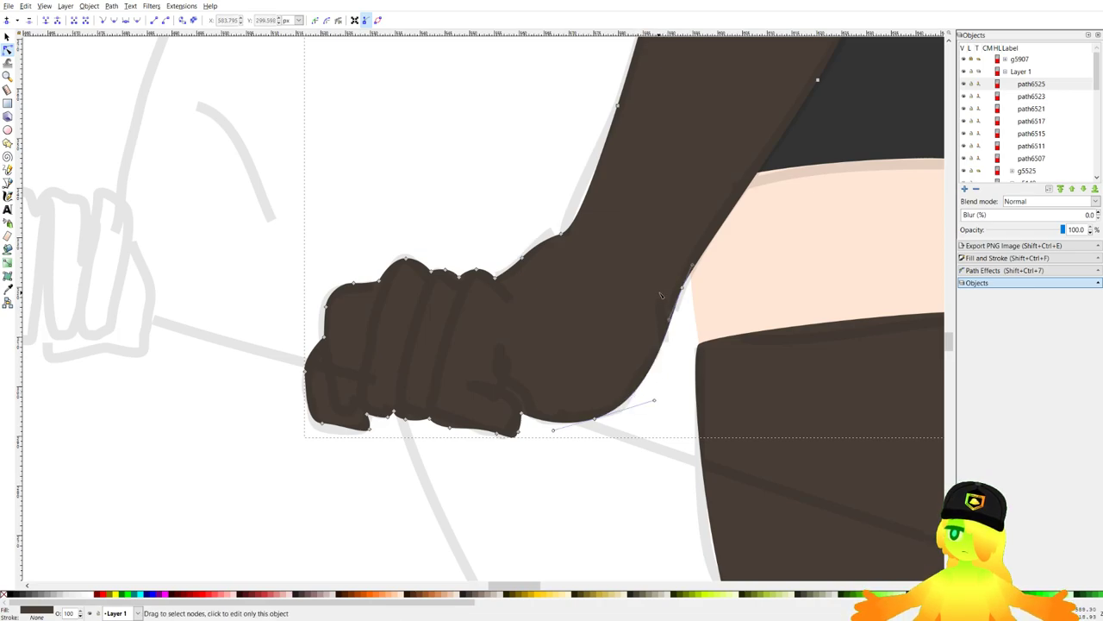
{"action": "mouse_move", "coordinate": [595, 420]}
{"action": "left_mouse_down"}
{"action": "mouse_move", "coordinate": [598, 409]}
{"action": "mouse_move", "coordinate": [576, 422]}
{"action": "left_mouse_up"}
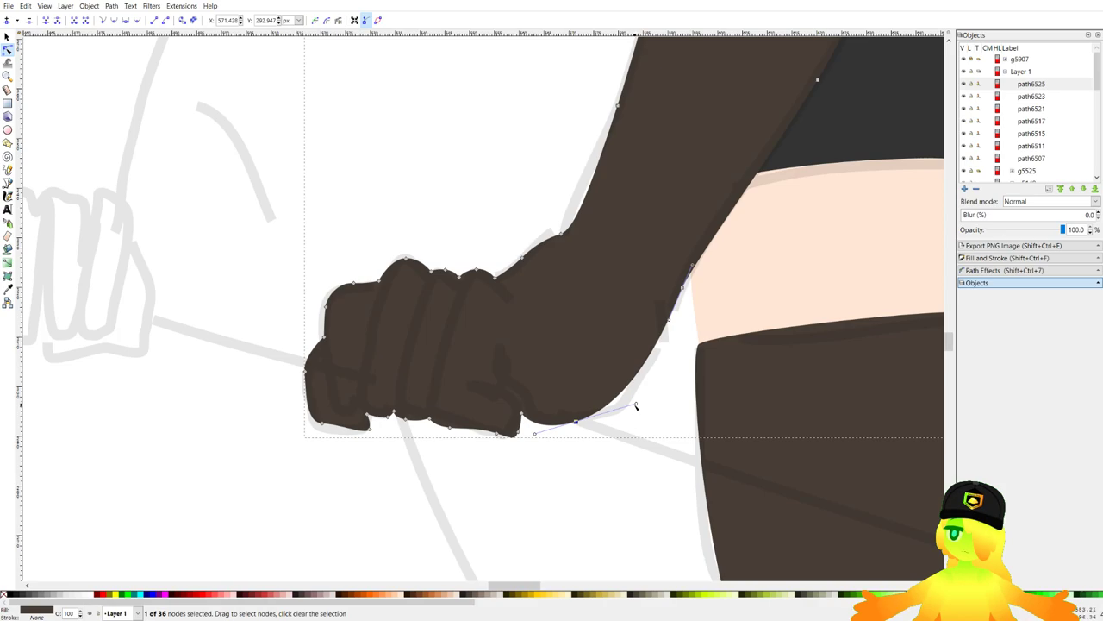
{"action": "left_click_drag", "start_coordinate": [636, 404], "coordinate": [667, 420]}
{"action": "double_click", "coordinate": [633, 446]}
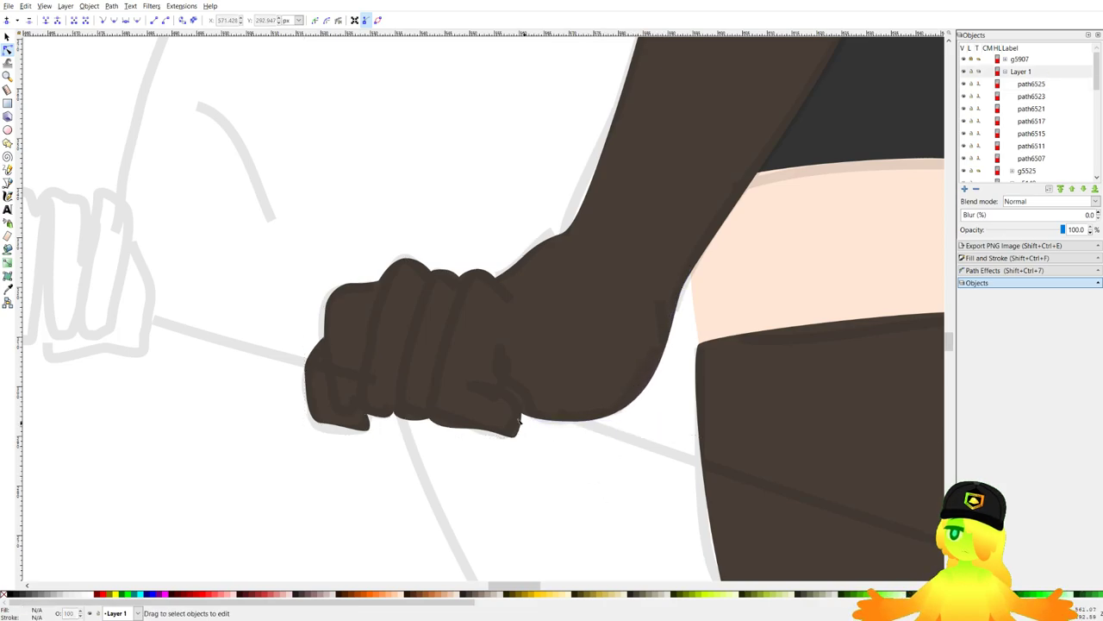
{"action": "scroll", "coordinate": [508, 397], "scroll_direction": "down", "scroll_amount": 5}
{"action": "left_click_drag", "start_coordinate": [561, 344], "coordinate": [592, 347]}
{"action": "scroll", "coordinate": [446, 265], "scroll_direction": "up", "scroll_amount": 1}
{"action": "key", "text": "ctrl+s"}
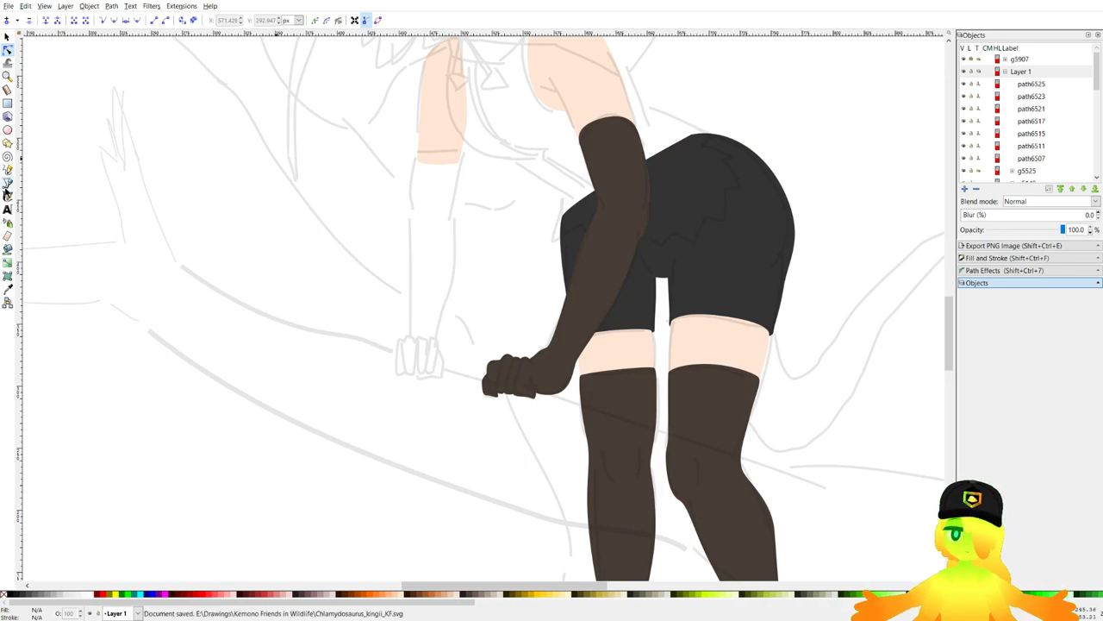
Start the left-hand arm's glove outline along the upper edge across the skin and round its inner corner.
{"action": "left_click", "coordinate": [6, 187]}
{"action": "scroll", "coordinate": [432, 146], "scroll_direction": "up", "scroll_amount": 6}
{"action": "left_click_drag", "start_coordinate": [439, 191], "coordinate": [518, 191]}
{"action": "left_click_drag", "start_coordinate": [660, 197], "coordinate": [658, 229]}
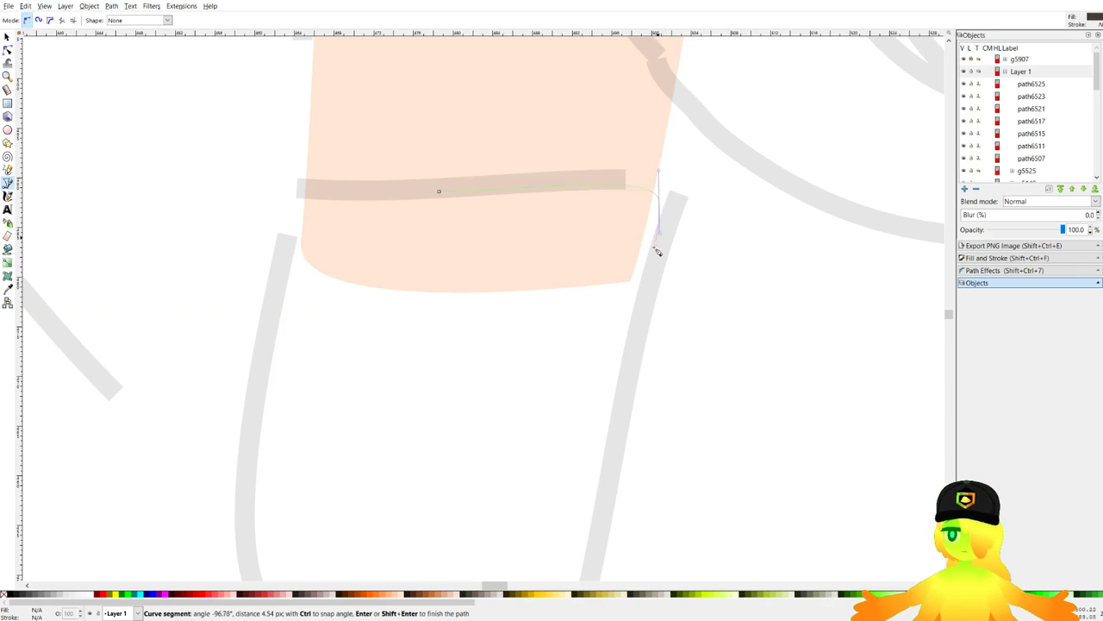
{"action": "scroll", "coordinate": [651, 268], "scroll_direction": "down", "scroll_amount": 2}
Trace the left-hand glove's side nearest the body down past the elbow and forearm to the wrist.
{"action": "left_click_drag", "start_coordinate": [634, 297], "coordinate": [638, 44]}
{"action": "scroll", "coordinate": [630, 228], "scroll_direction": "down", "scroll_amount": 3}
{"action": "scroll", "coordinate": [630, 239], "scroll_direction": "down", "scroll_amount": 3}
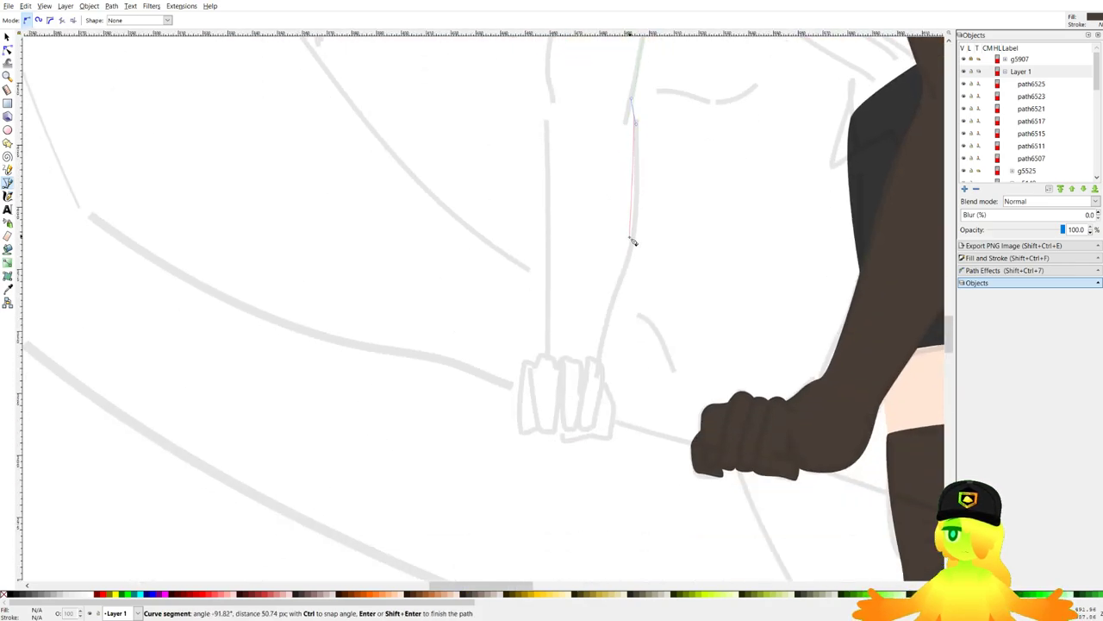
{"action": "scroll", "coordinate": [604, 345], "scroll_direction": "up", "scroll_amount": 3}
{"action": "scroll", "coordinate": [628, 370], "scroll_direction": "down", "scroll_amount": 1}
{"action": "scroll", "coordinate": [623, 229], "scroll_direction": "up", "scroll_amount": 3}
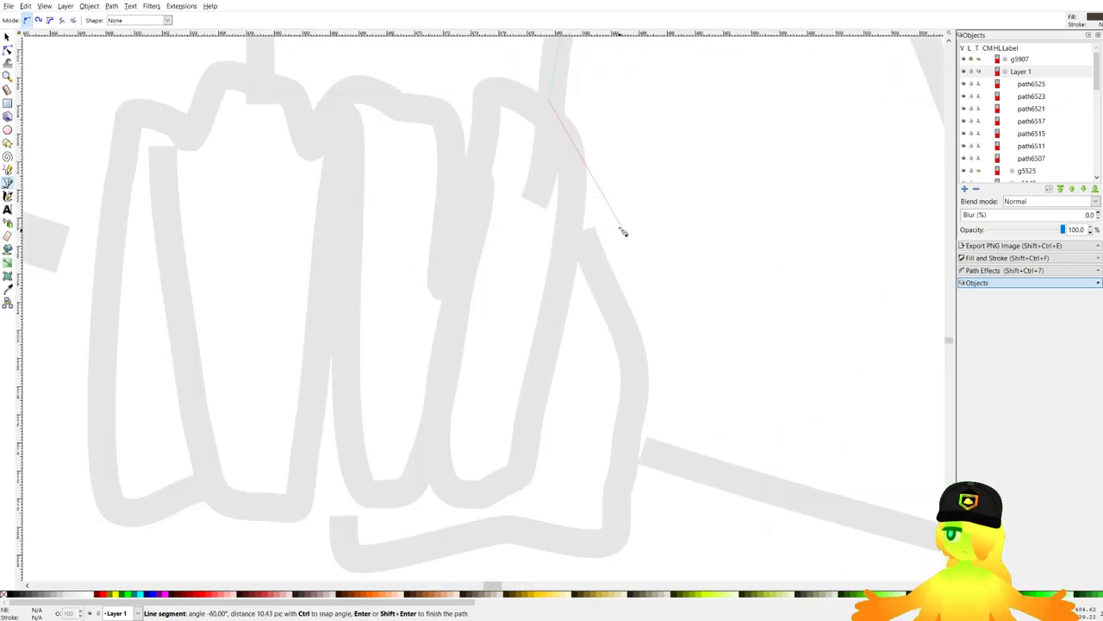
{"action": "scroll", "coordinate": [590, 204], "scroll_direction": "down", "scroll_amount": 8}
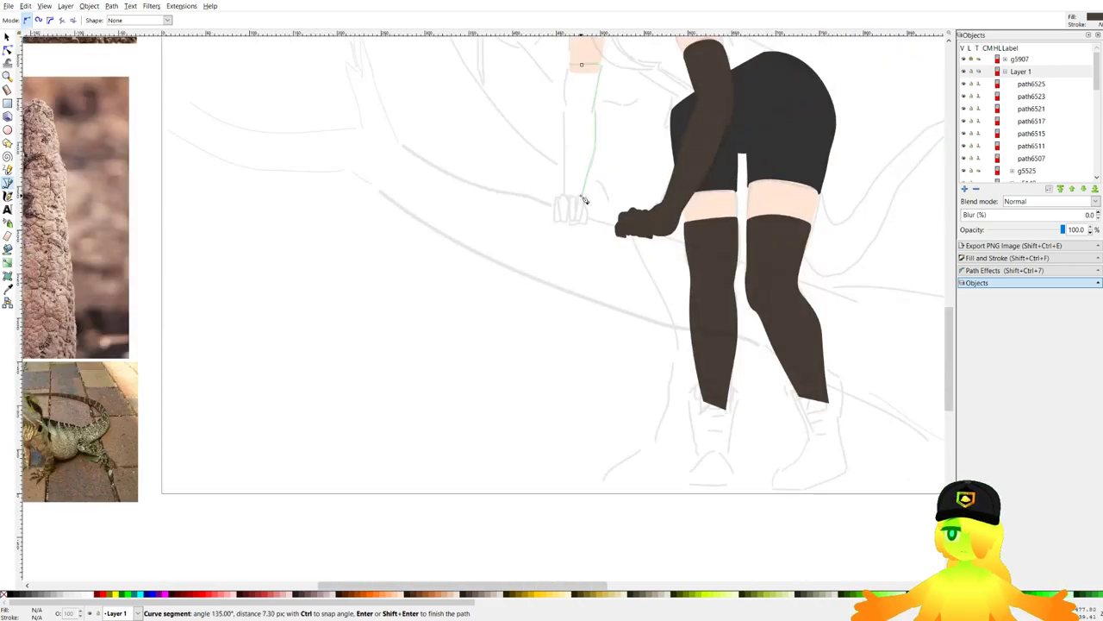
Trace the left-hand glove's fist from the wrist around the heel of the hand and along its underside.
{"action": "scroll", "coordinate": [492, 250], "scroll_direction": "up", "scroll_amount": 10}
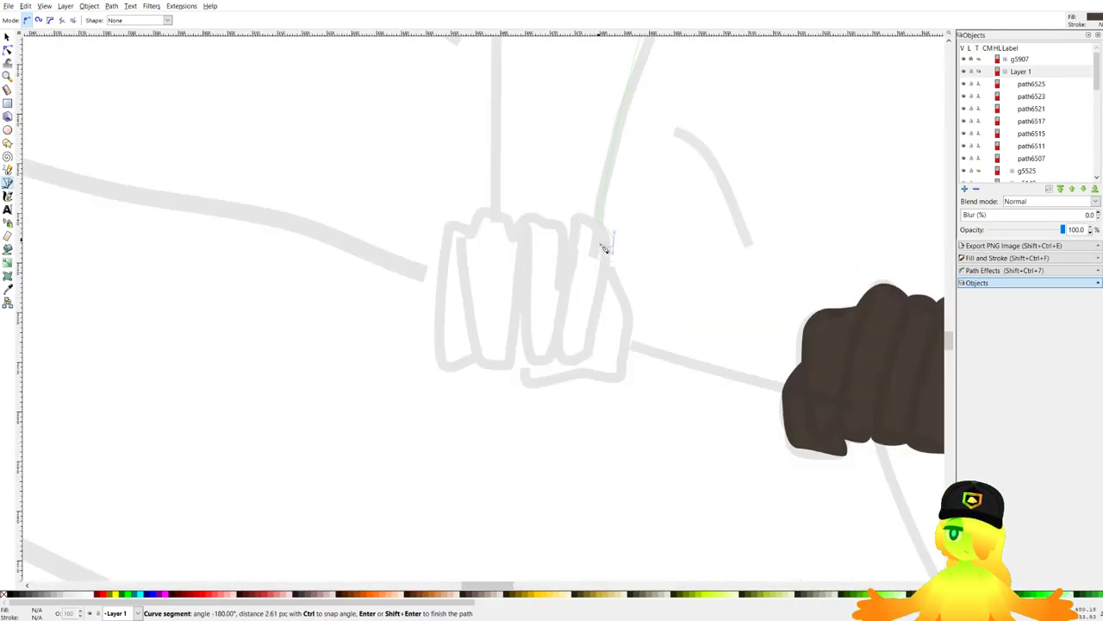
{"action": "left_click_drag", "start_coordinate": [662, 291], "coordinate": [658, 215]}
{"action": "left_click_drag", "start_coordinate": [689, 296], "coordinate": [694, 362]}
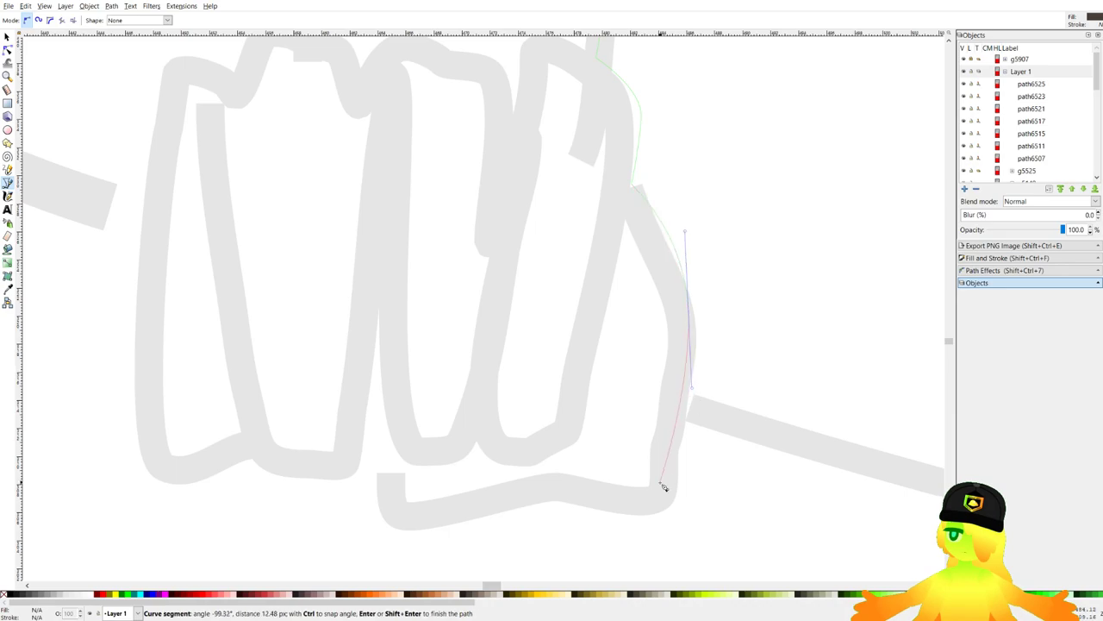
{"action": "left_click_drag", "start_coordinate": [643, 500], "coordinate": [595, 521]}
{"action": "key", "text": "BackSpace"}
{"action": "left_click_drag", "start_coordinate": [674, 502], "coordinate": [661, 526]}
{"action": "left_click_drag", "start_coordinate": [525, 499], "coordinate": [481, 504]}
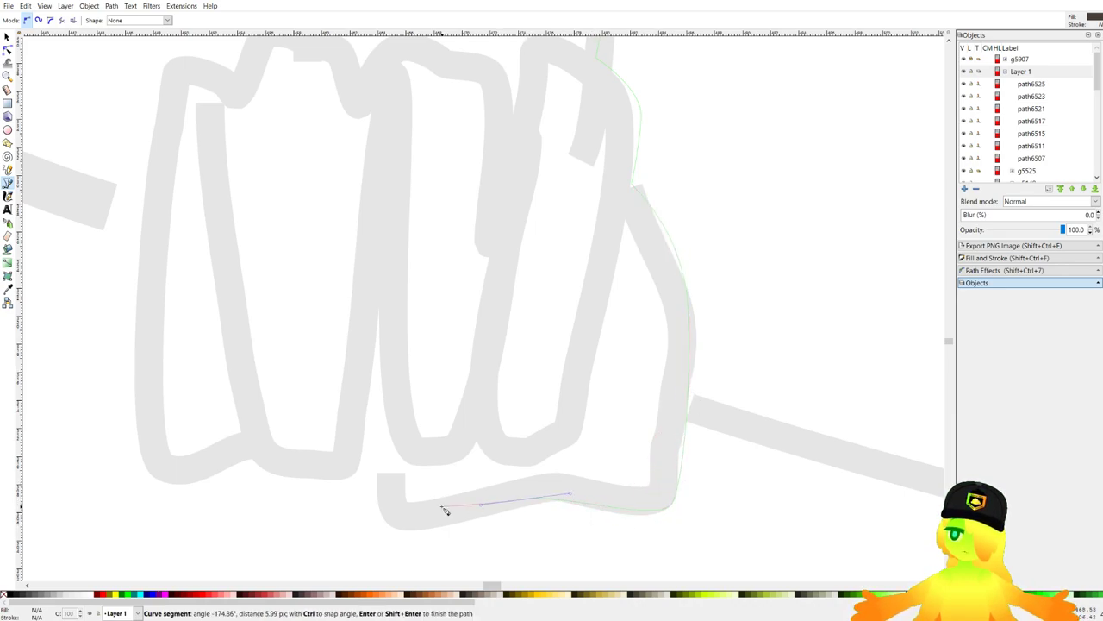
Continue the glove outline around the rounded fingertips and up the fist's outer side to the knuckles.
{"action": "left_click", "coordinate": [387, 519]}
{"action": "left_click_drag", "start_coordinate": [345, 479], "coordinate": [178, 487]}
{"action": "left_click_drag", "start_coordinate": [140, 405], "coordinate": [166, 399]}
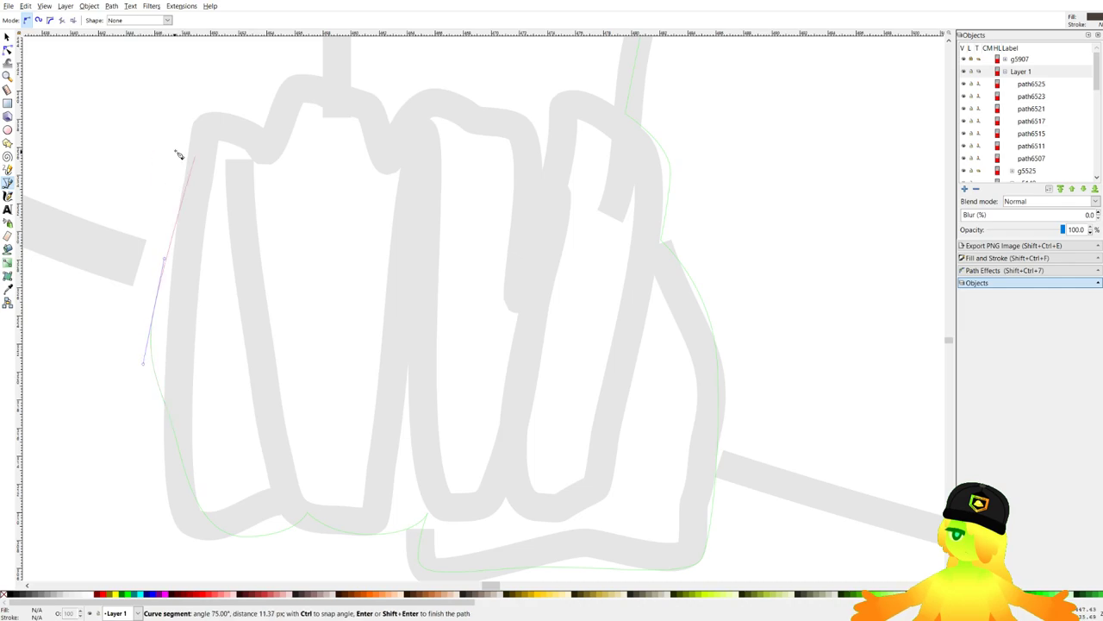
{"action": "scroll", "coordinate": [178, 152], "scroll_direction": "up", "scroll_amount": 2}
{"action": "left_click_drag", "start_coordinate": [206, 205], "coordinate": [338, 372]}
Trace the glove's outer edge from the knuckles up the wrist and forearm to the elbow.
{"action": "scroll", "coordinate": [335, 142], "scroll_direction": "down", "scroll_amount": 3}
{"action": "mouse_move", "coordinate": [347, 183]}
{"action": "left_mouse_down"}
{"action": "mouse_move", "coordinate": [347, 370]}
{"action": "mouse_move", "coordinate": [343, 213]}
{"action": "left_mouse_up"}
{"action": "left_click_drag", "start_coordinate": [343, 140], "coordinate": [354, 354]}
{"action": "left_click_drag", "start_coordinate": [359, 274], "coordinate": [356, 250]}
{"action": "left_click_drag", "start_coordinate": [350, 200], "coordinate": [350, 326]}
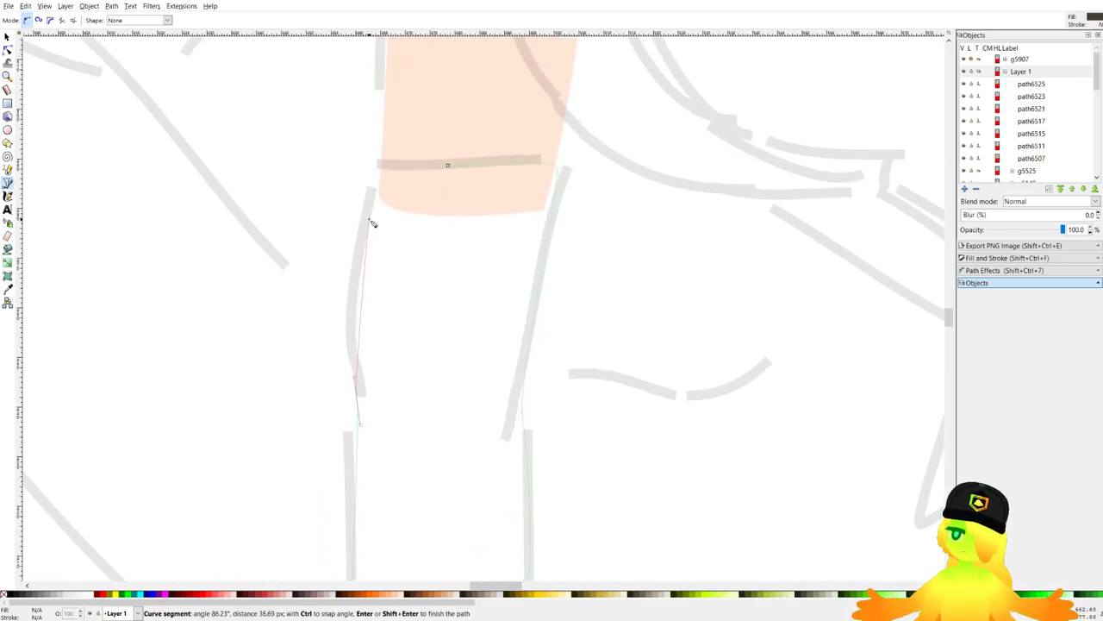
Round the outer corner of the glove's upper edge, close the outline at its starting node, and save the drawing.
{"action": "left_click_drag", "start_coordinate": [382, 166], "coordinate": [401, 164]}
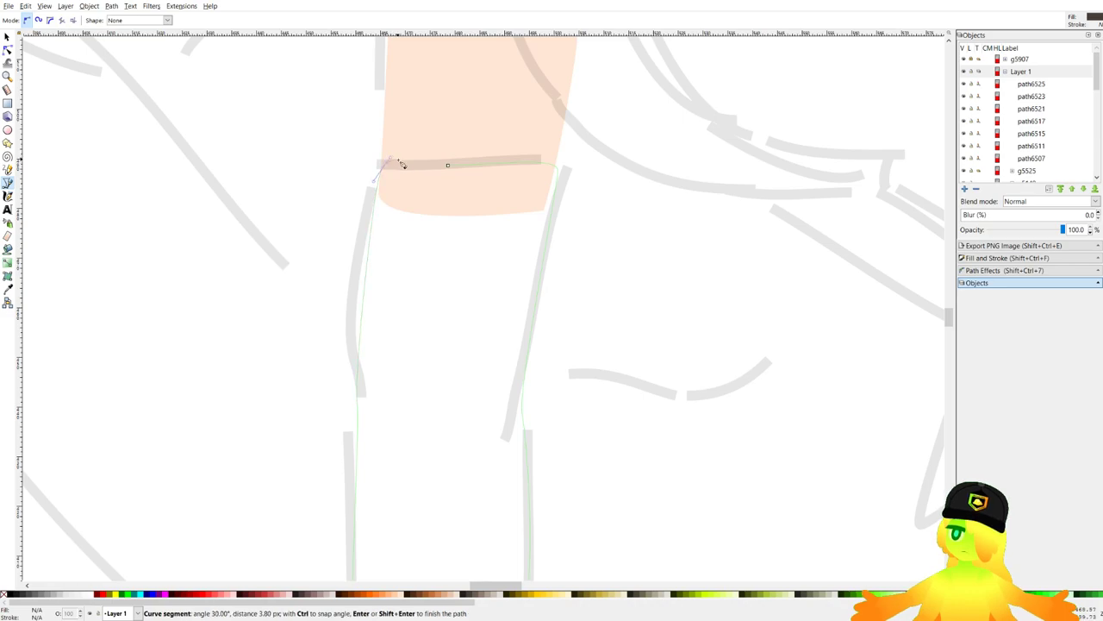
{"action": "scroll", "coordinate": [401, 164], "scroll_direction": "up", "scroll_amount": 2}
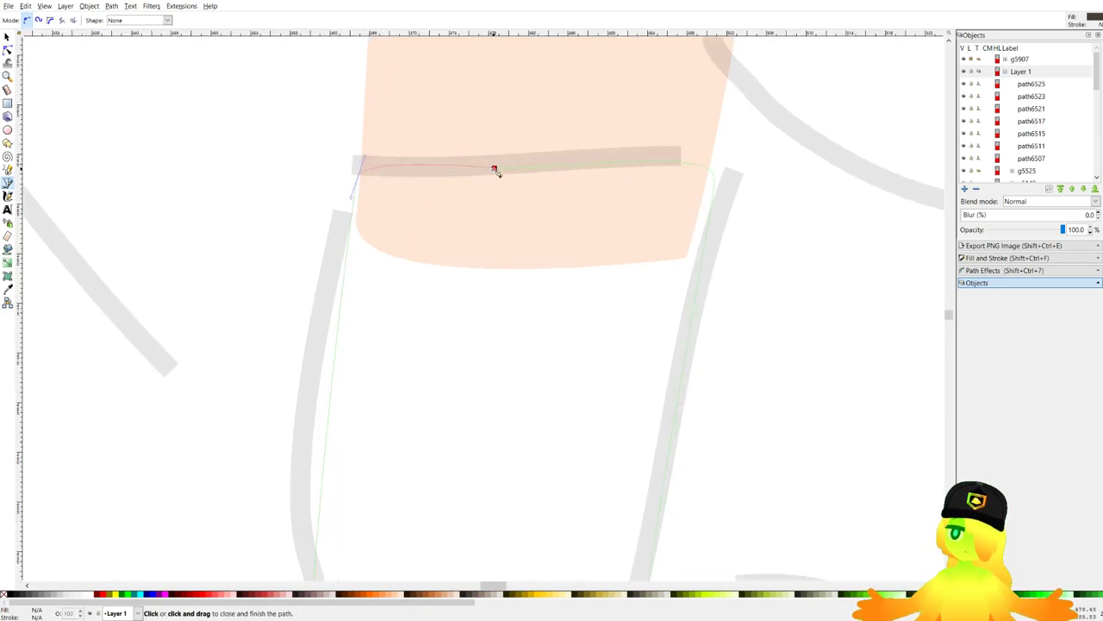
{"action": "left_click_drag", "start_coordinate": [494, 169], "coordinate": [590, 171]}
{"action": "scroll", "coordinate": [503, 204], "scroll_direction": "down", "scroll_amount": 7}
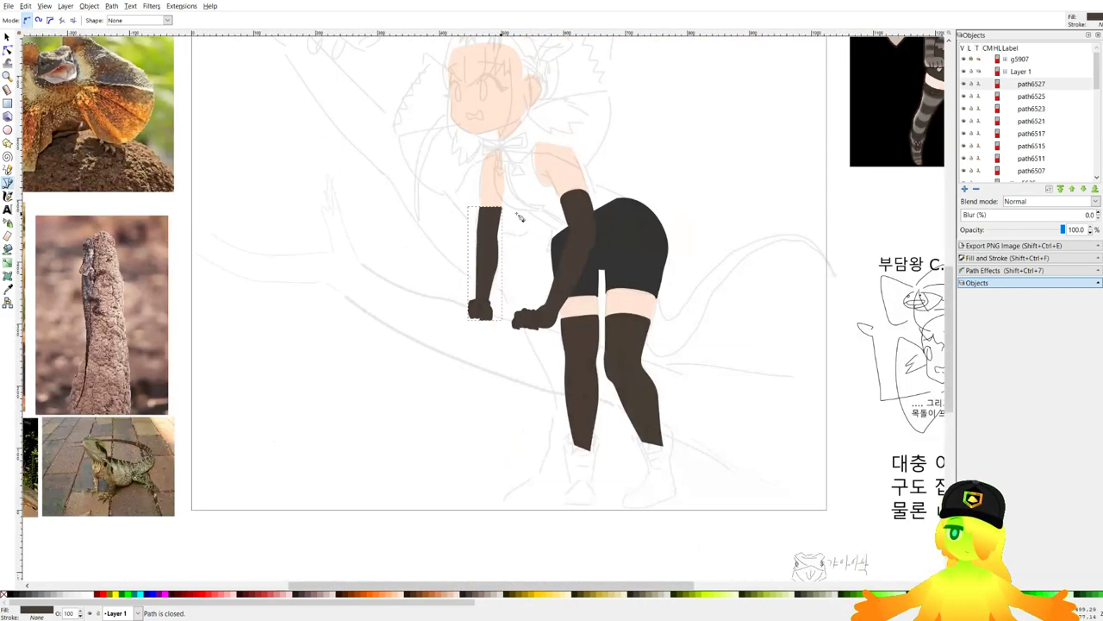
{"action": "scroll", "coordinate": [521, 218], "scroll_direction": "up", "scroll_amount": 1}
{"action": "scroll", "coordinate": [518, 225], "scroll_direction": "up", "scroll_amount": 4}
{"action": "scroll", "coordinate": [488, 244], "scroll_direction": "down", "scroll_amount": 4}
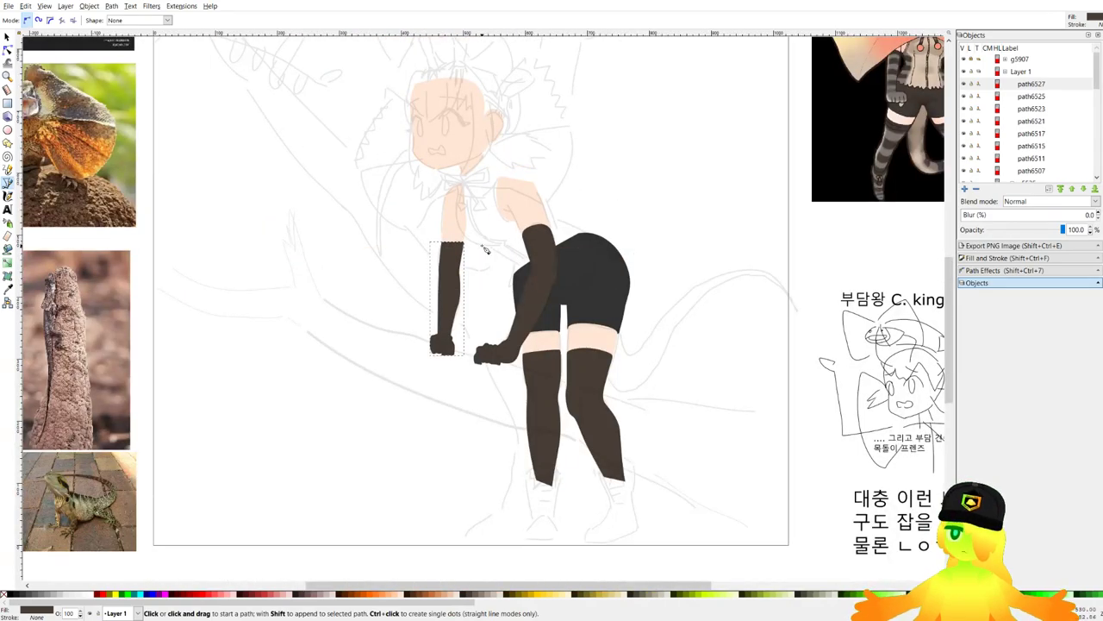
{"action": "scroll", "coordinate": [485, 249], "scroll_direction": "down", "scroll_amount": 2}
{"action": "scroll", "coordinate": [733, 259], "scroll_direction": "up", "scroll_amount": 3}
{"action": "key", "text": "ctrl+s"}
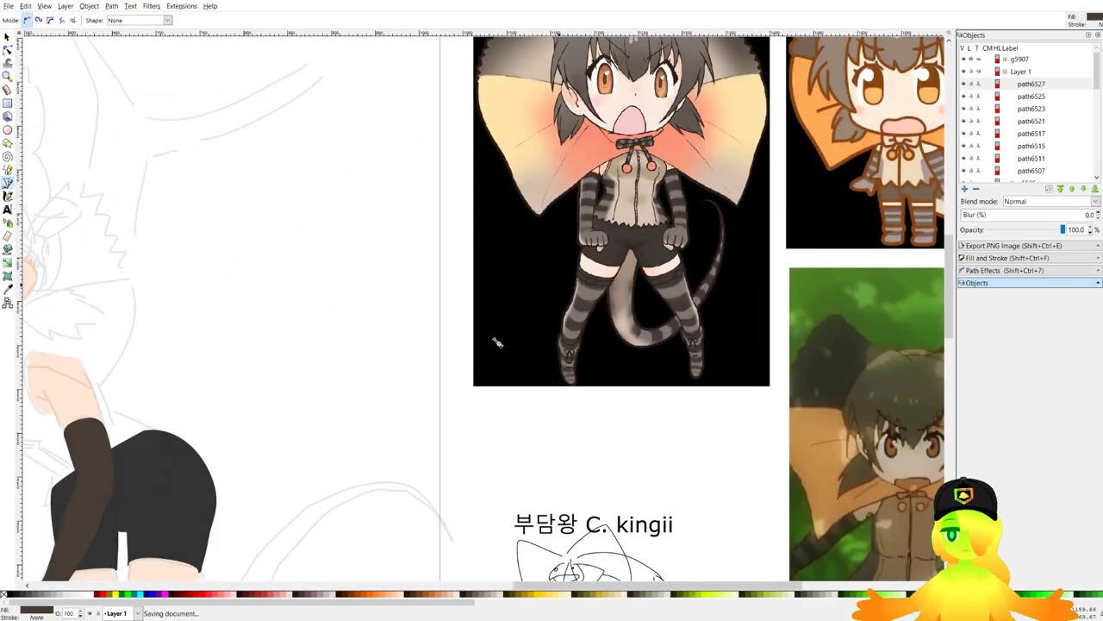
Start the sleeveless top's outline beneath the neck bow and curve it down the chest to the upper belly.
{"action": "left_click_drag", "start_coordinate": [80, 494], "coordinate": [507, 295]}
{"action": "scroll", "coordinate": [420, 172], "scroll_direction": "up", "scroll_amount": 4}
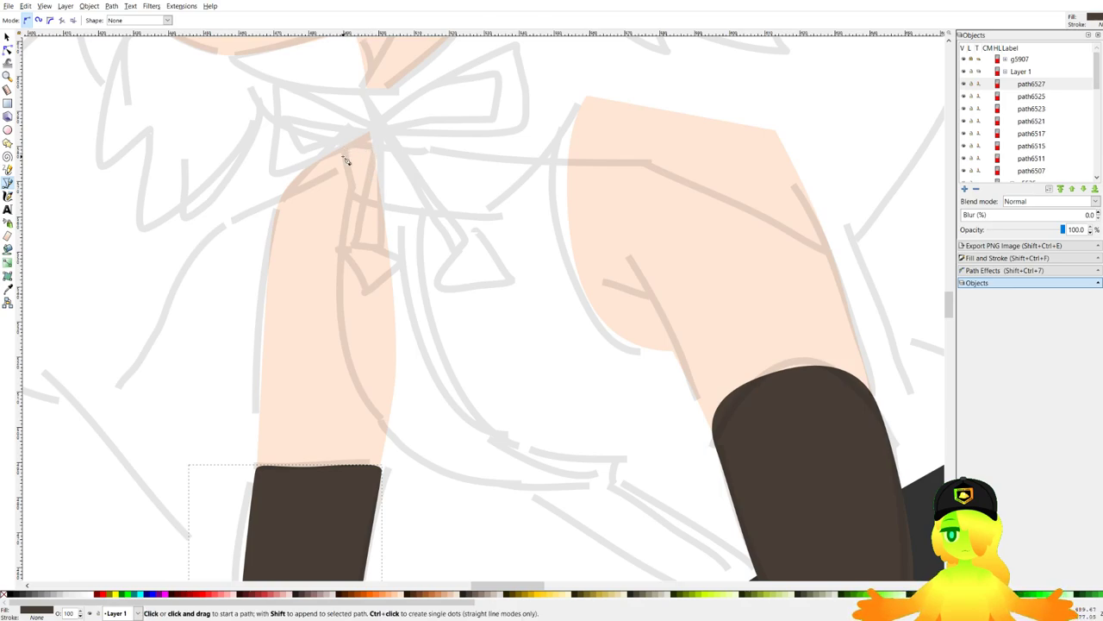
{"action": "left_click", "coordinate": [328, 121]}
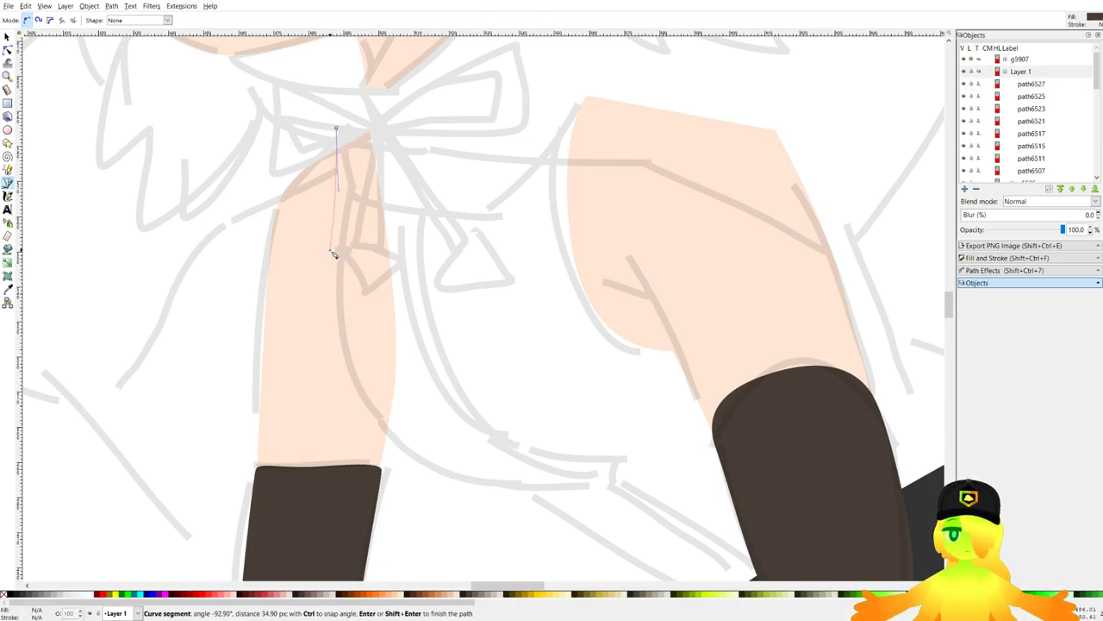
{"action": "left_click_drag", "start_coordinate": [335, 245], "coordinate": [333, 325]}
{"action": "left_click_drag", "start_coordinate": [392, 435], "coordinate": [431, 382]}
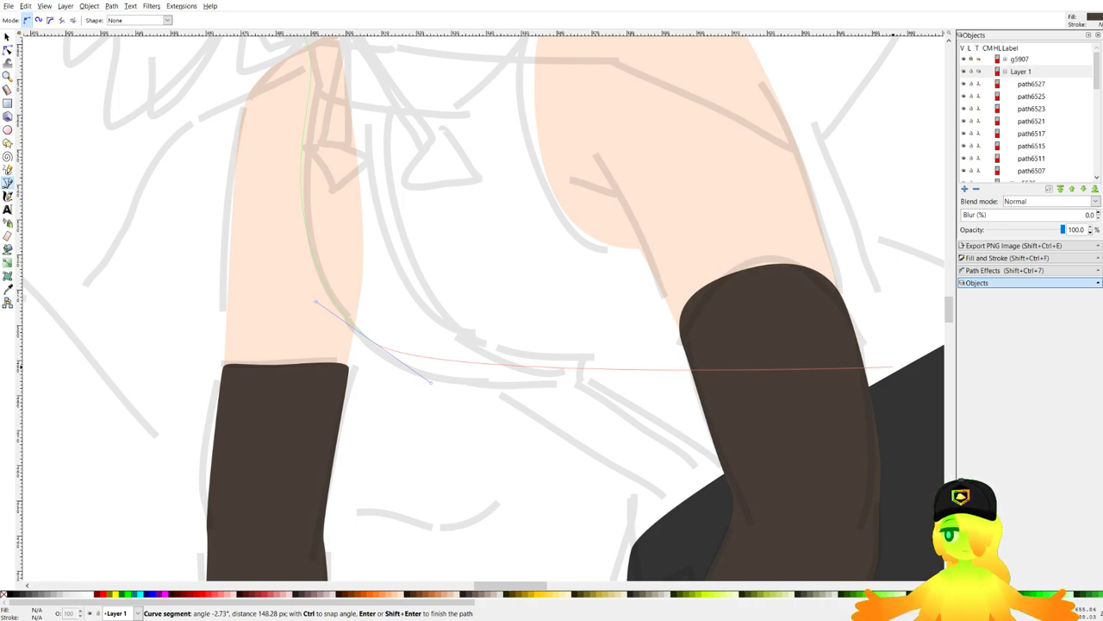
{"action": "scroll", "coordinate": [492, 401], "scroll_direction": "down", "scroll_amount": 2}
{"action": "left_click", "coordinate": [491, 385]}
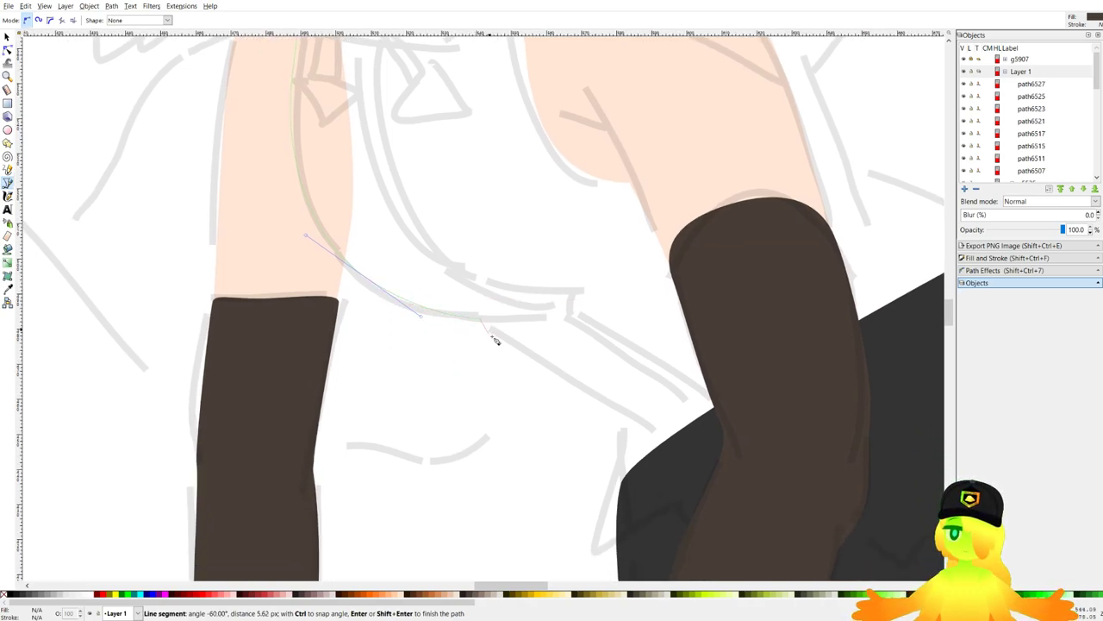
Trace the top's belly line diagonally down to the front edge of the waist, following the sketch.
{"action": "left_click_drag", "start_coordinate": [940, 388], "coordinate": [862, 274]}
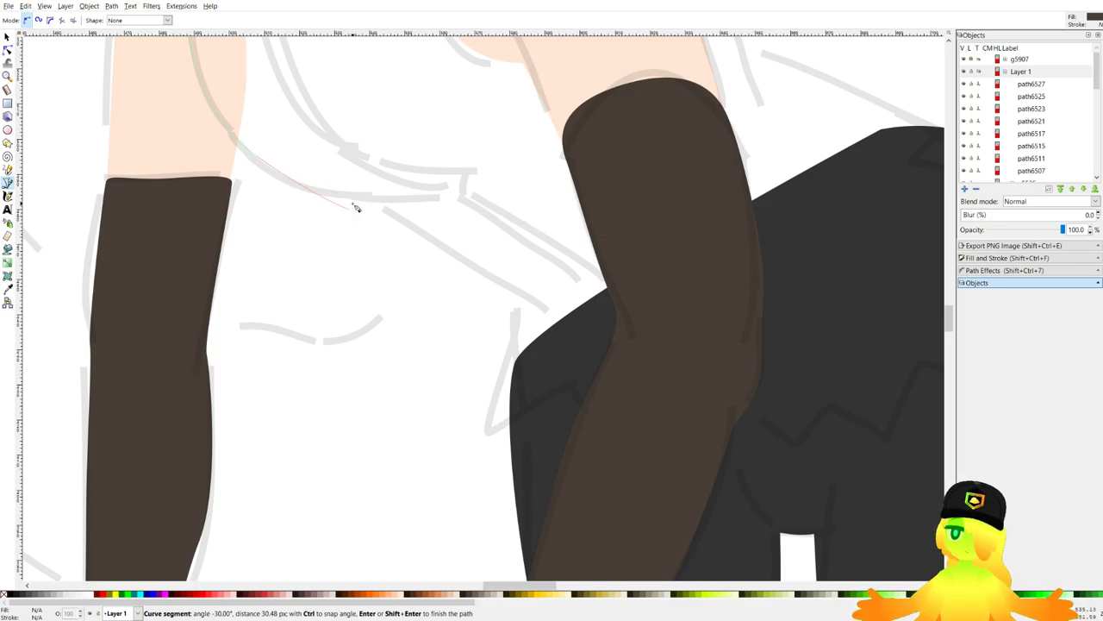
{"action": "scroll", "coordinate": [382, 206], "scroll_direction": "up", "scroll_amount": 1}
{"action": "left_click_drag", "start_coordinate": [380, 206], "coordinate": [425, 237]}
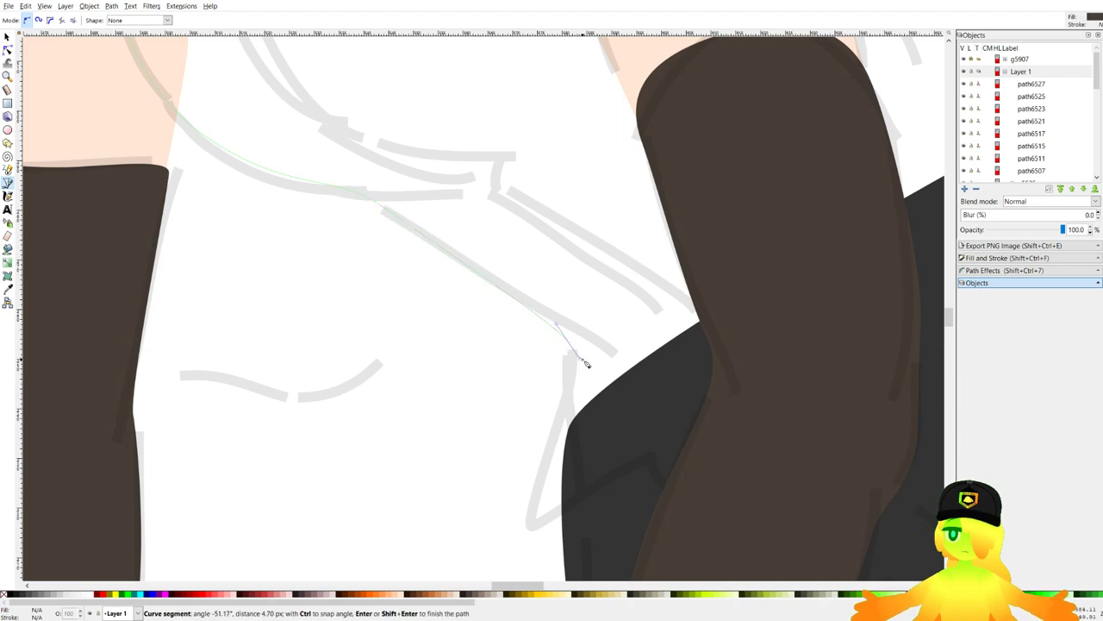
{"action": "left_click", "coordinate": [565, 352]}
{"action": "scroll", "coordinate": [539, 294], "scroll_direction": "up", "scroll_amount": 2}
Trace the front of the top's jagged hem, from its pointed front tip to the next notch over the gloved arm.
{"action": "left_click_drag", "start_coordinate": [519, 381], "coordinate": [507, 432]}
{"action": "left_click_drag", "start_coordinate": [478, 542], "coordinate": [488, 543]}
{"action": "left_click", "coordinate": [629, 419]}
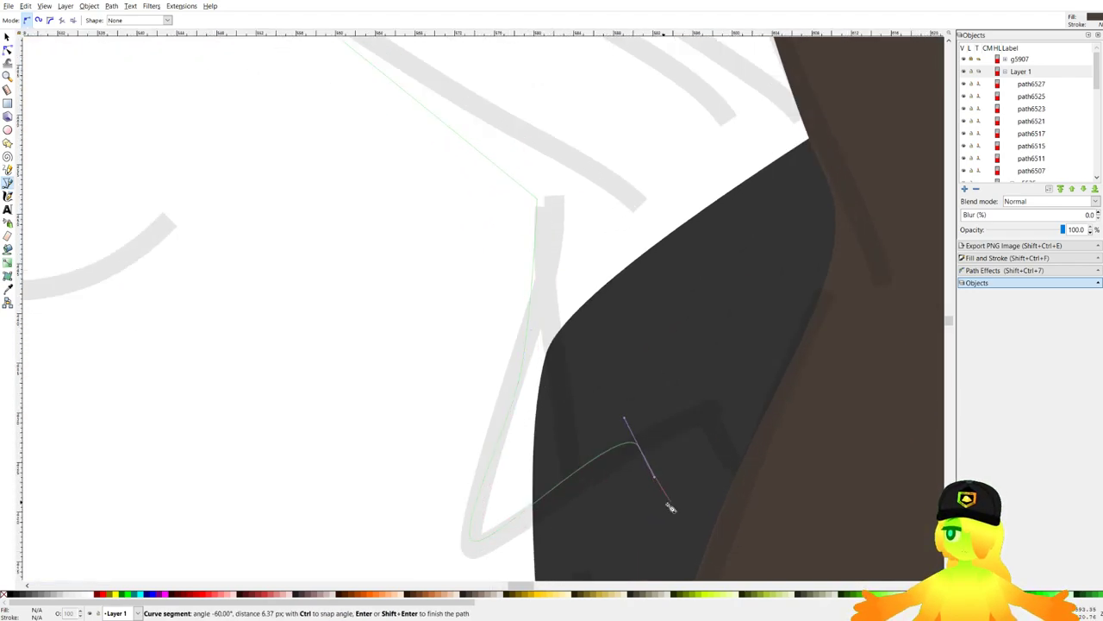
{"action": "scroll", "coordinate": [620, 414], "scroll_direction": "down", "scroll_amount": 2}
{"action": "left_click", "coordinate": [658, 462]}
{"action": "left_click_drag", "start_coordinate": [718, 400], "coordinate": [492, 403]}
{"action": "left_click_drag", "start_coordinate": [599, 388], "coordinate": [641, 454]}
{"action": "key", "text": "BackSpace"}
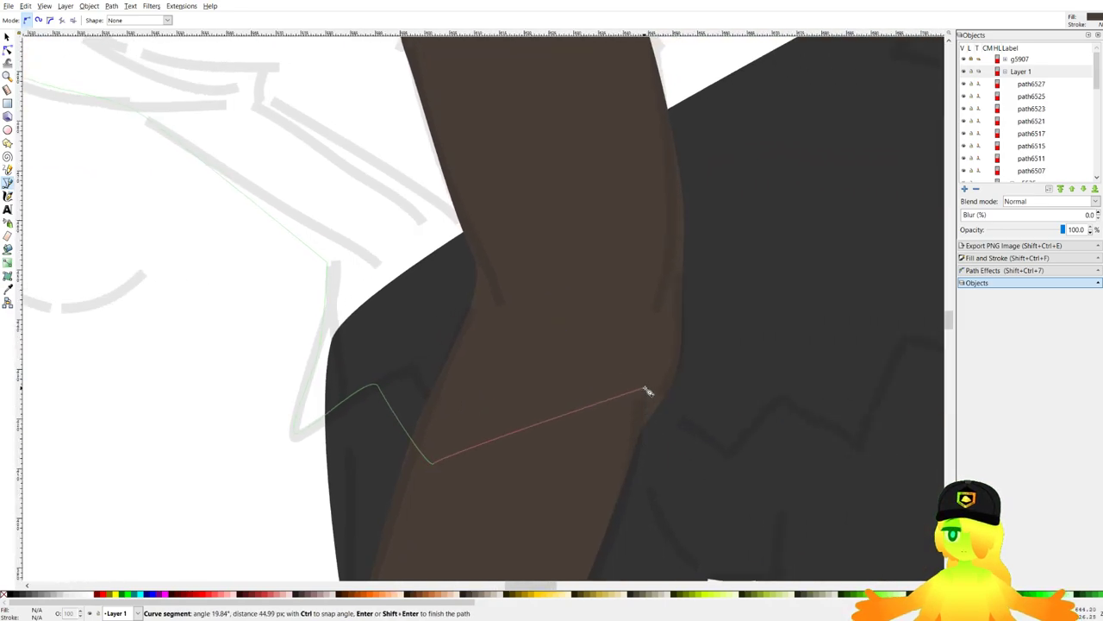
Continue the zigzag hem from the gloved arm across the shorts with softly rounded points.
{"action": "left_click_drag", "start_coordinate": [642, 387], "coordinate": [667, 412]}
{"action": "left_click_drag", "start_coordinate": [730, 467], "coordinate": [742, 441]}
{"action": "left_click_drag", "start_coordinate": [754, 416], "coordinate": [762, 398]}
{"action": "left_click_drag", "start_coordinate": [769, 368], "coordinate": [791, 382]}
{"action": "left_click_drag", "start_coordinate": [791, 382], "coordinate": [634, 462]}
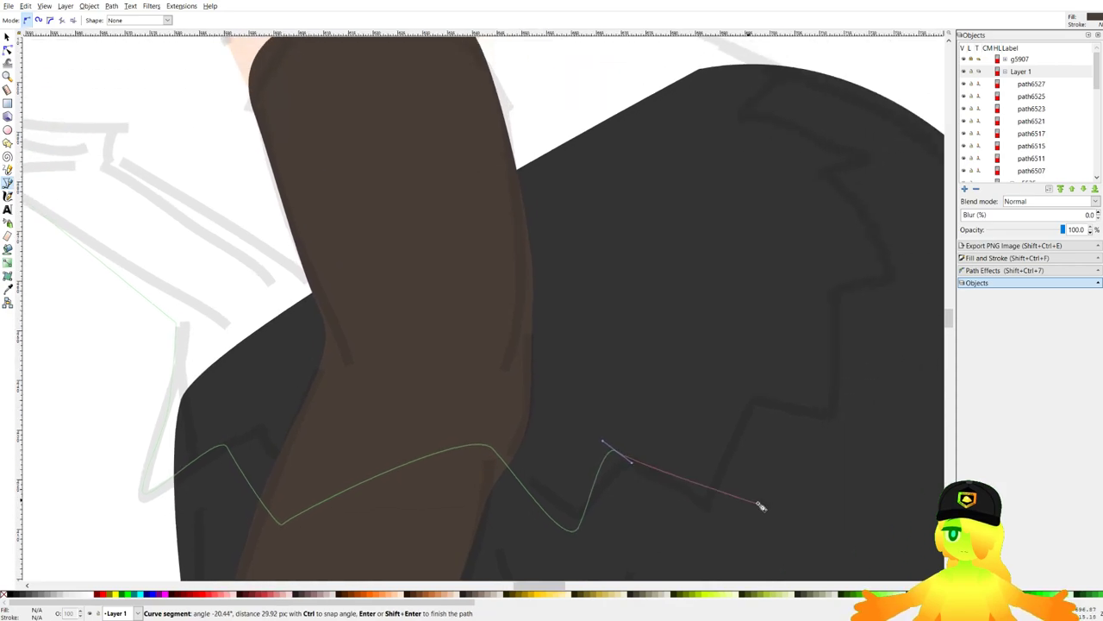
{"action": "left_click_drag", "start_coordinate": [729, 502], "coordinate": [736, 483]}
{"action": "left_click_drag", "start_coordinate": [760, 391], "coordinate": [774, 395]}
{"action": "left_click_drag", "start_coordinate": [774, 395], "coordinate": [764, 419]}
{"action": "left_click_drag", "start_coordinate": [840, 425], "coordinate": [841, 397]}
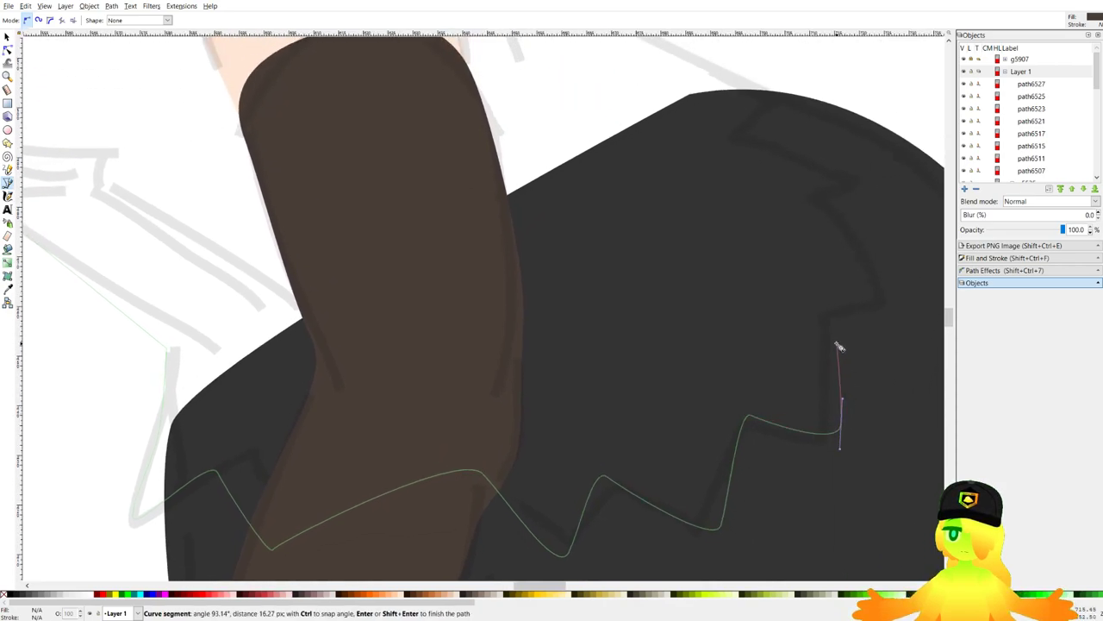
Trace the remaining zigzag hem points up the rear hip to the upper edge of the shorts.
{"action": "mouse_move", "coordinate": [832, 321]}
{"action": "left_mouse_down"}
{"action": "mouse_move", "coordinate": [844, 324]}
{"action": "mouse_move", "coordinate": [841, 313]}
{"action": "left_mouse_up"}
{"action": "key", "text": "BackSpace"}
{"action": "scroll", "coordinate": [863, 336], "scroll_direction": "right", "scroll_amount": 2}
{"action": "scroll", "coordinate": [823, 362], "scroll_direction": "up", "scroll_amount": 1}
{"action": "left_click", "coordinate": [822, 362]}
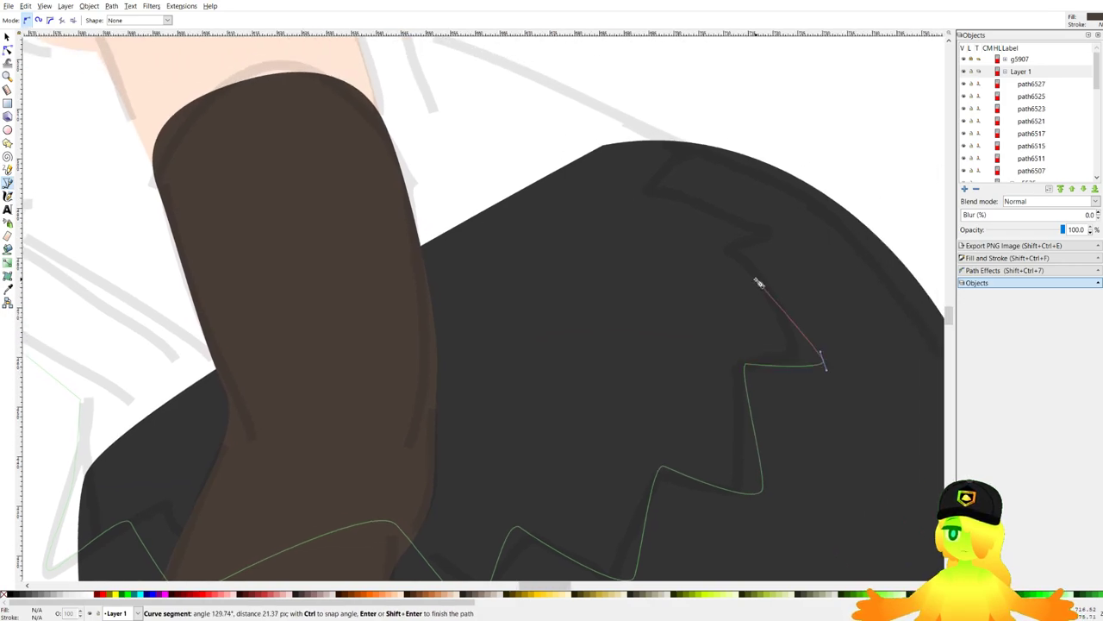
{"action": "left_click", "coordinate": [754, 264]}
{"action": "left_click", "coordinate": [811, 257]}
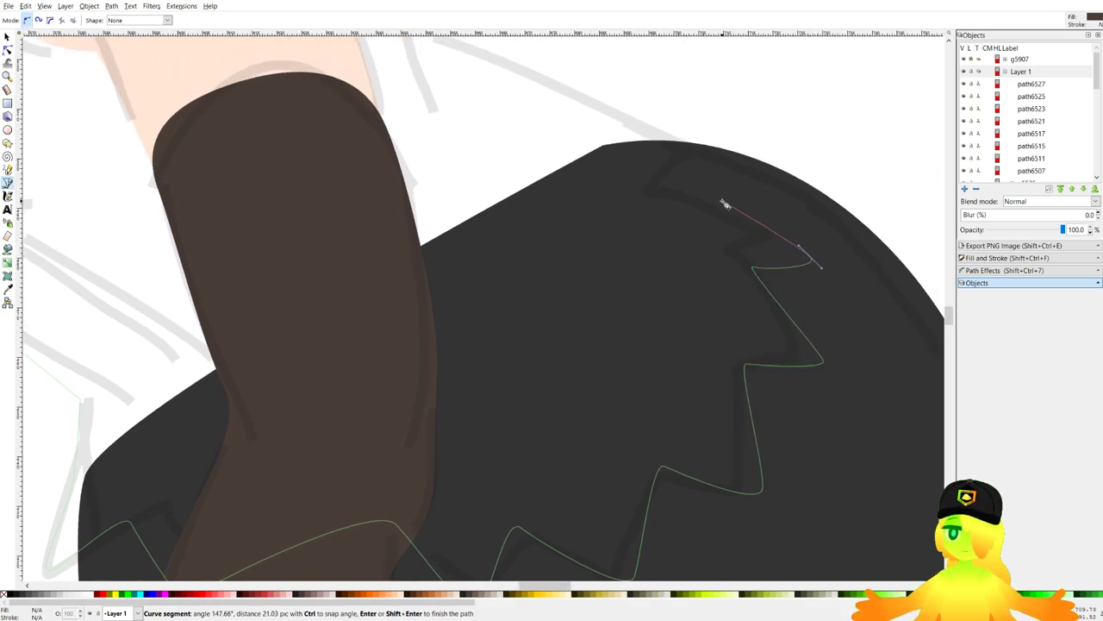
{"action": "left_click_drag", "start_coordinate": [699, 197], "coordinate": [752, 171]}
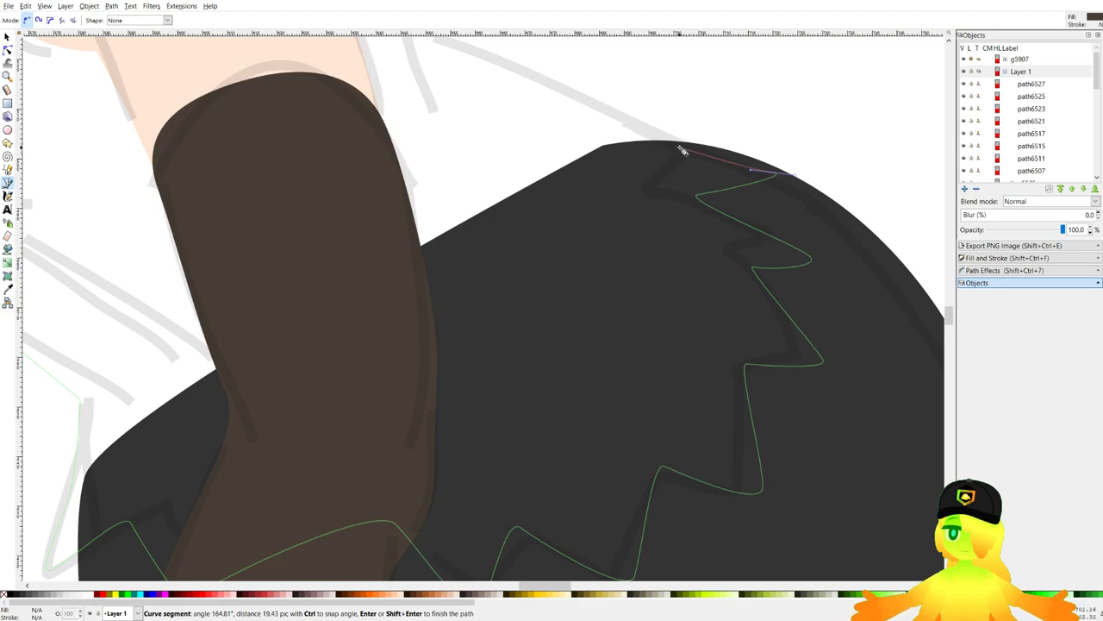
{"action": "left_click", "coordinate": [680, 145]}
Trace the top's lower back from the shorts' upper edge to the corner at the small of the back.
{"action": "scroll", "coordinate": [646, 132], "scroll_direction": "down", "scroll_amount": 1, "text": "ctrl"}
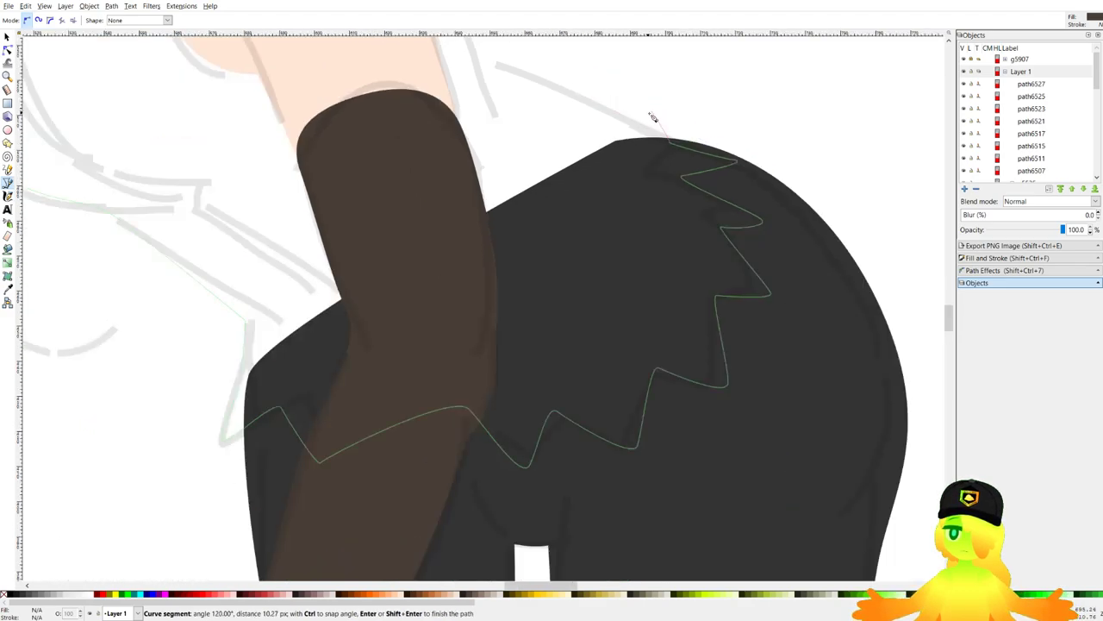
{"action": "scroll", "coordinate": [649, 112], "scroll_direction": "up", "scroll_amount": 1, "text": "ctrl"}
{"action": "left_click_drag", "start_coordinate": [667, 137], "coordinate": [628, 125]}
{"action": "left_click_drag", "start_coordinate": [523, 84], "coordinate": [554, 120]}
{"action": "scroll", "coordinate": [553, 121], "scroll_direction": "down", "scroll_amount": 1, "text": "ctrl"}
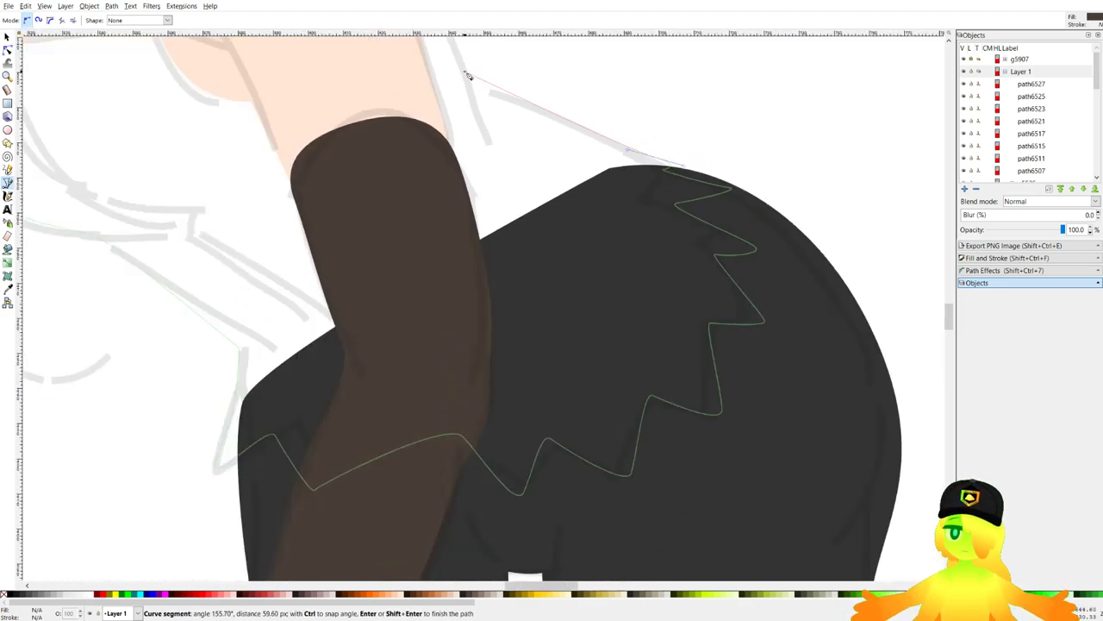
{"action": "left_click", "coordinate": [482, 98]}
{"action": "scroll", "coordinate": [518, 216], "scroll_direction": "up", "scroll_amount": 5}
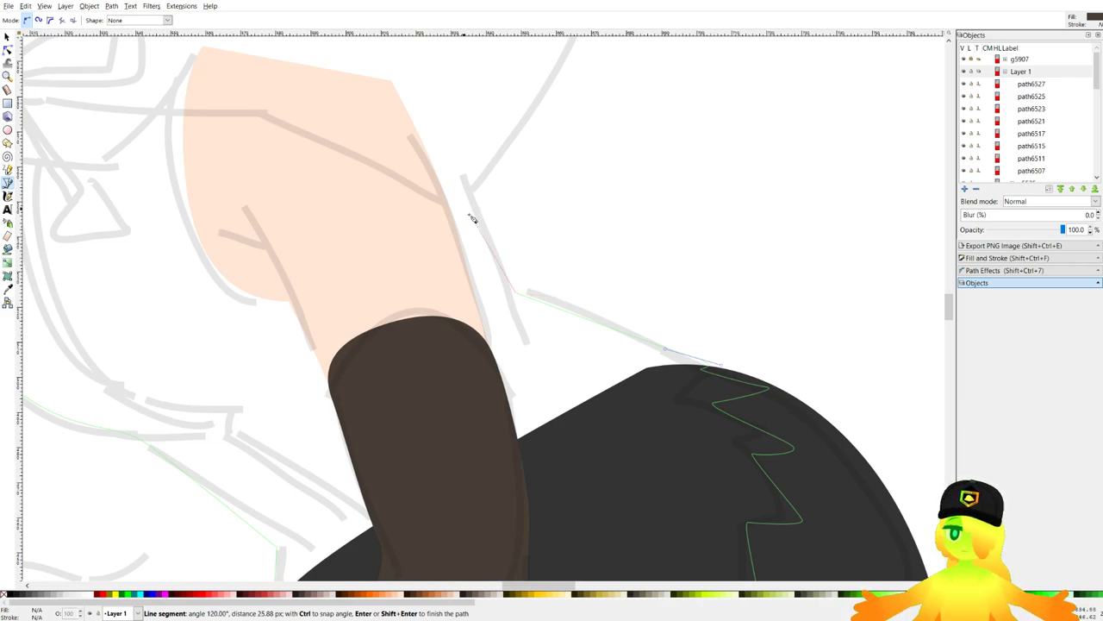
Curve the top's outline up the back and over the shoulder, and close it at the starting node below the neck.
{"action": "scroll", "coordinate": [477, 225], "scroll_direction": "down", "scroll_amount": 3}
{"action": "scroll", "coordinate": [475, 222], "scroll_direction": "up", "scroll_amount": 4}
{"action": "left_click_drag", "start_coordinate": [474, 204], "coordinate": [442, 108]}
{"action": "scroll", "coordinate": [394, 95], "scroll_direction": "up", "scroll_amount": 5}
{"action": "scroll", "coordinate": [311, 207], "scroll_direction": "down", "scroll_amount": 2}
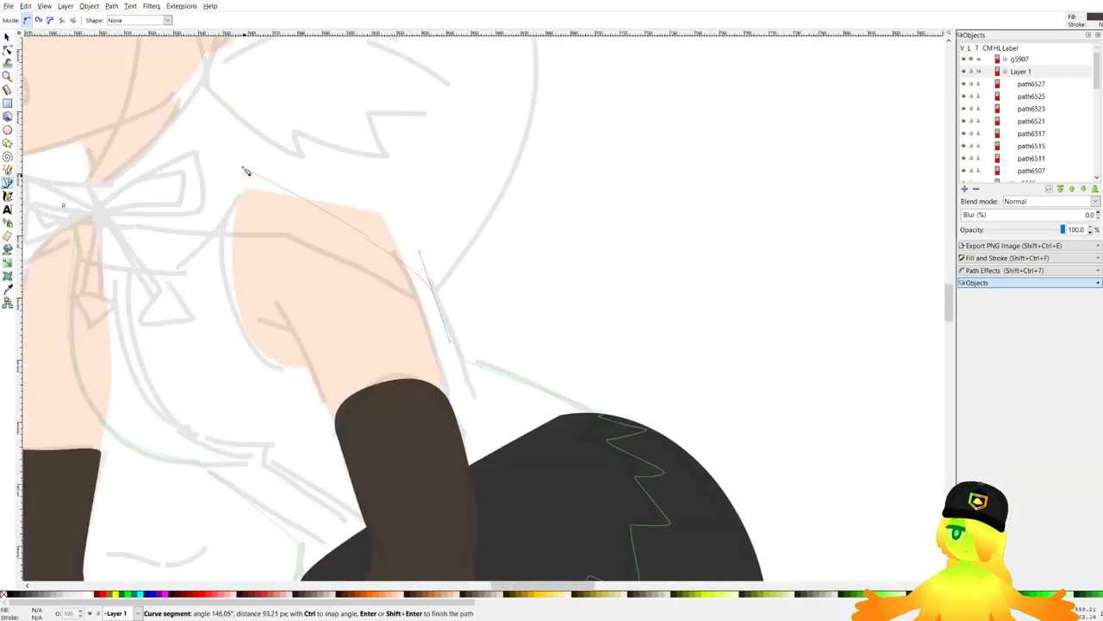
{"action": "left_click_drag", "start_coordinate": [252, 175], "coordinate": [131, 190]}
{"action": "left_click_drag", "start_coordinate": [125, 193], "coordinate": [125, 194]}
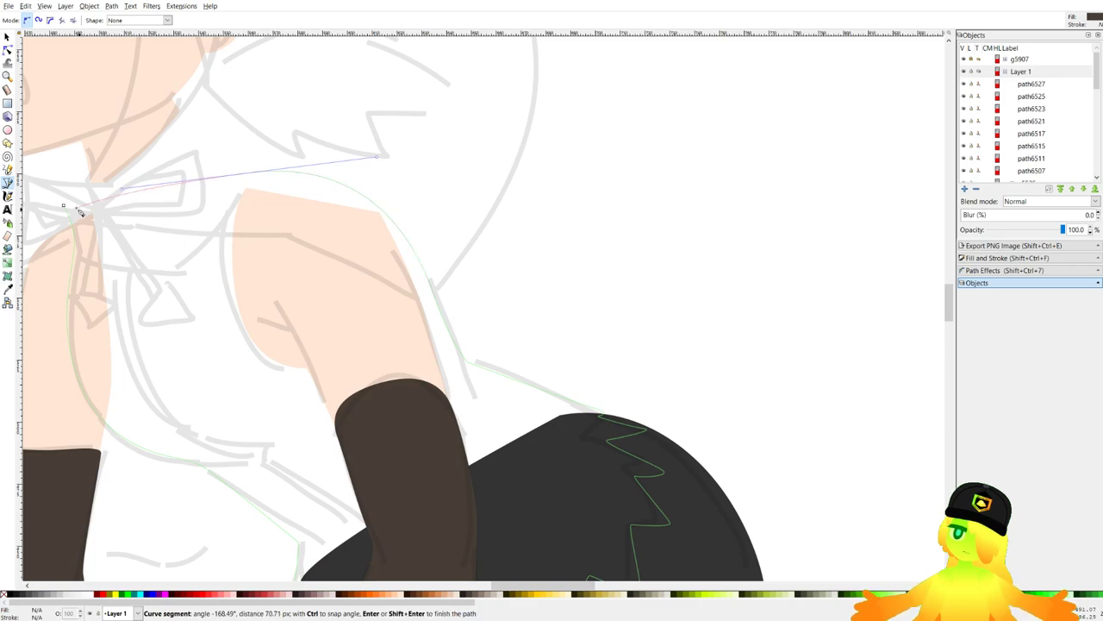
{"action": "left_click", "coordinate": [66, 207]}
{"action": "scroll", "coordinate": [258, 242], "scroll_direction": "down", "scroll_amount": 3}
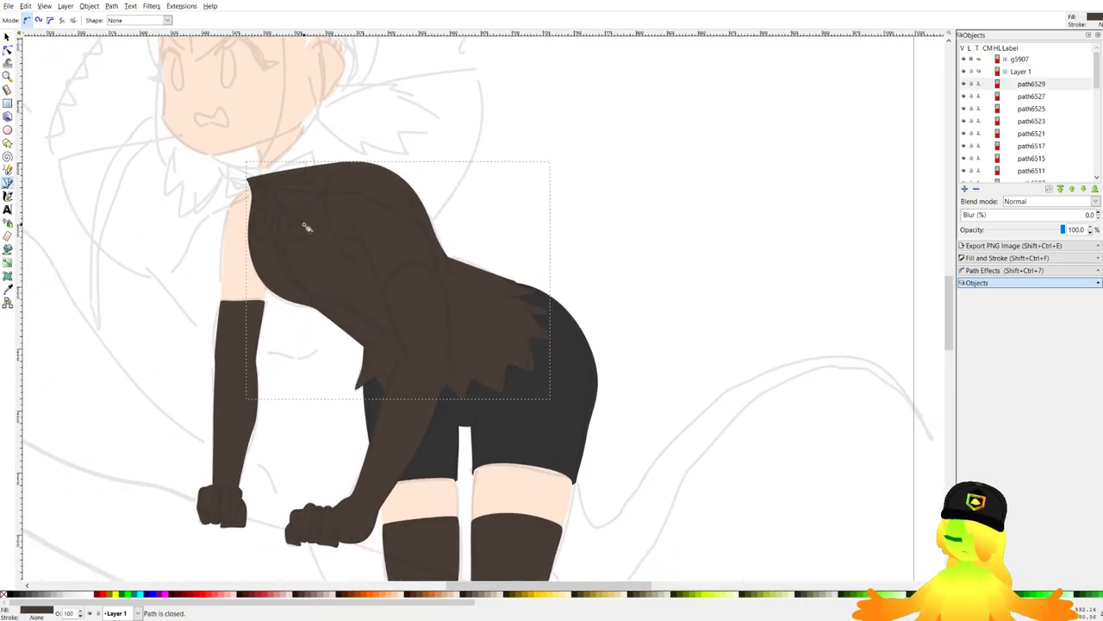
Lower the top in the stacking order so it sits behind the near arm but above the shorts, and save the drawing.
{"action": "key", "text": "Page_Down"}
{"action": "key", "text": "Page_Down"}
{"action": "key", "text": "Page_Down"}
{"action": "key", "text": "Page_Down"}
{"action": "key", "text": "Page_Up"}
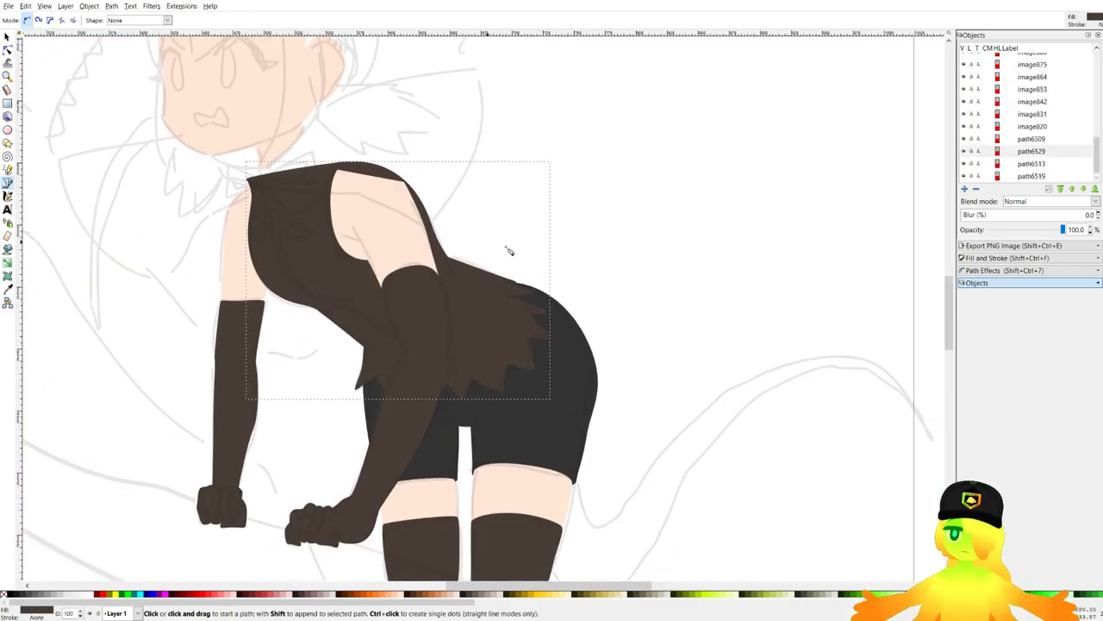
{"action": "left_click_drag", "start_coordinate": [478, 262], "coordinate": [507, 282]}
{"action": "key", "text": "ctrl+s"}
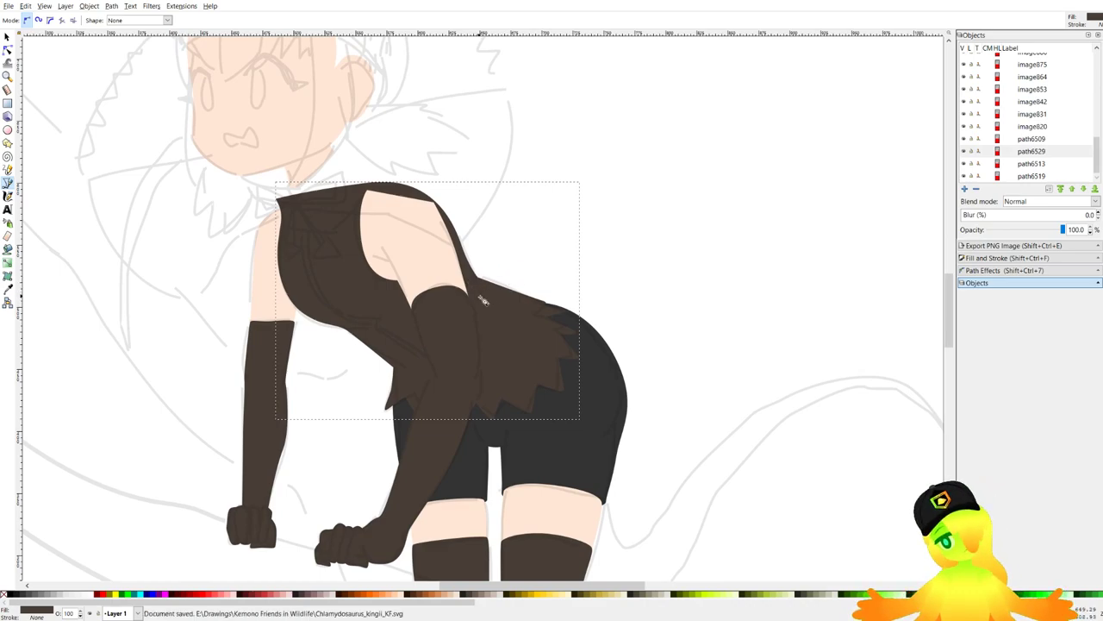
{"action": "scroll", "coordinate": [359, 265], "scroll_direction": "down", "scroll_amount": 2}
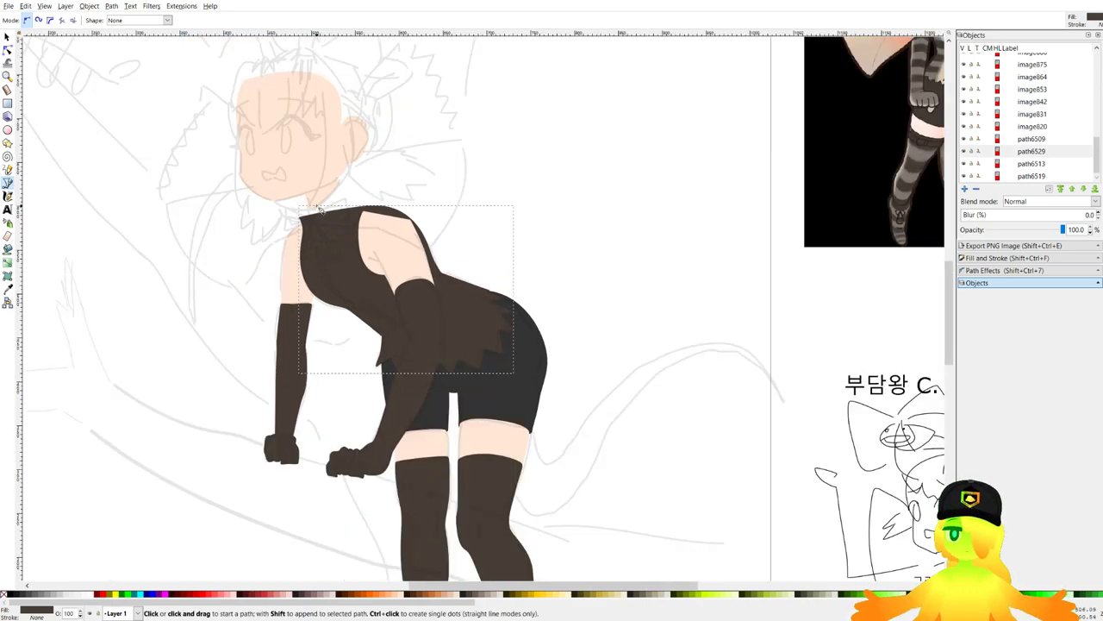
{"action": "key", "text": "ctrl+s"}
{"action": "scroll", "coordinate": [297, 250], "scroll_direction": "down", "scroll_amount": 2}
{"action": "scroll", "coordinate": [297, 250], "scroll_direction": "up", "scroll_amount": 2}
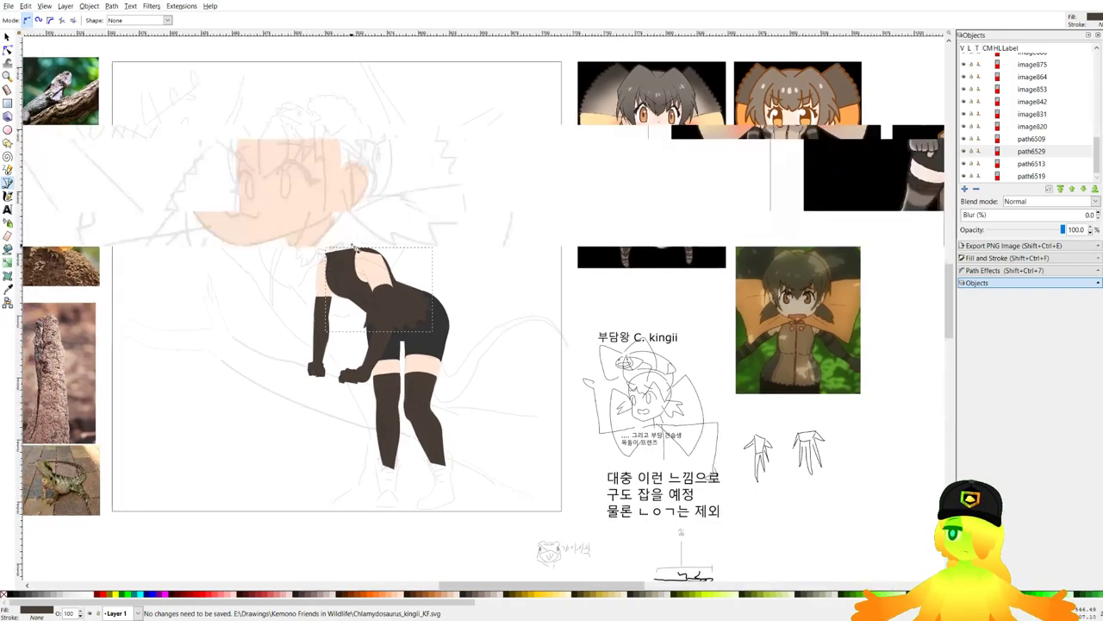
{"action": "scroll", "coordinate": [347, 254], "scroll_direction": "up", "scroll_amount": 4}
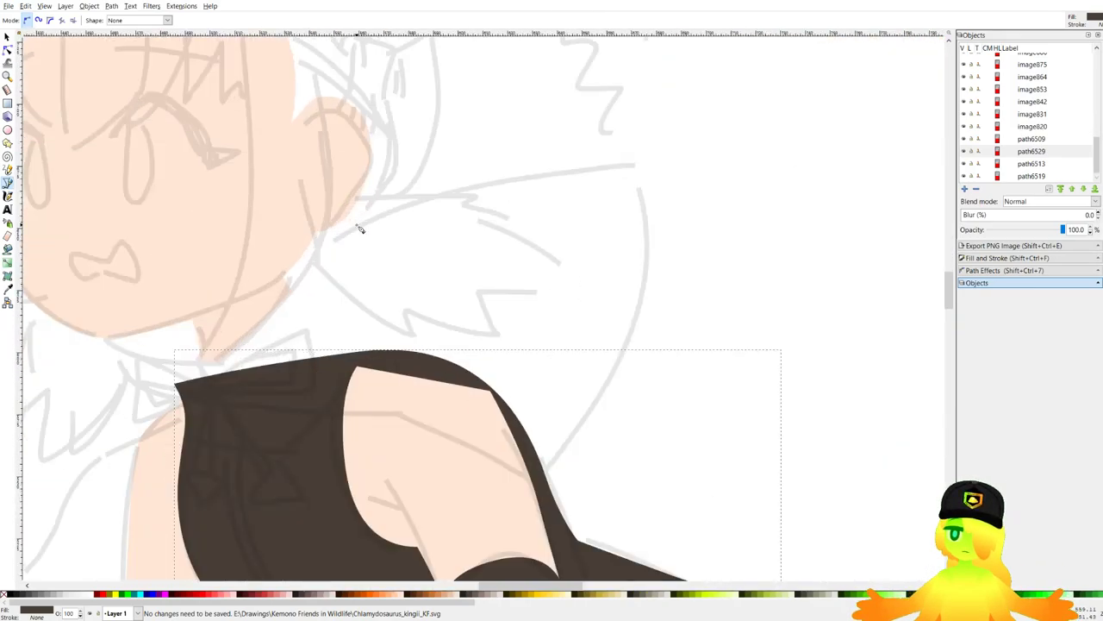
{"action": "left_click", "coordinate": [268, 256]}
{"action": "scroll", "coordinate": [624, 159], "scroll_direction": "down", "scroll_amount": 4}
{"action": "mouse_move", "coordinate": [610, 176]}
{"action": "left_mouse_down"}
{"action": "mouse_move", "coordinate": [509, 280]}
{"action": "mouse_move", "coordinate": [524, 303]}
{"action": "left_mouse_up"}
{"action": "key", "text": "Escape"}
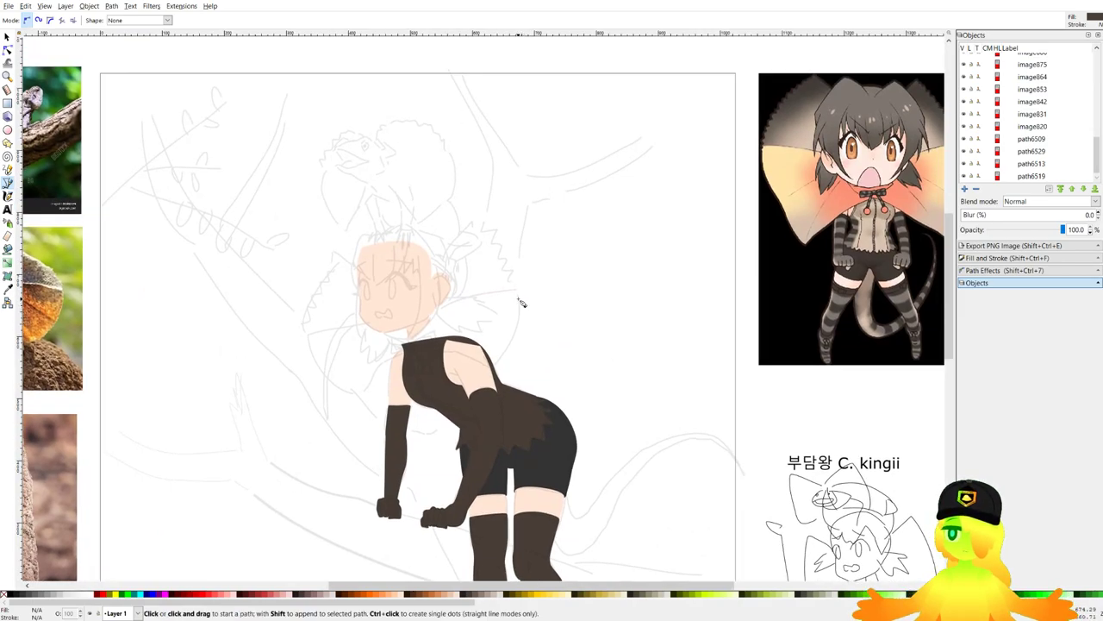
Trace the upper frill's jagged outer edge on the ear side, from its lower outer corner up to its top tip.
{"action": "scroll", "coordinate": [521, 302], "scroll_direction": "up", "scroll_amount": 6}
{"action": "scroll", "coordinate": [482, 379], "scroll_direction": "up", "scroll_amount": 1}
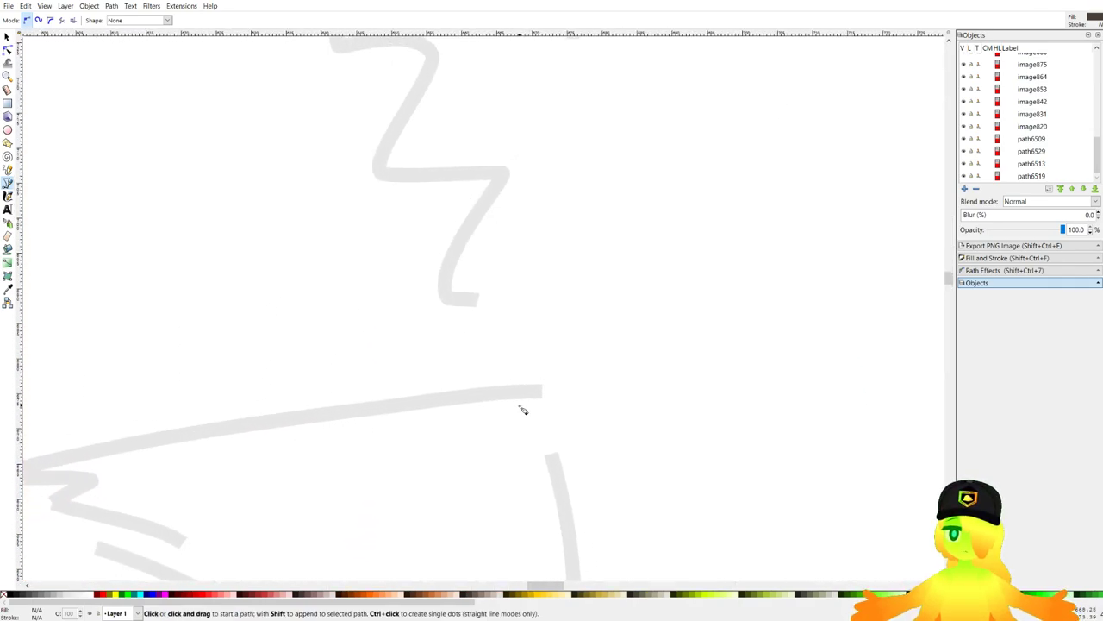
{"action": "left_click", "coordinate": [514, 402]}
{"action": "scroll", "coordinate": [457, 349], "scroll_direction": "up", "scroll_amount": 3}
{"action": "left_click_drag", "start_coordinate": [463, 354], "coordinate": [481, 351]}
{"action": "scroll", "coordinate": [388, 339], "scroll_direction": "down", "scroll_amount": 2}
{"action": "left_click_drag", "start_coordinate": [388, 339], "coordinate": [420, 373]}
{"action": "left_click_drag", "start_coordinate": [438, 335], "coordinate": [431, 334]}
{"action": "left_click_drag", "start_coordinate": [398, 331], "coordinate": [401, 294]}
{"action": "left_click_drag", "start_coordinate": [386, 289], "coordinate": [358, 247]}
{"action": "left_click_drag", "start_coordinate": [359, 205], "coordinate": [324, 207]}
{"action": "left_click_drag", "start_coordinate": [320, 176], "coordinate": [310, 181]}
{"action": "left_click_drag", "start_coordinate": [292, 191], "coordinate": [288, 183]}
{"action": "left_click_drag", "start_coordinate": [281, 156], "coordinate": [267, 164]}
{"action": "scroll", "coordinate": [226, 157], "scroll_direction": "down", "scroll_amount": 6}
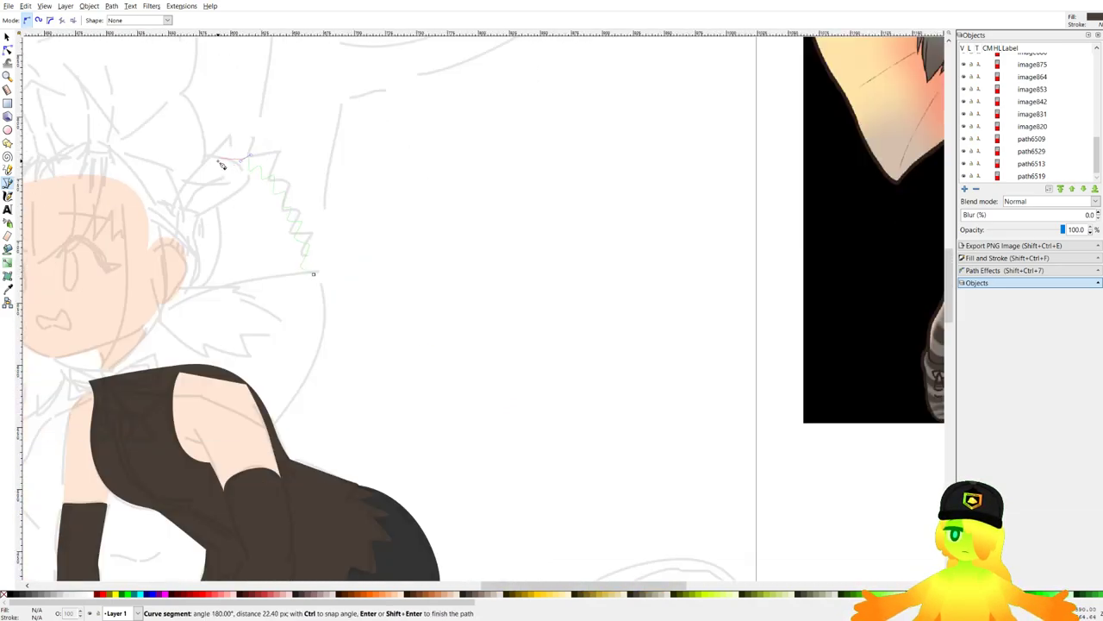
{"action": "scroll", "coordinate": [255, 223], "scroll_direction": "up", "scroll_amount": 7}
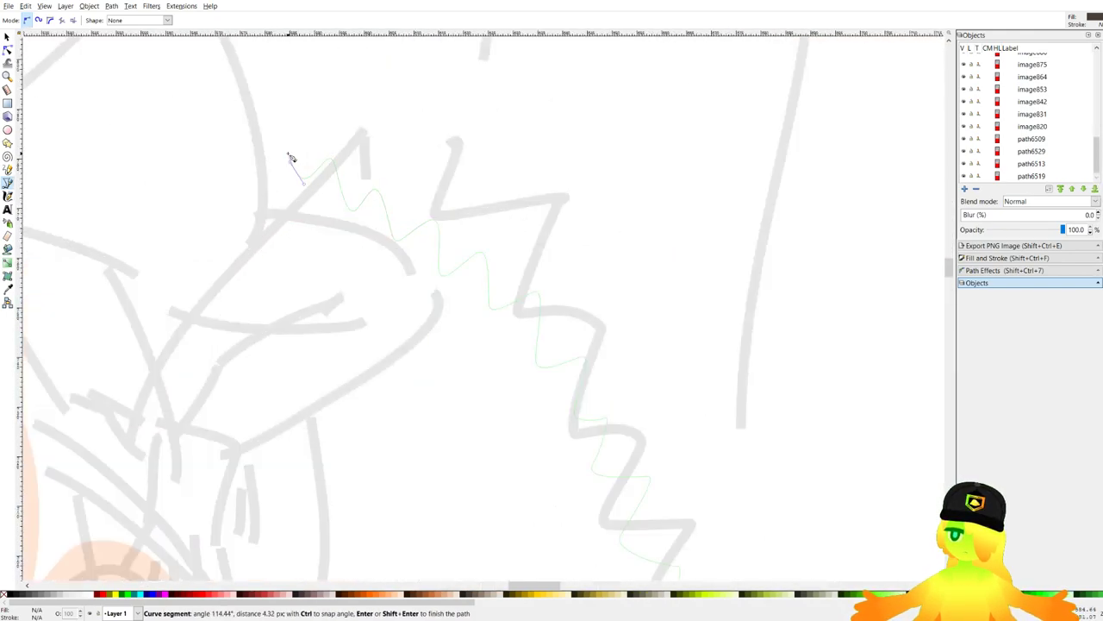
{"action": "scroll", "coordinate": [227, 205], "scroll_direction": "down", "scroll_amount": 2}
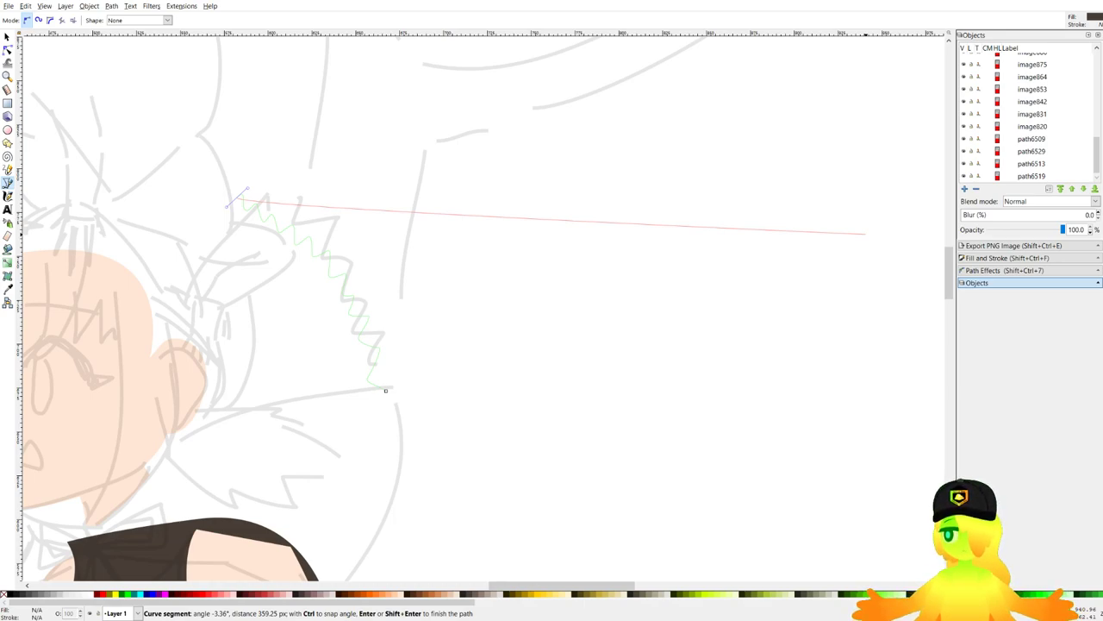
Carry the upper frill's outline from the tip down behind the ear, across the face and up to the opposite tip.
{"action": "left_click_drag", "start_coordinate": [666, 445], "coordinate": [816, 412]}
{"action": "scroll", "coordinate": [375, 237], "scroll_direction": "down", "scroll_amount": 2}
{"action": "scroll", "coordinate": [334, 241], "scroll_direction": "up", "scroll_amount": 4}
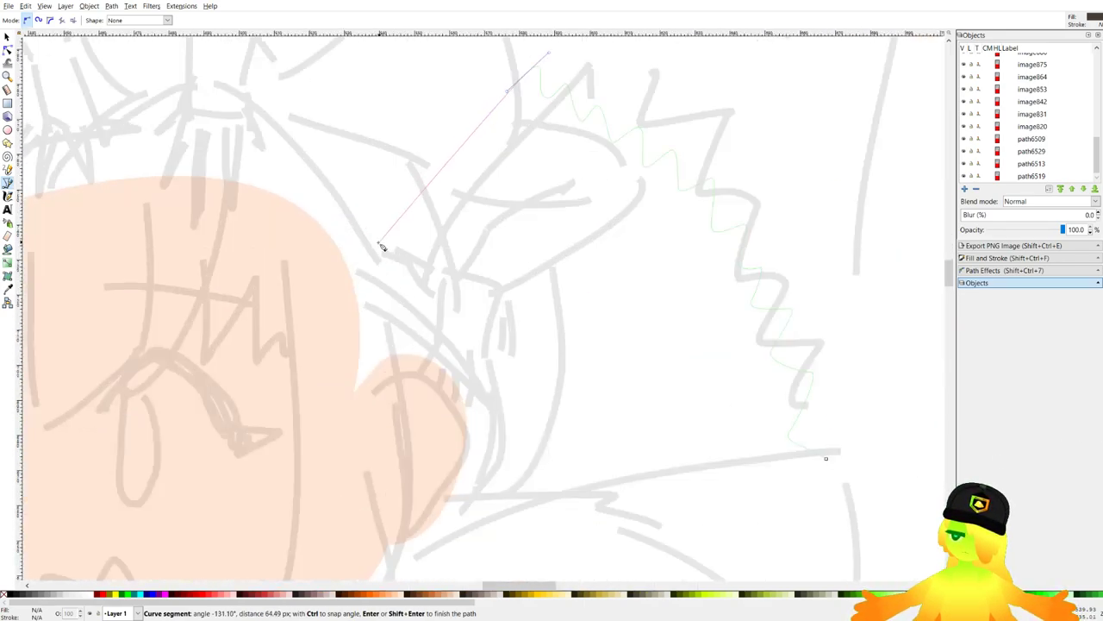
{"action": "left_click_drag", "start_coordinate": [402, 231], "coordinate": [371, 295]}
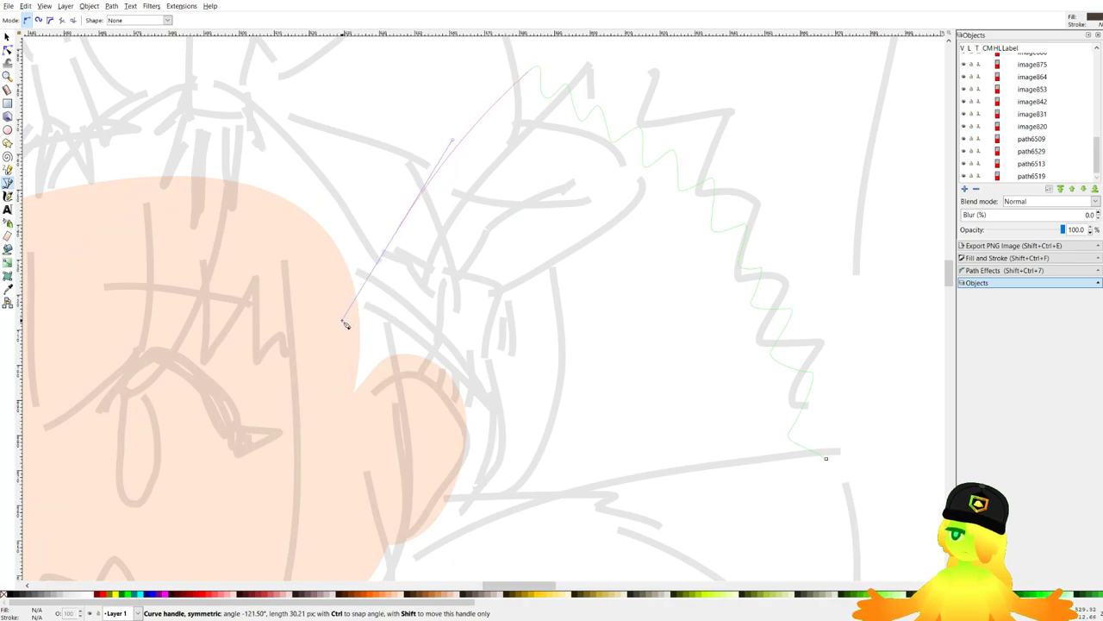
{"action": "scroll", "coordinate": [345, 380], "scroll_direction": "up", "scroll_amount": 5}
{"action": "left_click_drag", "start_coordinate": [449, 229], "coordinate": [594, 341]}
{"action": "left_click_drag", "start_coordinate": [277, 119], "coordinate": [278, 131]}
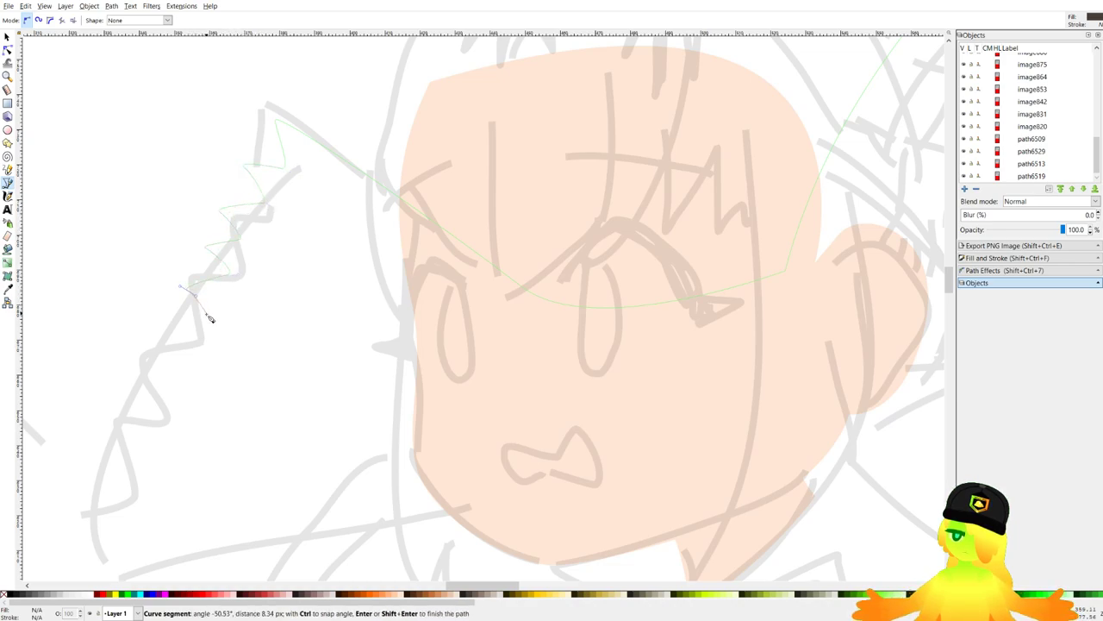
Trace the remaining zigzag points down the frill's opposite outer edge to its lower corner.
{"action": "left_click", "coordinate": [187, 346]}
{"action": "left_click_drag", "start_coordinate": [140, 365], "coordinate": [148, 369]}
{"action": "left_click_drag", "start_coordinate": [159, 381], "coordinate": [257, 261]}
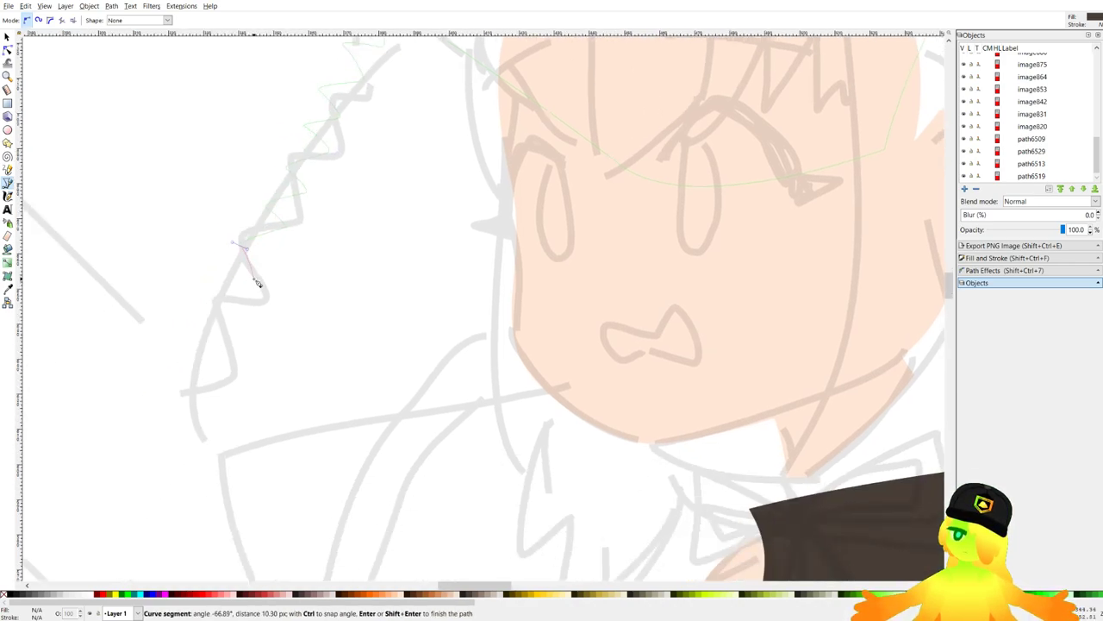
{"action": "left_click", "coordinate": [267, 268]}
{"action": "left_click", "coordinate": [230, 291]}
{"action": "left_click", "coordinate": [259, 309]}
{"action": "left_click", "coordinate": [218, 327]}
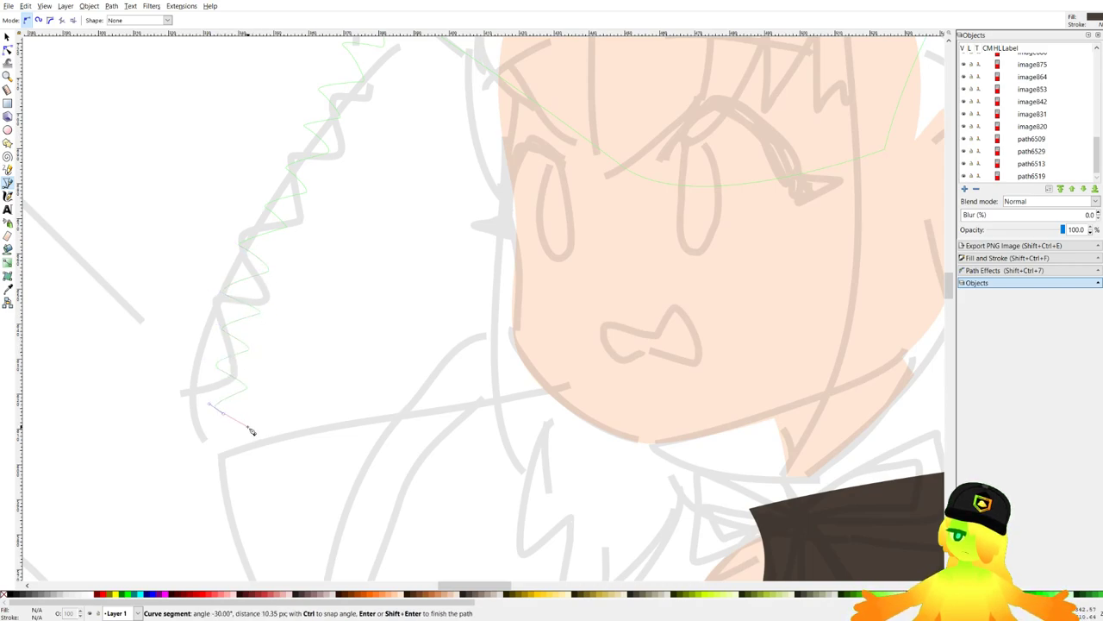
Close the upper frill shape through a corner below the chin, send it to the bottom of the stack and save the drawing.
{"action": "scroll", "coordinate": [222, 394], "scroll_direction": "down", "scroll_amount": 4}
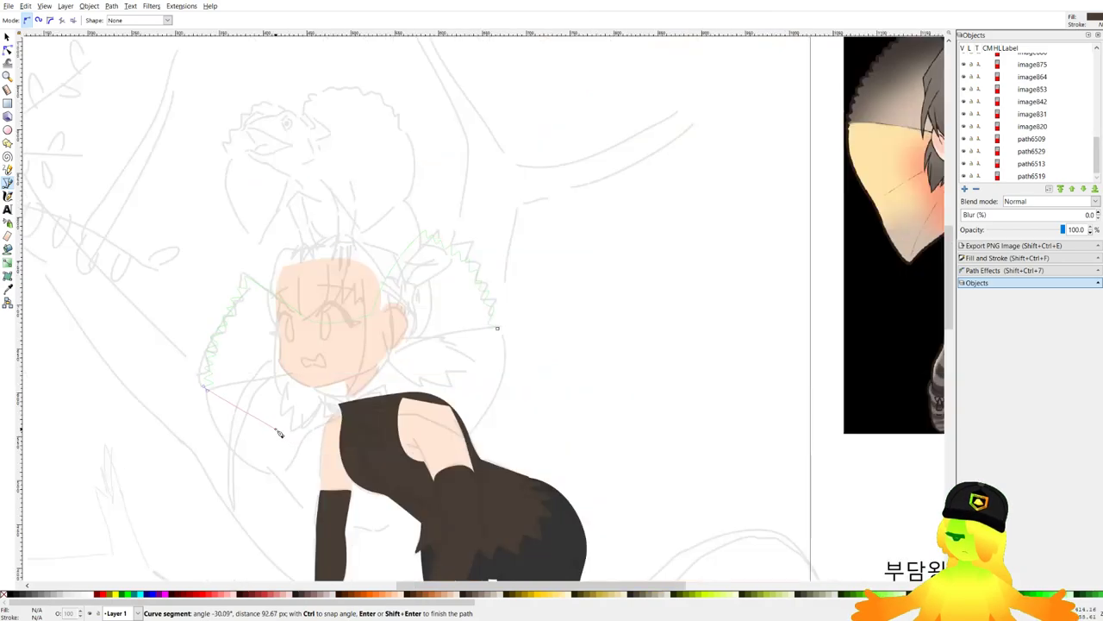
{"action": "left_click", "coordinate": [497, 329]}
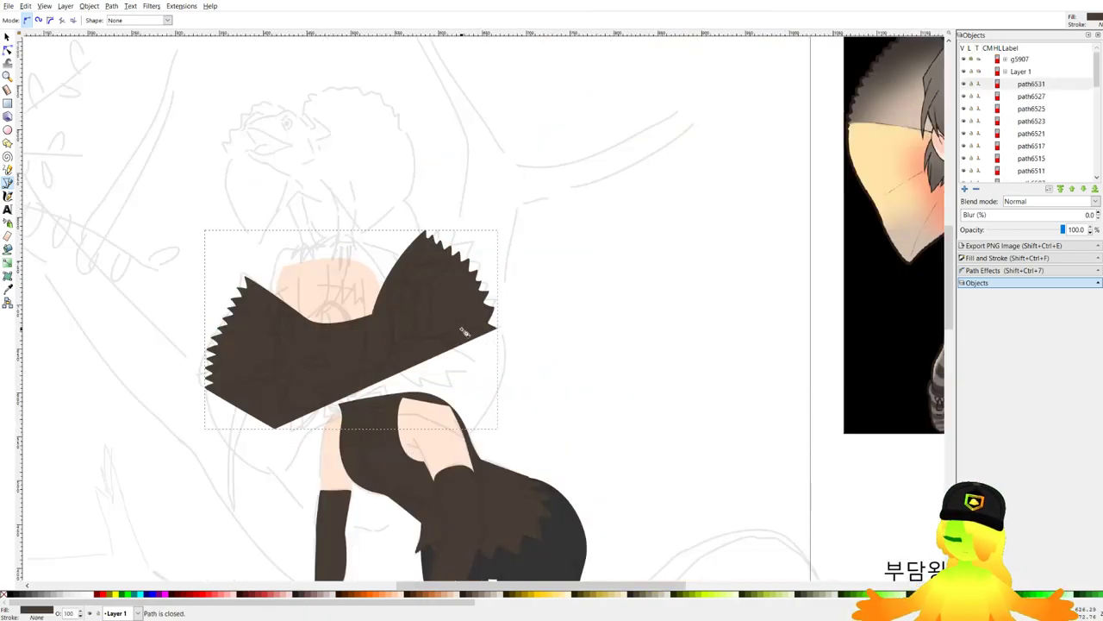
{"action": "key", "text": "End"}
{"action": "scroll", "coordinate": [478, 343], "scroll_direction": "down", "scroll_amount": 1}
{"action": "key", "text": "ctrl+s"}
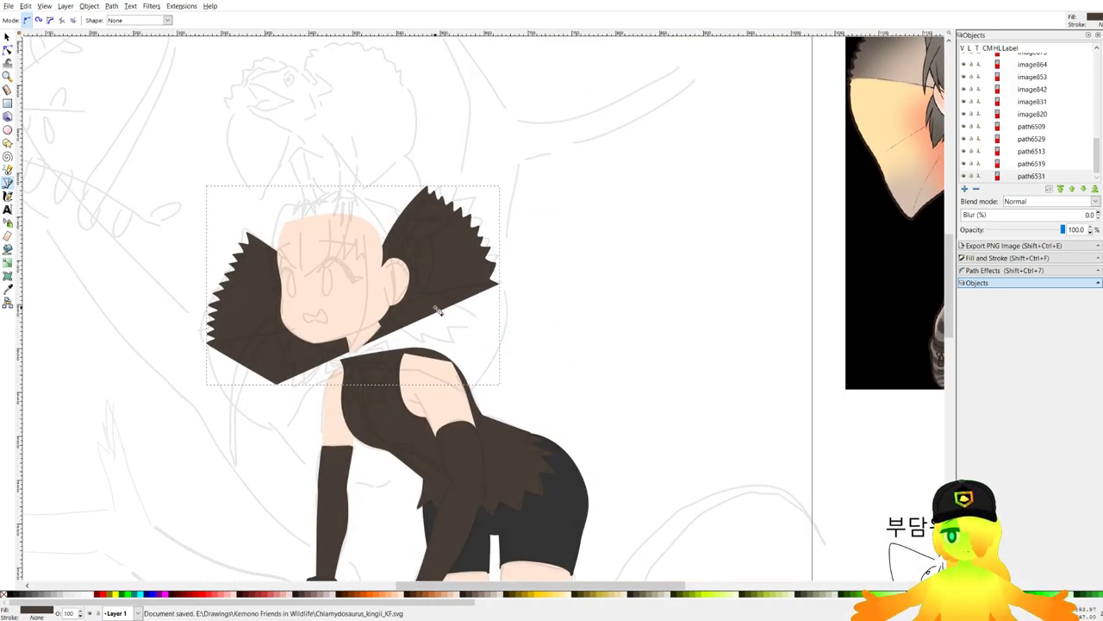
Start the lower frill's outline on the cheek and trace it past the ear along its upper edge to the outer corner.
{"action": "scroll", "coordinate": [392, 335], "scroll_direction": "up", "scroll_amount": 3}
{"action": "scroll", "coordinate": [574, 239], "scroll_direction": "up", "scroll_amount": 1}
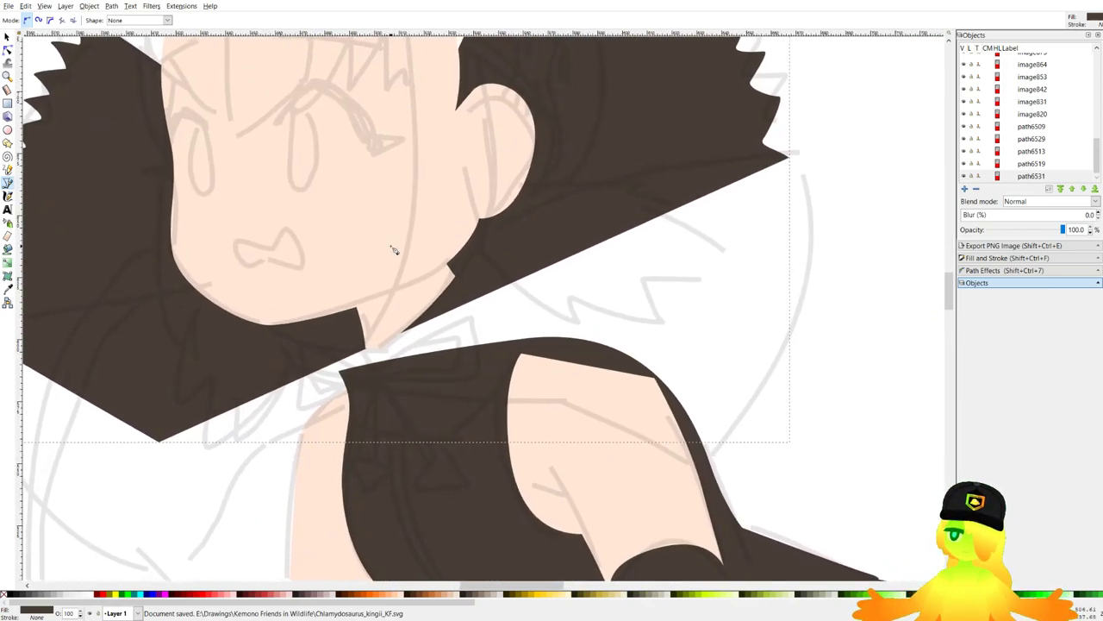
{"action": "scroll", "coordinate": [448, 222], "scroll_direction": "up", "scroll_amount": 1}
{"action": "left_click", "coordinate": [309, 236]}
{"action": "left_click_drag", "start_coordinate": [516, 165], "coordinate": [527, 187]}
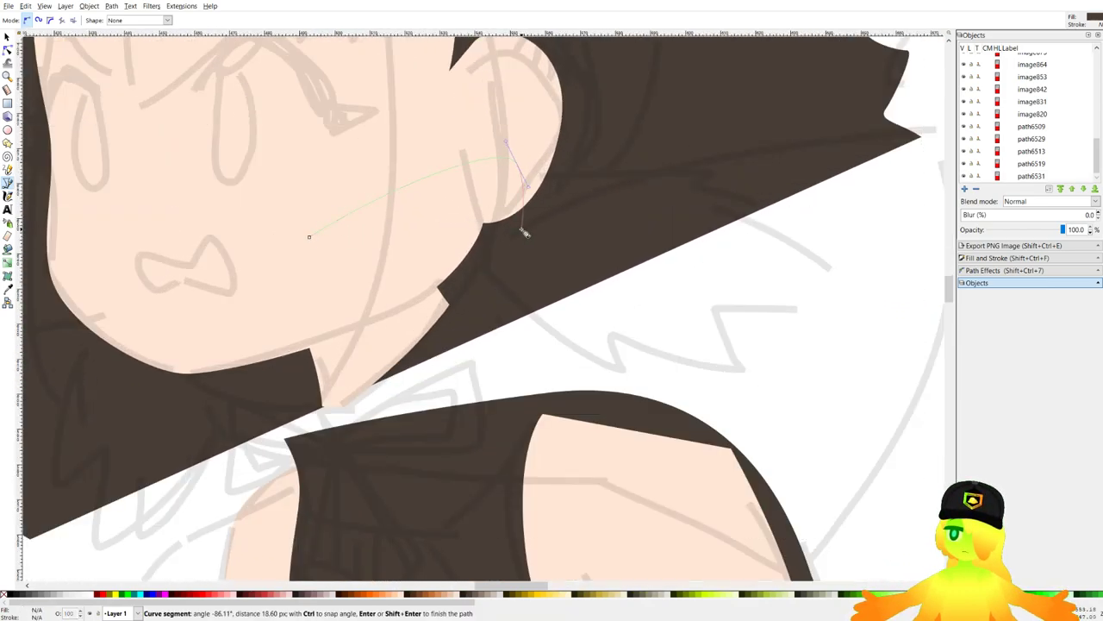
{"action": "left_click", "coordinate": [518, 234]}
{"action": "left_click_drag", "start_coordinate": [617, 200], "coordinate": [374, 249]}
{"action": "left_click_drag", "start_coordinate": [437, 214], "coordinate": [554, 184]}
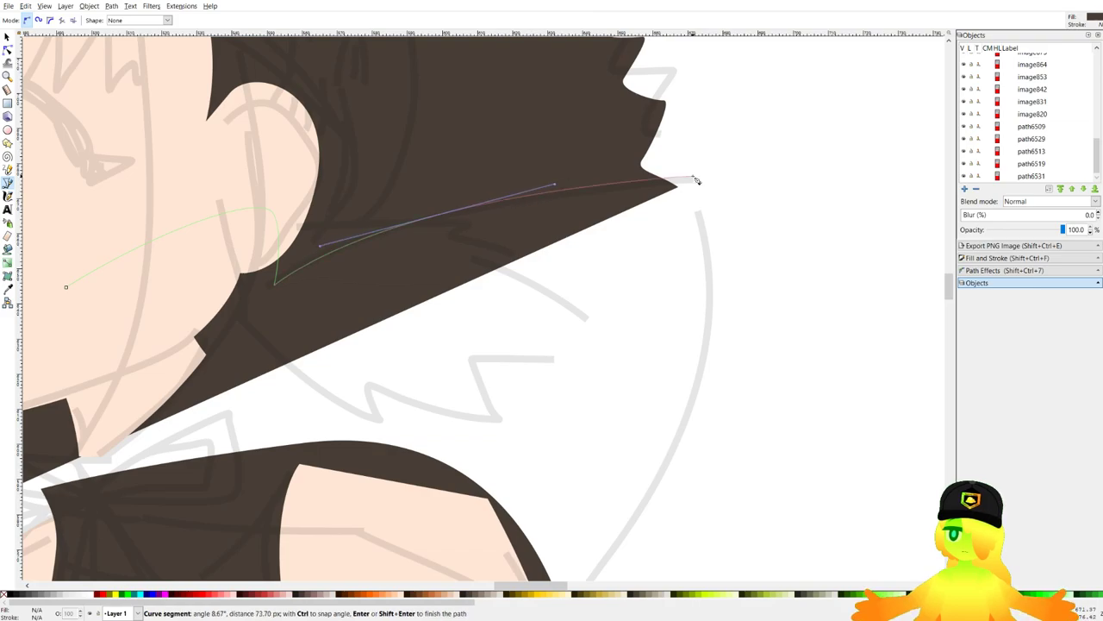
{"action": "left_click", "coordinate": [683, 189]}
Curve the lower frill's outline down its rounded outer edge to the back and turn it onto the near upper arm.
{"action": "scroll", "coordinate": [692, 198], "scroll_direction": "down", "scroll_amount": 6}
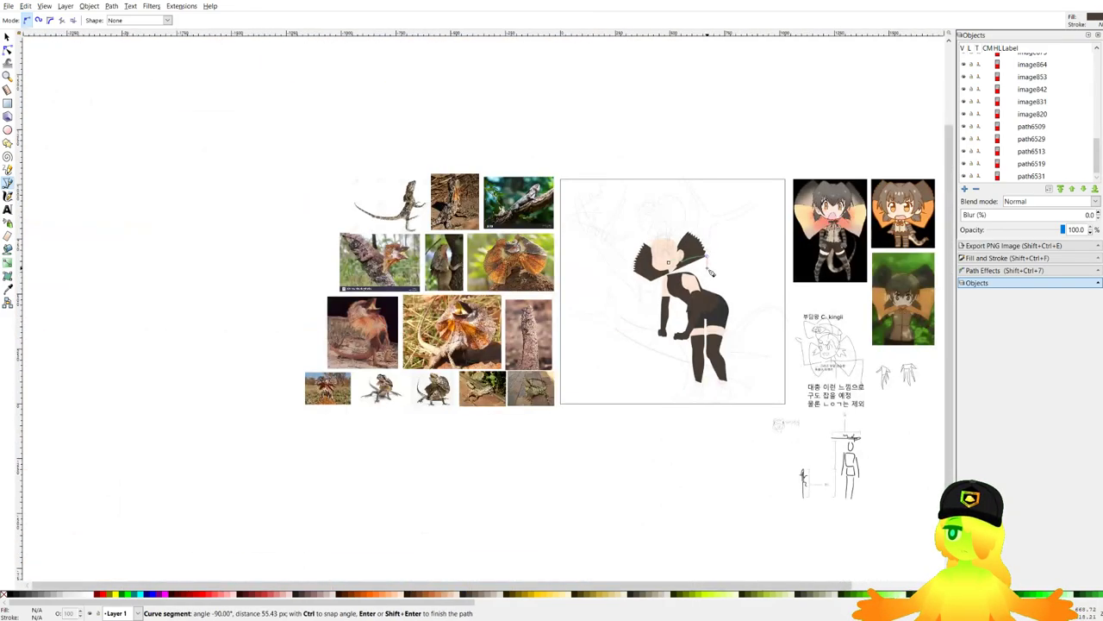
{"action": "scroll", "coordinate": [707, 268], "scroll_direction": "up", "scroll_amount": 4}
{"action": "left_click_drag", "start_coordinate": [710, 264], "coordinate": [498, 293]}
{"action": "scroll", "coordinate": [394, 324], "scroll_direction": "down", "scroll_amount": 1}
{"action": "scroll", "coordinate": [519, 220], "scroll_direction": "up", "scroll_amount": 5}
{"action": "left_click_drag", "start_coordinate": [418, 396], "coordinate": [387, 450]}
{"action": "left_click_drag", "start_coordinate": [361, 502], "coordinate": [344, 492]}
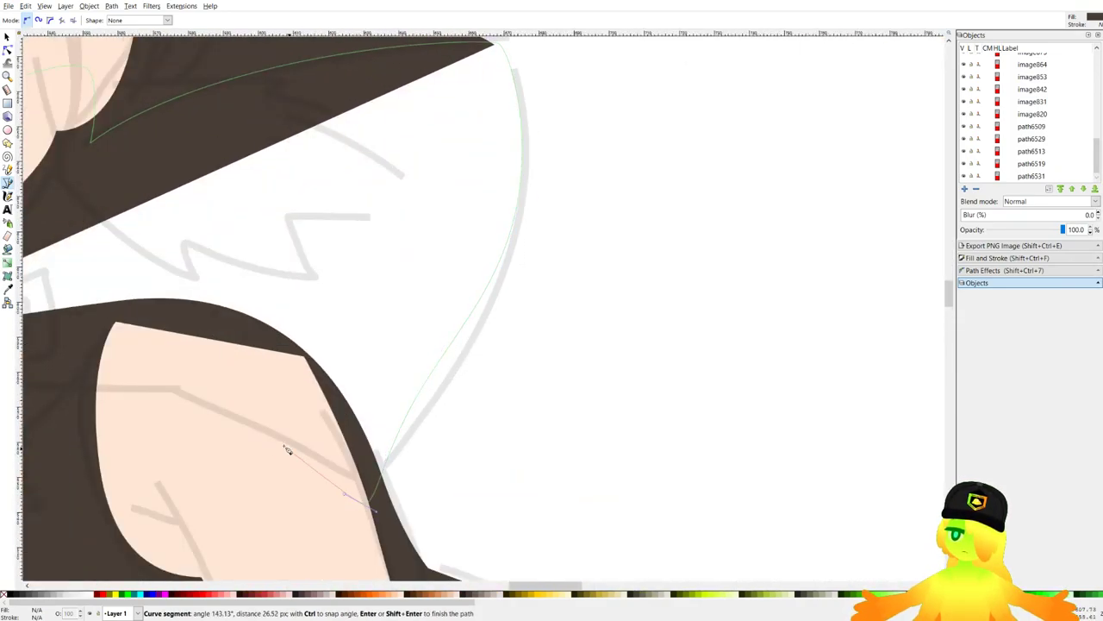
{"action": "left_click_drag", "start_coordinate": [193, 413], "coordinate": [550, 286]}
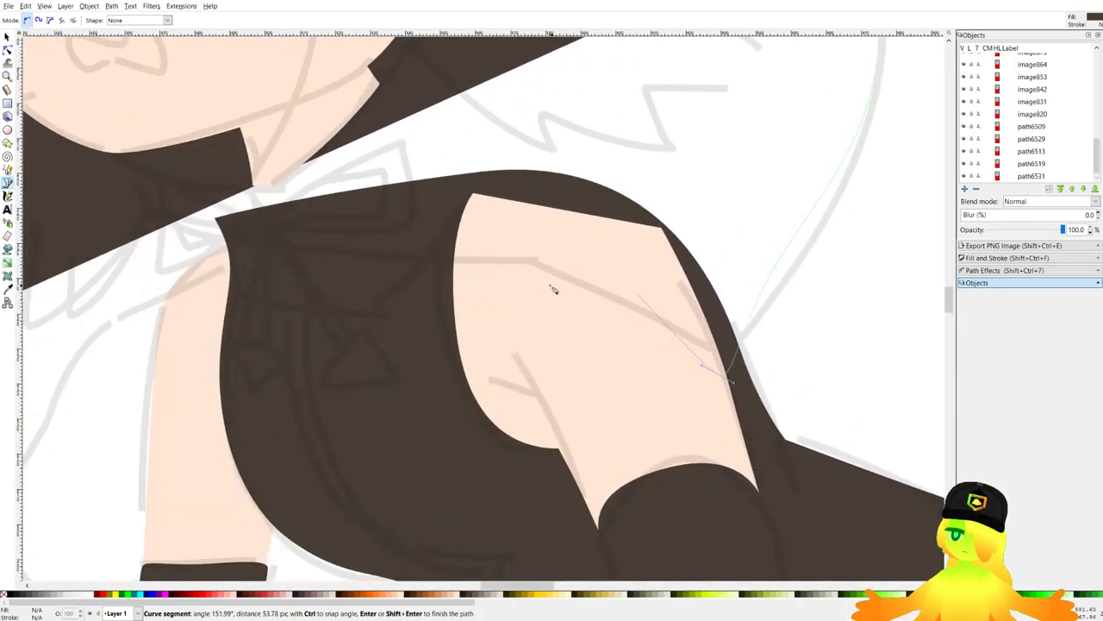
Trace the lower frill's bottom edge across the near shoulder and in a shallow curve over the chest to the far shoulder.
{"action": "left_click", "coordinate": [433, 265]}
{"action": "scroll", "coordinate": [468, 296], "scroll_direction": "up", "scroll_amount": 2}
{"action": "left_click_drag", "start_coordinate": [534, 292], "coordinate": [431, 307]}
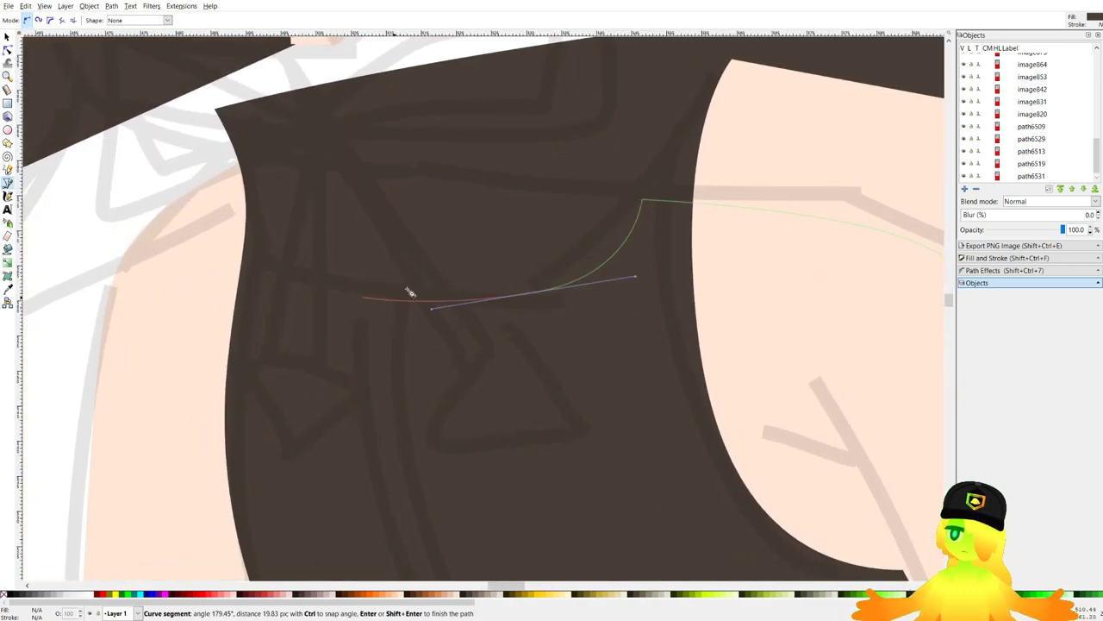
{"action": "key", "text": "ctrl+z"}
{"action": "left_click_drag", "start_coordinate": [563, 287], "coordinate": [542, 311]}
{"action": "left_click_drag", "start_coordinate": [426, 303], "coordinate": [375, 254]}
{"action": "scroll", "coordinate": [435, 303], "scroll_direction": "left", "scroll_amount": 3}
{"action": "left_click", "coordinate": [368, 221]}
{"action": "left_click_drag", "start_coordinate": [259, 253], "coordinate": [633, 162]}
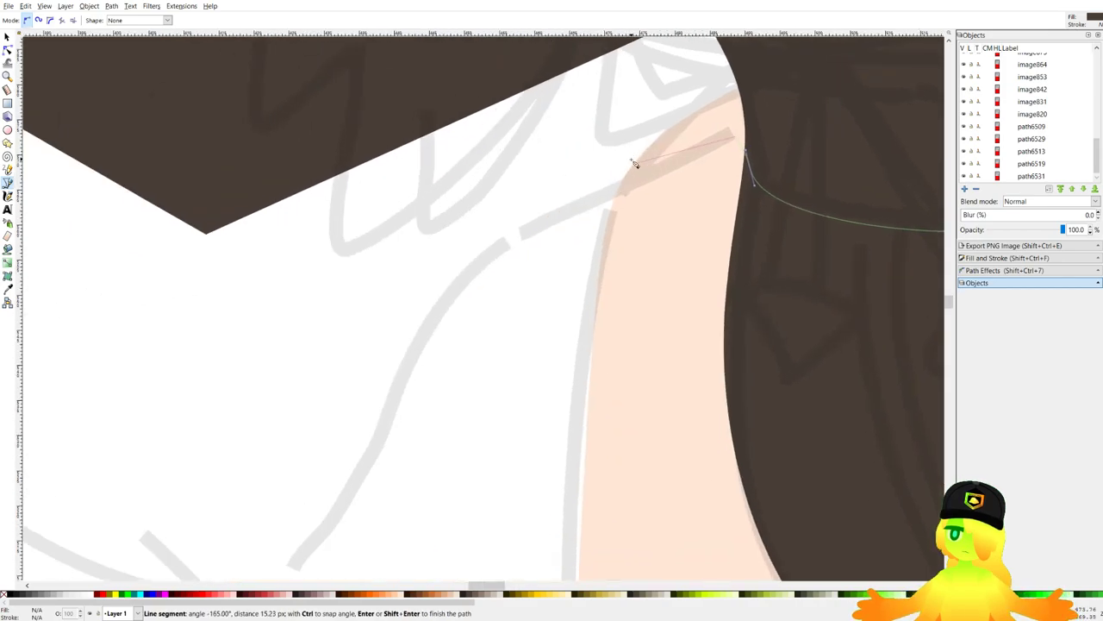
Curve the lower frill's bottom edge from the far shoulder down to its lowest front tip and round the corner.
{"action": "left_click_drag", "start_coordinate": [562, 217], "coordinate": [497, 252]}
{"action": "scroll", "coordinate": [436, 323], "scroll_direction": "down", "scroll_amount": 3}
{"action": "scroll", "coordinate": [500, 238], "scroll_direction": "up", "scroll_amount": 1}
{"action": "scroll", "coordinate": [500, 229], "scroll_direction": "down", "scroll_amount": 3}
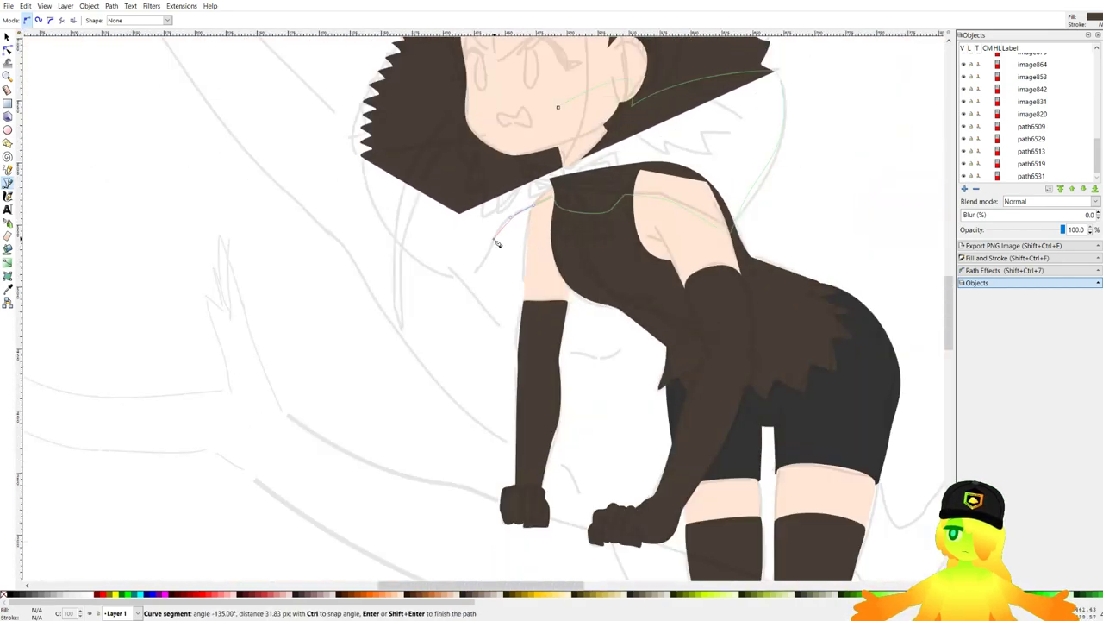
{"action": "scroll", "coordinate": [485, 278], "scroll_direction": "up", "scroll_amount": 4}
{"action": "left_click_drag", "start_coordinate": [474, 295], "coordinate": [461, 334]}
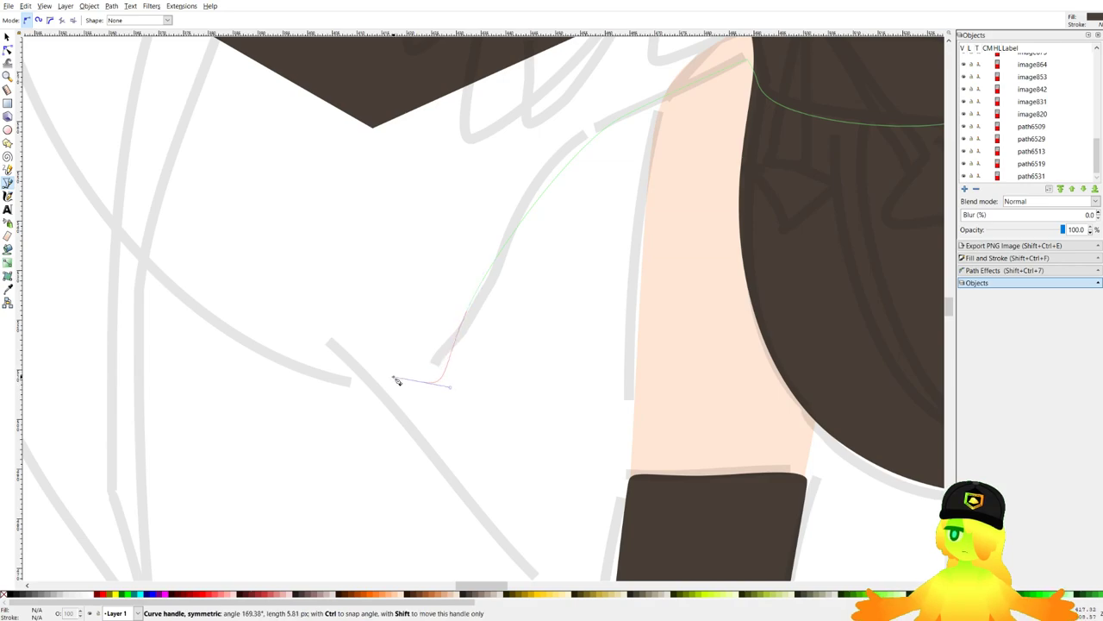
{"action": "scroll", "coordinate": [362, 354], "scroll_direction": "down", "scroll_amount": 6}
{"action": "scroll", "coordinate": [338, 345], "scroll_direction": "up", "scroll_amount": 5}
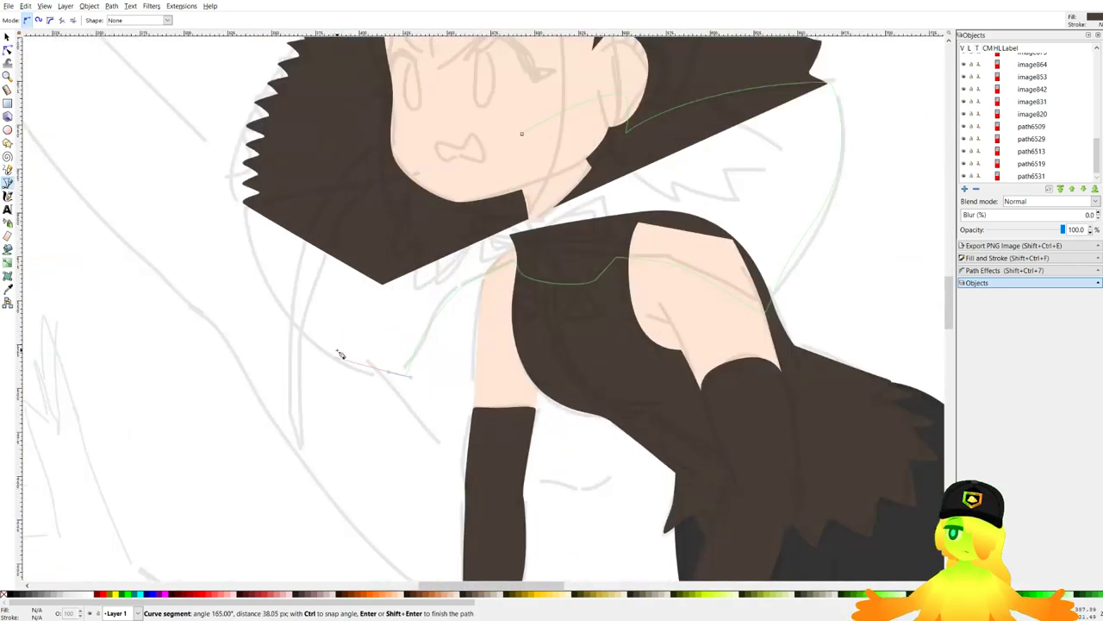
Curve the lower frill's front outer edge up to the corner below the upper frill's zigzag points.
{"action": "left_click_drag", "start_coordinate": [222, 254], "coordinate": [189, 289]}
{"action": "left_click_drag", "start_coordinate": [110, 114], "coordinate": [191, 303]}
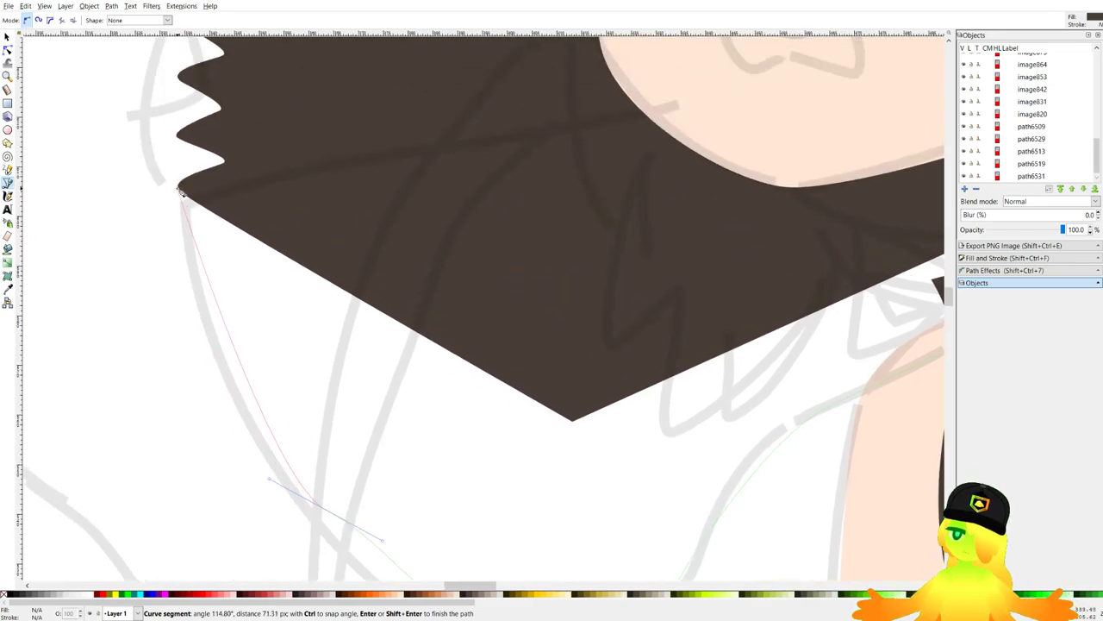
{"action": "left_click_drag", "start_coordinate": [177, 187], "coordinate": [176, 151]}
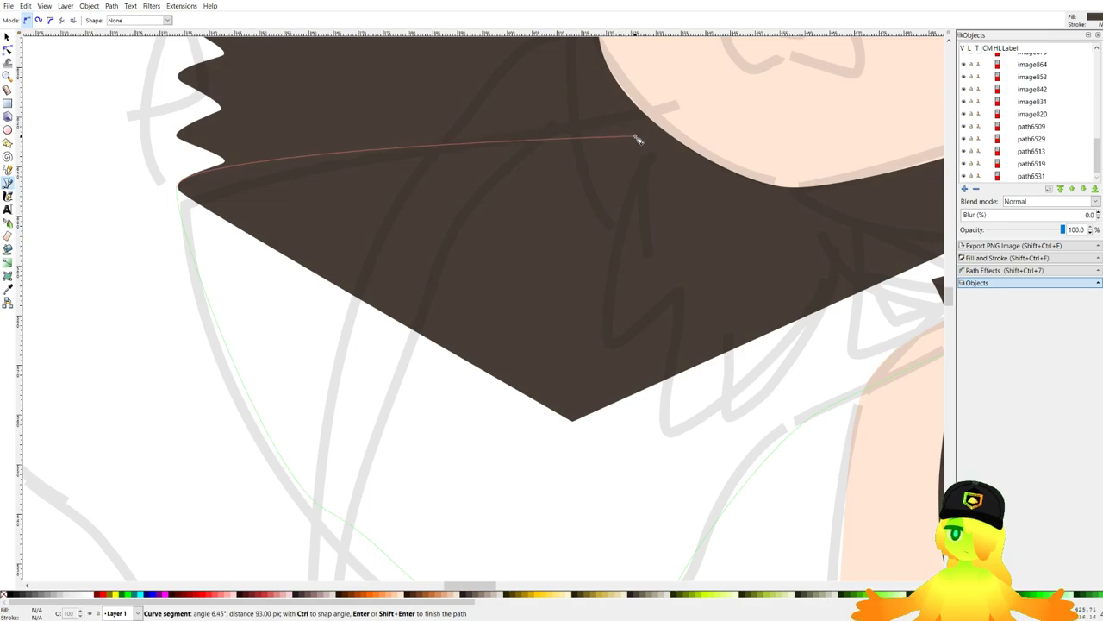
Trace the lower frill's upper edge across to the face and close the shape at its starting node.
{"action": "left_click_drag", "start_coordinate": [638, 136], "coordinate": [862, 75]}
{"action": "key", "text": "BackSpace"}
{"action": "left_click_drag", "start_coordinate": [692, 107], "coordinate": [896, 27]}
{"action": "scroll", "coordinate": [747, 87], "scroll_direction": "down", "scroll_amount": 3}
{"action": "left_click_drag", "start_coordinate": [746, 88], "coordinate": [394, 263]}
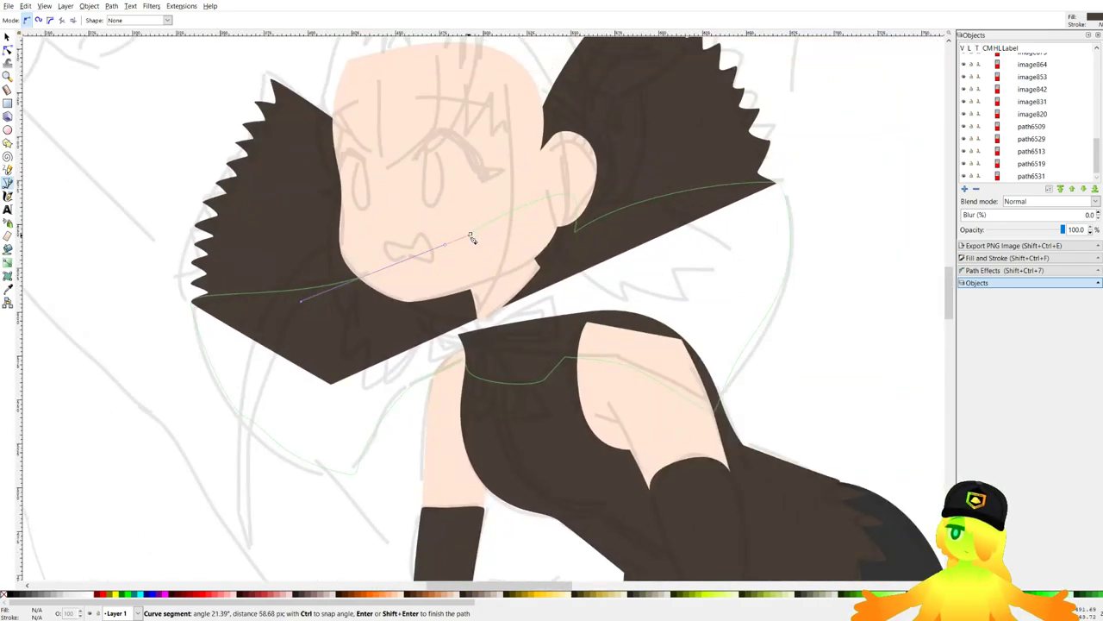
{"action": "left_click", "coordinate": [473, 237]}
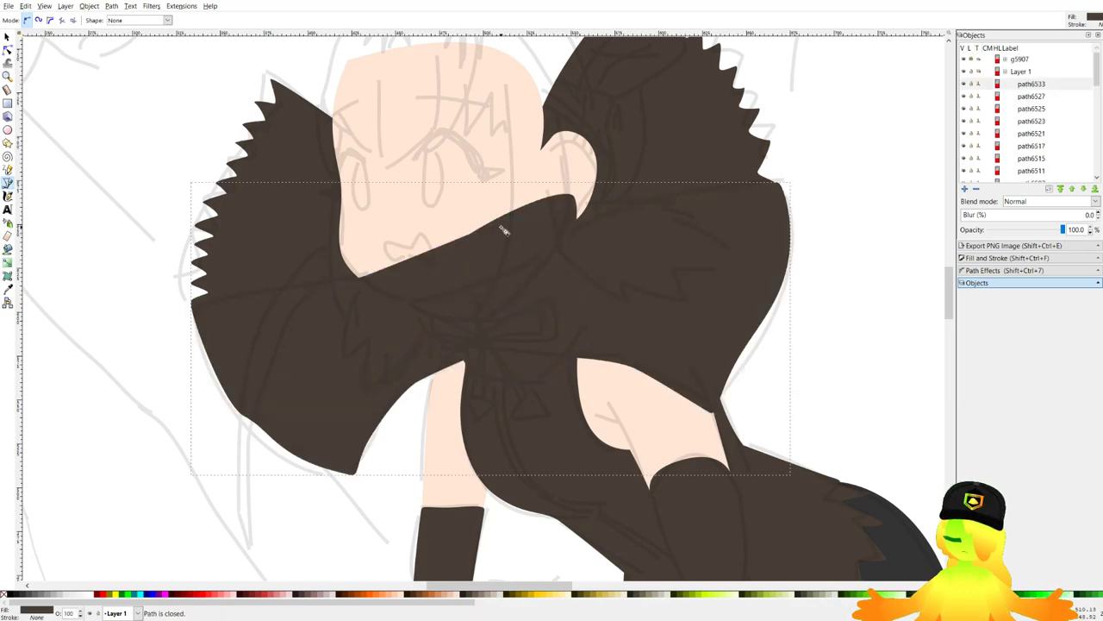
Lower the new frill shape in the stacking order until it sits directly behind the neck but above the top.
{"action": "key", "text": "End"}
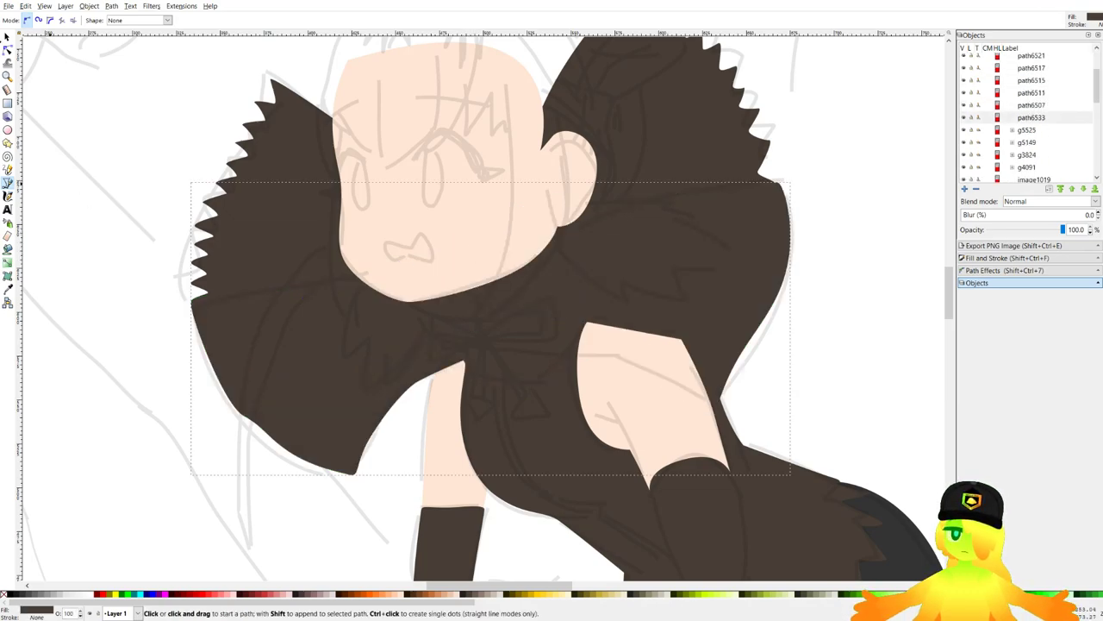
{"action": "key", "text": "Page_Up"}
{"action": "key", "text": "Page_Up"}
{"action": "key", "text": "Page_Up"}
{"action": "key", "text": "Page_Down"}
{"action": "key", "text": "Page_Down"}
{"action": "key", "text": "Page_Down"}
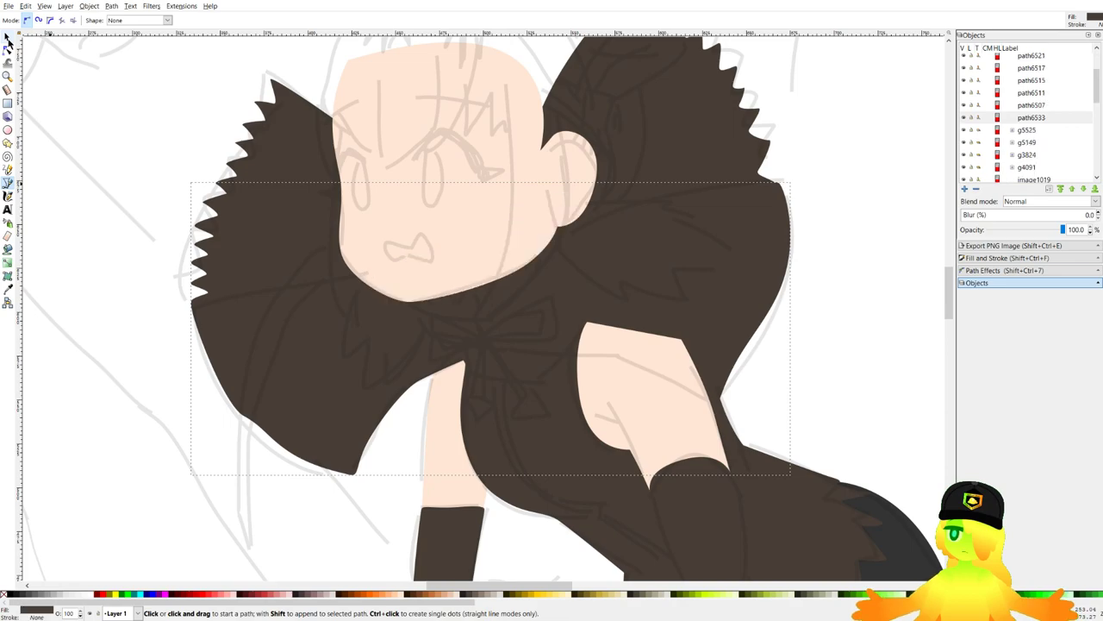
{"action": "key", "text": "Page_Up"}
{"action": "key", "text": "Page_Up"}
{"action": "key", "text": "Page_Down"}
{"action": "key", "text": "Page_Down"}
{"action": "key", "text": "Page_Down"}
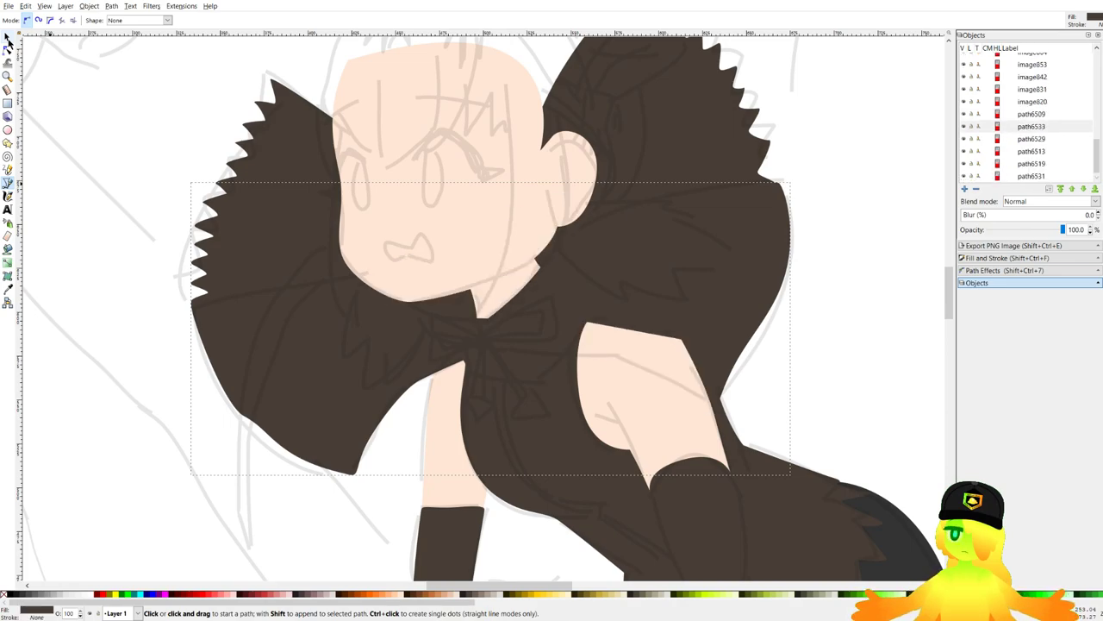
Select the lower frill, neck, head and upper frill together, raise them to the top of the stack and deselect.
{"action": "left_click", "coordinate": [7, 39]}
{"action": "left_click", "coordinate": [518, 274], "text": "shift"}
{"action": "left_click", "coordinate": [473, 222], "text": "shift"}
{"action": "left_click", "coordinate": [649, 122], "text": "shift"}
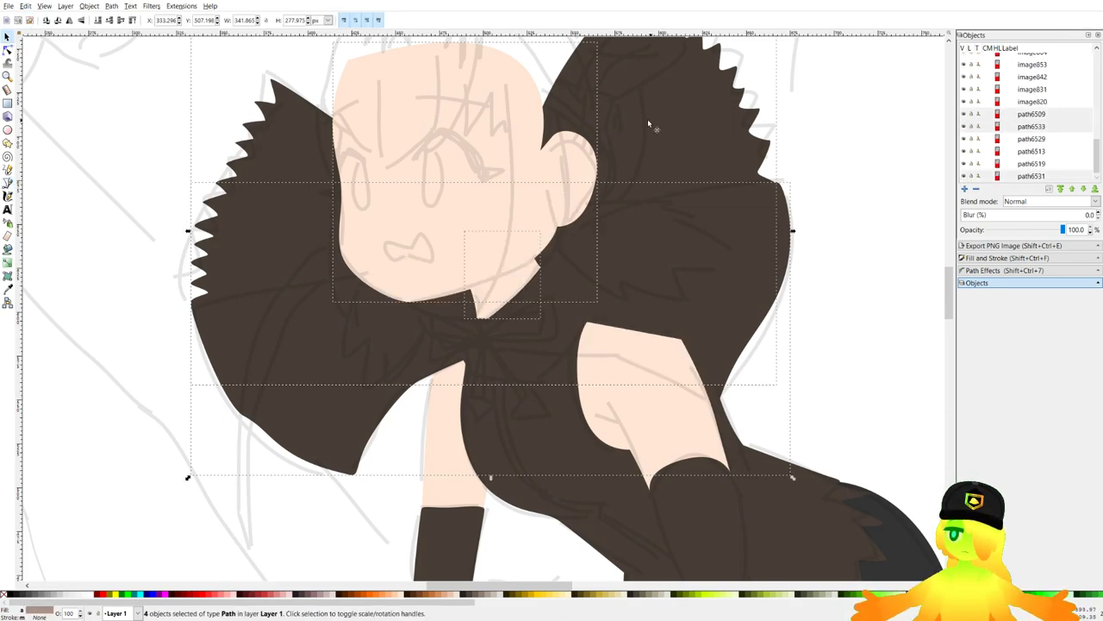
{"action": "left_click", "coordinate": [132, 20]}
{"action": "scroll", "coordinate": [361, 204], "scroll_direction": "down", "scroll_amount": 1}
{"action": "left_click", "coordinate": [783, 293]}
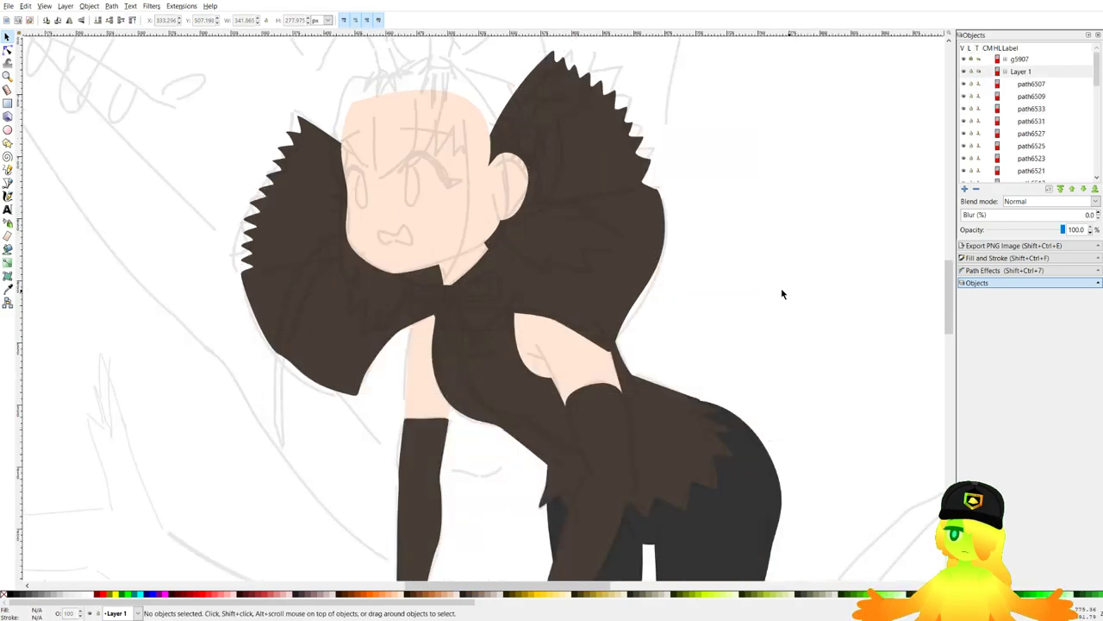
Fill the lower frill shape with pale yellow, deselect it and save the drawing.
{"action": "scroll", "coordinate": [444, 271], "scroll_direction": "down", "scroll_amount": 4}
{"action": "left_click", "coordinate": [464, 267]}
{"action": "scroll", "coordinate": [472, 273], "scroll_direction": "up", "scroll_amount": 2}
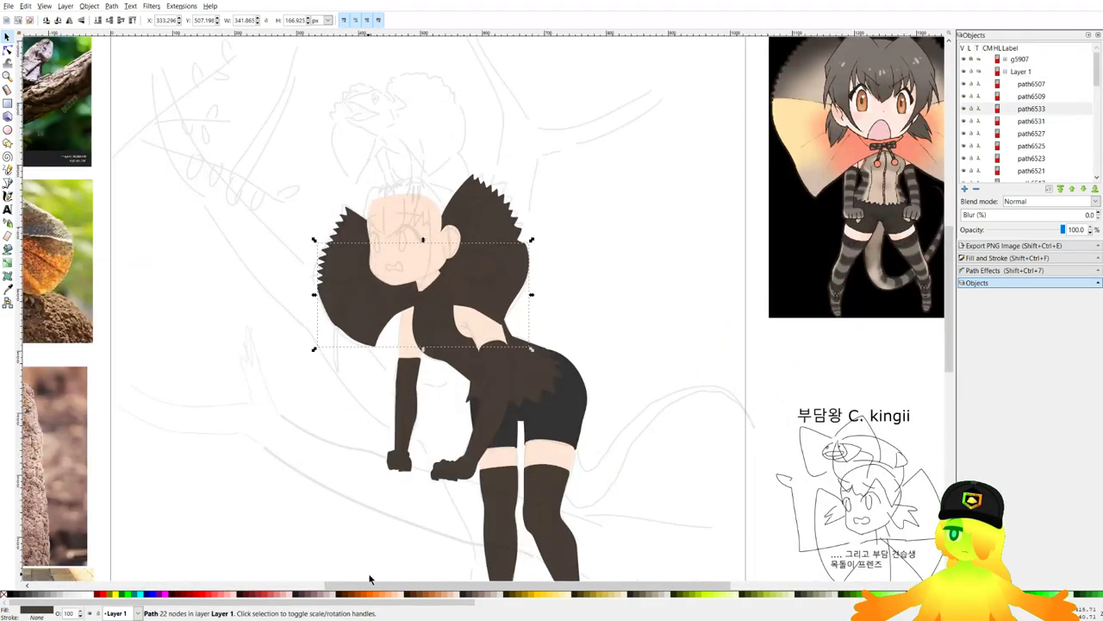
{"action": "left_click", "coordinate": [561, 594]}
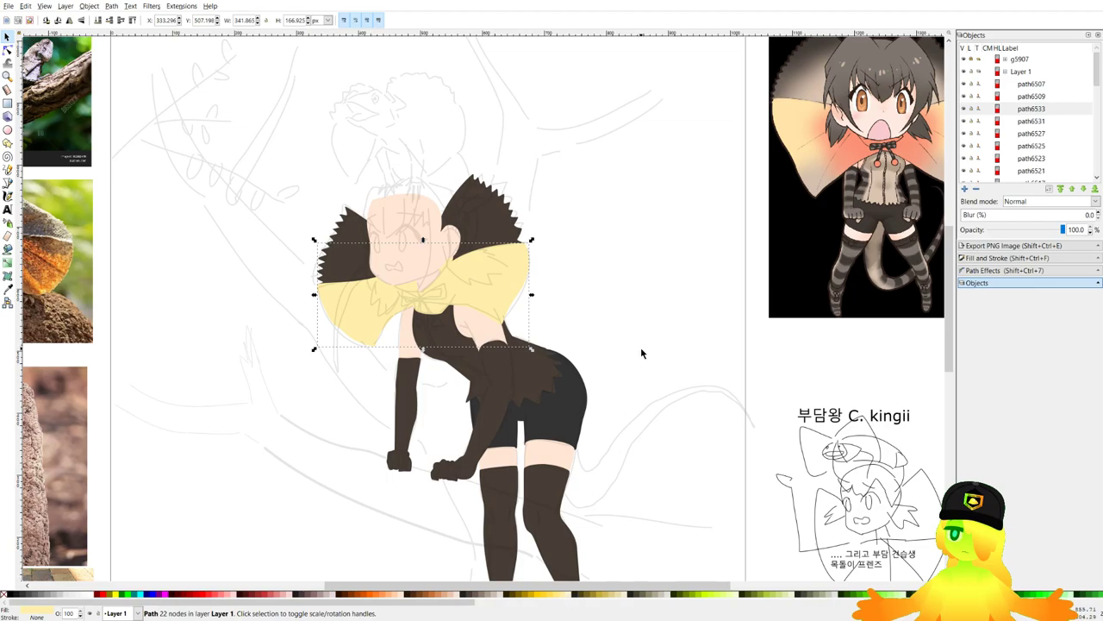
{"action": "key", "text": "Escape"}
{"action": "scroll", "coordinate": [423, 279], "scroll_direction": "up", "scroll_amount": 3}
{"action": "key", "text": "ctrl+s"}
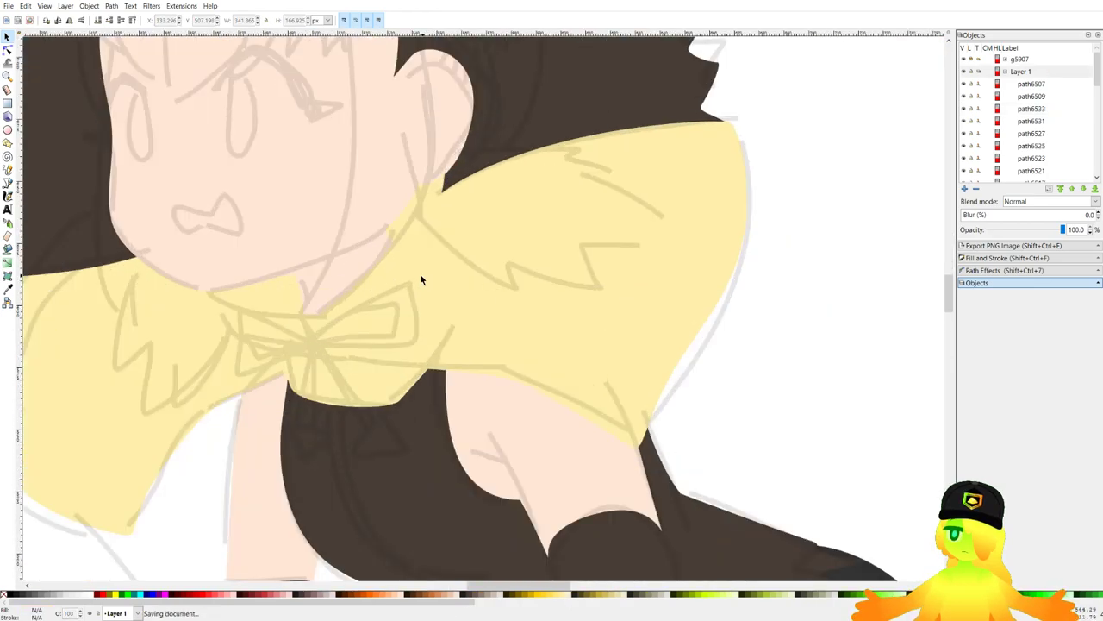
Start a new pen outline for the tail at the hip, curving down past the thigh and up along the sketched upper edge.
{"action": "scroll", "coordinate": [419, 274], "scroll_direction": "down", "scroll_amount": 5}
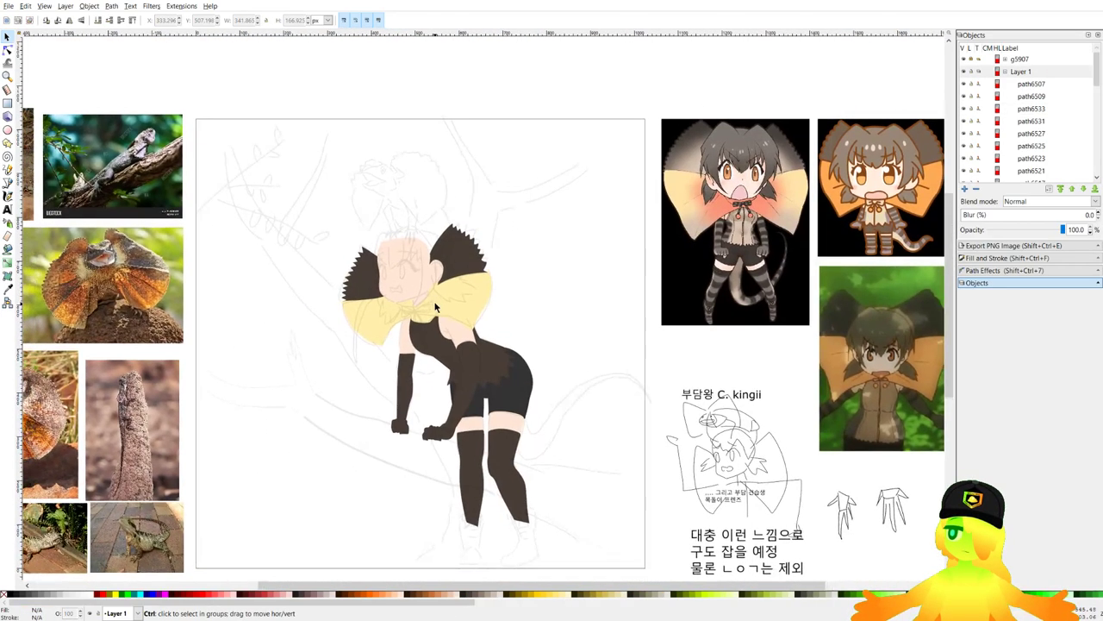
{"action": "scroll", "coordinate": [436, 306], "scroll_direction": "up", "scroll_amount": 1}
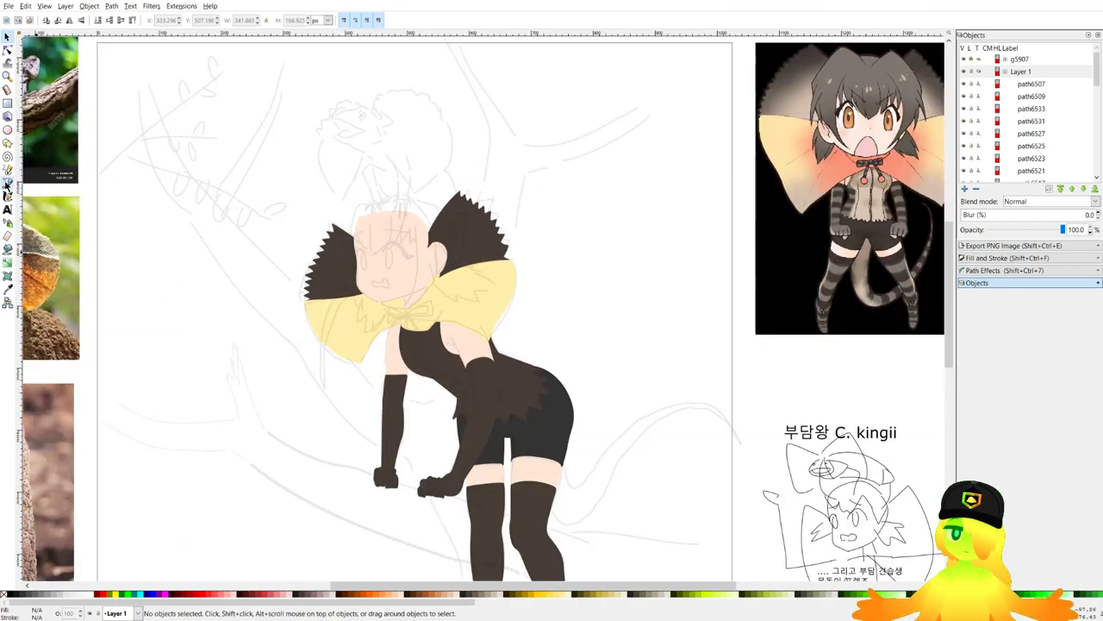
{"action": "left_click", "coordinate": [7, 183]}
{"action": "scroll", "coordinate": [401, 240], "scroll_direction": "up", "scroll_amount": 1}
{"action": "key", "text": "ctrl+s"}
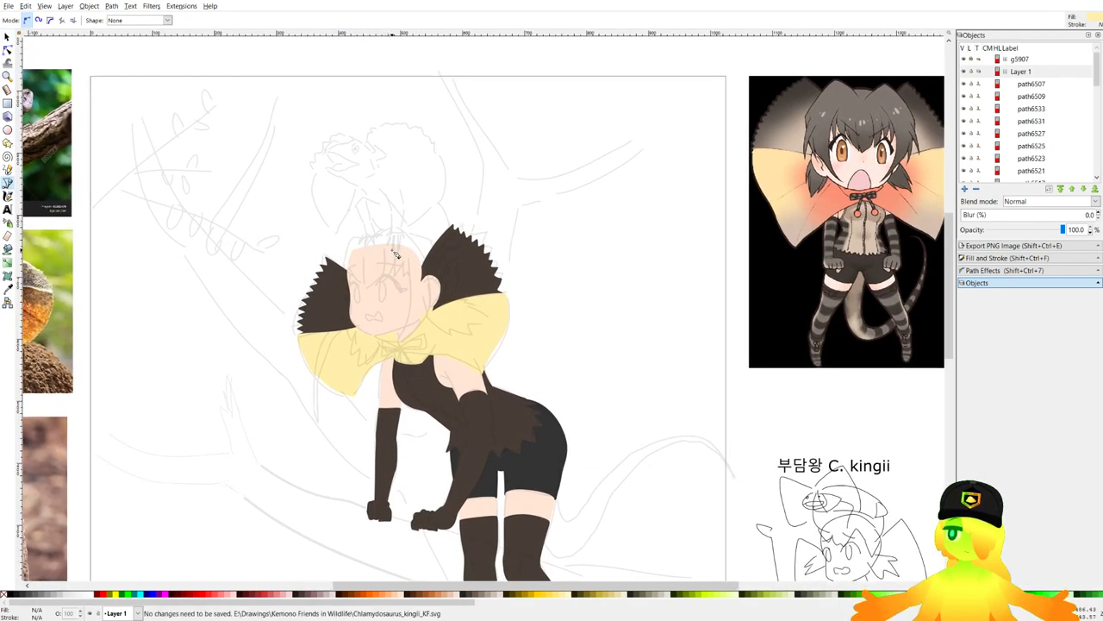
{"action": "scroll", "coordinate": [556, 431], "scroll_direction": "up", "scroll_amount": 4}
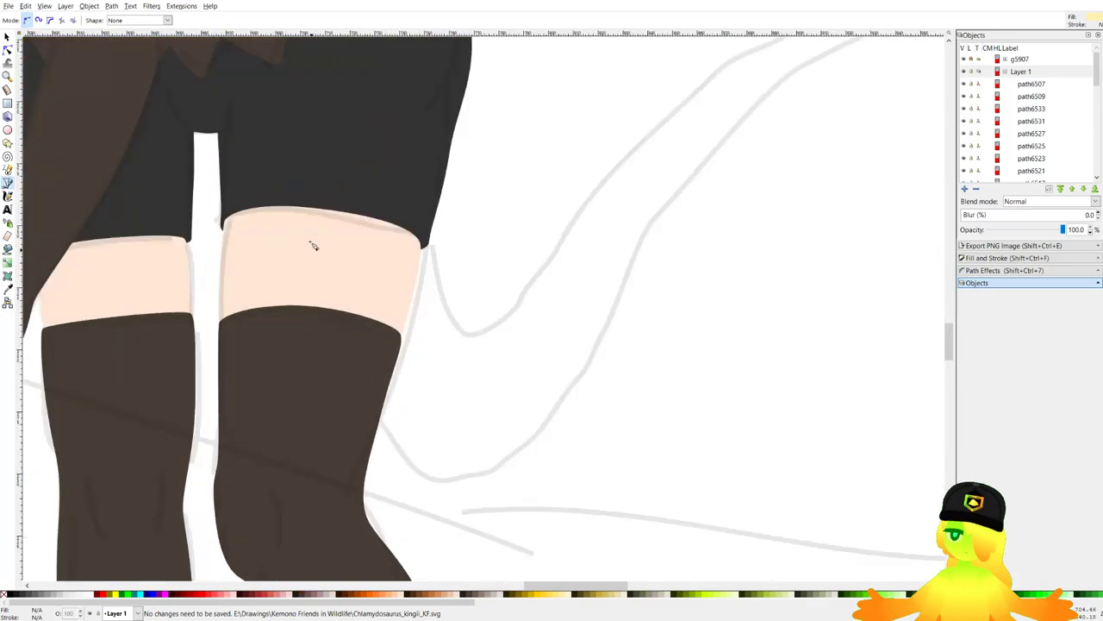
{"action": "scroll", "coordinate": [364, 152], "scroll_direction": "up", "scroll_amount": 2}
{"action": "left_click", "coordinate": [328, 108]}
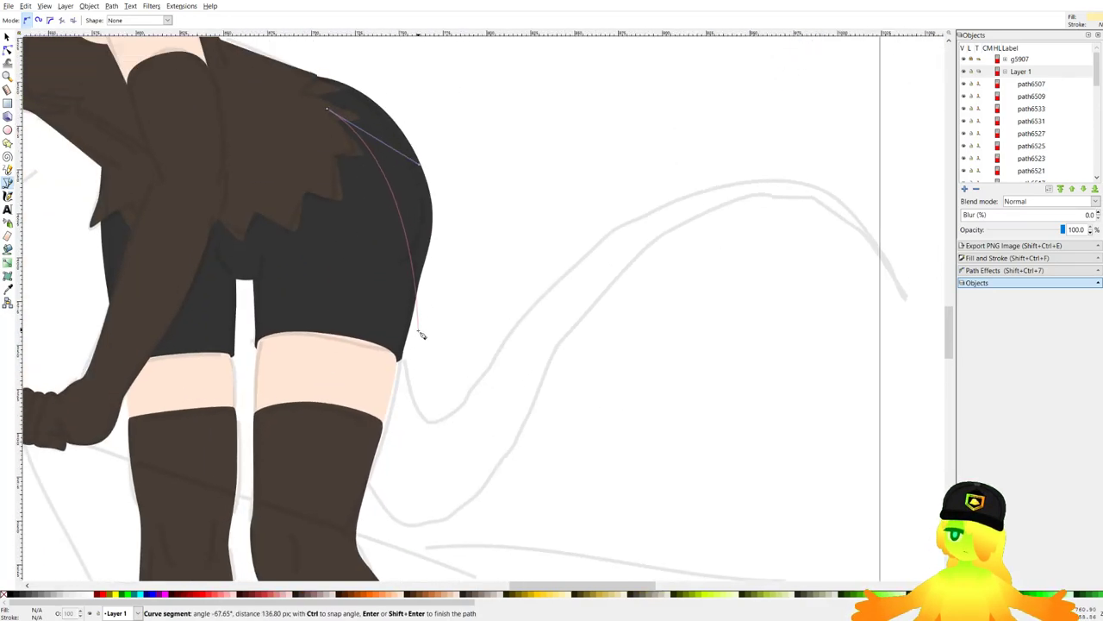
{"action": "left_click_drag", "start_coordinate": [417, 323], "coordinate": [418, 423]}
{"action": "left_click_drag", "start_coordinate": [467, 398], "coordinate": [234, 405]}
{"action": "left_click_drag", "start_coordinate": [308, 310], "coordinate": [389, 163]}
Continue the tail's upper edge over the sketched crest in one curve to a corner node at the tip.
{"action": "scroll", "coordinate": [578, 193], "scroll_direction": "up", "scroll_amount": 1}
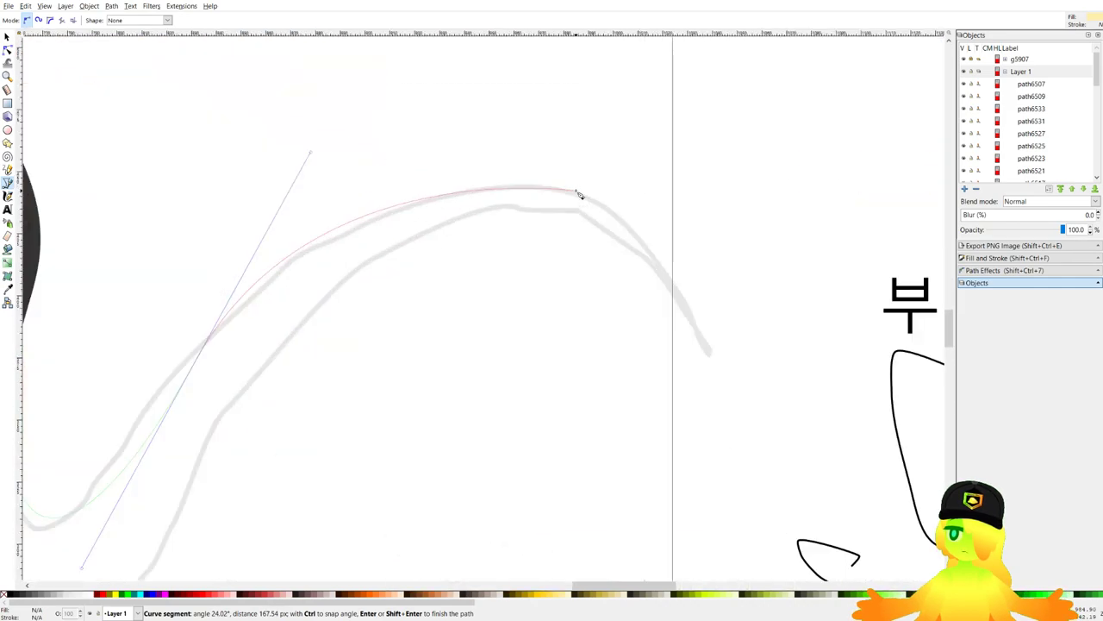
{"action": "left_click_drag", "start_coordinate": [578, 192], "coordinate": [724, 274]}
{"action": "key", "text": "BackSpace"}
{"action": "left_click", "coordinate": [723, 354]}
{"action": "scroll", "coordinate": [677, 267], "scroll_direction": "up", "scroll_amount": 1}
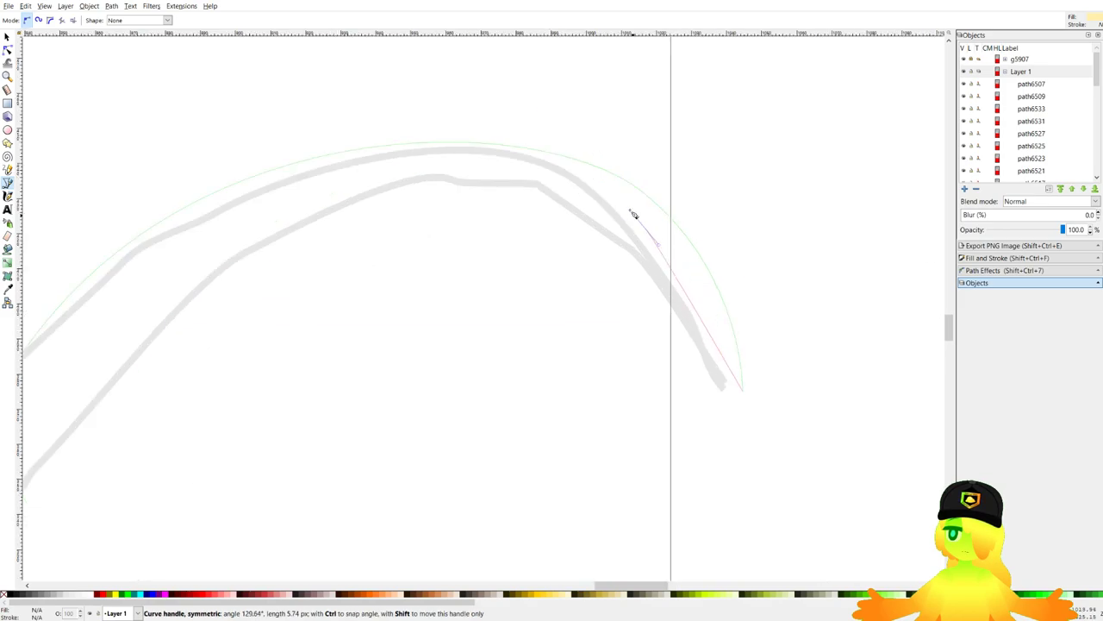
Trace the tail's lower edge from the tip back over the crest and down to the bend beside the leg.
{"action": "left_click_drag", "start_coordinate": [618, 198], "coordinate": [536, 160]}
{"action": "left_click", "coordinate": [410, 163]}
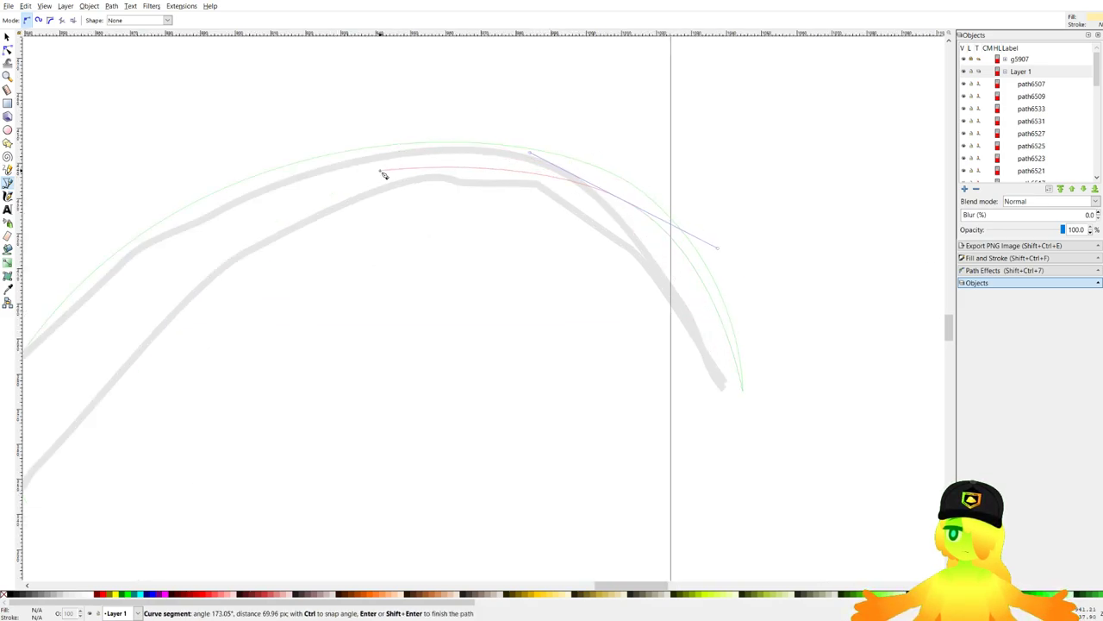
{"action": "left_click_drag", "start_coordinate": [169, 317], "coordinate": [503, 131]}
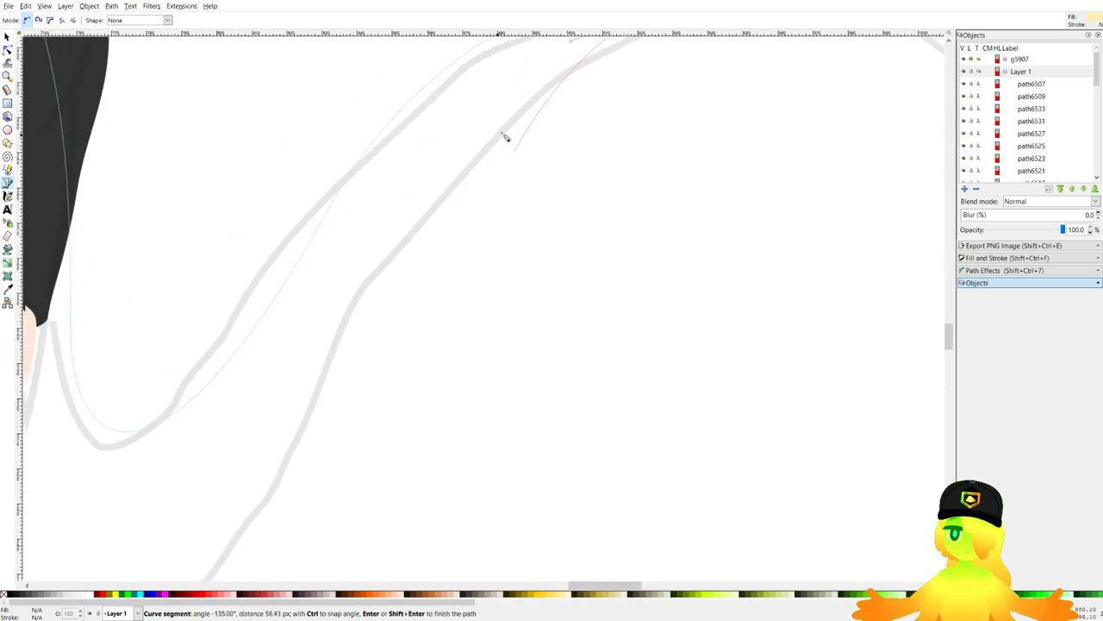
{"action": "scroll", "coordinate": [503, 131], "scroll_direction": "down", "scroll_amount": 1}
{"action": "left_click_drag", "start_coordinate": [451, 181], "coordinate": [408, 274]}
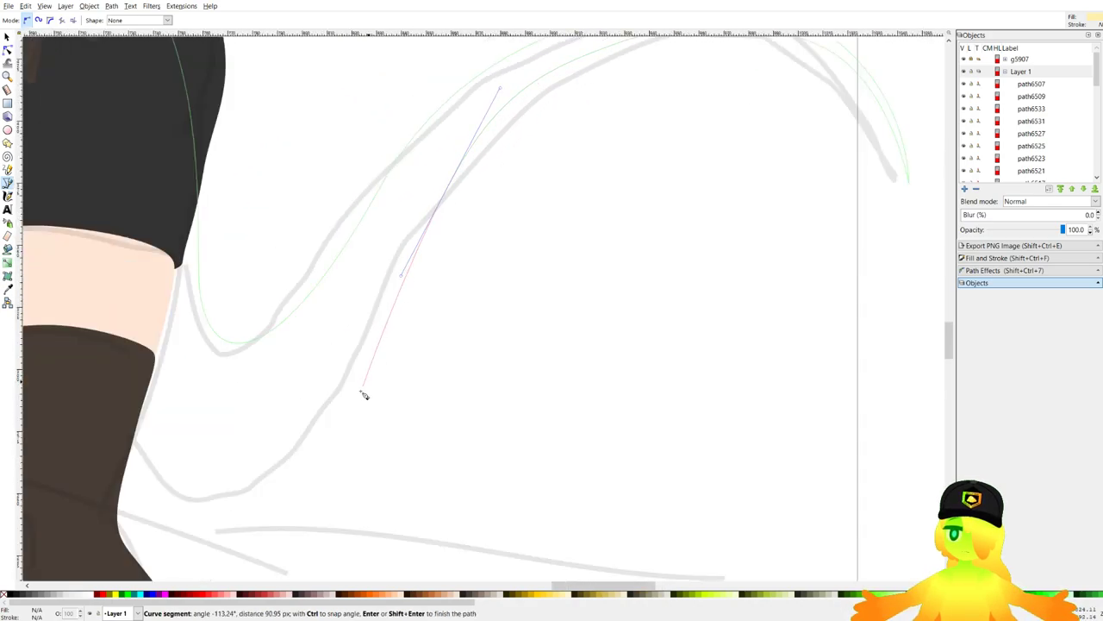
{"action": "left_click", "coordinate": [368, 458]}
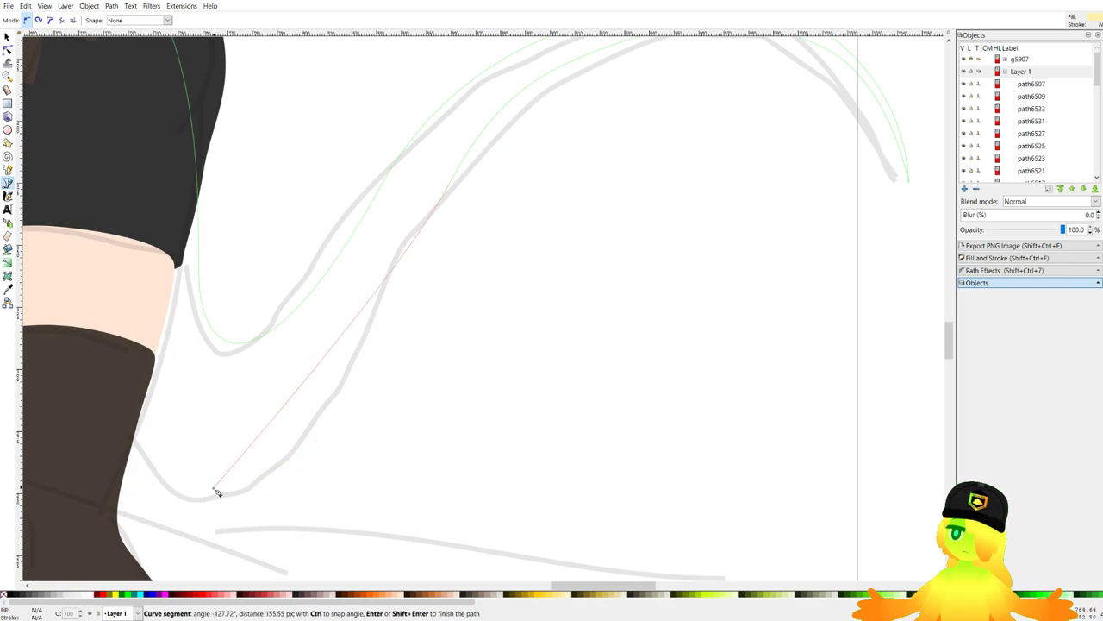
{"action": "left_click_drag", "start_coordinate": [213, 489], "coordinate": [89, 482]}
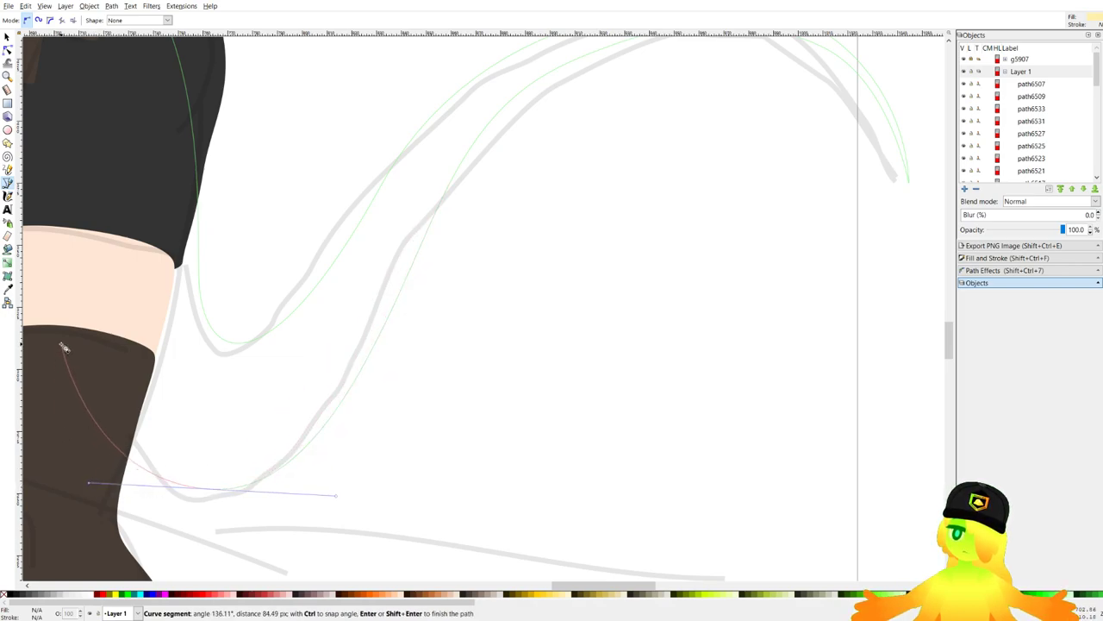
Carry the tail outline across behind the thigh and close it at its starting node on the hip.
{"action": "left_click", "coordinate": [63, 345]}
{"action": "scroll", "coordinate": [118, 219], "scroll_direction": "down", "scroll_amount": 2}
{"action": "left_click_drag", "start_coordinate": [118, 219], "coordinate": [146, 238]}
{"action": "left_click", "coordinate": [124, 85]}
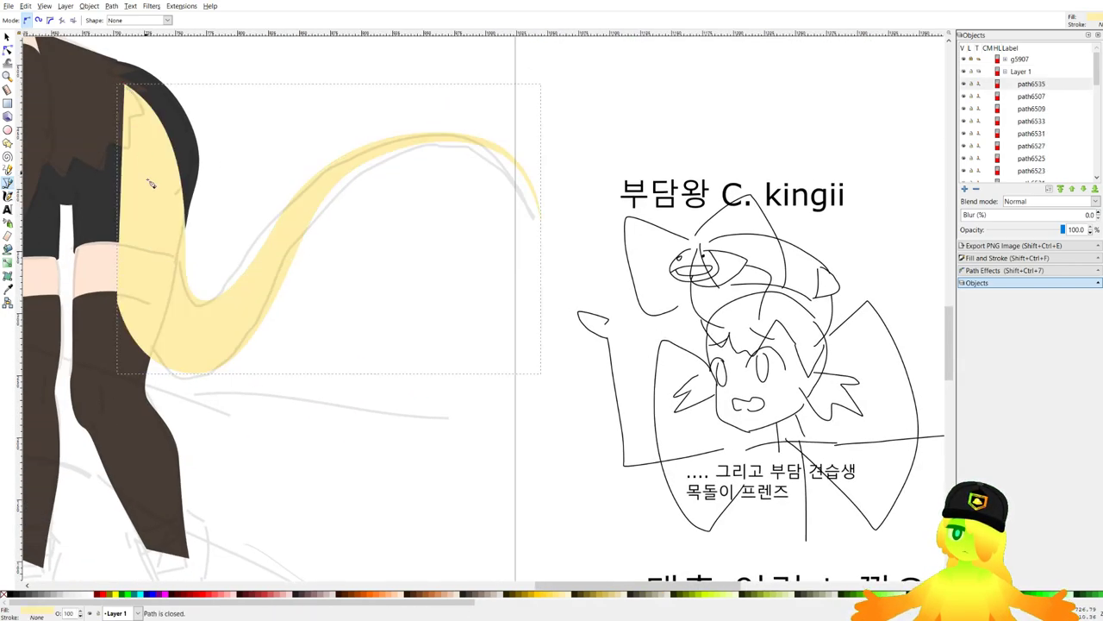
Fill the tail with the stocking's dark brown #483e37, lower it to the bottom of the stack and save the drawing.
{"action": "key", "text": "d"}
{"action": "left_click", "coordinate": [160, 493]}
{"action": "key", "text": "End"}
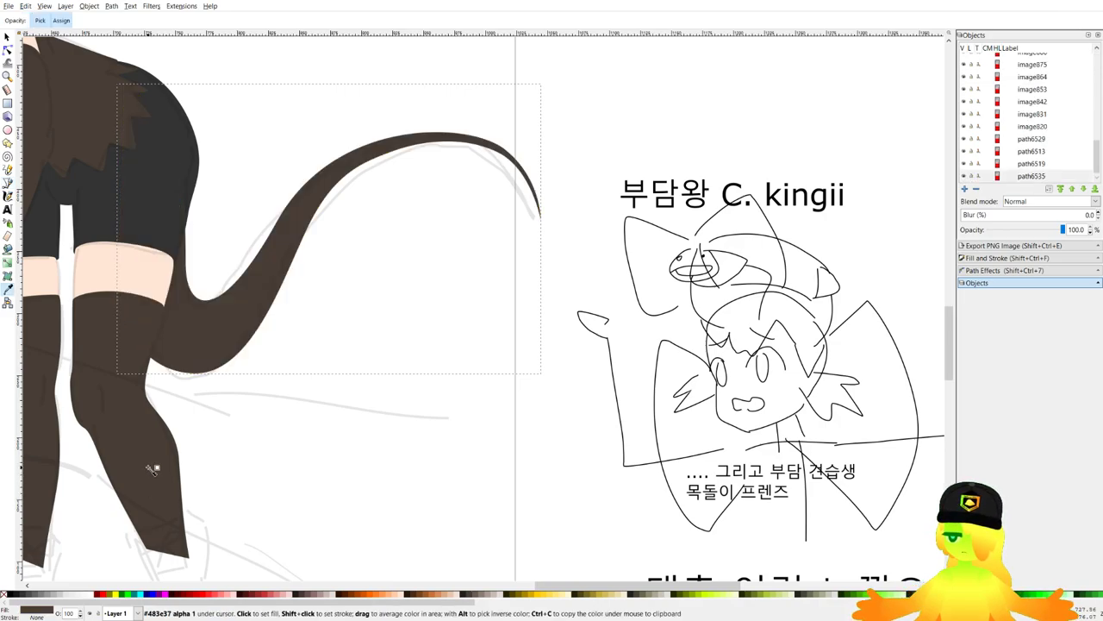
{"action": "left_click_drag", "start_coordinate": [306, 247], "coordinate": [425, 223]}
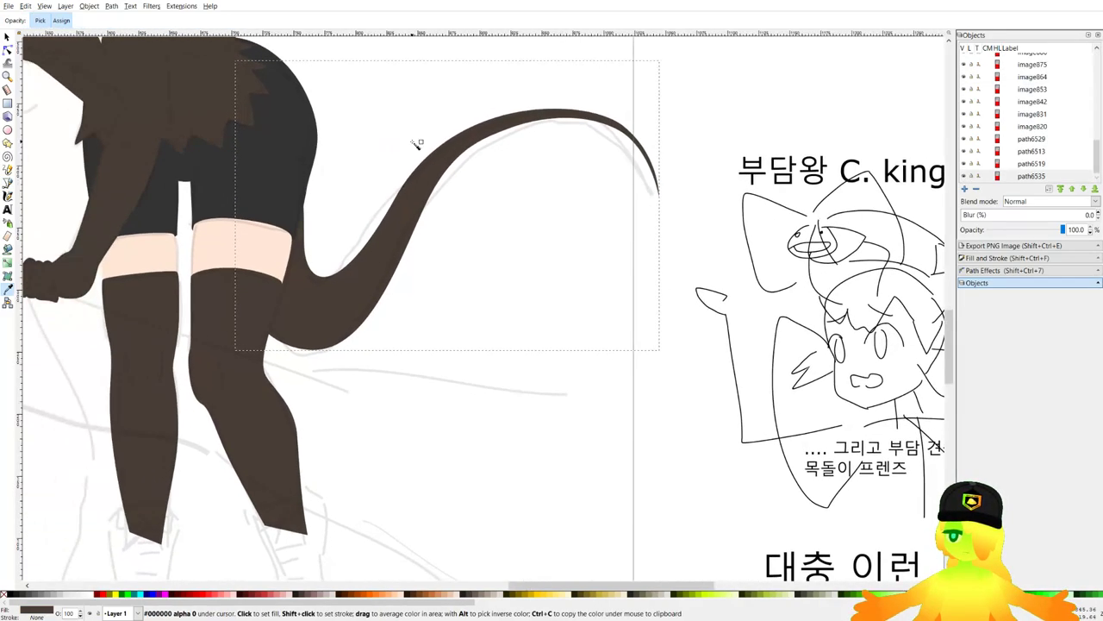
{"action": "scroll", "coordinate": [399, 174], "scroll_direction": "down", "scroll_amount": 2}
{"action": "left_click_drag", "start_coordinate": [355, 243], "coordinate": [596, 285]}
{"action": "key", "text": "ctrl+s"}
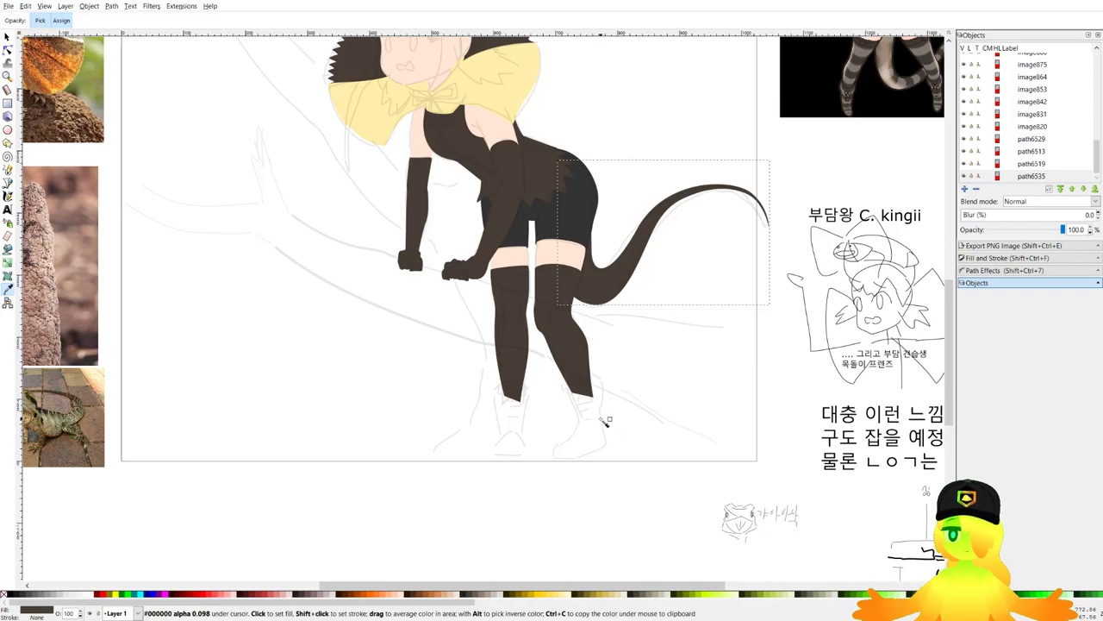
Start a pen outline for the left boot over the stocking's lower end and trace its cuff and right side.
{"action": "scroll", "coordinate": [606, 420], "scroll_direction": "up", "scroll_amount": 3}
{"action": "left_click", "coordinate": [6, 183]}
{"action": "scroll", "coordinate": [554, 399], "scroll_direction": "up", "scroll_amount": 2}
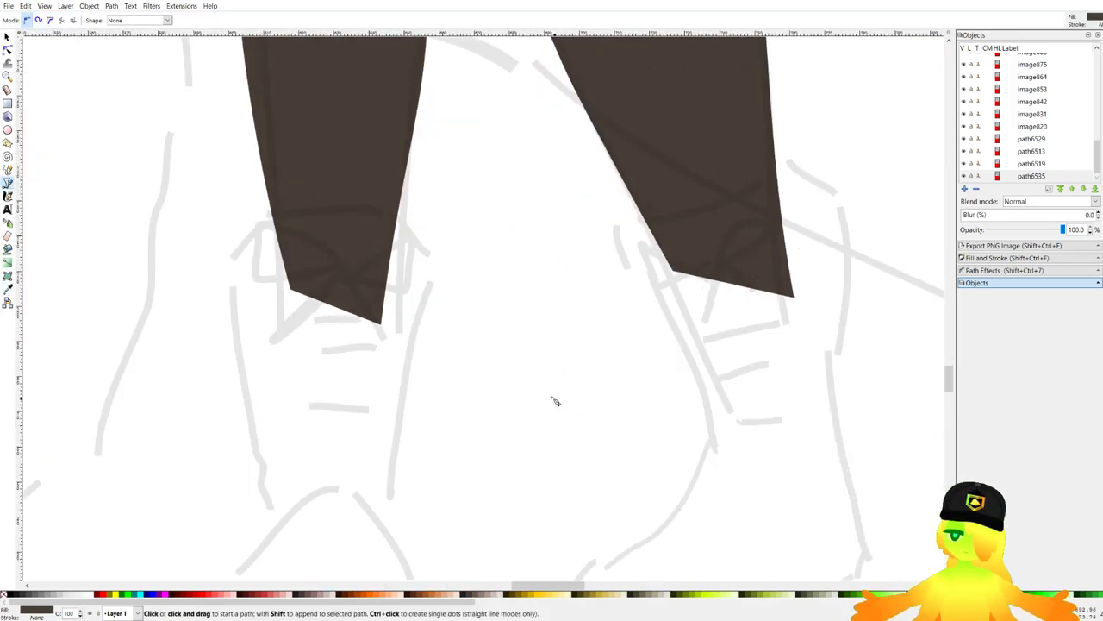
{"action": "scroll", "coordinate": [547, 355], "scroll_direction": "down", "scroll_amount": 5}
{"action": "scroll", "coordinate": [651, 251], "scroll_direction": "up", "scroll_amount": 4}
{"action": "left_click_drag", "start_coordinate": [255, 512], "coordinate": [446, 246]}
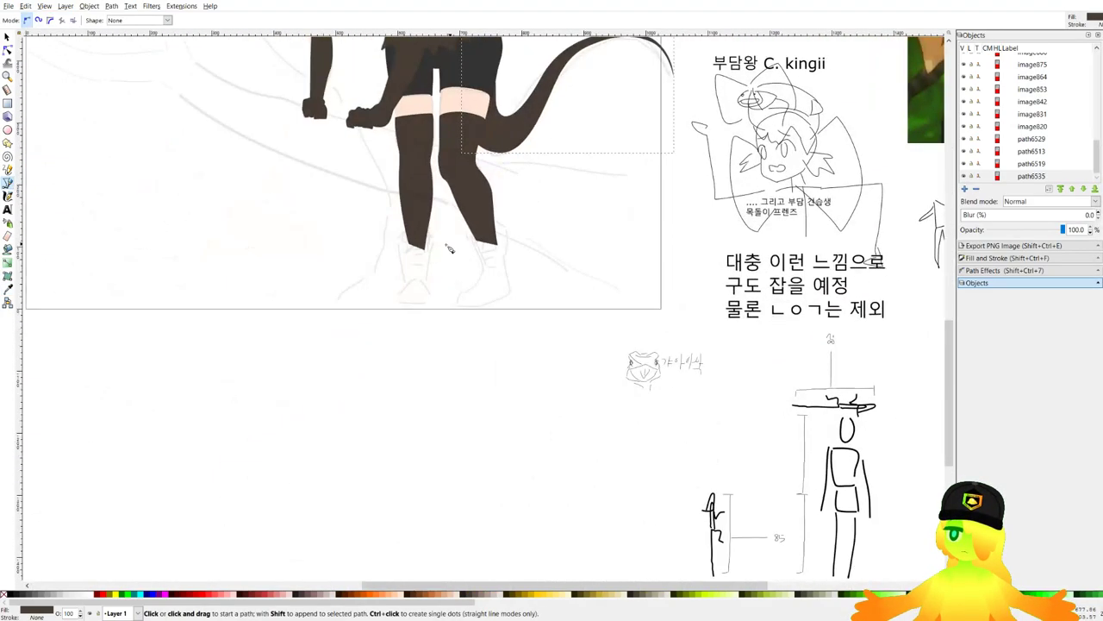
{"action": "scroll", "coordinate": [415, 249], "scroll_direction": "up", "scroll_amount": 4}
{"action": "scroll", "coordinate": [441, 217], "scroll_direction": "up", "scroll_amount": 2}
{"action": "left_click_drag", "start_coordinate": [422, 139], "coordinate": [494, 131]}
{"action": "left_click_drag", "start_coordinate": [533, 190], "coordinate": [542, 208]}
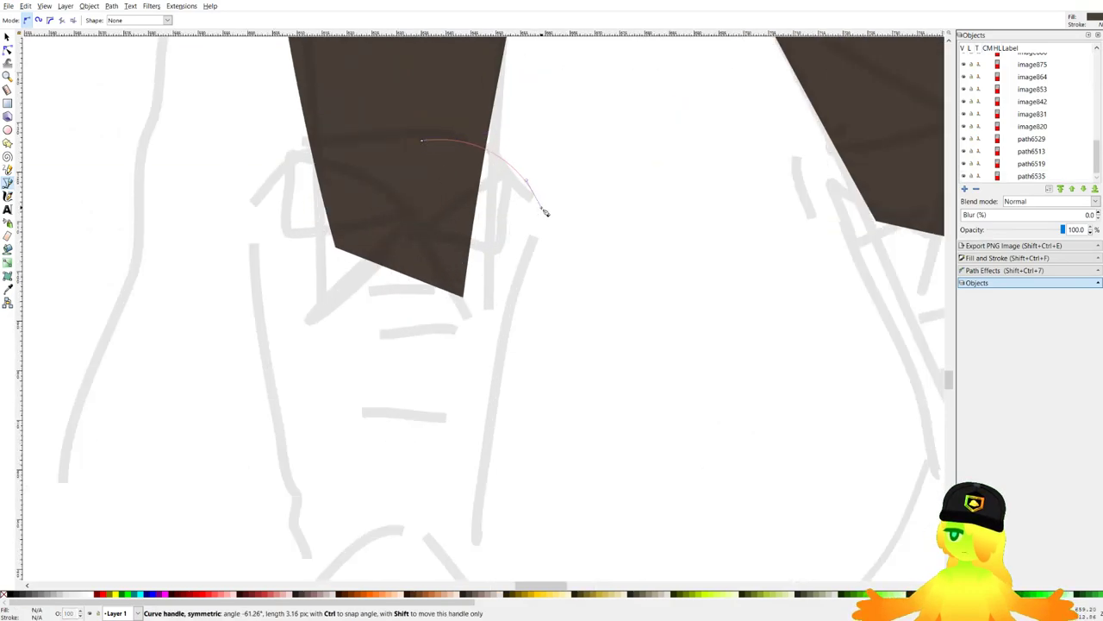
{"action": "left_click_drag", "start_coordinate": [520, 274], "coordinate": [547, 162]}
{"action": "left_click_drag", "start_coordinate": [526, 225], "coordinate": [516, 276]}
{"action": "left_click_drag", "start_coordinate": [510, 360], "coordinate": [524, 345]}
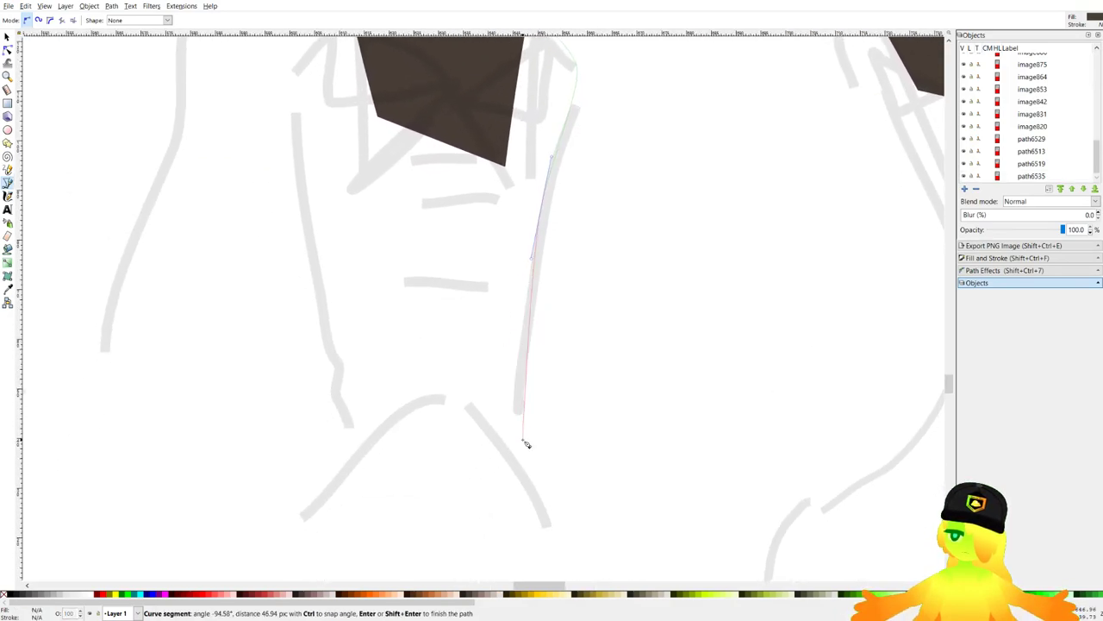
Continue the left boot's outline around the right of the toe cap and along the sole to the left edge.
{"action": "scroll", "coordinate": [551, 387], "scroll_direction": "down", "scroll_amount": 6}
{"action": "left_click_drag", "start_coordinate": [599, 378], "coordinate": [585, 430]}
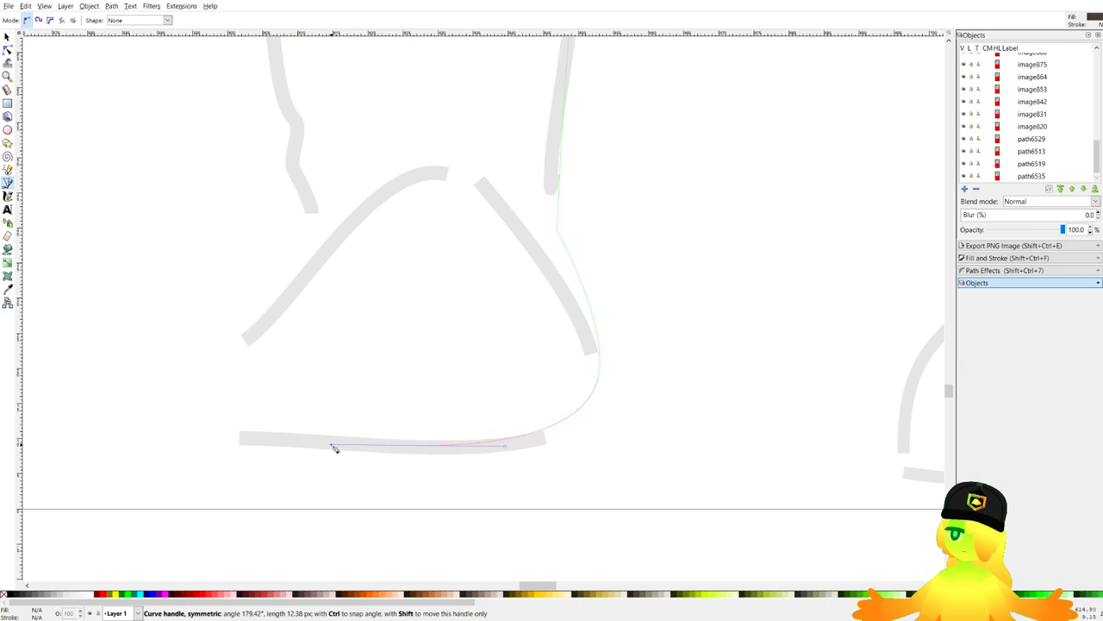
{"action": "left_click_drag", "start_coordinate": [209, 446], "coordinate": [206, 390]}
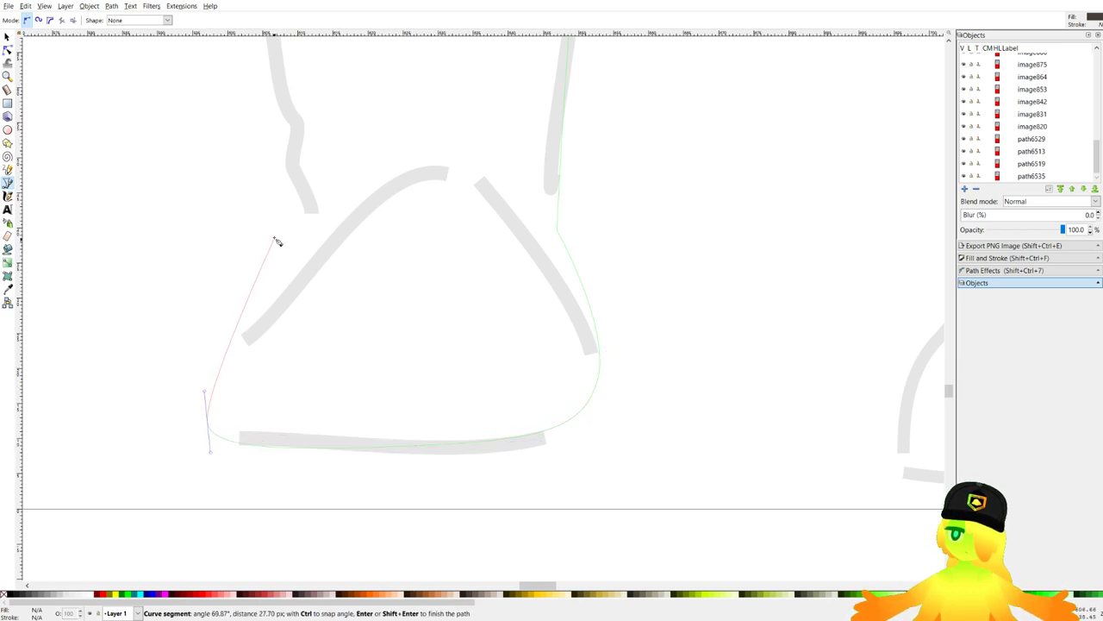
{"action": "scroll", "coordinate": [273, 128], "scroll_direction": "down", "scroll_amount": 3}
{"action": "scroll", "coordinate": [274, 197], "scroll_direction": "up", "scroll_amount": 2}
{"action": "key", "text": "BackSpace"}
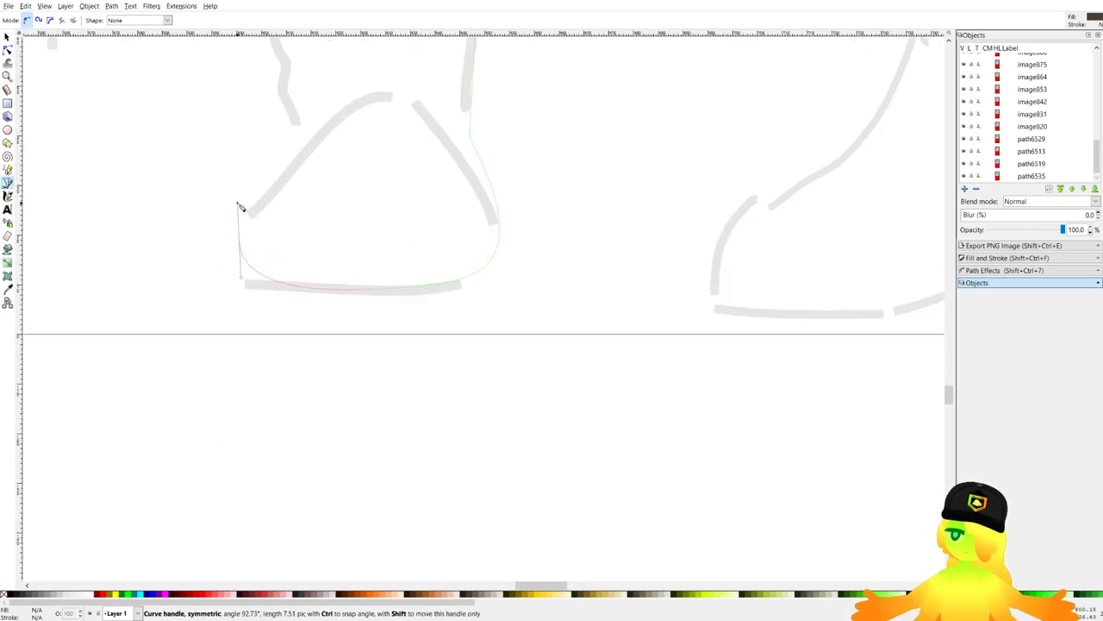
Trace the left boot's outline up from the toe cap to the ankle notch on its left side.
{"action": "scroll", "coordinate": [285, 93], "scroll_direction": "up", "scroll_amount": 5}
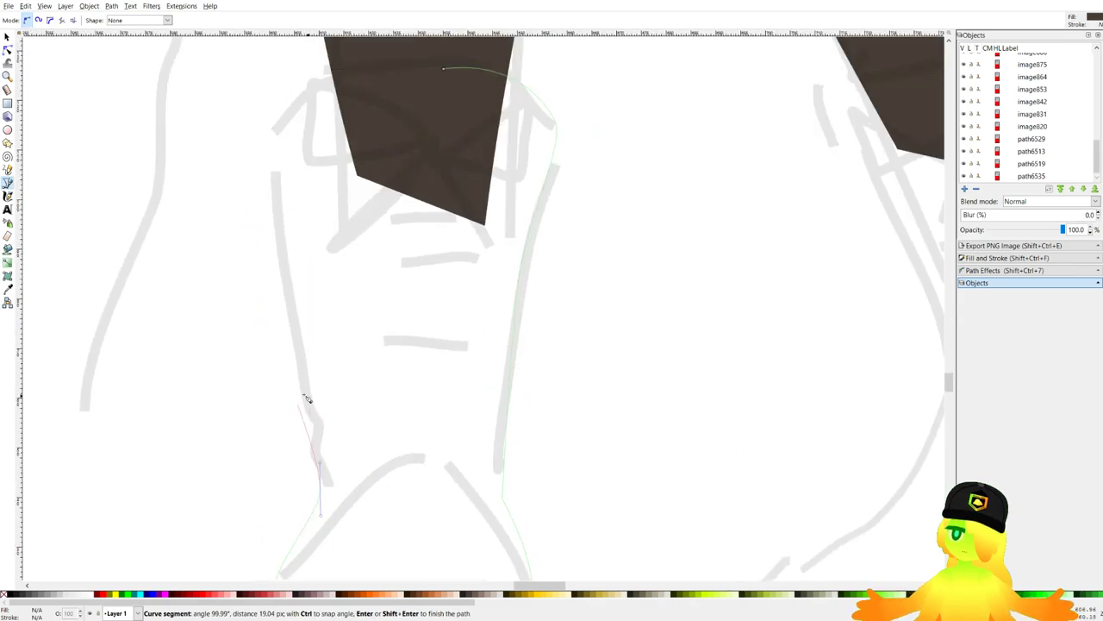
{"action": "scroll", "coordinate": [325, 533], "scroll_direction": "up", "scroll_amount": 4}
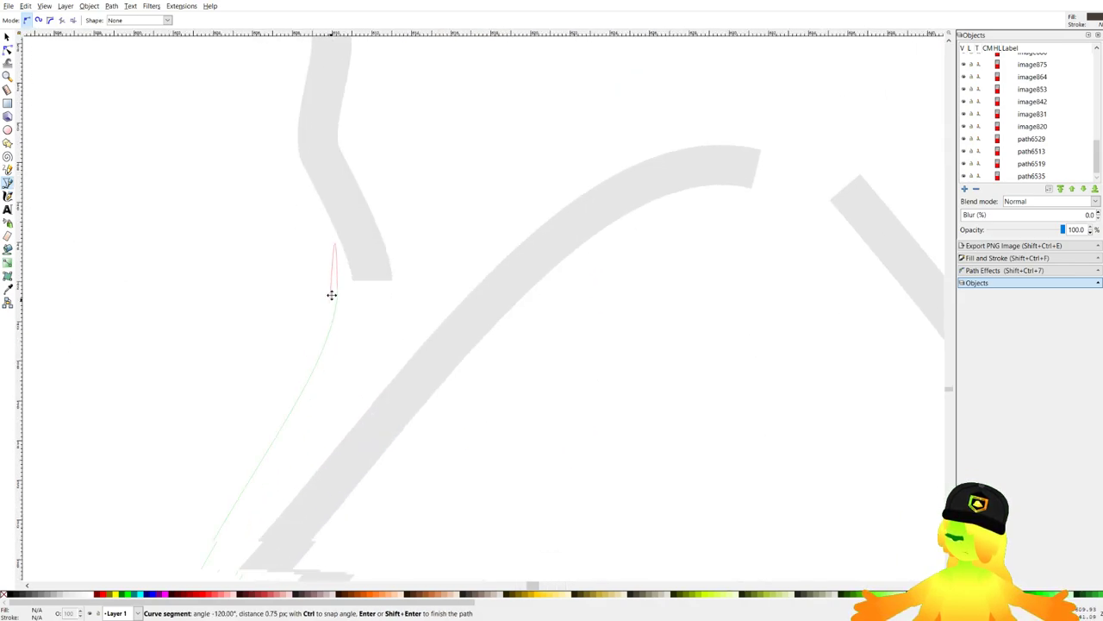
{"action": "mouse_move", "coordinate": [462, 289]}
{"action": "left_mouse_down"}
{"action": "mouse_move", "coordinate": [433, 370]}
{"action": "mouse_move", "coordinate": [413, 377]}
{"action": "left_mouse_up"}
{"action": "left_click_drag", "start_coordinate": [311, 294], "coordinate": [290, 224]}
{"action": "key", "text": "BackSpace"}
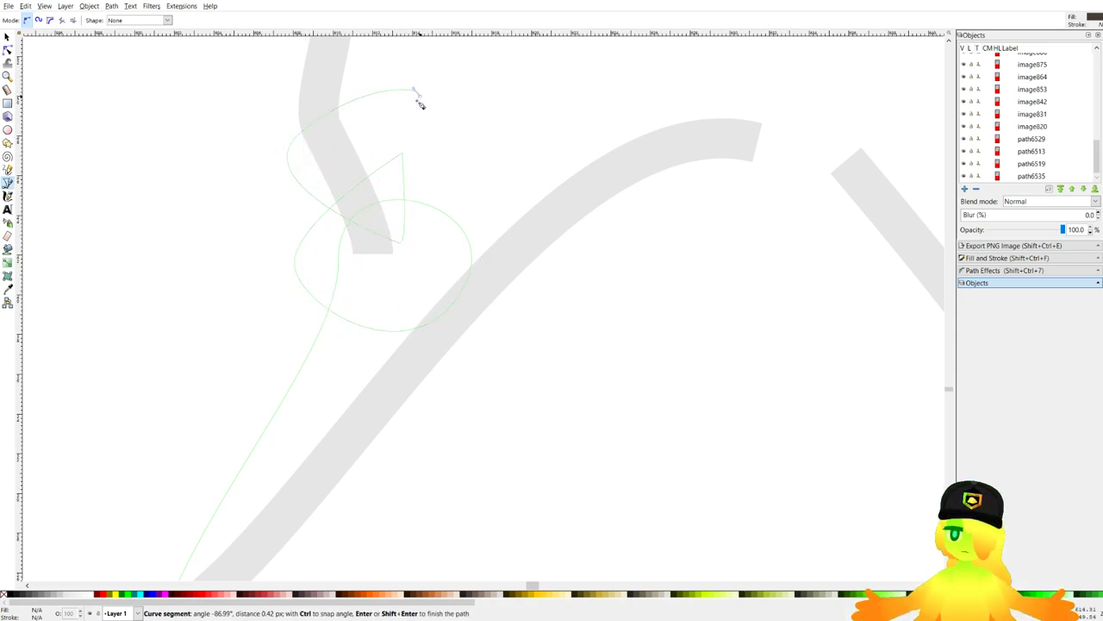
{"action": "scroll", "coordinate": [333, 303], "scroll_direction": "down", "scroll_amount": 2}
{"action": "scroll", "coordinate": [352, 240], "scroll_direction": "up", "scroll_amount": 5}
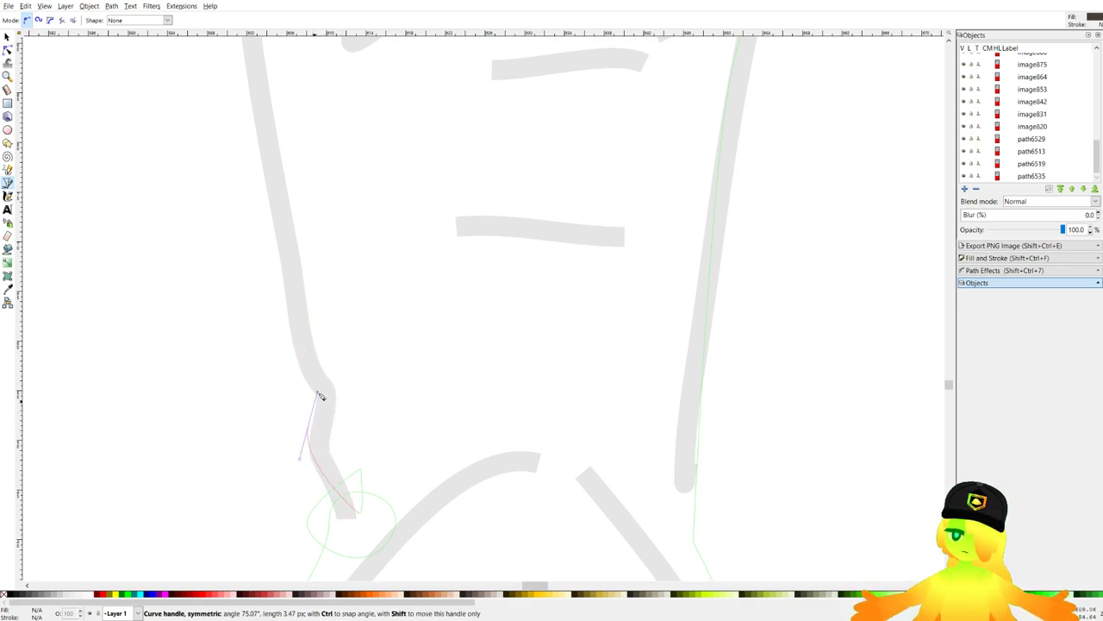
Trace the left boot's left side from the ankle up to the cuff and close the shape at its starting node.
{"action": "left_click_drag", "start_coordinate": [330, 397], "coordinate": [294, 386]}
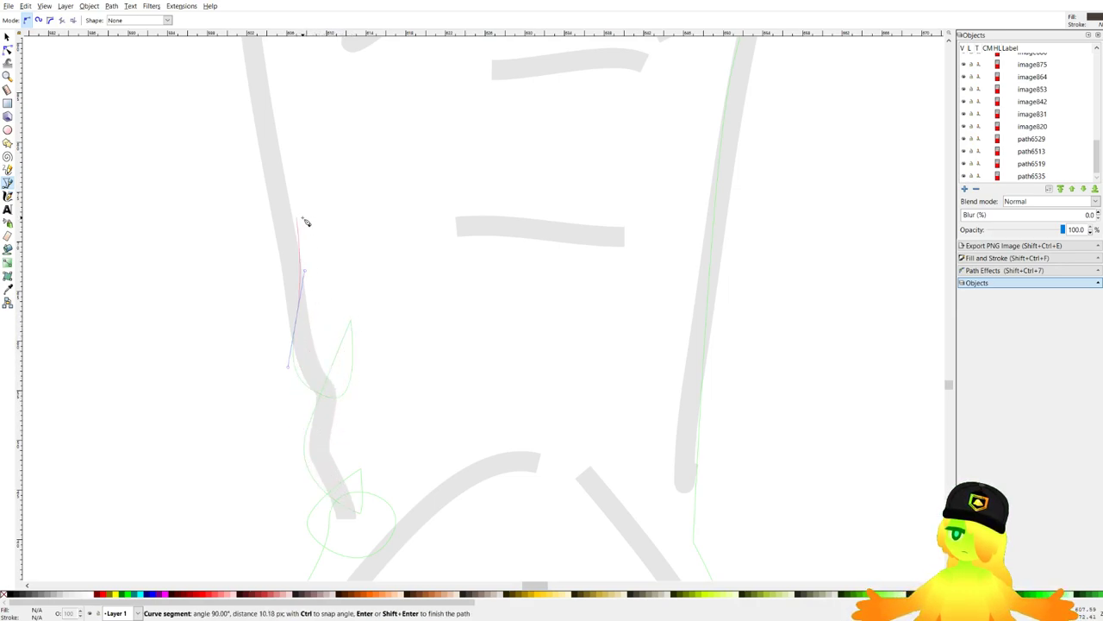
{"action": "key", "text": "BackSpace"}
{"action": "scroll", "coordinate": [303, 218], "scroll_direction": "down", "scroll_amount": 1}
{"action": "left_click_drag", "start_coordinate": [303, 218], "coordinate": [325, 351]}
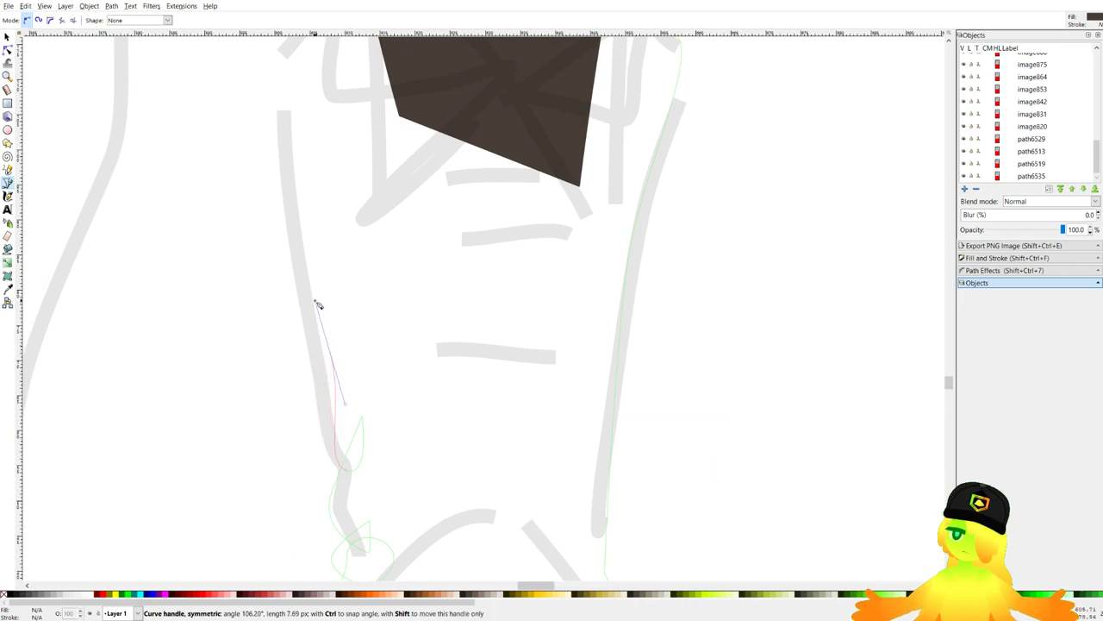
{"action": "left_click_drag", "start_coordinate": [319, 303], "coordinate": [323, 294]}
{"action": "scroll", "coordinate": [315, 345], "scroll_direction": "up", "scroll_amount": 3}
{"action": "left_click_drag", "start_coordinate": [292, 234], "coordinate": [296, 169]}
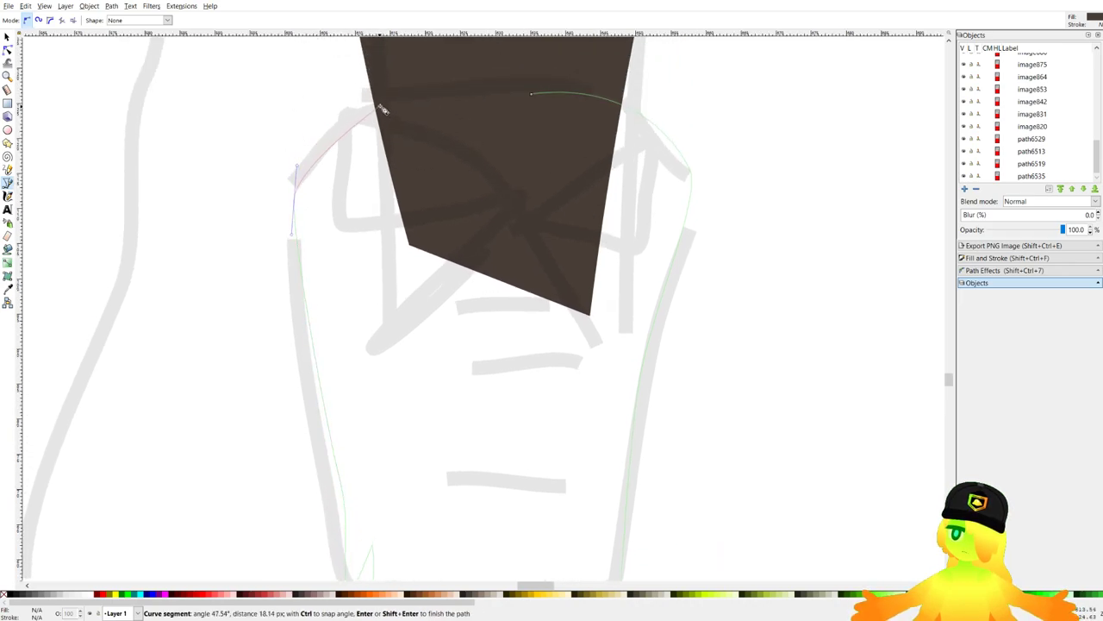
{"action": "left_click", "coordinate": [531, 94]}
Start a pen outline for the right boot on the stocking and trace its cuff and back edge down the shaft.
{"action": "scroll", "coordinate": [435, 138], "scroll_direction": "down", "scroll_amount": 4}
{"action": "left_click_drag", "start_coordinate": [635, 212], "coordinate": [567, 212]}
{"action": "scroll", "coordinate": [654, 98], "scroll_direction": "up", "scroll_amount": 3}
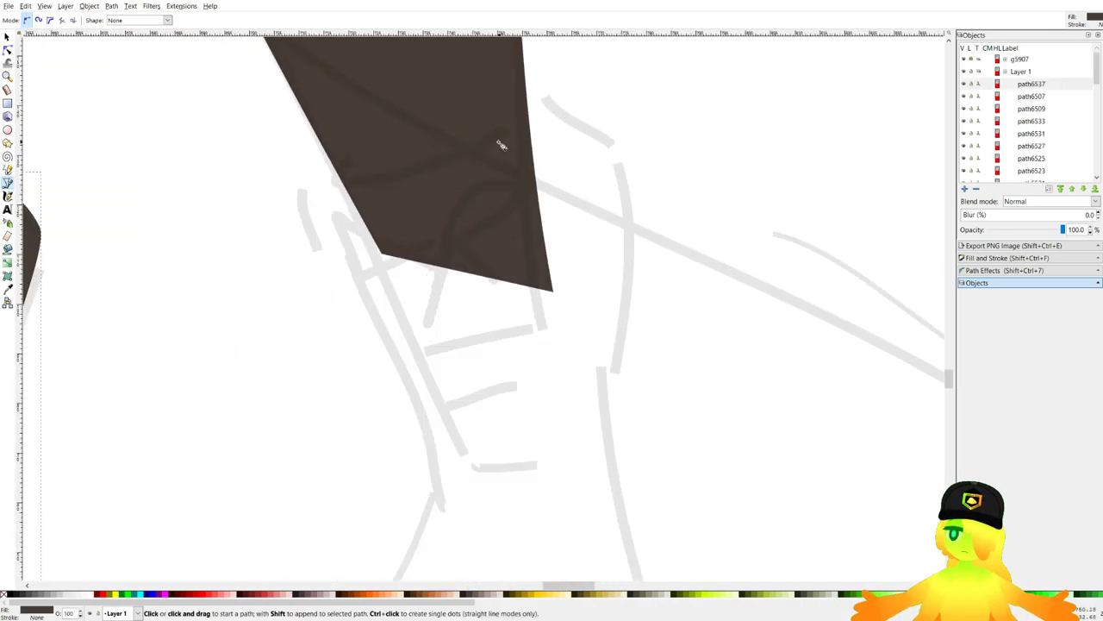
{"action": "left_click", "coordinate": [459, 127]}
{"action": "left_click_drag", "start_coordinate": [607, 145], "coordinate": [608, 147]}
{"action": "left_click_drag", "start_coordinate": [611, 287], "coordinate": [601, 353]}
{"action": "left_click_drag", "start_coordinate": [625, 385], "coordinate": [634, 266]}
{"action": "left_click_drag", "start_coordinate": [636, 305], "coordinate": [627, 324]}
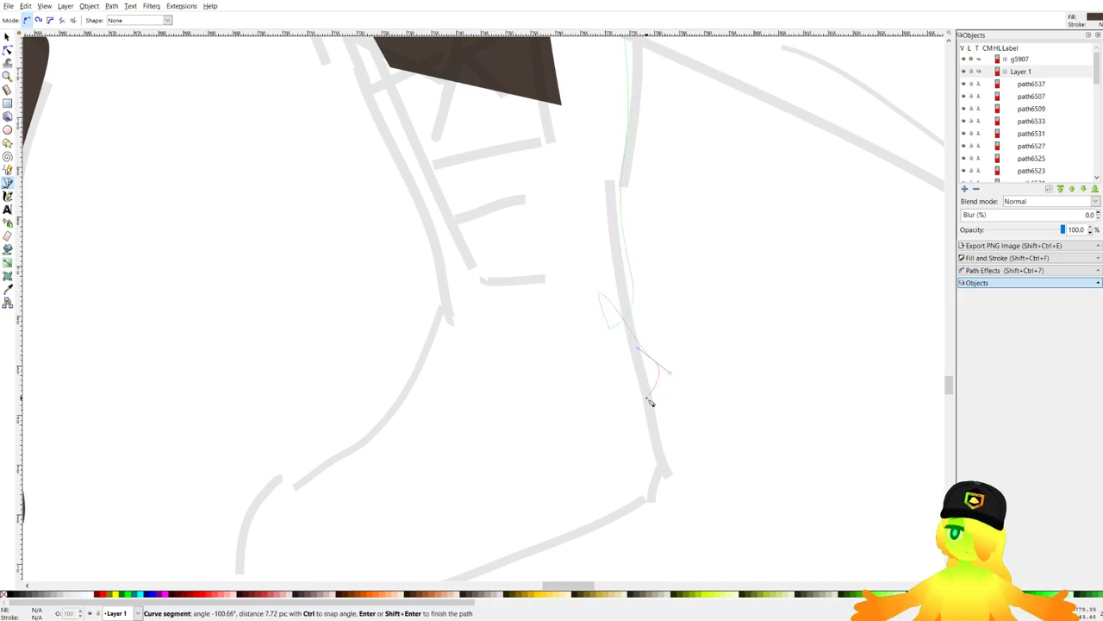
Continue the right boot's outline around the heel, along the sole and around the toe cap to the instep.
{"action": "scroll", "coordinate": [634, 371], "scroll_direction": "down", "scroll_amount": 3}
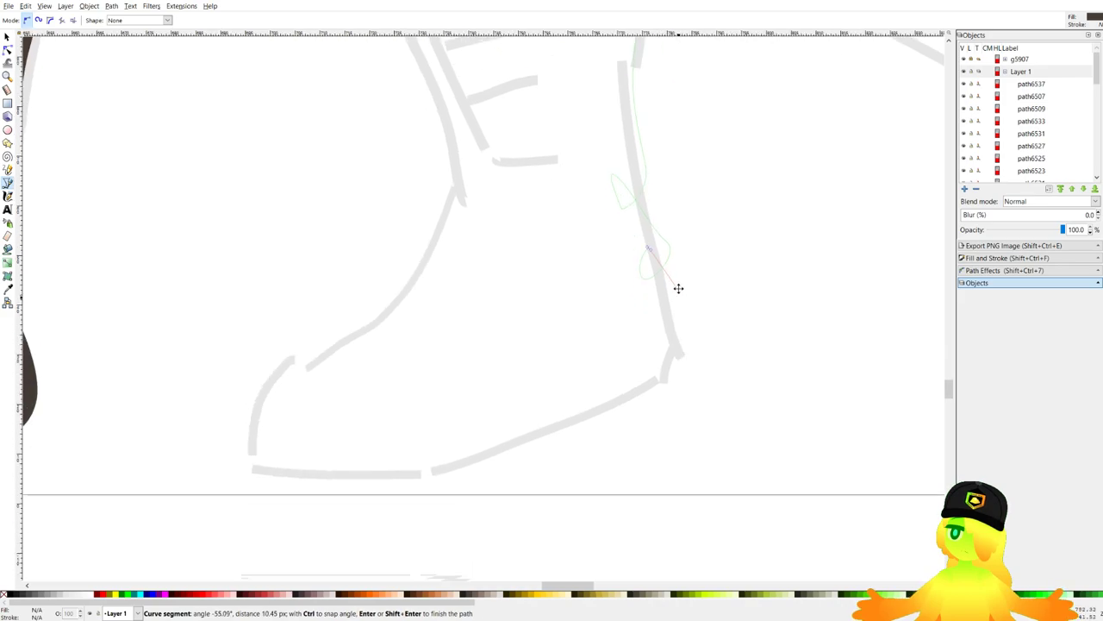
{"action": "left_click_drag", "start_coordinate": [675, 288], "coordinate": [687, 368]}
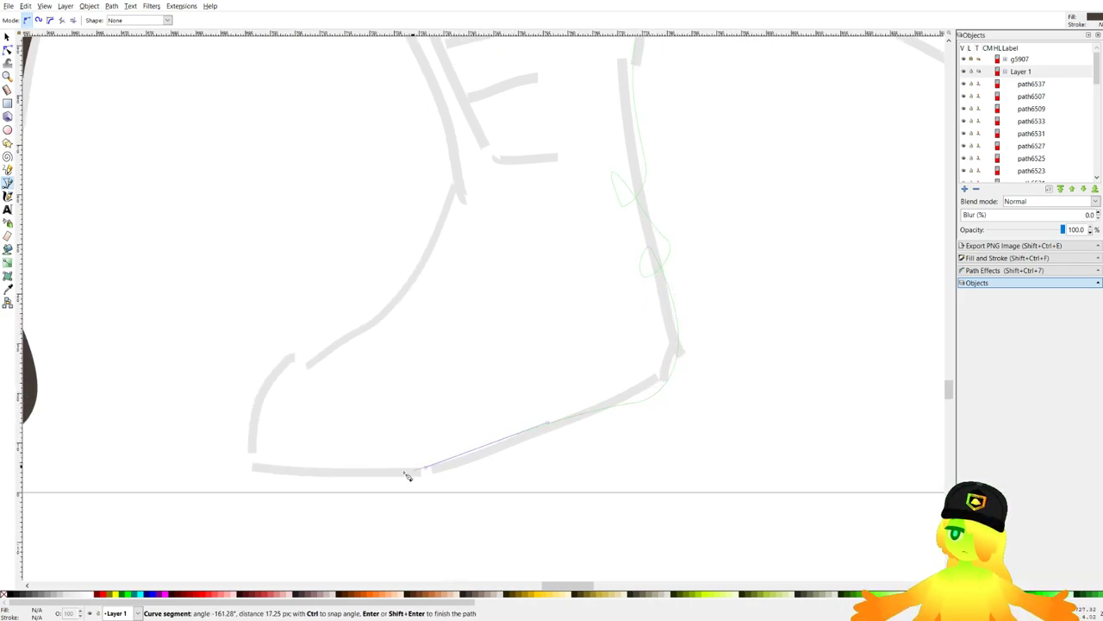
{"action": "left_click", "coordinate": [313, 474]}
{"action": "left_click_drag", "start_coordinate": [245, 441], "coordinate": [391, 323]}
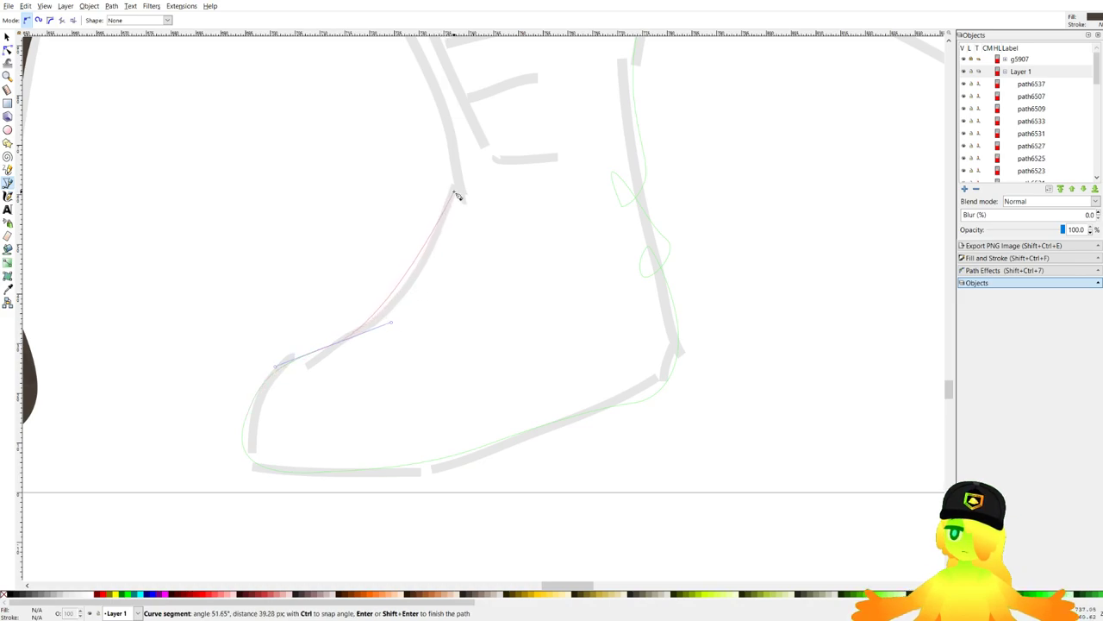
Trace the right boot's instep up to the front of the ankle, adding small looped creases along the edge.
{"action": "scroll", "coordinate": [454, 200], "scroll_direction": "up", "scroll_amount": 3}
{"action": "left_click_drag", "start_coordinate": [436, 234], "coordinate": [444, 223]}
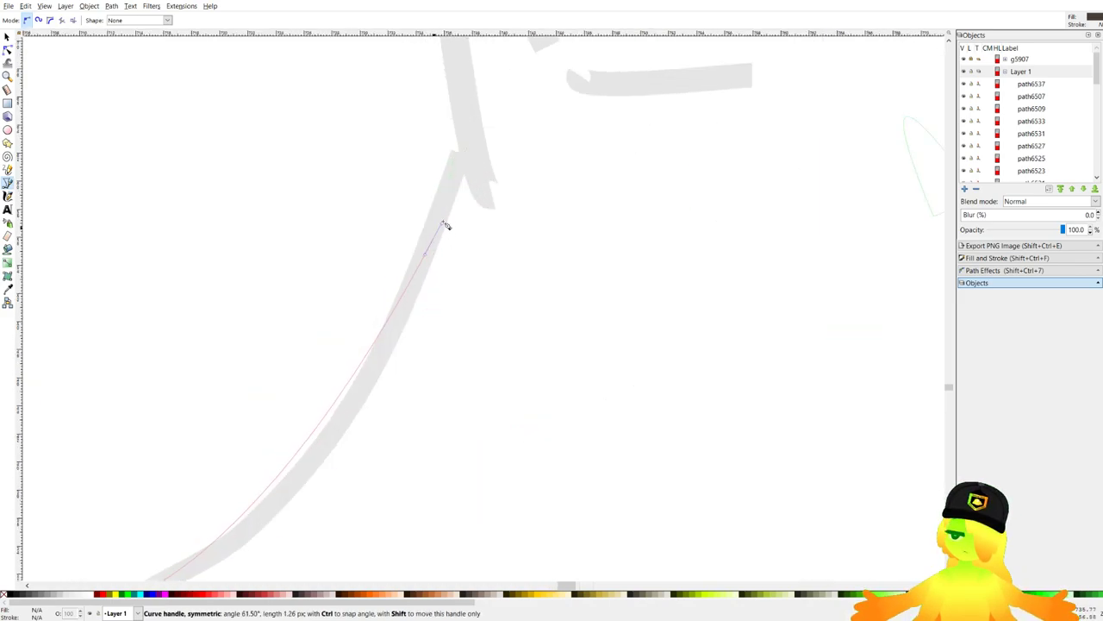
{"action": "left_click_drag", "start_coordinate": [521, 270], "coordinate": [498, 293]}
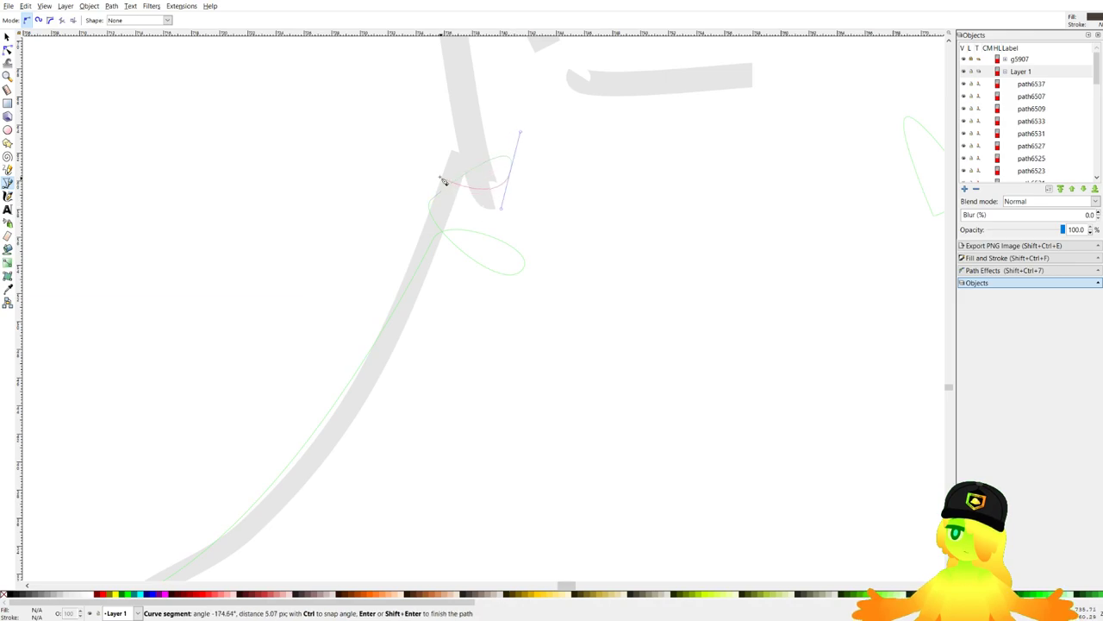
{"action": "mouse_move", "coordinate": [489, 107]}
{"action": "left_mouse_down"}
{"action": "mouse_move", "coordinate": [508, 140]}
{"action": "mouse_move", "coordinate": [446, 114]}
{"action": "left_mouse_up"}
{"action": "mouse_move", "coordinate": [447, 74]}
{"action": "left_mouse_down"}
{"action": "mouse_move", "coordinate": [495, 457]}
{"action": "mouse_move", "coordinate": [489, 351]}
{"action": "left_mouse_up"}
Trace the front of the right boot's shaft up to the cuff and close the shape at its starting node.
{"action": "scroll", "coordinate": [465, 297], "scroll_direction": "down", "scroll_amount": 3}
{"action": "left_click_drag", "start_coordinate": [422, 232], "coordinate": [505, 579]}
{"action": "left_click_drag", "start_coordinate": [494, 490], "coordinate": [416, 317]}
{"action": "left_click_drag", "start_coordinate": [448, 238], "coordinate": [484, 204]}
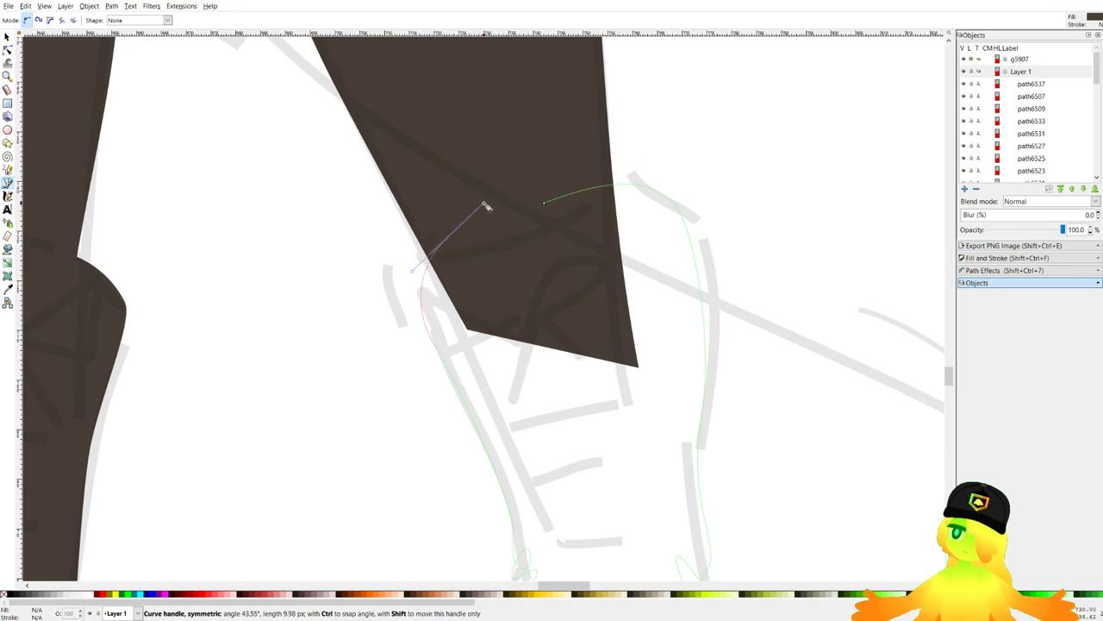
{"action": "left_click", "coordinate": [545, 204]}
Send the right boot shape to the bottom of the stacking order and return to the pen tool.
{"action": "scroll", "coordinate": [544, 207], "scroll_direction": "down", "scroll_amount": 3}
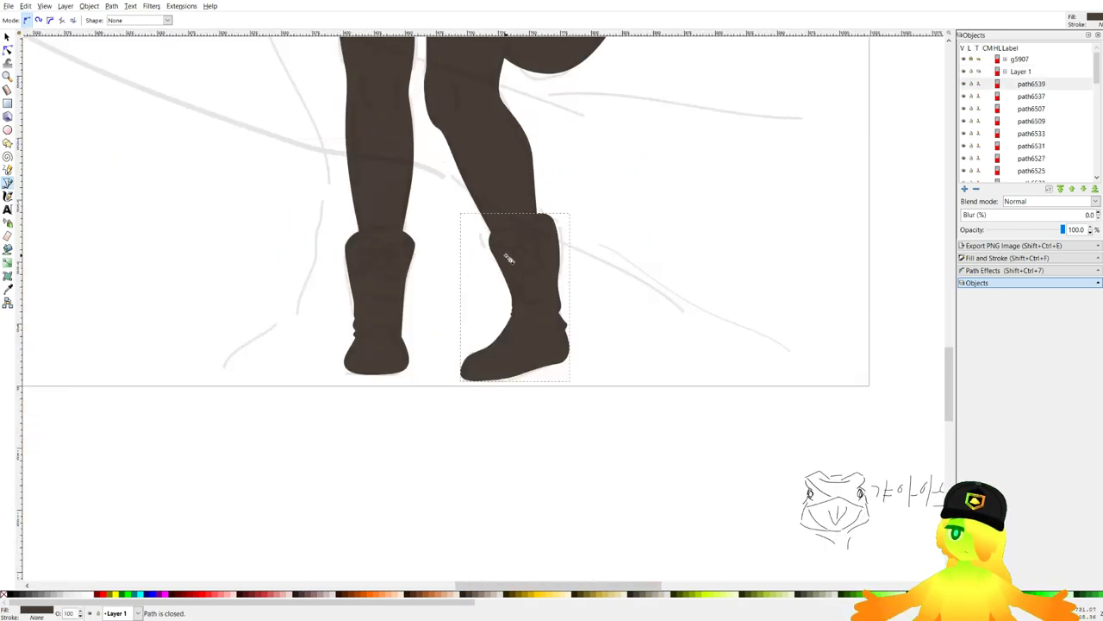
{"action": "key", "text": "s"}
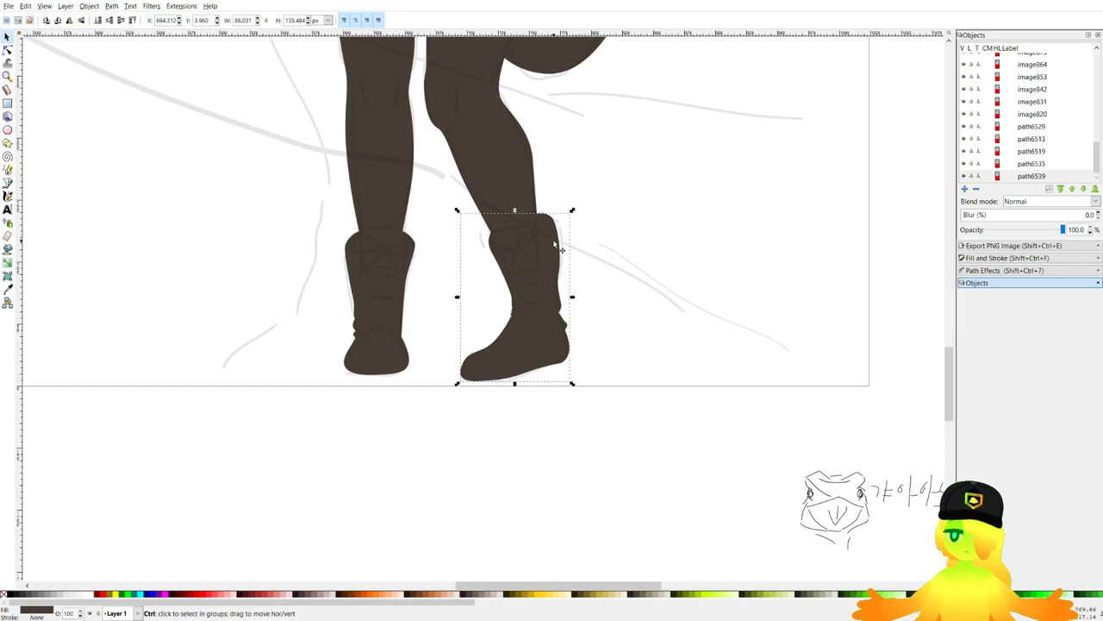
{"action": "scroll", "coordinate": [550, 248], "scroll_direction": "down", "scroll_amount": 3}
{"action": "scroll", "coordinate": [556, 362], "scroll_direction": "up", "scroll_amount": 4}
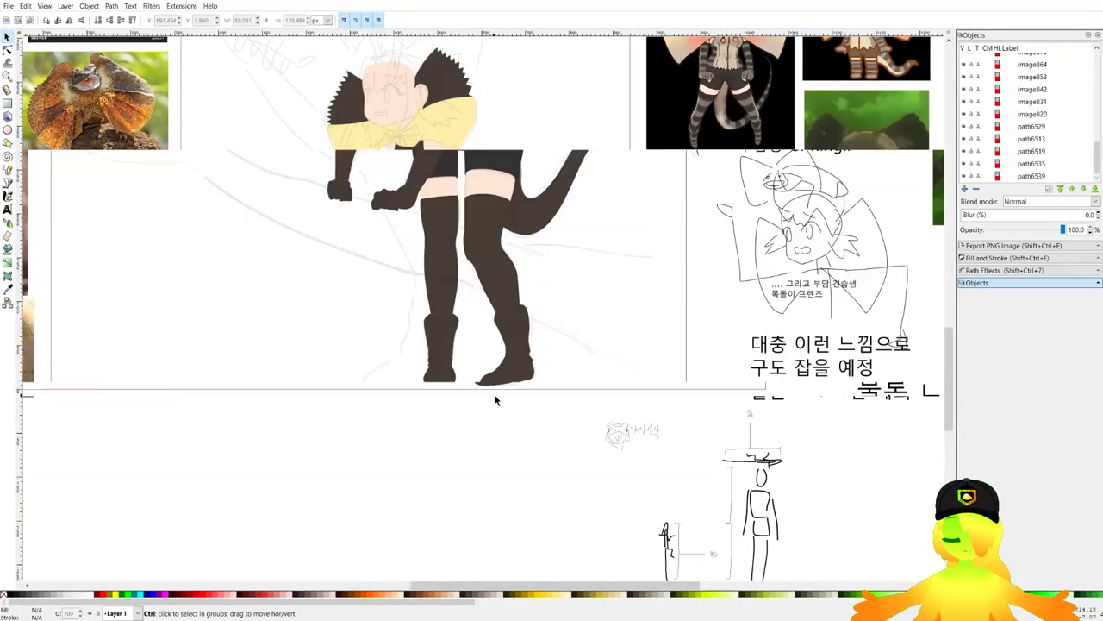
{"action": "scroll", "coordinate": [724, 410], "scroll_direction": "down", "scroll_amount": 4}
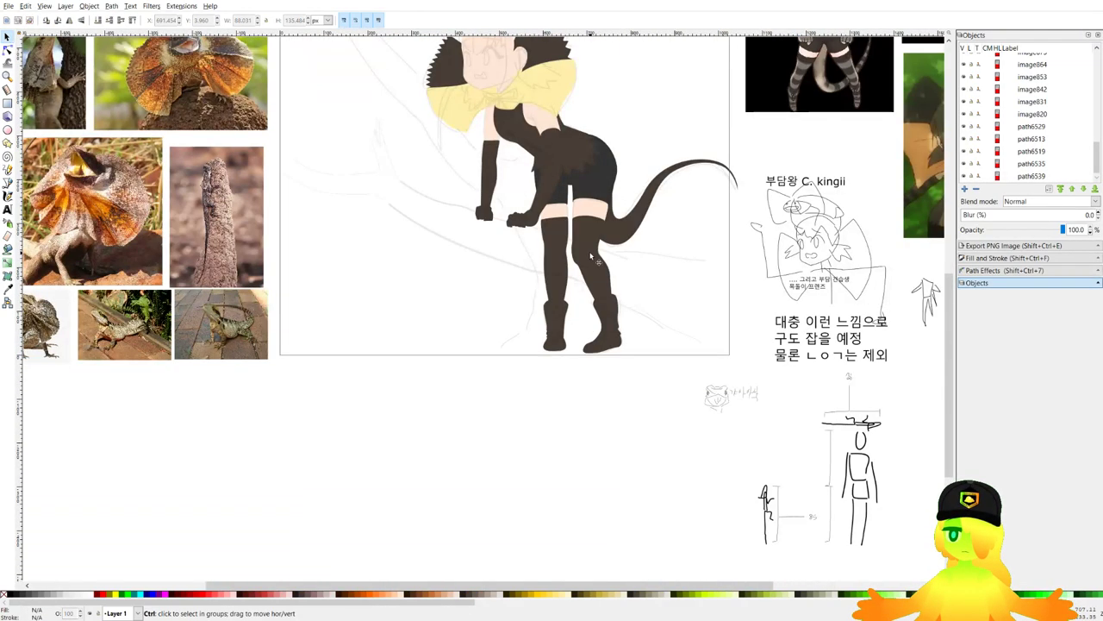
{"action": "key", "text": "b"}
{"action": "scroll", "coordinate": [437, 244], "scroll_direction": "up", "scroll_amount": 2}
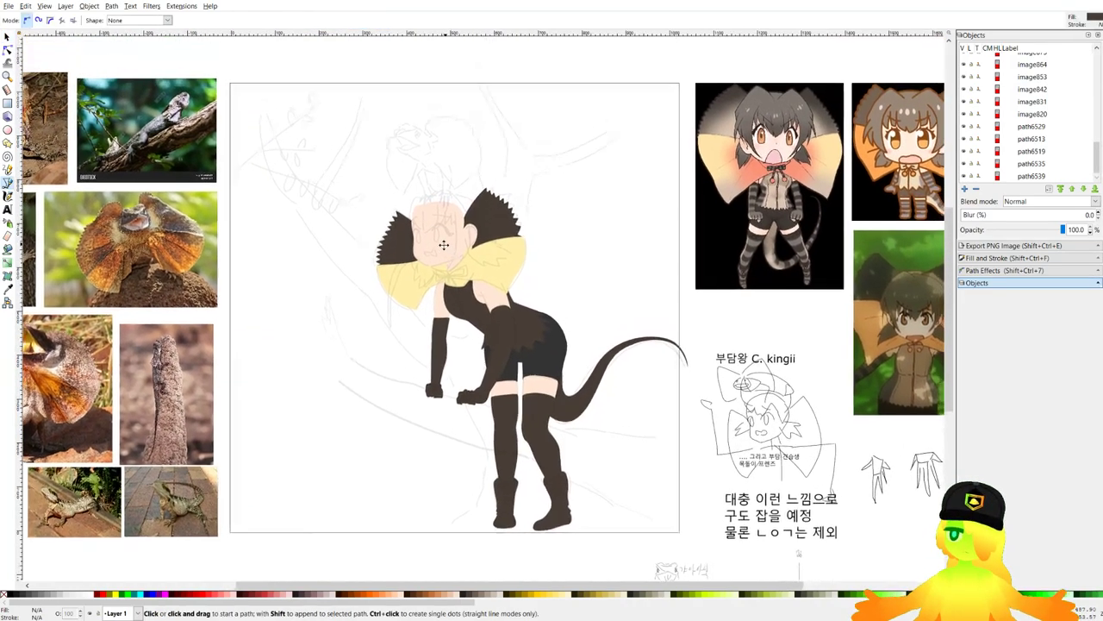
{"action": "scroll", "coordinate": [480, 335], "scroll_direction": "right", "scroll_amount": 3}
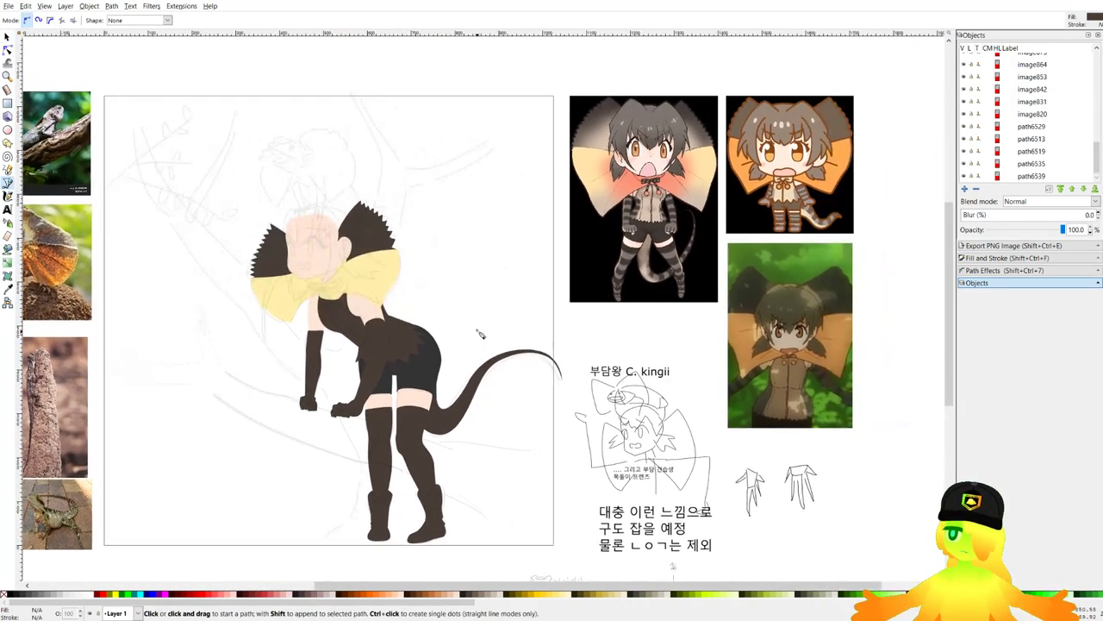
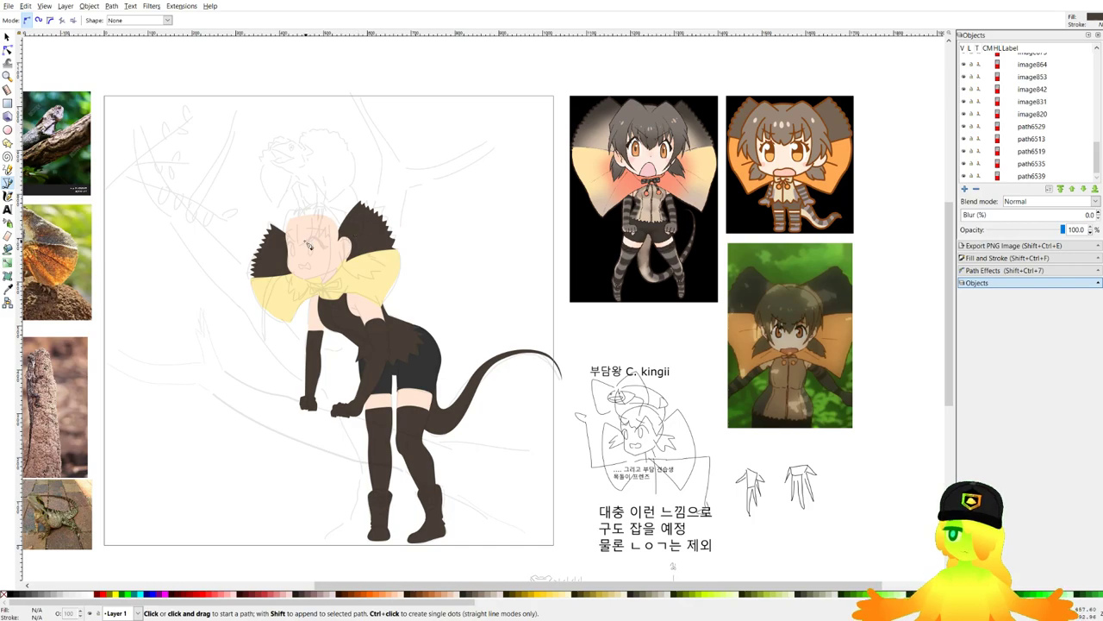
{"action": "scroll", "coordinate": [308, 246], "scroll_direction": "up", "scroll_amount": 5}
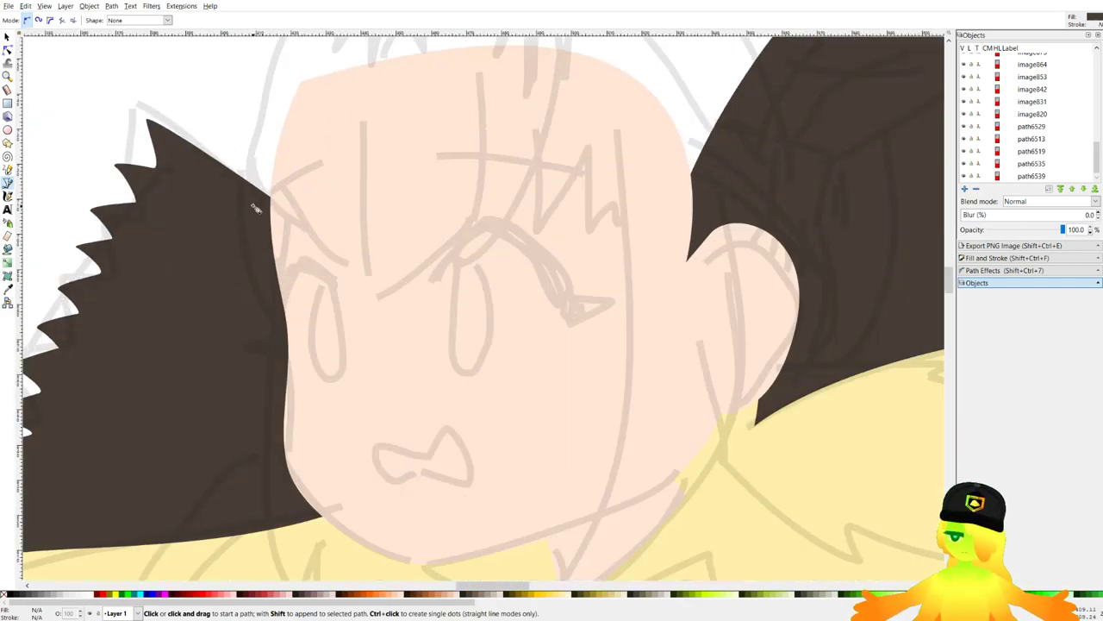
{"action": "scroll", "coordinate": [387, 144], "scroll_direction": "up", "scroll_amount": 4}
{"action": "left_click", "coordinate": [406, 150]}
{"action": "left_click", "coordinate": [308, 134]}
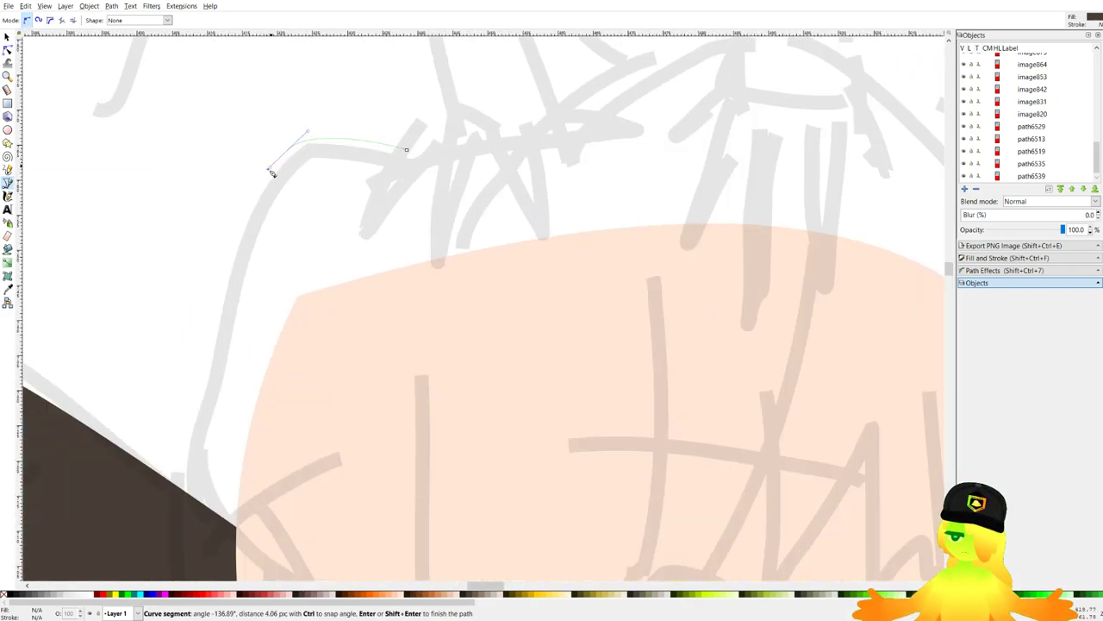
{"action": "key", "text": "Escape"}
Draw a closed side-lock hair shape from the forehead's left corner down along the face to the cheek.
{"action": "left_click", "coordinate": [409, 153]}
{"action": "left_click_drag", "start_coordinate": [289, 152], "coordinate": [224, 304]}
{"action": "scroll", "coordinate": [204, 362], "scroll_direction": "down", "scroll_amount": 2}
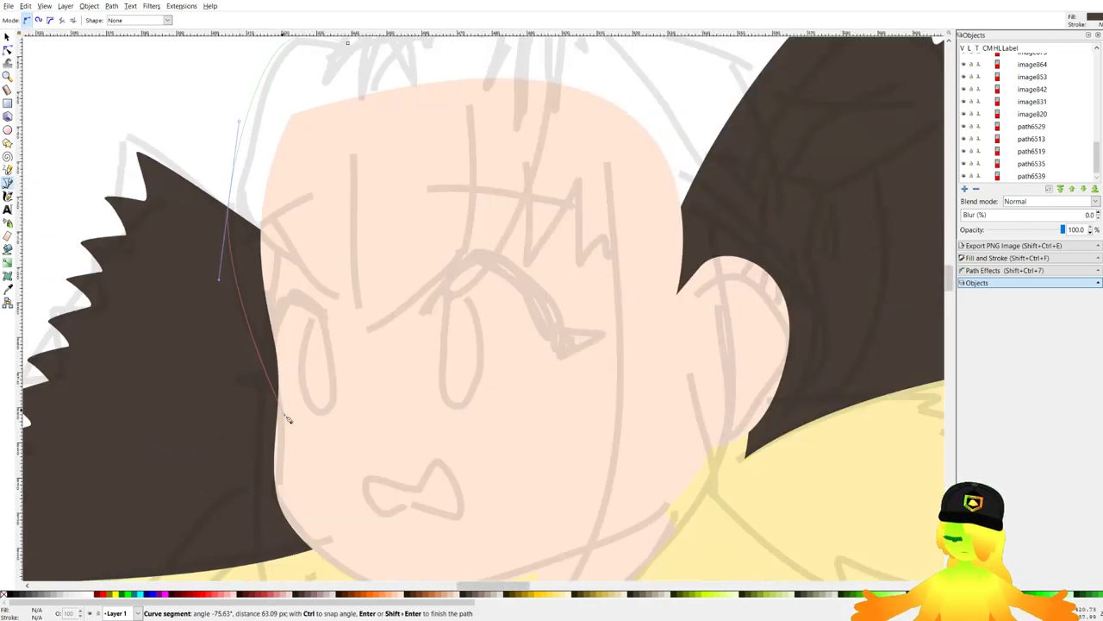
{"action": "left_click_drag", "start_coordinate": [283, 429], "coordinate": [332, 448]}
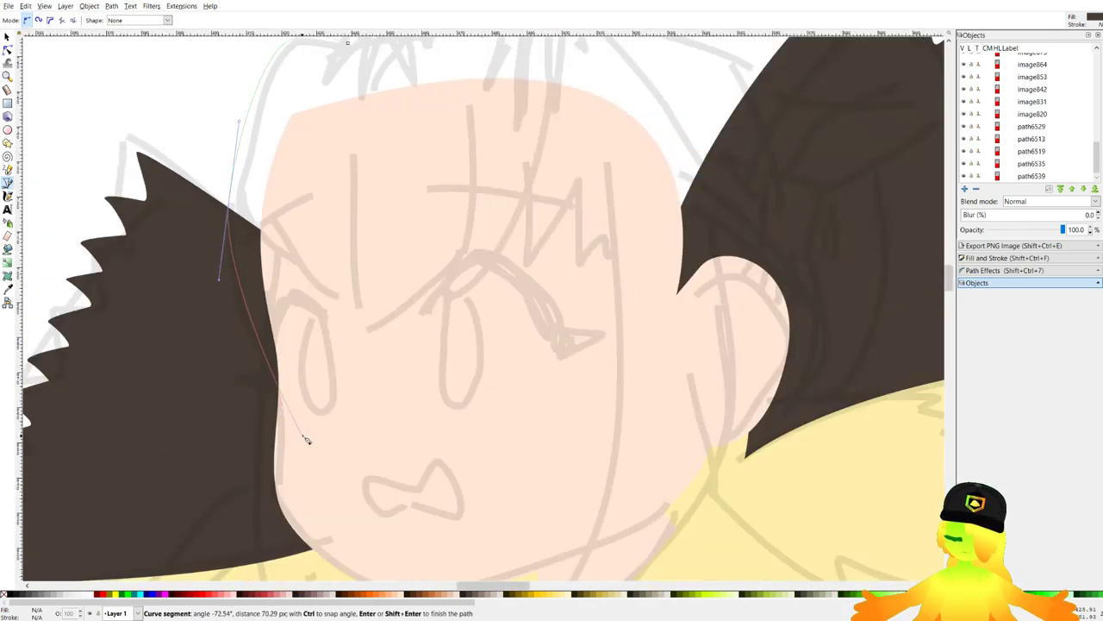
{"action": "left_click", "coordinate": [348, 44]}
Lighten the side lock's fill to the grey-brown 5d5652 with lightness 88 and lower it behind the face.
{"action": "scroll", "coordinate": [308, 95], "scroll_direction": "down", "scroll_amount": 6}
{"action": "scroll", "coordinate": [295, 187], "scroll_direction": "up", "scroll_amount": 4}
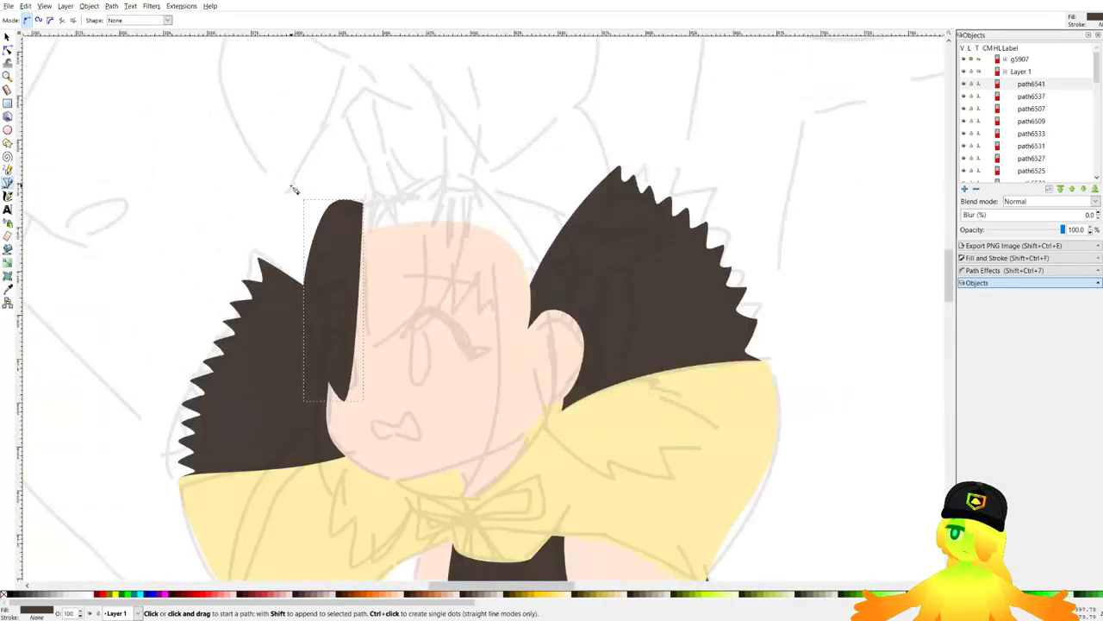
{"action": "left_click", "coordinate": [1013, 258]}
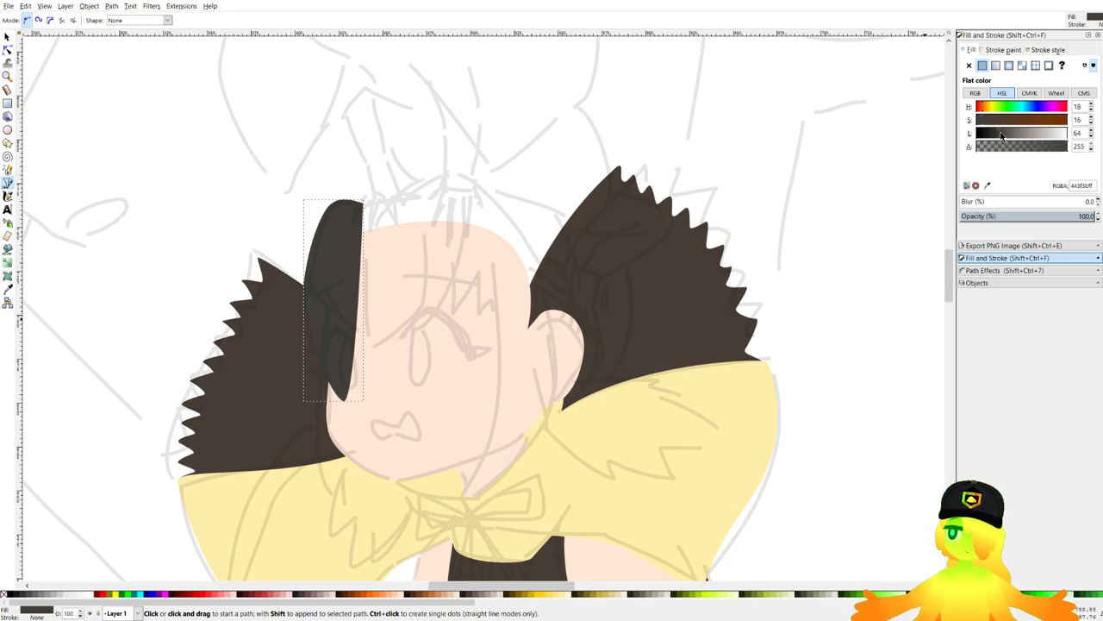
{"action": "left_click_drag", "start_coordinate": [1006, 134], "coordinate": [1010, 136]}
{"action": "key", "text": "Page_Down"}
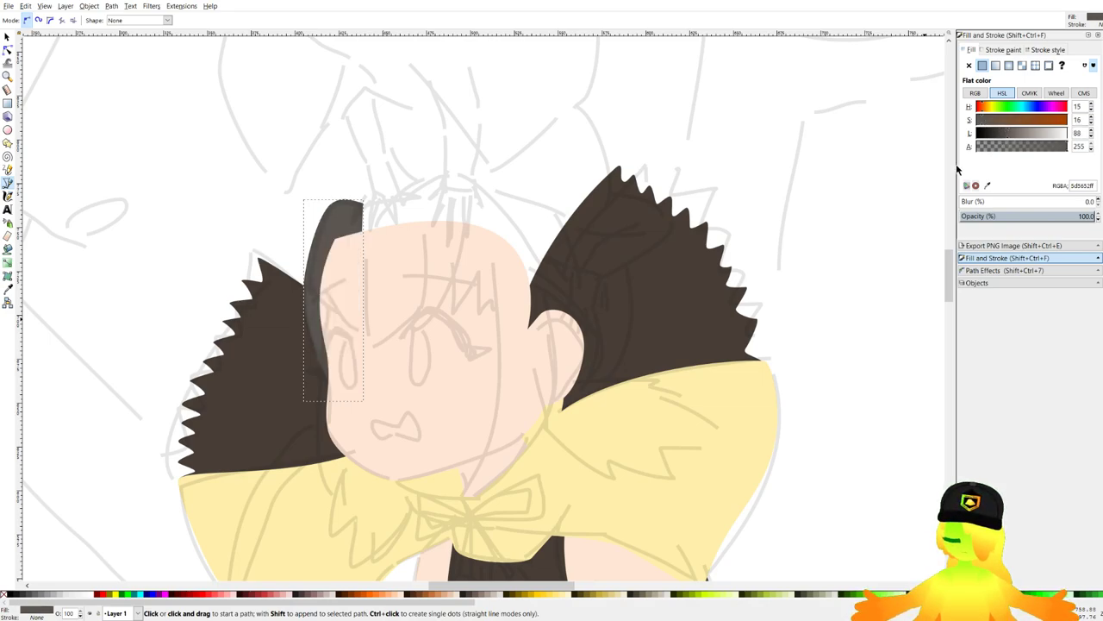
Start a pen outline for the main hair on the side lock's top edge and curve it towards the crown.
{"action": "scroll", "coordinate": [393, 190], "scroll_direction": "up", "scroll_amount": 3}
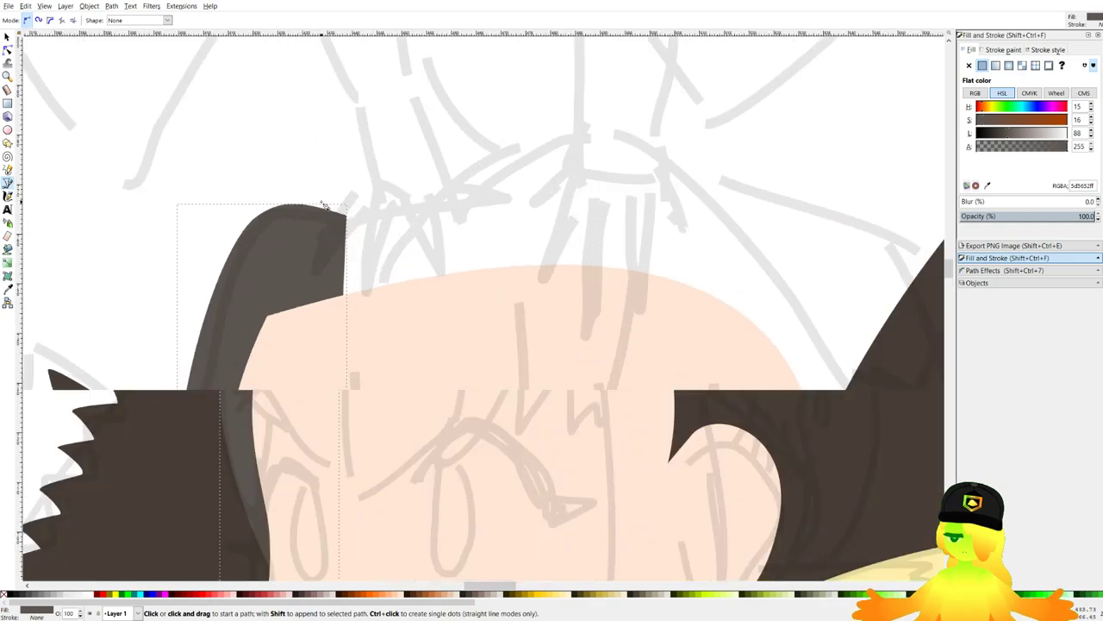
{"action": "left_click", "coordinate": [325, 223]}
{"action": "left_click_drag", "start_coordinate": [720, 157], "coordinate": [592, 181]}
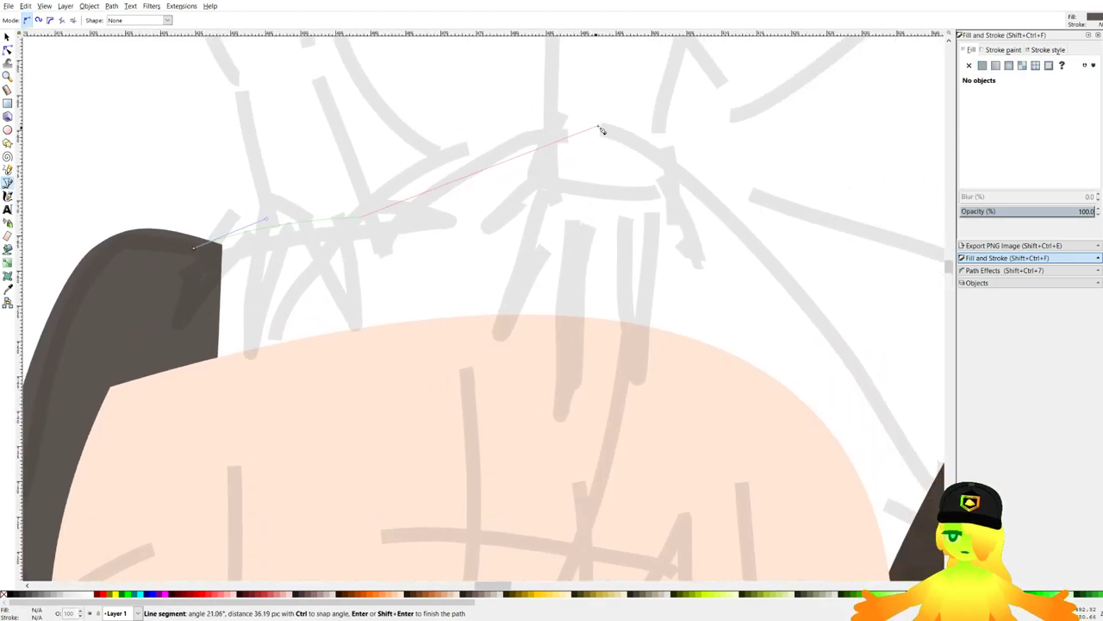
Try to trace the hair outline over the crown and down its right side, and remove those segments.
{"action": "left_click_drag", "start_coordinate": [603, 119], "coordinate": [683, 152]}
{"action": "scroll", "coordinate": [743, 207], "scroll_direction": "down", "scroll_amount": 2}
{"action": "left_click_drag", "start_coordinate": [748, 215], "coordinate": [651, 131]}
{"action": "left_click_drag", "start_coordinate": [731, 129], "coordinate": [784, 177]}
{"action": "key", "text": "BackSpace"}
{"action": "key", "text": "BackSpace"}
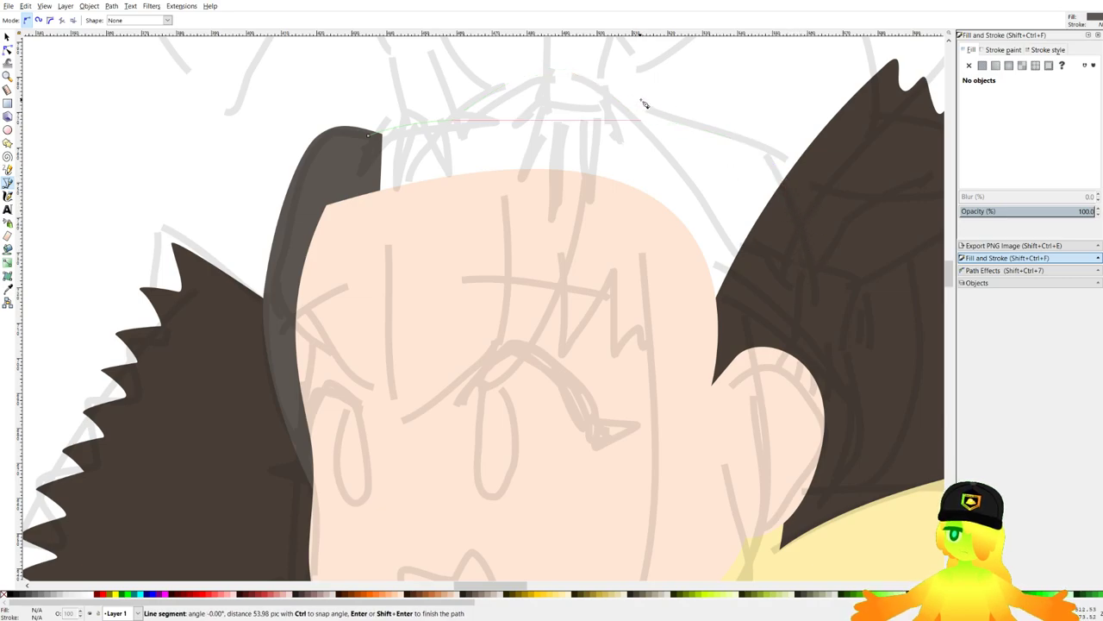
Trace the hair outline over the crown and down behind the ear to just above the yellow frill.
{"action": "left_click", "coordinate": [751, 128]}
{"action": "mouse_move", "coordinate": [759, 366]}
{"action": "left_mouse_down"}
{"action": "mouse_move", "coordinate": [623, 47]}
{"action": "mouse_move", "coordinate": [596, 183]}
{"action": "left_mouse_up"}
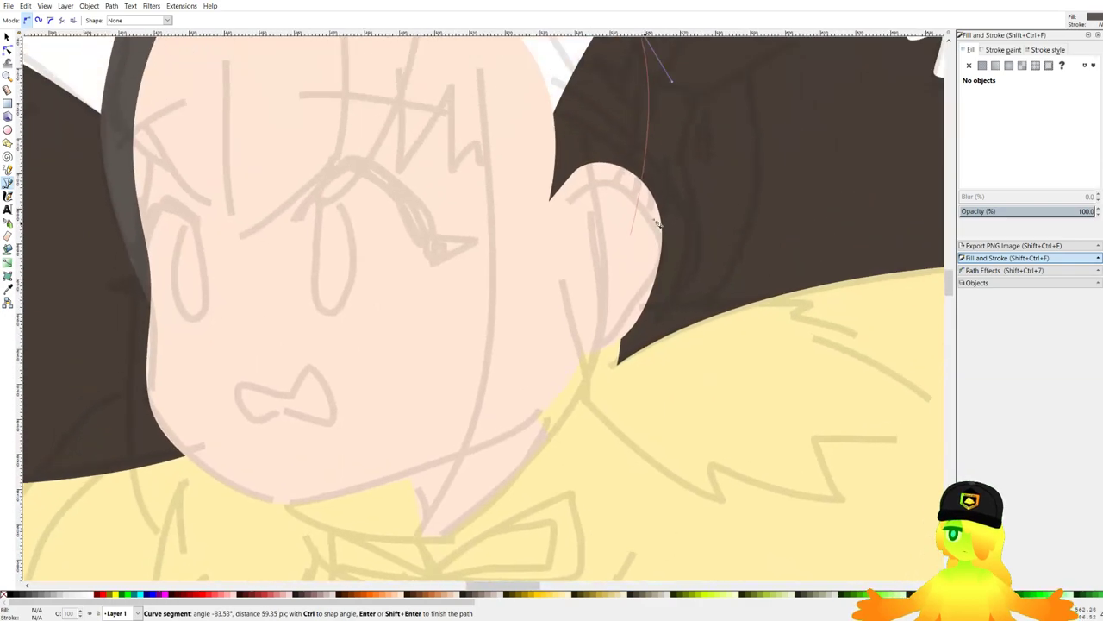
{"action": "left_click_drag", "start_coordinate": [681, 201], "coordinate": [685, 260]}
{"action": "scroll", "coordinate": [687, 262], "scroll_direction": "down", "scroll_amount": 2}
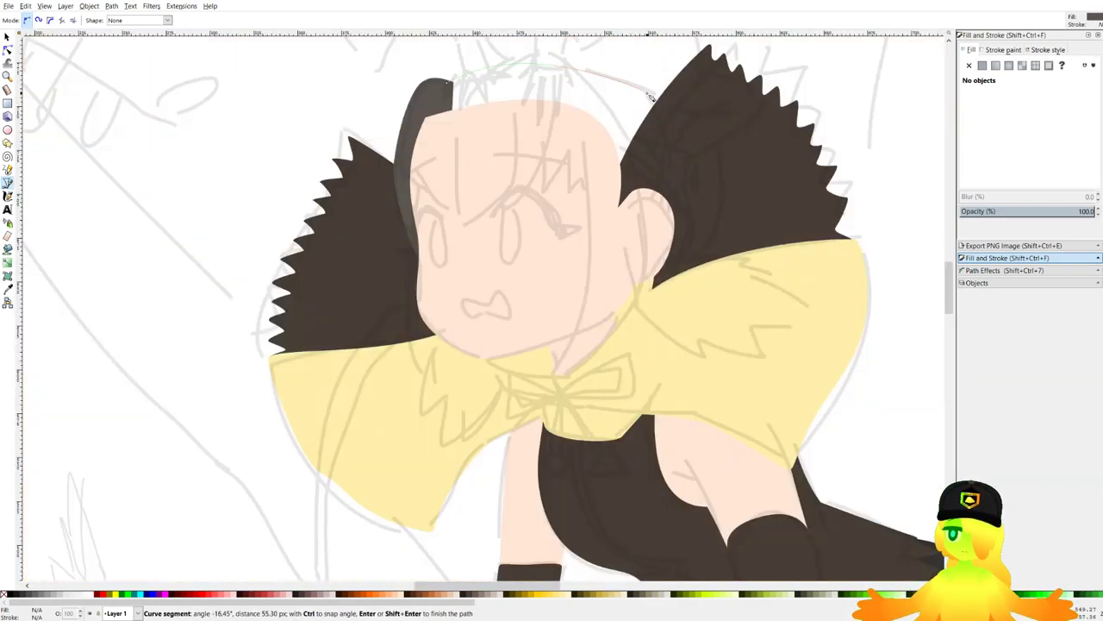
{"action": "left_click_drag", "start_coordinate": [629, 77], "coordinate": [713, 207]}
{"action": "left_click", "coordinate": [683, 265]}
{"action": "scroll", "coordinate": [761, 281], "scroll_direction": "up", "scroll_amount": 2}
{"action": "left_click_drag", "start_coordinate": [761, 281], "coordinate": [503, 107]}
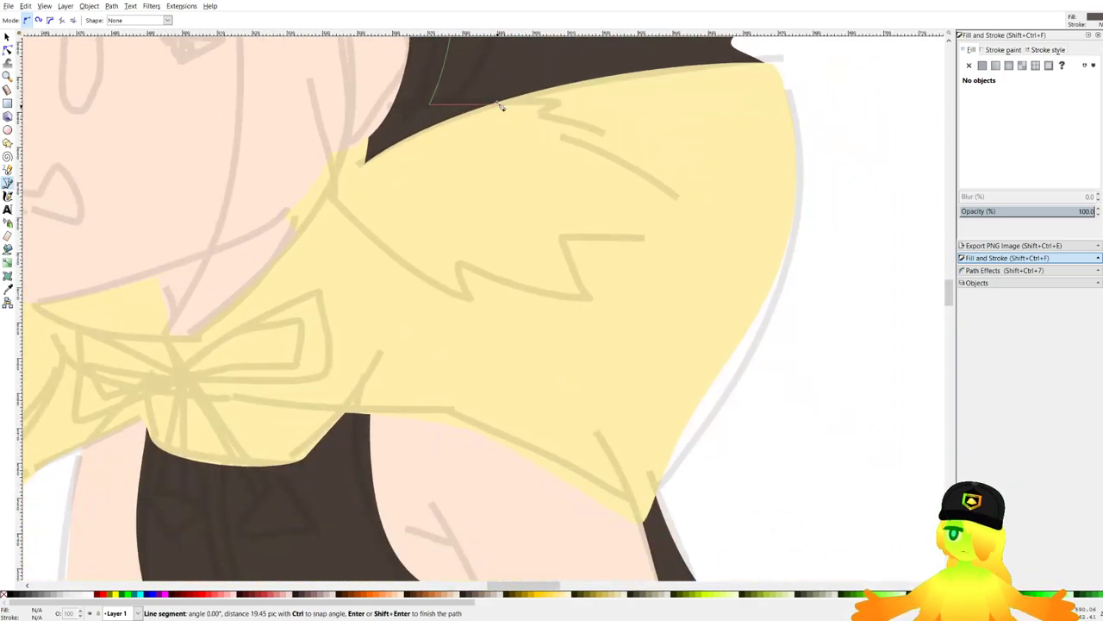
Extend the hair outline over the yellow frill with a first pointed tuft and the start of the next lock's edge.
{"action": "scroll", "coordinate": [496, 130], "scroll_direction": "down", "scroll_amount": 5}
{"action": "left_click_drag", "start_coordinate": [483, 187], "coordinate": [397, 380]}
{"action": "scroll", "coordinate": [399, 385], "scroll_direction": "down", "scroll_amount": 2}
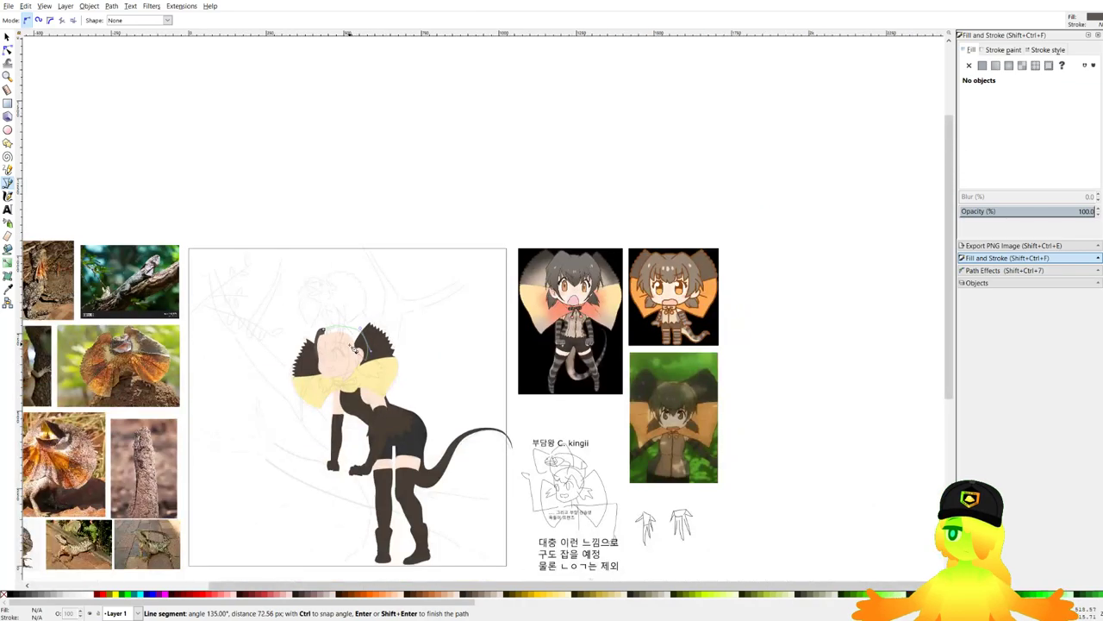
{"action": "scroll", "coordinate": [635, 379], "scroll_direction": "up", "scroll_amount": 6}
{"action": "left_click_drag", "start_coordinate": [676, 449], "coordinate": [442, 112]}
{"action": "scroll", "coordinate": [444, 113], "scroll_direction": "up", "scroll_amount": 1}
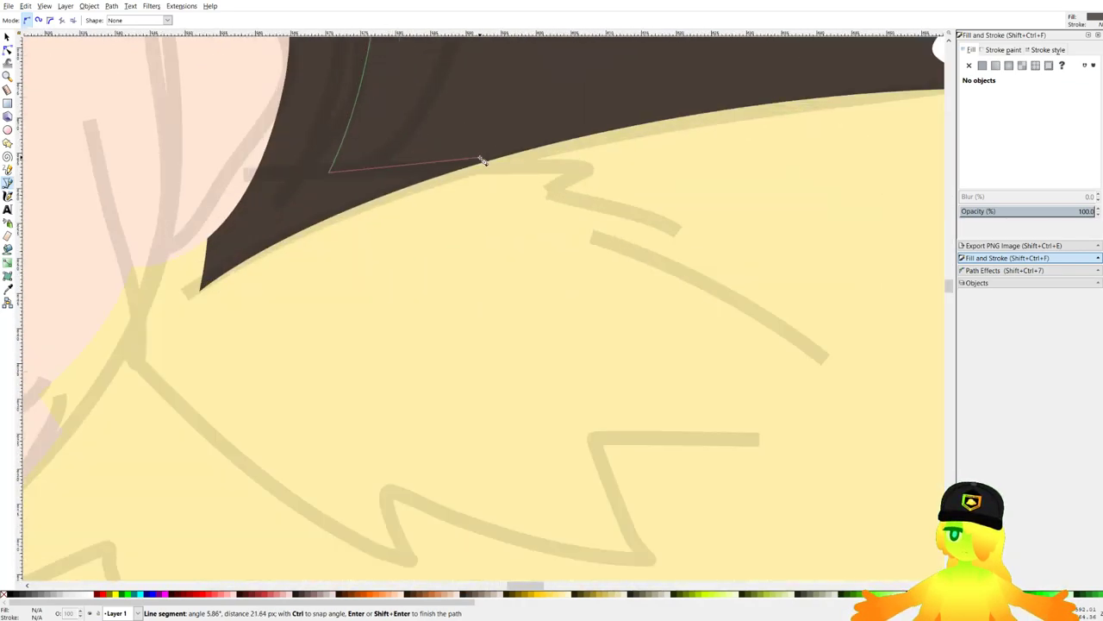
{"action": "left_click_drag", "start_coordinate": [480, 157], "coordinate": [579, 150]}
{"action": "left_click", "coordinate": [624, 159]}
{"action": "left_click_drag", "start_coordinate": [565, 187], "coordinate": [669, 221]}
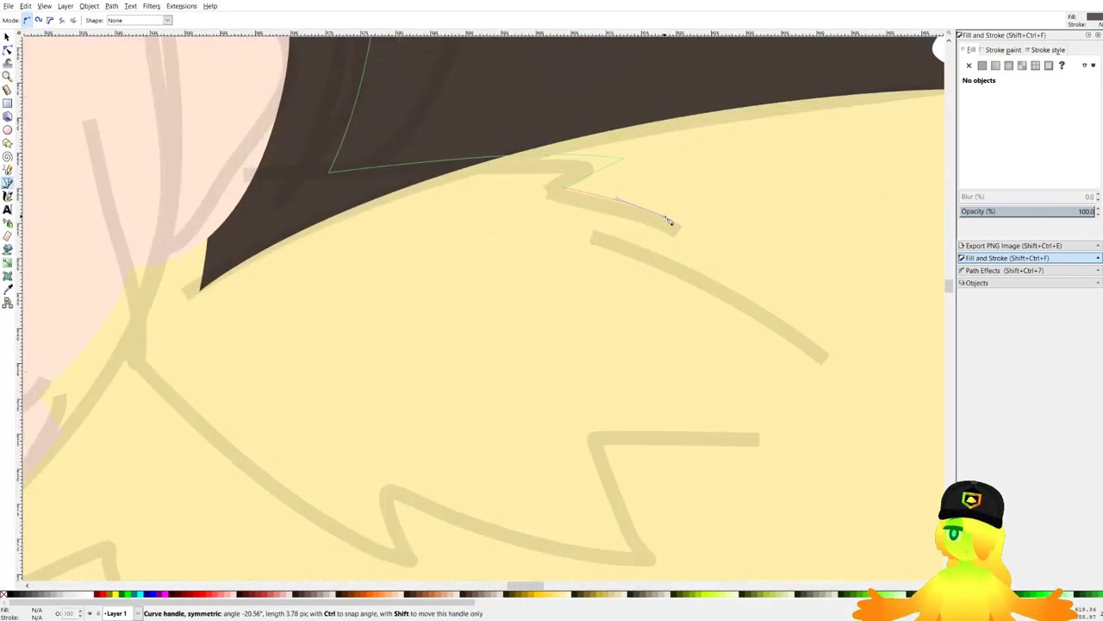
Add a second pointed tuft to the hair outline and curve its outer edge down to the far right tip.
{"action": "left_click", "coordinate": [731, 257]}
{"action": "left_click", "coordinate": [679, 262]}
{"action": "left_click_drag", "start_coordinate": [754, 301], "coordinate": [643, 224]}
{"action": "left_click_drag", "start_coordinate": [694, 251], "coordinate": [740, 283]}
{"action": "left_click", "coordinate": [782, 334]}
Trace the hair's lower edge back from the far tip, shaping the jagged notches and spike along the sketch.
{"action": "left_click_drag", "start_coordinate": [640, 373], "coordinate": [564, 382]}
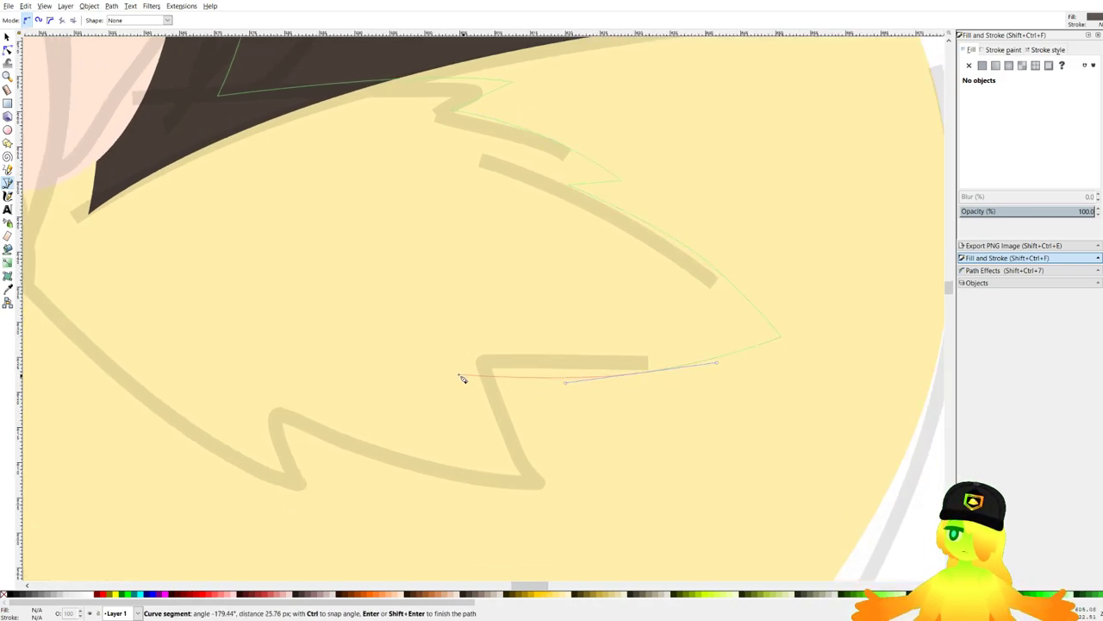
{"action": "left_click", "coordinate": [458, 369]}
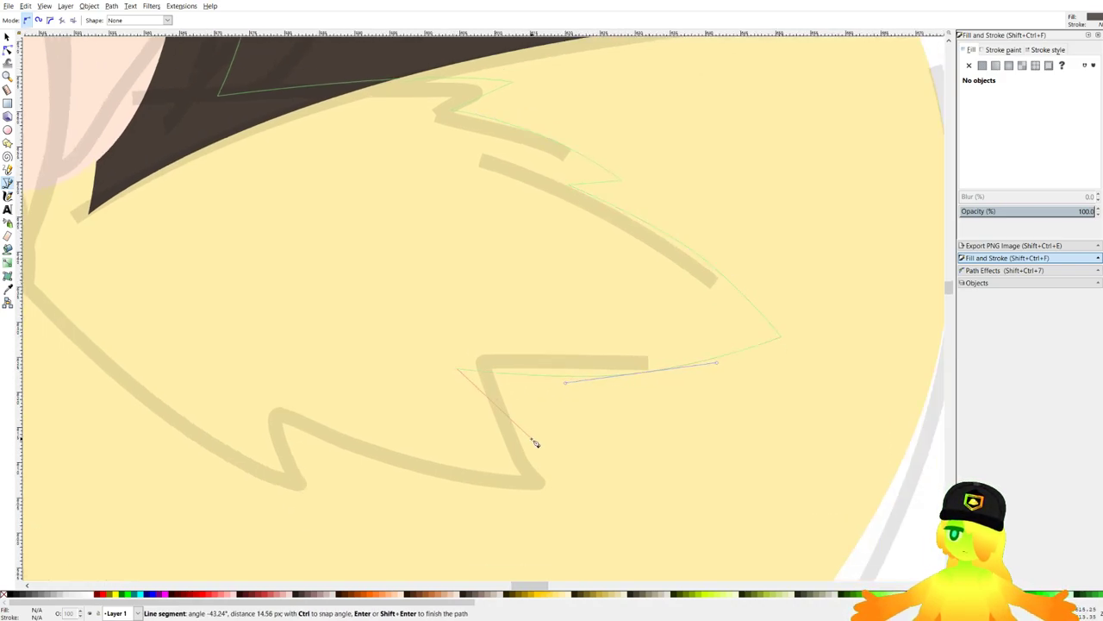
{"action": "left_click", "coordinate": [571, 470]}
{"action": "left_click_drag", "start_coordinate": [433, 475], "coordinate": [329, 466]}
{"action": "left_click", "coordinate": [264, 422]}
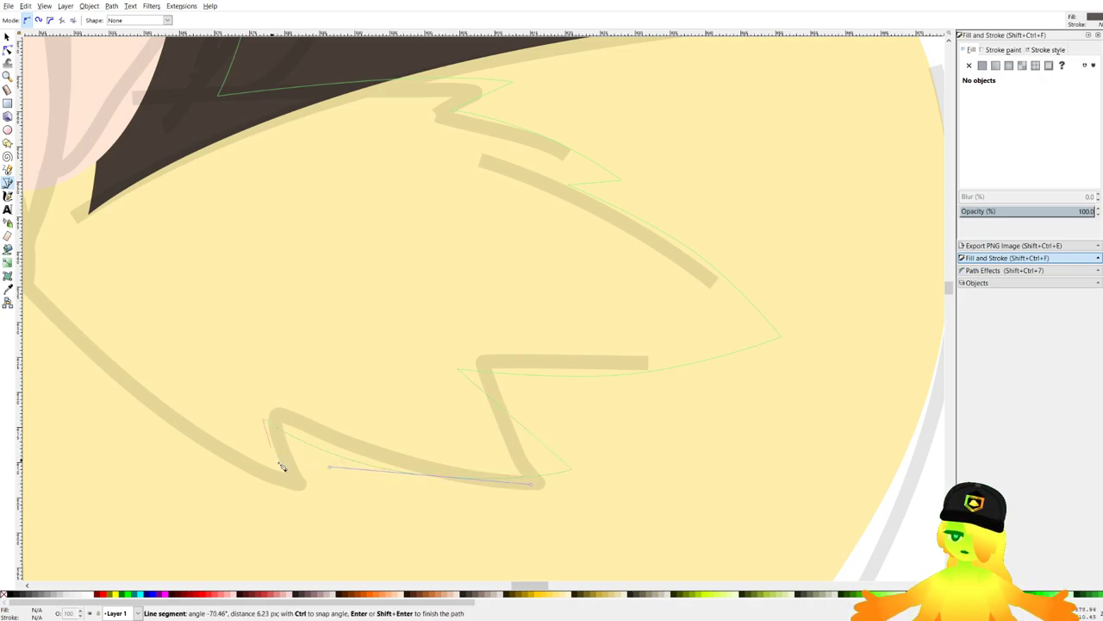
Continue the hair outline from the lower notches up to the neck and across the lower face towards the collar.
{"action": "left_click_drag", "start_coordinate": [157, 406], "coordinate": [587, 409]}
{"action": "left_click_drag", "start_coordinate": [520, 377], "coordinate": [425, 312]}
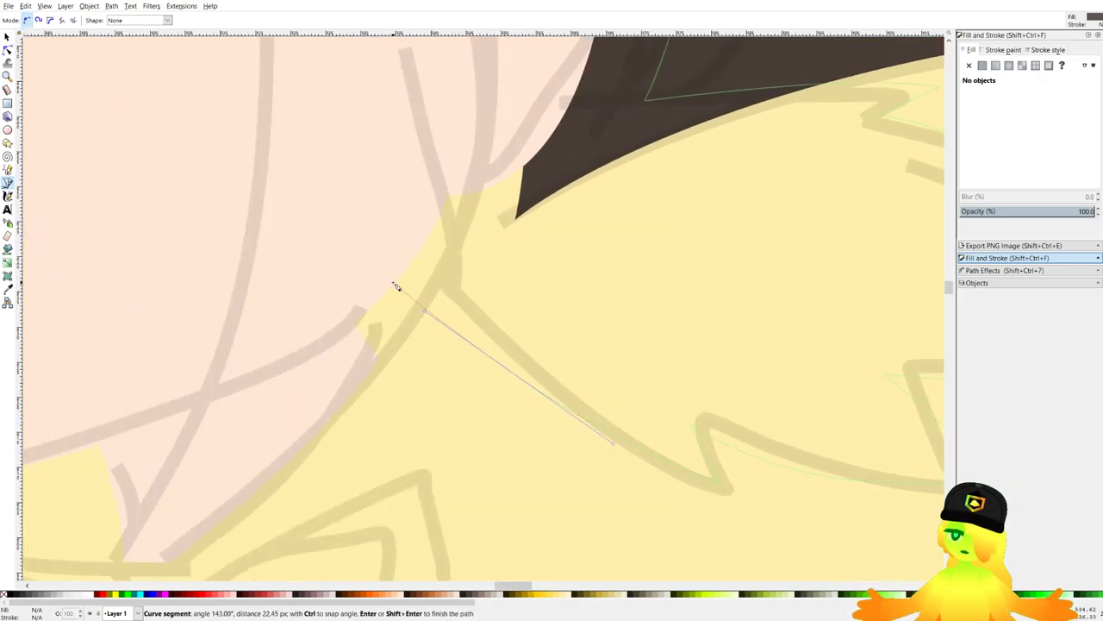
{"action": "scroll", "coordinate": [394, 282], "scroll_direction": "down", "scroll_amount": 3}
{"action": "scroll", "coordinate": [390, 261], "scroll_direction": "down", "scroll_amount": 2}
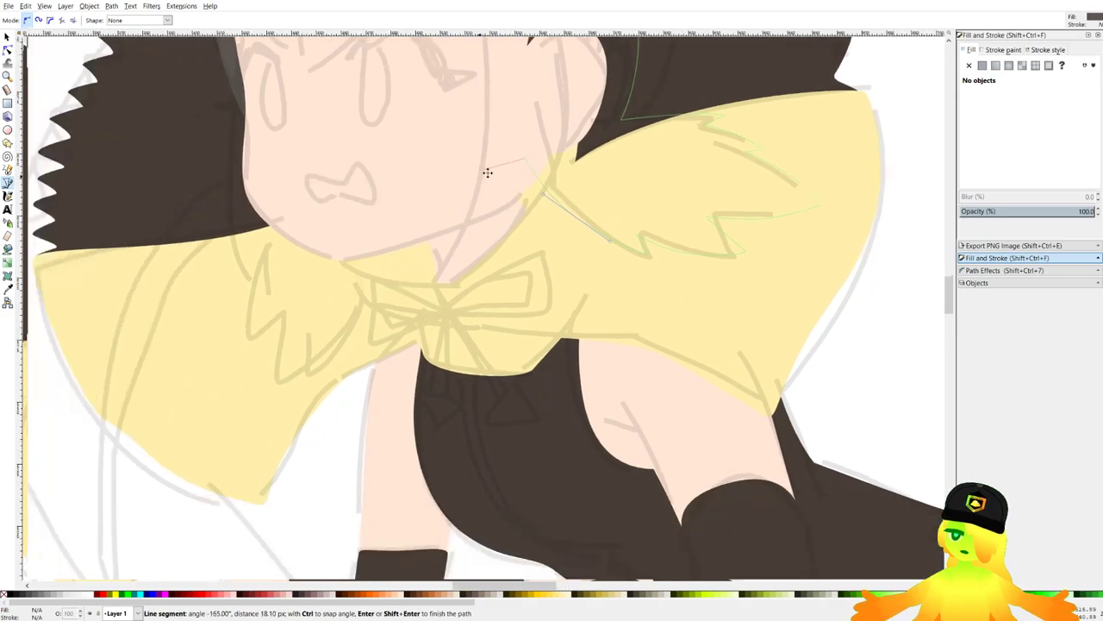
{"action": "left_click", "coordinate": [406, 204]}
Trace the pointed tufts of the hair lock hanging below the chin and bring the outline back up to the jaw.
{"action": "scroll", "coordinate": [394, 276], "scroll_direction": "up", "scroll_amount": 3}
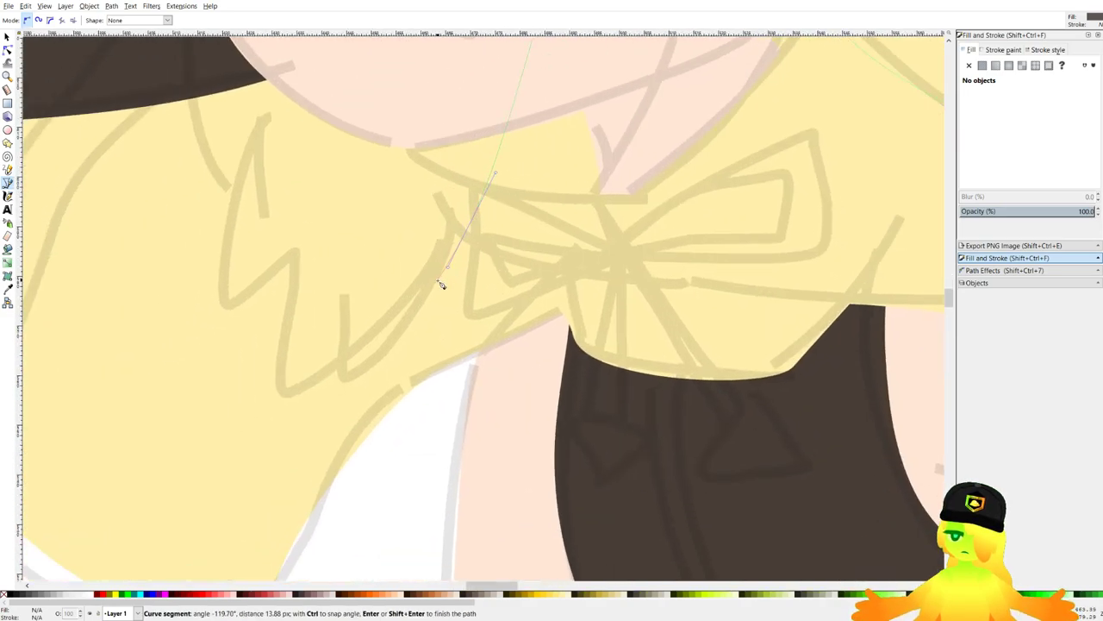
{"action": "left_click_drag", "start_coordinate": [428, 274], "coordinate": [394, 351]}
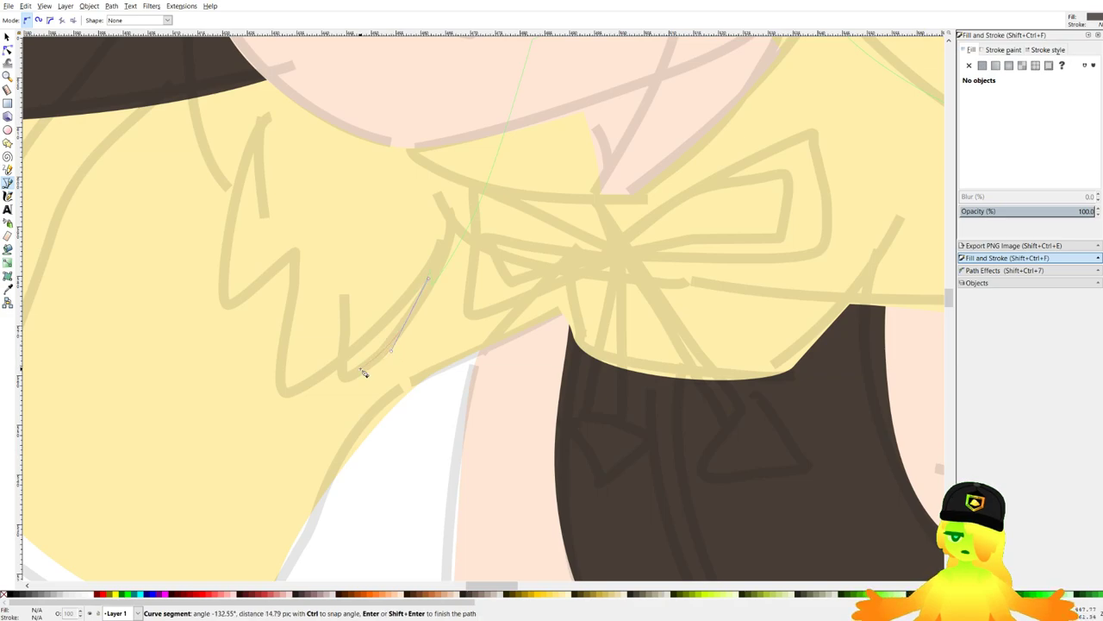
{"action": "left_click", "coordinate": [282, 407]}
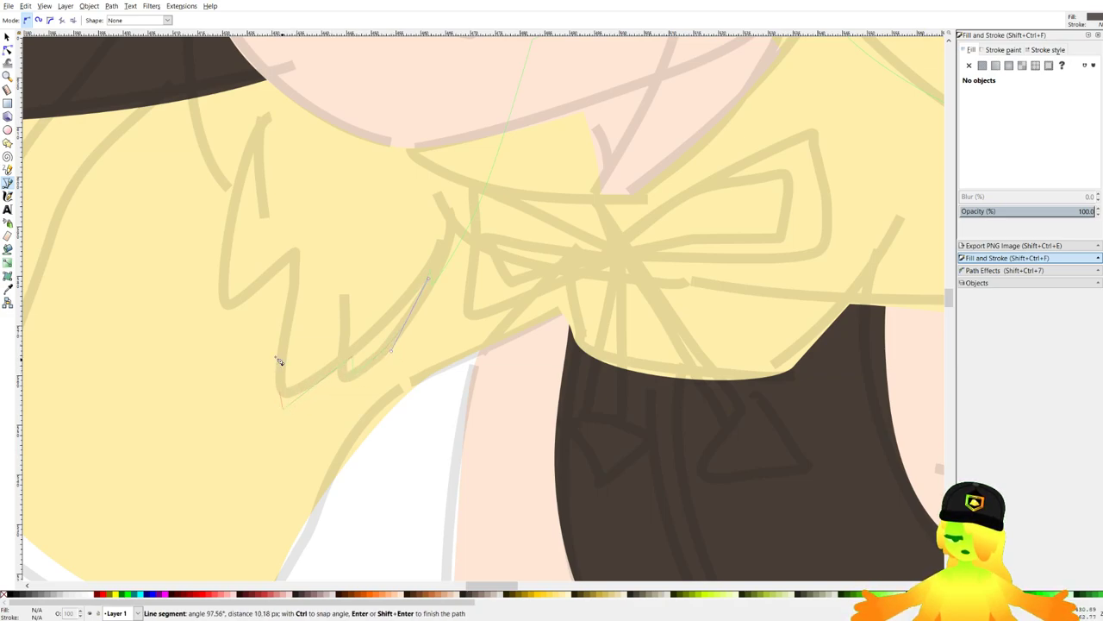
{"action": "mouse_move", "coordinate": [290, 347]}
{"action": "left_mouse_down"}
{"action": "mouse_move", "coordinate": [291, 288]}
{"action": "mouse_move", "coordinate": [261, 193]}
{"action": "left_mouse_up"}
{"action": "scroll", "coordinate": [241, 276], "scroll_direction": "up", "scroll_amount": 3}
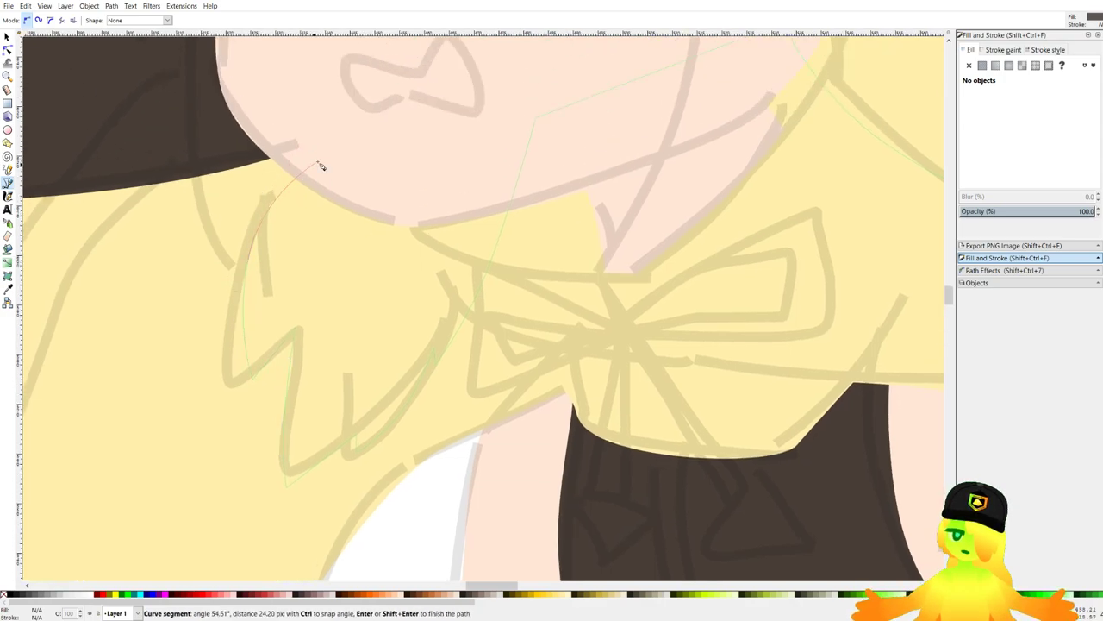
{"action": "left_click", "coordinate": [343, 134]}
Close the back-hair shape, stack it behind the face but in front of the frill, and save the drawing.
{"action": "scroll", "coordinate": [345, 134], "scroll_direction": "down", "scroll_amount": 4}
{"action": "scroll", "coordinate": [376, 129], "scroll_direction": "up", "scroll_amount": 4}
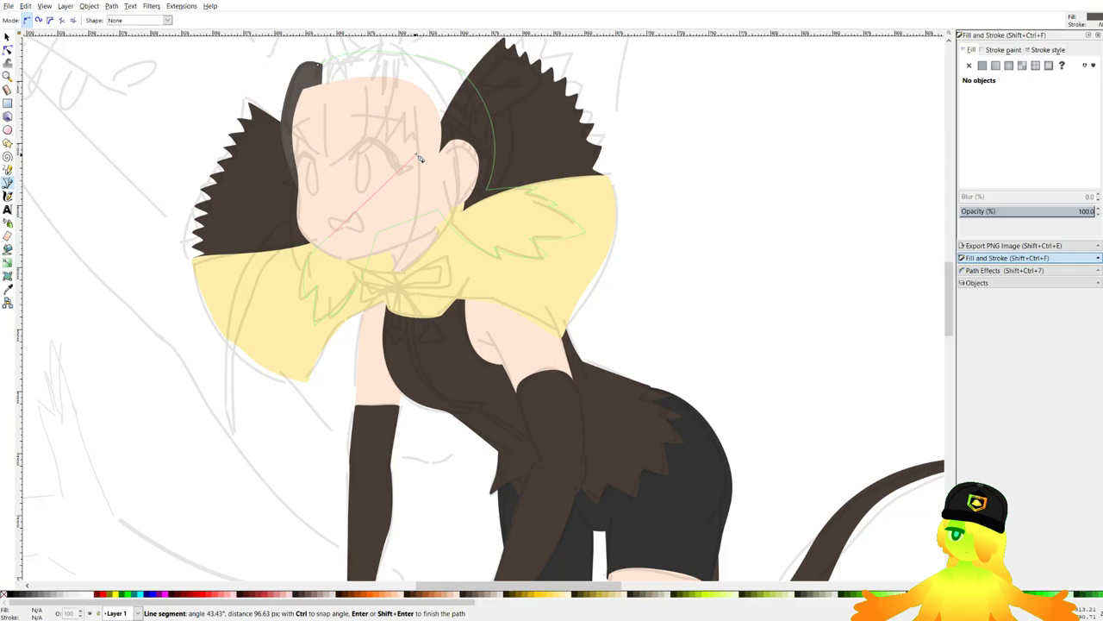
{"action": "left_click", "coordinate": [318, 67]}
{"action": "key", "text": "End"}
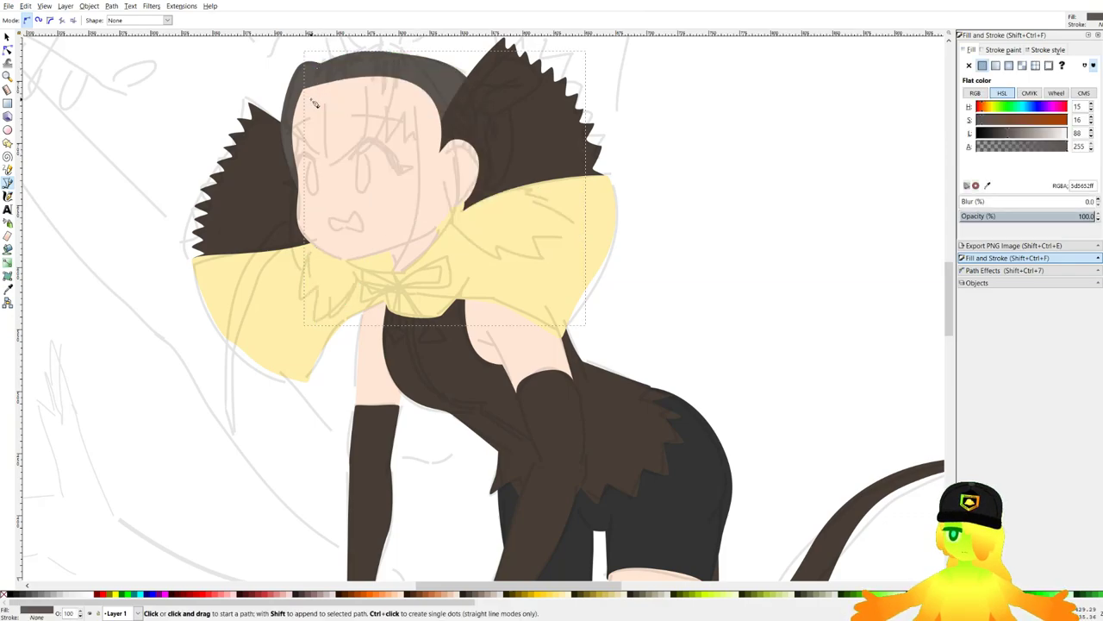
{"action": "key", "text": "Page_Up"}
{"action": "key", "text": "Page_Up"}
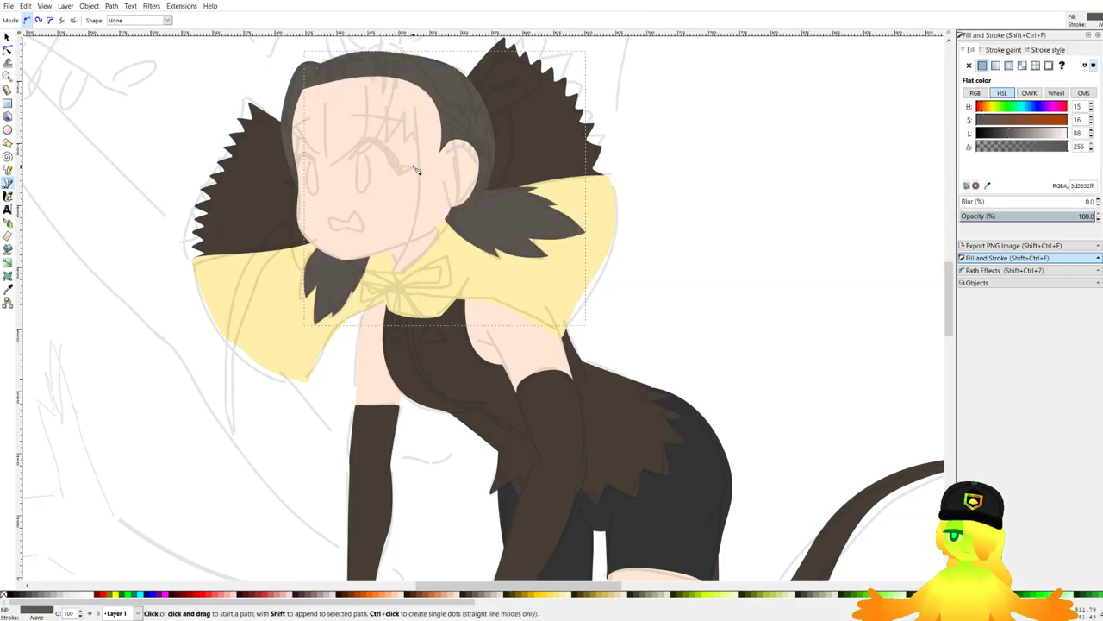
{"action": "scroll", "coordinate": [416, 170], "scroll_direction": "up", "scroll_amount": 1}
{"action": "key", "text": "ctrl+s"}
Start the fringe outline at the far temple and trace its first pointed tufts down between the eyes and up again.
{"action": "scroll", "coordinate": [277, 156], "scroll_direction": "up", "scroll_amount": 3}
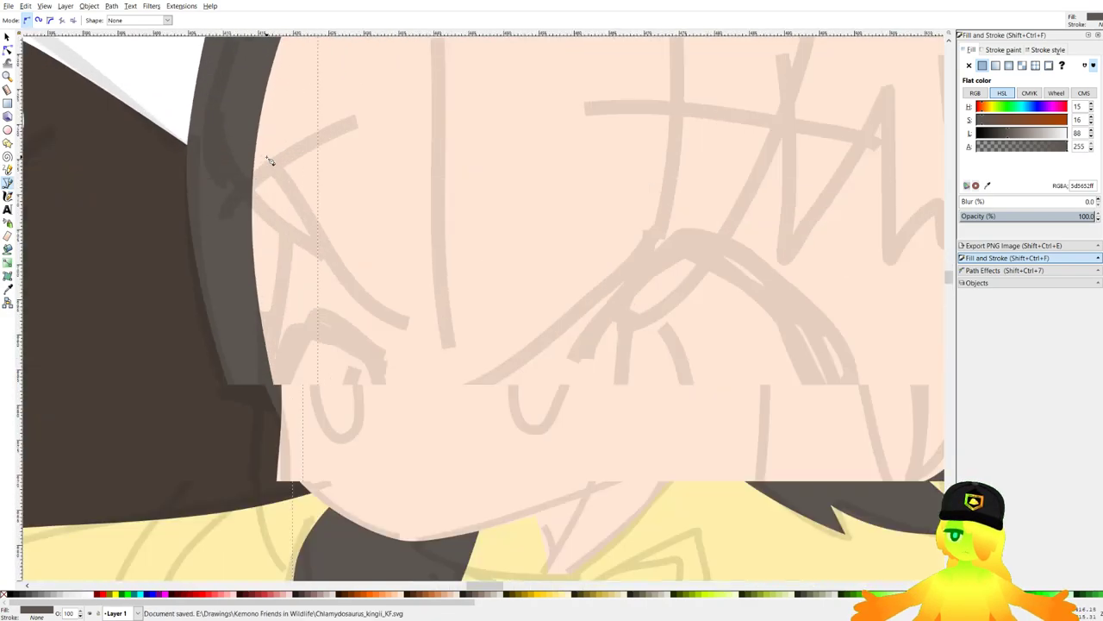
{"action": "left_click", "coordinate": [226, 118]}
{"action": "left_click_drag", "start_coordinate": [361, 303], "coordinate": [399, 345]}
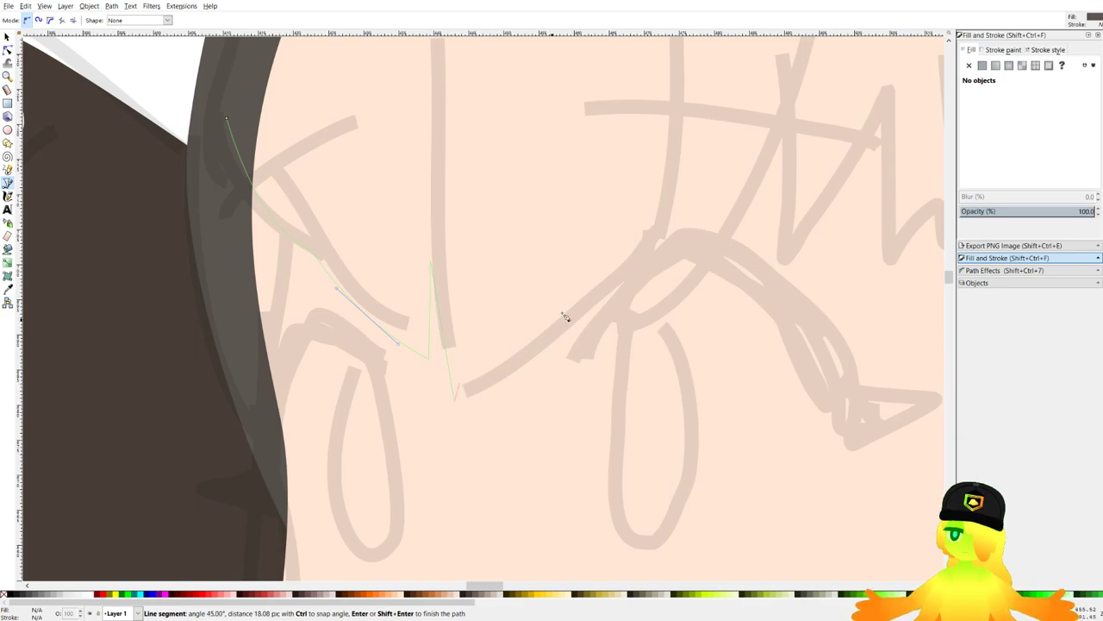
{"action": "left_click_drag", "start_coordinate": [566, 313], "coordinate": [515, 355]}
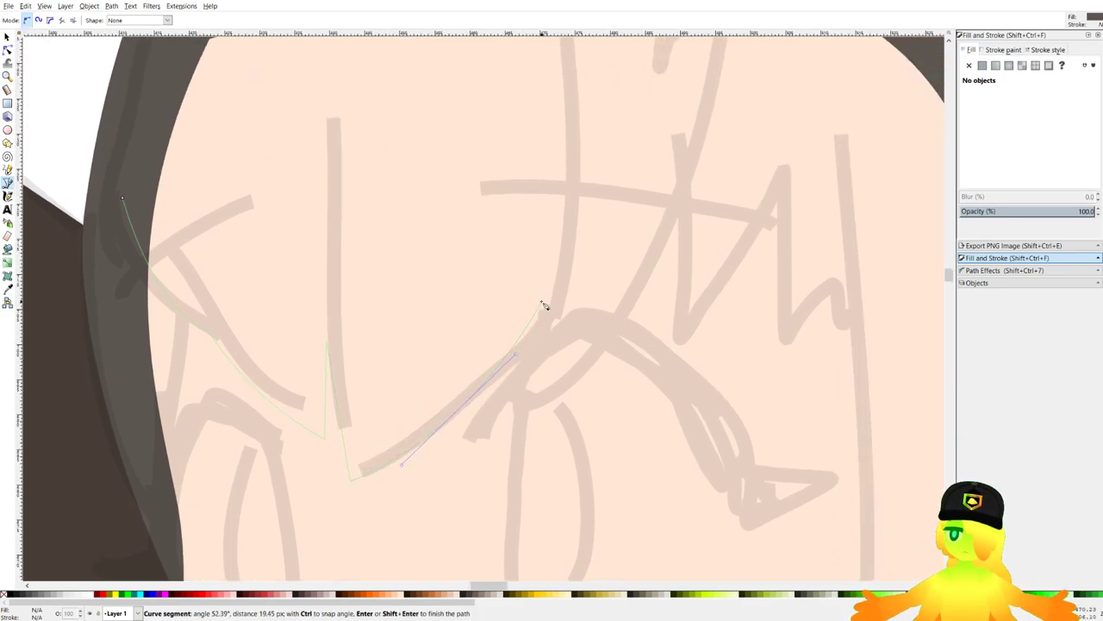
Extend the fringe outline with the curved tuft over the near eye and the narrow zigzag strands beside it.
{"action": "left_click_drag", "start_coordinate": [587, 365], "coordinate": [631, 320]}
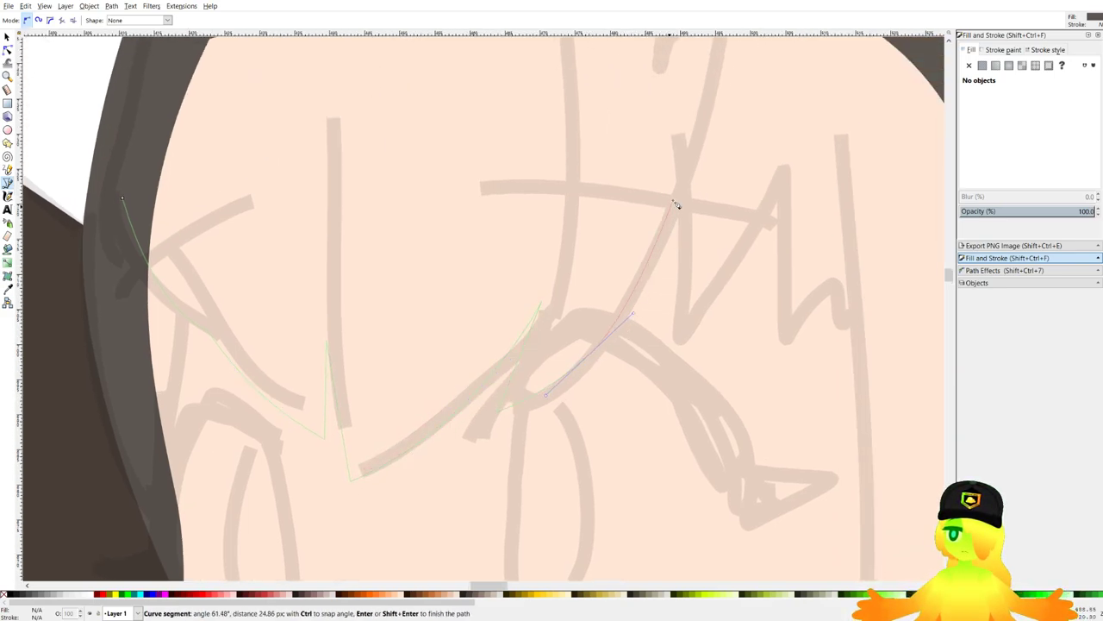
{"action": "left_click_drag", "start_coordinate": [688, 246], "coordinate": [686, 318]}
{"action": "left_click_drag", "start_coordinate": [690, 227], "coordinate": [688, 306]}
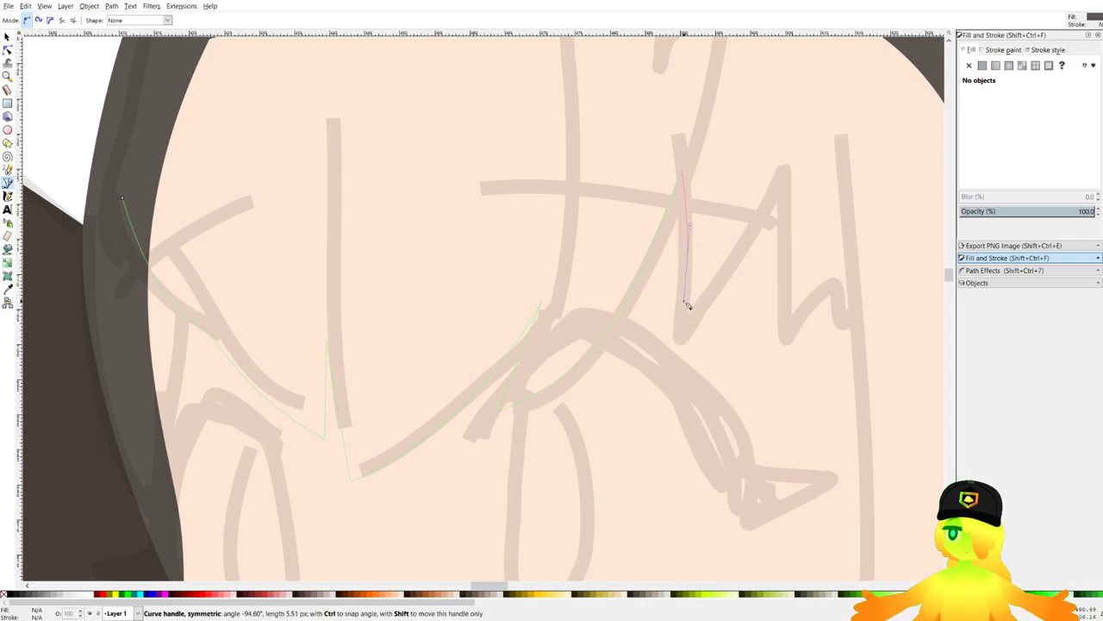
{"action": "left_click_drag", "start_coordinate": [747, 250], "coordinate": [785, 296]}
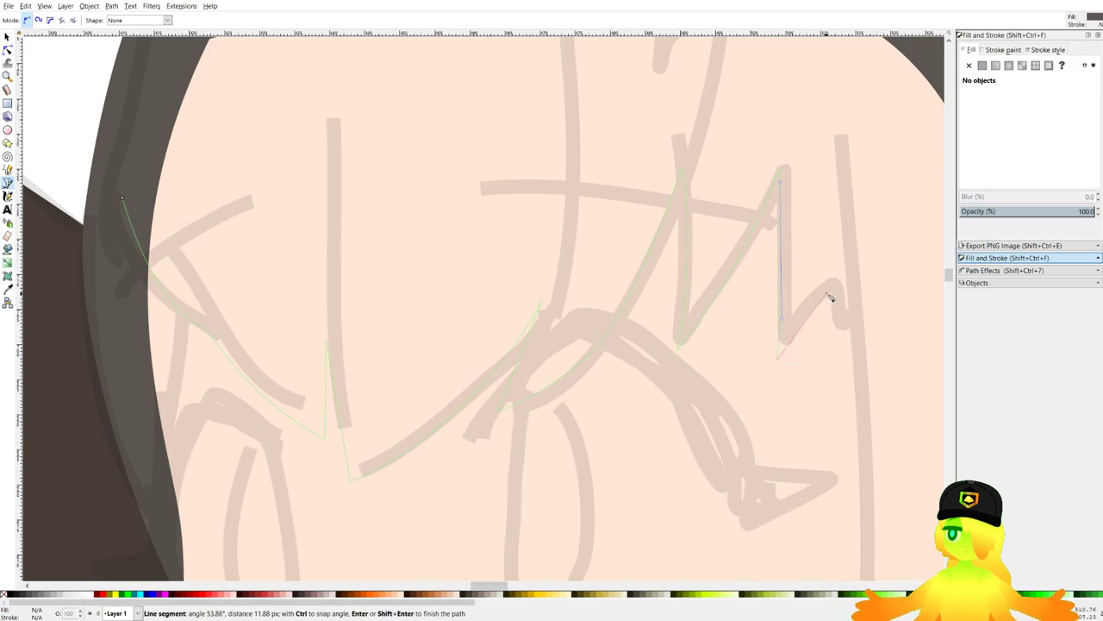
Trace the long side lock's front edge down the cheek past the jaw, with a small notch and a tip near the collar.
{"action": "scroll", "coordinate": [840, 284], "scroll_direction": "down", "scroll_amount": 3}
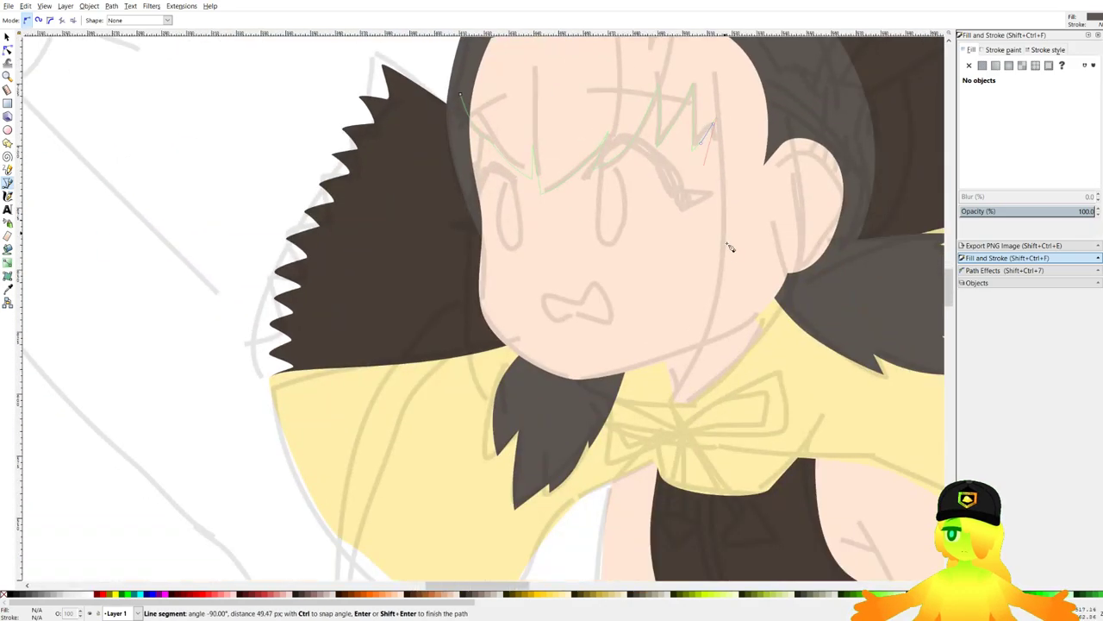
{"action": "scroll", "coordinate": [699, 358], "scroll_direction": "up", "scroll_amount": 2}
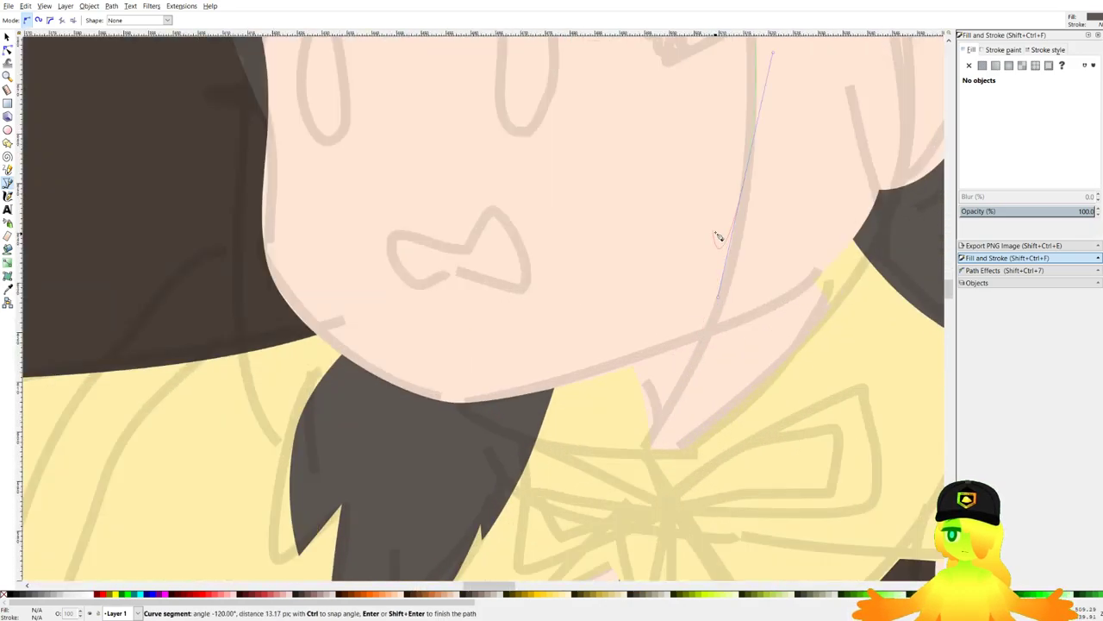
{"action": "scroll", "coordinate": [717, 237], "scroll_direction": "down", "scroll_amount": 1}
{"action": "scroll", "coordinate": [694, 317], "scroll_direction": "up", "scroll_amount": 2}
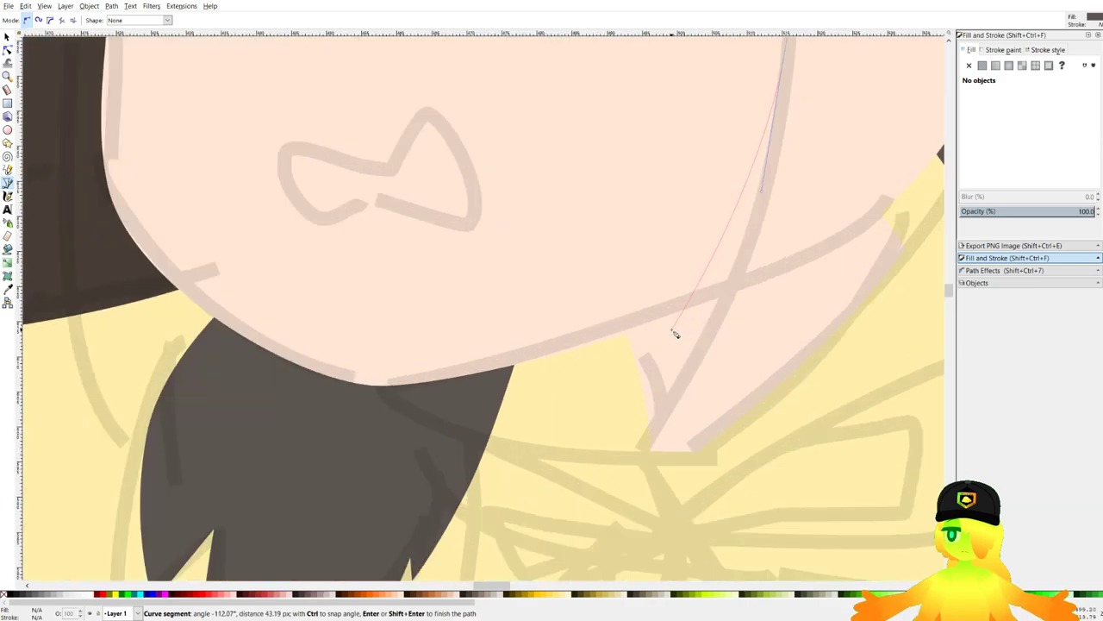
{"action": "left_click_drag", "start_coordinate": [693, 356], "coordinate": [668, 390]}
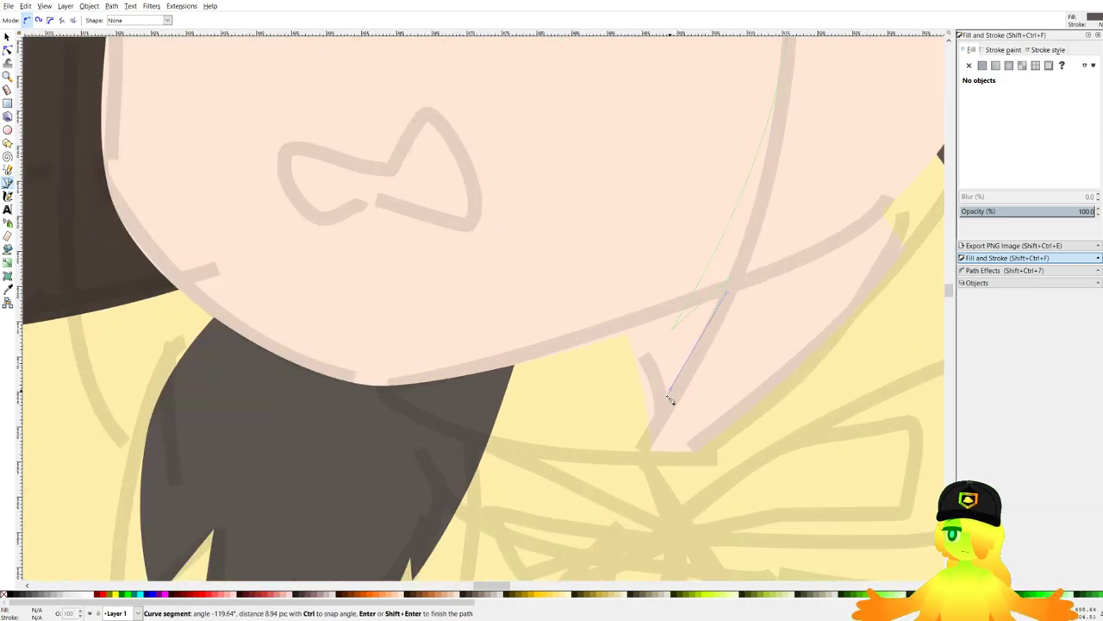
{"action": "scroll", "coordinate": [616, 446], "scroll_direction": "down", "scroll_amount": 2}
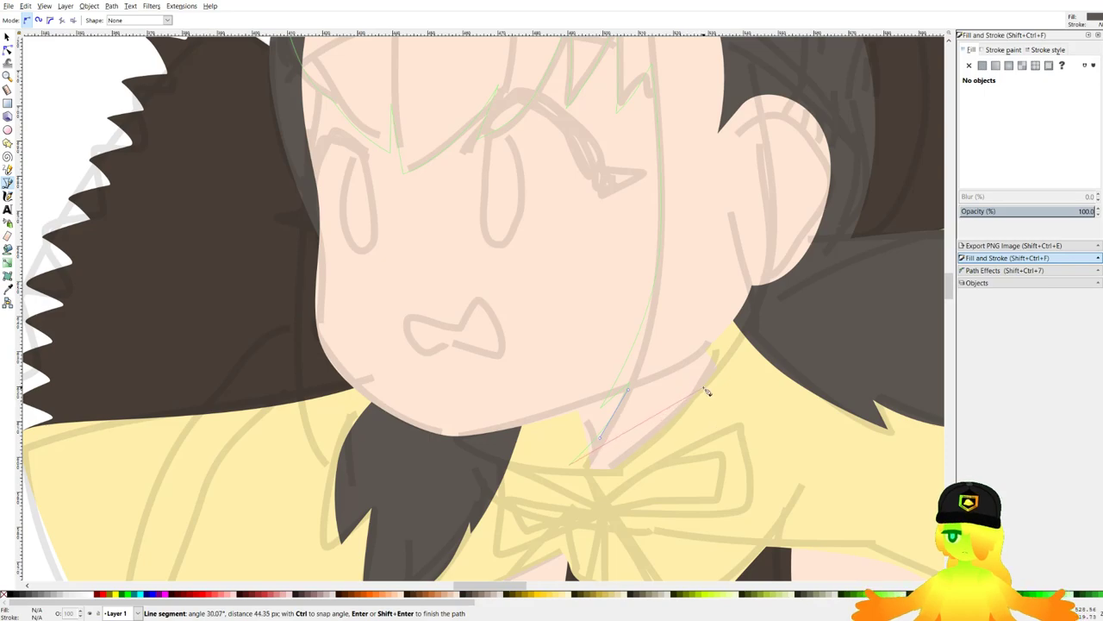
Trace the side lock's back edge from its tip up along the neck and across the ear to the upper head.
{"action": "left_click_drag", "start_coordinate": [747, 342], "coordinate": [772, 317]}
{"action": "scroll", "coordinate": [754, 243], "scroll_direction": "up", "scroll_amount": 3}
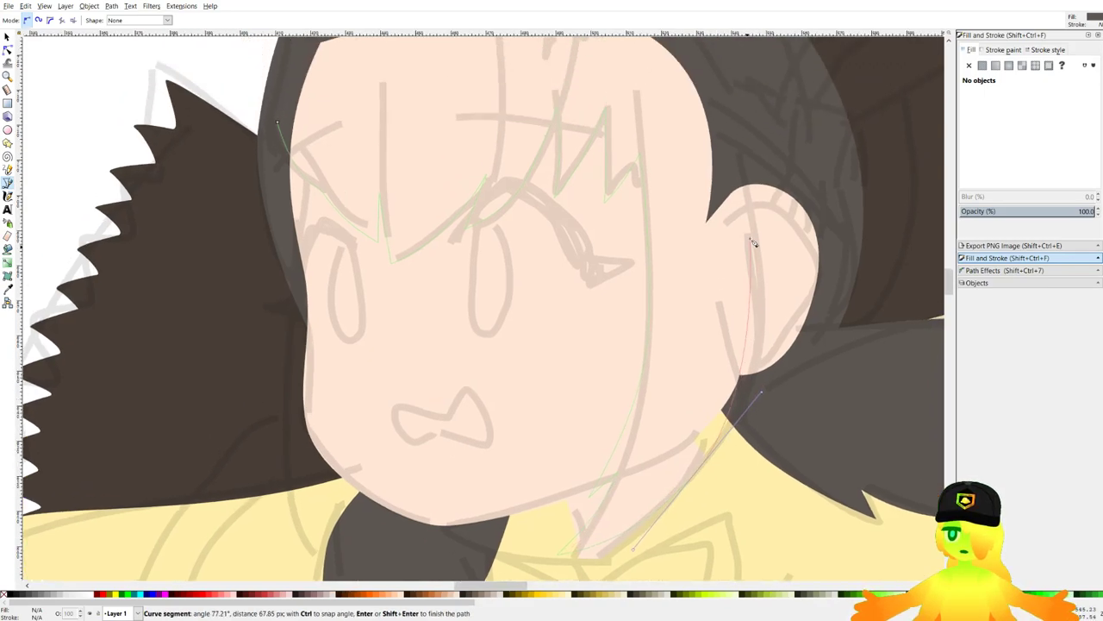
{"action": "scroll", "coordinate": [755, 218], "scroll_direction": "down", "scroll_amount": 3}
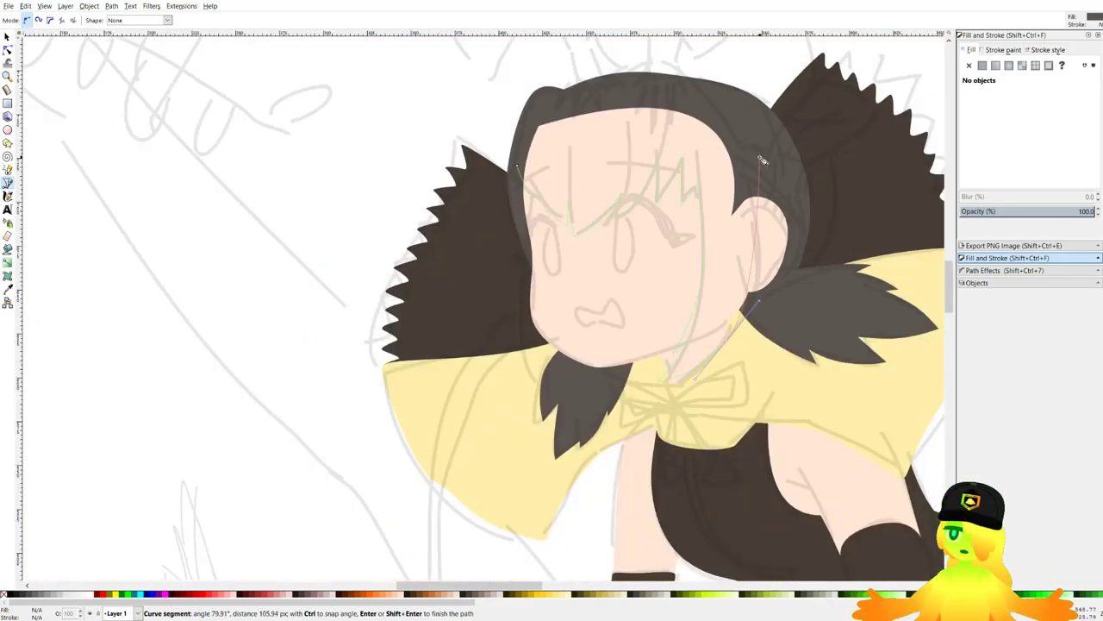
{"action": "left_click_drag", "start_coordinate": [752, 118], "coordinate": [756, 121]}
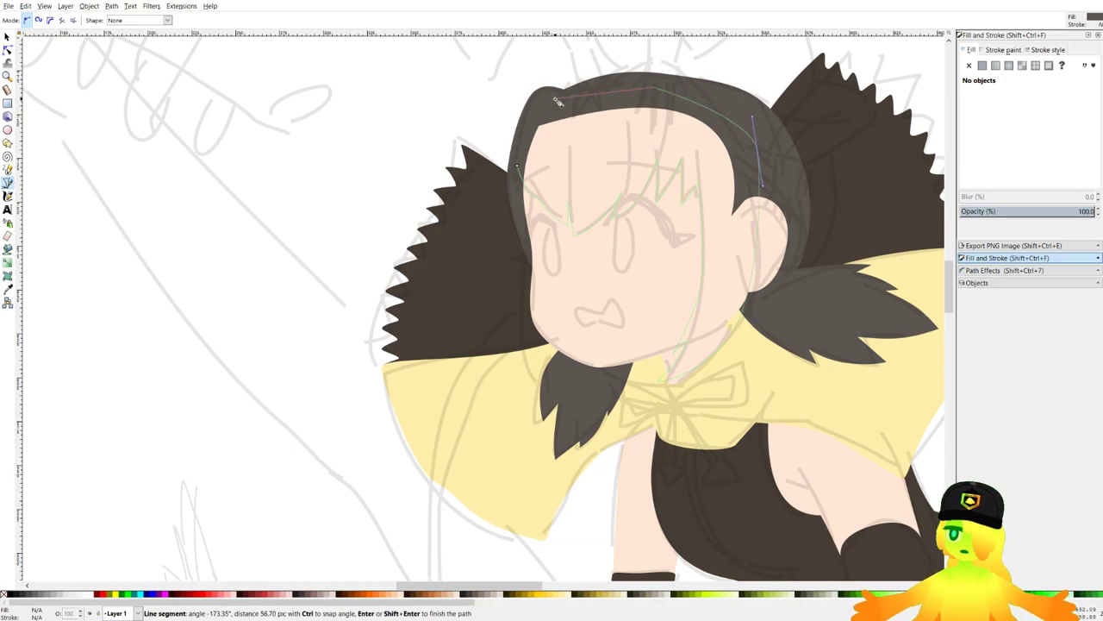
Carry the fringe outline over the crown with a raised top and close it at the starting point by the temple.
{"action": "left_click", "coordinate": [638, 60]}
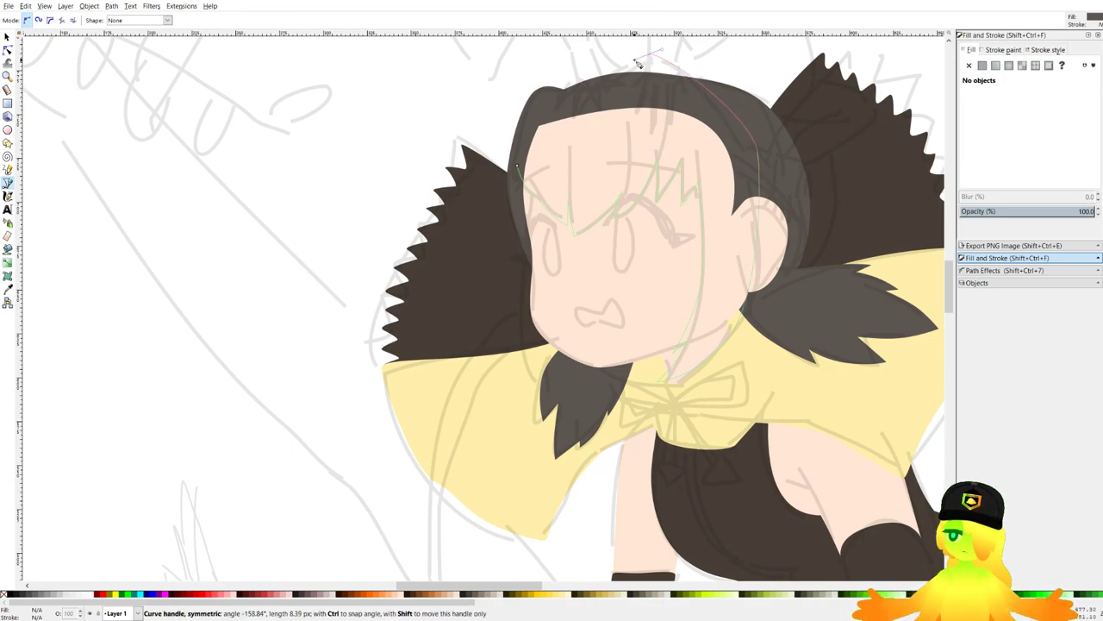
{"action": "left_click", "coordinate": [601, 89]}
{"action": "left_click_drag", "start_coordinate": [535, 113], "coordinate": [528, 125]}
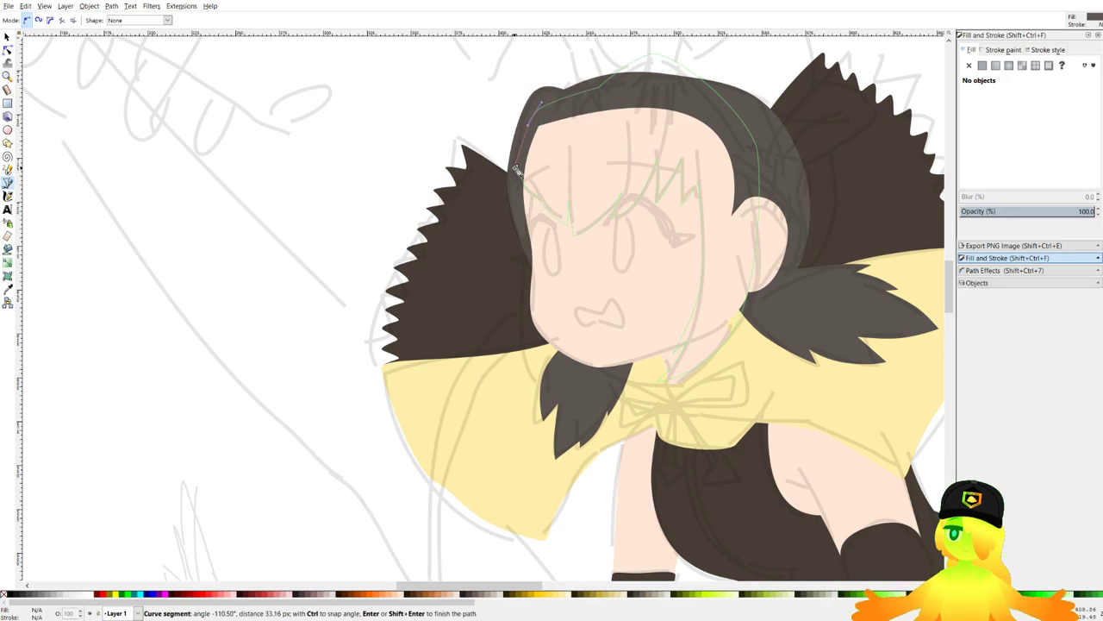
{"action": "left_click", "coordinate": [519, 166]}
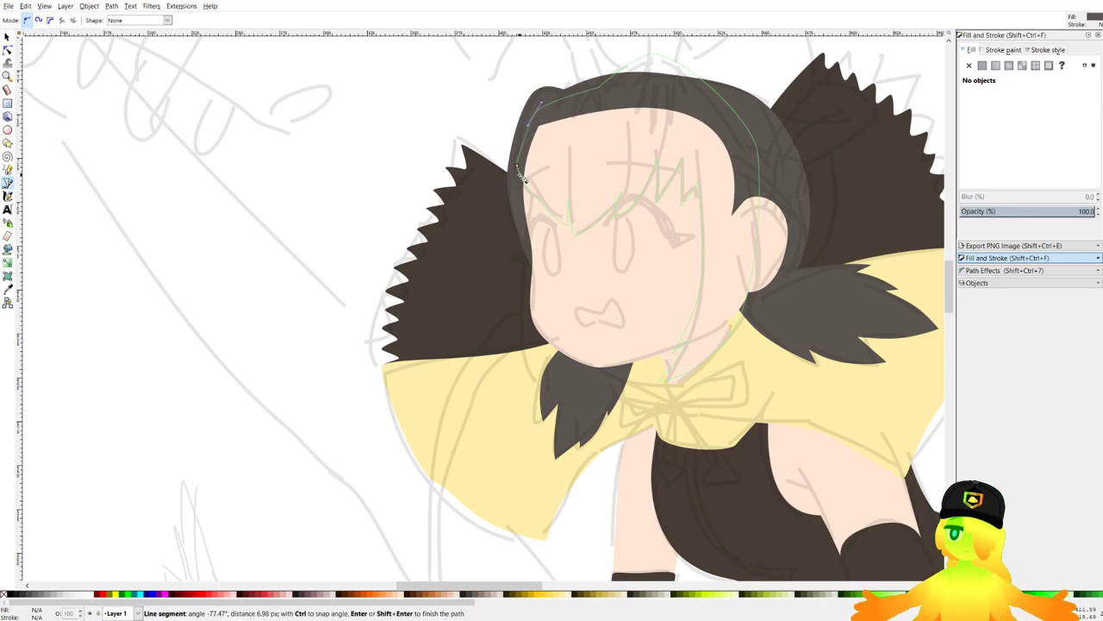
{"action": "left_click", "coordinate": [523, 178]}
Start a narrow hair lock at the far temple and curve its outer edge down beside the cheek onto the yellow frill.
{"action": "scroll", "coordinate": [482, 200], "scroll_direction": "up", "scroll_amount": 4}
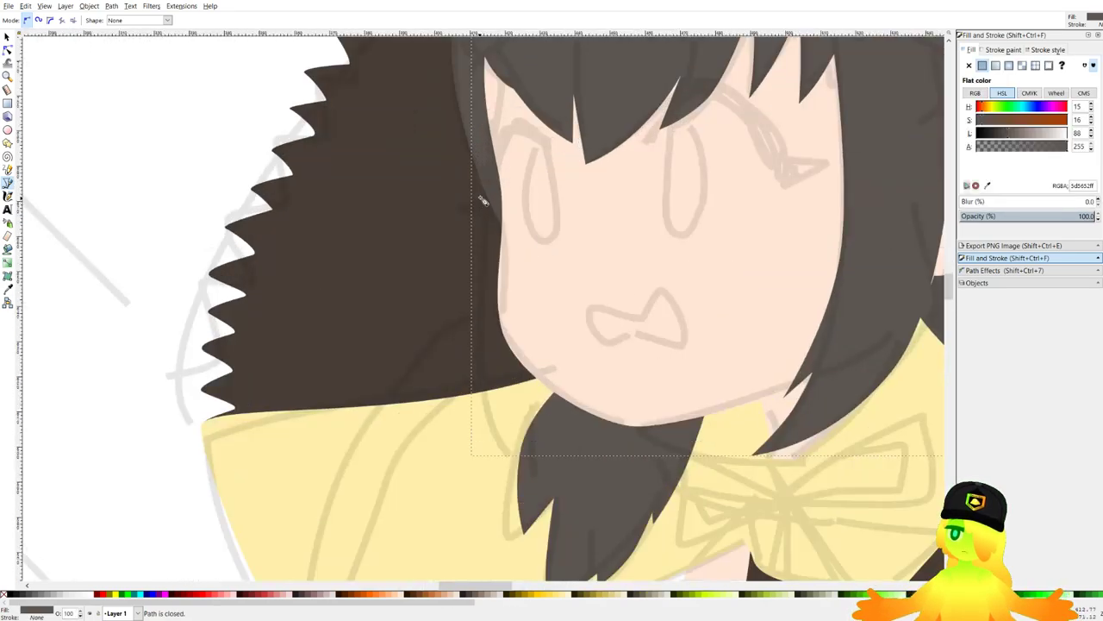
{"action": "left_click_drag", "start_coordinate": [490, 153], "coordinate": [457, 309]}
{"action": "key", "text": "Escape"}
{"action": "left_click_drag", "start_coordinate": [487, 146], "coordinate": [444, 353]}
{"action": "scroll", "coordinate": [491, 431], "scroll_direction": "up", "scroll_amount": 4}
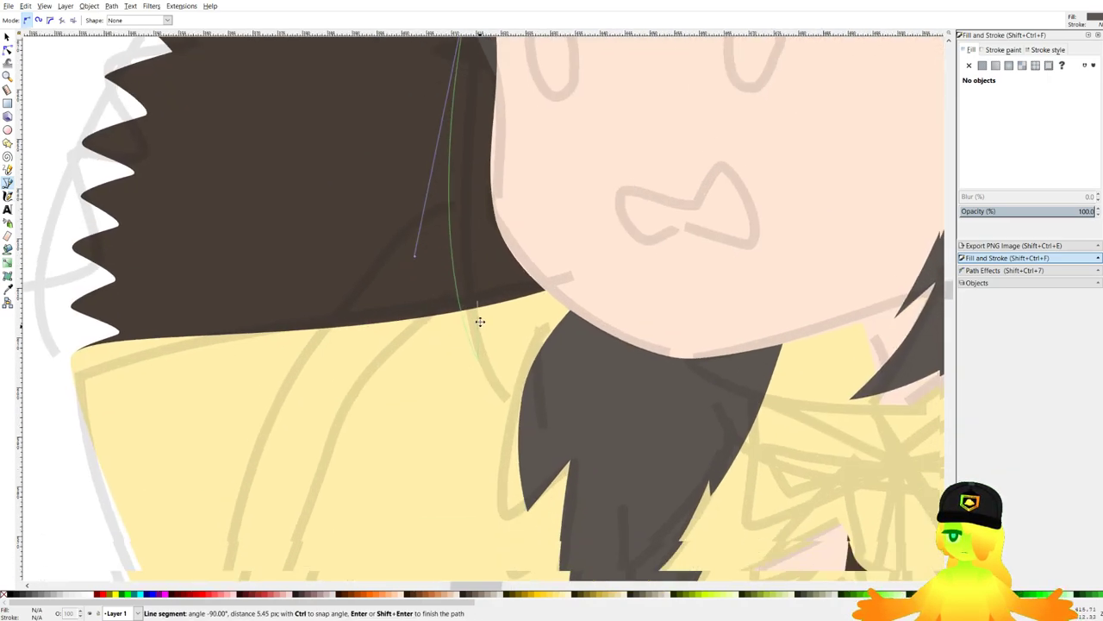
Trace the narrow lock's second tuft along the sketch, ending inside the dark hair below the chin.
{"action": "left_click_drag", "start_coordinate": [472, 290], "coordinate": [501, 403]}
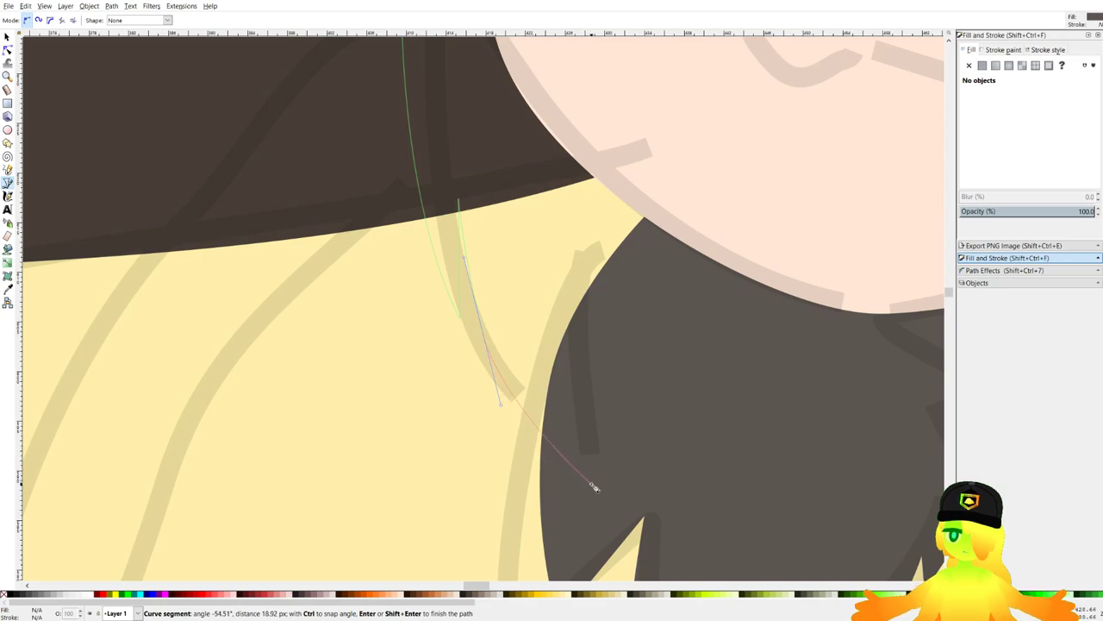
{"action": "key", "text": "BackSpace"}
{"action": "left_click_drag", "start_coordinate": [488, 336], "coordinate": [521, 441]}
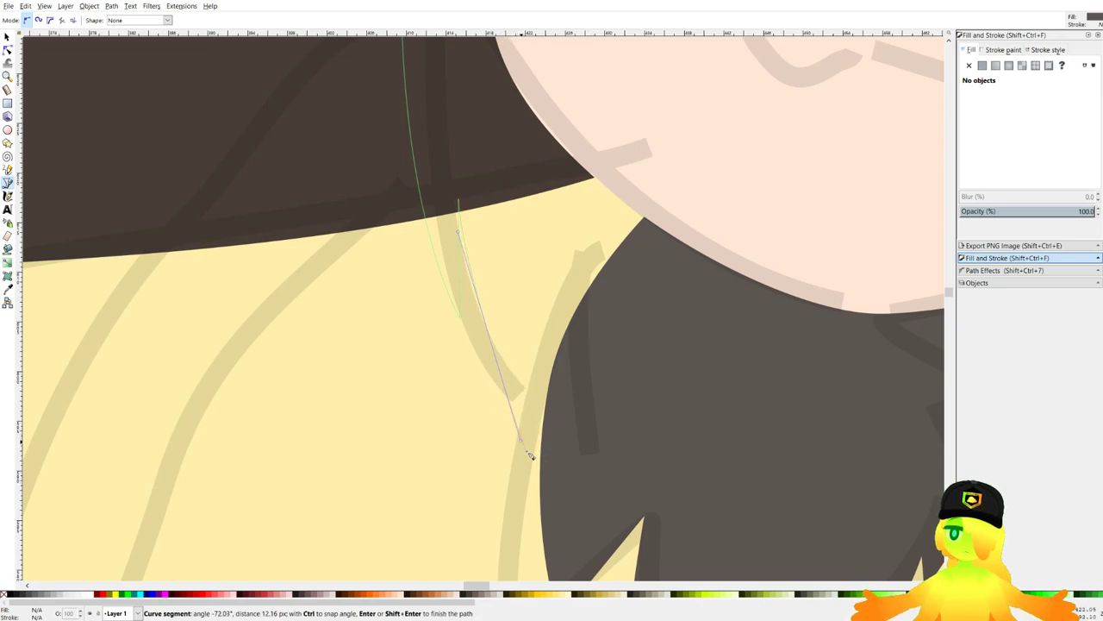
{"action": "left_click", "coordinate": [610, 498]}
{"action": "scroll", "coordinate": [603, 384], "scroll_direction": "down", "scroll_amount": 1}
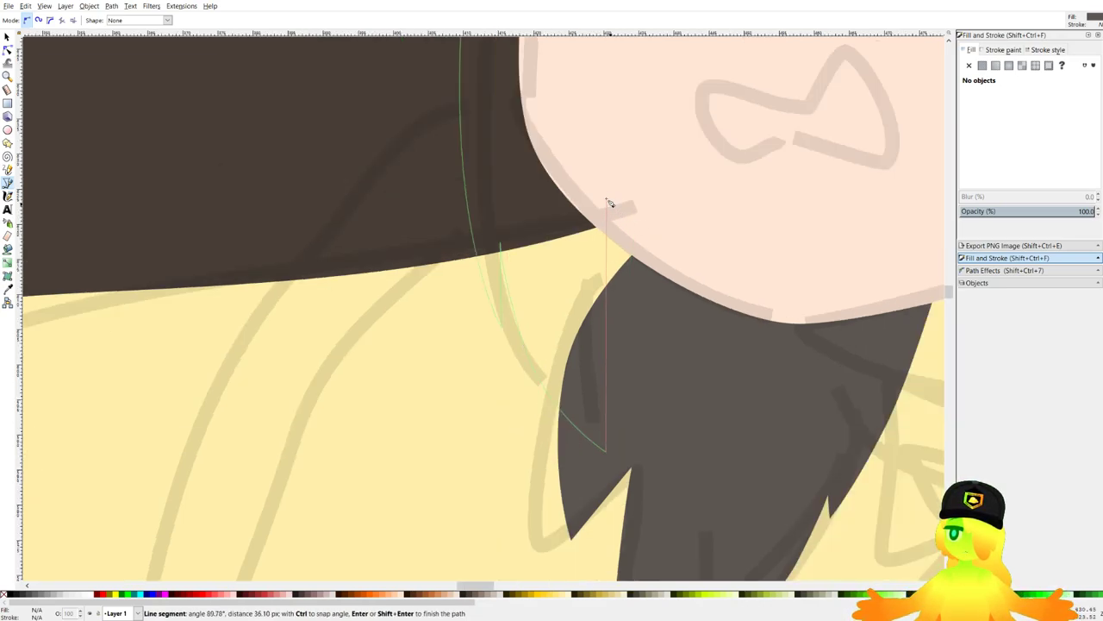
Close the narrow cheek lock behind the face at its starting point and save the drawing.
{"action": "scroll", "coordinate": [626, 194], "scroll_direction": "down", "scroll_amount": 3}
{"action": "scroll", "coordinate": [556, 155], "scroll_direction": "up", "scroll_amount": 1}
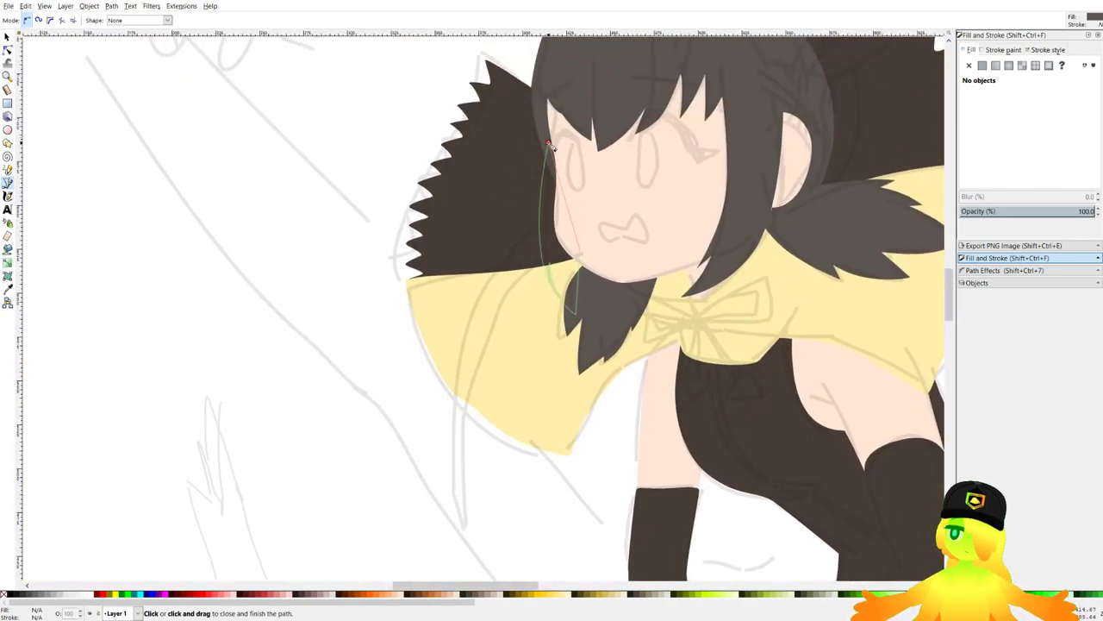
{"action": "left_click", "coordinate": [553, 151]}
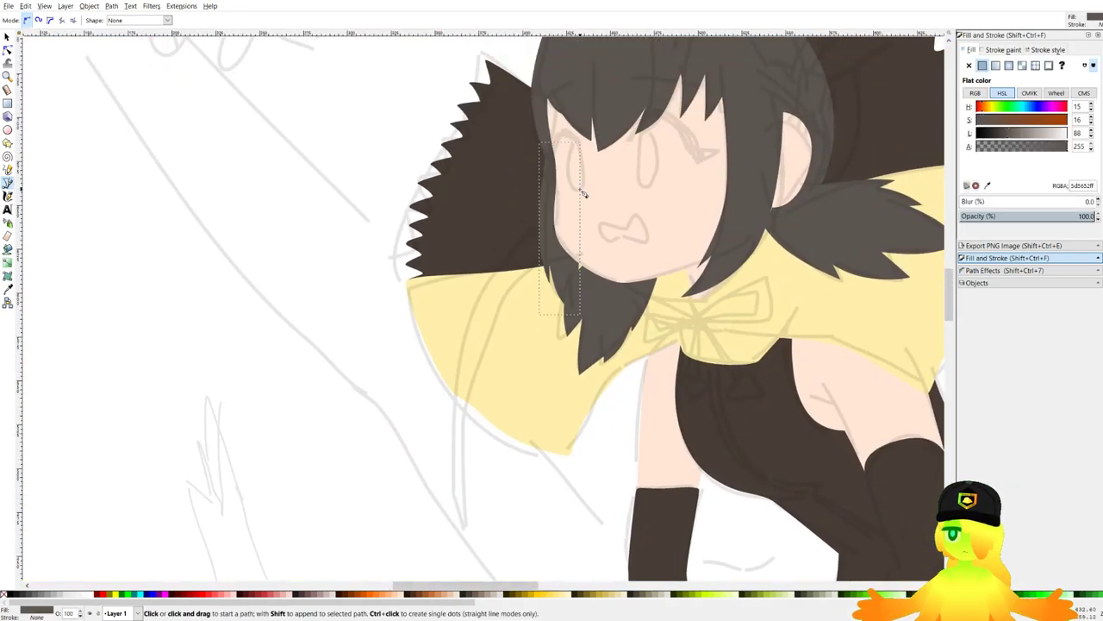
{"action": "scroll", "coordinate": [583, 194], "scroll_direction": "down", "scroll_amount": 3}
{"action": "key", "text": "ctrl+s"}
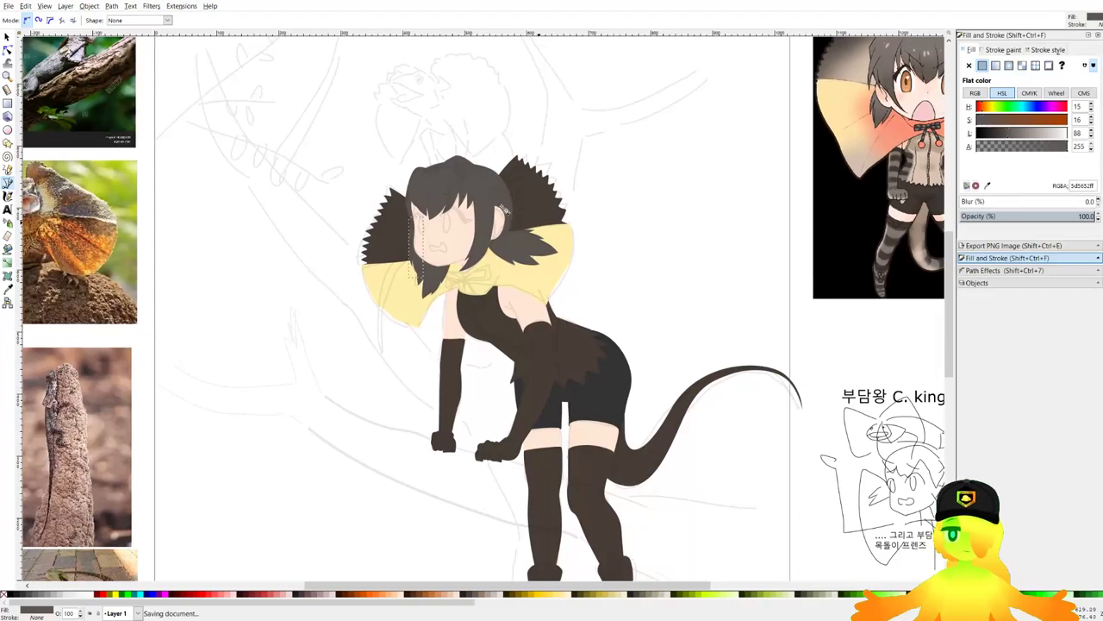
{"action": "scroll", "coordinate": [500, 213], "scroll_direction": "up", "scroll_amount": 3}
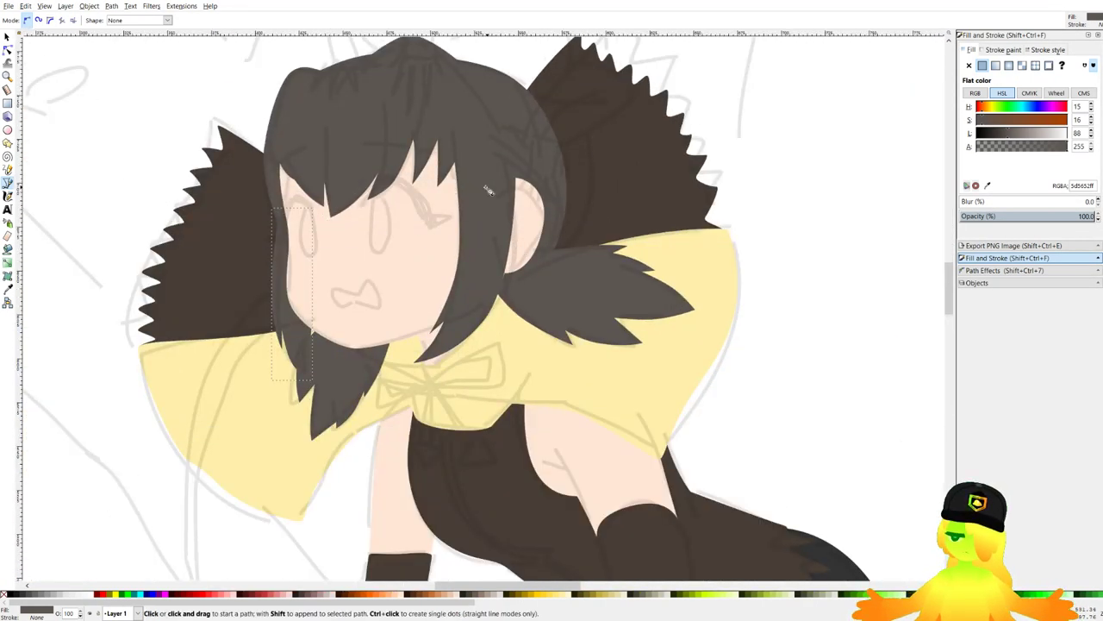
Save the drawing and examine the hair and whole figure against the reference pictures.
{"action": "scroll", "coordinate": [487, 190], "scroll_direction": "down", "scroll_amount": 3}
{"action": "scroll", "coordinate": [487, 186], "scroll_direction": "up", "scroll_amount": 2}
{"action": "scroll", "coordinate": [453, 140], "scroll_direction": "up", "scroll_amount": 2}
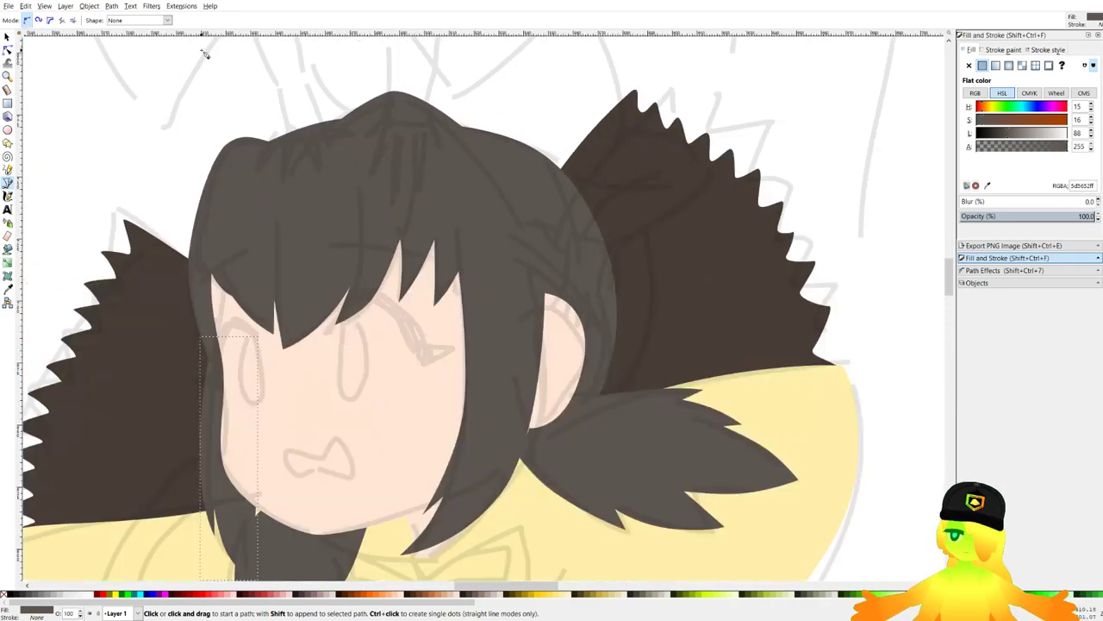
{"action": "scroll", "coordinate": [332, 121], "scroll_direction": "down", "scroll_amount": 4}
{"action": "scroll", "coordinate": [411, 200], "scroll_direction": "down", "scroll_amount": 1}
{"action": "key", "text": "ctrl+s"}
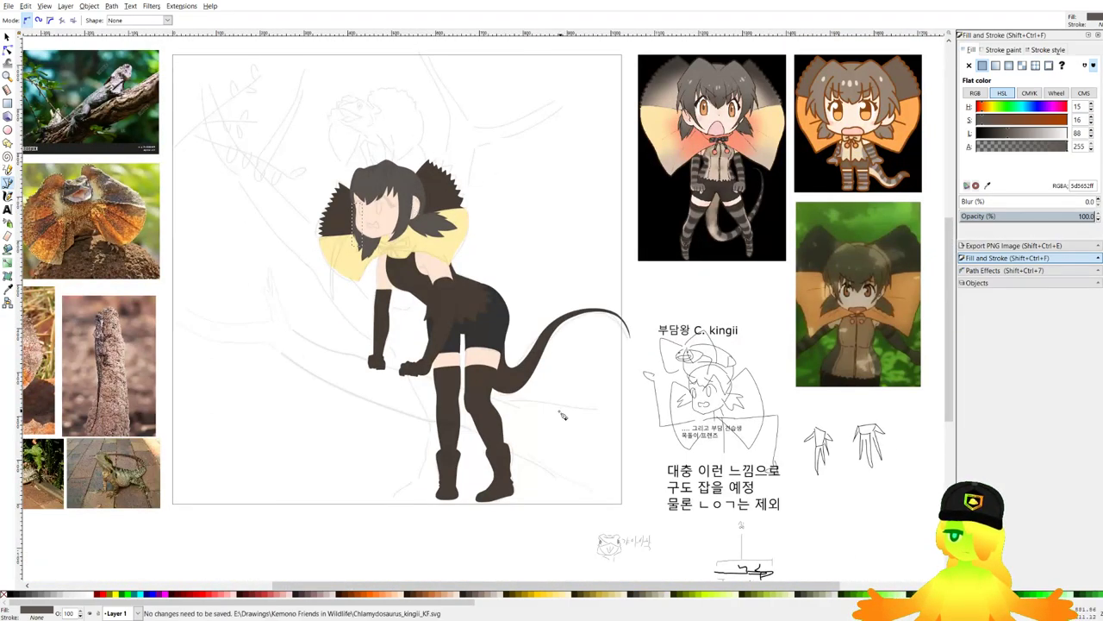
{"action": "scroll", "coordinate": [495, 430], "scroll_direction": "up", "scroll_amount": 5}
{"action": "scroll", "coordinate": [604, 420], "scroll_direction": "down", "scroll_amount": 5}
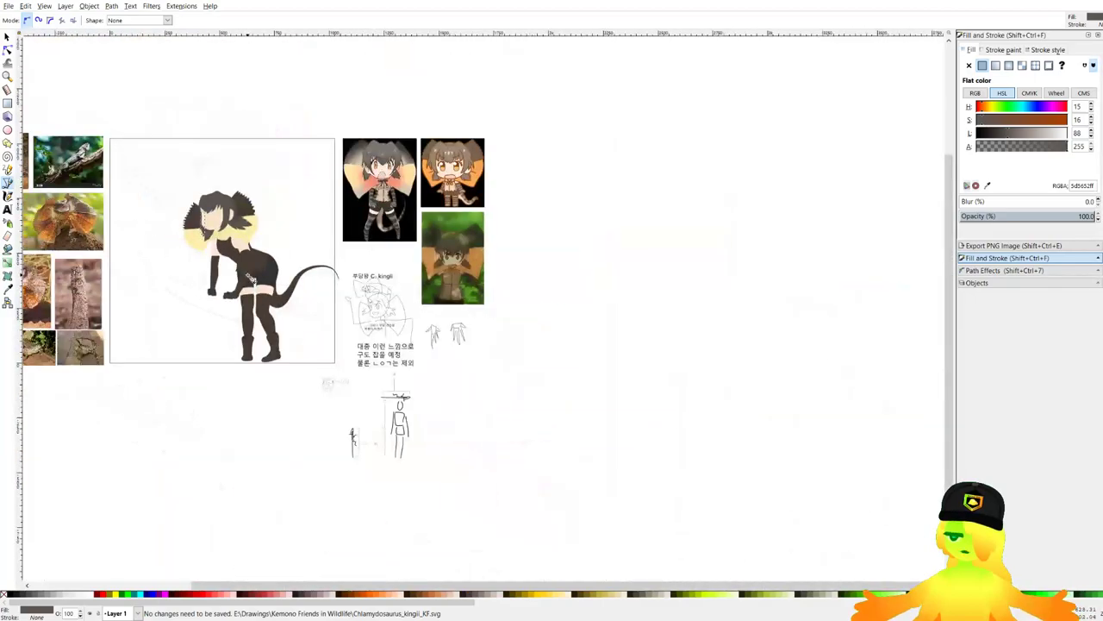
{"action": "scroll", "coordinate": [296, 261], "scroll_direction": "up", "scroll_amount": 3}
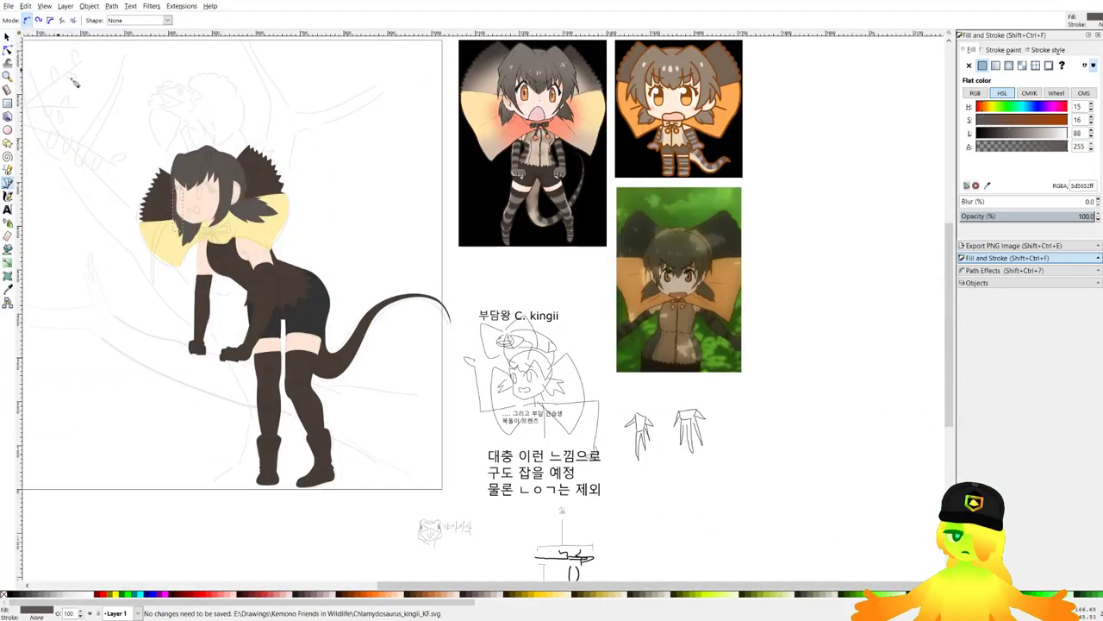
{"action": "scroll", "coordinate": [292, 251], "scroll_direction": "up", "scroll_amount": 2}
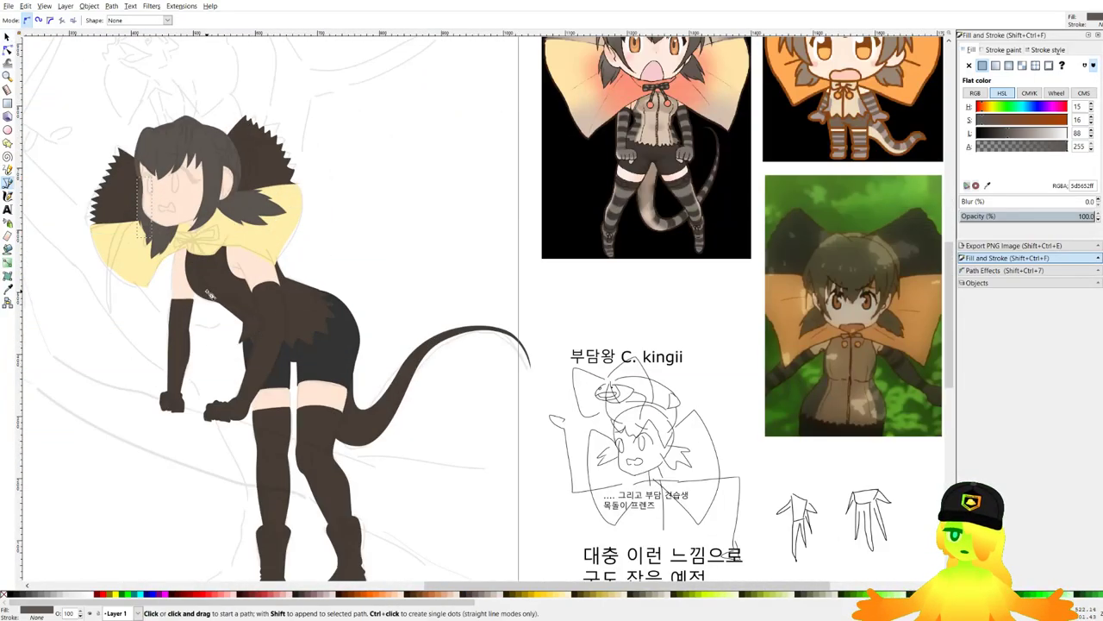
Start a new path on the torso's underside and redo its first curved segment along the belly toward the waist.
{"action": "scroll", "coordinate": [250, 315], "scroll_direction": "up", "scroll_amount": 3}
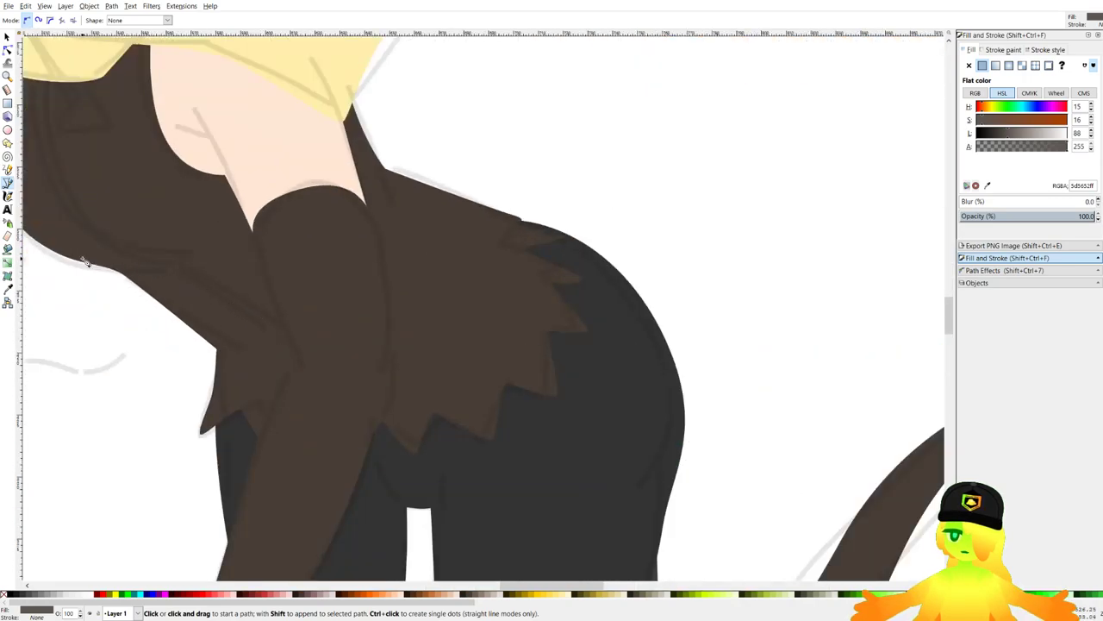
{"action": "left_click_drag", "start_coordinate": [106, 284], "coordinate": [167, 287]}
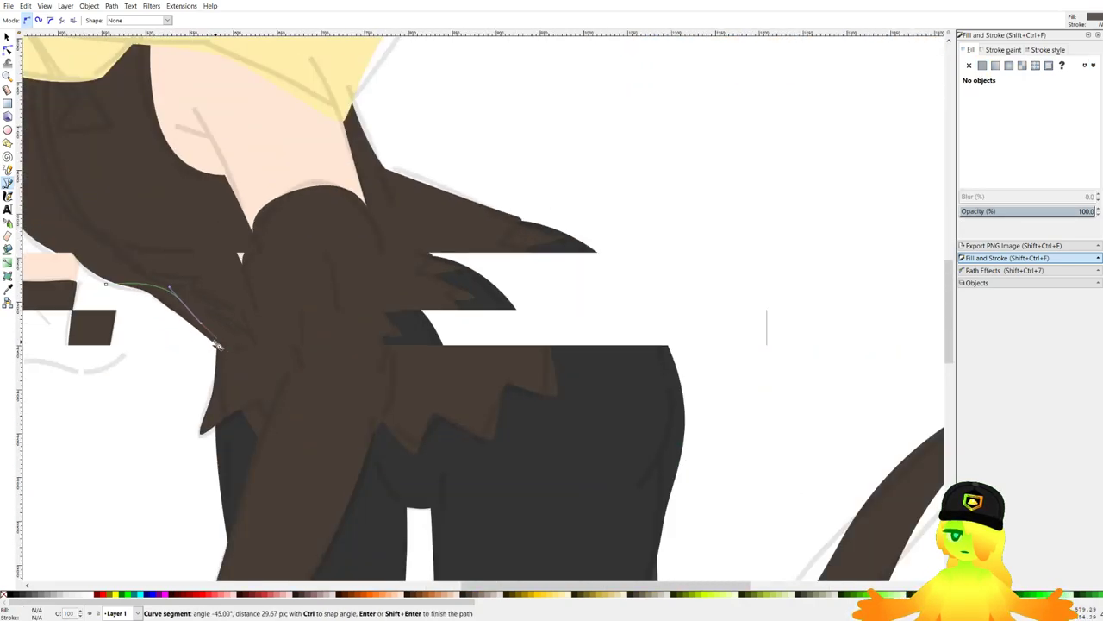
{"action": "scroll", "coordinate": [217, 344], "scroll_direction": "down", "scroll_amount": 3}
{"action": "scroll", "coordinate": [218, 346], "scroll_direction": "up", "scroll_amount": 3}
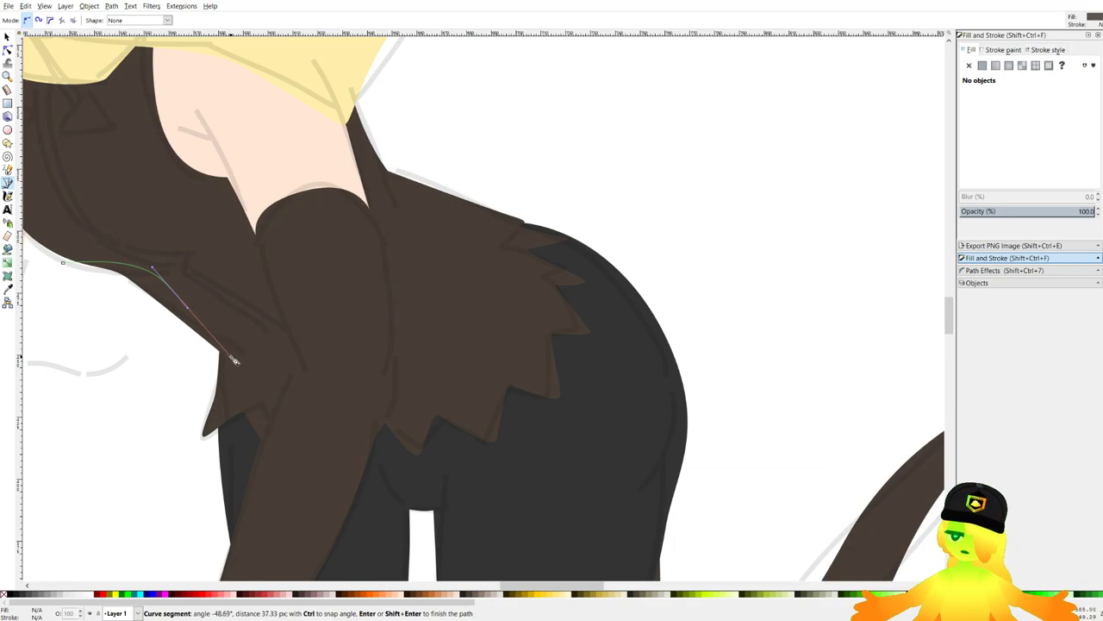
{"action": "key", "text": "BackSpace"}
{"action": "scroll", "coordinate": [135, 262], "scroll_direction": "up", "scroll_amount": 3}
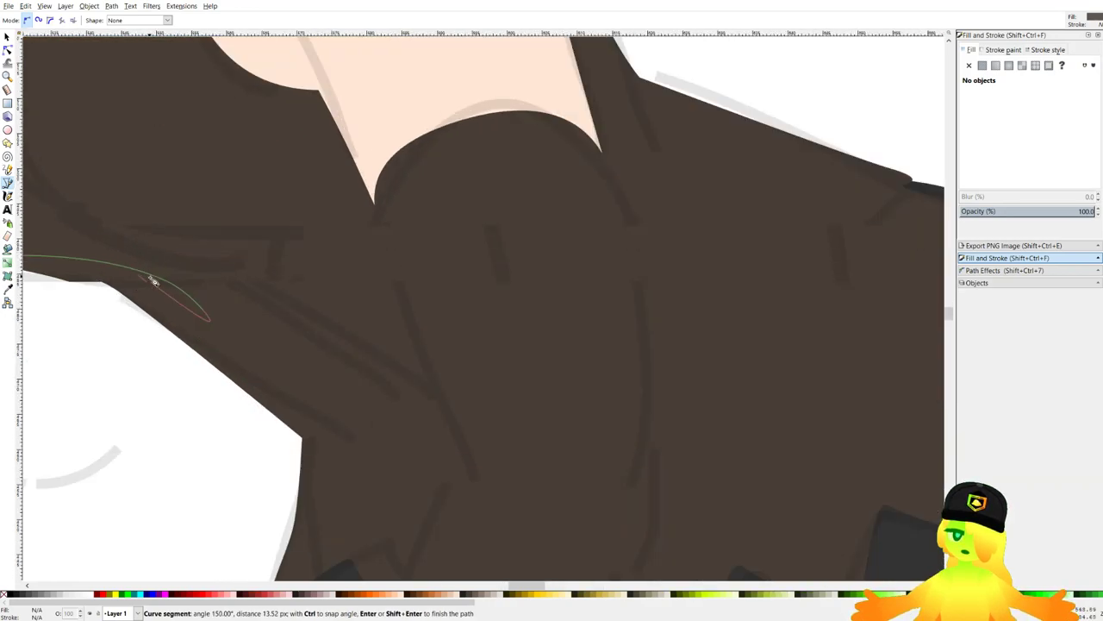
{"action": "key", "text": "BackSpace"}
{"action": "left_click_drag", "start_coordinate": [163, 277], "coordinate": [263, 270]}
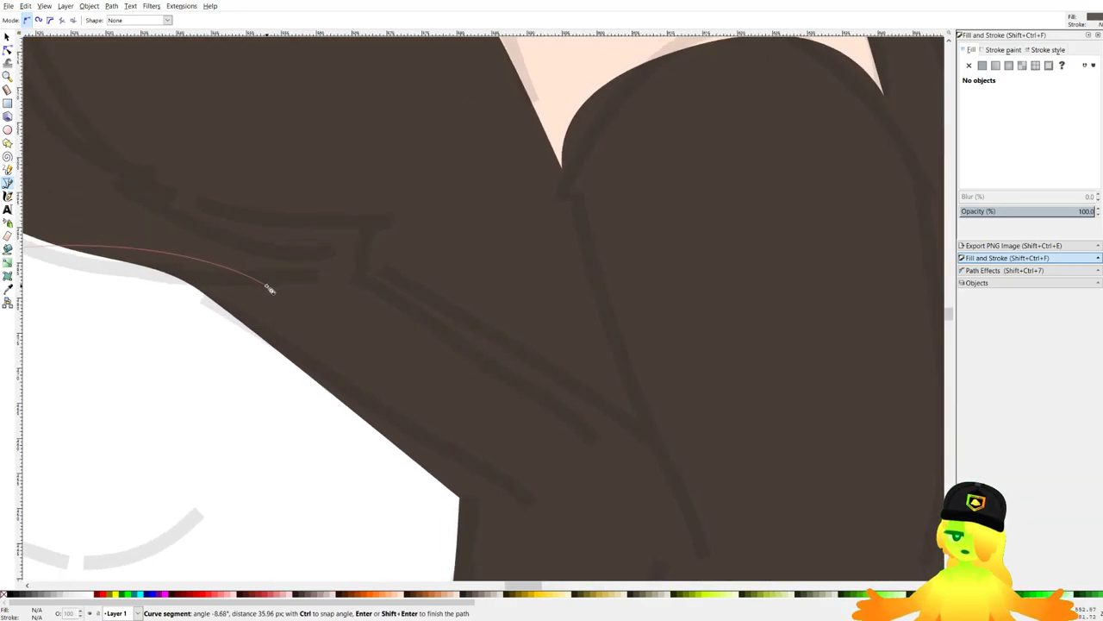
Draw a closed Bezier shape along the belly and front hip, running behind the near arm and extending outside the body.
{"action": "left_click_drag", "start_coordinate": [75, 250], "coordinate": [185, 270]}
{"action": "key", "text": "BackSpace"}
{"action": "left_click", "coordinate": [270, 275]}
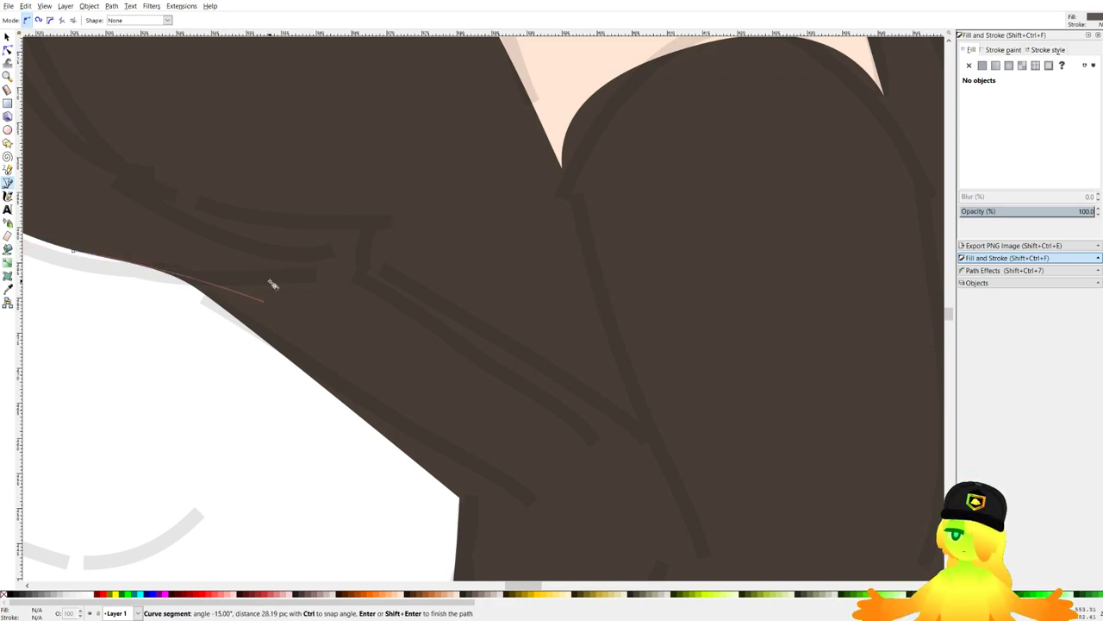
{"action": "scroll", "coordinate": [392, 383], "scroll_direction": "down", "scroll_amount": 5}
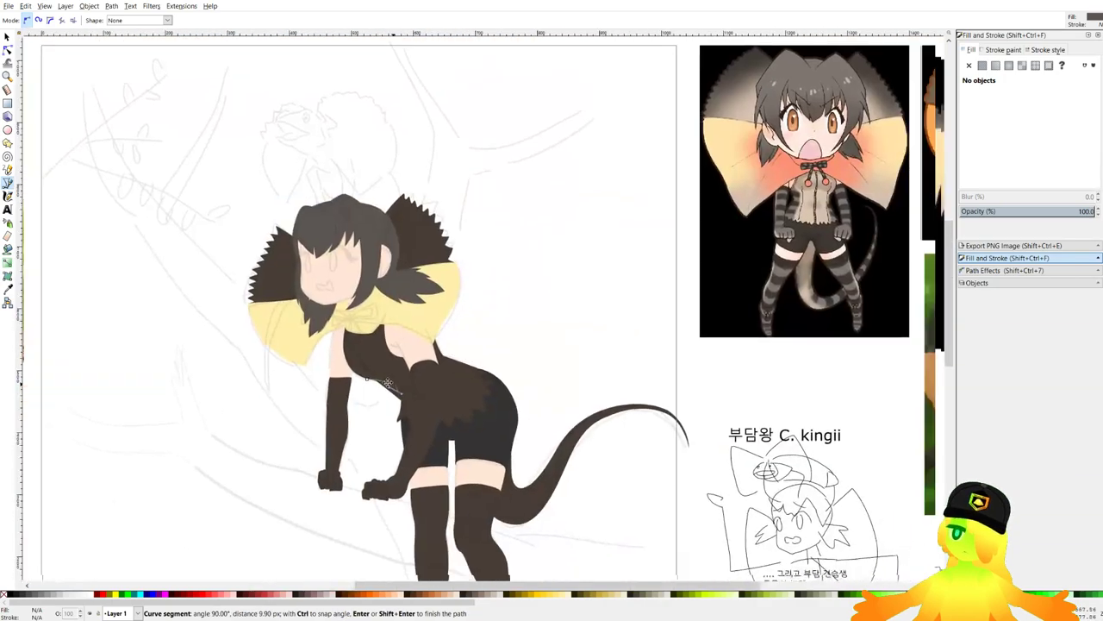
{"action": "scroll", "coordinate": [371, 349], "scroll_direction": "up", "scroll_amount": 6}
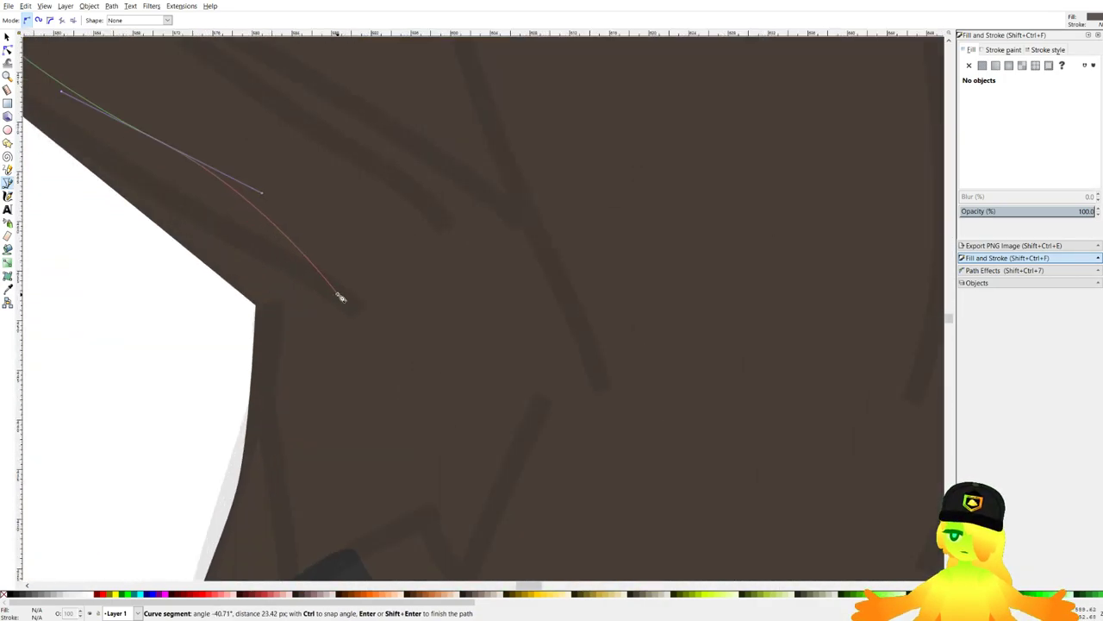
{"action": "left_click_drag", "start_coordinate": [340, 298], "coordinate": [305, 359]}
{"action": "scroll", "coordinate": [303, 388], "scroll_direction": "down", "scroll_amount": 3}
{"action": "scroll", "coordinate": [300, 398], "scroll_direction": "down", "scroll_amount": 2}
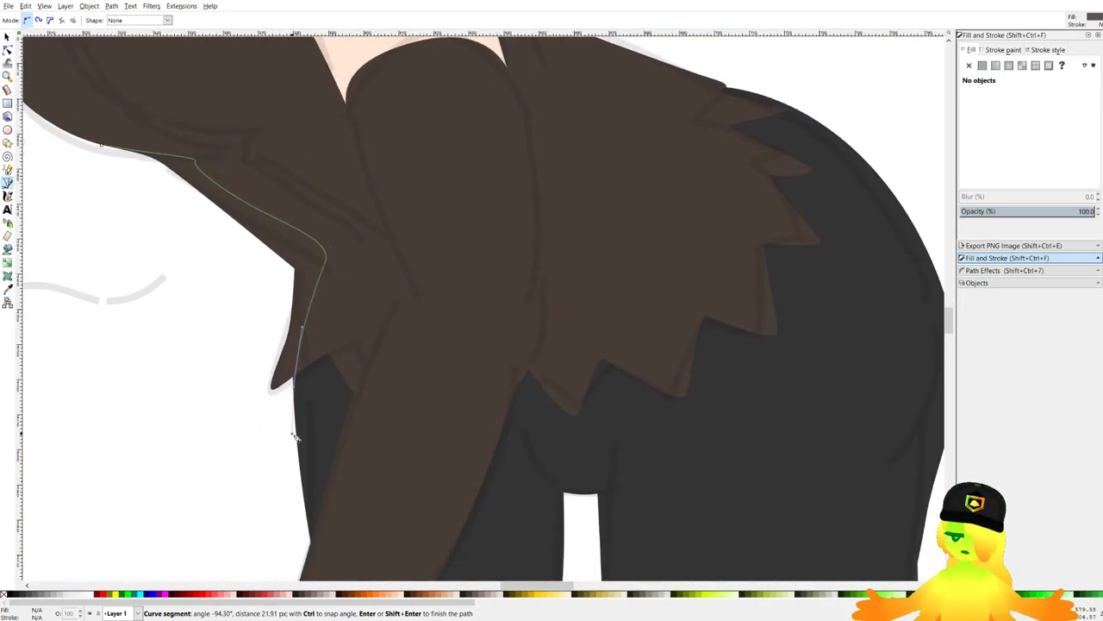
{"action": "scroll", "coordinate": [302, 392], "scroll_direction": "down", "scroll_amount": 2}
{"action": "scroll", "coordinate": [313, 382], "scroll_direction": "down", "scroll_amount": 2}
{"action": "scroll", "coordinate": [313, 382], "scroll_direction": "up", "scroll_amount": 6}
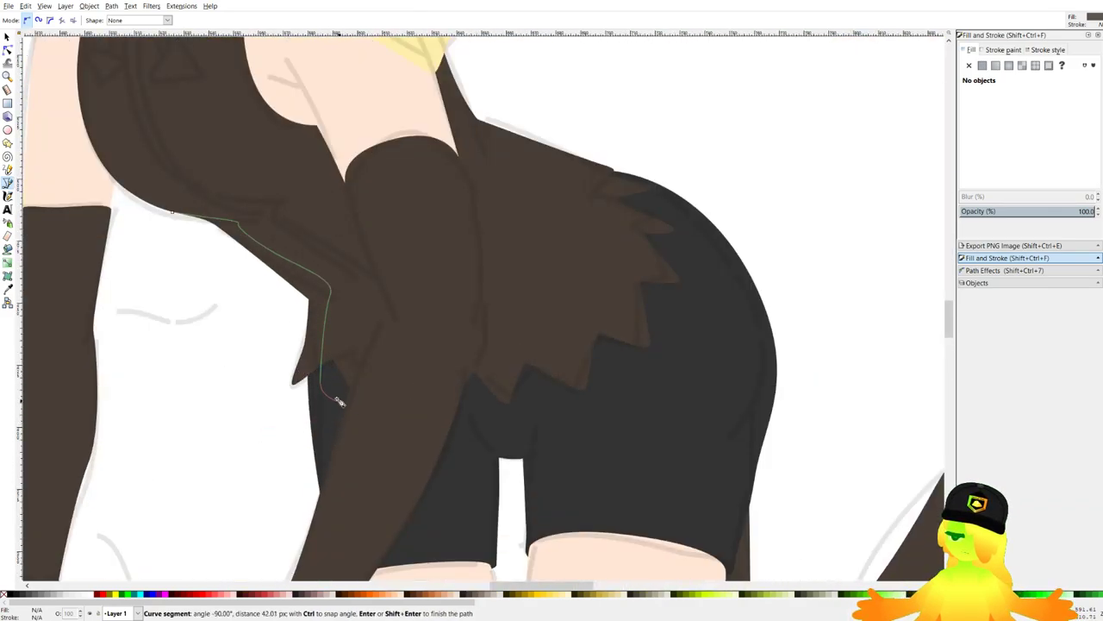
{"action": "left_click", "coordinate": [251, 472]}
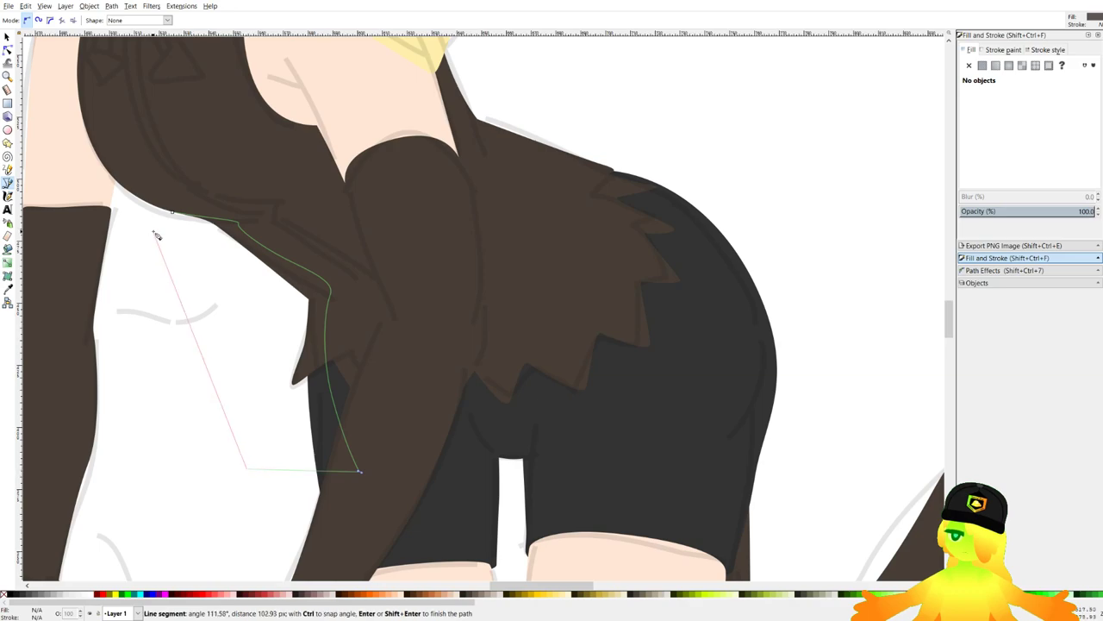
{"action": "left_click", "coordinate": [173, 212]}
{"action": "scroll", "coordinate": [175, 216], "scroll_direction": "down", "scroll_amount": 3}
{"action": "left_click_drag", "start_coordinate": [180, 227], "coordinate": [201, 272]}
{"action": "scroll", "coordinate": [207, 290], "scroll_direction": "down", "scroll_amount": 1}
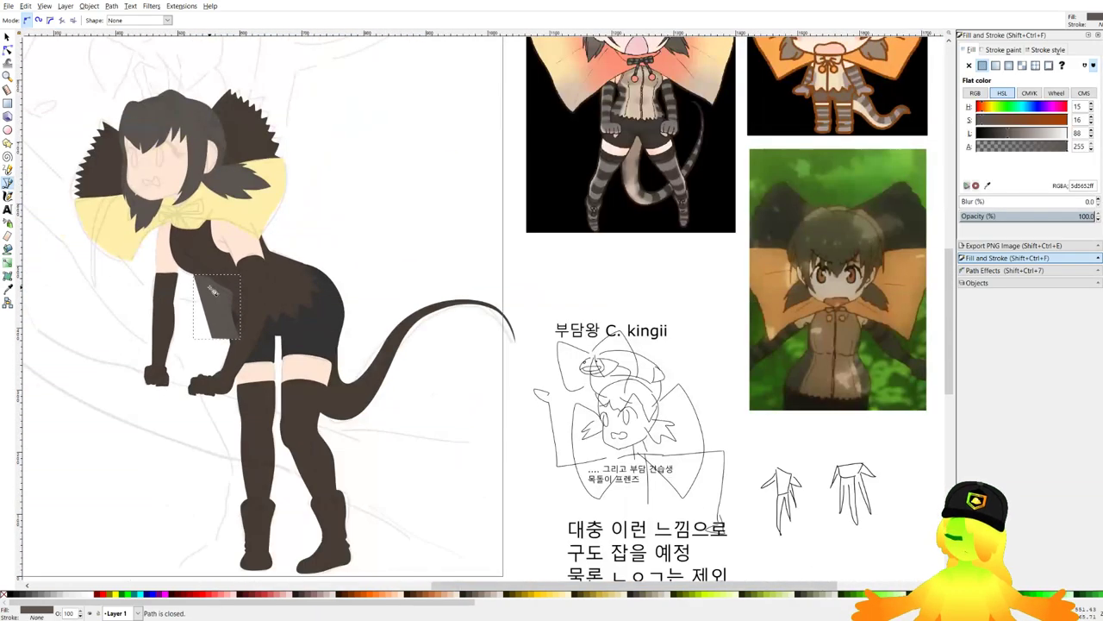
Begin a second Bezier shape, tracing the back panel's inner edge from the near armpit across the arm towards the hip.
{"action": "scroll", "coordinate": [208, 289], "scroll_direction": "up", "scroll_amount": 4}
{"action": "scroll", "coordinate": [319, 135], "scroll_direction": "up", "scroll_amount": 1}
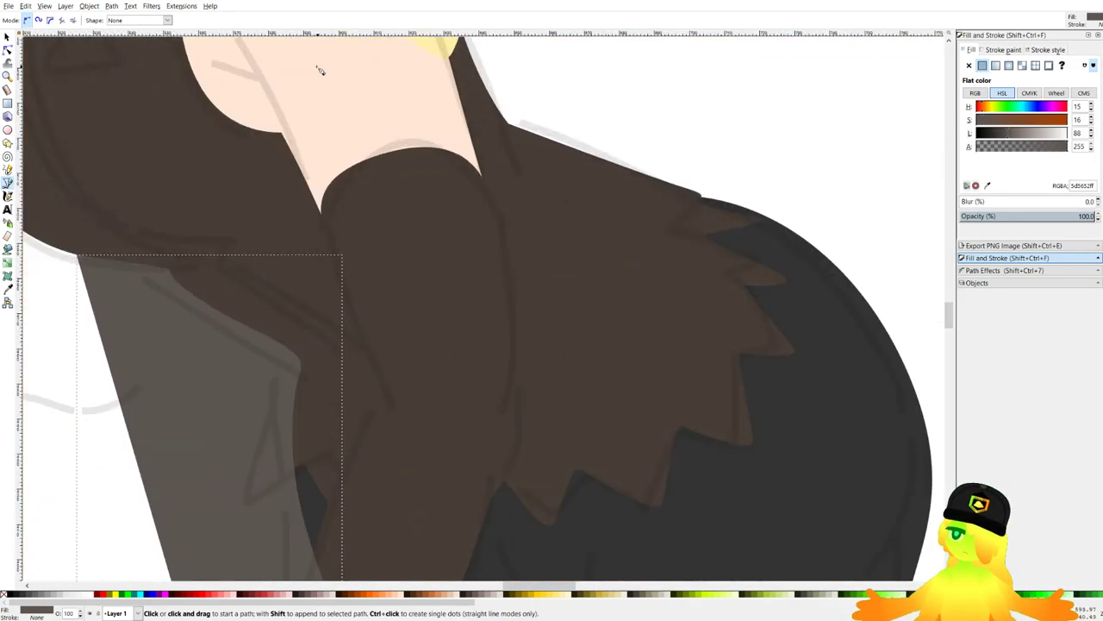
{"action": "left_click_drag", "start_coordinate": [313, 59], "coordinate": [312, 151]}
{"action": "key", "text": "Escape"}
{"action": "left_click_drag", "start_coordinate": [235, 98], "coordinate": [317, 147]}
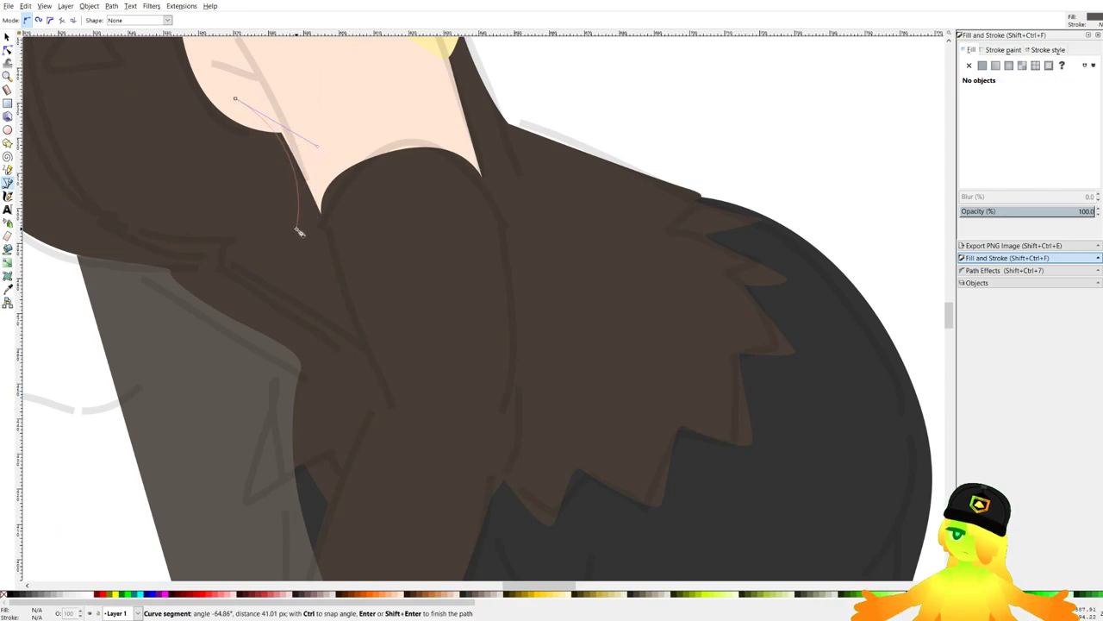
{"action": "left_click_drag", "start_coordinate": [296, 229], "coordinate": [323, 224]}
{"action": "key", "text": "BackSpace"}
{"action": "left_click", "coordinate": [285, 226]}
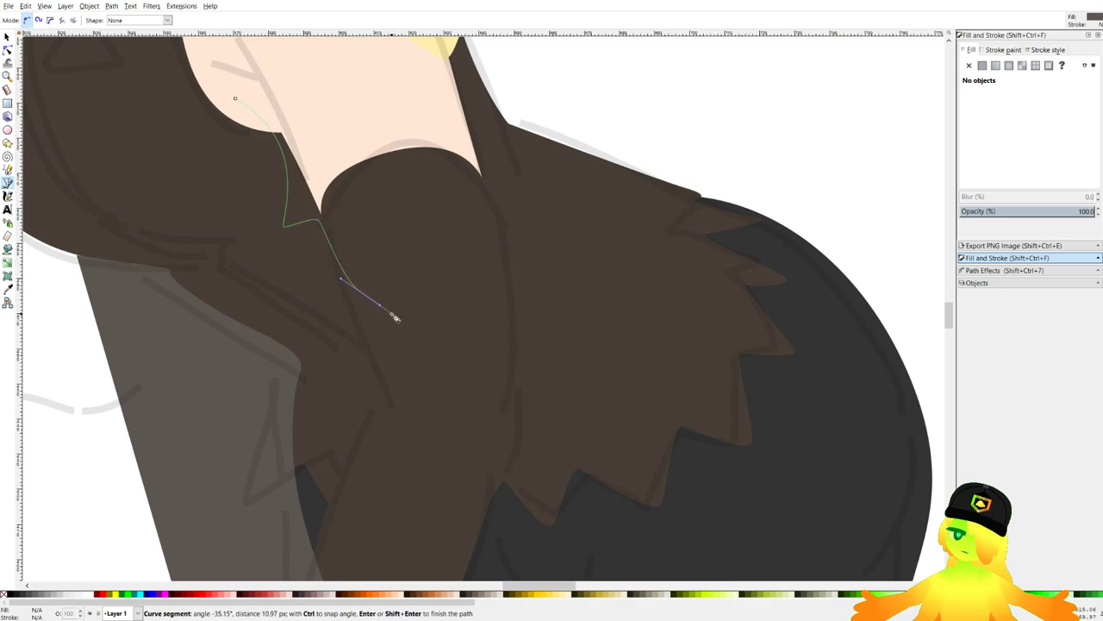
{"action": "scroll", "coordinate": [396, 315], "scroll_direction": "down", "scroll_amount": 3}
{"action": "scroll", "coordinate": [407, 319], "scroll_direction": "down", "scroll_amount": 1}
{"action": "scroll", "coordinate": [406, 319], "scroll_direction": "up", "scroll_amount": 1}
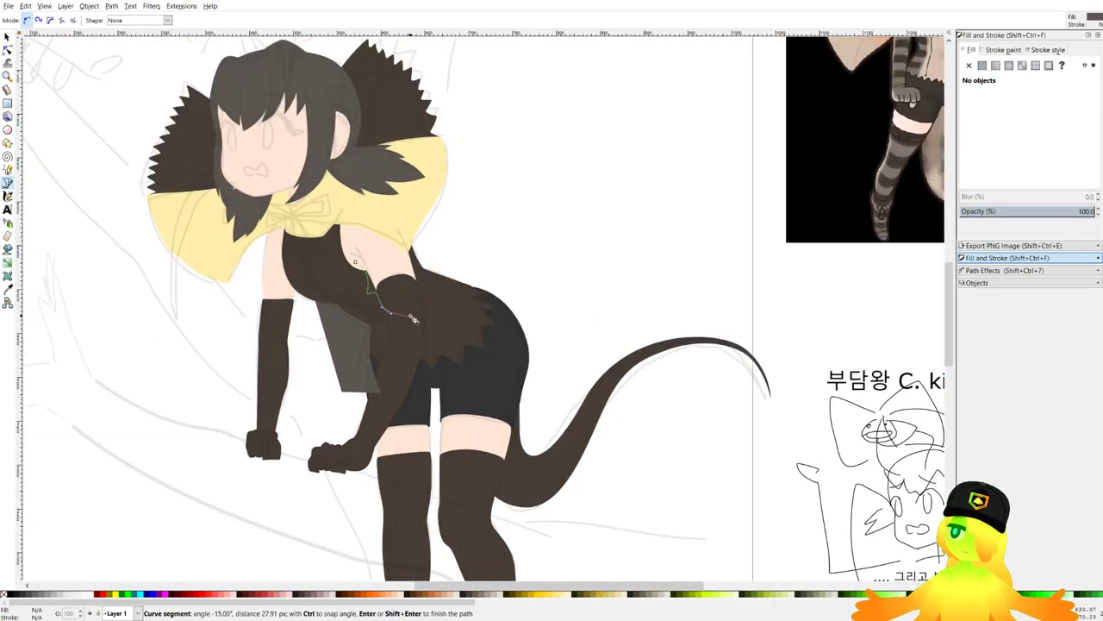
{"action": "scroll", "coordinate": [423, 320], "scroll_direction": "up", "scroll_amount": 4}
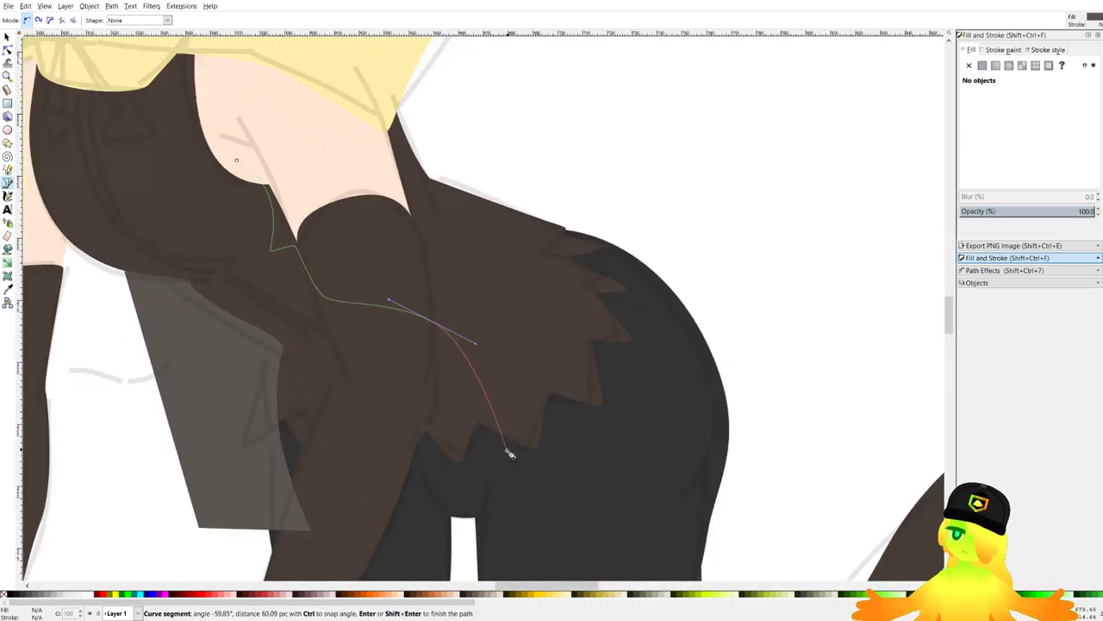
Carry the back panel outline past the jagged hem, around the outside of the hips and back, and close it at the armpit.
{"action": "left_click", "coordinate": [499, 458]}
{"action": "left_click", "coordinate": [634, 484]}
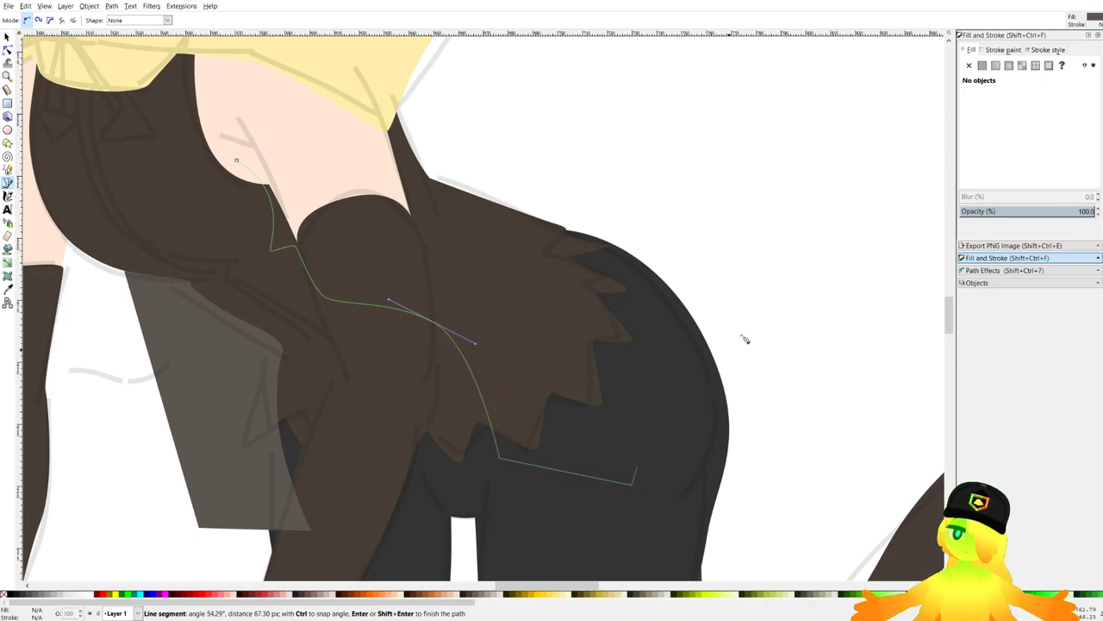
{"action": "left_click", "coordinate": [795, 233]}
{"action": "left_click", "coordinate": [586, 109]}
{"action": "scroll", "coordinate": [474, 148], "scroll_direction": "up", "scroll_amount": 3}
{"action": "scroll", "coordinate": [474, 148], "scroll_direction": "left", "scroll_amount": 1}
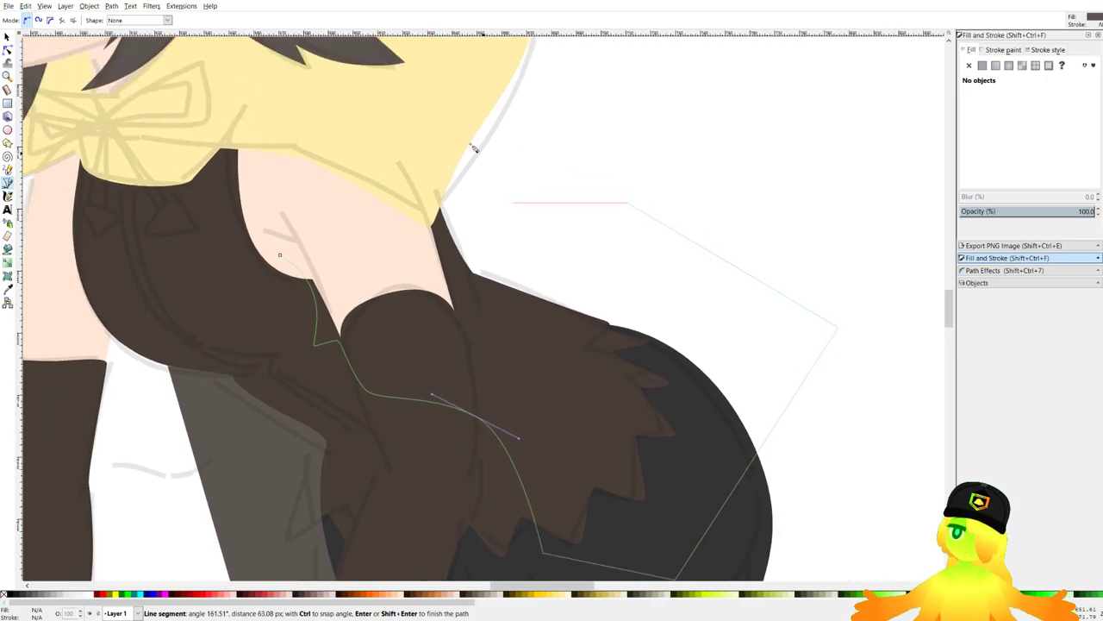
{"action": "left_click", "coordinate": [279, 255]}
{"action": "scroll", "coordinate": [438, 194], "scroll_direction": "down", "scroll_amount": 4}
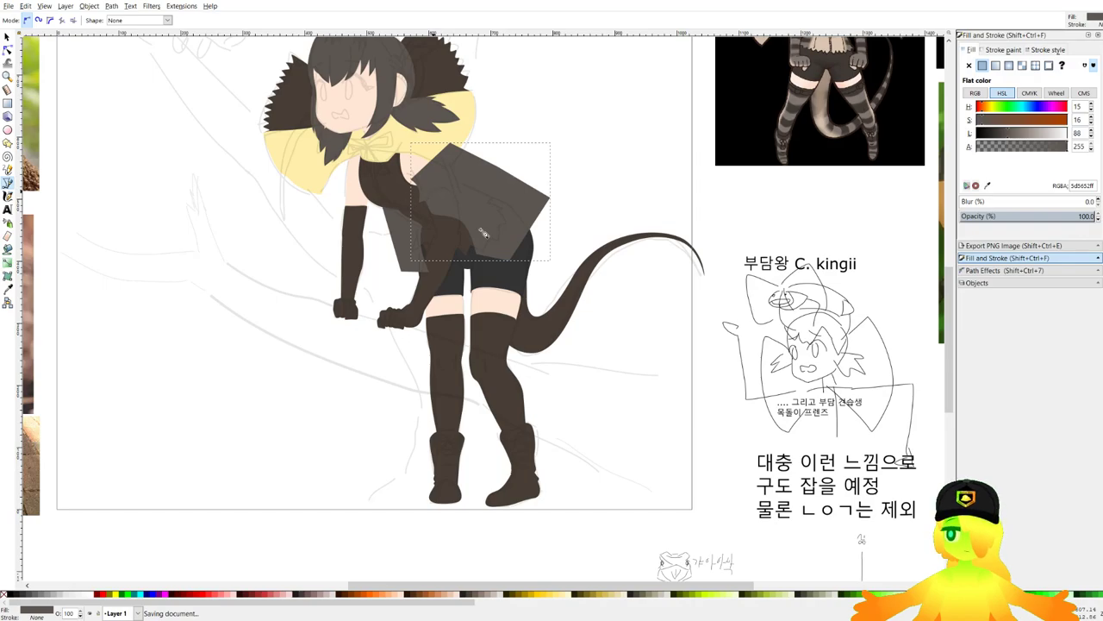
Raise a torso copy to the front and intersect it with the back panel shape to clip the panel to the torso.
{"action": "scroll", "coordinate": [465, 276], "scroll_direction": "up", "scroll_amount": 3}
{"action": "scroll", "coordinate": [475, 237], "scroll_direction": "right", "scroll_amount": 1}
{"action": "scroll", "coordinate": [393, 358], "scroll_direction": "up", "scroll_amount": 2}
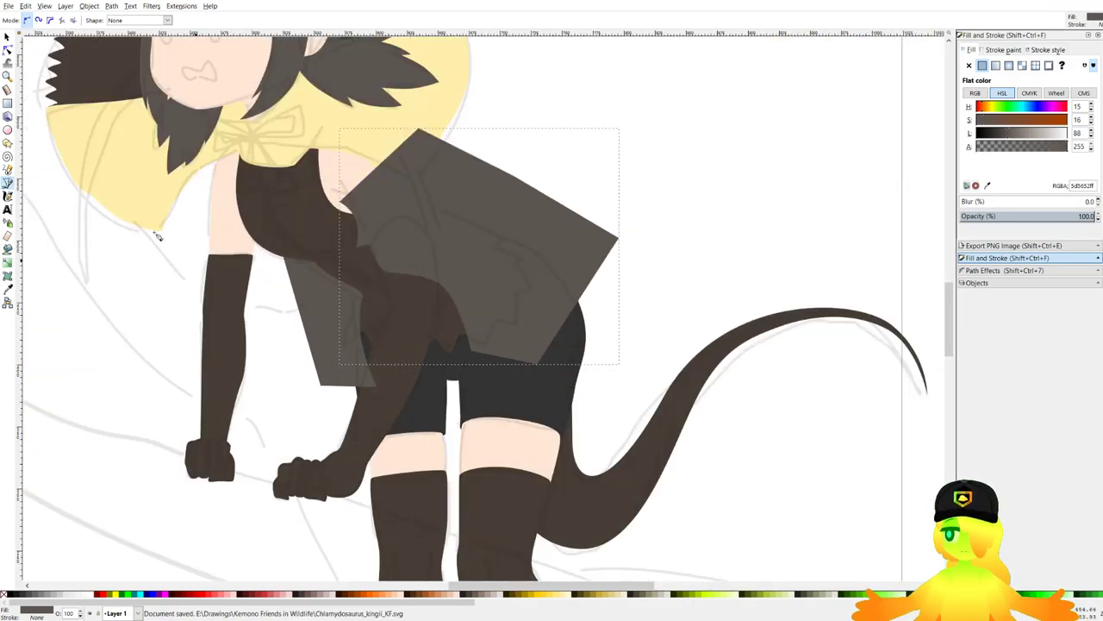
{"action": "key", "text": "s"}
{"action": "scroll", "coordinate": [282, 251], "scroll_direction": "up", "scroll_amount": 1}
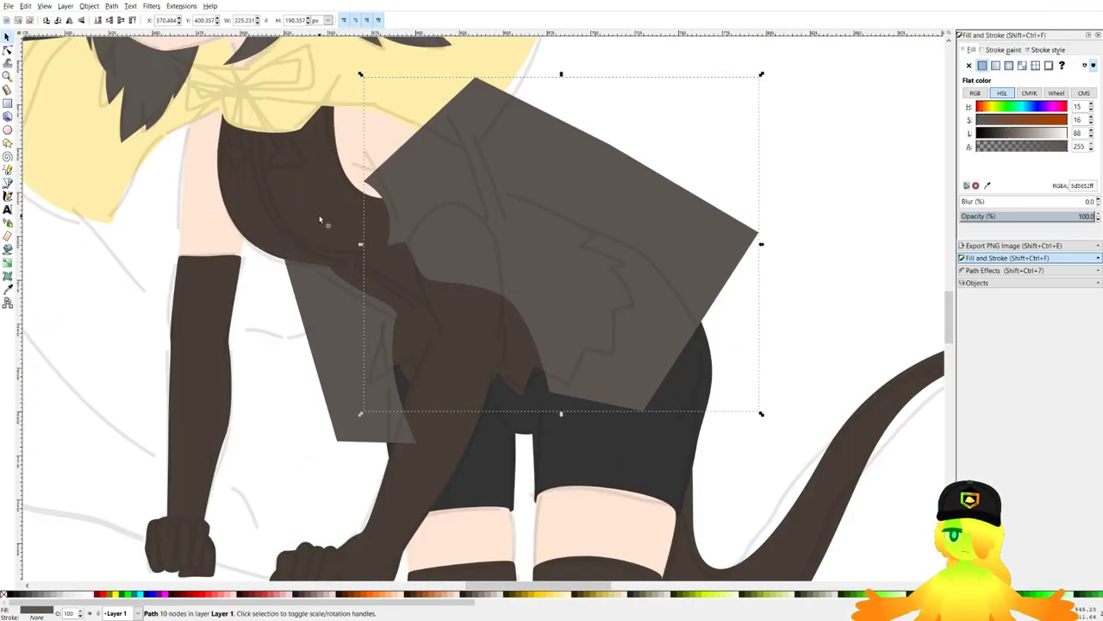
{"action": "left_click", "coordinate": [337, 210]}
{"action": "key", "text": "Home"}
{"action": "left_click", "coordinate": [643, 216], "text": "shift"}
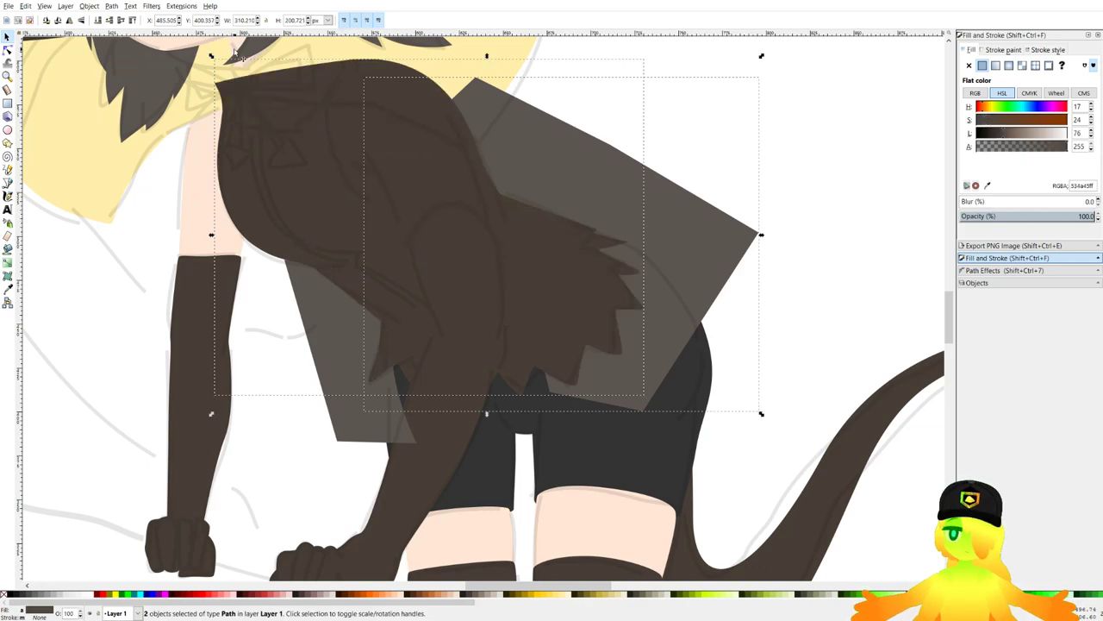
{"action": "left_click", "coordinate": [116, 7]}
{"action": "left_click", "coordinate": [150, 89]}
Duplicate the torso and intersect the copy with the belly panel shape to clip that panel to the torso.
{"action": "left_click", "coordinate": [298, 194]}
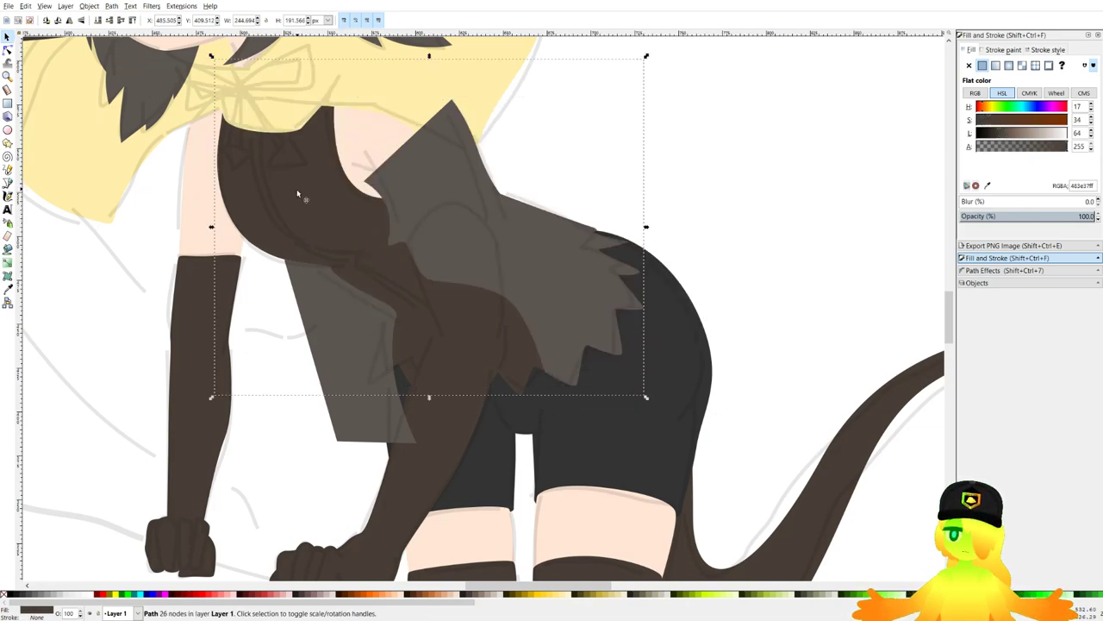
{"action": "key", "text": "ctrl+d"}
{"action": "left_click", "coordinate": [359, 395], "text": "shift"}
{"action": "left_click", "coordinate": [111, 6]}
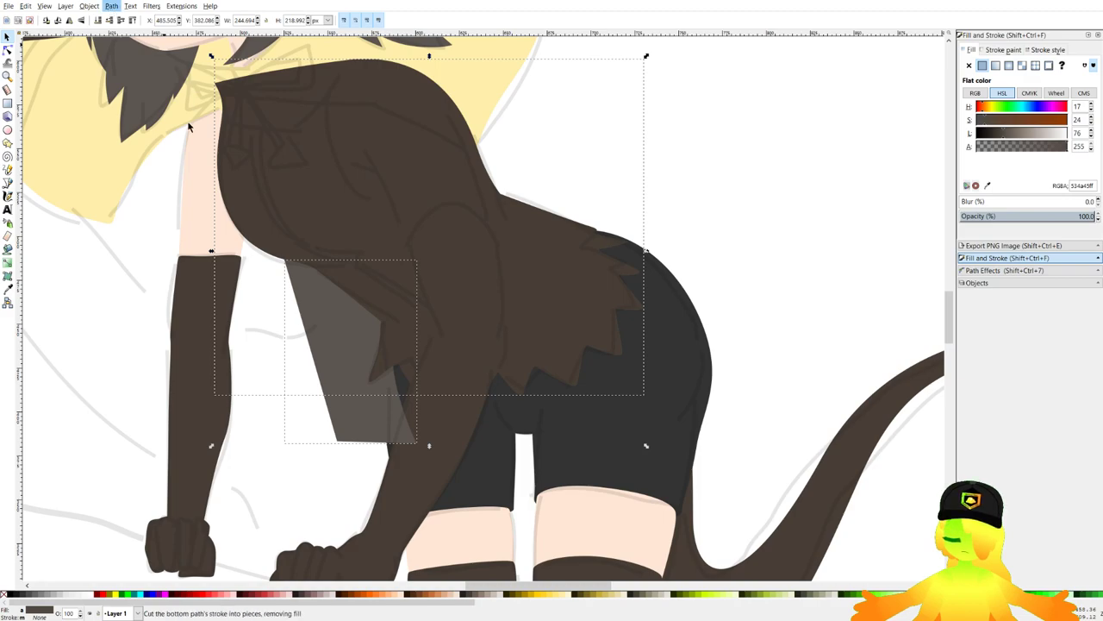
{"action": "left_click", "coordinate": [161, 81]}
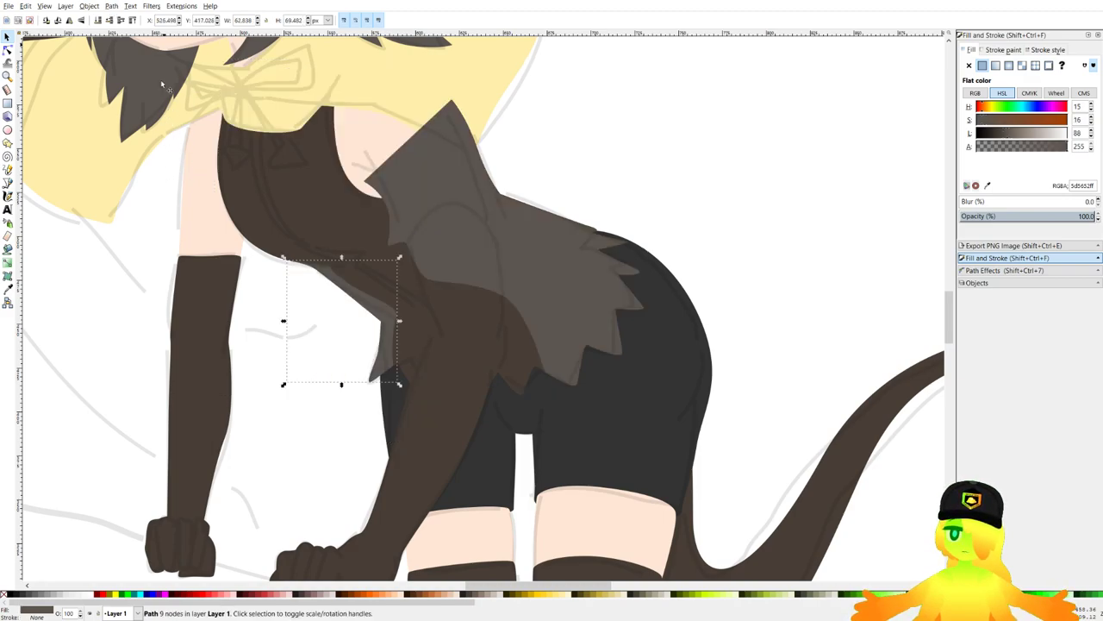
Lower the clipped back panel beneath the near arm and the yellow collar, deselect it, and save the document.
{"action": "left_click", "coordinate": [542, 271]}
{"action": "key", "text": "Page_Down"}
{"action": "key", "text": "Page_Down"}
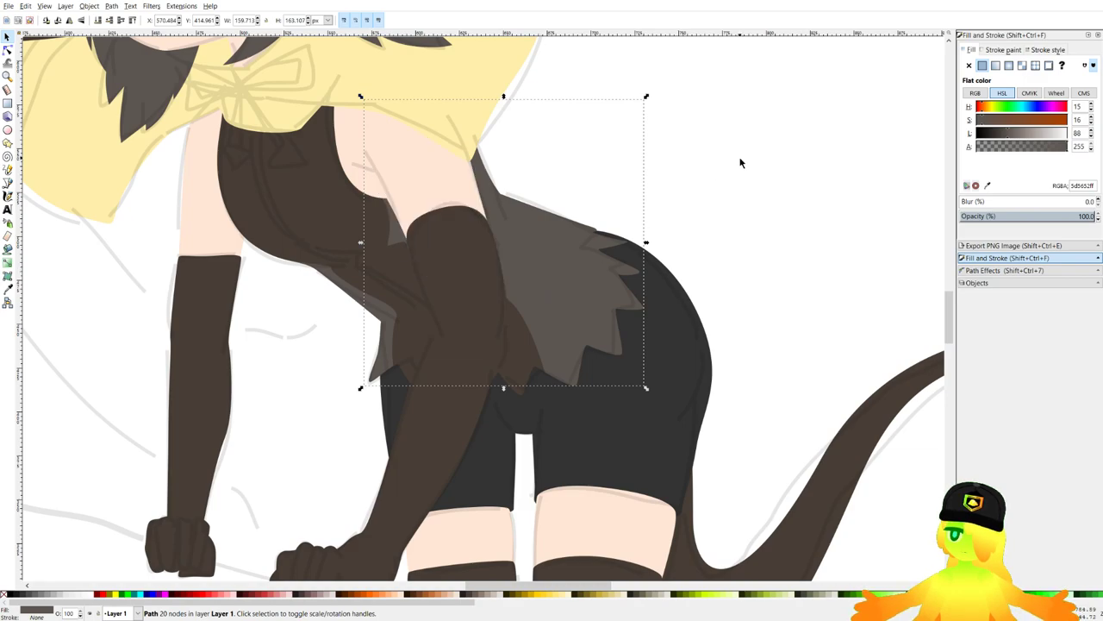
{"action": "left_click", "coordinate": [740, 162]}
{"action": "scroll", "coordinate": [310, 217], "scroll_direction": "down", "scroll_amount": 2, "text": "ctrl"}
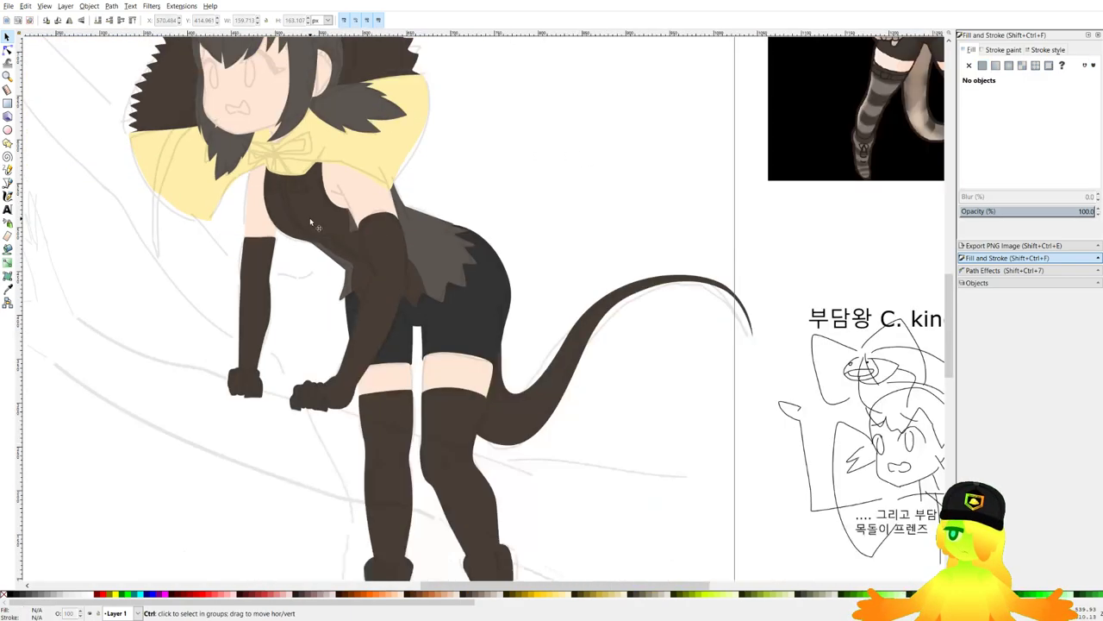
{"action": "scroll", "coordinate": [310, 217], "scroll_direction": "down", "scroll_amount": 1}
{"action": "key", "text": "ctrl+s"}
{"action": "scroll", "coordinate": [336, 250], "scroll_direction": "up", "scroll_amount": 3}
Lighten the main torso piece's fill to a light greyish brown, leaving the side panels dark.
{"action": "left_click", "coordinate": [312, 256]}
{"action": "scroll", "coordinate": [302, 257], "scroll_direction": "down", "scroll_amount": 3}
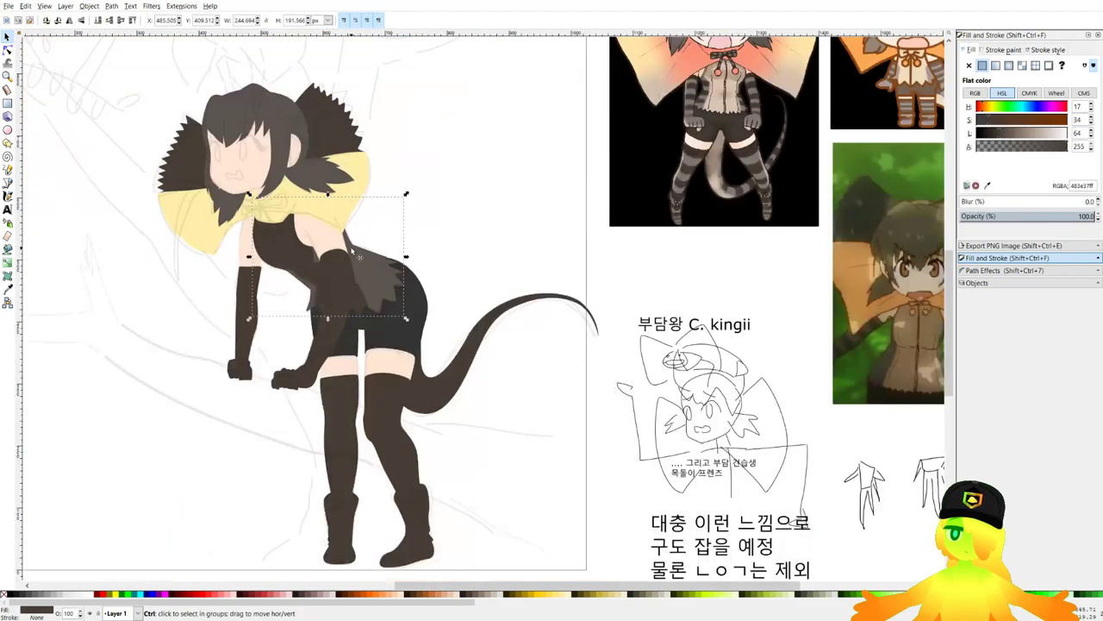
{"action": "left_click_drag", "start_coordinate": [352, 251], "coordinate": [355, 291]}
{"action": "scroll", "coordinate": [355, 290], "scroll_direction": "up", "scroll_amount": 1, "text": "ctrl"}
{"action": "left_click_drag", "start_coordinate": [636, 189], "coordinate": [629, 211]}
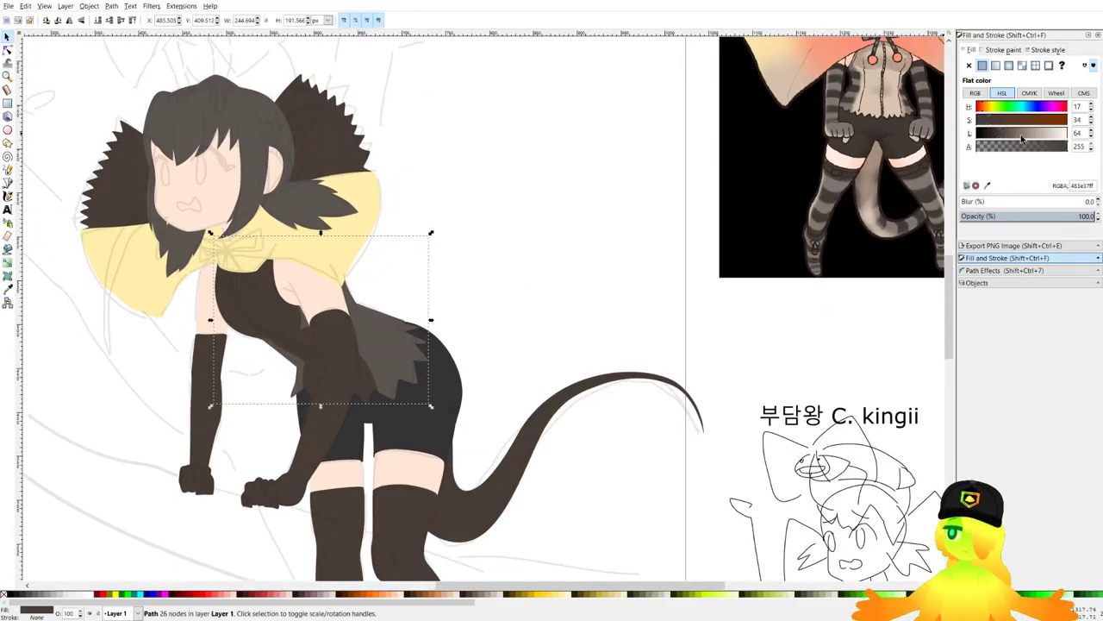
{"action": "left_click_drag", "start_coordinate": [1023, 138], "coordinate": [1035, 137]}
{"action": "left_click", "coordinate": [657, 316]}
Draw a freehand Pencil line following the vest's sketched centre seam from the collar down to behind the near arm.
{"action": "scroll", "coordinate": [289, 356], "scroll_direction": "up", "scroll_amount": 3, "text": "ctrl"}
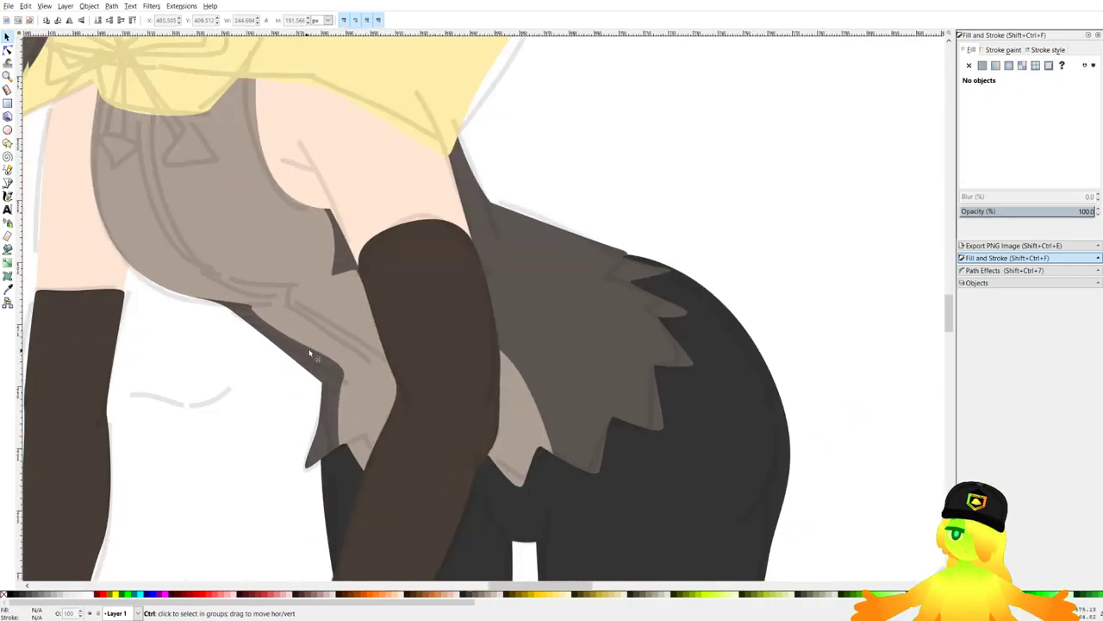
{"action": "scroll", "coordinate": [335, 319], "scroll_direction": "down", "scroll_amount": 3, "text": "ctrl"}
{"action": "scroll", "coordinate": [286, 333], "scroll_direction": "up", "scroll_amount": 2}
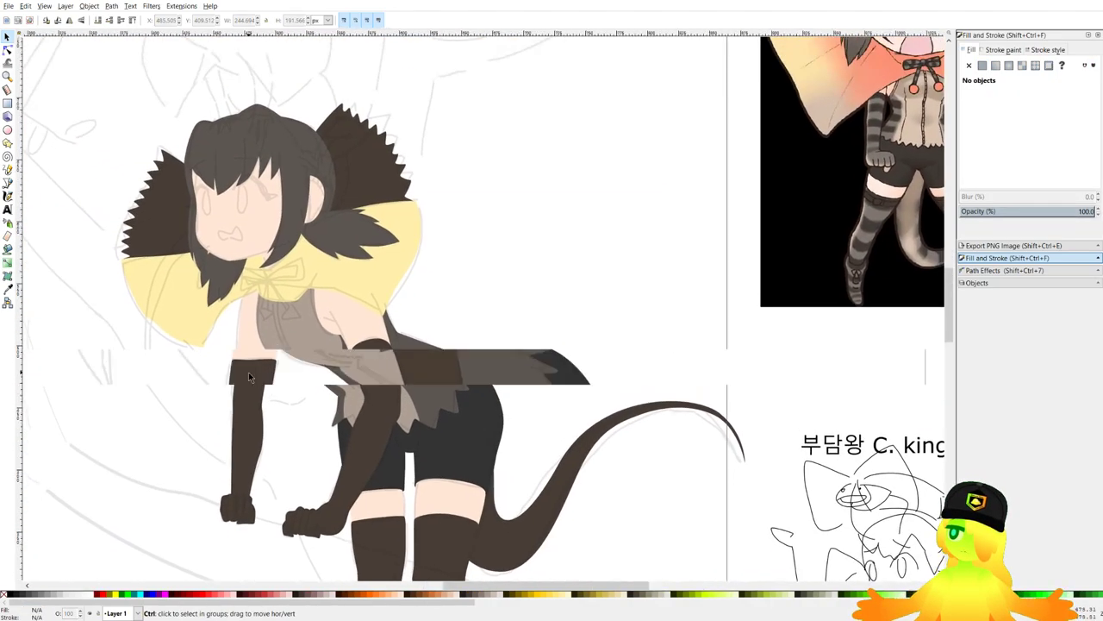
{"action": "scroll", "coordinate": [248, 372], "scroll_direction": "up", "scroll_amount": 1, "text": "ctrl"}
{"action": "key", "text": "b"}
{"action": "scroll", "coordinate": [301, 298], "scroll_direction": "up", "scroll_amount": 3, "text": "ctrl"}
{"action": "scroll", "coordinate": [301, 299], "scroll_direction": "down", "scroll_amount": 1}
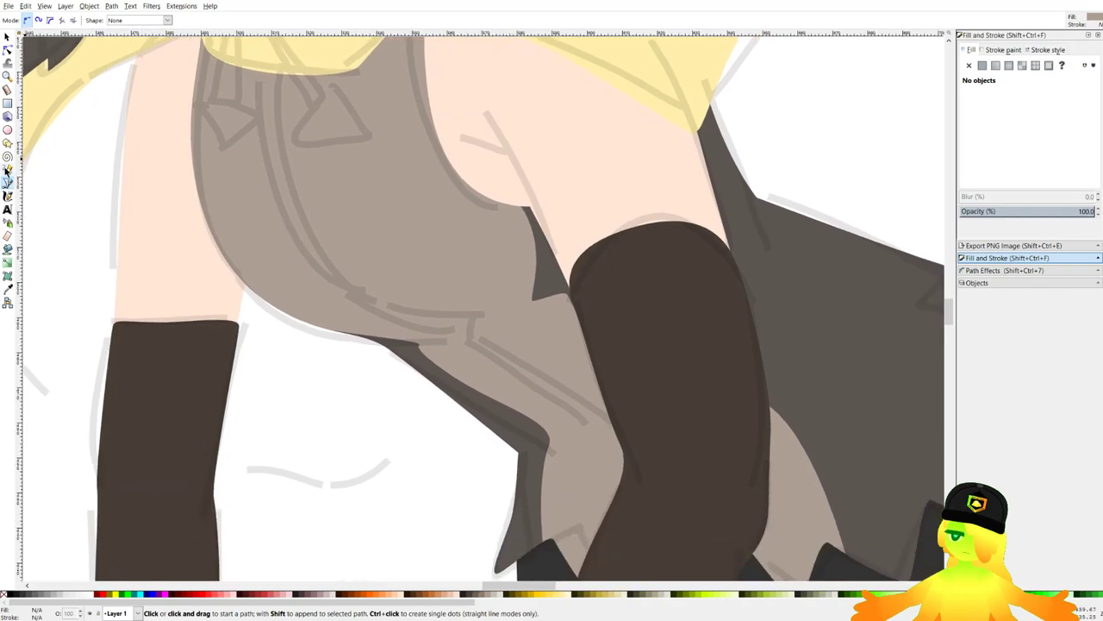
{"action": "left_click", "coordinate": [7, 168]}
{"action": "left_click_drag", "start_coordinate": [265, 63], "coordinate": [270, 78]}
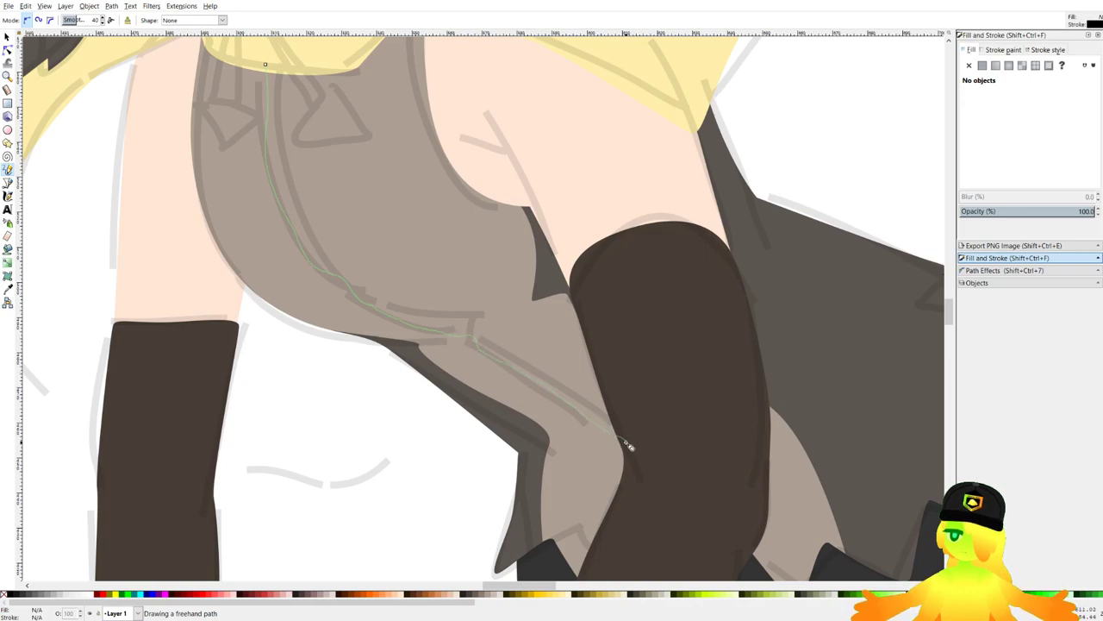
{"action": "left_click_drag", "start_coordinate": [651, 515], "coordinate": [652, 516]}
{"action": "scroll", "coordinate": [615, 425], "scroll_direction": "down", "scroll_amount": 1, "text": "ctrl"}
{"action": "scroll", "coordinate": [588, 420], "scroll_direction": "up", "scroll_amount": 1, "text": "ctrl"}
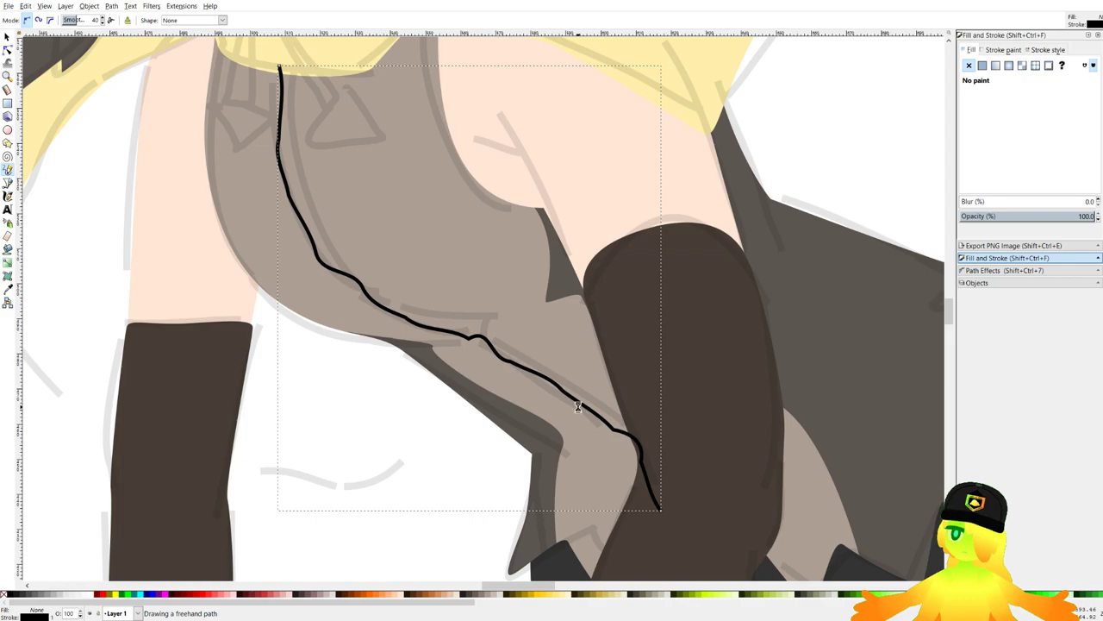
Set the vest seam line's stroke width to 4 px.
{"action": "scroll", "coordinate": [578, 406], "scroll_direction": "down", "scroll_amount": 1, "text": "ctrl"}
{"action": "left_click", "coordinate": [1011, 50]}
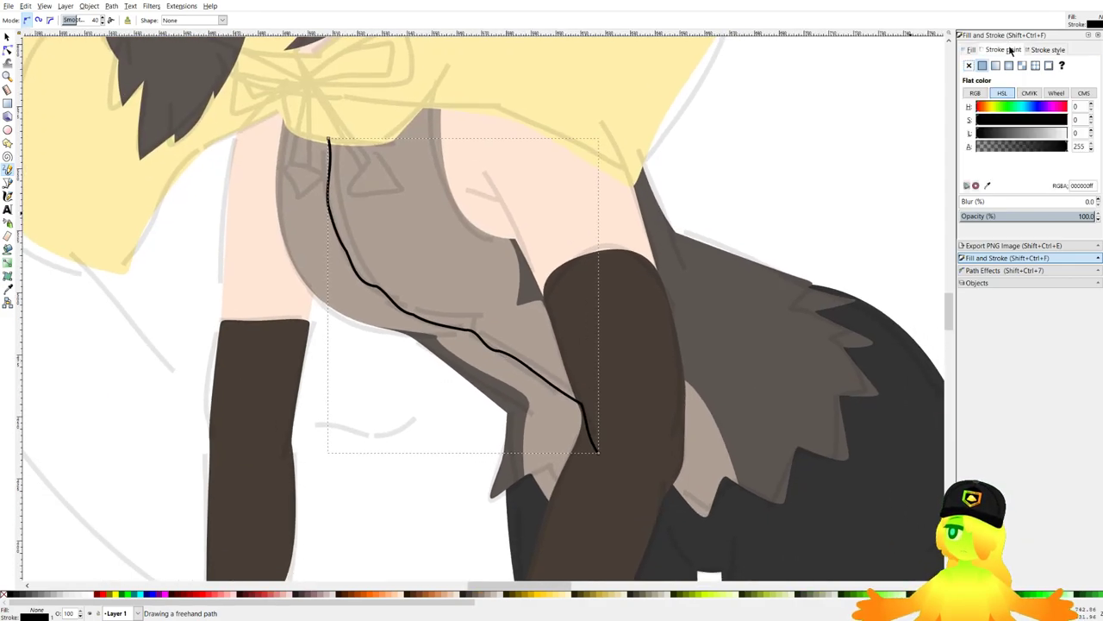
{"action": "left_click", "coordinate": [1049, 51]}
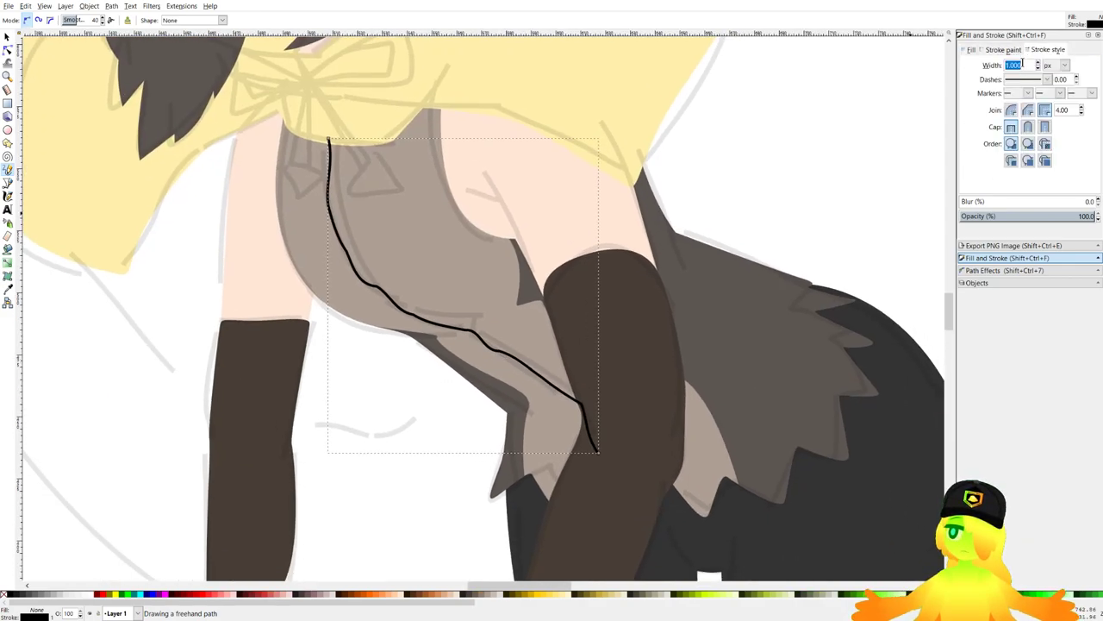
{"action": "type", "text": "4"}
{"action": "key", "text": "Return"}
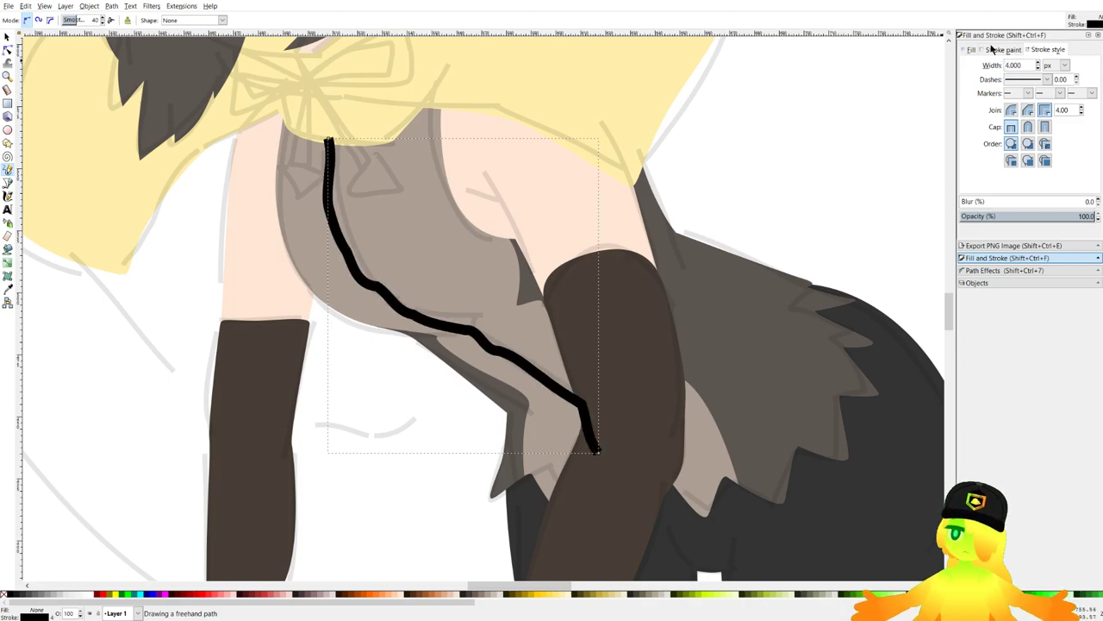
Lower the vest seam line beneath the near glove and the yellow collar.
{"action": "left_click", "coordinate": [1007, 49]}
{"action": "left_click", "coordinate": [973, 52]}
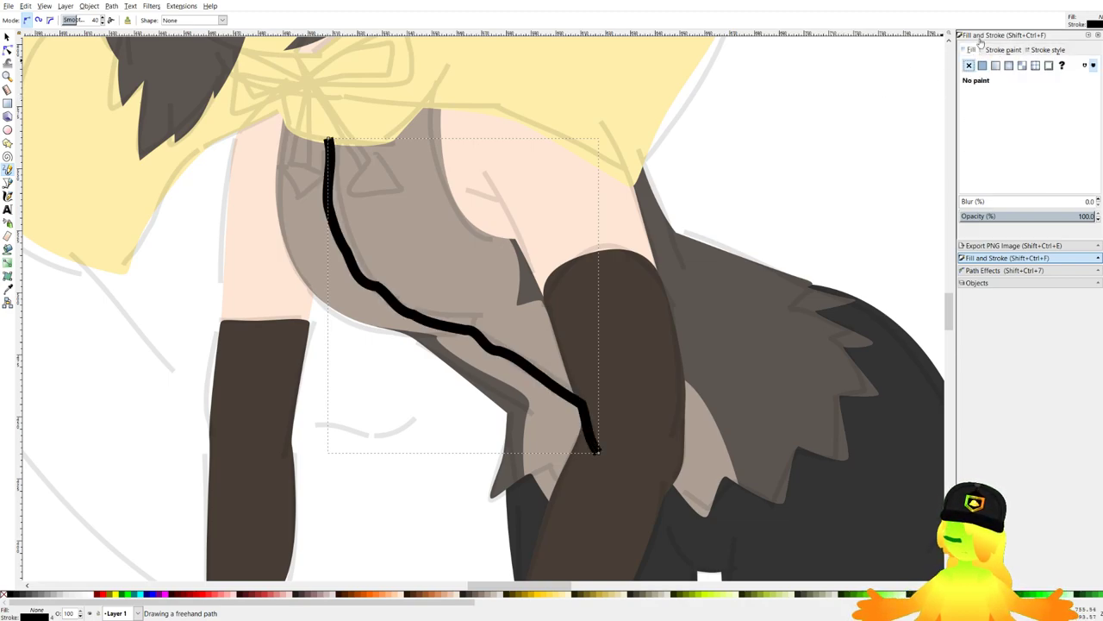
{"action": "key", "text": "Page_Down"}
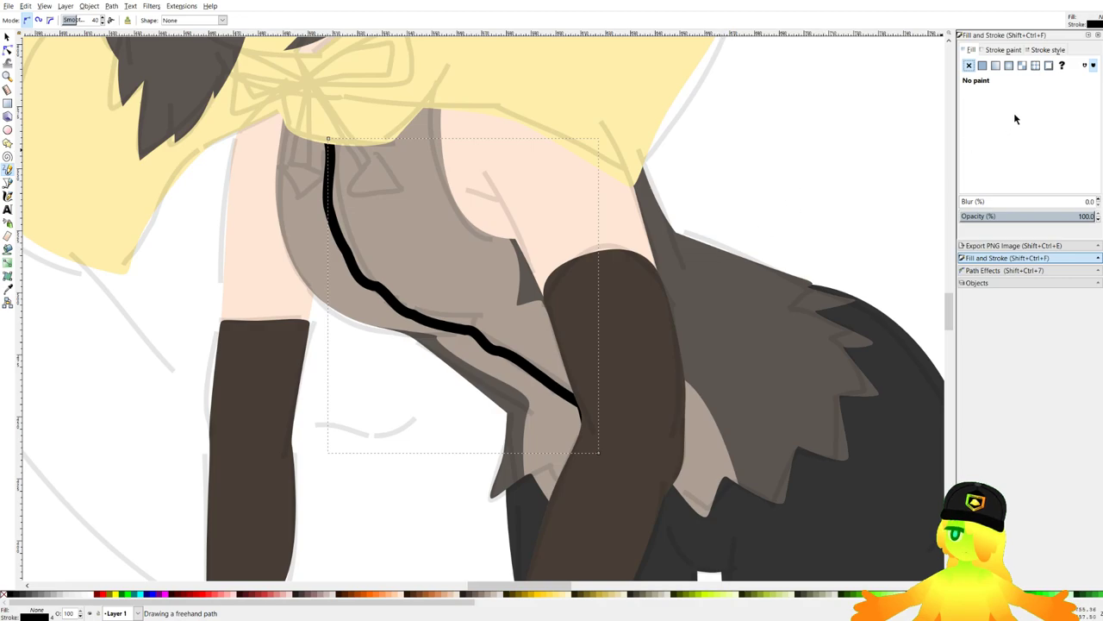
Reshape the vest seam line at its waist node into a sharper stepped bend following the sketched fold.
{"action": "scroll", "coordinate": [367, 404], "scroll_direction": "up", "scroll_amount": 1}
{"action": "left_click", "coordinate": [8, 50]}
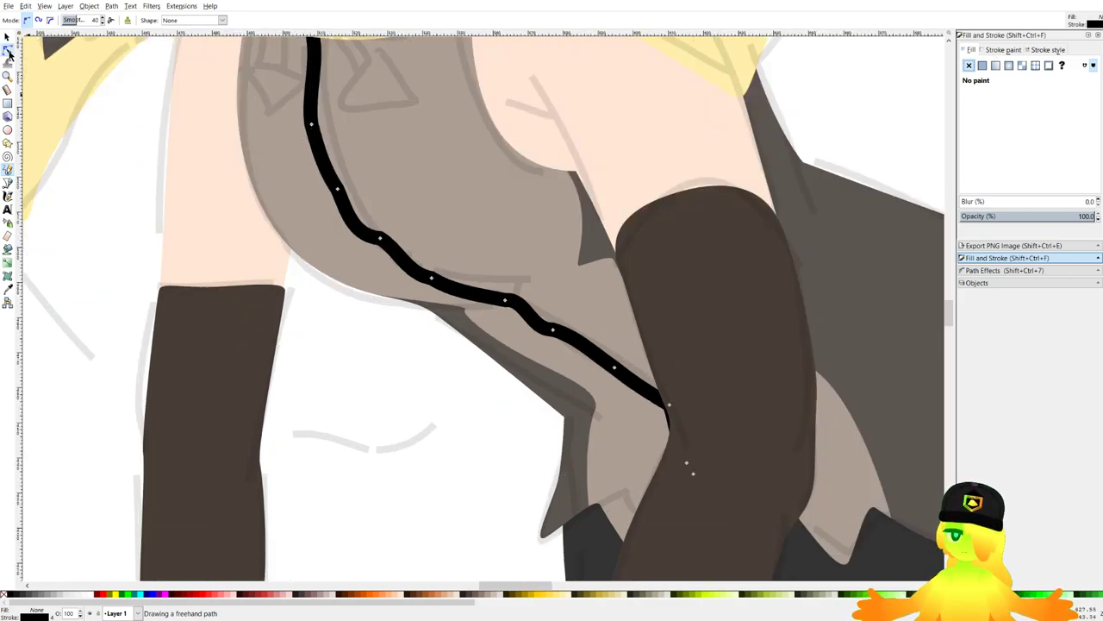
{"action": "scroll", "coordinate": [366, 251], "scroll_direction": "up", "scroll_amount": 1}
{"action": "left_click", "coordinate": [349, 248]}
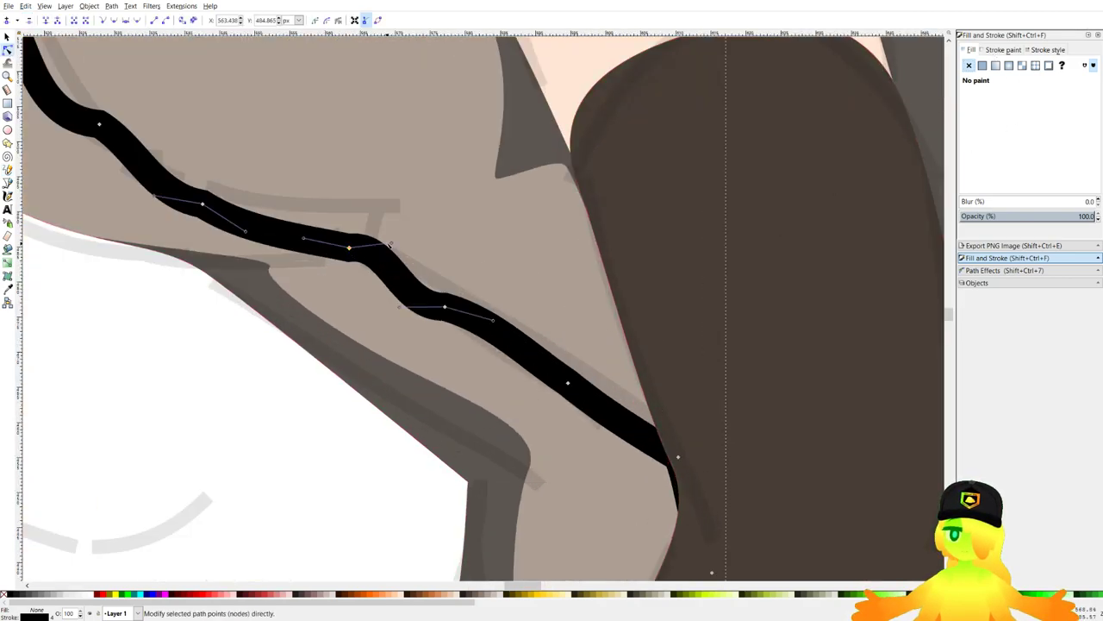
{"action": "left_click_drag", "start_coordinate": [391, 245], "coordinate": [457, 221]}
{"action": "left_click", "coordinate": [316, 441]}
{"action": "left_click", "coordinate": [316, 440]}
{"action": "scroll", "coordinate": [287, 138], "scroll_direction": "down", "scroll_amount": 5}
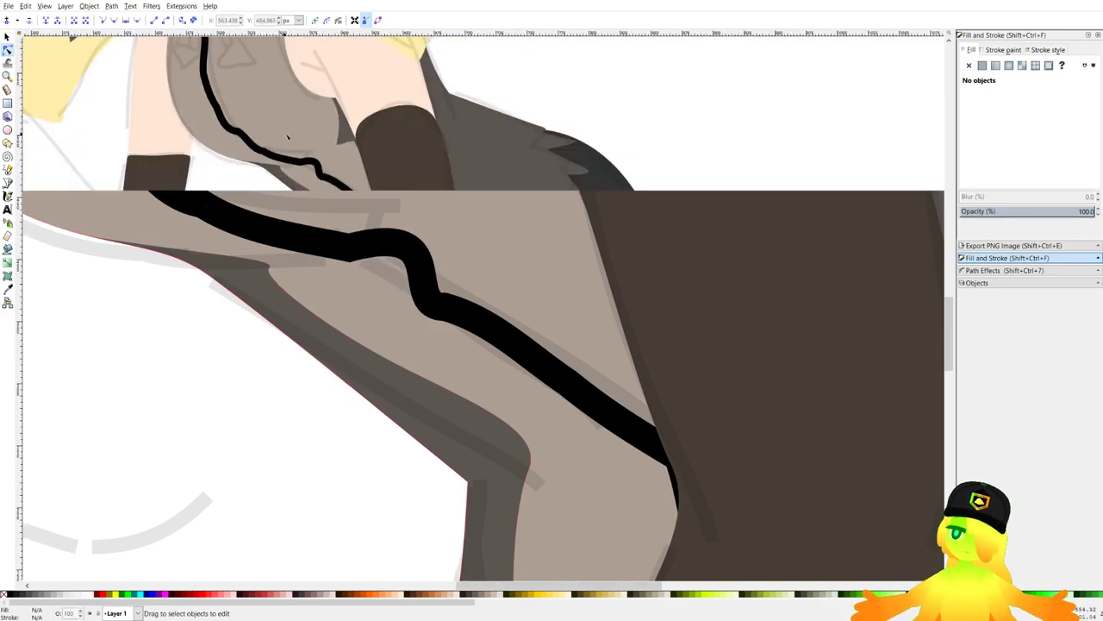
{"action": "left_click", "coordinate": [287, 153]}
{"action": "left_click_drag", "start_coordinate": [367, 179], "coordinate": [404, 230]}
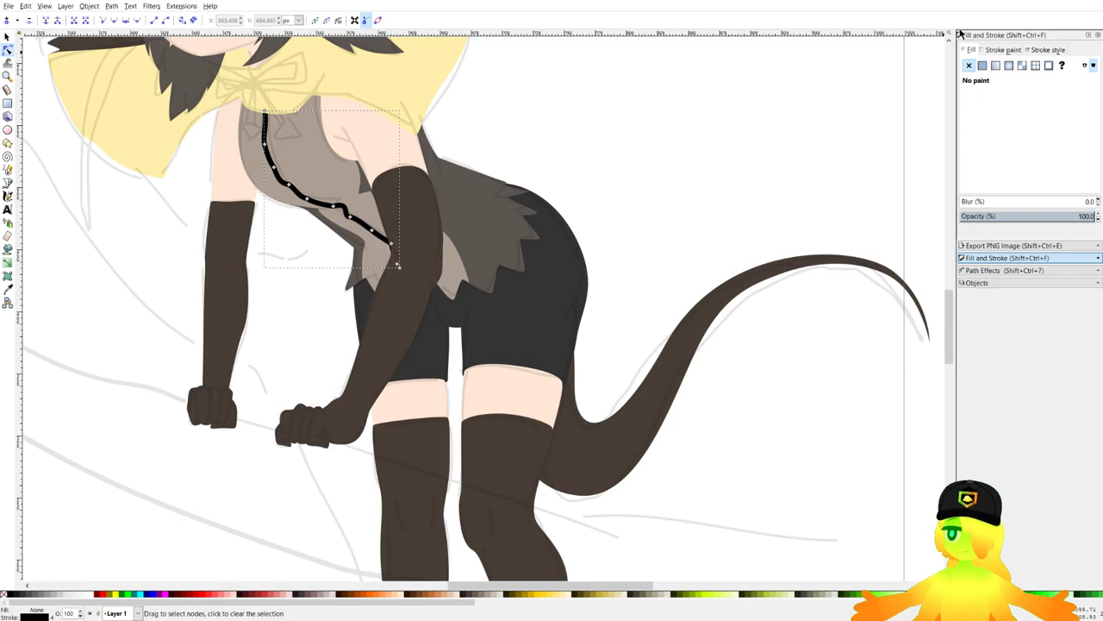
Recolour the vest seam line's stroke with the greyish brown sampled from the sketched armhole edge.
{"action": "left_click", "coordinate": [1002, 49]}
{"action": "key", "text": "3"}
{"action": "key", "text": "d"}
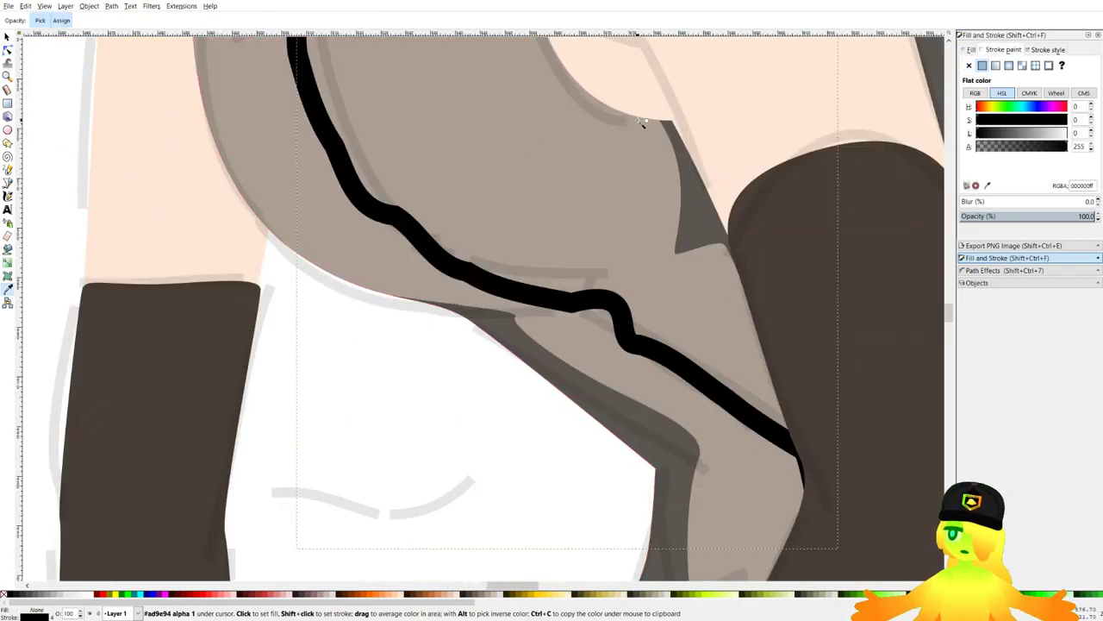
{"action": "left_click", "coordinate": [988, 186]}
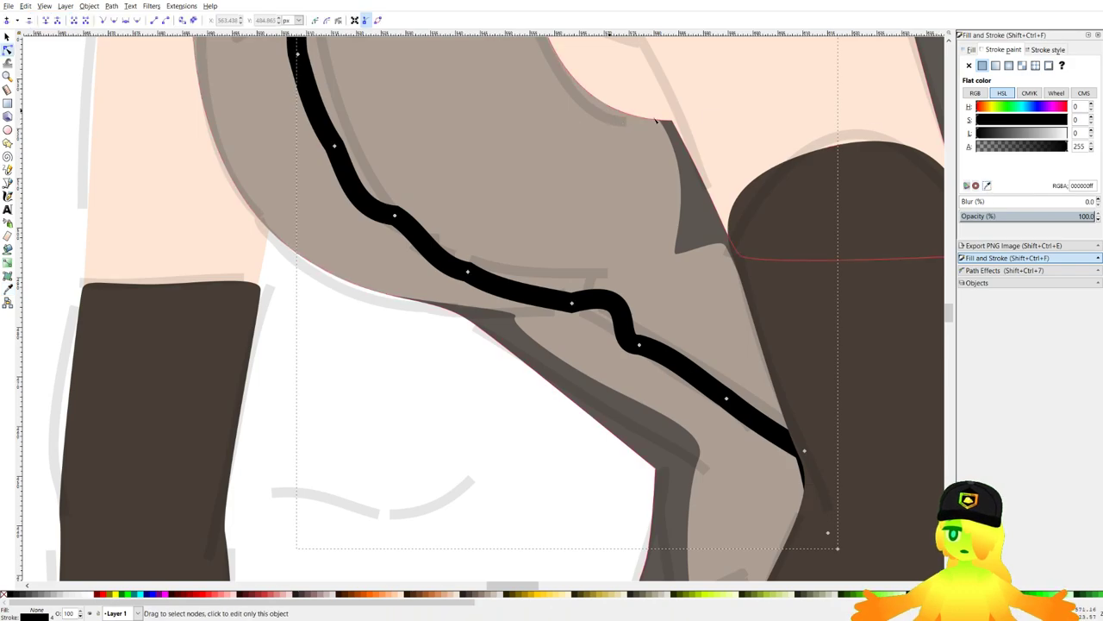
{"action": "left_click", "coordinate": [987, 186]}
{"action": "left_click", "coordinate": [628, 117]}
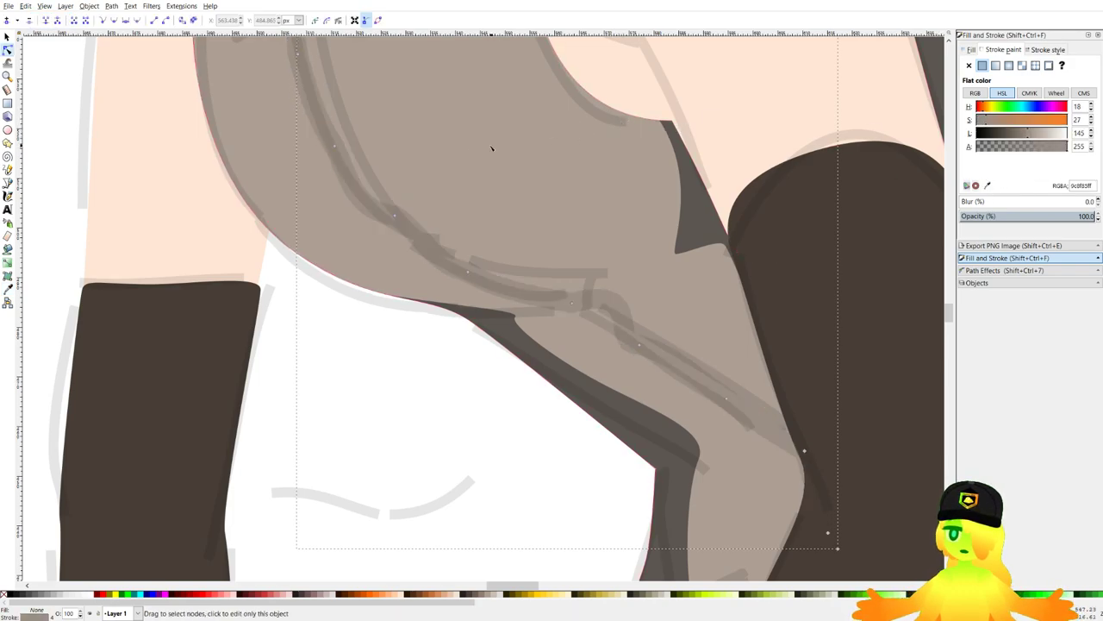
Darken the seam line's stroke by sampling the colour where the sketch overlaps the seam.
{"action": "scroll", "coordinate": [468, 152], "scroll_direction": "down", "scroll_amount": 3}
{"action": "scroll", "coordinate": [494, 158], "scroll_direction": "up", "scroll_amount": 3}
{"action": "left_click", "coordinate": [988, 186]}
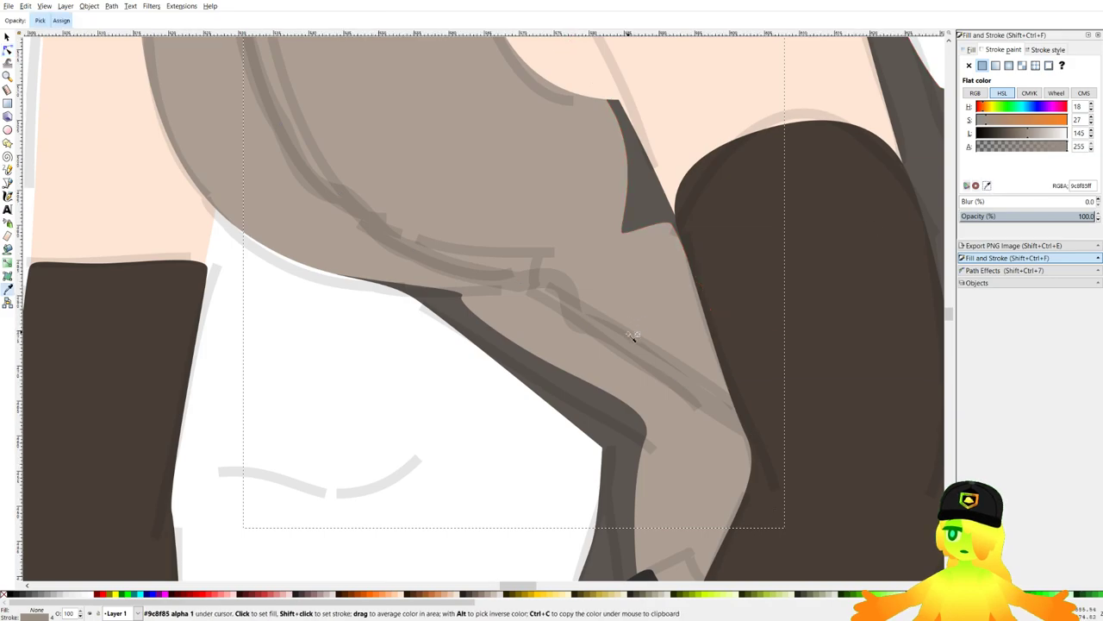
{"action": "scroll", "coordinate": [631, 336], "scroll_direction": "up", "scroll_amount": 2}
{"action": "left_click", "coordinate": [538, 312]}
{"action": "scroll", "coordinate": [538, 311], "scroll_direction": "down", "scroll_amount": 3}
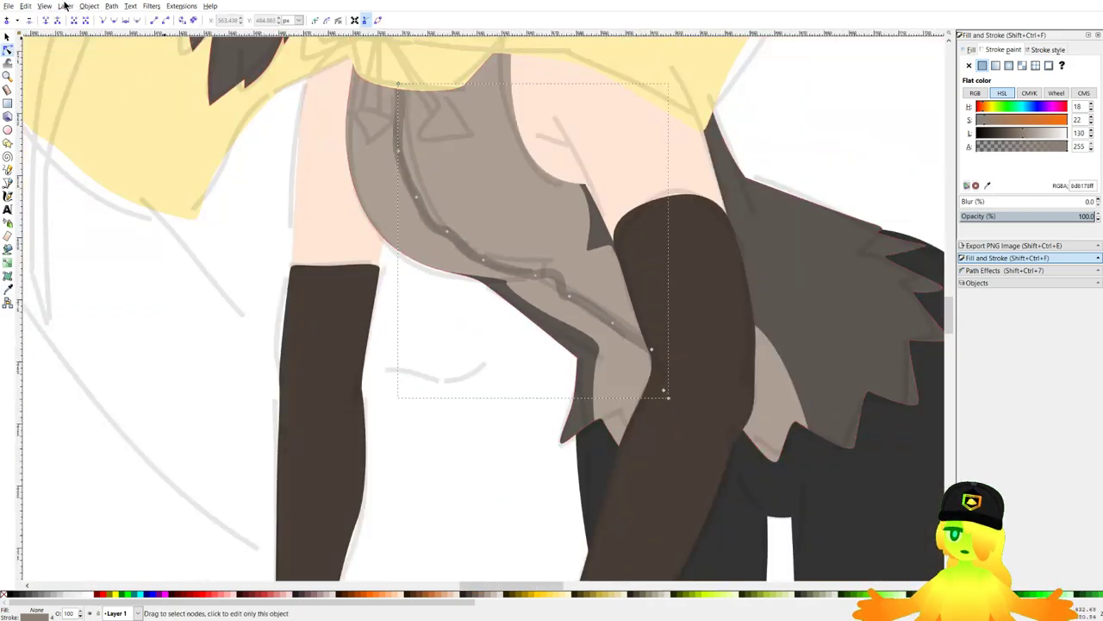
Deselect the seam line and save the drawing.
{"action": "key", "text": "s"}
{"action": "key", "text": "Escape"}
{"action": "scroll", "coordinate": [445, 269], "scroll_direction": "up", "scroll_amount": 2}
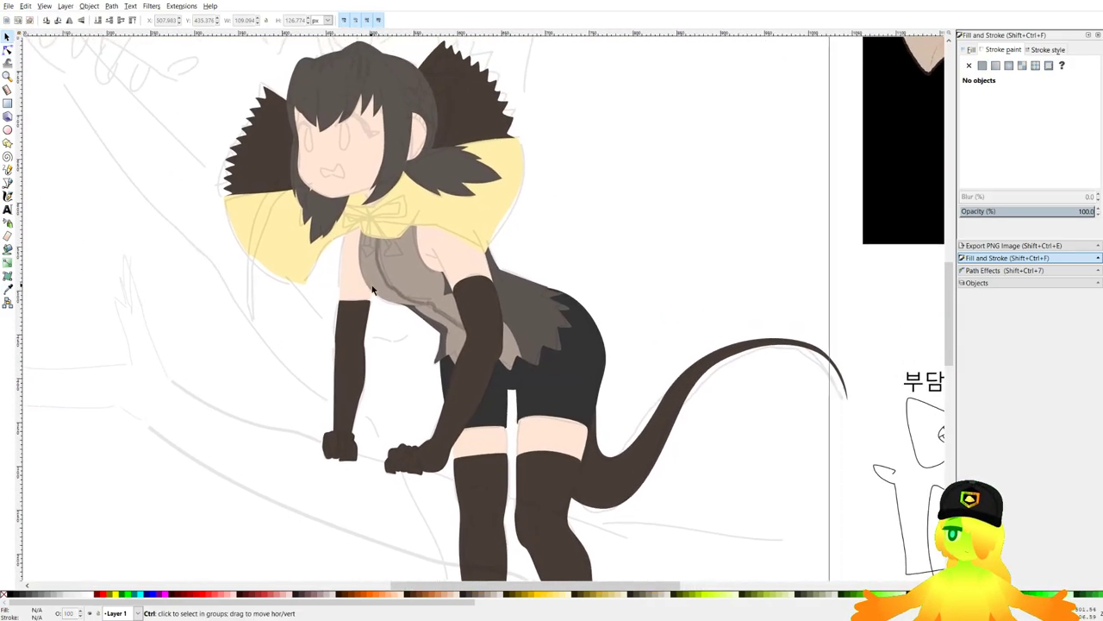
{"action": "key", "text": "ctrl+s"}
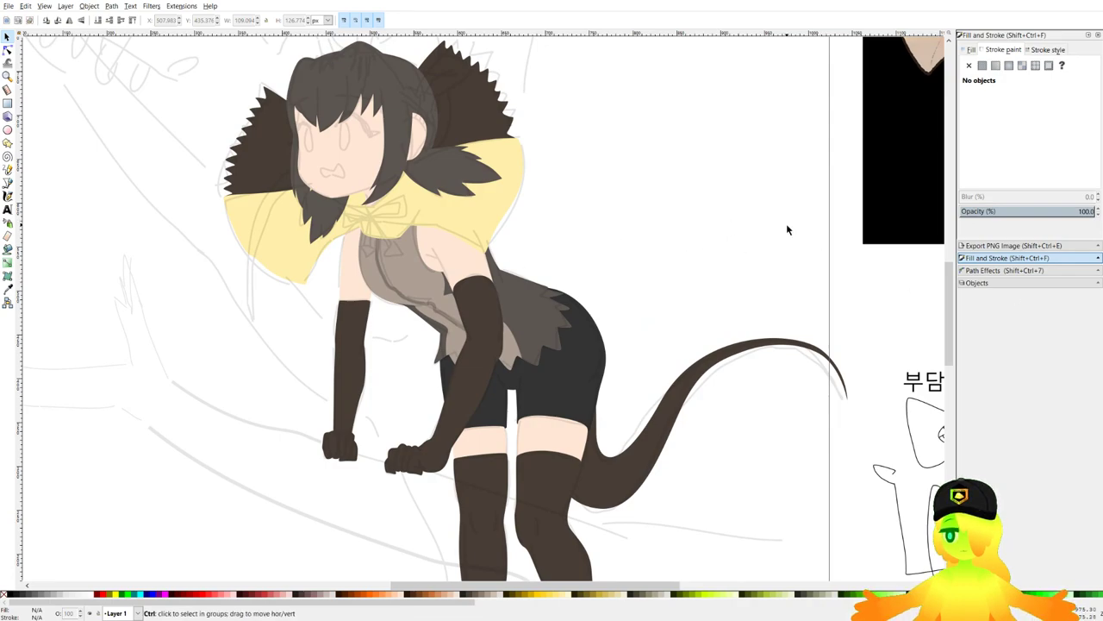
{"action": "left_click_drag", "start_coordinate": [788, 229], "coordinate": [764, 270]}
Draw a circle of about 8.75 px radius on the vest beside the seam, below the bow, with no stroke.
{"action": "left_click", "coordinate": [970, 50]}
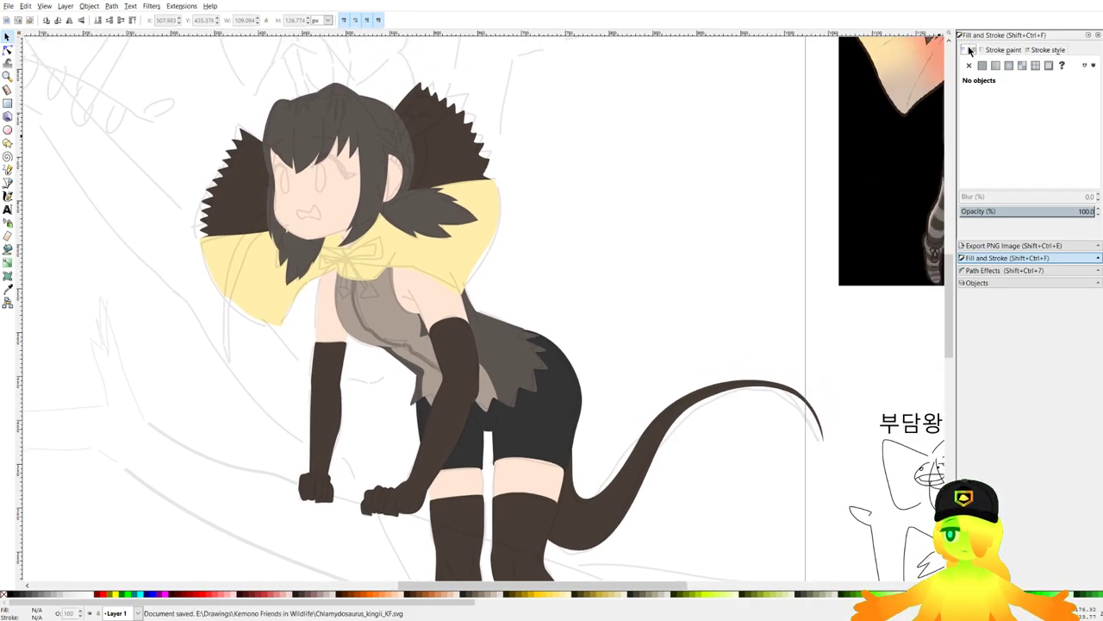
{"action": "left_click", "coordinate": [8, 183]}
{"action": "scroll", "coordinate": [534, 219], "scroll_direction": "down", "scroll_amount": 1}
{"action": "left_click_drag", "start_coordinate": [587, 218], "coordinate": [560, 253]}
{"action": "scroll", "coordinate": [375, 323], "scroll_direction": "up", "scroll_amount": 4}
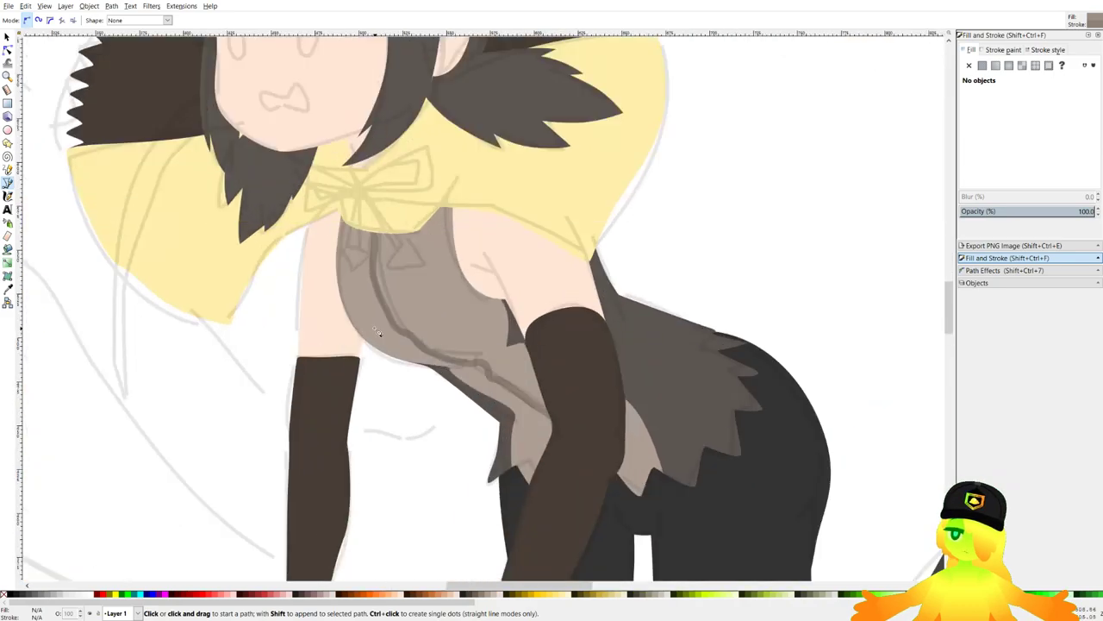
{"action": "left_click", "coordinate": [8, 130]}
{"action": "scroll", "coordinate": [387, 325], "scroll_direction": "down", "scroll_amount": 3}
{"action": "scroll", "coordinate": [386, 325], "scroll_direction": "up", "scroll_amount": 4}
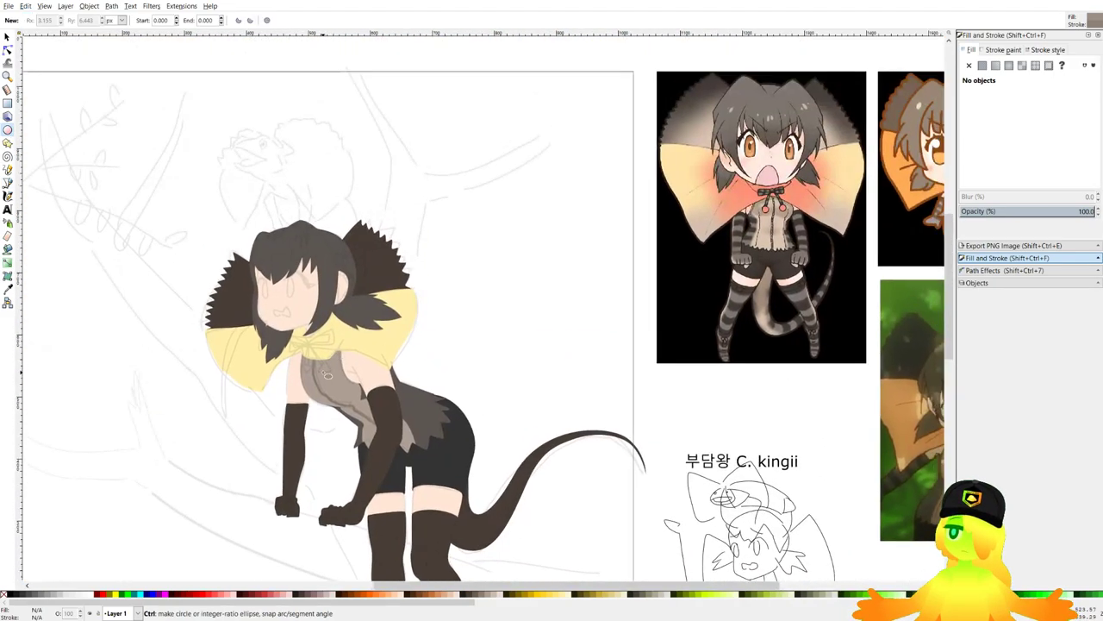
{"action": "left_click_drag", "start_coordinate": [386, 325], "coordinate": [389, 350]}
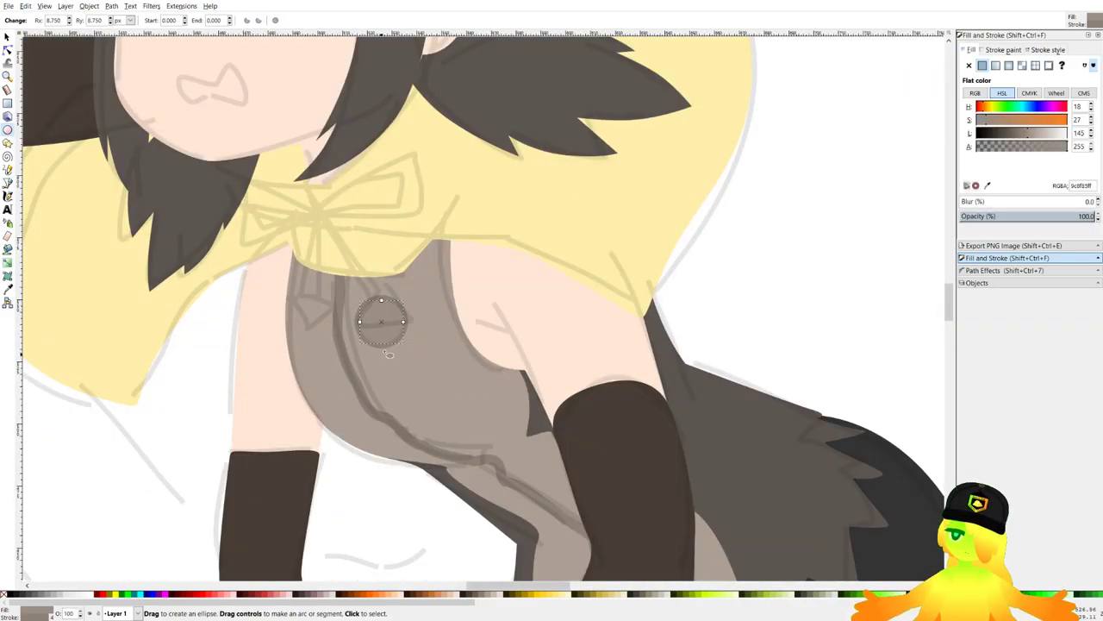
{"action": "left_click", "coordinate": [969, 66]}
{"action": "left_click", "coordinate": [982, 66]}
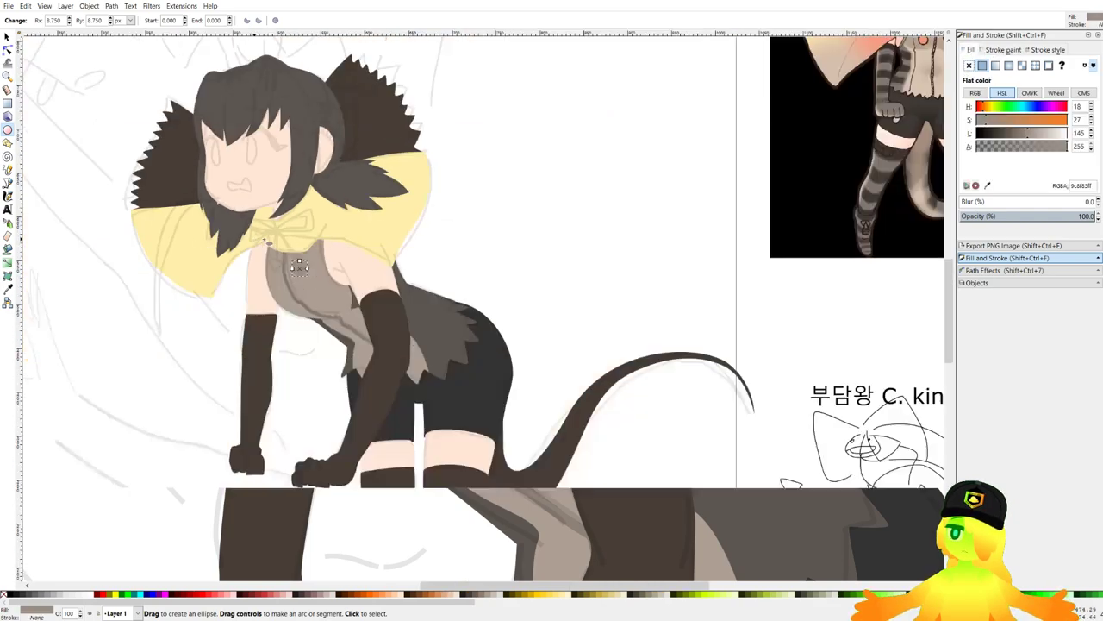
Fill the circle on the vest with a bright orange palette colour.
{"action": "scroll", "coordinate": [397, 356], "scroll_direction": "down", "scroll_amount": 3}
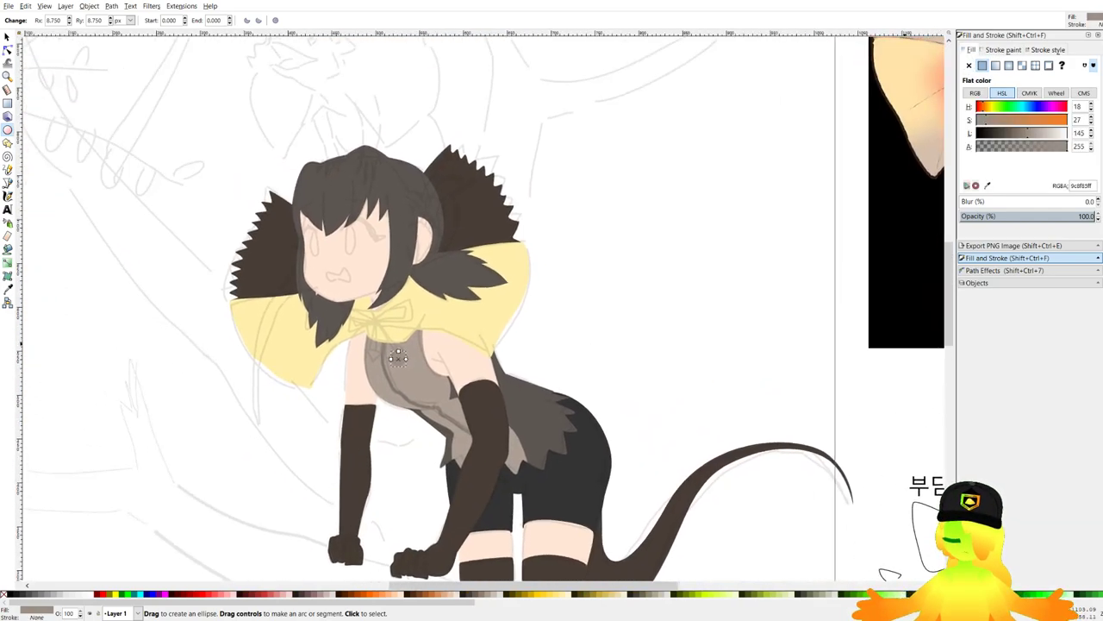
{"action": "scroll", "coordinate": [397, 356], "scroll_direction": "down", "scroll_amount": 4}
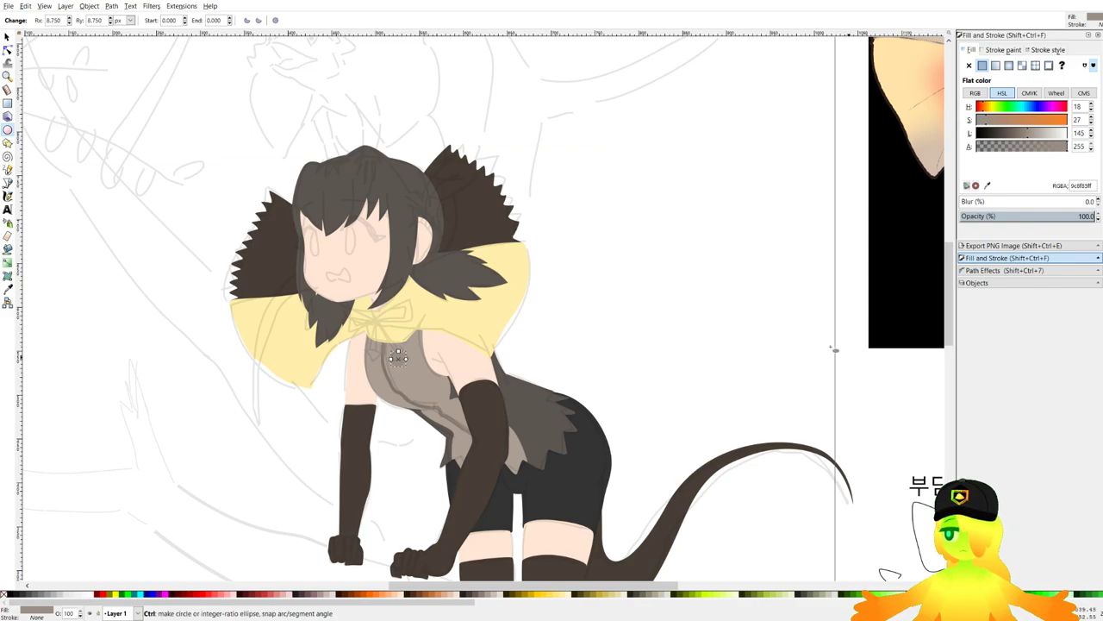
{"action": "scroll", "coordinate": [471, 360], "scroll_direction": "up", "scroll_amount": 7}
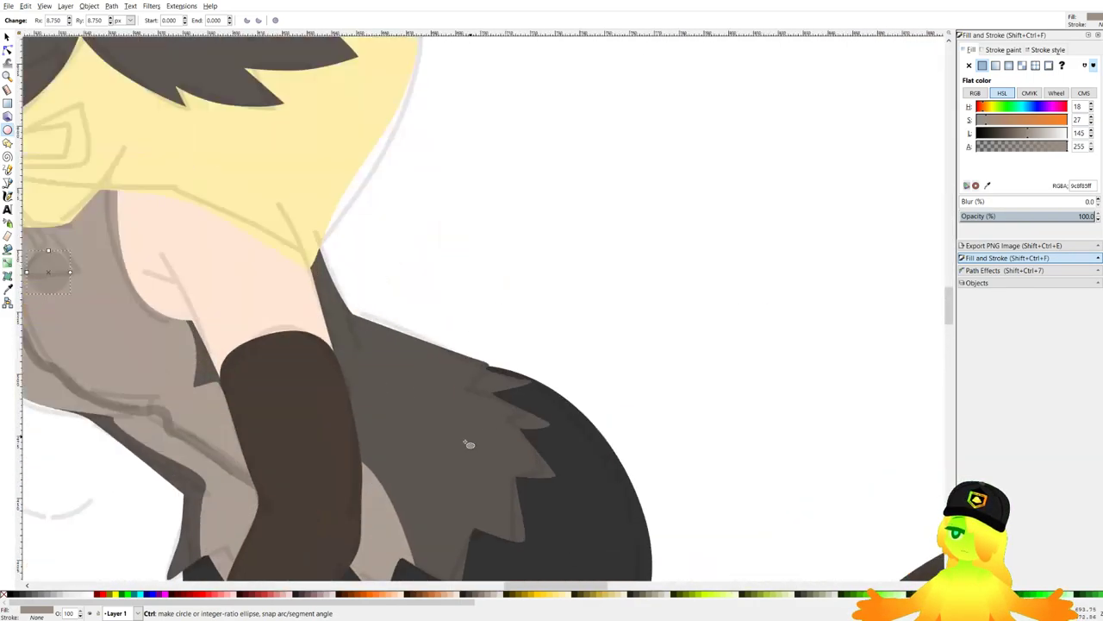
{"action": "left_click", "coordinate": [376, 597]}
{"action": "left_click_drag", "start_coordinate": [216, 300], "coordinate": [564, 295]}
{"action": "scroll", "coordinate": [345, 268], "scroll_direction": "up", "scroll_amount": 2}
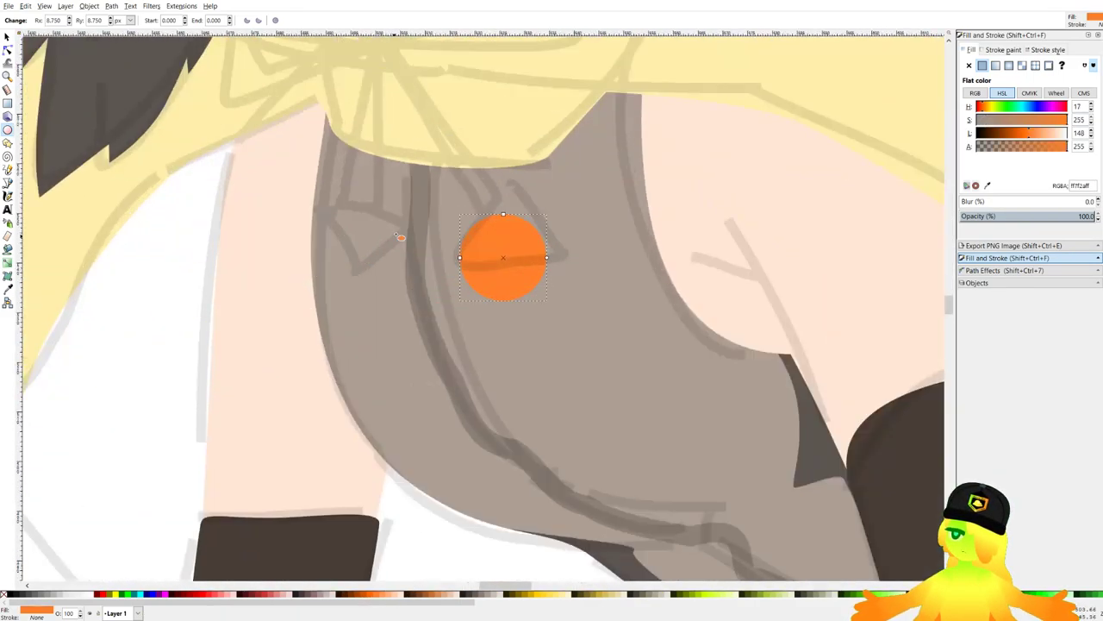
Adjust the circle's orange fill to hue 15 and lightness 162.
{"action": "scroll", "coordinate": [471, 345], "scroll_direction": "down", "scroll_amount": 6}
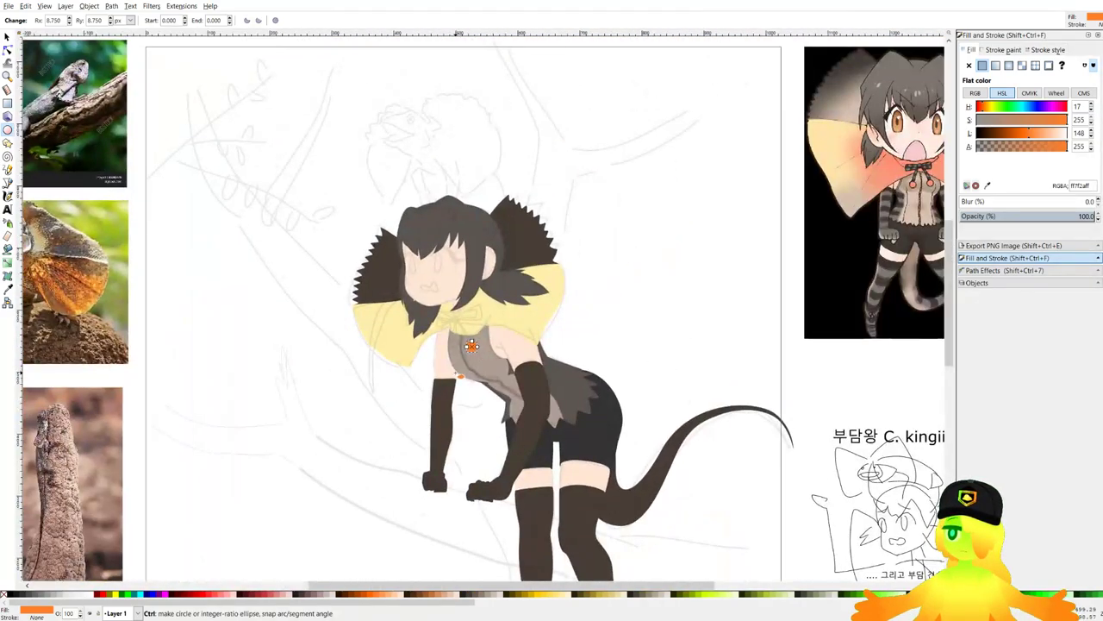
{"action": "scroll", "coordinate": [456, 374], "scroll_direction": "up", "scroll_amount": 4}
{"action": "left_click", "coordinate": [982, 109]}
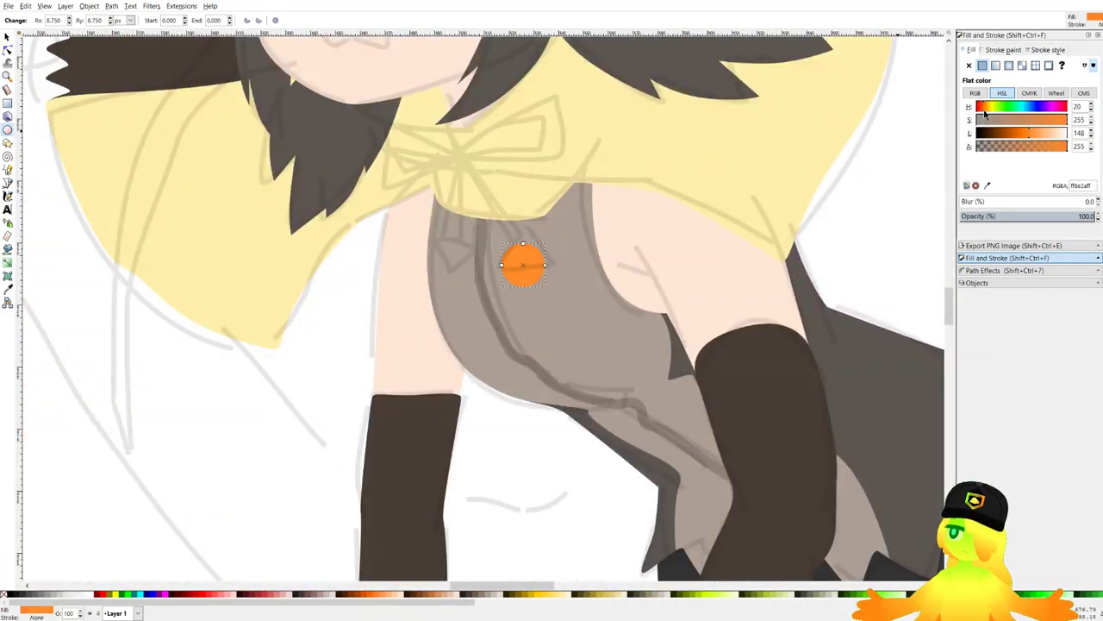
{"action": "left_click", "coordinate": [983, 111]}
{"action": "scroll", "coordinate": [610, 277], "scroll_direction": "up", "scroll_amount": 2}
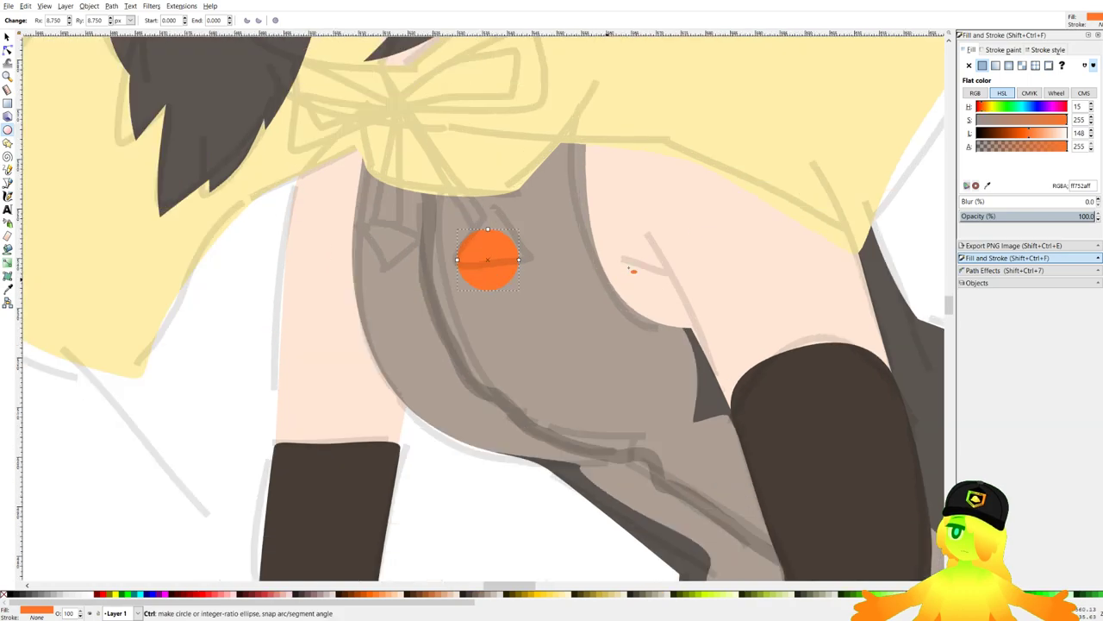
{"action": "left_click", "coordinate": [1035, 135]}
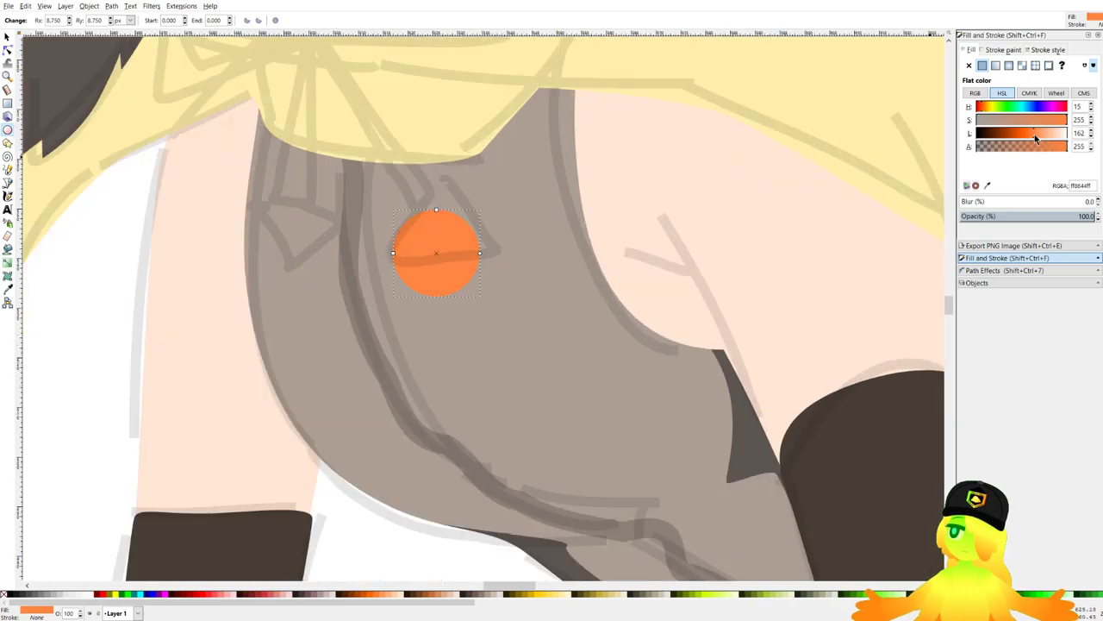
Duplicate the orange circle, place the copy across the seam on the vest's far side and shrink it to 16.25 px.
{"action": "left_click", "coordinate": [6, 37]}
{"action": "key", "text": "ctrl+d"}
{"action": "left_click_drag", "start_coordinate": [454, 264], "coordinate": [306, 275]}
{"action": "left_click_drag", "start_coordinate": [281, 230], "coordinate": [288, 232]}
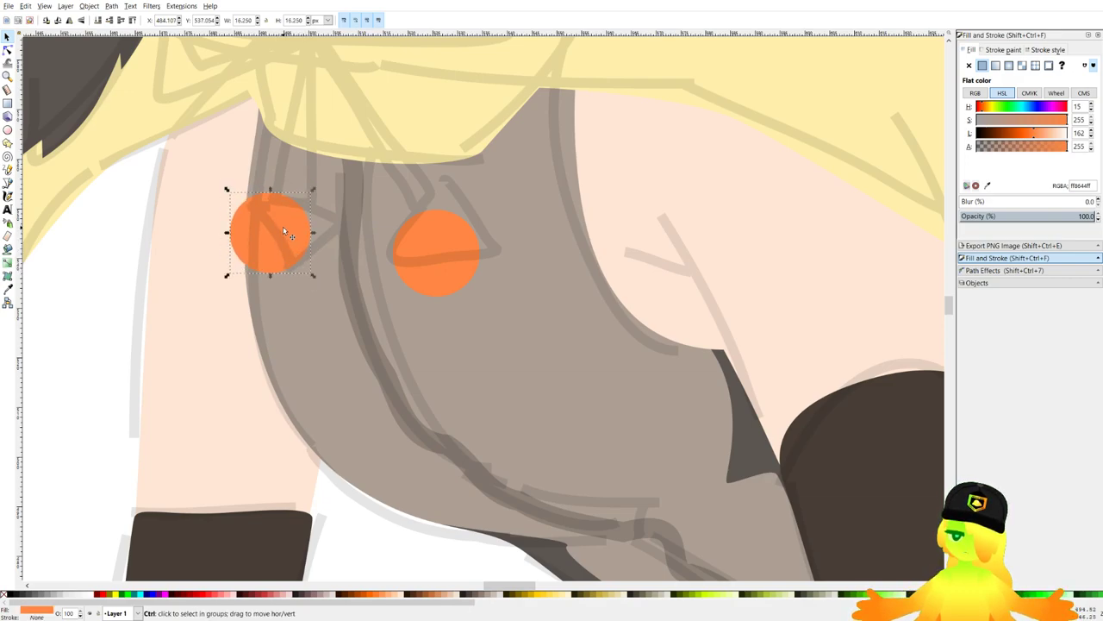
Deselect the copied circle and save the drawing with both orange ornaments.
{"action": "scroll", "coordinate": [336, 214], "scroll_direction": "down", "scroll_amount": 4}
{"action": "left_click", "coordinate": [375, 385]}
{"action": "key", "text": "ctrl+s"}
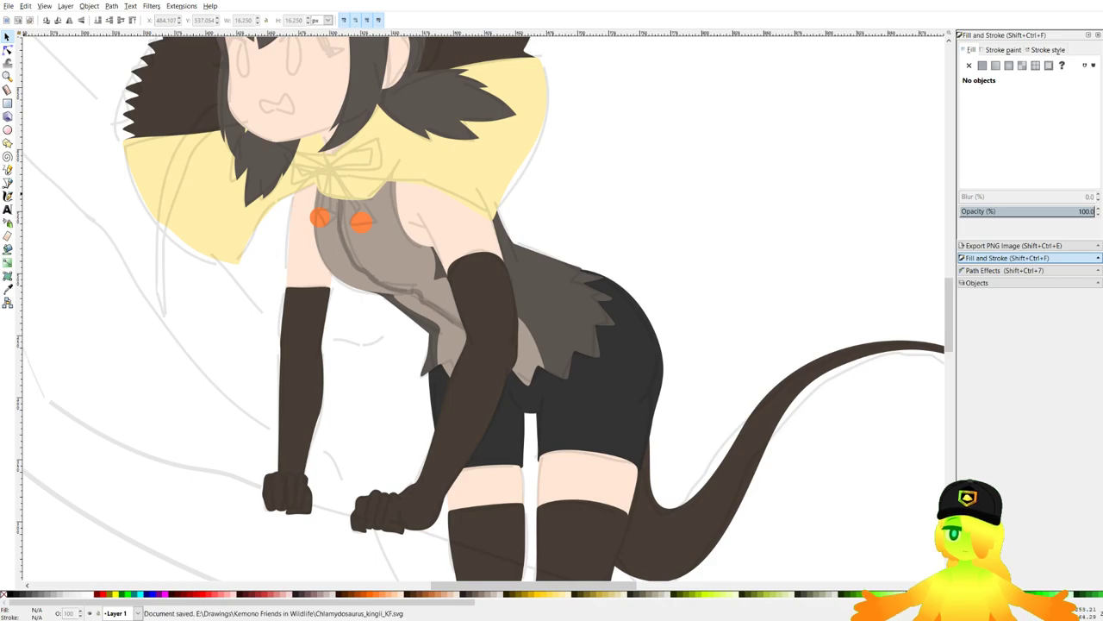
Change the yellow collar's flat fill to a linear gradient and open it for editing.
{"action": "left_click", "coordinate": [460, 173]}
{"action": "scroll", "coordinate": [477, 194], "scroll_direction": "down", "scroll_amount": 2}
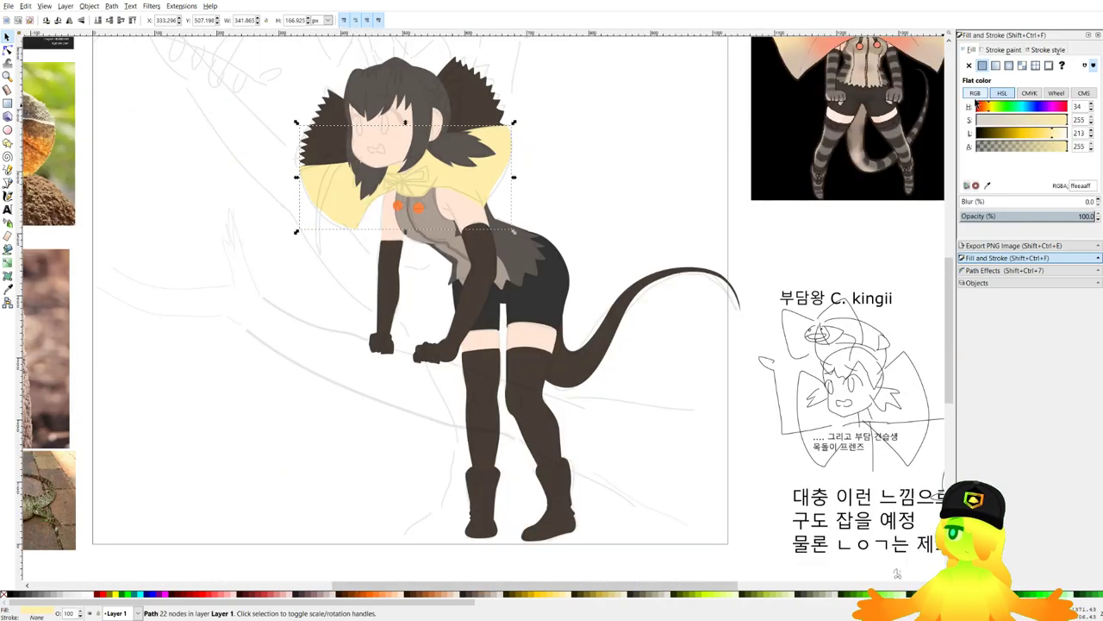
{"action": "left_click", "coordinate": [997, 66]}
{"action": "scroll", "coordinate": [621, 239], "scroll_direction": "up", "scroll_amount": 2}
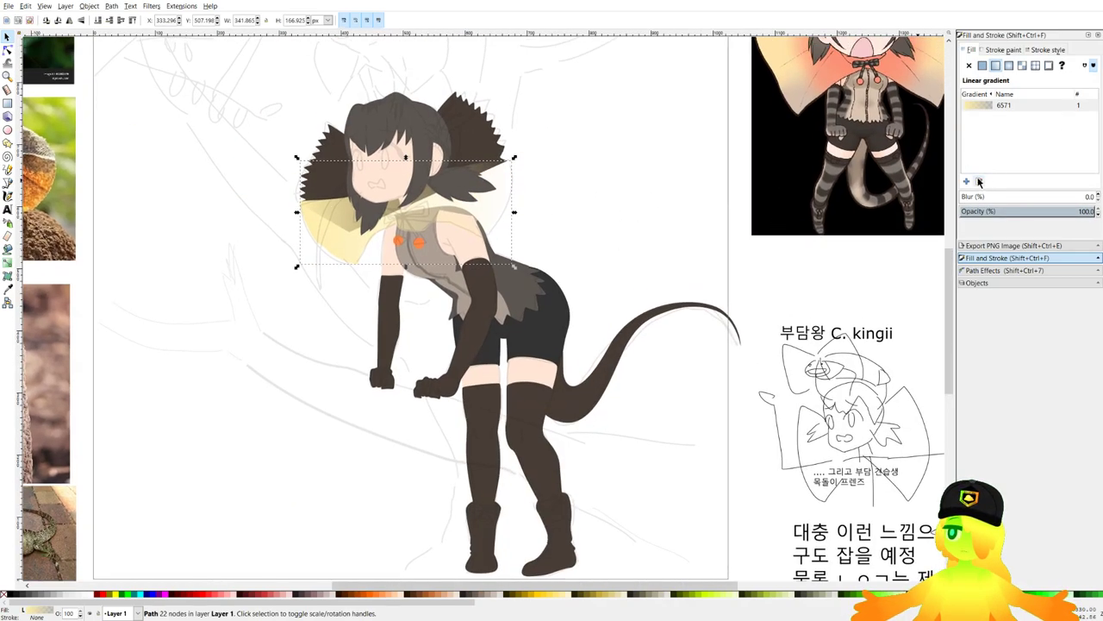
{"action": "left_click", "coordinate": [980, 181]}
Colour the collar gradient's start stop with the orange sampled from the vest's circle.
{"action": "left_click", "coordinate": [299, 211]}
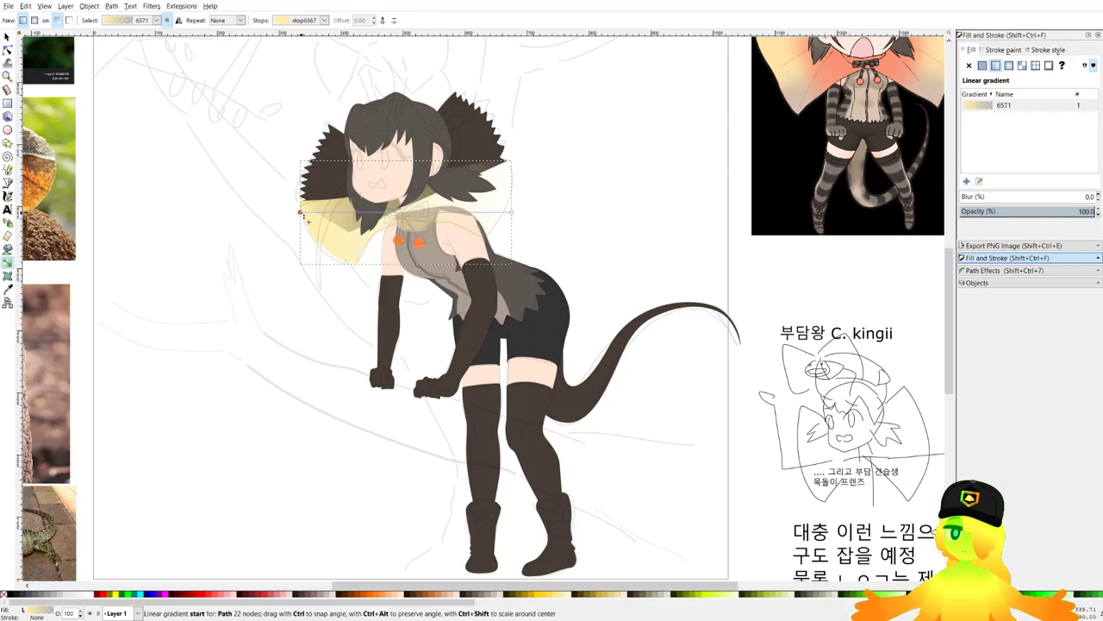
{"action": "left_click", "coordinate": [989, 187]}
{"action": "scroll", "coordinate": [394, 265], "scroll_direction": "up", "scroll_amount": 4}
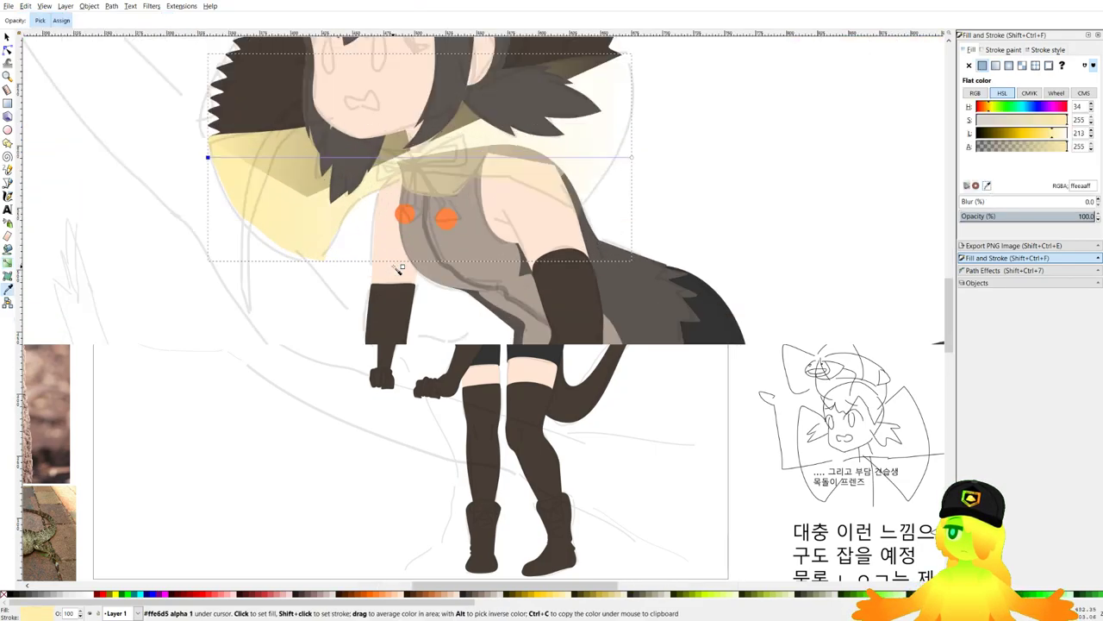
{"action": "left_click", "coordinate": [510, 178]}
{"action": "scroll", "coordinate": [445, 224], "scroll_direction": "down", "scroll_amount": 6}
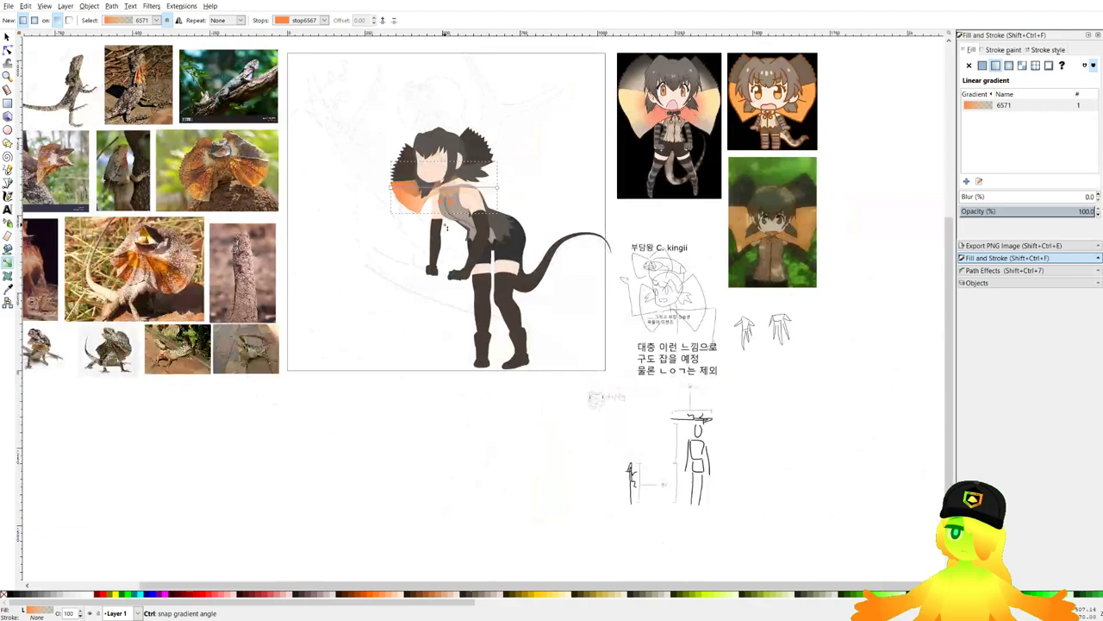
Set the collar gradient's pale yellow end stop to alpha 255 and switch the fill to a radial gradient.
{"action": "scroll", "coordinate": [489, 194], "scroll_direction": "up", "scroll_amount": 5}
{"action": "left_click", "coordinate": [505, 201]}
{"action": "scroll", "coordinate": [505, 201], "scroll_direction": "down", "scroll_amount": 3}
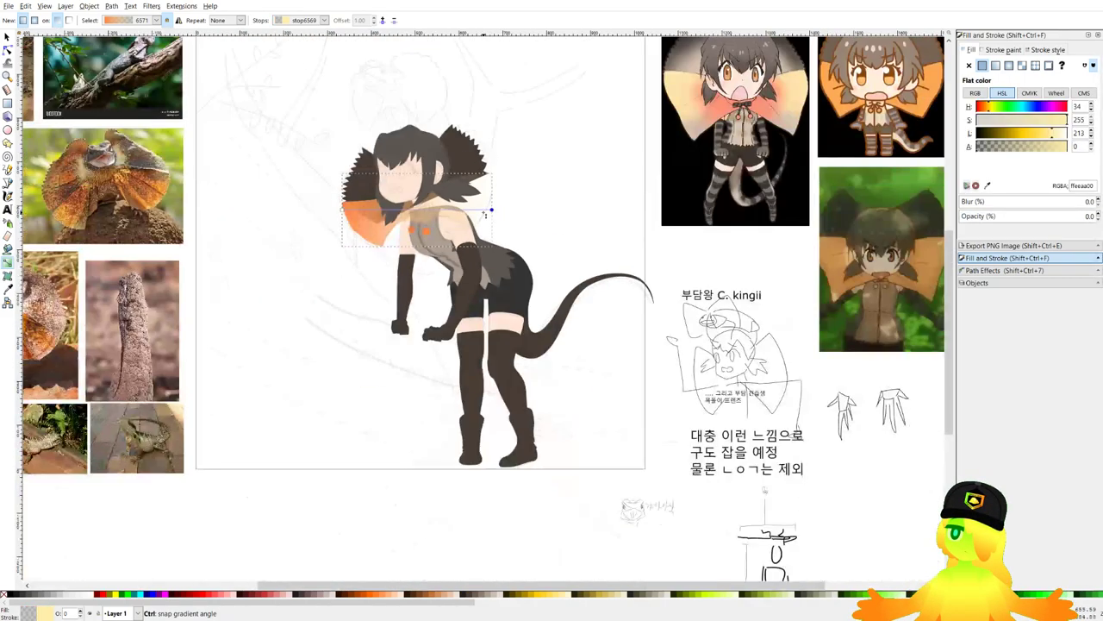
{"action": "scroll", "coordinate": [486, 216], "scroll_direction": "up", "scroll_amount": 2}
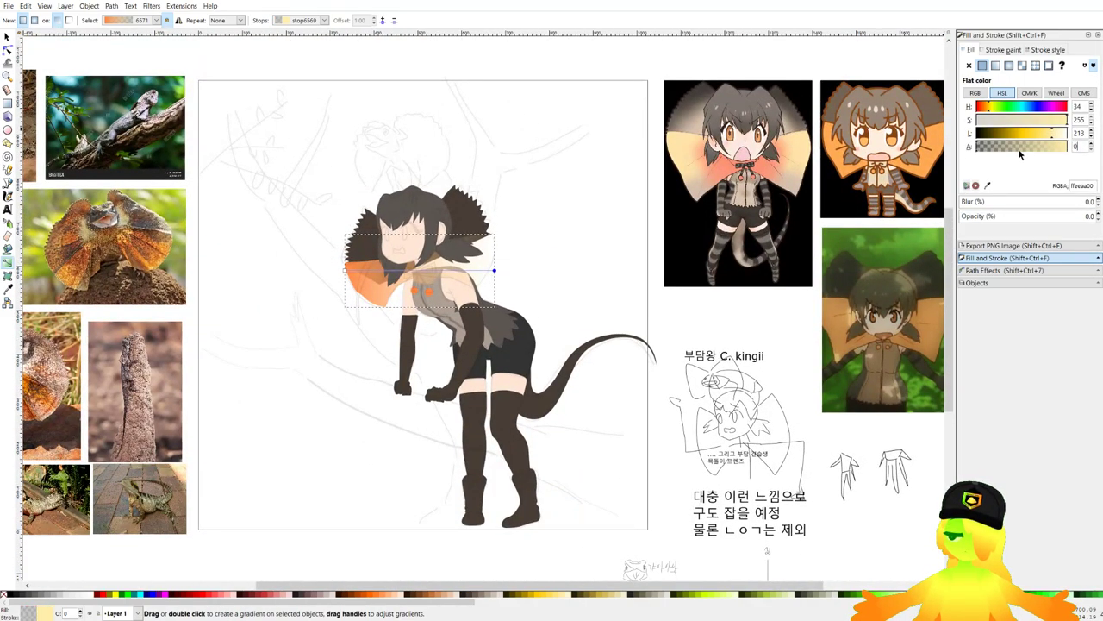
{"action": "key", "text": "Return"}
{"action": "scroll", "coordinate": [572, 258], "scroll_direction": "up", "scroll_amount": 1}
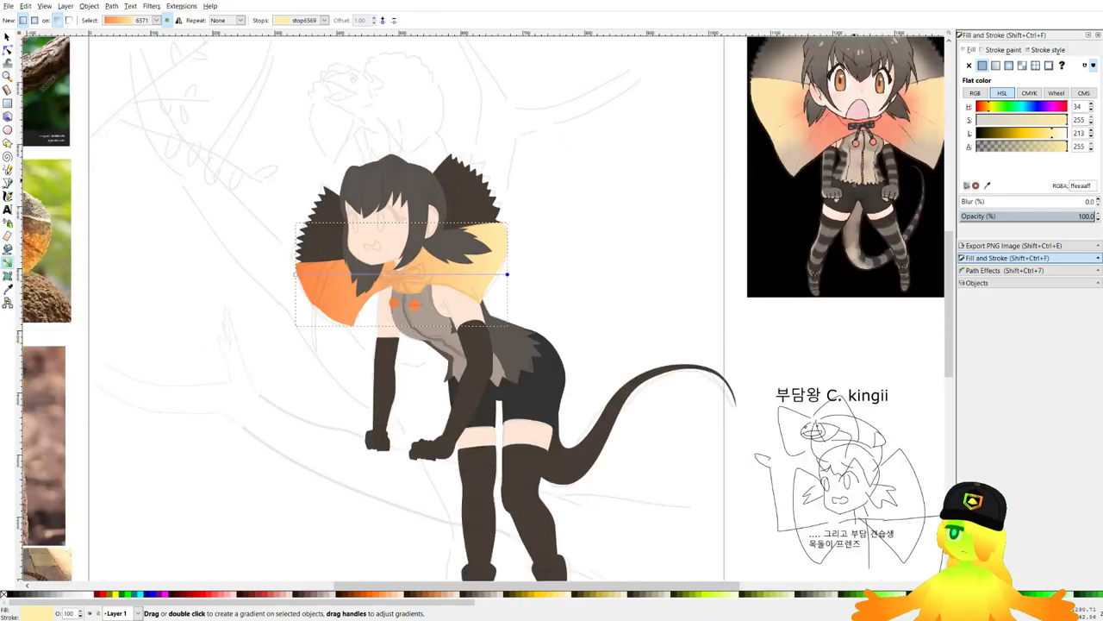
{"action": "left_click", "coordinate": [1009, 67]}
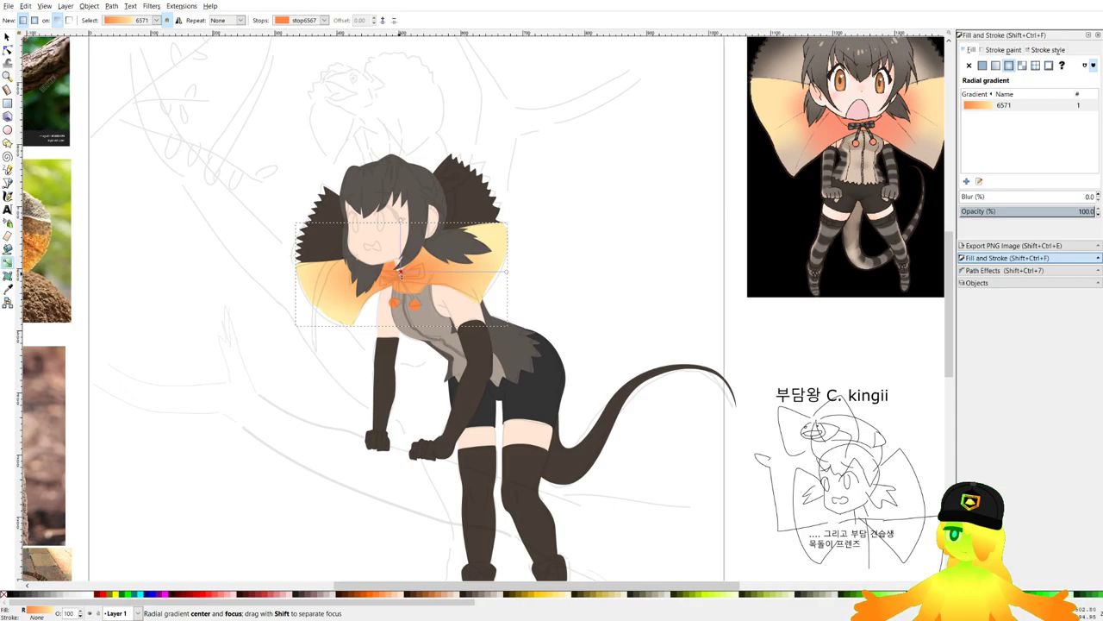
Add a middle stop to the collar's radial gradient and colour it with the orange sampled from the vest's circle.
{"action": "left_click", "coordinate": [401, 274]}
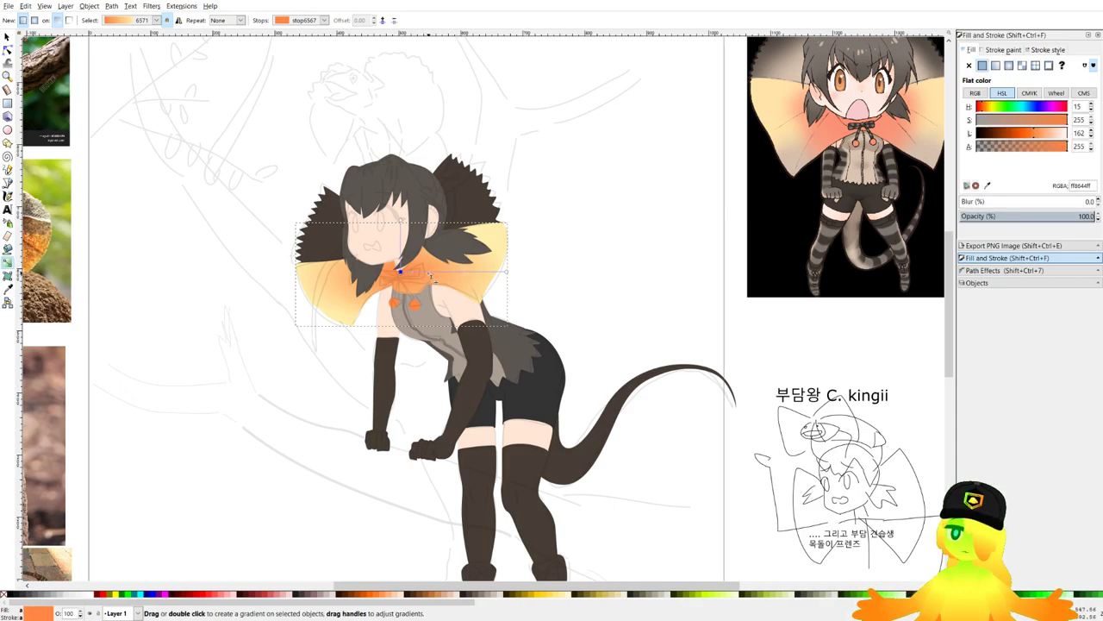
{"action": "left_click", "coordinate": [429, 274], "text": "shift"}
{"action": "left_click", "coordinate": [988, 186]}
{"action": "scroll", "coordinate": [406, 333], "scroll_direction": "up", "scroll_amount": 3}
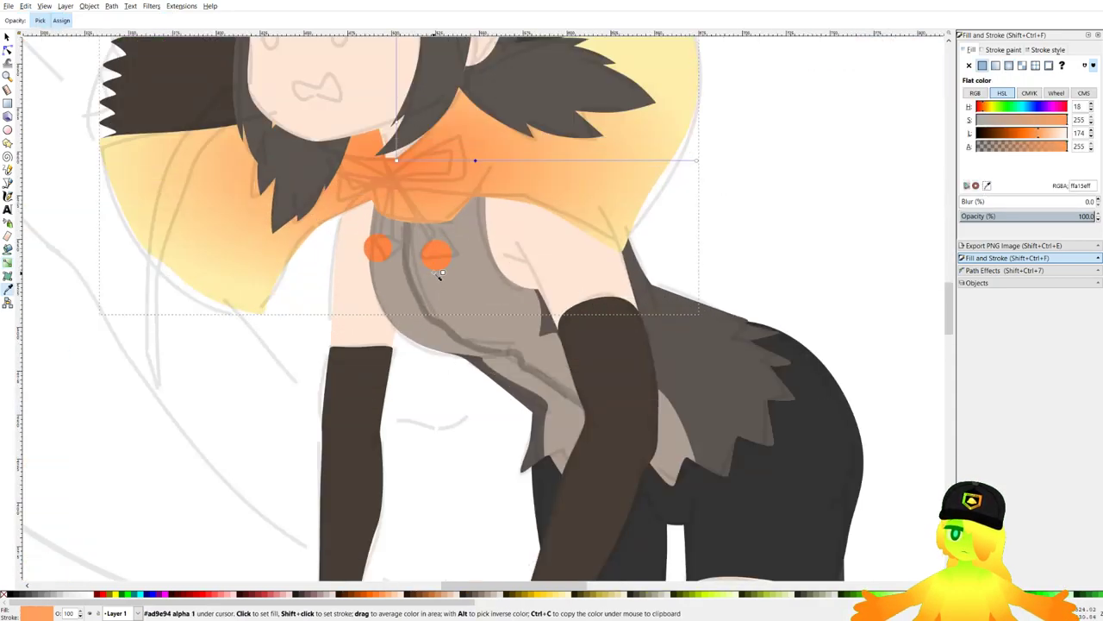
{"action": "left_click", "coordinate": [439, 257]}
Tilt the collar's radial gradient slightly and lengthen its vertical radius up to the character's forehead.
{"action": "scroll", "coordinate": [446, 213], "scroll_direction": "down", "scroll_amount": 2}
{"action": "scroll", "coordinate": [471, 190], "scroll_direction": "down", "scroll_amount": 3}
{"action": "scroll", "coordinate": [500, 239], "scroll_direction": "up", "scroll_amount": 1}
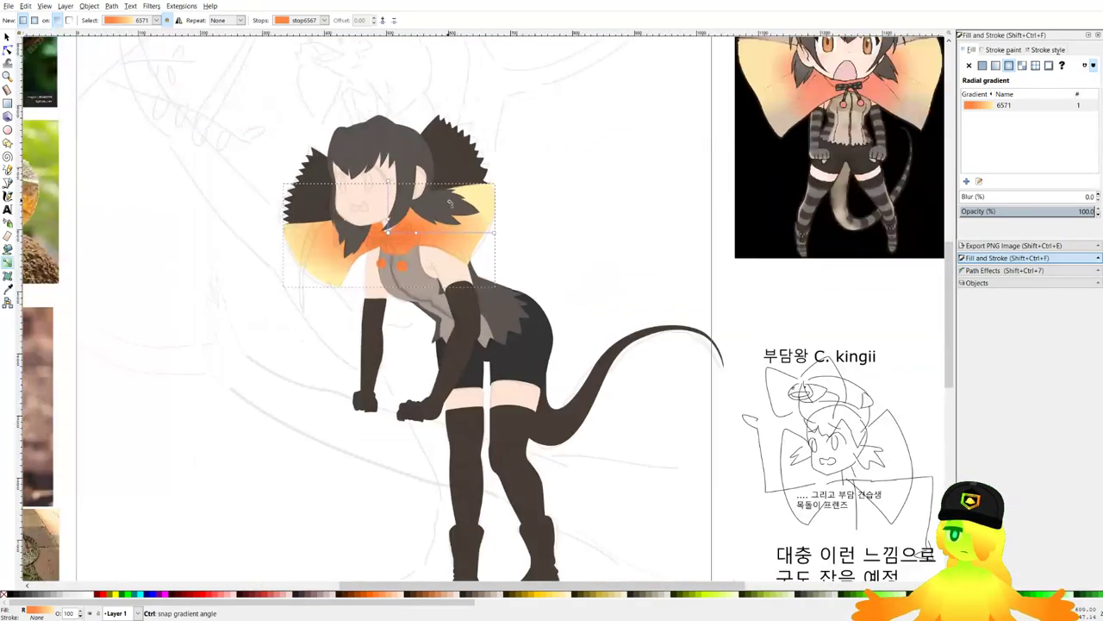
{"action": "left_click_drag", "start_coordinate": [496, 233], "coordinate": [501, 211]}
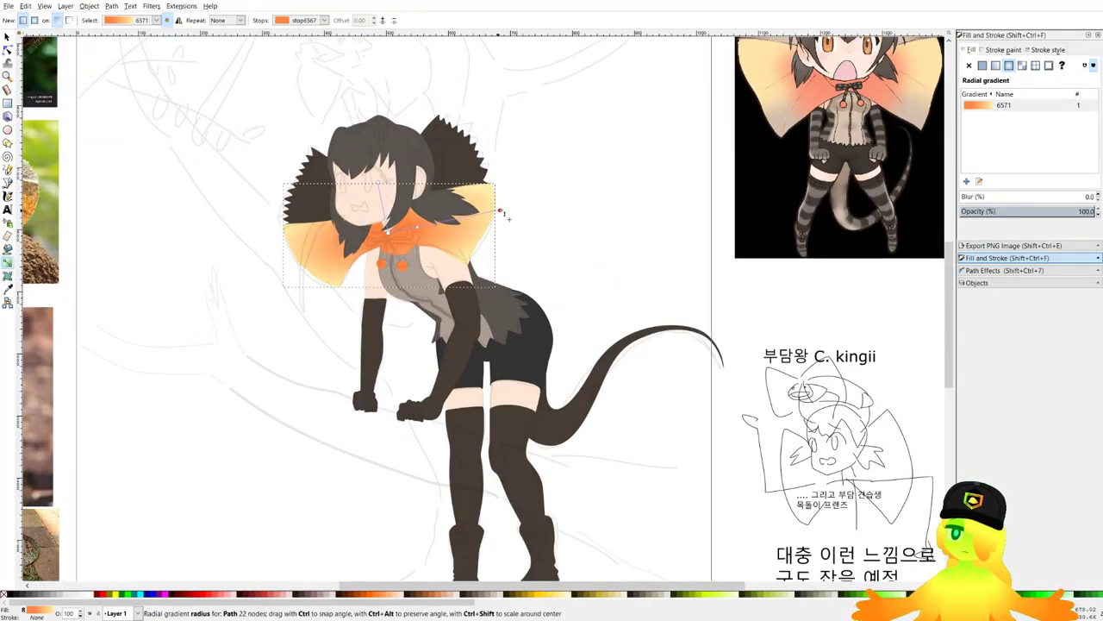
{"action": "left_click", "coordinate": [494, 214]}
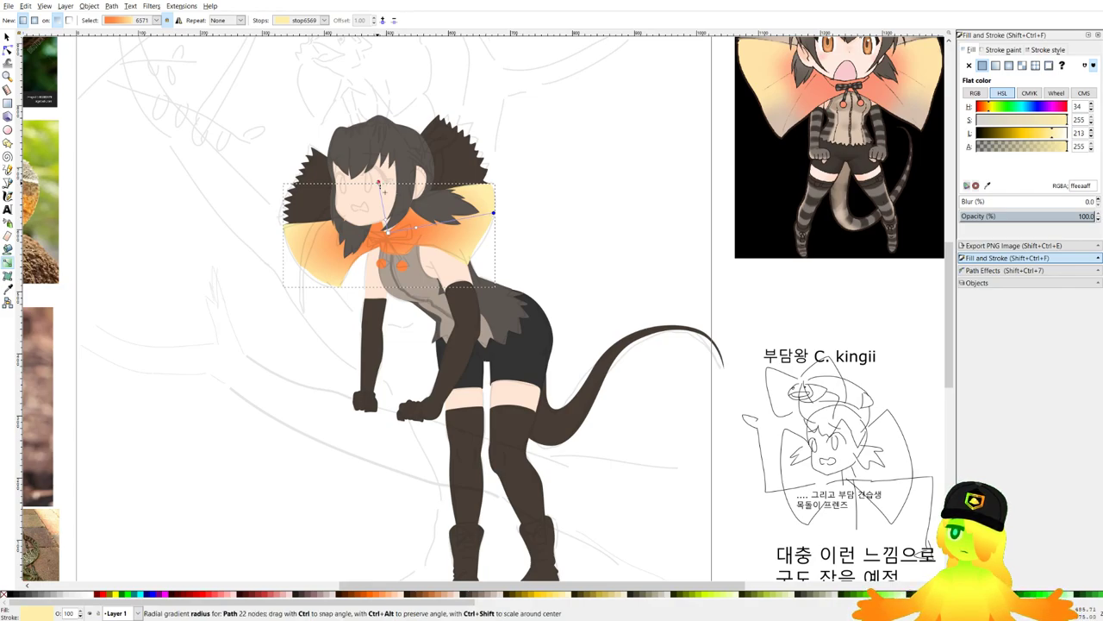
{"action": "left_click_drag", "start_coordinate": [379, 178], "coordinate": [377, 140]}
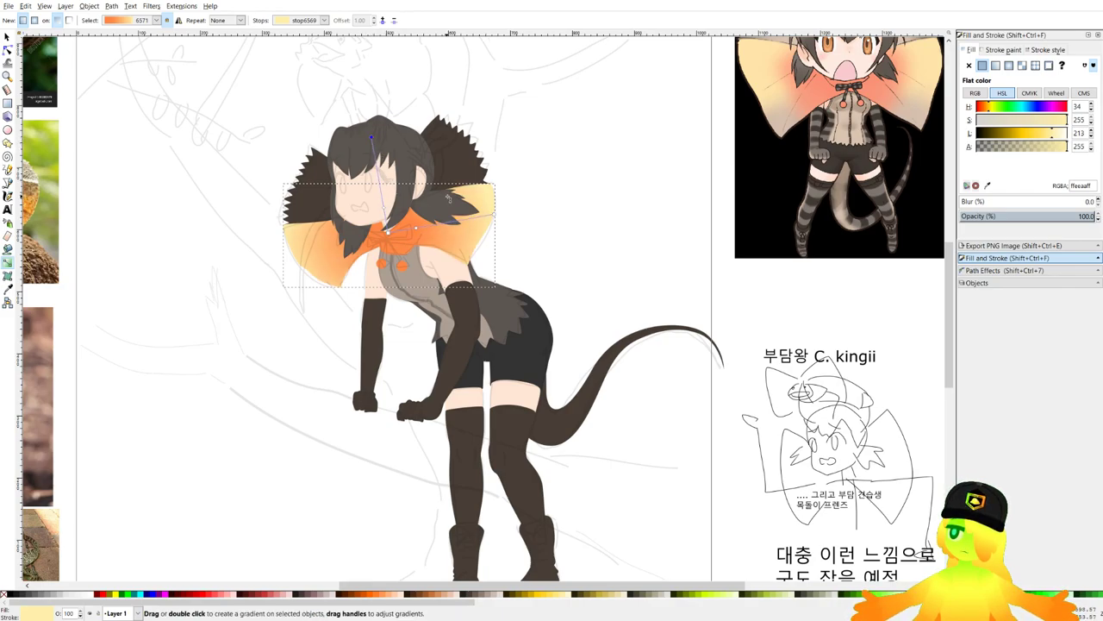
{"action": "left_click_drag", "start_coordinate": [498, 214], "coordinate": [491, 228]}
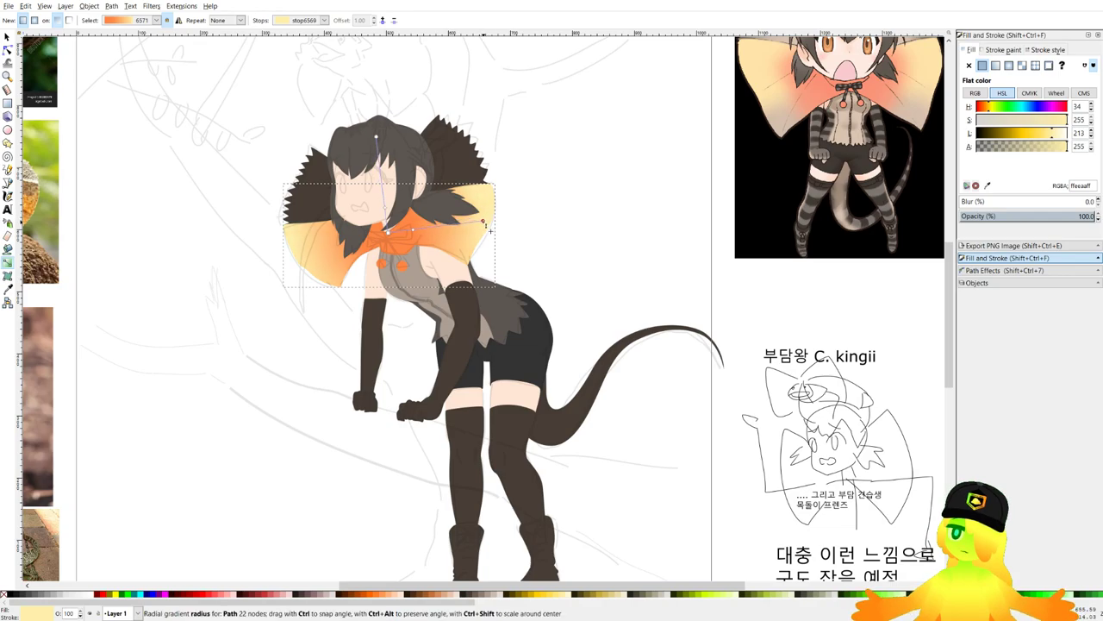
Deselect the gradient-filled collar and save the drawing.
{"action": "left_click", "coordinate": [7, 38]}
{"action": "left_click", "coordinate": [587, 189]}
{"action": "key", "text": "ctrl+s"}
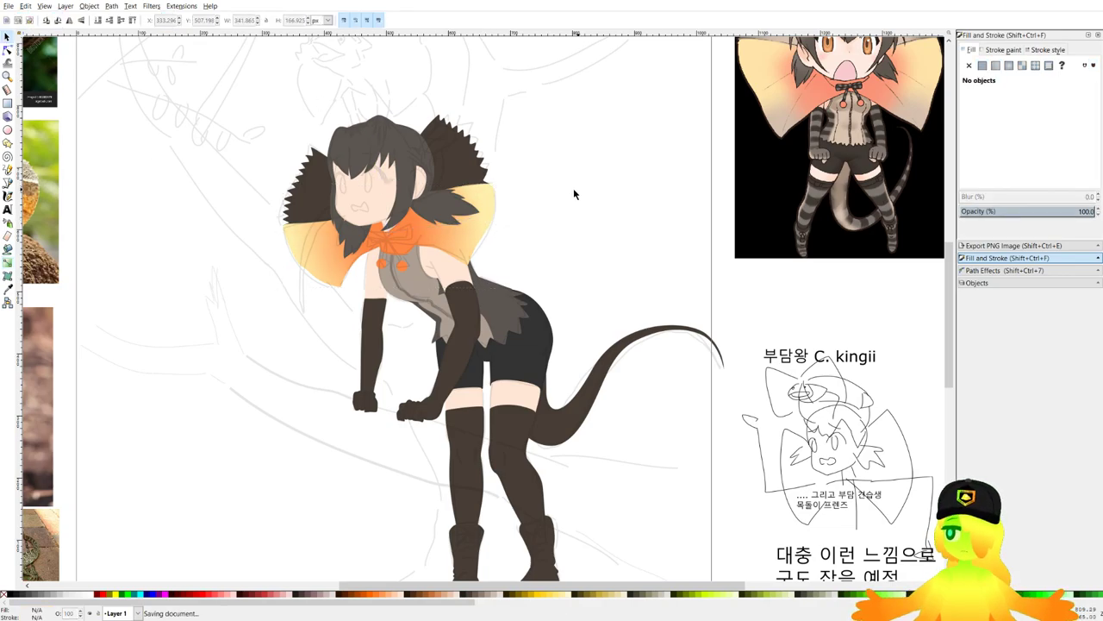
Examine the coloured figure's collar and vest up close and next to the reference pictures.
{"action": "left_click_drag", "start_coordinate": [571, 189], "coordinate": [590, 199]}
{"action": "scroll", "coordinate": [433, 276], "scroll_direction": "up", "scroll_amount": 1}
{"action": "scroll", "coordinate": [433, 276], "scroll_direction": "down", "scroll_amount": 1}
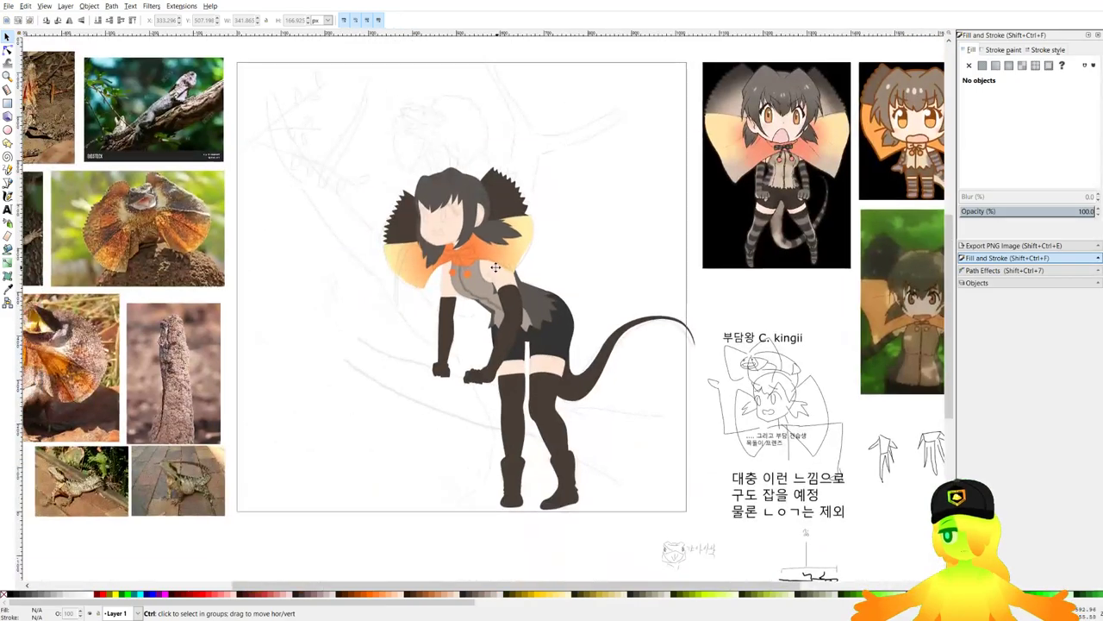
{"action": "scroll", "coordinate": [465, 281], "scroll_direction": "up", "scroll_amount": 4}
{"action": "scroll", "coordinate": [446, 300], "scroll_direction": "down", "scroll_amount": 4}
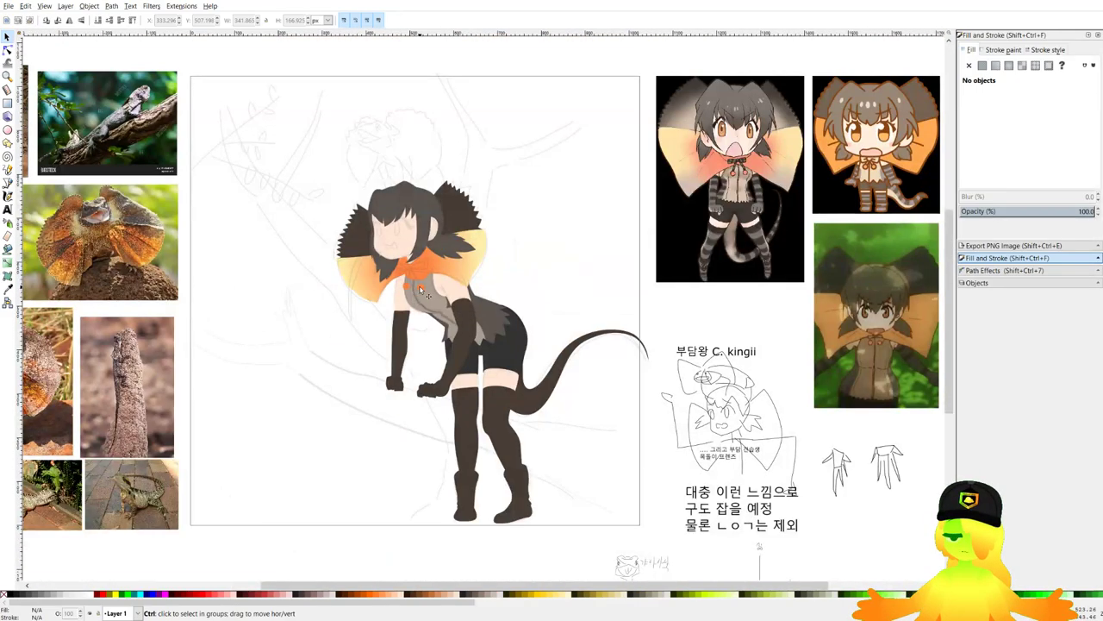
{"action": "scroll", "coordinate": [426, 294], "scroll_direction": "up", "scroll_amount": 4}
{"action": "scroll", "coordinate": [483, 276], "scroll_direction": "down", "scroll_amount": 5}
{"action": "scroll", "coordinate": [535, 240], "scroll_direction": "up", "scroll_amount": 3}
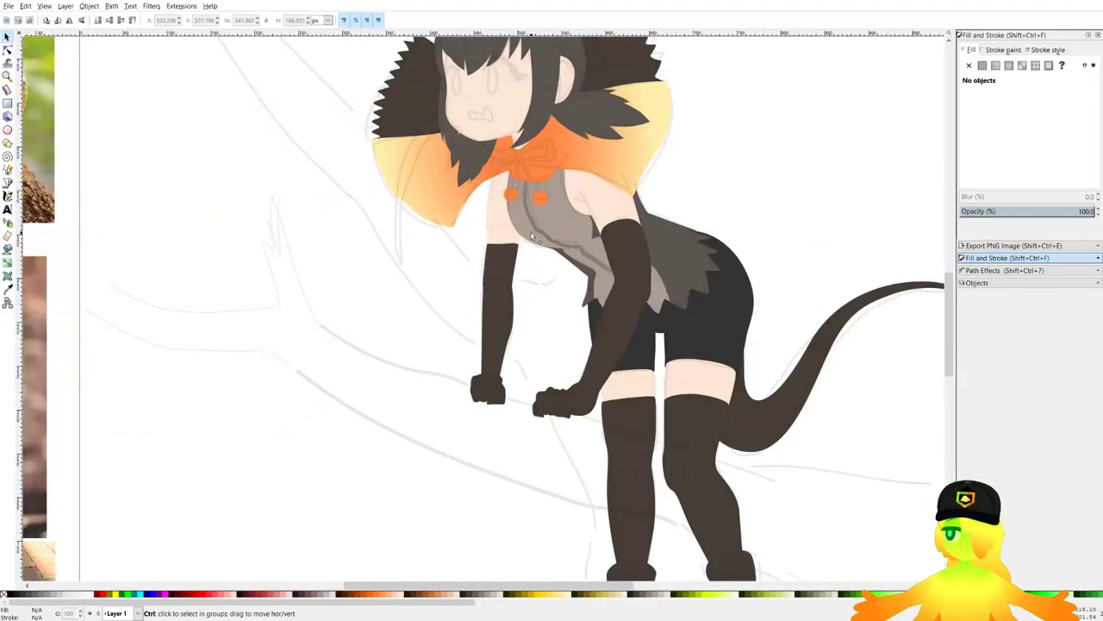
{"action": "scroll", "coordinate": [485, 231], "scroll_direction": "down", "scroll_amount": 3}
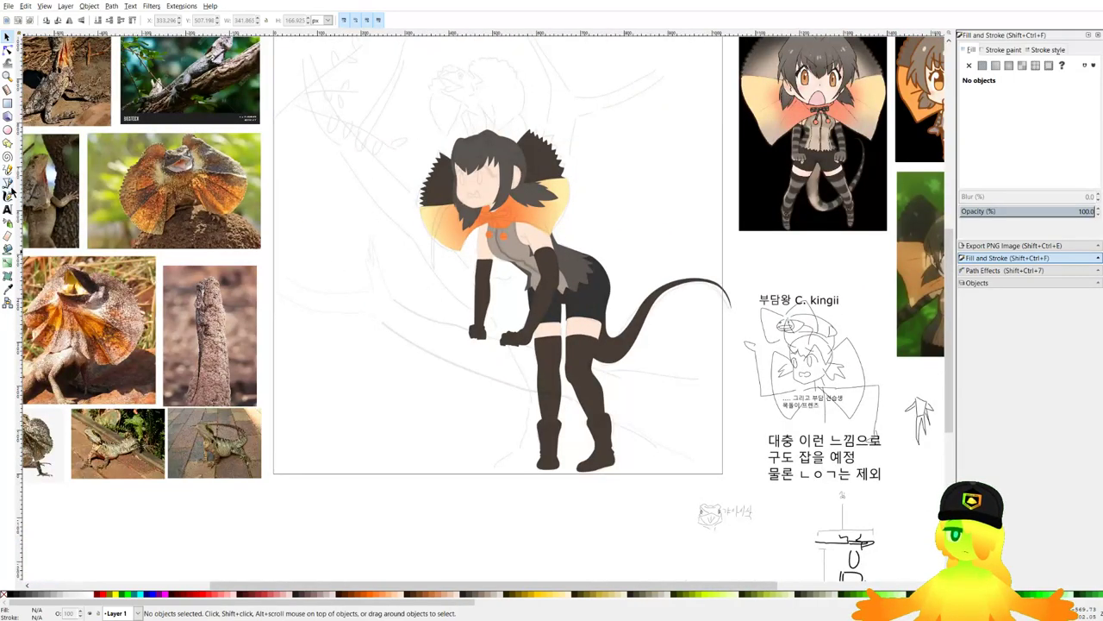
Move the notch node between the top two spikes of the vest's ragged back edge outward to about X 711 px.
{"action": "left_click", "coordinate": [9, 183]}
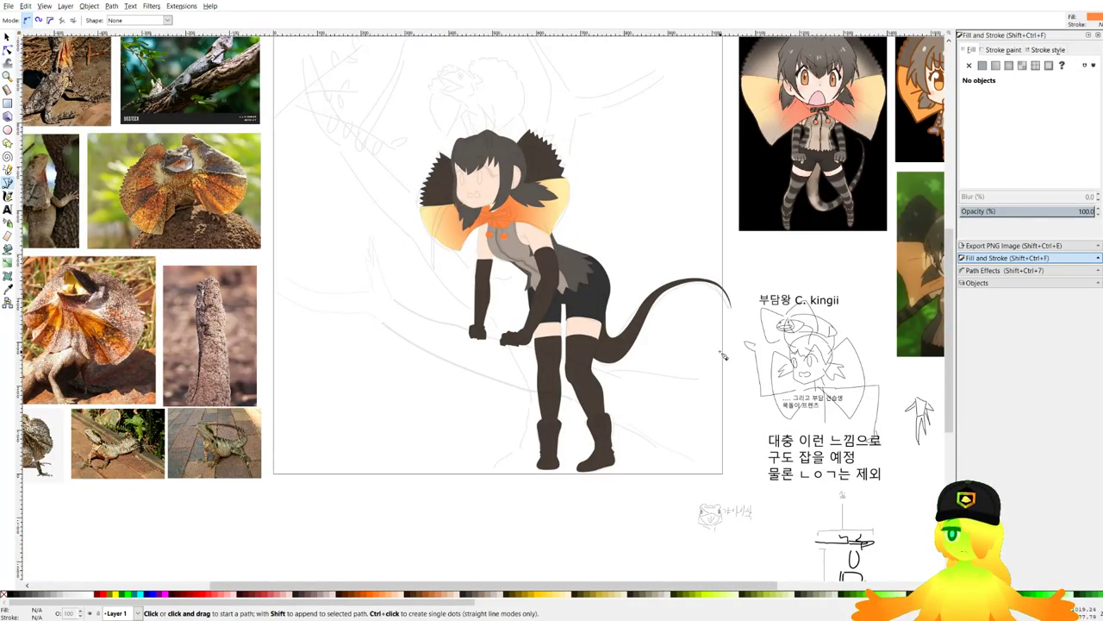
{"action": "scroll", "coordinate": [657, 284], "scroll_direction": "up", "scroll_amount": 3}
{"action": "scroll", "coordinate": [438, 206], "scroll_direction": "up", "scroll_amount": 3}
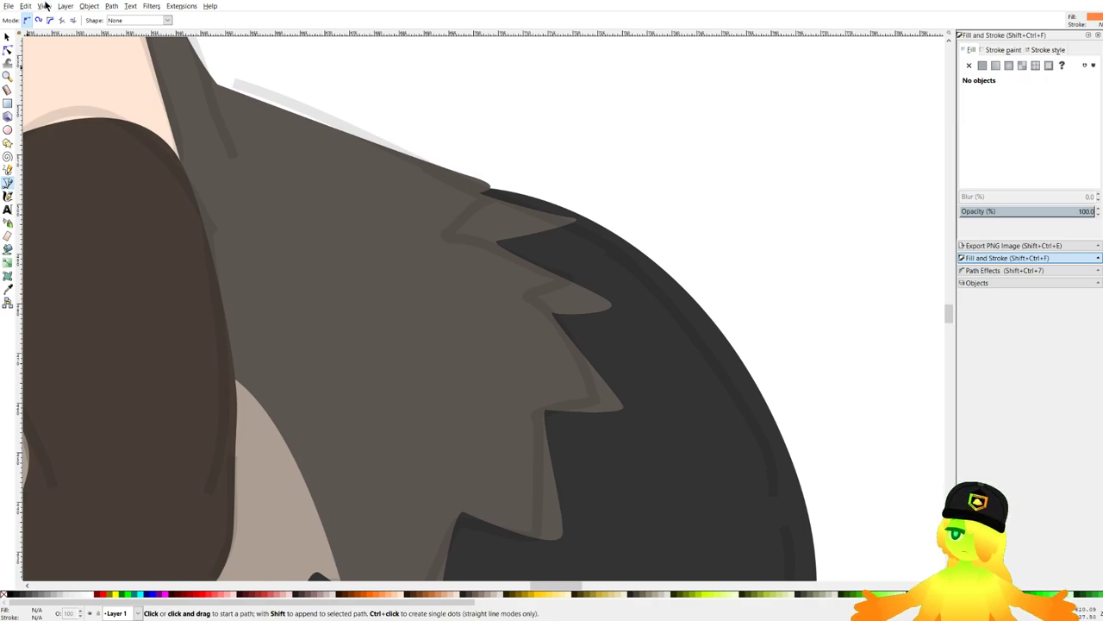
{"action": "left_click", "coordinate": [7, 50]}
{"action": "left_click", "coordinate": [494, 277]}
{"action": "left_click", "coordinate": [499, 241]}
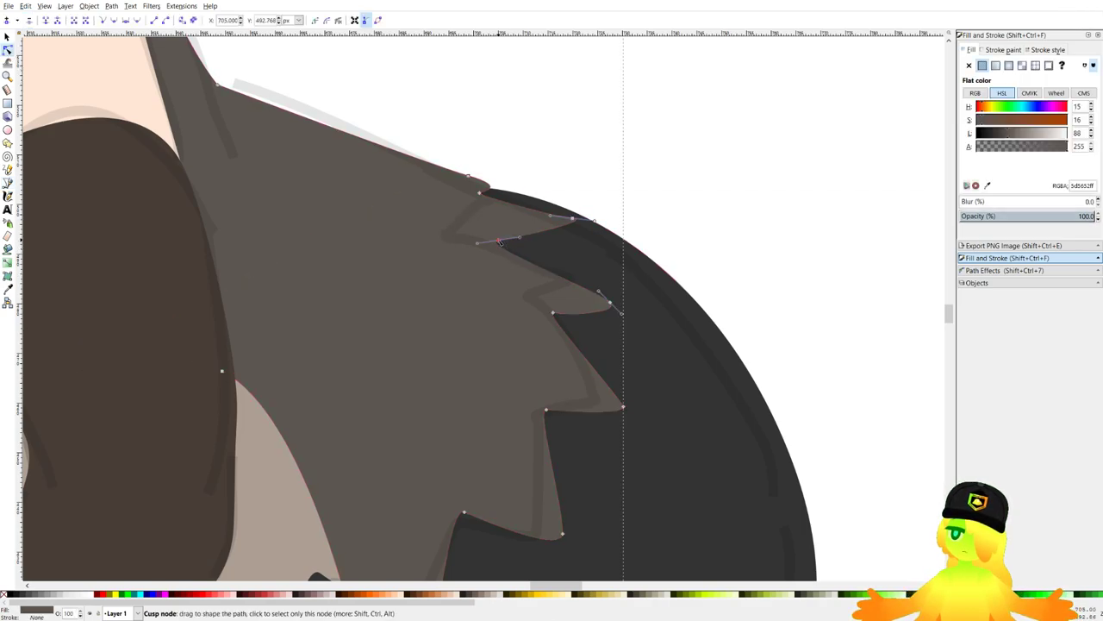
{"action": "left_click", "coordinate": [813, 261]}
{"action": "scroll", "coordinate": [655, 207], "scroll_direction": "down", "scroll_amount": 6}
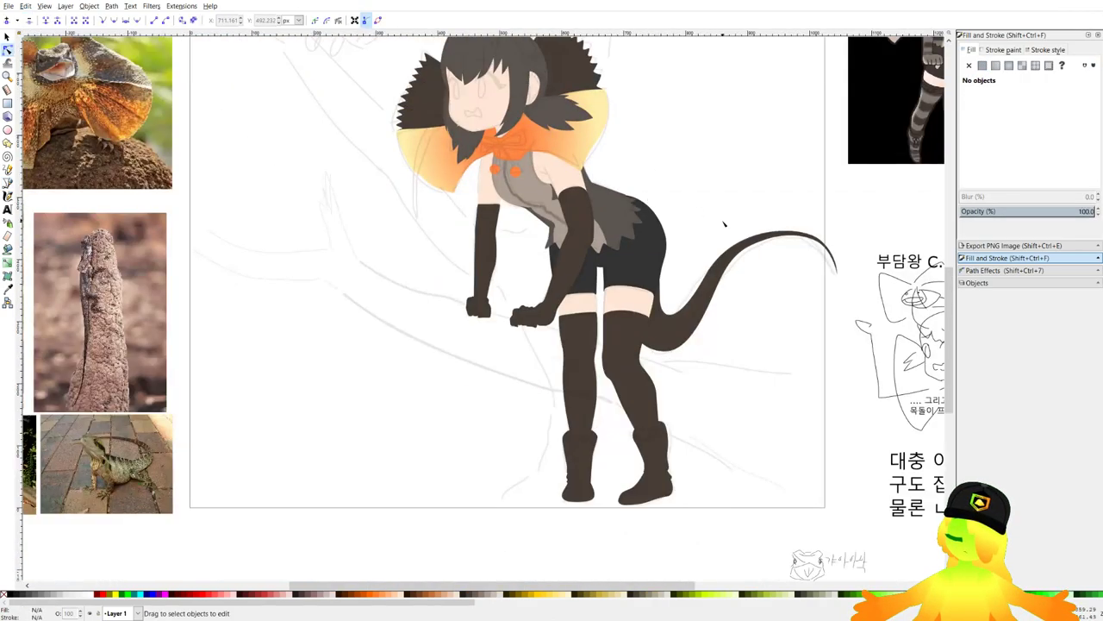
Start a curved stripe outline over the bent arm and vest back, tracing the top stripe's lower edge and the middle stripe.
{"action": "key", "text": "b"}
{"action": "scroll", "coordinate": [355, 263], "scroll_direction": "down", "scroll_amount": 2}
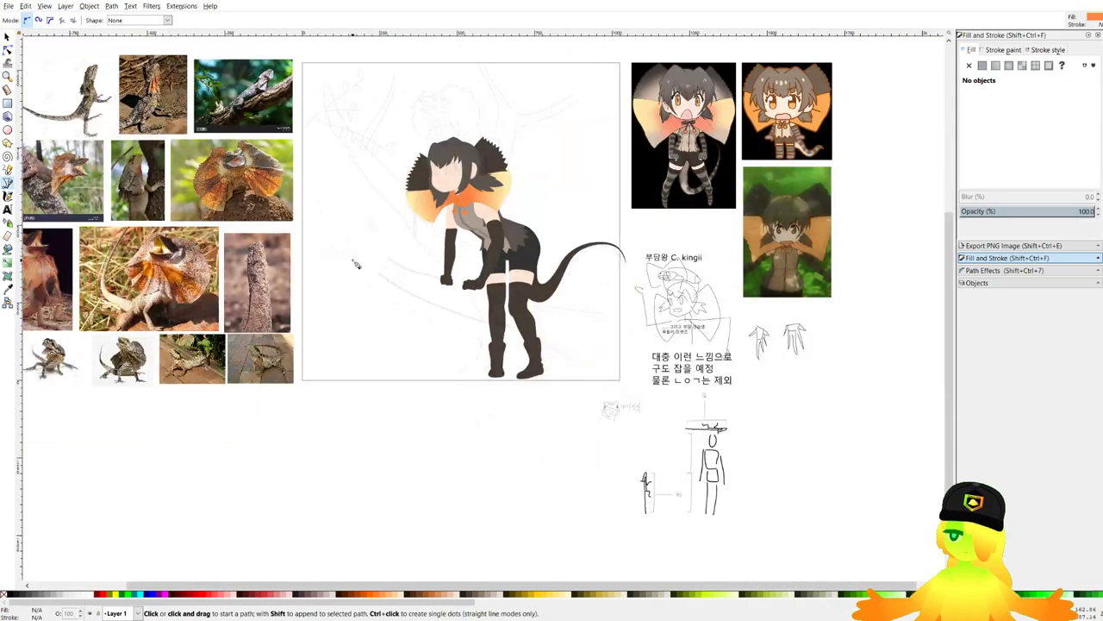
{"action": "scroll", "coordinate": [560, 213], "scroll_direction": "up", "scroll_amount": 2}
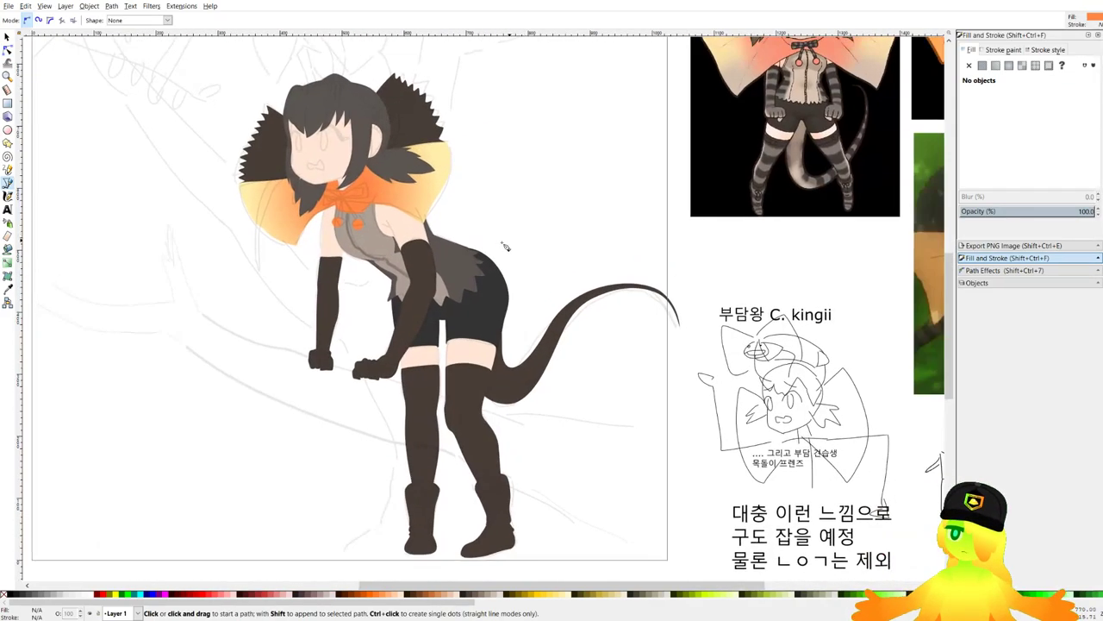
{"action": "scroll", "coordinate": [382, 299], "scroll_direction": "up", "scroll_amount": 6}
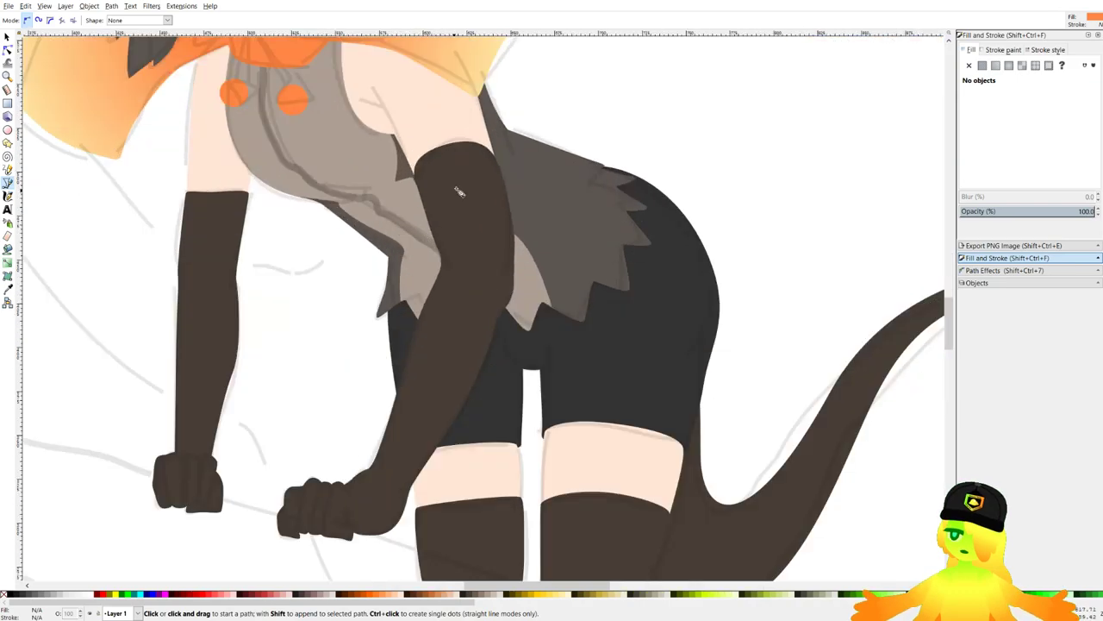
{"action": "left_click_drag", "start_coordinate": [333, 323], "coordinate": [486, 277]}
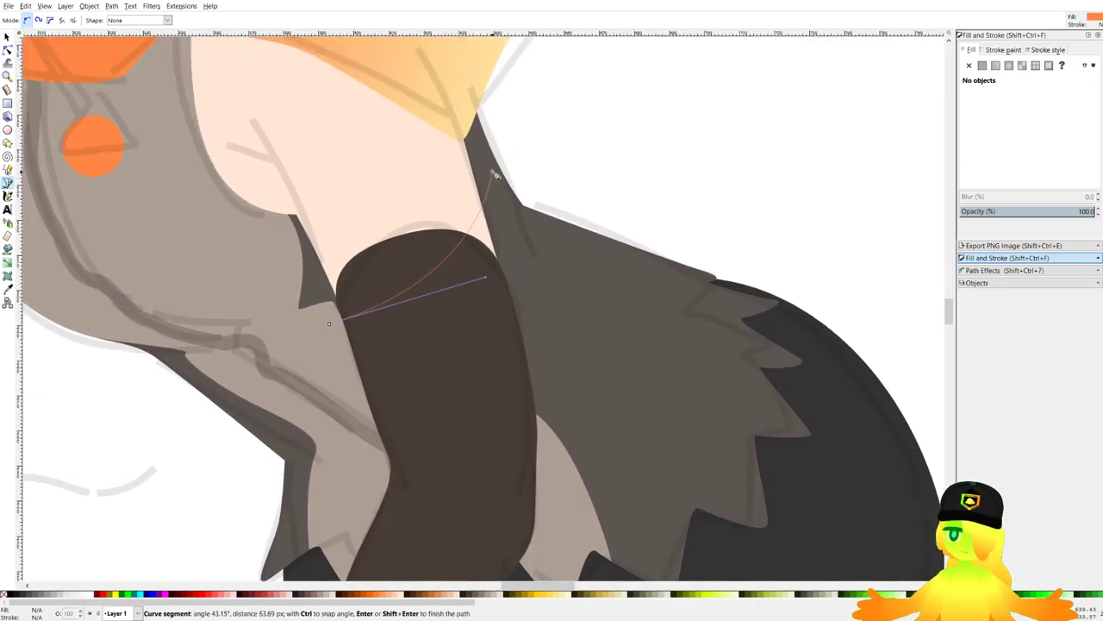
{"action": "left_click_drag", "start_coordinate": [490, 149], "coordinate": [481, 98]}
{"action": "scroll", "coordinate": [514, 155], "scroll_direction": "up", "scroll_amount": 1}
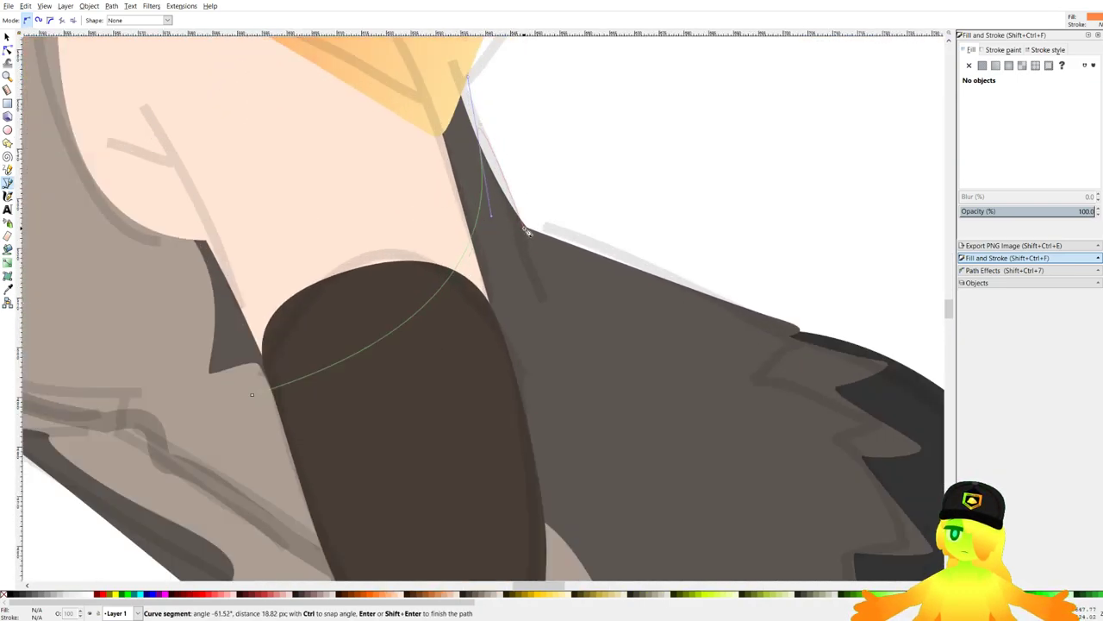
{"action": "left_click_drag", "start_coordinate": [526, 229], "coordinate": [536, 276]}
{"action": "left_click_drag", "start_coordinate": [526, 372], "coordinate": [549, 266]}
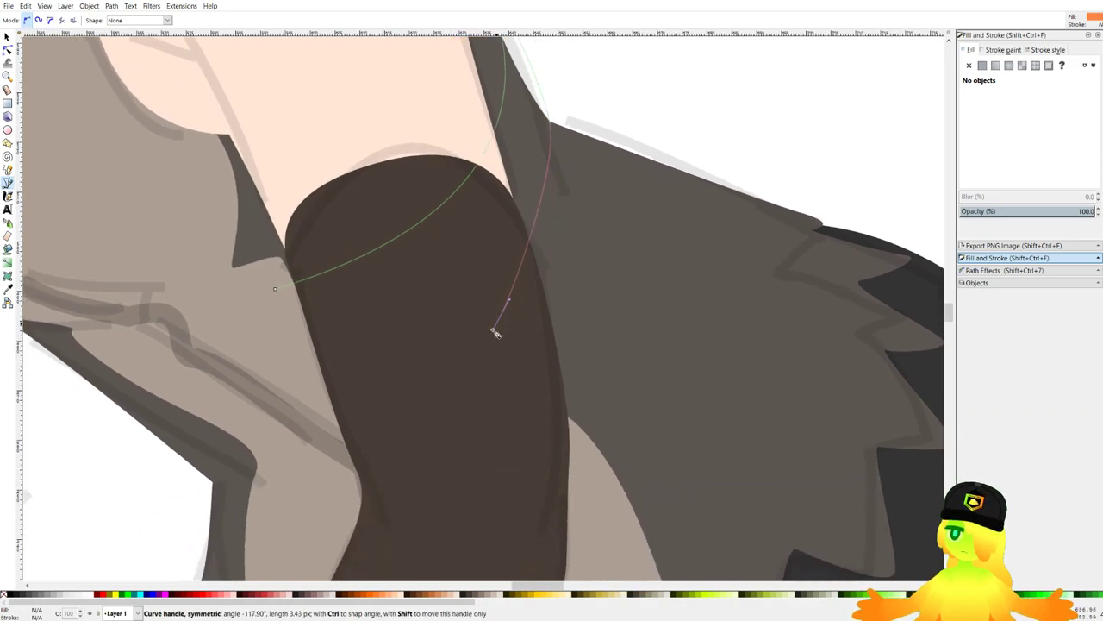
{"action": "left_click_drag", "start_coordinate": [494, 422], "coordinate": [593, 388]}
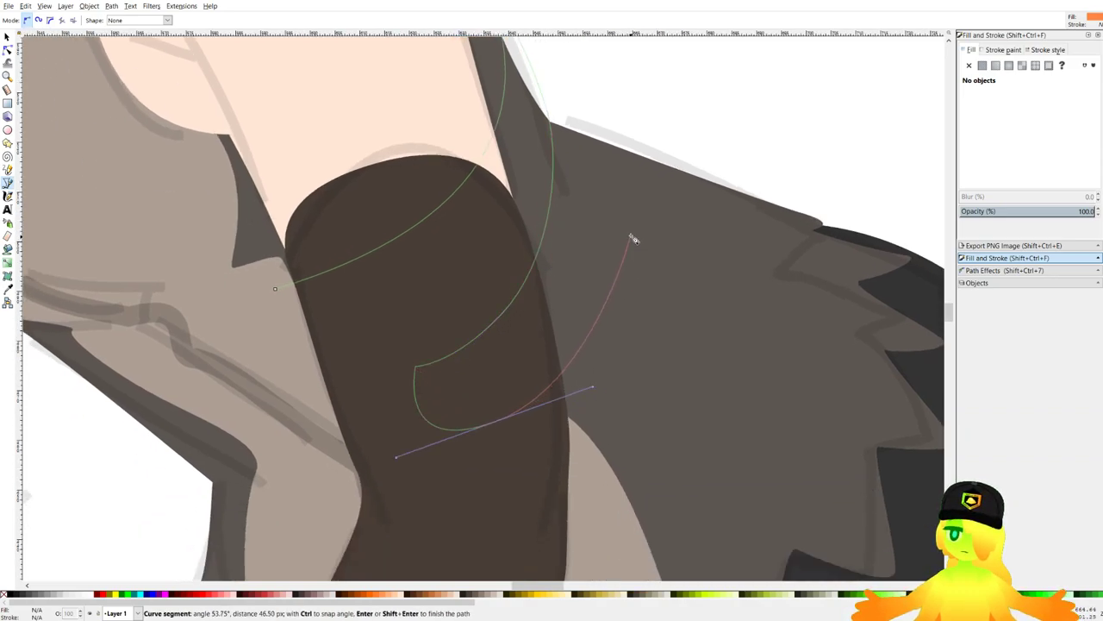
{"action": "left_click_drag", "start_coordinate": [634, 238], "coordinate": [629, 160]}
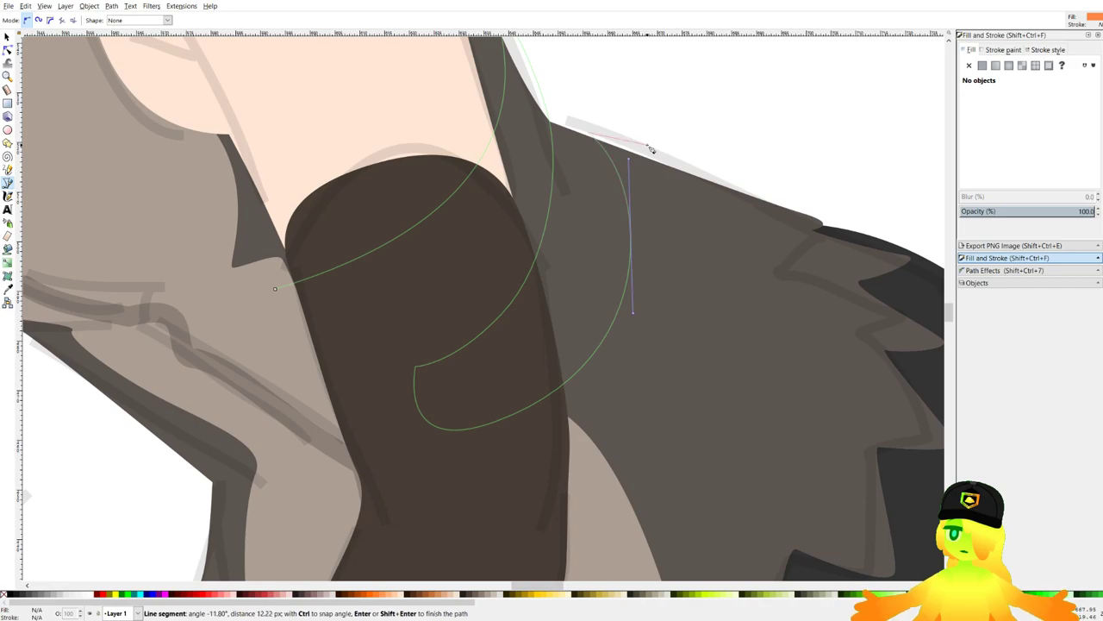
Continue the outline around the lowest stripe, rounding its end on the glove and curving back up to the vest's back edge.
{"action": "scroll", "coordinate": [707, 206], "scroll_direction": "down", "scroll_amount": 3}
{"action": "left_click_drag", "start_coordinate": [721, 200], "coordinate": [688, 332]}
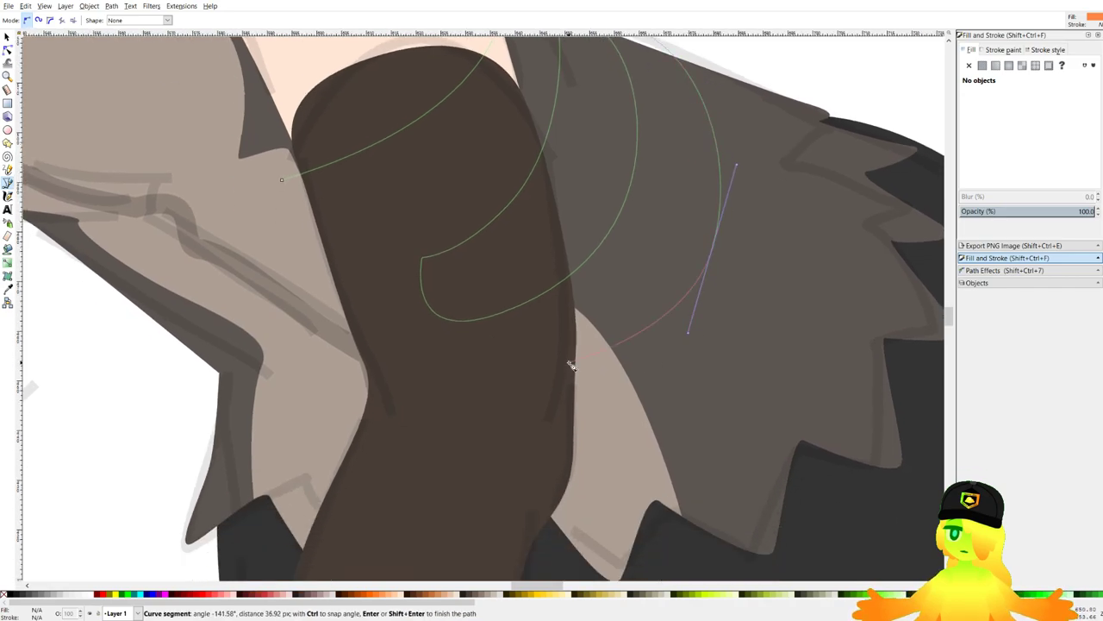
{"action": "left_click_drag", "start_coordinate": [575, 376], "coordinate": [509, 395]}
{"action": "left_click", "coordinate": [508, 395]}
{"action": "scroll", "coordinate": [593, 404], "scroll_direction": "down", "scroll_amount": 6}
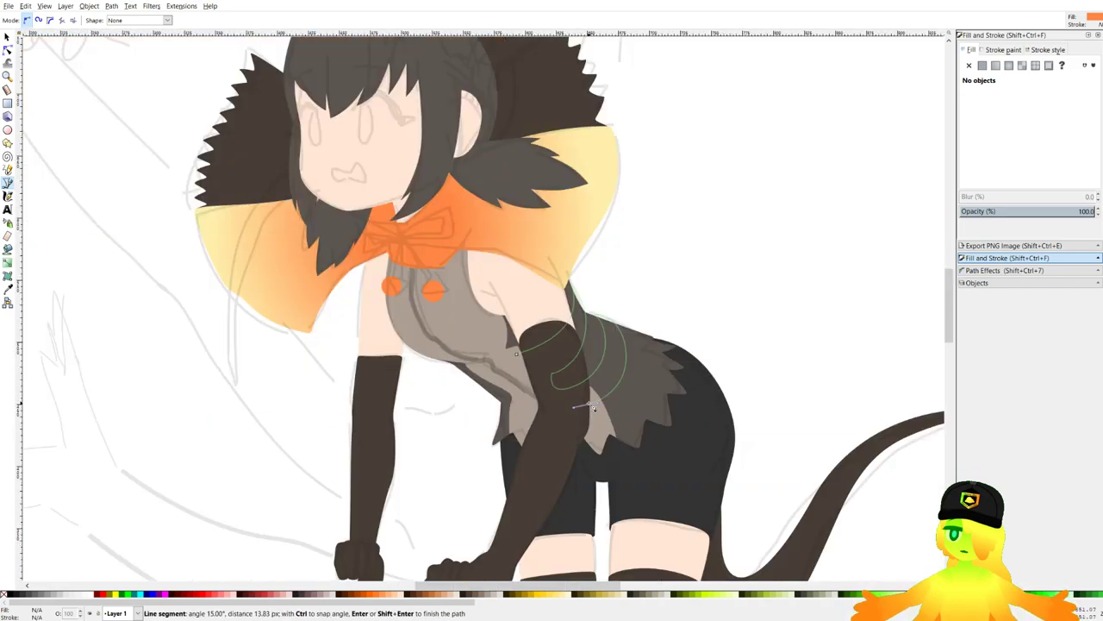
{"action": "scroll", "coordinate": [596, 406], "scroll_direction": "up", "scroll_amount": 5}
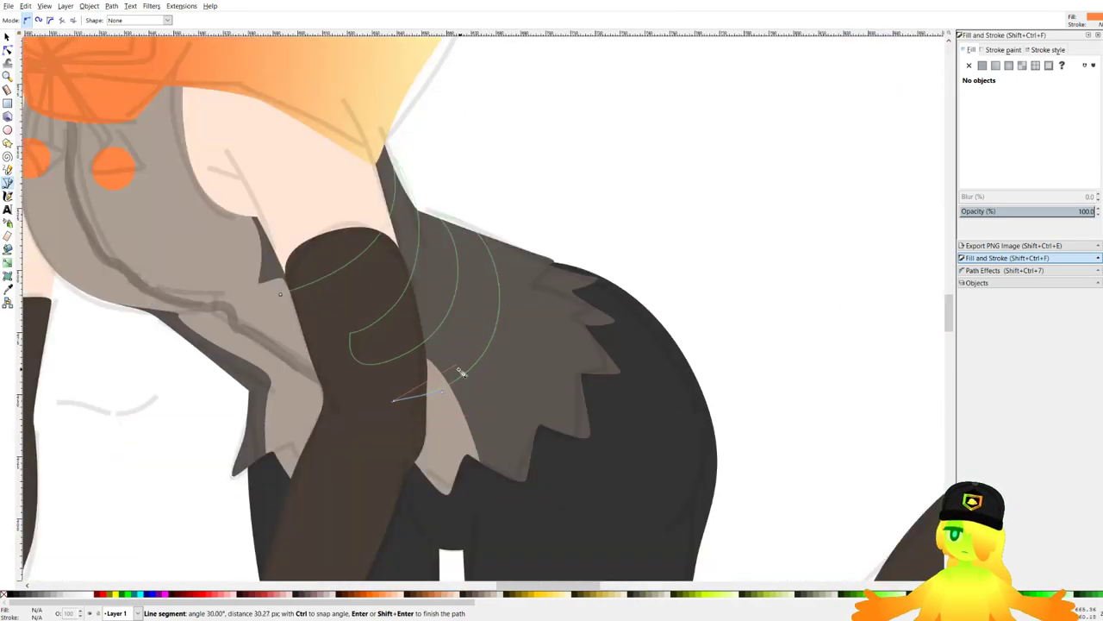
{"action": "scroll", "coordinate": [473, 369], "scroll_direction": "left", "scroll_amount": 1}
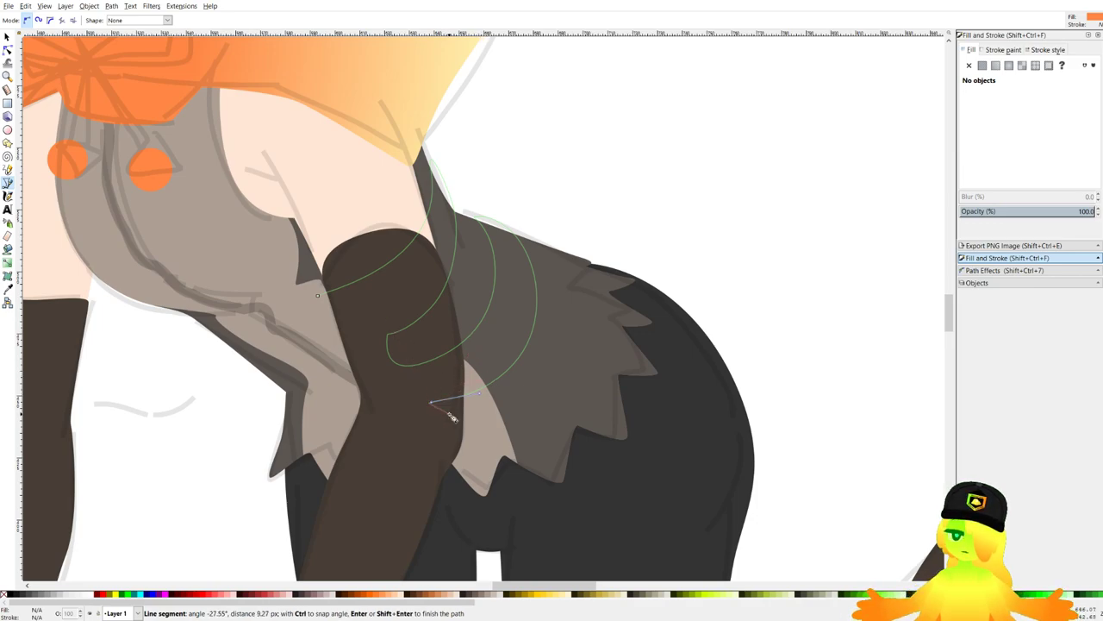
{"action": "scroll", "coordinate": [478, 431], "scroll_direction": "up", "scroll_amount": 1}
{"action": "left_click_drag", "start_coordinate": [493, 442], "coordinate": [585, 439]}
{"action": "left_click_drag", "start_coordinate": [627, 265], "coordinate": [627, 194]}
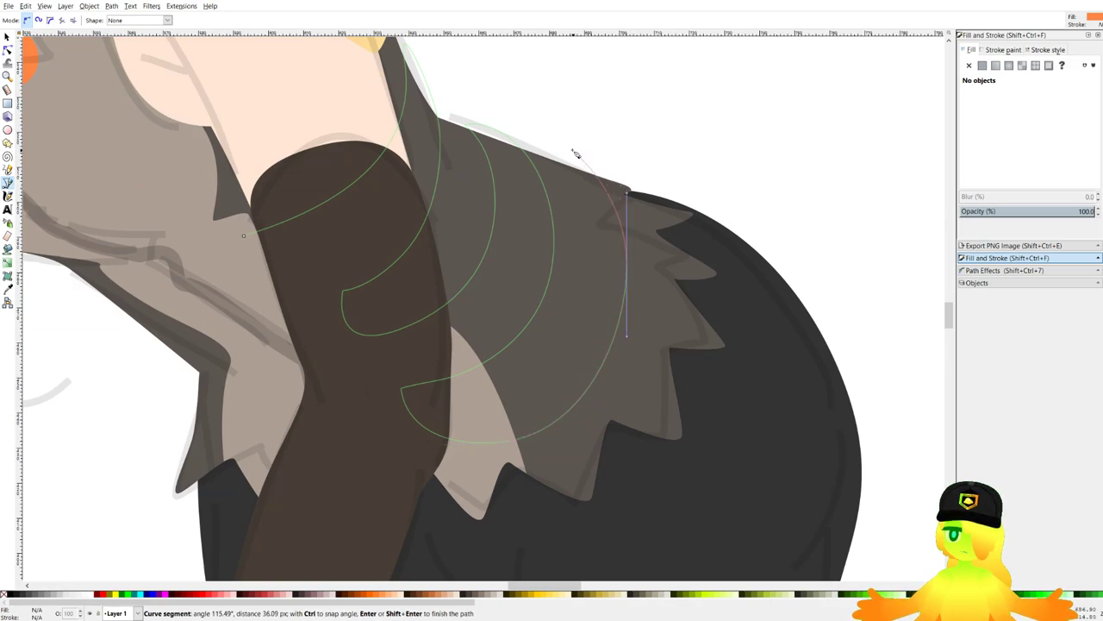
{"action": "left_click", "coordinate": [549, 147]}
Close the stripe outline by passing outside the back and curving along the upper arm as the top stripe's upper edge.
{"action": "left_click_drag", "start_coordinate": [486, 89], "coordinate": [480, 131]}
{"action": "scroll", "coordinate": [473, 77], "scroll_direction": "down", "scroll_amount": 1}
{"action": "left_click", "coordinate": [454, 66]}
{"action": "left_click_drag", "start_coordinate": [356, 200], "coordinate": [319, 229]}
{"action": "key", "text": "BackSpace"}
{"action": "left_click", "coordinate": [407, 127]}
{"action": "left_click_drag", "start_coordinate": [389, 208], "coordinate": [360, 245]}
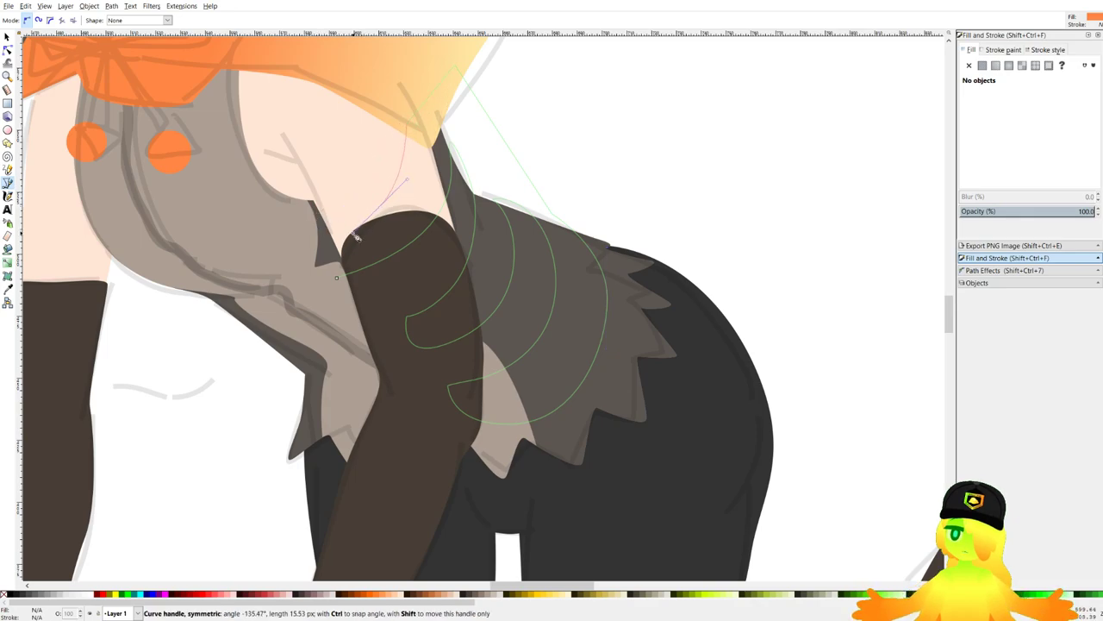
{"action": "scroll", "coordinate": [318, 276], "scroll_direction": "up", "scroll_amount": 2}
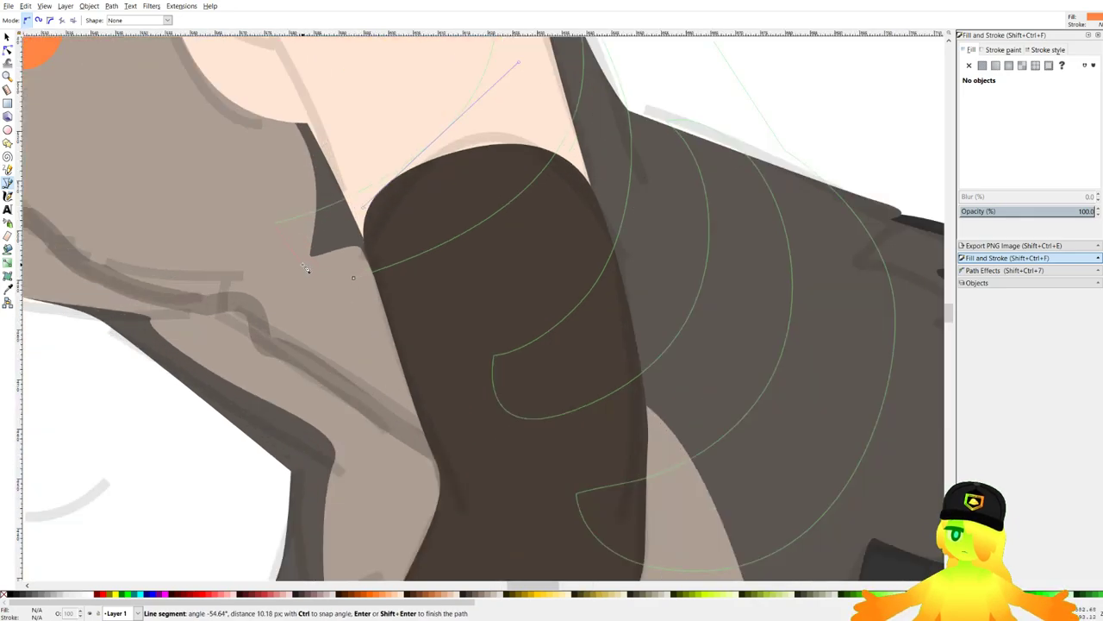
{"action": "left_click", "coordinate": [354, 278]}
{"action": "scroll", "coordinate": [355, 278], "scroll_direction": "down", "scroll_amount": 2}
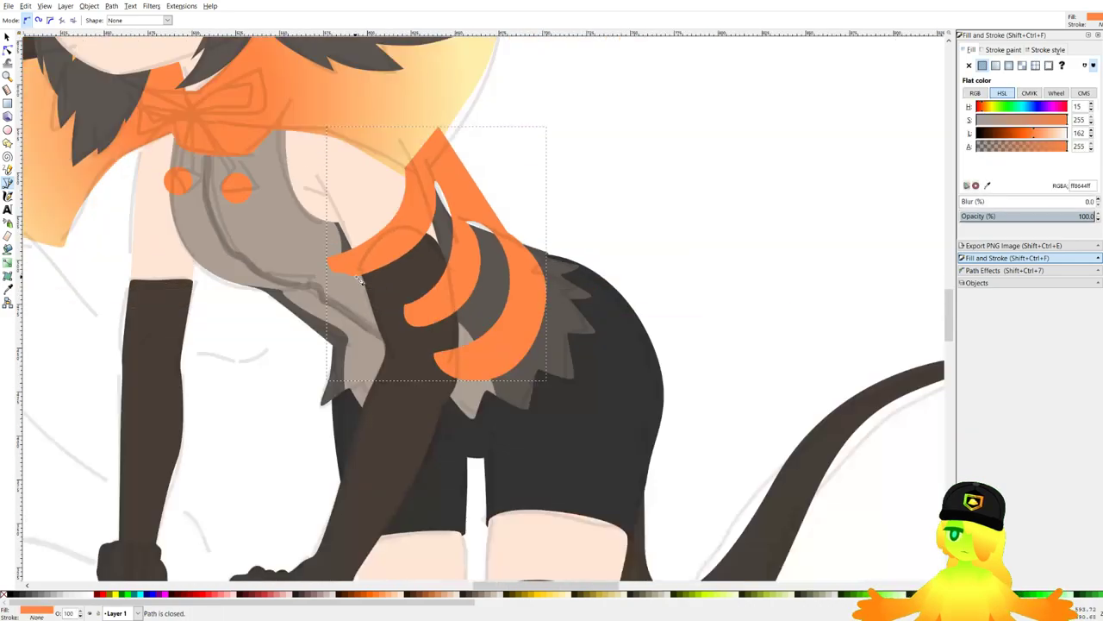
Fill the stripe shape with the dark grey sampled from the vest's back and darken it to lightness 63.
{"action": "left_click", "coordinate": [988, 186]}
{"action": "left_click", "coordinate": [571, 308]}
{"action": "scroll", "coordinate": [463, 326], "scroll_direction": "down", "scroll_amount": 4}
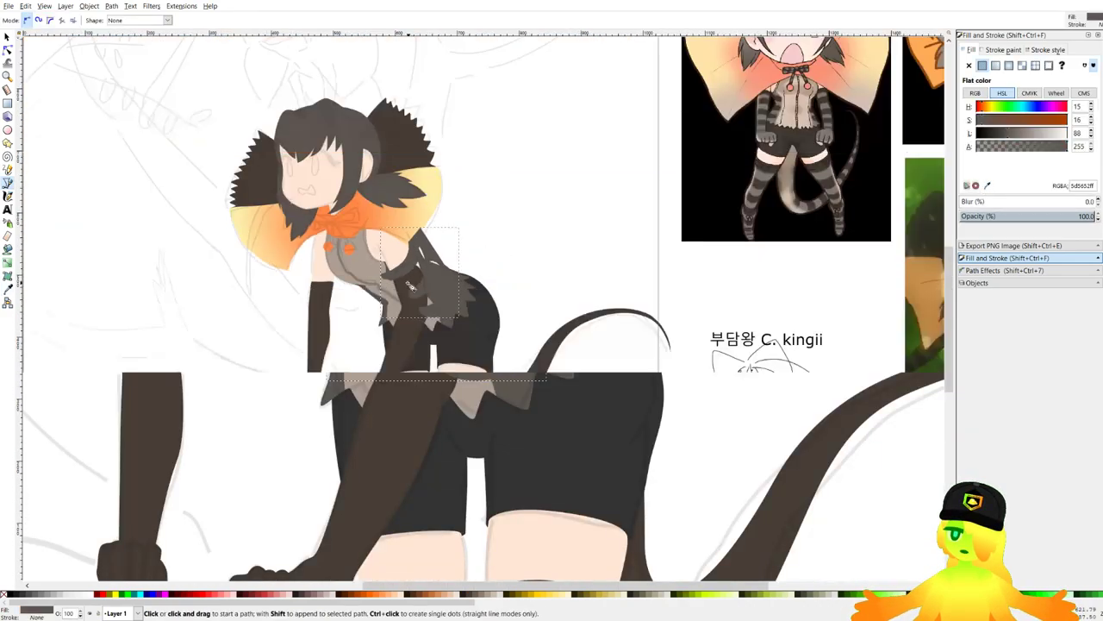
{"action": "scroll", "coordinate": [465, 319], "scroll_direction": "up", "scroll_amount": 2}
{"action": "left_click", "coordinate": [1000, 136]}
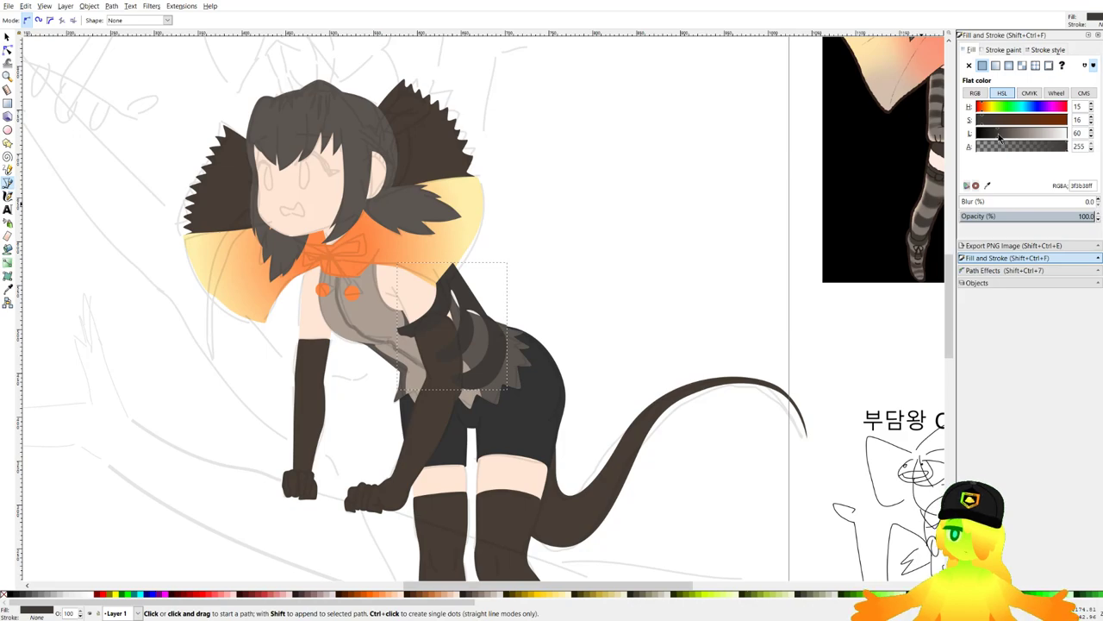
{"action": "scroll", "coordinate": [571, 350], "scroll_direction": "up", "scroll_amount": 4}
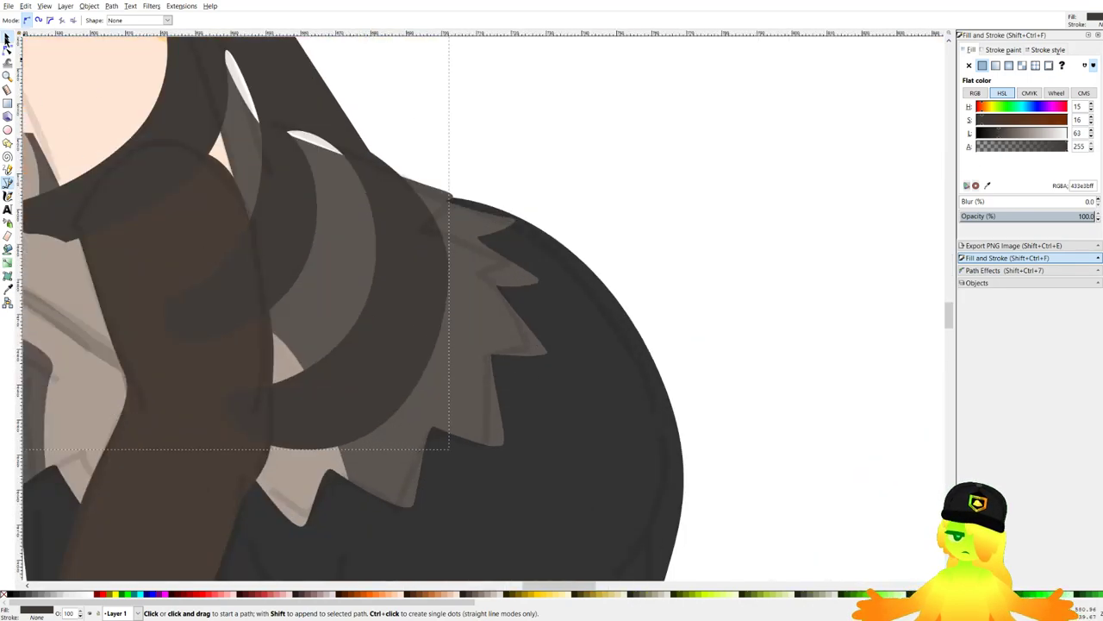
Clip the curved dark stripe shape to a duplicate of the vest's grey back piece using Intersection.
{"action": "left_click", "coordinate": [7, 39]}
{"action": "left_click", "coordinate": [345, 274]}
{"action": "left_click_drag", "start_coordinate": [721, 233], "coordinate": [914, 288]}
{"action": "key", "text": "ctrl+d"}
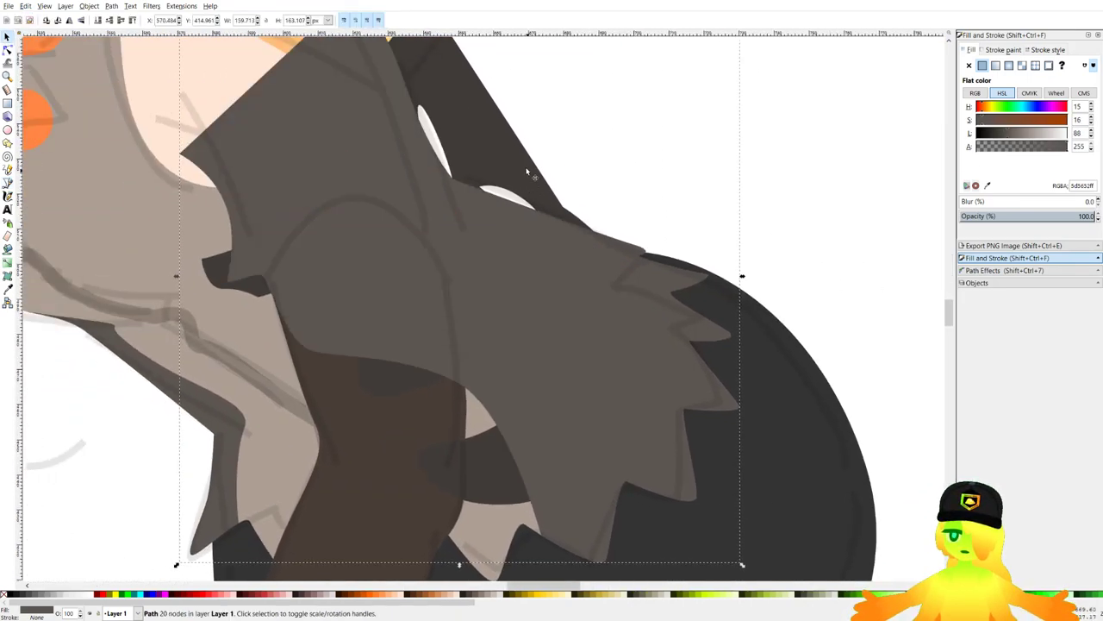
{"action": "left_click", "coordinate": [528, 172], "text": "shift"}
{"action": "left_click", "coordinate": [111, 6]}
{"action": "left_click", "coordinate": [139, 73]}
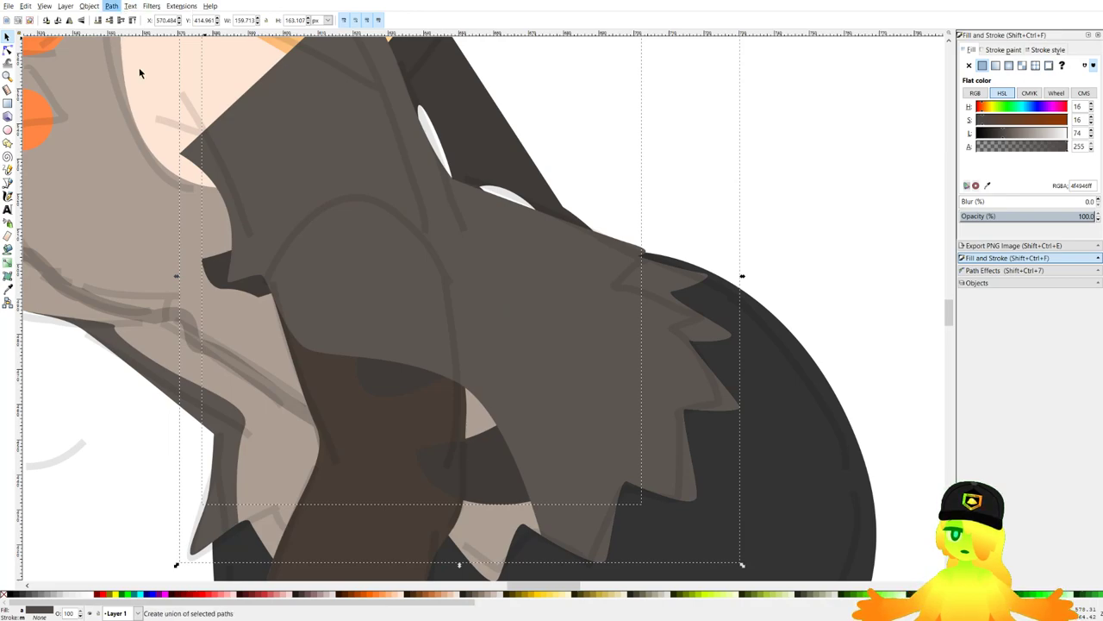
{"action": "left_click", "coordinate": [168, 103]}
Lower the clipped back stripes behind the bent arm and glove, and save the drawing.
{"action": "scroll", "coordinate": [294, 166], "scroll_direction": "down", "scroll_amount": 2}
{"action": "left_click_drag", "start_coordinate": [391, 198], "coordinate": [480, 230]}
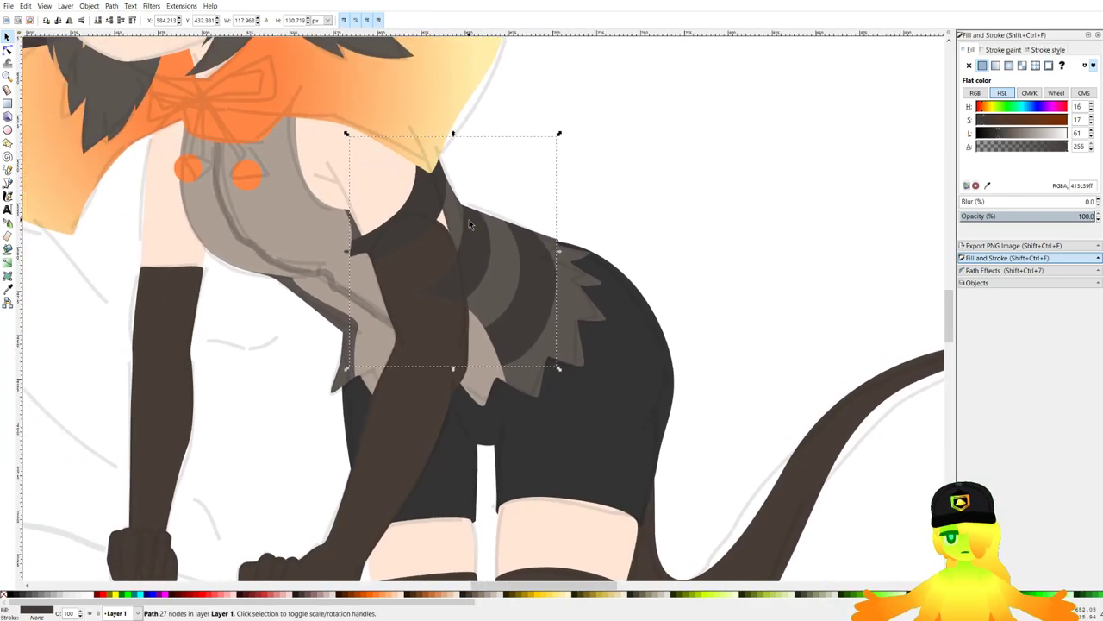
{"action": "key", "text": "Page_Down"}
{"action": "left_click", "coordinate": [664, 174]}
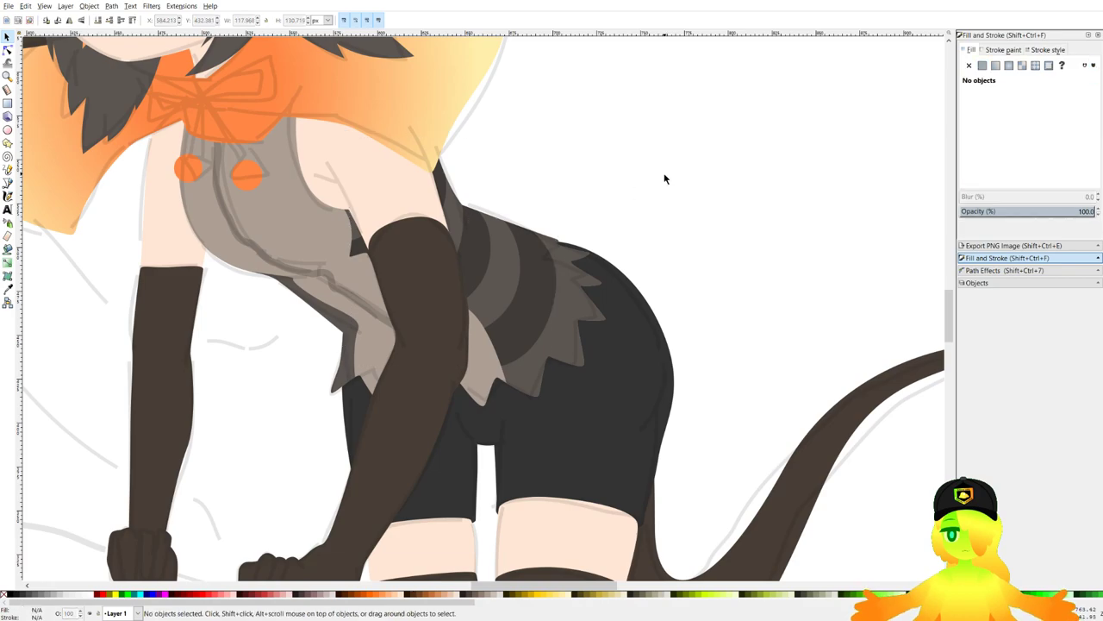
{"action": "left_click_drag", "start_coordinate": [220, 284], "coordinate": [230, 278]}
{"action": "key", "text": "ctrl+s"}
Start a stripe outline across the vest's dark strip under the belly, tracing a rounded upper stripe and a pointed middle stripe.
{"action": "left_click", "coordinate": [8, 183]}
{"action": "scroll", "coordinate": [238, 251], "scroll_direction": "up", "scroll_amount": 2}
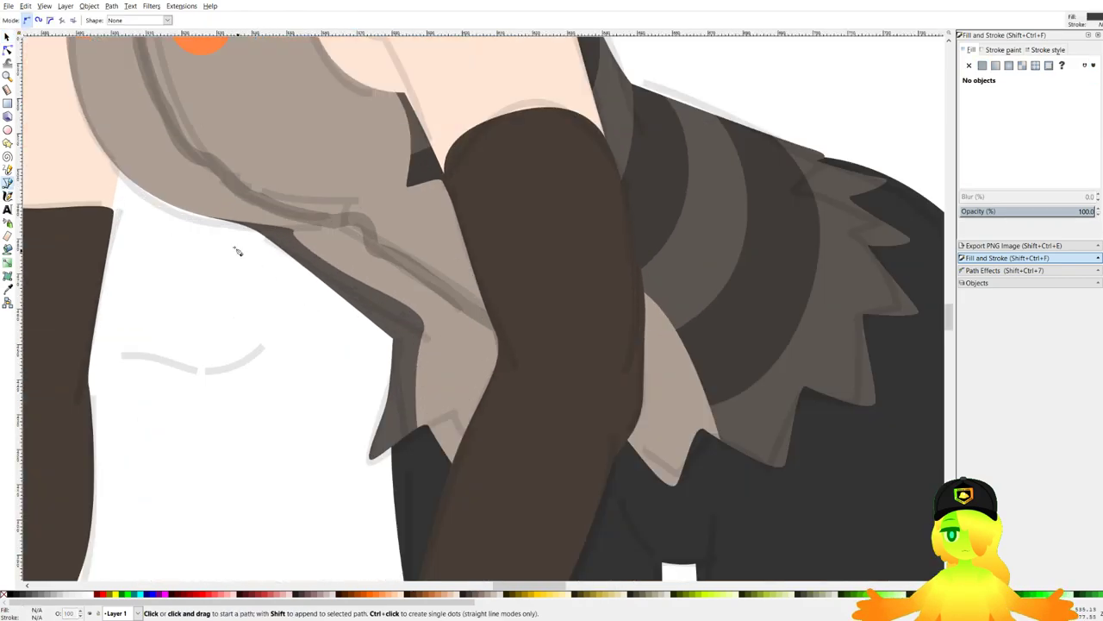
{"action": "scroll", "coordinate": [204, 208], "scroll_direction": "up", "scroll_amount": 2}
{"action": "left_click", "coordinate": [148, 205]}
{"action": "left_click", "coordinate": [447, 260]}
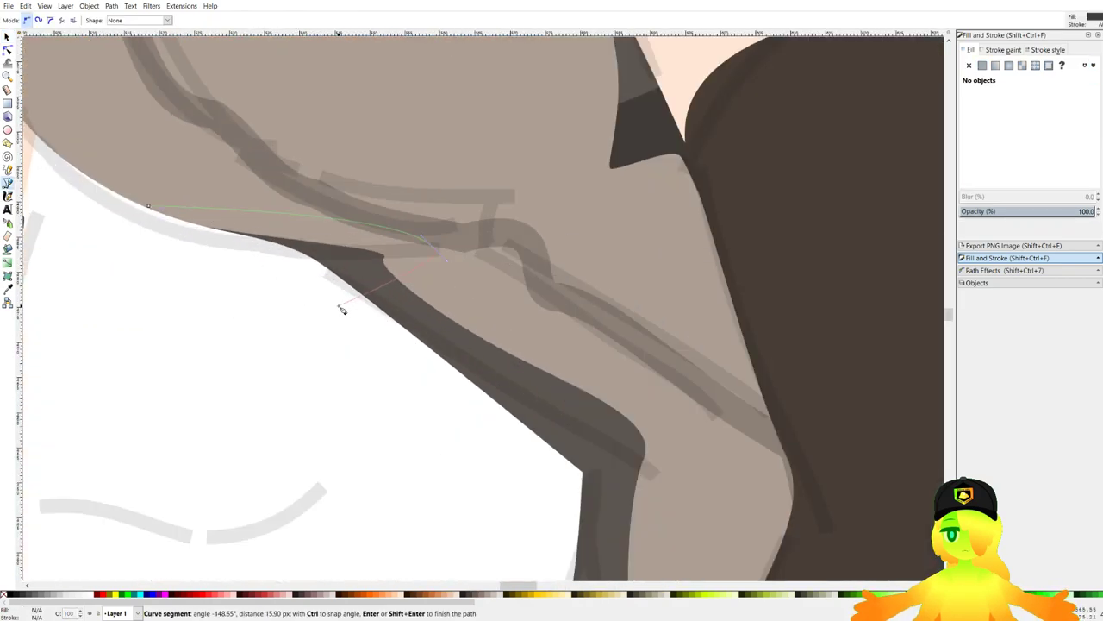
{"action": "left_click", "coordinate": [194, 262]}
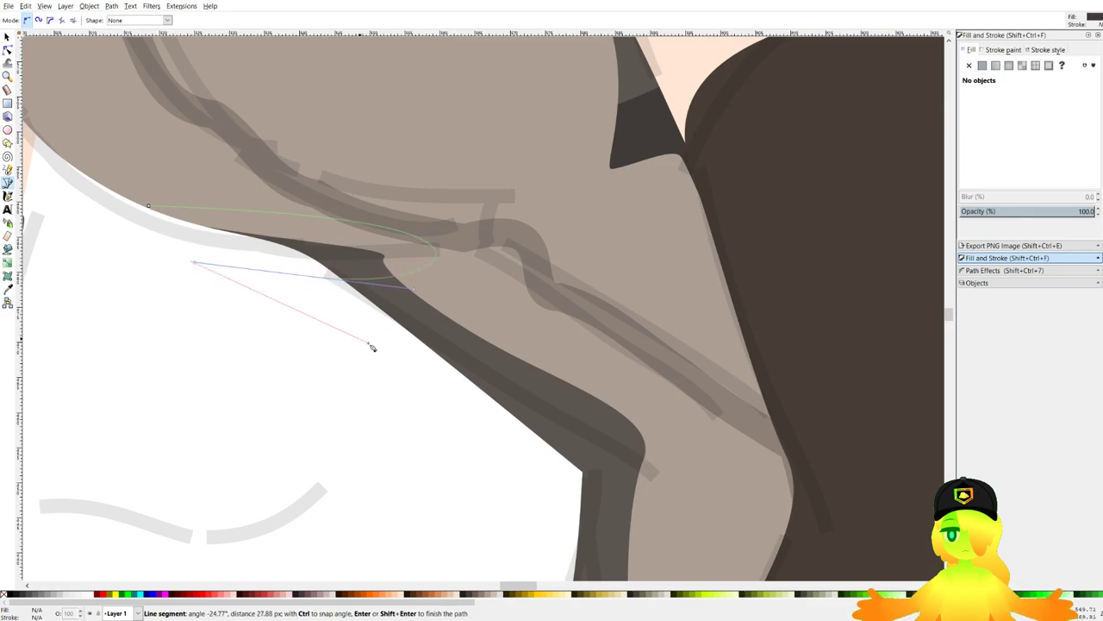
{"action": "left_click_drag", "start_coordinate": [363, 325], "coordinate": [445, 348]}
{"action": "left_click", "coordinate": [517, 302]}
{"action": "left_click", "coordinate": [584, 348]}
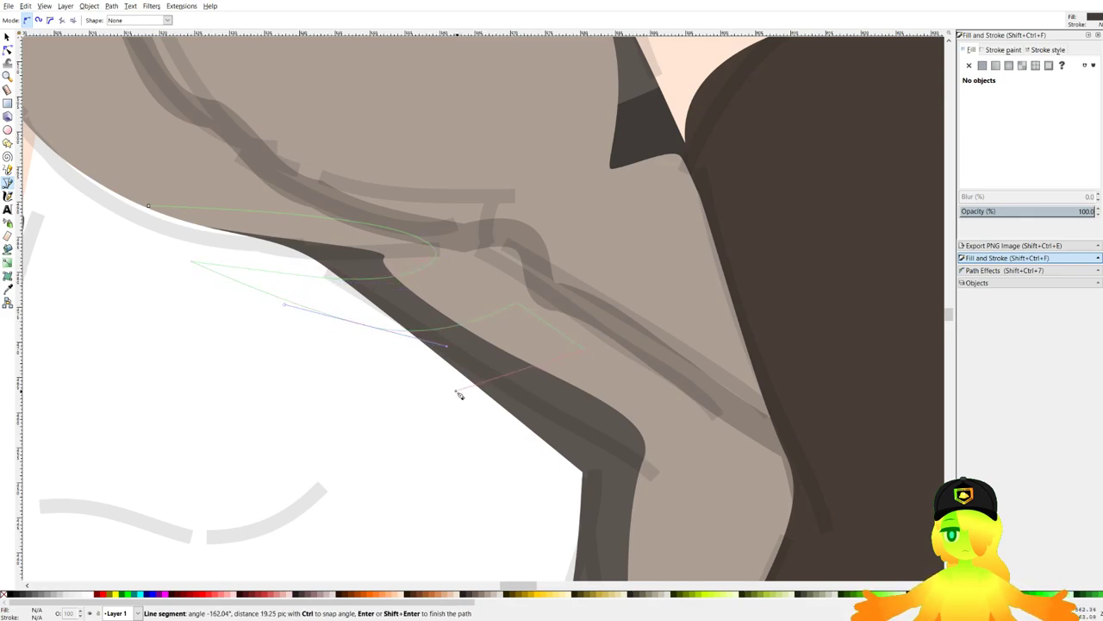
{"action": "left_click_drag", "start_coordinate": [453, 389], "coordinate": [379, 390]}
{"action": "scroll", "coordinate": [336, 377], "scroll_direction": "down", "scroll_amount": 5}
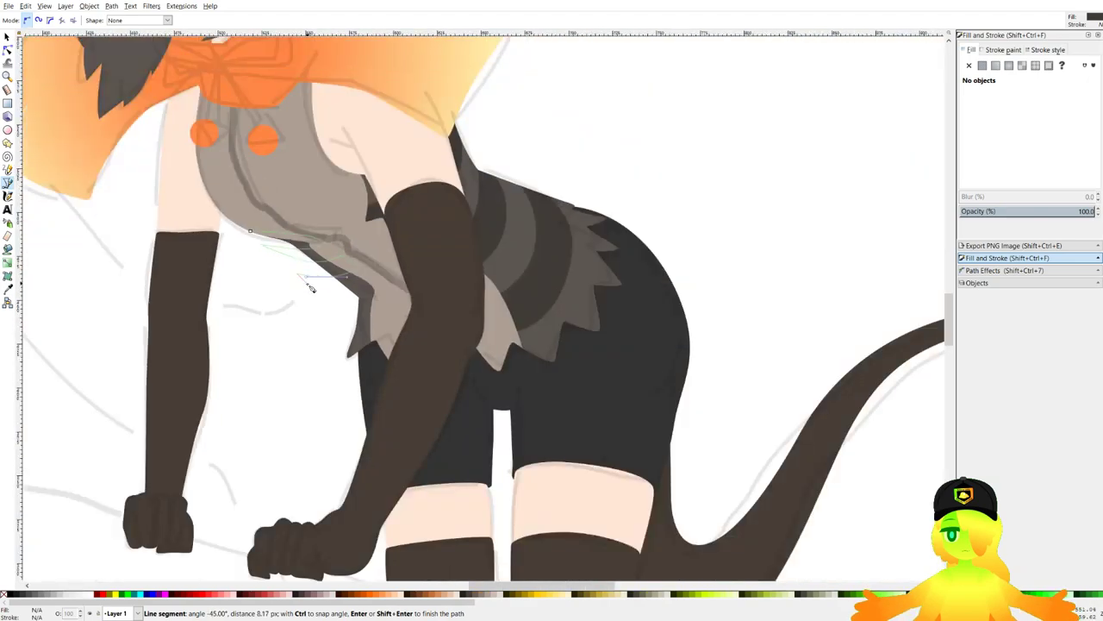
Trace the lowest stripe across the bend of the dark vest strip and close the outline outside the belly.
{"action": "scroll", "coordinate": [331, 299], "scroll_direction": "up", "scroll_amount": 8}
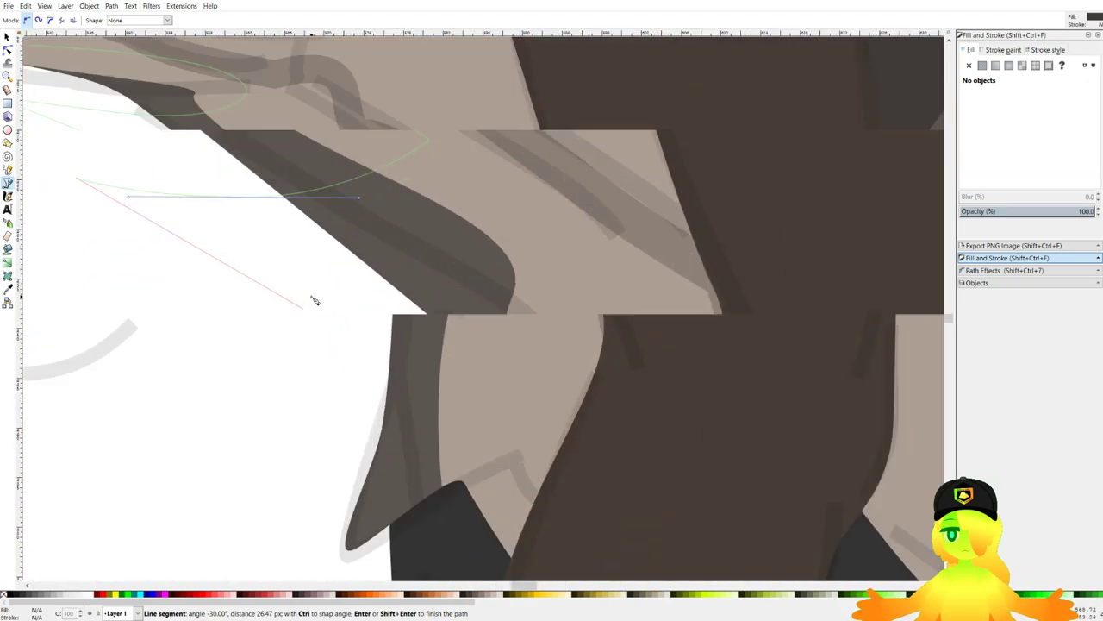
{"action": "left_click_drag", "start_coordinate": [298, 309], "coordinate": [362, 301]}
{"action": "left_click", "coordinate": [431, 274]}
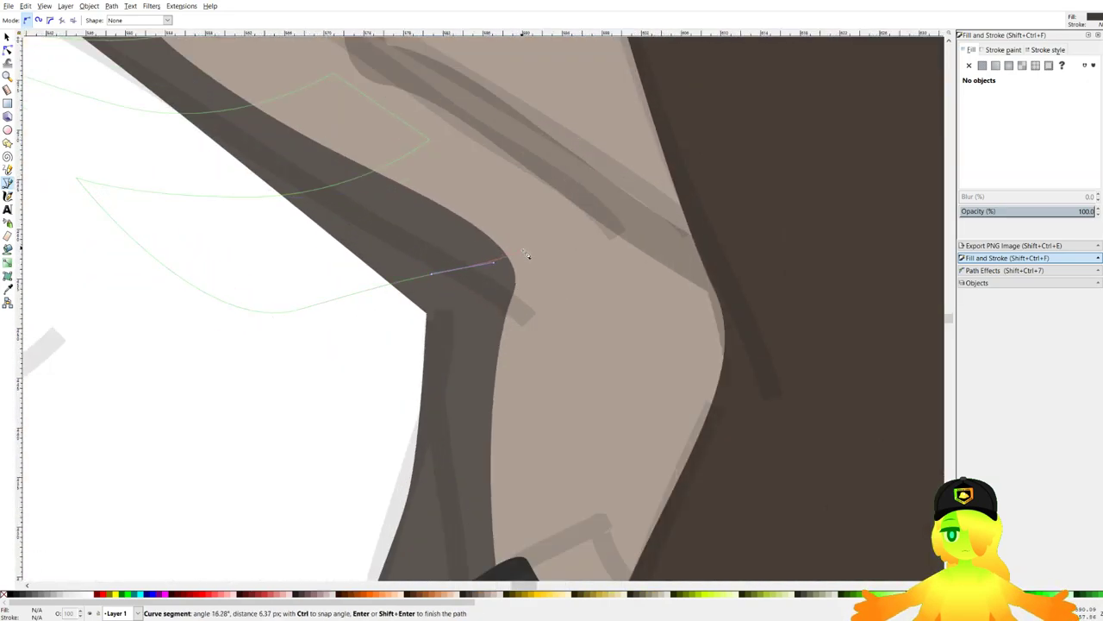
{"action": "left_click", "coordinate": [523, 247]}
{"action": "left_click_drag", "start_coordinate": [540, 343], "coordinate": [512, 253]}
{"action": "left_click", "coordinate": [518, 320]}
{"action": "left_click_drag", "start_coordinate": [442, 334], "coordinate": [407, 334]}
{"action": "left_click", "coordinate": [336, 372]}
{"action": "scroll", "coordinate": [293, 287], "scroll_direction": "down", "scroll_amount": 2}
{"action": "left_click_drag", "start_coordinate": [128, 242], "coordinate": [183, 307]}
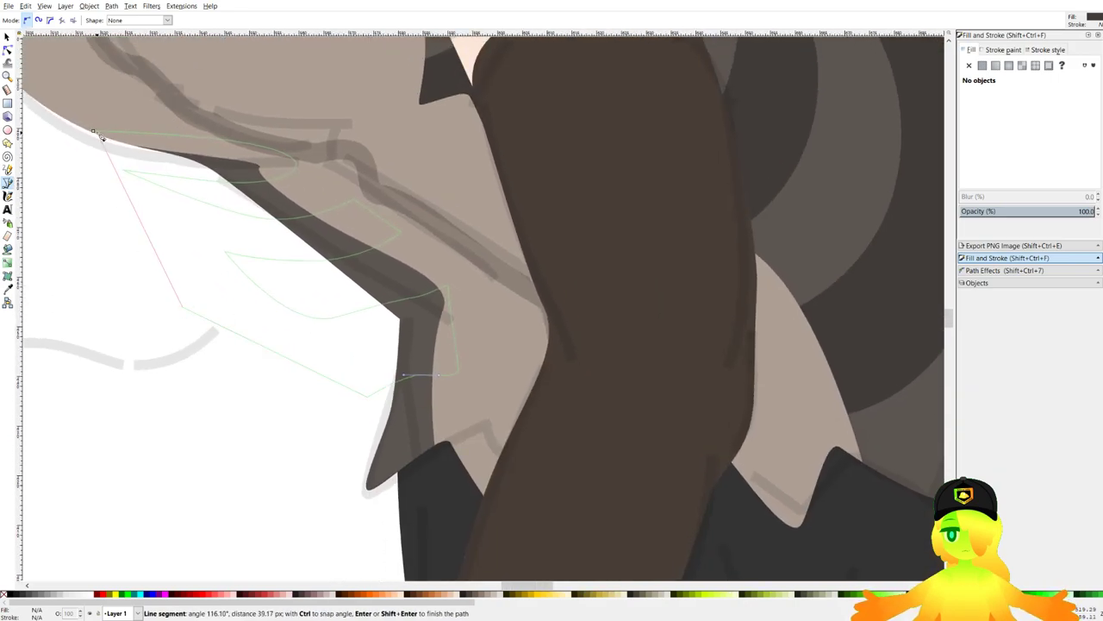
{"action": "left_click", "coordinate": [93, 131]}
Intersect the belly stripe shape with the vest's dark strip under the belly and save the drawing.
{"action": "left_click", "coordinate": [6, 37]}
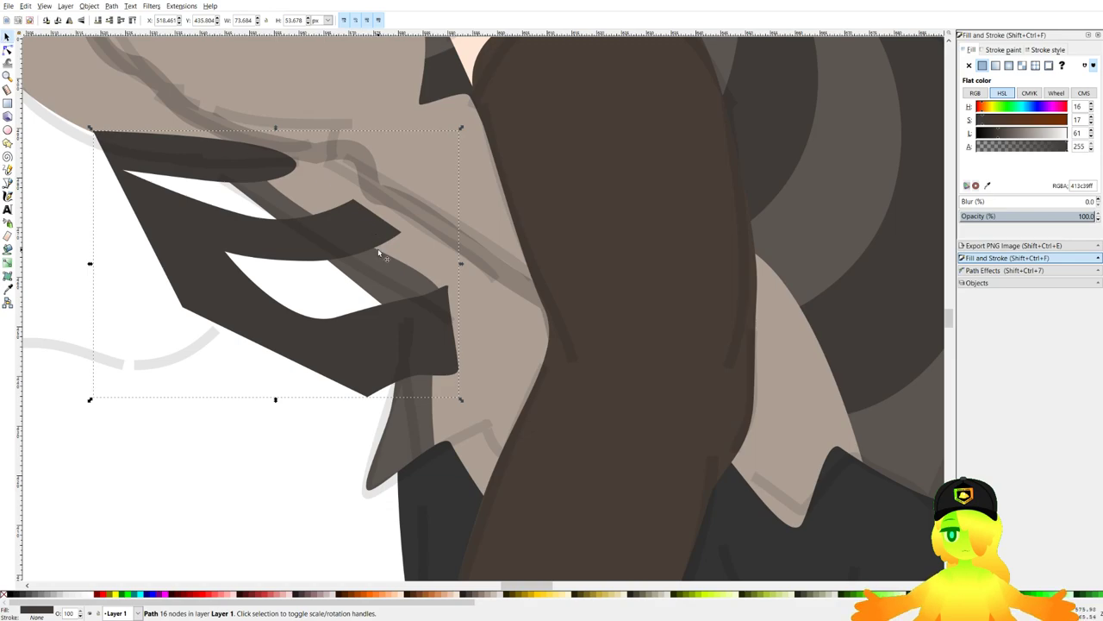
{"action": "left_click", "coordinate": [383, 278]}
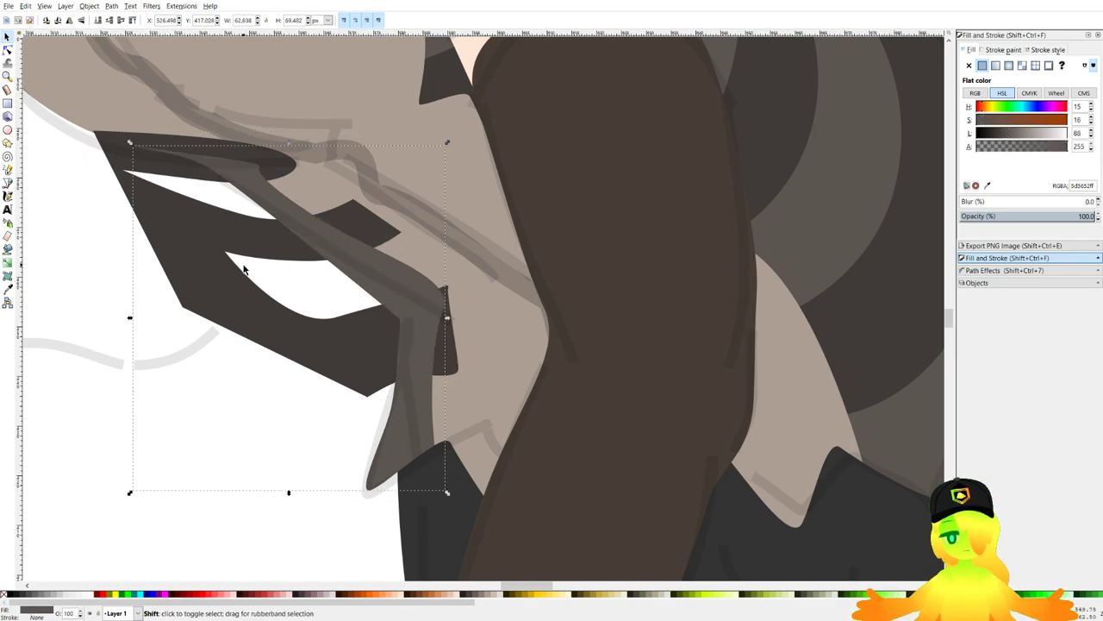
{"action": "left_click", "coordinate": [179, 223], "text": "shift"}
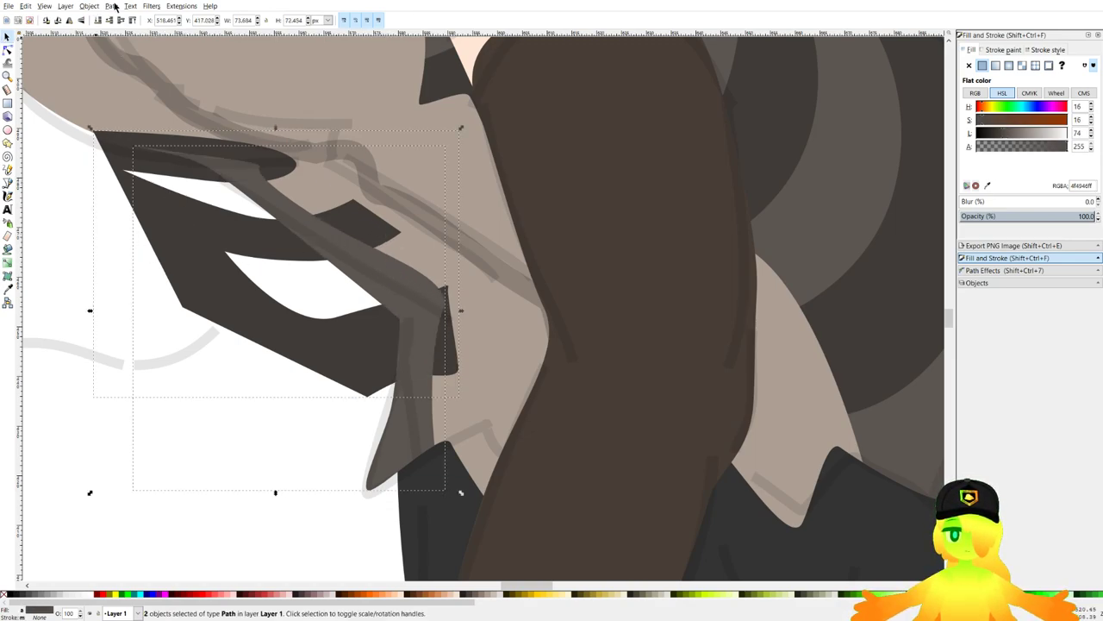
{"action": "left_click", "coordinate": [135, 84]}
{"action": "left_click", "coordinate": [277, 325]}
{"action": "scroll", "coordinate": [277, 324], "scroll_direction": "down", "scroll_amount": 5}
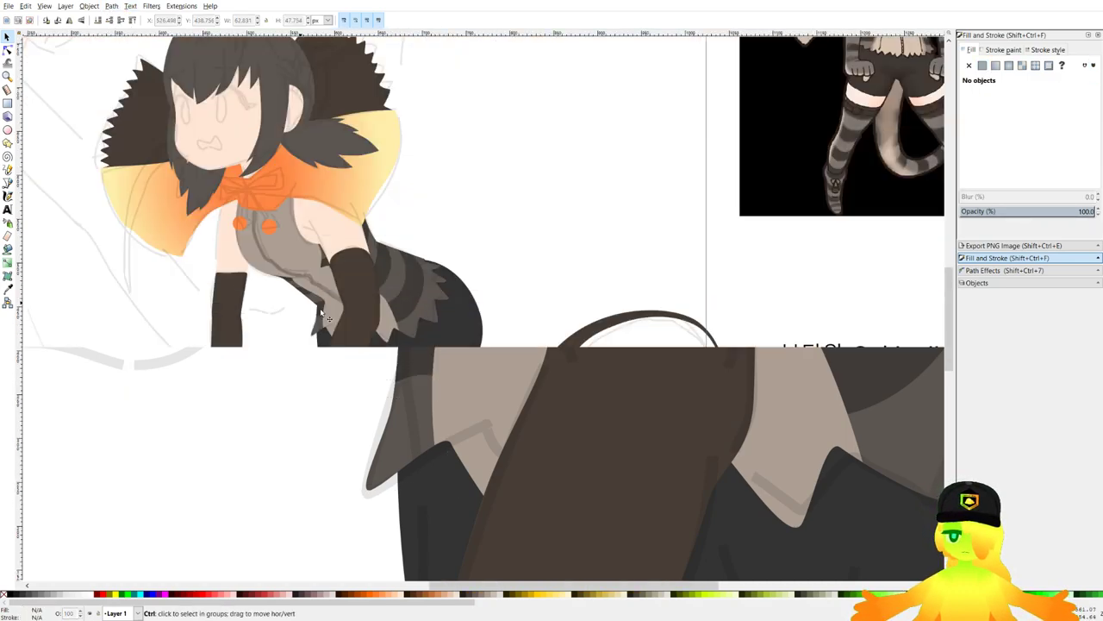
{"action": "key", "text": "ctrl+s"}
Check the clipped belly stripes against the whole figure and undo the intersection and the duplicated vest strip.
{"action": "left_click_drag", "start_coordinate": [472, 328], "coordinate": [495, 332]}
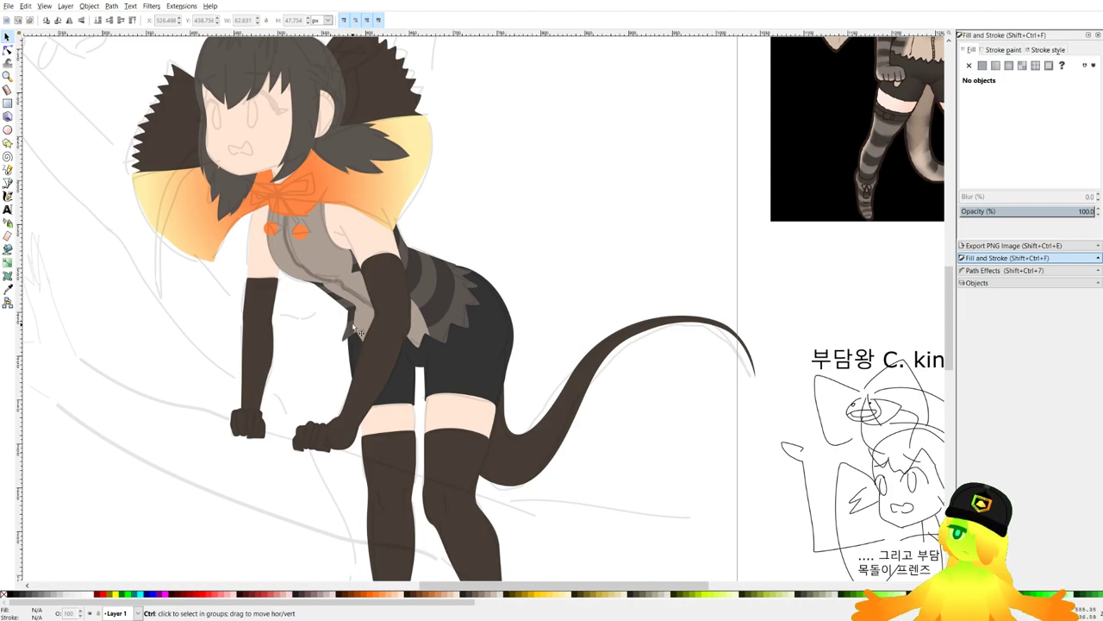
{"action": "scroll", "coordinate": [354, 324], "scroll_direction": "up", "scroll_amount": 3}
{"action": "scroll", "coordinate": [327, 313], "scroll_direction": "up", "scroll_amount": 2}
{"action": "left_click", "coordinate": [352, 288]}
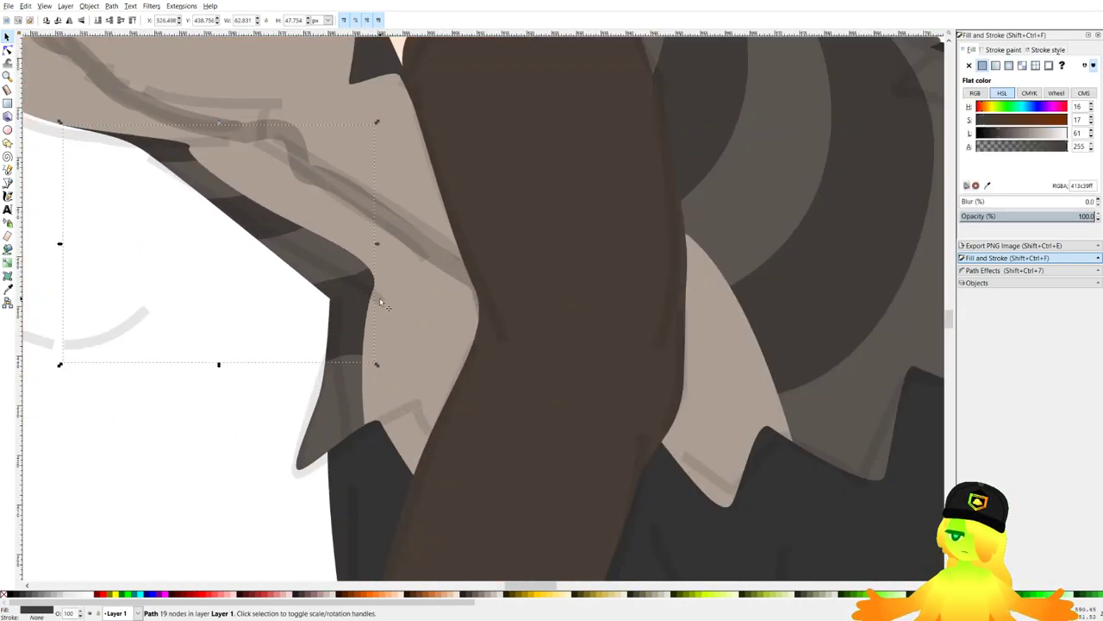
{"action": "scroll", "coordinate": [358, 300], "scroll_direction": "down", "scroll_amount": 4}
{"action": "left_click_drag", "start_coordinate": [374, 307], "coordinate": [386, 295]}
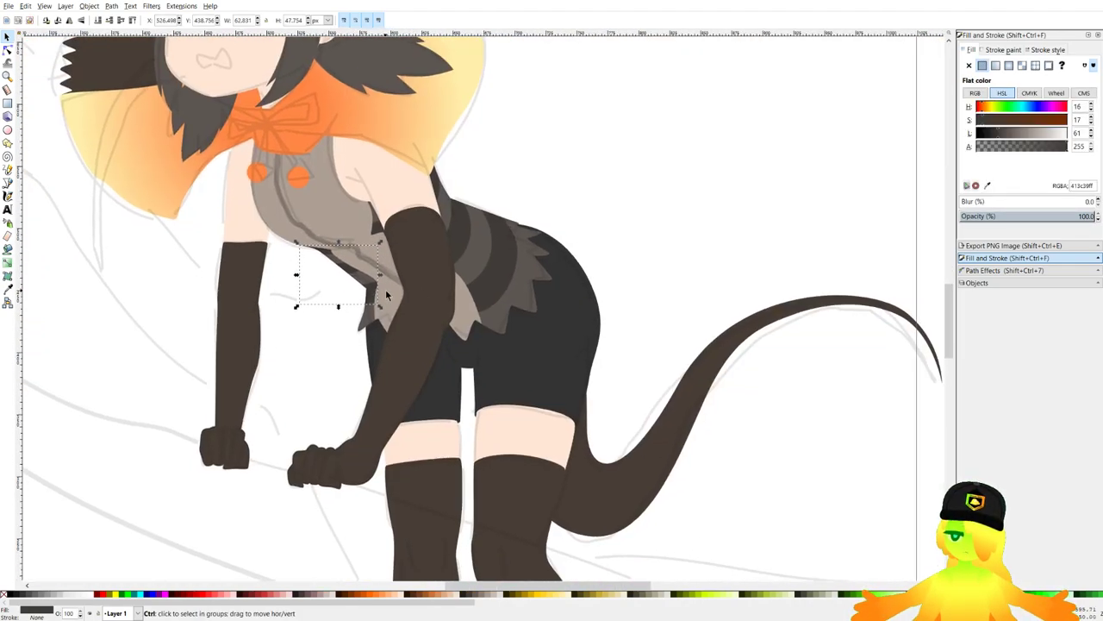
{"action": "left_click_drag", "start_coordinate": [602, 293], "coordinate": [621, 271]}
{"action": "key", "text": "ctrl+z"}
{"action": "scroll", "coordinate": [395, 280], "scroll_direction": "up", "scroll_amount": 4}
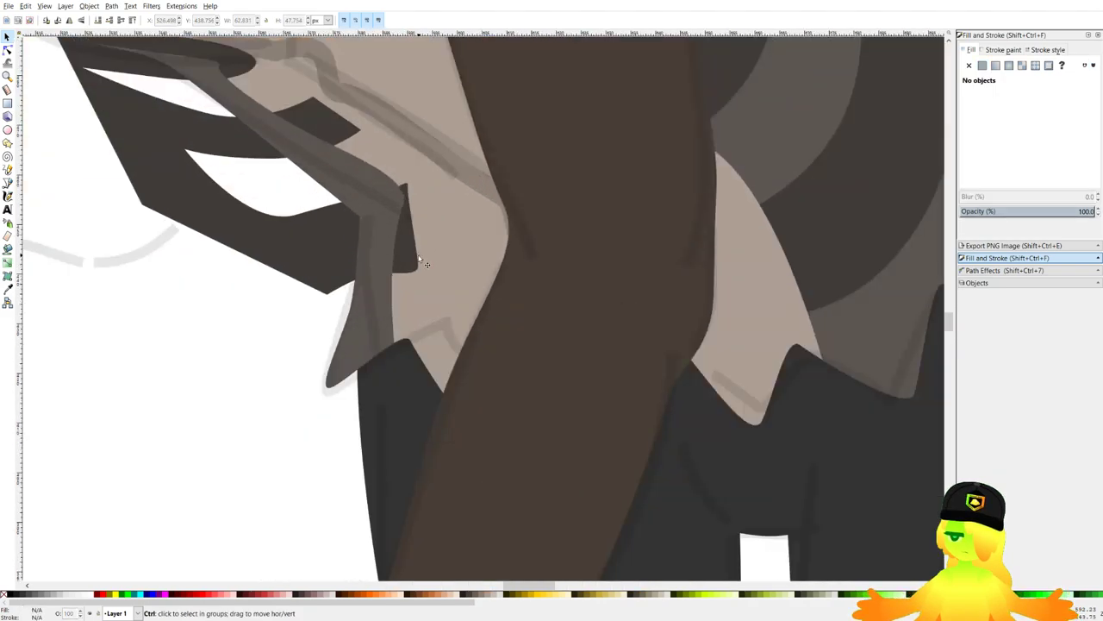
{"action": "key", "text": "ctrl+z"}
{"action": "scroll", "coordinate": [429, 263], "scroll_direction": "left", "scroll_amount": 1}
Reshape the belly stripes by moving the lowest stripe's end nodes lower toward the glove and extending the middle stripe's tip.
{"action": "left_click", "coordinate": [431, 249]}
{"action": "left_click", "coordinate": [7, 51]}
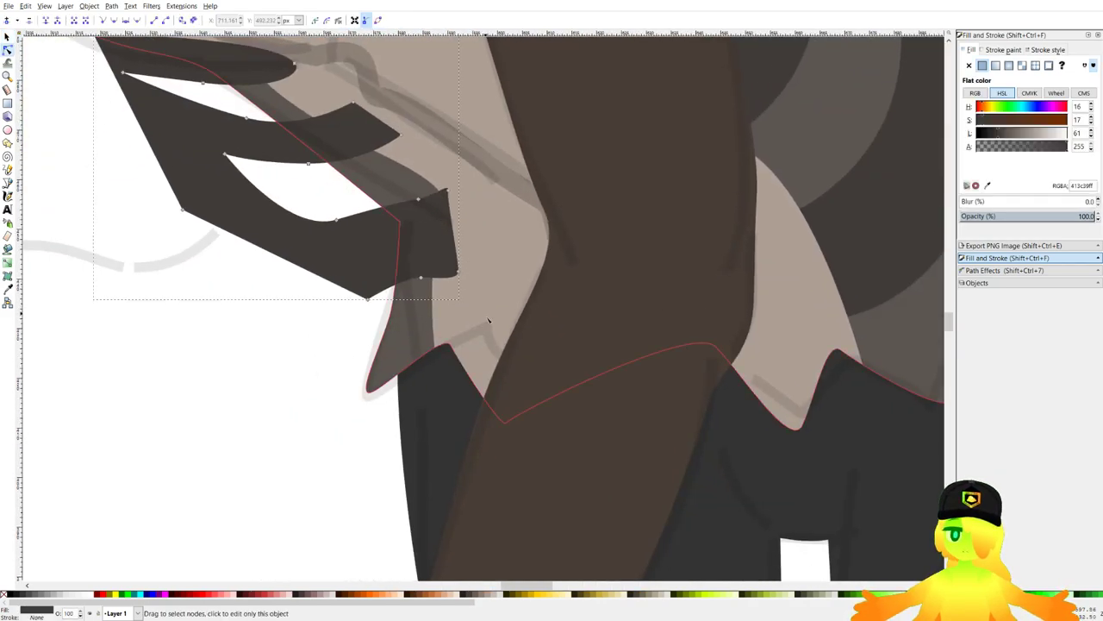
{"action": "left_click_drag", "start_coordinate": [451, 192], "coordinate": [483, 251]}
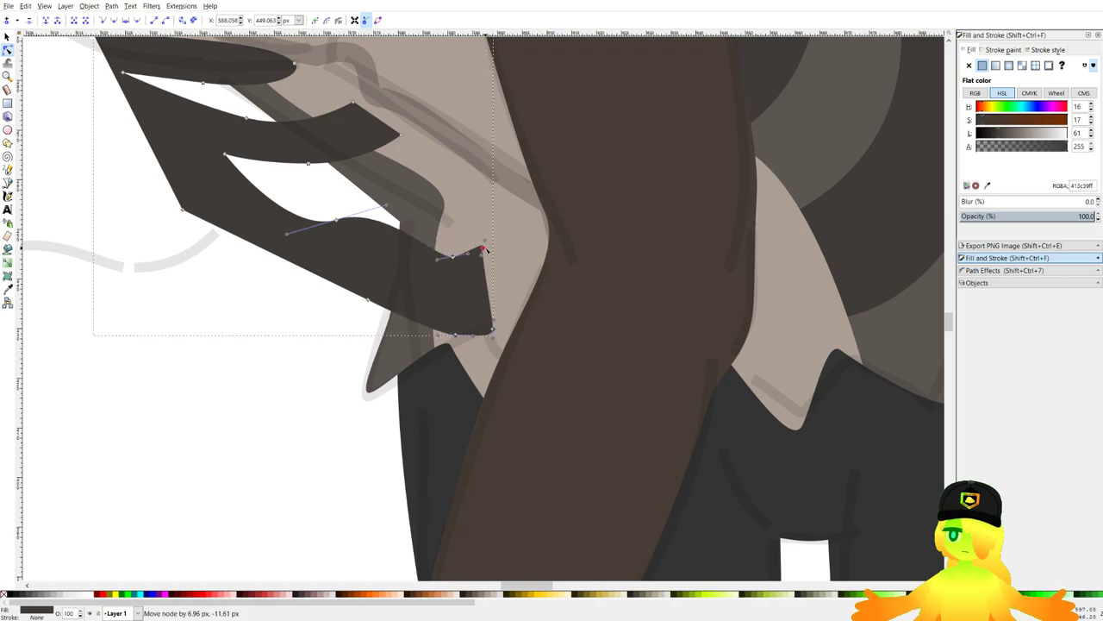
{"action": "left_click_drag", "start_coordinate": [338, 215], "coordinate": [339, 216]}
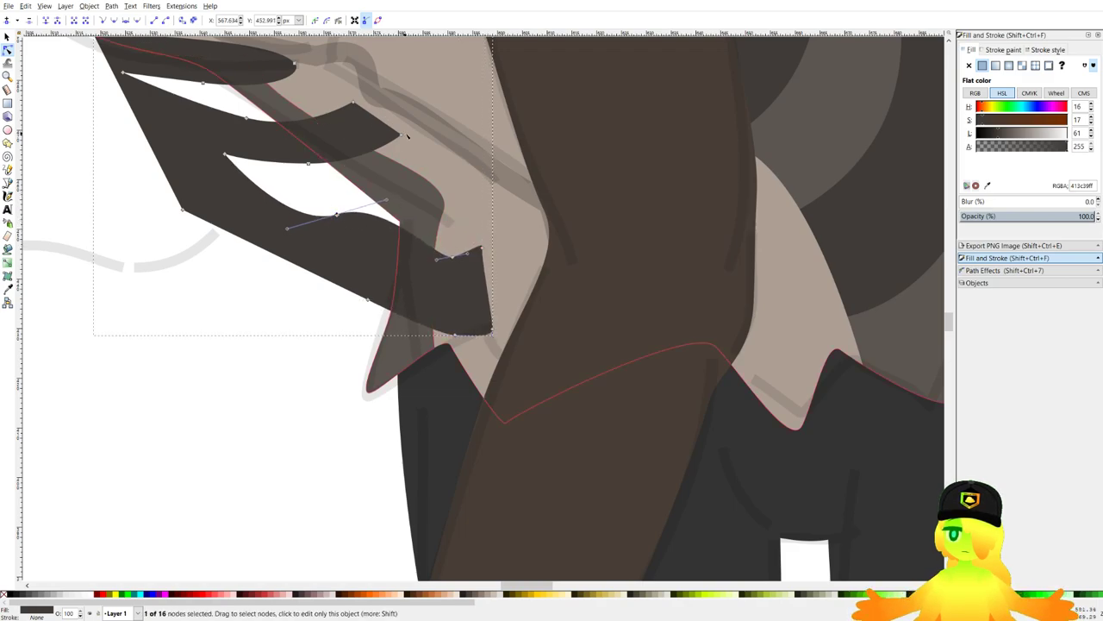
{"action": "left_click_drag", "start_coordinate": [401, 135], "coordinate": [445, 174]}
{"action": "scroll", "coordinate": [444, 174], "scroll_direction": "up", "scroll_amount": 3}
{"action": "scroll", "coordinate": [444, 174], "scroll_direction": "left", "scroll_amount": 4}
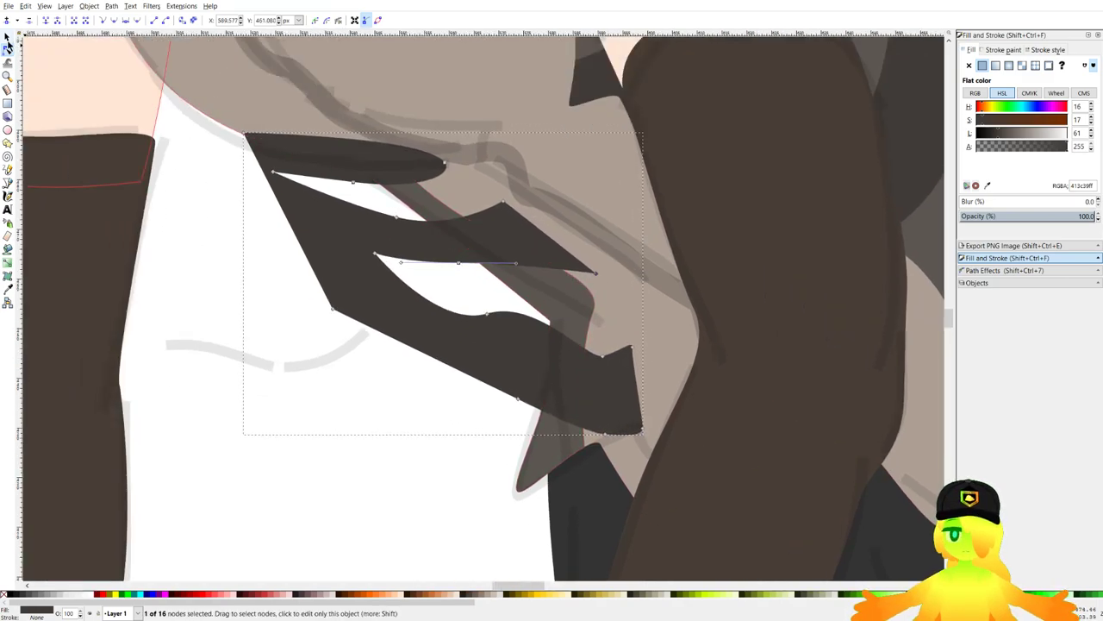
Clip the reshaped belly stripes to a duplicate of the vest's dark strip using Intersection, and save the drawing.
{"action": "left_click", "coordinate": [7, 38]}
{"action": "left_click", "coordinate": [447, 211]}
{"action": "key", "text": "ctrl+d"}
{"action": "left_click", "coordinate": [333, 236], "text": "shift"}
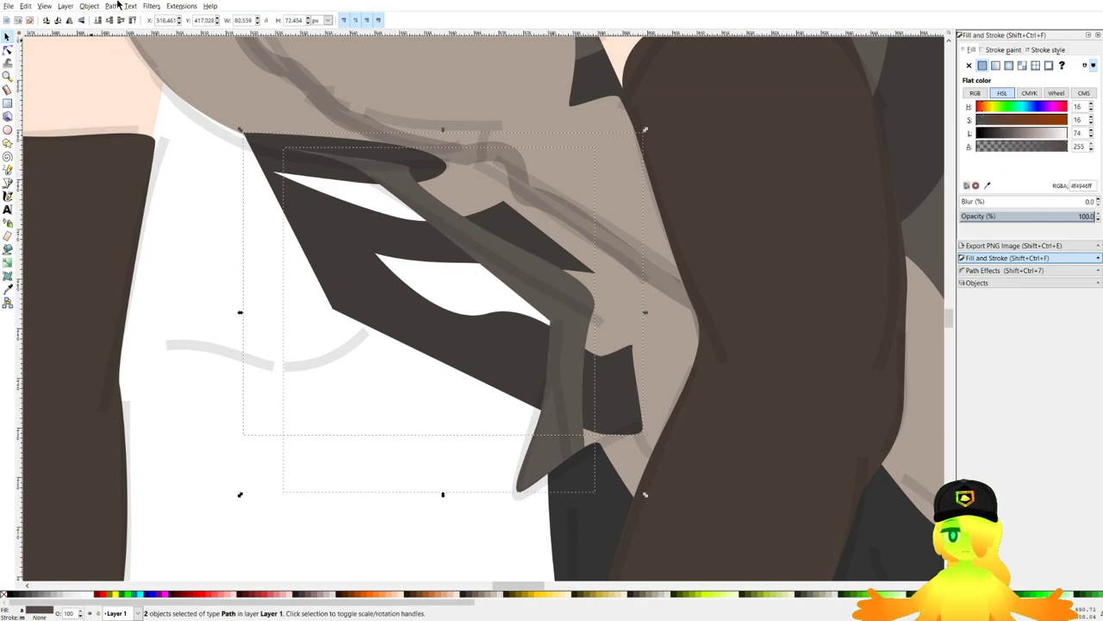
{"action": "left_click", "coordinate": [114, 6]}
{"action": "left_click", "coordinate": [139, 84]}
{"action": "scroll", "coordinate": [343, 393], "scroll_direction": "down", "scroll_amount": 2}
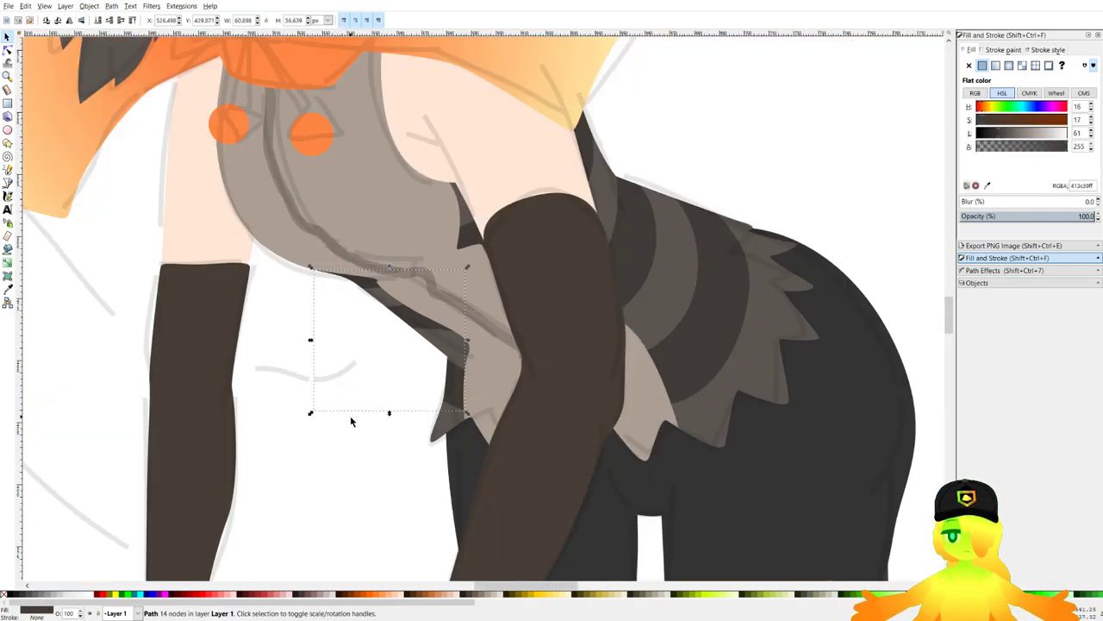
{"action": "left_click", "coordinate": [351, 417]}
{"action": "key", "text": "ctrl+s"}
Recolour both long gloves with the grey 5d5652 sampled from the vest's back, and save the drawing.
{"action": "scroll", "coordinate": [431, 319], "scroll_direction": "down", "scroll_amount": 6}
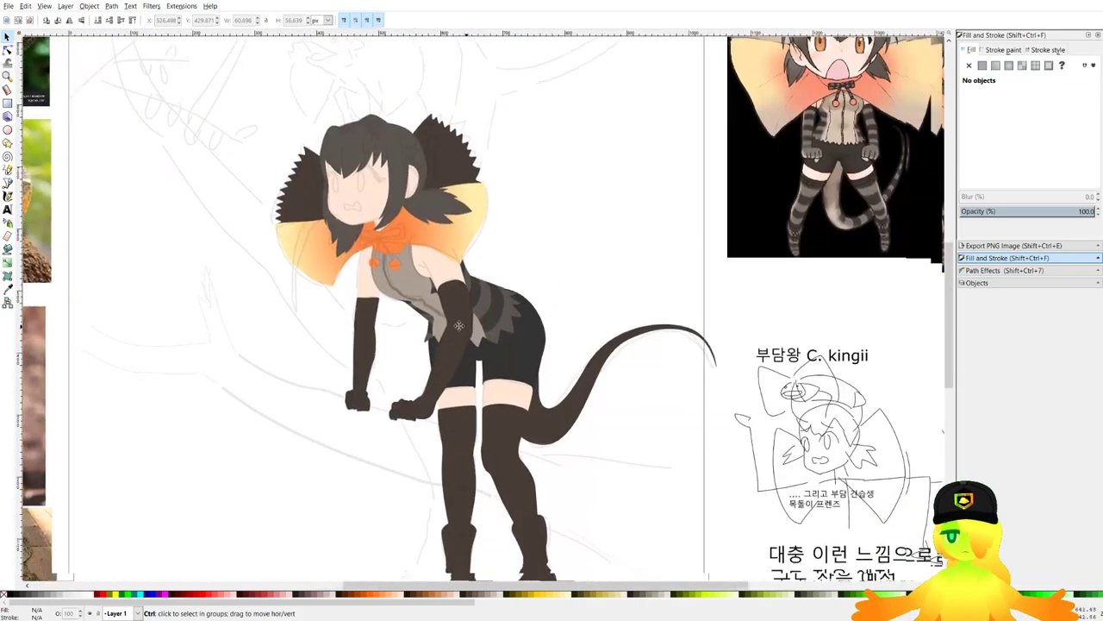
{"action": "scroll", "coordinate": [585, 236], "scroll_direction": "up", "scroll_amount": 3}
{"action": "left_click_drag", "start_coordinate": [136, 446], "coordinate": [474, 284]}
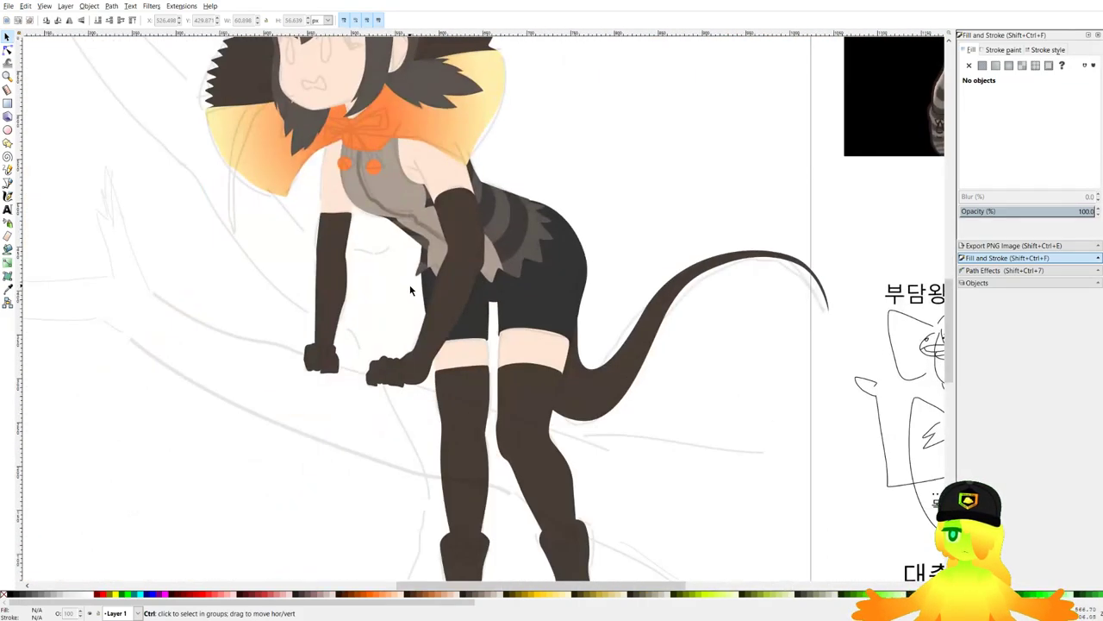
{"action": "scroll", "coordinate": [411, 291], "scroll_direction": "down", "scroll_amount": 1}
{"action": "left_click_drag", "start_coordinate": [405, 292], "coordinate": [332, 349]}
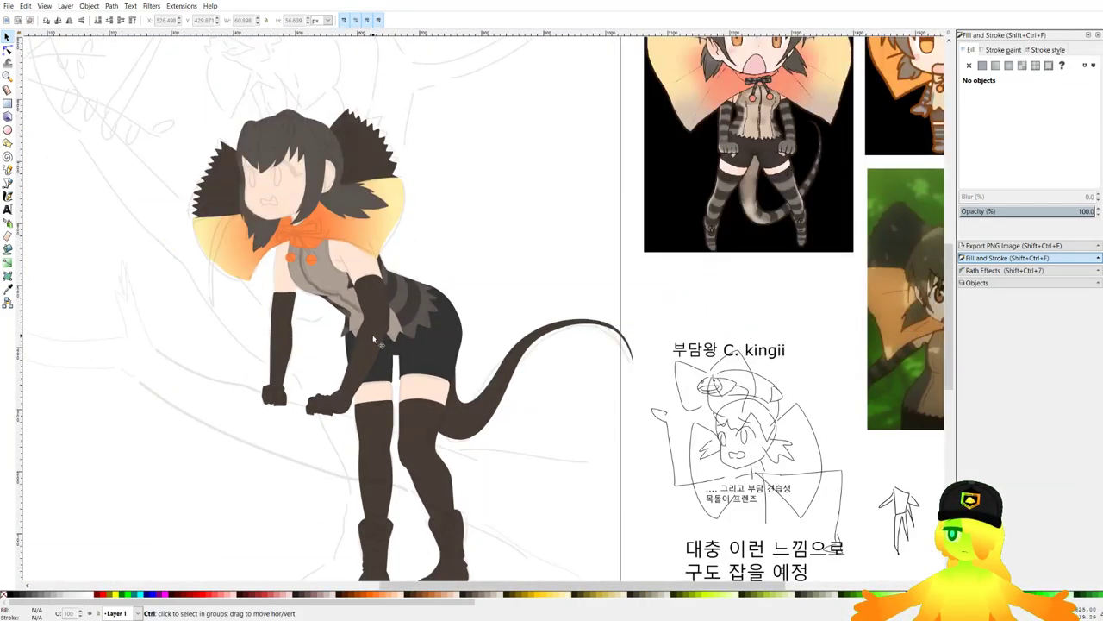
{"action": "scroll", "coordinate": [375, 339], "scroll_direction": "up", "scroll_amount": 1}
{"action": "left_click", "coordinate": [375, 339], "text": "ctrl"}
{"action": "scroll", "coordinate": [429, 323], "scroll_direction": "up", "scroll_amount": 2}
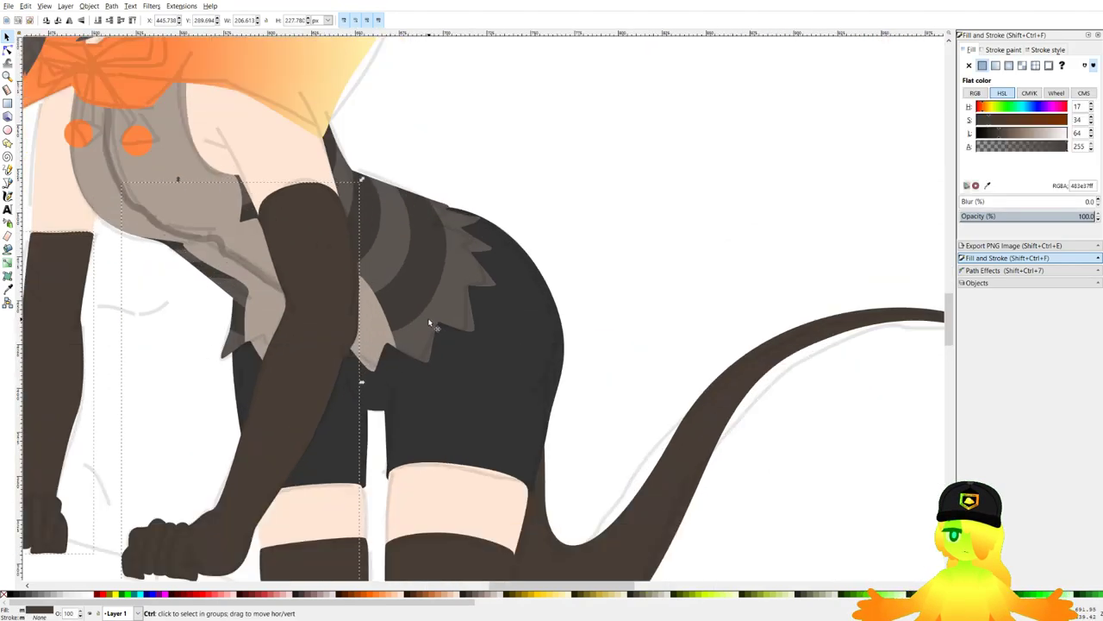
{"action": "scroll", "coordinate": [431, 323], "scroll_direction": "down", "scroll_amount": 2}
{"action": "key", "text": "d"}
{"action": "left_click", "coordinate": [396, 245]}
{"action": "scroll", "coordinate": [414, 250], "scroll_direction": "down", "scroll_amount": 1}
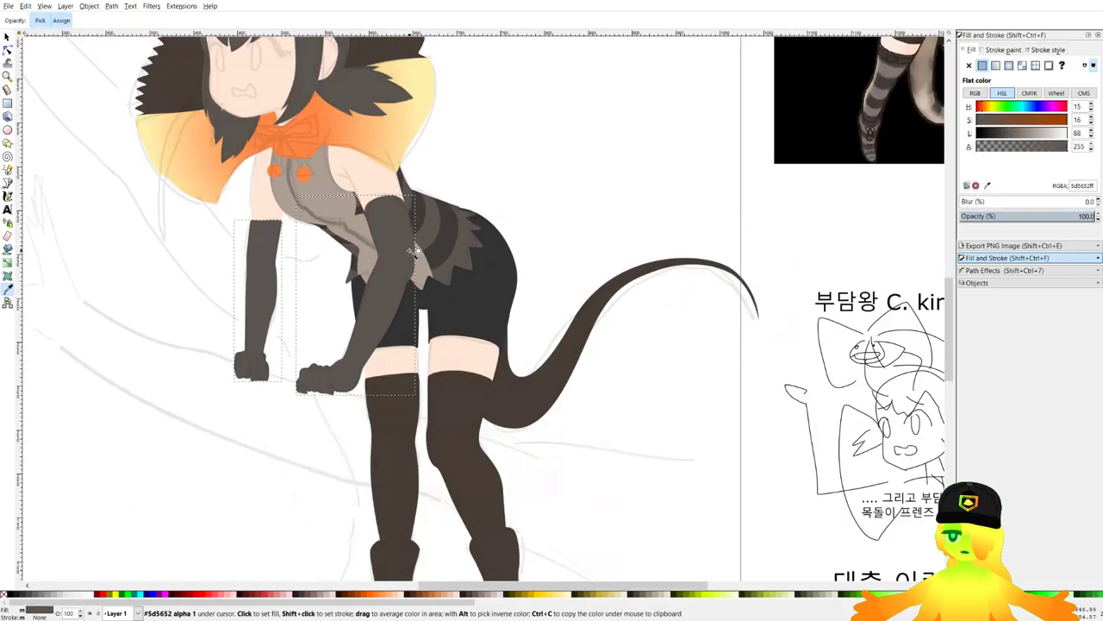
{"action": "key", "text": "ctrl+s"}
Start a Bezier stripe outline on the nearer glove with a curved arc across the upper arm below the glove's top edge.
{"action": "left_click", "coordinate": [8, 184]}
{"action": "scroll", "coordinate": [363, 248], "scroll_direction": "down", "scroll_amount": 2}
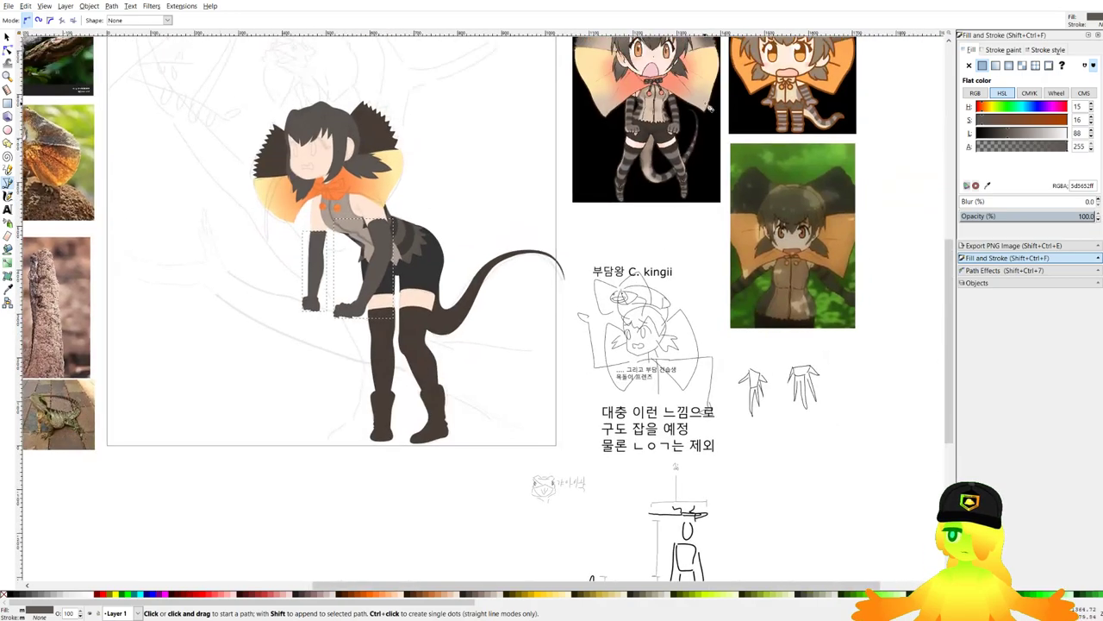
{"action": "scroll", "coordinate": [693, 101], "scroll_direction": "up", "scroll_amount": 2}
{"action": "left_click_drag", "start_coordinate": [136, 438], "coordinate": [541, 207]}
{"action": "scroll", "coordinate": [457, 131], "scroll_direction": "up", "scroll_amount": 5}
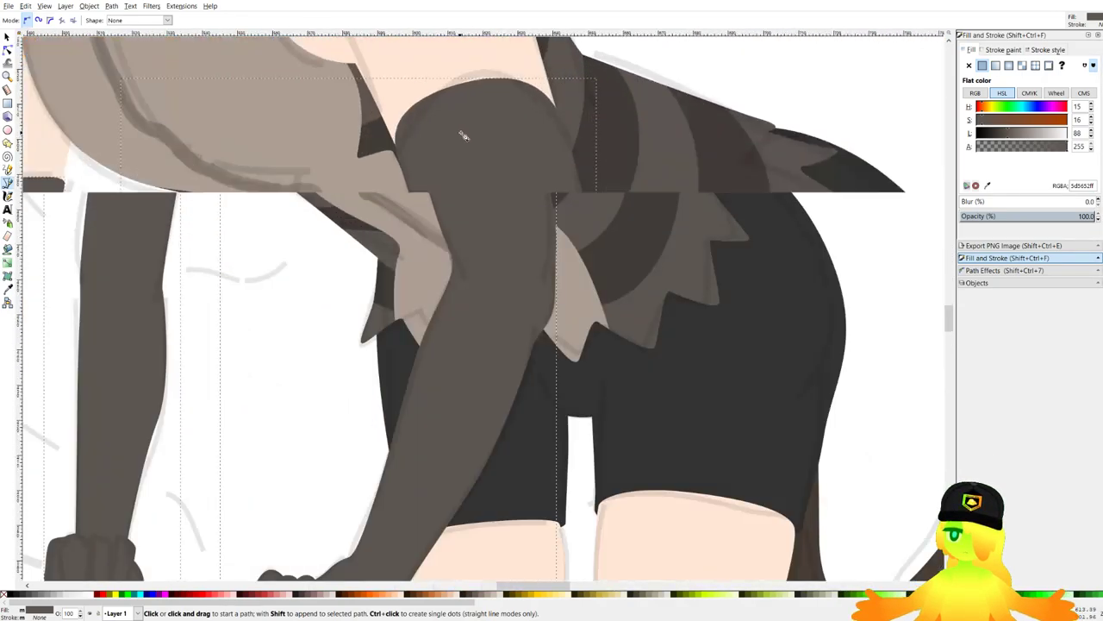
{"action": "left_click_drag", "start_coordinate": [398, 285], "coordinate": [398, 161]}
{"action": "left_click_drag", "start_coordinate": [555, 138], "coordinate": [619, 144]}
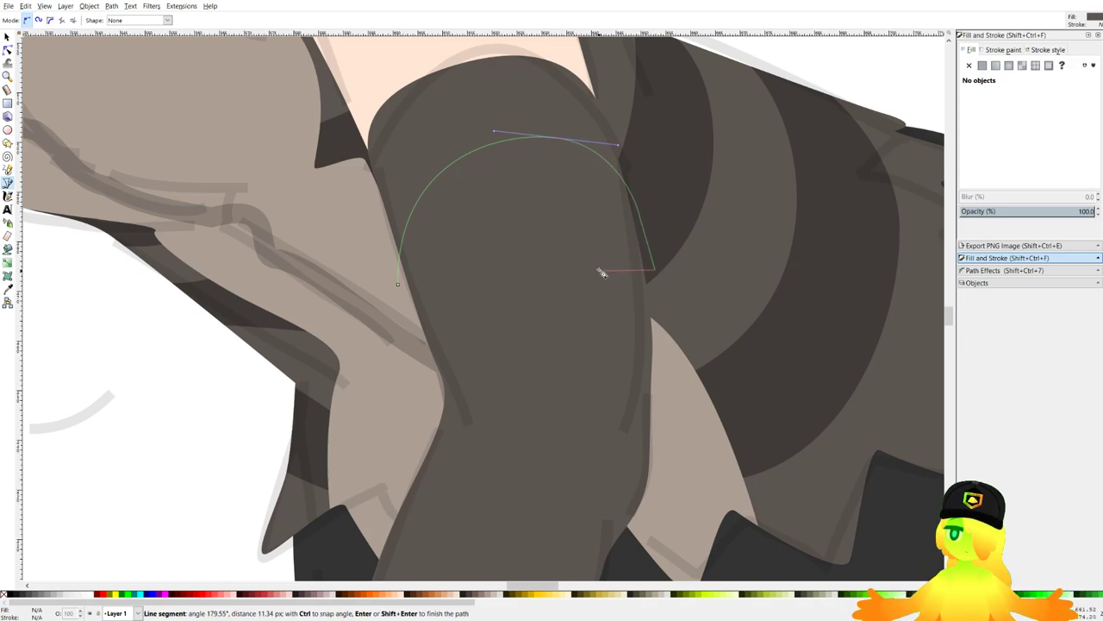
{"action": "scroll", "coordinate": [485, 237], "scroll_direction": "down", "scroll_amount": 5}
{"action": "scroll", "coordinate": [485, 238], "scroll_direction": "down", "scroll_amount": 4}
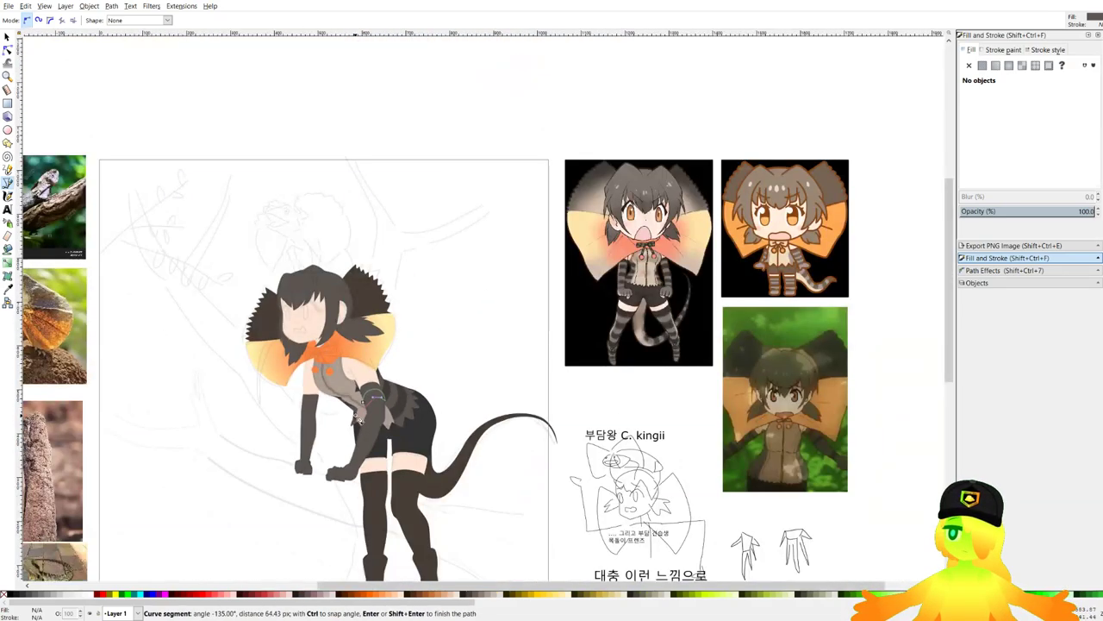
{"action": "scroll", "coordinate": [359, 417], "scroll_direction": "up", "scroll_amount": 7}
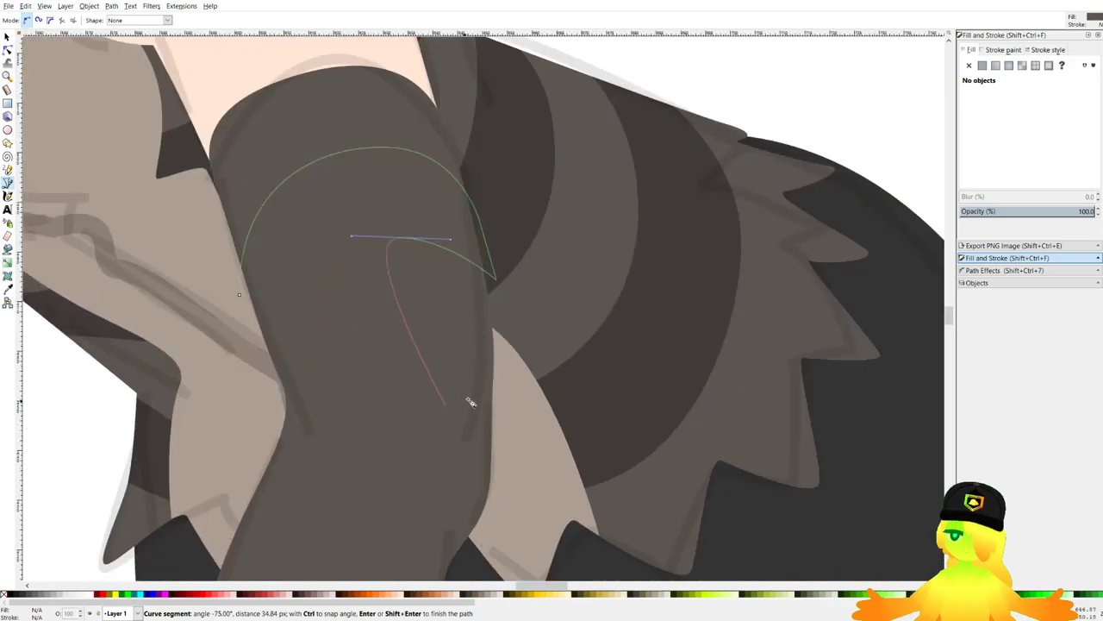
Continue the stripe outline with a second arc across the glove above the elbow, ending past the arm's inner edge.
{"action": "left_click_drag", "start_coordinate": [504, 330], "coordinate": [493, 312]}
{"action": "left_click_drag", "start_coordinate": [364, 268], "coordinate": [290, 274]}
{"action": "left_click_drag", "start_coordinate": [275, 381], "coordinate": [278, 401]}
{"action": "left_click_drag", "start_coordinate": [256, 438], "coordinate": [269, 312]}
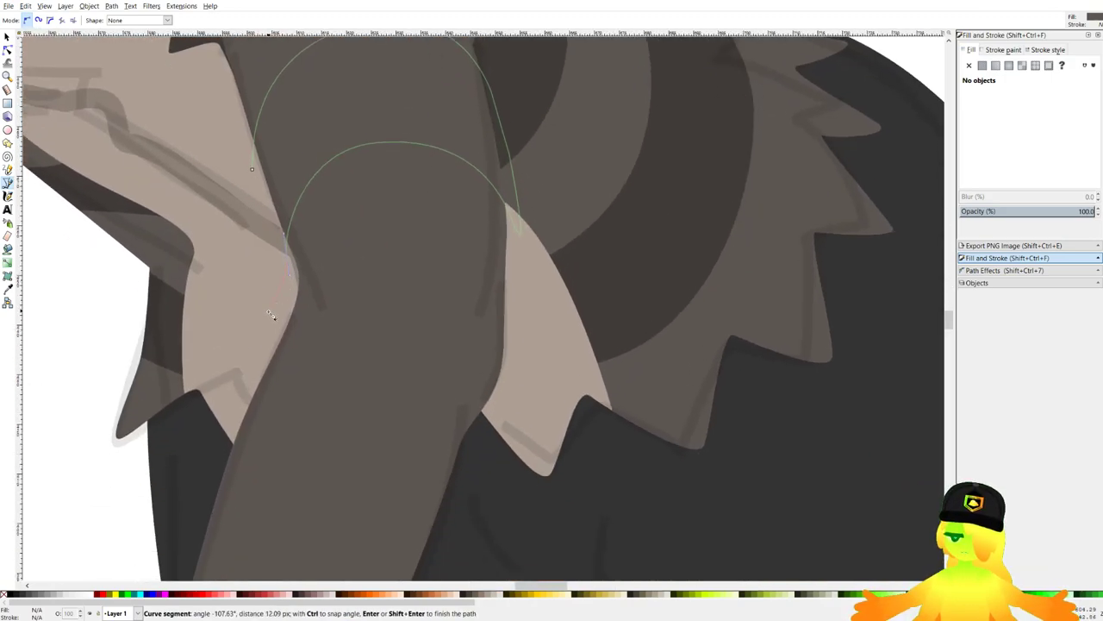
{"action": "left_click", "coordinate": [269, 327]}
{"action": "key", "text": "BackSpace"}
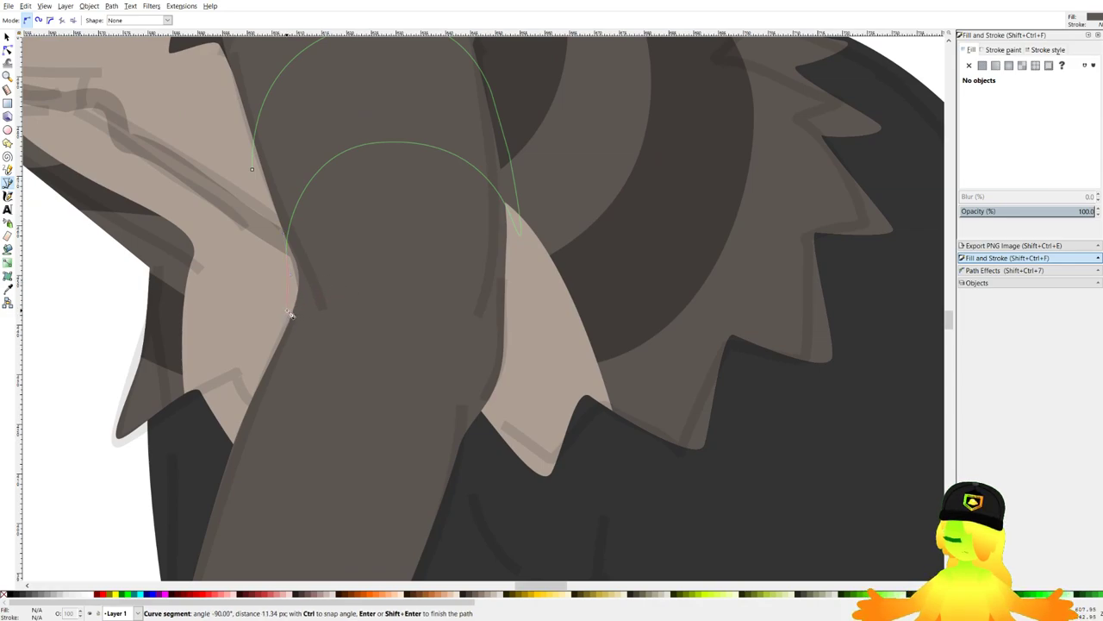
Add the third arc across the elbow, removing the first attempt and redrawing it with a rounder curve.
{"action": "left_click_drag", "start_coordinate": [291, 314], "coordinate": [309, 266]}
{"action": "left_click_drag", "start_coordinate": [377, 264], "coordinate": [407, 277]}
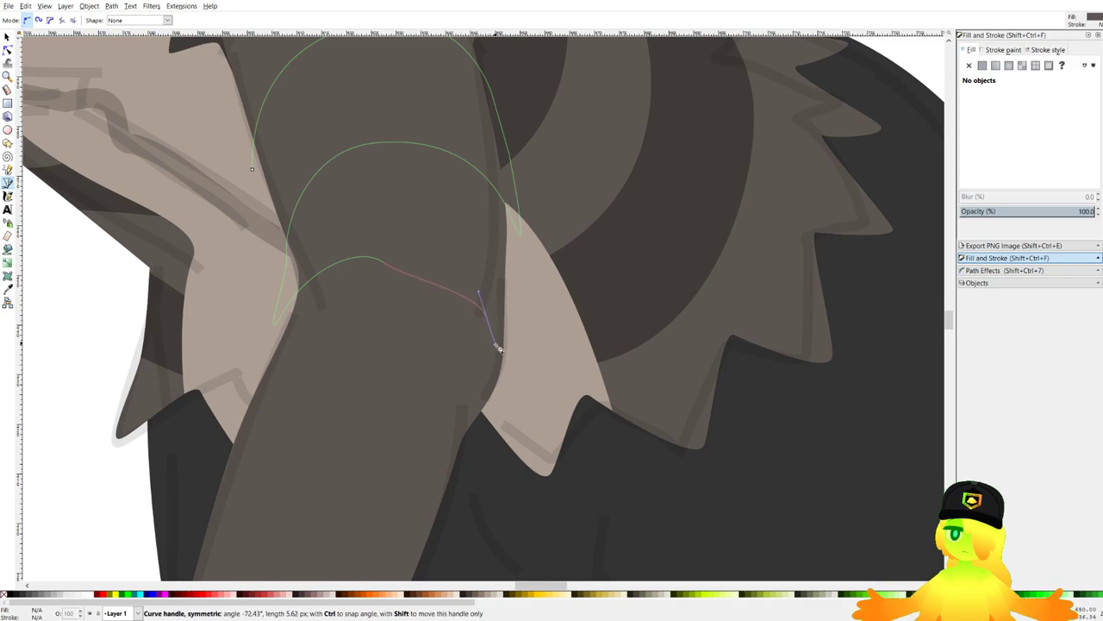
{"action": "left_click_drag", "start_coordinate": [508, 366], "coordinate": [509, 367]}
{"action": "key", "text": "BackSpace"}
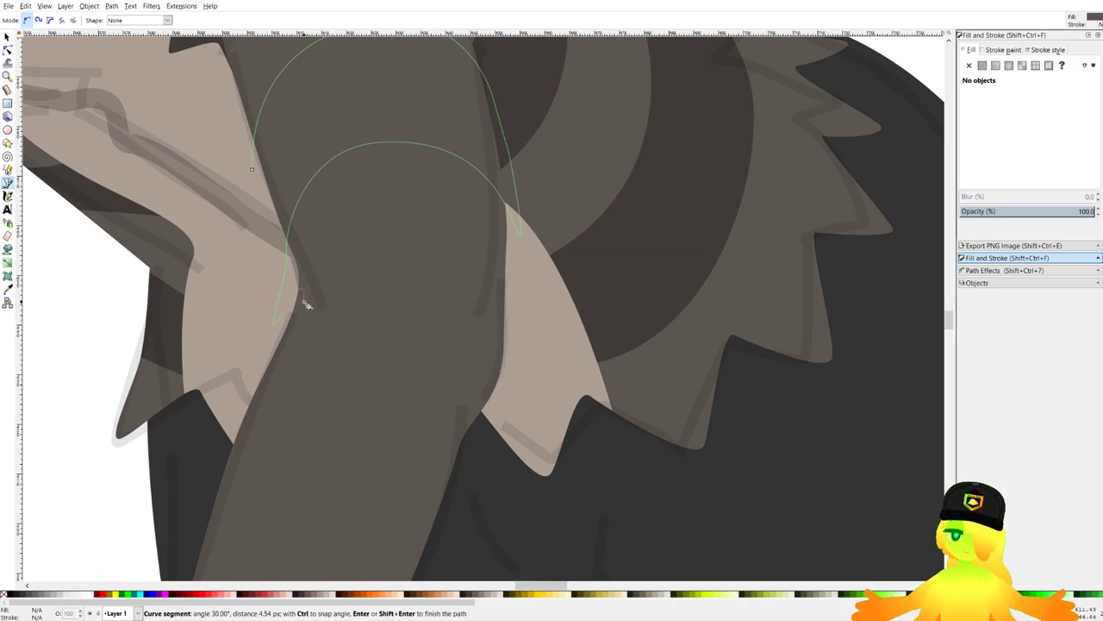
{"action": "left_click_drag", "start_coordinate": [321, 269], "coordinate": [360, 240]}
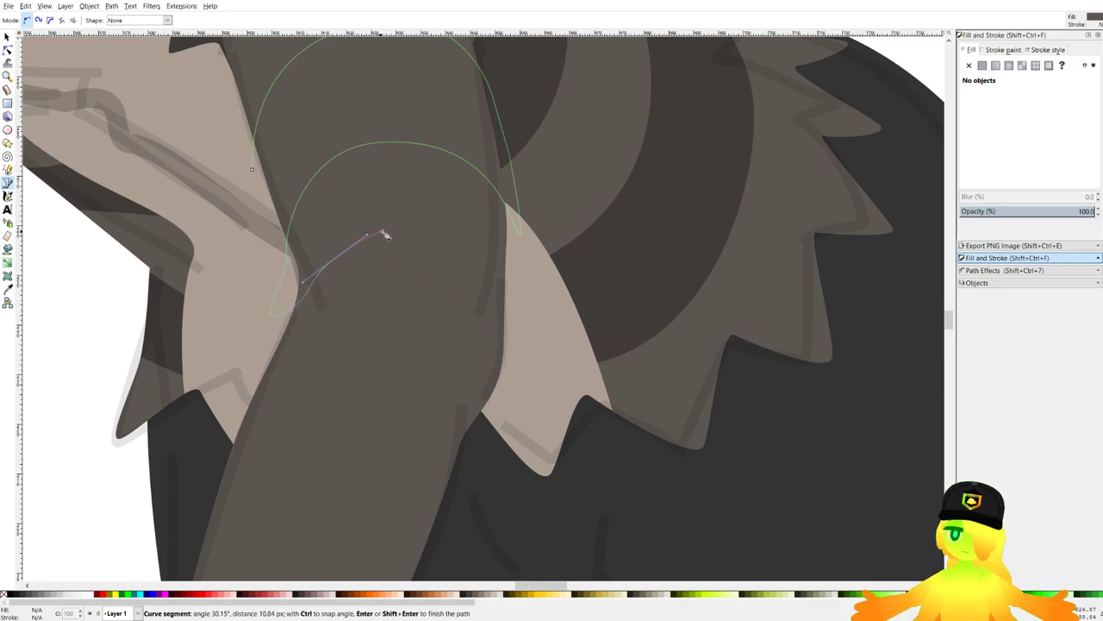
{"action": "left_click_drag", "start_coordinate": [460, 266], "coordinate": [493, 298]}
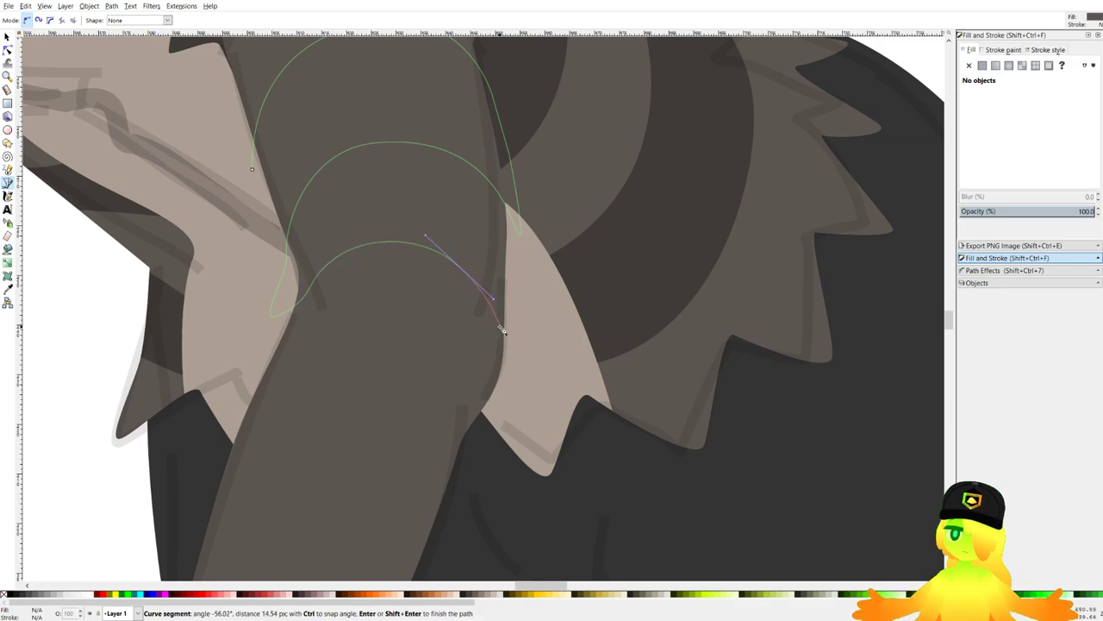
Carry the outline around the outer elbow and add the fourth arc across the top of the forearm.
{"action": "scroll", "coordinate": [503, 331], "scroll_direction": "down", "scroll_amount": 5}
{"action": "scroll", "coordinate": [564, 282], "scroll_direction": "up", "scroll_amount": 2}
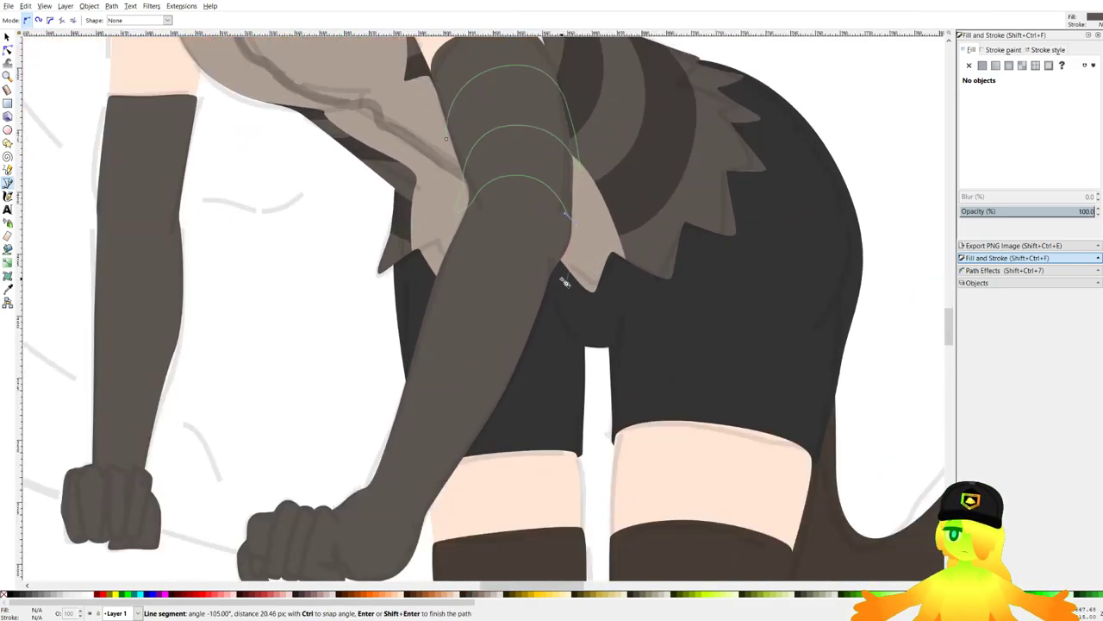
{"action": "scroll", "coordinate": [564, 283], "scroll_direction": "up", "scroll_amount": 2}
{"action": "scroll", "coordinate": [556, 290], "scroll_direction": "up", "scroll_amount": 3}
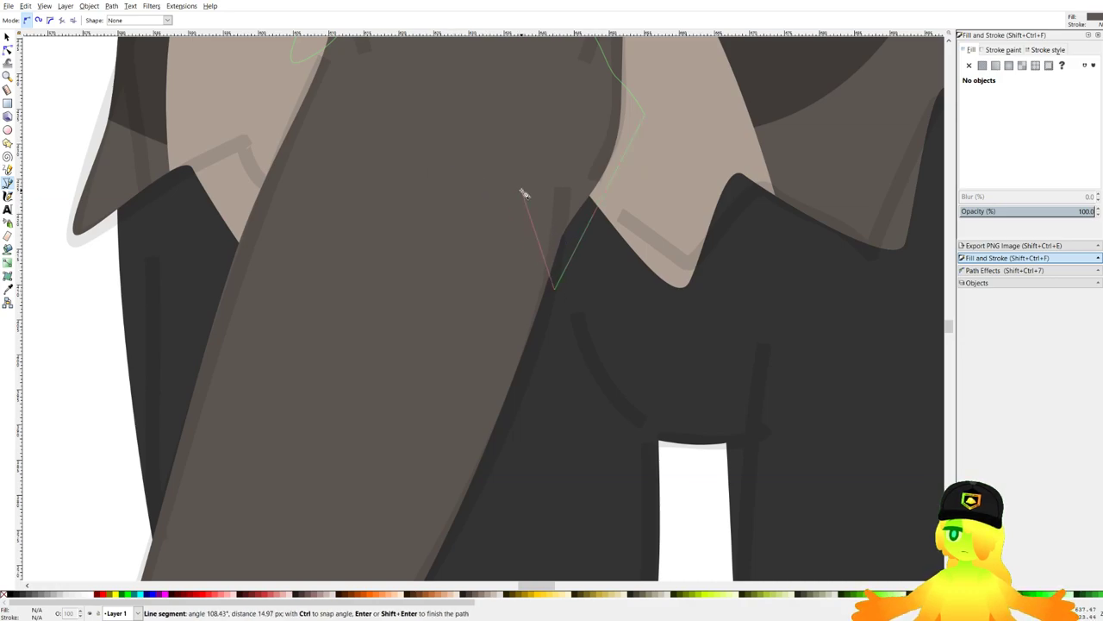
{"action": "left_click_drag", "start_coordinate": [475, 139], "coordinate": [374, 100]}
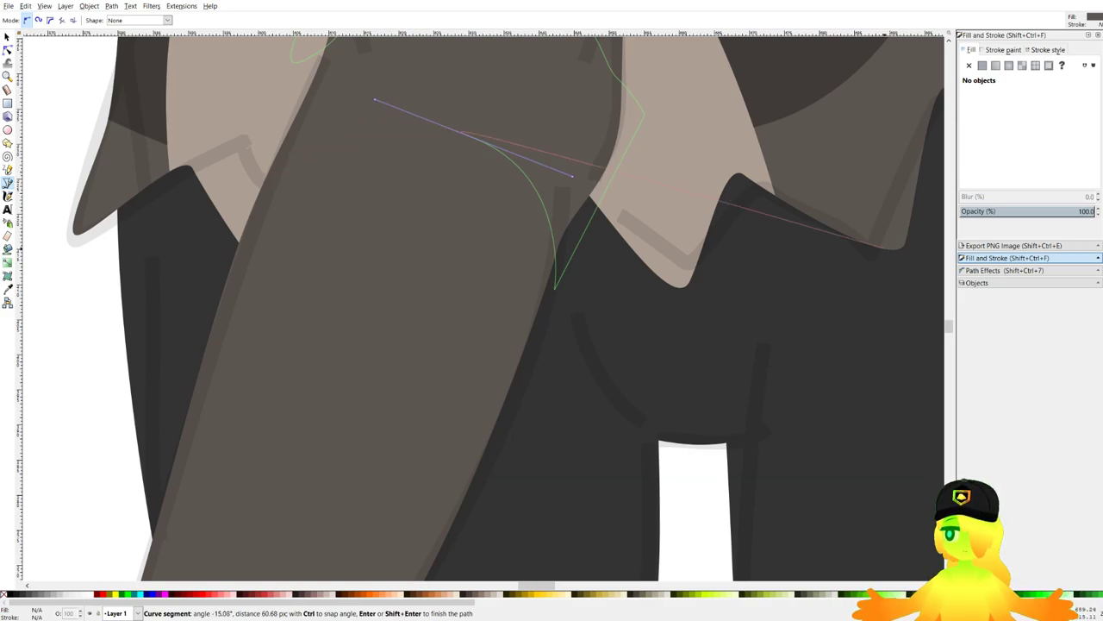
{"action": "left_click_drag", "start_coordinate": [207, 227], "coordinate": [333, 270]}
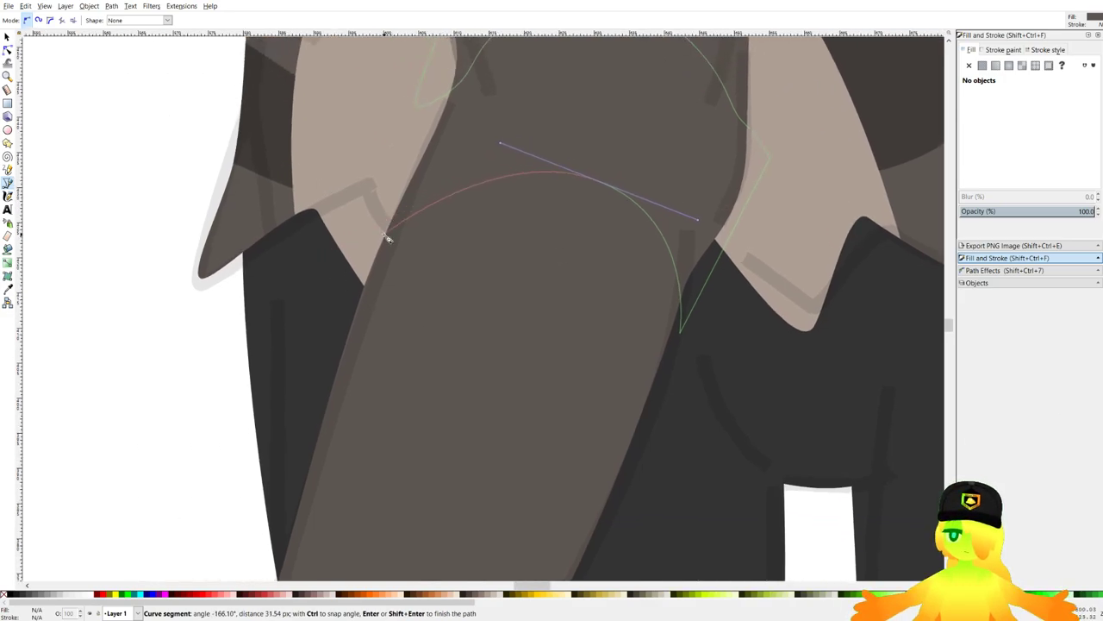
{"action": "left_click_drag", "start_coordinate": [382, 237], "coordinate": [378, 242]}
{"action": "left_click_drag", "start_coordinate": [353, 304], "coordinate": [337, 365]}
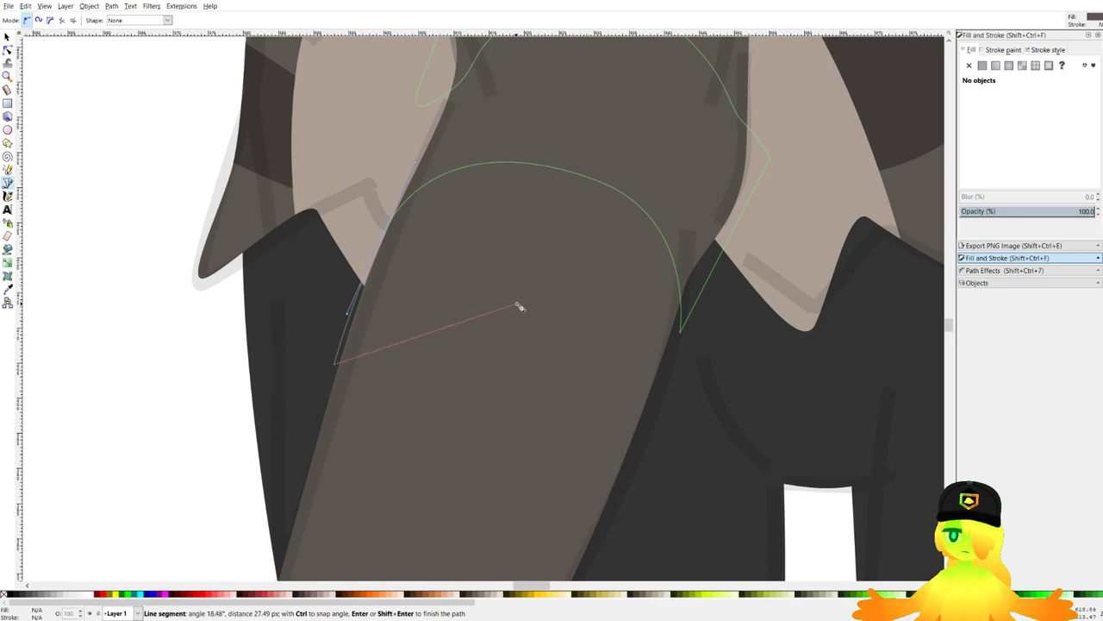
Add the fifth arc across the upper forearm, deleting the misplaced nodes and redrawing the curve down to the glove's edge.
{"action": "left_click_drag", "start_coordinate": [520, 304], "coordinate": [640, 328]}
{"action": "left_click", "coordinate": [640, 419]}
{"action": "key", "text": "BackSpace"}
{"action": "key", "text": "BackSpace"}
{"action": "left_click_drag", "start_coordinate": [532, 296], "coordinate": [662, 338]}
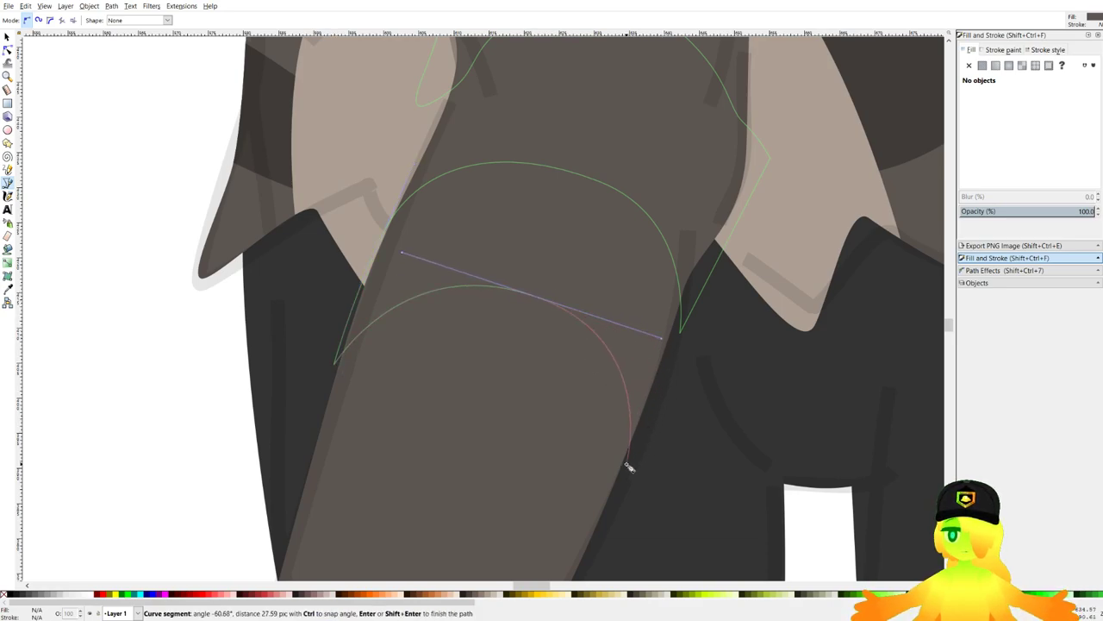
{"action": "left_click", "coordinate": [627, 464]}
Extend the outline down the glove's edge beside the shorts and curve the sixth arc back across the mid forearm.
{"action": "scroll", "coordinate": [664, 398], "scroll_direction": "down", "scroll_amount": 5}
{"action": "left_click_drag", "start_coordinate": [665, 402], "coordinate": [693, 296]}
{"action": "scroll", "coordinate": [676, 313], "scroll_direction": "up", "scroll_amount": 4}
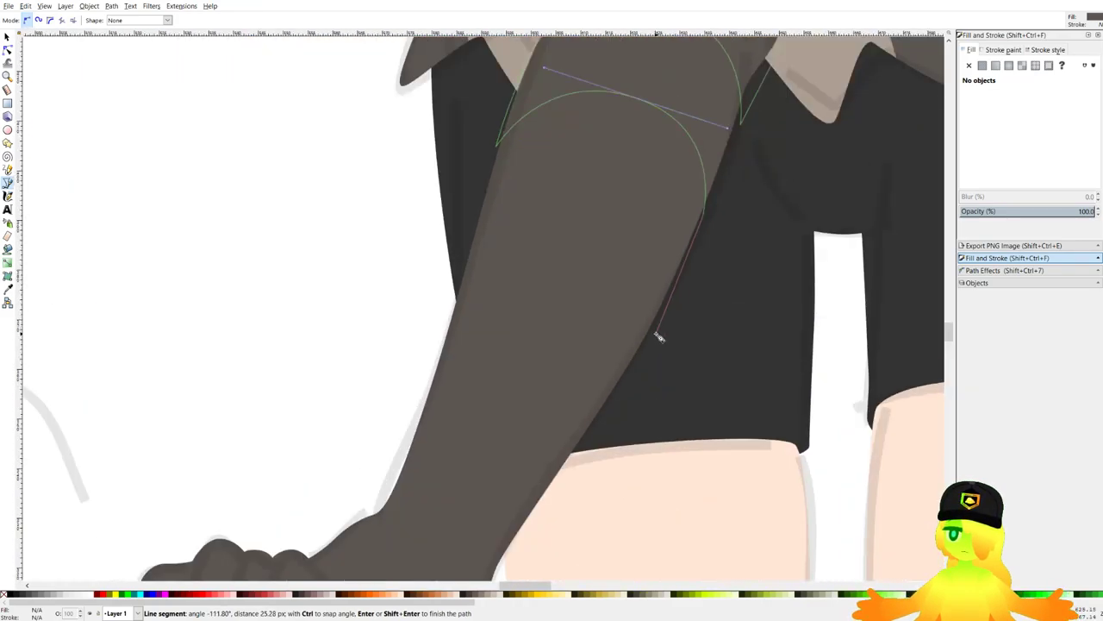
{"action": "scroll", "coordinate": [659, 337], "scroll_direction": "down", "scroll_amount": 6}
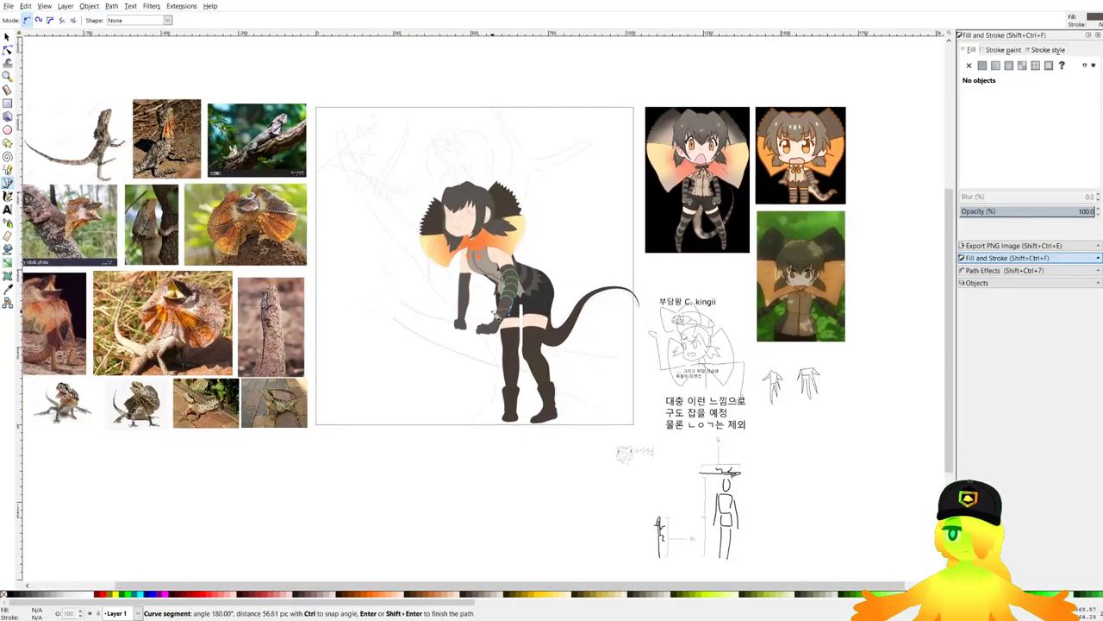
{"action": "scroll", "coordinate": [497, 314], "scroll_direction": "up", "scroll_amount": 3}
{"action": "scroll", "coordinate": [517, 275], "scroll_direction": "up", "scroll_amount": 3}
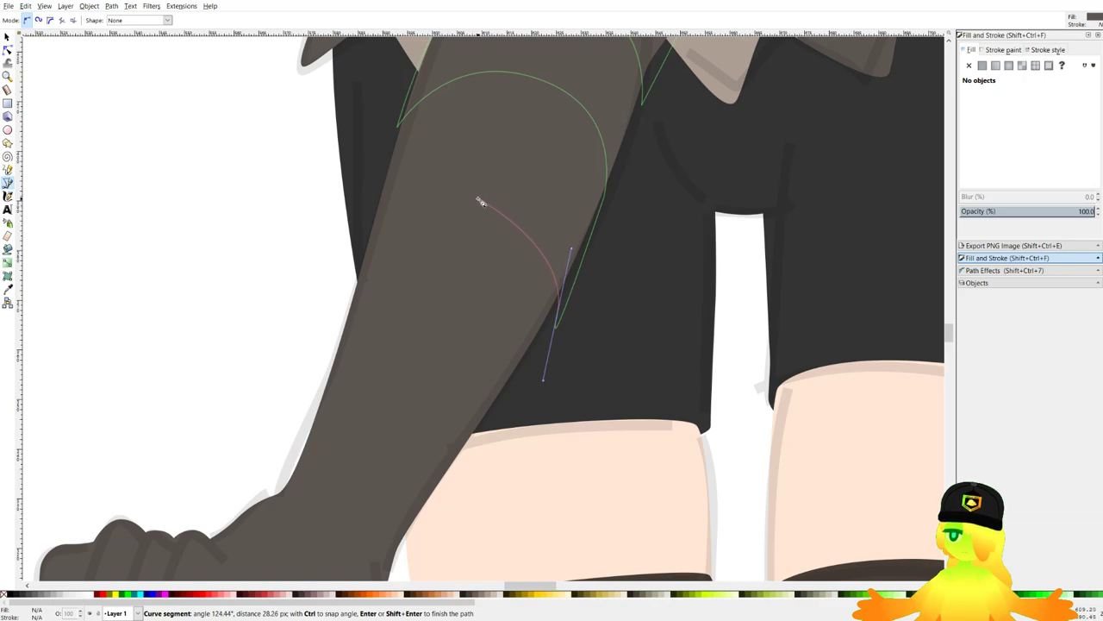
{"action": "left_click_drag", "start_coordinate": [447, 199], "coordinate": [364, 197]}
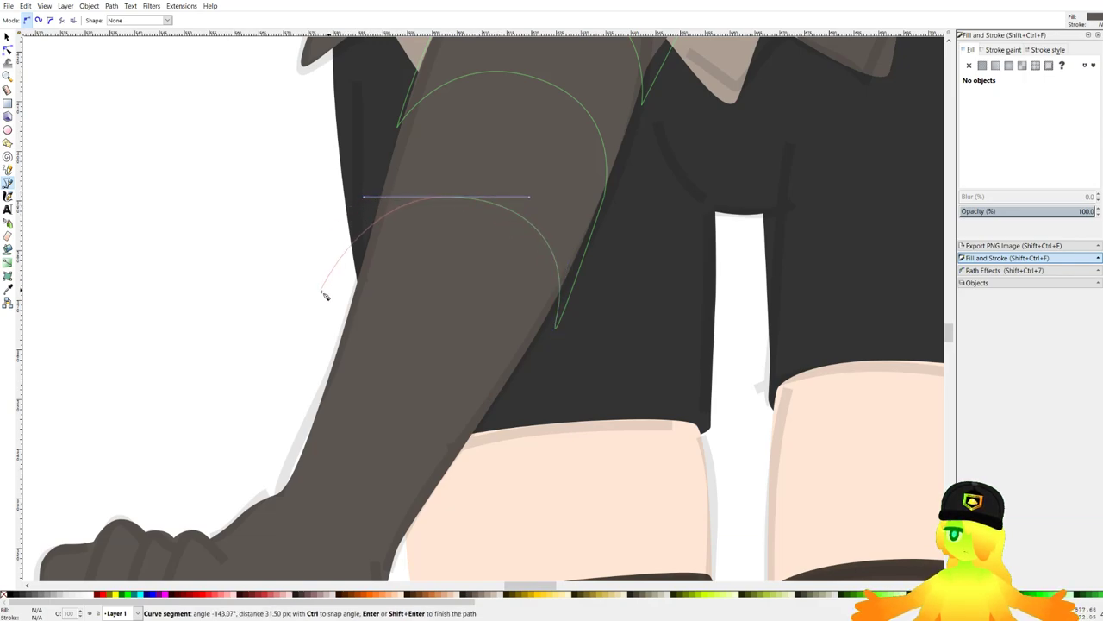
Redo the outline's turn at the forearm's outer edge and add the seventh arc, ending near the top of the thigh.
{"action": "left_click_drag", "start_coordinate": [427, 299], "coordinate": [517, 313]}
{"action": "key", "text": "BackSpace"}
{"action": "key", "text": "BackSpace"}
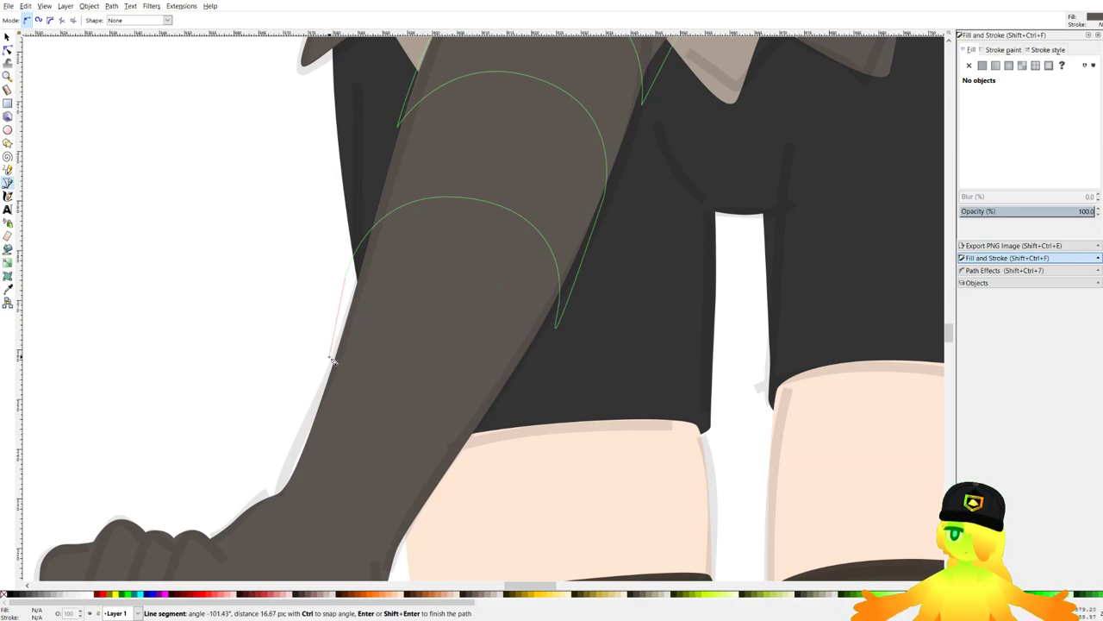
{"action": "left_click_drag", "start_coordinate": [368, 303], "coordinate": [494, 329]}
{"action": "left_click_drag", "start_coordinate": [484, 403], "coordinate": [489, 371]}
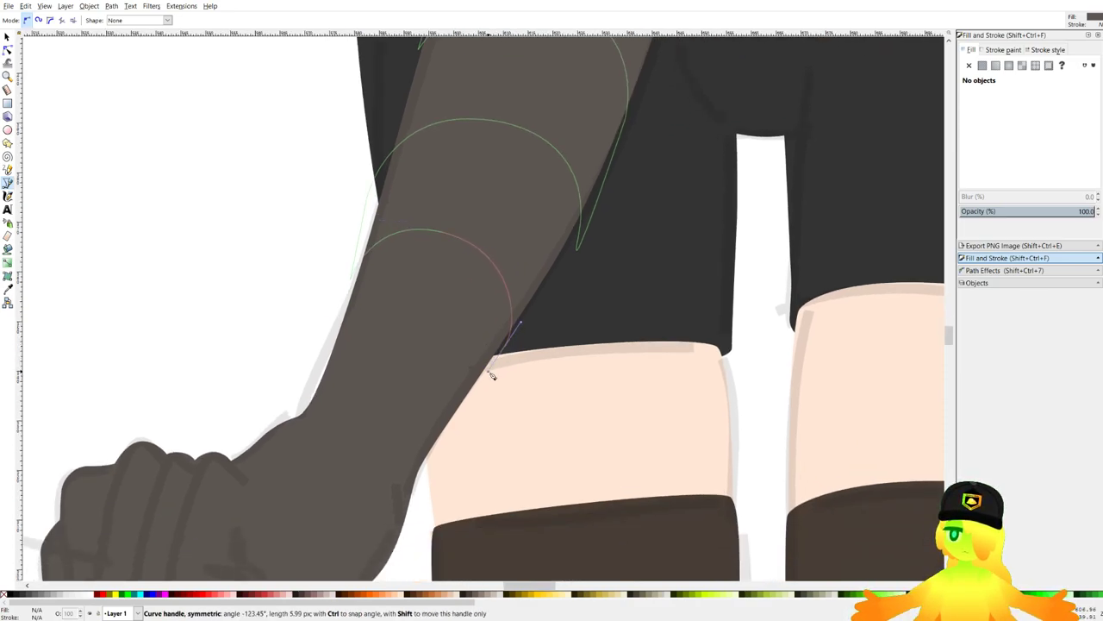
Add the last two arcs across the lower forearm and wrist, adjusting their curves to span the narrowing glove.
{"action": "left_click", "coordinate": [454, 424]}
{"action": "left_click_drag", "start_coordinate": [410, 311], "coordinate": [316, 281]}
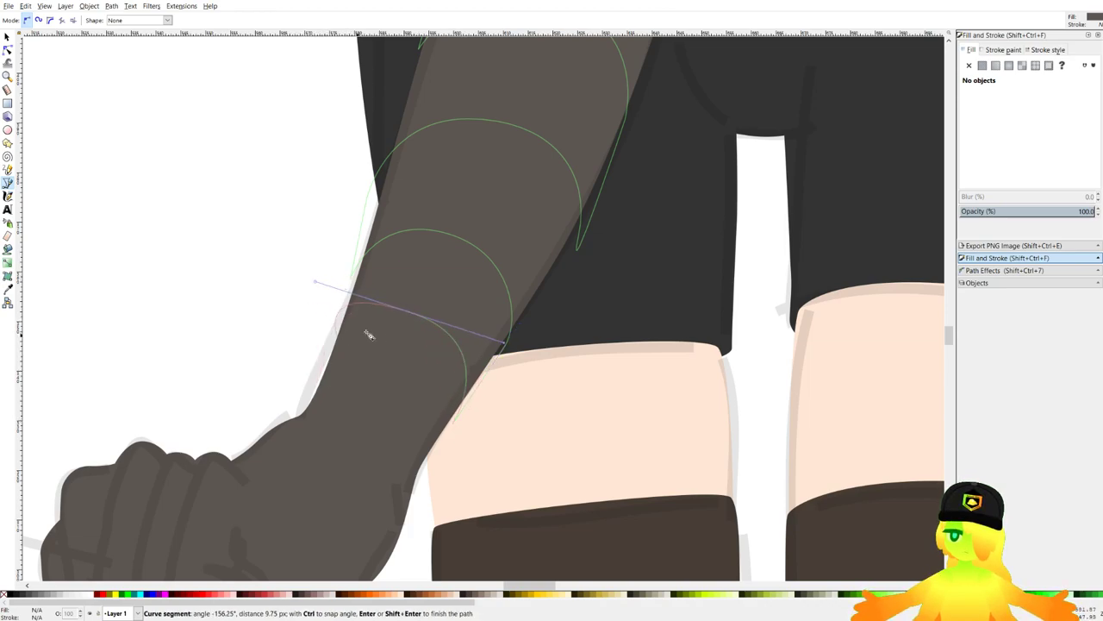
{"action": "left_click_drag", "start_coordinate": [426, 307], "coordinate": [352, 269]}
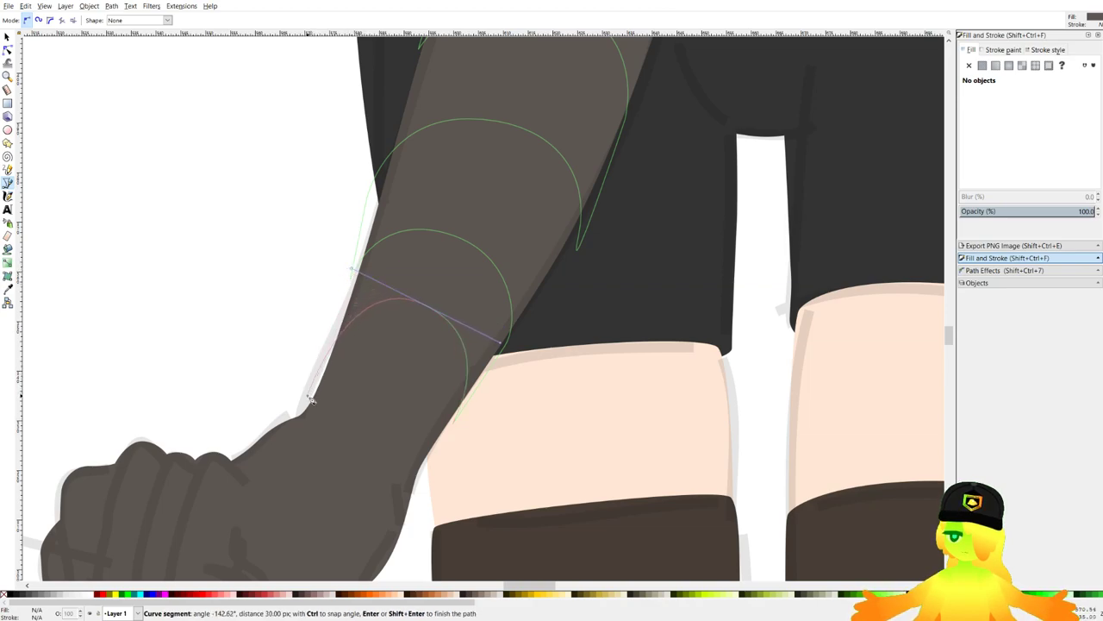
{"action": "left_click", "coordinate": [313, 401]}
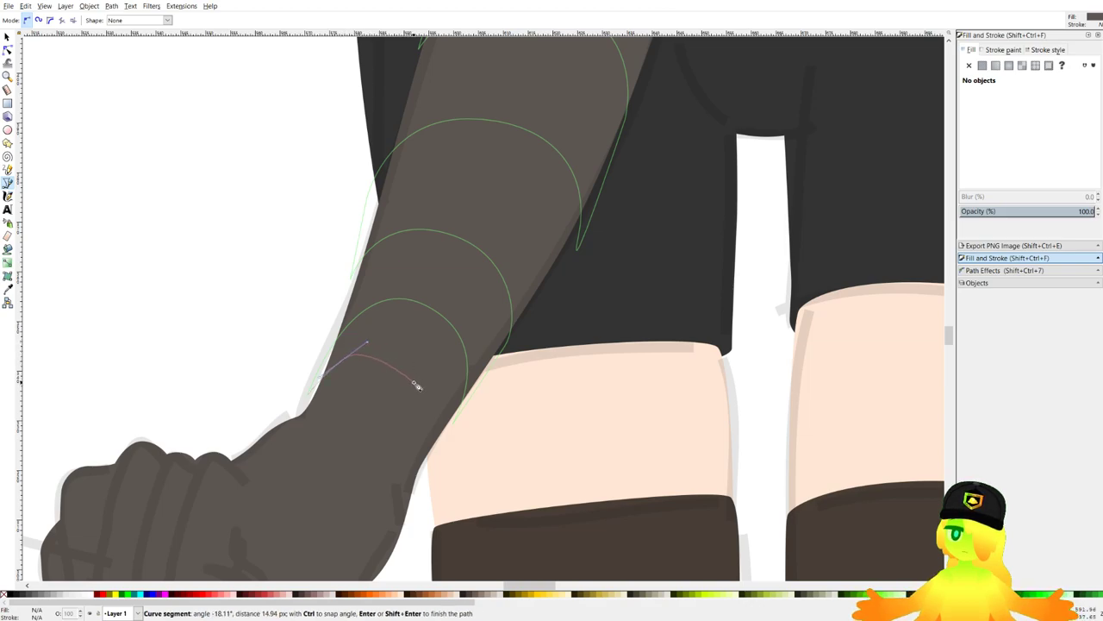
{"action": "left_click_drag", "start_coordinate": [412, 381], "coordinate": [426, 424]}
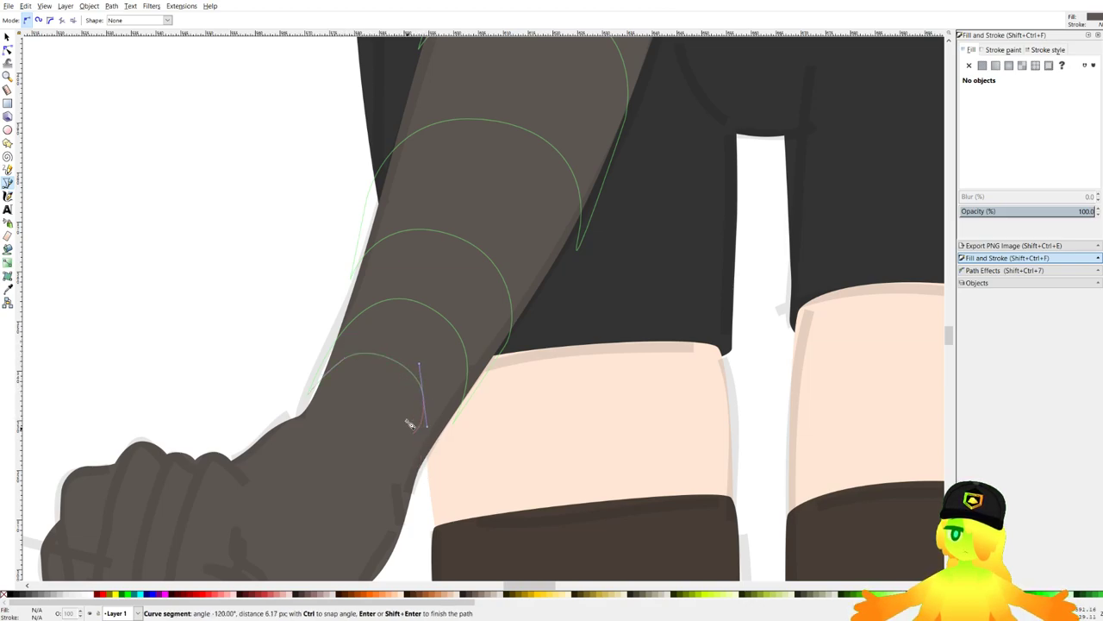
{"action": "key", "text": "BackSpace"}
{"action": "left_click_drag", "start_coordinate": [371, 383], "coordinate": [413, 399]}
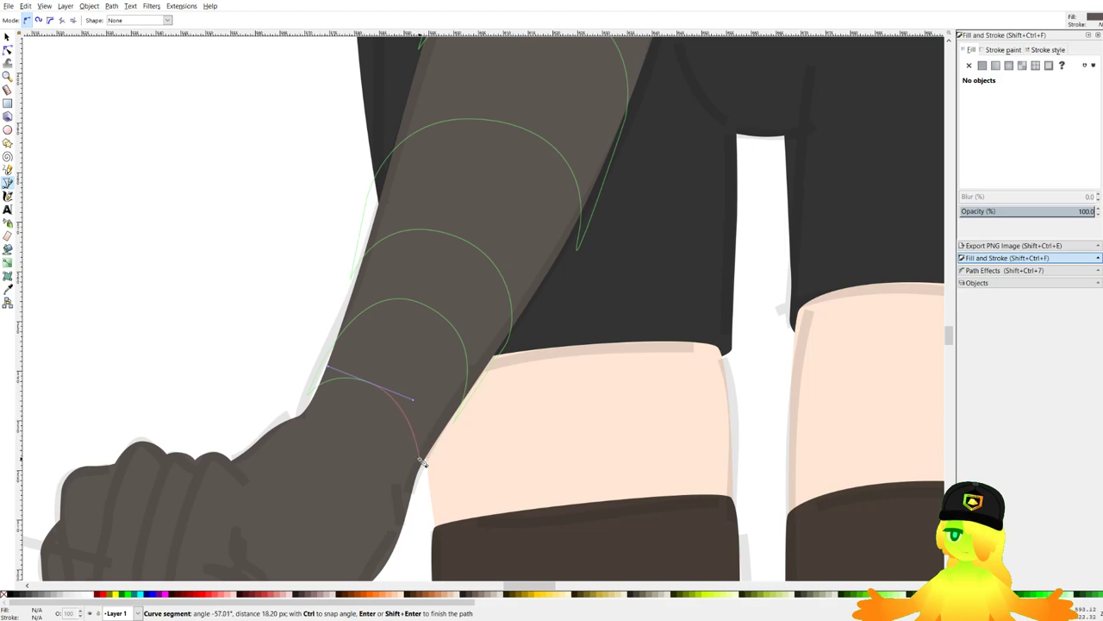
{"action": "left_click_drag", "start_coordinate": [421, 460], "coordinate": [413, 485]}
Close the stripe outline by routing it around the outside of the arm, past the hip and above the shoulder, to its start.
{"action": "scroll", "coordinate": [430, 509], "scroll_direction": "down", "scroll_amount": 2}
{"action": "left_click", "coordinate": [484, 532]}
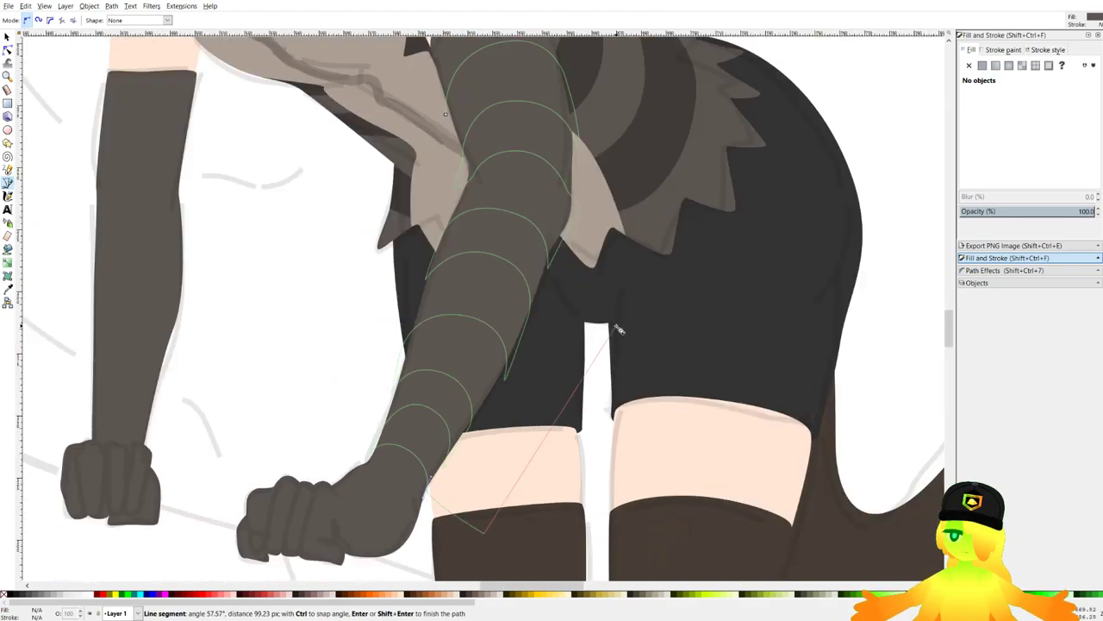
{"action": "left_click", "coordinate": [615, 326]}
{"action": "left_click_drag", "start_coordinate": [612, 153], "coordinate": [592, 238]}
{"action": "left_click", "coordinate": [598, 126]}
{"action": "left_click", "coordinate": [474, 60]}
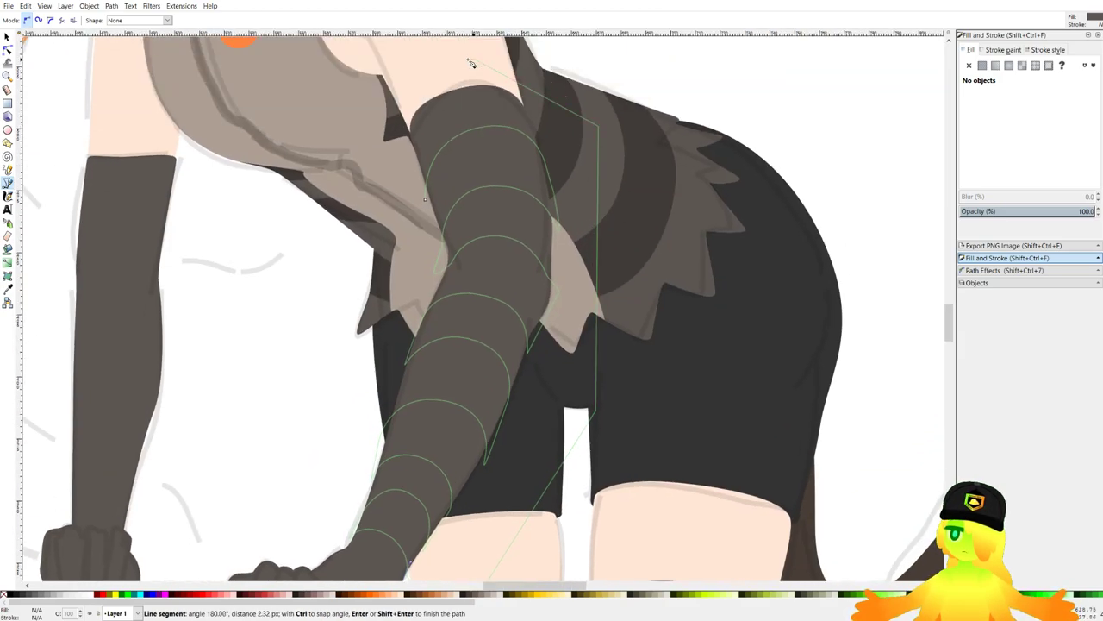
{"action": "left_click", "coordinate": [362, 62]}
{"action": "left_click", "coordinate": [425, 203]}
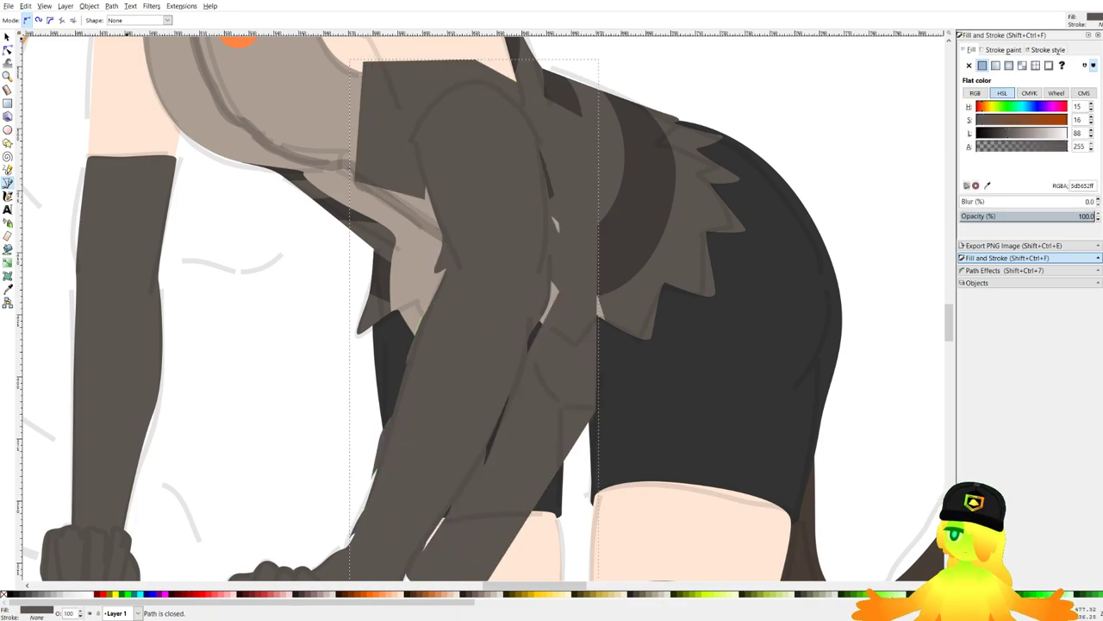
Fill the glove stripe shape with the dark 413c39 sampled from the vest's stripe.
{"action": "key", "text": "d"}
{"action": "left_click", "coordinate": [638, 224]}
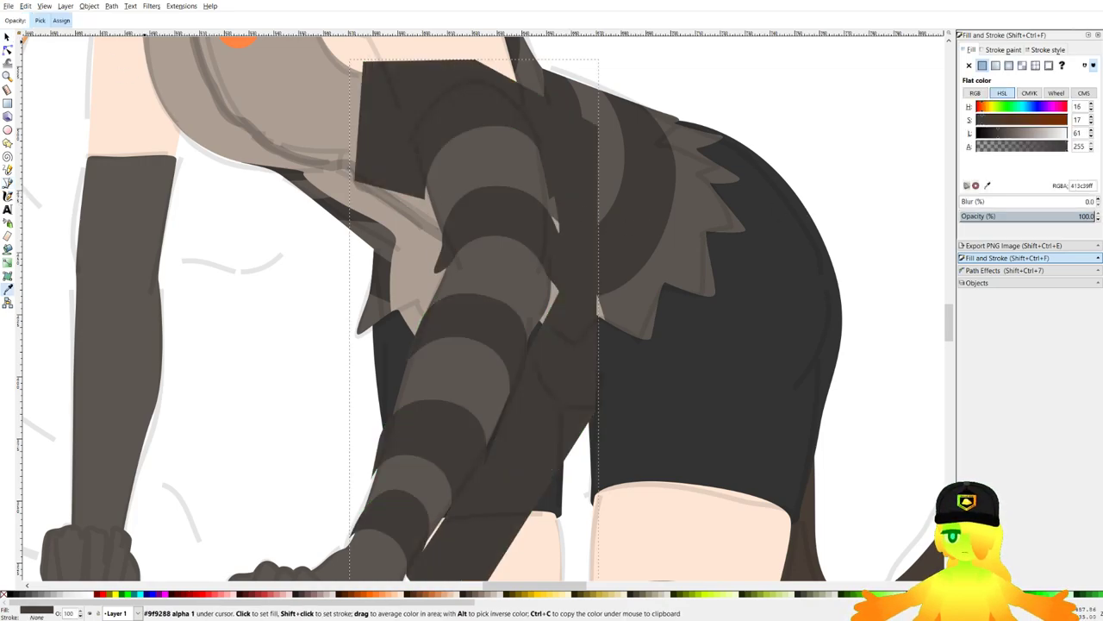
Clip the stripe shape to a duplicate of the nearer glove using Intersection, and deselect the result.
{"action": "left_click", "coordinate": [7, 49]}
{"action": "left_click", "coordinate": [475, 149]}
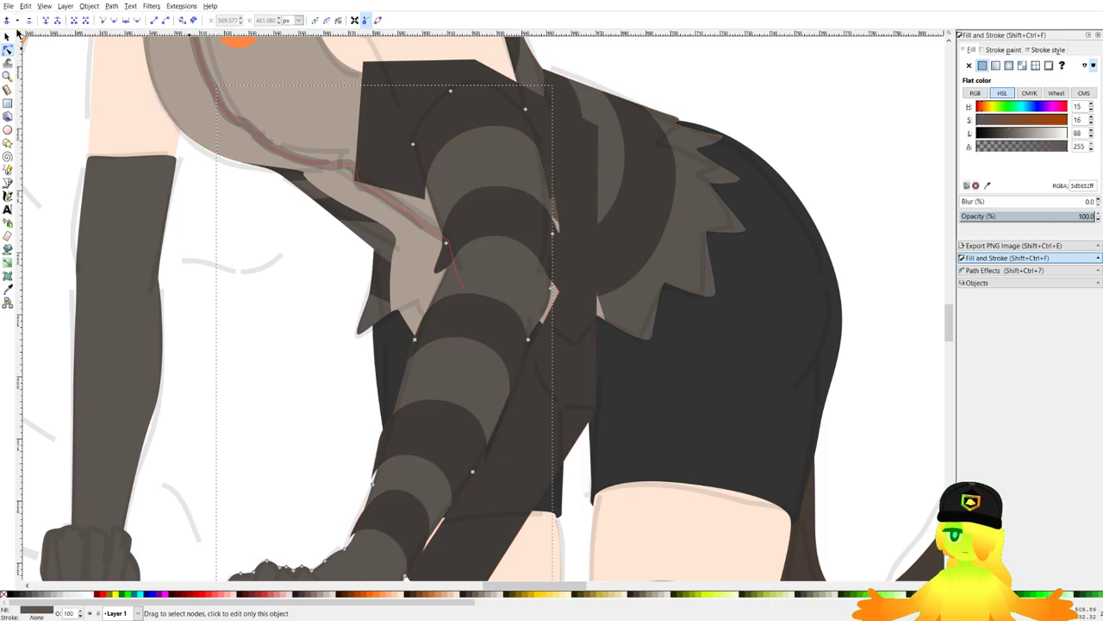
{"action": "left_click", "coordinate": [7, 37]}
{"action": "key", "text": "ctrl+d"}
{"action": "left_click", "coordinate": [388, 93], "text": "shift"}
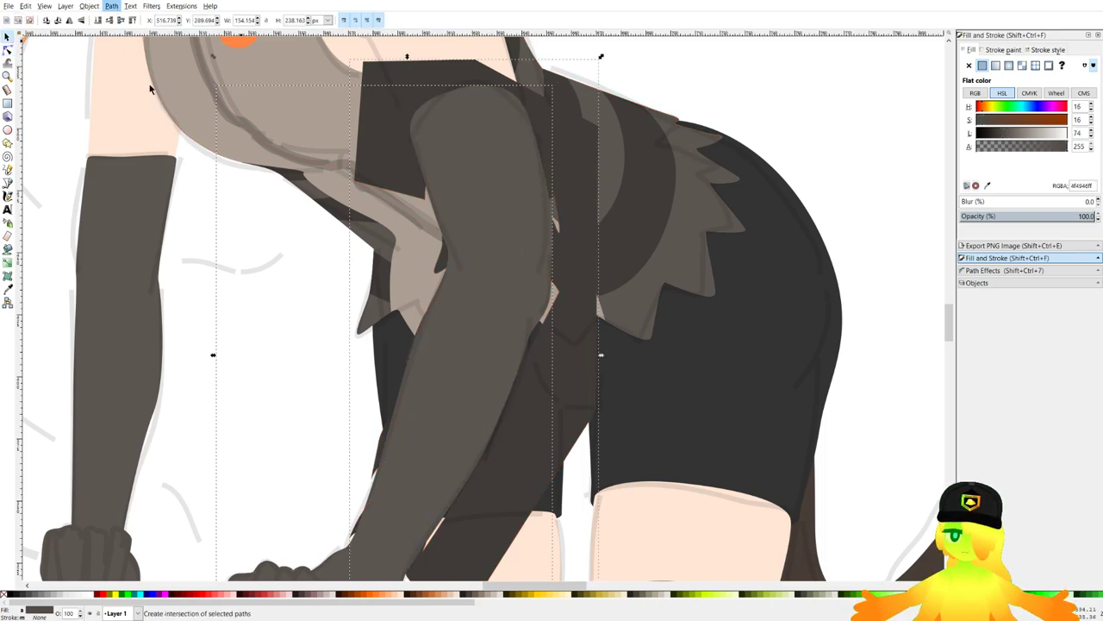
{"action": "scroll", "coordinate": [517, 183], "scroll_direction": "down", "scroll_amount": 2}
{"action": "left_click", "coordinate": [681, 164]}
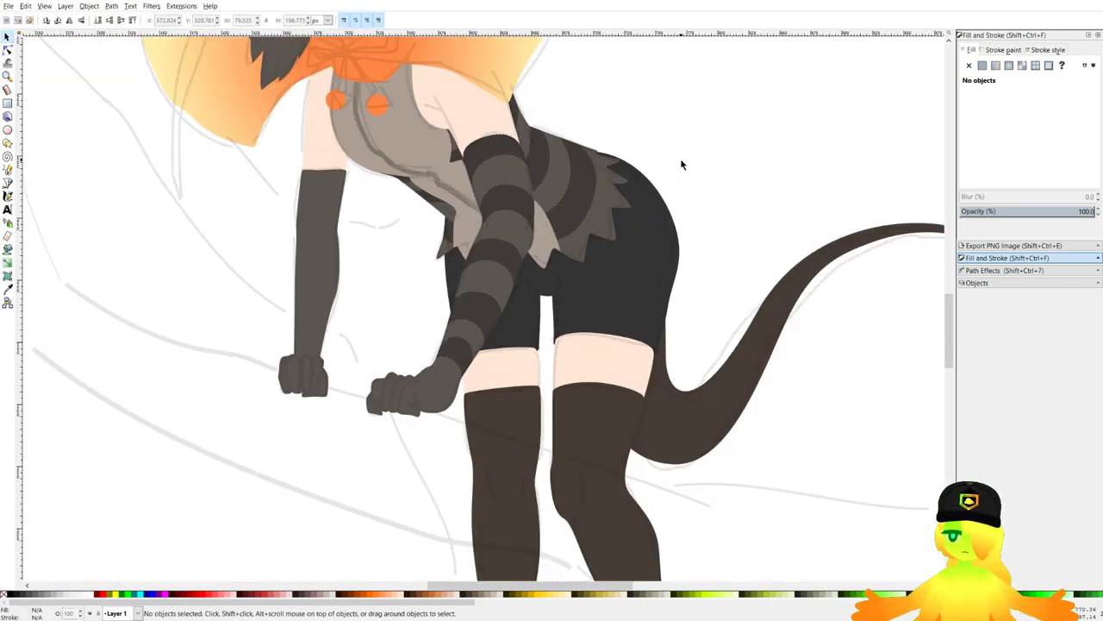
Save the drawing, undo the near glove's stripe clipping, and place the glove shape beneath the unclipped stripes.
{"action": "key", "text": "ctrl+s"}
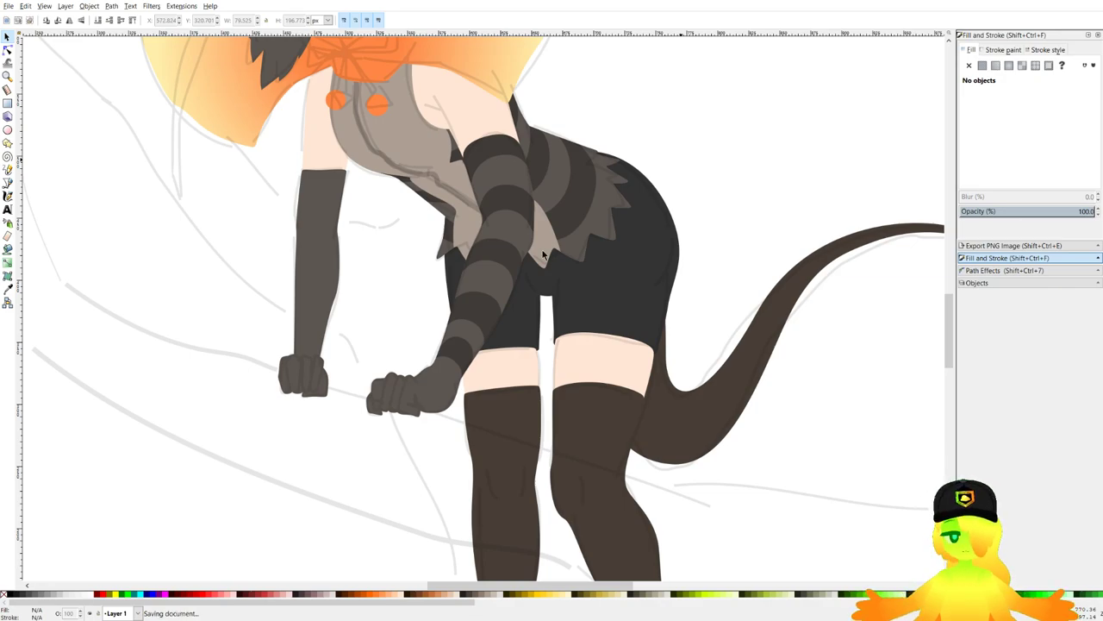
{"action": "scroll", "coordinate": [419, 362], "scroll_direction": "up", "scroll_amount": 2}
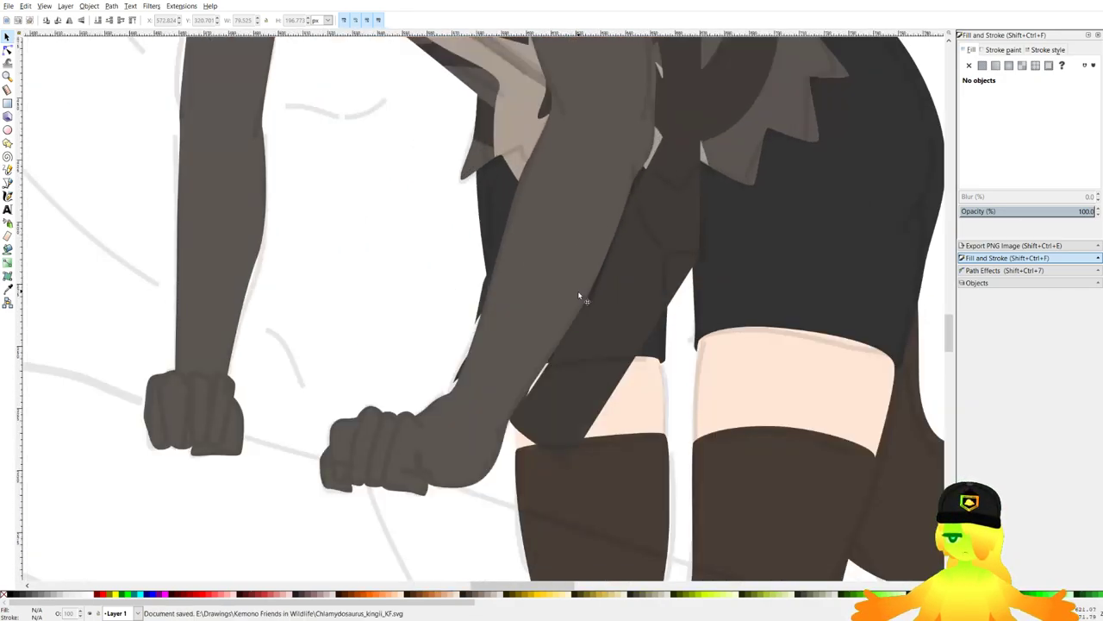
{"action": "left_click", "coordinate": [600, 314]}
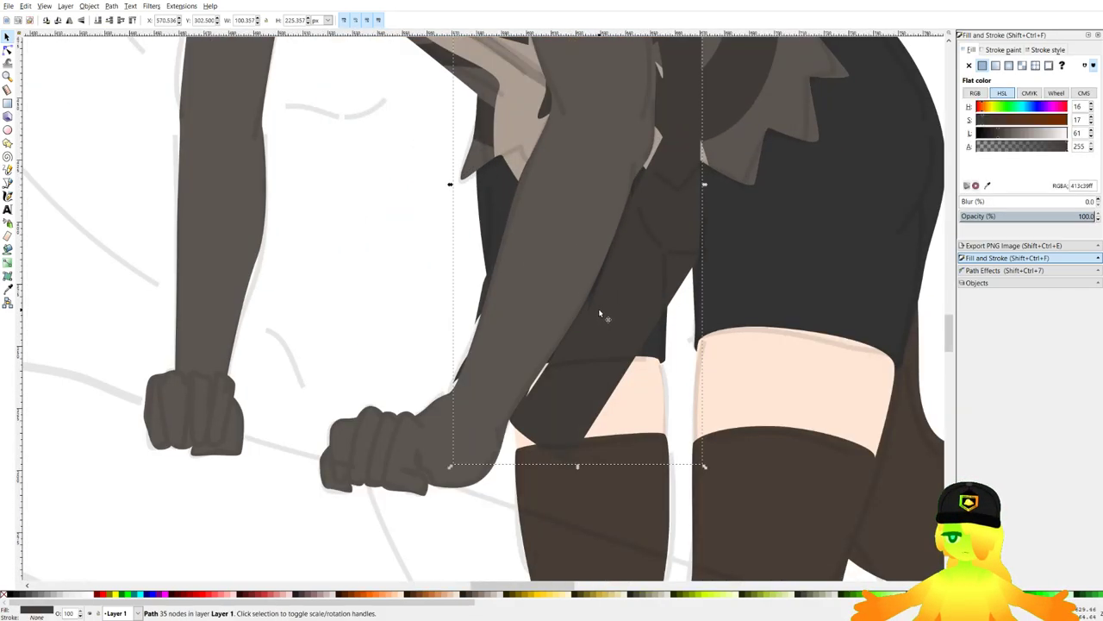
{"action": "key", "text": "Page_Down"}
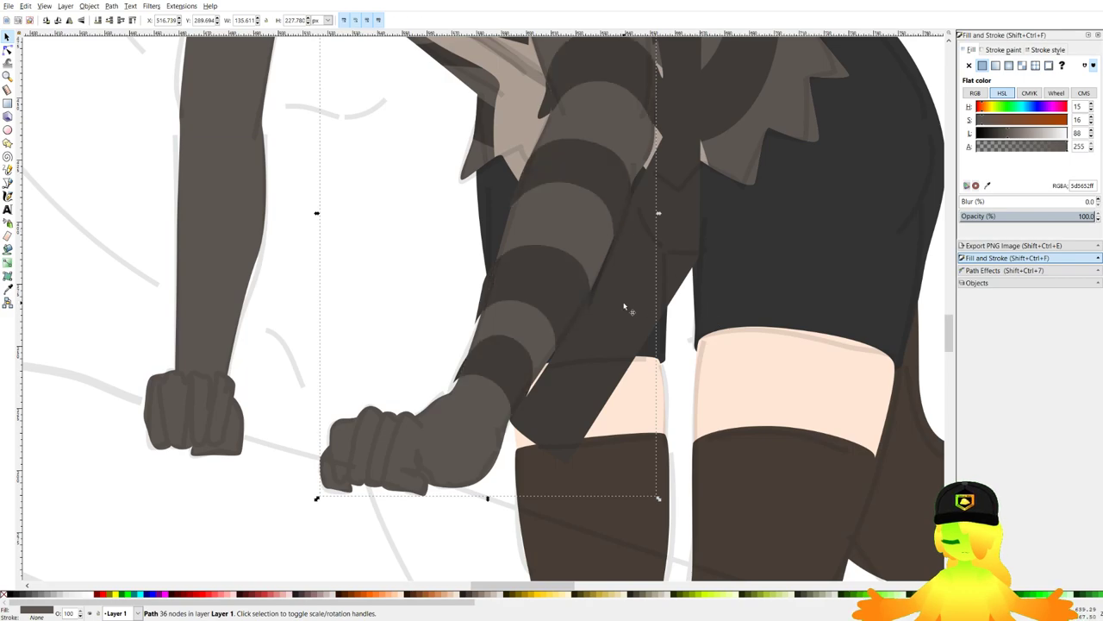
Select the nodes of the mid-forearm stripe on the nearer glove and shift that stripe slightly up the arm.
{"action": "left_click", "coordinate": [624, 304]}
{"action": "left_click", "coordinate": [7, 50]}
{"action": "left_click_drag", "start_coordinate": [382, 230], "coordinate": [603, 333]}
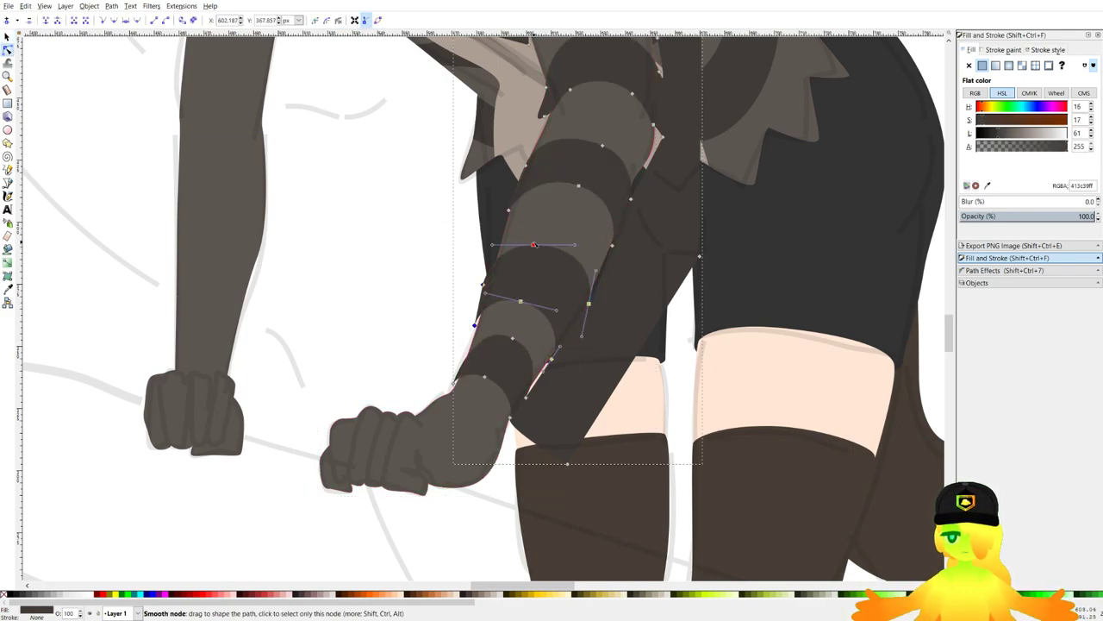
{"action": "left_click_drag", "start_coordinate": [533, 245], "coordinate": [538, 235]}
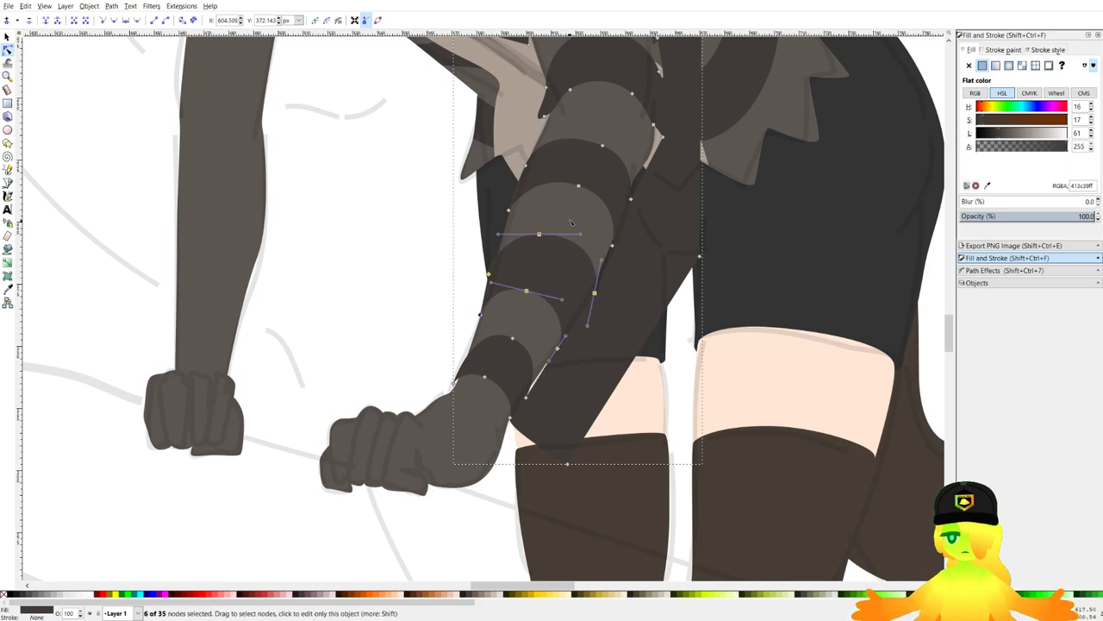
{"action": "left_click", "coordinate": [493, 238]}
Raise the glove copy to the top, clip the adjusted stripe shape to it with Intersection, deselect and save.
{"action": "key", "text": "s"}
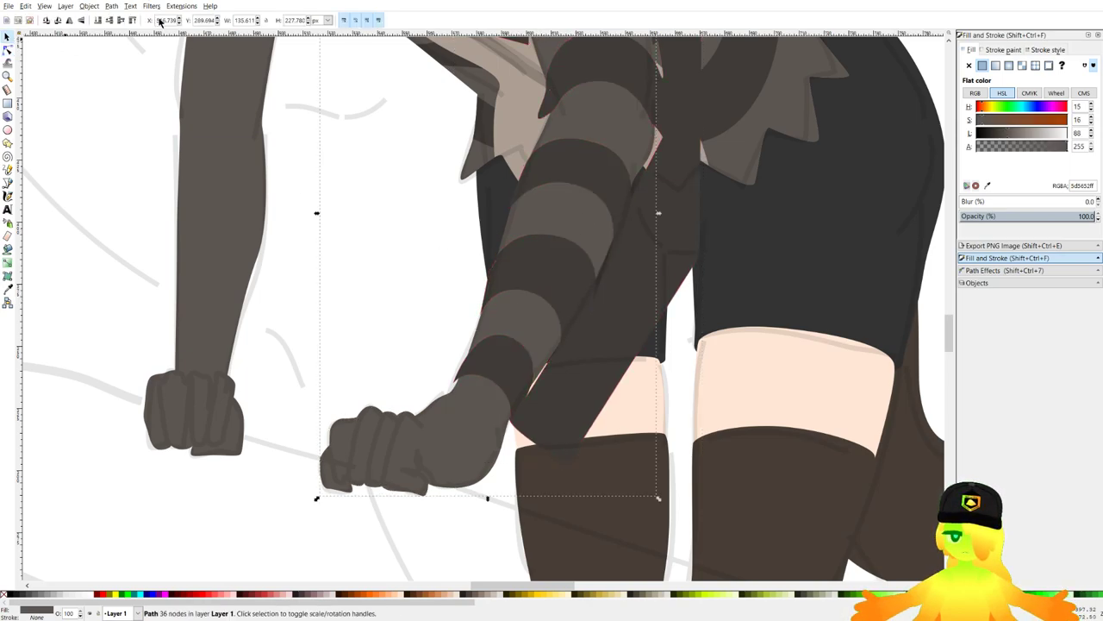
{"action": "left_click", "coordinate": [133, 19]}
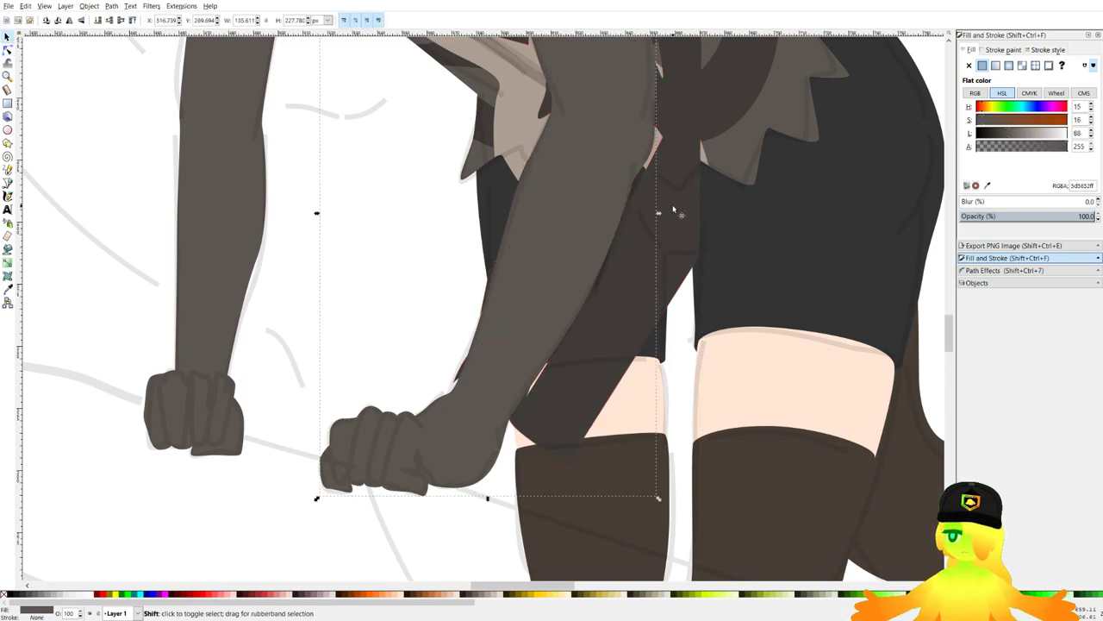
{"action": "left_click", "coordinate": [118, 6]}
{"action": "left_click", "coordinate": [467, 169]}
{"action": "scroll", "coordinate": [451, 180], "scroll_direction": "down", "scroll_amount": 1}
{"action": "left_click", "coordinate": [333, 431]}
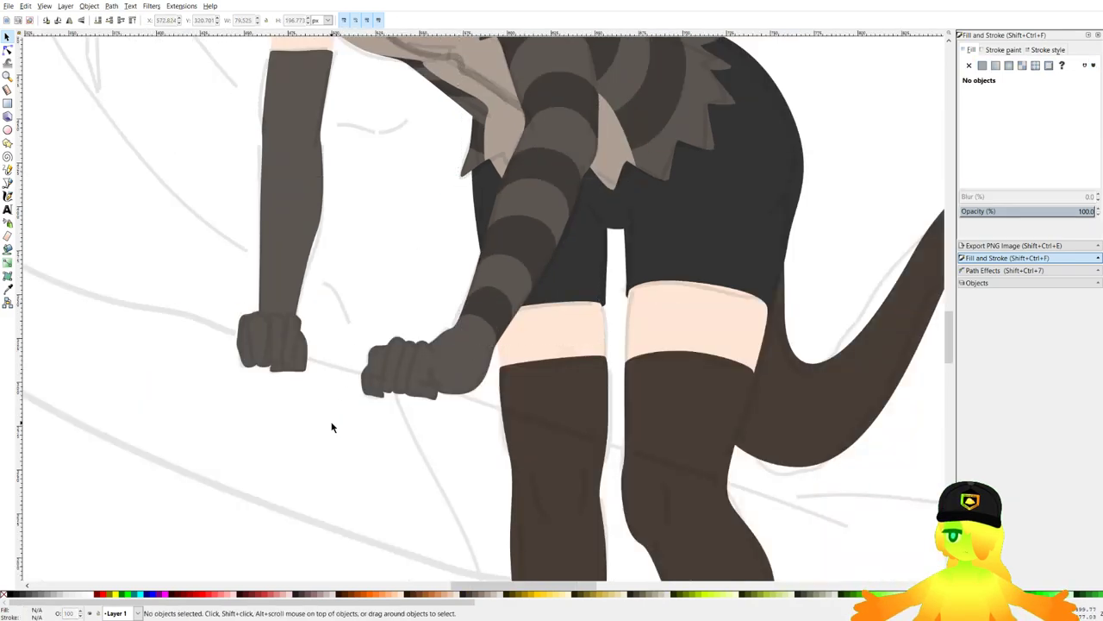
{"action": "key", "text": "ctrl+s"}
Start a Bezier stripe outline on the farther glove with two arcs across its upper part, linked outside the arm.
{"action": "left_click", "coordinate": [7, 183]}
{"action": "scroll", "coordinate": [465, 259], "scroll_direction": "up", "scroll_amount": 5}
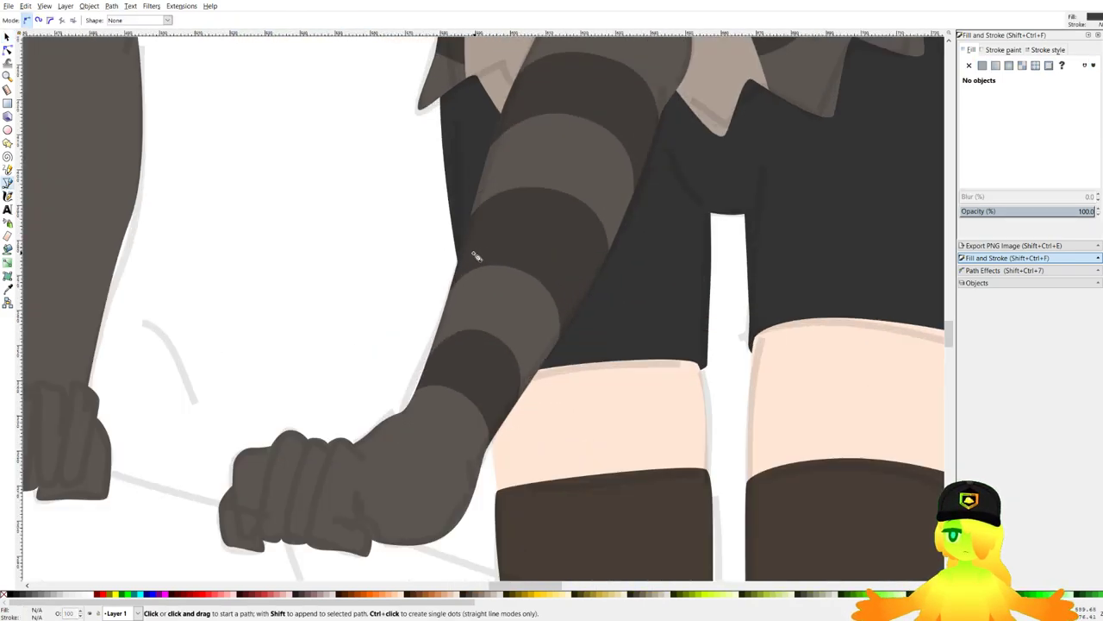
{"action": "scroll", "coordinate": [383, 268], "scroll_direction": "down", "scroll_amount": 8}
{"action": "scroll", "coordinate": [382, 268], "scroll_direction": "up", "scroll_amount": 1}
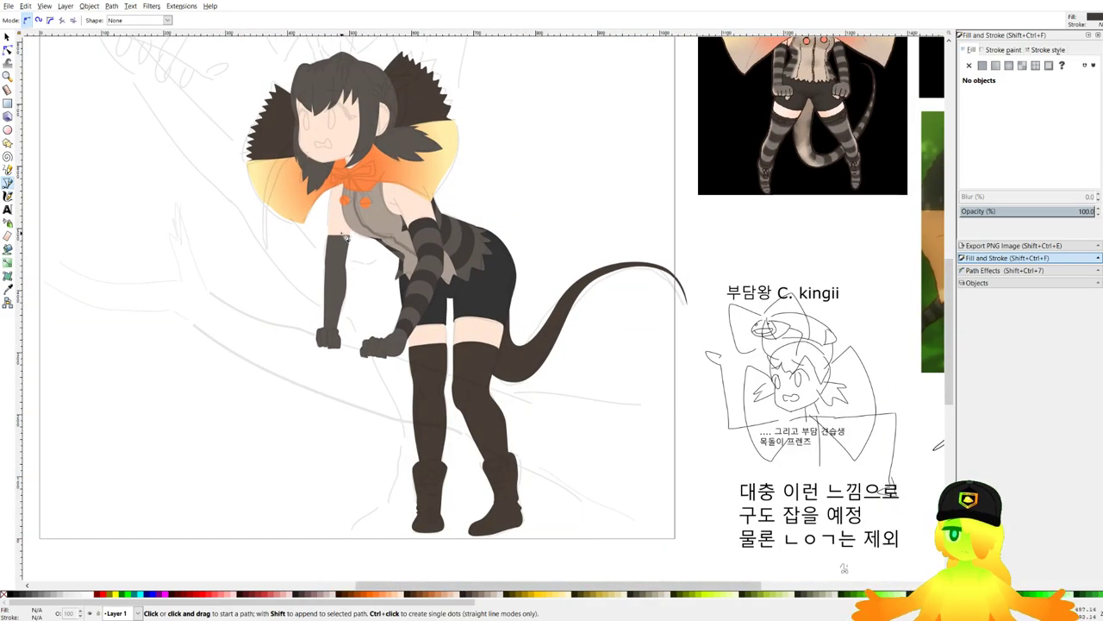
{"action": "scroll", "coordinate": [344, 235], "scroll_direction": "up", "scroll_amount": 6}
{"action": "left_click_drag", "start_coordinate": [185, 296], "coordinate": [338, 321]}
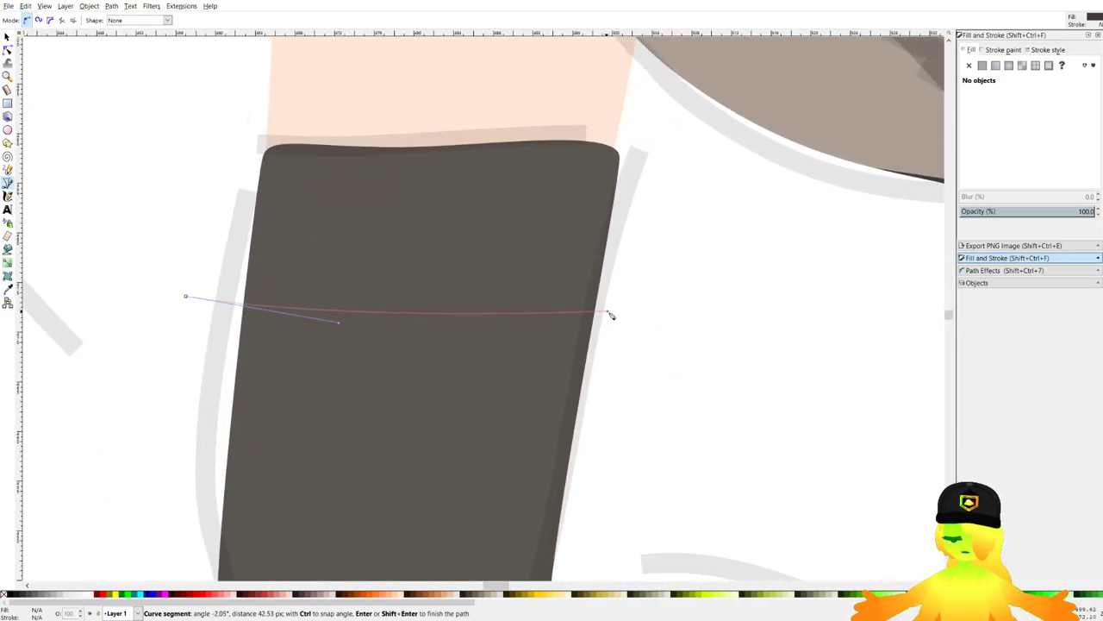
{"action": "left_click", "coordinate": [608, 312]}
{"action": "scroll", "coordinate": [613, 217], "scroll_direction": "down", "scroll_amount": 5}
{"action": "scroll", "coordinate": [613, 226], "scroll_direction": "up", "scroll_amount": 4}
{"action": "left_click_drag", "start_coordinate": [612, 250], "coordinate": [549, 236]}
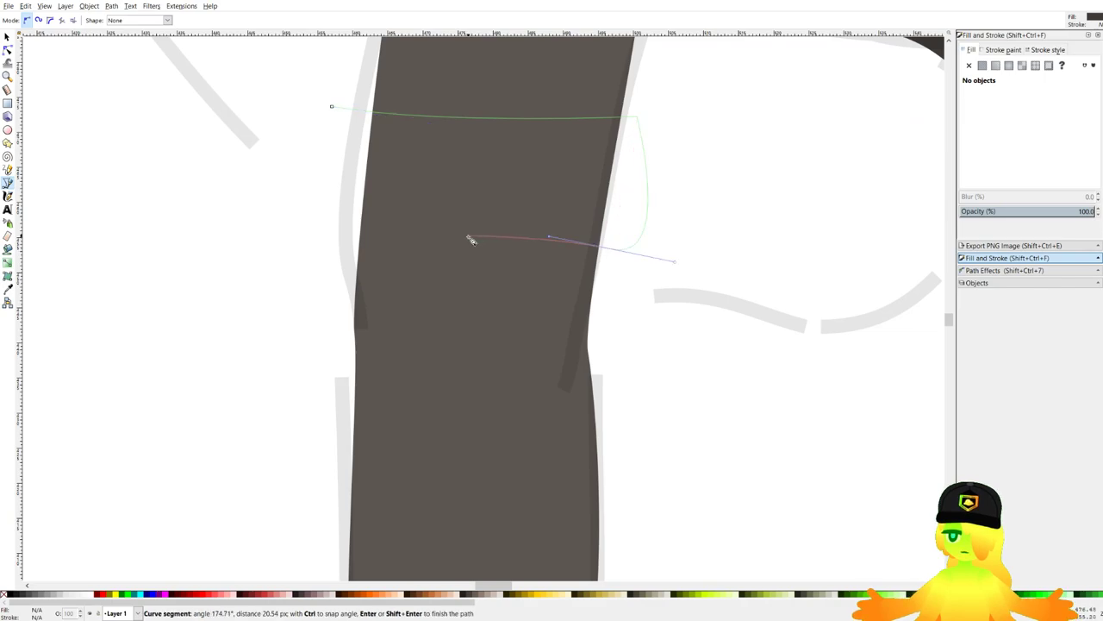
{"action": "left_click", "coordinate": [324, 233]}
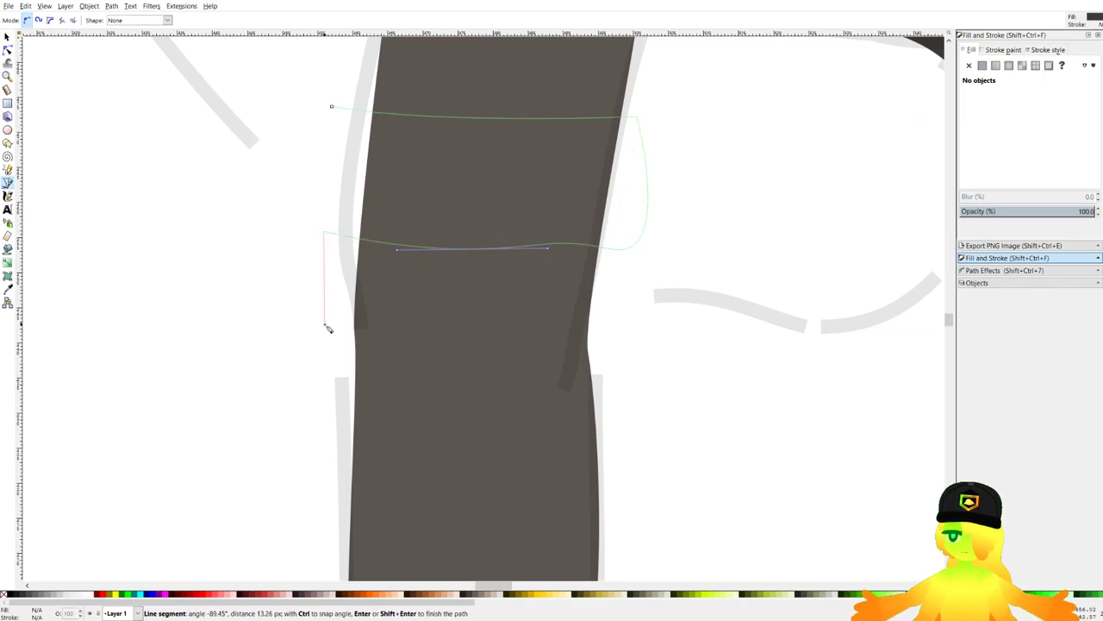
{"action": "left_click", "coordinate": [324, 382]}
{"action": "left_click_drag", "start_coordinate": [432, 389], "coordinate": [507, 375]}
{"action": "key", "text": "BackSpace"}
{"action": "left_click_drag", "start_coordinate": [592, 383], "coordinate": [629, 402]}
{"action": "left_click_drag", "start_coordinate": [656, 386], "coordinate": [639, 266]}
{"action": "scroll", "coordinate": [638, 266], "scroll_direction": "down", "scroll_amount": 1}
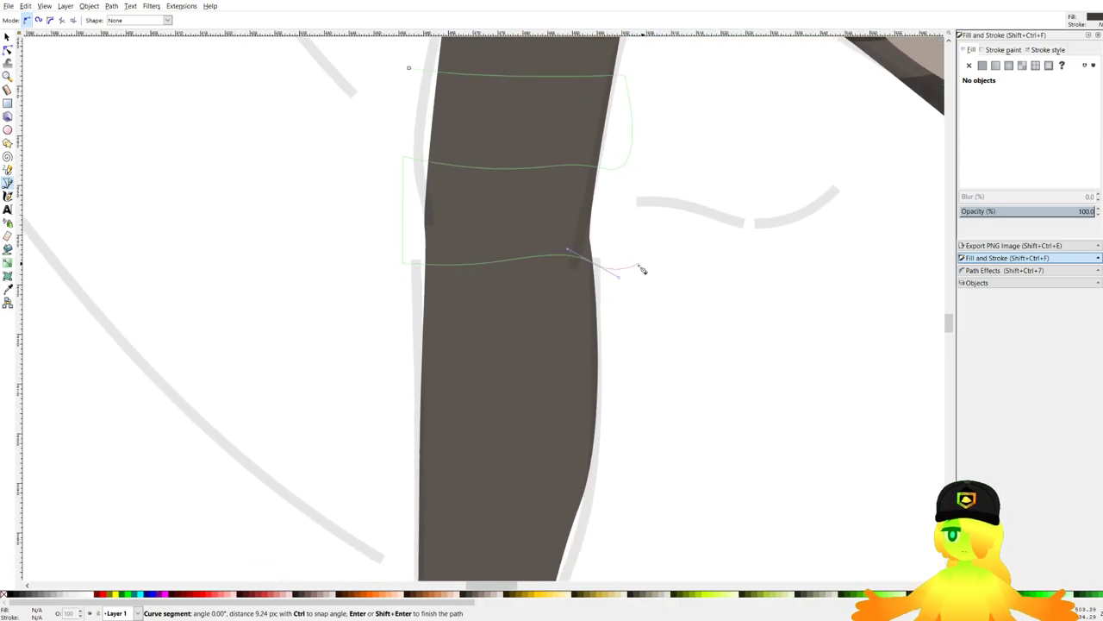
{"action": "scroll", "coordinate": [468, 210], "scroll_direction": "down", "scroll_amount": 3}
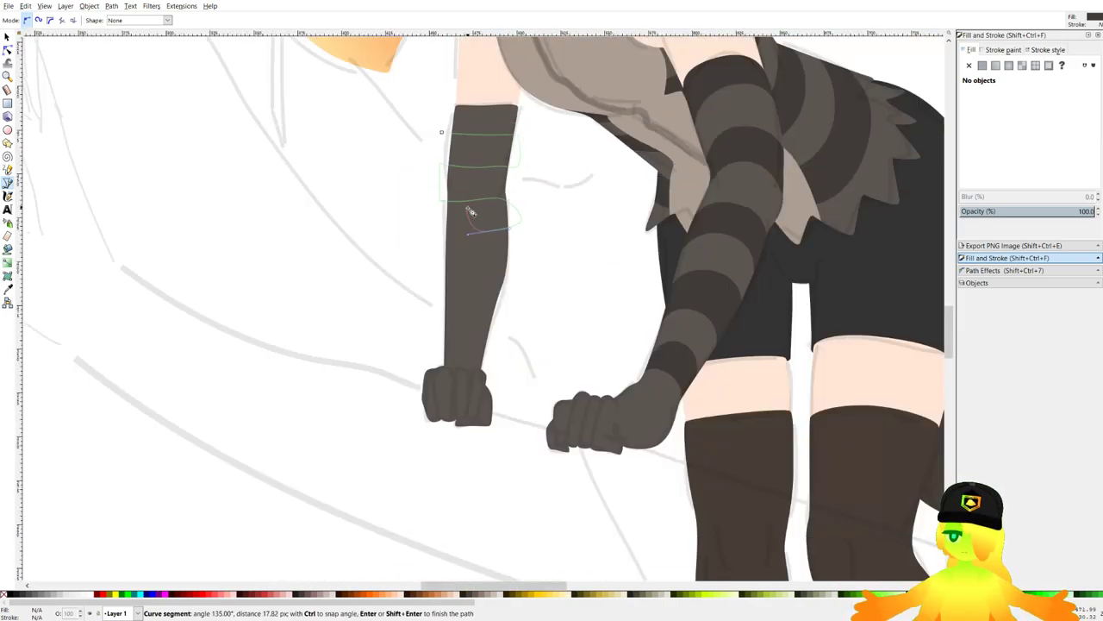
{"action": "scroll", "coordinate": [483, 224], "scroll_direction": "up", "scroll_amount": 2}
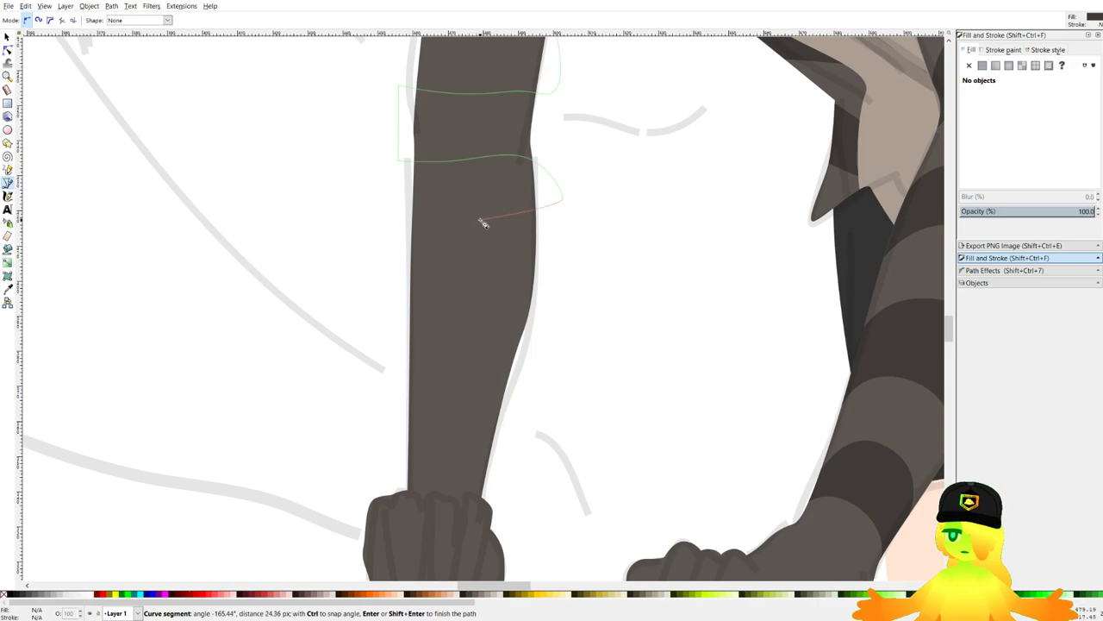
{"action": "left_click", "coordinate": [398, 213]}
{"action": "scroll", "coordinate": [399, 284], "scroll_direction": "up", "scroll_amount": 2}
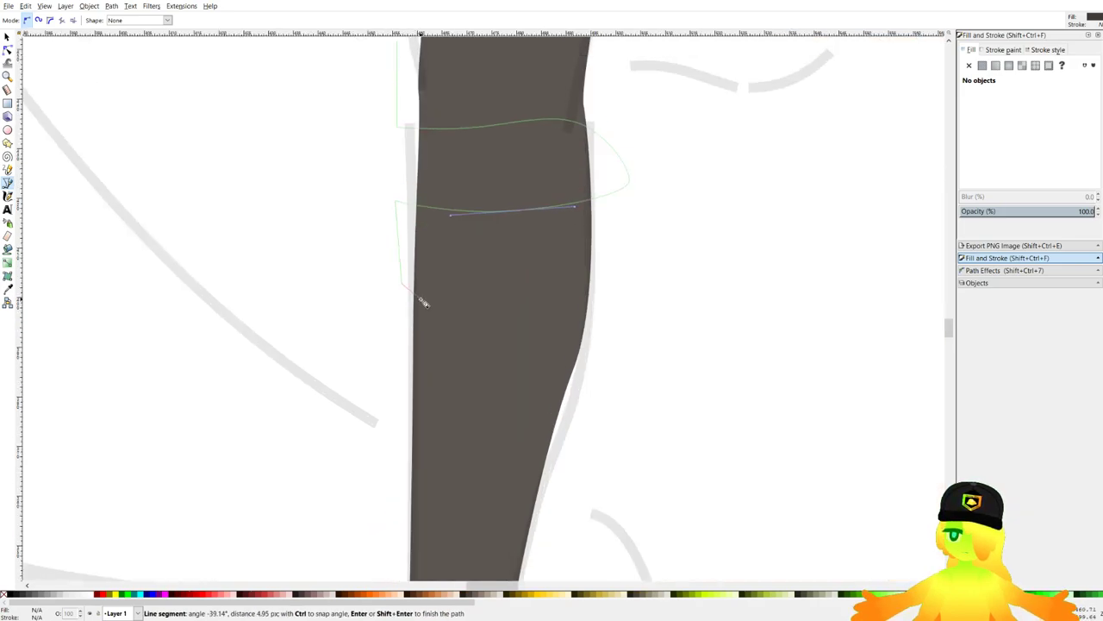
{"action": "left_click_drag", "start_coordinate": [399, 299], "coordinate": [400, 223]}
{"action": "scroll", "coordinate": [465, 234], "scroll_direction": "up", "scroll_amount": 1}
{"action": "left_click_drag", "start_coordinate": [509, 234], "coordinate": [573, 239]}
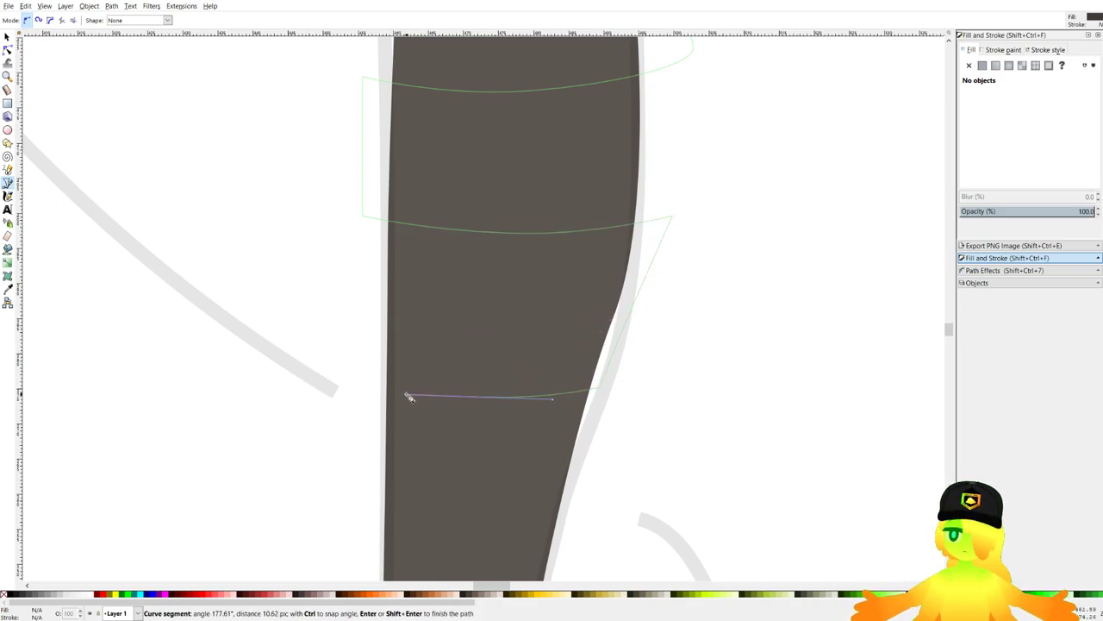
{"action": "scroll", "coordinate": [367, 374], "scroll_direction": "down", "scroll_amount": 5}
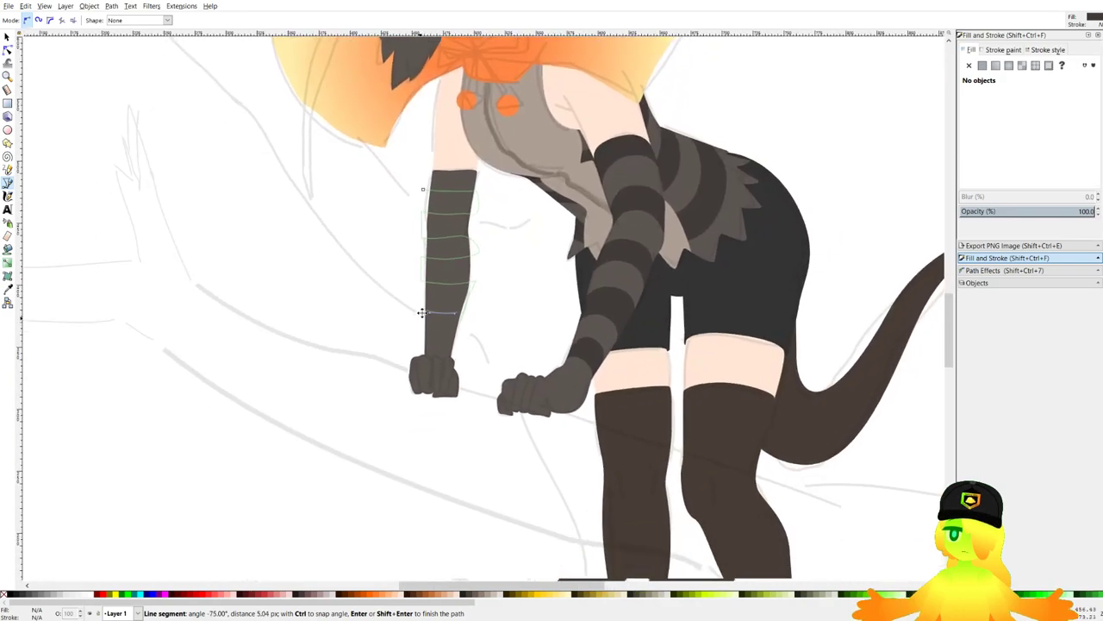
{"action": "scroll", "coordinate": [465, 276], "scroll_direction": "up", "scroll_amount": 3}
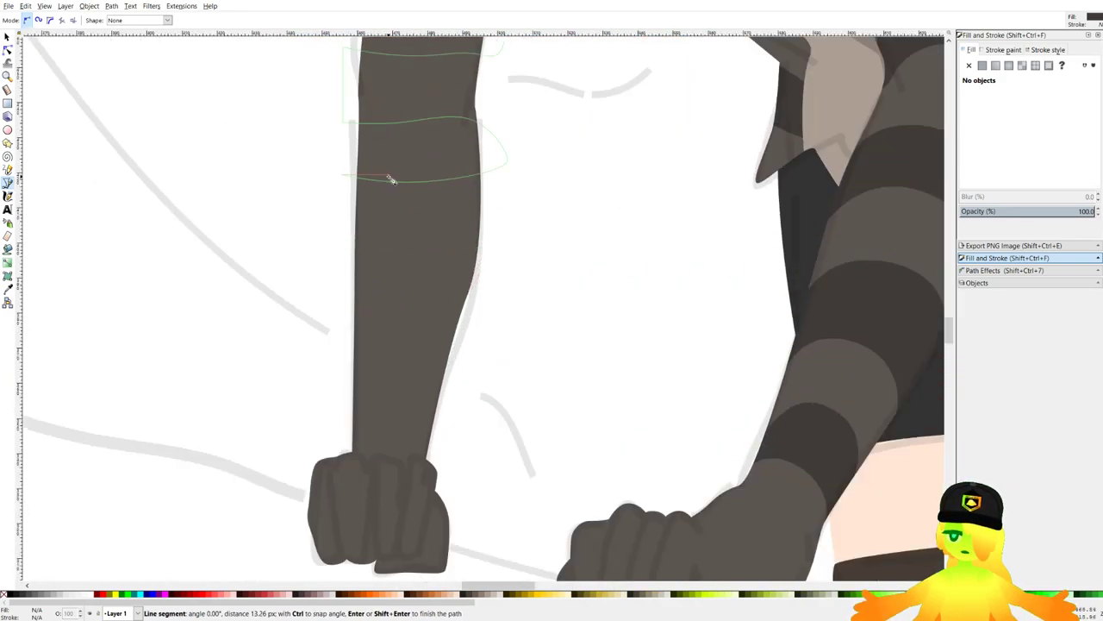
{"action": "scroll", "coordinate": [441, 116], "scroll_direction": "up", "scroll_amount": 2}
Continue the outline with two upward-bulging arcs across the farther glove around and below the elbow, joined outside the arm.
{"action": "left_click_drag", "start_coordinate": [422, 111], "coordinate": [473, 119]}
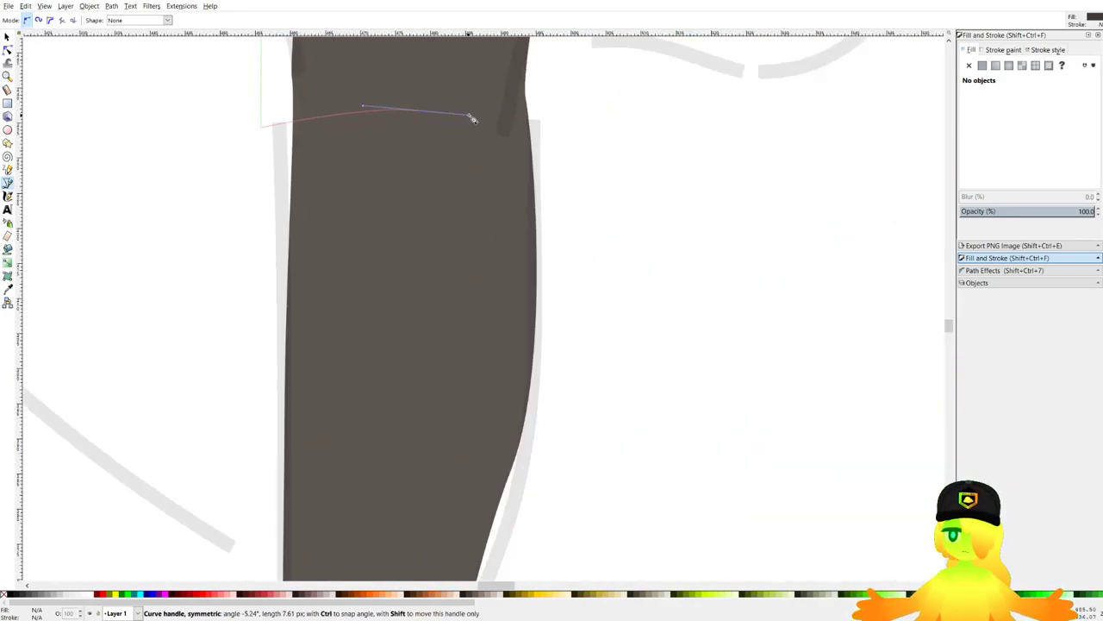
{"action": "left_click_drag", "start_coordinate": [403, 215], "coordinate": [288, 233]}
{"action": "key", "text": "BackSpace"}
{"action": "key", "text": "BackSpace"}
{"action": "left_click_drag", "start_coordinate": [402, 238], "coordinate": [280, 239]}
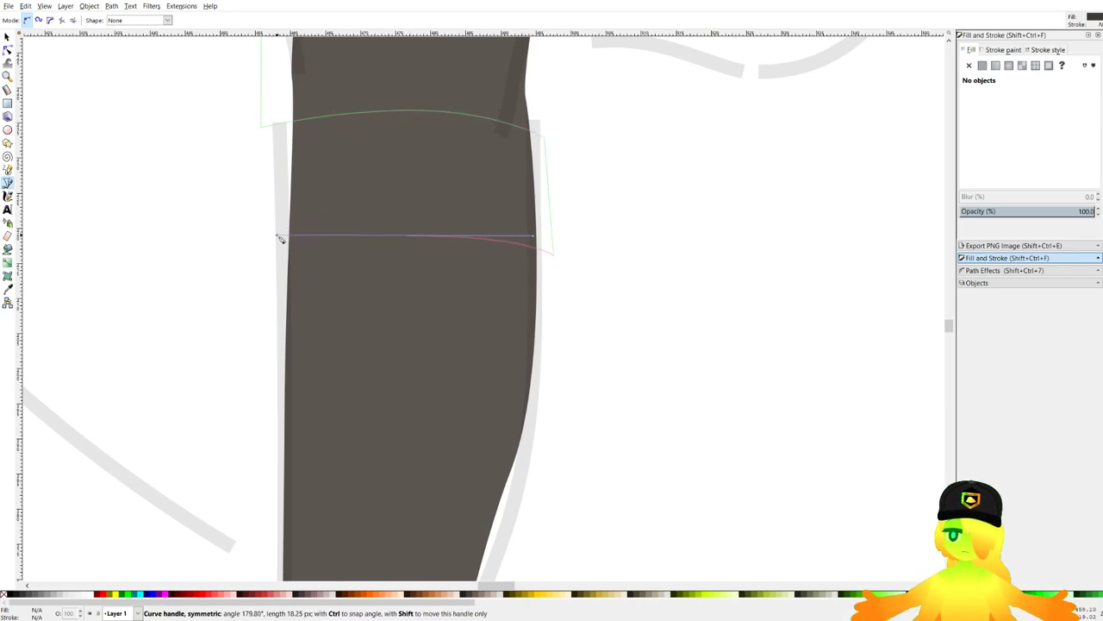
{"action": "left_click", "coordinate": [242, 272]}
{"action": "scroll", "coordinate": [283, 253], "scroll_direction": "down", "scroll_amount": 3}
{"action": "scroll", "coordinate": [283, 254], "scroll_direction": "left", "scroll_amount": 1}
{"action": "key", "text": "BackSpace"}
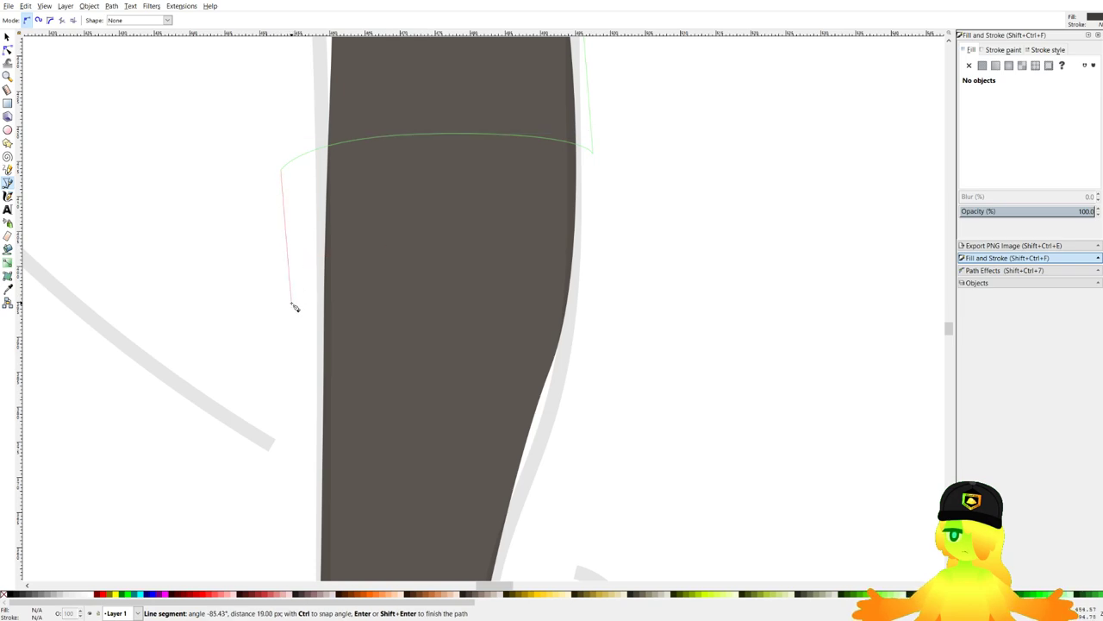
Add the next two curved arcs across the middle of the farther forearm, joined beyond the glove's edges.
{"action": "left_click_drag", "start_coordinate": [440, 280], "coordinate": [572, 279]}
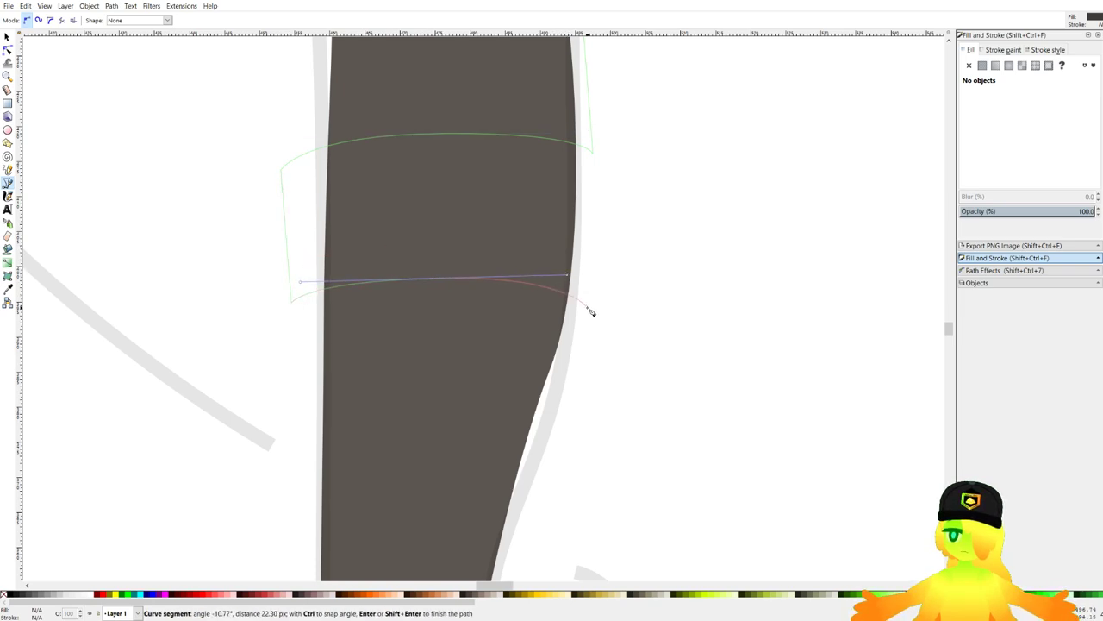
{"action": "left_click_drag", "start_coordinate": [438, 395], "coordinate": [379, 398]}
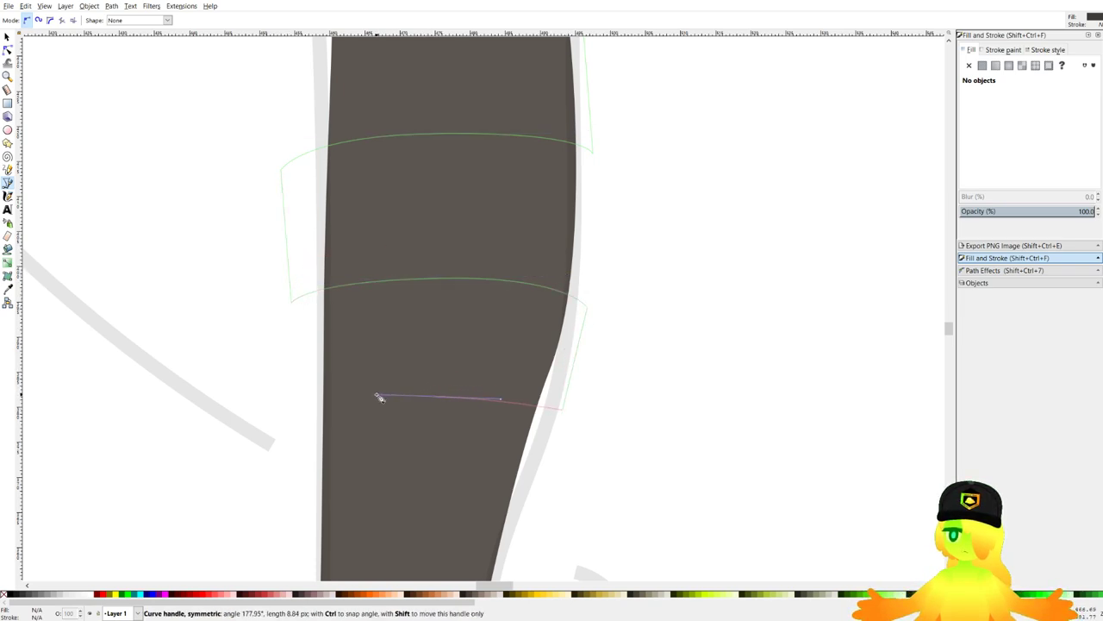
{"action": "scroll", "coordinate": [330, 376], "scroll_direction": "down", "scroll_amount": 3, "text": "ctrl"}
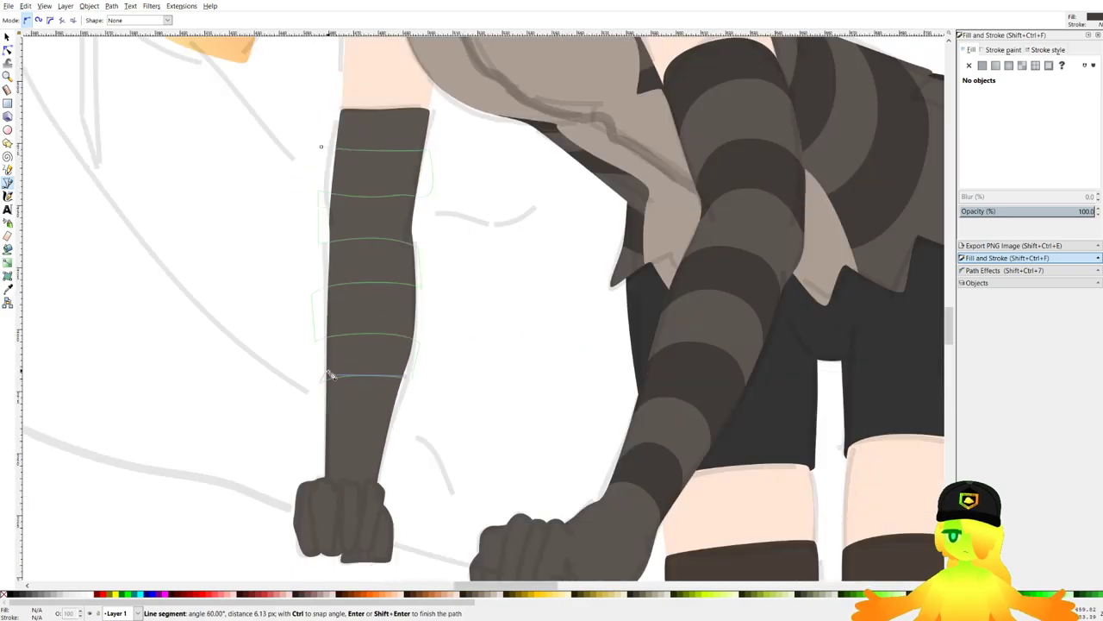
{"action": "left_click_drag", "start_coordinate": [319, 419], "coordinate": [346, 374]}
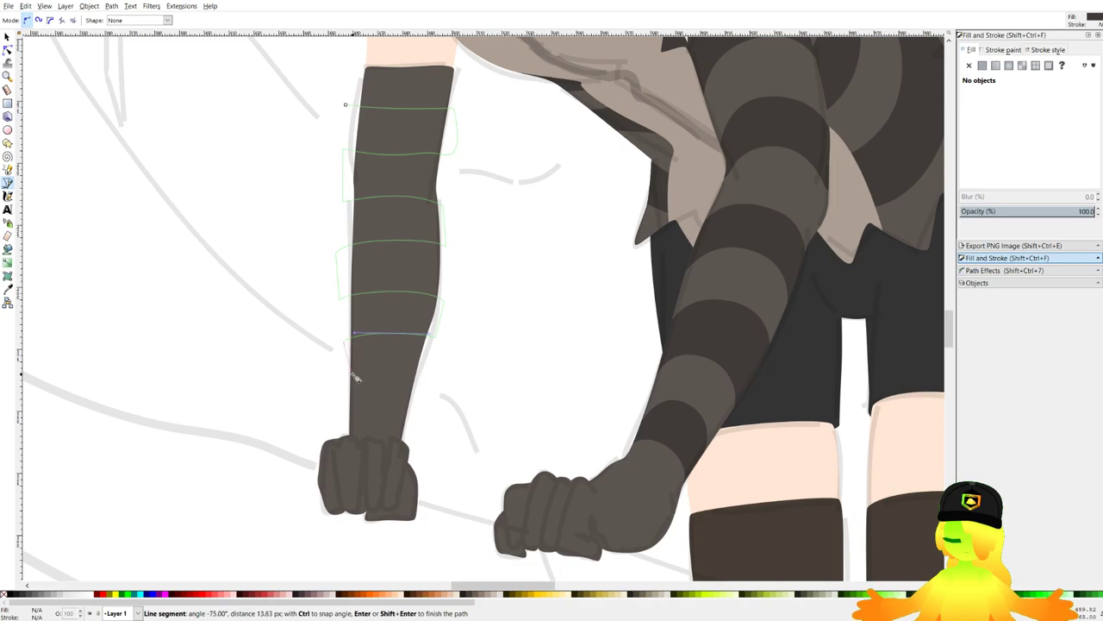
Draw the last three arcs across the narrowing lower forearm down to the wrist, undoing and redrawing misplaced segments.
{"action": "scroll", "coordinate": [396, 342], "scroll_direction": "up", "scroll_amount": 3, "text": "ctrl"}
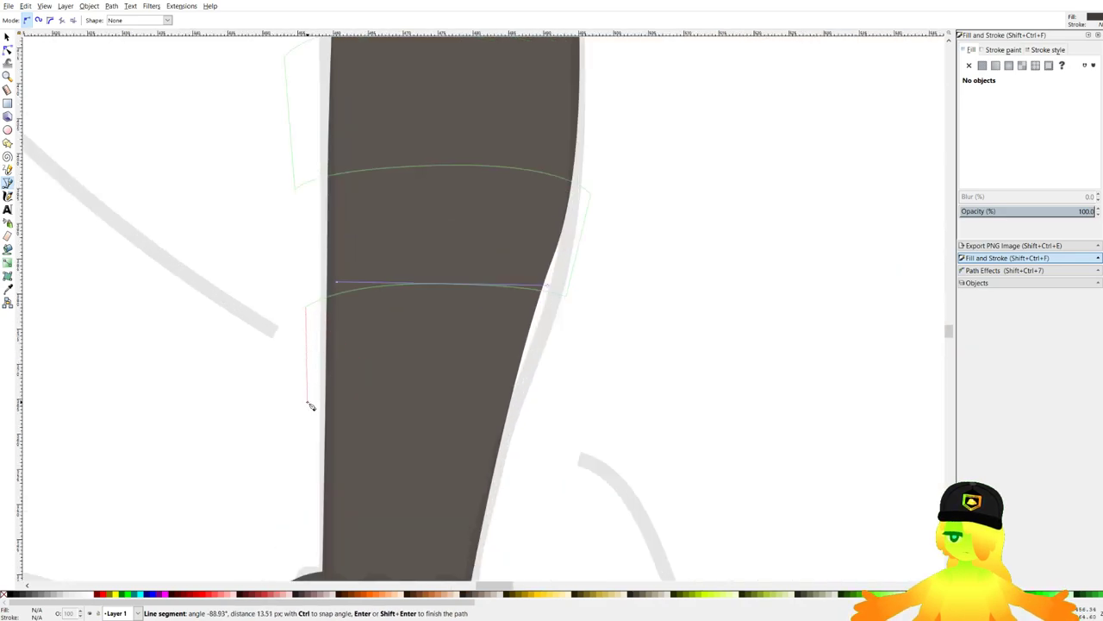
{"action": "left_click_drag", "start_coordinate": [412, 384], "coordinate": [550, 307]}
{"action": "left_click", "coordinate": [524, 401]}
{"action": "left_click", "coordinate": [531, 383]}
{"action": "left_click_drag", "start_coordinate": [434, 359], "coordinate": [367, 361]}
{"action": "key", "text": "ctrl+z"}
{"action": "key", "text": "ctrl+z"}
{"action": "left_click", "coordinate": [332, 367]}
{"action": "left_click", "coordinate": [332, 463]}
{"action": "left_click_drag", "start_coordinate": [405, 457], "coordinate": [478, 457]}
{"action": "left_click", "coordinate": [512, 470]}
Close the stripe outline by routing it up outside the forearm and over the bare upper arm to its start.
{"action": "scroll", "coordinate": [550, 434], "scroll_direction": "down", "scroll_amount": 2}
{"action": "left_click", "coordinate": [631, 248]}
{"action": "scroll", "coordinate": [631, 181], "scroll_direction": "down", "scroll_amount": 1}
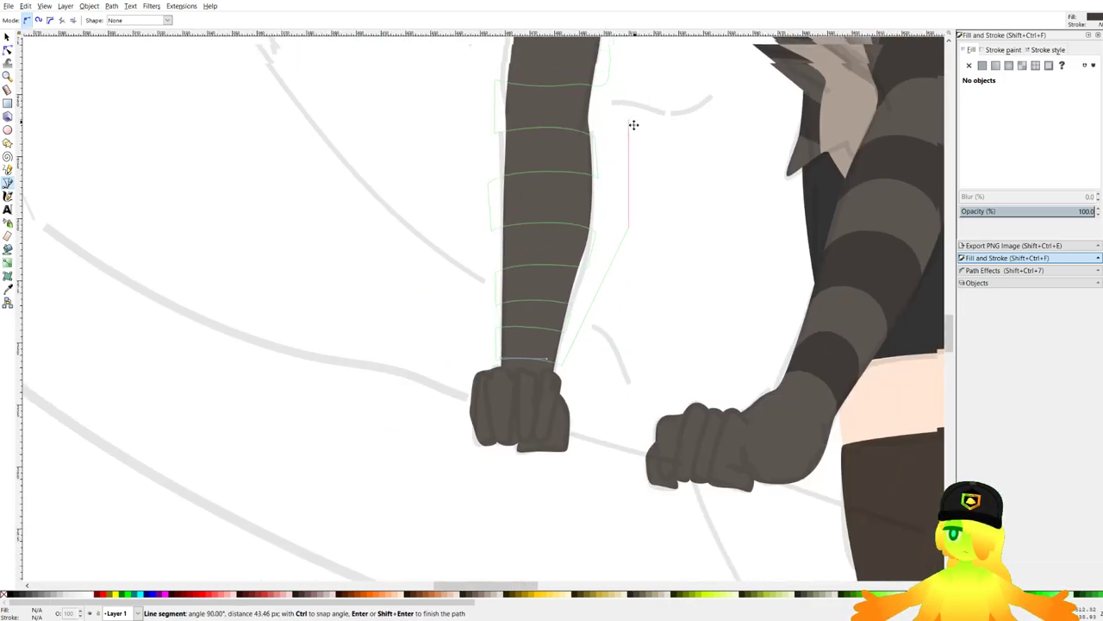
{"action": "left_click_drag", "start_coordinate": [631, 126], "coordinate": [562, 298]}
{"action": "left_click", "coordinate": [556, 162]}
{"action": "left_click", "coordinate": [474, 122]}
{"action": "left_click", "coordinate": [416, 177]}
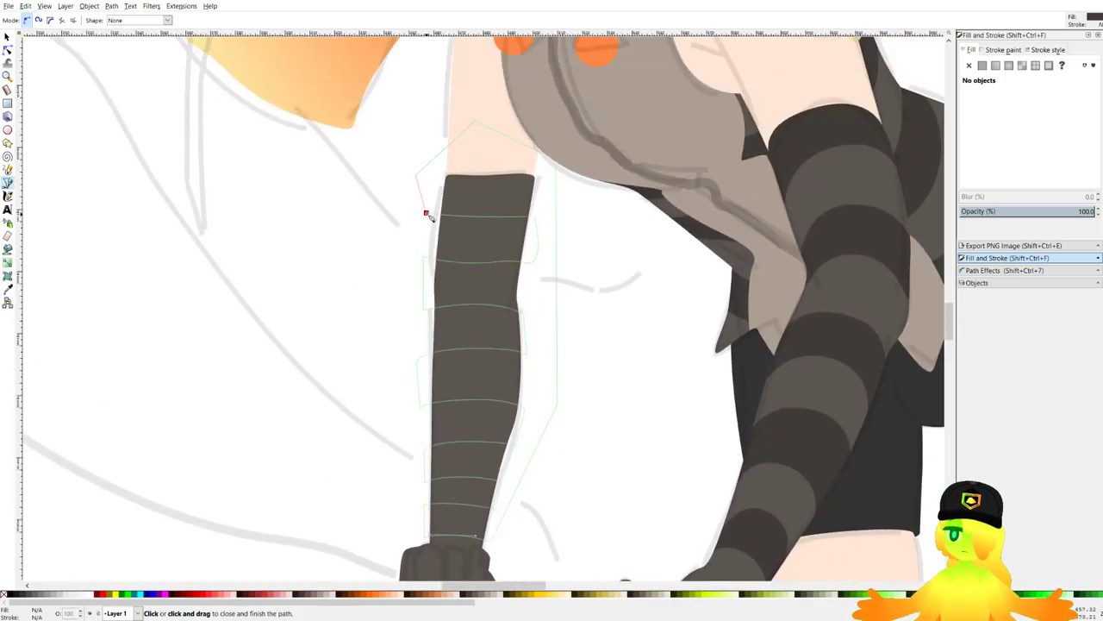
{"action": "left_click", "coordinate": [426, 212]}
{"action": "scroll", "coordinate": [427, 214], "scroll_direction": "down", "scroll_amount": 2}
{"action": "scroll", "coordinate": [475, 335], "scroll_direction": "up", "scroll_amount": 2}
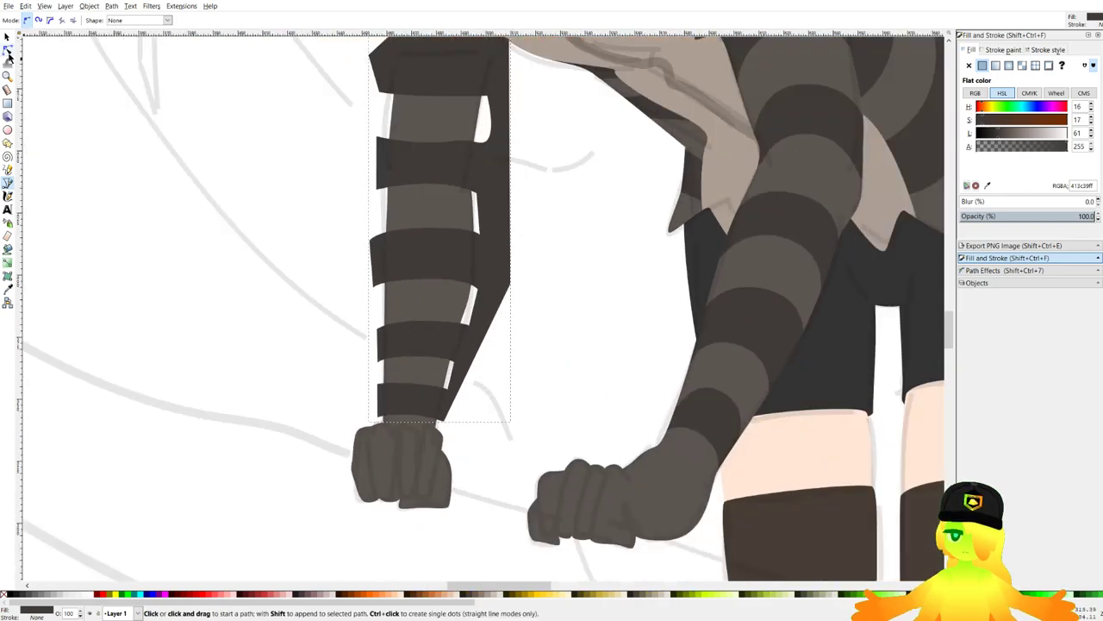
Nudge the outer-end and arc nodes of the second stripe above the wrist slightly upward, and deselect the shape.
{"action": "left_click", "coordinate": [8, 50]}
{"action": "scroll", "coordinate": [363, 371], "scroll_direction": "up", "scroll_amount": 1}
{"action": "left_click_drag", "start_coordinate": [345, 374], "coordinate": [470, 287]}
{"action": "left_click_drag", "start_coordinate": [384, 313], "coordinate": [382, 311]}
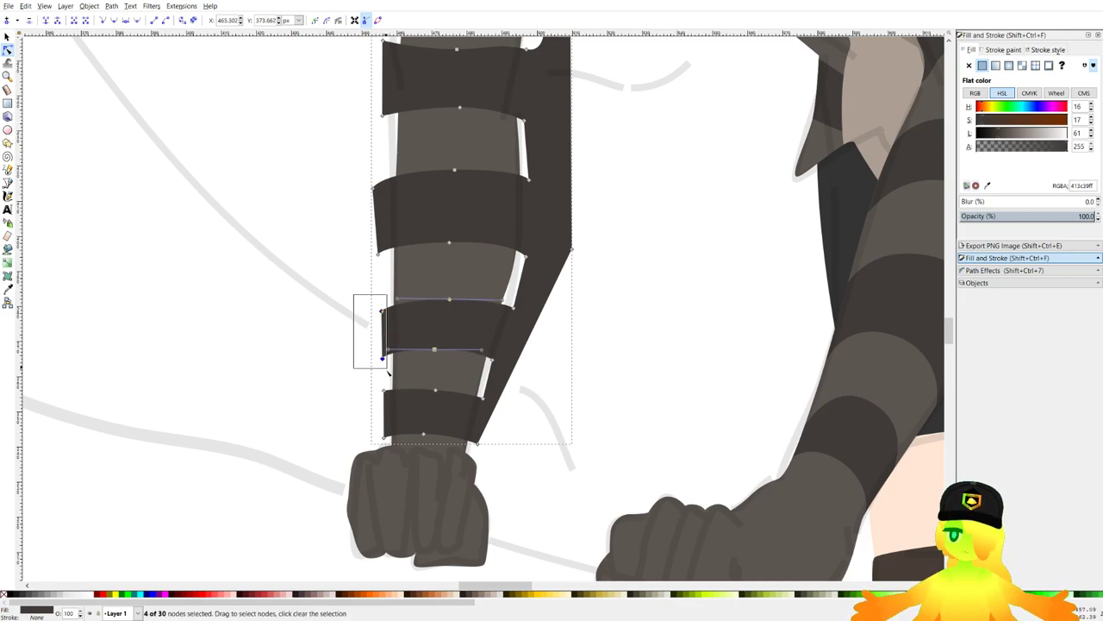
{"action": "left_click_drag", "start_coordinate": [388, 370], "coordinate": [388, 369]}
{"action": "left_click_drag", "start_coordinate": [382, 310], "coordinate": [381, 304]}
{"action": "left_click", "coordinate": [613, 368]}
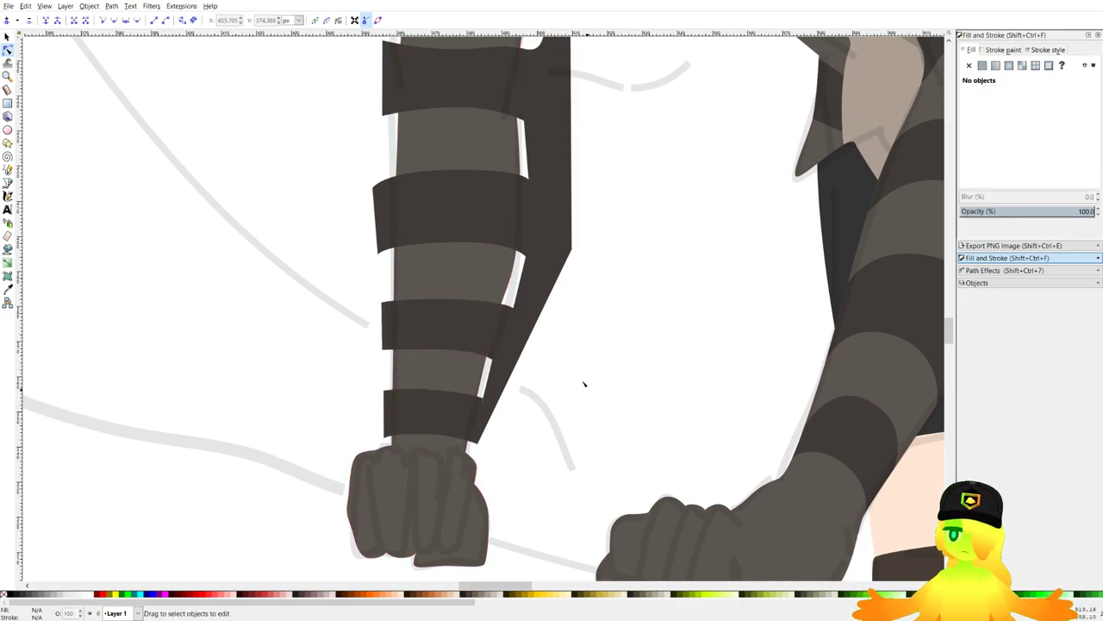
{"action": "scroll", "coordinate": [583, 381], "scroll_direction": "down", "scroll_amount": 2}
{"action": "scroll", "coordinate": [532, 295], "scroll_direction": "up", "scroll_amount": 4}
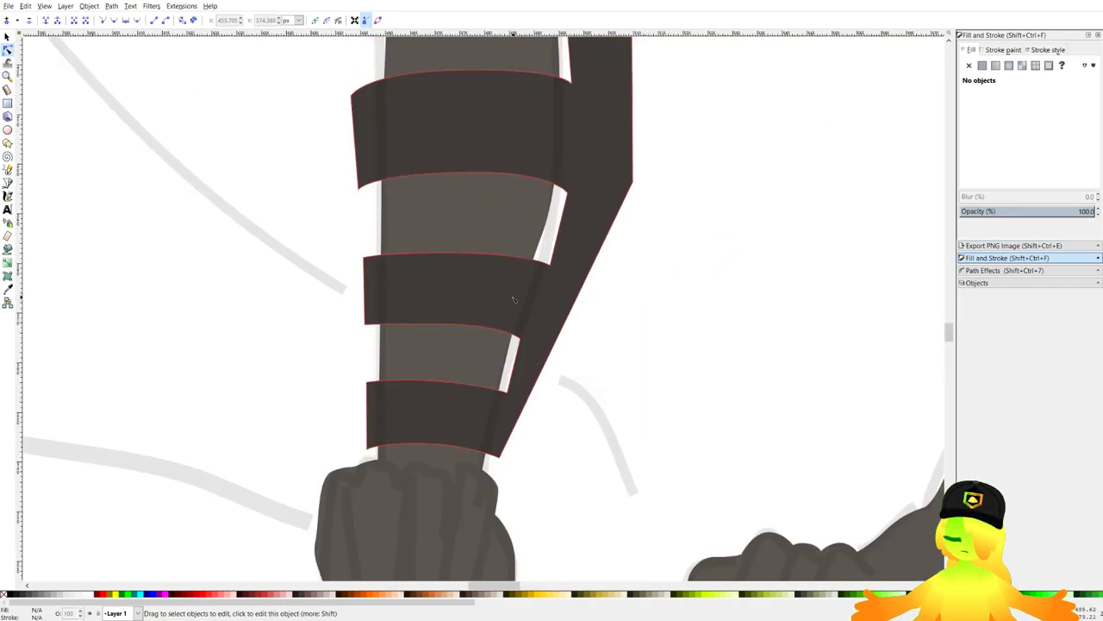
Move the second stripe above the wrist up about 1.9 px and raise the wrist stripe's upper edge slightly.
{"action": "left_click", "coordinate": [462, 260]}
{"action": "left_click_drag", "start_coordinate": [293, 257], "coordinate": [593, 374]}
{"action": "left_click_drag", "start_coordinate": [463, 257], "coordinate": [463, 246]}
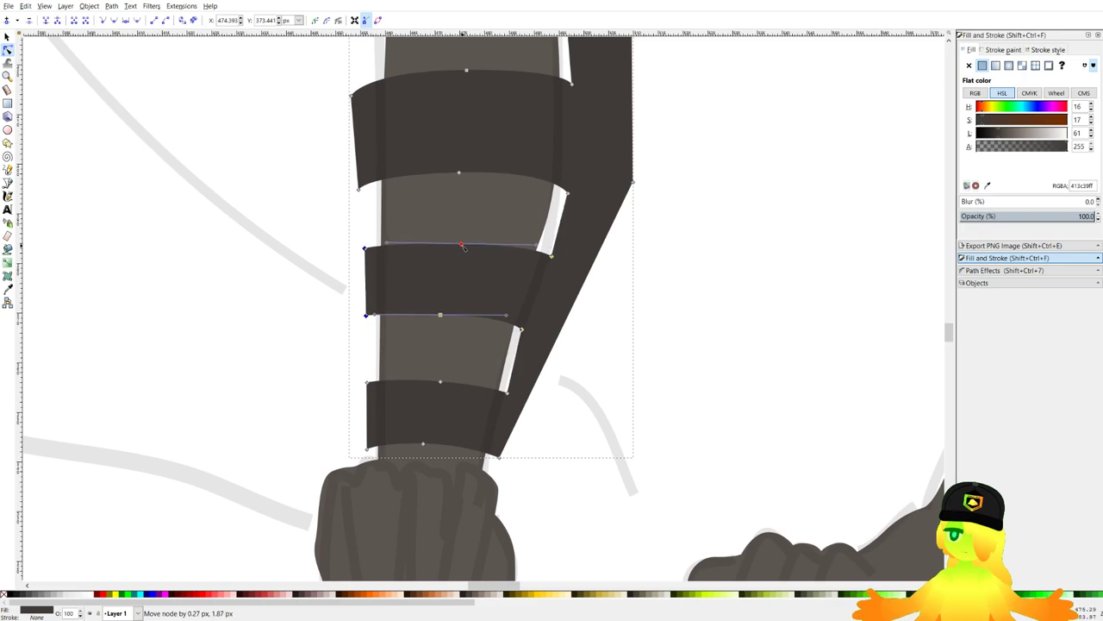
{"action": "left_click_drag", "start_coordinate": [346, 321], "coordinate": [547, 438]}
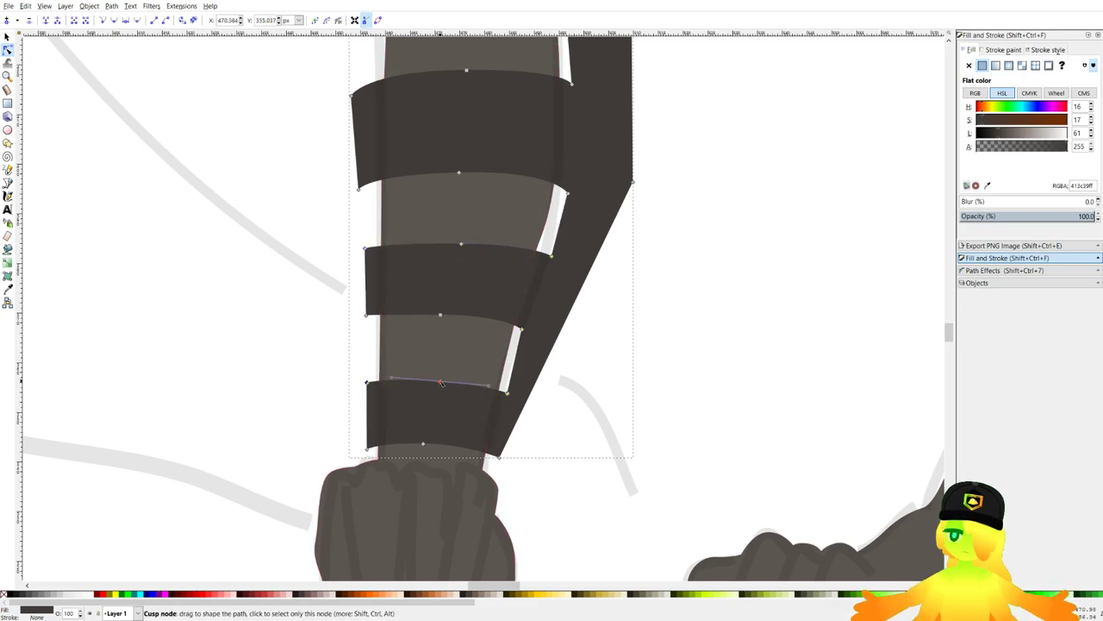
{"action": "left_click_drag", "start_coordinate": [439, 382], "coordinate": [440, 377]}
Nudge the arc nodes of the second stripe above the wrist slightly higher, deselect the shape, and save the drawing.
{"action": "left_click_drag", "start_coordinate": [402, 230], "coordinate": [481, 344]}
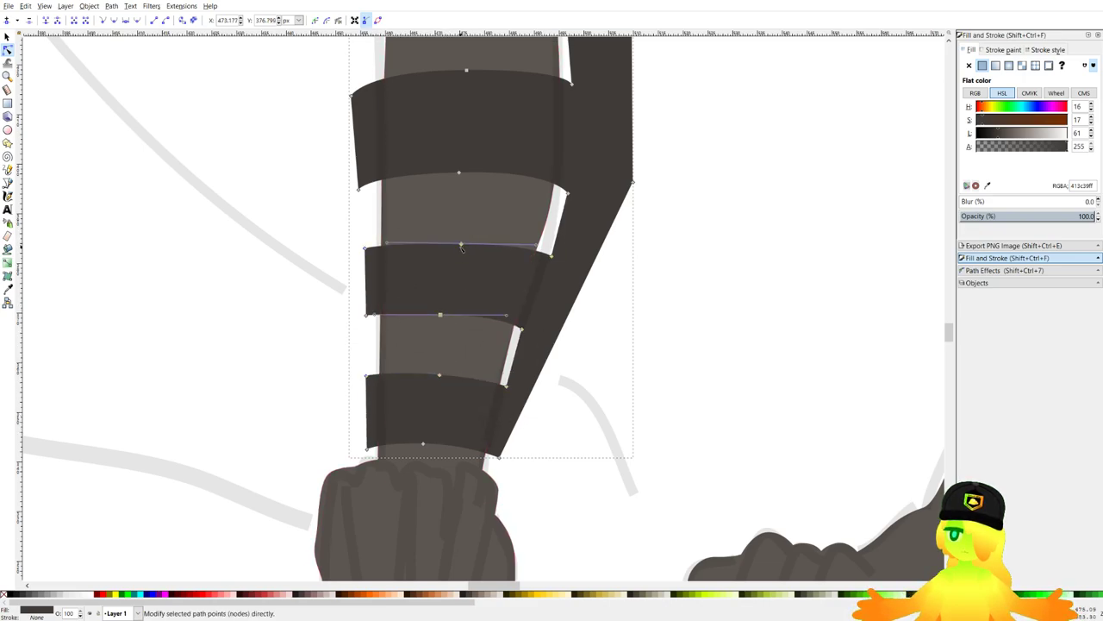
{"action": "left_click_drag", "start_coordinate": [463, 245], "coordinate": [462, 240]}
{"action": "left_click_drag", "start_coordinate": [663, 414], "coordinate": [424, 337]}
{"action": "mouse_move", "coordinate": [634, 368]}
{"action": "left_mouse_down"}
{"action": "mouse_move", "coordinate": [463, 313]}
{"action": "mouse_move", "coordinate": [440, 319]}
{"action": "left_mouse_up"}
{"action": "key", "text": "Escape"}
{"action": "scroll", "coordinate": [401, 310], "scroll_direction": "down", "scroll_amount": 4}
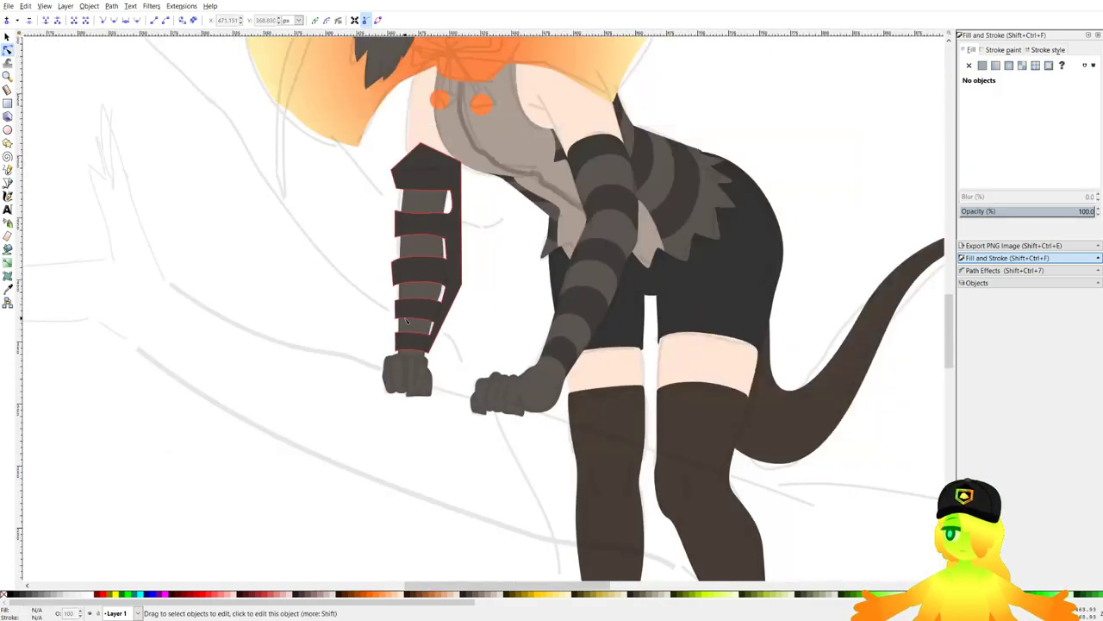
{"action": "key", "text": "ctrl+s"}
Duplicate the farther arm's glove shape in place.
{"action": "scroll", "coordinate": [290, 264], "scroll_direction": "up", "scroll_amount": 2}
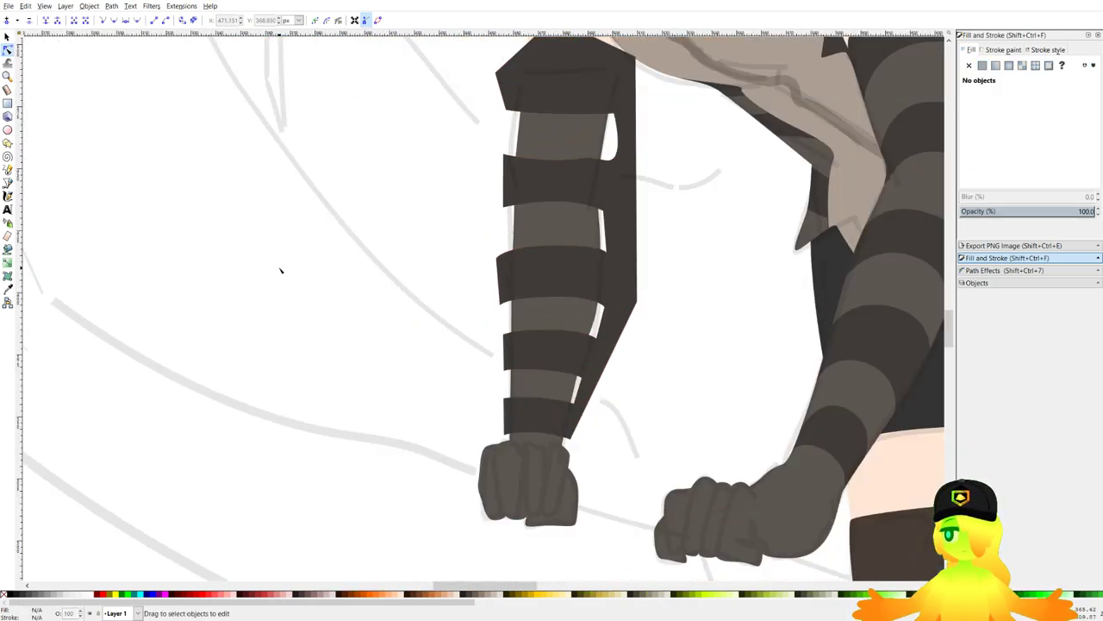
{"action": "left_click_drag", "start_coordinate": [521, 220], "coordinate": [346, 257]}
{"action": "scroll", "coordinate": [346, 256], "scroll_direction": "up", "scroll_amount": 1}
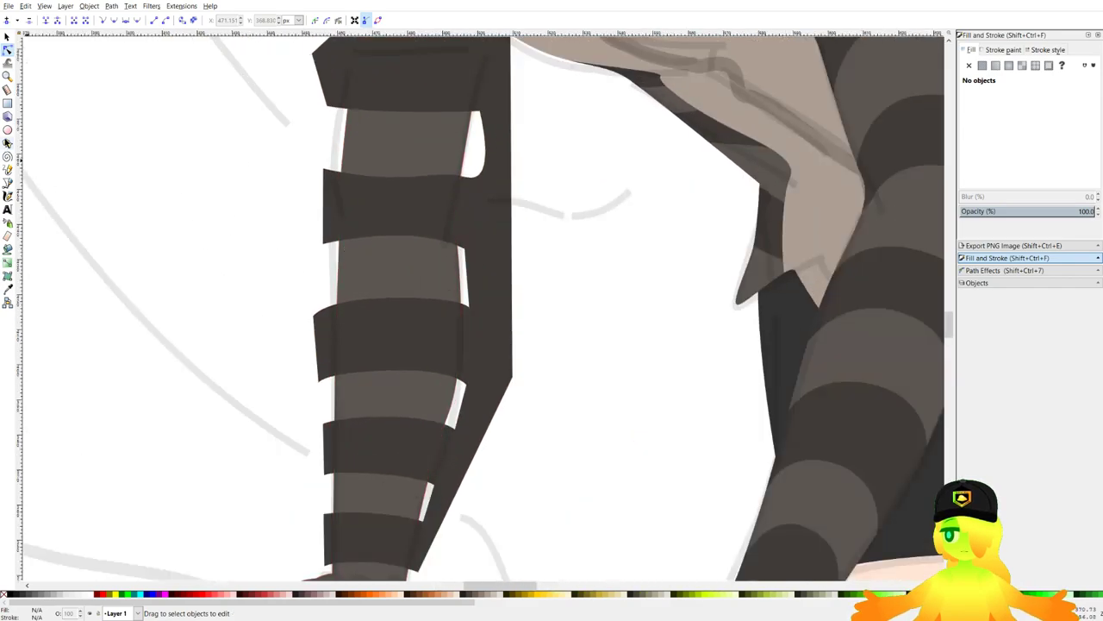
{"action": "left_click", "coordinate": [7, 36]}
{"action": "scroll", "coordinate": [358, 116], "scroll_direction": "down", "scroll_amount": 1}
{"action": "left_click", "coordinate": [386, 132]}
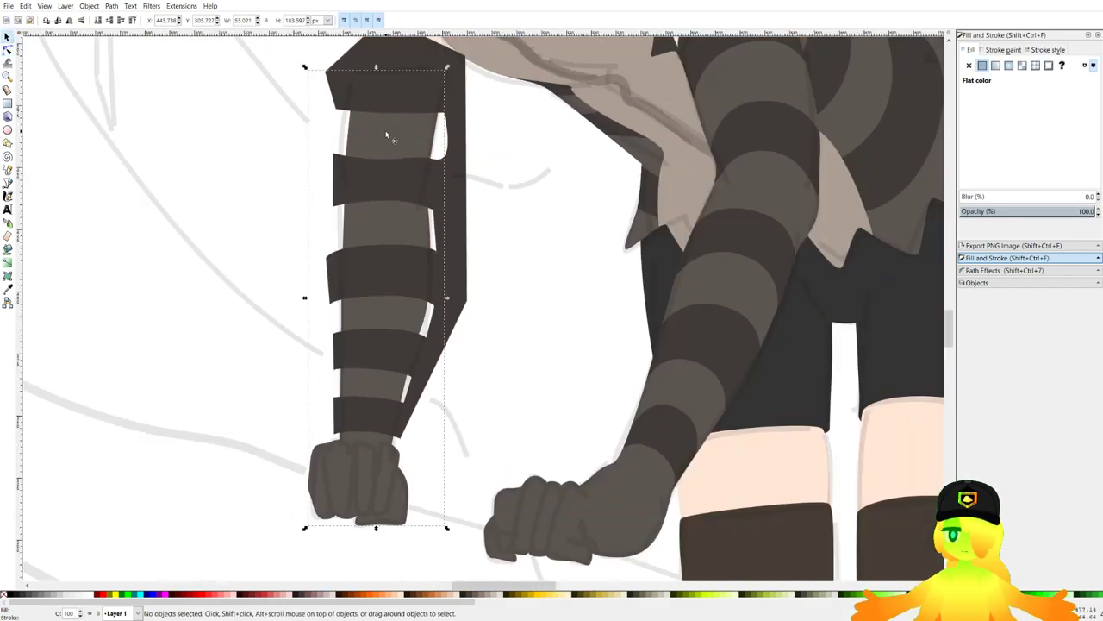
{"action": "key", "text": "ctrl+d"}
Try intersecting the duplicated glove with the farther arm's stripe shape, and save the drawing.
{"action": "left_click", "coordinate": [461, 198], "text": "shift"}
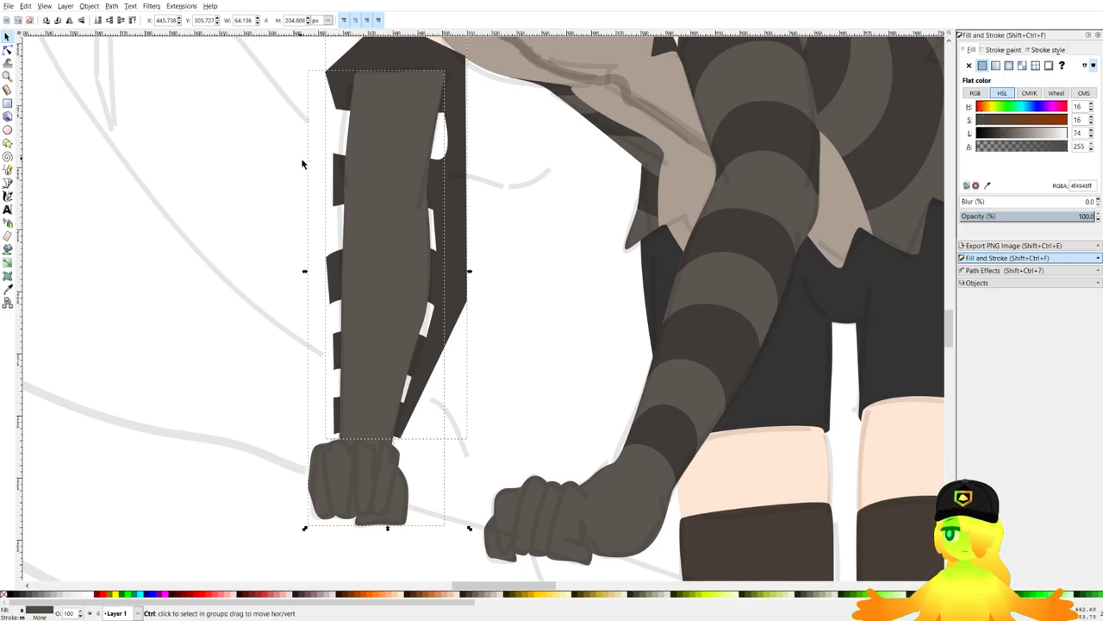
{"action": "left_click_drag", "start_coordinate": [302, 163], "coordinate": [333, 196]}
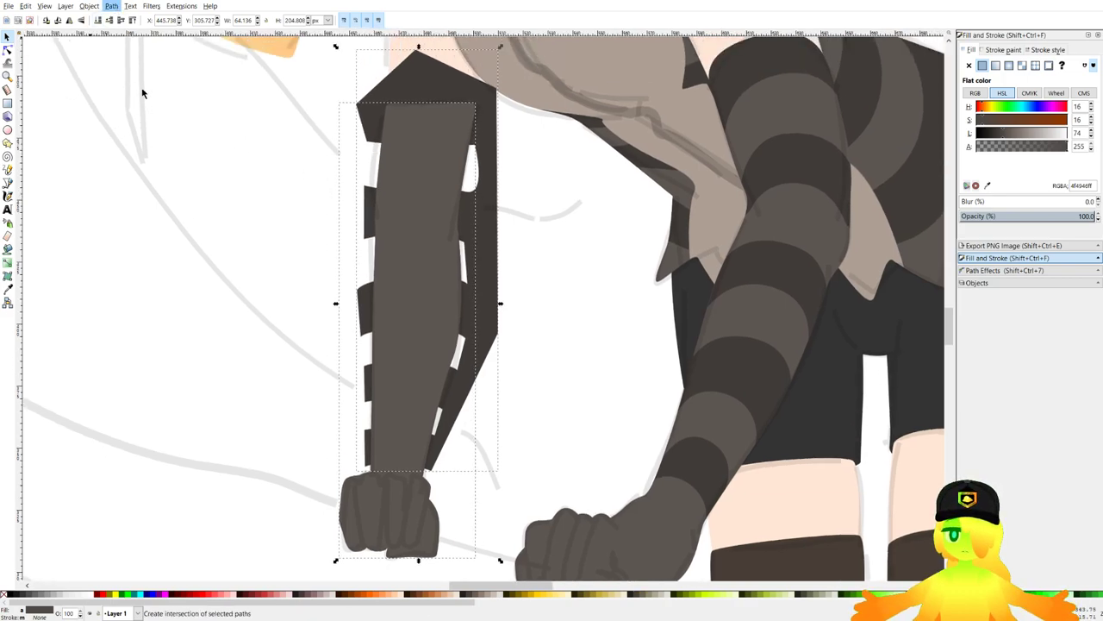
{"action": "key", "text": "Delete"}
{"action": "scroll", "coordinate": [454, 309], "scroll_direction": "down", "scroll_amount": 2}
{"action": "key", "text": "ctrl+s"}
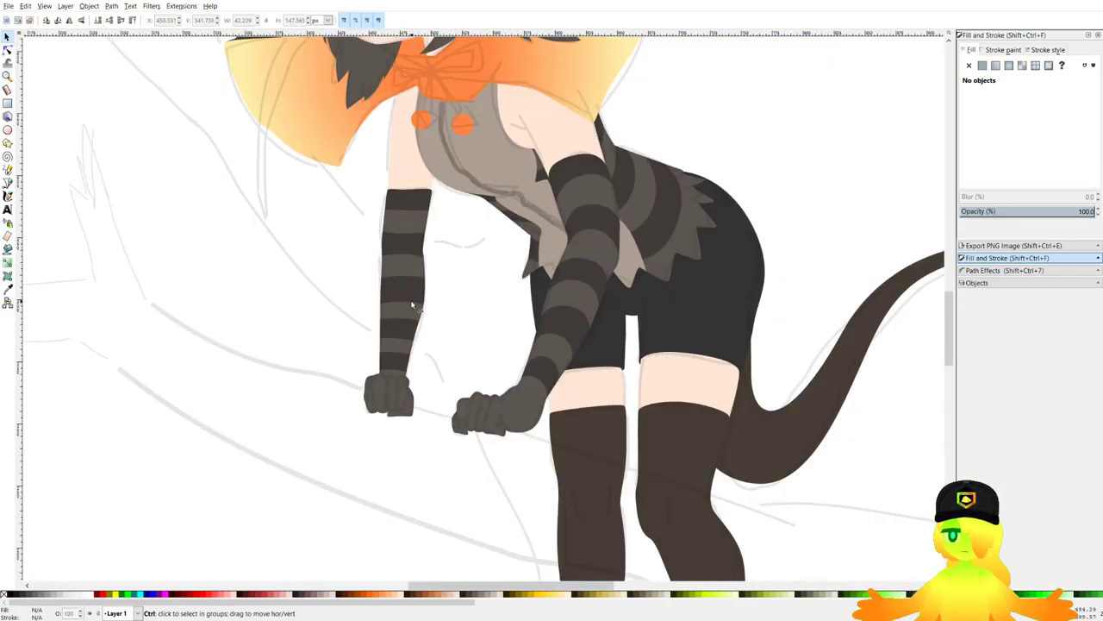
Inspect the clipped stripes on the farther glove and undo their intersection with the glove copy.
{"action": "scroll", "coordinate": [414, 307], "scroll_direction": "up", "scroll_amount": 3}
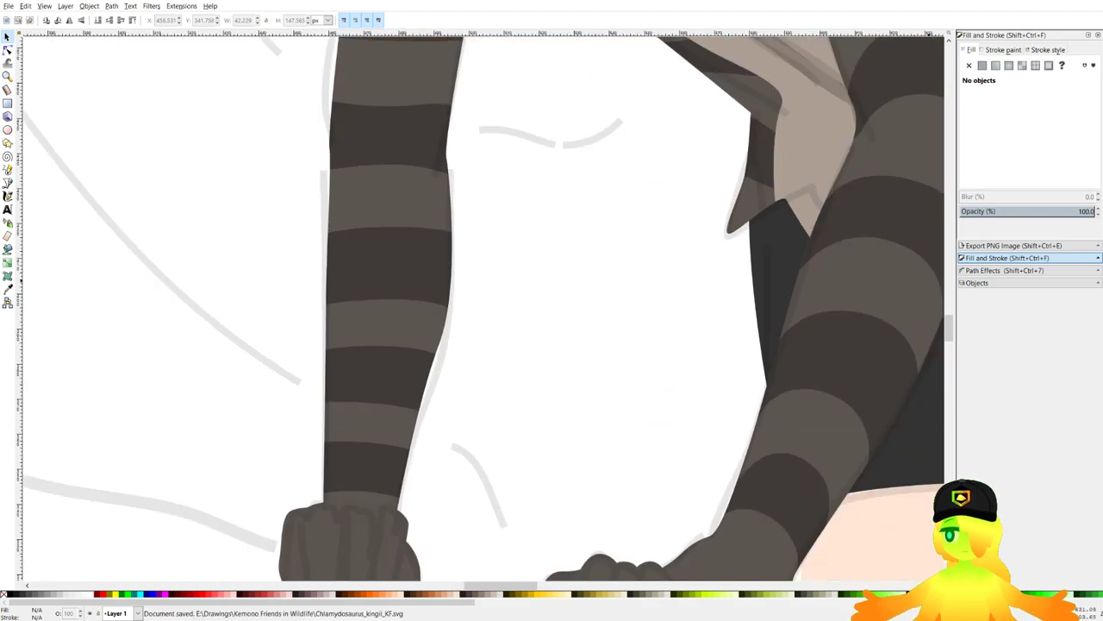
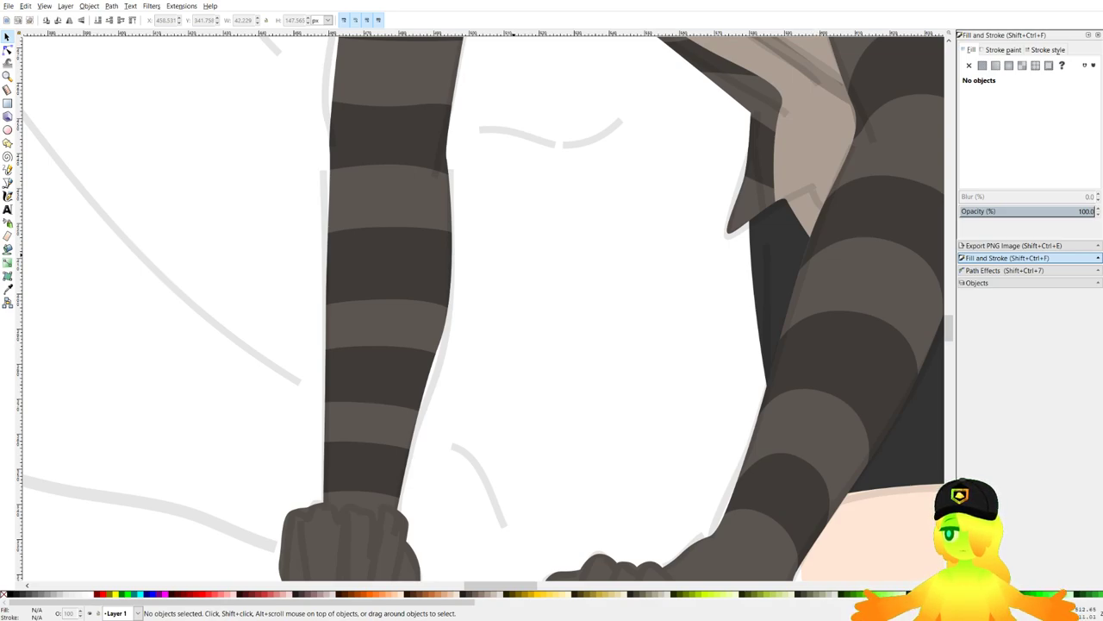
{"action": "scroll", "coordinate": [443, 244], "scroll_direction": "down", "scroll_amount": 4}
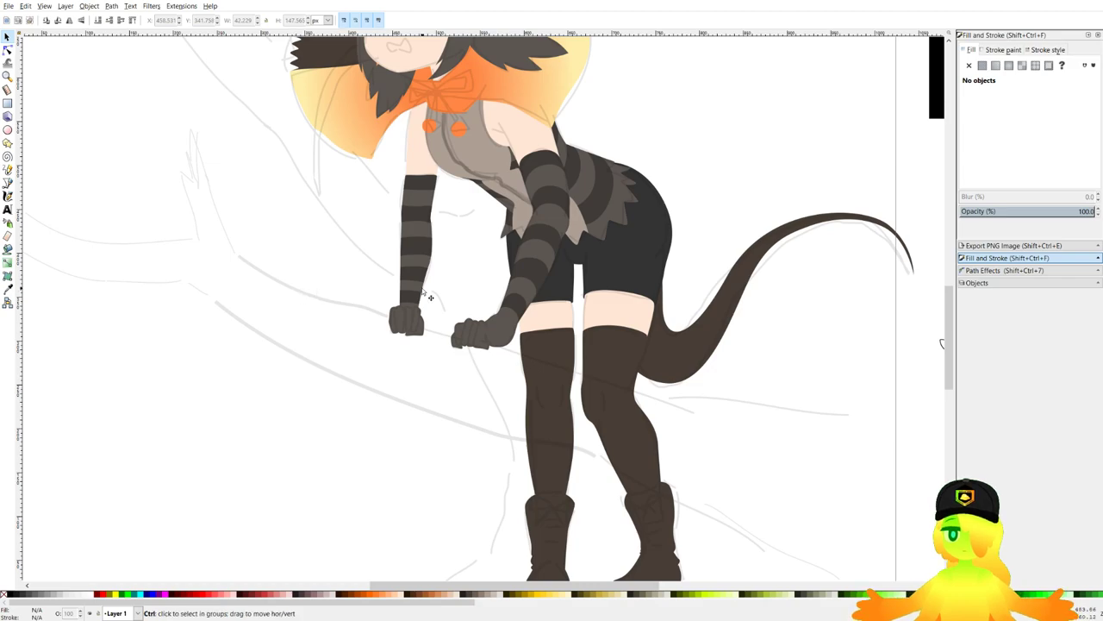
{"action": "scroll", "coordinate": [419, 257], "scroll_direction": "down", "scroll_amount": 3}
{"action": "scroll", "coordinate": [416, 256], "scroll_direction": "up", "scroll_amount": 8}
{"action": "scroll", "coordinate": [404, 259], "scroll_direction": "down", "scroll_amount": 4}
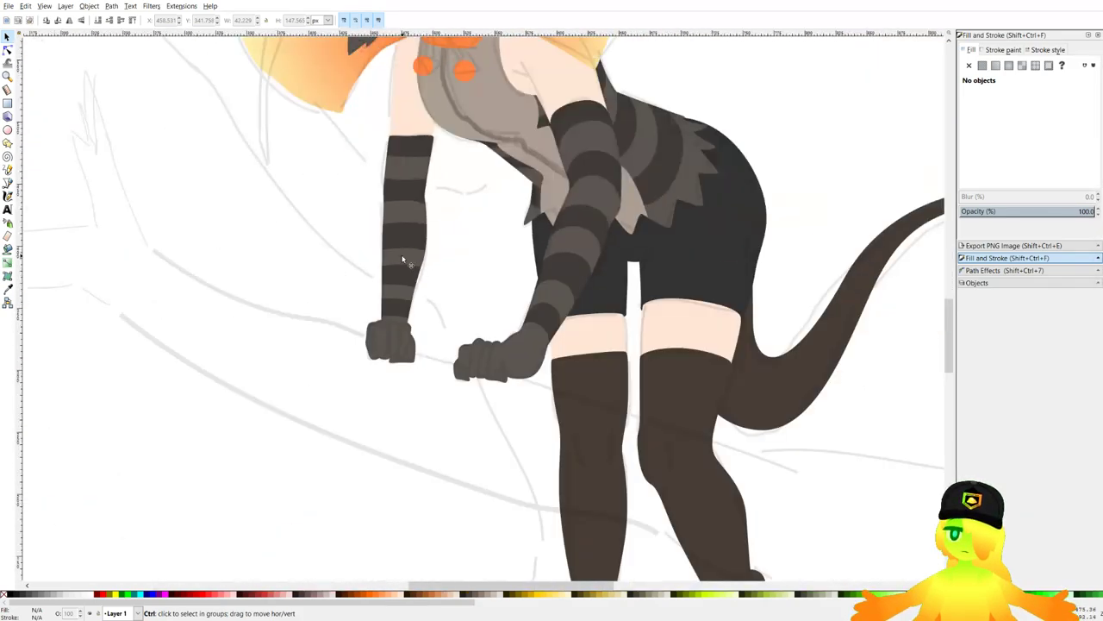
{"action": "key", "text": "ctrl+s"}
{"action": "key", "text": "ctrl+z"}
Shift the stripe shape's nodes bordering the gap between the second and third stripes above the wrist slightly upward.
{"action": "scroll", "coordinate": [403, 258], "scroll_direction": "up", "scroll_amount": 1}
{"action": "scroll", "coordinate": [404, 261], "scroll_direction": "up", "scroll_amount": 3}
{"action": "left_click", "coordinate": [498, 236]}
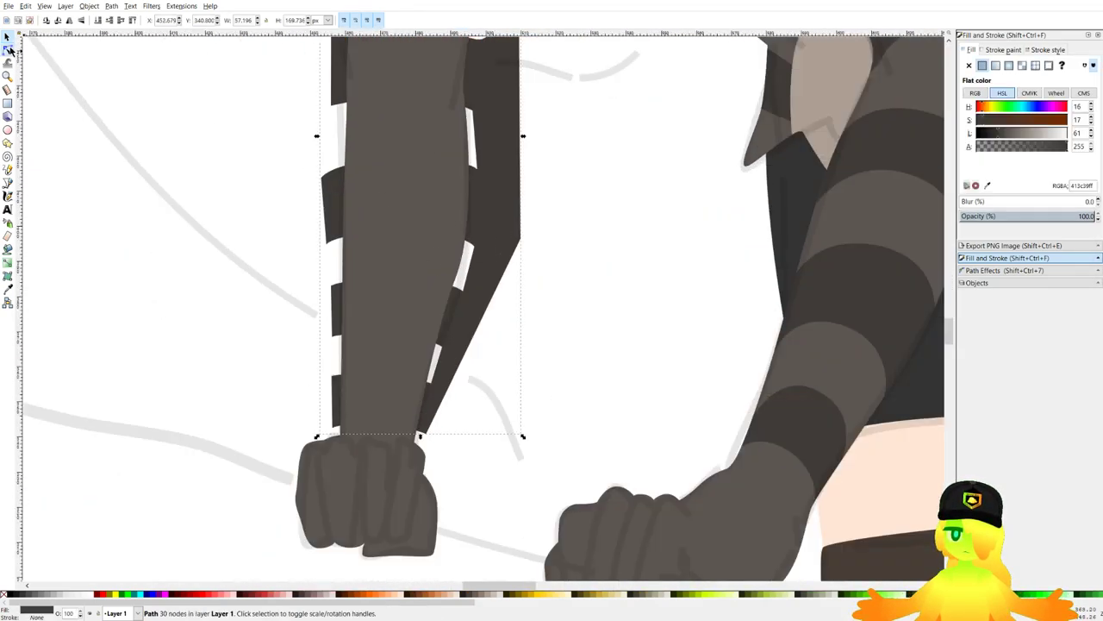
{"action": "left_click", "coordinate": [8, 49]}
{"action": "left_click_drag", "start_coordinate": [250, 290], "coordinate": [523, 220]}
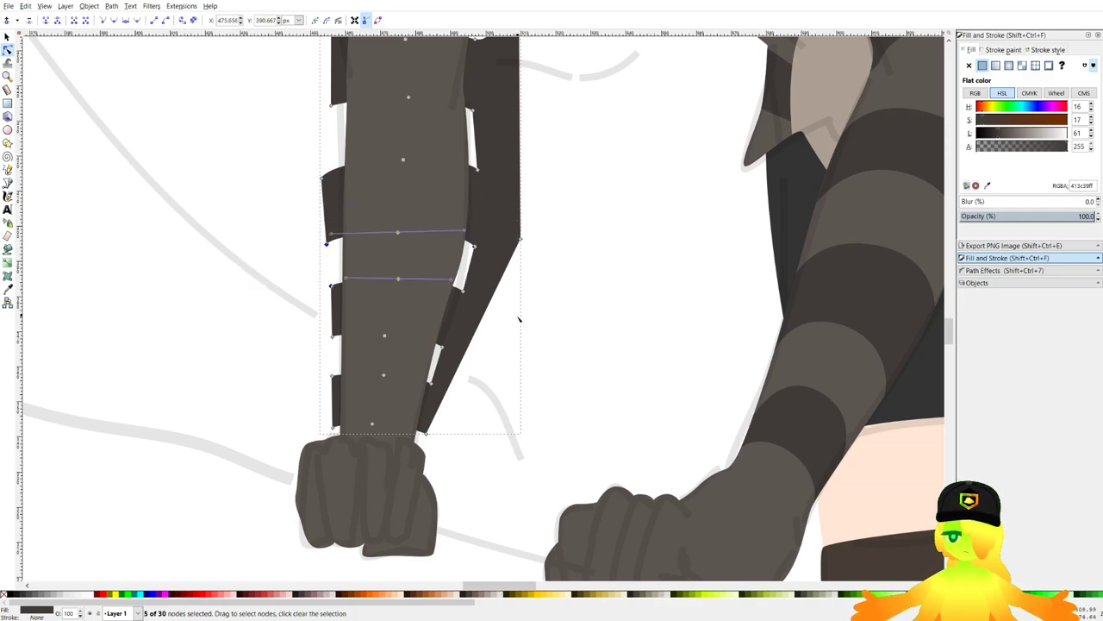
{"action": "left_click_drag", "start_coordinate": [523, 331], "coordinate": [397, 225]}
{"action": "left_click", "coordinate": [532, 290]}
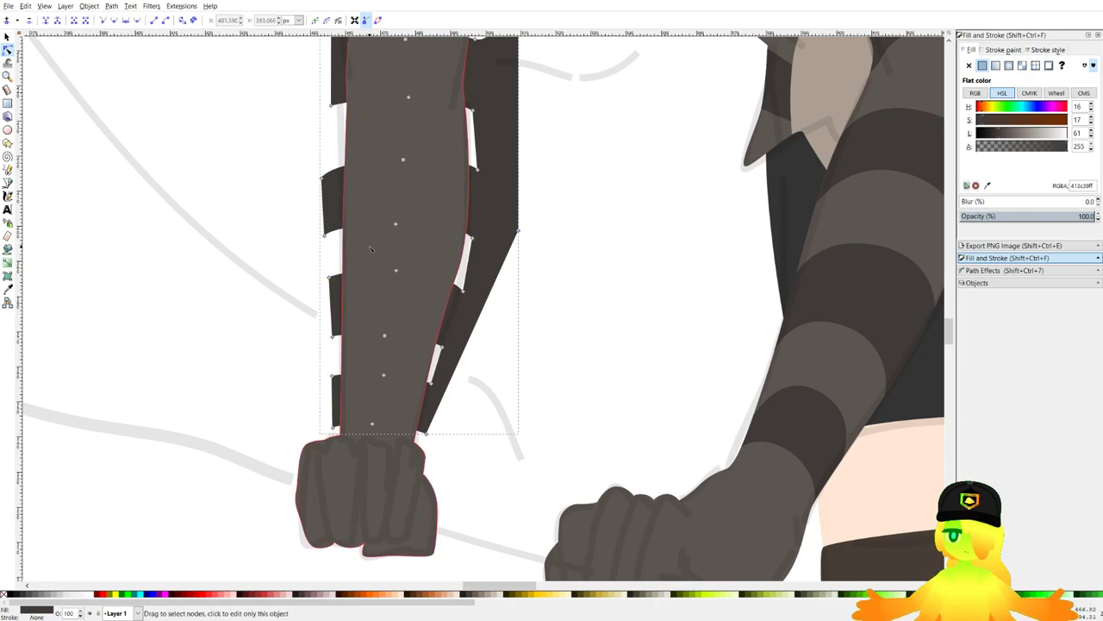
Clip the adjusted stripe shape to the farther glove by intersecting it with the glove copy, and save the drawing.
{"action": "left_click", "coordinate": [371, 249]}
{"action": "left_click", "coordinate": [7, 38]}
{"action": "left_click", "coordinate": [514, 168], "text": "shift"}
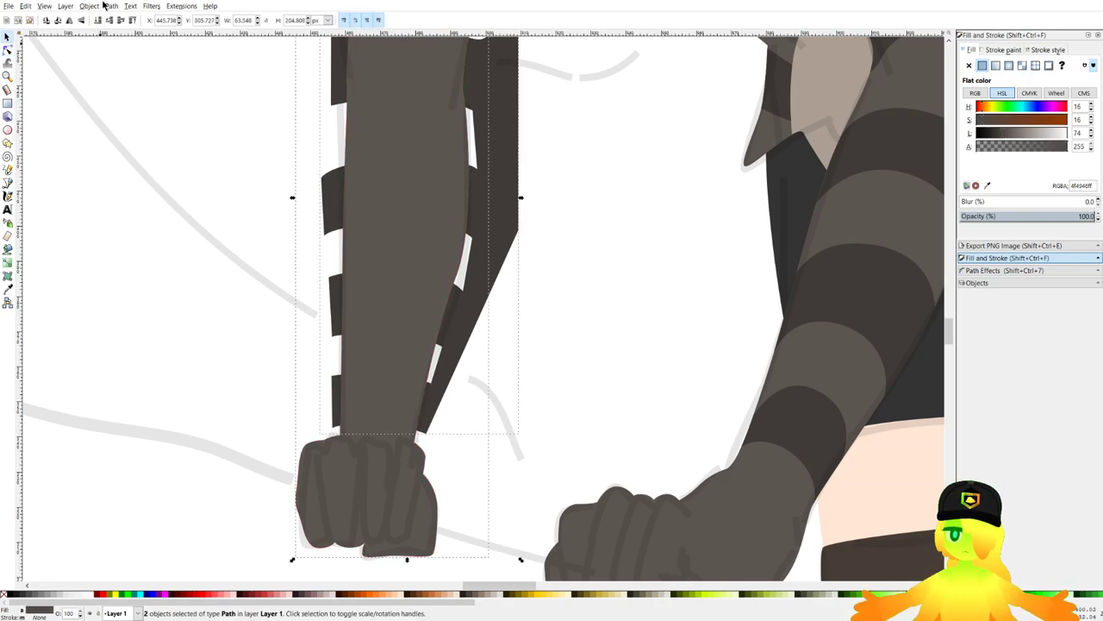
{"action": "left_click", "coordinate": [110, 6]}
{"action": "left_click", "coordinate": [148, 83]}
{"action": "scroll", "coordinate": [251, 115], "scroll_direction": "down", "scroll_amount": 2}
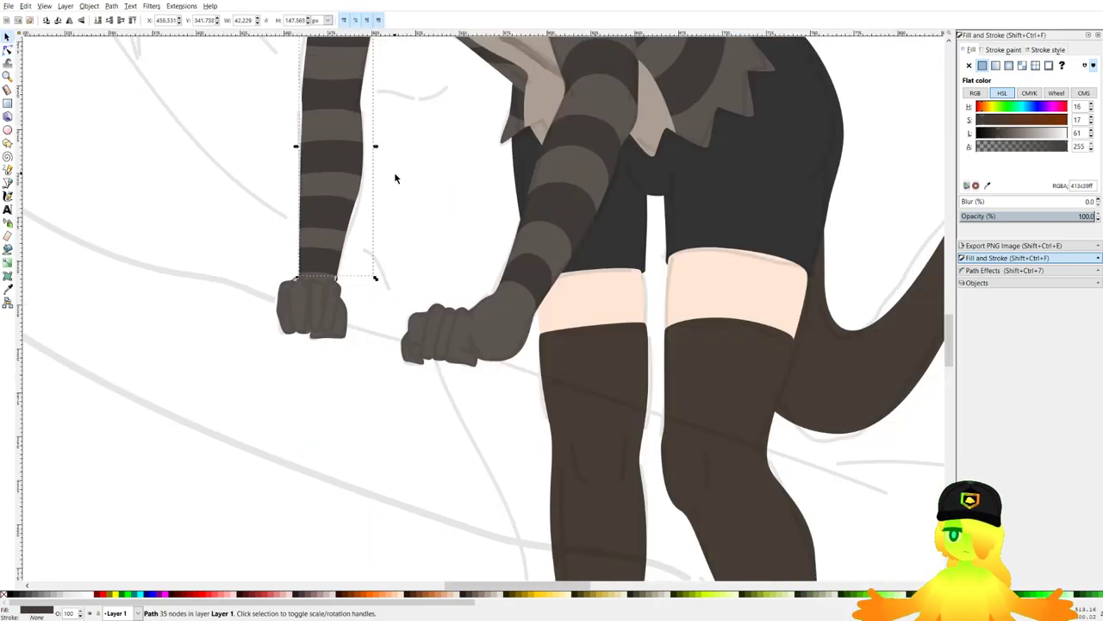
{"action": "left_click", "coordinate": [396, 172]}
{"action": "scroll", "coordinate": [399, 174], "scroll_direction": "down", "scroll_amount": 4}
{"action": "key", "text": "ctrl+s"}
Examine the striped gloves within the whole figure, and the plain stockings and boots on the legs.
{"action": "scroll", "coordinate": [448, 181], "scroll_direction": "up", "scroll_amount": 3}
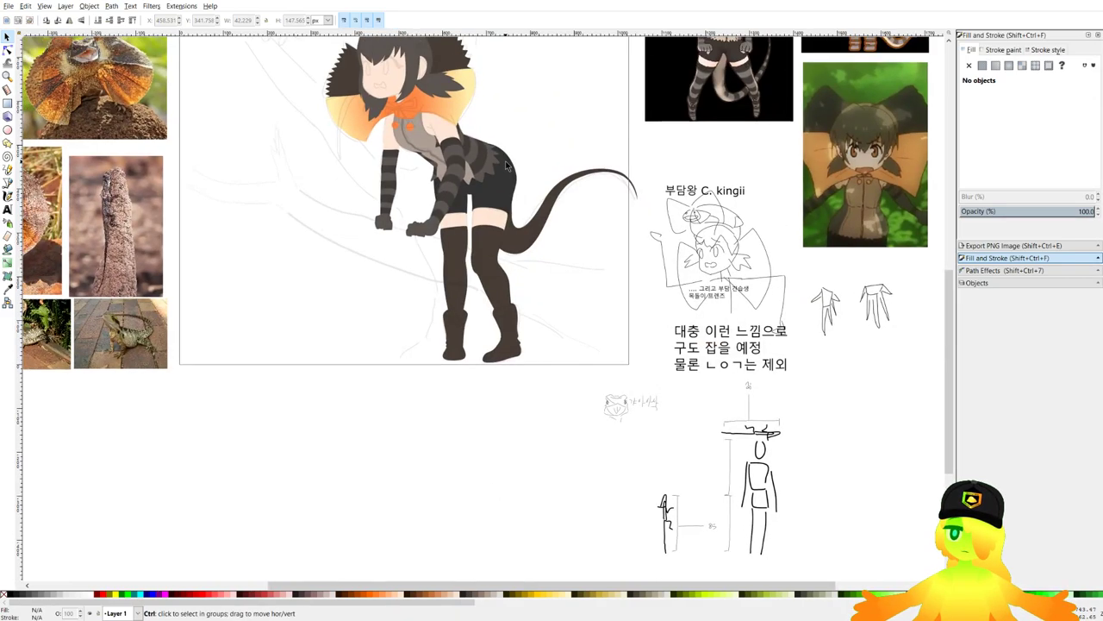
{"action": "scroll", "coordinate": [414, 224], "scroll_direction": "right", "scroll_amount": 1}
{"action": "scroll", "coordinate": [336, 231], "scroll_direction": "up", "scroll_amount": 4}
{"action": "scroll", "coordinate": [394, 225], "scroll_direction": "down", "scroll_amount": 4}
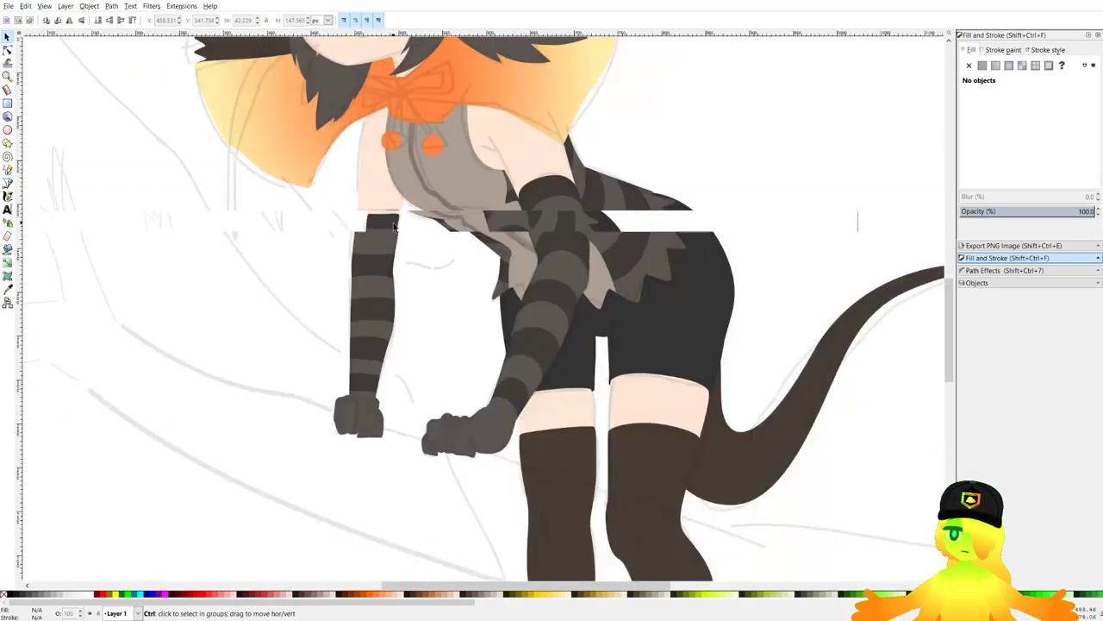
{"action": "left_click_drag", "start_coordinate": [536, 279], "coordinate": [474, 303]}
{"action": "scroll", "coordinate": [410, 354], "scroll_direction": "up", "scroll_amount": 4}
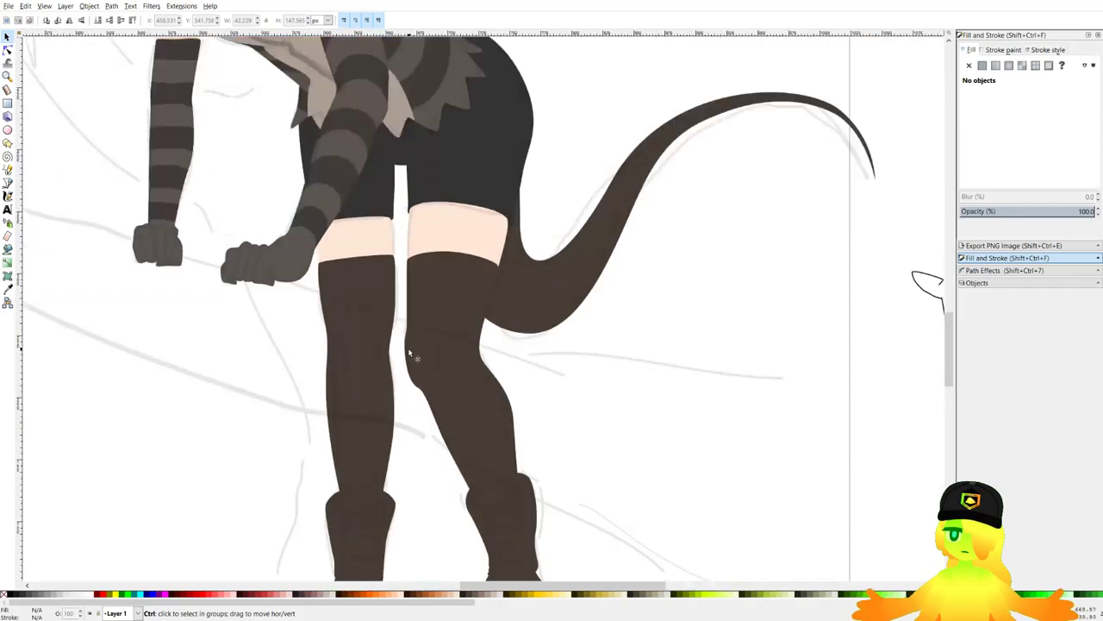
{"action": "left_click_drag", "start_coordinate": [522, 368], "coordinate": [471, 290]}
{"action": "scroll", "coordinate": [471, 290], "scroll_direction": "down", "scroll_amount": 4}
{"action": "scroll", "coordinate": [461, 278], "scroll_direction": "up", "scroll_amount": 3}
Recolour both stockings and both boots with the gloves' lighter grey-brown 5d5652, save the drawing, and deselect them.
{"action": "left_click", "coordinate": [446, 290]}
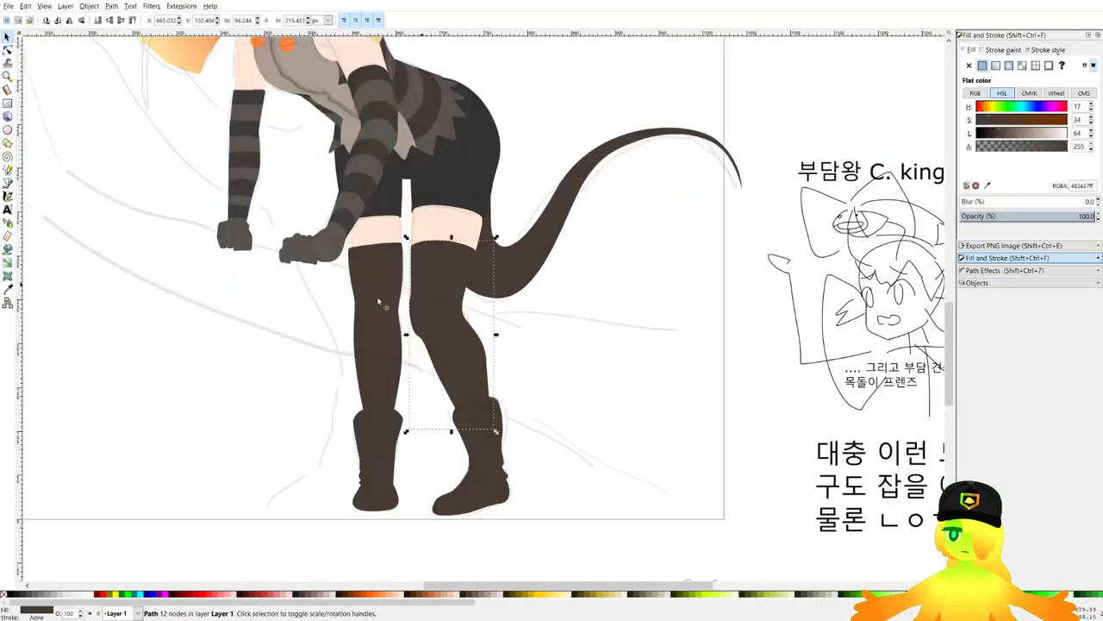
{"action": "left_click", "coordinate": [369, 317], "text": "shift"}
{"action": "key", "text": "d"}
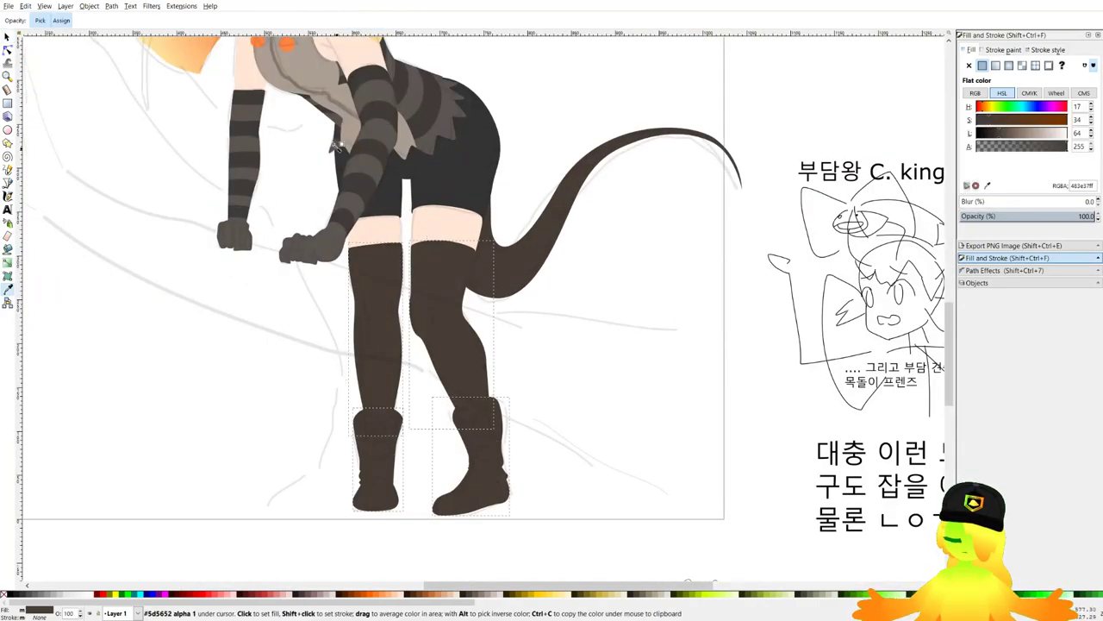
{"action": "scroll", "coordinate": [369, 162], "scroll_direction": "up", "scroll_amount": 2}
{"action": "left_click", "coordinate": [370, 162]}
{"action": "scroll", "coordinate": [370, 162], "scroll_direction": "down", "scroll_amount": 4}
{"action": "key", "text": "ctrl+s"}
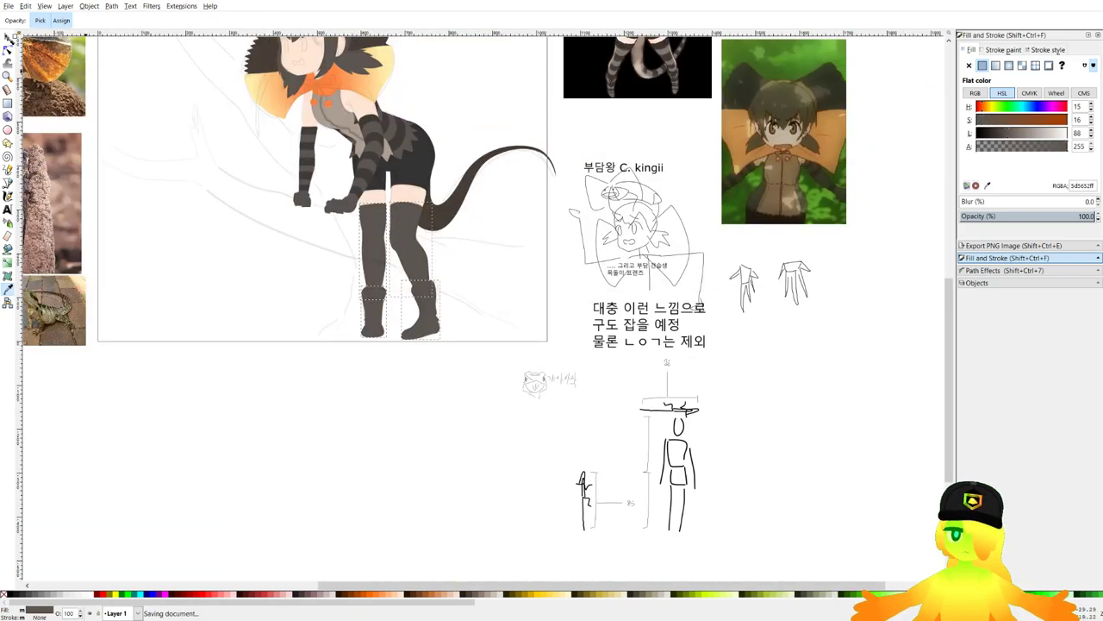
{"action": "left_click", "coordinate": [8, 37]}
{"action": "left_click", "coordinate": [167, 192]}
Start a stripe outline with a curved arc across the upper stocking of the leg beside the tail, extending beyond both edges.
{"action": "left_click_drag", "start_coordinate": [431, 271], "coordinate": [416, 328]}
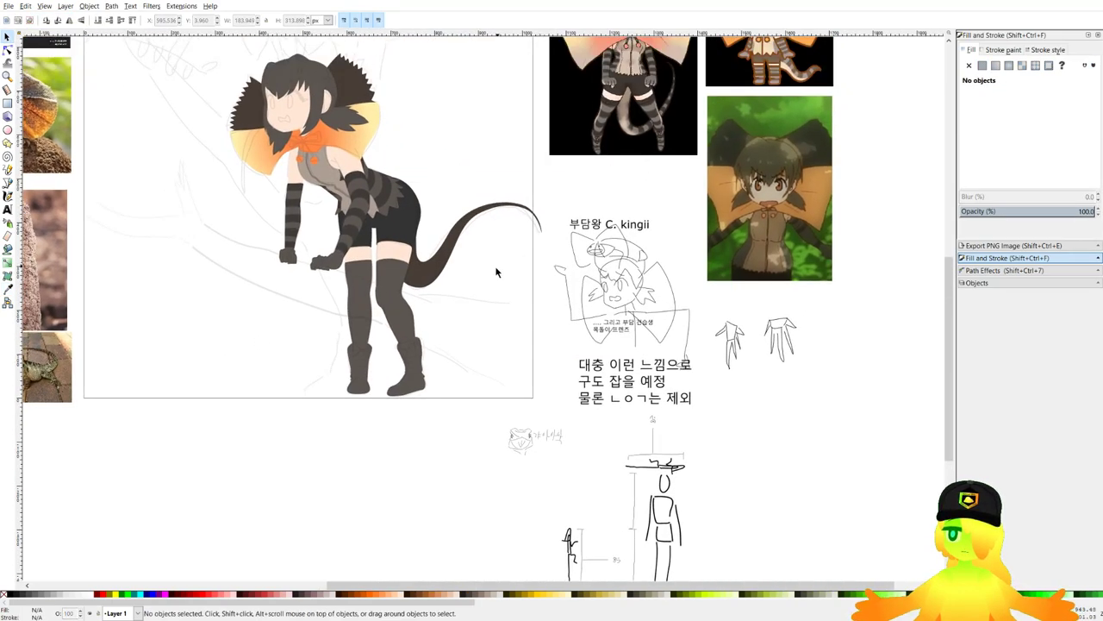
{"action": "scroll", "coordinate": [380, 269], "scroll_direction": "up", "scroll_amount": 4}
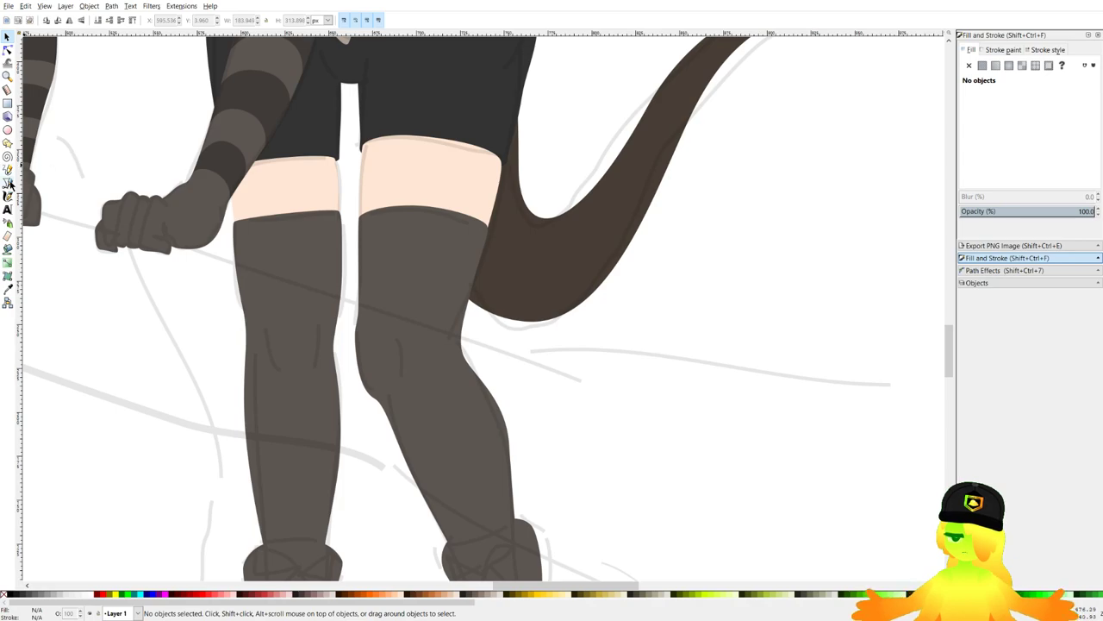
{"action": "left_click", "coordinate": [9, 183]}
{"action": "scroll", "coordinate": [433, 286], "scroll_direction": "up", "scroll_amount": 2}
{"action": "left_click", "coordinate": [259, 238]}
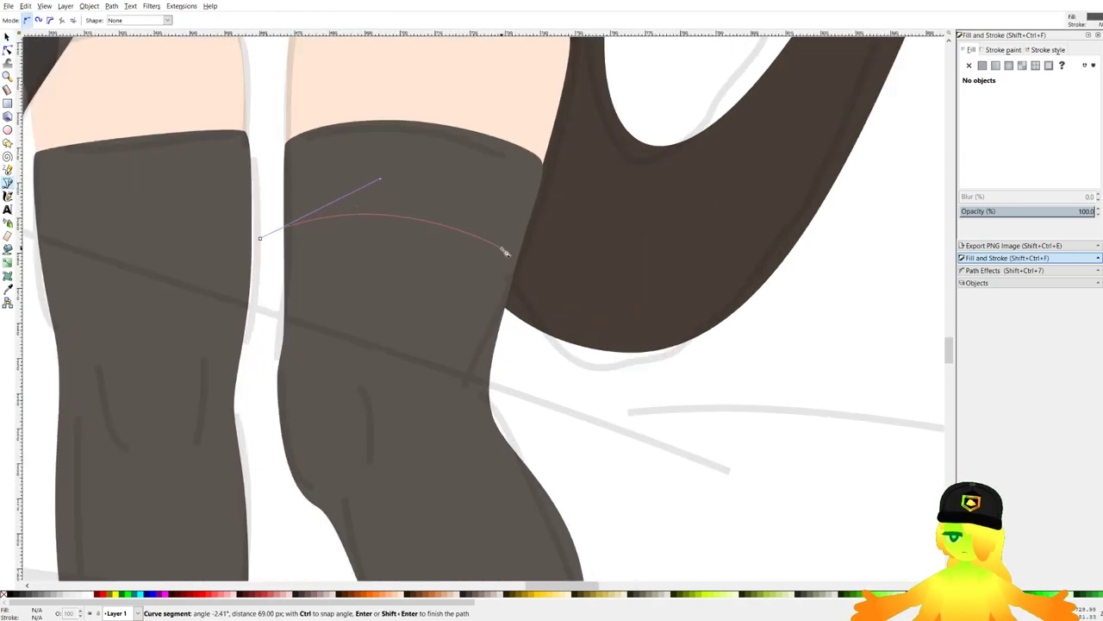
{"action": "left_click_drag", "start_coordinate": [514, 259], "coordinate": [534, 297]}
Check the reference character's leg stripes and continue the outline down outside the stocking to just above the back of the knee.
{"action": "scroll", "coordinate": [517, 315], "scroll_direction": "down", "scroll_amount": 8}
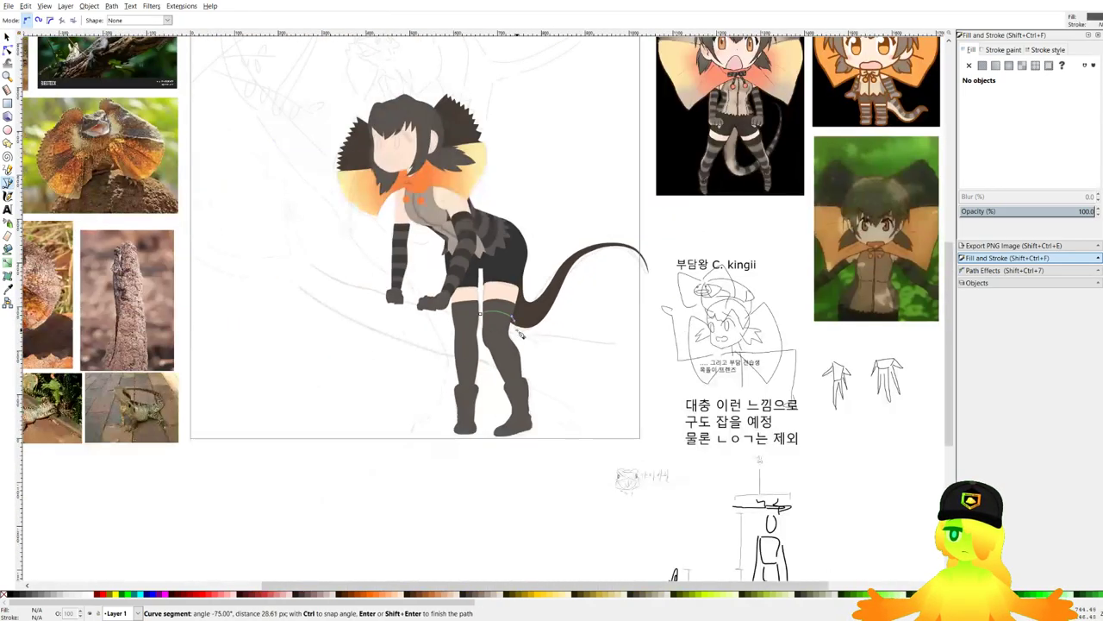
{"action": "scroll", "coordinate": [745, 239], "scroll_direction": "up", "scroll_amount": 7}
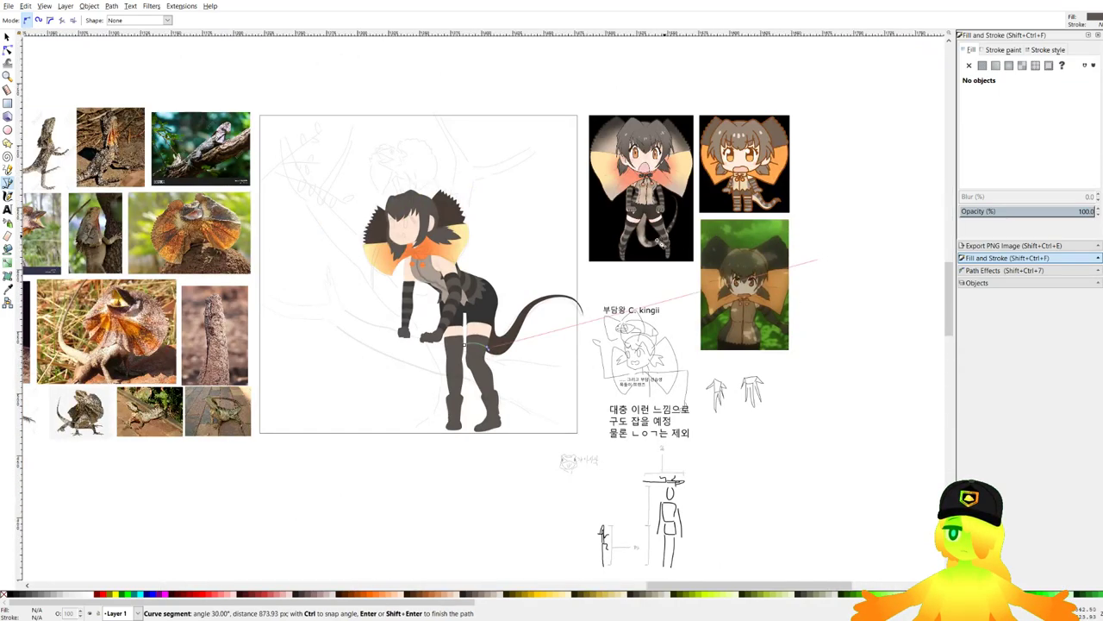
{"action": "scroll", "coordinate": [619, 258], "scroll_direction": "down", "scroll_amount": 3}
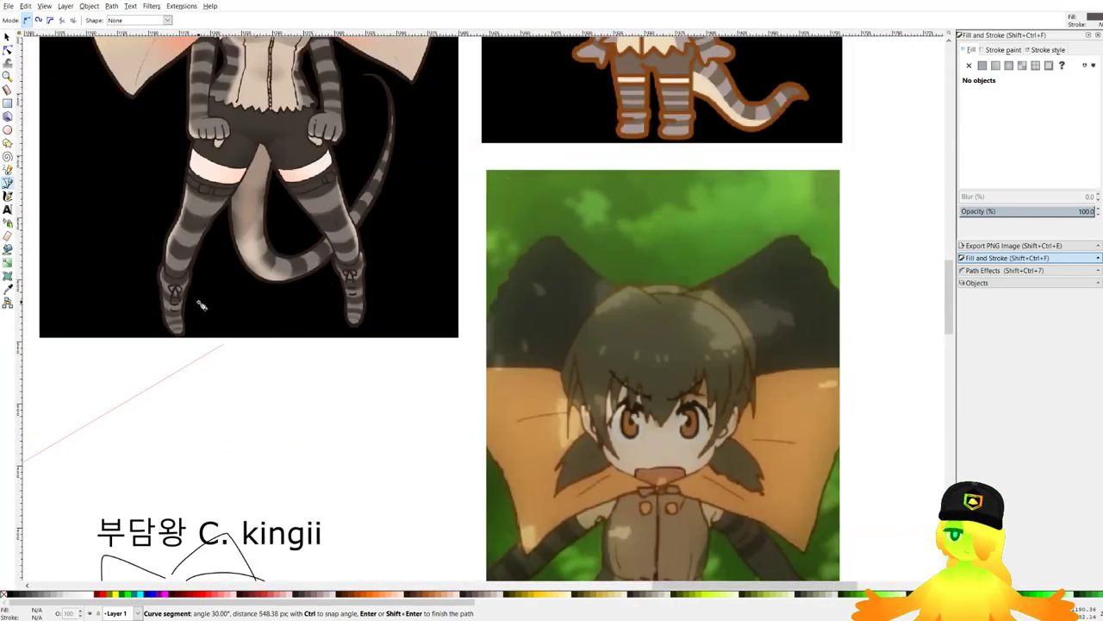
{"action": "left_click_drag", "start_coordinate": [198, 301], "coordinate": [231, 296]}
{"action": "scroll", "coordinate": [221, 345], "scroll_direction": "up", "scroll_amount": 10}
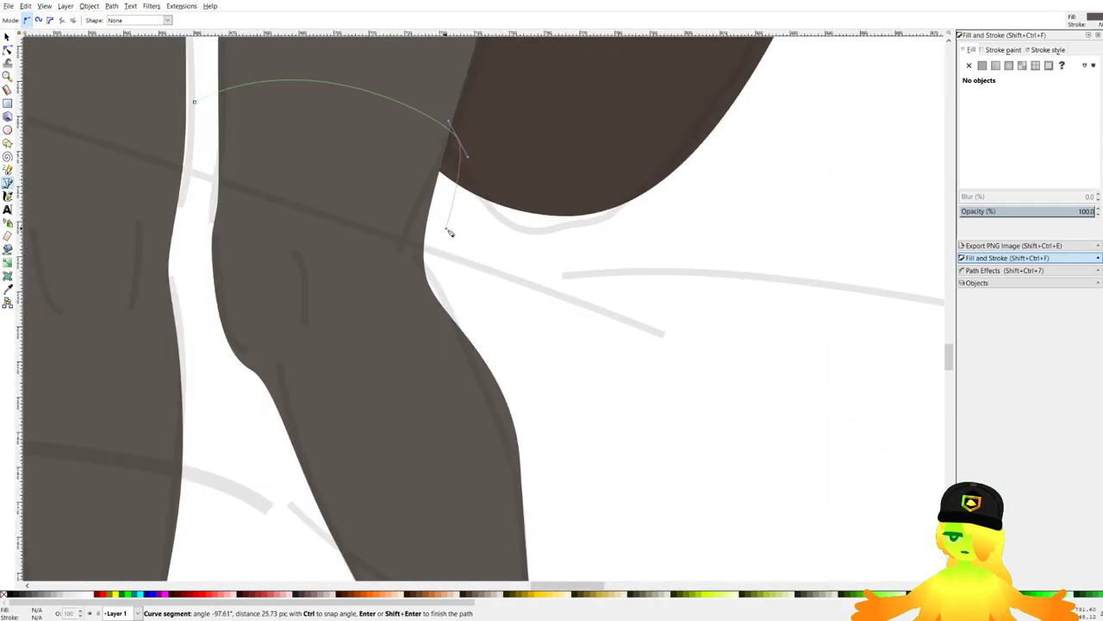
{"action": "left_click_drag", "start_coordinate": [441, 230], "coordinate": [438, 211]}
{"action": "left_click_drag", "start_coordinate": [387, 191], "coordinate": [490, 166]}
{"action": "key", "text": "BackSpace"}
{"action": "scroll", "coordinate": [527, 203], "scroll_direction": "up", "scroll_amount": 2}
{"action": "left_click", "coordinate": [533, 231]}
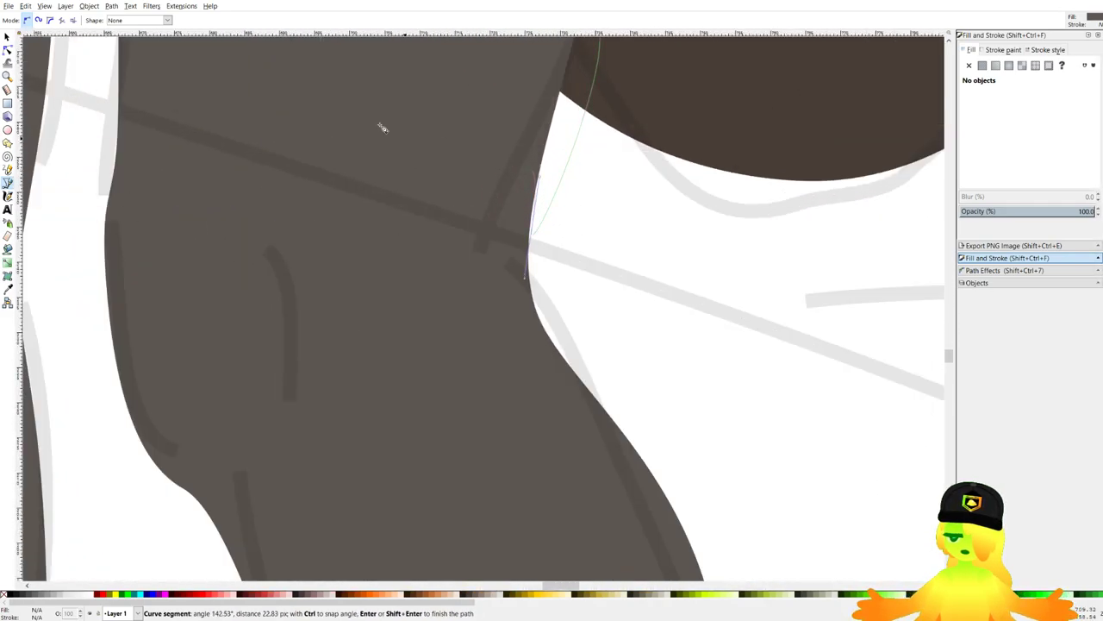
Draw the next arc back across the stocking above the knee, ending just beyond its inner edge.
{"action": "left_click_drag", "start_coordinate": [371, 156], "coordinate": [185, 130]}
{"action": "key", "text": "BackSpace"}
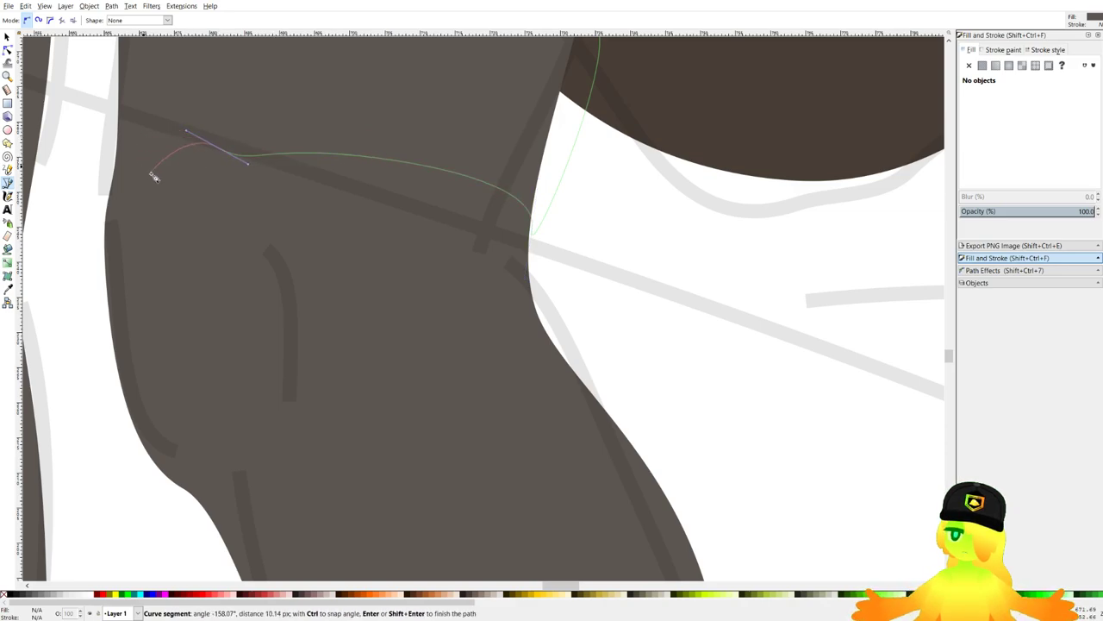
{"action": "left_click_drag", "start_coordinate": [105, 175], "coordinate": [91, 219]}
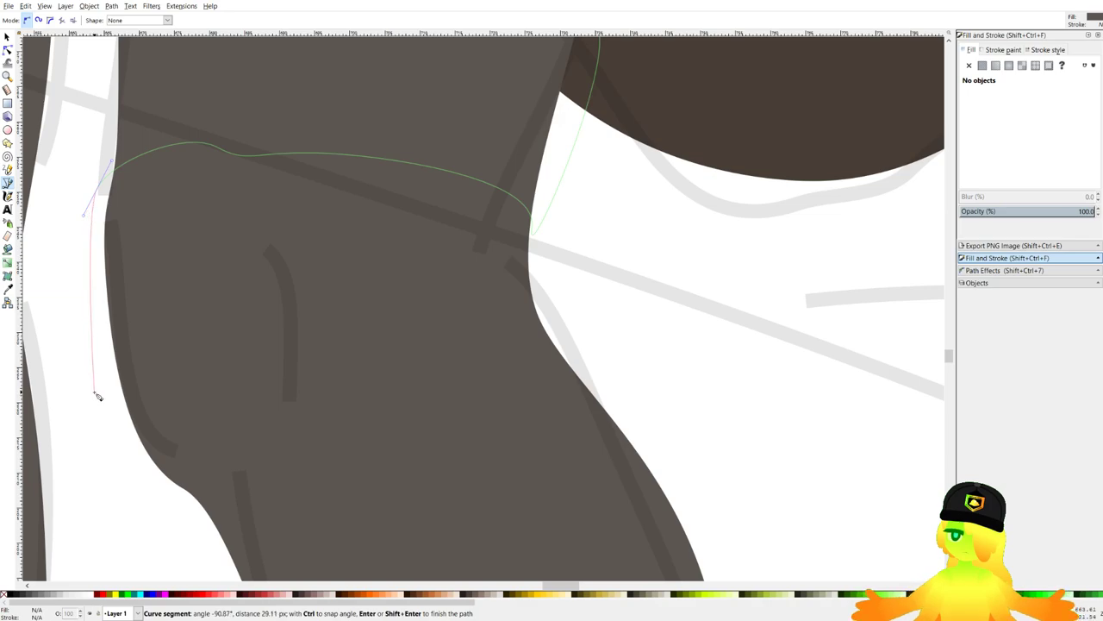
Continue the stripe outline down beside the inner knee and back across the stocking below the knee to its outer edge.
{"action": "left_click_drag", "start_coordinate": [89, 394], "coordinate": [120, 434]}
{"action": "left_click_drag", "start_coordinate": [256, 399], "coordinate": [291, 354]}
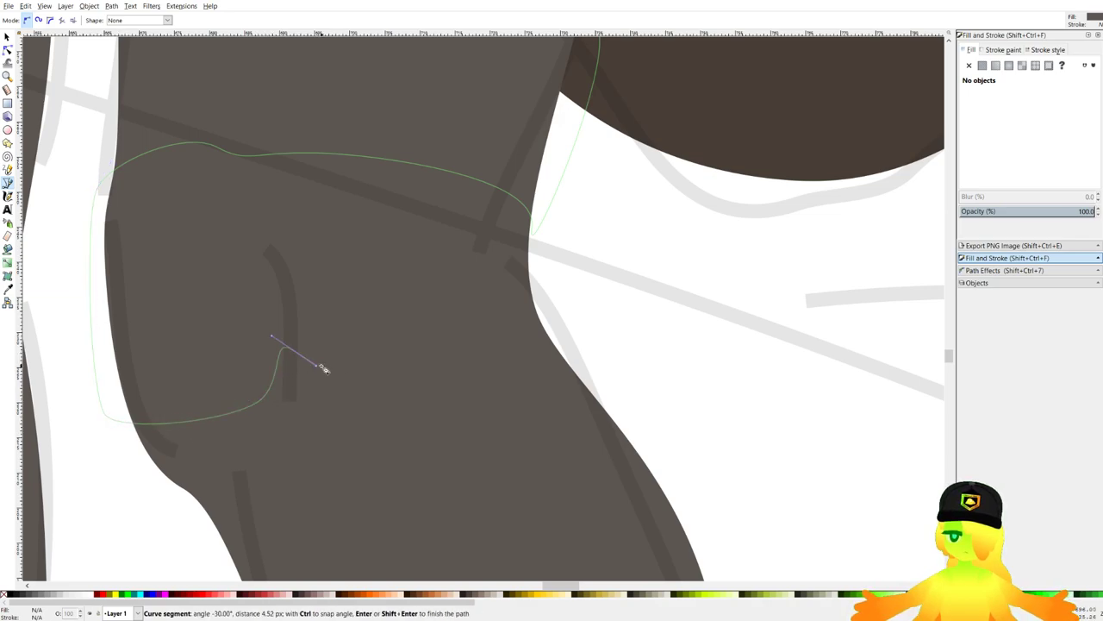
{"action": "scroll", "coordinate": [456, 364], "scroll_direction": "down", "scroll_amount": 3}
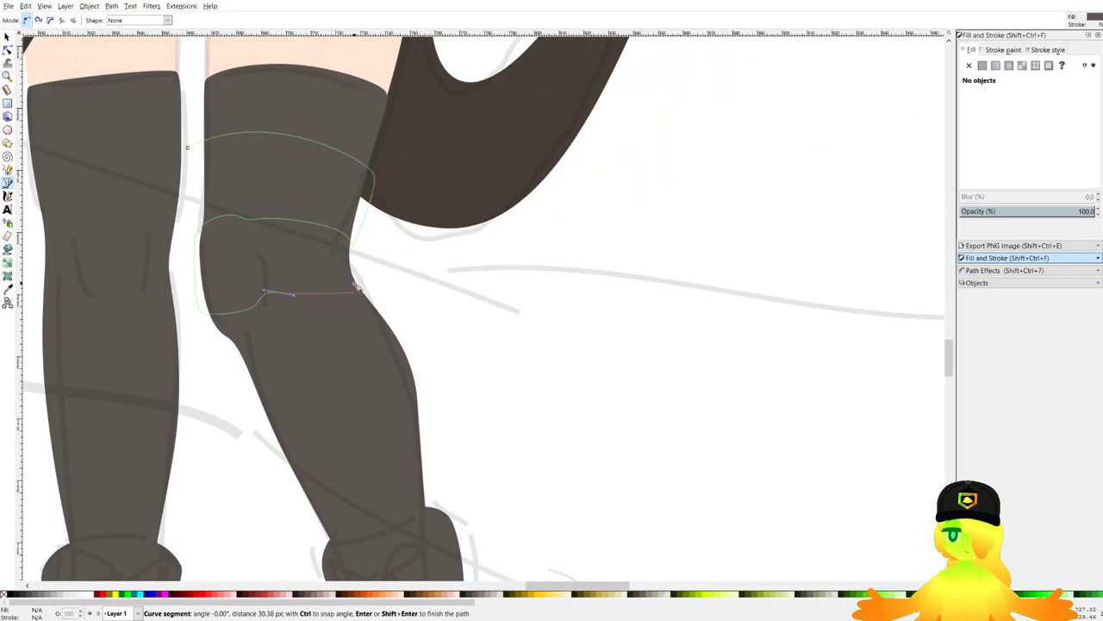
{"action": "scroll", "coordinate": [356, 288], "scroll_direction": "up", "scroll_amount": 1}
{"action": "left_click_drag", "start_coordinate": [337, 286], "coordinate": [382, 165]}
{"action": "scroll", "coordinate": [363, 254], "scroll_direction": "up", "scroll_amount": 2}
{"action": "key", "text": "BackSpace"}
{"action": "key", "text": "BackSpace"}
Extend the outline down behind the knee and draw a wavy arc across the upper calf, ending just beyond the shin.
{"action": "scroll", "coordinate": [387, 184], "scroll_direction": "down", "scroll_amount": 4}
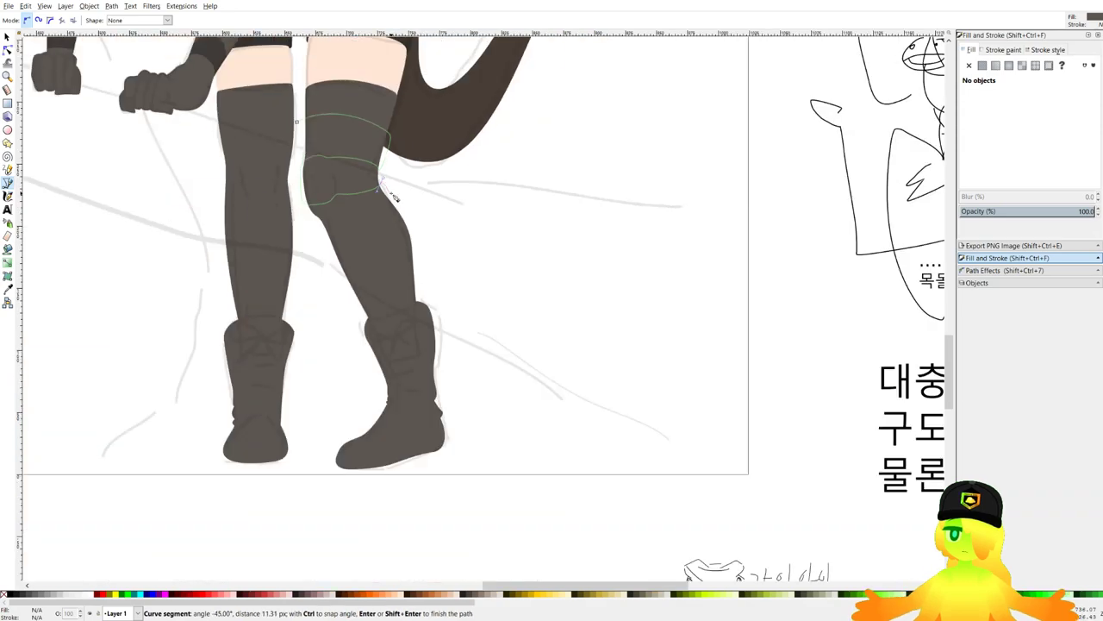
{"action": "scroll", "coordinate": [398, 213], "scroll_direction": "up", "scroll_amount": 3}
{"action": "scroll", "coordinate": [397, 213], "scroll_direction": "down", "scroll_amount": 5}
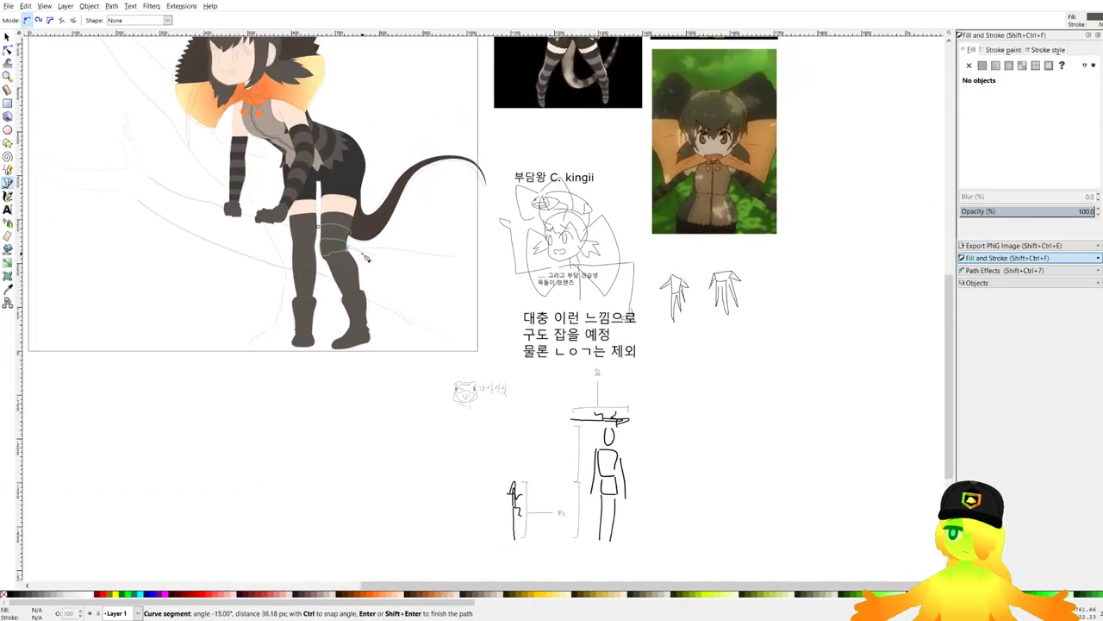
{"action": "scroll", "coordinate": [366, 273], "scroll_direction": "up", "scroll_amount": 5}
{"action": "scroll", "coordinate": [379, 280], "scroll_direction": "down", "scroll_amount": 3}
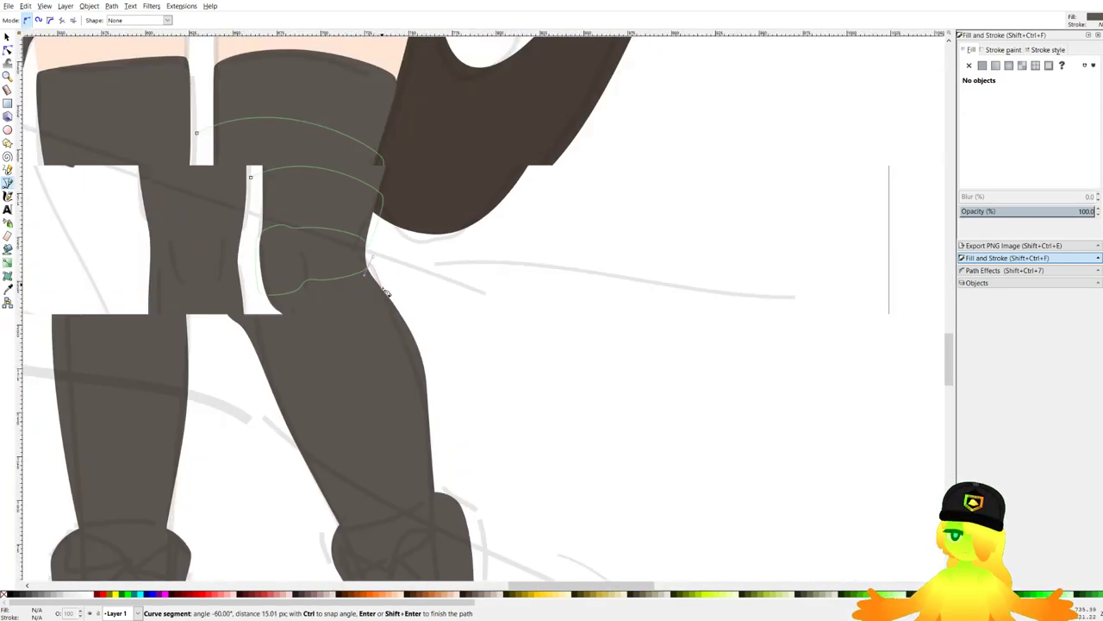
{"action": "scroll", "coordinate": [396, 291], "scroll_direction": "down", "scroll_amount": 2}
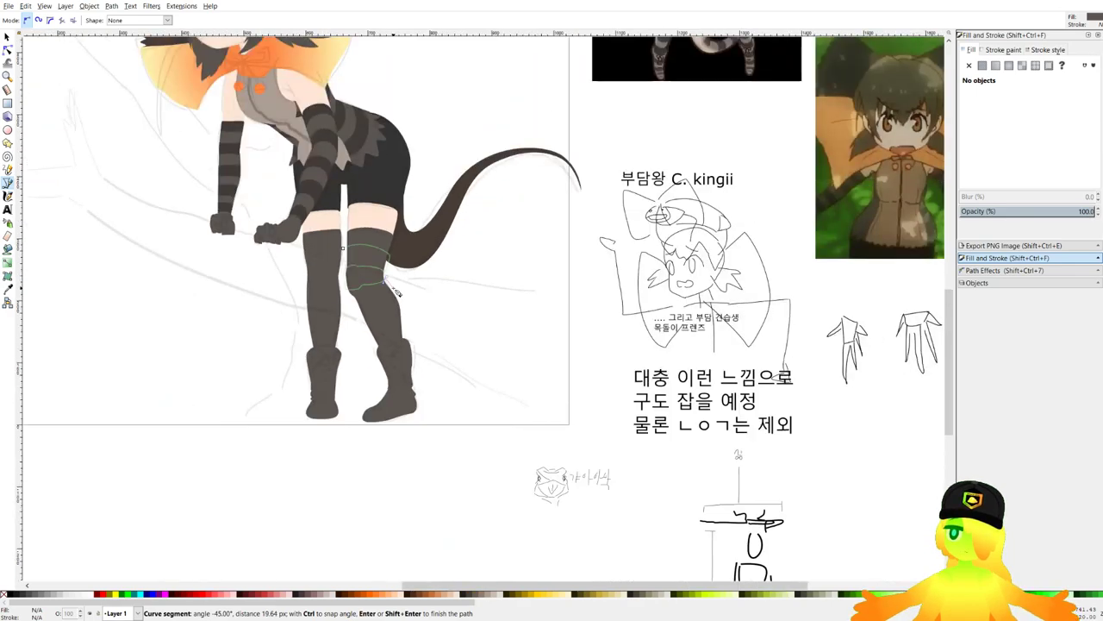
{"action": "scroll", "coordinate": [396, 291], "scroll_direction": "up", "scroll_amount": 6}
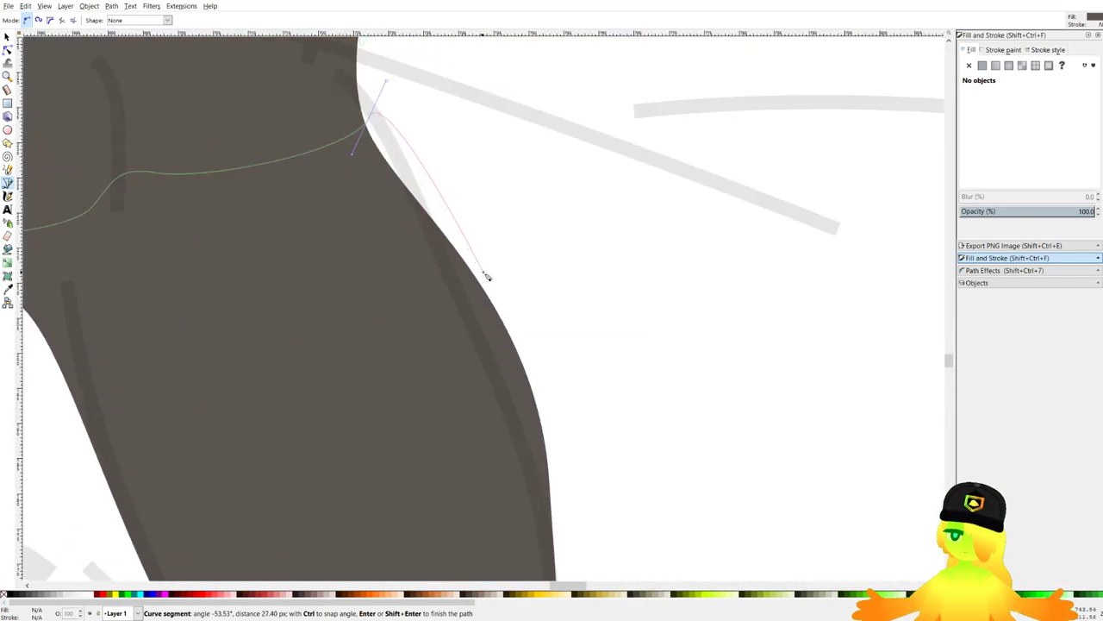
{"action": "left_click_drag", "start_coordinate": [487, 275], "coordinate": [470, 299]}
{"action": "left_click_drag", "start_coordinate": [197, 402], "coordinate": [342, 286]}
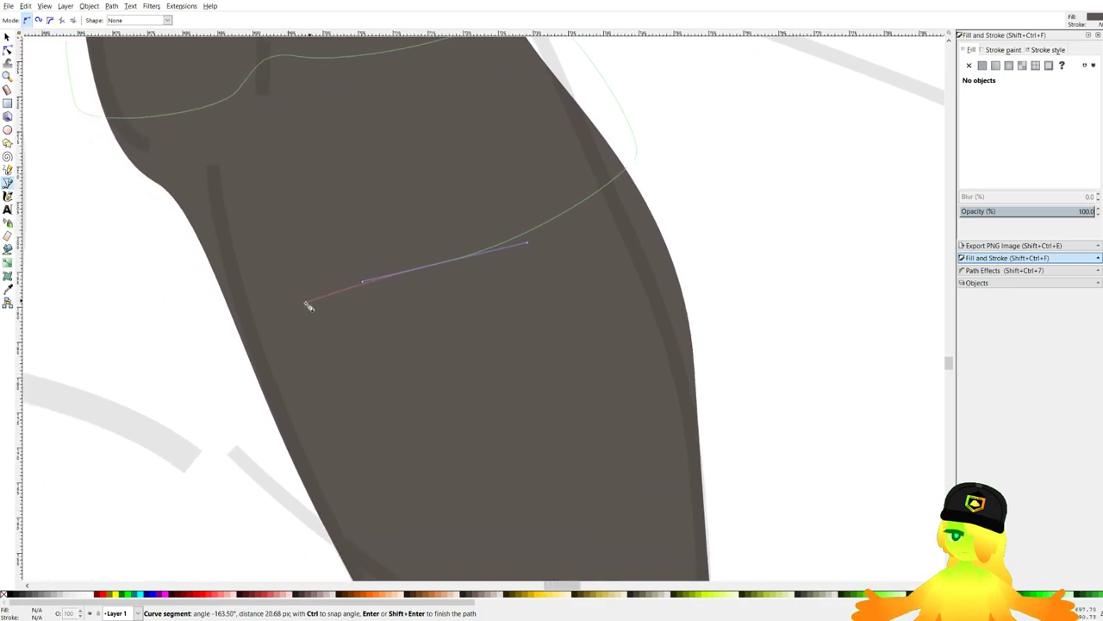
{"action": "left_click_drag", "start_coordinate": [294, 314], "coordinate": [268, 331]}
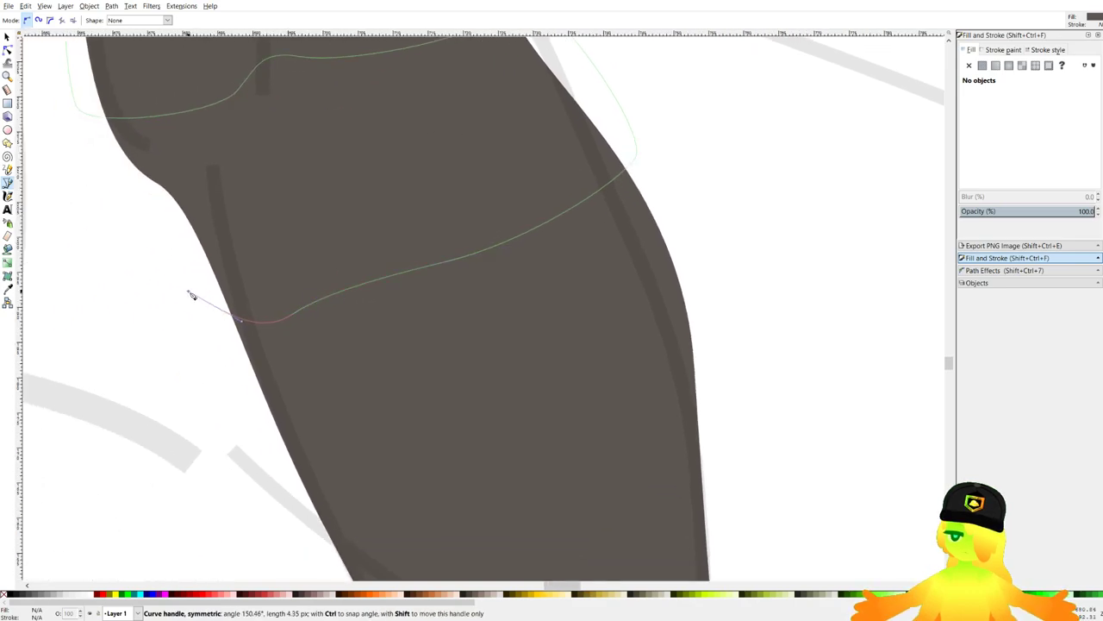
{"action": "left_click_drag", "start_coordinate": [192, 296], "coordinate": [189, 302]}
Carry the outline down outside the shin and draw the next arc across the middle of the calf to its outer edge.
{"action": "scroll", "coordinate": [185, 332], "scroll_direction": "down", "scroll_amount": 2}
{"action": "scroll", "coordinate": [219, 383], "scroll_direction": "up", "scroll_amount": 3}
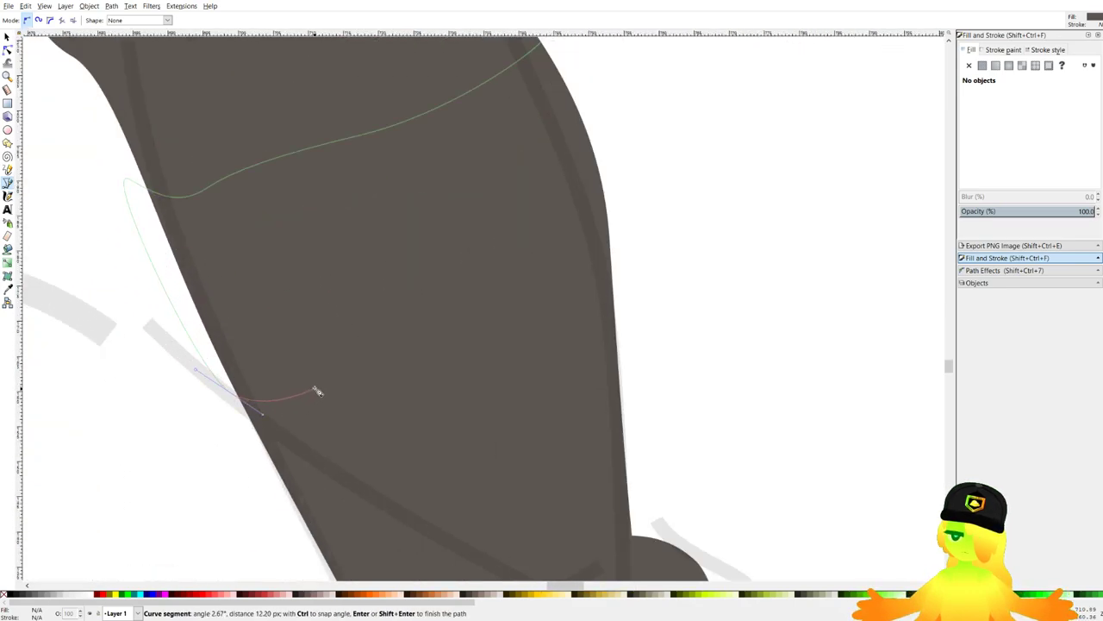
{"action": "scroll", "coordinate": [414, 354], "scroll_direction": "up", "scroll_amount": 1}
{"action": "scroll", "coordinate": [414, 353], "scroll_direction": "right", "scroll_amount": 2}
{"action": "left_click_drag", "start_coordinate": [512, 319], "coordinate": [561, 244]}
{"action": "scroll", "coordinate": [569, 202], "scroll_direction": "down", "scroll_amount": 3}
{"action": "scroll", "coordinate": [571, 207], "scroll_direction": "up", "scroll_amount": 3}
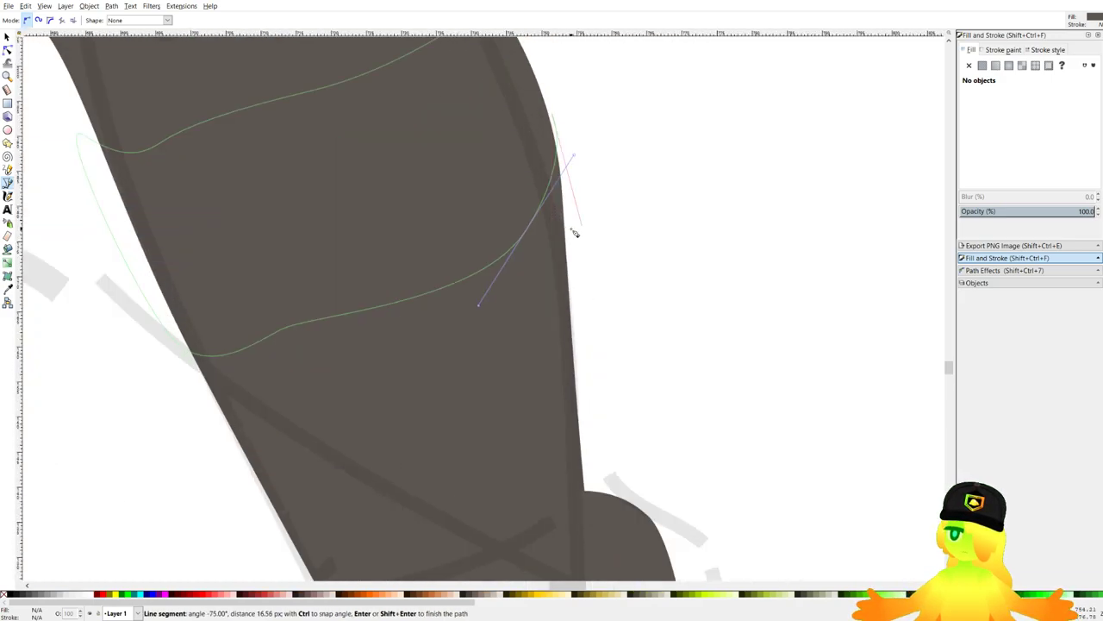
Bulge the outline down outside the calf and draw the last arc across the stocking just above the boot, past the shin.
{"action": "scroll", "coordinate": [573, 220], "scroll_direction": "down", "scroll_amount": 3}
{"action": "scroll", "coordinate": [601, 210], "scroll_direction": "up", "scroll_amount": 1}
{"action": "scroll", "coordinate": [563, 177], "scroll_direction": "down", "scroll_amount": 2}
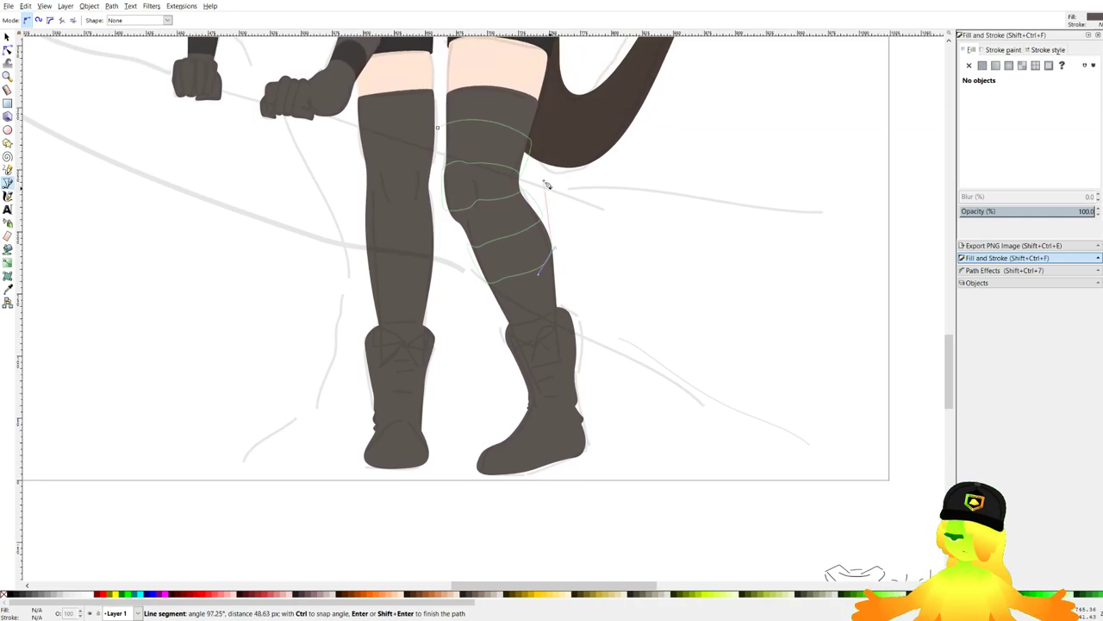
{"action": "scroll", "coordinate": [576, 263], "scroll_direction": "down", "scroll_amount": 3}
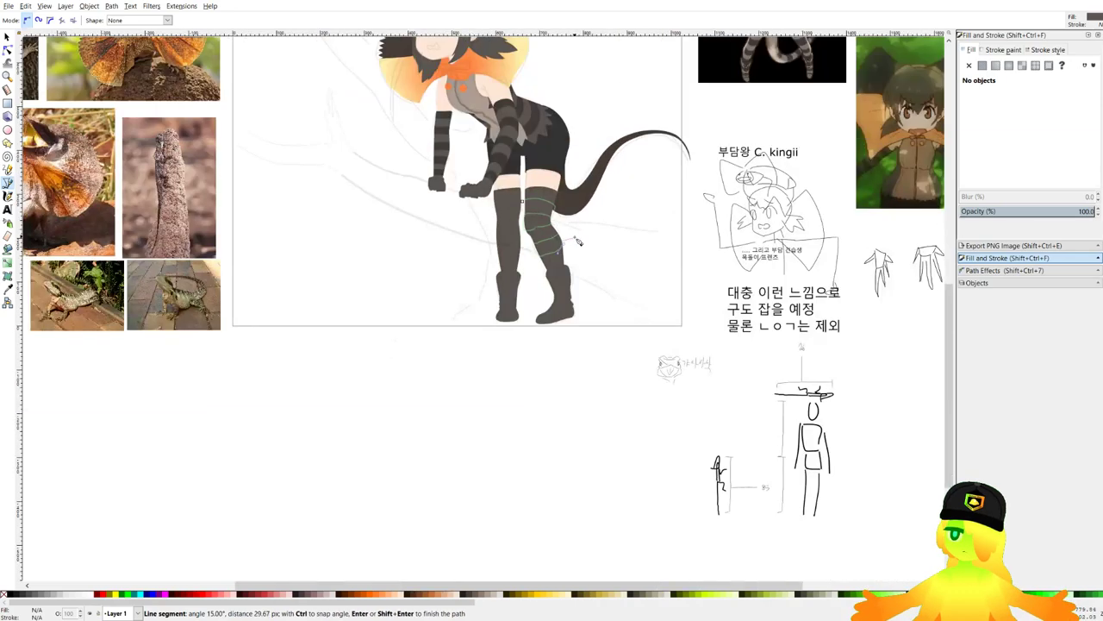
{"action": "scroll", "coordinate": [440, 362], "scroll_direction": "up", "scroll_amount": 5}
{"action": "scroll", "coordinate": [469, 394], "scroll_direction": "down", "scroll_amount": 1}
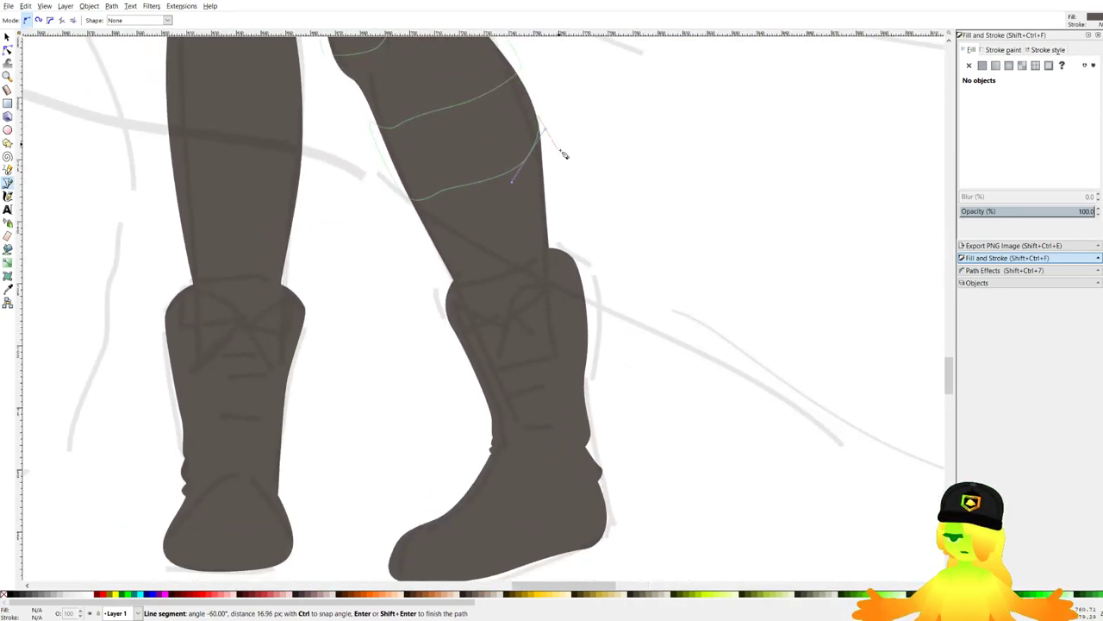
{"action": "scroll", "coordinate": [555, 131], "scroll_direction": "up", "scroll_amount": 3}
{"action": "left_click_drag", "start_coordinate": [554, 131], "coordinate": [559, 172]}
{"action": "left_click_drag", "start_coordinate": [532, 224], "coordinate": [528, 262]}
{"action": "key", "text": "BackSpace"}
{"action": "left_click_drag", "start_coordinate": [535, 222], "coordinate": [535, 261]}
{"action": "left_click_drag", "start_coordinate": [444, 336], "coordinate": [282, 345]}
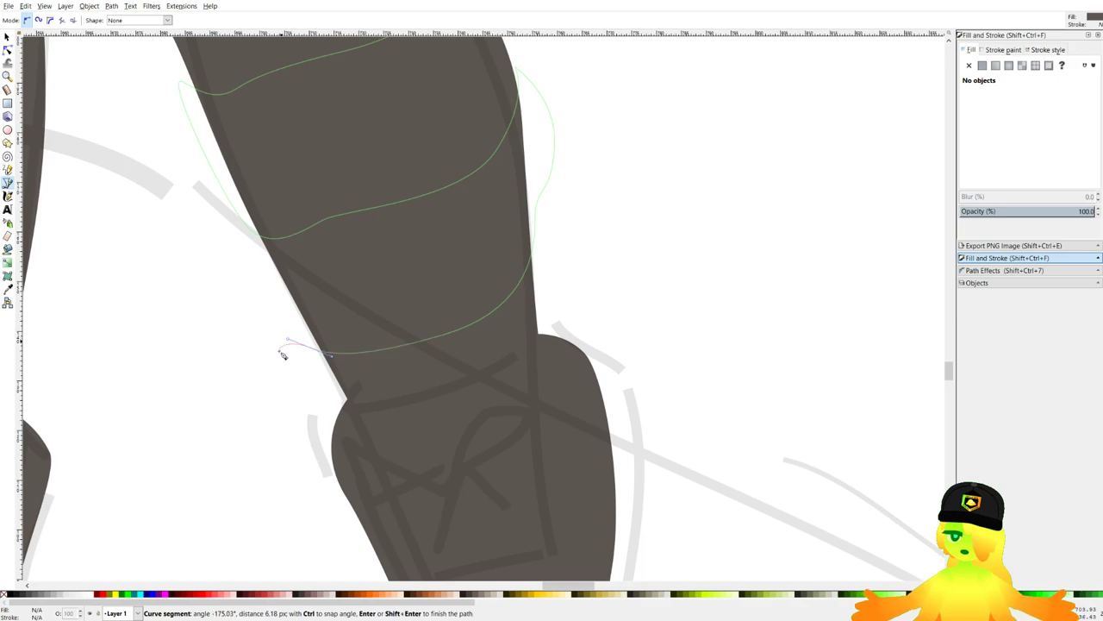
Close the stripe outline with points across the boot top, up outside the leg, over the bare thigh and back to its start.
{"action": "left_click", "coordinate": [315, 445]}
{"action": "left_click_drag", "start_coordinate": [476, 457], "coordinate": [485, 449]}
{"action": "left_click", "coordinate": [646, 348]}
{"action": "left_click", "coordinate": [607, 218]}
{"action": "scroll", "coordinate": [564, 328], "scroll_direction": "down", "scroll_amount": 2}
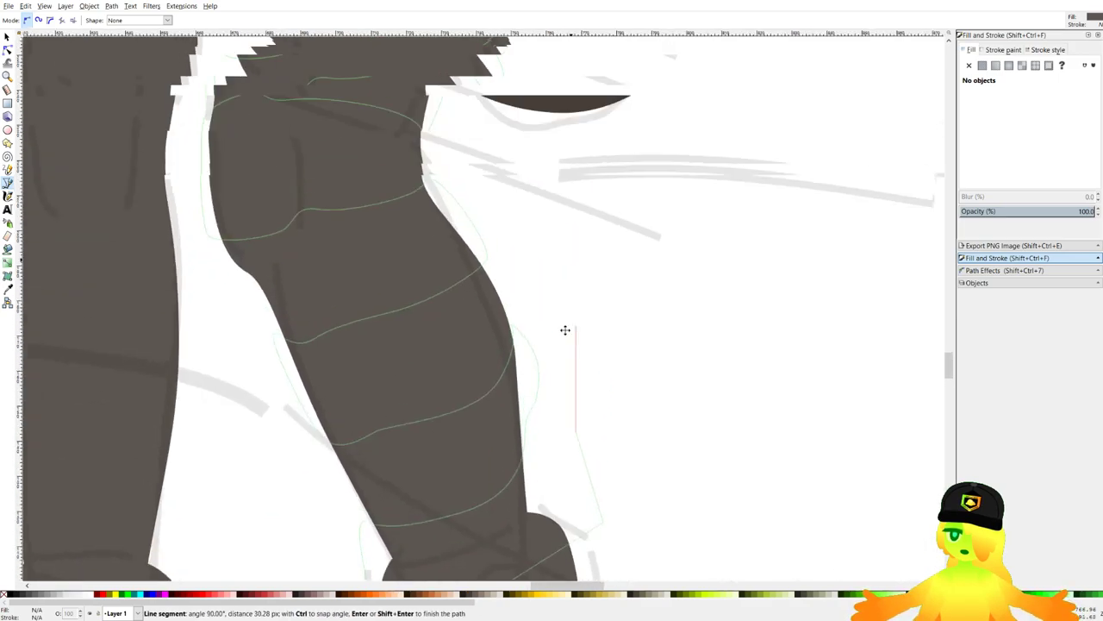
{"action": "scroll", "coordinate": [562, 229], "scroll_direction": "down", "scroll_amount": 2}
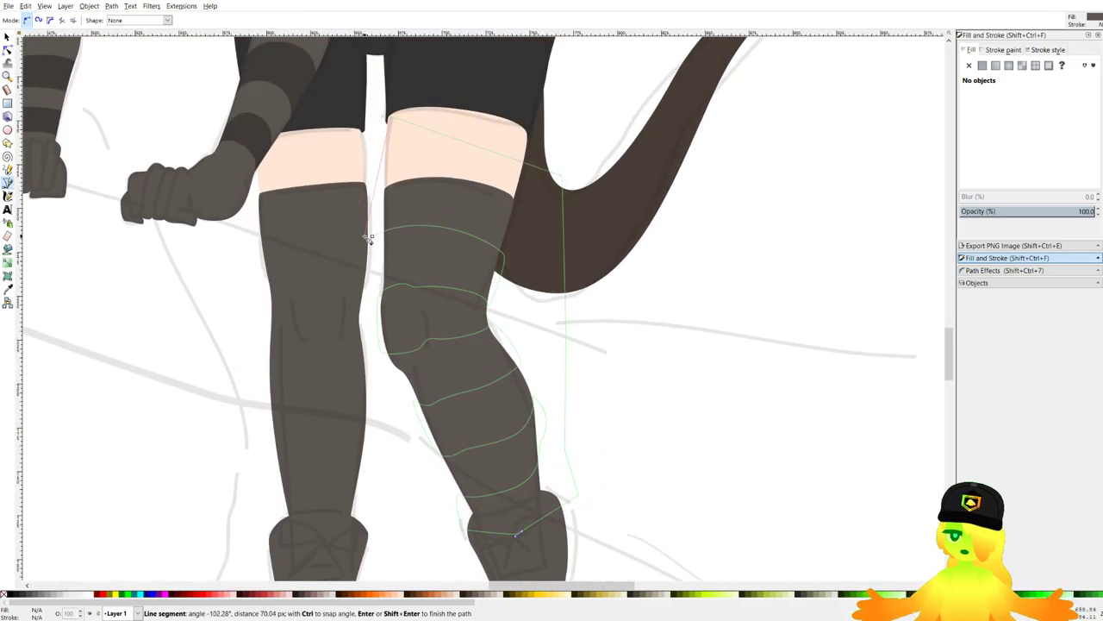
{"action": "left_click", "coordinate": [375, 241]}
Fill the closed stripe shape with the dark grey-brown 413c39 sampled from the glove's stripes.
{"action": "scroll", "coordinate": [524, 272], "scroll_direction": "up", "scroll_amount": 1}
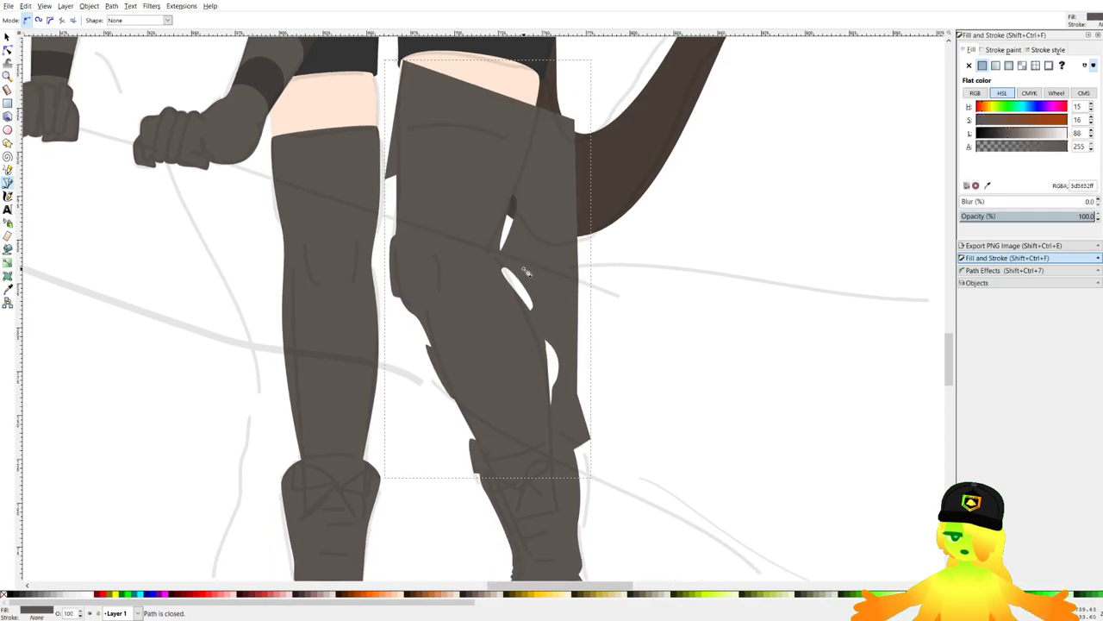
{"action": "key", "text": "d"}
{"action": "left_click", "coordinate": [268, 83]}
{"action": "left_click_drag", "start_coordinate": [476, 328], "coordinate": [453, 242]}
{"action": "scroll", "coordinate": [454, 242], "scroll_direction": "up", "scroll_amount": 1}
Adjust the stripe shape's nodes along the back of the knee and upper calf to fit the stocking's outer edge.
{"action": "left_click", "coordinate": [7, 49]}
{"action": "scroll", "coordinate": [509, 198], "scroll_direction": "up", "scroll_amount": 4}
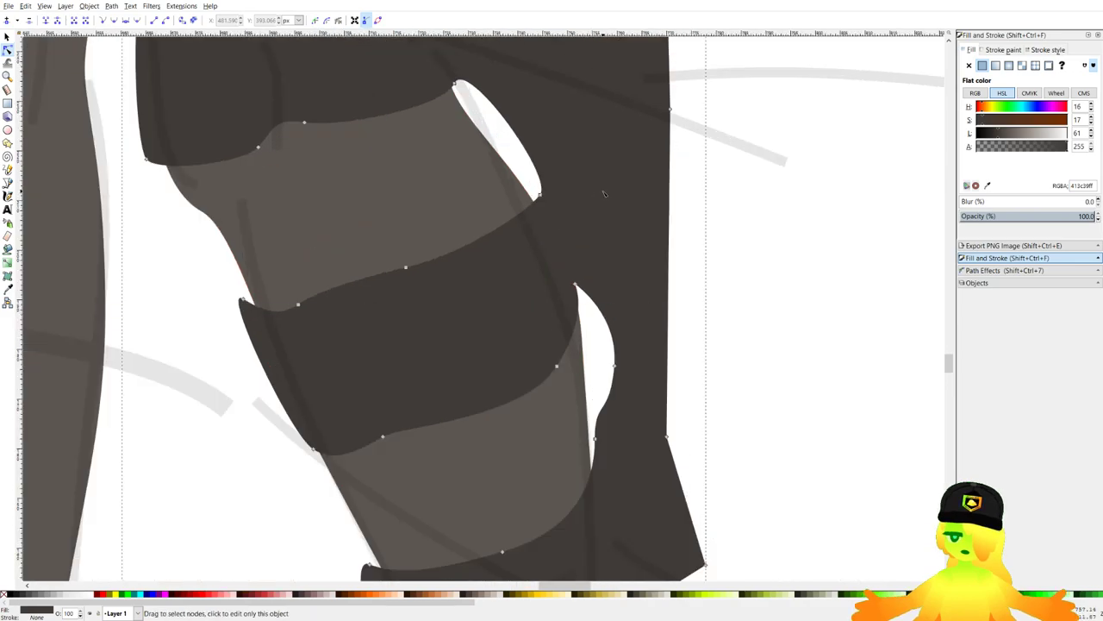
{"action": "mouse_move", "coordinate": [516, 199]}
{"action": "left_mouse_down"}
{"action": "mouse_move", "coordinate": [482, 171]}
{"action": "mouse_move", "coordinate": [522, 226]}
{"action": "mouse_move", "coordinate": [515, 208]}
{"action": "left_mouse_up"}
{"action": "scroll", "coordinate": [515, 209], "scroll_direction": "down", "scroll_amount": 3}
{"action": "double_click", "coordinate": [704, 285]}
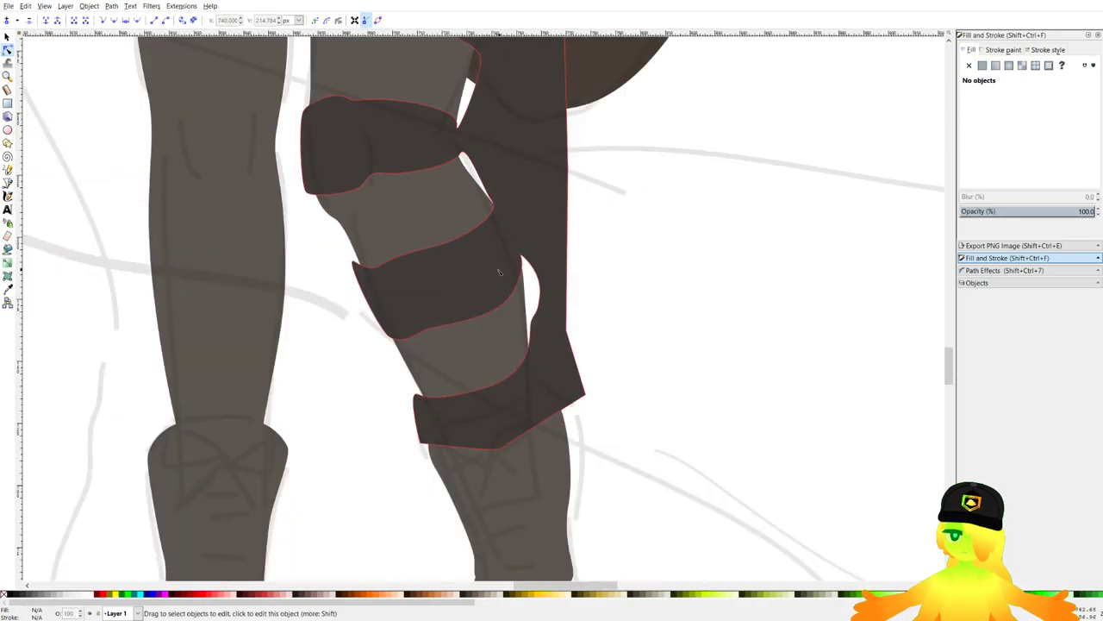
{"action": "scroll", "coordinate": [503, 269], "scroll_direction": "down", "scroll_amount": 3}
{"action": "scroll", "coordinate": [484, 231], "scroll_direction": "up", "scroll_amount": 6}
{"action": "left_click", "coordinate": [557, 212]}
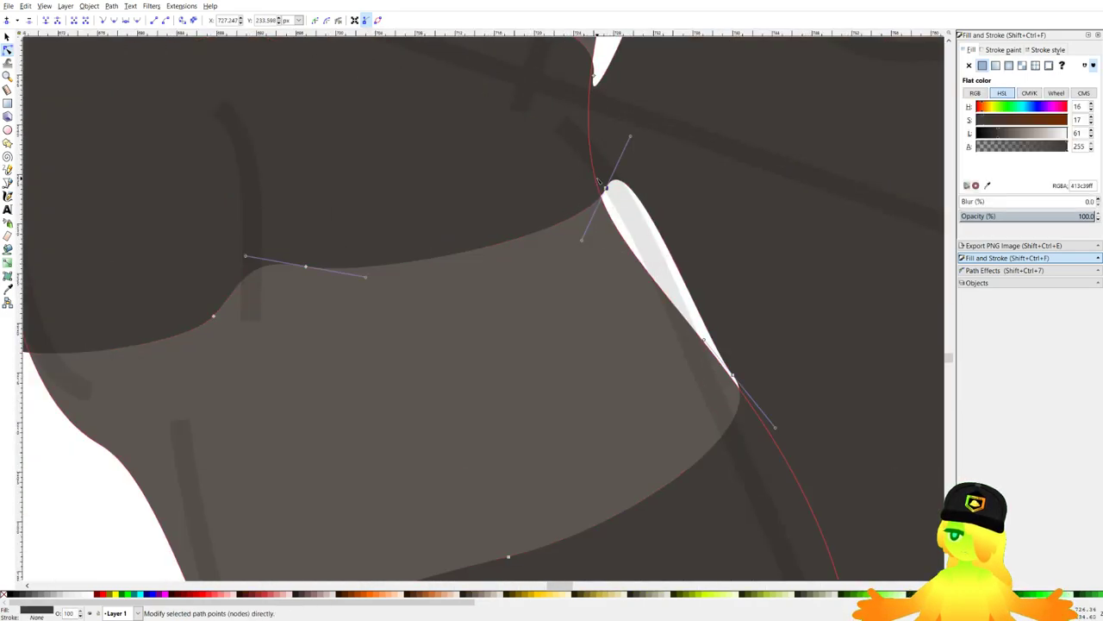
{"action": "left_click_drag", "start_coordinate": [205, 227], "coordinate": [332, 279]}
{"action": "key", "text": "Escape"}
{"action": "key", "text": "5"}
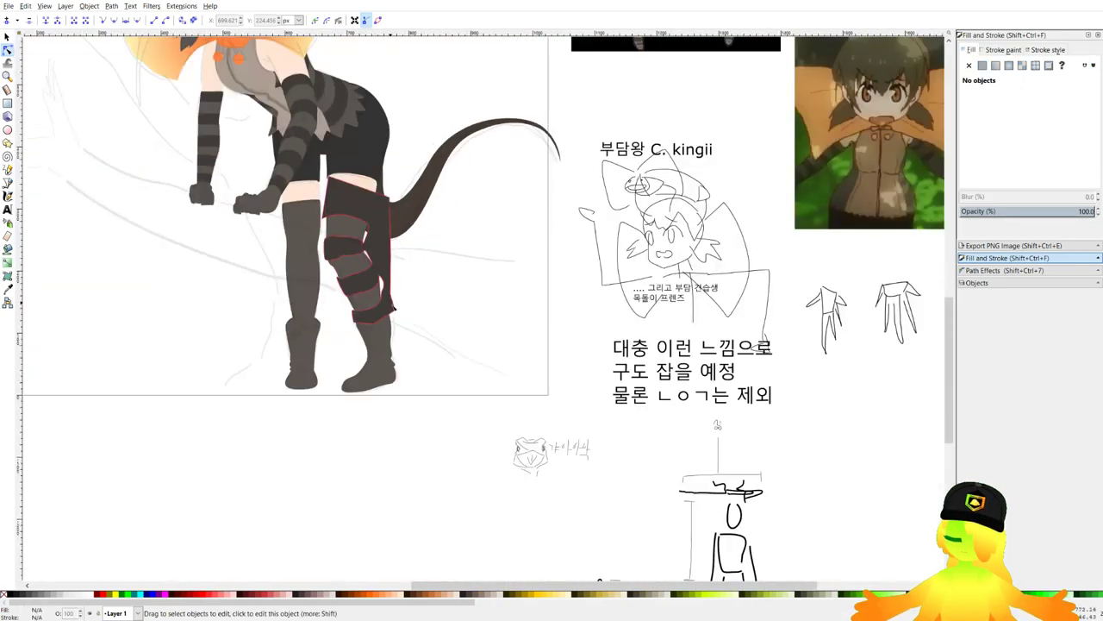
{"action": "scroll", "coordinate": [468, 255], "scroll_direction": "up", "scroll_amount": 6}
{"action": "scroll", "coordinate": [468, 255], "scroll_direction": "down", "scroll_amount": 5}
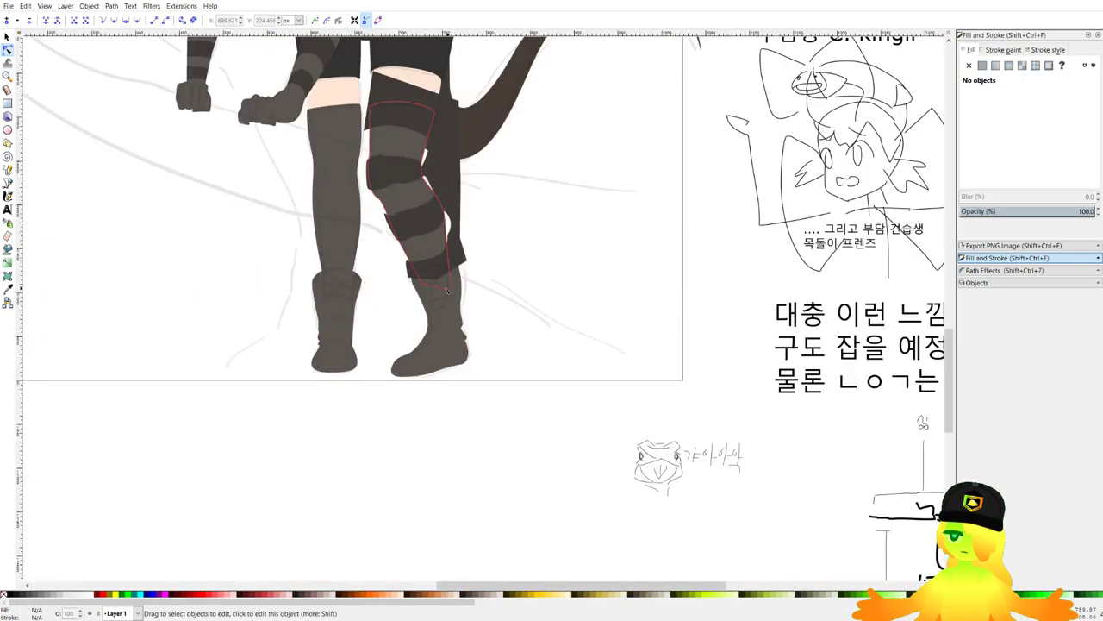
{"action": "scroll", "coordinate": [408, 171], "scroll_direction": "up", "scroll_amount": 2}
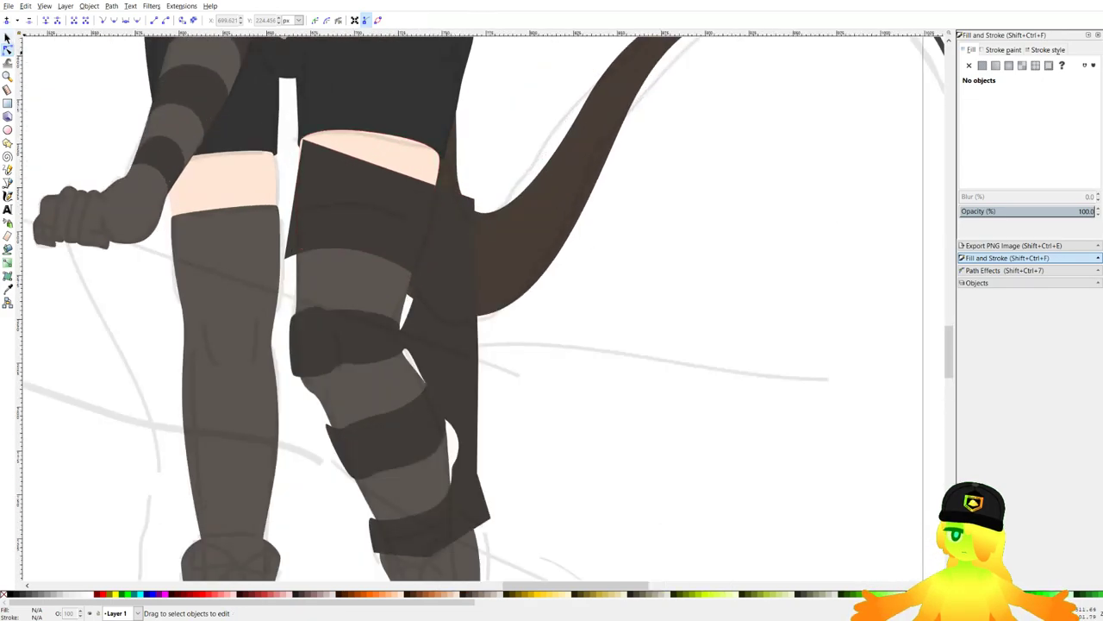
Save the drawing and intersect the stripe shape with a duplicate of the stocking beside the tail.
{"action": "key", "text": "s"}
{"action": "left_click", "coordinate": [339, 284], "text": "ctrl"}
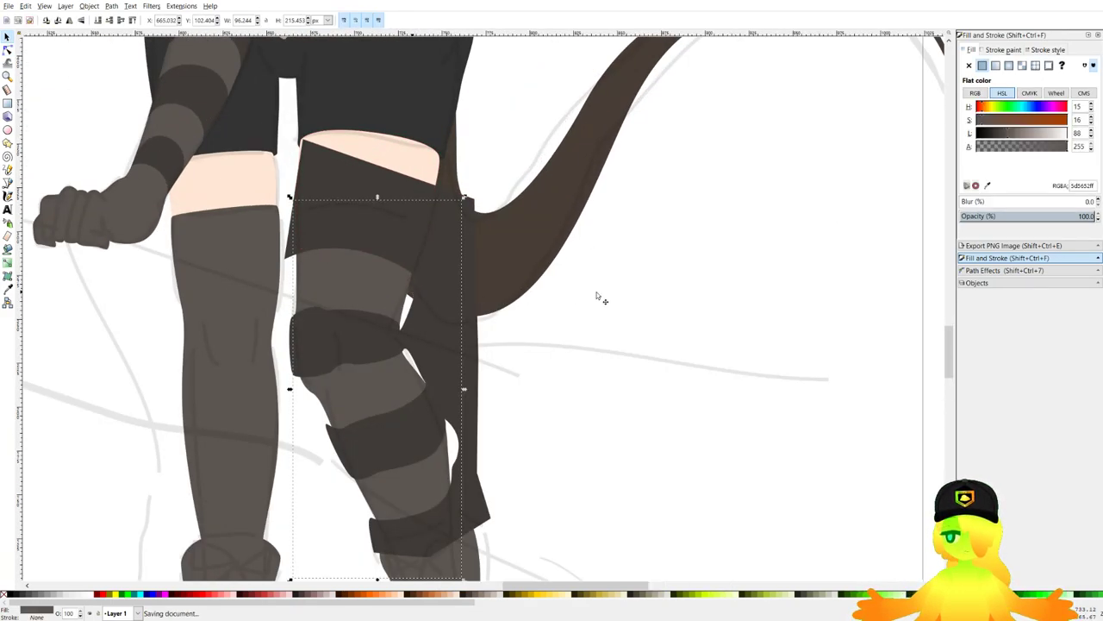
{"action": "key", "text": "ctrl+d"}
{"action": "left_click", "coordinate": [448, 272], "text": "shift"}
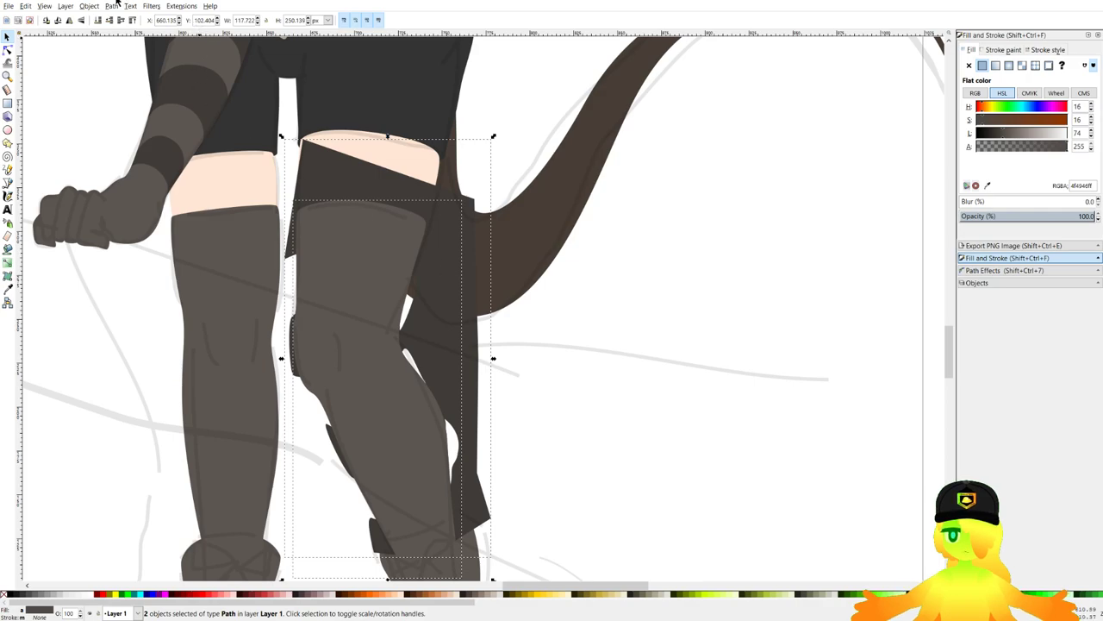
{"action": "left_click", "coordinate": [113, 6]}
{"action": "left_click", "coordinate": [145, 90]}
{"action": "left_click_drag", "start_coordinate": [482, 457], "coordinate": [502, 251]}
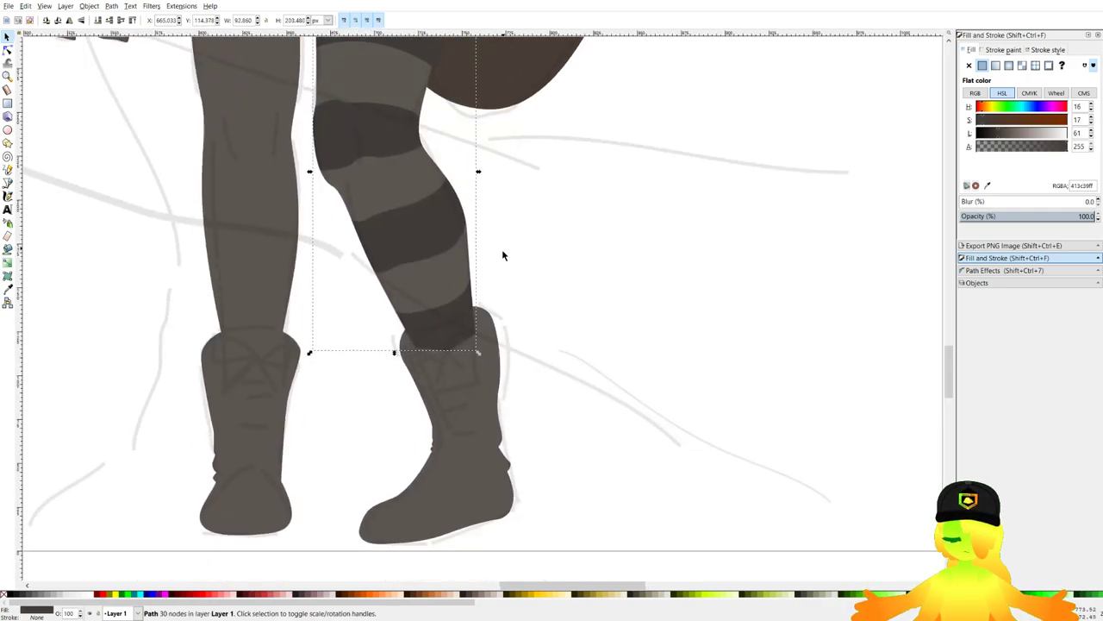
Try to bring the boot of the striped leg in front of its stocking stripes.
{"action": "left_click", "coordinate": [481, 358]}
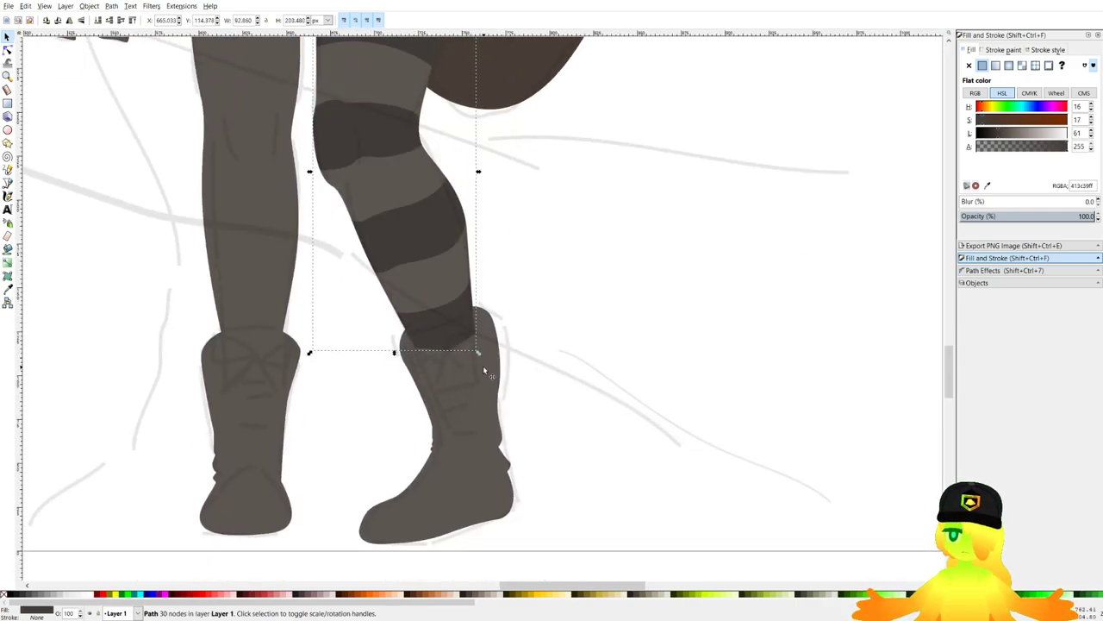
{"action": "left_click", "coordinate": [134, 22]}
{"action": "left_click", "coordinate": [497, 280]}
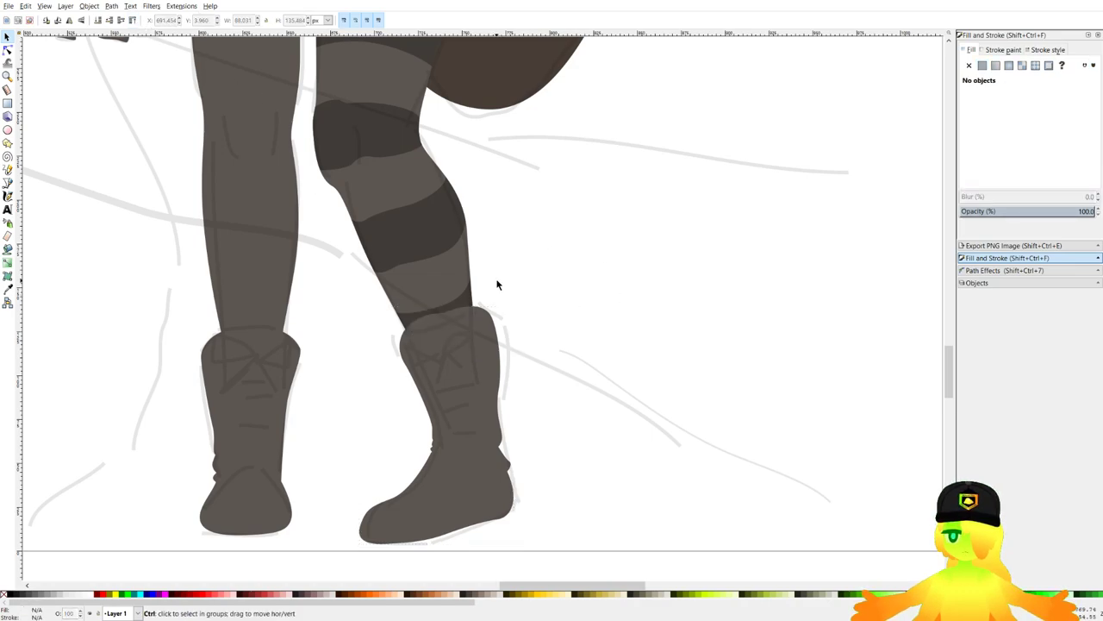
{"action": "left_click_drag", "start_coordinate": [497, 280], "coordinate": [506, 301]}
{"action": "key", "text": "ctrl+z"}
Save the drawing and examine how the stripes run across the reference character's laced boot.
{"action": "scroll", "coordinate": [486, 369], "scroll_direction": "down", "scroll_amount": 1}
{"action": "key", "text": "ctrl+s"}
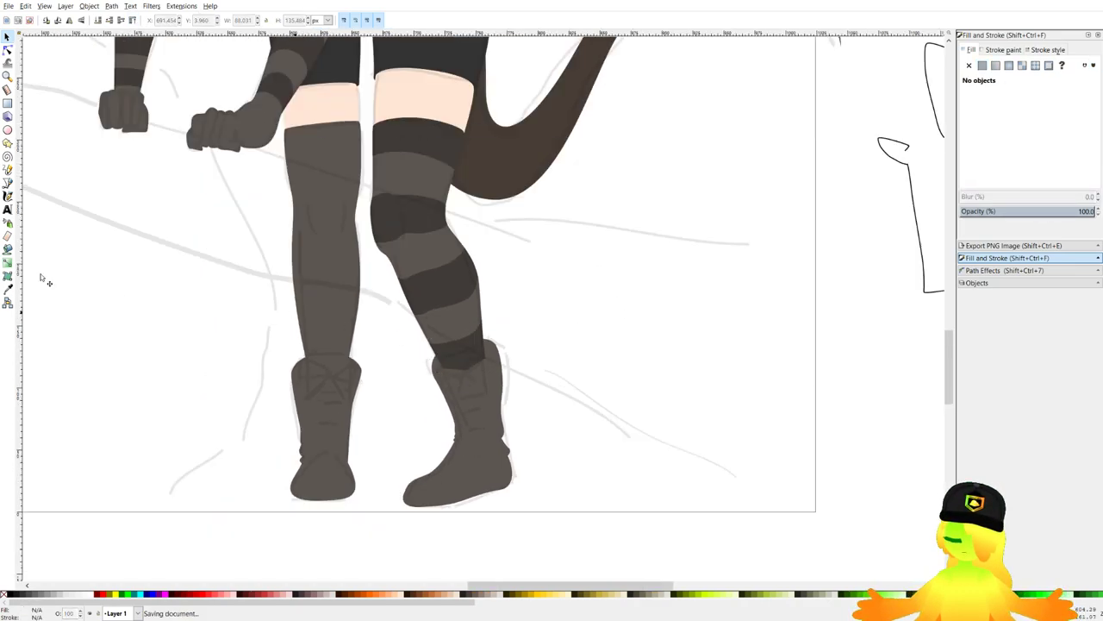
{"action": "left_click", "coordinate": [8, 183]}
{"action": "scroll", "coordinate": [459, 355], "scroll_direction": "down", "scroll_amount": 3}
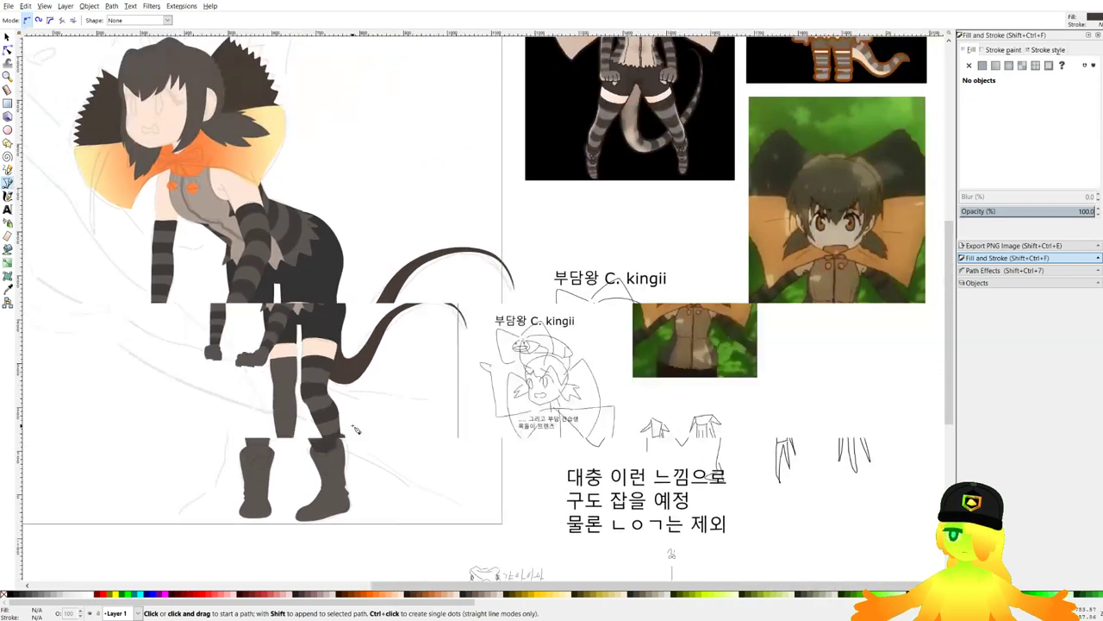
{"action": "scroll", "coordinate": [566, 252], "scroll_direction": "up", "scroll_amount": 2}
{"action": "scroll", "coordinate": [609, 205], "scroll_direction": "up", "scroll_amount": 5}
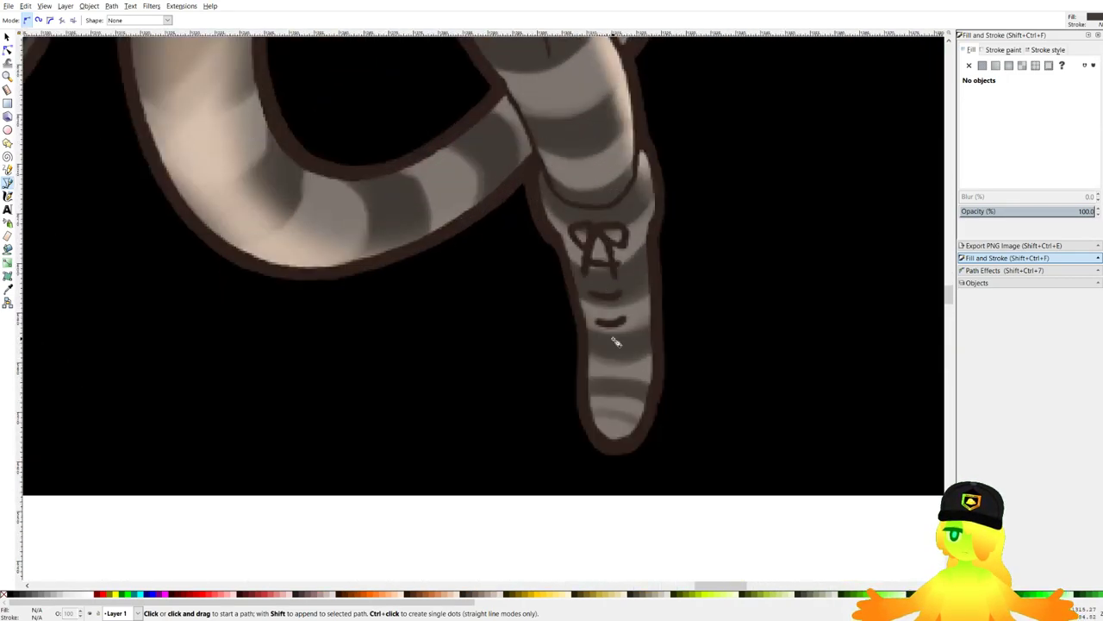
{"action": "scroll", "coordinate": [616, 341], "scroll_direction": "down", "scroll_amount": 5}
{"action": "scroll", "coordinate": [507, 323], "scroll_direction": "up", "scroll_amount": 7}
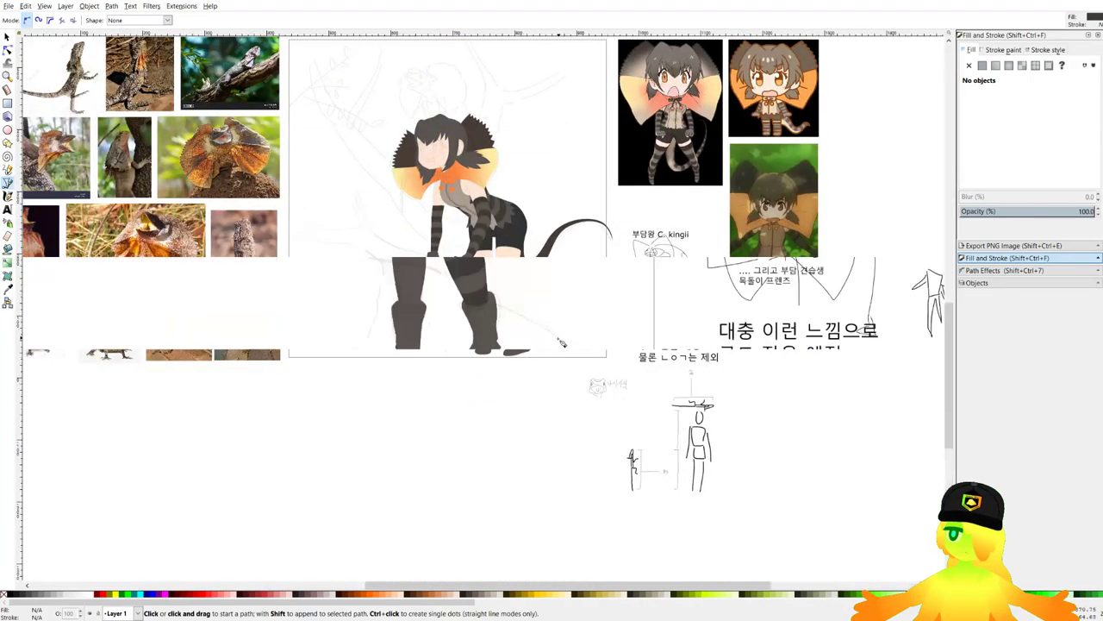
Start a stripe outline on the boot of the striped leg with two curved arcs across its upper shaft, extending beyond both edges.
{"action": "left_click_drag", "start_coordinate": [262, 244], "coordinate": [336, 332]}
{"action": "left_click_drag", "start_coordinate": [522, 297], "coordinate": [604, 250]}
{"action": "scroll", "coordinate": [581, 185], "scroll_direction": "down", "scroll_amount": 3}
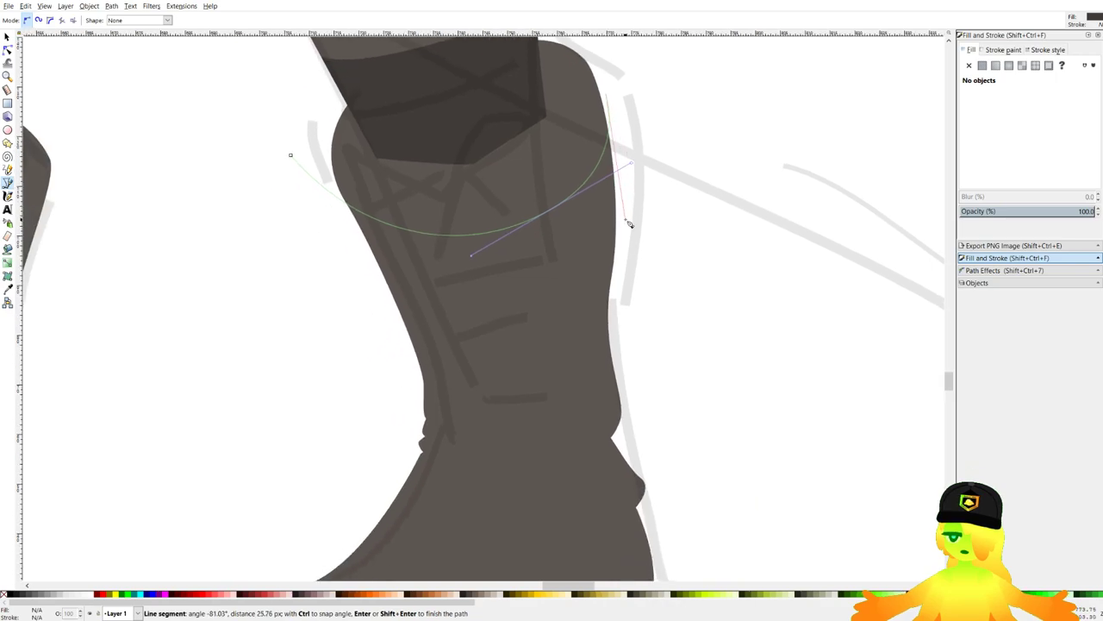
{"action": "left_click_drag", "start_coordinate": [487, 317], "coordinate": [346, 372]}
{"action": "scroll", "coordinate": [457, 283], "scroll_direction": "up", "scroll_amount": 1}
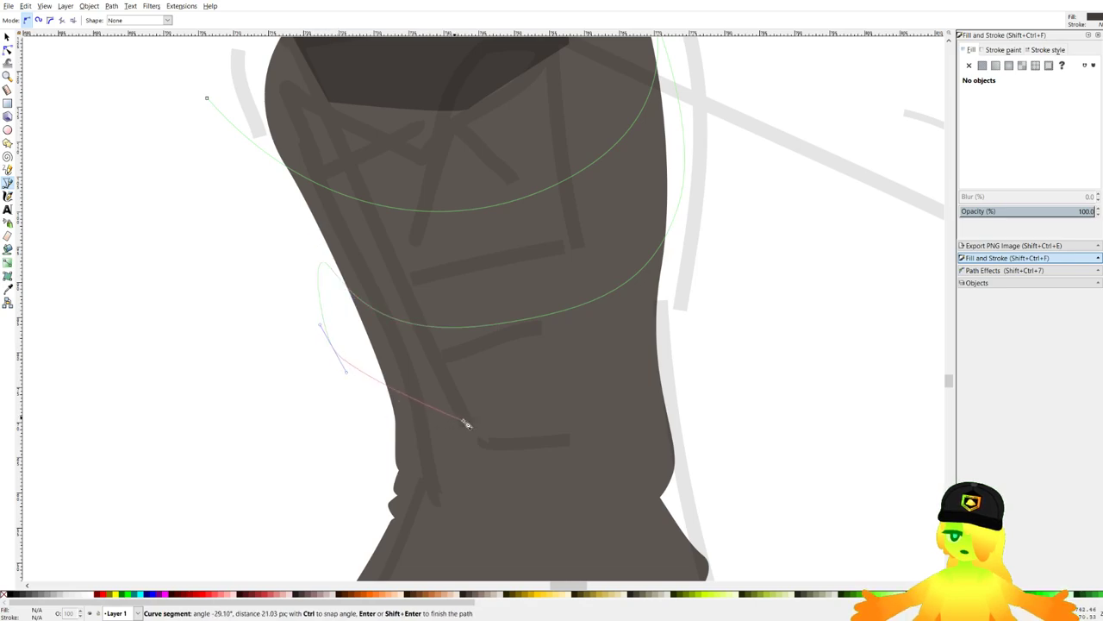
Extend the stripe outline with a third arc across the boot's lower shaft and down outside its heel-side edge.
{"action": "left_click_drag", "start_coordinate": [466, 424], "coordinate": [561, 436]}
{"action": "left_click_drag", "start_coordinate": [660, 333], "coordinate": [674, 288]}
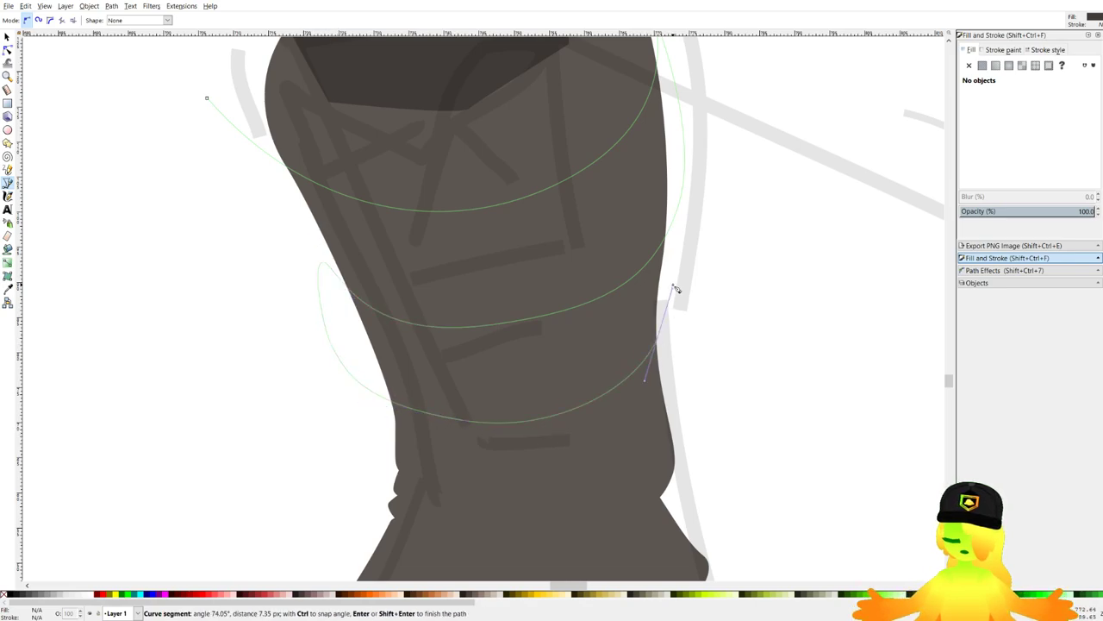
{"action": "scroll", "coordinate": [673, 287], "scroll_direction": "down", "scroll_amount": 3}
{"action": "left_click_drag", "start_coordinate": [685, 327], "coordinate": [693, 252]}
{"action": "scroll", "coordinate": [693, 251], "scroll_direction": "up", "scroll_amount": 3}
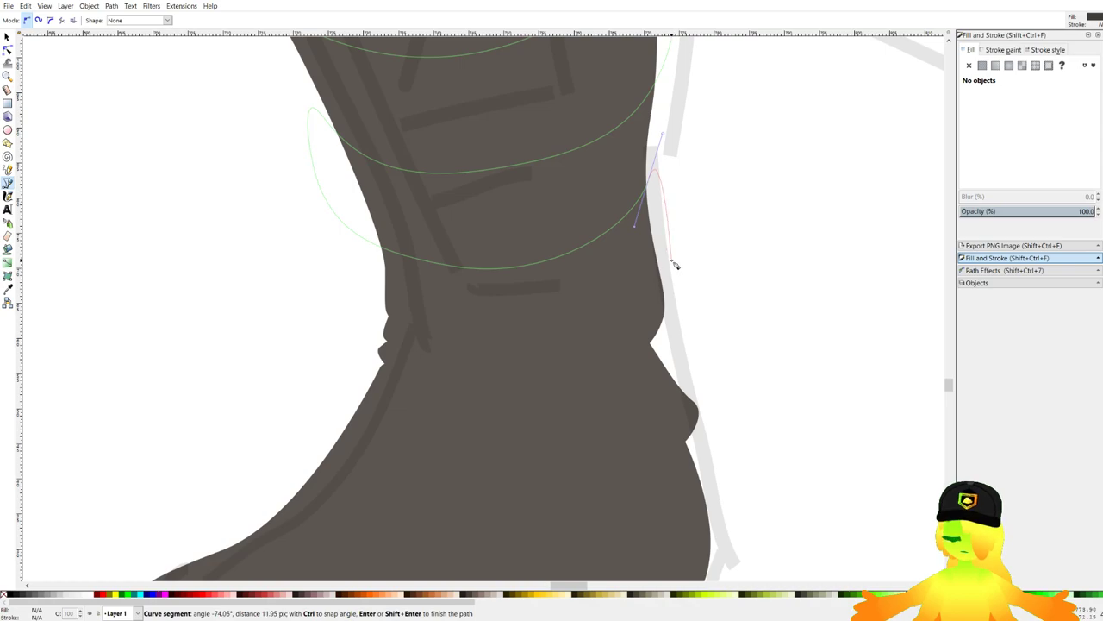
{"action": "scroll", "coordinate": [673, 293], "scroll_direction": "up", "scroll_amount": 2}
{"action": "scroll", "coordinate": [655, 350], "scroll_direction": "down", "scroll_amount": 3}
{"action": "scroll", "coordinate": [663, 349], "scroll_direction": "up", "scroll_amount": 3}
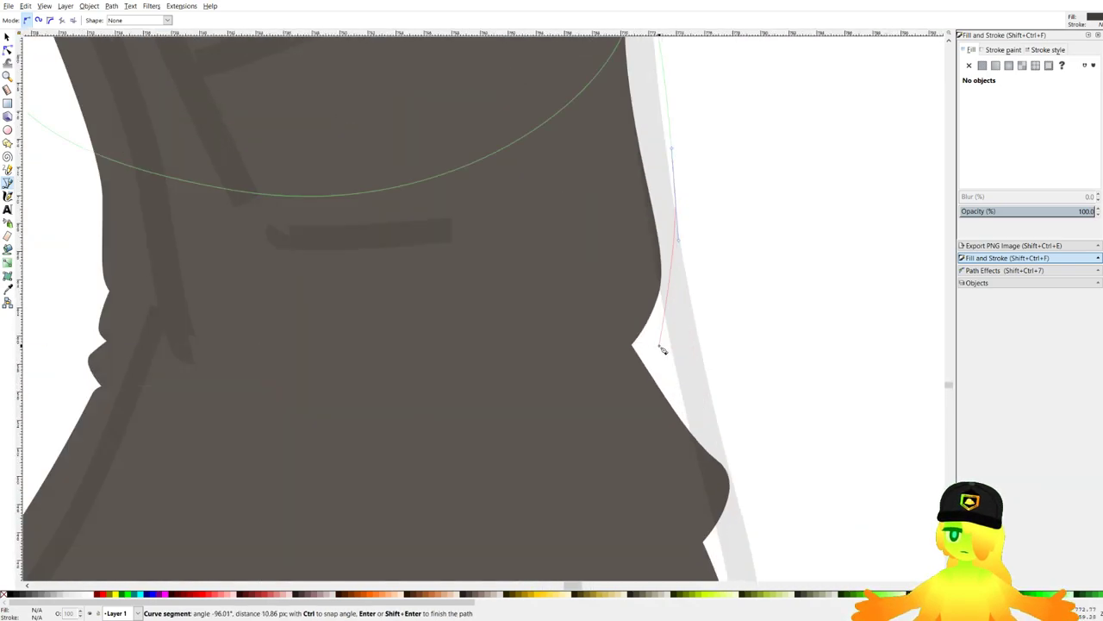
Curve the stripe outline across the boot's ankle fold and down outside its front edge.
{"action": "scroll", "coordinate": [572, 321], "scroll_direction": "down", "scroll_amount": 3}
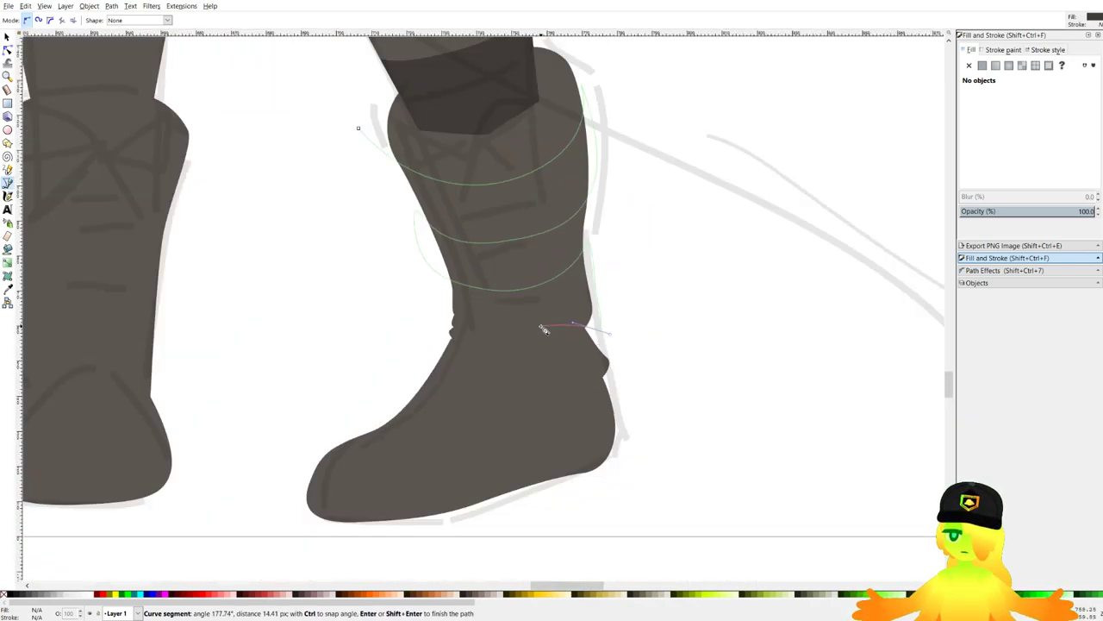
{"action": "scroll", "coordinate": [544, 330], "scroll_direction": "up", "scroll_amount": 4}
{"action": "scroll", "coordinate": [379, 228], "scroll_direction": "up", "scroll_amount": 2}
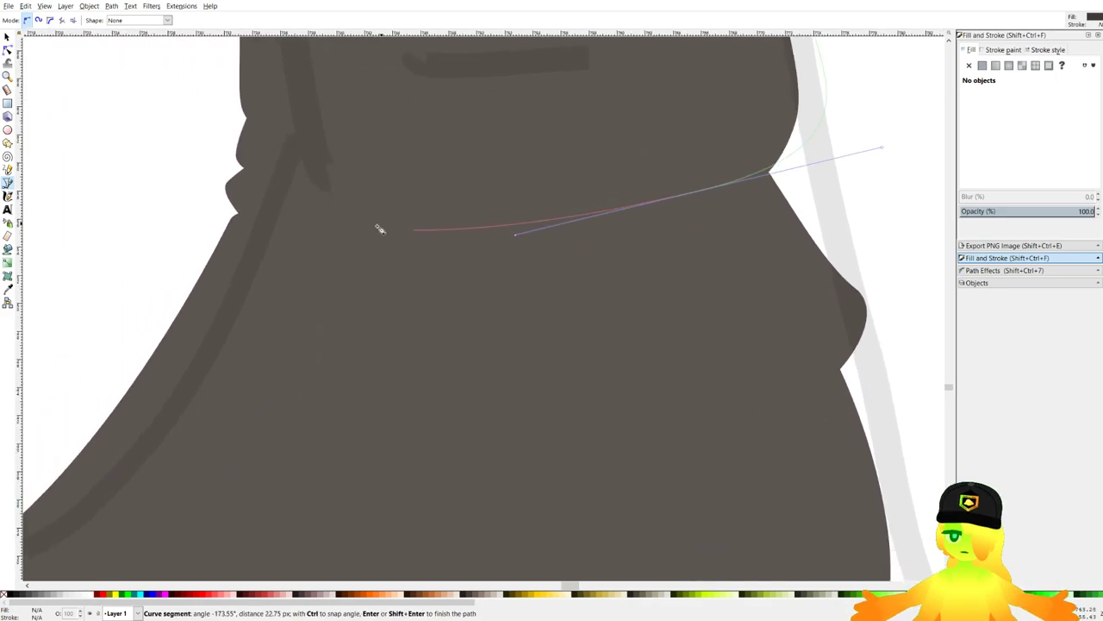
{"action": "left_click_drag", "start_coordinate": [244, 173], "coordinate": [220, 143]}
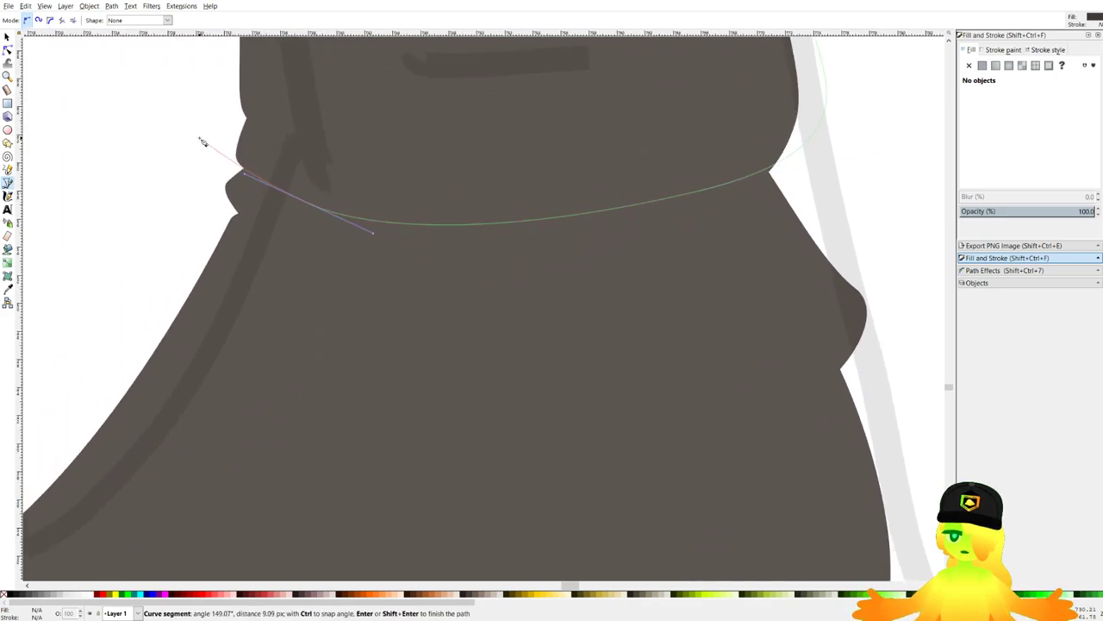
{"action": "left_click", "coordinate": [200, 138]}
{"action": "scroll", "coordinate": [192, 149], "scroll_direction": "down", "scroll_amount": 2}
{"action": "left_click_drag", "start_coordinate": [169, 212], "coordinate": [184, 239]}
Add two stripe arcs curving from the boot's instep down past the sole, extending beyond the boot's edges.
{"action": "scroll", "coordinate": [290, 269], "scroll_direction": "up", "scroll_amount": 1}
{"action": "left_click_drag", "start_coordinate": [327, 273], "coordinate": [457, 275]}
{"action": "scroll", "coordinate": [594, 214], "scroll_direction": "down", "scroll_amount": 6}
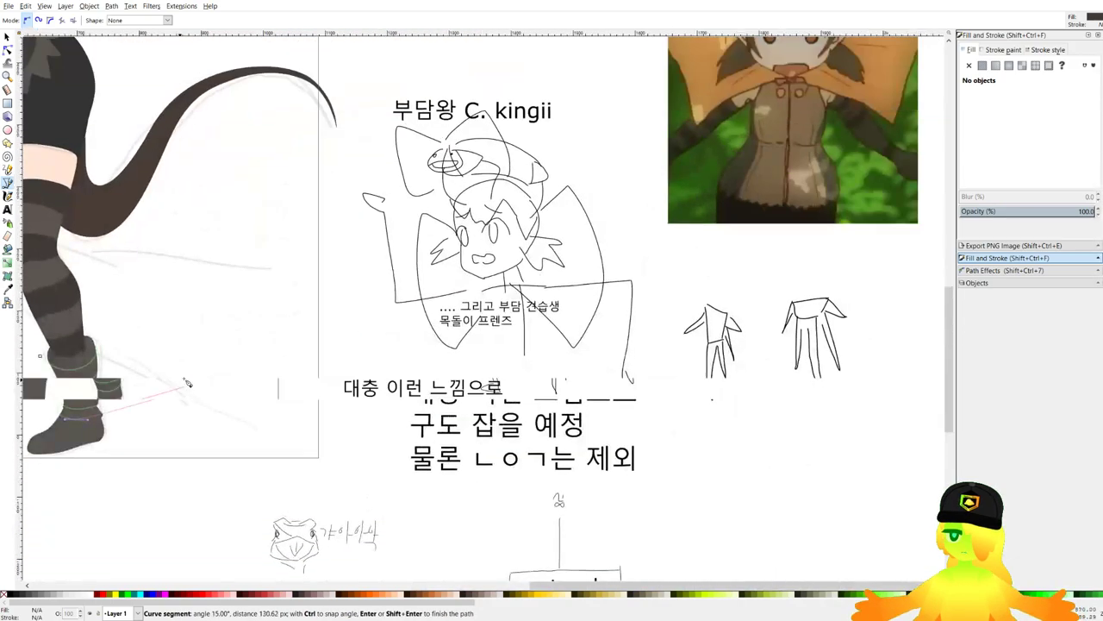
{"action": "scroll", "coordinate": [160, 420], "scroll_direction": "up", "scroll_amount": 4}
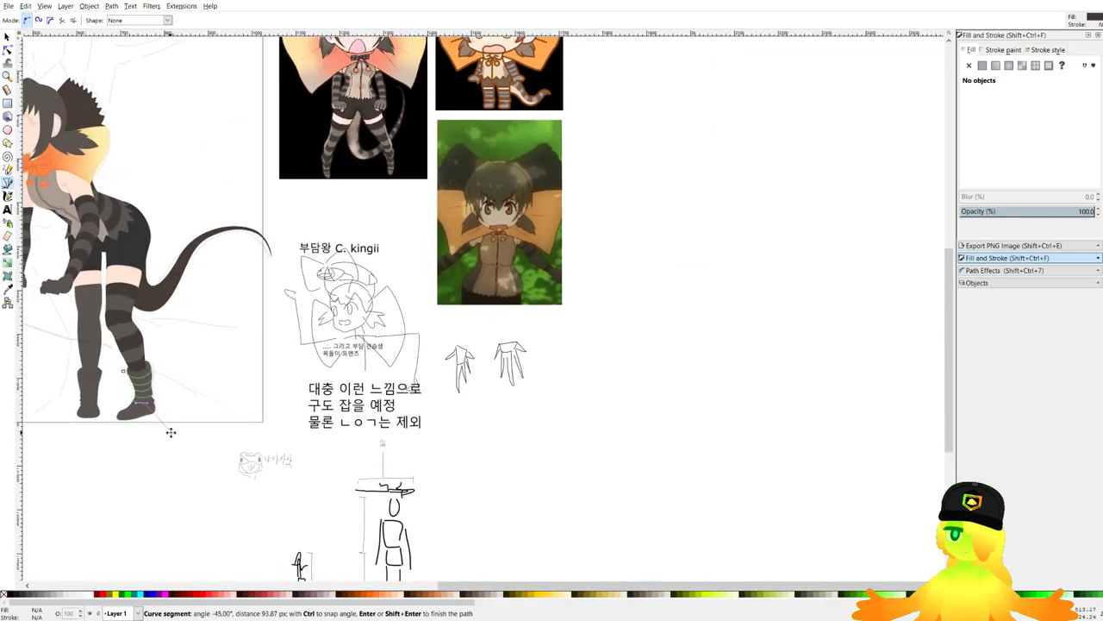
{"action": "scroll", "coordinate": [306, 291], "scroll_direction": "up", "scroll_amount": 4}
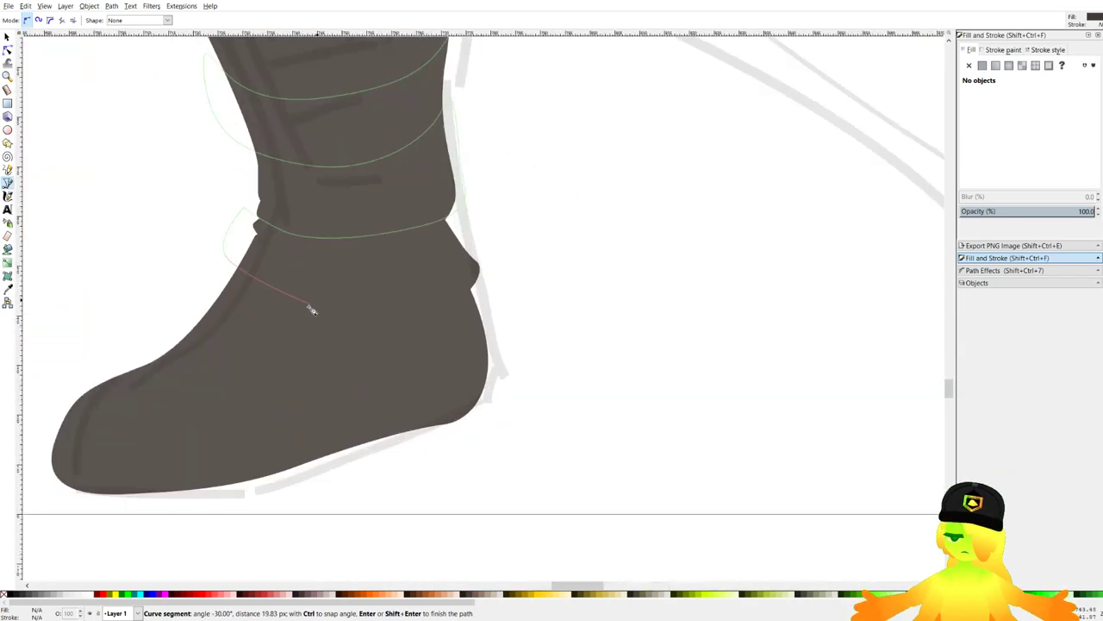
{"action": "left_click", "coordinate": [185, 290]}
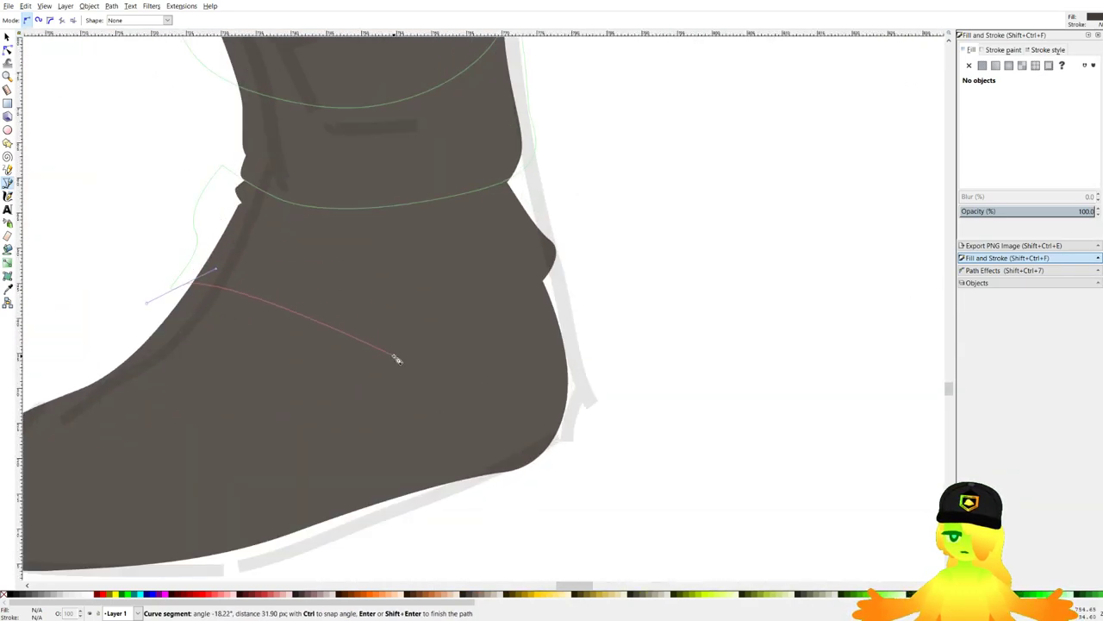
{"action": "left_click_drag", "start_coordinate": [396, 366], "coordinate": [443, 448]}
{"action": "scroll", "coordinate": [515, 425], "scroll_direction": "down", "scroll_amount": 3}
{"action": "scroll", "coordinate": [516, 425], "scroll_direction": "left", "scroll_amount": 3}
{"action": "left_click_drag", "start_coordinate": [365, 283], "coordinate": [282, 239]}
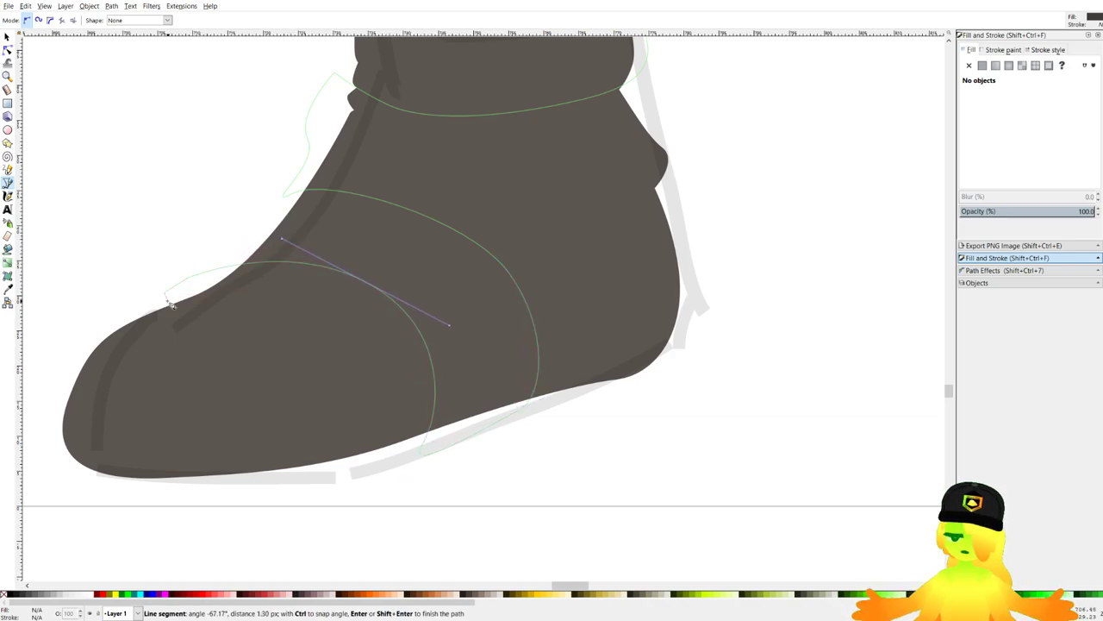
Add the narrower stripe arcs around the boot's forefoot and toe cap, running past the sole.
{"action": "left_click_drag", "start_coordinate": [290, 312], "coordinate": [343, 323]}
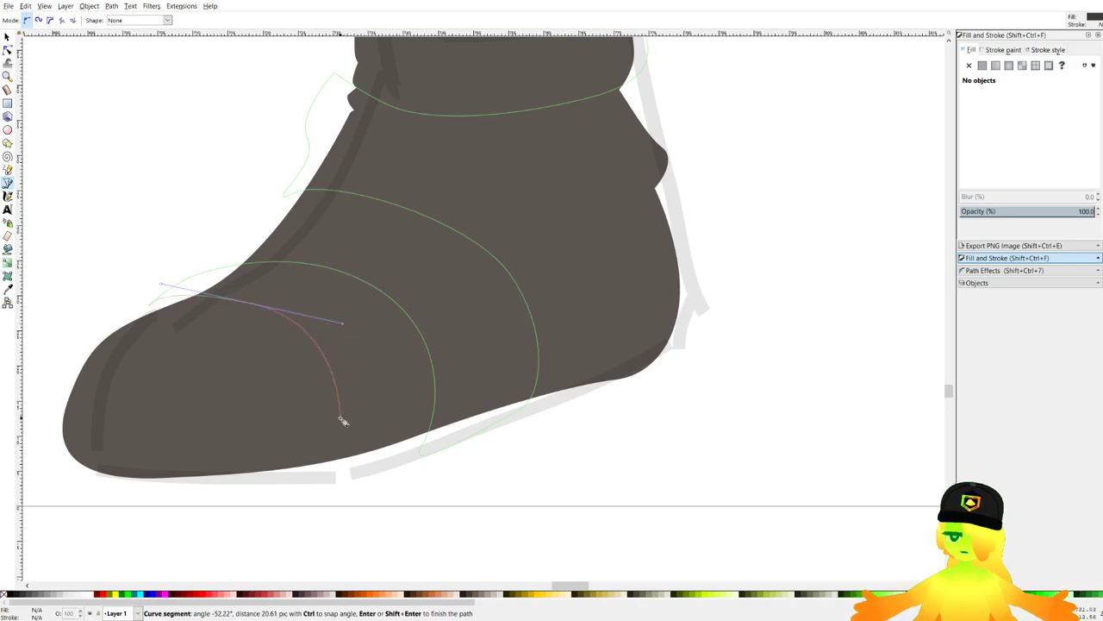
{"action": "left_click_drag", "start_coordinate": [342, 440], "coordinate": [331, 468]}
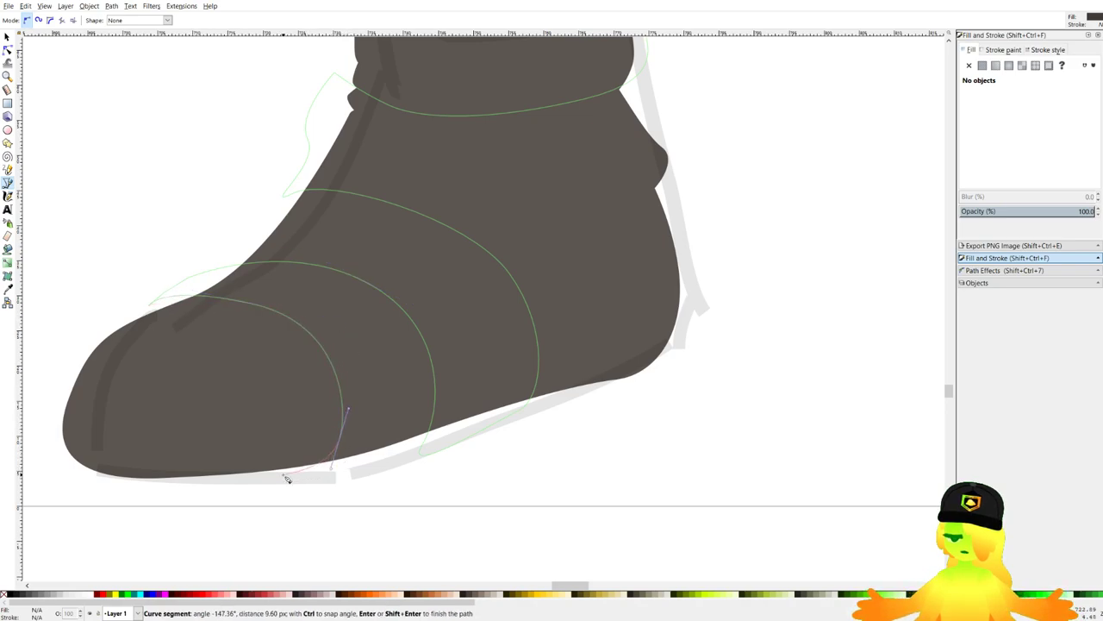
{"action": "left_click", "coordinate": [284, 476]}
{"action": "left_click_drag", "start_coordinate": [234, 421], "coordinate": [245, 381]}
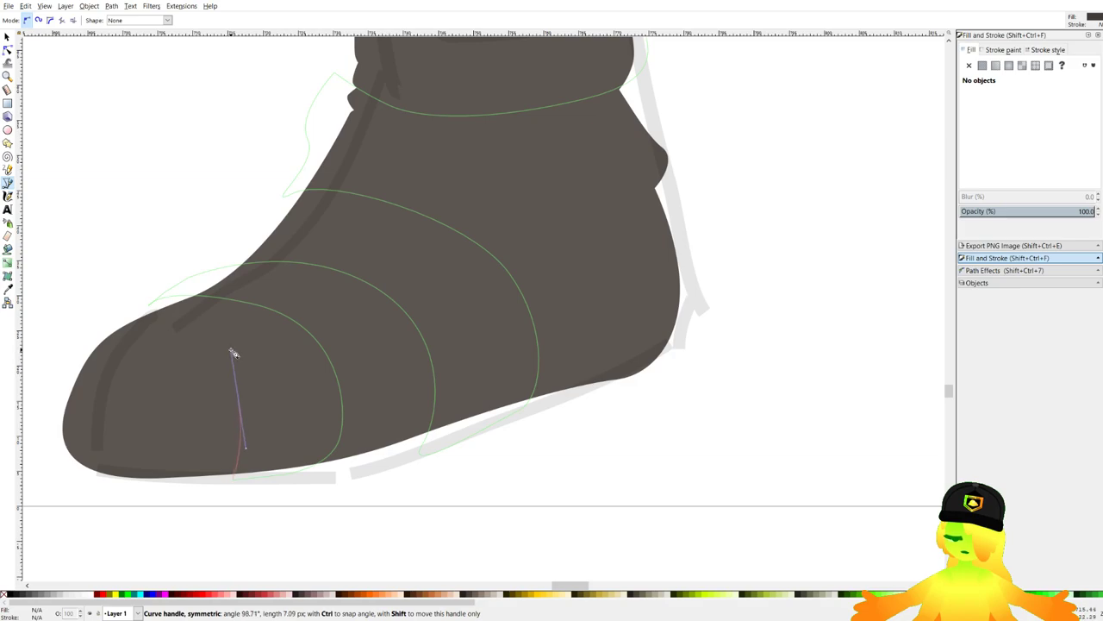
{"action": "left_click_drag", "start_coordinate": [104, 337], "coordinate": [162, 351]}
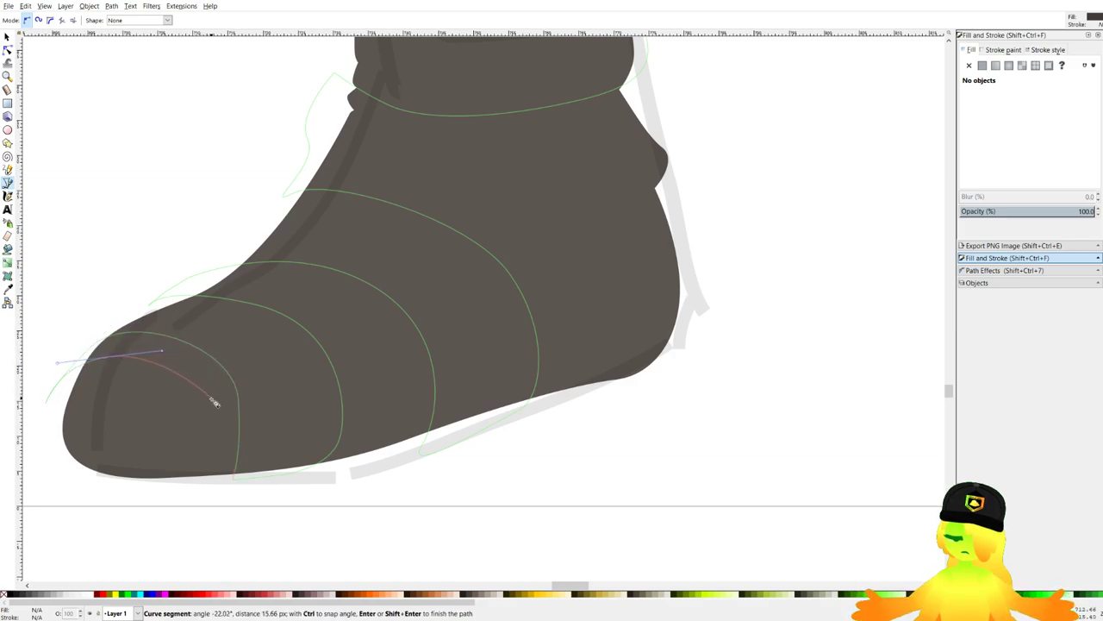
{"action": "left_click_drag", "start_coordinate": [162, 487], "coordinate": [139, 485]}
Close the stripe outline with straight segments passing below the sole, behind the boot and across the calf above it.
{"action": "scroll", "coordinate": [135, 488], "scroll_direction": "down", "scroll_amount": 2}
{"action": "left_click", "coordinate": [142, 519]}
{"action": "left_click", "coordinate": [549, 563]}
{"action": "scroll", "coordinate": [502, 275], "scroll_direction": "down", "scroll_amount": 2}
{"action": "scroll", "coordinate": [502, 228], "scroll_direction": "up", "scroll_amount": 3}
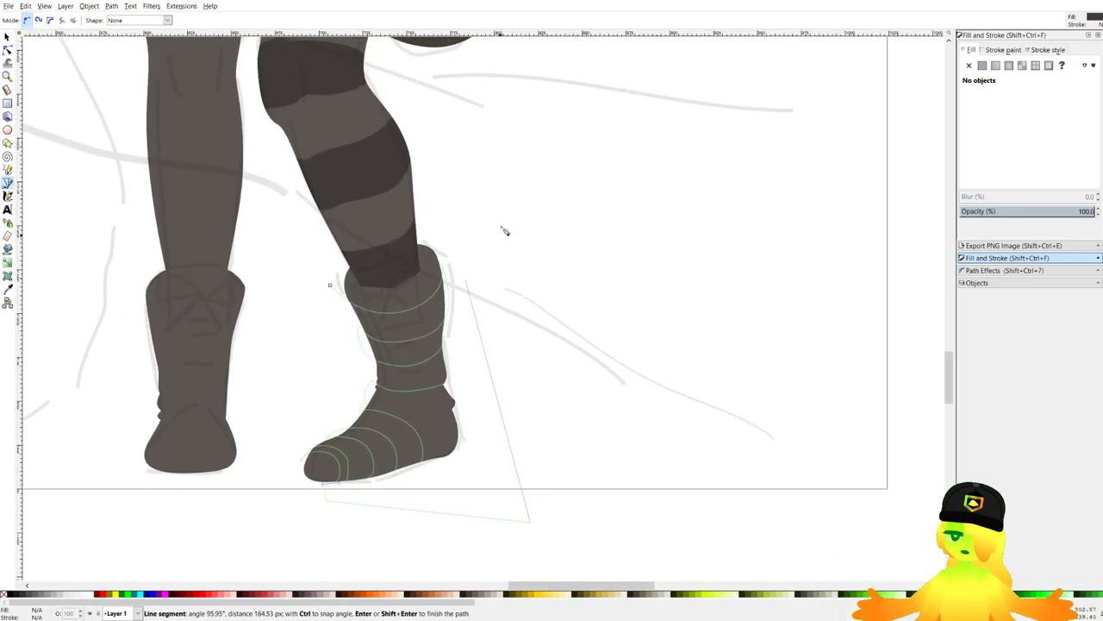
{"action": "left_click", "coordinate": [499, 161]}
{"action": "left_click", "coordinate": [317, 170]}
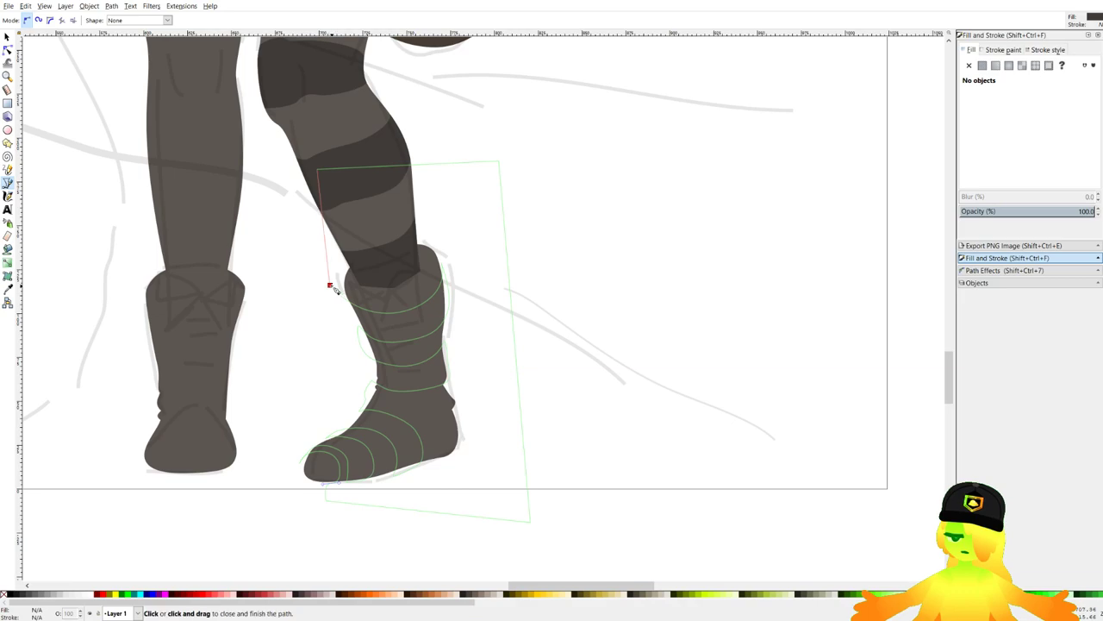
{"action": "key", "text": "Return"}
{"action": "scroll", "coordinate": [384, 410], "scroll_direction": "up", "scroll_amount": 2}
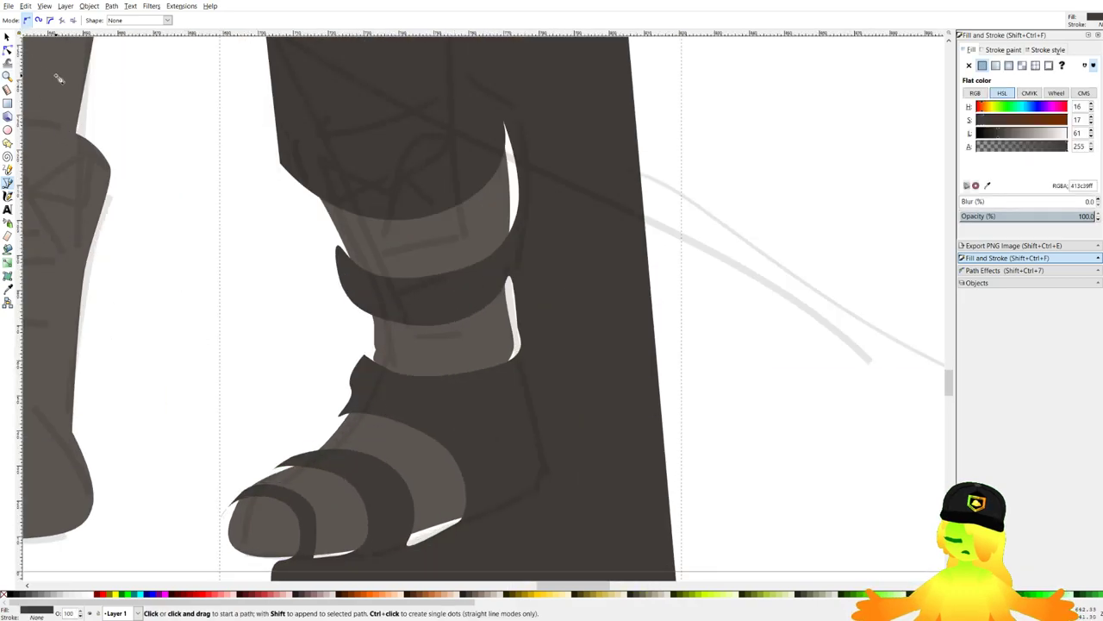
Intersect the stripe shape with a duplicate of the boot, and save the drawing.
{"action": "left_click", "coordinate": [8, 39]}
{"action": "left_click", "coordinate": [451, 344]}
{"action": "key", "text": "ctrl+d"}
{"action": "left_click", "coordinate": [623, 308], "text": "shift"}
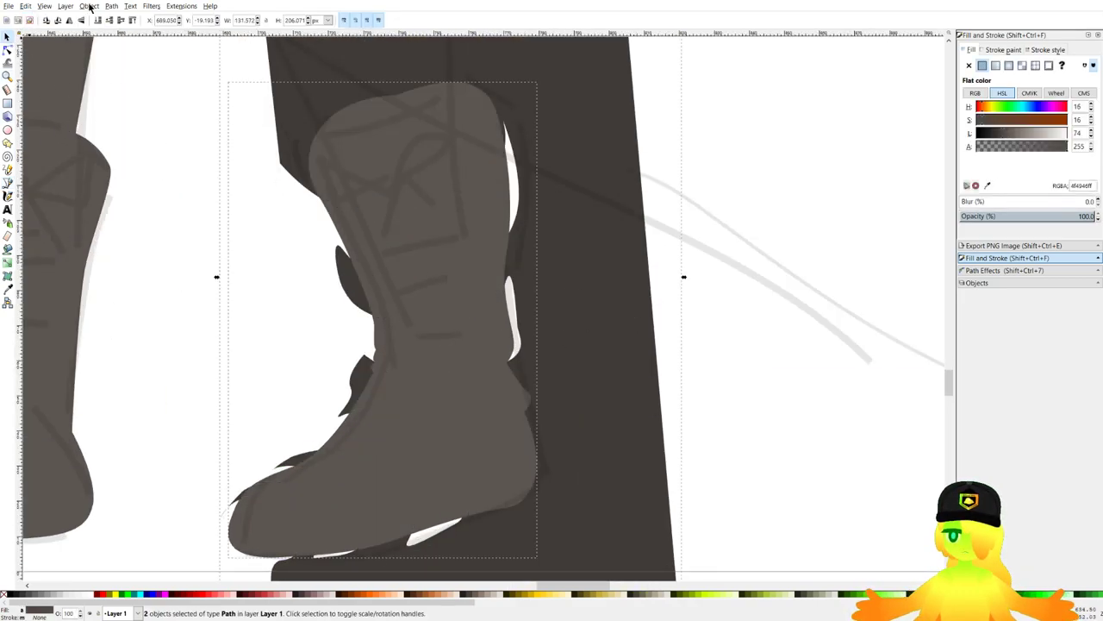
{"action": "left_click", "coordinate": [220, 115]}
{"action": "scroll", "coordinate": [591, 231], "scroll_direction": "down", "scroll_amount": 4}
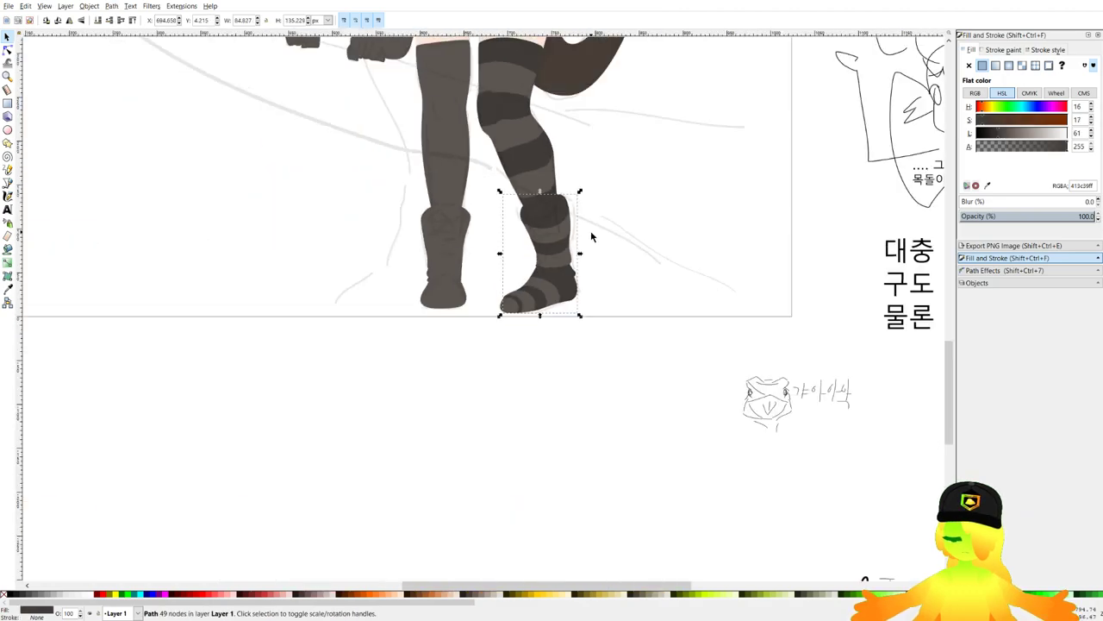
{"action": "left_click", "coordinate": [596, 266]}
{"action": "scroll", "coordinate": [582, 286], "scroll_direction": "down", "scroll_amount": 2}
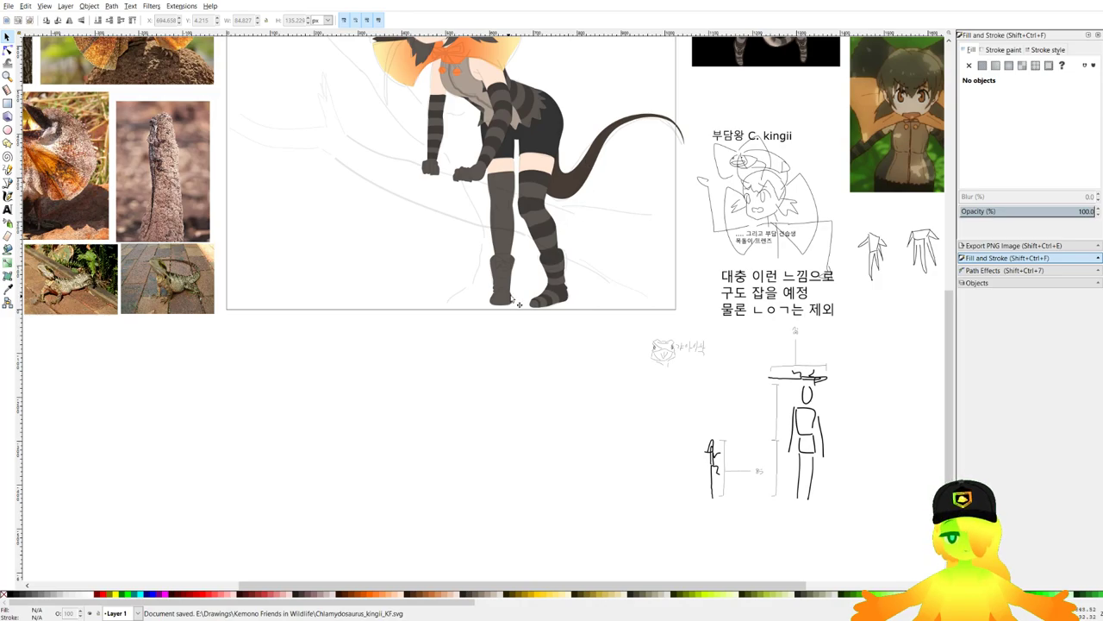
Reshape the inner upper edge of the plain leg's boot into a rounded cuff that steps in to the shaft.
{"action": "left_click", "coordinate": [8, 52]}
{"action": "scroll", "coordinate": [510, 285], "scroll_direction": "up", "scroll_amount": 6}
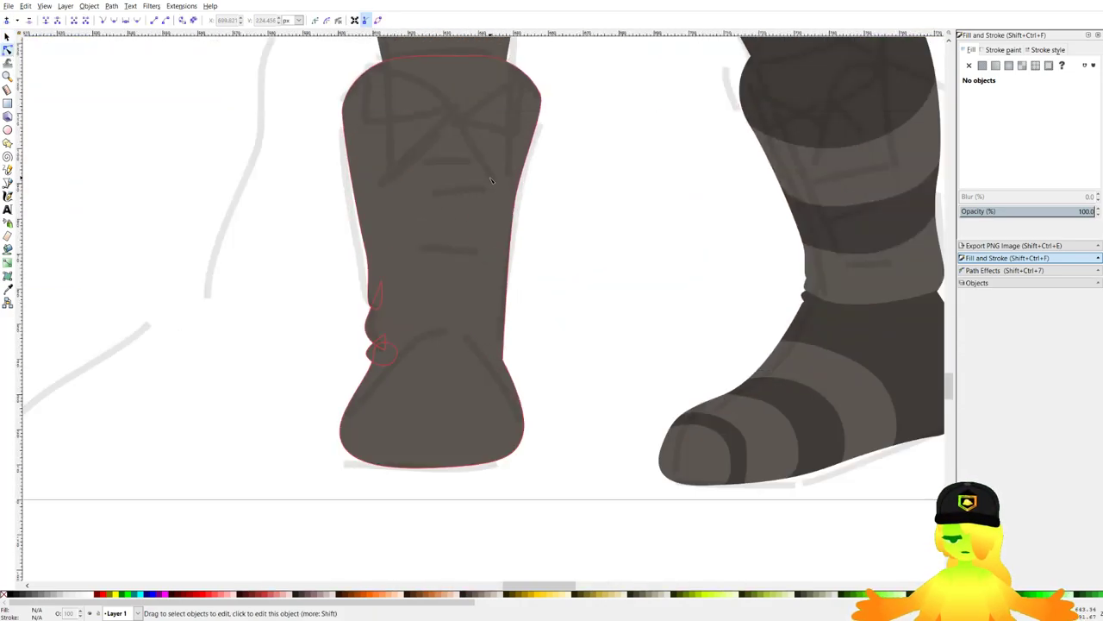
{"action": "left_click", "coordinate": [515, 194]}
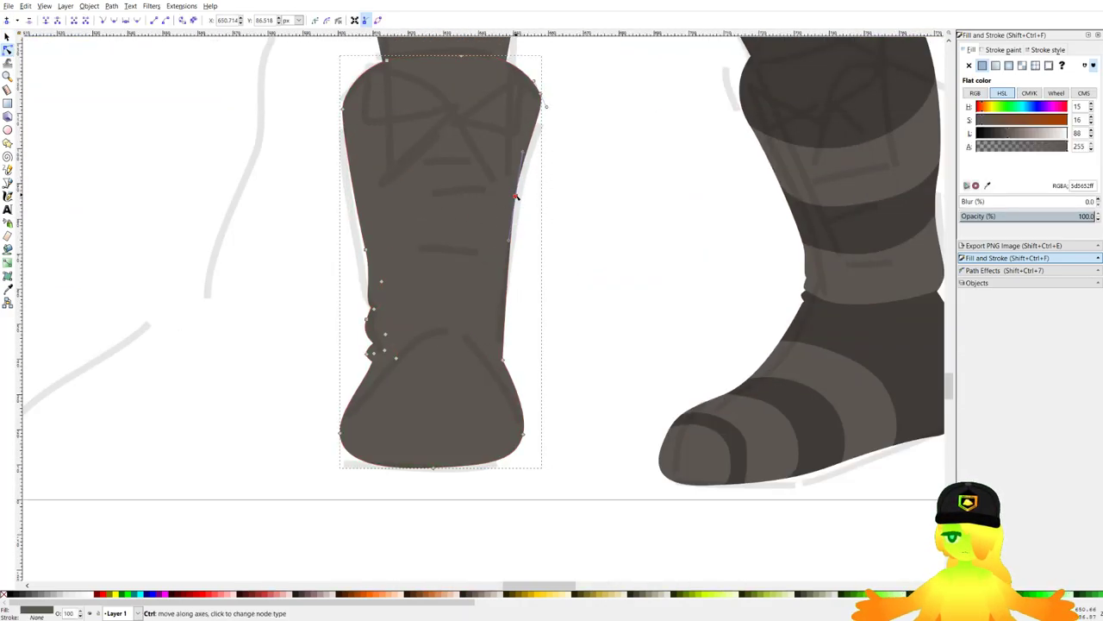
{"action": "mouse_move", "coordinate": [516, 195]}
{"action": "left_mouse_down"}
{"action": "mouse_move", "coordinate": [529, 192]}
{"action": "mouse_move", "coordinate": [518, 179]}
{"action": "left_mouse_up"}
{"action": "left_click", "coordinate": [572, 234]}
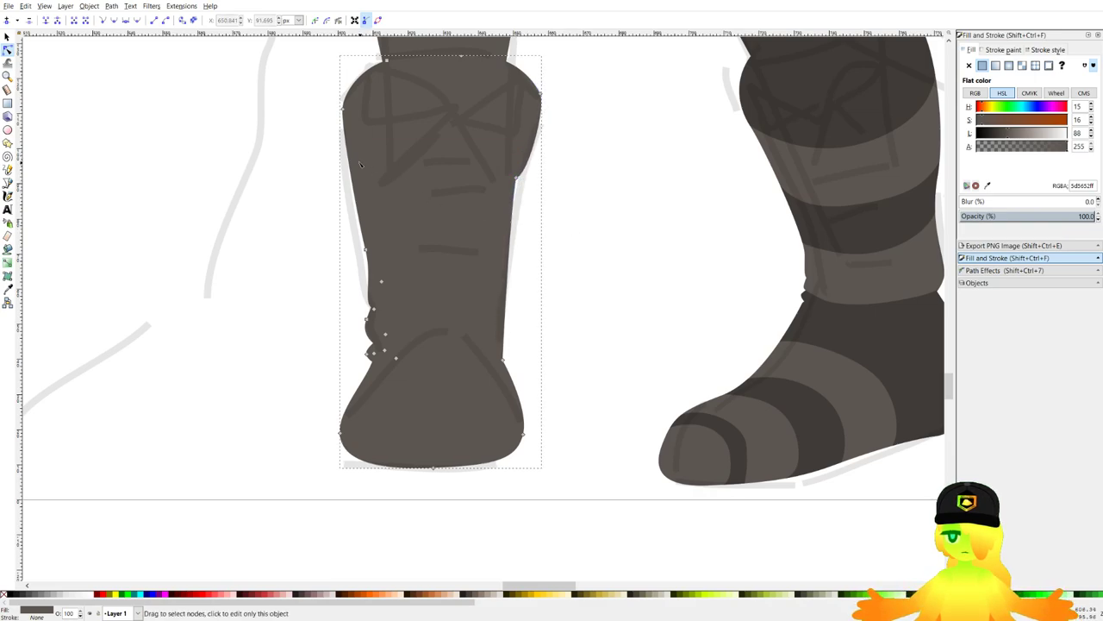
Add a node on the outer edge of the plain boot's shaft and shape a matching bulging cuff above it.
{"action": "double_click", "coordinate": [351, 174]}
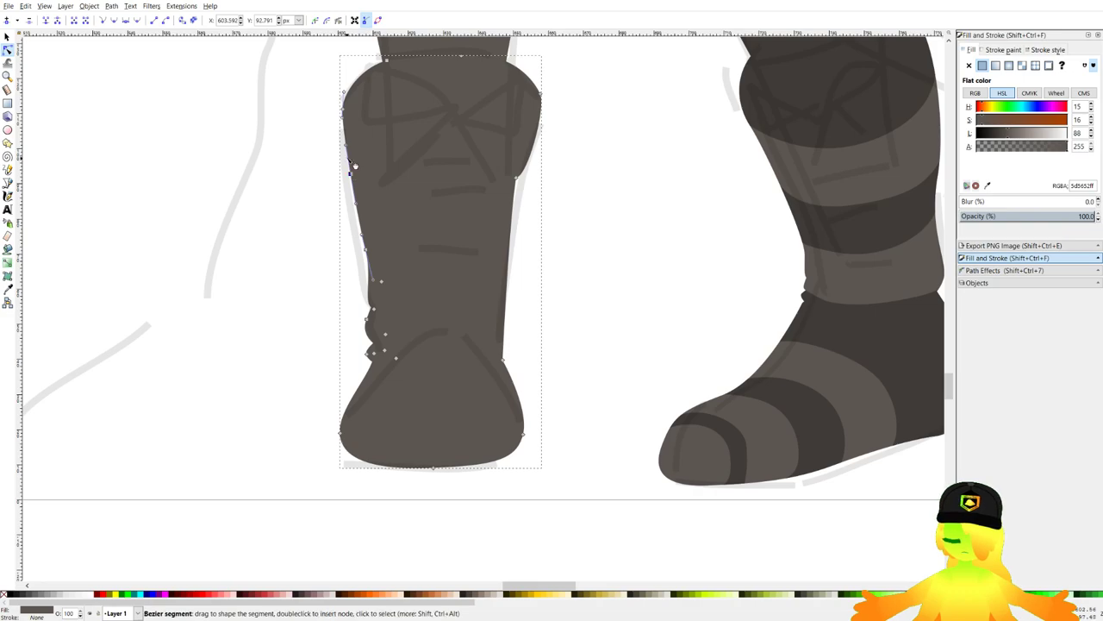
{"action": "double_click", "coordinate": [348, 158]}
{"action": "key", "text": "Delete"}
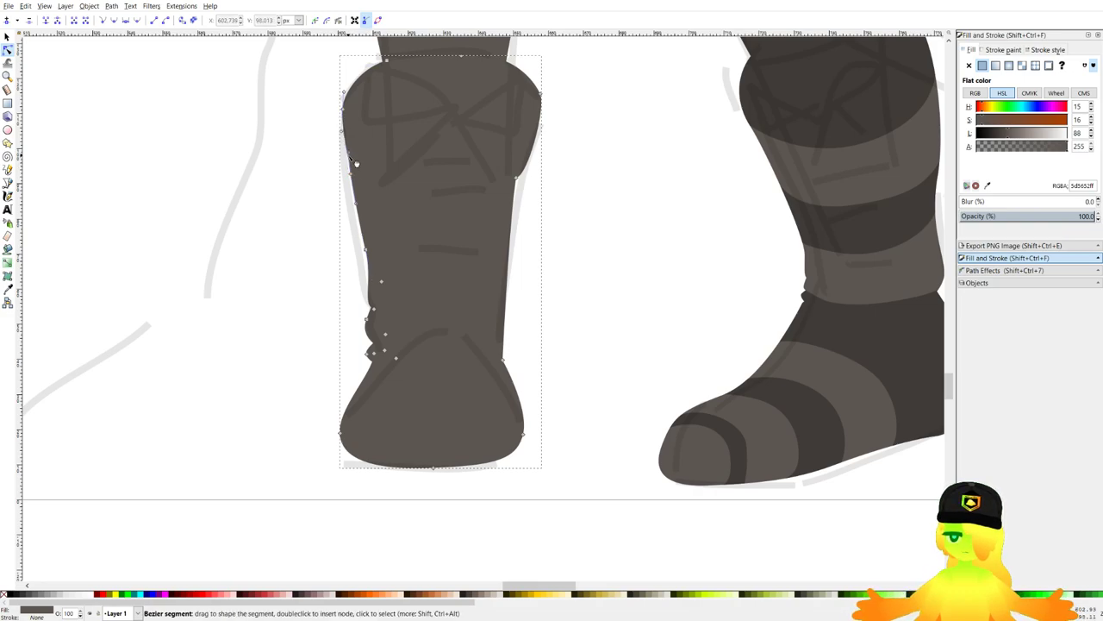
{"action": "left_click_drag", "start_coordinate": [349, 153], "coordinate": [332, 174]}
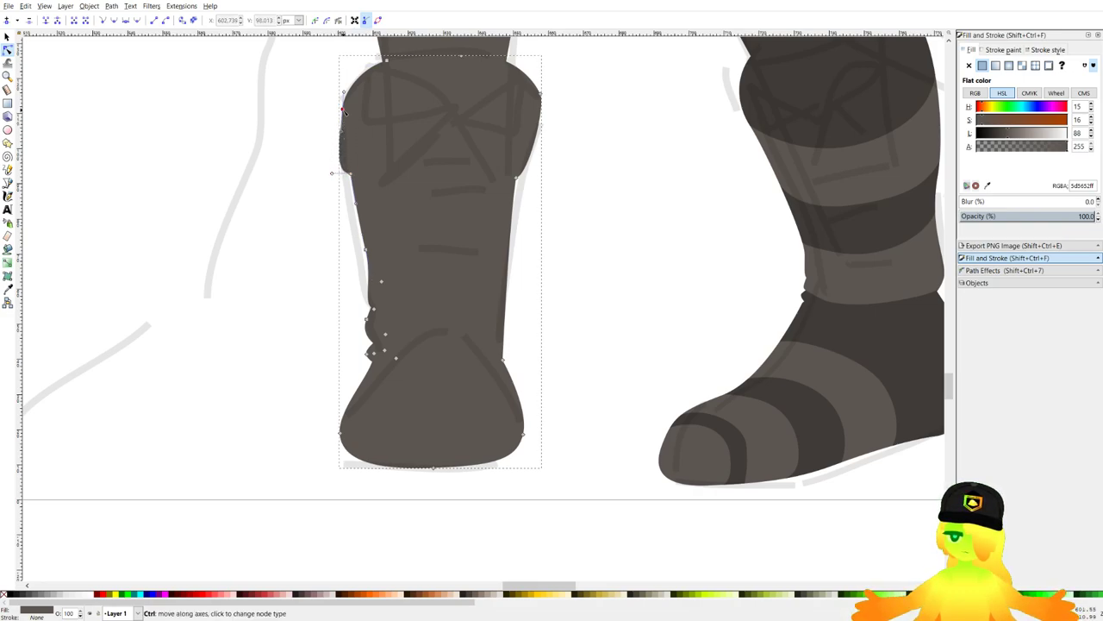
{"action": "left_click", "coordinate": [343, 110], "text": "ctrl+alt"}
{"action": "key", "text": "ctrl+z"}
{"action": "left_click_drag", "start_coordinate": [343, 109], "coordinate": [345, 88]}
{"action": "left_click_drag", "start_coordinate": [311, 160], "coordinate": [361, 172]}
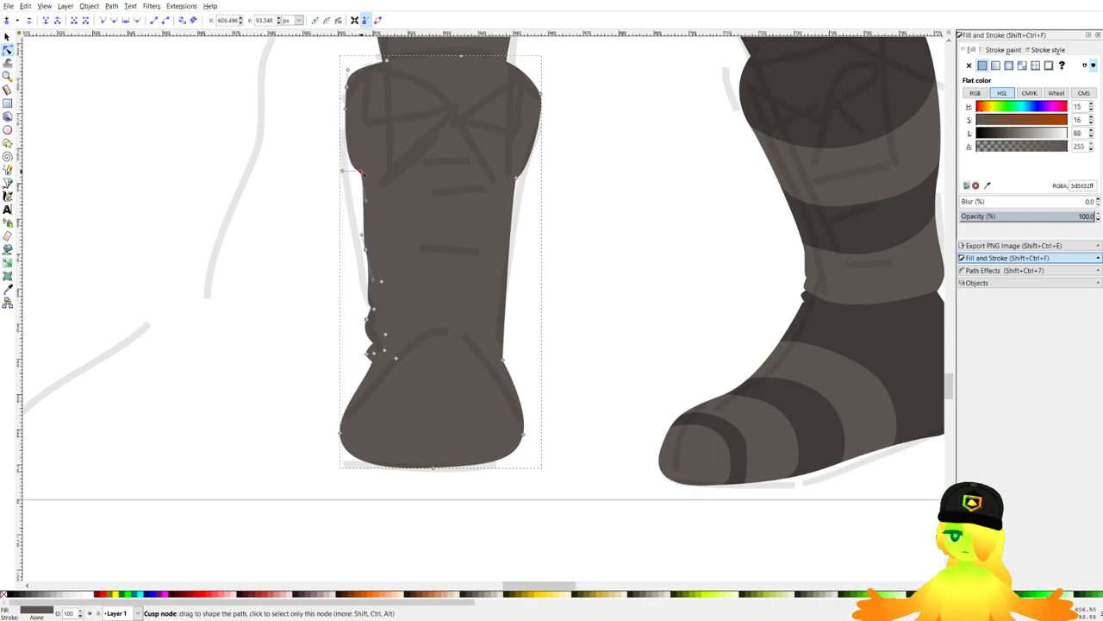
{"action": "left_click", "coordinate": [645, 319]}
Start a stripe outline on the plain stocking with a slightly curved line across the thigh and a segment down beside its inner edge.
{"action": "scroll", "coordinate": [383, 226], "scroll_direction": "down", "scroll_amount": 3}
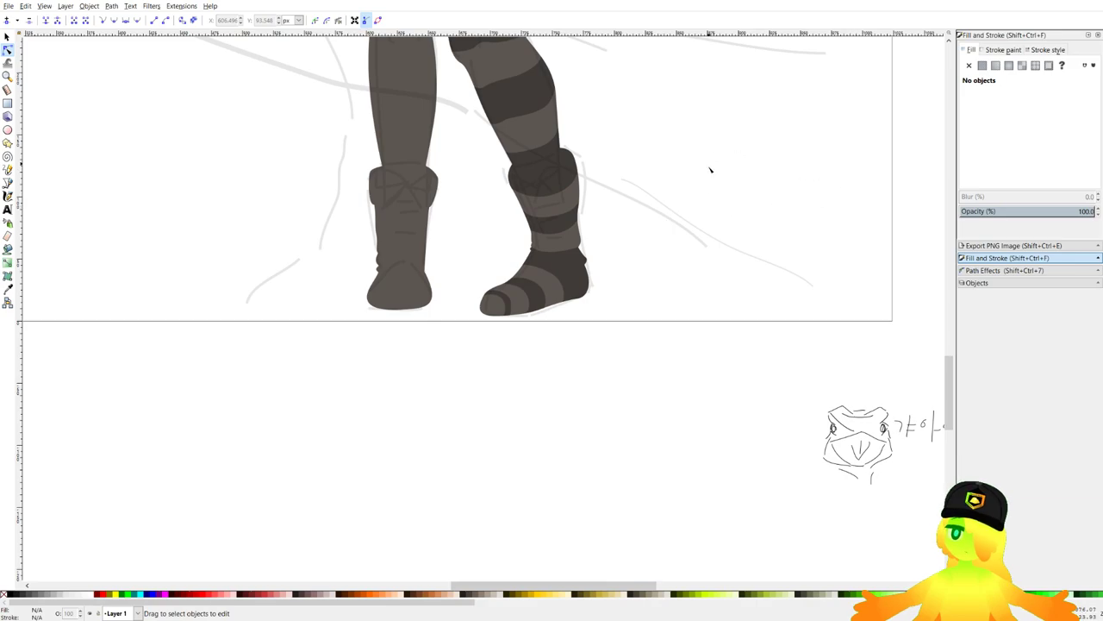
{"action": "left_click_drag", "start_coordinate": [687, 210], "coordinate": [735, 307]}
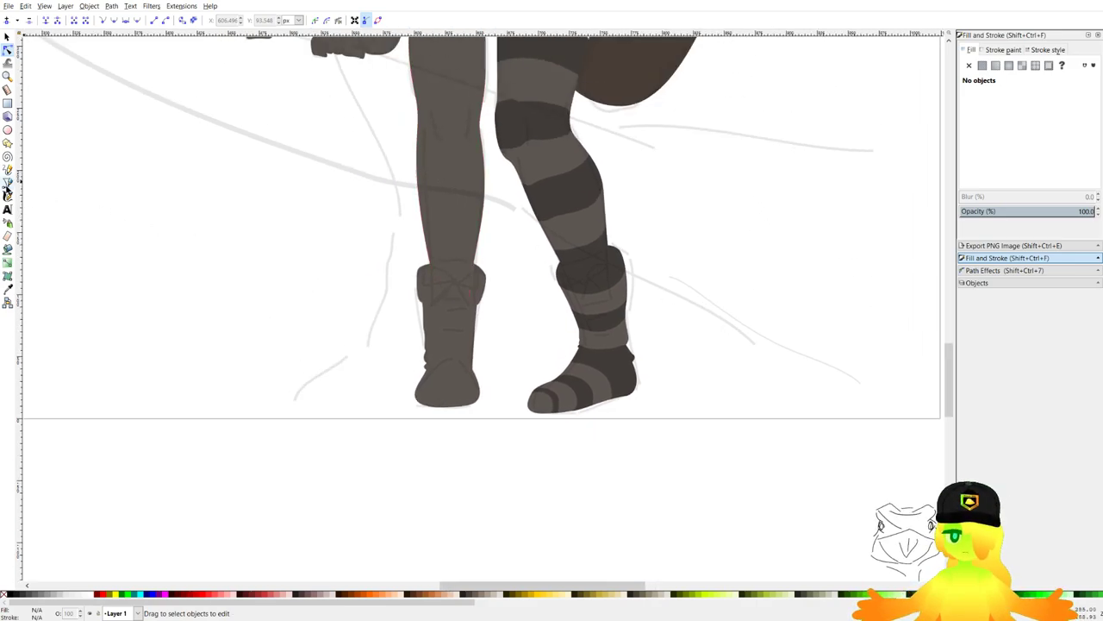
{"action": "left_click", "coordinate": [6, 185]}
{"action": "scroll", "coordinate": [517, 281], "scroll_direction": "up", "scroll_amount": 1}
{"action": "scroll", "coordinate": [521, 240], "scroll_direction": "down", "scroll_amount": 3}
{"action": "scroll", "coordinate": [513, 234], "scroll_direction": "up", "scroll_amount": 5}
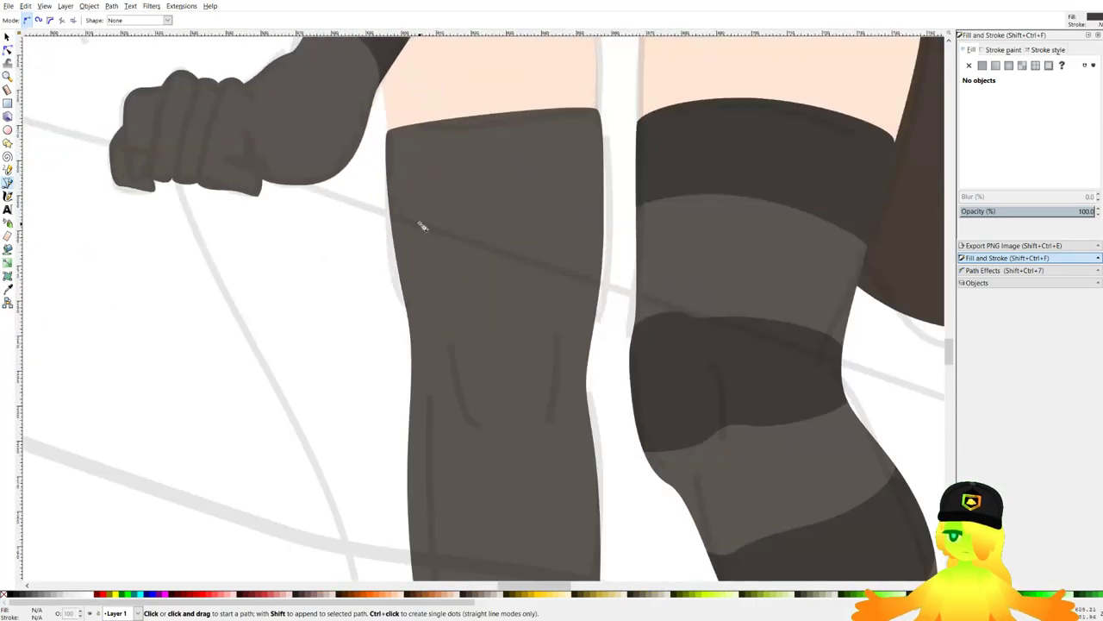
{"action": "left_click_drag", "start_coordinate": [365, 239], "coordinate": [439, 227]}
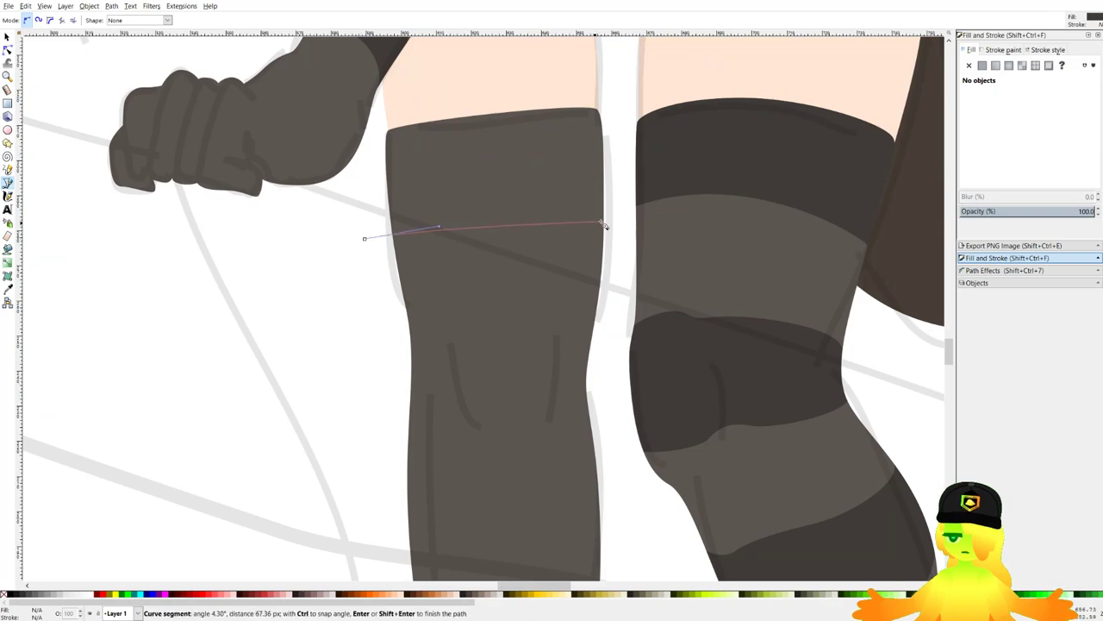
{"action": "left_click", "coordinate": [615, 326]}
Continue the plain stocking's stripe outline around a knee band with an upward-bulging upper edge and a sagging lower edge.
{"action": "scroll", "coordinate": [591, 334], "scroll_direction": "up", "scroll_amount": 3}
{"action": "left_click_drag", "start_coordinate": [536, 322], "coordinate": [537, 258]}
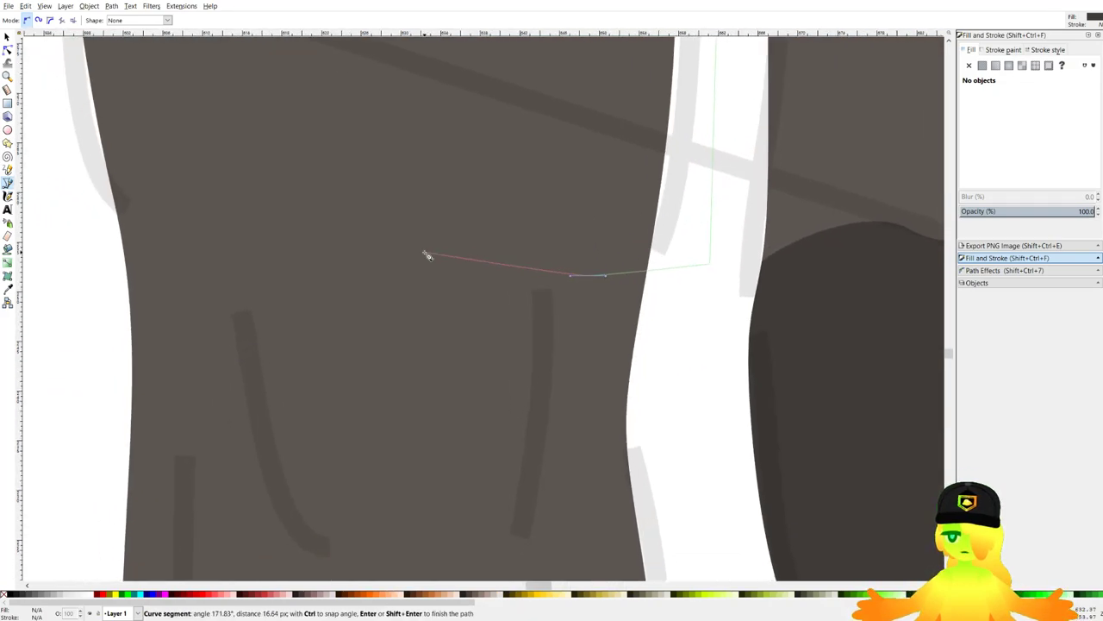
{"action": "left_click_drag", "start_coordinate": [332, 264], "coordinate": [99, 308]}
{"action": "left_click", "coordinate": [64, 311]}
{"action": "scroll", "coordinate": [82, 340], "scroll_direction": "down", "scroll_amount": 1}
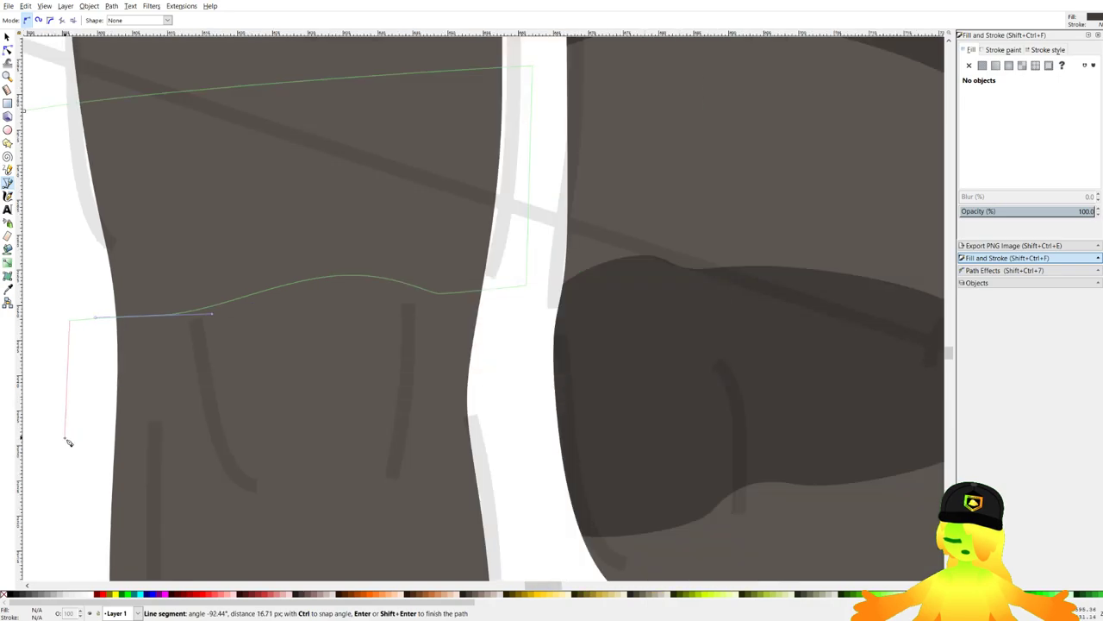
{"action": "left_click", "coordinate": [218, 458]}
{"action": "left_click_drag", "start_coordinate": [372, 479], "coordinate": [412, 463]}
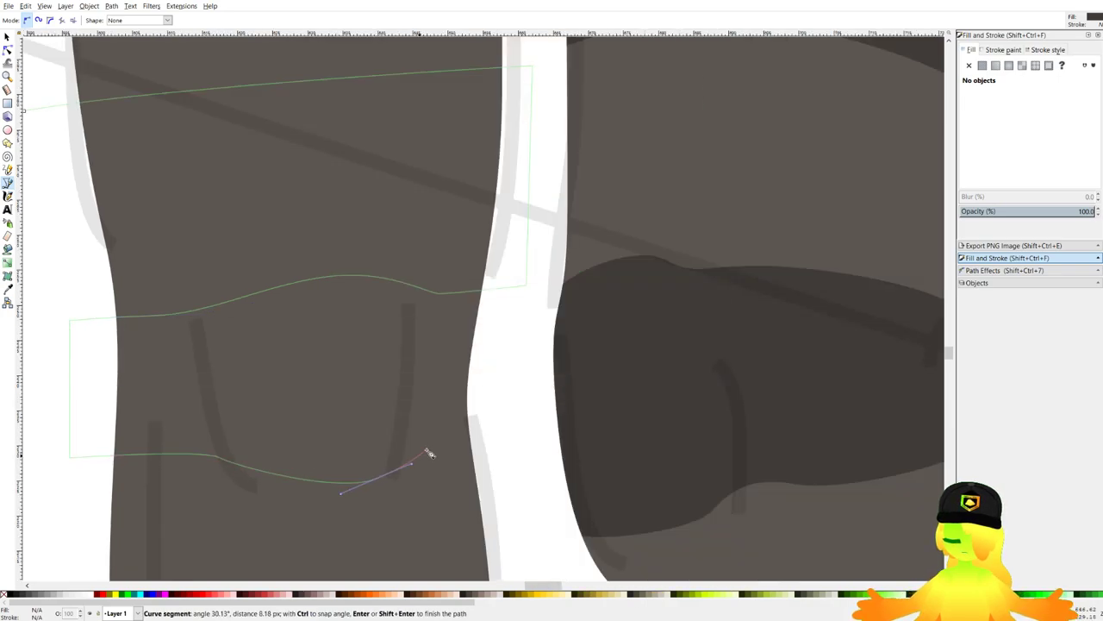
{"action": "left_click", "coordinate": [483, 457]}
Extend the stripe outline down beside the inner calf and draw a slightly sagging upper edge for the calf band.
{"action": "scroll", "coordinate": [485, 461], "scroll_direction": "down", "scroll_amount": 4}
{"action": "scroll", "coordinate": [533, 319], "scroll_direction": "up", "scroll_amount": 3}
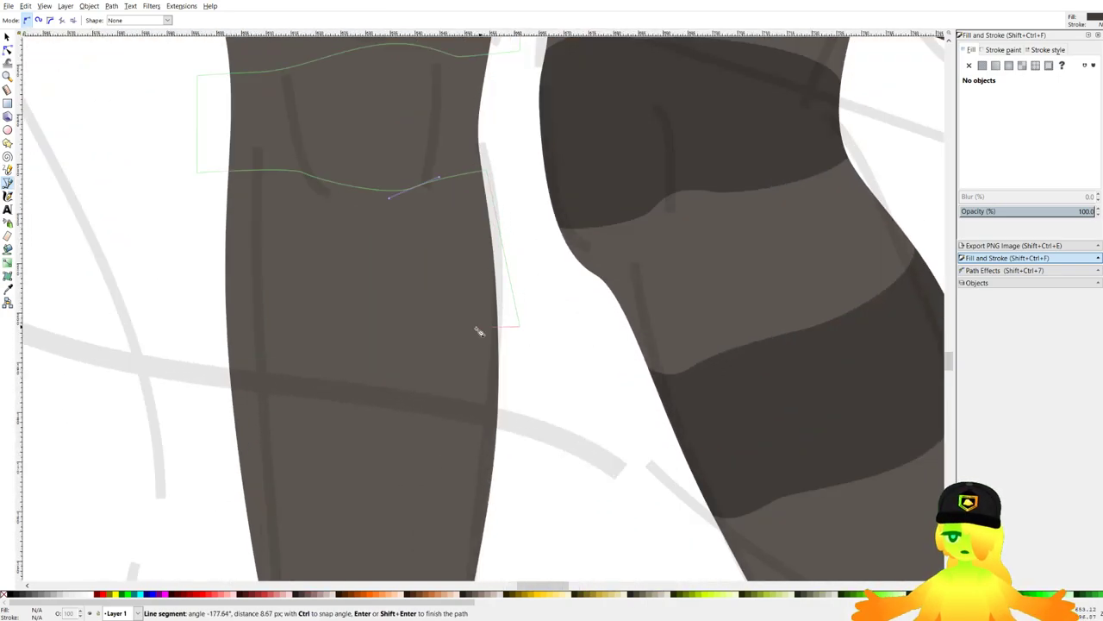
{"action": "left_click_drag", "start_coordinate": [386, 340], "coordinate": [347, 340]}
{"action": "left_click", "coordinate": [186, 326]}
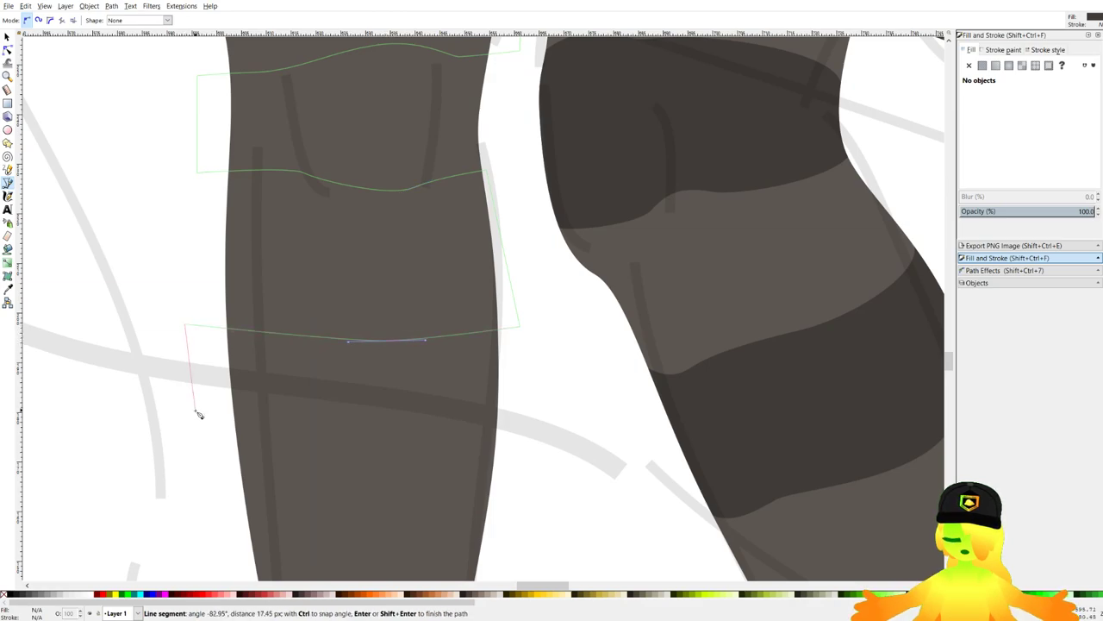
{"action": "left_click", "coordinate": [197, 412]}
{"action": "left_click_drag", "start_coordinate": [429, 450], "coordinate": [450, 450]}
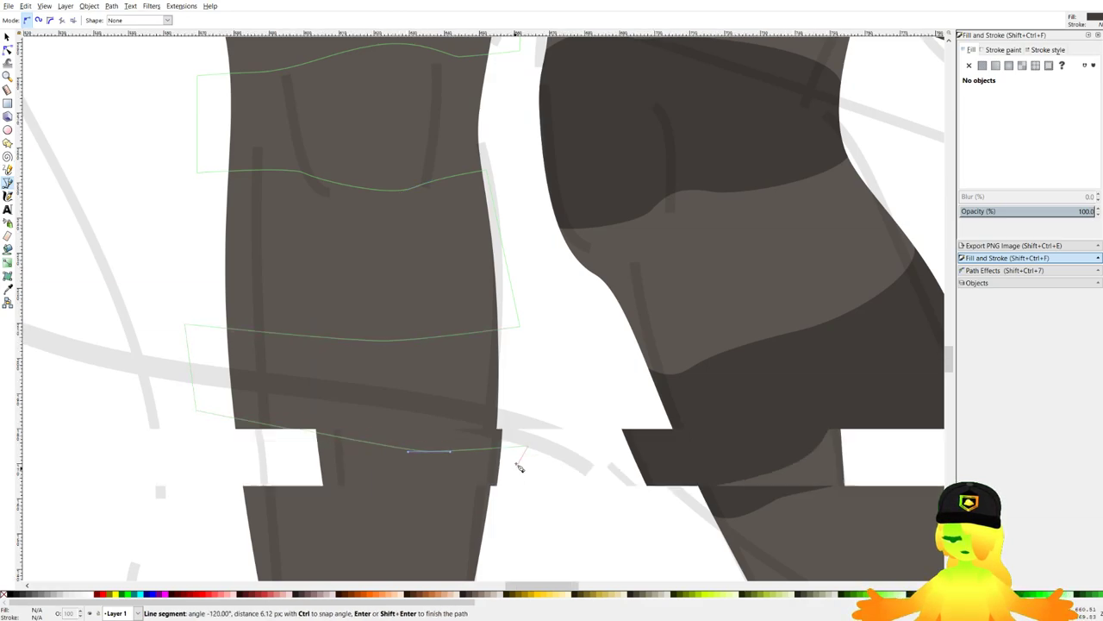
{"action": "scroll", "coordinate": [520, 466], "scroll_direction": "down", "scroll_amount": 4}
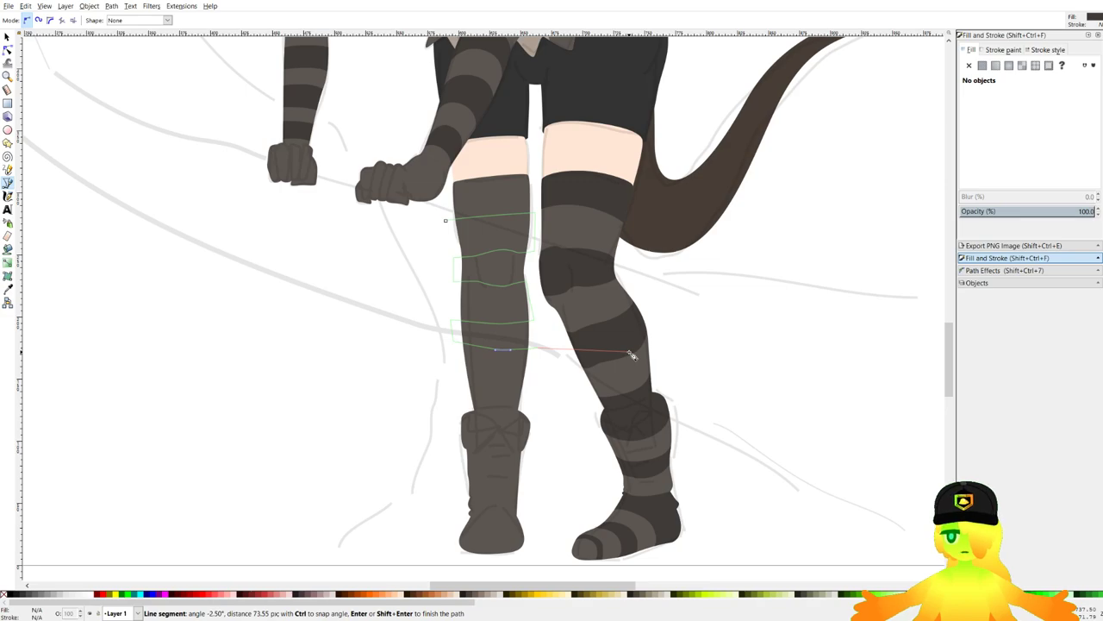
{"action": "scroll", "coordinate": [514, 369], "scroll_direction": "up", "scroll_amount": 3}
{"action": "key", "text": "BackSpace"}
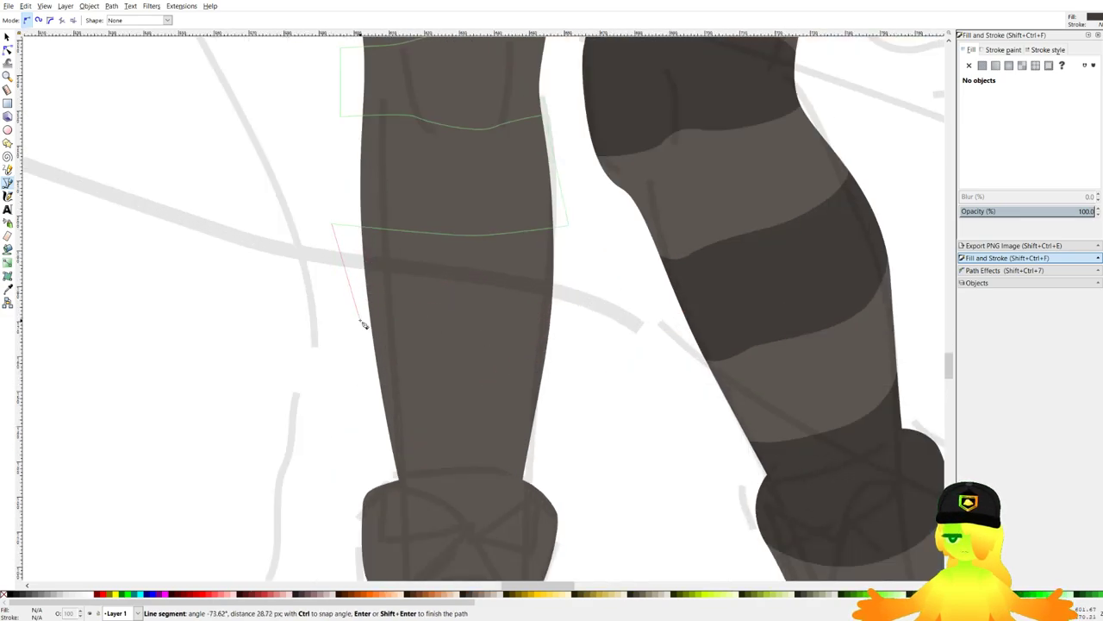
Draw the outer side and gently sagging lower edge of the calf band, ending beyond the stocking's inner edge.
{"action": "left_click", "coordinate": [364, 324]}
{"action": "scroll", "coordinate": [465, 339], "scroll_direction": "up", "scroll_amount": 1}
{"action": "left_click_drag", "start_coordinate": [466, 332], "coordinate": [521, 332]}
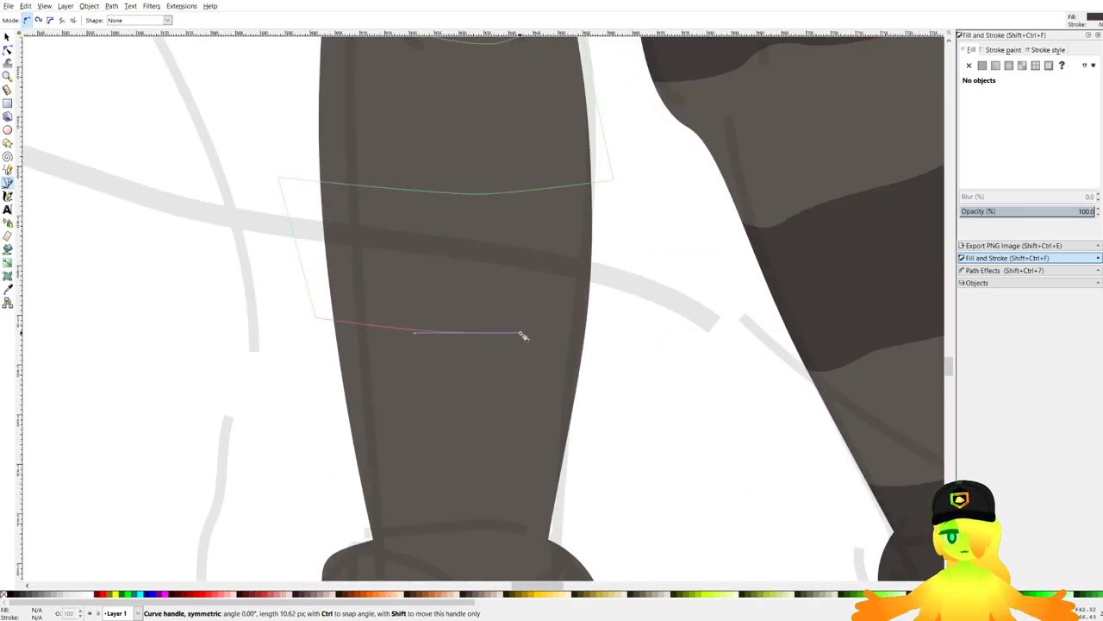
{"action": "left_click", "coordinate": [605, 317]}
Add the upper edge of a band just above the boot and close the stripe outline around the leg's inner side and thigh.
{"action": "left_click_drag", "start_coordinate": [587, 434], "coordinate": [642, 299]}
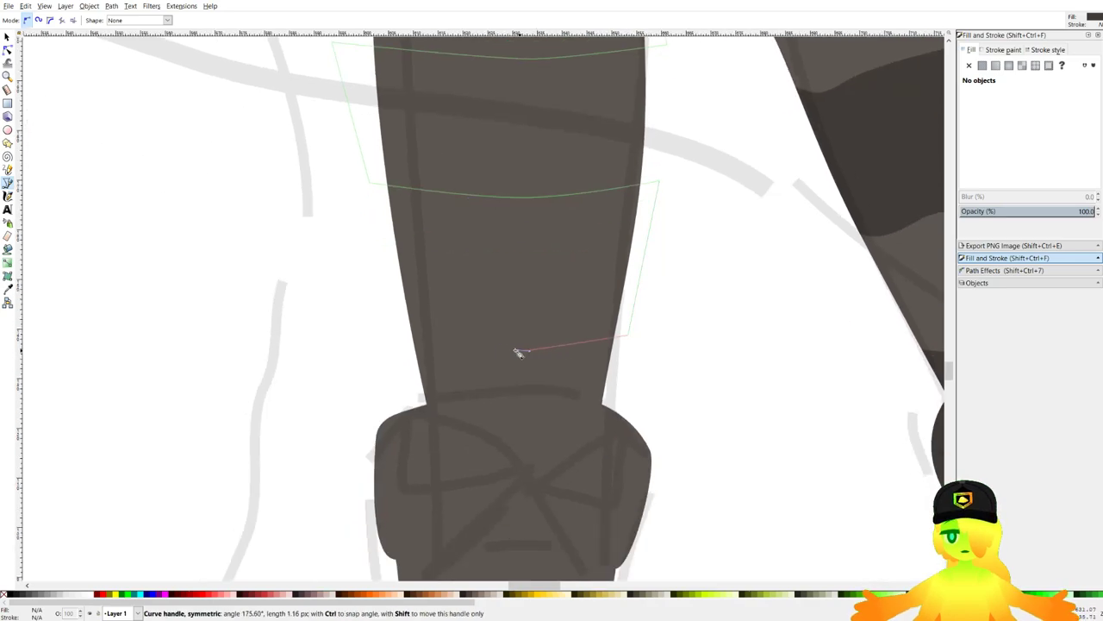
{"action": "left_click_drag", "start_coordinate": [523, 349], "coordinate": [489, 349]}
{"action": "left_click", "coordinate": [379, 335]}
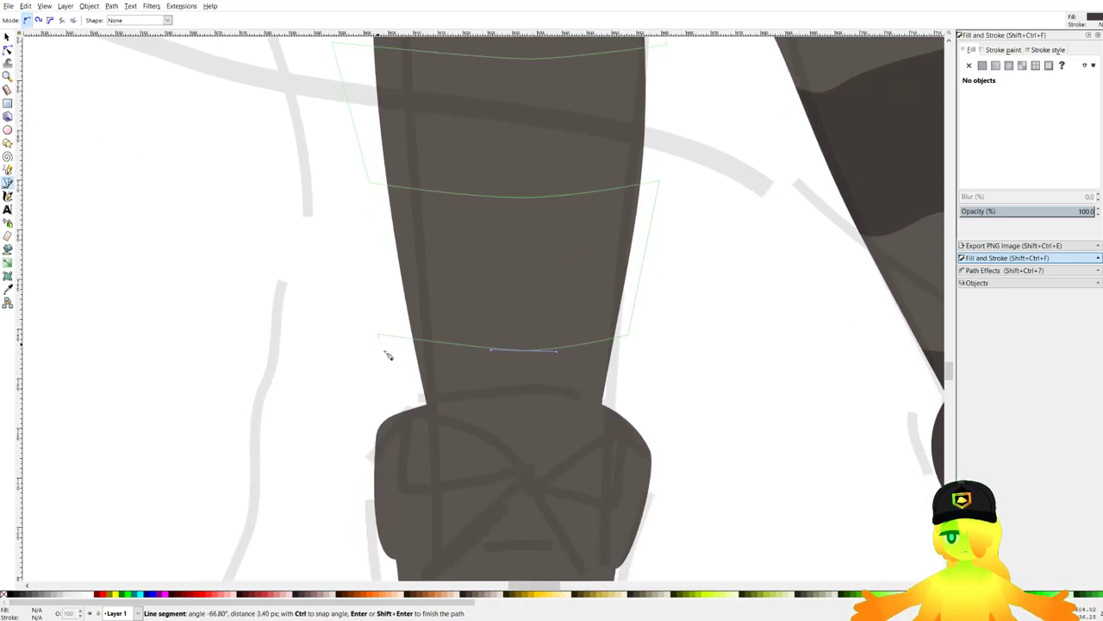
{"action": "left_click", "coordinate": [610, 466]}
{"action": "scroll", "coordinate": [653, 320], "scroll_direction": "down", "scroll_amount": 3}
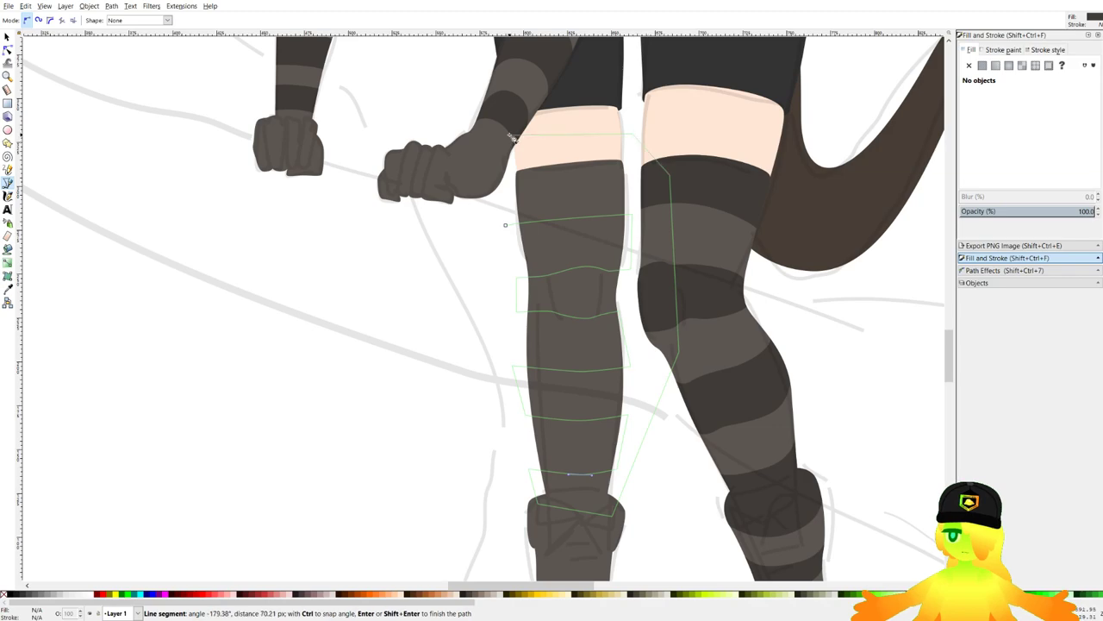
{"action": "left_click", "coordinate": [506, 225]}
Intersect the stripe shape with a duplicate of the plain stocking, and save the drawing.
{"action": "scroll", "coordinate": [632, 312], "scroll_direction": "up", "scroll_amount": 1}
{"action": "left_click_drag", "start_coordinate": [634, 336], "coordinate": [565, 324]}
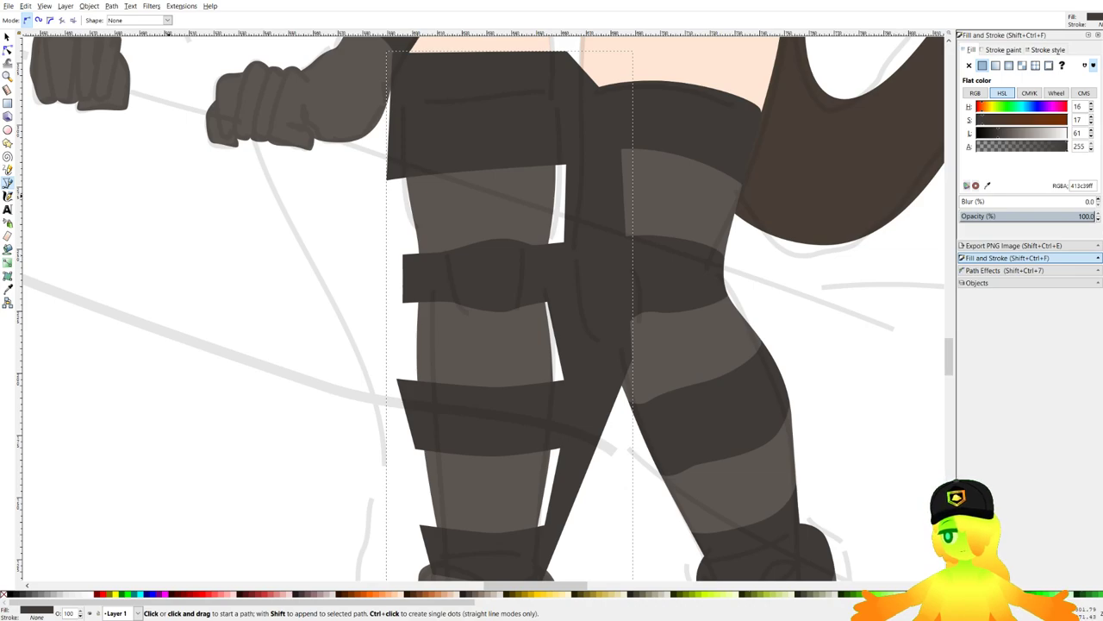
{"action": "left_click", "coordinate": [8, 36]}
{"action": "left_click", "coordinate": [446, 203]}
{"action": "key", "text": "ctrl+d"}
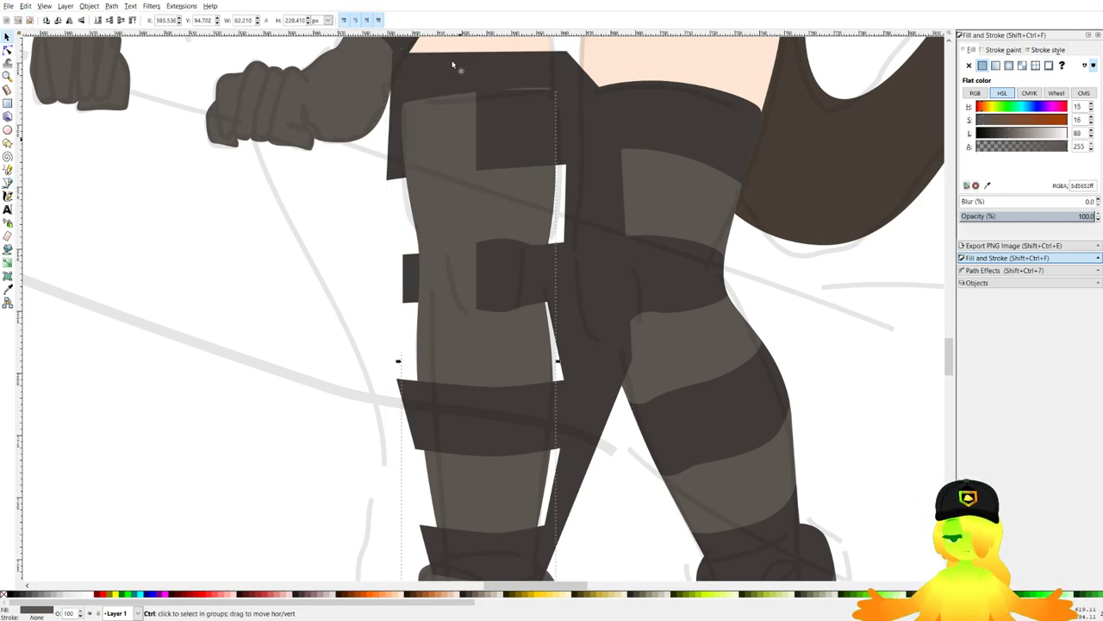
{"action": "left_click", "coordinate": [453, 65], "text": "shift"}
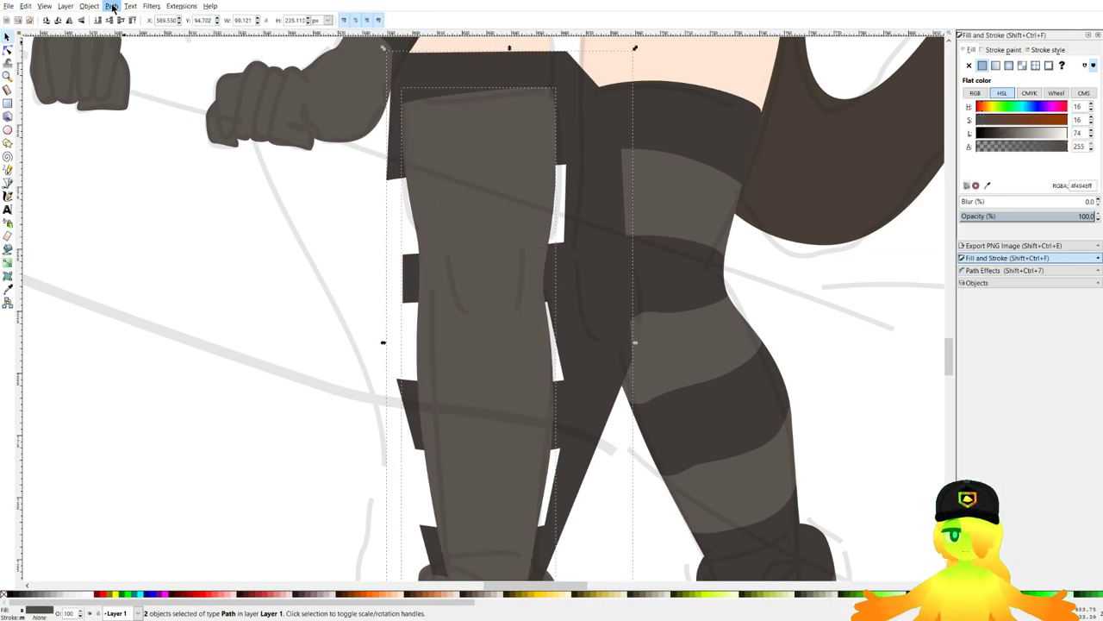
{"action": "left_click", "coordinate": [112, 7]}
{"action": "left_click", "coordinate": [142, 83]}
{"action": "scroll", "coordinate": [405, 145], "scroll_direction": "down", "scroll_amount": 2}
{"action": "left_click", "coordinate": [361, 306]}
{"action": "key", "text": "ctrl+s"}
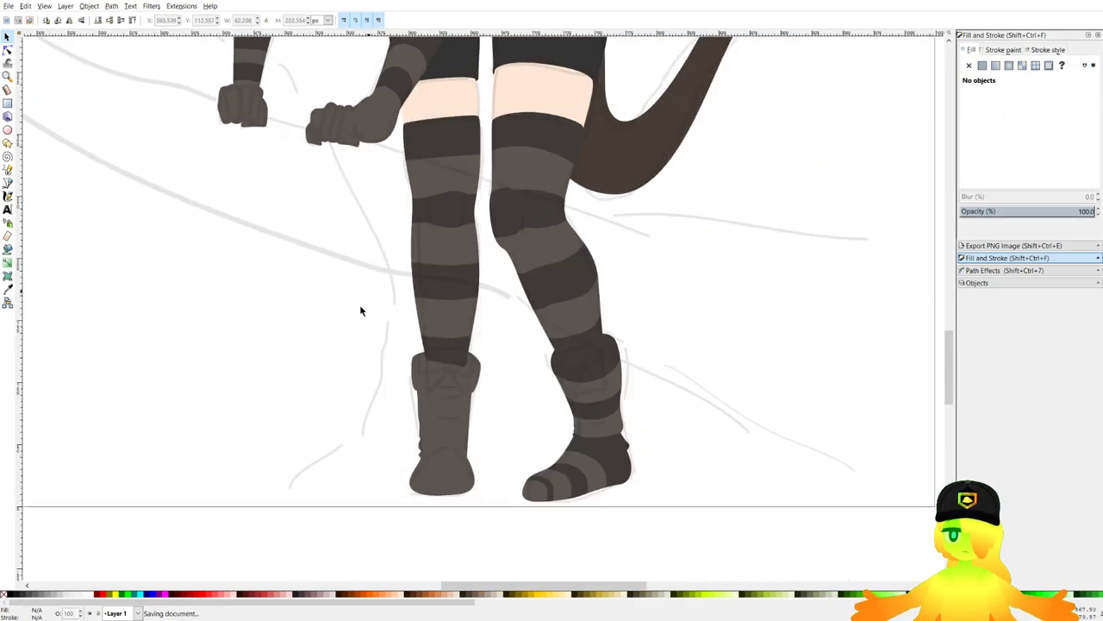
Start a stripe outline on the plain boot with a slightly arched line across its cuff, extending beyond both sides.
{"action": "scroll", "coordinate": [423, 393], "scroll_direction": "up", "scroll_amount": 2}
{"action": "scroll", "coordinate": [472, 394], "scroll_direction": "down", "scroll_amount": 5}
{"action": "left_click", "coordinate": [8, 182]}
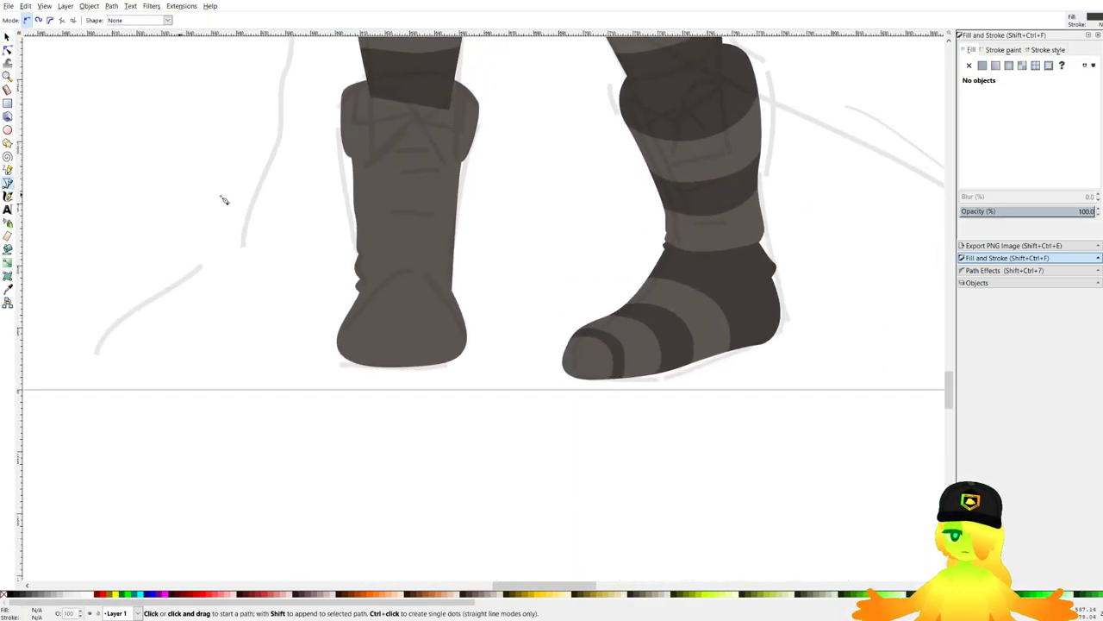
{"action": "scroll", "coordinate": [445, 150], "scroll_direction": "up", "scroll_amount": 2}
{"action": "scroll", "coordinate": [383, 165], "scroll_direction": "down", "scroll_amount": 4}
{"action": "left_click_drag", "start_coordinate": [364, 269], "coordinate": [349, 411]}
{"action": "scroll", "coordinate": [315, 437], "scroll_direction": "up", "scroll_amount": 6}
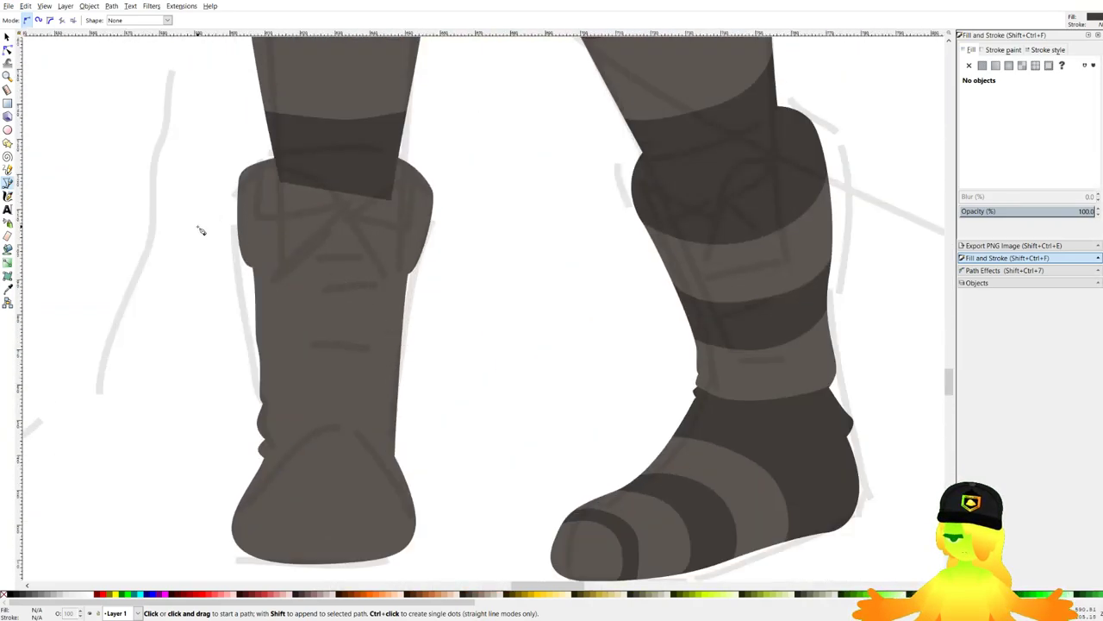
{"action": "left_click_drag", "start_coordinate": [198, 226], "coordinate": [291, 214]}
{"action": "left_click", "coordinate": [453, 235]}
Continue the boot's stripe outline with a band across the shaft, giving it slightly curved upper and lower edges.
{"action": "left_click_drag", "start_coordinate": [416, 294], "coordinate": [385, 239]}
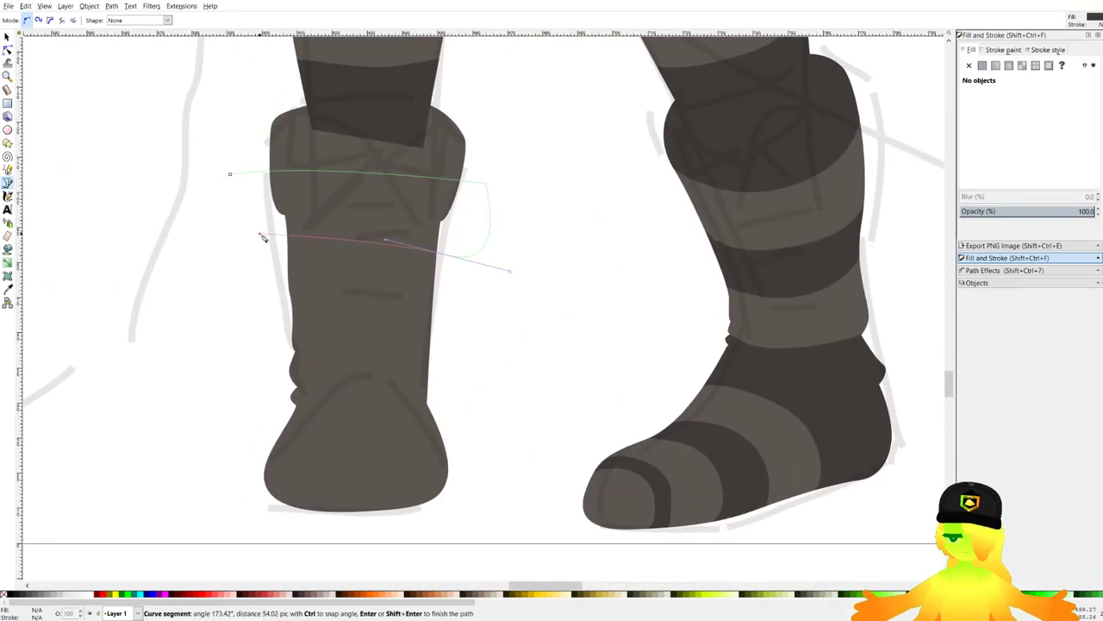
{"action": "left_click", "coordinate": [261, 237]}
{"action": "left_click", "coordinate": [265, 306]}
{"action": "left_click_drag", "start_coordinate": [356, 303], "coordinate": [476, 316]}
{"action": "left_click", "coordinate": [475, 317]}
Add the ankle band to the boot's stripe outline, arching its upper and lower edges over the instep.
{"action": "scroll", "coordinate": [437, 366], "scroll_direction": "up", "scroll_amount": 2}
{"action": "left_click_drag", "start_coordinate": [437, 367], "coordinate": [418, 290]}
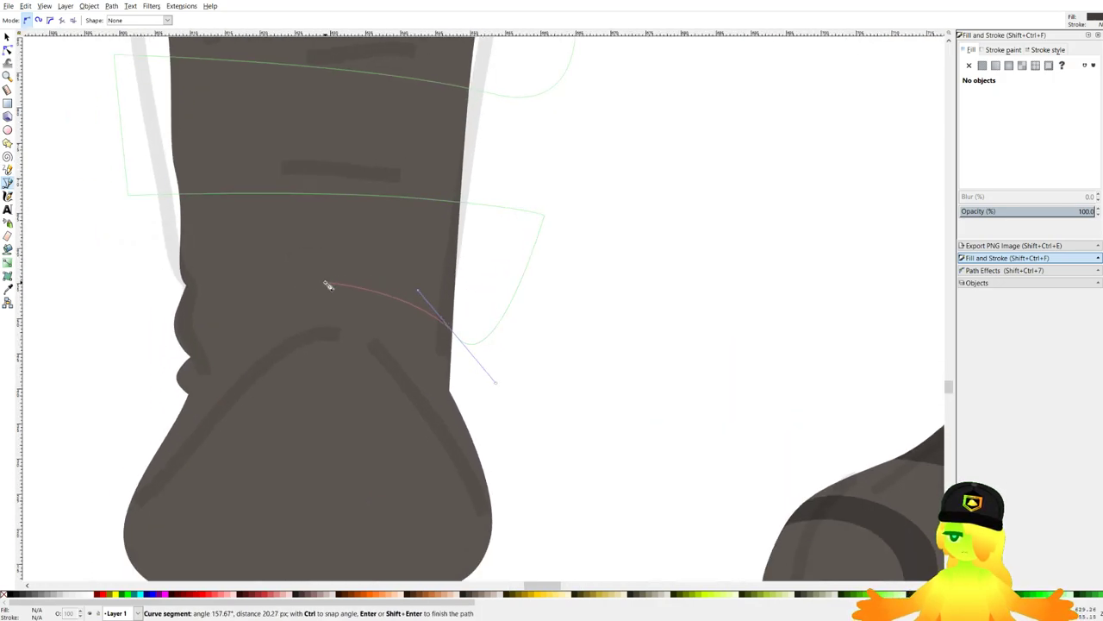
{"action": "left_click_drag", "start_coordinate": [305, 285], "coordinate": [262, 313]}
{"action": "scroll", "coordinate": [148, 392], "scroll_direction": "down", "scroll_amount": 2, "text": "ctrl"}
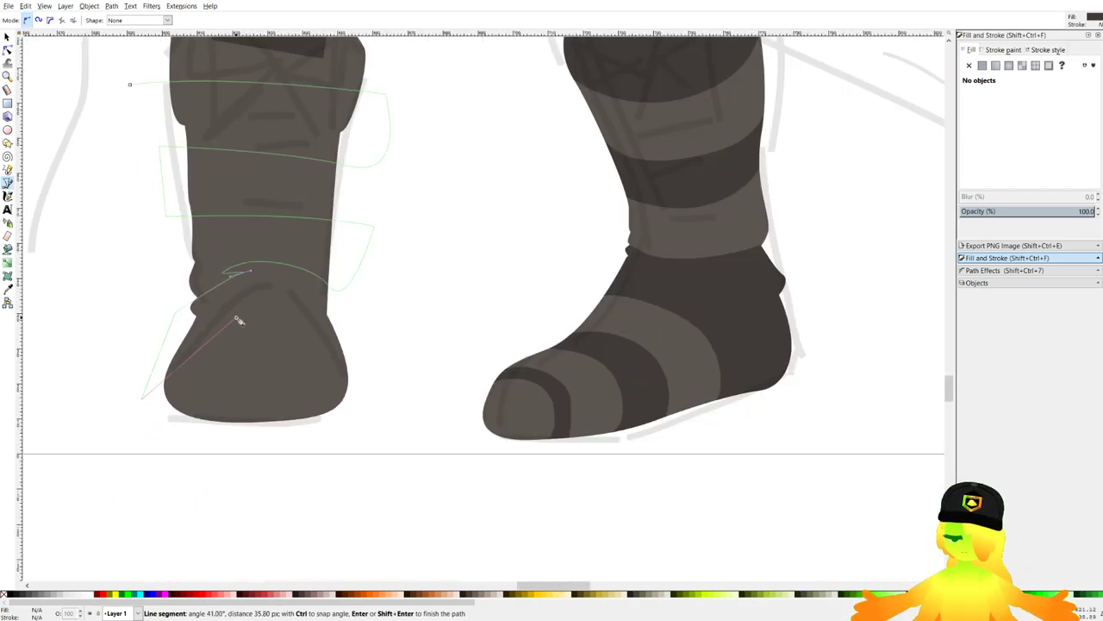
{"action": "scroll", "coordinate": [241, 310], "scroll_direction": "up", "scroll_amount": 1, "text": "ctrl"}
{"action": "left_click_drag", "start_coordinate": [259, 298], "coordinate": [348, 289]}
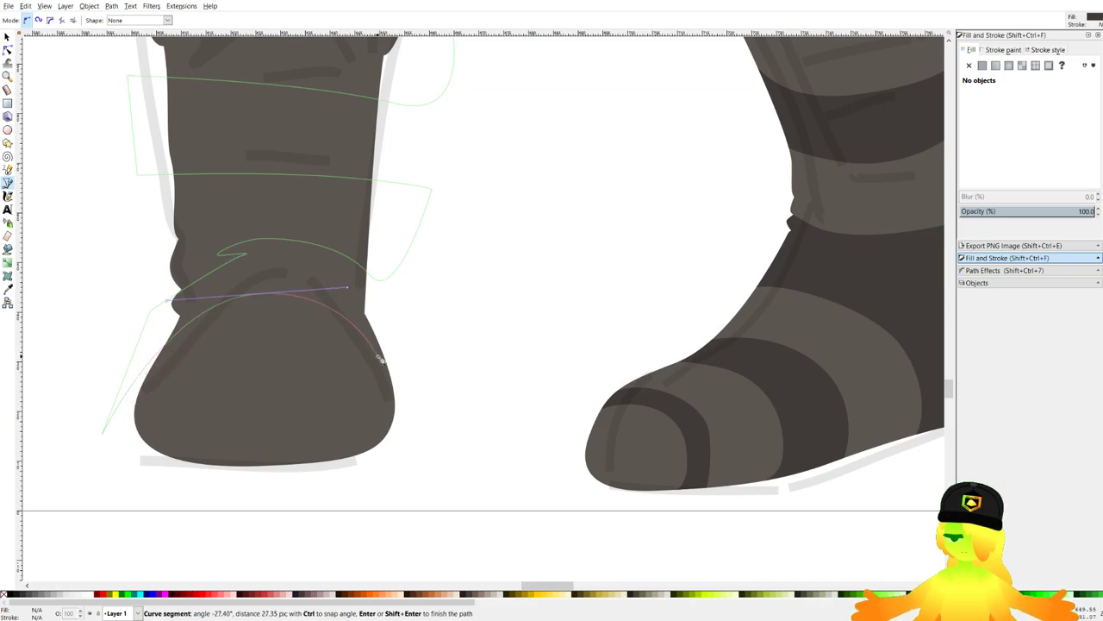
{"action": "left_click", "coordinate": [399, 390]}
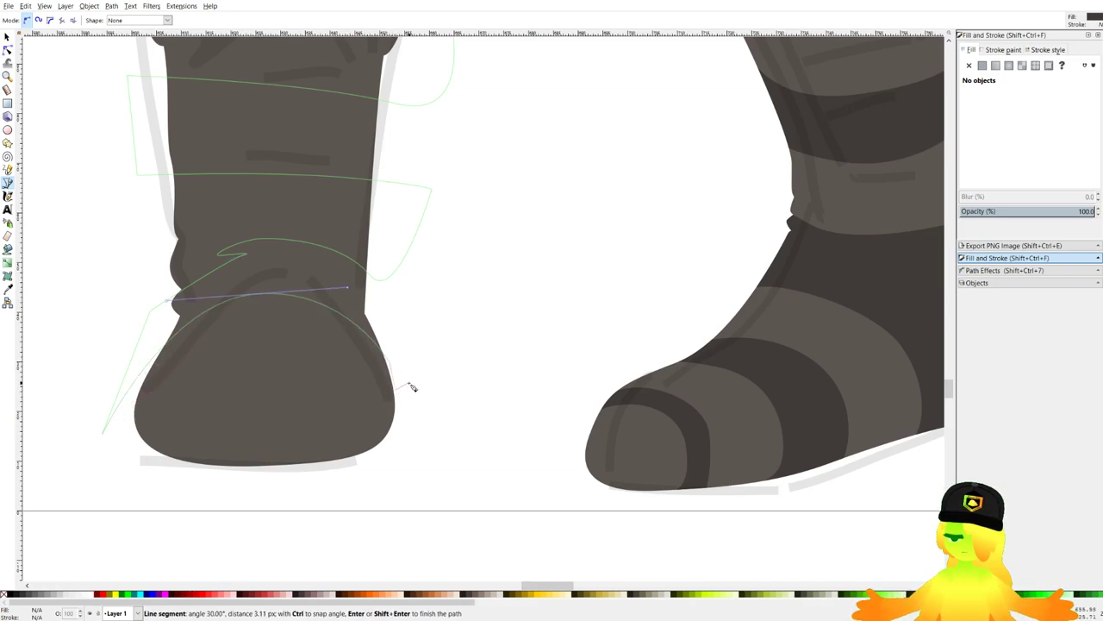
Add a foot band to the boot's stripe outline with two arches, the lower one rounding the toe down to the sole.
{"action": "left_click_drag", "start_coordinate": [281, 326], "coordinate": [166, 319]}
{"action": "left_click", "coordinate": [134, 433]}
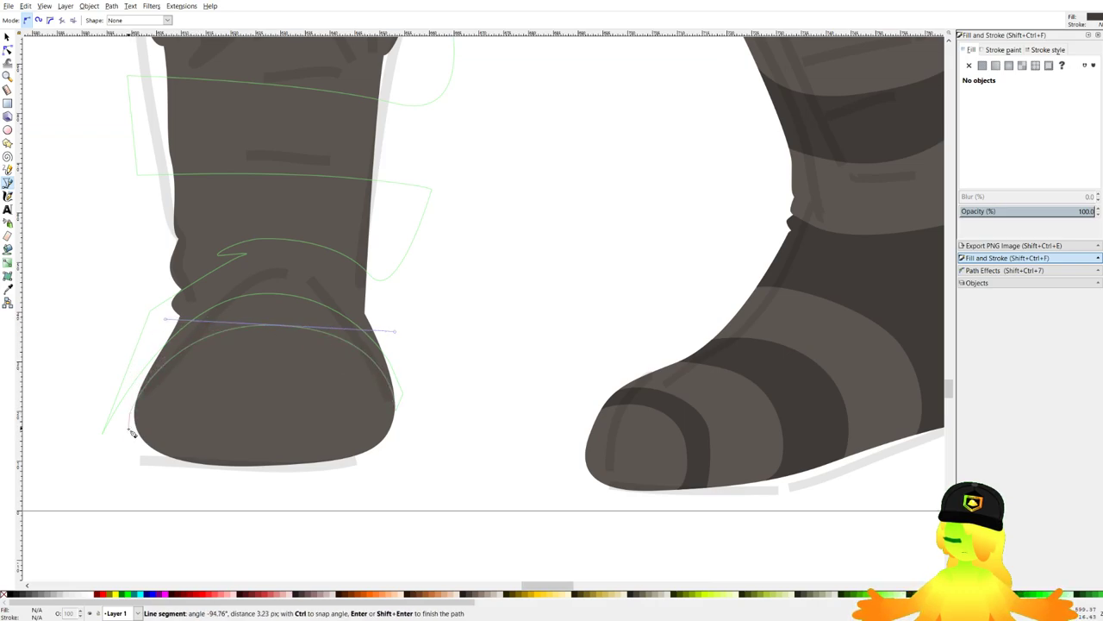
{"action": "left_click_drag", "start_coordinate": [256, 364], "coordinate": [353, 356]}
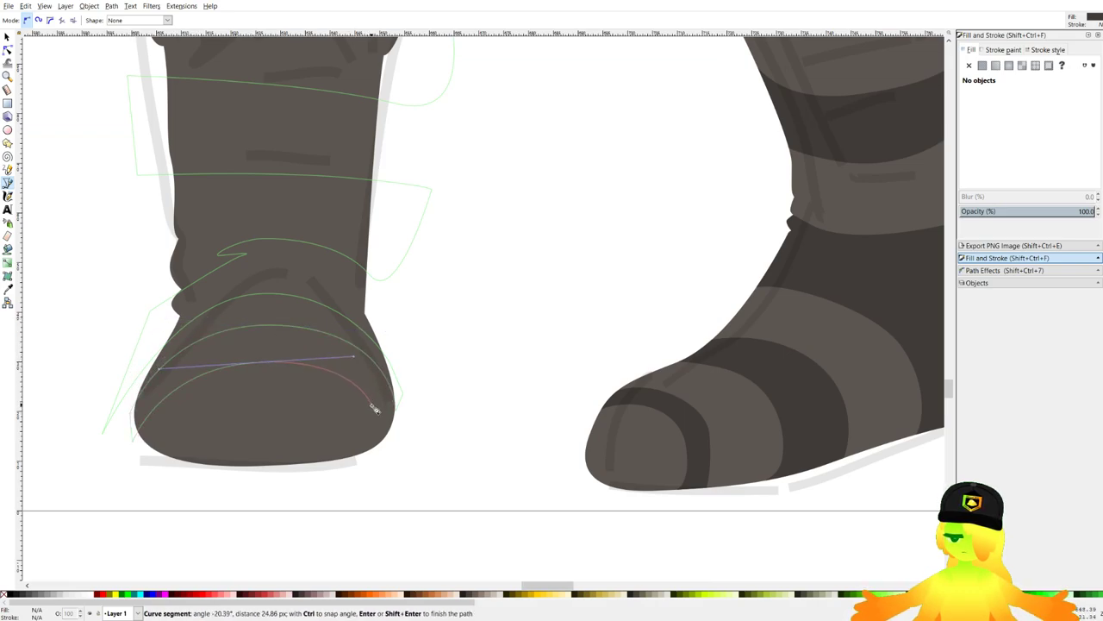
{"action": "key", "text": "BackSpace"}
{"action": "left_click", "coordinate": [184, 471]}
{"action": "left_click_drag", "start_coordinate": [168, 411], "coordinate": [162, 364]}
{"action": "key", "text": "BackSpace"}
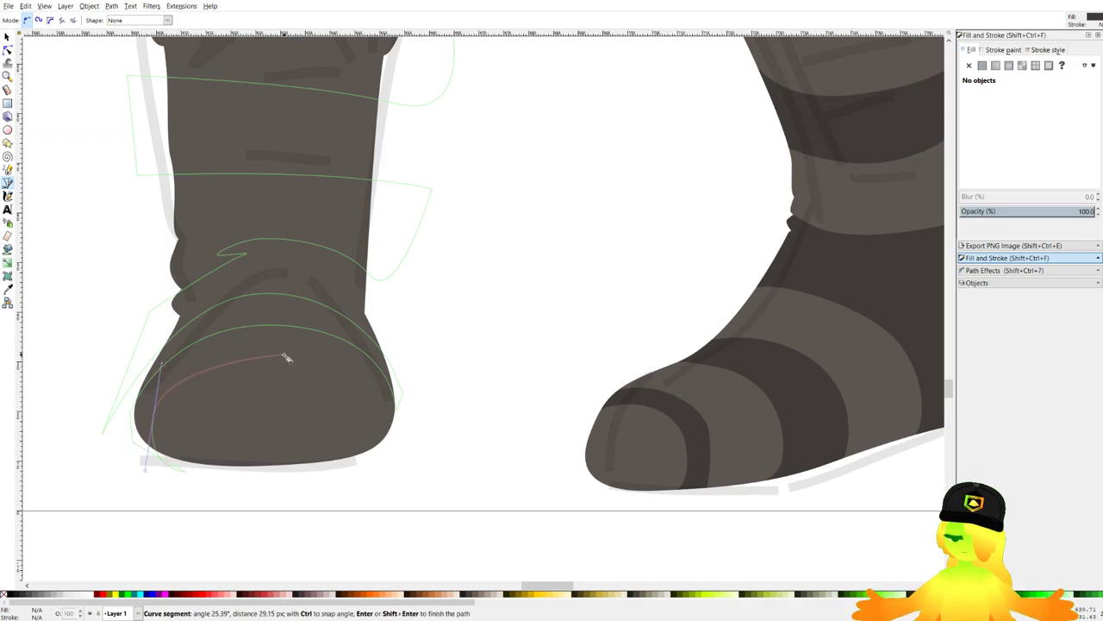
{"action": "left_click_drag", "start_coordinate": [307, 359], "coordinate": [380, 374]}
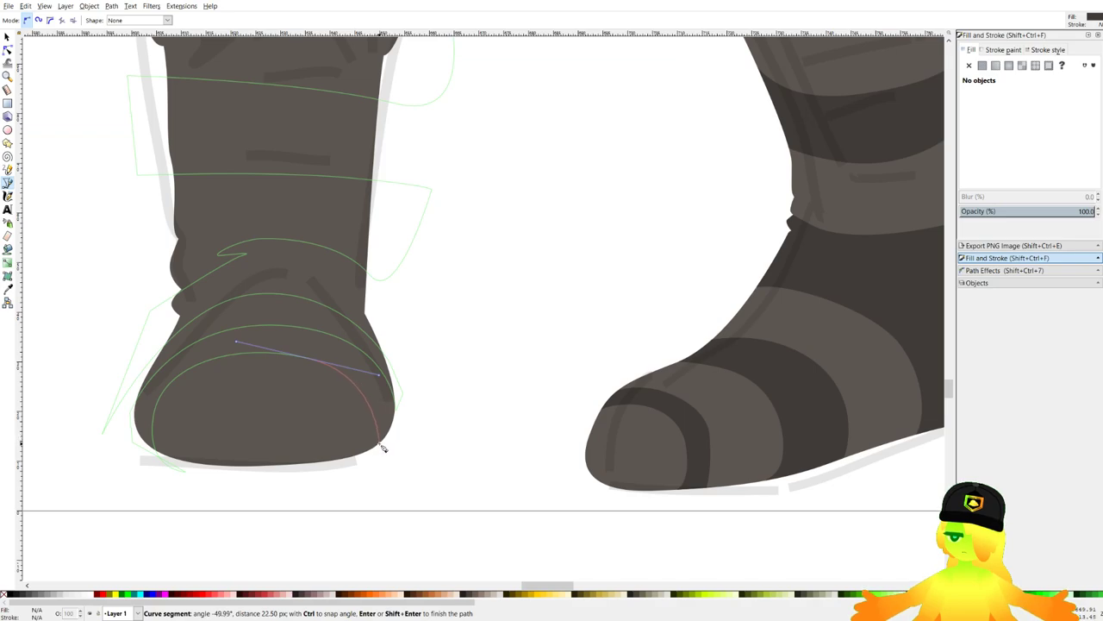
{"action": "left_click_drag", "start_coordinate": [365, 470], "coordinate": [360, 463]}
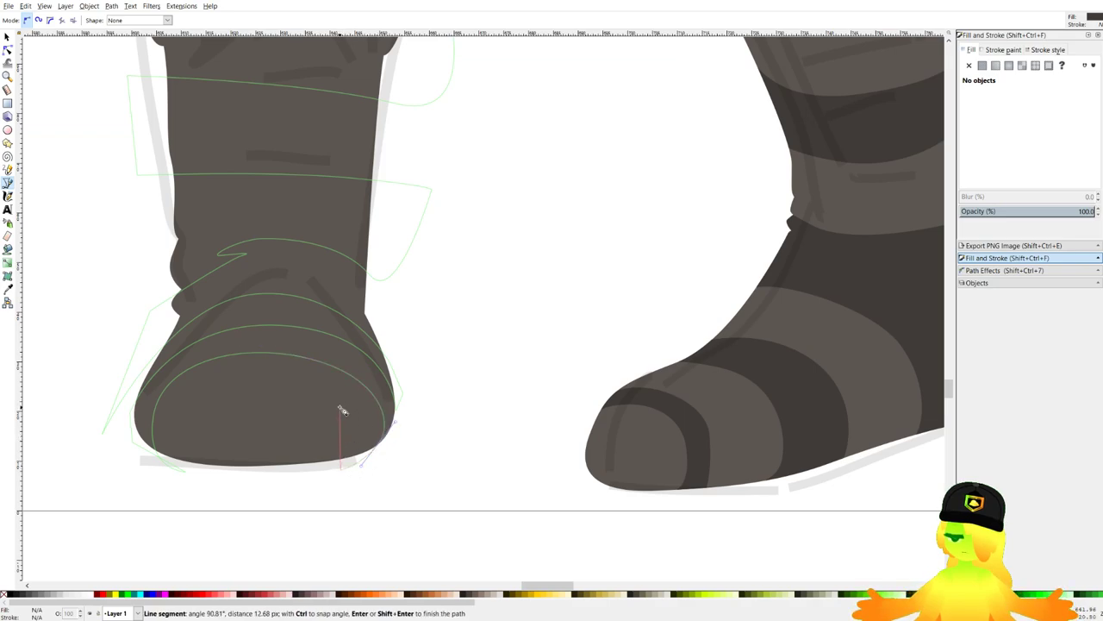
Outline a narrow ring around the toe tip with two tighter arches, one just inside the other.
{"action": "left_click_drag", "start_coordinate": [326, 396], "coordinate": [200, 352]}
{"action": "key", "text": "BackSpace"}
{"action": "key", "text": "BackSpace"}
{"action": "left_click_drag", "start_coordinate": [271, 364], "coordinate": [163, 360]}
{"action": "left_click_drag", "start_coordinate": [196, 473], "coordinate": [219, 481]}
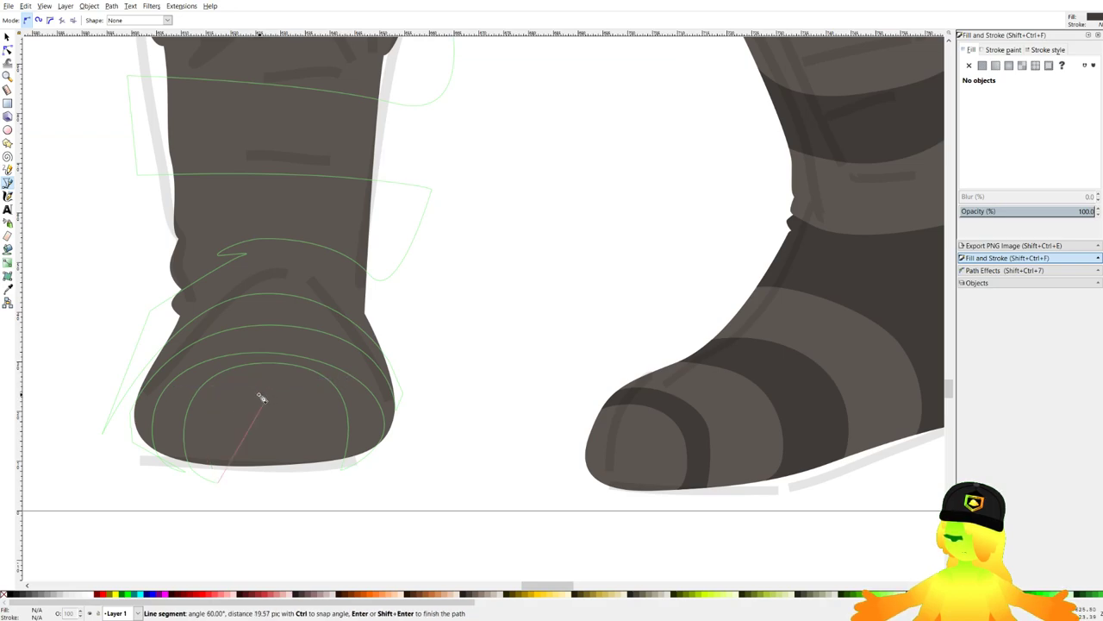
{"action": "left_click_drag", "start_coordinate": [206, 407], "coordinate": [222, 373]}
{"action": "left_click_drag", "start_coordinate": [324, 403], "coordinate": [344, 450]}
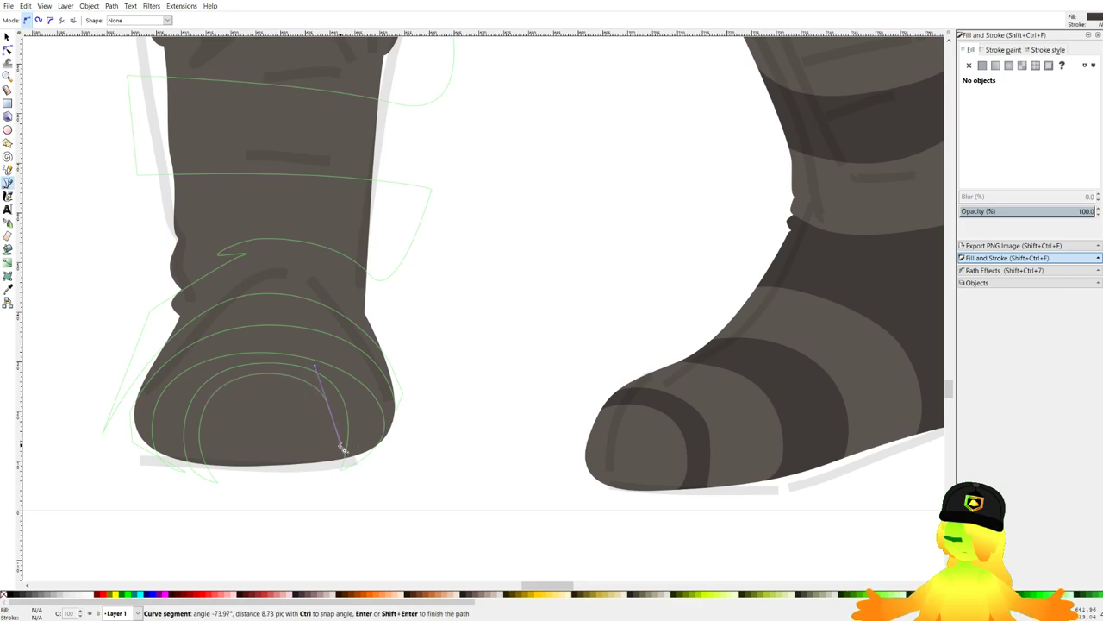
Close the stripe outline with straight segments around the boot's inner side and above its cuff.
{"action": "scroll", "coordinate": [410, 492], "scroll_direction": "down", "scroll_amount": 2}
{"action": "left_click", "coordinate": [444, 496]}
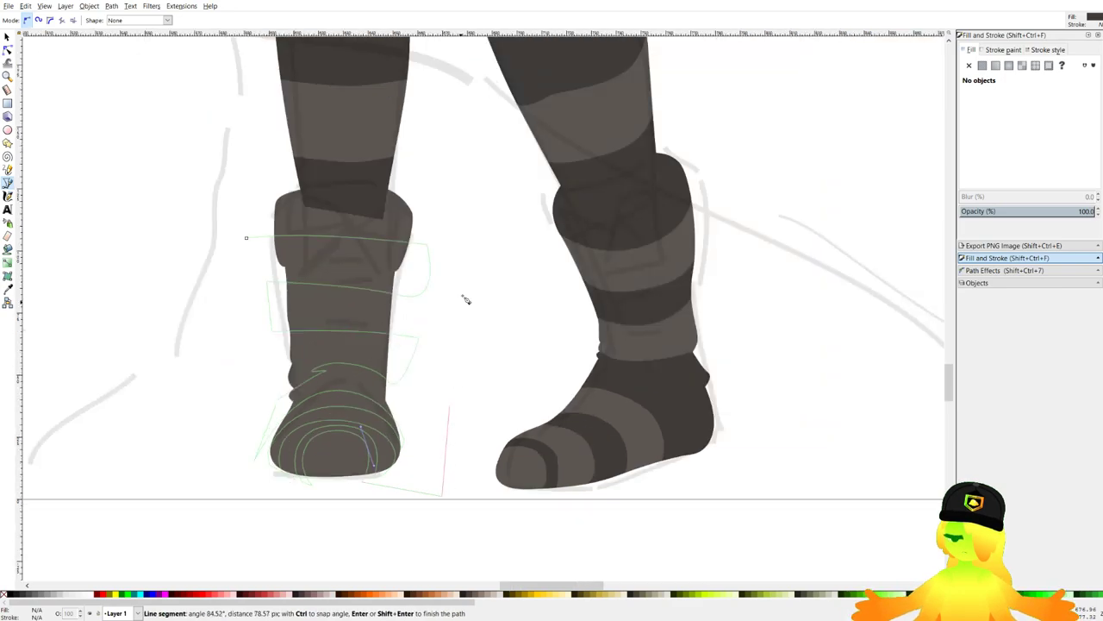
{"action": "left_click", "coordinate": [488, 181]}
{"action": "left_click", "coordinate": [340, 120]}
{"action": "left_click", "coordinate": [228, 147]}
{"action": "left_click", "coordinate": [246, 239]}
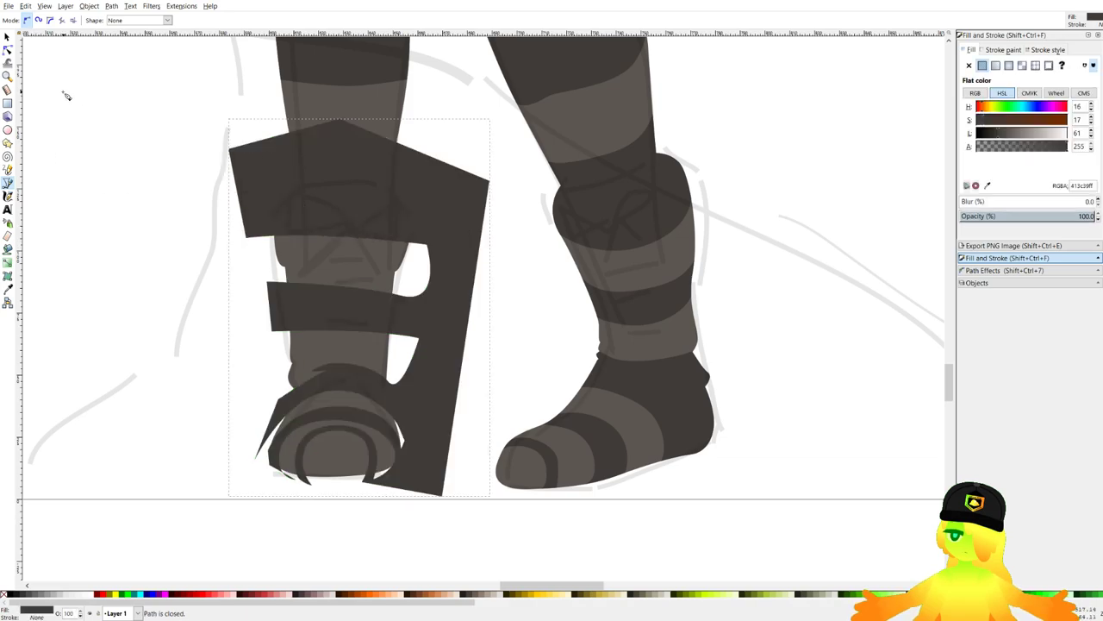
Duplicate the plain boot and select the copy together with the stripe shape.
{"action": "left_click", "coordinate": [7, 37]}
{"action": "left_click", "coordinate": [365, 270]}
{"action": "key", "text": "ctrl+d"}
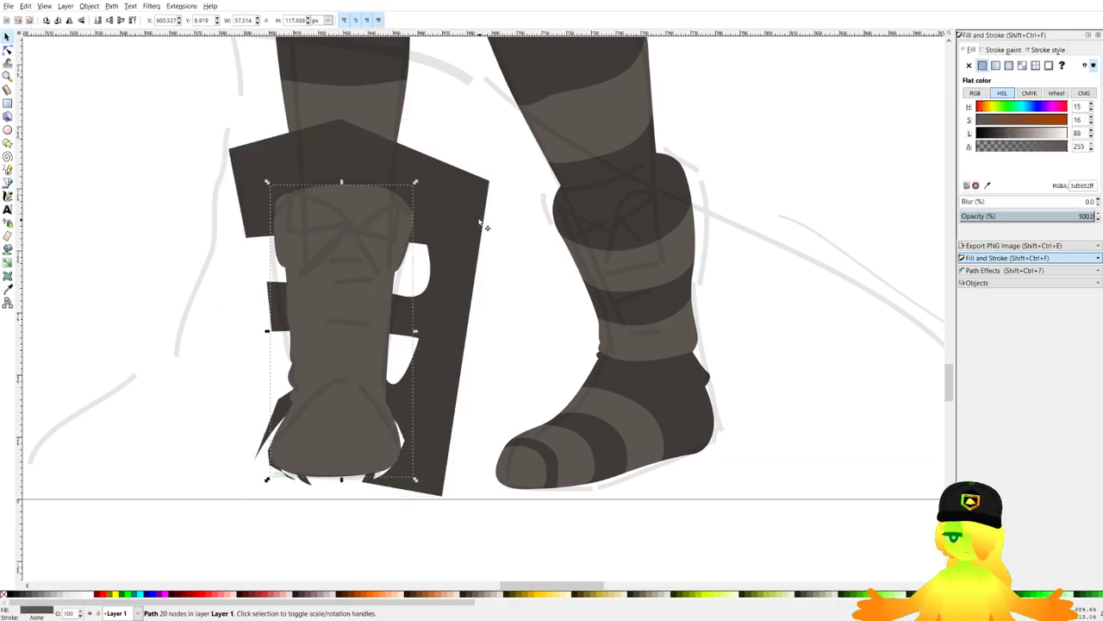
{"action": "left_click", "coordinate": [478, 223], "text": "shift"}
{"action": "left_click", "coordinate": [110, 9]}
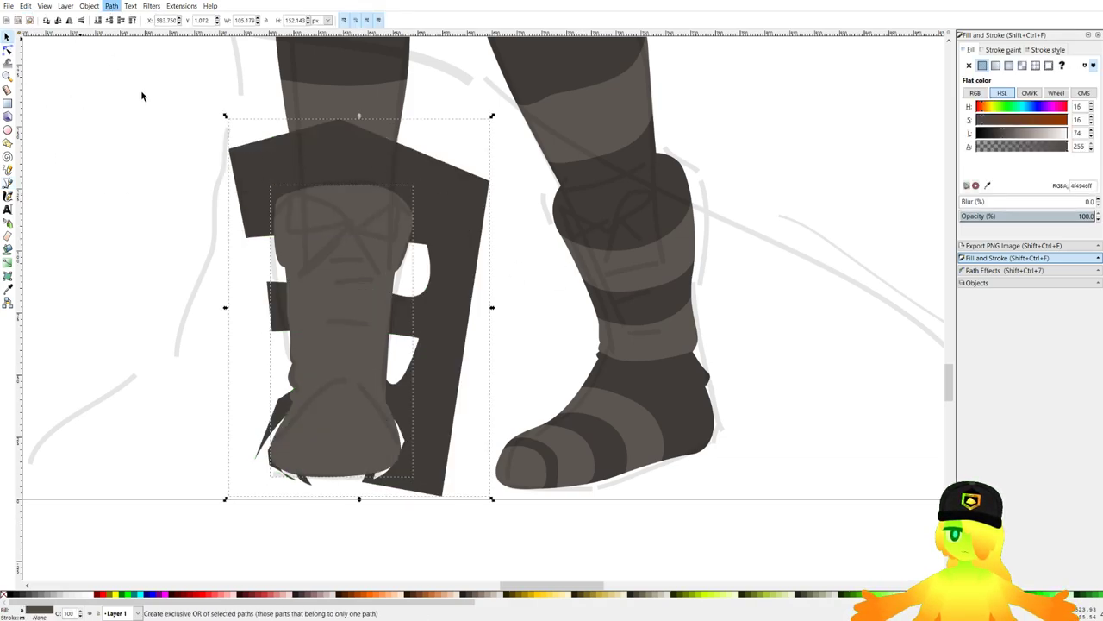
{"action": "left_click", "coordinate": [141, 92]}
{"action": "key", "text": "ctrl+z"}
Clip the dark stripe shape to the front-facing boot by intersecting it with the boot's duplicate.
{"action": "left_click", "coordinate": [395, 273]}
{"action": "left_click", "coordinate": [473, 186], "text": "shift"}
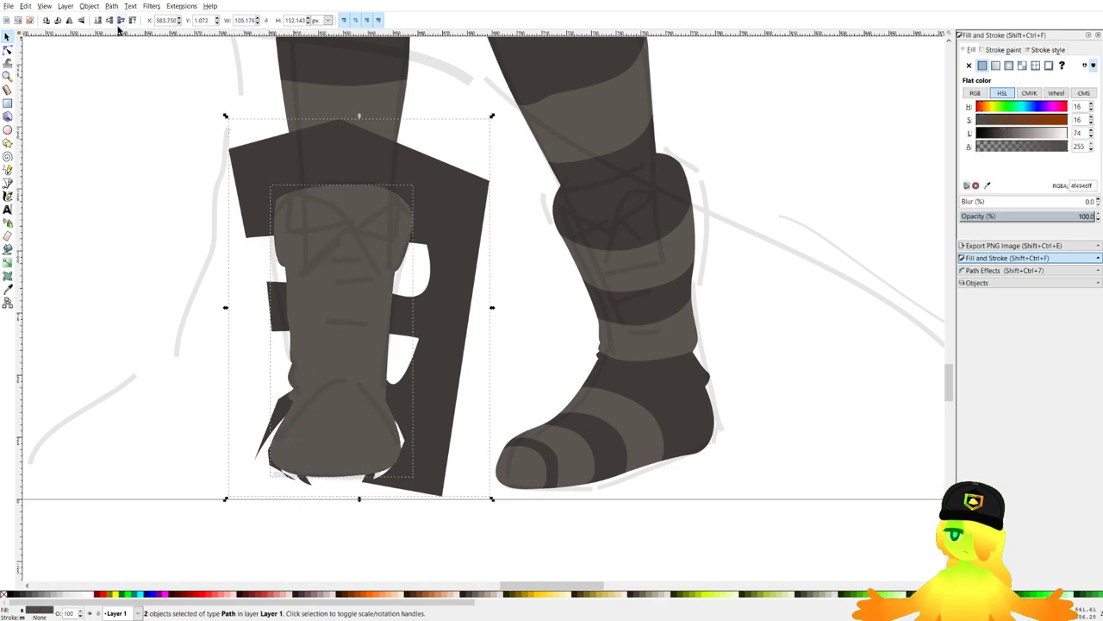
{"action": "left_click", "coordinate": [109, 8]}
{"action": "left_click", "coordinate": [149, 86]}
{"action": "scroll", "coordinate": [303, 226], "scroll_direction": "down", "scroll_amount": 2}
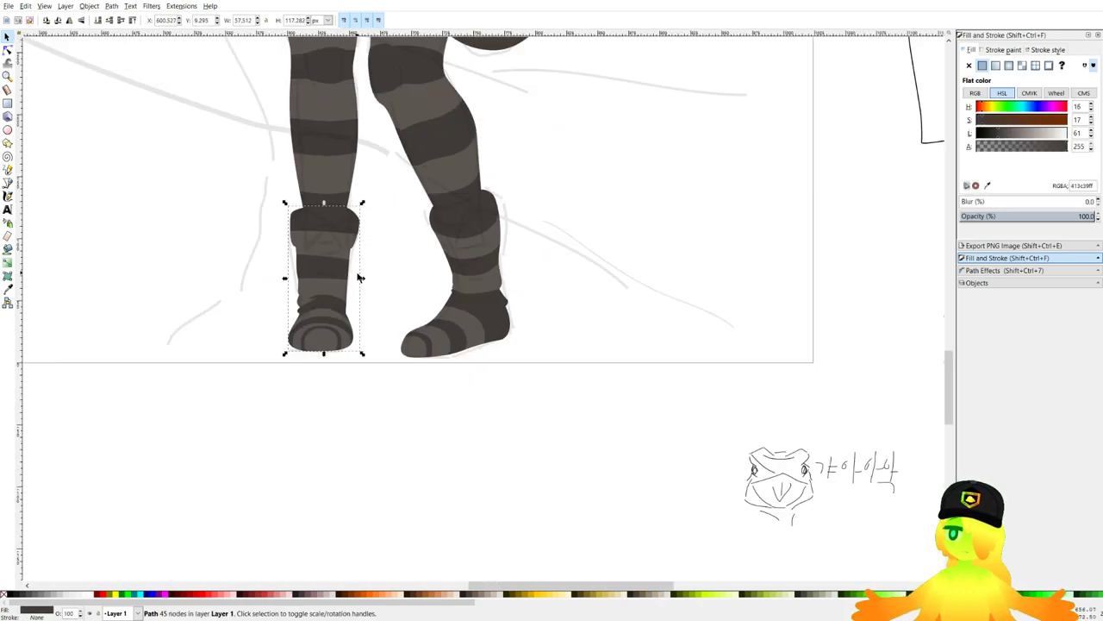
Deselect the clipped boot stripes and save the drawing.
{"action": "key", "text": "Escape"}
{"action": "key", "text": "ctrl+s"}
{"action": "scroll", "coordinate": [367, 253], "scroll_direction": "down", "scroll_amount": 2}
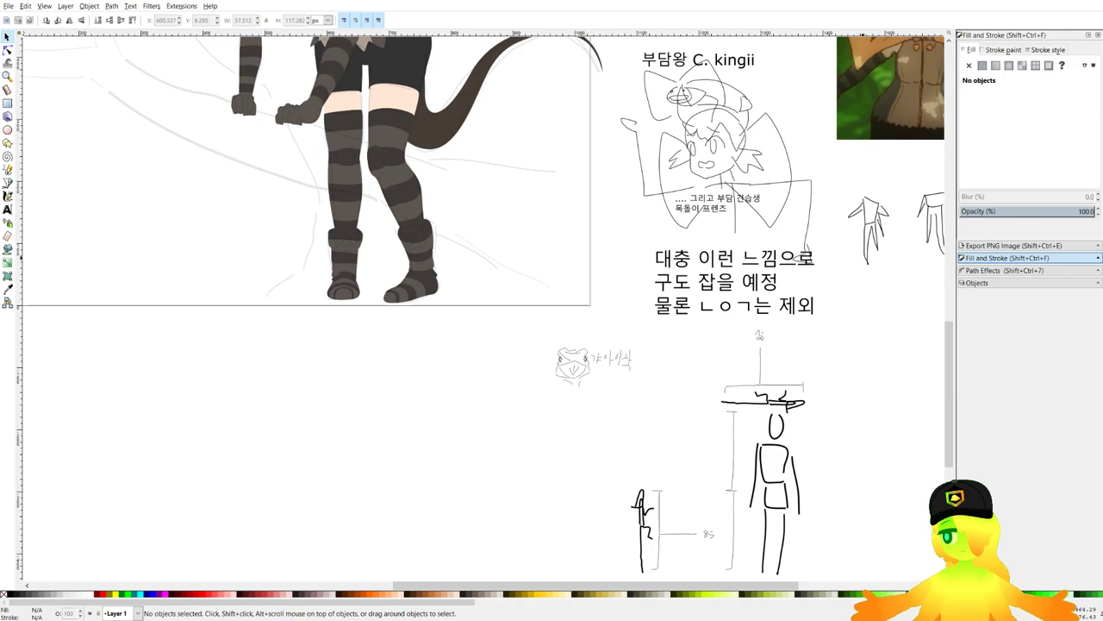
{"action": "left_click_drag", "start_coordinate": [506, 215], "coordinate": [550, 453]}
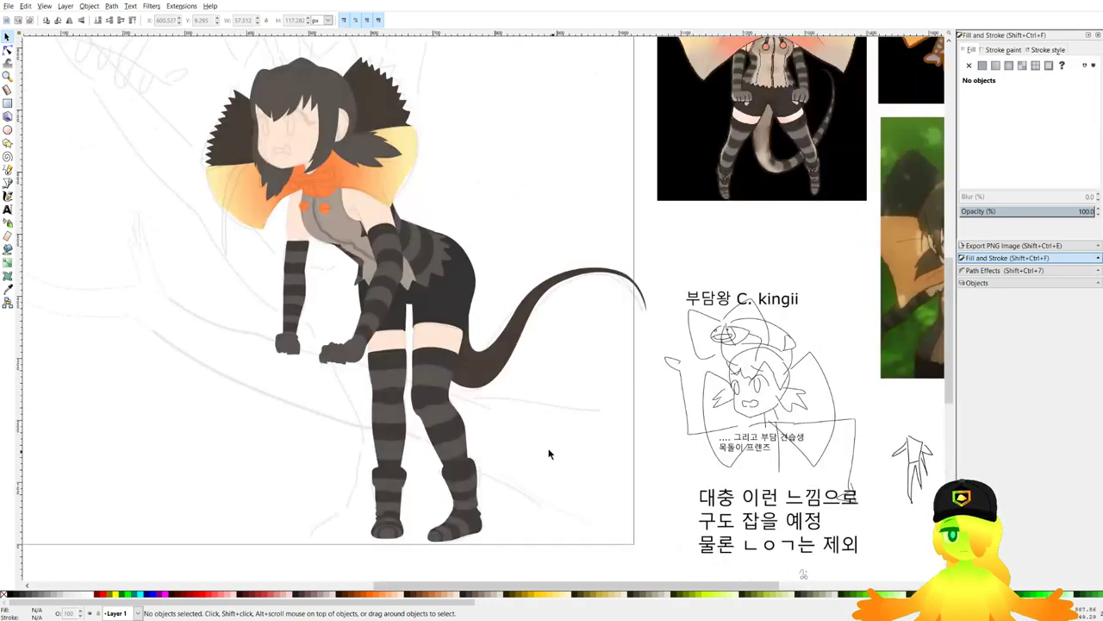
{"action": "key", "text": "ctrl+s"}
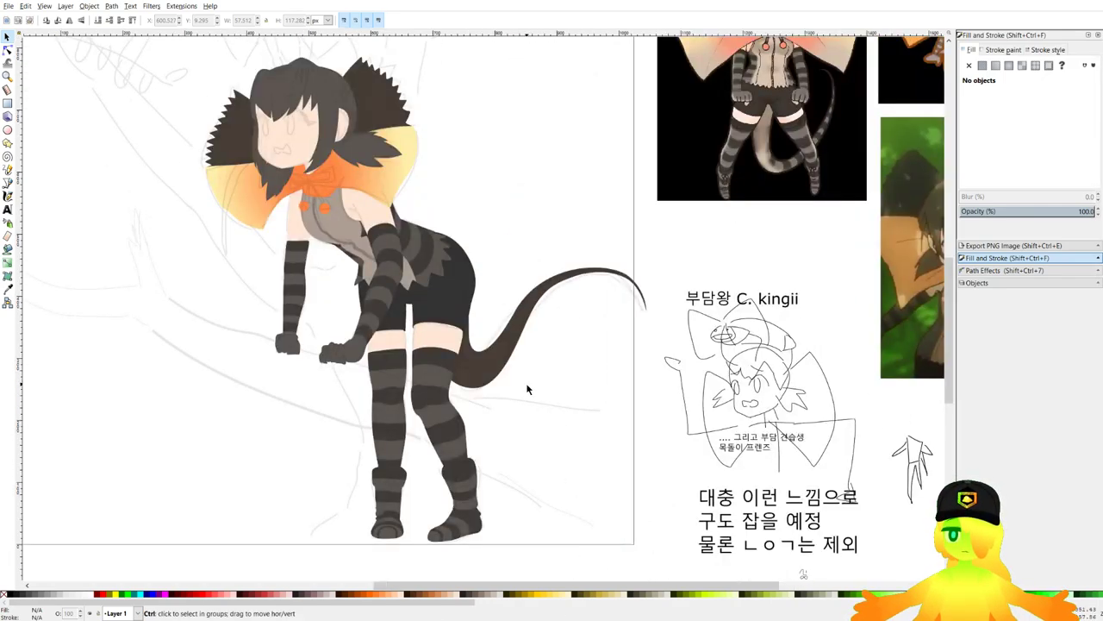
Narrow the top of the gap between the shorts' legs by moving its upper-left corner node slightly inward.
{"action": "scroll", "coordinate": [406, 266], "scroll_direction": "up", "scroll_amount": 4}
{"action": "scroll", "coordinate": [305, 264], "scroll_direction": "up", "scroll_amount": 2}
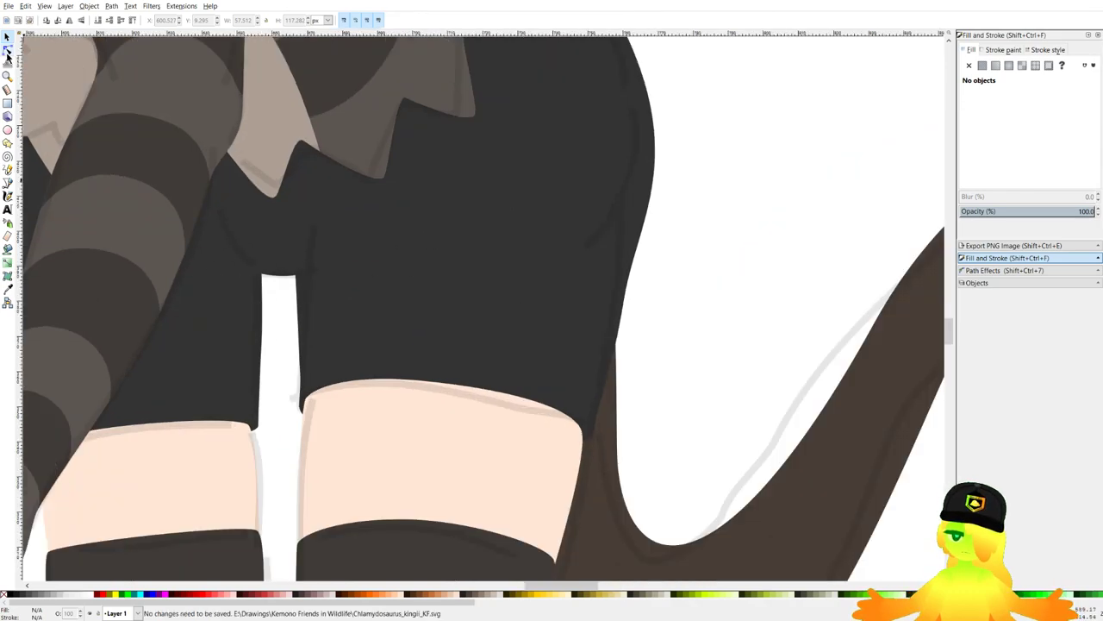
{"action": "left_click", "coordinate": [8, 50]}
{"action": "scroll", "coordinate": [207, 204], "scroll_direction": "up", "scroll_amount": 3}
{"action": "left_click", "coordinate": [131, 138]}
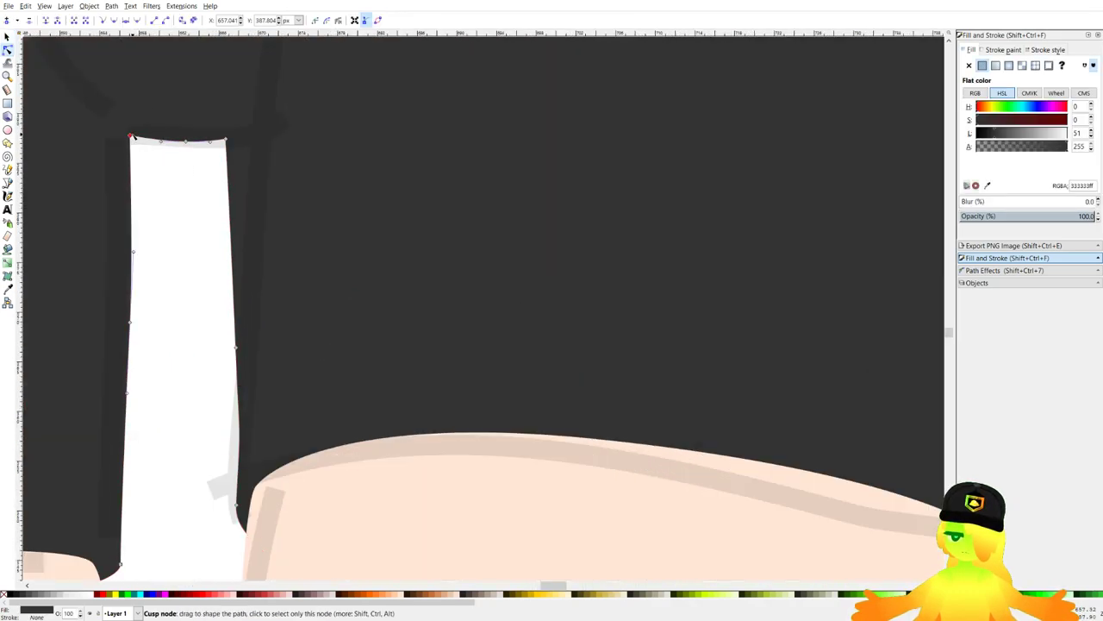
{"action": "left_click_drag", "start_coordinate": [131, 138], "coordinate": [143, 143]}
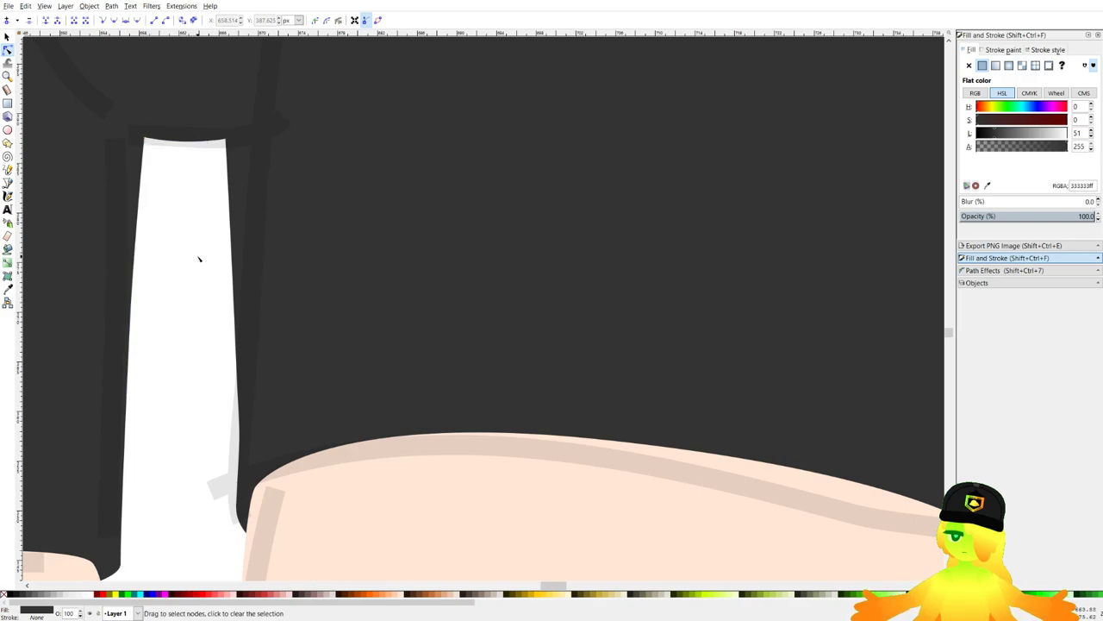
Deselect the current path, look over the whole coloured character, and save the drawing.
{"action": "key", "text": "Escape"}
{"action": "scroll", "coordinate": [199, 256], "scroll_direction": "down", "scroll_amount": 8}
{"action": "left_click_drag", "start_coordinate": [482, 175], "coordinate": [521, 195]}
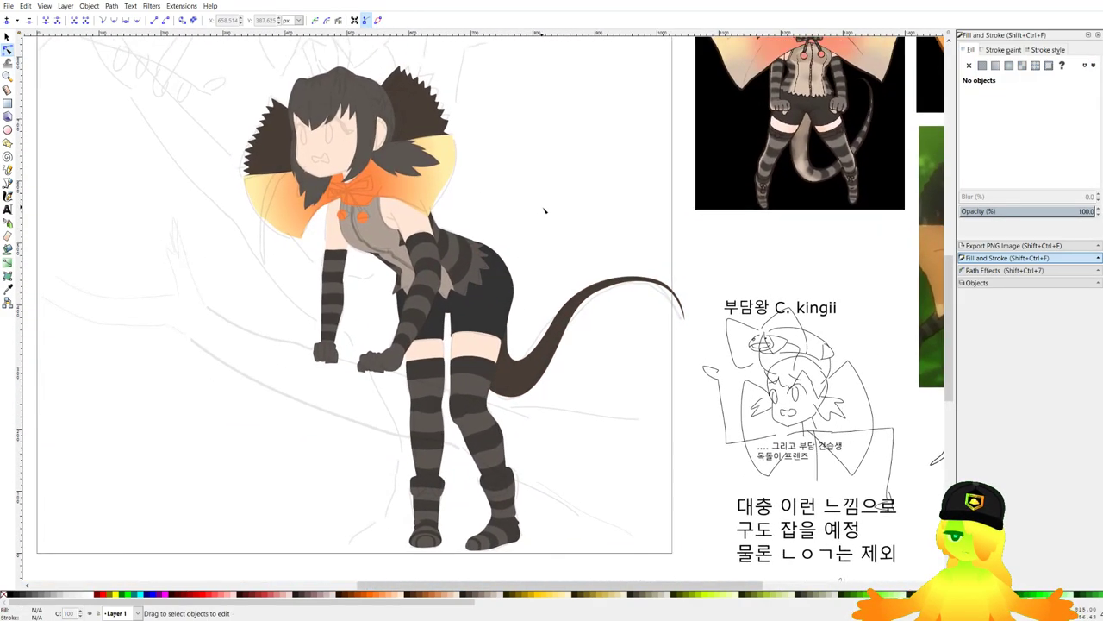
{"action": "scroll", "coordinate": [450, 317], "scroll_direction": "up", "scroll_amount": 4}
{"action": "scroll", "coordinate": [446, 304], "scroll_direction": "down", "scroll_amount": 4}
{"action": "left_click_drag", "start_coordinate": [441, 180], "coordinate": [488, 227]}
{"action": "left_click_drag", "start_coordinate": [403, 234], "coordinate": [426, 256]}
{"action": "scroll", "coordinate": [426, 257], "scroll_direction": "up", "scroll_amount": 1}
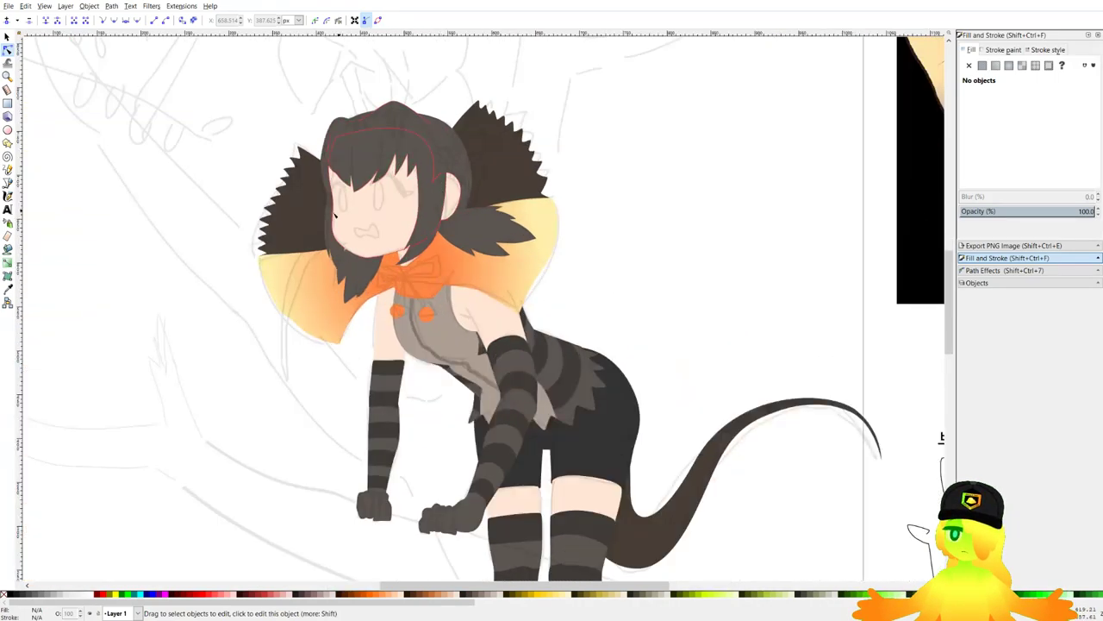
{"action": "scroll", "coordinate": [568, 186], "scroll_direction": "down", "scroll_amount": 3}
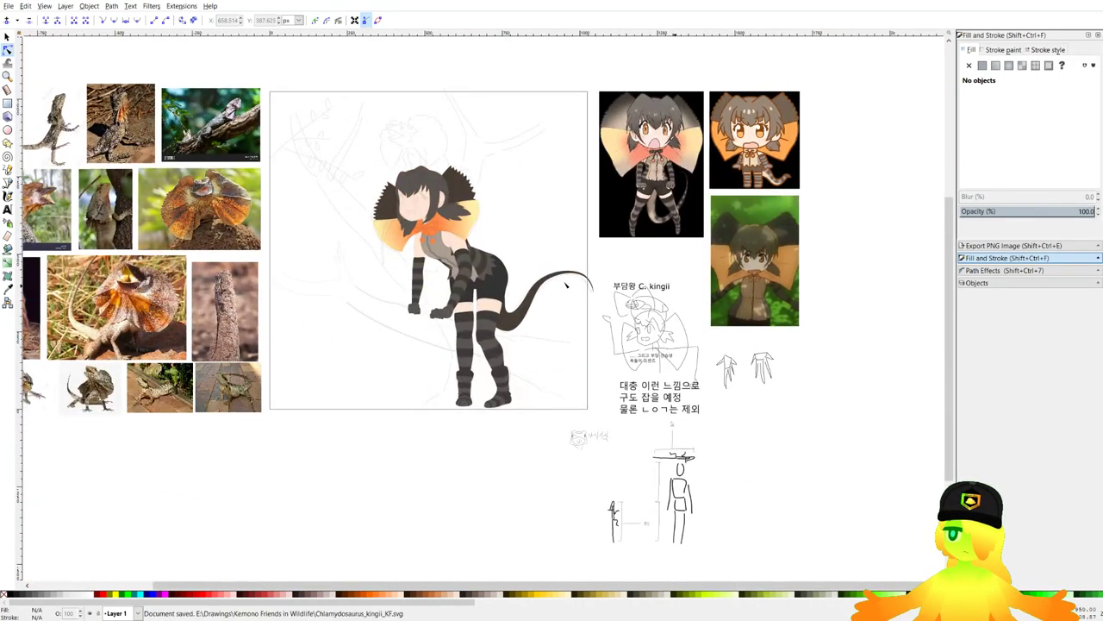
Trace the sketched open mouth on the face as a closed curved path and fill it with light pink ffaaaa.
{"action": "scroll", "coordinate": [426, 211], "scroll_direction": "up", "scroll_amount": 6}
{"action": "scroll", "coordinate": [336, 278], "scroll_direction": "up", "scroll_amount": 3}
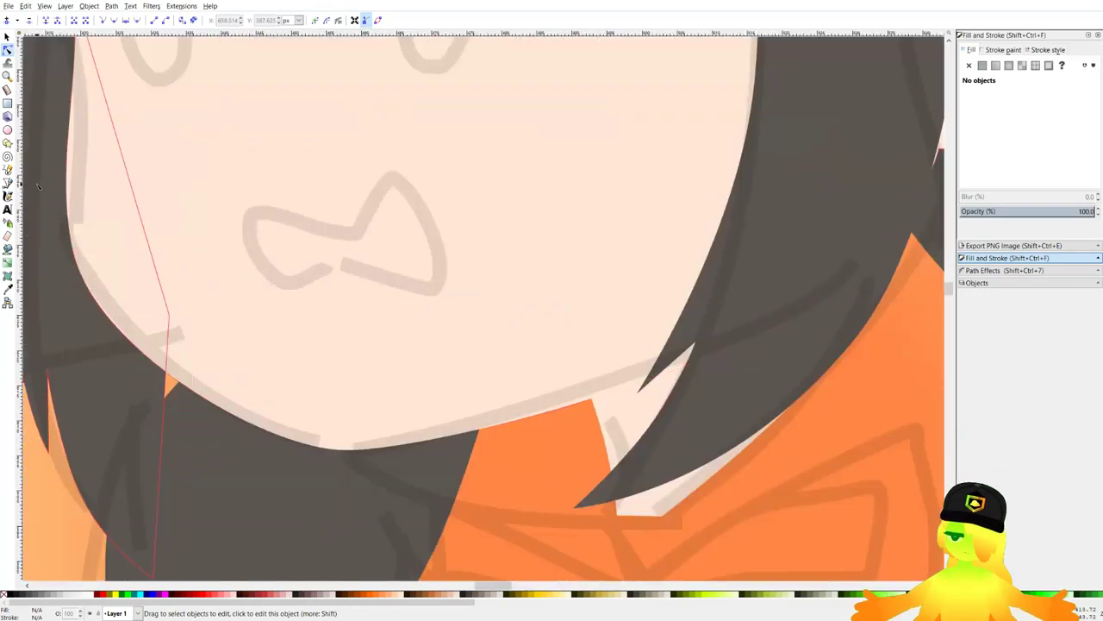
{"action": "key", "text": "b"}
{"action": "scroll", "coordinate": [359, 278], "scroll_direction": "up", "scroll_amount": 3}
{"action": "left_click", "coordinate": [359, 276]}
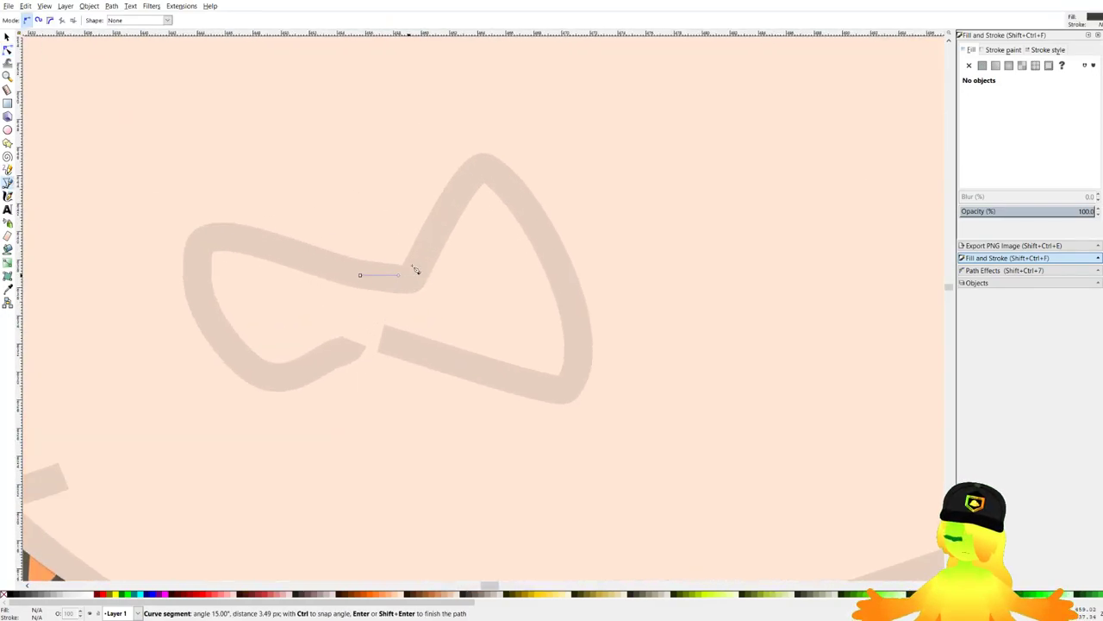
{"action": "left_click_drag", "start_coordinate": [502, 182], "coordinate": [574, 207]}
{"action": "left_click_drag", "start_coordinate": [541, 406], "coordinate": [441, 407]}
{"action": "left_click_drag", "start_coordinate": [350, 355], "coordinate": [291, 376]}
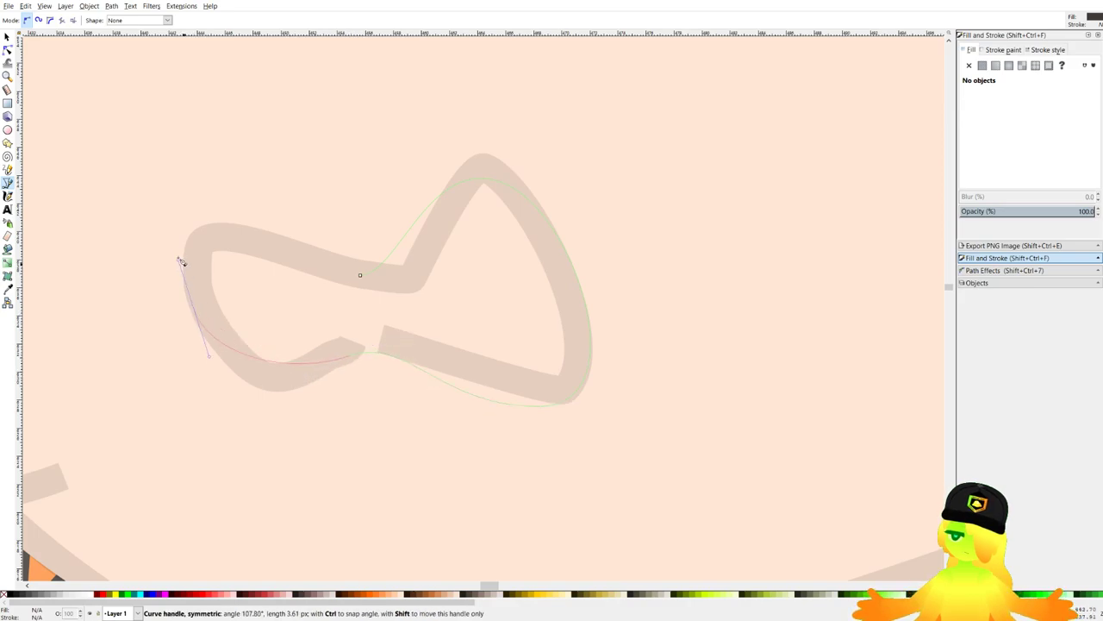
{"action": "left_click_drag", "start_coordinate": [193, 309], "coordinate": [246, 197]}
{"action": "left_click_drag", "start_coordinate": [363, 276], "coordinate": [473, 278]}
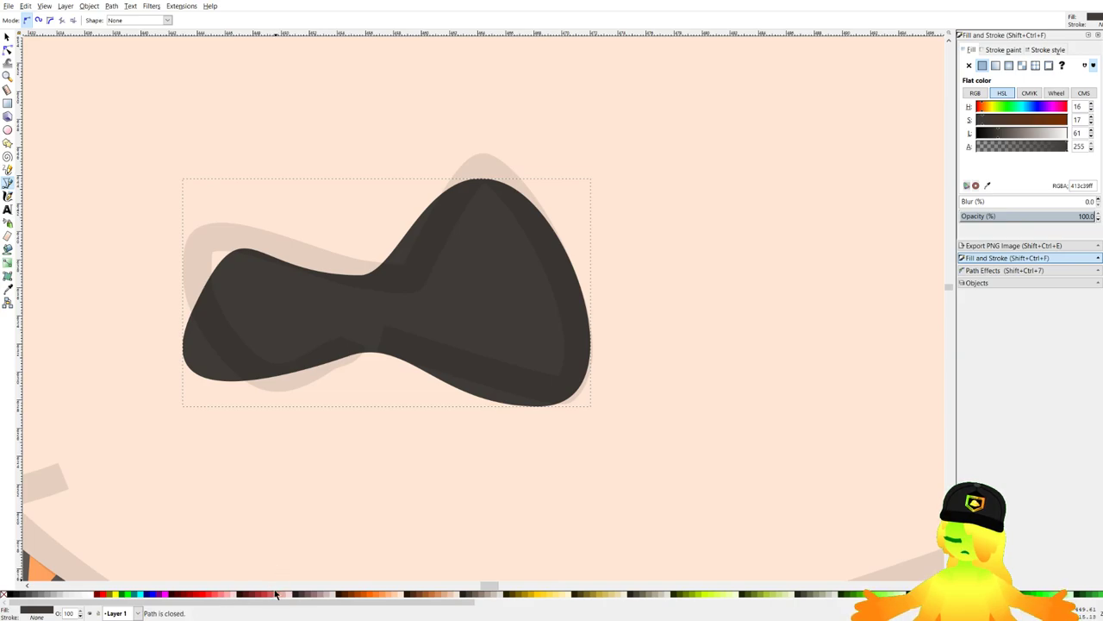
{"action": "left_click", "coordinate": [229, 594]}
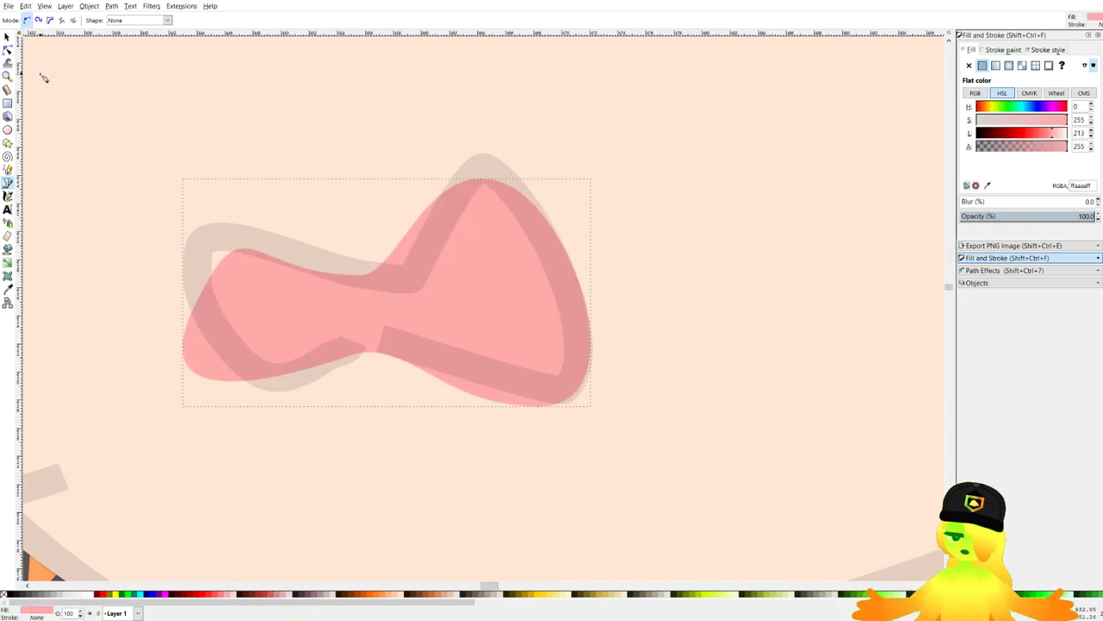
Reshape the pink mouth by adjusting its nodes and curve handles to follow the sketched outline, then deselect it.
{"action": "left_click", "coordinate": [7, 50]}
{"action": "left_click_drag", "start_coordinate": [167, 263], "coordinate": [196, 314]}
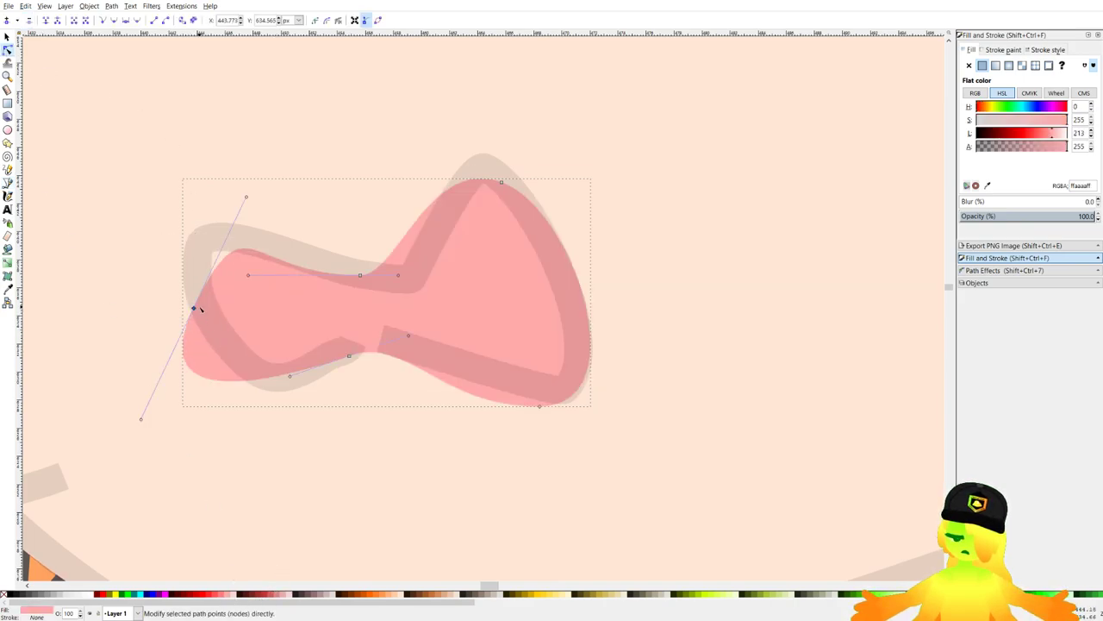
{"action": "left_click_drag", "start_coordinate": [140, 419], "coordinate": [217, 401]}
{"action": "left_click", "coordinate": [501, 183]}
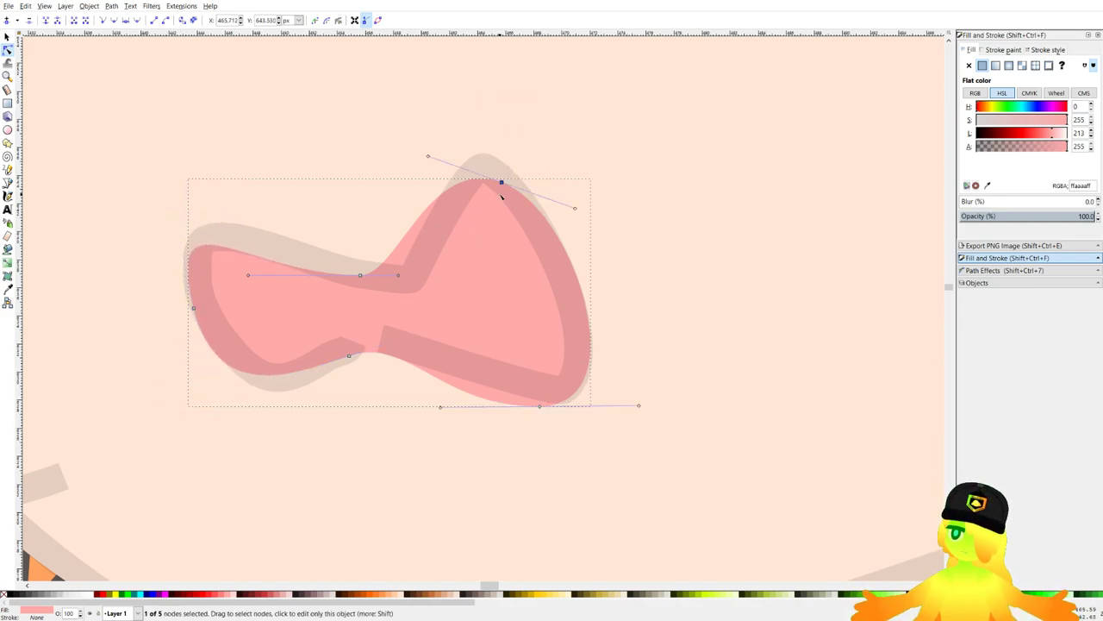
{"action": "left_click_drag", "start_coordinate": [361, 275], "coordinate": [339, 252]}
{"action": "scroll", "coordinate": [466, 240], "scroll_direction": "down", "scroll_amount": 5}
{"action": "left_click", "coordinate": [167, 346]}
{"action": "key", "text": "Escape"}
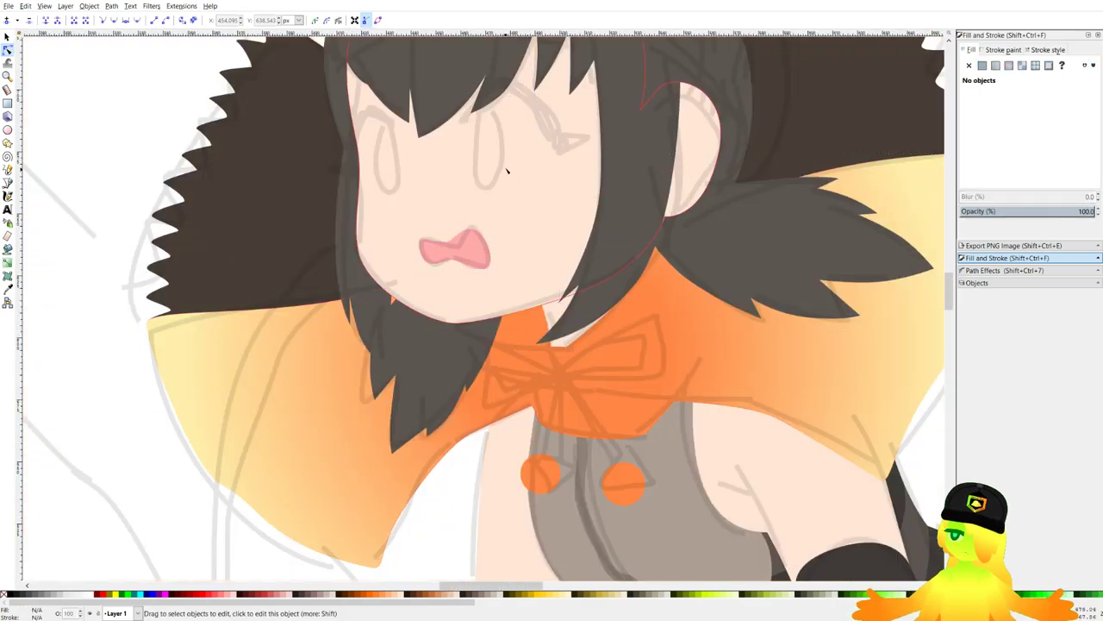
Draw an upright ellipse about 20 by 39 px over the sketched eye nearer the ear.
{"action": "left_click", "coordinate": [11, 184]}
{"action": "scroll", "coordinate": [448, 194], "scroll_direction": "down", "scroll_amount": 5}
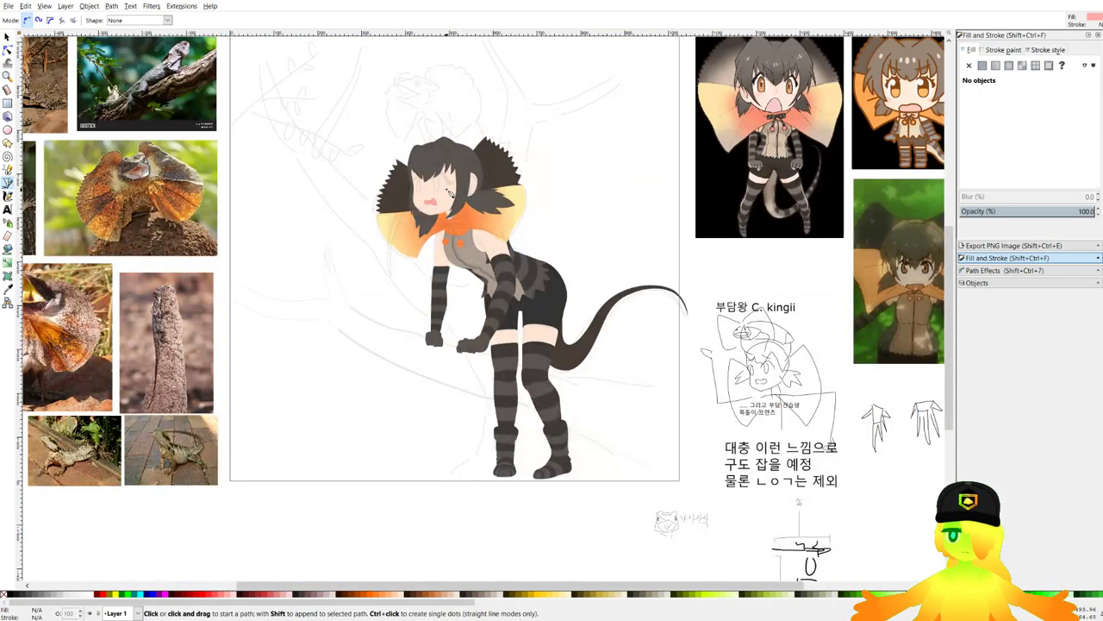
{"action": "scroll", "coordinate": [759, 77], "scroll_direction": "up", "scroll_amount": 2}
{"action": "left_click_drag", "start_coordinate": [296, 325], "coordinate": [320, 323]}
{"action": "scroll", "coordinate": [167, 311], "scroll_direction": "up", "scroll_amount": 1}
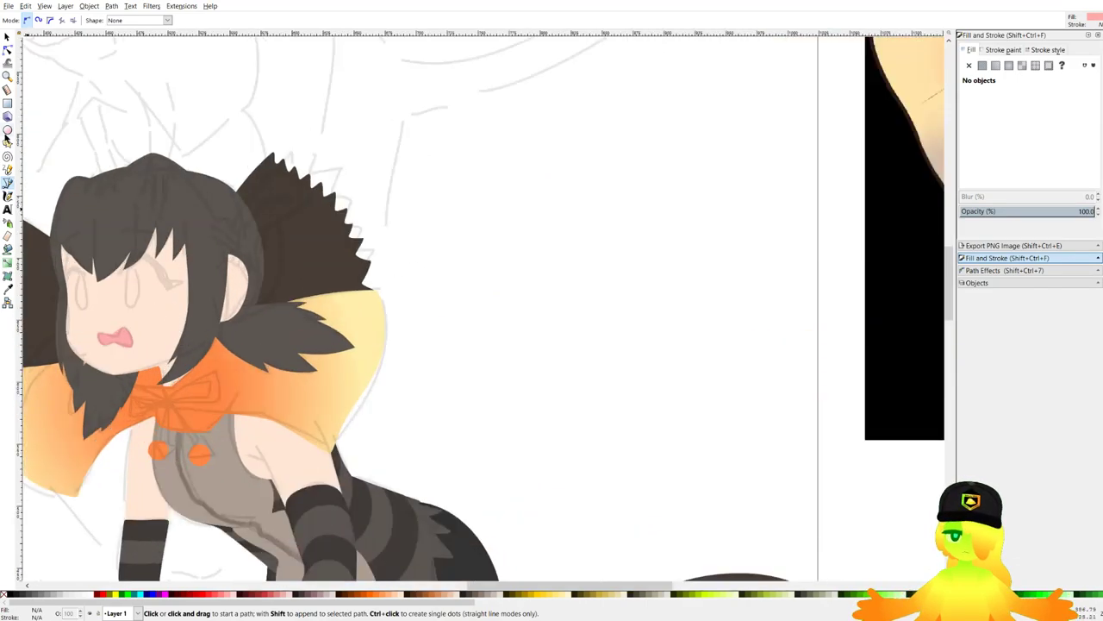
{"action": "left_click", "coordinate": [8, 130]}
{"action": "left_click_drag", "start_coordinate": [116, 297], "coordinate": [295, 239]}
{"action": "scroll", "coordinate": [294, 240], "scroll_direction": "up", "scroll_amount": 4, "text": "ctrl"}
{"action": "left_click_drag", "start_coordinate": [351, 114], "coordinate": [449, 310]}
{"action": "scroll", "coordinate": [409, 284], "scroll_direction": "down", "scroll_amount": 5, "text": "ctrl"}
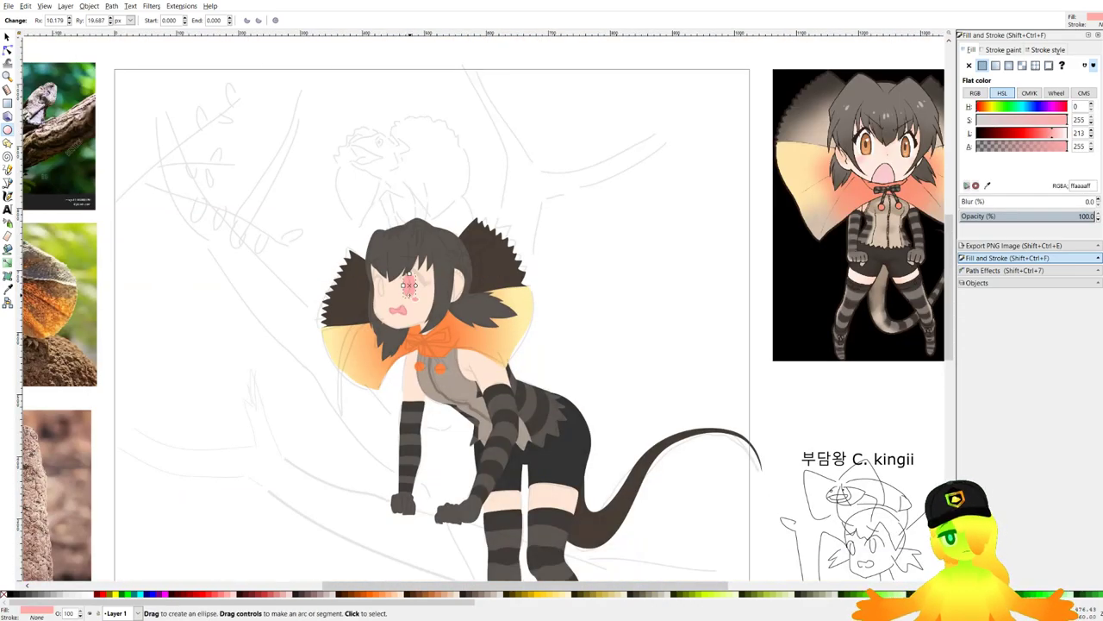
Recolour the eye ellipse to orange-brown with hue 20, saturation 137 and lightness 151, matching the reference character's eyes.
{"action": "left_click", "coordinate": [529, 595]}
{"action": "scroll", "coordinate": [433, 282], "scroll_direction": "up", "scroll_amount": 3, "text": "ctrl"}
{"action": "scroll", "coordinate": [420, 296], "scroll_direction": "down", "scroll_amount": 2, "text": "ctrl"}
{"action": "left_click_drag", "start_coordinate": [660, 248], "coordinate": [556, 309]}
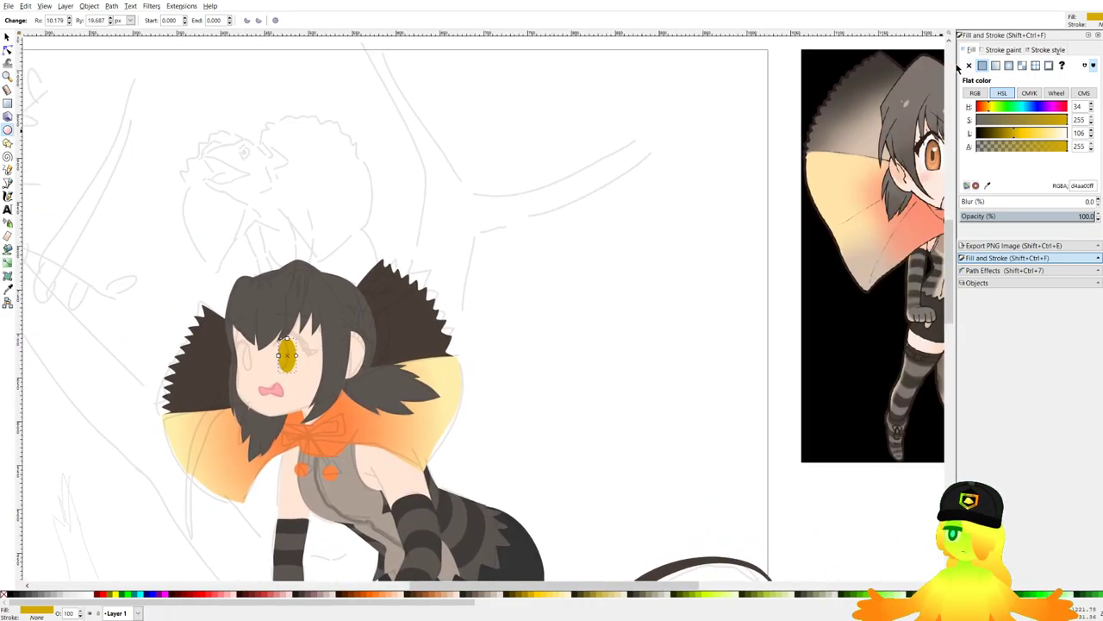
{"action": "left_click_drag", "start_coordinate": [744, 169], "coordinate": [729, 170]}
{"action": "left_click_drag", "start_coordinate": [984, 110], "coordinate": [987, 110]}
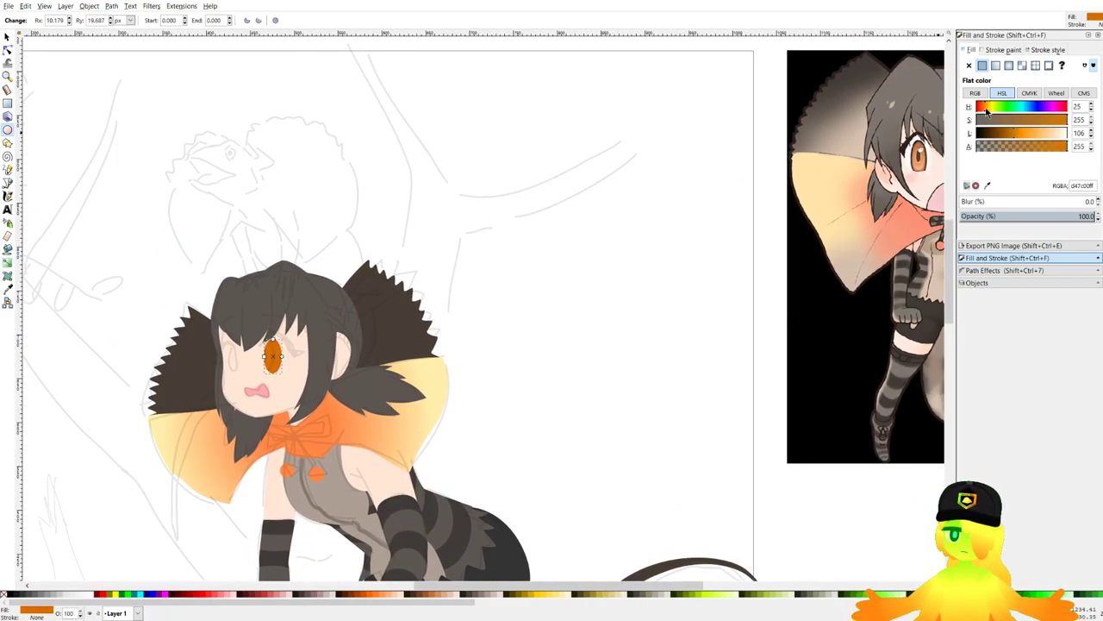
{"action": "left_click", "coordinate": [1024, 133]}
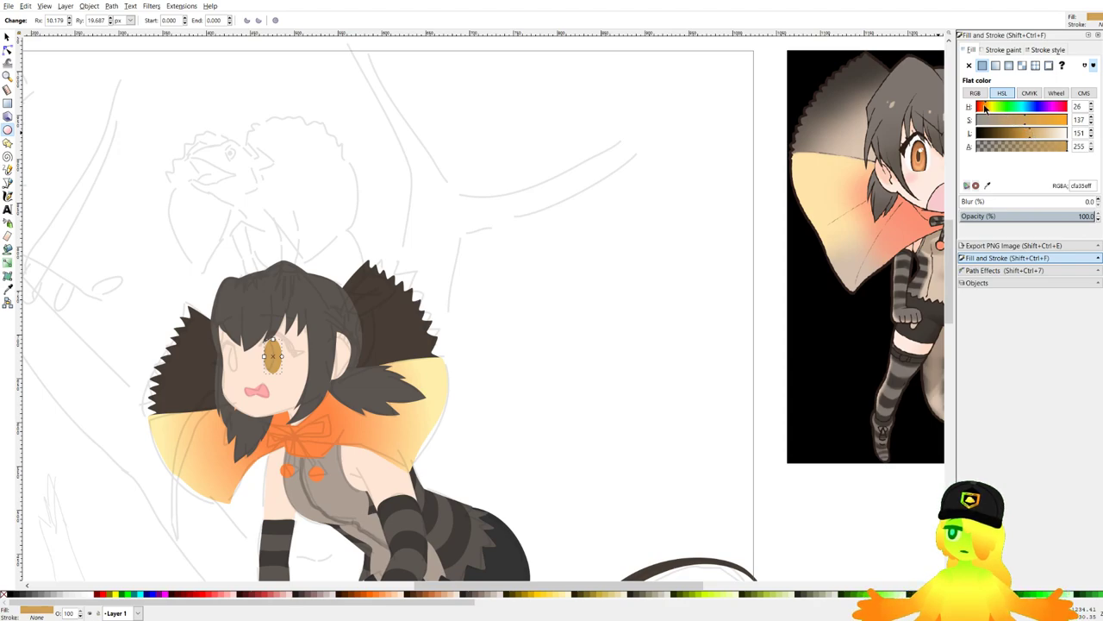
{"action": "left_click_drag", "start_coordinate": [369, 426], "coordinate": [460, 333]}
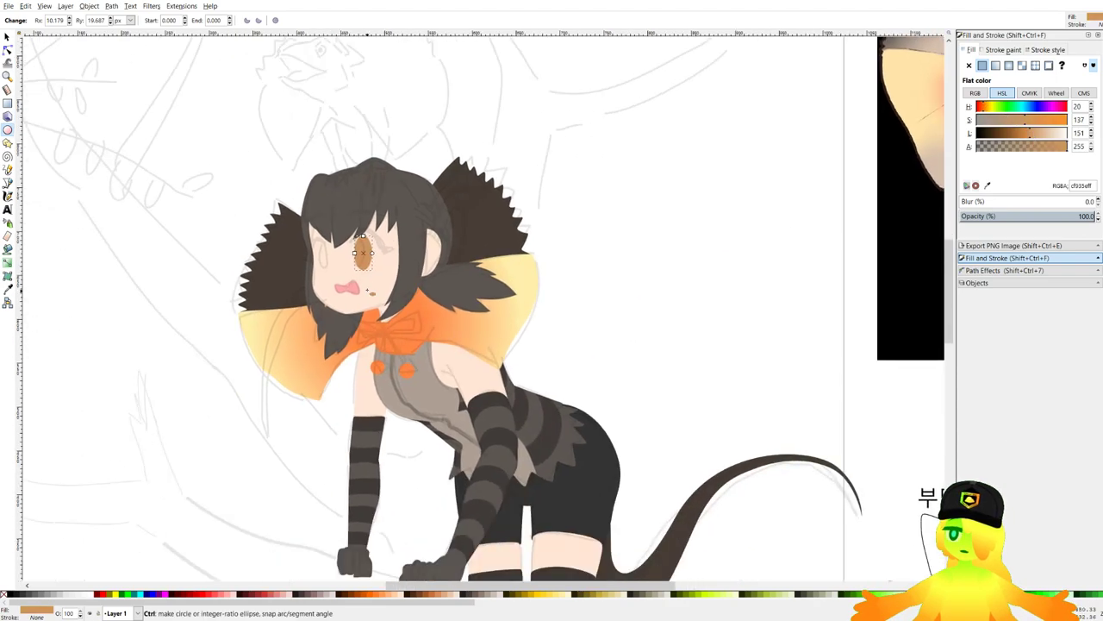
Place a smaller copy of the brown ellipse inside it and darken the outer one to hue 20, saturation 82, lightness 41.
{"action": "scroll", "coordinate": [345, 268], "scroll_direction": "up", "scroll_amount": 4}
{"action": "scroll", "coordinate": [537, 241], "scroll_direction": "up", "scroll_amount": 2}
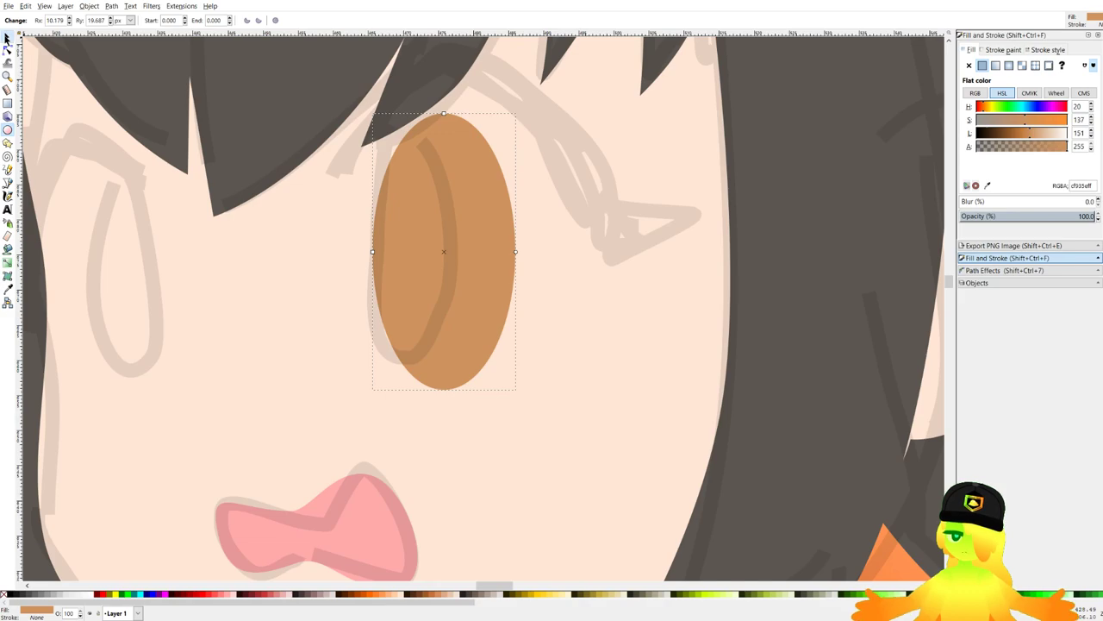
{"action": "left_click", "coordinate": [7, 38]}
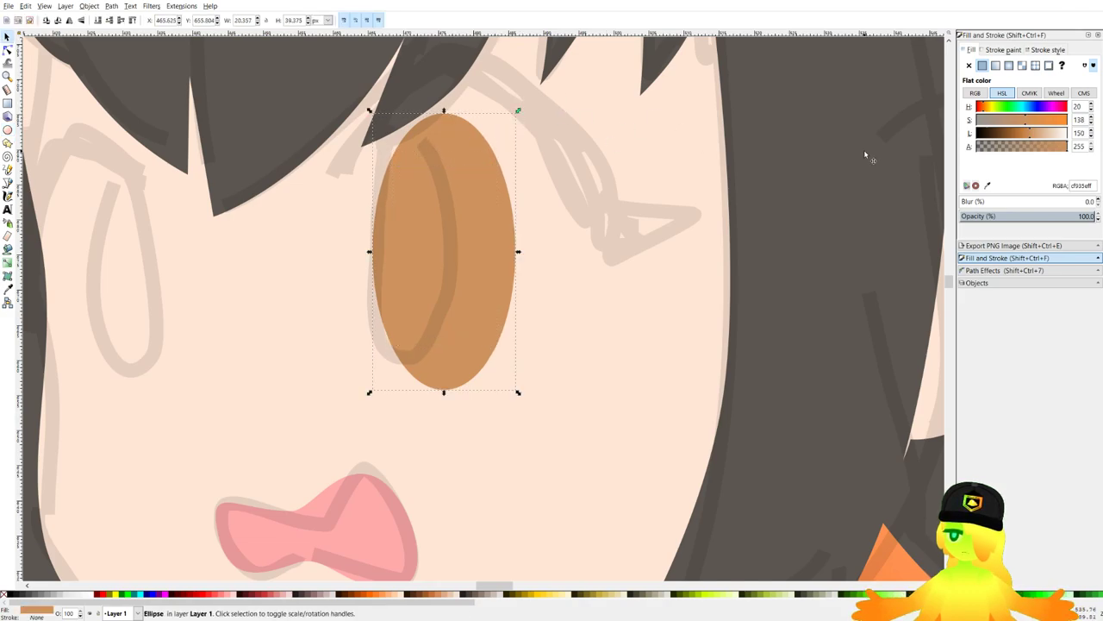
{"action": "left_click_drag", "start_coordinate": [1029, 138], "coordinate": [993, 142]}
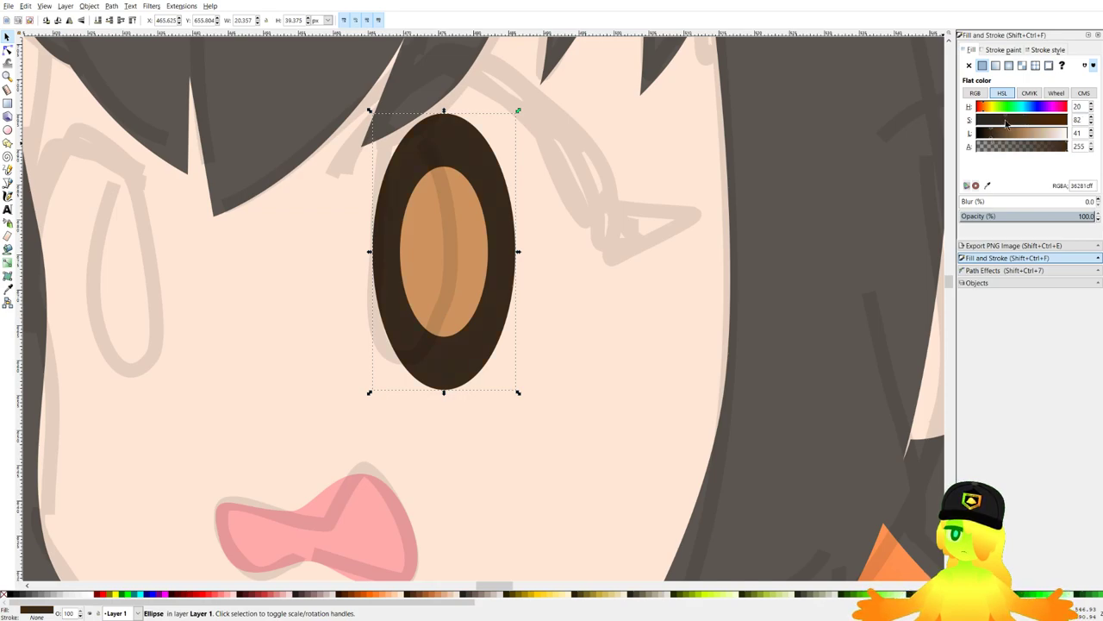
Enlarge the inner brown ellipse to about 17.5 by 35.3 px, leaving a thin dark rim around the iris.
{"action": "left_click", "coordinate": [461, 217]}
{"action": "left_click_drag", "start_coordinate": [490, 166], "coordinate": [511, 129]}
{"action": "left_click_drag", "start_coordinate": [514, 245], "coordinate": [507, 252]}
{"action": "scroll", "coordinate": [506, 251], "scroll_direction": "down", "scroll_amount": 5}
{"action": "left_click", "coordinate": [739, 160]}
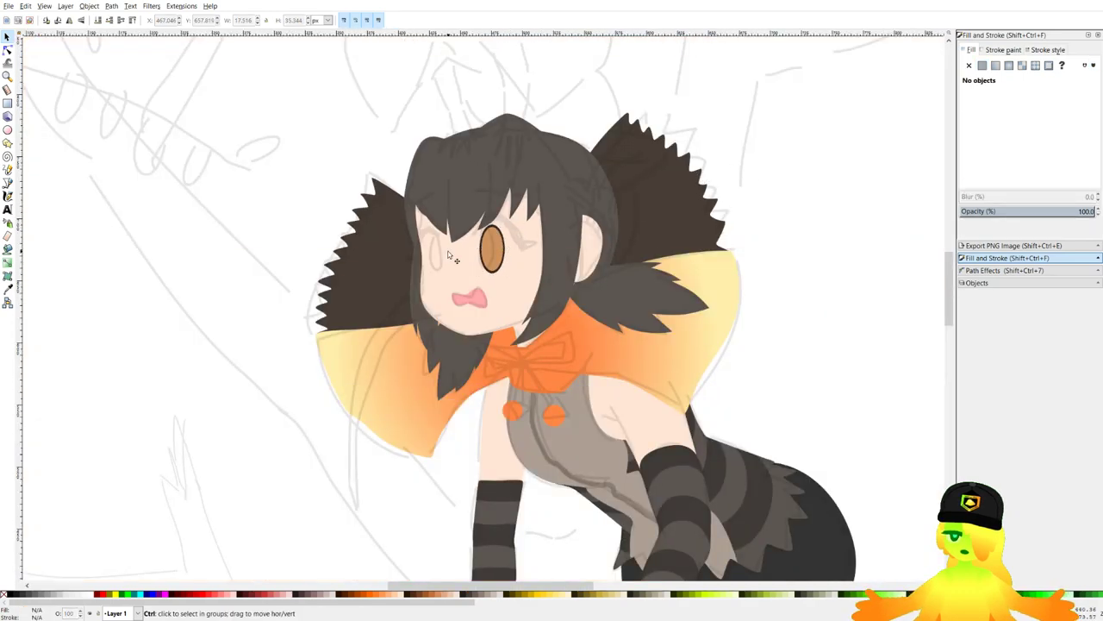
Duplicate the brown iris ellipse, shrink the copy about its centre to about 11.8 by 23.7 px, and darken it to lightness 129.
{"action": "scroll", "coordinate": [474, 247], "scroll_direction": "up", "scroll_amount": 4}
{"action": "scroll", "coordinate": [559, 246], "scroll_direction": "up", "scroll_amount": 2}
{"action": "left_click", "coordinate": [600, 245]}
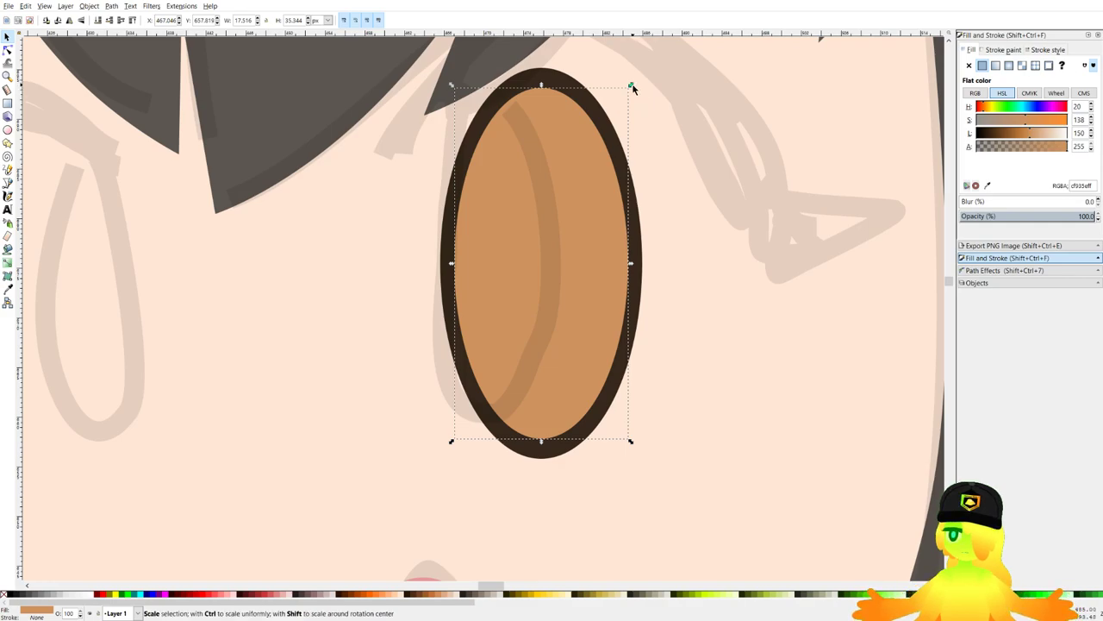
{"action": "key", "text": "ctrl+d"}
{"action": "left_click_drag", "start_coordinate": [632, 85], "coordinate": [602, 143]}
{"action": "left_click", "coordinate": [1025, 133]}
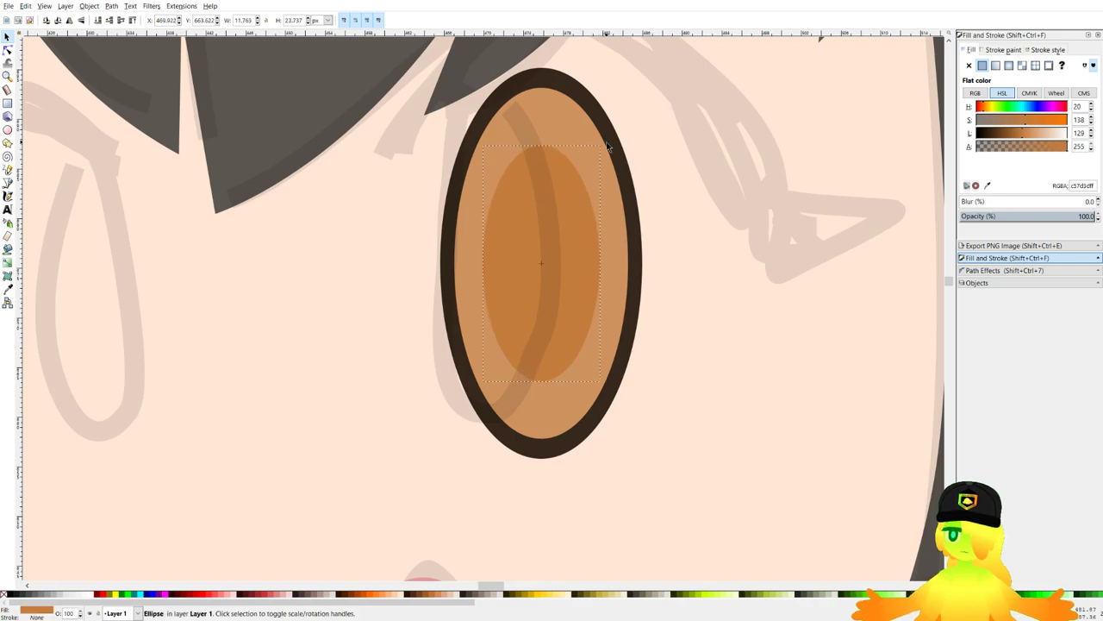
Fill a copy of the darker inner ellipse with black and shrink it into a narrow pupil at the eye's centre.
{"action": "left_click", "coordinate": [13, 595]}
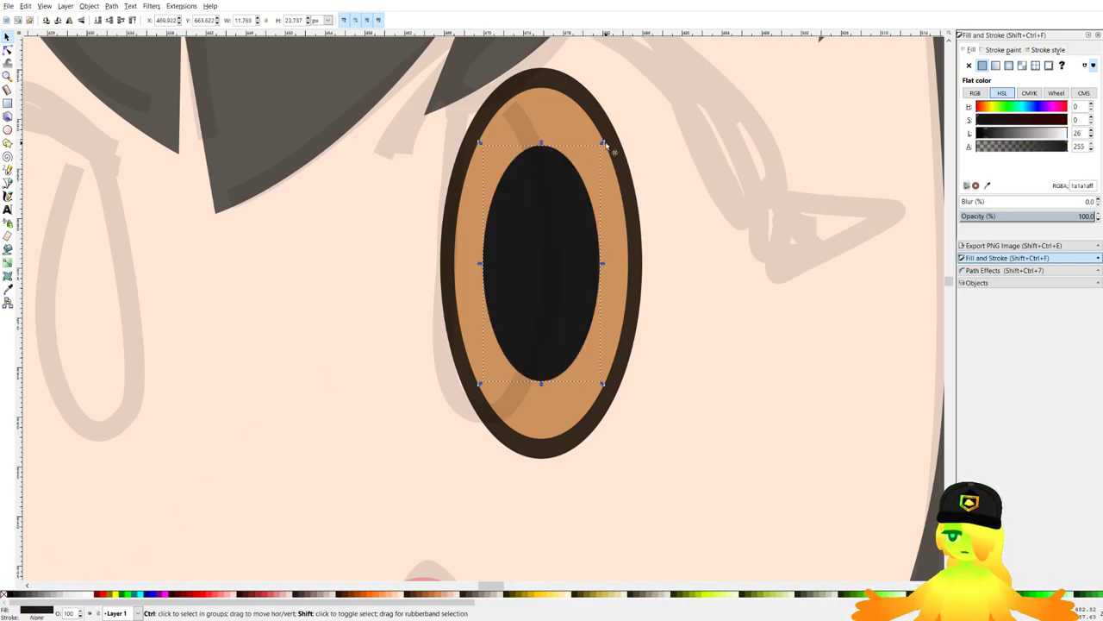
{"action": "left_click", "coordinate": [9, 595]}
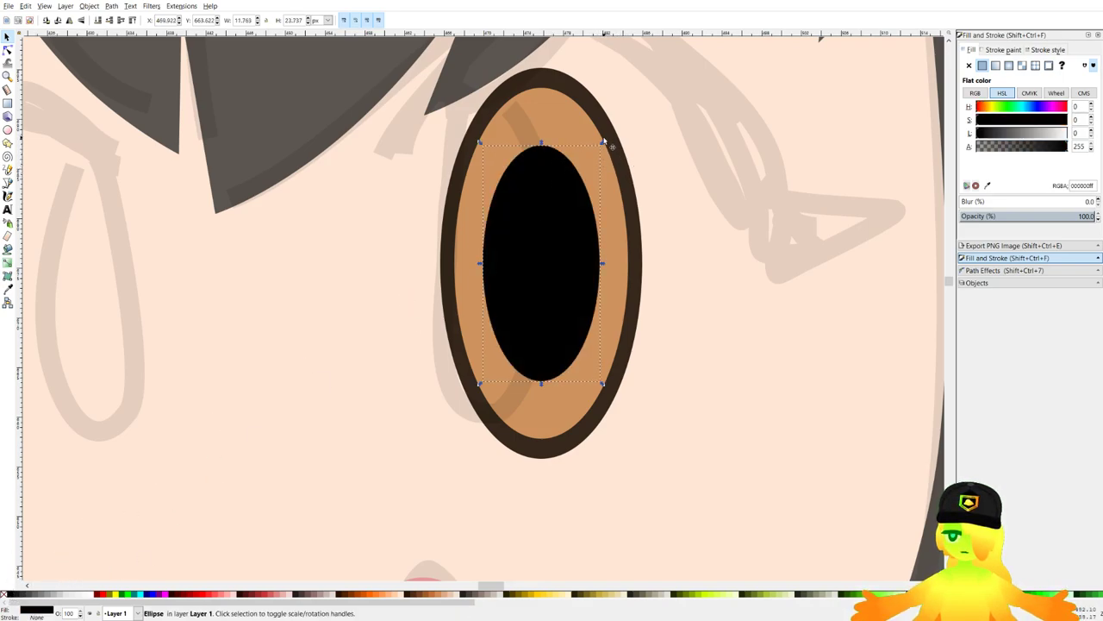
{"action": "left_click_drag", "start_coordinate": [602, 143], "coordinate": [535, 287]}
{"action": "scroll", "coordinate": [572, 201], "scroll_direction": "down", "scroll_amount": 5}
{"action": "left_click", "coordinate": [342, 298]}
Try to recolour the light brown iris ellipse with the darker brown sampled from the ellipse around the pupil.
{"action": "scroll", "coordinate": [579, 204], "scroll_direction": "up", "scroll_amount": 6}
{"action": "key", "text": "ctrl+z"}
{"action": "left_click", "coordinate": [584, 180]}
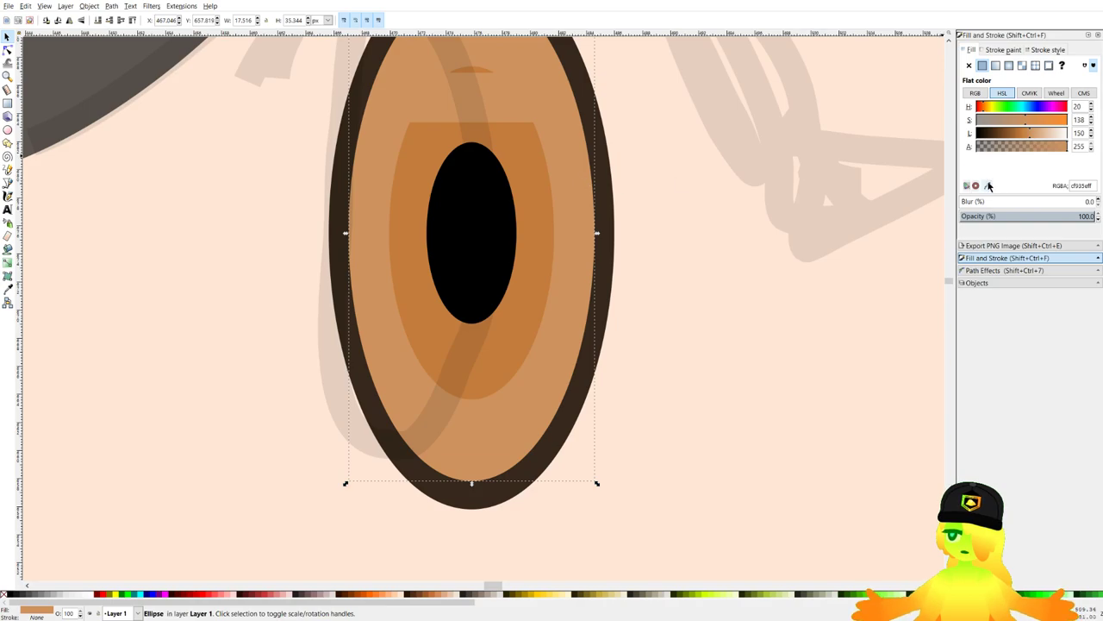
{"action": "left_click", "coordinate": [989, 187]}
{"action": "left_click", "coordinate": [523, 261]}
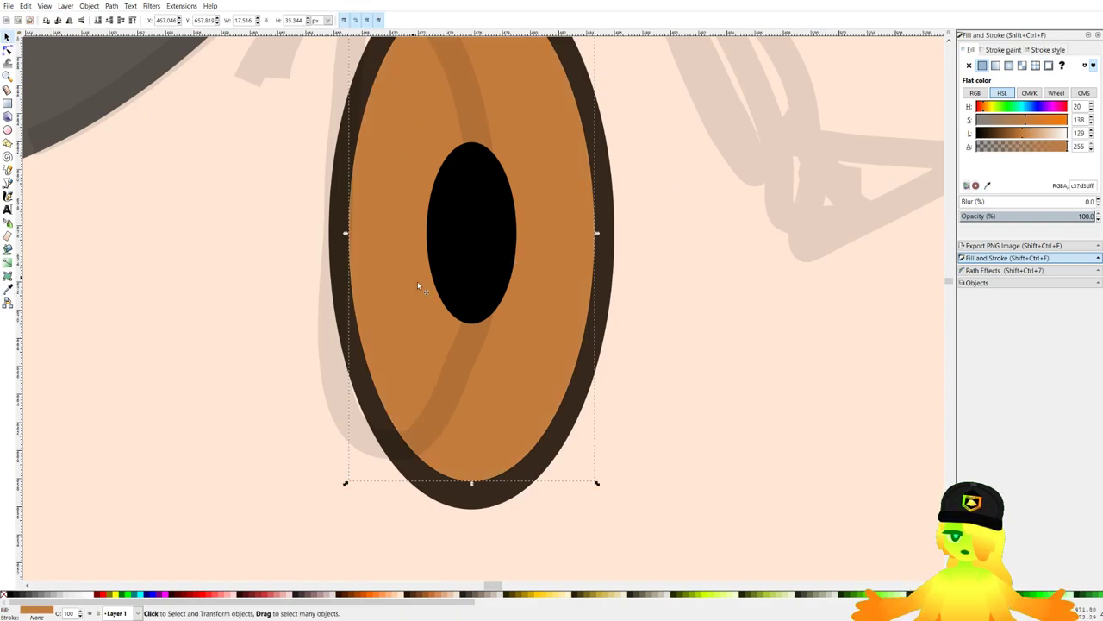
{"action": "key", "text": "ctrl+z"}
Give the ellipse around the pupil the iris's light brown cf935e, and darken the larger iris ellipse behind it.
{"action": "left_click", "coordinate": [518, 363]}
{"action": "key", "text": "d"}
{"action": "left_click", "coordinate": [494, 400]}
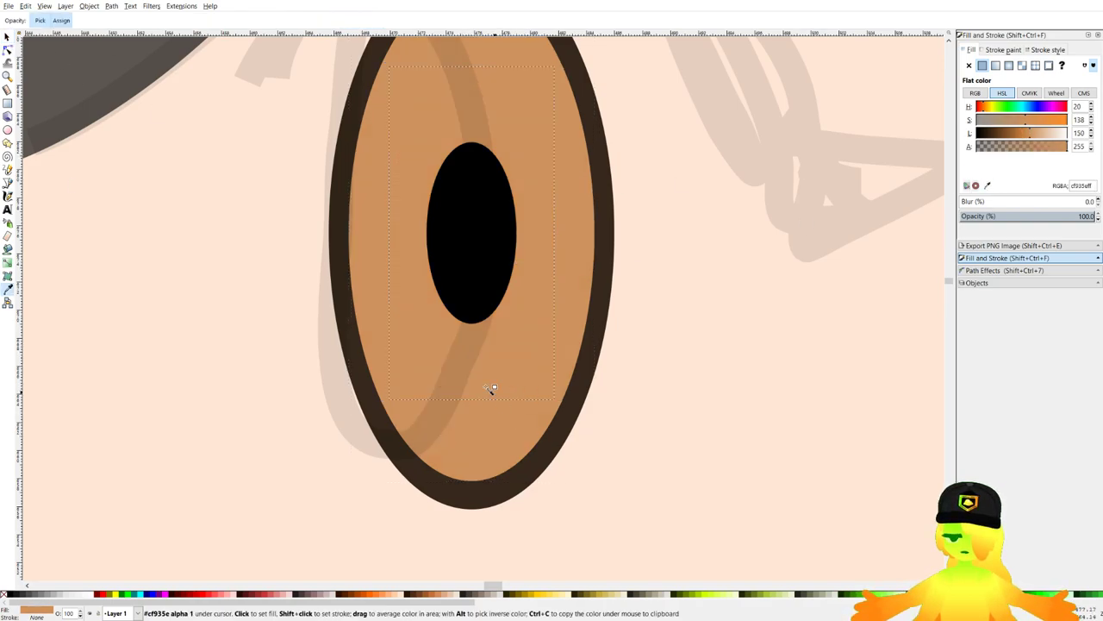
{"action": "left_click", "coordinate": [7, 37]}
{"action": "left_click", "coordinate": [578, 177]}
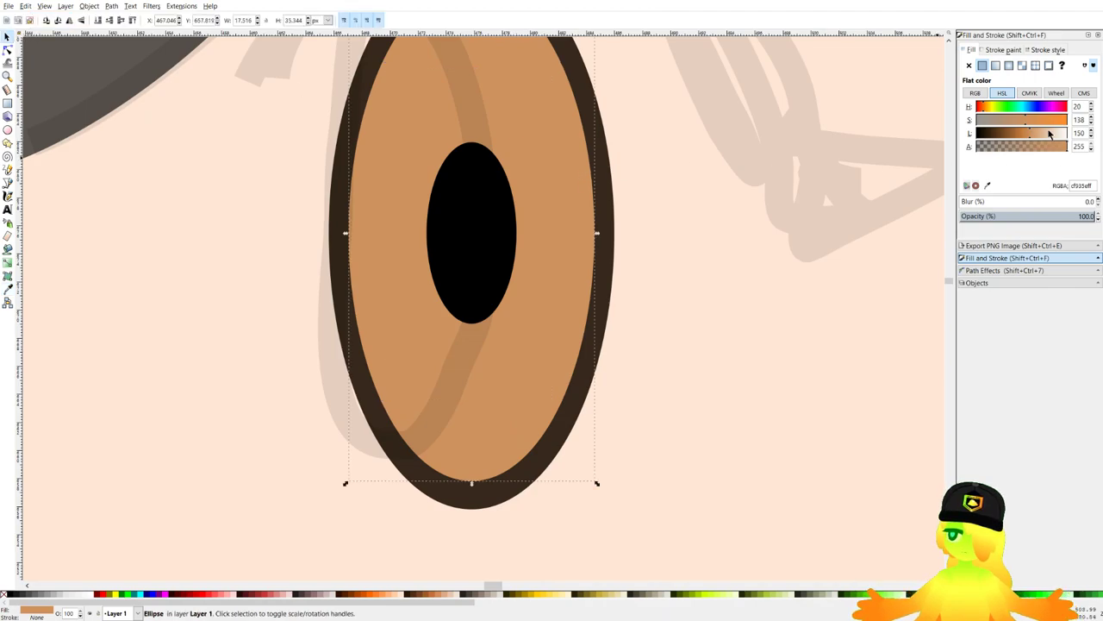
{"action": "left_click_drag", "start_coordinate": [1051, 134], "coordinate": [1020, 133]}
Move the light brown inner ellipse down within the iris and compare the eye with the whole character and reference images.
{"action": "left_click_drag", "start_coordinate": [542, 184], "coordinate": [537, 243]}
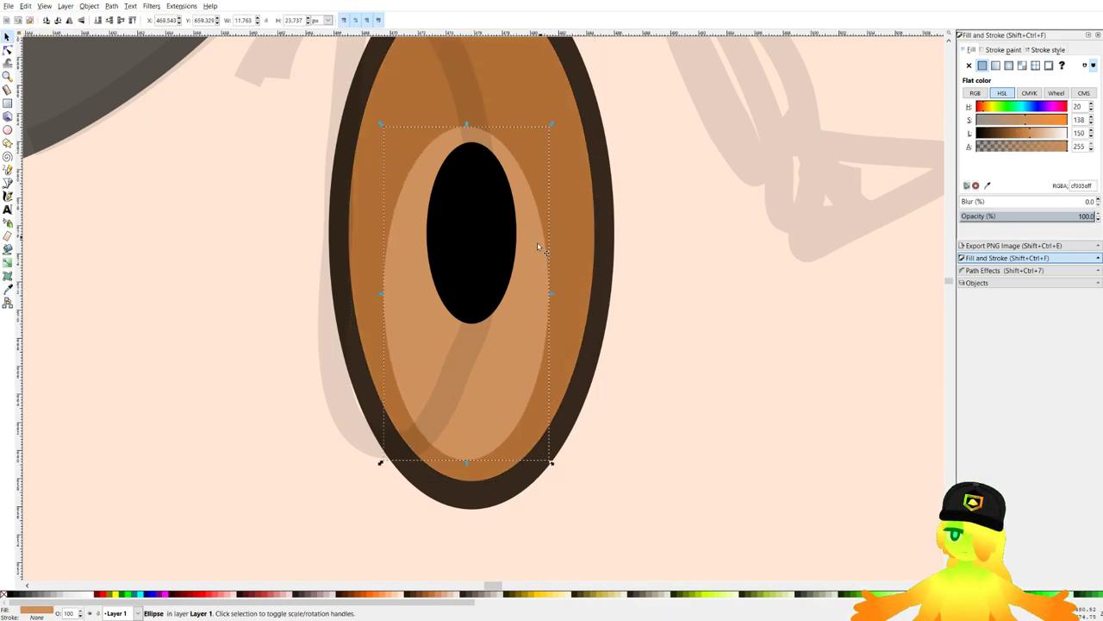
{"action": "scroll", "coordinate": [520, 231], "scroll_direction": "down", "scroll_amount": 10}
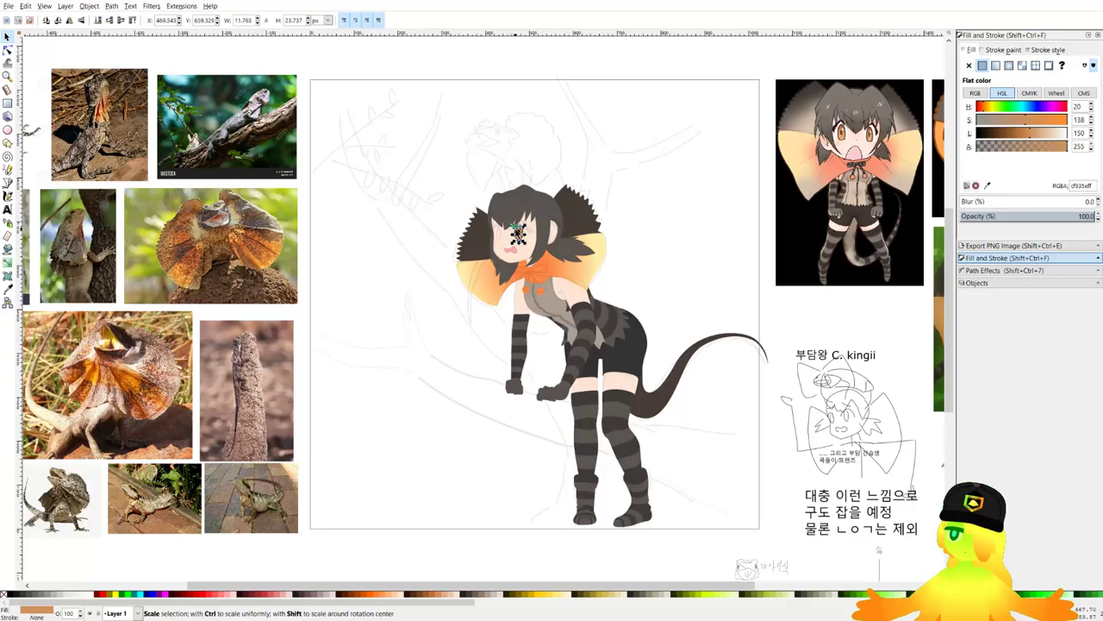
{"action": "scroll", "coordinate": [515, 233], "scroll_direction": "up", "scroll_amount": 4}
{"action": "scroll", "coordinate": [520, 233], "scroll_direction": "down", "scroll_amount": 3}
{"action": "scroll", "coordinate": [520, 232], "scroll_direction": "up", "scroll_amount": 1}
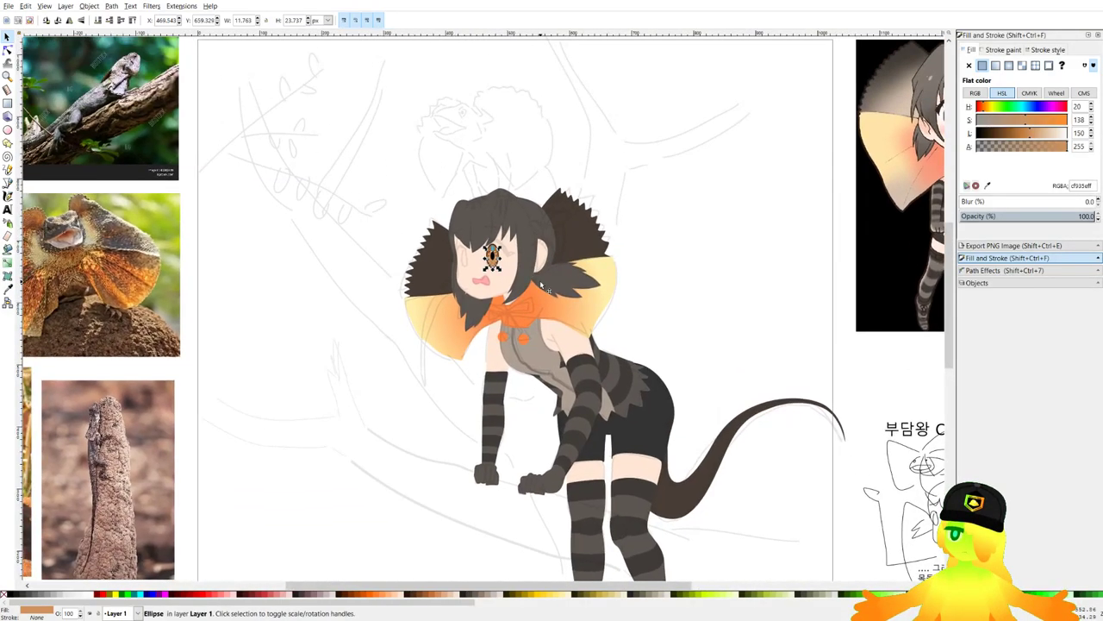
{"action": "scroll", "coordinate": [406, 228], "scroll_direction": "up", "scroll_amount": 3}
{"action": "scroll", "coordinate": [734, 369], "scroll_direction": "down", "scroll_amount": 3}
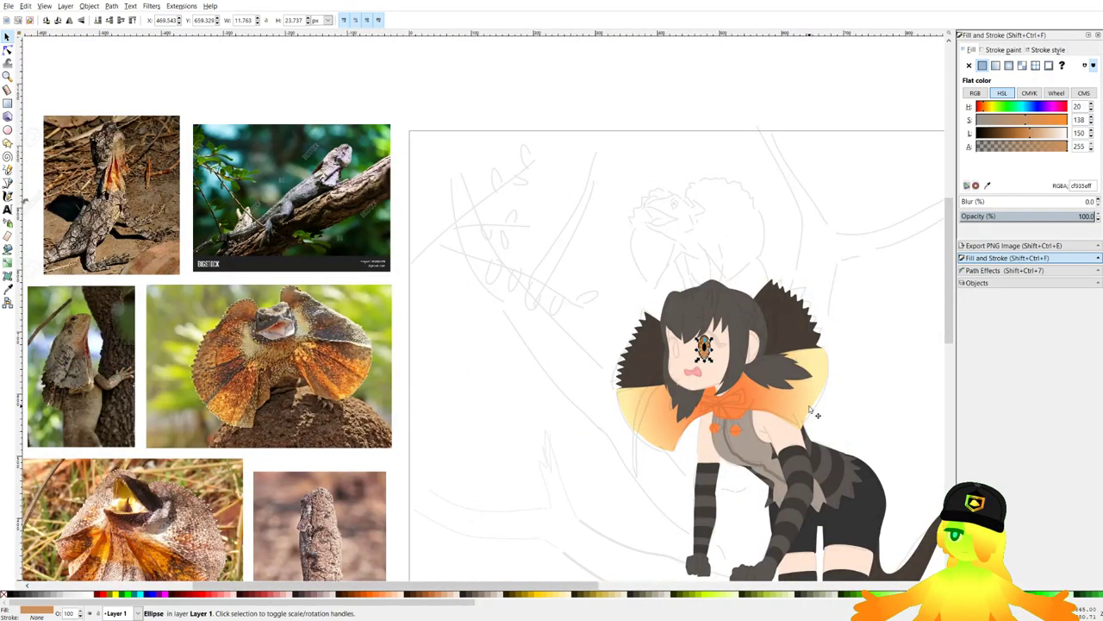
{"action": "scroll", "coordinate": [709, 348], "scroll_direction": "up", "scroll_amount": 6}
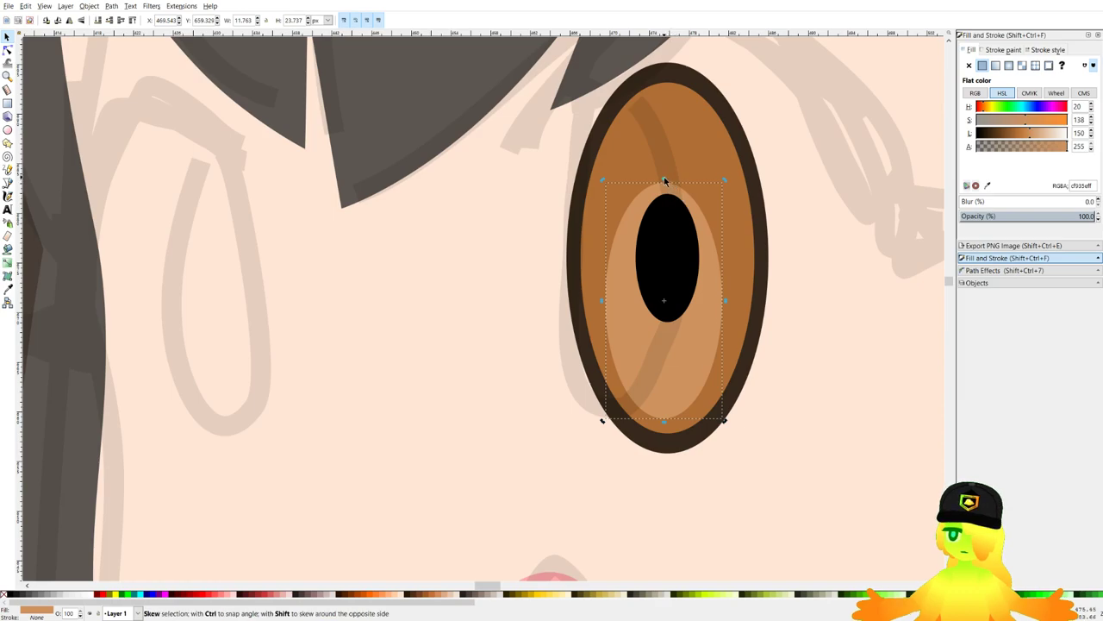
Skew the light brown ellipse sideways and shrink it to about 11.2 by 18.2 px in the iris's lower part.
{"action": "left_click_drag", "start_coordinate": [665, 180], "coordinate": [675, 180]}
{"action": "scroll", "coordinate": [711, 274], "scroll_direction": "up", "scroll_amount": 1}
{"action": "left_click_drag", "start_coordinate": [738, 271], "coordinate": [737, 279]}
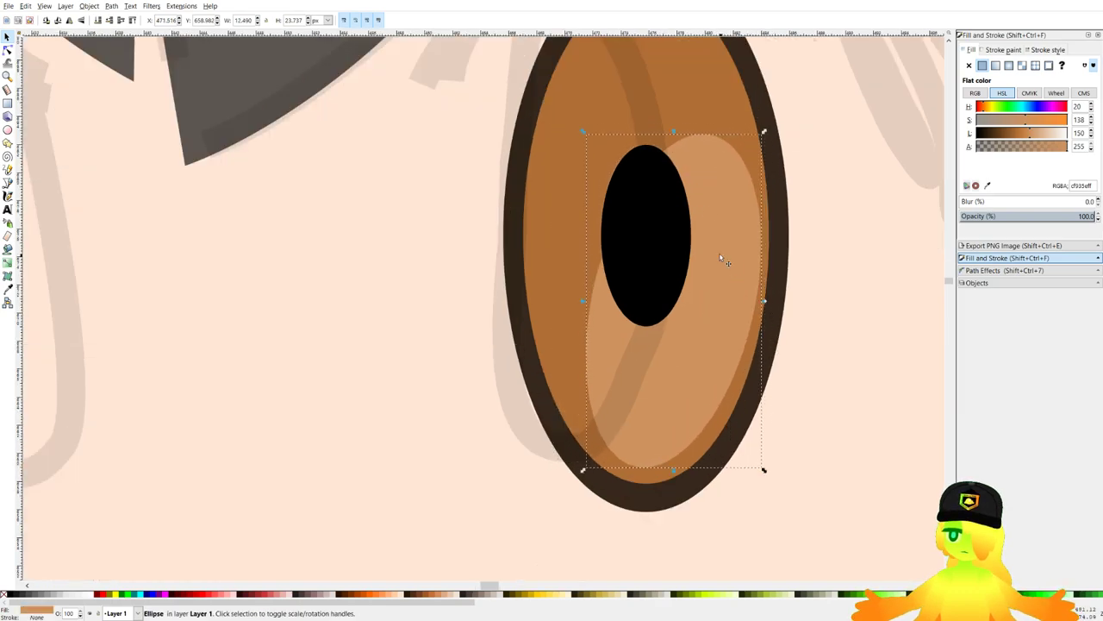
{"action": "left_click_drag", "start_coordinate": [764, 133], "coordinate": [746, 211]}
{"action": "left_click_drag", "start_coordinate": [709, 306], "coordinate": [711, 305]}
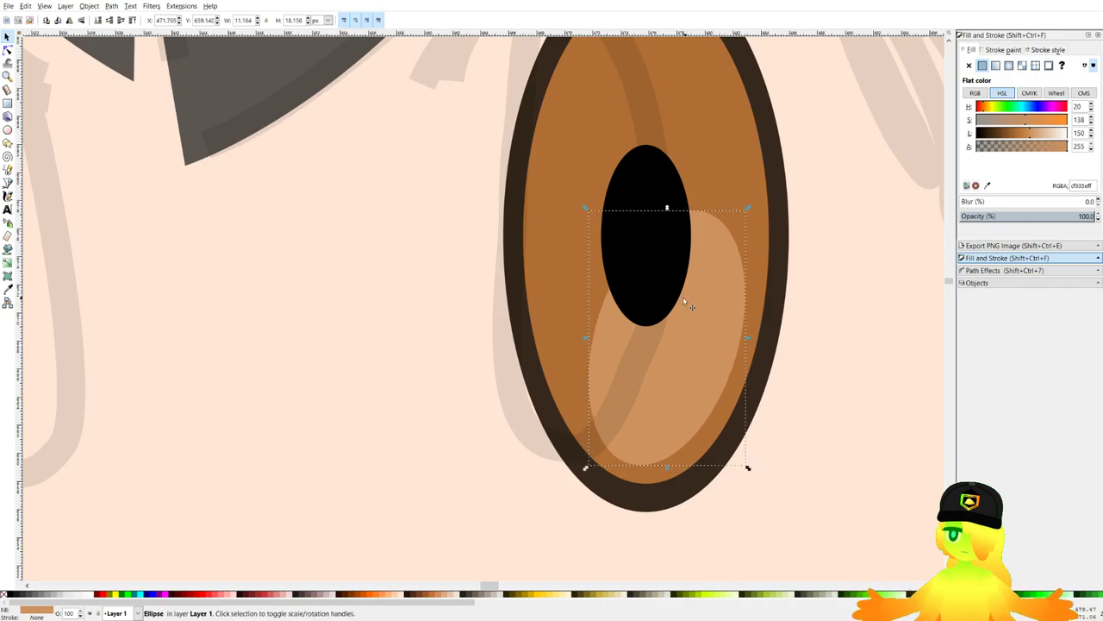
{"action": "scroll", "coordinate": [575, 266], "scroll_direction": "down", "scroll_amount": 4}
Draw a circle about 5.9 px wide at the pupil's upper left and fill it white as the eye highlight.
{"action": "left_click", "coordinate": [8, 130]}
{"action": "scroll", "coordinate": [602, 233], "scroll_direction": "up", "scroll_amount": 3}
{"action": "mouse_move", "coordinate": [555, 220]}
{"action": "left_mouse_down"}
{"action": "mouse_move", "coordinate": [569, 246]}
{"action": "mouse_move", "coordinate": [511, 188]}
{"action": "left_mouse_up"}
{"action": "left_click", "coordinate": [93, 594]}
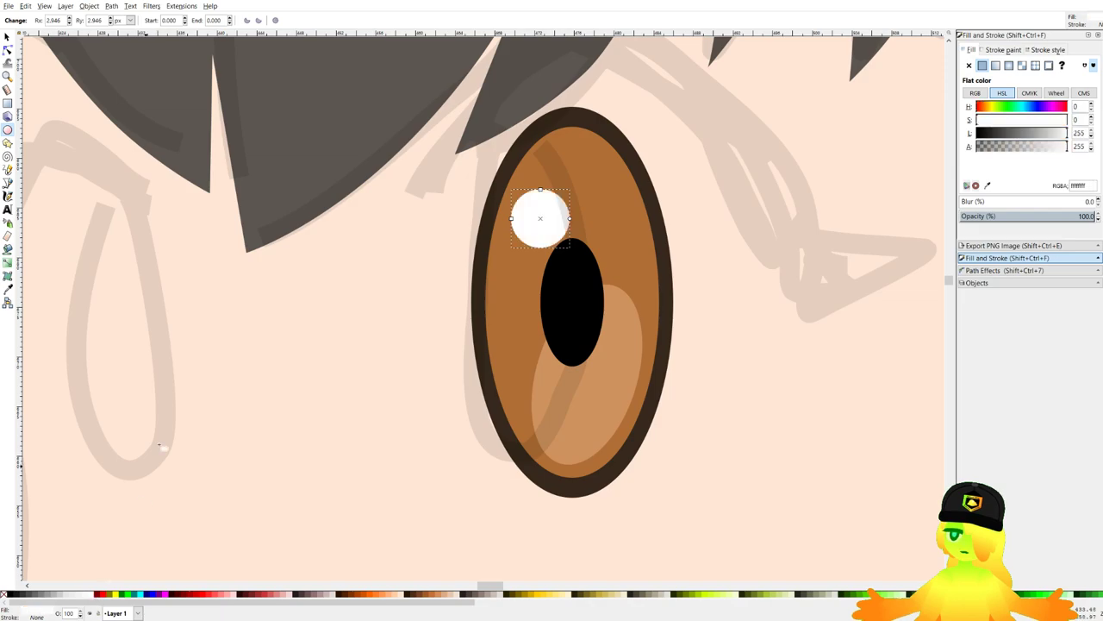
Enlarge the white highlight circle to about 6.6 px and move it down to overlap the pupil's upper-left edge.
{"action": "left_click", "coordinate": [8, 37]}
{"action": "scroll", "coordinate": [533, 182], "scroll_direction": "down", "scroll_amount": 3}
{"action": "scroll", "coordinate": [533, 183], "scroll_direction": "up", "scroll_amount": 4}
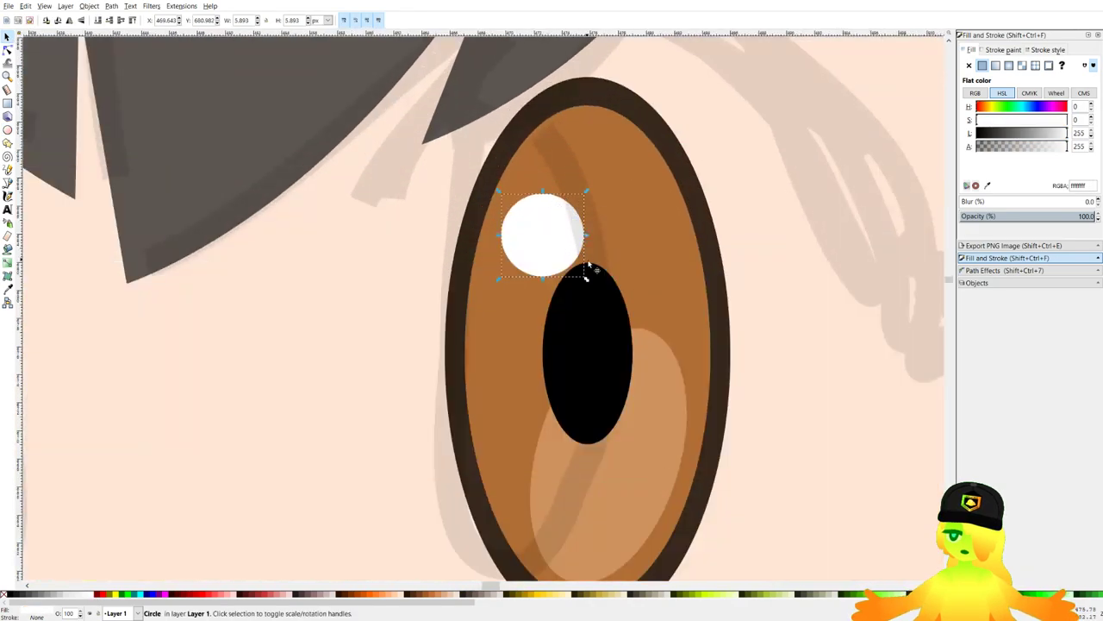
{"action": "left_click_drag", "start_coordinate": [588, 281], "coordinate": [597, 290]}
{"action": "left_click_drag", "start_coordinate": [538, 250], "coordinate": [530, 272]}
{"action": "scroll", "coordinate": [529, 269], "scroll_direction": "down", "scroll_amount": 7}
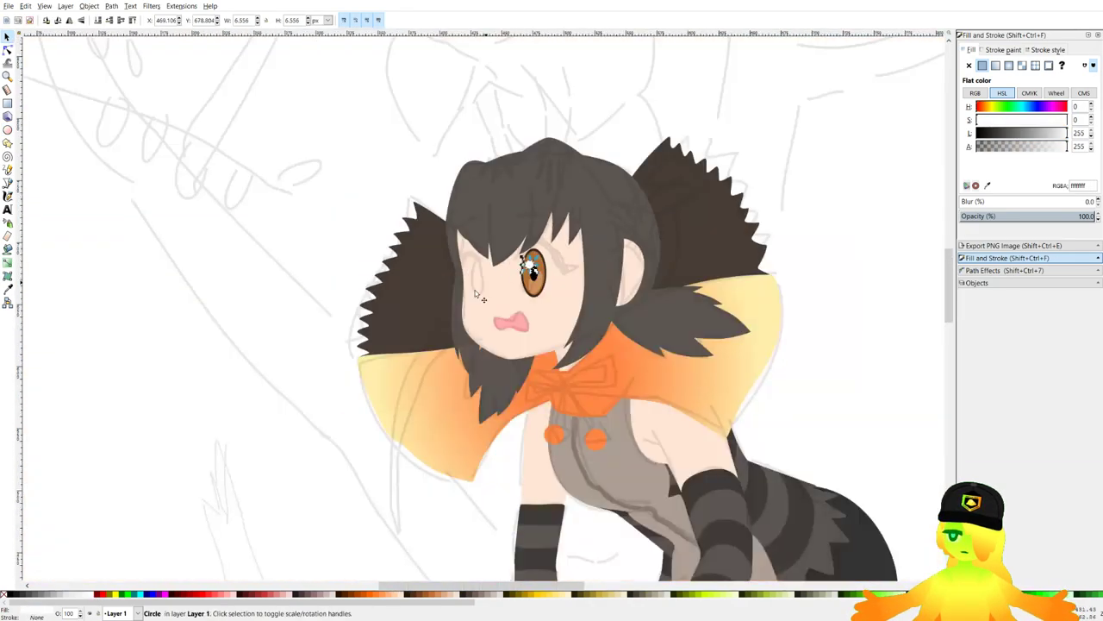
{"action": "key", "text": "Escape"}
{"action": "scroll", "coordinate": [536, 275], "scroll_direction": "up", "scroll_amount": 6}
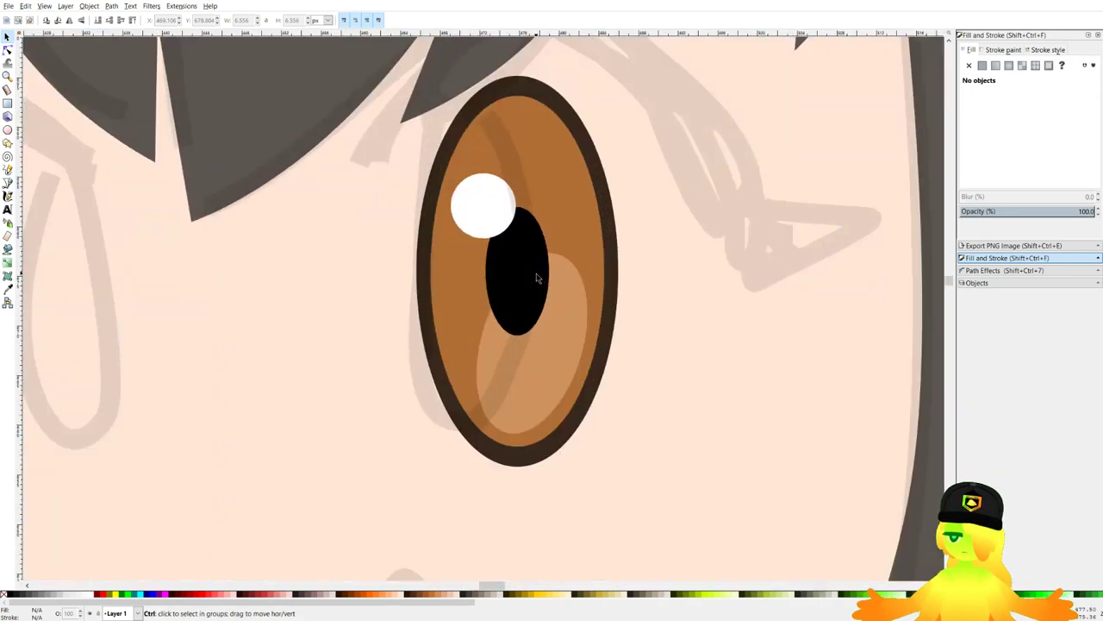
Enlarge the black pupil slightly and darken the brown iris ellipse to a lightness of about 98.
{"action": "left_click", "coordinate": [537, 277]}
{"action": "left_click_drag", "start_coordinate": [553, 204], "coordinate": [557, 194]}
{"action": "left_click", "coordinate": [561, 192]}
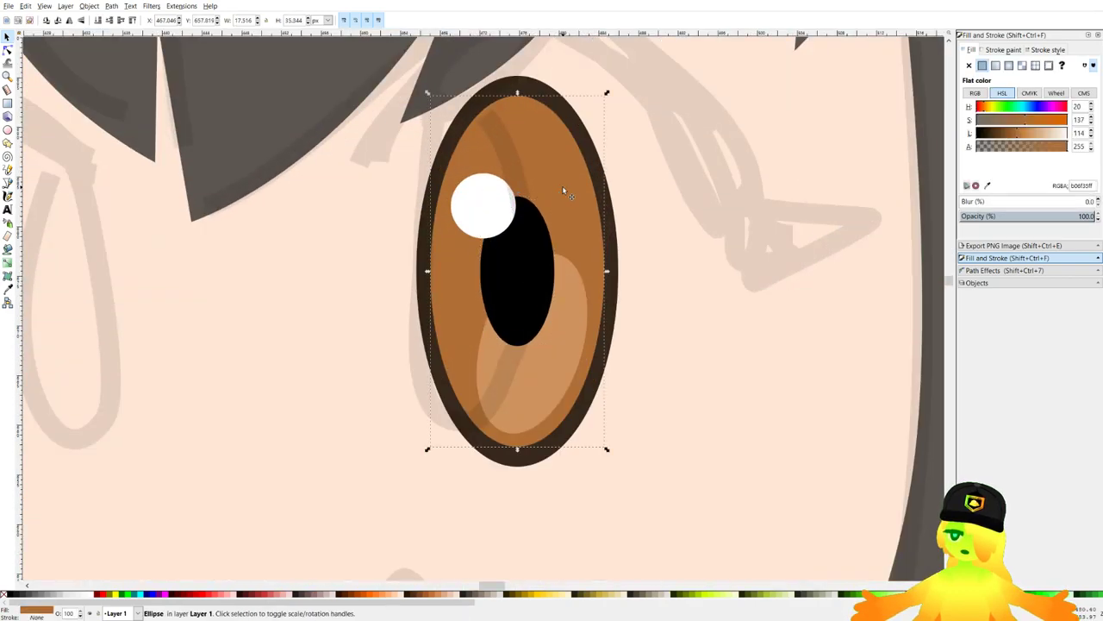
{"action": "left_click_drag", "start_coordinate": [1016, 132], "coordinate": [1011, 134]}
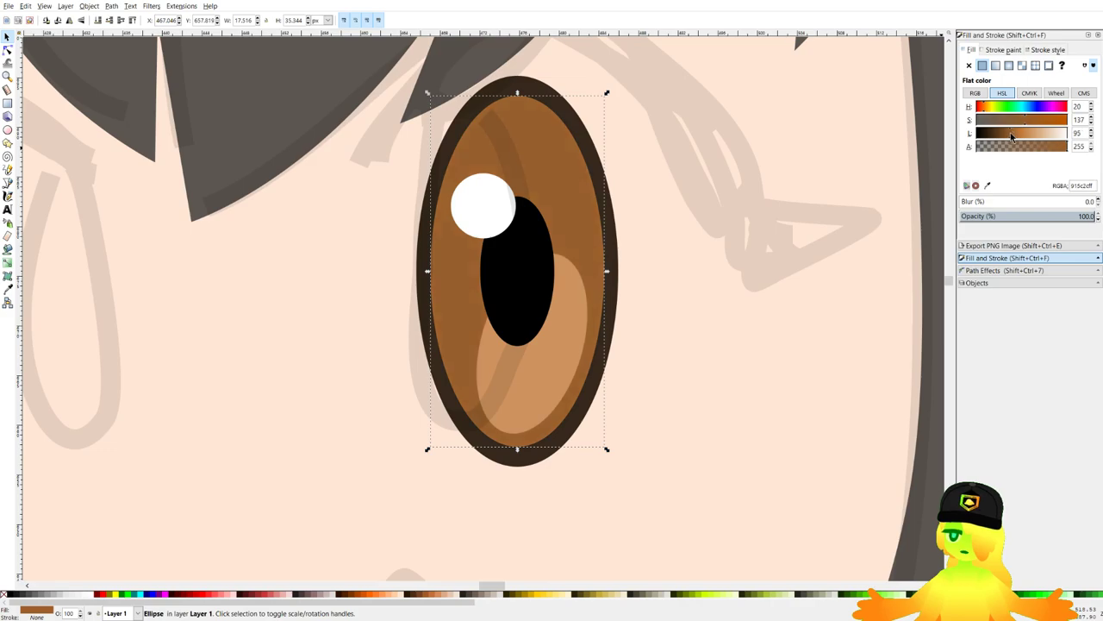
Deselect the iris and save the document.
{"action": "scroll", "coordinate": [511, 216], "scroll_direction": "down", "scroll_amount": 6}
{"action": "left_click", "coordinate": [315, 309]}
{"action": "key", "text": "ctrl+s"}
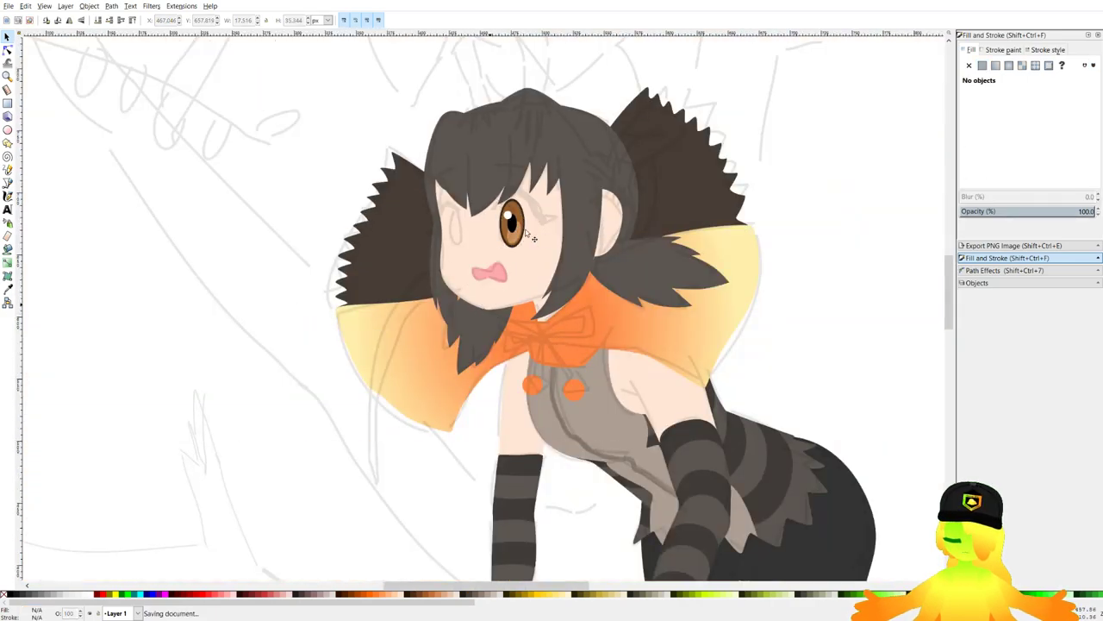
Trace the lower edge of the upper eyelash from its inner end, over the eye, down to a pointed outer tip.
{"action": "scroll", "coordinate": [523, 221], "scroll_direction": "up", "scroll_amount": 6}
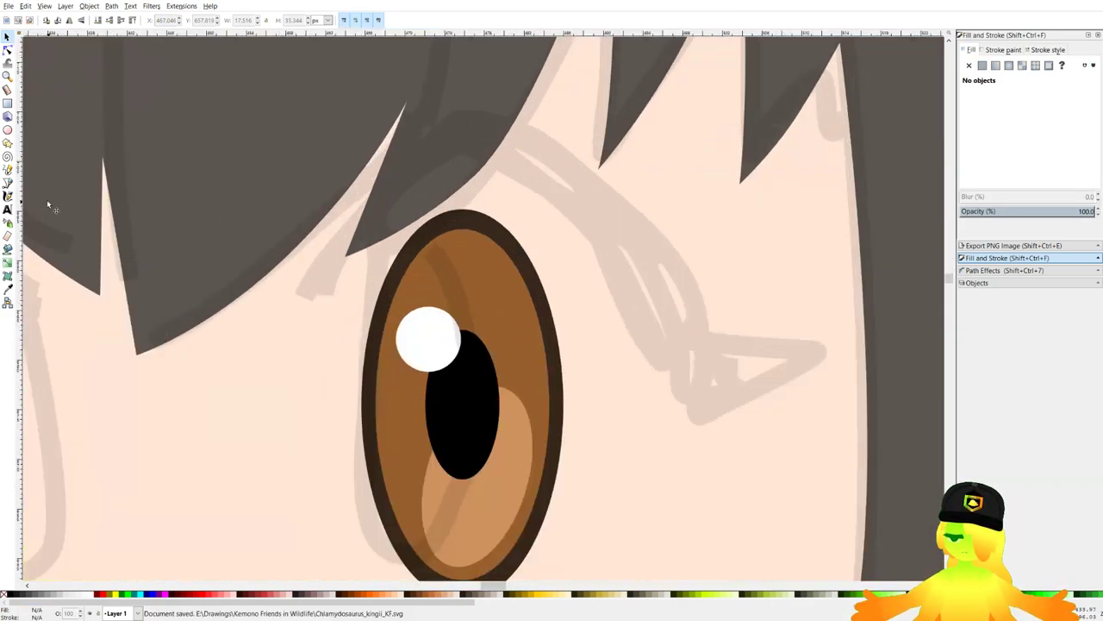
{"action": "left_click", "coordinate": [7, 183]}
{"action": "scroll", "coordinate": [225, 240], "scroll_direction": "down", "scroll_amount": 8}
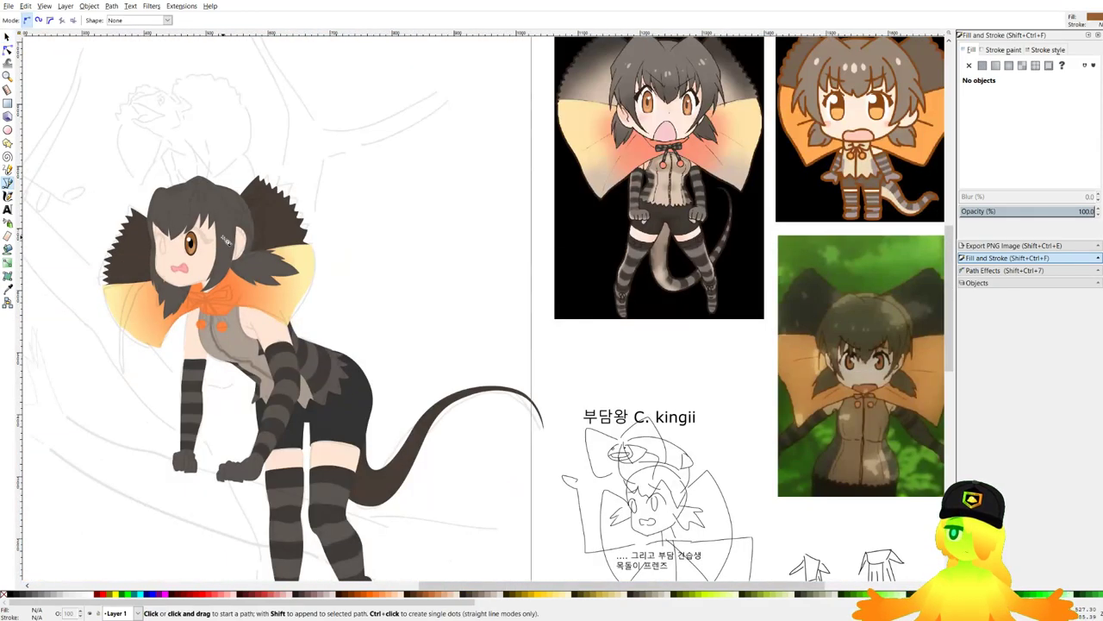
{"action": "scroll", "coordinate": [225, 241], "scroll_direction": "up", "scroll_amount": 8}
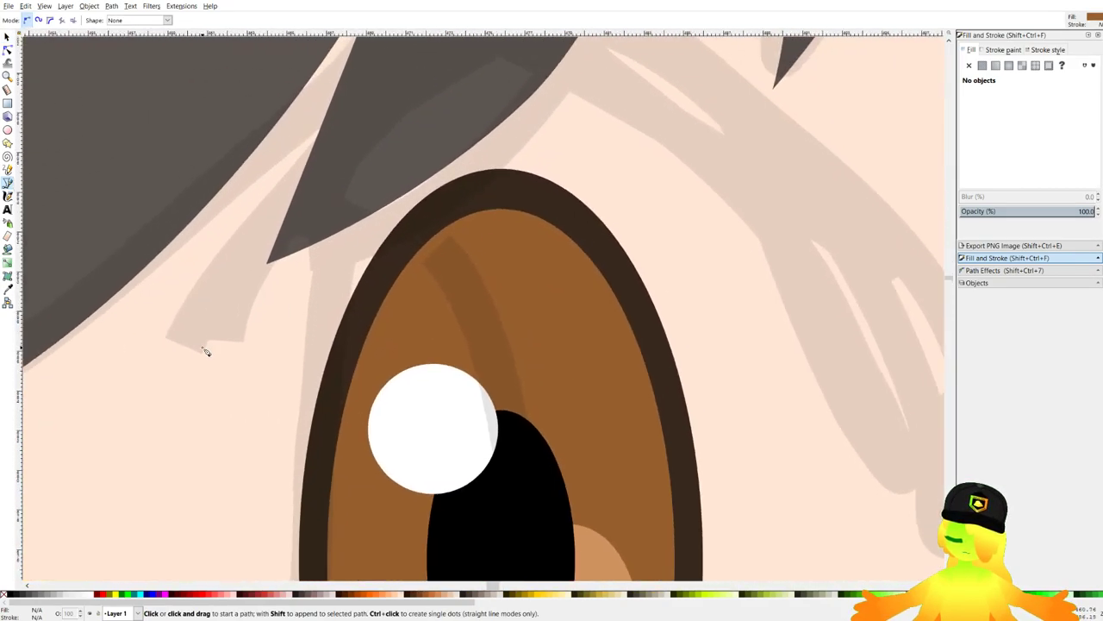
{"action": "left_click", "coordinate": [206, 351]}
{"action": "scroll", "coordinate": [374, 229], "scroll_direction": "up", "scroll_amount": 3}
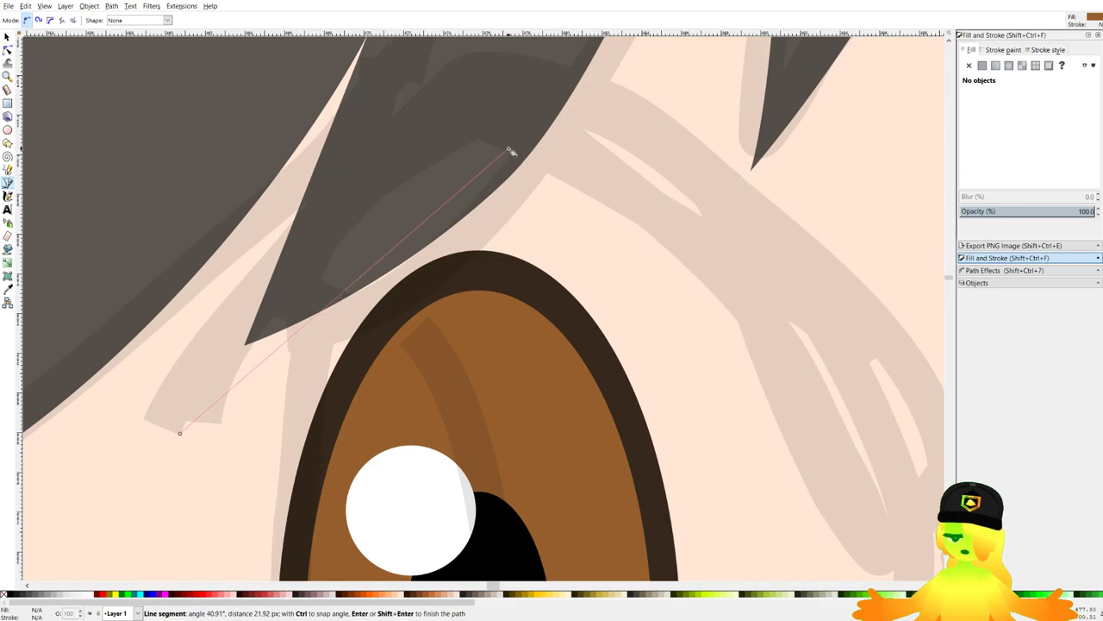
{"action": "left_click_drag", "start_coordinate": [511, 152], "coordinate": [661, 143]}
{"action": "scroll", "coordinate": [523, 241], "scroll_direction": "down", "scroll_amount": 3}
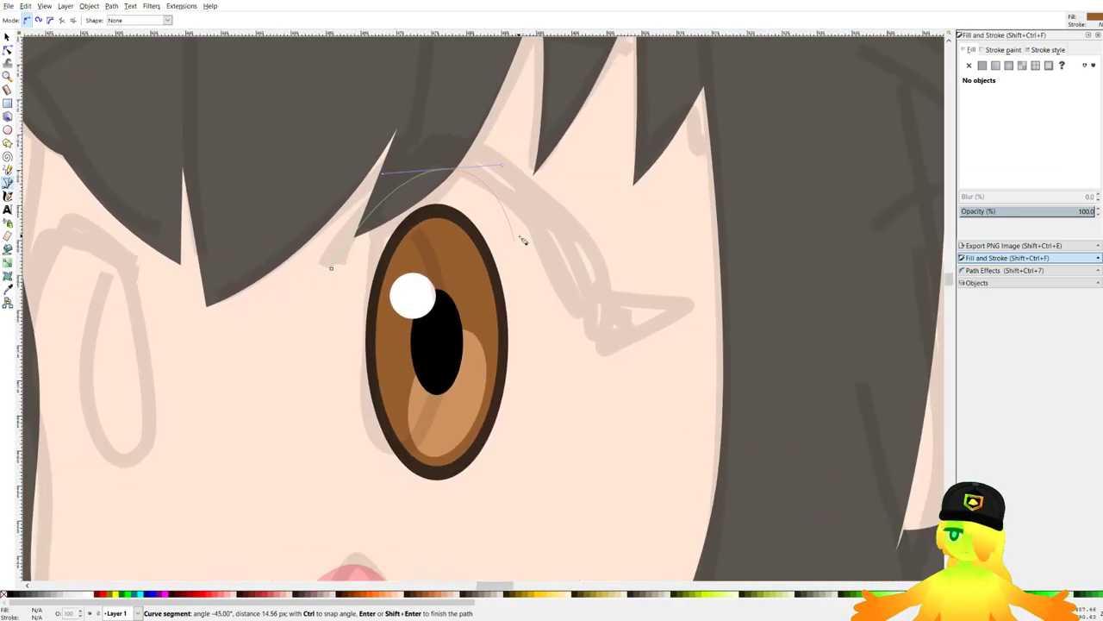
{"action": "left_click", "coordinate": [597, 349]}
{"action": "scroll", "coordinate": [594, 348], "scroll_direction": "down", "scroll_amount": 7}
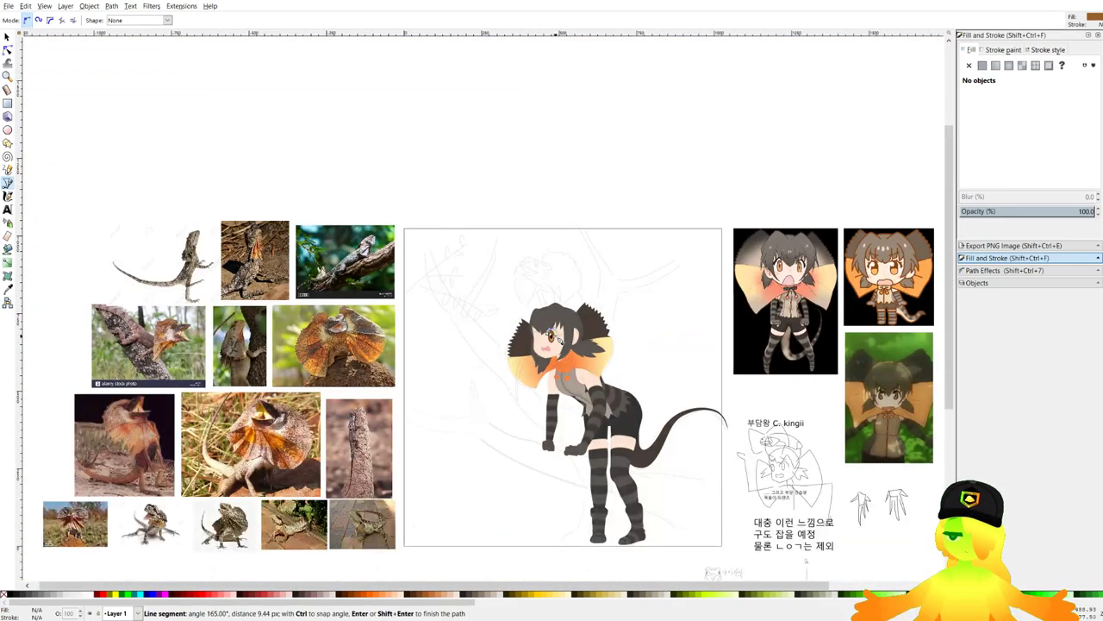
{"action": "scroll", "coordinate": [578, 339], "scroll_direction": "up", "scroll_amount": 6}
{"action": "scroll", "coordinate": [578, 339], "scroll_direction": "up", "scroll_amount": 4}
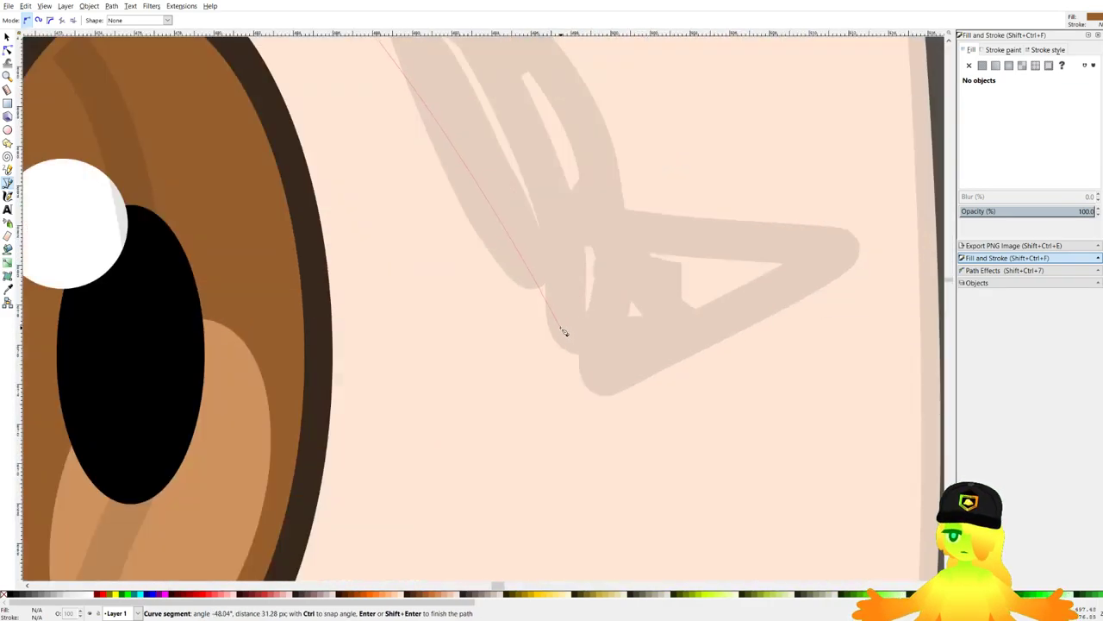
{"action": "left_click", "coordinate": [538, 533]}
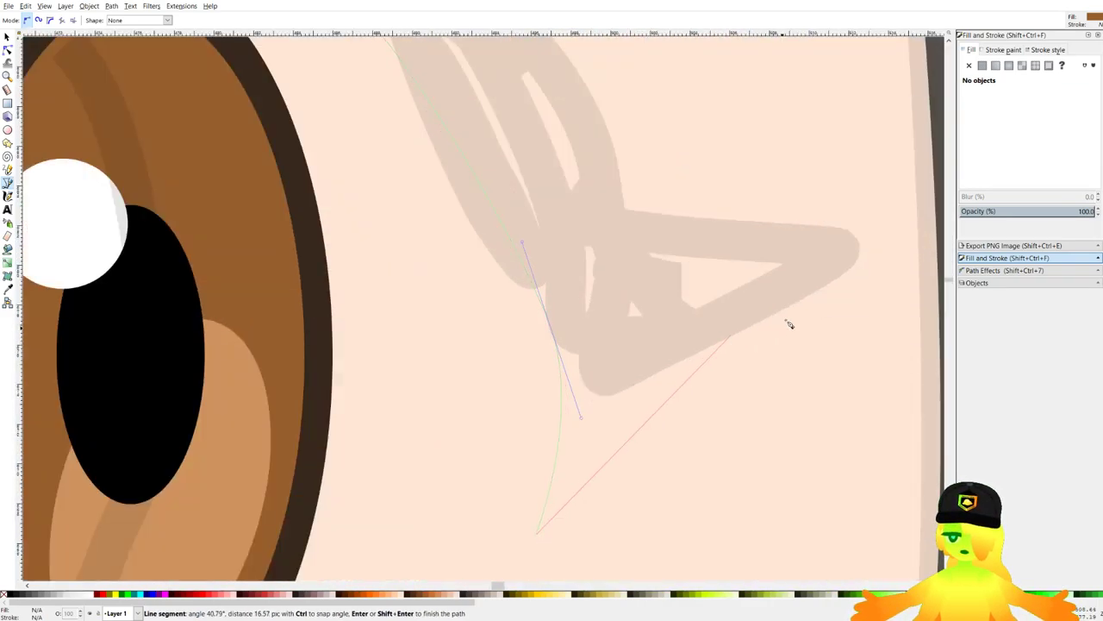
Trace the eyelash's upper edge back over the eye to a split inner end and close the path.
{"action": "scroll", "coordinate": [798, 286], "scroll_direction": "down", "scroll_amount": 2}
{"action": "scroll", "coordinate": [561, 118], "scroll_direction": "up", "scroll_amount": 1}
{"action": "left_click_drag", "start_coordinate": [514, 99], "coordinate": [407, 90]}
{"action": "scroll", "coordinate": [344, 190], "scroll_direction": "up", "scroll_amount": 2}
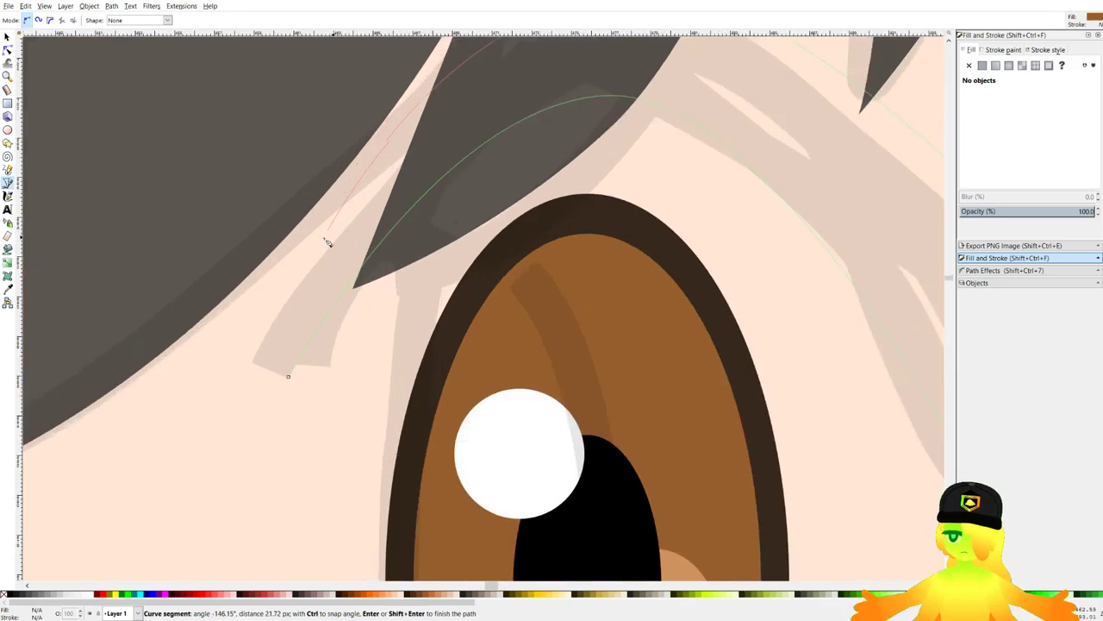
{"action": "left_click", "coordinate": [291, 300]}
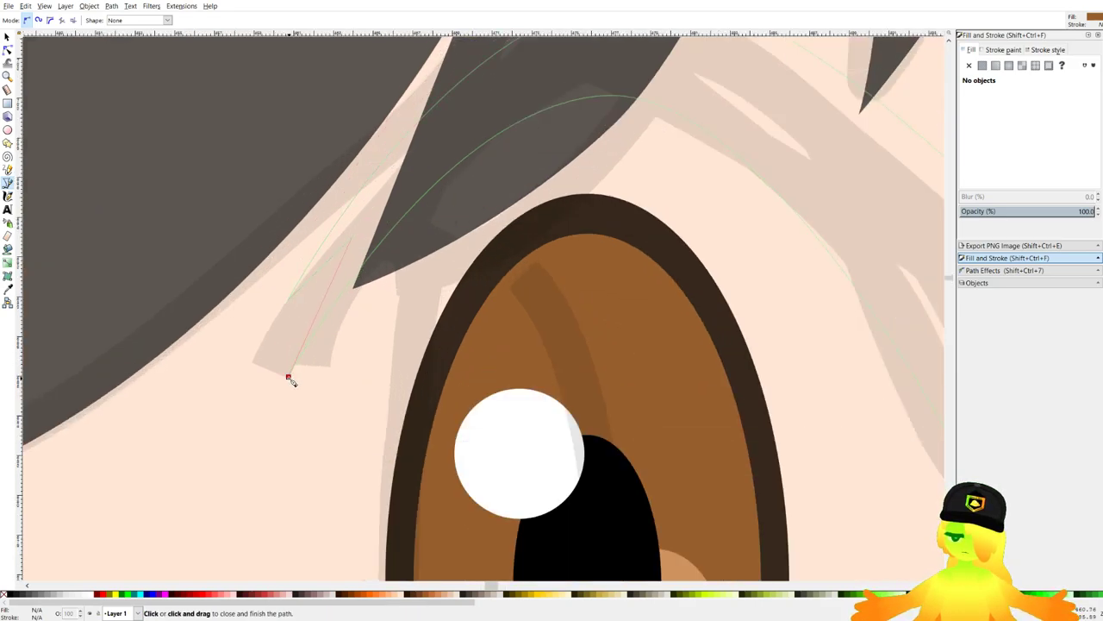
{"action": "left_click_drag", "start_coordinate": [288, 374], "coordinate": [278, 443]}
{"action": "scroll", "coordinate": [351, 288], "scroll_direction": "down", "scroll_amount": 1}
{"action": "scroll", "coordinate": [352, 288], "scroll_direction": "down", "scroll_amount": 2}
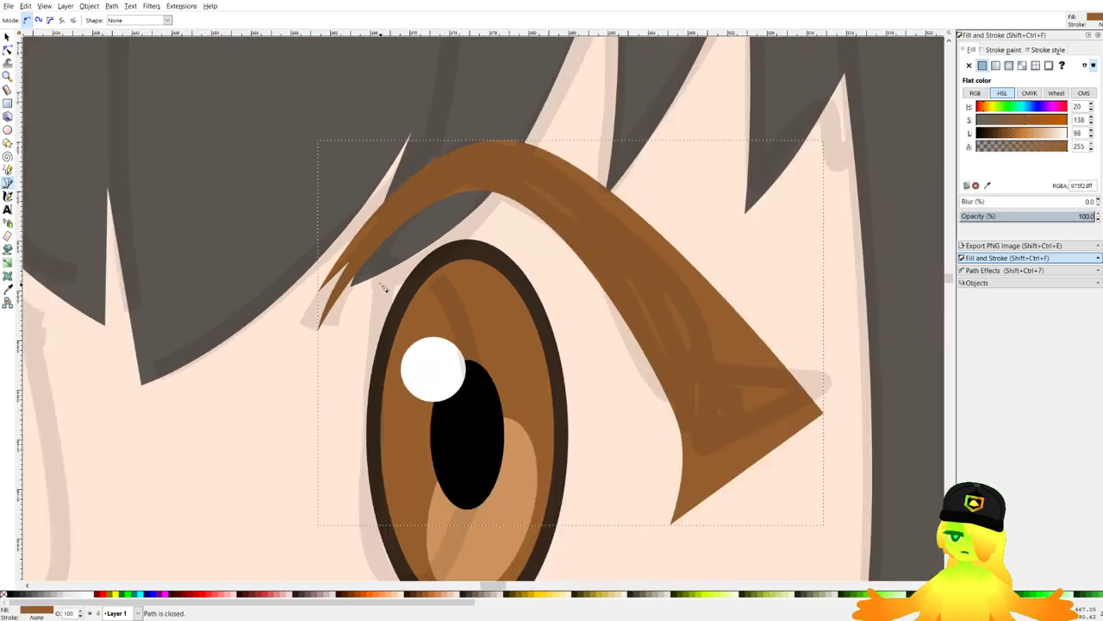
Fill the upper eyelash with the dark brown 36281c sampled from the eye's outline ellipse.
{"action": "key", "text": "d"}
{"action": "left_click", "coordinate": [483, 248]}
{"action": "scroll", "coordinate": [484, 247], "scroll_direction": "down", "scroll_amount": 4}
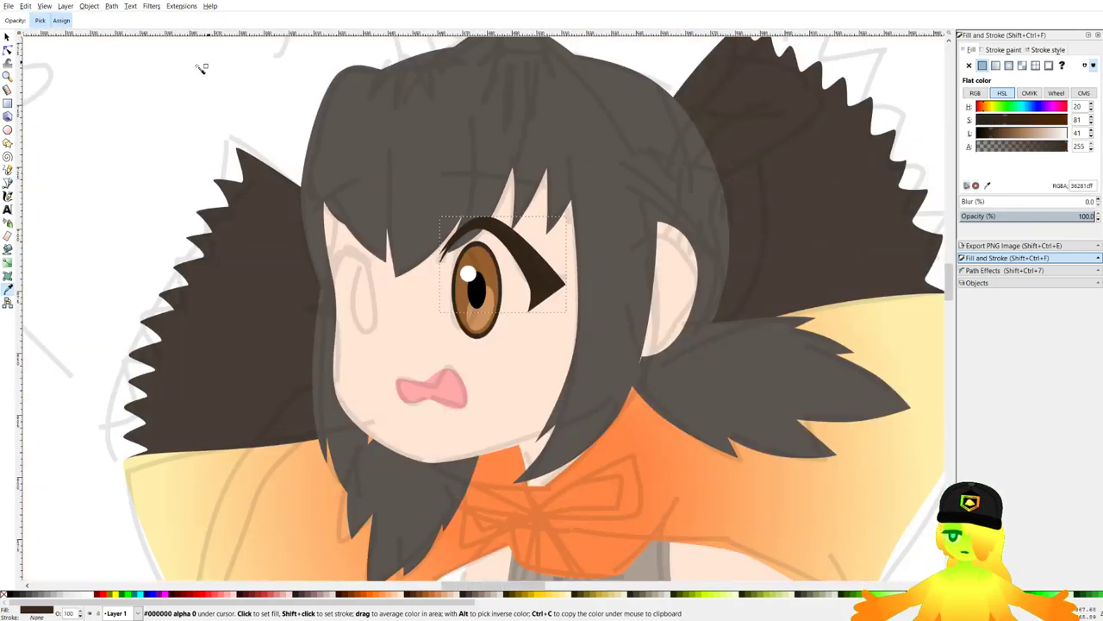
{"action": "left_click", "coordinate": [8, 37]}
{"action": "scroll", "coordinate": [525, 286], "scroll_direction": "up", "scroll_amount": 2}
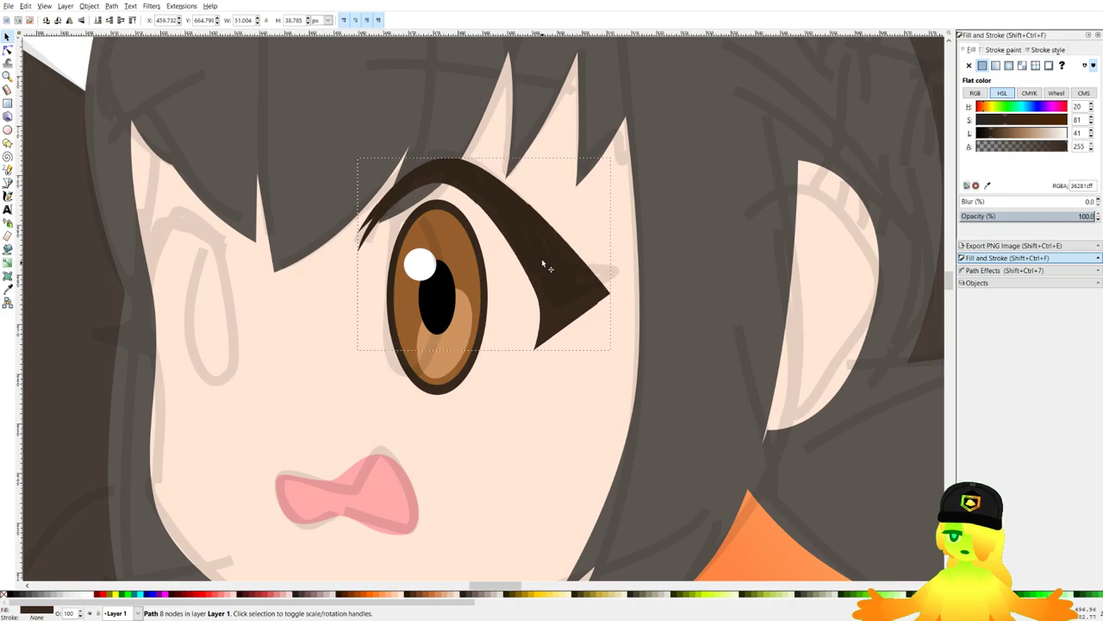
Reshape the eyelash's outer end by lowering its bottom tip, smoothing the inner curve and pulling the outer corner inward.
{"action": "left_click", "coordinate": [8, 50]}
{"action": "scroll", "coordinate": [413, 250], "scroll_direction": "down", "scroll_amount": 4}
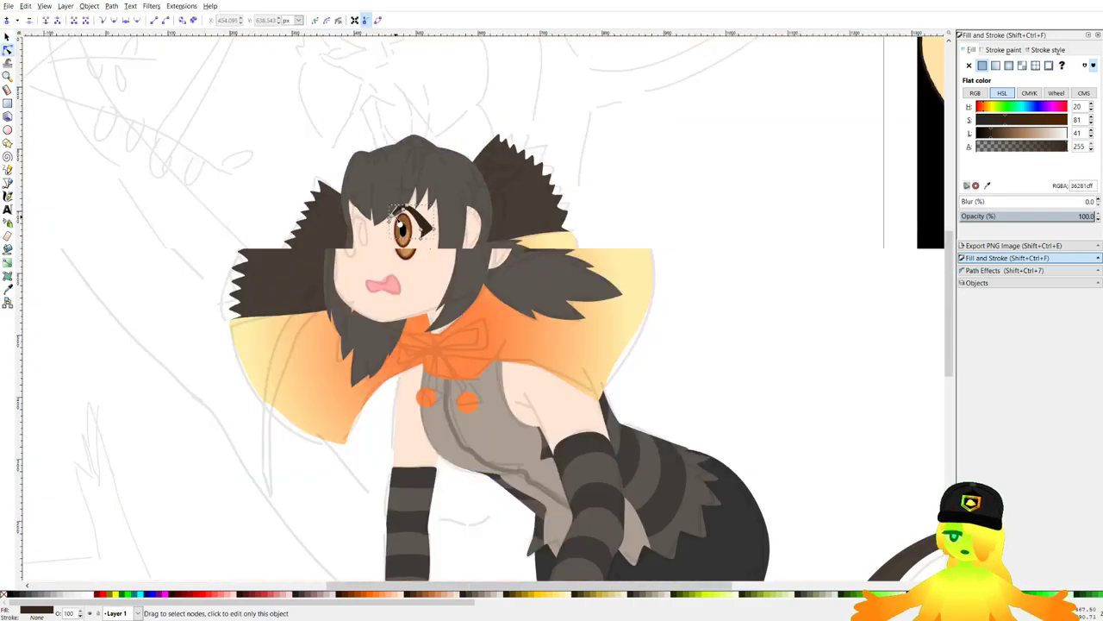
{"action": "scroll", "coordinate": [412, 249], "scroll_direction": "up", "scroll_amount": 5}
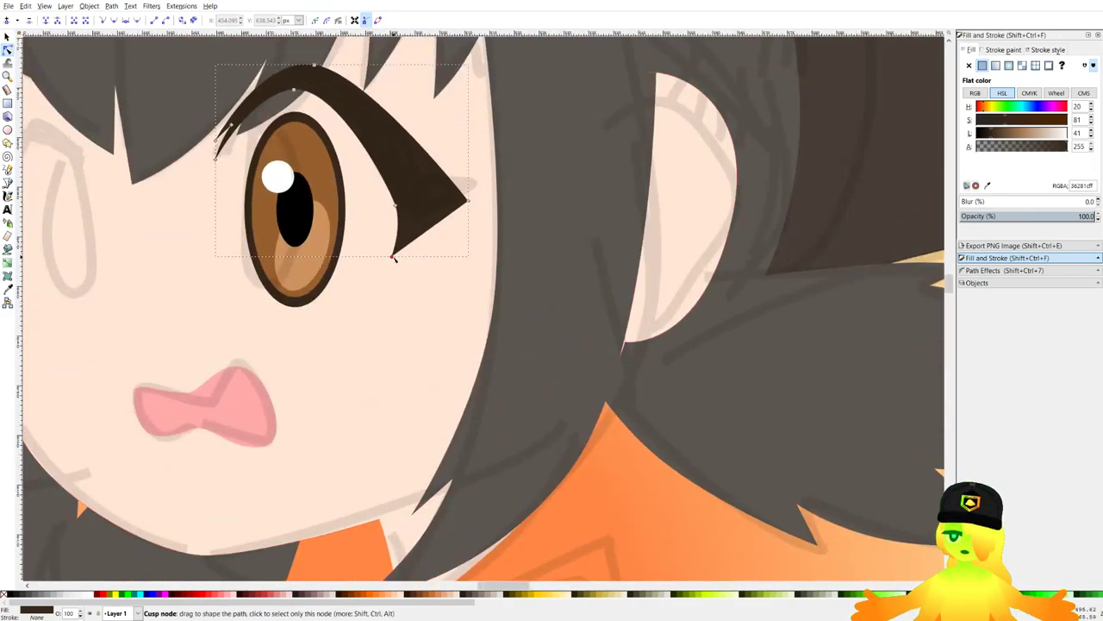
{"action": "left_click_drag", "start_coordinate": [393, 256], "coordinate": [398, 266]}
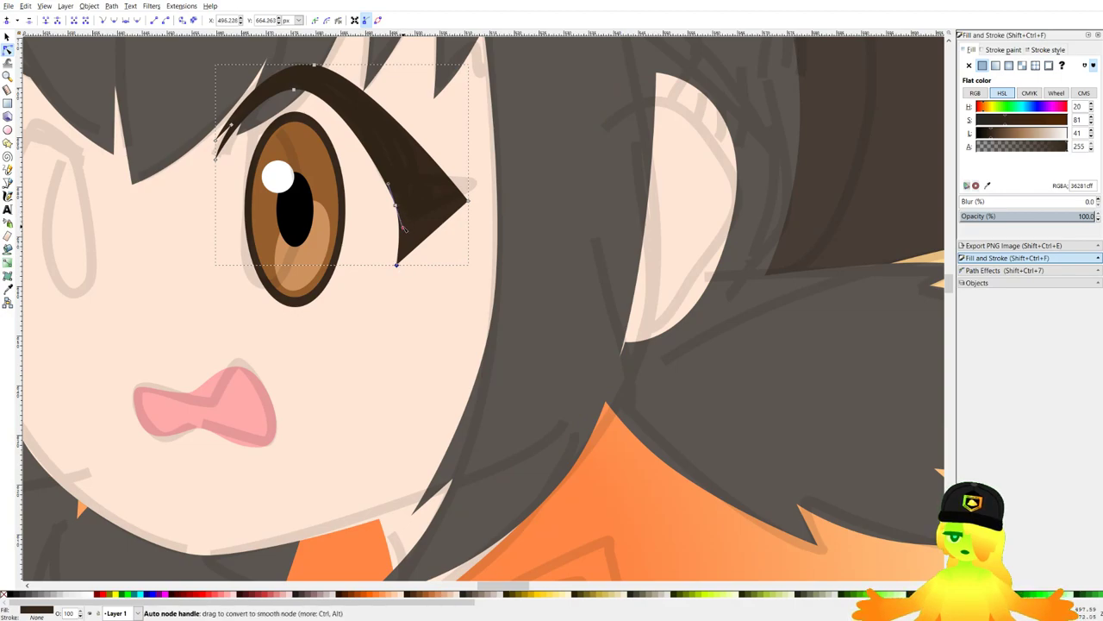
{"action": "left_click_drag", "start_coordinate": [393, 184], "coordinate": [389, 164]}
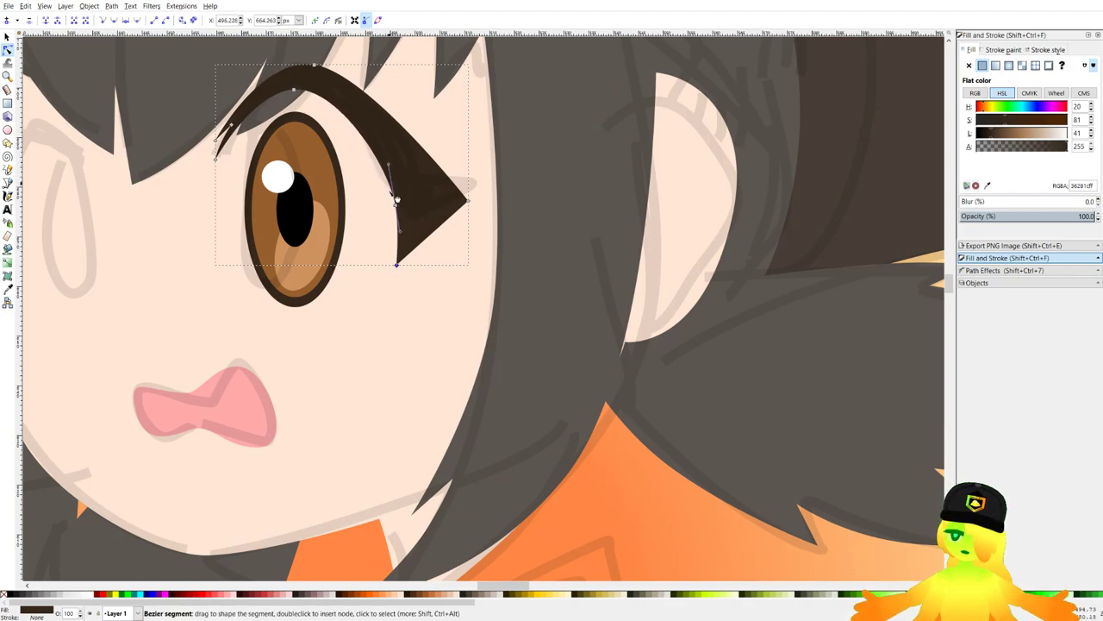
{"action": "left_click_drag", "start_coordinate": [396, 207], "coordinate": [443, 197]}
{"action": "scroll", "coordinate": [440, 190], "scroll_direction": "down", "scroll_amount": 5}
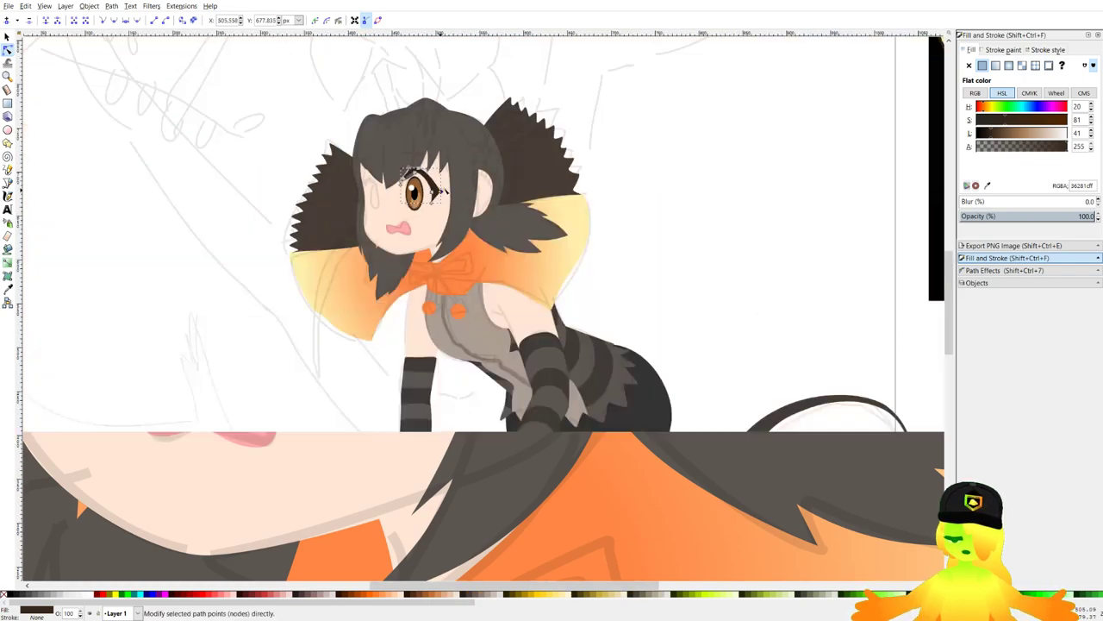
{"action": "left_click", "coordinate": [658, 215]}
{"action": "left_click", "coordinate": [657, 215]}
{"action": "scroll", "coordinate": [368, 170], "scroll_direction": "up", "scroll_amount": 4}
{"action": "scroll", "coordinate": [565, 274], "scroll_direction": "up", "scroll_amount": 2}
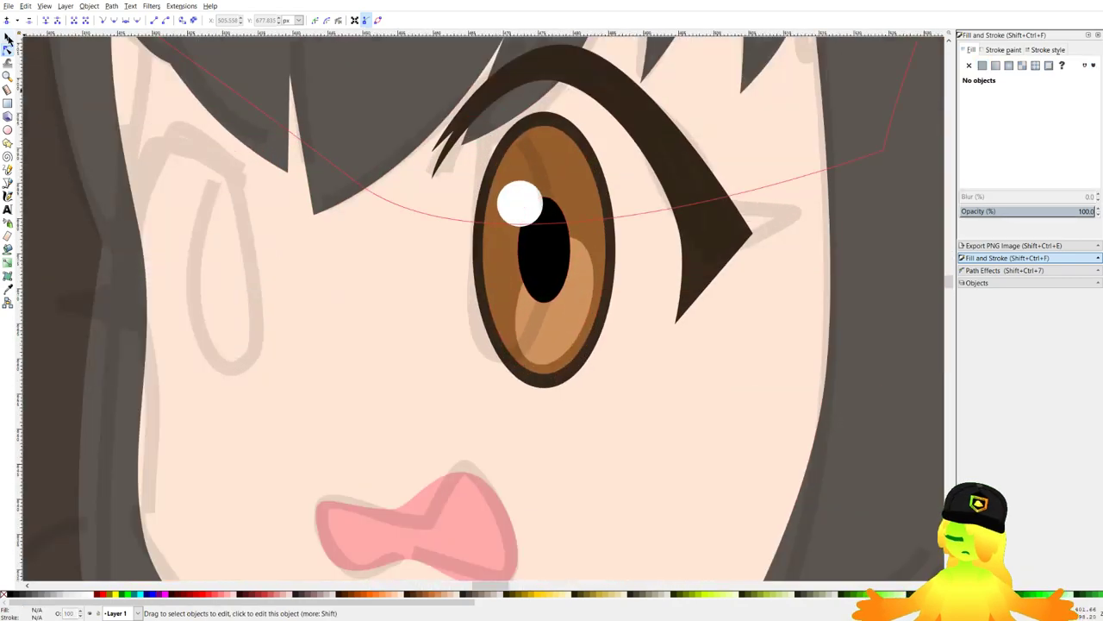
{"action": "left_click", "coordinate": [7, 37]}
{"action": "left_click_drag", "start_coordinate": [390, 418], "coordinate": [589, 124]}
{"action": "key", "text": "ctrl+z"}
{"action": "scroll", "coordinate": [545, 158], "scroll_direction": "down", "scroll_amount": 5}
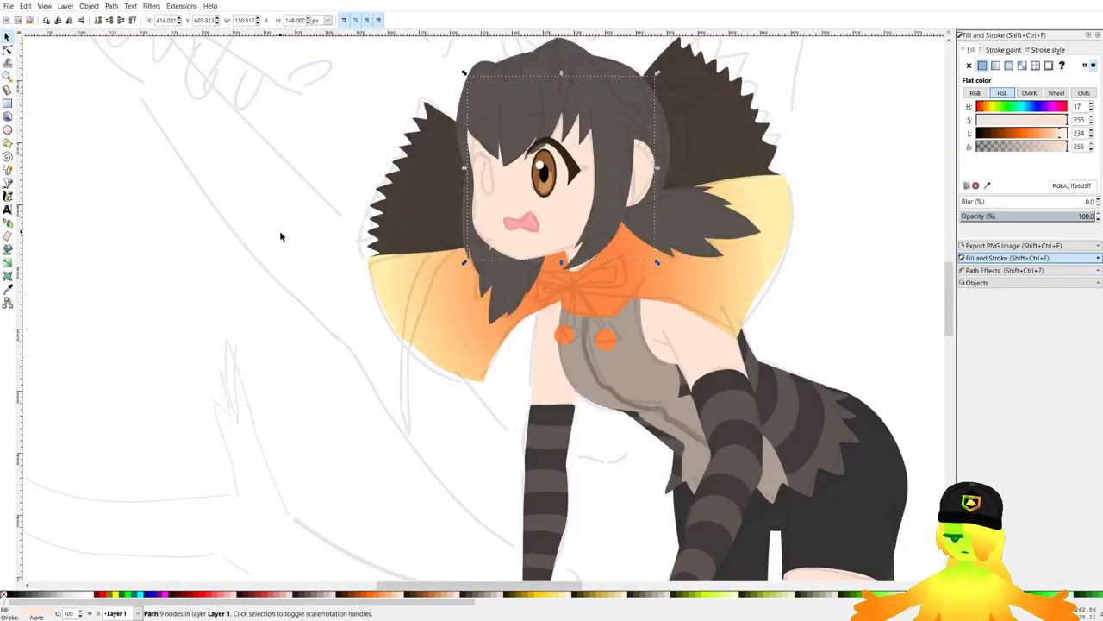
Select all five eye shapes, including the dark outline ellipse, and move them up and slightly left against the upper eyelash.
{"action": "scroll", "coordinate": [552, 177], "scroll_direction": "up", "scroll_amount": 5}
{"action": "left_click_drag", "start_coordinate": [548, 317], "coordinate": [394, 94]}
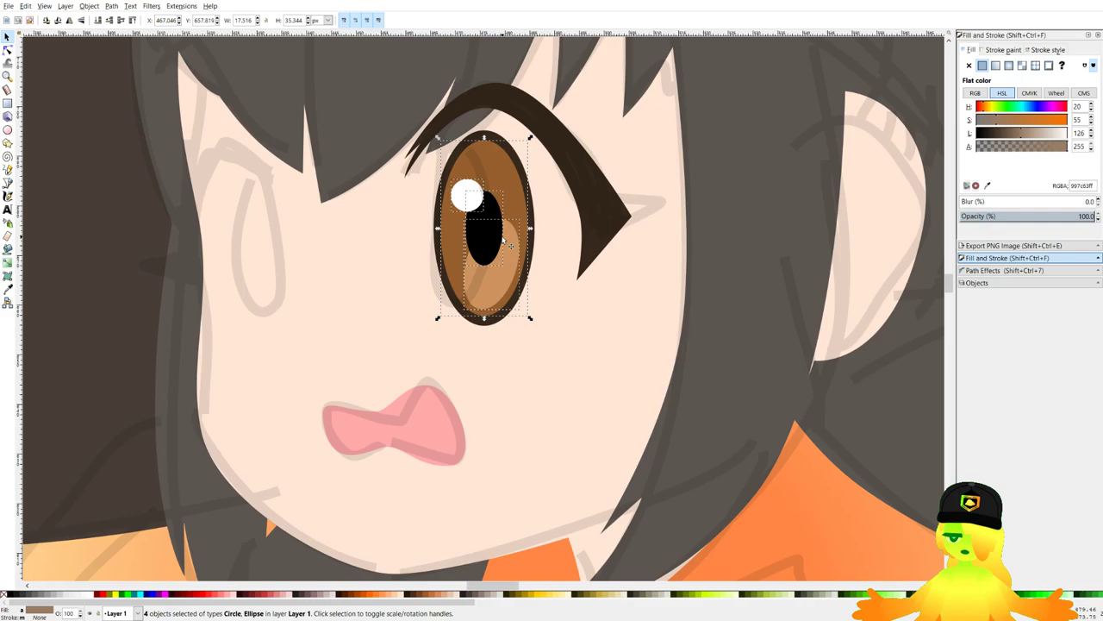
{"action": "left_click", "coordinate": [512, 151], "text": "shift"}
{"action": "scroll", "coordinate": [501, 172], "scroll_direction": "up", "scroll_amount": 1}
{"action": "left_click_drag", "start_coordinate": [490, 197], "coordinate": [474, 163]}
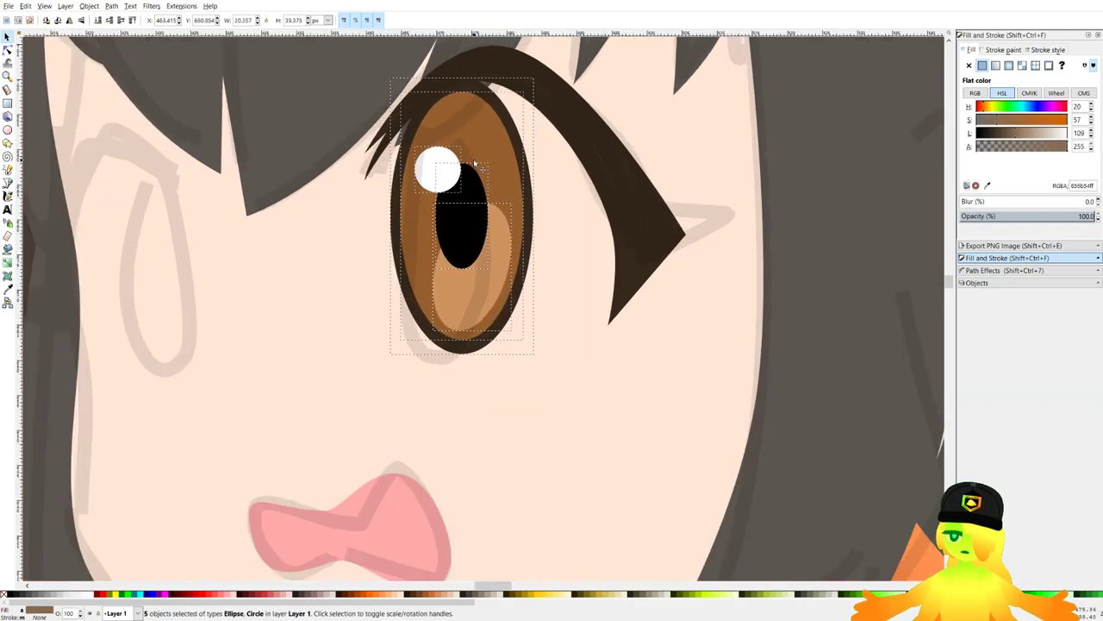
{"action": "scroll", "coordinate": [476, 162], "scroll_direction": "down", "scroll_amount": 4}
{"action": "key", "text": "Escape"}
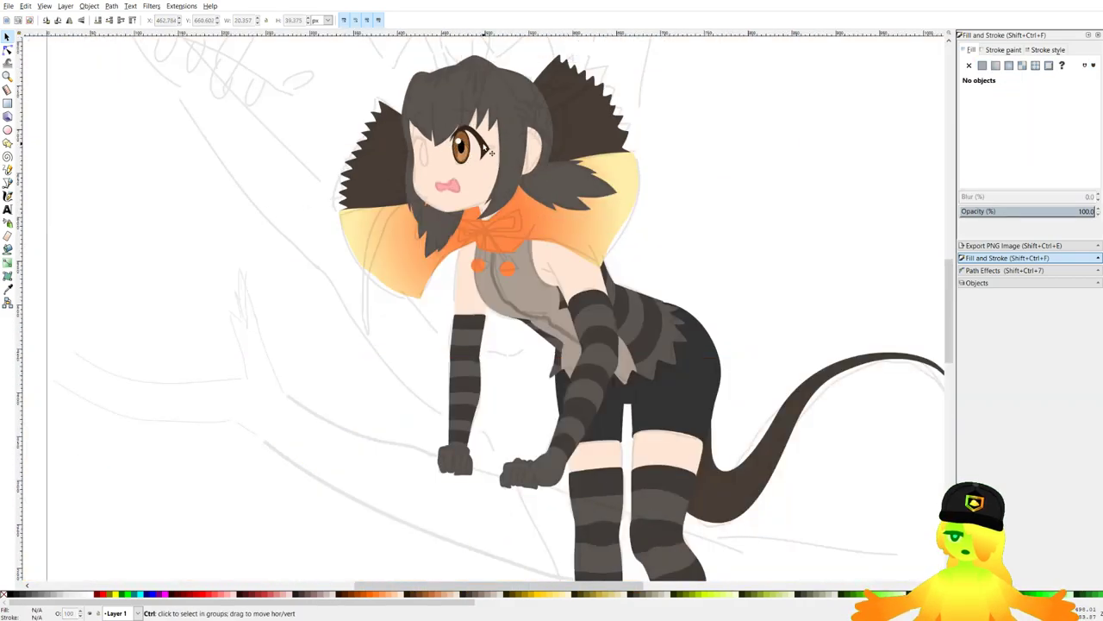
Trace the eye white's outline from the inner eyelash down around the iris and along the bottom towards the outer corner.
{"action": "scroll", "coordinate": [491, 152], "scroll_direction": "up", "scroll_amount": 4}
{"action": "left_click", "coordinate": [7, 183]}
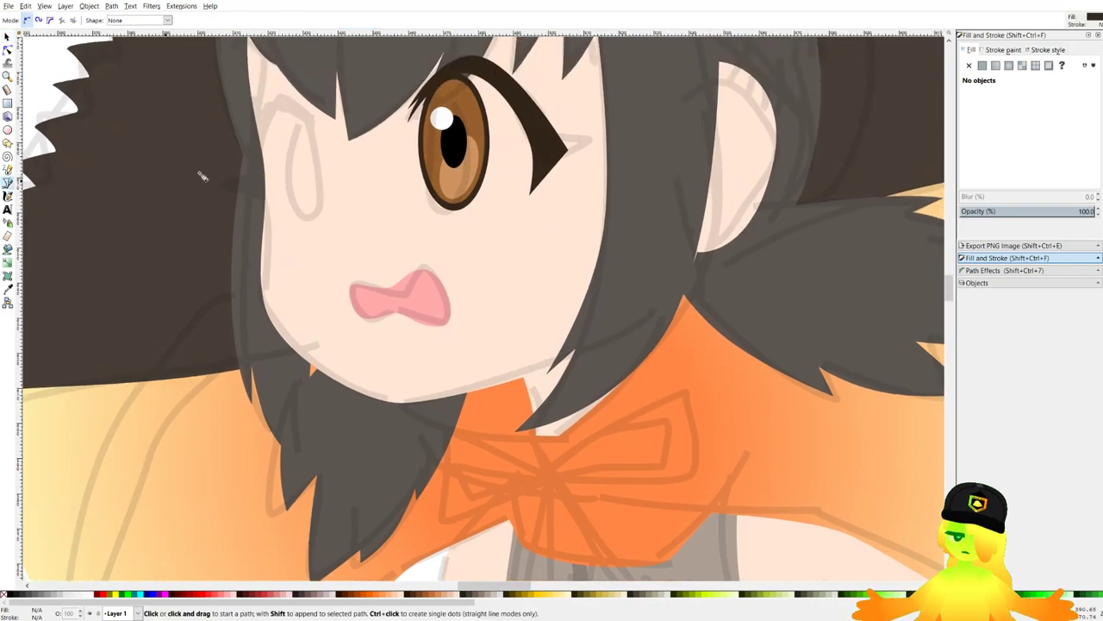
{"action": "scroll", "coordinate": [421, 98], "scroll_direction": "up", "scroll_amount": 4}
{"action": "left_click", "coordinate": [448, 87]}
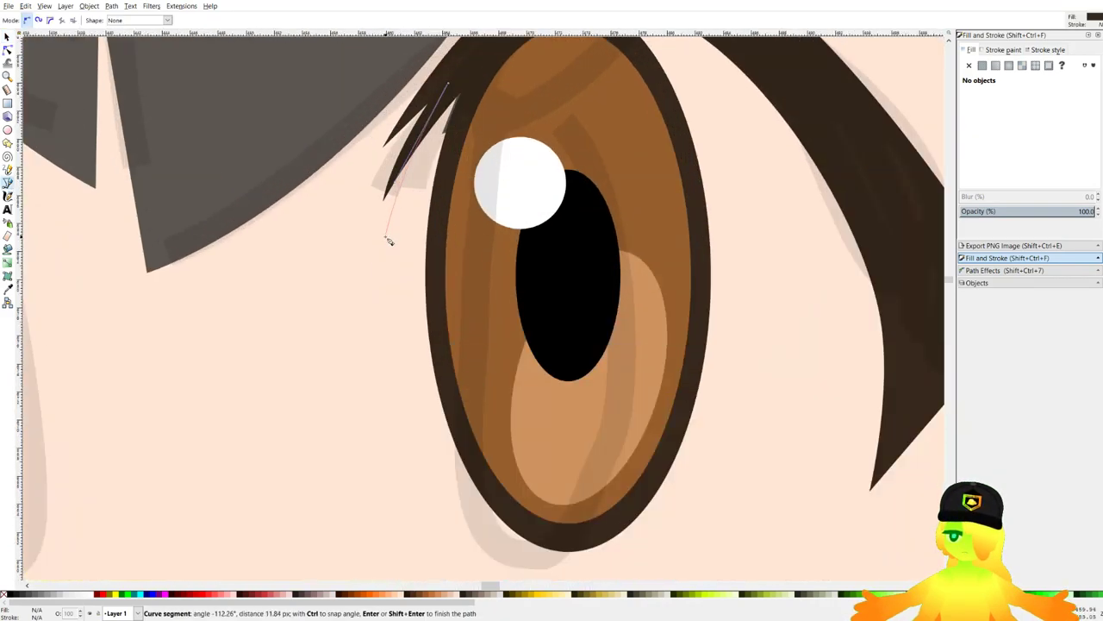
{"action": "left_click_drag", "start_coordinate": [387, 264], "coordinate": [389, 279]}
{"action": "left_click_drag", "start_coordinate": [383, 332], "coordinate": [532, 404]}
{"action": "scroll", "coordinate": [414, 419], "scroll_direction": "down", "scroll_amount": 5}
{"action": "key", "text": "BackSpace"}
{"action": "left_click_drag", "start_coordinate": [474, 368], "coordinate": [625, 395]}
{"action": "left_click_drag", "start_coordinate": [734, 301], "coordinate": [580, 380]}
Continue the eye white's outline up behind the outer eyelash and along its arch, closing the path at the inner end.
{"action": "left_click_drag", "start_coordinate": [704, 260], "coordinate": [733, 143]}
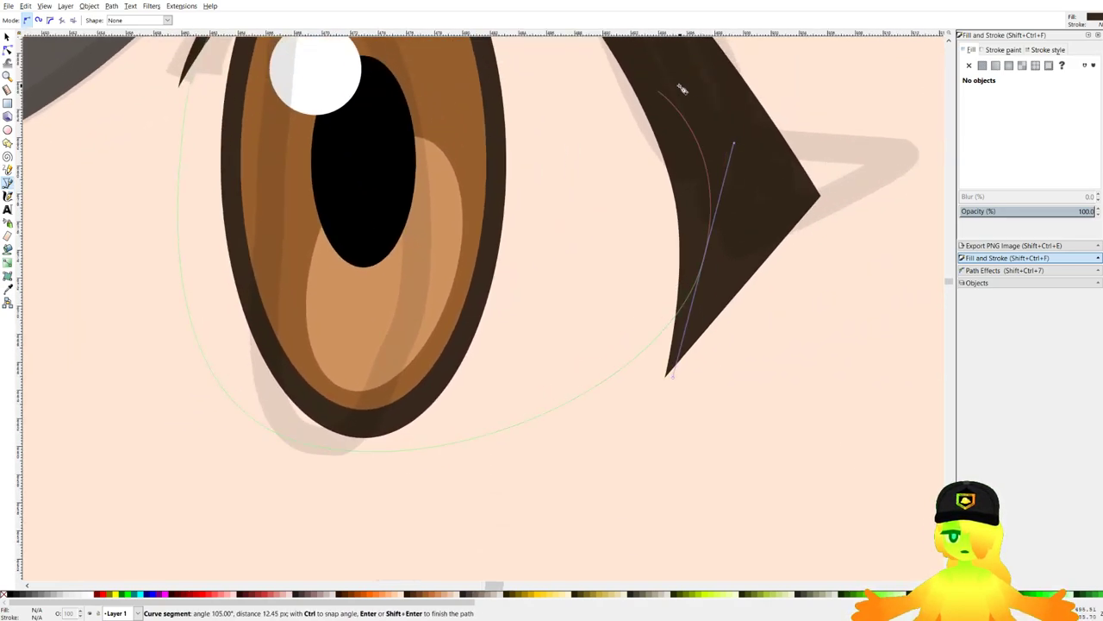
{"action": "scroll", "coordinate": [656, 87], "scroll_direction": "down", "scroll_amount": 1}
{"action": "left_click_drag", "start_coordinate": [657, 87], "coordinate": [653, 224]}
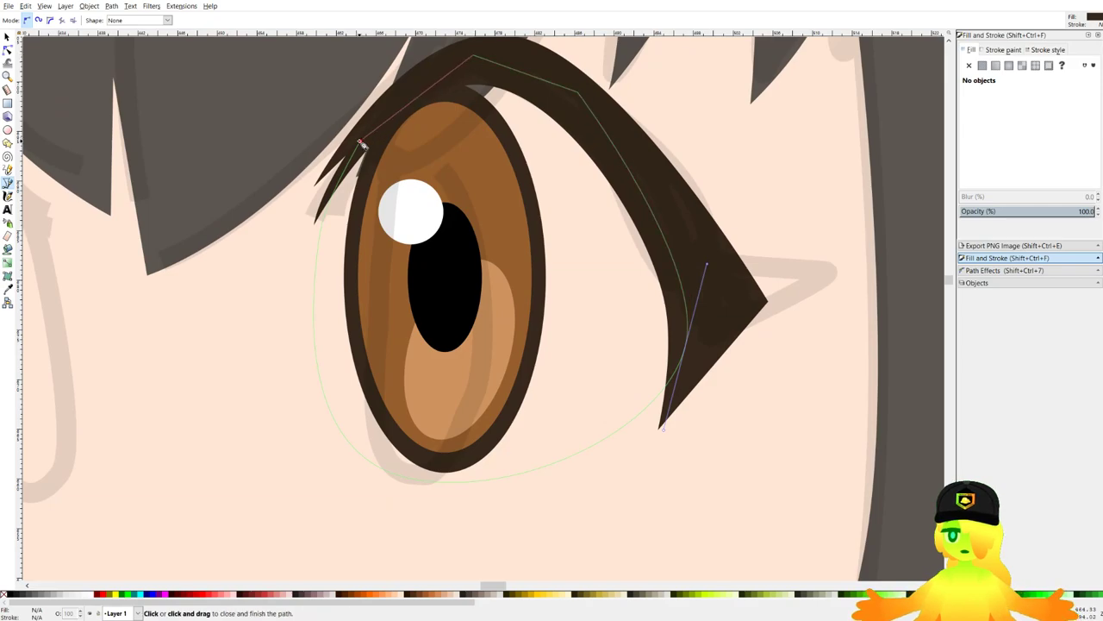
{"action": "left_click", "coordinate": [360, 140]}
Fill the eye white shape with white and lower it behind the iris and eyelash, keeping it above the face.
{"action": "left_click", "coordinate": [91, 593]}
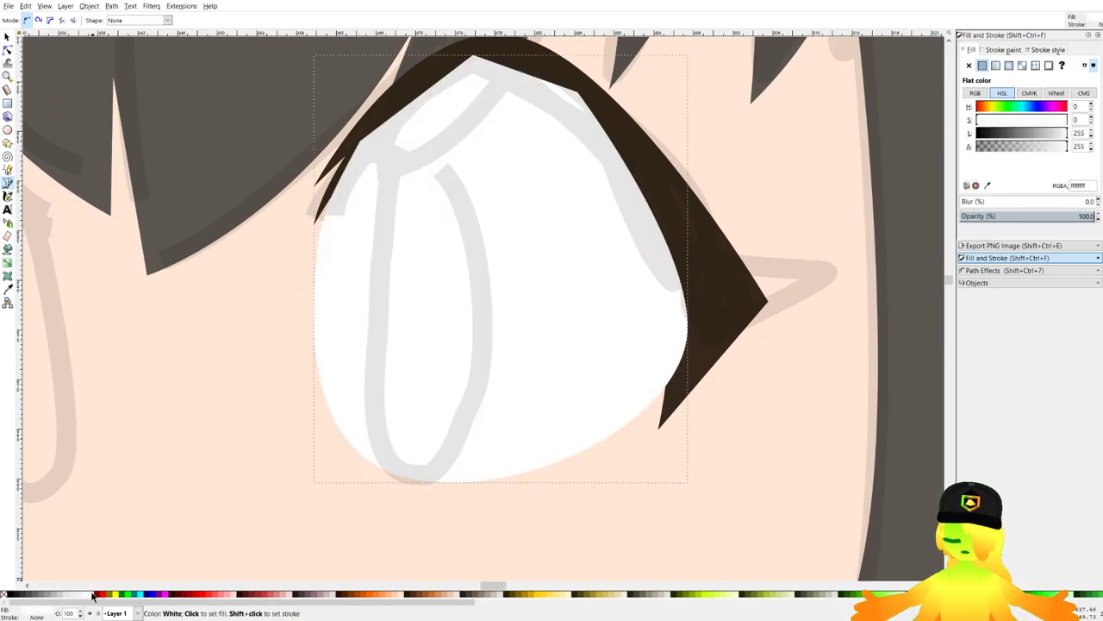
{"action": "key", "text": "Page_Down"}
{"action": "key", "text": "Page_Down"}
{"action": "key", "text": "Page_Down"}
{"action": "key", "text": "Page_Down"}
{"action": "key", "text": "Page_Down"}
{"action": "key", "text": "Page_Up"}
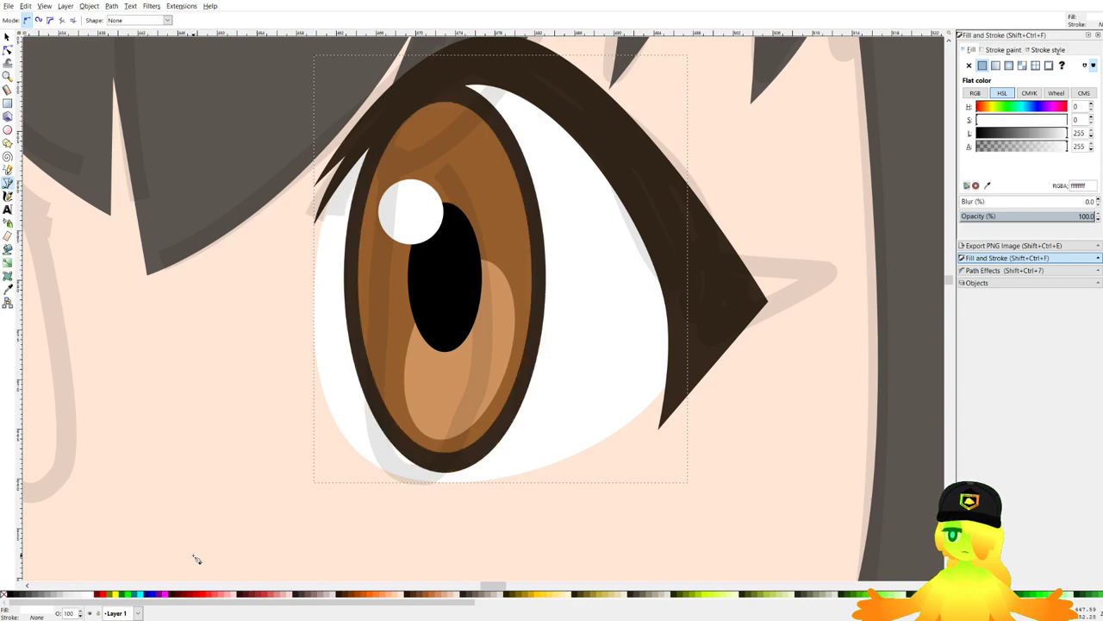
Reshape the eye white's lower edge by shifting its bottom node outward beneath the iris and levelling the node's handles.
{"action": "key", "text": "n"}
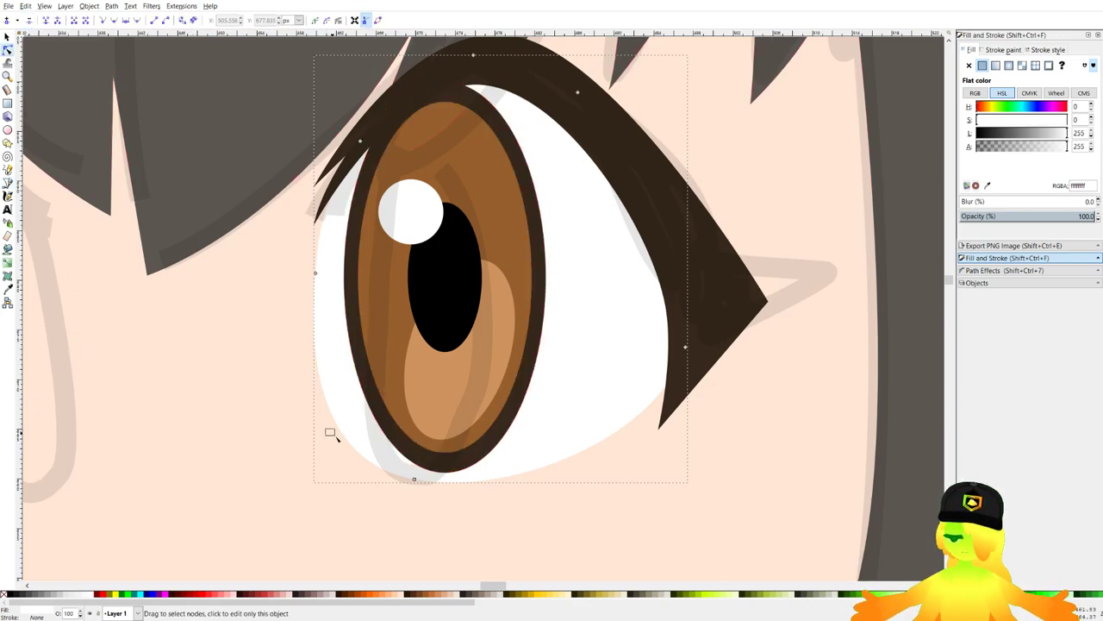
{"action": "left_click", "coordinate": [414, 480]}
{"action": "left_click_drag", "start_coordinate": [414, 480], "coordinate": [450, 478]}
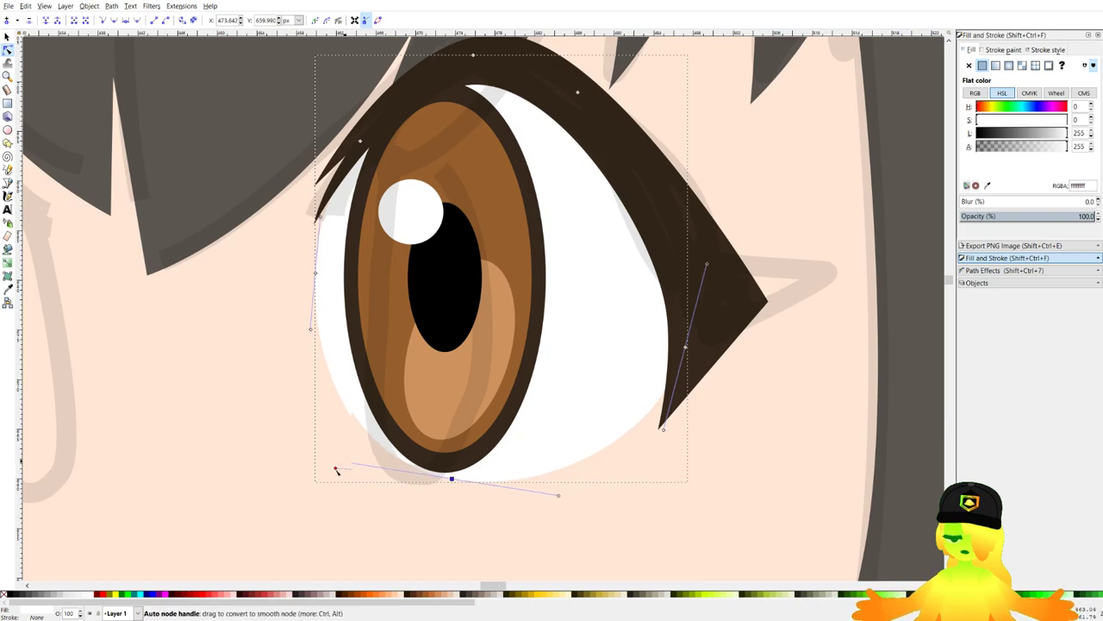
{"action": "left_click_drag", "start_coordinate": [336, 468], "coordinate": [322, 484]}
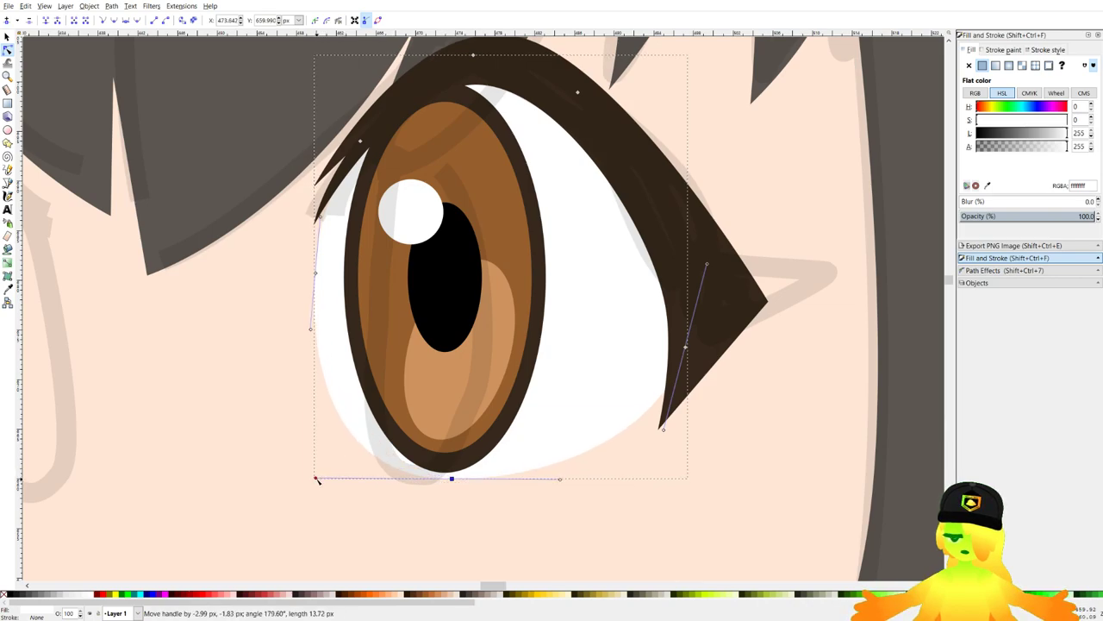
{"action": "scroll", "coordinate": [616, 336], "scroll_direction": "down", "scroll_amount": 5}
{"action": "left_click", "coordinate": [295, 387]}
{"action": "left_click", "coordinate": [296, 387]}
Lower the eye white's bottom node slightly and lengthen the outer corner's lower handle to make the bottom edge fuller.
{"action": "scroll", "coordinate": [596, 360], "scroll_direction": "up", "scroll_amount": 4}
{"action": "left_click", "coordinate": [603, 321]}
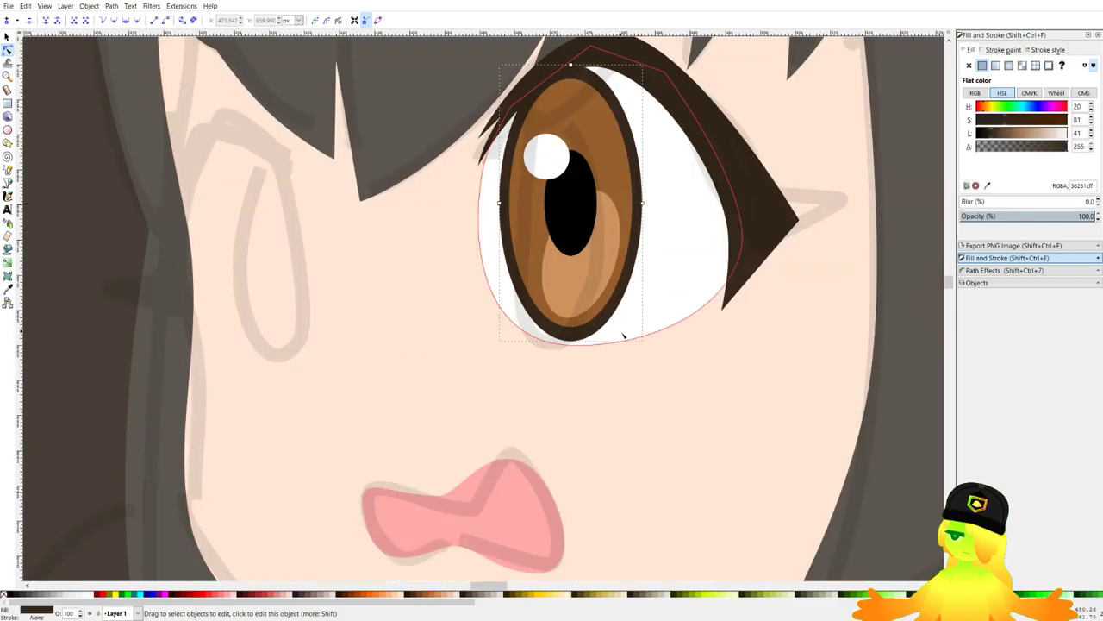
{"action": "left_click", "coordinate": [622, 334]}
{"action": "left_click", "coordinate": [575, 346]}
{"action": "left_click_drag", "start_coordinate": [578, 348], "coordinate": [580, 355]}
{"action": "left_click_drag", "start_coordinate": [726, 312], "coordinate": [734, 324]}
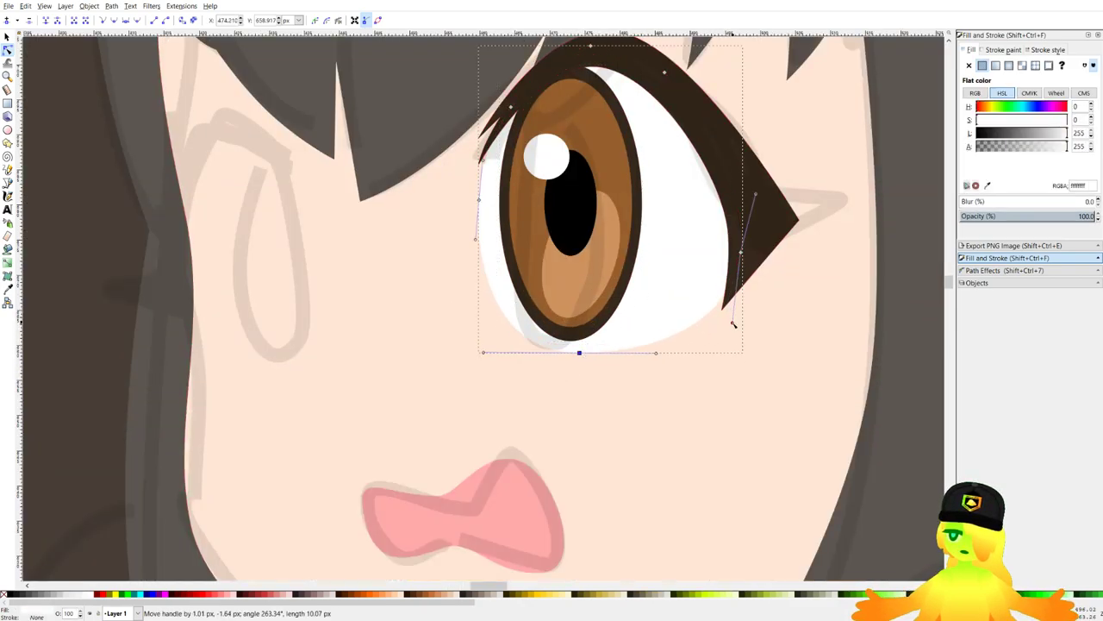
{"action": "scroll", "coordinate": [538, 320], "scroll_direction": "down", "scroll_amount": 3}
{"action": "left_click", "coordinate": [327, 281]}
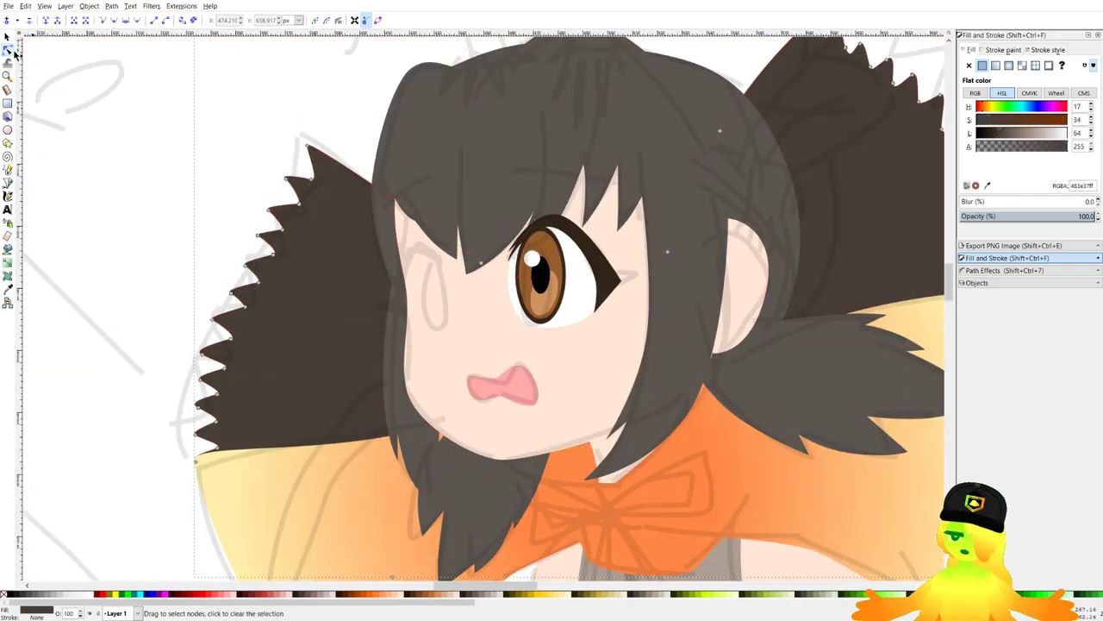
{"action": "key", "text": "Escape"}
{"action": "key", "text": "s"}
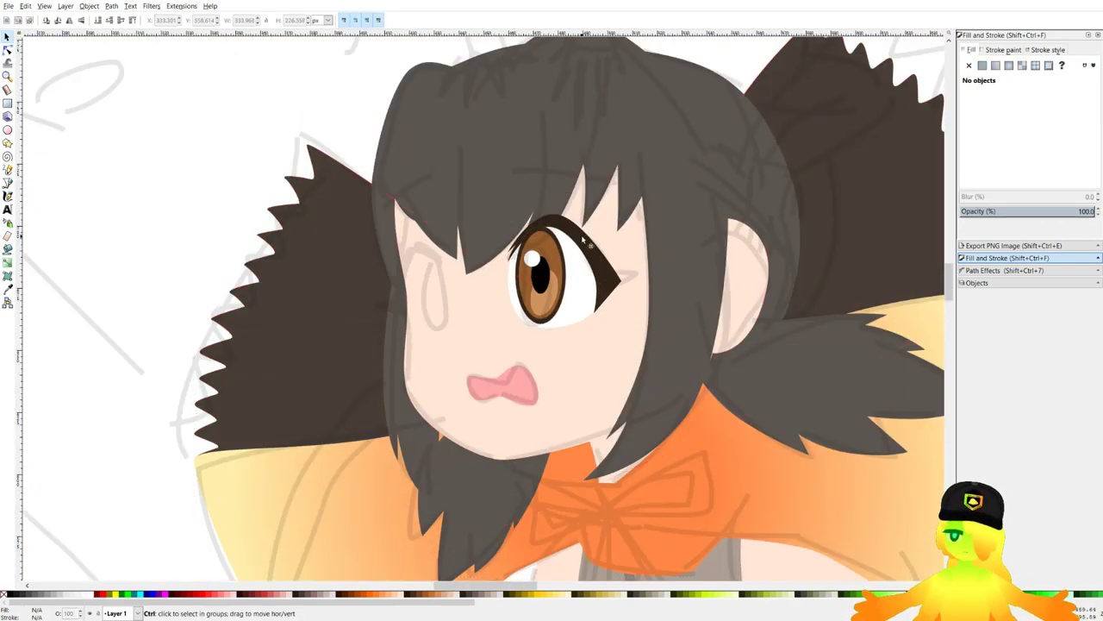
Duplicate the complete seven-shape eye, mirror the copy horizontally and move it onto the blank canvas beside the frill.
{"action": "scroll", "coordinate": [575, 240], "scroll_direction": "down", "scroll_amount": 4}
{"action": "scroll", "coordinate": [576, 240], "scroll_direction": "up", "scroll_amount": 4}
{"action": "left_click_drag", "start_coordinate": [467, 190], "coordinate": [651, 349]}
{"action": "scroll", "coordinate": [605, 372], "scroll_direction": "up", "scroll_amount": 2, "text": "ctrl"}
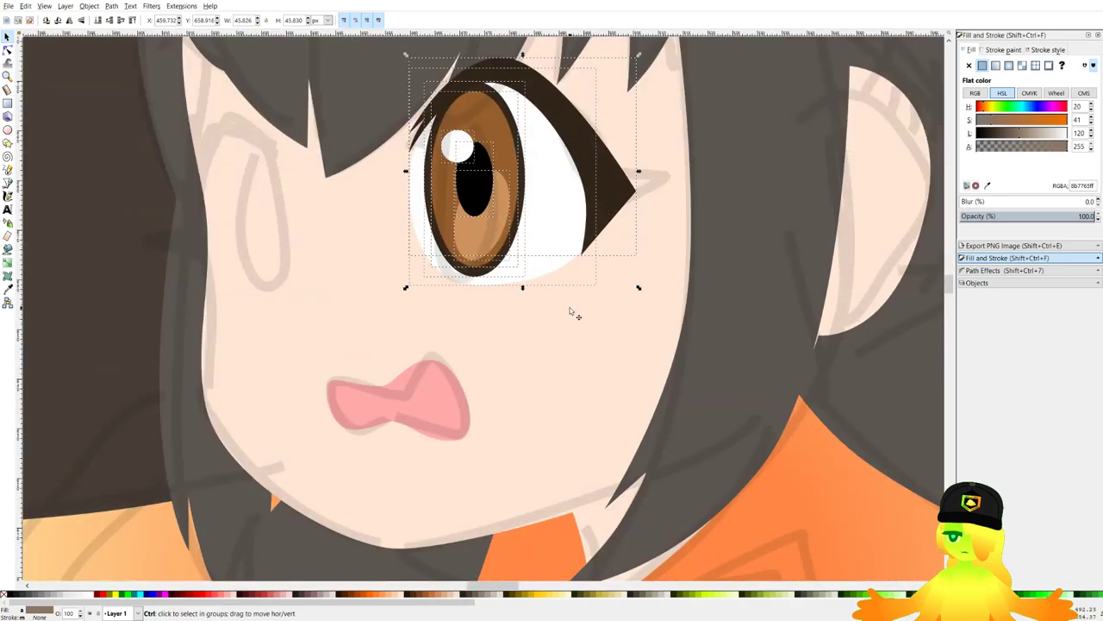
{"action": "key", "text": "ctrl+d"}
{"action": "left_click", "coordinate": [69, 21]}
{"action": "scroll", "coordinate": [683, 234], "scroll_direction": "down", "scroll_amount": 2, "text": "ctrl"}
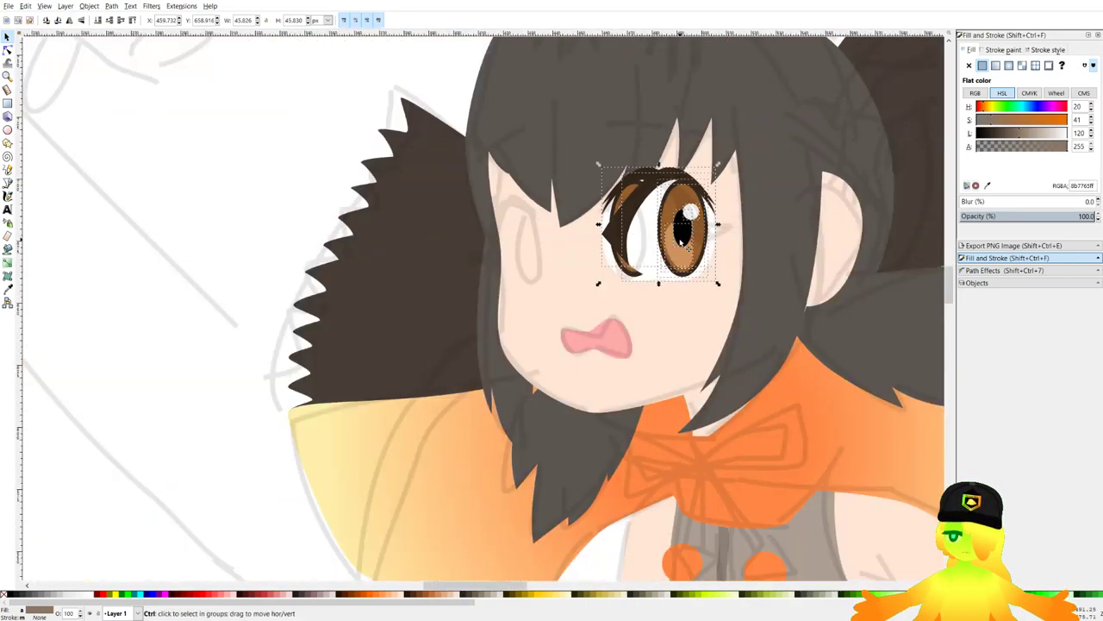
{"action": "left_click_drag", "start_coordinate": [628, 232], "coordinate": [190, 148], "text": "ctrl"}
Mirror only the copied eye's five iris, pupil and highlight shapes back horizontally so the highlight matches the original eye.
{"action": "key", "text": "Escape"}
{"action": "scroll", "coordinate": [258, 212], "scroll_direction": "up", "scroll_amount": 1, "text": "ctrl"}
{"action": "left_click_drag", "start_coordinate": [293, 333], "coordinate": [190, 154]}
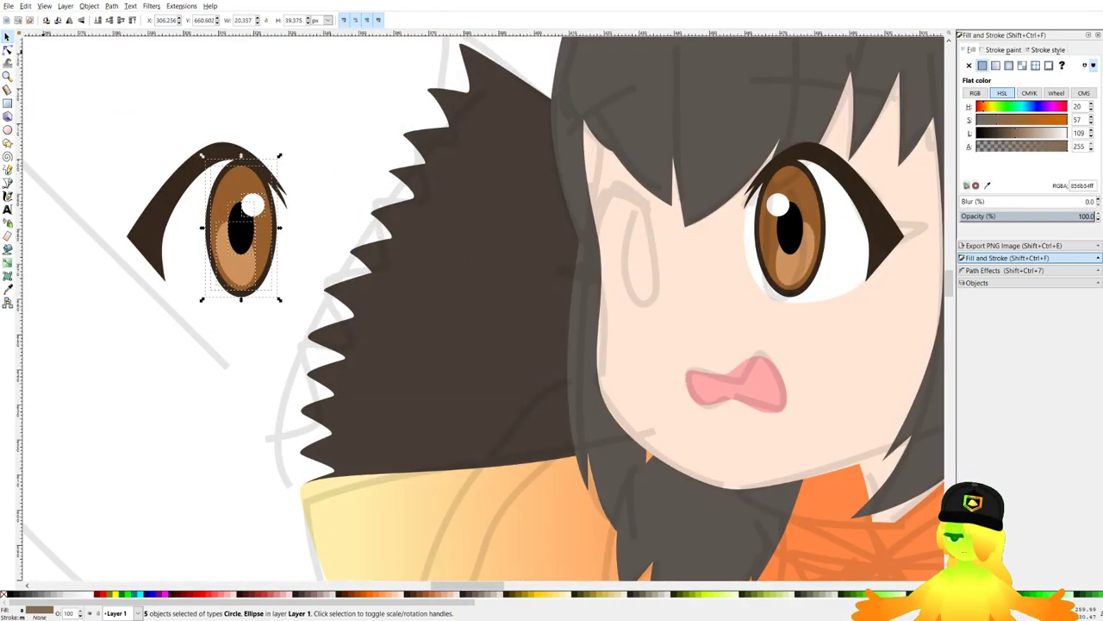
{"action": "left_click", "coordinate": [69, 21]}
Move the seven-shape eye copy onto the far side of the face, narrow it to about 24 px and skew it sideways.
{"action": "left_click_drag", "start_coordinate": [102, 363], "coordinate": [295, 84]}
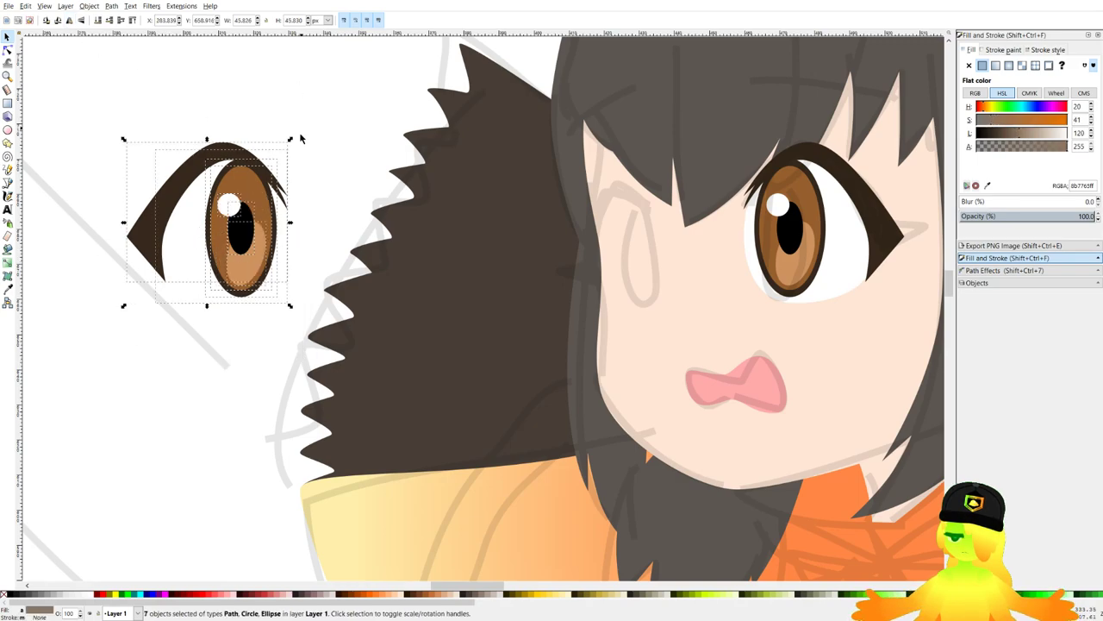
{"action": "left_click_drag", "start_coordinate": [232, 214], "coordinate": [562, 222]}
{"action": "scroll", "coordinate": [562, 216], "scroll_direction": "up", "scroll_amount": 2, "text": "ctrl"}
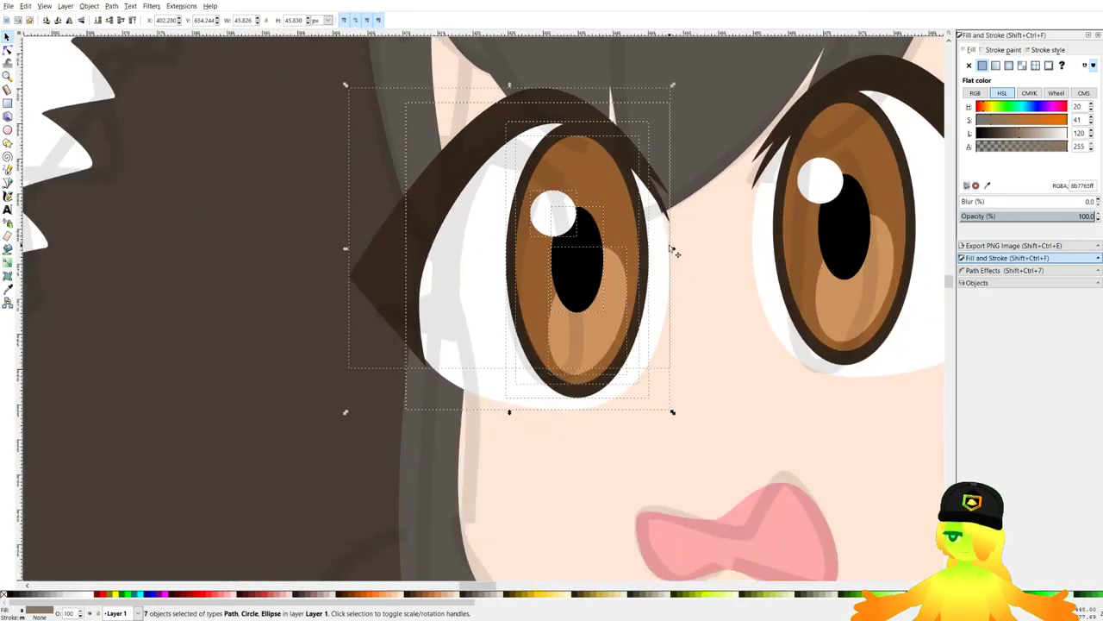
{"action": "left_click_drag", "start_coordinate": [673, 250], "coordinate": [541, 274]}
{"action": "left_click_drag", "start_coordinate": [513, 95], "coordinate": [525, 124]}
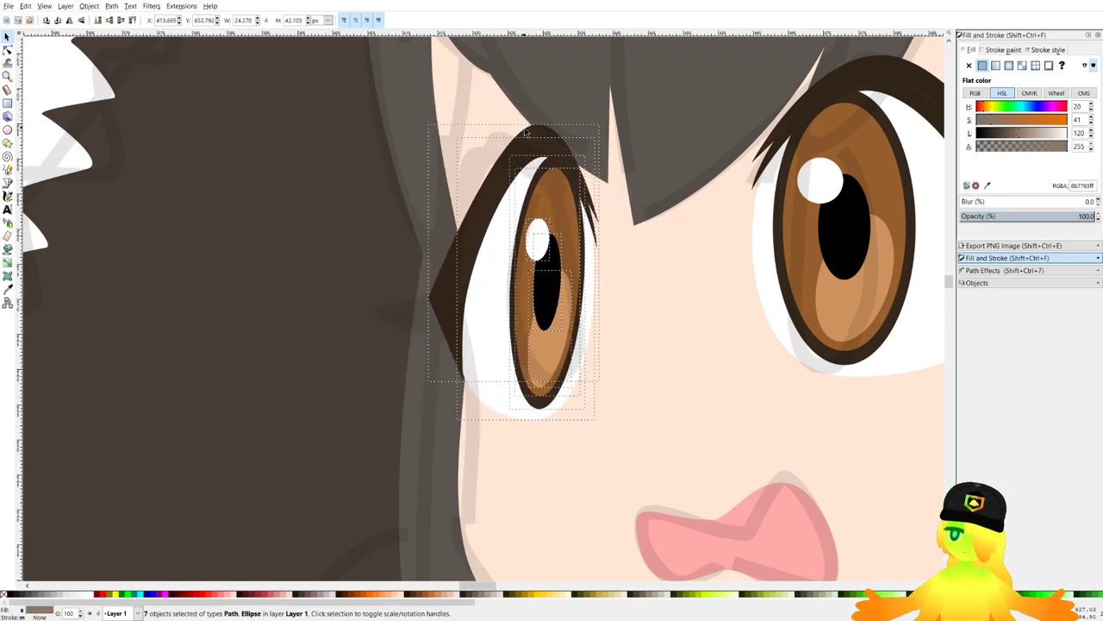
Rotate the far eye slightly counterclockwise and reposition it over the sketched eye at the face's edge.
{"action": "left_click_drag", "start_coordinate": [557, 215], "coordinate": [529, 179]}
{"action": "left_click_drag", "start_coordinate": [569, 180], "coordinate": [501, 198]}
{"action": "scroll", "coordinate": [501, 195], "scroll_direction": "down", "scroll_amount": 1}
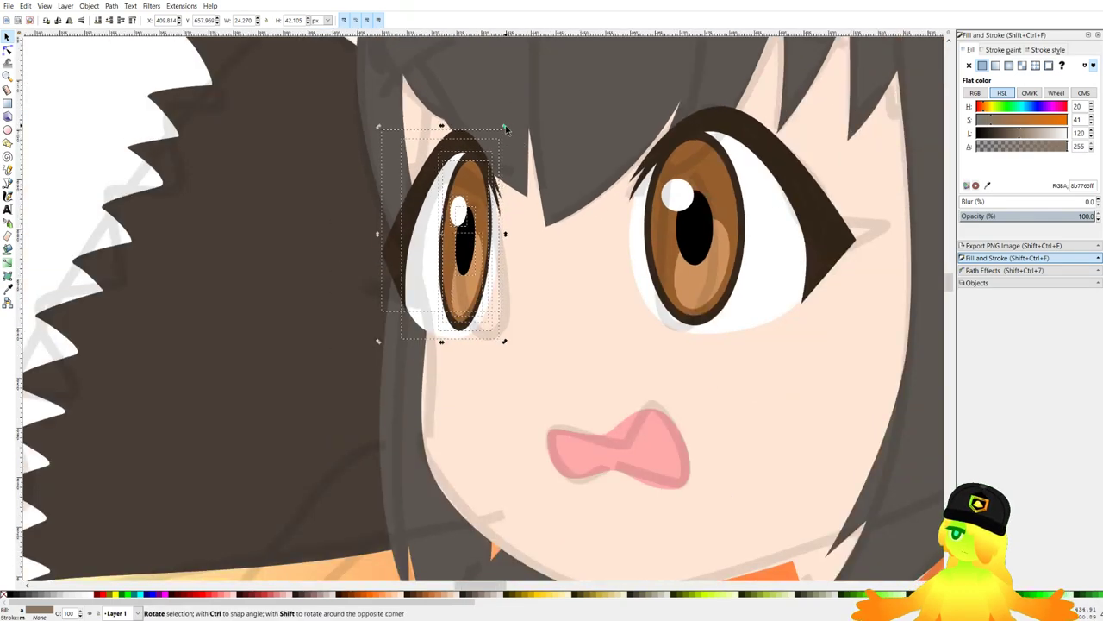
{"action": "left_click_drag", "start_coordinate": [507, 128], "coordinate": [490, 126]}
{"action": "left_click_drag", "start_coordinate": [474, 171], "coordinate": [486, 185]}
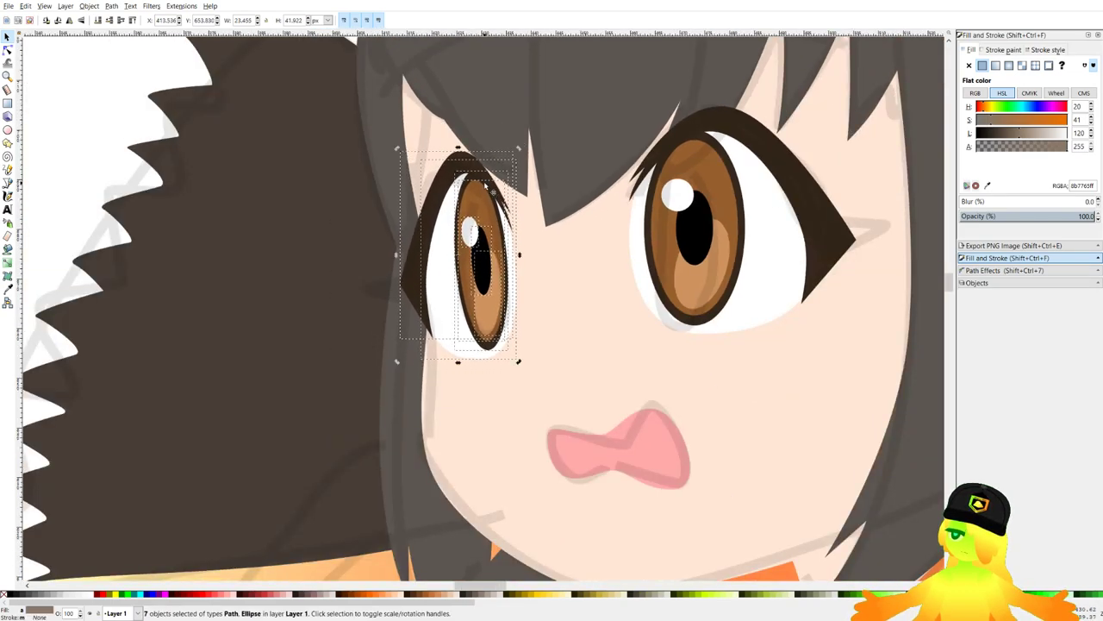
Skew the far eye until its iris stands nearly upright and adjust its placement beneath the fringe.
{"action": "left_click_drag", "start_coordinate": [520, 257], "coordinate": [523, 254]}
{"action": "left_click_drag", "start_coordinate": [462, 150], "coordinate": [471, 150]}
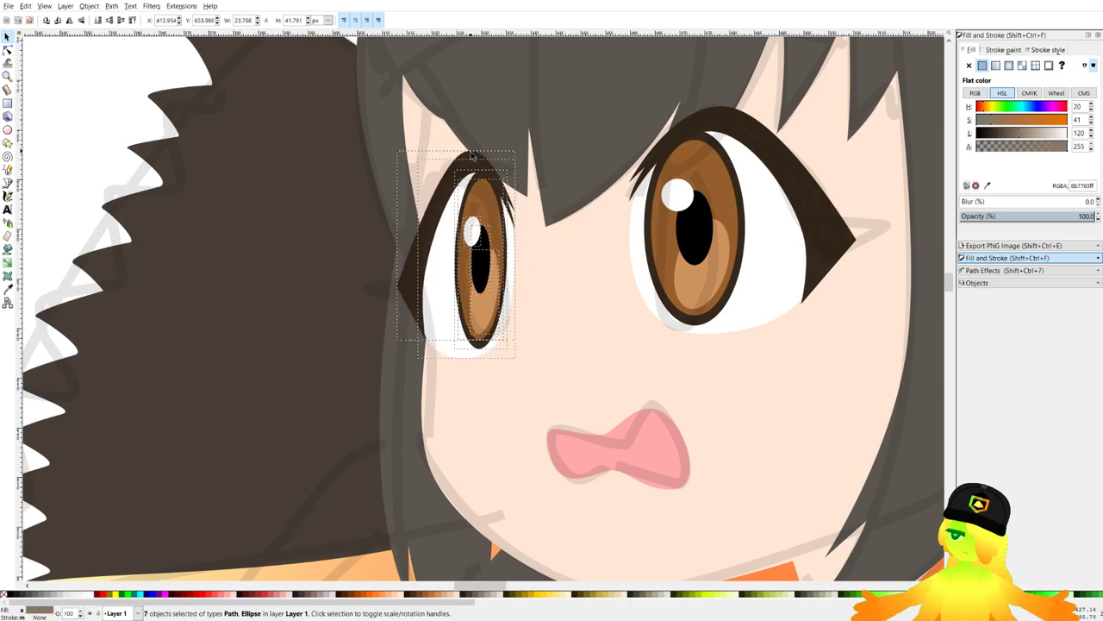
{"action": "left_click_drag", "start_coordinate": [459, 194], "coordinate": [460, 183]}
{"action": "left_click_drag", "start_coordinate": [457, 136], "coordinate": [461, 137]}
{"action": "scroll", "coordinate": [478, 249], "scroll_direction": "up", "scroll_amount": 1}
{"action": "left_click_drag", "start_coordinate": [486, 224], "coordinate": [488, 239]}
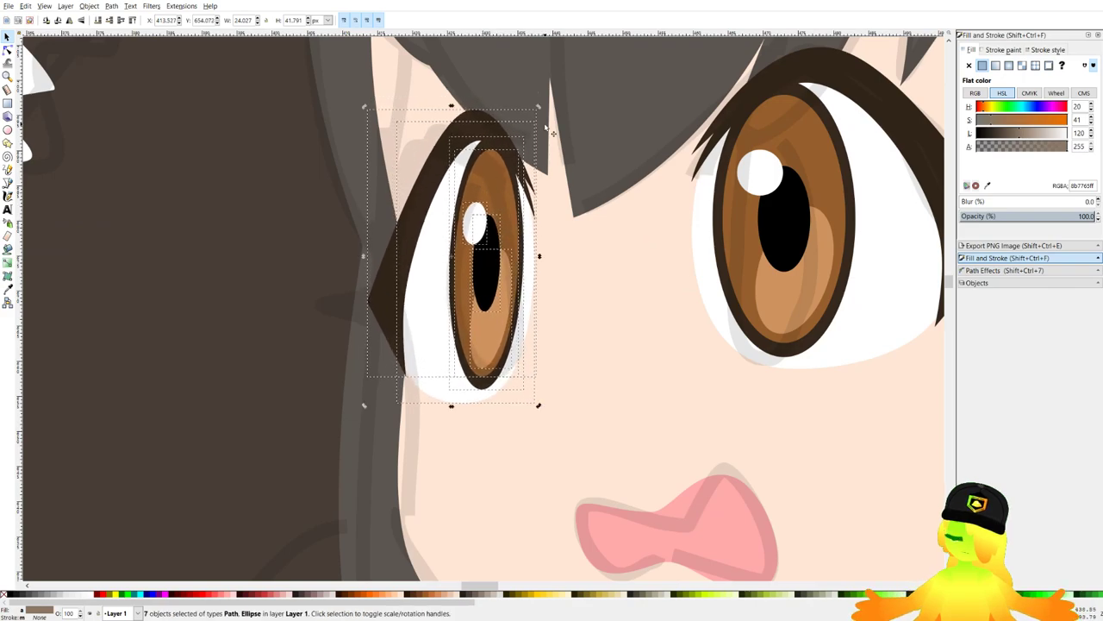
Tilt the far eye slightly counterclockwise, reposition it and adjust its height to about 41 px.
{"action": "left_click_drag", "start_coordinate": [540, 107], "coordinate": [524, 103]}
{"action": "left_click_drag", "start_coordinate": [470, 171], "coordinate": [464, 188]}
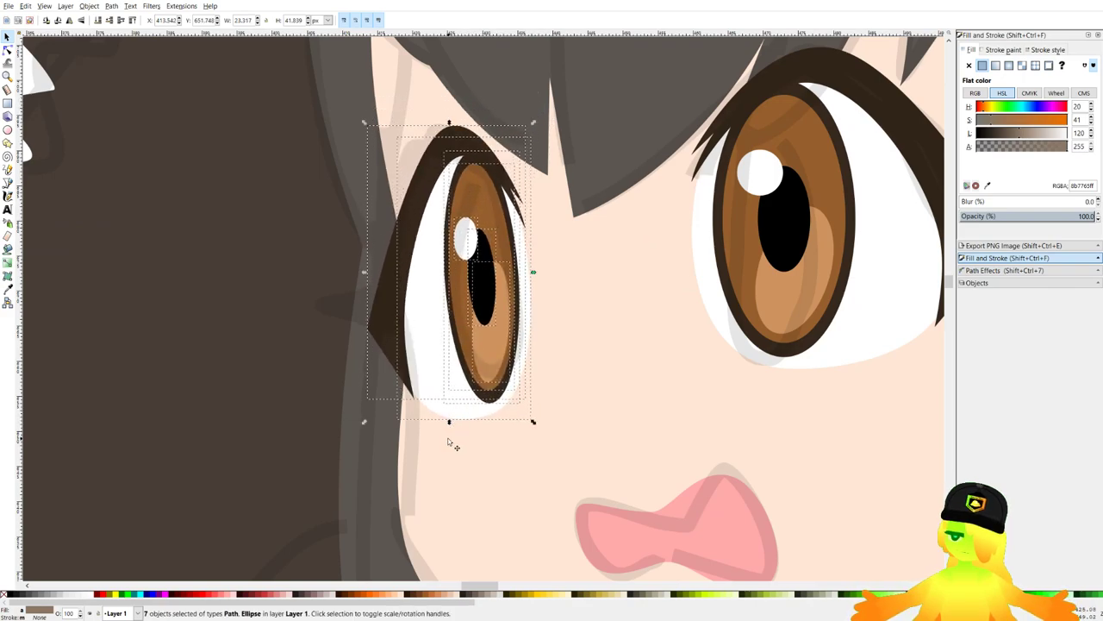
{"action": "left_click_drag", "start_coordinate": [448, 425], "coordinate": [448, 404]}
{"action": "scroll", "coordinate": [444, 230], "scroll_direction": "down", "scroll_amount": 3}
{"action": "scroll", "coordinate": [494, 231], "scroll_direction": "up", "scroll_amount": 1}
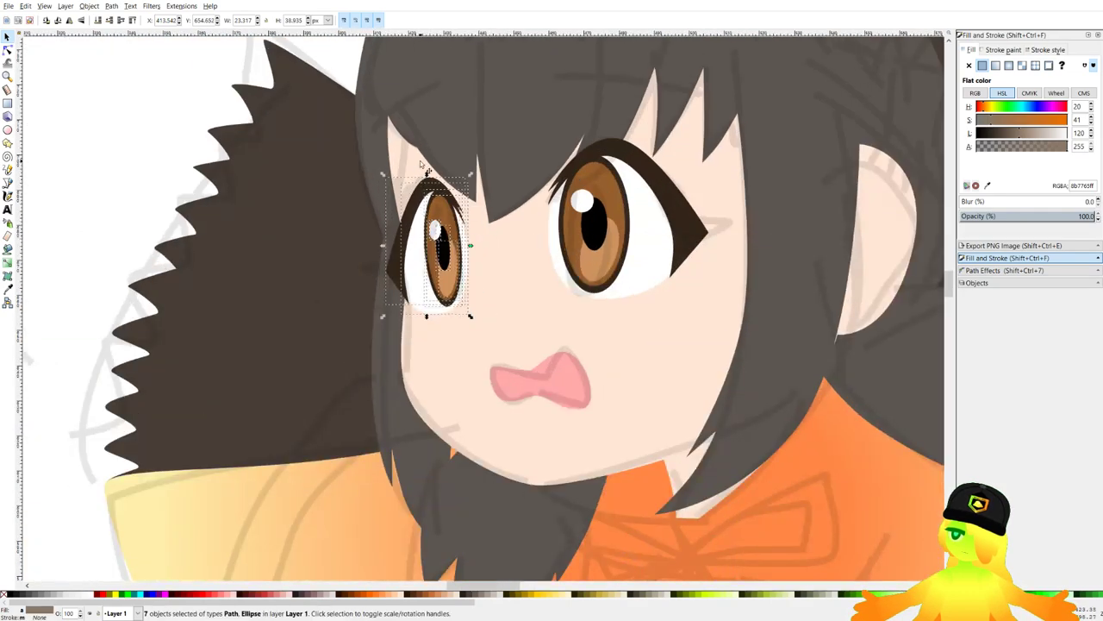
{"action": "left_click_drag", "start_coordinate": [429, 177], "coordinate": [428, 169]}
{"action": "left_click_drag", "start_coordinate": [433, 190], "coordinate": [433, 194]}
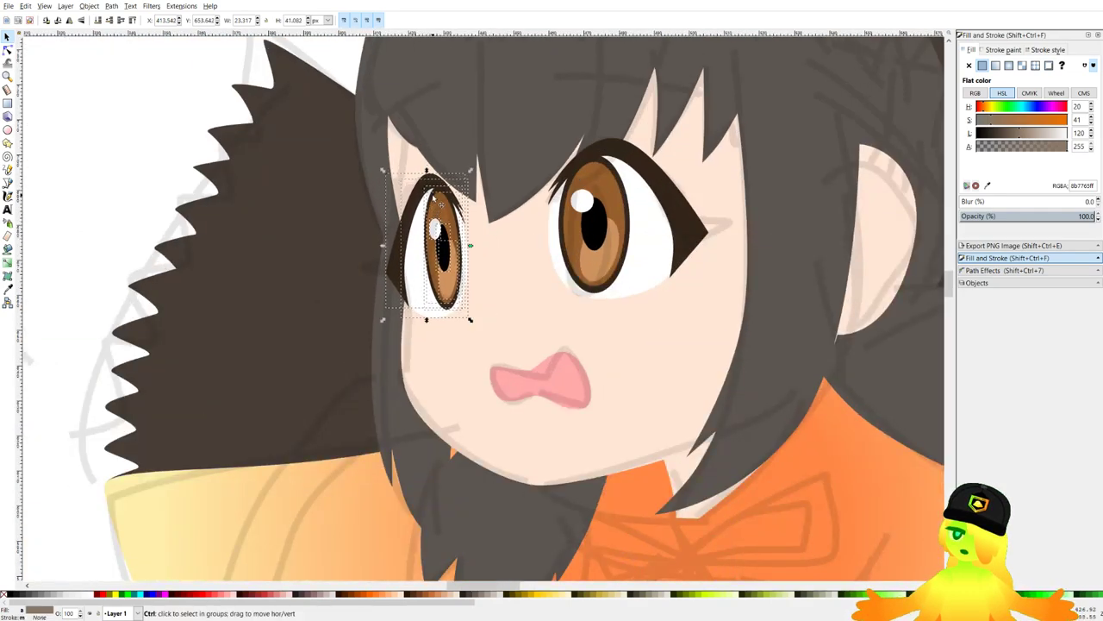
Bring the front hair shape to the top of the stack so the fringe overlaps both eyes.
{"action": "scroll", "coordinate": [433, 194], "scroll_direction": "down", "scroll_amount": 4}
{"action": "left_click", "coordinate": [313, 202]}
{"action": "scroll", "coordinate": [457, 165], "scroll_direction": "up", "scroll_amount": 2}
{"action": "left_click", "coordinate": [458, 164]}
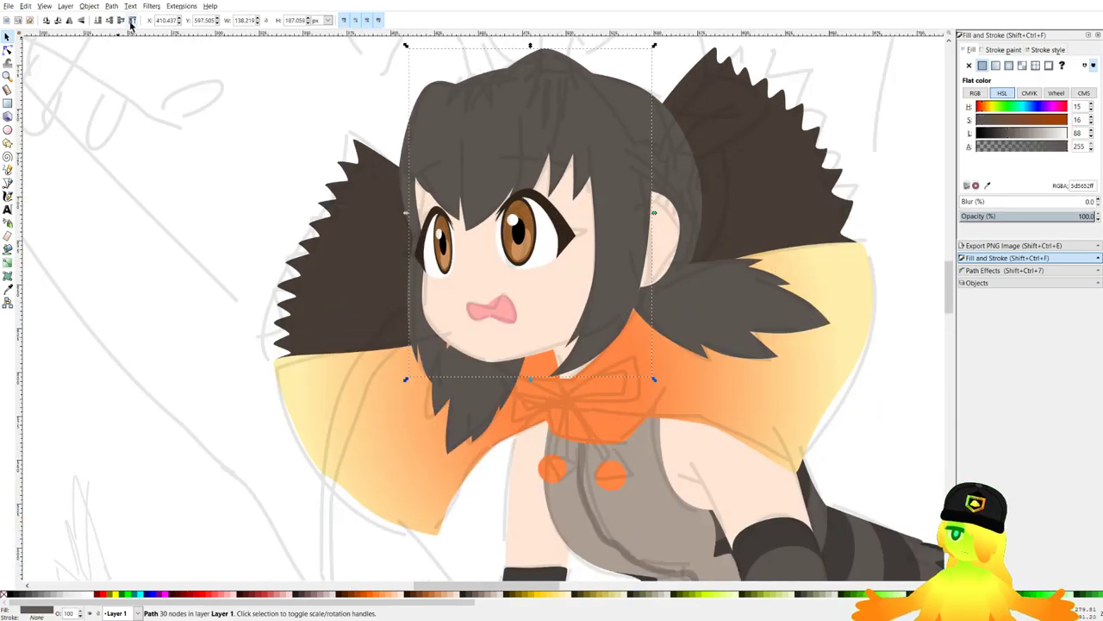
{"action": "left_click", "coordinate": [123, 200]}
{"action": "scroll", "coordinate": [101, 171], "scroll_direction": "up", "scroll_amount": 2}
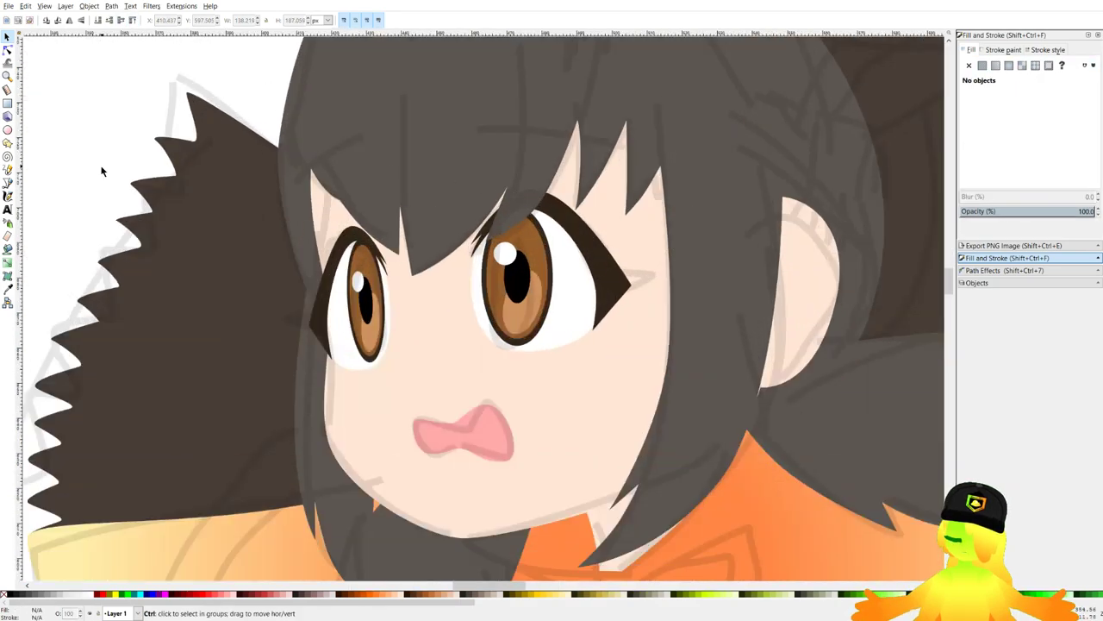
Draw a thin curved eyebrow about 43 px wide above the near eye and fill it with the eyelash's dark brown 36281c.
{"action": "left_click", "coordinate": [7, 185]}
{"action": "scroll", "coordinate": [465, 164], "scroll_direction": "up", "scroll_amount": 2}
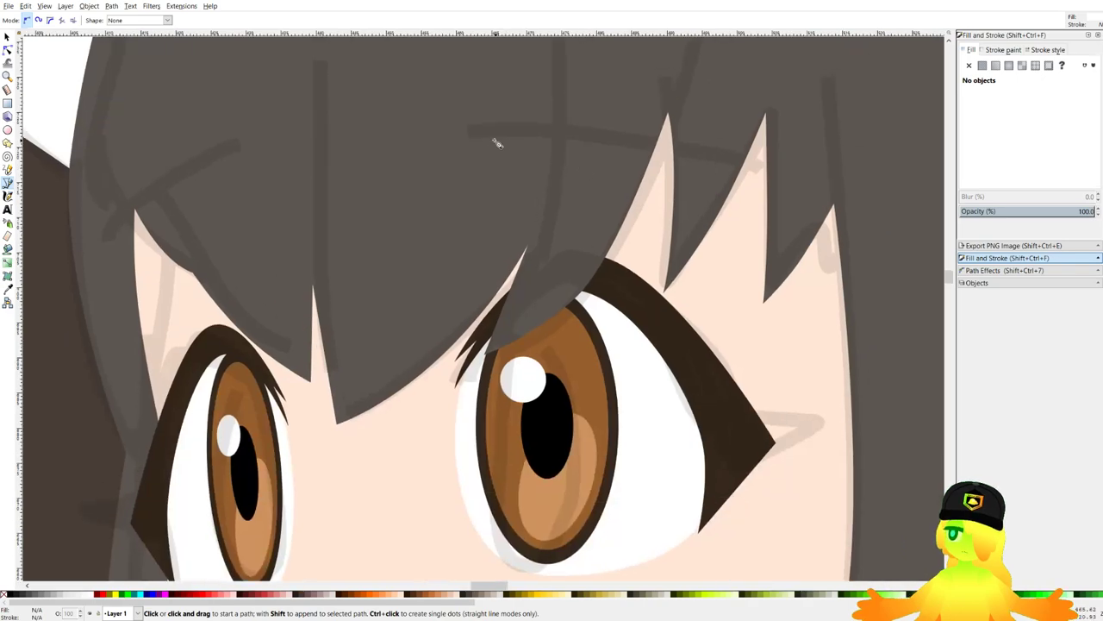
{"action": "left_click_drag", "start_coordinate": [456, 128], "coordinate": [596, 105]}
{"action": "left_click", "coordinate": [760, 172]}
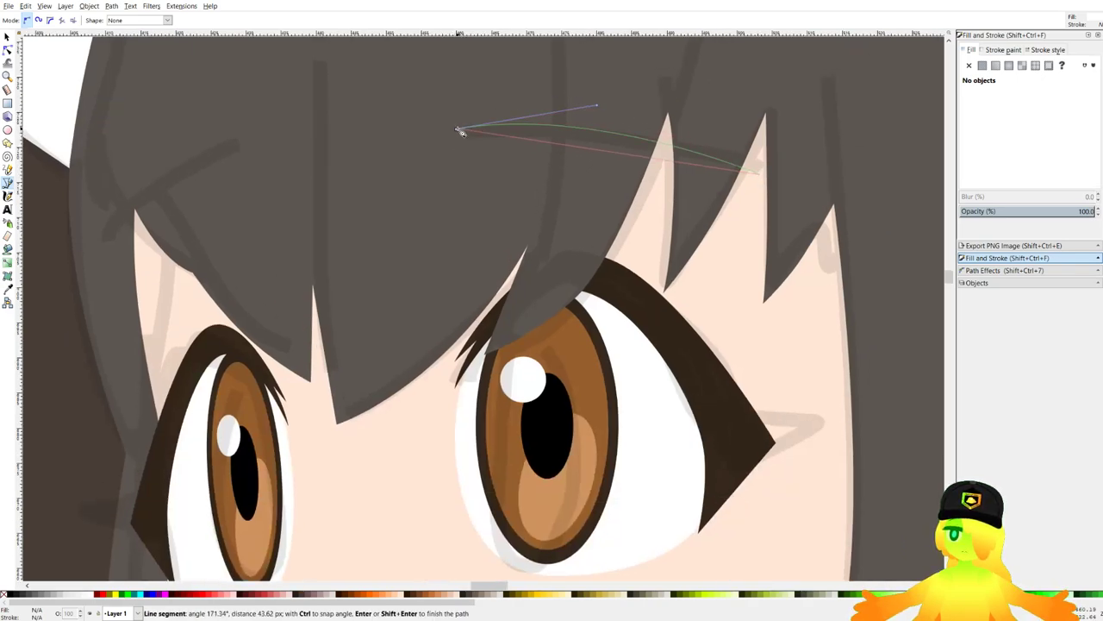
{"action": "left_click_drag", "start_coordinate": [457, 129], "coordinate": [265, 196]}
{"action": "key", "text": "d"}
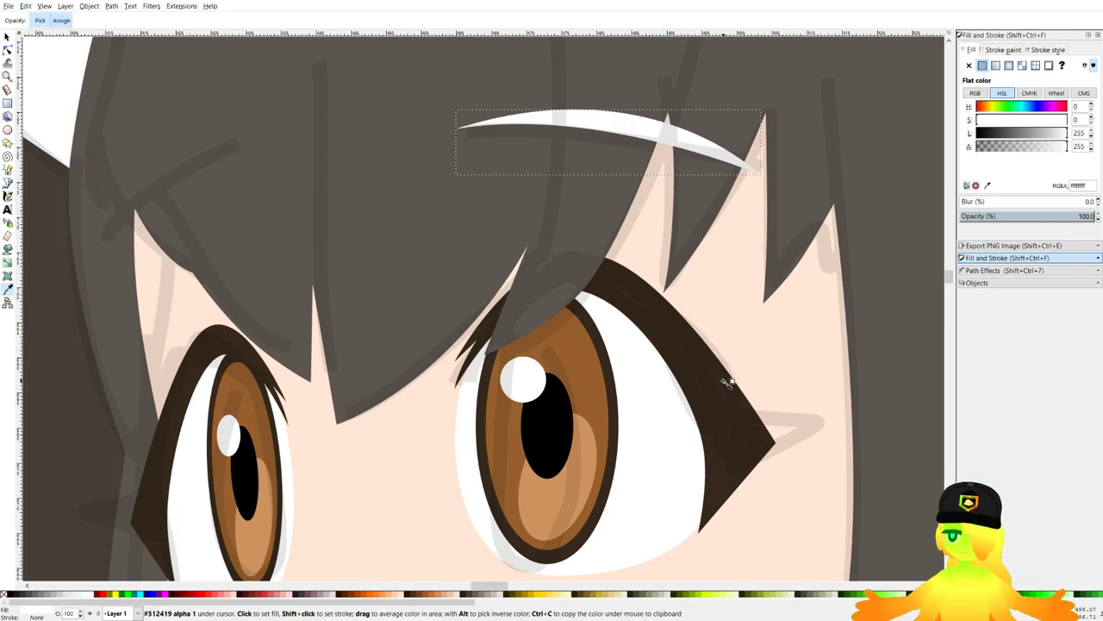
{"action": "left_click", "coordinate": [694, 362]}
Duplicate the eyebrow, mirror the copy horizontally and place it tilted above the far eye.
{"action": "left_click", "coordinate": [8, 36]}
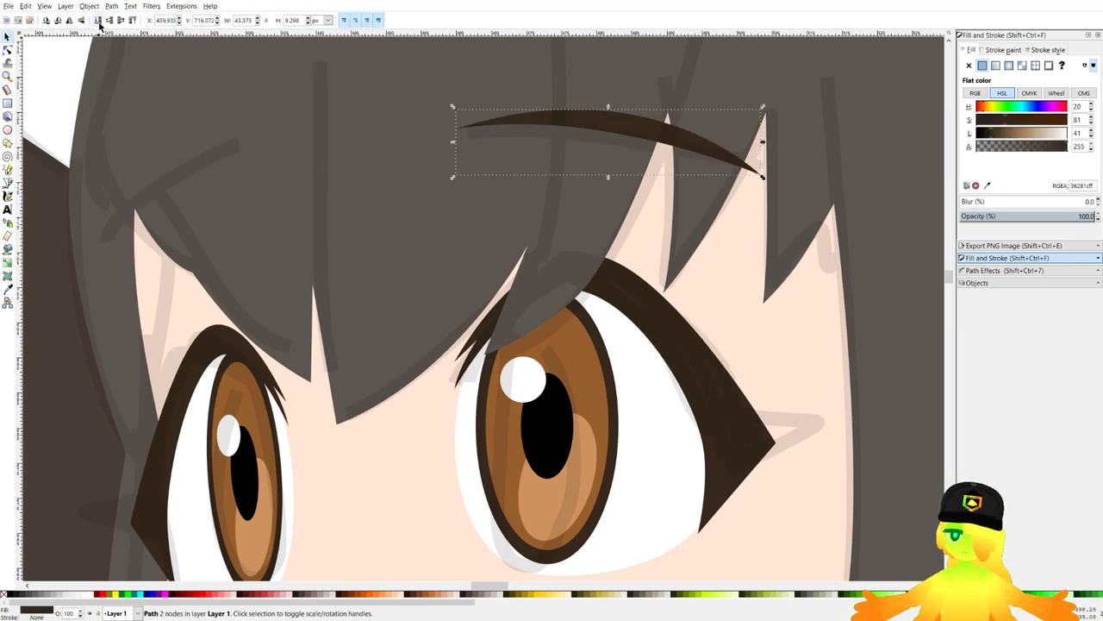
{"action": "key", "text": "ctrl+d"}
{"action": "left_click", "coordinate": [73, 19]}
{"action": "left_click_drag", "start_coordinate": [754, 141], "coordinate": [390, 141]}
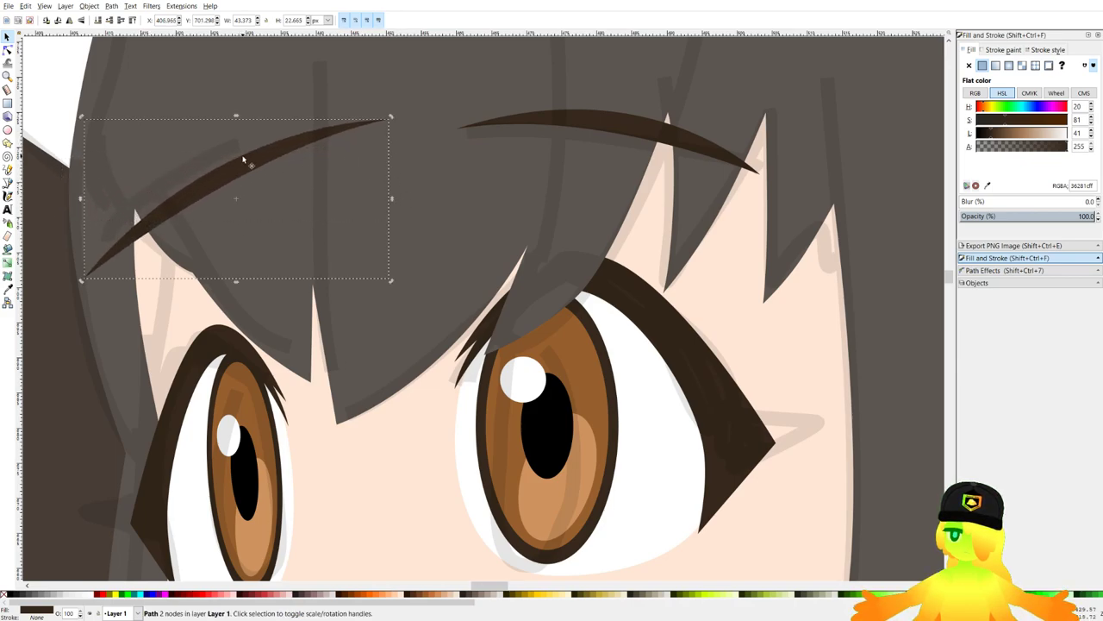
Narrow the far eyebrow and lessen its slope until it measures about 21 px wide and 14 px high.
{"action": "left_click_drag", "start_coordinate": [390, 197], "coordinate": [241, 200]}
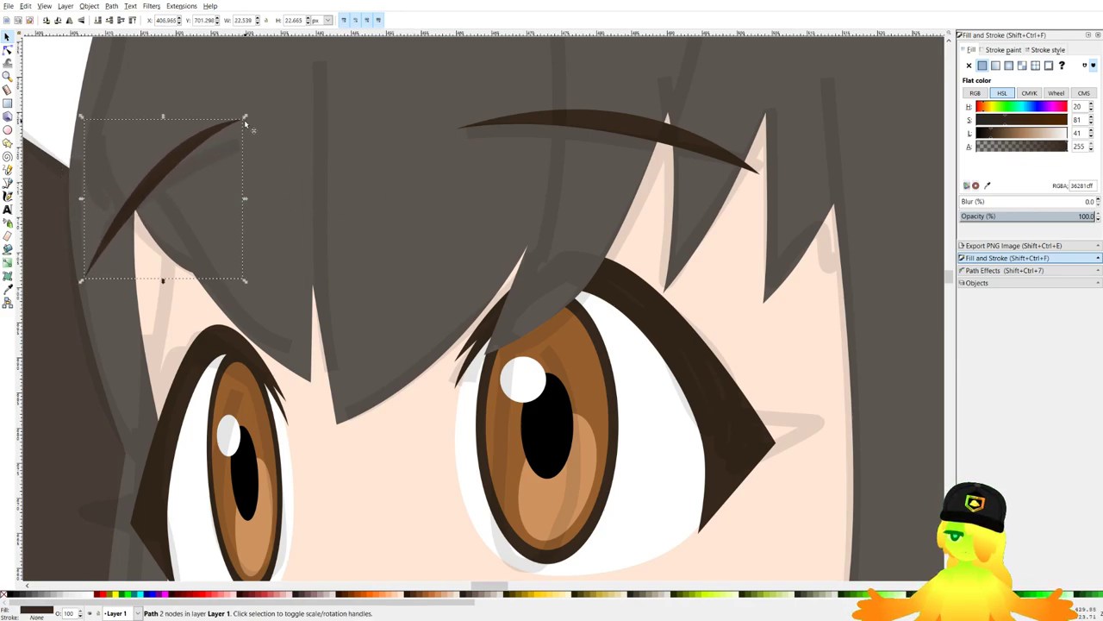
{"action": "left_click_drag", "start_coordinate": [243, 118], "coordinate": [213, 143]}
{"action": "left_click", "coordinate": [213, 143]}
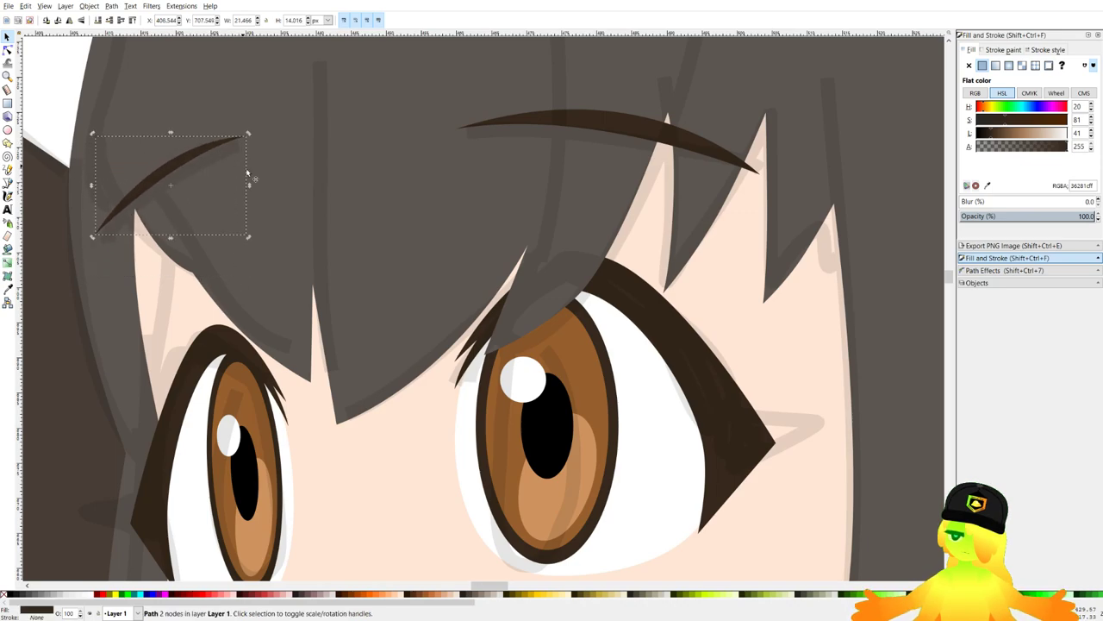
Resize and shift the far eyebrow so it is about 20 px wide and 13 px high, sloping up toward the face's centre.
{"action": "left_click_drag", "start_coordinate": [248, 188], "coordinate": [251, 204]}
{"action": "left_click_drag", "start_coordinate": [186, 164], "coordinate": [194, 168]}
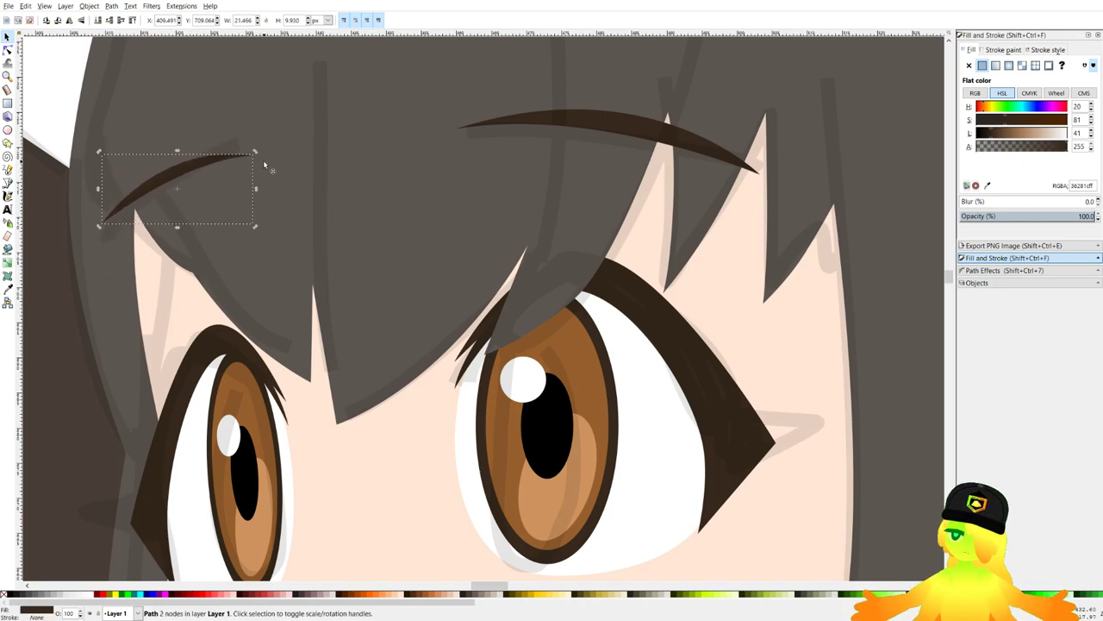
{"action": "left_click_drag", "start_coordinate": [254, 153], "coordinate": [246, 148]}
{"action": "scroll", "coordinate": [281, 153], "scroll_direction": "down", "scroll_amount": 3}
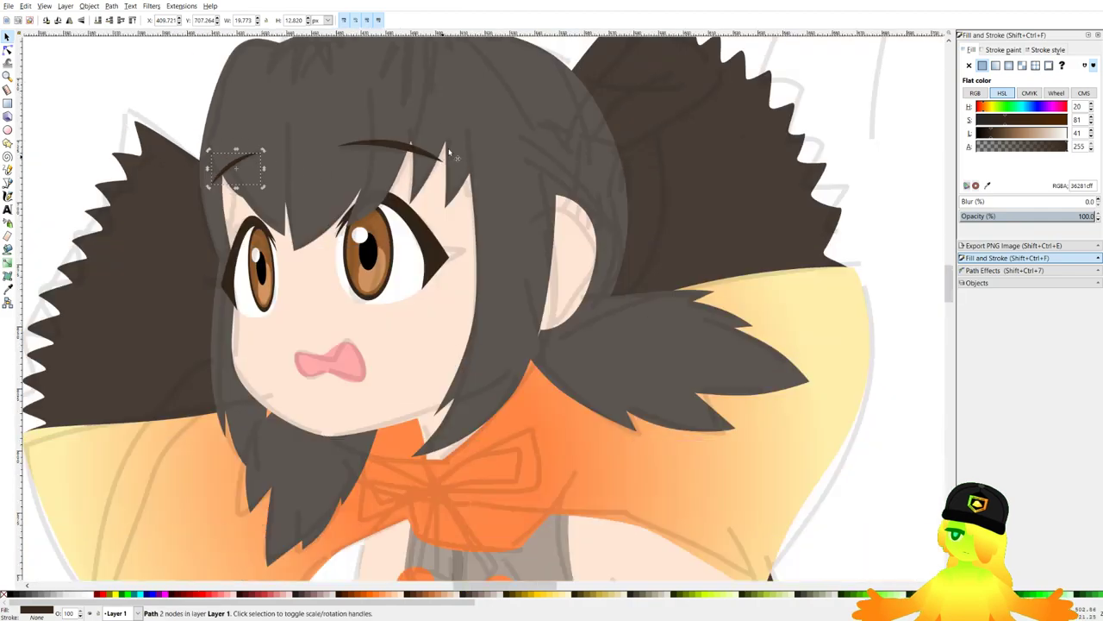
{"action": "left_click", "coordinate": [853, 89]}
{"action": "scroll", "coordinate": [436, 164], "scroll_direction": "down", "scroll_amount": 4}
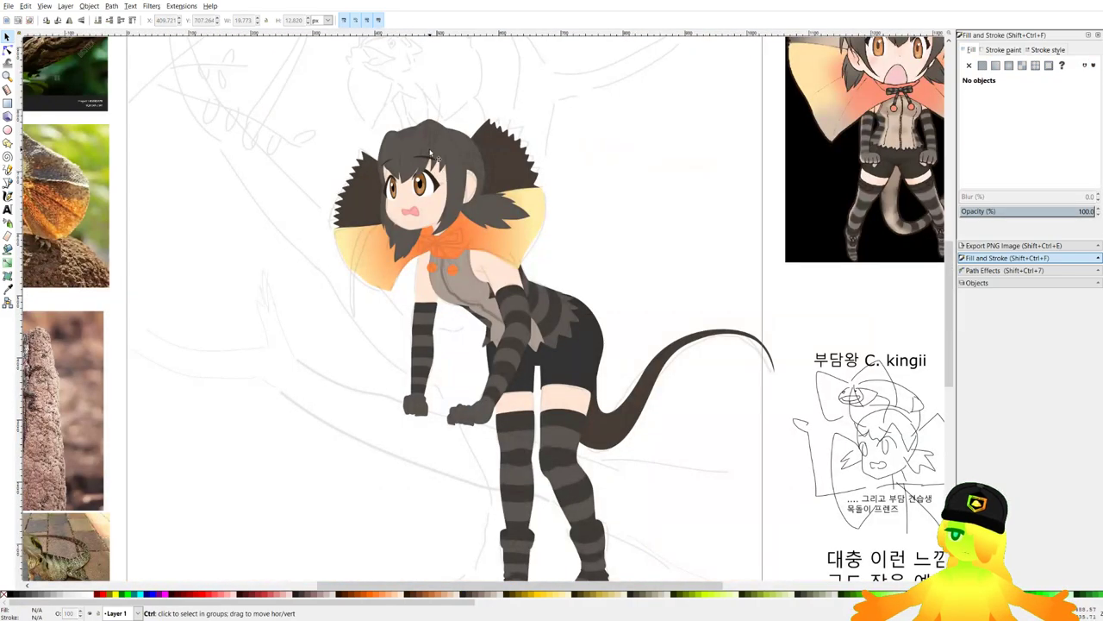
Nudge the far eyebrow slightly down the fringe and save the document.
{"action": "scroll", "coordinate": [431, 153], "scroll_direction": "up", "scroll_amount": 8}
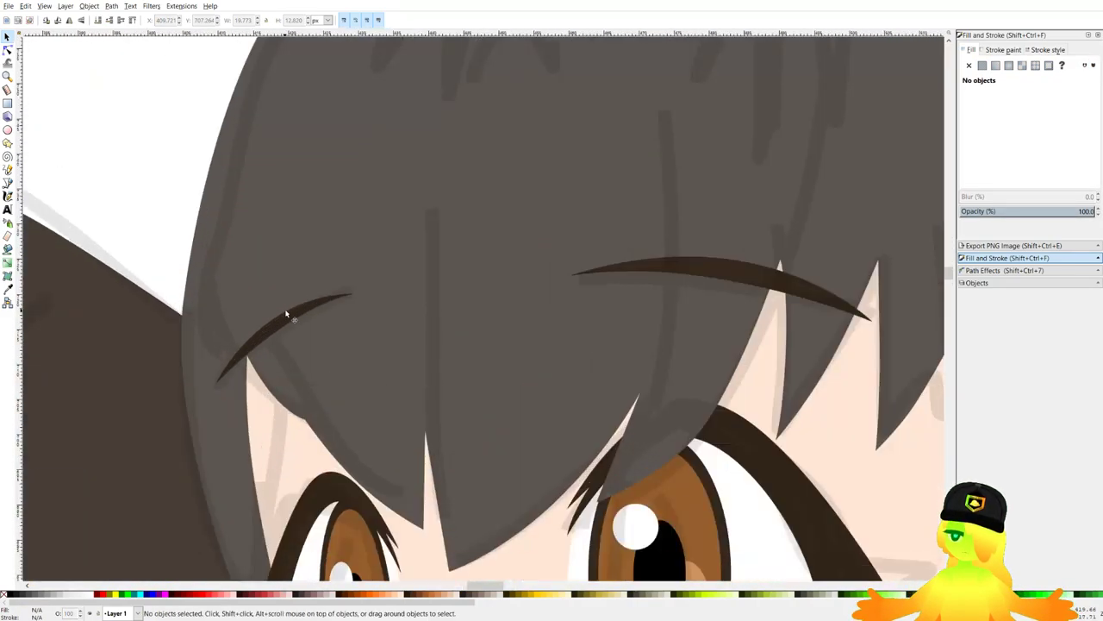
{"action": "left_click", "coordinate": [277, 341]}
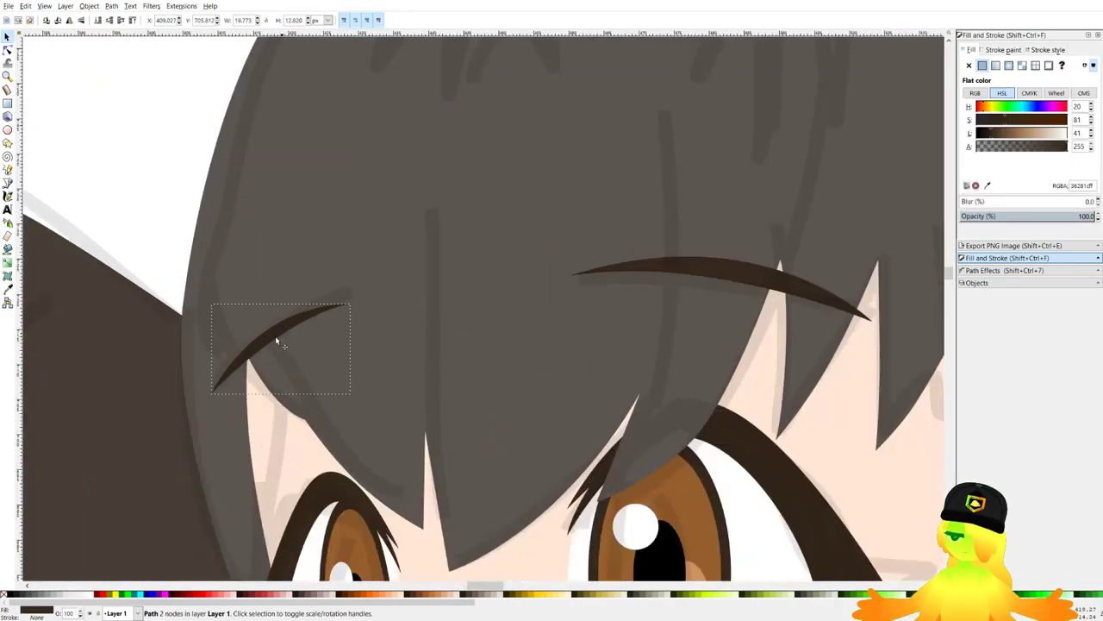
{"action": "left_click_drag", "start_coordinate": [275, 337], "coordinate": [277, 341]}
{"action": "scroll", "coordinate": [279, 274], "scroll_direction": "down", "scroll_amount": 5}
{"action": "left_click", "coordinate": [643, 162]}
{"action": "scroll", "coordinate": [652, 202], "scroll_direction": "down", "scroll_amount": 3}
{"action": "key", "text": "ctrl+s"}
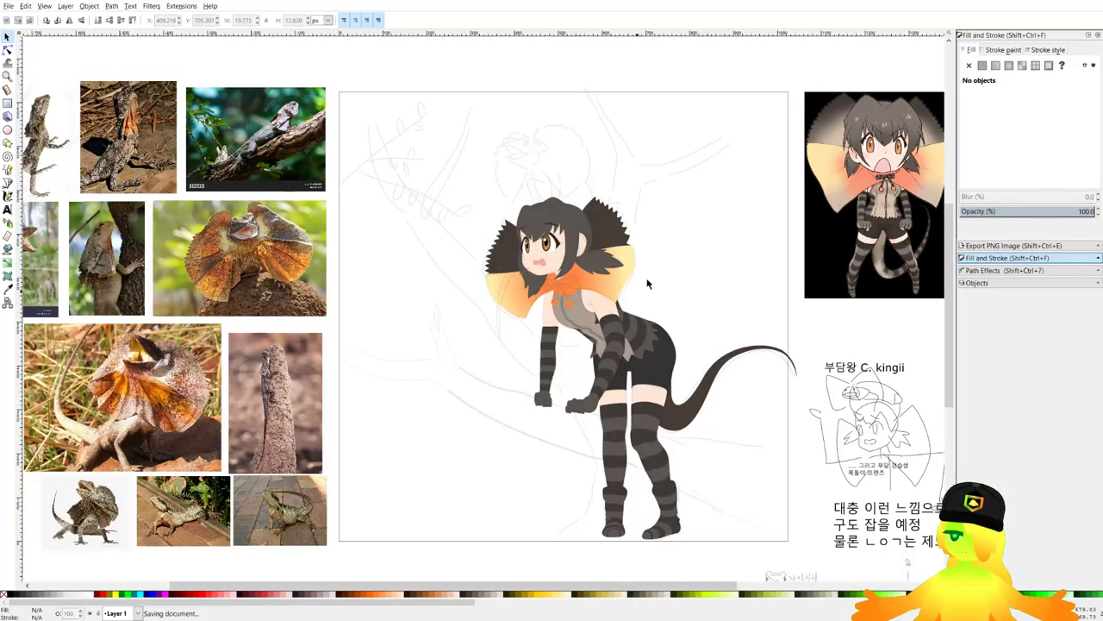
Start a stripe outline with the Pen tool, curving around the tail's base beside the thigh.
{"action": "scroll", "coordinate": [504, 176], "scroll_direction": "up", "scroll_amount": 4}
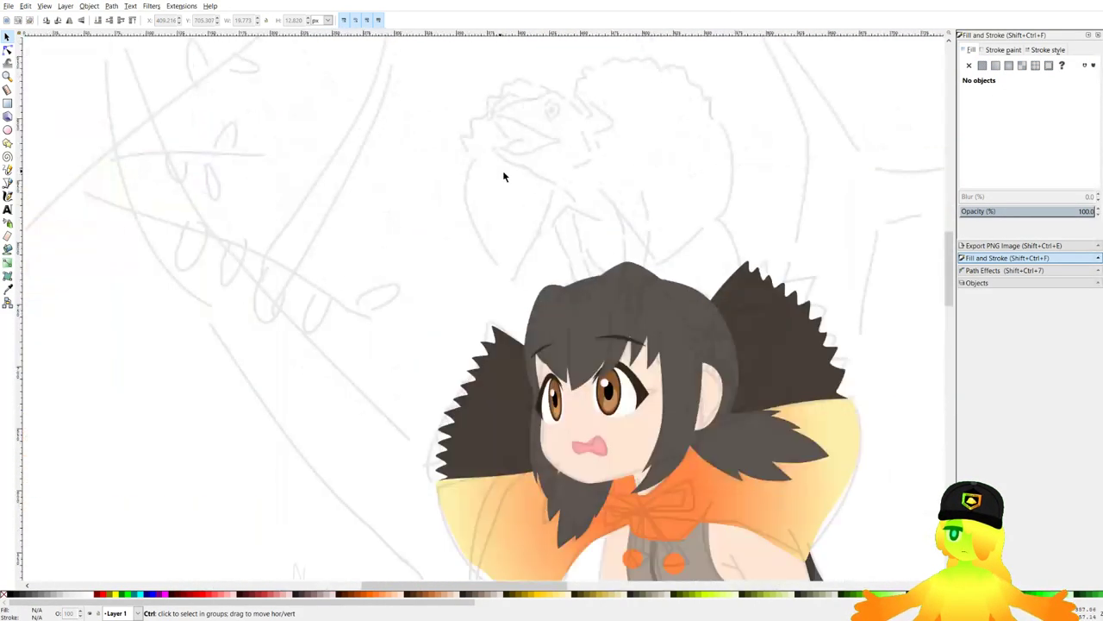
{"action": "scroll", "coordinate": [505, 189], "scroll_direction": "down", "scroll_amount": 4}
{"action": "key", "text": "b"}
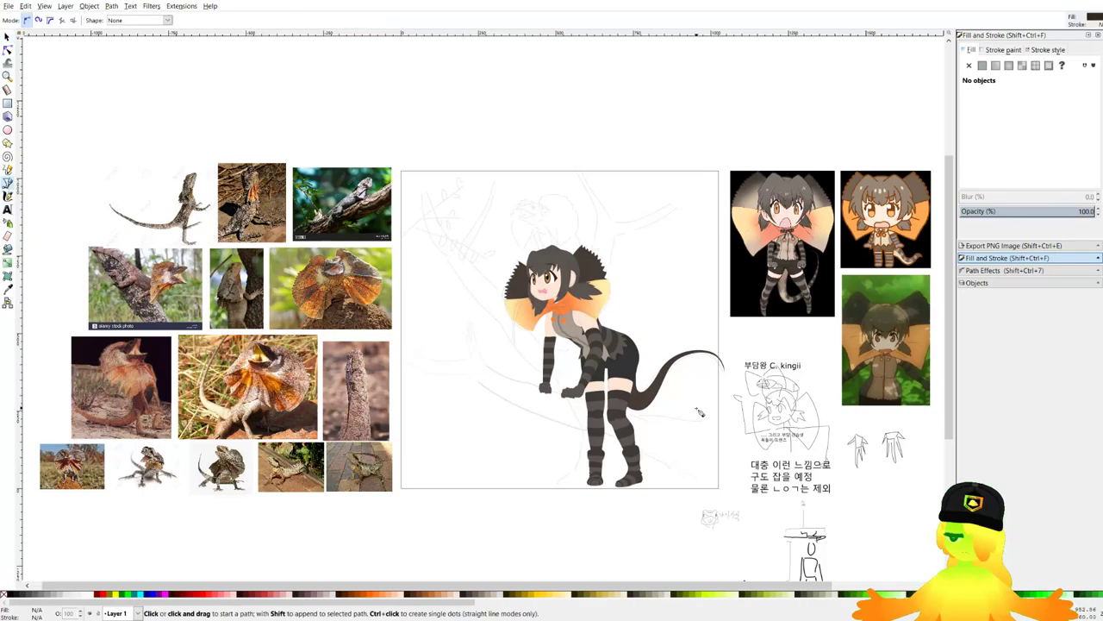
{"action": "scroll", "coordinate": [779, 345], "scroll_direction": "up", "scroll_amount": 6}
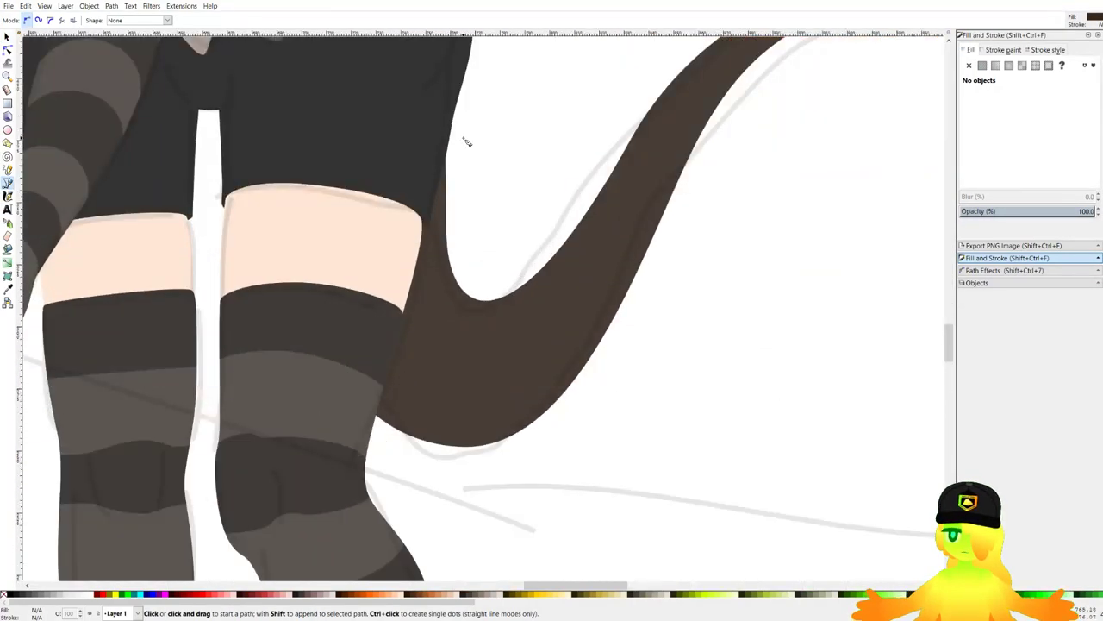
{"action": "scroll", "coordinate": [466, 142], "scroll_direction": "up", "scroll_amount": 1}
{"action": "left_click_drag", "start_coordinate": [487, 126], "coordinate": [449, 279]}
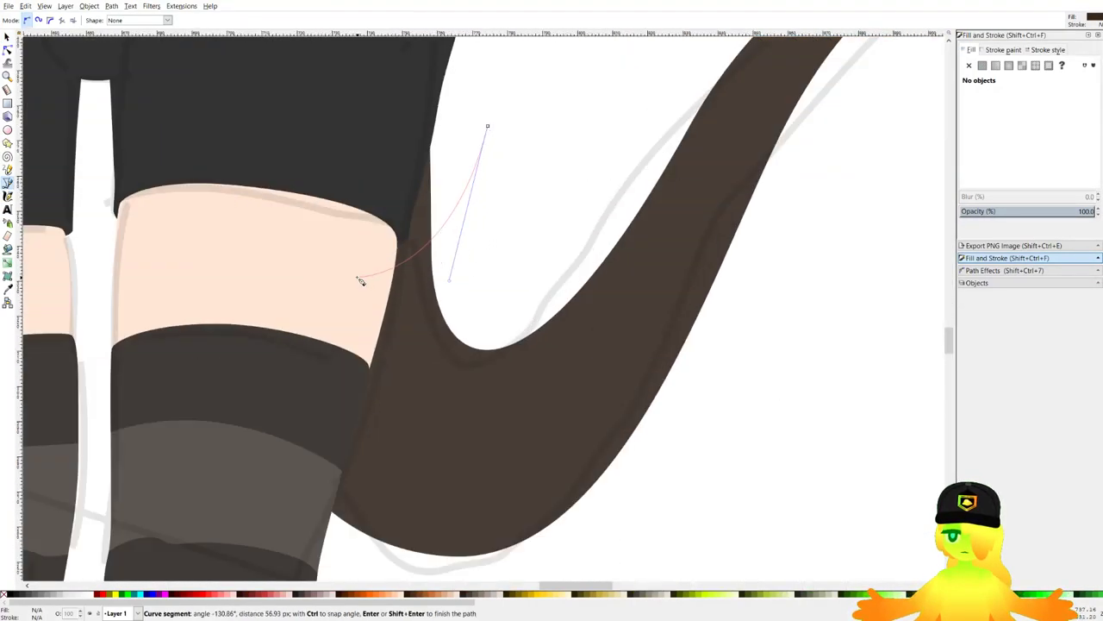
{"action": "left_click_drag", "start_coordinate": [320, 406], "coordinate": [446, 394]}
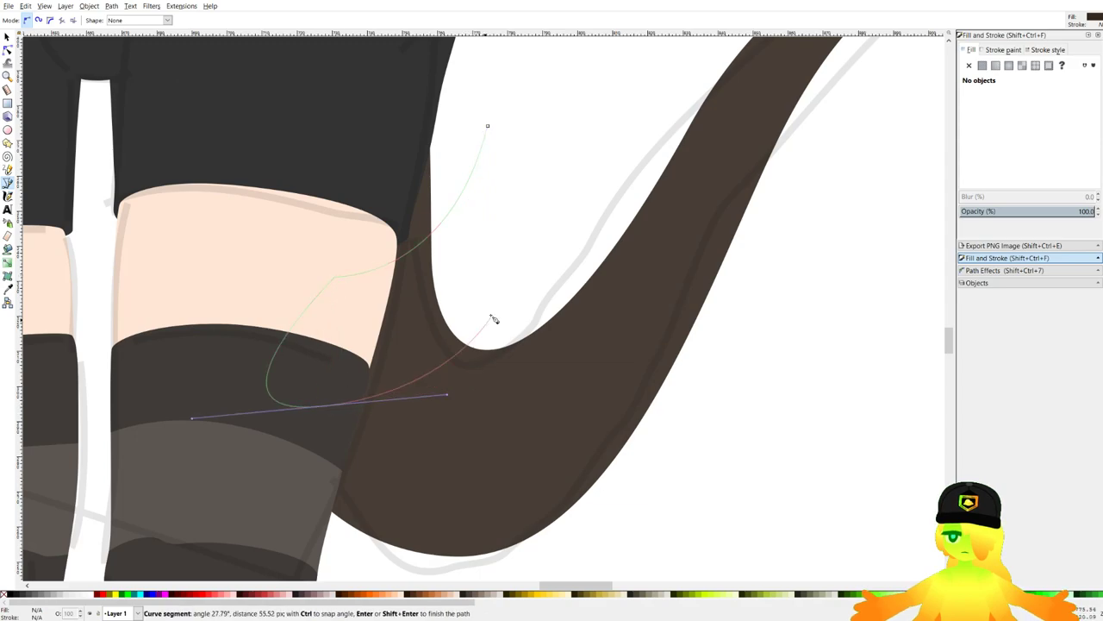
{"action": "left_click", "coordinate": [447, 301]}
Continue the stripe outline with curved bands across the tail's lower bend, overshooting its edges.
{"action": "left_click_drag", "start_coordinate": [515, 415], "coordinate": [519, 504]}
{"action": "left_click_drag", "start_coordinate": [316, 520], "coordinate": [227, 467]}
{"action": "left_click_drag", "start_coordinate": [362, 560], "coordinate": [294, 460]}
{"action": "left_click_drag", "start_coordinate": [485, 473], "coordinate": [600, 352]}
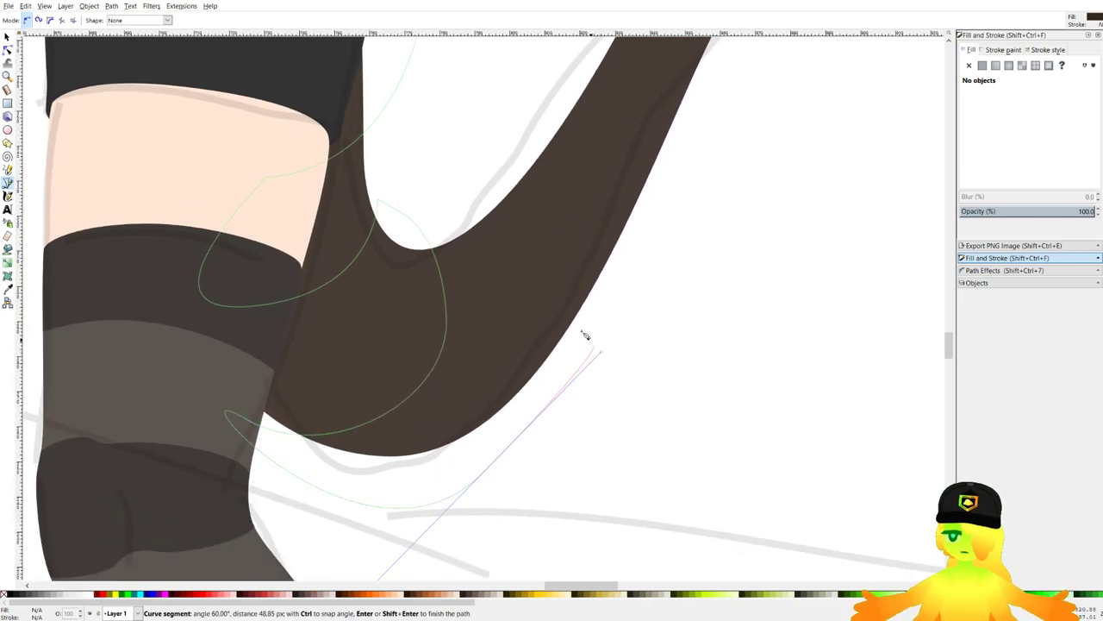
{"action": "left_click_drag", "start_coordinate": [520, 251], "coordinate": [465, 225]}
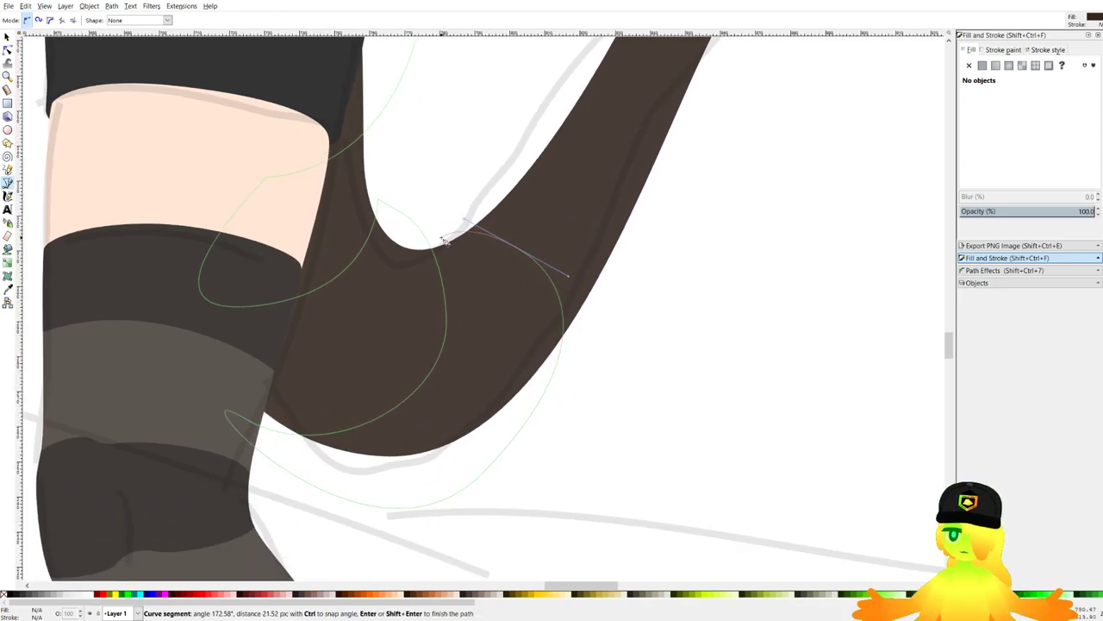
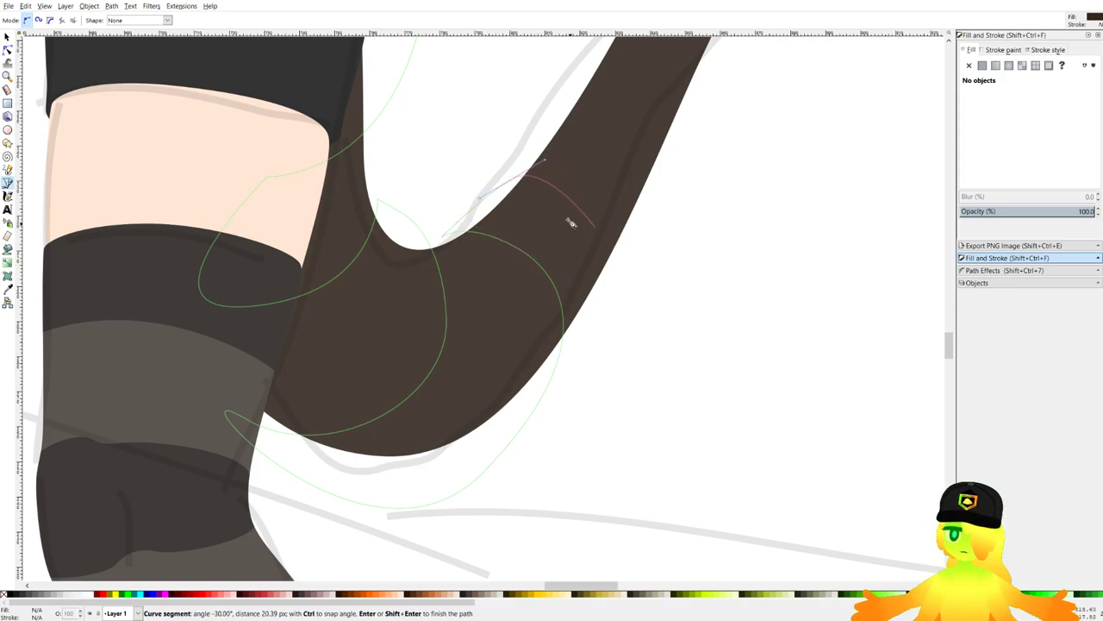
Extend the stripe outline with three curved crossings up the rising section of the tail.
{"action": "left_click_drag", "start_coordinate": [514, 193], "coordinate": [541, 159]}
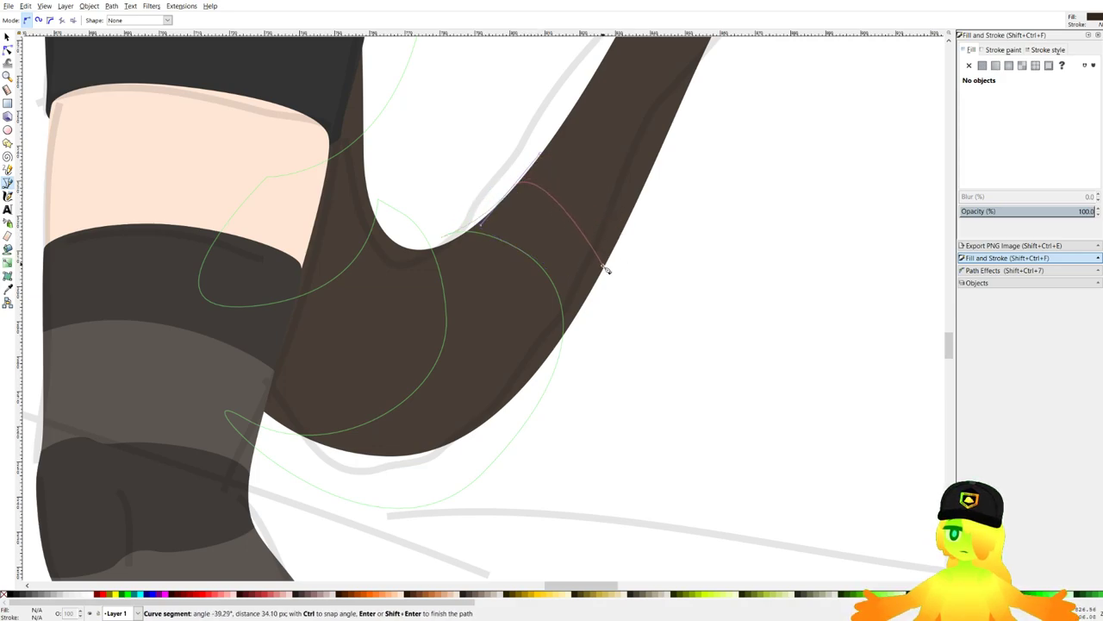
{"action": "scroll", "coordinate": [615, 350], "scroll_direction": "down", "scroll_amount": 5}
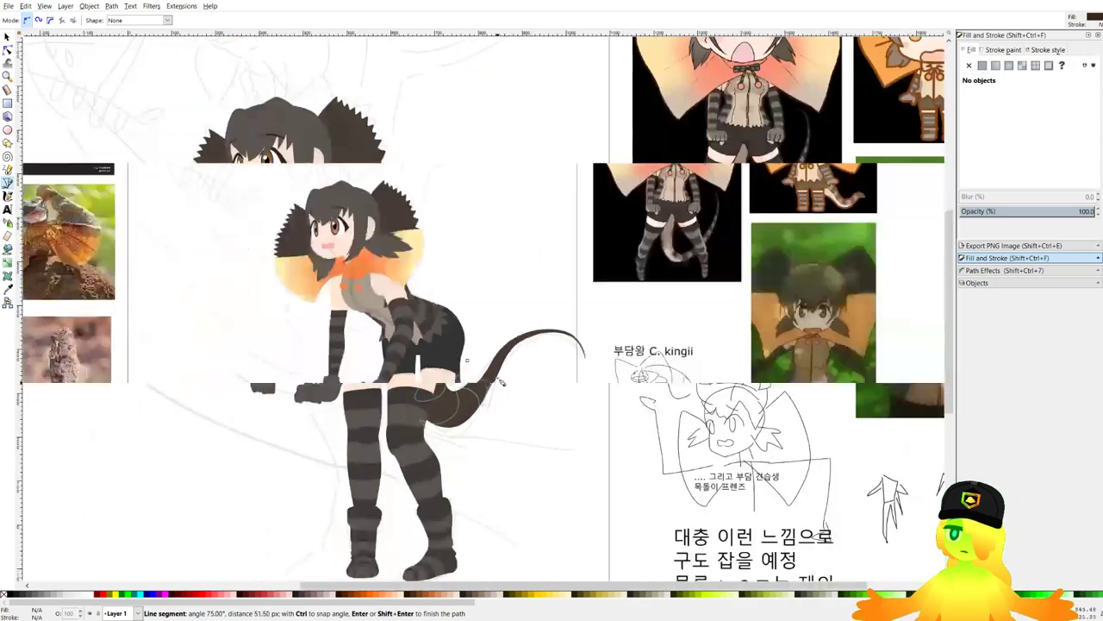
{"action": "scroll", "coordinate": [501, 381], "scroll_direction": "up", "scroll_amount": 6}
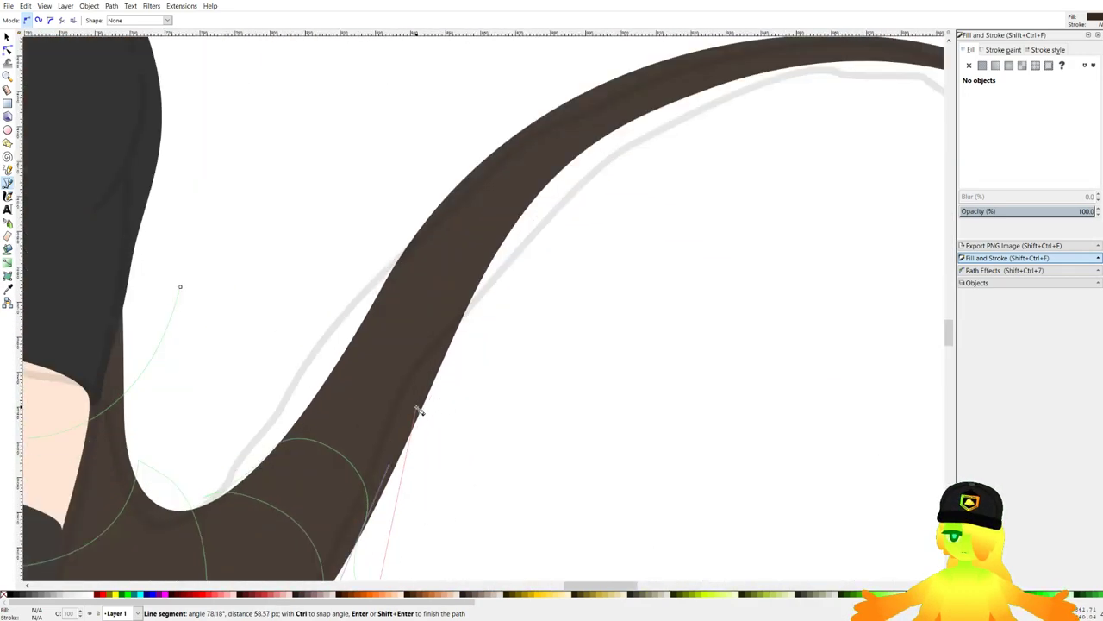
{"action": "left_click_drag", "start_coordinate": [417, 408], "coordinate": [390, 348]}
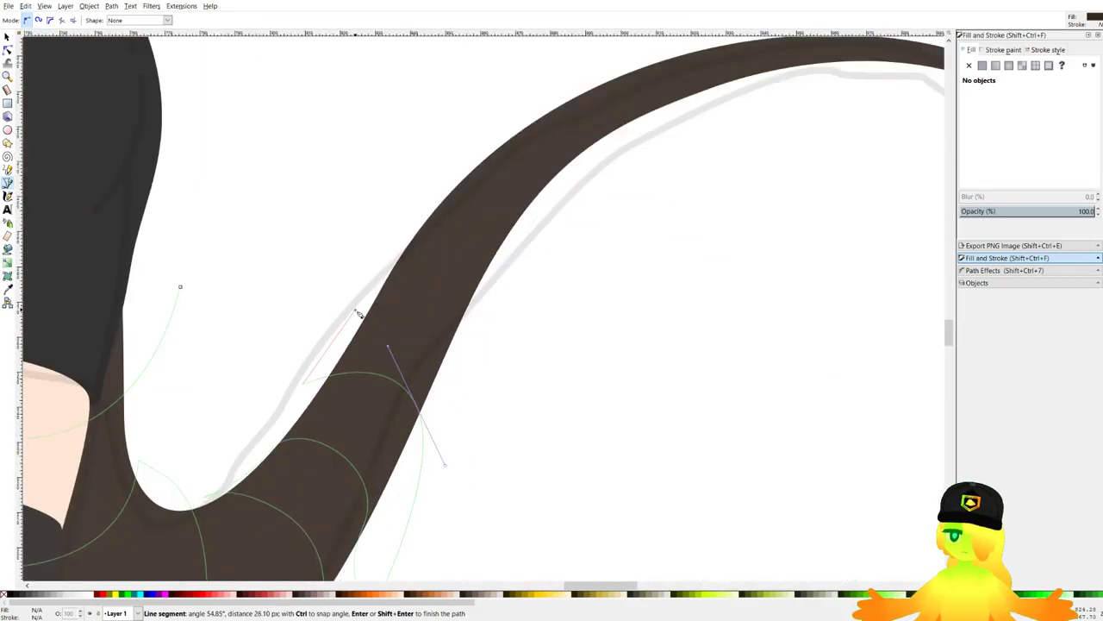
{"action": "left_click_drag", "start_coordinate": [440, 308], "coordinate": [473, 330]}
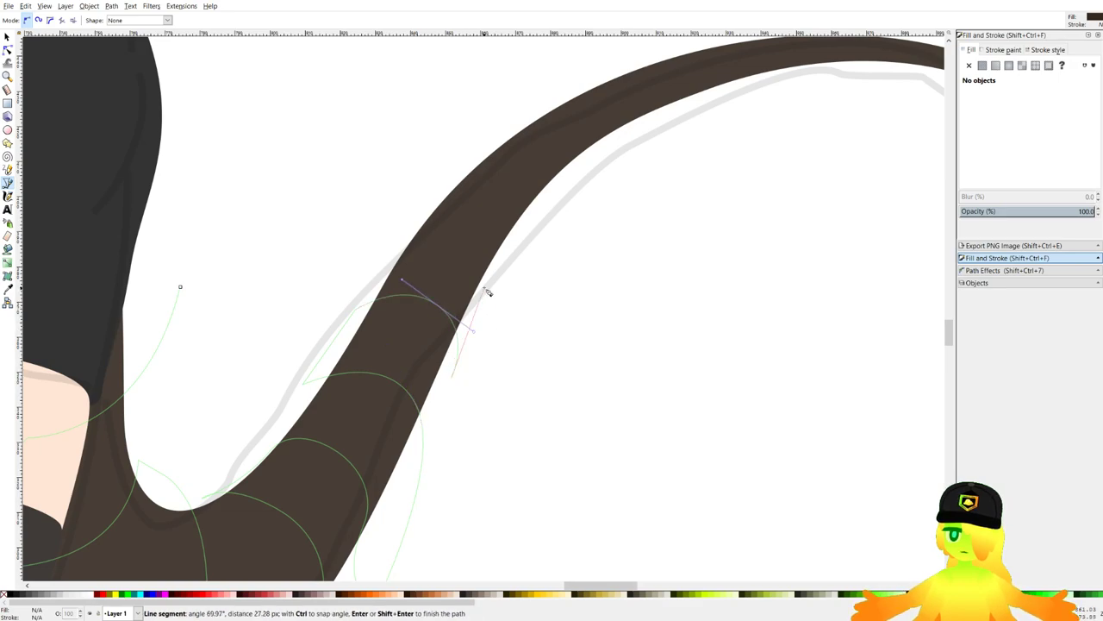
Add two more curved stripe crossings where the tail narrows and begins to arch over.
{"action": "left_click_drag", "start_coordinate": [487, 268], "coordinate": [479, 232]}
{"action": "left_click_drag", "start_coordinate": [399, 234], "coordinate": [367, 260]}
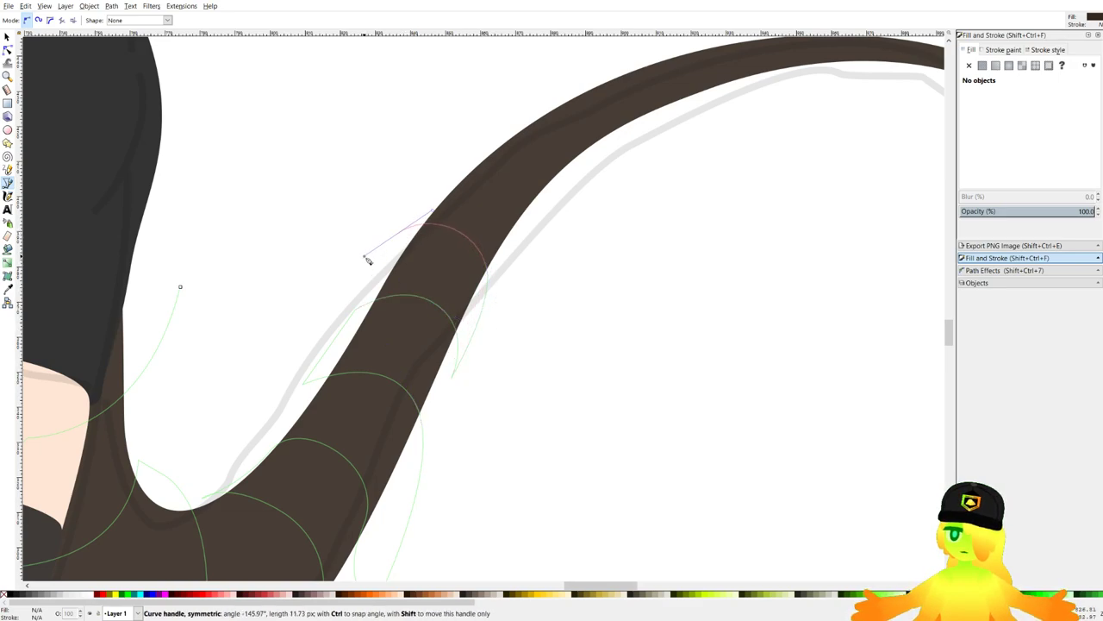
{"action": "left_click_drag", "start_coordinate": [455, 179], "coordinate": [480, 148]}
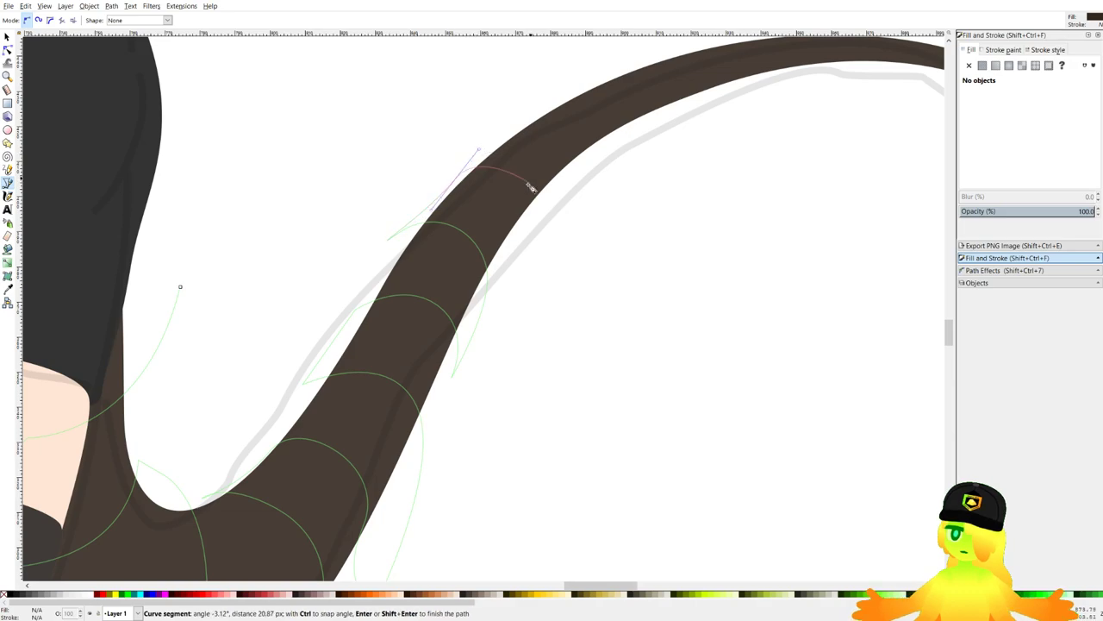
{"action": "left_click_drag", "start_coordinate": [527, 219], "coordinate": [523, 248]}
{"action": "left_click_drag", "start_coordinate": [545, 214], "coordinate": [435, 237]}
Carry the stripe outline along the start of the tail's arch, looping outside both edges between the crossings.
{"action": "scroll", "coordinate": [450, 282], "scroll_direction": "up", "scroll_amount": 2}
{"action": "left_click_drag", "start_coordinate": [361, 177], "coordinate": [332, 172]}
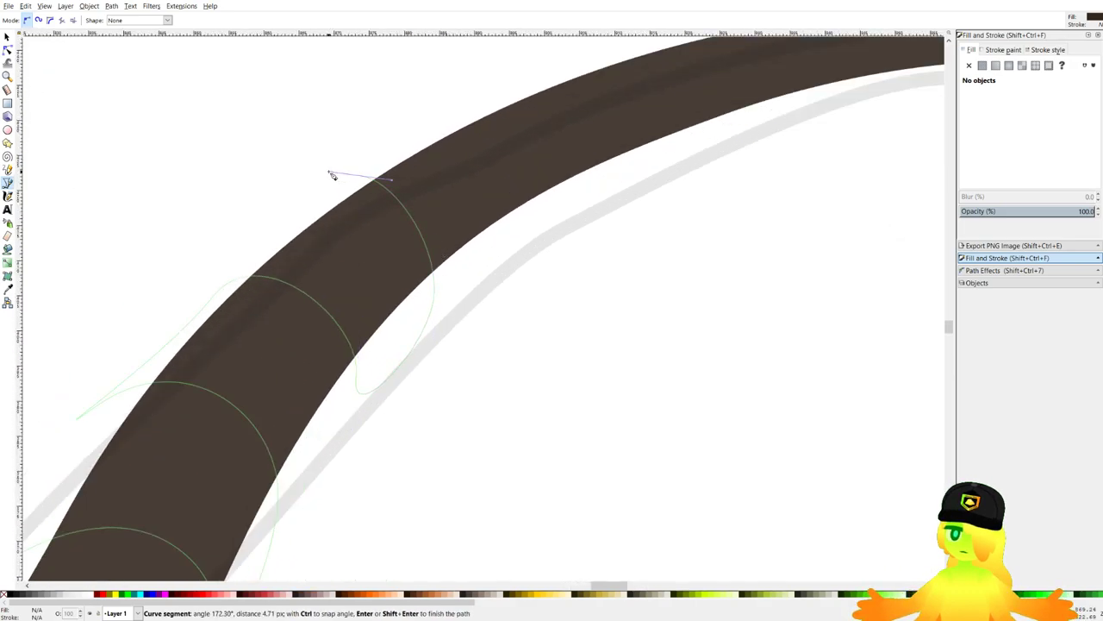
{"action": "left_click_drag", "start_coordinate": [401, 129], "coordinate": [406, 183]}
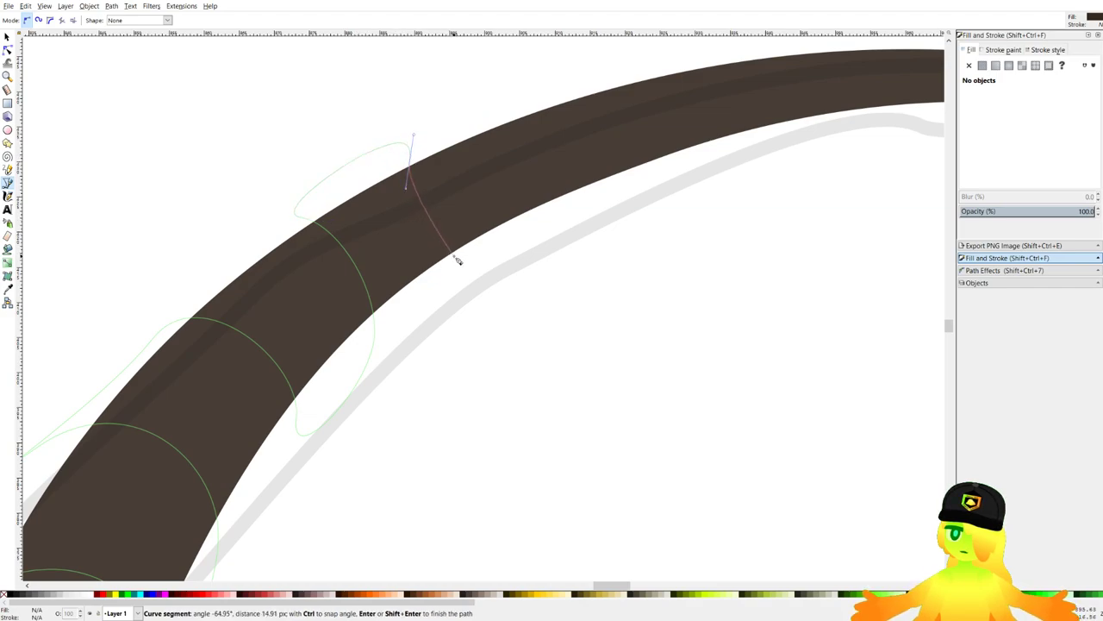
{"action": "left_click_drag", "start_coordinate": [464, 260], "coordinate": [477, 268]}
{"action": "left_click_drag", "start_coordinate": [559, 211], "coordinate": [374, 328]}
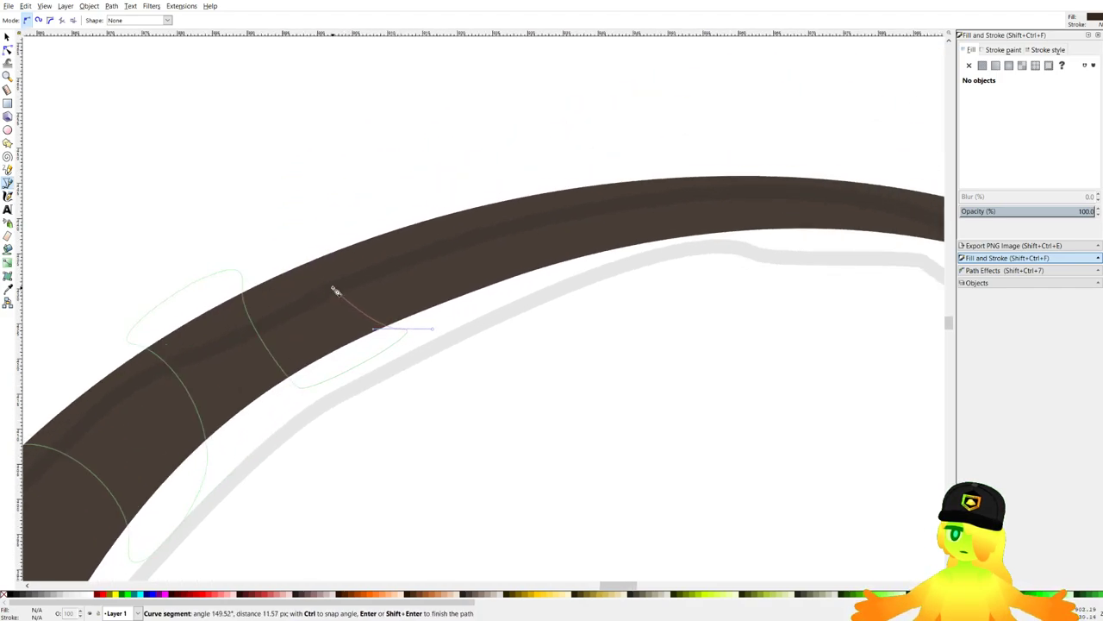
{"action": "left_click_drag", "start_coordinate": [348, 289], "coordinate": [443, 304]}
{"action": "key", "text": "BackSpace"}
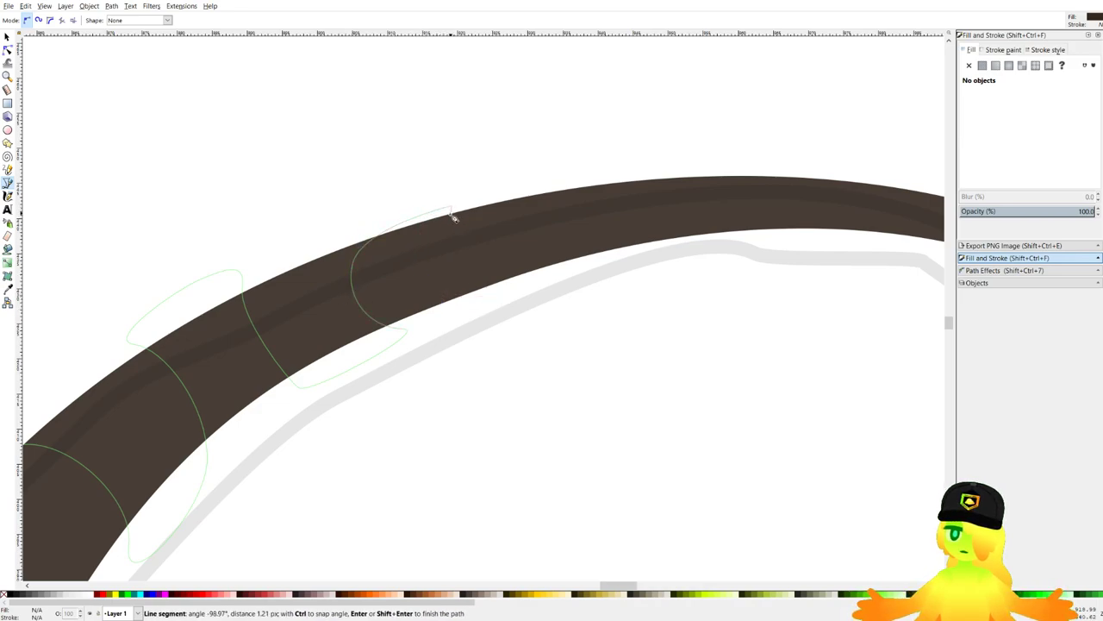
{"action": "key", "text": "BackSpace"}
{"action": "key", "text": "BackSpace"}
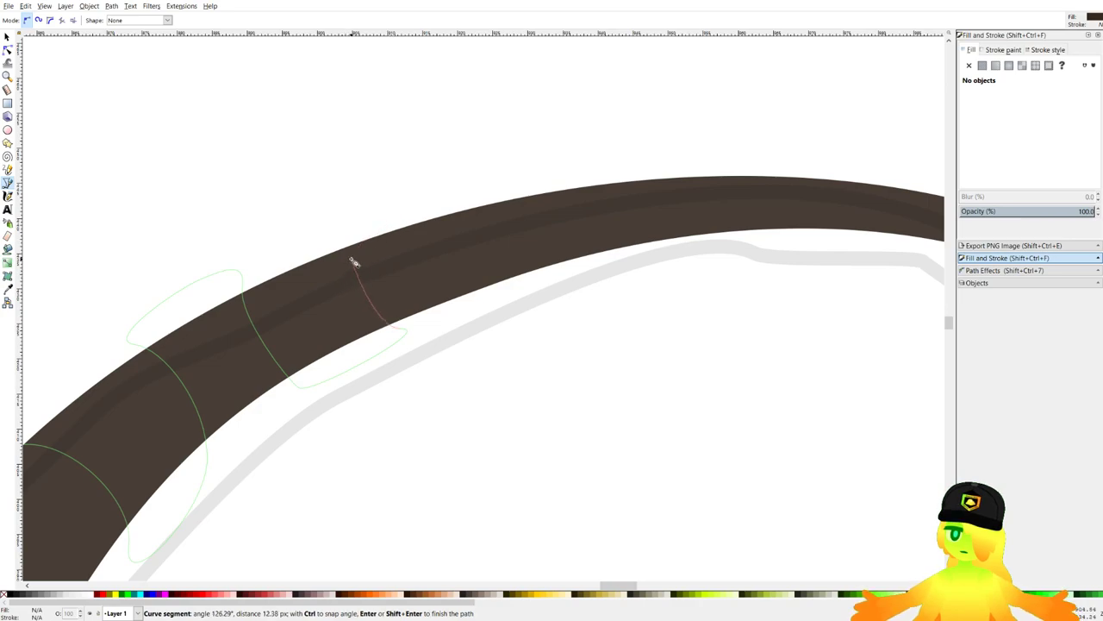
Draw a narrow curved stripe on the tail's arch, then loop below the tail and start the next crossing.
{"action": "left_click_drag", "start_coordinate": [354, 261], "coordinate": [358, 231]}
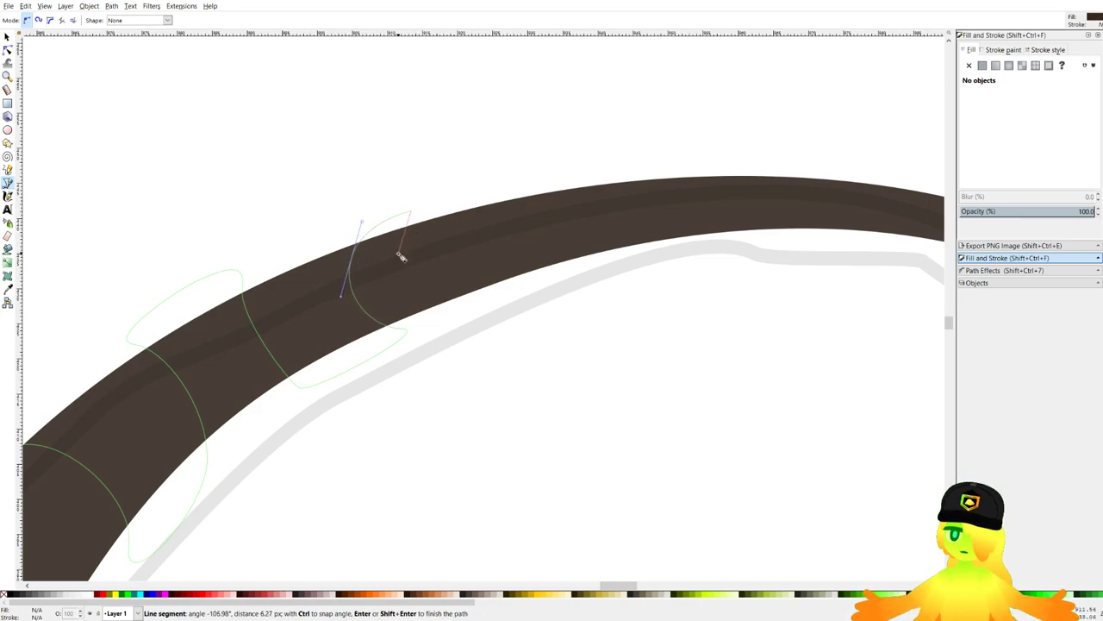
{"action": "left_click_drag", "start_coordinate": [416, 280], "coordinate": [431, 314]}
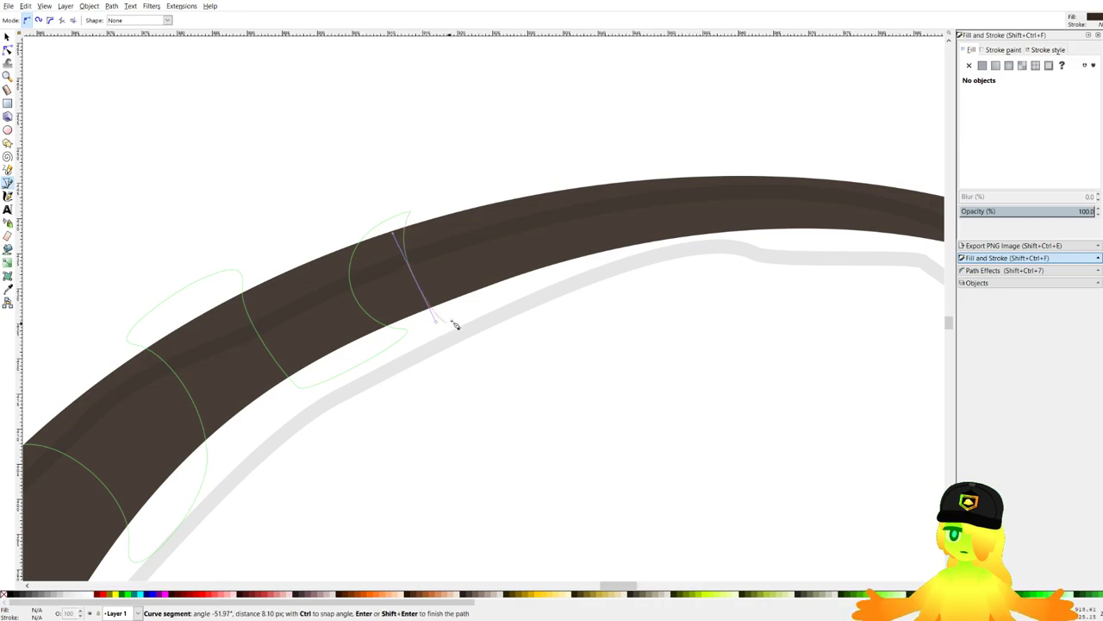
{"action": "left_click_drag", "start_coordinate": [472, 252], "coordinate": [451, 209]}
{"action": "left_click_drag", "start_coordinate": [487, 246], "coordinate": [475, 204]}
{"action": "key", "text": "BackSpace"}
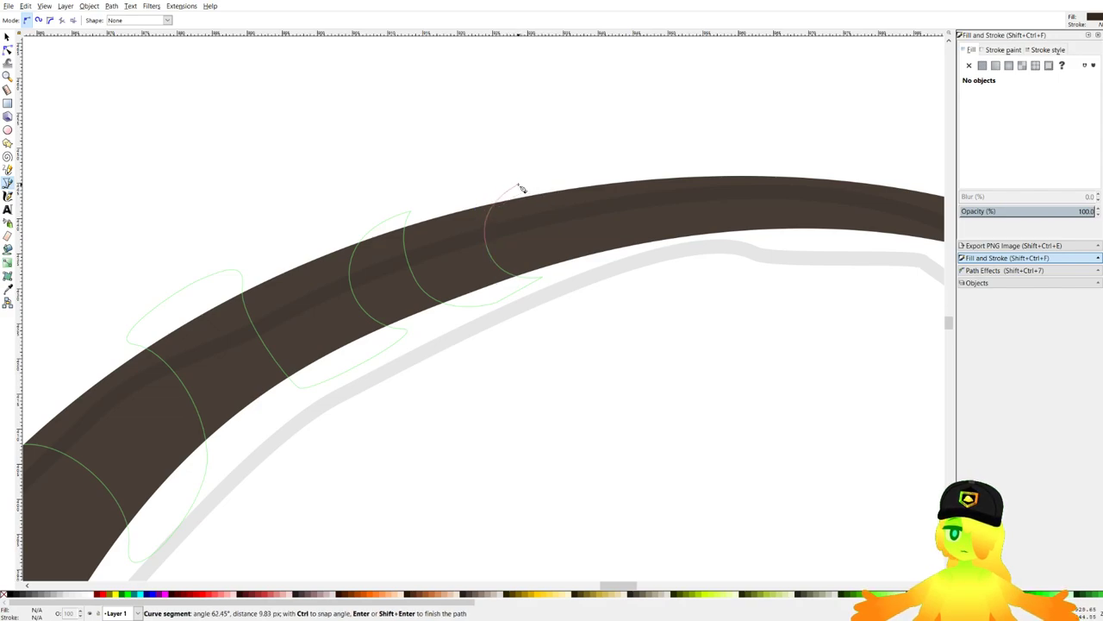
Close off the next narrow stripe with a curved crossing and bring the outline below the tail near the arch's peak.
{"action": "left_click_drag", "start_coordinate": [539, 235], "coordinate": [546, 271]}
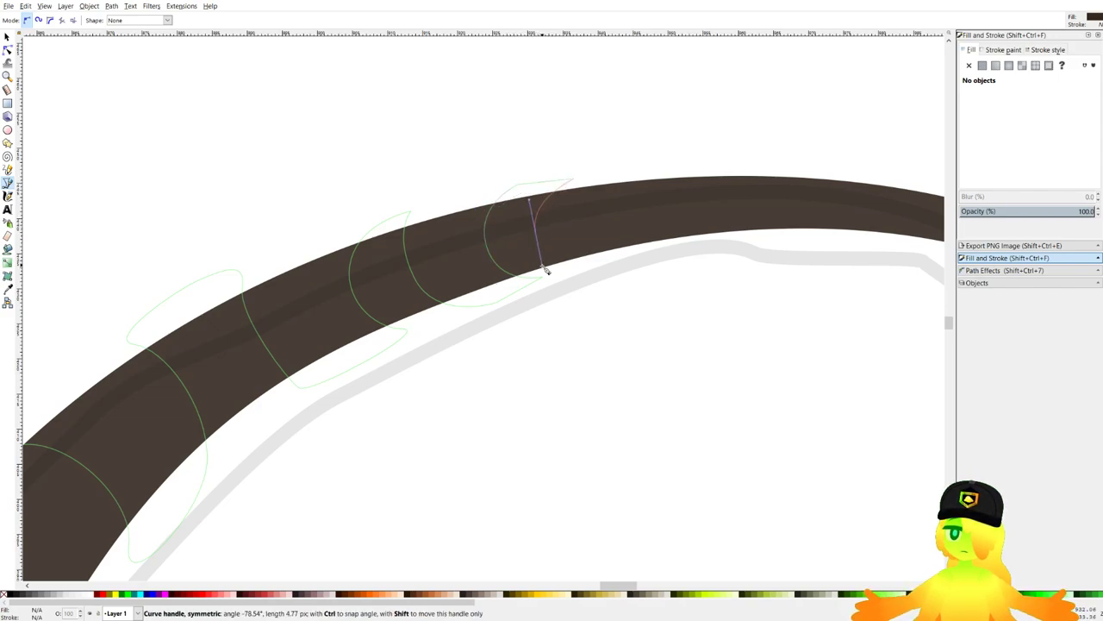
{"action": "left_click", "coordinate": [614, 260]}
{"action": "left_click_drag", "start_coordinate": [727, 257], "coordinate": [446, 253]}
{"action": "scroll", "coordinate": [421, 250], "scroll_direction": "down", "scroll_amount": 2}
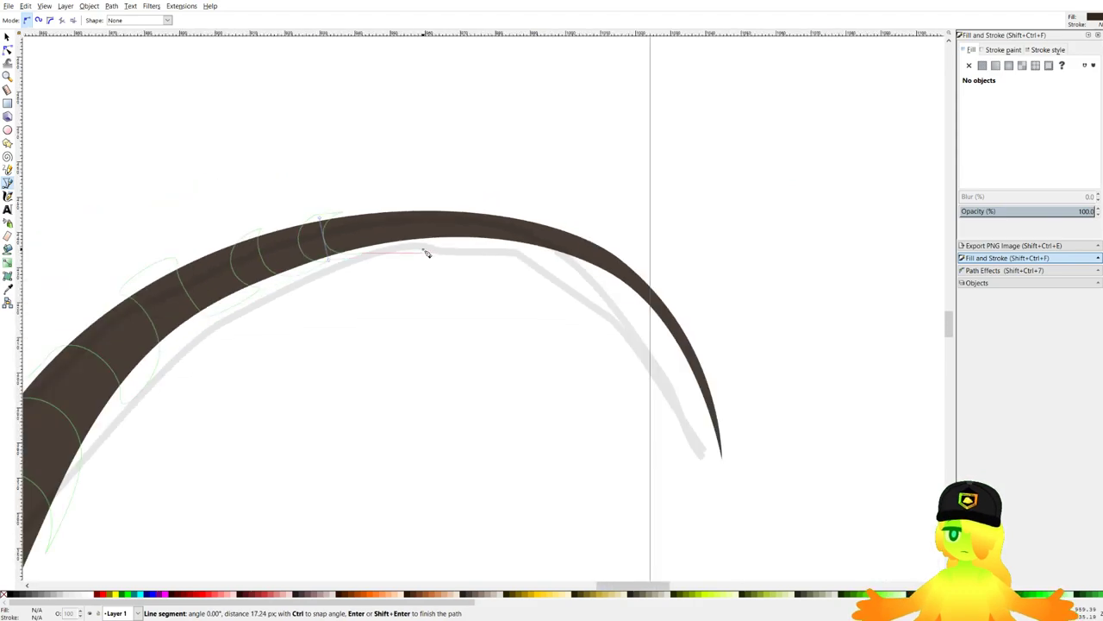
{"action": "scroll", "coordinate": [394, 243], "scroll_direction": "up", "scroll_amount": 4}
{"action": "scroll", "coordinate": [387, 253], "scroll_direction": "down", "scroll_amount": 3}
{"action": "scroll", "coordinate": [336, 224], "scroll_direction": "up", "scroll_amount": 4}
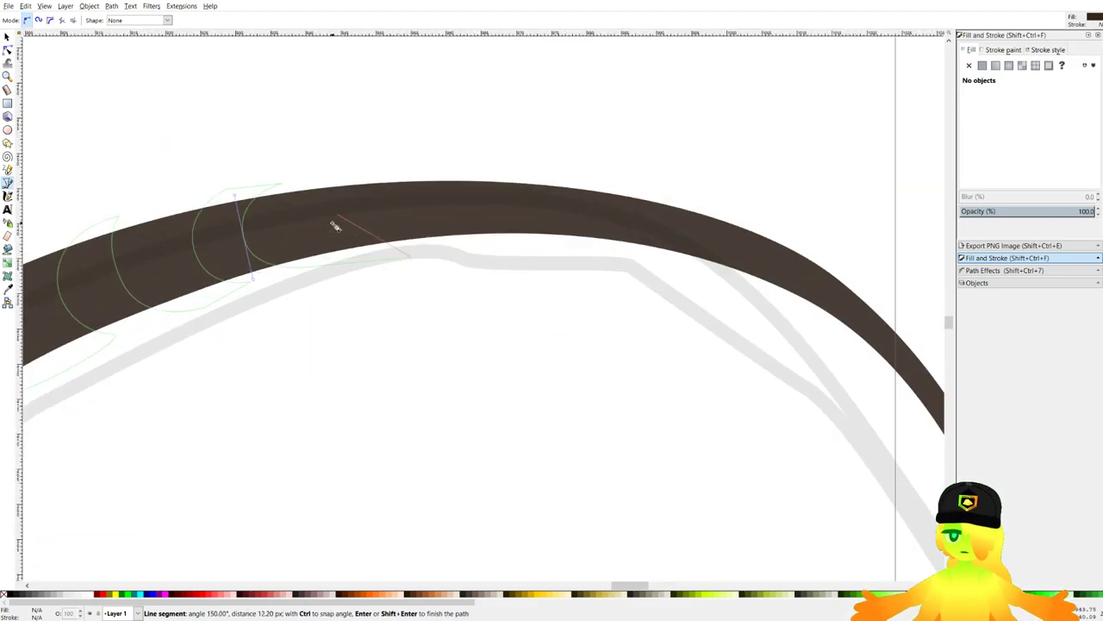
Draw four more curved stripe crossings over the peak of the tail's arch, looping the outline outside both tail edges between them.
{"action": "left_click_drag", "start_coordinate": [346, 278], "coordinate": [327, 160]}
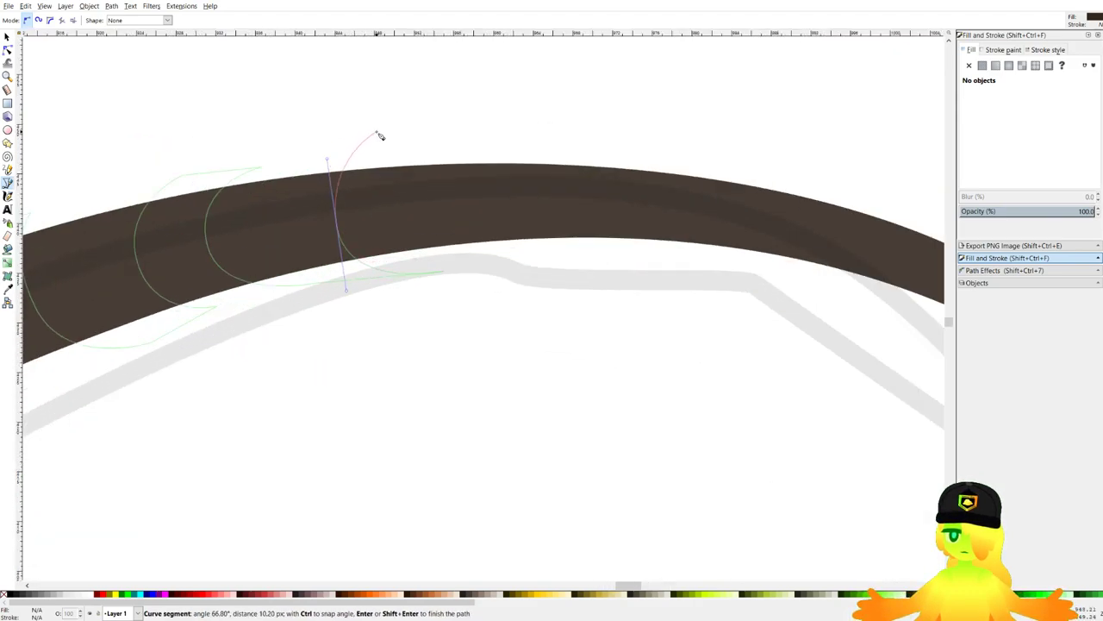
{"action": "left_click_drag", "start_coordinate": [444, 205], "coordinate": [461, 277]}
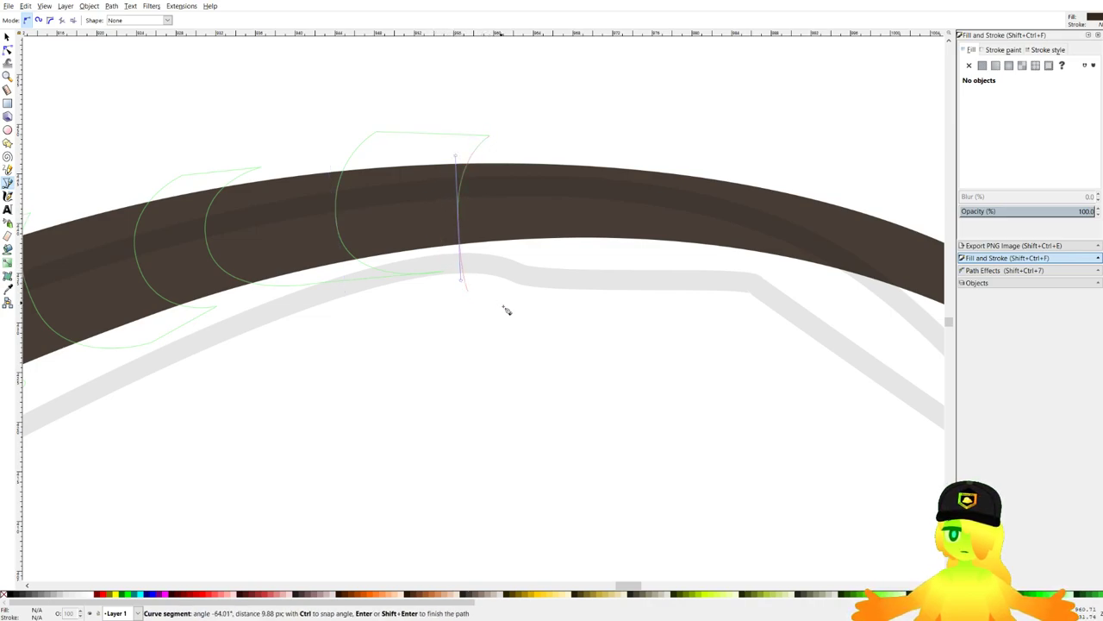
{"action": "left_click", "coordinate": [547, 313]}
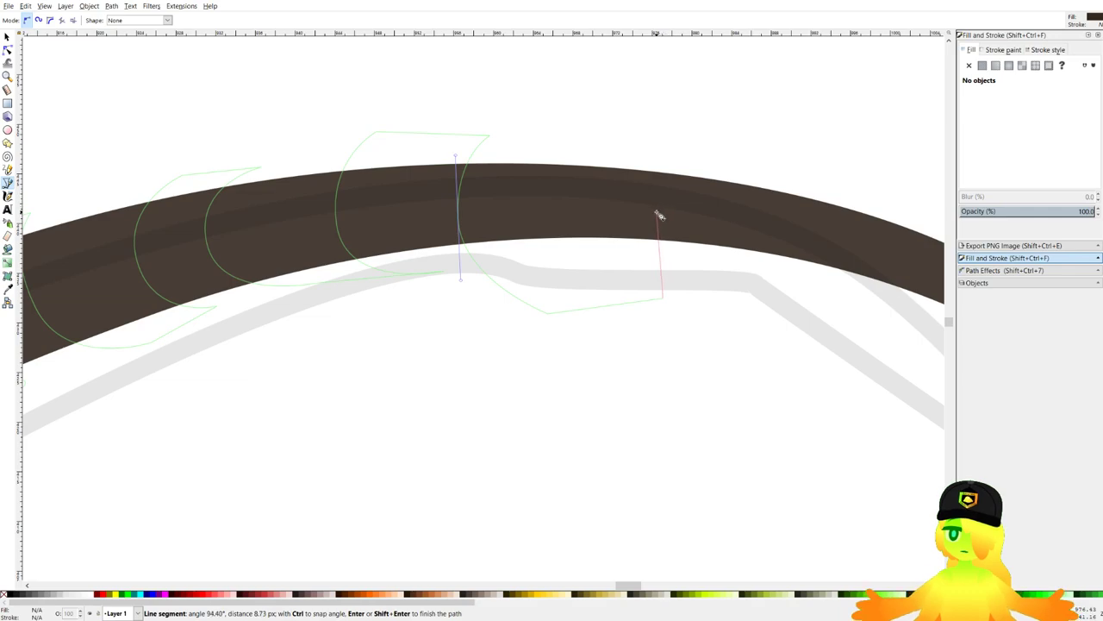
{"action": "key", "text": "BackSpace"}
{"action": "left_click_drag", "start_coordinate": [619, 263], "coordinate": [649, 211]}
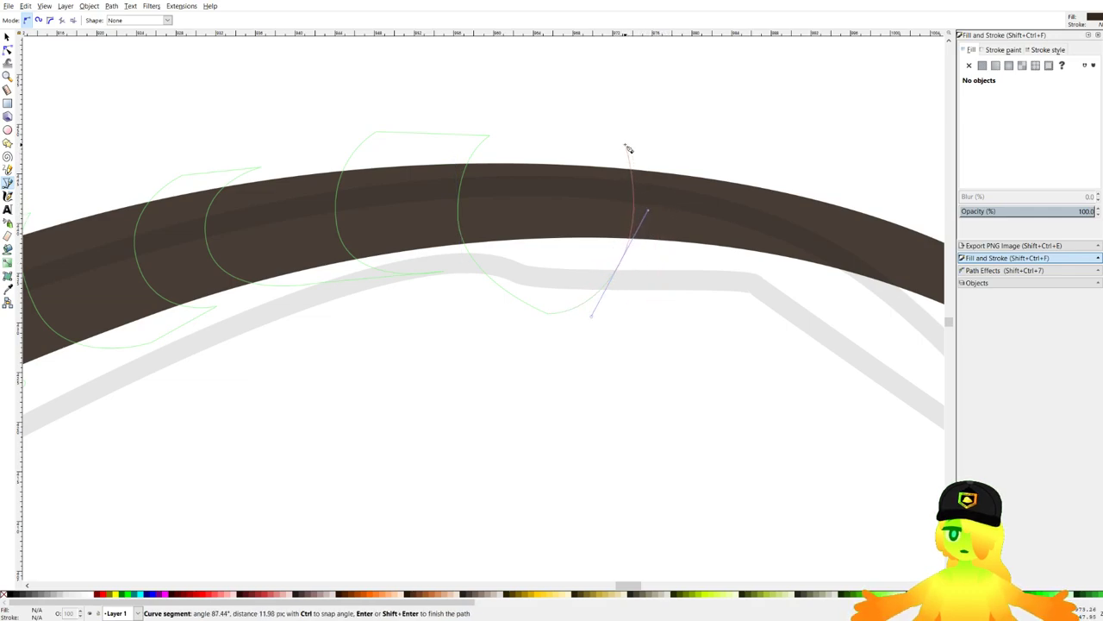
{"action": "left_click_drag", "start_coordinate": [757, 227], "coordinate": [758, 278]}
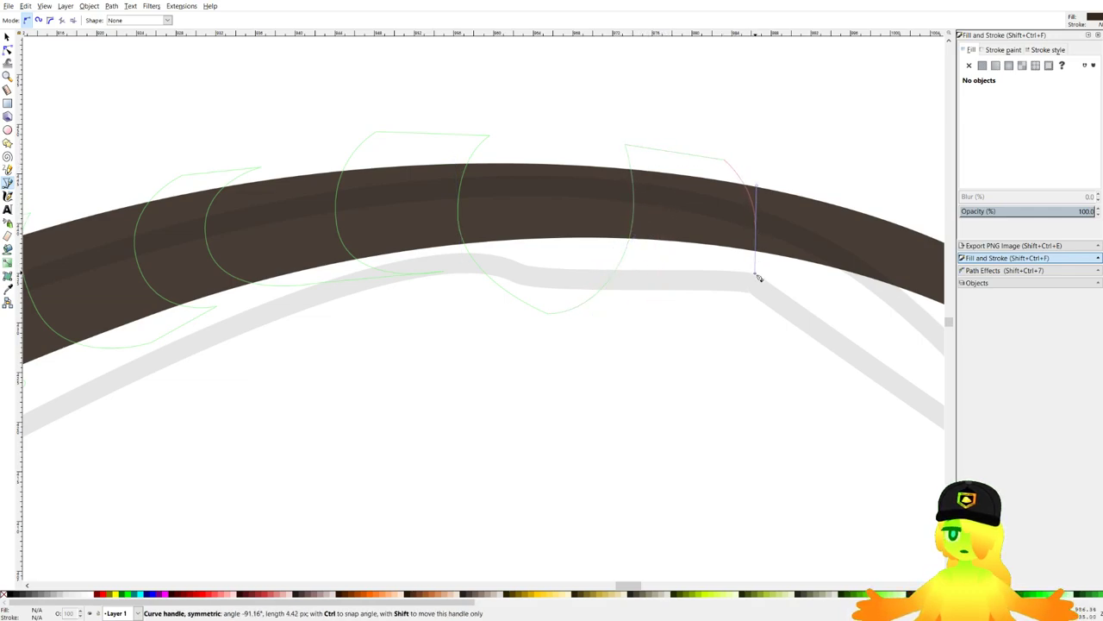
{"action": "left_click", "coordinate": [709, 297]}
Continue the stripe outline down the arch's far side with two curved crossings, ending just below the tail near its tip.
{"action": "left_click_drag", "start_coordinate": [859, 343], "coordinate": [531, 312]}
{"action": "left_click_drag", "start_coordinate": [575, 302], "coordinate": [621, 268]}
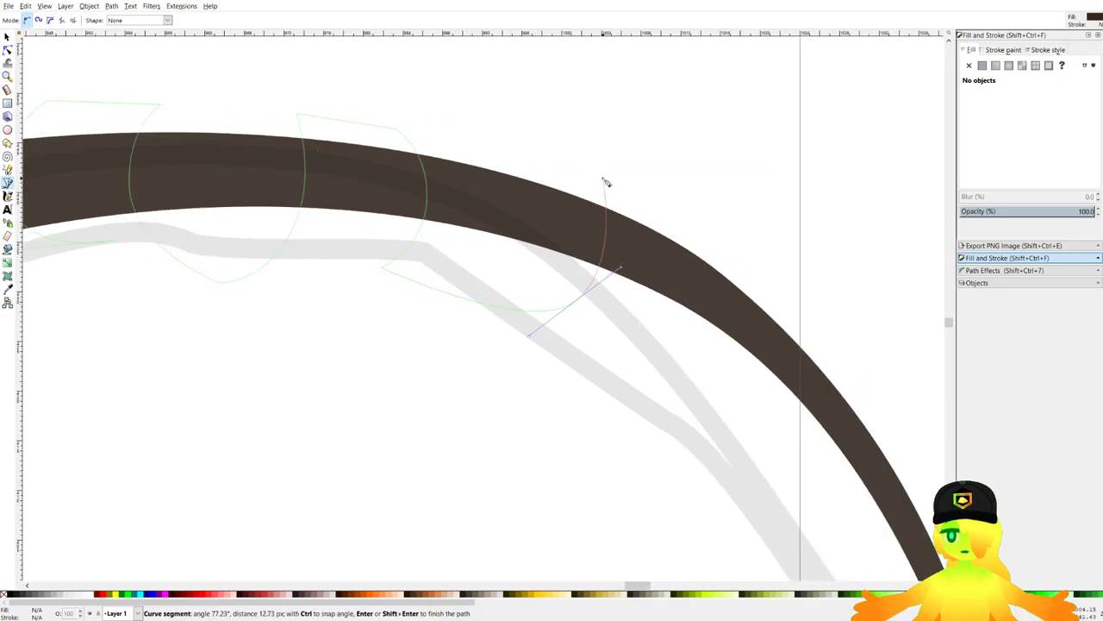
{"action": "left_click_drag", "start_coordinate": [600, 172], "coordinate": [559, 132]}
{"action": "left_click_drag", "start_coordinate": [742, 244], "coordinate": [772, 279]}
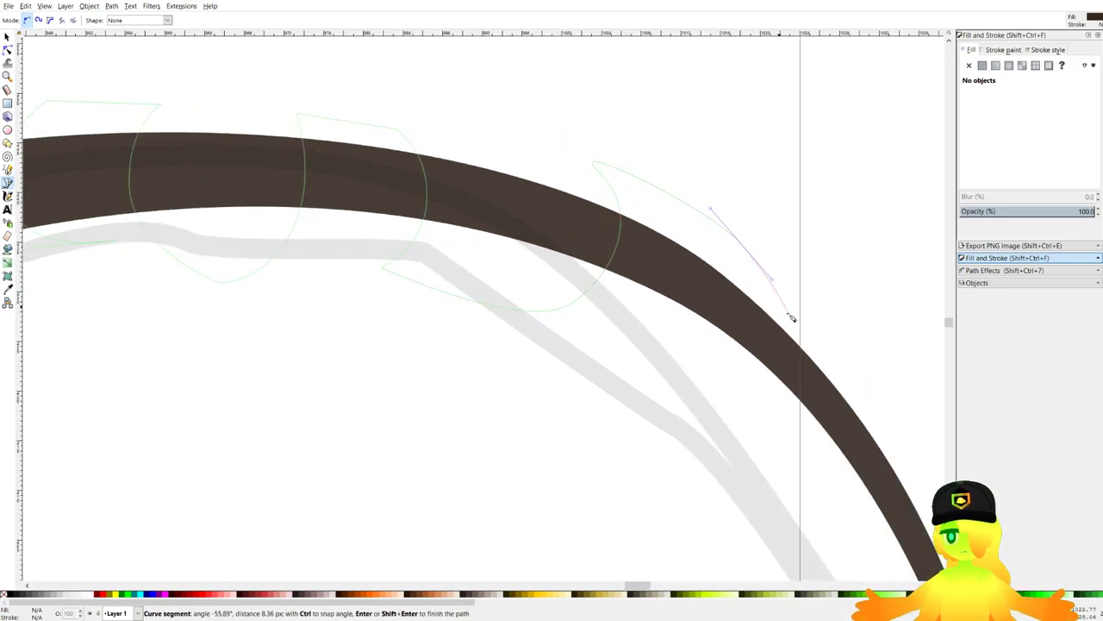
{"action": "left_click_drag", "start_coordinate": [771, 359], "coordinate": [747, 376]}
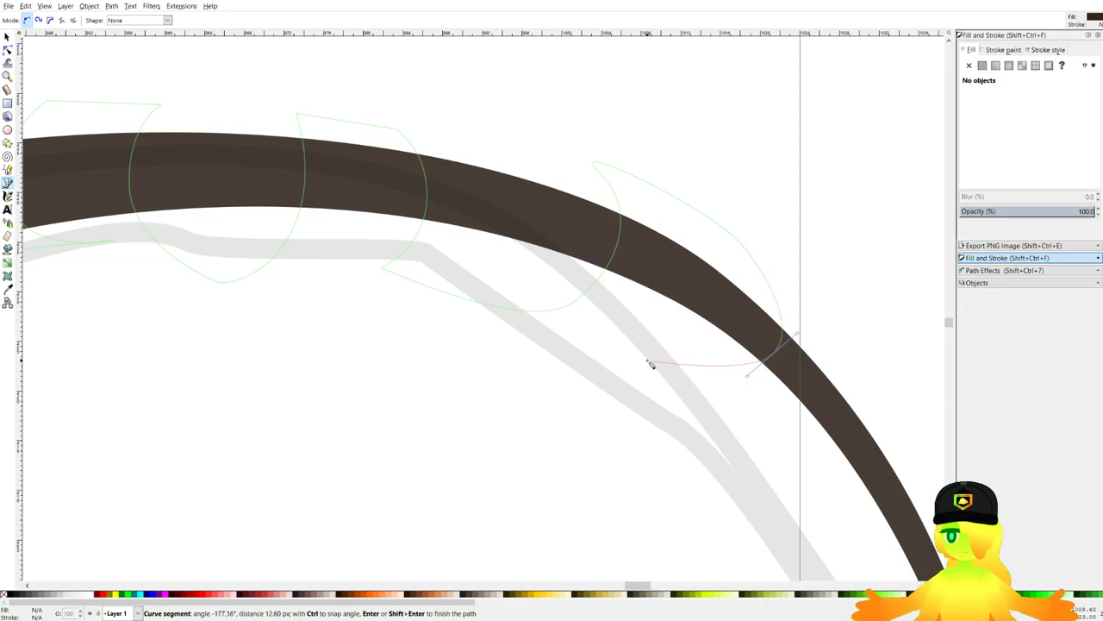
Close the stripe outline with straight segments running well below the tail and around the thighs back to its starting point.
{"action": "scroll", "coordinate": [648, 361], "scroll_direction": "down", "scroll_amount": 8}
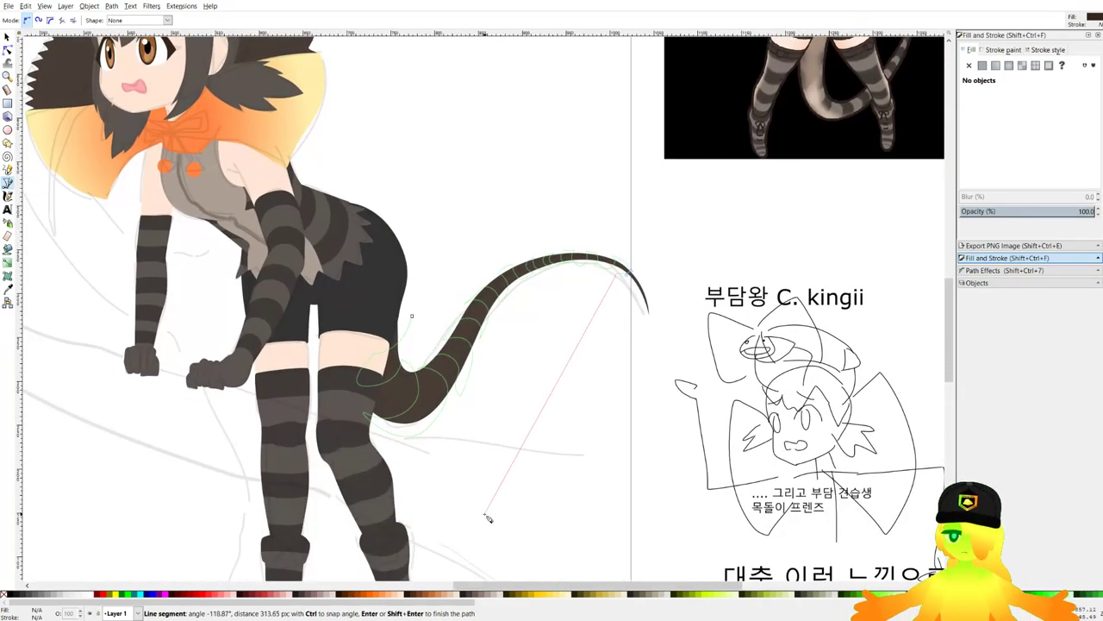
{"action": "left_click", "coordinate": [476, 525]}
{"action": "left_click", "coordinate": [256, 488]}
{"action": "left_click", "coordinate": [270, 313]}
{"action": "left_click", "coordinate": [412, 297]}
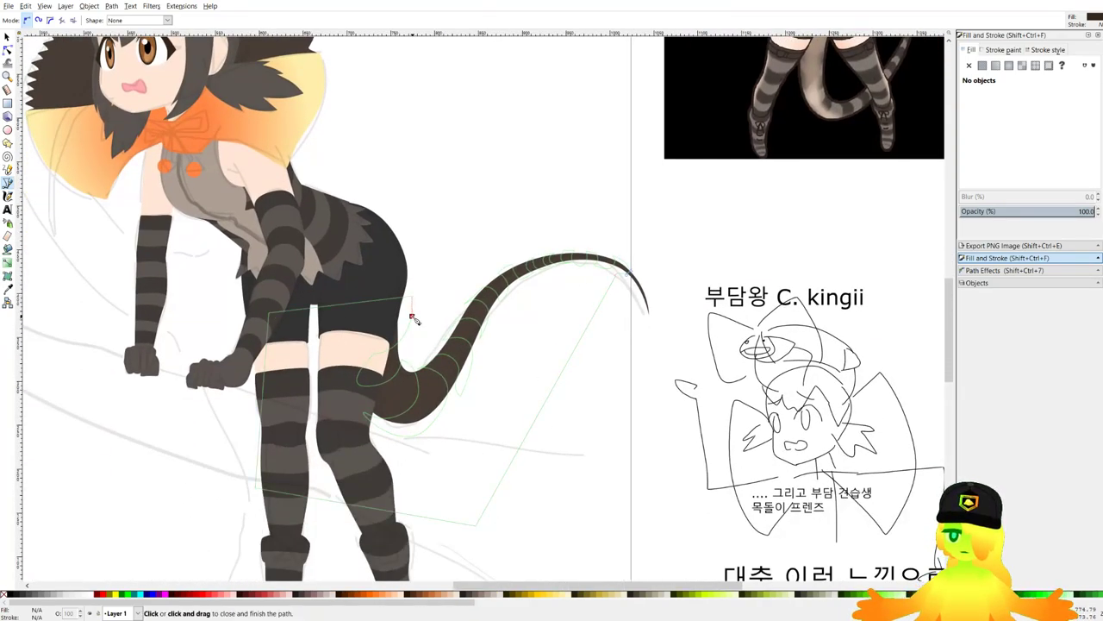
{"action": "left_click", "coordinate": [413, 317]}
Fill the tail stripe shape with the dark grey-brown 413c39 sampled from the boot.
{"action": "scroll", "coordinate": [390, 489], "scroll_direction": "up", "scroll_amount": 1}
{"action": "key", "text": "d"}
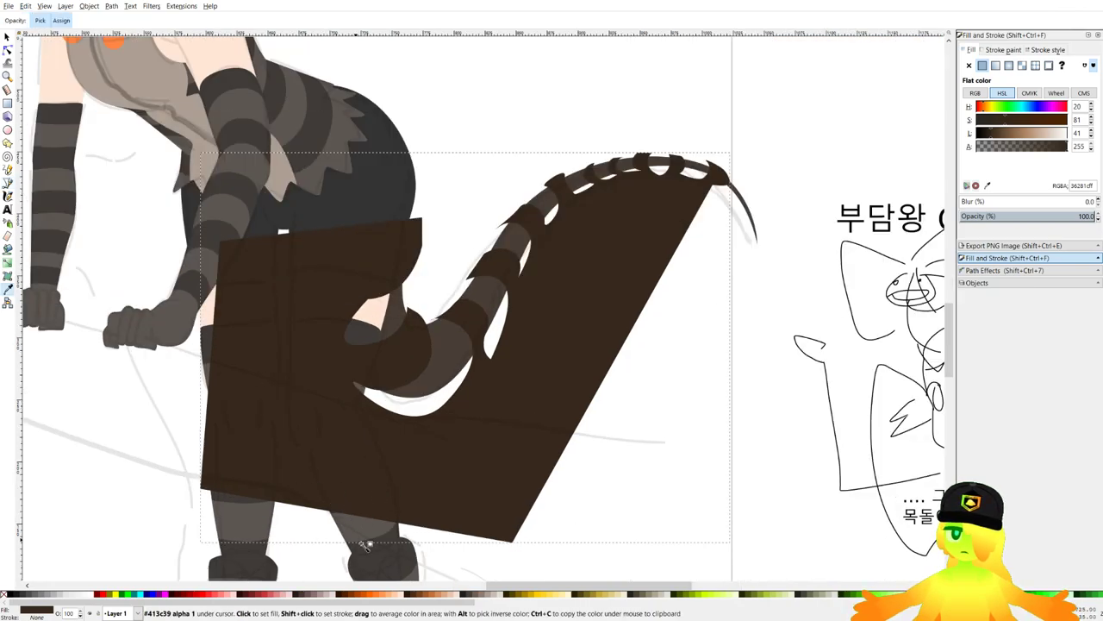
{"action": "left_click", "coordinate": [393, 548]}
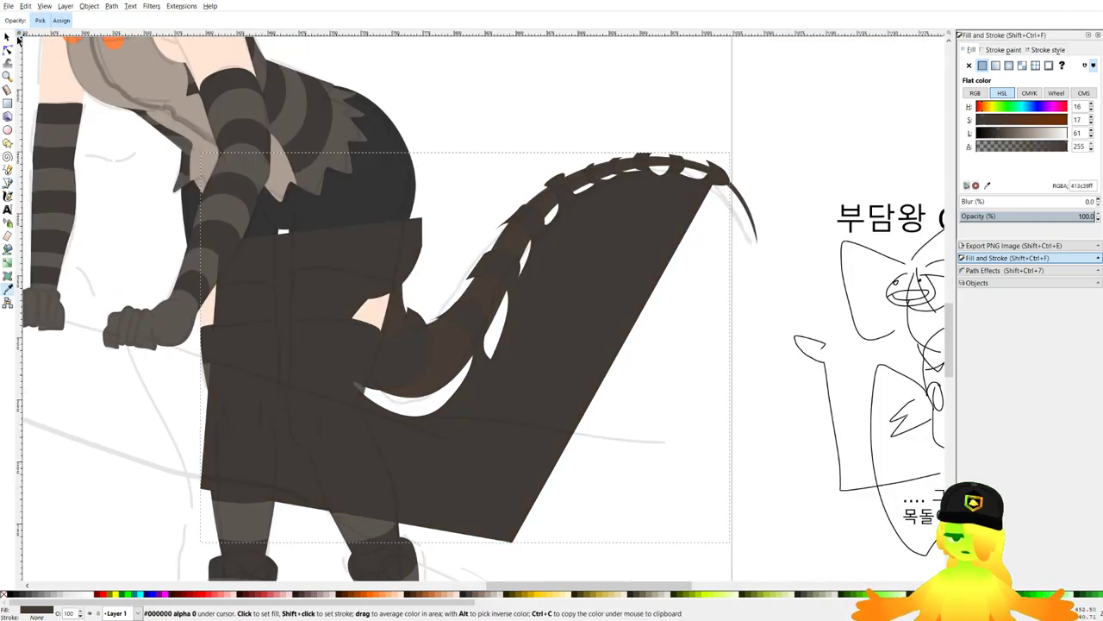
Select the tail's base shape and fill it with the lighter grey-brown 5d5652 sampled from the glove.
{"action": "key", "text": "s"}
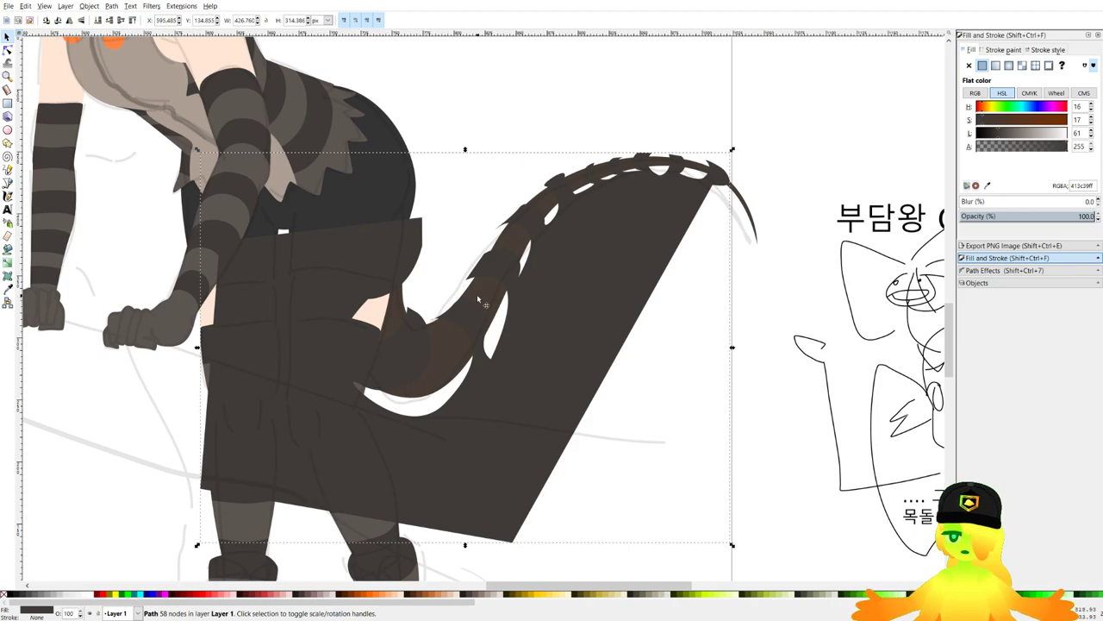
{"action": "left_click", "coordinate": [478, 300]}
{"action": "key", "text": "d"}
{"action": "left_click", "coordinate": [171, 321]}
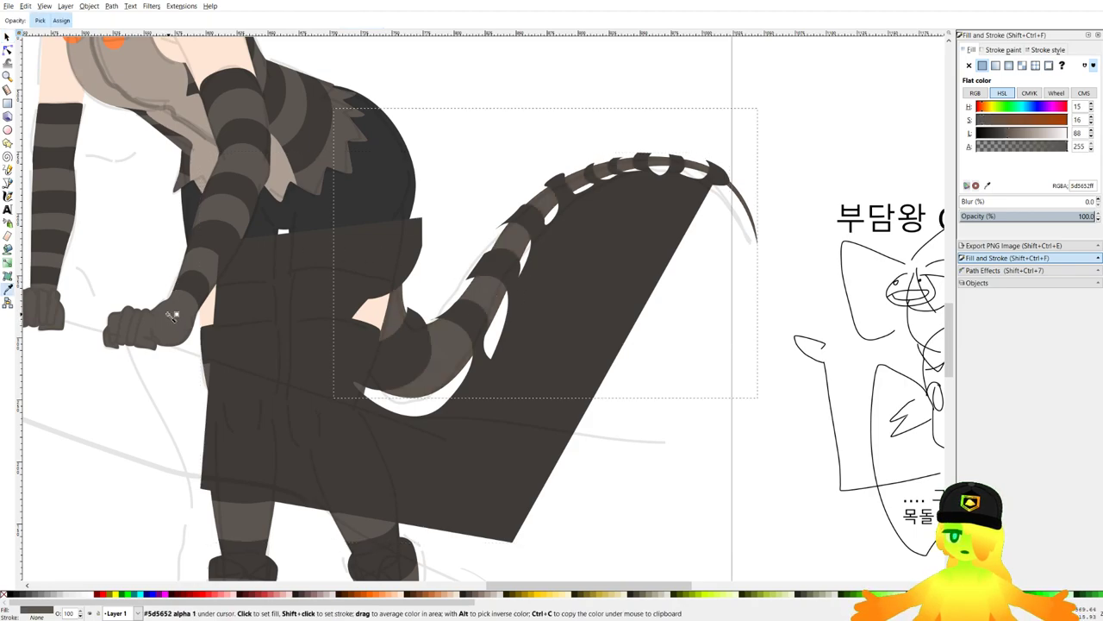
{"action": "key", "text": "s"}
Duplicate the tail shape and intersect the copy with the stripe shape so the stripes are cut to the tail.
{"action": "scroll", "coordinate": [395, 226], "scroll_direction": "down", "scroll_amount": 2}
{"action": "scroll", "coordinate": [432, 321], "scroll_direction": "up", "scroll_amount": 1}
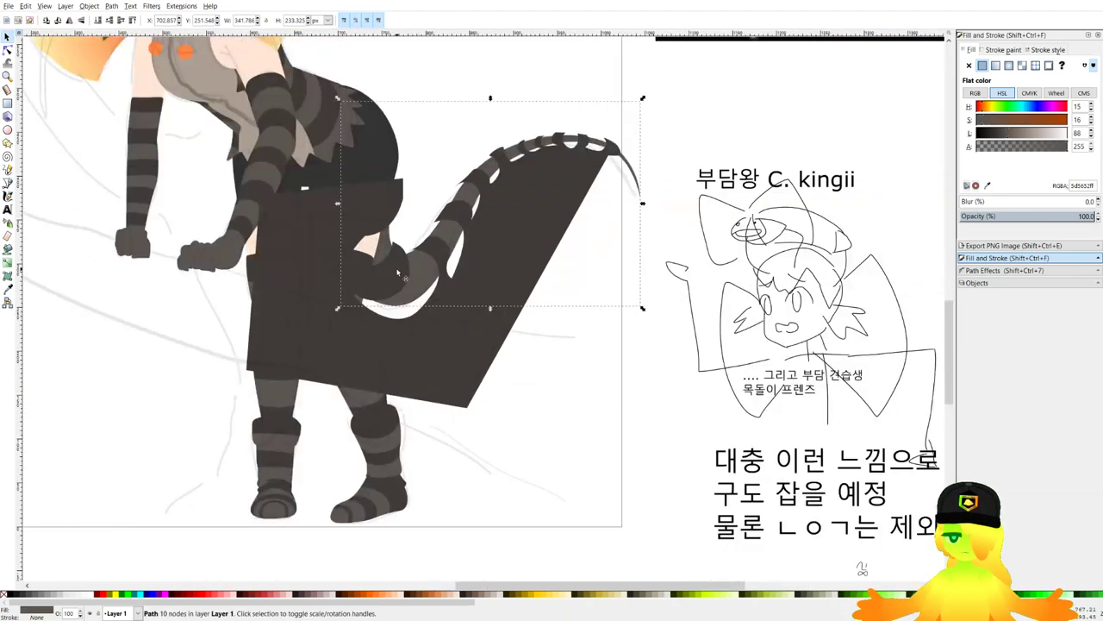
{"action": "key", "text": "ctrl+d"}
{"action": "left_click", "coordinate": [484, 284], "text": "shift"}
{"action": "left_click", "coordinate": [112, 7]}
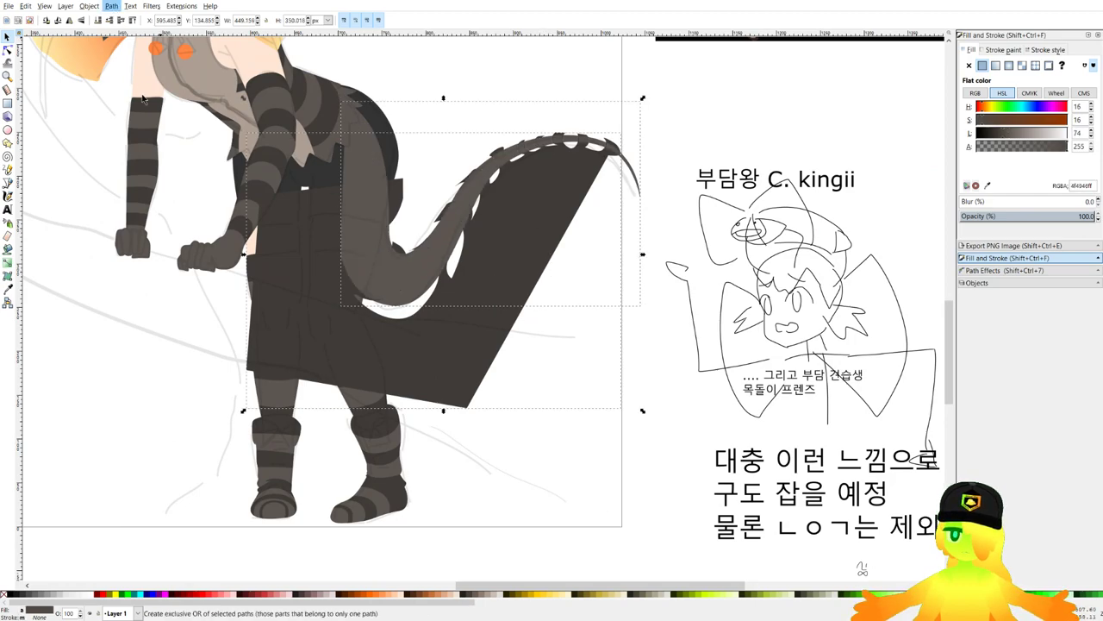
{"action": "left_click", "coordinate": [138, 89]}
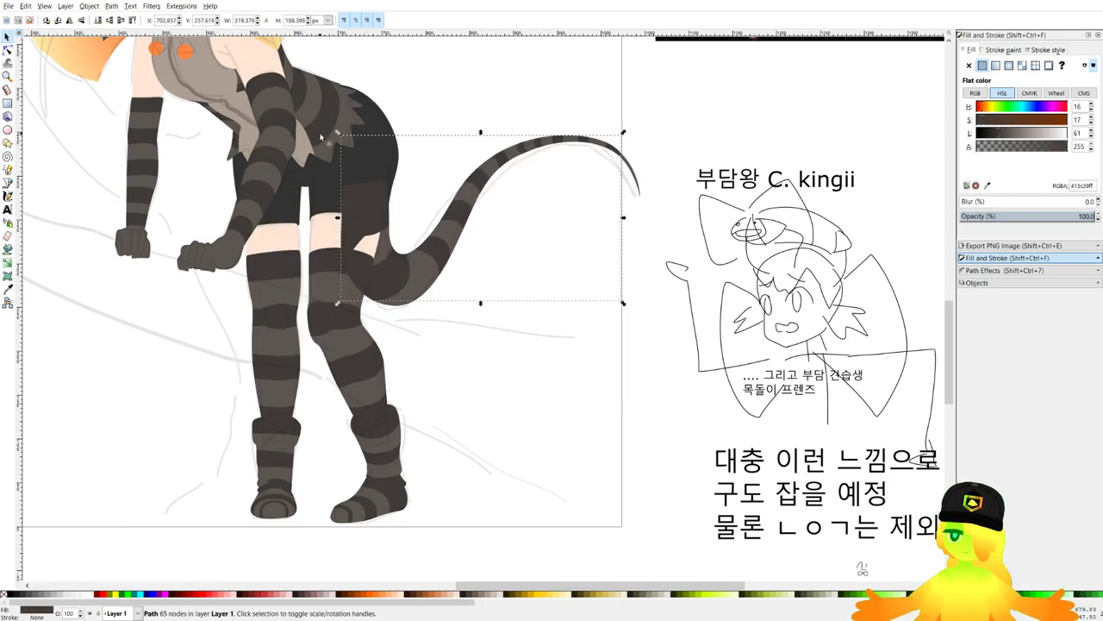
Lower the cut stripes in the stacking order so they sit behind the legs and shorts but above the tail.
{"action": "key", "text": "Page_Down"}
{"action": "key", "text": "Page_Up"}
{"action": "key", "text": "Page_Down"}
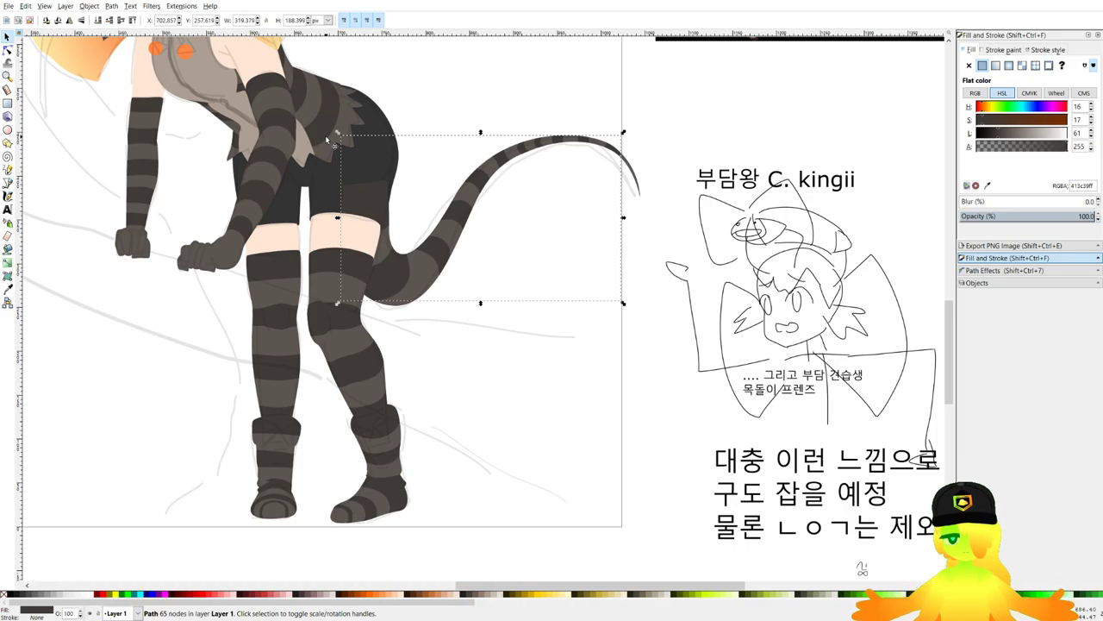
{"action": "key", "text": "Page_Up"}
{"action": "key", "text": "Page_Up"}
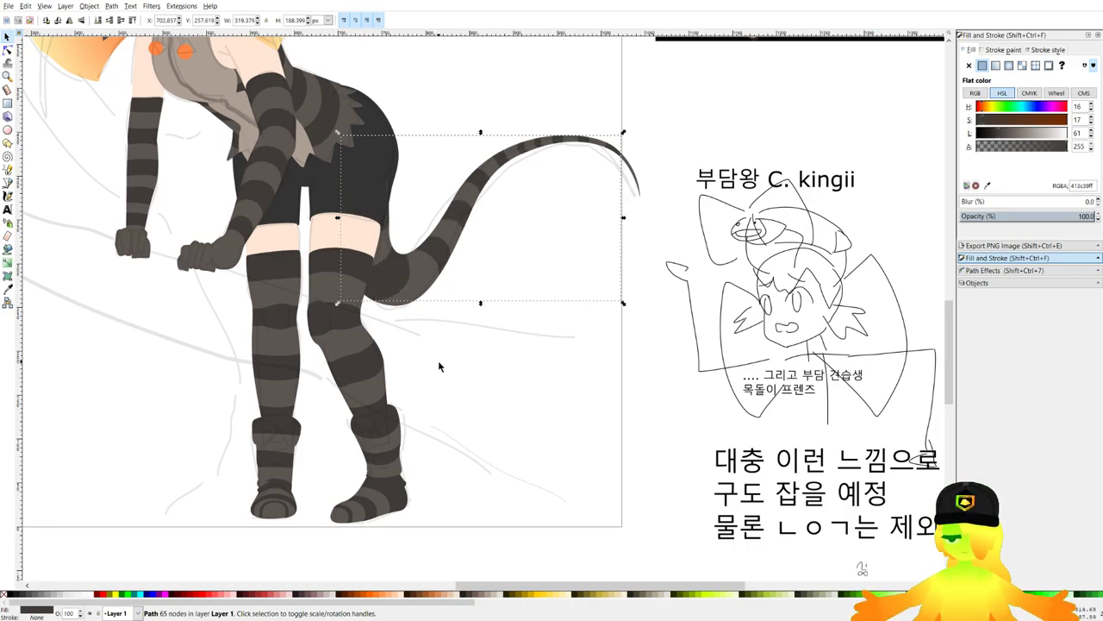
Deselect the tail stripes and save the drawing.
{"action": "left_click", "coordinate": [439, 361]}
{"action": "scroll", "coordinate": [448, 333], "scroll_direction": "down", "scroll_amount": 2}
{"action": "left_click_drag", "start_coordinate": [449, 330], "coordinate": [407, 328]}
{"action": "key", "text": "ctrl+s"}
Draw a closed shape for the tail's underside, curving along the inside of the tail's lower bend and enclosing the area beneath.
{"action": "scroll", "coordinate": [369, 318], "scroll_direction": "up", "scroll_amount": 5}
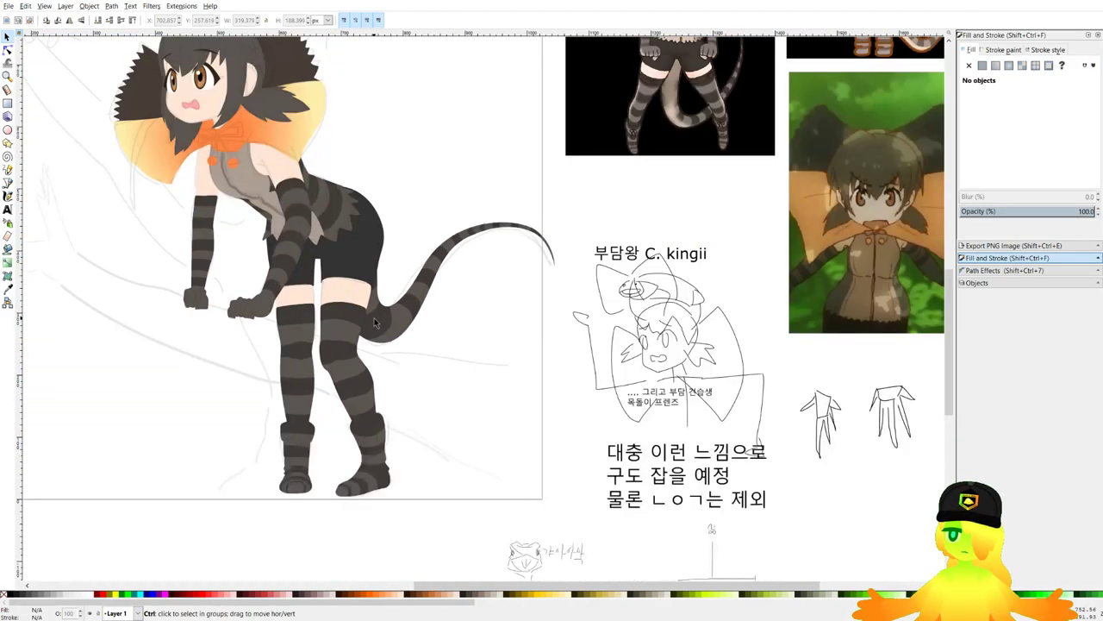
{"action": "left_click", "coordinate": [9, 182]}
{"action": "left_click", "coordinate": [292, 118]}
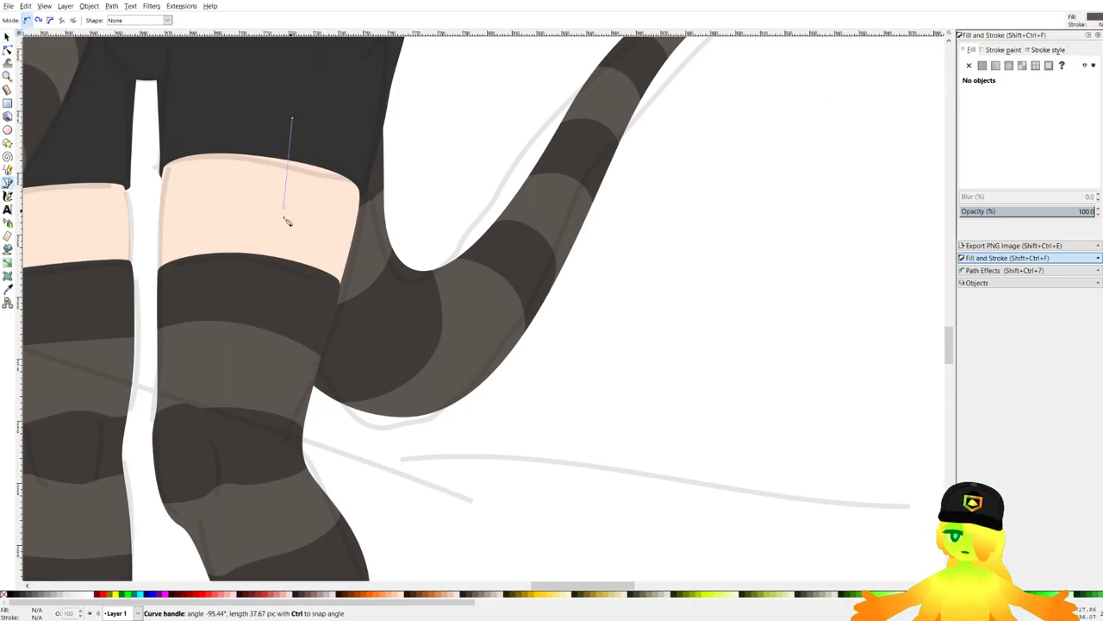
{"action": "left_click_drag", "start_coordinate": [415, 367], "coordinate": [526, 336]}
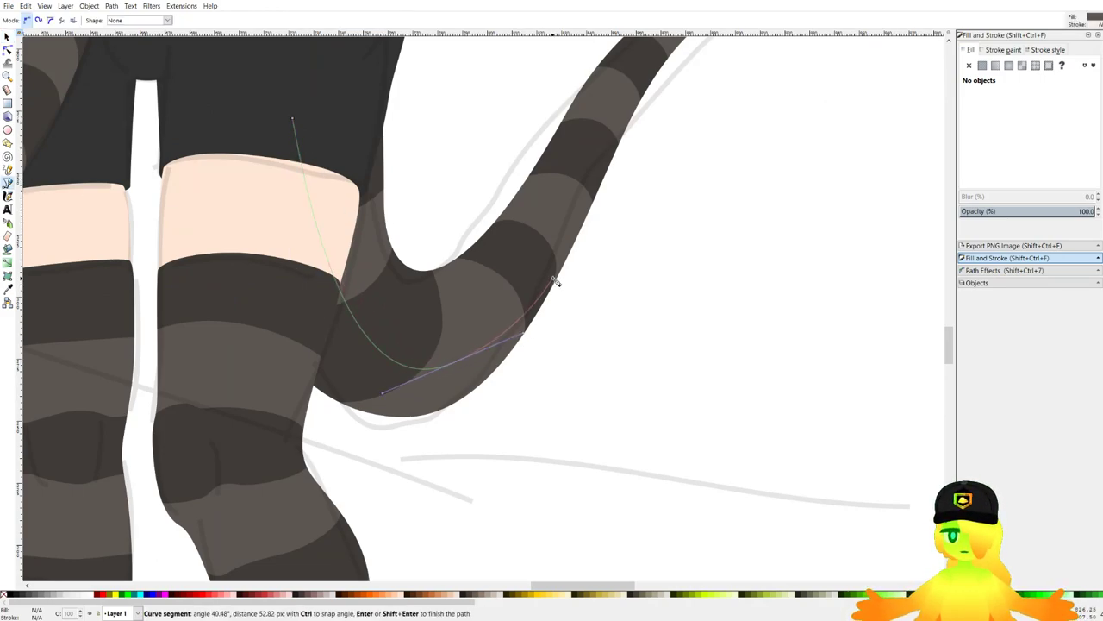
{"action": "left_click_drag", "start_coordinate": [559, 273], "coordinate": [571, 270]}
{"action": "scroll", "coordinate": [587, 293], "scroll_direction": "down", "scroll_amount": 2}
{"action": "left_click", "coordinate": [632, 379]}
{"action": "left_click", "coordinate": [521, 460]}
{"action": "left_click_drag", "start_coordinate": [391, 433], "coordinate": [392, 425]}
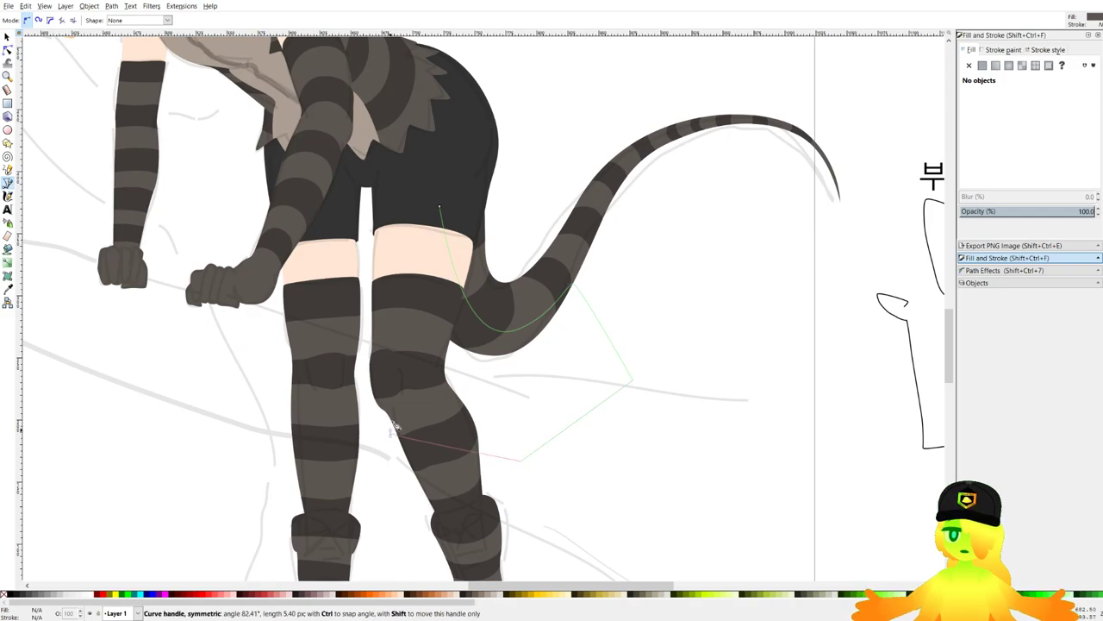
{"action": "left_click", "coordinate": [439, 207]}
Fill the underside shape with the light taupe ad9e94 sampled from the vest.
{"action": "scroll", "coordinate": [439, 209], "scroll_direction": "down", "scroll_amount": 2}
{"action": "key", "text": "d"}
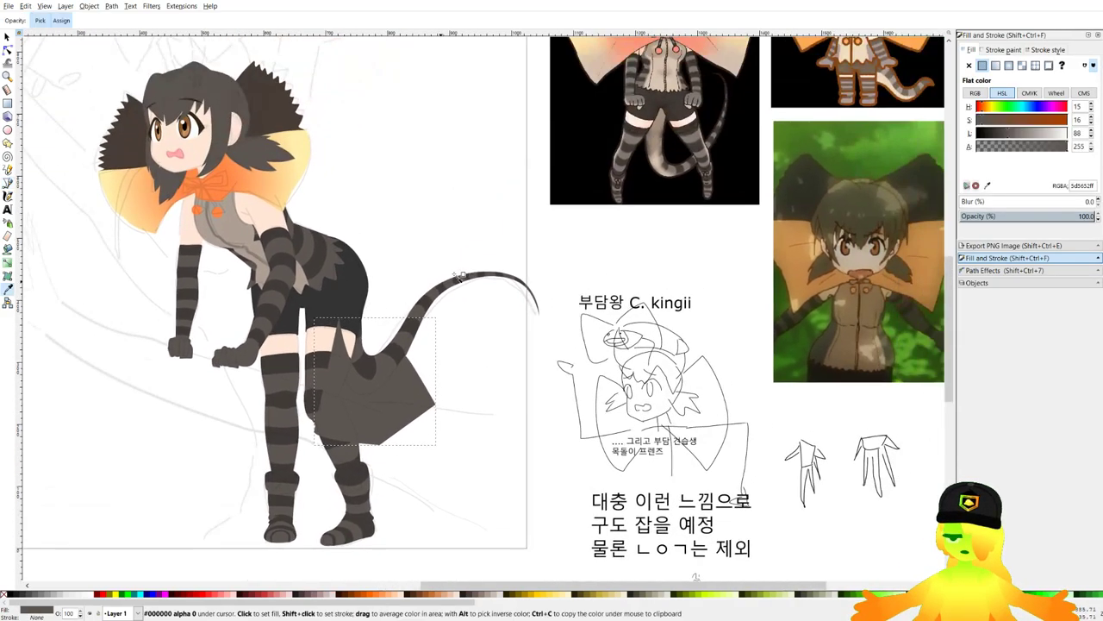
{"action": "left_click_drag", "start_coordinate": [505, 236], "coordinate": [524, 337]}
{"action": "left_click_drag", "start_coordinate": [313, 336], "coordinate": [340, 312]}
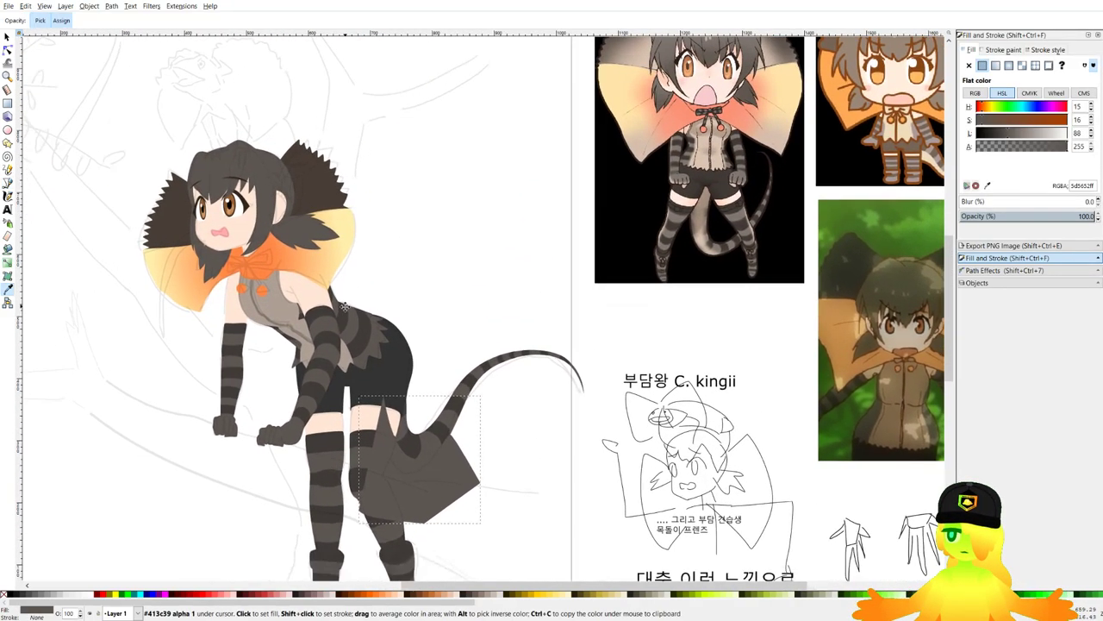
{"action": "scroll", "coordinate": [345, 411], "scroll_direction": "up", "scroll_amount": 1}
{"action": "left_click", "coordinate": [260, 268]}
{"action": "left_click_drag", "start_coordinate": [484, 472], "coordinate": [446, 351]}
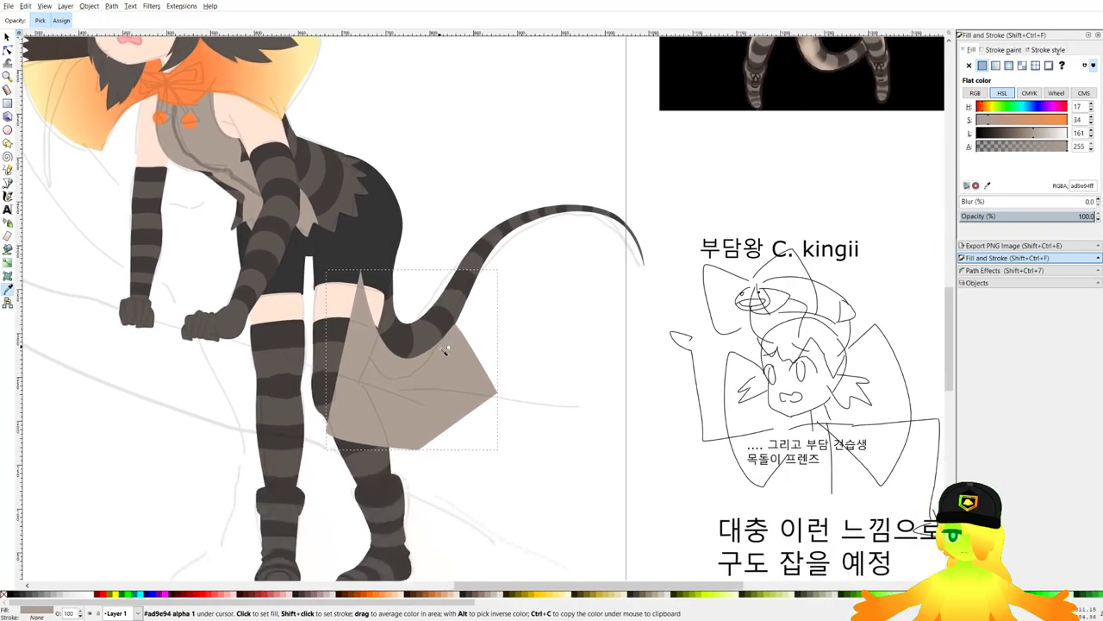
Intersect the underside shape with a duplicate of the tail and lower the result behind the legs.
{"action": "left_click", "coordinate": [7, 38]}
{"action": "scroll", "coordinate": [372, 327], "scroll_direction": "up", "scroll_amount": 2}
{"action": "left_click", "coordinate": [478, 352]}
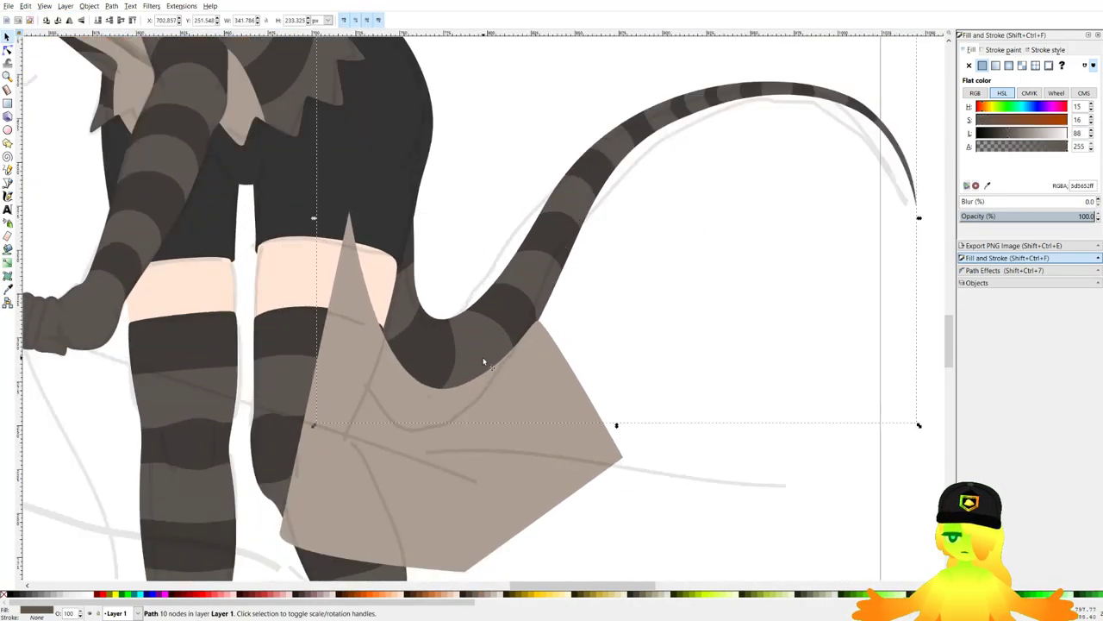
{"action": "key", "text": "ctrl+d"}
{"action": "left_click", "coordinate": [495, 517], "text": "shift"}
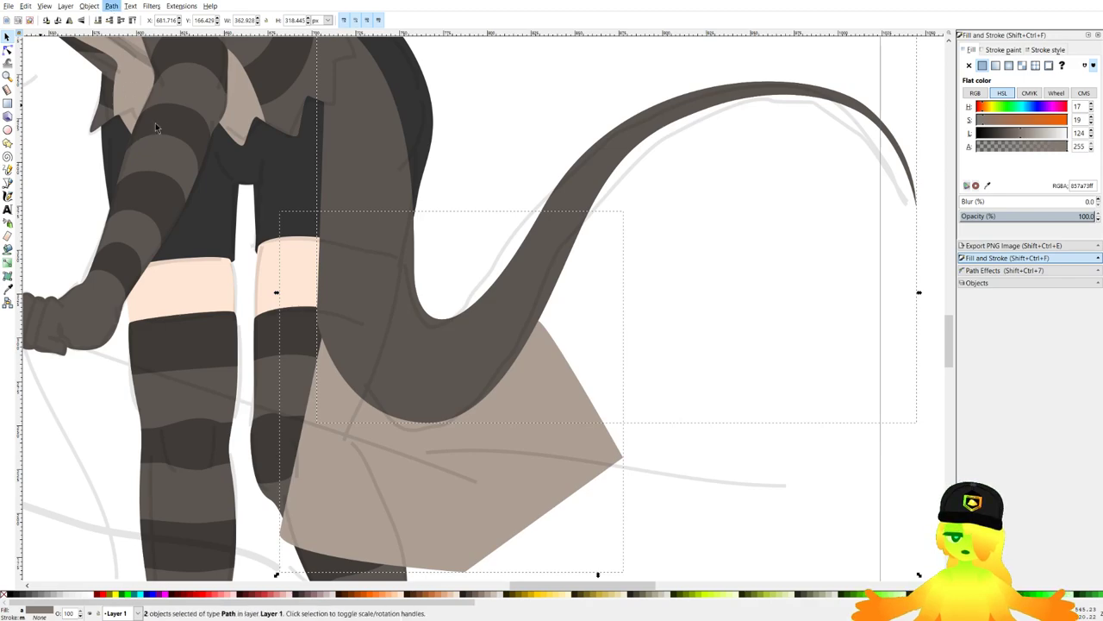
{"action": "key", "text": "ctrl+asterisk"}
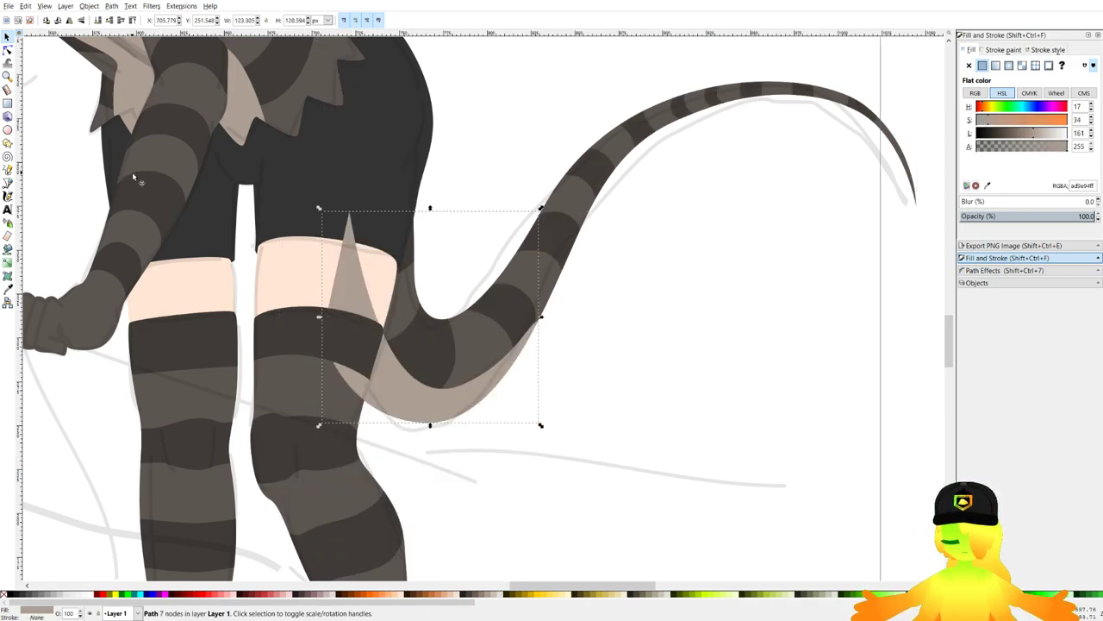
{"action": "key", "text": "Page_Down"}
Deselect the tail's underside, check it against the whole figure, and save the drawing again.
{"action": "key", "text": "Escape"}
{"action": "key", "text": "4"}
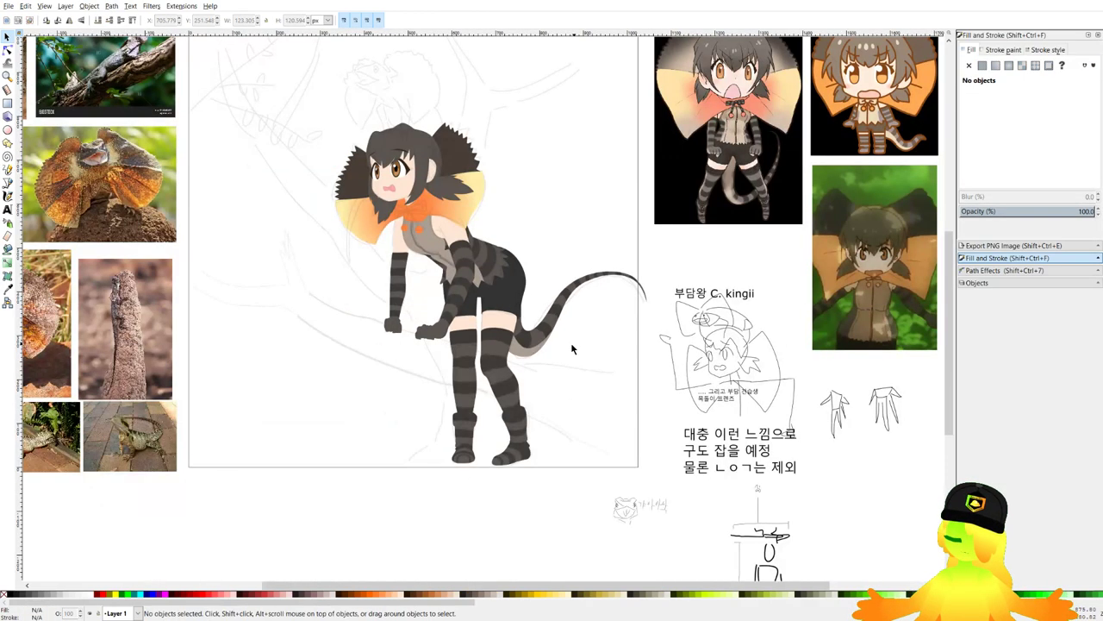
{"action": "scroll", "coordinate": [500, 285], "scroll_direction": "up", "scroll_amount": 3}
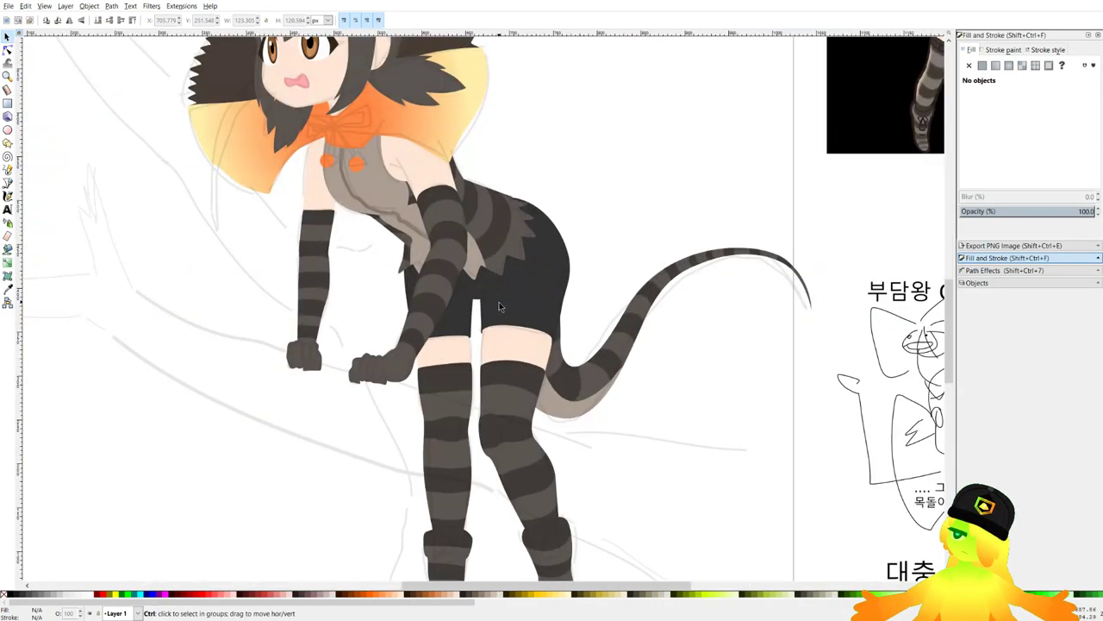
{"action": "key", "text": "ctrl+s"}
{"action": "scroll", "coordinate": [509, 172], "scroll_direction": "down", "scroll_amount": 3}
{"action": "scroll", "coordinate": [464, 265], "scroll_direction": "up", "scroll_amount": 3}
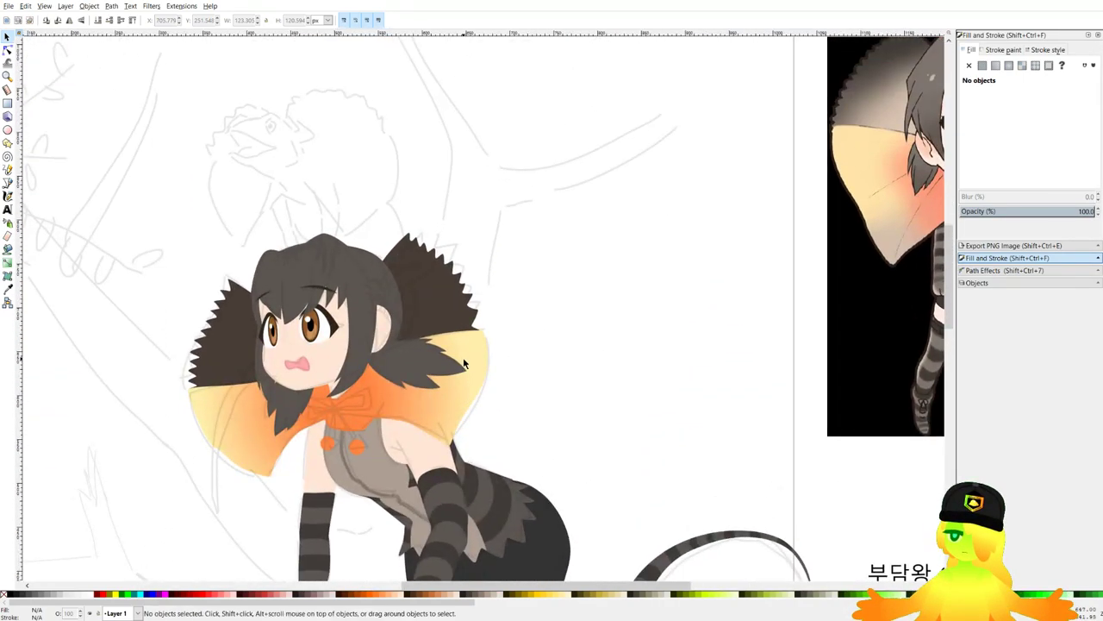
Examine the sketch lines on the character's hair and the frilled-lizard reference photos beside the drawing.
{"action": "left_click", "coordinate": [8, 183]}
{"action": "scroll", "coordinate": [321, 243], "scroll_direction": "up", "scroll_amount": 3}
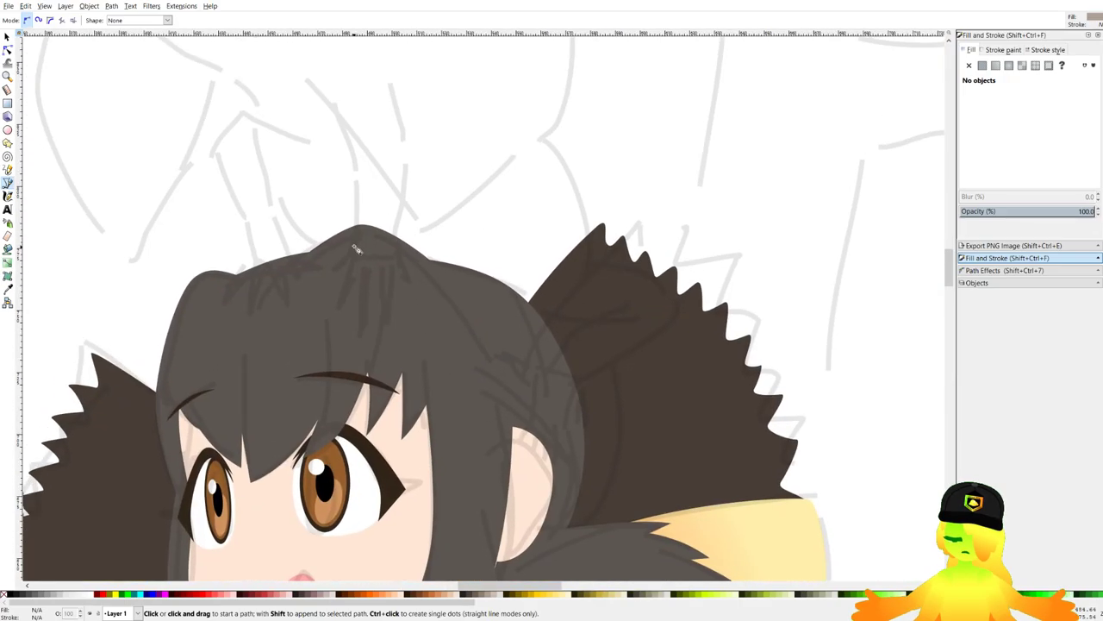
{"action": "scroll", "coordinate": [431, 248], "scroll_direction": "down", "scroll_amount": 5}
{"action": "left_click_drag", "start_coordinate": [207, 233], "coordinate": [373, 254]}
{"action": "scroll", "coordinate": [187, 219], "scroll_direction": "up", "scroll_amount": 2}
{"action": "scroll", "coordinate": [196, 226], "scroll_direction": "down", "scroll_amount": 1}
{"action": "left_click_drag", "start_coordinate": [200, 448], "coordinate": [425, 295]}
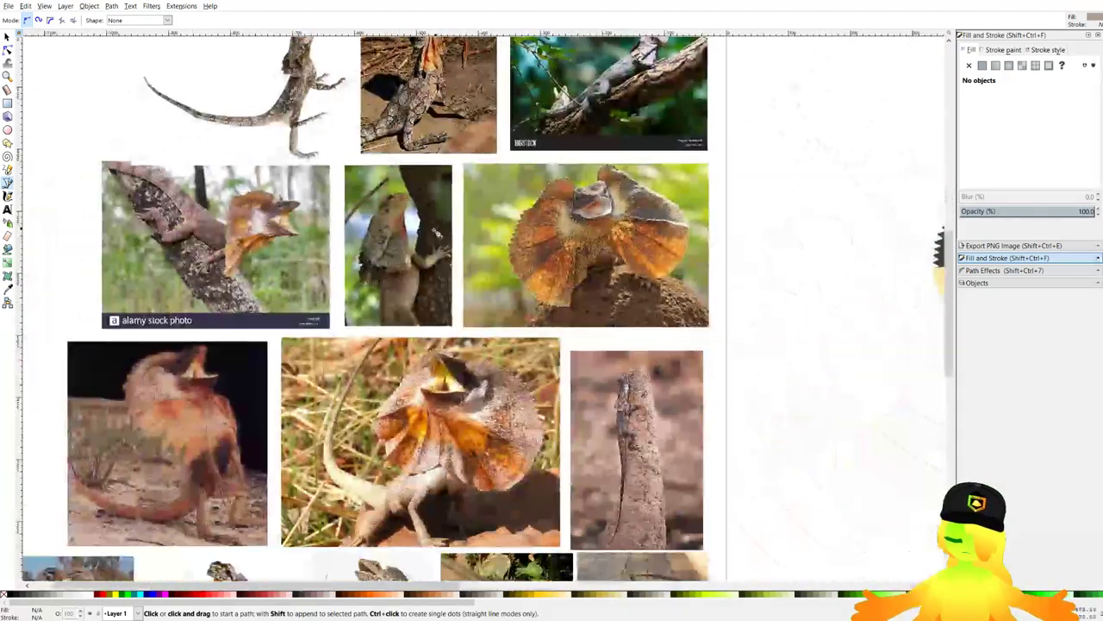
{"action": "scroll", "coordinate": [425, 294], "scroll_direction": "up", "scroll_amount": 1}
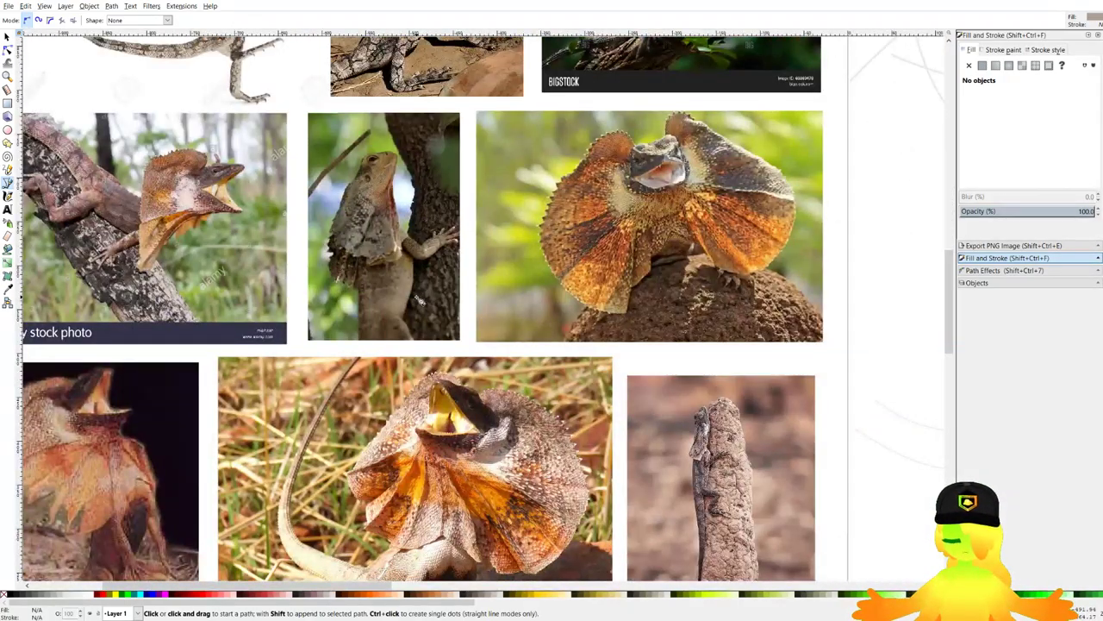
Examine the remaining frilled-lizard reference photos and the sketched lizard sitting on top of the character's head.
{"action": "scroll", "coordinate": [424, 277], "scroll_direction": "down", "scroll_amount": 3}
{"action": "scroll", "coordinate": [424, 276], "scroll_direction": "up", "scroll_amount": 4}
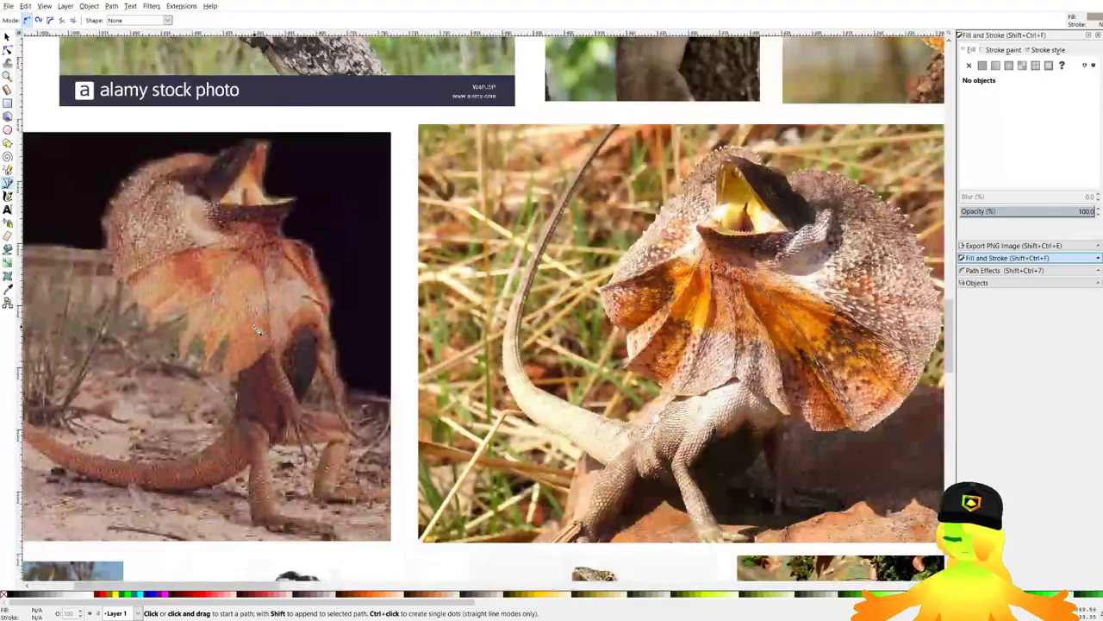
{"action": "scroll", "coordinate": [424, 277], "scroll_direction": "down", "scroll_amount": 2}
{"action": "scroll", "coordinate": [428, 496], "scroll_direction": "up", "scroll_amount": 3}
{"action": "scroll", "coordinate": [428, 496], "scroll_direction": "down", "scroll_amount": 1}
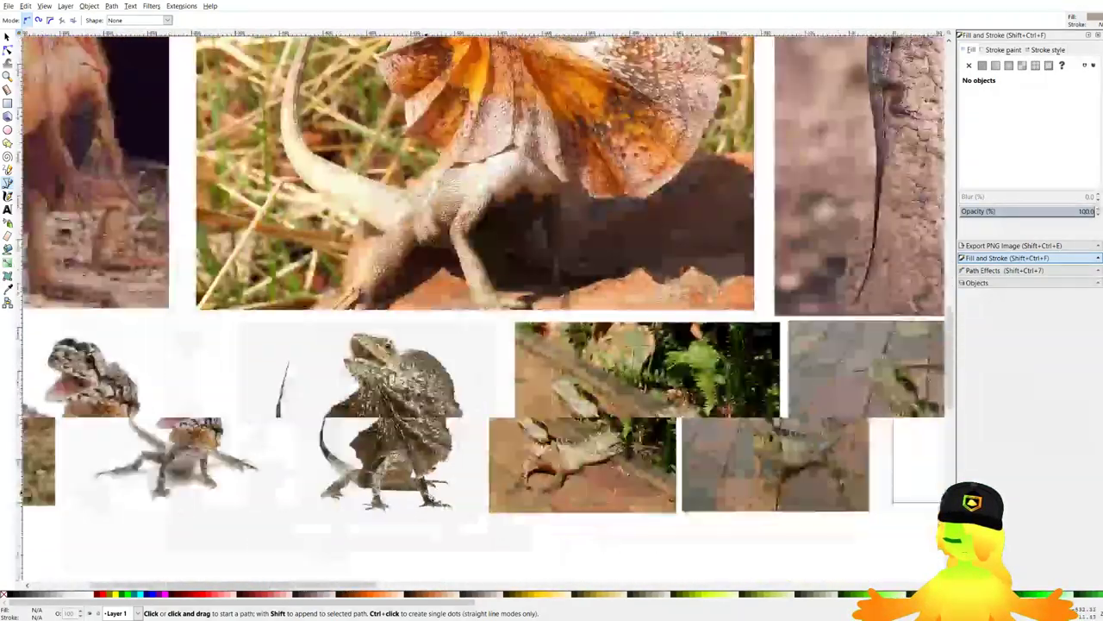
{"action": "scroll", "coordinate": [428, 496], "scroll_direction": "down", "scroll_amount": 1}
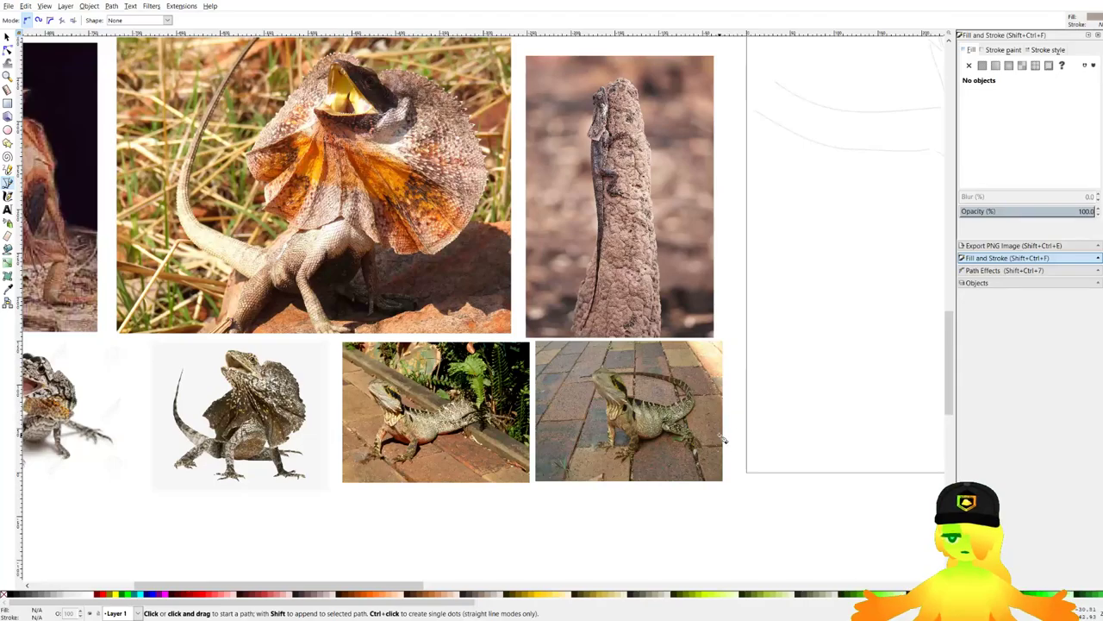
{"action": "scroll", "coordinate": [722, 440], "scroll_direction": "up", "scroll_amount": 4}
{"action": "scroll", "coordinate": [406, 394], "scroll_direction": "down", "scroll_amount": 5}
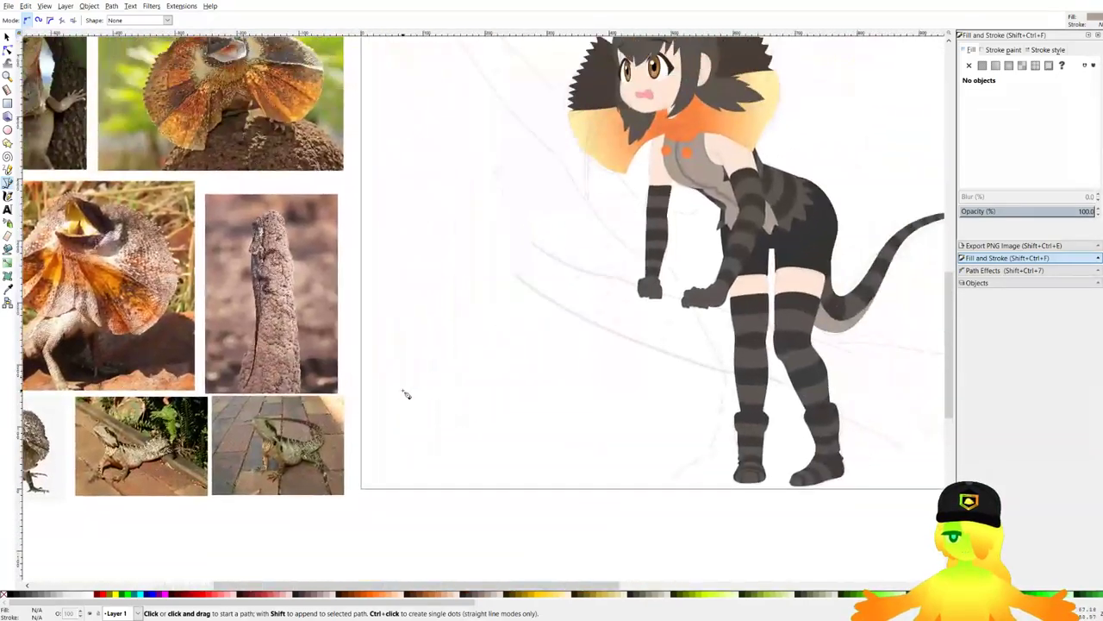
{"action": "scroll", "coordinate": [634, 101], "scroll_direction": "up", "scroll_amount": 6}
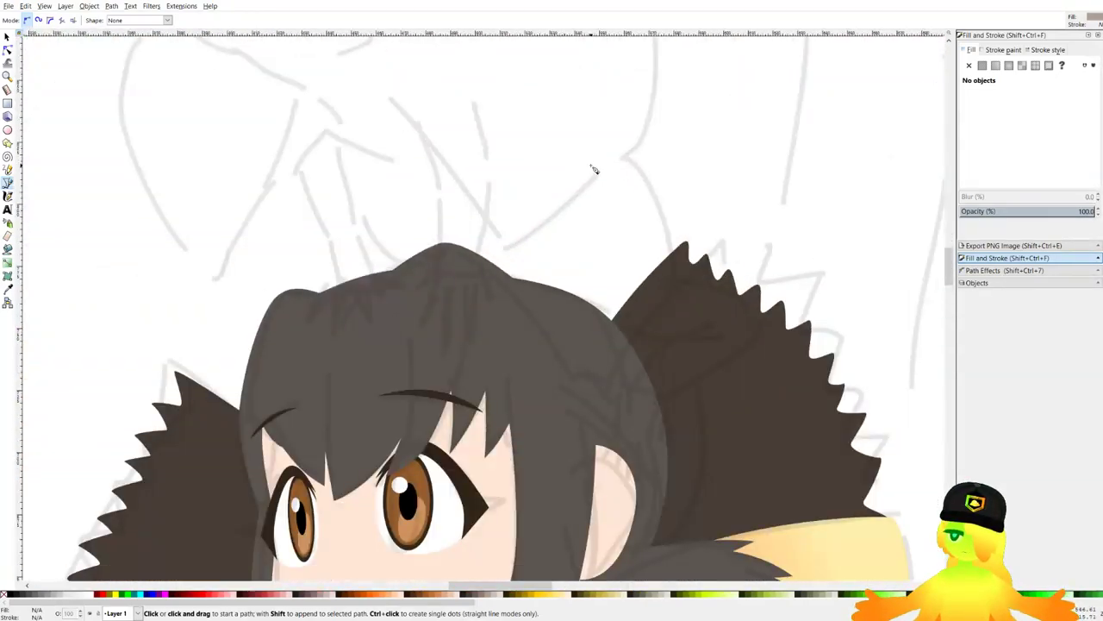
Trace the outer edge of the sketched lizard's body from above the hair down behind the character's ear.
{"action": "left_click_drag", "start_coordinate": [554, 127], "coordinate": [661, 158]}
{"action": "left_click_drag", "start_coordinate": [673, 280], "coordinate": [674, 310]}
{"action": "left_click_drag", "start_coordinate": [673, 309], "coordinate": [629, 155]}
{"action": "left_click_drag", "start_coordinate": [657, 219], "coordinate": [668, 277]}
{"action": "left_click_drag", "start_coordinate": [642, 334], "coordinate": [664, 195]}
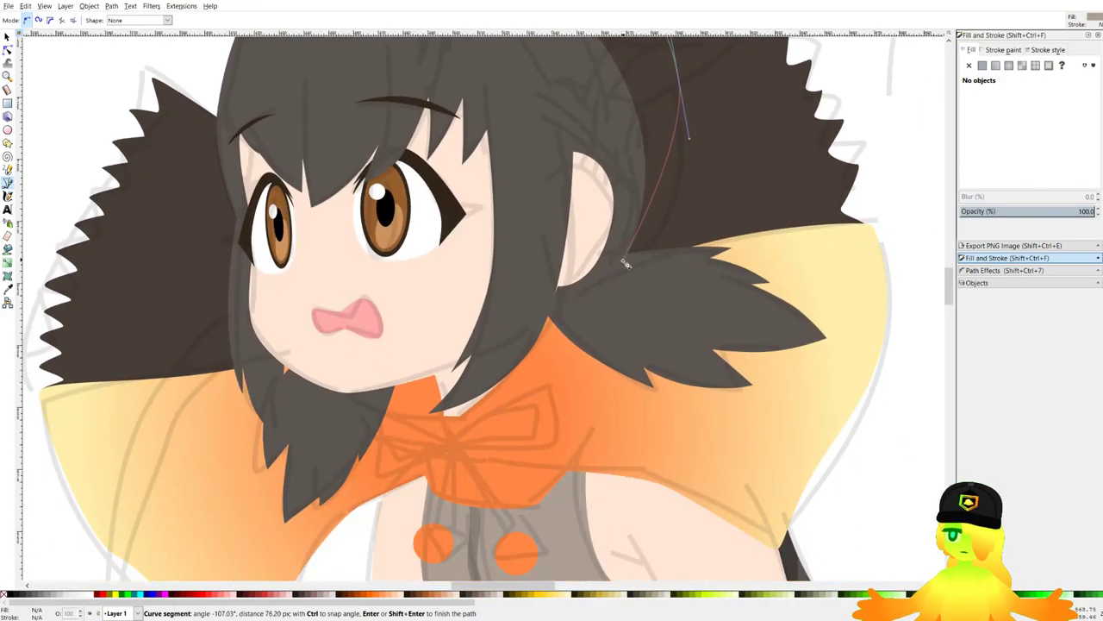
{"action": "left_click_drag", "start_coordinate": [594, 262], "coordinate": [485, 273]}
Continue the lizard's outline across the face and over the orange frill to the tip of its hanging tail.
{"action": "scroll", "coordinate": [481, 269], "scroll_direction": "down", "scroll_amount": 5}
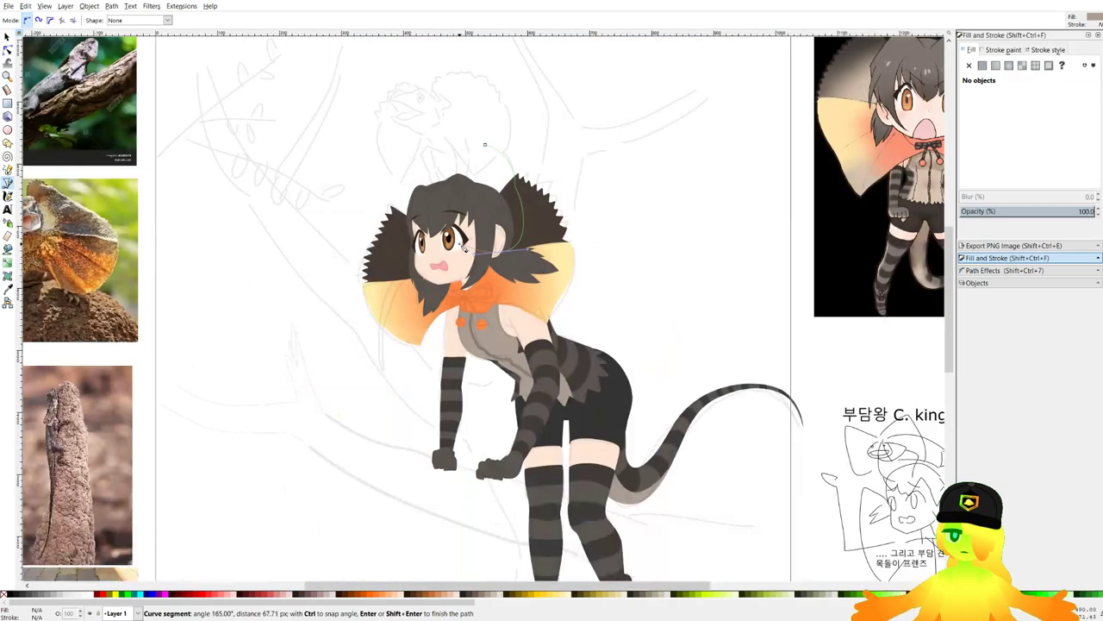
{"action": "scroll", "coordinate": [537, 262], "scroll_direction": "up", "scroll_amount": 1}
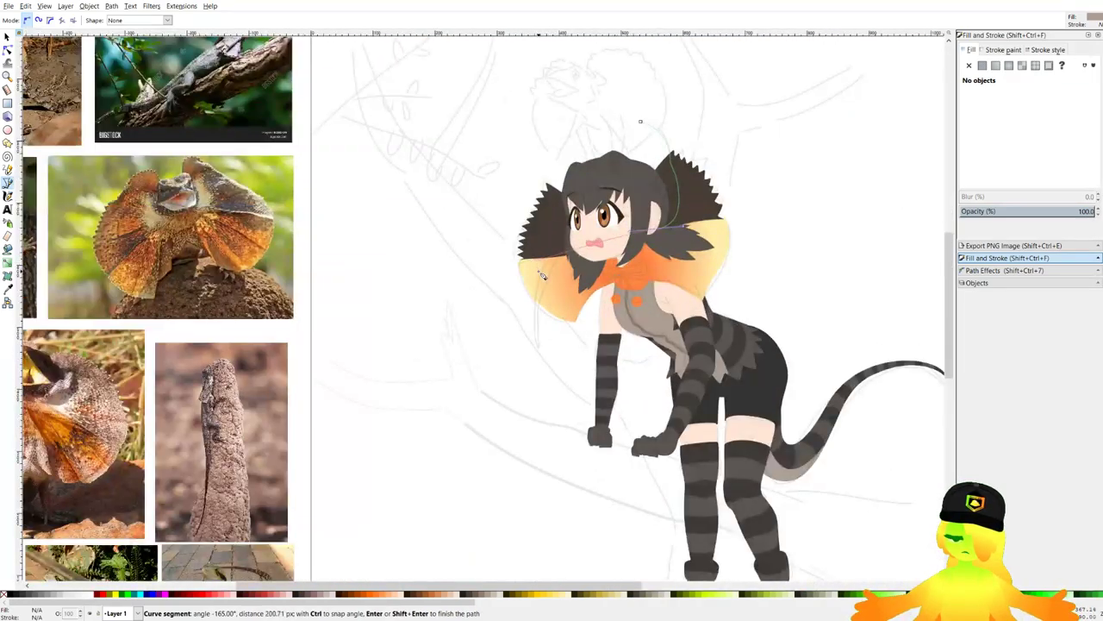
{"action": "left_click_drag", "start_coordinate": [540, 272], "coordinate": [598, 226]}
{"action": "scroll", "coordinate": [629, 196], "scroll_direction": "up", "scroll_amount": 4}
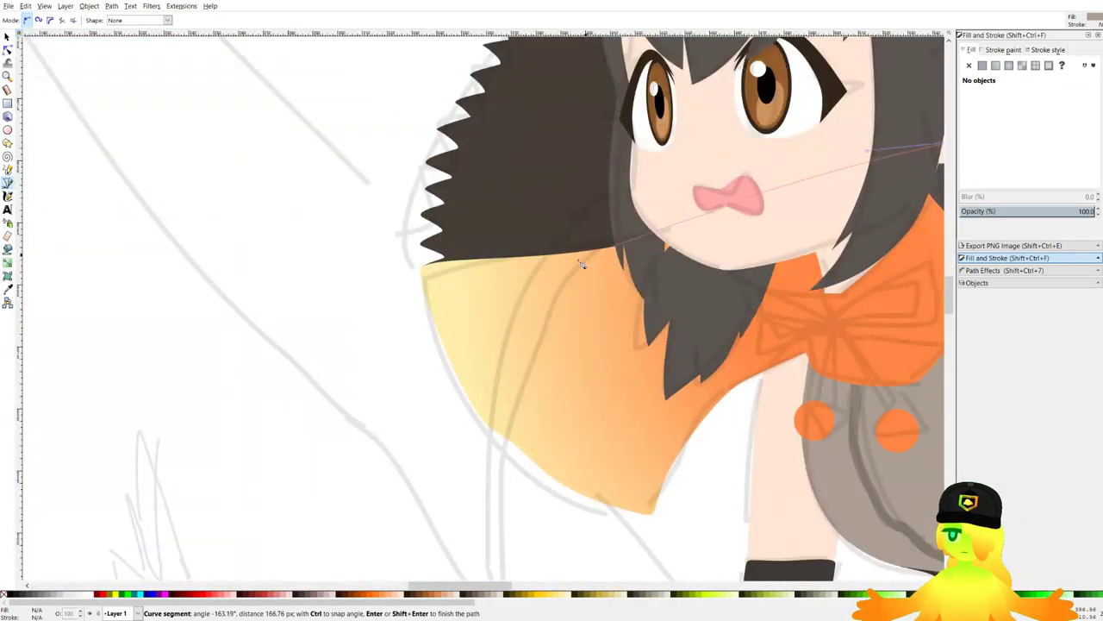
{"action": "left_click_drag", "start_coordinate": [566, 289], "coordinate": [505, 371]}
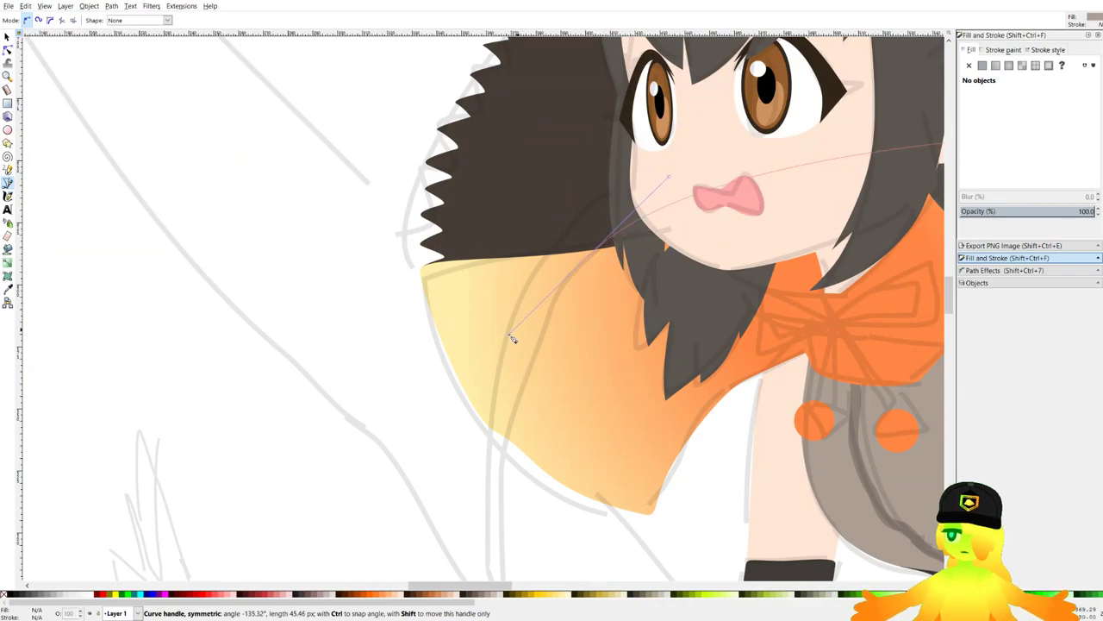
{"action": "scroll", "coordinate": [509, 201], "scroll_direction": "down", "scroll_amount": 5}
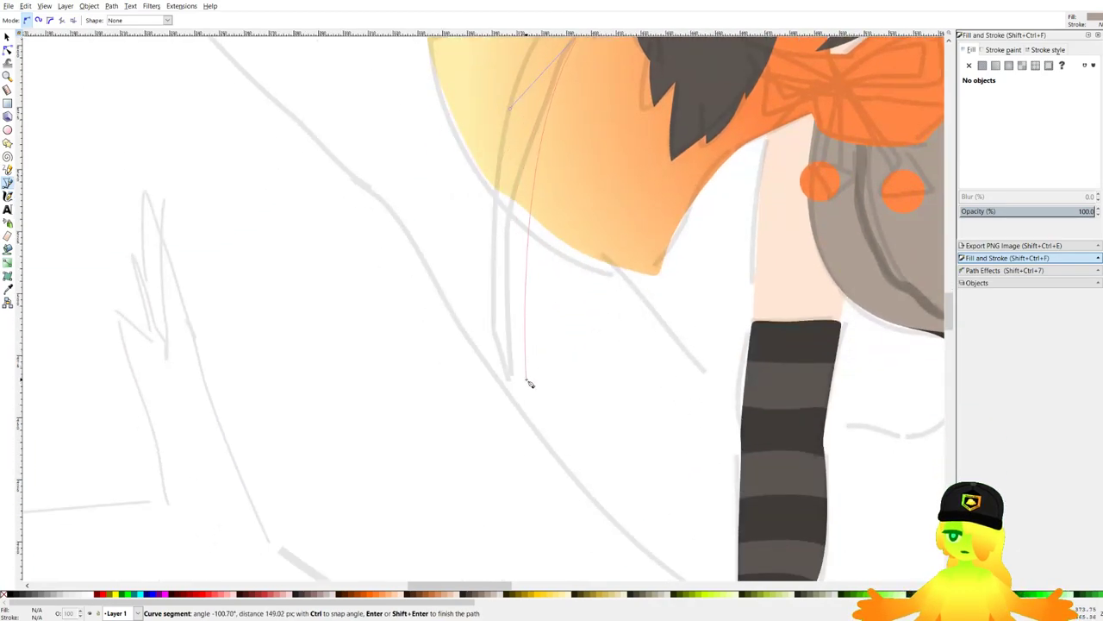
{"action": "left_click_drag", "start_coordinate": [526, 379], "coordinate": [521, 371]}
Trace the tail's other edge from the tip back across the face to the character's ear.
{"action": "scroll", "coordinate": [516, 272], "scroll_direction": "up", "scroll_amount": 2}
{"action": "left_click_drag", "start_coordinate": [509, 244], "coordinate": [523, 115]}
{"action": "left_click_drag", "start_coordinate": [577, 74], "coordinate": [498, 220]}
{"action": "left_click_drag", "start_coordinate": [562, 152], "coordinate": [611, 126]}
{"action": "scroll", "coordinate": [612, 359], "scroll_direction": "up", "scroll_amount": 6}
{"action": "scroll", "coordinate": [612, 358], "scroll_direction": "right", "scroll_amount": 5}
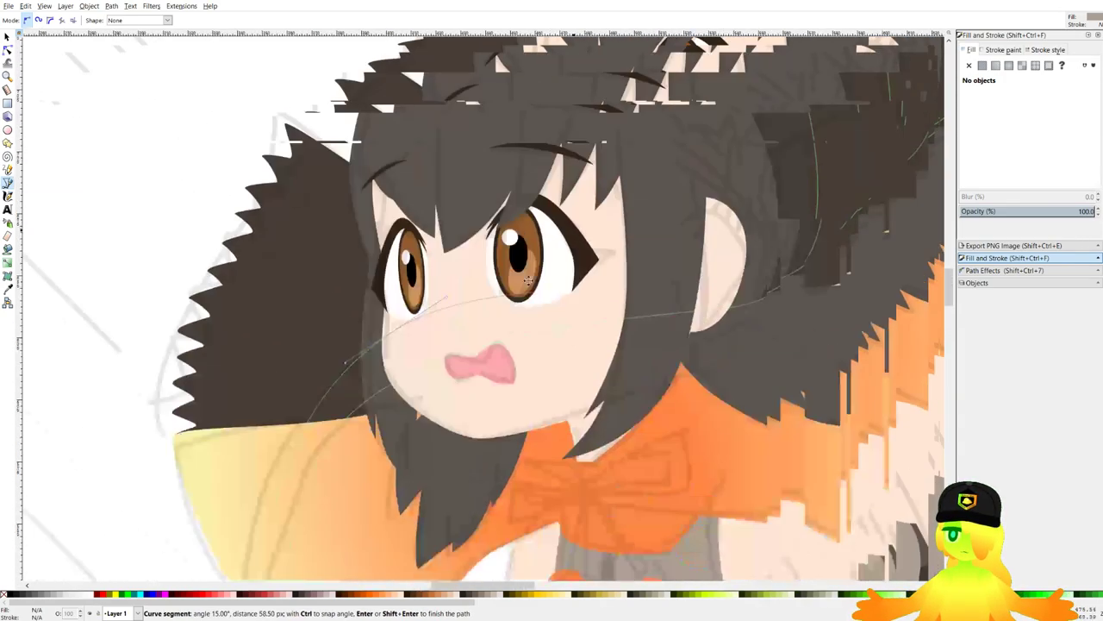
{"action": "left_click_drag", "start_coordinate": [650, 341], "coordinate": [692, 298]}
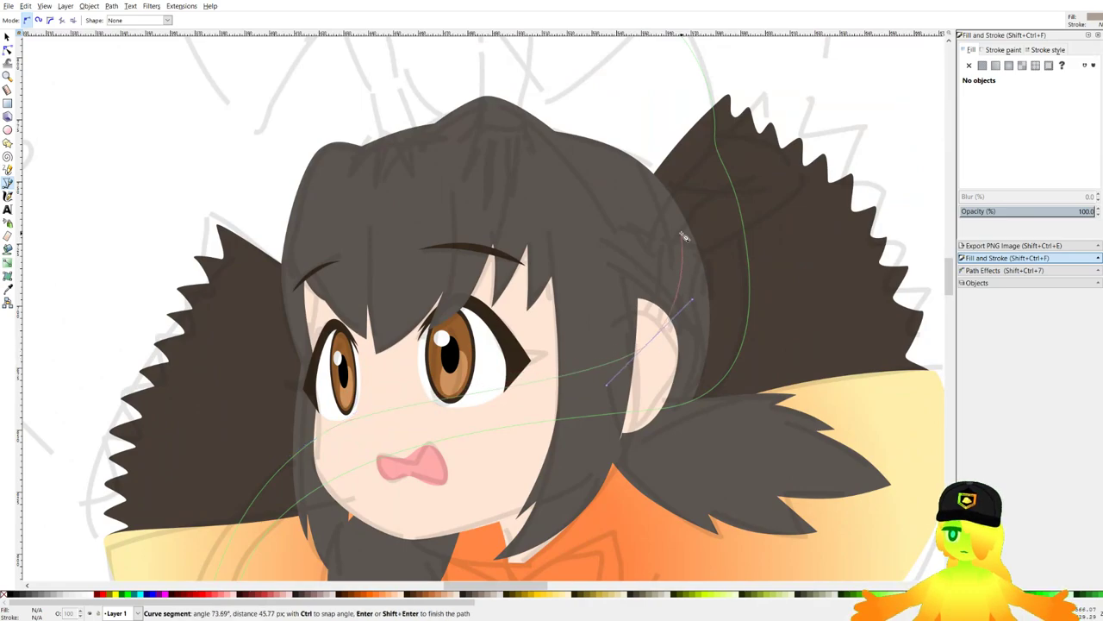
{"action": "key", "text": "BackSpace"}
{"action": "left_click_drag", "start_coordinate": [634, 356], "coordinate": [724, 343]}
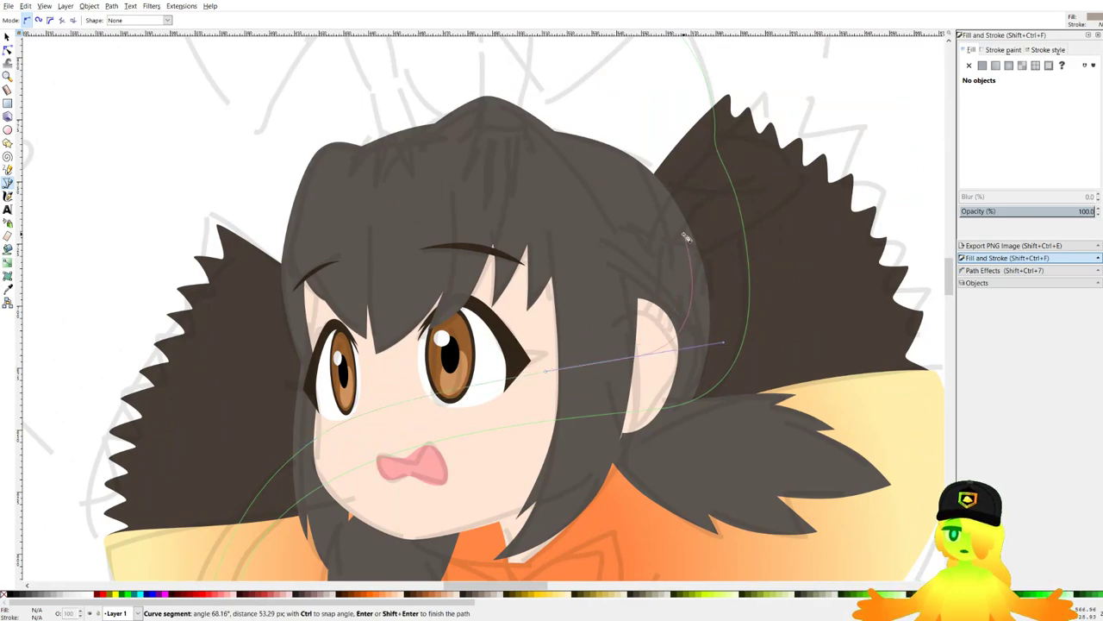
Run the outline up over the hair along the lizard's belly and close the body-and-tail shape at its starting point.
{"action": "left_click_drag", "start_coordinate": [653, 200], "coordinate": [643, 195]}
{"action": "left_click_drag", "start_coordinate": [527, 193], "coordinate": [571, 364]}
{"action": "left_click_drag", "start_coordinate": [511, 316], "coordinate": [480, 295]}
{"action": "left_click_drag", "start_coordinate": [435, 213], "coordinate": [413, 192]}
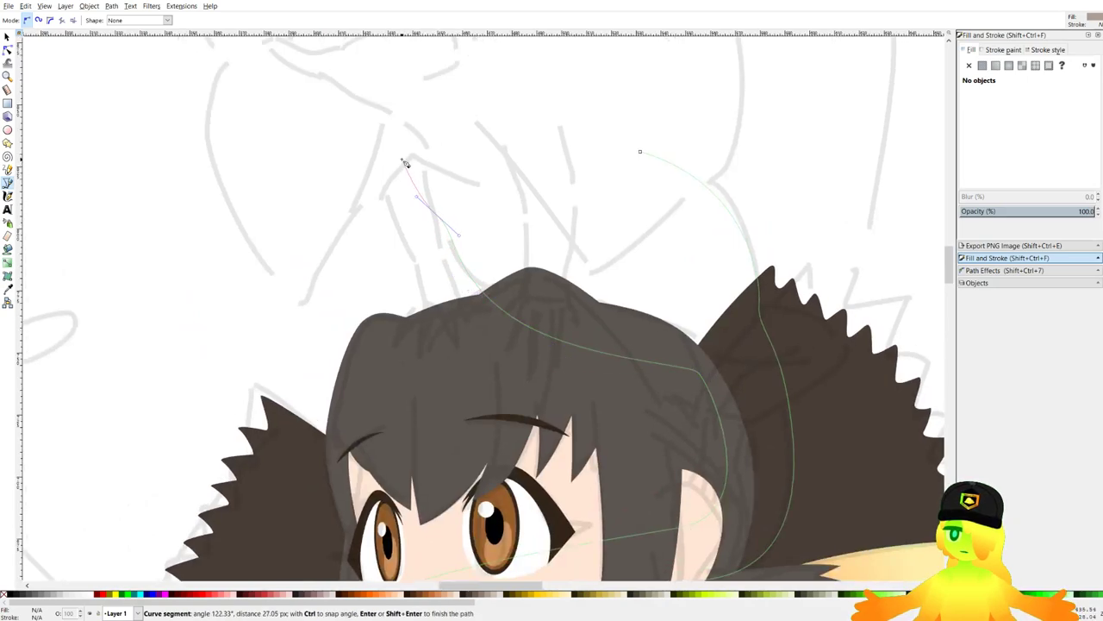
{"action": "left_click", "coordinate": [402, 167]}
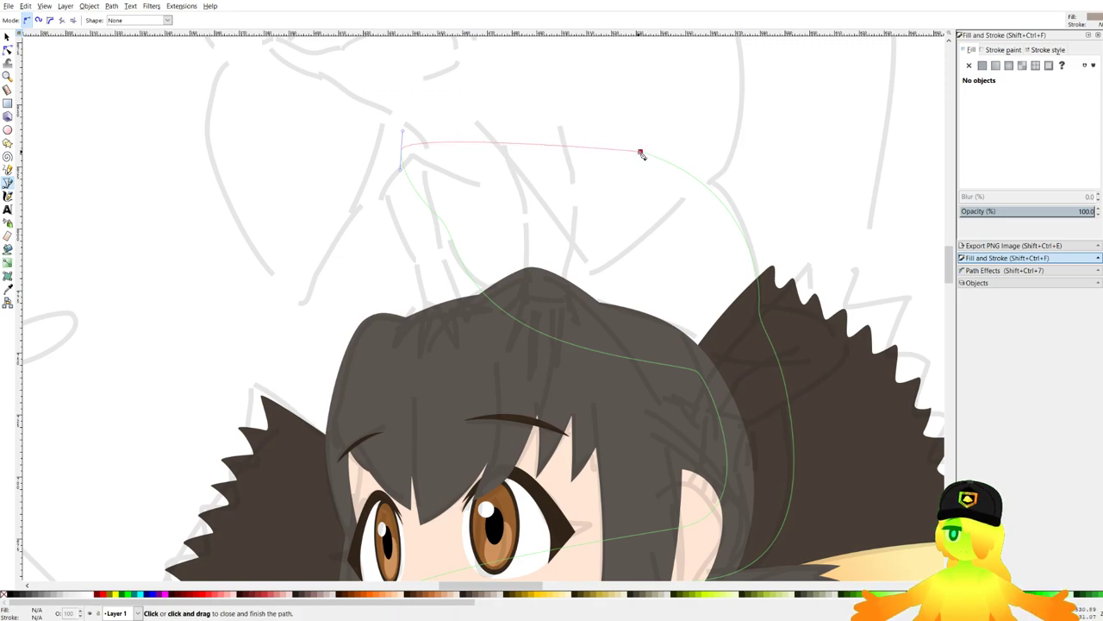
{"action": "left_click", "coordinate": [641, 154]}
Lower the lizard's body and tail behind the character's face and hair, and save the drawing.
{"action": "scroll", "coordinate": [620, 190], "scroll_direction": "down", "scroll_amount": 3}
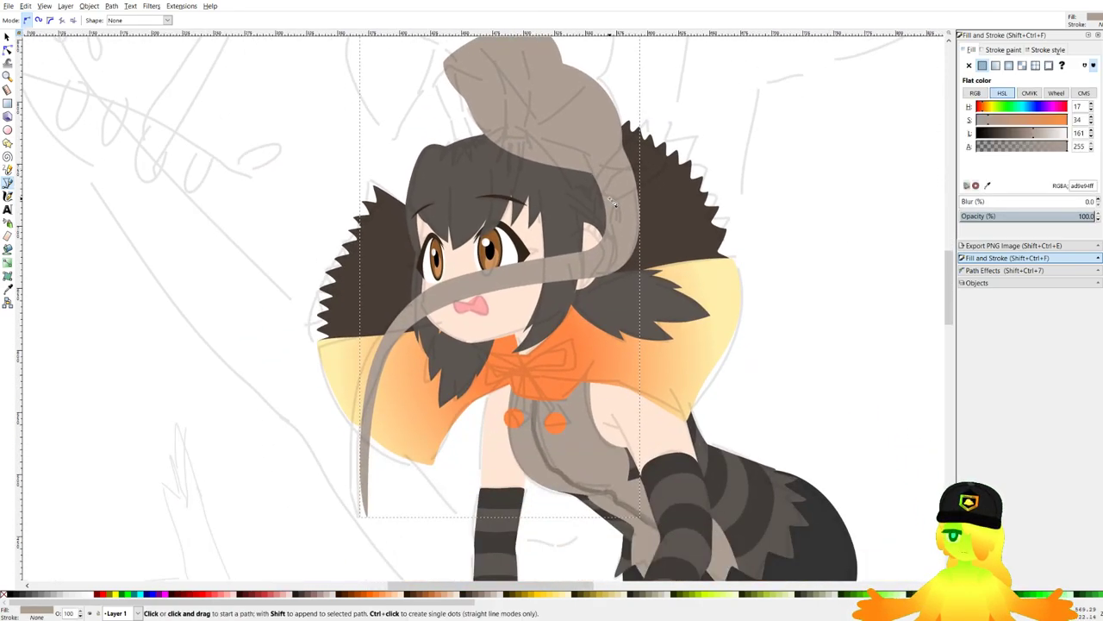
{"action": "key", "text": "Page_Down"}
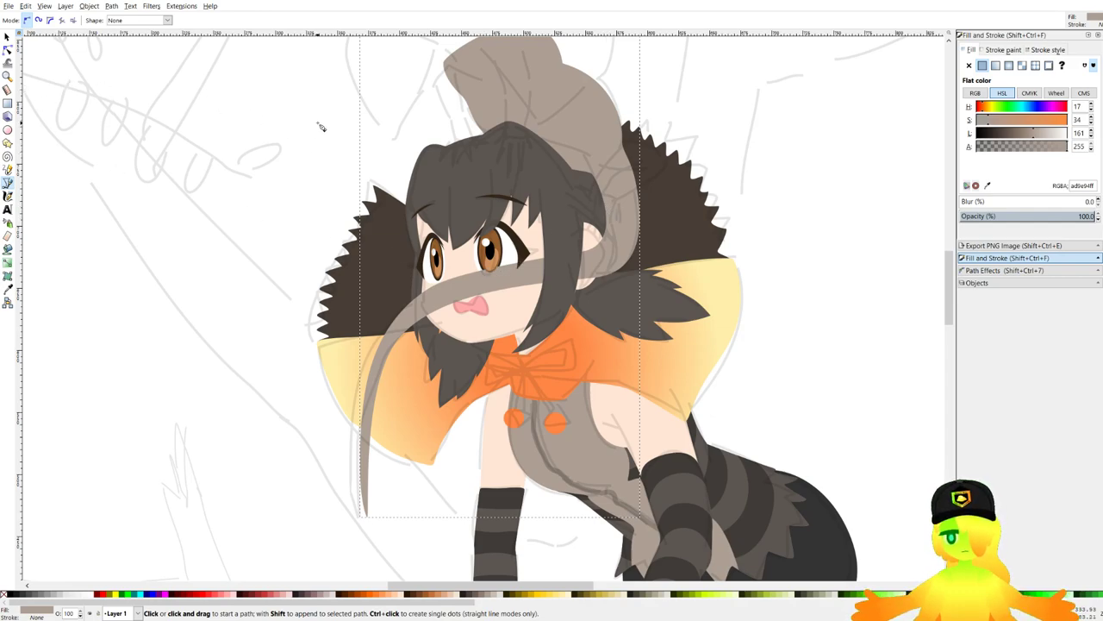
{"action": "key", "text": "Page_Down"}
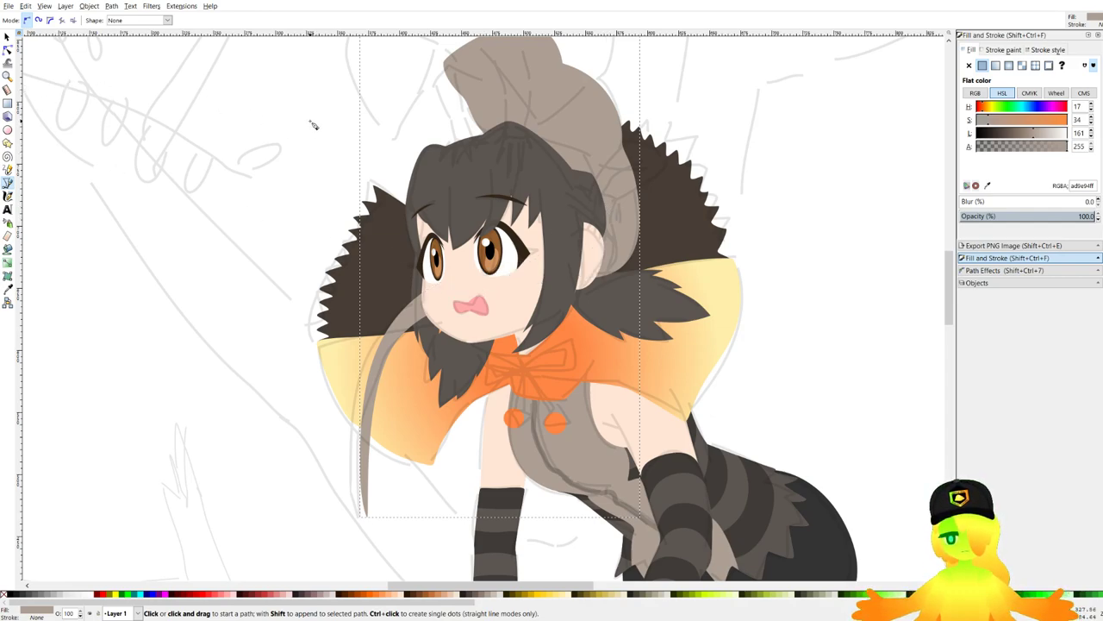
{"action": "key", "text": "Page_Down"}
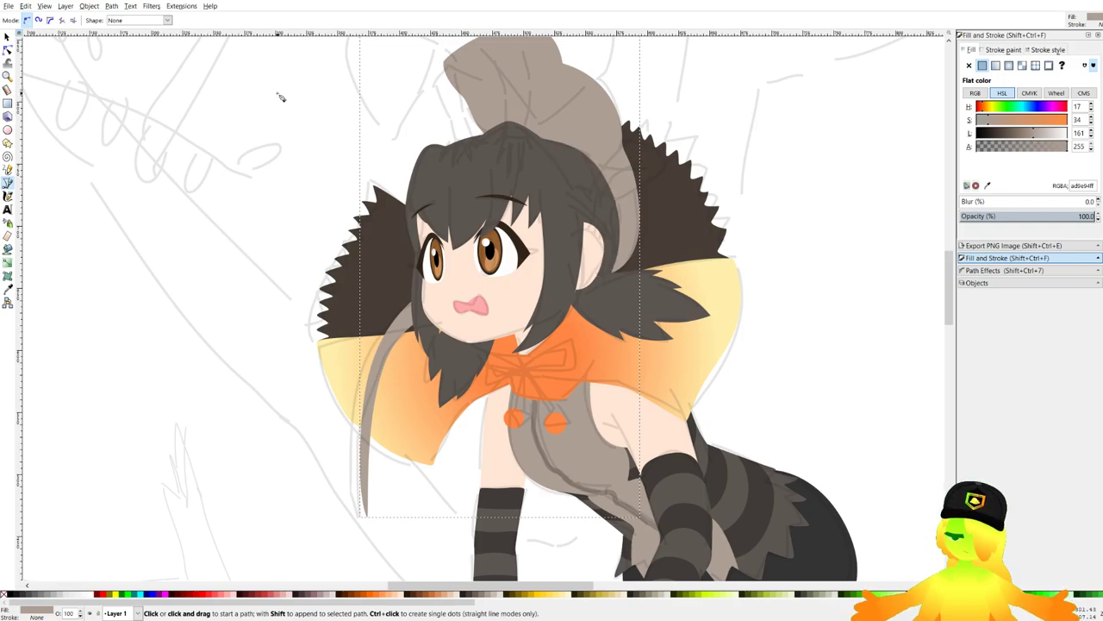
{"action": "key", "text": "ctrl+s"}
Check the lizard's body and tail against the whole figure and the reference pictures, and save again.
{"action": "scroll", "coordinate": [643, 194], "scroll_direction": "down", "scroll_amount": 3}
{"action": "left_click_drag", "start_coordinate": [621, 225], "coordinate": [712, 224]}
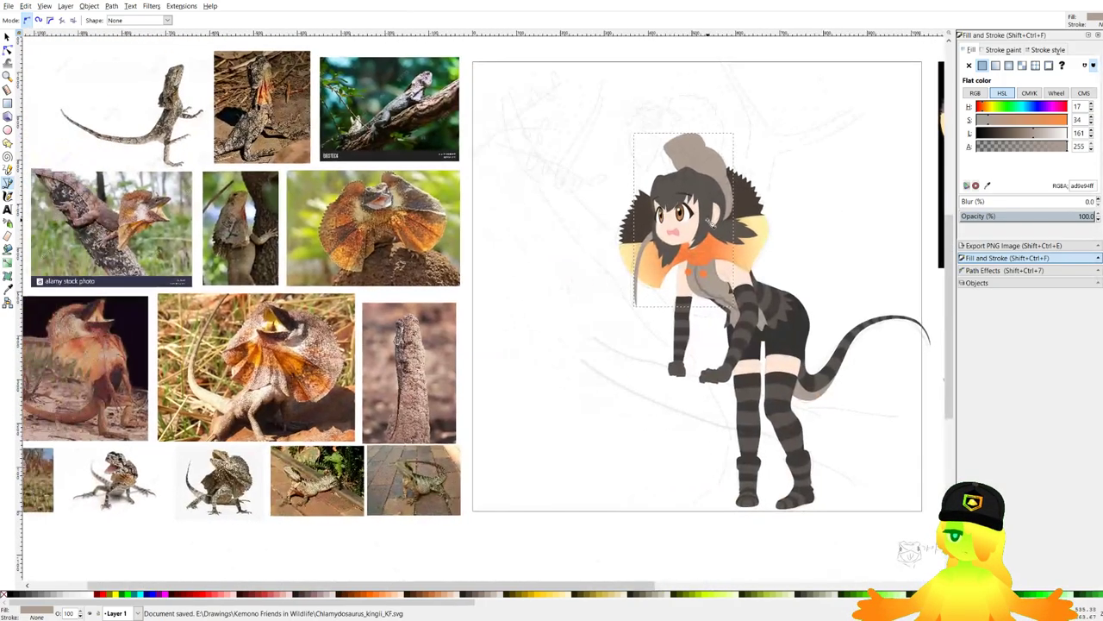
{"action": "scroll", "coordinate": [96, 201], "scroll_direction": "up", "scroll_amount": 3}
{"action": "scroll", "coordinate": [95, 200], "scroll_direction": "down", "scroll_amount": 4}
{"action": "scroll", "coordinate": [463, 226], "scroll_direction": "up", "scroll_amount": 1}
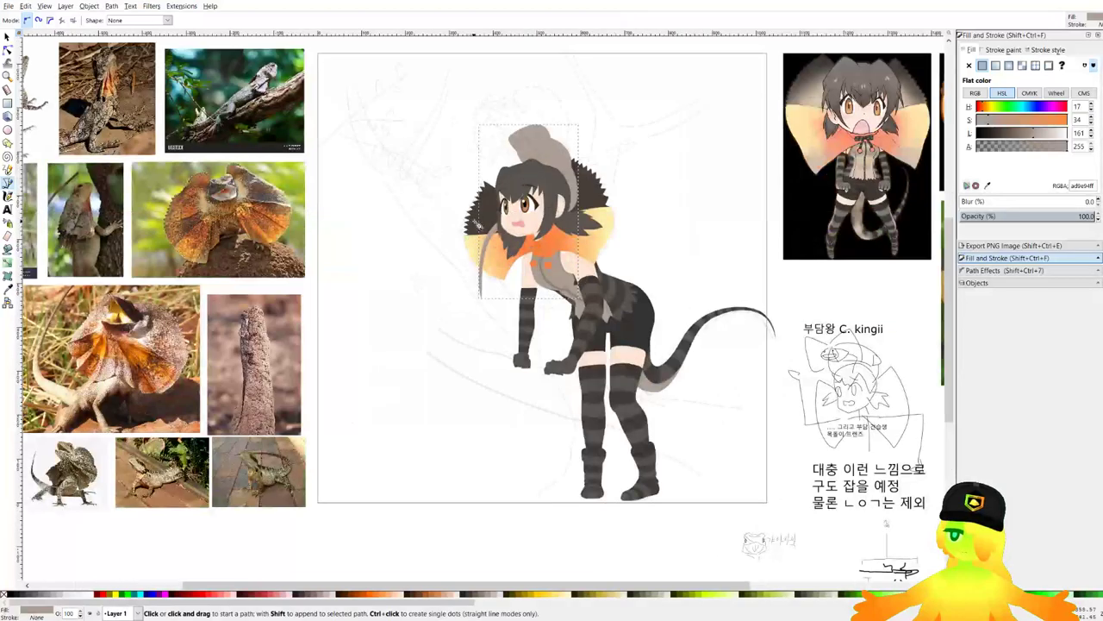
{"action": "left_click_drag", "start_coordinate": [481, 217], "coordinate": [648, 228]}
{"action": "scroll", "coordinate": [755, 188], "scroll_direction": "up", "scroll_amount": 5}
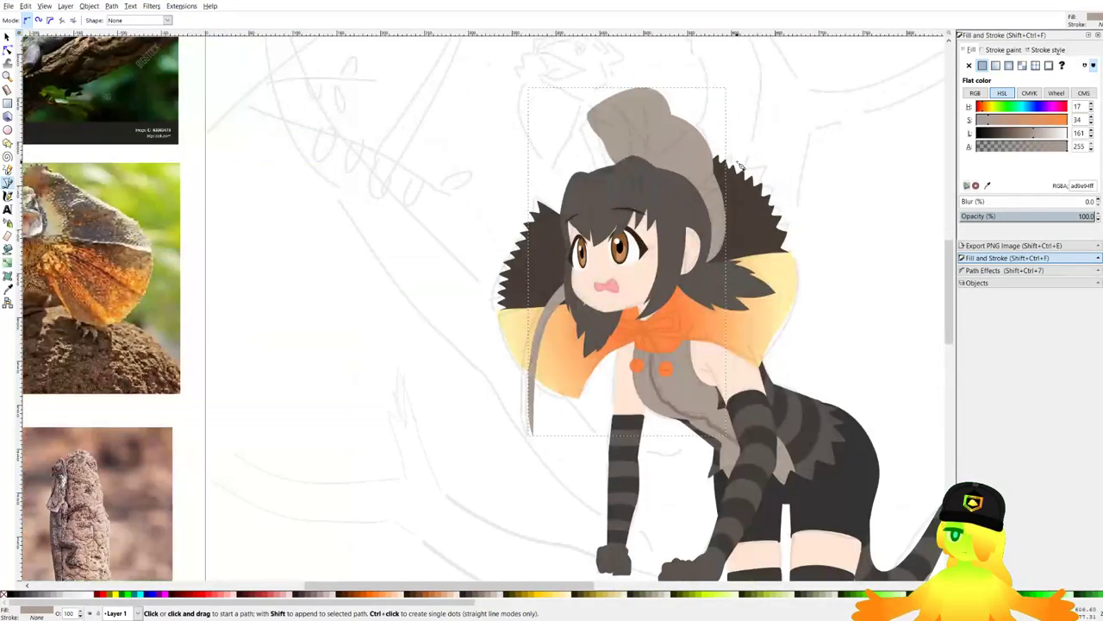
{"action": "scroll", "coordinate": [803, 237], "scroll_direction": "up", "scroll_amount": 2}
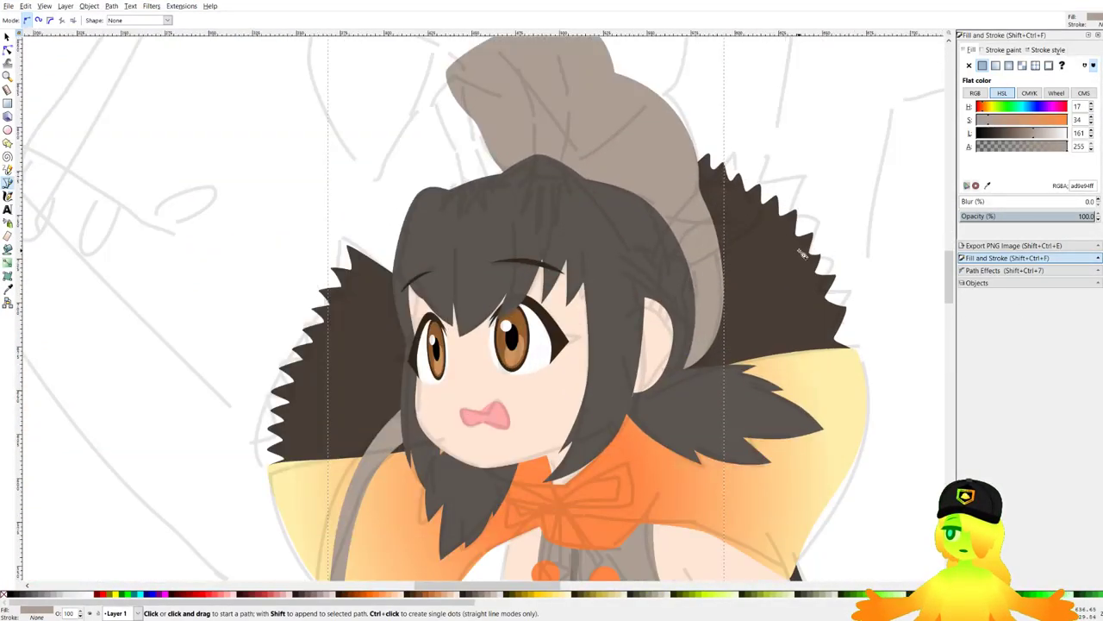
{"action": "key", "text": "ctrl+s"}
Trace the lizard's rounded thigh from its body out over the dark frill and back to the edge of the hair.
{"action": "scroll", "coordinate": [748, 234], "scroll_direction": "down", "scroll_amount": 1}
{"action": "scroll", "coordinate": [724, 216], "scroll_direction": "up", "scroll_amount": 4}
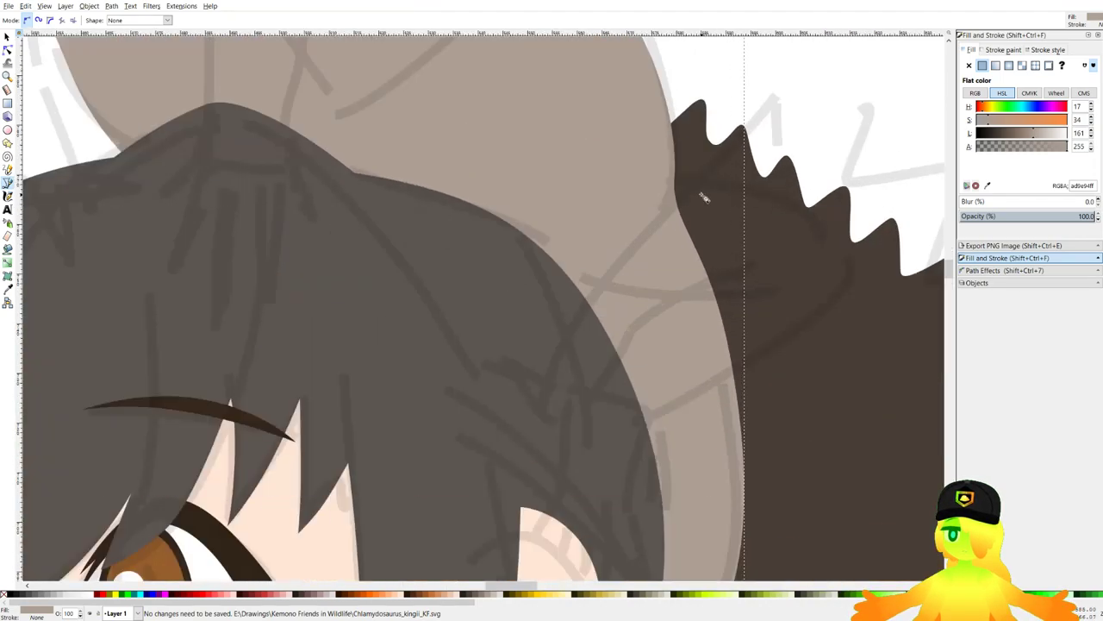
{"action": "left_click_drag", "start_coordinate": [627, 168], "coordinate": [786, 170]}
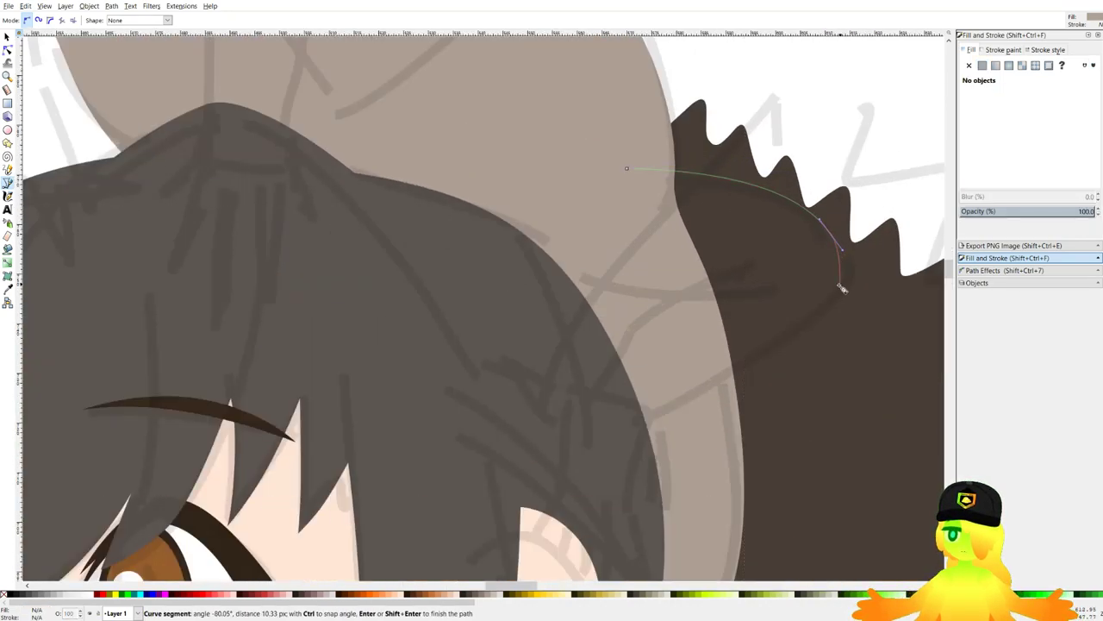
{"action": "left_click_drag", "start_coordinate": [824, 298], "coordinate": [798, 306]}
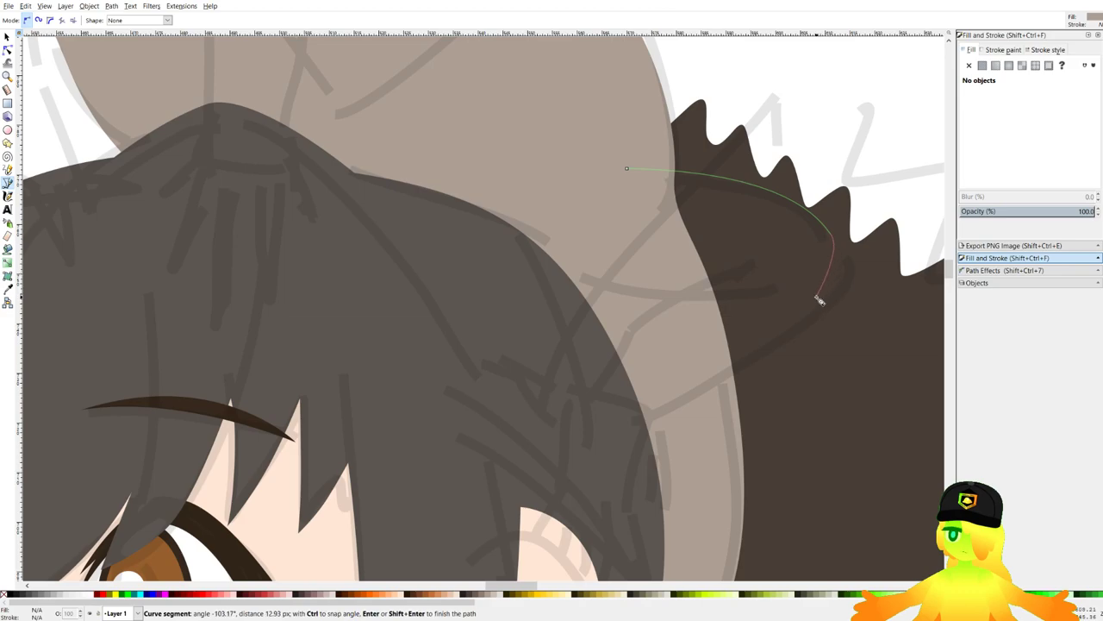
{"action": "scroll", "coordinate": [817, 295], "scroll_direction": "up", "scroll_amount": 2}
{"action": "left_click", "coordinate": [800, 256]}
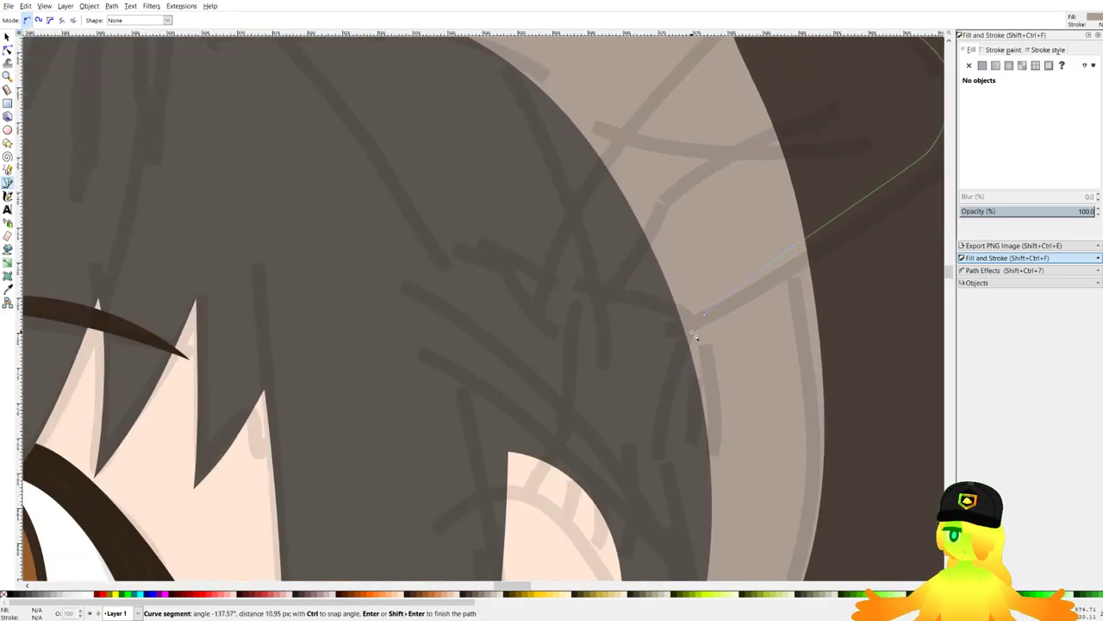
Trace the start of the lizard's foot with its first short toe over the hair above the ear.
{"action": "scroll", "coordinate": [759, 233], "scroll_direction": "down", "scroll_amount": 4}
{"action": "scroll", "coordinate": [759, 232], "scroll_direction": "up", "scroll_amount": 3}
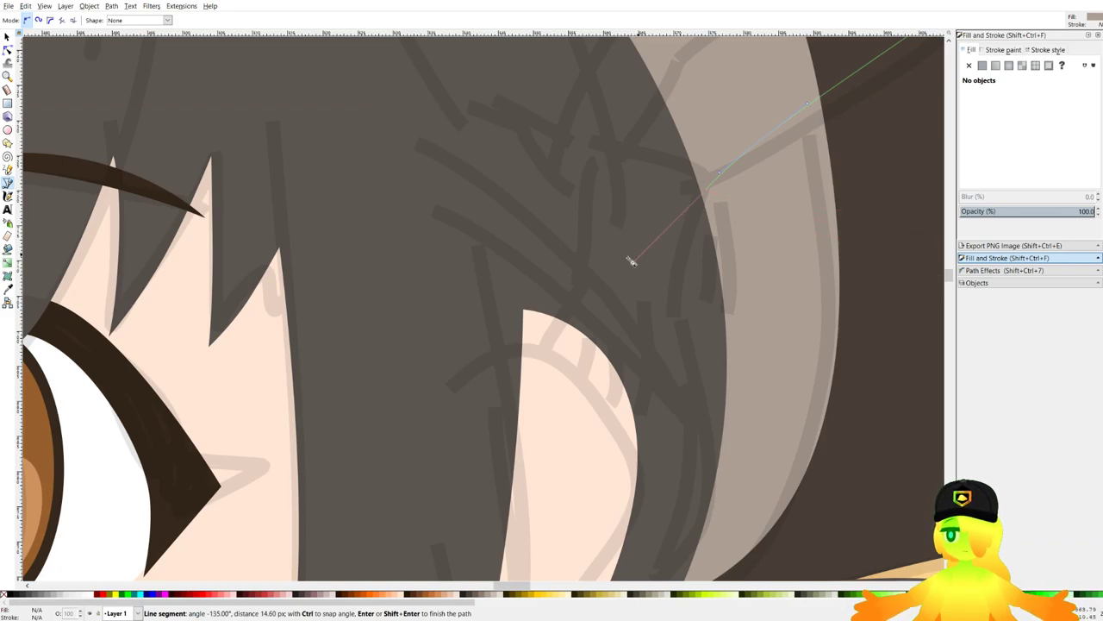
{"action": "scroll", "coordinate": [632, 256], "scroll_direction": "down", "scroll_amount": 8}
{"action": "scroll", "coordinate": [661, 120], "scroll_direction": "up", "scroll_amount": 8}
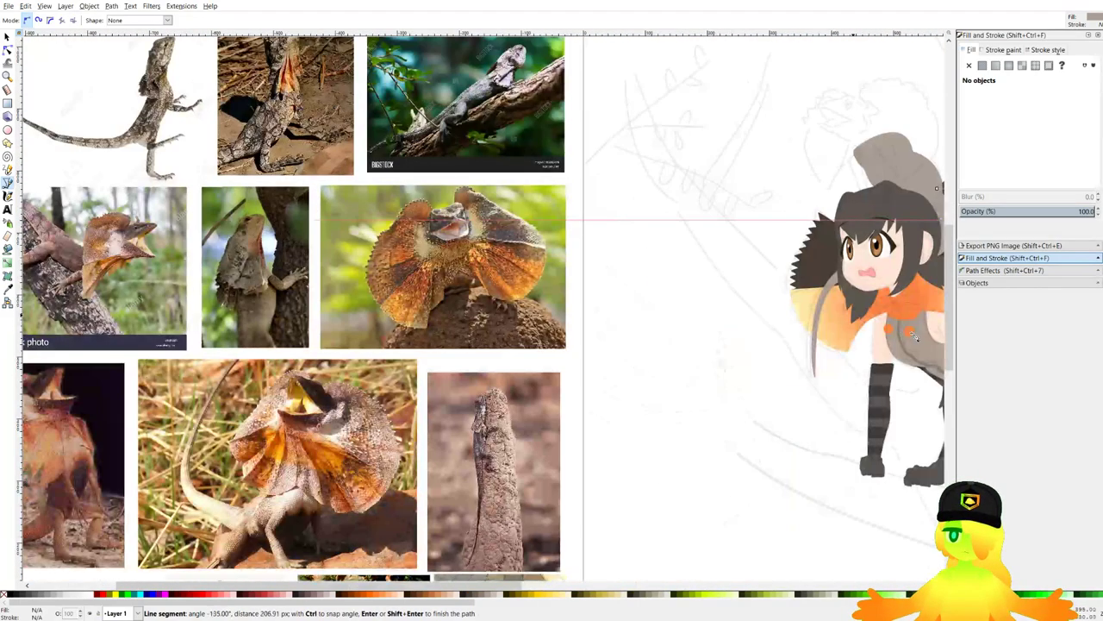
{"action": "scroll", "coordinate": [655, 156], "scroll_direction": "up", "scroll_amount": 4}
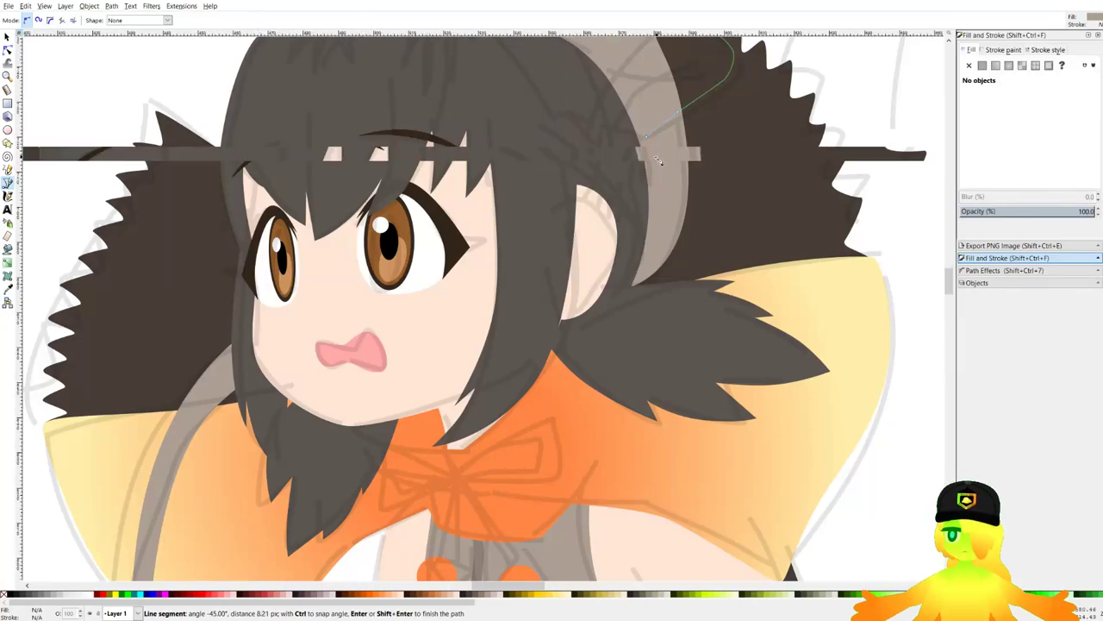
{"action": "left_click_drag", "start_coordinate": [630, 187], "coordinate": [599, 183]}
{"action": "left_click", "coordinate": [605, 274]}
{"action": "key", "text": "BackSpace"}
{"action": "scroll", "coordinate": [602, 247], "scroll_direction": "up", "scroll_amount": 1}
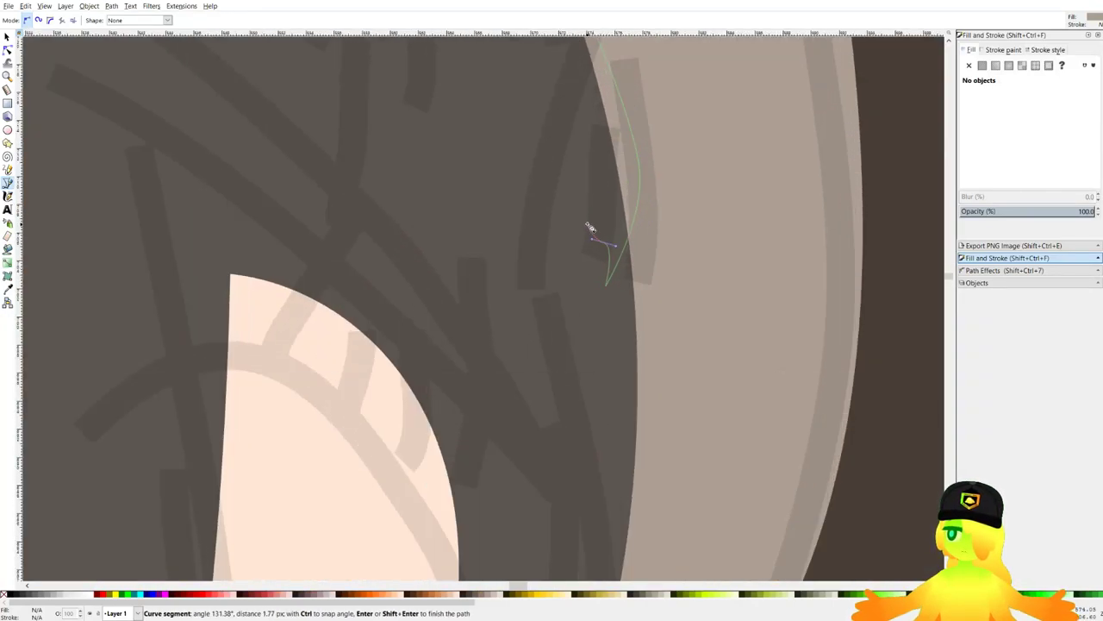
{"action": "scroll", "coordinate": [591, 227], "scroll_direction": "up", "scroll_amount": 1}
{"action": "left_click_drag", "start_coordinate": [591, 228], "coordinate": [595, 169]}
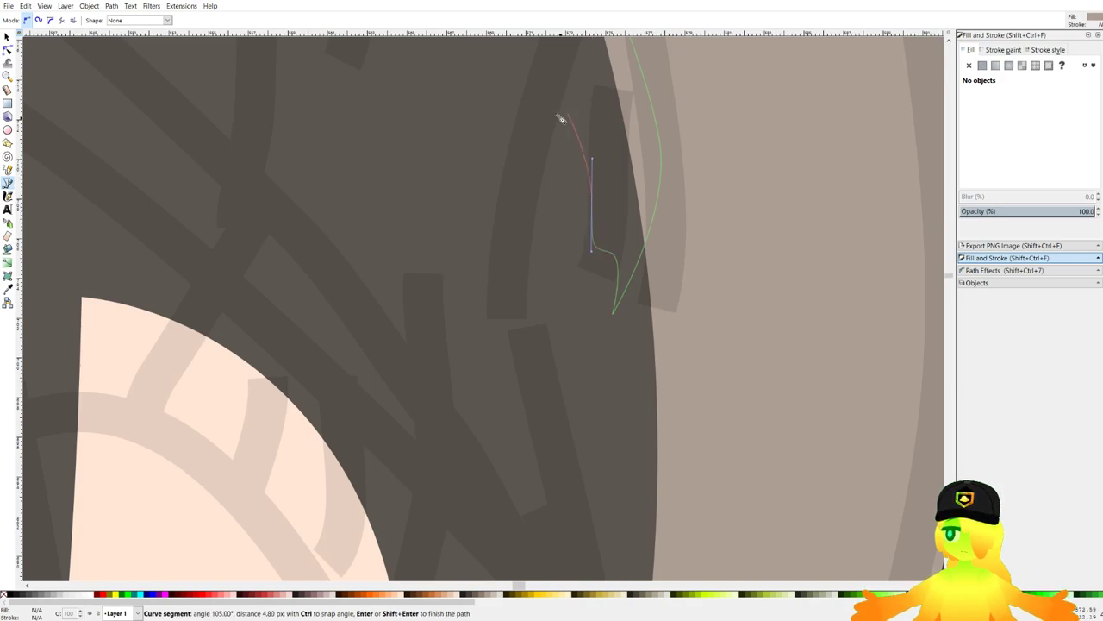
Trace the lizard foot's second toe from the gap beside the first toe down its long outer edge over the hair.
{"action": "scroll", "coordinate": [561, 115], "scroll_direction": "down", "scroll_amount": 2}
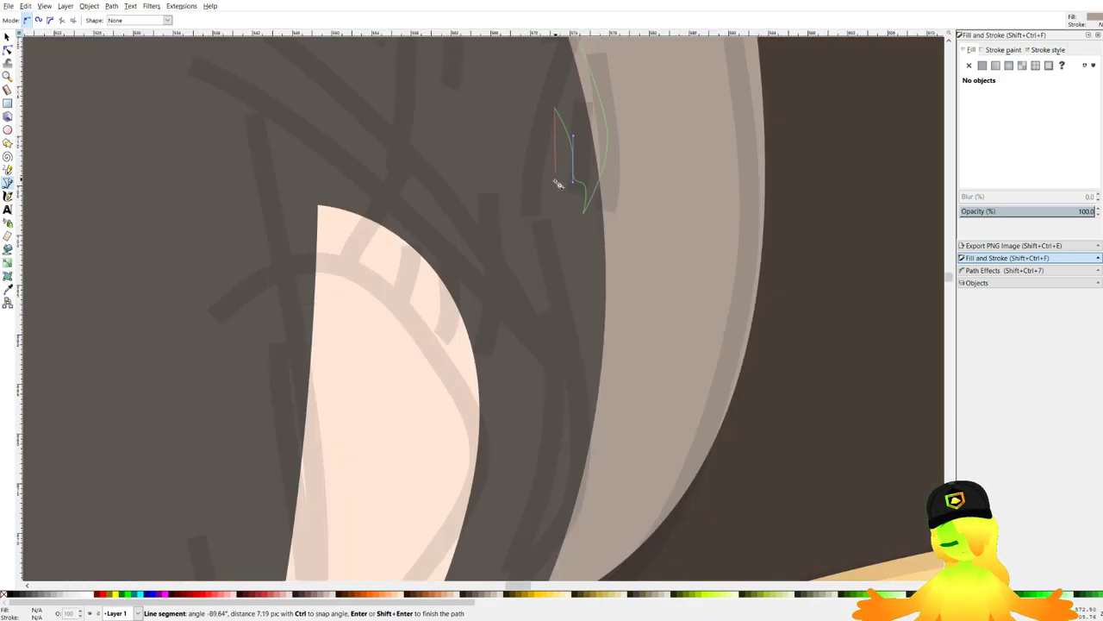
{"action": "scroll", "coordinate": [558, 183], "scroll_direction": "down", "scroll_amount": 3}
{"action": "scroll", "coordinate": [610, 272], "scroll_direction": "up", "scroll_amount": 1}
{"action": "left_click_drag", "start_coordinate": [594, 213], "coordinate": [615, 200]}
{"action": "left_click_drag", "start_coordinate": [613, 241], "coordinate": [619, 275]}
{"action": "scroll", "coordinate": [597, 307], "scroll_direction": "up", "scroll_amount": 1}
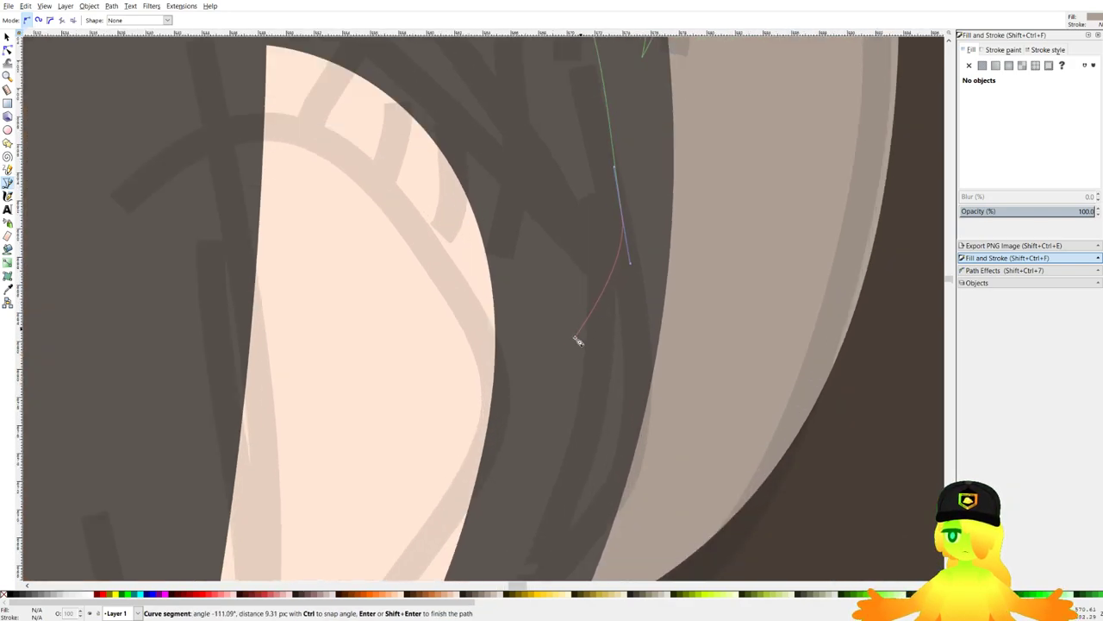
{"action": "left_click", "coordinate": [531, 374]}
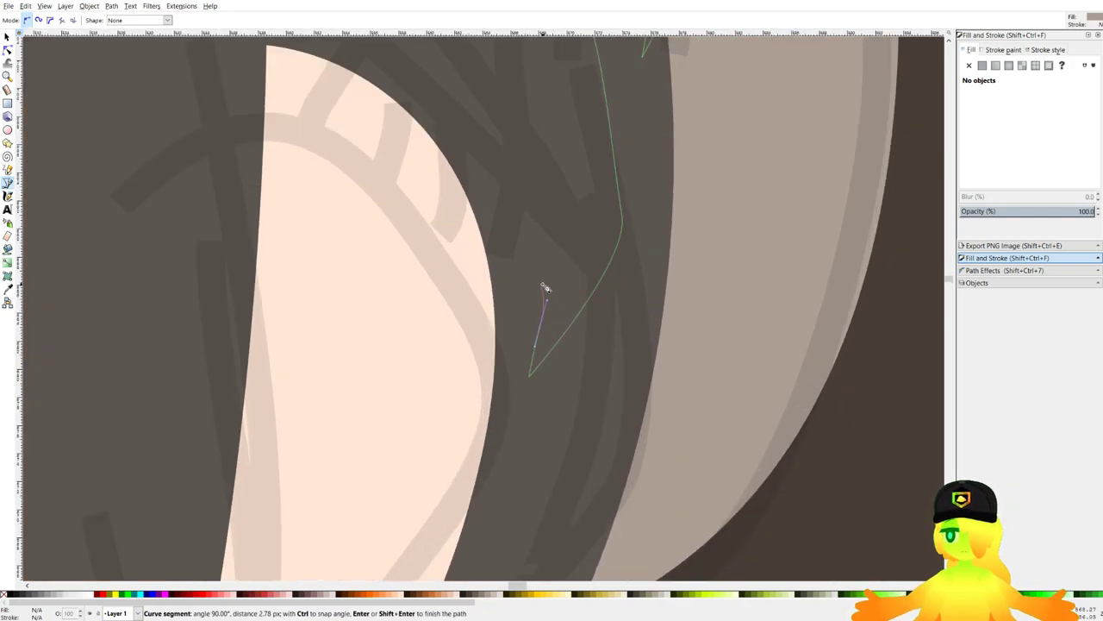
{"action": "key", "text": "BackSpace"}
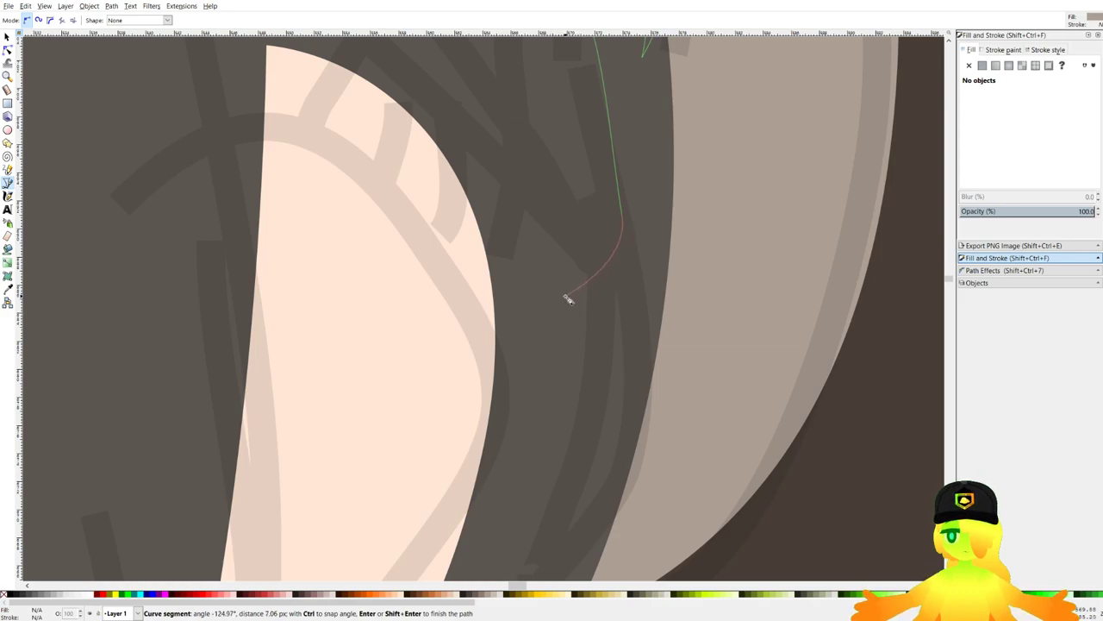
Trace the second toe's pointed claw and its inner edge back up to the next gap between the toes.
{"action": "left_click", "coordinate": [567, 297]}
{"action": "left_click_drag", "start_coordinate": [568, 269], "coordinate": [581, 241]}
{"action": "key", "text": "BackSpace"}
{"action": "left_click_drag", "start_coordinate": [553, 226], "coordinate": [555, 328]}
{"action": "left_click_drag", "start_coordinate": [550, 281], "coordinate": [557, 246]}
{"action": "left_click_drag", "start_coordinate": [558, 229], "coordinate": [559, 325]}
{"action": "left_click", "coordinate": [536, 248]}
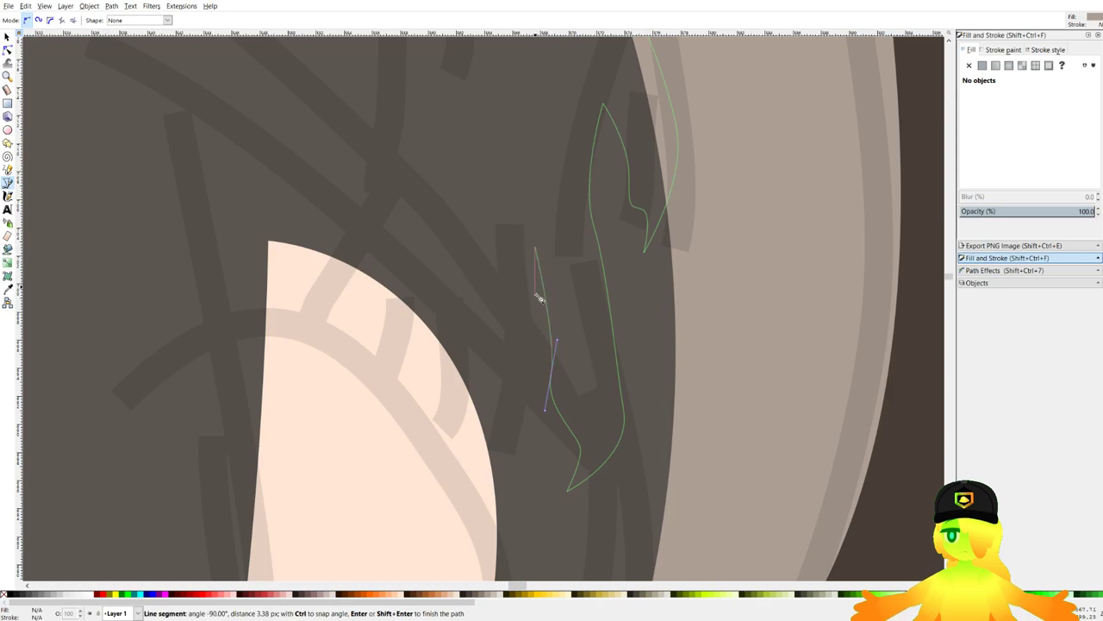
Trace the third toe down to its claw at the edge of the ear and back up to the following gap.
{"action": "left_click_drag", "start_coordinate": [536, 373], "coordinate": [556, 394]}
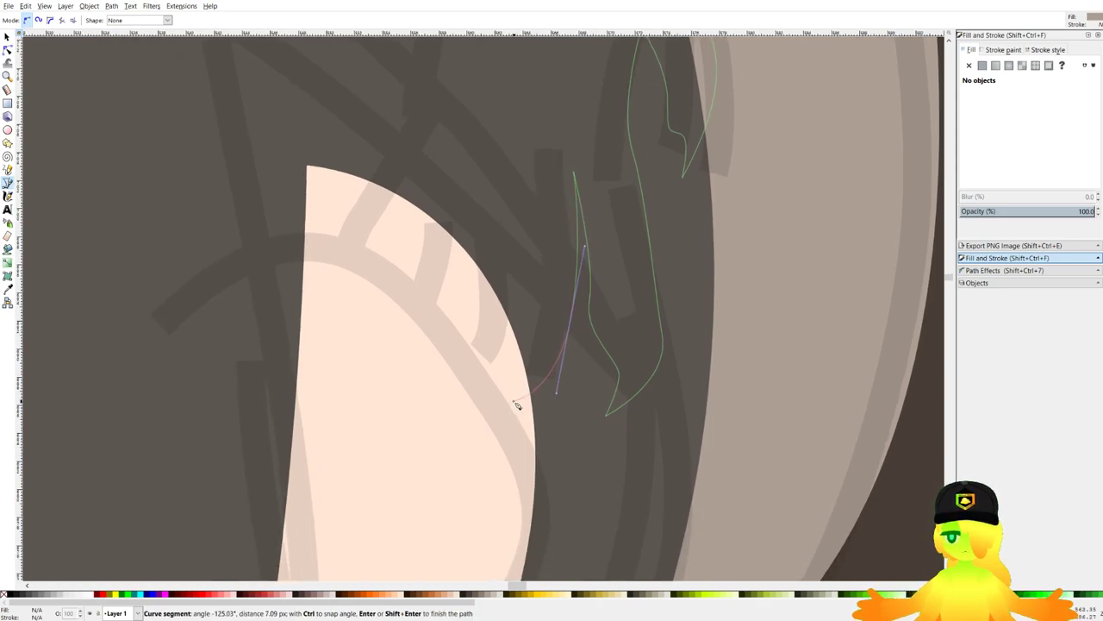
{"action": "left_click", "coordinate": [516, 401]}
{"action": "scroll", "coordinate": [518, 411], "scroll_direction": "up", "scroll_amount": 3}
{"action": "scroll", "coordinate": [518, 410], "scroll_direction": "left", "scroll_amount": 1}
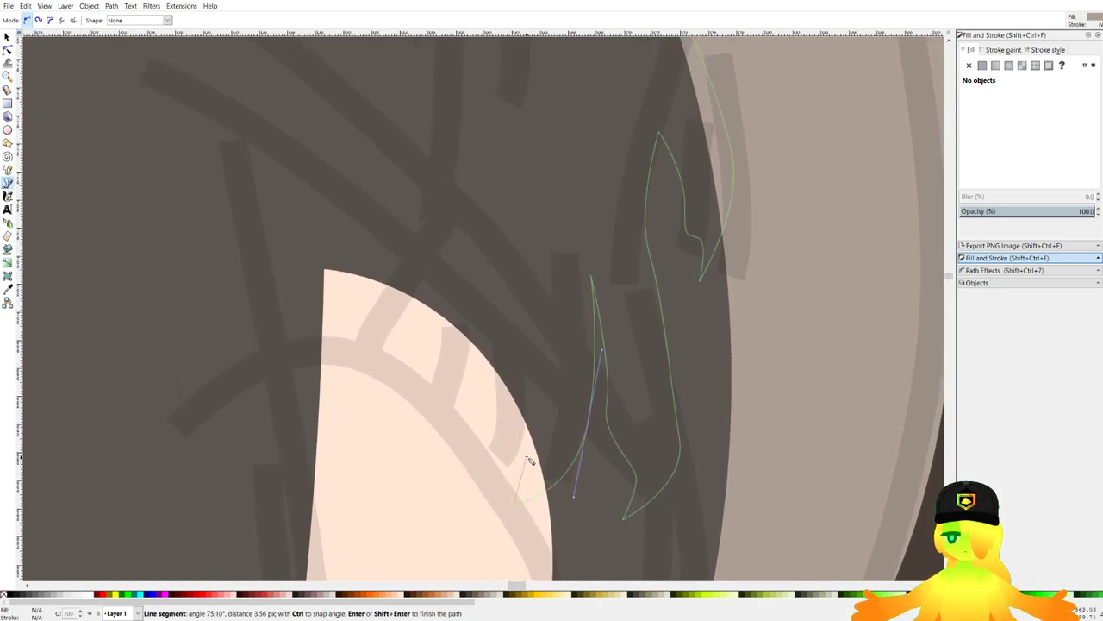
{"action": "left_click_drag", "start_coordinate": [525, 451], "coordinate": [519, 427]}
{"action": "left_click_drag", "start_coordinate": [538, 386], "coordinate": [514, 403]}
{"action": "left_click", "coordinate": [537, 280]}
Trace the fourth toe with its claw over the ear and its far edge back up over the hair to the foot.
{"action": "left_click", "coordinate": [466, 511]}
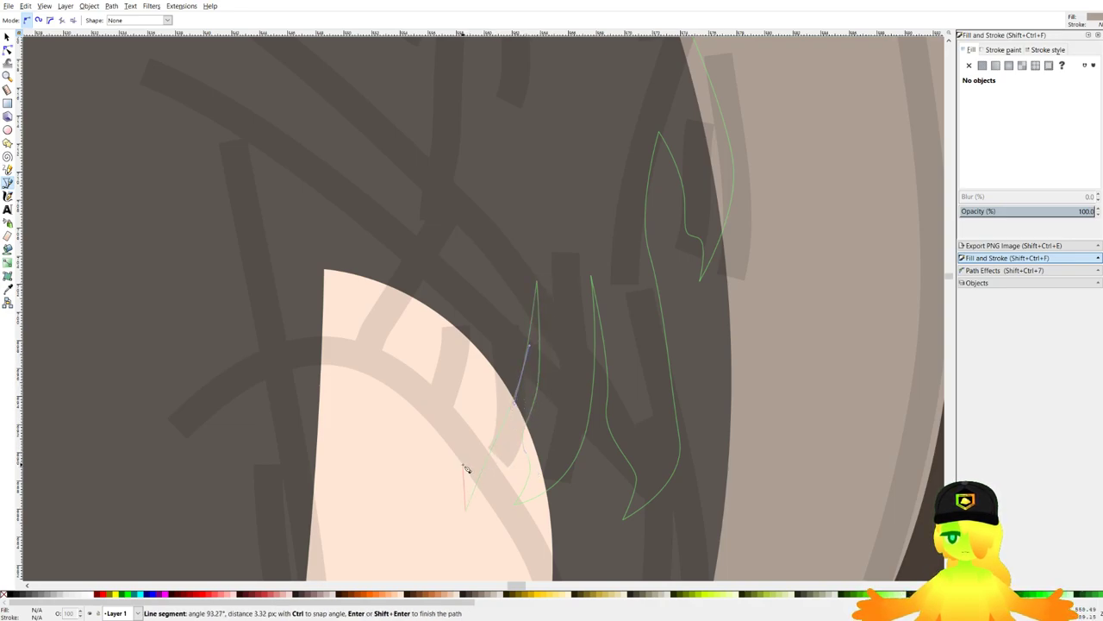
{"action": "left_click_drag", "start_coordinate": [458, 449], "coordinate": [454, 447]}
{"action": "left_click_drag", "start_coordinate": [447, 409], "coordinate": [470, 314]}
{"action": "scroll", "coordinate": [479, 250], "scroll_direction": "down", "scroll_amount": 3}
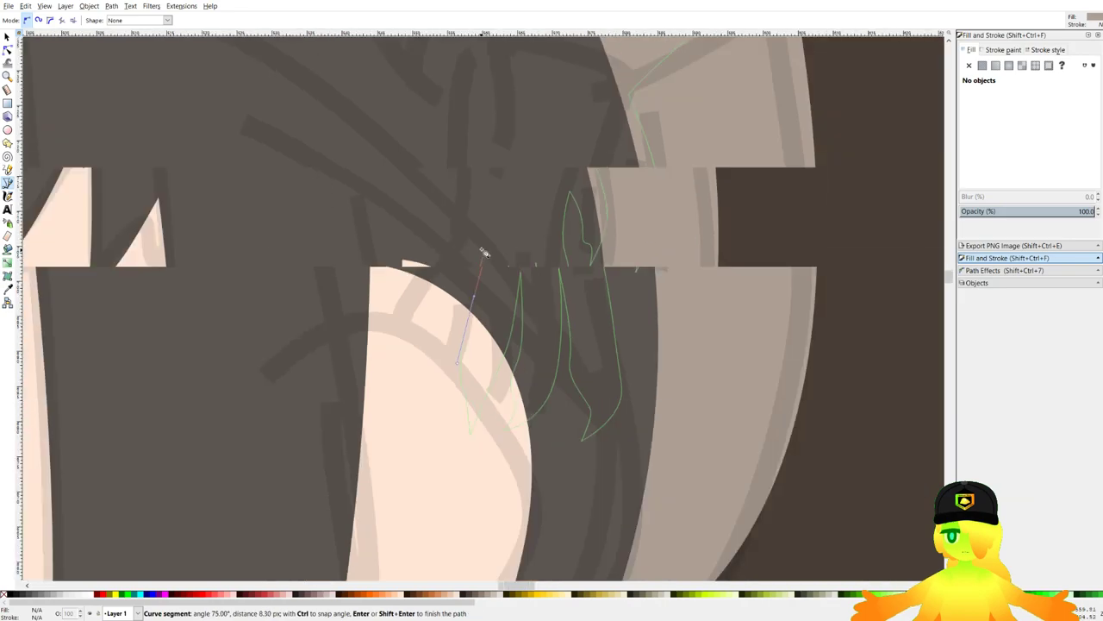
{"action": "left_click_drag", "start_coordinate": [481, 248], "coordinate": [481, 310]}
{"action": "scroll", "coordinate": [472, 286], "scroll_direction": "up", "scroll_amount": 1}
{"action": "scroll", "coordinate": [487, 328], "scroll_direction": "up", "scroll_amount": 2}
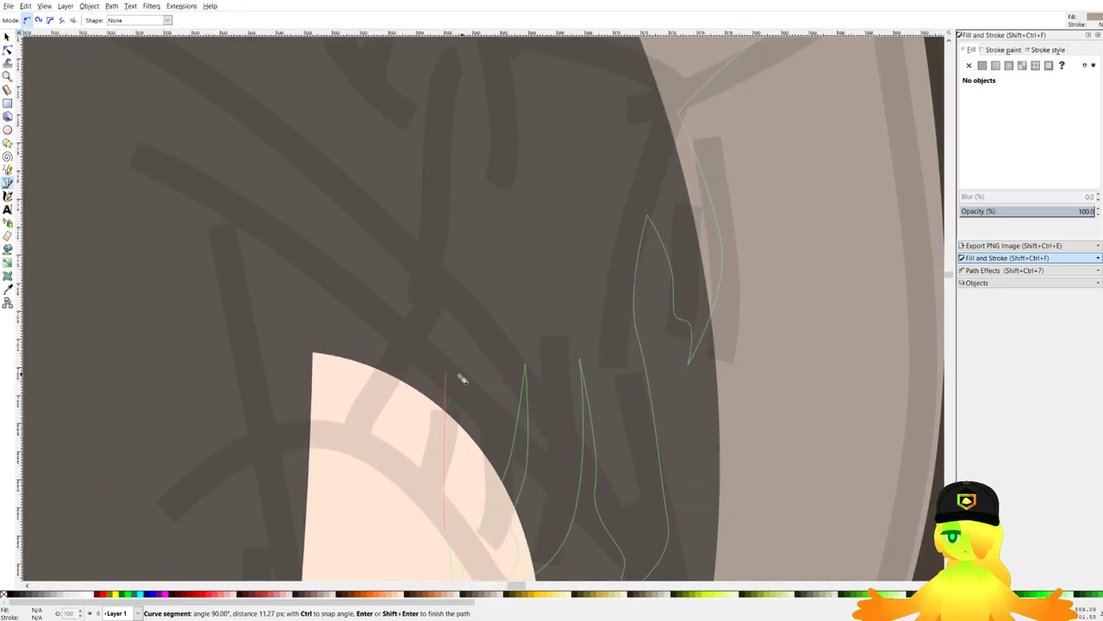
{"action": "left_click_drag", "start_coordinate": [453, 366], "coordinate": [463, 314]}
{"action": "key", "text": "BackSpace"}
{"action": "left_click_drag", "start_coordinate": [456, 415], "coordinate": [469, 350]}
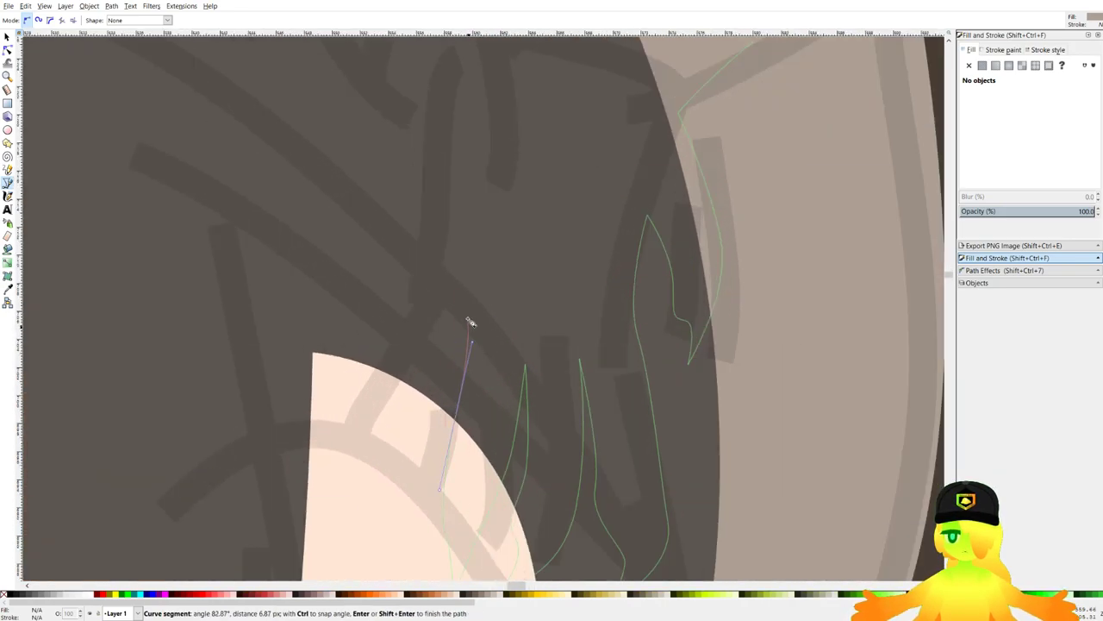
{"action": "mouse_move", "coordinate": [468, 278]}
{"action": "left_mouse_down"}
{"action": "mouse_move", "coordinate": [466, 333]}
{"action": "mouse_move", "coordinate": [463, 272]}
{"action": "left_mouse_up"}
{"action": "left_click_drag", "start_coordinate": [463, 223], "coordinate": [459, 264]}
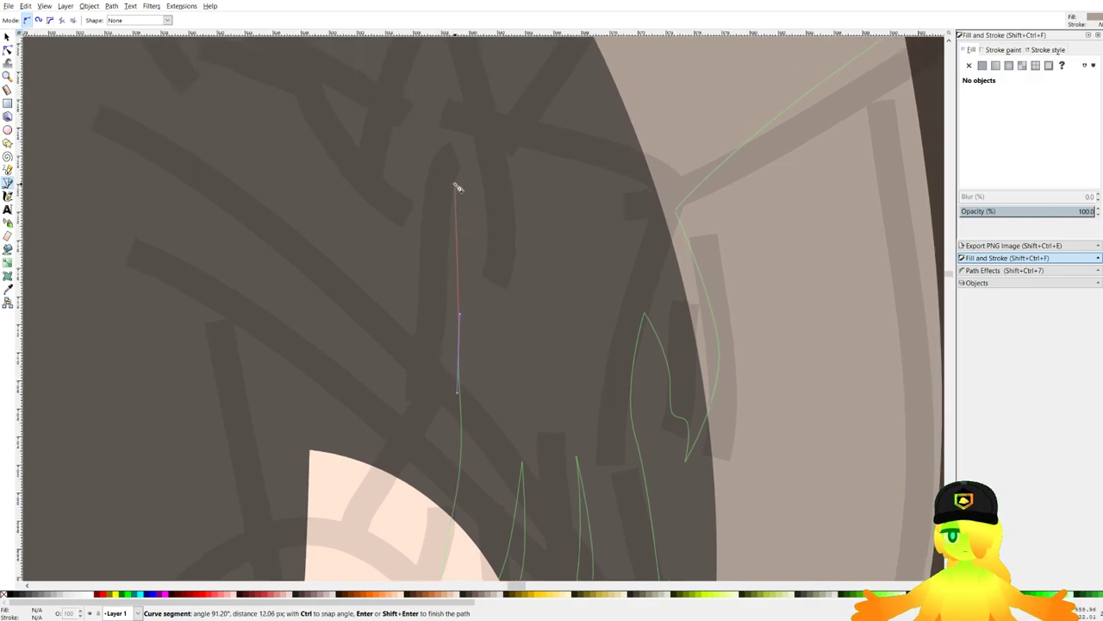
Trace the lower edge of the fifth toe, which points forward over the hair, out to its claw tip.
{"action": "scroll", "coordinate": [455, 184], "scroll_direction": "down", "scroll_amount": 2}
{"action": "left_click_drag", "start_coordinate": [456, 190], "coordinate": [442, 340]}
{"action": "scroll", "coordinate": [458, 329], "scroll_direction": "up", "scroll_amount": 2}
{"action": "left_click_drag", "start_coordinate": [429, 323], "coordinate": [442, 368]}
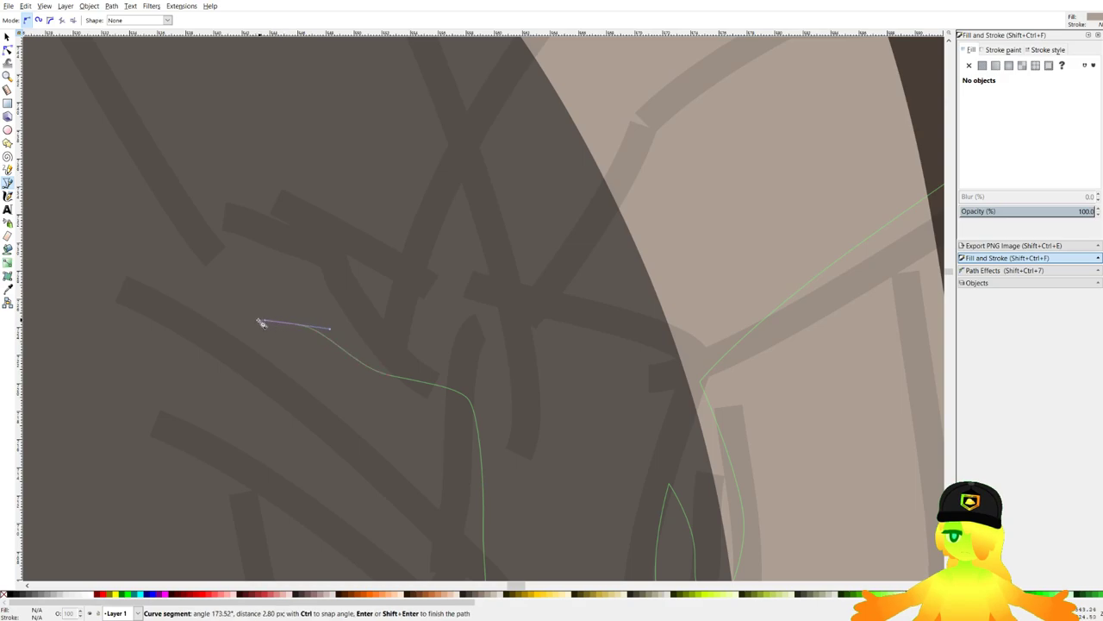
{"action": "left_click_drag", "start_coordinate": [222, 321], "coordinate": [276, 255]}
{"action": "left_click", "coordinate": [162, 269]}
Trace the fifth toe's upper edge back to the ankle and start the lower leg up over the lizard's body.
{"action": "scroll", "coordinate": [437, 285], "scroll_direction": "down", "scroll_amount": 2}
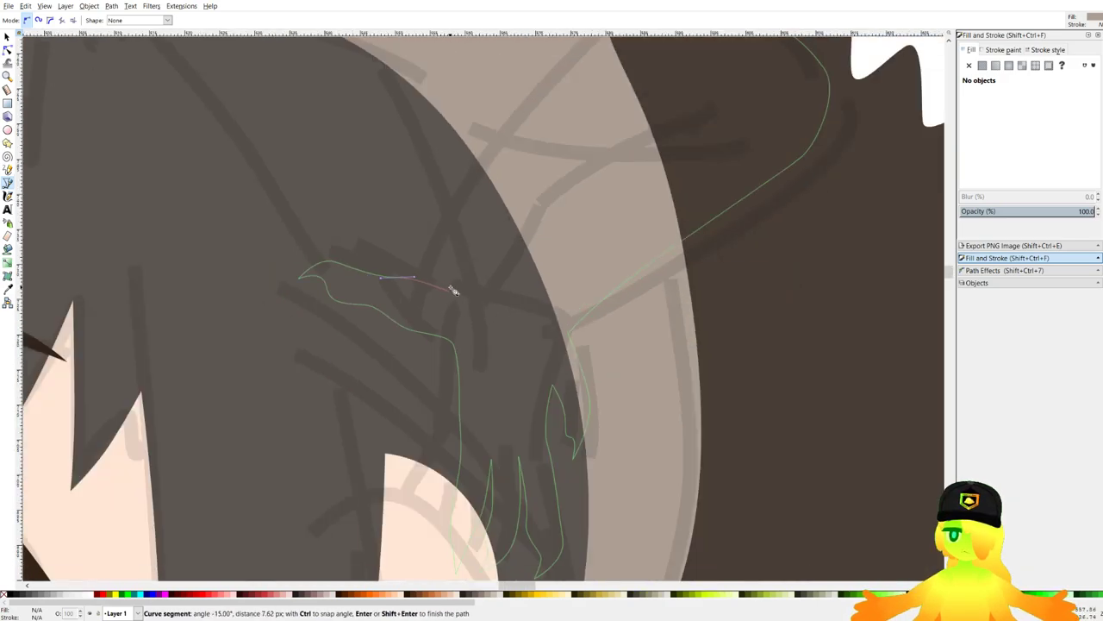
{"action": "left_click", "coordinate": [463, 299]}
{"action": "scroll", "coordinate": [506, 290], "scroll_direction": "down", "scroll_amount": 3}
{"action": "scroll", "coordinate": [521, 264], "scroll_direction": "up", "scroll_amount": 4}
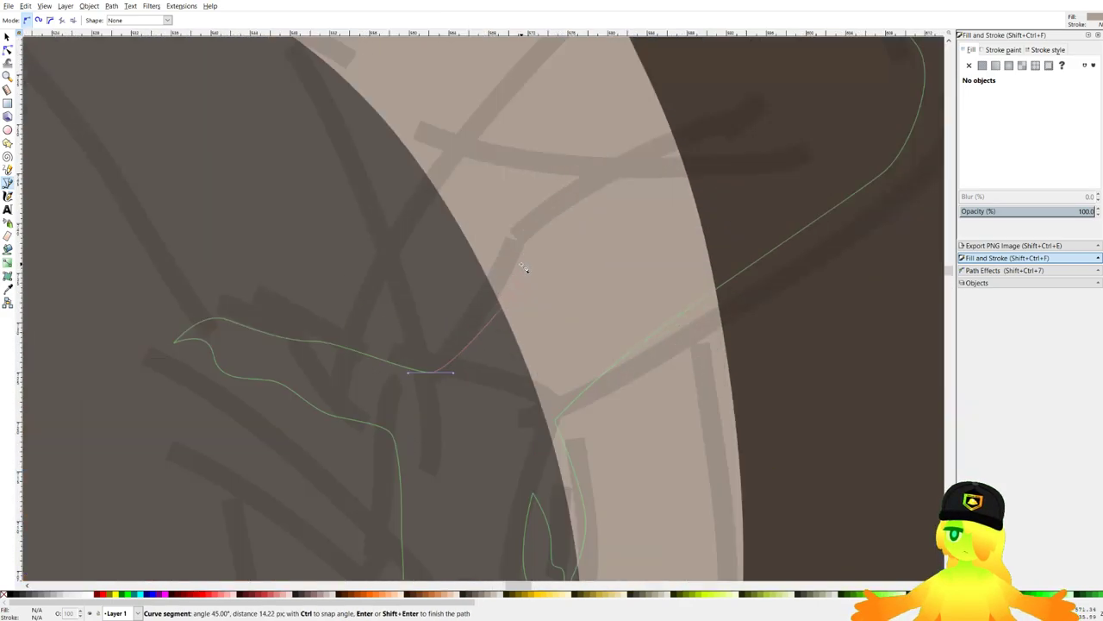
{"action": "left_click_drag", "start_coordinate": [527, 238], "coordinate": [562, 197]}
Trace the leg around the knee crease and along the body, and close the leg and foot shape.
{"action": "scroll", "coordinate": [529, 284], "scroll_direction": "up", "scroll_amount": 3}
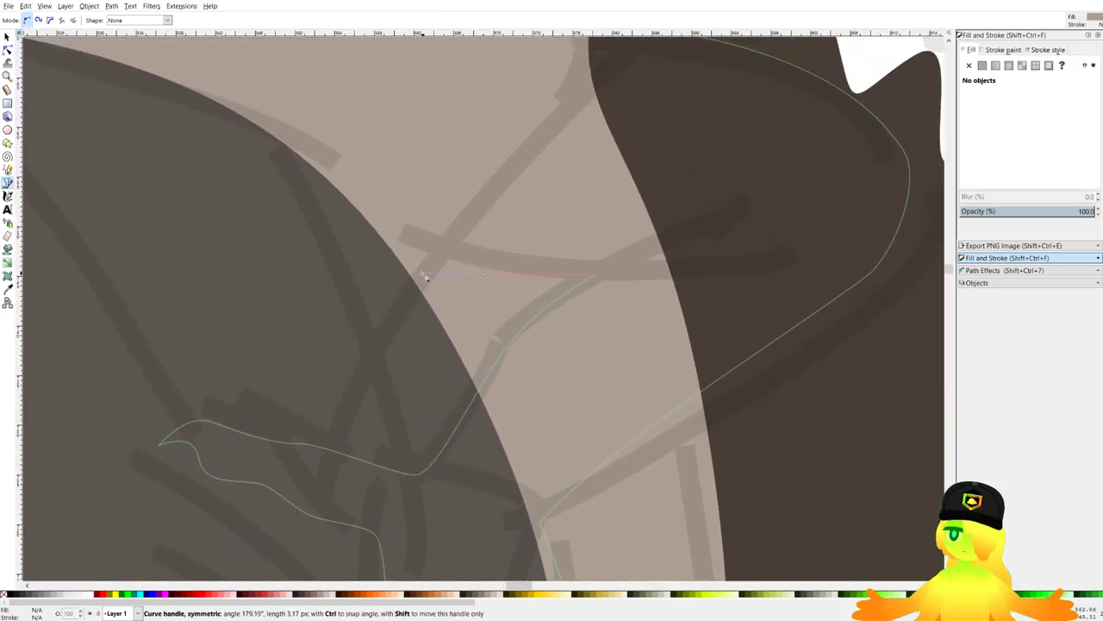
{"action": "left_click_drag", "start_coordinate": [529, 279], "coordinate": [377, 267]}
{"action": "left_click", "coordinate": [361, 184]}
{"action": "scroll", "coordinate": [360, 184], "scroll_direction": "down", "scroll_amount": 2}
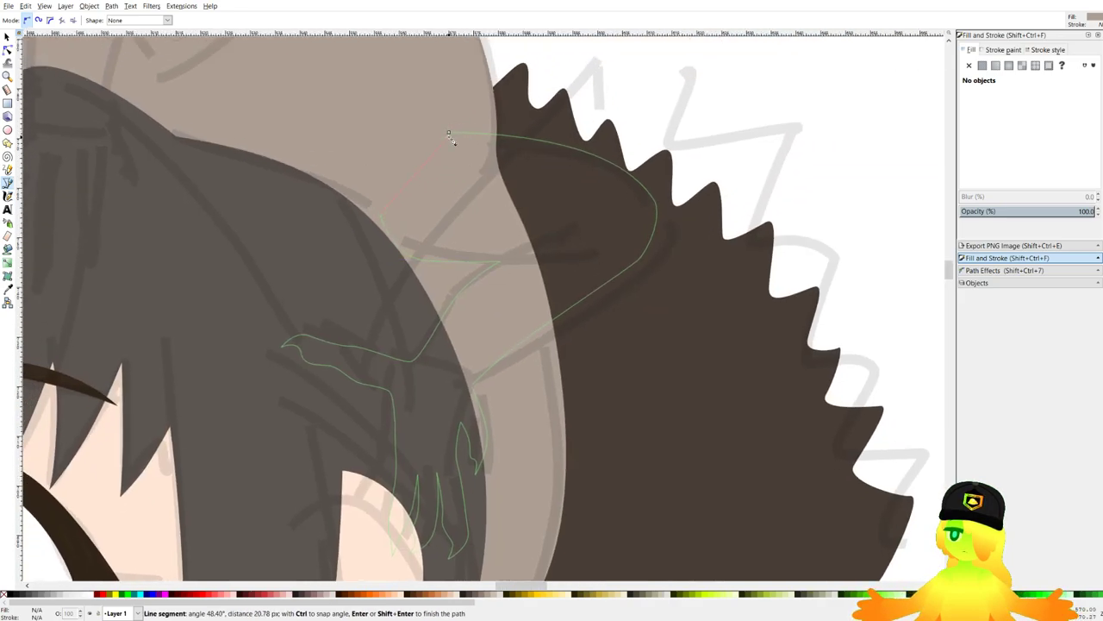
{"action": "left_click", "coordinate": [449, 135]}
{"action": "scroll", "coordinate": [449, 164], "scroll_direction": "down", "scroll_amount": 6}
{"action": "scroll", "coordinate": [468, 226], "scroll_direction": "up", "scroll_amount": 1}
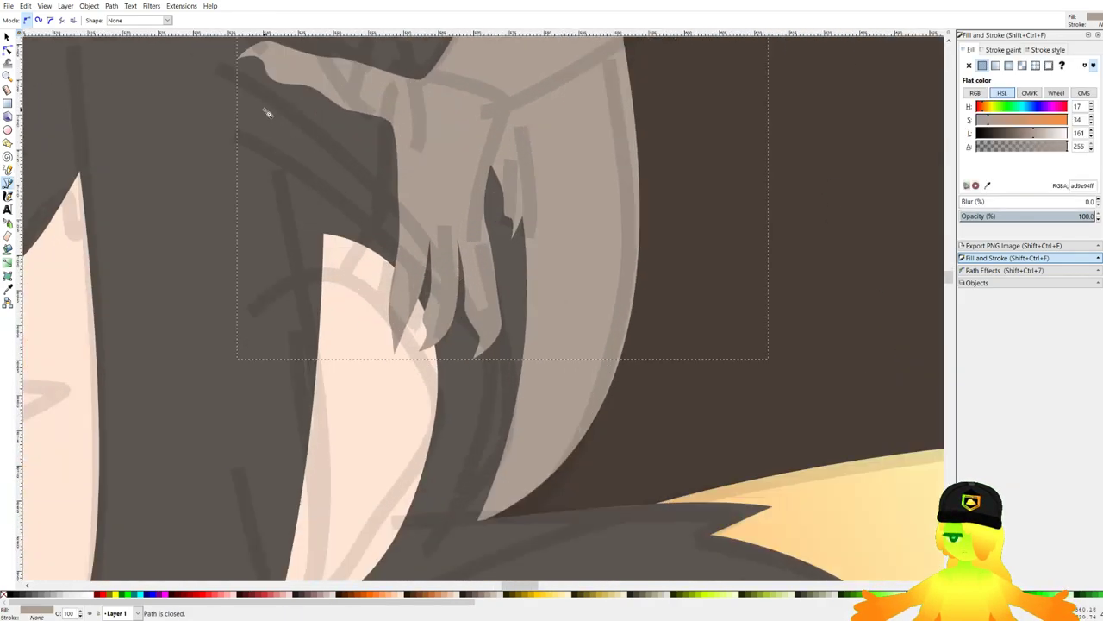
Shorten the forward-pointing fifth toe, remove the extra node at the ankle, and smooth the toe's curves.
{"action": "scroll", "coordinate": [267, 111], "scroll_direction": "up", "scroll_amount": 1}
{"action": "key", "text": "n"}
{"action": "scroll", "coordinate": [349, 112], "scroll_direction": "up", "scroll_amount": 2}
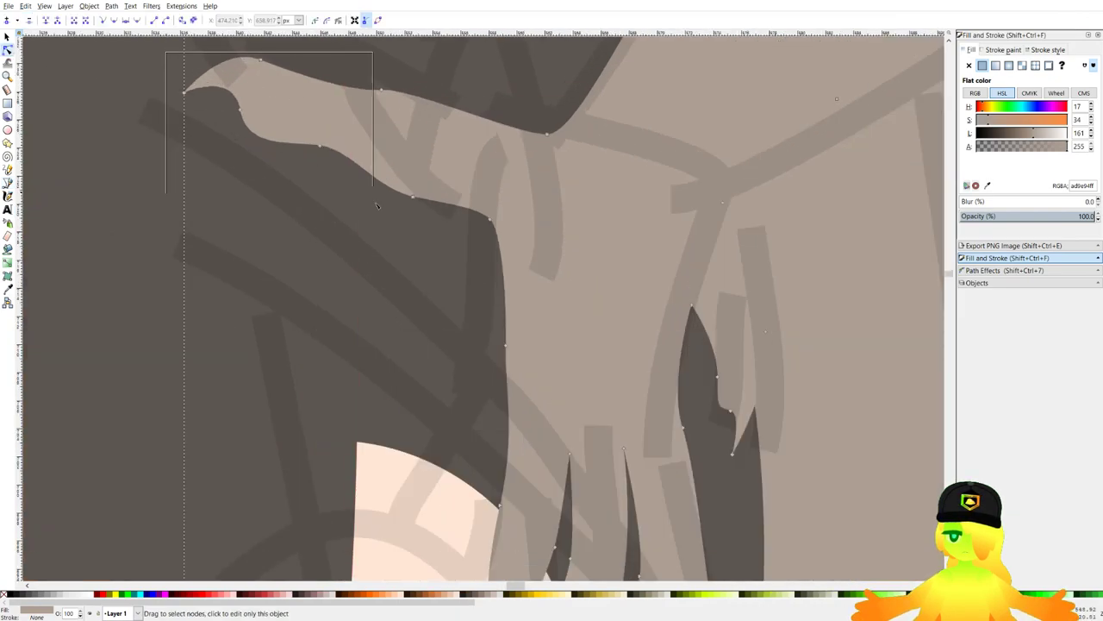
{"action": "left_click_drag", "start_coordinate": [385, 90], "coordinate": [493, 137]}
{"action": "left_click", "coordinate": [548, 134]}
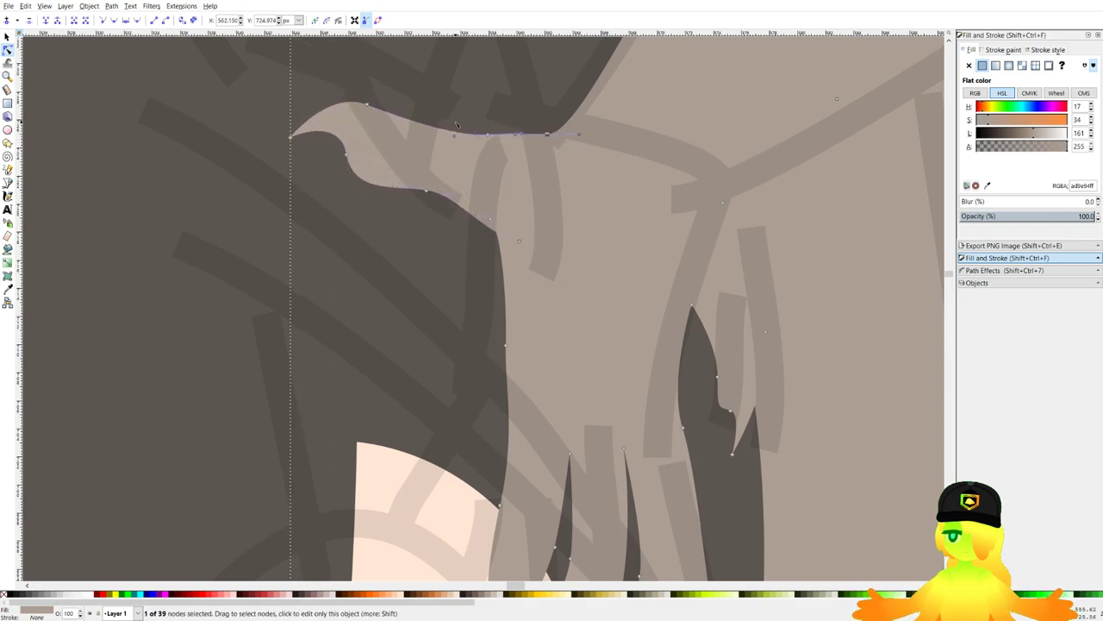
{"action": "key", "text": "Delete"}
{"action": "left_click_drag", "start_coordinate": [367, 105], "coordinate": [405, 119]}
{"action": "left_click_drag", "start_coordinate": [269, 119], "coordinate": [387, 157]}
{"action": "left_click_drag", "start_coordinate": [457, 194], "coordinate": [458, 194]}
Extend the two narrow gaps between the long toes farther up into the foot.
{"action": "scroll", "coordinate": [458, 193], "scroll_direction": "down", "scroll_amount": 2}
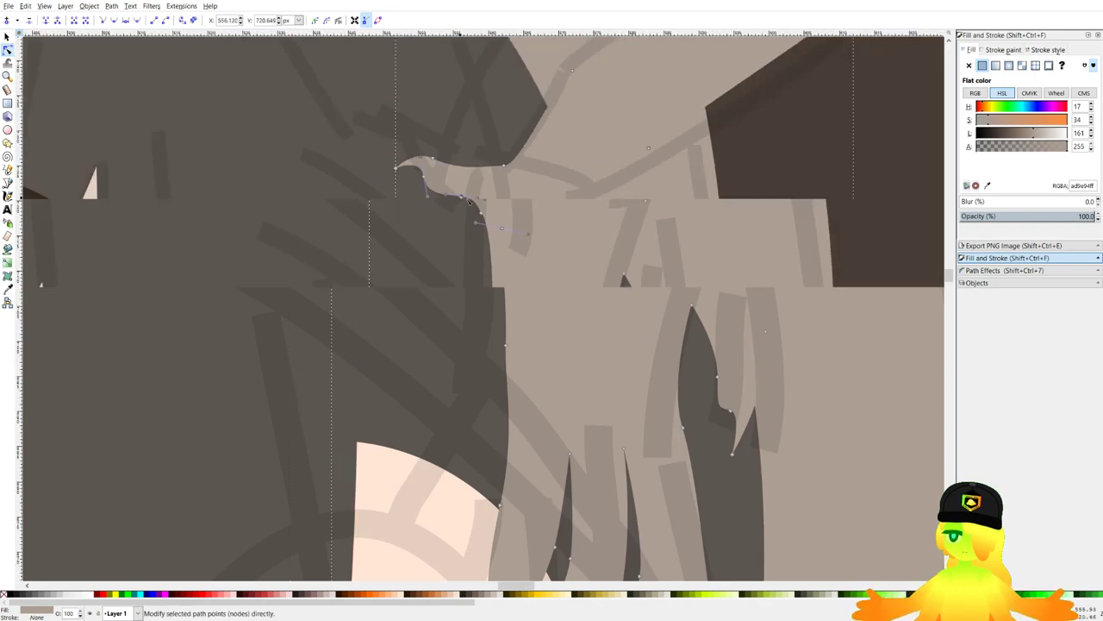
{"action": "left_click_drag", "start_coordinate": [516, 300], "coordinate": [514, 291]}
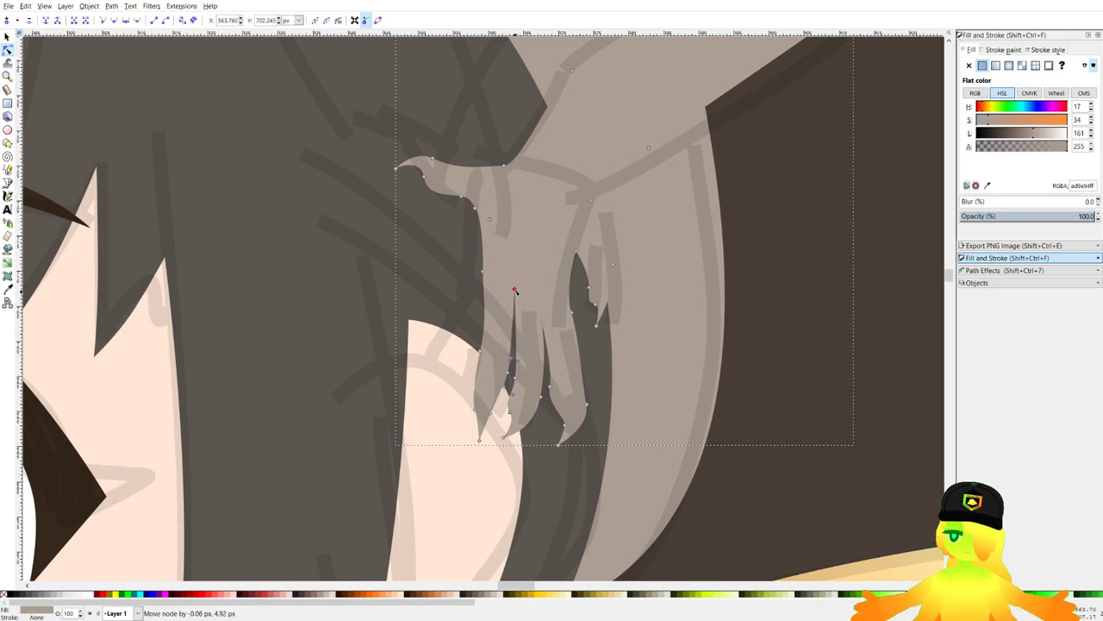
{"action": "left_click_drag", "start_coordinate": [548, 324], "coordinate": [556, 299]}
{"action": "scroll", "coordinate": [549, 296], "scroll_direction": "down", "scroll_amount": 7}
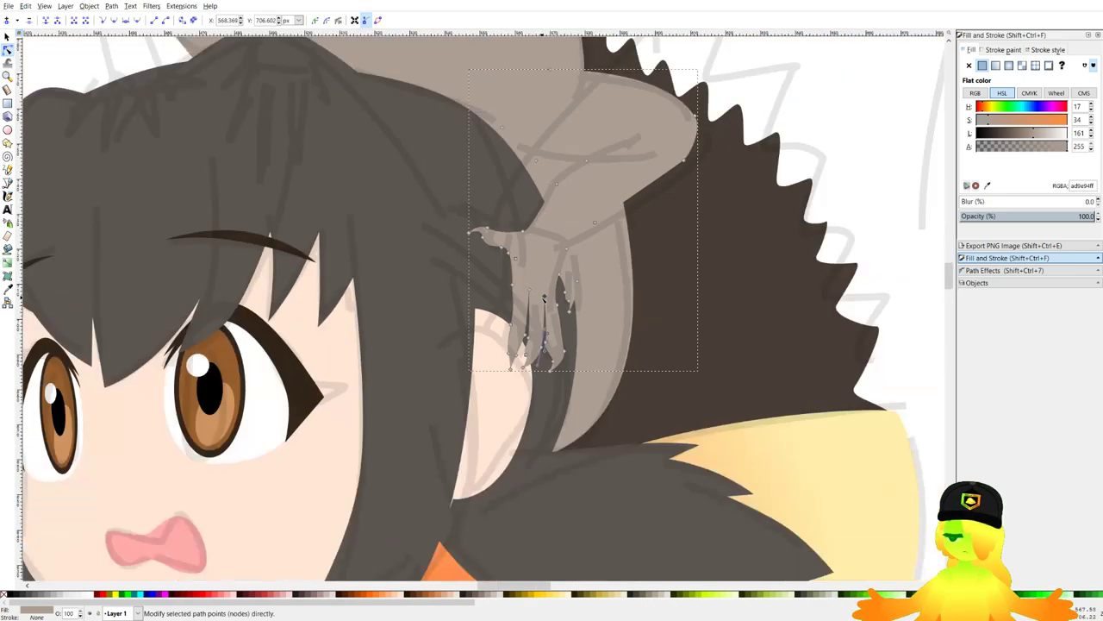
Slim the toe over the ear and widen the two gaps between the long toes by moving their edge nodes.
{"action": "scroll", "coordinate": [582, 394], "scroll_direction": "up", "scroll_amount": 4}
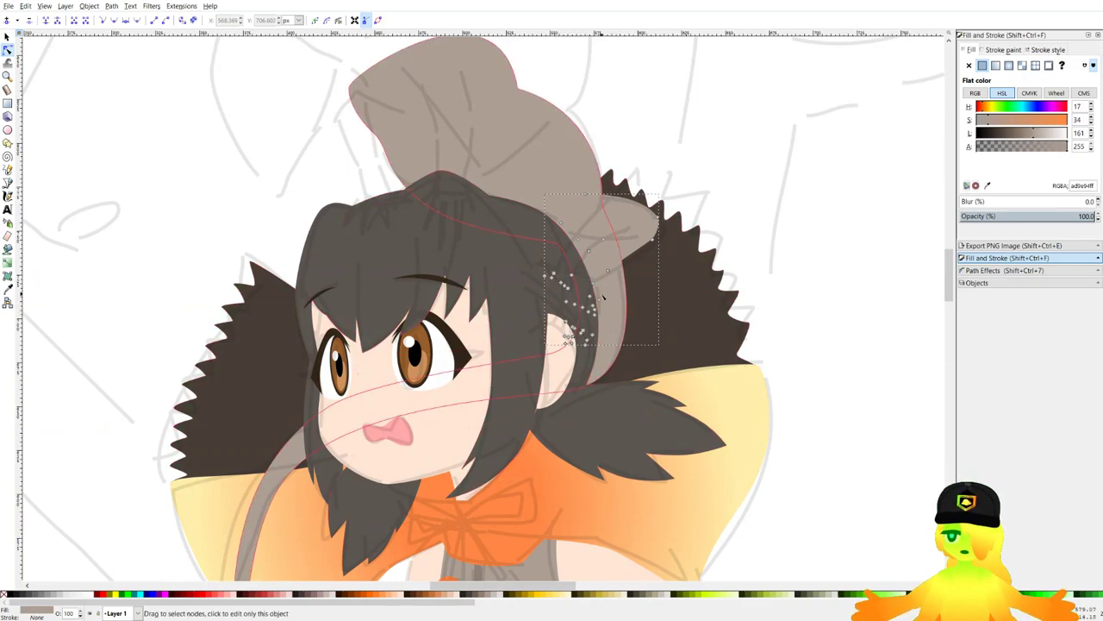
{"action": "left_click", "coordinate": [852, 365]}
{"action": "scroll", "coordinate": [606, 339], "scroll_direction": "up", "scroll_amount": 5}
{"action": "left_click", "coordinate": [606, 339]}
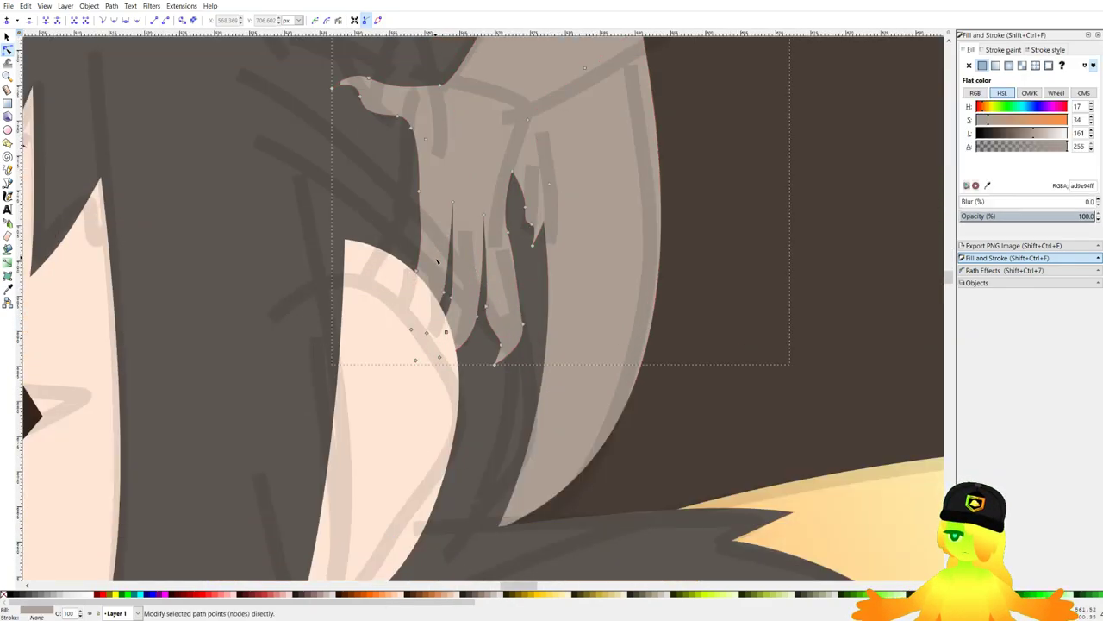
{"action": "left_click_drag", "start_coordinate": [358, 386], "coordinate": [392, 248]}
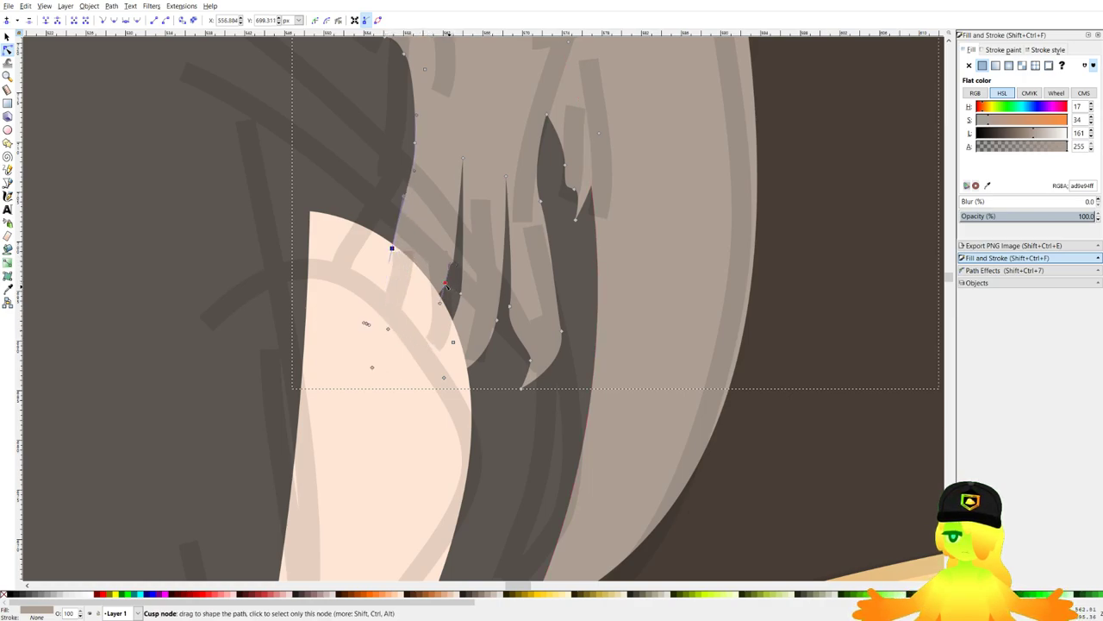
{"action": "left_click_drag", "start_coordinate": [446, 284], "coordinate": [454, 156]}
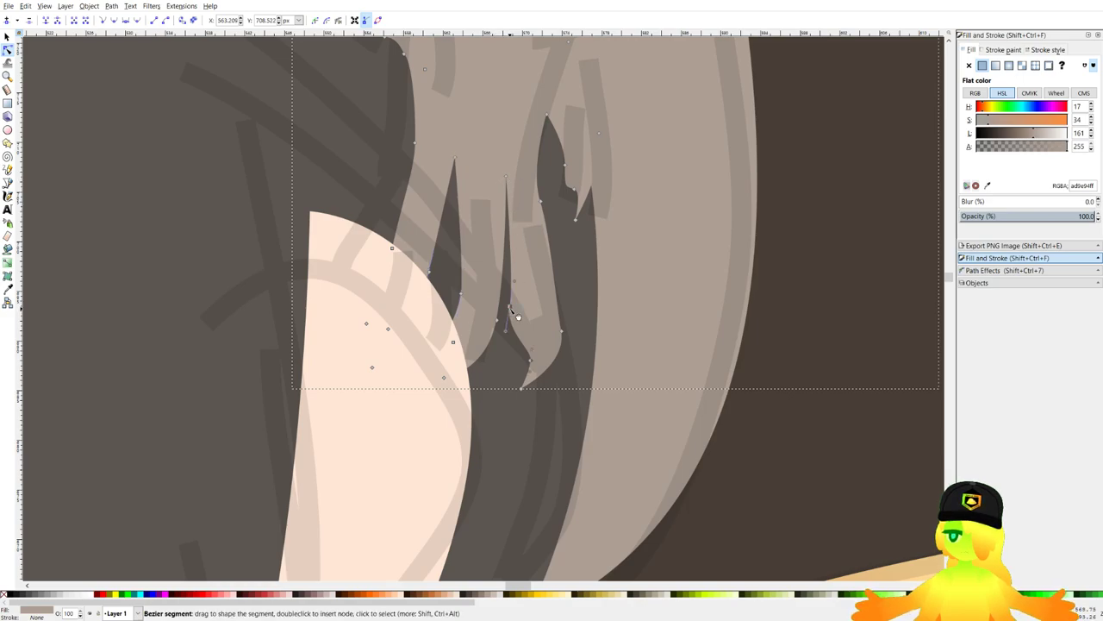
{"action": "left_click_drag", "start_coordinate": [511, 307], "coordinate": [522, 317]}
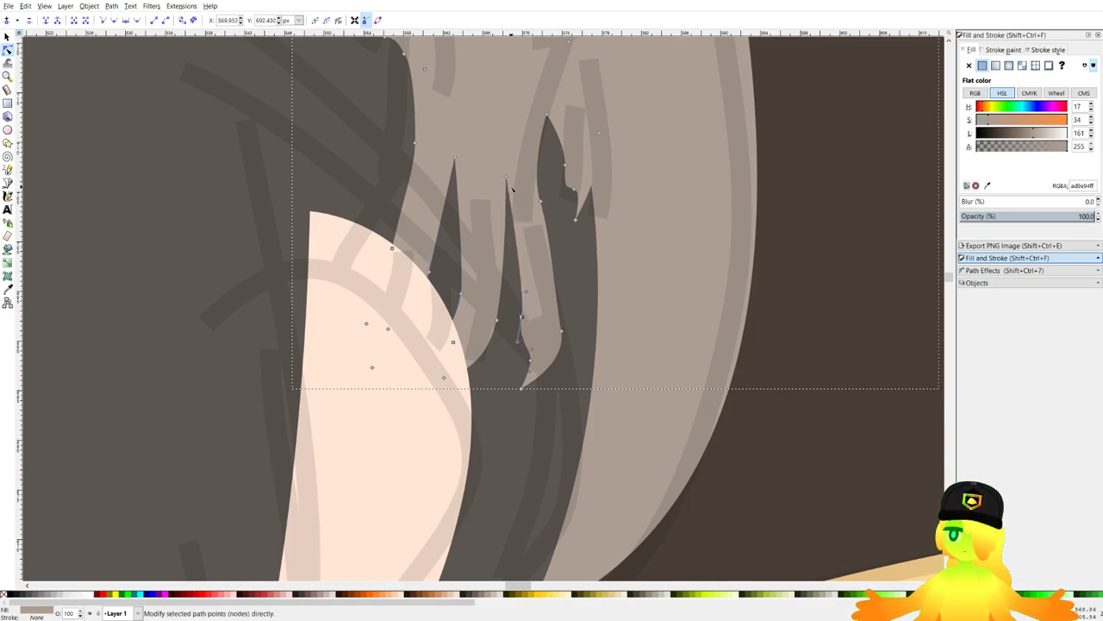
{"action": "left_click_drag", "start_coordinate": [506, 178], "coordinate": [496, 178]}
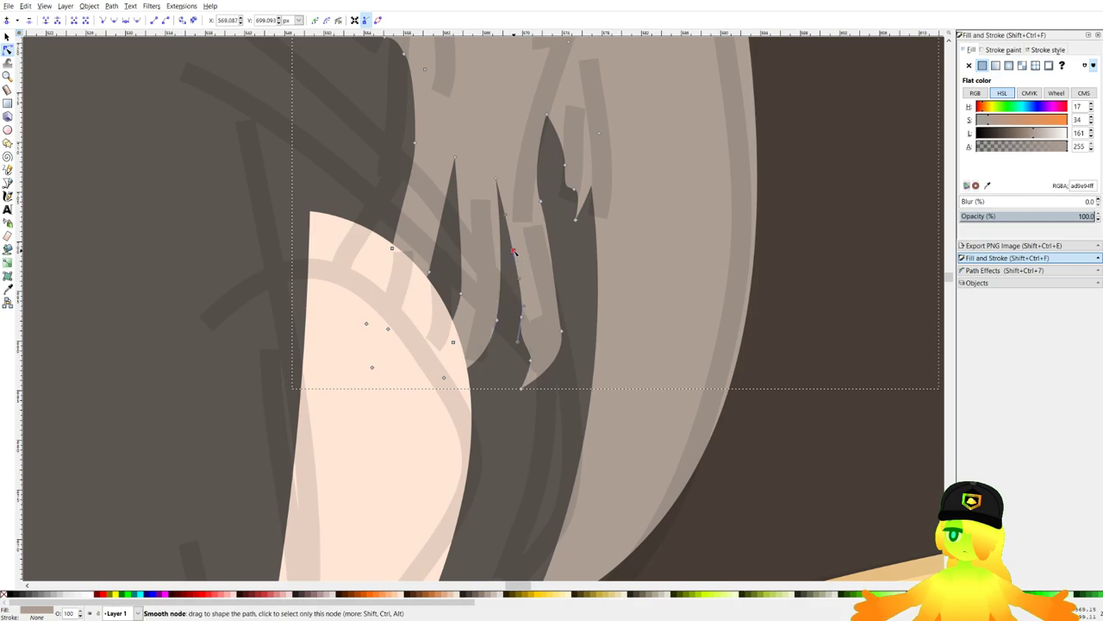
Check the lizard's leg and foot against the whole figure and the frilled-lizard reference photos.
{"action": "scroll", "coordinate": [506, 252], "scroll_direction": "down", "scroll_amount": 4}
{"action": "left_click", "coordinate": [788, 295]}
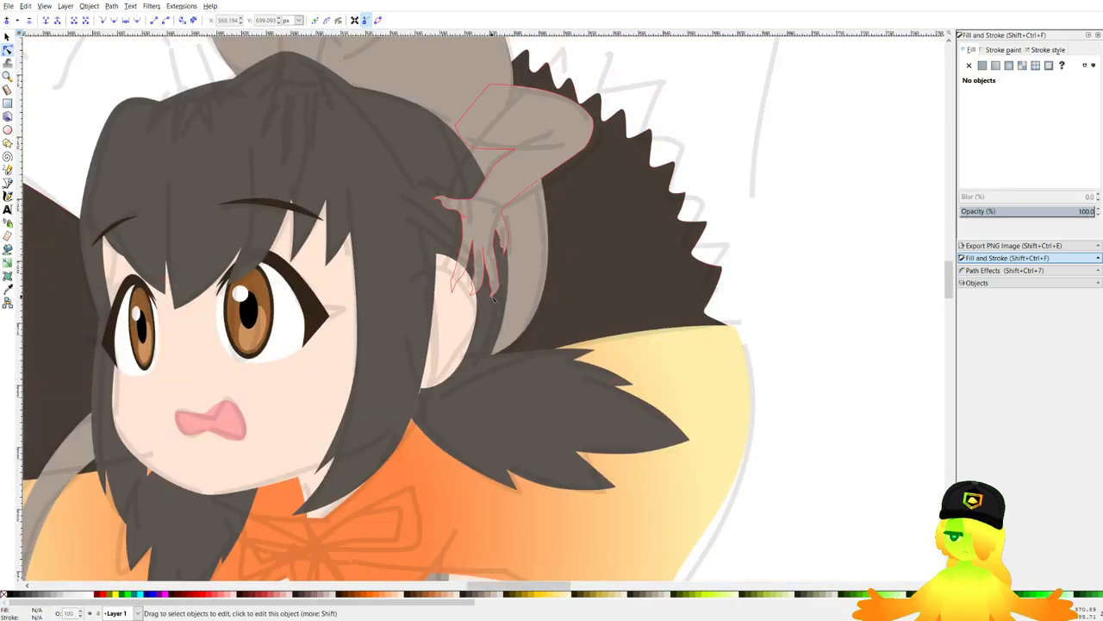
{"action": "scroll", "coordinate": [530, 275], "scroll_direction": "down", "scroll_amount": 4}
{"action": "left_click_drag", "start_coordinate": [529, 276], "coordinate": [871, 226]}
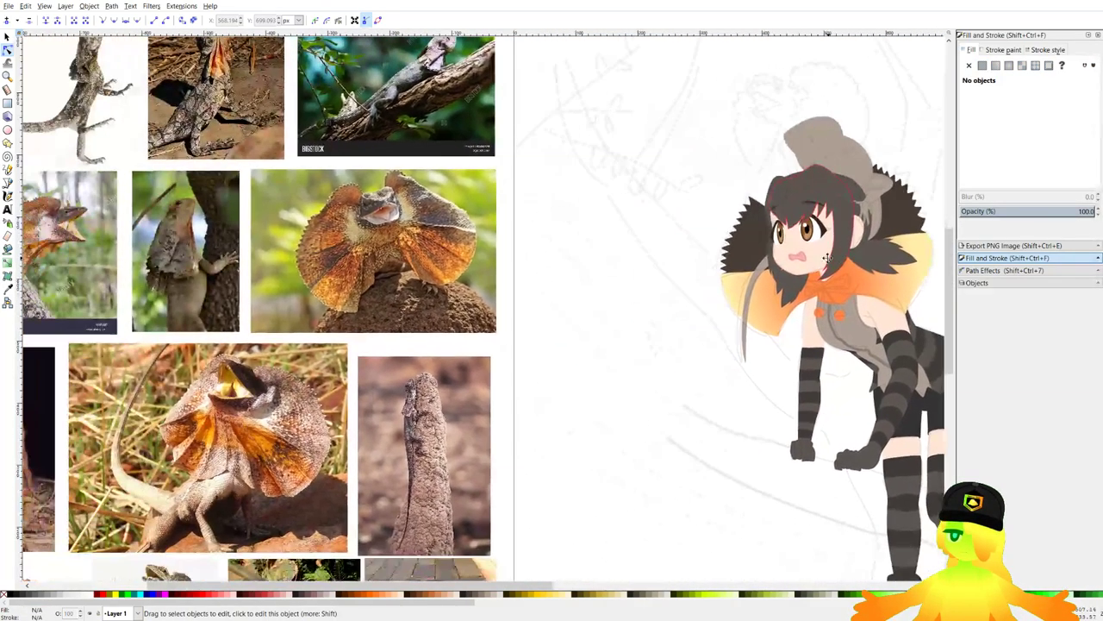
{"action": "scroll", "coordinate": [841, 250], "scroll_direction": "down", "scroll_amount": 1}
{"action": "scroll", "coordinate": [297, 211], "scroll_direction": "up", "scroll_amount": 3}
{"action": "scroll", "coordinate": [320, 204], "scroll_direction": "down", "scroll_amount": 4}
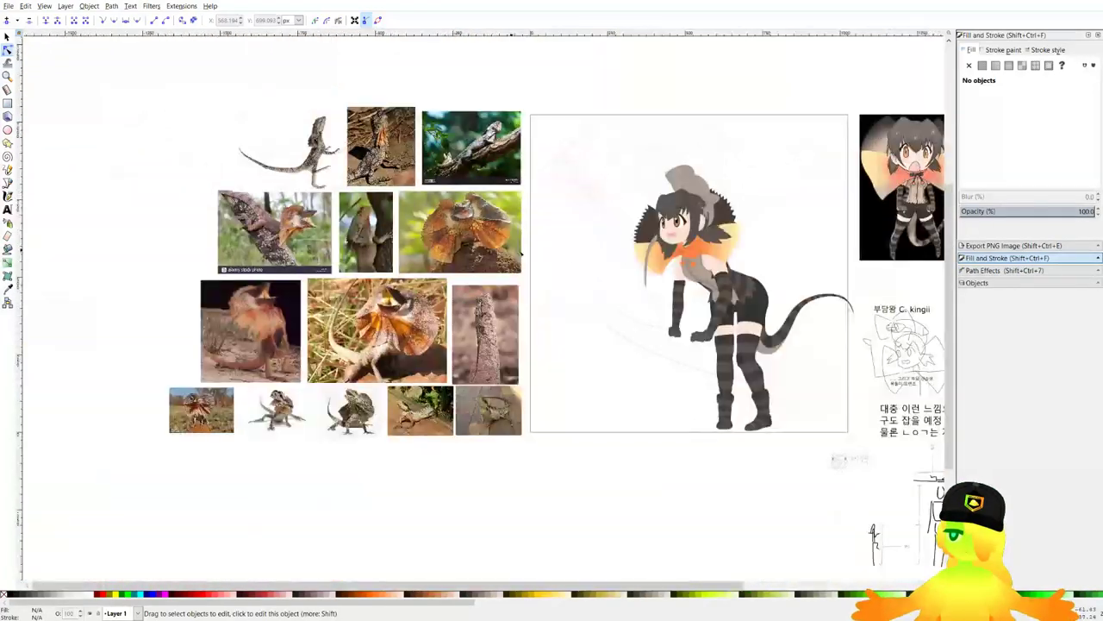
{"action": "left_click_drag", "start_coordinate": [562, 249], "coordinate": [500, 240]}
{"action": "scroll", "coordinate": [646, 199], "scroll_direction": "up", "scroll_amount": 10}
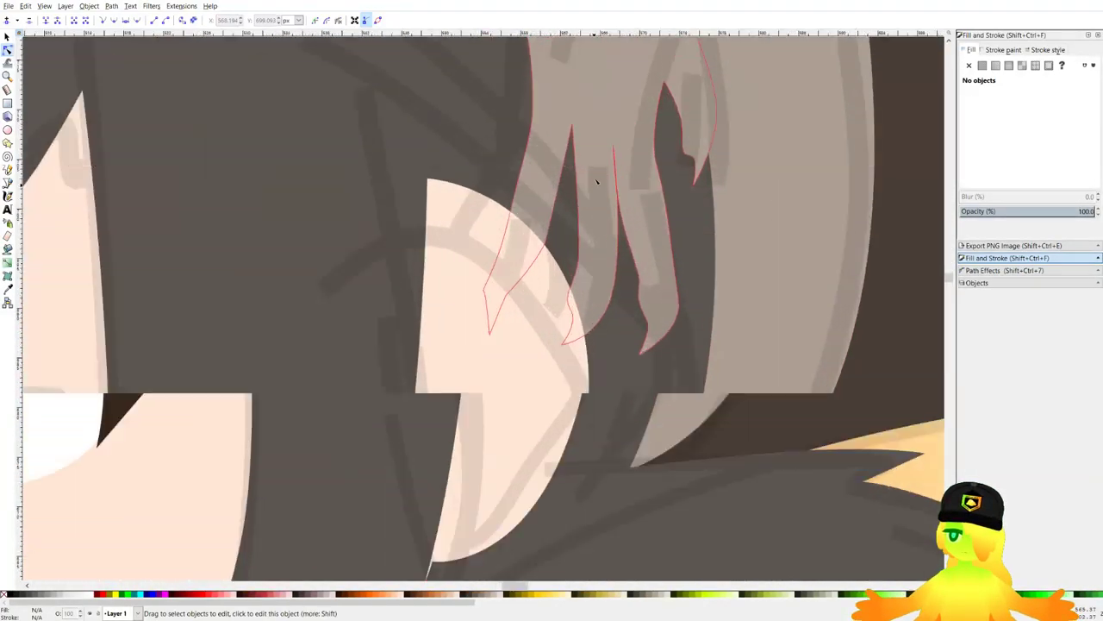
Slightly lower the tip of the first gap between the lizard's long toes and extend the second gap farther up.
{"action": "left_click", "coordinate": [582, 129]}
{"action": "left_click", "coordinate": [571, 131]}
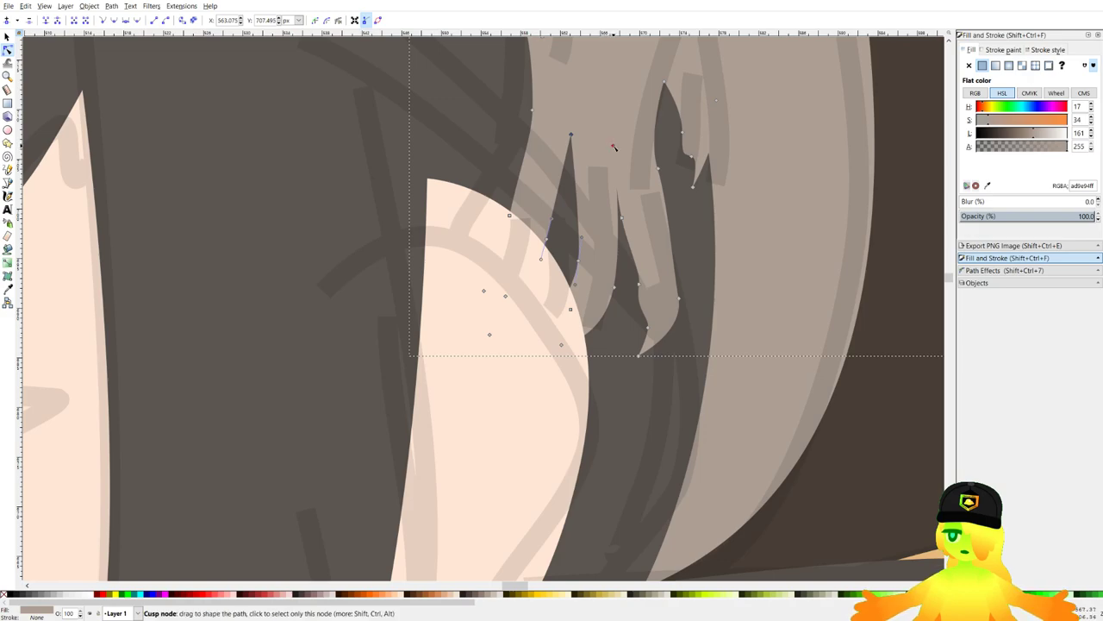
{"action": "left_click_drag", "start_coordinate": [613, 145], "coordinate": [622, 122]}
Shorten and slim the third long toe by moving its tip and outer-edge nodes.
{"action": "left_click_drag", "start_coordinate": [621, 218], "coordinate": [682, 302]}
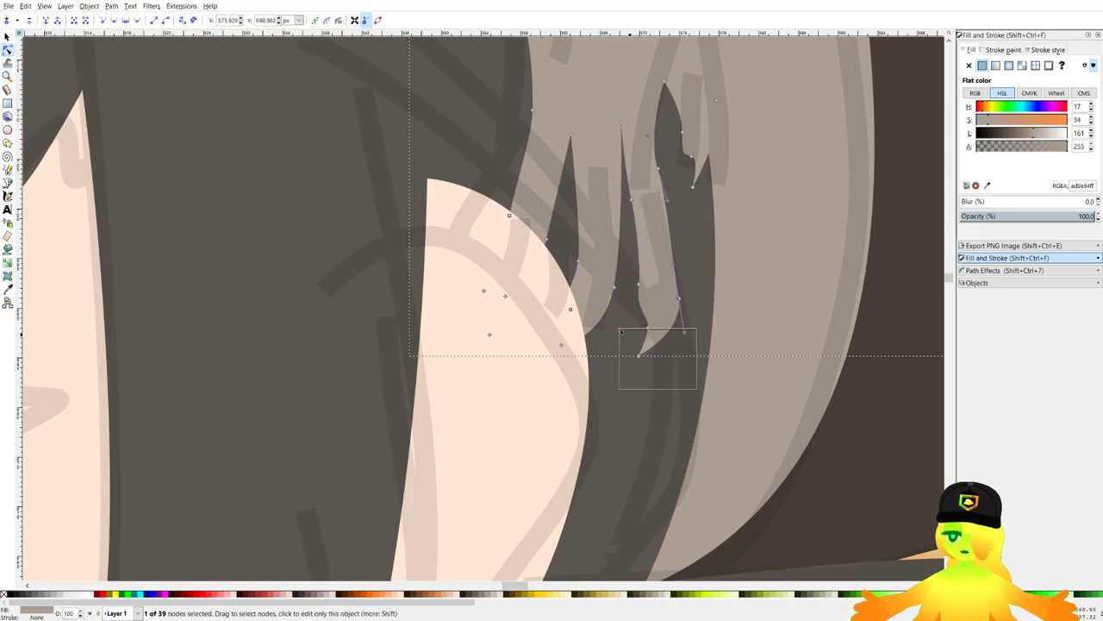
{"action": "left_click_drag", "start_coordinate": [681, 301], "coordinate": [656, 301]}
{"action": "left_click", "coordinate": [641, 309]}
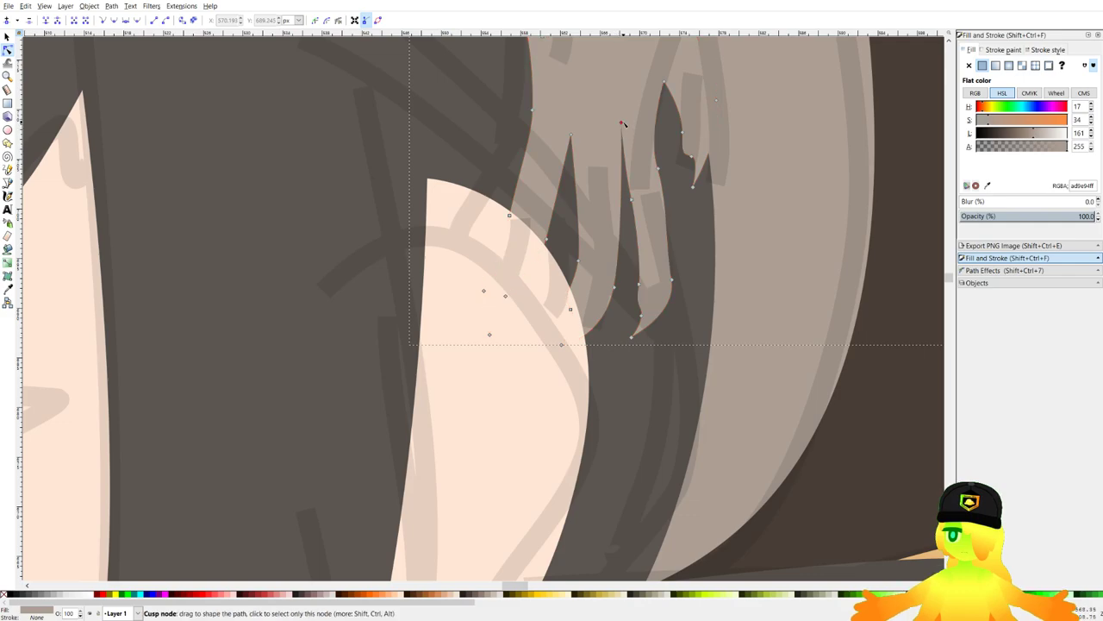
Raise the second gap's tip farther into the foot, adjust its edge curve, and slim the middle toe.
{"action": "left_click_drag", "start_coordinate": [622, 123], "coordinate": [620, 108]}
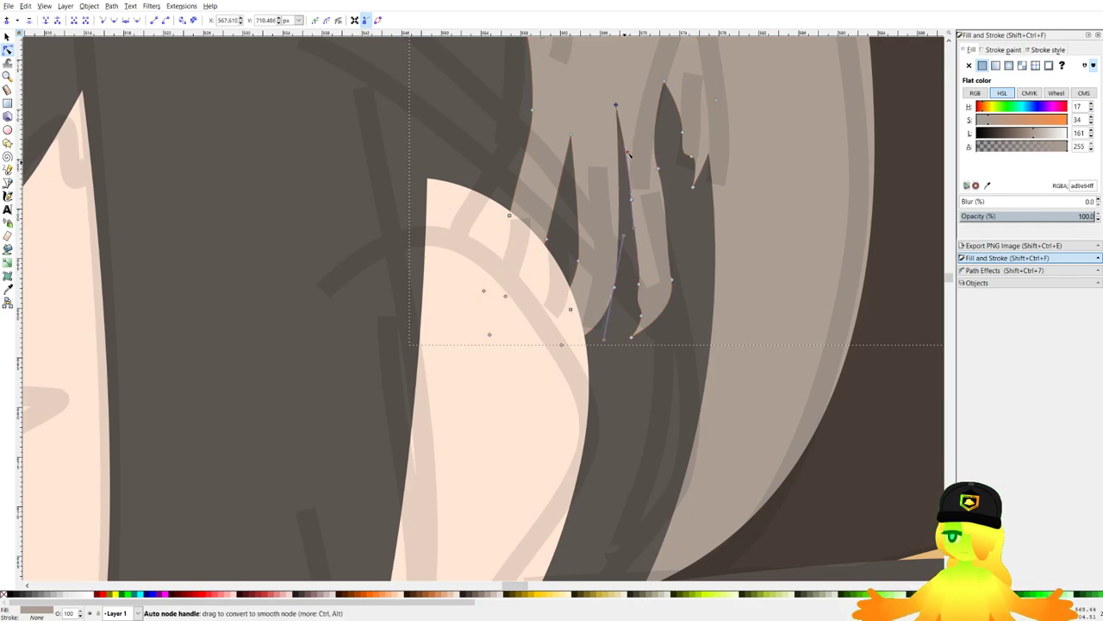
{"action": "left_click_drag", "start_coordinate": [626, 145], "coordinate": [624, 148]}
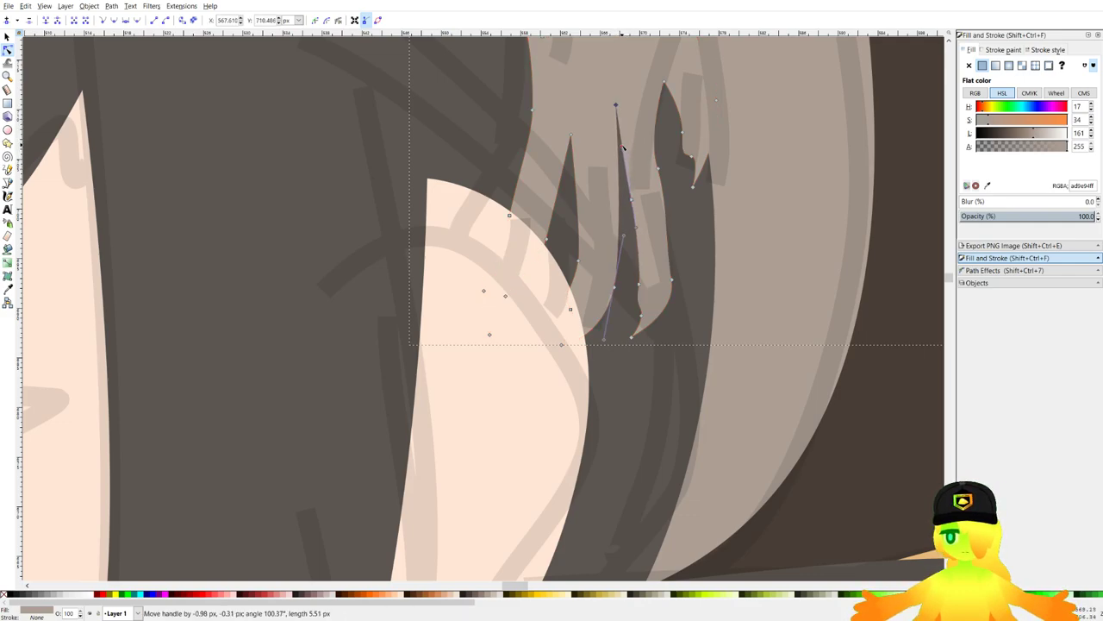
{"action": "key", "text": "Escape"}
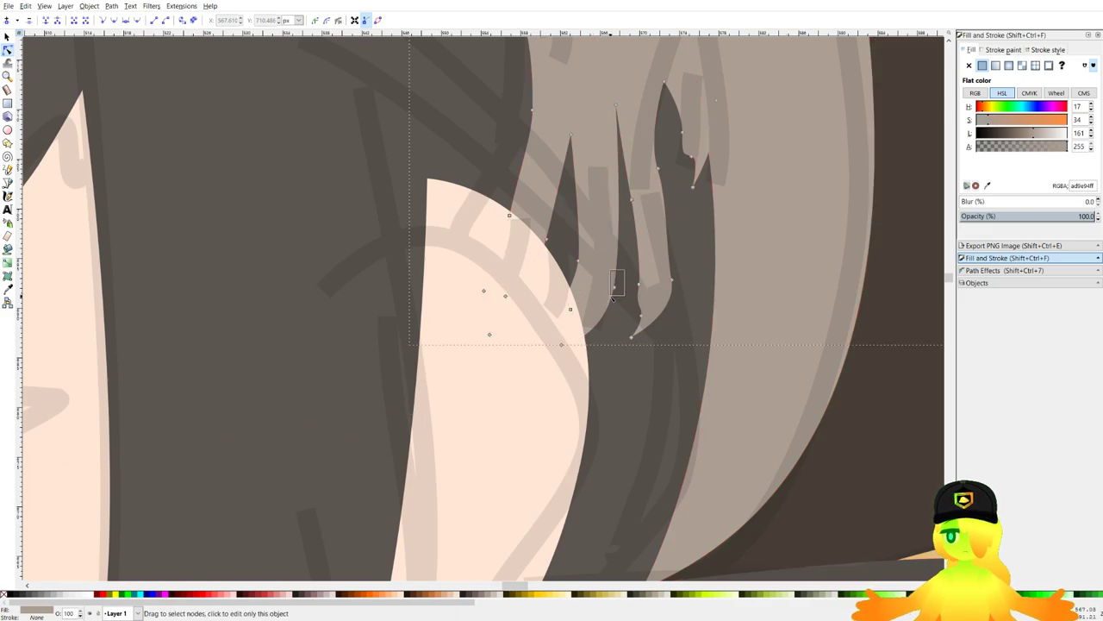
{"action": "left_click_drag", "start_coordinate": [613, 299], "coordinate": [604, 291]}
{"action": "left_click", "coordinate": [608, 346]}
Review the reshaped hind foot in the context of the head and the whole figure.
{"action": "scroll", "coordinate": [514, 343], "scroll_direction": "down", "scroll_amount": 4}
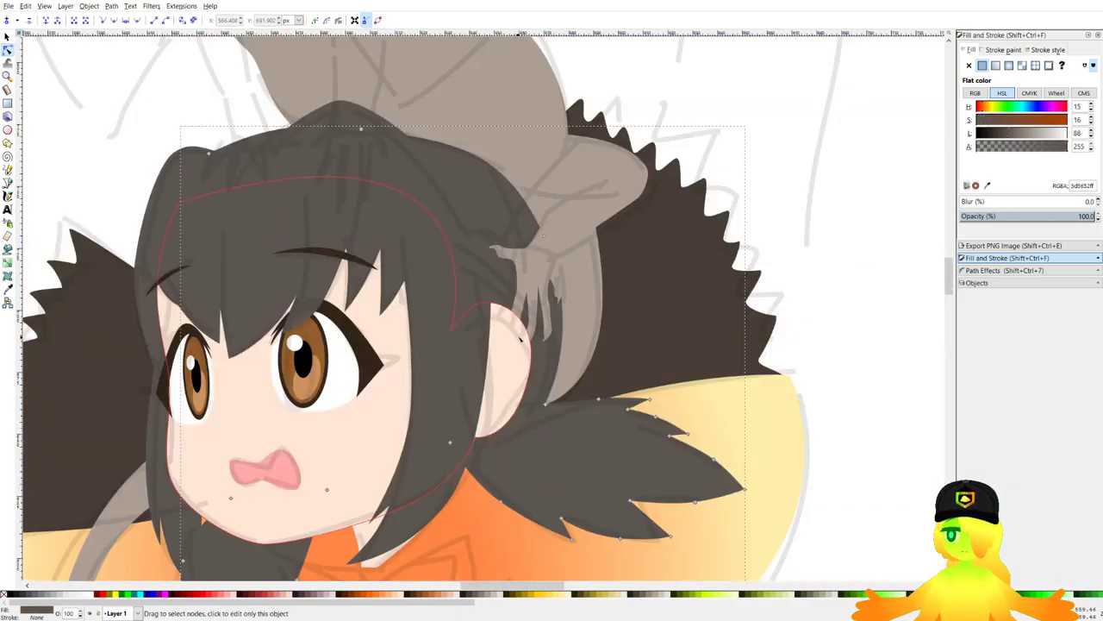
{"action": "left_click", "coordinate": [869, 296]}
{"action": "scroll", "coordinate": [757, 173], "scroll_direction": "down", "scroll_amount": 1}
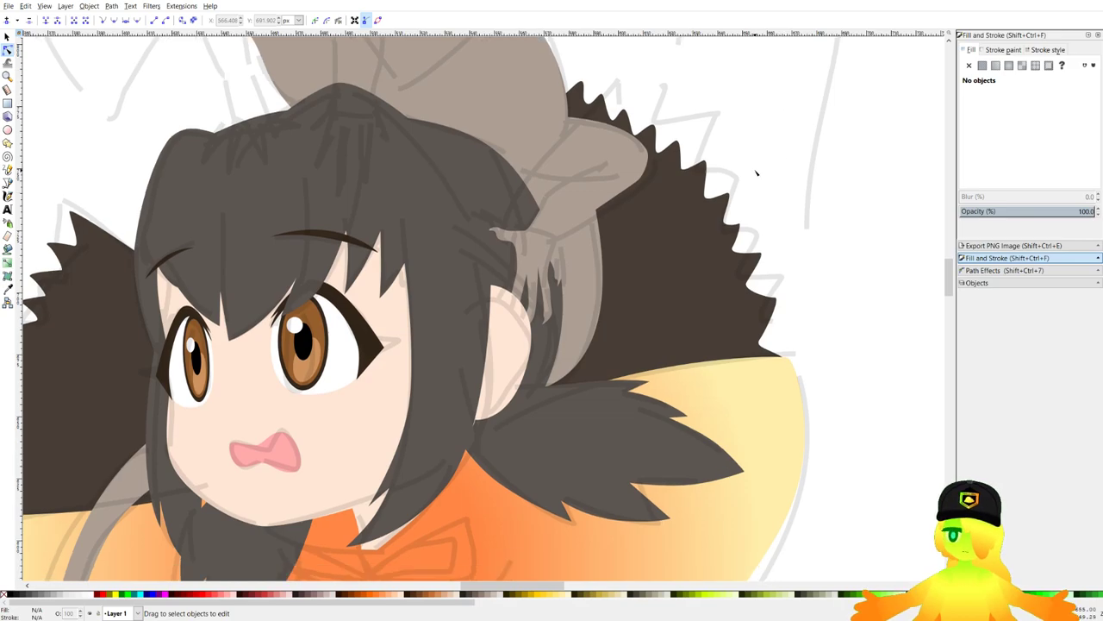
{"action": "left_click_drag", "start_coordinate": [757, 173], "coordinate": [716, 198]}
{"action": "scroll", "coordinate": [379, 257], "scroll_direction": "down", "scroll_amount": 3}
{"action": "left_click_drag", "start_coordinate": [379, 257], "coordinate": [481, 276]}
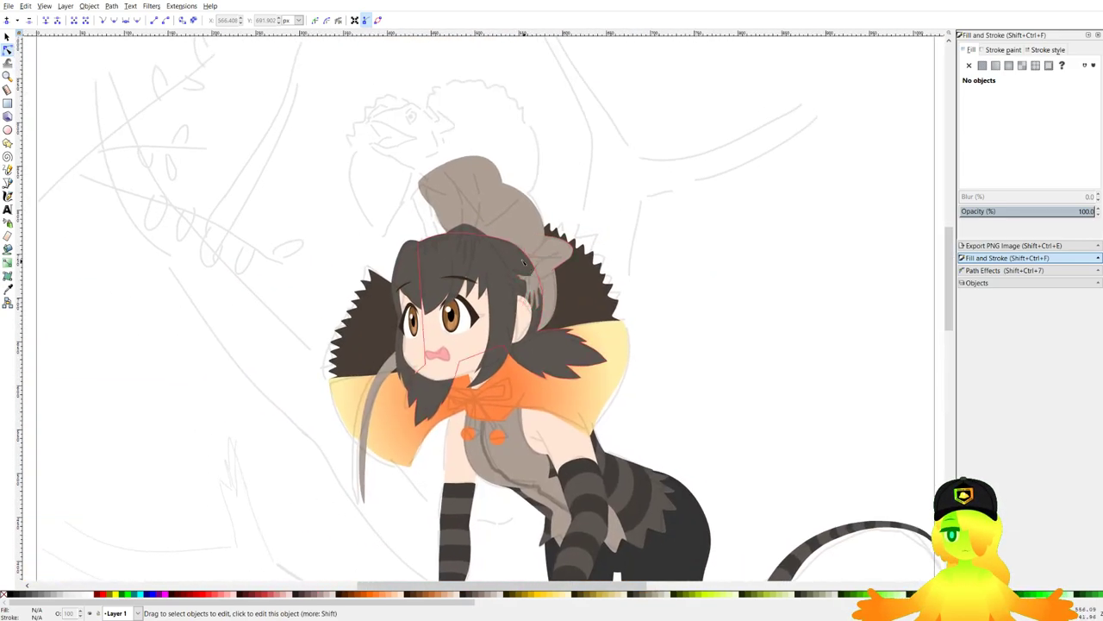
{"action": "scroll", "coordinate": [437, 231], "scroll_direction": "up", "scroll_amount": 1}
{"action": "left_click_drag", "start_coordinate": [402, 224], "coordinate": [466, 220]}
{"action": "scroll", "coordinate": [478, 193], "scroll_direction": "up", "scroll_amount": 1}
Start outlining the lizard's near front leg with the Bezier tool, from its upper edge down around the short outer toe.
{"action": "left_click", "coordinate": [8, 181]}
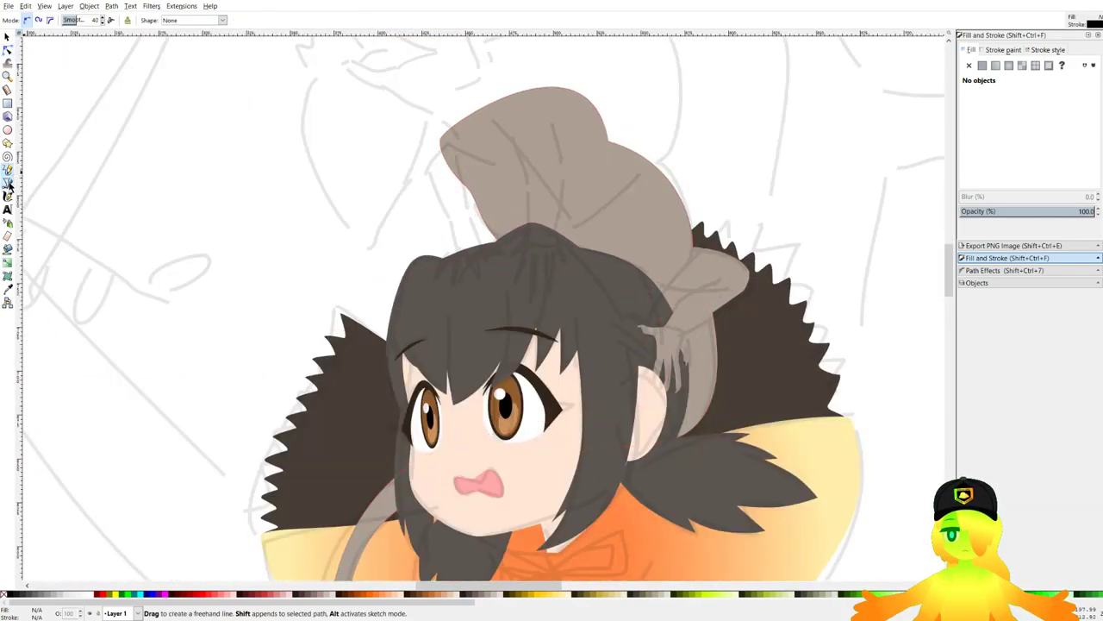
{"action": "scroll", "coordinate": [172, 172], "scroll_direction": "down", "scroll_amount": 3}
{"action": "scroll", "coordinate": [173, 170], "scroll_direction": "up", "scroll_amount": 4}
{"action": "scroll", "coordinate": [172, 170], "scroll_direction": "down", "scroll_amount": 1}
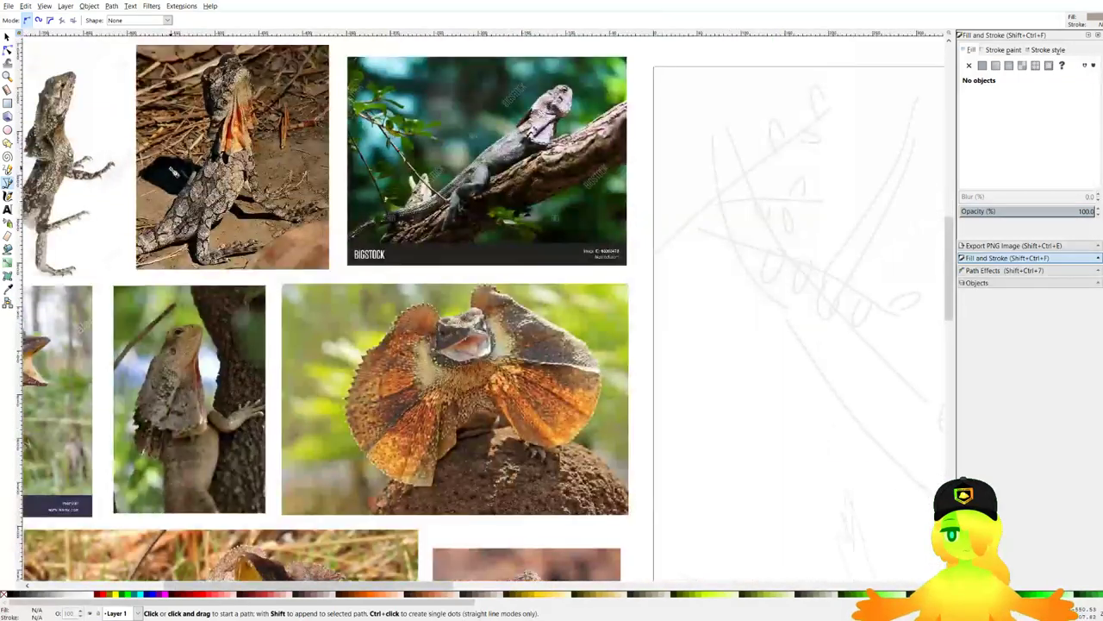
{"action": "left_click_drag", "start_coordinate": [854, 411], "coordinate": [557, 268]}
{"action": "scroll", "coordinate": [808, 114], "scroll_direction": "up", "scroll_amount": 4}
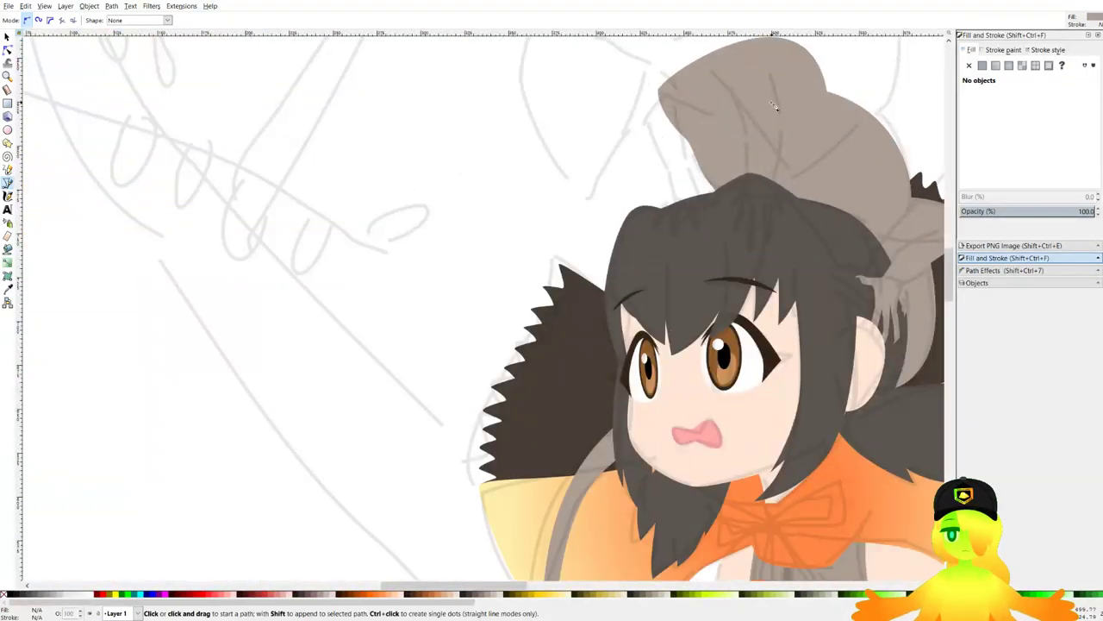
{"action": "left_click", "coordinate": [777, 44]}
{"action": "left_click_drag", "start_coordinate": [791, 168], "coordinate": [790, 188]}
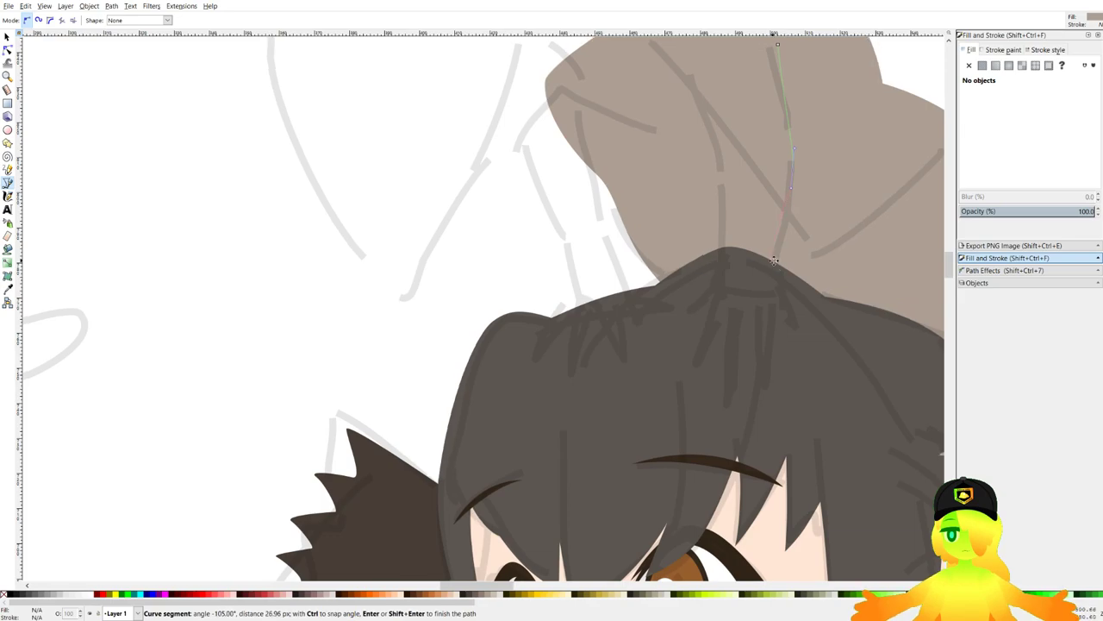
{"action": "scroll", "coordinate": [802, 190], "scroll_direction": "up", "scroll_amount": 2}
{"action": "scroll", "coordinate": [832, 207], "scroll_direction": "up", "scroll_amount": 1}
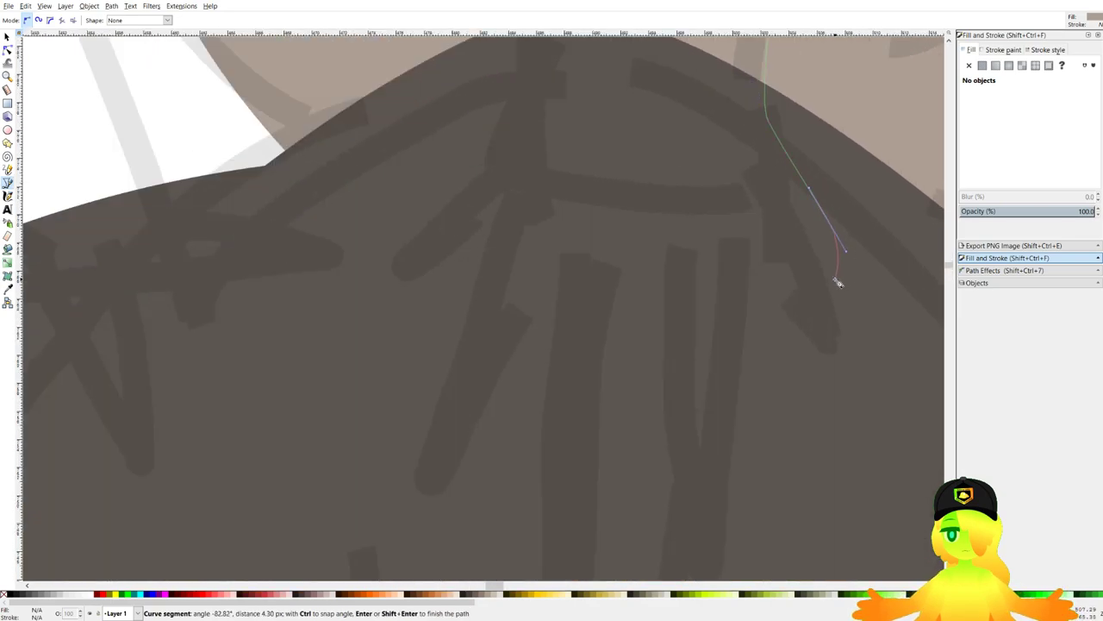
{"action": "scroll", "coordinate": [829, 284], "scroll_direction": "up", "scroll_amount": 1}
{"action": "left_click_drag", "start_coordinate": [830, 290], "coordinate": [773, 193]}
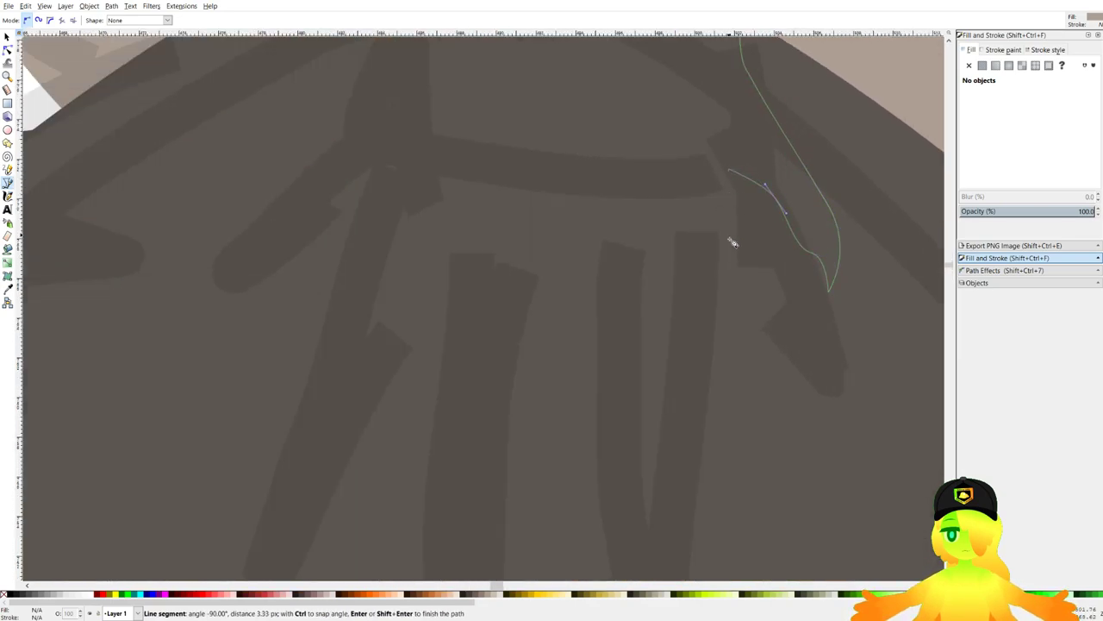
Continue the front-leg outline down and around the tip of the first long toe over the hair.
{"action": "scroll", "coordinate": [728, 215], "scroll_direction": "down", "scroll_amount": 5}
{"action": "left_click_drag", "start_coordinate": [696, 289], "coordinate": [703, 336]}
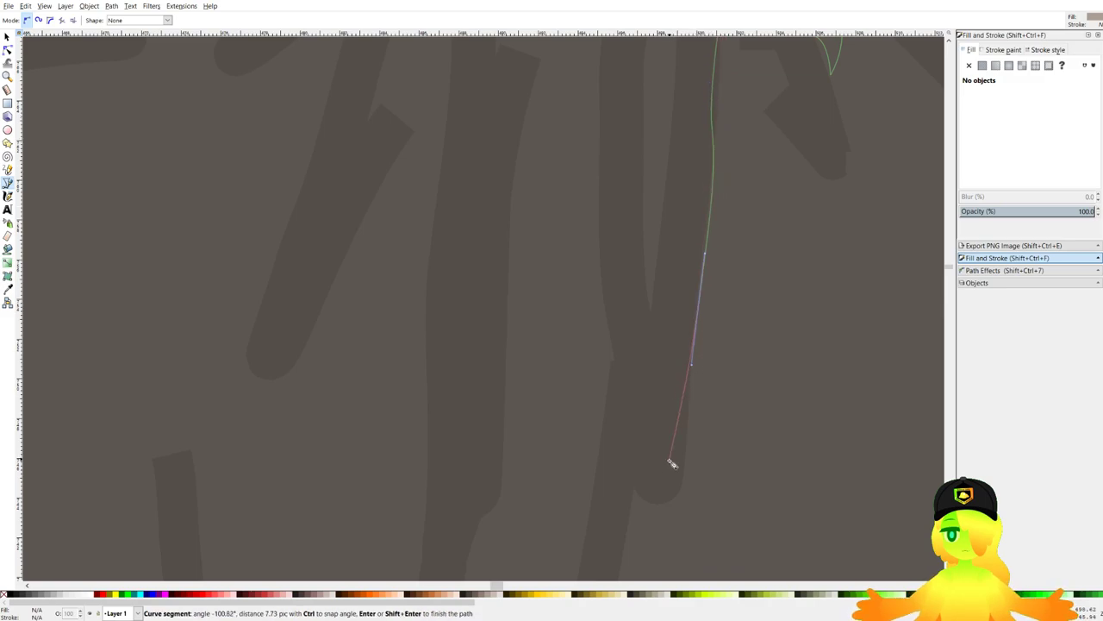
{"action": "left_click", "coordinate": [663, 472]}
{"action": "scroll", "coordinate": [623, 347], "scroll_direction": "down", "scroll_amount": 1}
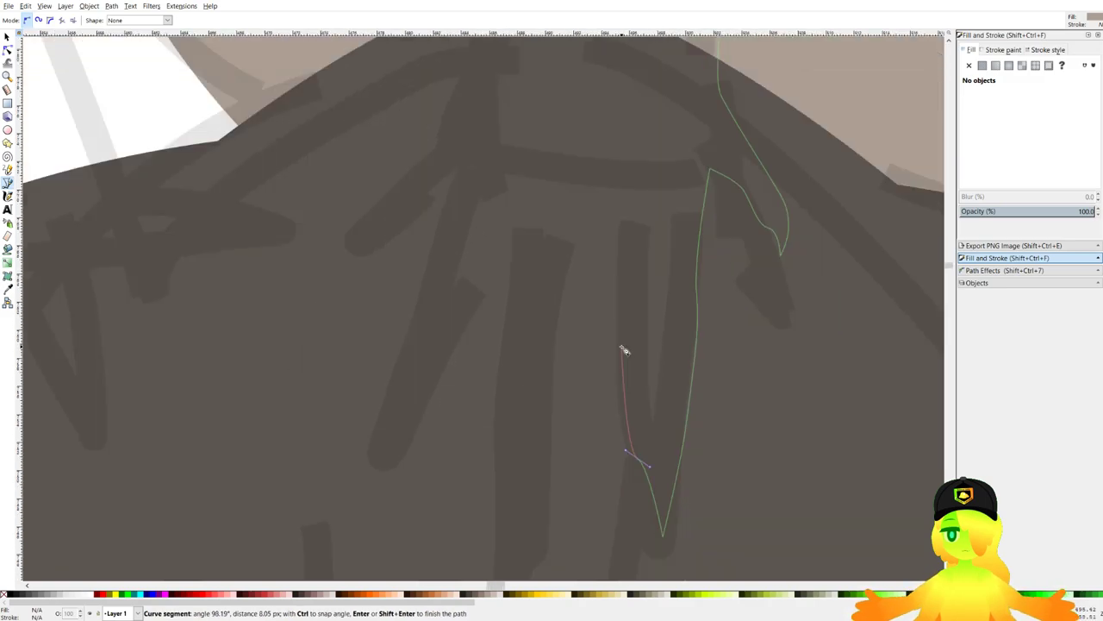
{"action": "left_click_drag", "start_coordinate": [650, 477], "coordinate": [648, 473]}
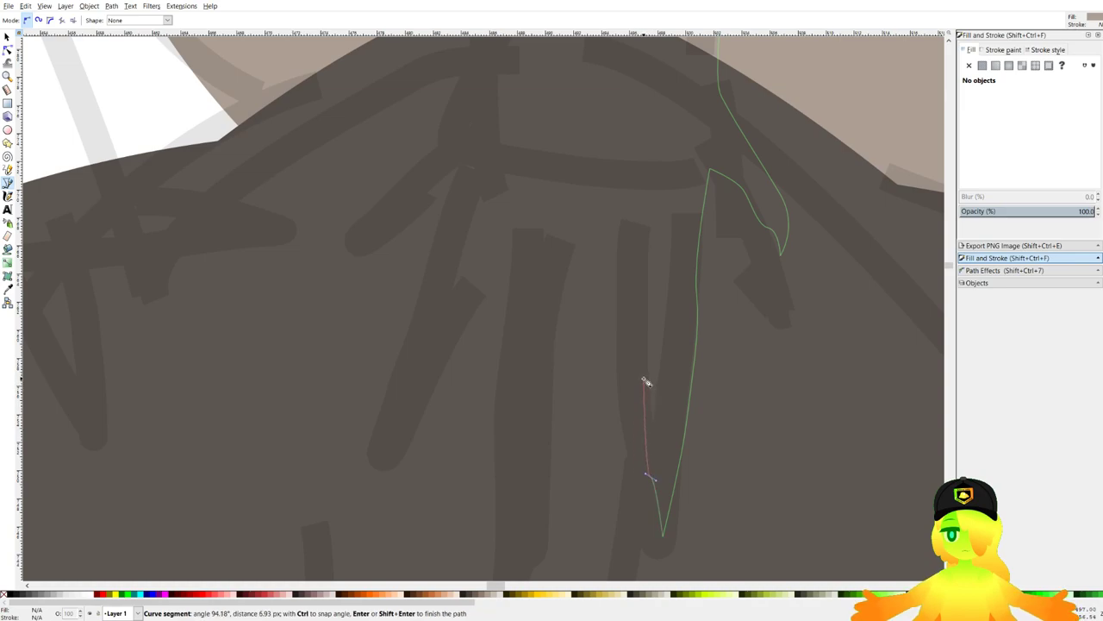
Trace the gap beside the first long toe and the middle and inner long toes of the front foot.
{"action": "left_click_drag", "start_coordinate": [585, 302], "coordinate": [623, 173]}
{"action": "left_click_drag", "start_coordinate": [599, 221], "coordinate": [599, 226]}
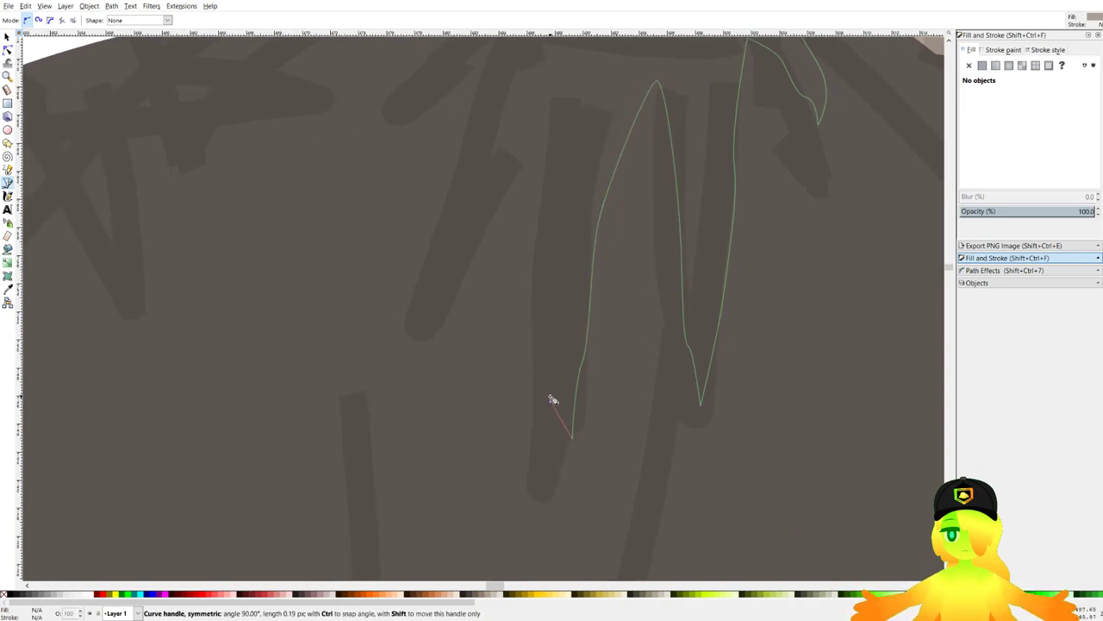
{"action": "scroll", "coordinate": [557, 322], "scroll_direction": "up", "scroll_amount": 1}
{"action": "left_click_drag", "start_coordinate": [549, 333], "coordinate": [549, 333]}
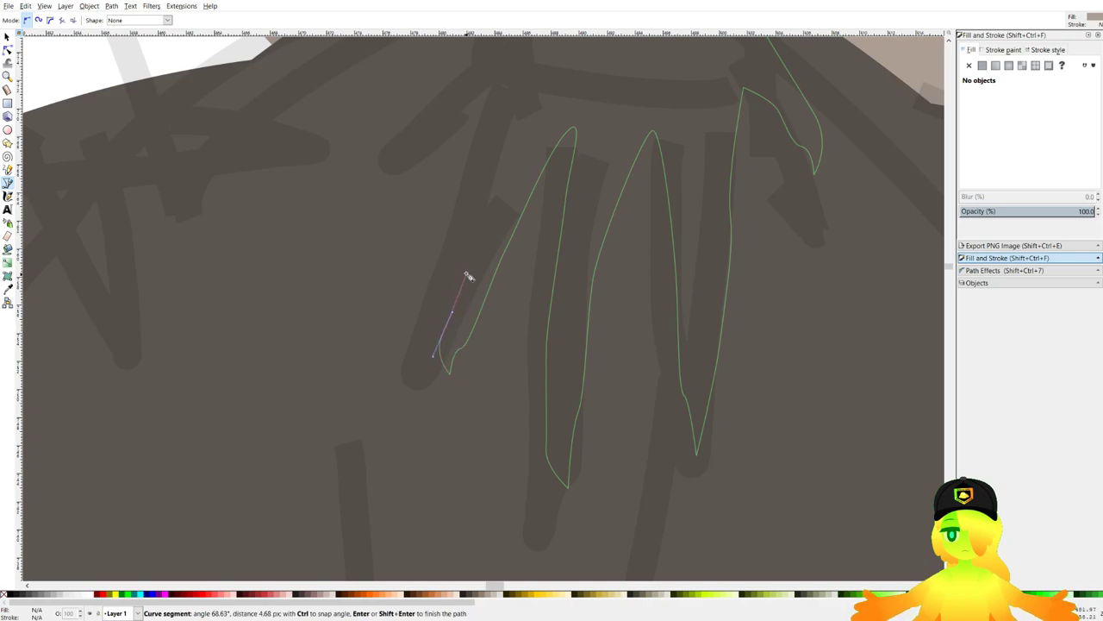
Complete the inner long toe's far edge and outline the short inner toe back to the wrist.
{"action": "scroll", "coordinate": [483, 211], "scroll_direction": "up", "scroll_amount": 2}
{"action": "left_click_drag", "start_coordinate": [486, 242], "coordinate": [490, 214]}
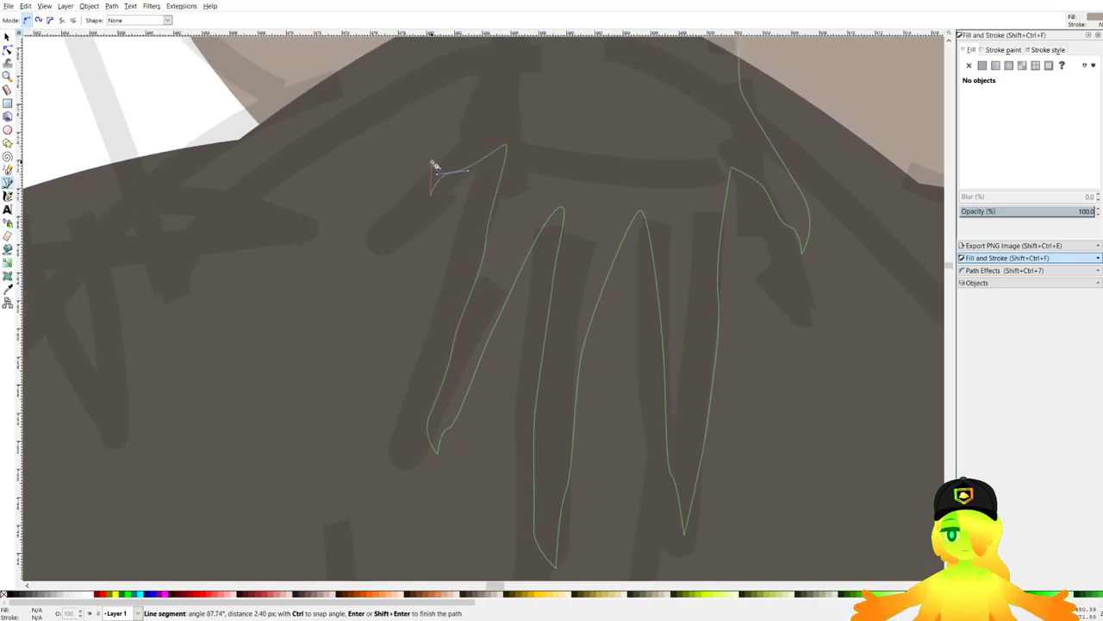
{"action": "scroll", "coordinate": [436, 167], "scroll_direction": "up", "scroll_amount": 2}
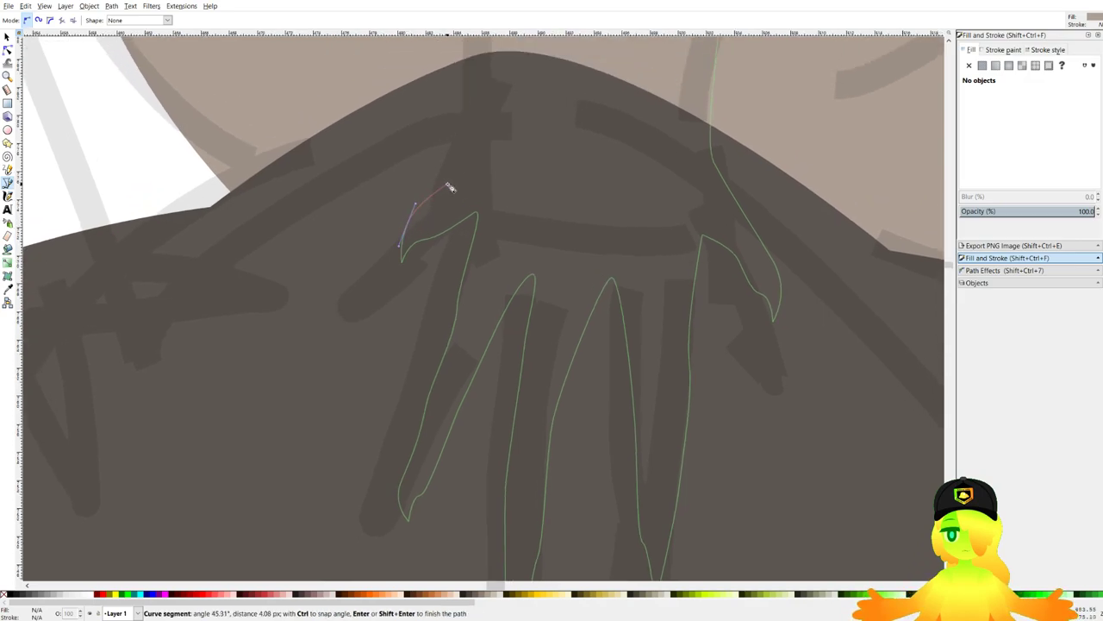
{"action": "scroll", "coordinate": [488, 122], "scroll_direction": "down", "scroll_amount": 1}
{"action": "scroll", "coordinate": [493, 126], "scroll_direction": "up", "scroll_amount": 2}
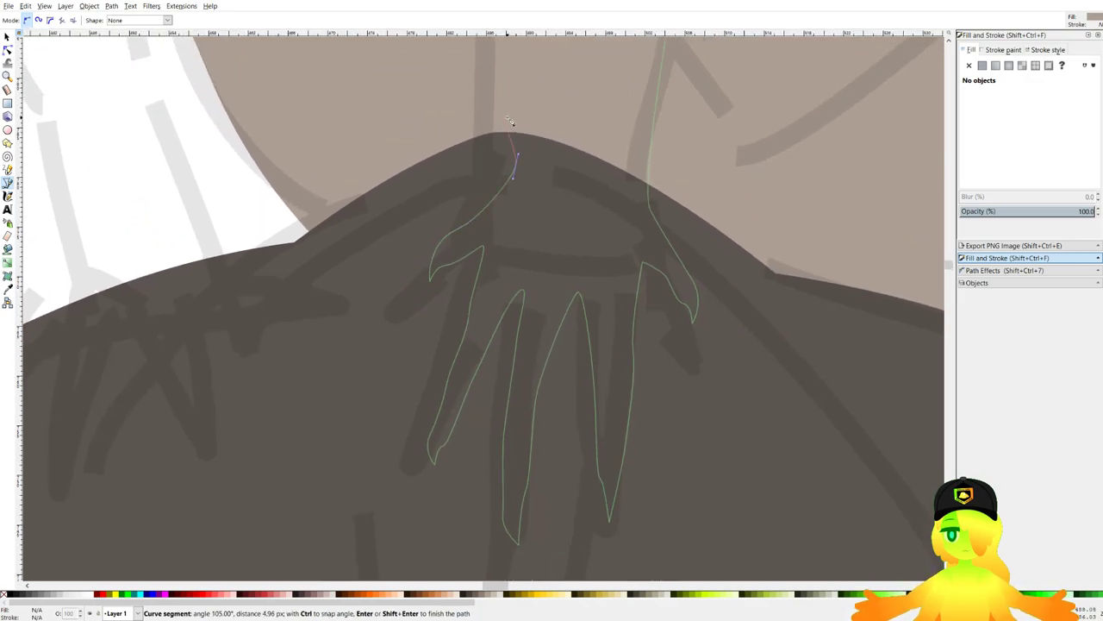
Trace the inner edge of the front leg up over the lizard's body and close the shape at its starting point.
{"action": "scroll", "coordinate": [507, 118], "scroll_direction": "down", "scroll_amount": 1}
{"action": "left_click_drag", "start_coordinate": [508, 118], "coordinate": [510, 199]}
{"action": "scroll", "coordinate": [509, 199], "scroll_direction": "down", "scroll_amount": 1}
{"action": "left_click_drag", "start_coordinate": [524, 160], "coordinate": [507, 195]}
{"action": "scroll", "coordinate": [515, 213], "scroll_direction": "up", "scroll_amount": 2}
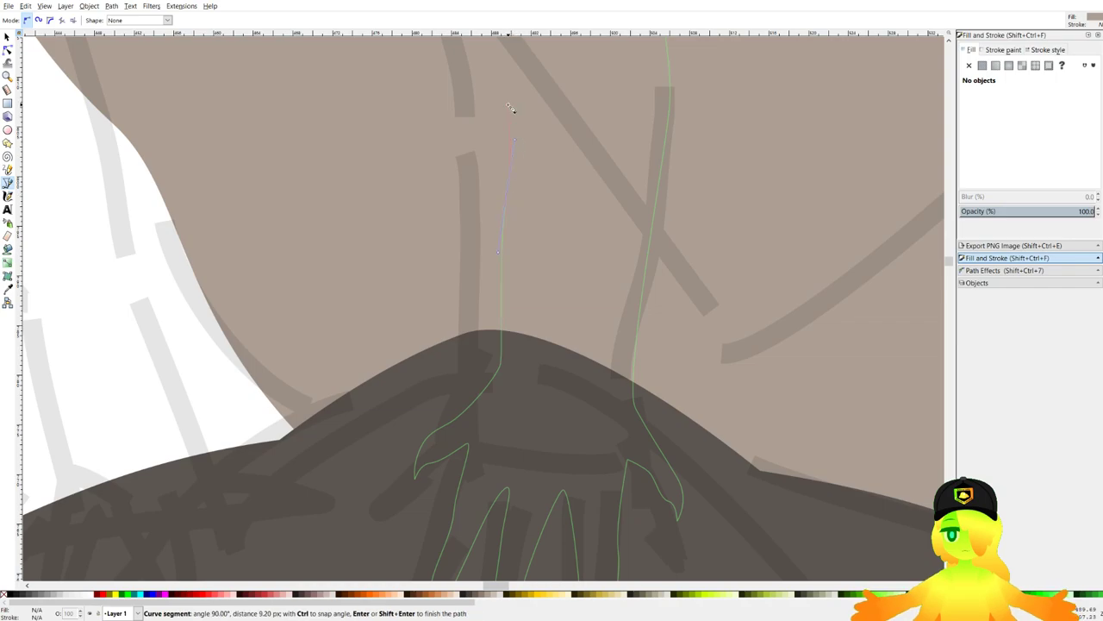
{"action": "left_click_drag", "start_coordinate": [506, 59], "coordinate": [478, 334]}
{"action": "scroll", "coordinate": [426, 251], "scroll_direction": "down", "scroll_amount": 3}
{"action": "left_click_drag", "start_coordinate": [424, 237], "coordinate": [435, 282]}
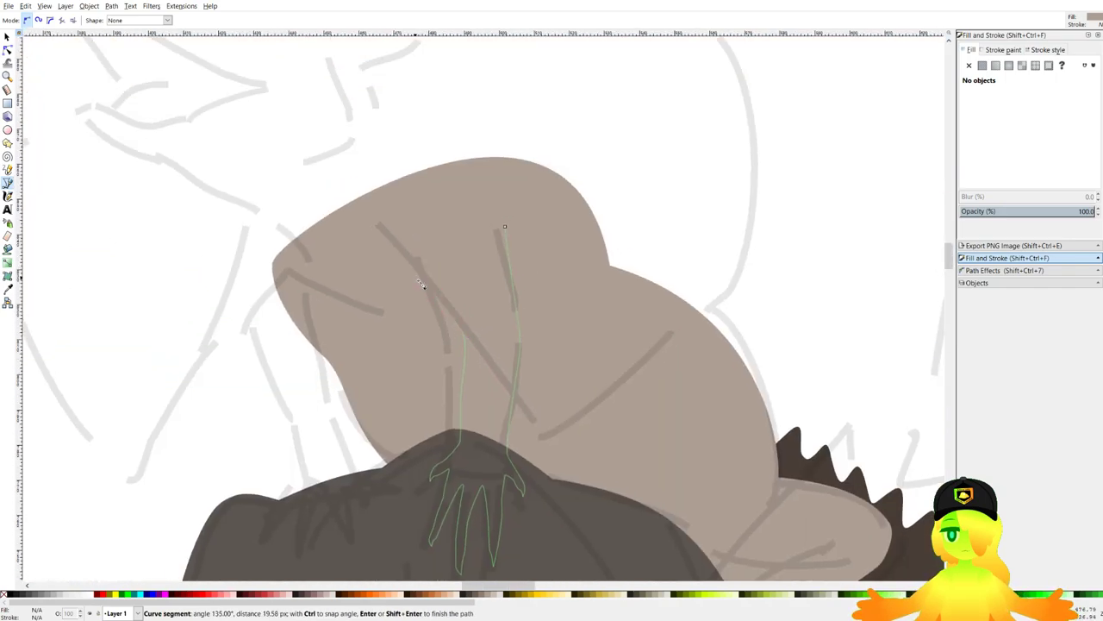
{"action": "left_click", "coordinate": [504, 226]}
{"action": "scroll", "coordinate": [504, 259], "scroll_direction": "up", "scroll_amount": 1}
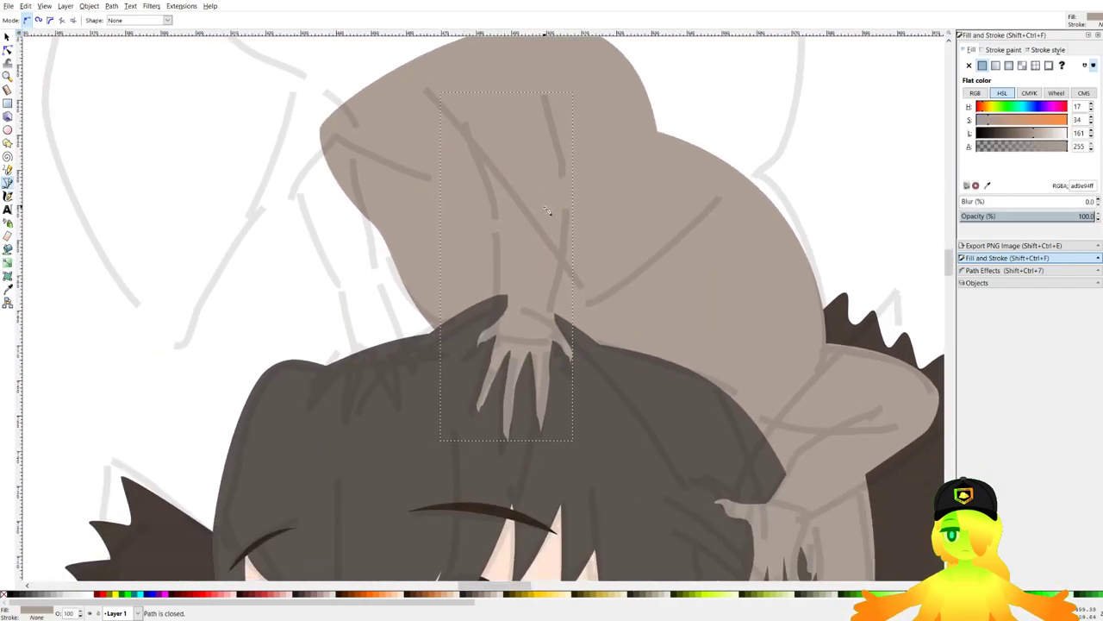
Start the far front foot's outline at the hairline and trace the short toe pointing toward the near foot.
{"action": "scroll", "coordinate": [503, 306], "scroll_direction": "down", "scroll_amount": 1}
{"action": "scroll", "coordinate": [517, 258], "scroll_direction": "up", "scroll_amount": 3}
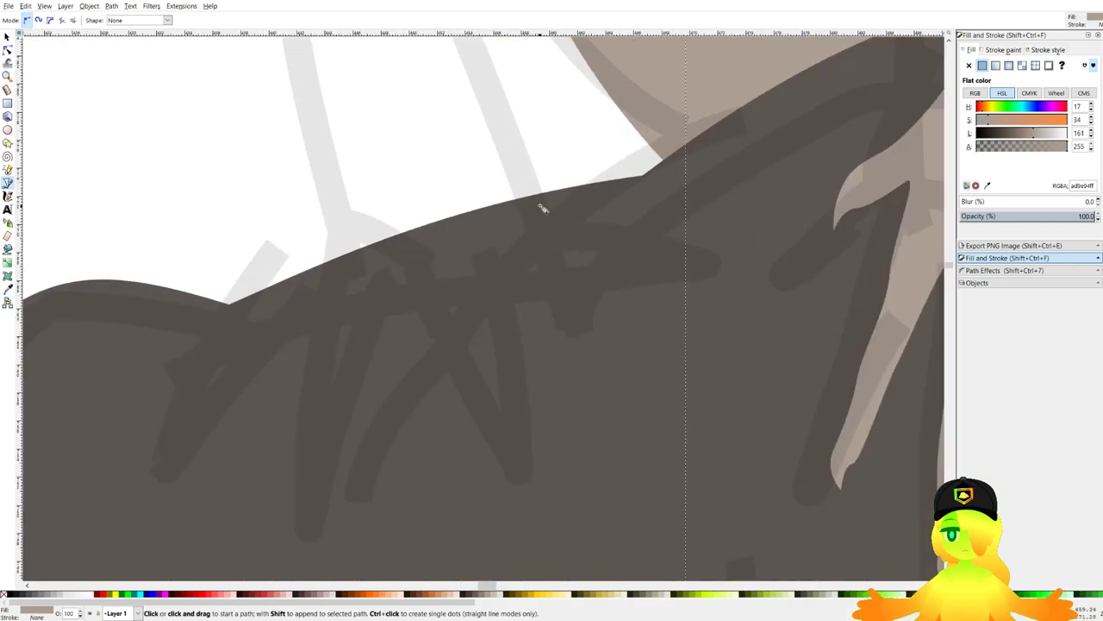
{"action": "left_click", "coordinate": [540, 181]}
{"action": "left_click_drag", "start_coordinate": [654, 220], "coordinate": [532, 270]}
{"action": "left_click", "coordinate": [722, 251]}
{"action": "left_click", "coordinate": [510, 275]}
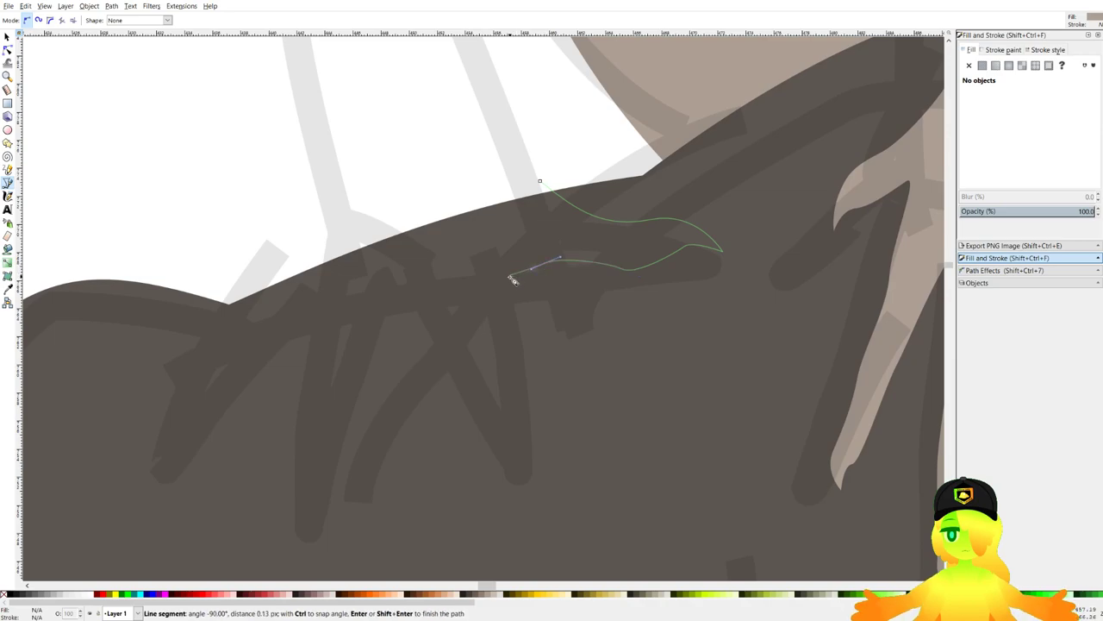
Outline the far front foot's first long downward toe and return to the gap beside it.
{"action": "left_click_drag", "start_coordinate": [524, 345], "coordinate": [543, 282]}
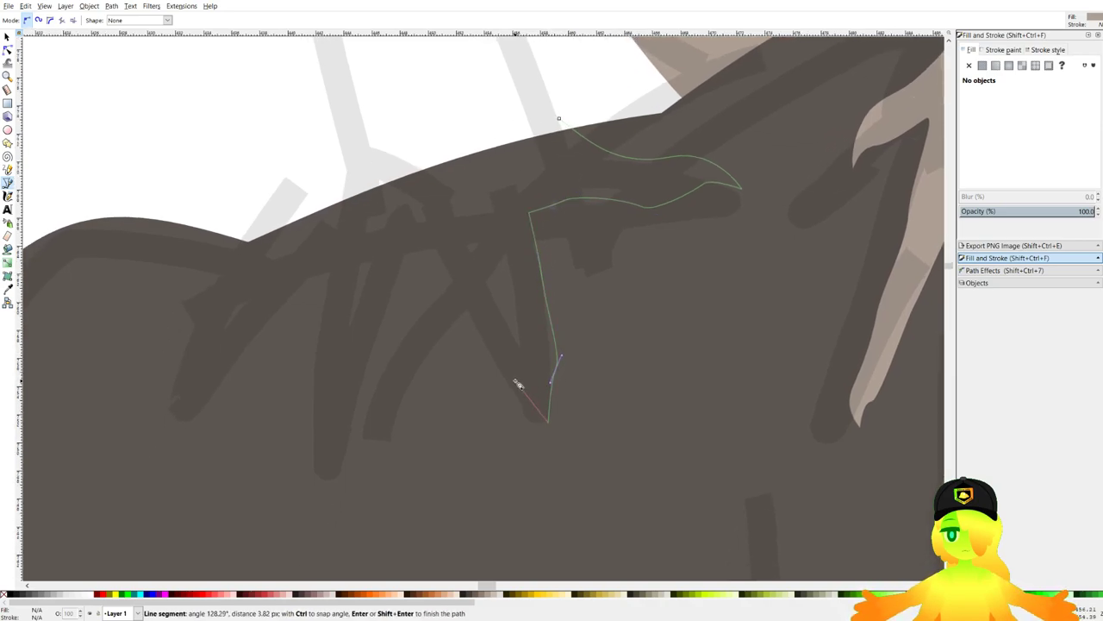
{"action": "left_click_drag", "start_coordinate": [509, 333], "coordinate": [493, 298]}
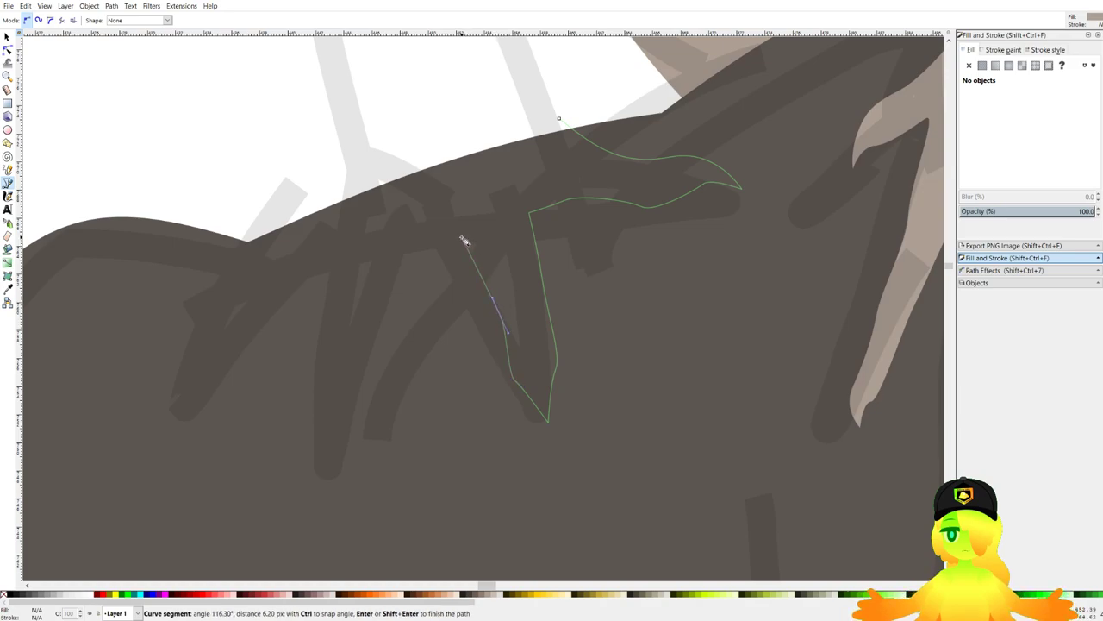
{"action": "left_click", "coordinate": [463, 239]}
{"action": "left_click_drag", "start_coordinate": [351, 372], "coordinate": [339, 428]}
{"action": "key", "text": "BackSpace"}
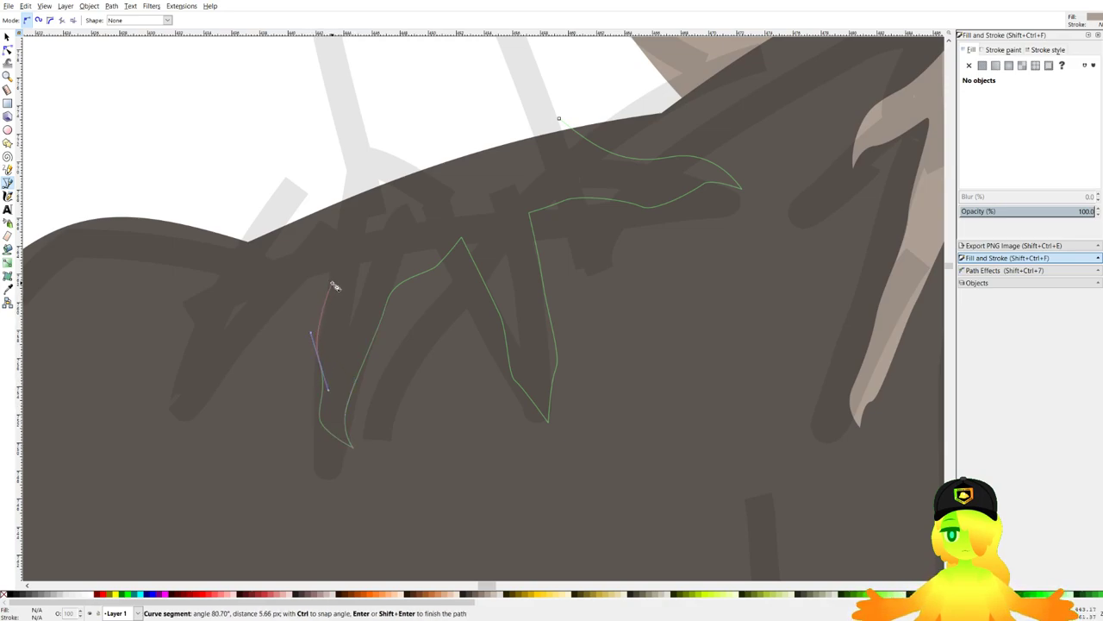
{"action": "key", "text": "BackSpace"}
{"action": "key", "text": "BackSpace"}
{"action": "key", "text": "BackSpace"}
Redraw the far front foot's second long toe with a curved claw and a bulge at its end.
{"action": "left_click_drag", "start_coordinate": [349, 417], "coordinate": [376, 295]}
{"action": "scroll", "coordinate": [387, 276], "scroll_direction": "up", "scroll_amount": 1}
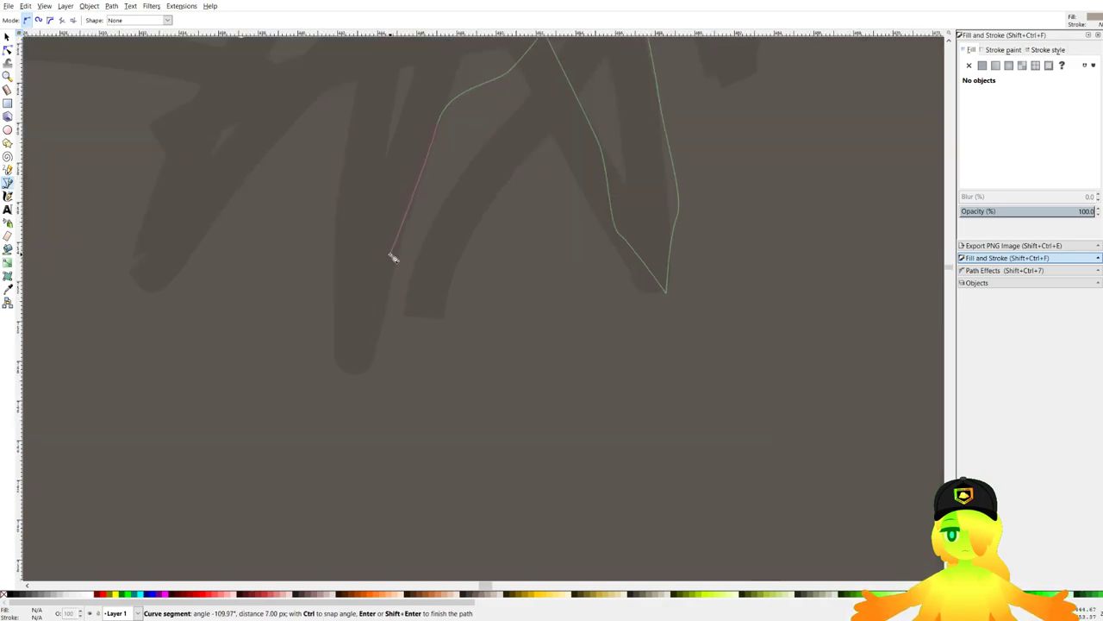
{"action": "left_click_drag", "start_coordinate": [390, 255], "coordinate": [341, 276]}
{"action": "left_click", "coordinate": [360, 333]}
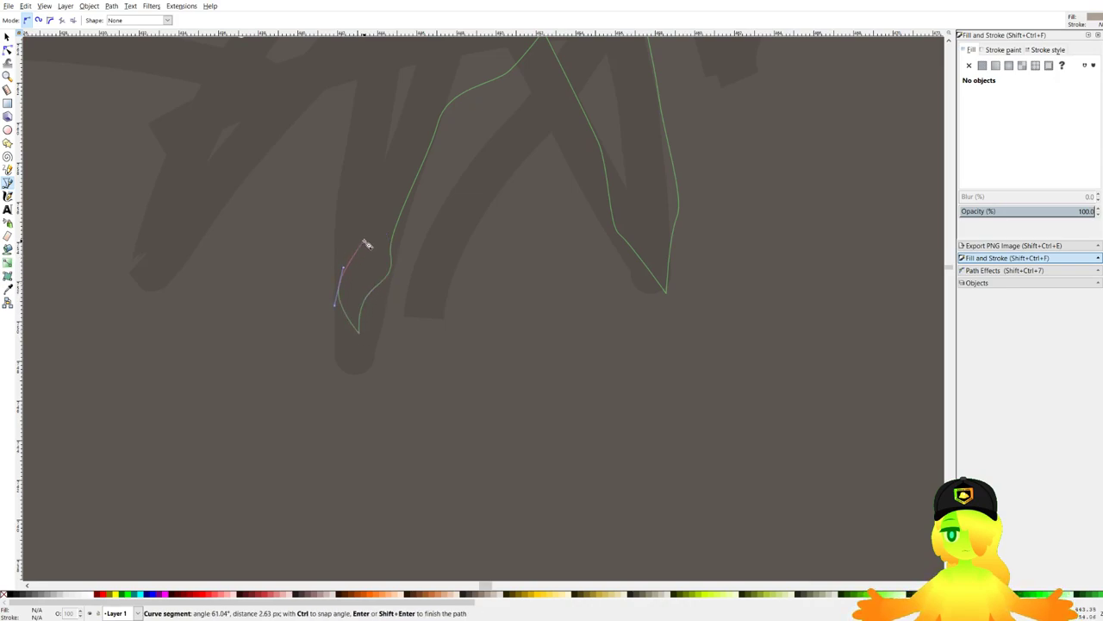
{"action": "left_click_drag", "start_coordinate": [365, 241], "coordinate": [350, 319]}
{"action": "left_click_drag", "start_coordinate": [344, 285], "coordinate": [340, 286]}
{"action": "scroll", "coordinate": [340, 286], "scroll_direction": "up", "scroll_amount": 3}
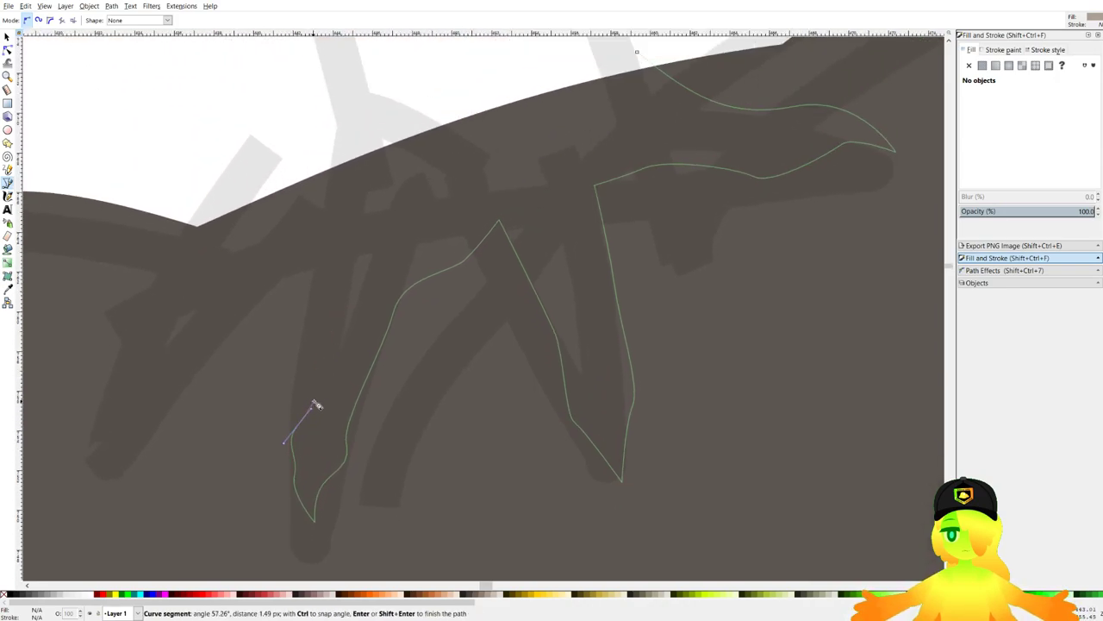
Finish the second long toe at the gap beside it and outline the far front foot's outermost long toe with its claw and bulge.
{"action": "left_click", "coordinate": [375, 235]}
{"action": "left_click_drag", "start_coordinate": [330, 259], "coordinate": [469, 187]}
{"action": "left_click_drag", "start_coordinate": [442, 207], "coordinate": [414, 218]}
{"action": "left_click_drag", "start_coordinate": [316, 331], "coordinate": [295, 311]}
{"action": "left_click", "coordinate": [286, 379]}
{"action": "mouse_move", "coordinate": [314, 287]}
{"action": "left_mouse_down"}
{"action": "mouse_move", "coordinate": [293, 346]}
{"action": "mouse_move", "coordinate": [304, 302]}
{"action": "mouse_move", "coordinate": [285, 324]}
{"action": "mouse_move", "coordinate": [312, 302]}
{"action": "left_mouse_up"}
{"action": "left_click_drag", "start_coordinate": [364, 257], "coordinate": [392, 218]}
{"action": "scroll", "coordinate": [420, 157], "scroll_direction": "down", "scroll_amount": 2}
{"action": "scroll", "coordinate": [424, 192], "scroll_direction": "up", "scroll_amount": 2}
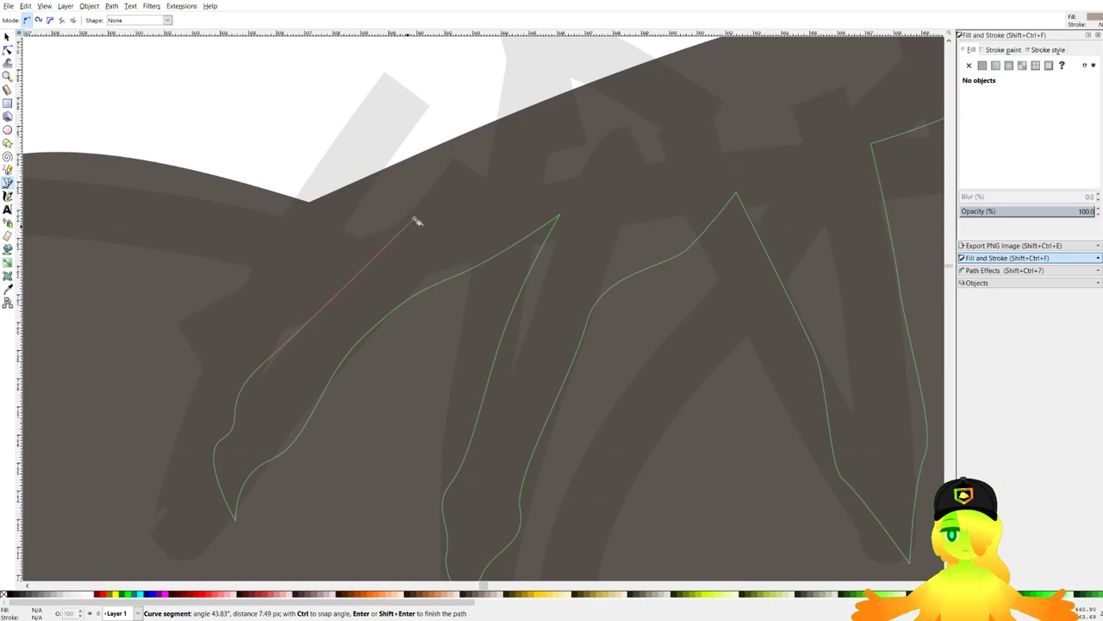
Outline the slim last toe behind the outermost one on the far front foot and return toward the wrist.
{"action": "key", "text": "BackSpace"}
{"action": "left_click_drag", "start_coordinate": [454, 183], "coordinate": [475, 172]}
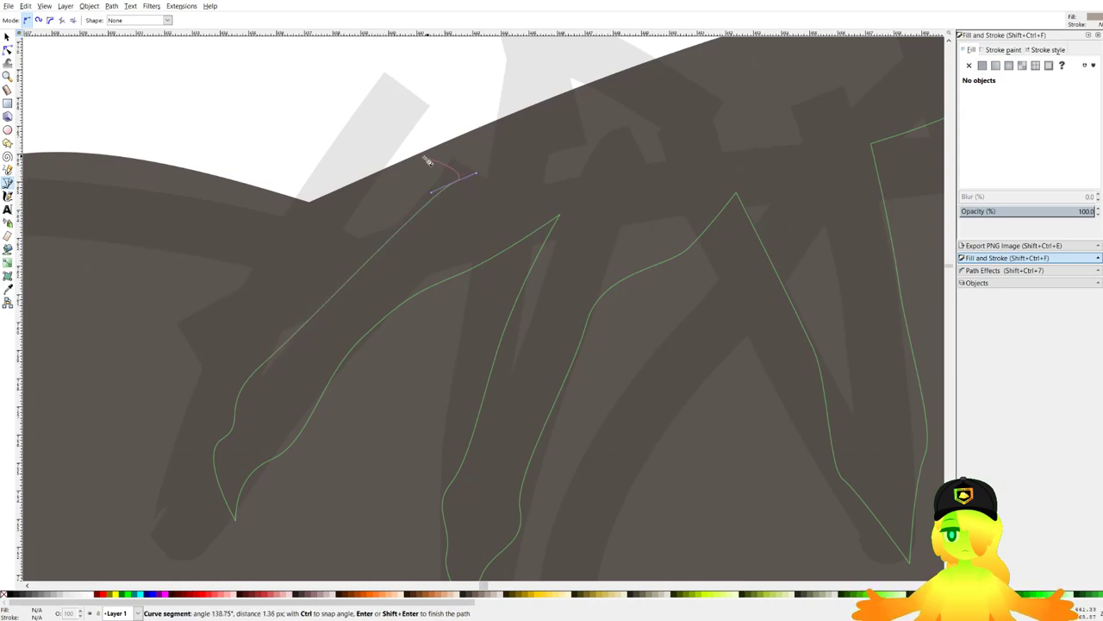
{"action": "left_click_drag", "start_coordinate": [384, 219], "coordinate": [365, 249]}
{"action": "left_click", "coordinate": [341, 326]}
{"action": "left_click", "coordinate": [281, 353]}
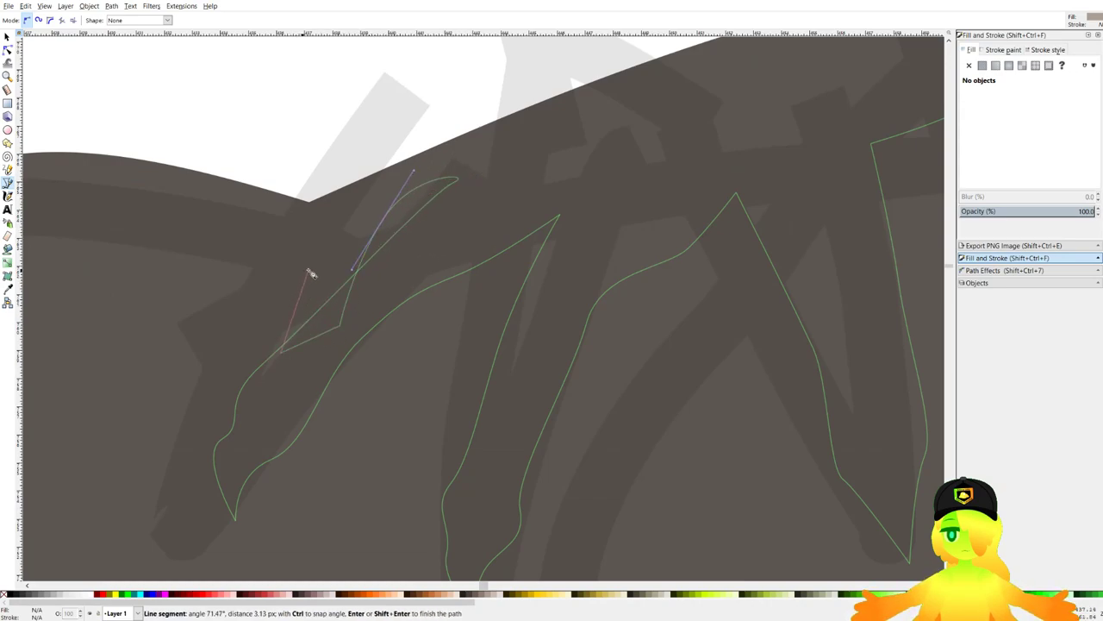
{"action": "left_click_drag", "start_coordinate": [309, 269], "coordinate": [333, 239]}
{"action": "left_click_drag", "start_coordinate": [359, 187], "coordinate": [302, 329]}
{"action": "left_click_drag", "start_coordinate": [338, 261], "coordinate": [359, 240]}
Trace the outer edge of the far front leg from the wrist up along the forearm to the elbow.
{"action": "scroll", "coordinate": [438, 182], "scroll_direction": "down", "scroll_amount": 2}
{"action": "left_click_drag", "start_coordinate": [438, 181], "coordinate": [412, 309]}
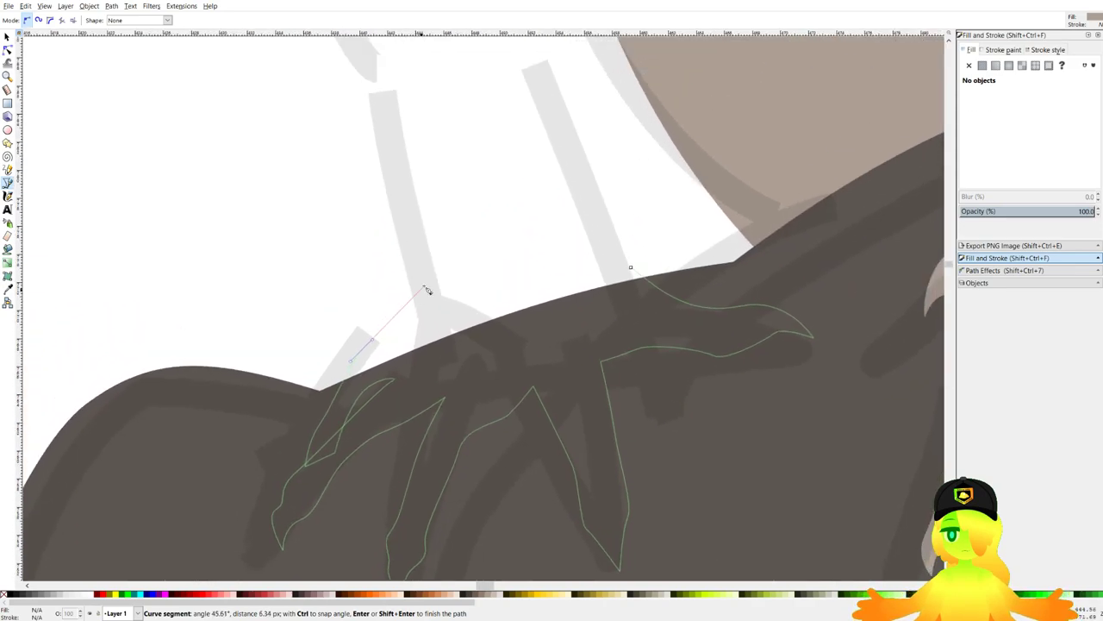
{"action": "scroll", "coordinate": [436, 237], "scroll_direction": "down", "scroll_amount": 2}
{"action": "left_click_drag", "start_coordinate": [435, 237], "coordinate": [423, 273]}
{"action": "scroll", "coordinate": [412, 227], "scroll_direction": "up", "scroll_amount": 1}
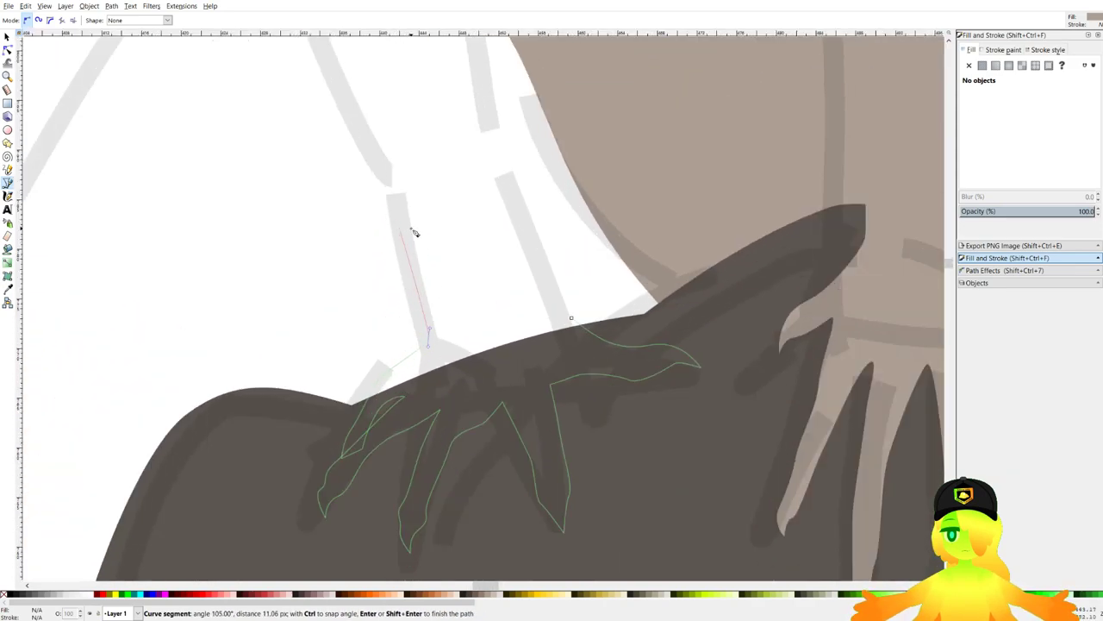
{"action": "left_click_drag", "start_coordinate": [412, 227], "coordinate": [397, 331]}
{"action": "left_click_drag", "start_coordinate": [384, 313], "coordinate": [392, 332]}
{"action": "left_click_drag", "start_coordinate": [352, 307], "coordinate": [323, 250]}
{"action": "left_click_drag", "start_coordinate": [311, 183], "coordinate": [328, 316]}
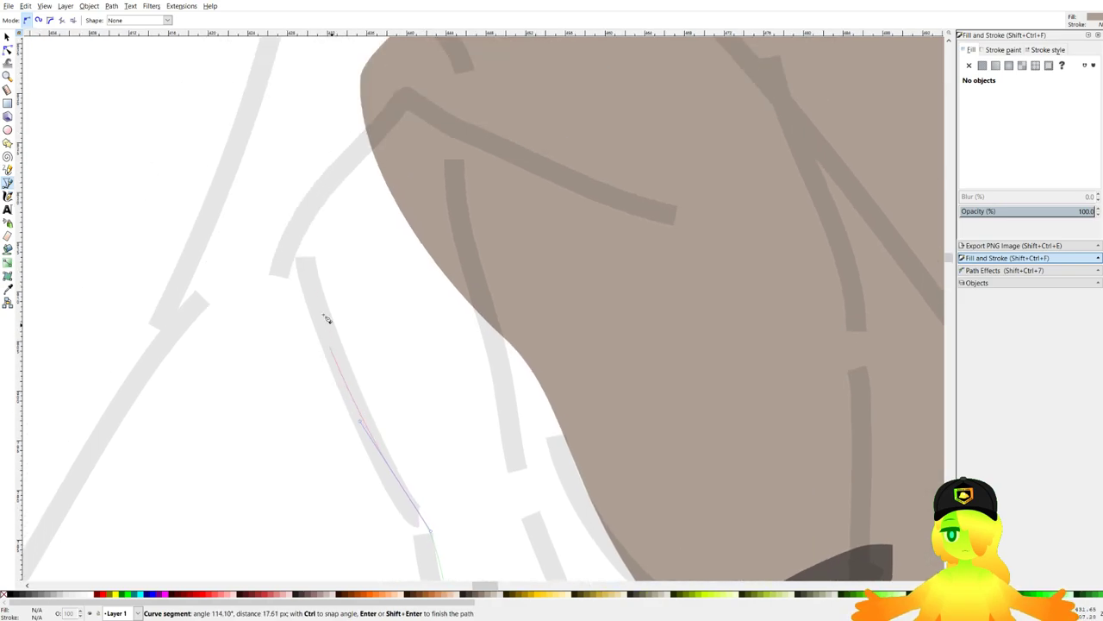
{"action": "left_click_drag", "start_coordinate": [304, 264], "coordinate": [310, 177]}
Carry the far leg's outline over the body and down its inner edge, close the shape and save the drawing.
{"action": "scroll", "coordinate": [320, 125], "scroll_direction": "down", "scroll_amount": 3}
{"action": "left_click", "coordinate": [334, 118]}
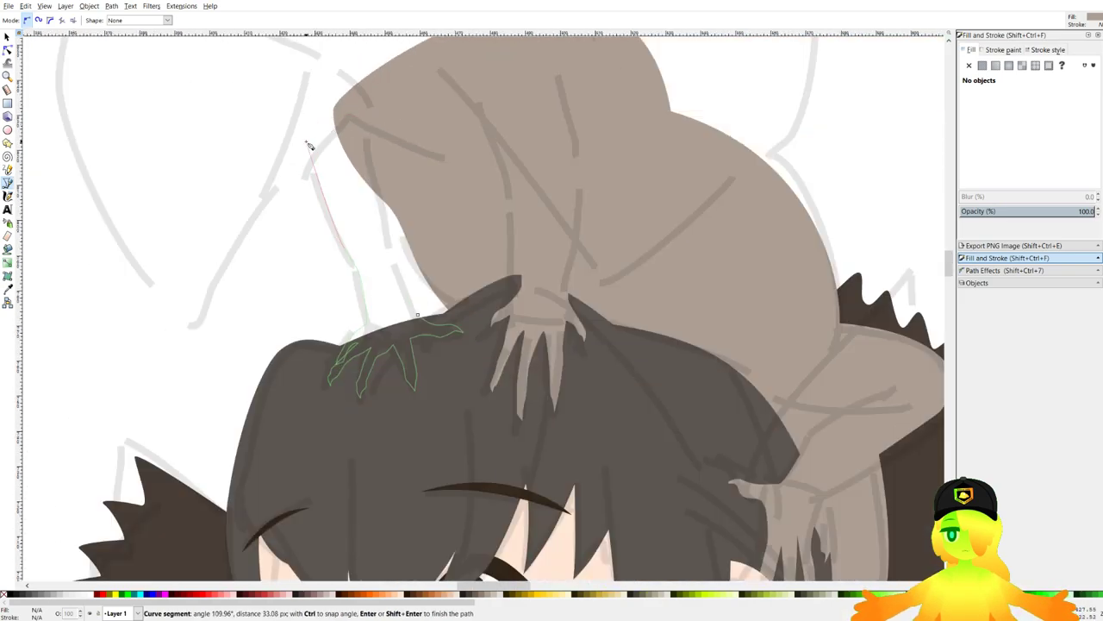
{"action": "scroll", "coordinate": [385, 220], "scroll_direction": "up", "scroll_amount": 2, "text": "ctrl"}
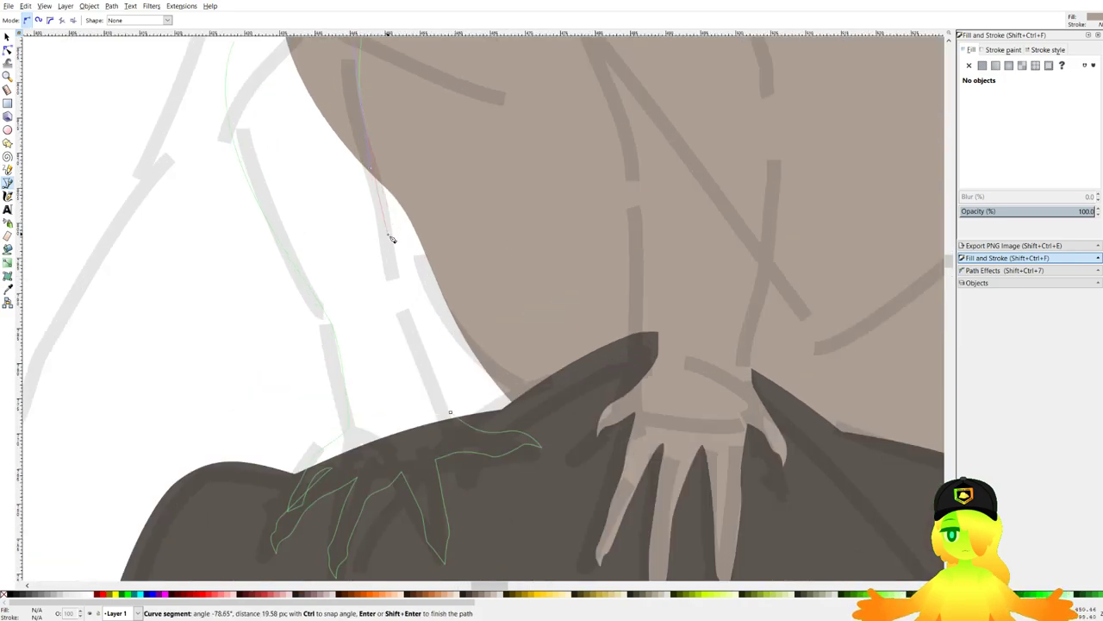
{"action": "left_click_drag", "start_coordinate": [401, 295], "coordinate": [420, 345]}
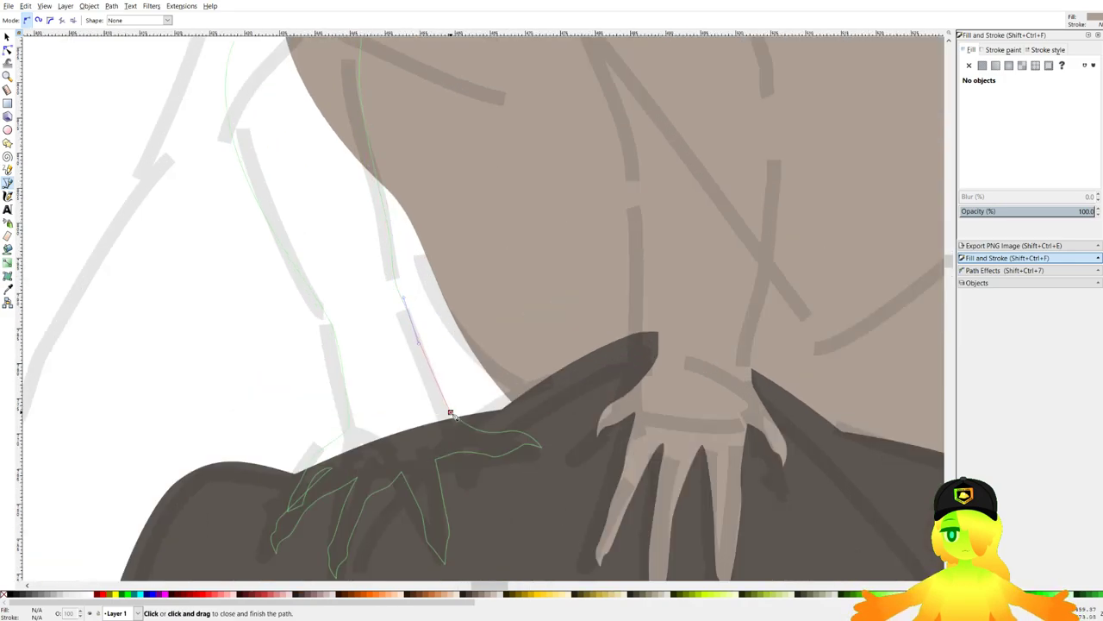
{"action": "left_click", "coordinate": [451, 414]}
{"action": "scroll", "coordinate": [453, 406], "scroll_direction": "down", "scroll_amount": 5, "text": "ctrl"}
{"action": "scroll", "coordinate": [457, 278], "scroll_direction": "up", "scroll_amount": 2, "text": "ctrl"}
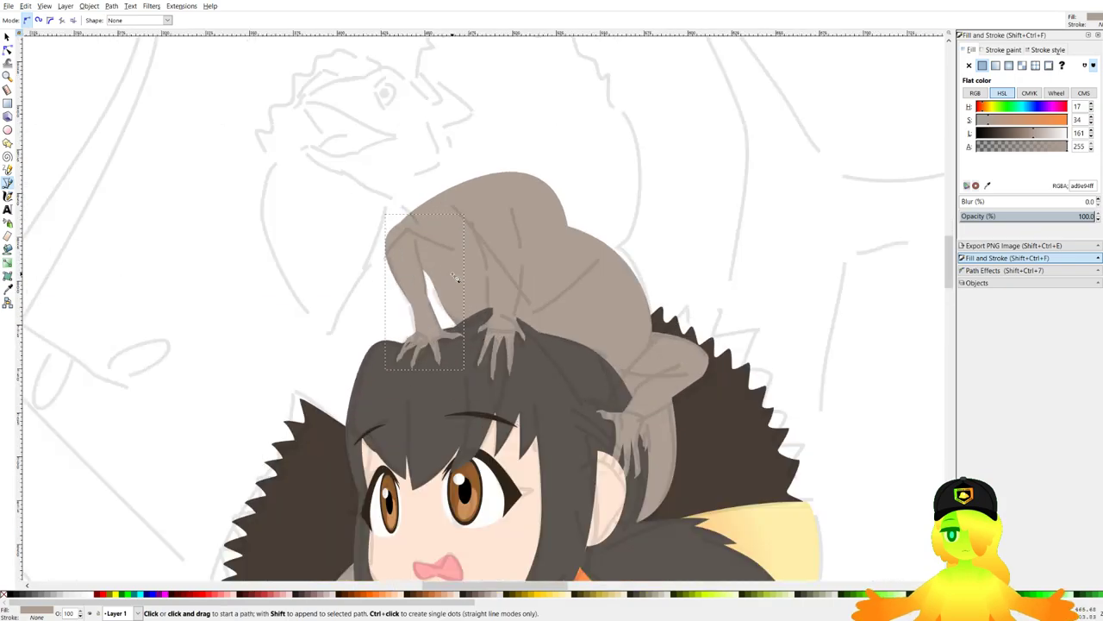
{"action": "key", "text": "ctrl+s"}
{"action": "scroll", "coordinate": [511, 241], "scroll_direction": "down", "scroll_amount": 5, "text": "ctrl"}
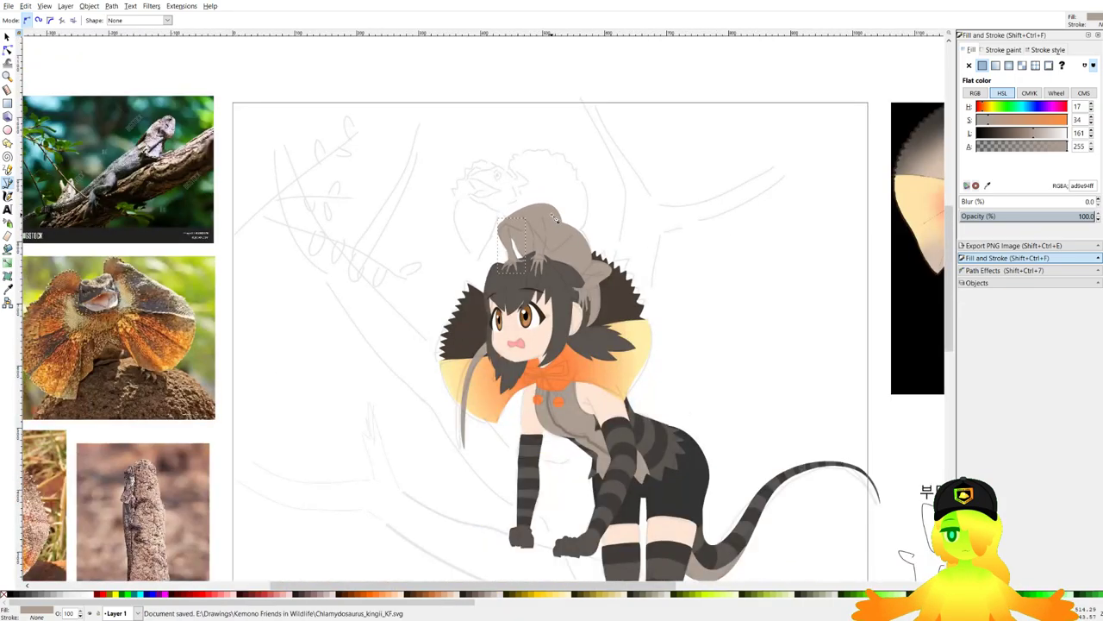
Start the lizard's head outline beneath the lower jaw and trace a jagged, spiny edge toward the neck.
{"action": "scroll", "coordinate": [495, 178], "scroll_direction": "up", "scroll_amount": 4, "text": "ctrl"}
{"action": "scroll", "coordinate": [457, 202], "scroll_direction": "down", "scroll_amount": 5, "text": "ctrl"}
{"action": "scroll", "coordinate": [431, 254], "scroll_direction": "up", "scroll_amount": 3, "text": "ctrl"}
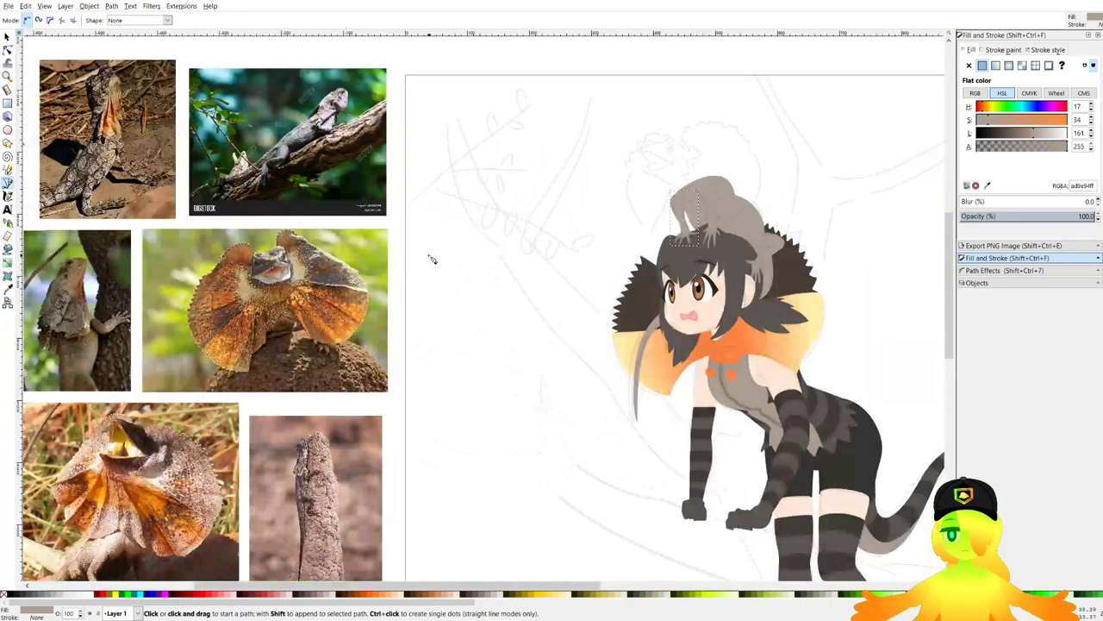
{"action": "scroll", "coordinate": [652, 121], "scroll_direction": "up", "scroll_amount": 2, "text": "ctrl"}
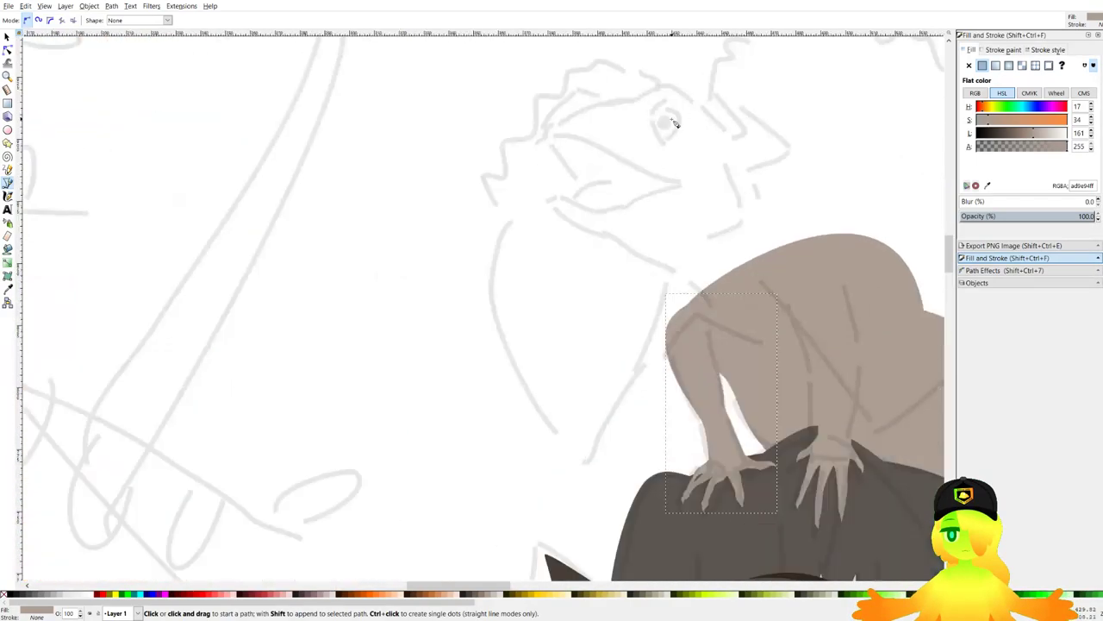
{"action": "scroll", "coordinate": [616, 202], "scroll_direction": "up", "scroll_amount": 3, "text": "ctrl"}
{"action": "left_click", "coordinate": [401, 313]}
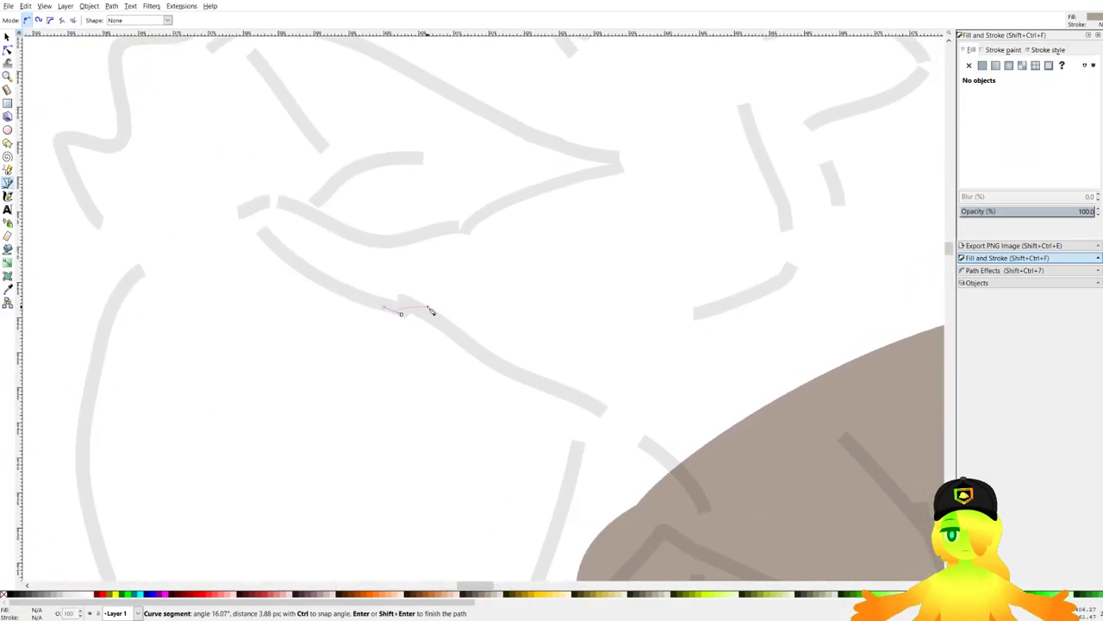
{"action": "mouse_move", "coordinate": [425, 277]}
{"action": "left_mouse_down"}
{"action": "mouse_move", "coordinate": [577, 316]}
{"action": "mouse_move", "coordinate": [639, 314]}
{"action": "left_mouse_up"}
{"action": "scroll", "coordinate": [702, 301], "scroll_direction": "down", "scroll_amount": 5, "text": "ctrl"}
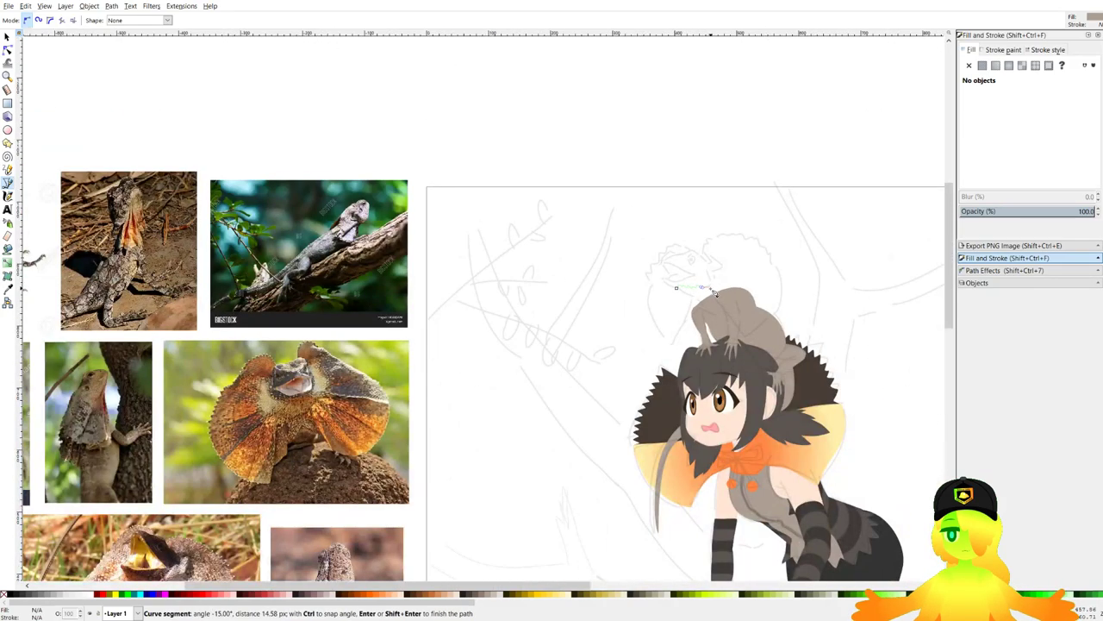
{"action": "scroll", "coordinate": [711, 297], "scroll_direction": "up", "scroll_amount": 4, "text": "ctrl"}
{"action": "scroll", "coordinate": [714, 291], "scroll_direction": "up", "scroll_amount": 2, "text": "ctrl"}
{"action": "scroll", "coordinate": [575, 299], "scroll_direction": "up", "scroll_amount": 2, "text": "ctrl"}
Round the rear corner of the lizard's jaw and trace the back of the head up toward the brow.
{"action": "left_click_drag", "start_coordinate": [573, 301], "coordinate": [623, 276]}
{"action": "left_click_drag", "start_coordinate": [649, 273], "coordinate": [642, 362]}
{"action": "left_click_drag", "start_coordinate": [635, 353], "coordinate": [638, 327]}
{"action": "left_click_drag", "start_coordinate": [615, 290], "coordinate": [614, 241]}
{"action": "scroll", "coordinate": [596, 207], "scroll_direction": "down", "scroll_amount": 3}
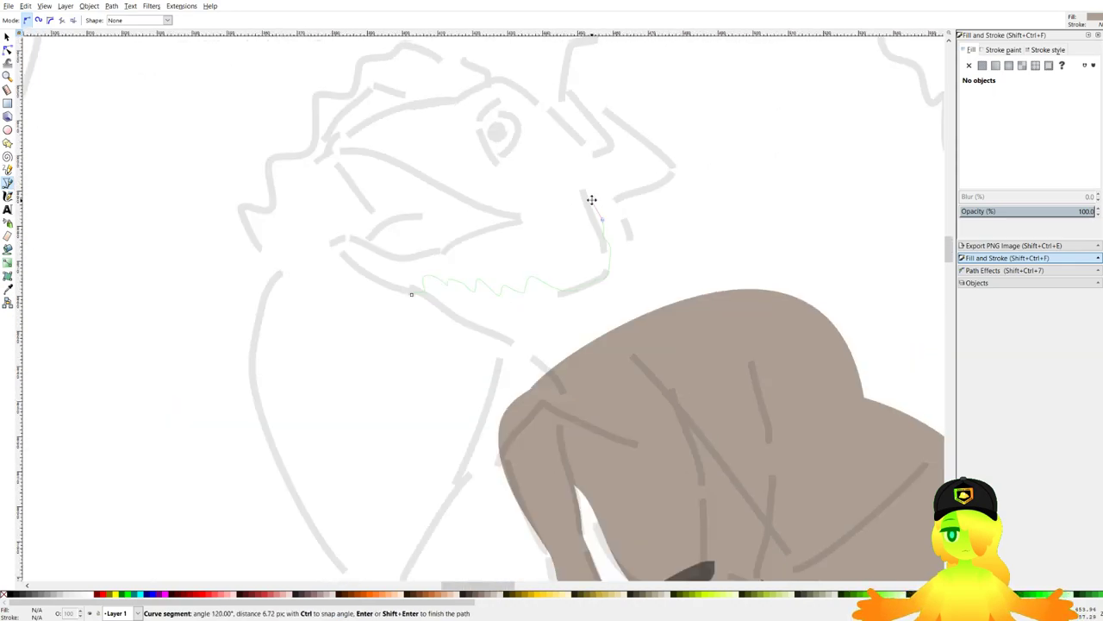
{"action": "scroll", "coordinate": [586, 193], "scroll_direction": "up", "scroll_amount": 2}
{"action": "left_click_drag", "start_coordinate": [586, 193], "coordinate": [610, 328]}
{"action": "scroll", "coordinate": [611, 290], "scroll_direction": "up", "scroll_amount": 3}
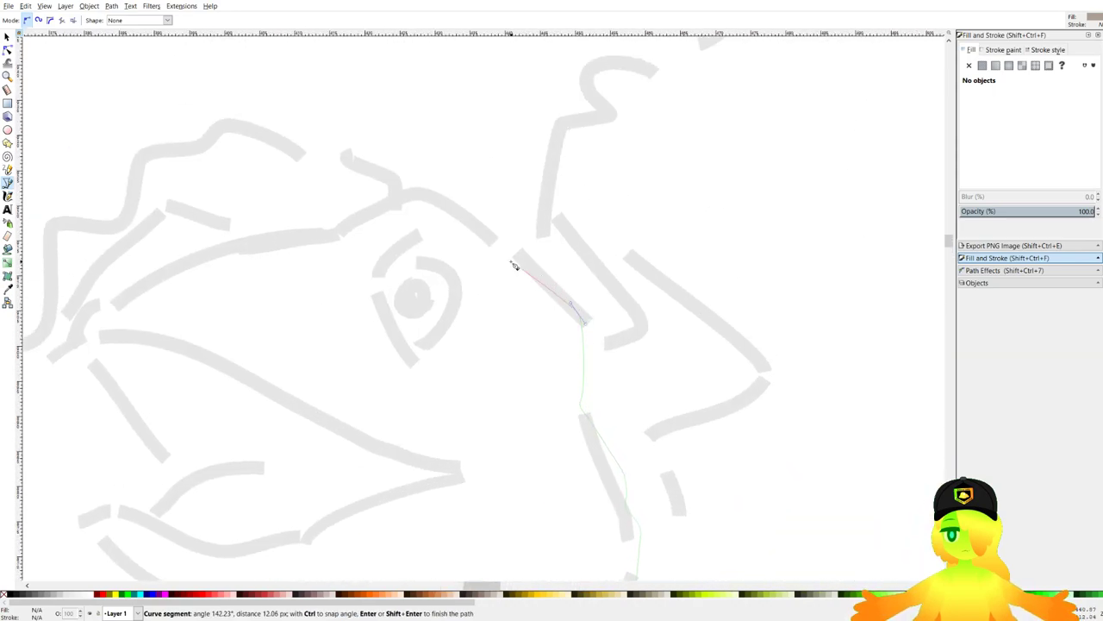
Trace the top of the lizard's head over the eye ridge and snout, curving down around the snout's tip.
{"action": "left_click", "coordinate": [325, 229]}
{"action": "scroll", "coordinate": [525, 195], "scroll_direction": "up", "scroll_amount": 2, "text": "ctrl"}
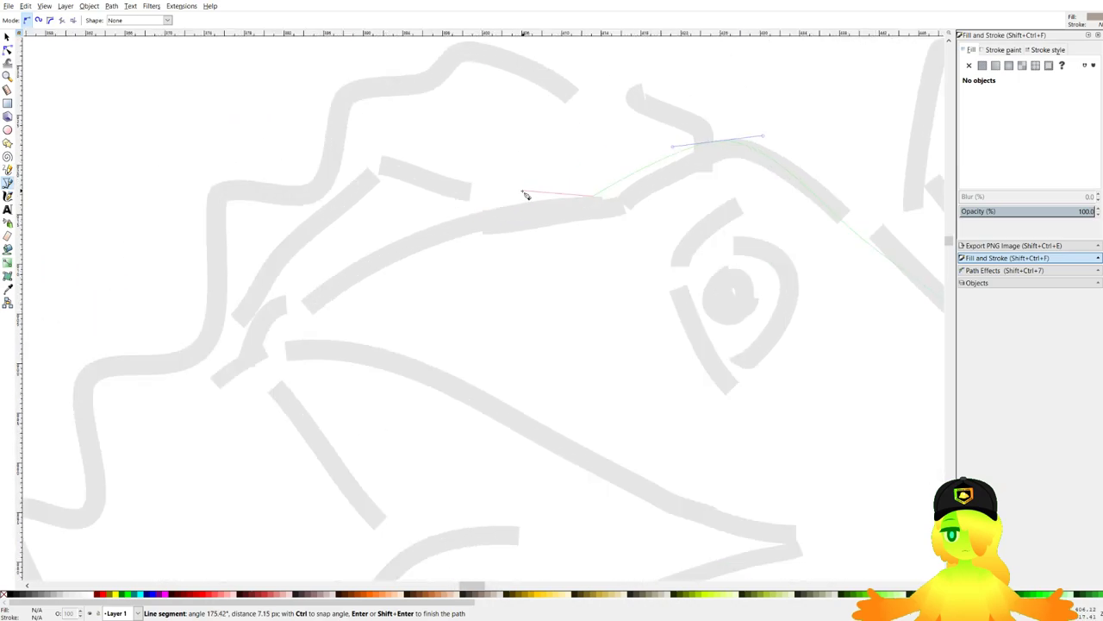
{"action": "left_click_drag", "start_coordinate": [378, 185], "coordinate": [352, 195]}
{"action": "left_click_drag", "start_coordinate": [308, 252], "coordinate": [377, 181]}
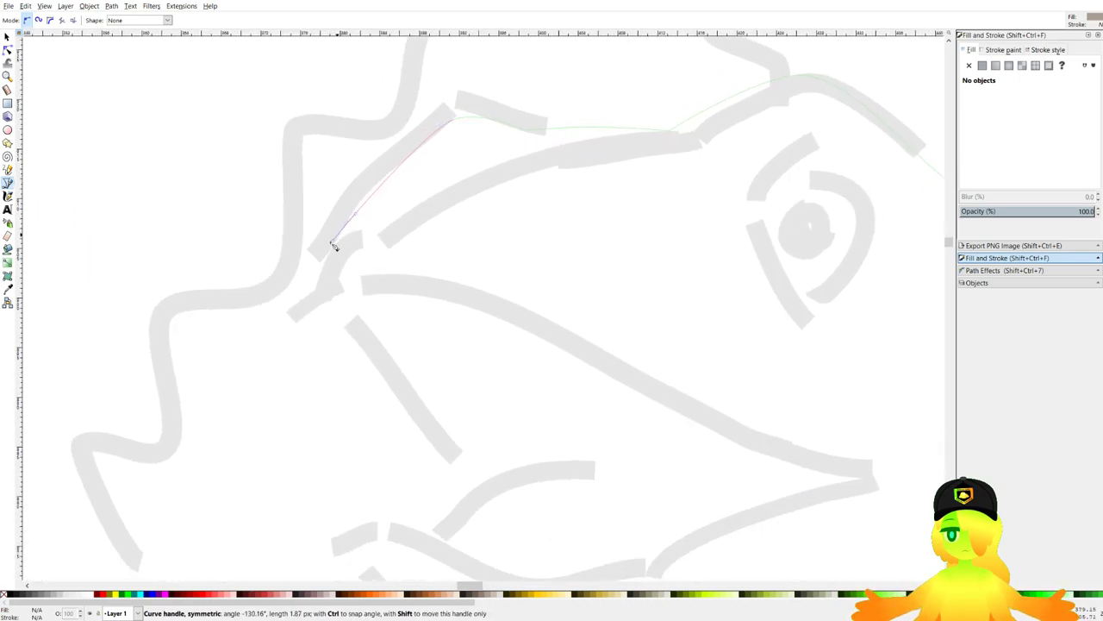
{"action": "scroll", "coordinate": [456, 370], "scroll_direction": "down", "scroll_amount": 2}
{"action": "scroll", "coordinate": [456, 371], "scroll_direction": "left", "scroll_amount": 1}
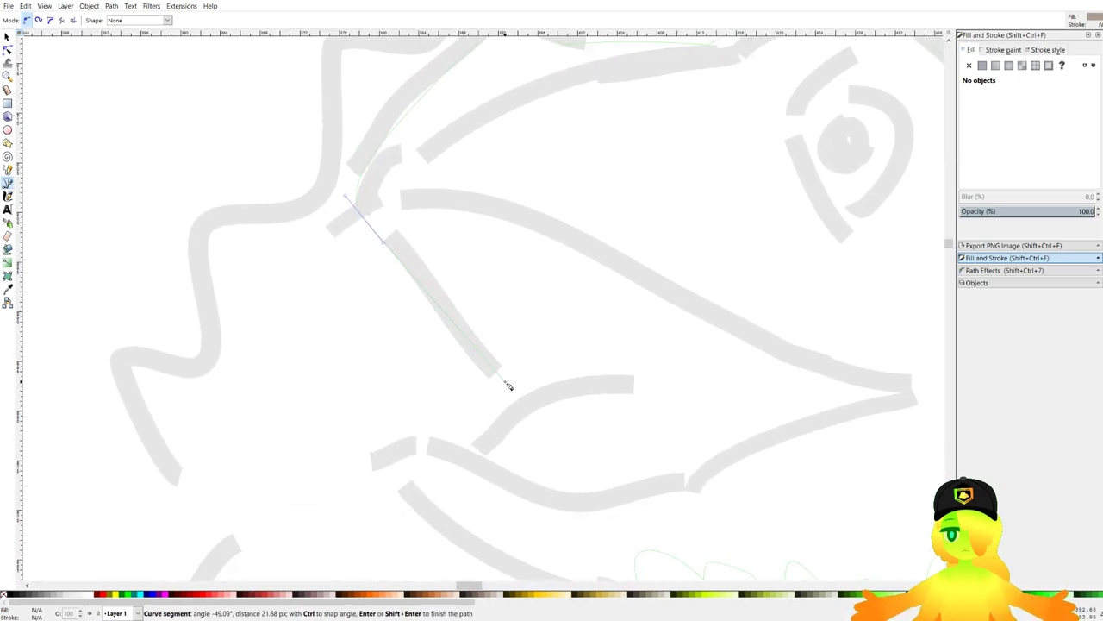
Cut a rough open-mouth notch into the head outline and trace around the rounded tip of the lower jaw.
{"action": "left_click", "coordinate": [505, 381]}
{"action": "scroll", "coordinate": [565, 306], "scroll_direction": "down", "scroll_amount": 2}
{"action": "scroll", "coordinate": [564, 306], "scroll_direction": "left", "scroll_amount": 1}
{"action": "left_click", "coordinate": [769, 171]}
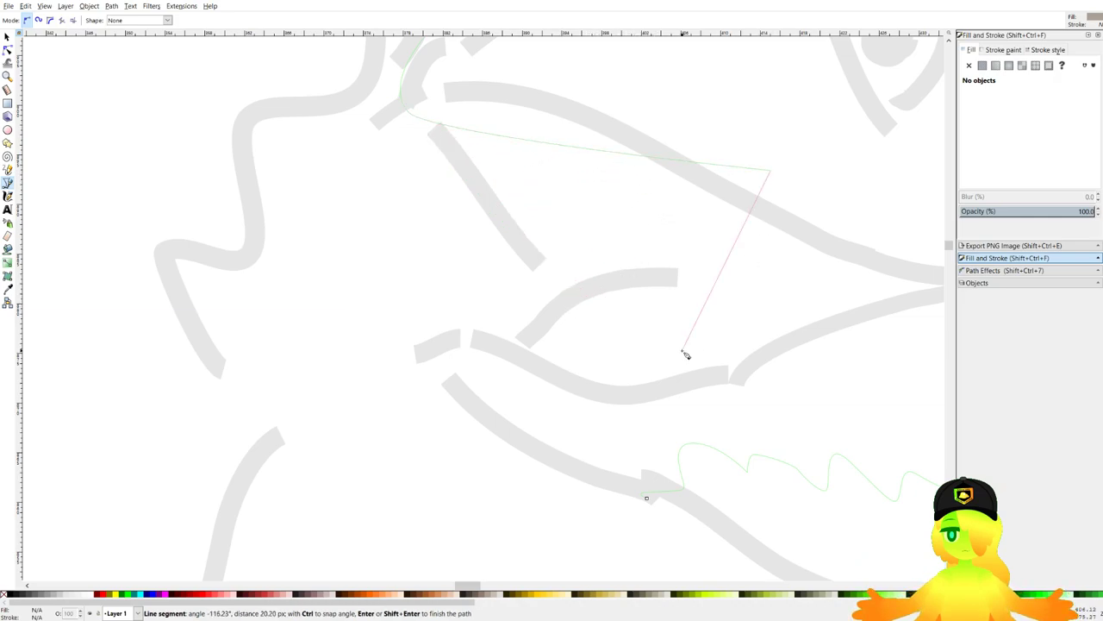
{"action": "scroll", "coordinate": [579, 353], "scroll_direction": "up", "scroll_amount": 1, "text": "ctrl"}
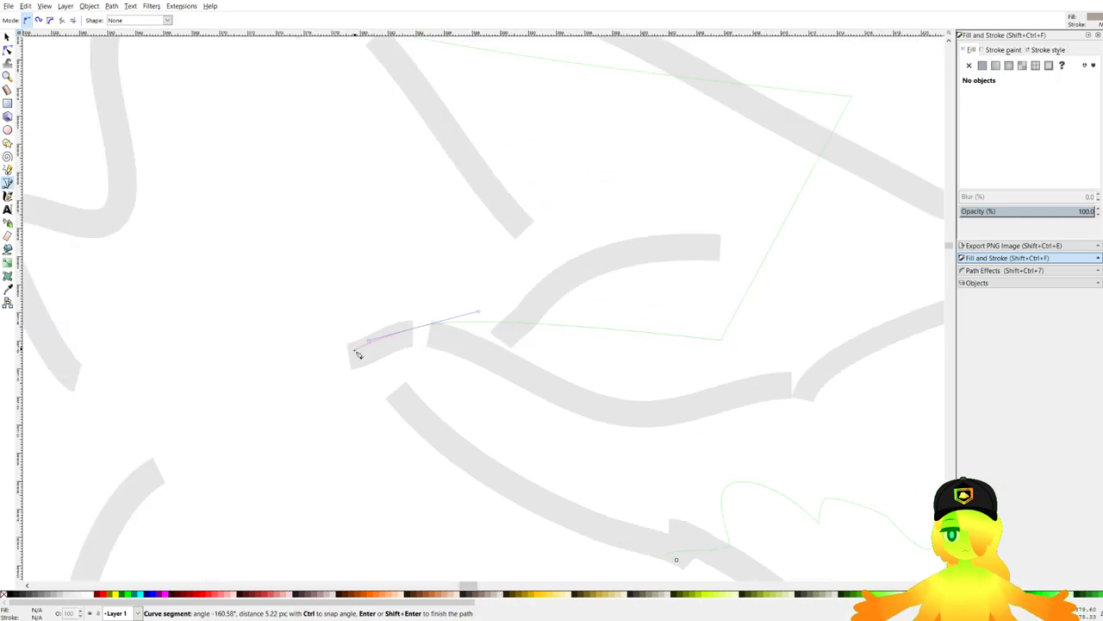
{"action": "key", "text": "BackSpace"}
{"action": "scroll", "coordinate": [354, 368], "scroll_direction": "down", "scroll_amount": 2}
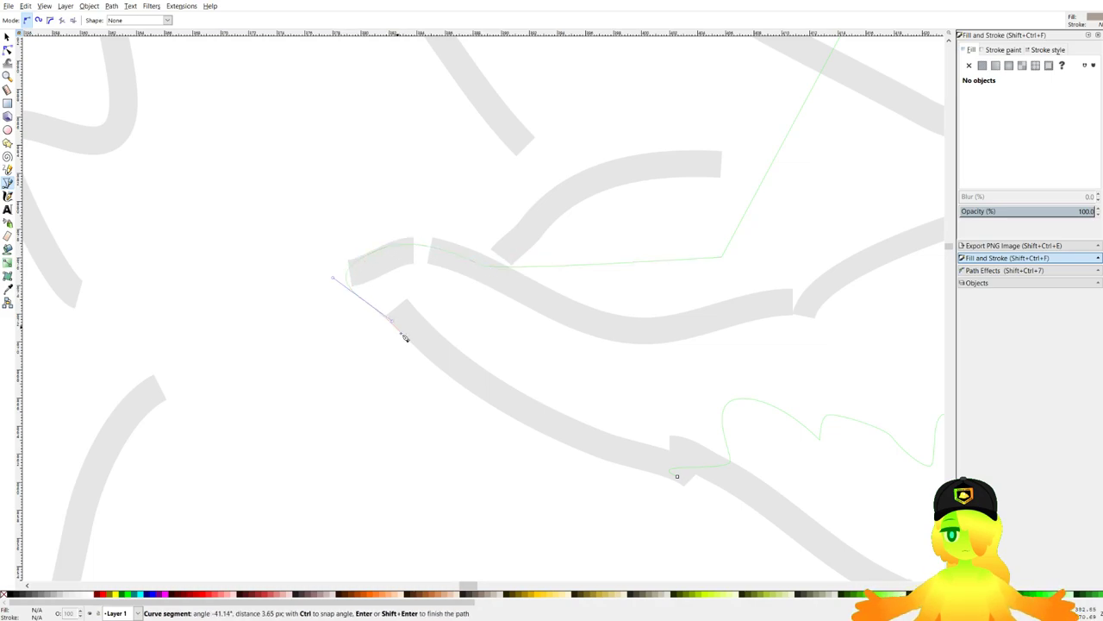
Trace the underside of the lower jaw back to the starting point and close the head shape.
{"action": "scroll", "coordinate": [392, 298], "scroll_direction": "down", "scroll_amount": 8}
{"action": "left_click_drag", "start_coordinate": [382, 301], "coordinate": [747, 266]}
{"action": "scroll", "coordinate": [819, 271], "scroll_direction": "up", "scroll_amount": 4, "text": "ctrl"}
{"action": "scroll", "coordinate": [431, 140], "scroll_direction": "up", "scroll_amount": 2, "text": "ctrl"}
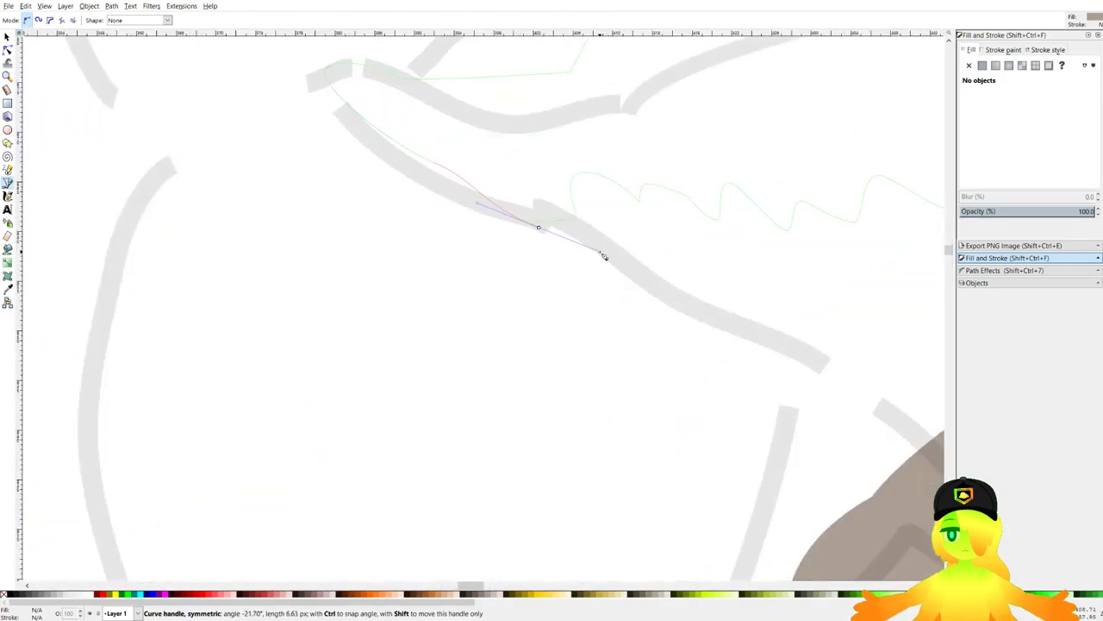
{"action": "left_click_drag", "start_coordinate": [601, 252], "coordinate": [603, 255]}
{"action": "scroll", "coordinate": [546, 267], "scroll_direction": "down", "scroll_amount": 5}
{"action": "scroll", "coordinate": [556, 226], "scroll_direction": "up", "scroll_amount": 3}
{"action": "scroll", "coordinate": [433, 138], "scroll_direction": "up", "scroll_amount": 3}
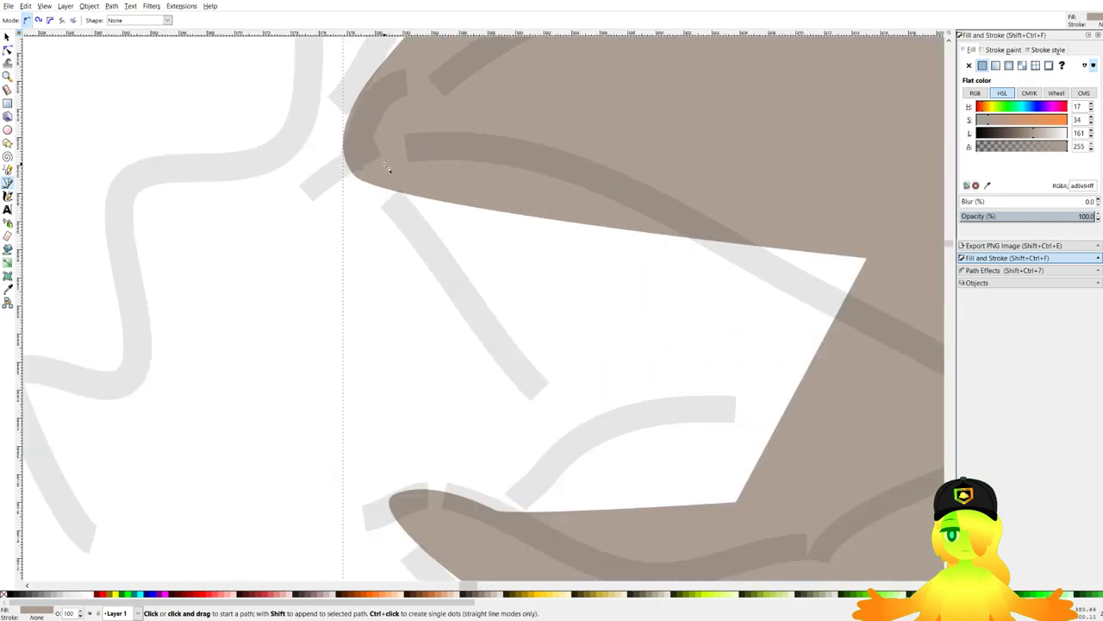
Start the mouth interior shape at the snout's tip and trace the upper lip back to the mouth corner.
{"action": "left_click_drag", "start_coordinate": [435, 154], "coordinate": [377, 147]}
{"action": "left_click_drag", "start_coordinate": [323, 147], "coordinate": [413, 146]}
{"action": "left_click_drag", "start_coordinate": [454, 148], "coordinate": [344, 141]}
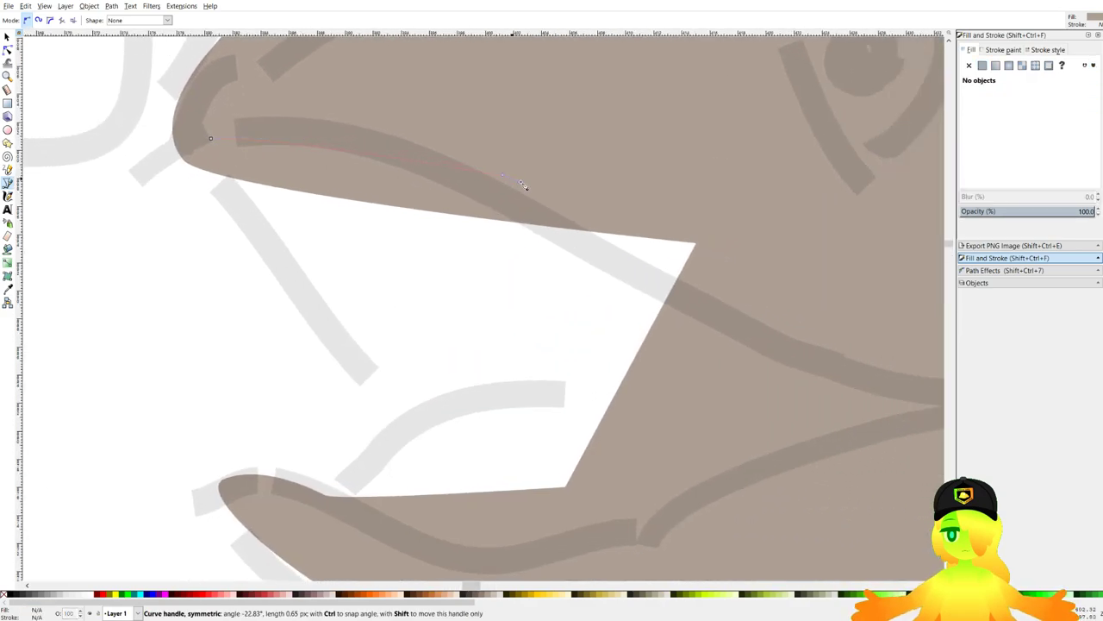
{"action": "left_click_drag", "start_coordinate": [522, 182], "coordinate": [522, 182]}
{"action": "left_click_drag", "start_coordinate": [814, 344], "coordinate": [606, 258]}
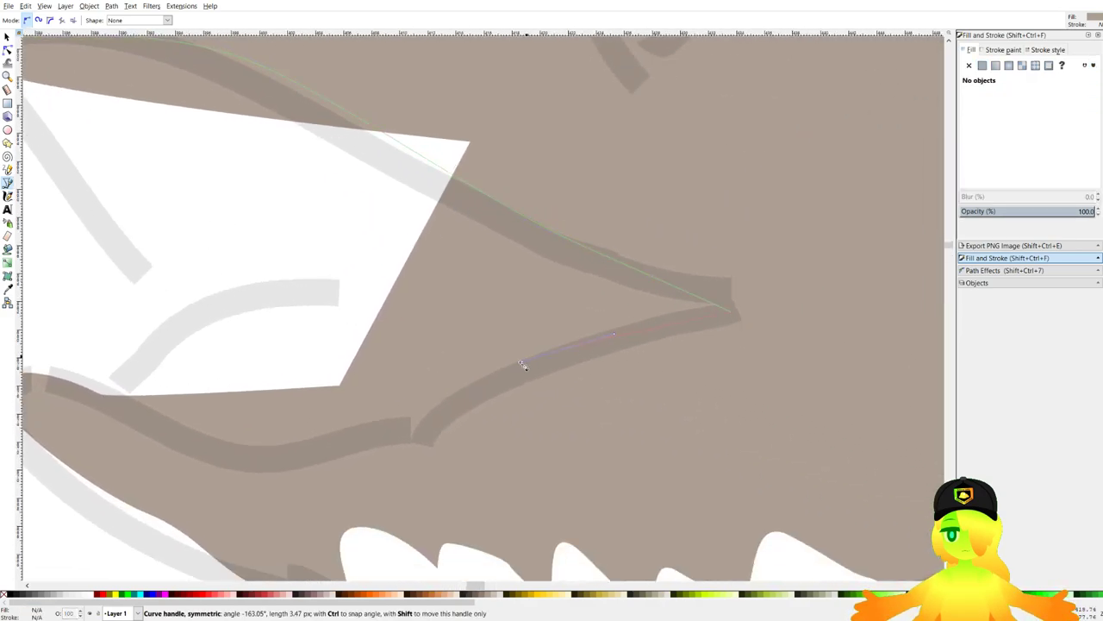
Trace the mouth interior's lower edge from the mouth corner along the lower lip to the jaw's tip.
{"action": "left_click_drag", "start_coordinate": [521, 364], "coordinate": [522, 365]}
{"action": "scroll", "coordinate": [588, 366], "scroll_direction": "left", "scroll_amount": 3}
{"action": "scroll", "coordinate": [589, 366], "scroll_direction": "down", "scroll_amount": 1}
{"action": "scroll", "coordinate": [437, 389], "scroll_direction": "left", "scroll_amount": 1}
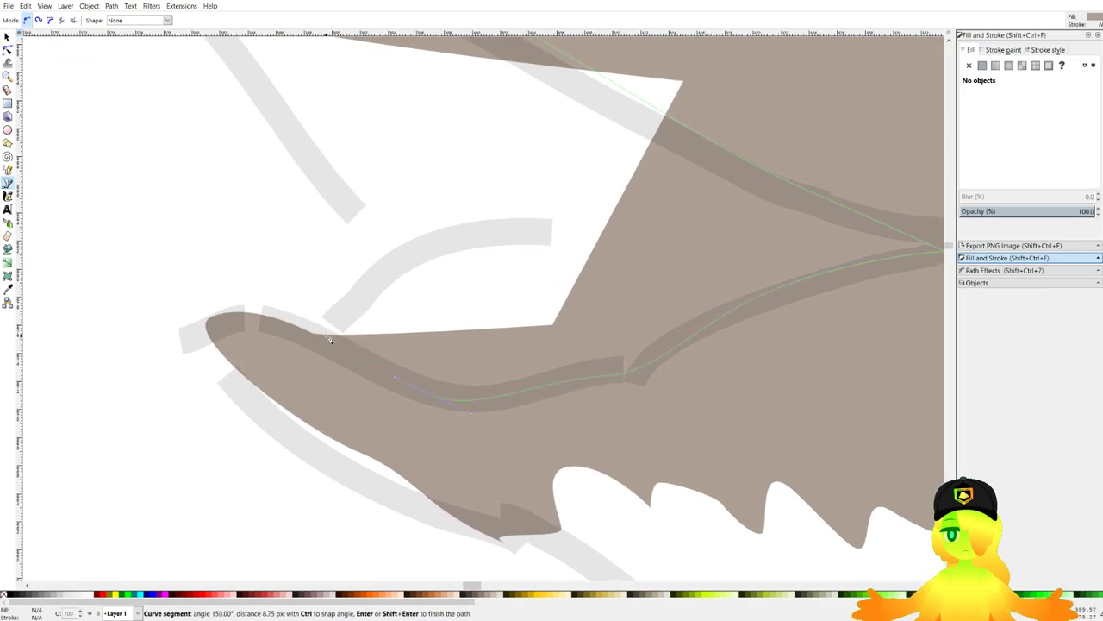
{"action": "scroll", "coordinate": [285, 345], "scroll_direction": "up", "scroll_amount": 1}
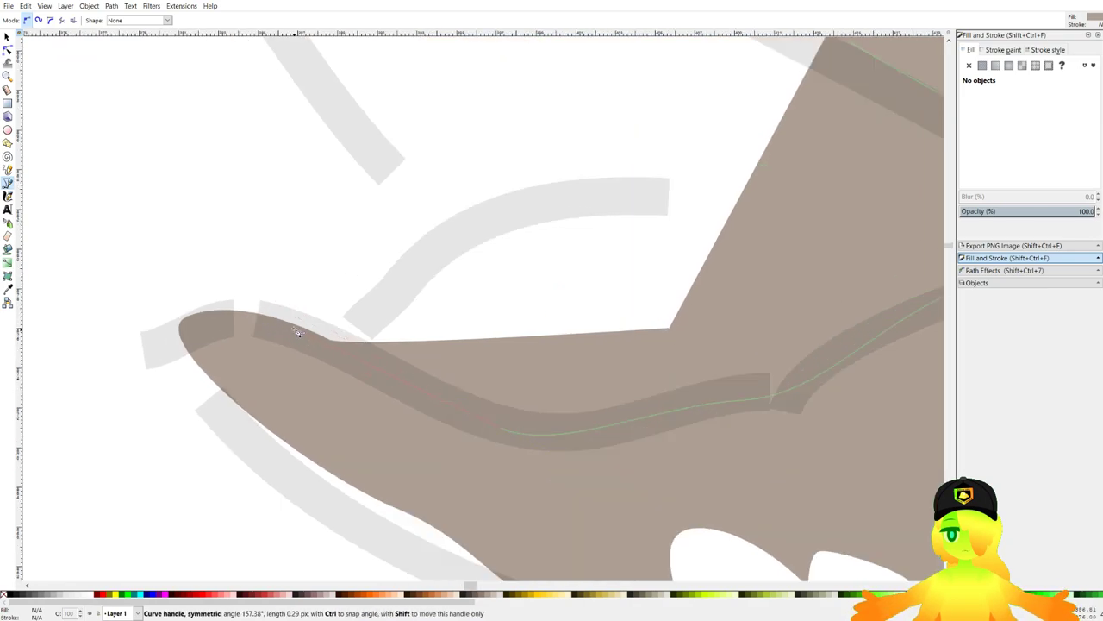
{"action": "scroll", "coordinate": [230, 312], "scroll_direction": "up", "scroll_amount": 1}
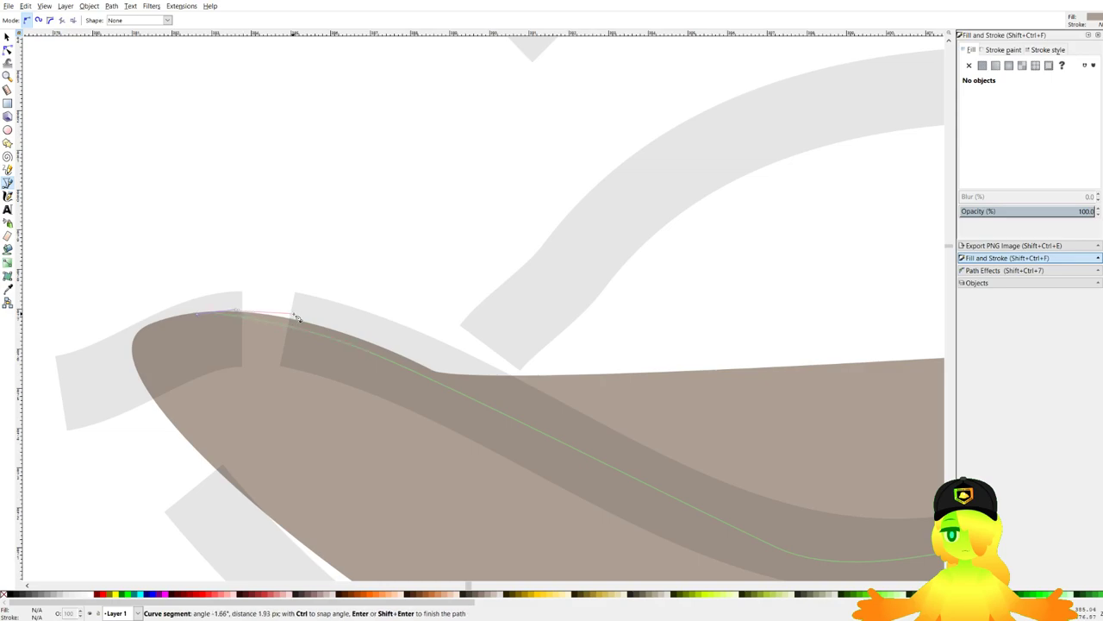
{"action": "scroll", "coordinate": [504, 362], "scroll_direction": "down", "scroll_amount": 1}
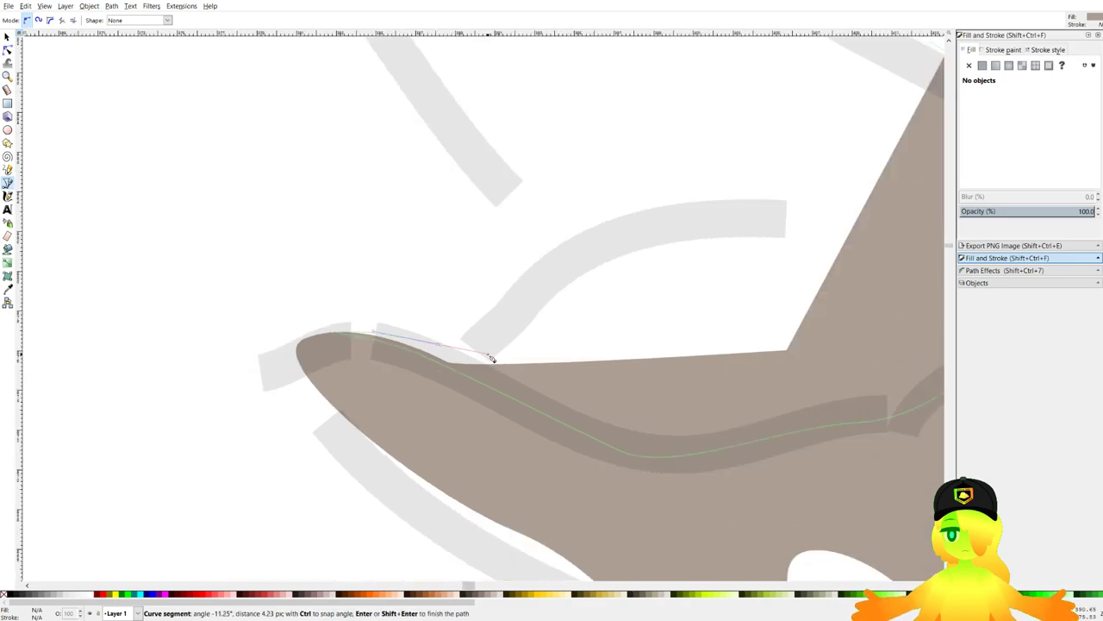
Trace the mouth interior's front edge past the tongue up to the snout, close the shape and fill it pale pink.
{"action": "left_click_drag", "start_coordinate": [605, 290], "coordinate": [583, 523]}
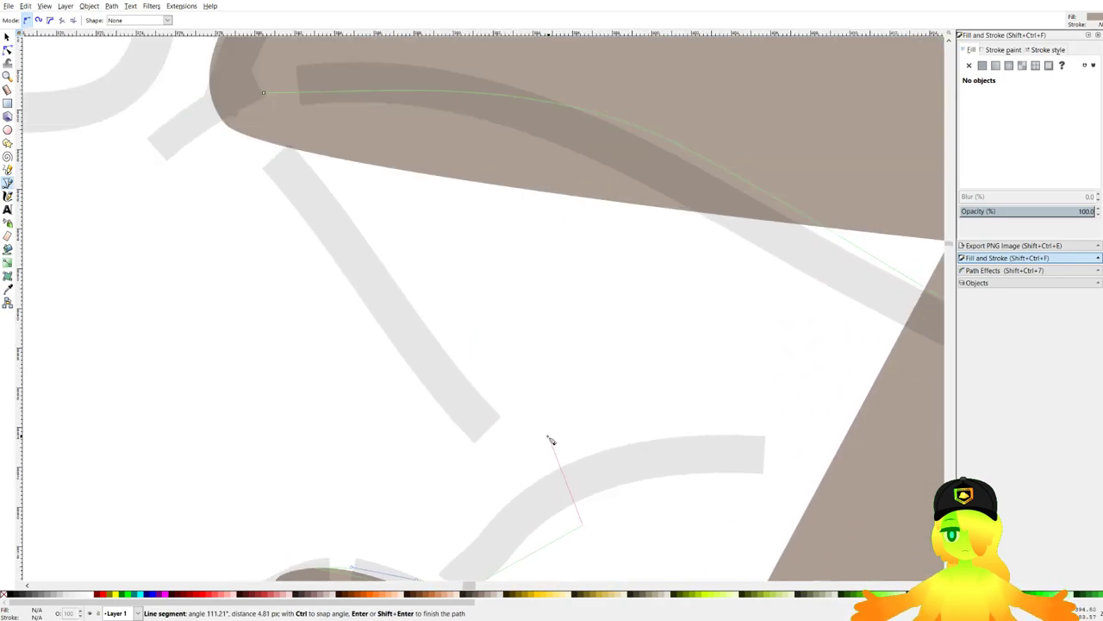
{"action": "left_click_drag", "start_coordinate": [524, 434], "coordinate": [479, 419]}
{"action": "left_click_drag", "start_coordinate": [360, 303], "coordinate": [415, 376]}
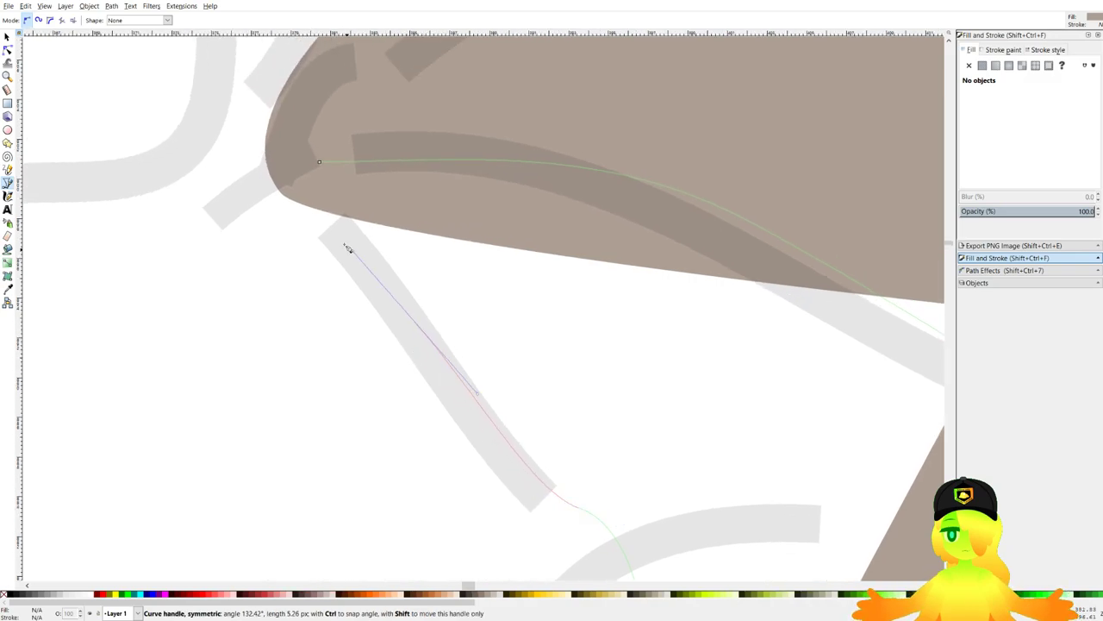
{"action": "left_click", "coordinate": [276, 191]}
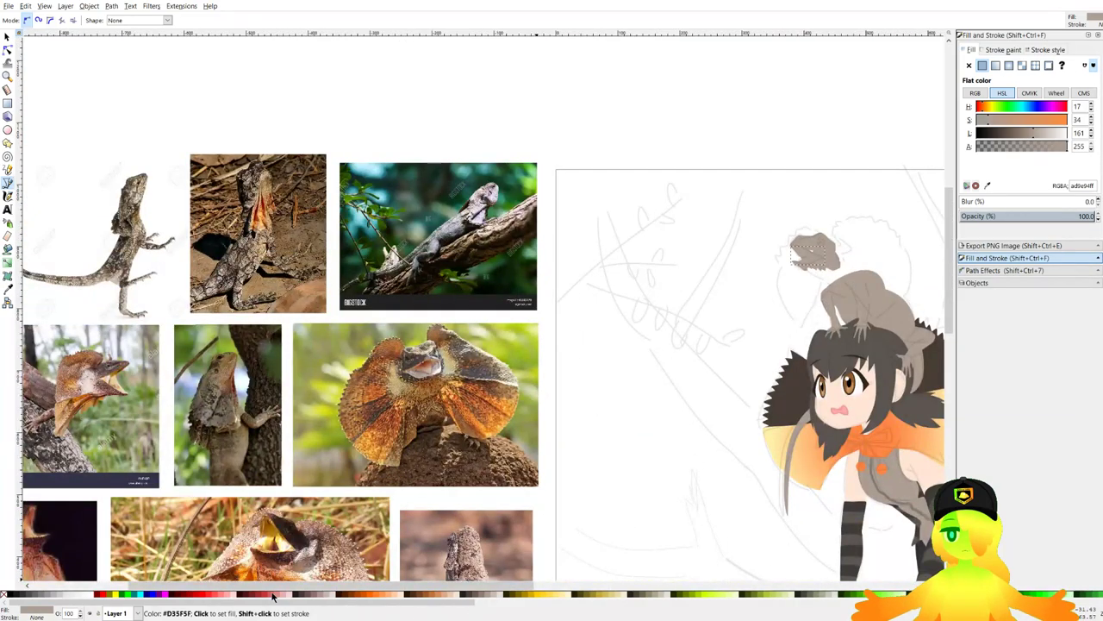
{"action": "left_click", "coordinate": [291, 595]}
{"action": "scroll", "coordinate": [824, 249], "scroll_direction": "up", "scroll_amount": 7}
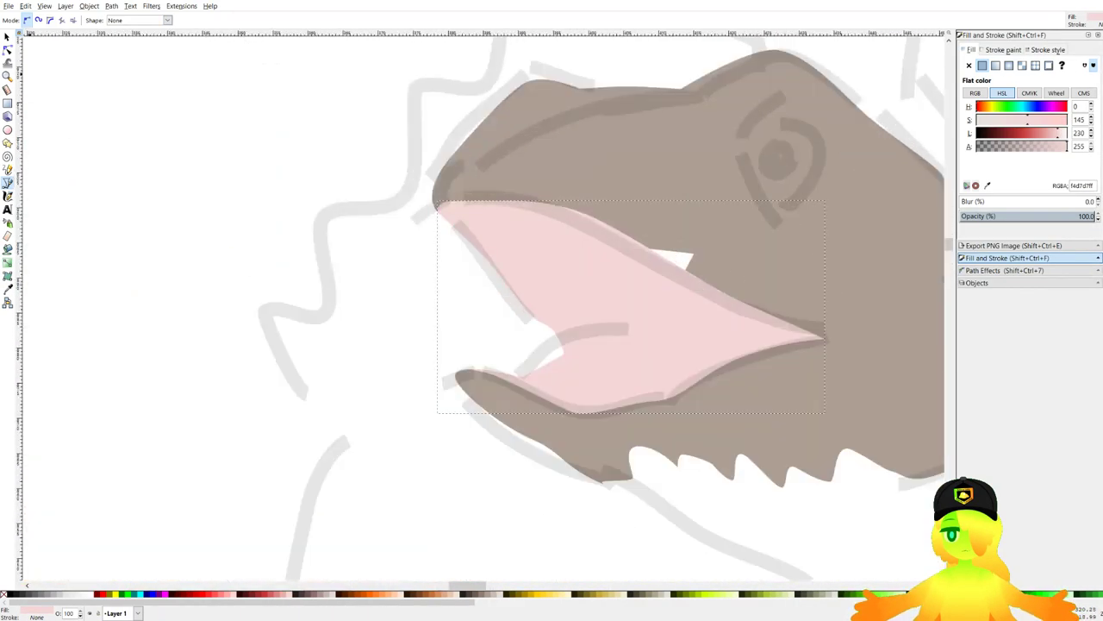
Reshape the head path's edge above the mouth interior to close the white gap along the upper lip.
{"action": "key", "text": "n"}
{"action": "left_click", "coordinate": [699, 257]}
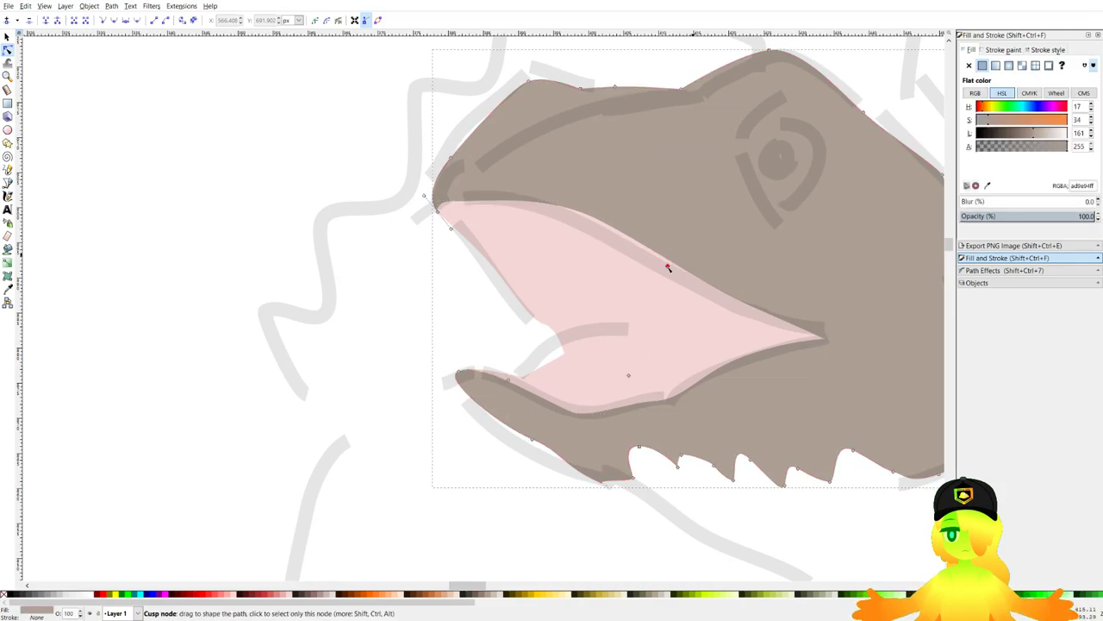
{"action": "left_click", "coordinate": [209, 262]}
Trace the tongue's lower edge from its tip along the lower jaw back towards the mouth corner.
{"action": "left_click", "coordinate": [8, 183]}
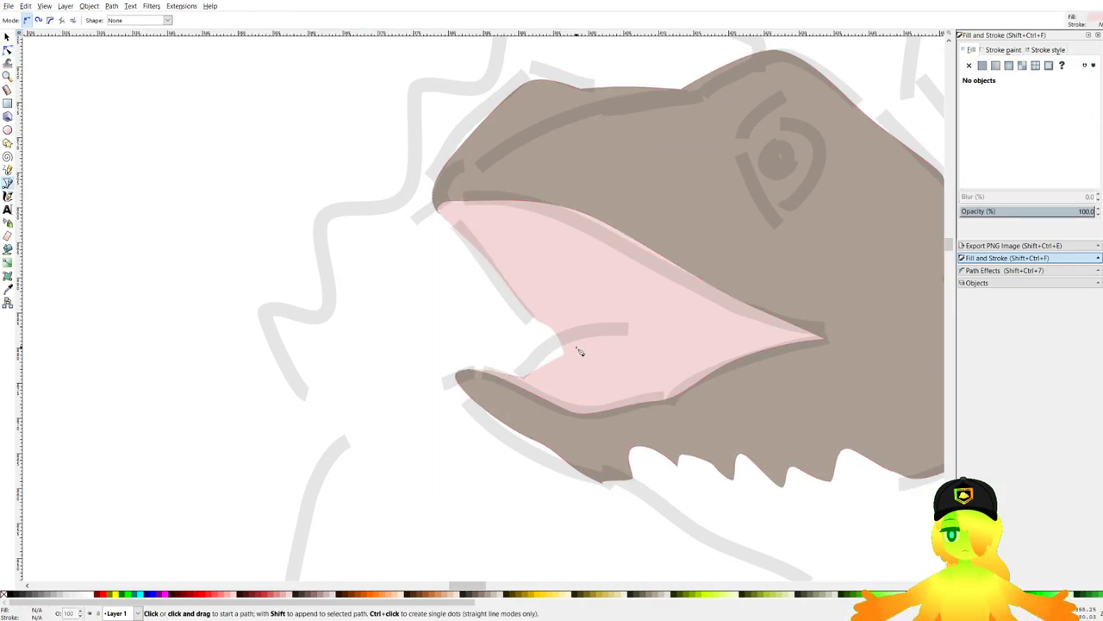
{"action": "scroll", "coordinate": [630, 380], "scroll_direction": "up", "scroll_amount": 3}
{"action": "left_click_drag", "start_coordinate": [286, 374], "coordinate": [387, 399]}
{"action": "left_click_drag", "start_coordinate": [477, 456], "coordinate": [494, 463]}
{"action": "left_click_drag", "start_coordinate": [637, 427], "coordinate": [614, 421]}
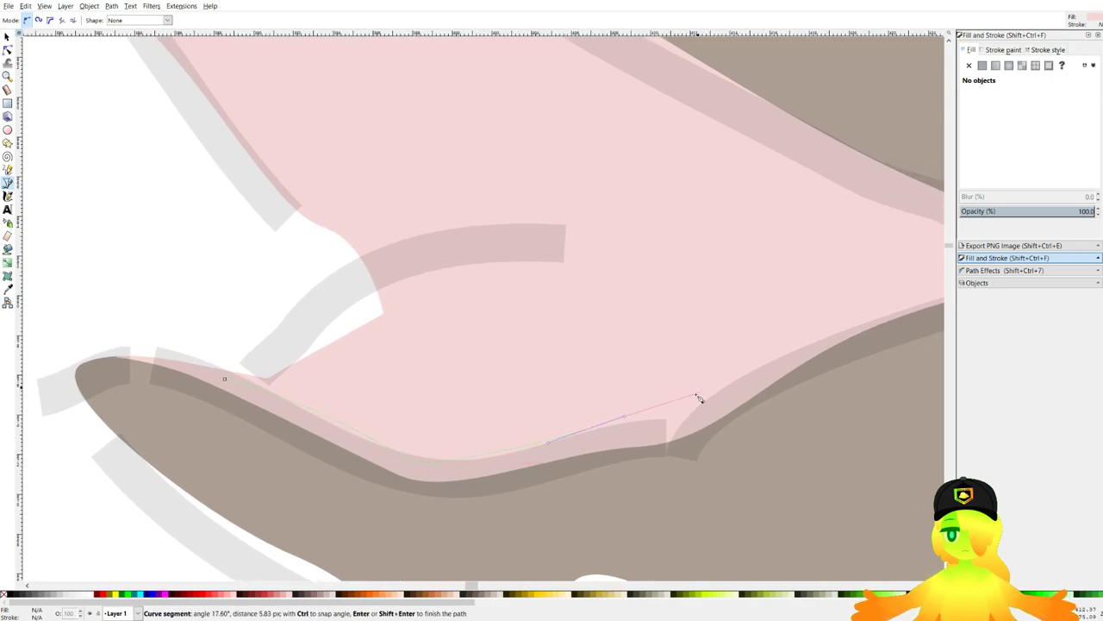
{"action": "left_click_drag", "start_coordinate": [694, 386], "coordinate": [745, 355]}
{"action": "scroll", "coordinate": [778, 302], "scroll_direction": "down", "scroll_amount": 8}
{"action": "left_click_drag", "start_coordinate": [776, 306], "coordinate": [848, 256]}
Trace the tongue's upper edge along the sketch line back to its tip and close the shape.
{"action": "scroll", "coordinate": [856, 260], "scroll_direction": "up", "scroll_amount": 5}
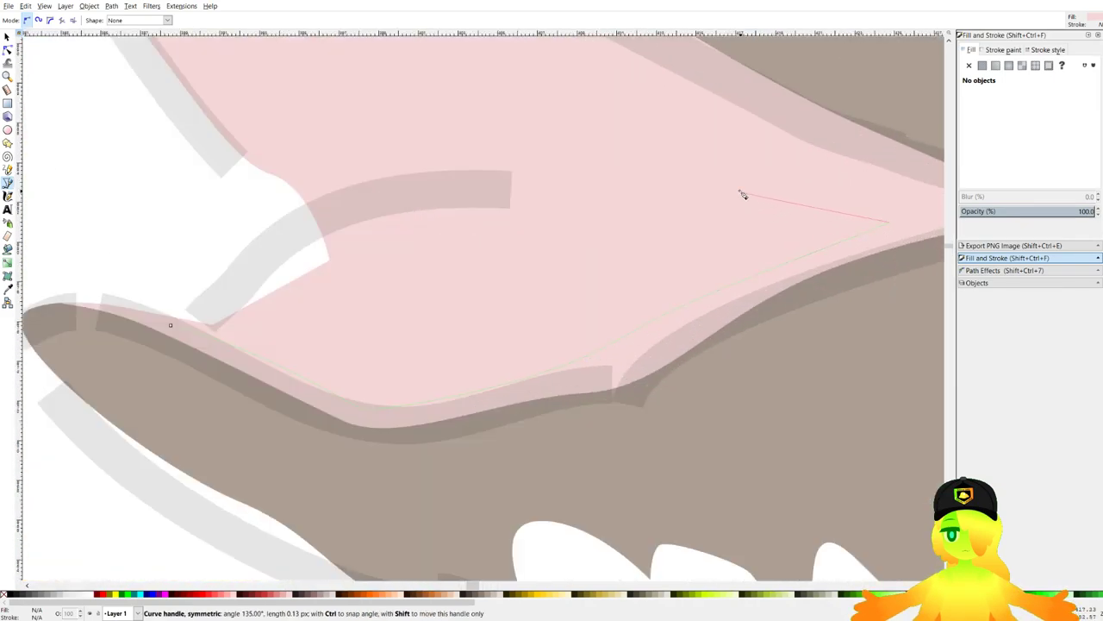
{"action": "left_click_drag", "start_coordinate": [437, 176], "coordinate": [259, 218]}
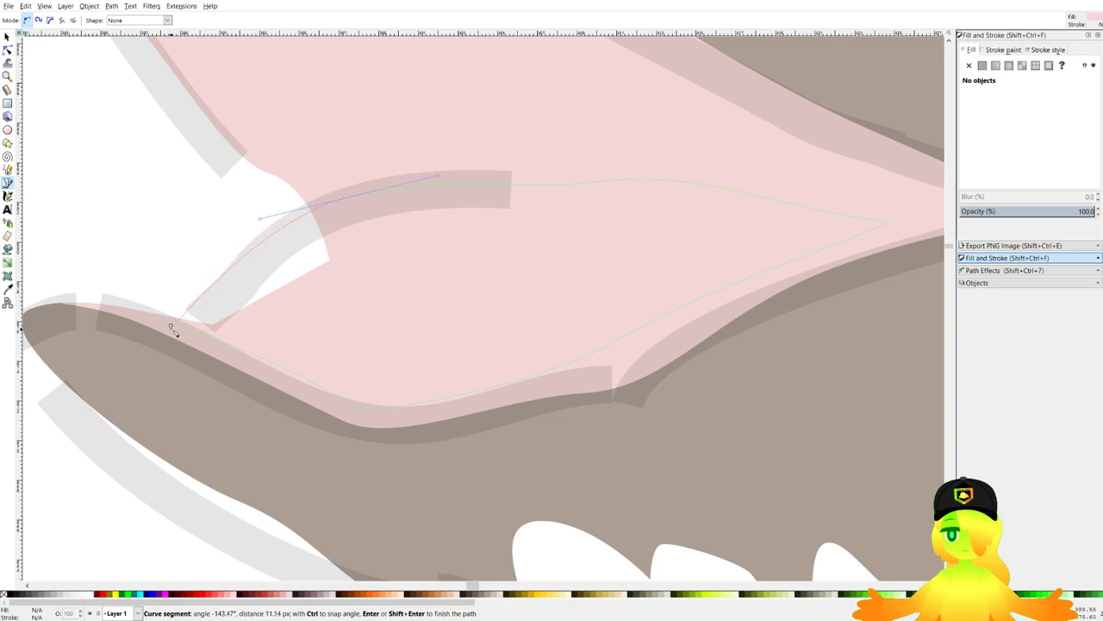
{"action": "left_click_drag", "start_coordinate": [171, 326], "coordinate": [196, 371]}
Recolour the tongue to a darker peach with hue 10 and lightness 203.
{"action": "scroll", "coordinate": [208, 371], "scroll_direction": "down", "scroll_amount": 3}
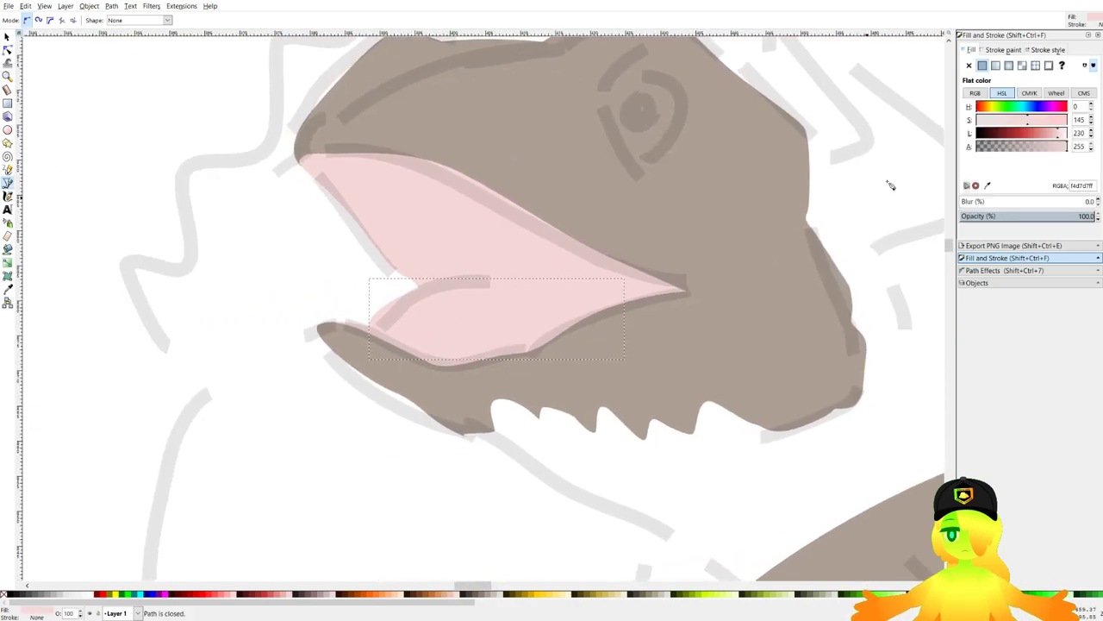
{"action": "left_click_drag", "start_coordinate": [1059, 136], "coordinate": [1049, 135]}
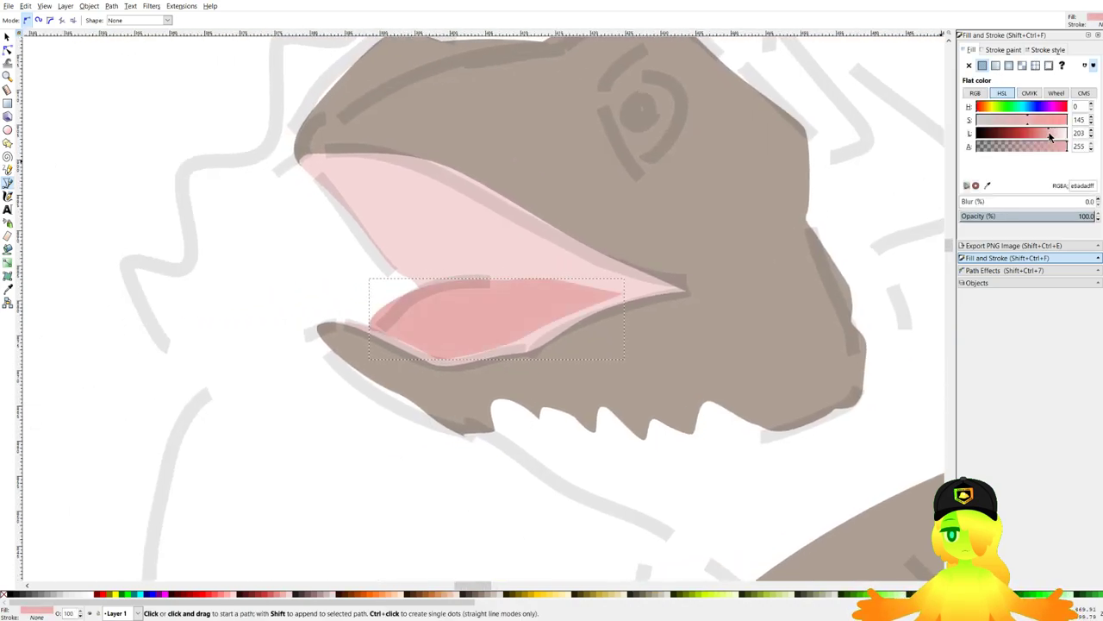
{"action": "left_click", "coordinate": [985, 109]}
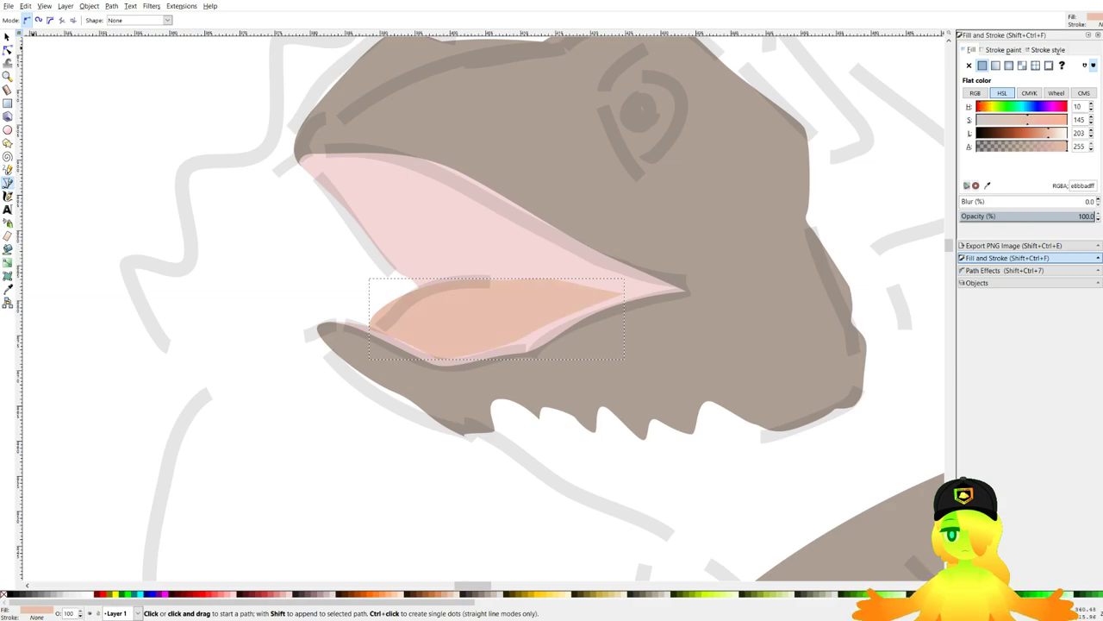
Shift the mouth interior's fill to hue 7 and save the drawing.
{"action": "left_click", "coordinate": [6, 37]}
{"action": "left_click", "coordinate": [526, 228]}
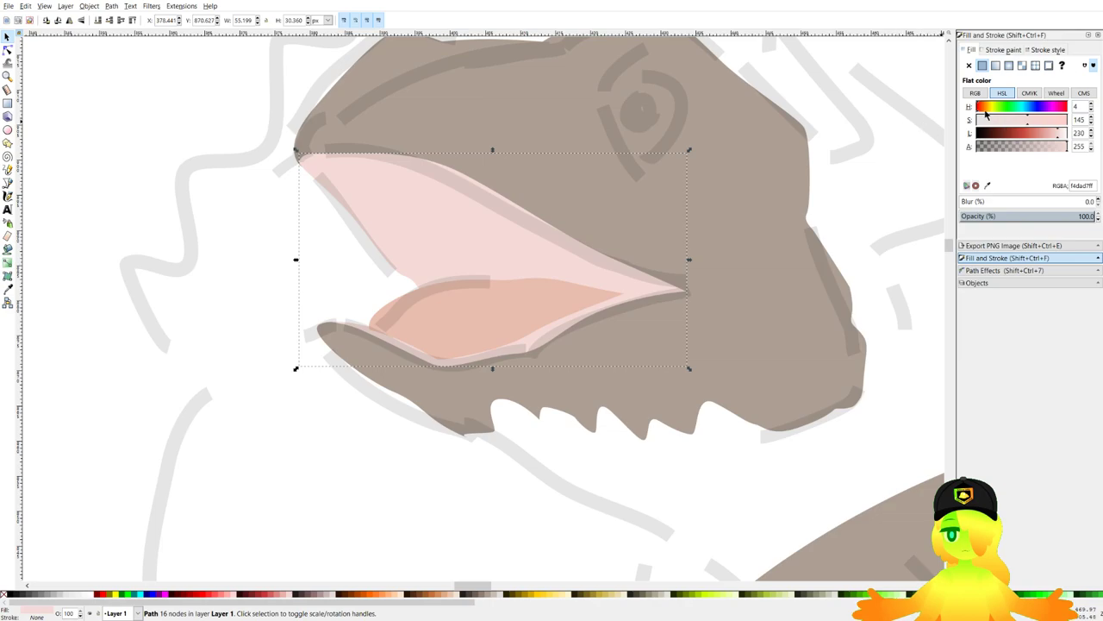
{"action": "key", "text": "minus"}
{"action": "key", "text": "minus"}
{"action": "key", "text": "minus"}
{"action": "key", "text": "Escape"}
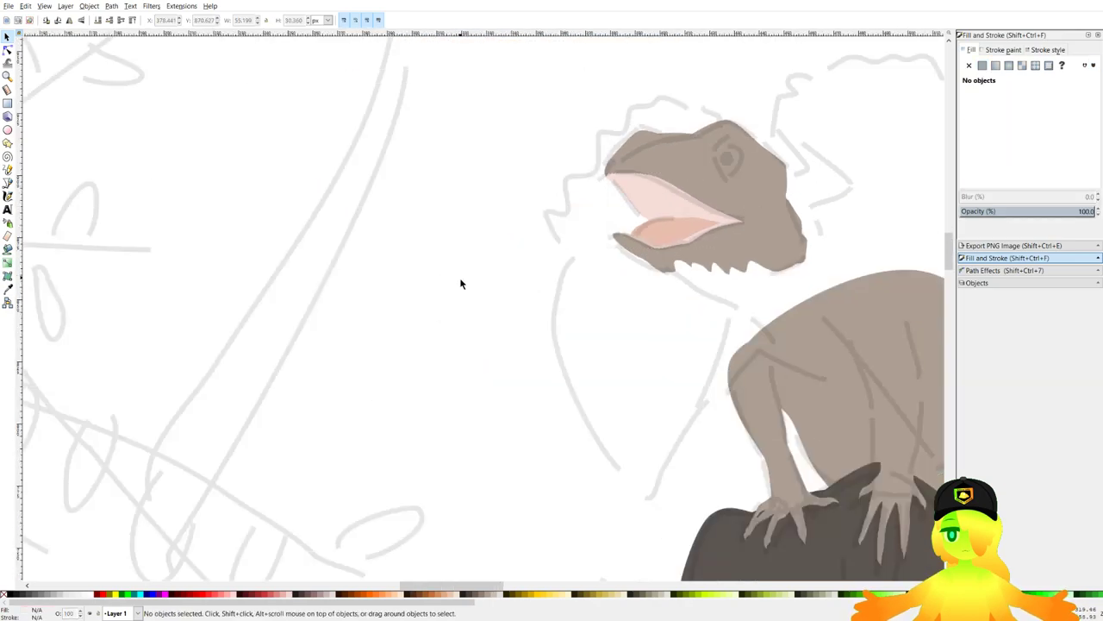
{"action": "key", "text": "ctrl+s"}
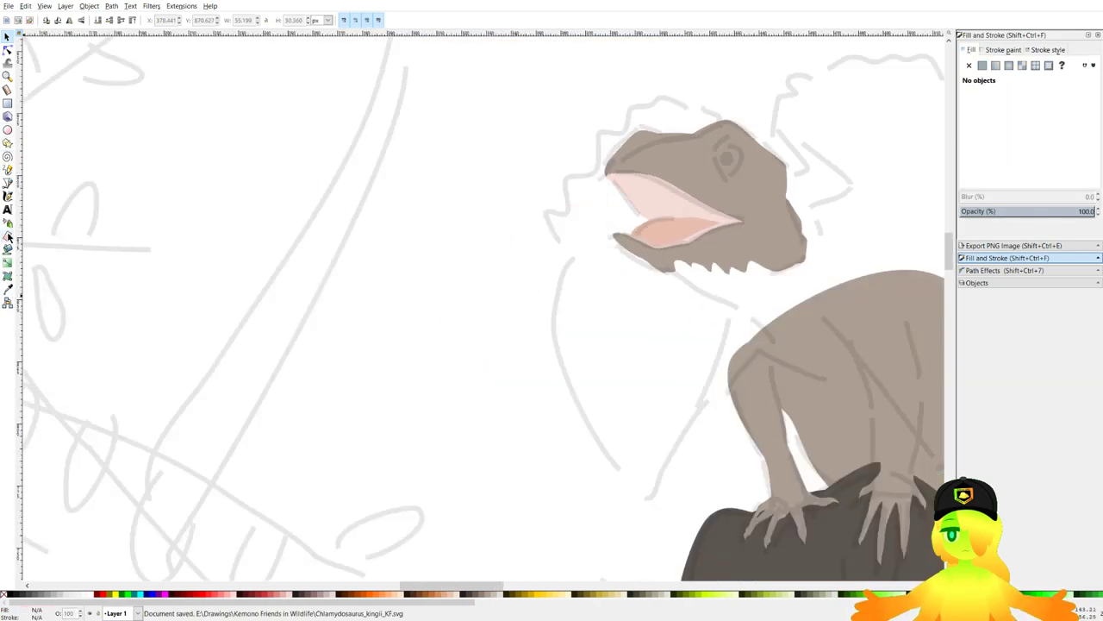
Examine the open-mouthed frilled-lizard reference photos for the head and eye area.
{"action": "left_click", "coordinate": [8, 184]}
{"action": "scroll", "coordinate": [538, 221], "scroll_direction": "down", "scroll_amount": 3}
{"action": "left_click_drag", "start_coordinate": [318, 236], "coordinate": [550, 232]}
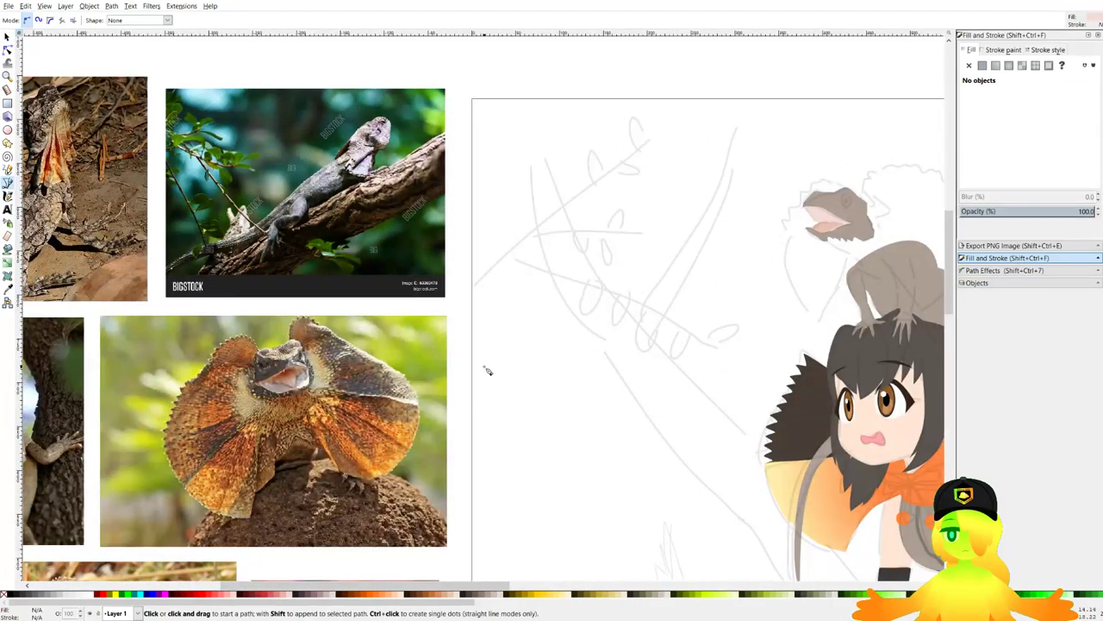
{"action": "scroll", "coordinate": [280, 408], "scroll_direction": "down", "scroll_amount": 2}
{"action": "scroll", "coordinate": [256, 366], "scroll_direction": "up", "scroll_amount": 4}
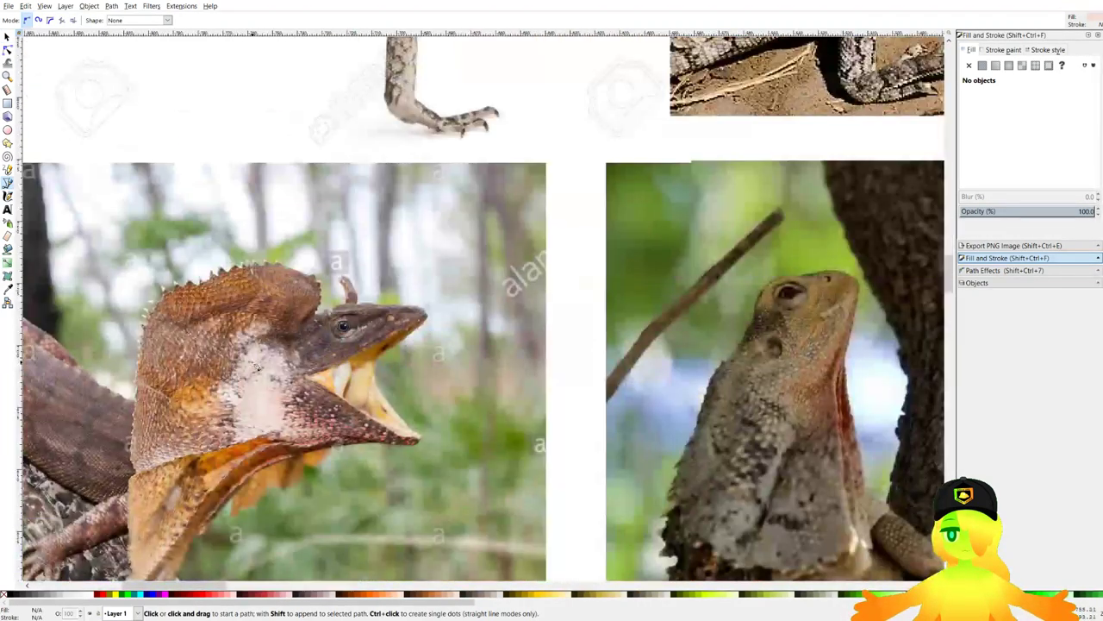
{"action": "scroll", "coordinate": [255, 367], "scroll_direction": "down", "scroll_amount": 3}
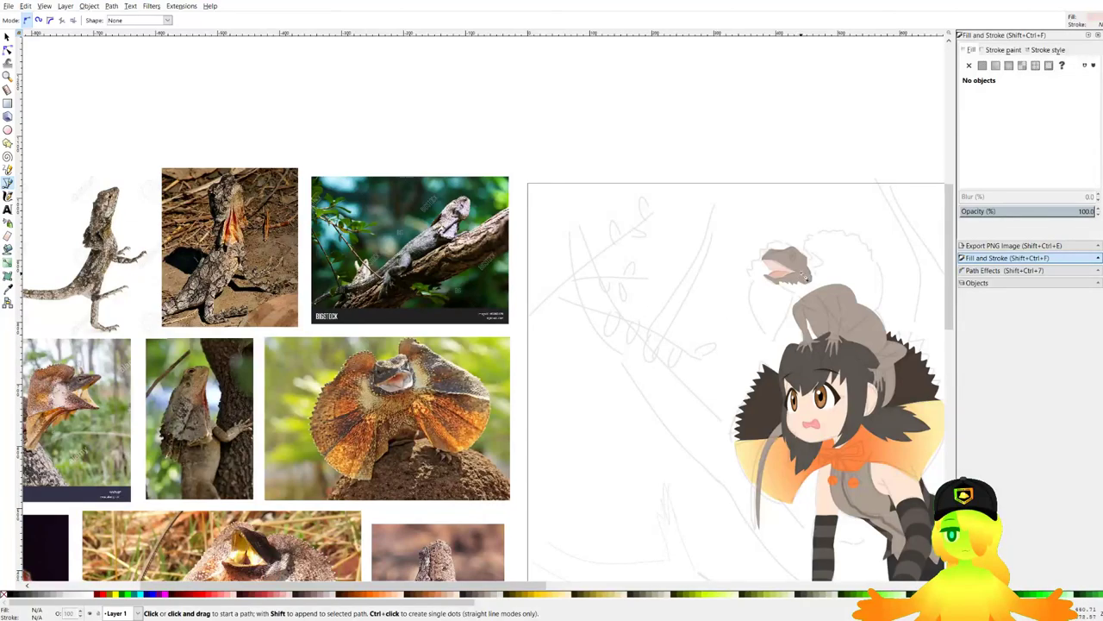
{"action": "scroll", "coordinate": [807, 275], "scroll_direction": "up", "scroll_amount": 6}
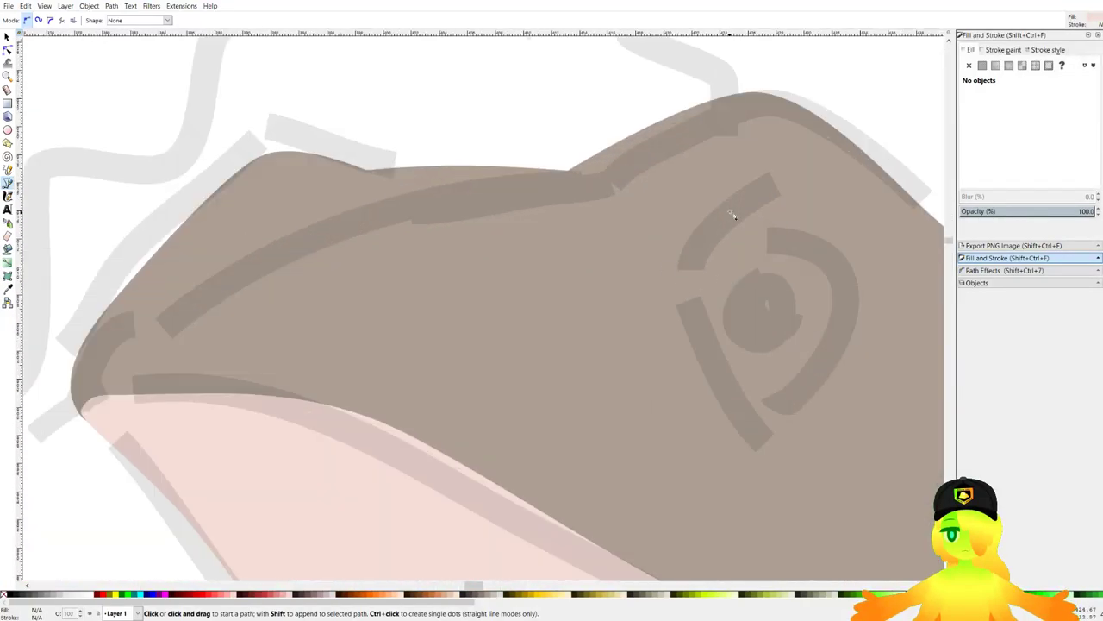
Draw a closed, rounded patch around the lizard's sketched eye, following the brow and lower eyelid lines.
{"action": "left_click", "coordinate": [746, 197]}
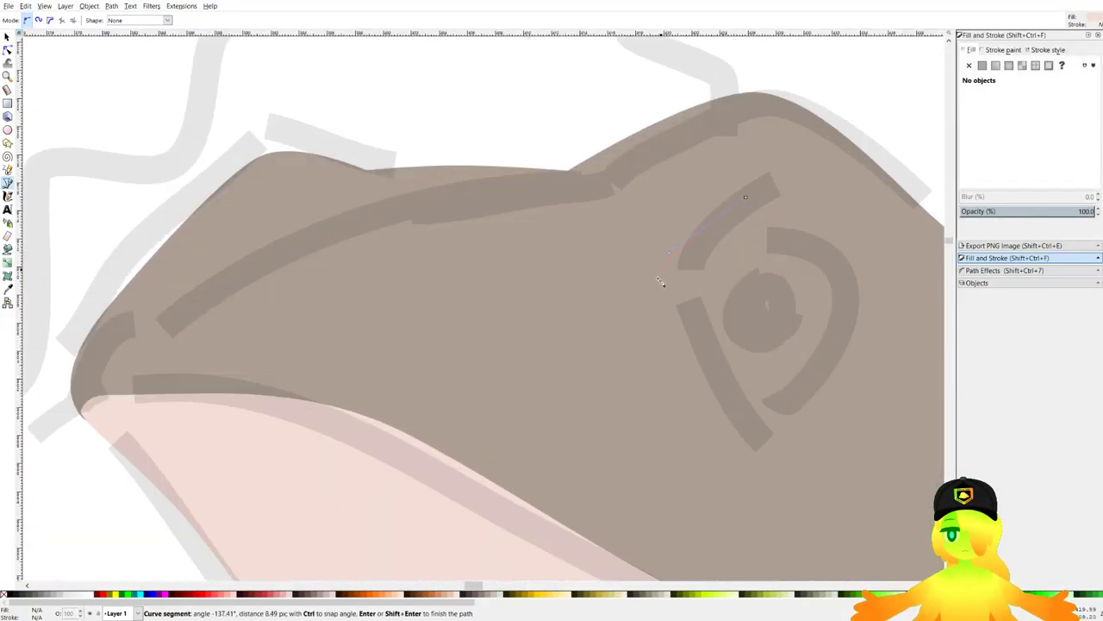
{"action": "left_click_drag", "start_coordinate": [658, 280], "coordinate": [663, 299]}
{"action": "left_click_drag", "start_coordinate": [756, 441], "coordinate": [779, 464]}
{"action": "left_click_drag", "start_coordinate": [779, 464], "coordinate": [484, 420]}
{"action": "left_click_drag", "start_coordinate": [612, 339], "coordinate": [626, 321]}
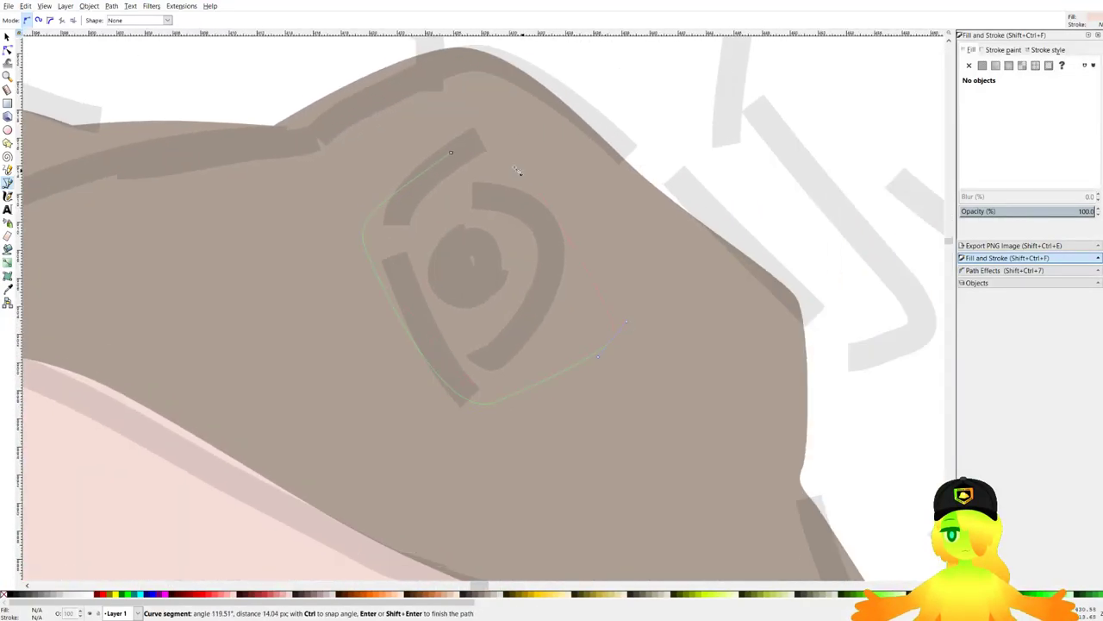
{"action": "left_click_drag", "start_coordinate": [451, 153], "coordinate": [452, 154]}
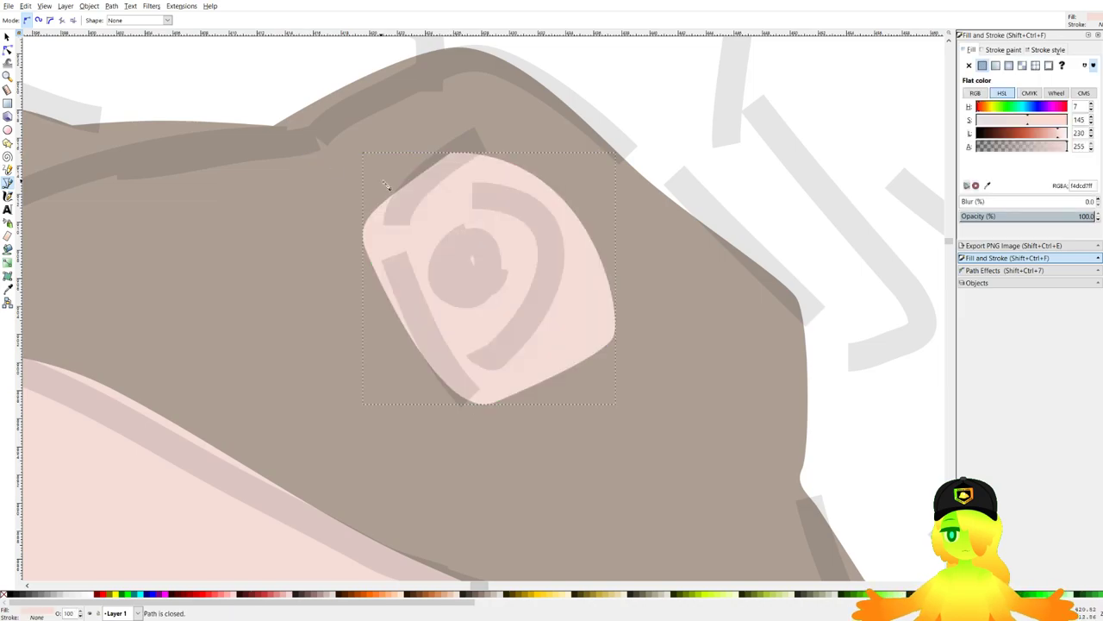
Fill the eye patch with the brown sampled from the lizard's head.
{"action": "scroll", "coordinate": [542, 218], "scroll_direction": "down", "scroll_amount": 5}
{"action": "scroll", "coordinate": [538, 214], "scroll_direction": "down", "scroll_amount": 2}
{"action": "scroll", "coordinate": [814, 197], "scroll_direction": "up", "scroll_amount": 2}
{"action": "left_click", "coordinate": [988, 186]}
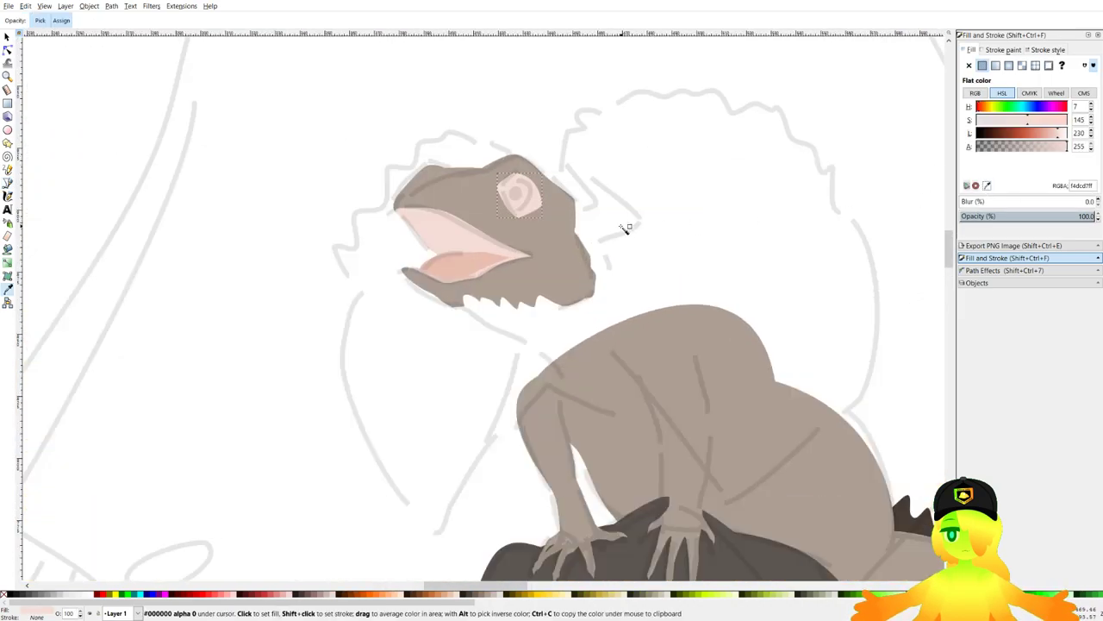
{"action": "left_click", "coordinate": [561, 246]}
Select the lizard's head, body and limbs together and darken their fill to a greyer brown, leaving out the eye patch.
{"action": "scroll", "coordinate": [561, 246], "scroll_direction": "down", "scroll_amount": 4}
{"action": "left_click_drag", "start_coordinate": [472, 289], "coordinate": [720, 228]}
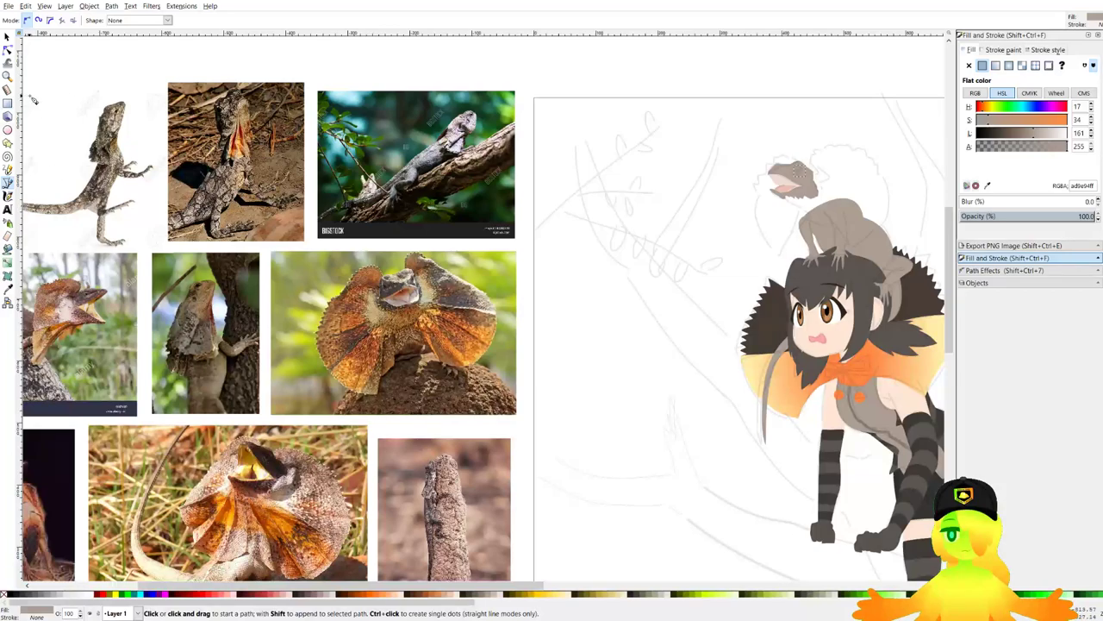
{"action": "left_click", "coordinate": [8, 38]}
{"action": "left_click_drag", "start_coordinate": [807, 177], "coordinate": [579, 231]}
{"action": "scroll", "coordinate": [543, 208], "scroll_direction": "up", "scroll_amount": 3}
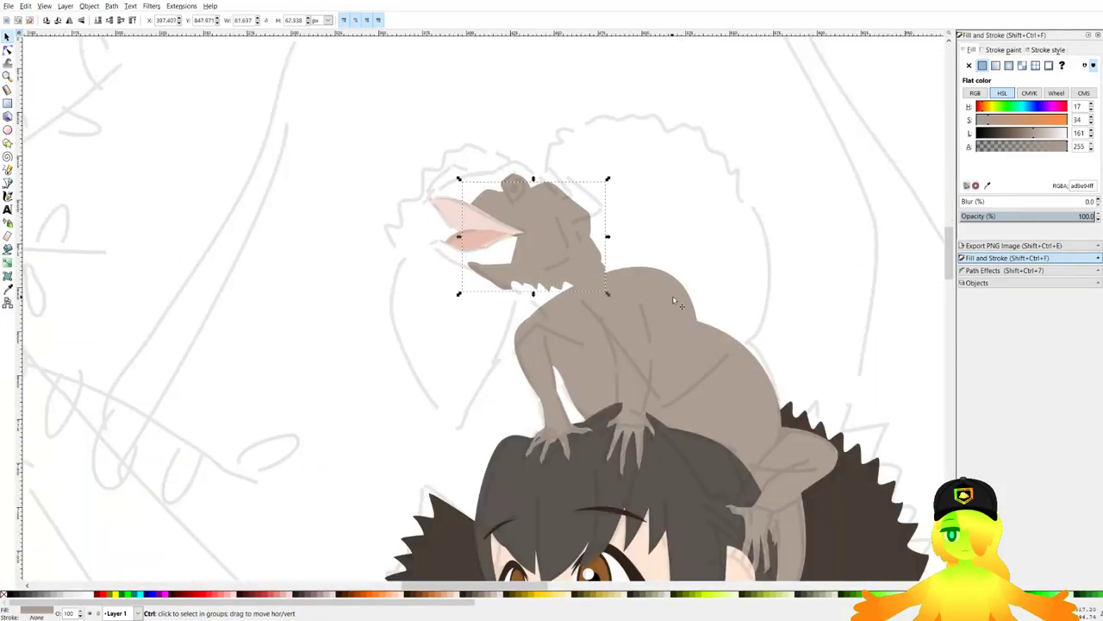
{"action": "key", "text": "ctrl+z"}
{"action": "left_click", "coordinate": [672, 345], "text": "shift"}
{"action": "left_click", "coordinate": [825, 469], "text": "shift"}
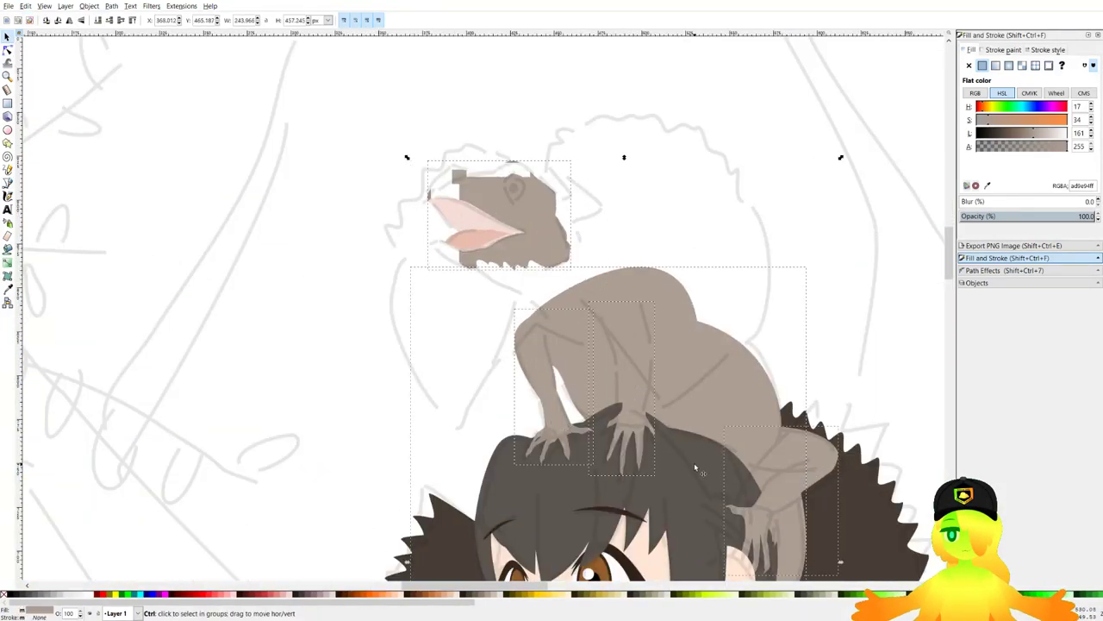
{"action": "left_click_drag", "start_coordinate": [1031, 132], "coordinate": [1027, 132]}
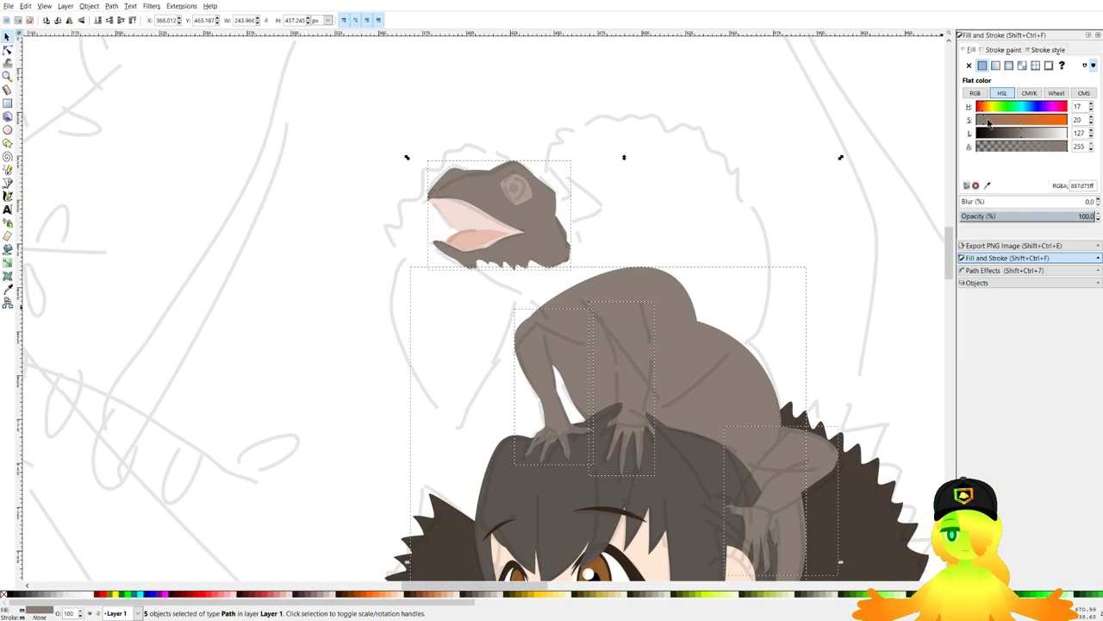
Deselect the lizard's shapes and save the drawing.
{"action": "left_click", "coordinate": [641, 166]}
{"action": "scroll", "coordinate": [640, 168], "scroll_direction": "down", "scroll_amount": 4}
{"action": "left_click_drag", "start_coordinate": [641, 260], "coordinate": [698, 251]}
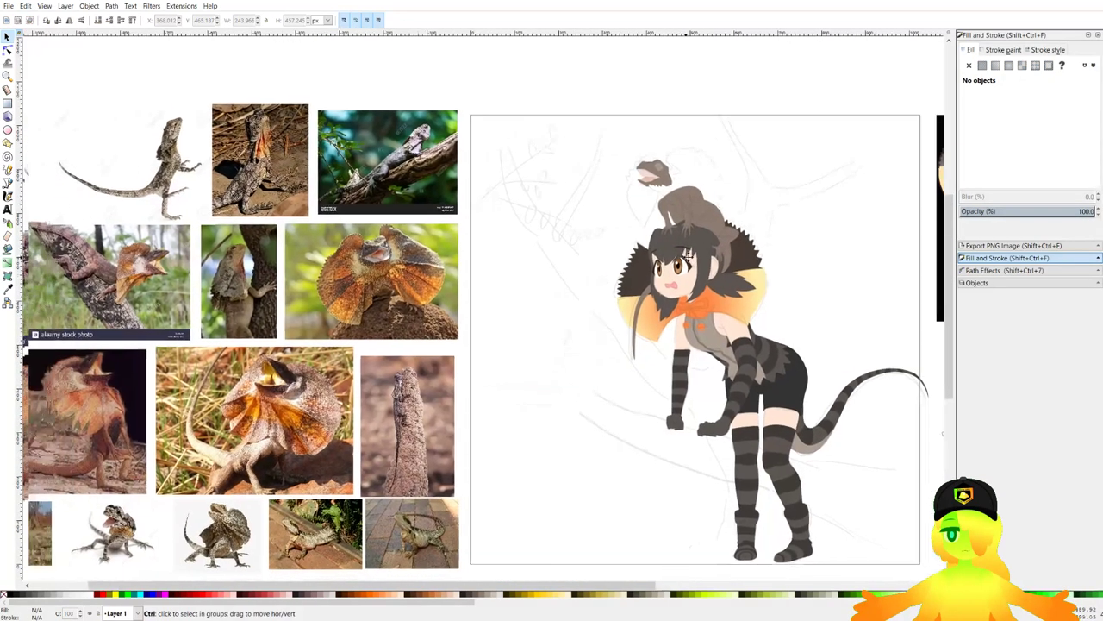
{"action": "key", "text": "ctrl+s"}
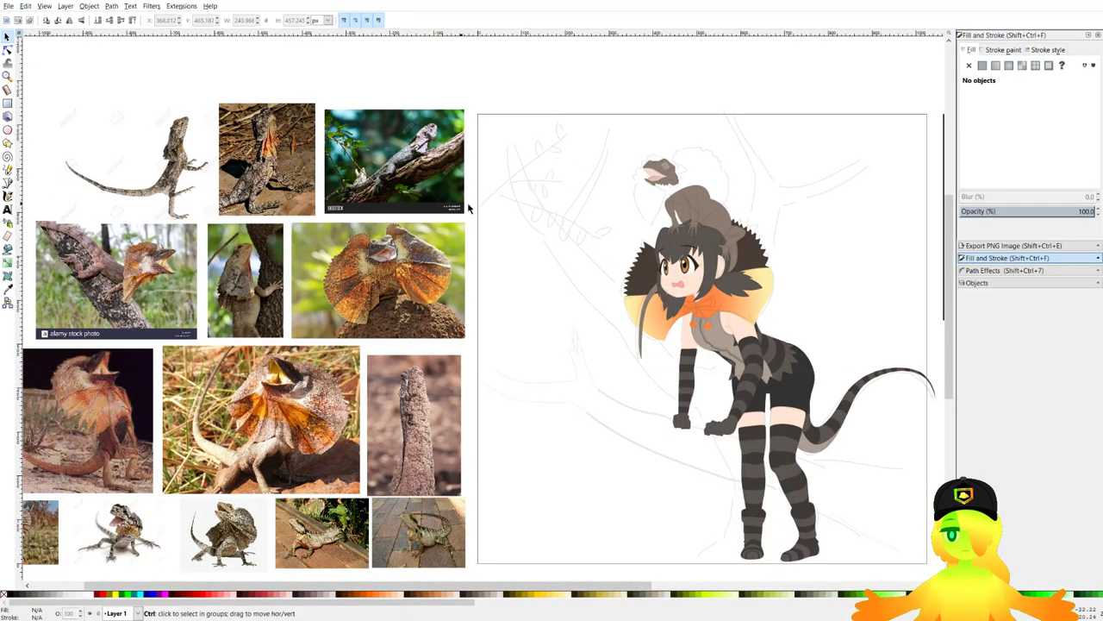
Examine the lizard's eye shape and colouring in the reference photos, including a close-up of the open-mouthed profile.
{"action": "scroll", "coordinate": [194, 252], "scroll_direction": "up", "scroll_amount": 2}
{"action": "left_click_drag", "start_coordinate": [575, 253], "coordinate": [58, 366]}
{"action": "left_click_drag", "start_coordinate": [467, 238], "coordinate": [921, 214]}
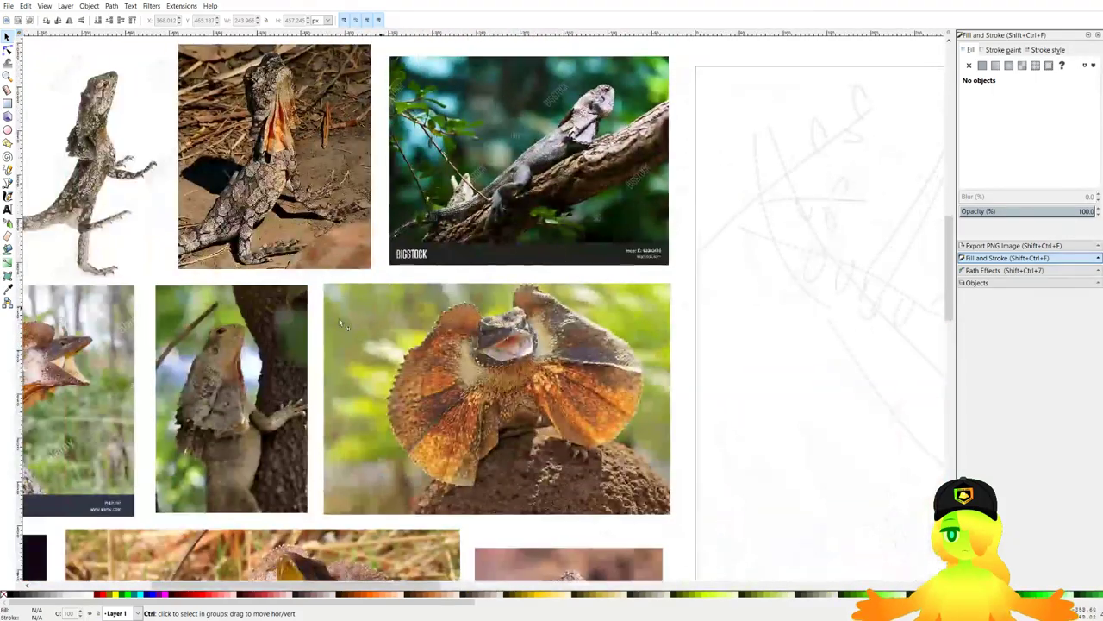
{"action": "scroll", "coordinate": [341, 323], "scroll_direction": "up", "scroll_amount": 10}
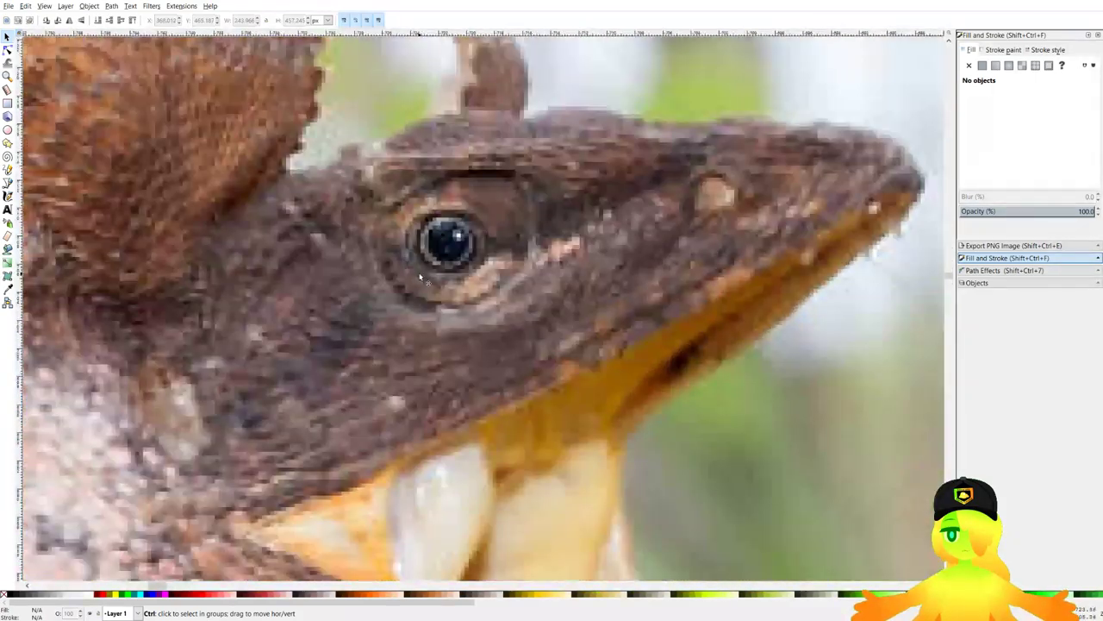
{"action": "scroll", "coordinate": [588, 385], "scroll_direction": "down", "scroll_amount": 8}
{"action": "scroll", "coordinate": [588, 384], "scroll_direction": "up", "scroll_amount": 4}
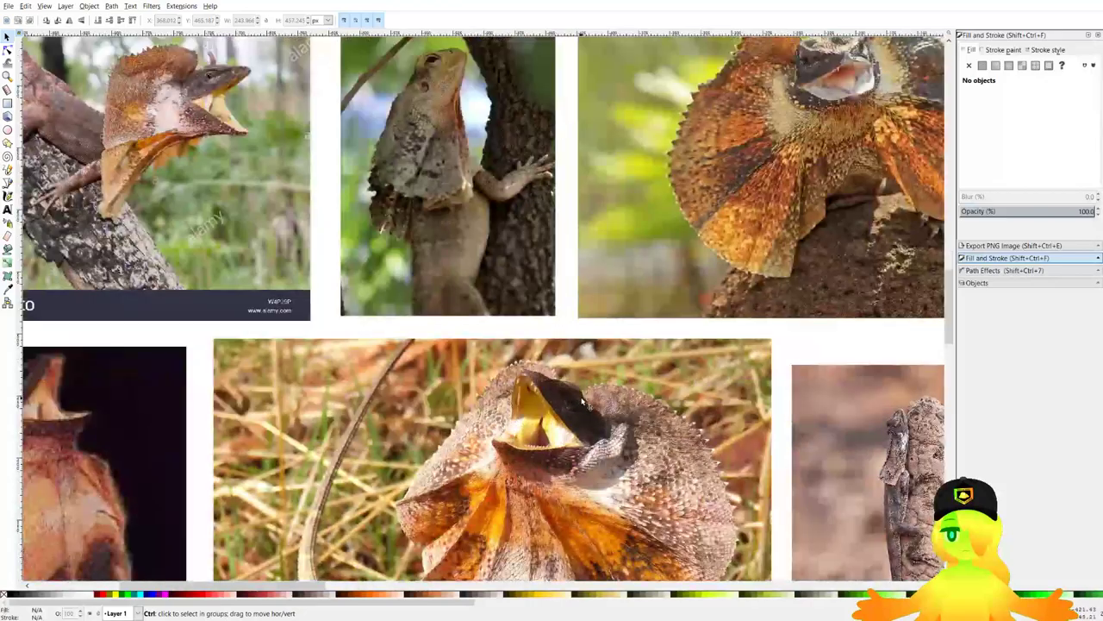
{"action": "scroll", "coordinate": [583, 403], "scroll_direction": "down", "scroll_amount": 3}
{"action": "scroll", "coordinate": [583, 402], "scroll_direction": "up", "scroll_amount": 5}
{"action": "scroll", "coordinate": [313, 275], "scroll_direction": "down", "scroll_amount": 8}
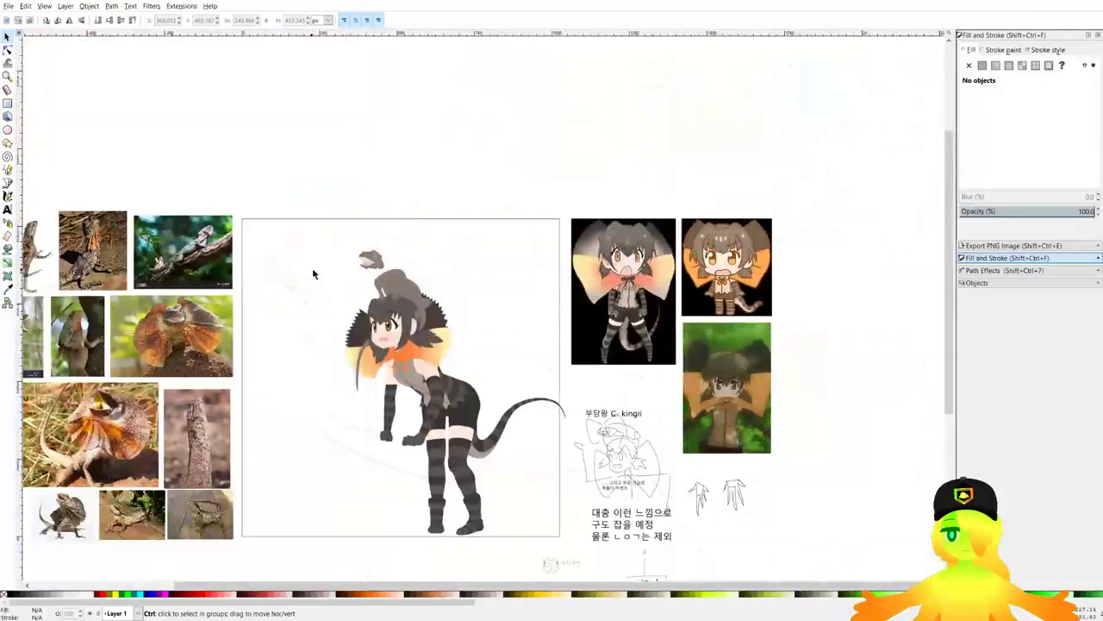
Draw an upright ellipse about 9.1 by 11.25 px over the eye patch and fill it pale beige-grey.
{"action": "scroll", "coordinate": [373, 259], "scroll_direction": "up", "scroll_amount": 8}
{"action": "left_click", "coordinate": [9, 129]}
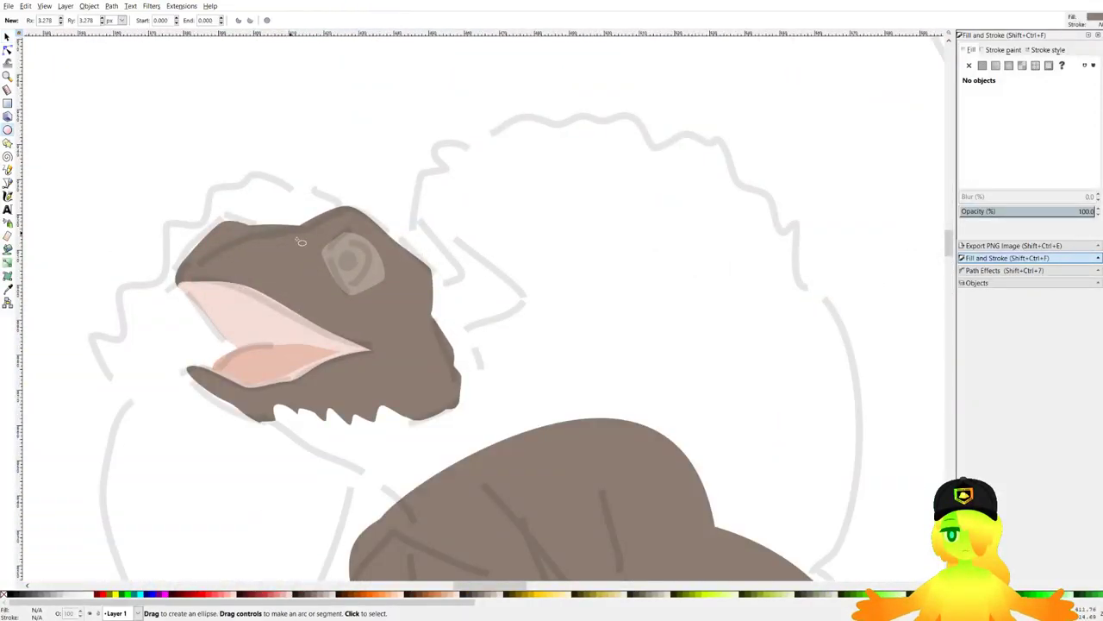
{"action": "scroll", "coordinate": [363, 270], "scroll_direction": "up", "scroll_amount": 5}
{"action": "left_click_drag", "start_coordinate": [326, 216], "coordinate": [418, 327]}
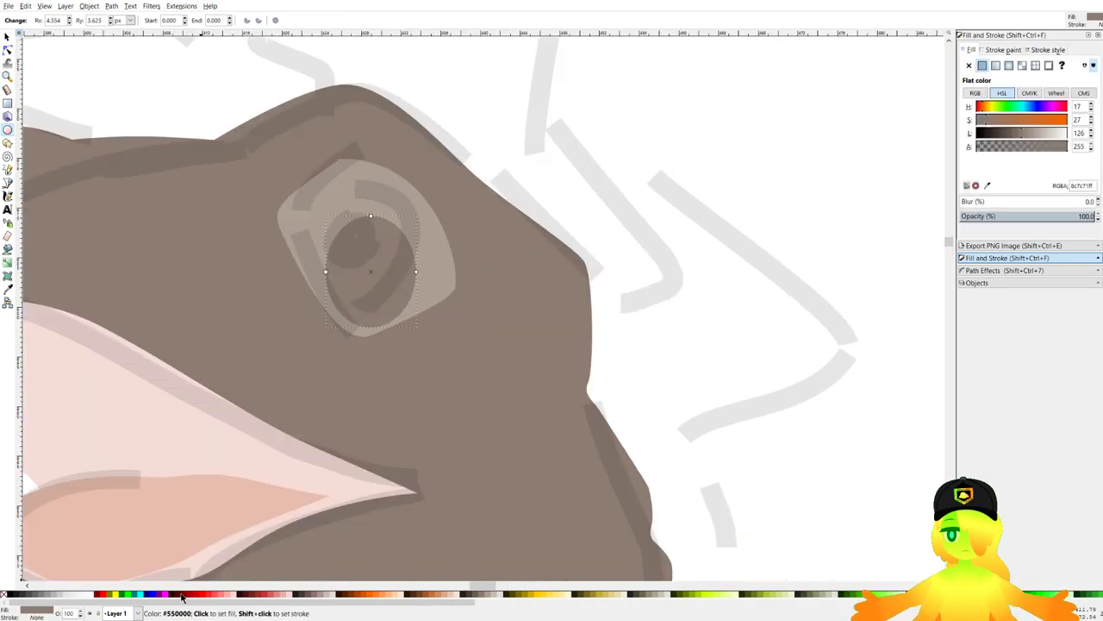
{"action": "left_click", "coordinate": [326, 595]}
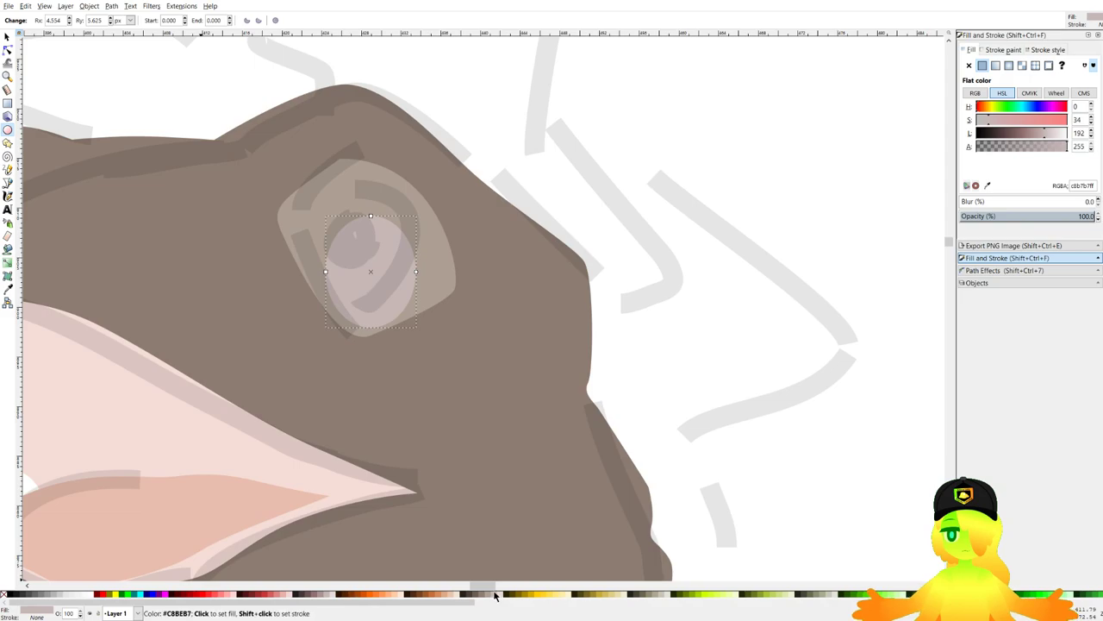
{"action": "left_click", "coordinate": [500, 595]}
Move the eye ellipse up into the middle of the eye patch and fill it black.
{"action": "scroll", "coordinate": [266, 137], "scroll_direction": "up", "scroll_amount": 2}
{"action": "left_click", "coordinate": [6, 38]}
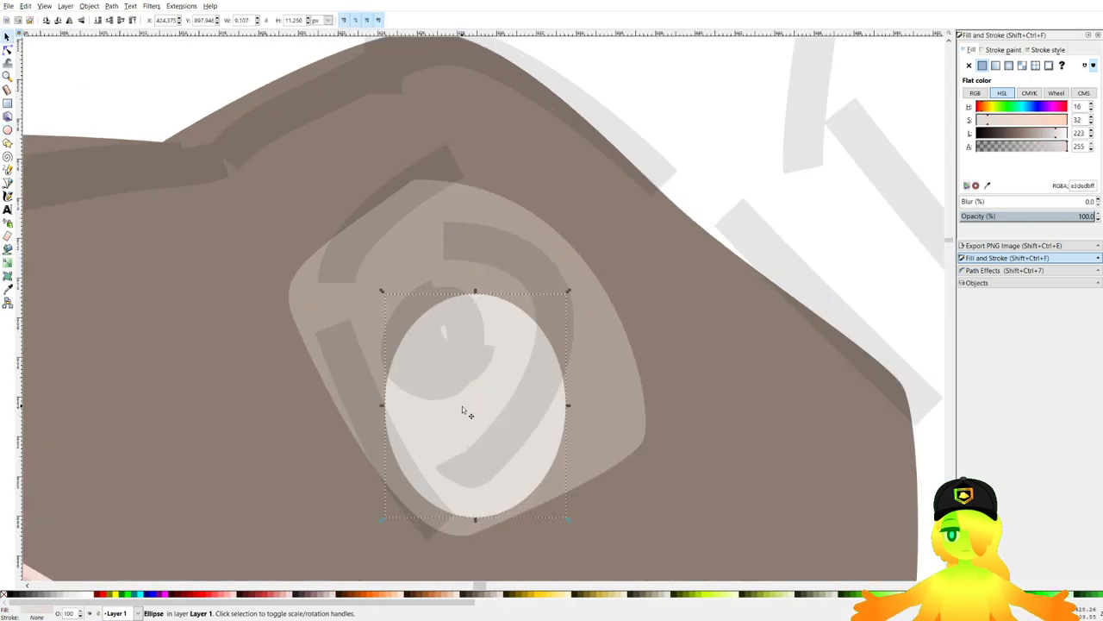
{"action": "left_click_drag", "start_coordinate": [462, 406], "coordinate": [454, 341]}
{"action": "left_click", "coordinate": [10, 595]}
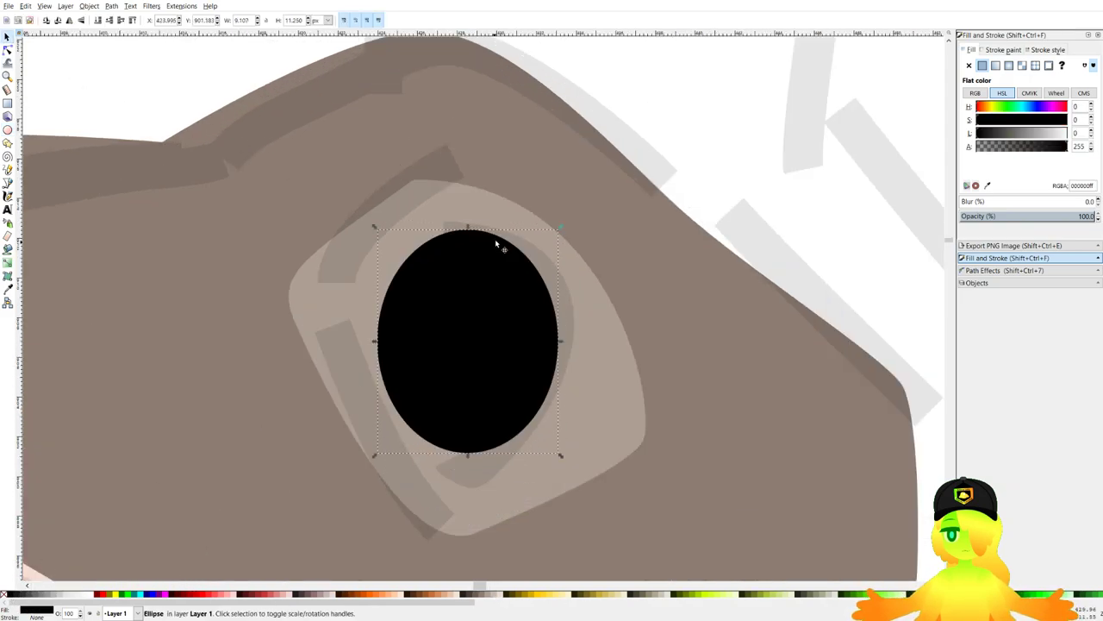
Scale the black eye ellipse down to about 8.1 by 10 px and nudge it slightly within the eye patch.
{"action": "left_click_drag", "start_coordinate": [557, 226], "coordinate": [552, 235]}
{"action": "left_click_drag", "start_coordinate": [488, 316], "coordinate": [484, 318]}
{"action": "left_click_drag", "start_coordinate": [549, 237], "coordinate": [545, 240]}
{"action": "scroll", "coordinate": [546, 243], "scroll_direction": "down", "scroll_amount": 6}
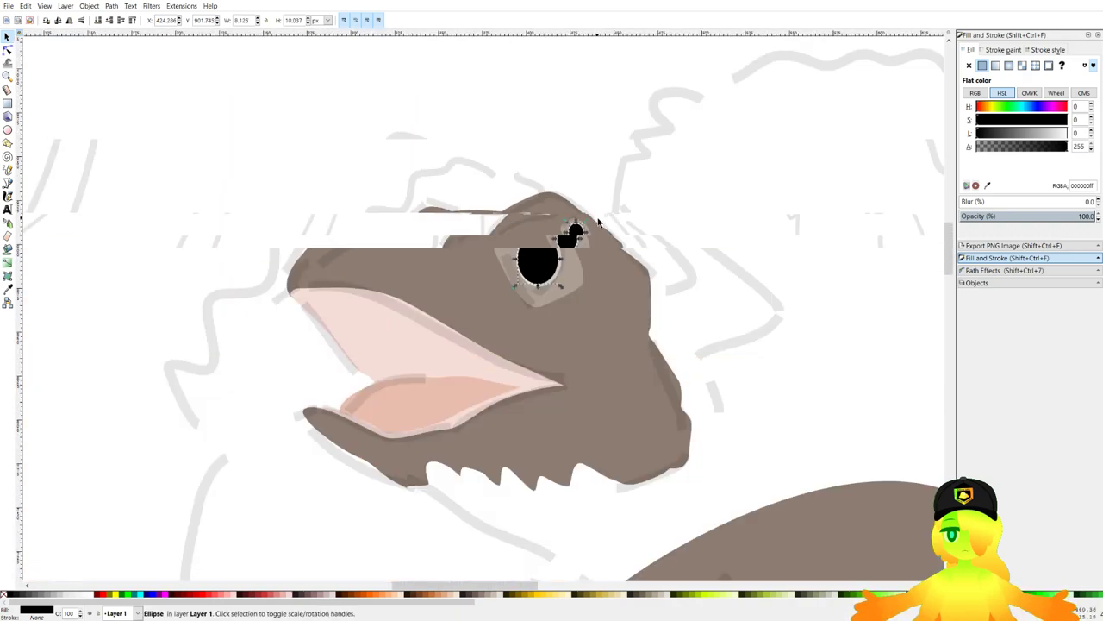
Examine the eye in the open-mouthed profile reference photo and compare it with the drawn lizard's eye.
{"action": "scroll", "coordinate": [558, 290], "scroll_direction": "up", "scroll_amount": 8}
{"action": "scroll", "coordinate": [557, 290], "scroll_direction": "up", "scroll_amount": 1}
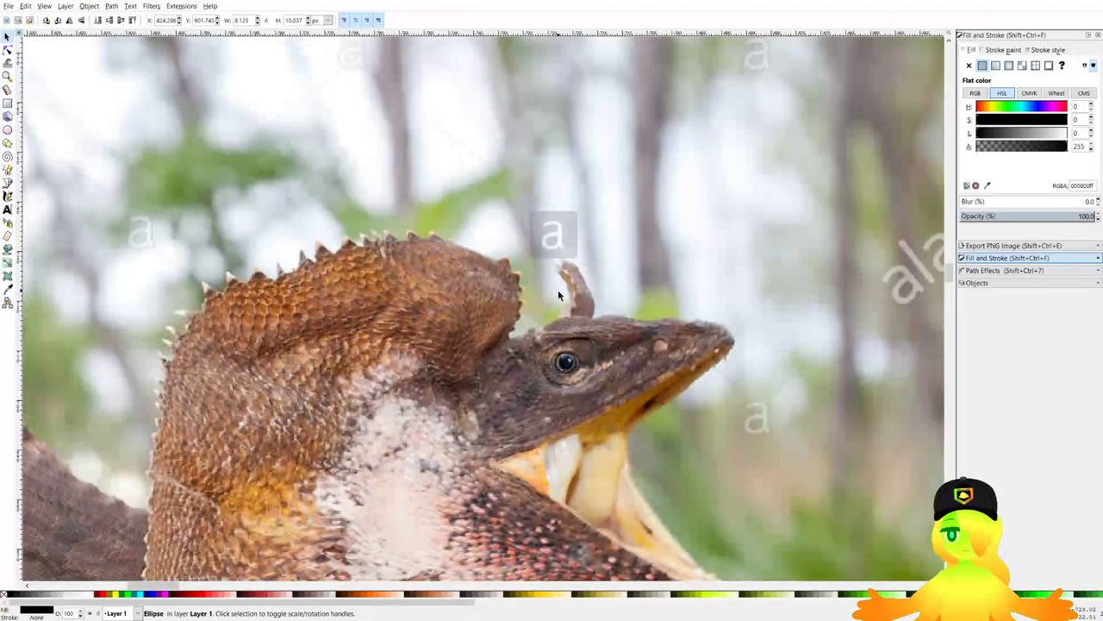
{"action": "scroll", "coordinate": [561, 360], "scroll_direction": "up", "scroll_amount": 4}
{"action": "scroll", "coordinate": [488, 402], "scroll_direction": "down", "scroll_amount": 7}
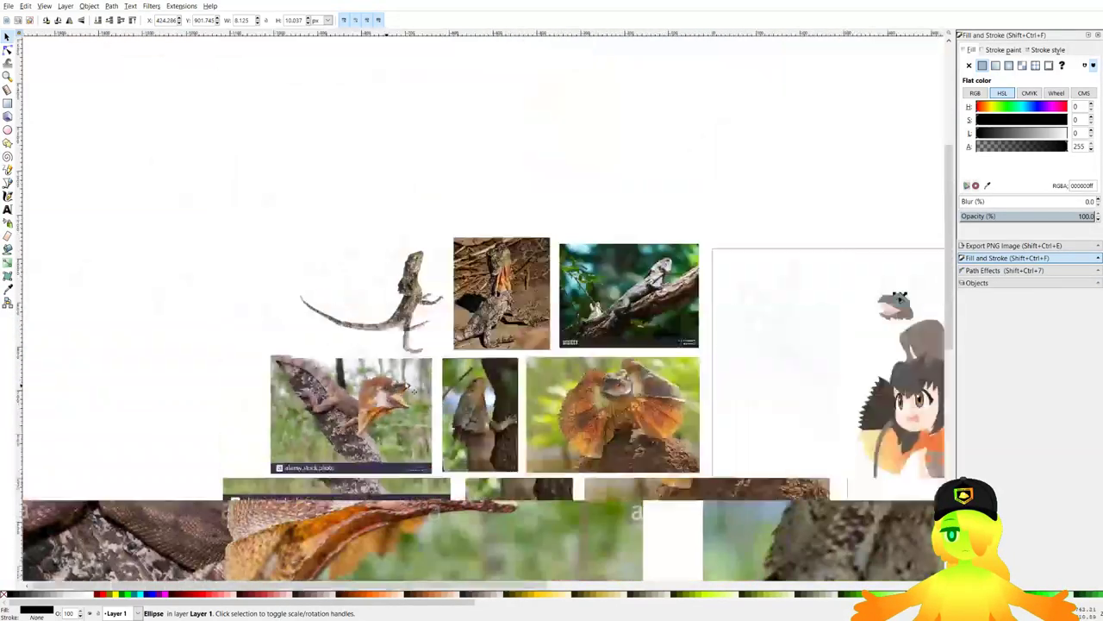
{"action": "left_click_drag", "start_coordinate": [925, 288], "coordinate": [779, 291]}
{"action": "scroll", "coordinate": [780, 295], "scroll_direction": "up", "scroll_amount": 4}
{"action": "scroll", "coordinate": [595, 300], "scroll_direction": "up", "scroll_amount": 5}
{"action": "scroll", "coordinate": [419, 161], "scroll_direction": "up", "scroll_amount": 1}
{"action": "left_click_drag", "start_coordinate": [419, 161], "coordinate": [491, 274]}
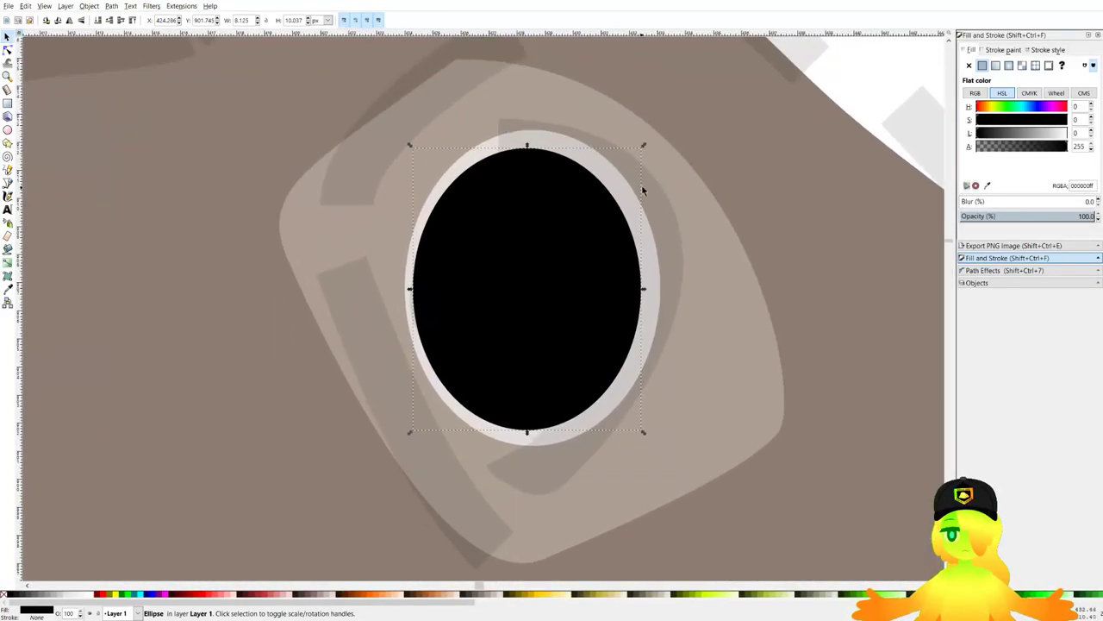
Scale the black eye ellipse to about 8.0 by 9.9 px and nudge it sideways within the pale ellipse.
{"action": "left_click_drag", "start_coordinate": [642, 144], "coordinate": [626, 165]}
{"action": "left_click_drag", "start_coordinate": [541, 265], "coordinate": [535, 265]}
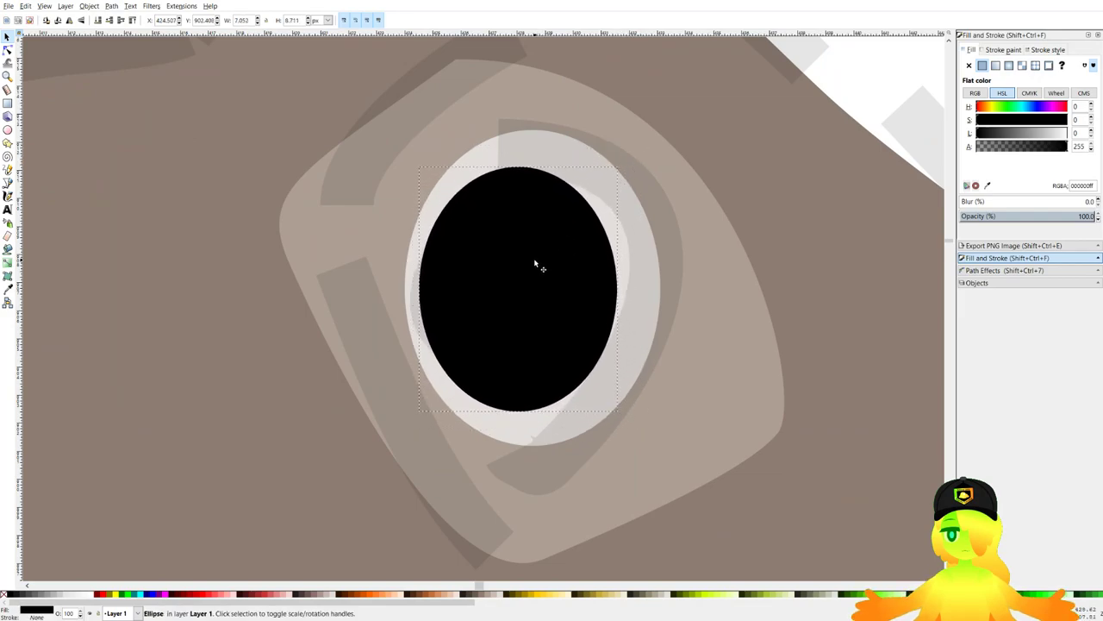
{"action": "left_click_drag", "start_coordinate": [620, 164], "coordinate": [635, 146]}
{"action": "left_click_drag", "start_coordinate": [568, 214], "coordinate": [574, 214]}
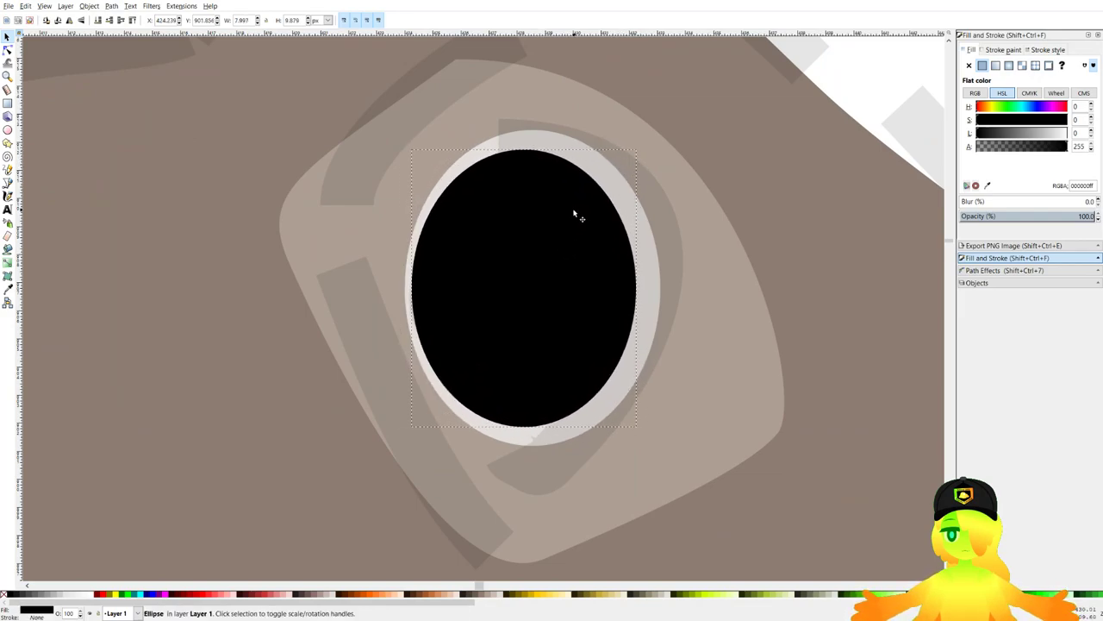
Enlarge a copy of the pale ellipse behind it to about 9.8 by 12.1 px and fill it with the head brown, darkened to about lightness 100.
{"action": "left_click", "coordinate": [643, 227]}
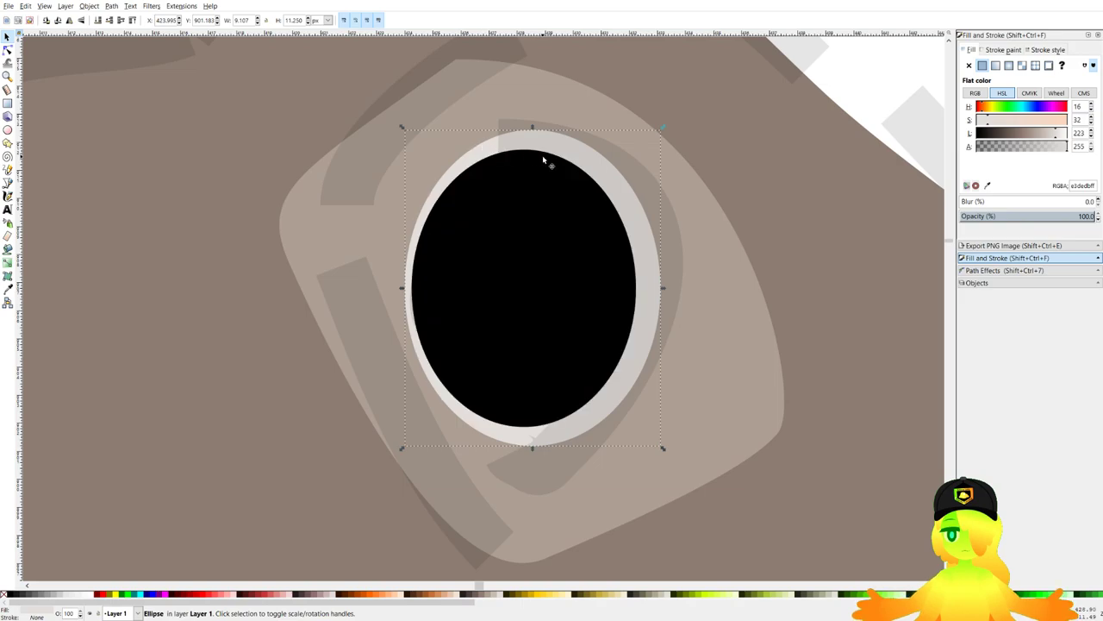
{"action": "left_click_drag", "start_coordinate": [665, 125], "coordinate": [677, 119]}
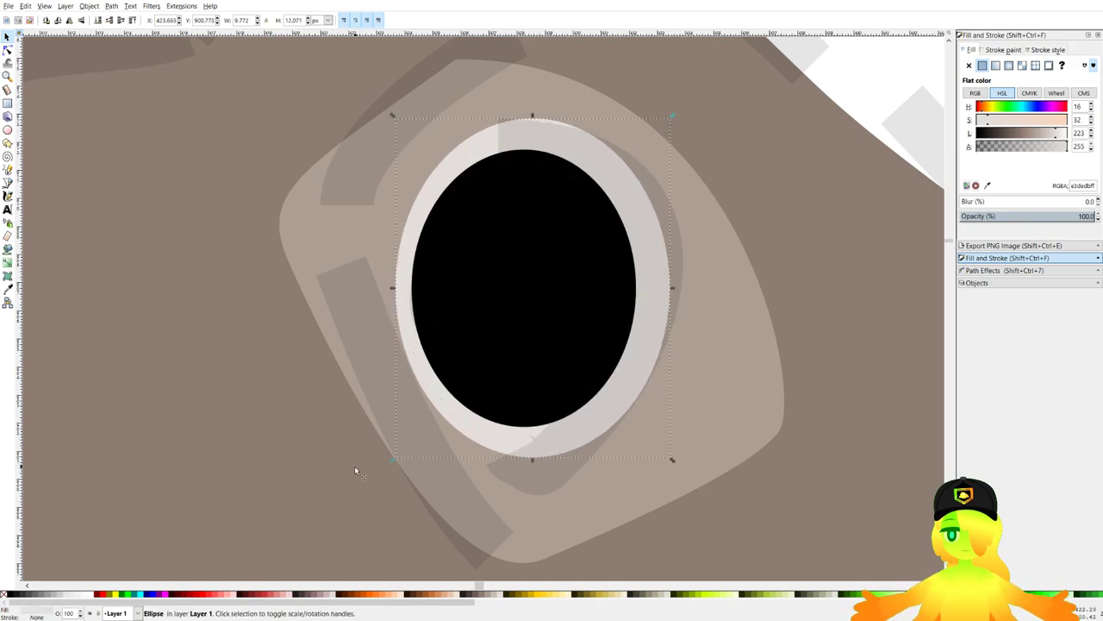
{"action": "key", "text": "d"}
{"action": "left_click", "coordinate": [867, 286]}
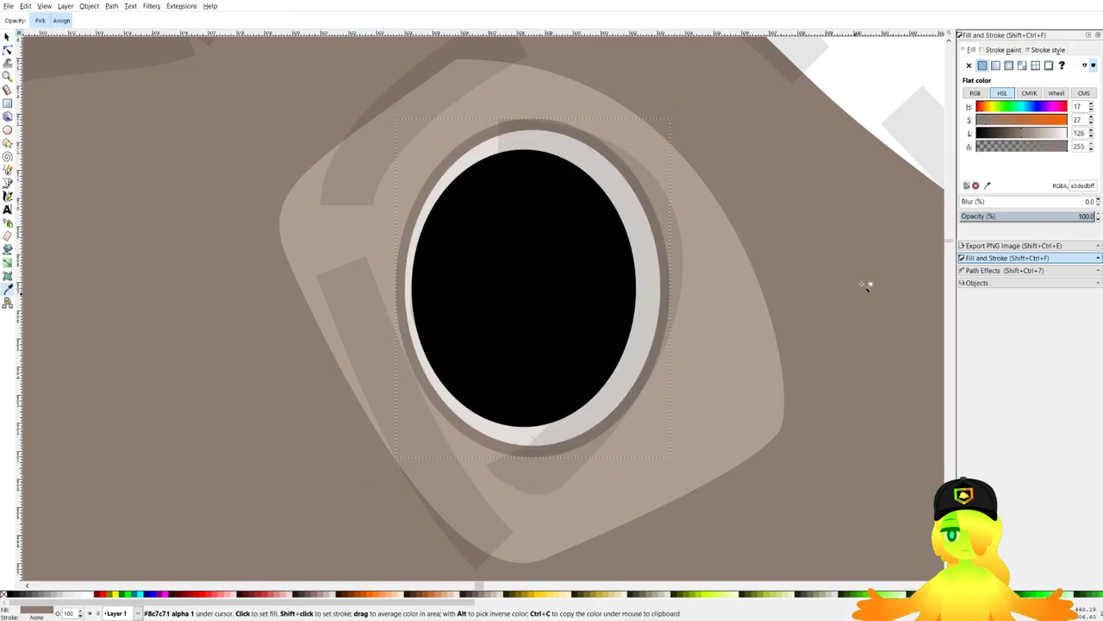
{"action": "left_click_drag", "start_coordinate": [1017, 135], "coordinate": [1012, 134]}
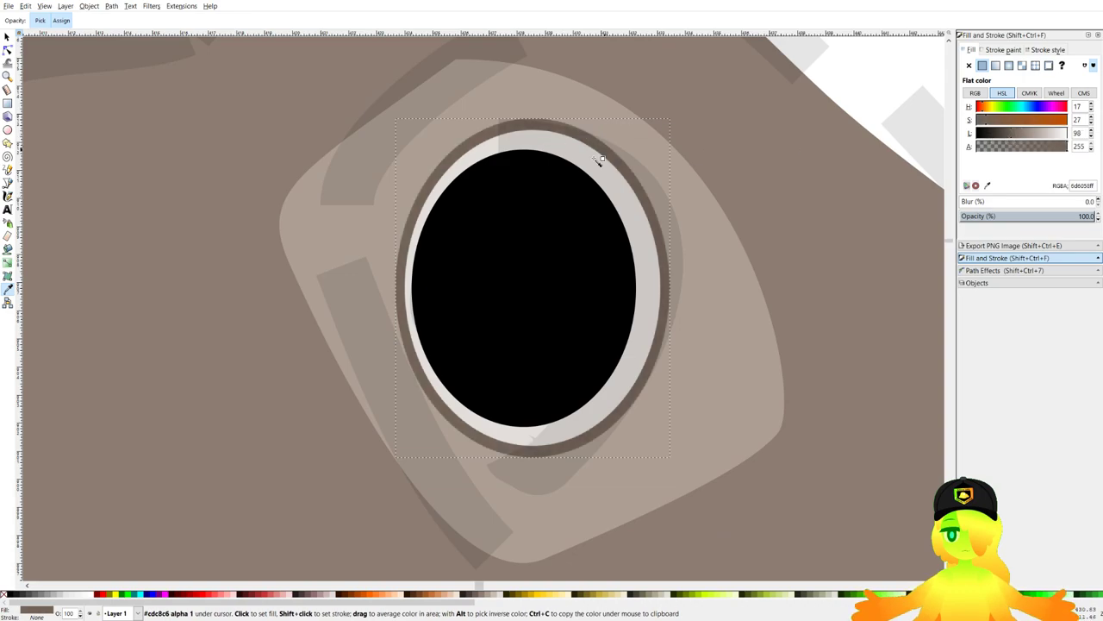
Widen the dark brown ellipse around the eye to about 10.1 px and deselect it.
{"action": "key", "text": "s"}
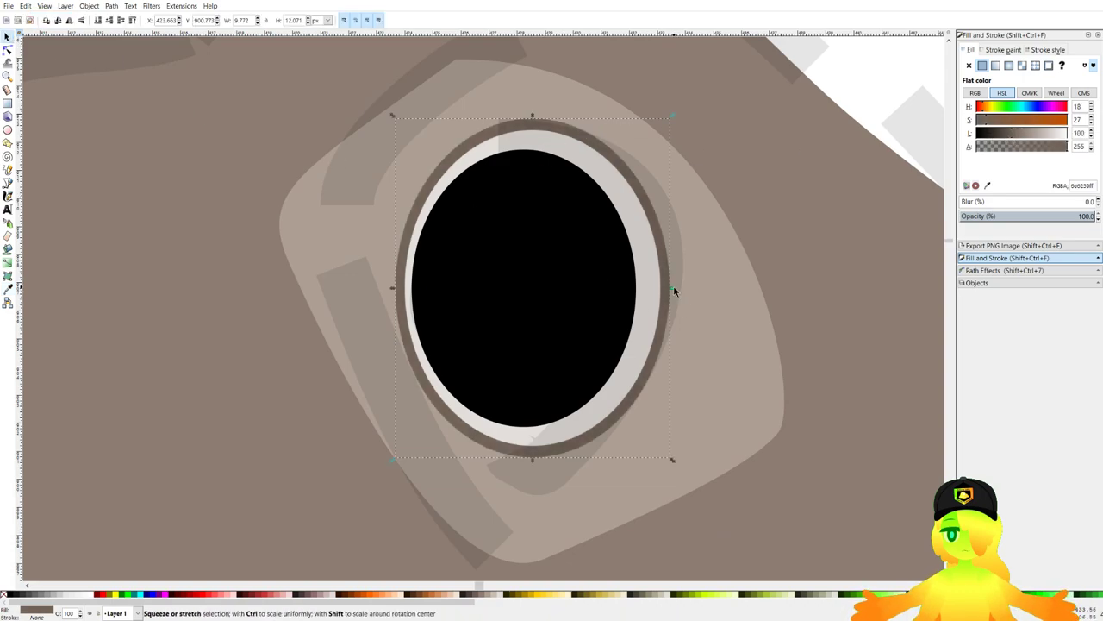
{"action": "scroll", "coordinate": [682, 292], "scroll_direction": "down", "scroll_amount": 7, "text": "ctrl"}
{"action": "key", "text": "Escape"}
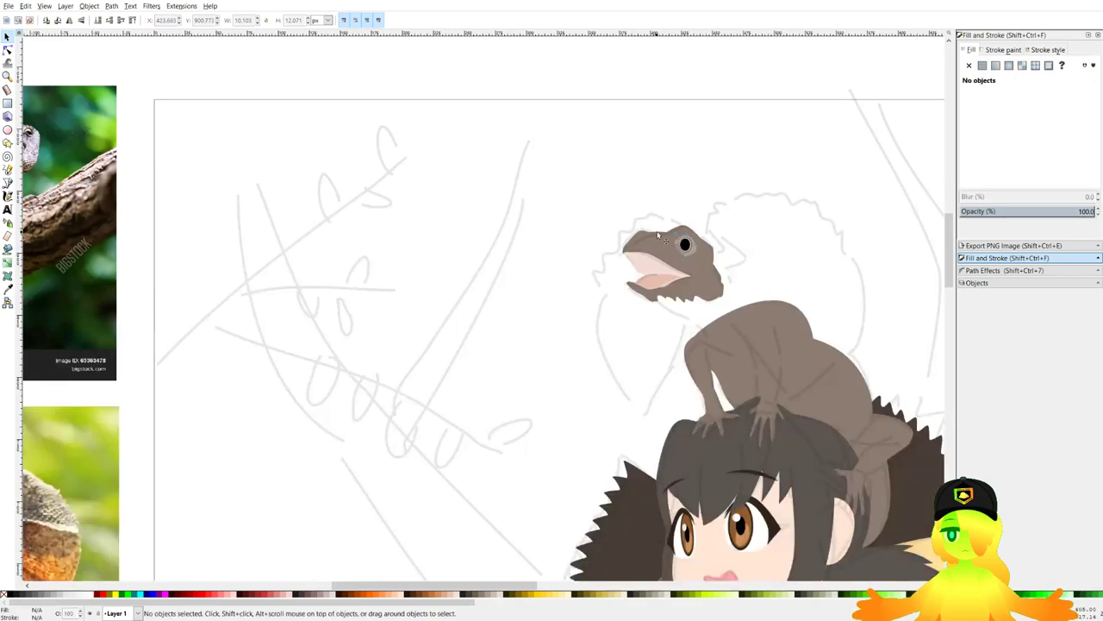
Scale the lizard's three eye ellipses down to about 7 by 8.4 px and the black pupil to about 5.1 by 6.2 px.
{"action": "scroll", "coordinate": [682, 246], "scroll_direction": "up", "scroll_amount": 7, "text": "ctrl"}
{"action": "left_click_drag", "start_coordinate": [568, 111], "coordinate": [792, 345], "text": "shift"}
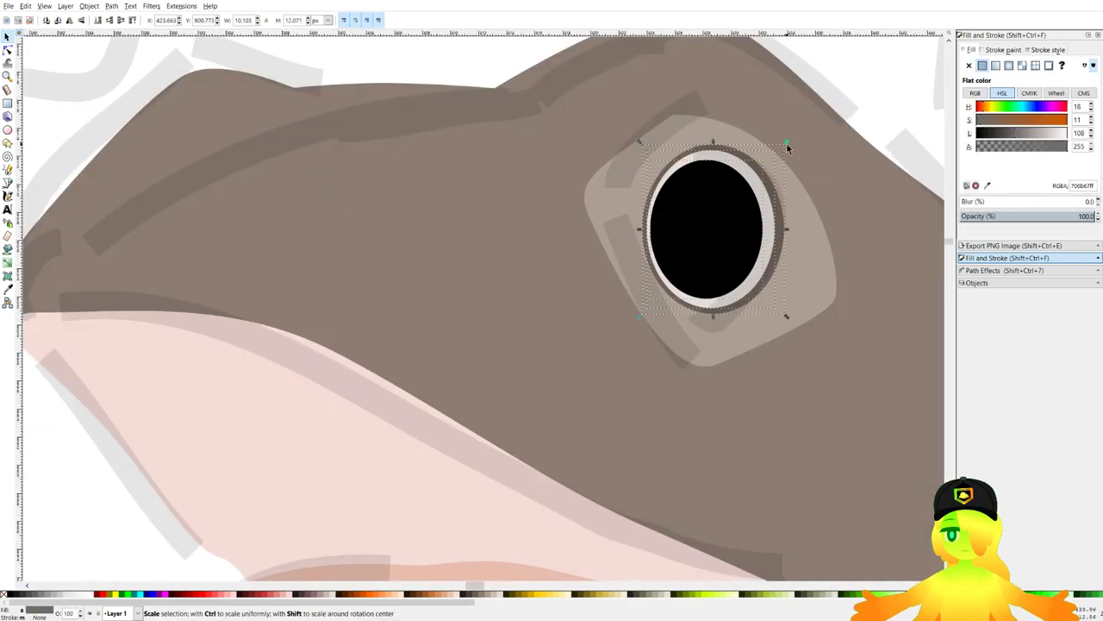
{"action": "scroll", "coordinate": [726, 197], "scroll_direction": "down", "scroll_amount": 6, "text": "ctrl"}
{"action": "left_click_drag", "start_coordinate": [726, 196], "coordinate": [1074, 178]}
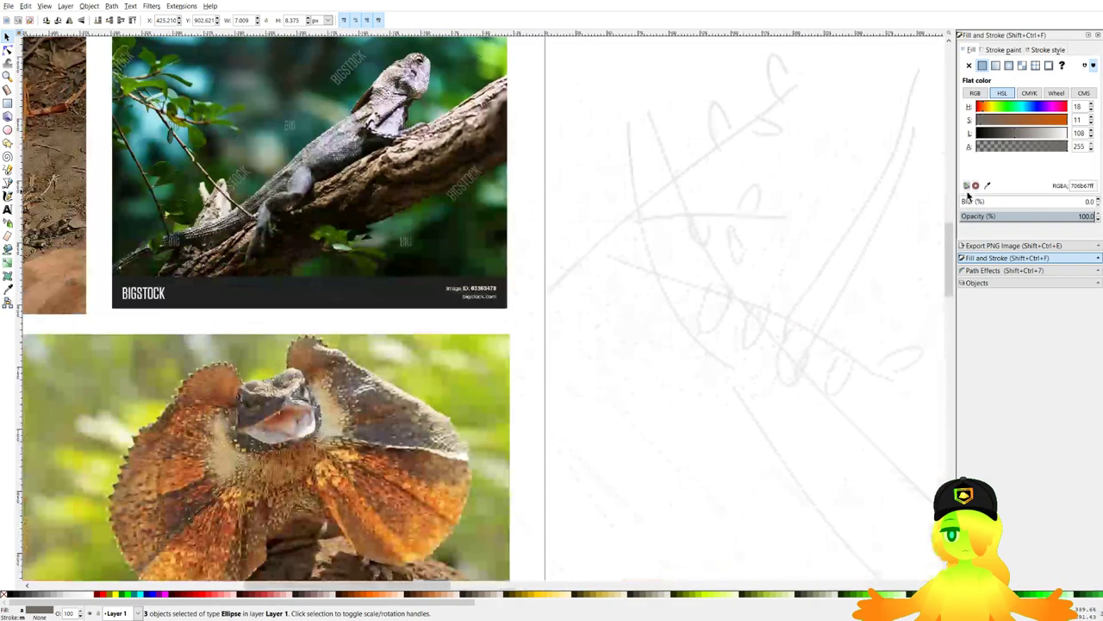
{"action": "left_click_drag", "start_coordinate": [371, 281], "coordinate": [659, 233]}
{"action": "mouse_move", "coordinate": [484, 281]}
{"action": "left_mouse_down"}
{"action": "mouse_move", "coordinate": [845, 237]}
{"action": "mouse_move", "coordinate": [193, 281]}
{"action": "left_mouse_up"}
{"action": "left_click_drag", "start_coordinate": [768, 256], "coordinate": [330, 313]}
{"action": "scroll", "coordinate": [627, 146], "scroll_direction": "up", "scroll_amount": 4, "text": "ctrl"}
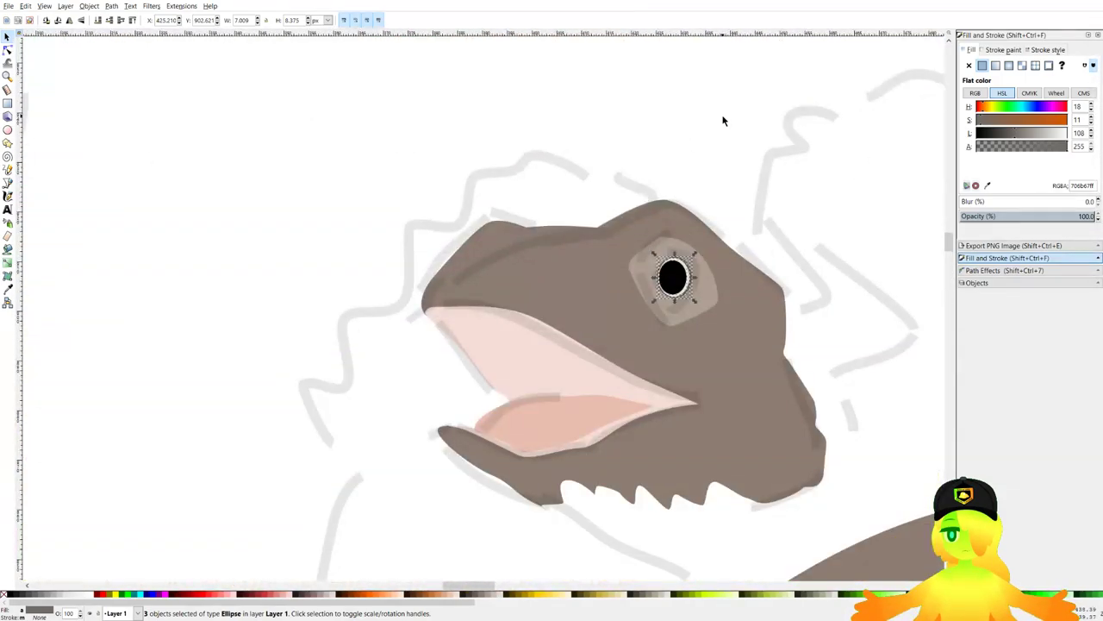
{"action": "left_click", "coordinate": [724, 118]}
{"action": "scroll", "coordinate": [673, 298], "scroll_direction": "up", "scroll_amount": 4, "text": "ctrl"}
{"action": "left_click", "coordinate": [689, 235]}
{"action": "left_click_drag", "start_coordinate": [733, 143], "coordinate": [680, 191]}
{"action": "scroll", "coordinate": [680, 190], "scroll_direction": "down", "scroll_amount": 4, "text": "ctrl"}
{"action": "left_click", "coordinate": [365, 268]}
Examine the frilled lizard reference photos for the shape of the head and the area around the eye.
{"action": "scroll", "coordinate": [365, 268], "scroll_direction": "down", "scroll_amount": 7, "text": "ctrl"}
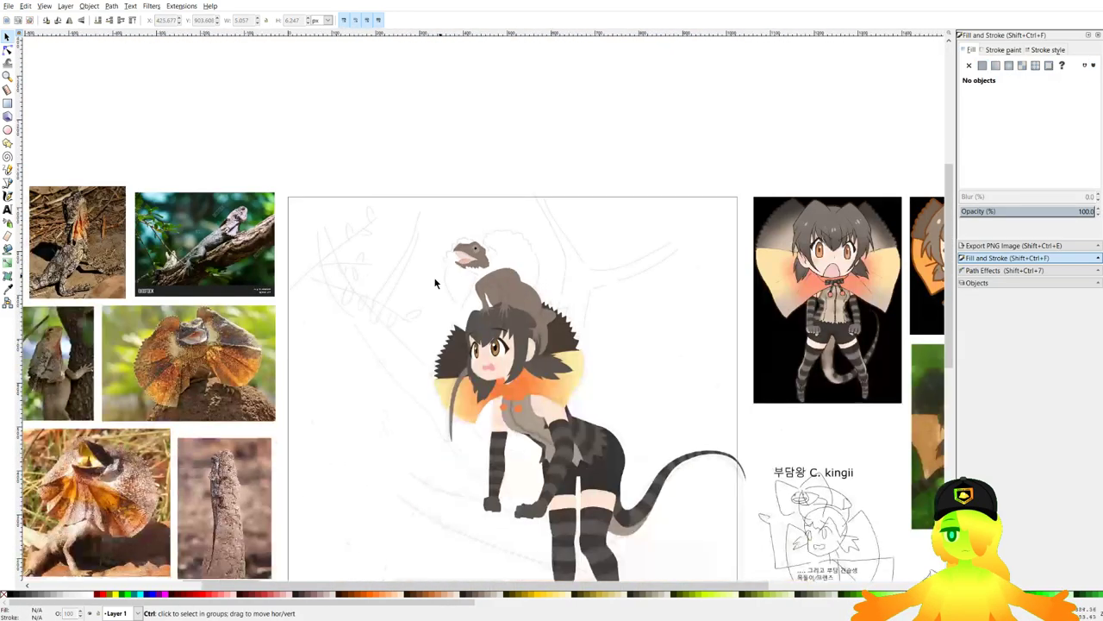
{"action": "left_click_drag", "start_coordinate": [438, 281], "coordinate": [808, 178]}
{"action": "scroll", "coordinate": [363, 256], "scroll_direction": "up", "scroll_amount": 6, "text": "ctrl"}
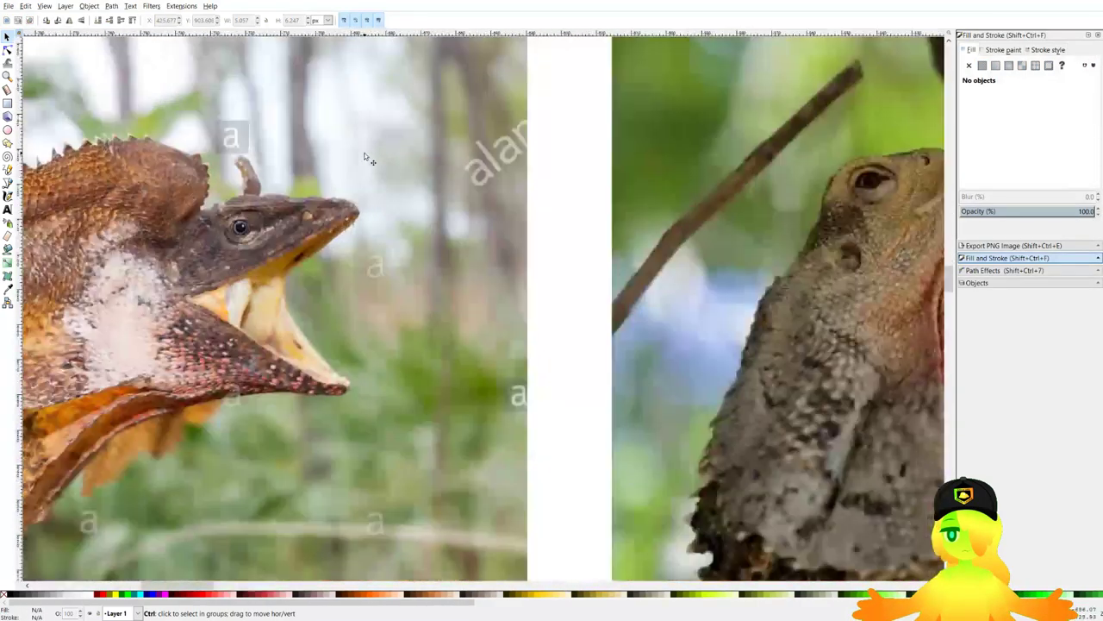
{"action": "left_click_drag", "start_coordinate": [451, 185], "coordinate": [592, 198]}
{"action": "scroll", "coordinate": [357, 257], "scroll_direction": "down", "scroll_amount": 5, "text": "ctrl"}
{"action": "left_click_drag", "start_coordinate": [357, 256], "coordinate": [320, 265]}
{"action": "scroll", "coordinate": [291, 276], "scroll_direction": "up", "scroll_amount": 4, "text": "ctrl"}
{"action": "scroll", "coordinate": [245, 295], "scroll_direction": "down", "scroll_amount": 4, "text": "ctrl"}
{"action": "left_click_drag", "start_coordinate": [510, 289], "coordinate": [249, 317]}
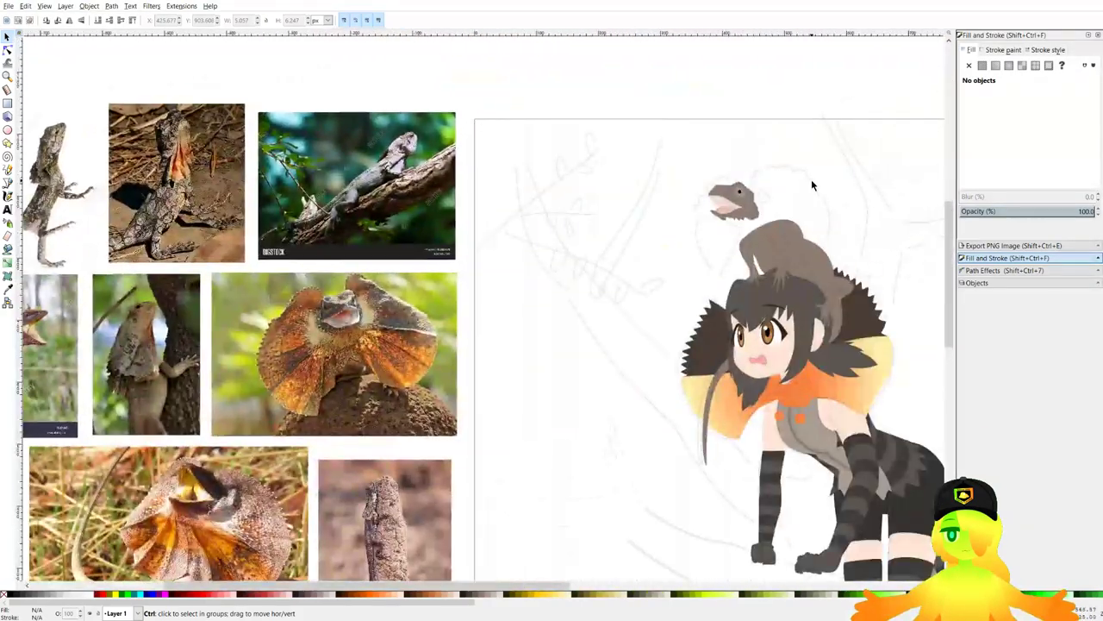
Draw a closed curved eyelid shape around the lizard's eye, inside the light eye patch, with the Bezier pen.
{"action": "scroll", "coordinate": [744, 186], "scroll_direction": "up", "scroll_amount": 8, "text": "ctrl"}
{"action": "left_click_drag", "start_coordinate": [813, 254], "coordinate": [790, 233]}
{"action": "left_click", "coordinate": [178, 435]}
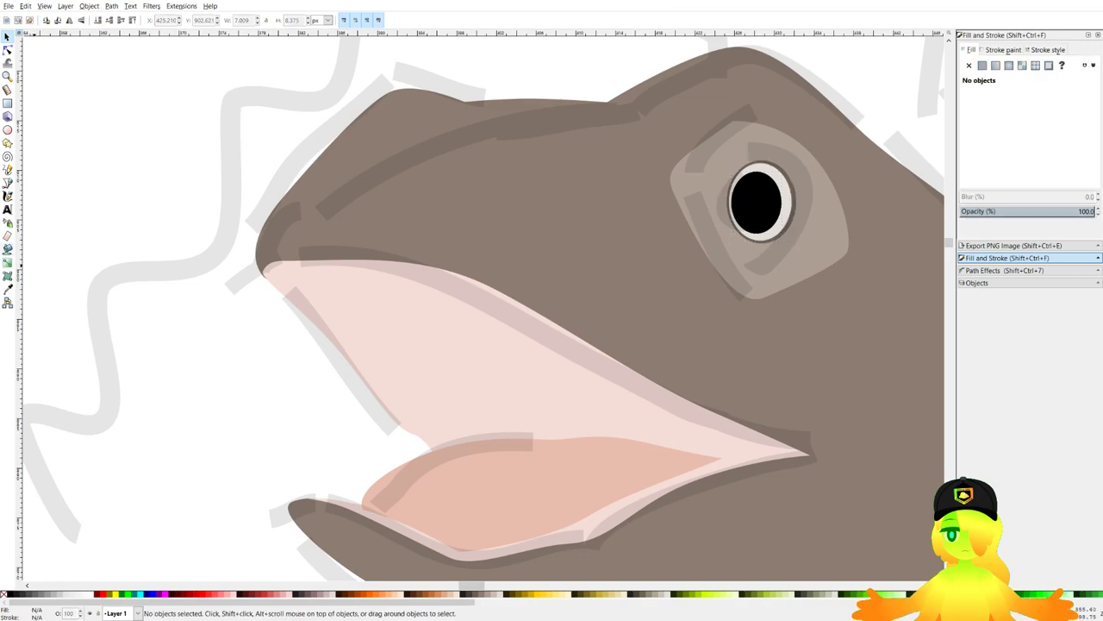
{"action": "left_click", "coordinate": [8, 183]}
{"action": "scroll", "coordinate": [750, 177], "scroll_direction": "up", "scroll_amount": 3}
{"action": "left_click_drag", "start_coordinate": [655, 102], "coordinate": [595, 145]}
{"action": "left_click_drag", "start_coordinate": [569, 216], "coordinate": [593, 259]}
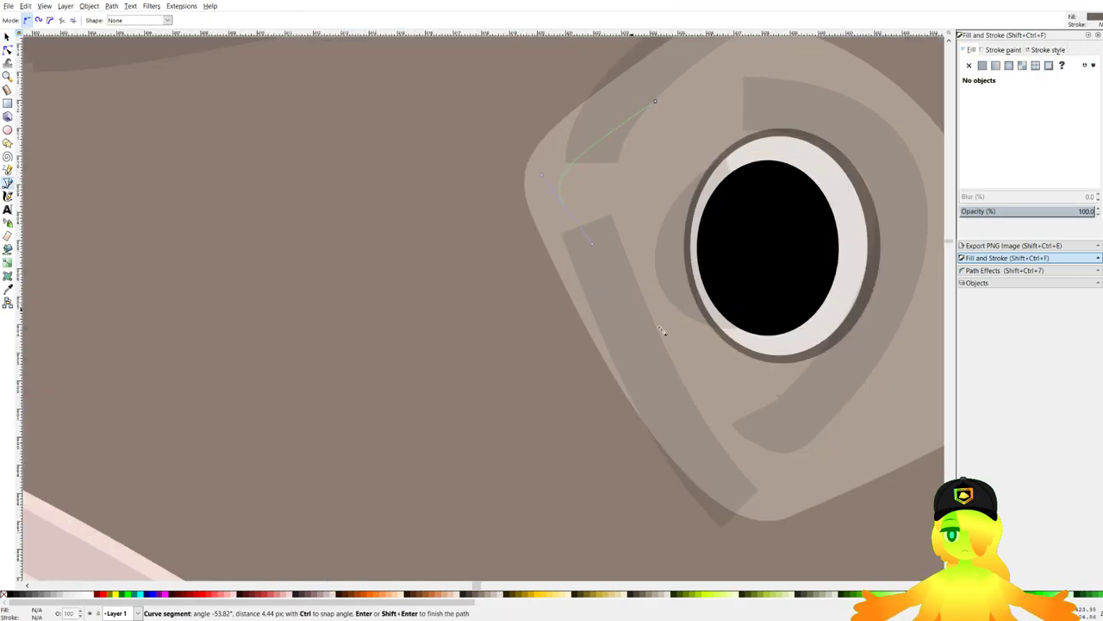
{"action": "left_click_drag", "start_coordinate": [668, 337], "coordinate": [618, 353]}
{"action": "left_click_drag", "start_coordinate": [691, 453], "coordinate": [810, 400]}
{"action": "left_click_drag", "start_coordinate": [845, 257], "coordinate": [851, 156]}
{"action": "left_click_drag", "start_coordinate": [607, 115], "coordinate": [484, 182]}
Stack the eyelid shape between the eye ellipses and the light patch, and fill it with the head's brown, #8c7c71.
{"action": "key", "text": "Page_Down"}
{"action": "key", "text": "Page_Down"}
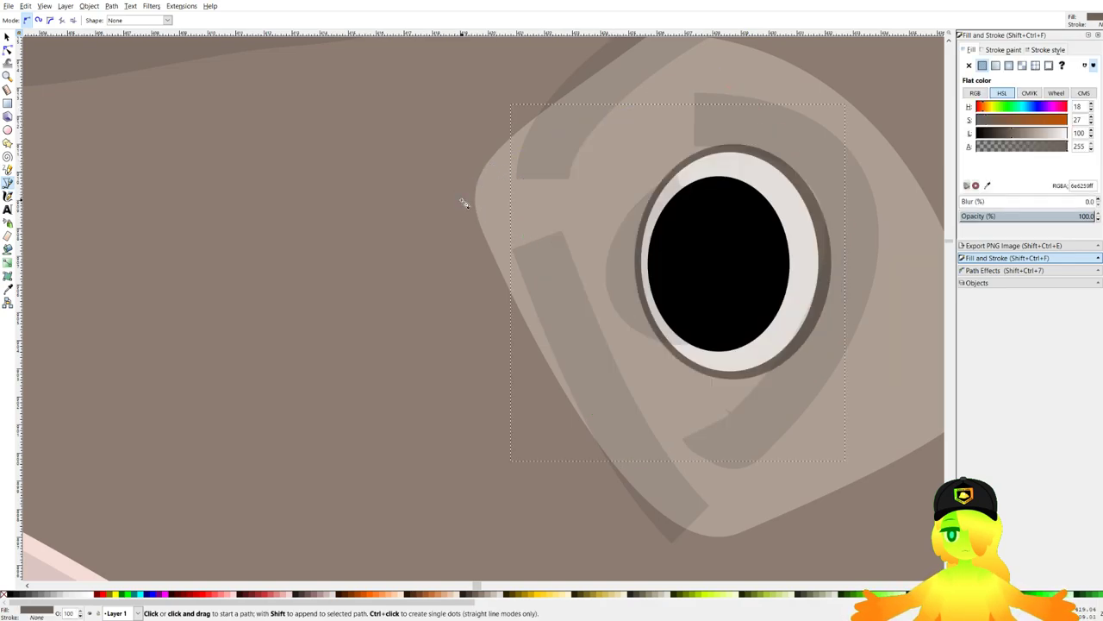
{"action": "key", "text": "Page_Up"}
{"action": "key", "text": "d"}
{"action": "left_click", "coordinate": [423, 254]}
{"action": "scroll", "coordinate": [423, 202], "scroll_direction": "down", "scroll_amount": 4}
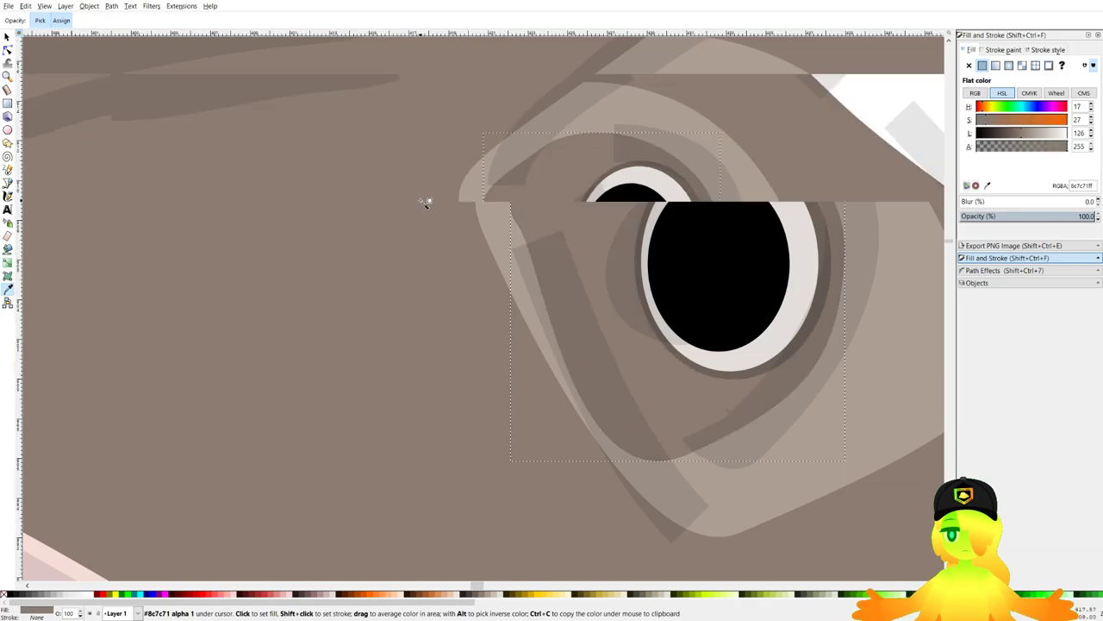
Study the snout and nostril area of the frilled lizards in the reference photos.
{"action": "left_click", "coordinate": [8, 182]}
{"action": "scroll", "coordinate": [224, 215], "scroll_direction": "down", "scroll_amount": 4}
{"action": "left_click_drag", "start_coordinate": [172, 267], "coordinate": [733, 199]}
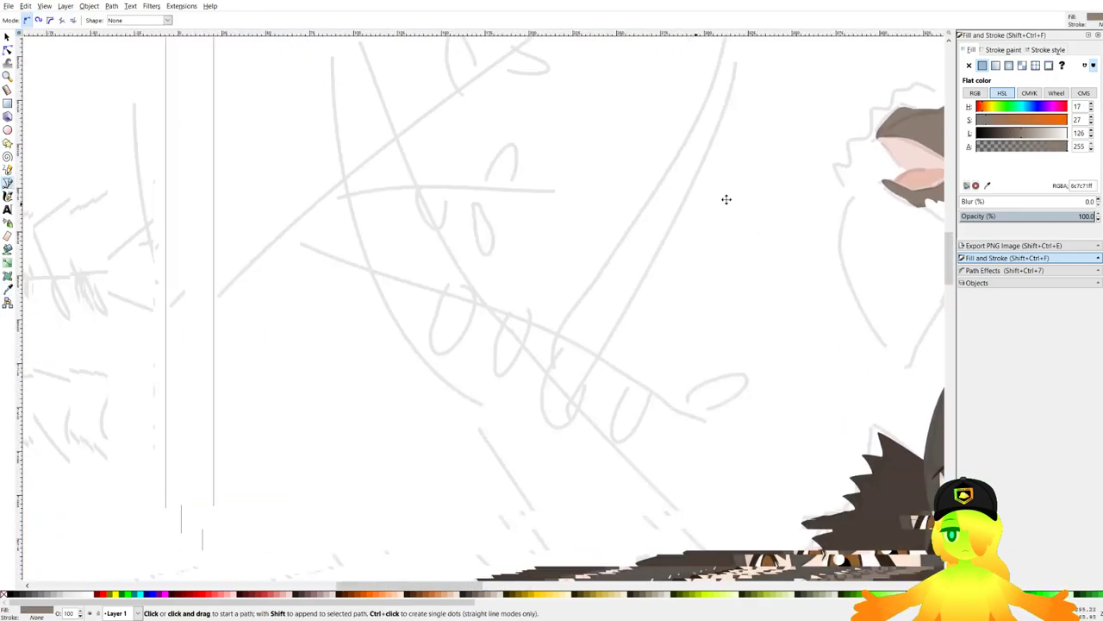
{"action": "scroll", "coordinate": [737, 200], "scroll_direction": "down", "scroll_amount": 2}
{"action": "scroll", "coordinate": [291, 326], "scroll_direction": "up", "scroll_amount": 3}
{"action": "scroll", "coordinate": [297, 326], "scroll_direction": "down", "scroll_amount": 1}
{"action": "left_click_drag", "start_coordinate": [69, 323], "coordinate": [488, 327]}
{"action": "scroll", "coordinate": [497, 301], "scroll_direction": "up", "scroll_amount": 1}
{"action": "scroll", "coordinate": [444, 314], "scroll_direction": "down", "scroll_amount": 1, "text": "ctrl"}
{"action": "scroll", "coordinate": [423, 319], "scroll_direction": "down", "scroll_amount": 3}
{"action": "scroll", "coordinate": [704, 251], "scroll_direction": "up", "scroll_amount": 1}
{"action": "left_click_drag", "start_coordinate": [590, 272], "coordinate": [778, 219]}
{"action": "scroll", "coordinate": [385, 339], "scroll_direction": "up", "scroll_amount": 2}
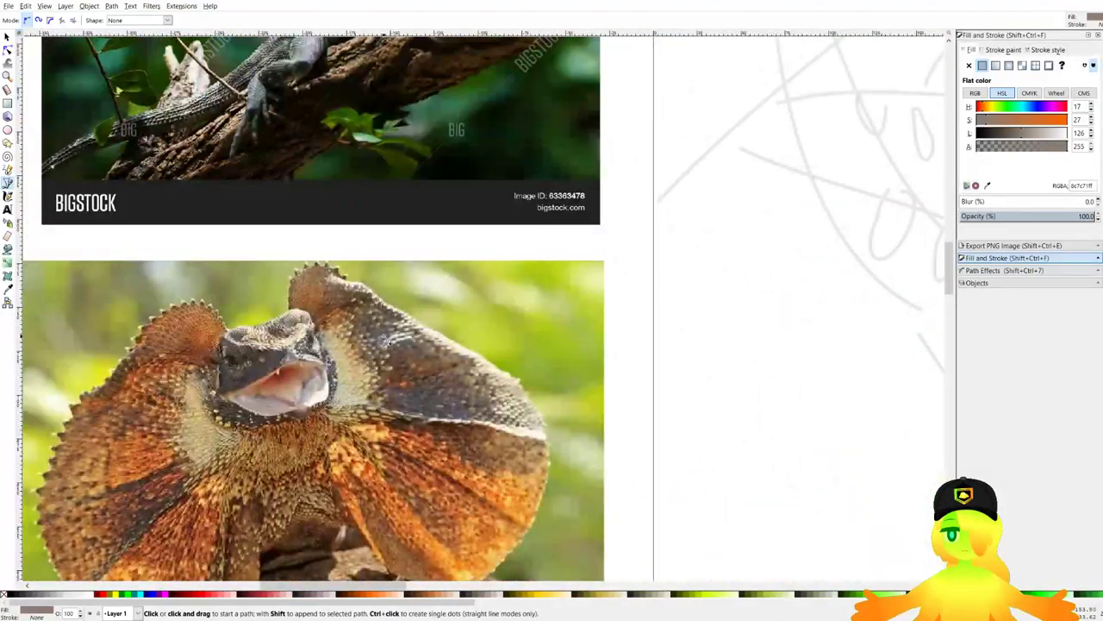
{"action": "scroll", "coordinate": [386, 339], "scroll_direction": "down", "scroll_amount": 3}
{"action": "left_click_drag", "start_coordinate": [386, 338], "coordinate": [770, 279]}
{"action": "scroll", "coordinate": [473, 104], "scroll_direction": "up", "scroll_amount": 3}
{"action": "left_click_drag", "start_coordinate": [440, 393], "coordinate": [543, 59]}
{"action": "scroll", "coordinate": [428, 319], "scroll_direction": "up", "scroll_amount": 4, "text": "ctrl"}
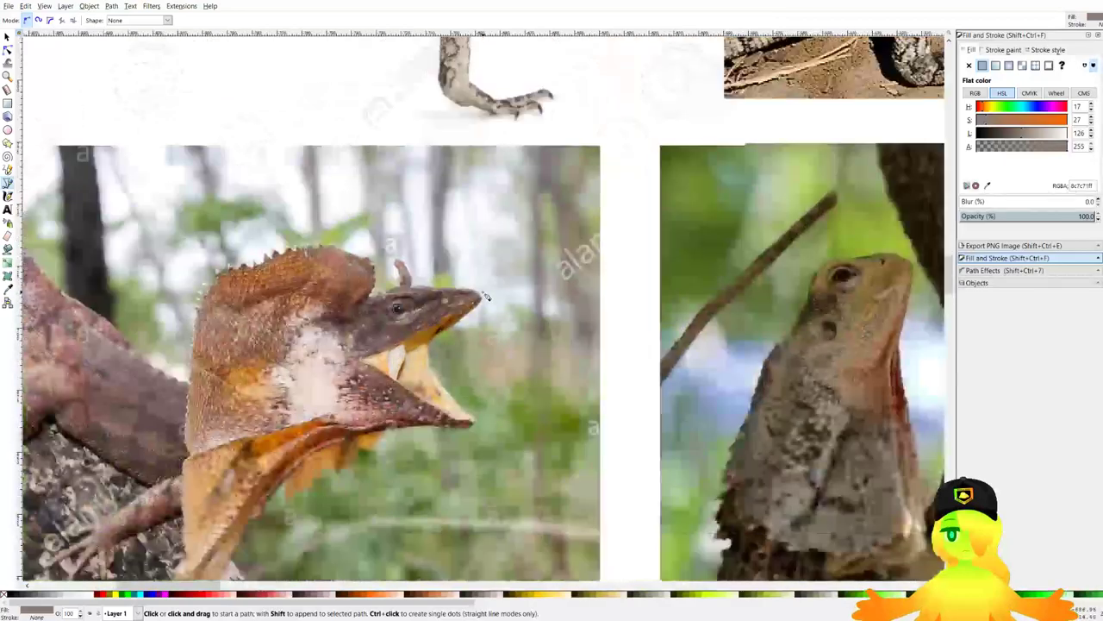
{"action": "scroll", "coordinate": [422, 321], "scroll_direction": "down", "scroll_amount": 4, "text": "ctrl"}
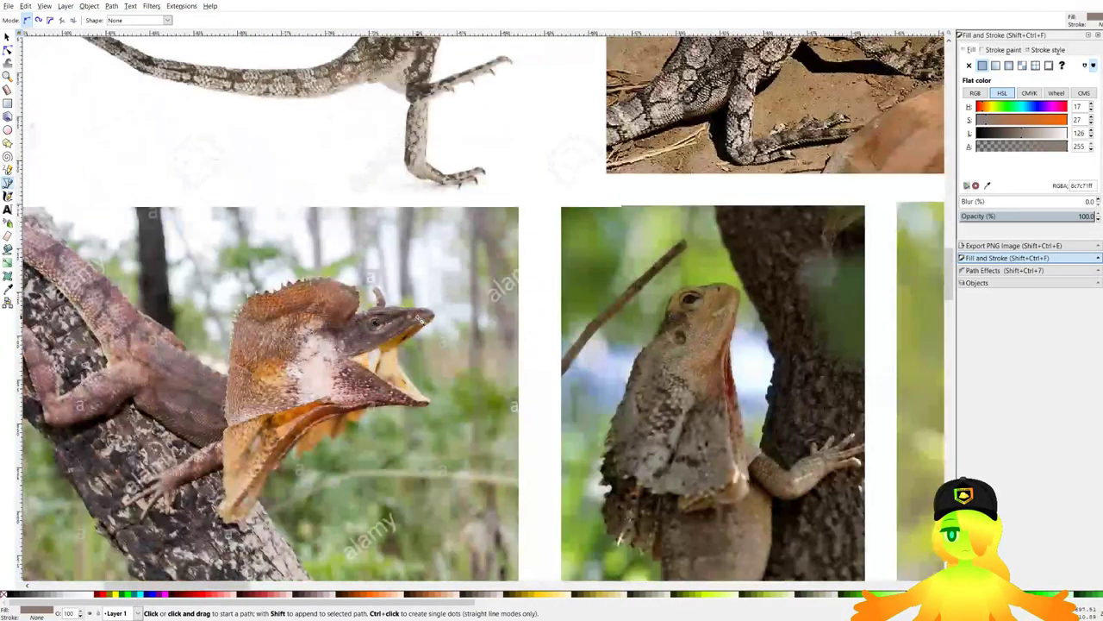
{"action": "scroll", "coordinate": [603, 345], "scroll_direction": "right", "scroll_amount": 5}
{"action": "scroll", "coordinate": [687, 241], "scroll_direction": "up", "scroll_amount": 4, "text": "ctrl"}
{"action": "scroll", "coordinate": [688, 241], "scroll_direction": "up", "scroll_amount": 4, "text": "ctrl"}
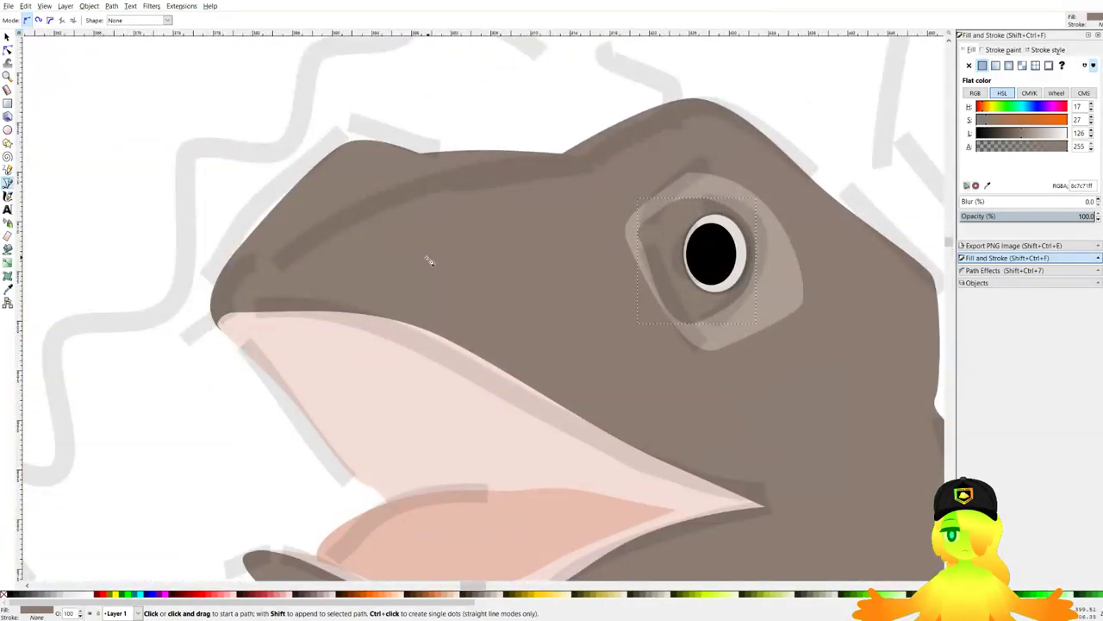
Draw a small closed nostril shape on the lizard's snout and darken its fill to a lightness of 72.
{"action": "scroll", "coordinate": [465, 258], "scroll_direction": "up", "scroll_amount": 2, "text": "ctrl"}
{"action": "left_click", "coordinate": [355, 276]}
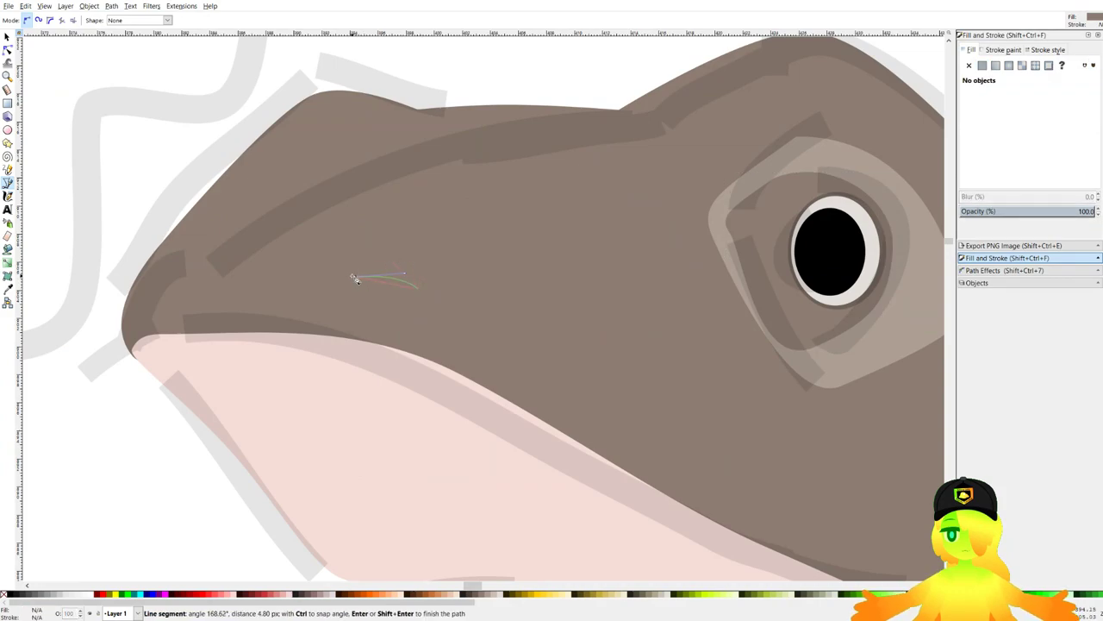
{"action": "left_click_drag", "start_coordinate": [419, 242], "coordinate": [393, 234]}
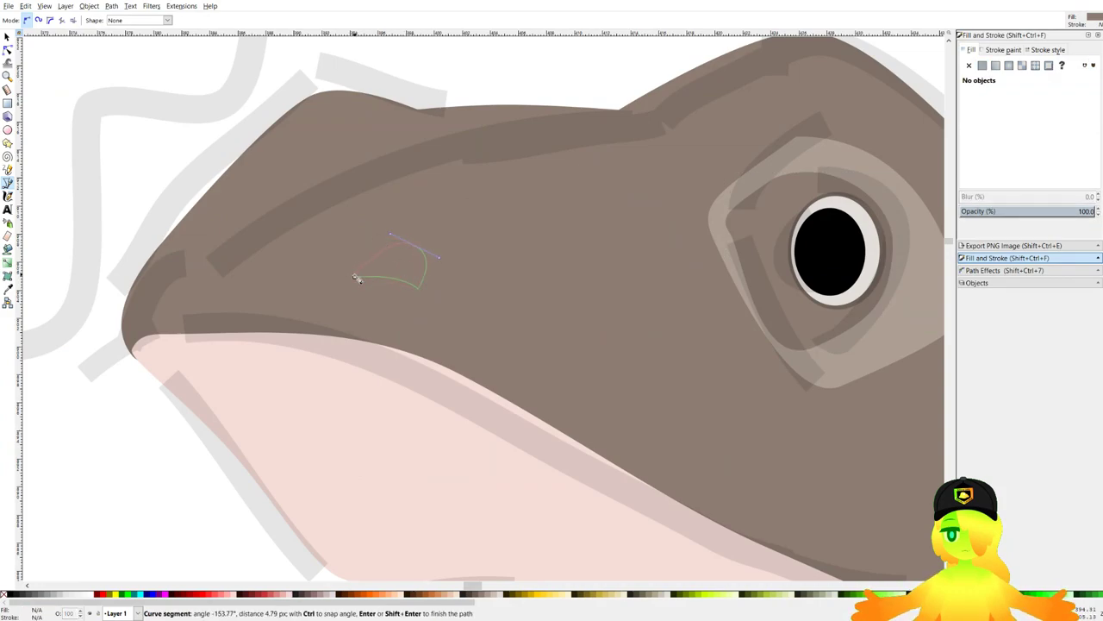
{"action": "left_click_drag", "start_coordinate": [356, 277], "coordinate": [353, 297]}
{"action": "scroll", "coordinate": [449, 246], "scroll_direction": "down", "scroll_amount": 2, "text": "ctrl"}
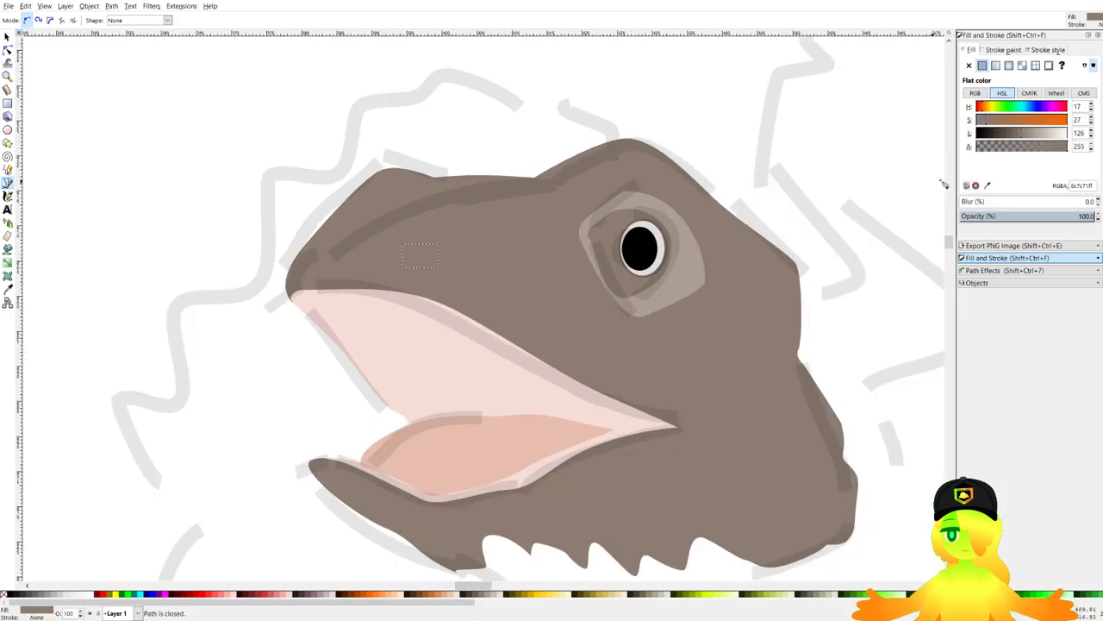
{"action": "left_click", "coordinate": [1003, 135]}
Start outlining a facial stripe with a curved lower edge running from the lizard's pupil toward the nostril.
{"action": "scroll", "coordinate": [450, 203], "scroll_direction": "down", "scroll_amount": 8, "text": "ctrl"}
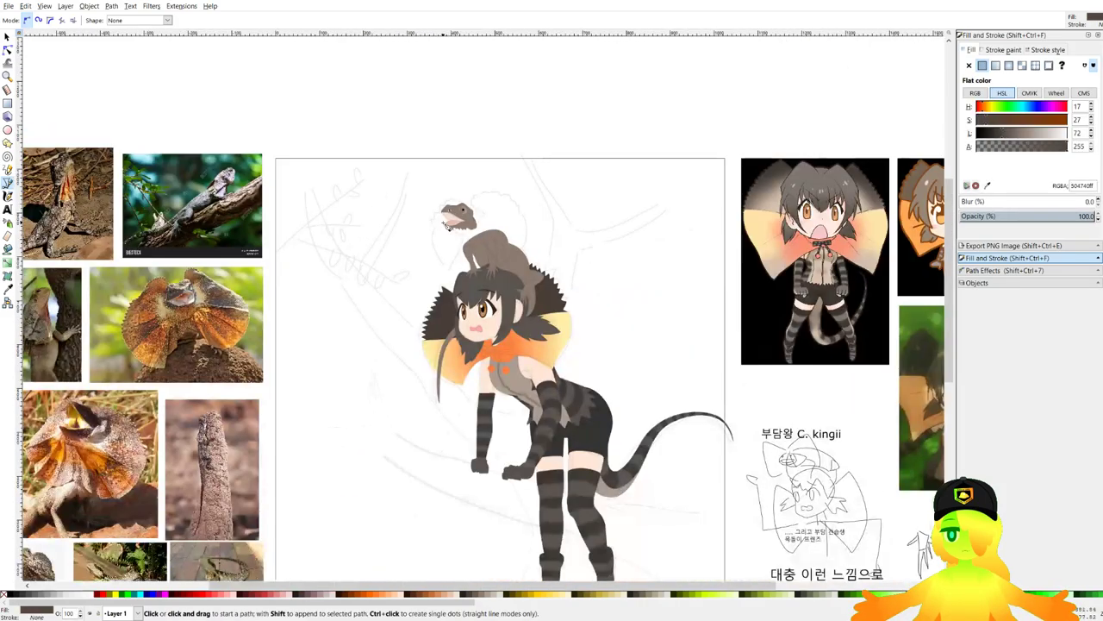
{"action": "scroll", "coordinate": [399, 270], "scroll_direction": "up", "scroll_amount": 4, "text": "ctrl"}
{"action": "scroll", "coordinate": [398, 270], "scroll_direction": "down", "scroll_amount": 1, "text": "ctrl"}
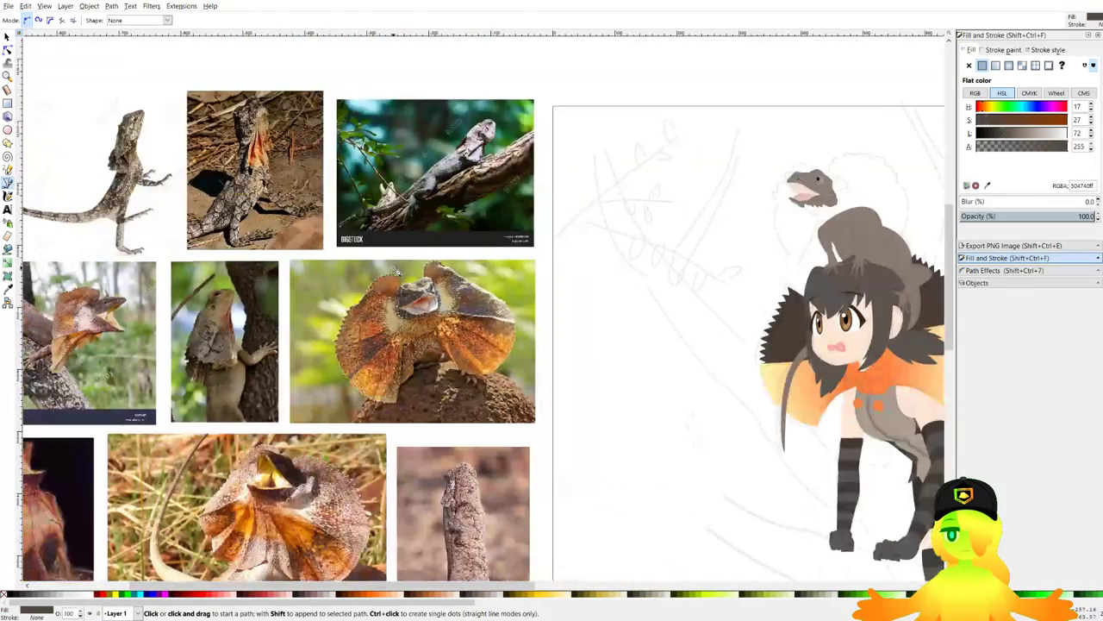
{"action": "scroll", "coordinate": [806, 245], "scroll_direction": "up", "scroll_amount": 10, "text": "ctrl"}
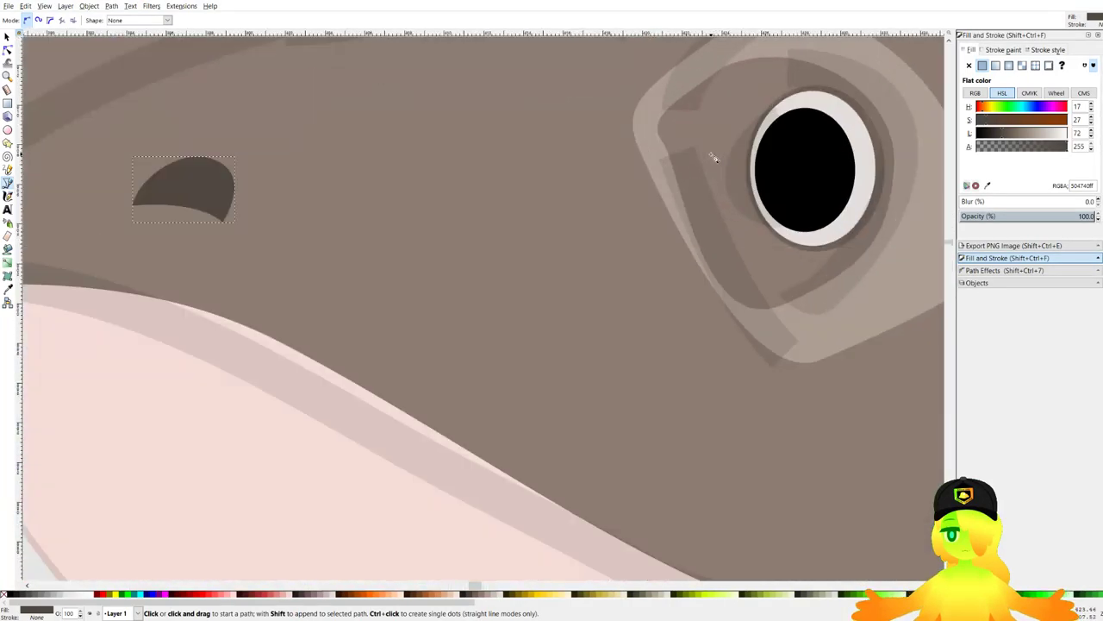
{"action": "left_click_drag", "start_coordinate": [832, 253], "coordinate": [809, 260]}
{"action": "scroll", "coordinate": [775, 250], "scroll_direction": "down", "scroll_amount": 1, "text": "ctrl"}
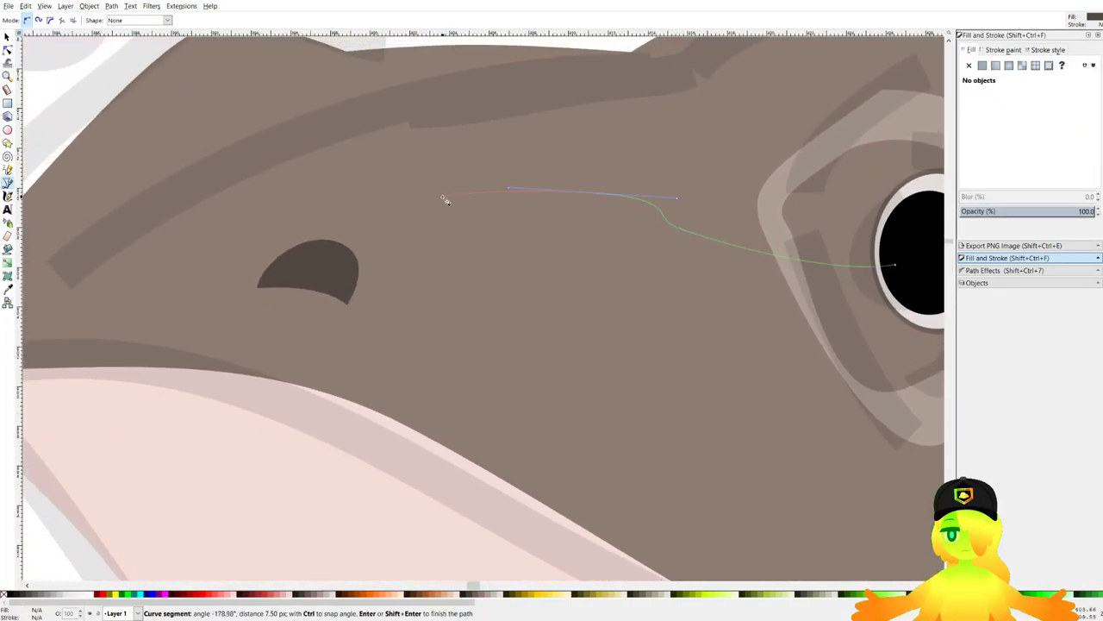
Compare the facial markings in the lizard photos and the character reference artwork.
{"action": "scroll", "coordinate": [388, 192], "scroll_direction": "down", "scroll_amount": 7, "text": "ctrl"}
{"action": "scroll", "coordinate": [487, 221], "scroll_direction": "down", "scroll_amount": 5, "text": "ctrl"}
{"action": "scroll", "coordinate": [675, 334], "scroll_direction": "up", "scroll_amount": 6, "text": "ctrl"}
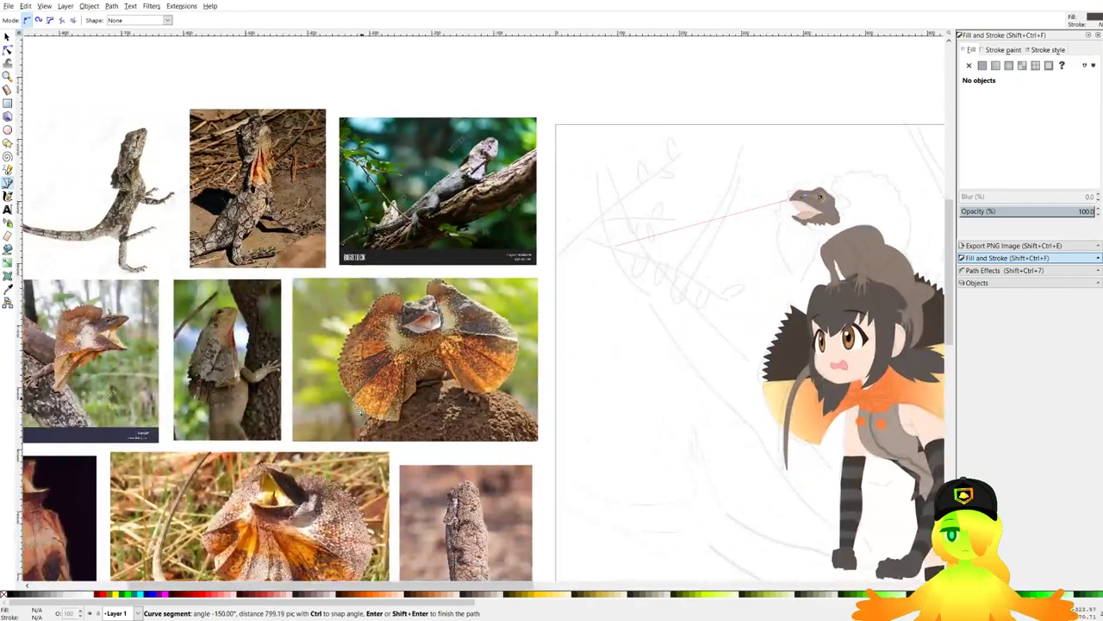
{"action": "scroll", "coordinate": [495, 150], "scroll_direction": "up", "scroll_amount": 2, "text": "ctrl"}
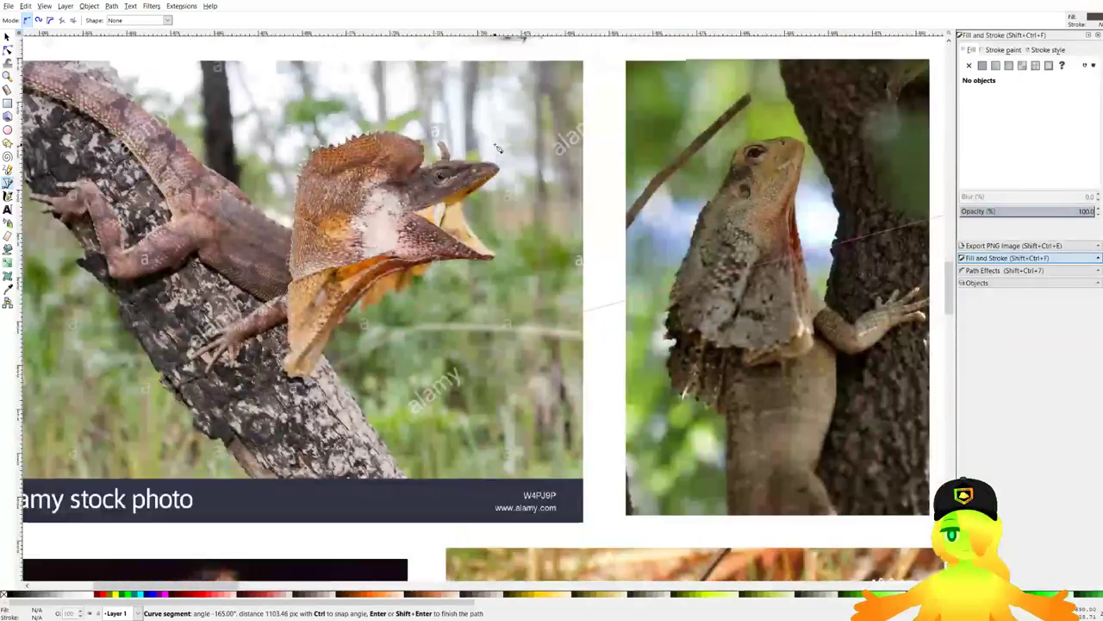
{"action": "scroll", "coordinate": [439, 180], "scroll_direction": "down", "scroll_amount": 8, "text": "ctrl"}
{"action": "scroll", "coordinate": [470, 328], "scroll_direction": "up", "scroll_amount": 5, "text": "ctrl"}
{"action": "scroll", "coordinate": [507, 324], "scroll_direction": "down", "scroll_amount": 4, "text": "ctrl"}
{"action": "scroll", "coordinate": [578, 309], "scroll_direction": "up", "scroll_amount": 4, "text": "ctrl"}
{"action": "scroll", "coordinate": [509, 306], "scroll_direction": "down", "scroll_amount": 3, "text": "ctrl"}
{"action": "scroll", "coordinate": [379, 323], "scroll_direction": "up", "scroll_amount": 4, "text": "ctrl"}
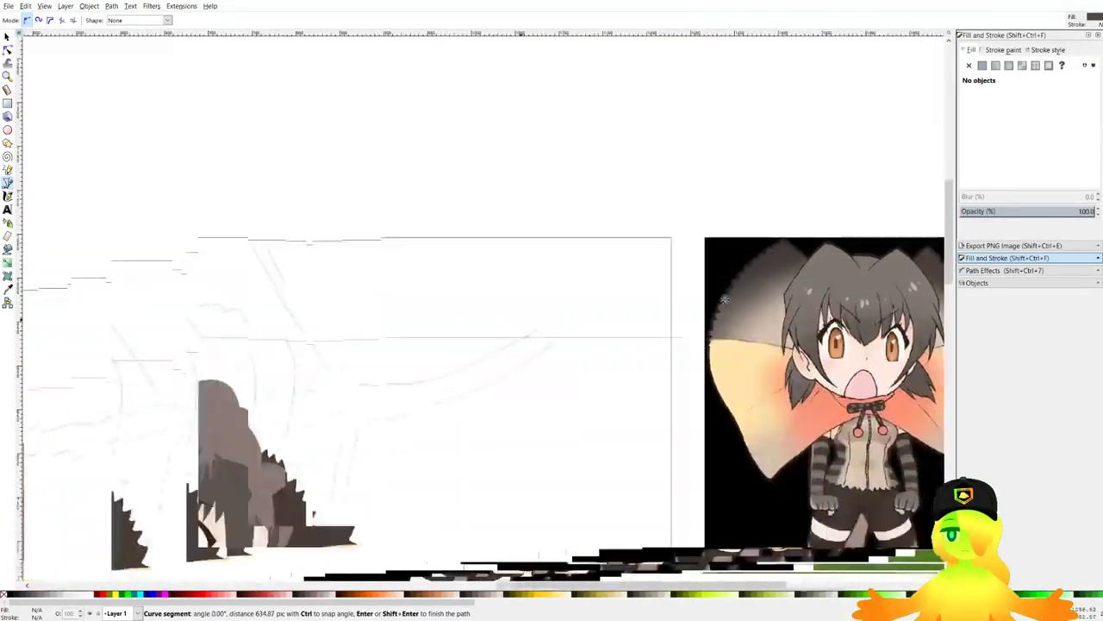
{"action": "scroll", "coordinate": [482, 334], "scroll_direction": "down", "scroll_amount": 3, "text": "ctrl"}
{"action": "scroll", "coordinate": [363, 337], "scroll_direction": "up", "scroll_amount": 3, "text": "ctrl"}
{"action": "scroll", "coordinate": [363, 335], "scroll_direction": "up", "scroll_amount": 6, "text": "ctrl"}
{"action": "scroll", "coordinate": [367, 295], "scroll_direction": "up", "scroll_amount": 3, "text": "ctrl"}
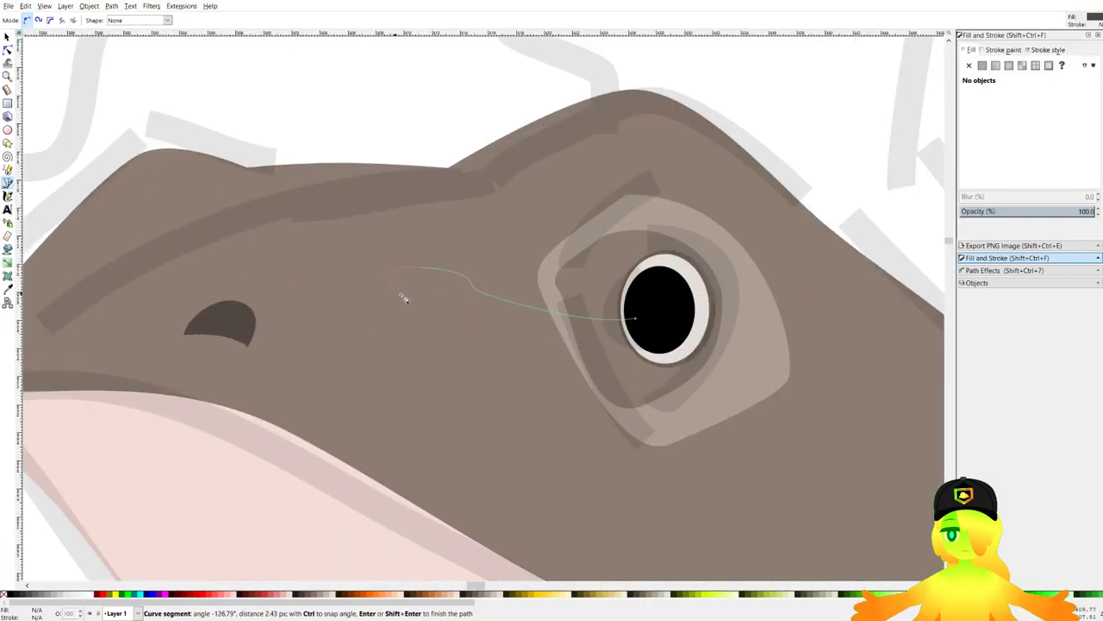
Complete the wavy dark stripe from the snout back to the eye, close its outline and stack it beneath the eye.
{"action": "left_click_drag", "start_coordinate": [427, 299], "coordinate": [412, 299]}
{"action": "mouse_move", "coordinate": [379, 296]}
{"action": "left_mouse_down"}
{"action": "mouse_move", "coordinate": [344, 287]}
{"action": "mouse_move", "coordinate": [384, 276]}
{"action": "left_mouse_up"}
{"action": "left_click_drag", "start_coordinate": [424, 275], "coordinate": [501, 262]}
{"action": "left_click_drag", "start_coordinate": [524, 276], "coordinate": [536, 275]}
{"action": "left_click_drag", "start_coordinate": [563, 270], "coordinate": [566, 271]}
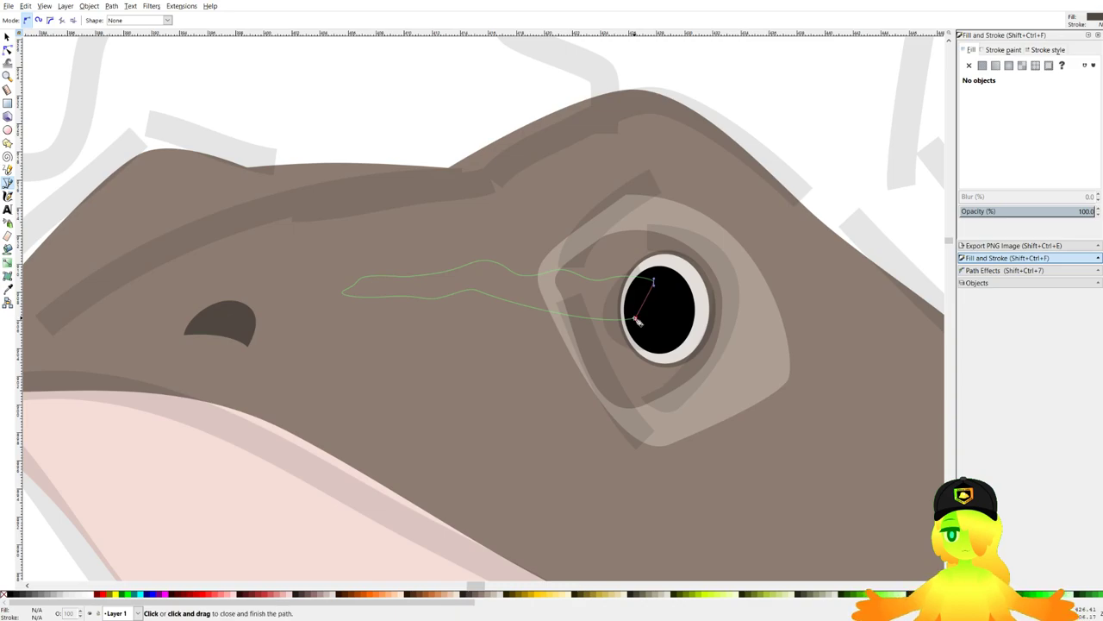
{"action": "left_click", "coordinate": [636, 322]}
{"action": "key", "text": "Page_Down"}
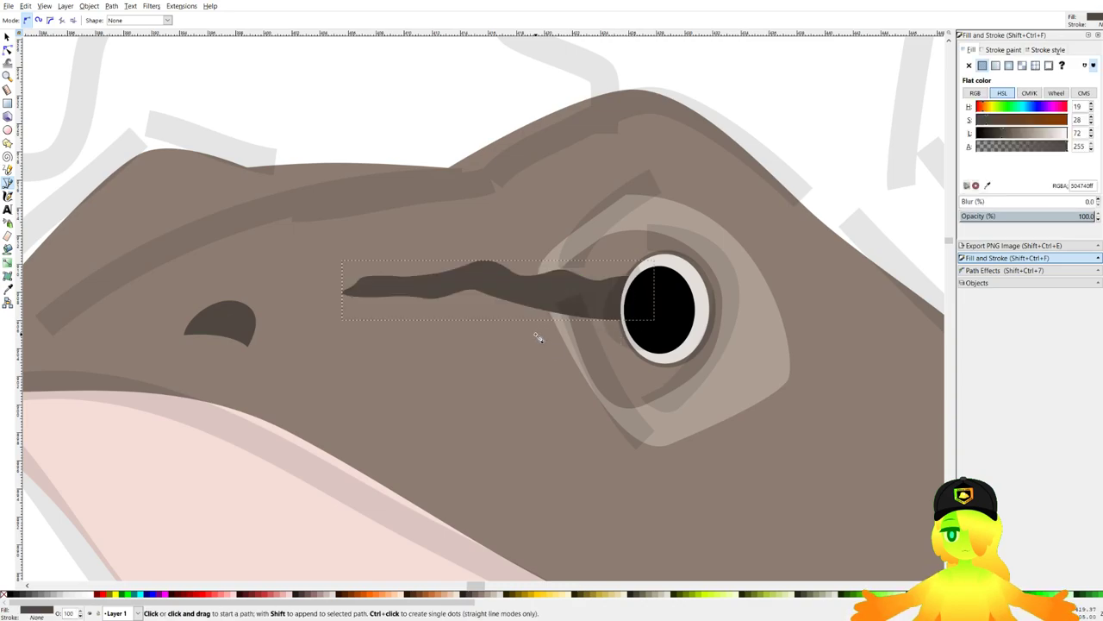
{"action": "scroll", "coordinate": [538, 338], "scroll_direction": "down", "scroll_amount": 3}
{"action": "scroll", "coordinate": [659, 207], "scroll_direction": "up", "scroll_amount": 3}
{"action": "left_click_drag", "start_coordinate": [766, 136], "coordinate": [547, 188]}
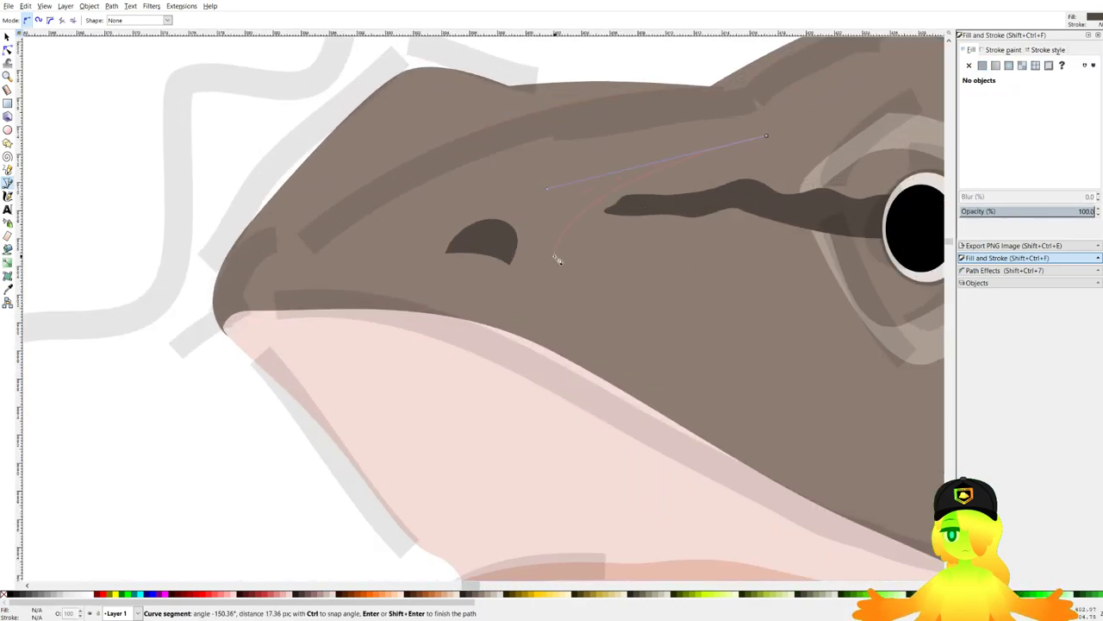
{"action": "key", "text": "Escape"}
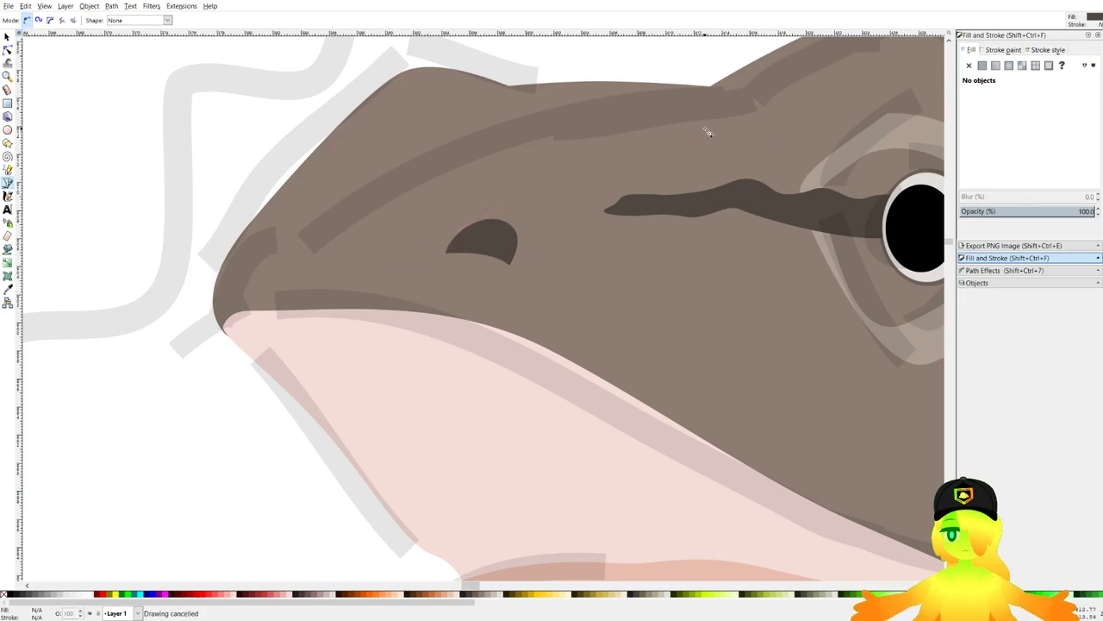
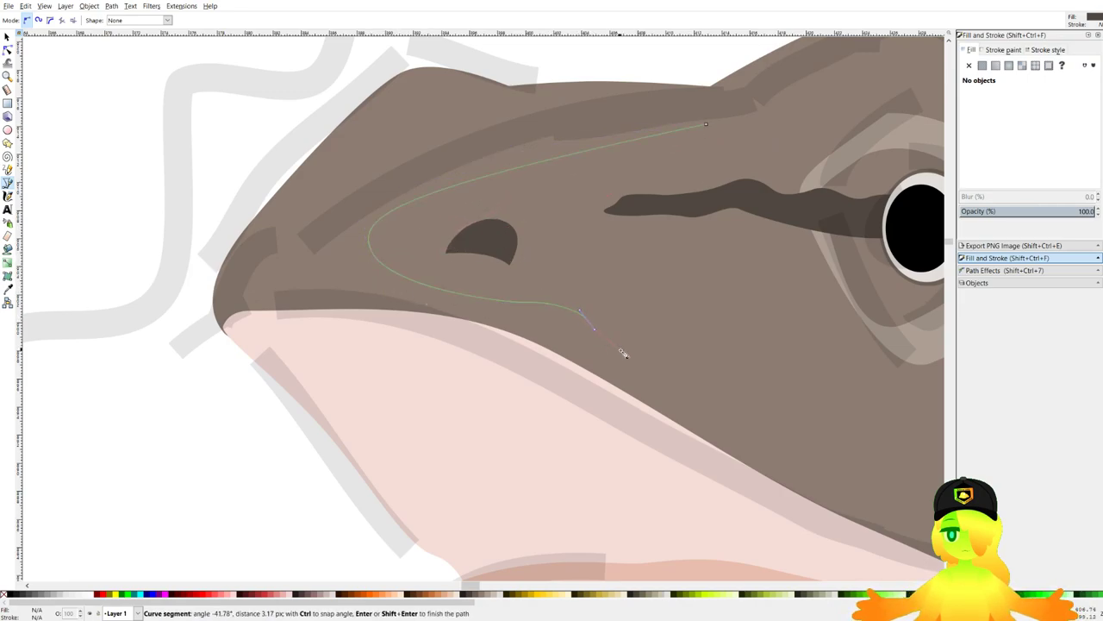
Draw a closed dark marking around the nostril, with jagged points reaching back toward the brow and along the upper jaw.
{"action": "left_click_drag", "start_coordinate": [706, 389], "coordinate": [806, 447]}
{"action": "left_click", "coordinate": [791, 435]}
{"action": "left_click_drag", "start_coordinate": [695, 345], "coordinate": [675, 335]}
{"action": "left_click_drag", "start_coordinate": [647, 314], "coordinate": [645, 299]}
{"action": "left_click_drag", "start_coordinate": [601, 220], "coordinate": [621, 221]}
{"action": "left_click_drag", "start_coordinate": [687, 195], "coordinate": [699, 175]}
{"action": "left_click", "coordinate": [806, 119]}
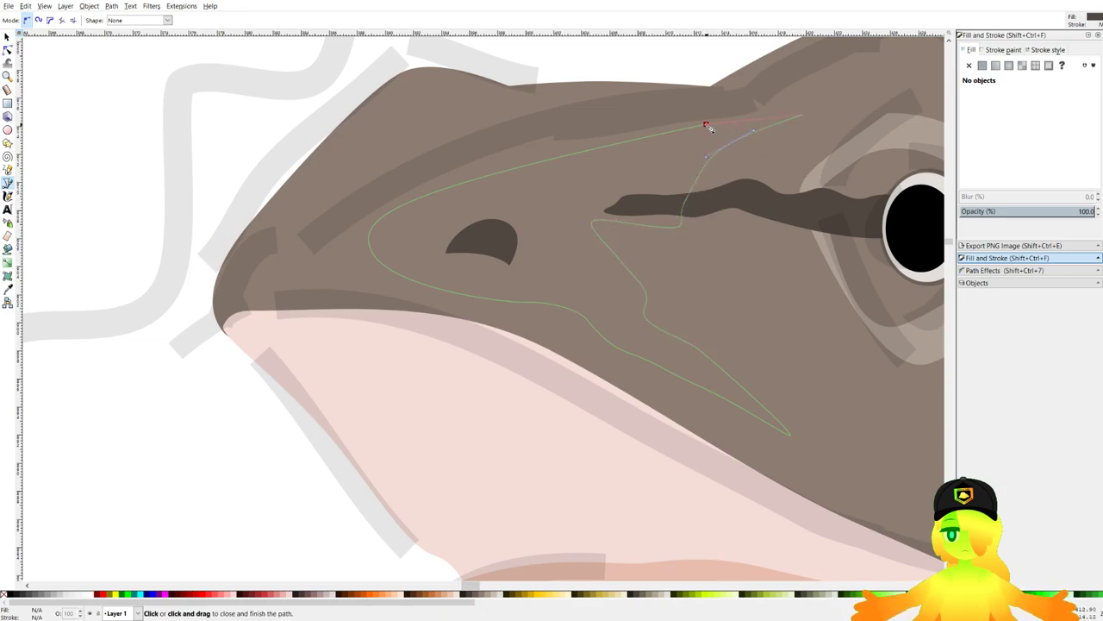
{"action": "left_click", "coordinate": [706, 124]}
Reshape the upper edge of the dark snout marking into a smoother curve by adjusting the node near its brow tip.
{"action": "left_click", "coordinate": [7, 50]}
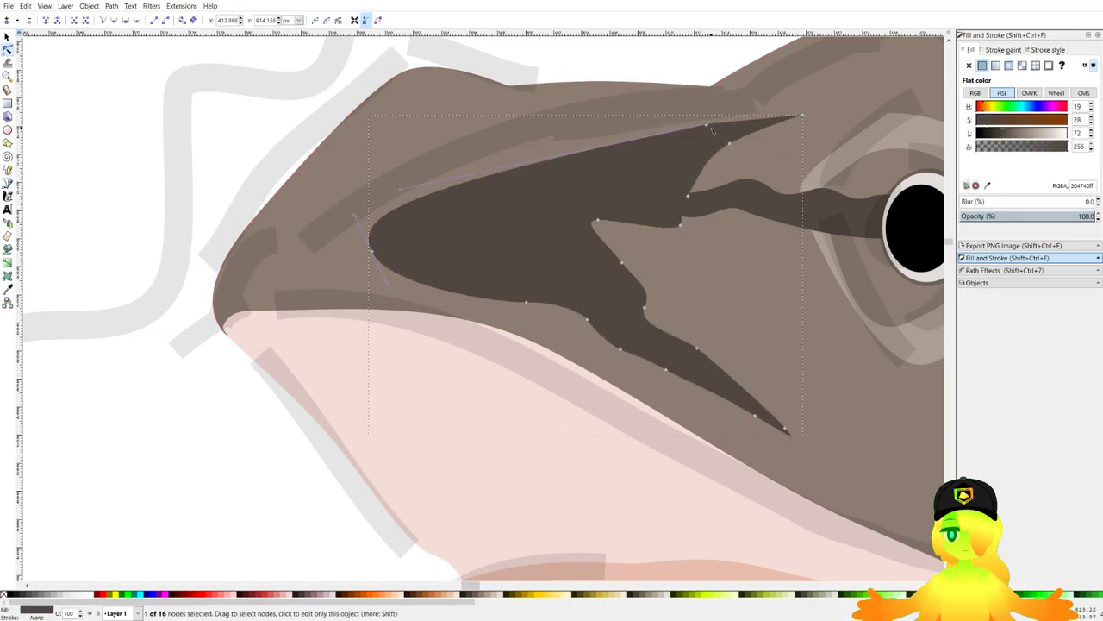
{"action": "left_click", "coordinate": [707, 126], "text": "ctrl"}
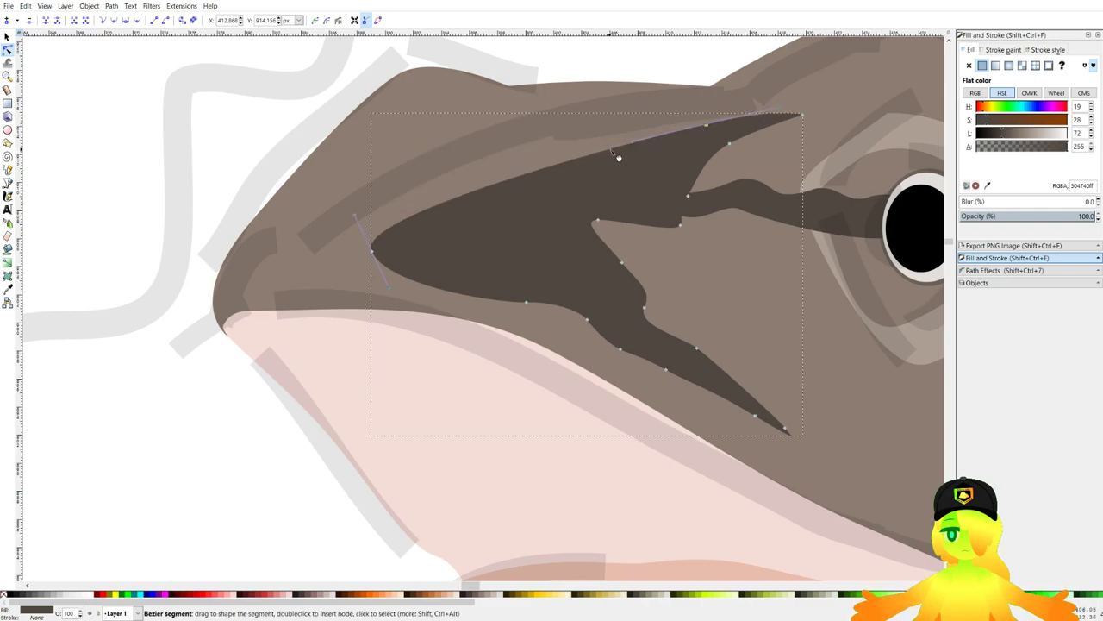
{"action": "left_click_drag", "start_coordinate": [633, 142], "coordinate": [520, 145]}
{"action": "left_click_drag", "start_coordinate": [665, 139], "coordinate": [462, 165]}
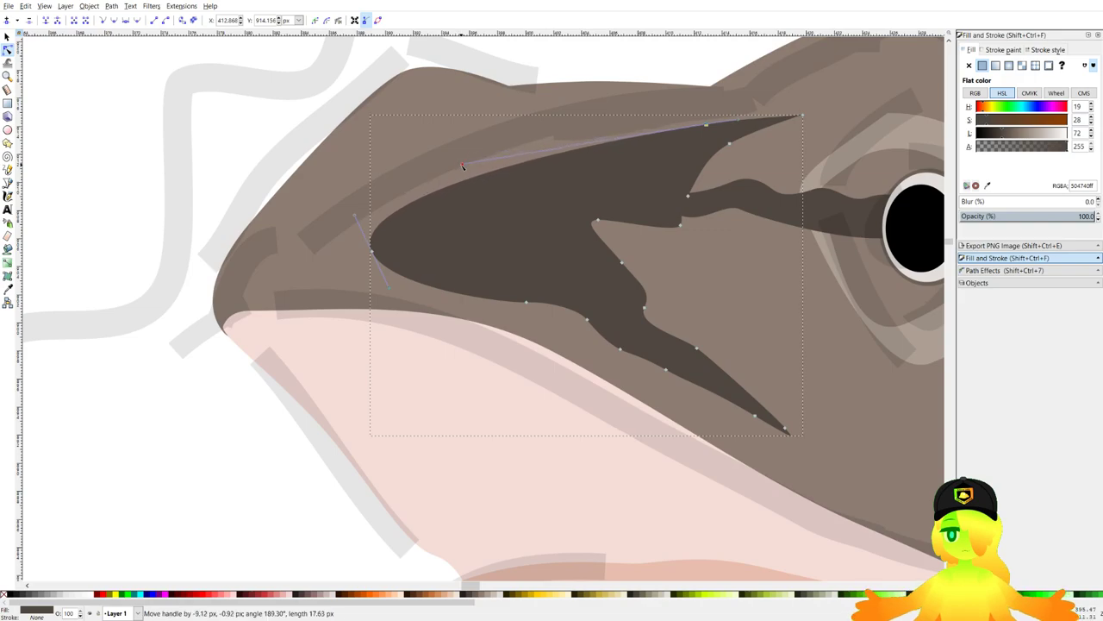
Apply the head's brown to the dark snout marking and stack the marking beneath the nostril and the eye stripe.
{"action": "key", "text": "s"}
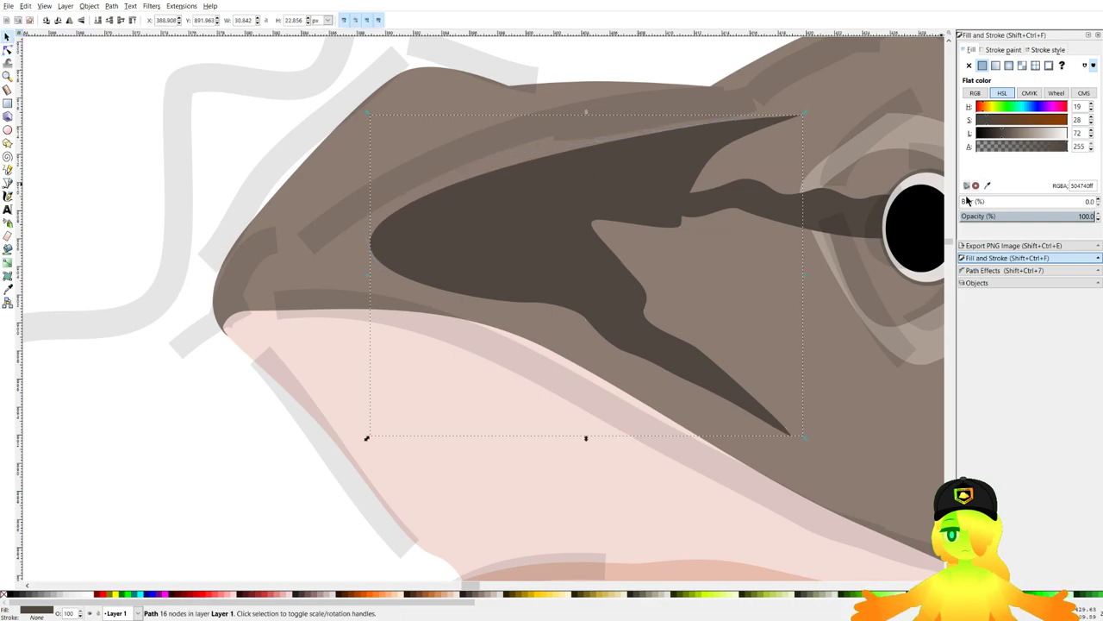
{"action": "key", "text": "d"}
{"action": "left_click", "coordinate": [828, 304]}
{"action": "left_click_drag", "start_coordinate": [827, 304], "coordinate": [710, 283]}
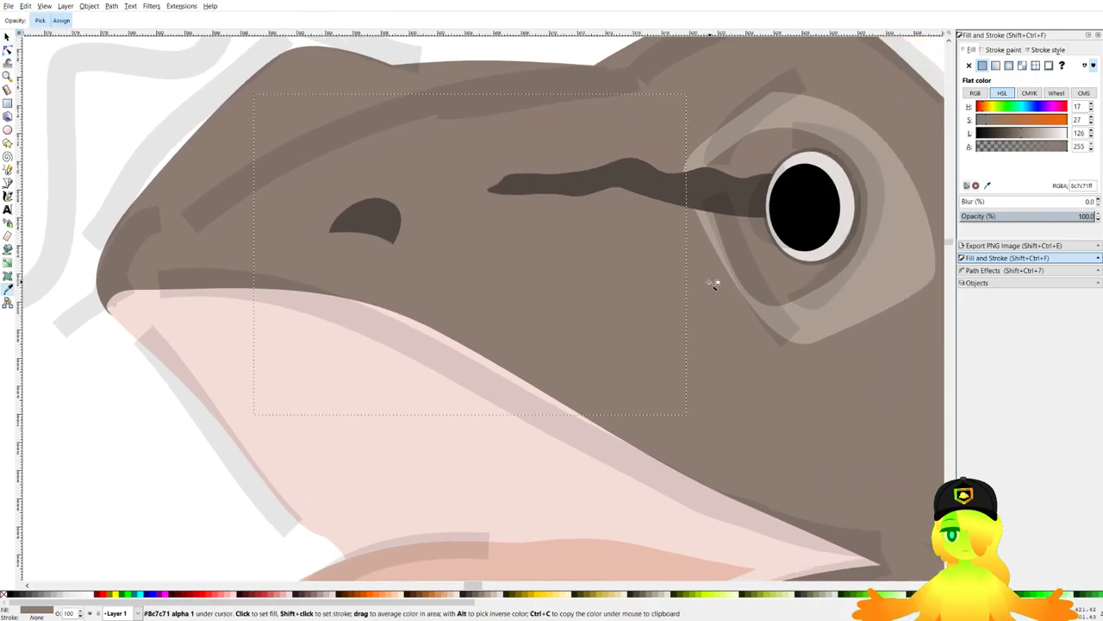
{"action": "key", "text": "Page_Up"}
{"action": "key", "text": "Page_Up"}
{"action": "key", "text": "Page_Down"}
{"action": "key", "text": "Page_Down"}
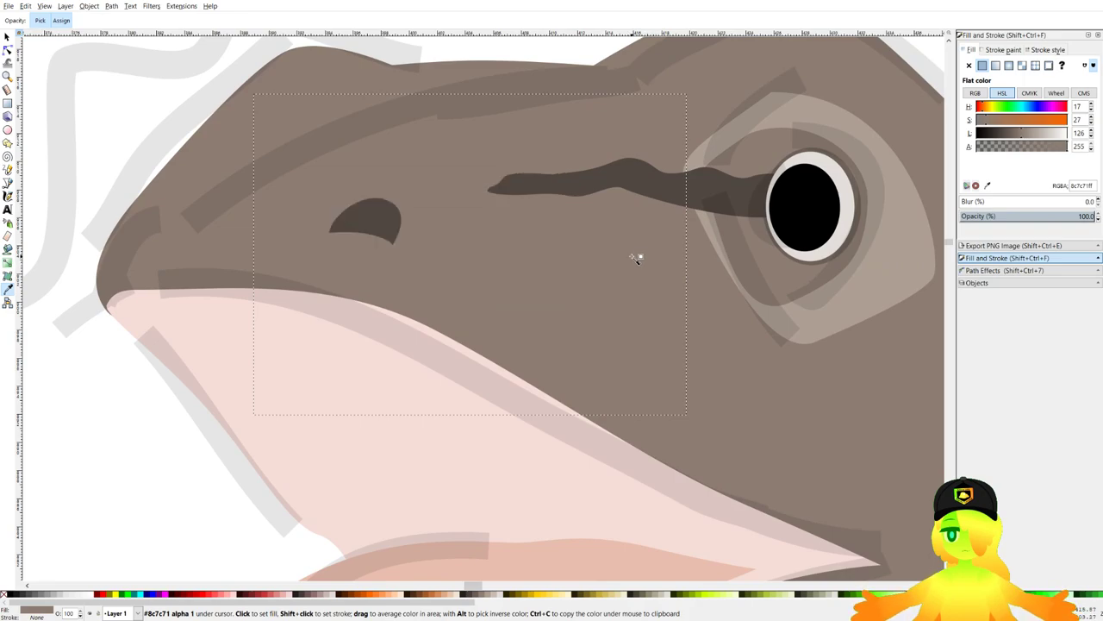
Recolour the snout marking with the medium brown 6e6259 sampled from the shading around the eye.
{"action": "scroll", "coordinate": [888, 182], "scroll_direction": "up", "scroll_amount": 5}
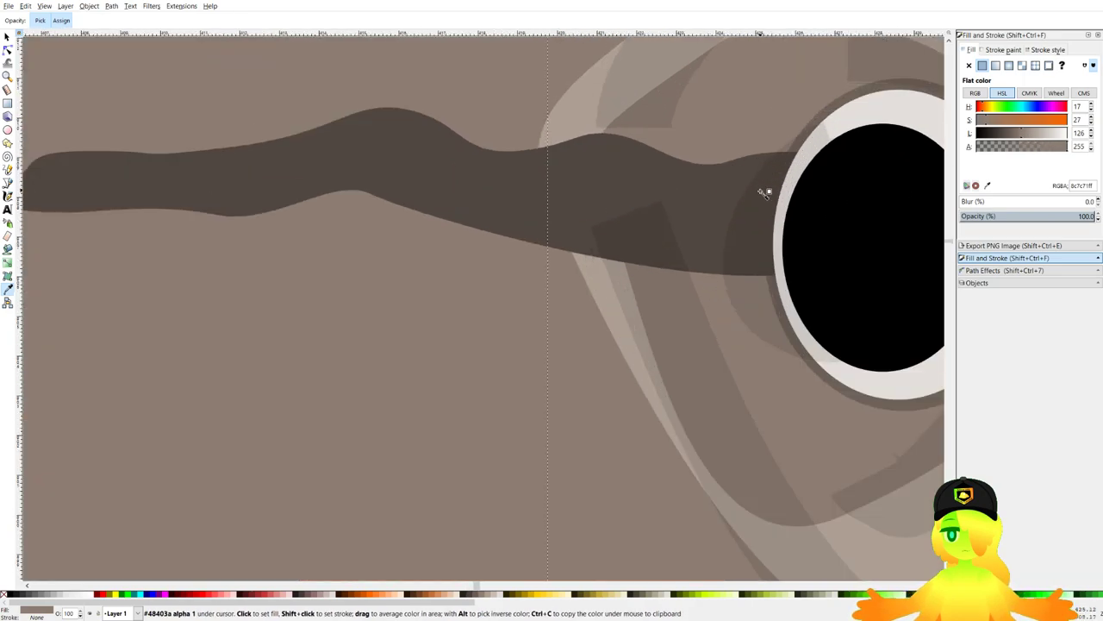
{"action": "left_click", "coordinate": [706, 190]}
{"action": "scroll", "coordinate": [707, 189], "scroll_direction": "down", "scroll_amount": 5}
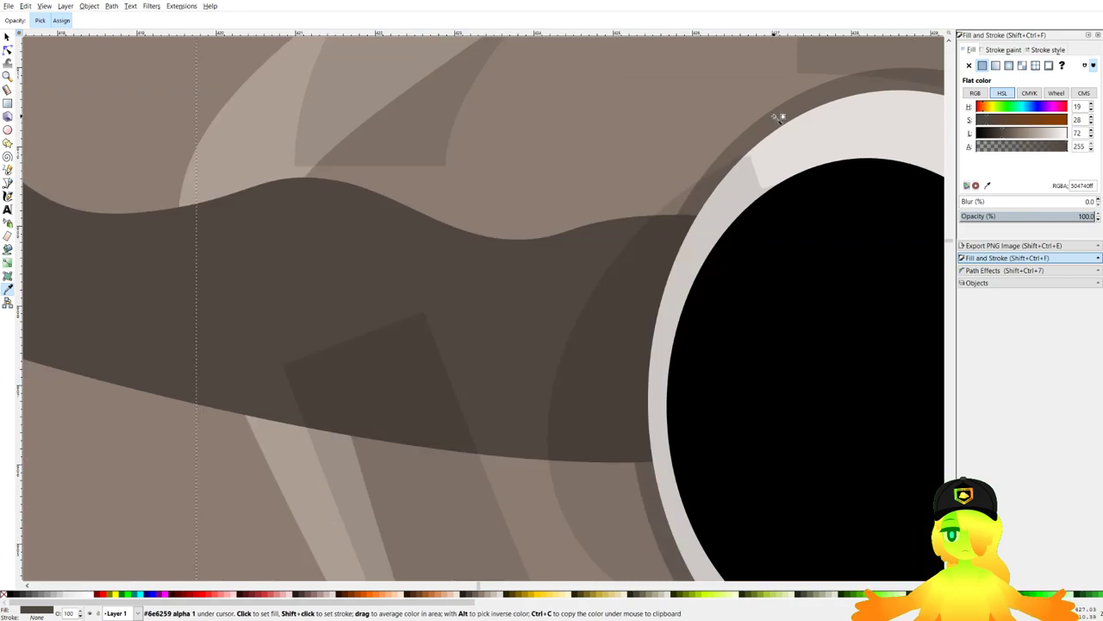
{"action": "scroll", "coordinate": [719, 194], "scroll_direction": "down", "scroll_amount": 2}
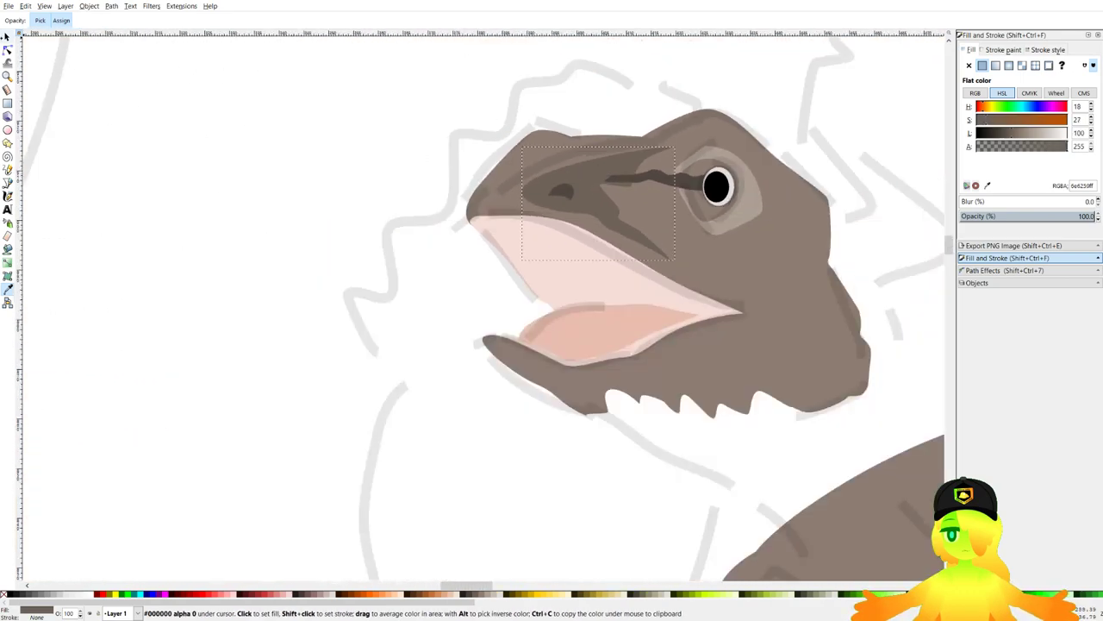
Extend the snout marking's rounded front end toward the snout tip, reshape its curve, and save the drawing.
{"action": "left_click", "coordinate": [7, 37]}
{"action": "scroll", "coordinate": [609, 140], "scroll_direction": "up", "scroll_amount": 2}
{"action": "left_click", "coordinate": [8, 50]}
{"action": "scroll", "coordinate": [500, 213], "scroll_direction": "up", "scroll_amount": 2}
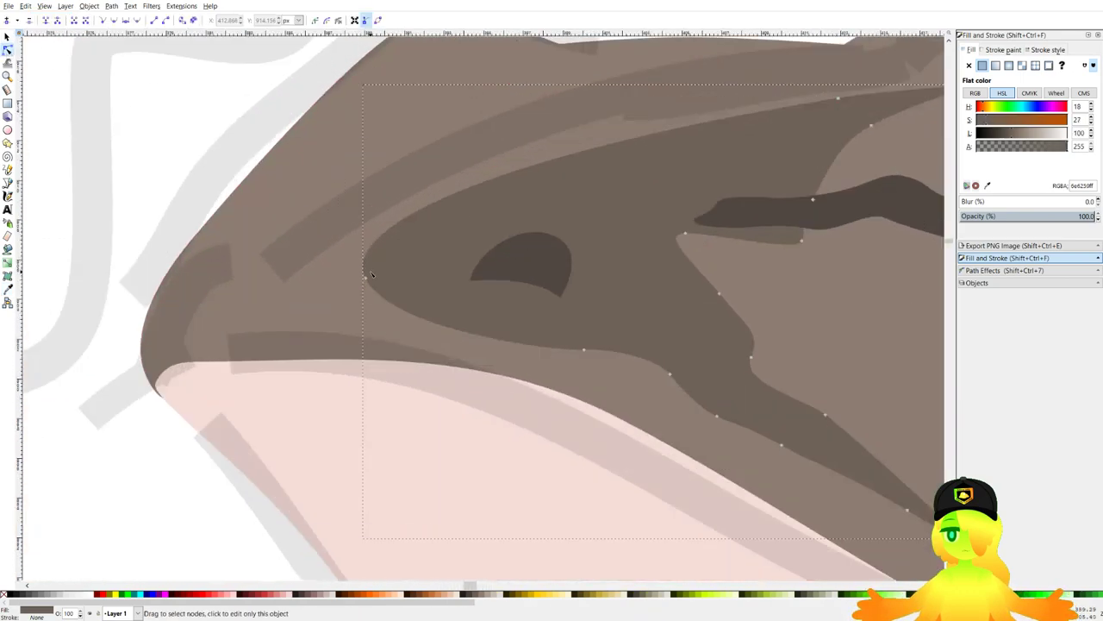
{"action": "left_click_drag", "start_coordinate": [365, 278], "coordinate": [249, 297]}
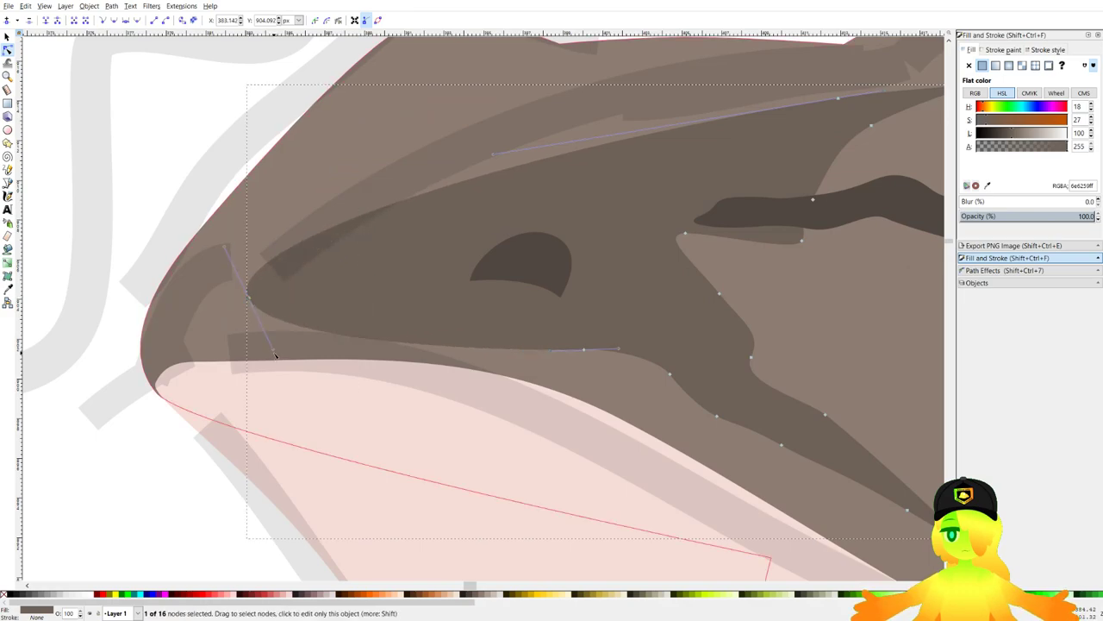
{"action": "left_click_drag", "start_coordinate": [274, 349], "coordinate": [326, 274]}
{"action": "left_click_drag", "start_coordinate": [249, 298], "coordinate": [237, 318]}
{"action": "left_click", "coordinate": [202, 343]}
{"action": "left_click", "coordinate": [116, 426]}
{"action": "scroll", "coordinate": [487, 243], "scroll_direction": "down", "scroll_amount": 5}
{"action": "scroll", "coordinate": [488, 244], "scroll_direction": "down", "scroll_amount": 1}
{"action": "key", "text": "ctrl+s"}
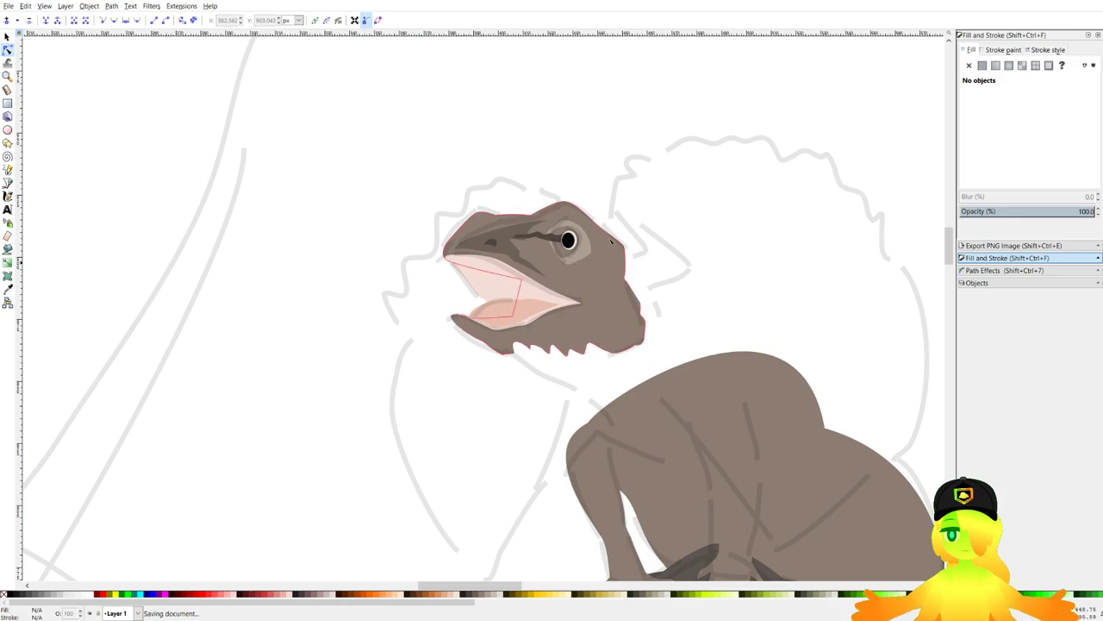
Draw a closed, three-pointed brown marking on the cheek between the eye and the mouth corner, and save the drawing.
{"action": "scroll", "coordinate": [610, 312], "scroll_direction": "down", "scroll_amount": 3}
{"action": "left_click_drag", "start_coordinate": [599, 348], "coordinate": [742, 224]}
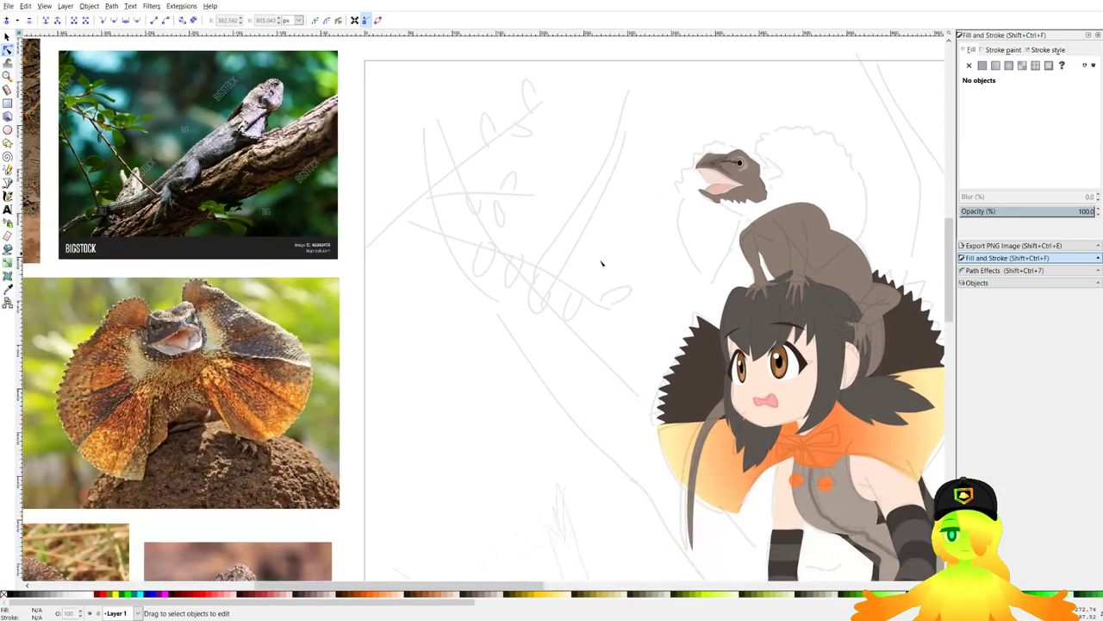
{"action": "scroll", "coordinate": [752, 228], "scroll_direction": "up", "scroll_amount": 5}
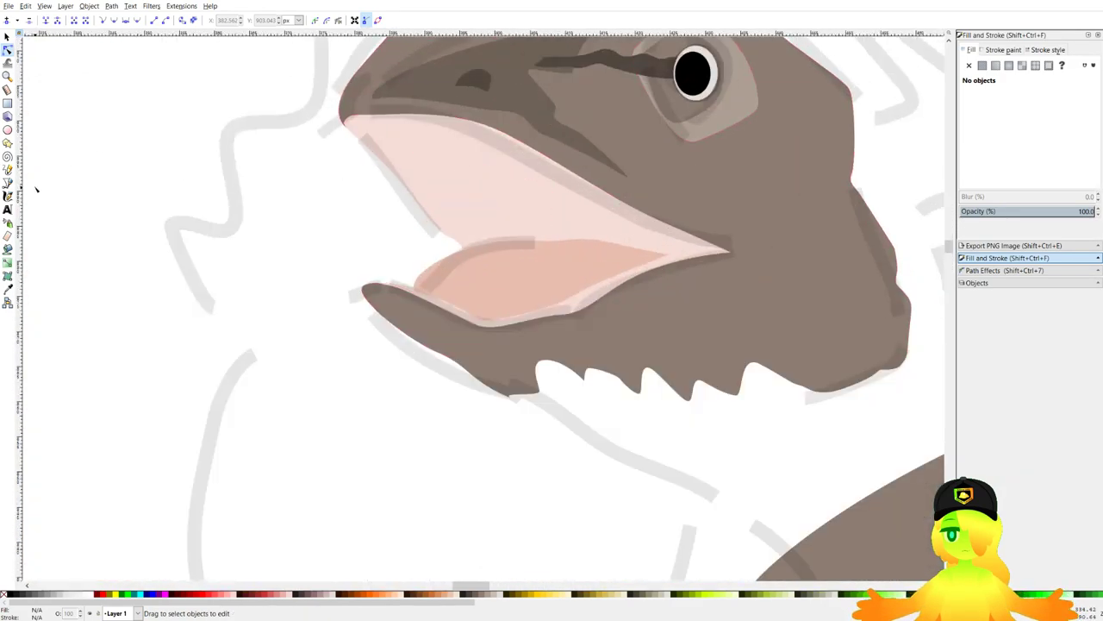
{"action": "left_click", "coordinate": [8, 183]}
{"action": "scroll", "coordinate": [822, 115], "scroll_direction": "up", "scroll_amount": 2}
{"action": "left_click_drag", "start_coordinate": [684, 358], "coordinate": [667, 343]}
{"action": "left_click", "coordinate": [506, 250]}
{"action": "left_click_drag", "start_coordinate": [628, 256], "coordinate": [640, 249]}
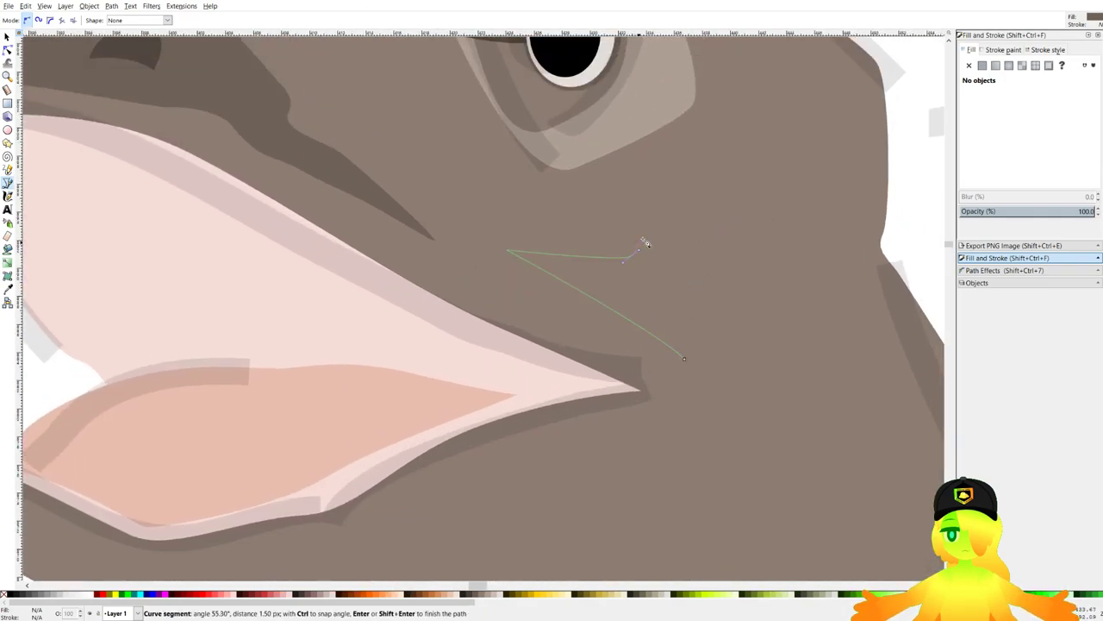
{"action": "left_click", "coordinate": [681, 223]}
{"action": "left_click_drag", "start_coordinate": [700, 216], "coordinate": [758, 132]}
{"action": "left_click_drag", "start_coordinate": [811, 359], "coordinate": [812, 359]}
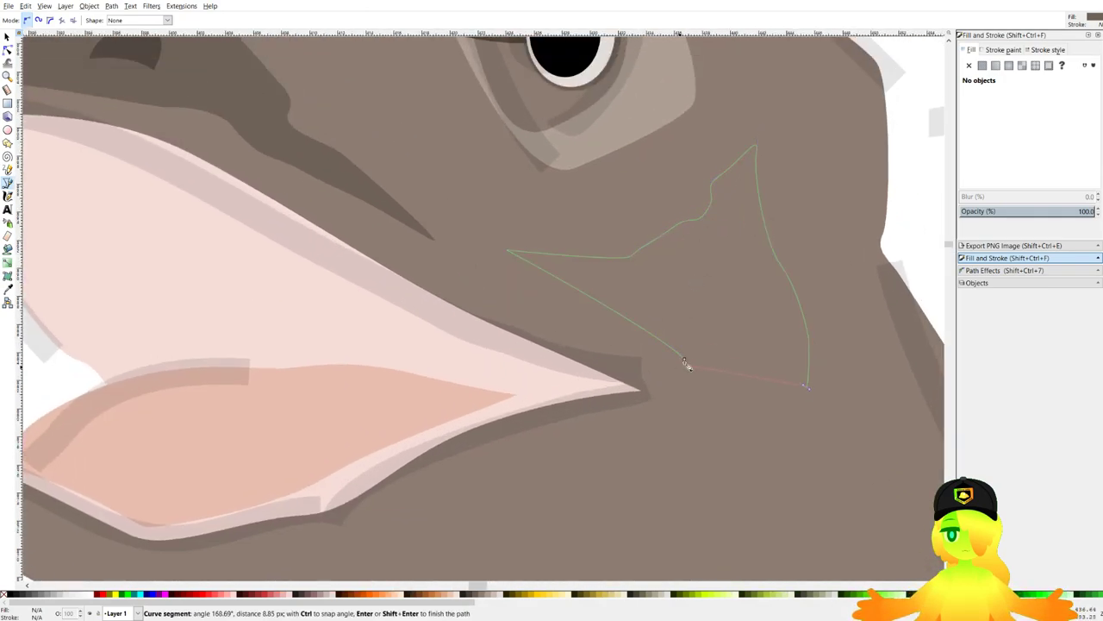
{"action": "left_click", "coordinate": [685, 361]}
{"action": "scroll", "coordinate": [690, 345], "scroll_direction": "down", "scroll_amount": 3}
{"action": "scroll", "coordinate": [575, 303], "scroll_direction": "down", "scroll_amount": 4}
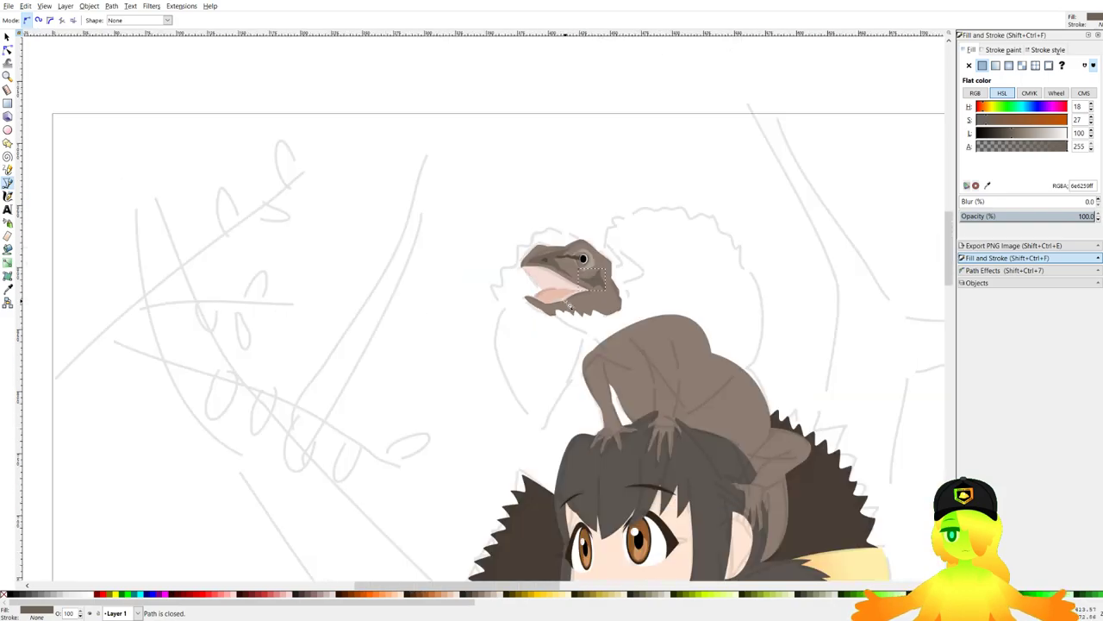
{"action": "key", "text": "ctrl+s"}
Examine the spread frill's shape and edge in the frilled lizard reference photos against the sketch.
{"action": "scroll", "coordinate": [580, 308], "scroll_direction": "down", "scroll_amount": 5}
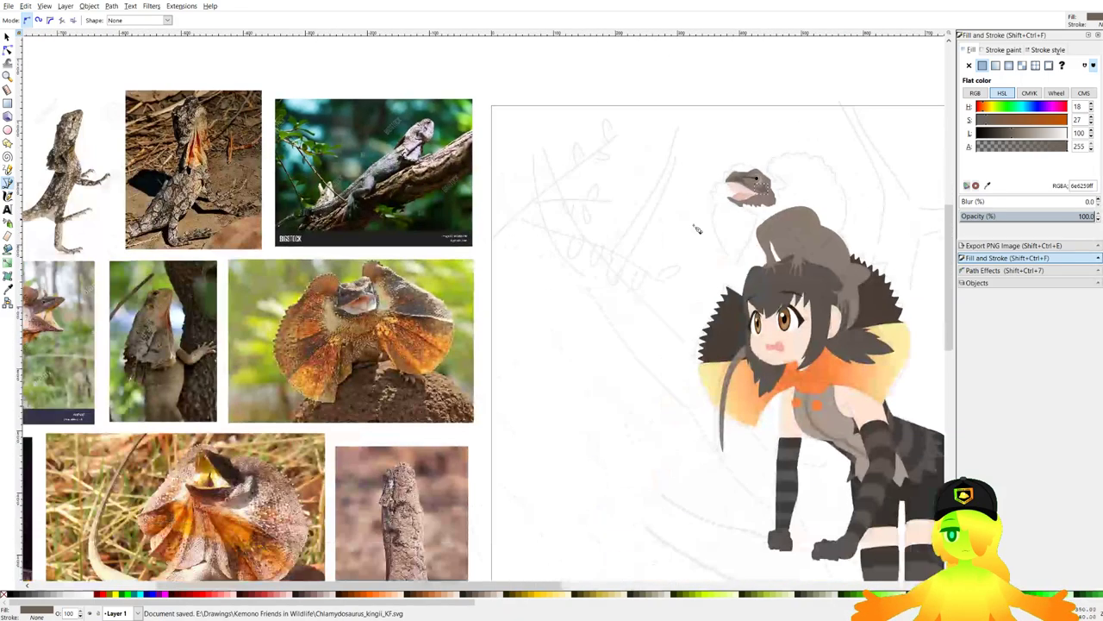
{"action": "scroll", "coordinate": [328, 332], "scroll_direction": "up", "scroll_amount": 6}
{"action": "scroll", "coordinate": [329, 332], "scroll_direction": "down", "scroll_amount": 5}
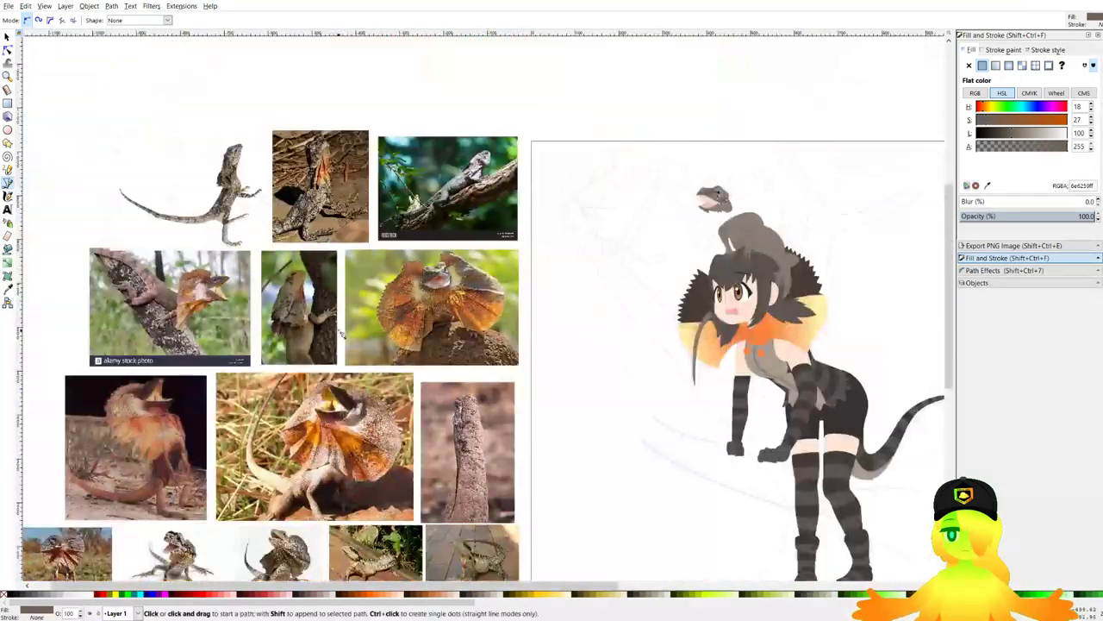
{"action": "scroll", "coordinate": [592, 283], "scroll_direction": "up", "scroll_amount": 4}
{"action": "scroll", "coordinate": [764, 274], "scroll_direction": "up", "scroll_amount": 1}
{"action": "scroll", "coordinate": [612, 248], "scroll_direction": "up", "scroll_amount": 2}
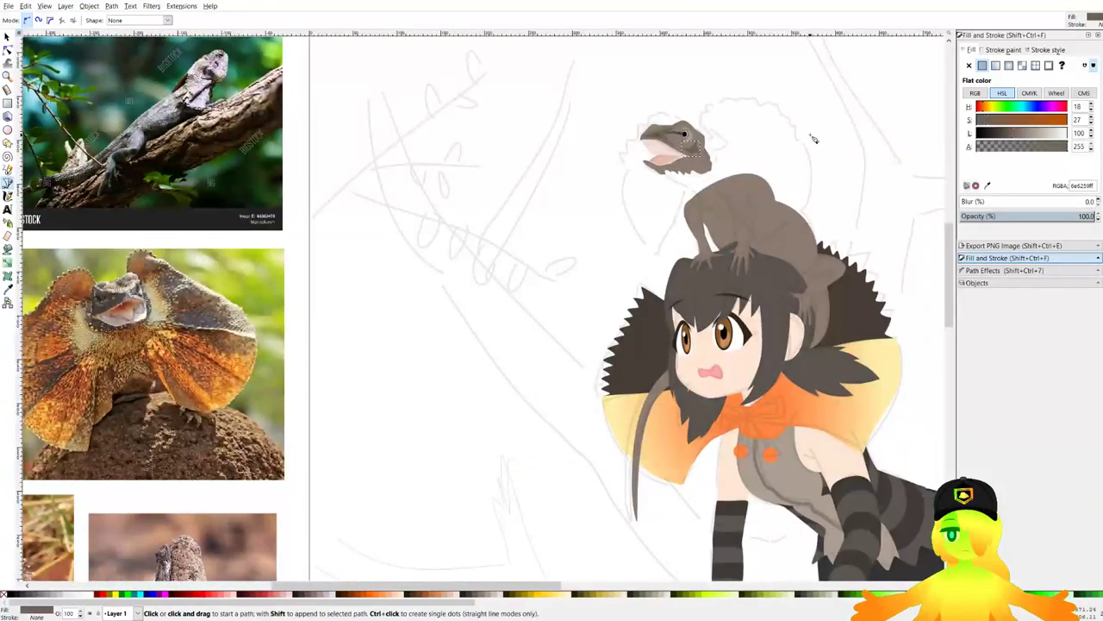
{"action": "scroll", "coordinate": [665, 87], "scroll_direction": "up", "scroll_amount": 5}
Trace the frill's jagged upper edge along the sketch, from the back of the lizard's head over to the rear side.
{"action": "left_click", "coordinate": [465, 373]}
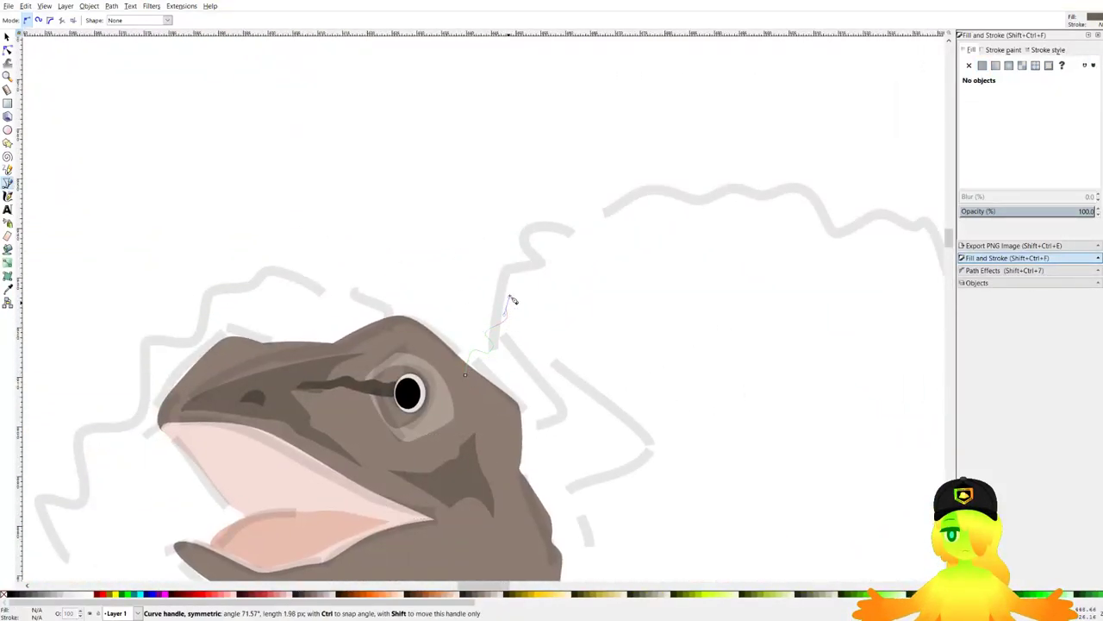
{"action": "left_click", "coordinate": [608, 224]}
{"action": "left_click_drag", "start_coordinate": [646, 220], "coordinate": [514, 184]}
{"action": "scroll", "coordinate": [515, 184], "scroll_direction": "down", "scroll_amount": 1}
{"action": "left_click", "coordinate": [512, 179]}
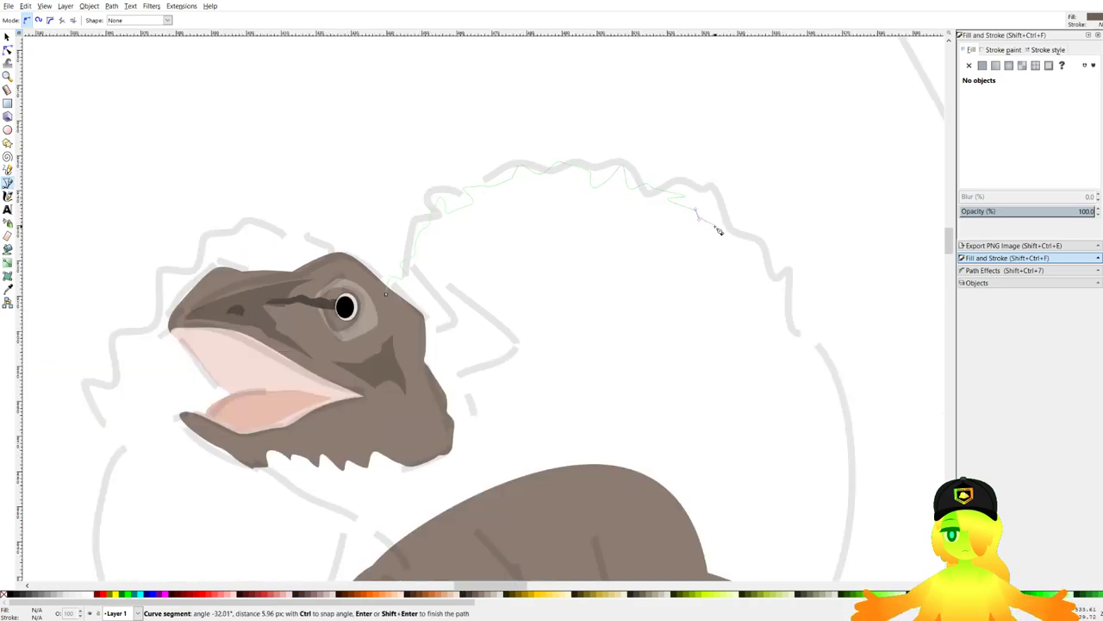
{"action": "left_click", "coordinate": [758, 251]}
{"action": "left_click_drag", "start_coordinate": [756, 305], "coordinate": [766, 188]}
{"action": "left_click", "coordinate": [769, 175]}
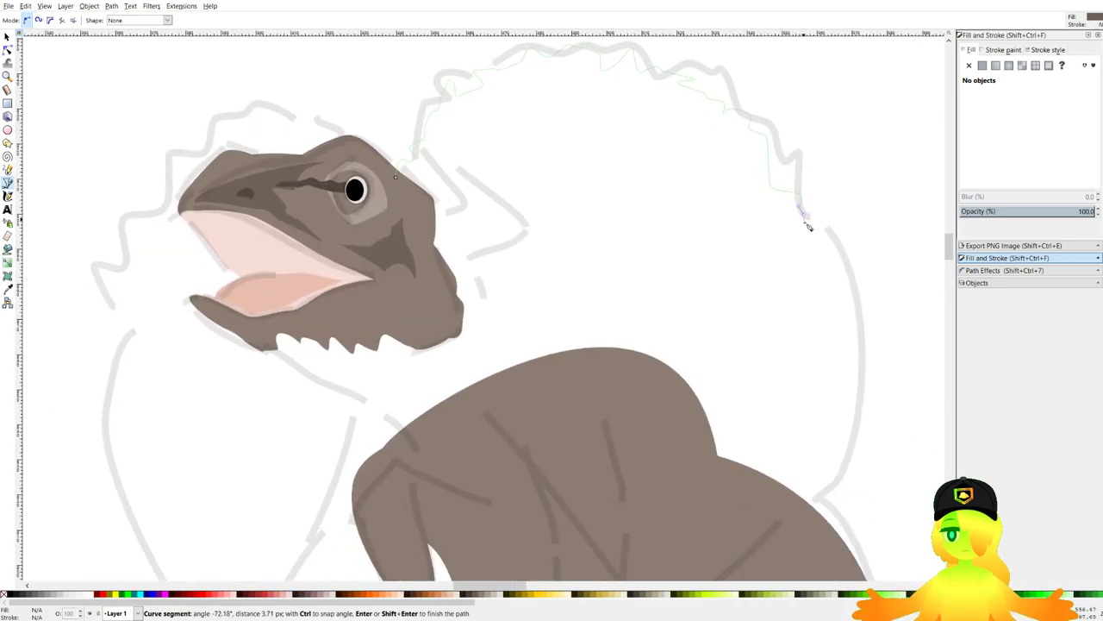
Continue the frill outline down its rear edge, across the lizard's body and shoulder, and toward the front lobe's lower tip.
{"action": "scroll", "coordinate": [856, 263], "scroll_direction": "down", "scroll_amount": 2}
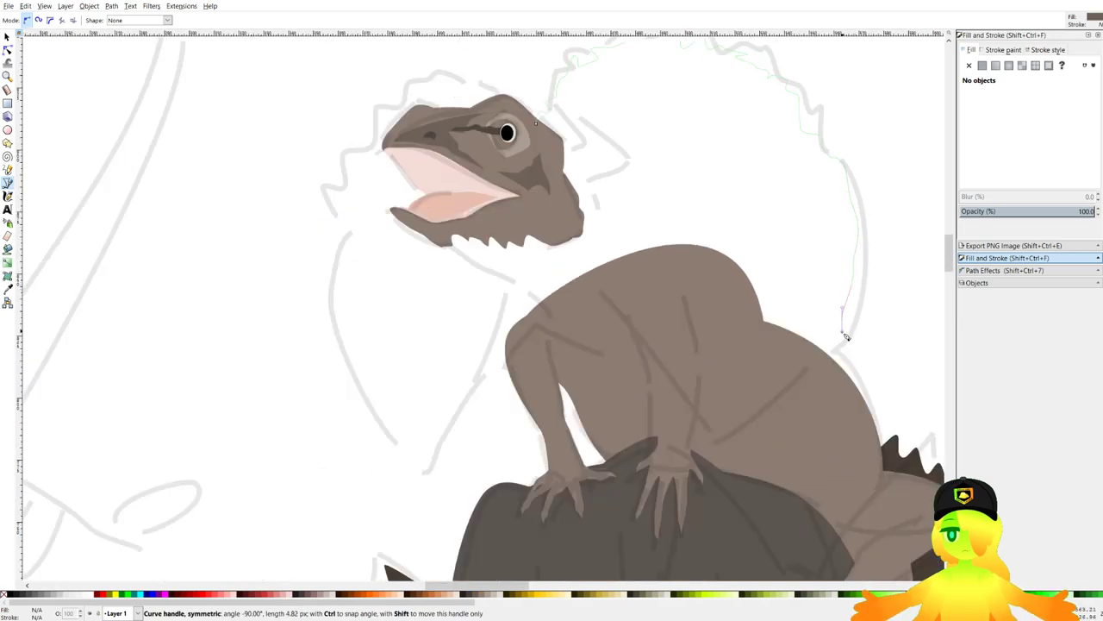
{"action": "scroll", "coordinate": [748, 428], "scroll_direction": "up", "scroll_amount": 1}
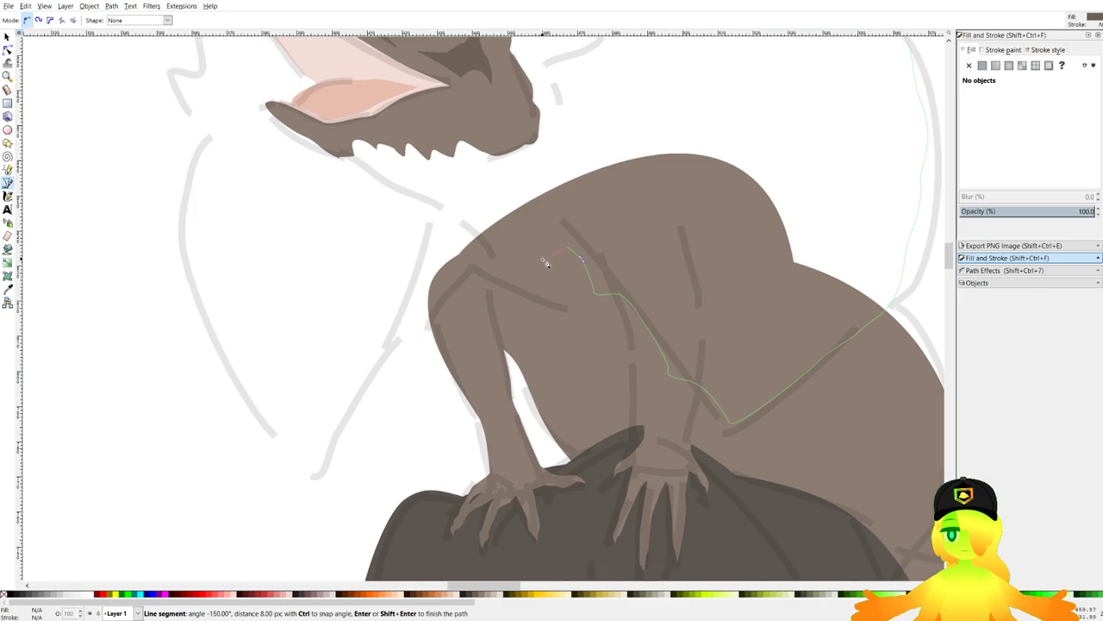
{"action": "scroll", "coordinate": [586, 310], "scroll_direction": "up", "scroll_amount": 1}
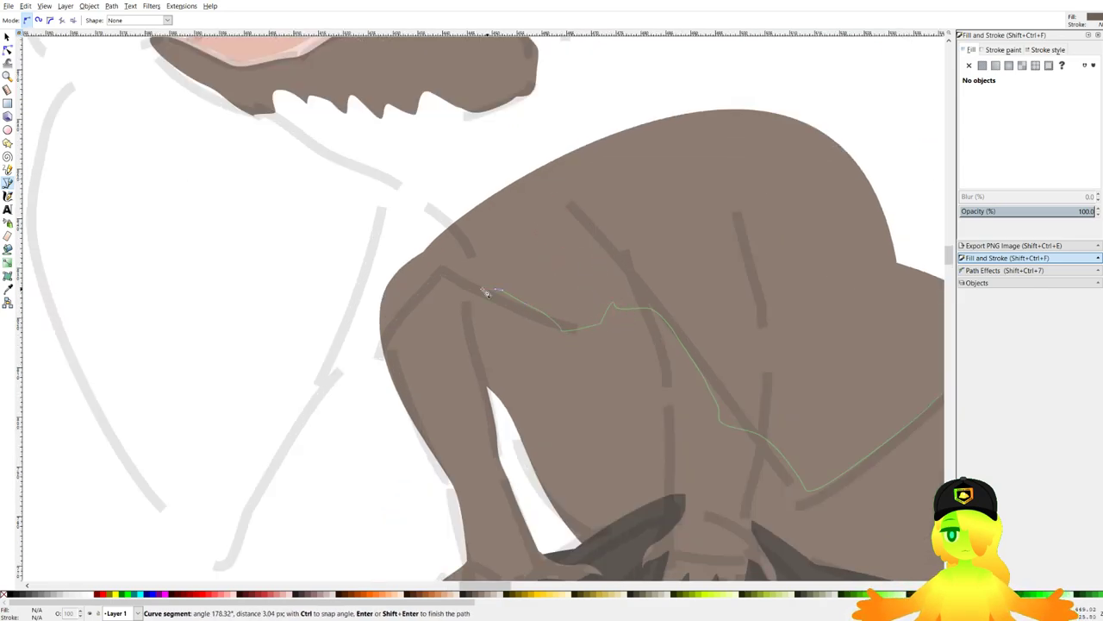
{"action": "left_click_drag", "start_coordinate": [338, 372], "coordinate": [522, 256]}
{"action": "left_click", "coordinate": [520, 255]}
{"action": "left_click_drag", "start_coordinate": [497, 297], "coordinate": [486, 312]}
{"action": "left_click_drag", "start_coordinate": [448, 360], "coordinate": [448, 382]}
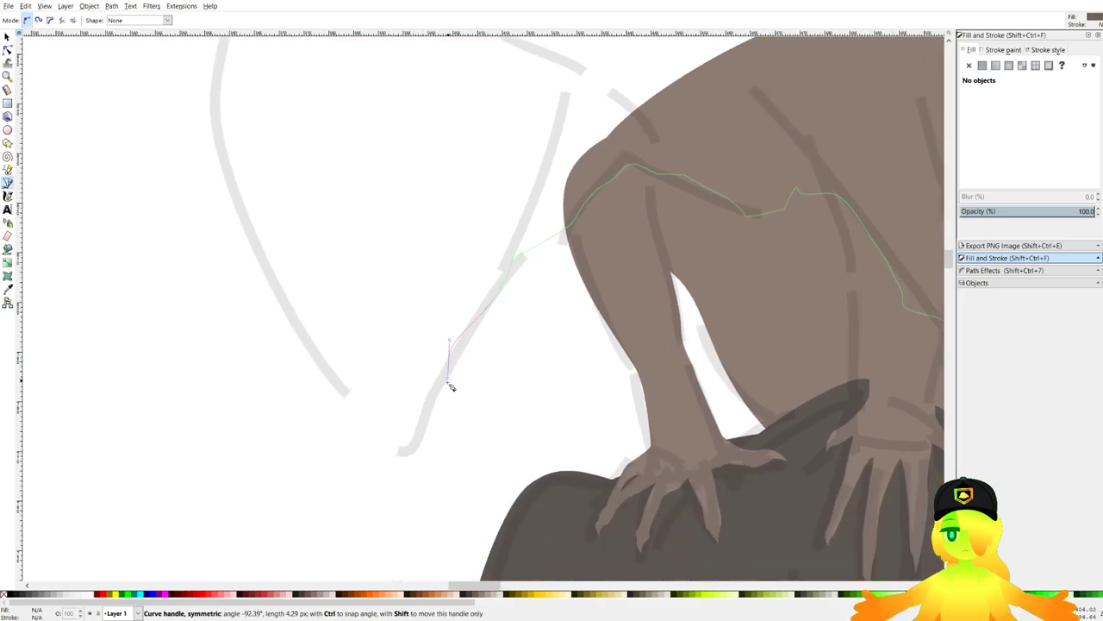
Complete the frill outline up the front lobe and along the jagged edge above the snout, back to the head.
{"action": "left_click_drag", "start_coordinate": [329, 355], "coordinate": [323, 347]}
{"action": "left_click_drag", "start_coordinate": [274, 232], "coordinate": [328, 362]}
{"action": "left_click_drag", "start_coordinate": [322, 362], "coordinate": [319, 353]}
{"action": "left_click_drag", "start_coordinate": [318, 308], "coordinate": [318, 308]}
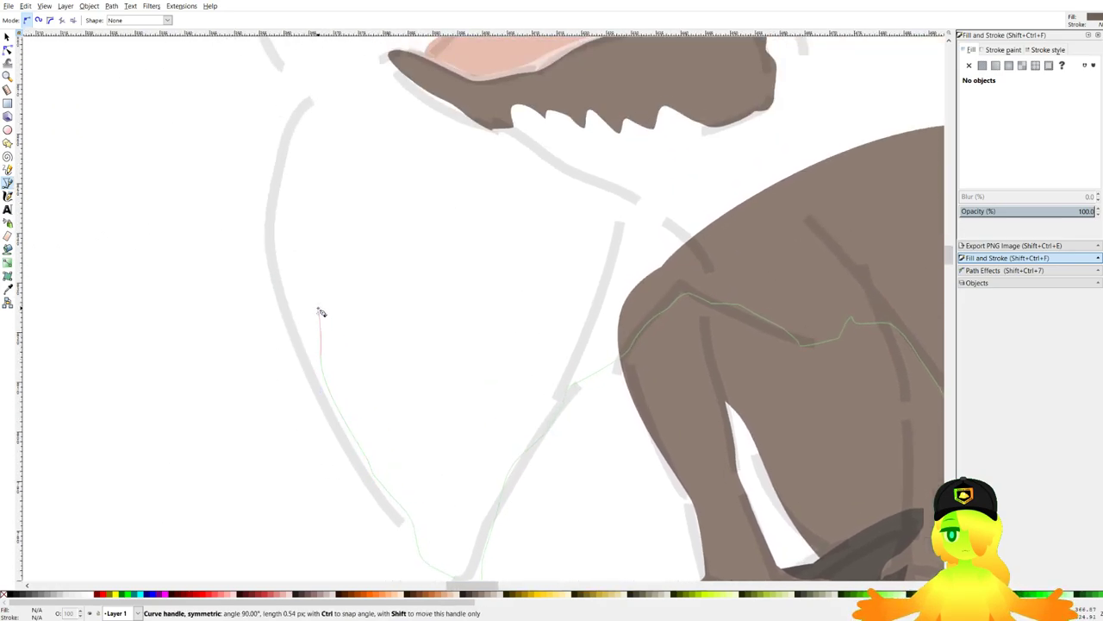
{"action": "left_click_drag", "start_coordinate": [295, 191], "coordinate": [301, 158]}
{"action": "left_click_drag", "start_coordinate": [303, 123], "coordinate": [354, 308]}
{"action": "scroll", "coordinate": [348, 138], "scroll_direction": "up", "scroll_amount": 4}
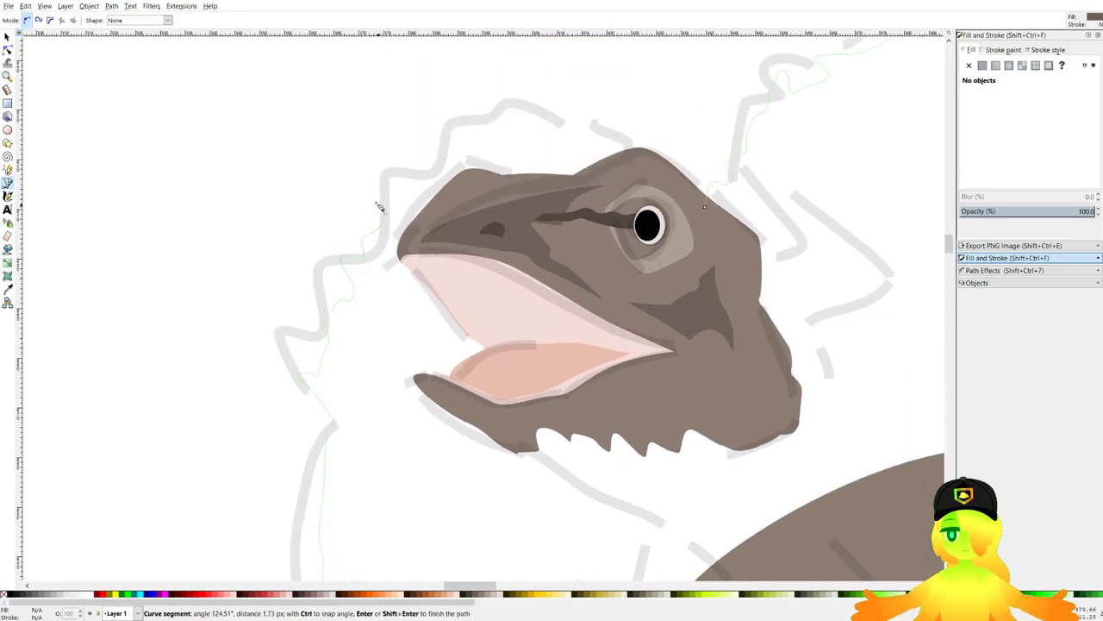
{"action": "left_click_drag", "start_coordinate": [454, 141], "coordinate": [494, 119]}
{"action": "left_click_drag", "start_coordinate": [610, 152], "coordinate": [638, 177]}
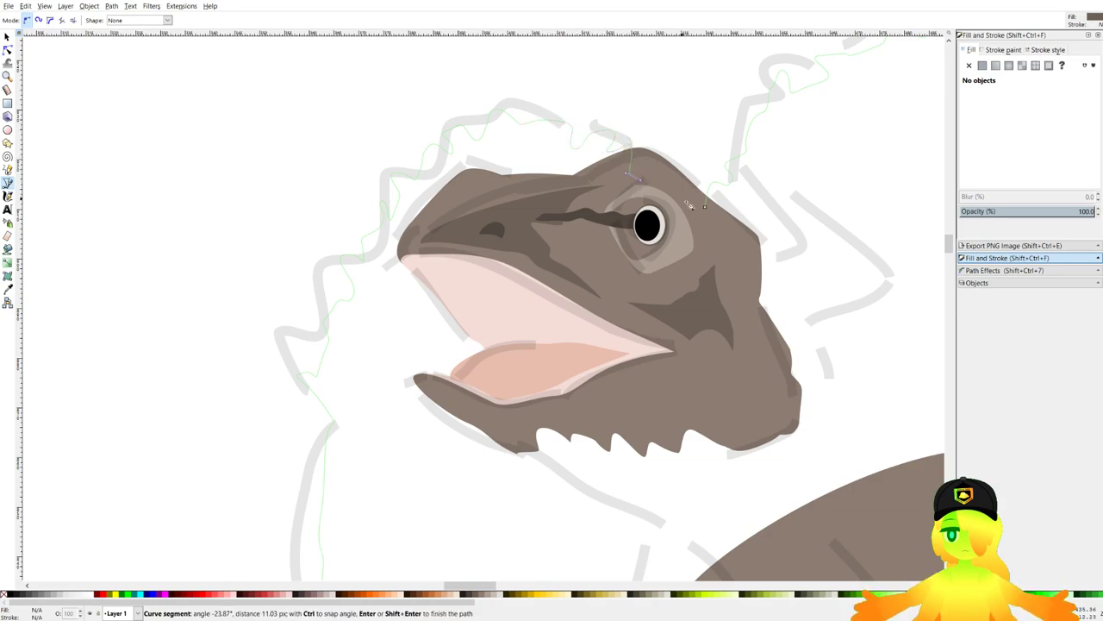
{"action": "key", "text": "Escape"}
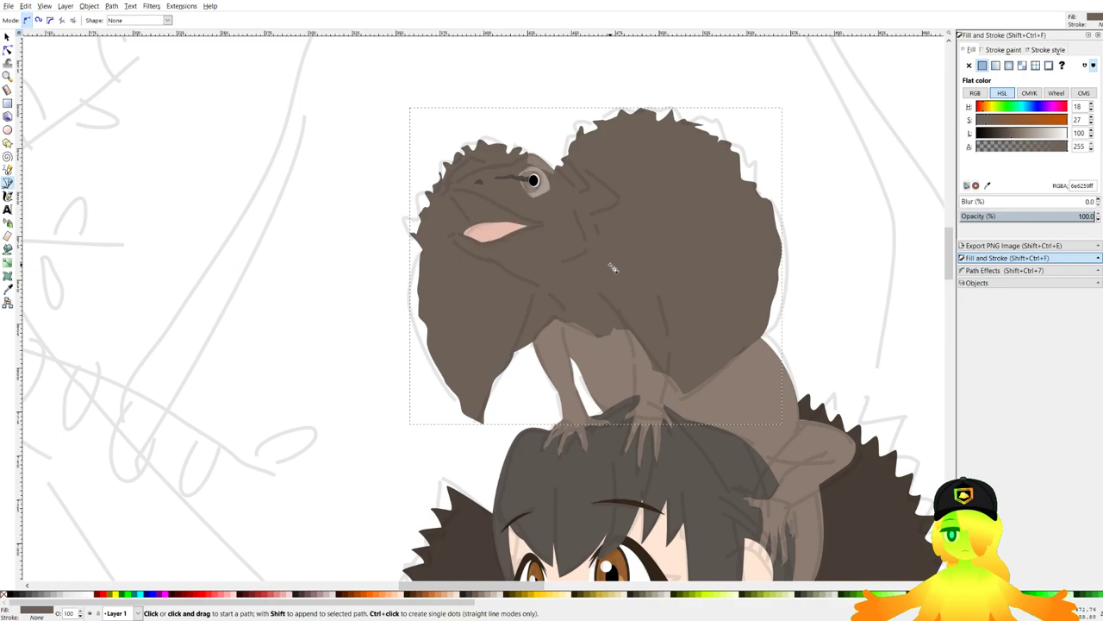
Stack the frill shape behind the lizard's head and mouth, and save the drawing.
{"action": "key", "text": "Page_Down"}
{"action": "key", "text": "Page_Down"}
{"action": "key", "text": "Page_Down"}
{"action": "scroll", "coordinate": [606, 229], "scroll_direction": "down", "scroll_amount": 3}
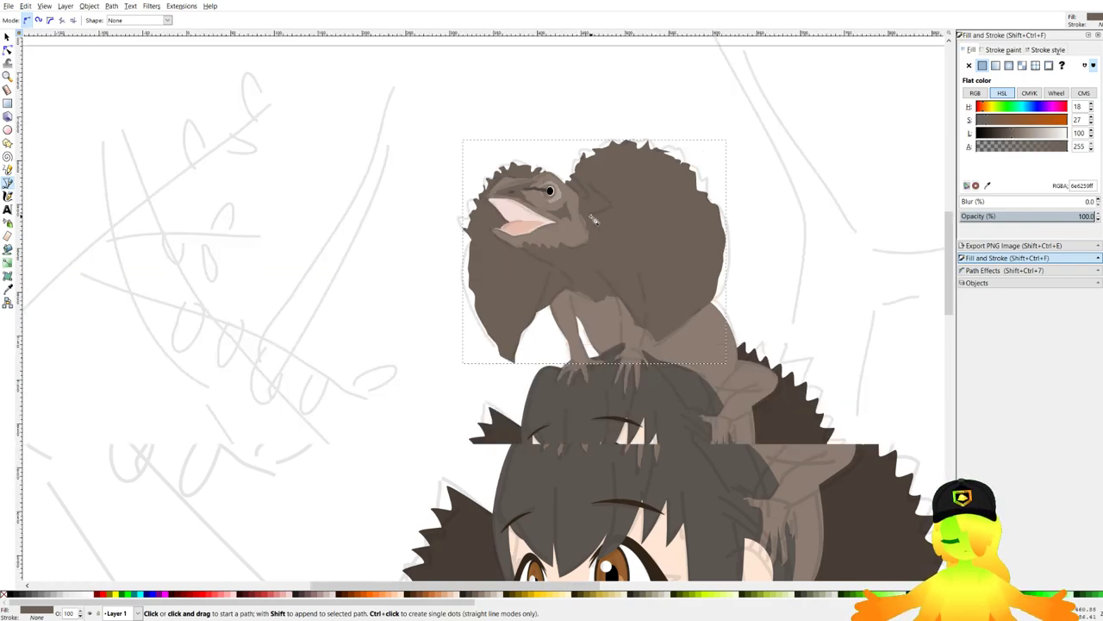
{"action": "left_click_drag", "start_coordinate": [313, 330], "coordinate": [588, 251]}
{"action": "scroll", "coordinate": [591, 303], "scroll_direction": "up", "scroll_amount": 1}
{"action": "key", "text": "ctrl+s"}
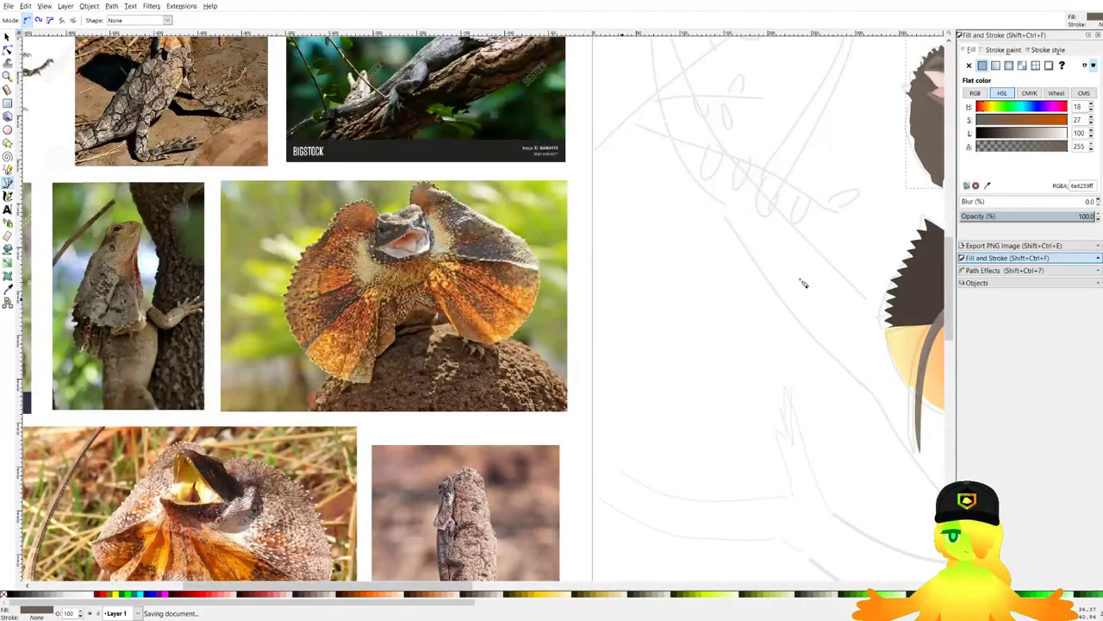
Fill the frill with the existing orange-to-yellow gradient 6571 and make it a radial gradient.
{"action": "left_click_drag", "start_coordinate": [686, 305], "coordinate": [476, 338]}
{"action": "scroll", "coordinate": [476, 337], "scroll_direction": "down", "scroll_amount": 1}
{"action": "scroll", "coordinate": [697, 360], "scroll_direction": "up", "scroll_amount": 1}
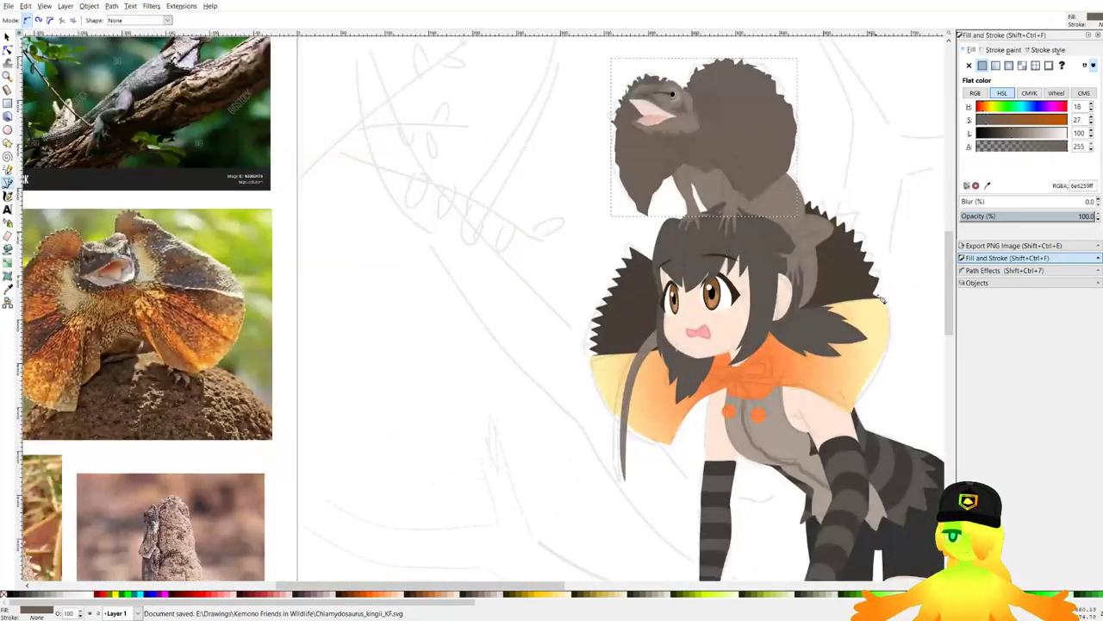
{"action": "left_click", "coordinate": [995, 66]}
{"action": "left_click", "coordinate": [997, 118]}
{"action": "scroll", "coordinate": [800, 181], "scroll_direction": "right", "scroll_amount": 1}
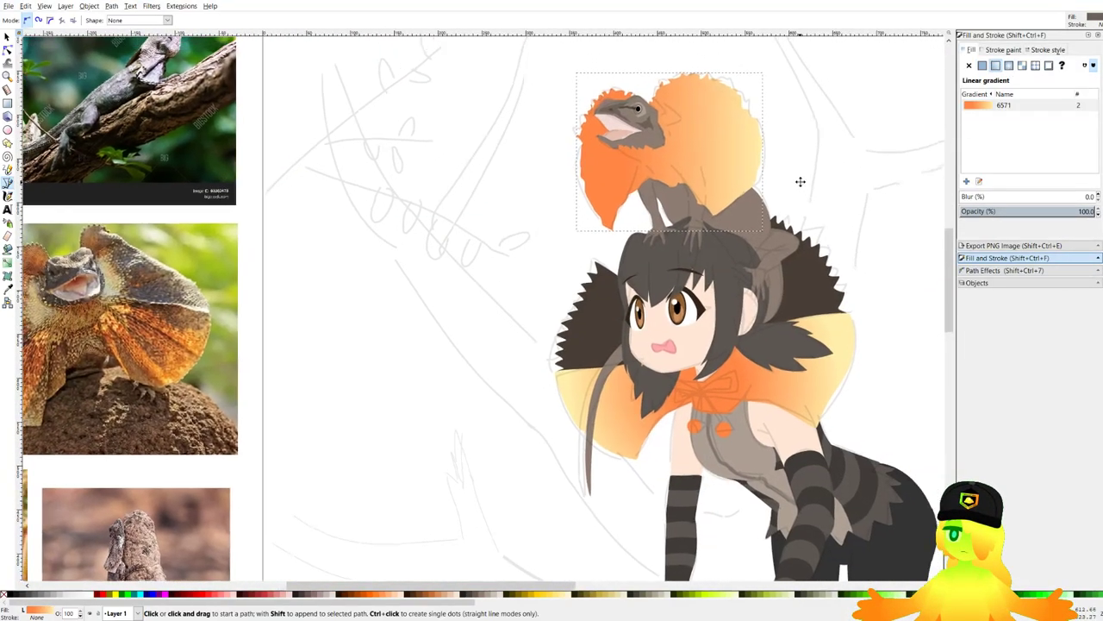
{"action": "left_click", "coordinate": [1009, 66]}
{"action": "scroll", "coordinate": [854, 169], "scroll_direction": "up", "scroll_amount": 1}
{"action": "left_click", "coordinate": [979, 182]}
{"action": "scroll", "coordinate": [704, 208], "scroll_direction": "down", "scroll_amount": 3}
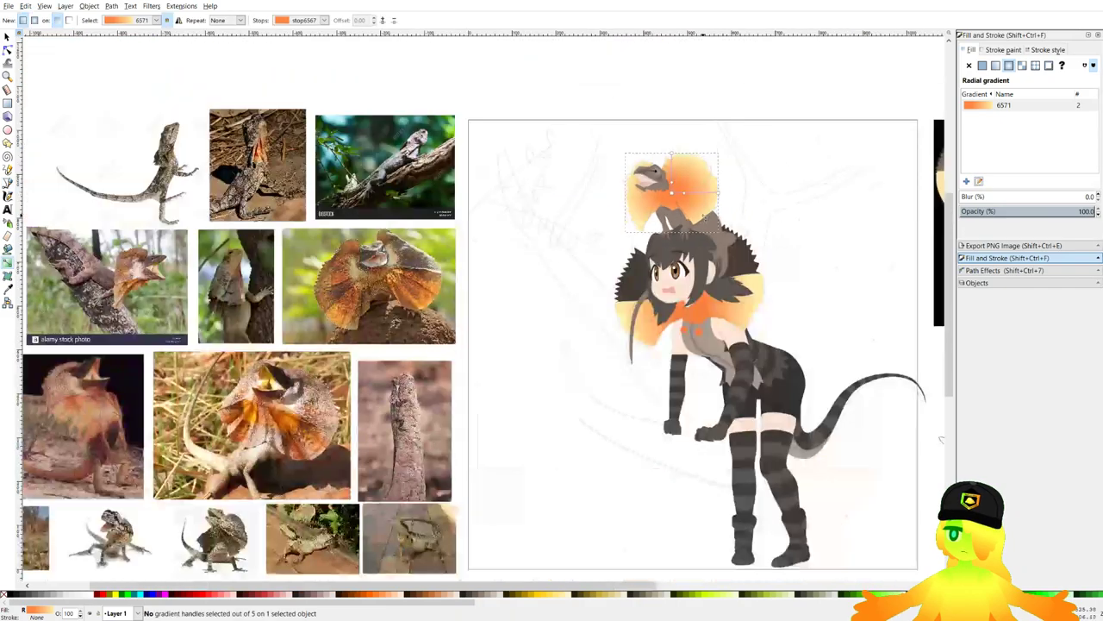
Move the frill gradient's centre toward the back of the lizard's jaw and adjust its horizontal radius to the frill's rear edge.
{"action": "scroll", "coordinate": [702, 158], "scroll_direction": "up", "scroll_amount": 4}
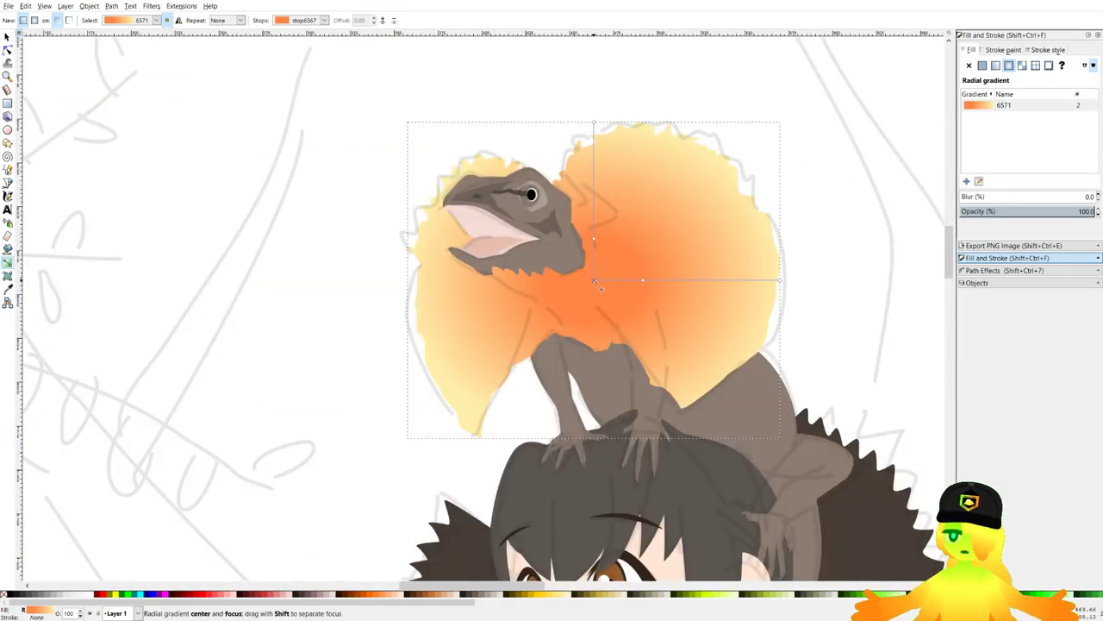
{"action": "left_click_drag", "start_coordinate": [593, 279], "coordinate": [568, 268]}
{"action": "left_click", "coordinate": [755, 268]}
{"action": "mouse_move", "coordinate": [756, 270]}
{"action": "left_mouse_down"}
{"action": "mouse_move", "coordinate": [836, 226]}
{"action": "mouse_move", "coordinate": [769, 266]}
{"action": "left_mouse_up"}
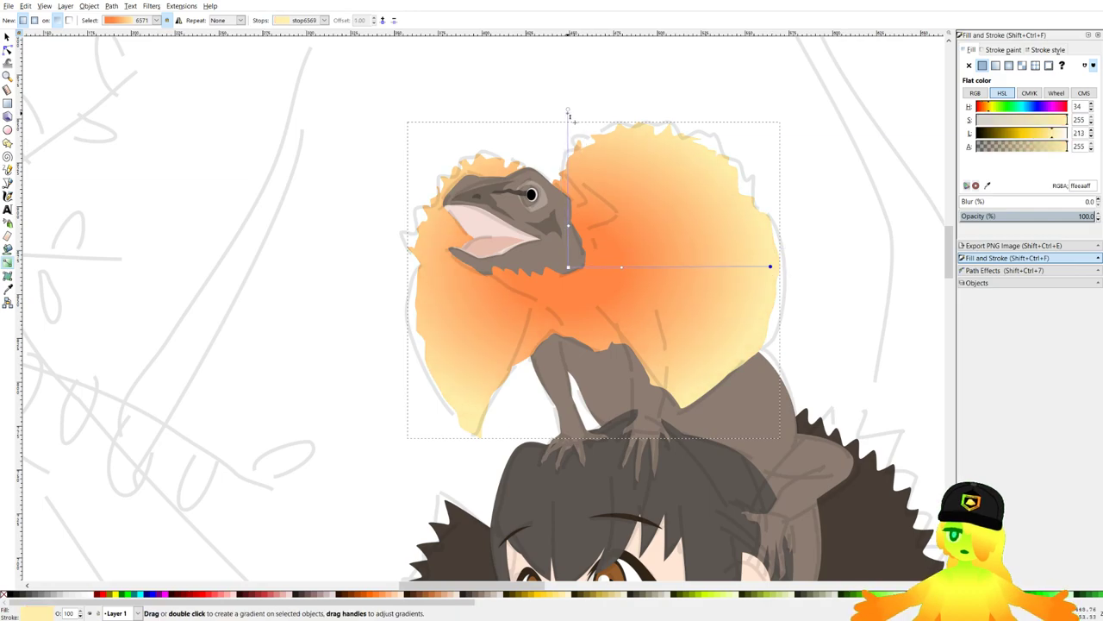
Stretch the frill gradient's vertical radius well above the frill's upper edge, tilting the gradient slightly.
{"action": "left_click", "coordinate": [565, 78]}
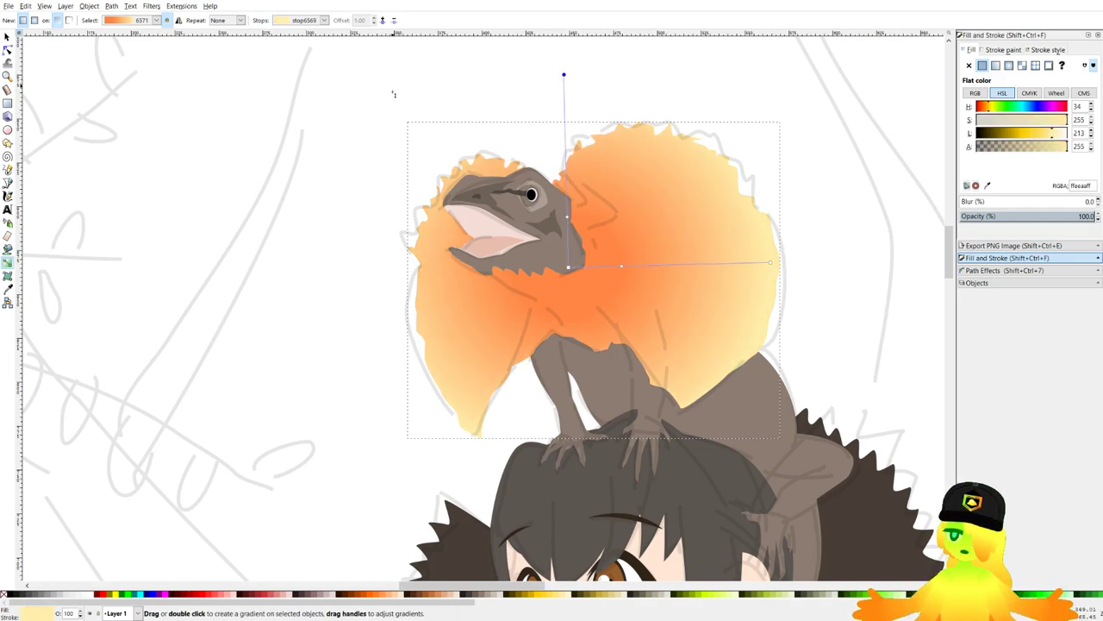
{"action": "left_click", "coordinate": [7, 38]}
{"action": "scroll", "coordinate": [295, 195], "scroll_direction": "down", "scroll_amount": 2}
{"action": "left_click_drag", "start_coordinate": [261, 331], "coordinate": [554, 197]}
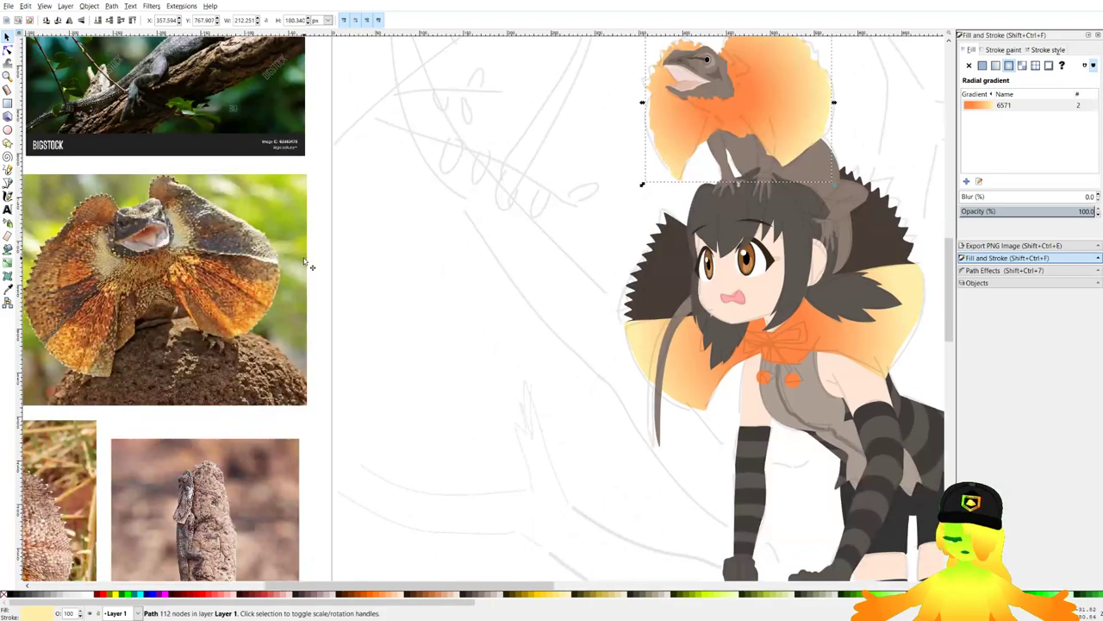
Start a spiky collar outline at the back of the lizard's head, with jagged points running down behind the jaw.
{"action": "left_click", "coordinate": [8, 183]}
{"action": "scroll", "coordinate": [720, 59], "scroll_direction": "up", "scroll_amount": 6}
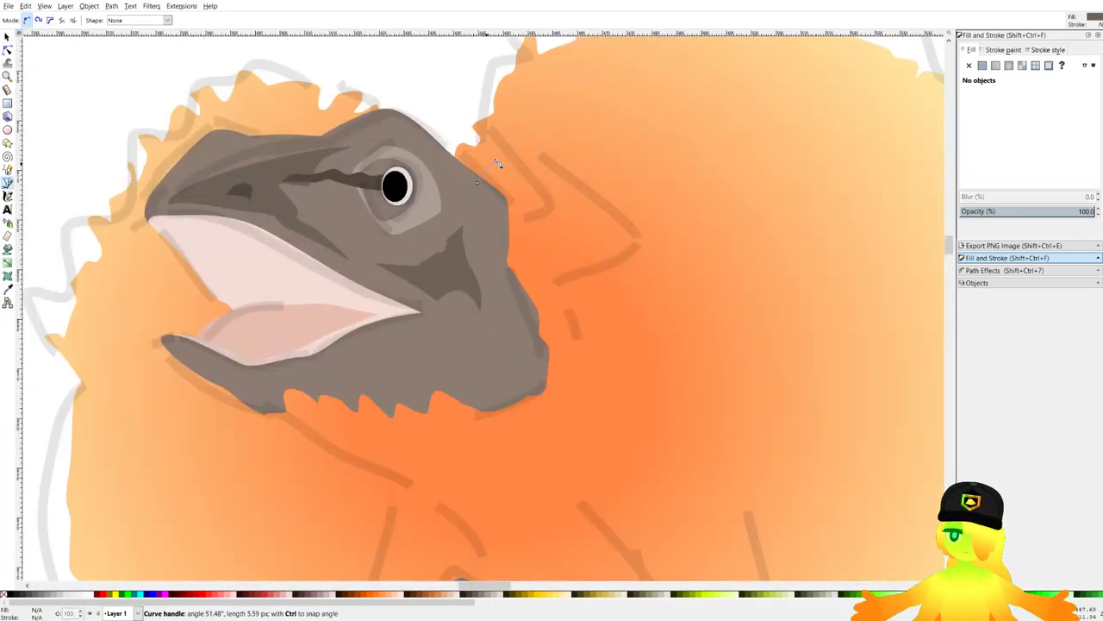
{"action": "left_click_drag", "start_coordinate": [495, 161], "coordinate": [497, 160]}
{"action": "left_click", "coordinate": [514, 170]}
{"action": "left_click", "coordinate": [544, 153]}
{"action": "left_click", "coordinate": [561, 188]}
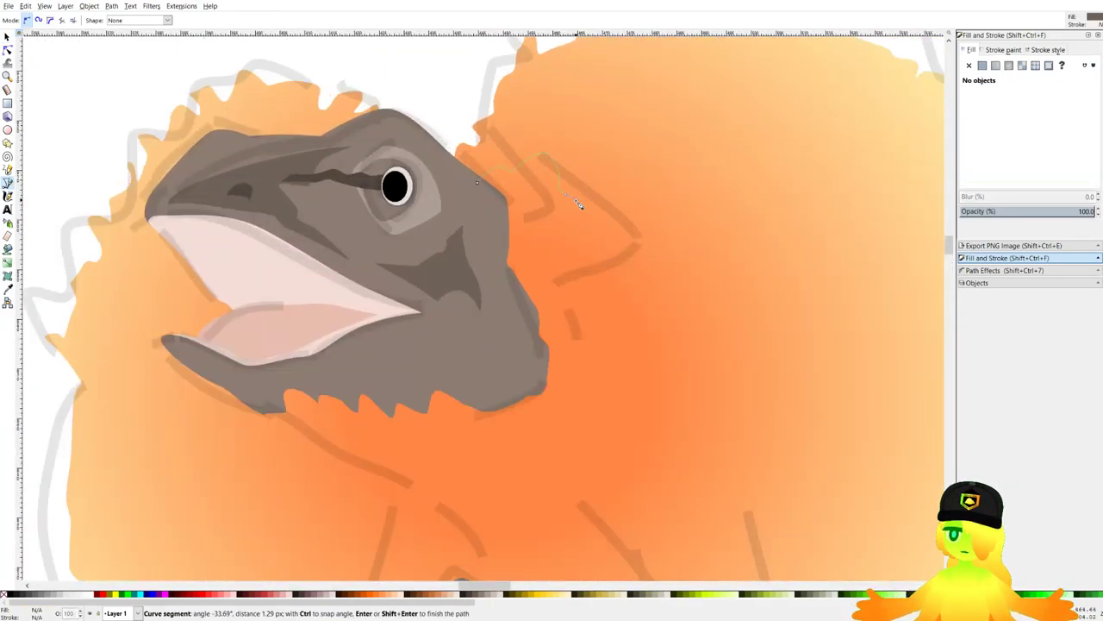
{"action": "left_click", "coordinate": [616, 224]}
{"action": "left_click_drag", "start_coordinate": [586, 245], "coordinate": [594, 247]}
{"action": "left_click", "coordinate": [639, 258]}
{"action": "left_click_drag", "start_coordinate": [597, 285], "coordinate": [601, 286]}
{"action": "scroll", "coordinate": [603, 290], "scroll_direction": "down", "scroll_amount": 5}
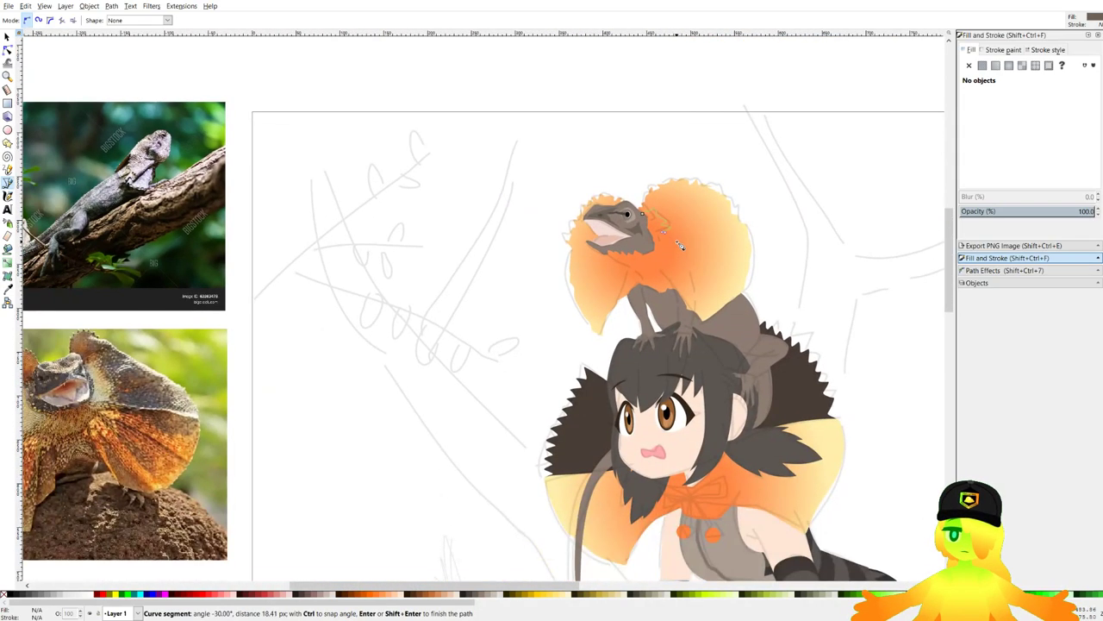
{"action": "scroll", "coordinate": [713, 240], "scroll_direction": "up", "scroll_amount": 4}
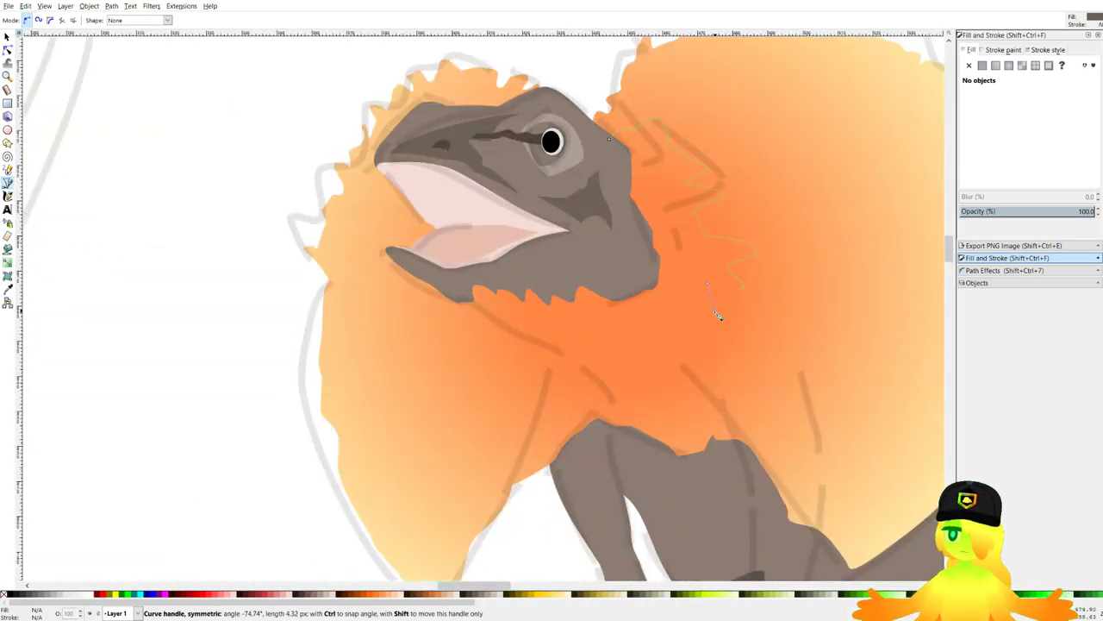
Continue the jagged collar outline down the neck and beneath the jaw to the chin, and close it across the head.
{"action": "scroll", "coordinate": [690, 319], "scroll_direction": "down", "scroll_amount": 5}
{"action": "scroll", "coordinate": [677, 338], "scroll_direction": "up", "scroll_amount": 4}
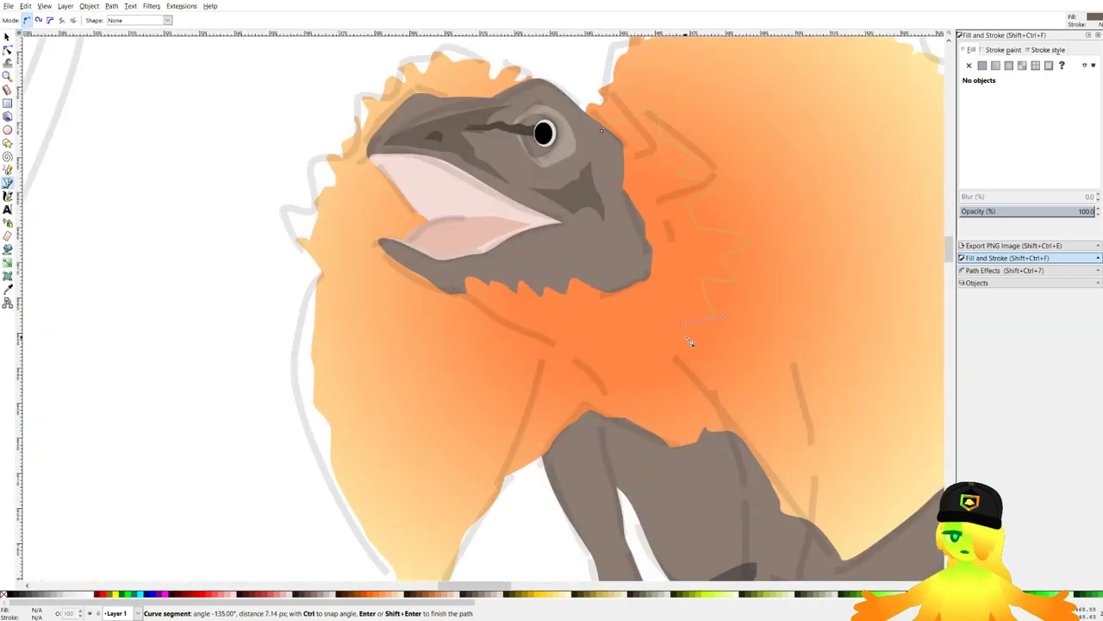
{"action": "scroll", "coordinate": [691, 362], "scroll_direction": "up", "scroll_amount": 1}
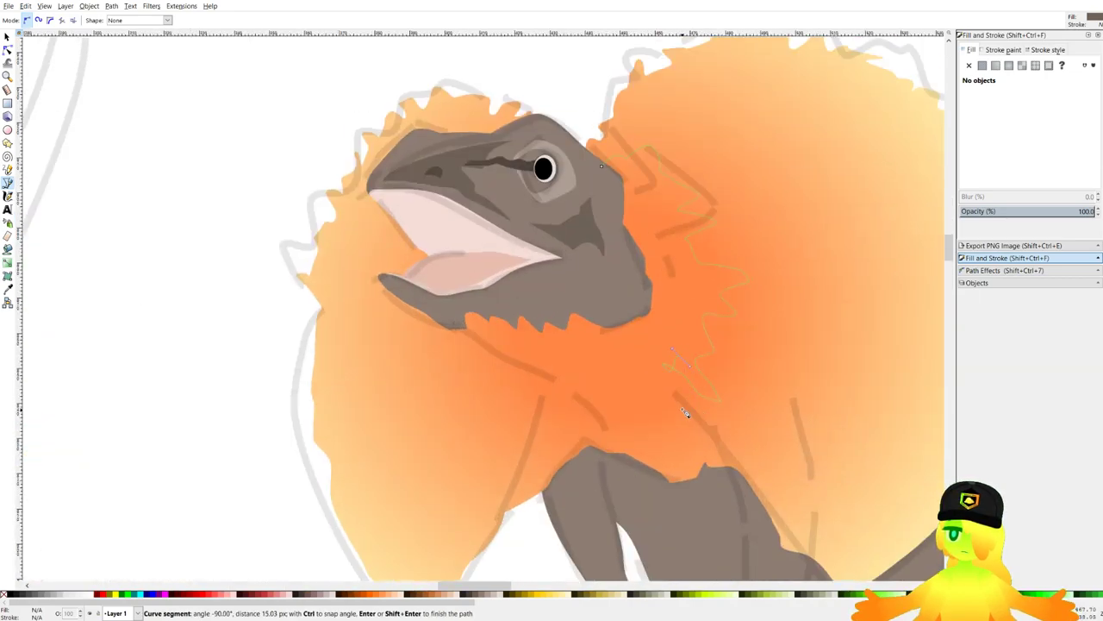
{"action": "scroll", "coordinate": [690, 258], "scroll_direction": "down", "scroll_amount": 5}
{"action": "scroll", "coordinate": [659, 181], "scroll_direction": "up", "scroll_amount": 3}
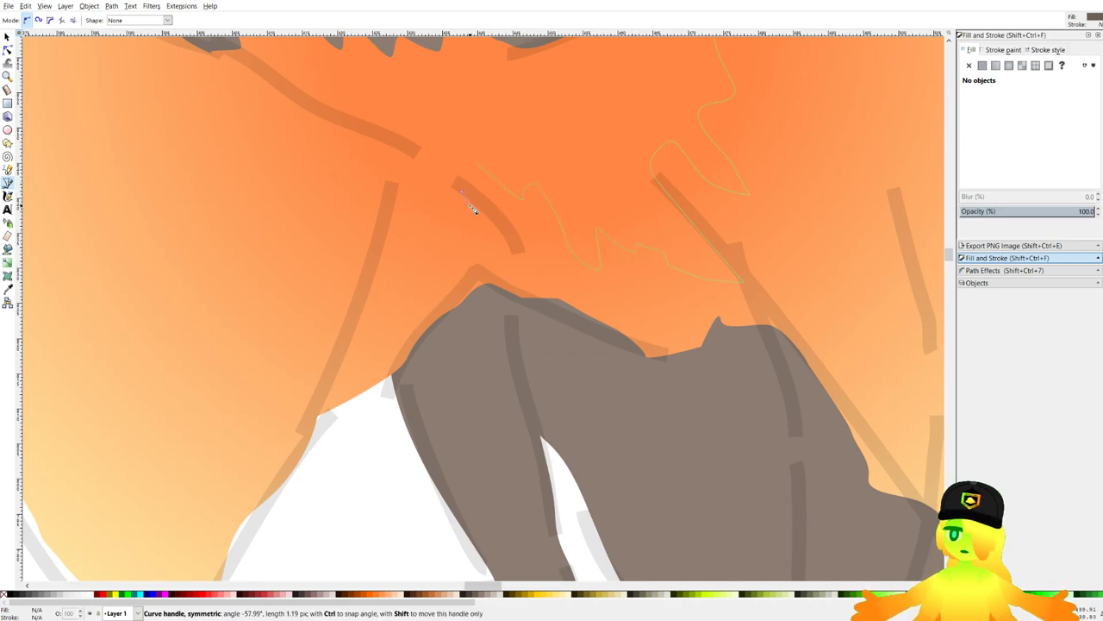
{"action": "left_click_drag", "start_coordinate": [339, 154], "coordinate": [583, 285]}
{"action": "left_click_drag", "start_coordinate": [567, 294], "coordinate": [556, 315]}
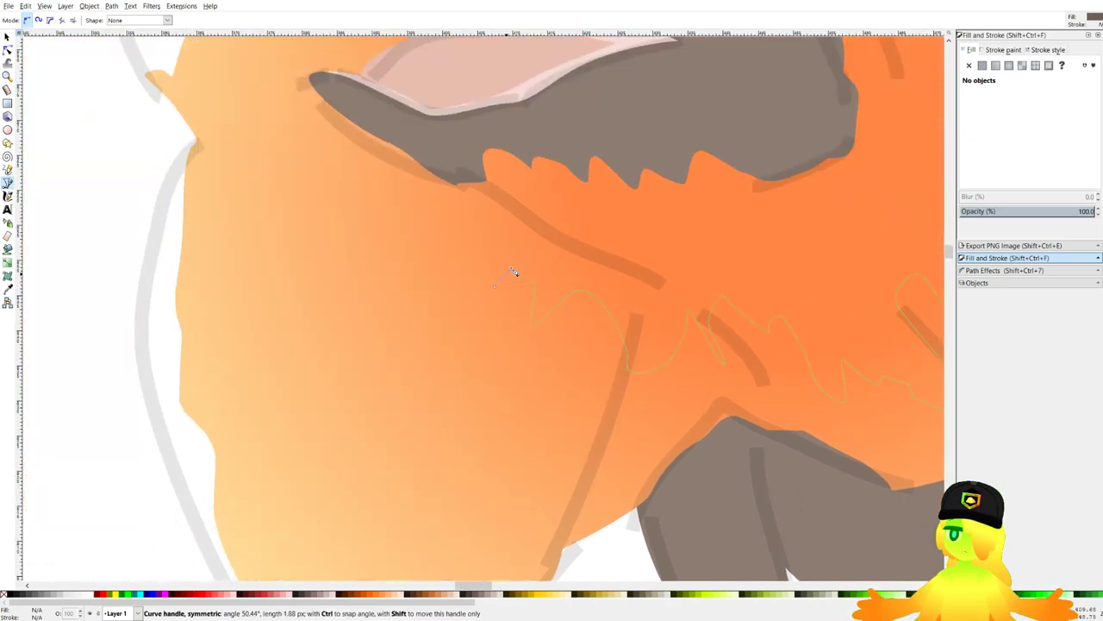
{"action": "scroll", "coordinate": [428, 170], "scroll_direction": "down", "scroll_amount": 5}
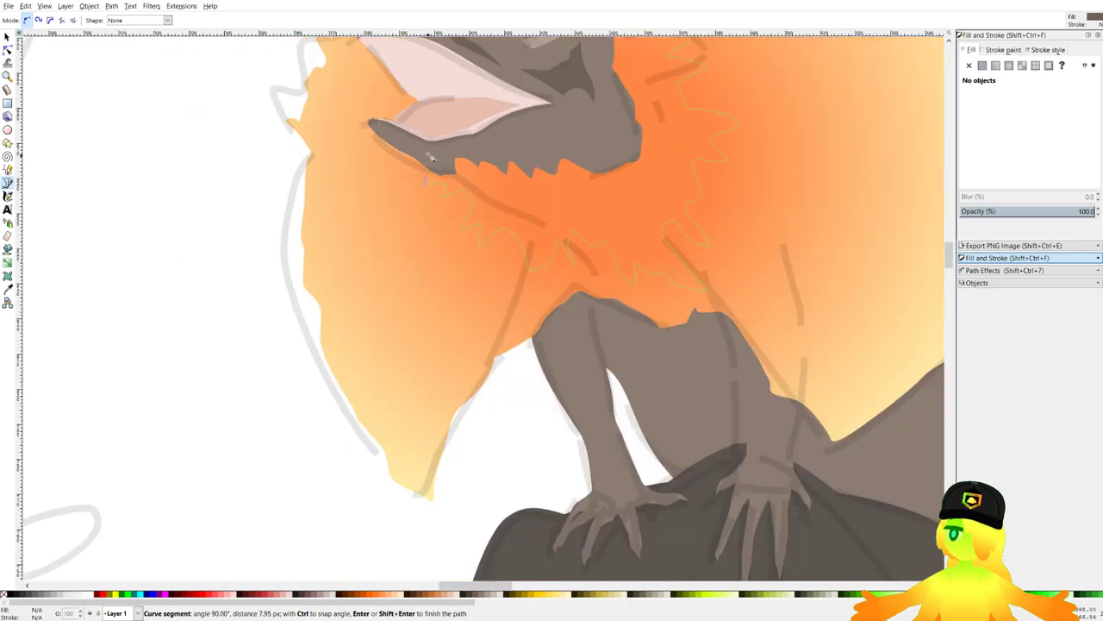
{"action": "scroll", "coordinate": [484, 264], "scroll_direction": "up", "scroll_amount": 2}
{"action": "left_click", "coordinate": [629, 154]}
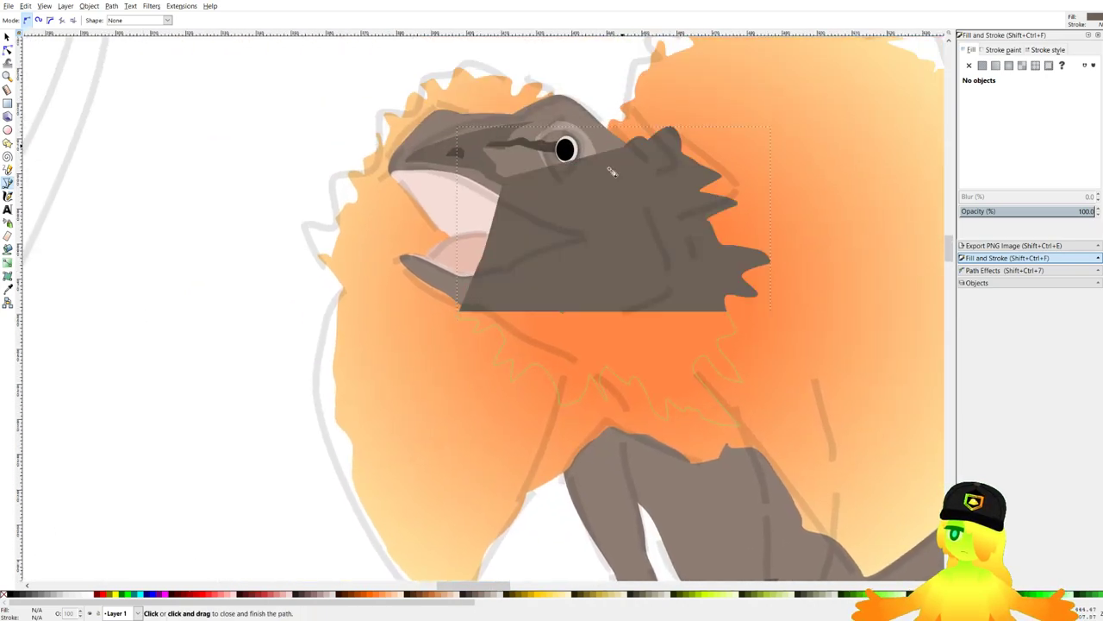
Fill the jagged collar patch with pale yellow ffeeaaff sampled from the edge of the girl's frill collar.
{"action": "scroll", "coordinate": [541, 195], "scroll_direction": "down", "scroll_amount": 3}
{"action": "key", "text": "d"}
{"action": "left_click_drag", "start_coordinate": [758, 410], "coordinate": [675, 245]}
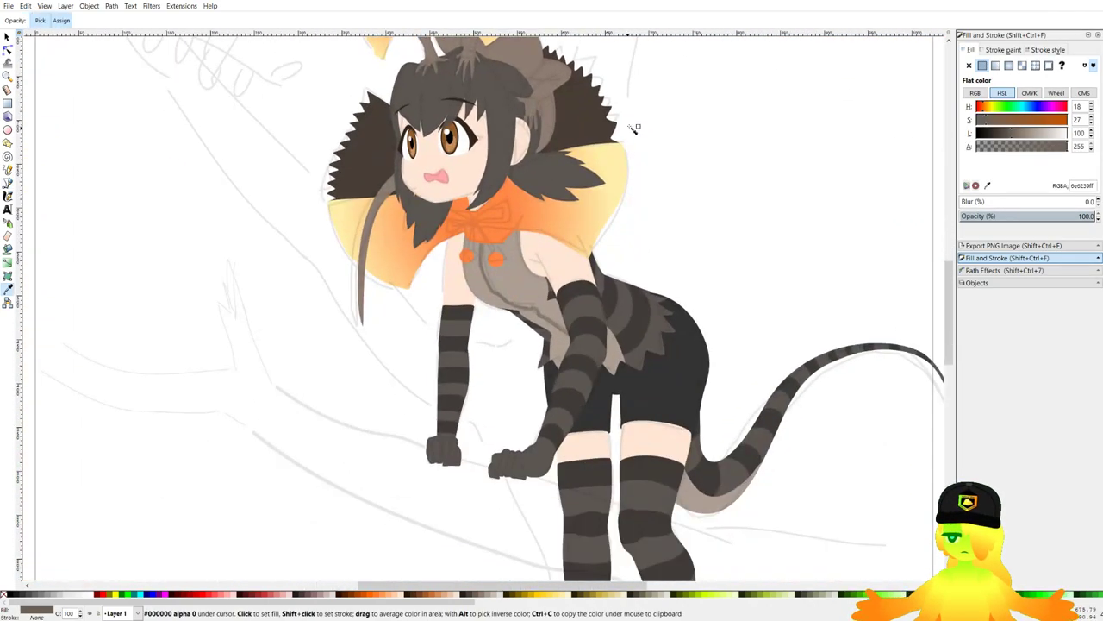
{"action": "scroll", "coordinate": [630, 124], "scroll_direction": "up", "scroll_amount": 3}
{"action": "left_click", "coordinate": [603, 199]}
{"action": "scroll", "coordinate": [585, 197], "scroll_direction": "down", "scroll_amount": 2}
{"action": "scroll", "coordinate": [549, 172], "scroll_direction": "down", "scroll_amount": 3}
{"action": "scroll", "coordinate": [567, 275], "scroll_direction": "up", "scroll_amount": 4}
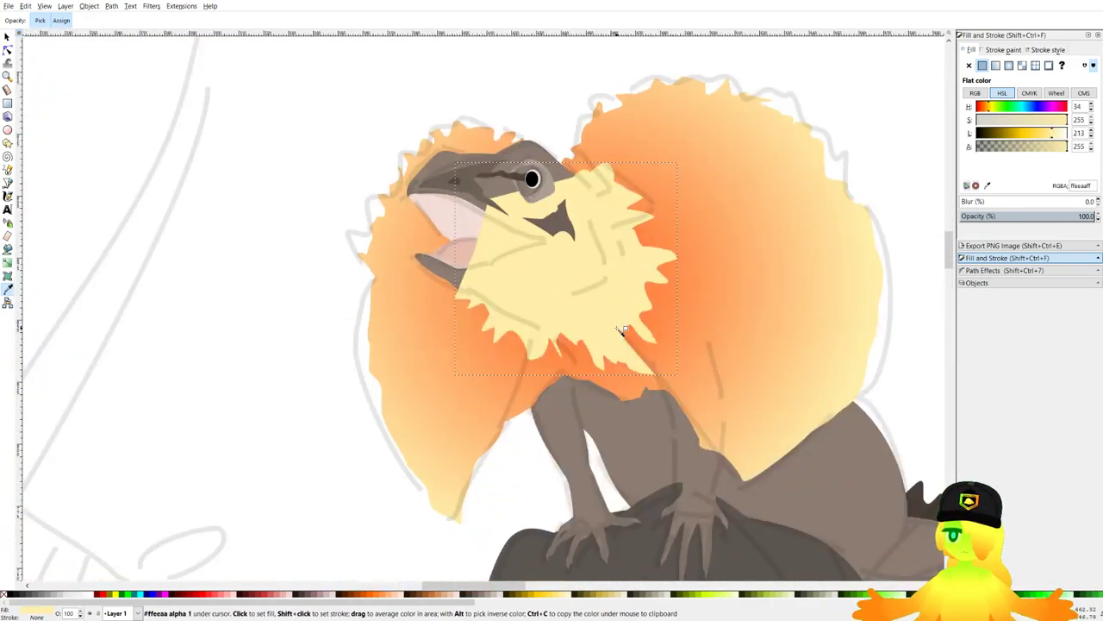
Stack the pale yellow collar patch behind the lizard's head but in front of the frill, and save the drawing.
{"action": "key", "text": "Page_Down"}
{"action": "key", "text": "Page_Down"}
{"action": "key", "text": "Page_Down"}
{"action": "key", "text": "Page_Up"}
{"action": "scroll", "coordinate": [599, 339], "scroll_direction": "up", "scroll_amount": 1}
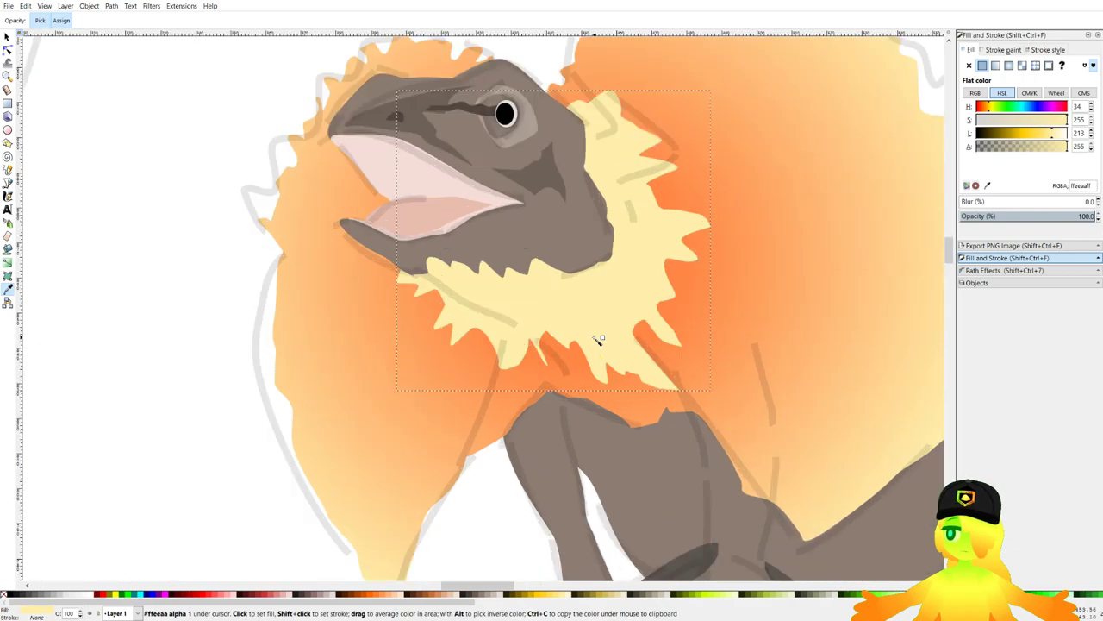
{"action": "key", "text": "ctrl+s"}
Draw four small pale yellow teardrop flecks on the frill beyond the patch's upper rear points.
{"action": "left_click", "coordinate": [9, 184]}
{"action": "scroll", "coordinate": [599, 167], "scroll_direction": "down", "scroll_amount": 2}
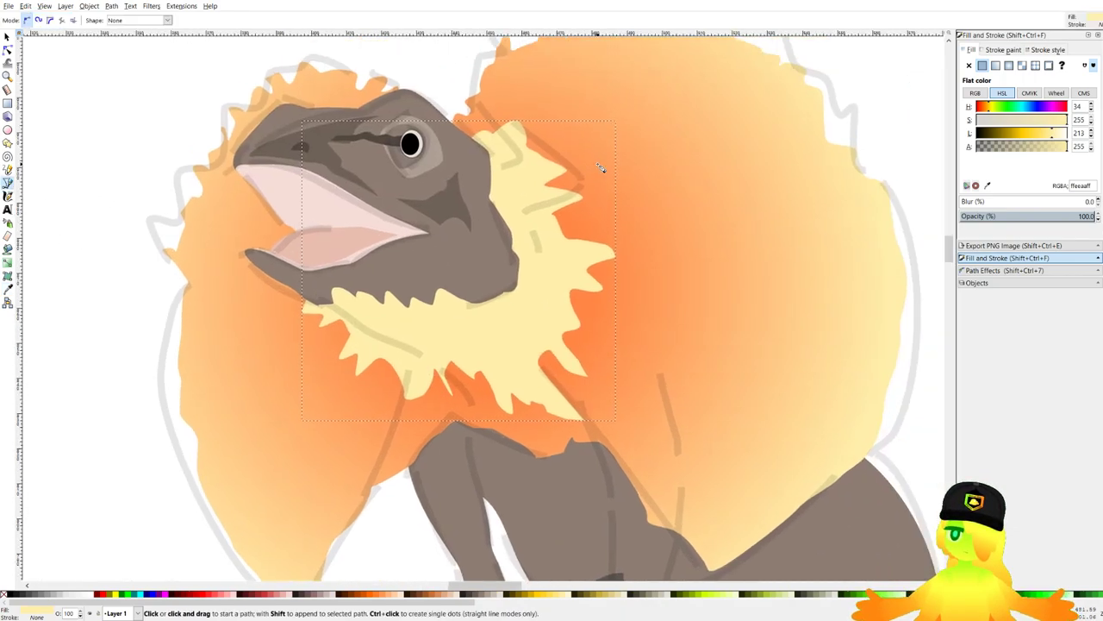
{"action": "scroll", "coordinate": [642, 224], "scroll_direction": "up", "scroll_amount": 3}
{"action": "left_click", "coordinate": [603, 236]}
{"action": "left_click", "coordinate": [604, 236]}
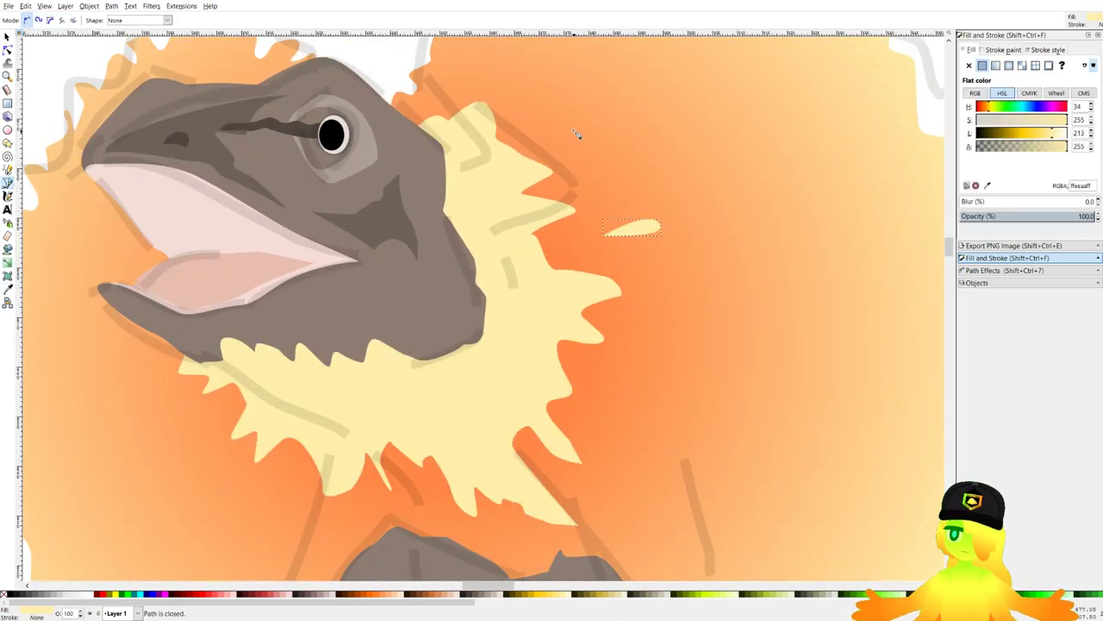
{"action": "left_click", "coordinate": [580, 140]}
{"action": "left_click", "coordinate": [580, 142]}
{"action": "left_click", "coordinate": [582, 185]}
{"action": "left_click_drag", "start_coordinate": [573, 182], "coordinate": [616, 167]}
{"action": "left_click", "coordinate": [583, 185]}
{"action": "left_click", "coordinate": [523, 126]}
{"action": "left_click_drag", "start_coordinate": [534, 120], "coordinate": [543, 121]}
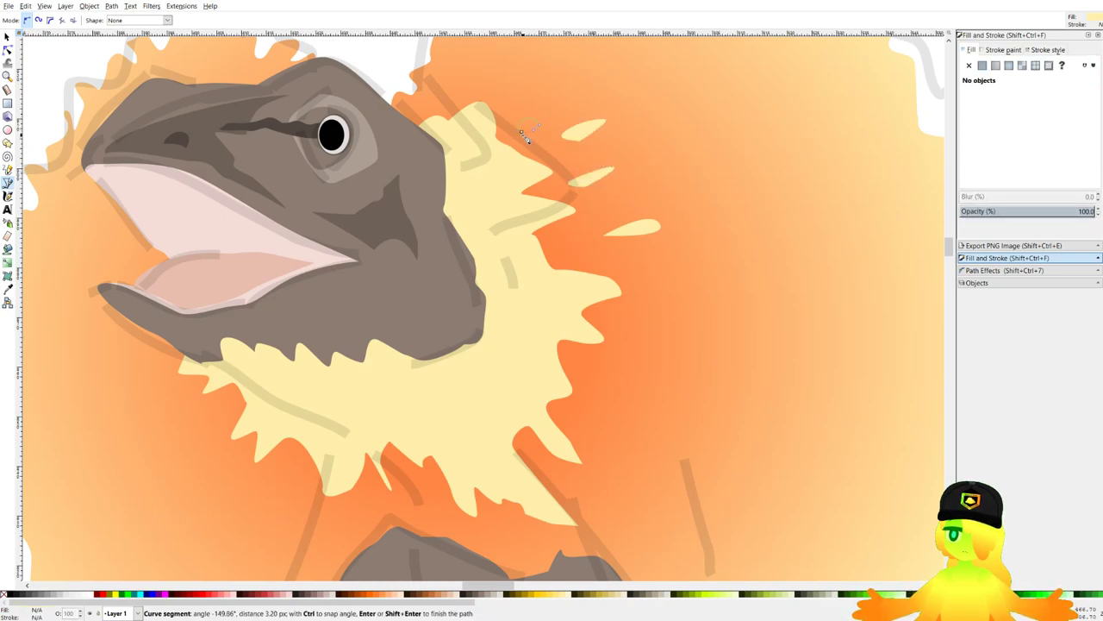
{"action": "left_click", "coordinate": [523, 128]}
Draw five small pale yellow flecks on the front part of the frill, around the patch's points below the lower jaw.
{"action": "left_click_drag", "start_coordinate": [498, 259], "coordinate": [632, 217]}
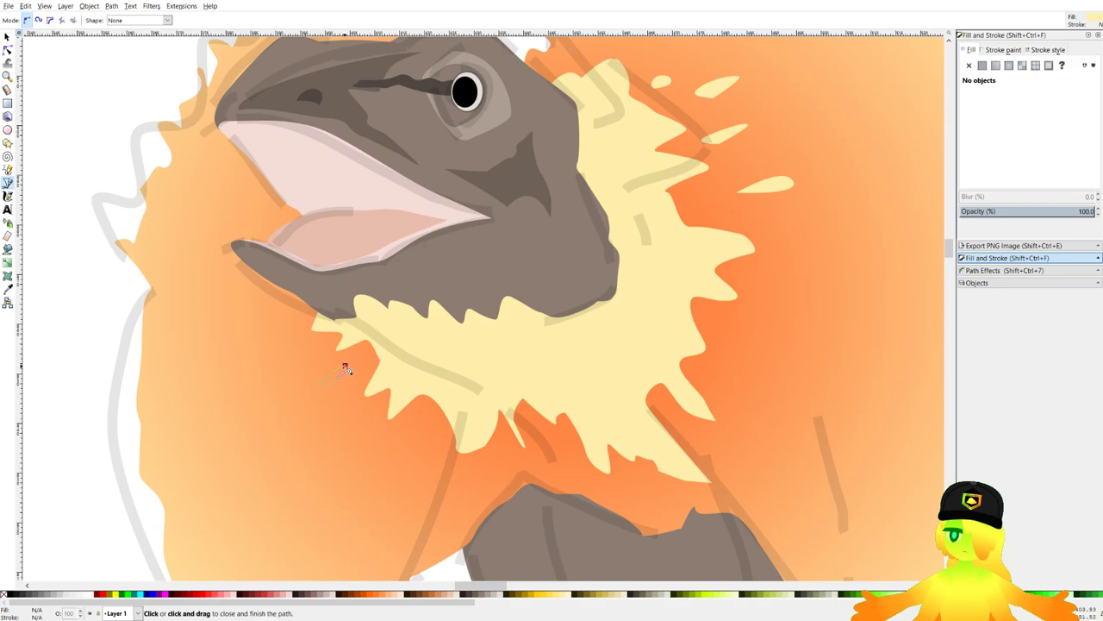
{"action": "left_click", "coordinate": [346, 369]}
{"action": "left_click", "coordinate": [298, 340]}
{"action": "left_click", "coordinate": [298, 340]}
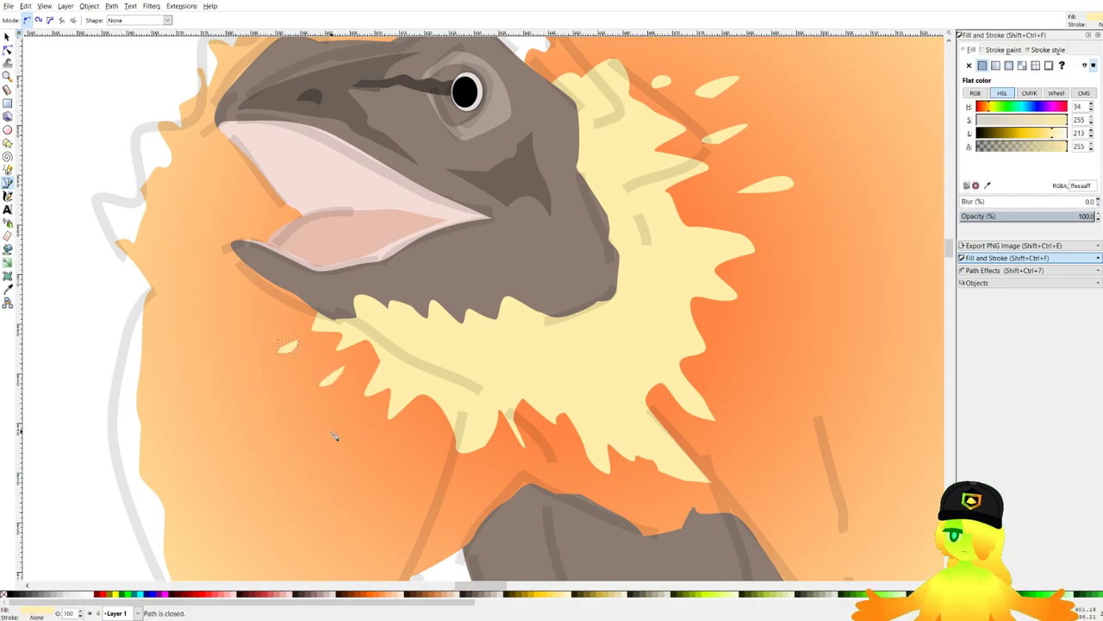
{"action": "left_click", "coordinate": [327, 433]}
{"action": "left_click_drag", "start_coordinate": [310, 457], "coordinate": [323, 458]}
{"action": "left_click", "coordinate": [328, 435]}
{"action": "left_click", "coordinate": [298, 411]}
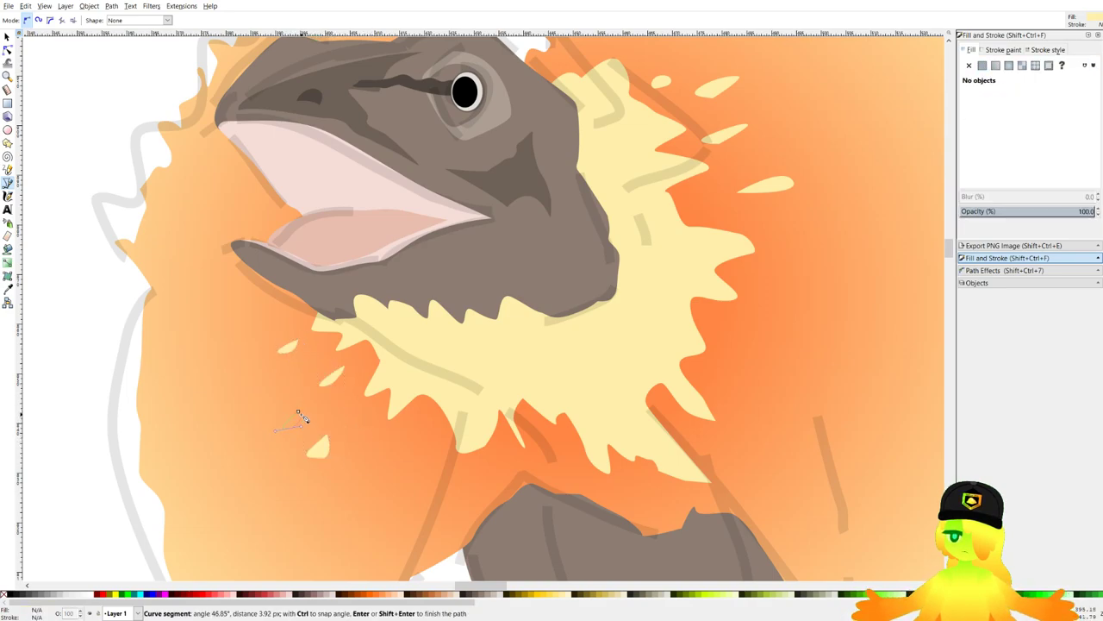
{"action": "left_click", "coordinate": [296, 412]}
{"action": "left_click", "coordinate": [406, 433]}
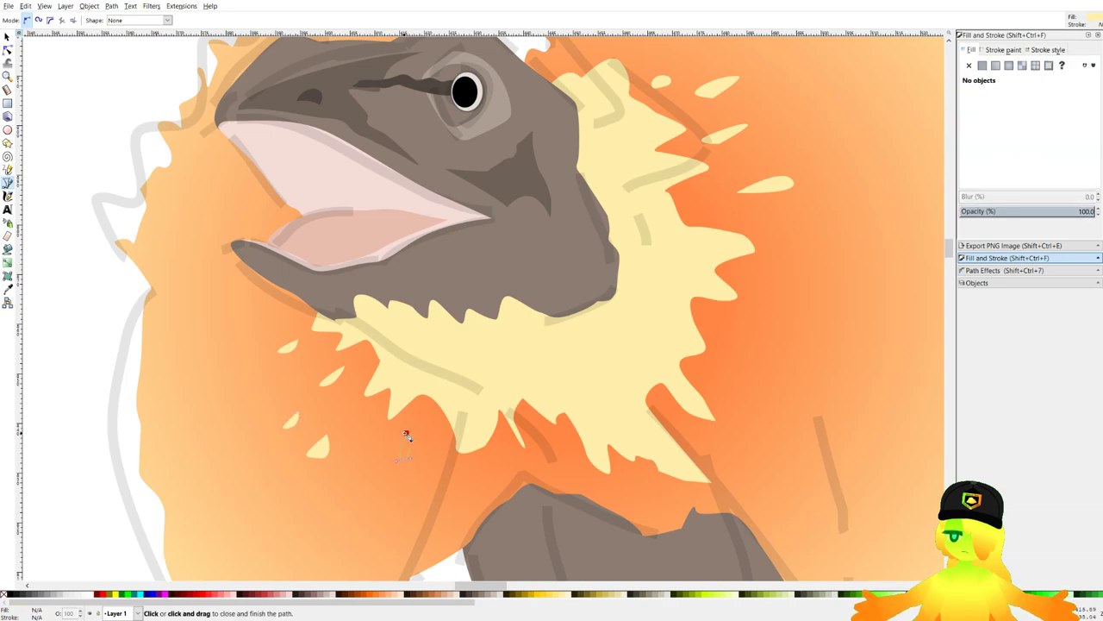
{"action": "left_click", "coordinate": [406, 434]}
Add one more pale yellow fleck on the frill behind the patch's lower rear points.
{"action": "scroll", "coordinate": [658, 323], "scroll_direction": "down", "scroll_amount": 1}
{"action": "scroll", "coordinate": [693, 295], "scroll_direction": "up", "scroll_amount": 2}
{"action": "left_click_drag", "start_coordinate": [675, 320], "coordinate": [724, 339]}
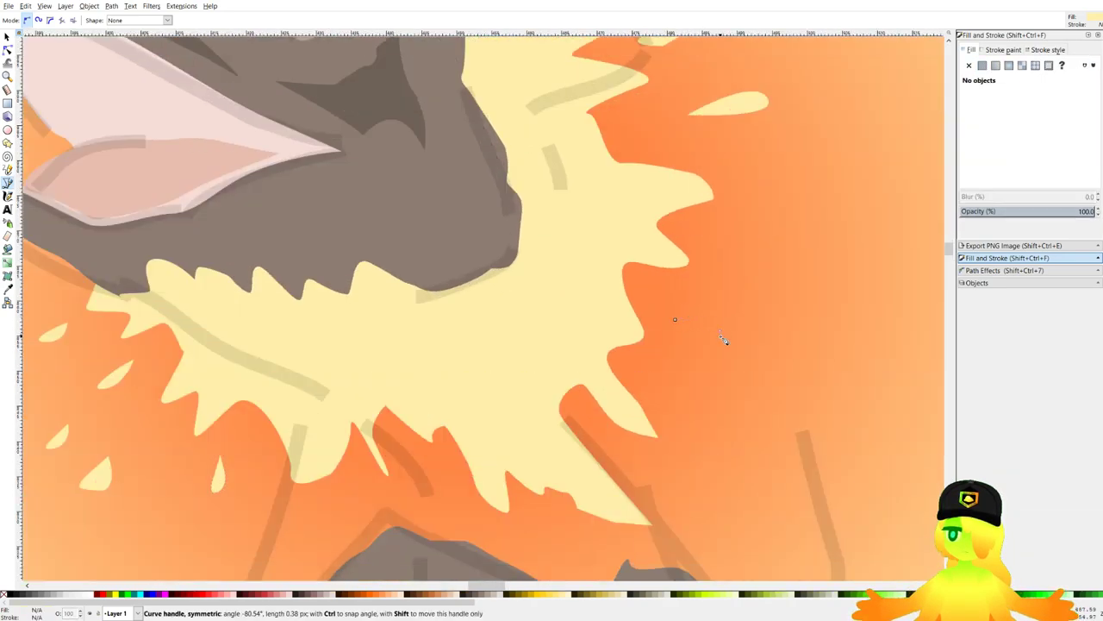
{"action": "left_click", "coordinate": [675, 320]}
Start a large outline at the rear of the yellow patch, tracing a wavy line across the rear frill lobe toward its outer edge.
{"action": "scroll", "coordinate": [681, 284], "scroll_direction": "down", "scroll_amount": 5}
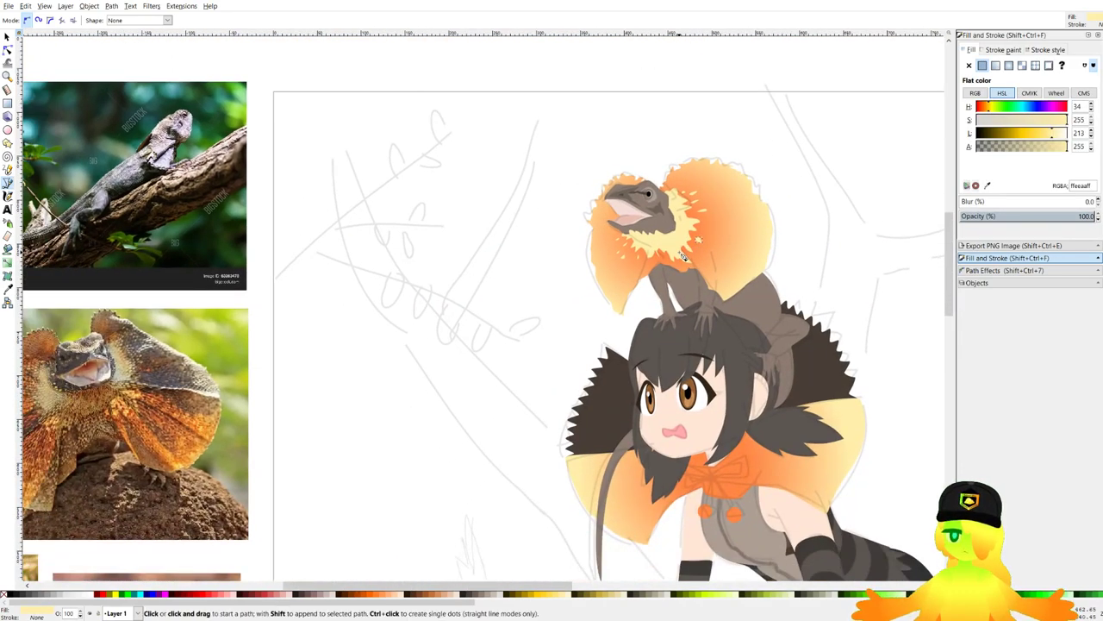
{"action": "scroll", "coordinate": [762, 209], "scroll_direction": "up", "scroll_amount": 3}
{"action": "left_click", "coordinate": [569, 250]}
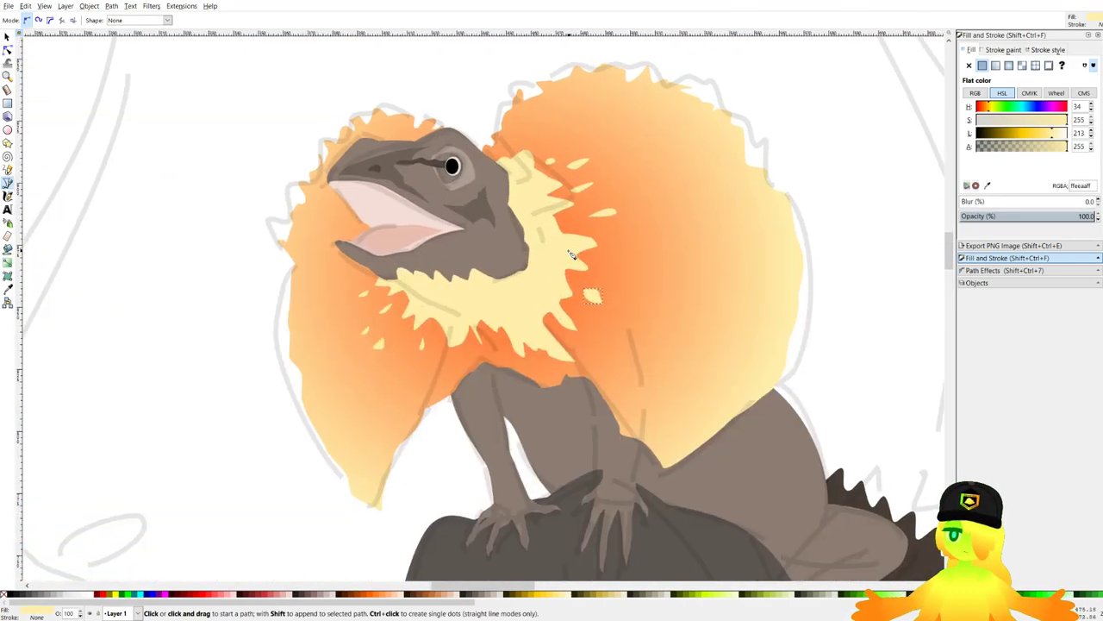
{"action": "scroll", "coordinate": [712, 256], "scroll_direction": "down", "scroll_amount": 3}
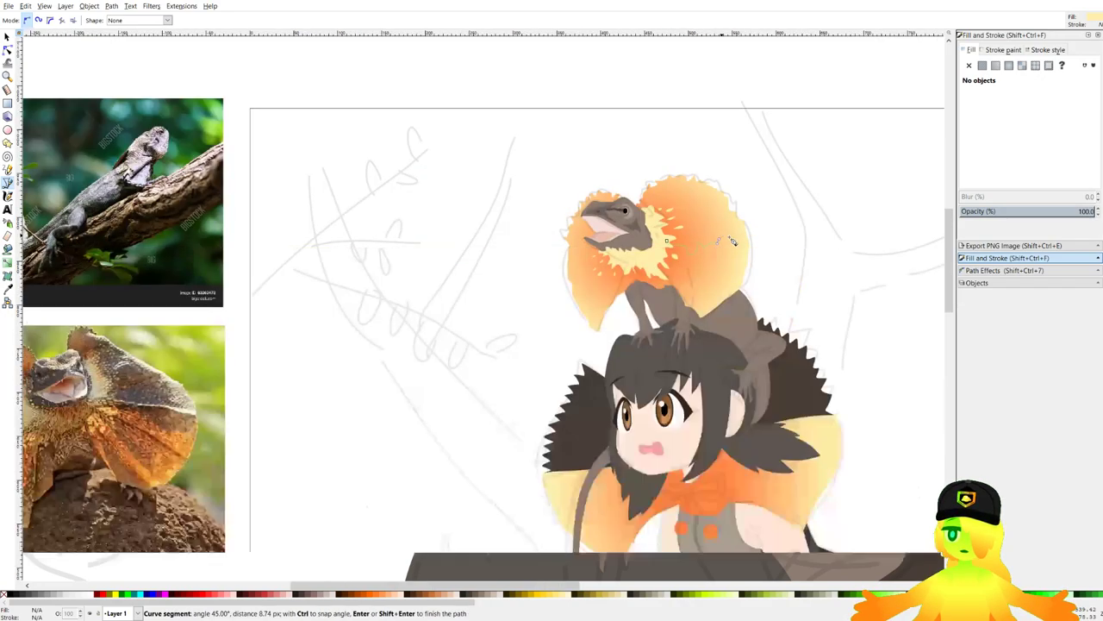
{"action": "scroll", "coordinate": [731, 245], "scroll_direction": "up", "scroll_amount": 4}
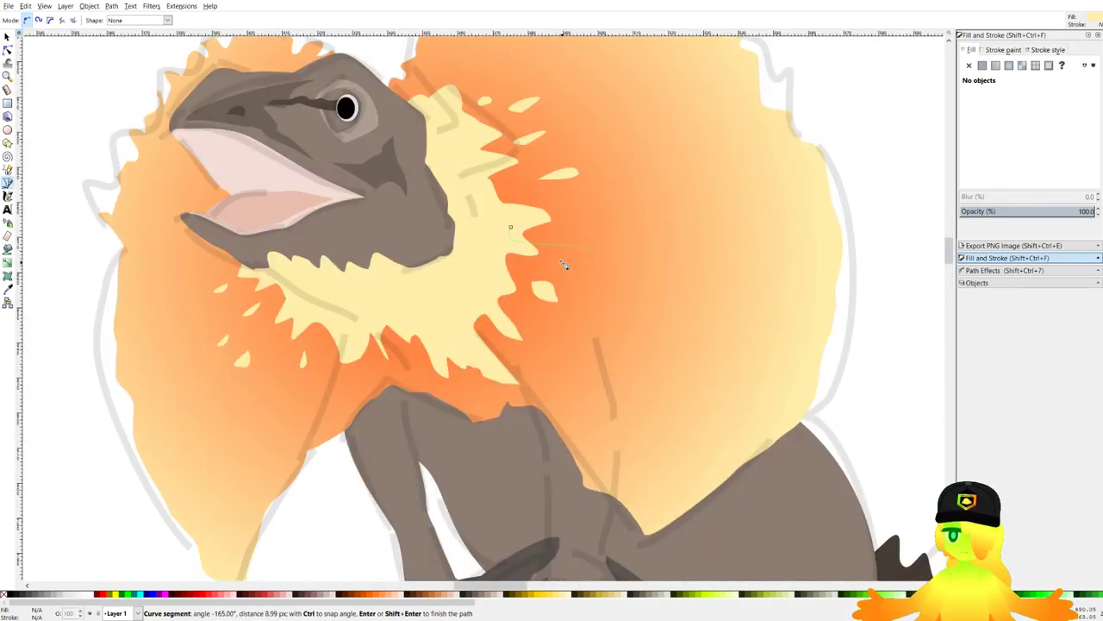
{"action": "scroll", "coordinate": [564, 265], "scroll_direction": "down", "scroll_amount": 4}
{"action": "scroll", "coordinate": [616, 248], "scroll_direction": "up", "scroll_amount": 1}
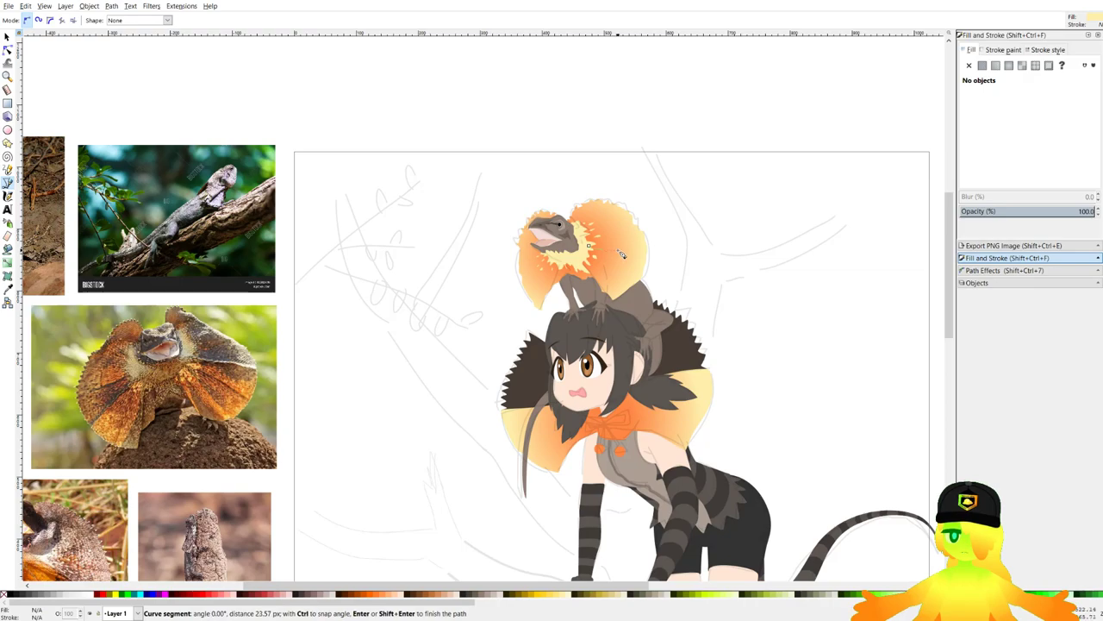
{"action": "scroll", "coordinate": [621, 254], "scroll_direction": "up", "scroll_amount": 4}
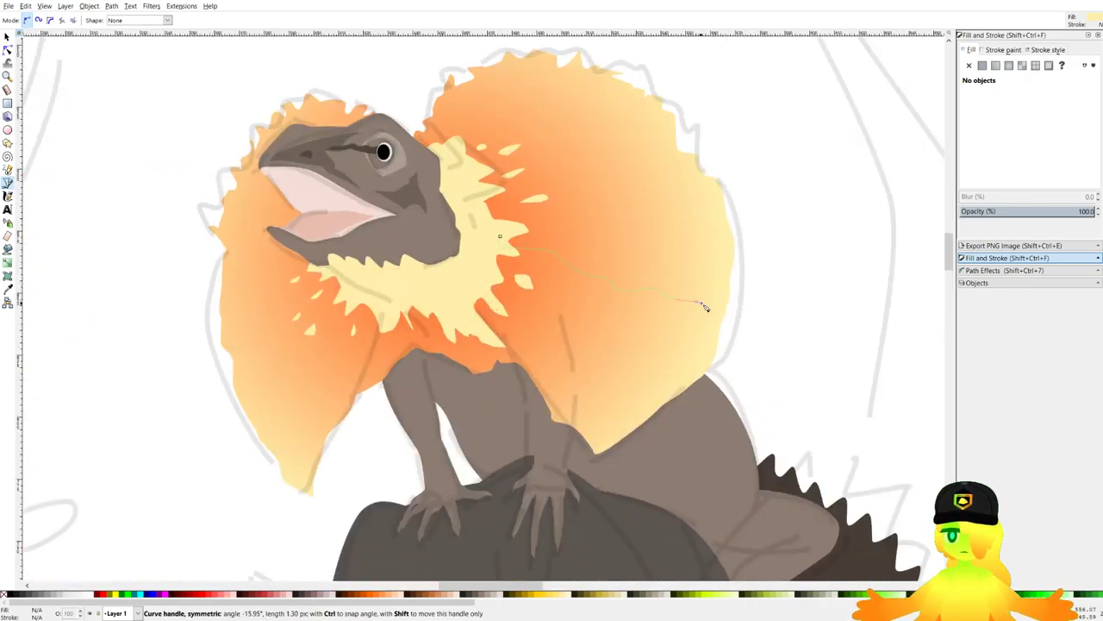
Loop the large outline around the outside of the frill, back across the front lobe below the jaw, and close it.
{"action": "scroll", "coordinate": [767, 283], "scroll_direction": "down", "scroll_amount": 2}
{"action": "scroll", "coordinate": [500, 326], "scroll_direction": "up", "scroll_amount": 2}
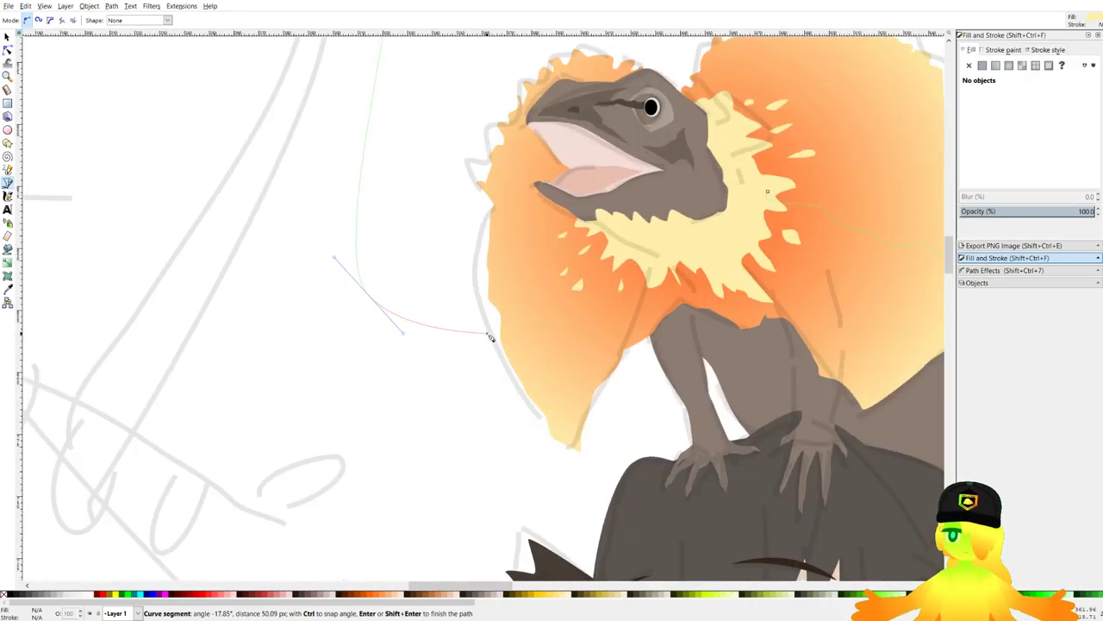
{"action": "left_click_drag", "start_coordinate": [602, 244], "coordinate": [603, 242]}
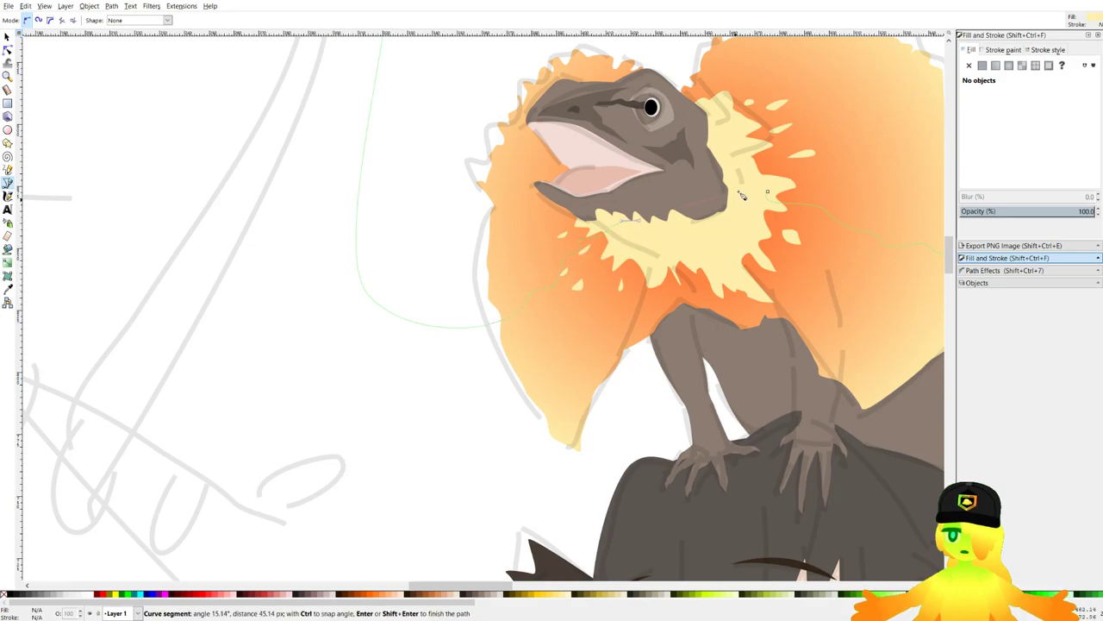
{"action": "left_click", "coordinate": [767, 197]}
{"action": "scroll", "coordinate": [694, 212], "scroll_direction": "up", "scroll_amount": 2}
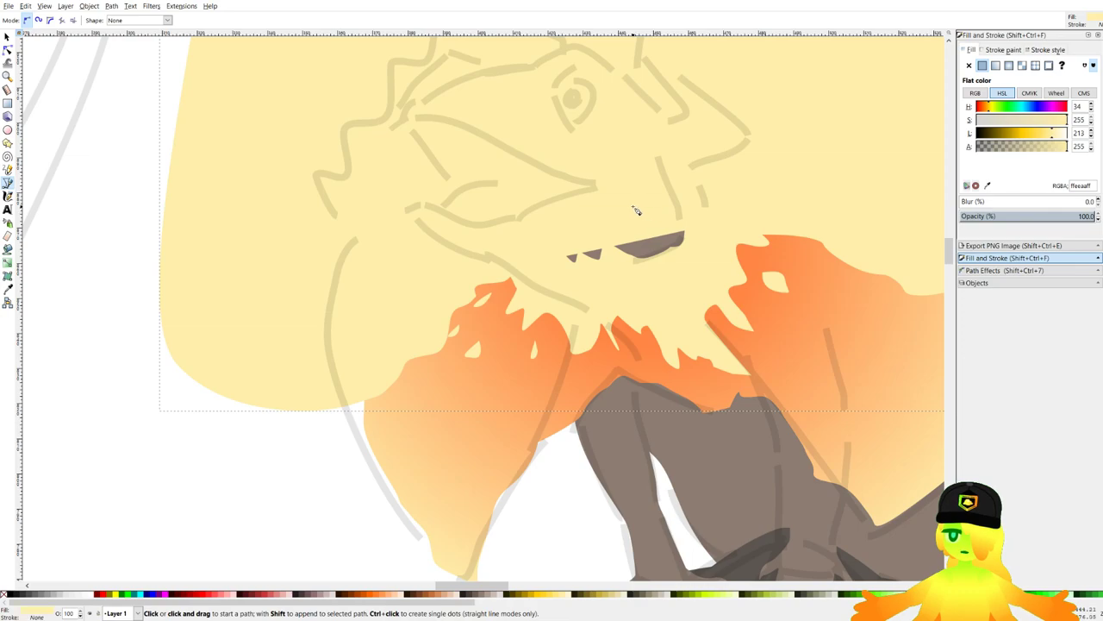
Stack the large upper shape behind the frill and lizard, and fill it with dark brown 6e6259ff sampled from the head markings.
{"action": "left_click", "coordinate": [11, 39]}
{"action": "key", "text": "End"}
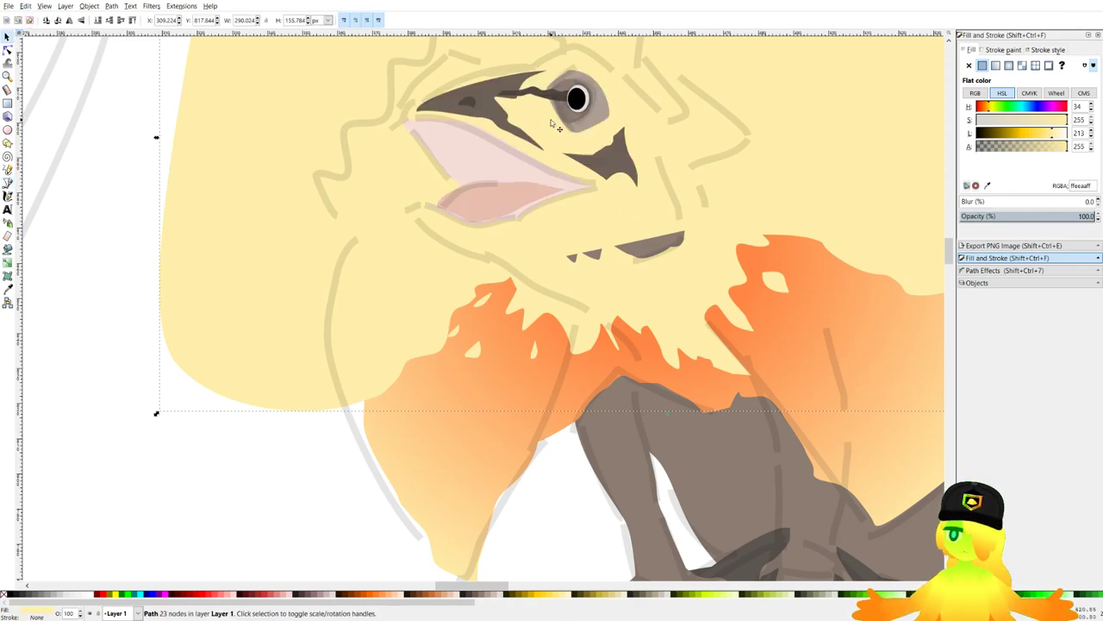
{"action": "key", "text": "d"}
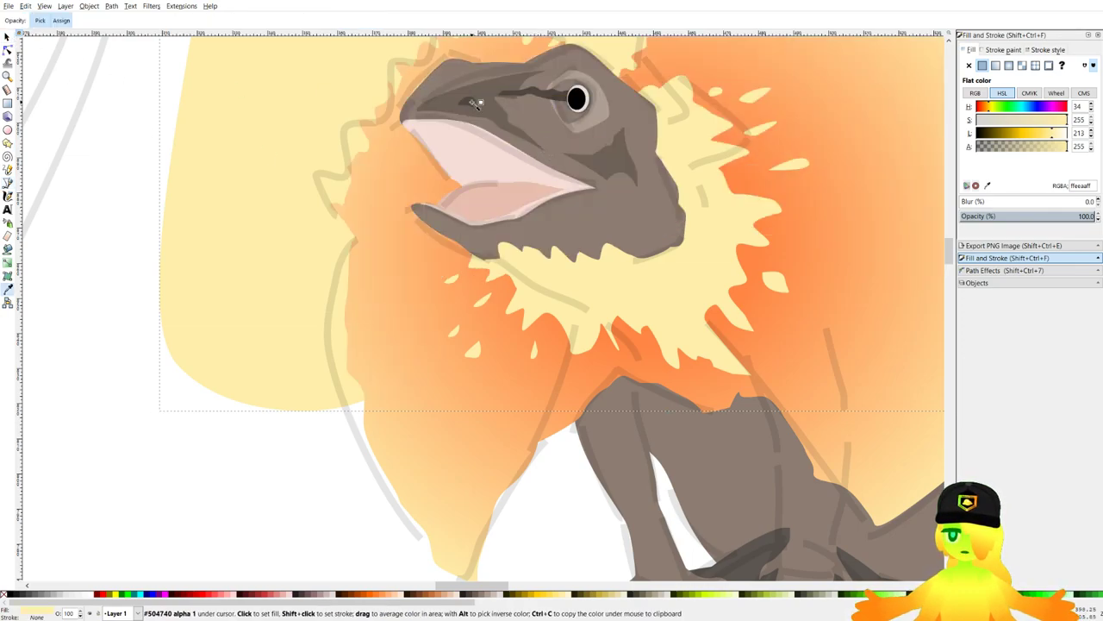
{"action": "left_click", "coordinate": [482, 108]}
{"action": "key", "text": "s"}
{"action": "scroll", "coordinate": [534, 242], "scroll_direction": "down", "scroll_amount": 1}
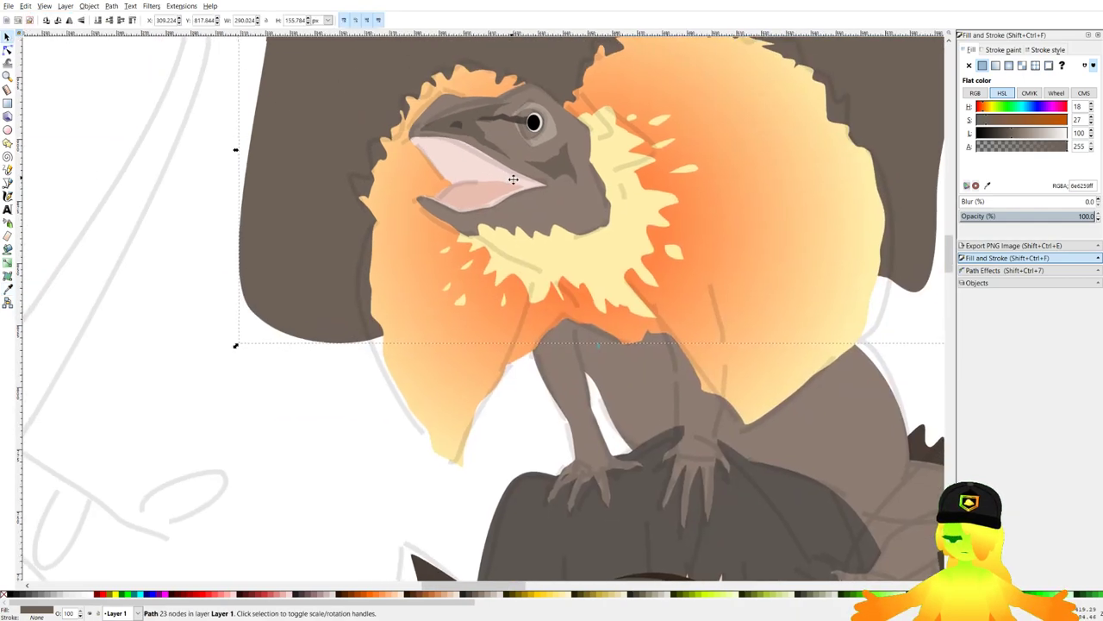
Raise the dark upper shape above the frill, intersect it with a duplicate of the frill so it fits the frill's outline, and save.
{"action": "key", "text": "Page_Up"}
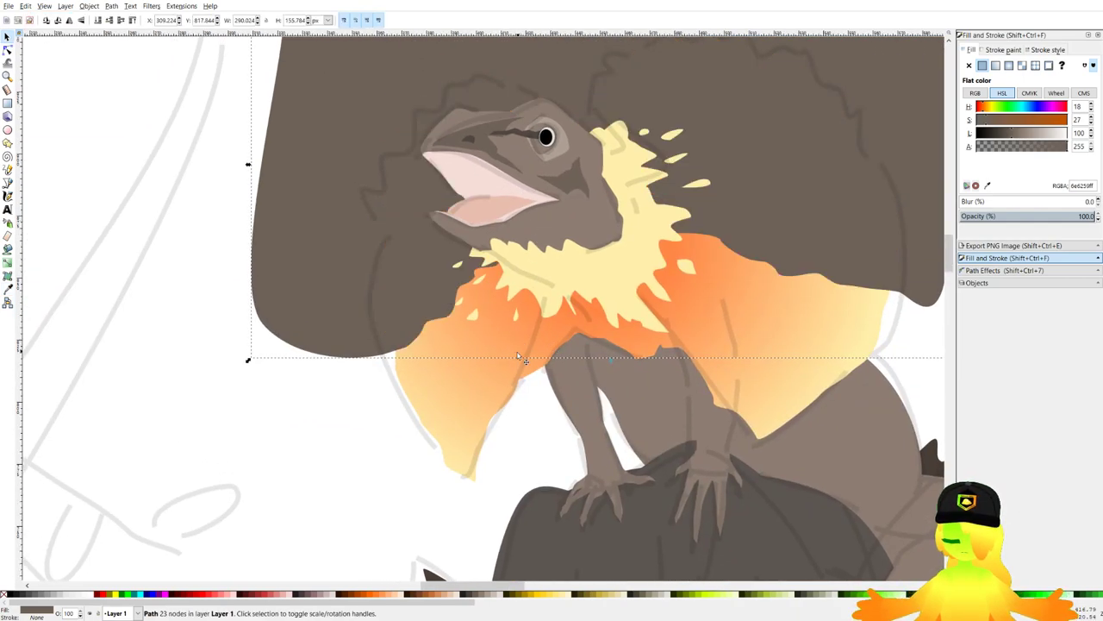
{"action": "left_click", "coordinate": [492, 374]}
{"action": "key", "text": "ctrl+d"}
{"action": "left_click", "coordinate": [345, 267], "text": "shift"}
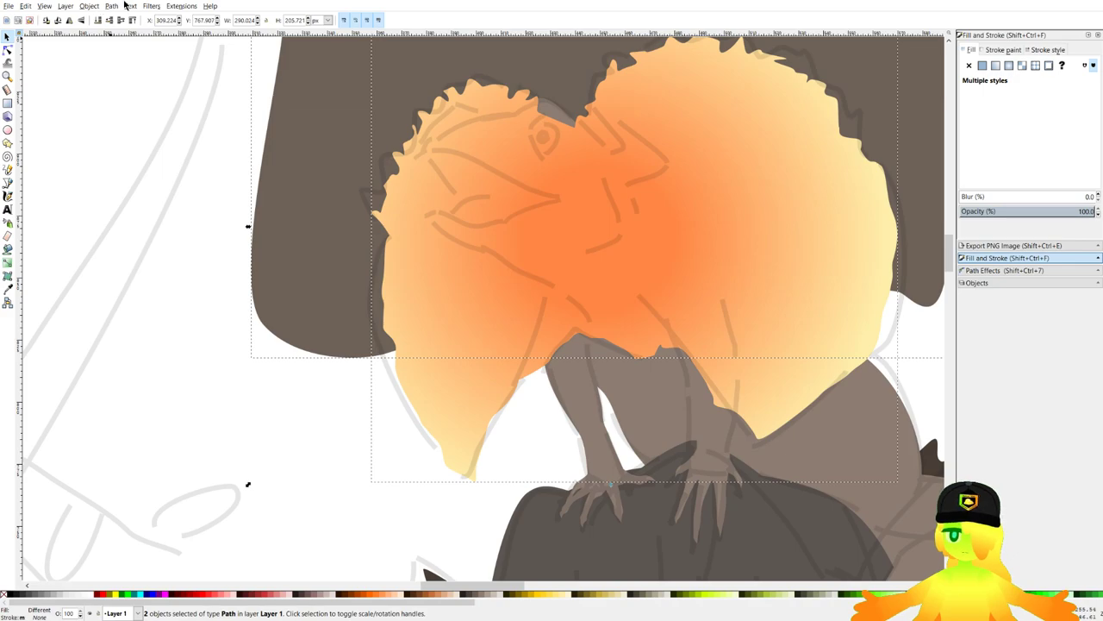
{"action": "left_click", "coordinate": [112, 6]}
{"action": "left_click", "coordinate": [164, 85]}
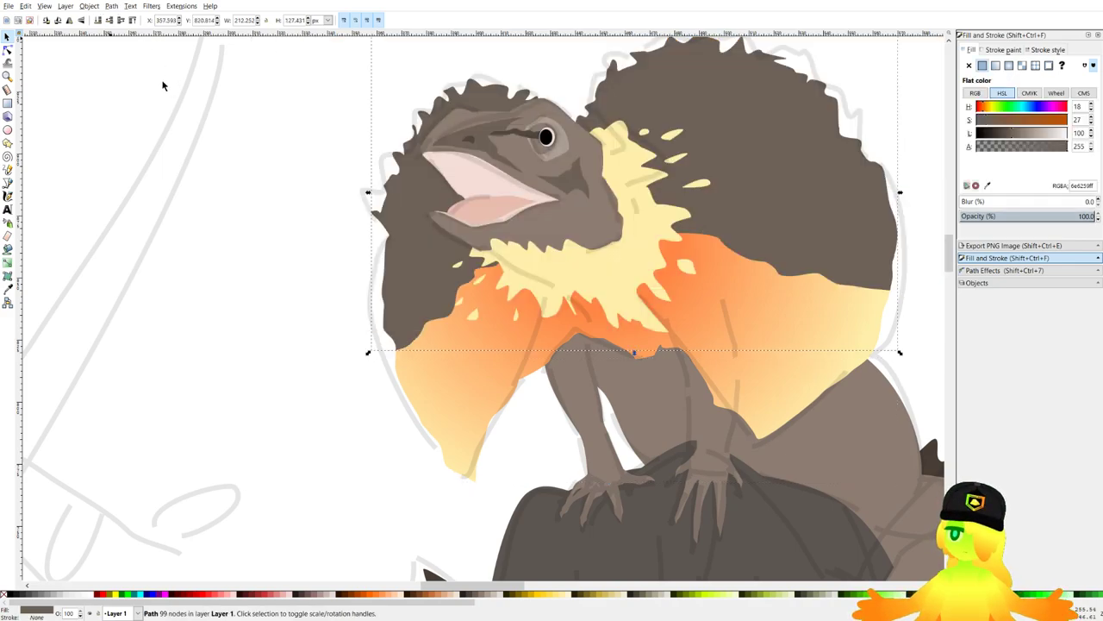
{"action": "scroll", "coordinate": [426, 233], "scroll_direction": "down", "scroll_amount": 3}
{"action": "left_click_drag", "start_coordinate": [453, 233], "coordinate": [679, 176]}
{"action": "key", "text": "ctrl+s"}
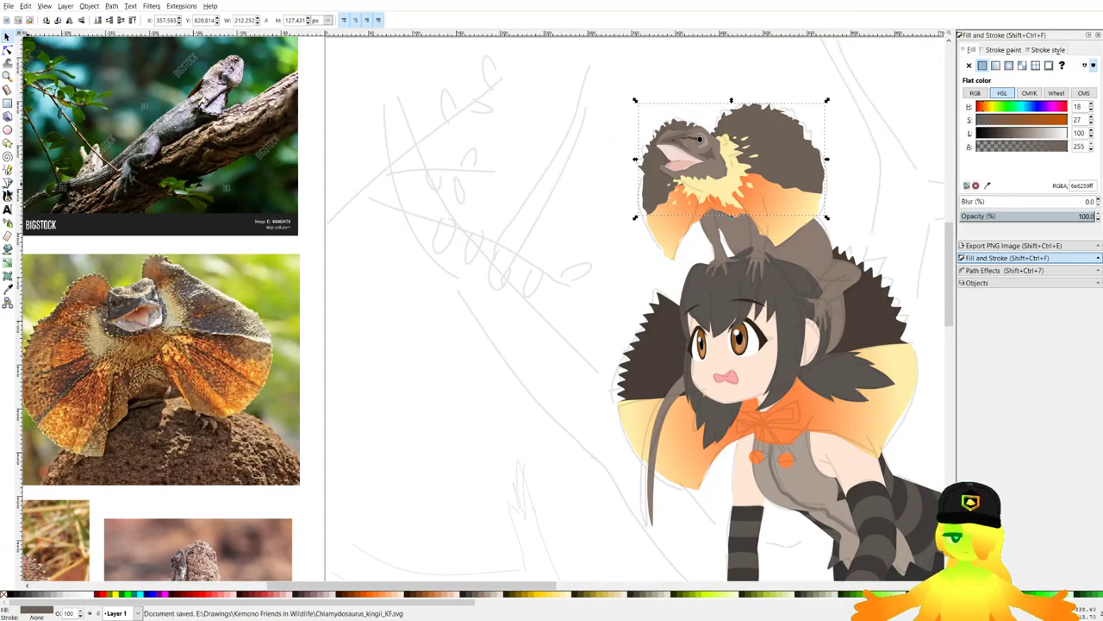
Draw a thin wavy fold shape across the rear frill lobe's dark section, running from the yellow collar toward the outer edge.
{"action": "left_click", "coordinate": [8, 185]}
{"action": "scroll", "coordinate": [776, 168], "scroll_direction": "up", "scroll_amount": 4}
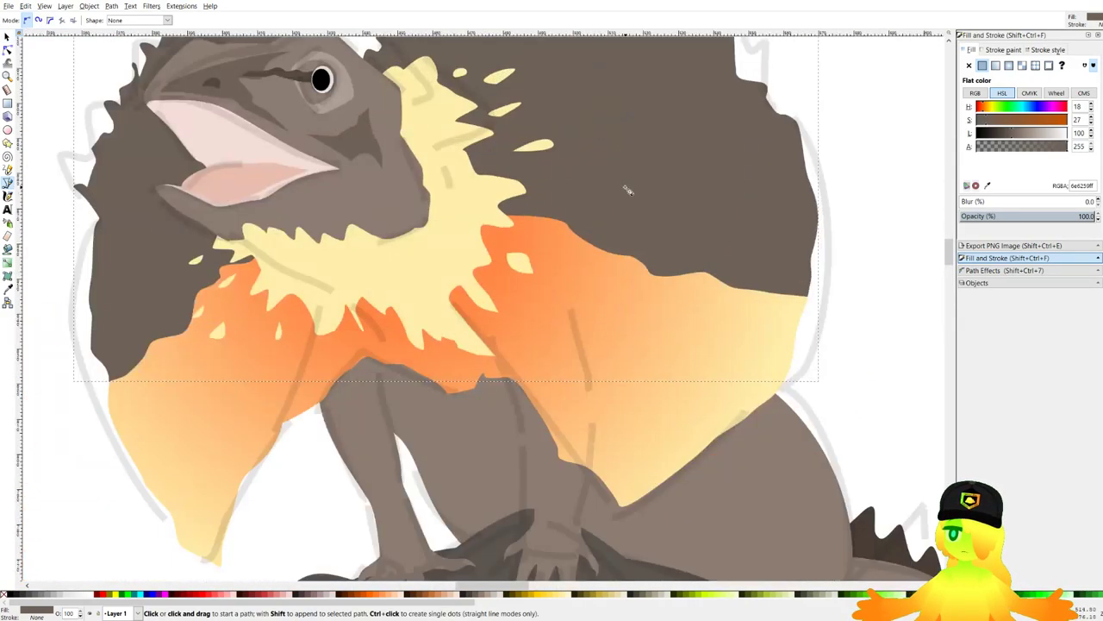
{"action": "left_click", "coordinate": [472, 190]}
{"action": "scroll", "coordinate": [472, 191], "scroll_direction": "down", "scroll_amount": 5}
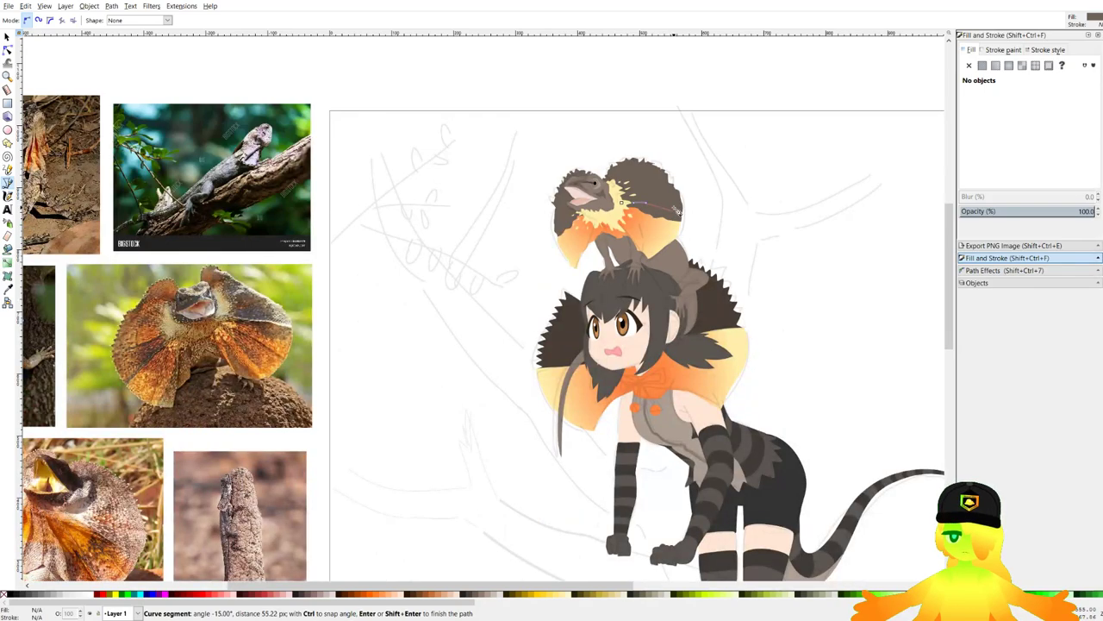
{"action": "scroll", "coordinate": [682, 211], "scroll_direction": "up", "scroll_amount": 4}
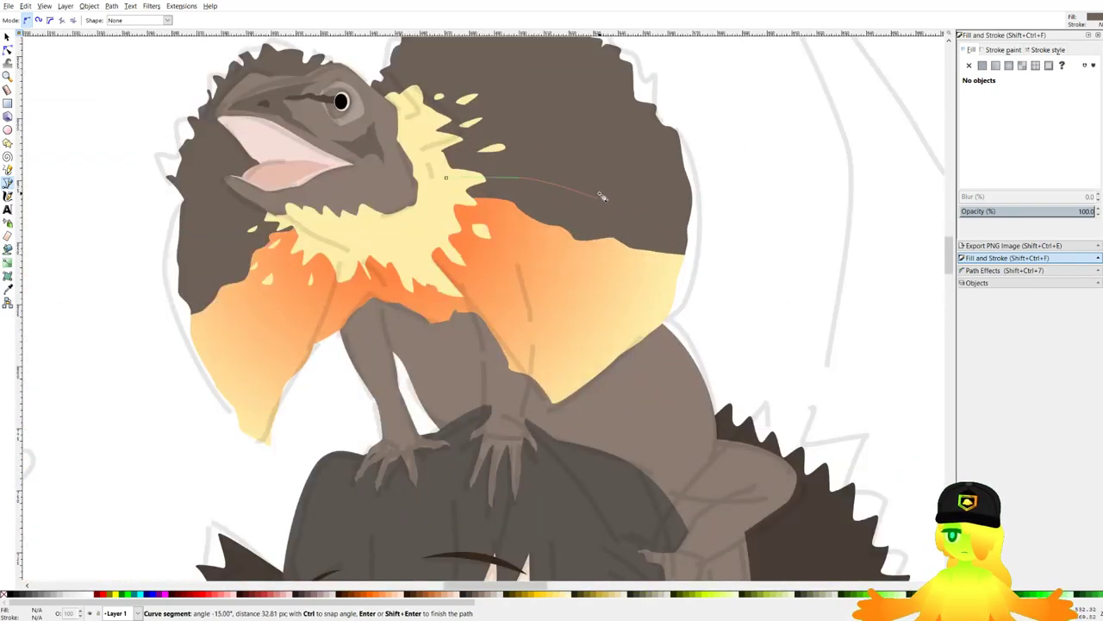
{"action": "scroll", "coordinate": [603, 203], "scroll_direction": "up", "scroll_amount": 2}
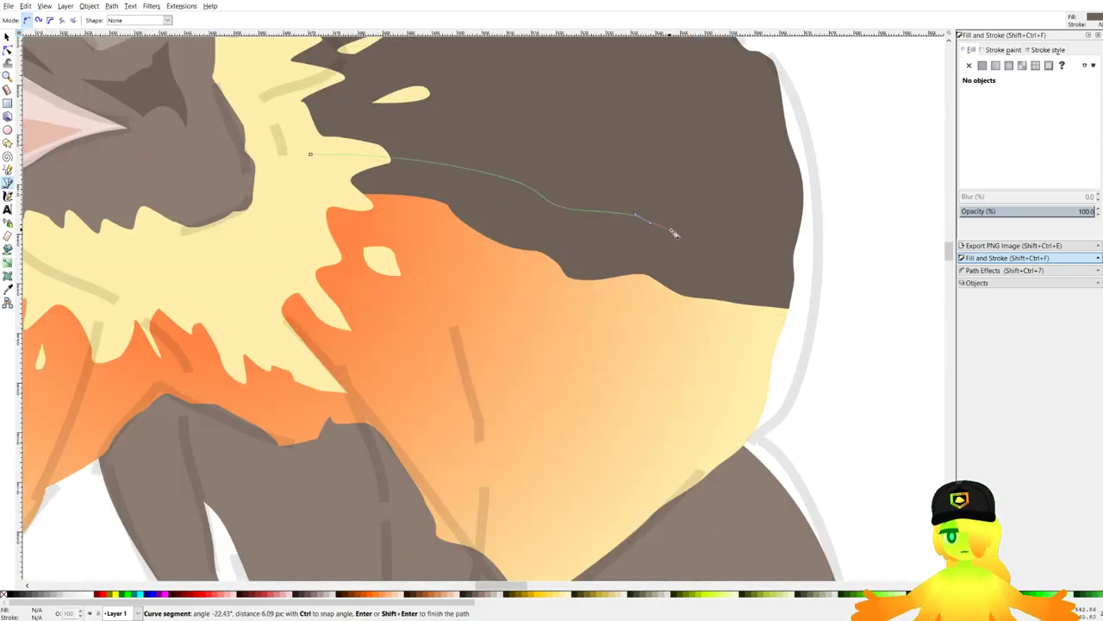
{"action": "left_click", "coordinate": [723, 237]}
{"action": "left_click", "coordinate": [761, 251]}
{"action": "left_click", "coordinate": [558, 187]}
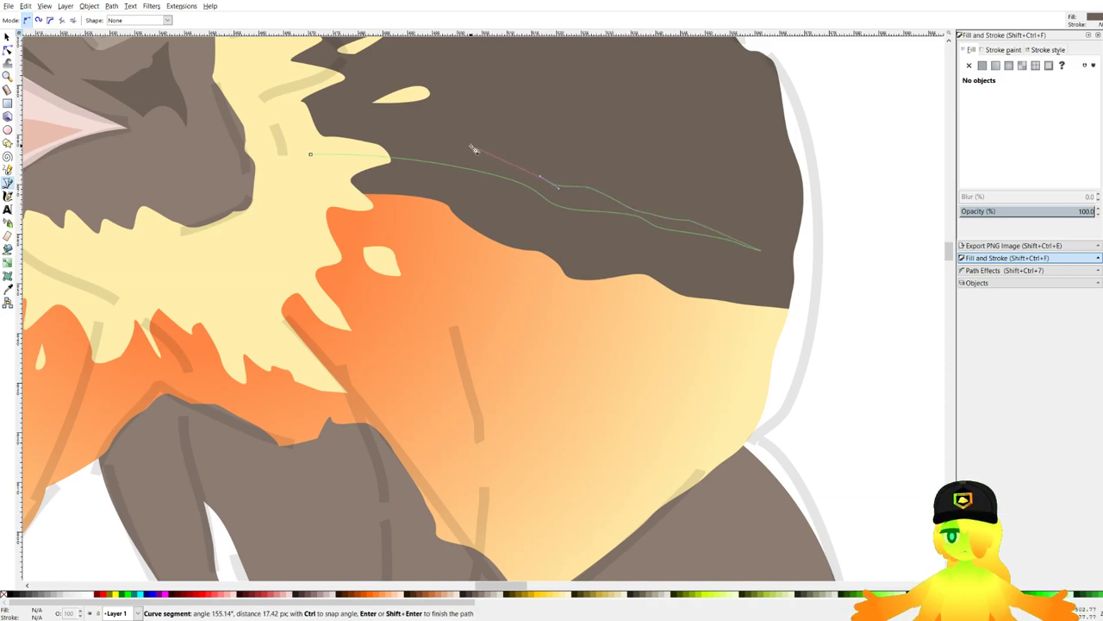
{"action": "left_click", "coordinate": [465, 145]}
{"action": "left_click", "coordinate": [312, 154]}
Fill the rear lobe's fold shape with darker brown 504740ff sampled from the stripe in front of the lizard's eye.
{"action": "left_click_drag", "start_coordinate": [336, 166], "coordinate": [609, 286]}
{"action": "key", "text": "d"}
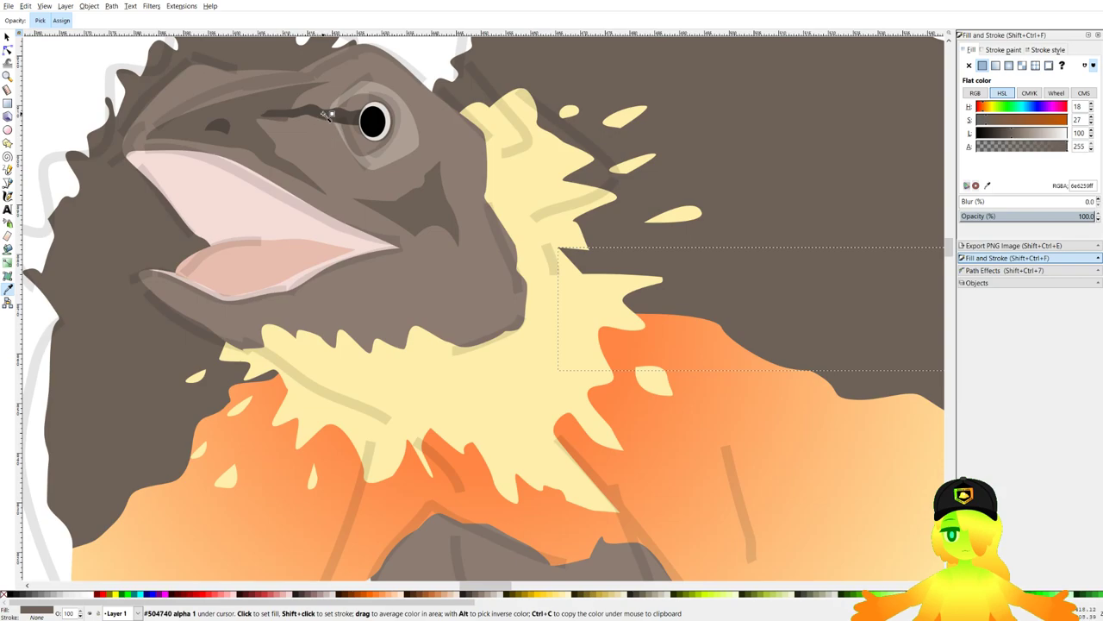
{"action": "left_click", "coordinate": [319, 116]}
{"action": "scroll", "coordinate": [317, 115], "scroll_direction": "down", "scroll_amount": 2}
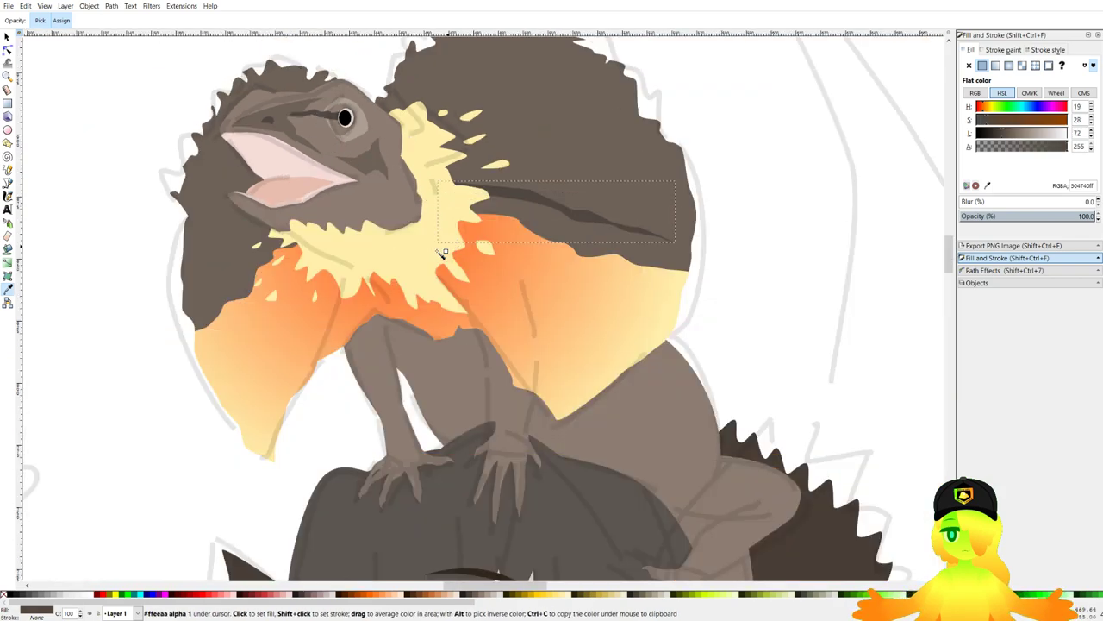
{"action": "left_click_drag", "start_coordinate": [234, 241], "coordinate": [420, 194]}
{"action": "left_click", "coordinate": [7, 197]}
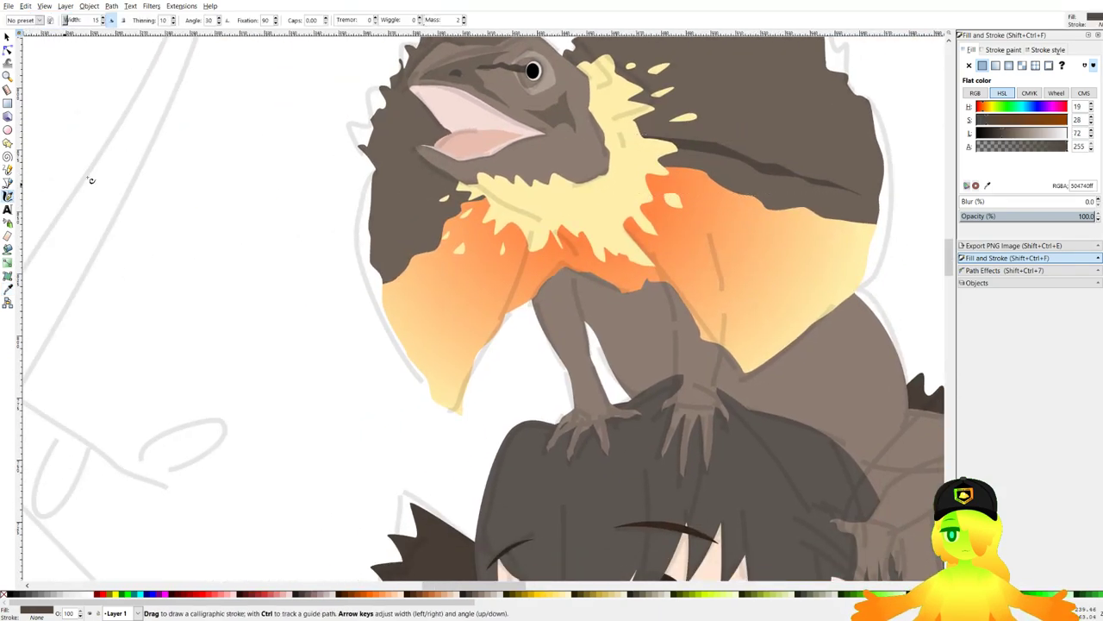
{"action": "scroll", "coordinate": [417, 164], "scroll_direction": "up", "scroll_amount": 3}
{"action": "left_click_drag", "start_coordinate": [540, 175], "coordinate": [467, 270]}
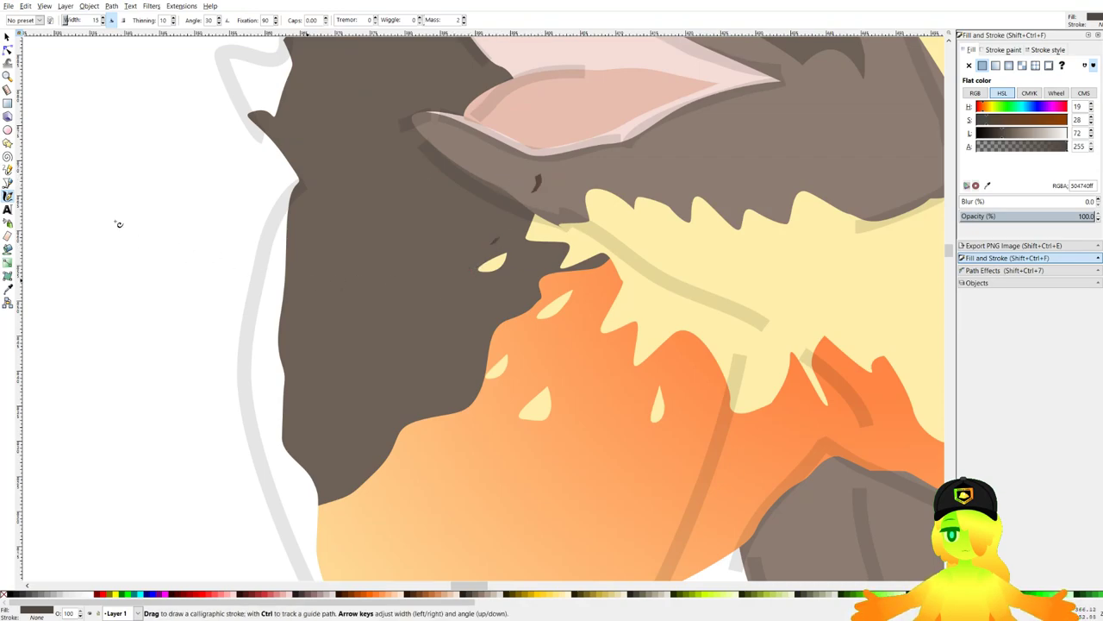
{"action": "key", "text": "ctrl+z"}
Draw a tapering dark brown fold on the front frill lobe, from below the jaw down toward the dark section's lower outer corner.
{"action": "left_click", "coordinate": [8, 182]}
{"action": "left_click", "coordinate": [566, 210]}
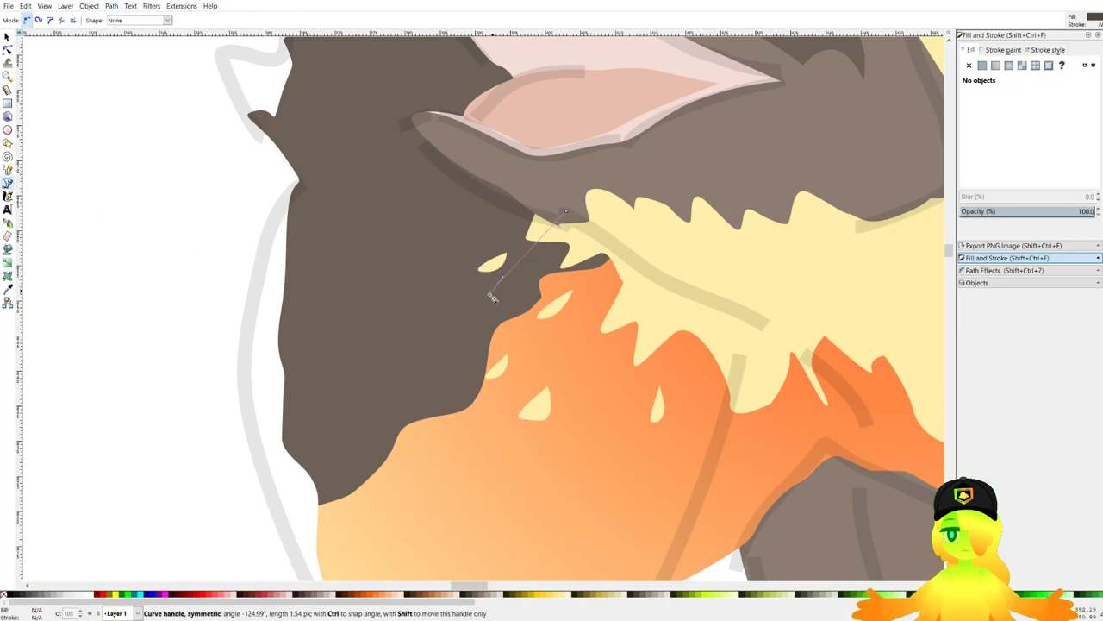
{"action": "left_click", "coordinate": [337, 456]}
{"action": "left_click_drag", "start_coordinate": [344, 421], "coordinate": [351, 407]}
{"action": "left_click_drag", "start_coordinate": [357, 389], "coordinate": [367, 383]}
{"action": "left_click_drag", "start_coordinate": [397, 348], "coordinate": [399, 338]}
{"action": "left_click_drag", "start_coordinate": [430, 304], "coordinate": [452, 300]}
{"action": "left_click_drag", "start_coordinate": [490, 255], "coordinate": [517, 227]}
{"action": "left_click", "coordinate": [566, 212]}
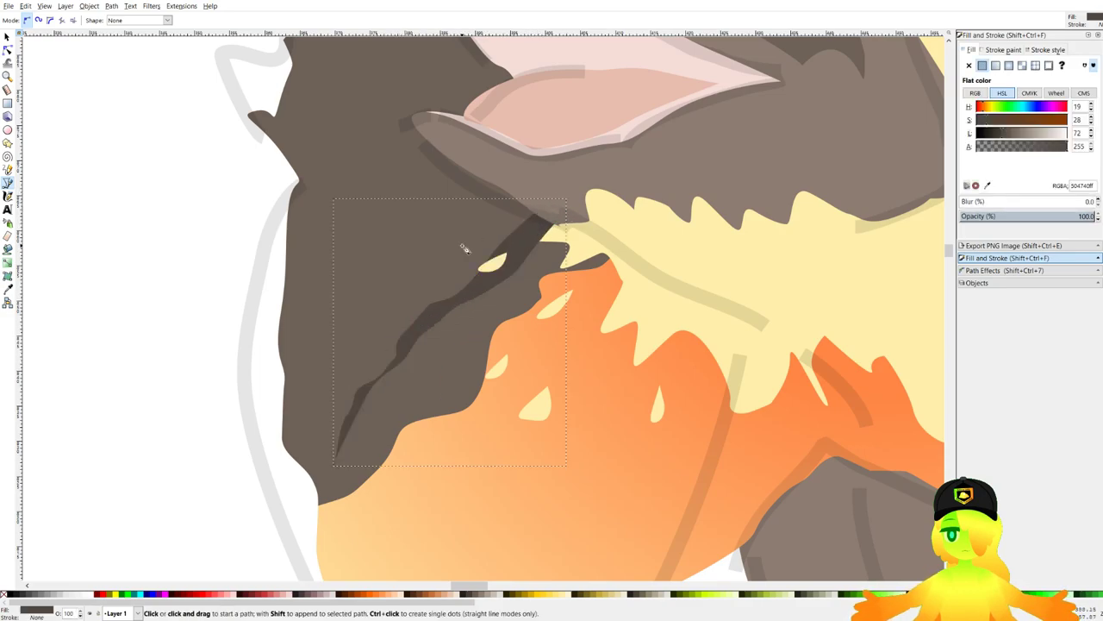
Start a forked fold outline on the upper rear frill, shaping one spike rising from the collar and extending a second toward the outer edge.
{"action": "scroll", "coordinate": [457, 242], "scroll_direction": "down", "scroll_amount": 6}
{"action": "left_click_drag", "start_coordinate": [345, 257], "coordinate": [692, 226]}
{"action": "scroll", "coordinate": [803, 233], "scroll_direction": "right", "scroll_amount": 2}
{"action": "scroll", "coordinate": [360, 303], "scroll_direction": "up", "scroll_amount": 6}
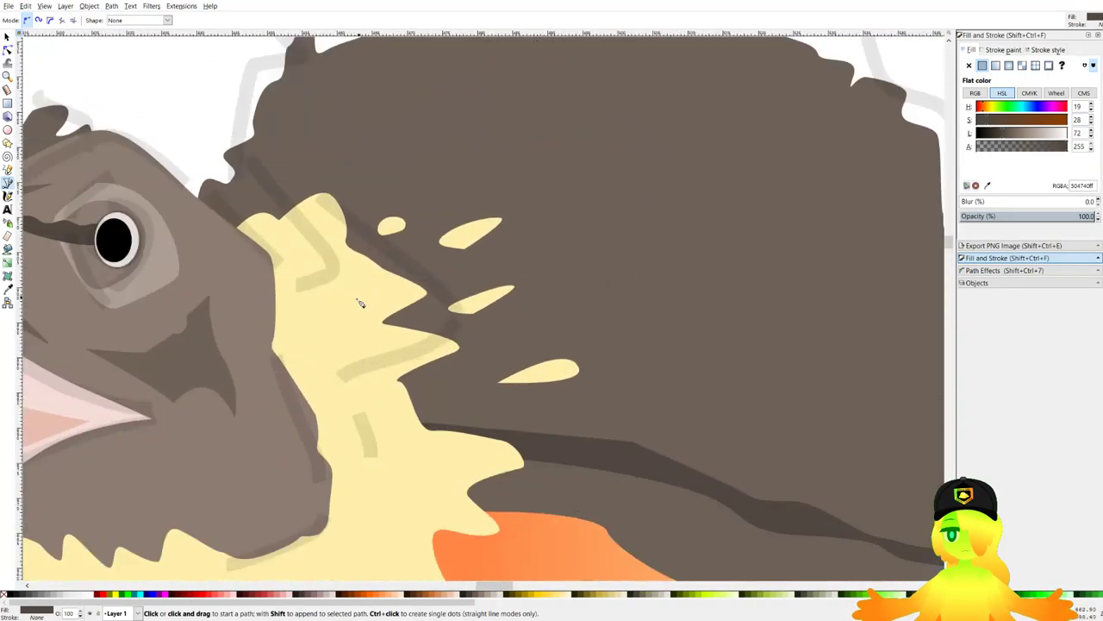
{"action": "left_click_drag", "start_coordinate": [295, 326], "coordinate": [592, 161]}
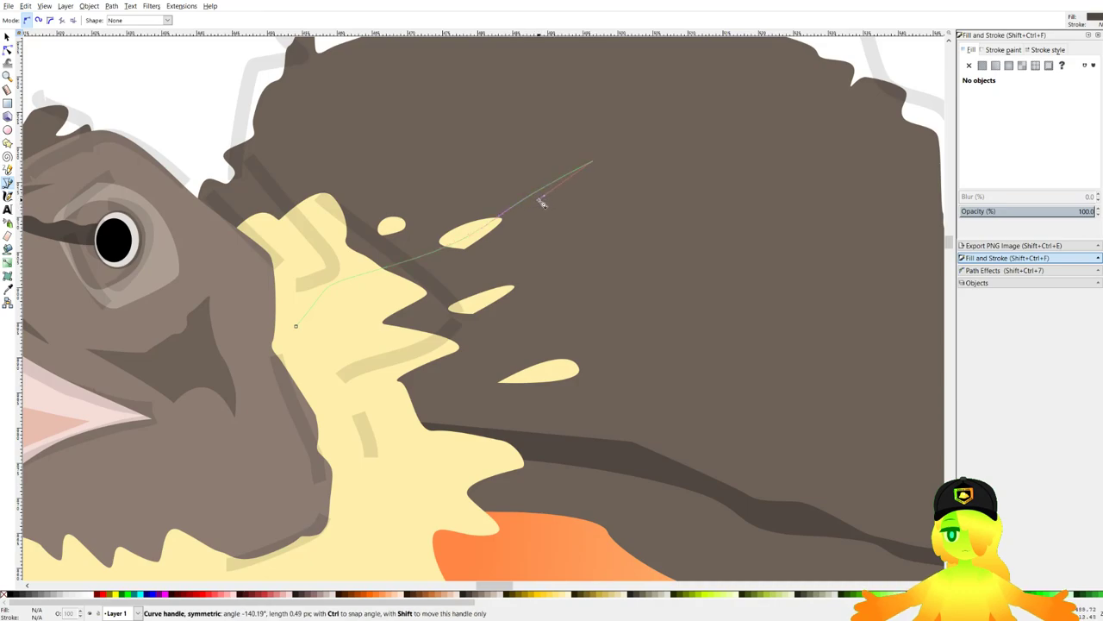
{"action": "left_click", "coordinate": [375, 321]}
{"action": "left_click_drag", "start_coordinate": [402, 345], "coordinate": [421, 346]}
{"action": "left_click_drag", "start_coordinate": [551, 322], "coordinate": [576, 318]}
{"action": "left_click_drag", "start_coordinate": [719, 314], "coordinate": [743, 320]}
{"action": "left_click", "coordinate": [802, 330]}
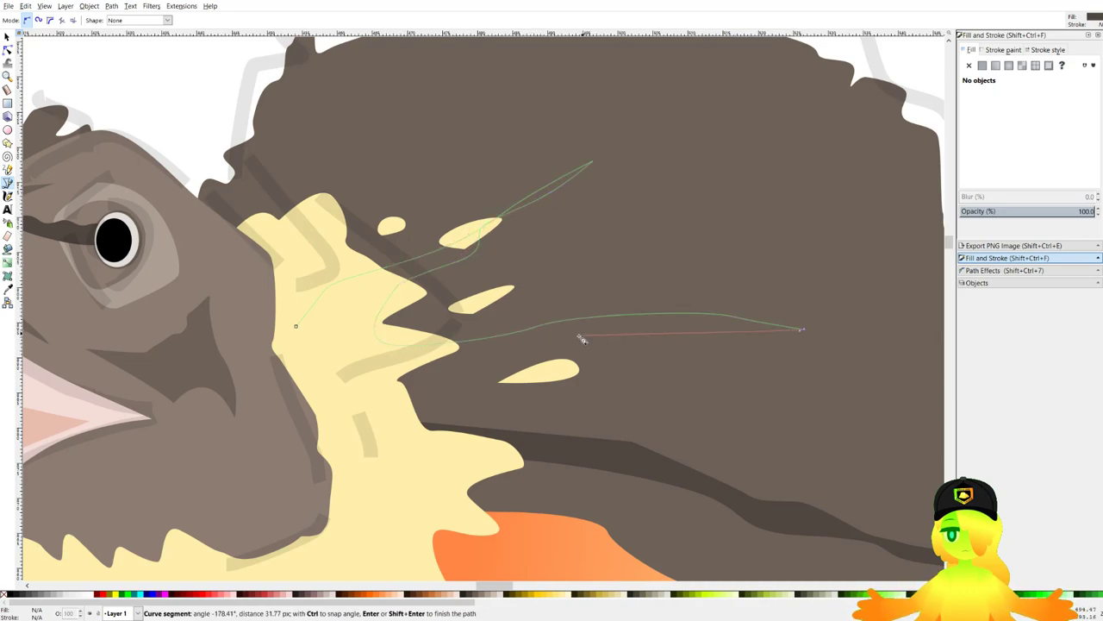
Close the forked fold outline back at the collar and stack the shape behind the yellow patch.
{"action": "left_click_drag", "start_coordinate": [555, 334], "coordinate": [528, 337]}
{"action": "left_click_drag", "start_coordinate": [398, 369], "coordinate": [381, 373]}
{"action": "left_click_drag", "start_coordinate": [337, 370], "coordinate": [336, 366]}
{"action": "left_click", "coordinate": [296, 325]}
{"action": "scroll", "coordinate": [675, 222], "scroll_direction": "down", "scroll_amount": 4}
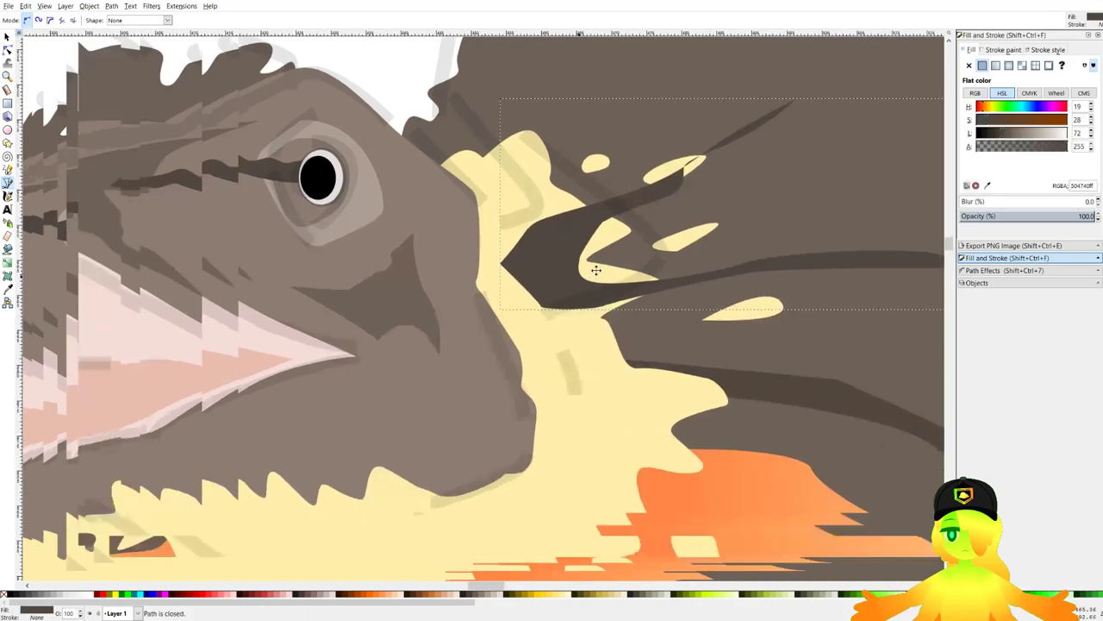
{"action": "key", "text": "Page_Down"}
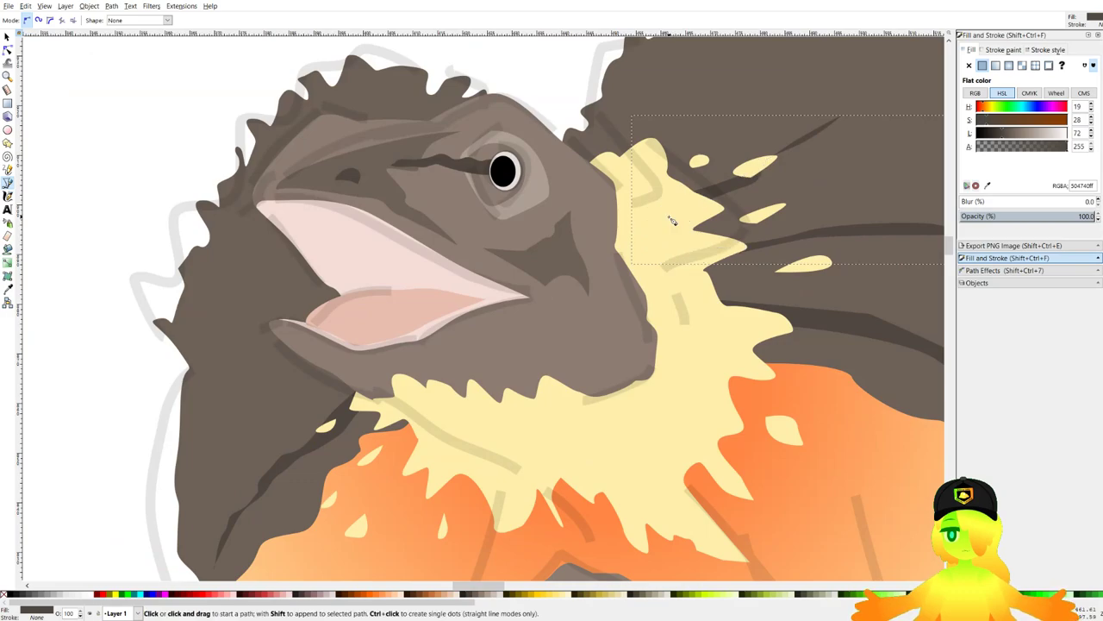
Draw a two-pointed dark fold on the front frill lobe, tucked behind the head and open mouth, and save the drawing.
{"action": "scroll", "coordinate": [362, 332], "scroll_direction": "up", "scroll_amount": 1}
{"action": "left_click", "coordinate": [495, 307]}
{"action": "left_click", "coordinate": [340, 305]}
{"action": "left_click_drag", "start_coordinate": [422, 297], "coordinate": [445, 297]}
{"action": "left_click_drag", "start_coordinate": [480, 296], "coordinate": [486, 283]}
{"action": "left_click", "coordinate": [507, 241]}
{"action": "left_click", "coordinate": [418, 201]}
{"action": "left_click_drag", "start_coordinate": [492, 205], "coordinate": [497, 208]}
{"action": "left_click", "coordinate": [549, 262]}
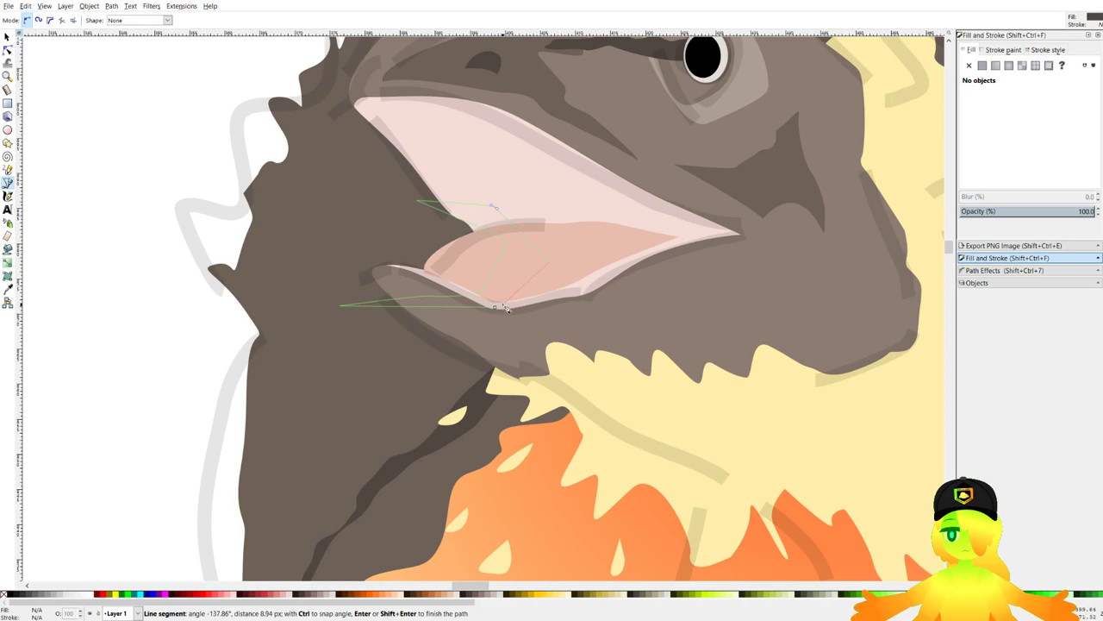
{"action": "left_click", "coordinate": [496, 308]}
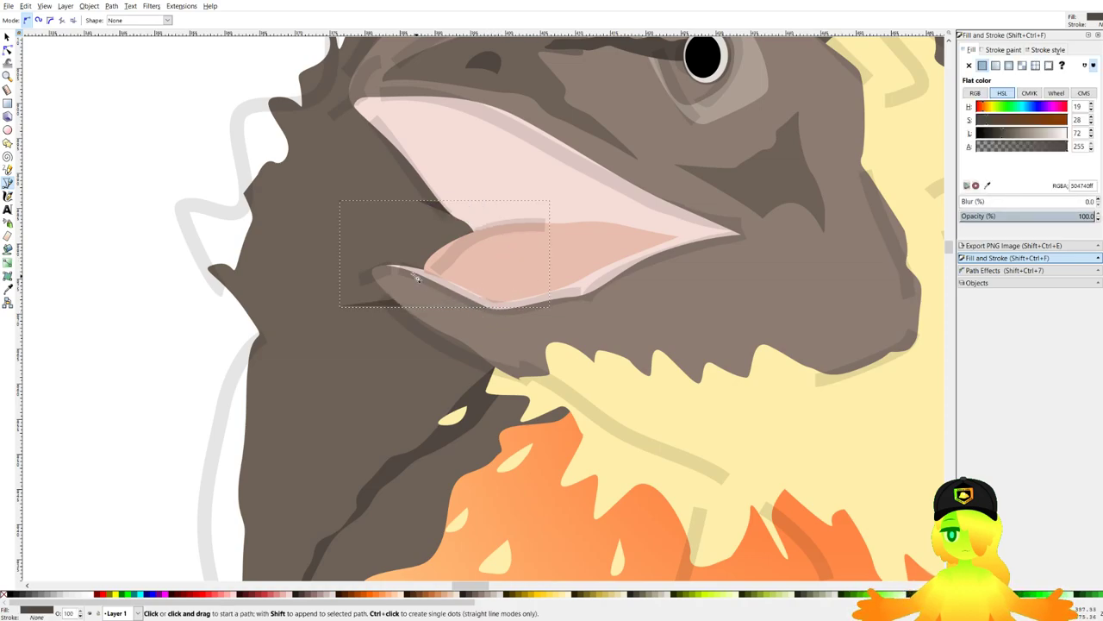
{"action": "scroll", "coordinate": [566, 288], "scroll_direction": "down", "scroll_amount": 6}
{"action": "scroll", "coordinate": [551, 273], "scroll_direction": "down", "scroll_amount": 1}
{"action": "key", "text": "ctrl+s"}
Draw a narrow fold down the front lobe's orange section, tucked behind the collar, and fill it with body brown 8c7c71ff.
{"action": "scroll", "coordinate": [534, 263], "scroll_direction": "down", "scroll_amount": 4}
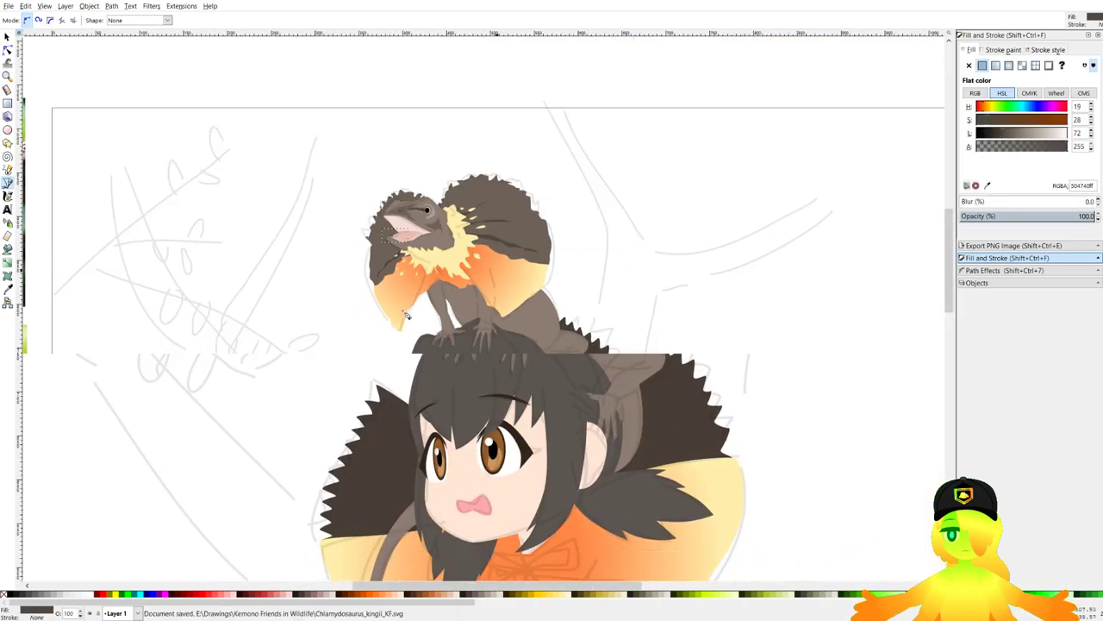
{"action": "scroll", "coordinate": [647, 231], "scroll_direction": "up", "scroll_amount": 6}
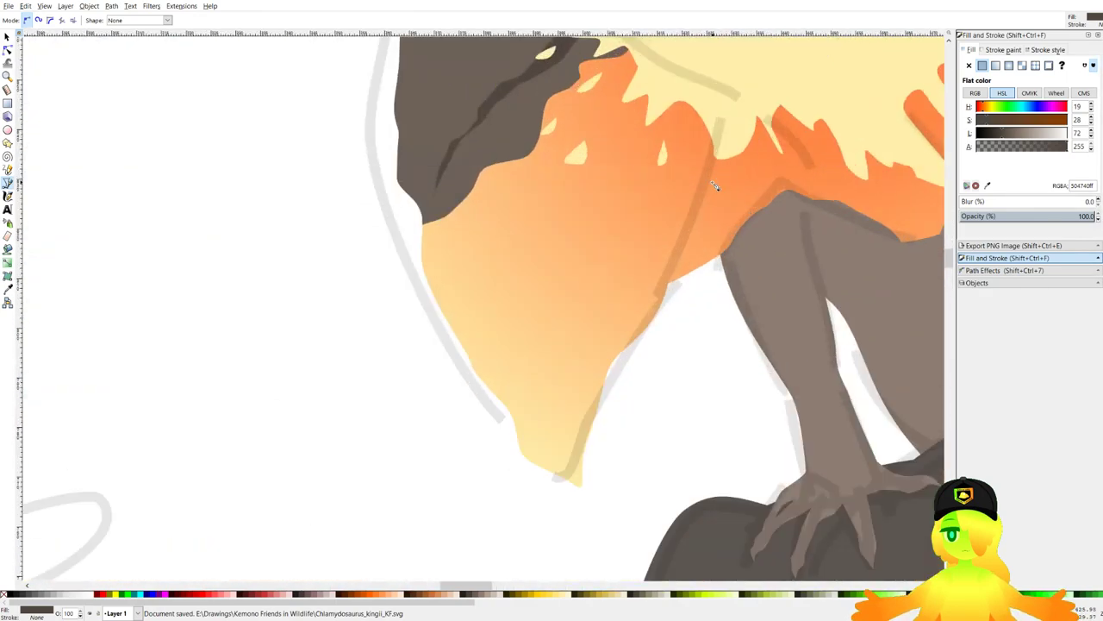
{"action": "left_click", "coordinate": [718, 76]}
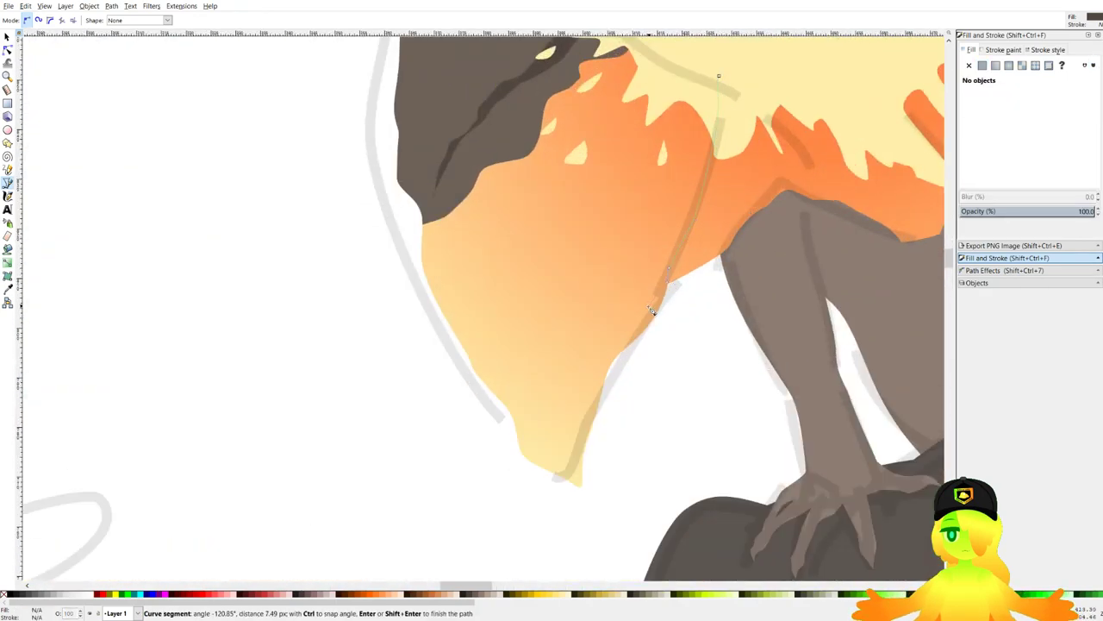
{"action": "left_click", "coordinate": [691, 90]}
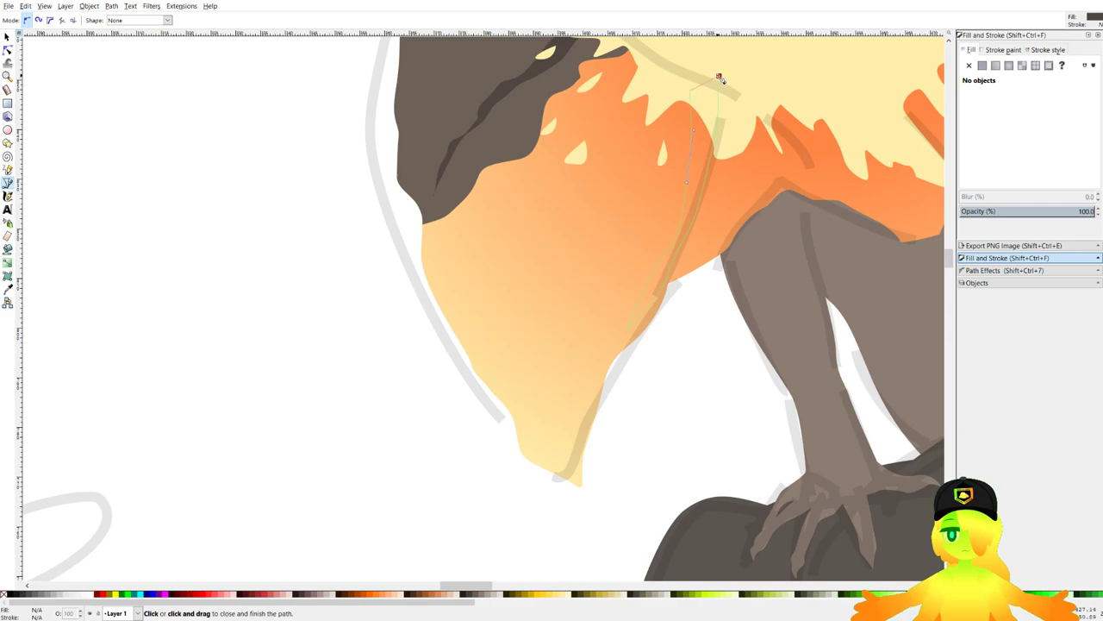
{"action": "left_click", "coordinate": [719, 76]}
{"action": "scroll", "coordinate": [720, 78], "scroll_direction": "down", "scroll_amount": 1}
{"action": "left_click_drag", "start_coordinate": [721, 78], "coordinate": [290, 217]}
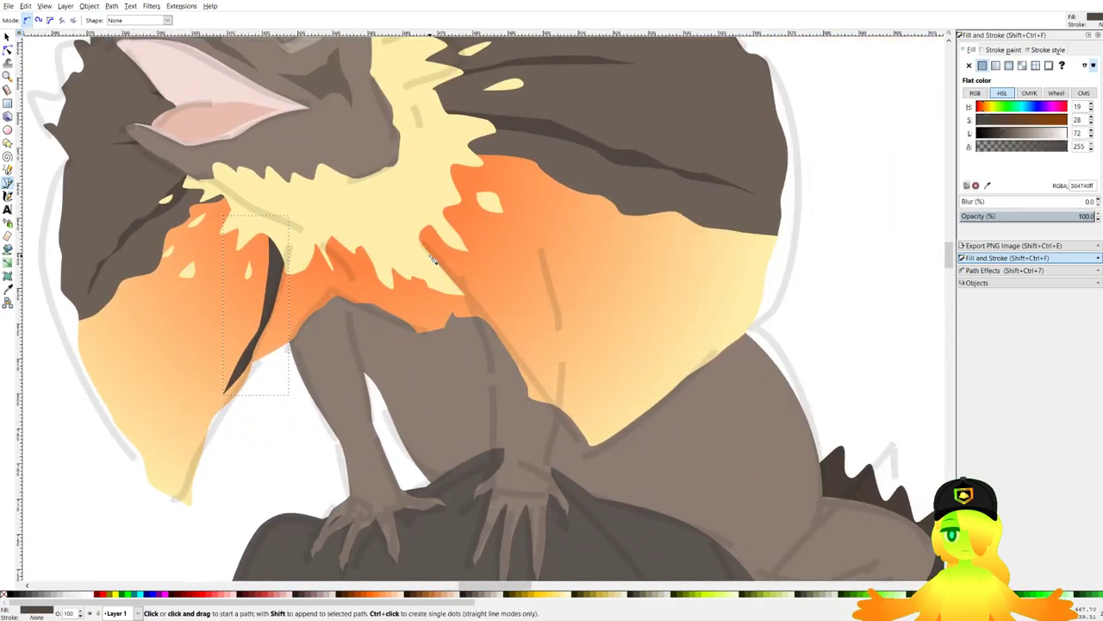
{"action": "scroll", "coordinate": [456, 362], "scroll_direction": "up", "scroll_amount": 1}
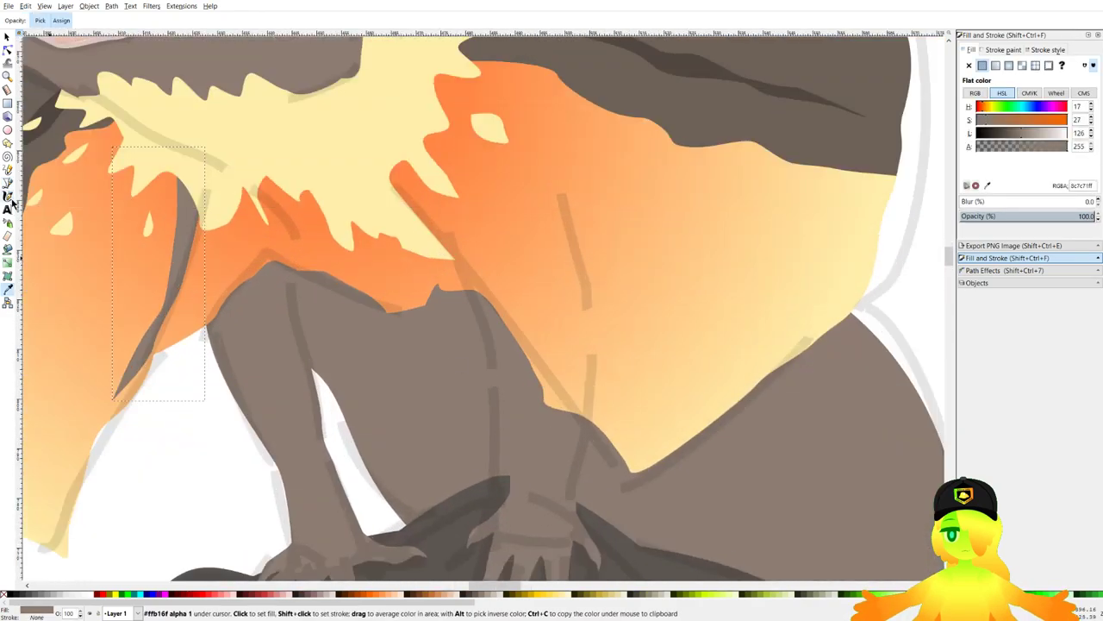
Draw a matching brown fold down the rear lobe's inner orange edge, stack it behind the yellow collar, and save the drawing.
{"action": "left_click", "coordinate": [365, 175]}
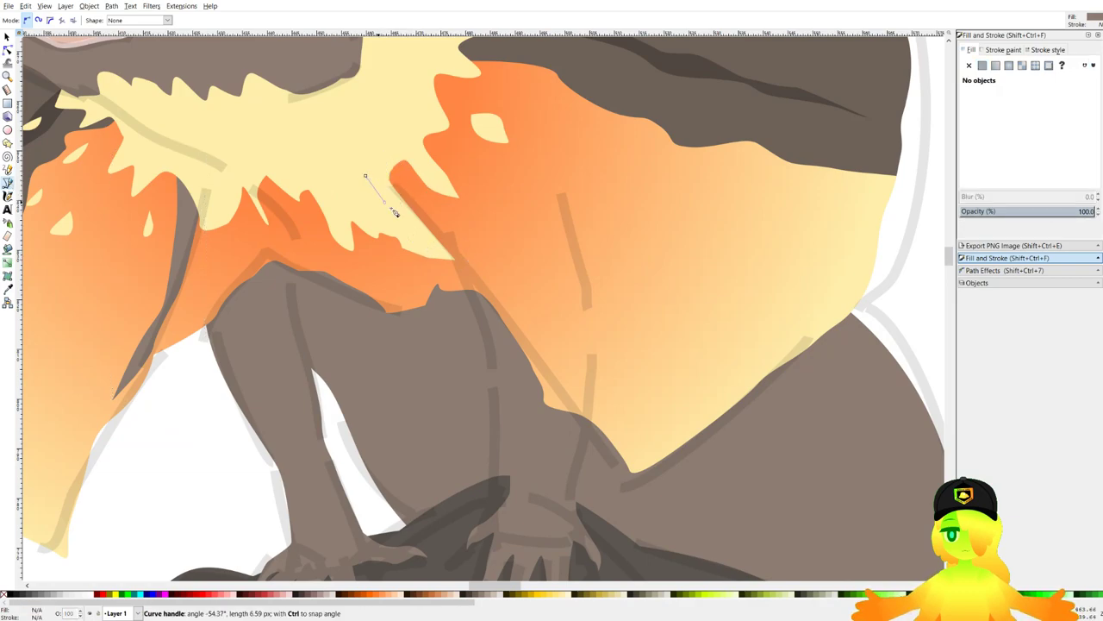
{"action": "left_click", "coordinate": [556, 389]}
{"action": "left_click_drag", "start_coordinate": [529, 294], "coordinate": [520, 281]}
{"action": "left_click_drag", "start_coordinate": [473, 234], "coordinate": [466, 233]}
{"action": "left_click_drag", "start_coordinate": [433, 203], "coordinate": [389, 131]}
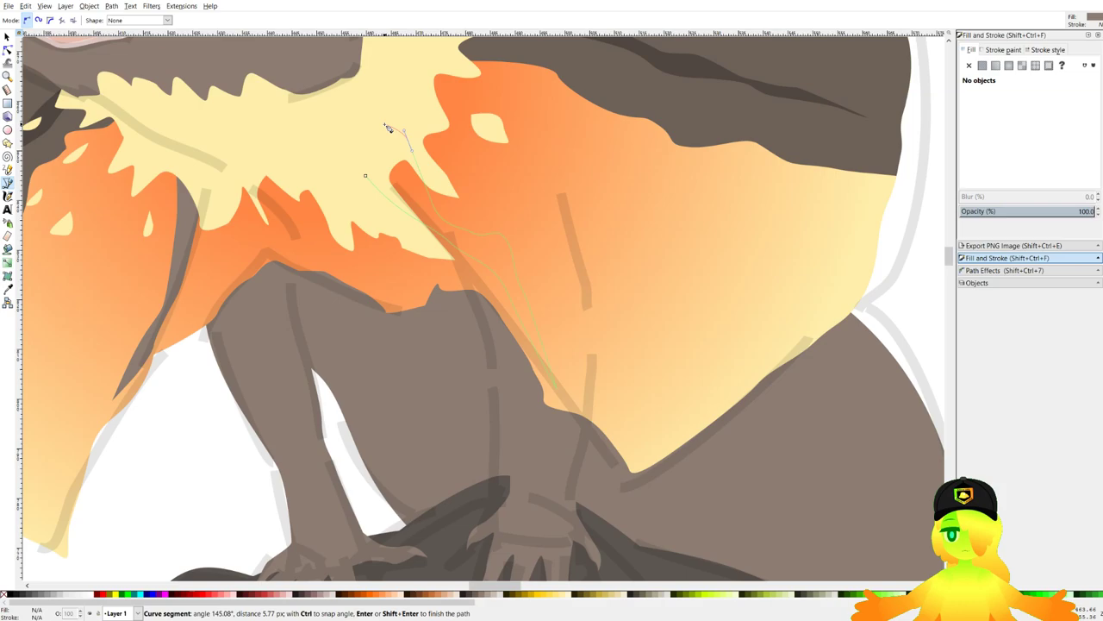
{"action": "left_click", "coordinate": [367, 178]}
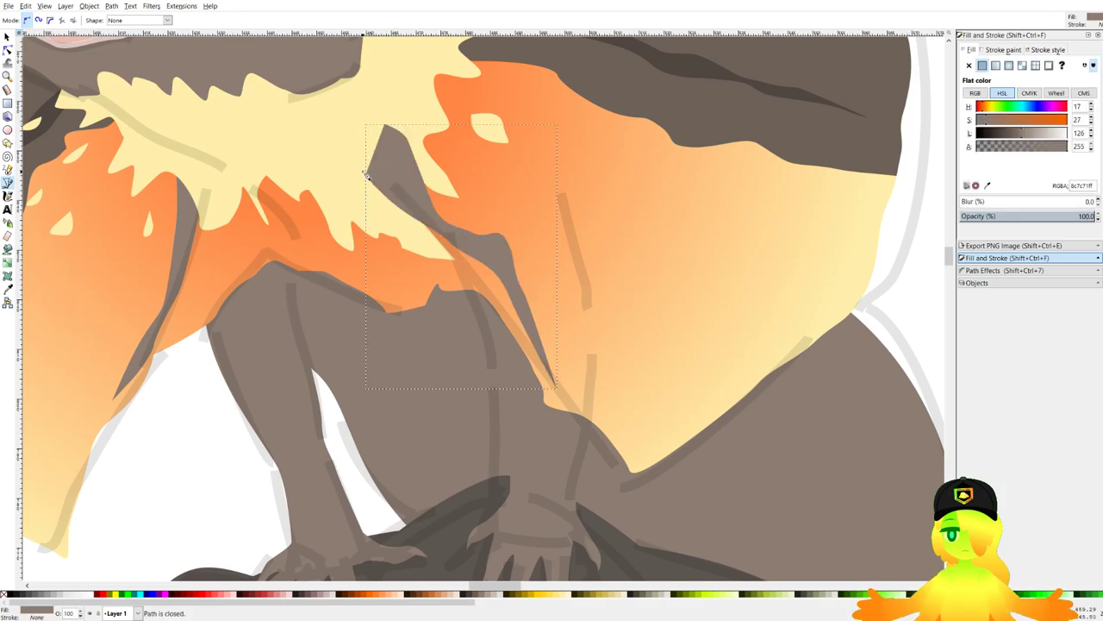
{"action": "key", "text": "Page_Down"}
{"action": "scroll", "coordinate": [542, 220], "scroll_direction": "down", "scroll_amount": 4, "text": "ctrl"}
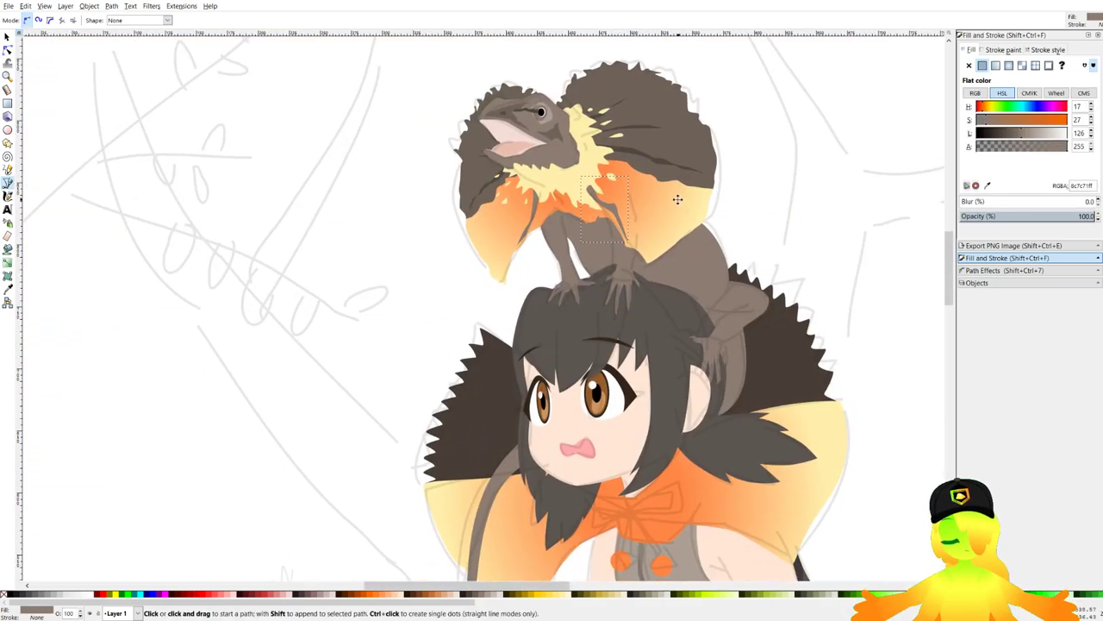
{"action": "key", "text": "ctrl+s"}
{"action": "scroll", "coordinate": [632, 195], "scroll_direction": "down", "scroll_amount": 3, "text": "ctrl"}
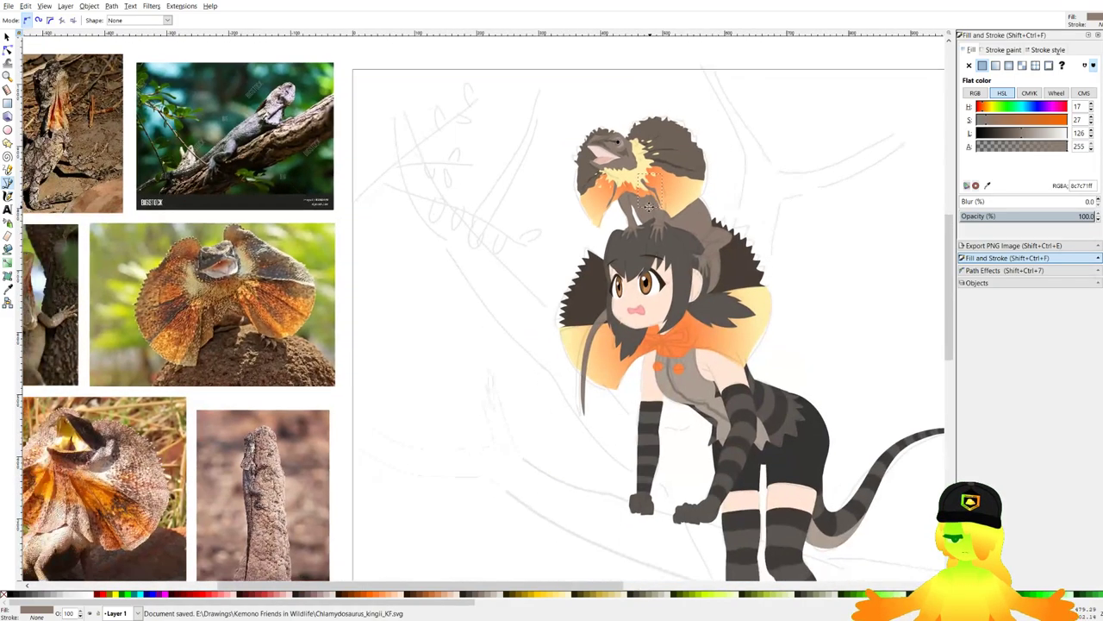
{"action": "scroll", "coordinate": [686, 195], "scroll_direction": "up", "scroll_amount": 4, "text": "ctrl"}
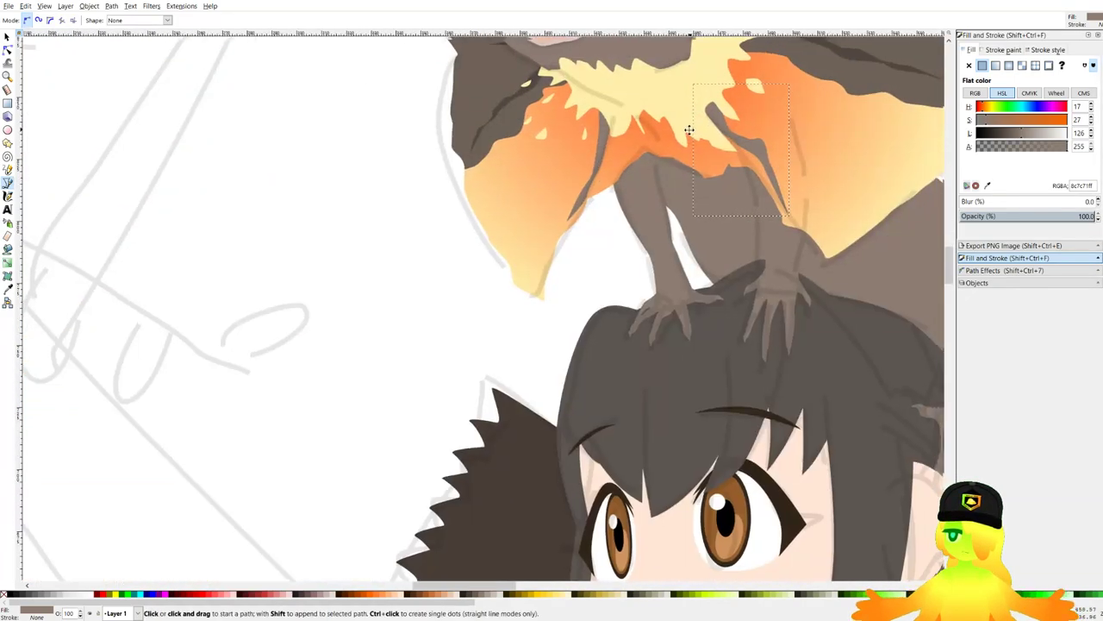
{"action": "scroll", "coordinate": [641, 148], "scroll_direction": "down", "scroll_amount": 3, "text": "ctrl"}
{"action": "scroll", "coordinate": [640, 161], "scroll_direction": "down", "scroll_amount": 1, "text": "ctrl"}
{"action": "left_click_drag", "start_coordinate": [433, 227], "coordinate": [631, 215]}
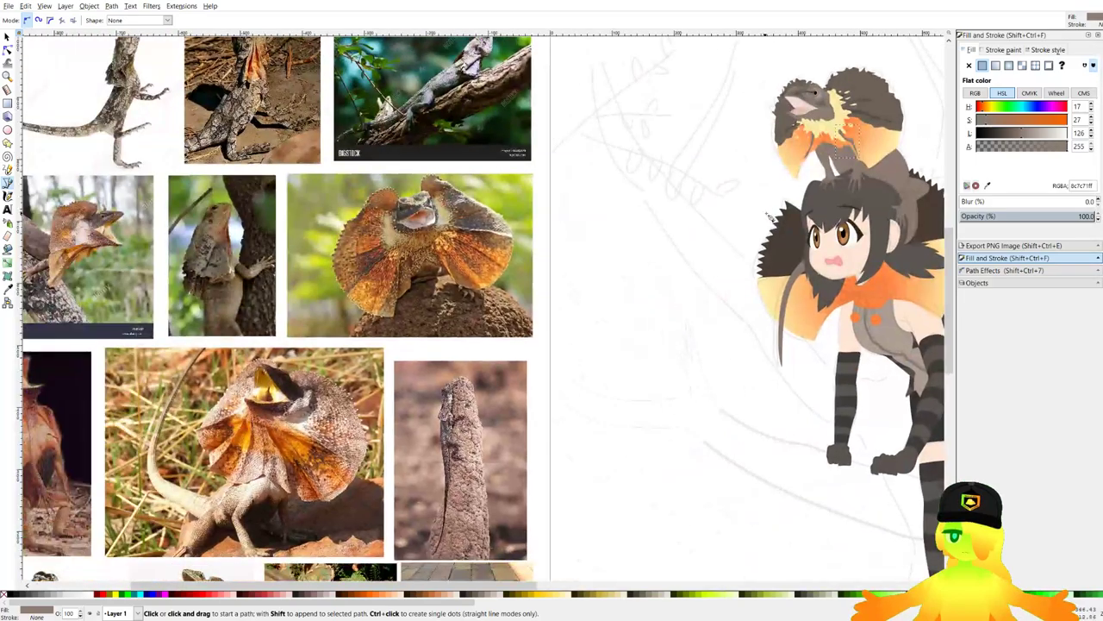
Start a belly outline beneath the rear frill lobe and run its first jagged points across the lizard's flank.
{"action": "left_click_drag", "start_coordinate": [894, 250], "coordinate": [751, 280]}
{"action": "scroll", "coordinate": [724, 202], "scroll_direction": "up", "scroll_amount": 2, "text": "ctrl"}
{"action": "scroll", "coordinate": [710, 154], "scroll_direction": "up", "scroll_amount": 4, "text": "ctrl"}
{"action": "left_click_drag", "start_coordinate": [696, 146], "coordinate": [604, 114]}
{"action": "left_click_drag", "start_coordinate": [530, 78], "coordinate": [595, 93]}
{"action": "scroll", "coordinate": [638, 146], "scroll_direction": "down", "scroll_amount": 6, "text": "ctrl"}
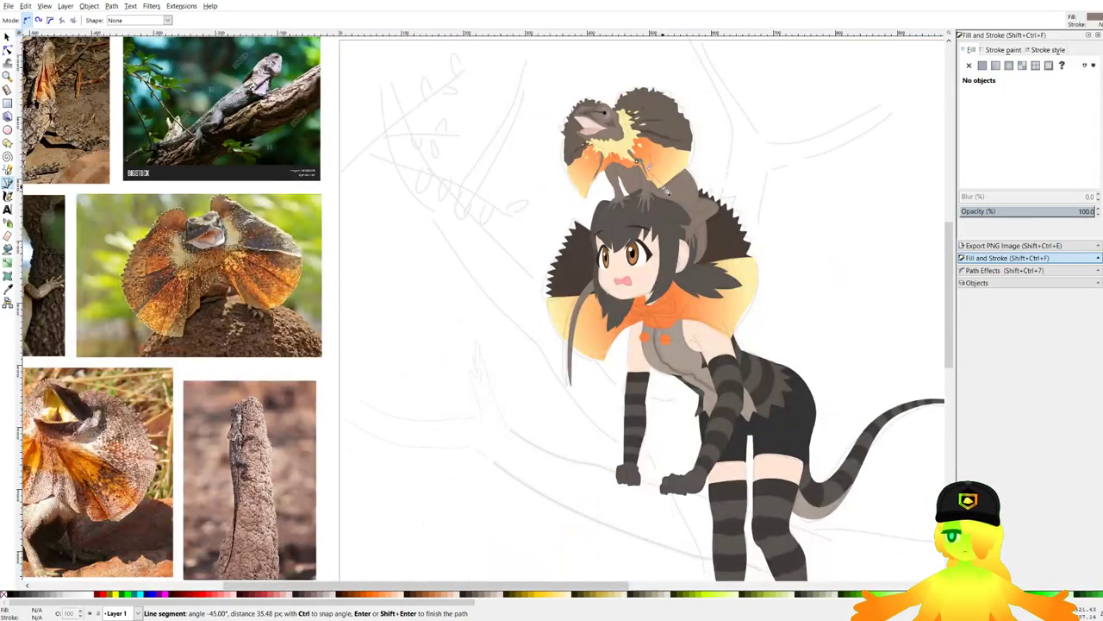
{"action": "scroll", "coordinate": [670, 190], "scroll_direction": "up", "scroll_amount": 5, "text": "ctrl"}
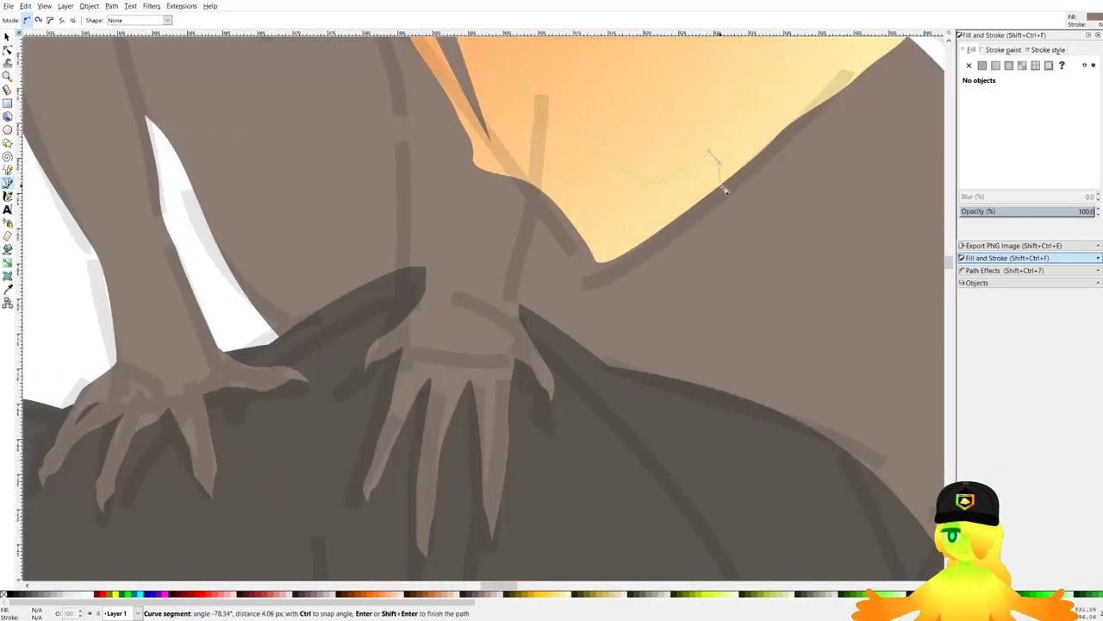
{"action": "scroll", "coordinate": [450, 201], "scroll_direction": "up", "scroll_amount": 2, "text": "ctrl"}
{"action": "left_click_drag", "start_coordinate": [445, 198], "coordinate": [452, 196]}
{"action": "left_click_drag", "start_coordinate": [500, 175], "coordinate": [544, 204]}
{"action": "left_click", "coordinate": [495, 201]}
{"action": "left_click", "coordinate": [558, 233]}
{"action": "left_click", "coordinate": [532, 243]}
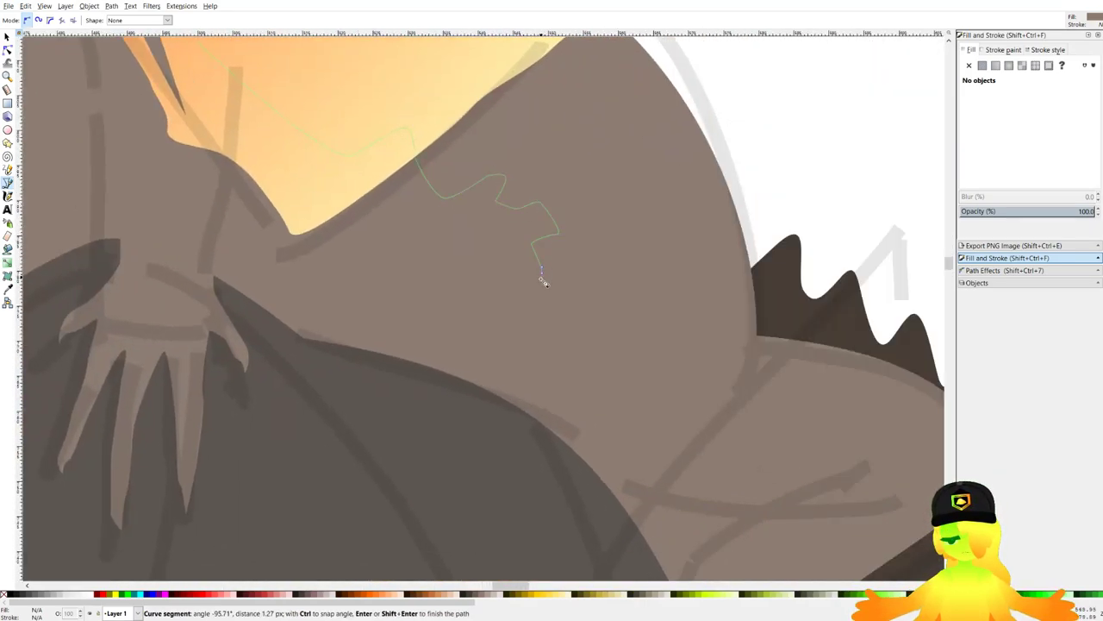
Continue the belly outline in jagged curves down the flank to the hind leg.
{"action": "left_click_drag", "start_coordinate": [544, 311], "coordinate": [549, 308]}
{"action": "left_click_drag", "start_coordinate": [587, 274], "coordinate": [618, 274]}
{"action": "left_click", "coordinate": [608, 296]}
{"action": "left_click_drag", "start_coordinate": [634, 299], "coordinate": [651, 292]}
{"action": "left_click", "coordinate": [637, 334]}
{"action": "left_click", "coordinate": [658, 332]}
{"action": "left_click", "coordinate": [650, 361]}
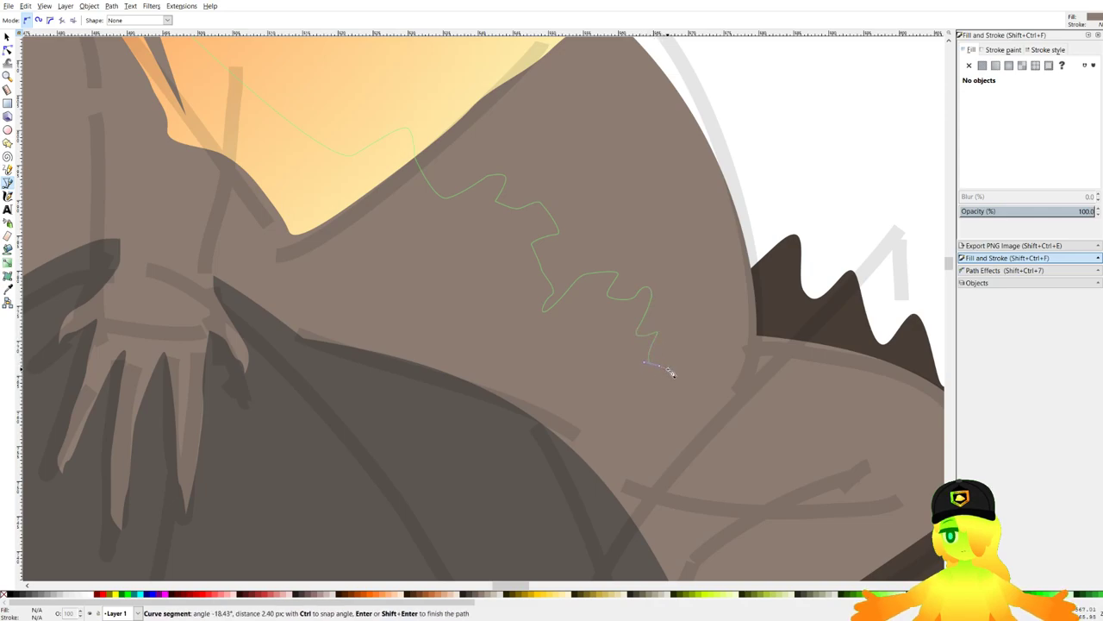
{"action": "left_click_drag", "start_coordinate": [667, 368], "coordinate": [708, 353]}
{"action": "left_click", "coordinate": [690, 420]}
{"action": "left_click", "coordinate": [674, 449]}
{"action": "left_click", "coordinate": [698, 458]}
Extend the belly outline past the hind foot to the tail and close it across the hair, front frill lobe and throat.
{"action": "scroll", "coordinate": [703, 465], "scroll_direction": "down", "scroll_amount": 3, "text": "ctrl"}
{"action": "scroll", "coordinate": [716, 469], "scroll_direction": "down", "scroll_amount": 5}
{"action": "left_click", "coordinate": [689, 305]}
{"action": "left_click", "coordinate": [697, 308]}
{"action": "left_click", "coordinate": [709, 376]}
{"action": "left_click_drag", "start_coordinate": [719, 418], "coordinate": [719, 425]}
{"action": "left_click_drag", "start_coordinate": [709, 468], "coordinate": [692, 511]}
{"action": "left_click", "coordinate": [390, 292]}
{"action": "left_click", "coordinate": [237, 114]}
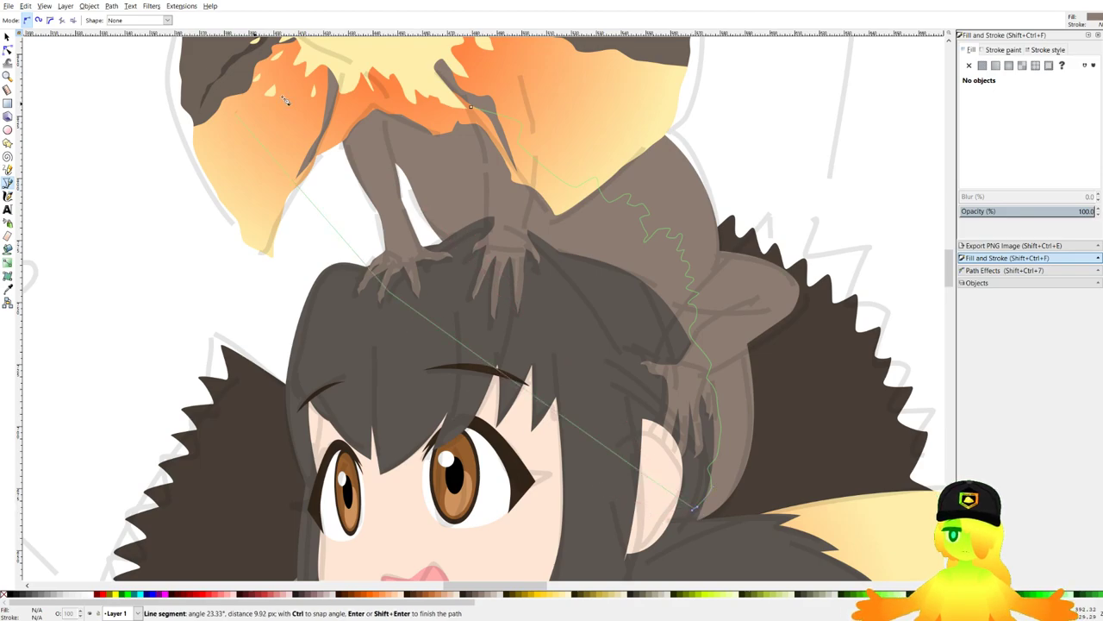
{"action": "left_click", "coordinate": [397, 50]}
{"action": "left_click", "coordinate": [480, 103]}
Fill the belly shape with collar yellow ffeeaaff and clip it to the body by intersecting it with a duplicate of the body.
{"action": "scroll", "coordinate": [474, 108], "scroll_direction": "up", "scroll_amount": 2}
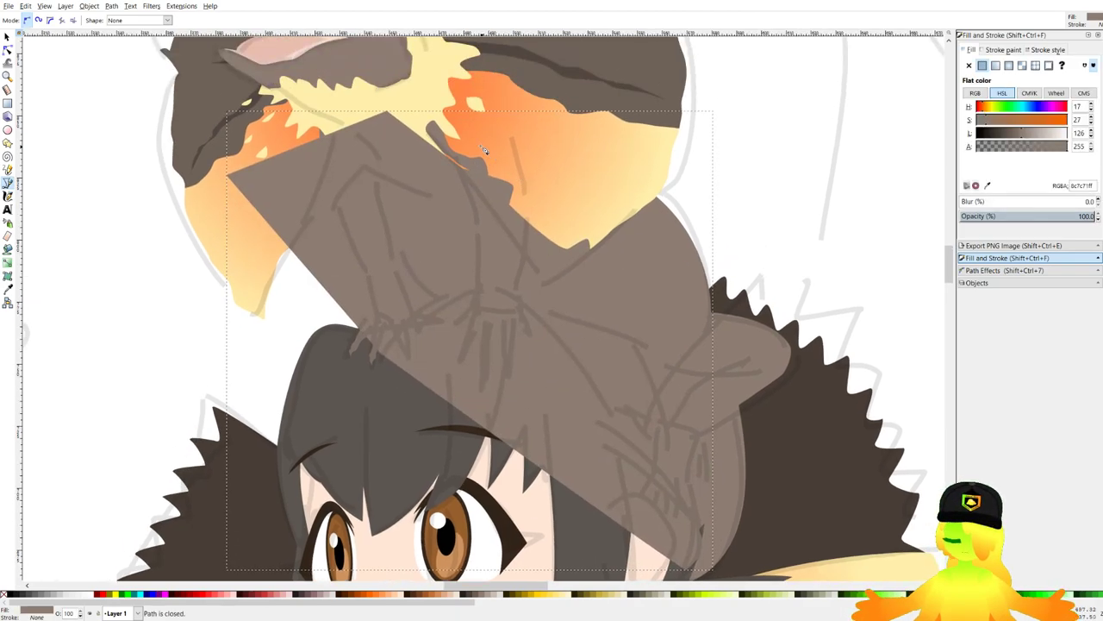
{"action": "key", "text": "d"}
{"action": "left_click", "coordinate": [413, 101]}
{"action": "left_click", "coordinate": [7, 37]}
{"action": "left_click", "coordinate": [685, 258]}
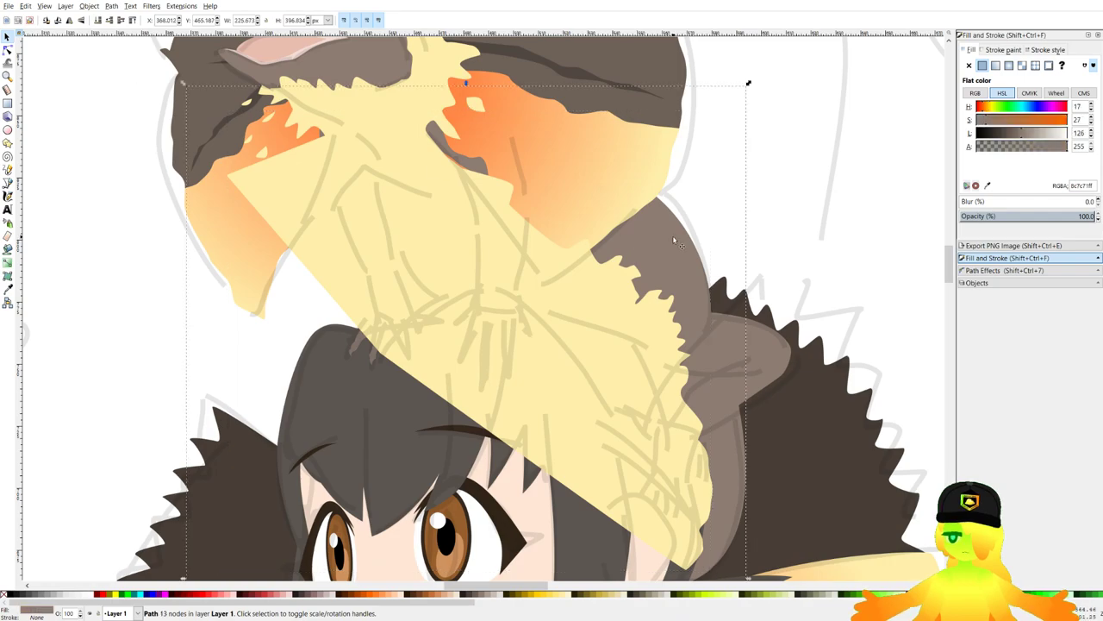
{"action": "key", "text": "Home"}
{"action": "left_click", "coordinate": [345, 272], "text": "shift"}
{"action": "left_click", "coordinate": [114, 7]}
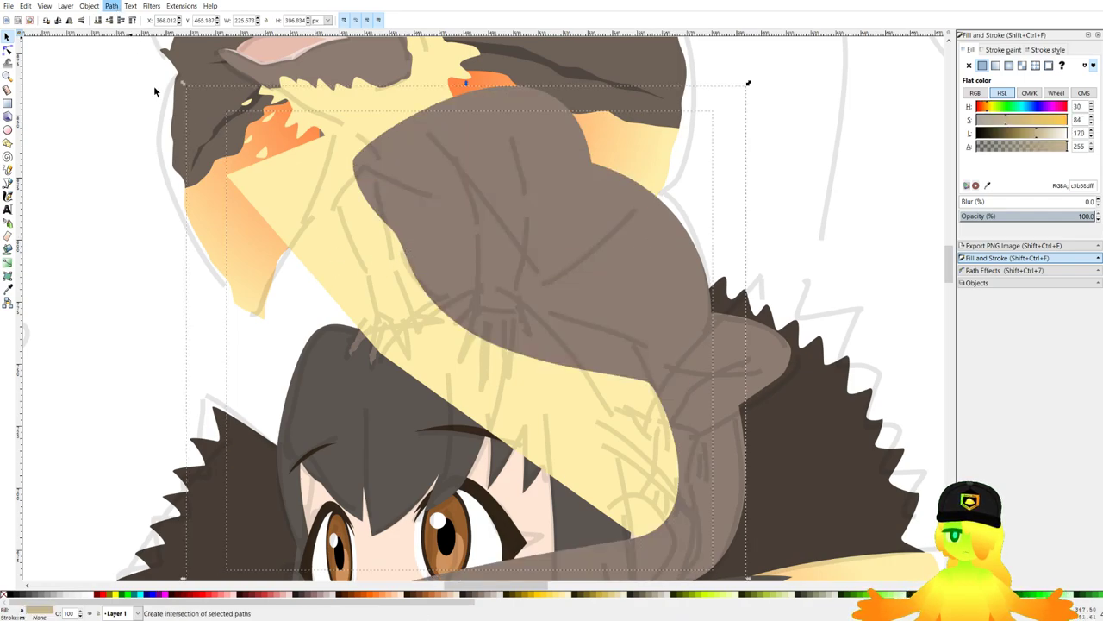
{"action": "left_click", "coordinate": [168, 93]}
{"action": "scroll", "coordinate": [488, 183], "scroll_direction": "down", "scroll_amount": 1}
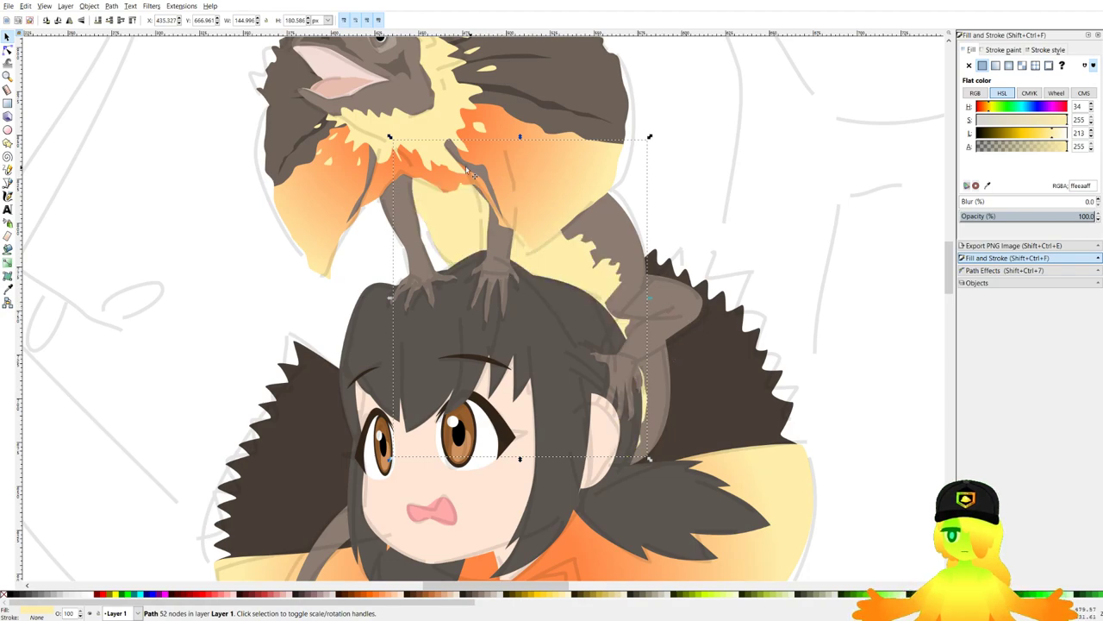
Try to reshape the hind leg's inner curve by moving the node at the bend of its knee.
{"action": "left_click", "coordinate": [7, 50]}
{"action": "scroll", "coordinate": [598, 373], "scroll_direction": "up", "scroll_amount": 2}
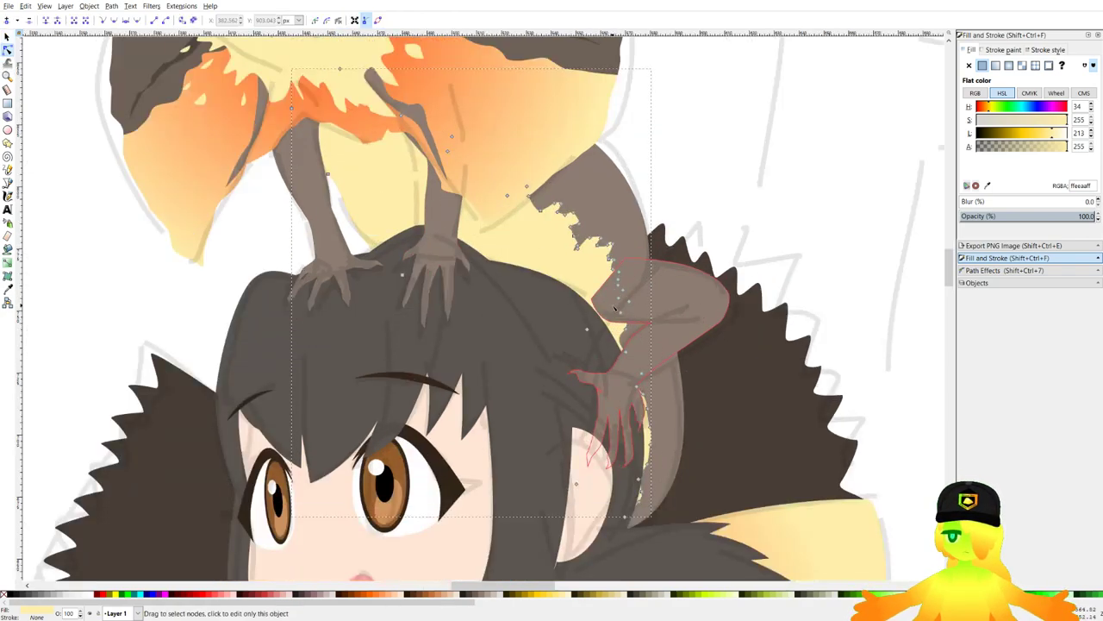
{"action": "scroll", "coordinate": [589, 293], "scroll_direction": "up", "scroll_amount": 3}
{"action": "left_click_drag", "start_coordinate": [587, 293], "coordinate": [647, 212]}
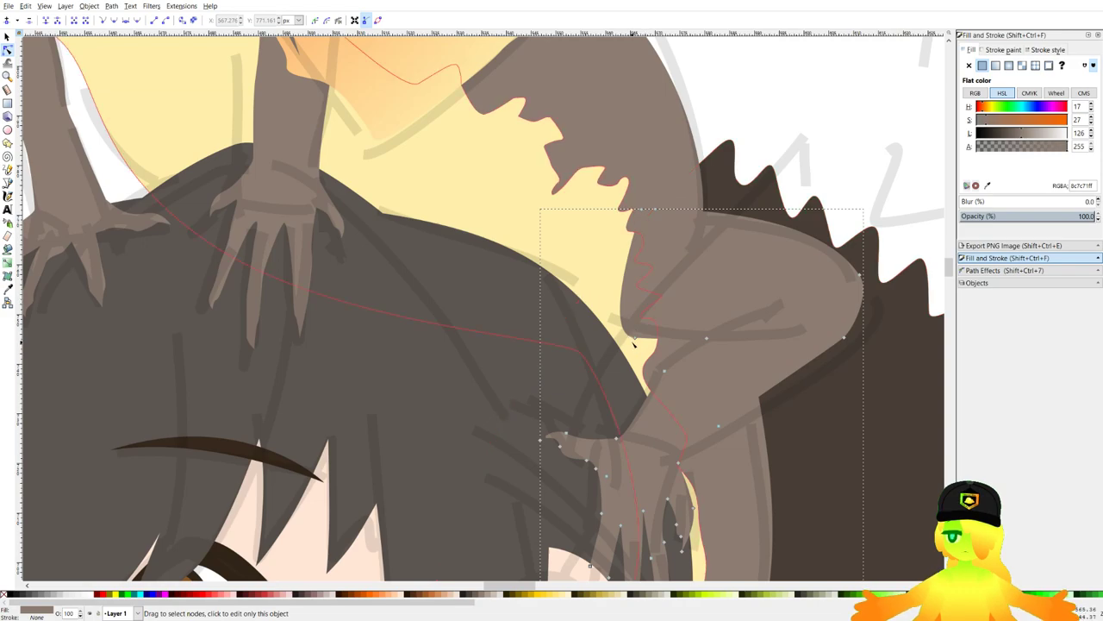
{"action": "left_click_drag", "start_coordinate": [636, 337], "coordinate": [664, 338]}
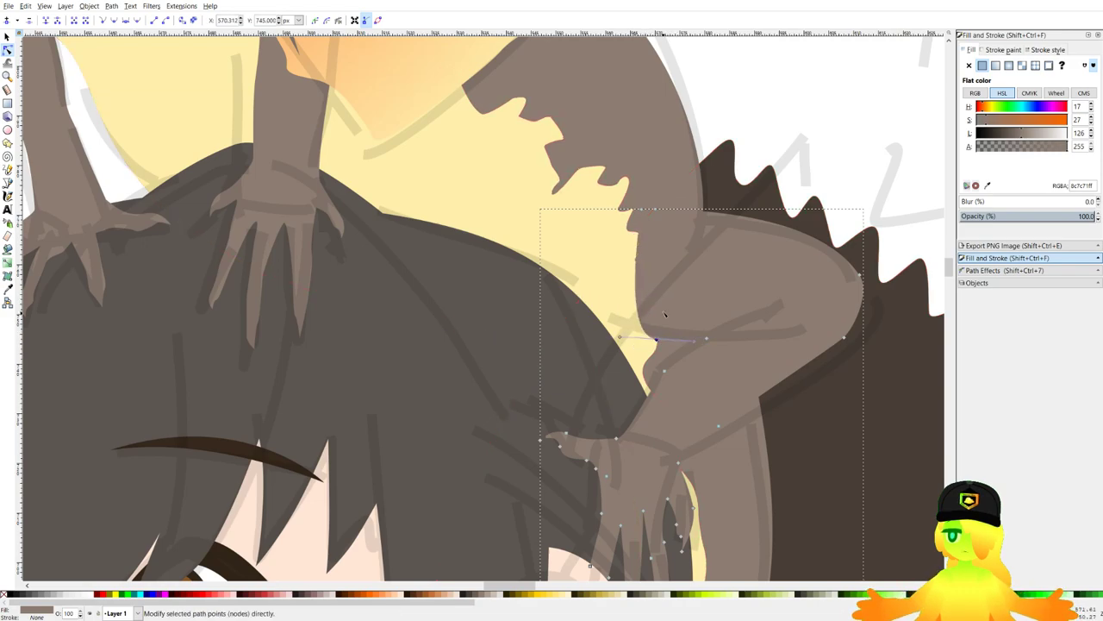
{"action": "key", "text": "ctrl+z"}
Draw a closed yellow patch over the hind leg's inner thigh and shin, joining it to the belly edge.
{"action": "left_click", "coordinate": [8, 184]}
{"action": "left_click_drag", "start_coordinate": [752, 311], "coordinate": [734, 301]}
{"action": "scroll", "coordinate": [735, 294], "scroll_direction": "up", "scroll_amount": 2}
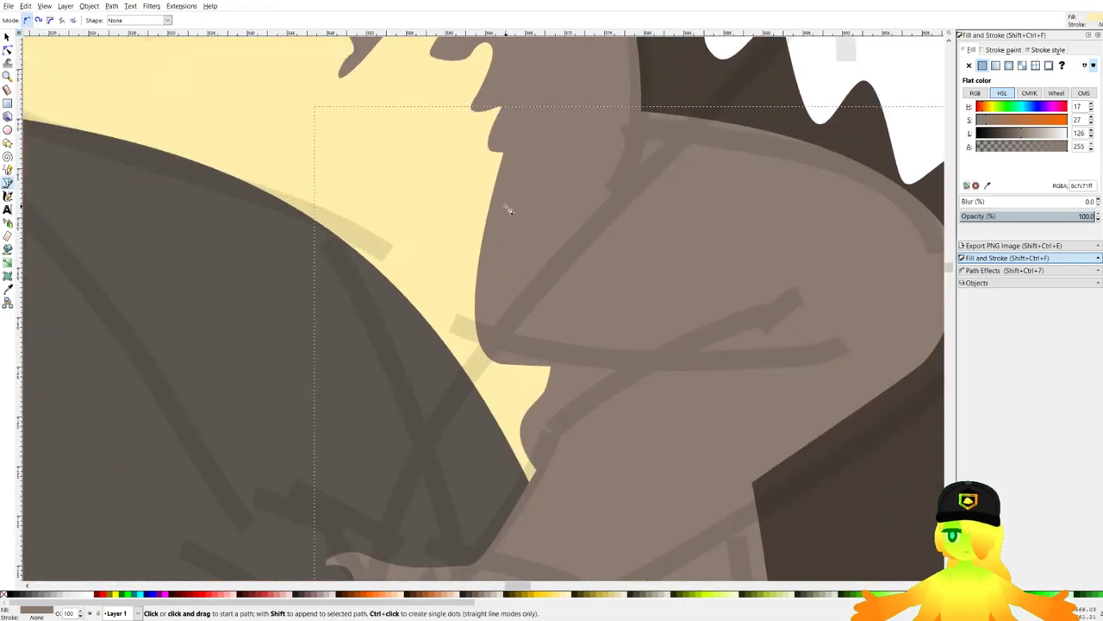
{"action": "left_click", "coordinate": [463, 193]}
{"action": "left_click_drag", "start_coordinate": [623, 190], "coordinate": [684, 233]}
{"action": "scroll", "coordinate": [717, 280], "scroll_direction": "down", "scroll_amount": 2}
{"action": "left_click_drag", "start_coordinate": [741, 320], "coordinate": [751, 280]}
{"action": "left_click", "coordinate": [752, 277]}
{"action": "left_click", "coordinate": [671, 319]}
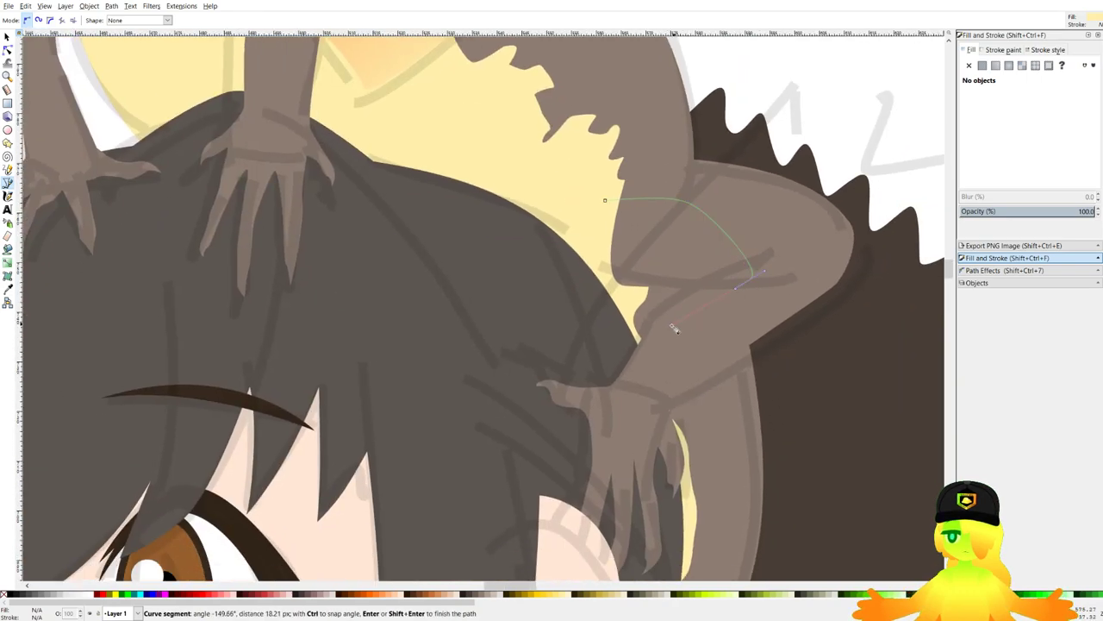
{"action": "left_click_drag", "start_coordinate": [620, 376], "coordinate": [601, 376]}
{"action": "left_click", "coordinate": [577, 324]}
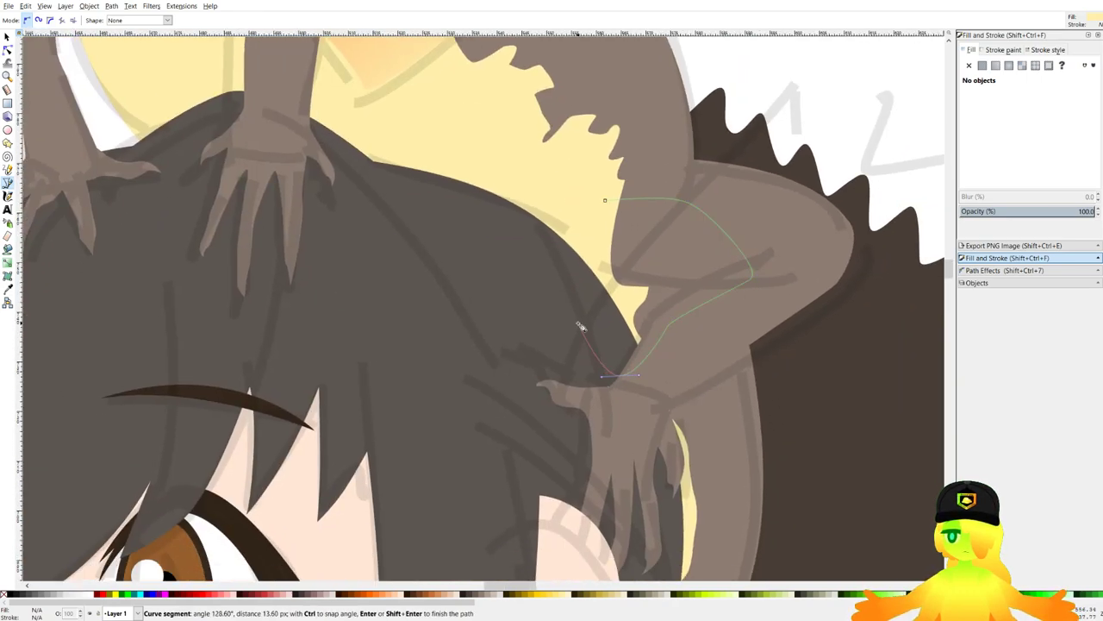
{"action": "left_click", "coordinate": [607, 202]}
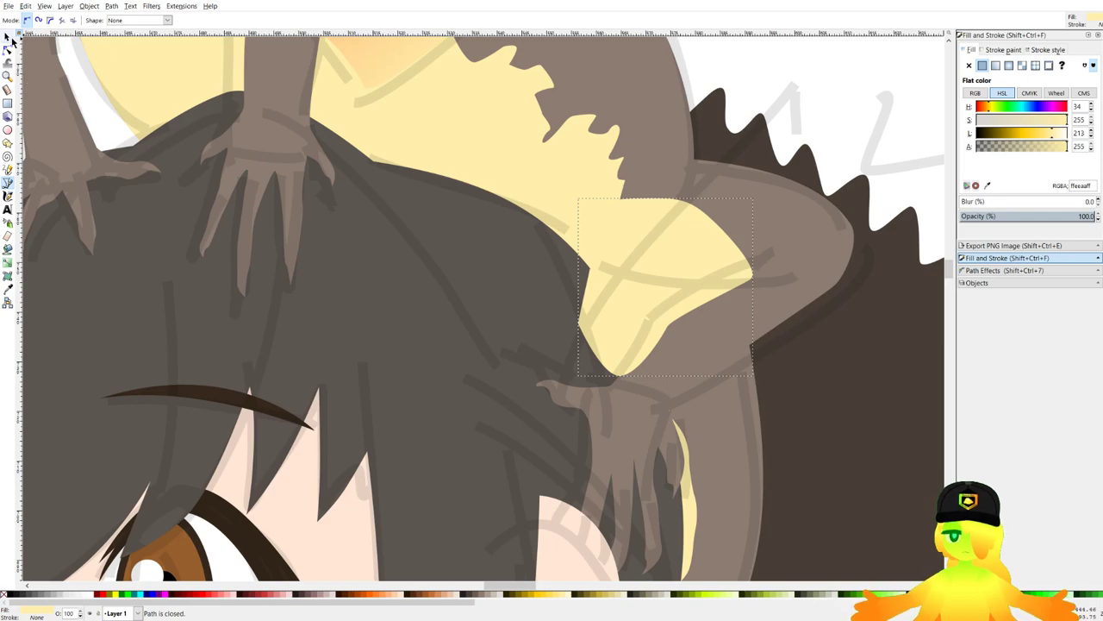
Clip the inner-leg patch to the hind leg by intersecting it with a copy of the leg, and save the drawing.
{"action": "left_click", "coordinate": [7, 38]}
{"action": "left_click", "coordinate": [765, 219]}
{"action": "key", "text": "Home"}
{"action": "left_click", "coordinate": [617, 279], "text": "shift"}
{"action": "left_click", "coordinate": [619, 315]}
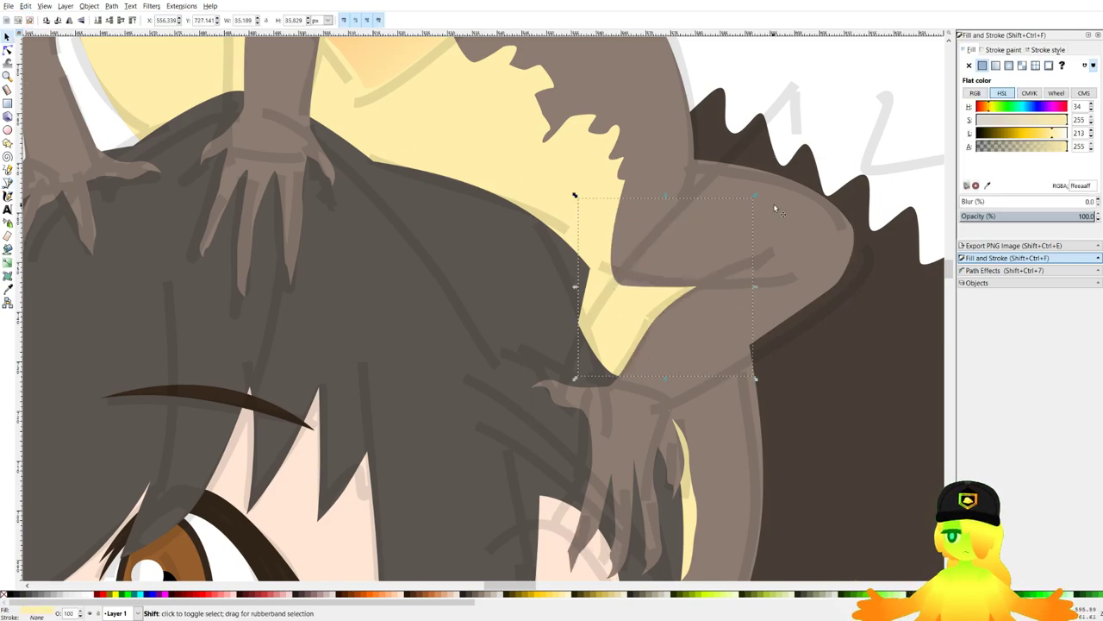
{"action": "left_click", "coordinate": [775, 208], "text": "shift"}
{"action": "left_click", "coordinate": [163, 87]}
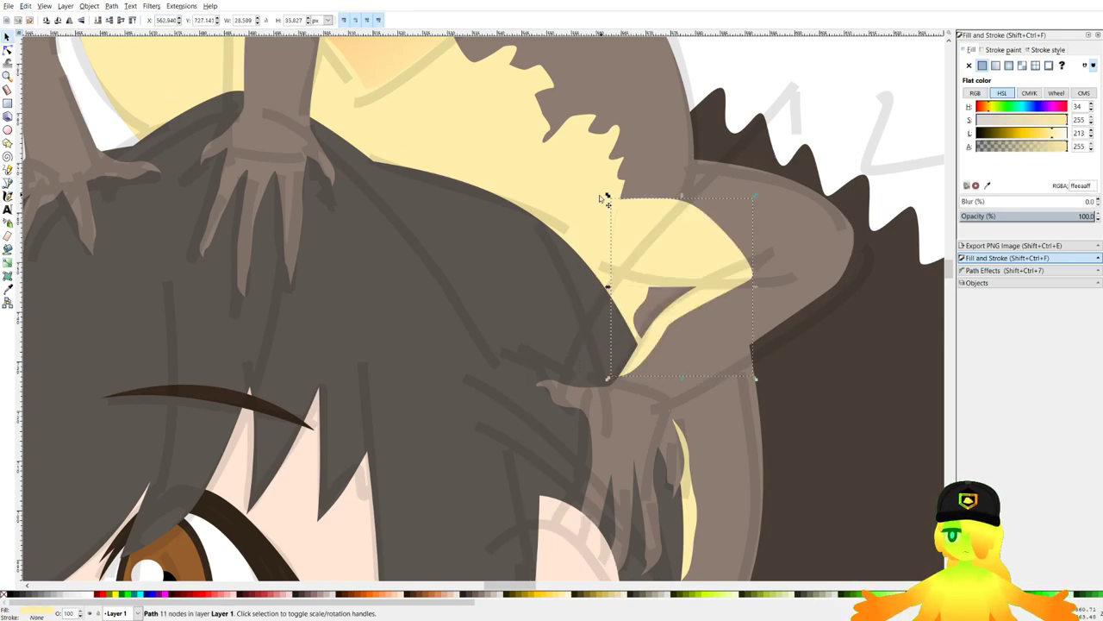
{"action": "scroll", "coordinate": [595, 194], "scroll_direction": "down", "scroll_amount": 2}
{"action": "left_click", "coordinate": [743, 127]}
{"action": "key", "text": "minus"}
{"action": "key", "text": "minus"}
{"action": "key", "text": "minus"}
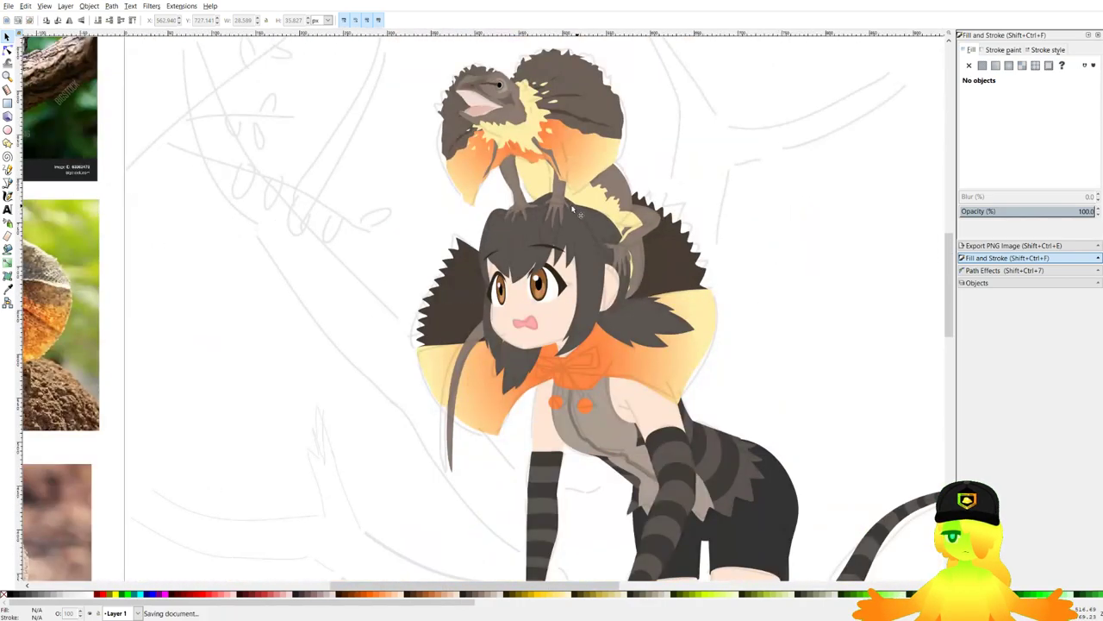
Recolor the belly and inner-leg patches to muted beige d5c7aaff to suit the reference photo, and save the drawing.
{"action": "left_click_drag", "start_coordinate": [268, 290], "coordinate": [694, 259]}
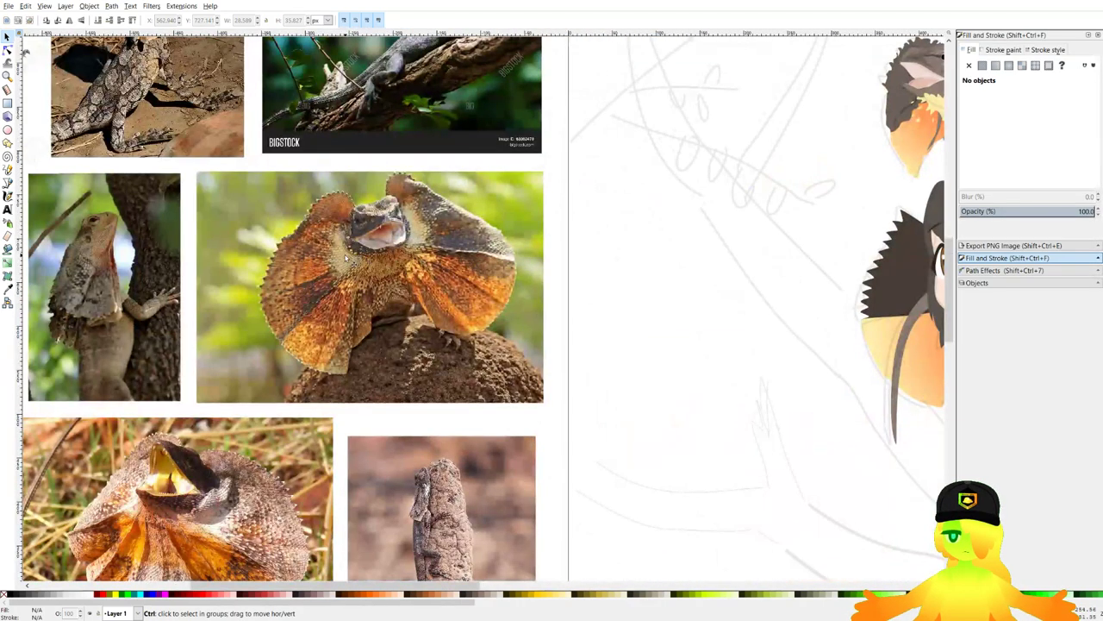
{"action": "left_click_drag", "start_coordinate": [346, 258], "coordinate": [382, 268]}
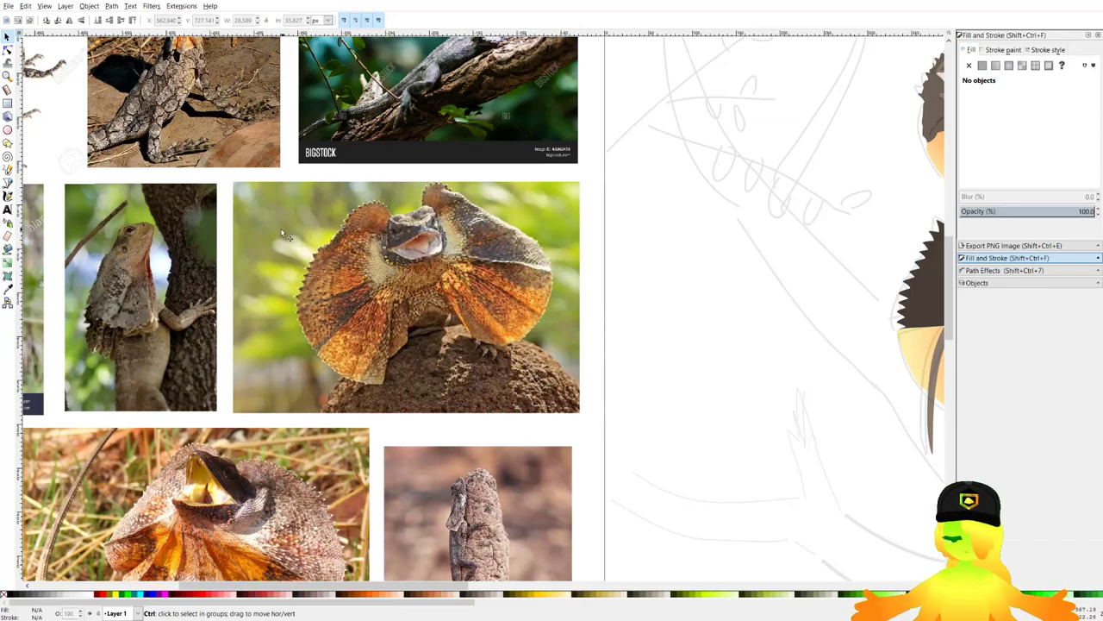
{"action": "left_click_drag", "start_coordinate": [281, 231], "coordinate": [307, 247]}
{"action": "scroll", "coordinate": [281, 241], "scroll_direction": "down", "scroll_amount": 2}
{"action": "scroll", "coordinate": [659, 201], "scroll_direction": "up", "scroll_amount": 4}
{"action": "left_click", "coordinate": [654, 241]}
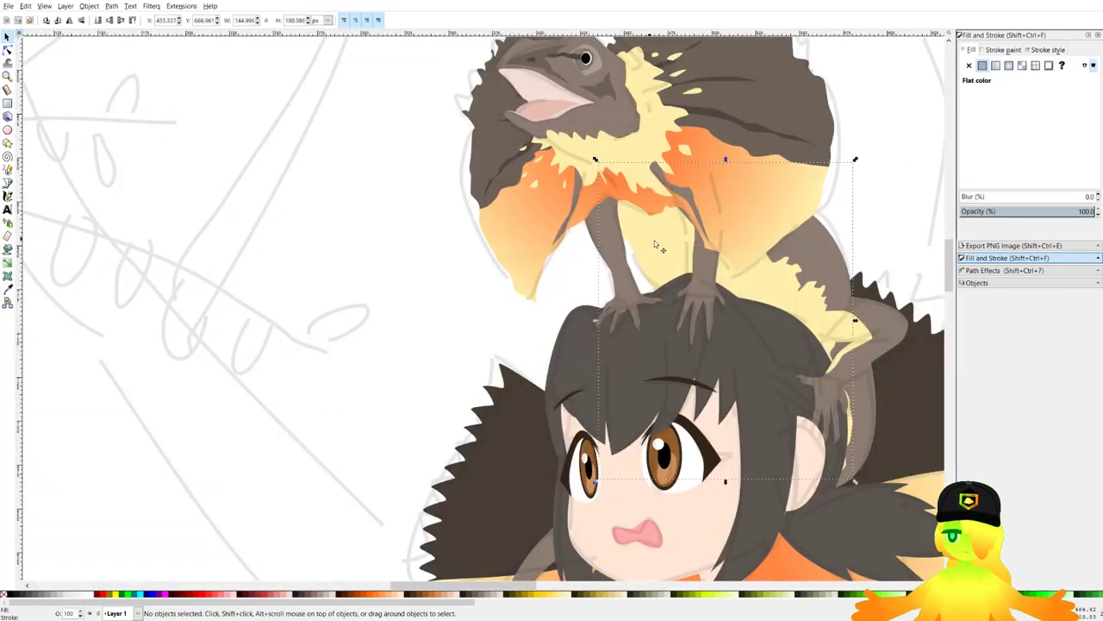
{"action": "scroll", "coordinate": [862, 328], "scroll_direction": "up", "scroll_amount": 2}
{"action": "left_click", "coordinate": [863, 331], "text": "shift"}
{"action": "left_click_drag", "start_coordinate": [1022, 120], "coordinate": [1048, 134]}
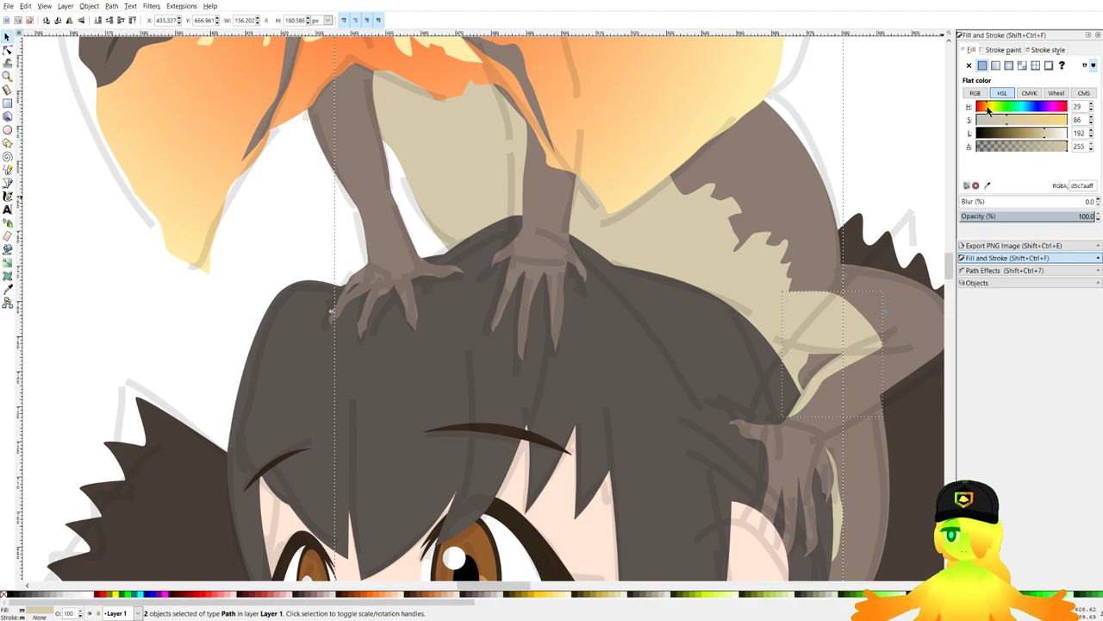
{"action": "scroll", "coordinate": [540, 207], "scroll_direction": "down", "scroll_amount": 2}
{"action": "left_click", "coordinate": [740, 132]}
{"action": "scroll", "coordinate": [740, 130], "scroll_direction": "down", "scroll_amount": 3}
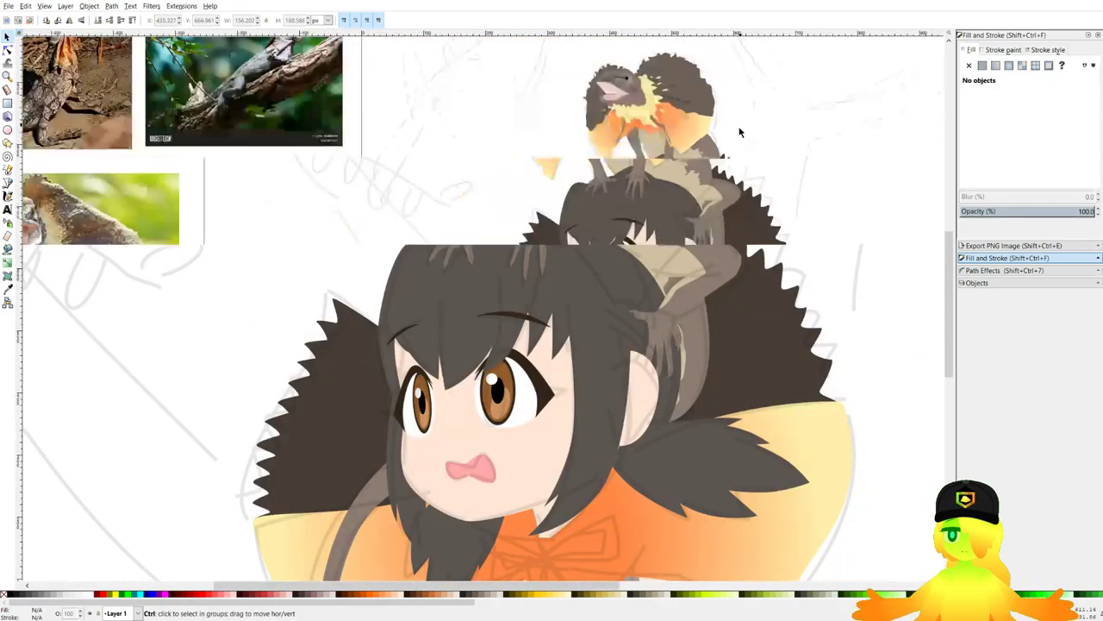
{"action": "key", "text": "ctrl+s"}
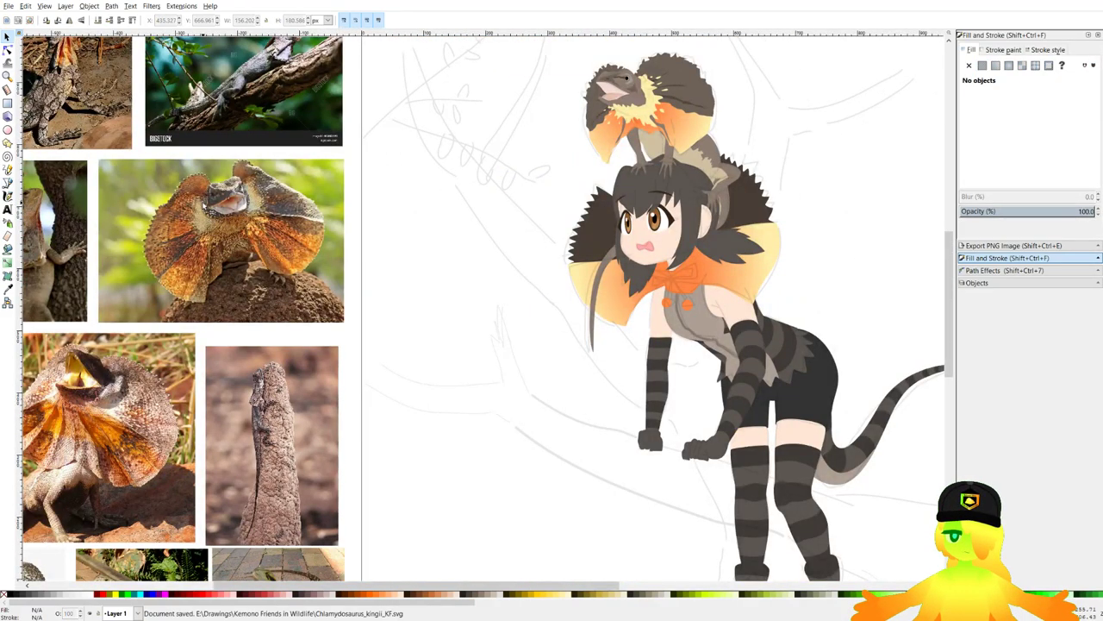
Examine the open mouth and frill of the lizard on the rock in the reference photo.
{"action": "left_click", "coordinate": [8, 183]}
{"action": "scroll", "coordinate": [601, 100], "scroll_direction": "up", "scroll_amount": 2}
{"action": "scroll", "coordinate": [650, 112], "scroll_direction": "down", "scroll_amount": 2}
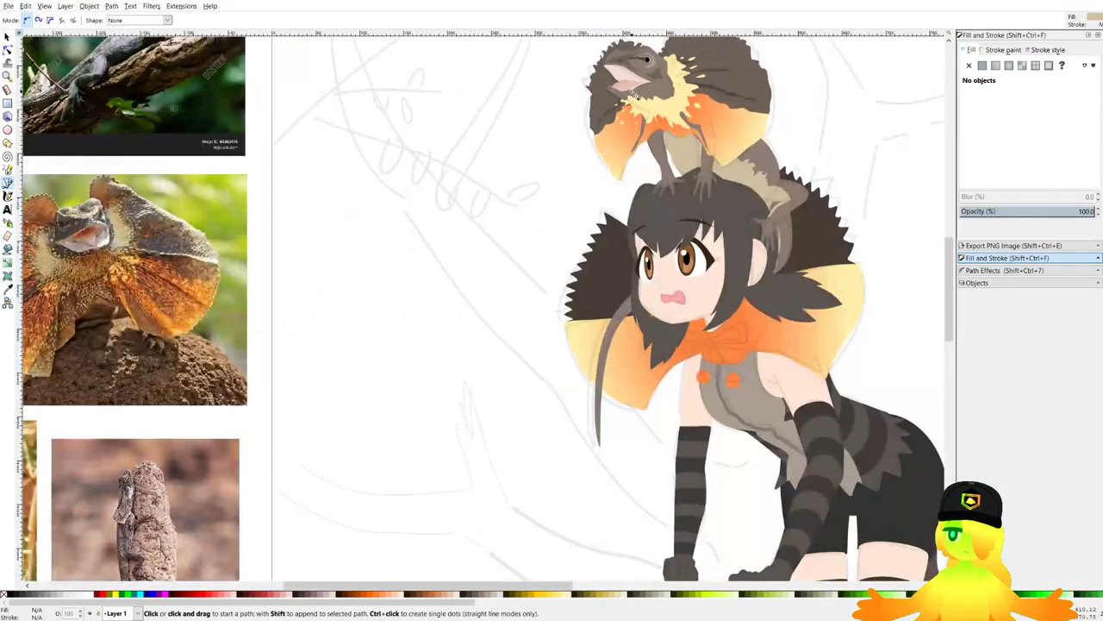
{"action": "scroll", "coordinate": [215, 212], "scroll_direction": "up", "scroll_amount": 4}
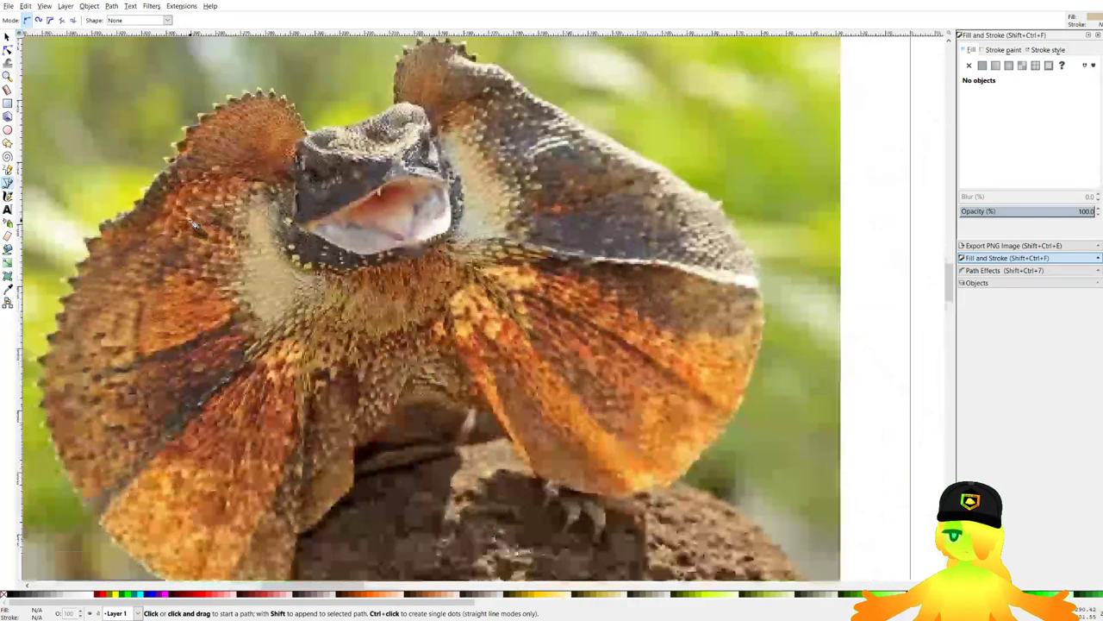
{"action": "scroll", "coordinate": [191, 215], "scroll_direction": "down", "scroll_amount": 2}
{"action": "left_click_drag", "start_coordinate": [732, 269], "coordinate": [681, 245]}
{"action": "scroll", "coordinate": [267, 216], "scroll_direction": "up", "scroll_amount": 1}
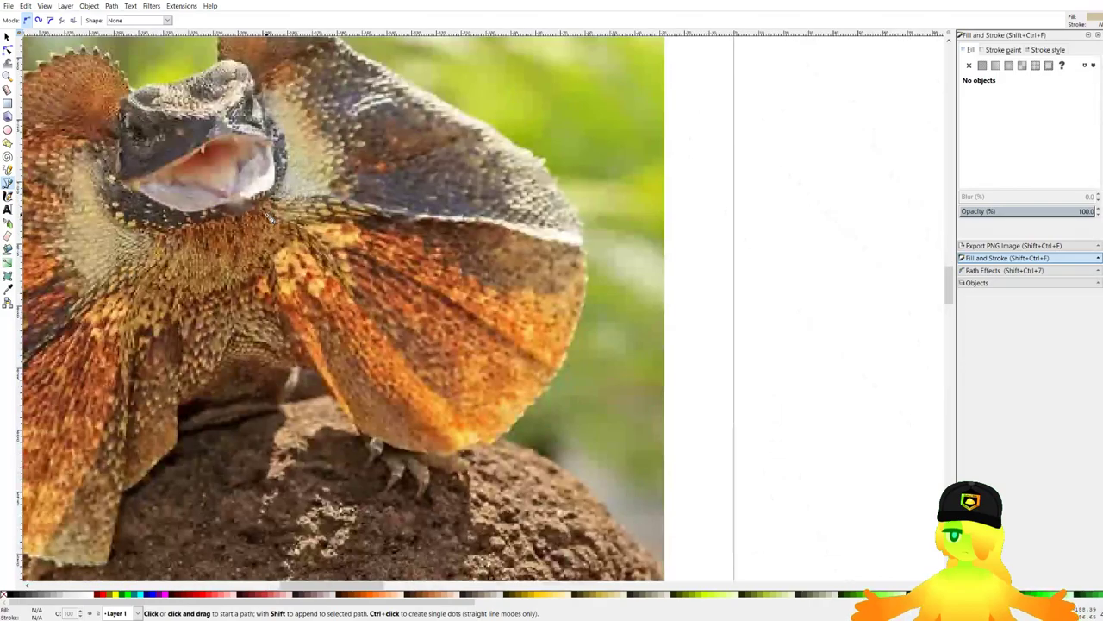
{"action": "scroll", "coordinate": [267, 216], "scroll_direction": "down", "scroll_amount": 2}
{"action": "left_click_drag", "start_coordinate": [745, 114], "coordinate": [645, 210]}
{"action": "left_click_drag", "start_coordinate": [883, 138], "coordinate": [598, 249]}
Draw a small triangular tooth along the upper edge of the lizard's open mouth and fill it white.
{"action": "scroll", "coordinate": [625, 164], "scroll_direction": "up", "scroll_amount": 4}
{"action": "scroll", "coordinate": [567, 171], "scroll_direction": "up", "scroll_amount": 3}
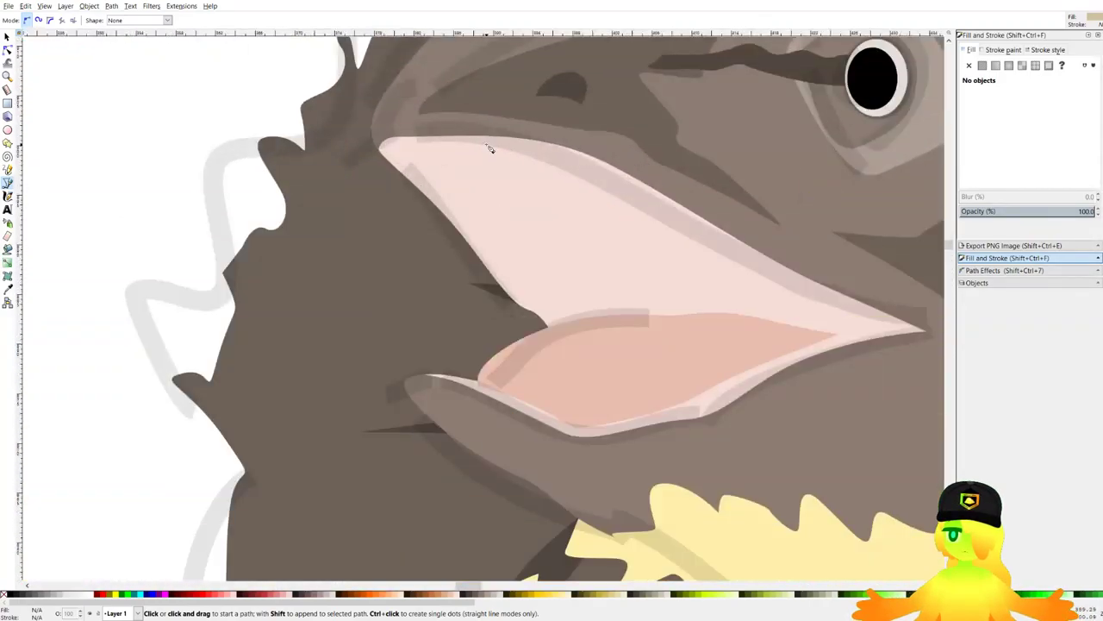
{"action": "left_click", "coordinate": [492, 143]}
{"action": "scroll", "coordinate": [493, 160], "scroll_direction": "up", "scroll_amount": 2}
{"action": "left_click", "coordinate": [498, 170]}
{"action": "left_click", "coordinate": [508, 140]}
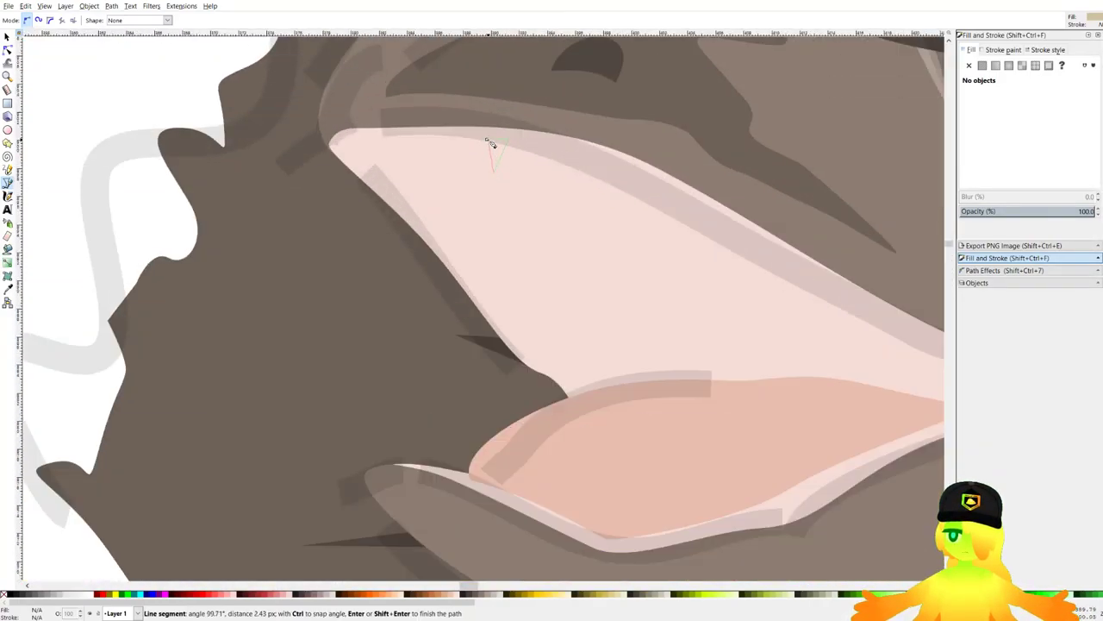
{"action": "left_click", "coordinate": [487, 140]}
{"action": "left_click", "coordinate": [89, 597]}
Add a second small white tooth at the front tip of the upper jaw and save the drawing.
{"action": "scroll", "coordinate": [344, 185], "scroll_direction": "up", "scroll_amount": 2}
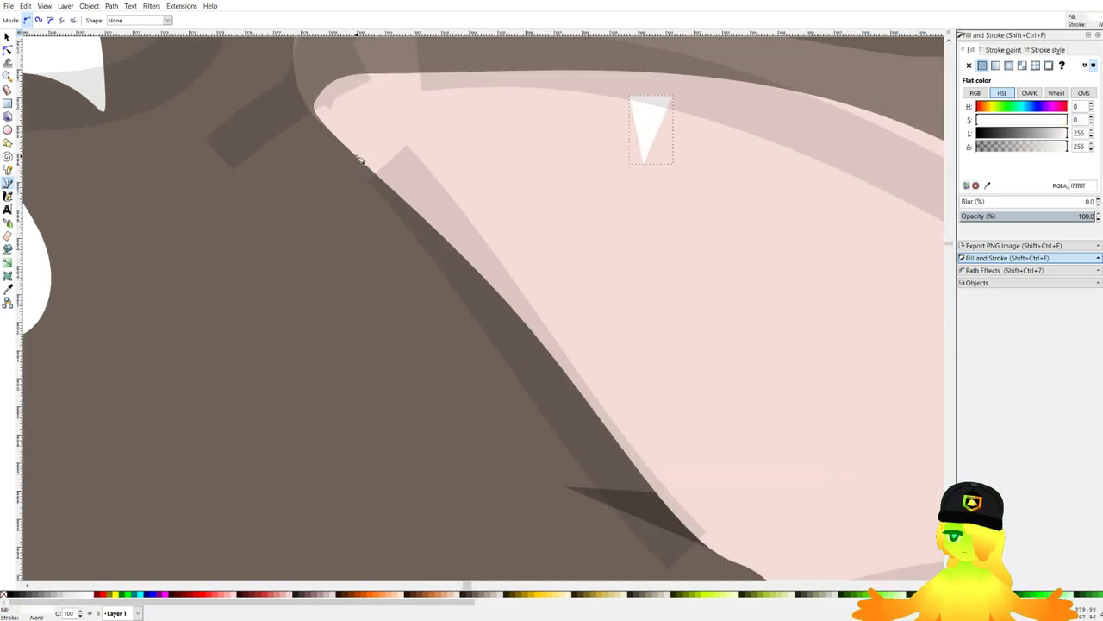
{"action": "left_click", "coordinate": [354, 116]}
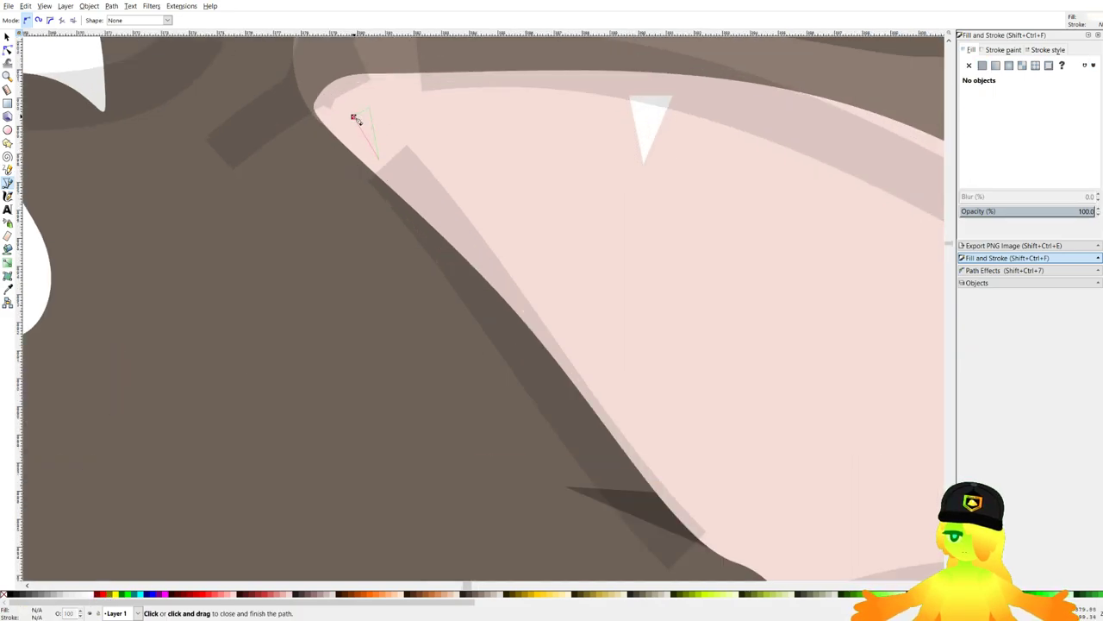
{"action": "left_click", "coordinate": [354, 116]}
{"action": "scroll", "coordinate": [356, 121], "scroll_direction": "down", "scroll_amount": 7}
{"action": "left_click_drag", "start_coordinate": [453, 206], "coordinate": [495, 172]}
{"action": "key", "text": "ctrl+s"}
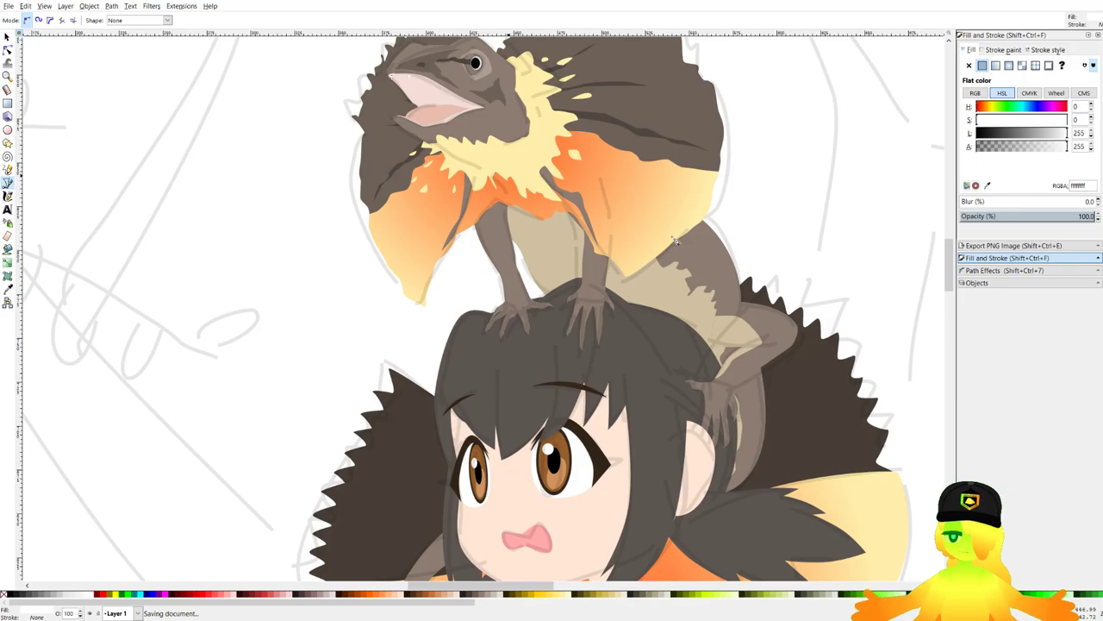
Examine the frilled lizard reference photos for further body and frill details.
{"action": "scroll", "coordinate": [676, 240], "scroll_direction": "down", "scroll_amount": 4}
{"action": "left_click_drag", "start_coordinate": [676, 240], "coordinate": [774, 192]}
{"action": "scroll", "coordinate": [312, 293], "scroll_direction": "up", "scroll_amount": 2}
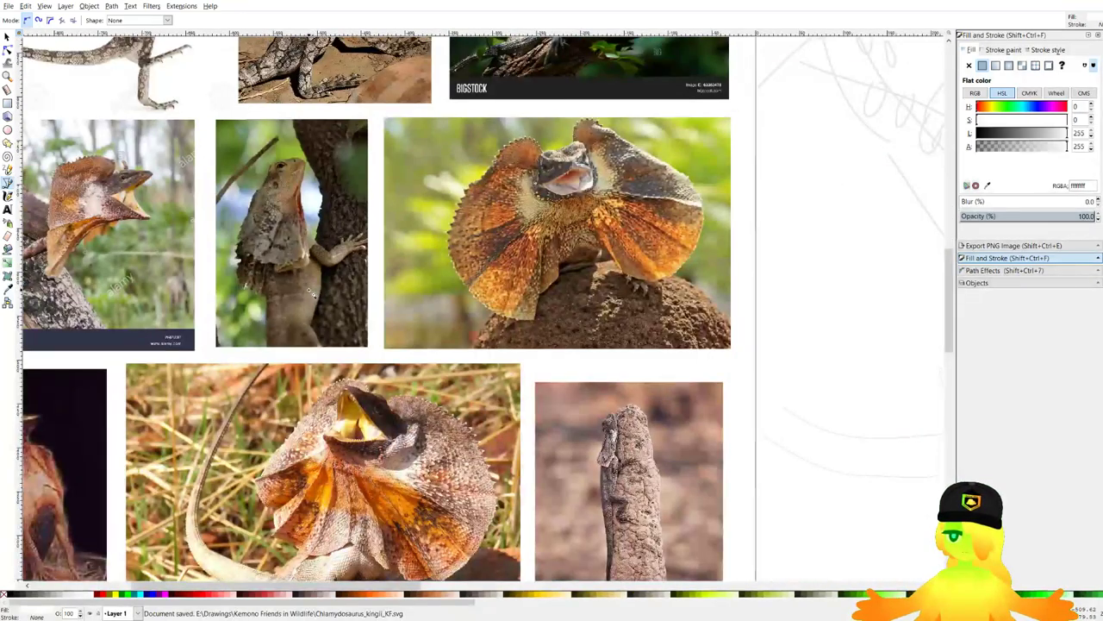
{"action": "scroll", "coordinate": [315, 293], "scroll_direction": "down", "scroll_amount": 1}
{"action": "scroll", "coordinate": [395, 262], "scroll_direction": "up", "scroll_amount": 2}
{"action": "scroll", "coordinate": [450, 282], "scroll_direction": "down", "scroll_amount": 2}
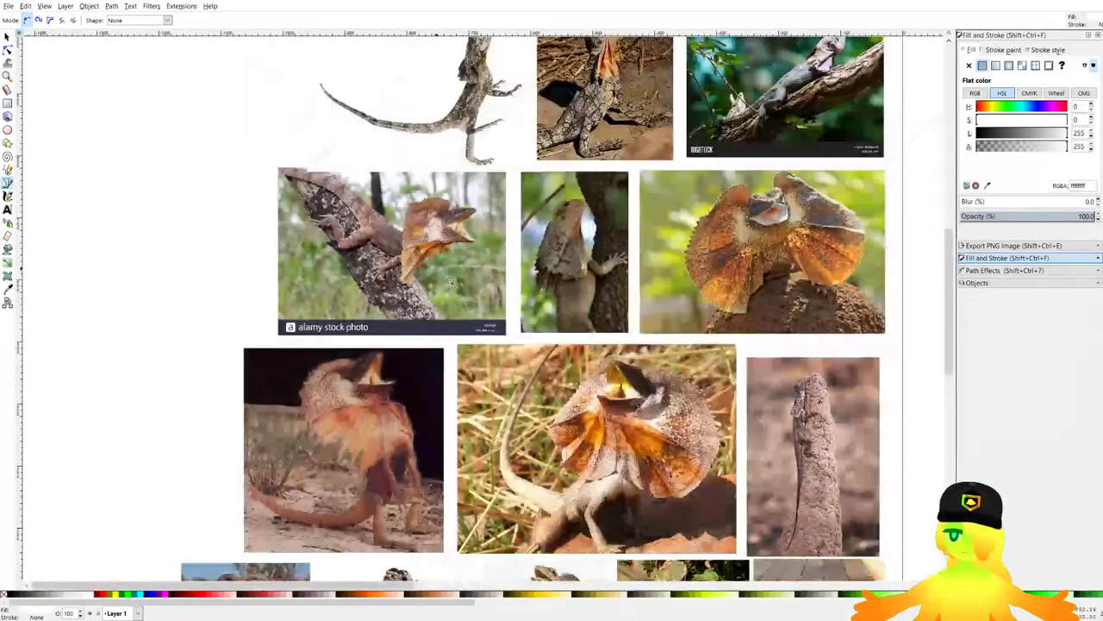
Start a curved outline for a scale pattern, zigzagging from the frill edge down the upper part of the lizard's nearer-to-mouth front leg.
{"action": "left_click_drag", "start_coordinate": [599, 300], "coordinate": [374, 317]}
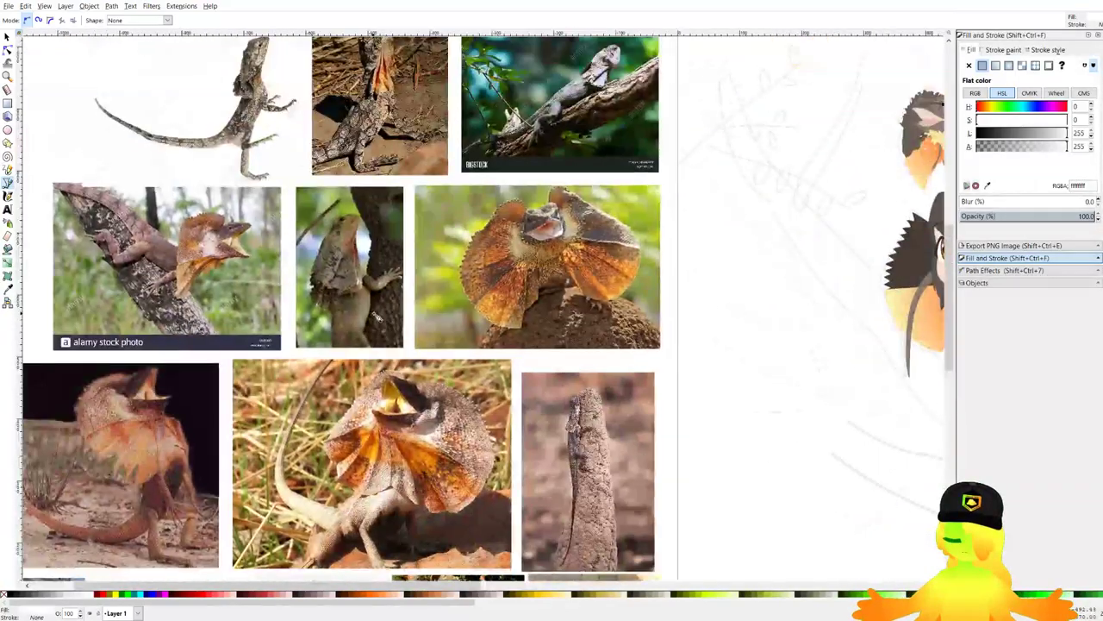
{"action": "scroll", "coordinate": [376, 316], "scroll_direction": "up", "scroll_amount": 2}
{"action": "scroll", "coordinate": [633, 305], "scroll_direction": "down", "scroll_amount": 1}
{"action": "scroll", "coordinate": [633, 305], "scroll_direction": "right", "scroll_amount": 5}
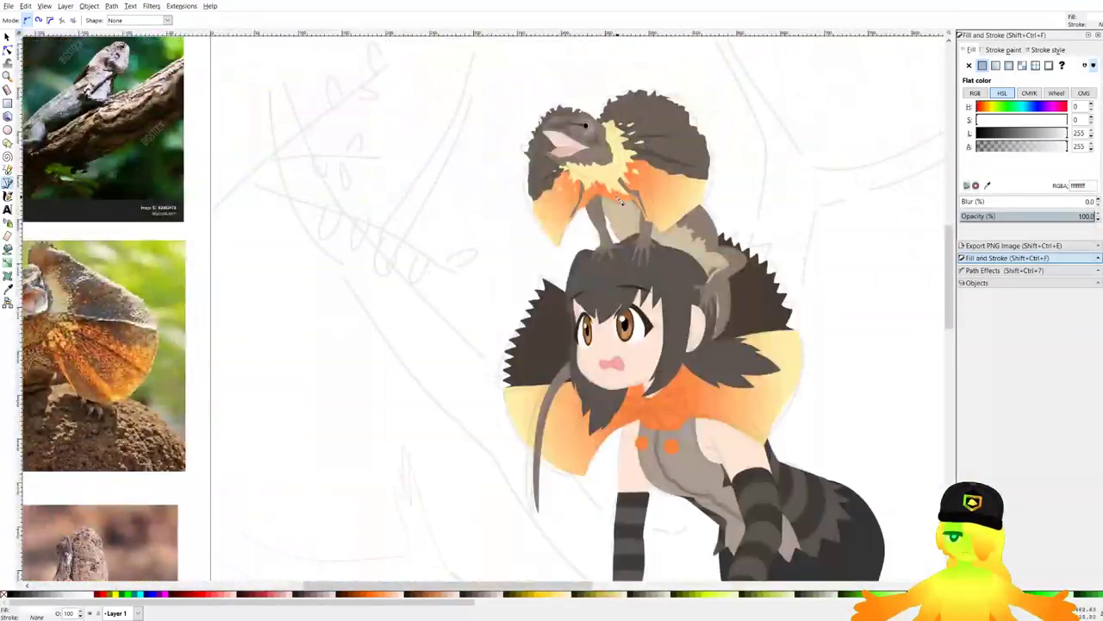
{"action": "scroll", "coordinate": [619, 200], "scroll_direction": "up", "scroll_amount": 6}
{"action": "left_click", "coordinate": [436, 175]}
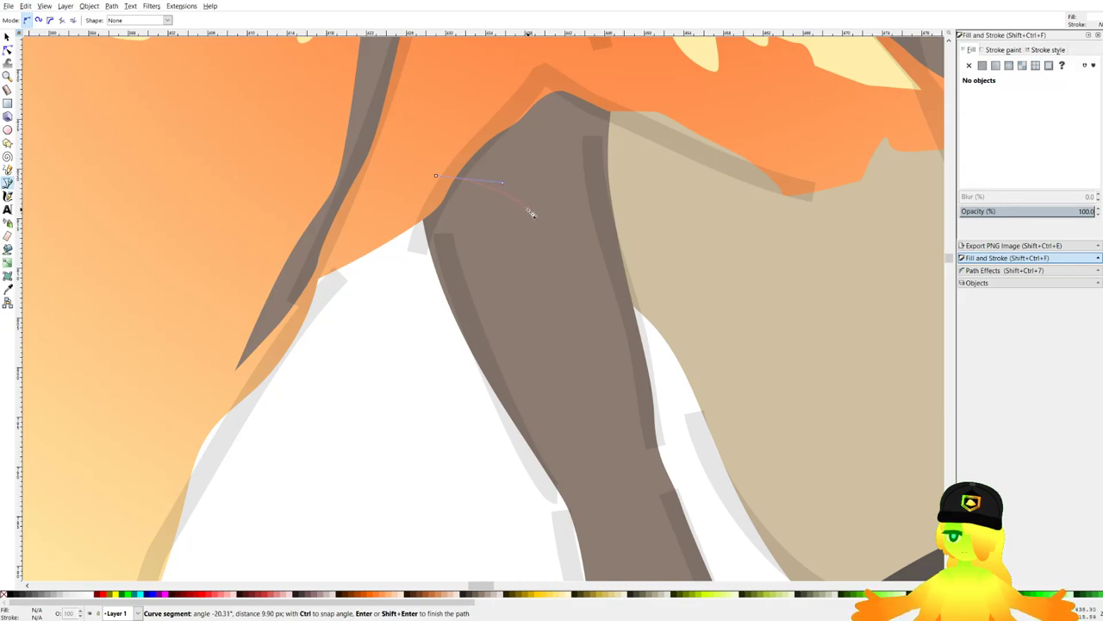
{"action": "left_click_drag", "start_coordinate": [526, 216], "coordinate": [523, 226]}
{"action": "left_click_drag", "start_coordinate": [489, 306], "coordinate": [512, 201]}
{"action": "left_click_drag", "start_coordinate": [479, 249], "coordinate": [496, 259]}
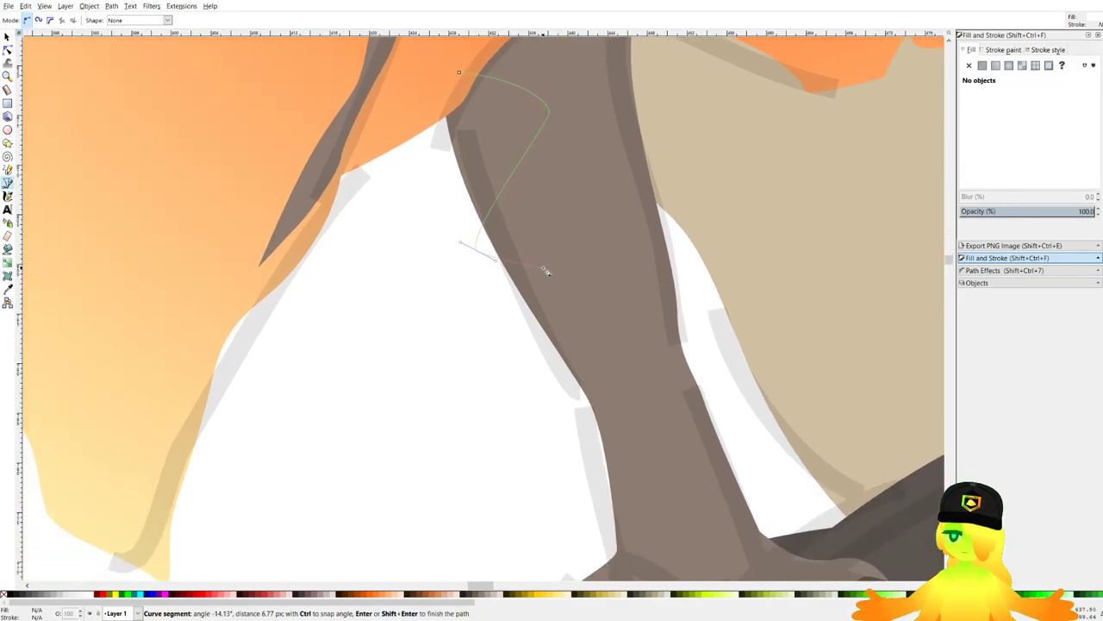
{"action": "left_click_drag", "start_coordinate": [599, 268], "coordinate": [578, 223]}
Continue the pattern outline down the lower leg and around the wrist to the base of the outermost finger.
{"action": "scroll", "coordinate": [640, 389], "scroll_direction": "down", "scroll_amount": 2}
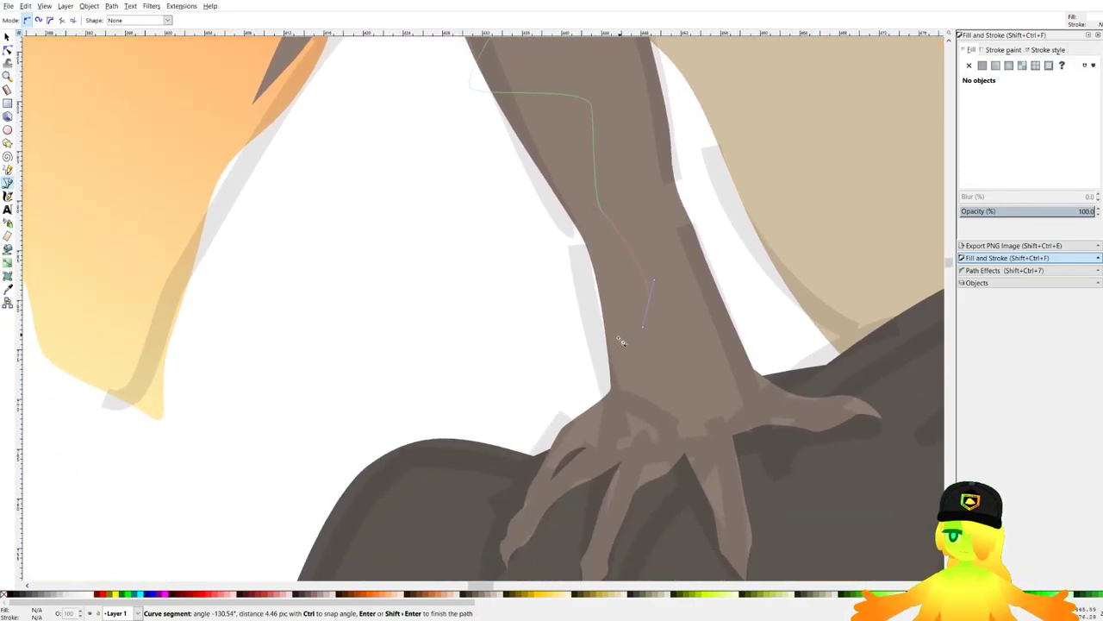
{"action": "left_click_drag", "start_coordinate": [607, 345], "coordinate": [620, 355]}
{"action": "left_click_drag", "start_coordinate": [622, 437], "coordinate": [599, 439]}
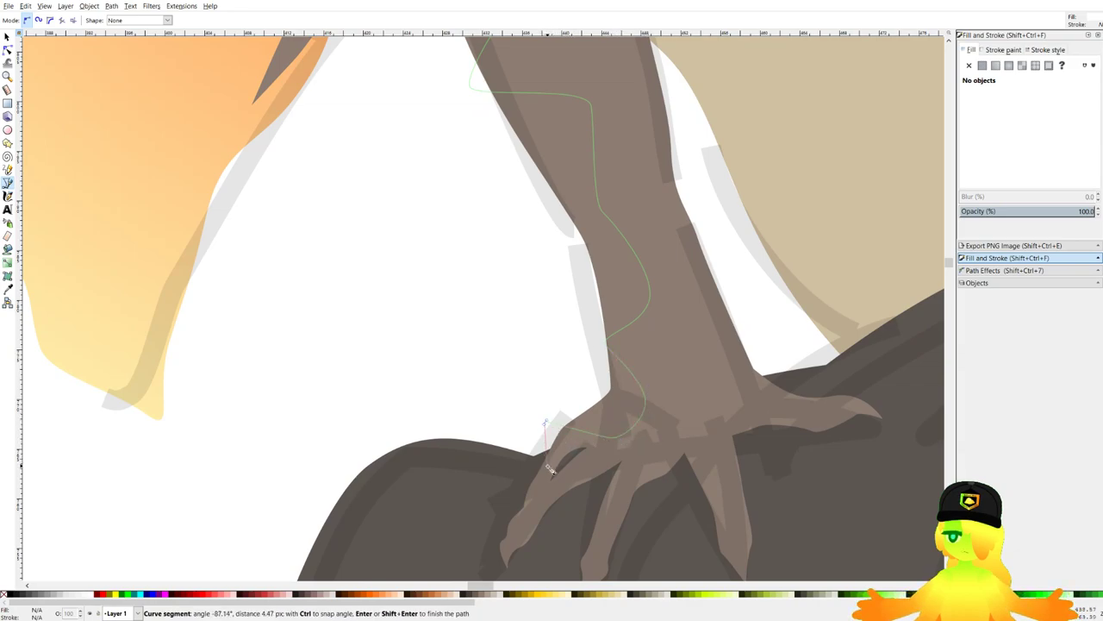
{"action": "left_click_drag", "start_coordinate": [531, 403], "coordinate": [619, 427]}
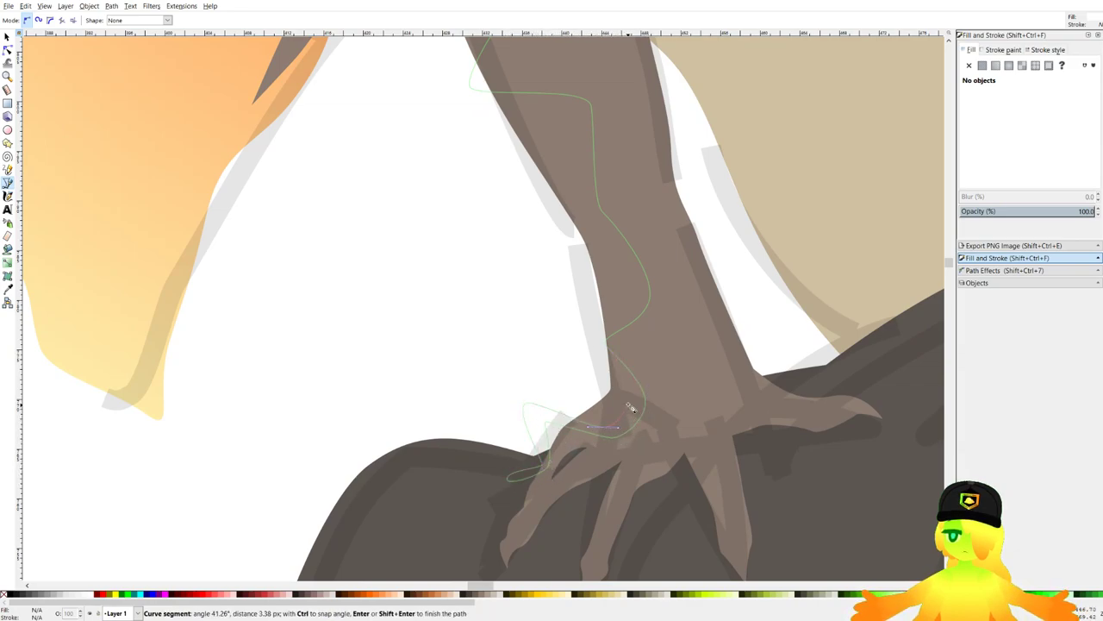
Run the pattern outline back up the leg's outer side to the shoulder, keeping thin bands beside the first line.
{"action": "left_click_drag", "start_coordinate": [626, 293], "coordinate": [626, 285]}
{"action": "scroll", "coordinate": [609, 331], "scroll_direction": "up", "scroll_amount": 3}
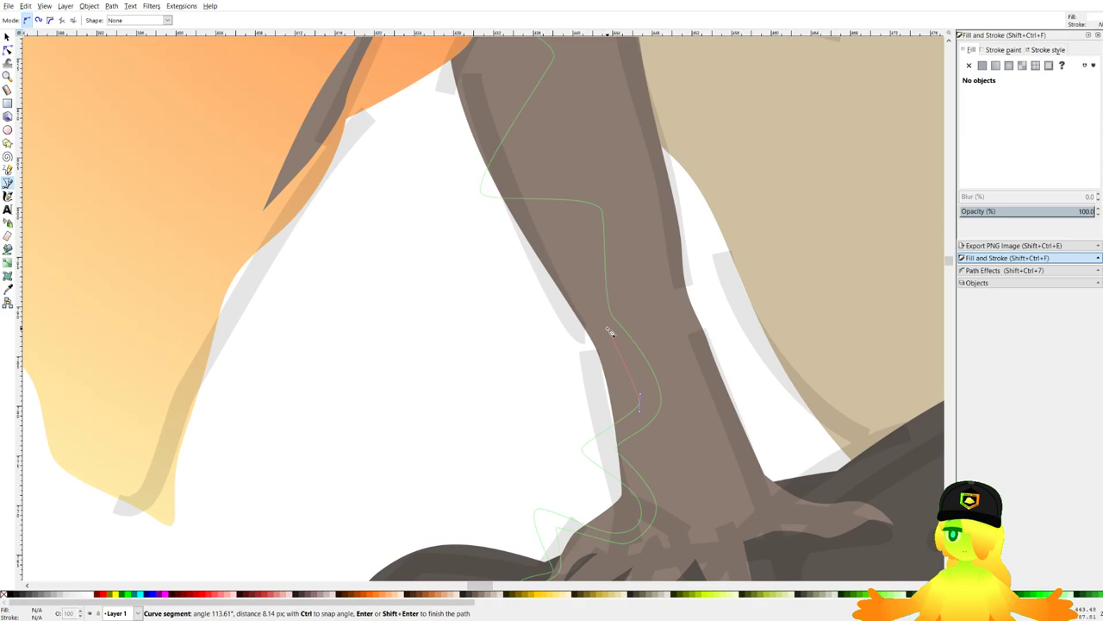
{"action": "left_click", "coordinate": [549, 334]}
{"action": "left_click", "coordinate": [589, 280]}
{"action": "left_click_drag", "start_coordinate": [445, 221], "coordinate": [434, 355]}
{"action": "left_click_drag", "start_coordinate": [434, 319], "coordinate": [463, 269]}
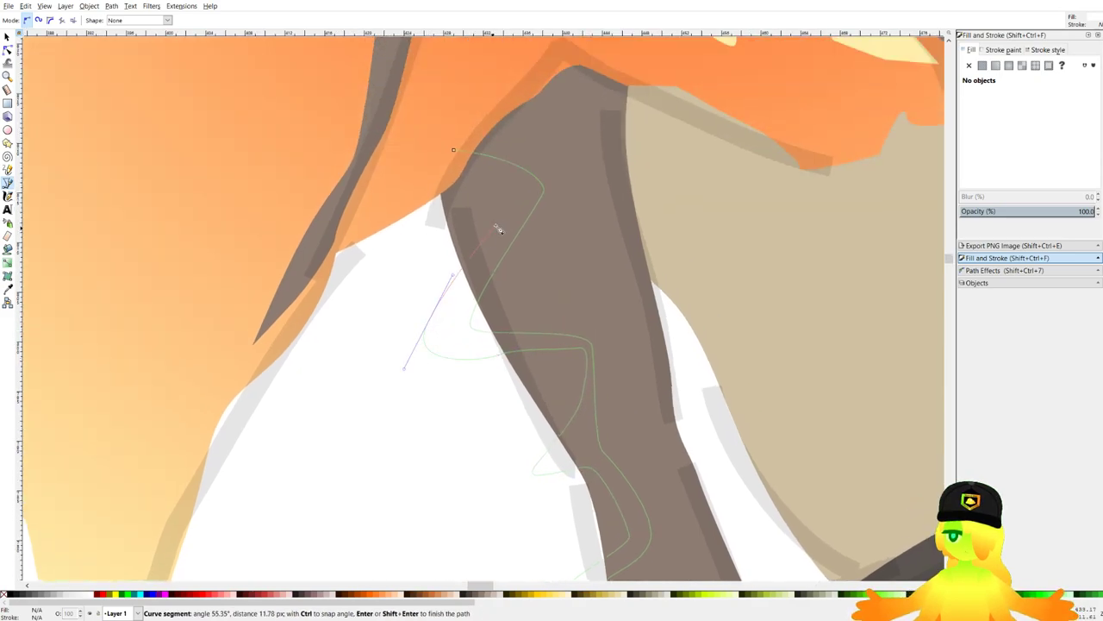
{"action": "left_click_drag", "start_coordinate": [503, 213], "coordinate": [513, 192]}
{"action": "left_click_drag", "start_coordinate": [442, 170], "coordinate": [429, 177]}
Loop the outline over the frill and down past the leg's inner side, tracing bands around the fingers and palm.
{"action": "scroll", "coordinate": [415, 132], "scroll_direction": "down", "scroll_amount": 2}
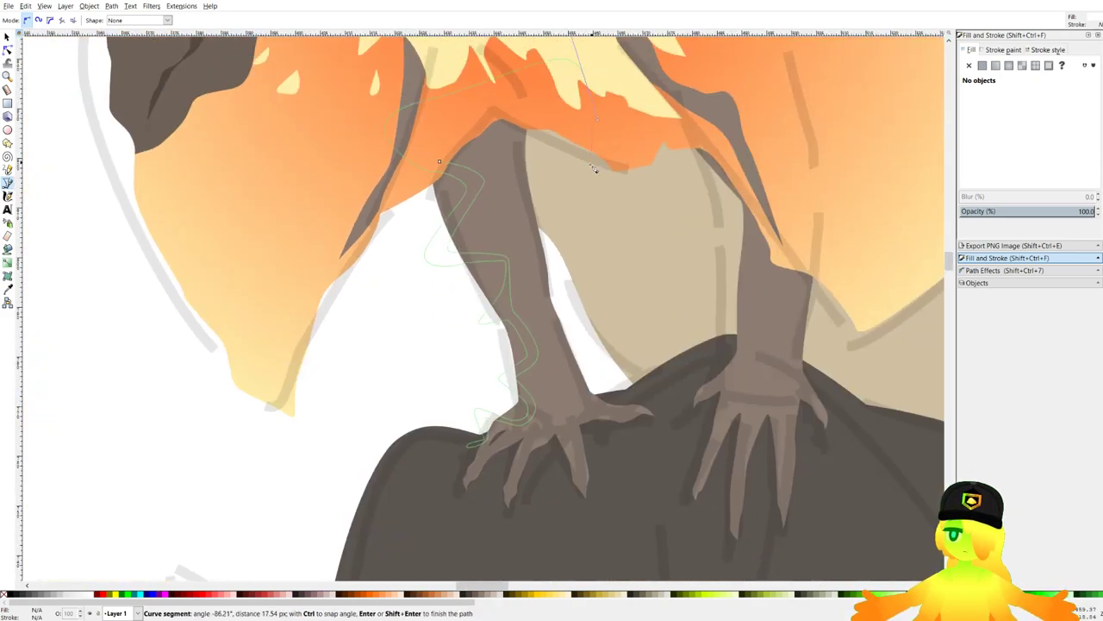
{"action": "scroll", "coordinate": [594, 169], "scroll_direction": "up", "scroll_amount": 2}
{"action": "scroll", "coordinate": [666, 415], "scroll_direction": "up", "scroll_amount": 3}
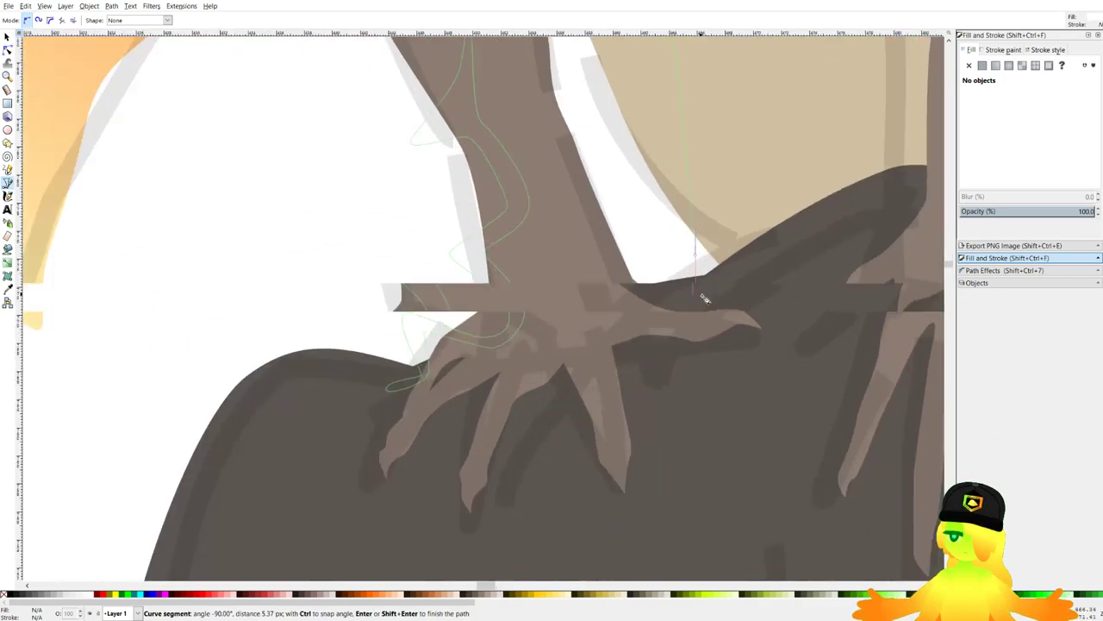
{"action": "left_click_drag", "start_coordinate": [575, 380], "coordinate": [595, 398]}
{"action": "left_click_drag", "start_coordinate": [608, 441], "coordinate": [549, 462]}
{"action": "left_click_drag", "start_coordinate": [557, 474], "coordinate": [512, 424]}
{"action": "left_click_drag", "start_coordinate": [537, 460], "coordinate": [550, 457]}
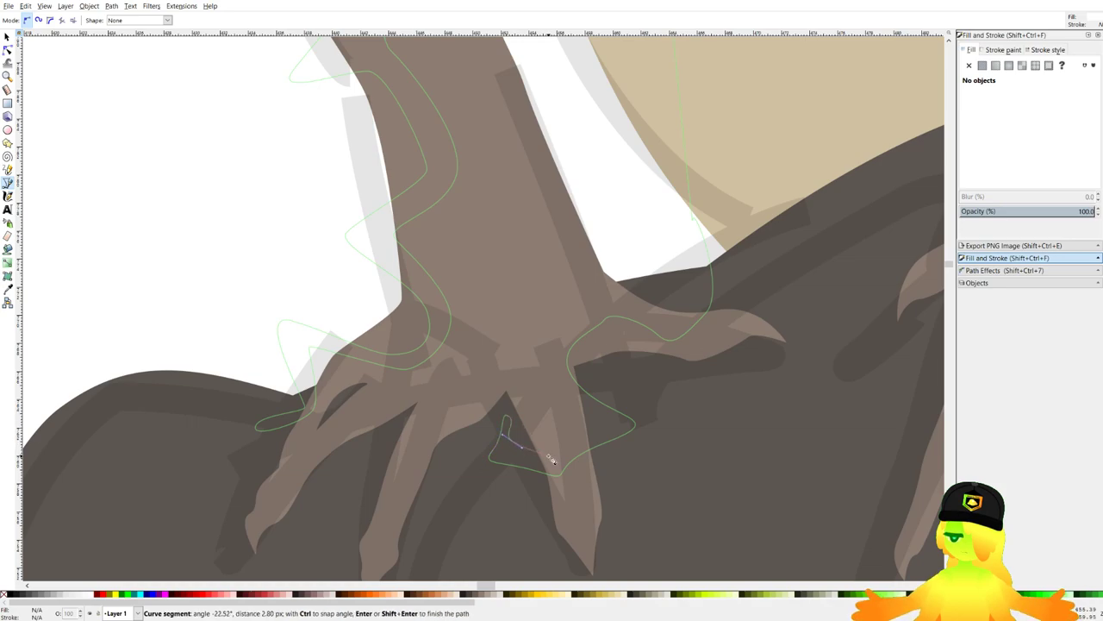
{"action": "left_click_drag", "start_coordinate": [600, 426], "coordinate": [590, 415]}
{"action": "left_click_drag", "start_coordinate": [542, 379], "coordinate": [529, 383]}
{"action": "left_click_drag", "start_coordinate": [486, 426], "coordinate": [478, 417]}
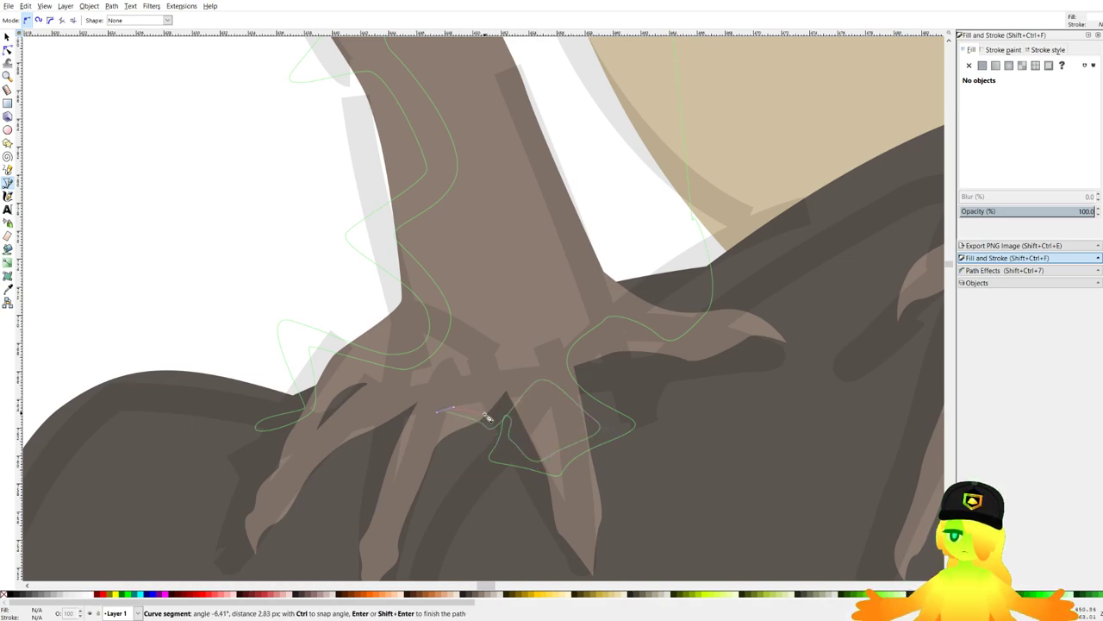
{"action": "scroll", "coordinate": [466, 362], "scroll_direction": "up", "scroll_amount": 3}
{"action": "left_click", "coordinate": [503, 350]}
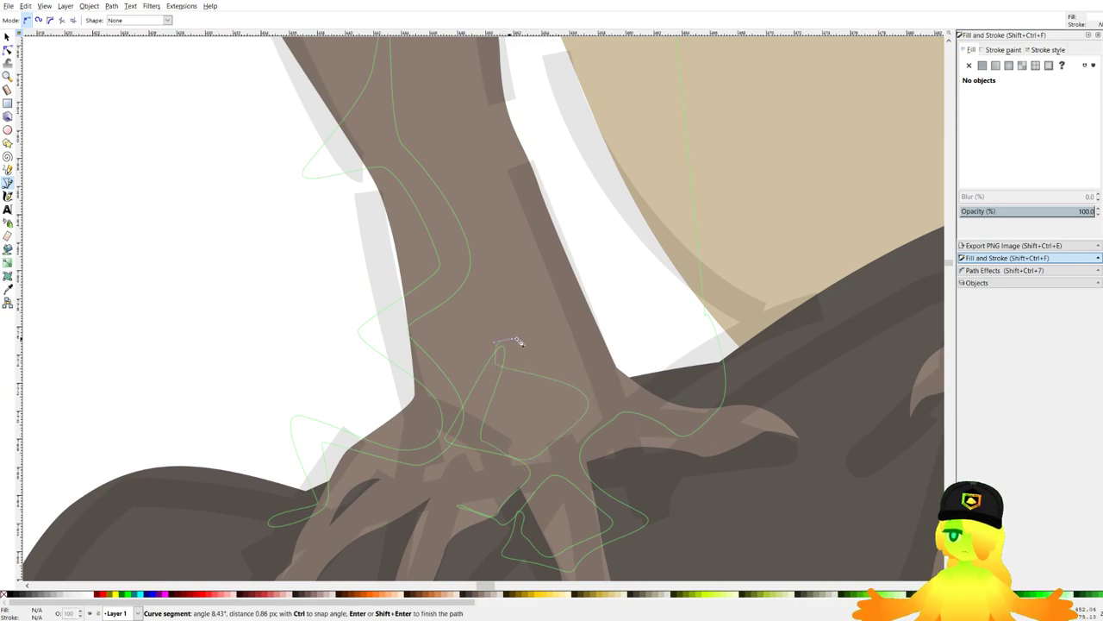
Trace branching scale bands across the lower forearm just above the lizard's hand.
{"action": "scroll", "coordinate": [500, 276], "scroll_direction": "down", "scroll_amount": 4}
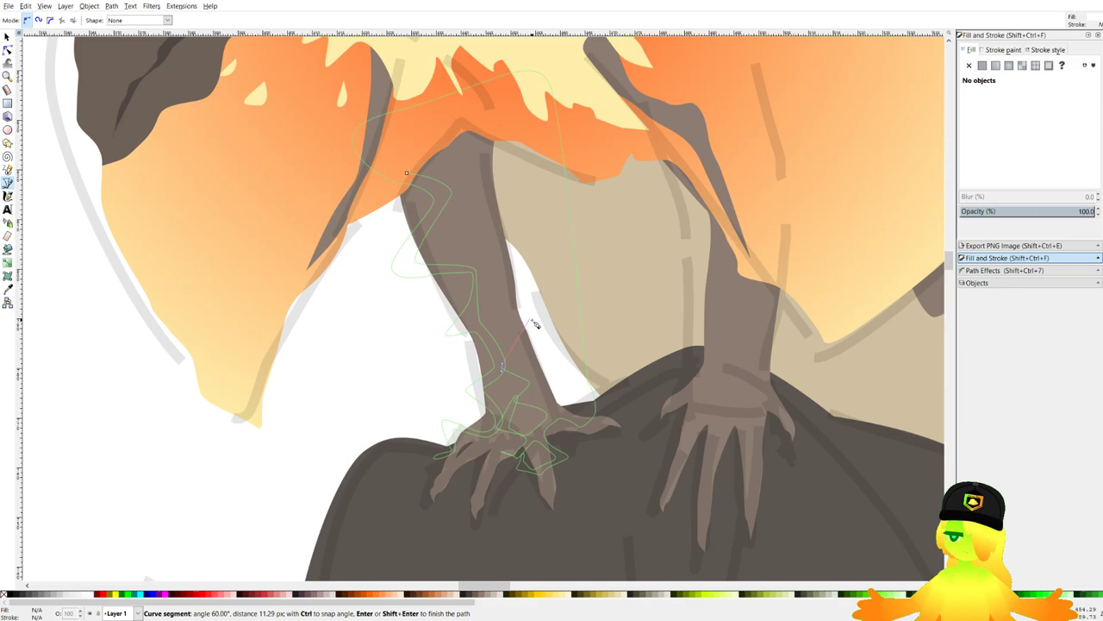
{"action": "scroll", "coordinate": [536, 347], "scroll_direction": "down", "scroll_amount": 1}
{"action": "left_click_drag", "start_coordinate": [532, 321], "coordinate": [510, 256]}
{"action": "scroll", "coordinate": [537, 369], "scroll_direction": "up", "scroll_amount": 3}
{"action": "scroll", "coordinate": [541, 392], "scroll_direction": "up", "scroll_amount": 1}
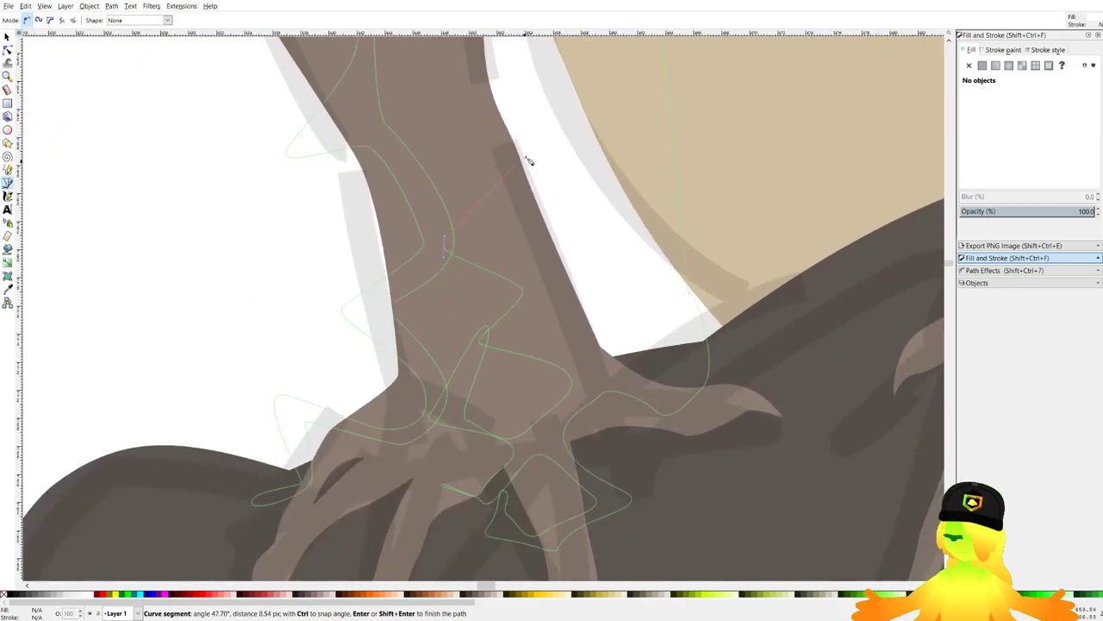
{"action": "left_click_drag", "start_coordinate": [546, 144], "coordinate": [561, 154]}
{"action": "left_click_drag", "start_coordinate": [568, 170], "coordinate": [536, 193]}
{"action": "left_click_drag", "start_coordinate": [492, 238], "coordinate": [492, 247]}
{"action": "left_click_drag", "start_coordinate": [572, 275], "coordinate": [546, 300]}
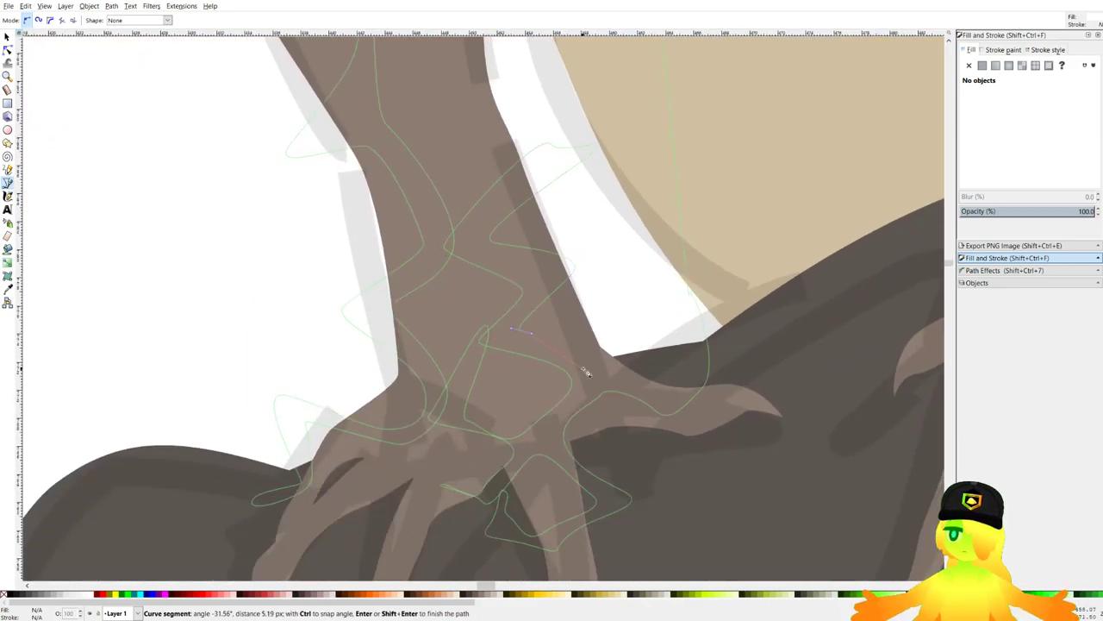
Extend the outline up the belly side and trace crossing scale bands over the middle of the front leg.
{"action": "scroll", "coordinate": [672, 327], "scroll_direction": "down", "scroll_amount": 3}
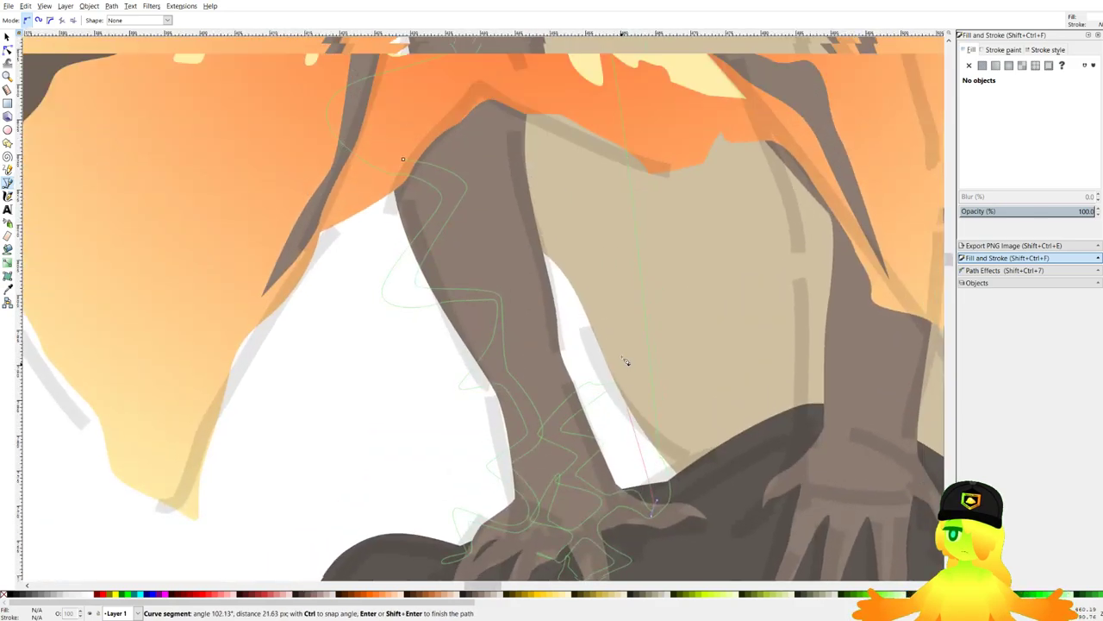
{"action": "scroll", "coordinate": [615, 271], "scroll_direction": "down", "scroll_amount": 1}
{"action": "scroll", "coordinate": [598, 247], "scroll_direction": "up", "scroll_amount": 3}
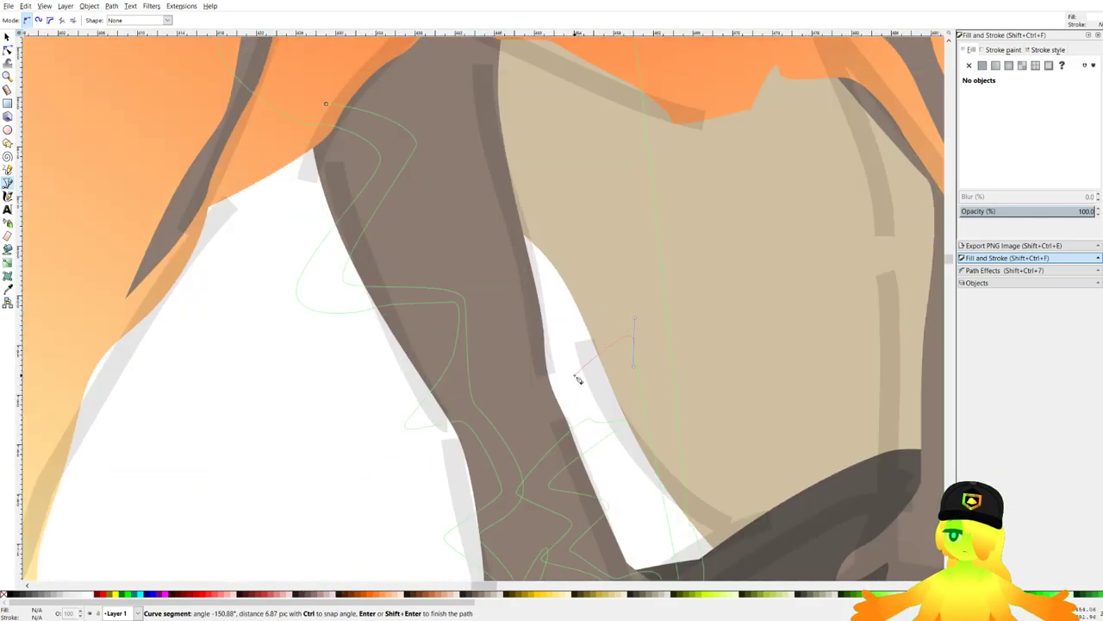
{"action": "scroll", "coordinate": [574, 358], "scroll_direction": "up", "scroll_amount": 2}
{"action": "left_click_drag", "start_coordinate": [551, 374], "coordinate": [573, 442]}
{"action": "left_click", "coordinate": [573, 442]}
{"action": "left_click_drag", "start_coordinate": [465, 350], "coordinate": [422, 338]}
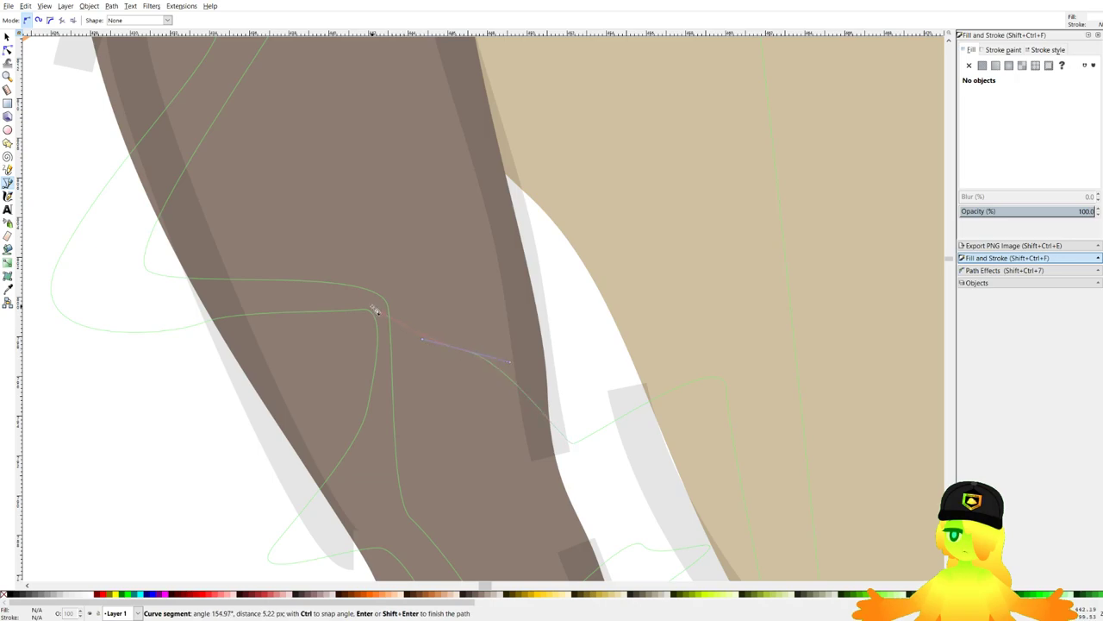
{"action": "left_click_drag", "start_coordinate": [553, 178], "coordinate": [556, 194]}
{"action": "left_click_drag", "start_coordinate": [413, 300], "coordinate": [420, 313]}
{"action": "left_click_drag", "start_coordinate": [534, 348], "coordinate": [553, 361]}
{"action": "scroll", "coordinate": [573, 376], "scroll_direction": "down", "scroll_amount": 1}
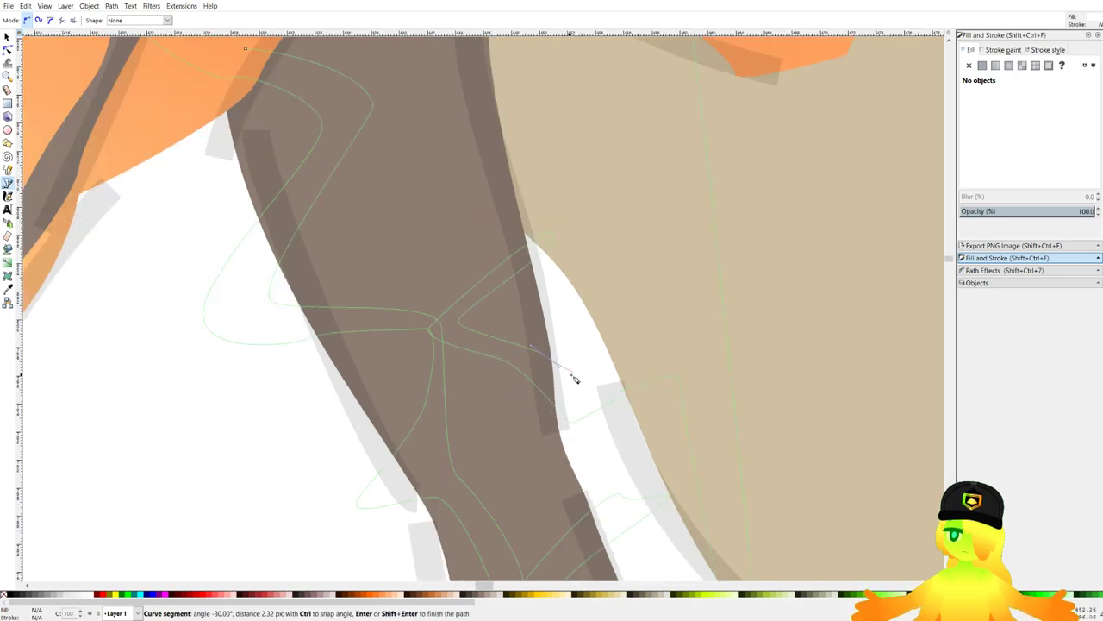
Trace the crossing bands on the upper leg and close the pattern outline at its starting point by the frill.
{"action": "left_click_drag", "start_coordinate": [616, 285], "coordinate": [610, 400]}
{"action": "scroll", "coordinate": [541, 405], "scroll_direction": "up", "scroll_amount": 4}
{"action": "left_click_drag", "start_coordinate": [365, 371], "coordinate": [363, 356]}
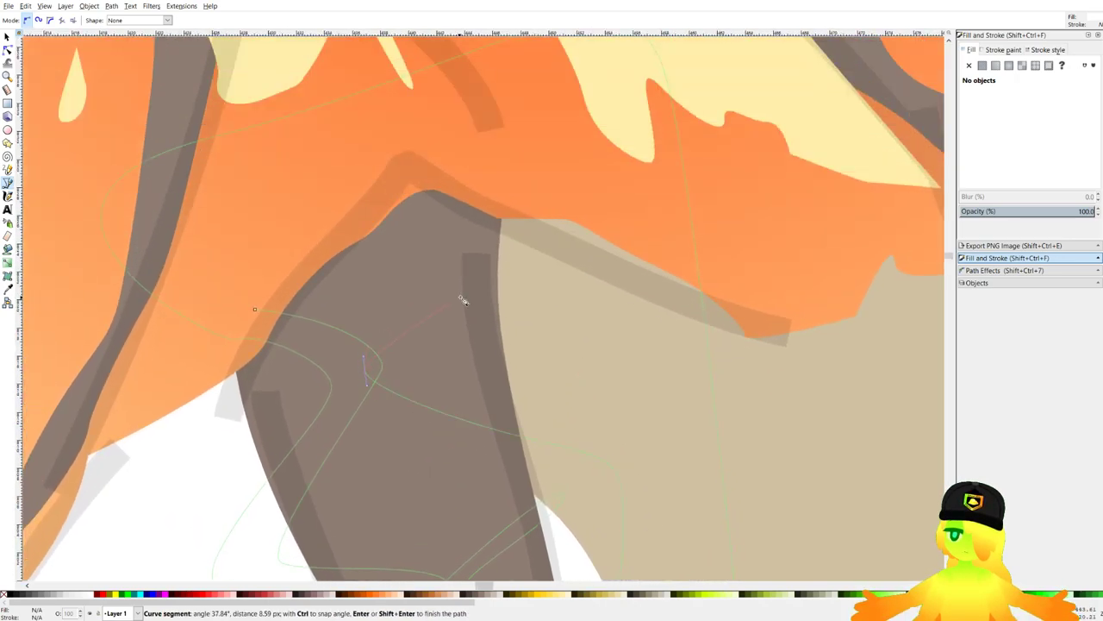
{"action": "left_click_drag", "start_coordinate": [520, 255], "coordinate": [460, 349]}
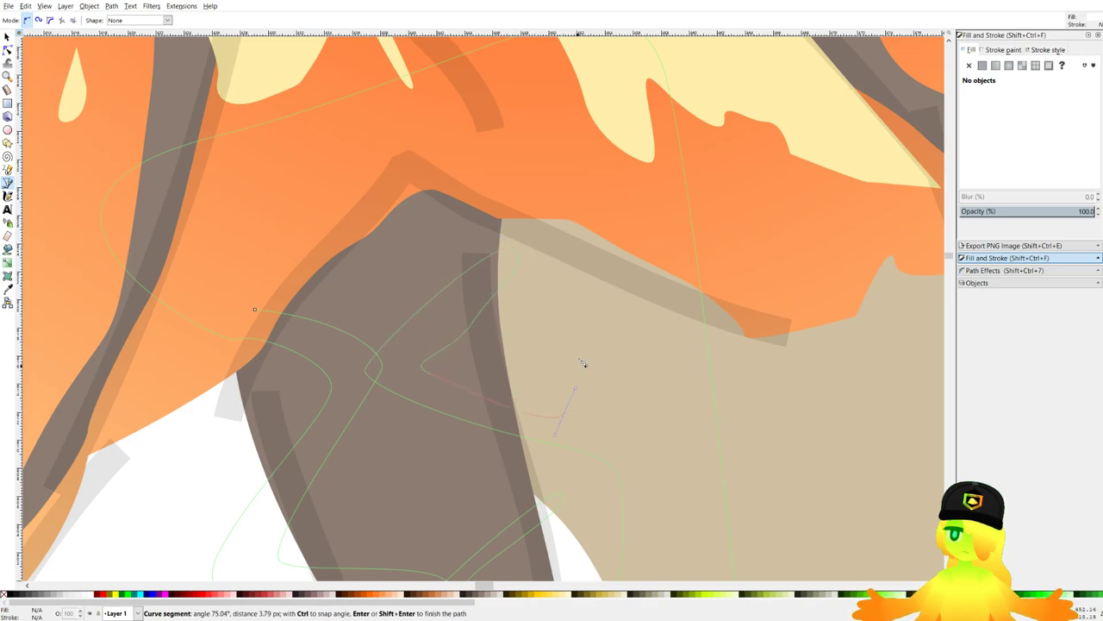
{"action": "left_click_drag", "start_coordinate": [506, 260], "coordinate": [471, 271]}
{"action": "left_click_drag", "start_coordinate": [335, 205], "coordinate": [329, 204]}
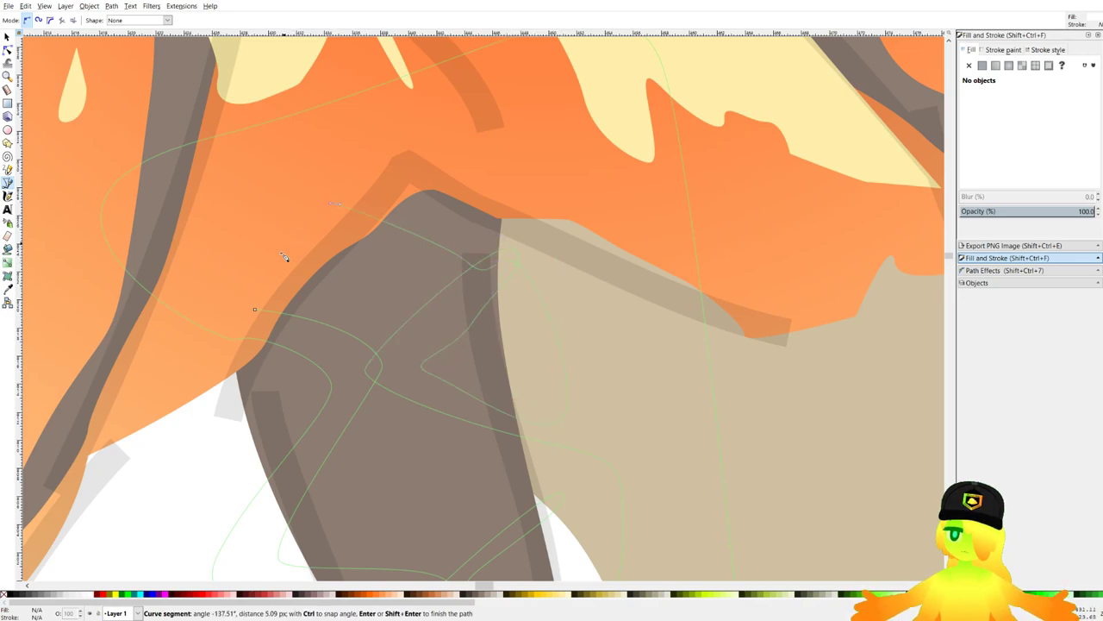
{"action": "left_click", "coordinate": [254, 310]}
Fill the leg pattern with the dark brown 504740 sampled from the fold streaks on the lizard's frill.
{"action": "scroll", "coordinate": [256, 310], "scroll_direction": "down", "scroll_amount": 5}
{"action": "scroll", "coordinate": [423, 305], "scroll_direction": "up", "scroll_amount": 1}
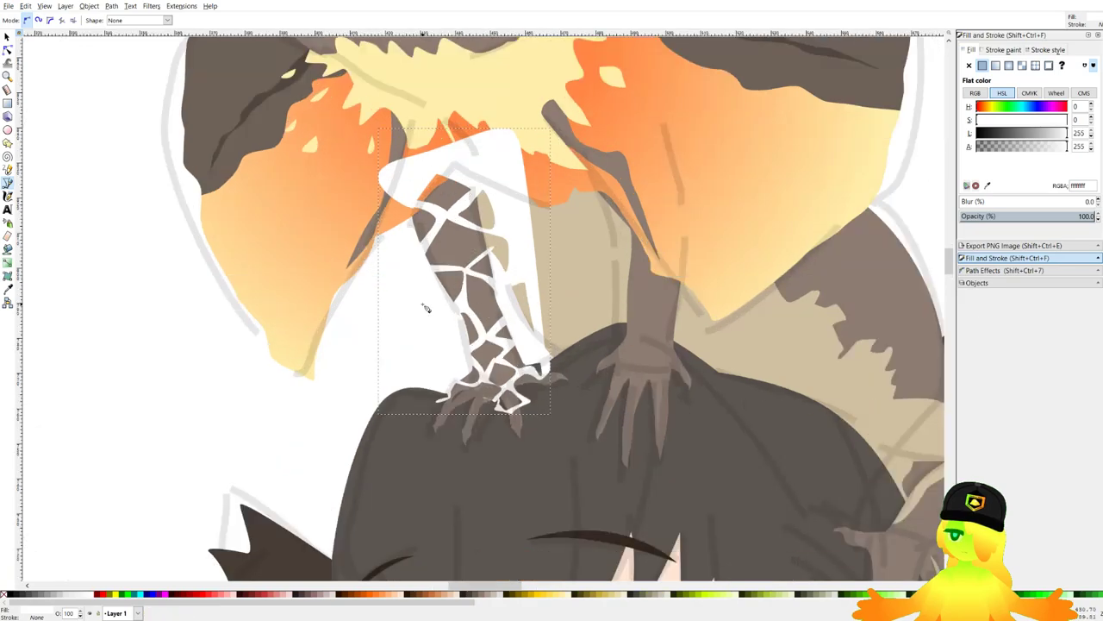
{"action": "scroll", "coordinate": [425, 308], "scroll_direction": "down", "scroll_amount": 2}
{"action": "key", "text": "d"}
{"action": "scroll", "coordinate": [570, 142], "scroll_direction": "up", "scroll_amount": 2}
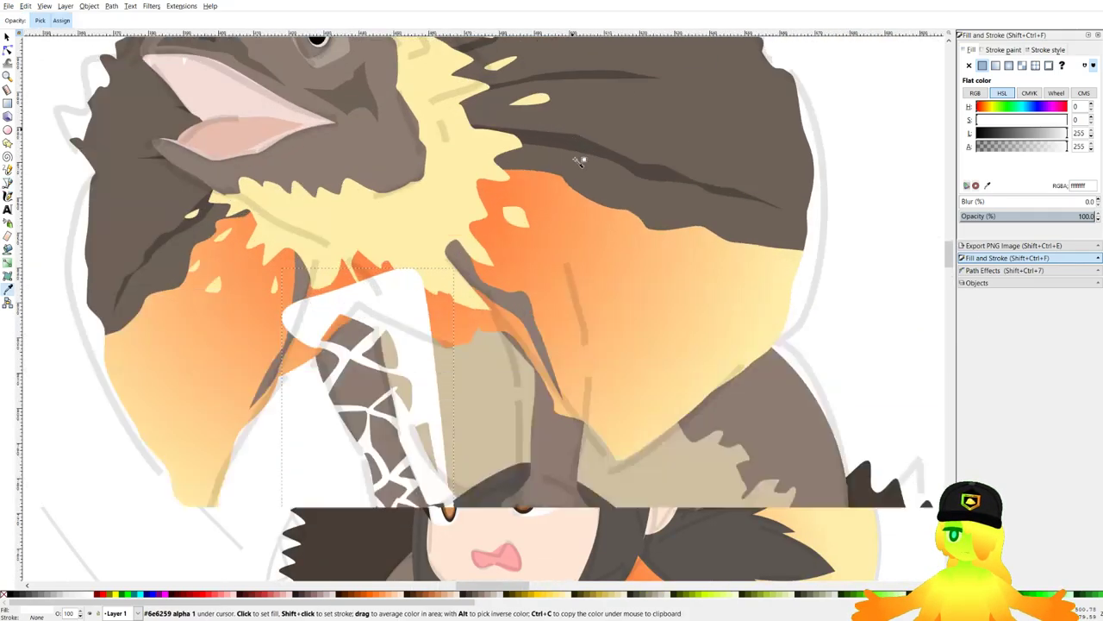
{"action": "left_click", "coordinate": [579, 157]}
{"action": "left_click_drag", "start_coordinate": [576, 206], "coordinate": [581, 88]}
Duplicate the front leg shape and intersect the copy with the dark pattern so the bands are trimmed to the leg.
{"action": "left_click", "coordinate": [7, 38]}
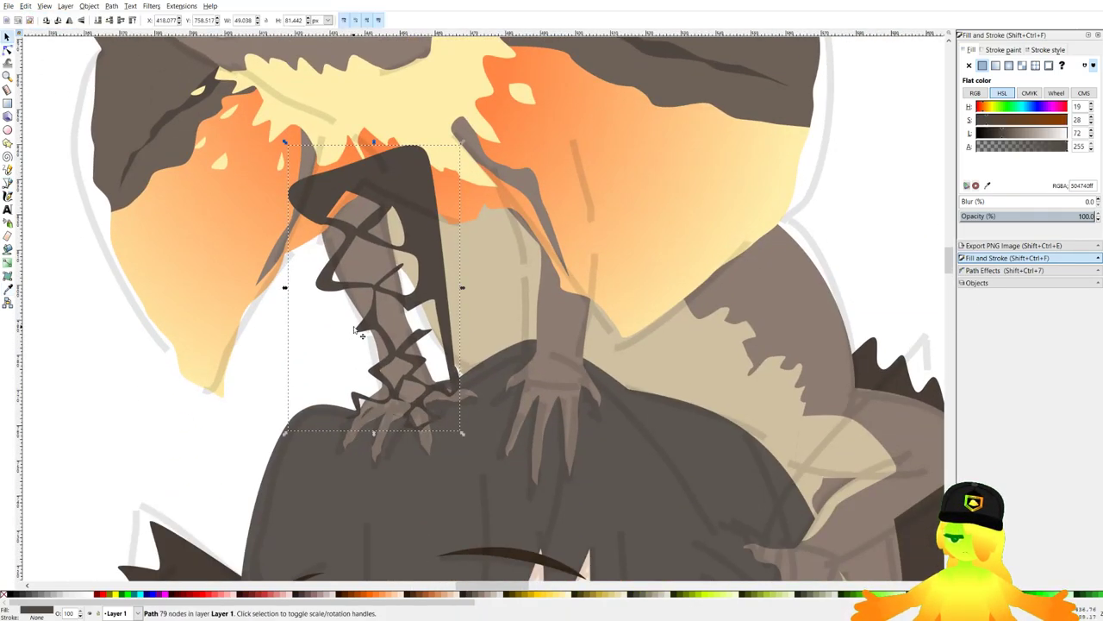
{"action": "left_click", "coordinate": [385, 313]}
{"action": "key", "text": "ctrl+d"}
{"action": "left_click", "coordinate": [437, 285], "text": "shift"}
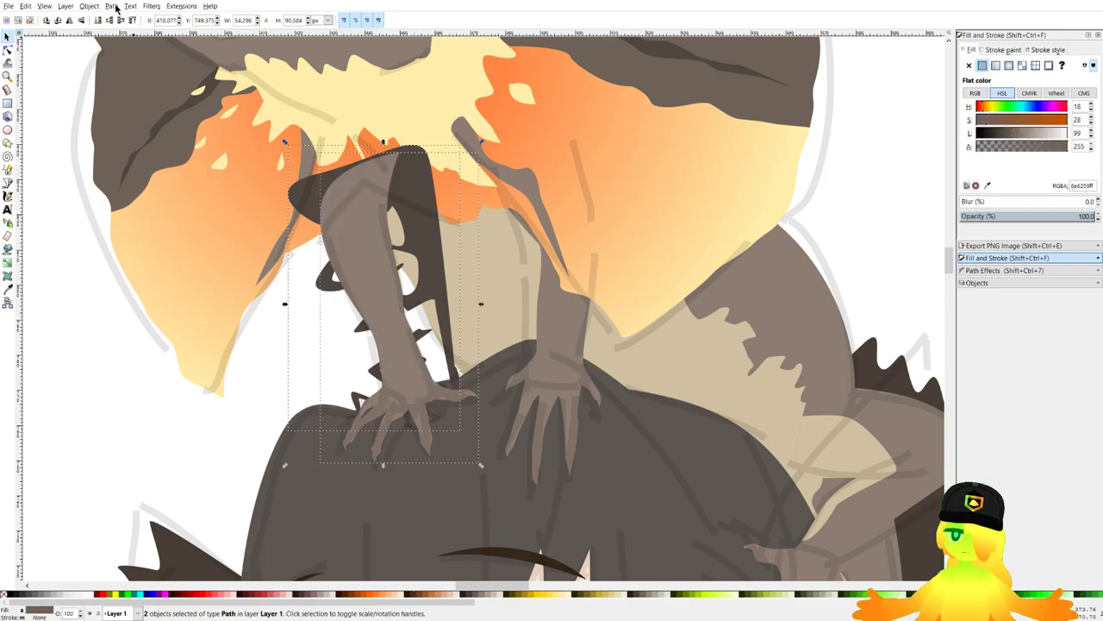
{"action": "left_click", "coordinate": [112, 6]}
{"action": "left_click", "coordinate": [149, 92]}
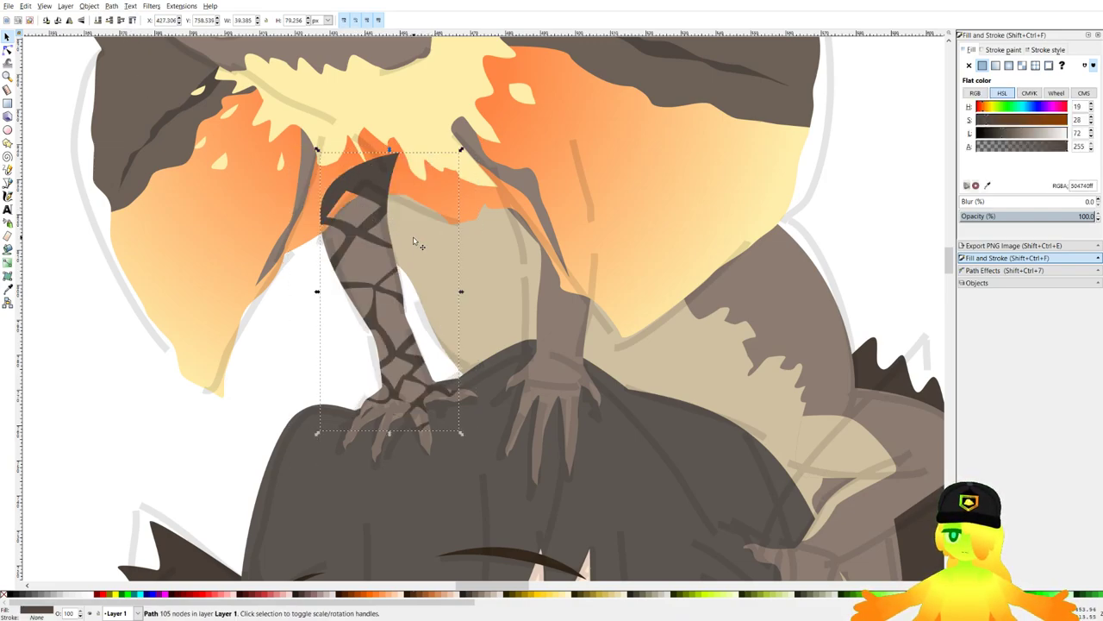
Lower the trimmed leg pattern behind the orange frill, deselect it and save the drawing.
{"action": "key", "text": "Page_Down"}
{"action": "left_click", "coordinate": [333, 352]}
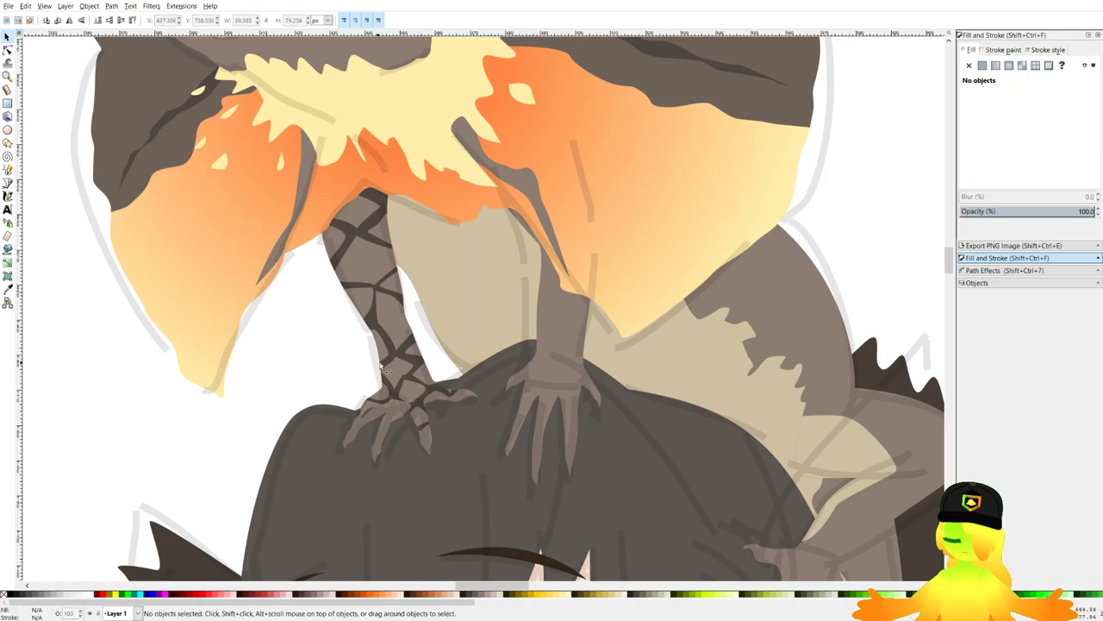
{"action": "left_click_drag", "start_coordinate": [491, 372], "coordinate": [456, 329]}
{"action": "scroll", "coordinate": [456, 329], "scroll_direction": "down", "scroll_amount": 3}
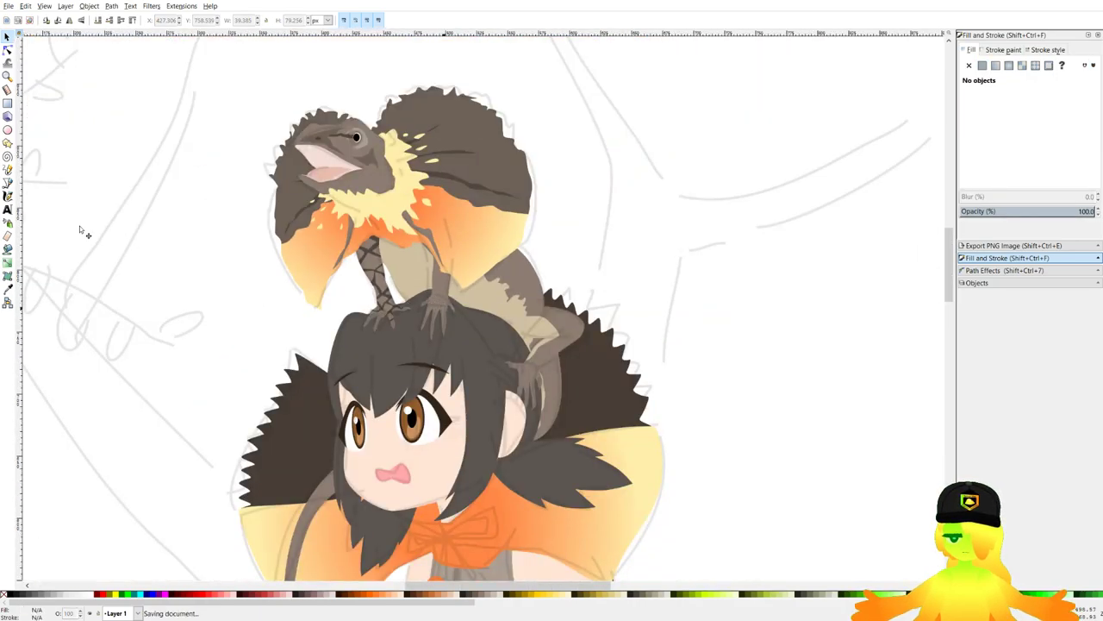
Start a scale-band outline on the second front leg at the frill, zigzagging down the leg and across the hand to the wrist.
{"action": "scroll", "coordinate": [44, 217], "scroll_direction": "up", "scroll_amount": 1}
{"action": "left_click", "coordinate": [8, 182]}
{"action": "scroll", "coordinate": [639, 318], "scroll_direction": "up", "scroll_amount": 3}
{"action": "left_click_drag", "start_coordinate": [594, 251], "coordinate": [671, 133]}
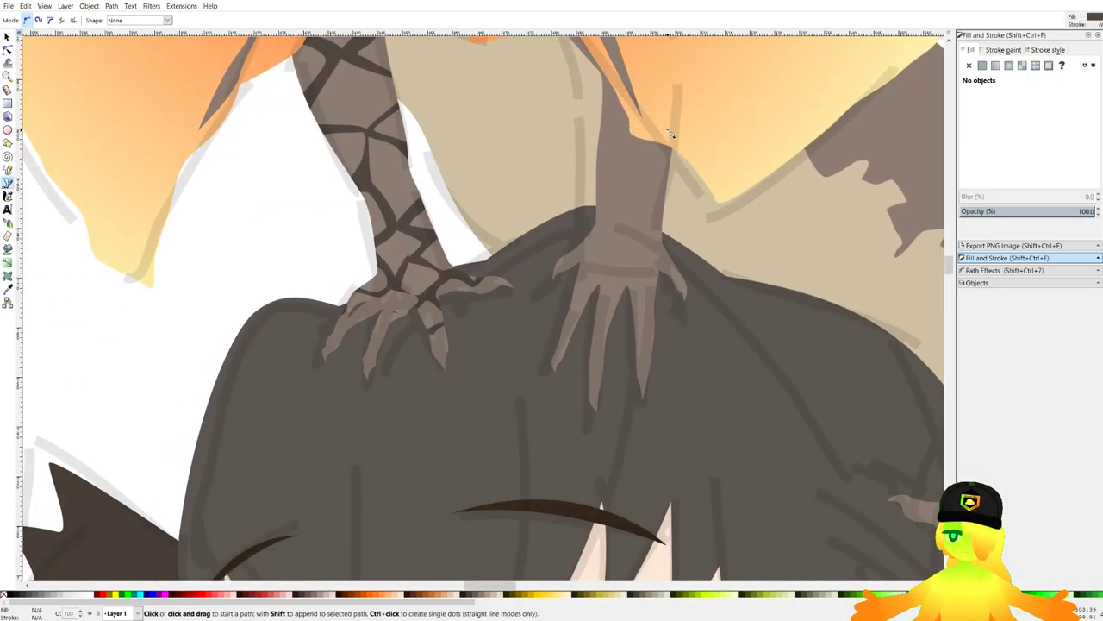
{"action": "scroll", "coordinate": [671, 134], "scroll_direction": "up", "scroll_amount": 1}
{"action": "left_click", "coordinate": [669, 87]}
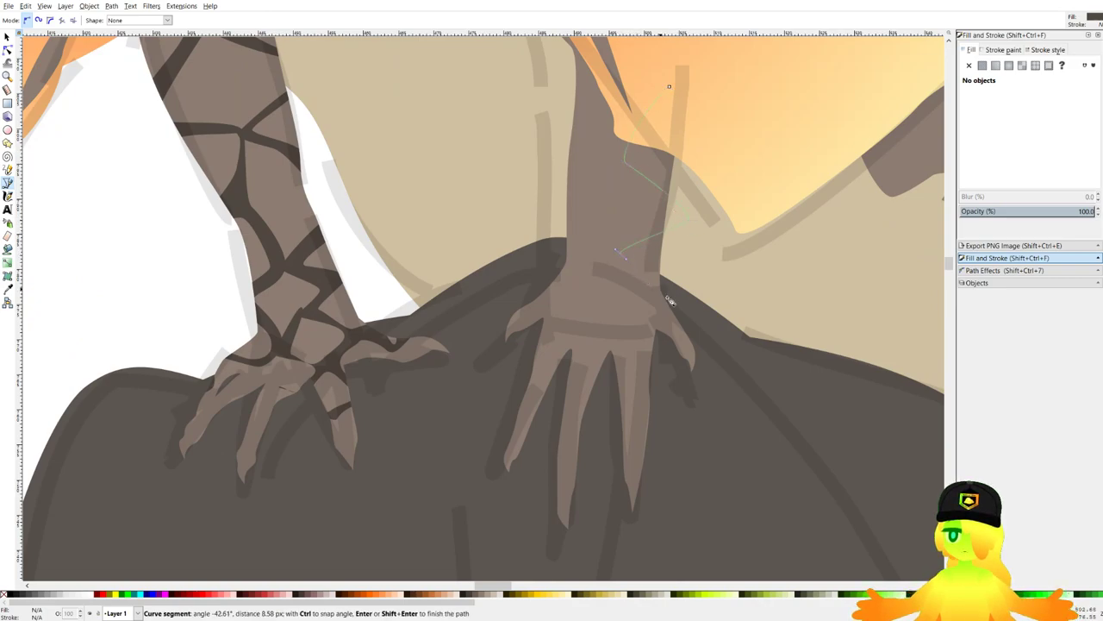
{"action": "left_click", "coordinate": [706, 315]}
{"action": "left_click", "coordinate": [599, 322]}
{"action": "left_click", "coordinate": [608, 416]}
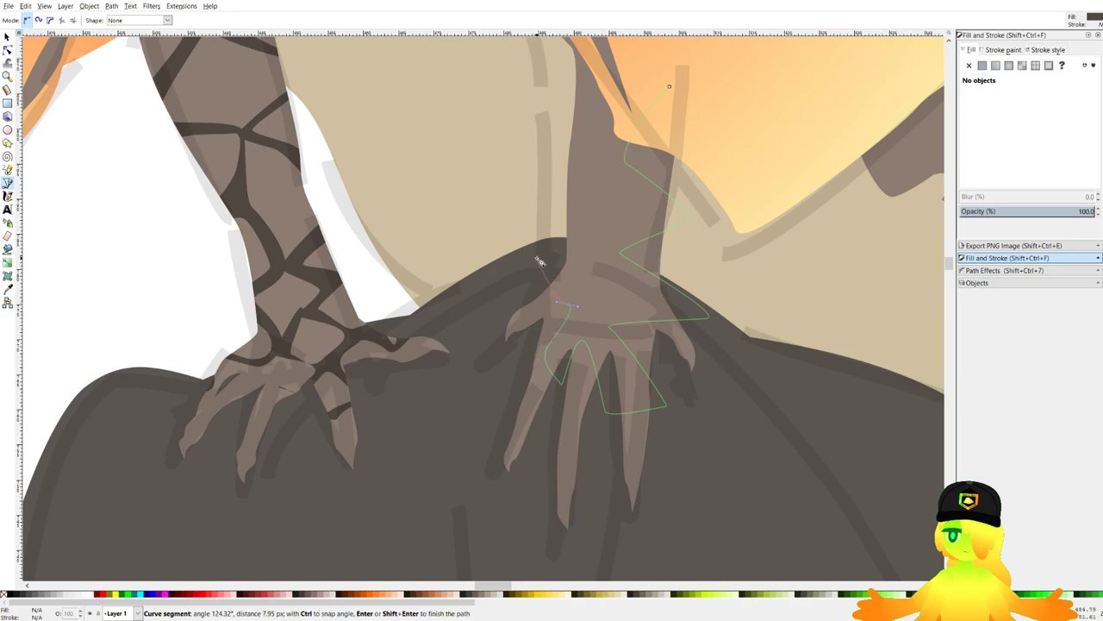
{"action": "left_click_drag", "start_coordinate": [538, 259], "coordinate": [565, 255]}
Trace the crossing bands up the second front leg to the frill and back down to the inner side of the hand.
{"action": "scroll", "coordinate": [571, 201], "scroll_direction": "up", "scroll_amount": 2}
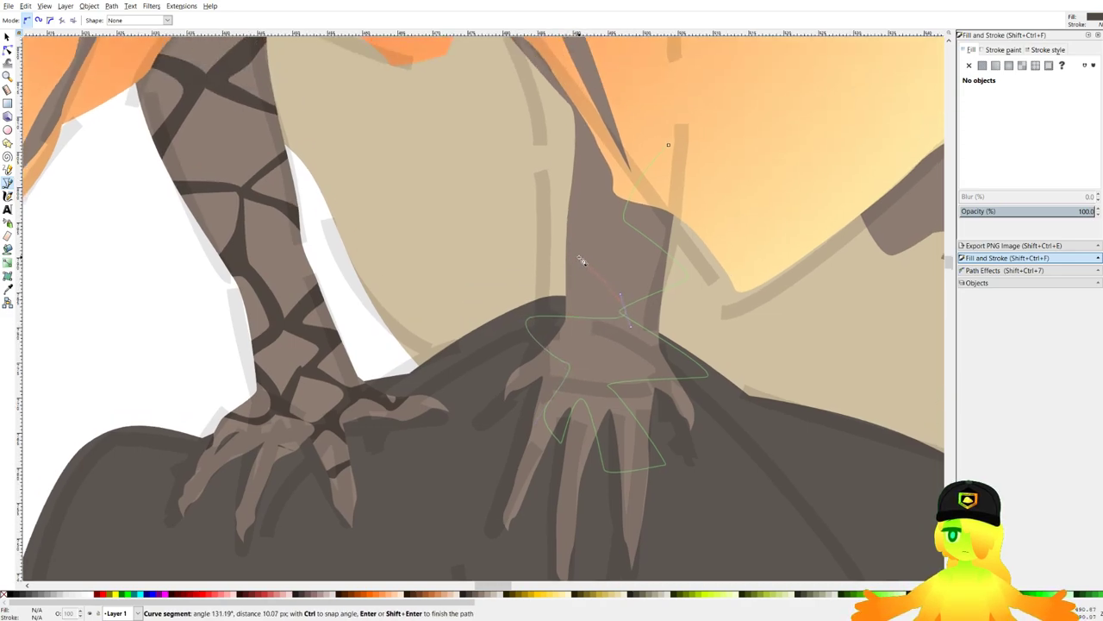
{"action": "scroll", "coordinate": [629, 211], "scroll_direction": "up", "scroll_amount": 2}
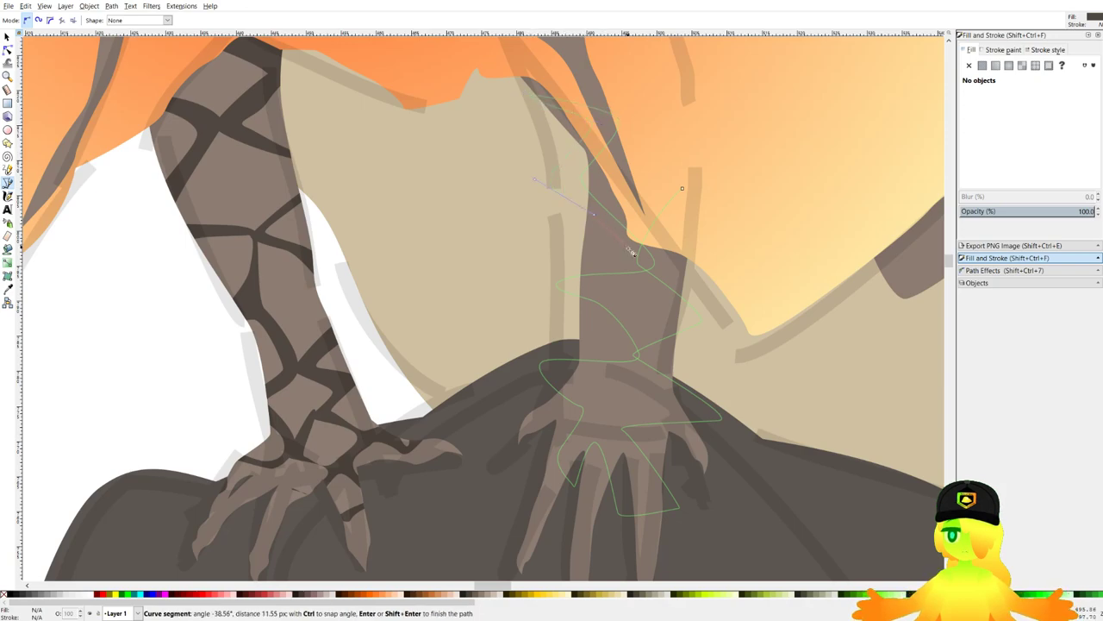
{"action": "left_click_drag", "start_coordinate": [613, 345], "coordinate": [587, 346]}
{"action": "left_click_drag", "start_coordinate": [572, 344], "coordinate": [590, 216]}
{"action": "scroll", "coordinate": [591, 216], "scroll_direction": "up", "scroll_amount": 1}
{"action": "left_click_drag", "start_coordinate": [515, 259], "coordinate": [590, 244]}
{"action": "left_click_drag", "start_coordinate": [569, 254], "coordinate": [560, 235]}
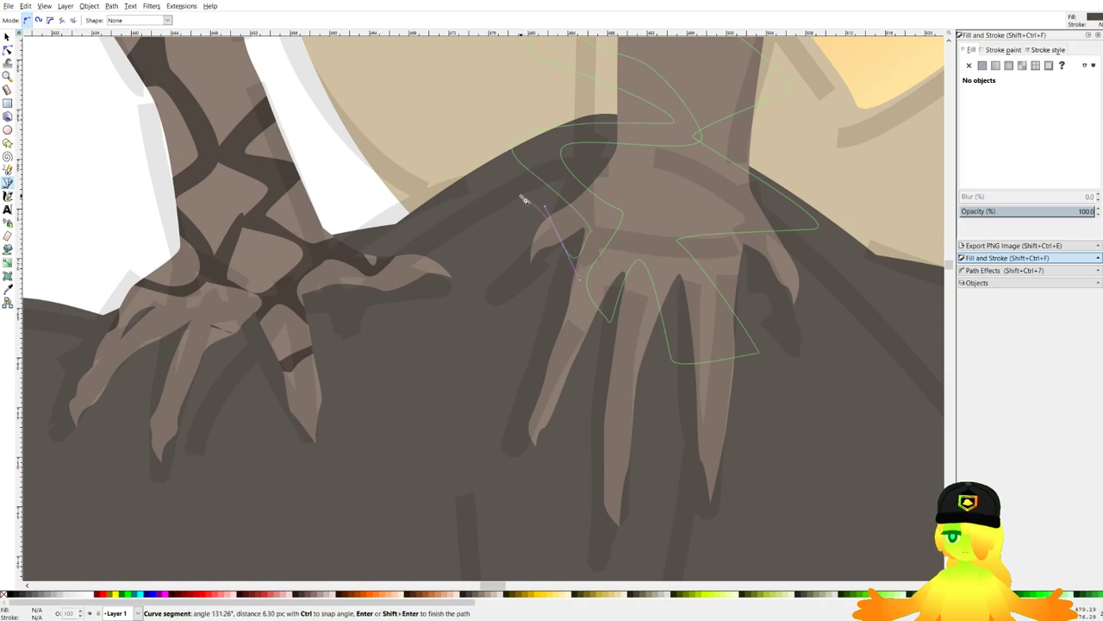
Continue the pattern outline around the hand's inner digit and loop it across the first long fingers.
{"action": "left_click_drag", "start_coordinate": [520, 200], "coordinate": [519, 223]}
{"action": "left_click_drag", "start_coordinate": [526, 276], "coordinate": [543, 271]}
{"action": "scroll", "coordinate": [569, 289], "scroll_direction": "up", "scroll_amount": 1}
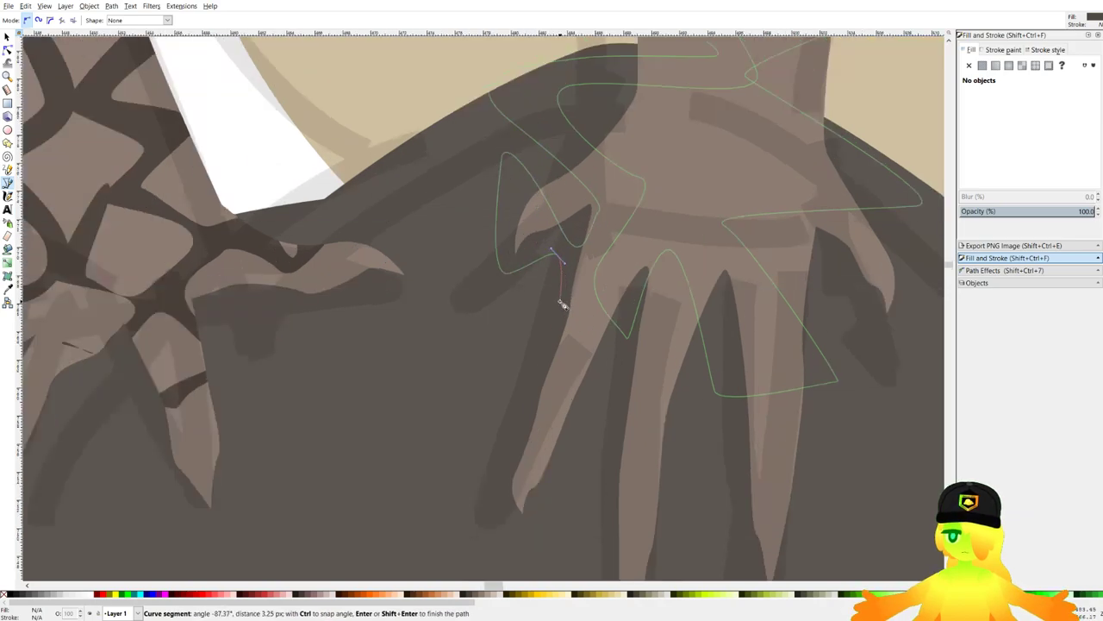
{"action": "left_click", "coordinate": [613, 376]}
{"action": "left_click_drag", "start_coordinate": [613, 377], "coordinate": [575, 359]}
{"action": "left_click_drag", "start_coordinate": [573, 425], "coordinate": [637, 457]}
{"action": "mouse_move", "coordinate": [653, 416]}
{"action": "left_mouse_down"}
{"action": "mouse_move", "coordinate": [601, 396]}
{"action": "mouse_move", "coordinate": [595, 347]}
{"action": "left_mouse_up"}
Trace the bands across the middle and outer fingers and bring the outline back up to the knuckles.
{"action": "left_click_drag", "start_coordinate": [625, 291], "coordinate": [636, 296]}
{"action": "left_click_drag", "start_coordinate": [658, 386], "coordinate": [676, 400]}
{"action": "left_click_drag", "start_coordinate": [742, 415], "coordinate": [625, 412]}
{"action": "left_click_drag", "start_coordinate": [737, 397], "coordinate": [646, 453]}
{"action": "left_click_drag", "start_coordinate": [610, 465], "coordinate": [666, 473]}
{"action": "left_click_drag", "start_coordinate": [759, 434], "coordinate": [772, 383]}
{"action": "left_click_drag", "start_coordinate": [780, 321], "coordinate": [758, 400]}
{"action": "left_click_drag", "start_coordinate": [712, 391], "coordinate": [695, 354]}
{"action": "left_click_drag", "start_coordinate": [640, 289], "coordinate": [657, 285]}
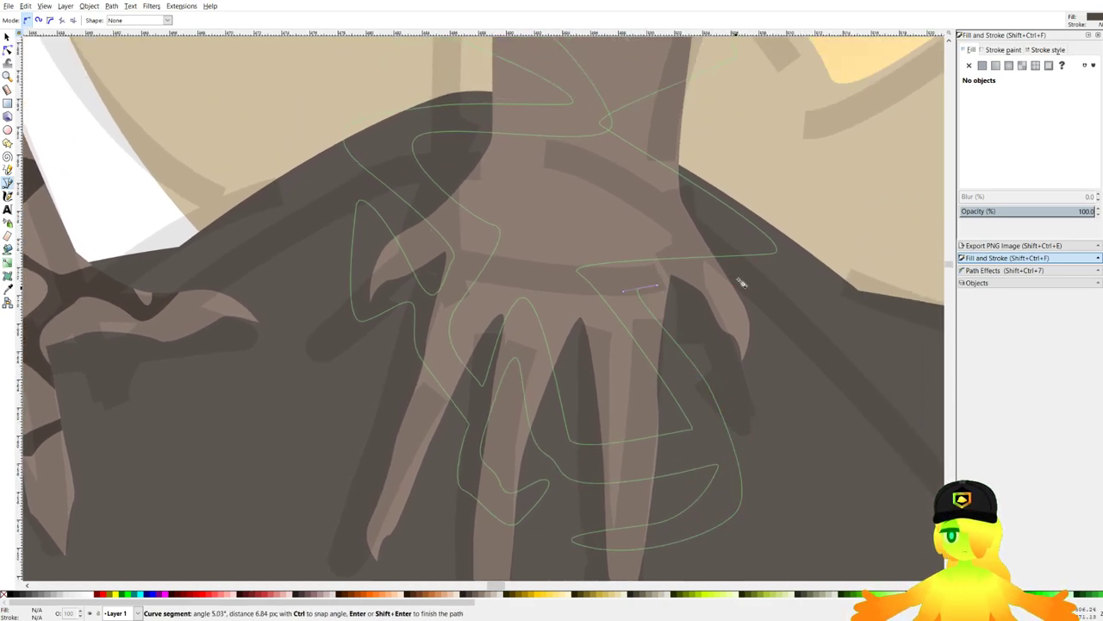
Bring the outline around the outer digit, back up the leg, and close it at its starting point on the frill.
{"action": "left_click_drag", "start_coordinate": [783, 282], "coordinate": [808, 280]}
{"action": "scroll", "coordinate": [809, 283], "scroll_direction": "down", "scroll_amount": 1}
{"action": "left_click_drag", "start_coordinate": [724, 309], "coordinate": [680, 309]}
{"action": "scroll", "coordinate": [694, 405], "scroll_direction": "down", "scroll_amount": 3}
{"action": "scroll", "coordinate": [707, 347], "scroll_direction": "up", "scroll_amount": 2}
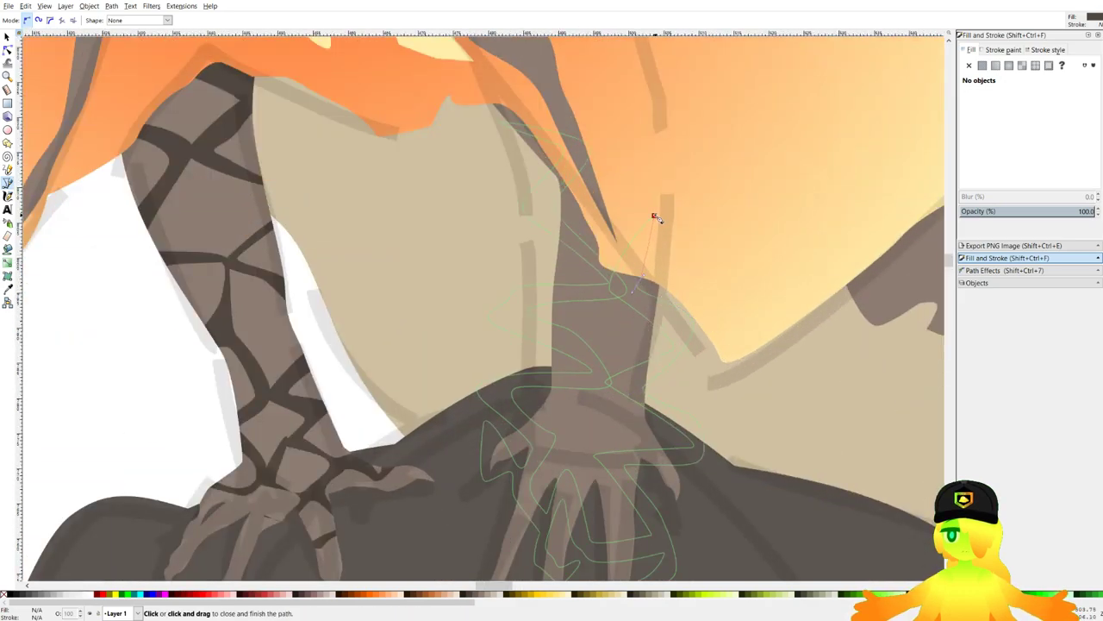
{"action": "left_click", "coordinate": [654, 216]}
Duplicate the second front leg, intersect the copy with its dark pattern, and lower the trimmed bands behind the frill.
{"action": "left_click", "coordinate": [8, 37]}
{"action": "left_click", "coordinate": [627, 326]}
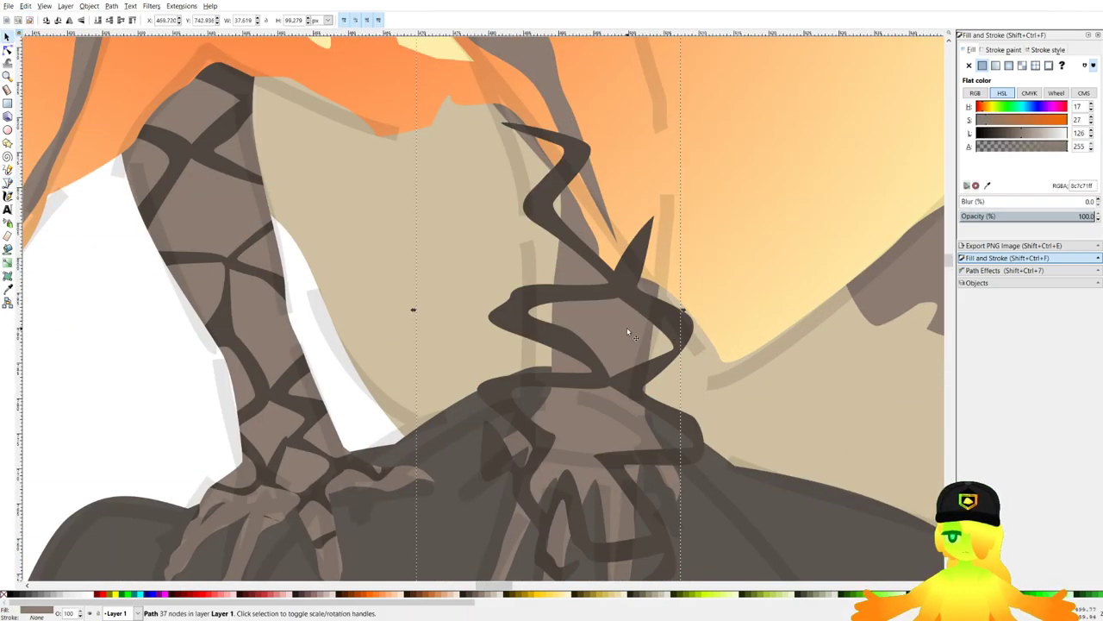
{"action": "key", "text": "ctrl+d"}
{"action": "left_click", "coordinate": [691, 327], "text": "shift"}
{"action": "left_click", "coordinate": [115, 8]}
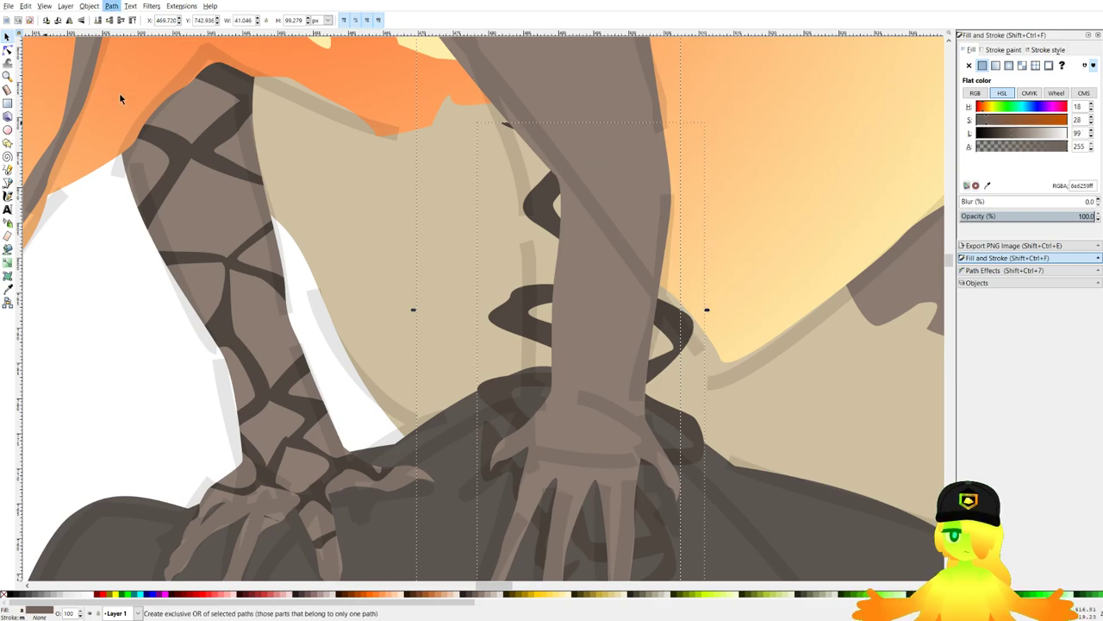
{"action": "left_click", "coordinate": [123, 84]}
{"action": "scroll", "coordinate": [568, 244], "scroll_direction": "down", "scroll_amount": 3}
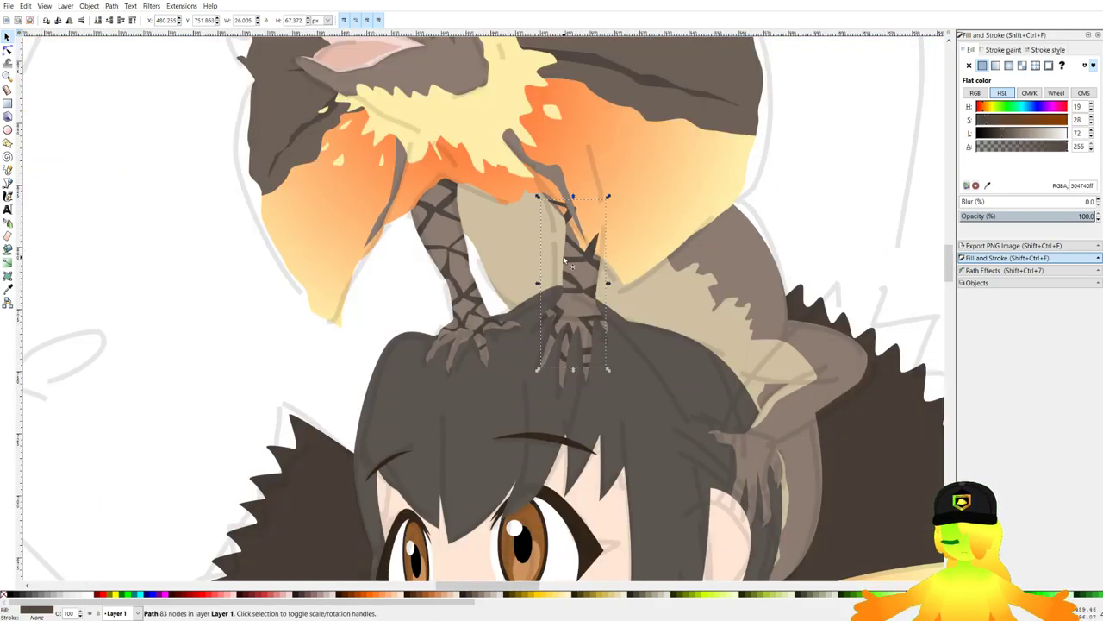
{"action": "key", "text": "plus"}
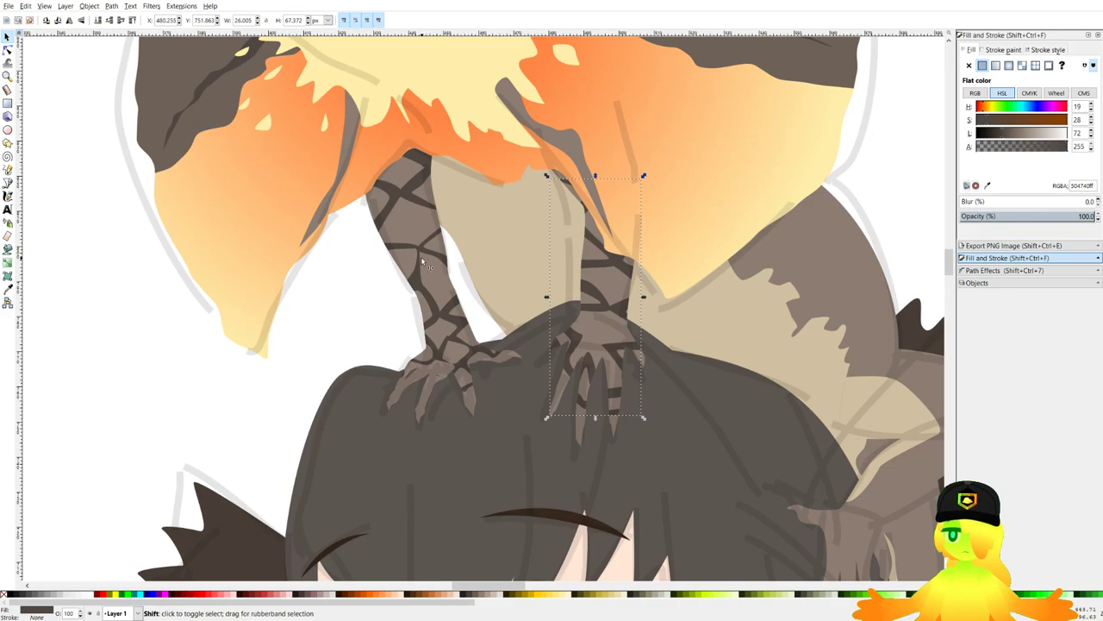
Recolor both front leg patterns with the brown 6e6259 sampled from the marking on the lizard's cheek, and save the drawing.
{"action": "left_click", "coordinate": [422, 260], "text": "shift"}
{"action": "left_click_drag", "start_coordinate": [484, 177], "coordinate": [522, 398]}
{"action": "key", "text": "d"}
{"action": "scroll", "coordinate": [364, 96], "scroll_direction": "up", "scroll_amount": 1}
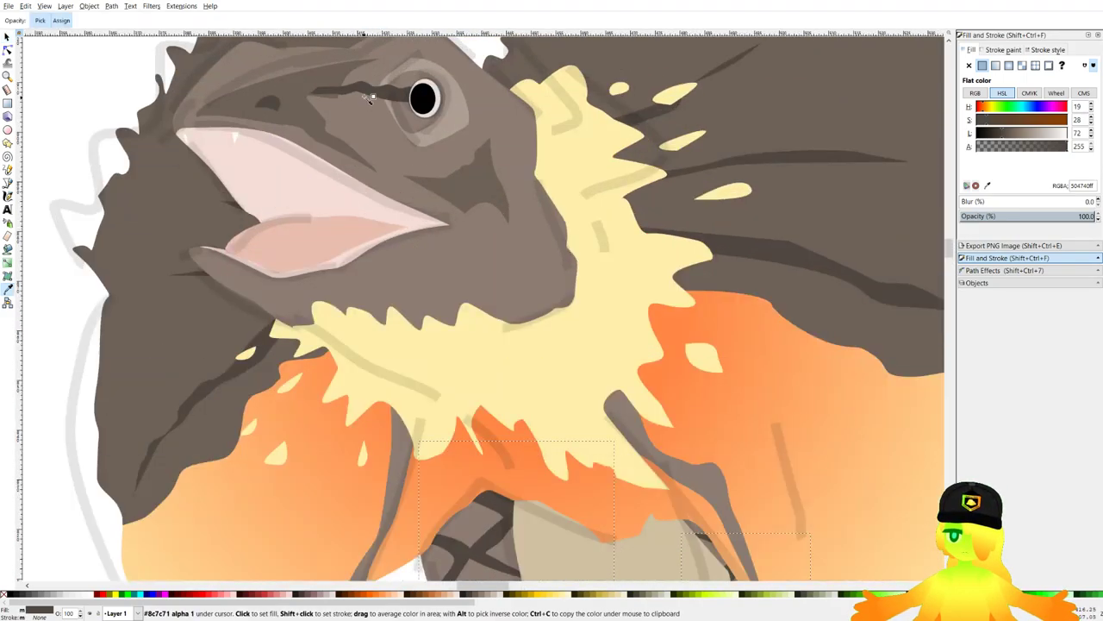
{"action": "scroll", "coordinate": [375, 91], "scroll_direction": "down", "scroll_amount": 3}
{"action": "scroll", "coordinate": [384, 86], "scroll_direction": "up", "scroll_amount": 4}
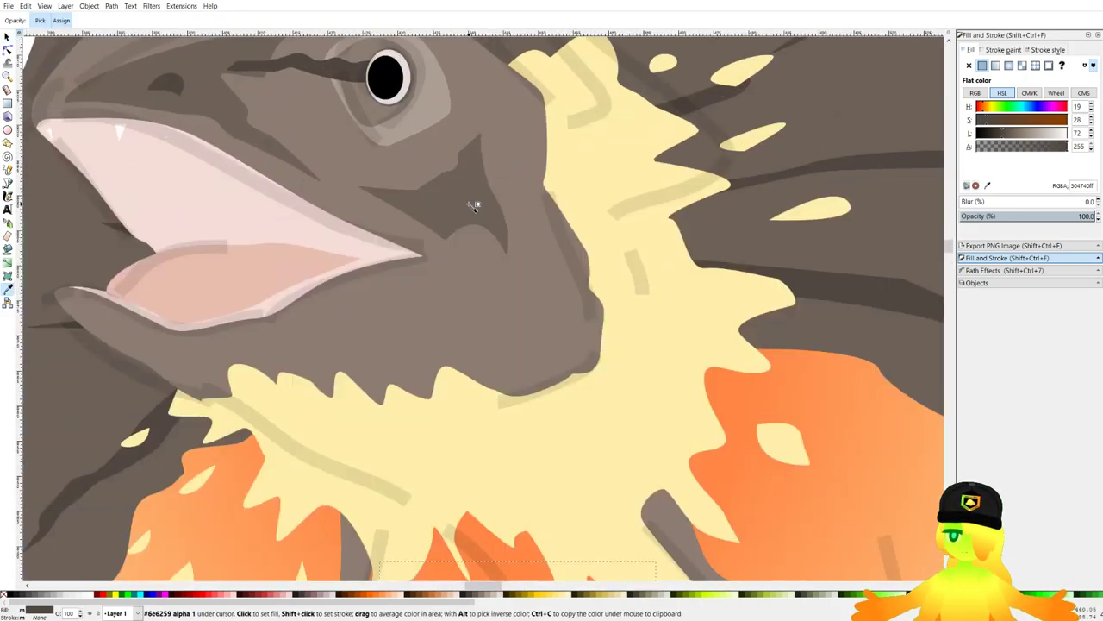
{"action": "left_click", "coordinate": [469, 203]}
{"action": "scroll", "coordinate": [469, 203], "scroll_direction": "down", "scroll_amount": 4}
{"action": "left_click_drag", "start_coordinate": [640, 442], "coordinate": [603, 323]}
{"action": "scroll", "coordinate": [604, 324], "scroll_direction": "up", "scroll_amount": 1}
{"action": "key", "text": "ctrl+s"}
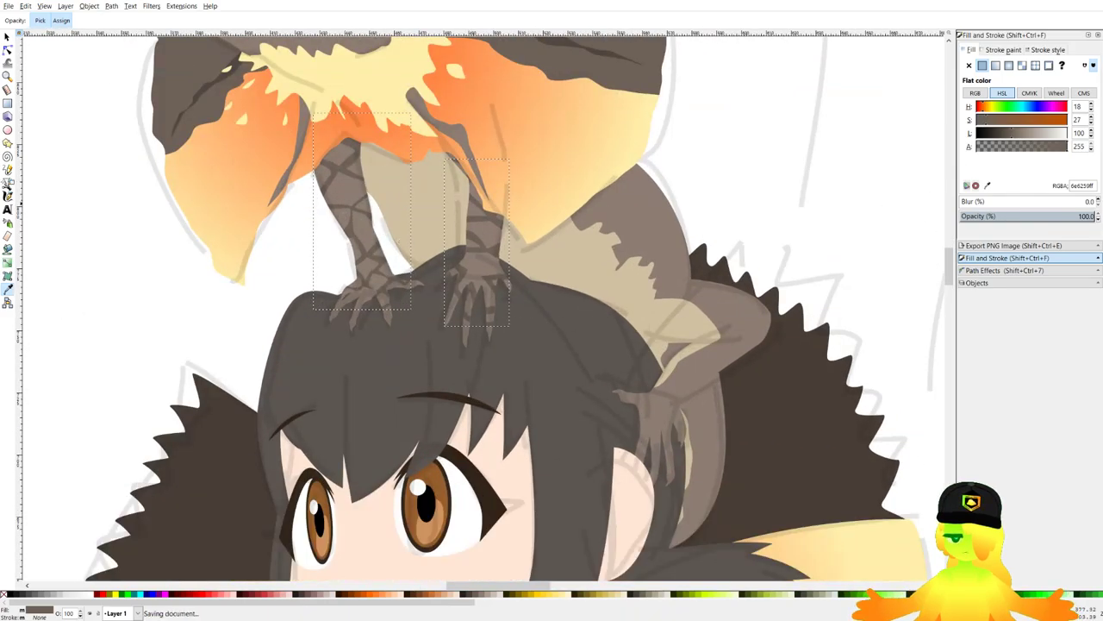
Check the lizard reference photos and start a body-pattern outline at the frill, following the belly edge down to the thigh.
{"action": "left_click", "coordinate": [7, 185]}
{"action": "scroll", "coordinate": [290, 264], "scroll_direction": "down", "scroll_amount": 4}
{"action": "left_click_drag", "start_coordinate": [291, 263], "coordinate": [635, 233]}
{"action": "scroll", "coordinate": [291, 274], "scroll_direction": "up", "scroll_amount": 1}
{"action": "left_click_drag", "start_coordinate": [296, 281], "coordinate": [650, 232]}
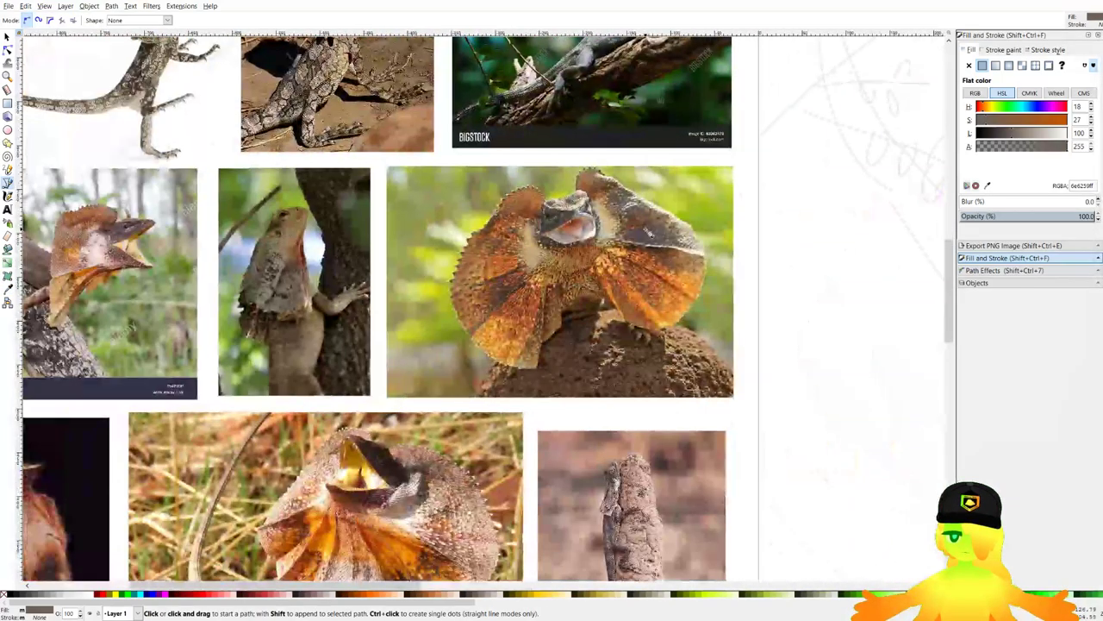
{"action": "scroll", "coordinate": [638, 232], "scroll_direction": "down", "scroll_amount": 3}
{"action": "scroll", "coordinate": [532, 208], "scroll_direction": "up", "scroll_amount": 8}
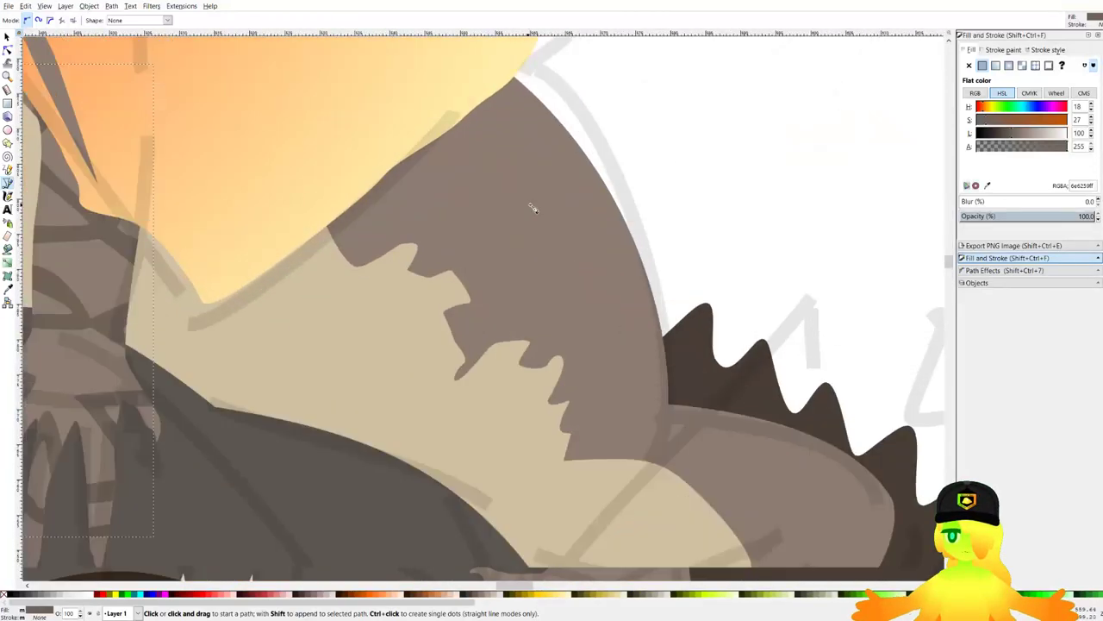
{"action": "left_click", "coordinate": [312, 161]}
{"action": "left_click_drag", "start_coordinate": [454, 302], "coordinate": [523, 397]}
{"action": "left_click", "coordinate": [525, 457]}
{"action": "left_click_drag", "start_coordinate": [662, 526], "coordinate": [657, 446]}
{"action": "left_click_drag", "start_coordinate": [617, 388], "coordinate": [607, 385]}
{"action": "left_click_drag", "start_coordinate": [601, 326], "coordinate": [592, 378]}
{"action": "left_click", "coordinate": [594, 380]}
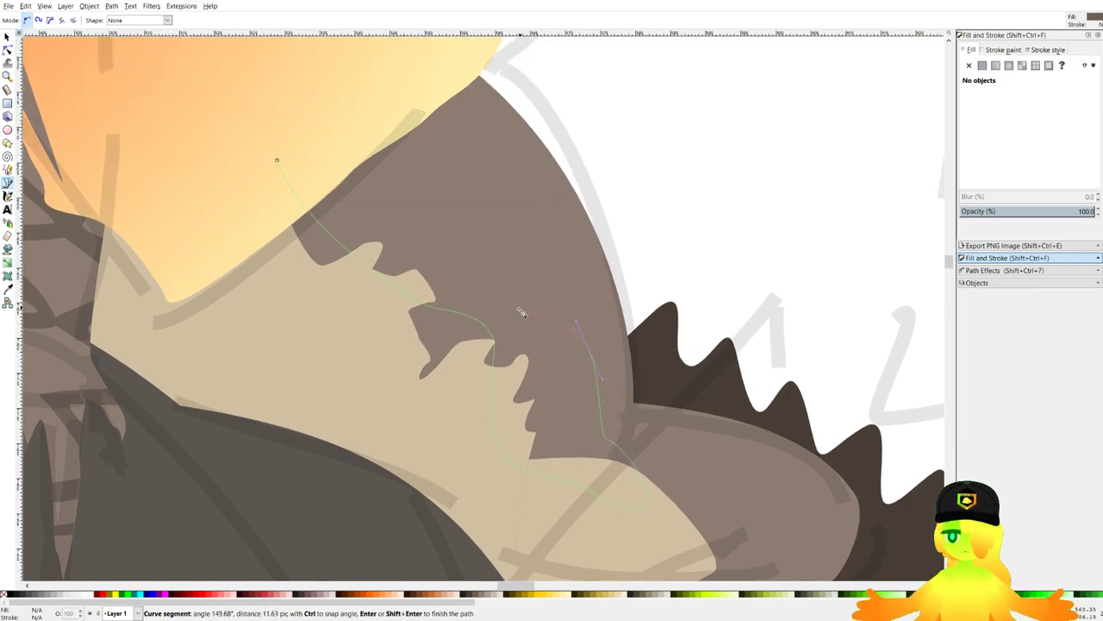
Trace a wavy band up to the frill, down to the spiky edge of the back, and up to the frill again.
{"action": "left_click_drag", "start_coordinate": [457, 202], "coordinate": [485, 252]}
{"action": "left_click_drag", "start_coordinate": [486, 245], "coordinate": [462, 222]}
{"action": "left_click_drag", "start_coordinate": [383, 164], "coordinate": [485, 179]}
{"action": "left_click_drag", "start_coordinate": [523, 239], "coordinate": [543, 249]}
{"action": "left_click_drag", "start_coordinate": [582, 309], "coordinate": [591, 338]}
{"action": "left_click_drag", "start_coordinate": [680, 429], "coordinate": [686, 417]}
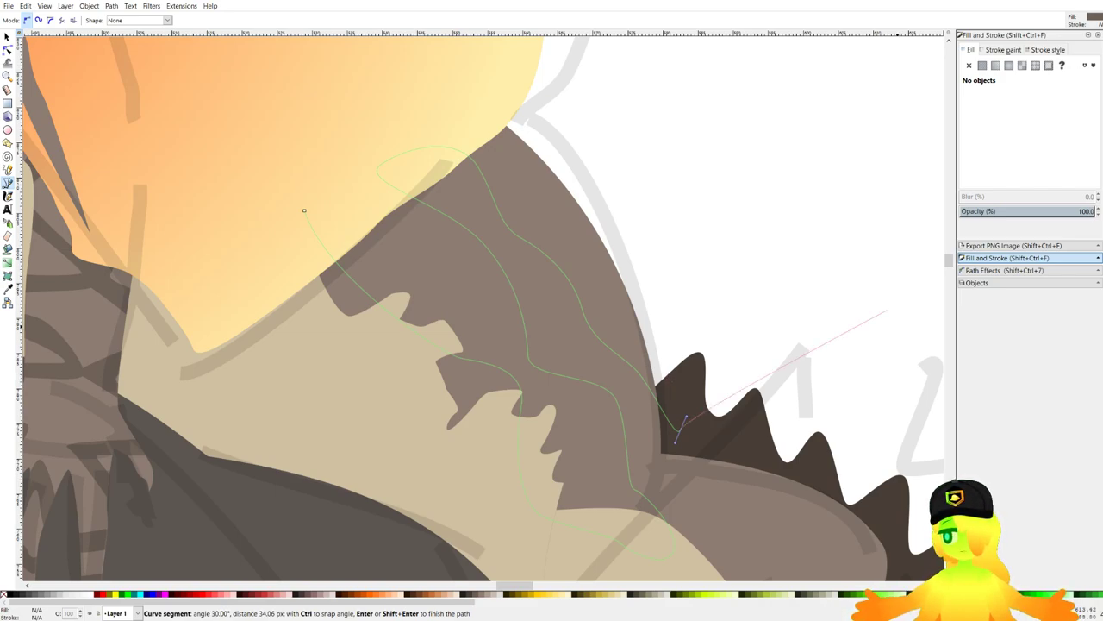
{"action": "left_click_drag", "start_coordinate": [648, 353], "coordinate": [631, 346]}
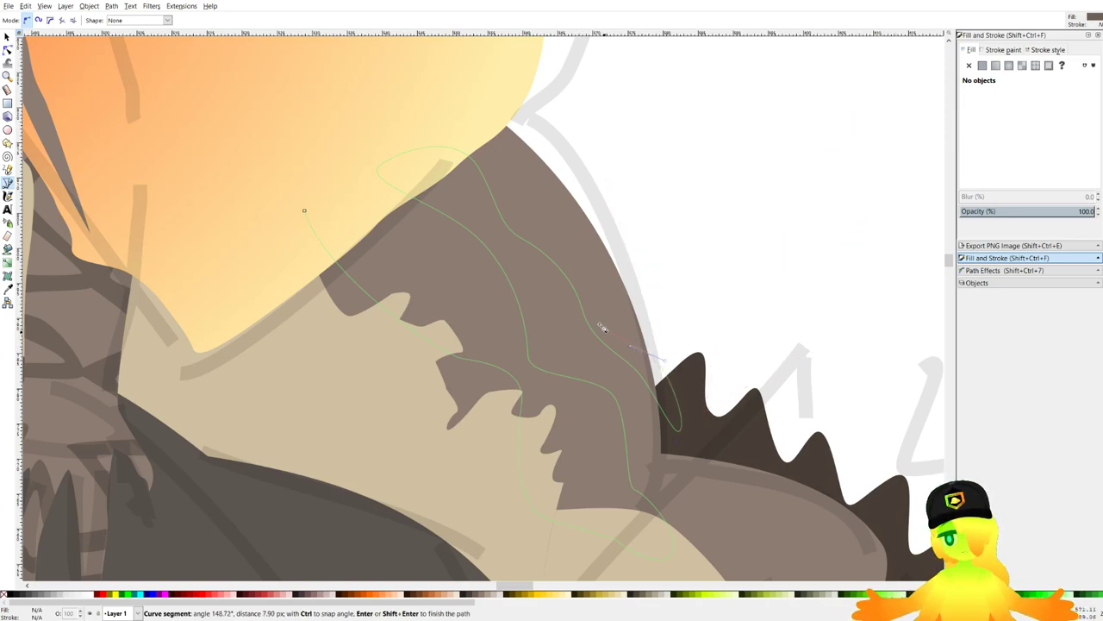
{"action": "left_click_drag", "start_coordinate": [506, 192], "coordinate": [503, 175]}
{"action": "left_click_drag", "start_coordinate": [475, 118], "coordinate": [443, 121]}
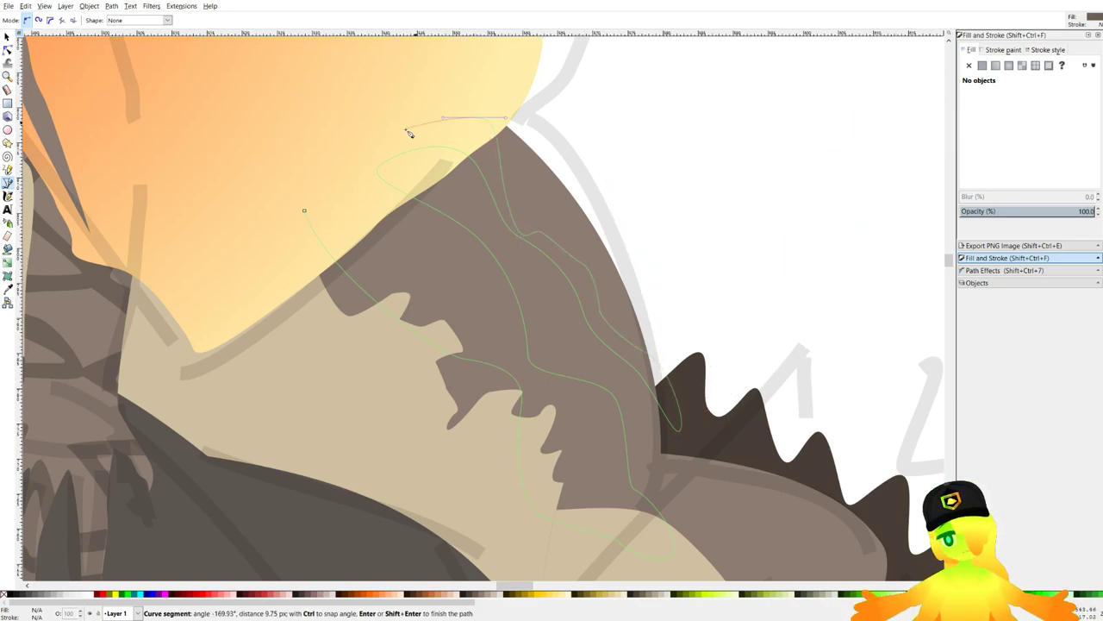
{"action": "left_click_drag", "start_coordinate": [374, 197], "coordinate": [417, 222]}
Trace the inner edges of the body bands down to the thigh and back, closing the outline at its start on the frill.
{"action": "scroll", "coordinate": [465, 246], "scroll_direction": "down", "scroll_amount": 1}
{"action": "left_click_drag", "start_coordinate": [502, 274], "coordinate": [511, 302]}
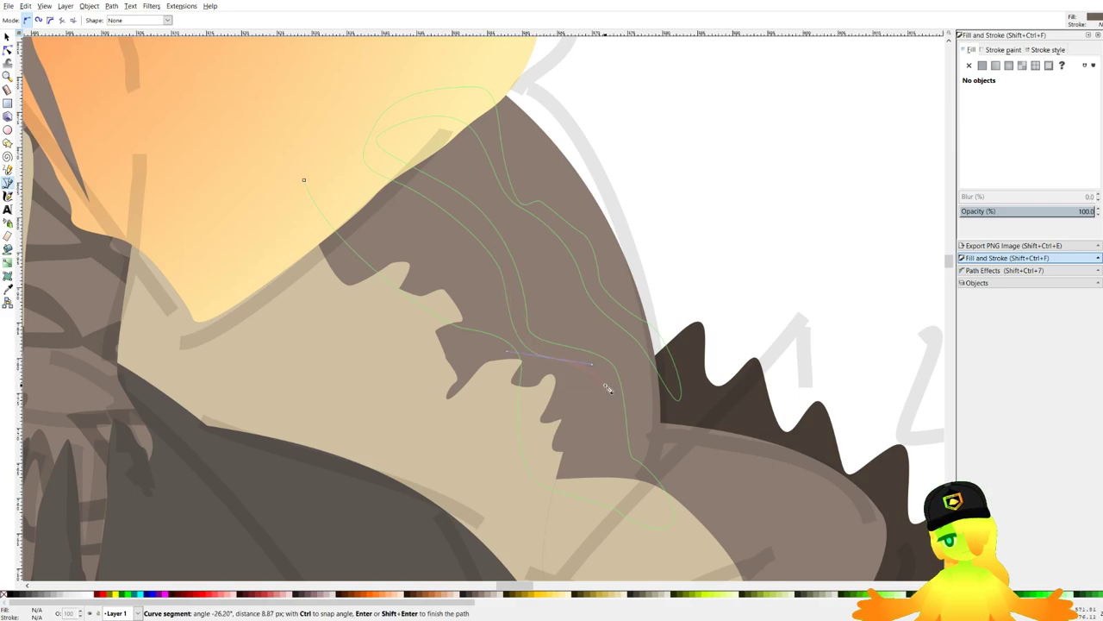
{"action": "scroll", "coordinate": [608, 388], "scroll_direction": "down", "scroll_amount": 1}
{"action": "left_click_drag", "start_coordinate": [612, 362], "coordinate": [614, 402]}
{"action": "left_click_drag", "start_coordinate": [629, 470], "coordinate": [583, 454]}
{"action": "left_click_drag", "start_coordinate": [554, 413], "coordinate": [544, 386]}
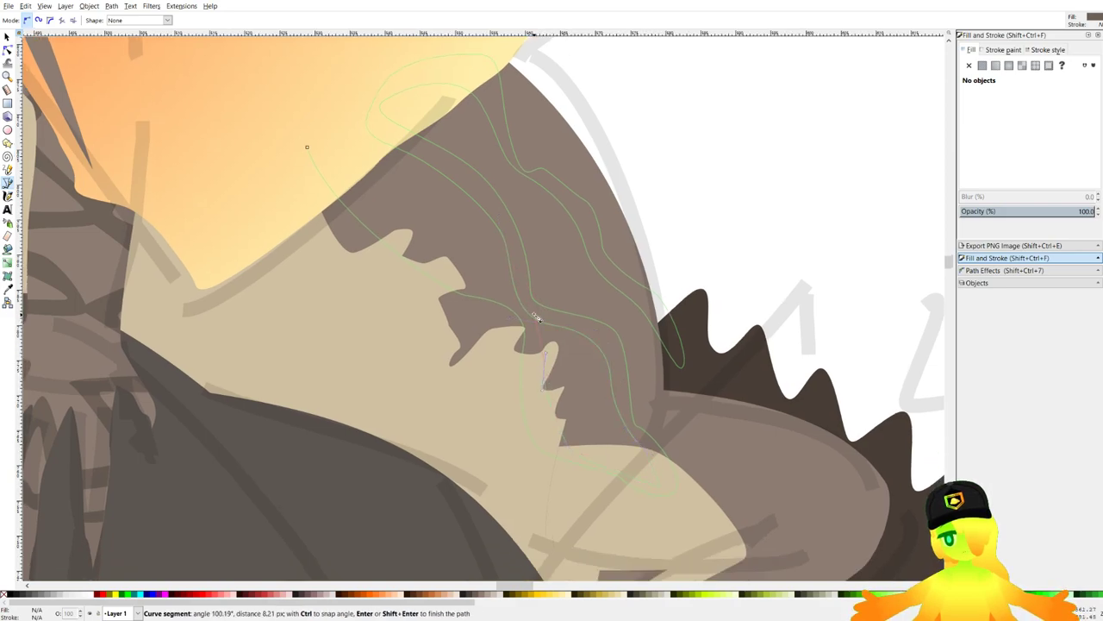
{"action": "left_click_drag", "start_coordinate": [525, 302], "coordinate": [503, 279]}
{"action": "left_click_drag", "start_coordinate": [397, 209], "coordinate": [377, 188]}
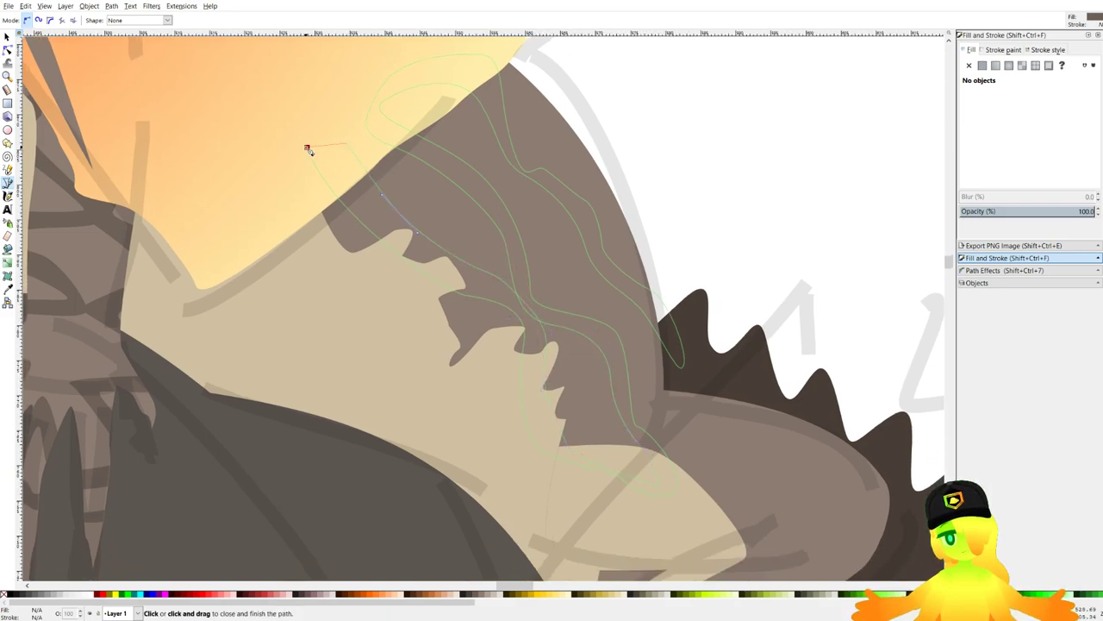
{"action": "left_click", "coordinate": [307, 146]}
Draw a closed narrow wavy patch along the outer edge of the lizard's back, from the frill down to the spikes.
{"action": "left_click", "coordinate": [484, 71]}
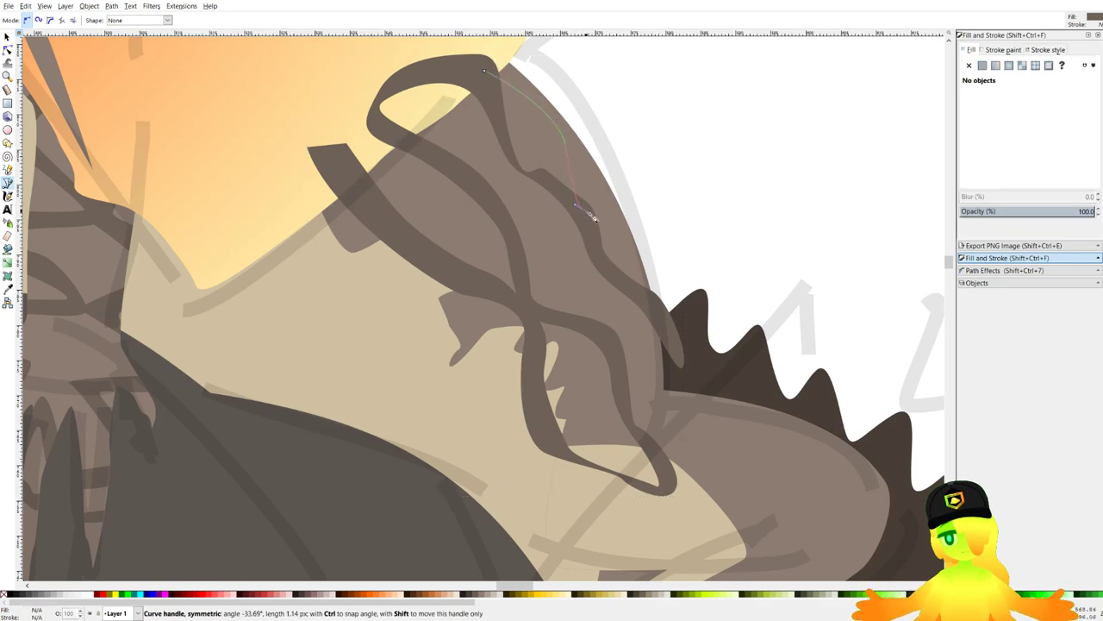
{"action": "left_click", "coordinate": [714, 276]}
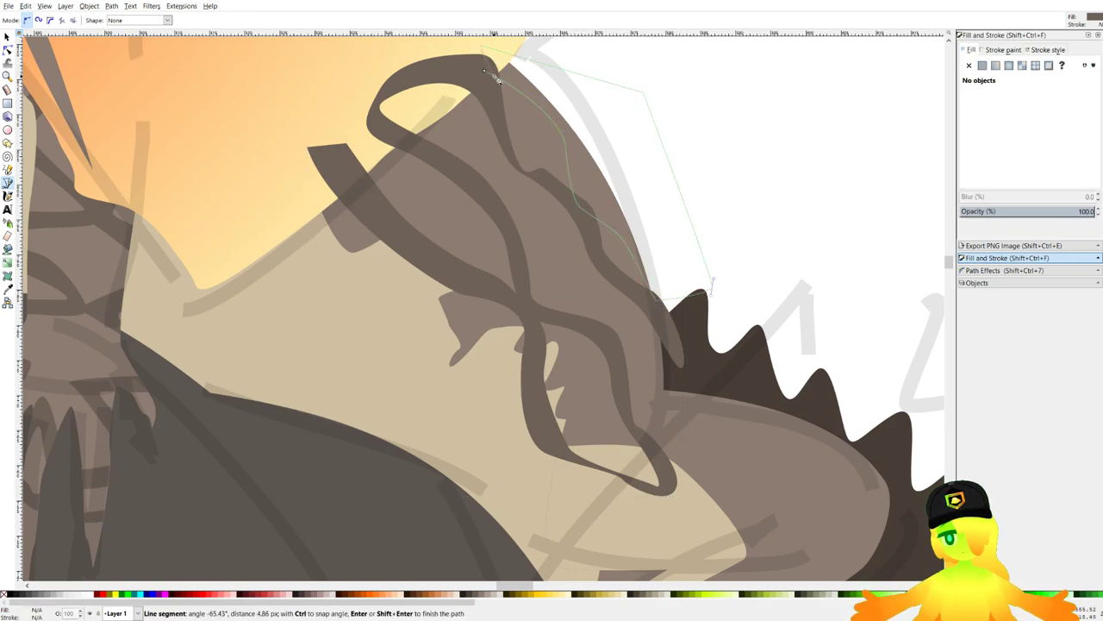
{"action": "left_click", "coordinate": [642, 227]}
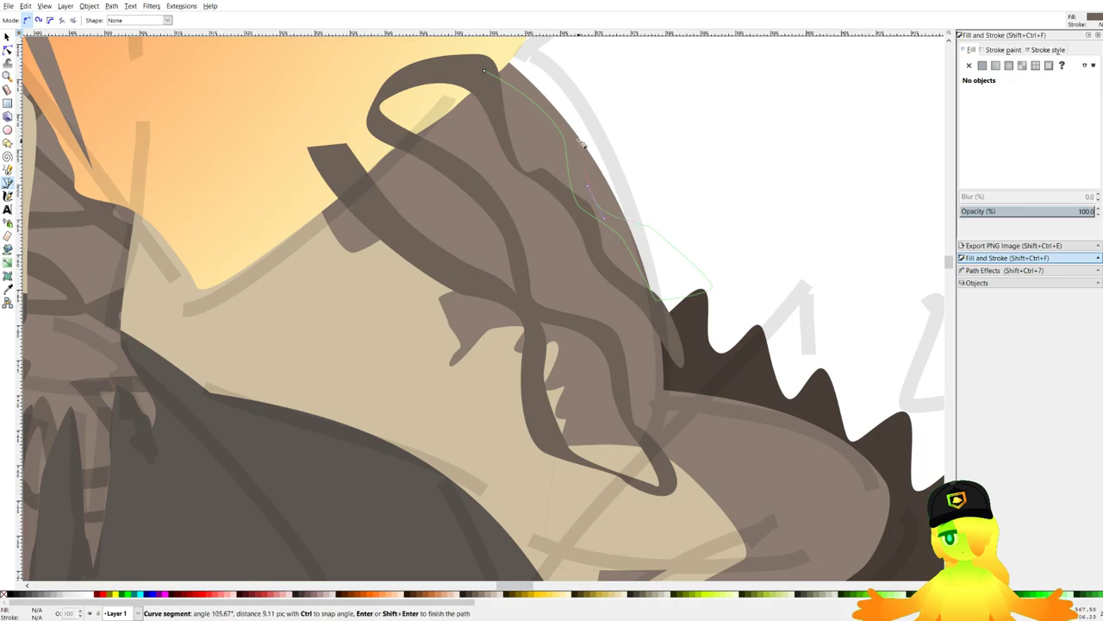
{"action": "left_click_drag", "start_coordinate": [584, 146], "coordinate": [504, 60]}
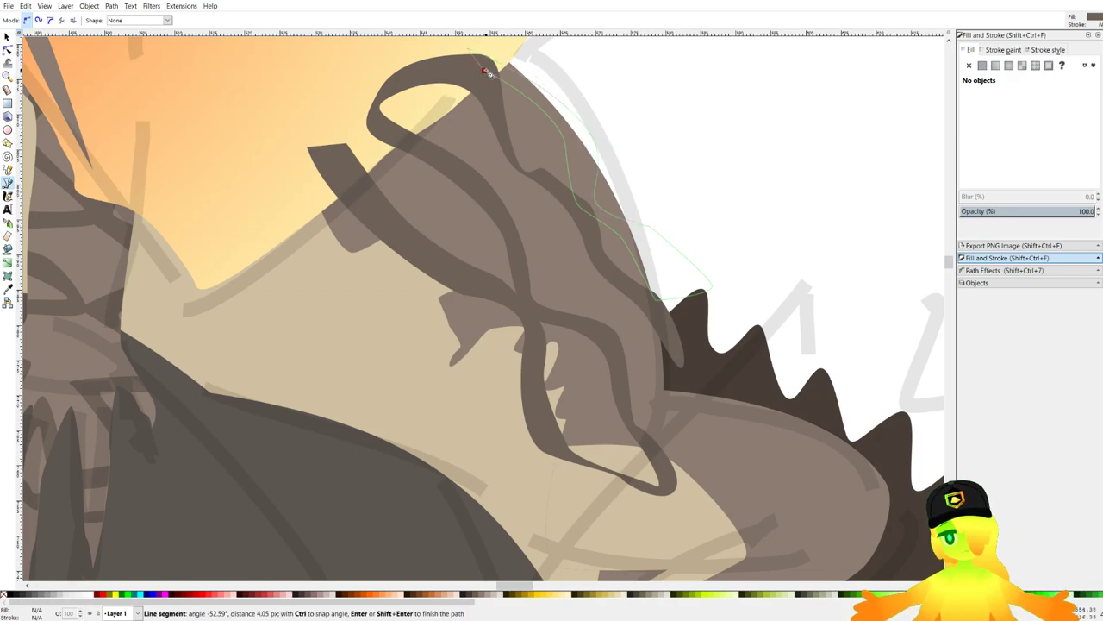
{"action": "left_click", "coordinate": [486, 73]}
Check the lizard reference photos and start a hind-leg pattern outline at the thigh, waving across it toward the knee.
{"action": "scroll", "coordinate": [509, 147], "scroll_direction": "down", "scroll_amount": 5}
{"action": "left_click_drag", "start_coordinate": [516, 162], "coordinate": [780, 182]}
{"action": "left_click_drag", "start_coordinate": [553, 273], "coordinate": [760, 283]}
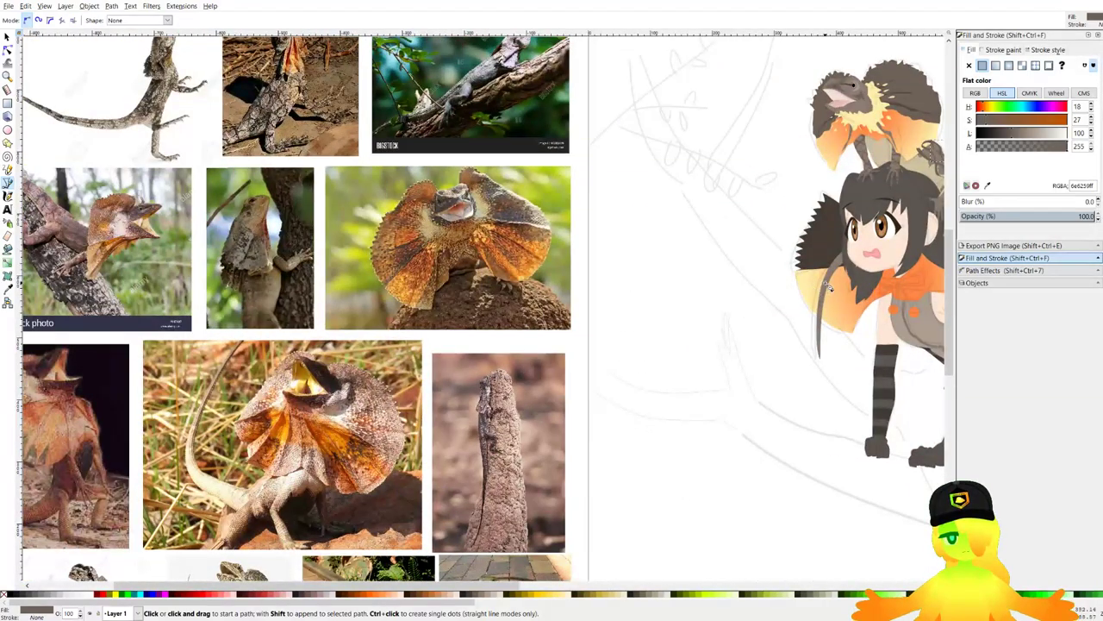
{"action": "left_click_drag", "start_coordinate": [891, 293], "coordinate": [632, 314]}
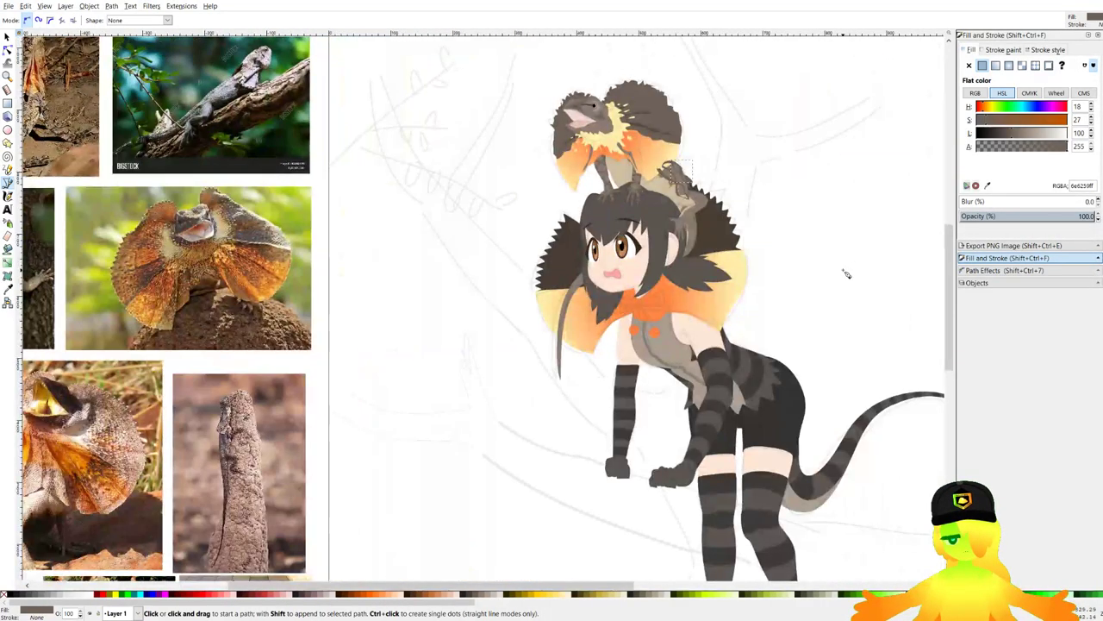
{"action": "scroll", "coordinate": [720, 220], "scroll_direction": "up", "scroll_amount": 4}
{"action": "scroll", "coordinate": [640, 168], "scroll_direction": "up", "scroll_amount": 3}
{"action": "left_click_drag", "start_coordinate": [472, 158], "coordinate": [535, 109]}
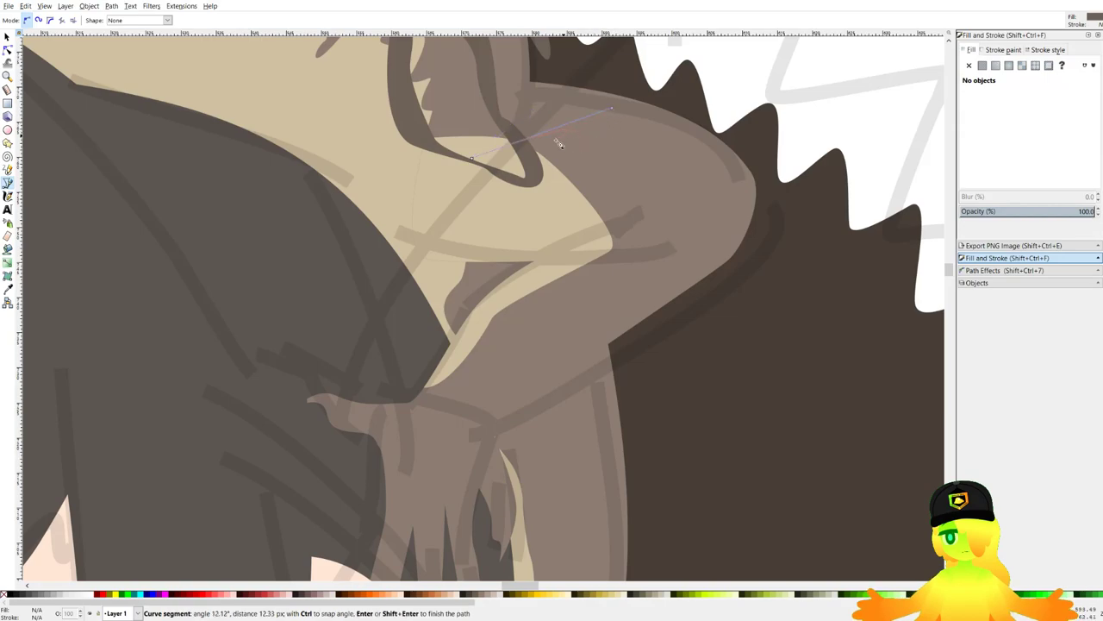
{"action": "left_click_drag", "start_coordinate": [529, 166], "coordinate": [520, 106]}
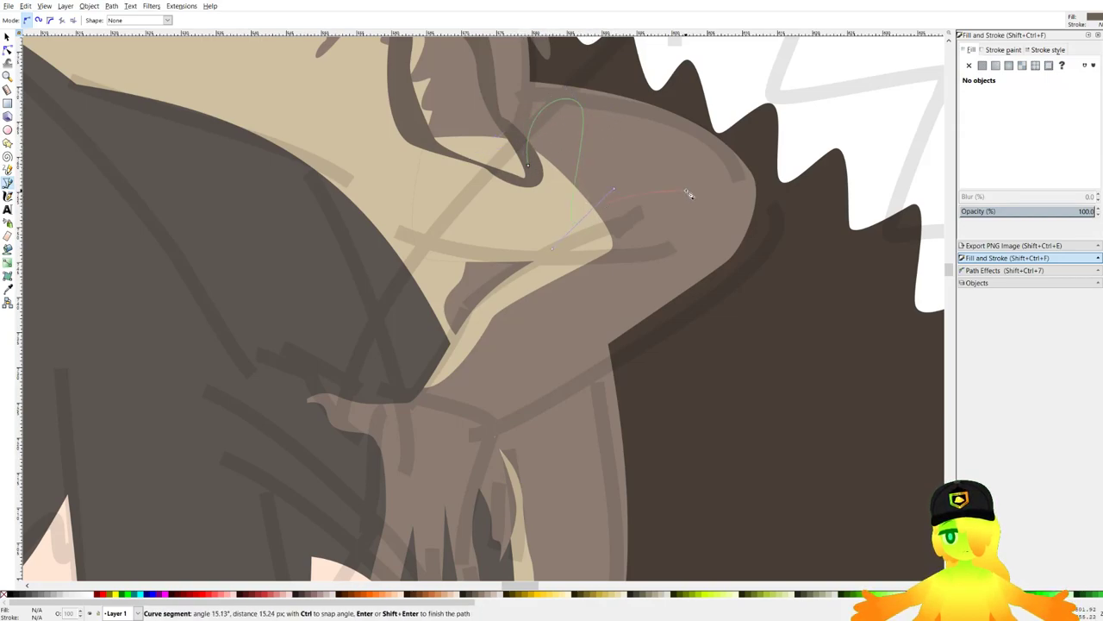
{"action": "key", "text": "BackSpace"}
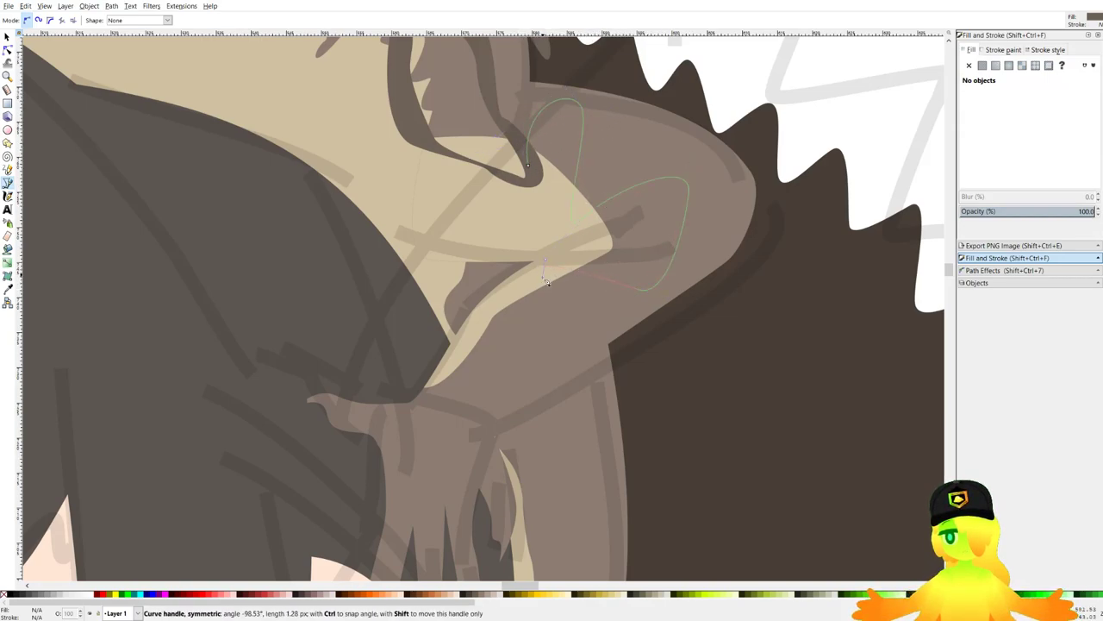
Continue the outline down the shin and zigzag it across the hind foot and its toes.
{"action": "left_click_drag", "start_coordinate": [449, 341], "coordinate": [453, 365]}
{"action": "left_click_drag", "start_coordinate": [460, 413], "coordinate": [521, 234]}
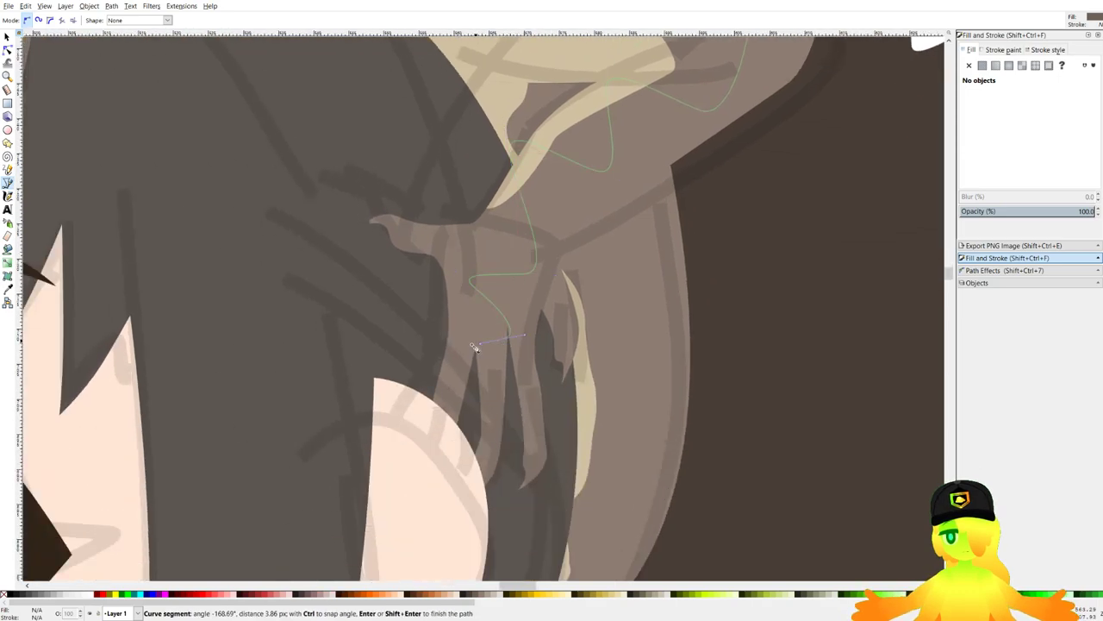
{"action": "left_click_drag", "start_coordinate": [418, 358], "coordinate": [457, 372]}
{"action": "left_click_drag", "start_coordinate": [512, 406], "coordinate": [494, 421]}
{"action": "left_click_drag", "start_coordinate": [434, 444], "coordinate": [468, 452]}
{"action": "left_click_drag", "start_coordinate": [544, 430], "coordinate": [522, 393]}
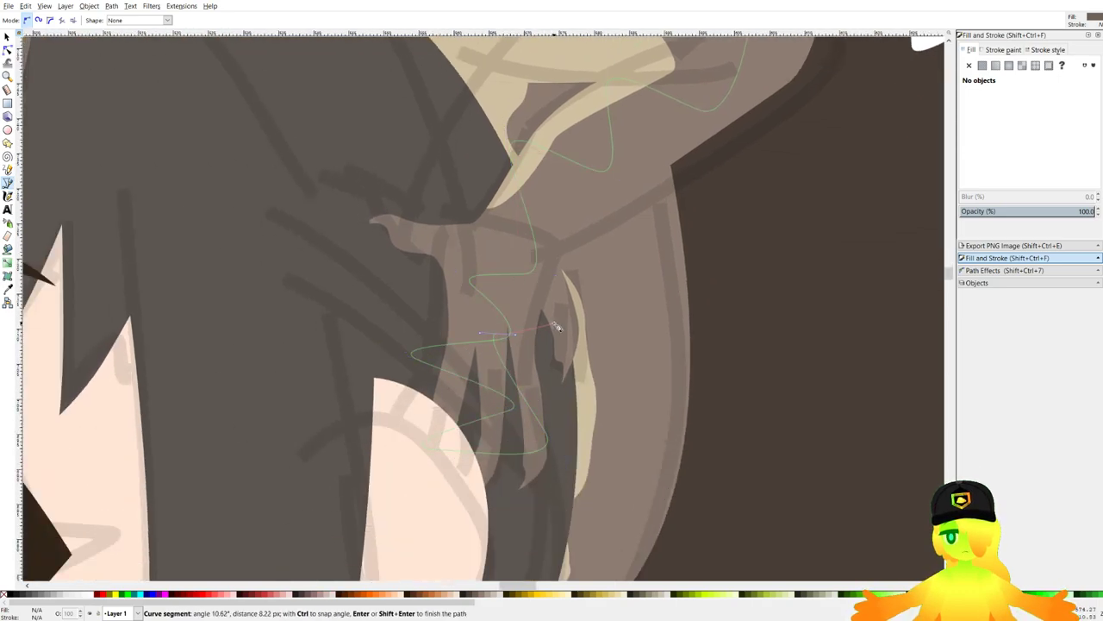
Trace the outline back up from the foot along the lower leg to the outer side of the knee.
{"action": "left_click_drag", "start_coordinate": [554, 325], "coordinate": [539, 299]}
{"action": "left_click_drag", "start_coordinate": [521, 253], "coordinate": [561, 323]}
{"action": "left_click_drag", "start_coordinate": [630, 251], "coordinate": [643, 231]}
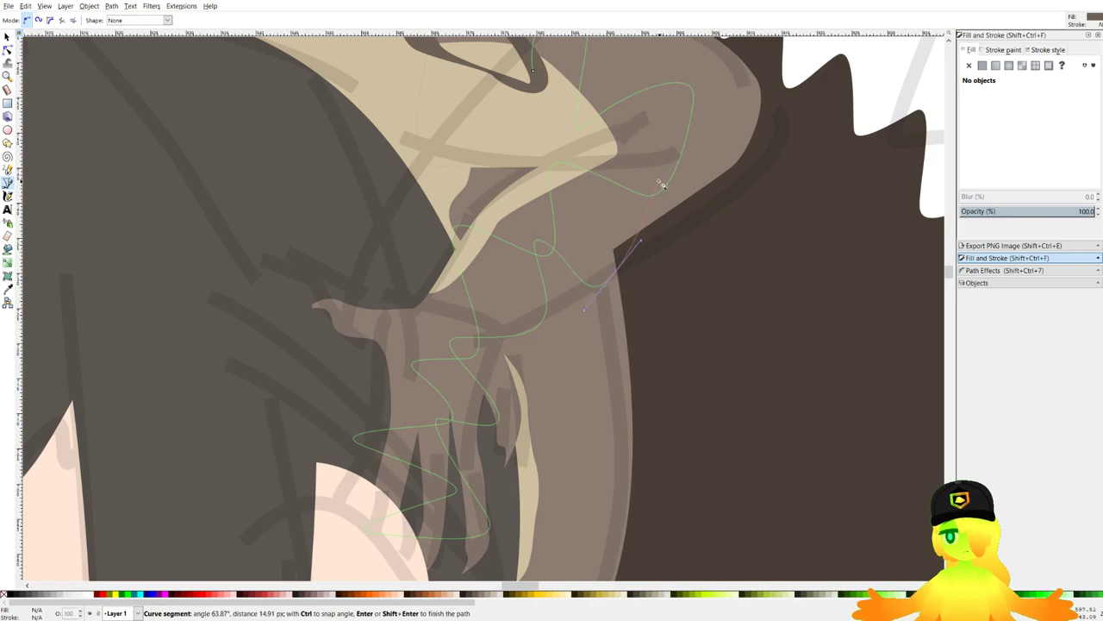
{"action": "left_click_drag", "start_coordinate": [657, 180], "coordinate": [677, 188]}
{"action": "left_click_drag", "start_coordinate": [696, 202], "coordinate": [641, 326]}
{"action": "left_click_drag", "start_coordinate": [682, 307], "coordinate": [689, 277]}
{"action": "left_click_drag", "start_coordinate": [676, 216], "coordinate": [699, 202]}
{"action": "left_click", "coordinate": [682, 209]}
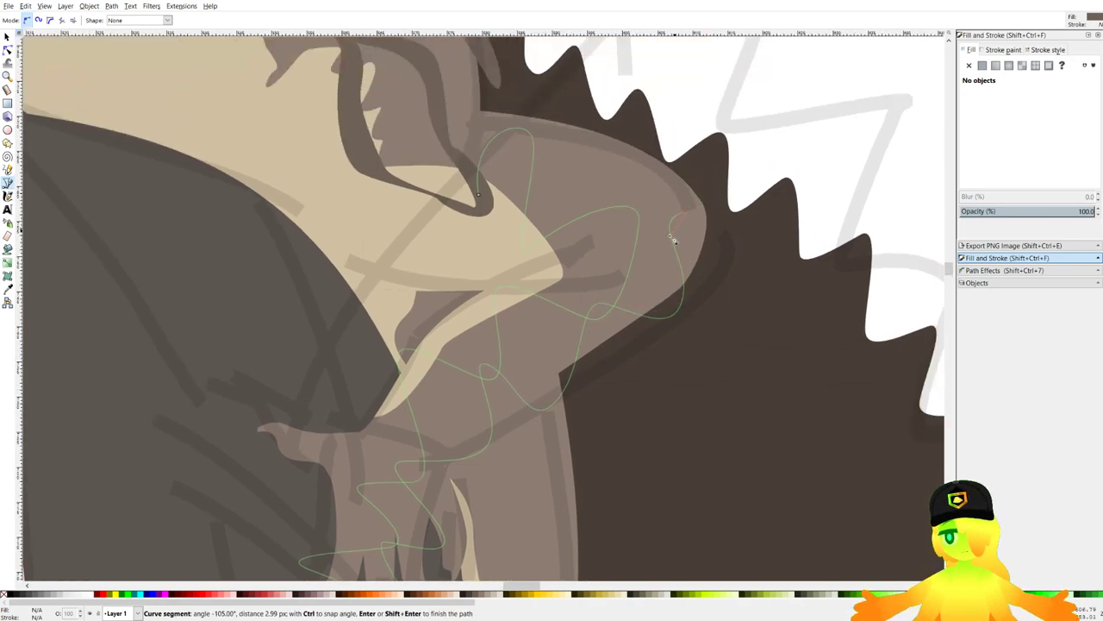
Trace the inner band edges over the top of the thigh, around the knee and back to the lower leg.
{"action": "left_click", "coordinate": [666, 161]}
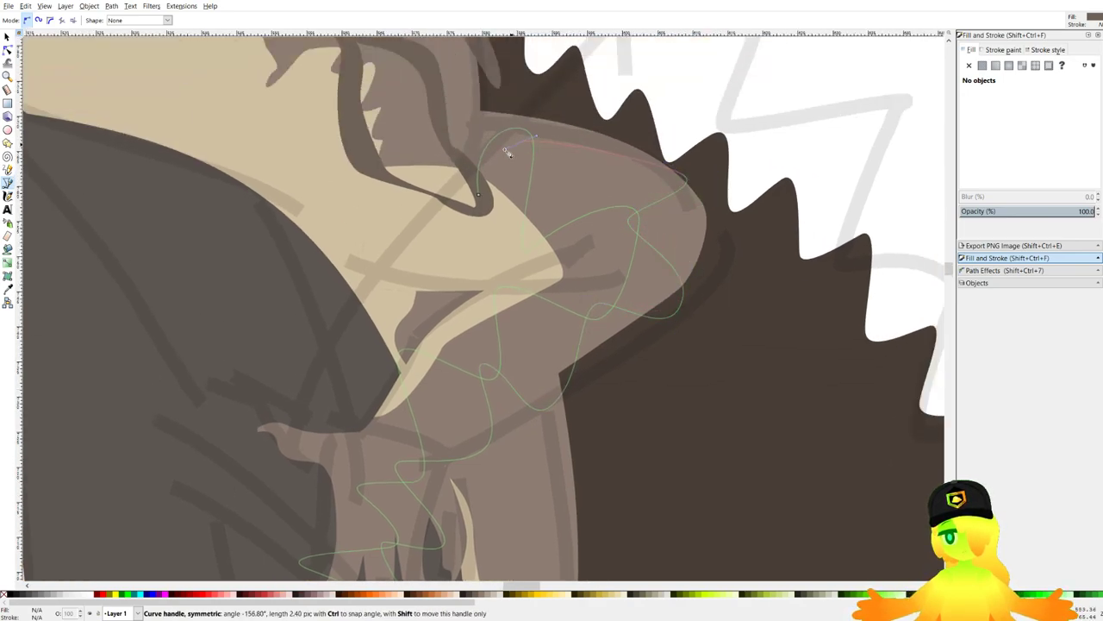
{"action": "left_click_drag", "start_coordinate": [505, 150], "coordinate": [489, 156]}
{"action": "left_click_drag", "start_coordinate": [611, 92], "coordinate": [573, 131]}
{"action": "left_click_drag", "start_coordinate": [718, 189], "coordinate": [713, 209]}
{"action": "left_click_drag", "start_coordinate": [670, 245], "coordinate": [682, 276]}
{"action": "left_click_drag", "start_coordinate": [691, 325], "coordinate": [721, 210]}
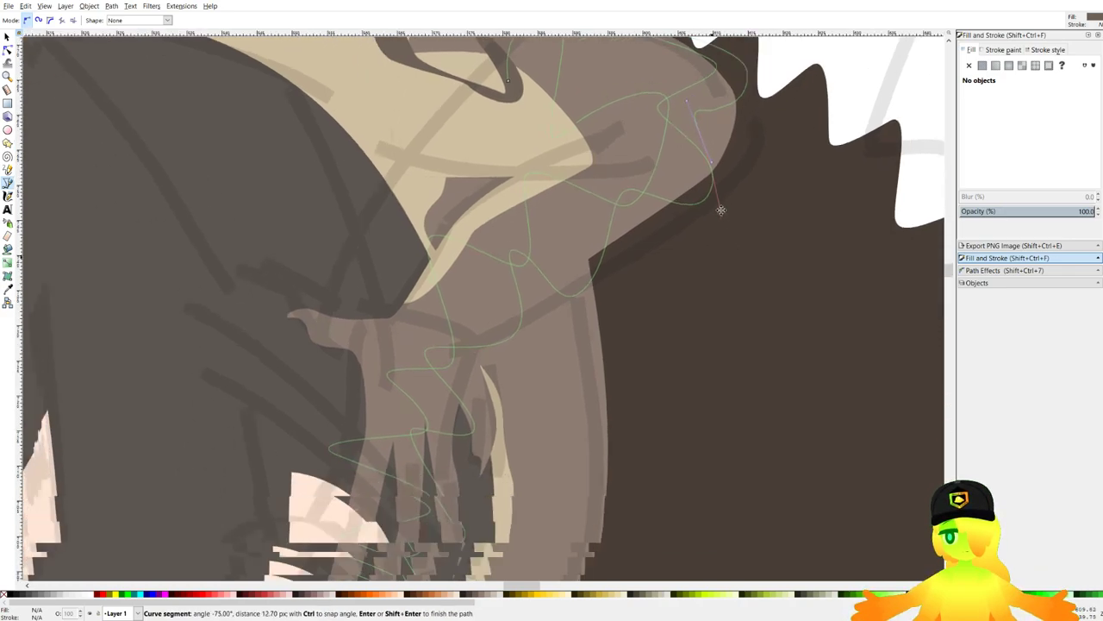
{"action": "scroll", "coordinate": [721, 209], "scroll_direction": "down", "scroll_amount": 1}
{"action": "left_click", "coordinate": [614, 280]}
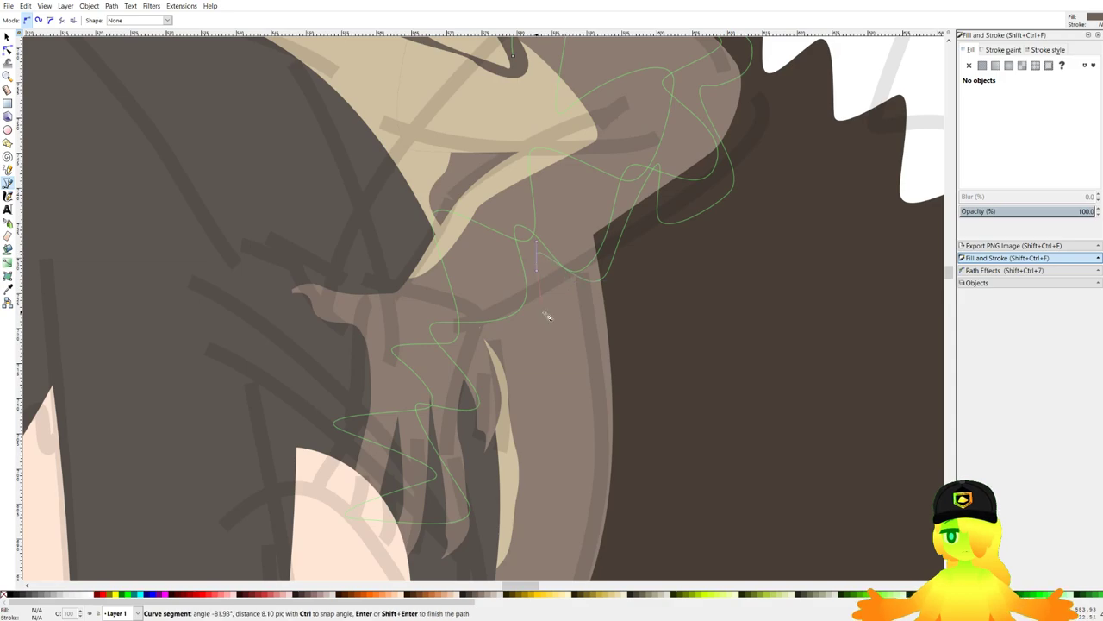
Follow the bands down around the hind toes and back up to the ankle.
{"action": "scroll", "coordinate": [564, 224], "scroll_direction": "down", "scroll_amount": 3}
{"action": "scroll", "coordinate": [506, 253], "scroll_direction": "down", "scroll_amount": 3}
{"action": "left_click", "coordinate": [544, 228]}
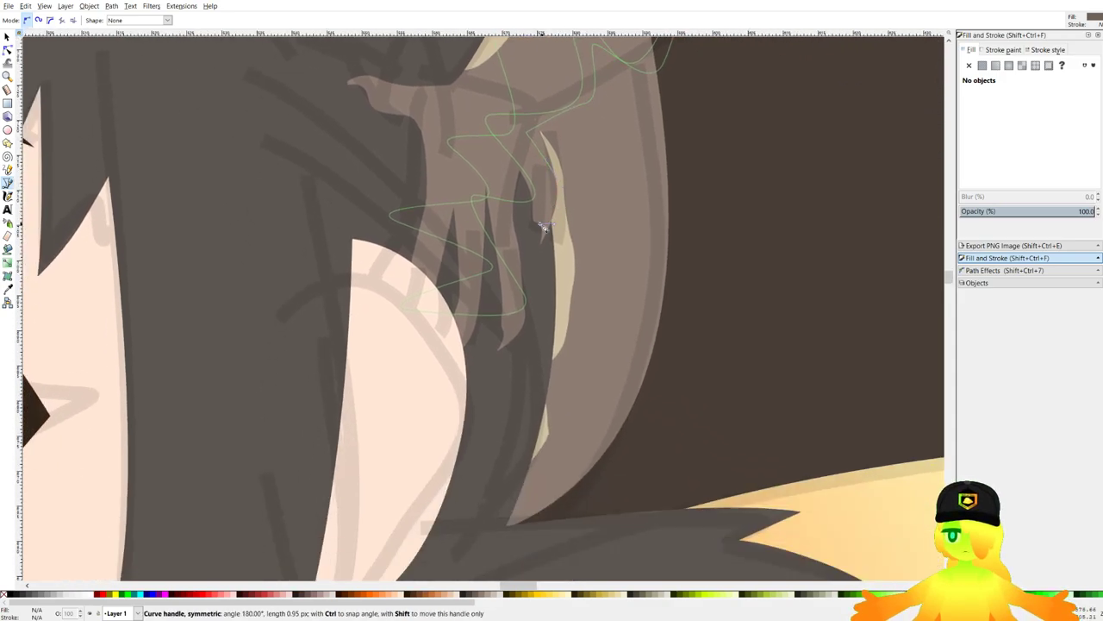
{"action": "left_click", "coordinate": [494, 331]}
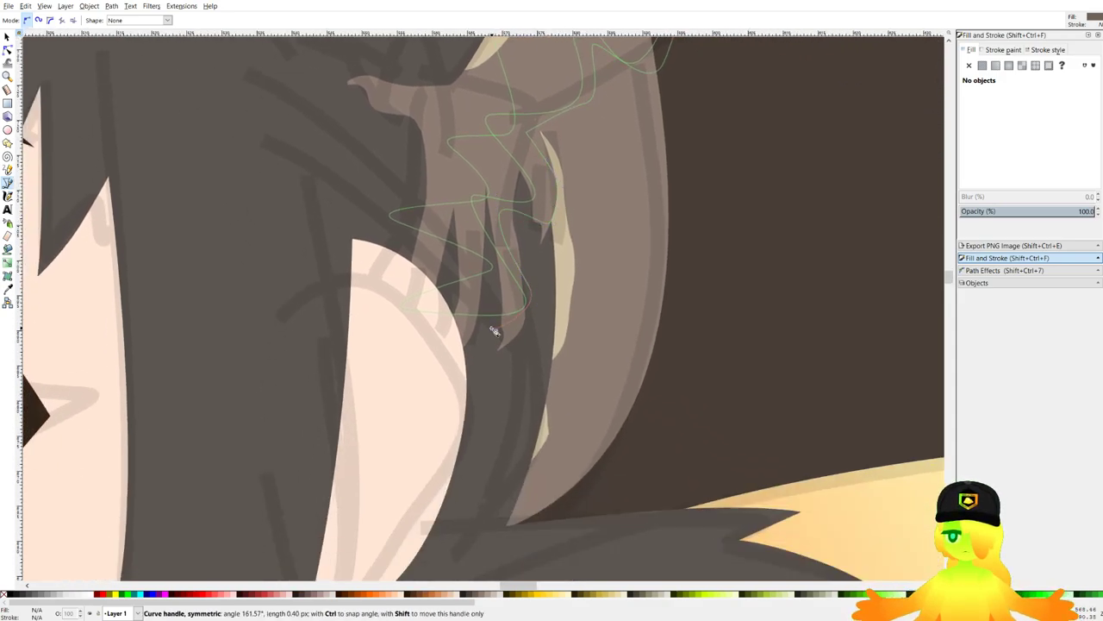
{"action": "scroll", "coordinate": [392, 208], "scroll_direction": "up", "scroll_amount": 3}
{"action": "left_click", "coordinate": [397, 209]}
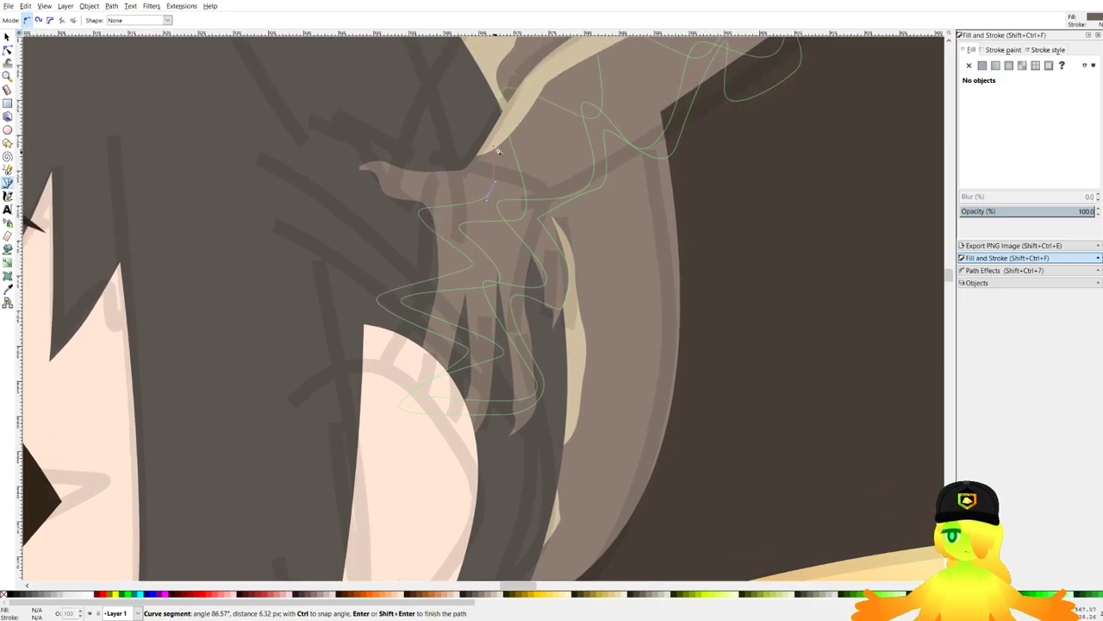
Trace up the shin and across the thigh, closing the hind-leg outline at its starting point.
{"action": "scroll", "coordinate": [476, 107], "scroll_direction": "up", "scroll_amount": 5}
{"action": "left_click_drag", "start_coordinate": [446, 264], "coordinate": [472, 267]}
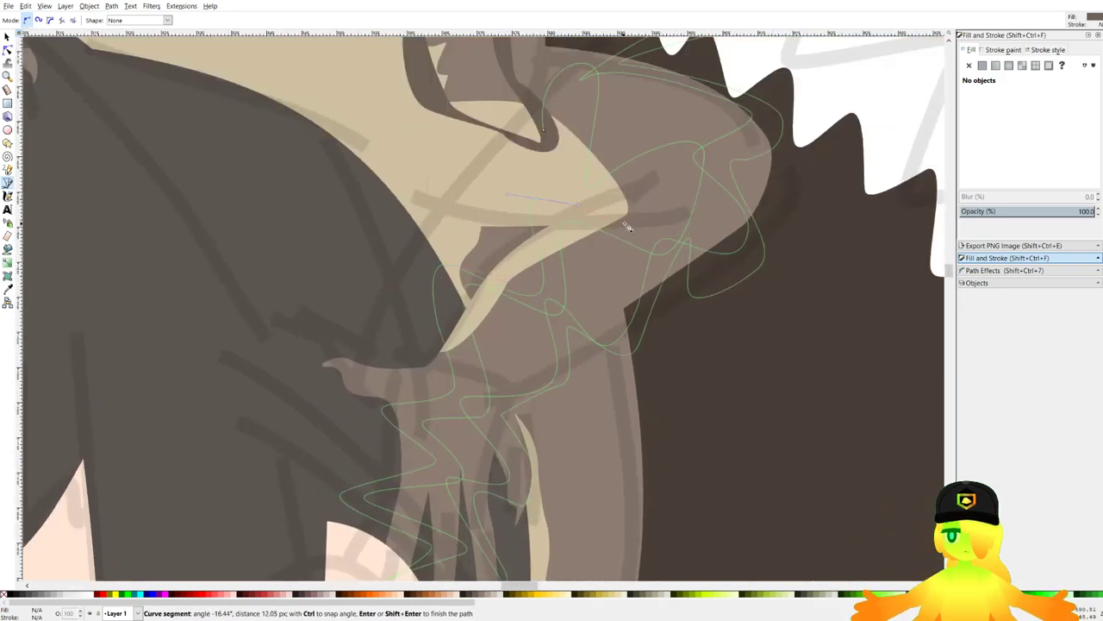
{"action": "left_click", "coordinate": [588, 76]}
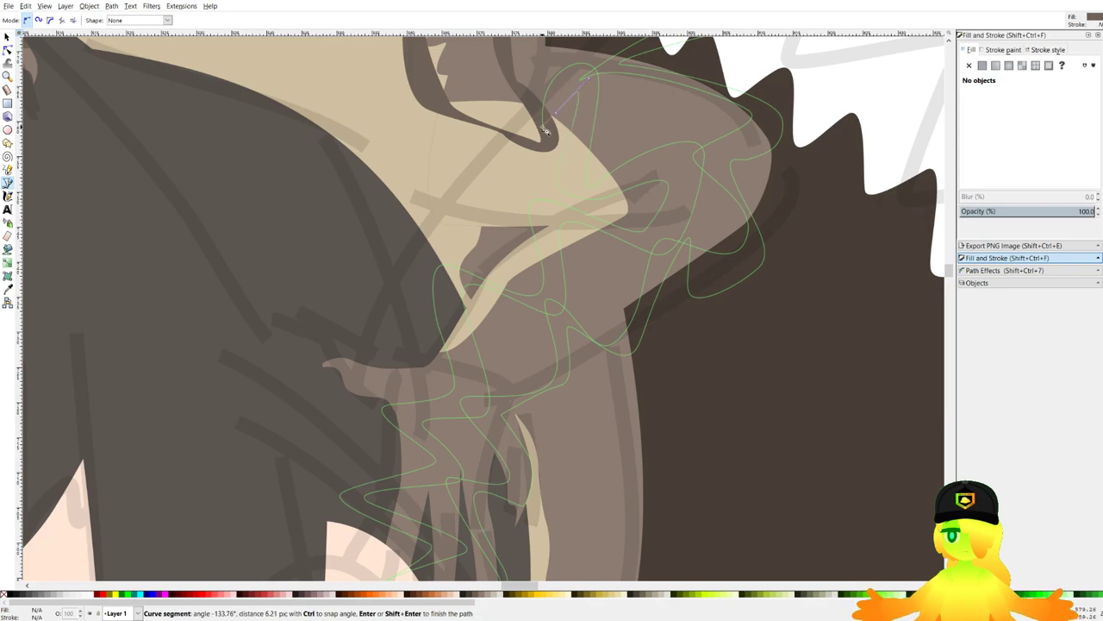
{"action": "left_click", "coordinate": [546, 131]}
{"action": "scroll", "coordinate": [518, 164], "scroll_direction": "down", "scroll_amount": 2, "text": "ctrl"}
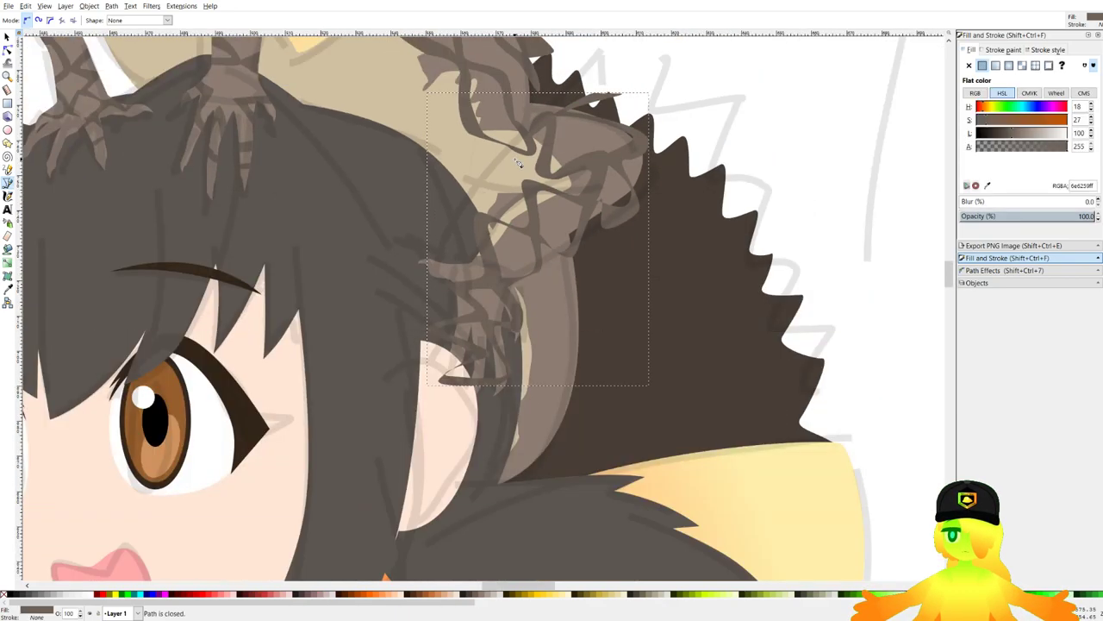
Intersect the hind-leg pattern with a copy of the leg shape and lower it beneath the beige belly.
{"action": "key", "text": "s"}
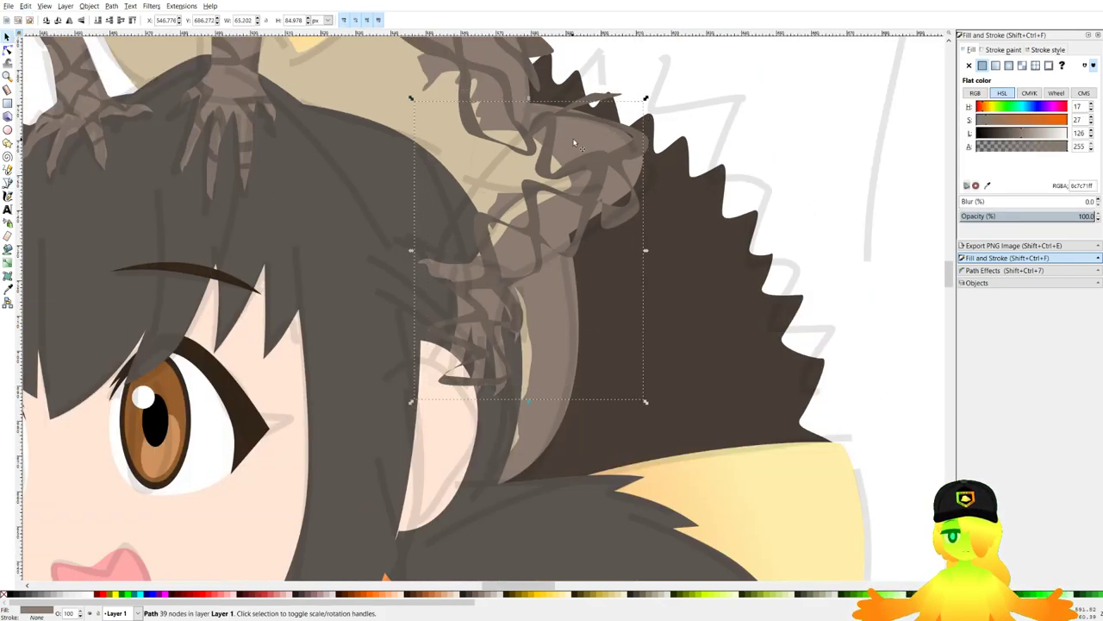
{"action": "left_click", "coordinate": [622, 225]}
{"action": "left_click", "coordinate": [623, 226], "text": "shift"}
{"action": "left_click", "coordinate": [113, 8]}
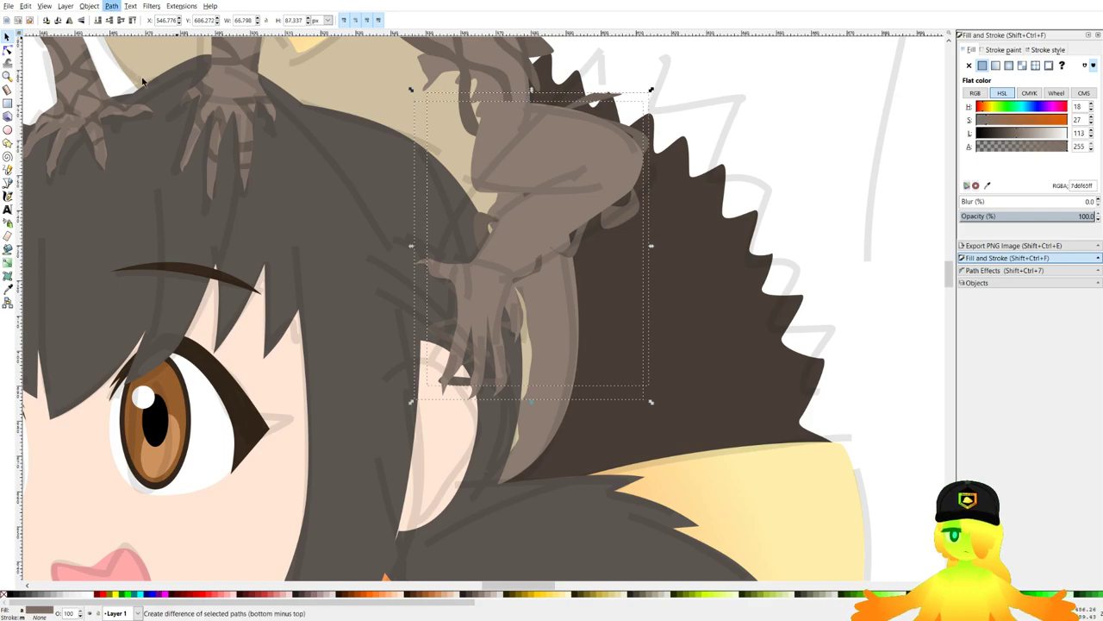
{"action": "left_click", "coordinate": [179, 91]}
{"action": "scroll", "coordinate": [556, 196], "scroll_direction": "down", "scroll_amount": 1, "text": "ctrl"}
{"action": "scroll", "coordinate": [587, 168], "scroll_direction": "up", "scroll_amount": 1, "text": "ctrl"}
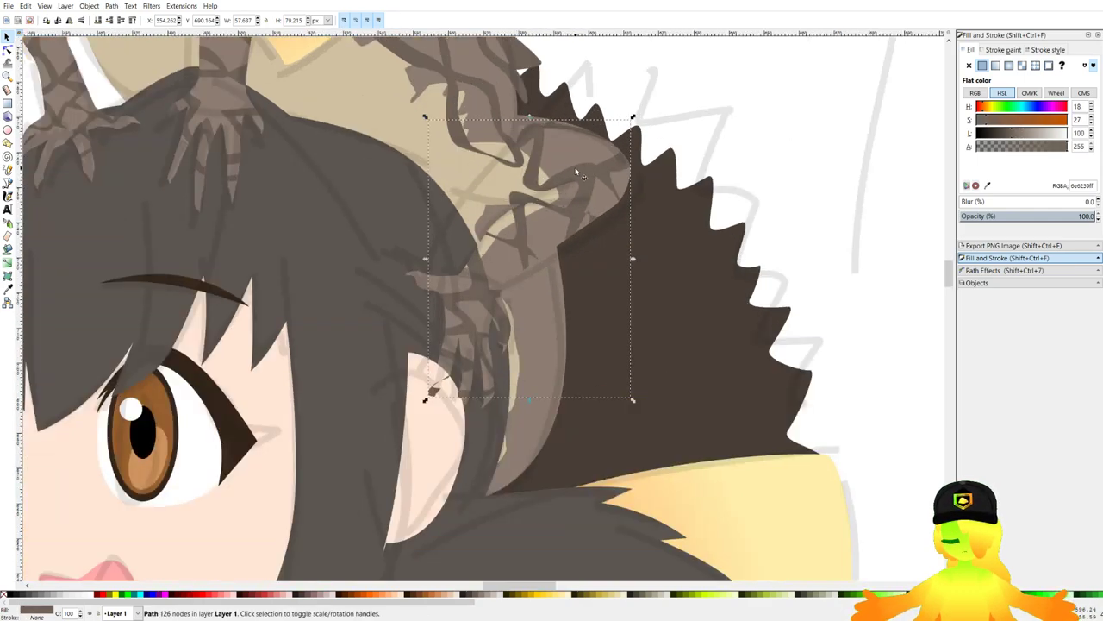
{"action": "key", "text": "Page_Down"}
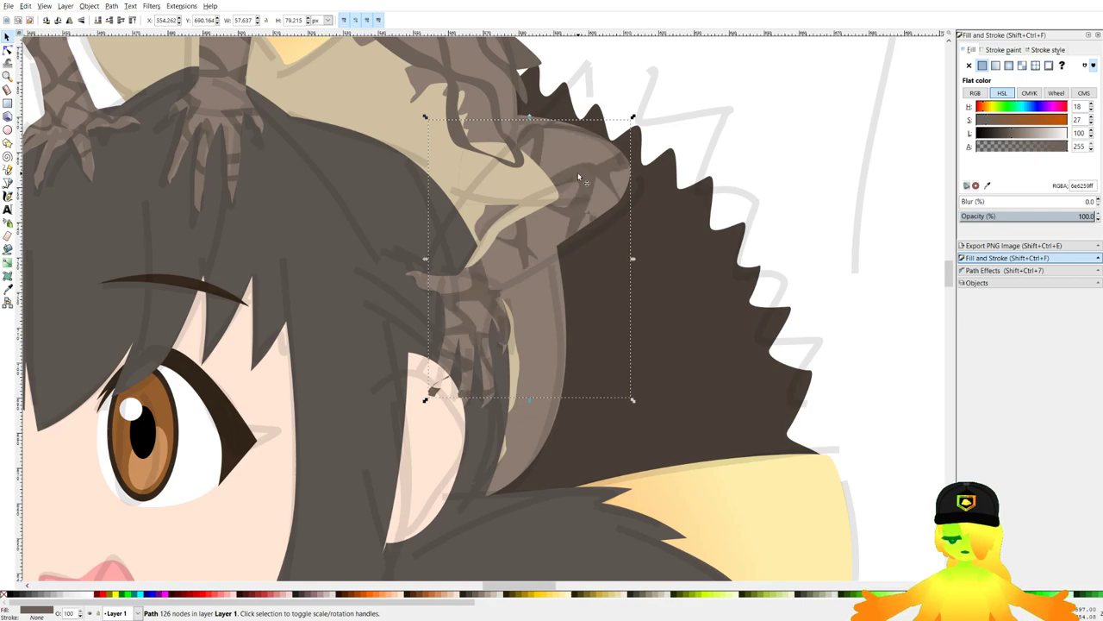
{"action": "scroll", "coordinate": [636, 152], "scroll_direction": "down", "scroll_amount": 1, "text": "ctrl"}
{"action": "scroll", "coordinate": [563, 125], "scroll_direction": "up", "scroll_amount": 2, "text": "ctrl"}
Duplicate the lizard's brown body shape and merge the two back pattern pieces into one path.
{"action": "left_click", "coordinate": [542, 97]}
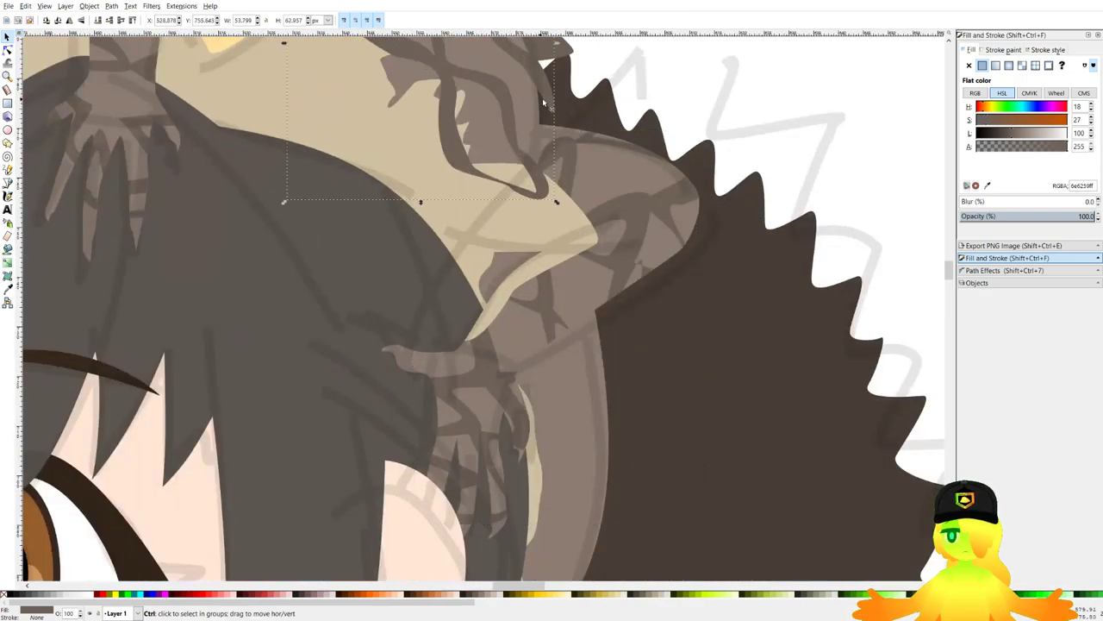
{"action": "scroll", "coordinate": [545, 101], "scroll_direction": "down", "scroll_amount": 1, "text": "ctrl"}
{"action": "left_click_drag", "start_coordinate": [554, 117], "coordinate": [567, 252]}
{"action": "left_click", "coordinate": [516, 188]}
{"action": "key", "text": "ctrl+d"}
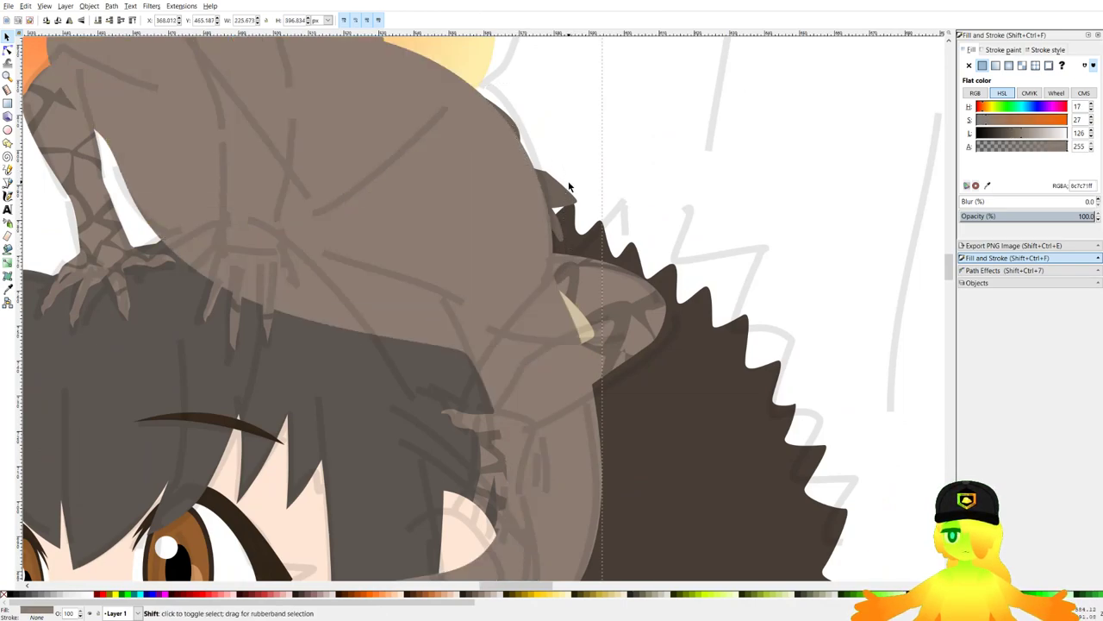
{"action": "left_click", "coordinate": [566, 187], "text": "shift"}
{"action": "left_click", "coordinate": [602, 185]}
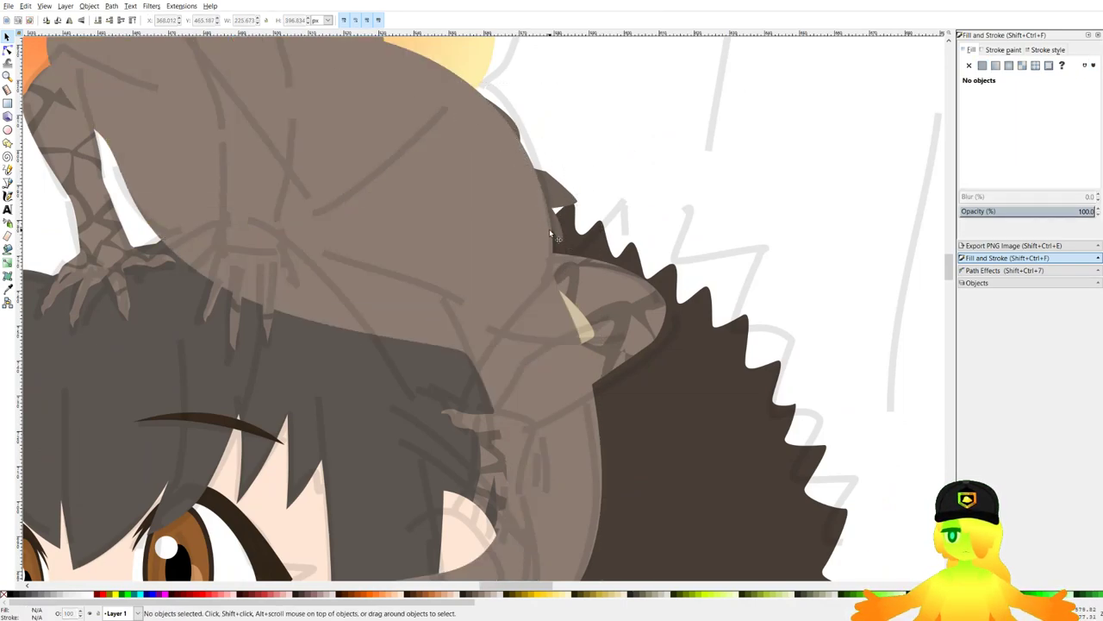
{"action": "left_click", "coordinate": [549, 229]}
{"action": "left_click", "coordinate": [559, 199]}
{"action": "left_click", "coordinate": [559, 227], "text": "shift"}
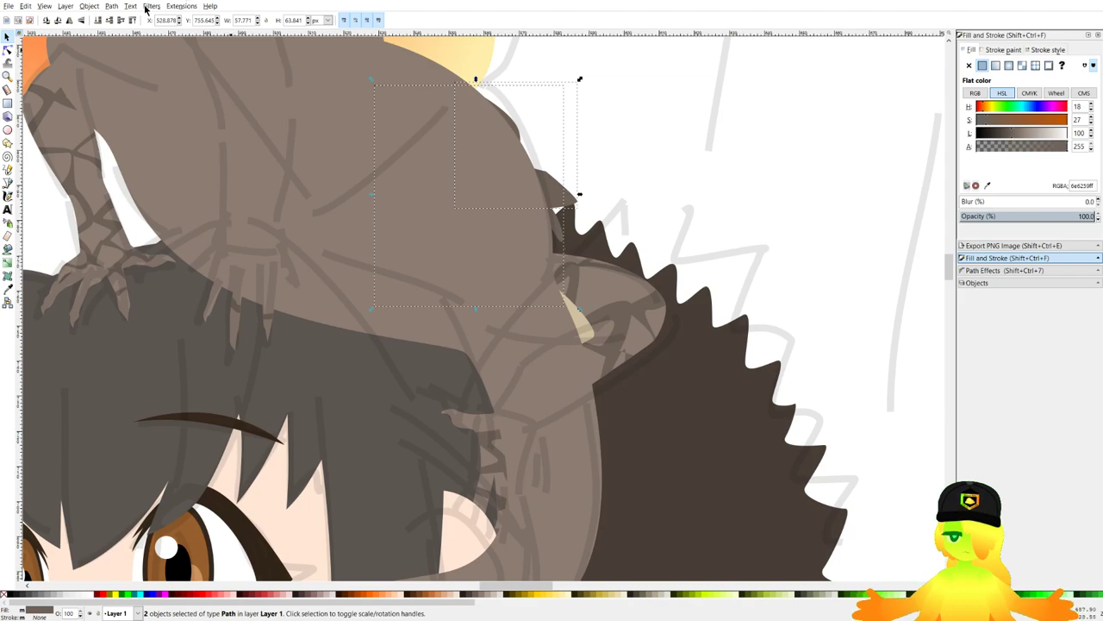
{"action": "left_click", "coordinate": [113, 12]}
Intersect the merged back pattern with the body copy and stack it just above the brown body shape.
{"action": "left_click", "coordinate": [437, 186], "text": "shift"}
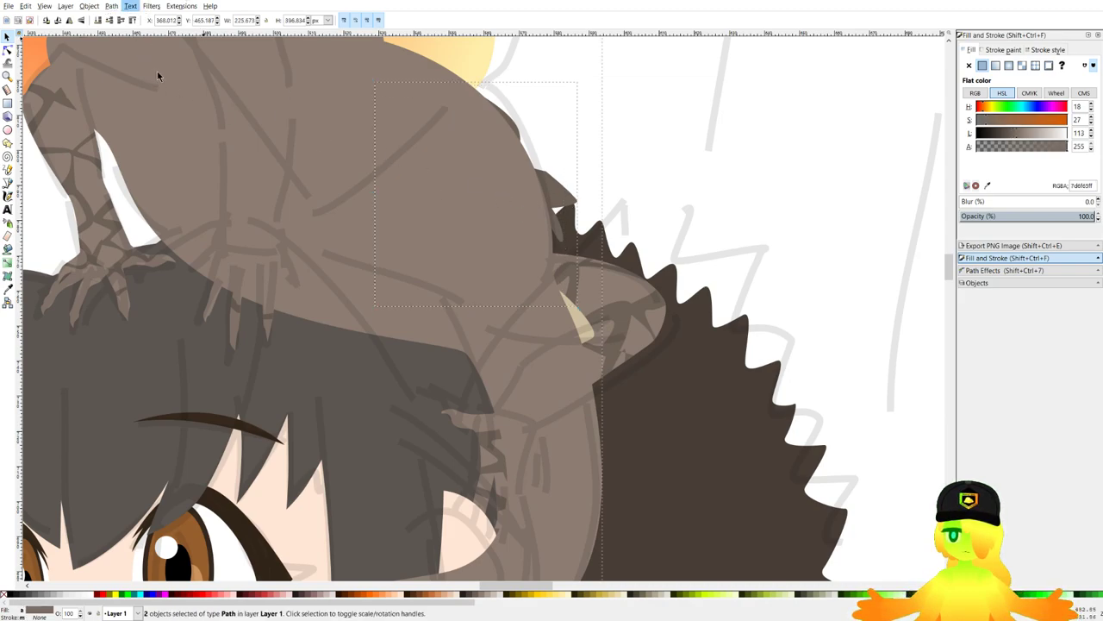
{"action": "mouse_move", "coordinate": [113, 7]}
{"action": "scroll", "coordinate": [601, 191], "scroll_direction": "down", "scroll_amount": 1}
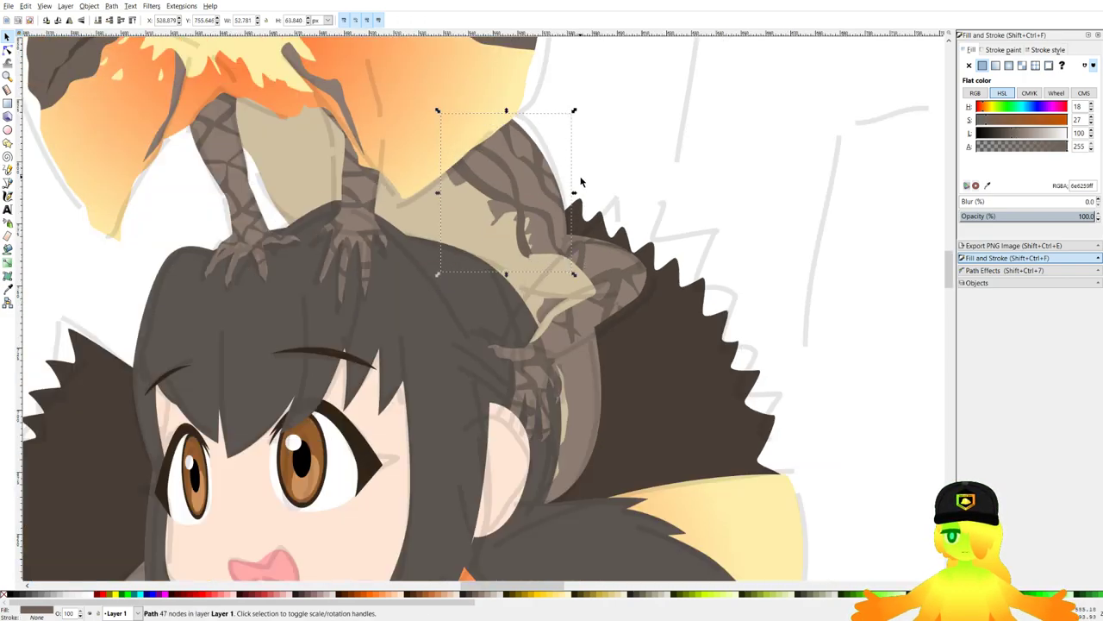
{"action": "key", "text": "Page_Down"}
{"action": "key", "text": "Page_Down"}
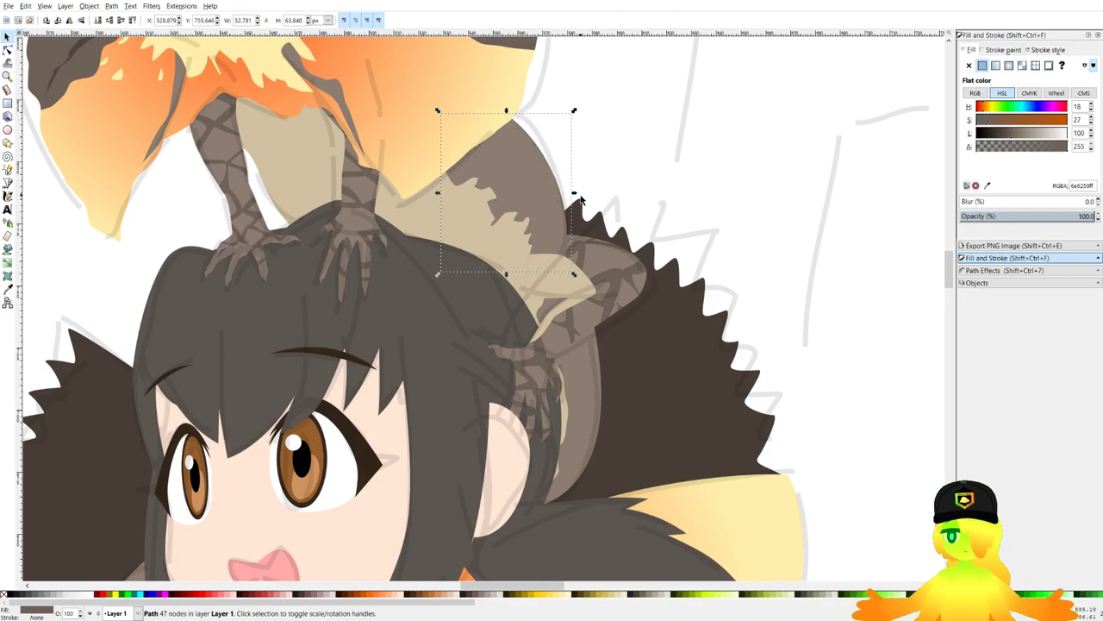
{"action": "key", "text": "Page_Up"}
{"action": "left_click", "coordinate": [643, 175]}
Save the drawing and check the lizard reference photos.
{"action": "scroll", "coordinate": [615, 210], "scroll_direction": "down", "scroll_amount": 1}
{"action": "scroll", "coordinate": [615, 211], "scroll_direction": "down", "scroll_amount": 5}
{"action": "key", "text": "ctrl+s"}
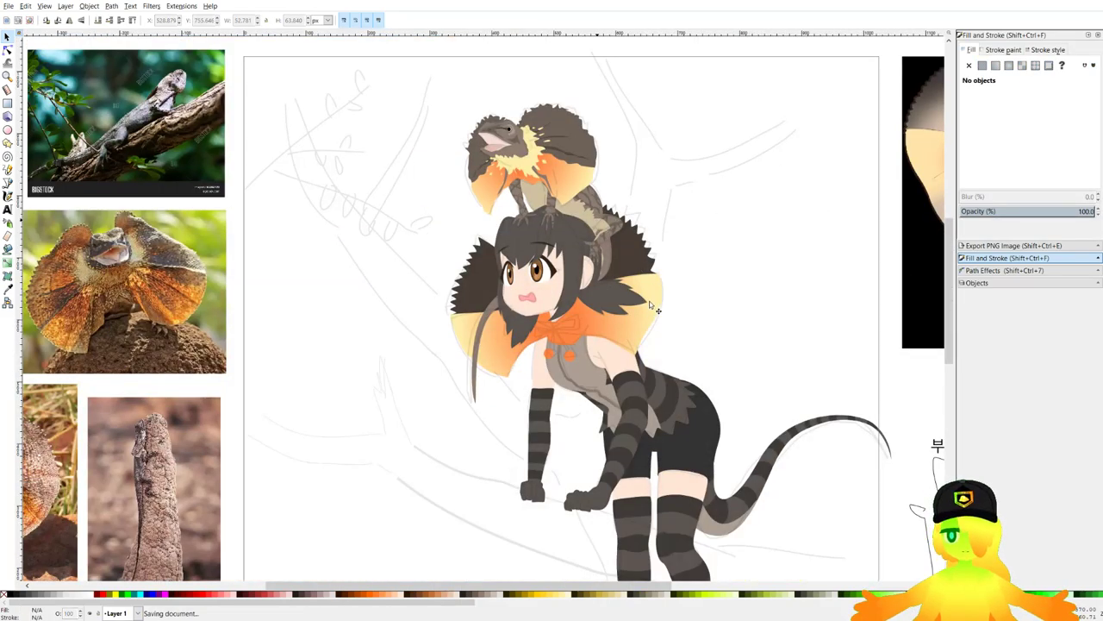
{"action": "left_click_drag", "start_coordinate": [219, 289], "coordinate": [510, 265]}
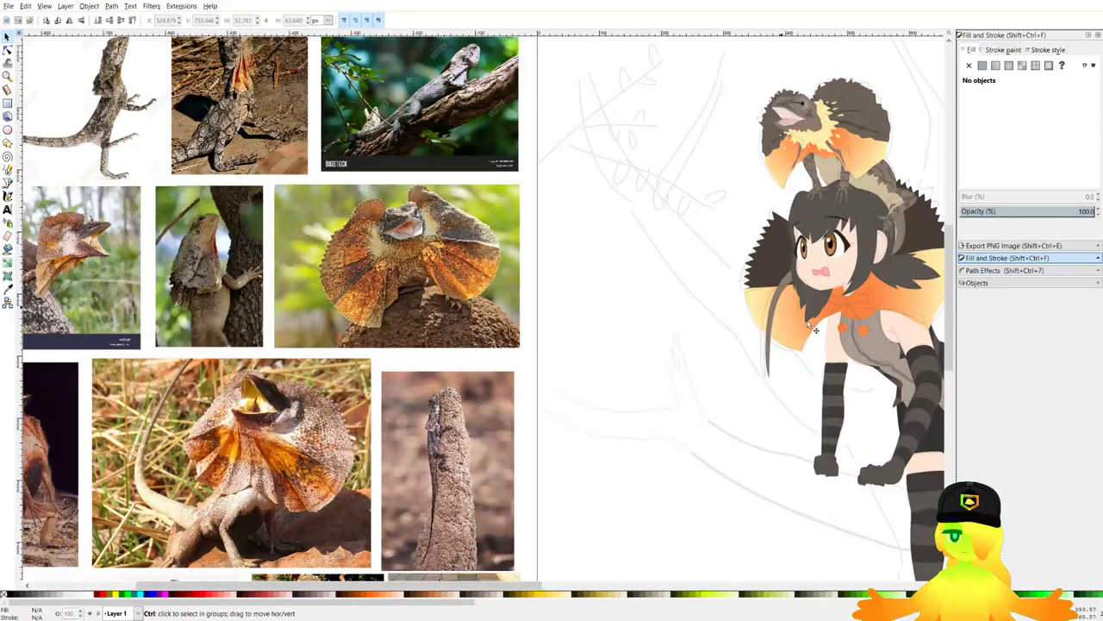
{"action": "scroll", "coordinate": [815, 331], "scroll_direction": "right", "scroll_amount": 7}
{"action": "scroll", "coordinate": [677, 242], "scroll_direction": "up", "scroll_amount": 6}
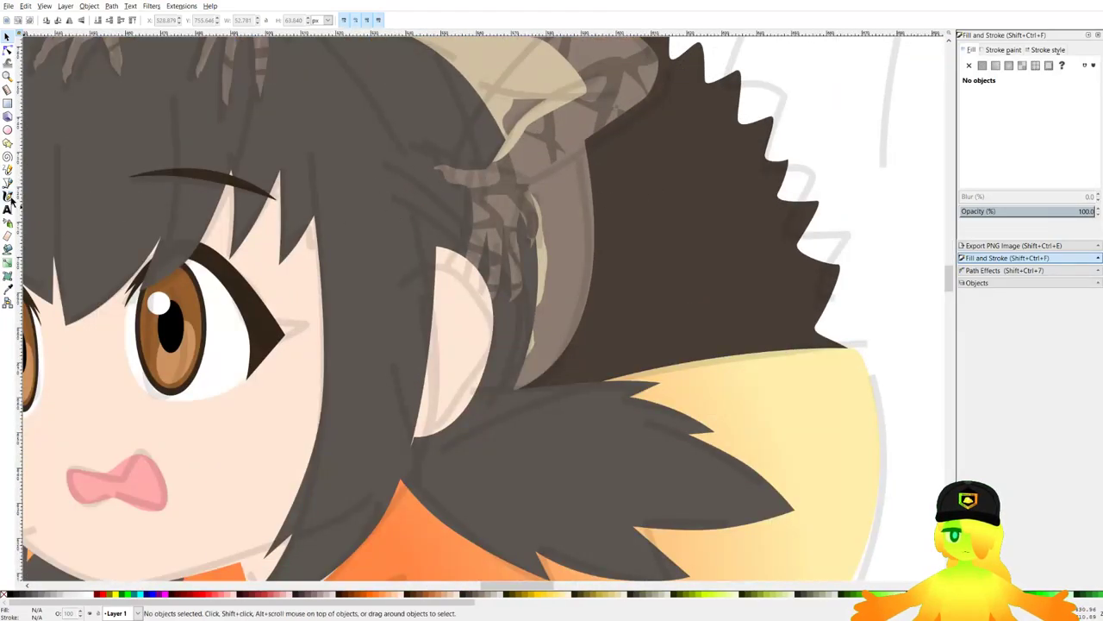
Start a tail pattern outline with the Pen tool, zigzagging curved bands across the tail below the hind leg.
{"action": "left_click", "coordinate": [8, 184]}
{"action": "scroll", "coordinate": [590, 168], "scroll_direction": "up", "scroll_amount": 1}
{"action": "left_click", "coordinate": [620, 147]}
{"action": "left_click_drag", "start_coordinate": [522, 158], "coordinate": [491, 162]}
{"action": "left_click_drag", "start_coordinate": [489, 234], "coordinate": [562, 237]}
{"action": "left_click_drag", "start_coordinate": [607, 257], "coordinate": [560, 251]}
{"action": "left_click", "coordinate": [642, 268]}
{"action": "left_click", "coordinate": [492, 284]}
{"action": "left_click_drag", "start_coordinate": [495, 297], "coordinate": [562, 175]}
{"action": "left_click_drag", "start_coordinate": [577, 228], "coordinate": [607, 233]}
{"action": "left_click", "coordinate": [676, 263]}
{"action": "left_click_drag", "start_coordinate": [640, 243], "coordinate": [587, 242]}
{"action": "left_click", "coordinate": [593, 378]}
{"action": "left_click_drag", "start_coordinate": [552, 283], "coordinate": [784, 196]}
Continue the zigzag outline down the tail section hanging over the character's yellow-orange collar.
{"action": "scroll", "coordinate": [530, 321], "scroll_direction": "down", "scroll_amount": 5}
{"action": "scroll", "coordinate": [590, 319], "scroll_direction": "up", "scroll_amount": 2}
{"action": "left_click_drag", "start_coordinate": [662, 110], "coordinate": [622, 99]}
{"action": "left_click_drag", "start_coordinate": [520, 136], "coordinate": [578, 261]}
{"action": "left_click", "coordinate": [559, 236]}
{"action": "left_click_drag", "start_coordinate": [504, 171], "coordinate": [489, 206]}
{"action": "left_click_drag", "start_coordinate": [521, 275], "coordinate": [581, 310]}
{"action": "left_click", "coordinate": [583, 302]}
Examine how the tail is banded in the lizard reference photos and return to the tail outline.
{"action": "left_click_drag", "start_coordinate": [429, 293], "coordinate": [603, 167]}
{"action": "scroll", "coordinate": [498, 185], "scroll_direction": "down", "scroll_amount": 2}
{"action": "scroll", "coordinate": [463, 222], "scroll_direction": "down", "scroll_amount": 1}
{"action": "left_click_drag", "start_coordinate": [463, 221], "coordinate": [776, 226]}
{"action": "left_click_drag", "start_coordinate": [112, 284], "coordinate": [679, 293]}
{"action": "scroll", "coordinate": [439, 296], "scroll_direction": "down", "scroll_amount": 3}
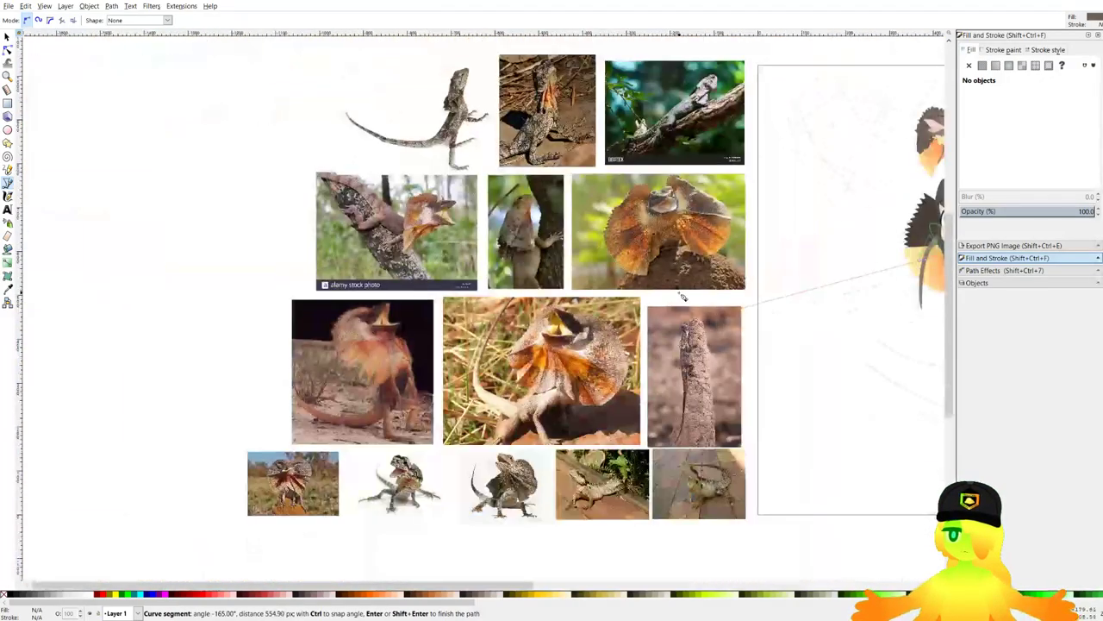
{"action": "scroll", "coordinate": [536, 361], "scroll_direction": "up", "scroll_amount": 3}
{"action": "scroll", "coordinate": [535, 359], "scroll_direction": "down", "scroll_amount": 1}
{"action": "left_click_drag", "start_coordinate": [817, 360], "coordinate": [646, 286]}
{"action": "scroll", "coordinate": [668, 331], "scroll_direction": "up", "scroll_amount": 2}
{"action": "left_click_drag", "start_coordinate": [671, 335], "coordinate": [173, 361]}
{"action": "scroll", "coordinate": [586, 293], "scroll_direction": "down", "scroll_amount": 2}
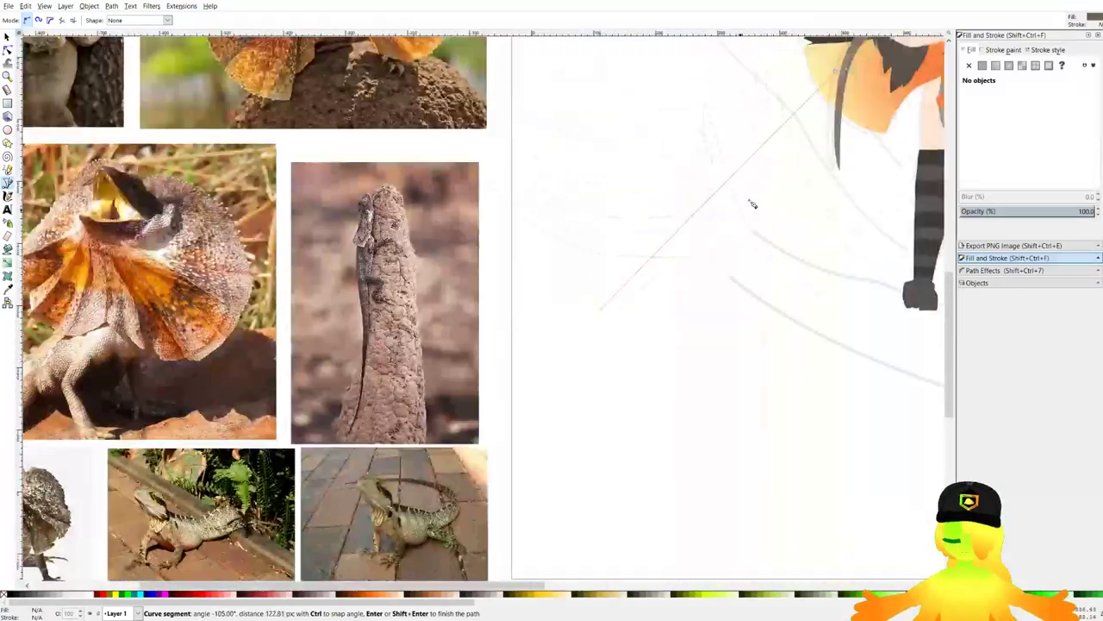
{"action": "scroll", "coordinate": [753, 204], "scroll_direction": "down", "scroll_amount": 1}
{"action": "scroll", "coordinate": [748, 223], "scroll_direction": "up", "scroll_amount": 6}
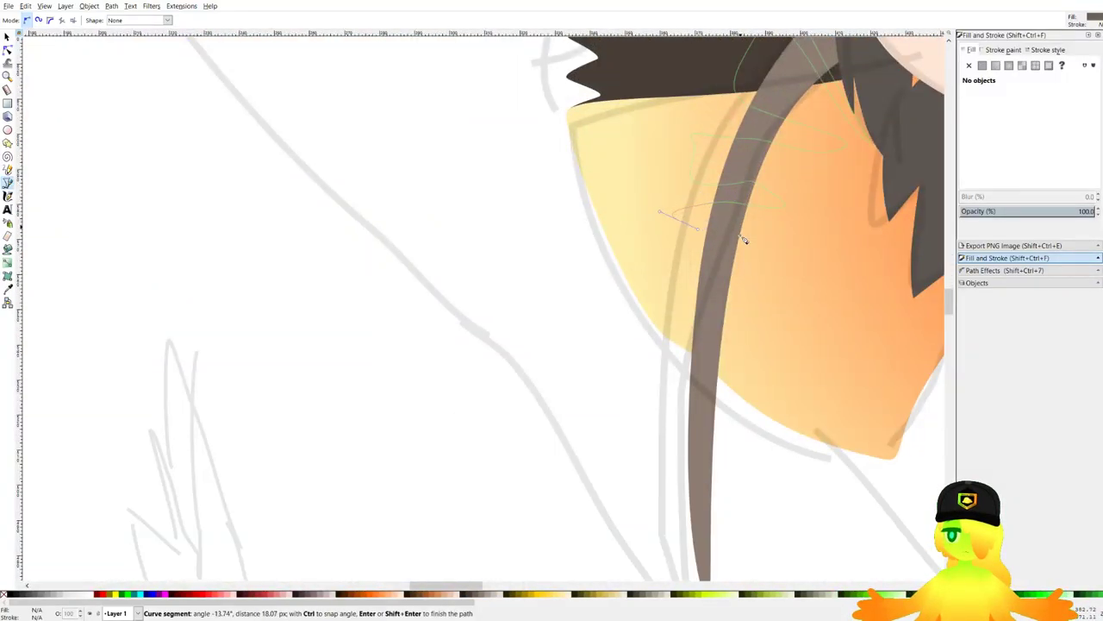
Complete the zigzag tail pattern outline with the Pen tool, running it back around the head and closing it near the hind leg.
{"action": "left_click_drag", "start_coordinate": [739, 256], "coordinate": [702, 290]}
{"action": "key", "text": "BackSpace"}
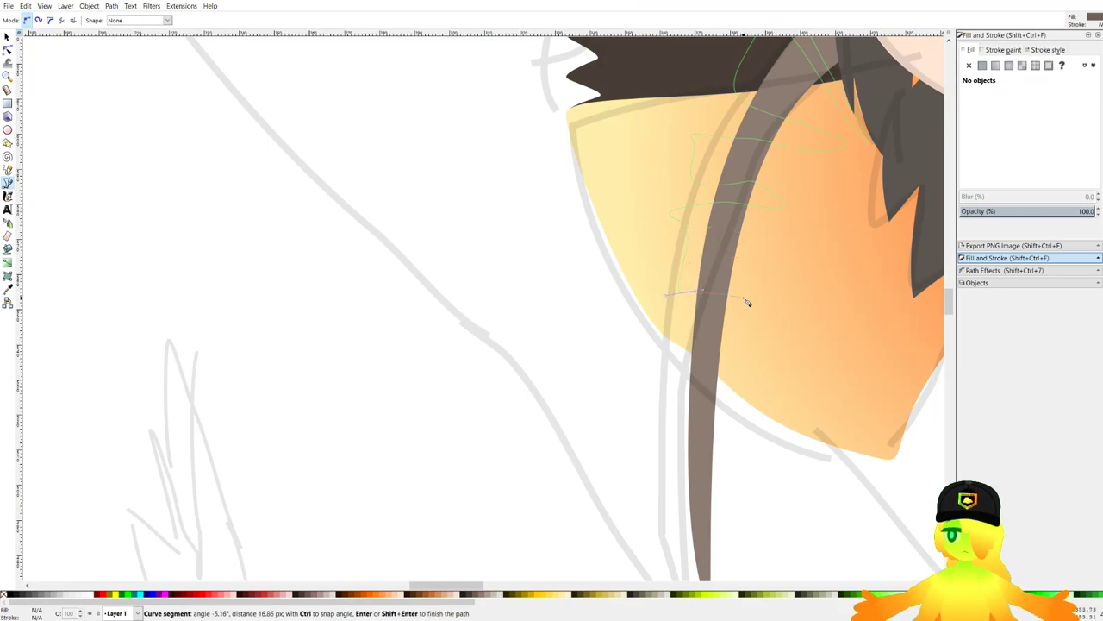
{"action": "scroll", "coordinate": [747, 301], "scroll_direction": "down", "scroll_amount": 5}
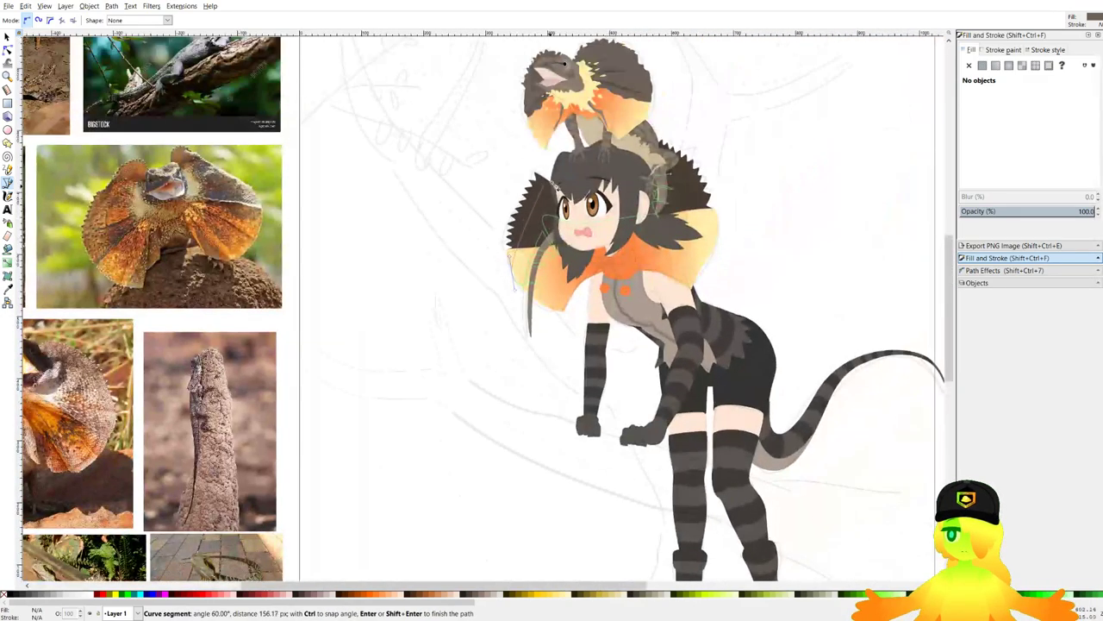
{"action": "scroll", "coordinate": [615, 167], "scroll_direction": "up", "scroll_amount": 3}
{"action": "left_click_drag", "start_coordinate": [839, 131], "coordinate": [789, 179]}
{"action": "left_click", "coordinate": [771, 183]}
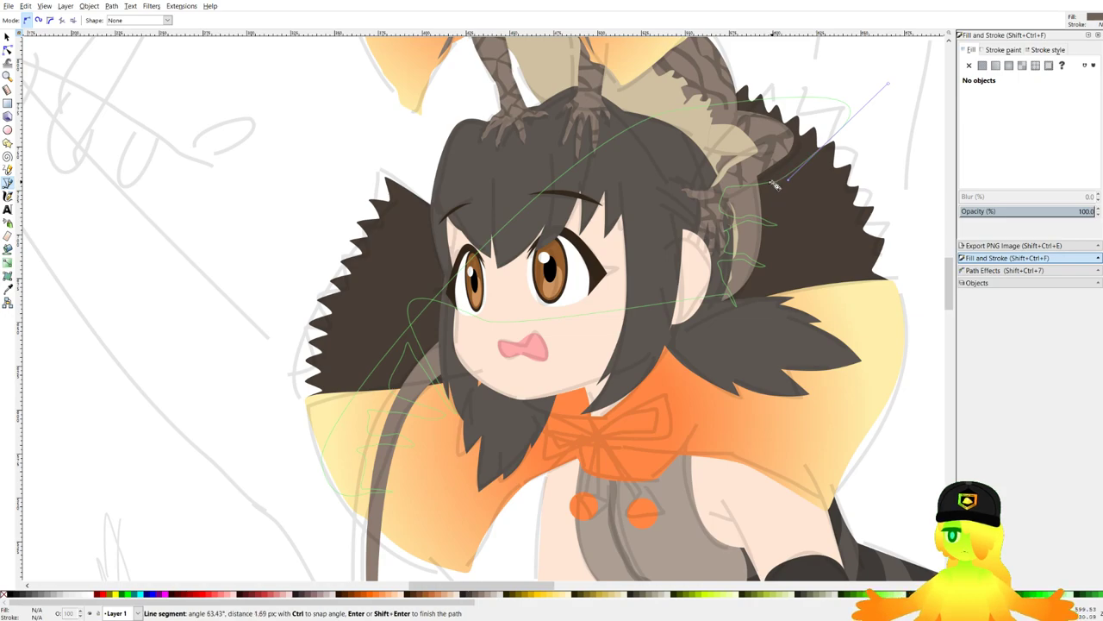
{"action": "left_click", "coordinate": [775, 186]}
Trim the band pattern to the lizard's tail by intersecting it with a duplicate of the tail shape, and save the drawing.
{"action": "left_click", "coordinate": [7, 37]}
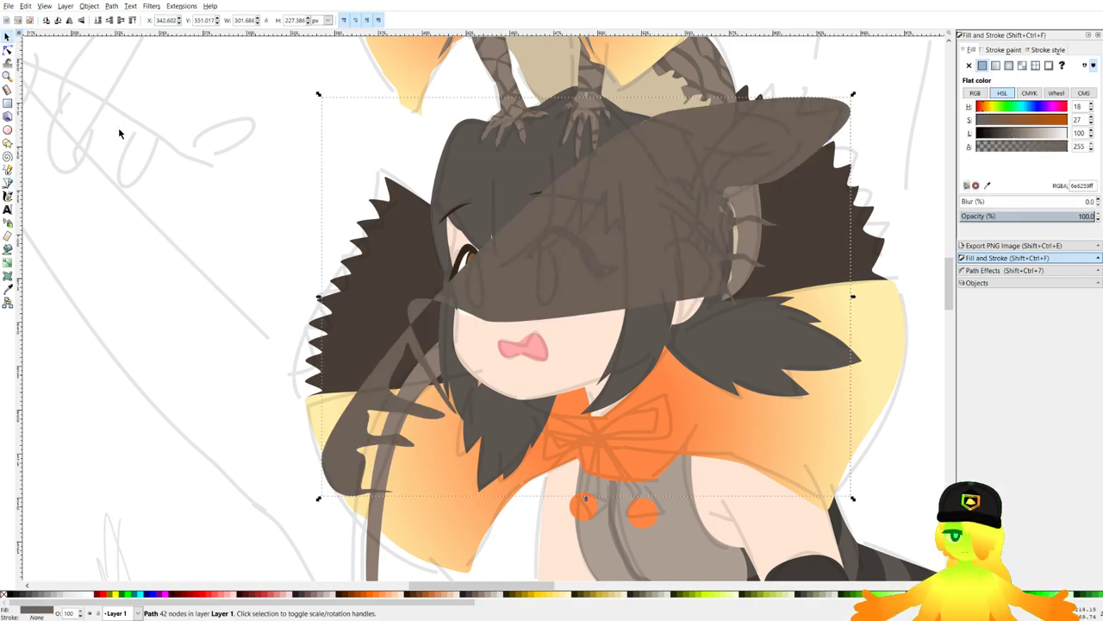
{"action": "left_click", "coordinate": [399, 424]}
{"action": "key", "text": "ctrl+d"}
{"action": "left_click", "coordinate": [379, 401], "text": "shift"}
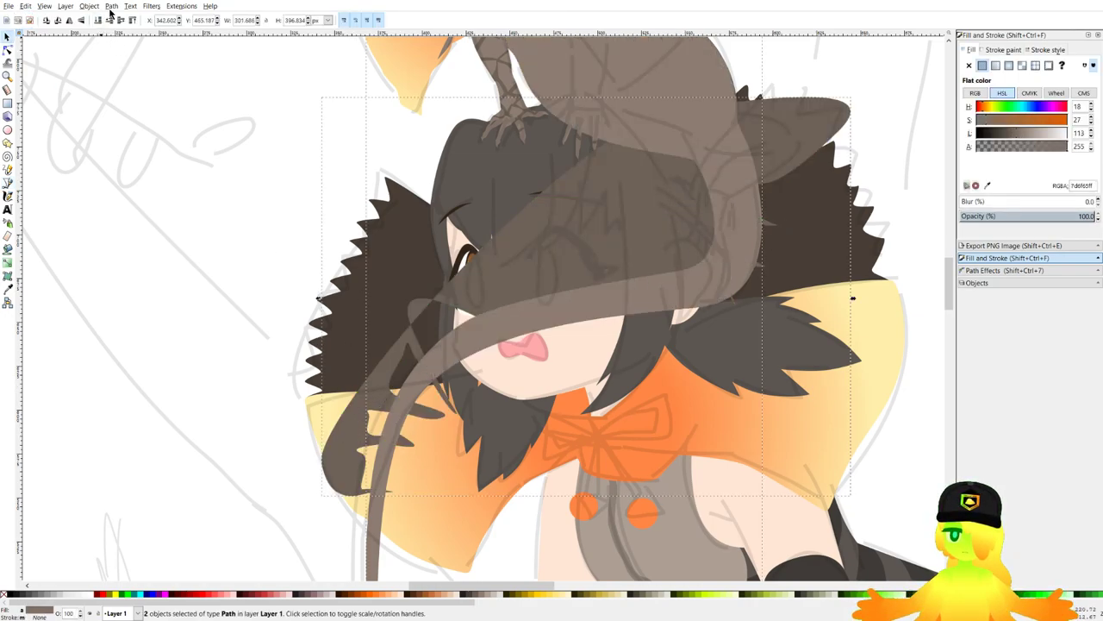
{"action": "left_click", "coordinate": [110, 11]}
{"action": "left_click", "coordinate": [160, 86]}
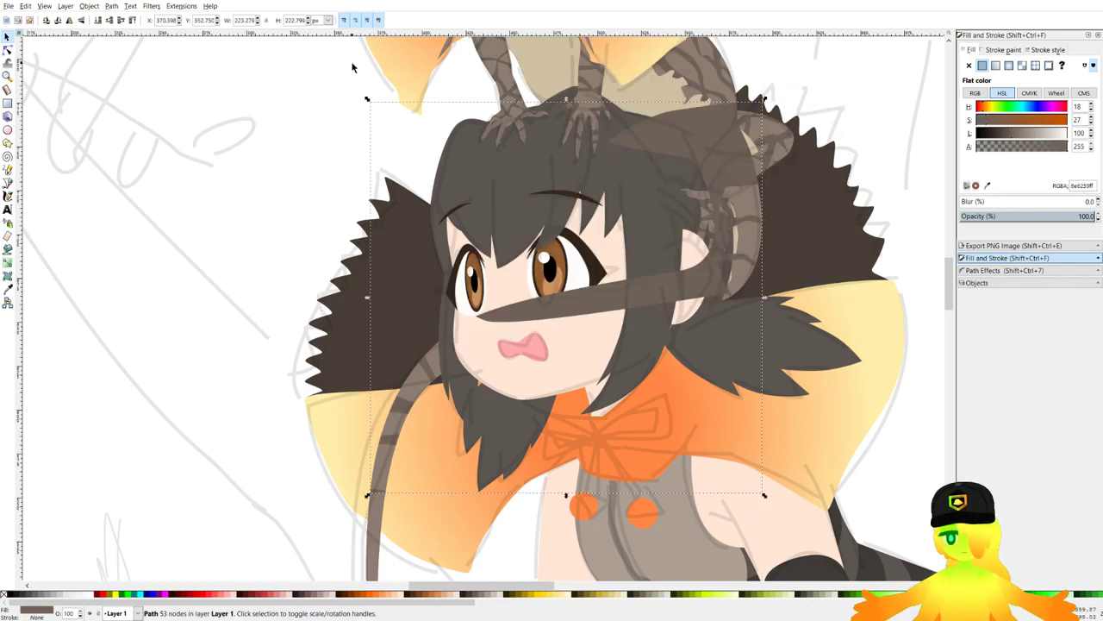
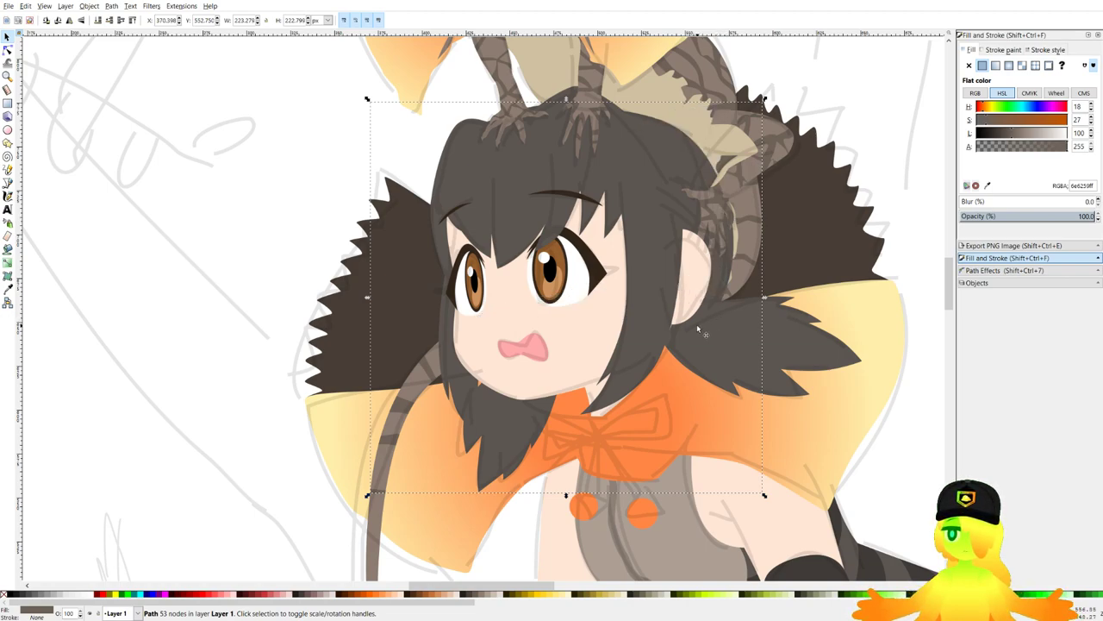
{"action": "left_click", "coordinate": [245, 294]}
{"action": "scroll", "coordinate": [245, 295], "scroll_direction": "down", "scroll_amount": 3}
{"action": "key", "text": "ctrl+s"}
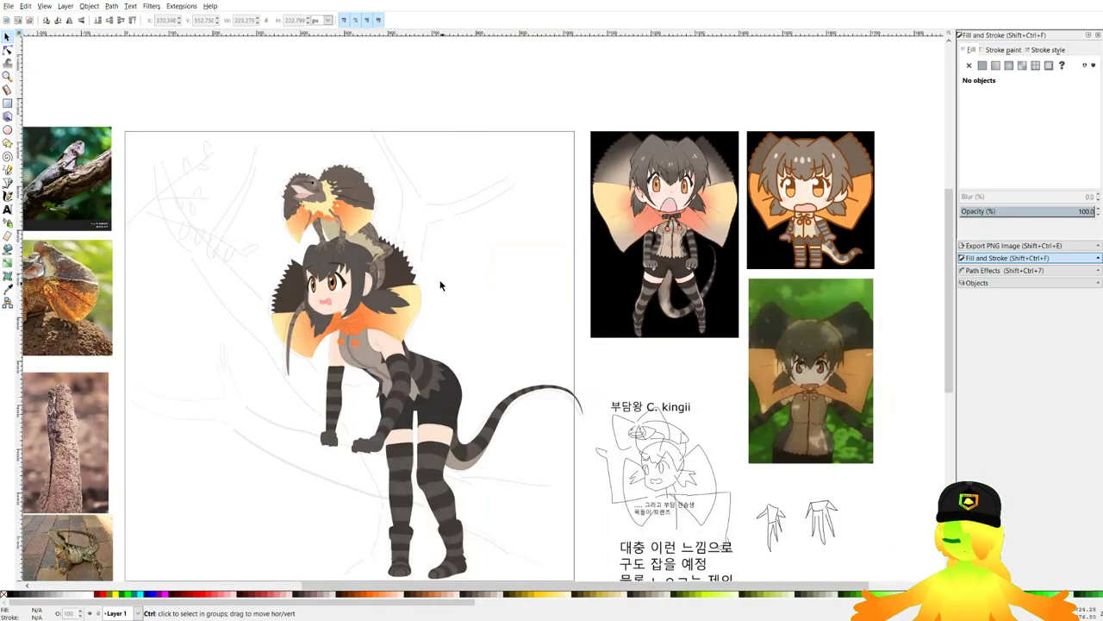
Add a white circular highlight about 2 px wide to the upper-left part of the lizard's pupil.
{"action": "scroll", "coordinate": [289, 175], "scroll_direction": "up", "scroll_amount": 5}
{"action": "scroll", "coordinate": [481, 192], "scroll_direction": "down", "scroll_amount": 7}
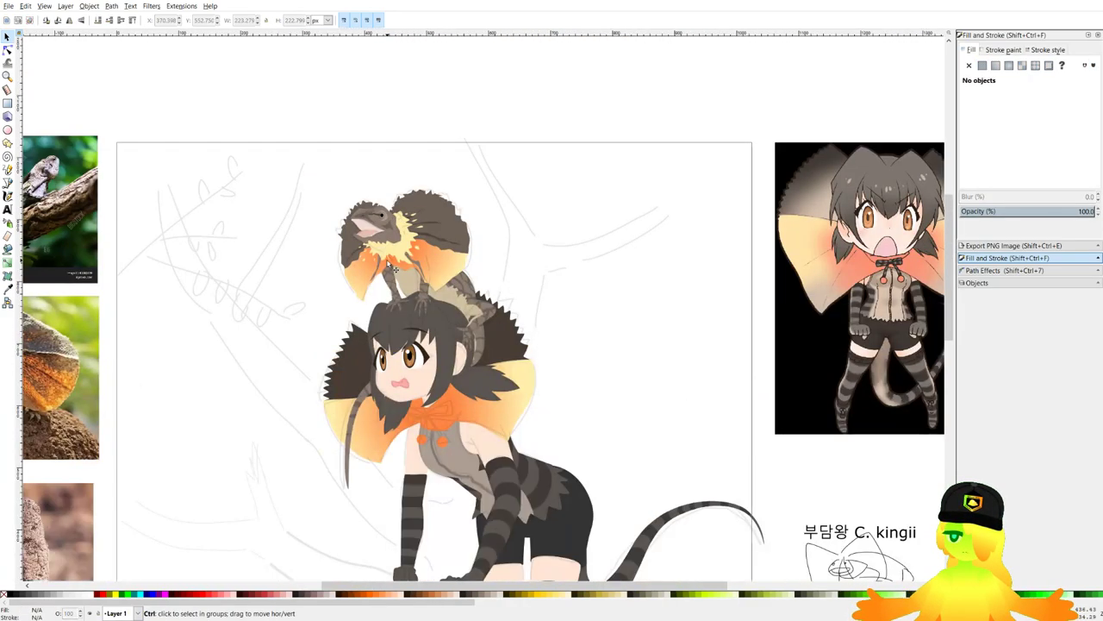
{"action": "scroll", "coordinate": [481, 191], "scroll_direction": "up", "scroll_amount": 3}
{"action": "scroll", "coordinate": [481, 191], "scroll_direction": "up", "scroll_amount": 6}
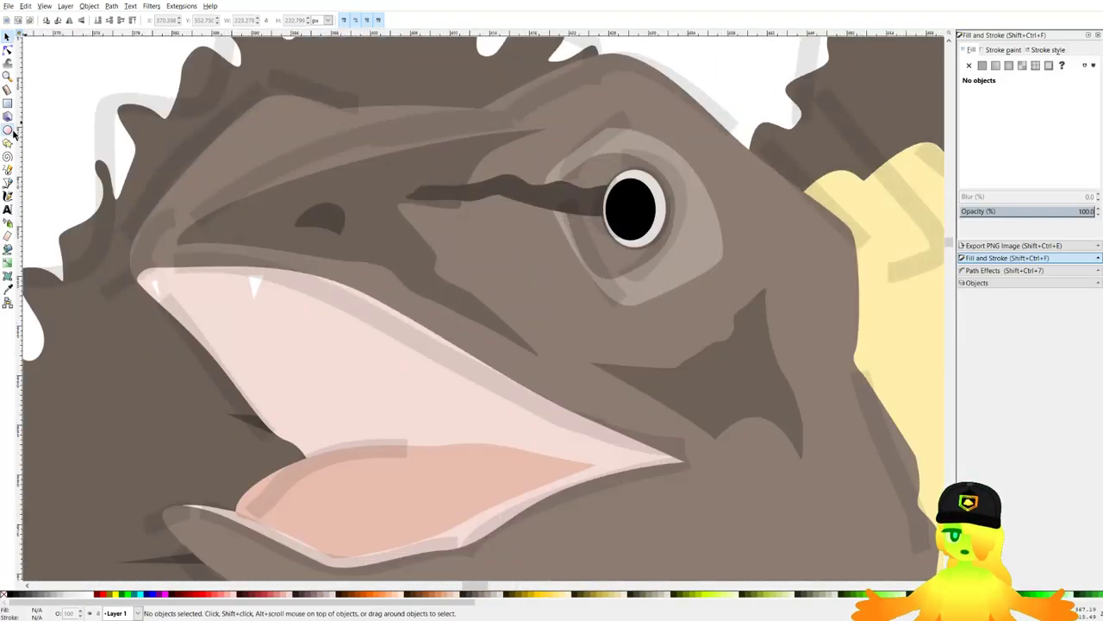
{"action": "left_click", "coordinate": [7, 129]}
{"action": "scroll", "coordinate": [727, 195], "scroll_direction": "up", "scroll_amount": 3}
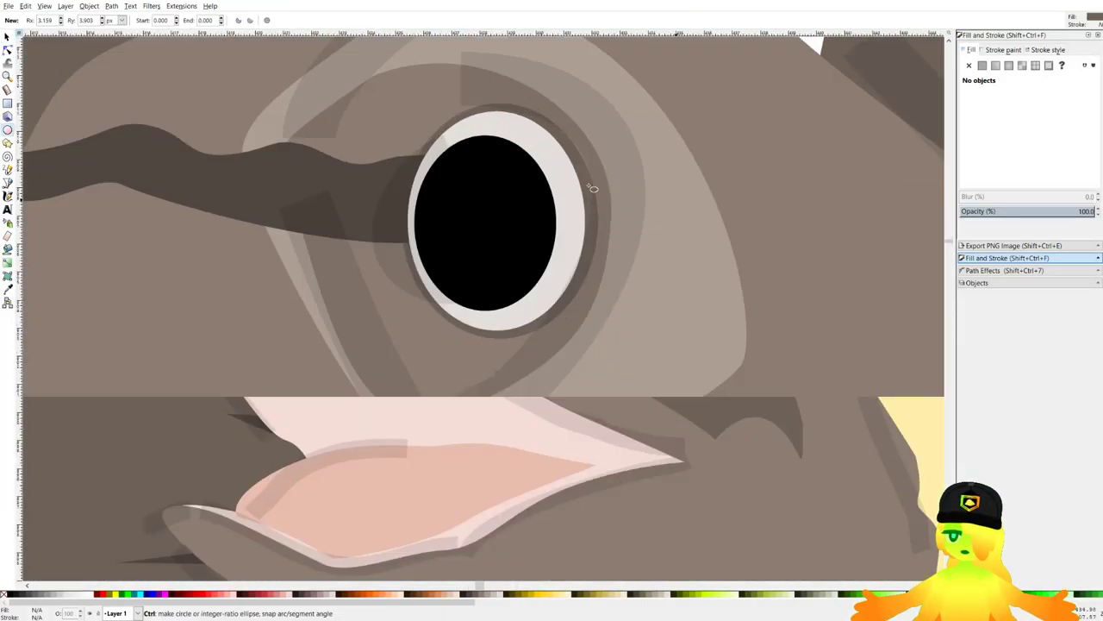
{"action": "left_click_drag", "start_coordinate": [426, 148], "coordinate": [483, 205]}
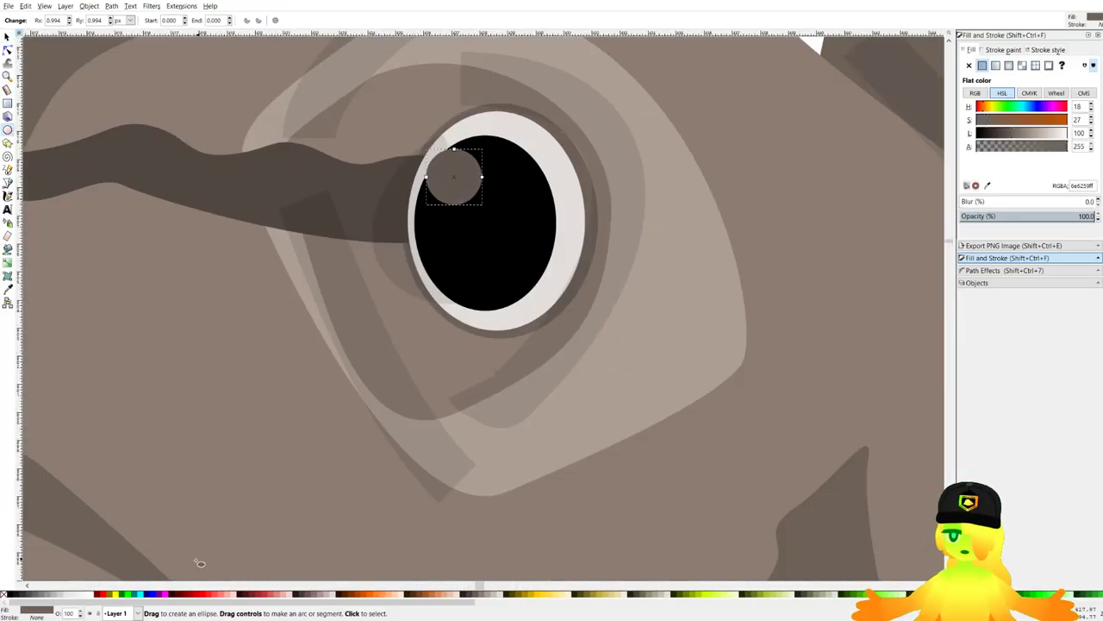
{"action": "left_click", "coordinate": [91, 594]}
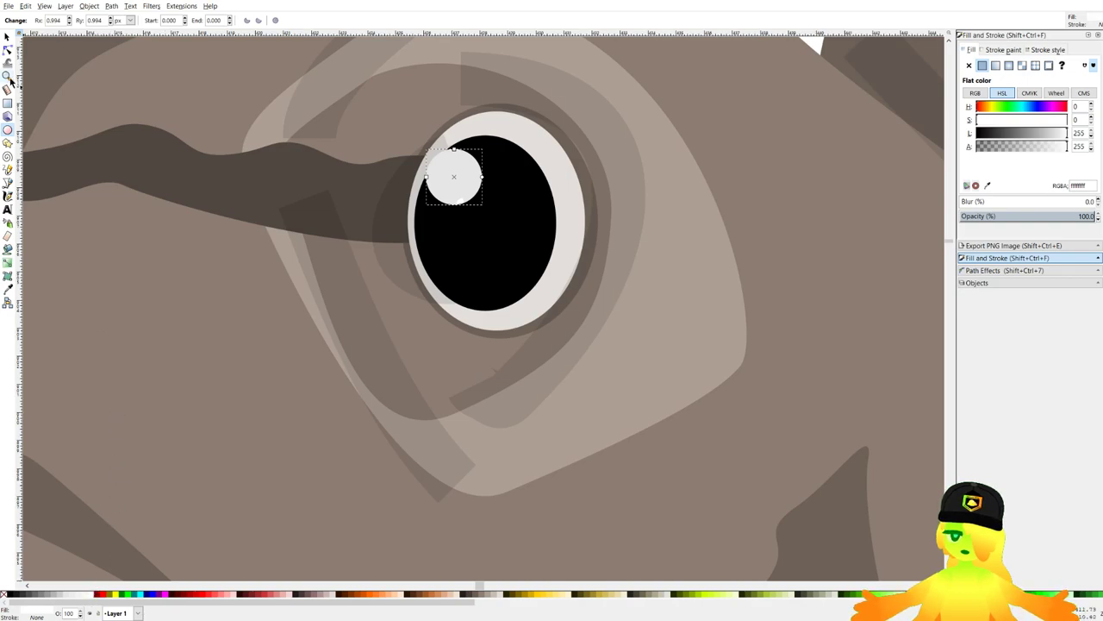
{"action": "left_click", "coordinate": [8, 37]}
{"action": "left_click_drag", "start_coordinate": [431, 182], "coordinate": [426, 181]}
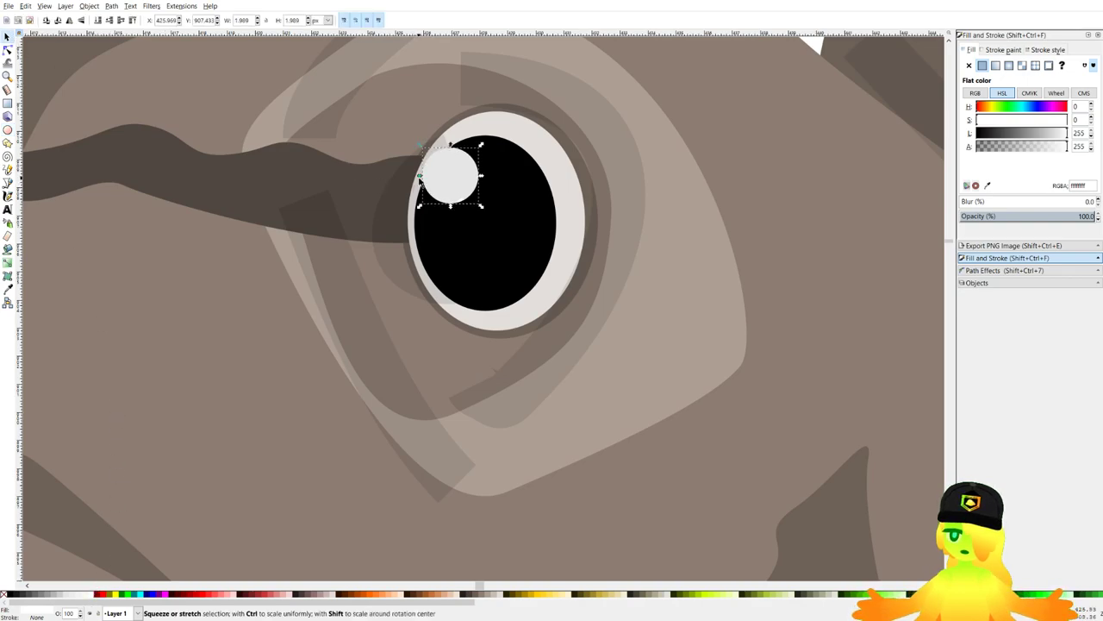
Deselect the eye highlight and save the drawing.
{"action": "scroll", "coordinate": [536, 131], "scroll_direction": "down", "scroll_amount": 7}
{"action": "left_click", "coordinate": [438, 121]}
{"action": "scroll", "coordinate": [478, 107], "scroll_direction": "down", "scroll_amount": 4}
{"action": "scroll", "coordinate": [493, 114], "scroll_direction": "down", "scroll_amount": 3}
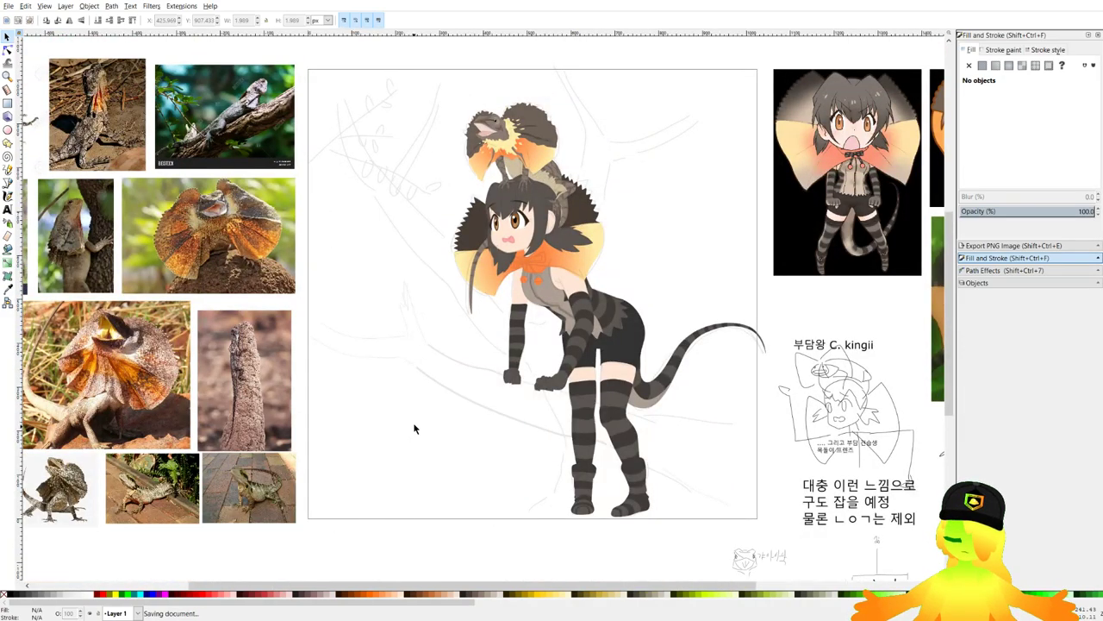
{"action": "scroll", "coordinate": [414, 426], "scroll_direction": "left", "scroll_amount": 1}
{"action": "key", "text": "ctrl+s"}
Draw a small rounded knot with the Pen tool at the centre of the sketched bow on the character's orange collar.
{"action": "scroll", "coordinate": [848, 231], "scroll_direction": "up", "scroll_amount": 4}
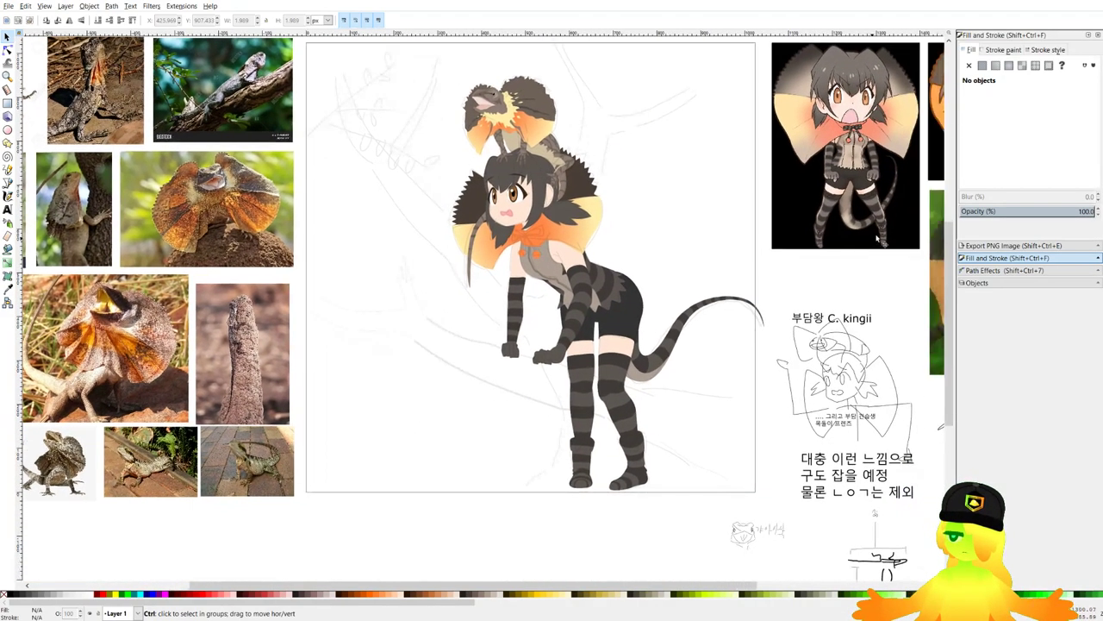
{"action": "scroll", "coordinate": [639, 428], "scroll_direction": "down", "scroll_amount": 3}
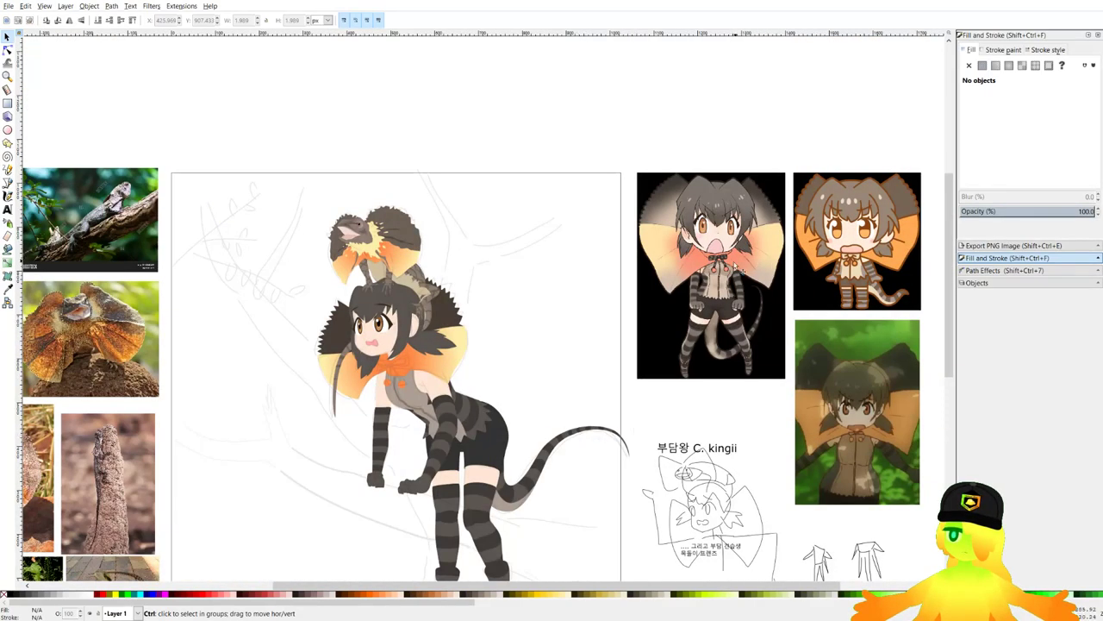
{"action": "scroll", "coordinate": [730, 263], "scroll_direction": "up", "scroll_amount": 3}
{"action": "scroll", "coordinate": [668, 207], "scroll_direction": "down", "scroll_amount": 3}
{"action": "scroll", "coordinate": [394, 362], "scroll_direction": "up", "scroll_amount": 3}
{"action": "scroll", "coordinate": [401, 369], "scroll_direction": "up", "scroll_amount": 3}
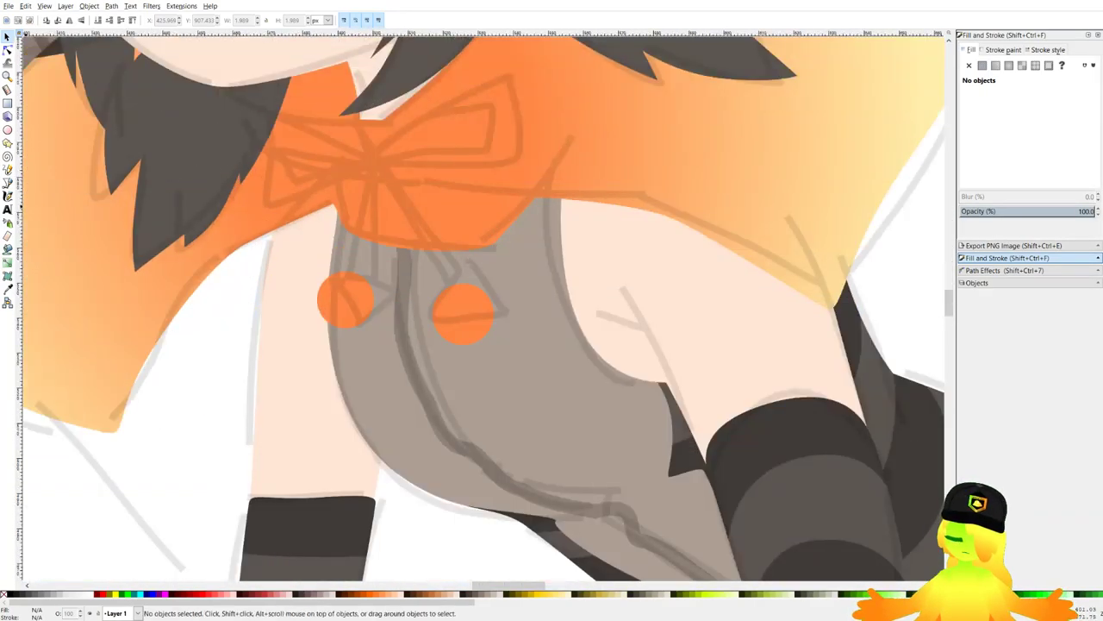
{"action": "left_click", "coordinate": [8, 183]}
{"action": "scroll", "coordinate": [371, 163], "scroll_direction": "up", "scroll_amount": 3}
{"action": "left_click", "coordinate": [406, 208]}
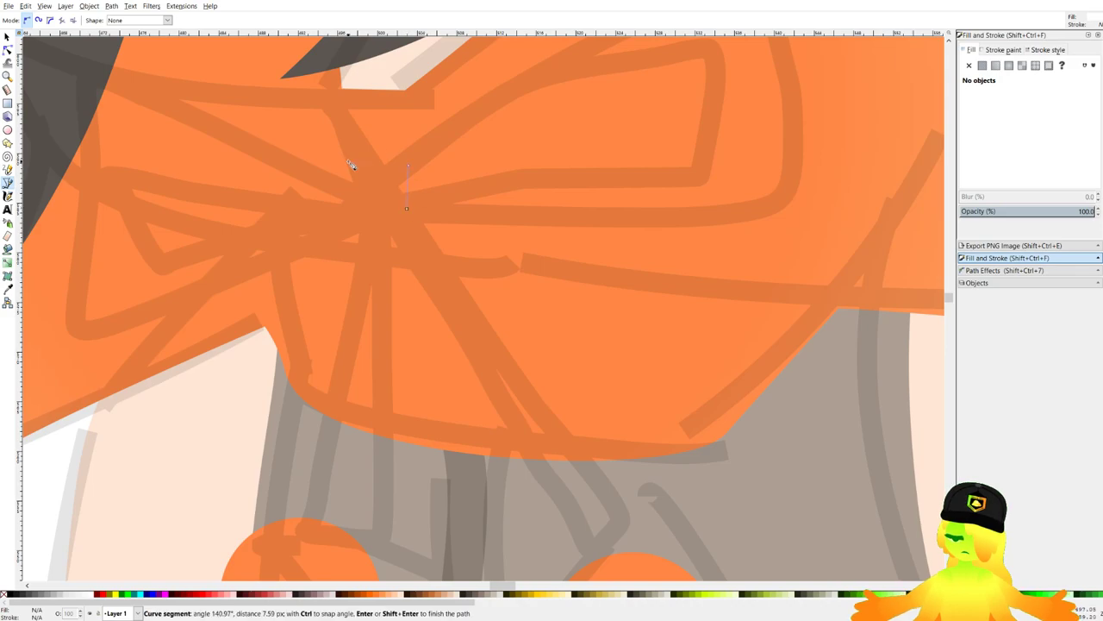
{"action": "left_click_drag", "start_coordinate": [345, 292], "coordinate": [379, 296]}
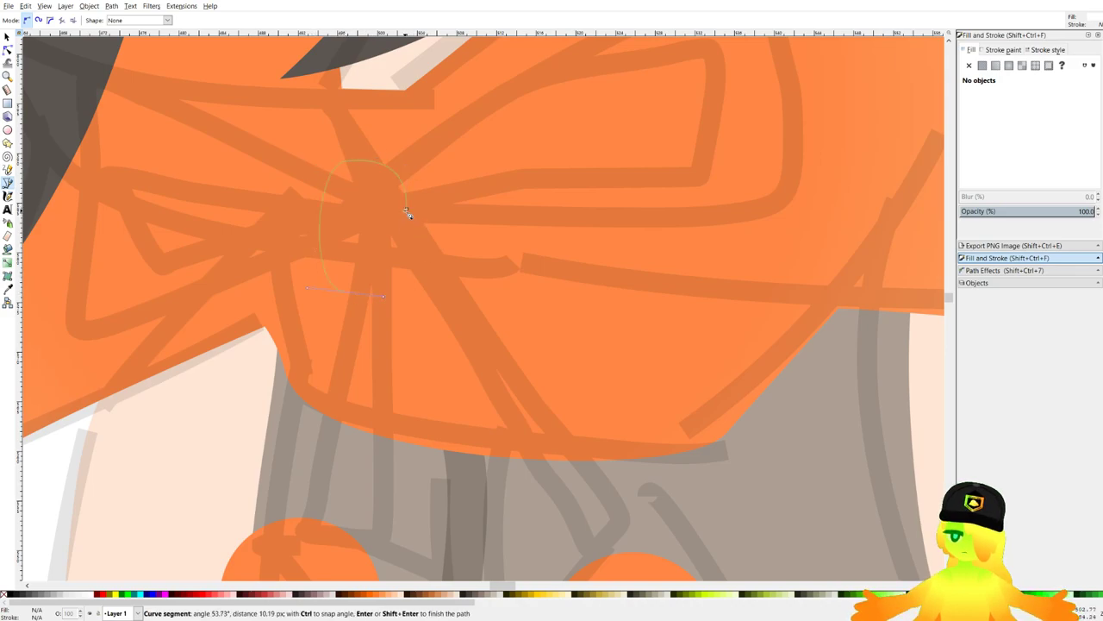
{"action": "left_click_drag", "start_coordinate": [406, 208], "coordinate": [368, 127]}
Fill the bow knot with the dark grey-brown 5d5652 sampled from the artwork.
{"action": "scroll", "coordinate": [356, 140], "scroll_direction": "down", "scroll_amount": 8}
{"action": "left_click_drag", "start_coordinate": [655, 142], "coordinate": [569, 241]}
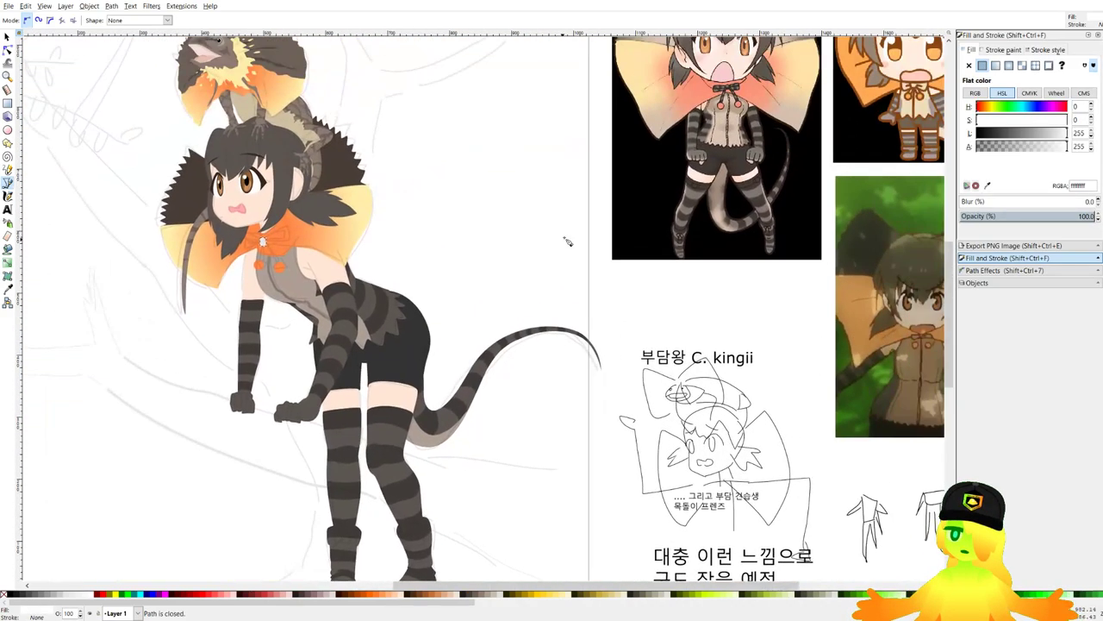
{"action": "scroll", "coordinate": [762, 116], "scroll_direction": "up", "scroll_amount": 1}
{"action": "left_click_drag", "start_coordinate": [365, 359], "coordinate": [585, 343]}
{"action": "scroll", "coordinate": [592, 300], "scroll_direction": "up", "scroll_amount": 3}
{"action": "key", "text": "d"}
{"action": "left_click", "coordinate": [564, 316]}
{"action": "scroll", "coordinate": [379, 145], "scroll_direction": "up", "scroll_amount": 2}
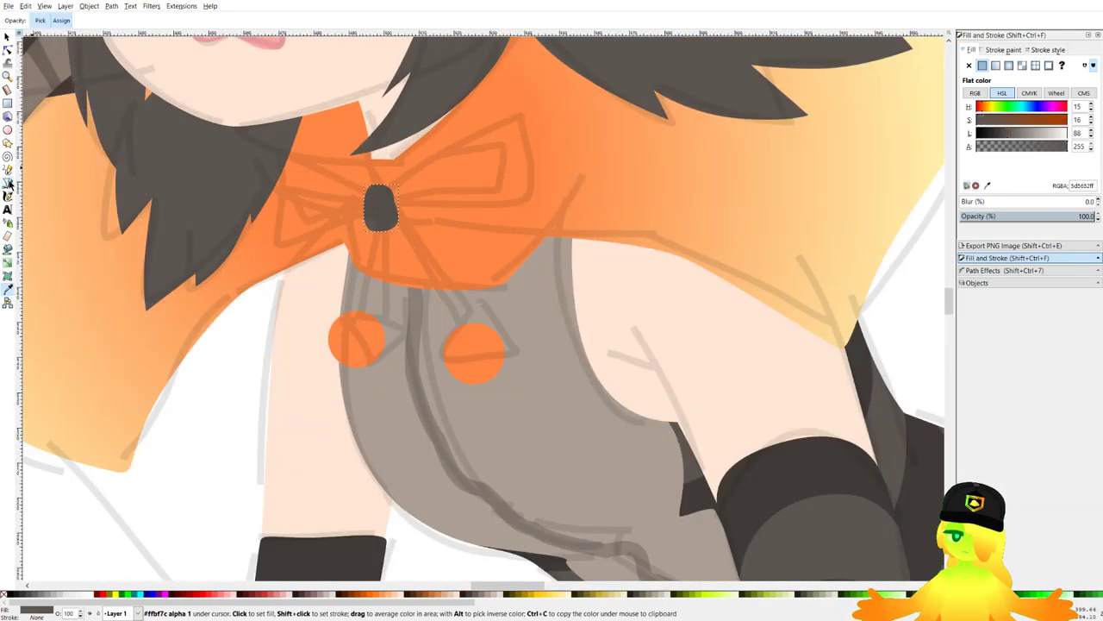
Draw the two hollow bow loops with the Pen tool, one on each side of the knot, following the sketch.
{"action": "left_click", "coordinate": [8, 183]}
{"action": "scroll", "coordinate": [471, 191], "scroll_direction": "up", "scroll_amount": 1}
{"action": "left_click", "coordinate": [335, 205]}
{"action": "left_click_drag", "start_coordinate": [526, 101], "coordinate": [559, 107]}
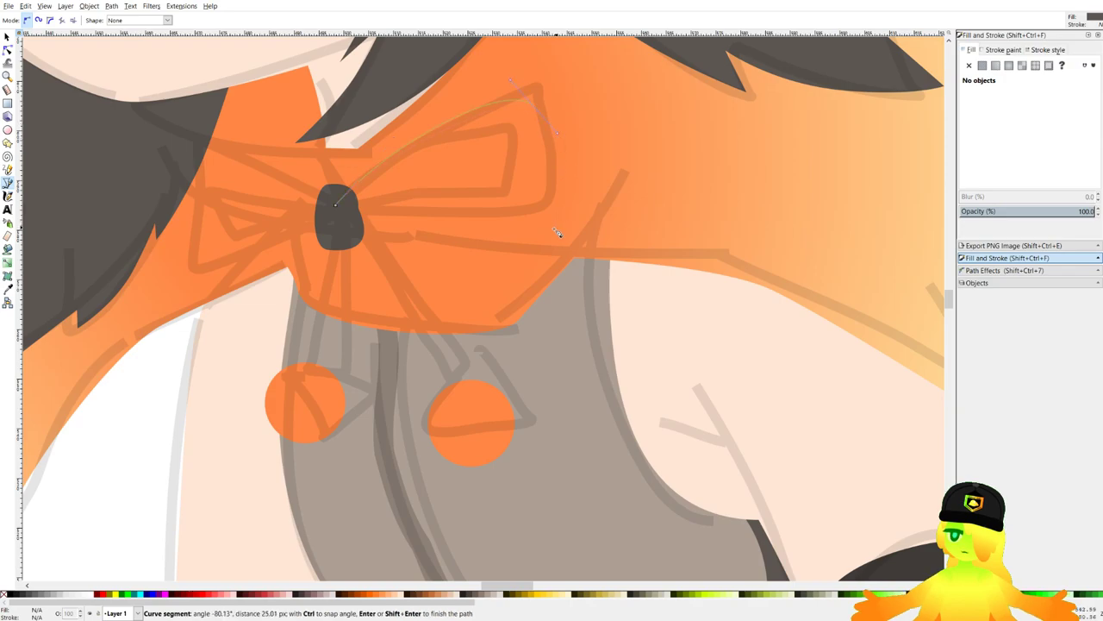
{"action": "left_click_drag", "start_coordinate": [521, 246], "coordinate": [484, 253]}
{"action": "left_click", "coordinate": [344, 231]}
{"action": "left_click_drag", "start_coordinate": [494, 212], "coordinate": [529, 206]}
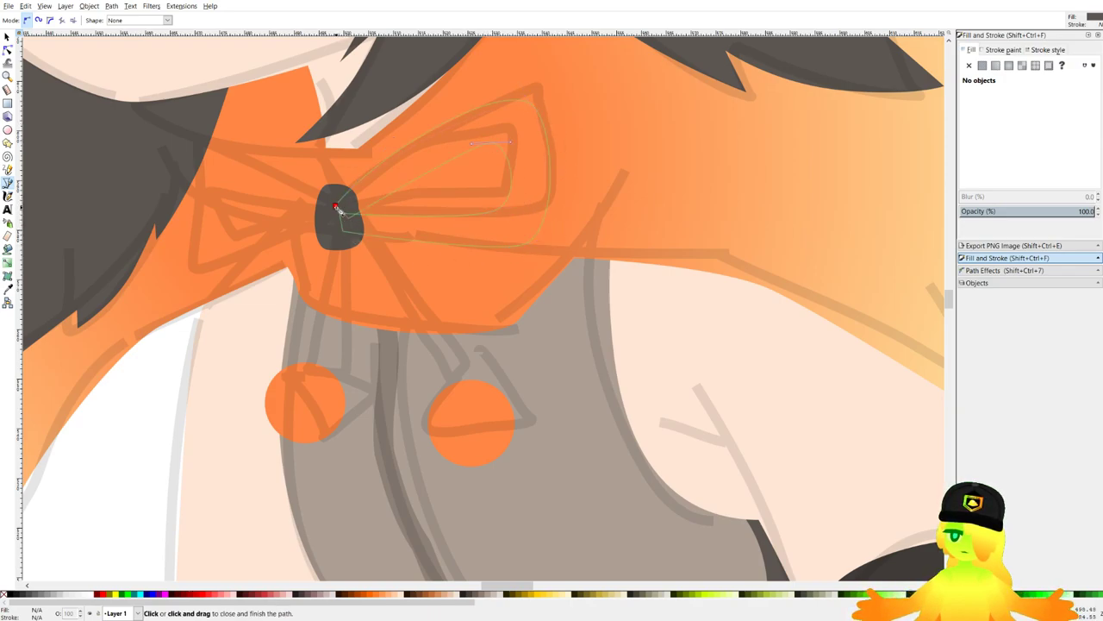
{"action": "left_click", "coordinate": [336, 207]}
{"action": "left_click", "coordinate": [323, 190]}
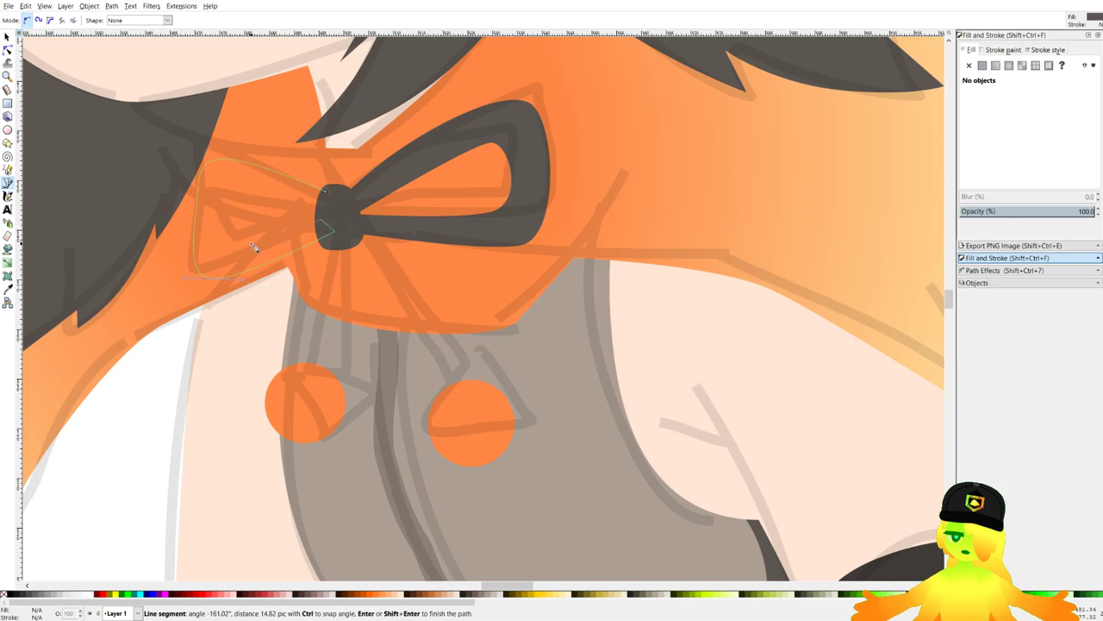
{"action": "left_click", "coordinate": [325, 191]}
Draw the bow's two hanging ribbon ends as one closed shape running from the knot down to the orange pom-poms.
{"action": "scroll", "coordinate": [341, 428], "scroll_direction": "up", "scroll_amount": 1}
{"action": "left_click", "coordinate": [370, 139]}
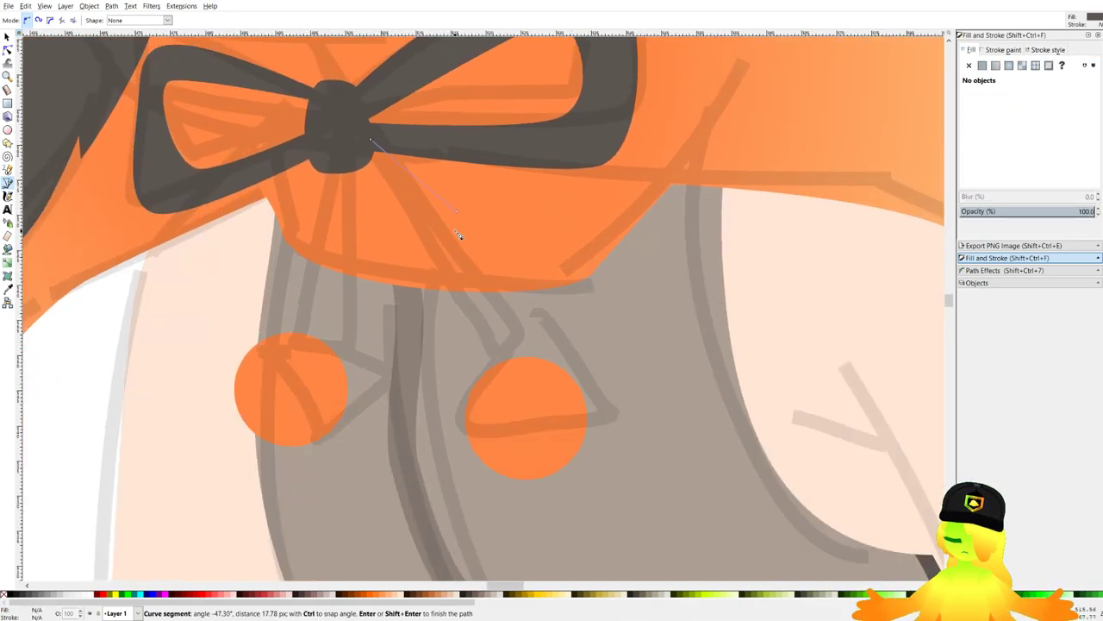
{"action": "left_click_drag", "start_coordinate": [455, 231], "coordinate": [451, 262]}
{"action": "left_click", "coordinate": [525, 373]}
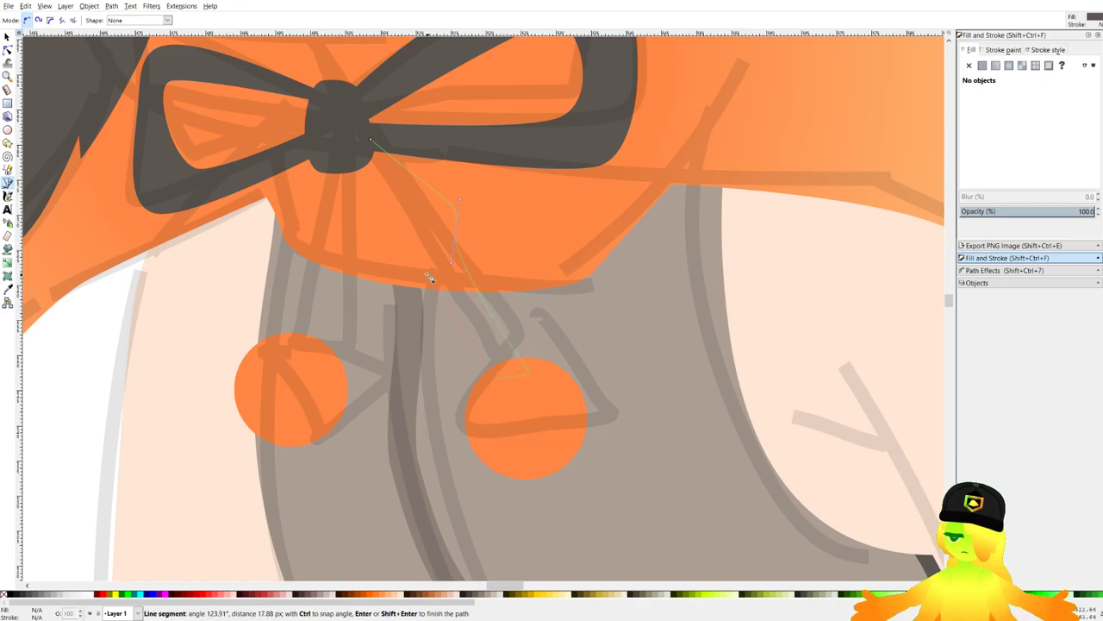
{"action": "left_click", "coordinate": [339, 156]}
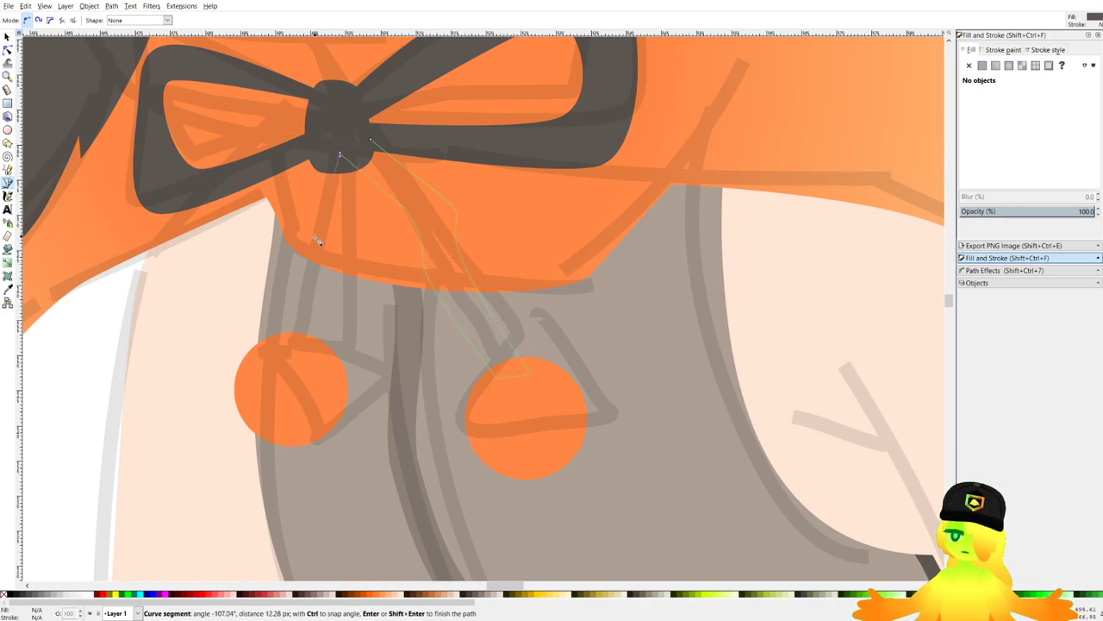
{"action": "left_click", "coordinate": [308, 366]}
{"action": "left_click", "coordinate": [278, 360]}
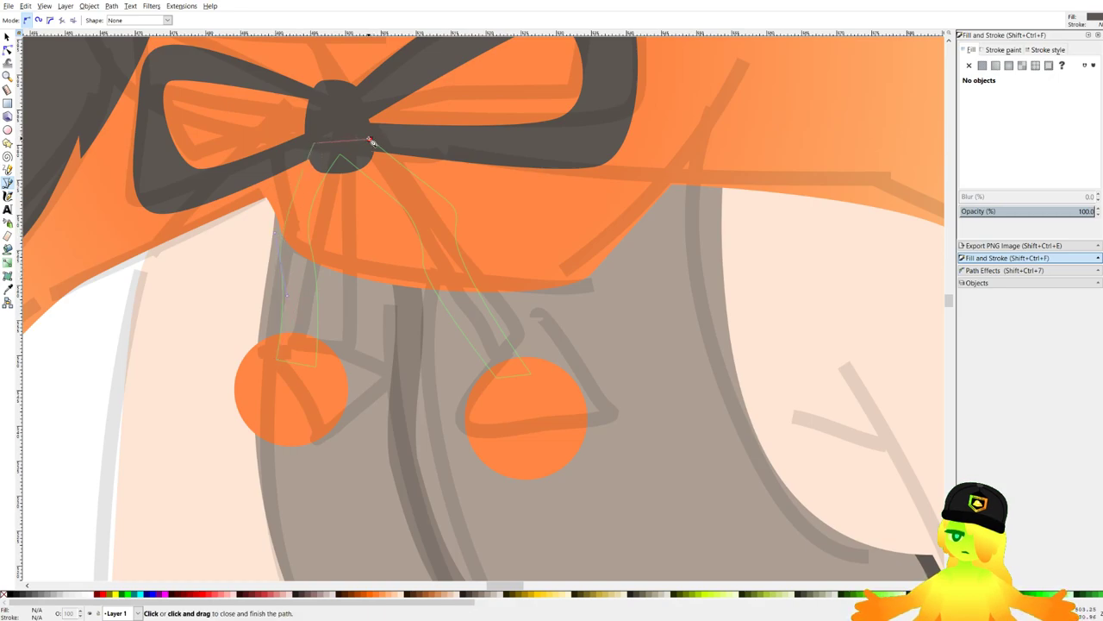
{"action": "left_click", "coordinate": [363, 164]}
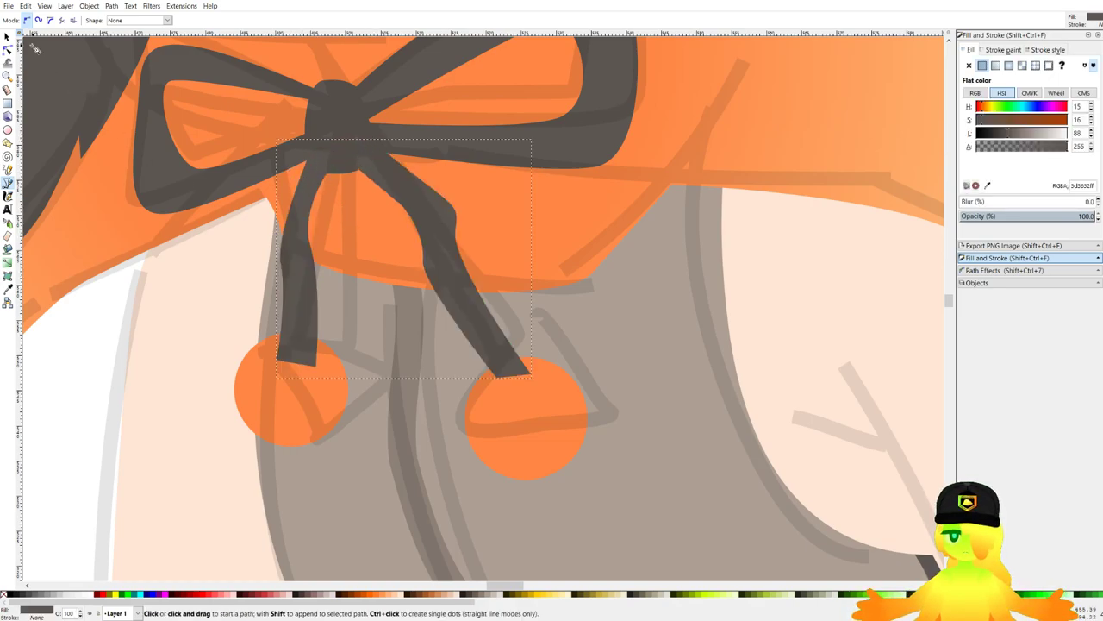
Bring both orange pom-pom circles in front of the ribbon ends and save the drawing.
{"action": "key", "text": "s"}
{"action": "left_click", "coordinate": [277, 431]}
{"action": "left_click", "coordinate": [511, 409], "text": "shift"}
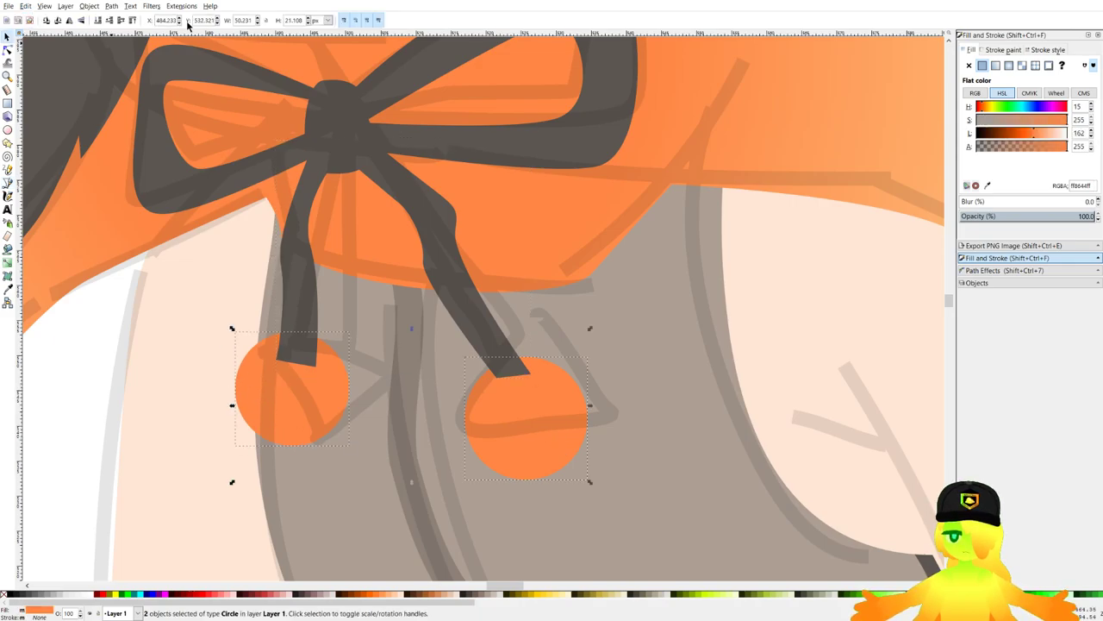
{"action": "left_click", "coordinate": [130, 23]}
{"action": "scroll", "coordinate": [312, 126], "scroll_direction": "down", "scroll_amount": 7}
{"action": "left_click", "coordinate": [530, 164]}
{"action": "key", "text": "ctrl+s"}
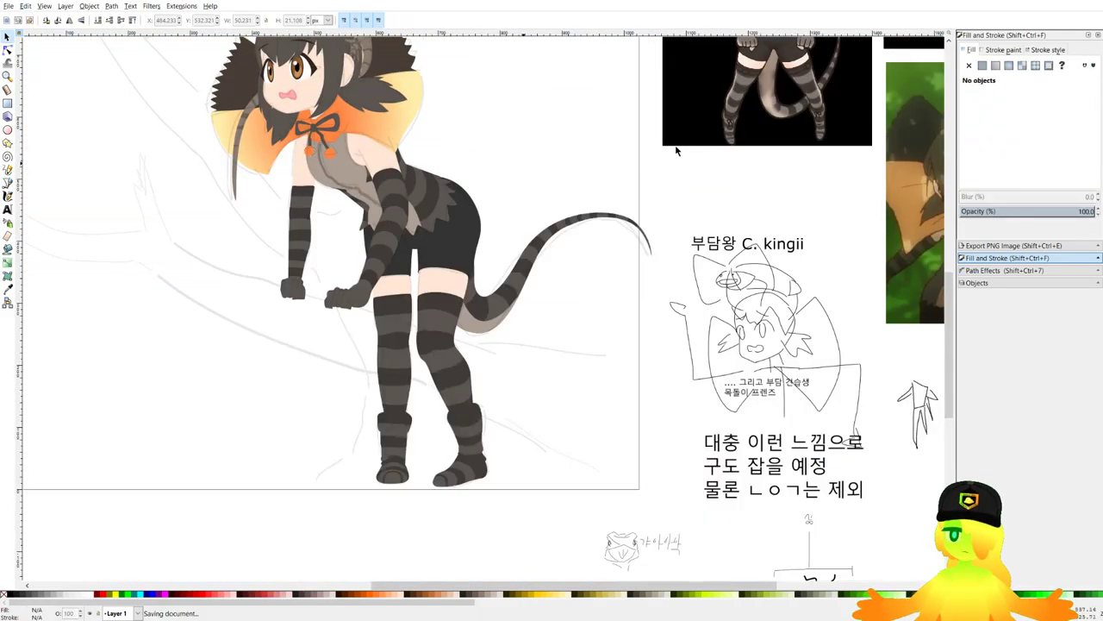
Recolour the bow's centre knot with the darker brown 413c39 sampled from a dark glove stripe.
{"action": "left_click_drag", "start_coordinate": [778, 115], "coordinate": [672, 334]}
{"action": "scroll", "coordinate": [688, 223], "scroll_direction": "up", "scroll_amount": 4}
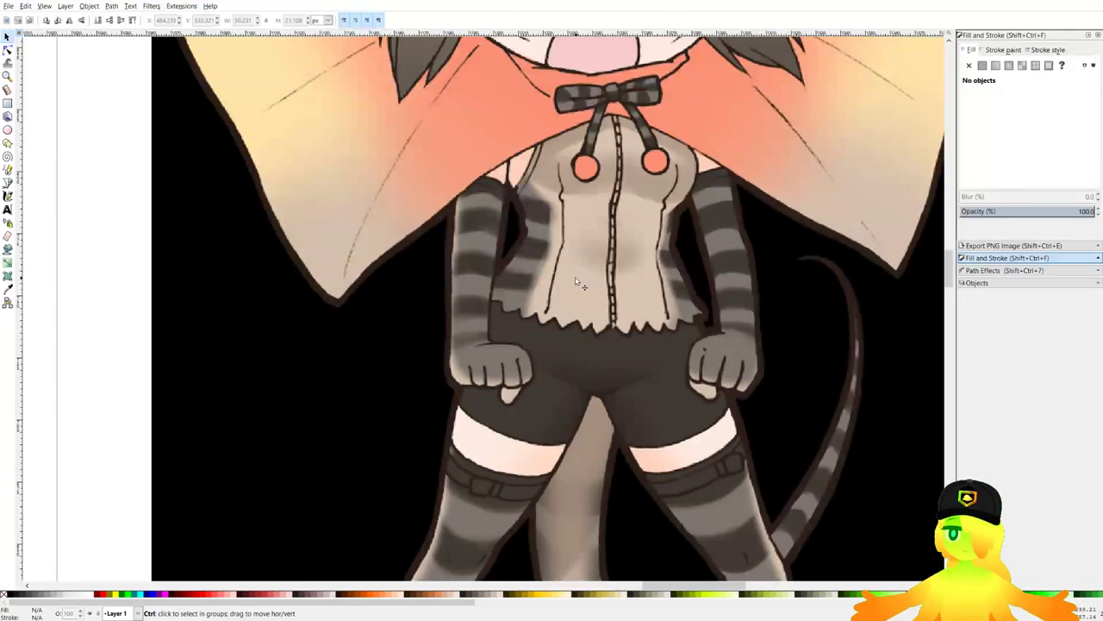
{"action": "scroll", "coordinate": [578, 282], "scroll_direction": "down", "scroll_amount": 5}
{"action": "scroll", "coordinate": [744, 290], "scroll_direction": "up", "scroll_amount": 7}
{"action": "scroll", "coordinate": [522, 144], "scroll_direction": "down", "scroll_amount": 2}
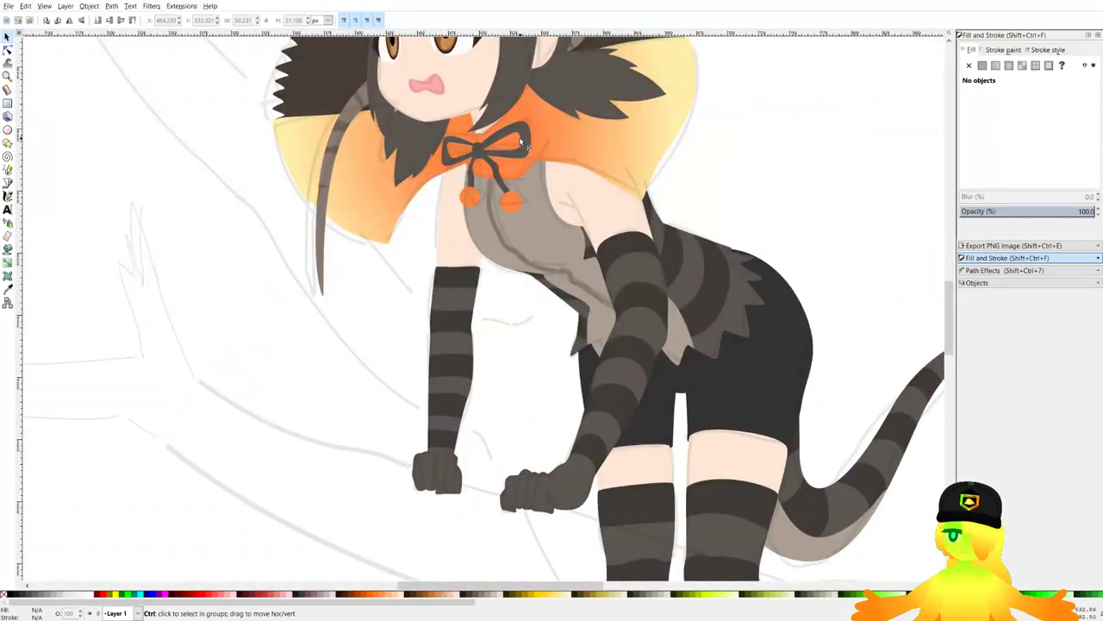
{"action": "scroll", "coordinate": [510, 134], "scroll_direction": "up", "scroll_amount": 4}
{"action": "left_click", "coordinate": [7, 184]}
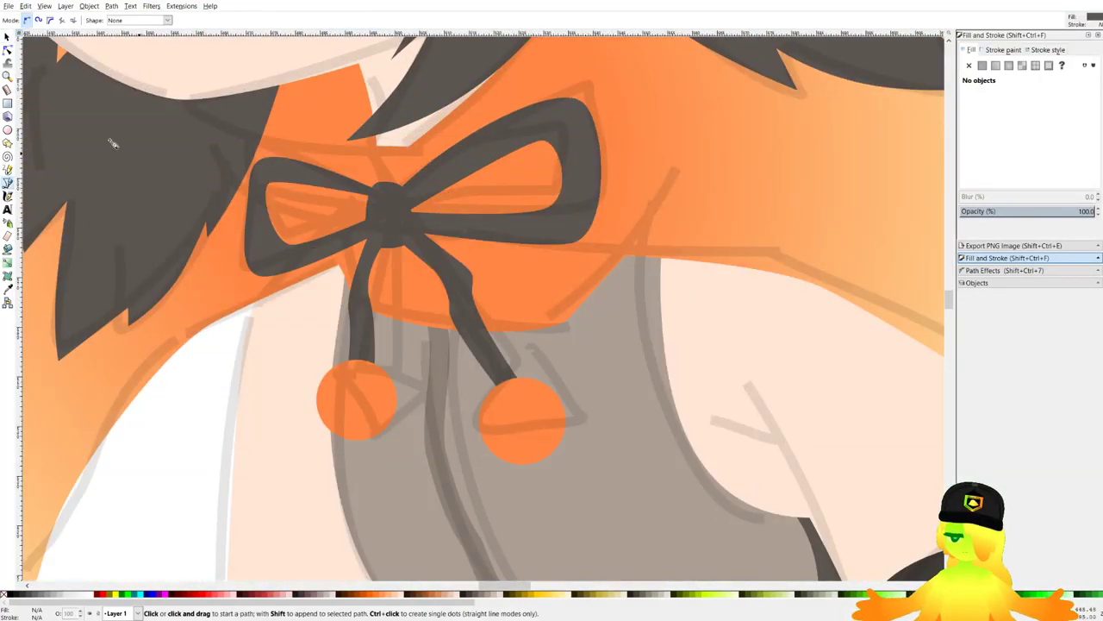
{"action": "left_click", "coordinate": [7, 37]}
{"action": "scroll", "coordinate": [386, 236], "scroll_direction": "up", "scroll_amount": 1}
{"action": "left_click", "coordinate": [384, 211]}
{"action": "scroll", "coordinate": [400, 194], "scroll_direction": "down", "scroll_amount": 4}
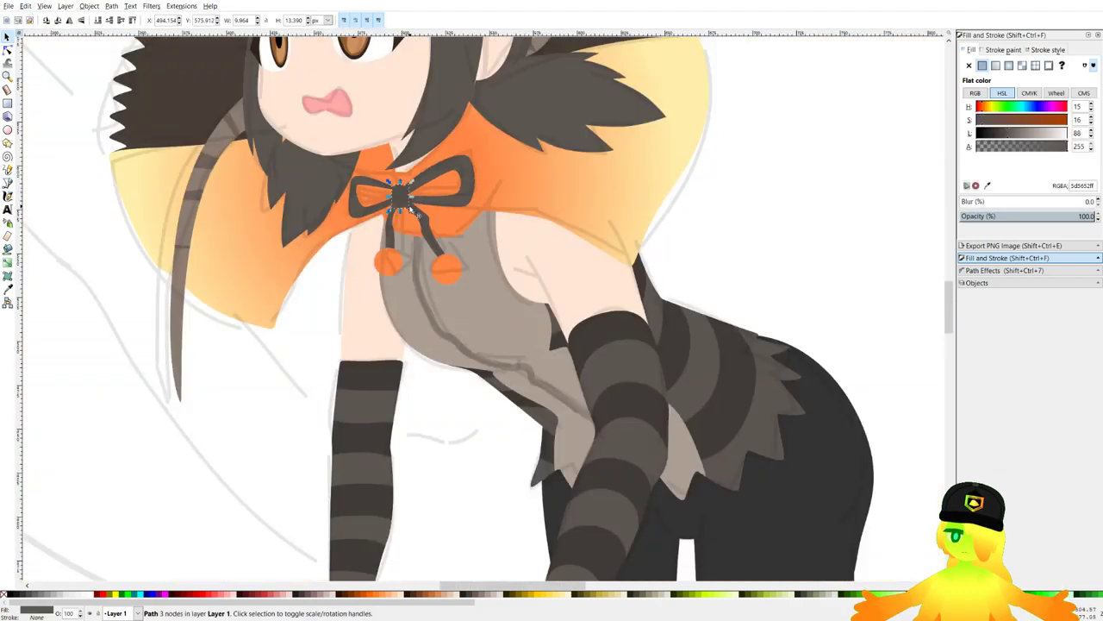
{"action": "key", "text": "d"}
{"action": "left_click", "coordinate": [642, 419]}
{"action": "scroll", "coordinate": [428, 243], "scroll_direction": "up", "scroll_amount": 2}
Select both bow loops and the hanging ribbon ends and combine them into a single path.
{"action": "key", "text": "s"}
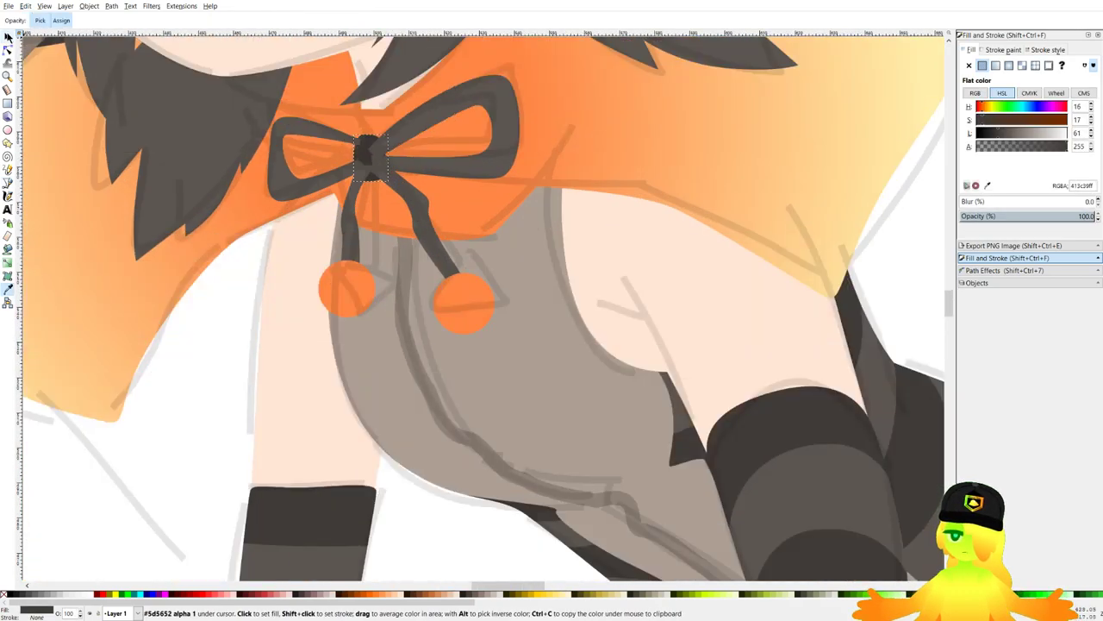
{"action": "left_click", "coordinate": [461, 177]}
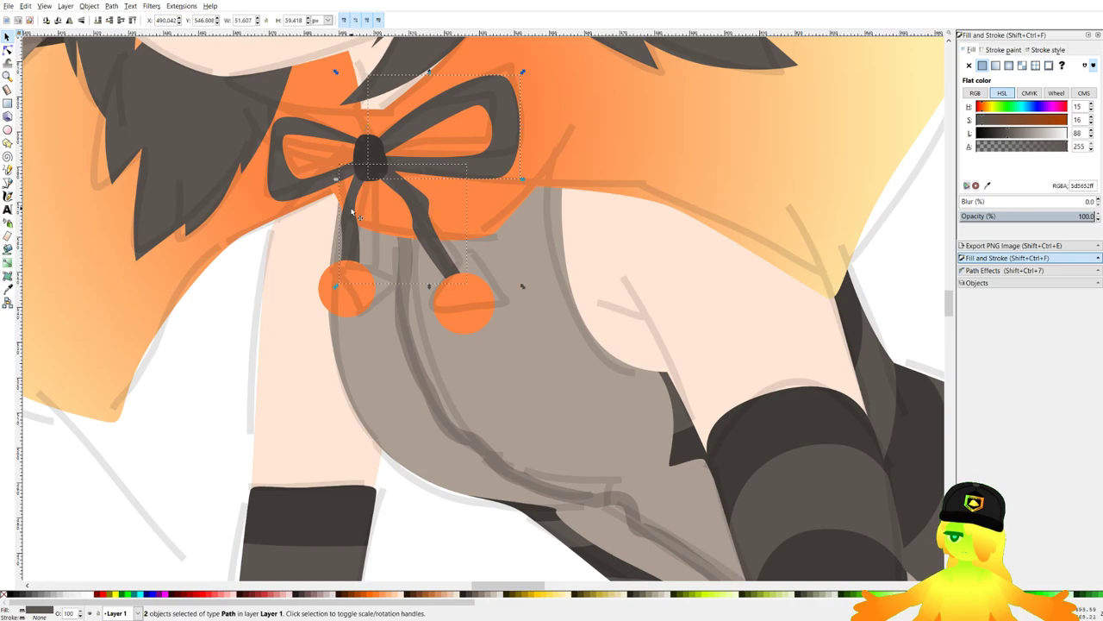
{"action": "left_click", "coordinate": [312, 188], "text": "shift"}
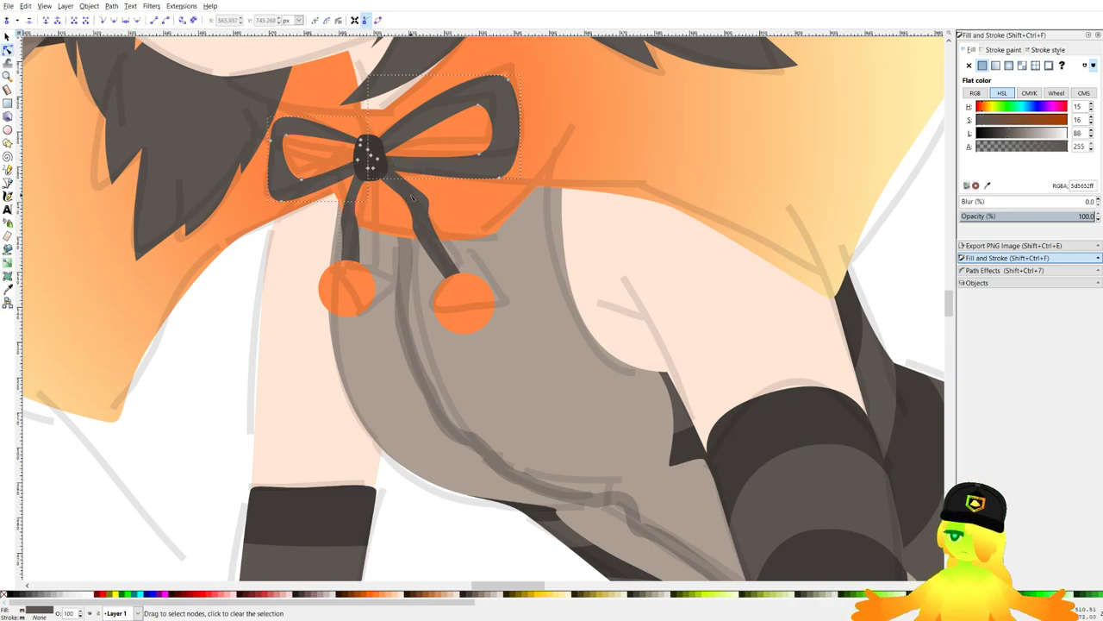
{"action": "key", "text": "n"}
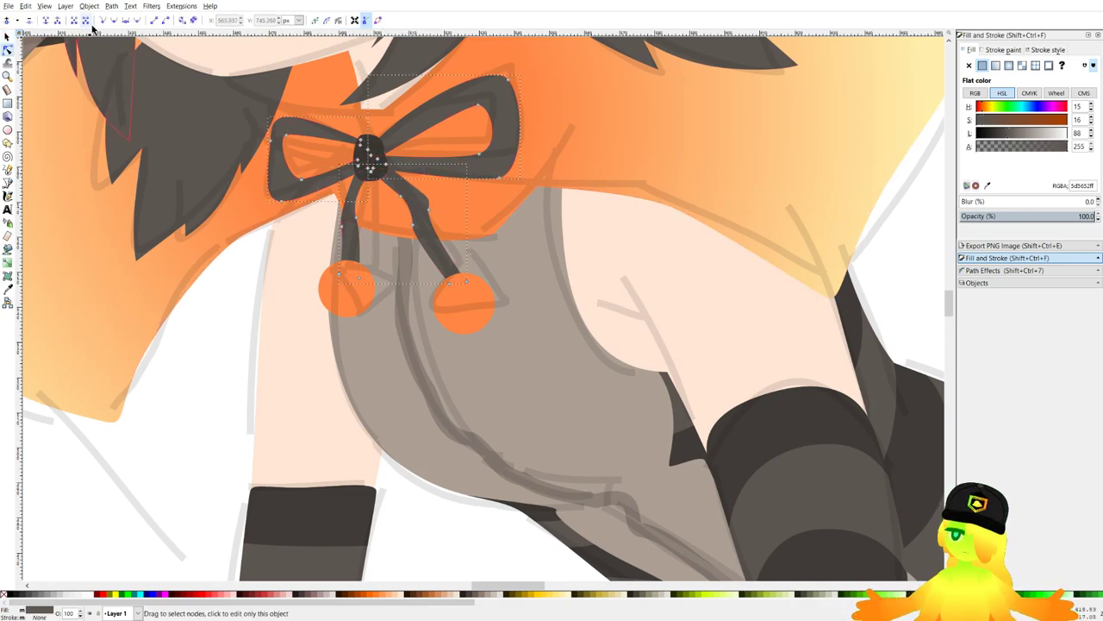
{"action": "key", "text": "ctrl+plus"}
{"action": "key", "text": "s"}
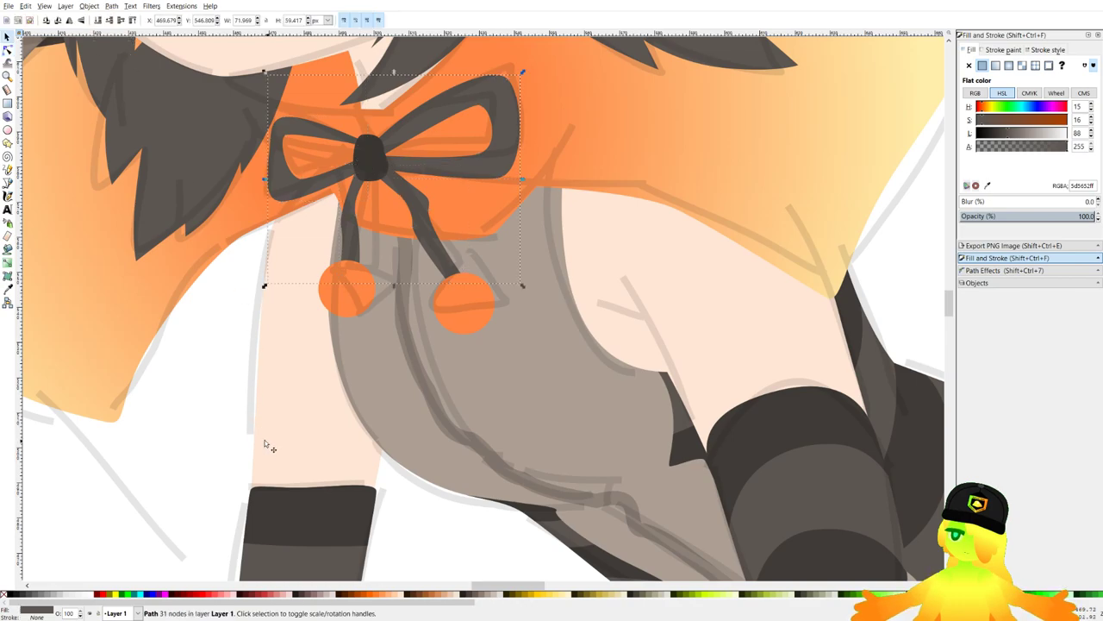
Start a curved Pen path at the knot and zigzag it around the bow's left loop to mark the stripe edges.
{"action": "key", "text": "b"}
{"action": "scroll", "coordinate": [362, 132], "scroll_direction": "up", "scroll_amount": 2}
{"action": "left_click", "coordinate": [369, 150]}
{"action": "left_click_drag", "start_coordinate": [330, 169], "coordinate": [330, 161]}
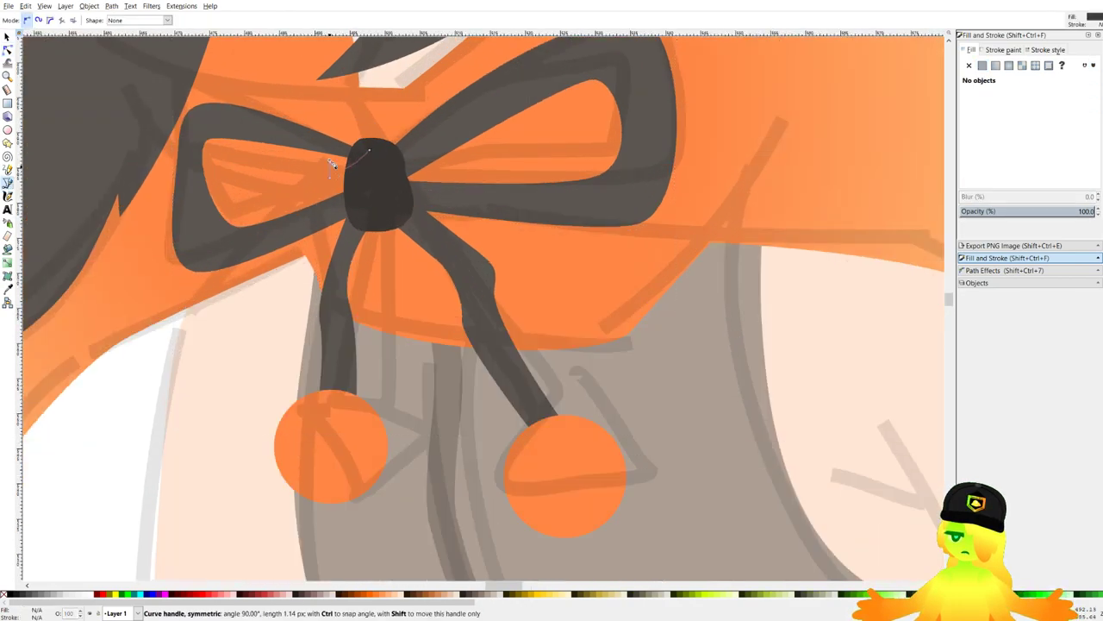
{"action": "left_click_drag", "start_coordinate": [240, 186], "coordinate": [222, 181]}
{"action": "left_click_drag", "start_coordinate": [129, 164], "coordinate": [176, 195]}
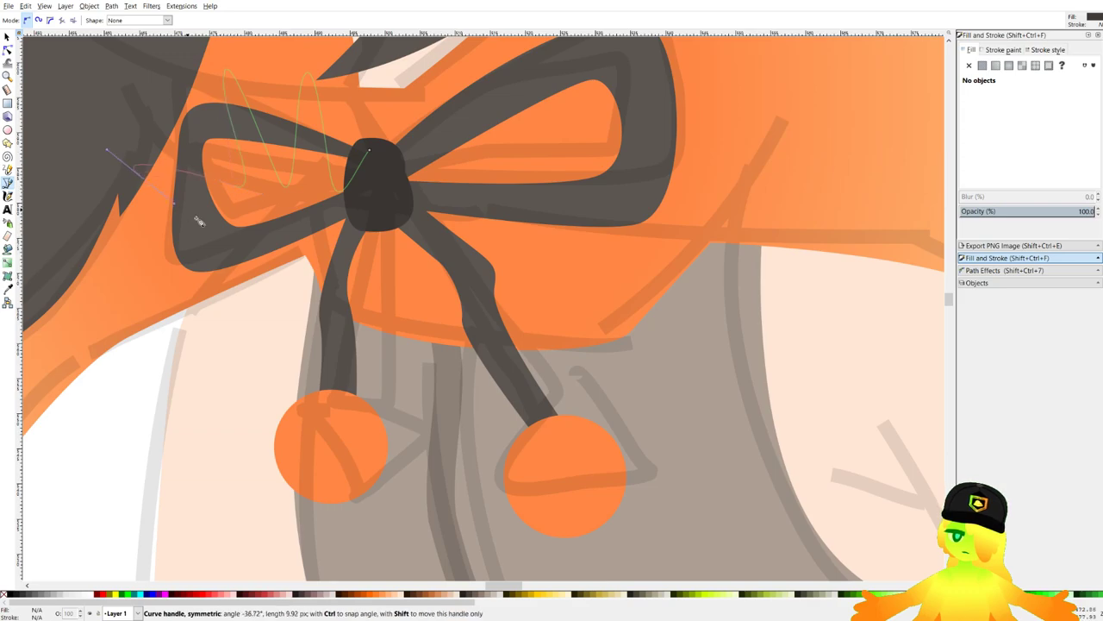
{"action": "left_click_drag", "start_coordinate": [253, 205], "coordinate": [240, 230]}
{"action": "left_click_drag", "start_coordinate": [230, 305], "coordinate": [262, 281]}
{"action": "left_click_drag", "start_coordinate": [297, 206], "coordinate": [310, 228]}
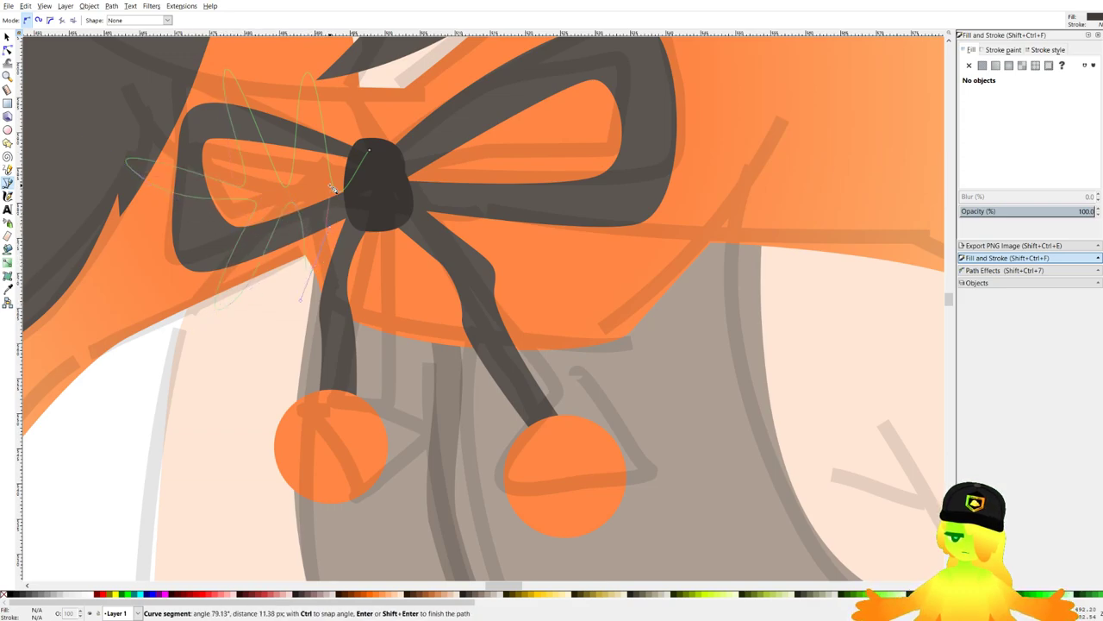
Continue the zigzag path down the left ribbon end, across to the right one and back up to the knot.
{"action": "left_click_drag", "start_coordinate": [384, 251], "coordinate": [338, 294]}
{"action": "left_click_drag", "start_coordinate": [393, 308], "coordinate": [355, 324]}
{"action": "left_click_drag", "start_coordinate": [301, 346], "coordinate": [346, 359]}
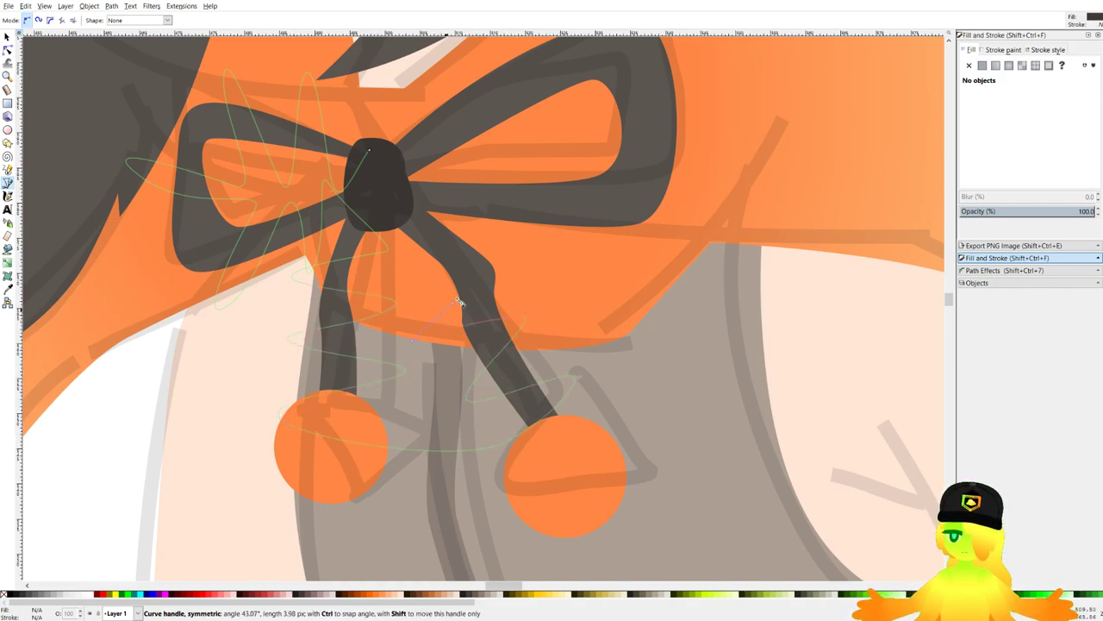
{"action": "left_click_drag", "start_coordinate": [478, 252], "coordinate": [430, 211]}
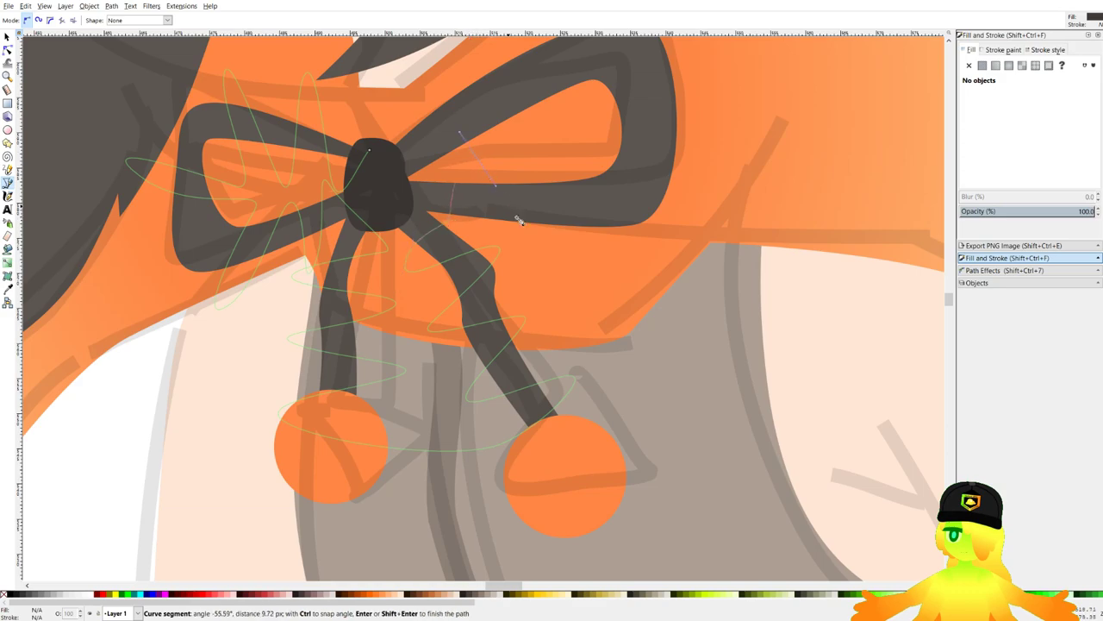
Continue the zigzag path around the bow's right loop and back towards the knot.
{"action": "left_click_drag", "start_coordinate": [539, 154], "coordinate": [562, 172]}
{"action": "left_click_drag", "start_coordinate": [640, 247], "coordinate": [636, 170]}
{"action": "left_click_drag", "start_coordinate": [564, 143], "coordinate": [607, 137]}
{"action": "left_click_drag", "start_coordinate": [693, 128], "coordinate": [677, 213]}
{"action": "left_click_drag", "start_coordinate": [685, 173], "coordinate": [655, 178]}
{"action": "left_click_drag", "start_coordinate": [579, 191], "coordinate": [570, 153]}
{"action": "left_click_drag", "start_coordinate": [454, 147], "coordinate": [450, 160]}
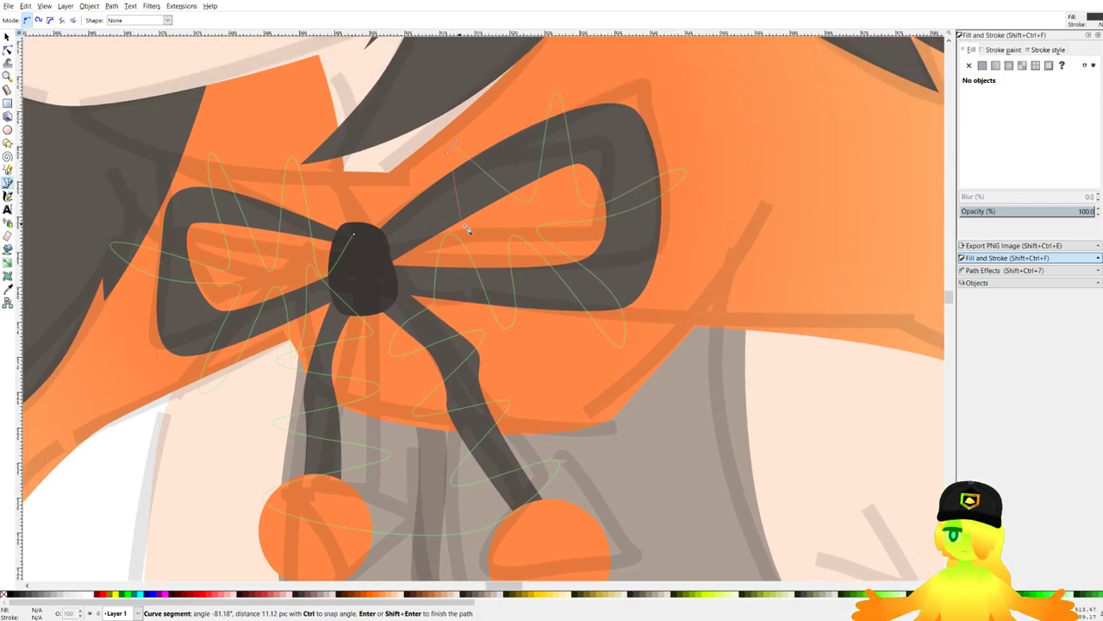
{"action": "left_click_drag", "start_coordinate": [466, 240], "coordinate": [445, 221]}
{"action": "left_click_drag", "start_coordinate": [417, 263], "coordinate": [426, 268]}
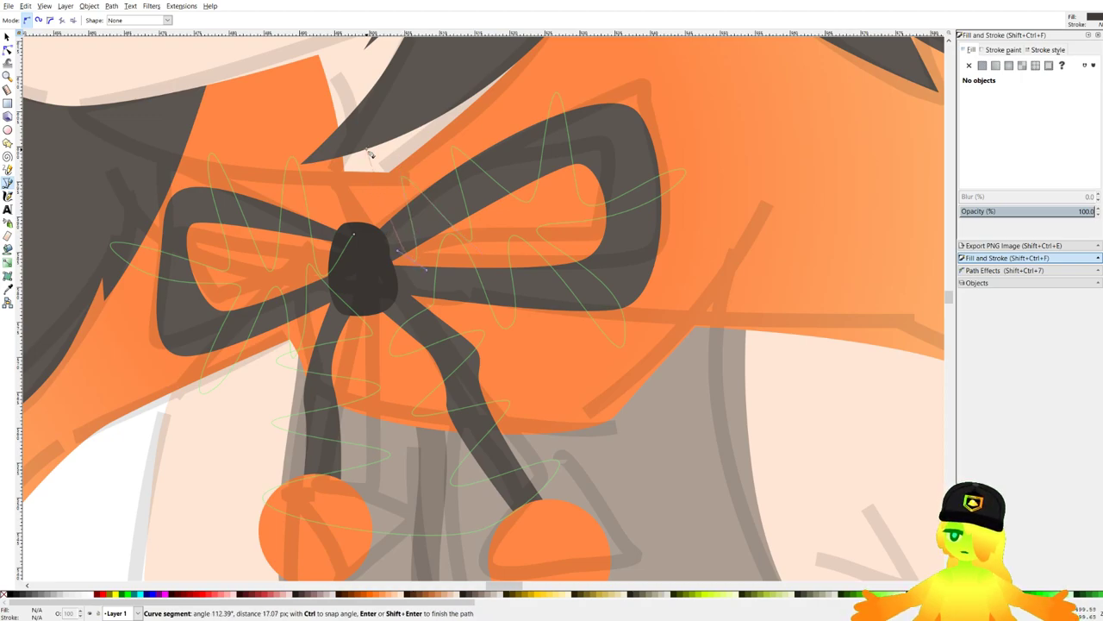
Route the path in a wide outline around the whole bow and close it at its starting point on the knot.
{"action": "left_click", "coordinate": [366, 148]}
{"action": "scroll", "coordinate": [477, 110], "scroll_direction": "down", "scroll_amount": 1}
{"action": "left_click_drag", "start_coordinate": [645, 43], "coordinate": [711, 54]}
{"action": "left_click", "coordinate": [707, 470]}
{"action": "left_click", "coordinate": [387, 550]}
{"action": "left_click_drag", "start_coordinate": [187, 427], "coordinate": [188, 422]}
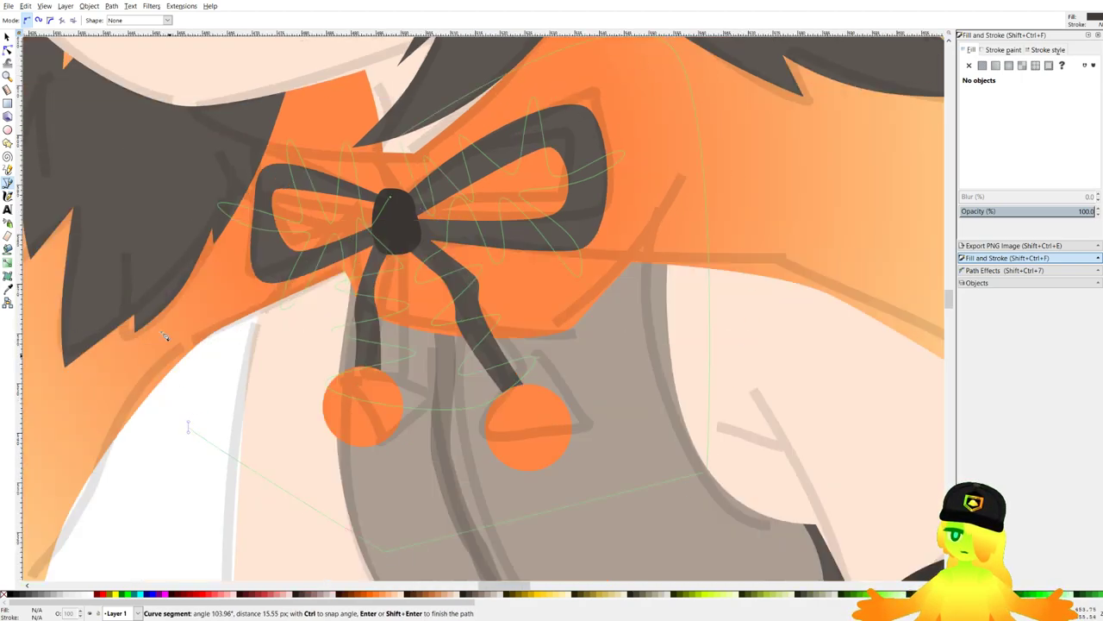
{"action": "left_click", "coordinate": [103, 119]}
{"action": "left_click", "coordinate": [351, 97]}
{"action": "left_click", "coordinate": [390, 198]}
{"action": "scroll", "coordinate": [347, 199], "scroll_direction": "up", "scroll_amount": 1}
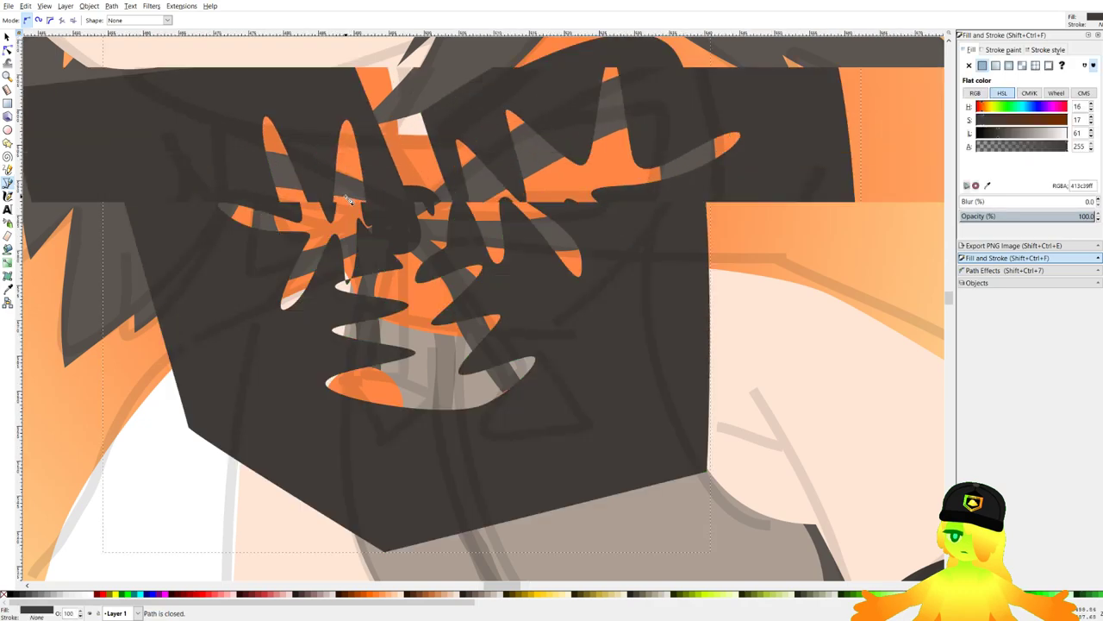
Duplicate the bow path, intersect the copy with the zigzag shape to leave dark stripes, and save the drawing.
{"action": "left_click", "coordinate": [7, 37]}
{"action": "left_click", "coordinate": [349, 190]}
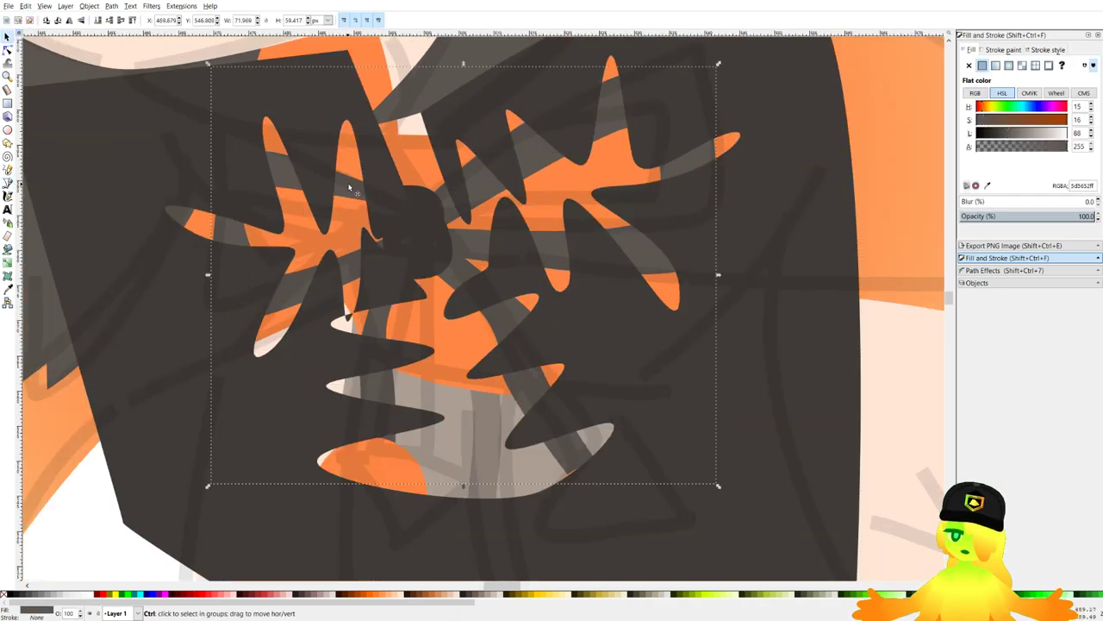
{"action": "key", "text": "ctrl+d"}
{"action": "left_click", "coordinate": [796, 286], "text": "shift"}
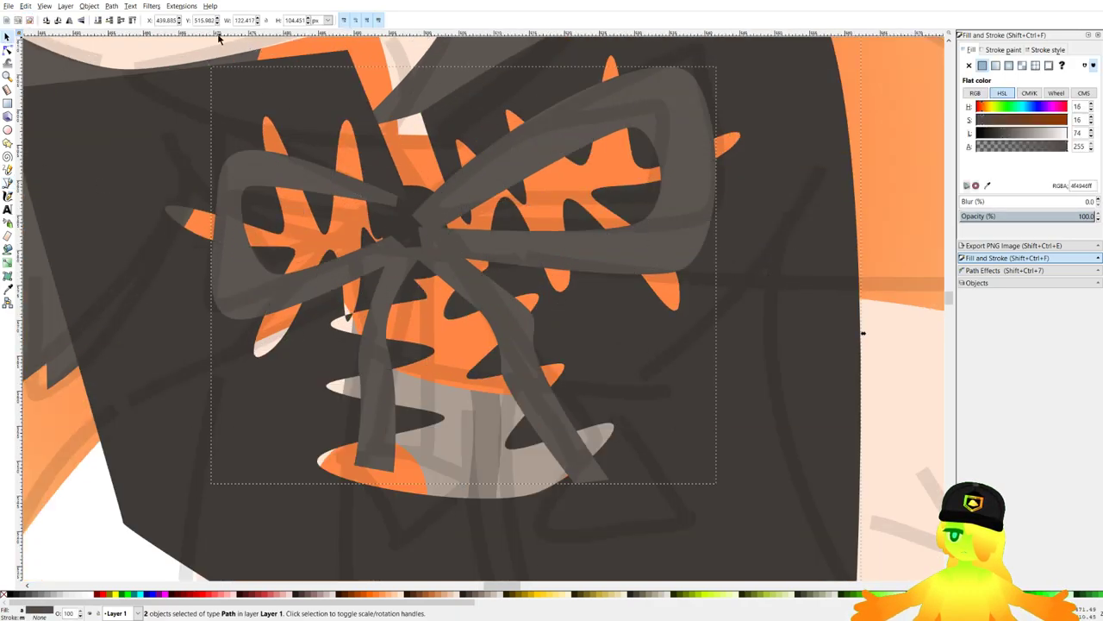
{"action": "left_click", "coordinate": [111, 11]}
{"action": "left_click", "coordinate": [139, 90]}
{"action": "scroll", "coordinate": [493, 168], "scroll_direction": "down", "scroll_amount": 1}
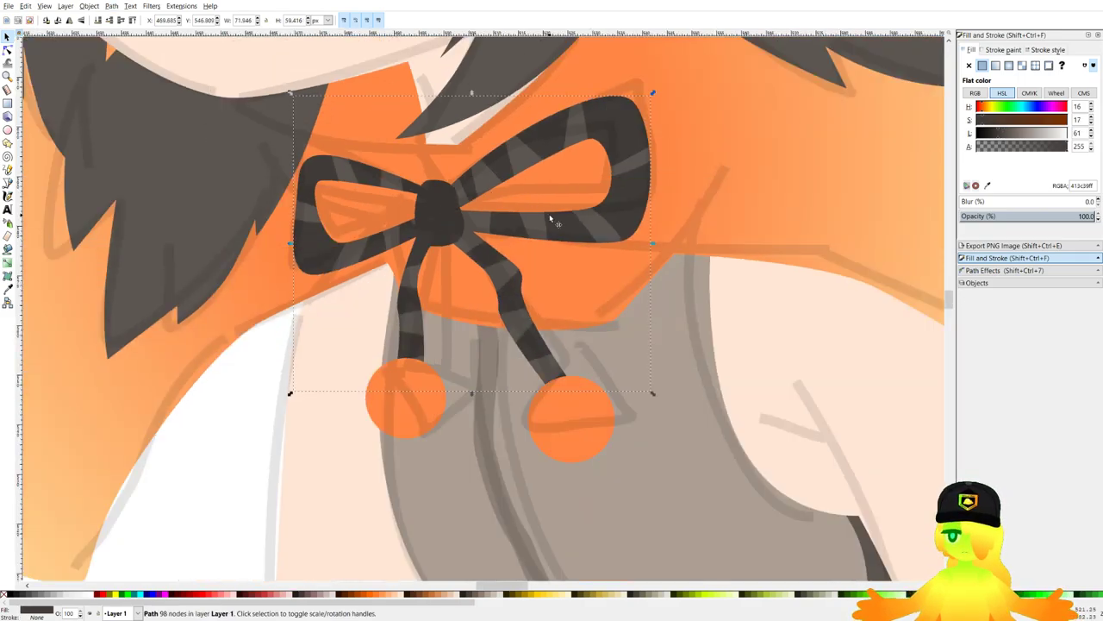
{"action": "scroll", "coordinate": [517, 284], "scroll_direction": "down", "scroll_amount": 5}
{"action": "scroll", "coordinate": [513, 322], "scroll_direction": "up", "scroll_amount": 2}
{"action": "key", "text": "Escape"}
{"action": "key", "text": "ctrl+s"}
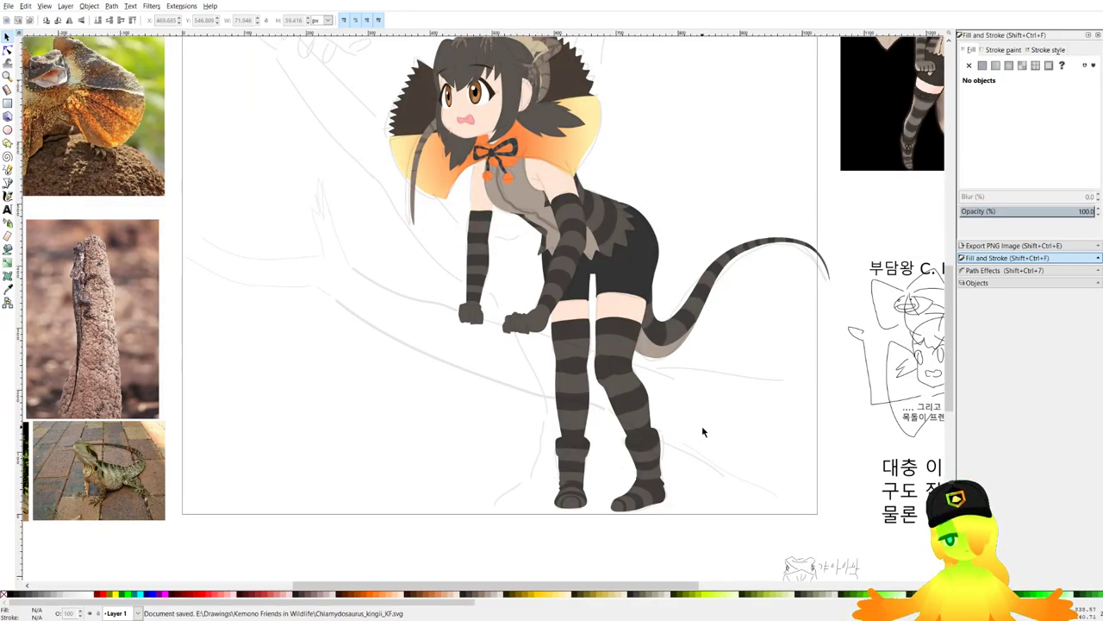
Draw a short, slightly curved strap line on the left boot below its cuff, with no fill and a flat-colour stroke.
{"action": "scroll", "coordinate": [702, 431], "scroll_direction": "down", "scroll_amount": 2}
{"action": "scroll", "coordinate": [841, 164], "scroll_direction": "up", "scroll_amount": 3}
{"action": "scroll", "coordinate": [783, 122], "scroll_direction": "up", "scroll_amount": 2}
{"action": "scroll", "coordinate": [763, 122], "scroll_direction": "down", "scroll_amount": 4}
{"action": "scroll", "coordinate": [724, 170], "scroll_direction": "up", "scroll_amount": 4}
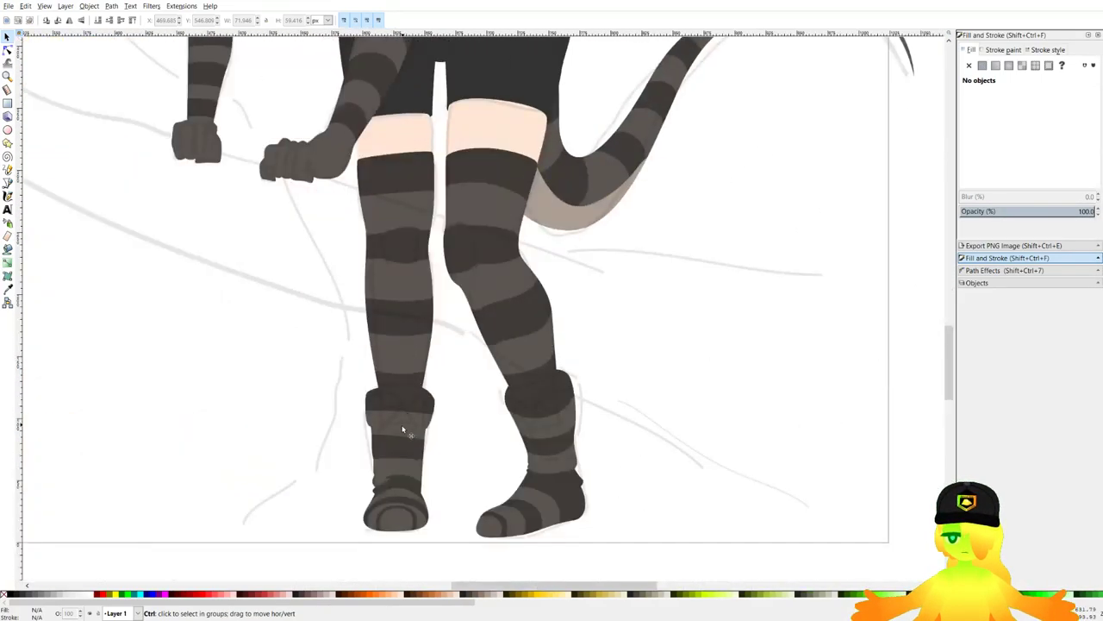
{"action": "scroll", "coordinate": [402, 428], "scroll_direction": "up", "scroll_amount": 3}
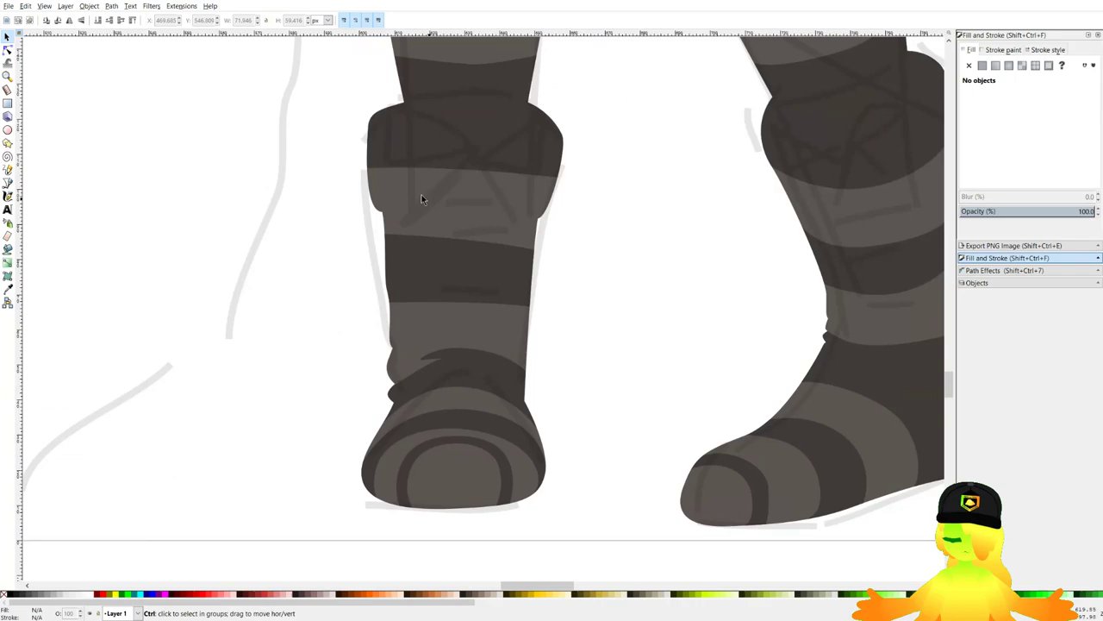
{"action": "left_click", "coordinate": [7, 183]}
{"action": "scroll", "coordinate": [443, 221], "scroll_direction": "up", "scroll_amount": 2}
{"action": "left_click_drag", "start_coordinate": [446, 198], "coordinate": [548, 198]}
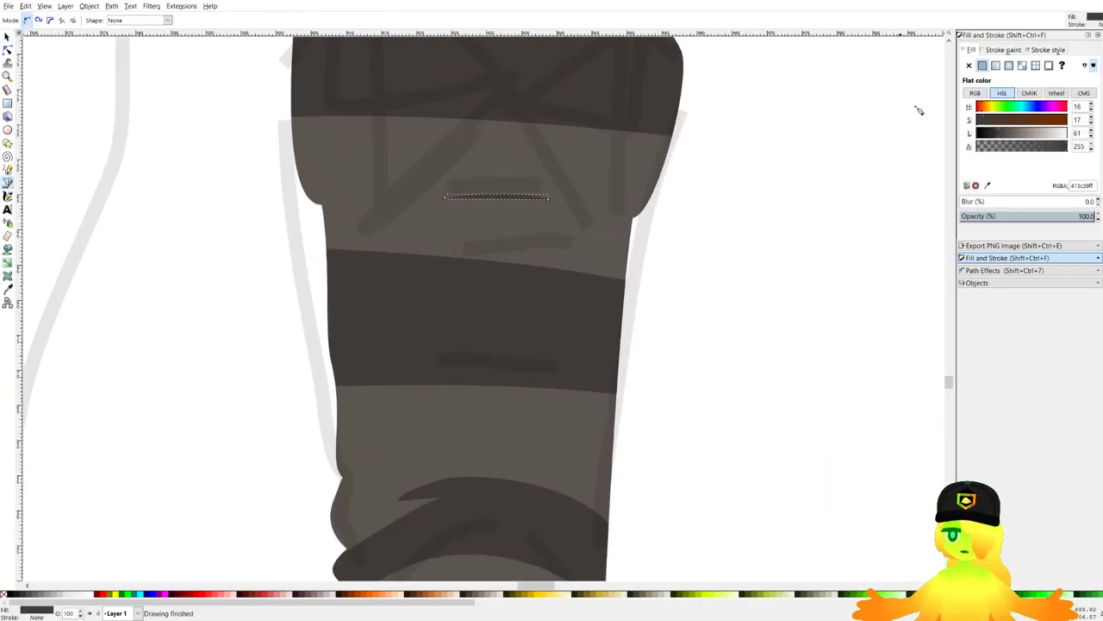
{"action": "left_click", "coordinate": [981, 66]}
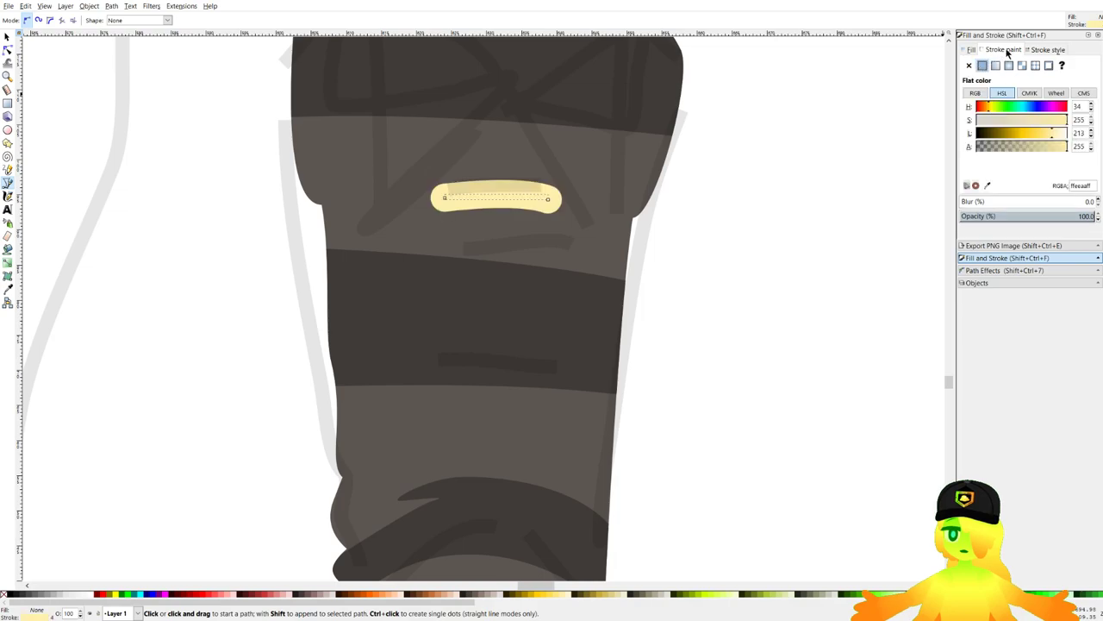
Set the boot strap's stroke colour to the dark grey 333333 sampled from the artwork.
{"action": "scroll", "coordinate": [657, 223], "scroll_direction": "down", "scroll_amount": 4}
{"action": "left_click", "coordinate": [988, 187]}
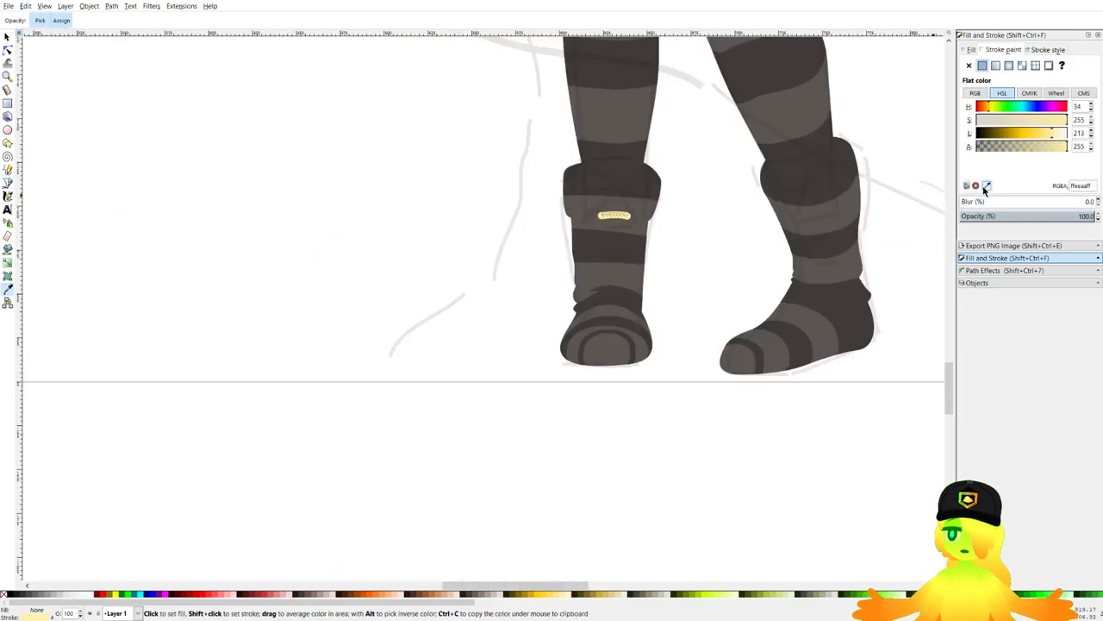
{"action": "scroll", "coordinate": [545, 362], "scroll_direction": "down", "scroll_amount": 3}
{"action": "scroll", "coordinate": [532, 180], "scroll_direction": "up", "scroll_amount": 3}
{"action": "left_click", "coordinate": [780, 368]}
Draw two more short strap lines on the left boot, spaced below the first one.
{"action": "left_click_drag", "start_coordinate": [707, 474], "coordinate": [638, 81]}
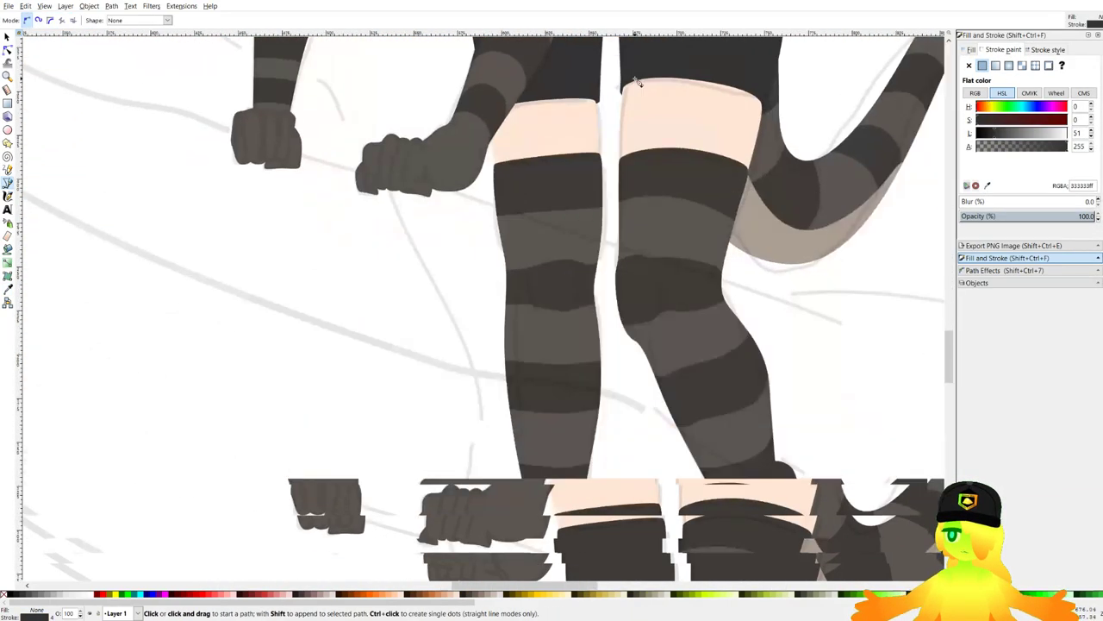
{"action": "scroll", "coordinate": [573, 270], "scroll_direction": "down", "scroll_amount": 1}
{"action": "scroll", "coordinate": [577, 522], "scroll_direction": "up", "scroll_amount": 3}
{"action": "left_click_drag", "start_coordinate": [494, 438], "coordinate": [444, 273]}
{"action": "scroll", "coordinate": [447, 221], "scroll_direction": "up", "scroll_amount": 1}
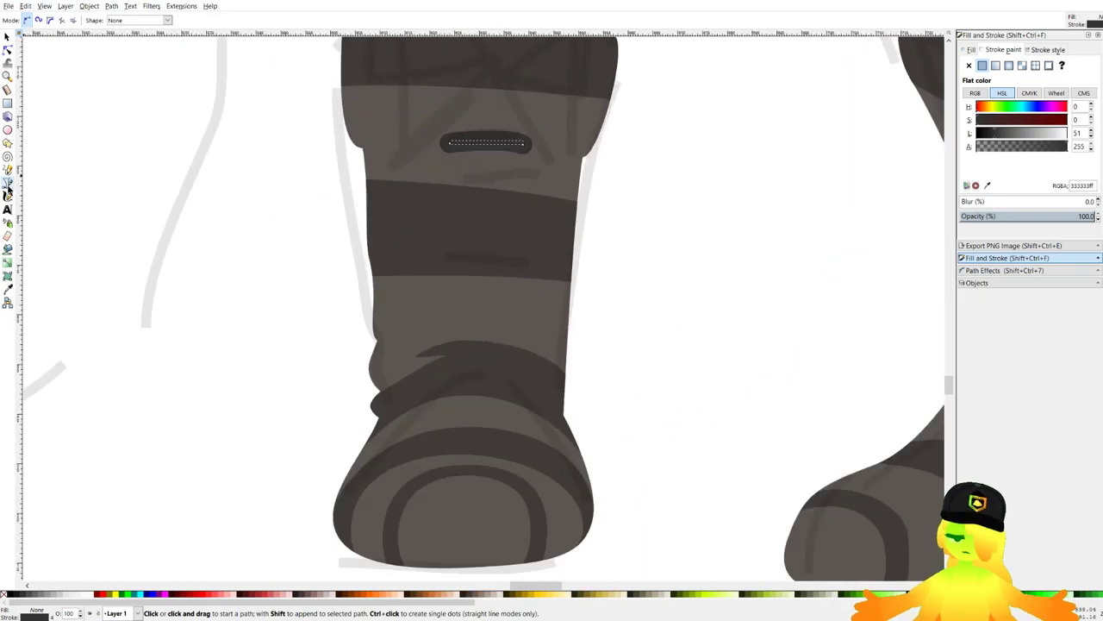
{"action": "left_click", "coordinate": [439, 204]}
{"action": "double_click", "coordinate": [520, 206]}
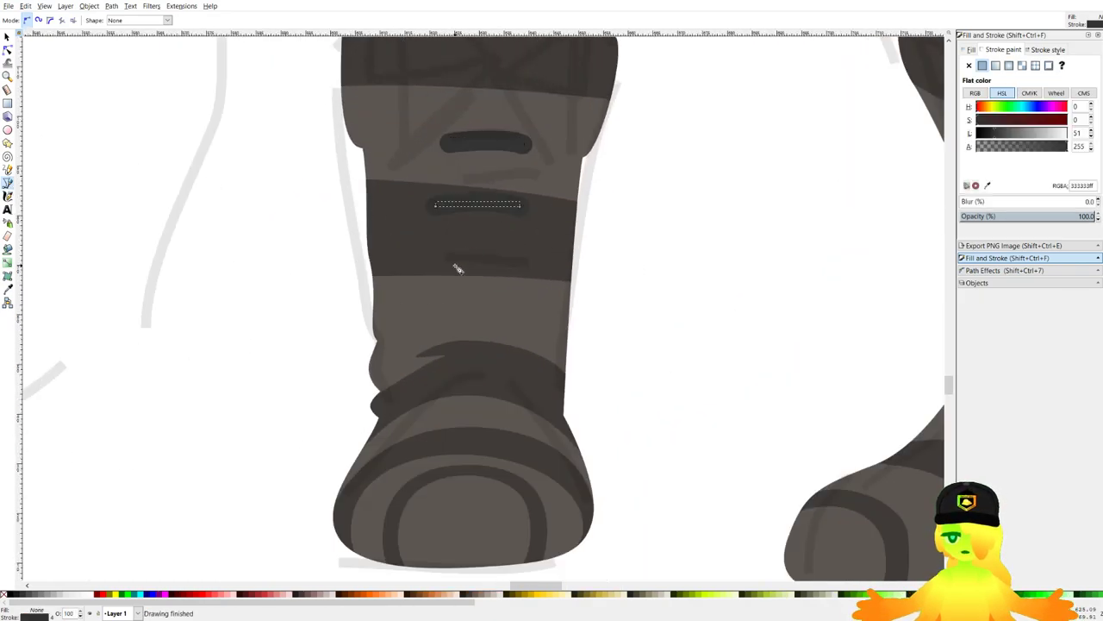
{"action": "left_click_drag", "start_coordinate": [438, 266], "coordinate": [481, 264]}
{"action": "double_click", "coordinate": [512, 267]}
Draw three short, slightly curved strap lines down the shaft of the right boot.
{"action": "left_click_drag", "start_coordinate": [905, 164], "coordinate": [400, 283]}
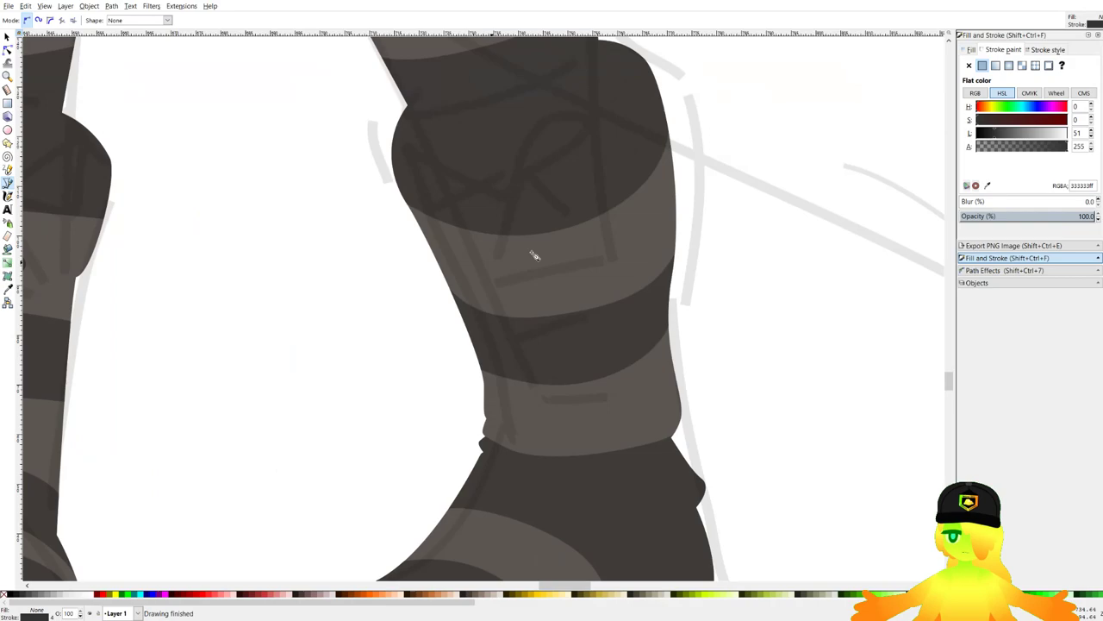
{"action": "left_click", "coordinate": [476, 284]}
{"action": "left_click", "coordinate": [562, 285]}
{"action": "key", "text": "Return"}
{"action": "left_click", "coordinate": [480, 343]}
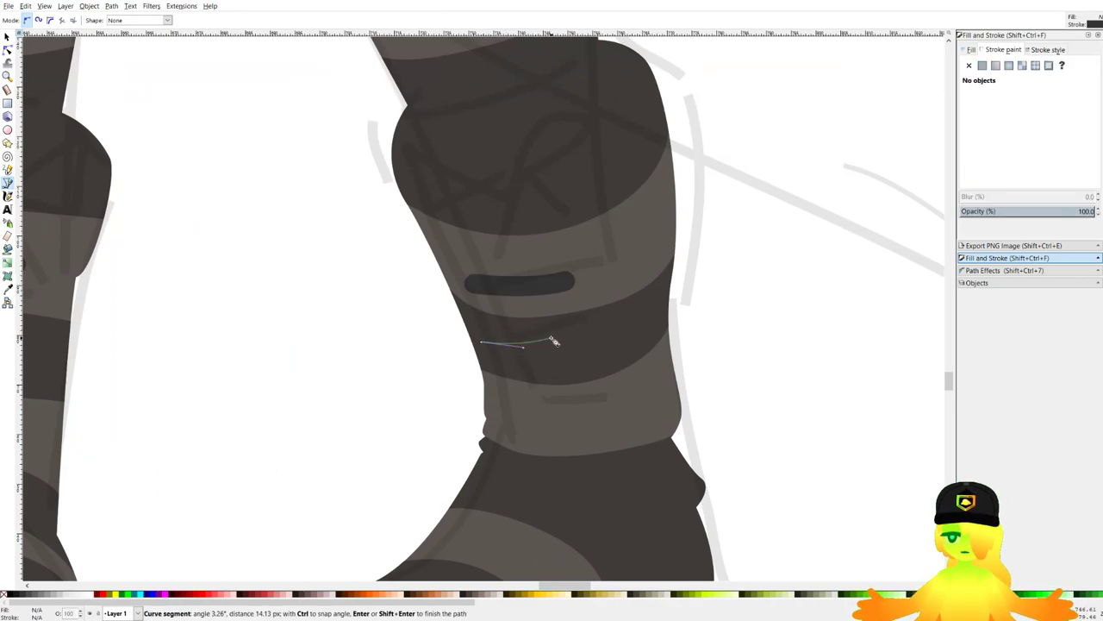
{"action": "left_click", "coordinate": [555, 341]}
{"action": "key", "text": "Return"}
{"action": "left_click", "coordinate": [492, 412]}
{"action": "left_click", "coordinate": [562, 421]}
{"action": "key", "text": "Return"}
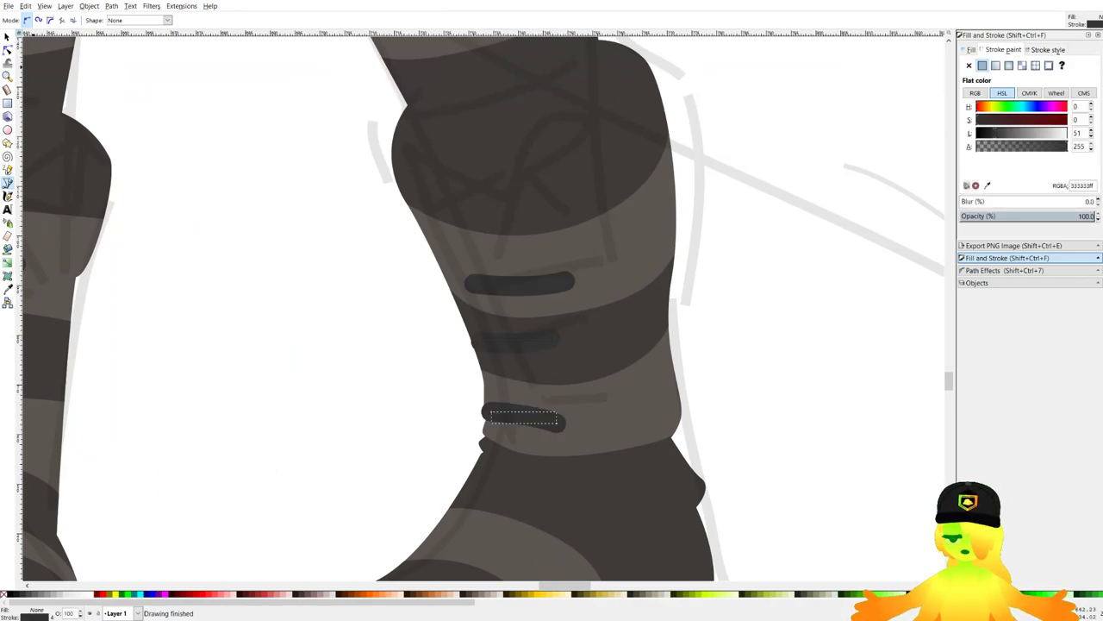
Reposition the middle and upper straps on the right boot so the three follow the boot's front edge.
{"action": "key", "text": "s"}
{"action": "left_click", "coordinate": [540, 345]}
{"action": "left_click", "coordinate": [525, 287]}
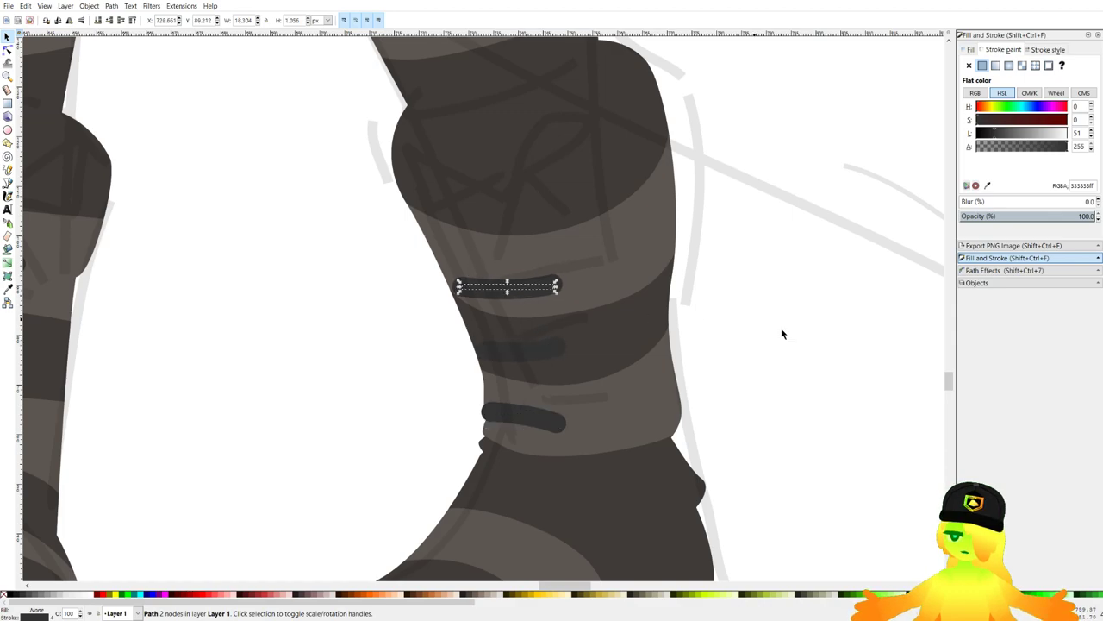
{"action": "left_click", "coordinate": [783, 333]}
{"action": "left_click_drag", "start_coordinate": [539, 245], "coordinate": [895, 284]}
{"action": "left_click", "coordinate": [8, 182]}
{"action": "scroll", "coordinate": [321, 212], "scroll_direction": "up", "scroll_amount": 1}
{"action": "left_click_drag", "start_coordinate": [341, 224], "coordinate": [193, 148]}
{"action": "left_click_drag", "start_coordinate": [203, 251], "coordinate": [284, 244]}
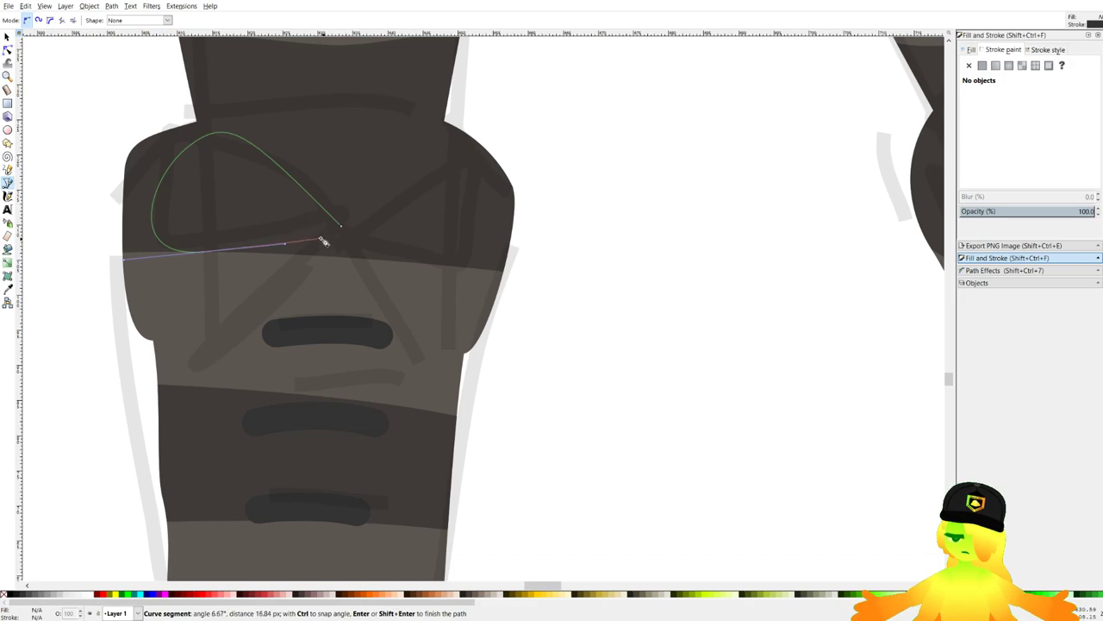
{"action": "key", "text": "Escape"}
Draw the two curved loops of a shoelace bow, meeting at a central knot above the left boot's top strap.
{"action": "left_click", "coordinate": [310, 212]}
{"action": "left_click_drag", "start_coordinate": [177, 250], "coordinate": [270, 266]}
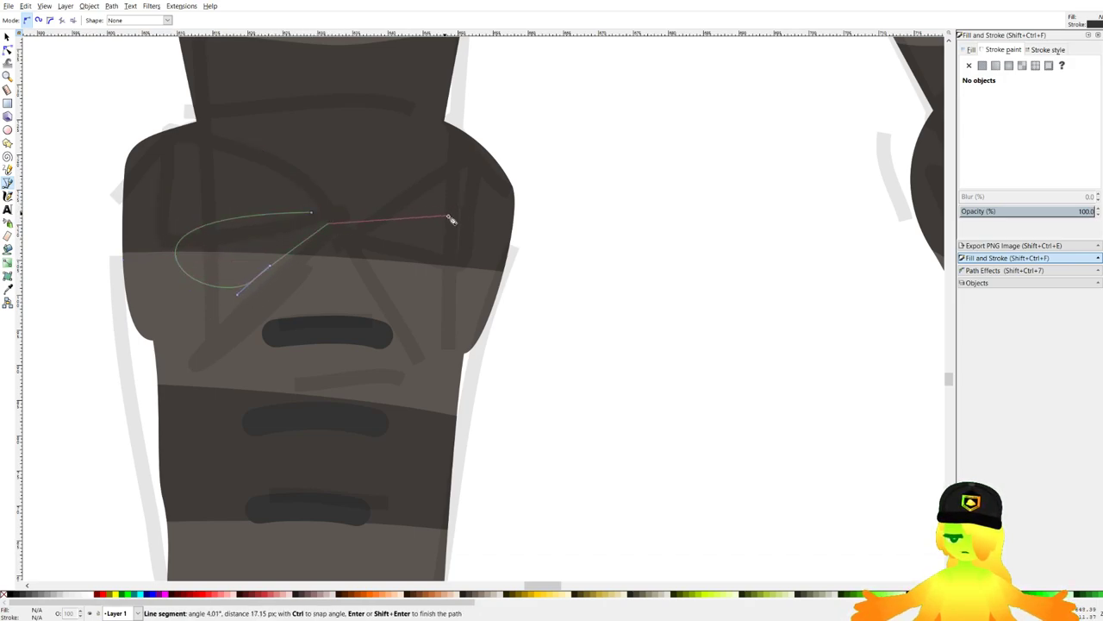
{"action": "left_click_drag", "start_coordinate": [427, 301], "coordinate": [418, 295]}
{"action": "left_click", "coordinate": [329, 227]}
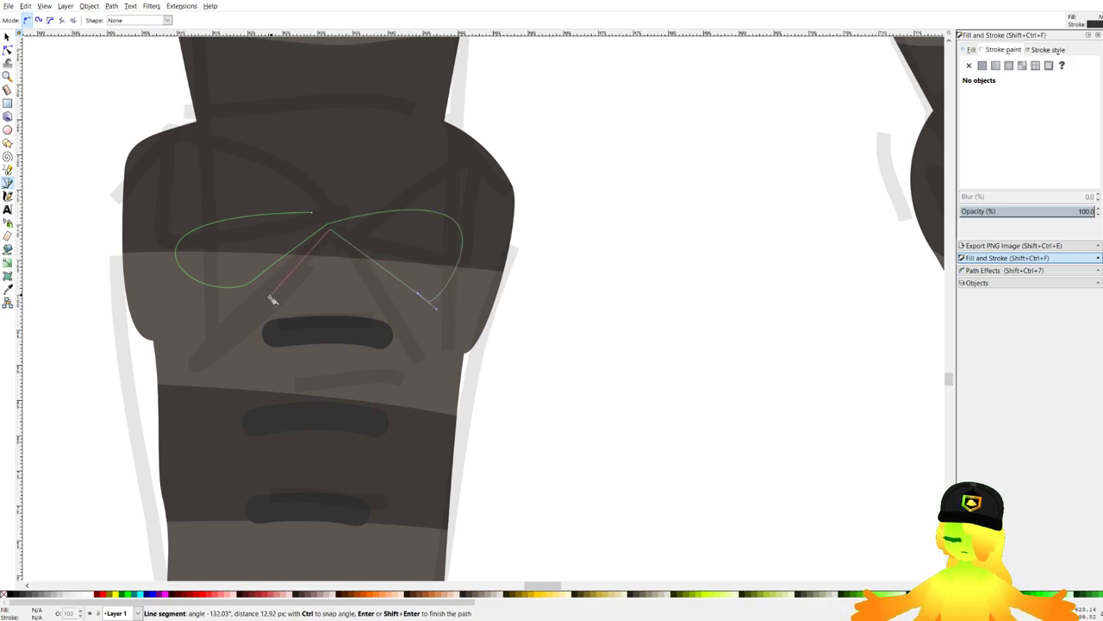
Draw two slightly curved lace tails hanging from the left boot's bow knot, one to each side of the top strap.
{"action": "left_click_drag", "start_coordinate": [238, 345], "coordinate": [199, 437]}
{"action": "key", "text": "BackSpace"}
{"action": "key", "text": "Return"}
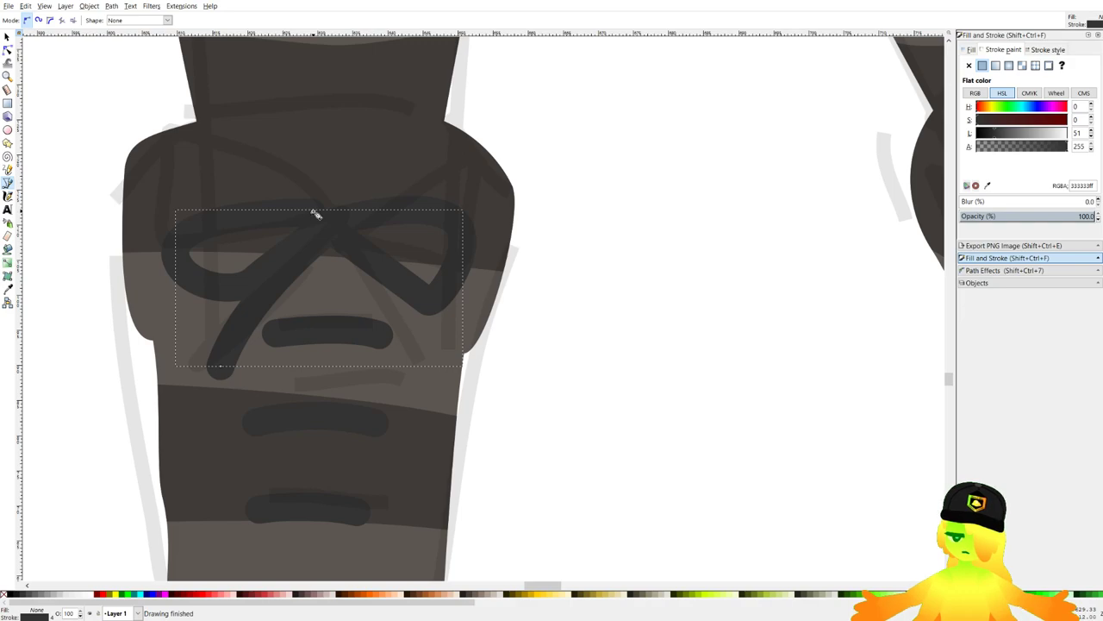
{"action": "left_click_drag", "start_coordinate": [316, 214], "coordinate": [394, 253]}
{"action": "left_click", "coordinate": [396, 368]}
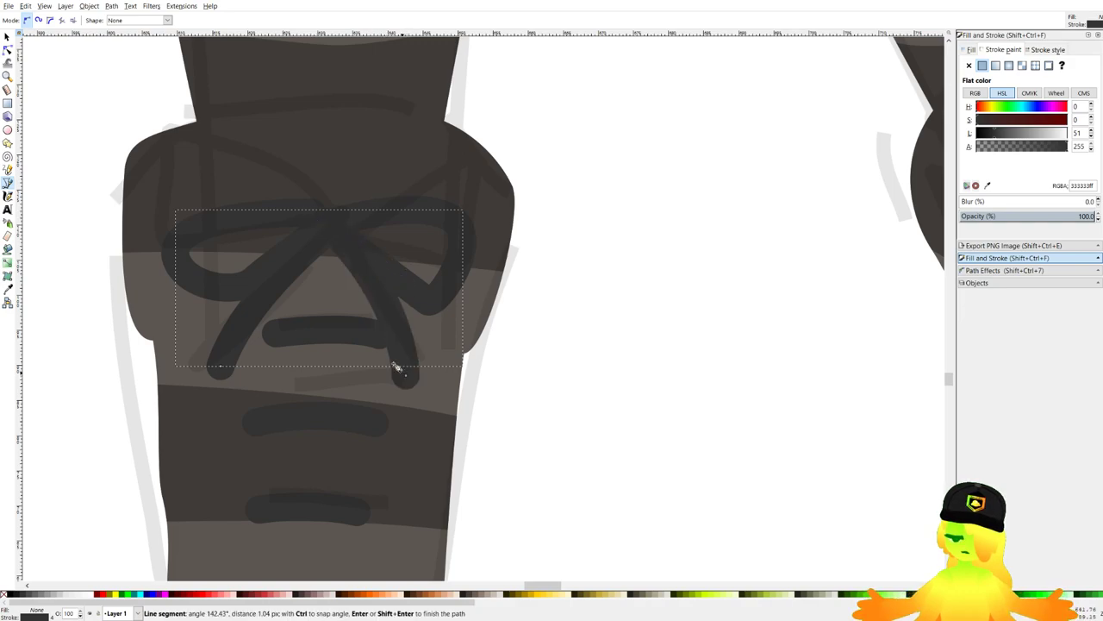
{"action": "key", "text": "Return"}
Draw the bow loops on the right boot: a wide one across the shaft and a narrow one drooping past the front edge.
{"action": "scroll", "coordinate": [198, 260], "scroll_direction": "down", "scroll_amount": 2}
{"action": "scroll", "coordinate": [667, 269], "scroll_direction": "up", "scroll_amount": 3}
{"action": "left_click_drag", "start_coordinate": [545, 273], "coordinate": [587, 170]}
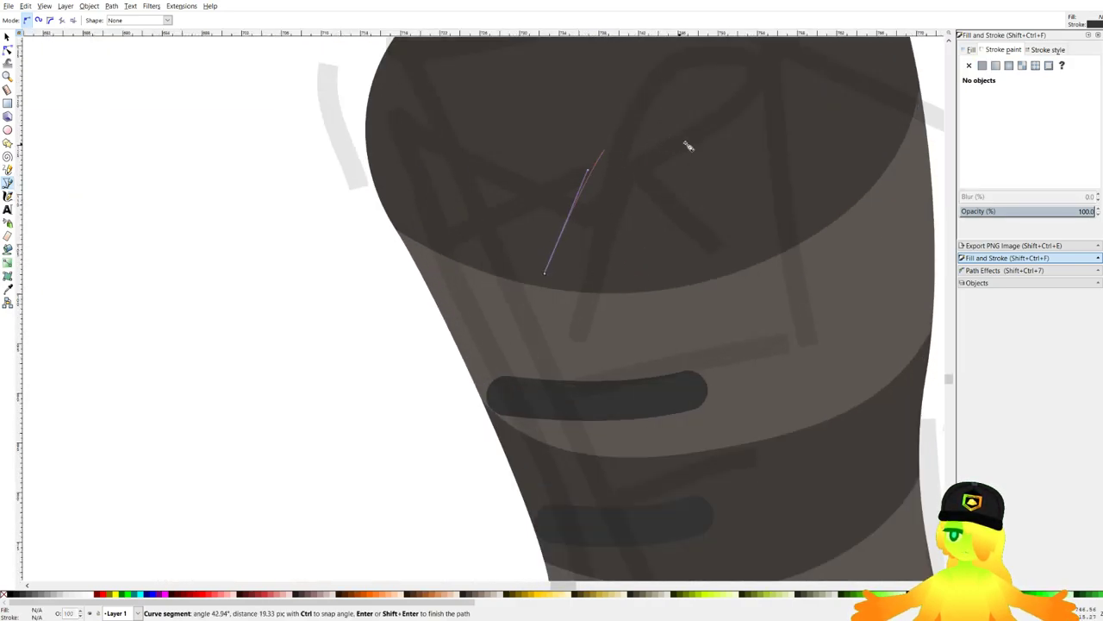
{"action": "left_click_drag", "start_coordinate": [789, 365], "coordinate": [745, 413]}
{"action": "left_click_drag", "start_coordinate": [677, 375], "coordinate": [613, 305]}
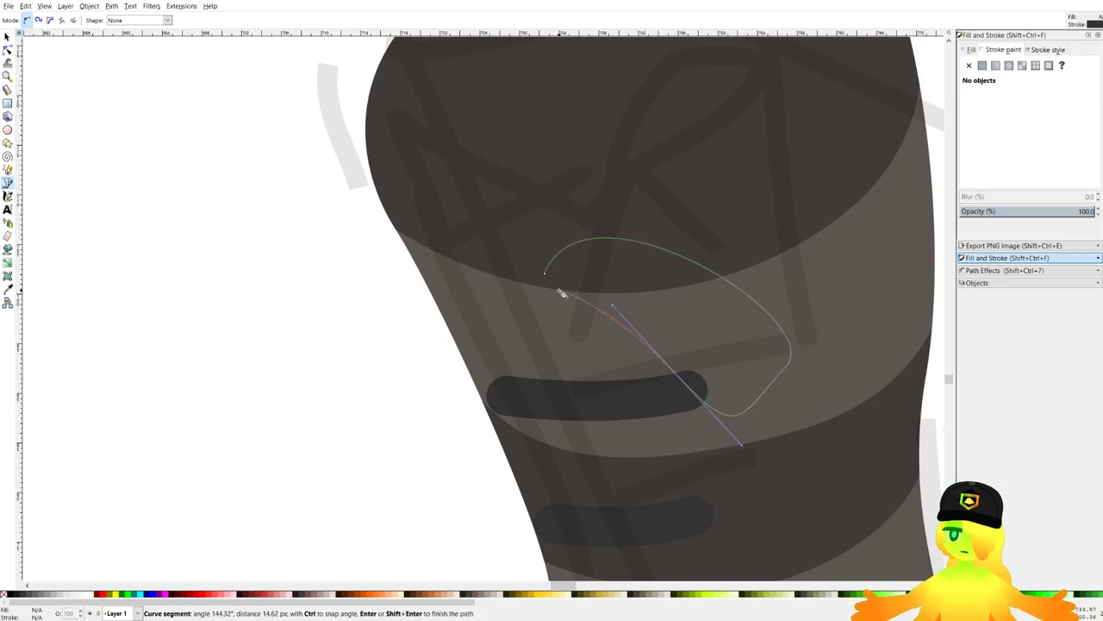
{"action": "left_click_drag", "start_coordinate": [543, 282], "coordinate": [564, 239]}
{"action": "left_click_drag", "start_coordinate": [512, 340], "coordinate": [511, 420]}
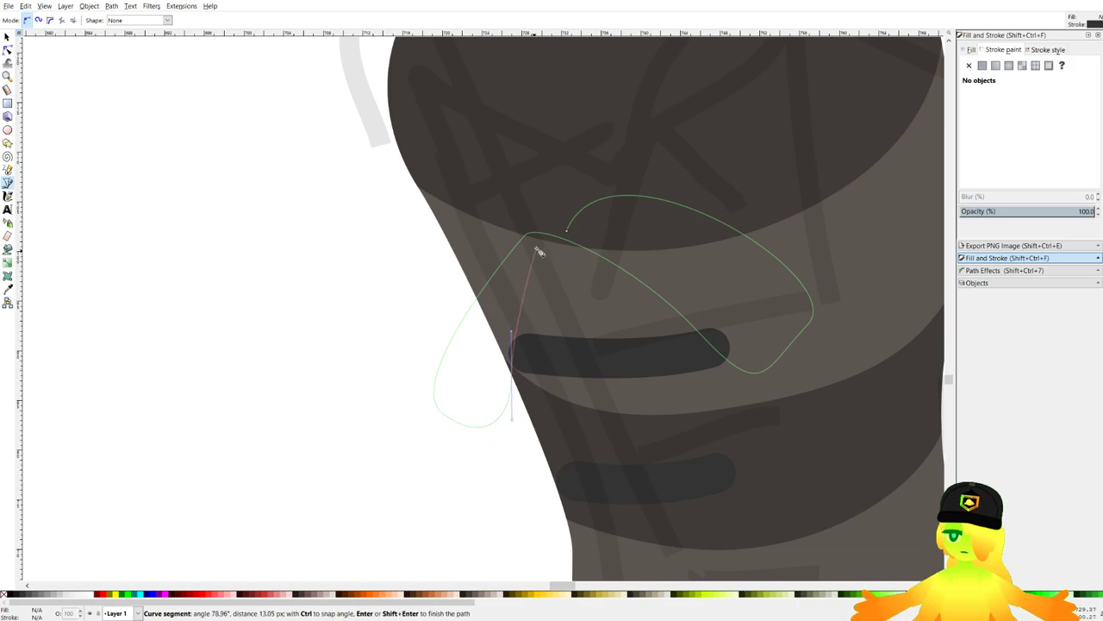
{"action": "left_click", "coordinate": [561, 243]}
Draw two lace tails hanging down from the right boot's bow knot and save the drawing.
{"action": "left_click_drag", "start_coordinate": [600, 384], "coordinate": [624, 619]}
{"action": "key", "text": "BackSpace"}
{"action": "key", "text": "Return"}
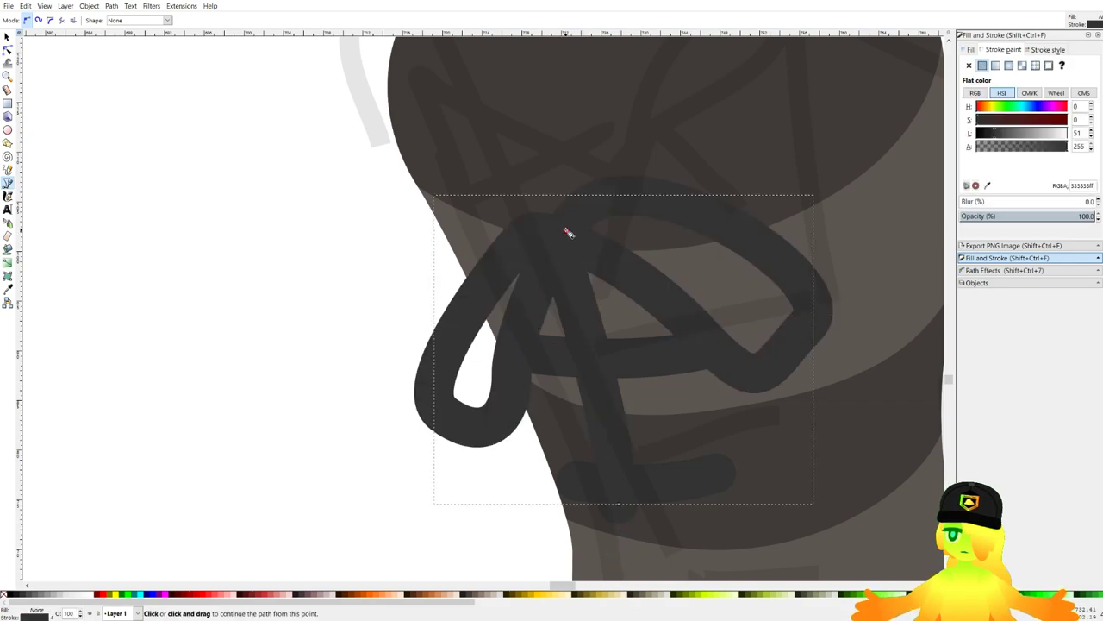
{"action": "left_click_drag", "start_coordinate": [566, 231], "coordinate": [509, 426]}
{"action": "left_click", "coordinate": [522, 512]}
{"action": "key", "text": "Return"}
{"action": "scroll", "coordinate": [488, 207], "scroll_direction": "down", "scroll_amount": 8}
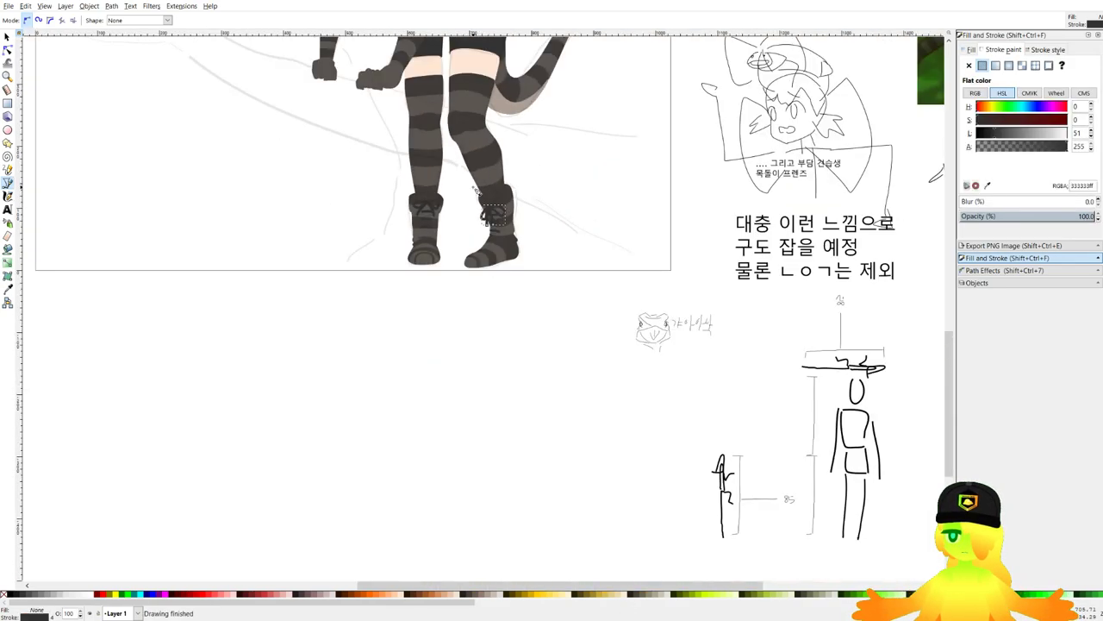
{"action": "left_click_drag", "start_coordinate": [409, 118], "coordinate": [450, 250]}
{"action": "key", "text": "ctrl+s"}
Move the right boot's bow slightly further toward the boot's front edge and save the drawing.
{"action": "left_click", "coordinate": [7, 37]}
{"action": "scroll", "coordinate": [542, 362], "scroll_direction": "up", "scroll_amount": 5}
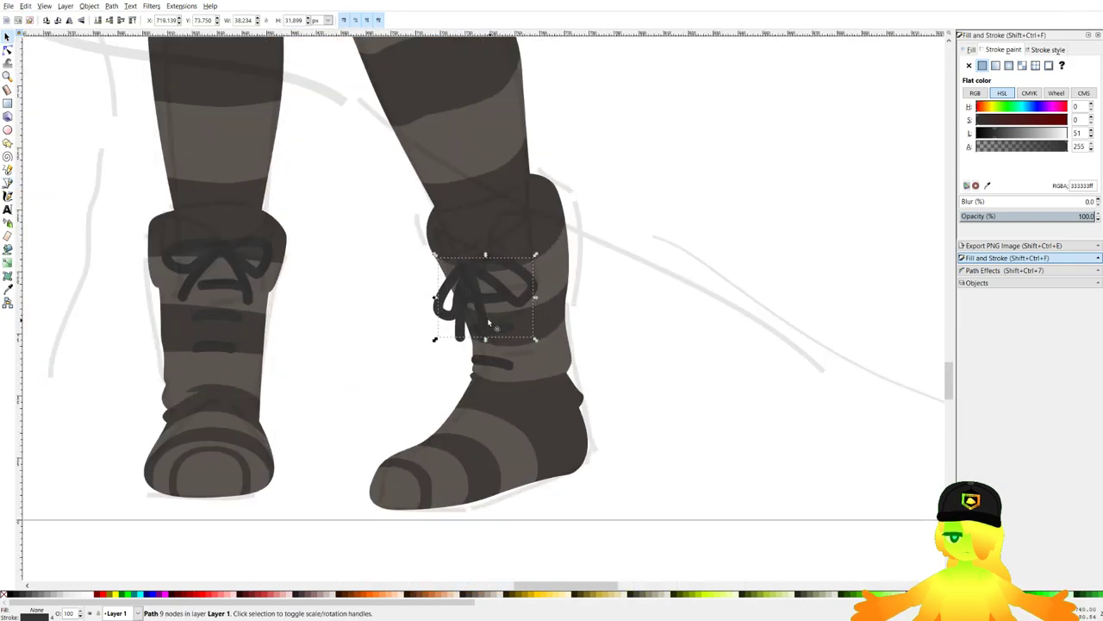
{"action": "left_click_drag", "start_coordinate": [487, 267], "coordinate": [488, 278]}
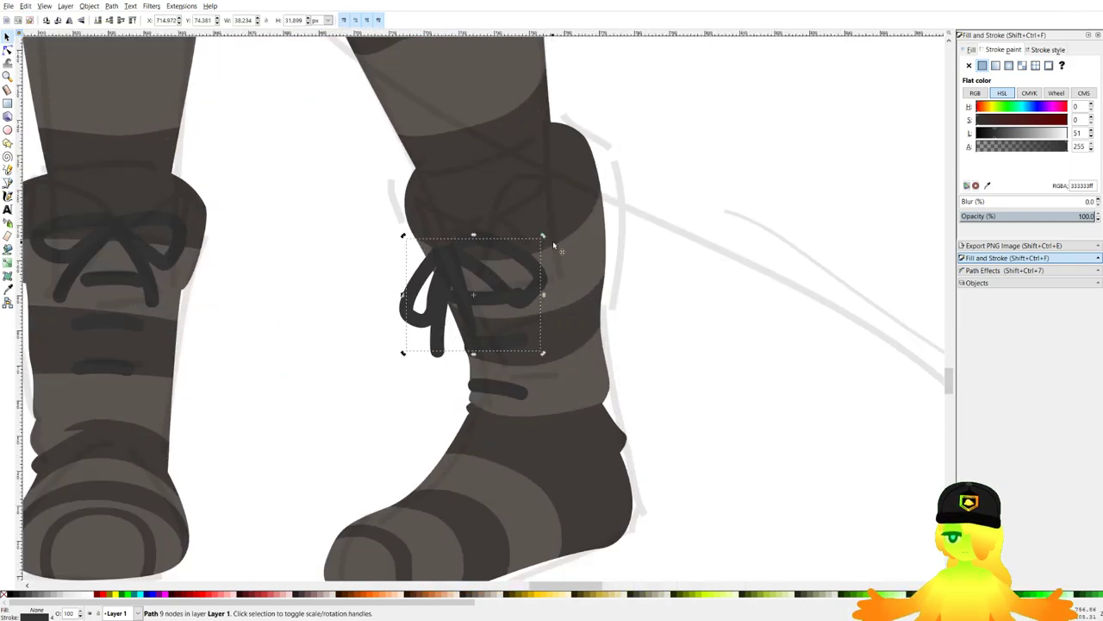
{"action": "left_click", "coordinate": [646, 298]}
{"action": "scroll", "coordinate": [625, 293], "scroll_direction": "down", "scroll_amount": 4}
{"action": "key", "text": "ctrl+s"}
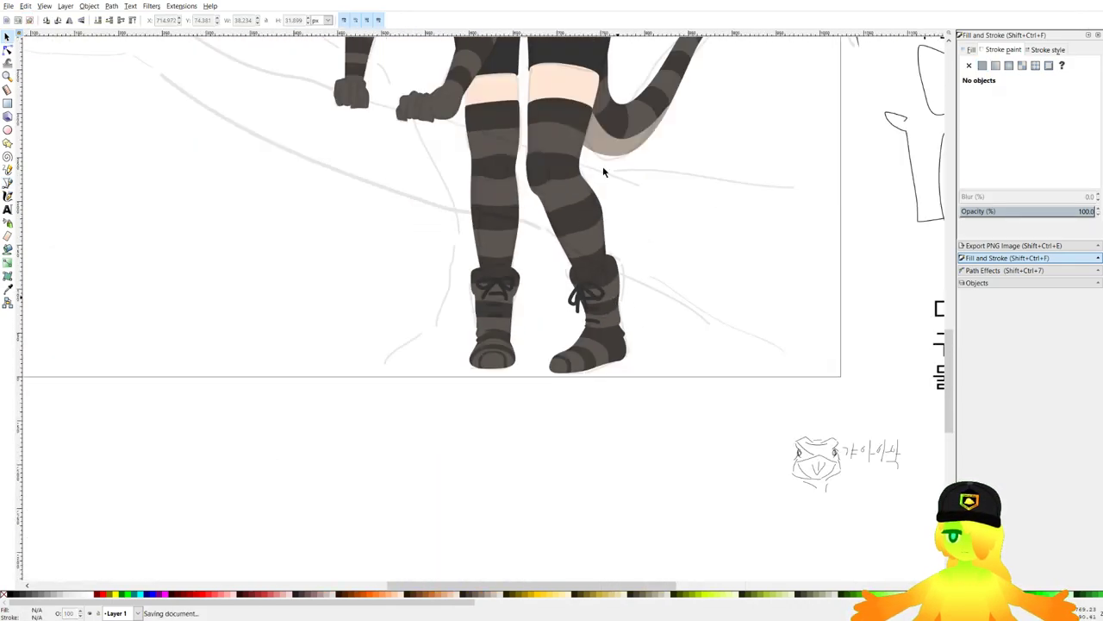
Activate the Pen tool for another path.
{"action": "scroll", "coordinate": [544, 328], "scroll_direction": "down", "scroll_amount": 5}
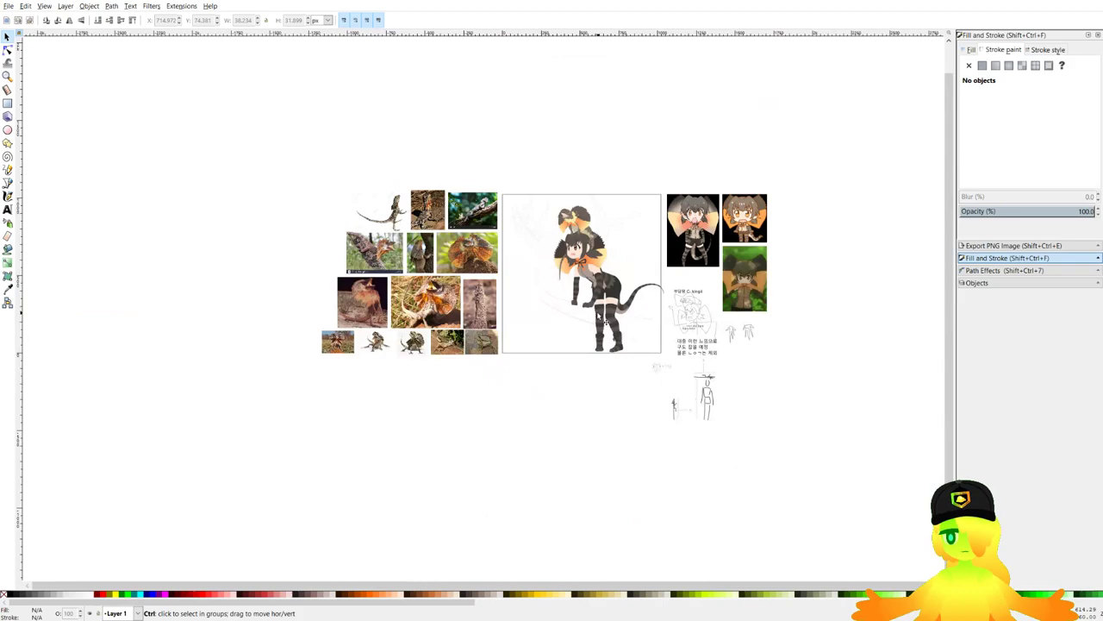
{"action": "left_click", "coordinate": [9, 182]}
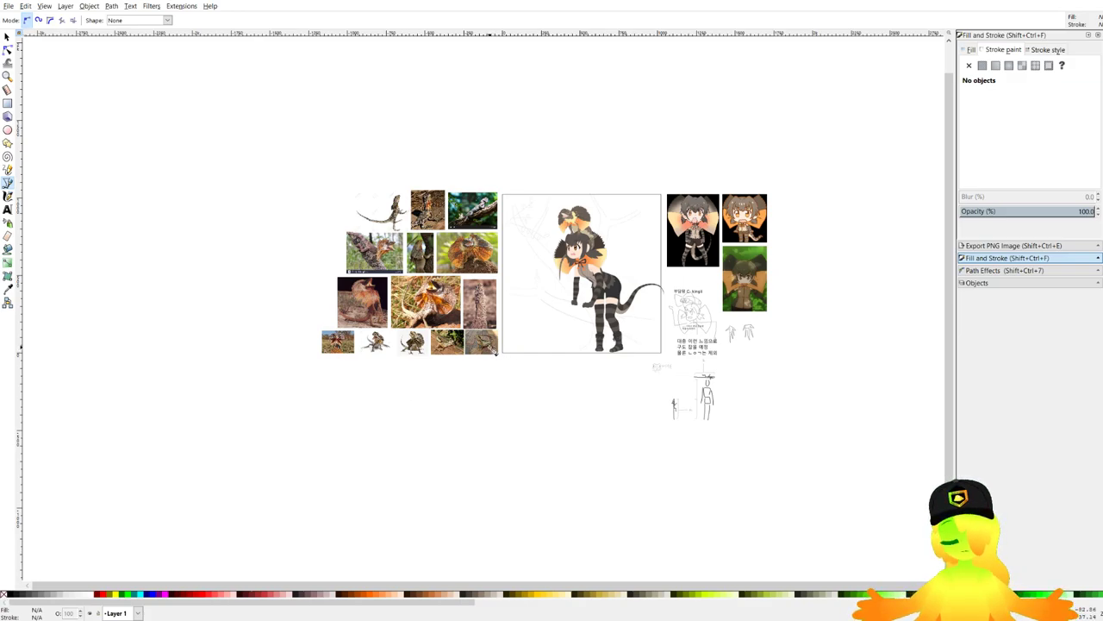
Draw a cyan square about 1086 px wide that covers the page and slightly overlaps its edges.
{"action": "scroll", "coordinate": [494, 351], "scroll_direction": "up", "scroll_amount": 5}
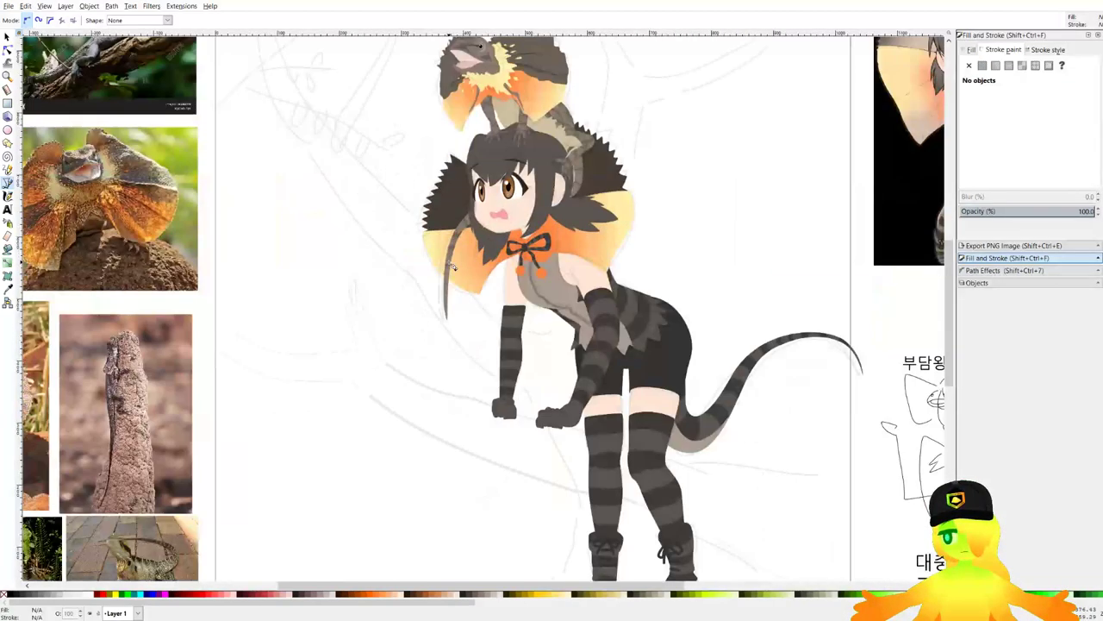
{"action": "scroll", "coordinate": [451, 267], "scroll_direction": "down", "scroll_amount": 5}
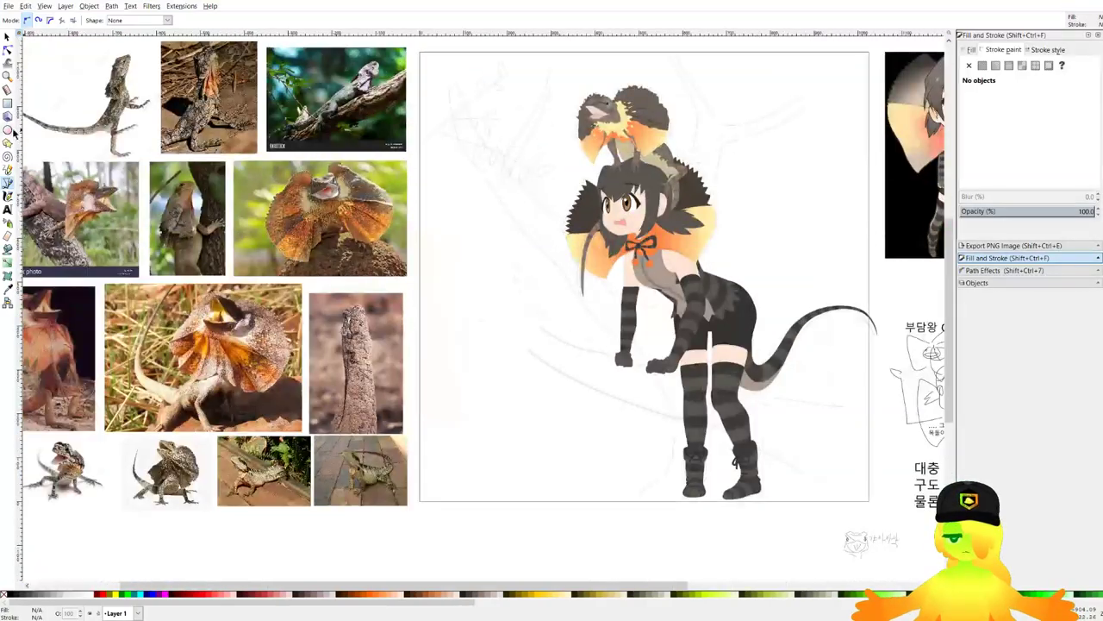
{"action": "left_click", "coordinate": [7, 106]}
{"action": "scroll", "coordinate": [357, 144], "scroll_direction": "down", "scroll_amount": 1}
{"action": "scroll", "coordinate": [319, 110], "scroll_direction": "up", "scroll_amount": 3}
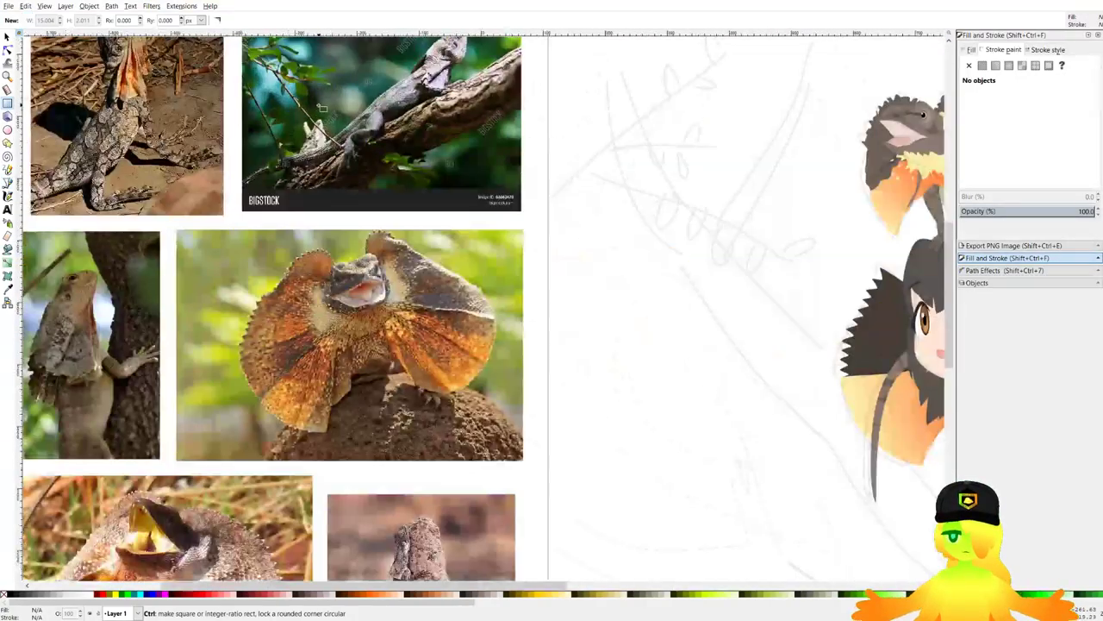
{"action": "scroll", "coordinate": [319, 105], "scroll_direction": "down", "scroll_amount": 4}
{"action": "scroll", "coordinate": [306, 138], "scroll_direction": "up", "scroll_amount": 2}
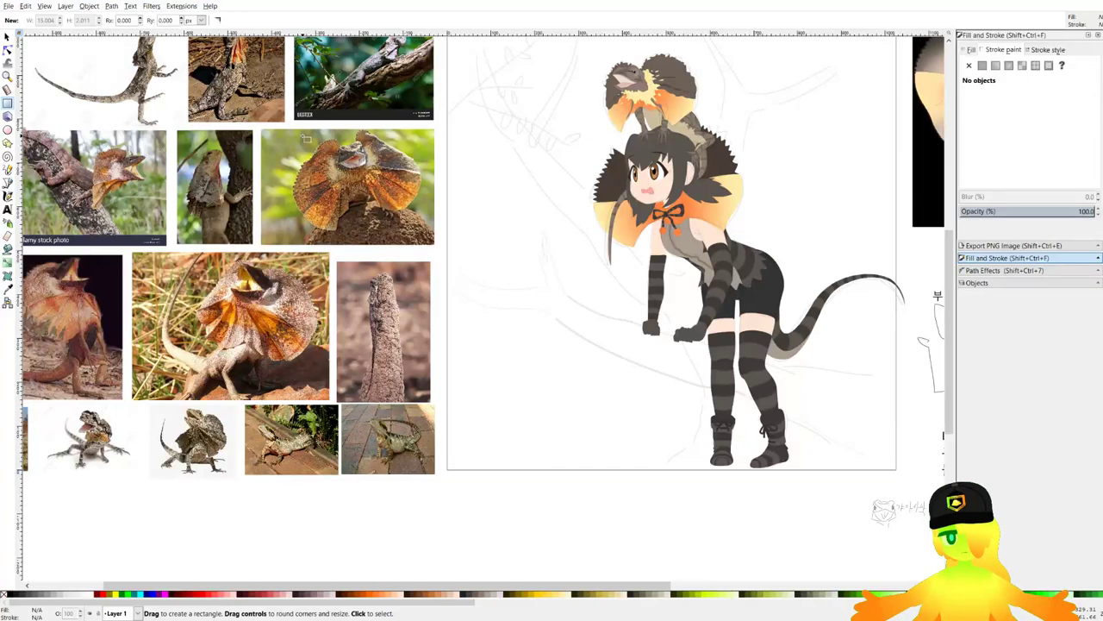
{"action": "left_click", "coordinate": [138, 595]}
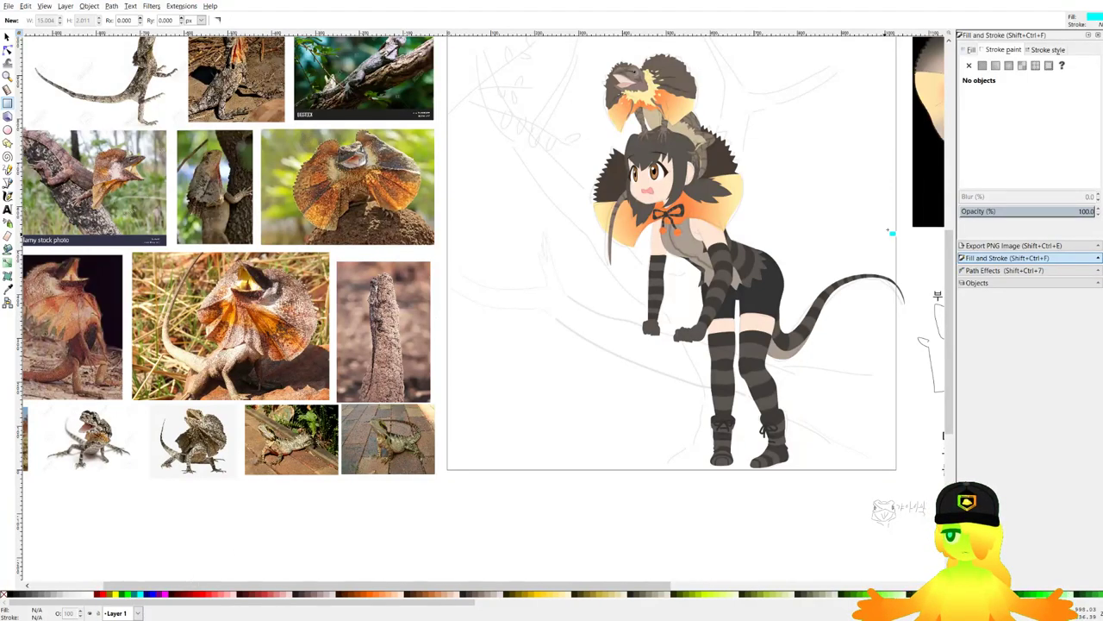
{"action": "scroll", "coordinate": [375, 250], "scroll_direction": "down", "scroll_amount": 1}
{"action": "left_click_drag", "start_coordinate": [420, 77], "coordinate": [757, 413]}
Send the cyan square behind all the artwork and mute it to pale blue-grey with saturation 71 and lightness 207.
{"action": "left_click", "coordinate": [9, 36]}
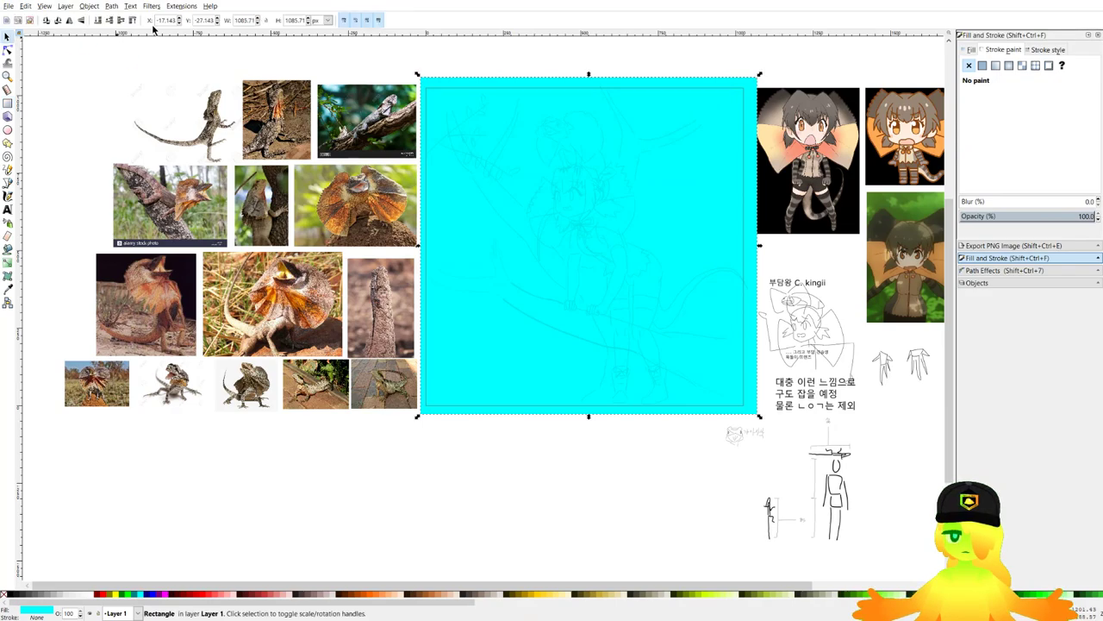
{"action": "left_click", "coordinate": [109, 20]}
{"action": "scroll", "coordinate": [546, 108], "scroll_direction": "up", "scroll_amount": 1}
{"action": "left_click", "coordinate": [983, 66]}
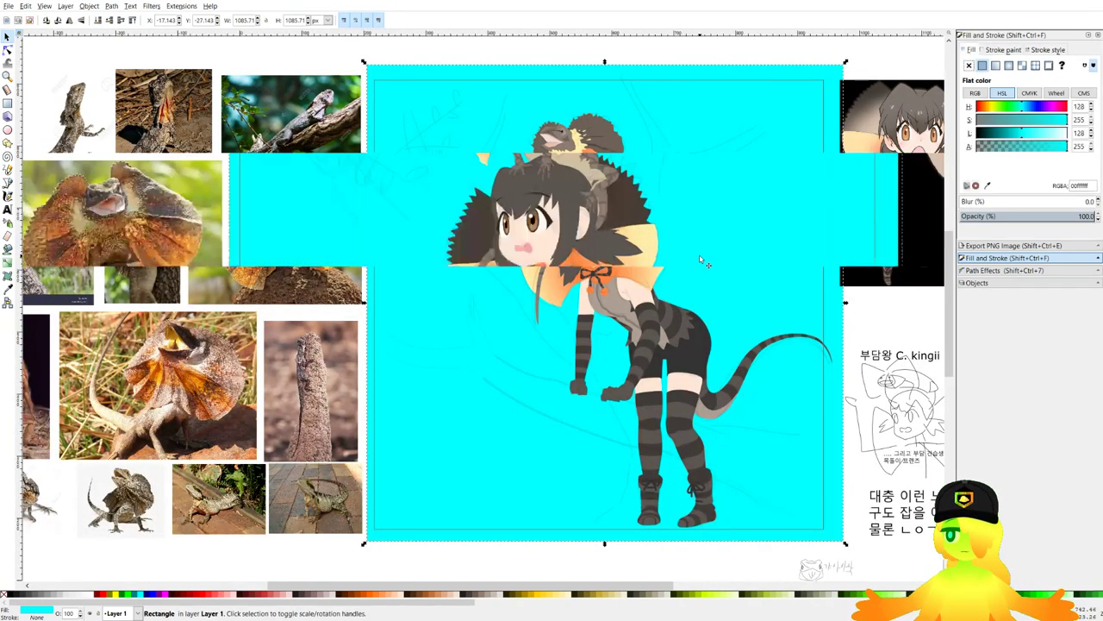
{"action": "scroll", "coordinate": [701, 260], "scroll_direction": "up", "scroll_amount": 1}
{"action": "left_click", "coordinate": [1005, 125]}
{"action": "mouse_move", "coordinate": [1041, 136]}
{"action": "left_mouse_down"}
{"action": "mouse_move", "coordinate": [1062, 135]}
{"action": "mouse_move", "coordinate": [1052, 137]}
{"action": "left_mouse_up"}
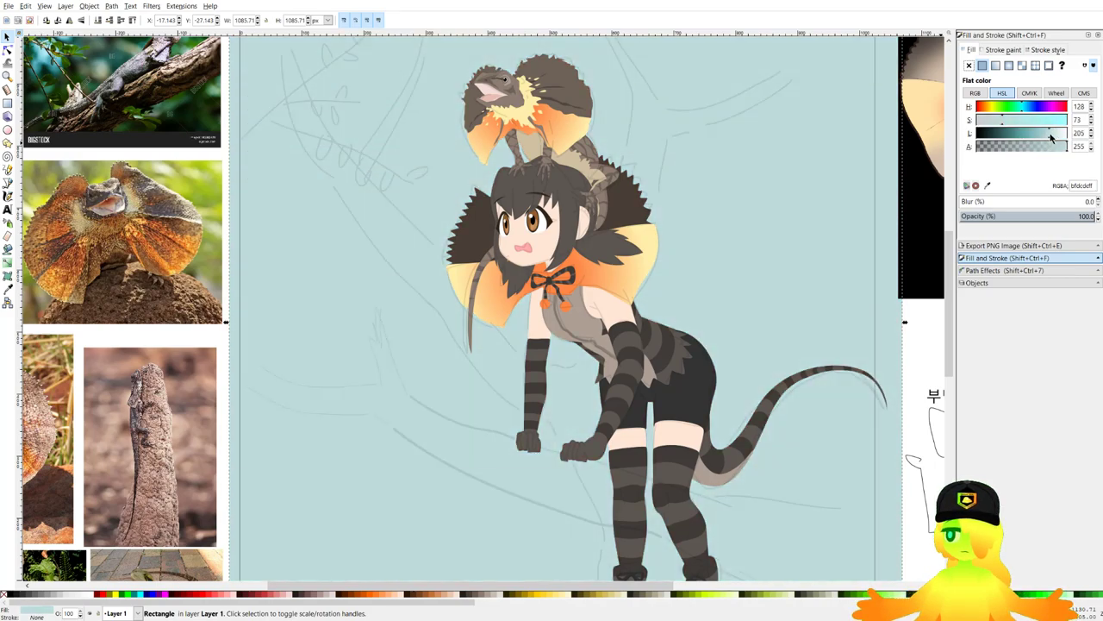
{"action": "key", "text": "5"}
{"action": "key", "text": "Escape"}
Draw a closed ground shape with a gently wavy top edge across the lower part of the page, extending past its borders.
{"action": "key", "text": "b"}
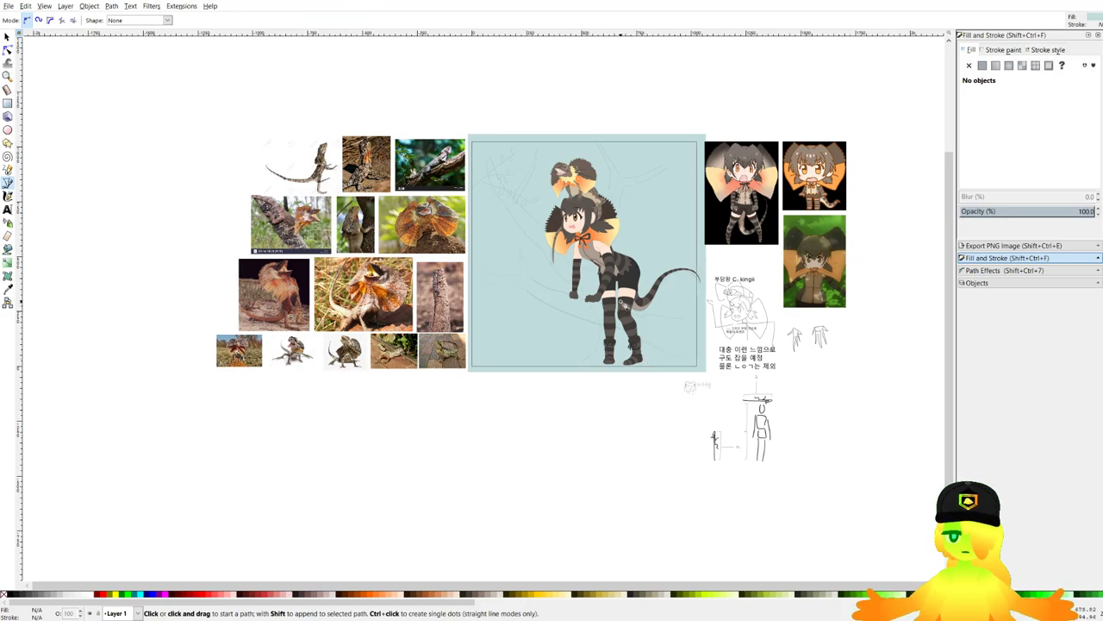
{"action": "scroll", "coordinate": [628, 317], "scroll_direction": "up", "scroll_amount": 2}
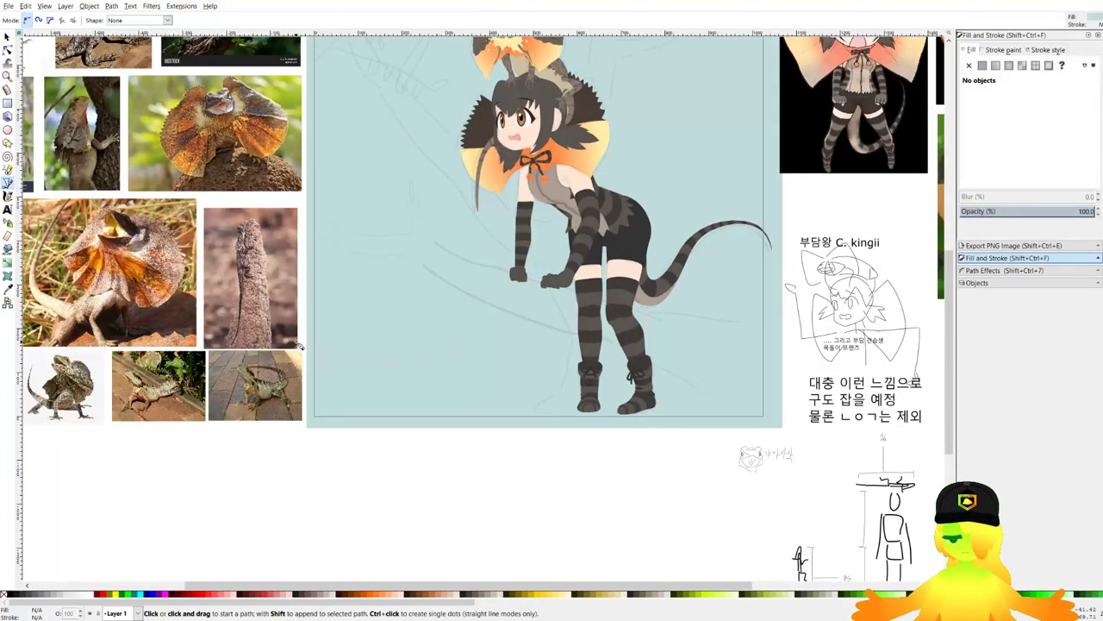
{"action": "left_click", "coordinate": [306, 334]}
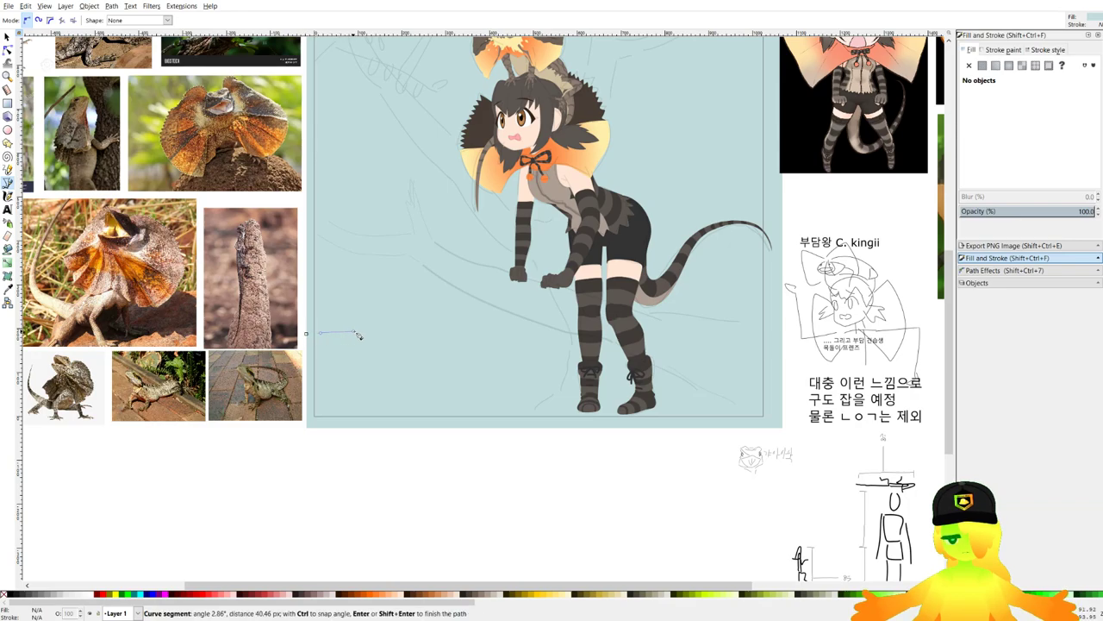
{"action": "left_click_drag", "start_coordinate": [534, 334], "coordinate": [545, 336]}
{"action": "left_click_drag", "start_coordinate": [697, 331], "coordinate": [707, 331]}
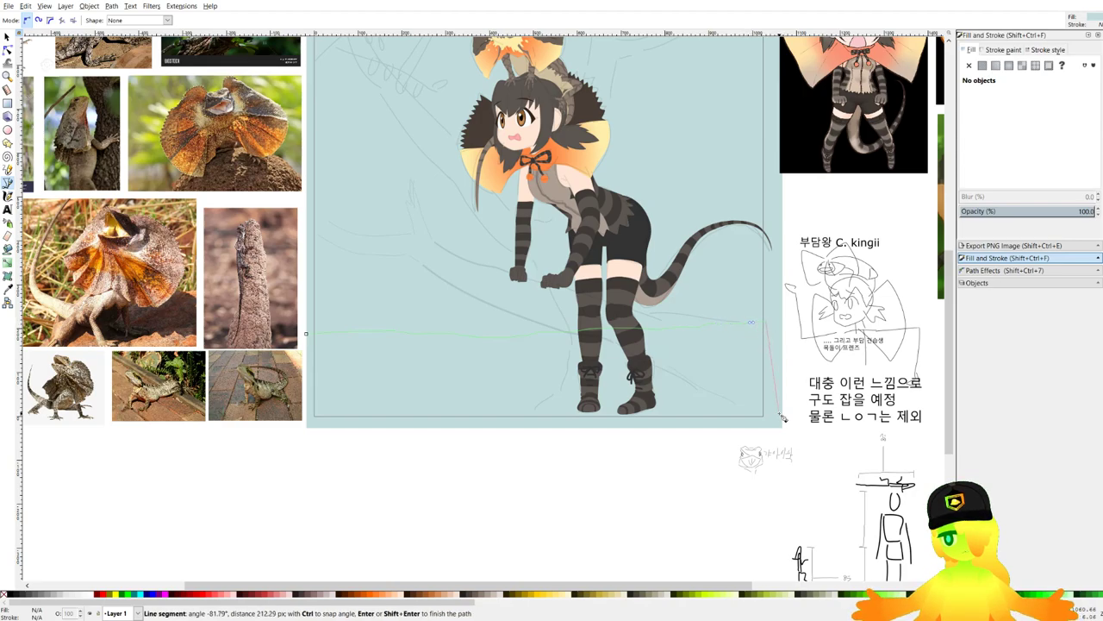
{"action": "left_click", "coordinate": [664, 442]}
{"action": "left_click", "coordinate": [299, 438]}
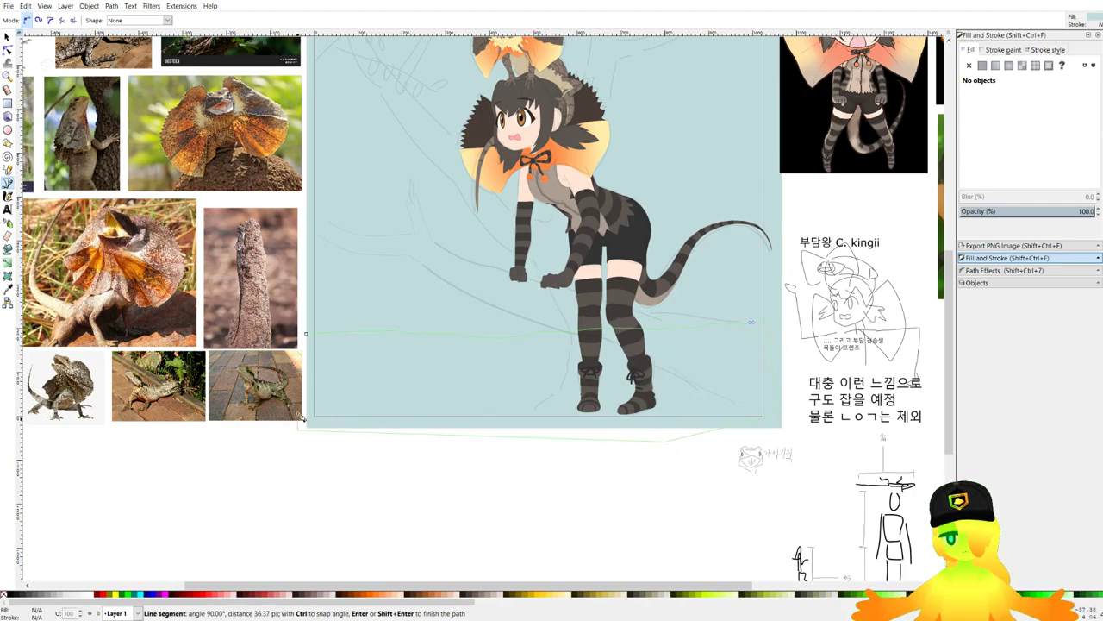
{"action": "left_click", "coordinate": [306, 334]}
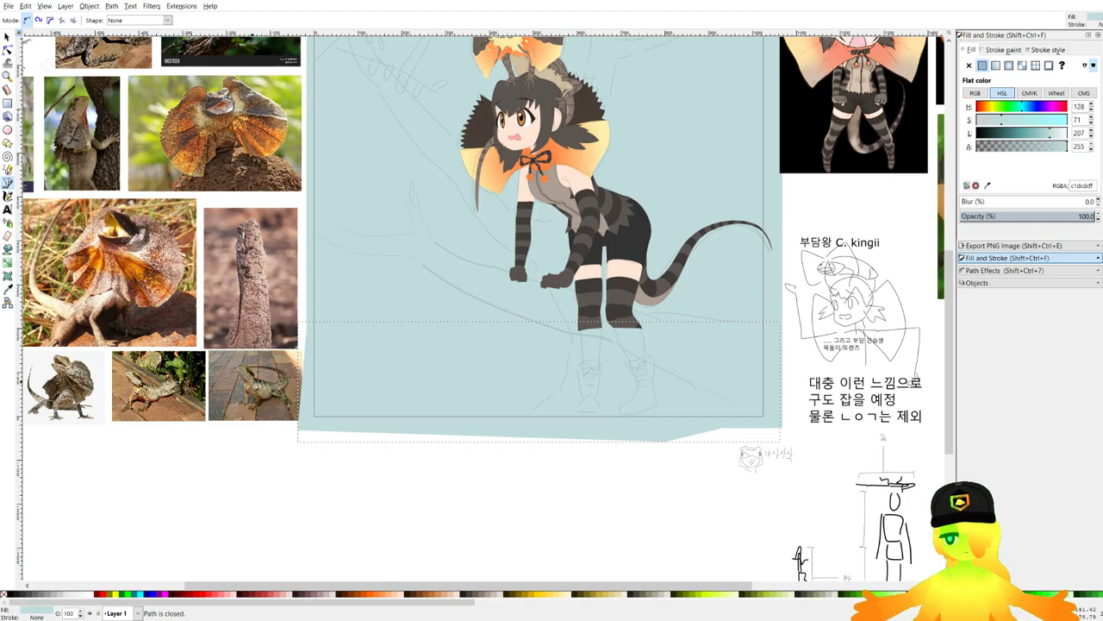
Place the ground shape behind the character but above the sky, and fill it tan with hue 27 and lightness 178.
{"action": "key", "text": "End"}
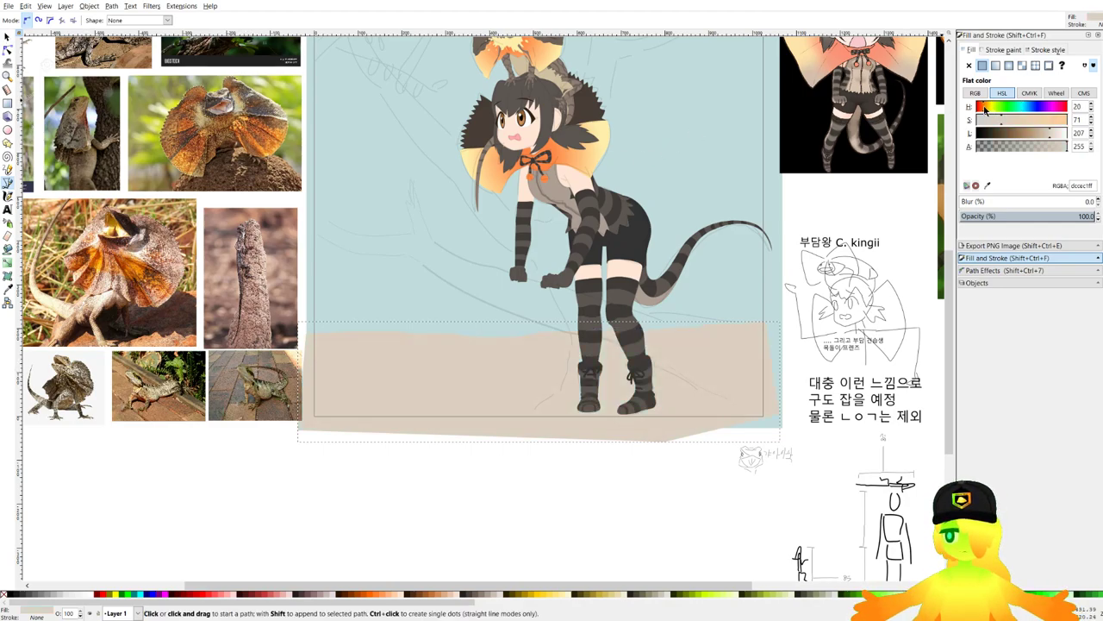
{"action": "left_click_drag", "start_coordinate": [985, 108], "coordinate": [992, 111]}
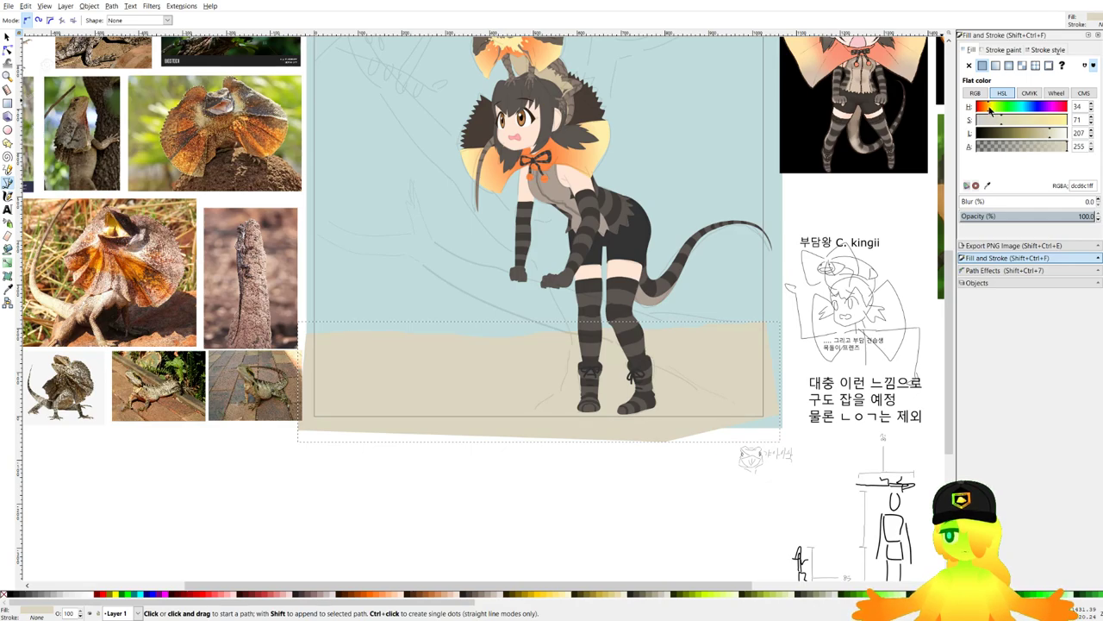
{"action": "left_click_drag", "start_coordinate": [1047, 130], "coordinate": [1041, 134]}
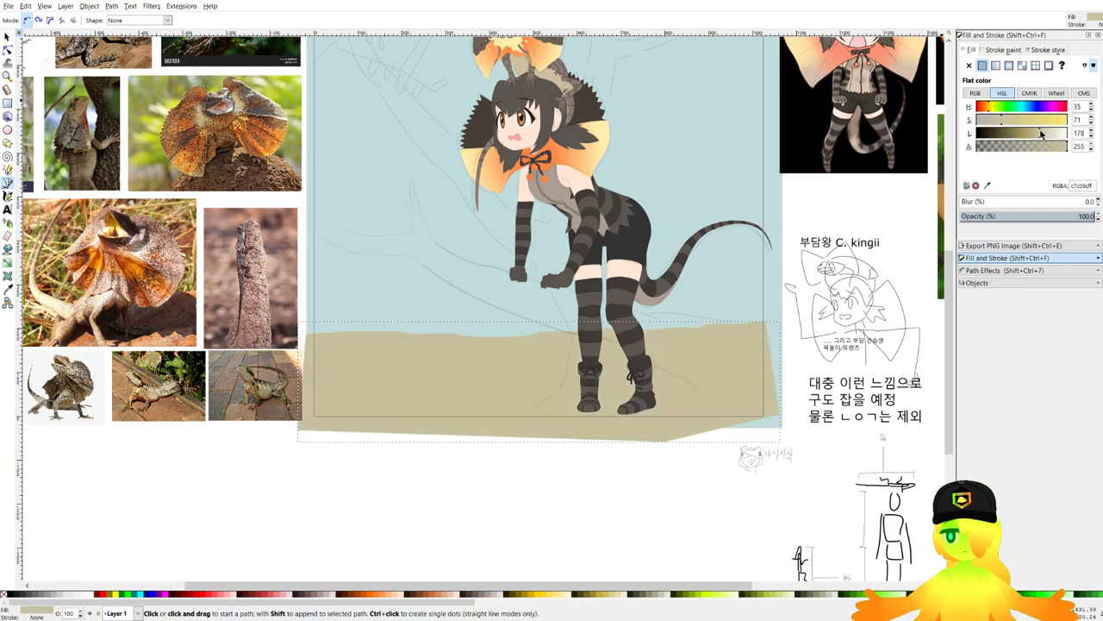
{"action": "left_click", "coordinate": [988, 107]}
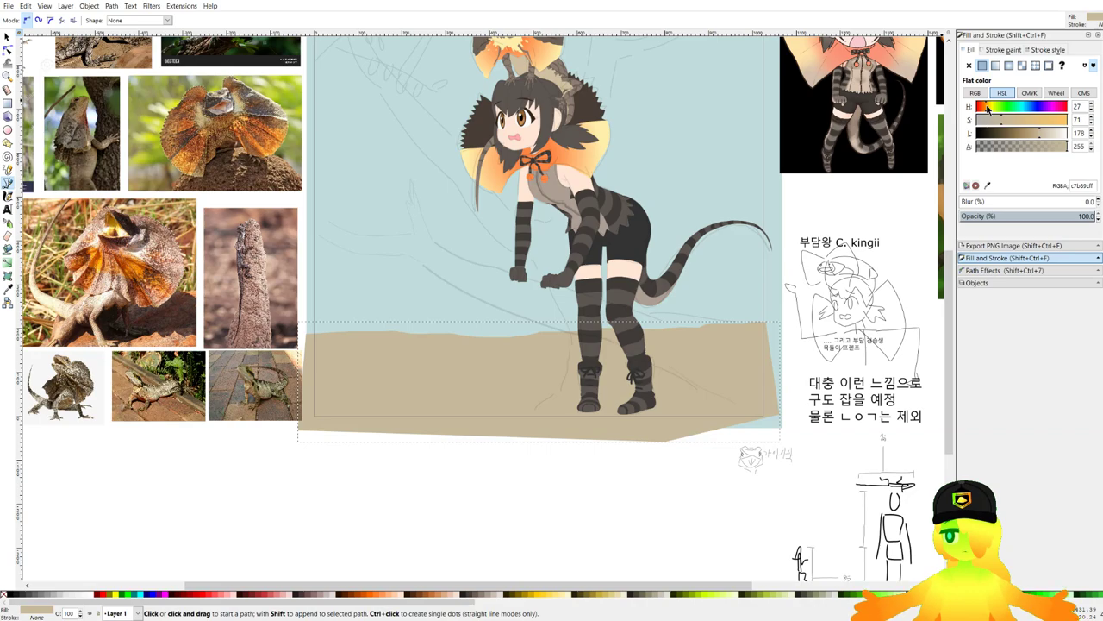
Deselect the ground shape and save the document.
{"action": "key", "text": "Escape"}
{"action": "scroll", "coordinate": [612, 431], "scroll_direction": "down", "scroll_amount": 3}
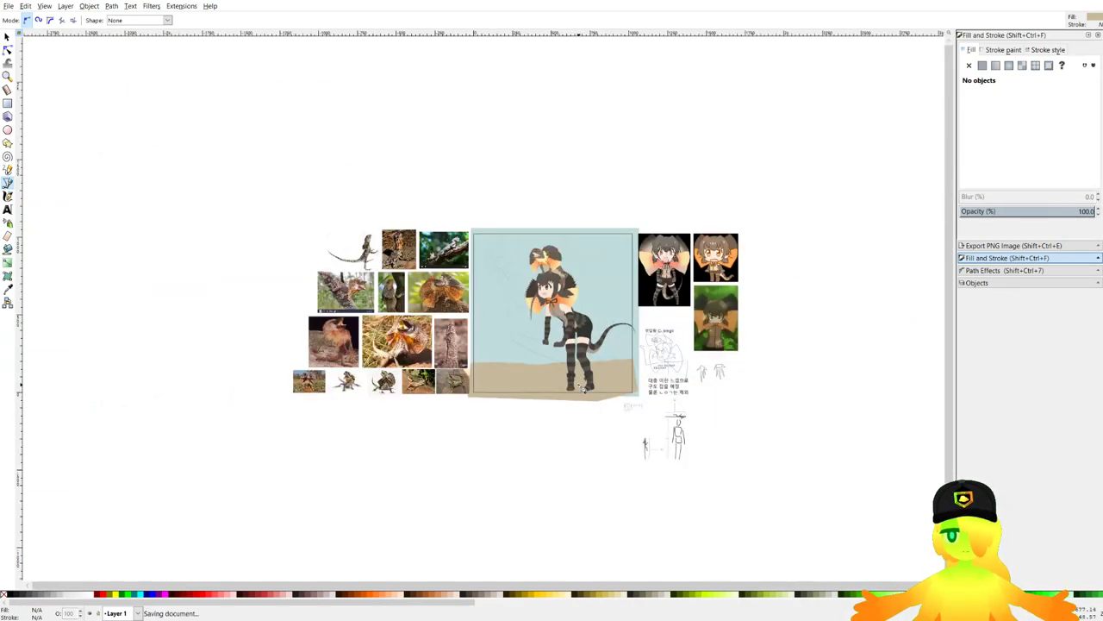
{"action": "key", "text": "ctrl+s"}
Start the tree branch outline beyond the page's right edge and trace its upper edge leftward behind the legs and through the fists.
{"action": "scroll", "coordinate": [577, 362], "scroll_direction": "up", "scroll_amount": 2}
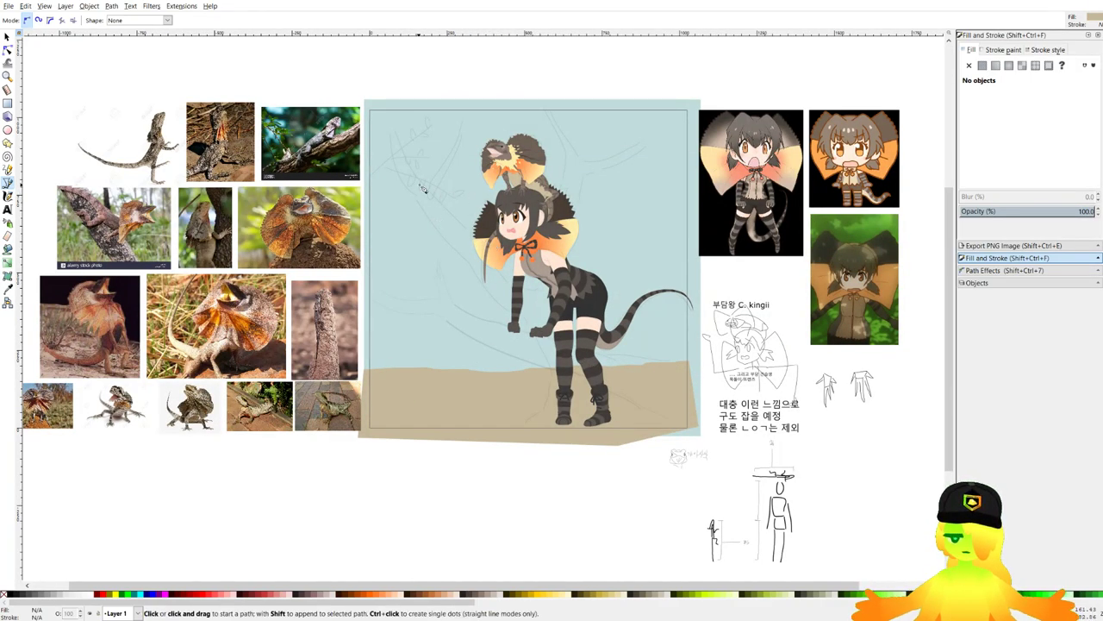
{"action": "left_click_drag", "start_coordinate": [407, 243], "coordinate": [435, 252]}
{"action": "scroll", "coordinate": [558, 278], "scroll_direction": "up", "scroll_amount": 1}
{"action": "scroll", "coordinate": [617, 384], "scroll_direction": "down", "scroll_amount": 2}
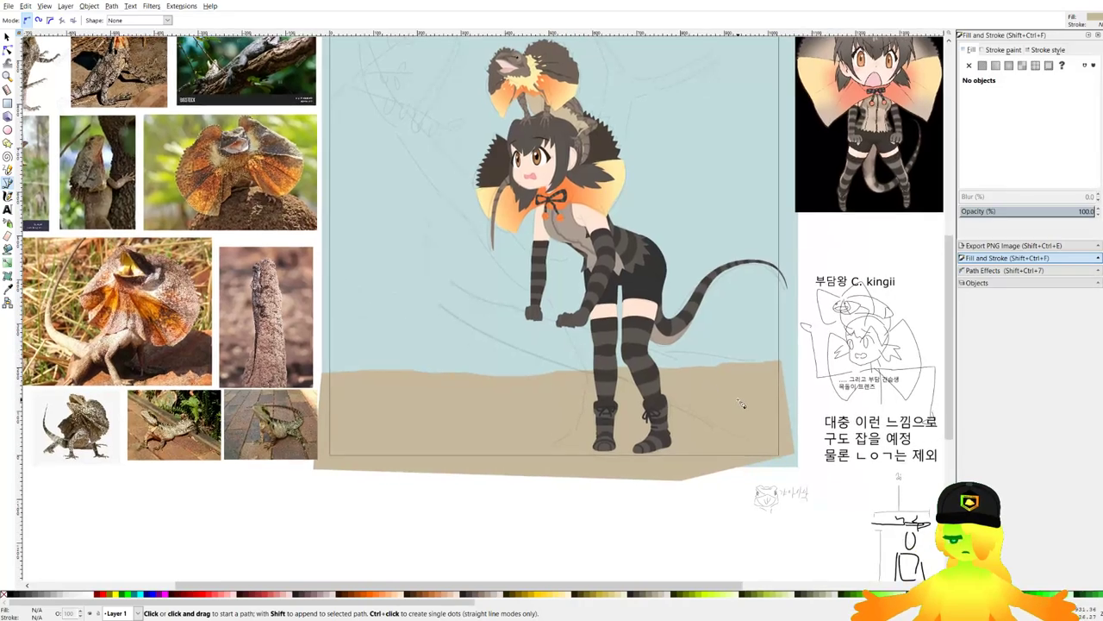
{"action": "scroll", "coordinate": [740, 402], "scroll_direction": "up", "scroll_amount": 2}
{"action": "left_click", "coordinate": [764, 353]}
{"action": "scroll", "coordinate": [698, 334], "scroll_direction": "up", "scroll_amount": 2}
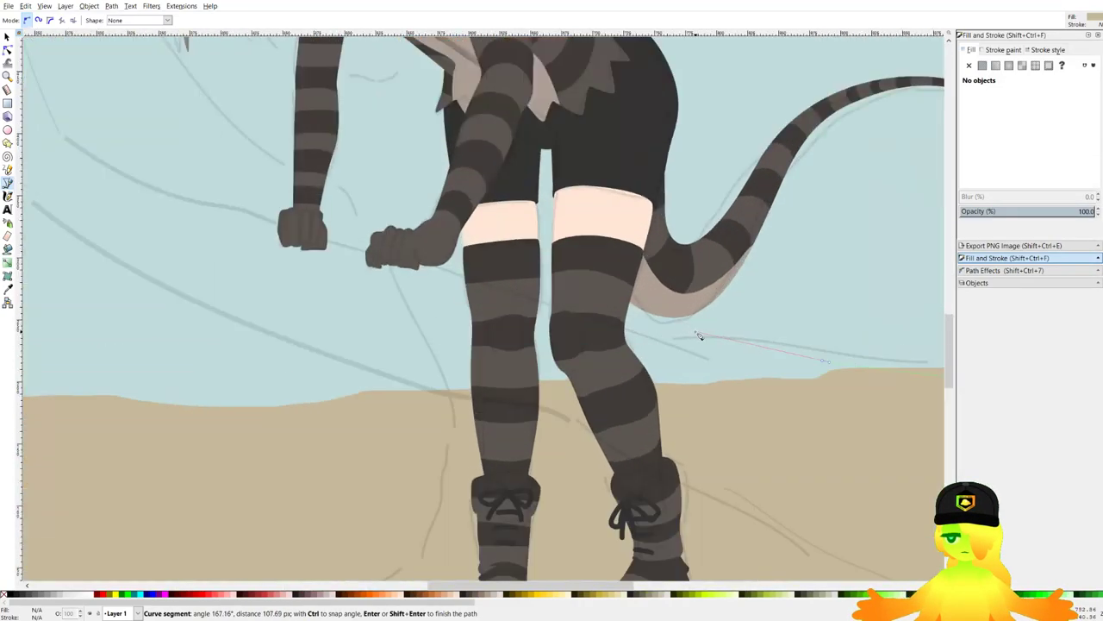
{"action": "left_click", "coordinate": [430, 264]}
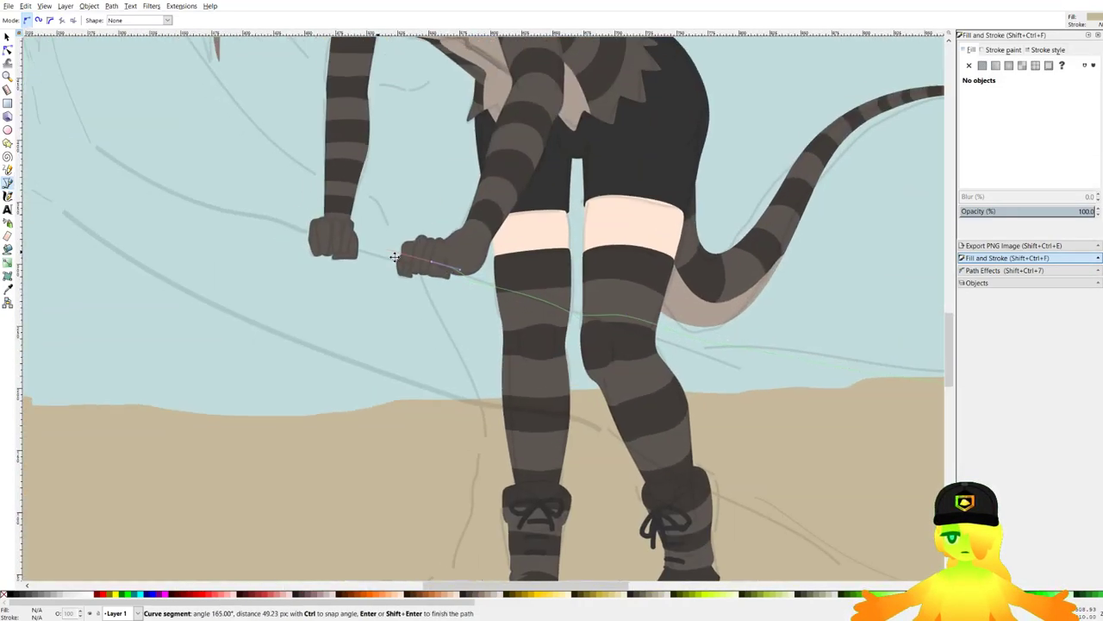
{"action": "scroll", "coordinate": [474, 269], "scroll_direction": "up", "scroll_amount": 1}
{"action": "left_click_drag", "start_coordinate": [395, 257], "coordinate": [354, 232]}
Continue the branch's upper edge along the sketch from the left fist to the base of the upright twig.
{"action": "left_click_drag", "start_coordinate": [247, 213], "coordinate": [657, 376]}
{"action": "scroll", "coordinate": [657, 376], "scroll_direction": "up", "scroll_amount": 1}
{"action": "left_click_drag", "start_coordinate": [615, 360], "coordinate": [596, 348]}
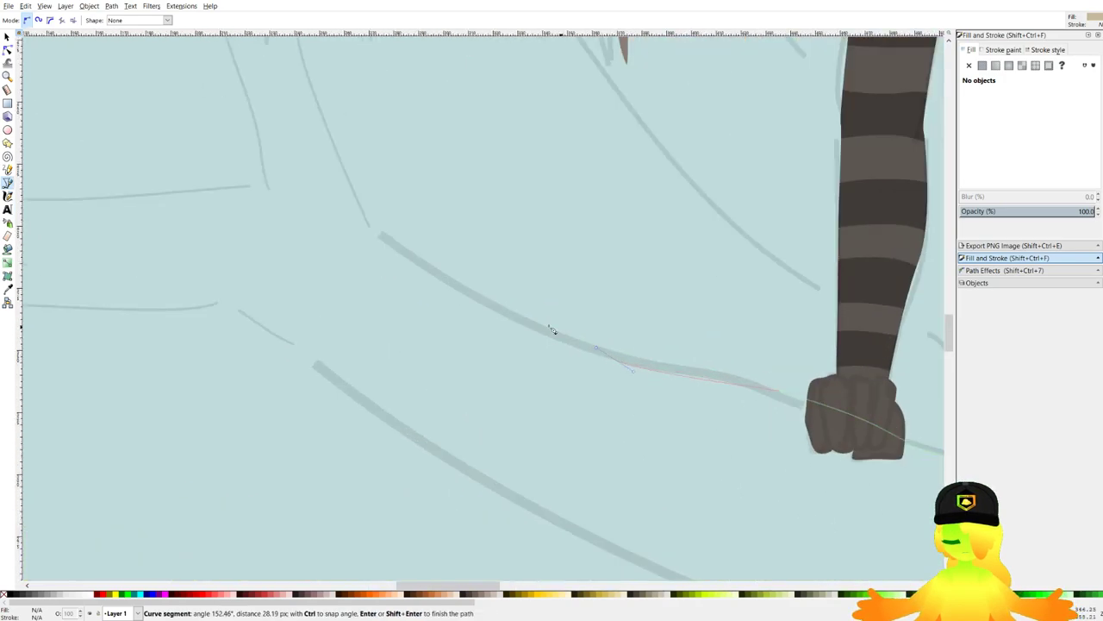
{"action": "left_click_drag", "start_coordinate": [519, 310], "coordinate": [494, 298]}
{"action": "scroll", "coordinate": [434, 282], "scroll_direction": "down", "scroll_amount": 3}
{"action": "scroll", "coordinate": [409, 259], "scroll_direction": "up", "scroll_amount": 2}
{"action": "left_click_drag", "start_coordinate": [409, 258], "coordinate": [497, 303]}
{"action": "left_click", "coordinate": [497, 303]}
Trace the jagged upright twig and the upper edge of the left limb out past the page's left edge.
{"action": "left_click_drag", "start_coordinate": [466, 251], "coordinate": [490, 296]}
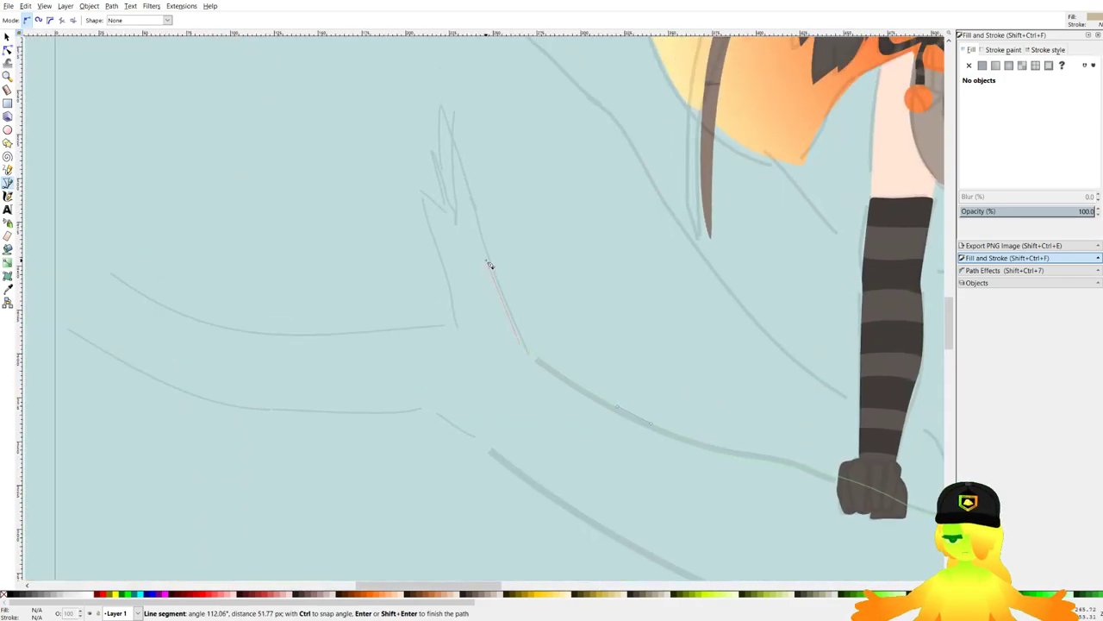
{"action": "scroll", "coordinate": [488, 258], "scroll_direction": "up", "scroll_amount": 2}
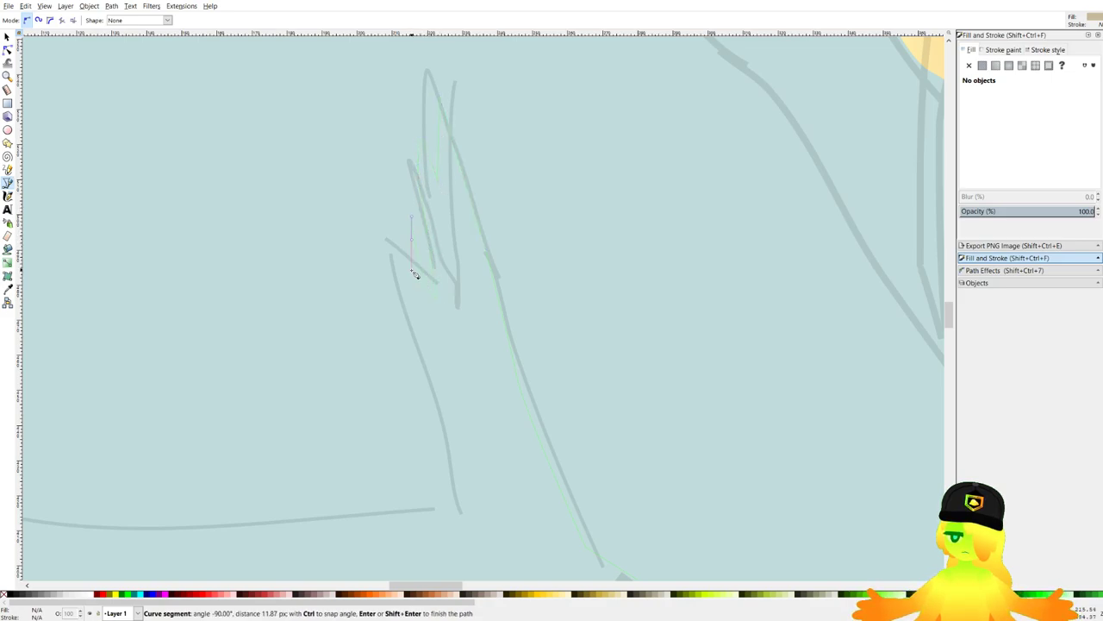
{"action": "scroll", "coordinate": [431, 293], "scroll_direction": "down", "scroll_amount": 2}
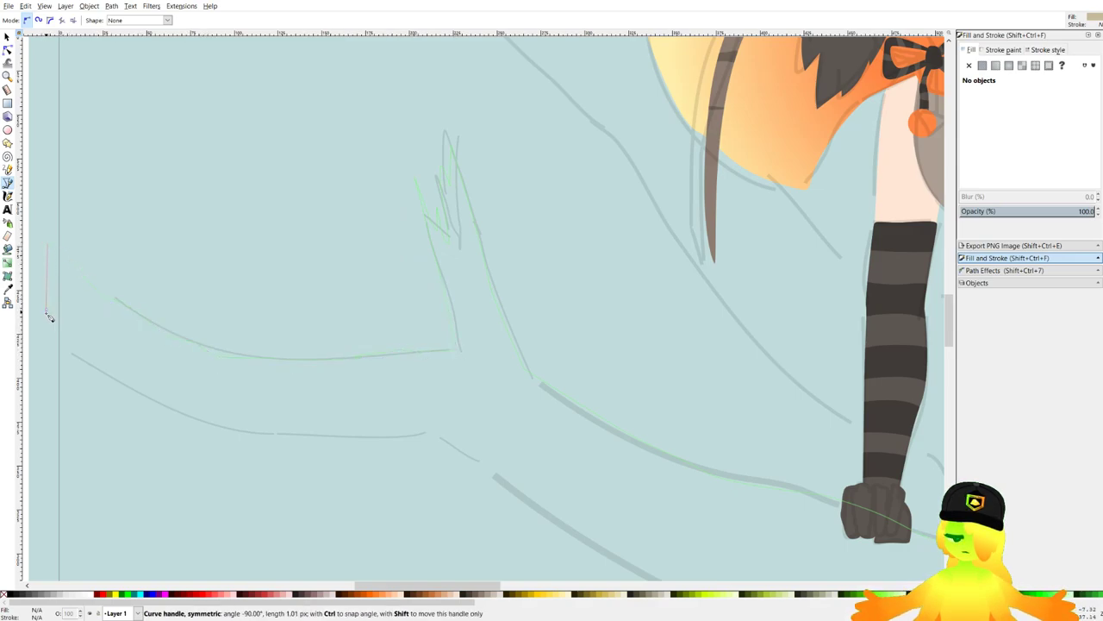
Trace the branch's lower edge from the left limb along the sketch back to the right, across both legs.
{"action": "scroll", "coordinate": [393, 238], "scroll_direction": "down", "scroll_amount": 5}
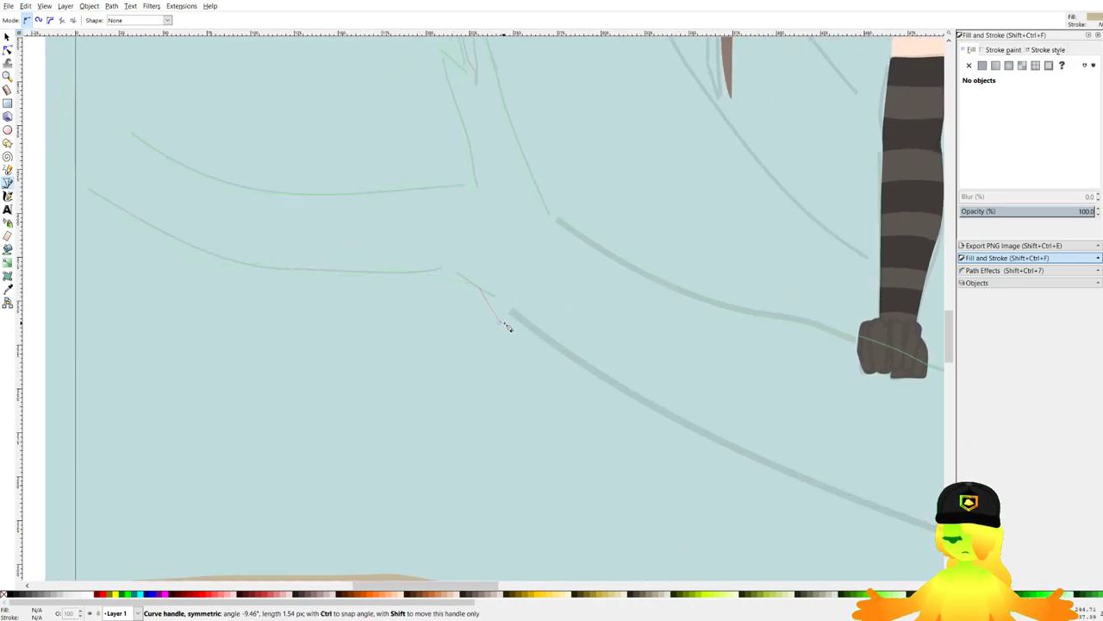
{"action": "left_click_drag", "start_coordinate": [567, 361], "coordinate": [569, 361]}
{"action": "left_click_drag", "start_coordinate": [577, 372], "coordinate": [361, 221]}
{"action": "left_click_drag", "start_coordinate": [444, 277], "coordinate": [447, 280]}
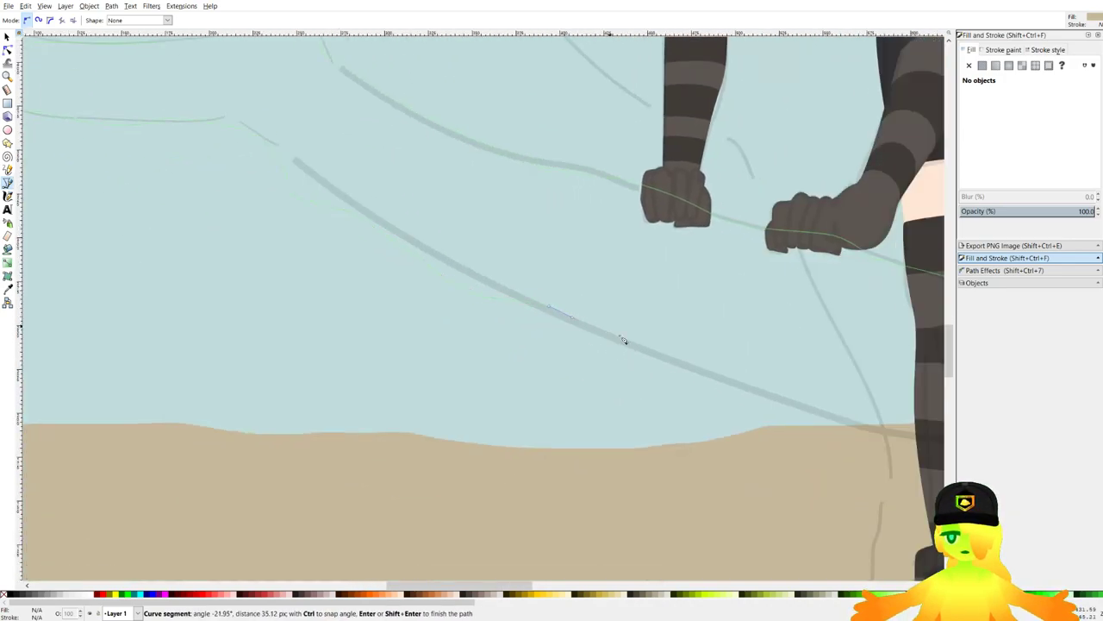
{"action": "left_click_drag", "start_coordinate": [630, 345], "coordinate": [417, 261]}
{"action": "left_click_drag", "start_coordinate": [566, 317], "coordinate": [583, 324]}
{"action": "left_click_drag", "start_coordinate": [674, 346], "coordinate": [340, 272]}
{"action": "left_click_drag", "start_coordinate": [457, 301], "coordinate": [463, 304]}
{"action": "left_click_drag", "start_coordinate": [557, 336], "coordinate": [564, 338]}
{"action": "left_click_drag", "start_coordinate": [628, 355], "coordinate": [326, 277]}
Extend the lower edge to the page's lower right corner and close the branch shape at its starting point.
{"action": "scroll", "coordinate": [256, 258], "scroll_direction": "down", "scroll_amount": 1}
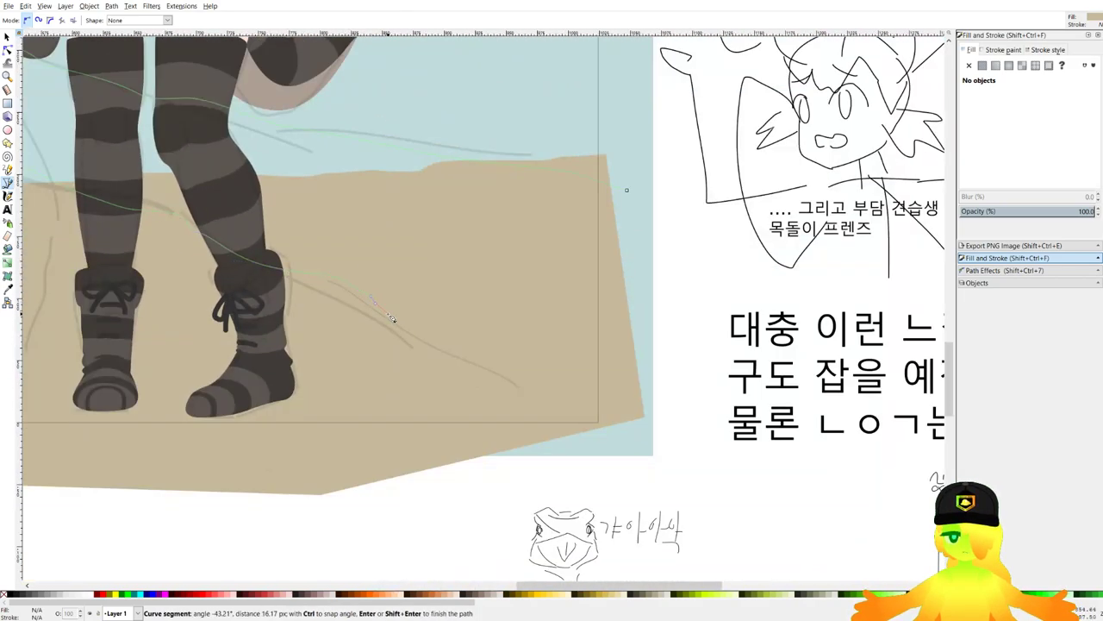
{"action": "left_click", "coordinate": [517, 355]}
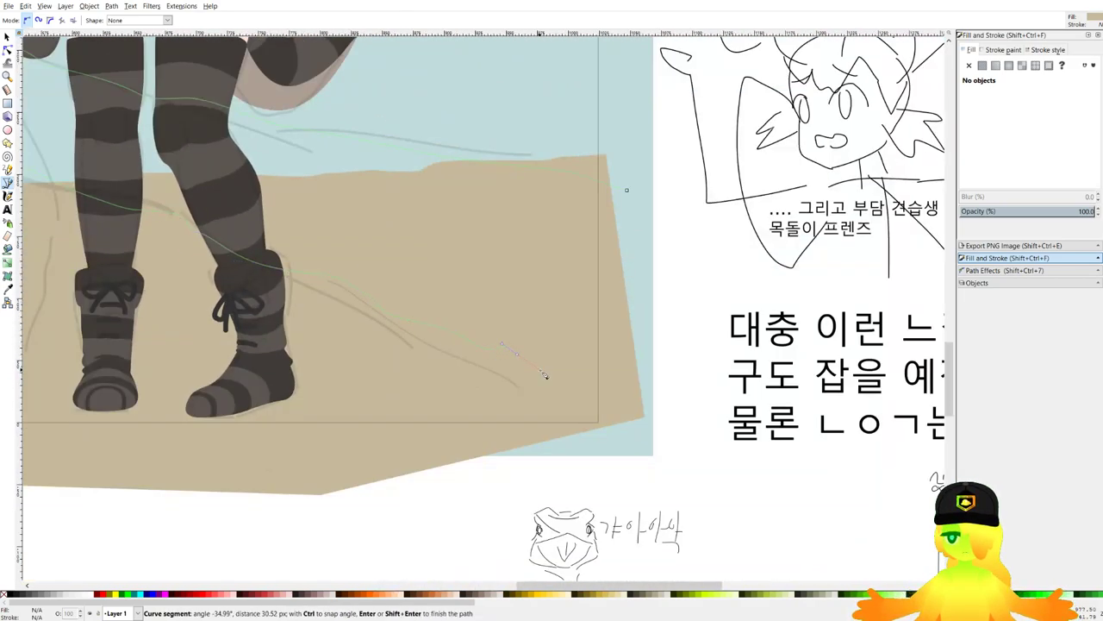
{"action": "left_click", "coordinate": [632, 423]}
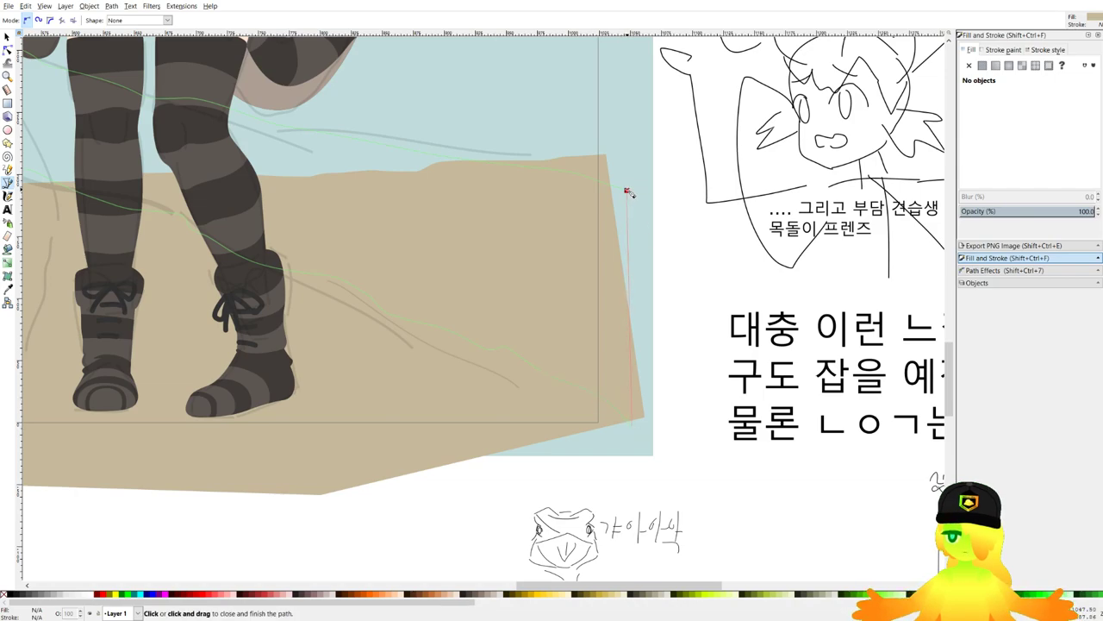
{"action": "left_click", "coordinate": [627, 190]}
Lower the branch shape in the stacking order until it sits behind both of the character's fists.
{"action": "scroll", "coordinate": [627, 190], "scroll_direction": "down", "scroll_amount": 1}
{"action": "left_click_drag", "start_coordinate": [284, 164], "coordinate": [468, 253]}
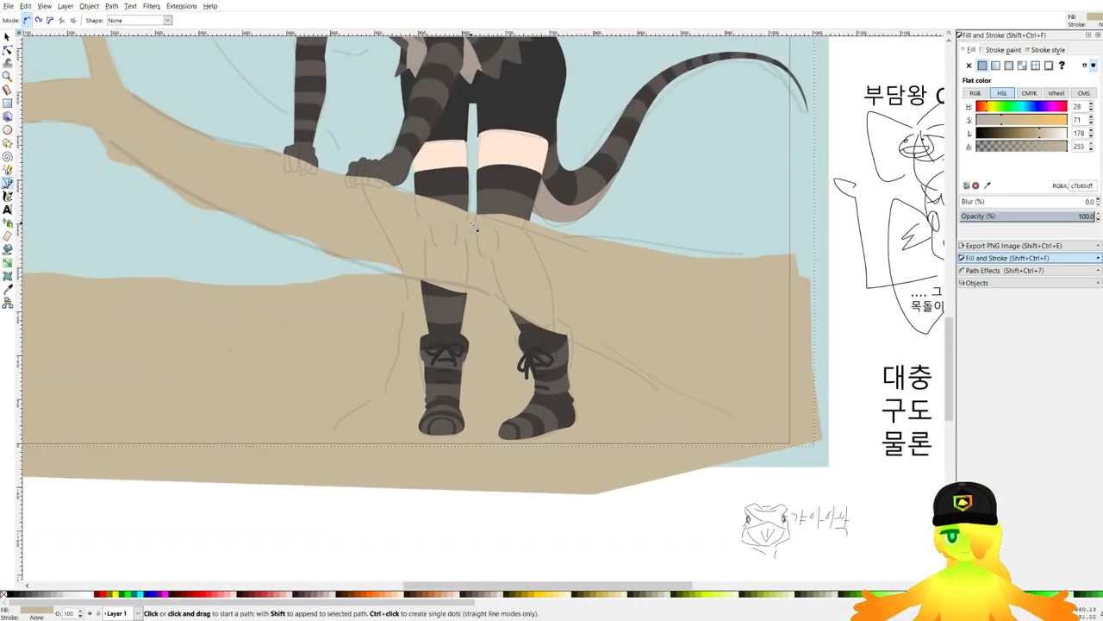
{"action": "key", "text": "Page_Down"}
{"action": "key", "text": "Page_Down"}
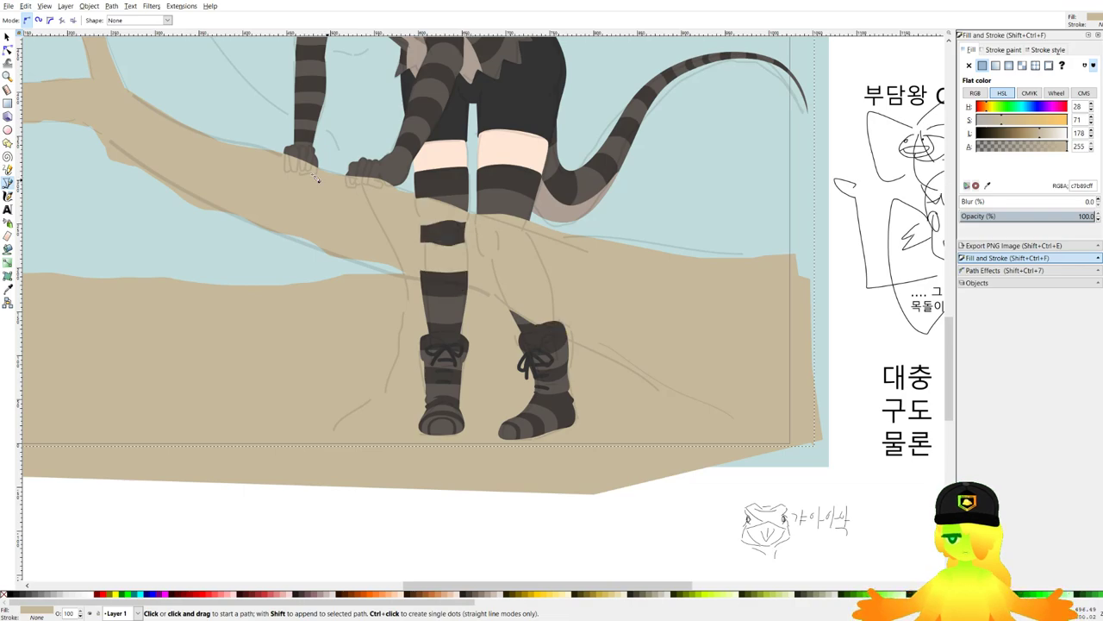
{"action": "key", "text": "Page_Down"}
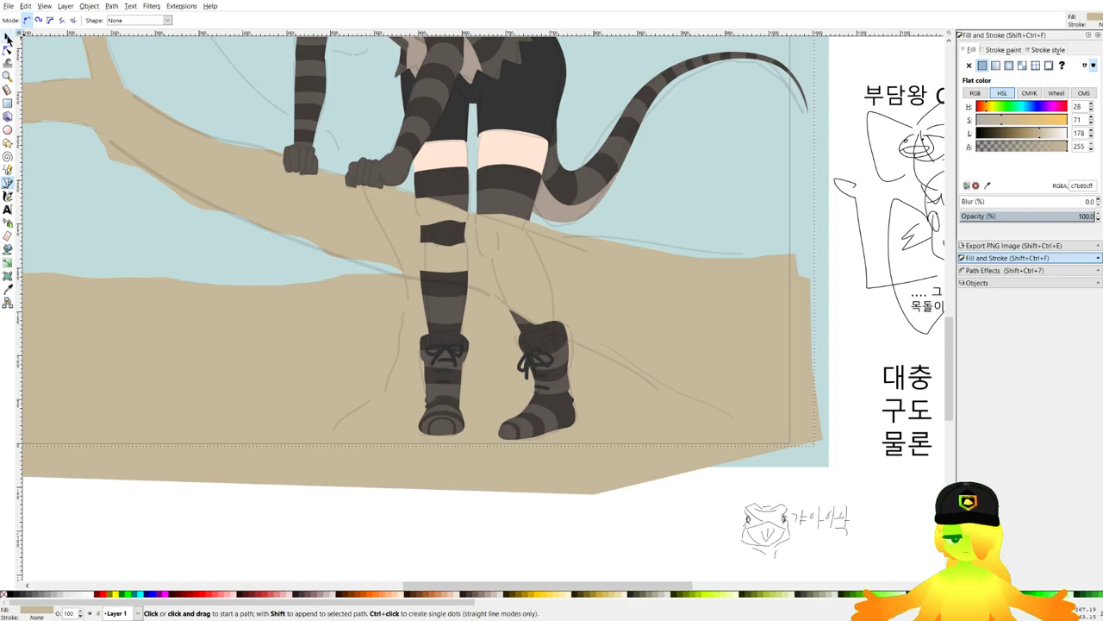
Lower the dark striped stocking of the character's left-hand leg in the stacking order until it sits behind the branch.
{"action": "left_click", "coordinate": [7, 39]}
{"action": "left_click", "coordinate": [451, 242]}
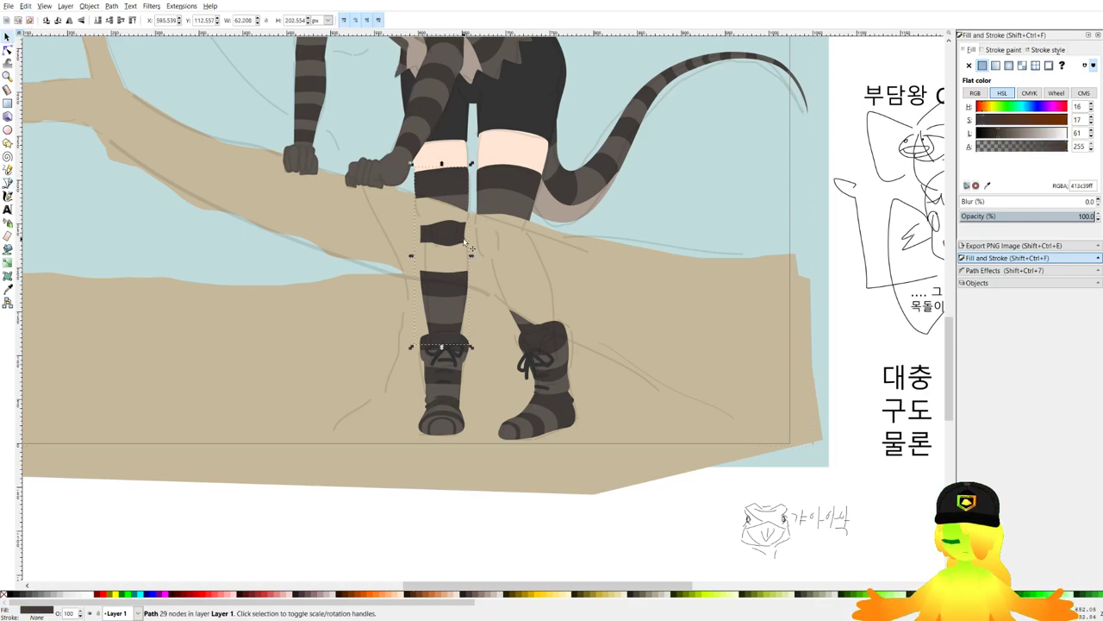
{"action": "key", "text": "Page_Down"}
{"action": "key", "text": "Page_Down"}
{"action": "key", "text": "Page_Up"}
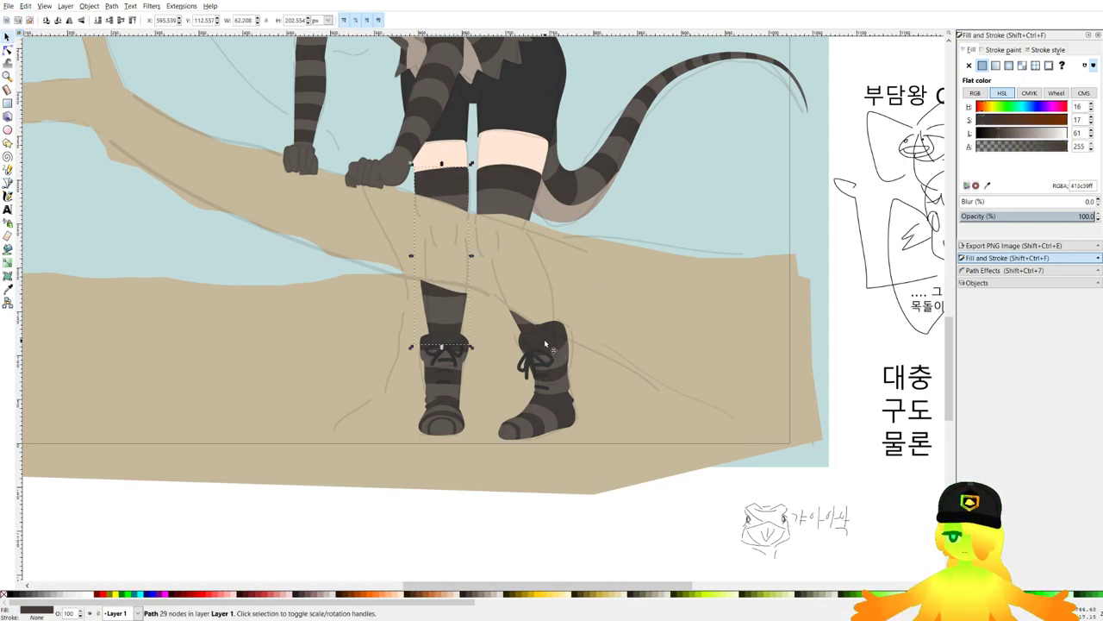
{"action": "left_click", "coordinate": [544, 339]}
Recolour the branch dark brown with hue 20, saturation 85 and lightness about 63, and save the document.
{"action": "left_click", "coordinate": [649, 342]}
{"action": "scroll", "coordinate": [511, 251], "scroll_direction": "down", "scroll_amount": 2}
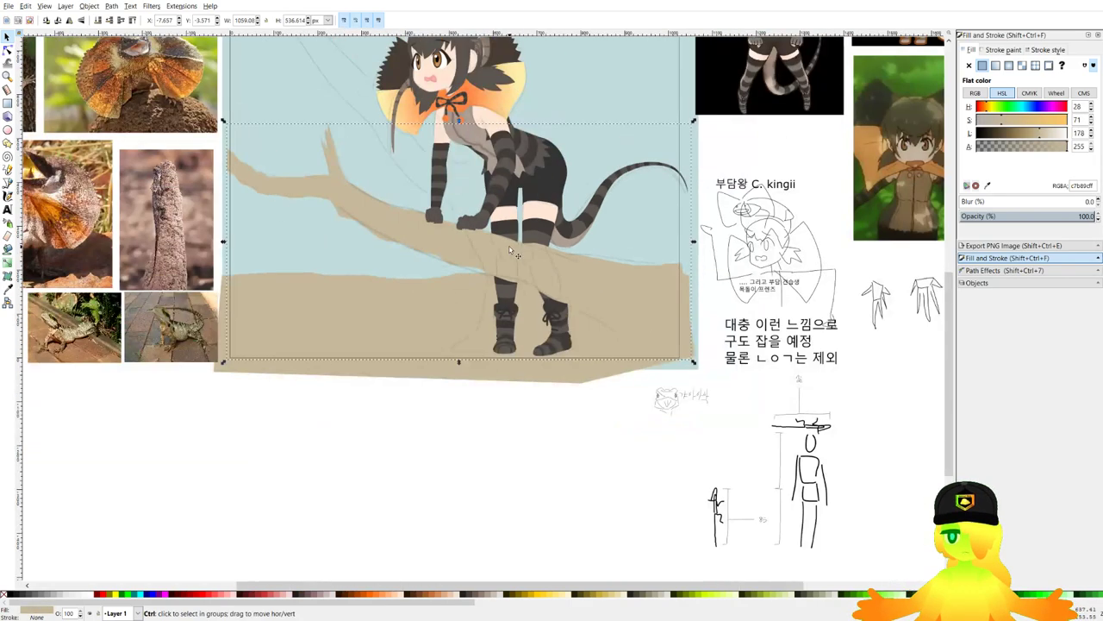
{"action": "left_click_drag", "start_coordinate": [510, 250], "coordinate": [548, 314]}
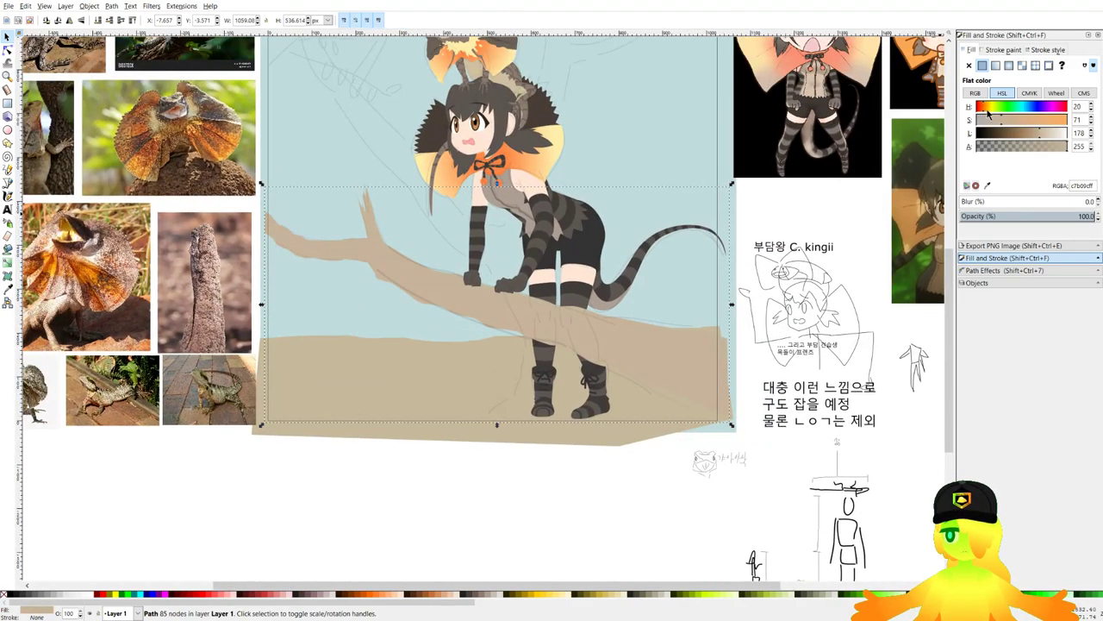
{"action": "left_click_drag", "start_coordinate": [1019, 134], "coordinate": [1000, 136]}
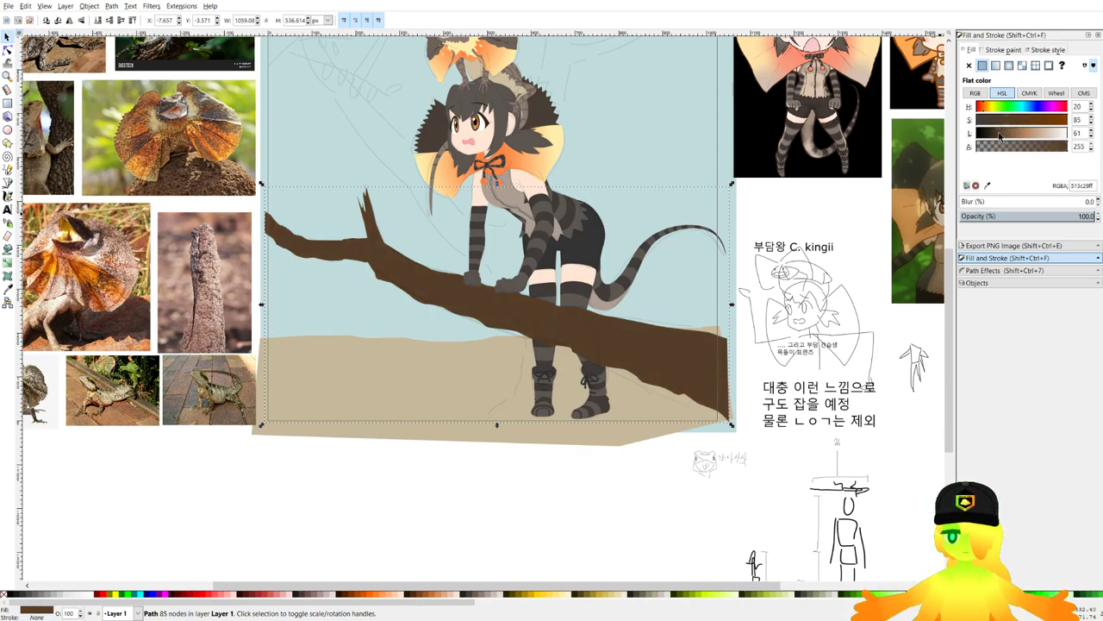
{"action": "left_click", "coordinate": [608, 502]}
{"action": "scroll", "coordinate": [854, 113], "scroll_direction": "up", "scroll_amount": 2}
{"action": "key", "text": "ctrl+s"}
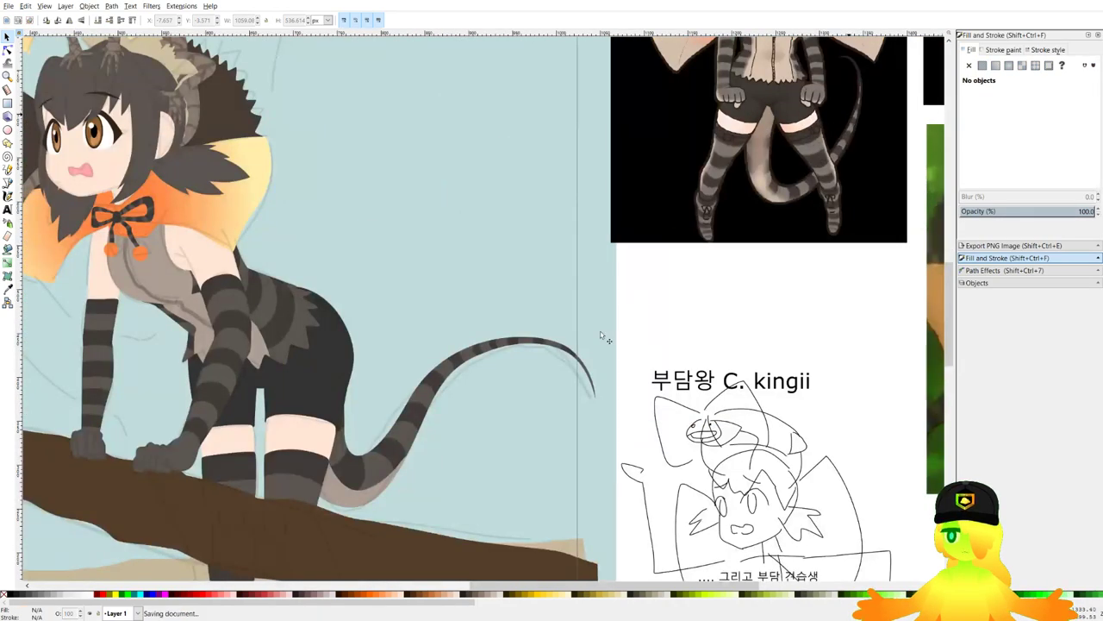
Start a Bézier outline at the left fist's outer edge and trace a scalloped line across the lower fingertips to the thumb.
{"action": "left_click_drag", "start_coordinate": [213, 468], "coordinate": [460, 283]}
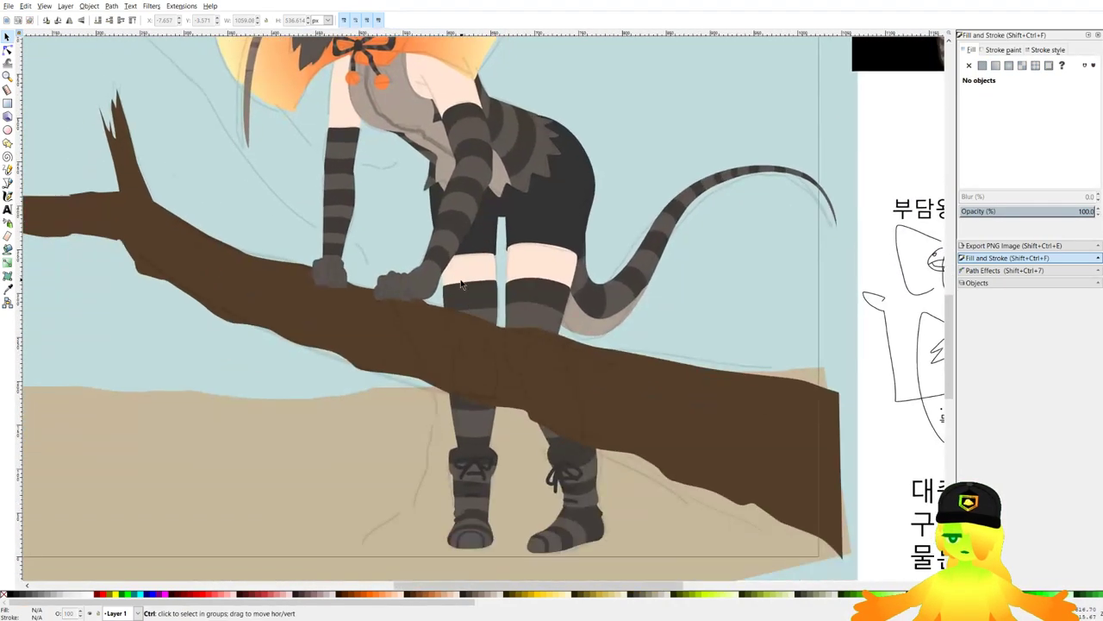
{"action": "scroll", "coordinate": [360, 272], "scroll_direction": "up", "scroll_amount": 2}
{"action": "left_click", "coordinate": [8, 183]}
{"action": "scroll", "coordinate": [266, 300], "scroll_direction": "up", "scroll_amount": 4}
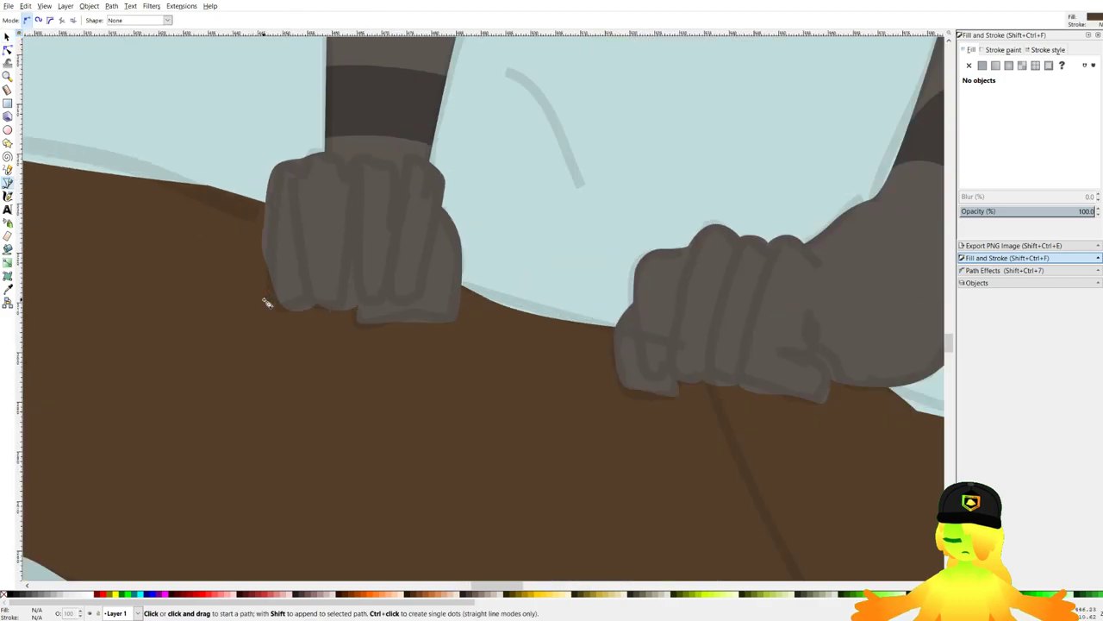
{"action": "left_click_drag", "start_coordinate": [265, 275], "coordinate": [298, 304]}
{"action": "left_click", "coordinate": [357, 282]}
{"action": "left_click_drag", "start_coordinate": [418, 295], "coordinate": [571, 281]}
{"action": "left_click", "coordinate": [458, 285]}
{"action": "scroll", "coordinate": [457, 286], "scroll_direction": "down", "scroll_amount": 1}
{"action": "scroll", "coordinate": [472, 285], "scroll_direction": "up", "scroll_amount": 1}
{"action": "left_click", "coordinate": [507, 277]}
{"action": "scroll", "coordinate": [542, 287], "scroll_direction": "up", "scroll_amount": 2}
{"action": "left_click", "coordinate": [592, 264]}
Continue the outline around the left fist's thumb, loop it over the branch below the hand and close it at its start.
{"action": "left_click_drag", "start_coordinate": [550, 338], "coordinate": [505, 346]}
{"action": "left_click", "coordinate": [463, 332]}
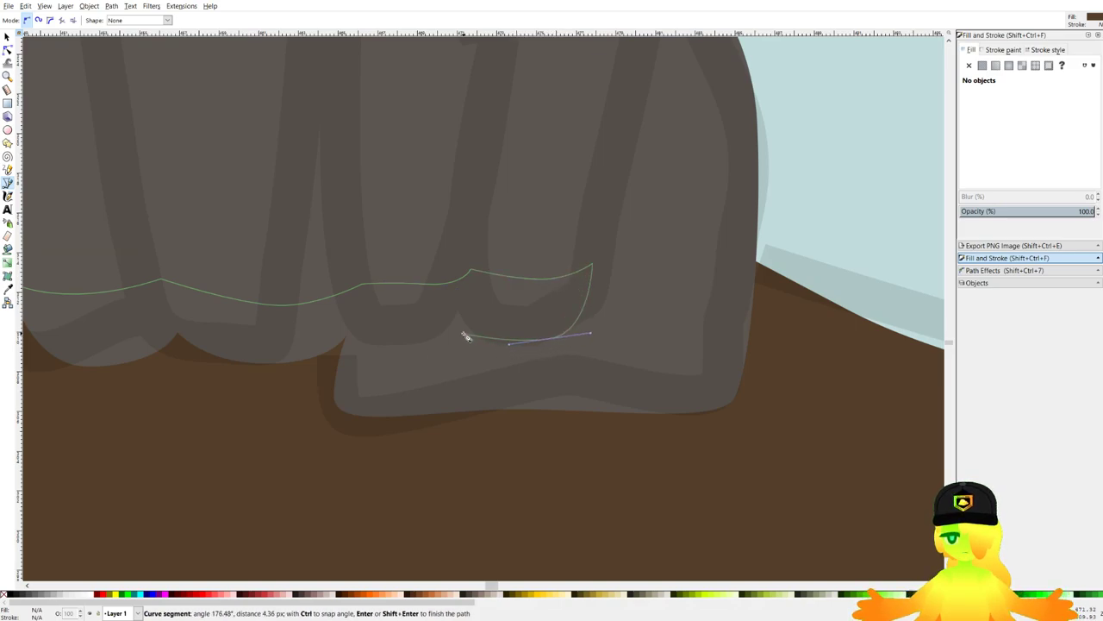
{"action": "left_click", "coordinate": [380, 347]}
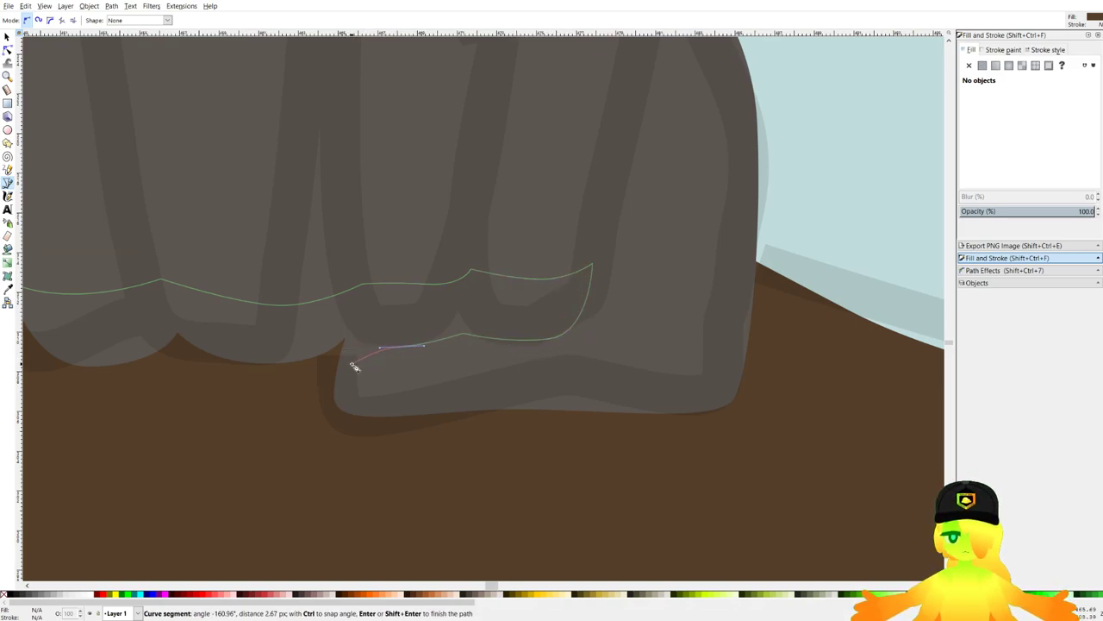
{"action": "left_click_drag", "start_coordinate": [350, 387], "coordinate": [349, 398]}
{"action": "scroll", "coordinate": [362, 458], "scroll_direction": "down", "scroll_amount": 2}
{"action": "left_click_drag", "start_coordinate": [371, 458], "coordinate": [495, 415]}
{"action": "left_click", "coordinate": [495, 416]}
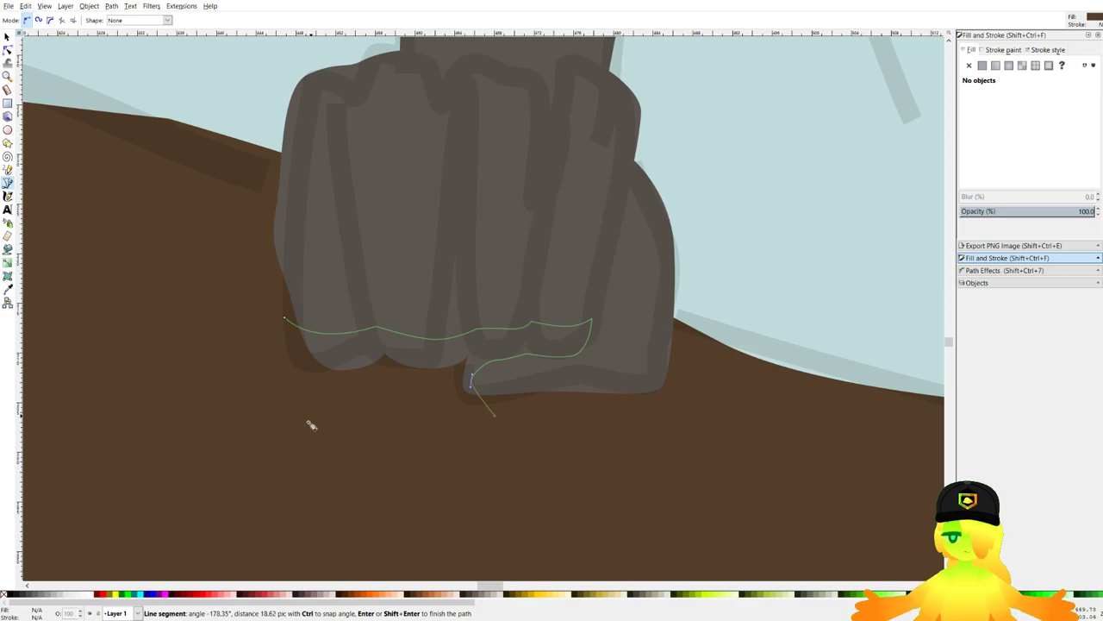
{"action": "left_click_drag", "start_coordinate": [249, 437], "coordinate": [239, 407]}
{"action": "left_click", "coordinate": [285, 318]}
{"action": "scroll", "coordinate": [283, 325], "scroll_direction": "down", "scroll_amount": 4}
Fill the left fist's new shape with the pale greyish-beige of the tail's underside.
{"action": "left_click_drag", "start_coordinate": [593, 362], "coordinate": [499, 347]}
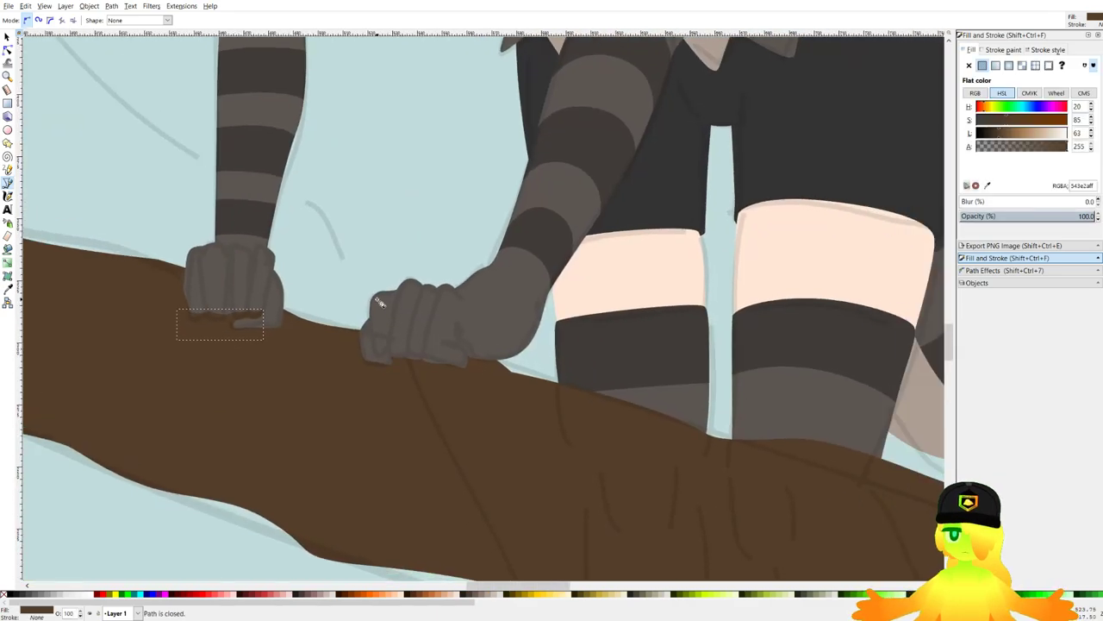
{"action": "key", "text": "d"}
{"action": "scroll", "coordinate": [803, 376], "scroll_direction": "up", "scroll_amount": 1}
{"action": "left_click", "coordinate": [851, 380]}
Start a second outline below the right fist's outer finger and trace a scalloped line across its fingertips.
{"action": "scroll", "coordinate": [302, 334], "scroll_direction": "up", "scroll_amount": 3}
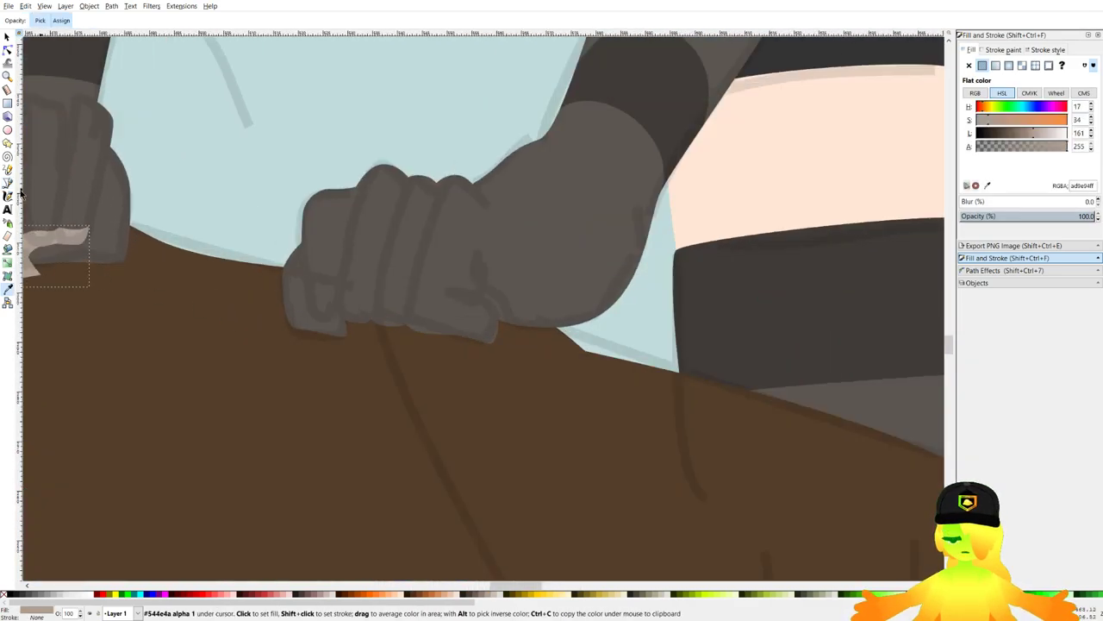
{"action": "left_click", "coordinate": [8, 183]}
{"action": "scroll", "coordinate": [384, 280], "scroll_direction": "up", "scroll_amount": 2}
{"action": "scroll", "coordinate": [247, 360], "scroll_direction": "up", "scroll_amount": 2}
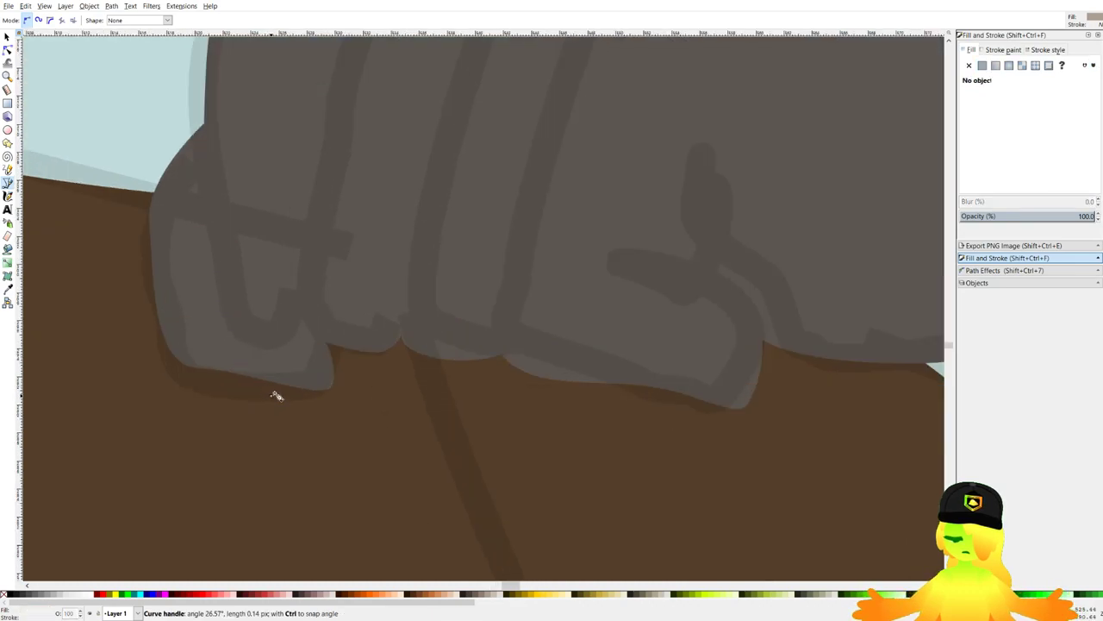
{"action": "left_click_drag", "start_coordinate": [271, 394], "coordinate": [278, 355]}
{"action": "left_click", "coordinate": [303, 302]}
{"action": "left_click_drag", "start_coordinate": [278, 312], "coordinate": [362, 327]}
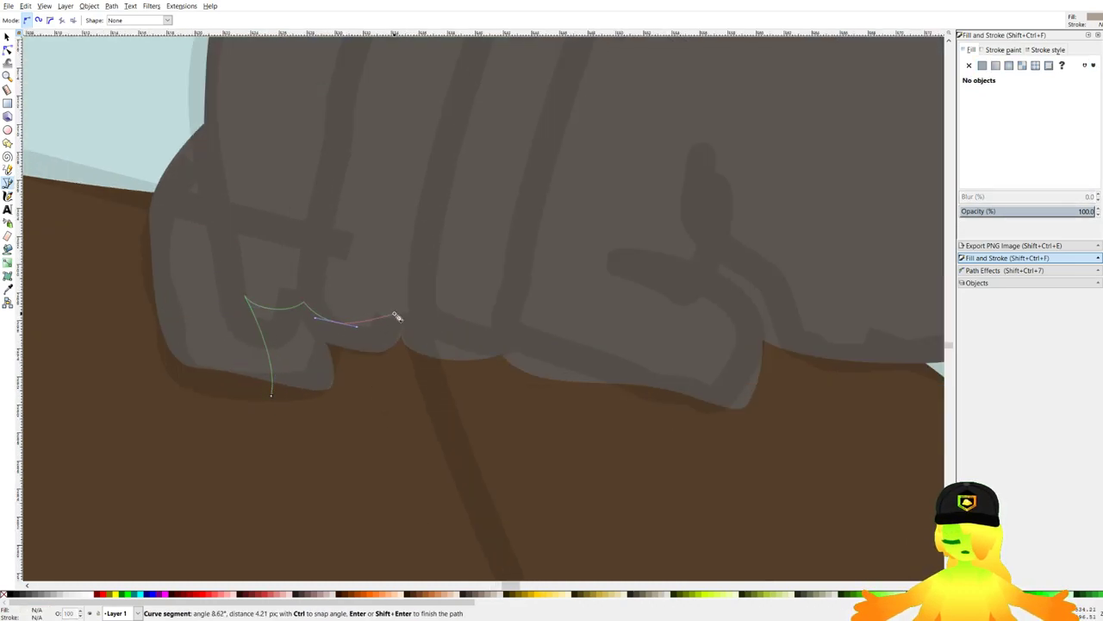
{"action": "left_click", "coordinate": [394, 313]}
{"action": "left_click_drag", "start_coordinate": [440, 336], "coordinate": [464, 340]}
{"action": "left_click", "coordinate": [499, 326]}
{"action": "scroll", "coordinate": [690, 355], "scroll_direction": "right", "scroll_amount": 5}
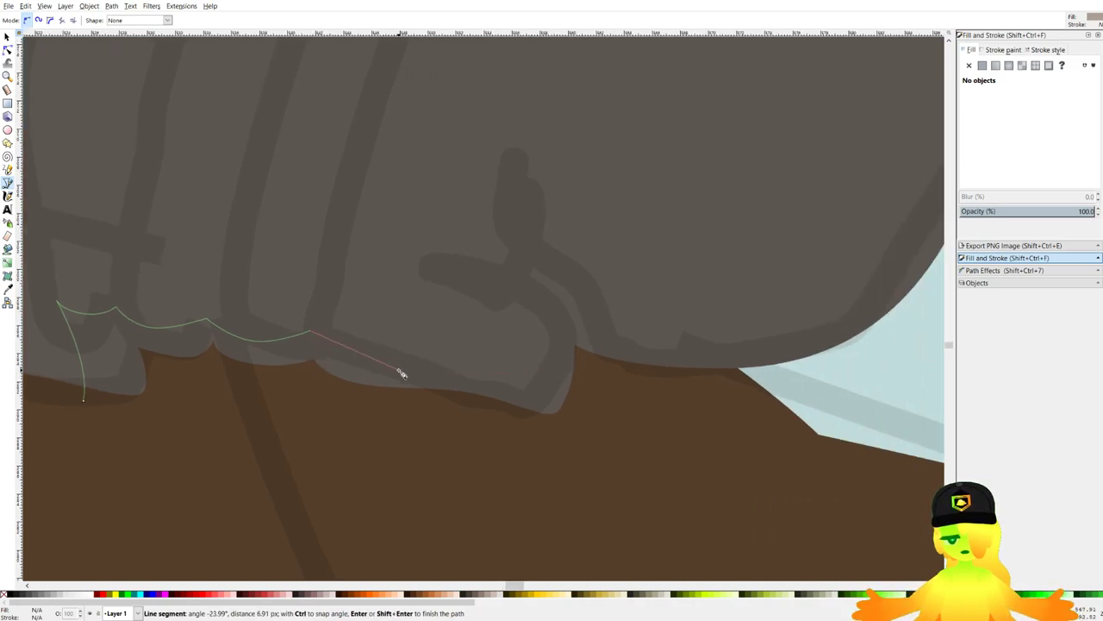
Extend the right fist's outline around the thumb tip and up to a point at the thumb's base.
{"action": "left_click_drag", "start_coordinate": [401, 370], "coordinate": [433, 370]}
{"action": "left_click_drag", "start_coordinate": [496, 317], "coordinate": [489, 303]}
{"action": "scroll", "coordinate": [420, 273], "scroll_direction": "up", "scroll_amount": 2}
{"action": "left_click_drag", "start_coordinate": [417, 340], "coordinate": [433, 335]}
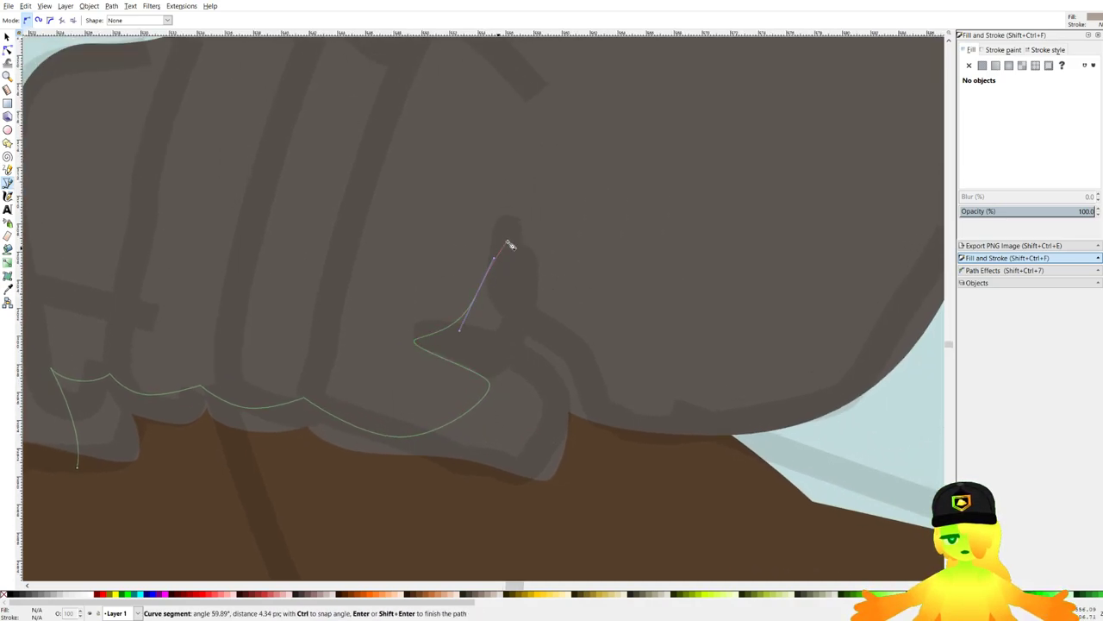
{"action": "left_click_drag", "start_coordinate": [516, 231], "coordinate": [529, 258]}
Carry the outline along the heel of the right hand, loop it below the wrist over the branch and close the shape.
{"action": "scroll", "coordinate": [538, 353], "scroll_direction": "down", "scroll_amount": 2}
{"action": "left_click_drag", "start_coordinate": [599, 365], "coordinate": [656, 364]}
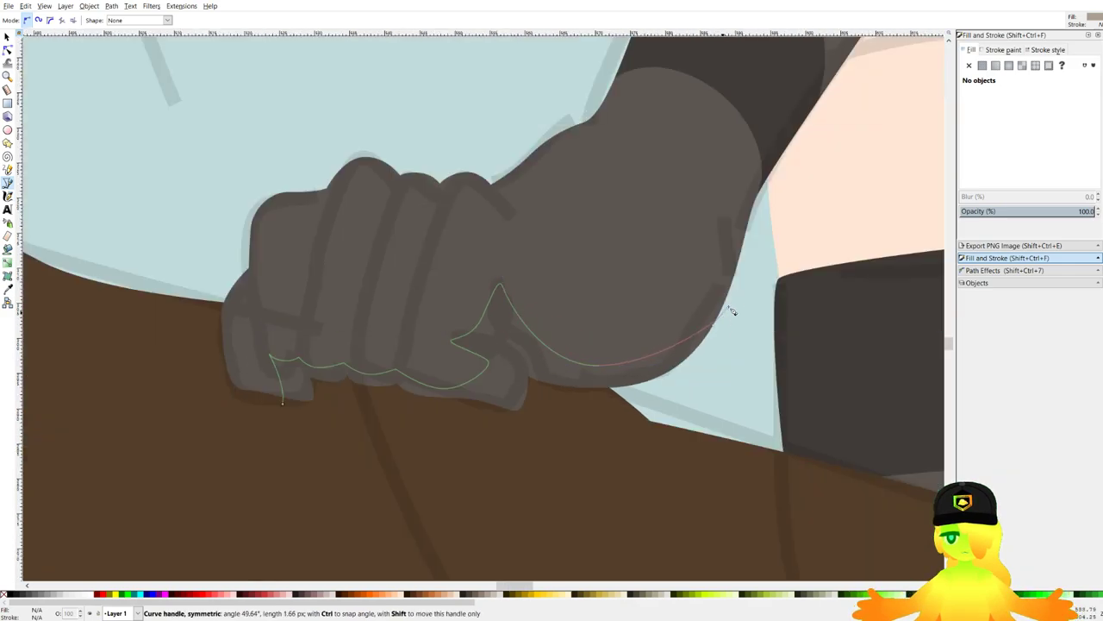
{"action": "scroll", "coordinate": [773, 399], "scroll_direction": "down", "scroll_amount": 2}
{"action": "left_click_drag", "start_coordinate": [759, 459], "coordinate": [621, 466]}
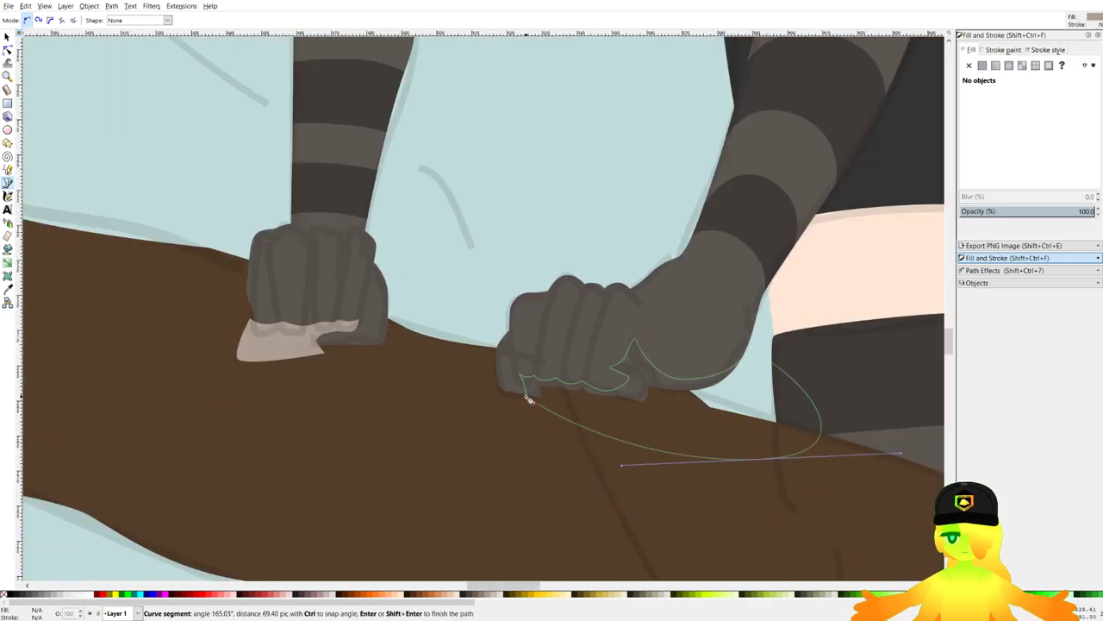
{"action": "left_click", "coordinate": [527, 398]}
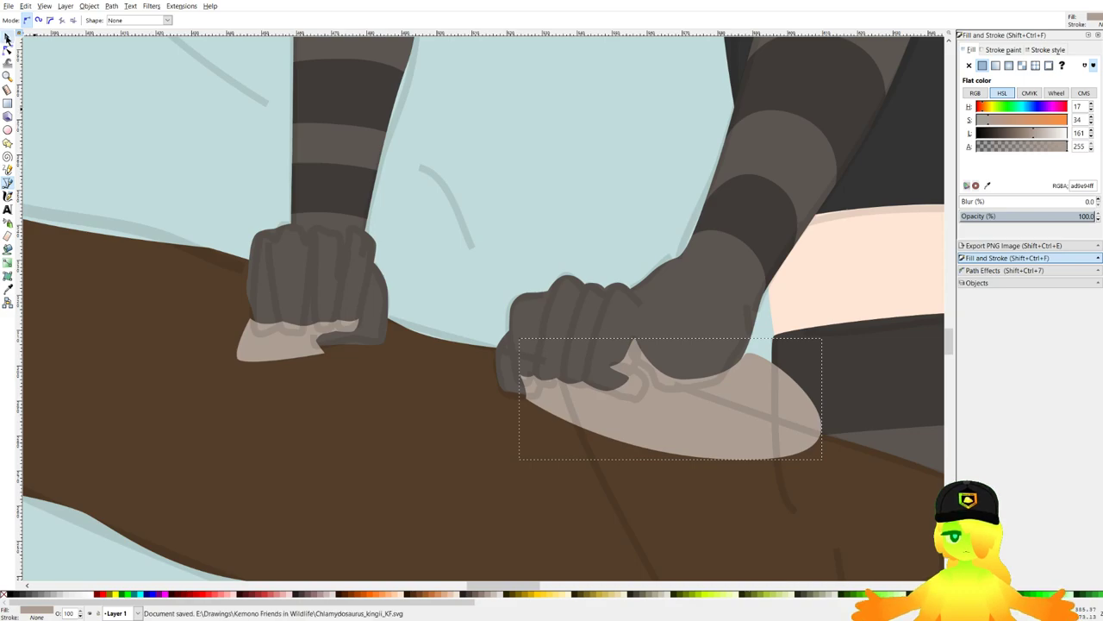
Place a duplicate of each arm's plain base shape on top of the stripes and fists.
{"action": "left_click", "coordinate": [7, 37]}
{"action": "left_click", "coordinate": [311, 267]}
{"action": "key", "text": "Home"}
{"action": "left_click", "coordinate": [737, 301]}
{"action": "key", "text": "Home"}
Intersect each duplicated arm shape with the pale patch on its fist to trim the patches to the hands, and save the document.
{"action": "left_click", "coordinate": [698, 445], "text": "shift"}
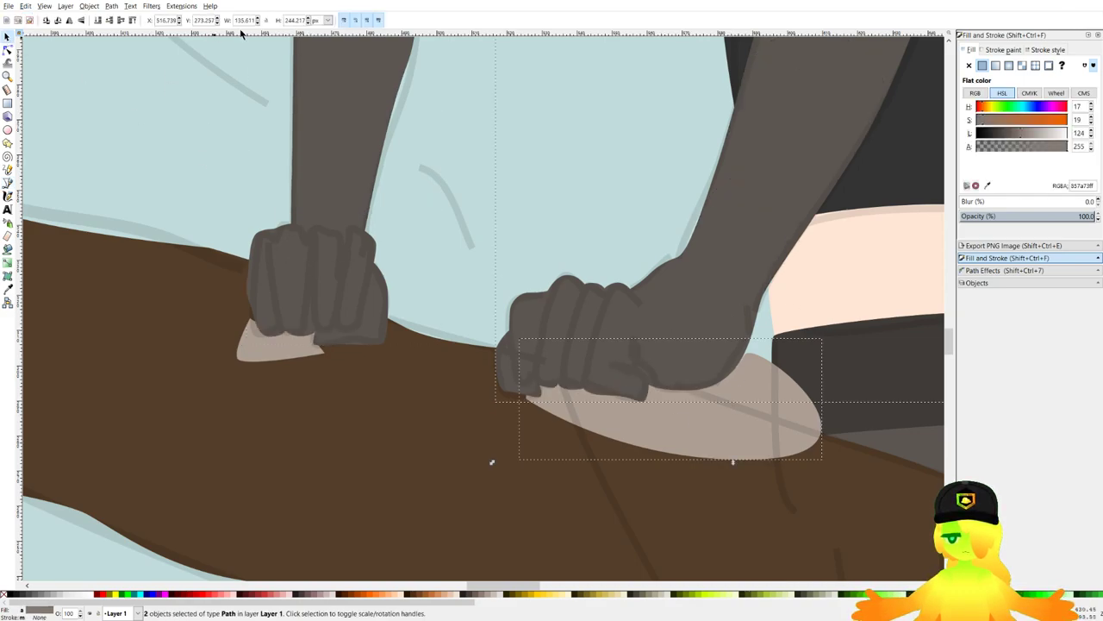
{"action": "left_click", "coordinate": [111, 7]}
{"action": "left_click", "coordinate": [306, 272]}
{"action": "left_click", "coordinate": [269, 351], "text": "shift"}
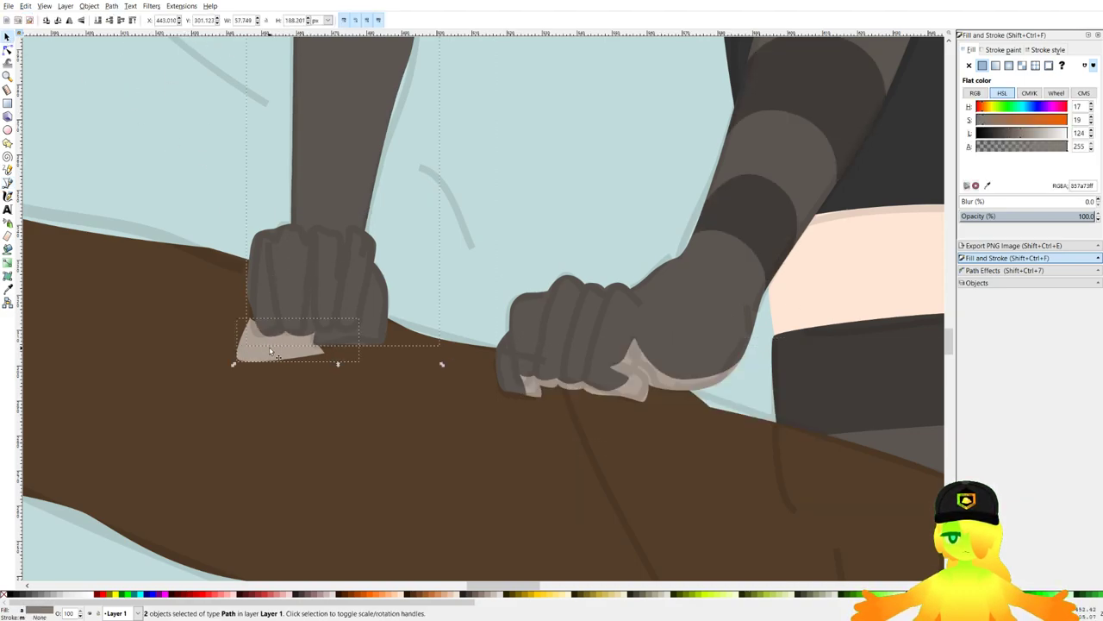
{"action": "left_click", "coordinate": [111, 6]}
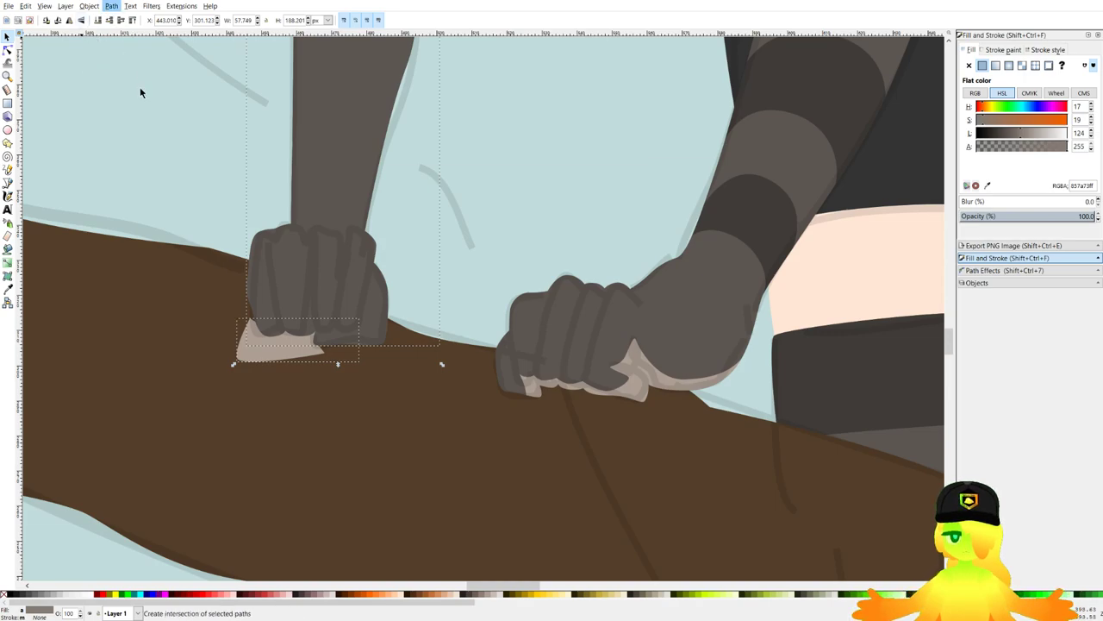
{"action": "left_click", "coordinate": [141, 93]}
{"action": "scroll", "coordinate": [389, 169], "scroll_direction": "down", "scroll_amount": 5}
{"action": "left_click", "coordinate": [483, 472]}
{"action": "key", "text": "ctrl+s"}
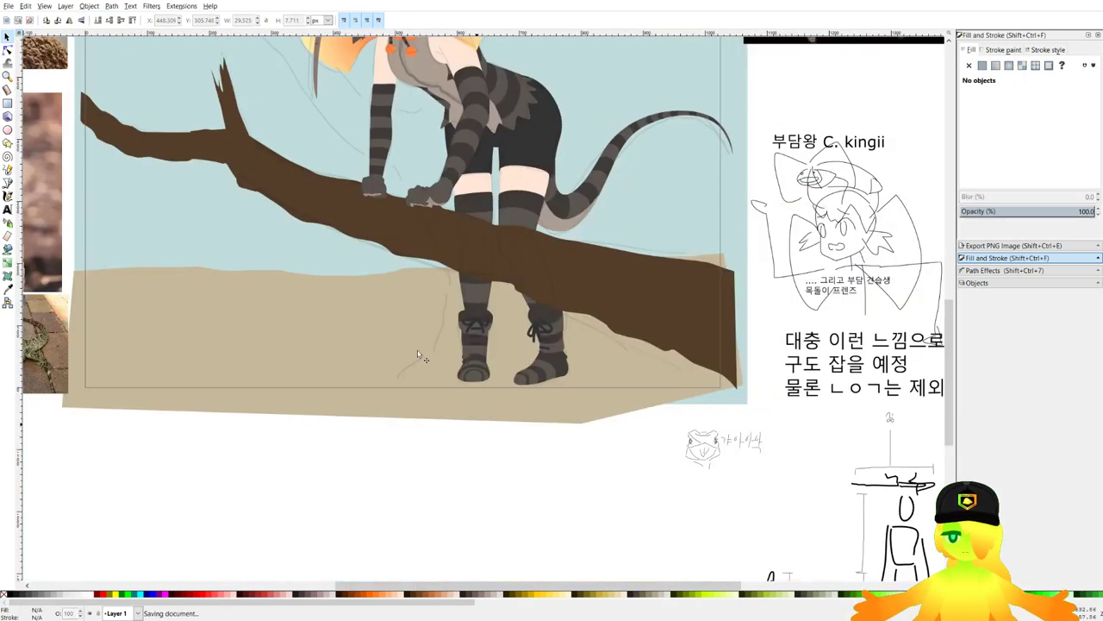
{"action": "scroll", "coordinate": [418, 350], "scroll_direction": "down", "scroll_amount": 3}
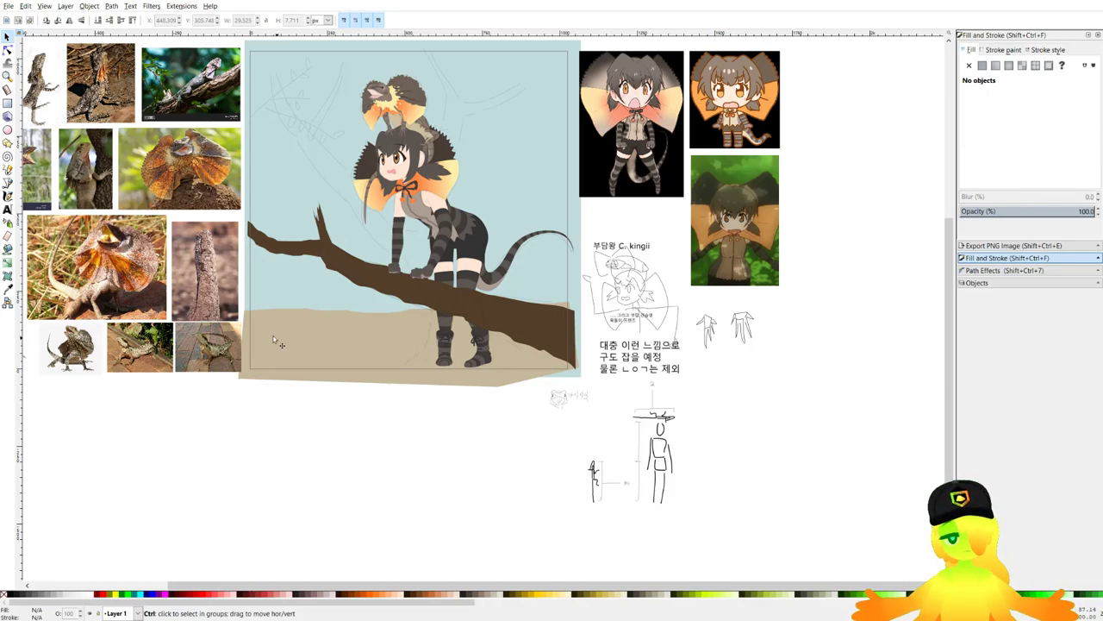
Start an outline for exposed inner wood on the broken twig's left splinter and draw its first small spike.
{"action": "scroll", "coordinate": [402, 346], "scroll_direction": "up", "scroll_amount": 3}
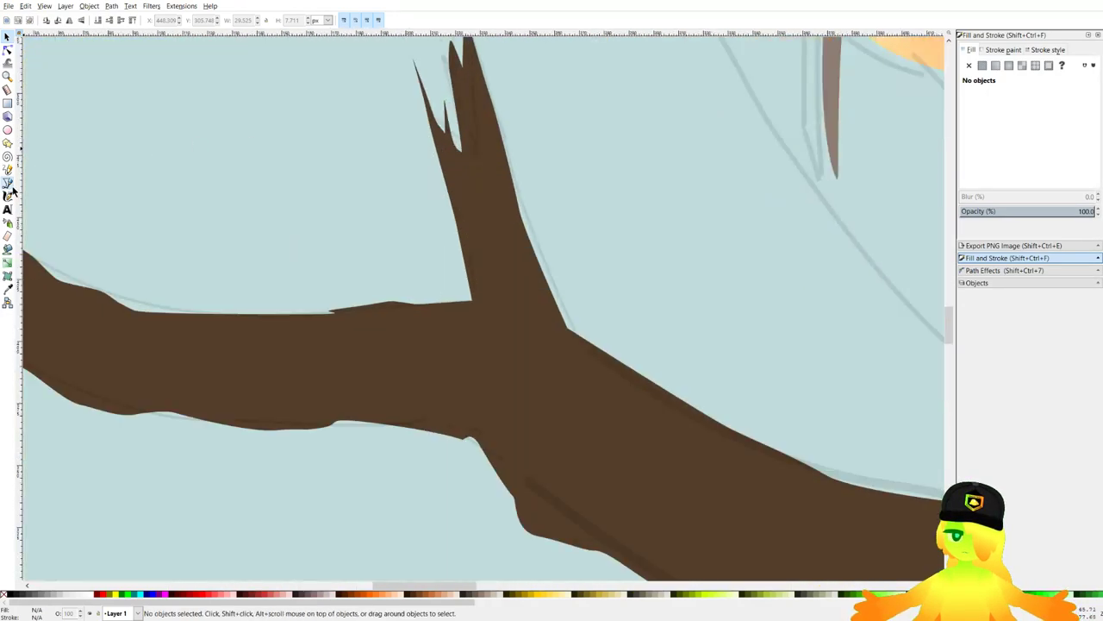
{"action": "left_click", "coordinate": [8, 183]}
{"action": "scroll", "coordinate": [393, 71], "scroll_direction": "up", "scroll_amount": 2}
{"action": "left_click_drag", "start_coordinate": [468, 59], "coordinate": [423, 217]}
{"action": "scroll", "coordinate": [423, 217], "scroll_direction": "up", "scroll_amount": 2}
{"action": "left_click_drag", "start_coordinate": [385, 281], "coordinate": [381, 227]}
{"action": "key", "text": "Escape"}
{"action": "left_click", "coordinate": [392, 290]}
{"action": "left_click", "coordinate": [377, 217]}
{"action": "left_click", "coordinate": [411, 289]}
{"action": "left_click", "coordinate": [432, 333]}
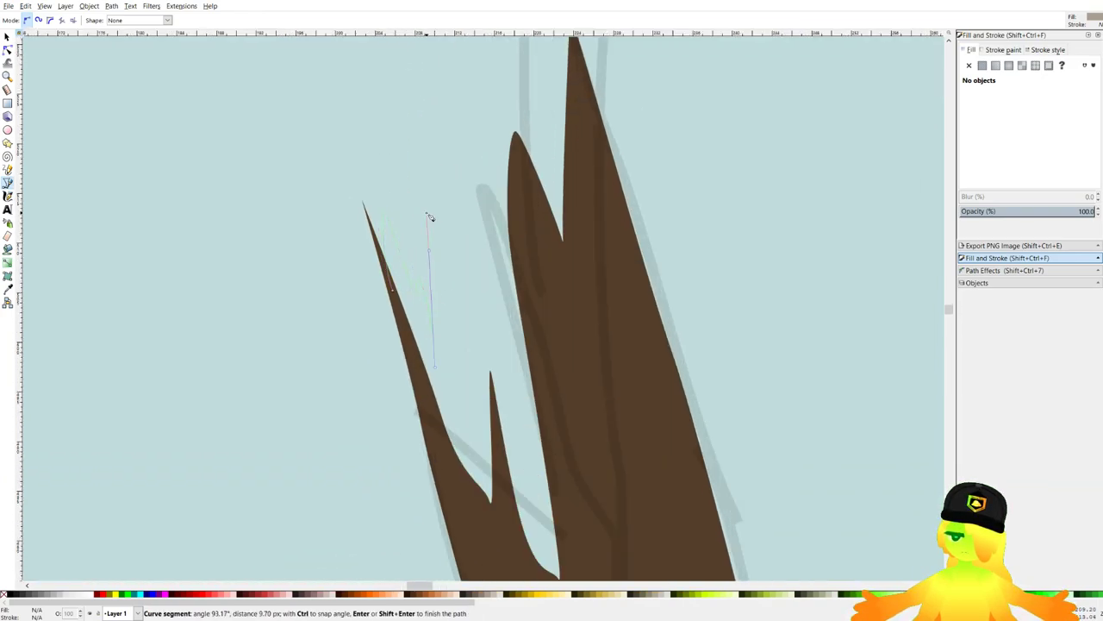
Try extending the inner-wood outline upward with several taller jagged spikes above the twig.
{"action": "left_click", "coordinate": [422, 206]}
{"action": "left_click", "coordinate": [466, 361]}
{"action": "left_click", "coordinate": [473, 270]}
{"action": "left_click_drag", "start_coordinate": [457, 189], "coordinate": [465, 315]}
{"action": "left_click_drag", "start_coordinate": [448, 250], "coordinate": [451, 182]}
{"action": "left_click_drag", "start_coordinate": [445, 57], "coordinate": [480, 93]}
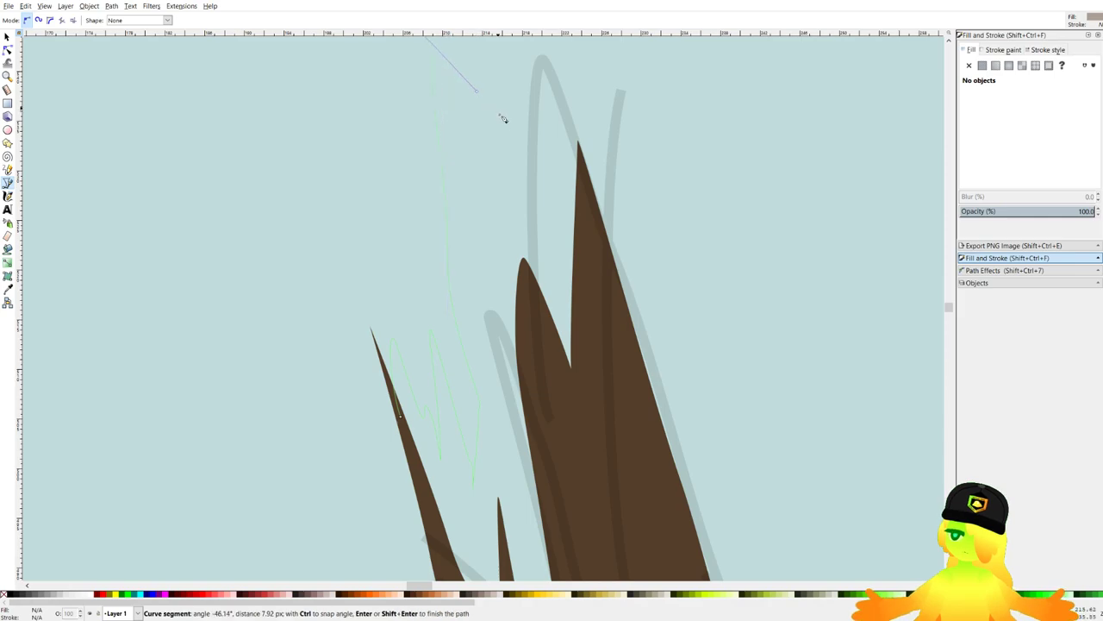
{"action": "left_click_drag", "start_coordinate": [499, 148], "coordinate": [546, 253]}
{"action": "left_click_drag", "start_coordinate": [543, 245], "coordinate": [544, 221]}
{"action": "scroll", "coordinate": [528, 189], "scroll_direction": "down", "scroll_amount": 2}
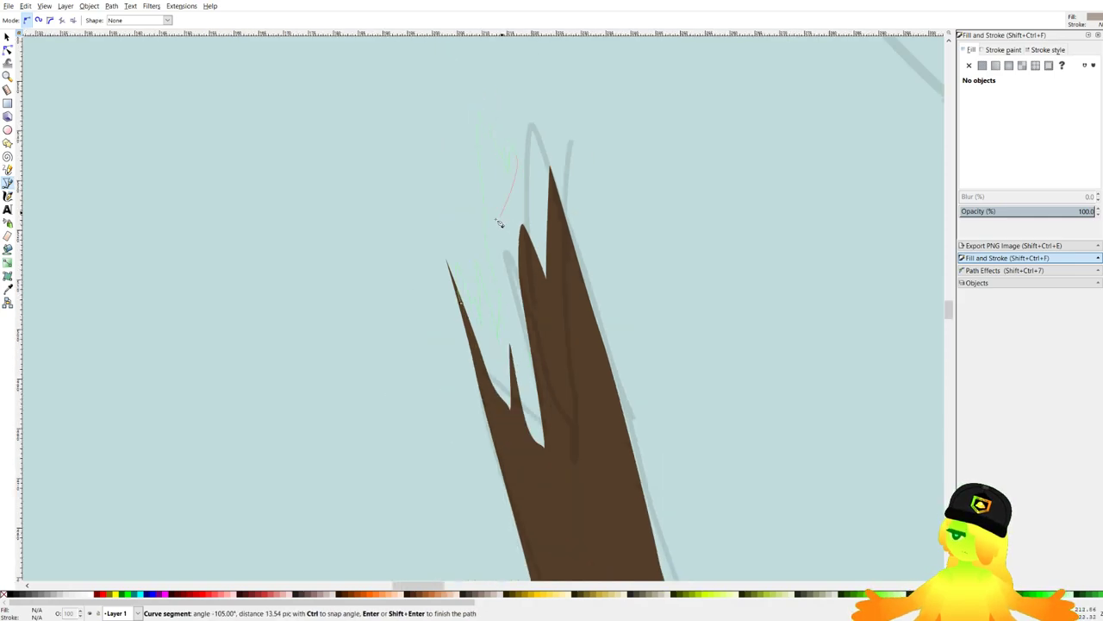
{"action": "left_click_drag", "start_coordinate": [486, 250], "coordinate": [475, 213]}
Trace jagged splinters up to a tall peak and back down to the tip of the twig's right splinter.
{"action": "left_click", "coordinate": [466, 226]}
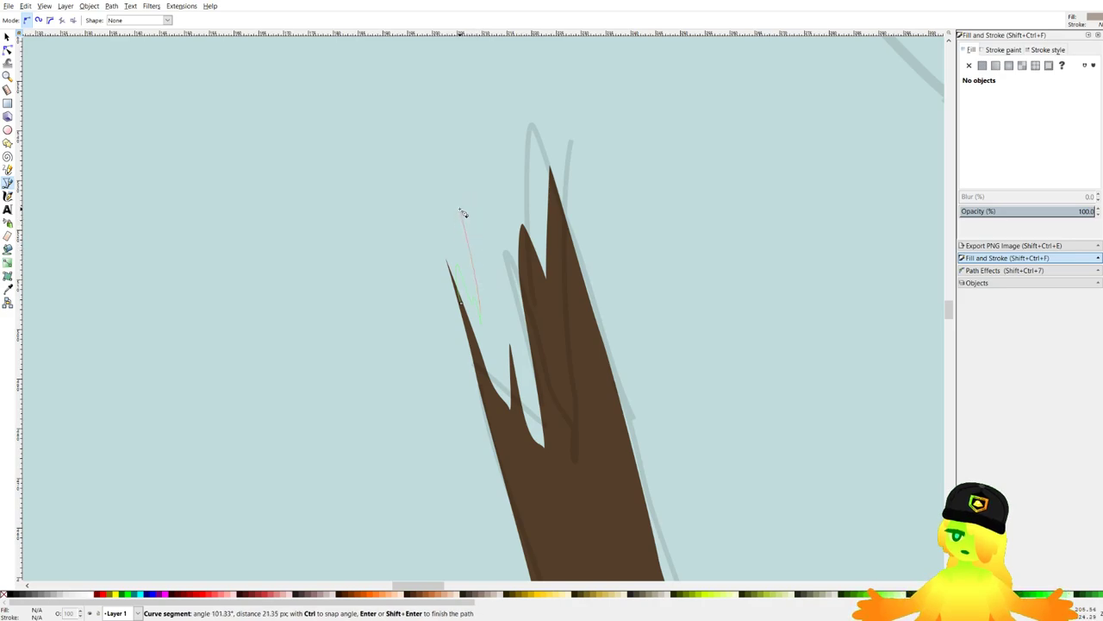
{"action": "left_click_drag", "start_coordinate": [478, 259], "coordinate": [478, 237]}
{"action": "left_click_drag", "start_coordinate": [465, 194], "coordinate": [531, 172]}
{"action": "left_click", "coordinate": [550, 172]}
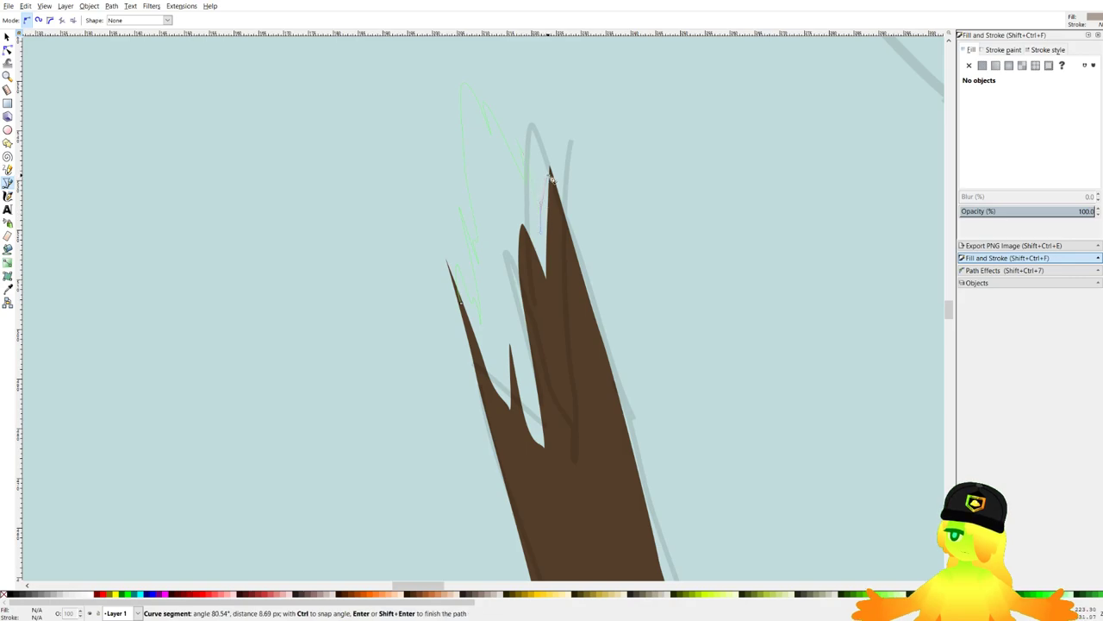
Run the inner-wood outline down through the twig, across its width and back up to close at the left splinter.
{"action": "left_click", "coordinate": [606, 452]}
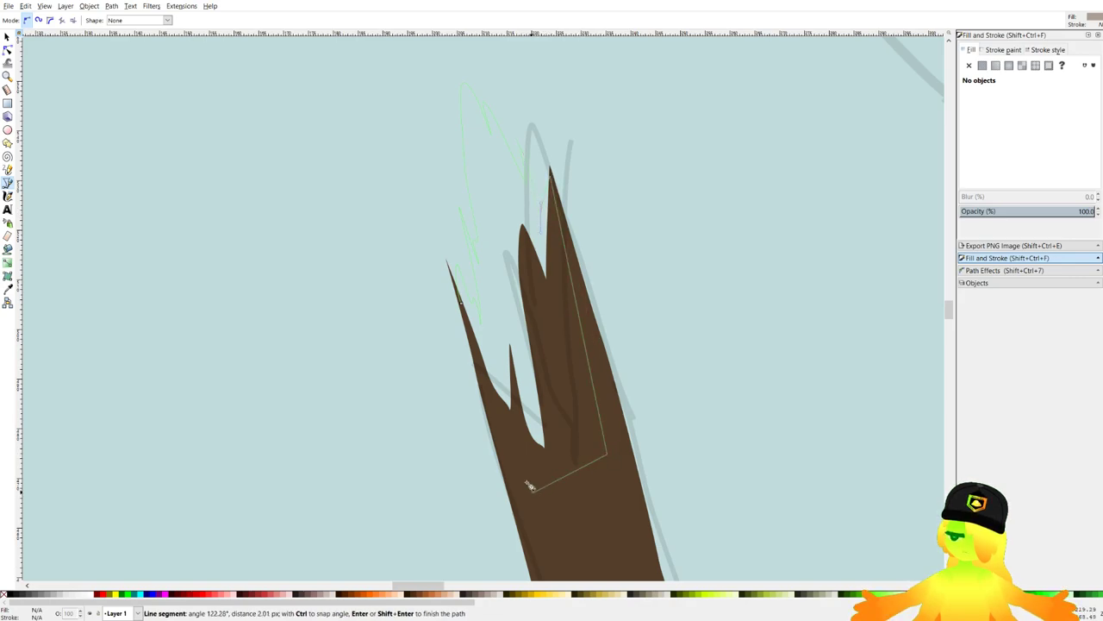
{"action": "left_click", "coordinate": [471, 327]}
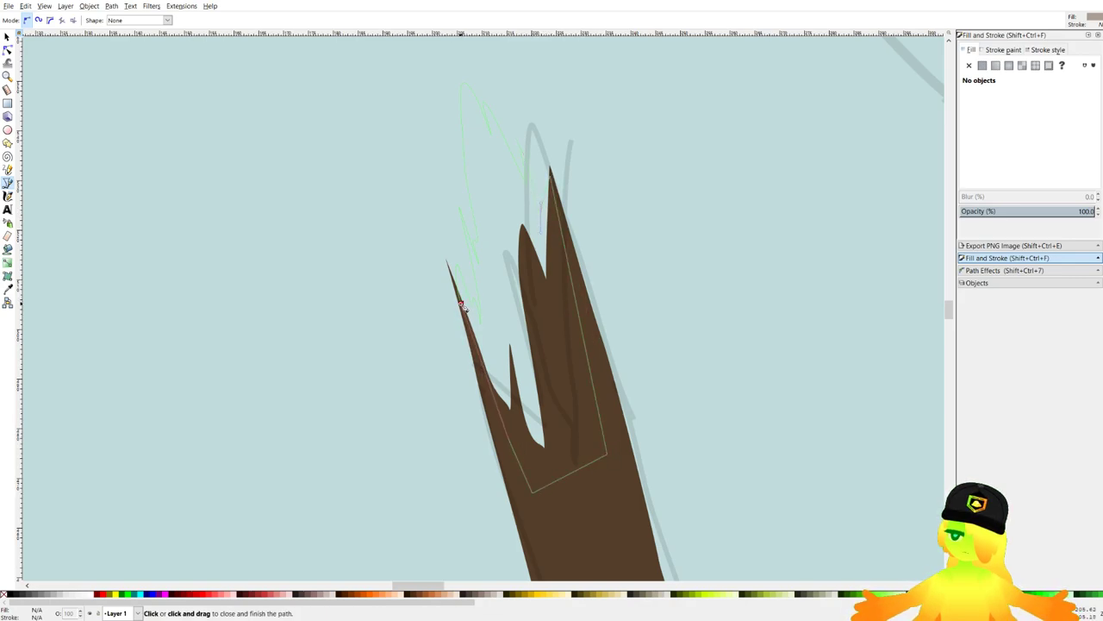
{"action": "left_click", "coordinate": [462, 303]}
Fill the splintered wood with palette colour #C8AB37 and soften it to a pale tan with saturation 108 and lightness 188.
{"action": "scroll", "coordinate": [466, 340], "scroll_direction": "down", "scroll_amount": 2}
{"action": "scroll", "coordinate": [517, 414], "scroll_direction": "up", "scroll_amount": 1}
{"action": "left_click", "coordinate": [602, 597]}
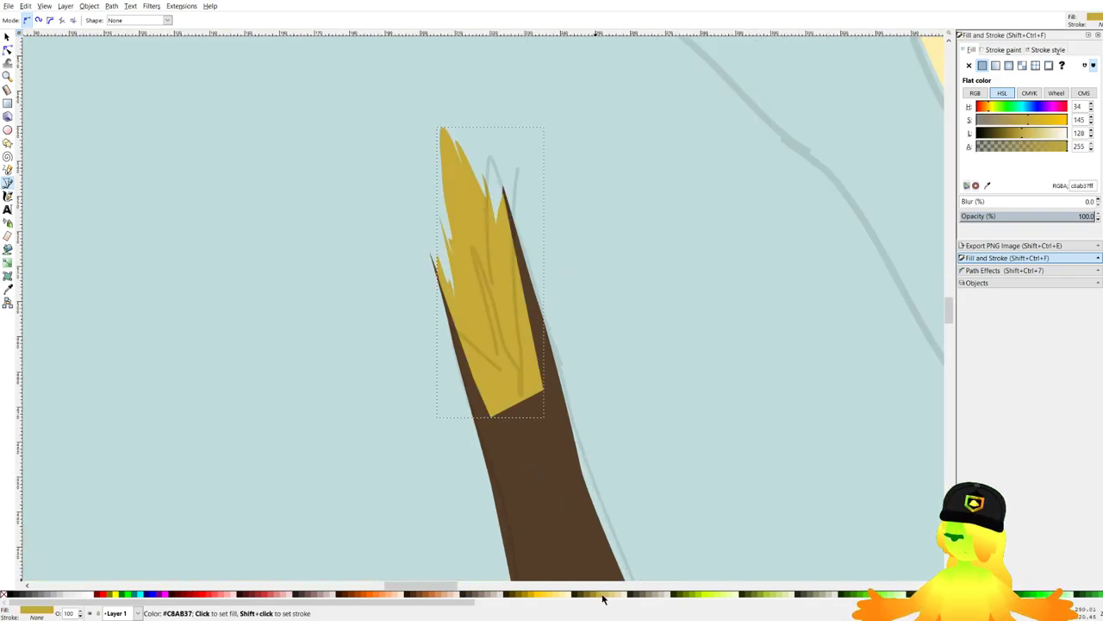
{"action": "left_click", "coordinate": [986, 123]}
{"action": "left_click_drag", "start_coordinate": [1027, 134], "coordinate": [1044, 135]}
{"action": "left_click", "coordinate": [1026, 126]}
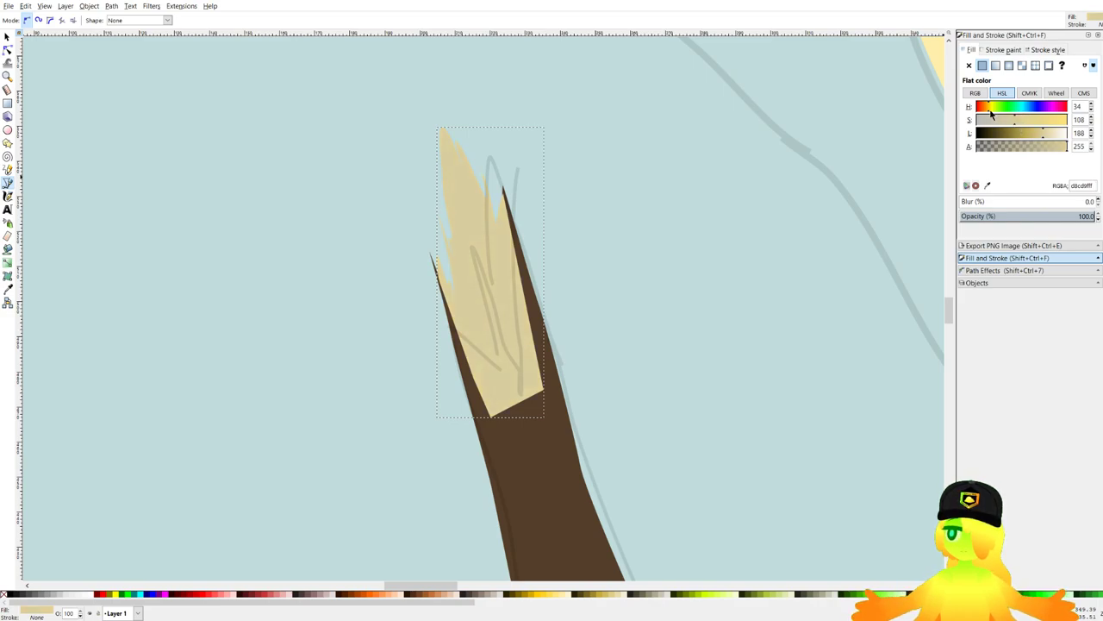
Shift the pale splintered wood's hue to 28, lower it one level behind the dark bark, and save the drawing.
{"action": "key", "text": "Page_Down"}
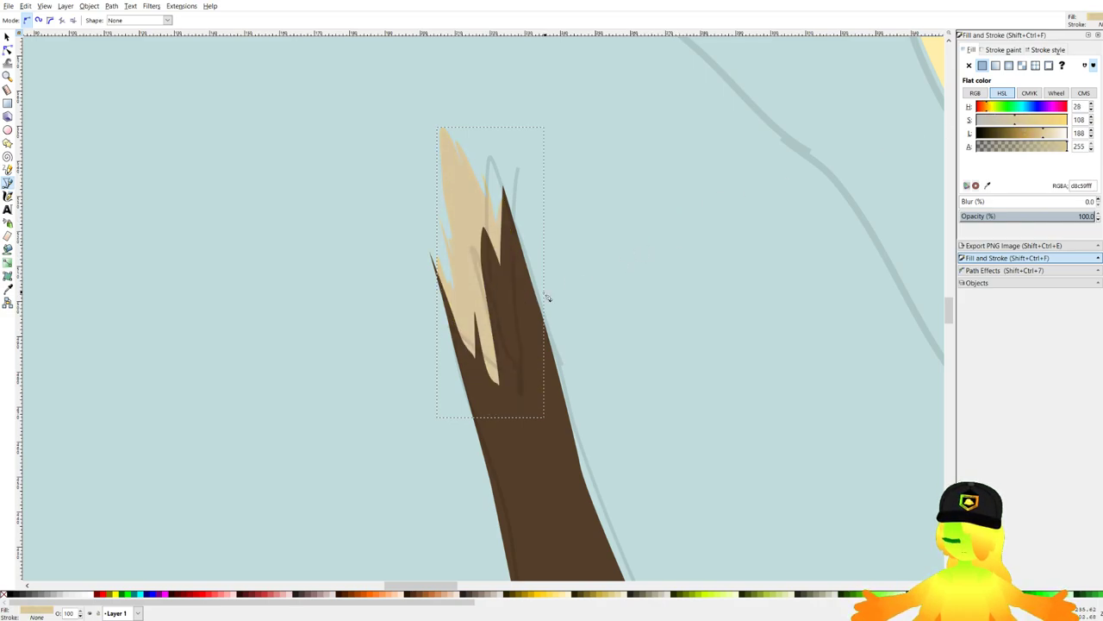
{"action": "scroll", "coordinate": [407, 163], "scroll_direction": "down", "scroll_amount": 7}
{"action": "key", "text": "ctrl+s"}
{"action": "left_click_drag", "start_coordinate": [429, 145], "coordinate": [436, 184]}
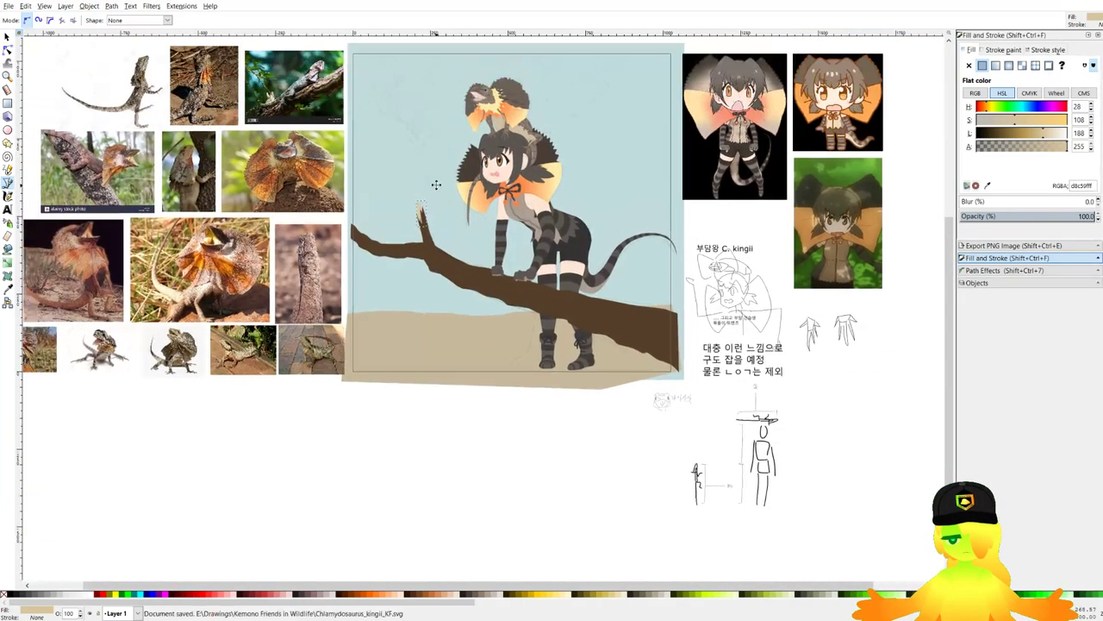
Start a tree trunk outline below the hands, curving down into a left root and across the ground behind the boots to a right root.
{"action": "scroll", "coordinate": [447, 152], "scroll_direction": "up", "scroll_amount": 2}
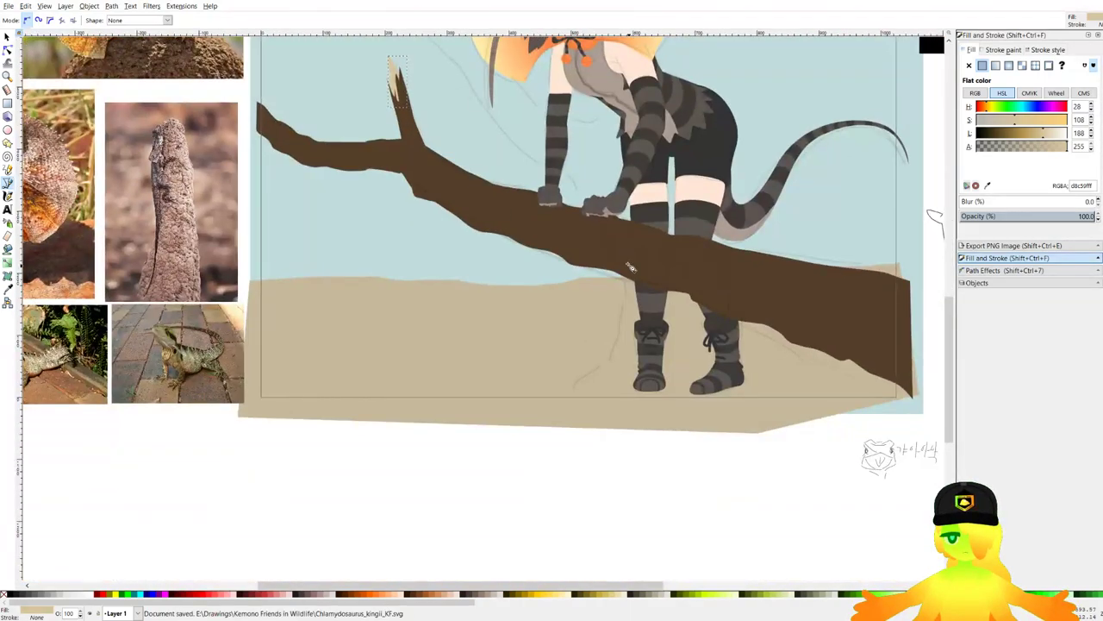
{"action": "scroll", "coordinate": [633, 279], "scroll_direction": "up", "scroll_amount": 2}
{"action": "left_click_drag", "start_coordinate": [598, 253], "coordinate": [623, 203]}
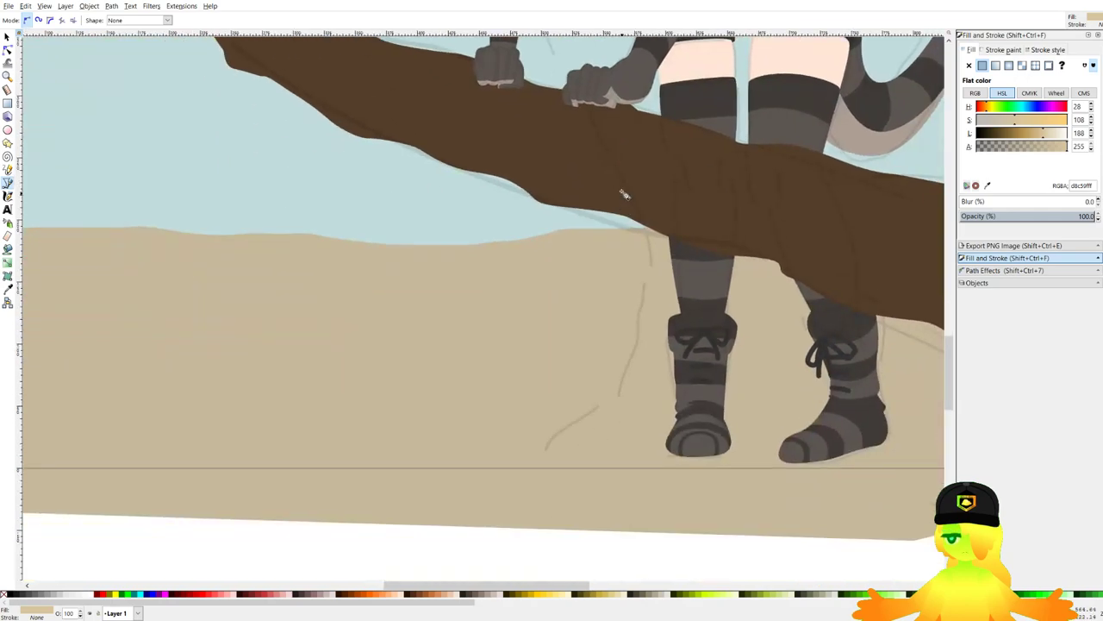
{"action": "left_click", "coordinate": [601, 144]}
{"action": "left_click_drag", "start_coordinate": [635, 276], "coordinate": [634, 304]}
{"action": "left_click_drag", "start_coordinate": [610, 364], "coordinate": [595, 376]}
{"action": "left_click_drag", "start_coordinate": [562, 381], "coordinate": [560, 431]}
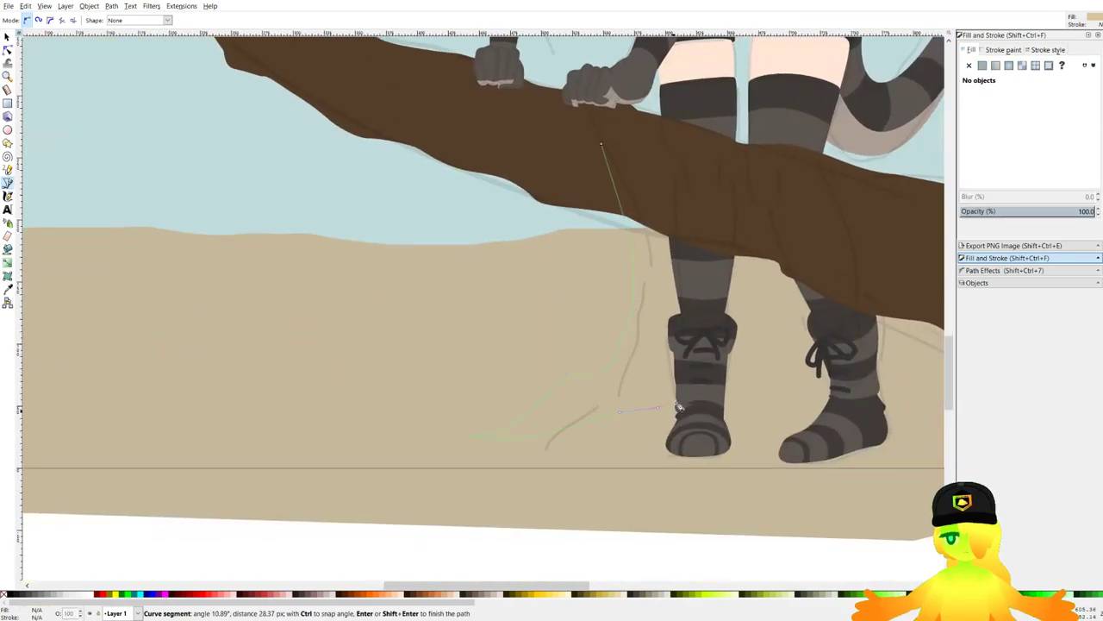
{"action": "left_click_drag", "start_coordinate": [676, 403], "coordinate": [693, 405]}
{"action": "left_click_drag", "start_coordinate": [762, 421], "coordinate": [779, 434]}
{"action": "left_click_drag", "start_coordinate": [876, 423], "coordinate": [672, 453]}
{"action": "left_click_drag", "start_coordinate": [873, 461], "coordinate": [854, 450]}
Carry the trunk outline from the right root up across the big branch and over the character's hips and torso.
{"action": "left_click", "coordinate": [656, 278]}
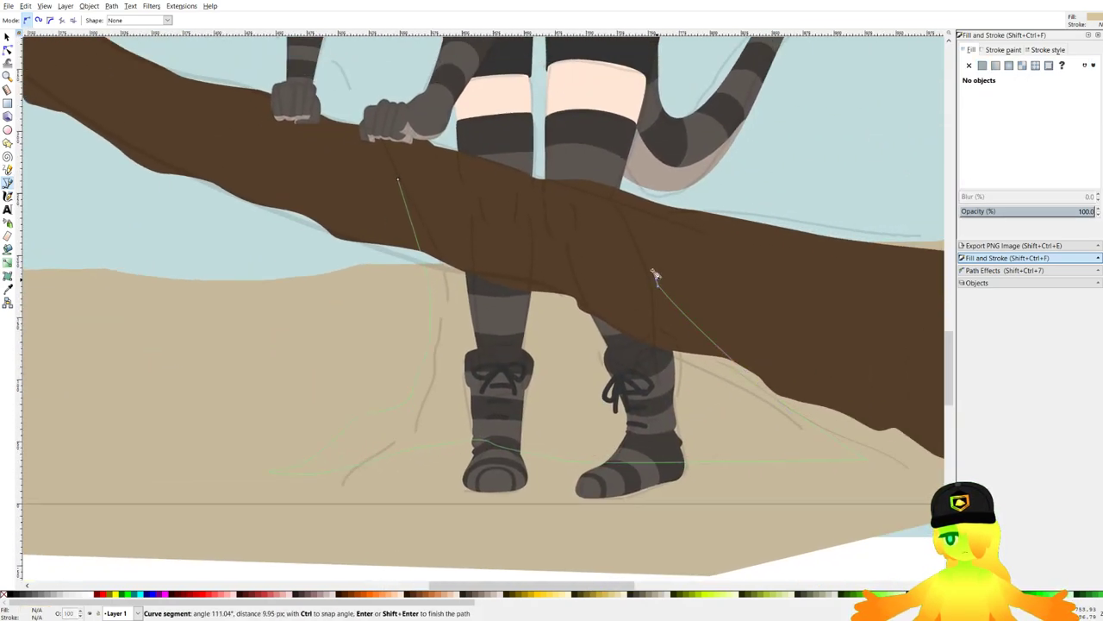
{"action": "left_click_drag", "start_coordinate": [653, 271], "coordinate": [650, 396]}
{"action": "scroll", "coordinate": [650, 395], "scroll_direction": "down", "scroll_amount": 1}
{"action": "scroll", "coordinate": [604, 301], "scroll_direction": "up", "scroll_amount": 6}
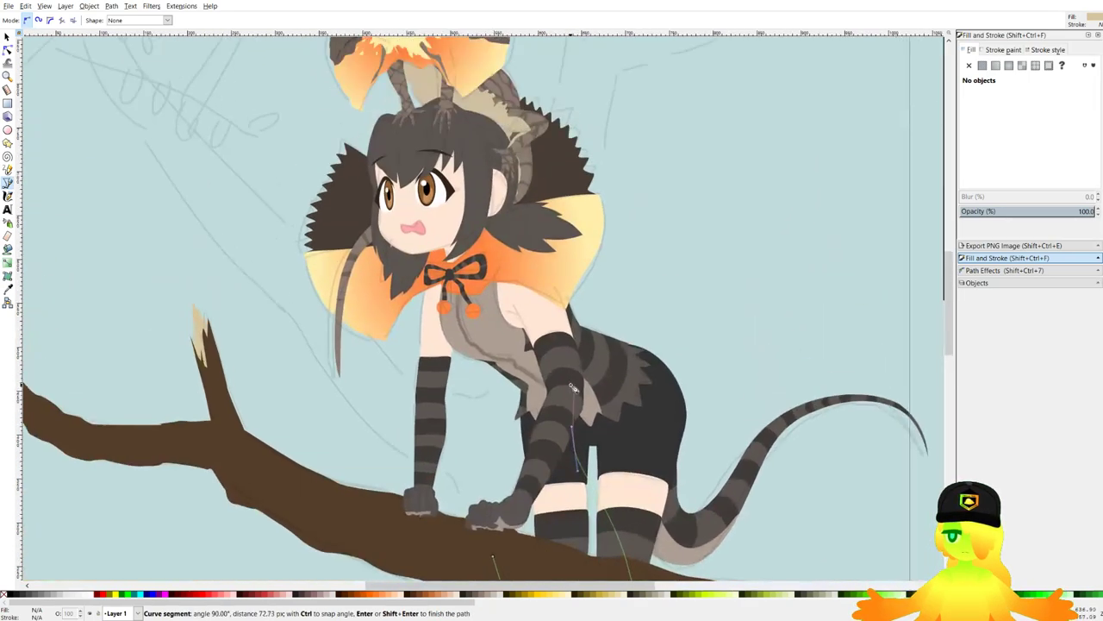
{"action": "scroll", "coordinate": [583, 224], "scroll_direction": "up", "scroll_amount": 5}
Outline the forked limb beside the lizard, out to its right tip at the page top, up its inner prong and back down the trunk.
{"action": "left_click", "coordinate": [597, 270]}
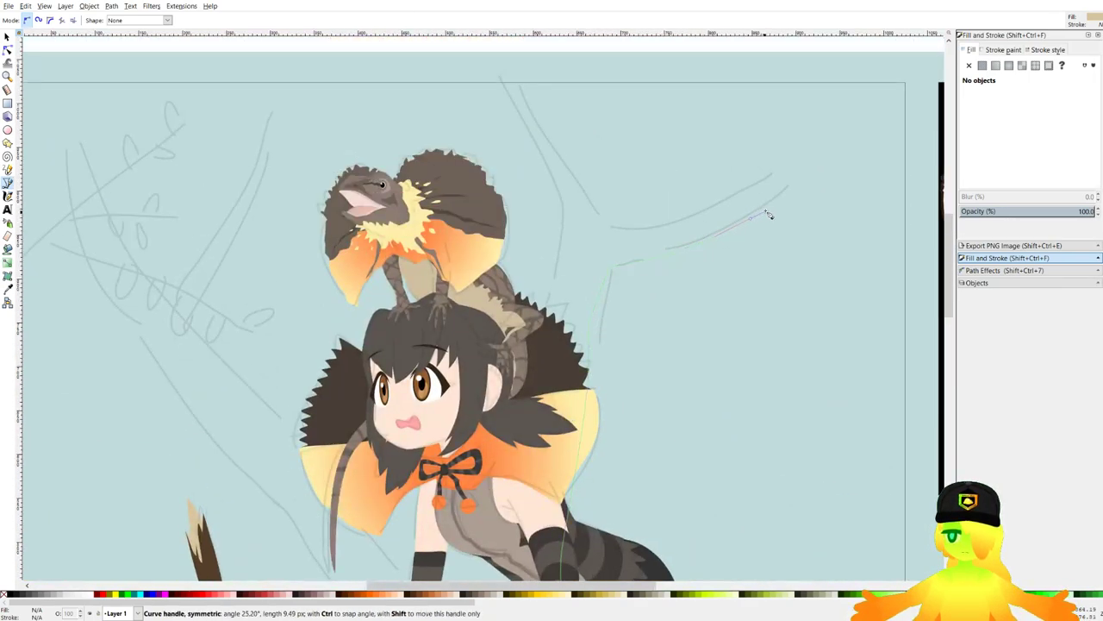
{"action": "left_click_drag", "start_coordinate": [766, 212], "coordinate": [765, 212]}
{"action": "left_click", "coordinate": [788, 186]}
{"action": "left_click", "coordinate": [836, 80]}
{"action": "left_click_drag", "start_coordinate": [801, 102], "coordinate": [796, 109]}
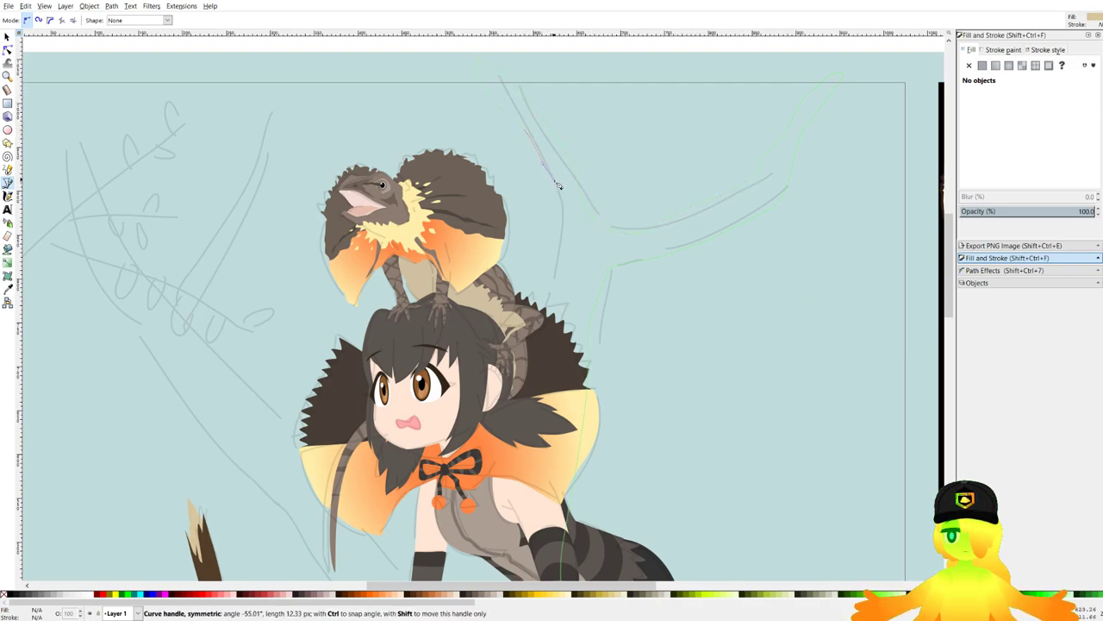
{"action": "scroll", "coordinate": [534, 396], "scroll_direction": "down", "scroll_amount": 4}
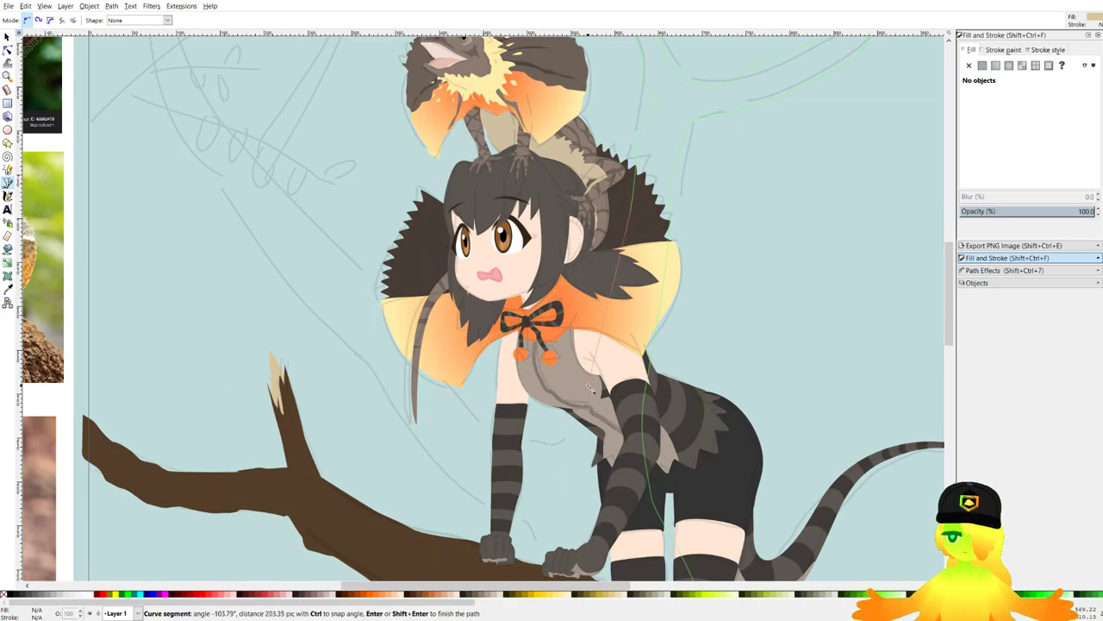
Curve the outline through the trunk's main crotch, up the left limb's inner edge, and around its two upper prongs.
{"action": "left_click_drag", "start_coordinate": [559, 443], "coordinate": [561, 447]}
{"action": "left_click", "coordinate": [324, 231]}
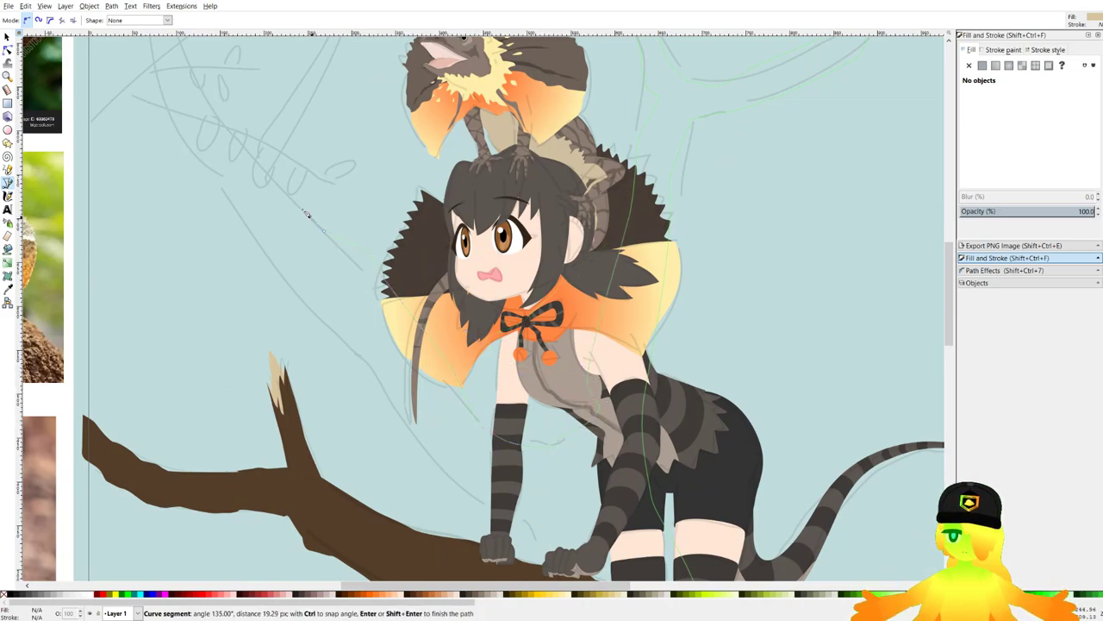
{"action": "scroll", "coordinate": [326, 64], "scroll_direction": "up", "scroll_amount": 4}
{"action": "scroll", "coordinate": [388, 138], "scroll_direction": "left", "scroll_amount": 3}
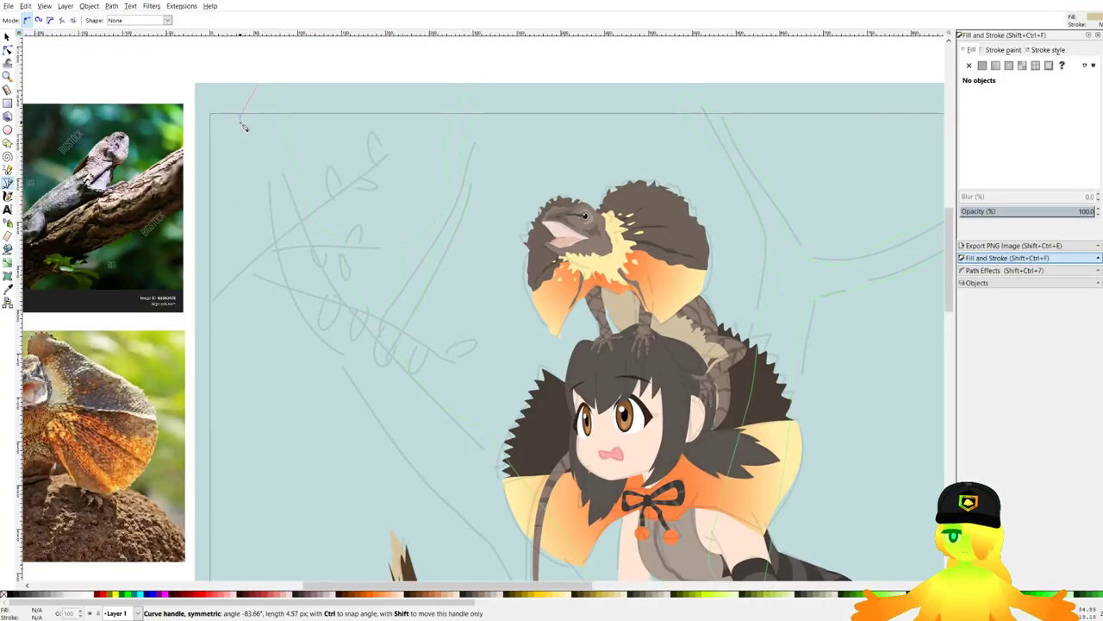
{"action": "left_click", "coordinate": [261, 172]}
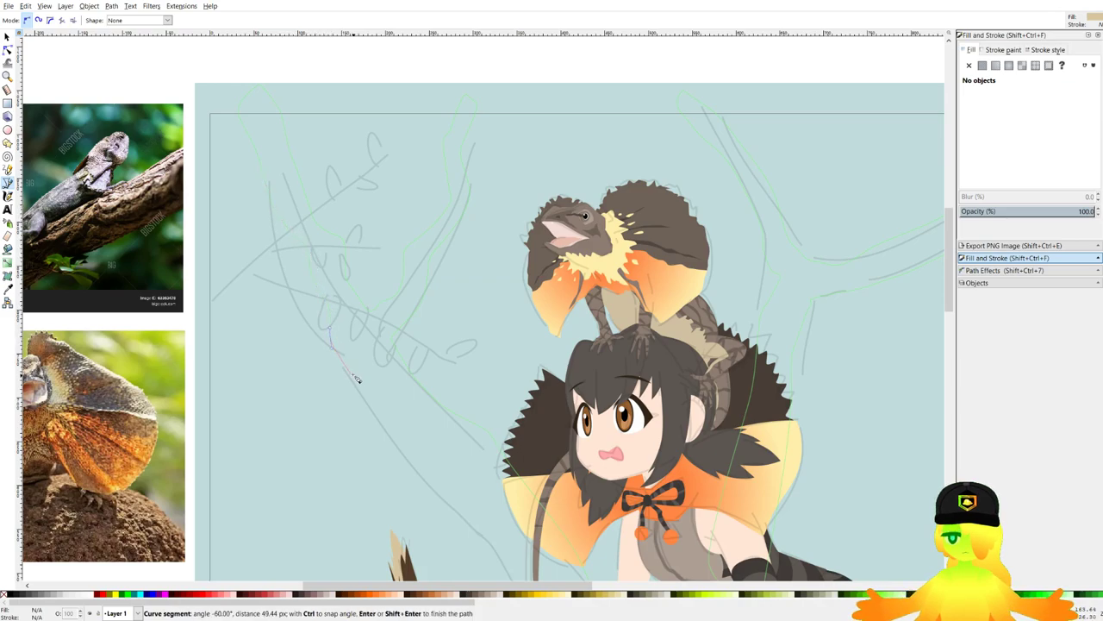
Run the outline down the left limb's outer edge to the hands and close the tree shape at its starting node.
{"action": "scroll", "coordinate": [356, 379], "scroll_direction": "down", "scroll_amount": 5}
{"action": "left_click_drag", "start_coordinate": [442, 315], "coordinate": [474, 349]}
{"action": "left_click_drag", "start_coordinate": [506, 407], "coordinate": [511, 416]}
{"action": "left_click_drag", "start_coordinate": [572, 472], "coordinate": [552, 334]}
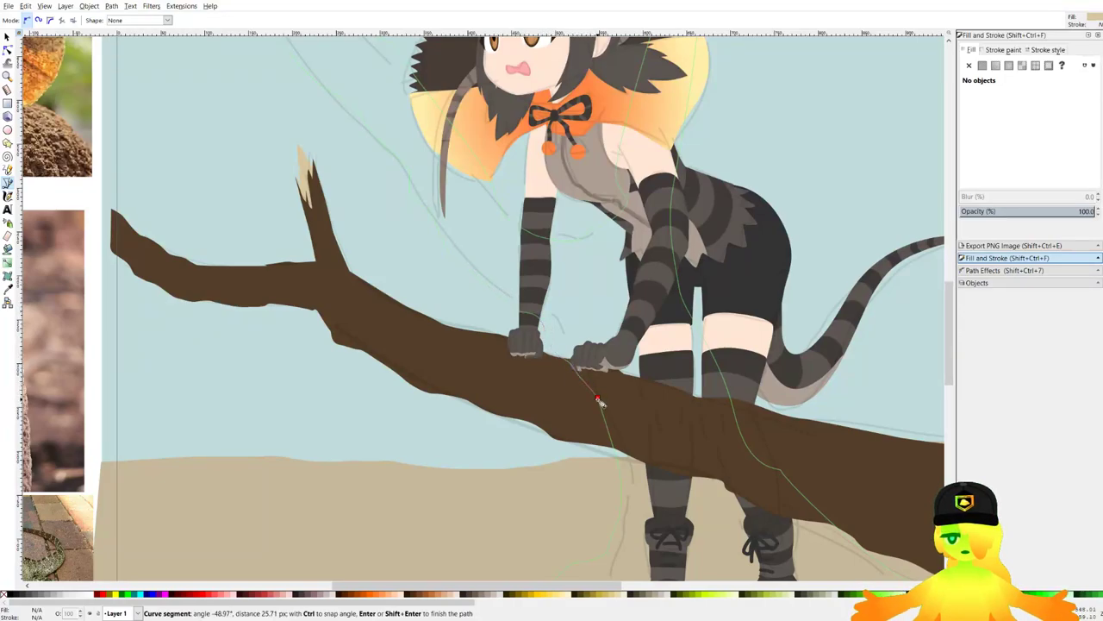
{"action": "left_click", "coordinate": [597, 399]}
Fill the tree with the branch's sampled brown and mute it to saturation 54 and lightness 71.
{"action": "scroll", "coordinate": [549, 366], "scroll_direction": "down", "scroll_amount": 3}
{"action": "key", "text": "d"}
{"action": "left_click", "coordinate": [711, 419]}
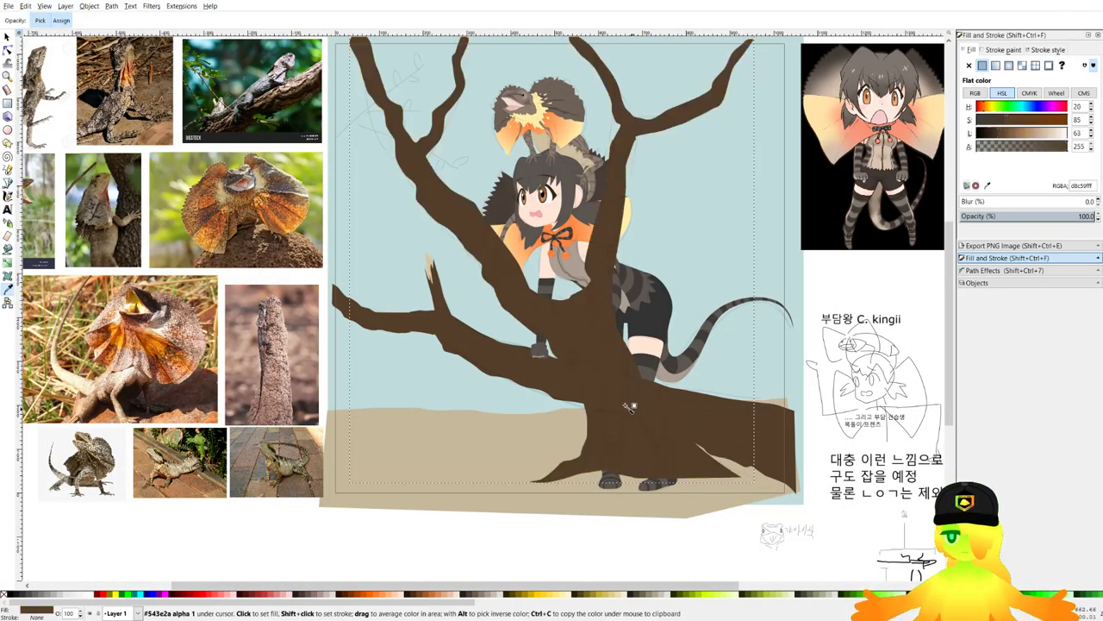
{"action": "scroll", "coordinate": [610, 403], "scroll_direction": "up", "scroll_amount": 1}
{"action": "left_click_drag", "start_coordinate": [1005, 134], "coordinate": [1010, 134]}
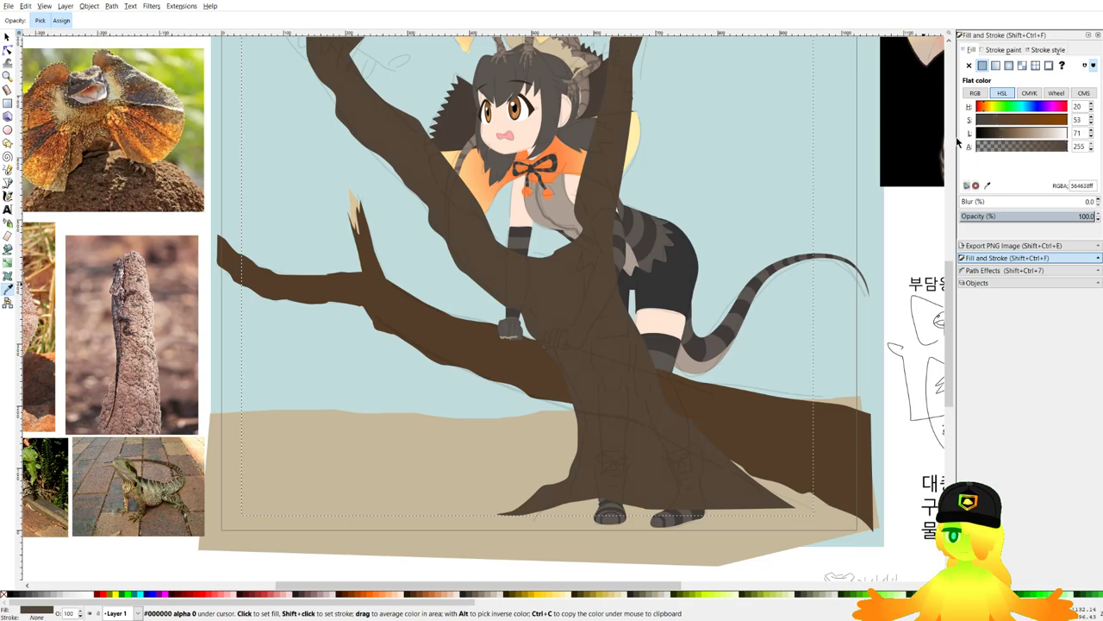
Send the tree to the bottom of the stack, raise it two levels above the sky and ground, and save the drawing.
{"action": "key", "text": "End"}
{"action": "key", "text": "Page_Up"}
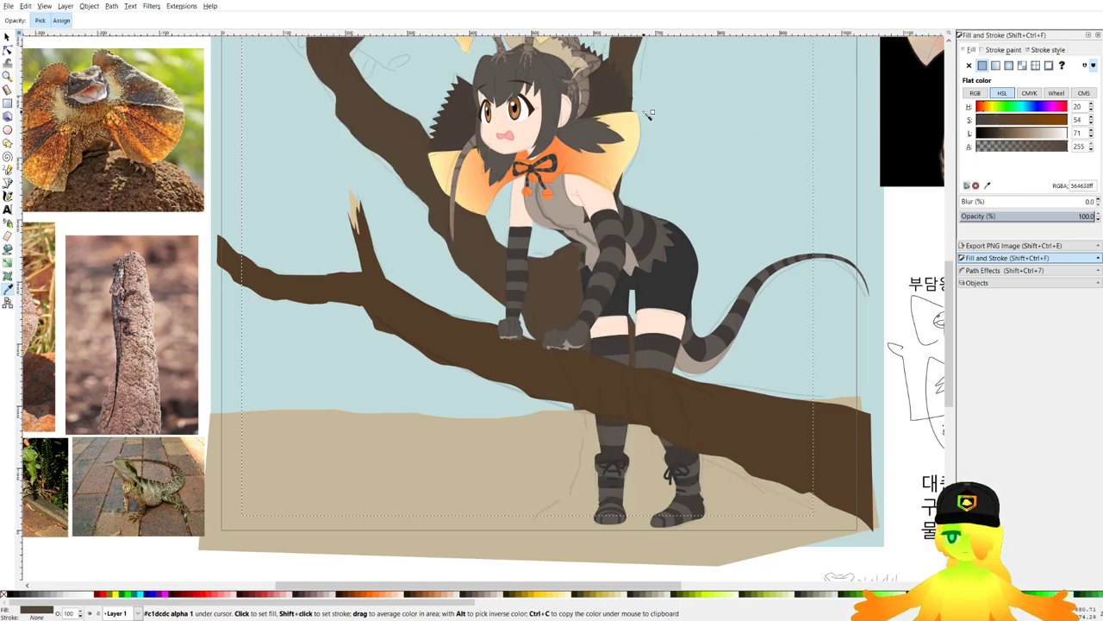
{"action": "key", "text": "Page_Up"}
{"action": "scroll", "coordinate": [616, 222], "scroll_direction": "down", "scroll_amount": 1}
{"action": "key", "text": "ctrl+s"}
{"action": "left_click_drag", "start_coordinate": [397, 344], "coordinate": [456, 342]}
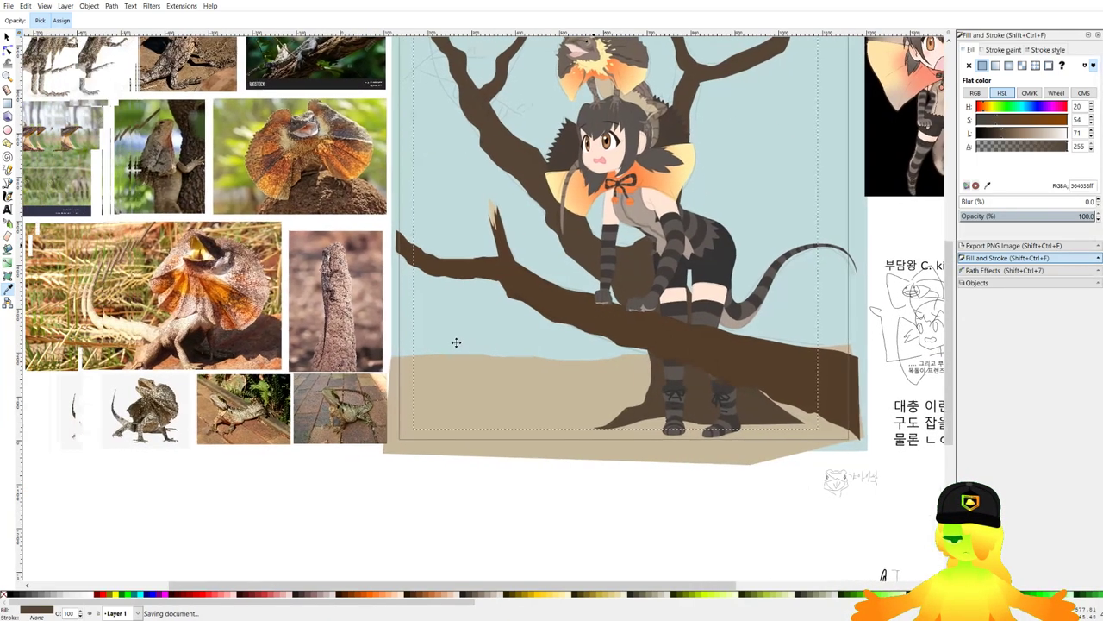
{"action": "scroll", "coordinate": [392, 334], "scroll_direction": "down", "scroll_amount": 2}
{"action": "scroll", "coordinate": [399, 342], "scroll_direction": "up", "scroll_amount": 2}
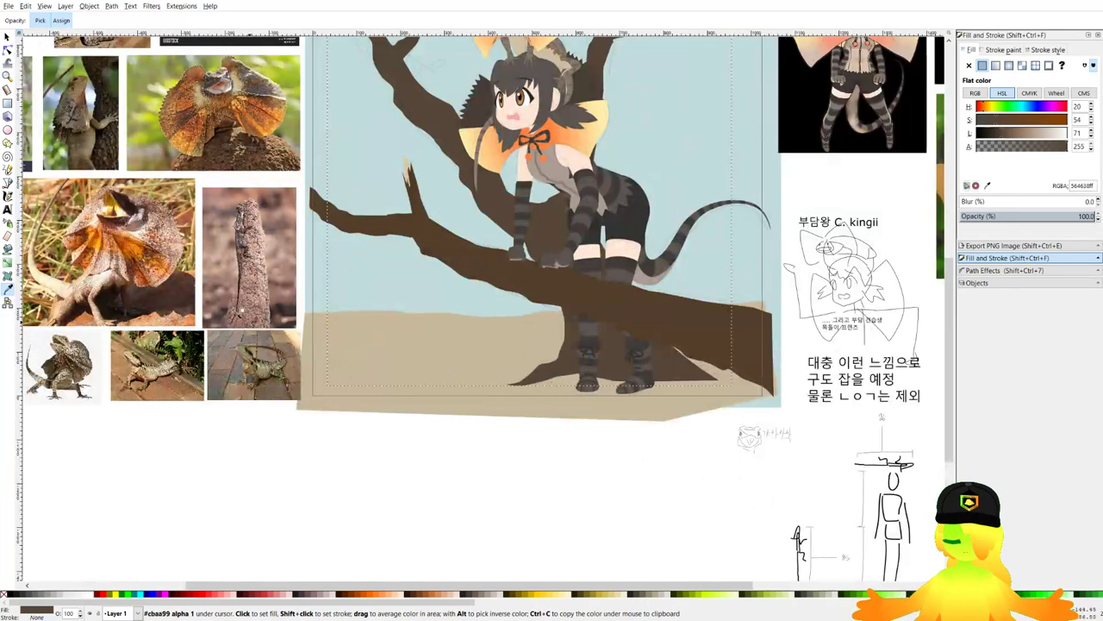
Start a wavy ground-patch outline at the ground's left edge, weaving below the horizon toward the tree's left root.
{"action": "left_click", "coordinate": [8, 184]}
{"action": "scroll", "coordinate": [483, 301], "scroll_direction": "down", "scroll_amount": 2}
{"action": "scroll", "coordinate": [252, 191], "scroll_direction": "up", "scroll_amount": 1}
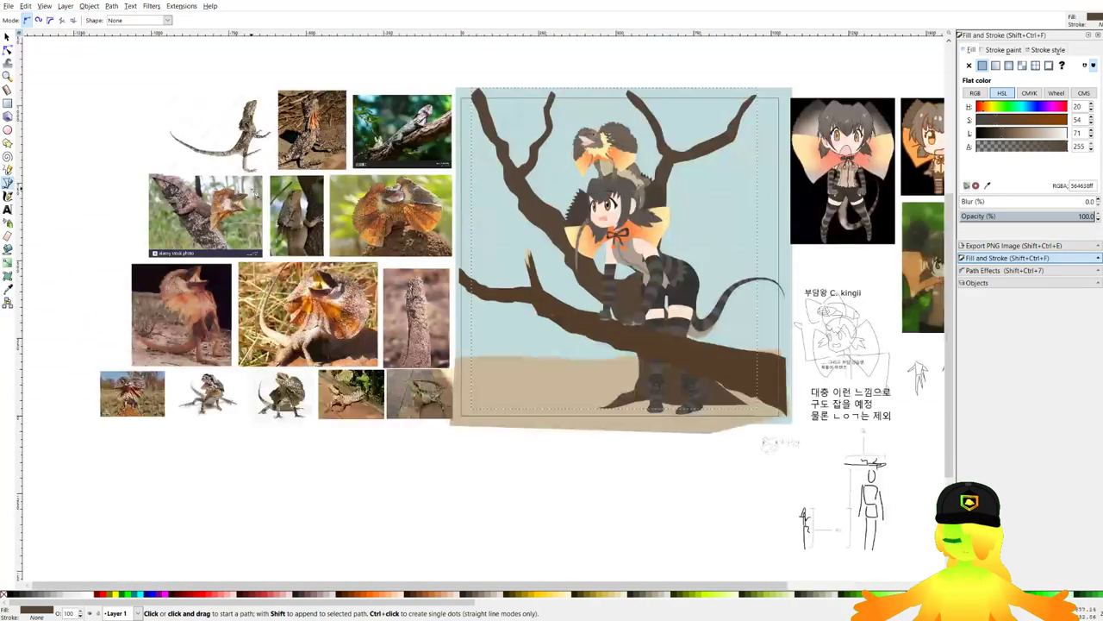
{"action": "scroll", "coordinate": [390, 466], "scroll_direction": "up", "scroll_amount": 2}
{"action": "left_click_drag", "start_coordinate": [587, 377], "coordinate": [356, 362]}
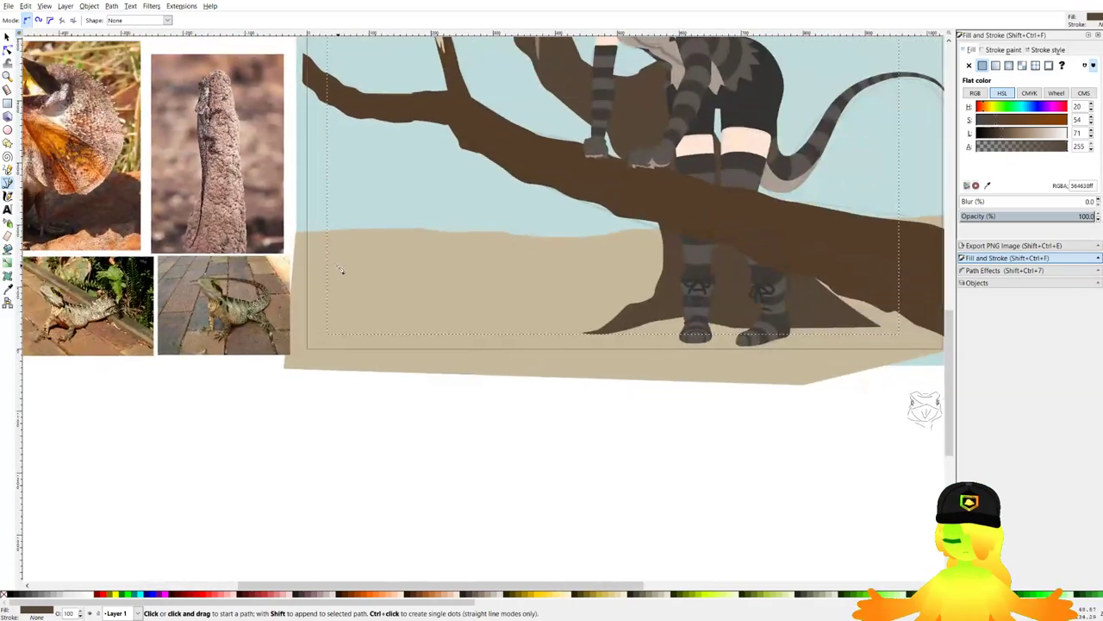
{"action": "left_click", "coordinate": [282, 259]}
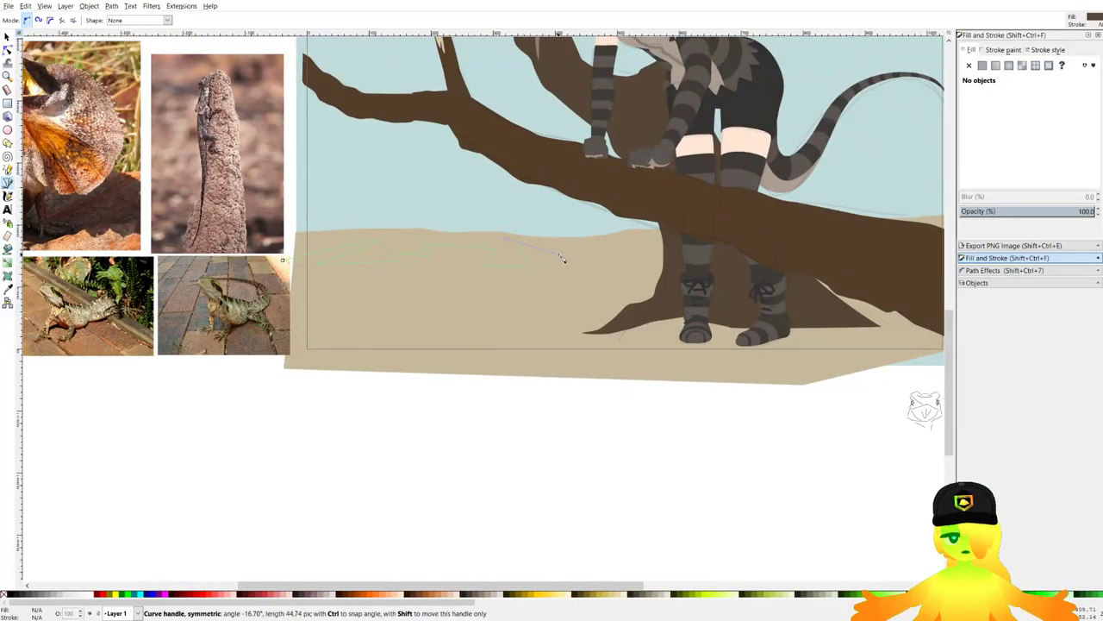
{"action": "left_click", "coordinate": [545, 319]}
{"action": "left_click_drag", "start_coordinate": [669, 295], "coordinate": [666, 285]}
{"action": "left_click", "coordinate": [631, 275]}
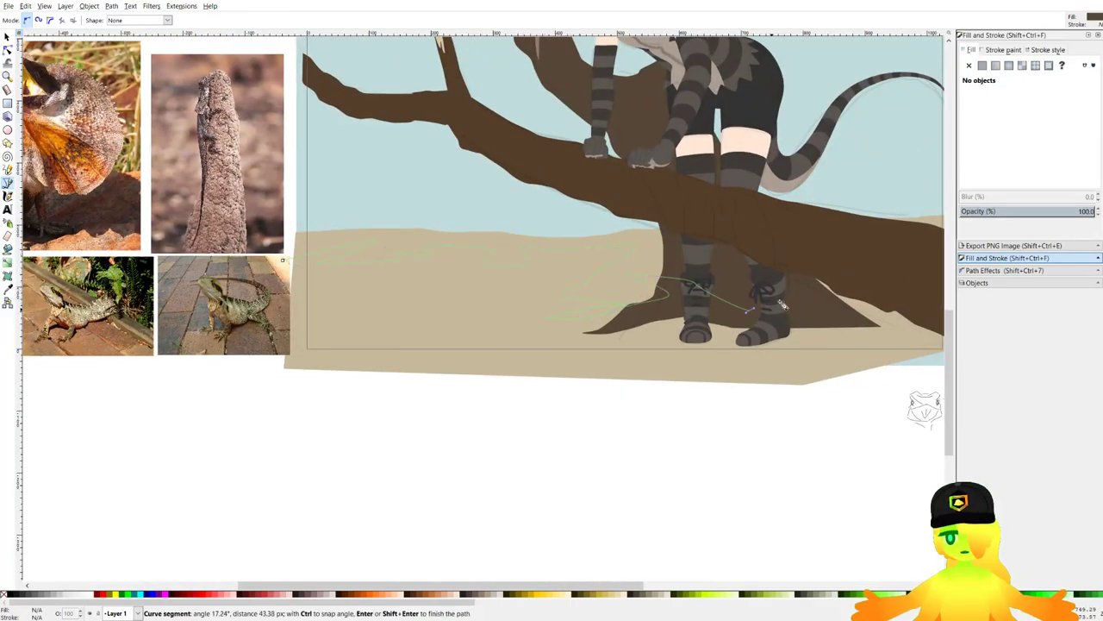
Continue the ground-patch outline in loose curves past the boots and tree base to the right end of the big branch.
{"action": "left_click", "coordinate": [747, 309]}
{"action": "left_click_drag", "start_coordinate": [750, 308], "coordinate": [614, 341]}
{"action": "left_click_drag", "start_coordinate": [692, 329], "coordinate": [691, 318]}
{"action": "left_click", "coordinate": [660, 311]}
{"action": "left_click", "coordinate": [717, 291]}
{"action": "left_click", "coordinate": [820, 266]}
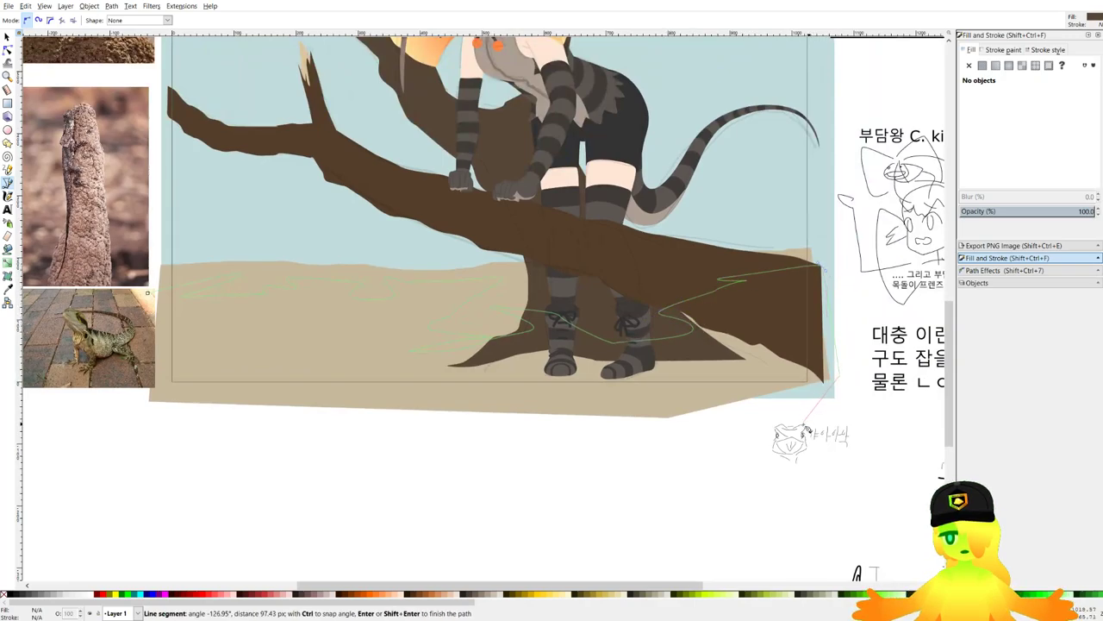
Bring the ground-patch outline back leftward in jagged waves along the lower ground and close it at the starting node.
{"action": "left_click_drag", "start_coordinate": [754, 348], "coordinate": [673, 390]}
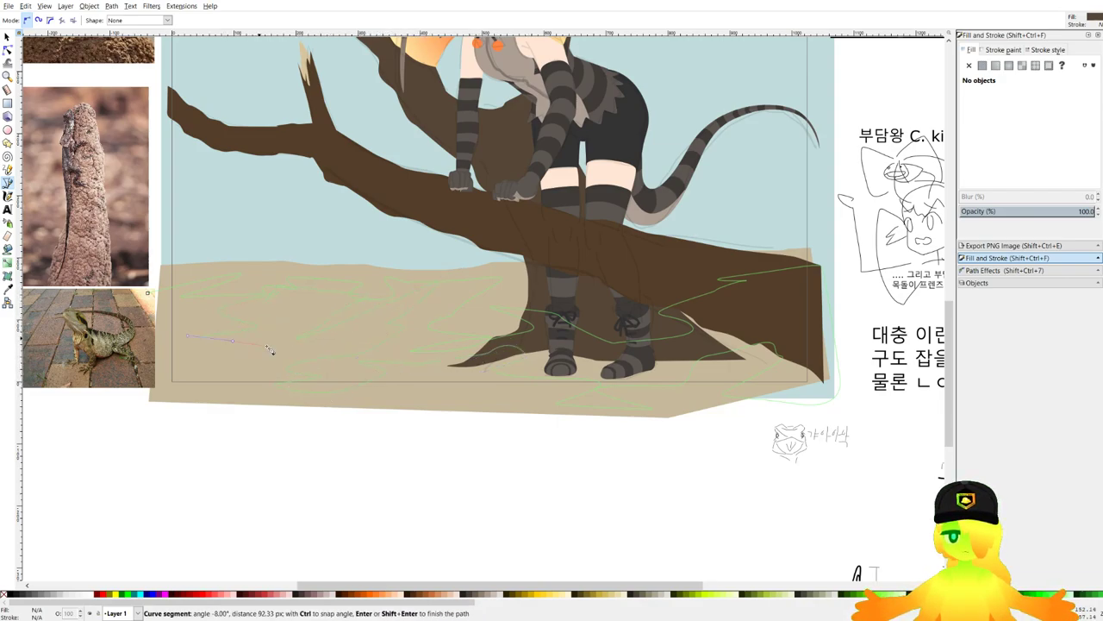
{"action": "left_click", "coordinate": [261, 421]}
{"action": "left_click", "coordinate": [165, 422]}
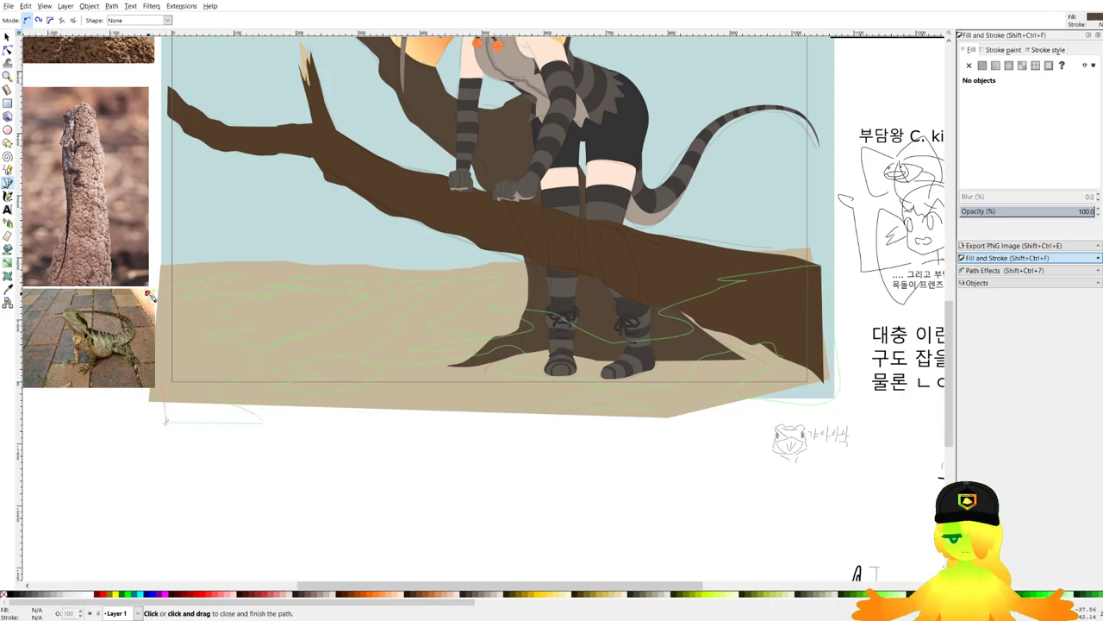
{"action": "left_click", "coordinate": [148, 296]}
{"action": "scroll", "coordinate": [326, 358], "scroll_direction": "up", "scroll_amount": 1}
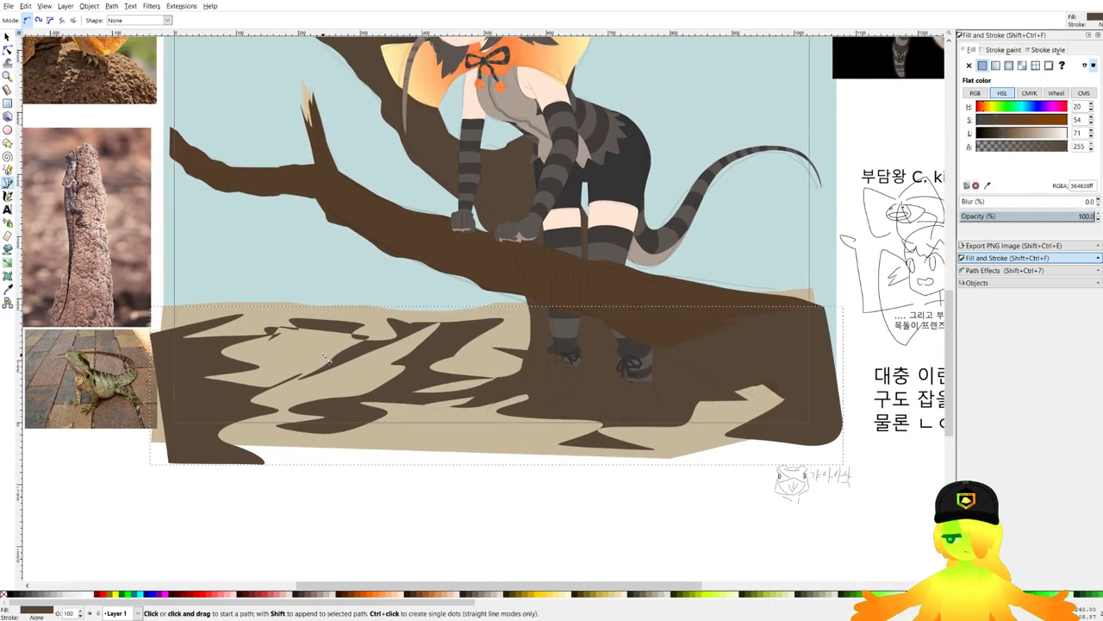
Lower the ground patches to the bottom of the stack, then raise them to sit above the ground but behind the tree.
{"action": "left_click", "coordinate": [8, 39]}
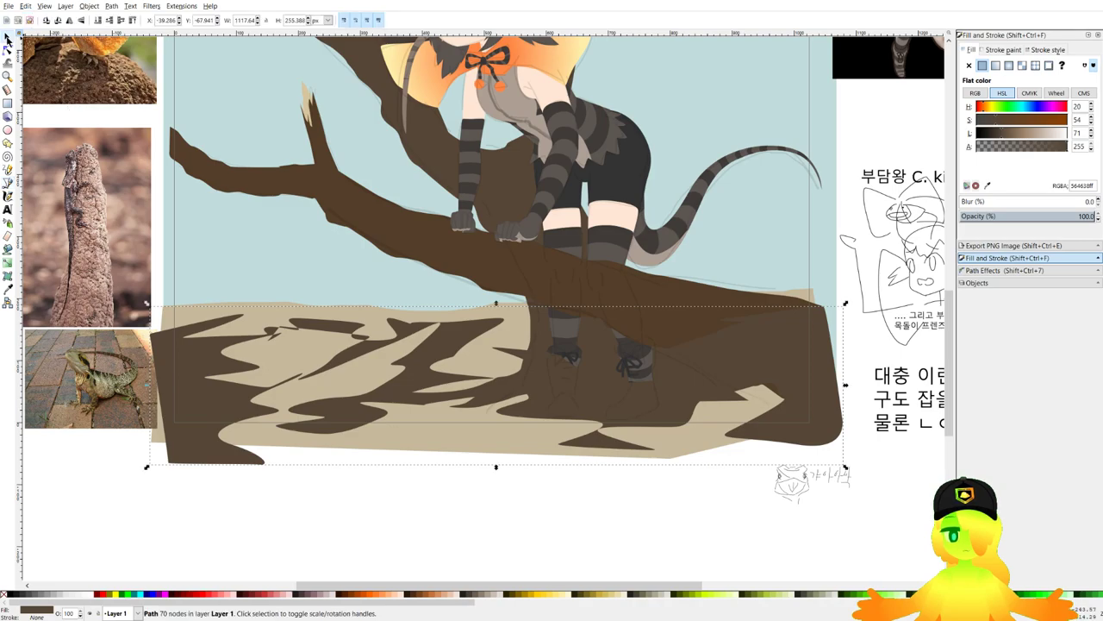
{"action": "left_click", "coordinate": [97, 21]}
{"action": "left_click", "coordinate": [122, 21]}
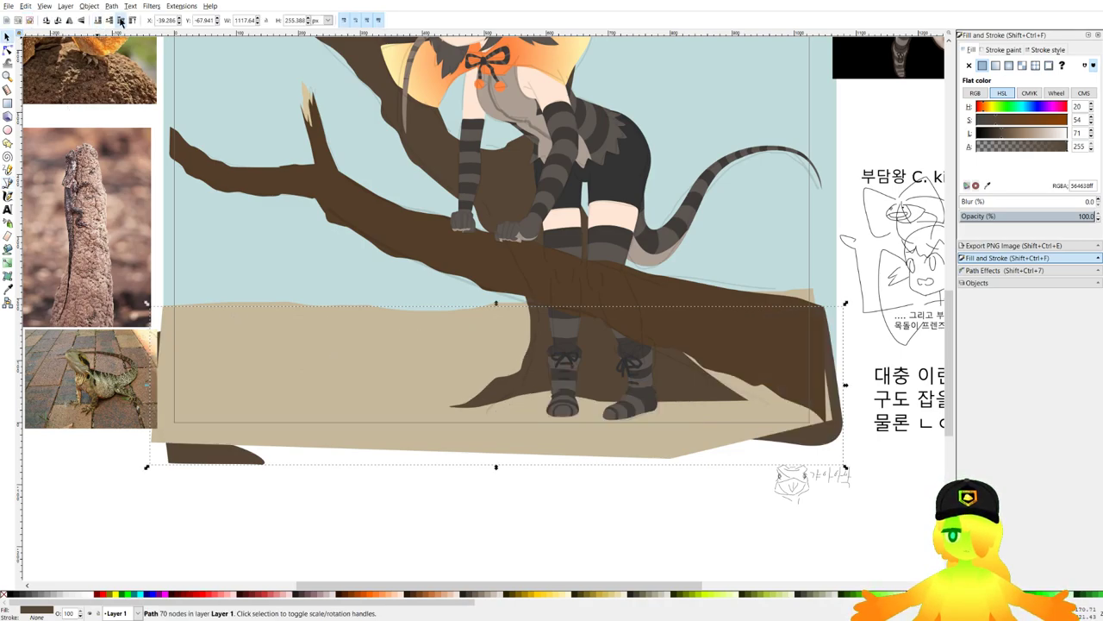
{"action": "left_click", "coordinate": [121, 20]}
{"action": "scroll", "coordinate": [551, 343], "scroll_direction": "up", "scroll_amount": 1}
{"action": "scroll", "coordinate": [663, 224], "scroll_direction": "down", "scroll_amount": 1}
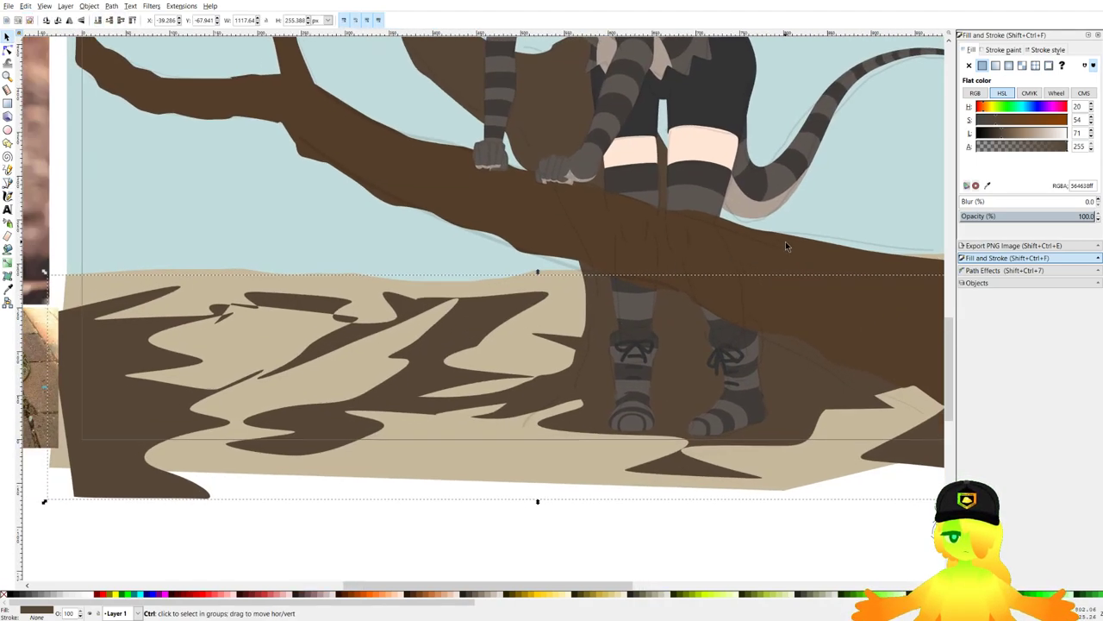
Recolour the ground patches dark green with hue 60 and the sandy ground lighter green with hue 55, saturation 71 and lightness 136.
{"action": "left_click", "coordinate": [999, 109]}
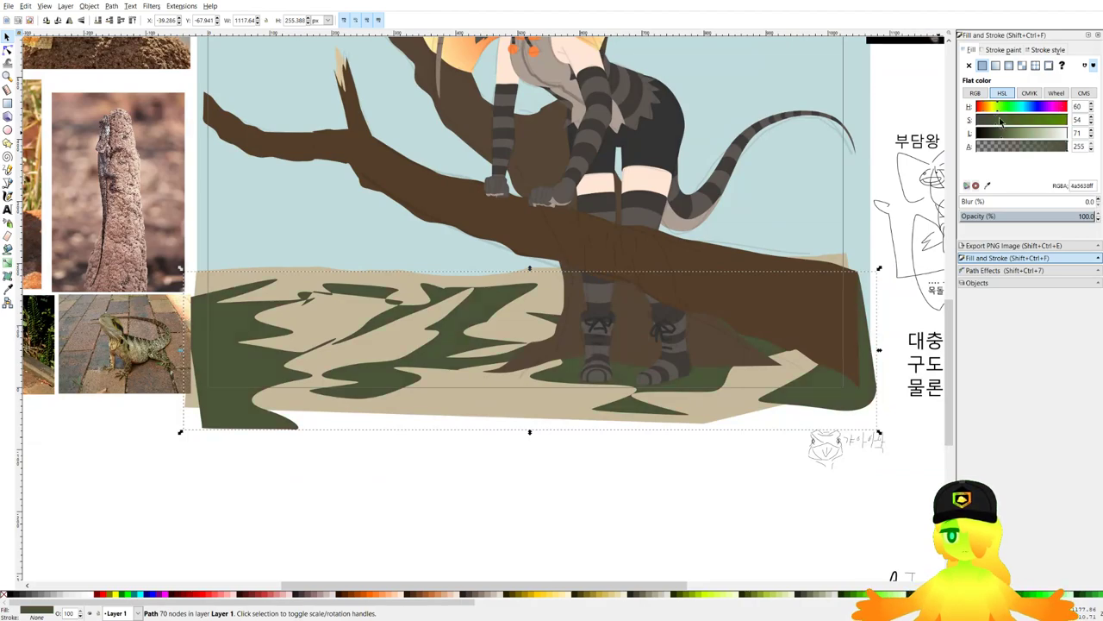
{"action": "left_click", "coordinate": [443, 456]}
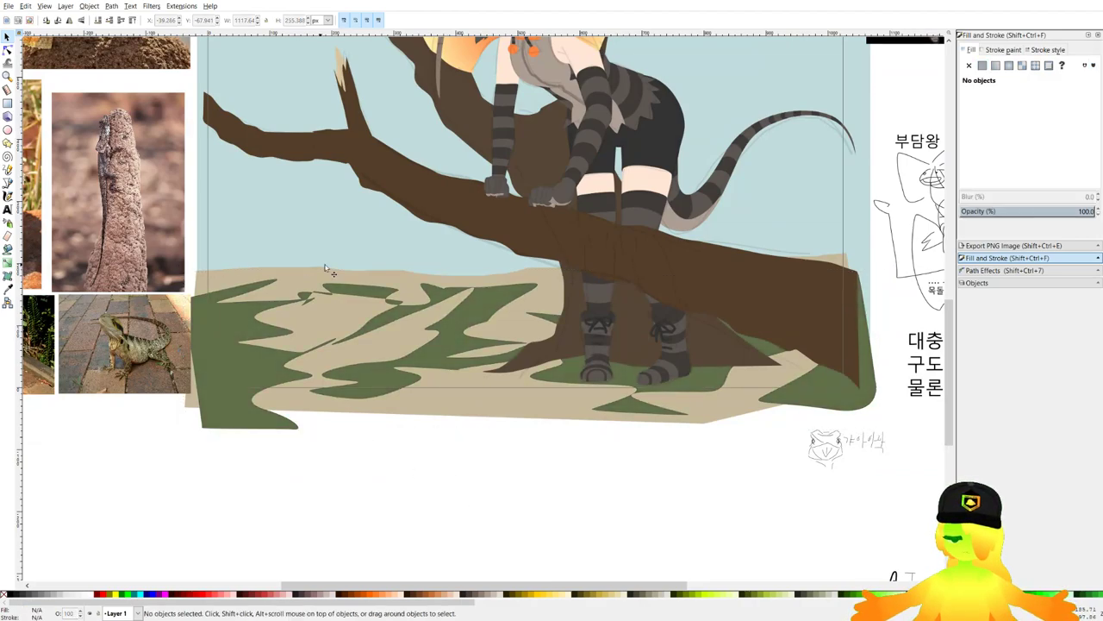
{"action": "left_click", "coordinate": [323, 336]}
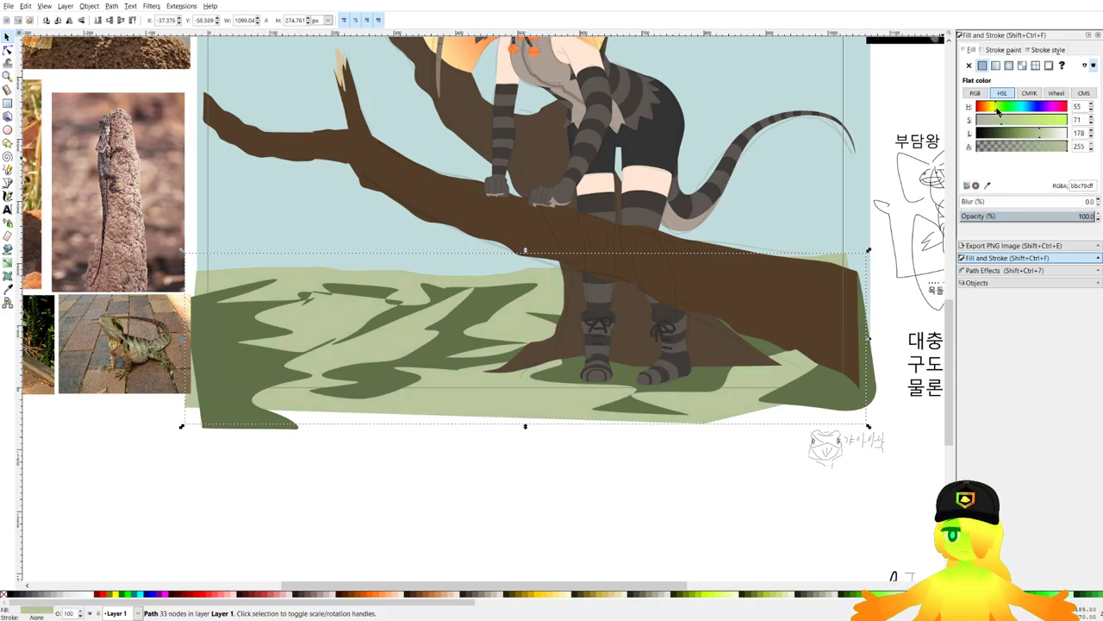
{"action": "mouse_move", "coordinate": [1023, 135]}
{"action": "left_mouse_down"}
{"action": "mouse_move", "coordinate": [1013, 136]}
{"action": "mouse_move", "coordinate": [1026, 138]}
{"action": "left_mouse_up"}
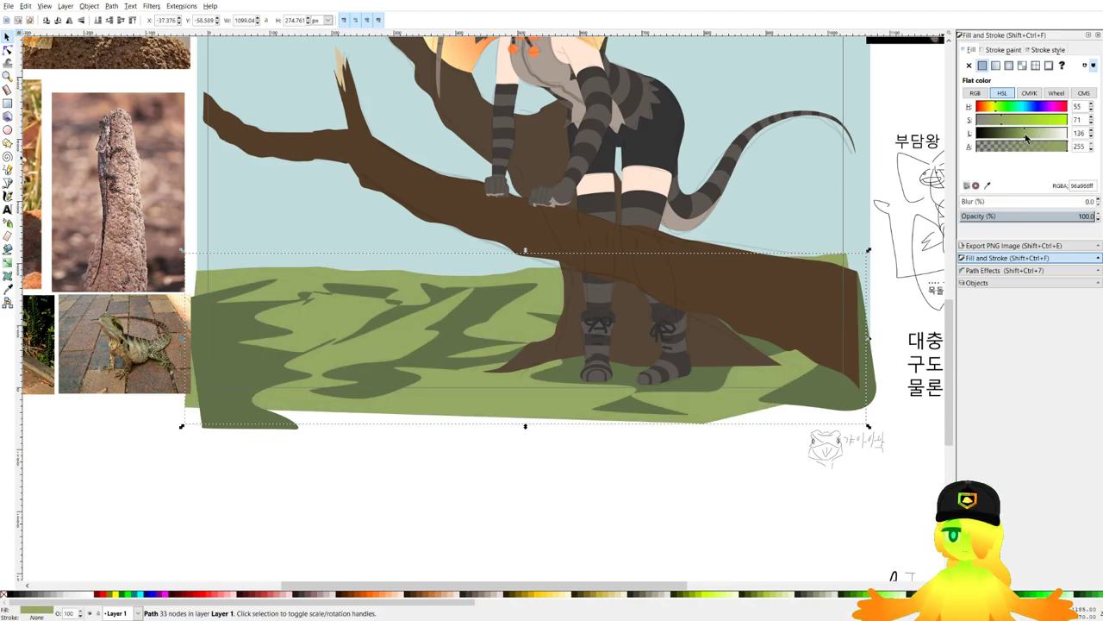
{"action": "left_click", "coordinate": [555, 563]}
{"action": "left_click", "coordinate": [7, 184]}
{"action": "scroll", "coordinate": [400, 217], "scroll_direction": "down", "scroll_amount": 2}
{"action": "left_click_drag", "start_coordinate": [400, 216], "coordinate": [533, 248]}
{"action": "scroll", "coordinate": [533, 248], "scroll_direction": "down", "scroll_amount": 1}
{"action": "scroll", "coordinate": [586, 297], "scroll_direction": "up", "scroll_amount": 4, "text": "ctrl"}
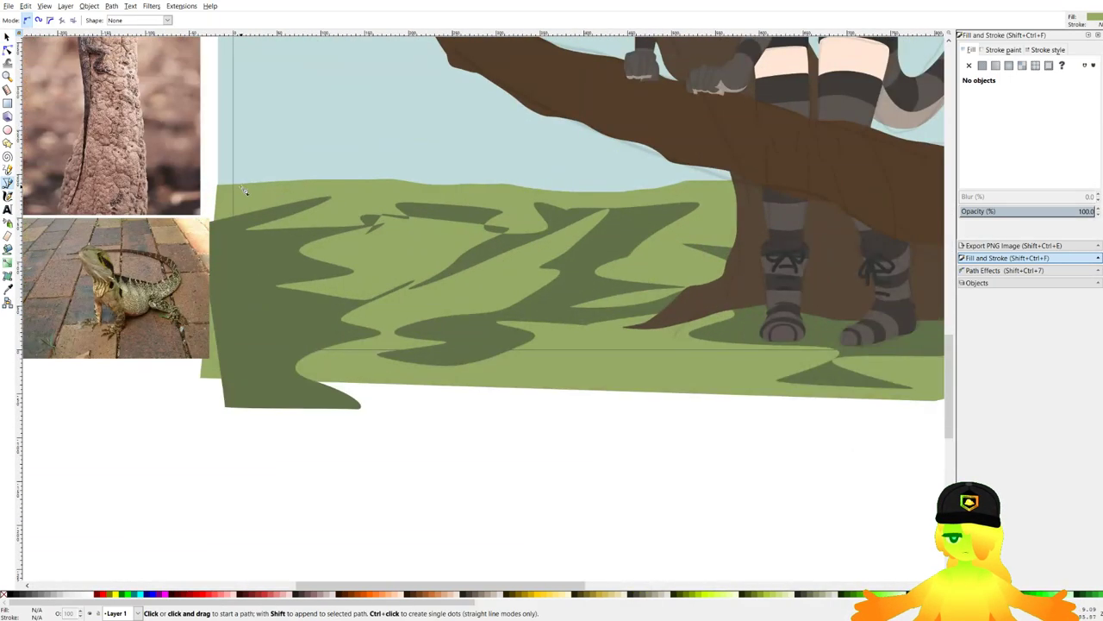
{"action": "left_click", "coordinate": [214, 169]}
{"action": "left_click_drag", "start_coordinate": [367, 180], "coordinate": [193, 217]}
{"action": "left_click_drag", "start_coordinate": [237, 199], "coordinate": [265, 203]}
{"action": "left_click_drag", "start_coordinate": [342, 214], "coordinate": [380, 218]}
{"action": "left_click_drag", "start_coordinate": [614, 201], "coordinate": [640, 201]}
{"action": "key", "text": "Escape"}
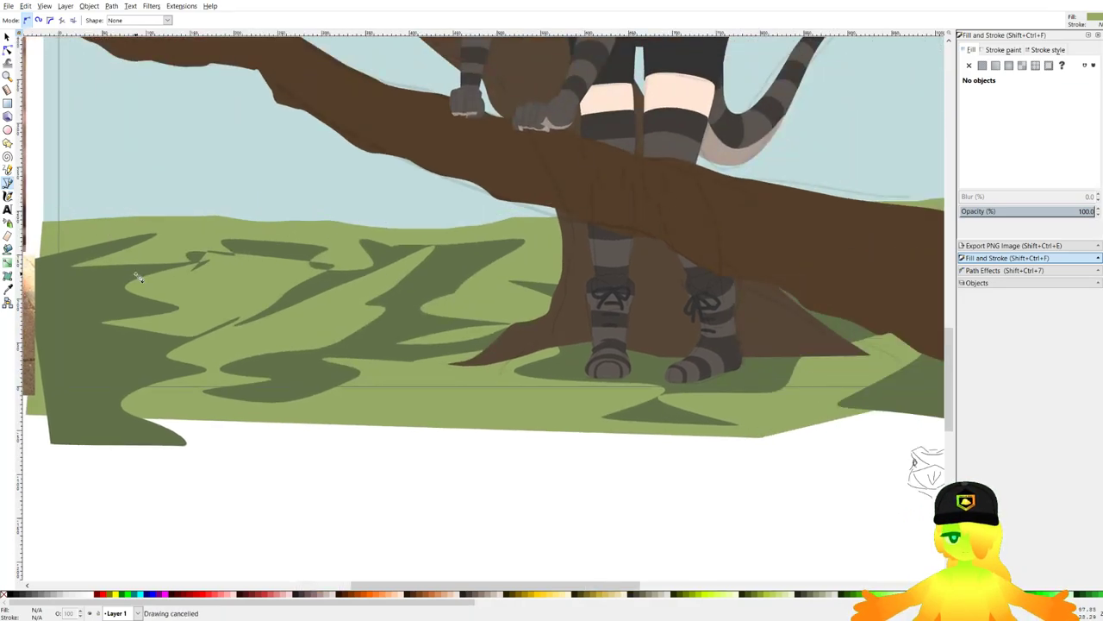
Start outlining a new patch in gentle curves along the far edge of the ground, from its left end toward the tree.
{"action": "left_click", "coordinate": [41, 233]}
{"action": "left_click_drag", "start_coordinate": [143, 231], "coordinate": [154, 223]}
{"action": "left_click_drag", "start_coordinate": [183, 219], "coordinate": [192, 222]}
{"action": "left_click_drag", "start_coordinate": [263, 242], "coordinate": [336, 241]}
{"action": "left_click_drag", "start_coordinate": [431, 237], "coordinate": [444, 237]}
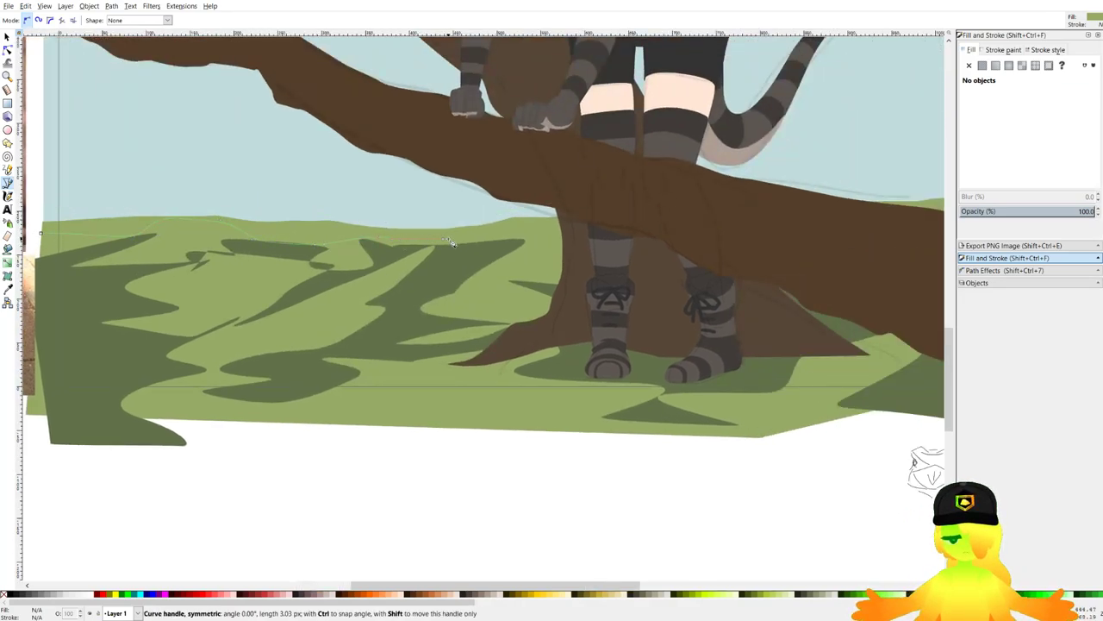
{"action": "left_click_drag", "start_coordinate": [511, 243], "coordinate": [510, 248]}
Bring the patch outline back leftward in jagged waves over the green ground and close it at the starting node.
{"action": "left_click_drag", "start_coordinate": [398, 281], "coordinate": [391, 282]}
{"action": "left_click_drag", "start_coordinate": [319, 295], "coordinate": [320, 299]}
{"action": "left_click_drag", "start_coordinate": [409, 310], "coordinate": [407, 316]}
{"action": "left_click_drag", "start_coordinate": [280, 335], "coordinate": [283, 342]}
{"action": "left_click_drag", "start_coordinate": [342, 374], "coordinate": [340, 378]}
{"action": "left_click_drag", "start_coordinate": [272, 379], "coordinate": [260, 380]}
{"action": "left_click_drag", "start_coordinate": [198, 395], "coordinate": [188, 396]}
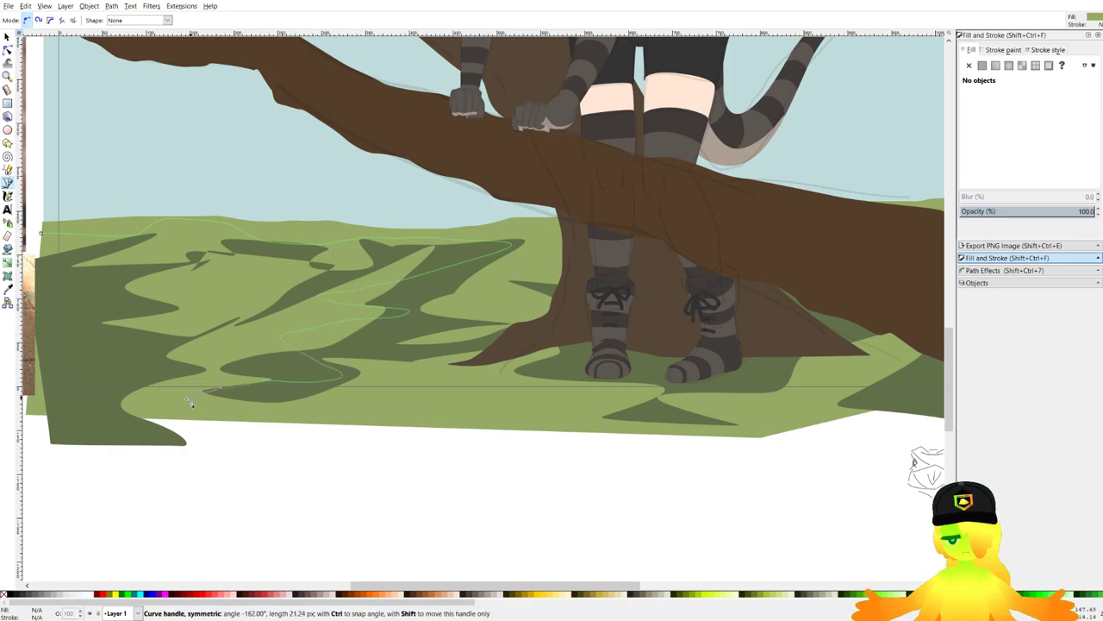
{"action": "left_click_drag", "start_coordinate": [119, 394], "coordinate": [122, 388]}
{"action": "left_click_drag", "start_coordinate": [151, 342], "coordinate": [86, 310]}
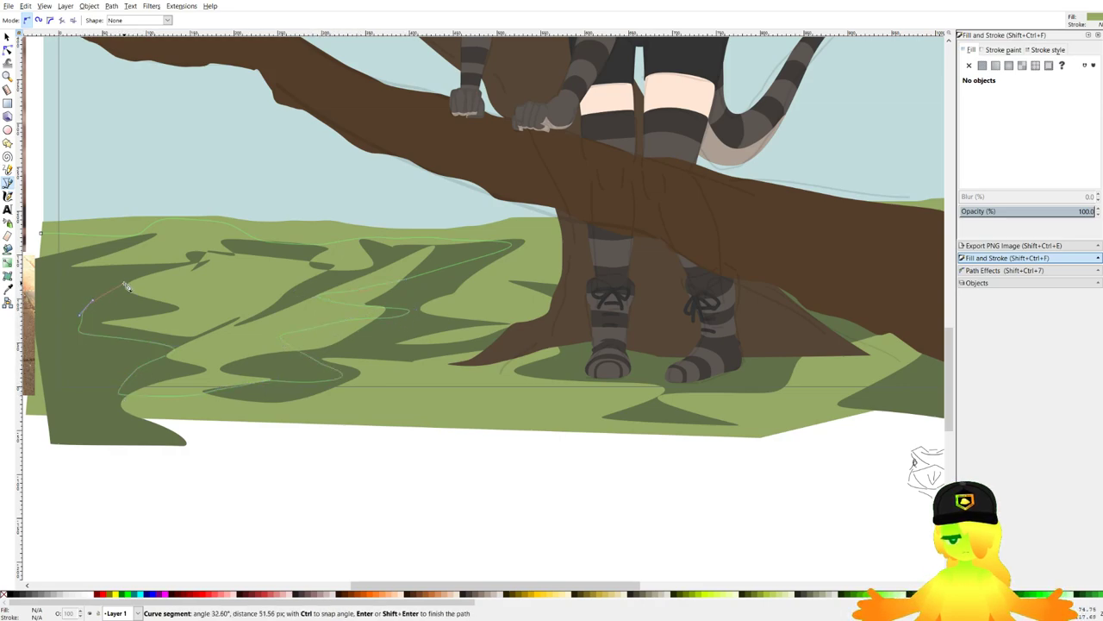
{"action": "left_click", "coordinate": [40, 232]}
Colour the new ground patch muted brown with hue 27, saturation 51 and lightness 149, and send it to the bottom of the stack.
{"action": "left_click_drag", "start_coordinate": [237, 328], "coordinate": [272, 352]}
{"action": "left_click", "coordinate": [335, 593]}
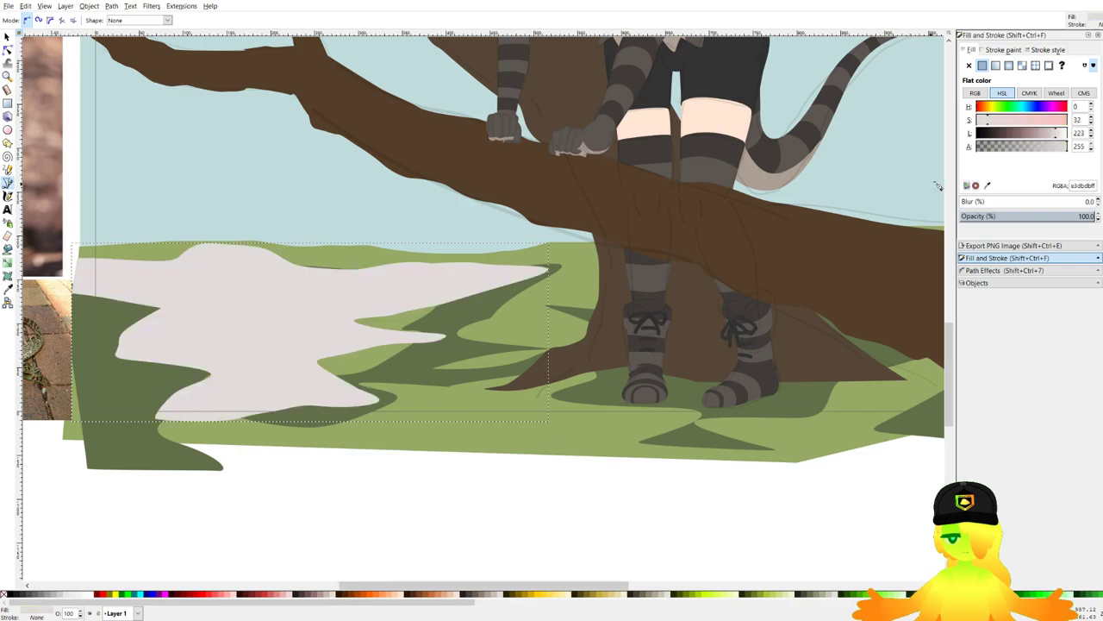
{"action": "left_click", "coordinate": [984, 110]}
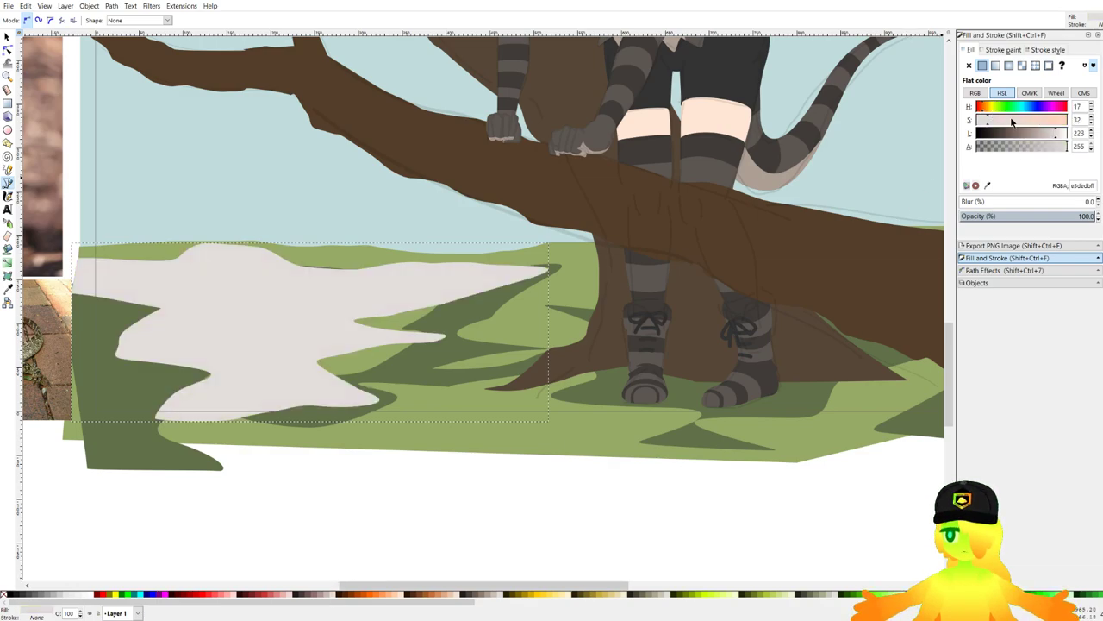
{"action": "left_click_drag", "start_coordinate": [1039, 136], "coordinate": [1034, 136]}
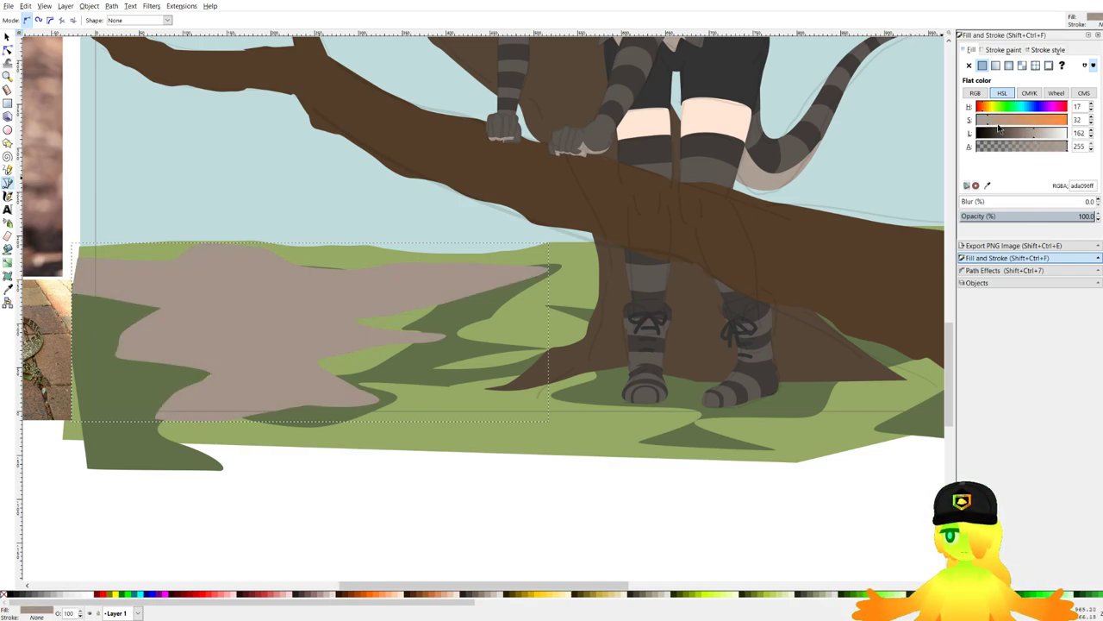
{"action": "left_click", "coordinate": [995, 122]}
{"action": "left_click", "coordinate": [988, 105]}
{"action": "left_click", "coordinate": [1031, 137]}
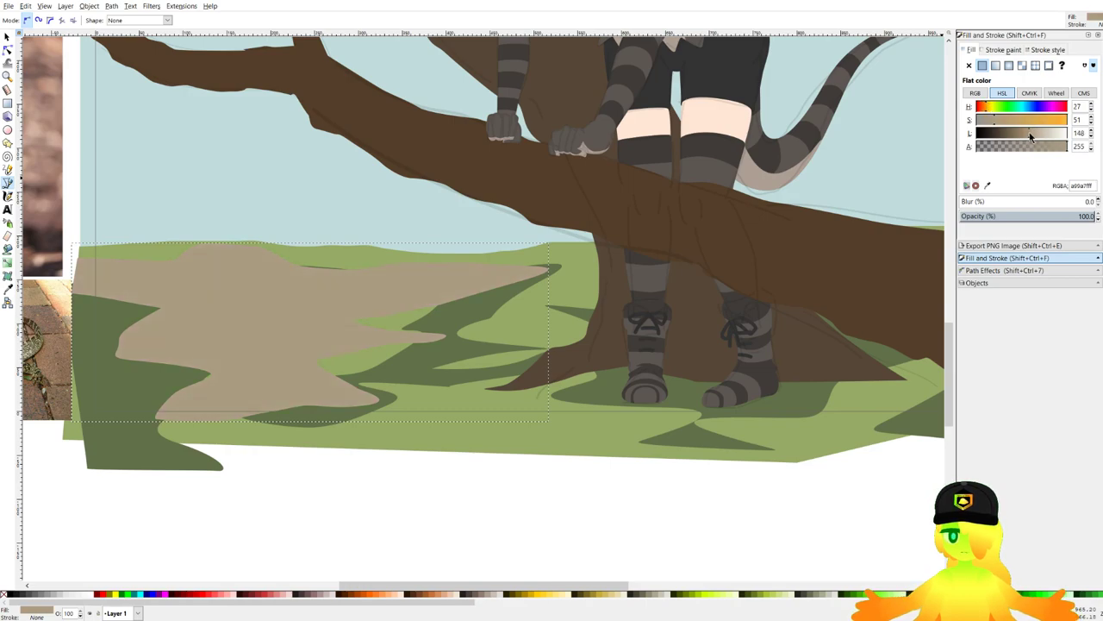
{"action": "key", "text": "End"}
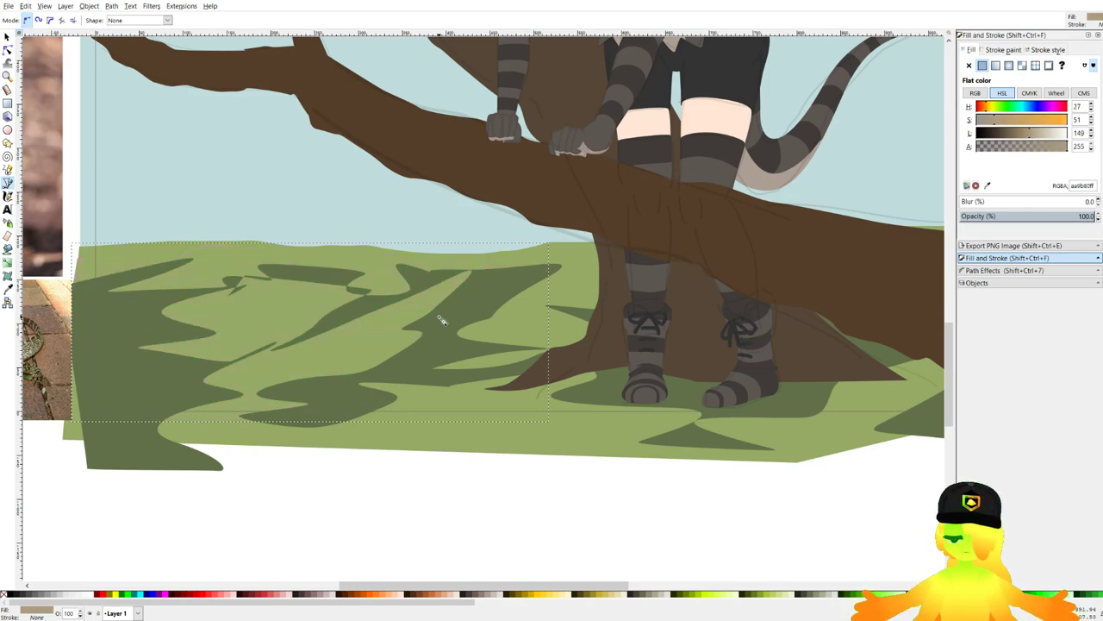
Draw a second brown patch from the ground left of the tree, behind the boots and into the big branch, lowered beneath the dark green patches.
{"action": "left_click", "coordinate": [525, 250]}
{"action": "left_click_drag", "start_coordinate": [397, 283], "coordinate": [416, 293]}
{"action": "left_click_drag", "start_coordinate": [556, 328], "coordinate": [581, 370]}
{"action": "left_click_drag", "start_coordinate": [678, 372], "coordinate": [688, 357]}
{"action": "left_click_drag", "start_coordinate": [701, 337], "coordinate": [720, 337]}
{"action": "left_click", "coordinate": [806, 336]}
{"action": "left_click_drag", "start_coordinate": [935, 312], "coordinate": [708, 332]}
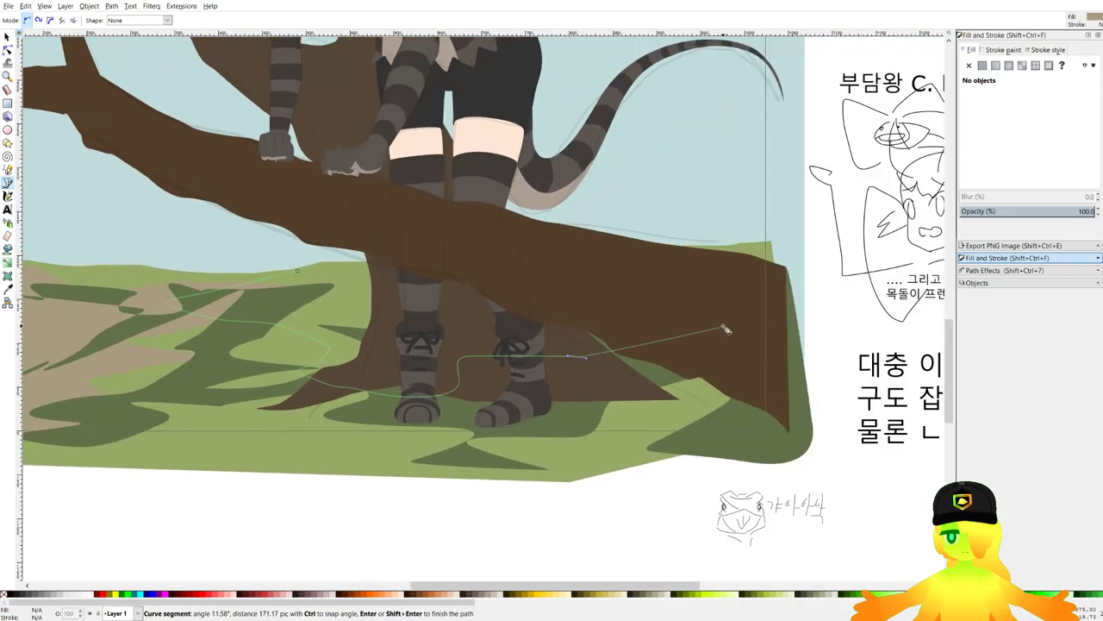
{"action": "left_click", "coordinate": [723, 326]}
{"action": "left_click_drag", "start_coordinate": [664, 282], "coordinate": [611, 284]}
{"action": "left_click", "coordinate": [297, 273]}
{"action": "key", "text": "Page_Down"}
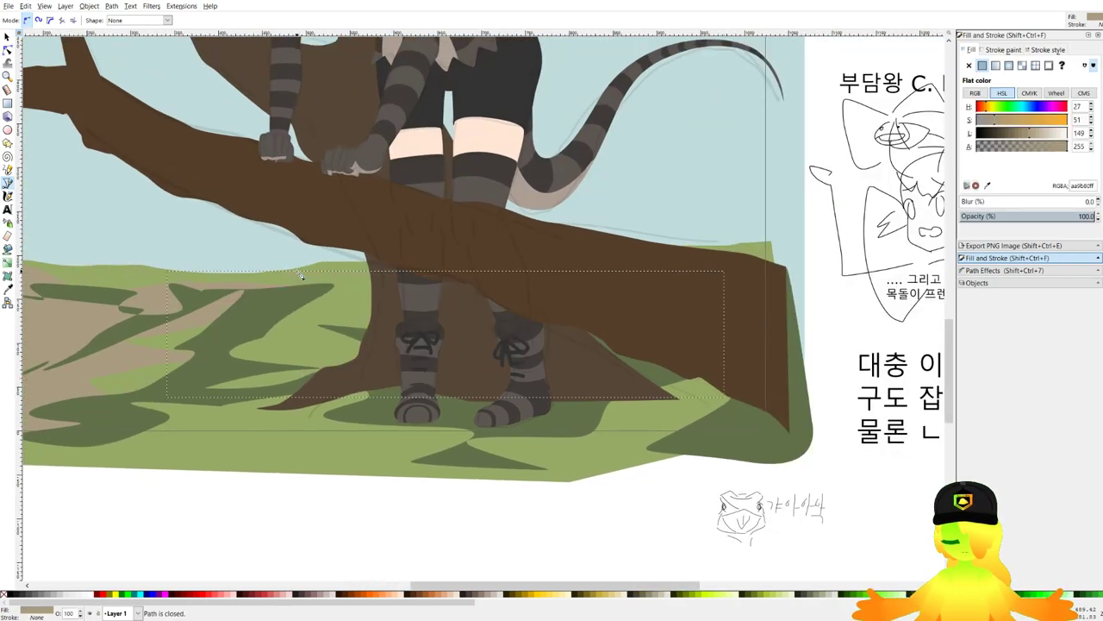
Start a third brown patch outline on the near ground and carry it under the boots, removing the last two points placed beyond them.
{"action": "left_click_drag", "start_coordinate": [441, 381], "coordinate": [613, 338]}
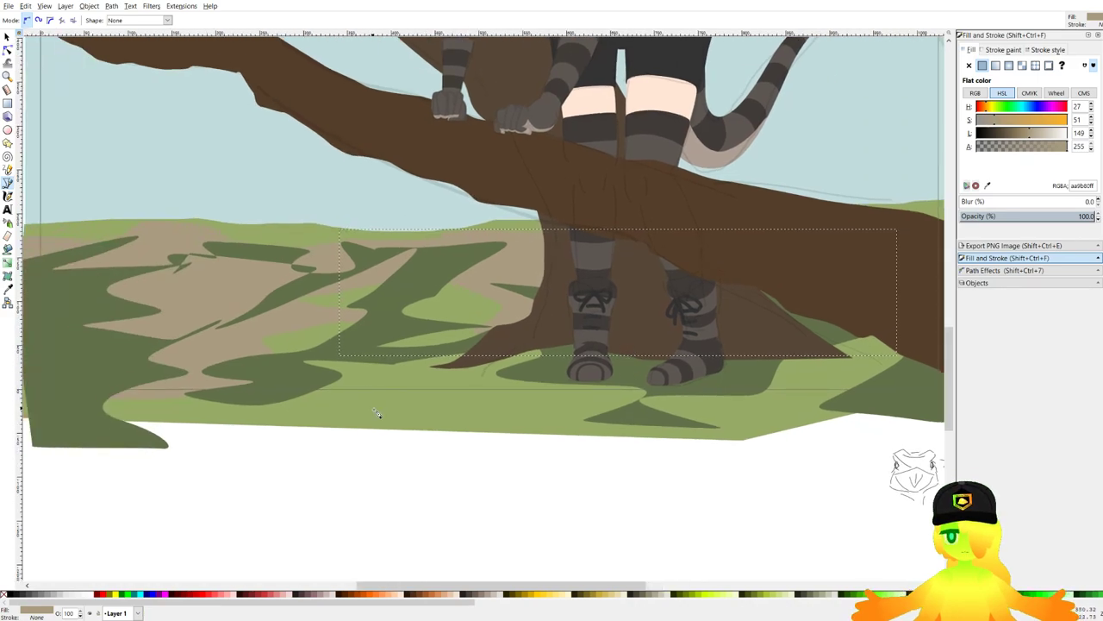
{"action": "left_click", "coordinate": [414, 407]}
{"action": "left_click_drag", "start_coordinate": [368, 370], "coordinate": [372, 367]}
{"action": "left_click_drag", "start_coordinate": [570, 381], "coordinate": [592, 382]}
{"action": "left_click_drag", "start_coordinate": [826, 375], "coordinate": [832, 372]}
{"action": "left_click", "coordinate": [810, 332]}
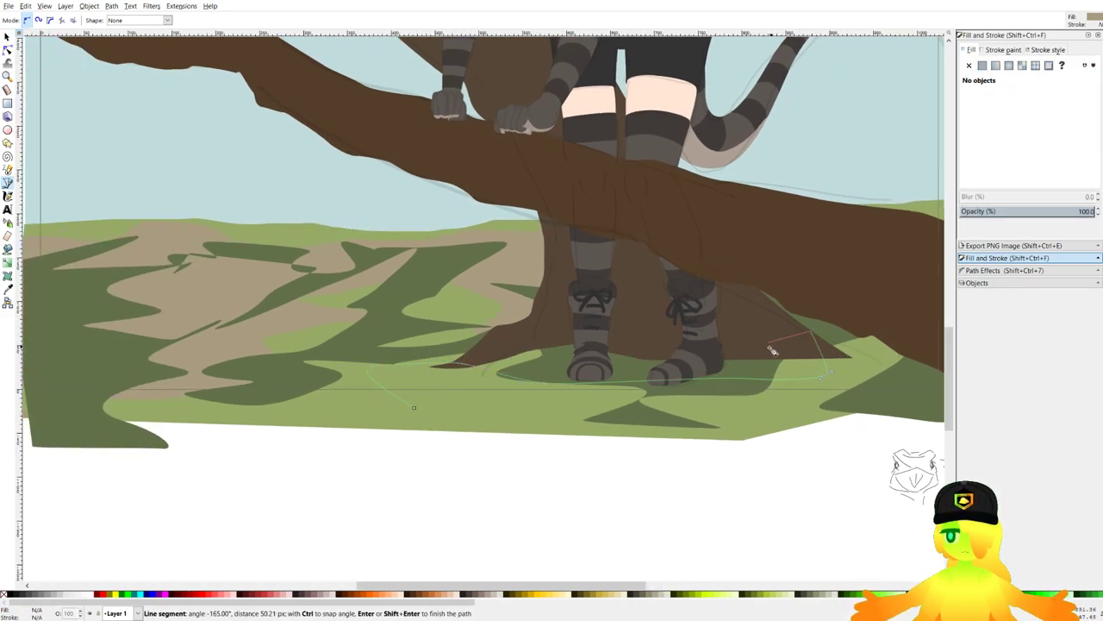
{"action": "key", "text": "BackSpace"}
{"action": "key", "text": "BackSpace"}
Continue the third patch outline around the right boot to the big branch's end, close it along the near ground, and save the document.
{"action": "left_click_drag", "start_coordinate": [714, 369], "coordinate": [715, 362]}
{"action": "left_click_drag", "start_coordinate": [669, 331], "coordinate": [671, 326]}
{"action": "left_click_drag", "start_coordinate": [779, 318], "coordinate": [787, 315]}
{"action": "scroll", "coordinate": [889, 316], "scroll_direction": "down", "scroll_amount": 1}
{"action": "left_click_drag", "start_coordinate": [889, 316], "coordinate": [697, 342]}
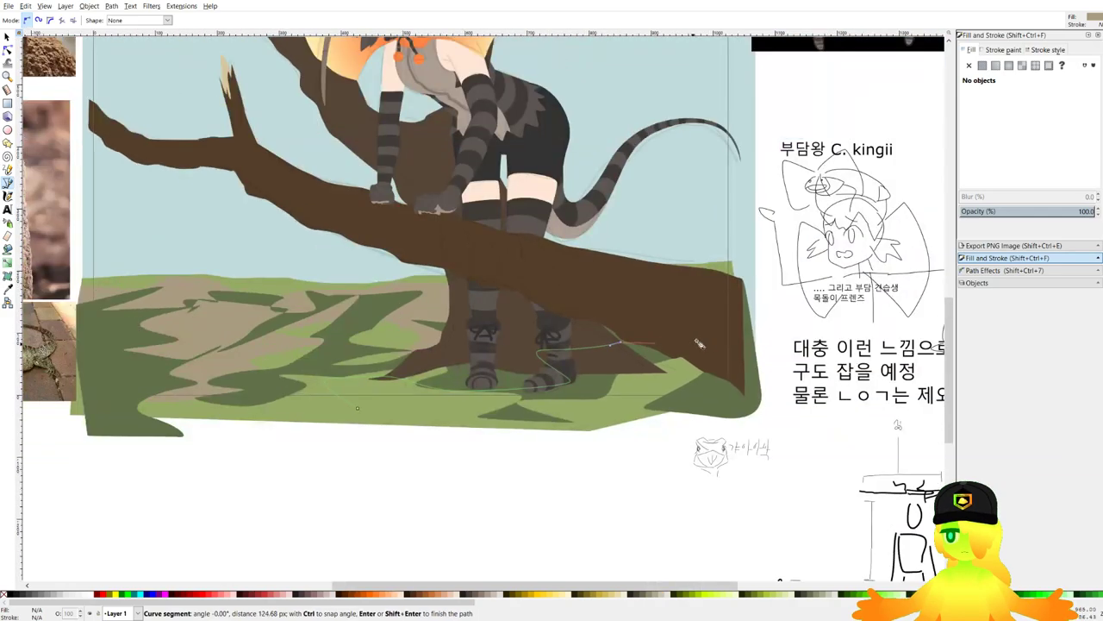
{"action": "left_click", "coordinate": [715, 338]}
{"action": "left_click", "coordinate": [726, 396]}
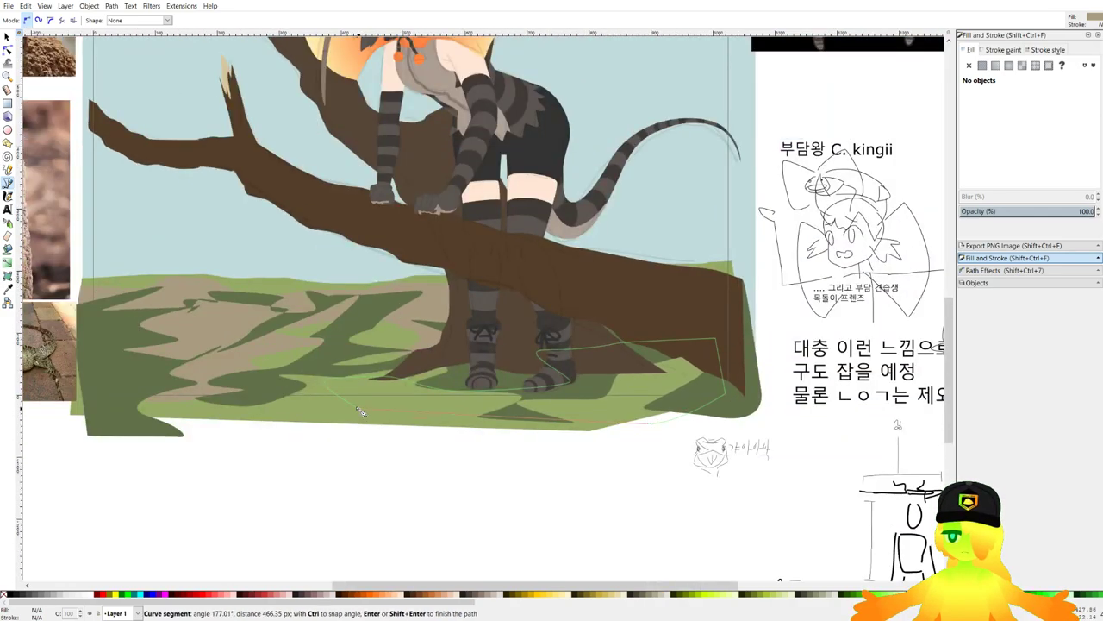
{"action": "double_click", "coordinate": [363, 410]}
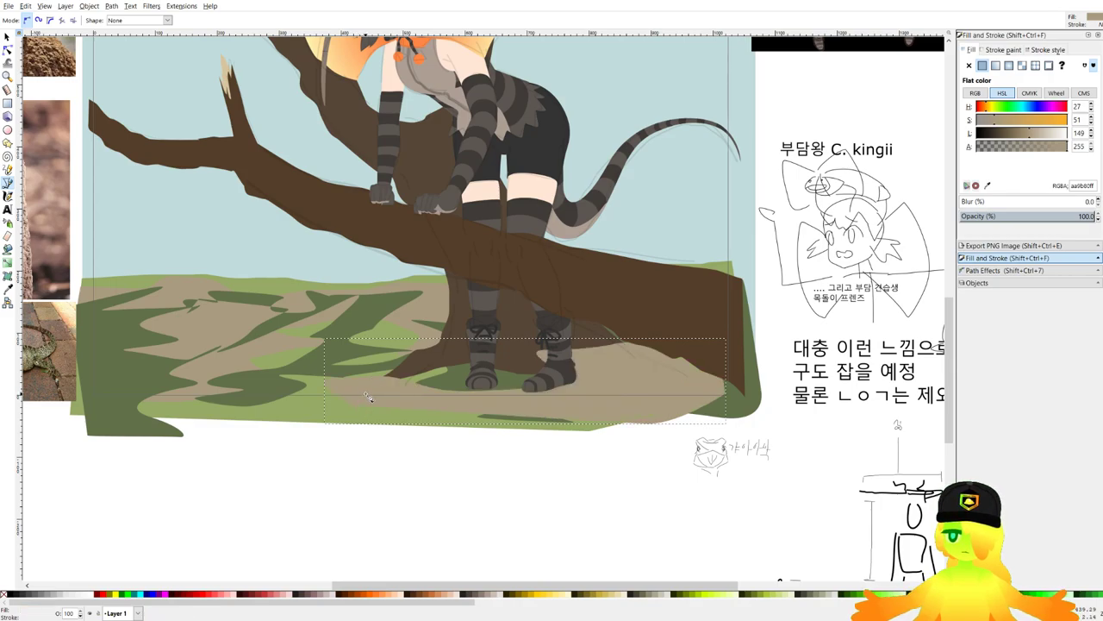
{"action": "scroll", "coordinate": [383, 354], "scroll_direction": "down", "scroll_amount": 4}
{"action": "key", "text": "ctrl+s"}
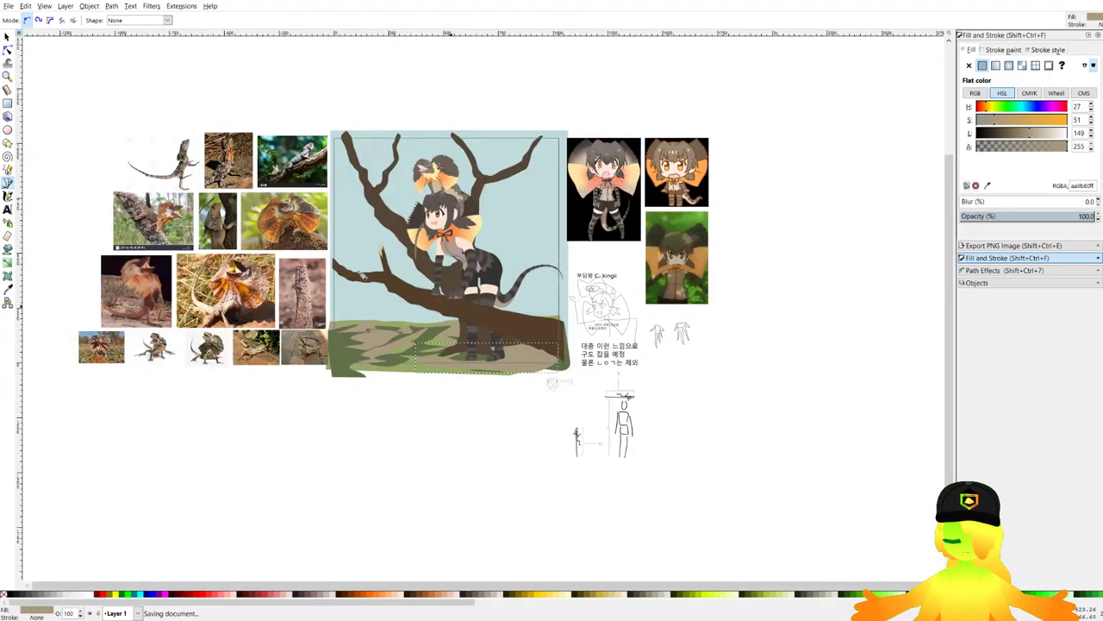
{"action": "scroll", "coordinate": [405, 310], "scroll_direction": "up", "scroll_amount": 3}
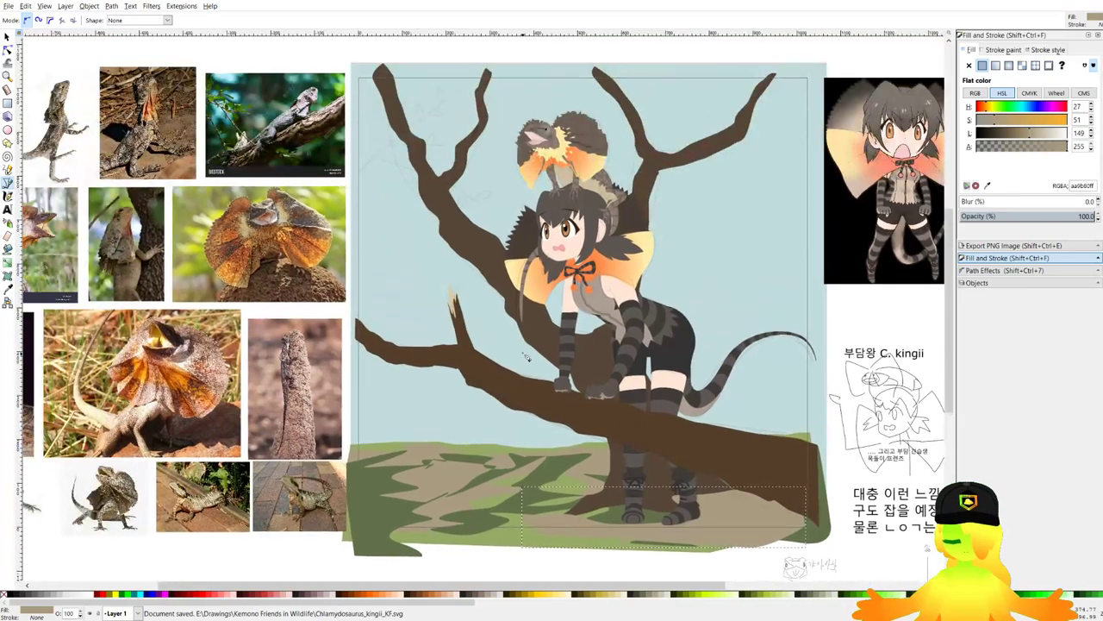
{"action": "scroll", "coordinate": [556, 332], "scroll_direction": "down", "scroll_amount": 3}
{"action": "scroll", "coordinate": [547, 369], "scroll_direction": "up", "scroll_amount": 3}
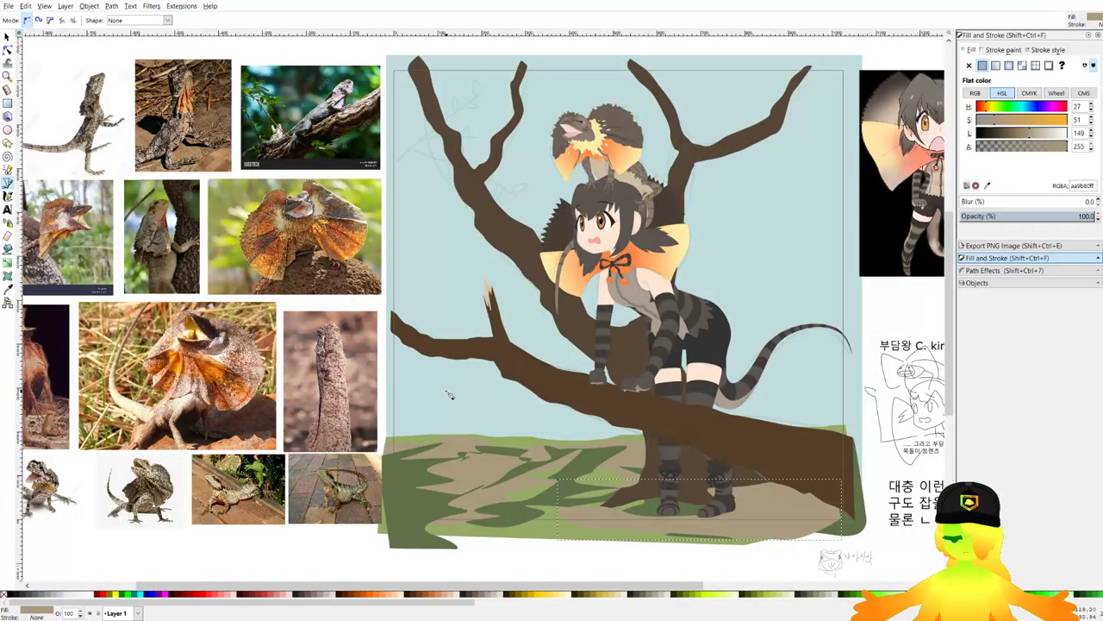
{"action": "left_click_drag", "start_coordinate": [447, 392], "coordinate": [470, 389]}
{"action": "left_click", "coordinate": [592, 445]}
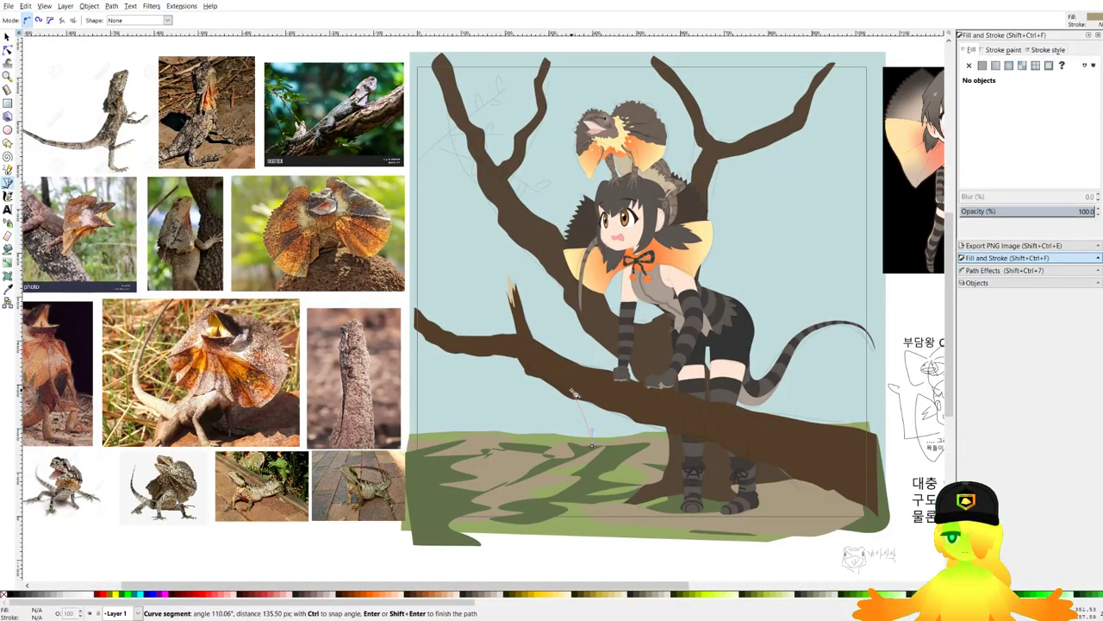
{"action": "mouse_move", "coordinate": [582, 391]}
{"action": "left_mouse_down"}
{"action": "mouse_move", "coordinate": [576, 378]}
{"action": "mouse_move", "coordinate": [607, 380]}
{"action": "left_mouse_up"}
{"action": "key", "text": "Escape"}
Draw a large foliage shape with a wavy inner edge around the sky opening, covering the background's left side, top and upper right.
{"action": "left_click", "coordinate": [621, 455]}
{"action": "left_click_drag", "start_coordinate": [558, 327], "coordinate": [540, 322]}
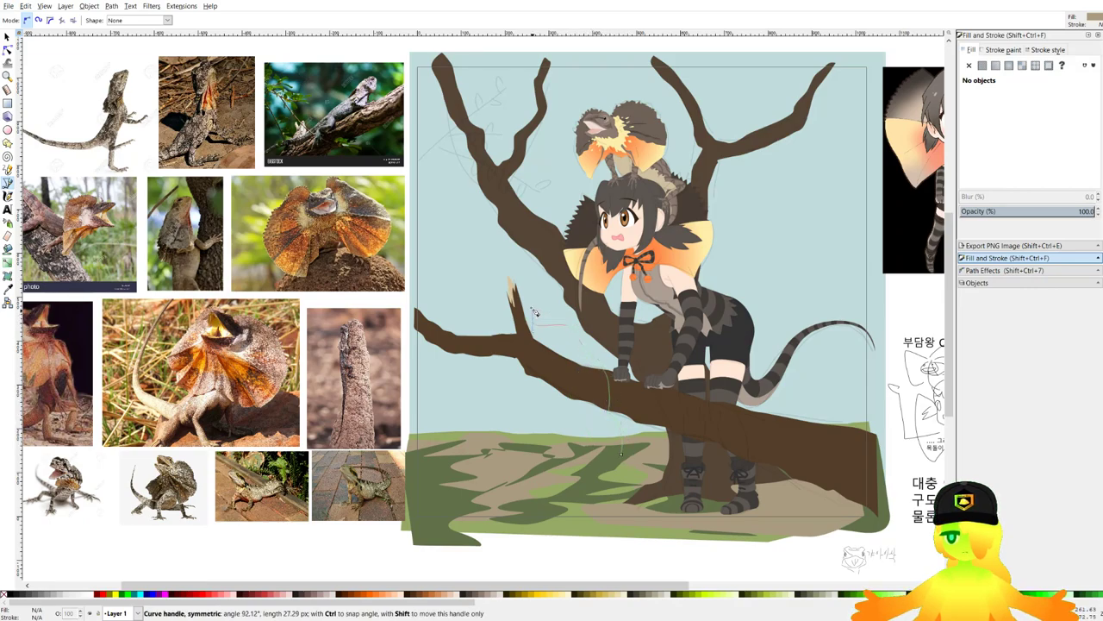
{"action": "left_click_drag", "start_coordinate": [542, 271], "coordinate": [559, 268]}
{"action": "left_click_drag", "start_coordinate": [660, 230], "coordinate": [669, 222]}
{"action": "left_click_drag", "start_coordinate": [677, 178], "coordinate": [722, 109]}
{"action": "left_click_drag", "start_coordinate": [798, 95], "coordinate": [803, 99]}
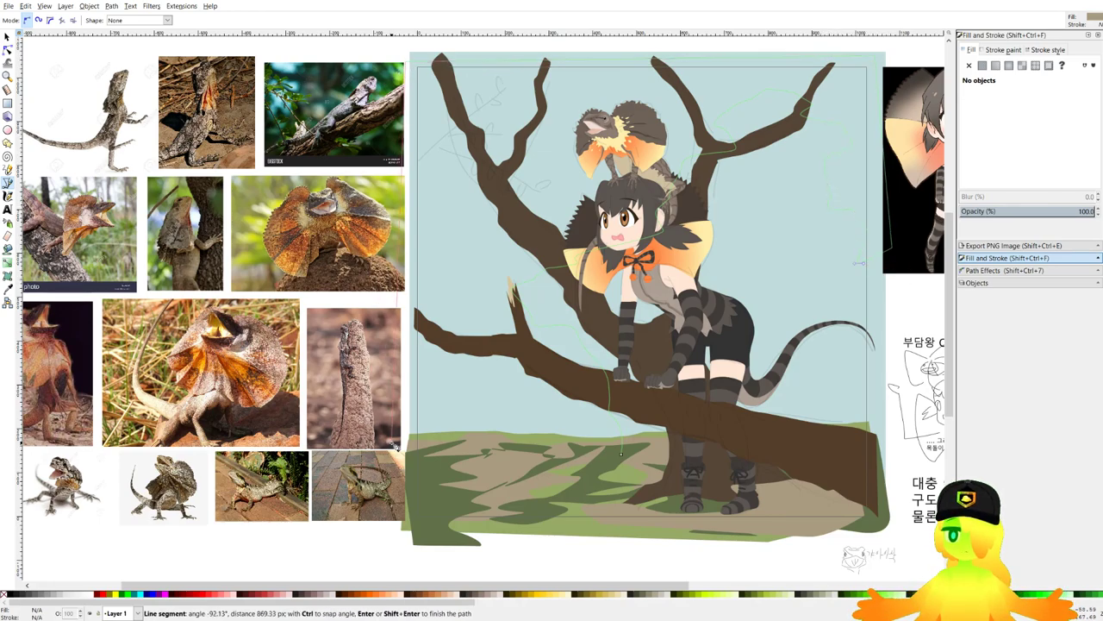
{"action": "left_click", "coordinate": [622, 457]}
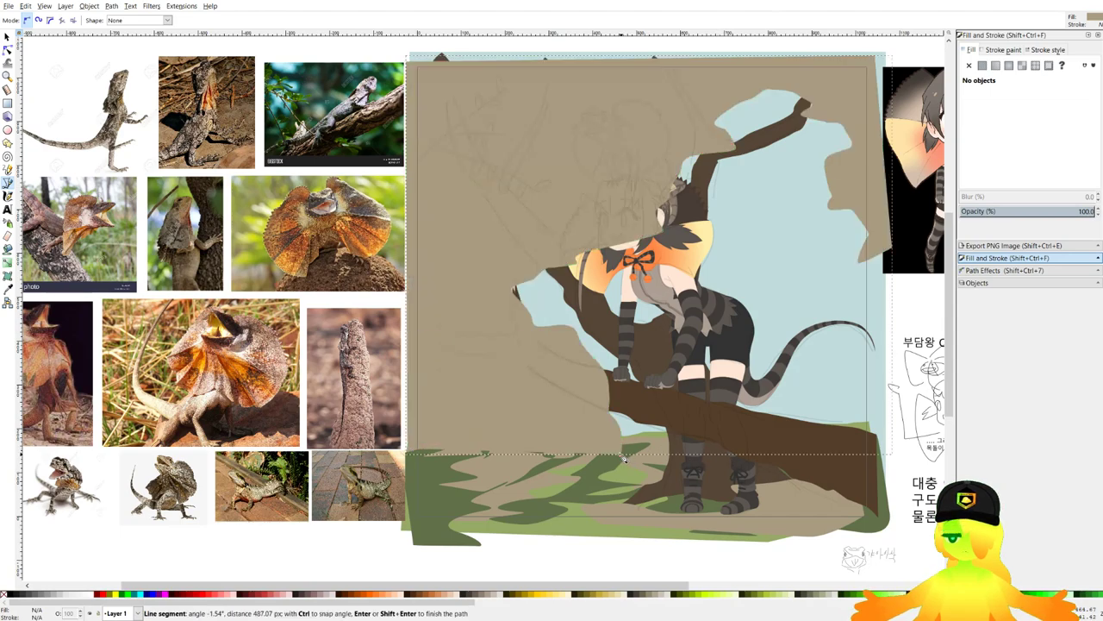
Colour the foliage green with hue 60, saturation 100 and lightness 94, starting from the dark ground-patch colour, and lower it behind the tree and characters.
{"action": "key", "text": "d"}
{"action": "left_click", "coordinate": [445, 509]}
{"action": "key", "text": "Page_Down"}
{"action": "key", "text": "Page_Down"}
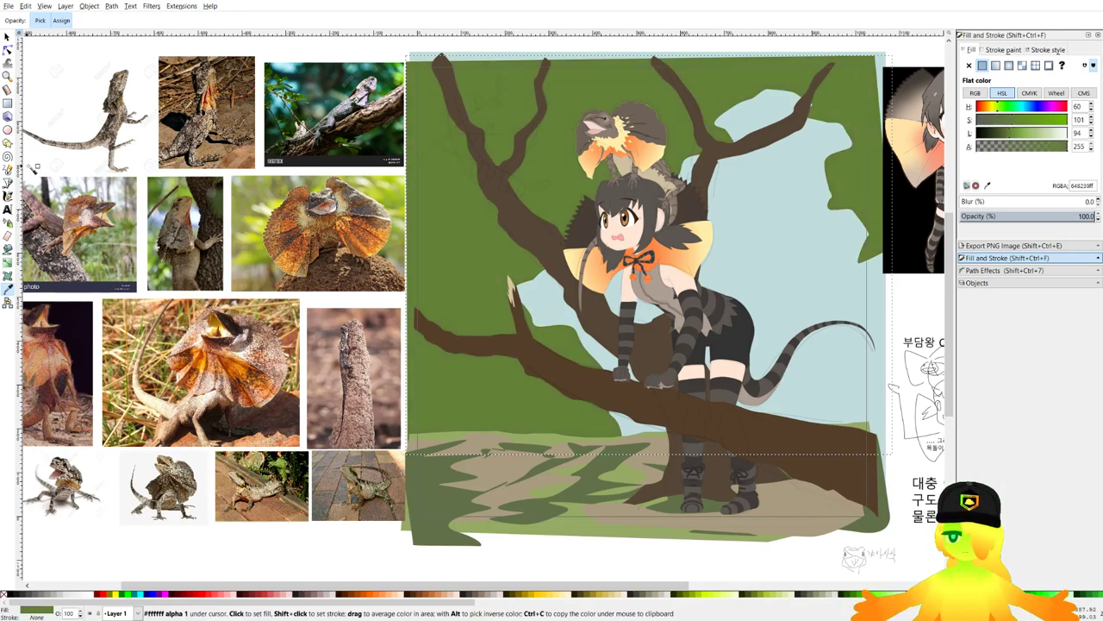
Start a second foliage outline in leafy curves from the left ground up through the tree, past the lizard and over the upper-right branch.
{"action": "left_click", "coordinate": [7, 185]}
{"action": "scroll", "coordinate": [458, 322], "scroll_direction": "up", "scroll_amount": 1}
{"action": "scroll", "coordinate": [530, 442], "scroll_direction": "down", "scroll_amount": 1}
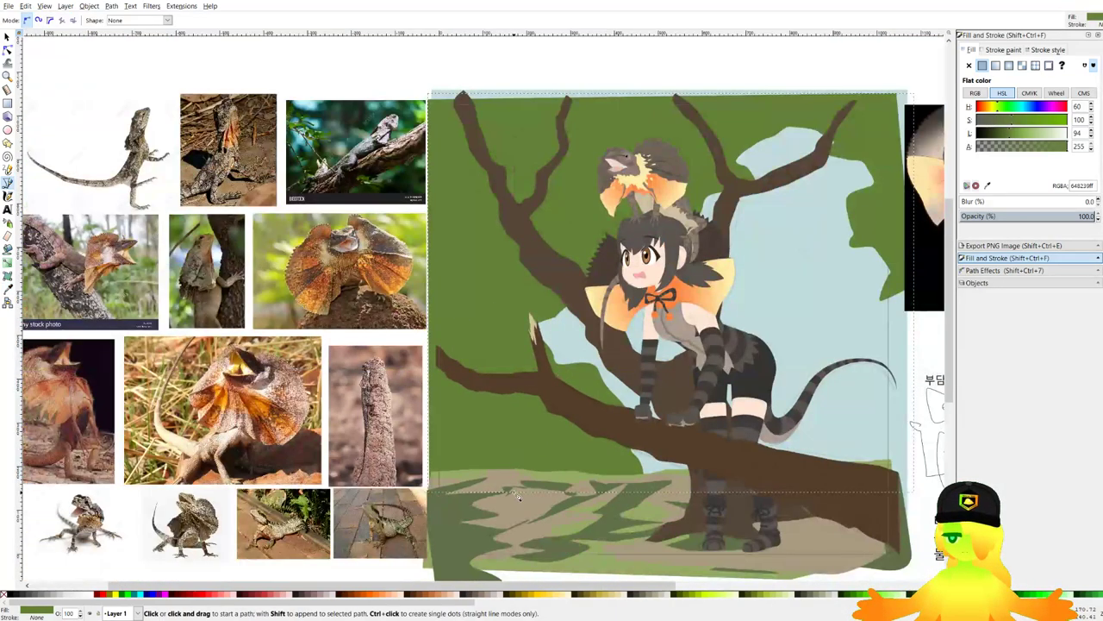
{"action": "left_click", "coordinate": [514, 492]}
{"action": "left_click_drag", "start_coordinate": [566, 459], "coordinate": [550, 450]}
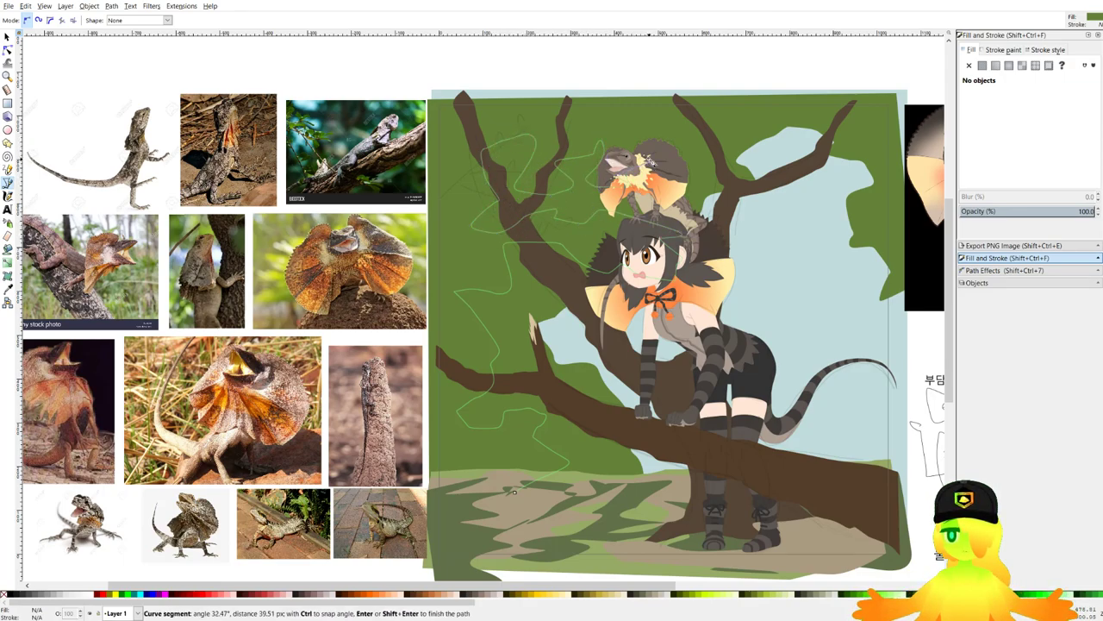
{"action": "scroll", "coordinate": [710, 183], "scroll_direction": "right", "scroll_amount": 3}
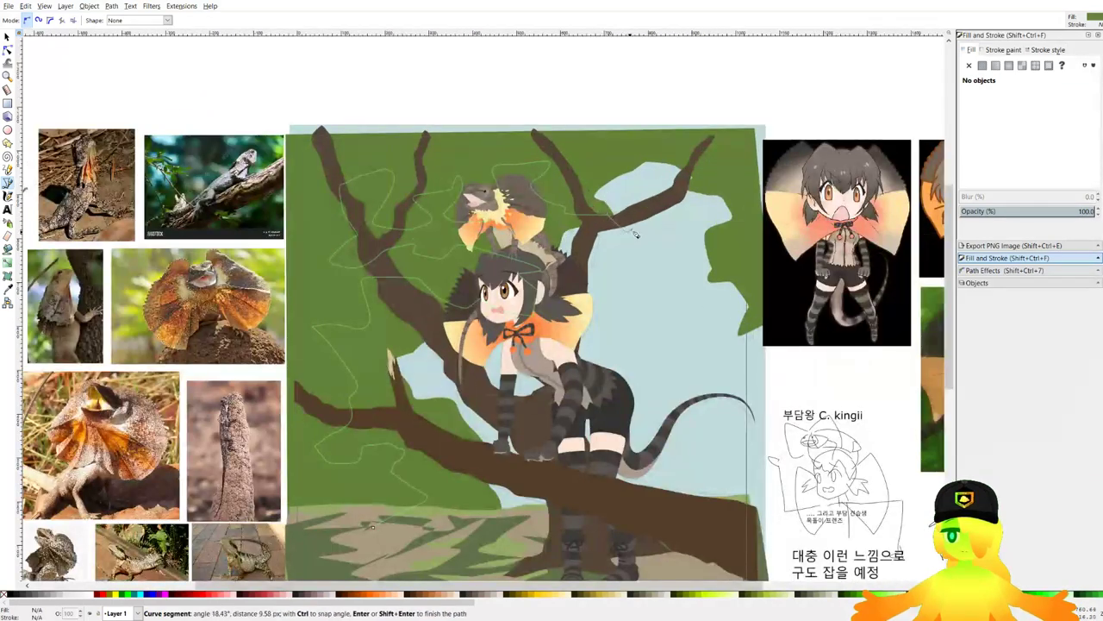
{"action": "scroll", "coordinate": [625, 226], "scroll_direction": "up", "scroll_amount": 3}
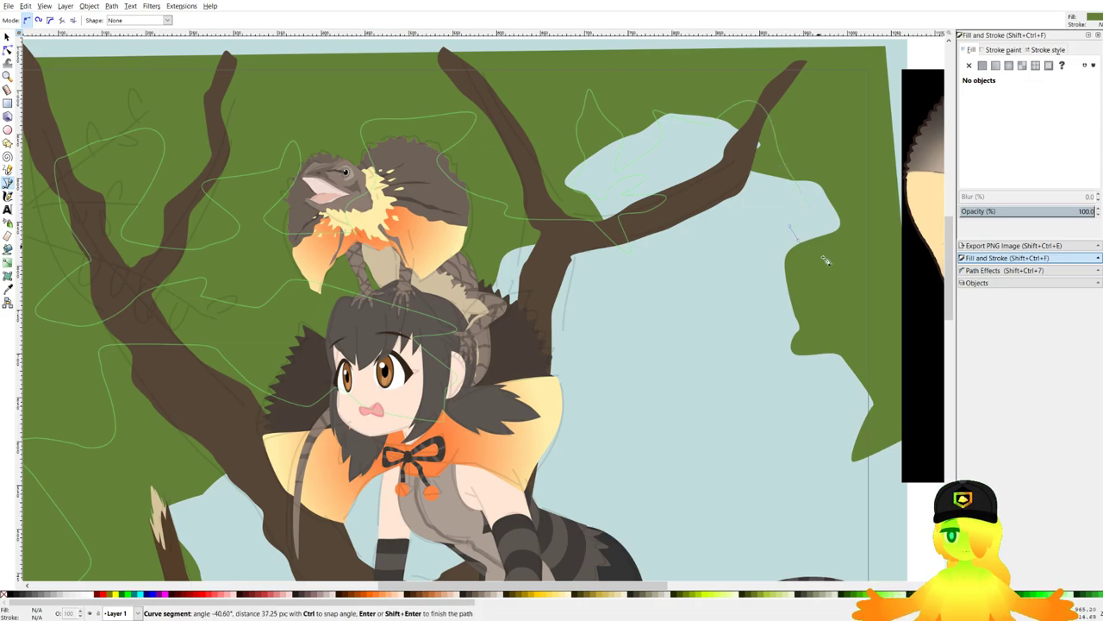
Continue the second foliage outline down the background's right side, take it around the outer edges, and close it at the starting node.
{"action": "scroll", "coordinate": [816, 438], "scroll_direction": "down", "scroll_amount": 5}
{"action": "scroll", "coordinate": [775, 371], "scroll_direction": "right", "scroll_amount": 3}
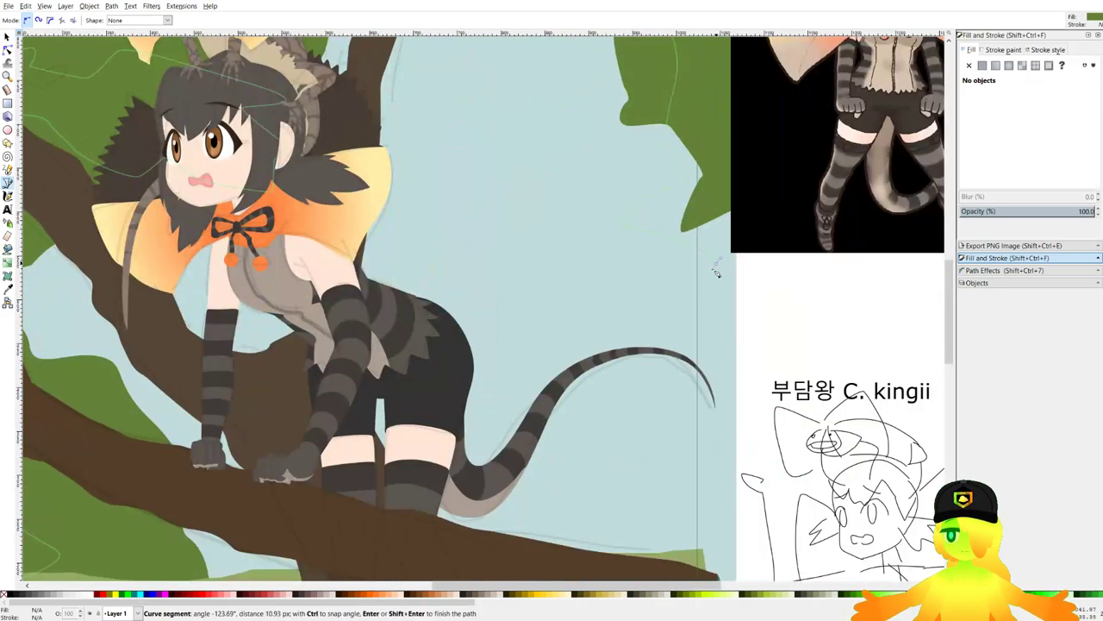
{"action": "scroll", "coordinate": [705, 508], "scroll_direction": "down", "scroll_amount": 1}
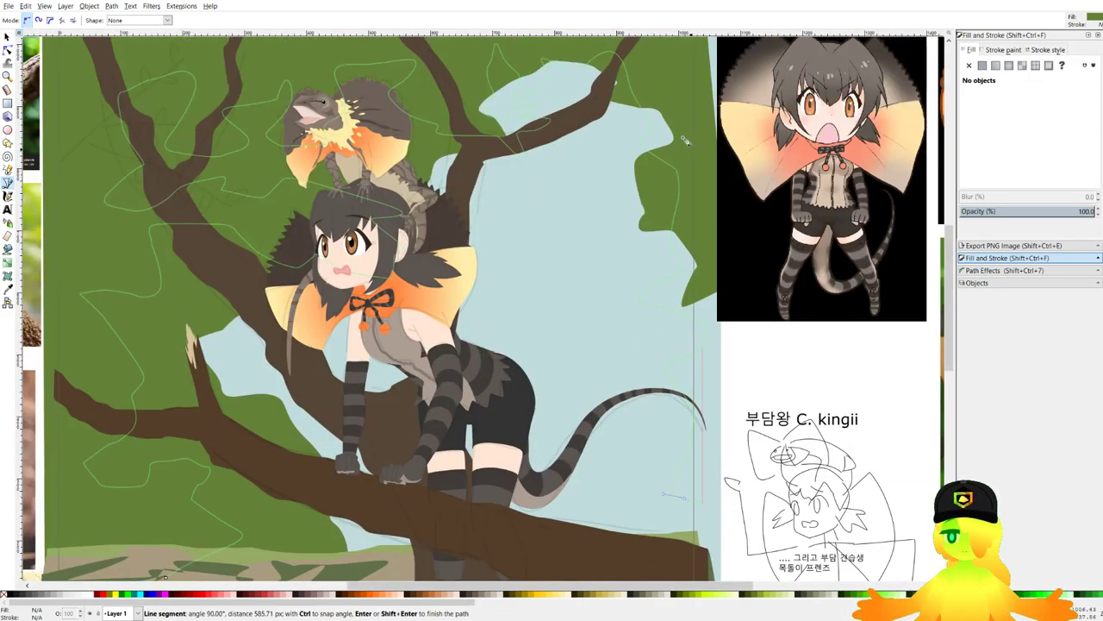
{"action": "scroll", "coordinate": [695, 90], "scroll_direction": "down", "scroll_amount": 3}
{"action": "scroll", "coordinate": [466, 250], "scroll_direction": "up", "scroll_amount": 1}
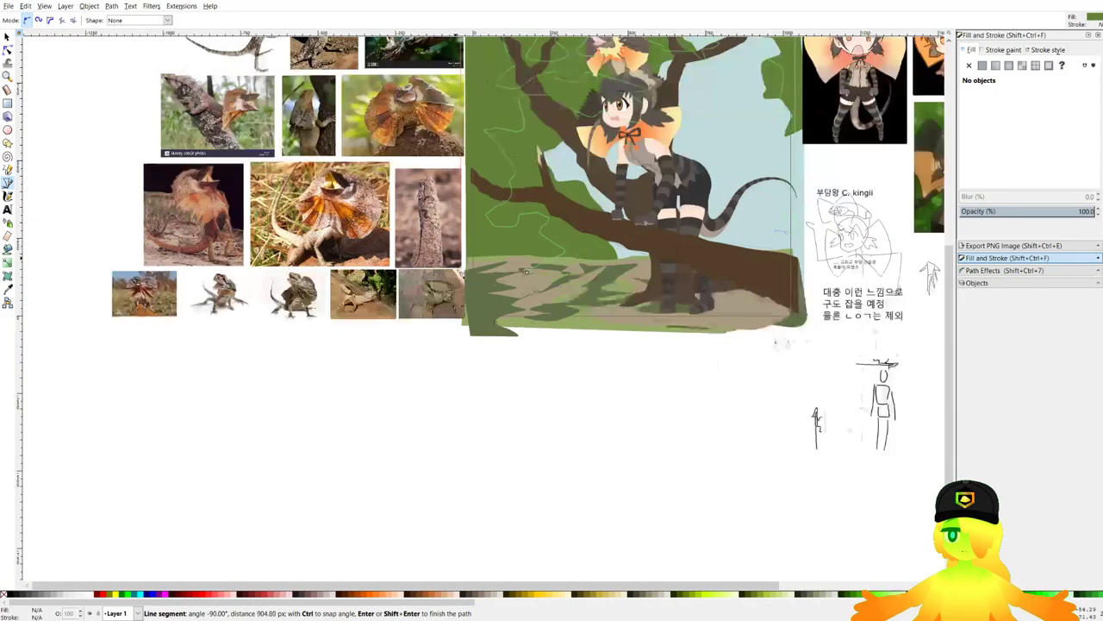
{"action": "left_click", "coordinate": [527, 272]}
Send the second foliage shape to the bottom of the stack, then raise it above the first foliage but behind the tree.
{"action": "scroll", "coordinate": [561, 238], "scroll_direction": "up", "scroll_amount": 1}
{"action": "left_click_drag", "start_coordinate": [565, 231], "coordinate": [433, 377]}
{"action": "key", "text": "End"}
{"action": "key", "text": "Page_Up"}
{"action": "left_click_drag", "start_coordinate": [845, 210], "coordinate": [803, 287]}
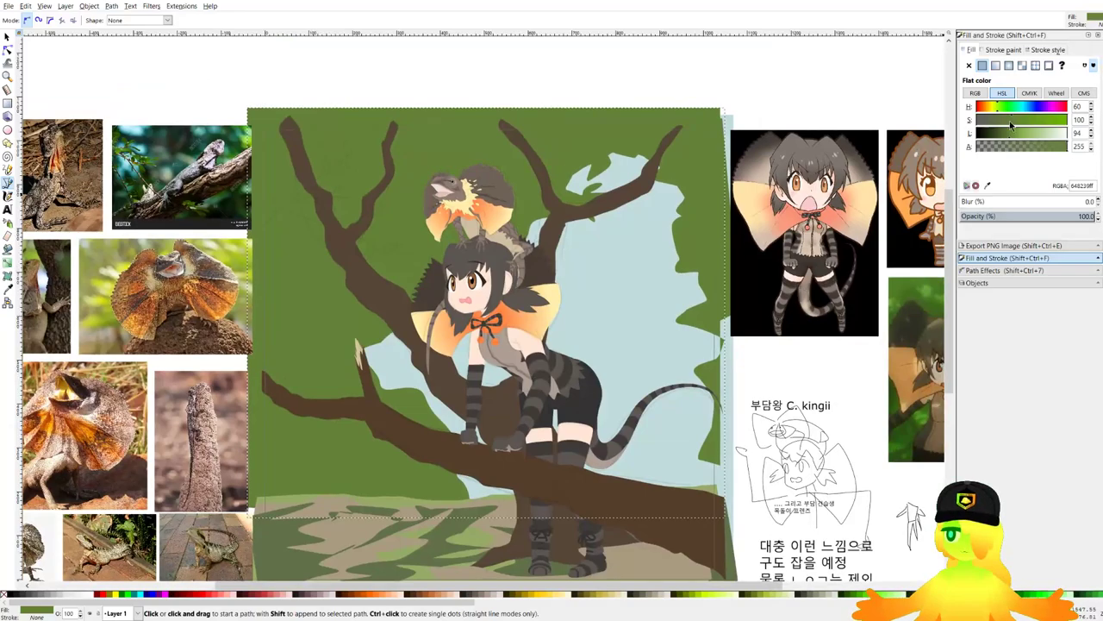
Darken the second foliage shape to lightness 63 and save the document.
{"action": "left_click_drag", "start_coordinate": [1013, 127], "coordinate": [1001, 135]}
{"action": "left_click_drag", "start_coordinate": [633, 238], "coordinate": [670, 197]}
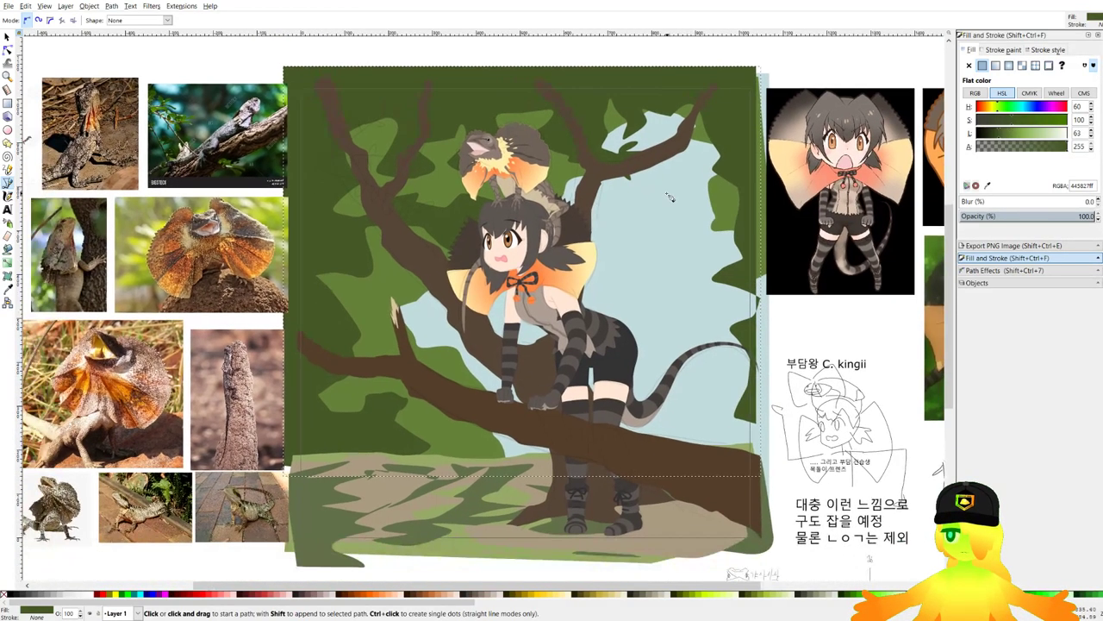
{"action": "key", "text": "ctrl+s"}
{"action": "scroll", "coordinate": [396, 393], "scroll_direction": "up", "scroll_amount": 3}
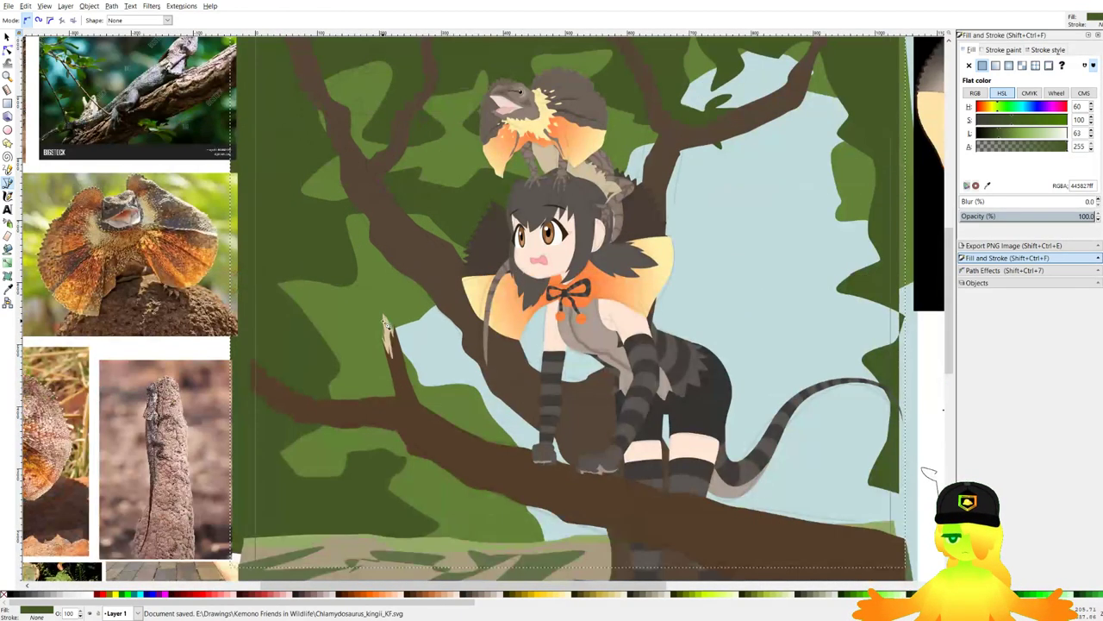
Add a dark green foliage patch around the broken branch stub, shift it slightly down and lower it behind the tree.
{"action": "mouse_move", "coordinate": [462, 258]}
{"action": "left_mouse_down"}
{"action": "mouse_move", "coordinate": [332, 226]}
{"action": "mouse_move", "coordinate": [412, 186]}
{"action": "mouse_move", "coordinate": [469, 233]}
{"action": "mouse_move", "coordinate": [466, 259]}
{"action": "left_mouse_up"}
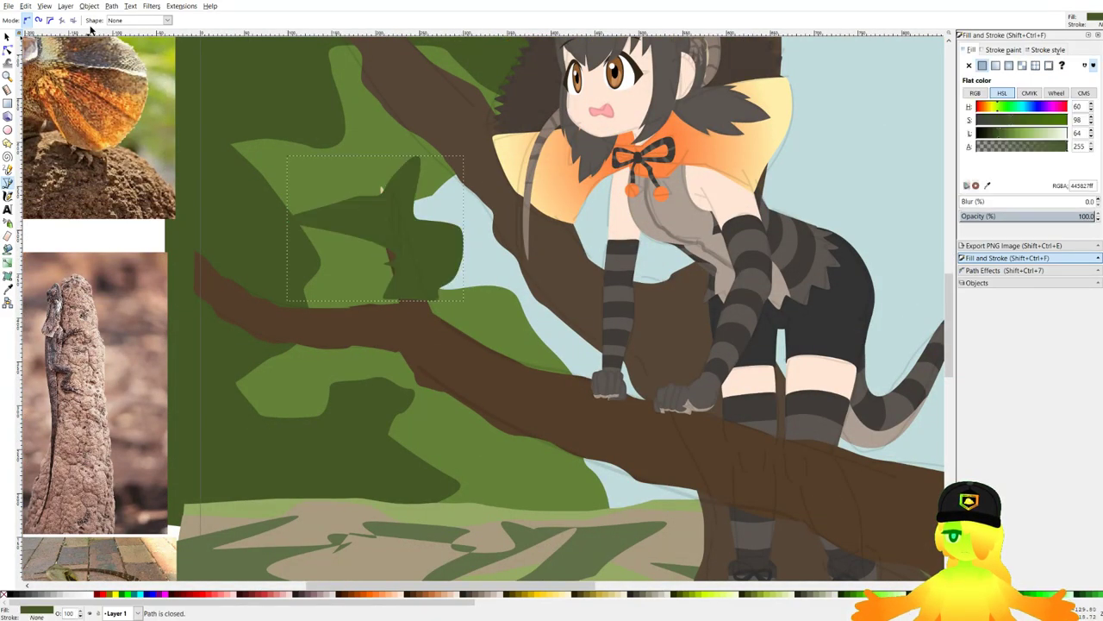
{"action": "left_click", "coordinate": [7, 37]}
{"action": "left_click_drag", "start_coordinate": [474, 151], "coordinate": [487, 195]}
{"action": "key", "text": "Page_Down"}
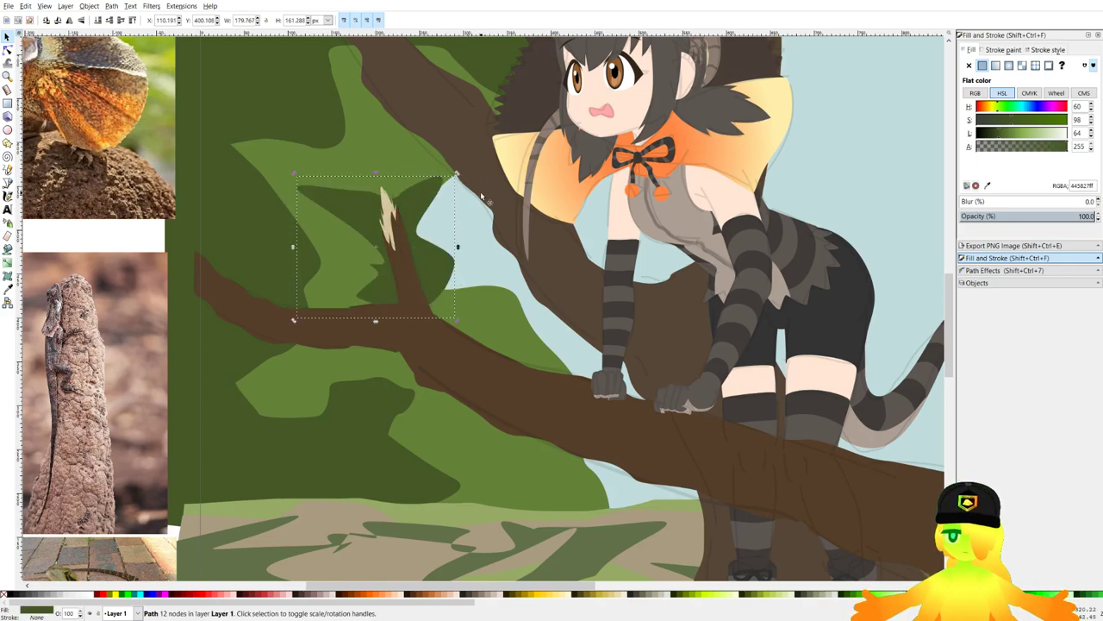
Outline a spiky dark green foliage mass from the lower-right branch up behind the tail toward the background's right edge.
{"action": "left_click", "coordinate": [7, 183]}
{"action": "scroll", "coordinate": [205, 286], "scroll_direction": "down", "scroll_amount": 2}
{"action": "left_click_drag", "start_coordinate": [564, 125], "coordinate": [550, 162]}
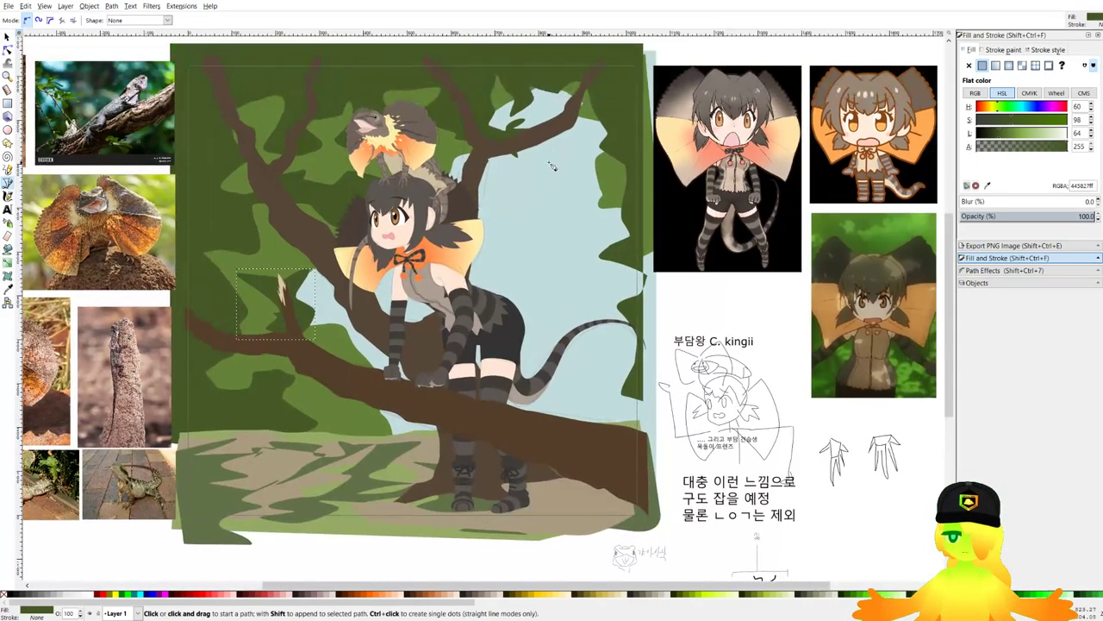
{"action": "scroll", "coordinate": [550, 162], "scroll_direction": "up", "scroll_amount": 1}
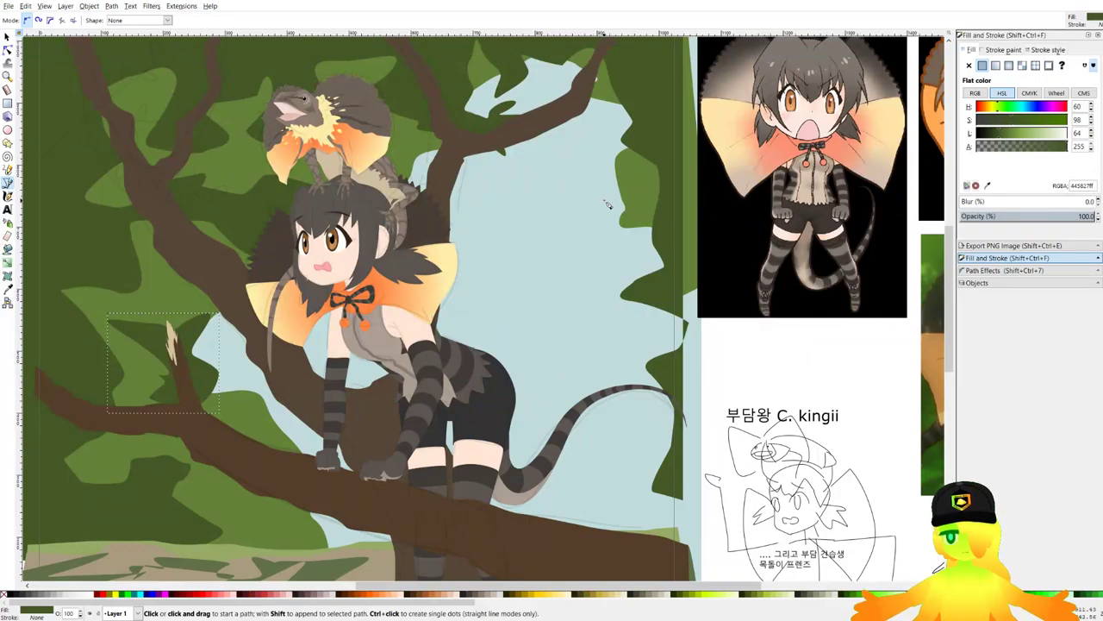
{"action": "scroll", "coordinate": [607, 204], "scroll_direction": "down", "scroll_amount": 3}
{"action": "scroll", "coordinate": [587, 219], "scroll_direction": "up", "scroll_amount": 3}
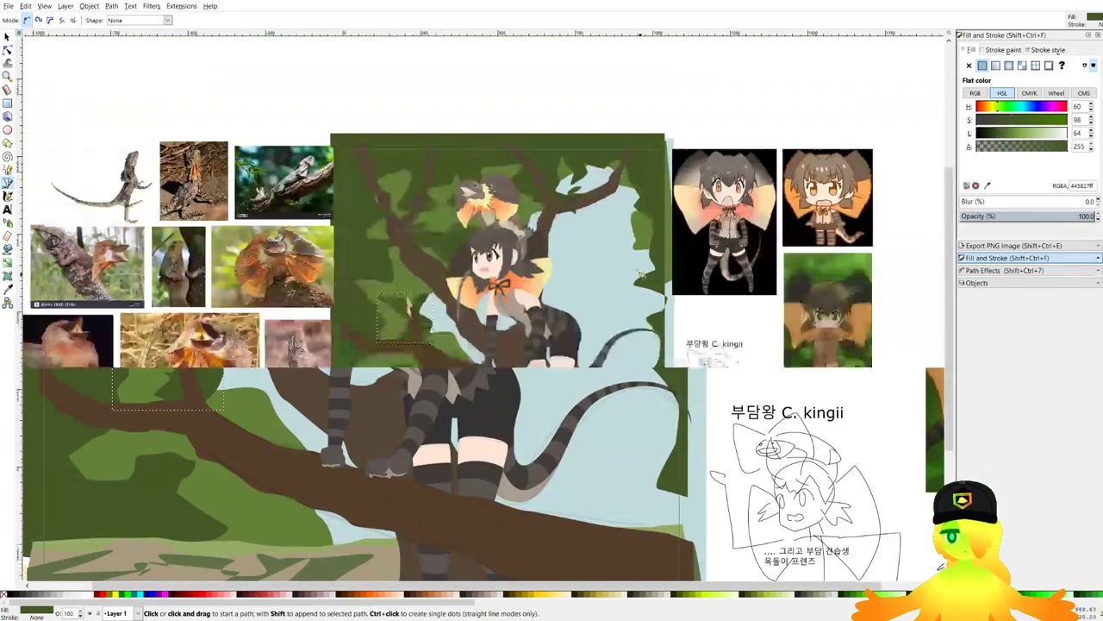
{"action": "scroll", "coordinate": [584, 401], "scroll_direction": "up", "scroll_amount": 2}
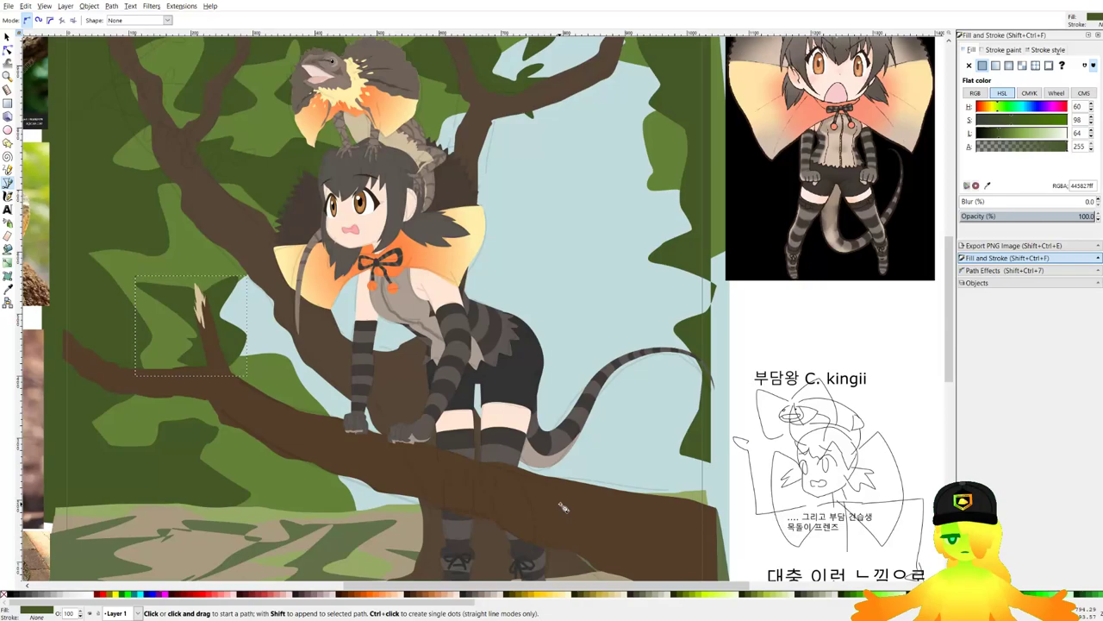
{"action": "left_click", "coordinate": [562, 503]}
{"action": "left_click_drag", "start_coordinate": [522, 476], "coordinate": [523, 468]}
{"action": "left_click_drag", "start_coordinate": [565, 431], "coordinate": [566, 420]}
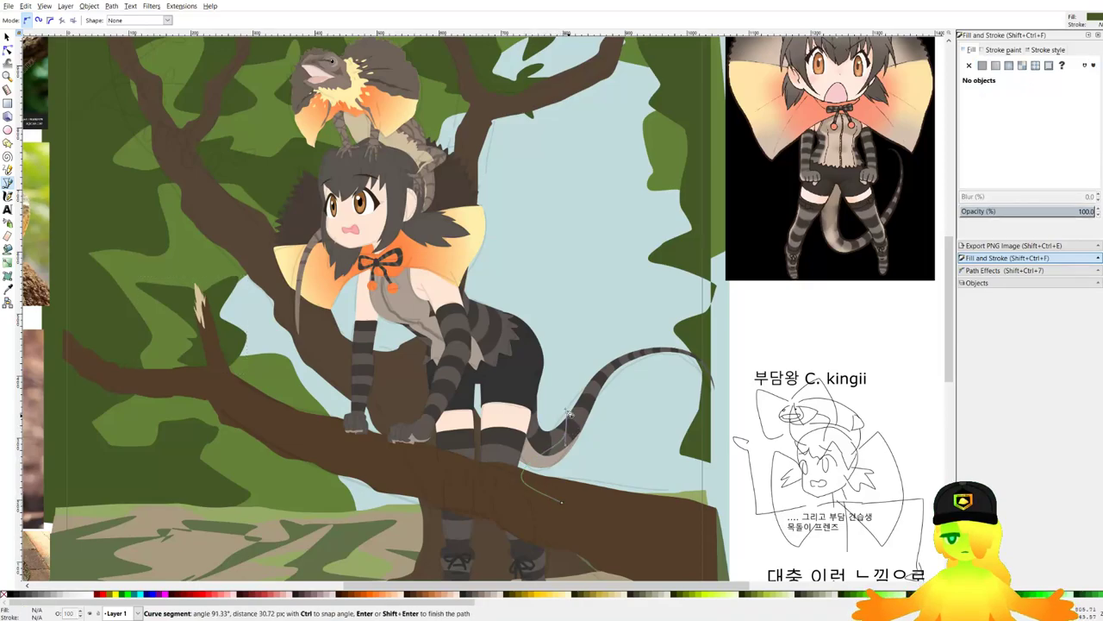
{"action": "left_click_drag", "start_coordinate": [562, 348], "coordinate": [590, 285]}
{"action": "left_click_drag", "start_coordinate": [607, 274], "coordinate": [636, 334]}
{"action": "left_click_drag", "start_coordinate": [645, 371], "coordinate": [648, 385]}
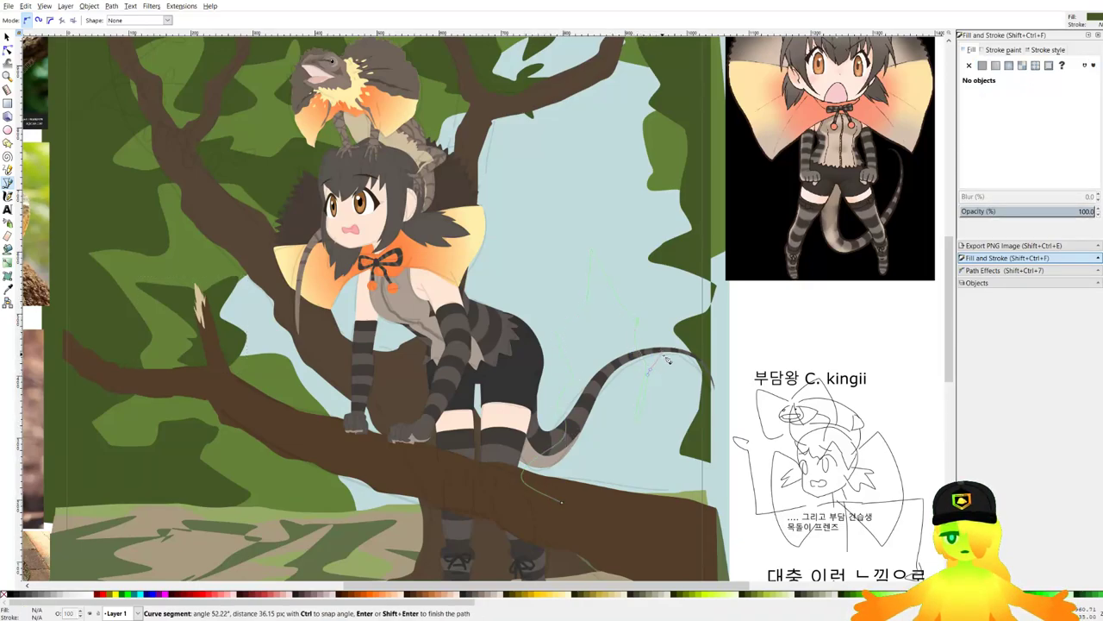
Close the lower-right foliage outline, send the shape to the bottom of the stack and raise it one level.
{"action": "left_click", "coordinate": [562, 502]}
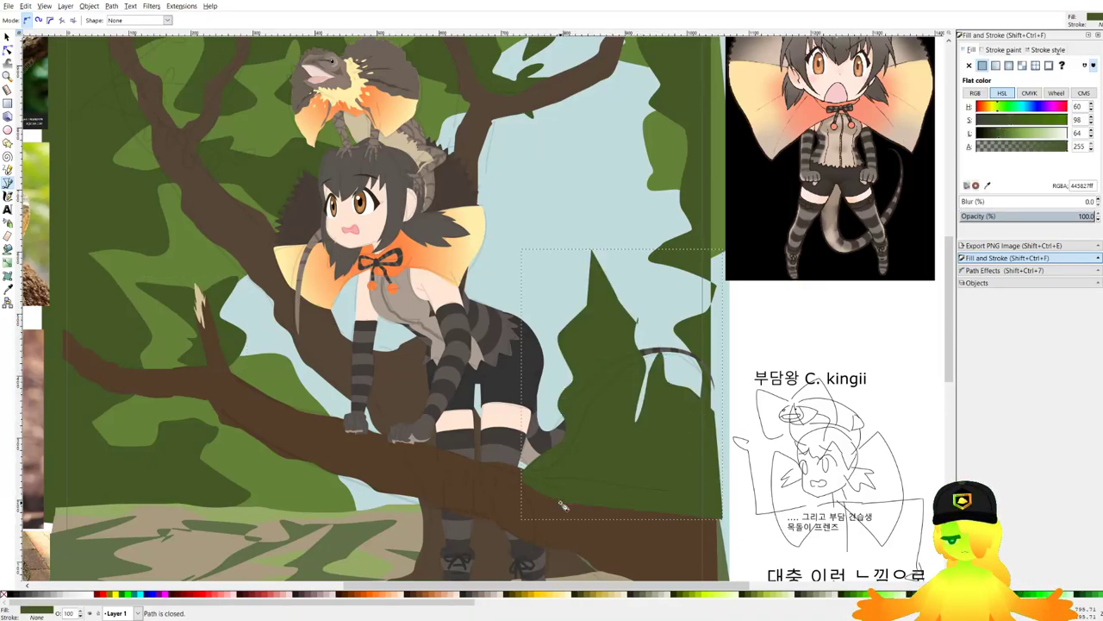
{"action": "key", "text": "End"}
{"action": "key", "text": "Page_Up"}
Draw a closed leafy shape over the character's torso, with pointed tips reaching into the sky behind her back.
{"action": "left_click_drag", "start_coordinate": [488, 282], "coordinate": [497, 332]}
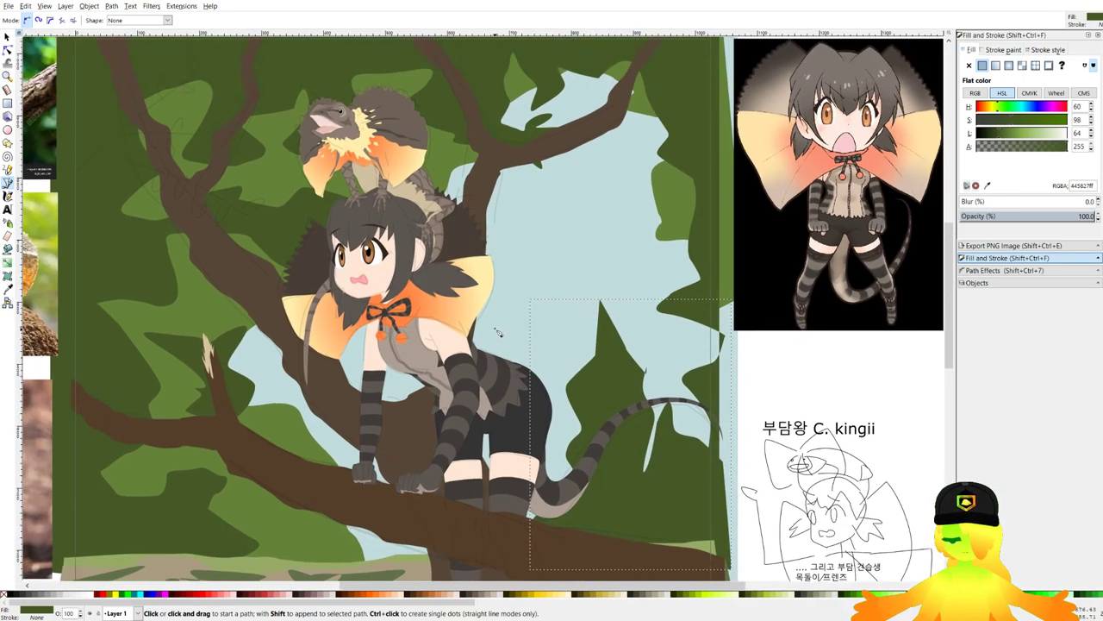
{"action": "scroll", "coordinate": [510, 312], "scroll_direction": "up", "scroll_amount": 1}
{"action": "left_click_drag", "start_coordinate": [431, 300], "coordinate": [457, 294]}
{"action": "left_click", "coordinate": [564, 275]}
{"action": "left_click_drag", "start_coordinate": [529, 325], "coordinate": [536, 343]}
{"action": "left_click", "coordinate": [562, 393]}
{"action": "left_click_drag", "start_coordinate": [505, 417], "coordinate": [503, 429]}
{"action": "left_click_drag", "start_coordinate": [500, 468], "coordinate": [479, 491]}
{"action": "left_click_drag", "start_coordinate": [346, 484], "coordinate": [333, 463]}
{"action": "left_click", "coordinate": [290, 471]}
{"action": "left_click_drag", "start_coordinate": [431, 300], "coordinate": [556, 371]}
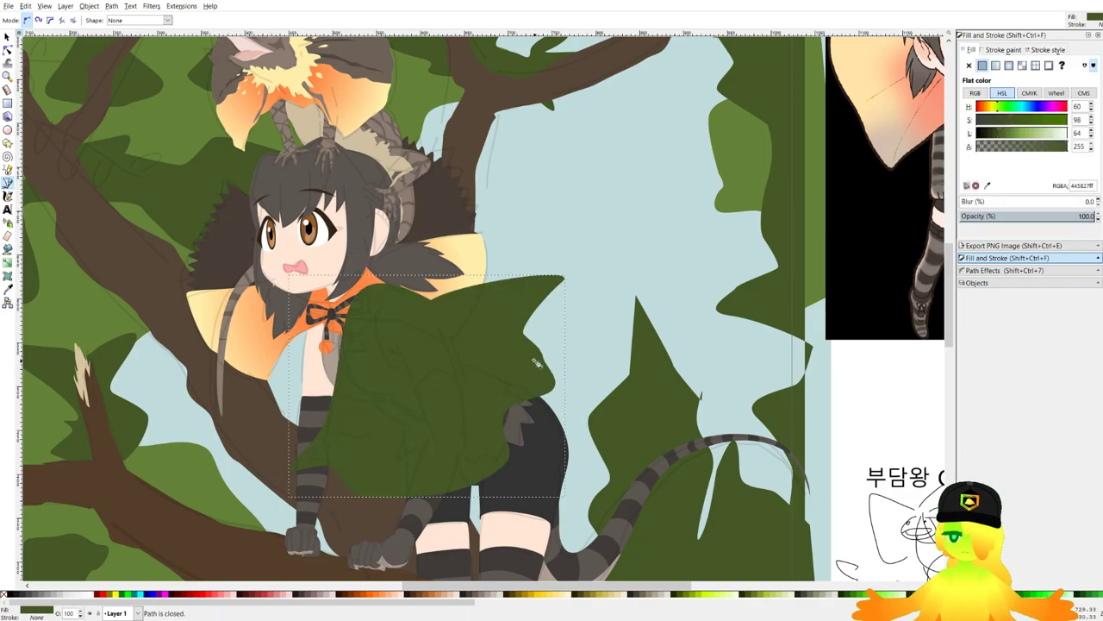
Fill the torso-area foliage with the lighter green of the right-hand leaves and lower it behind the character and tree.
{"action": "key", "text": "d"}
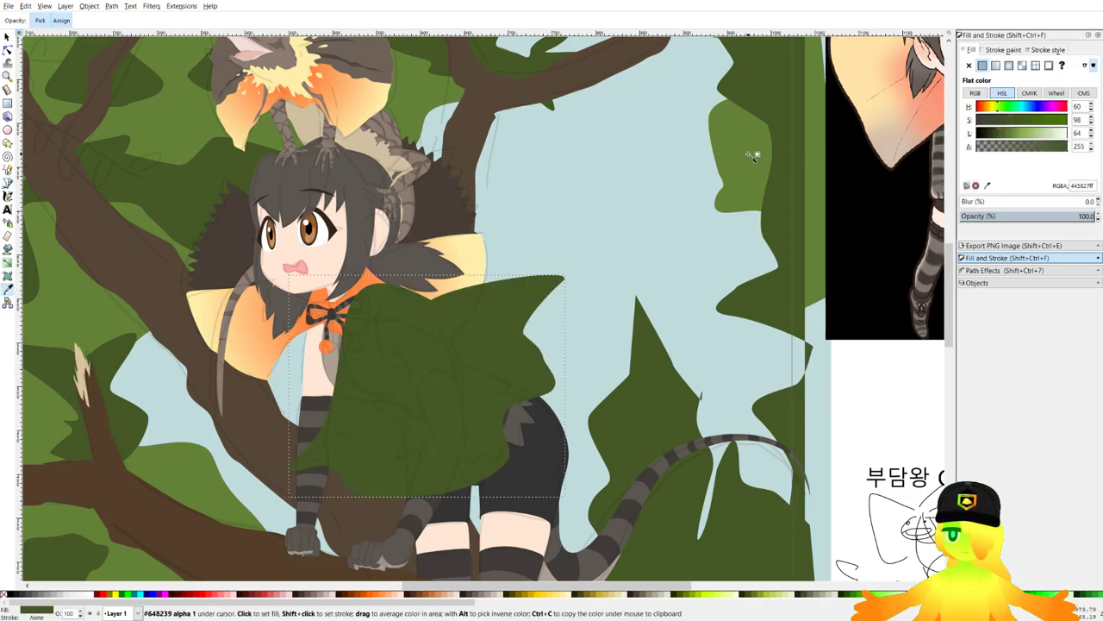
{"action": "left_click", "coordinate": [751, 152]}
{"action": "key", "text": "Page_Down"}
{"action": "key", "text": "Page_Down"}
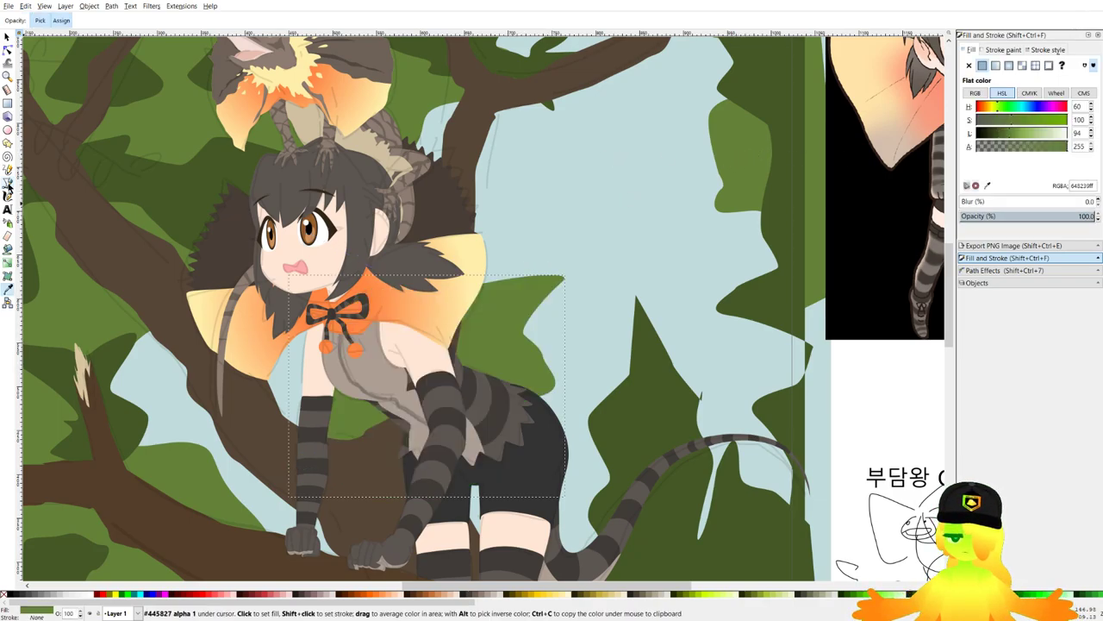
Draw a thin tapering twig rising diagonally from the background's left edge across the left trunk, following the sketch.
{"action": "left_click", "coordinate": [9, 187]}
{"action": "scroll", "coordinate": [446, 243], "scroll_direction": "down", "scroll_amount": 3}
{"action": "scroll", "coordinate": [423, 385], "scroll_direction": "up", "scroll_amount": 1}
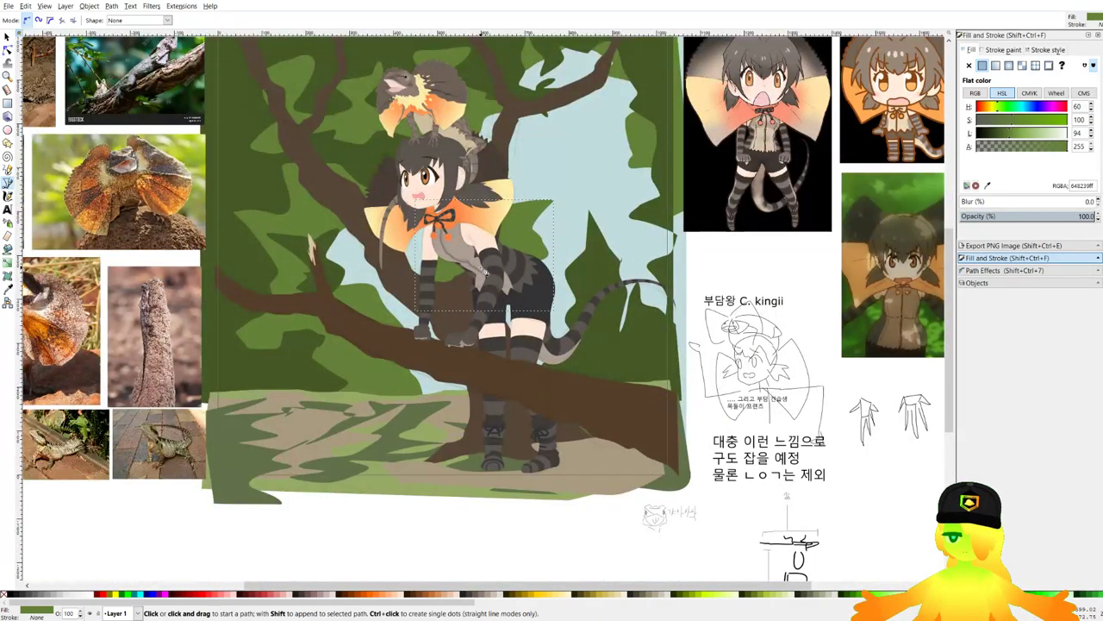
{"action": "left_click_drag", "start_coordinate": [485, 272], "coordinate": [592, 341]}
{"action": "scroll", "coordinate": [390, 178], "scroll_direction": "up", "scroll_amount": 1}
{"action": "scroll", "coordinate": [390, 199], "scroll_direction": "down", "scroll_amount": 2}
{"action": "scroll", "coordinate": [388, 212], "scroll_direction": "up", "scroll_amount": 1}
{"action": "scroll", "coordinate": [388, 212], "scroll_direction": "up", "scroll_amount": 1}
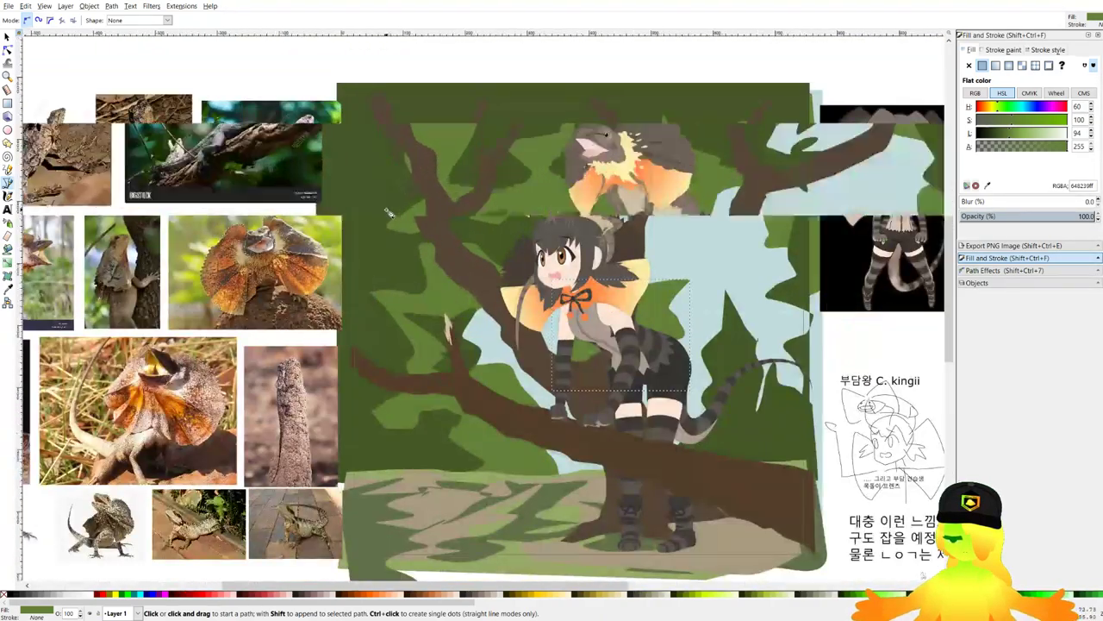
{"action": "scroll", "coordinate": [389, 213], "scroll_direction": "up", "scroll_amount": 3}
{"action": "scroll", "coordinate": [394, 229], "scroll_direction": "down", "scroll_amount": 1}
{"action": "scroll", "coordinate": [421, 289], "scroll_direction": "up", "scroll_amount": 1}
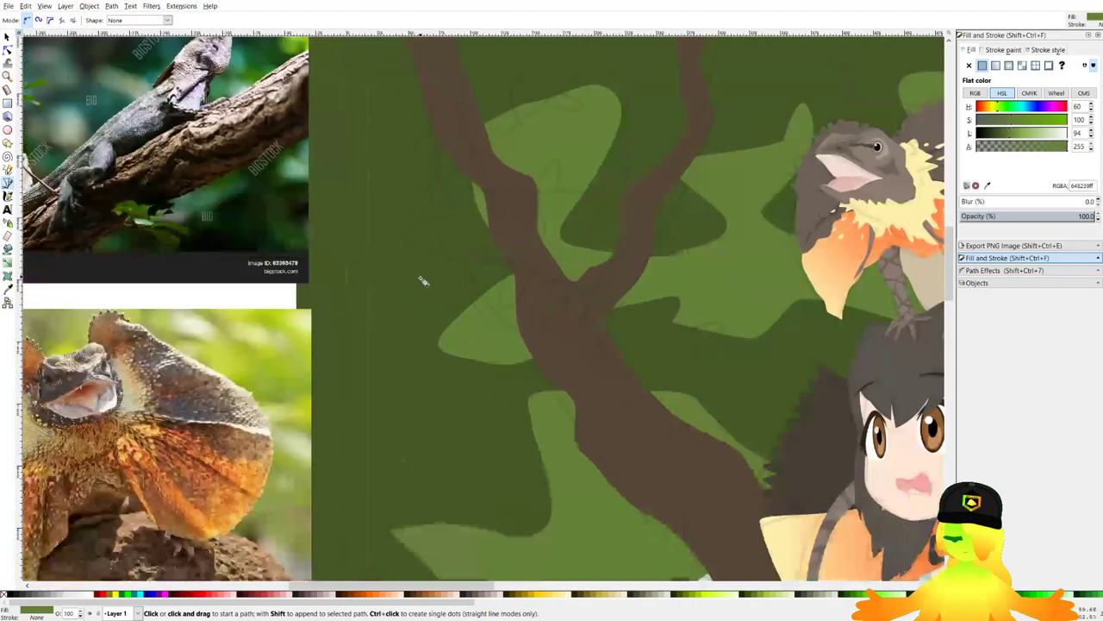
{"action": "left_click", "coordinate": [335, 312]}
{"action": "left_click", "coordinate": [441, 212]}
{"action": "scroll", "coordinate": [482, 194], "scroll_direction": "up", "scroll_amount": 1}
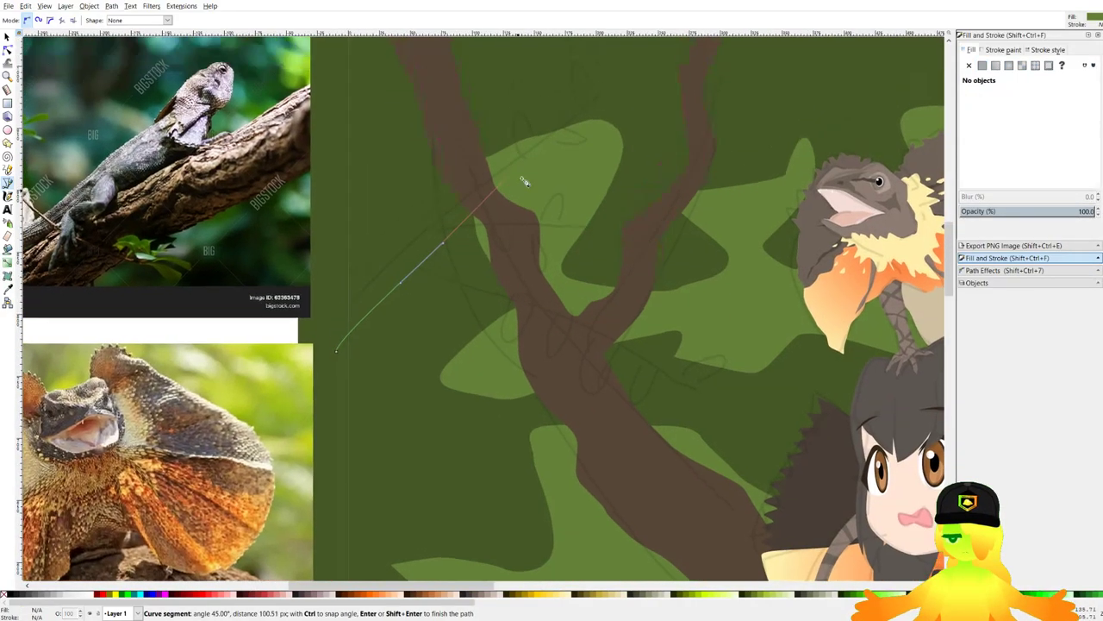
{"action": "left_click", "coordinate": [604, 99]}
{"action": "left_click", "coordinate": [351, 313]}
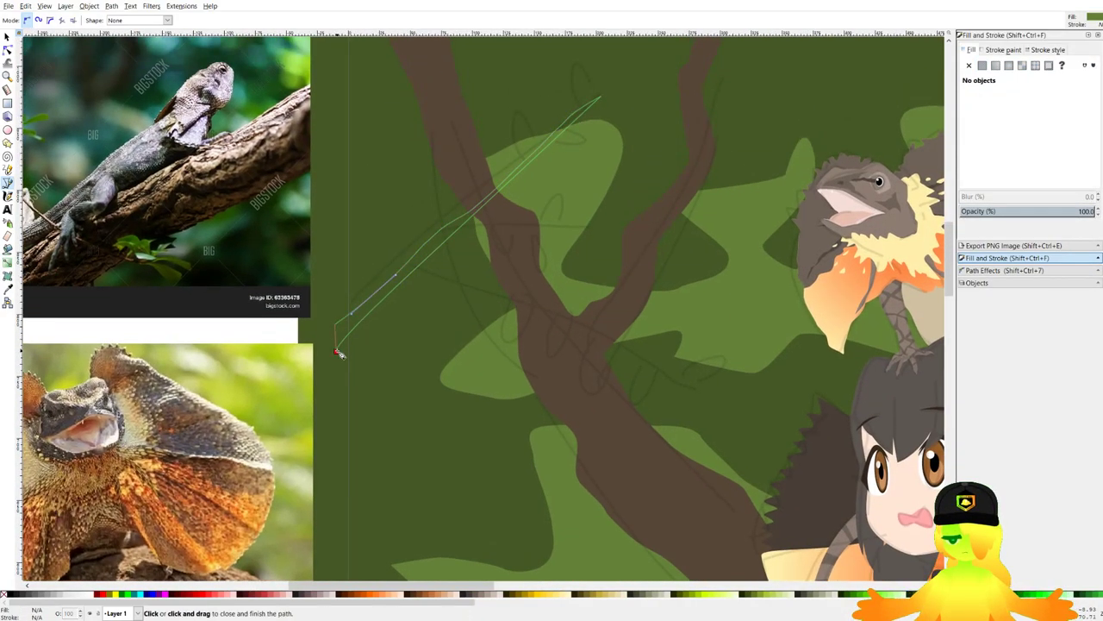
{"action": "left_click", "coordinate": [337, 351]}
Fill the diagonal twig with the trunk's brown, then adjust it to hue 24 and darken it to lightness 55.
{"action": "scroll", "coordinate": [422, 310], "scroll_direction": "down", "scroll_amount": 1}
{"action": "scroll", "coordinate": [491, 276], "scroll_direction": "up", "scroll_amount": 3}
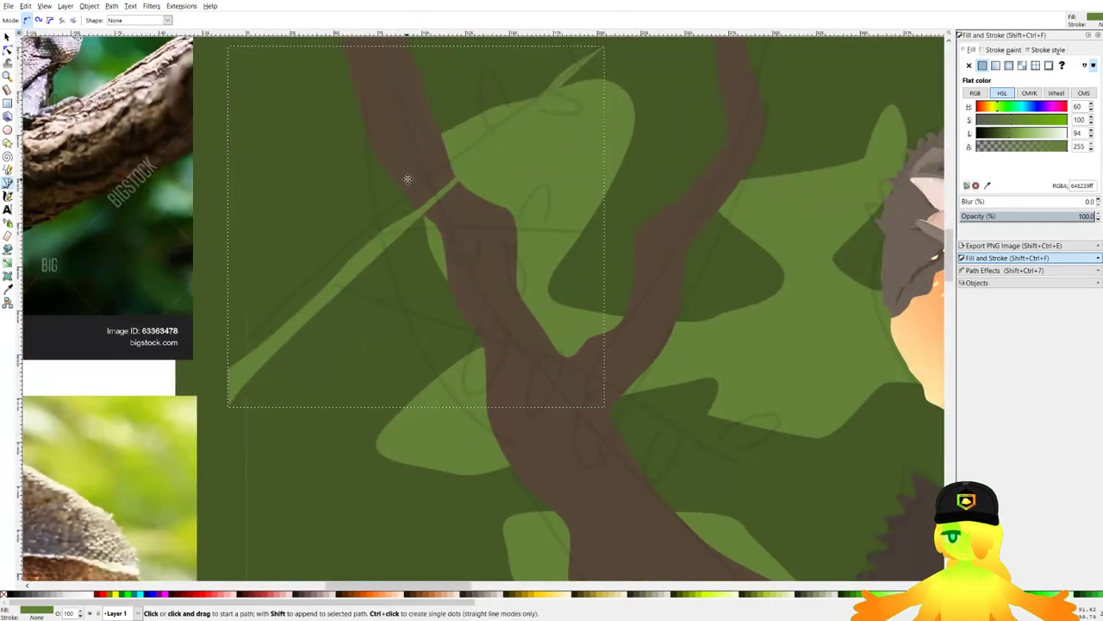
{"action": "left_click_drag", "start_coordinate": [408, 179], "coordinate": [406, 185]}
{"action": "scroll", "coordinate": [729, 228], "scroll_direction": "down", "scroll_amount": 1}
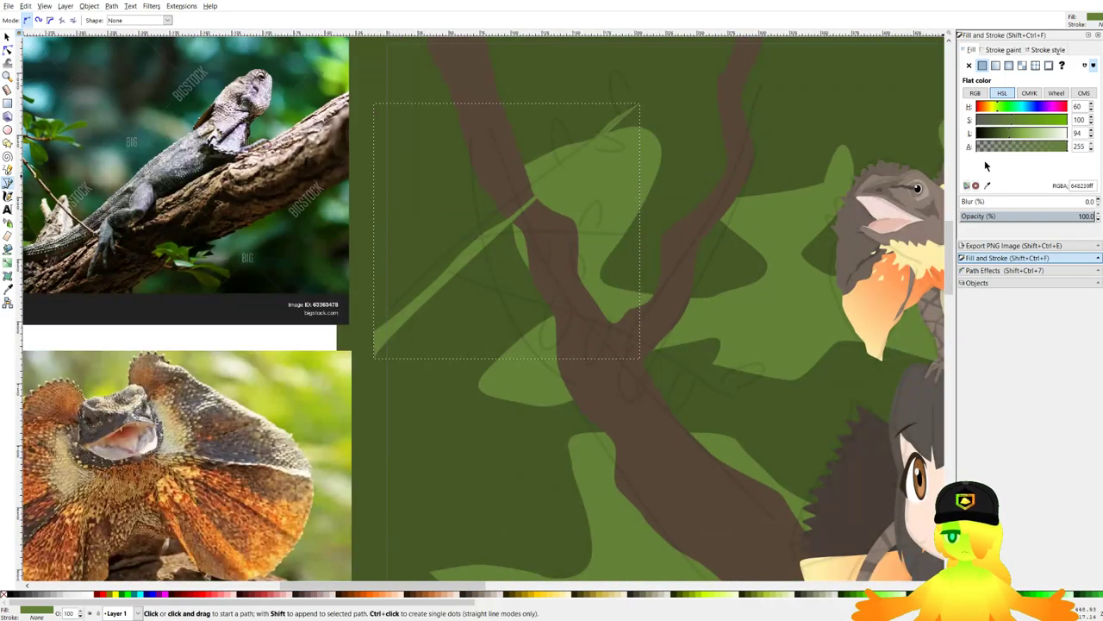
{"action": "key", "text": "d"}
{"action": "left_click", "coordinate": [630, 397]}
{"action": "key", "text": "b"}
{"action": "scroll", "coordinate": [581, 296], "scroll_direction": "up", "scroll_amount": 1}
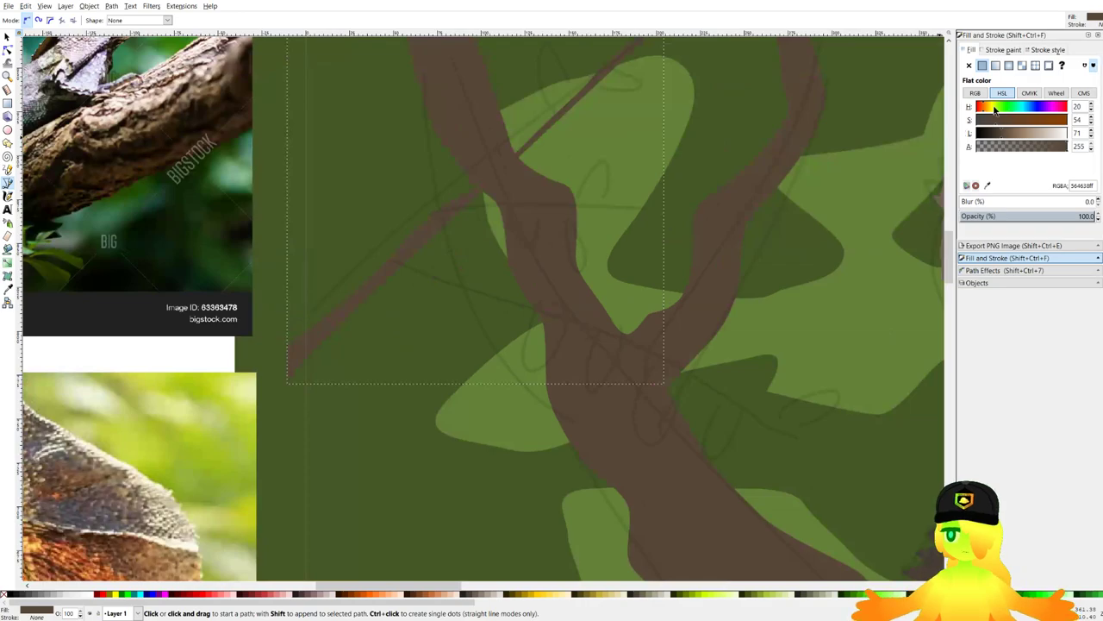
{"action": "left_click", "coordinate": [995, 135]}
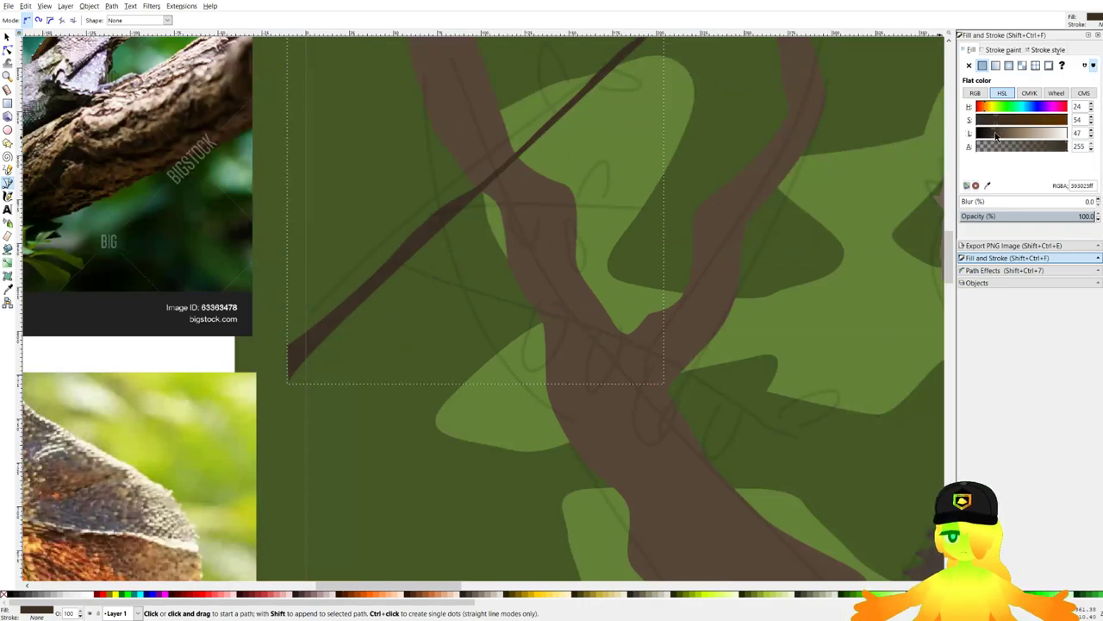
{"action": "scroll", "coordinate": [329, 270], "scroll_direction": "right", "scroll_amount": 2}
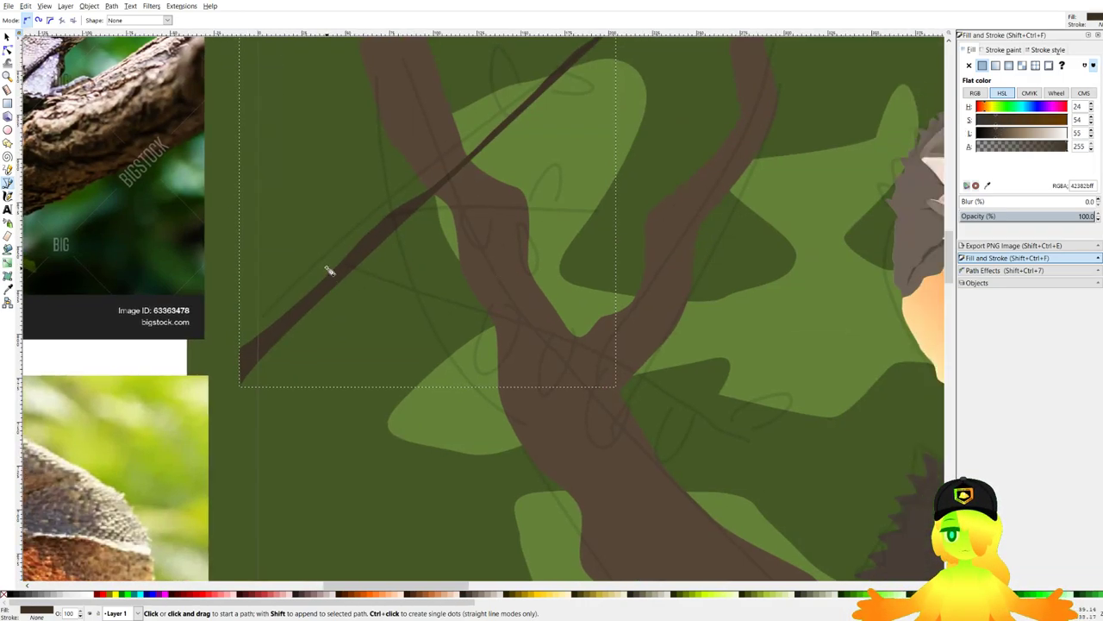
Draw a second dark brown twig curving from the left edge down across the first twig and the trunk's fork.
{"action": "left_click", "coordinate": [229, 252]}
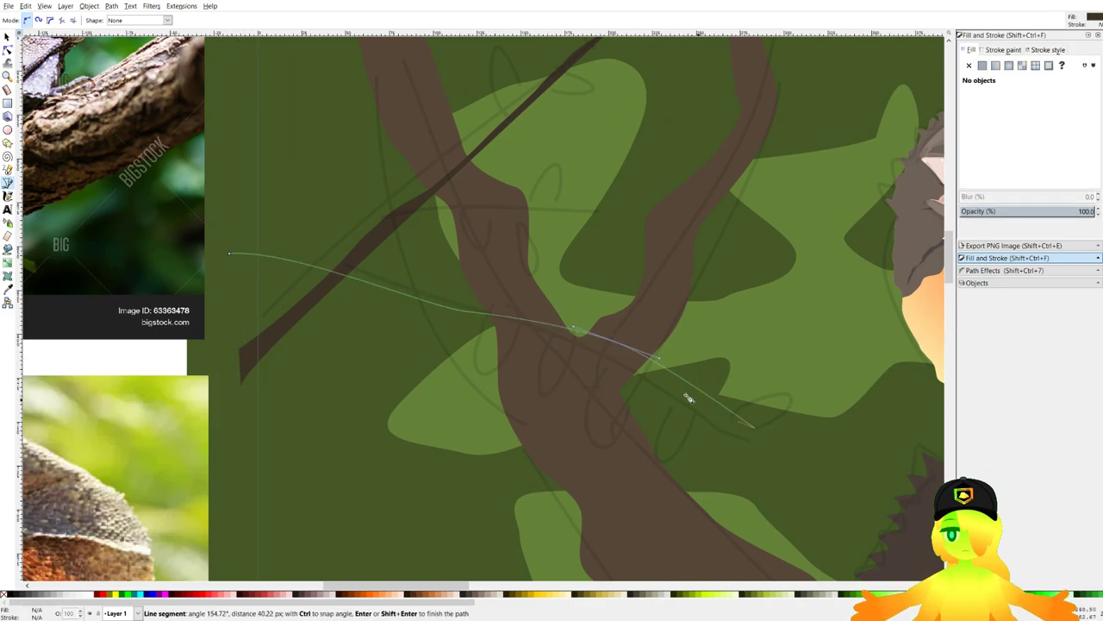
{"action": "left_click_drag", "start_coordinate": [686, 393], "coordinate": [353, 290]}
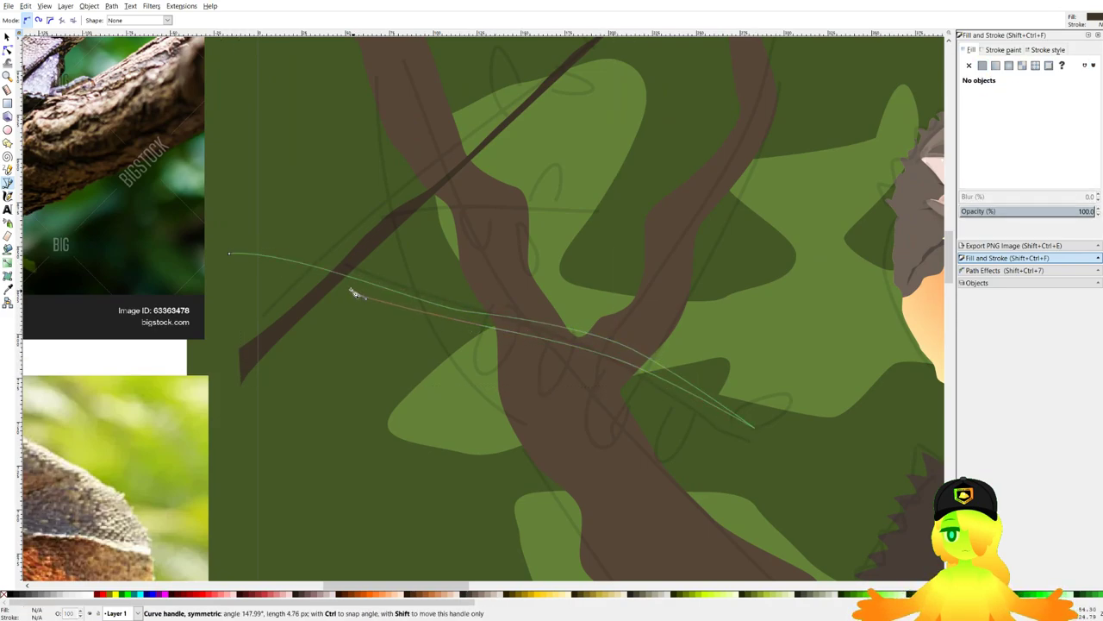
{"action": "left_click", "coordinate": [231, 255]}
Draw a thin side twig branching off the diagonal twig and running horizontally across the left trunk.
{"action": "scroll", "coordinate": [323, 256], "scroll_direction": "up", "scroll_amount": 2}
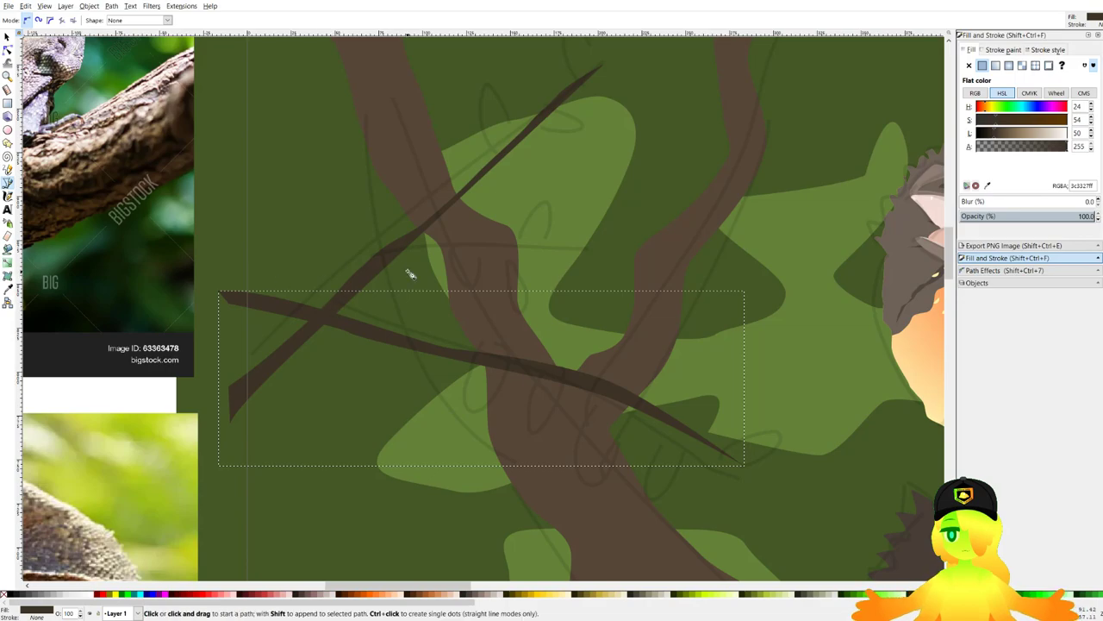
{"action": "left_click", "coordinate": [384, 257]}
{"action": "left_click_drag", "start_coordinate": [531, 247], "coordinate": [552, 245]}
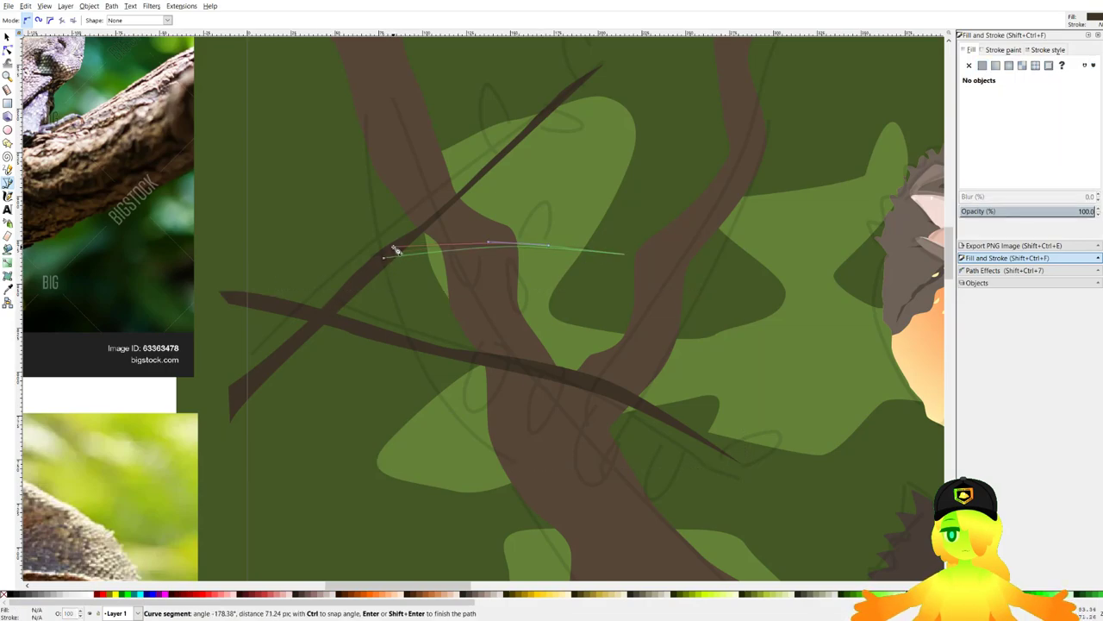
{"action": "left_click", "coordinate": [384, 258]}
Draw a leaf near the diagonal twig's upper end and fill it with the dark green of the background foliage.
{"action": "scroll", "coordinate": [411, 266], "scroll_direction": "down", "scroll_amount": 3}
{"action": "scroll", "coordinate": [465, 257], "scroll_direction": "up", "scroll_amount": 4}
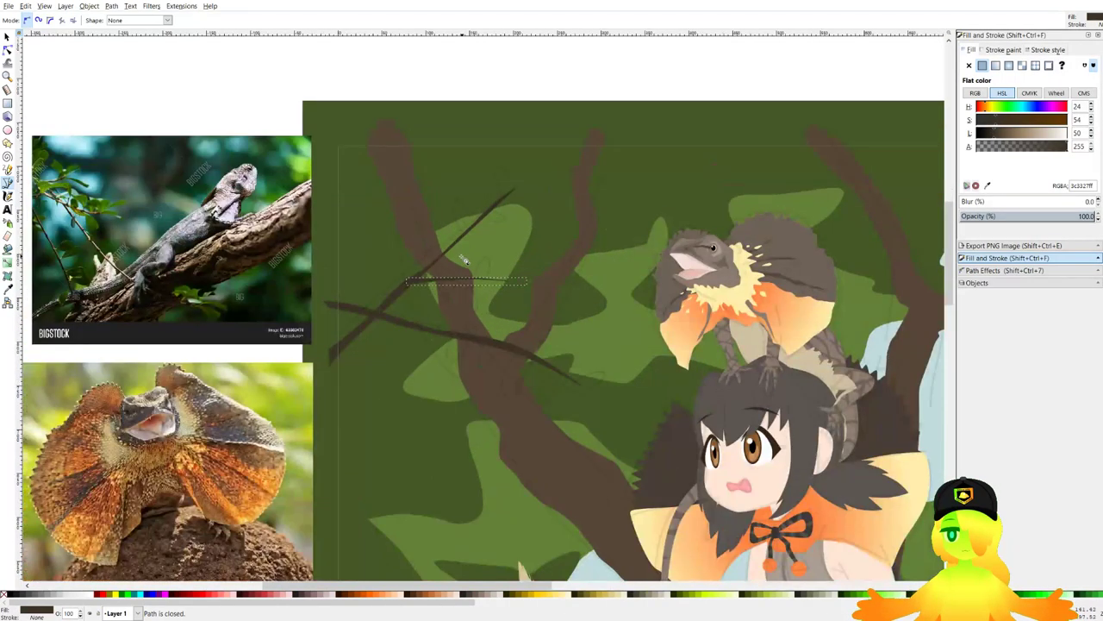
{"action": "scroll", "coordinate": [496, 191], "scroll_direction": "up", "scroll_amount": 1}
{"action": "left_click_drag", "start_coordinate": [494, 172], "coordinate": [592, 163]}
{"action": "left_click_drag", "start_coordinate": [598, 219], "coordinate": [563, 234]}
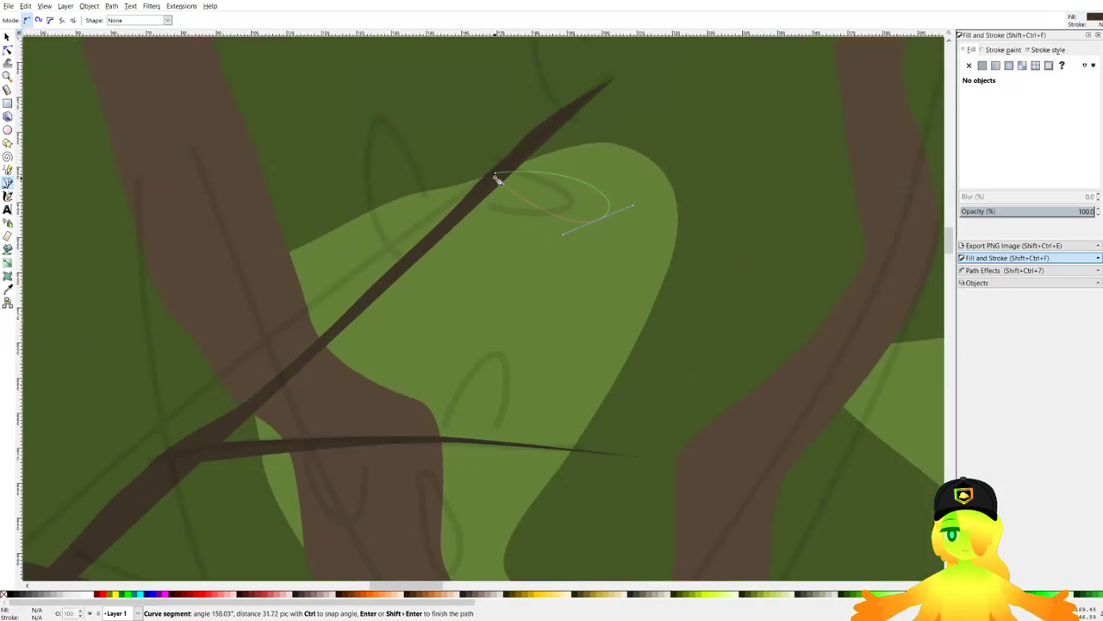
{"action": "left_click_drag", "start_coordinate": [495, 172], "coordinate": [524, 139]}
{"action": "key", "text": "d"}
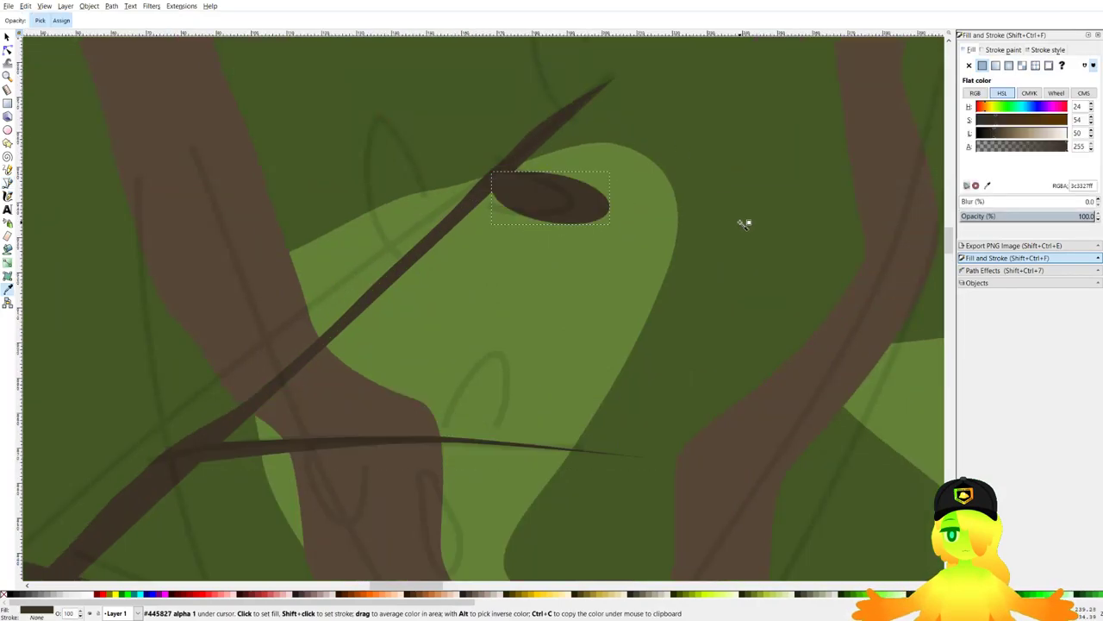
{"action": "left_click", "coordinate": [741, 223]}
{"action": "left_click_drag", "start_coordinate": [656, 195], "coordinate": [635, 232]}
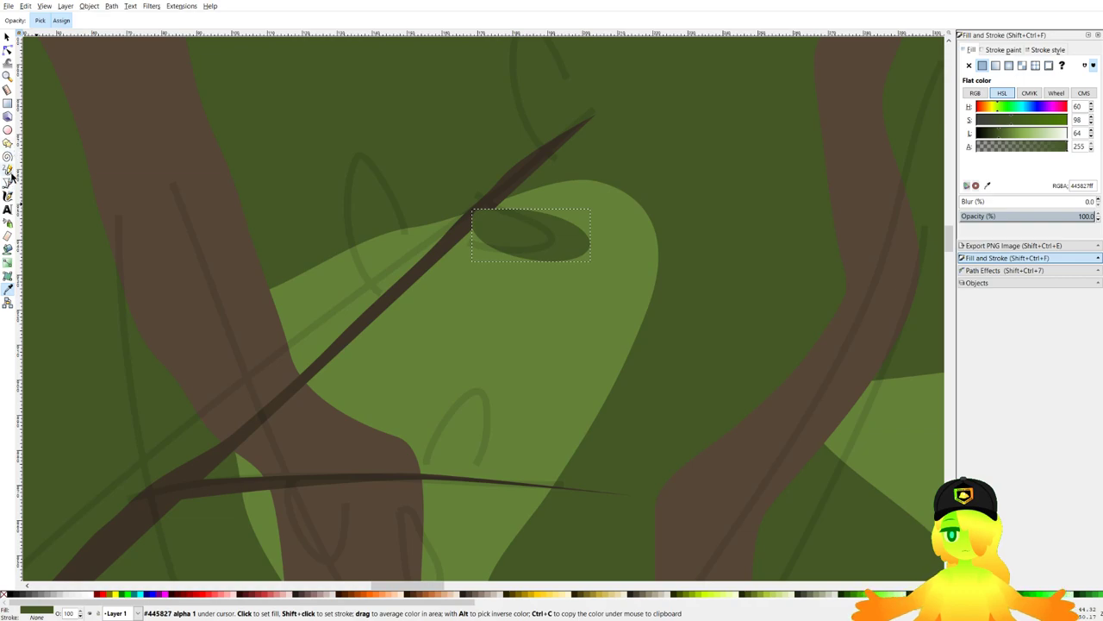
Draw another dark green leaf along the diagonal twig, following the sketch.
{"action": "left_click", "coordinate": [8, 183]}
{"action": "scroll", "coordinate": [371, 159], "scroll_direction": "down", "scroll_amount": 2}
{"action": "scroll", "coordinate": [419, 233], "scroll_direction": "up", "scroll_amount": 2}
{"action": "left_click_drag", "start_coordinate": [419, 214], "coordinate": [469, 185]}
{"action": "left_click", "coordinate": [409, 128]}
{"action": "left_click", "coordinate": [359, 141]}
Draw a dark green leaf growing upward from the horizontal side twig.
{"action": "scroll", "coordinate": [475, 176], "scroll_direction": "down", "scroll_amount": 3}
{"action": "scroll", "coordinate": [466, 221], "scroll_direction": "up", "scroll_amount": 3}
{"action": "left_click_drag", "start_coordinate": [549, 134], "coordinate": [564, 139]}
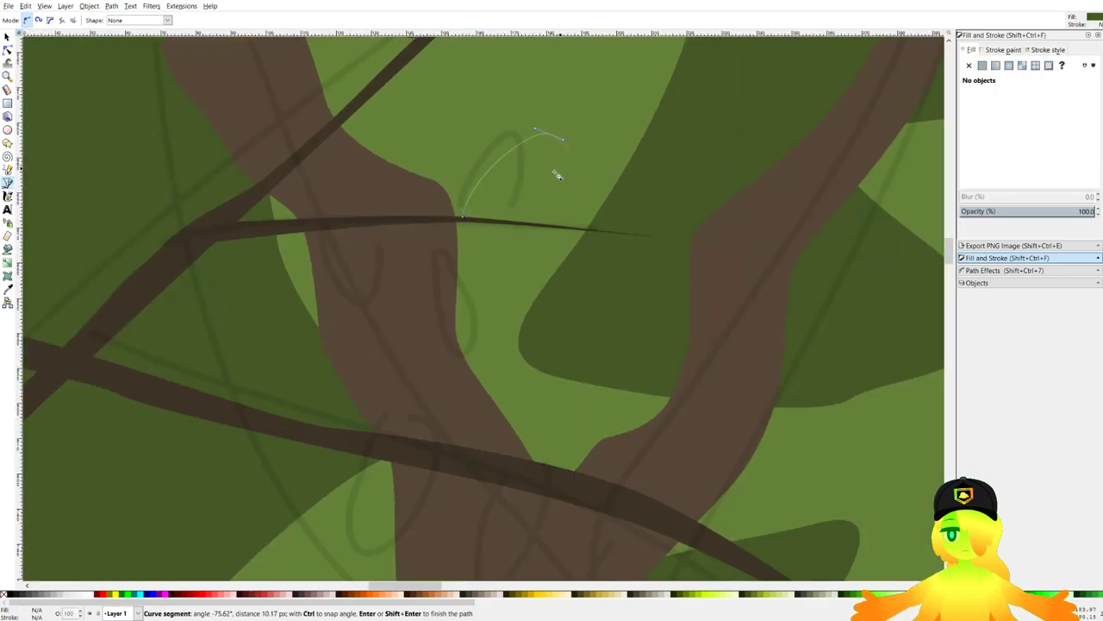
{"action": "mouse_move", "coordinate": [463, 217]}
{"action": "left_mouse_down"}
{"action": "mouse_move", "coordinate": [365, 214]}
{"action": "mouse_move", "coordinate": [477, 224]}
{"action": "left_mouse_up"}
Draw two dark green leaves hanging below the horizontal side twig over the left trunk.
{"action": "left_click_drag", "start_coordinate": [435, 334], "coordinate": [350, 340]}
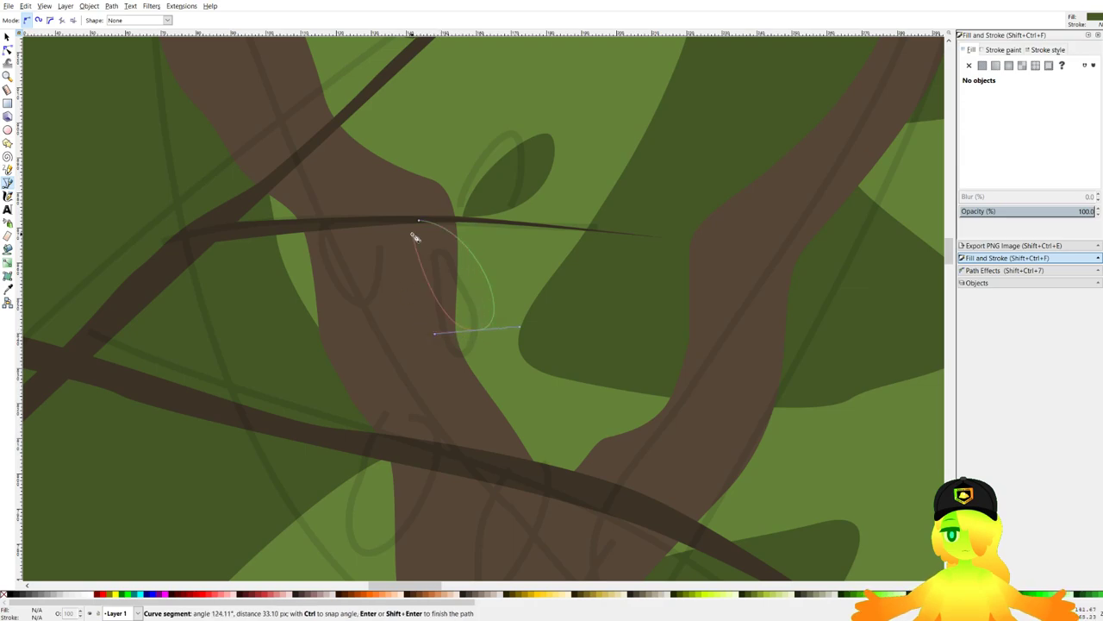
{"action": "left_click_drag", "start_coordinate": [419, 220], "coordinate": [446, 217]}
{"action": "left_click_drag", "start_coordinate": [331, 225], "coordinate": [364, 230]}
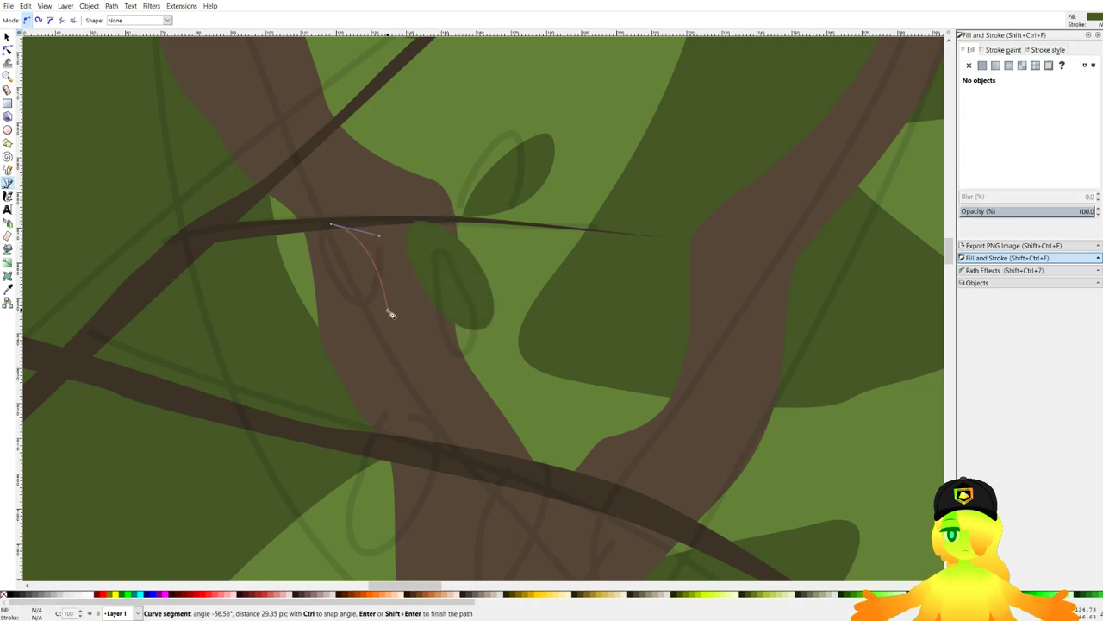
{"action": "left_click_drag", "start_coordinate": [382, 312], "coordinate": [353, 315]}
{"action": "left_click_drag", "start_coordinate": [329, 223], "coordinate": [389, 217]}
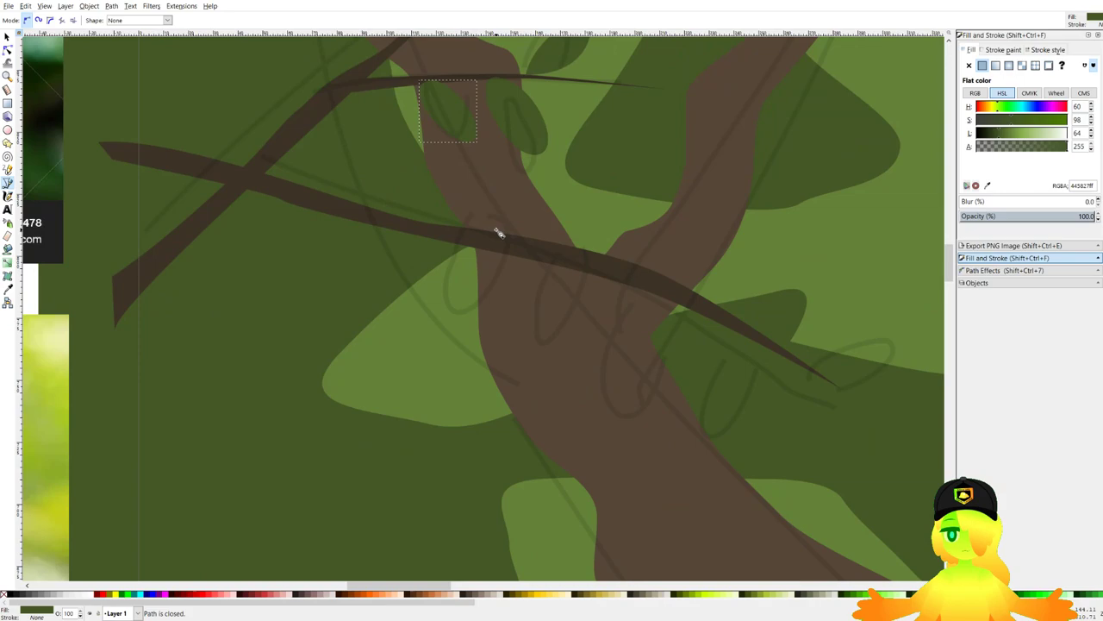
Draw two dark green leaves hanging below the long lower twig over the left trunk, following the sketch.
{"action": "left_click", "coordinate": [475, 234]}
{"action": "left_click_drag", "start_coordinate": [486, 323], "coordinate": [450, 324]}
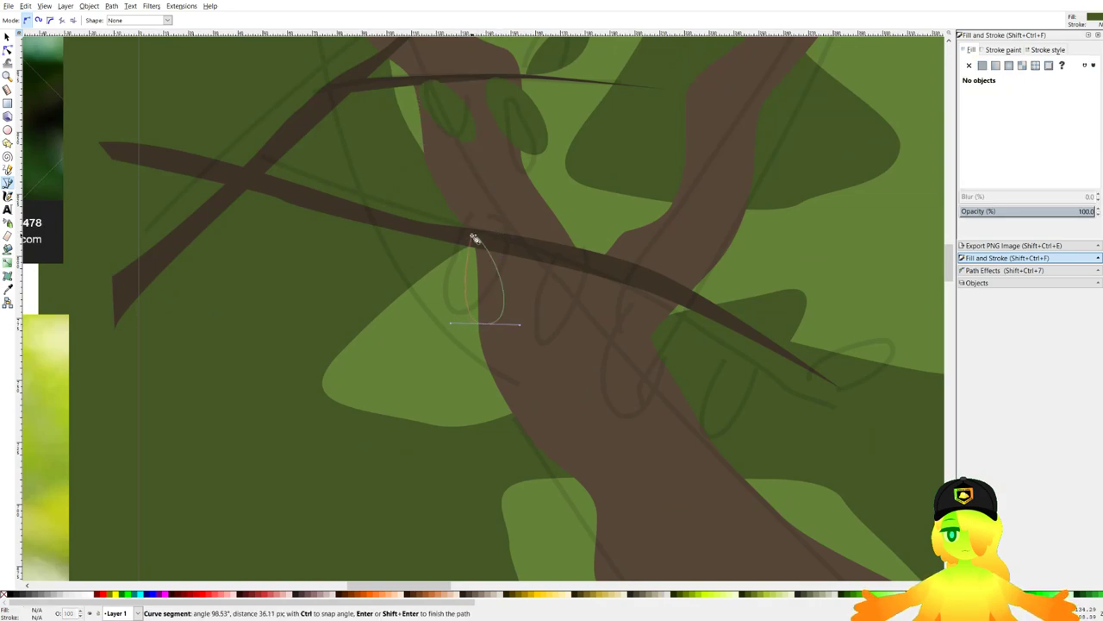
{"action": "left_click_drag", "start_coordinate": [493, 239], "coordinate": [494, 240]}
{"action": "left_click", "coordinate": [566, 264]}
{"action": "left_click_drag", "start_coordinate": [565, 361], "coordinate": [584, 371]}
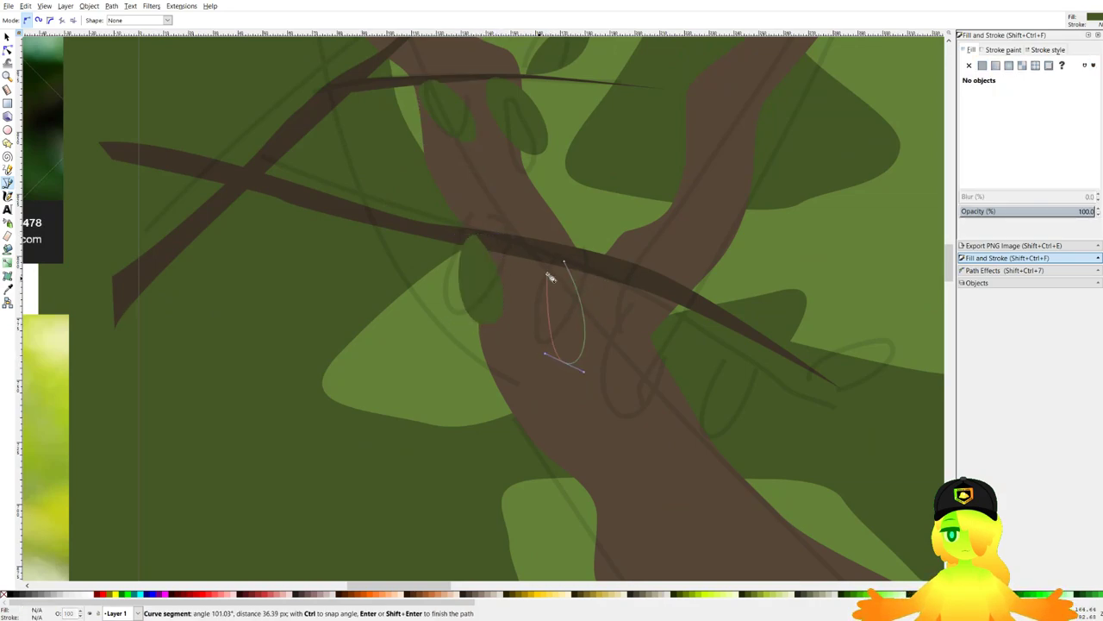
Draw a dark green leaf hanging below the lower twig at the trunk fork and another above its thin end.
{"action": "left_click_drag", "start_coordinate": [566, 264], "coordinate": [680, 319]}
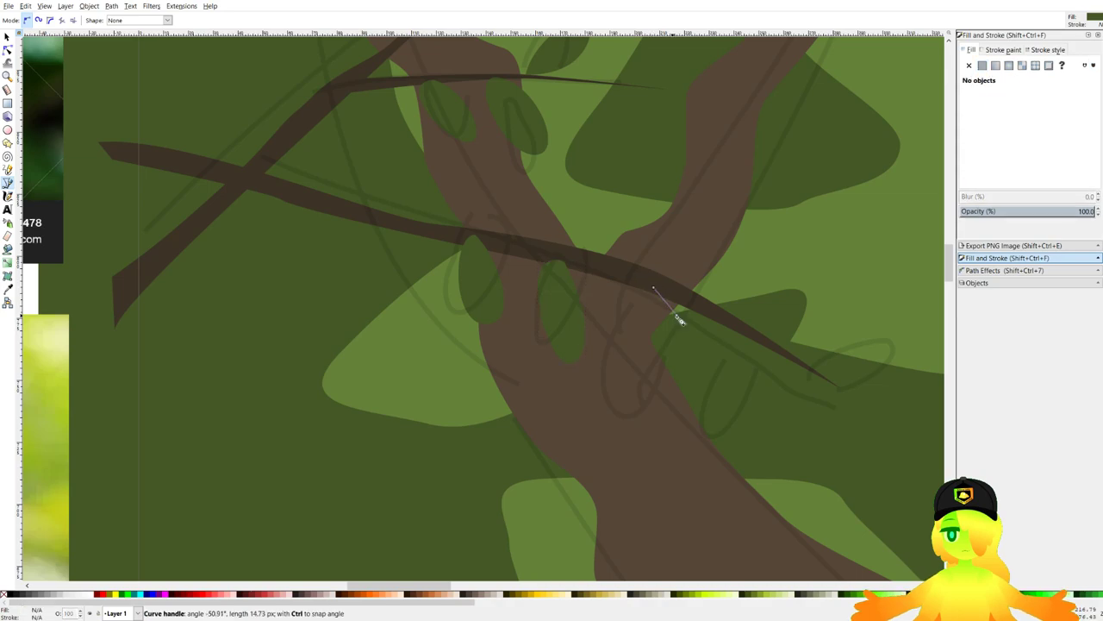
{"action": "left_click_drag", "start_coordinate": [660, 403], "coordinate": [625, 390]}
{"action": "left_click_drag", "start_coordinate": [653, 287], "coordinate": [702, 306]}
{"action": "left_click_drag", "start_coordinate": [824, 353], "coordinate": [741, 386]}
{"action": "scroll", "coordinate": [580, 256], "scroll_direction": "down", "scroll_amount": 2}
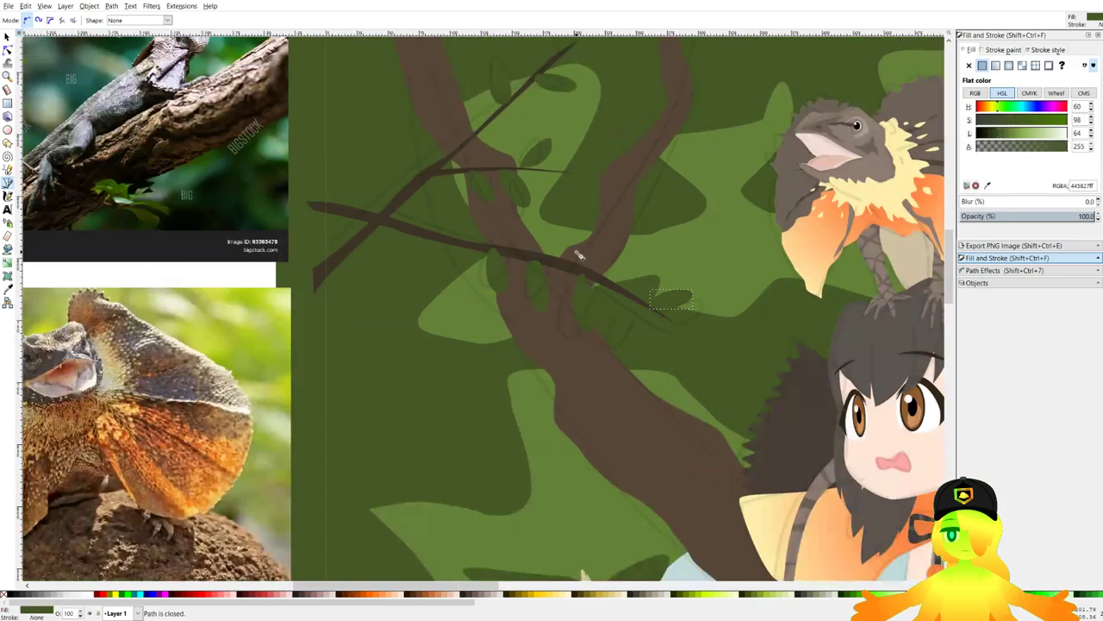
{"action": "scroll", "coordinate": [590, 164], "scroll_direction": "down", "scroll_amount": 3}
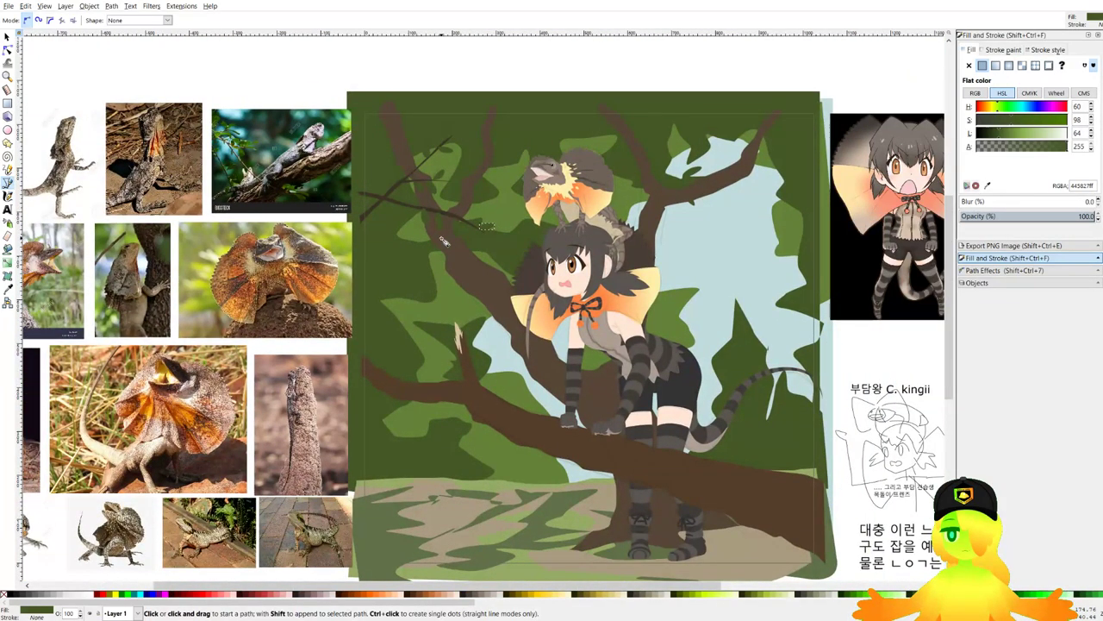
Draw a small leaf below the crossing of the two twigs and fill it with the foliage's lighter green.
{"action": "scroll", "coordinate": [380, 213], "scroll_direction": "up", "scroll_amount": 4}
{"action": "left_click_drag", "start_coordinate": [371, 199], "coordinate": [419, 200]}
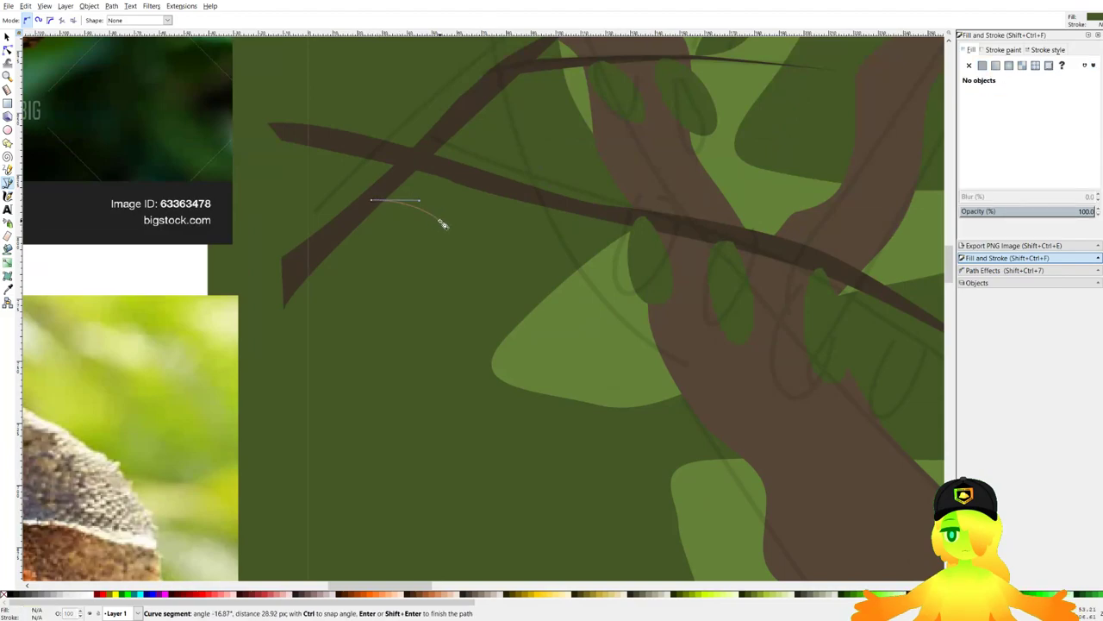
{"action": "left_click", "coordinate": [373, 201]}
{"action": "scroll", "coordinate": [455, 246], "scroll_direction": "up", "scroll_amount": 3}
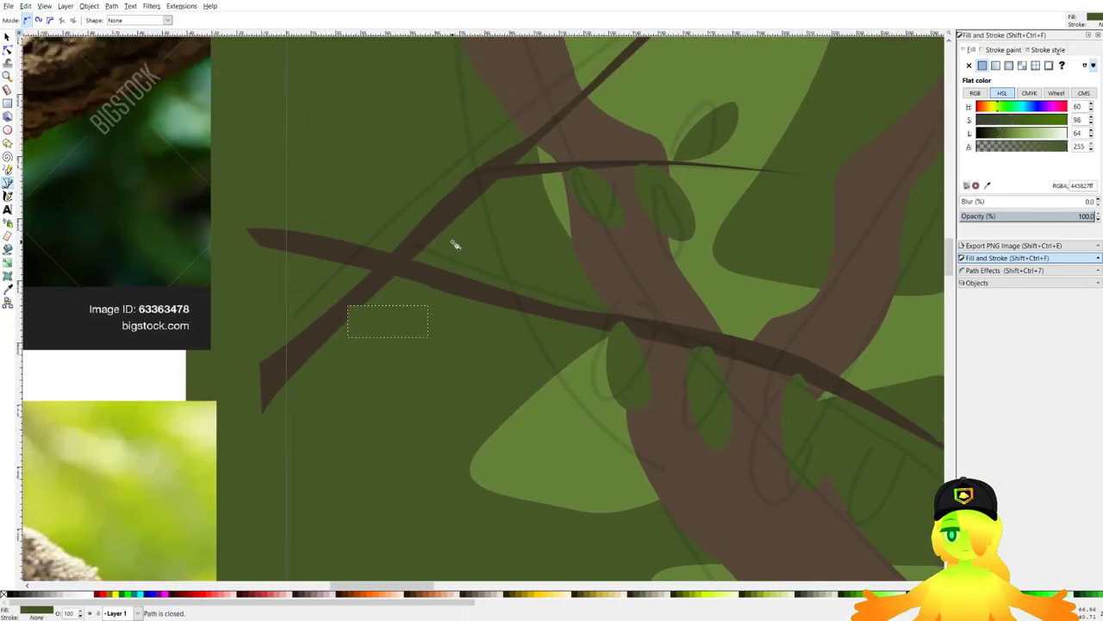
{"action": "key", "text": "d"}
{"action": "left_click", "coordinate": [537, 447]}
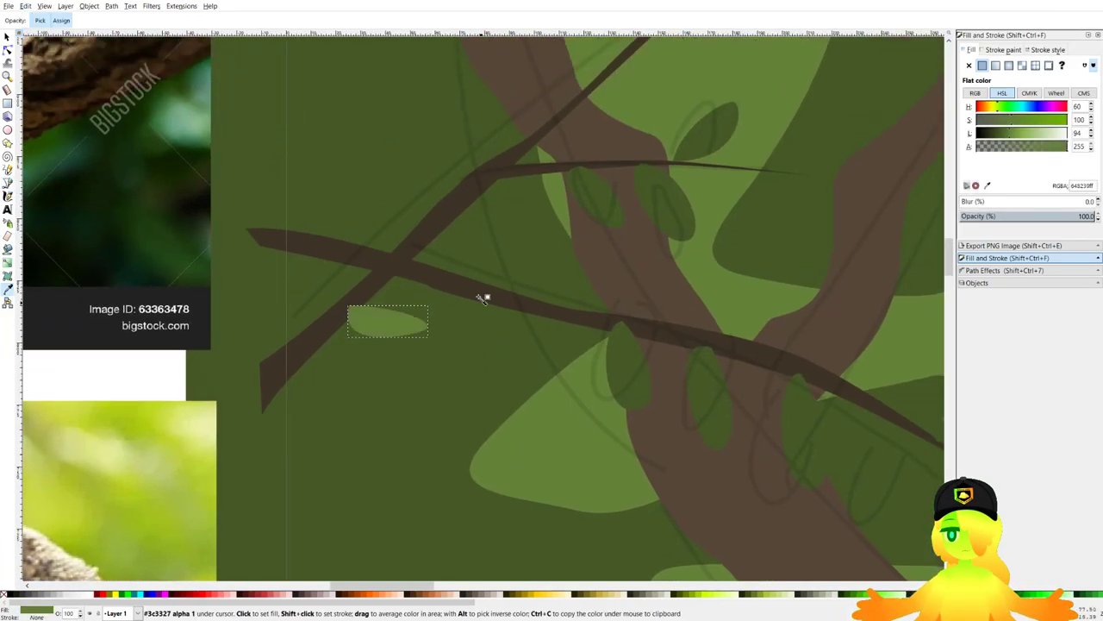
{"action": "left_click", "coordinate": [7, 184]}
Add a light green leaf above the twig crossing and another growing upward near the diagonal twig's upper end.
{"action": "scroll", "coordinate": [375, 229], "scroll_direction": "up", "scroll_amount": 1}
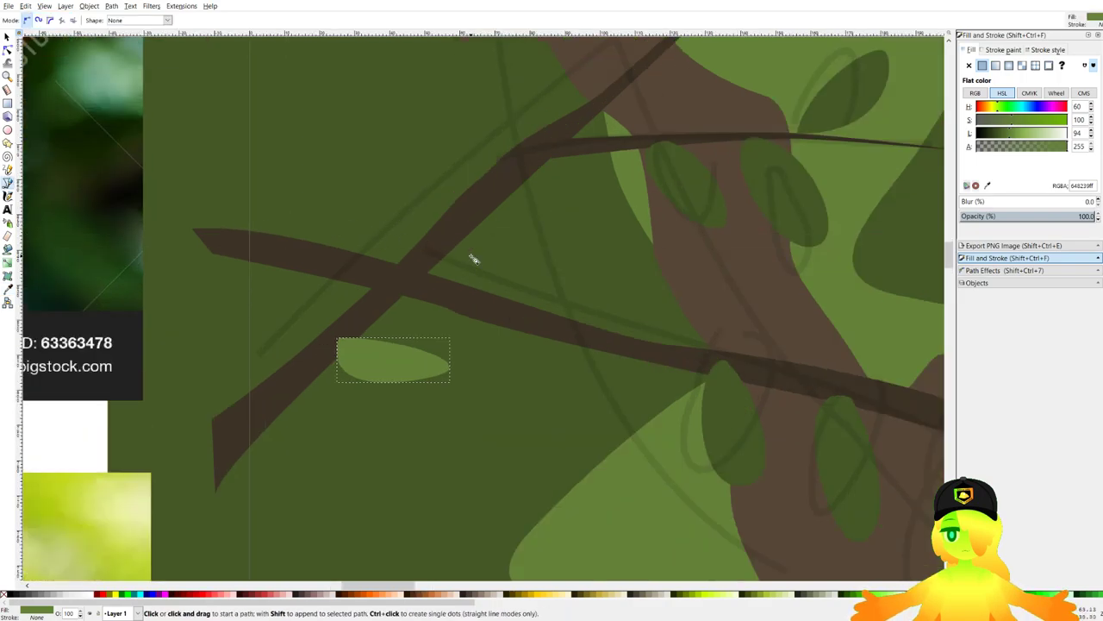
{"action": "left_click_drag", "start_coordinate": [449, 242], "coordinate": [525, 228]}
{"action": "left_click_drag", "start_coordinate": [548, 260], "coordinate": [479, 276]}
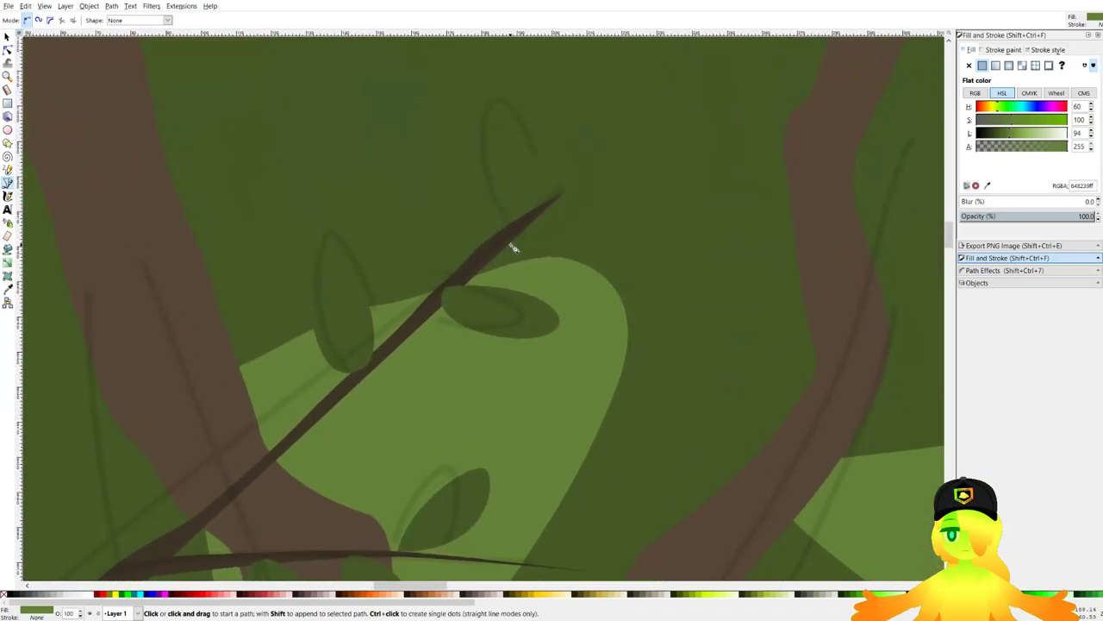
{"action": "left_click", "coordinate": [517, 227]}
{"action": "mouse_move", "coordinate": [496, 94]}
{"action": "left_mouse_down"}
{"action": "mouse_move", "coordinate": [480, 108]}
{"action": "mouse_move", "coordinate": [481, 98]}
{"action": "left_mouse_up"}
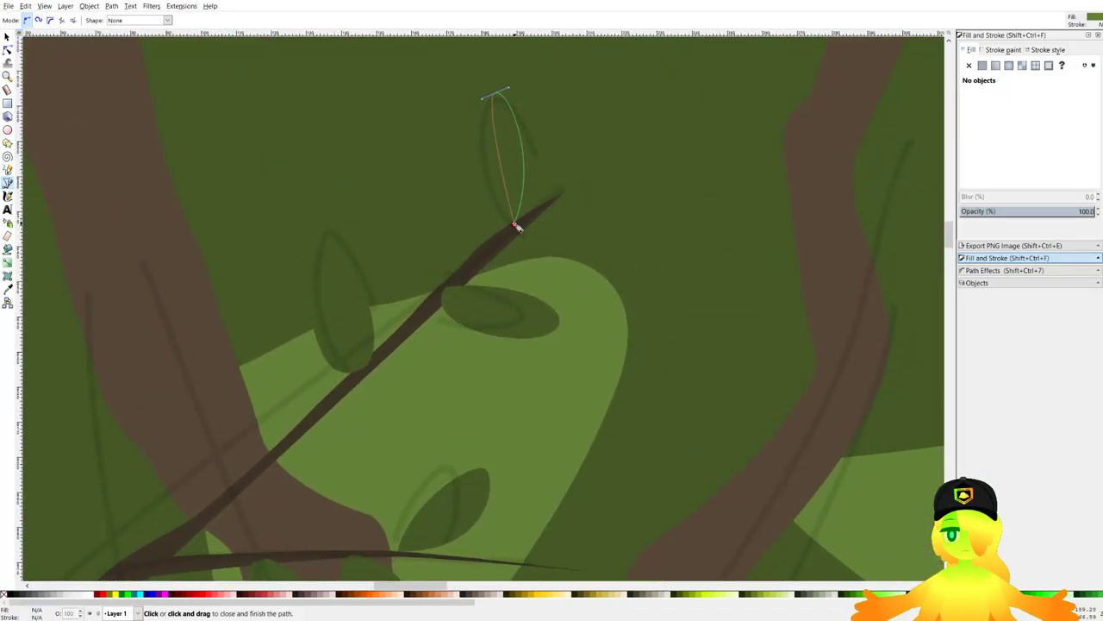
{"action": "left_click", "coordinate": [517, 227]}
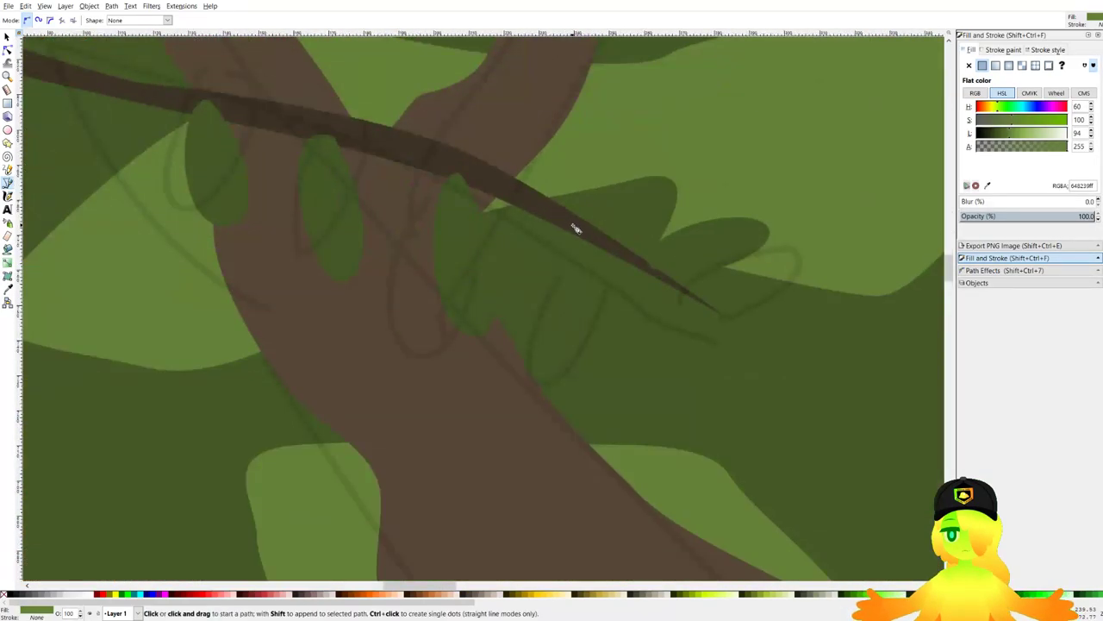
Draw a light green leaf hanging below the thin end of the lower twig and save the document.
{"action": "left_click", "coordinate": [573, 226]}
{"action": "left_click_drag", "start_coordinate": [592, 377], "coordinate": [567, 367]}
{"action": "left_click_drag", "start_coordinate": [574, 226], "coordinate": [617, 241]}
{"action": "scroll", "coordinate": [618, 240], "scroll_direction": "down", "scroll_amount": 4}
{"action": "left_click_drag", "start_coordinate": [689, 274], "coordinate": [498, 260]}
{"action": "scroll", "coordinate": [499, 260], "scroll_direction": "down", "scroll_amount": 2}
{"action": "key", "text": "ctrl+s"}
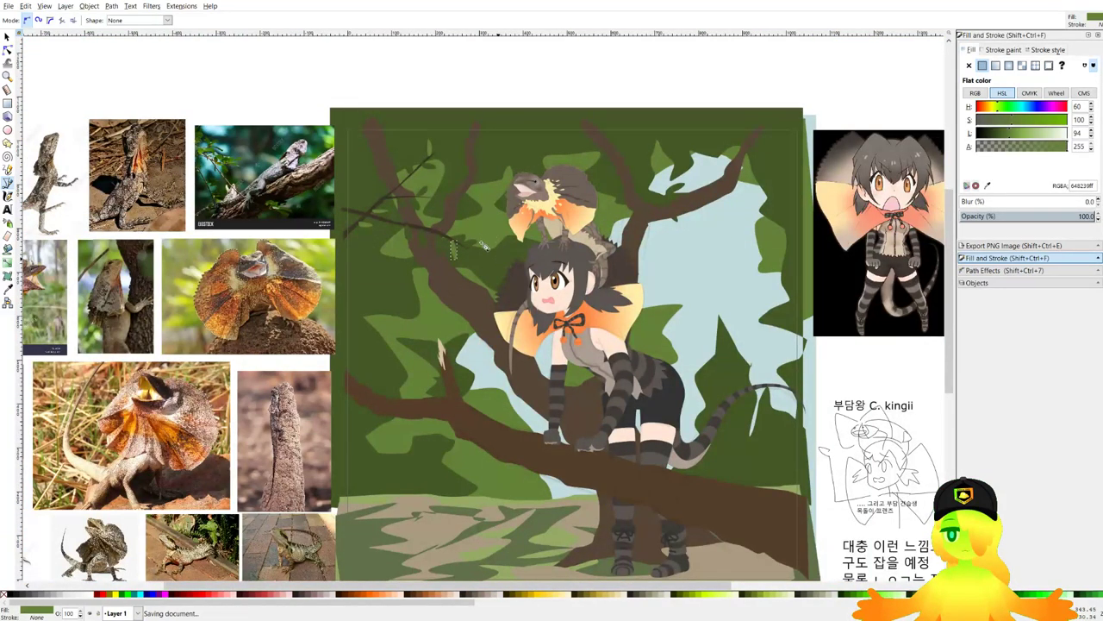
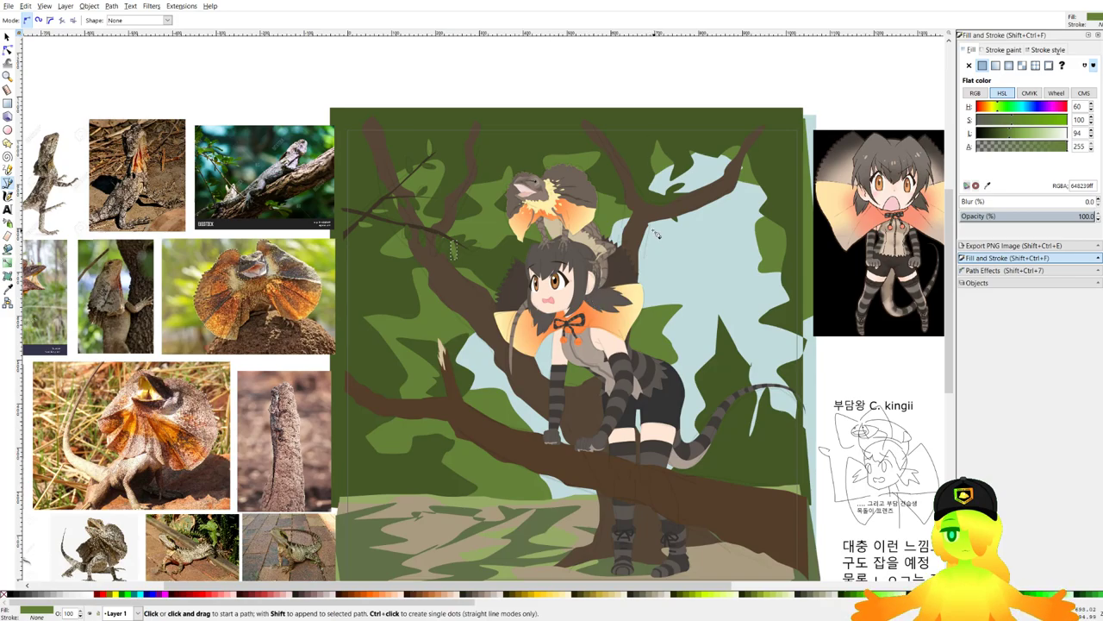
Draw a closed jagged opening in the foliage at the artwork's left edge, below the crossing twigs.
{"action": "scroll", "coordinate": [655, 234], "scroll_direction": "up", "scroll_amount": 4}
{"action": "scroll", "coordinate": [445, 202], "scroll_direction": "down", "scroll_amount": 5}
{"action": "scroll", "coordinate": [366, 240], "scroll_direction": "up", "scroll_amount": 5}
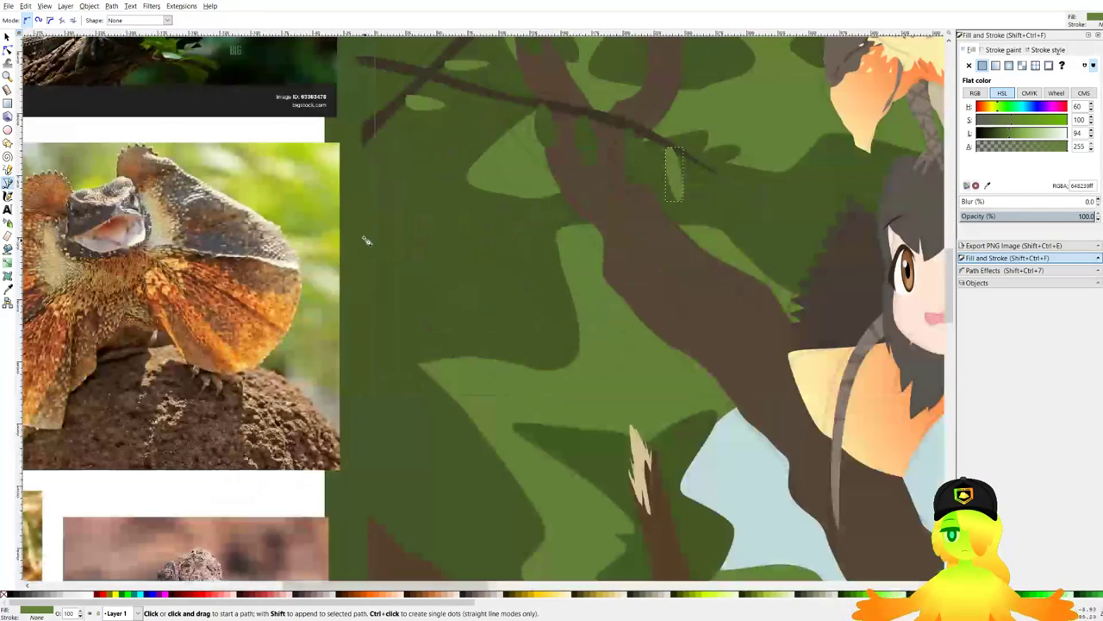
{"action": "left_click", "coordinate": [360, 212]}
{"action": "left_click_drag", "start_coordinate": [414, 182], "coordinate": [418, 207]}
{"action": "left_click_drag", "start_coordinate": [447, 219], "coordinate": [485, 207]}
{"action": "mouse_move", "coordinate": [489, 244]}
{"action": "left_mouse_down"}
{"action": "mouse_move", "coordinate": [517, 257]}
{"action": "mouse_move", "coordinate": [506, 292]}
{"action": "left_mouse_up"}
{"action": "left_click_drag", "start_coordinate": [488, 283], "coordinate": [466, 276]}
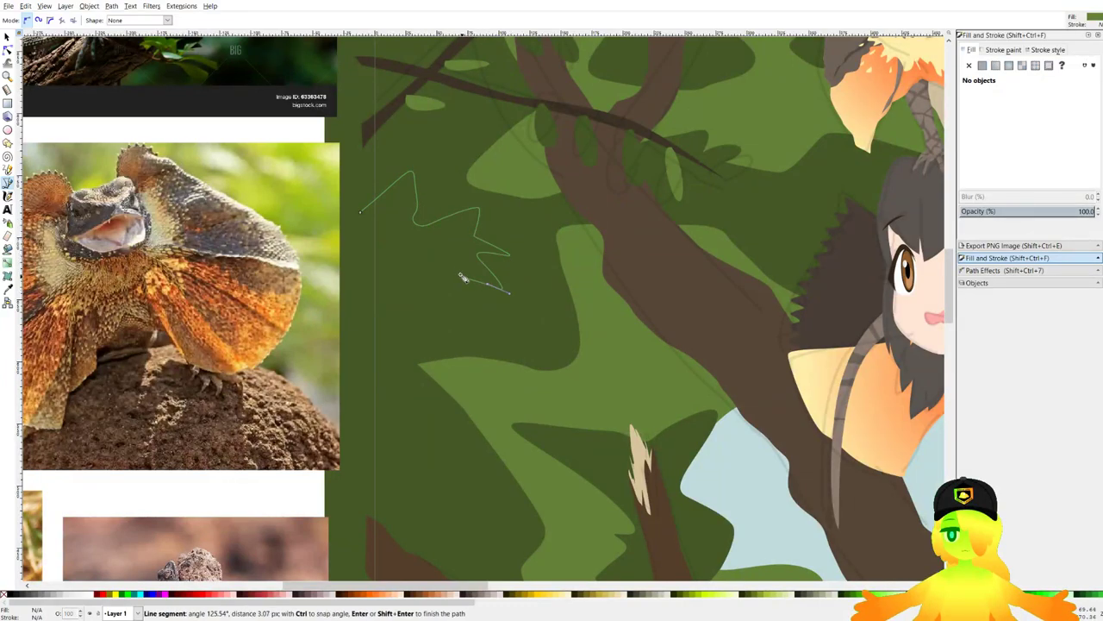
{"action": "left_click", "coordinate": [454, 261]}
{"action": "left_click", "coordinate": [437, 332]}
{"action": "left_click", "coordinate": [418, 299]}
{"action": "left_click", "coordinate": [348, 359]}
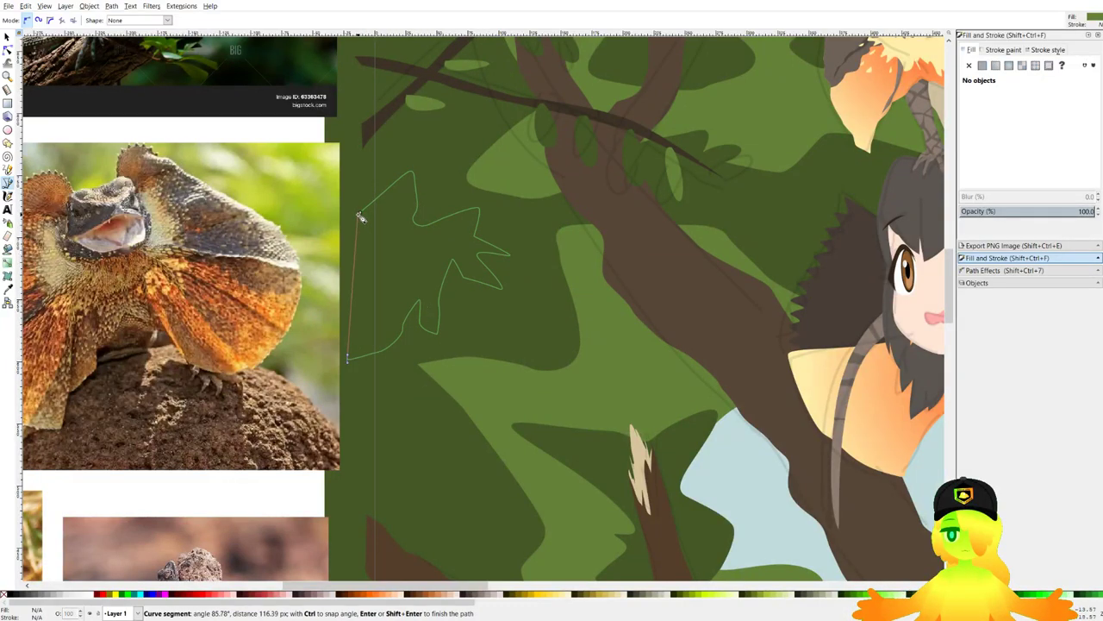
{"action": "left_click", "coordinate": [360, 213]}
Fill the jagged opening with the pale blue of the sky.
{"action": "key", "text": "d"}
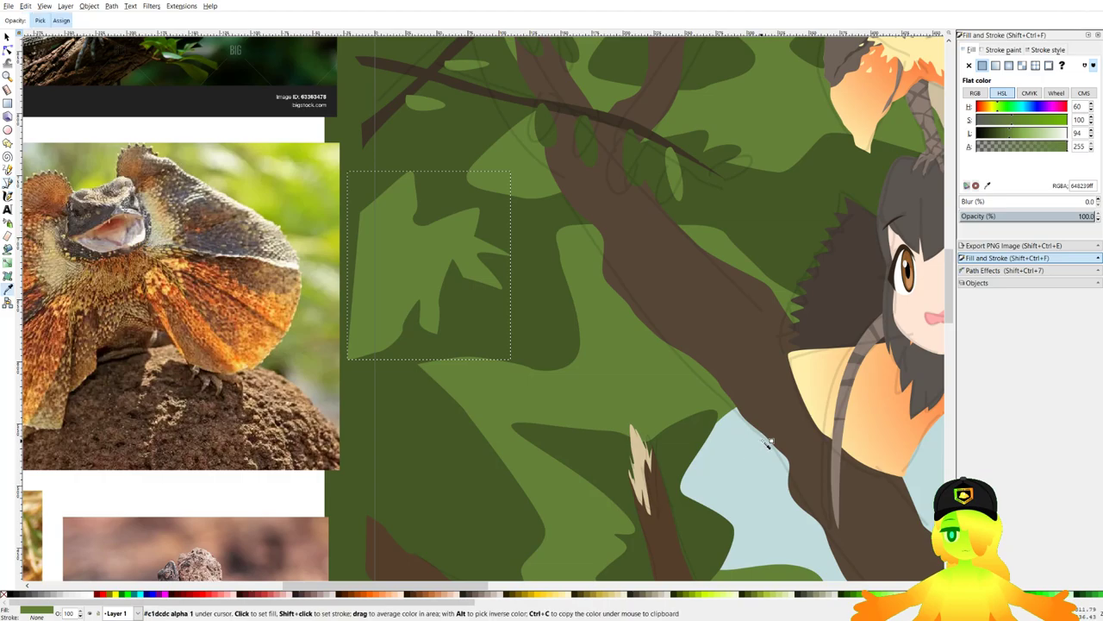
{"action": "left_click", "coordinate": [767, 443]}
{"action": "scroll", "coordinate": [421, 200], "scroll_direction": "down", "scroll_amount": 3}
Draw a jagged pale blue sky opening in the canopy above the lizard on the character's head.
{"action": "left_click", "coordinate": [8, 197]}
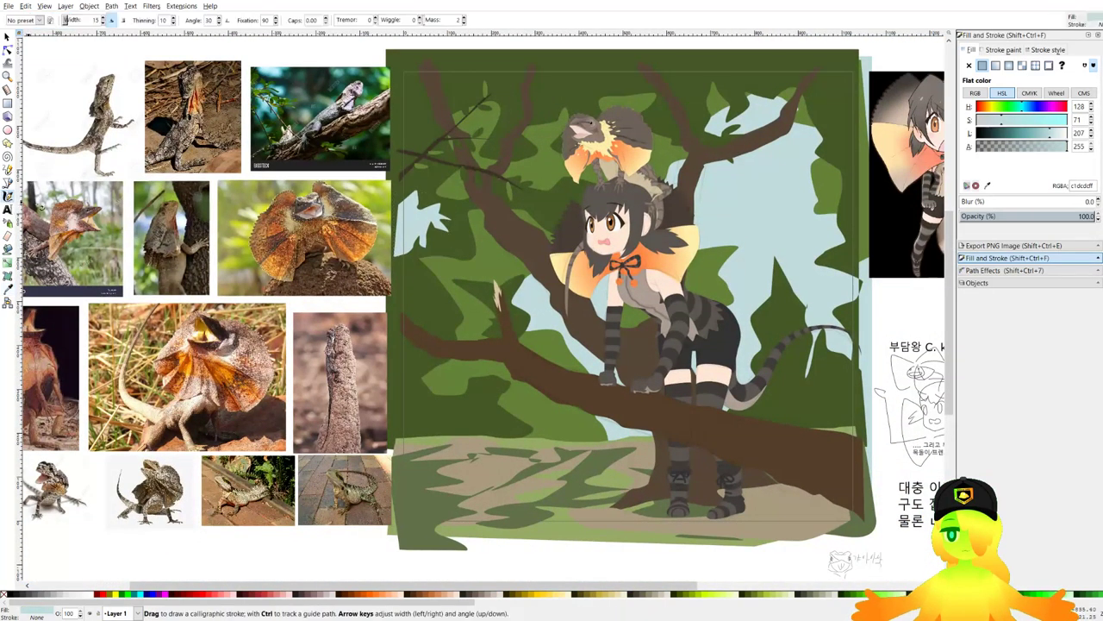
{"action": "scroll", "coordinate": [491, 303], "scroll_direction": "down", "scroll_amount": 2}
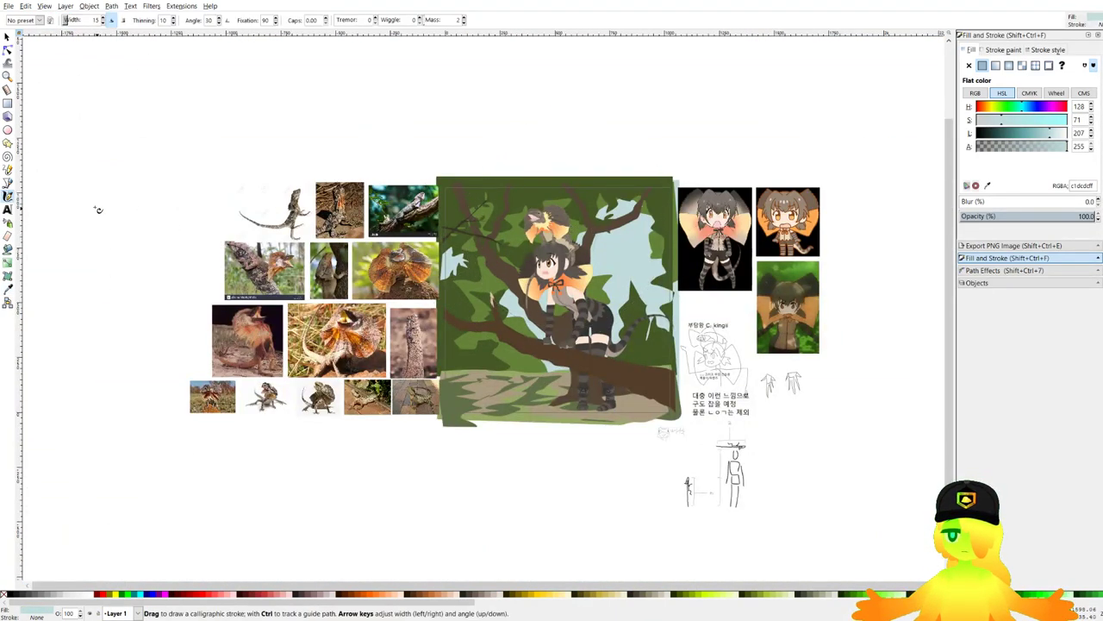
{"action": "left_click", "coordinate": [7, 183]}
{"action": "scroll", "coordinate": [571, 209], "scroll_direction": "up", "scroll_amount": 3}
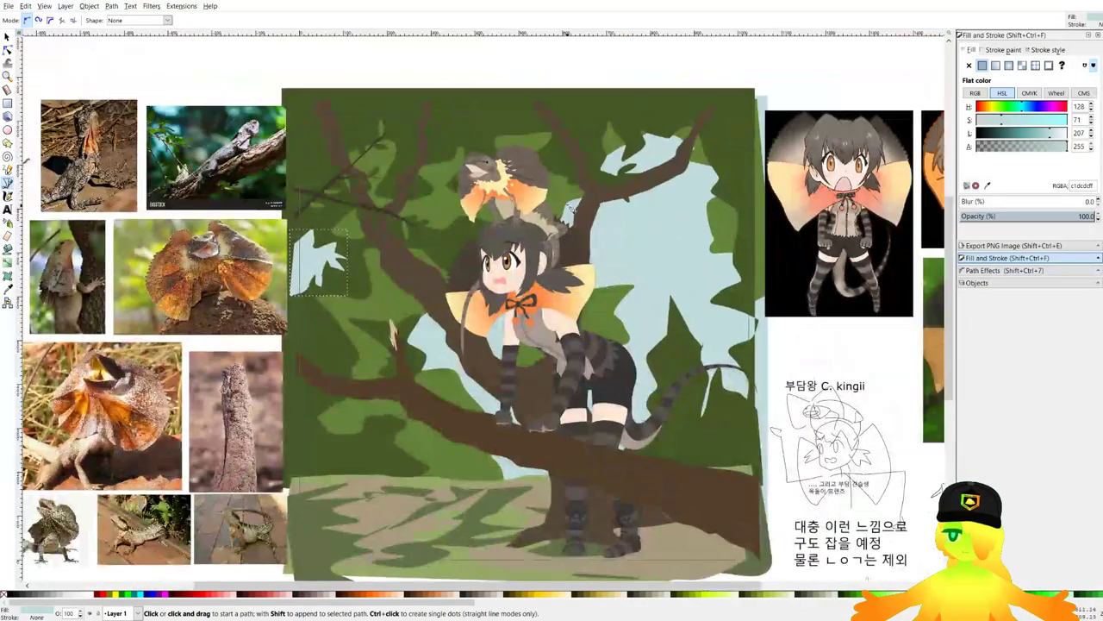
{"action": "scroll", "coordinate": [486, 115], "scroll_direction": "up", "scroll_amount": 4}
{"action": "left_click_drag", "start_coordinate": [423, 136], "coordinate": [412, 140]}
{"action": "left_click_drag", "start_coordinate": [356, 170], "coordinate": [372, 175]}
{"action": "left_click_drag", "start_coordinate": [431, 207], "coordinate": [439, 228]}
{"action": "left_click_drag", "start_coordinate": [493, 173], "coordinate": [511, 168]}
{"action": "left_click_drag", "start_coordinate": [579, 156], "coordinate": [591, 161]}
{"action": "left_click_drag", "start_coordinate": [619, 150], "coordinate": [619, 144]}
{"action": "left_click_drag", "start_coordinate": [604, 118], "coordinate": [614, 106]}
{"action": "left_click_drag", "start_coordinate": [643, 66], "coordinate": [642, 62]}
{"action": "left_click_drag", "start_coordinate": [375, 49], "coordinate": [369, 51]}
{"action": "left_click_drag", "start_coordinate": [334, 85], "coordinate": [333, 92]}
{"action": "left_click_drag", "start_coordinate": [341, 115], "coordinate": [388, 119]}
{"action": "left_click", "coordinate": [425, 139]}
Draw a closed foliage shape with long pointed strands hanging over the large sky opening near the upper-right branch.
{"action": "scroll", "coordinate": [579, 224], "scroll_direction": "down", "scroll_amount": 8}
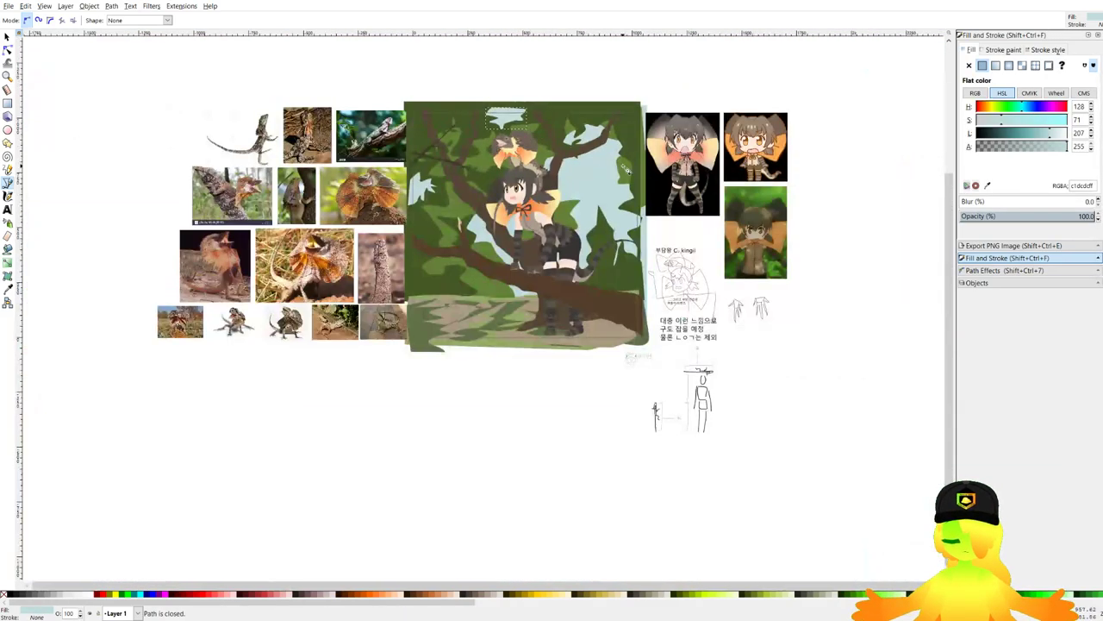
{"action": "scroll", "coordinate": [655, 242], "scroll_direction": "up", "scroll_amount": 2}
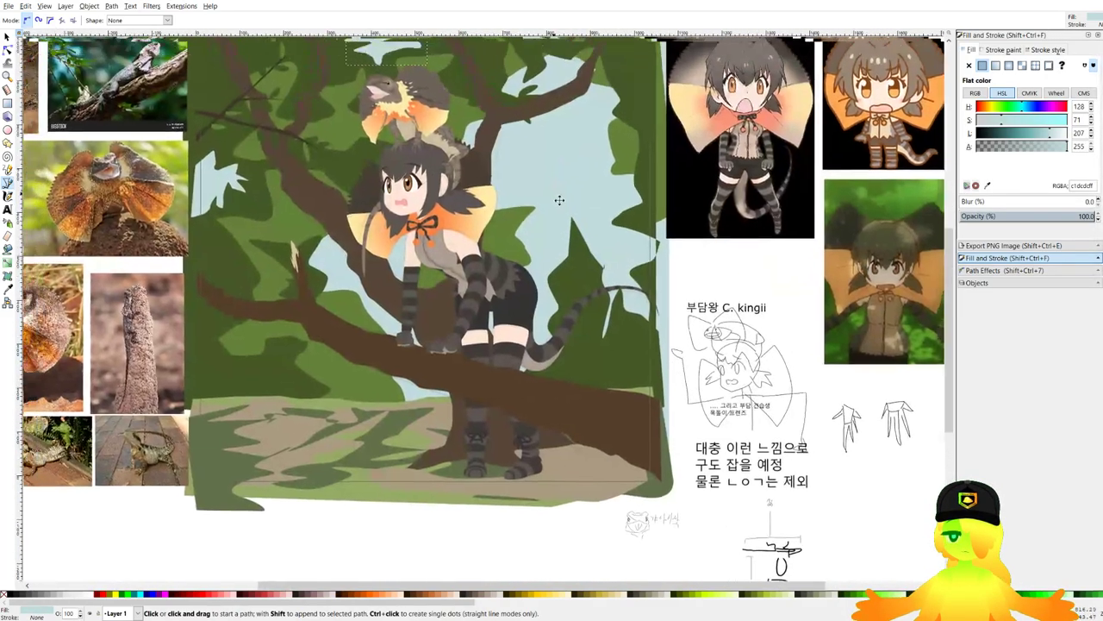
{"action": "scroll", "coordinate": [540, 223], "scroll_direction": "down", "scroll_amount": 1}
{"action": "scroll", "coordinate": [567, 255], "scroll_direction": "up", "scroll_amount": 2}
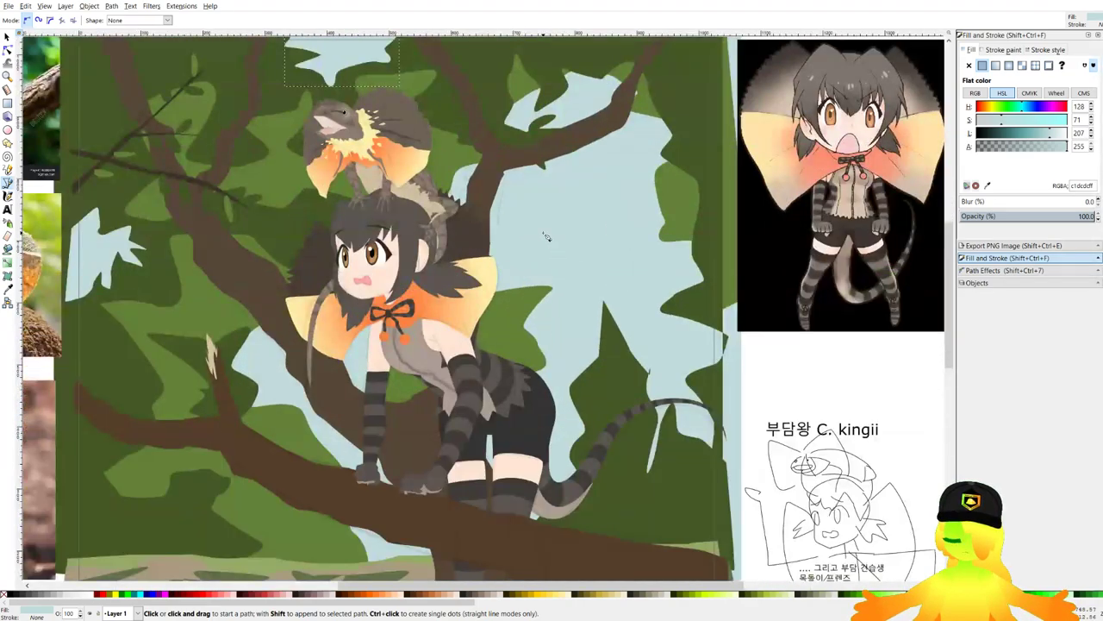
{"action": "scroll", "coordinate": [548, 236], "scroll_direction": "down", "scroll_amount": 1}
{"action": "scroll", "coordinate": [551, 164], "scroll_direction": "up", "scroll_amount": 1}
{"action": "left_click_drag", "start_coordinate": [558, 101], "coordinate": [556, 241]}
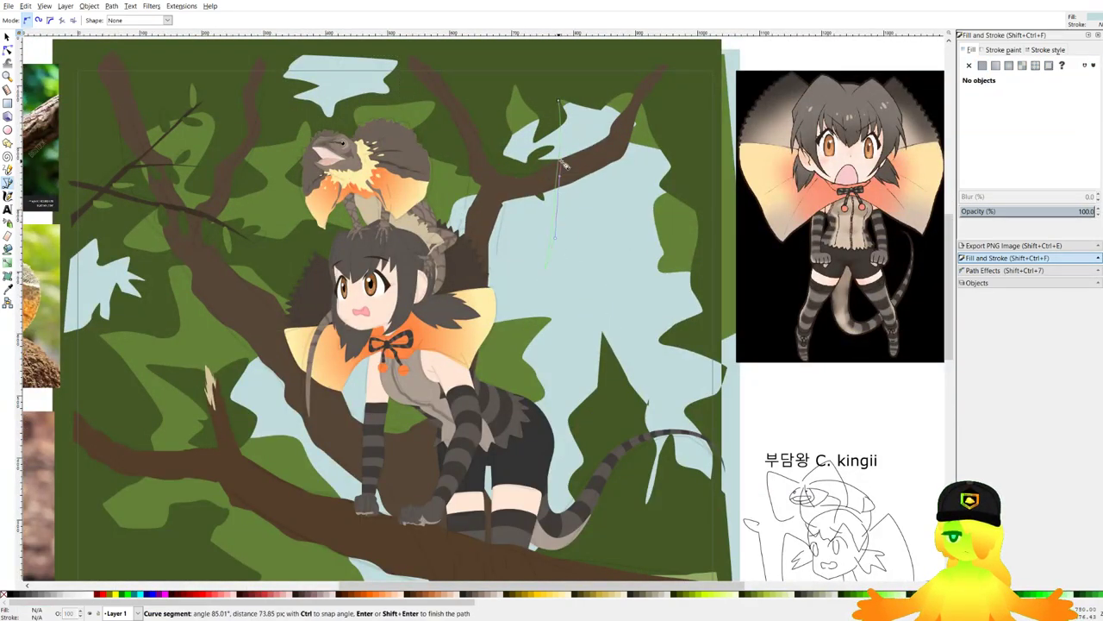
{"action": "left_click_drag", "start_coordinate": [577, 301], "coordinate": [581, 278]}
{"action": "left_click_drag", "start_coordinate": [588, 226], "coordinate": [591, 205]}
{"action": "left_click_drag", "start_coordinate": [599, 315], "coordinate": [606, 280]}
{"action": "left_click_drag", "start_coordinate": [610, 174], "coordinate": [611, 131]}
{"action": "left_click", "coordinate": [615, 69]}
{"action": "left_click", "coordinate": [560, 101]}
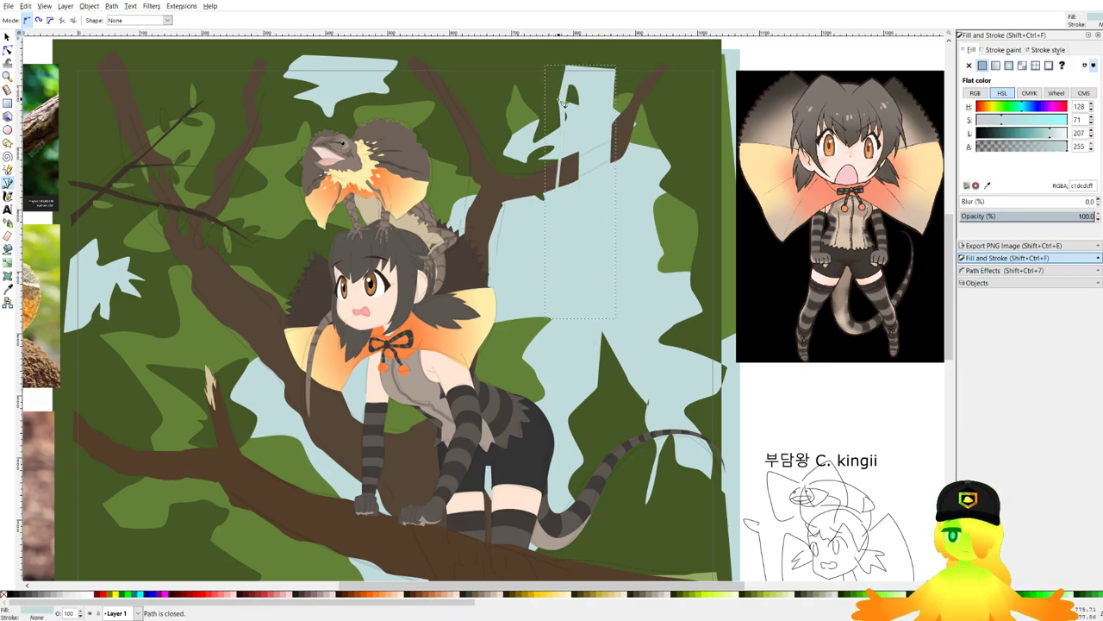
Fill the hanging foliage shape with the lighter green and stack it behind the branch, just above the bottom object.
{"action": "key", "text": "d"}
{"action": "left_click_drag", "start_coordinate": [681, 213], "coordinate": [681, 214]}
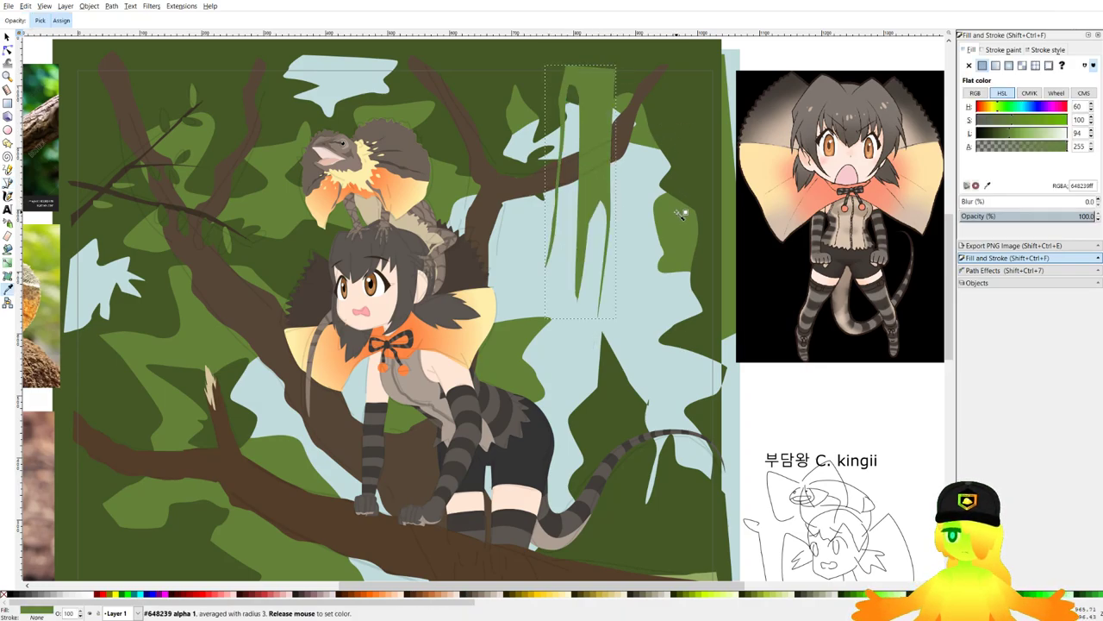
{"action": "key", "text": "End"}
{"action": "key", "text": "Page_Up"}
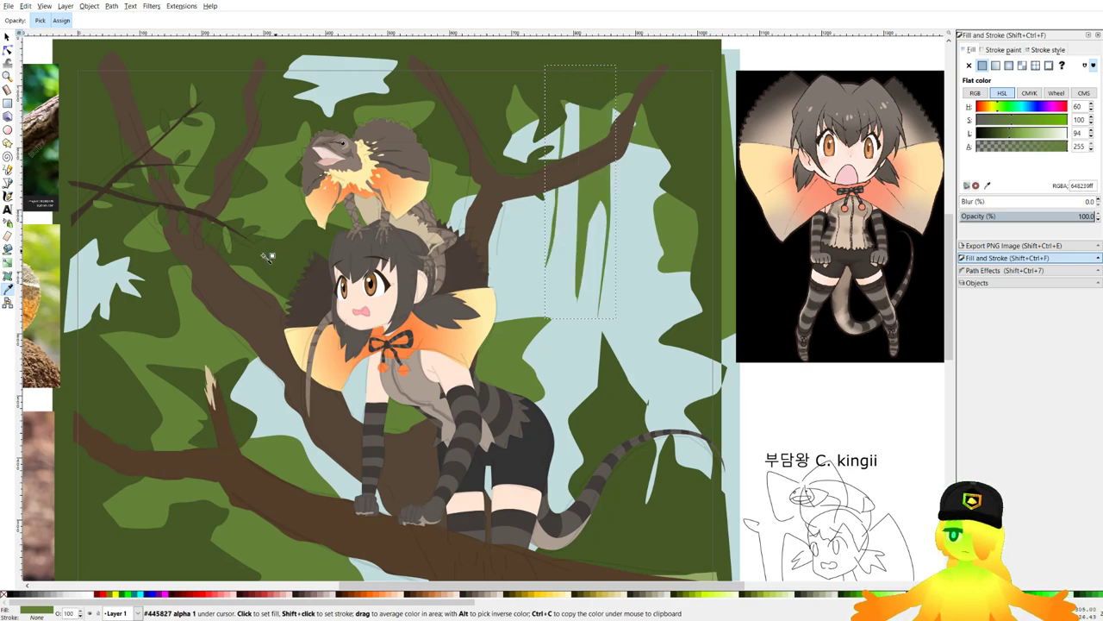
{"action": "left_click", "coordinate": [7, 183]}
Save the document with the new hanging foliage.
{"action": "scroll", "coordinate": [484, 272], "scroll_direction": "down", "scroll_amount": 3}
{"action": "left_click_drag", "start_coordinate": [500, 276], "coordinate": [581, 241]}
{"action": "scroll", "coordinate": [616, 260], "scroll_direction": "up", "scroll_amount": 2}
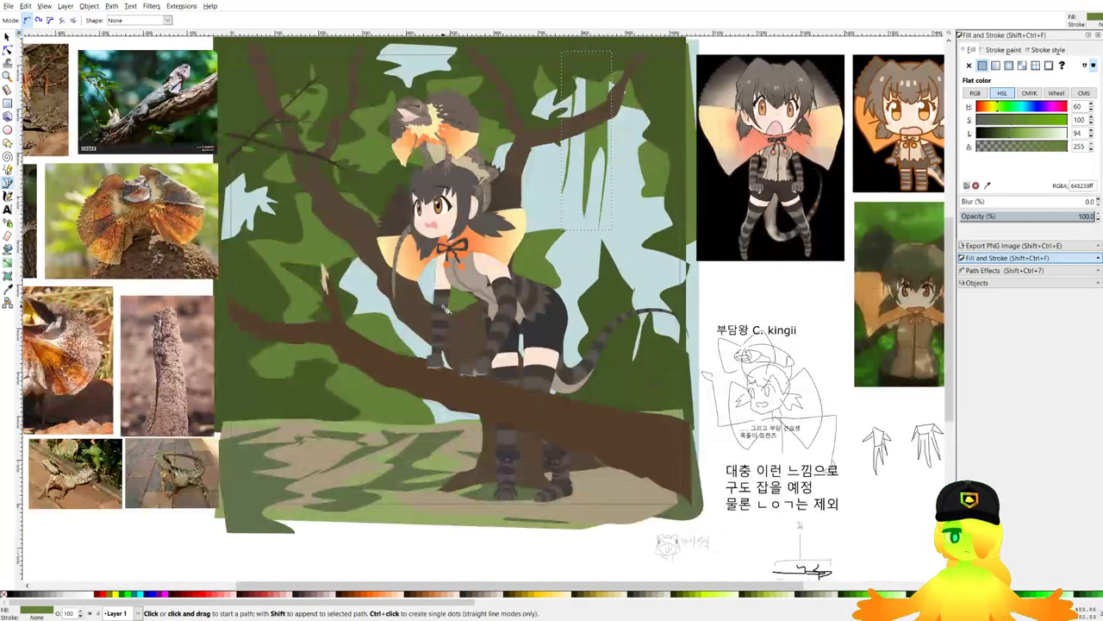
{"action": "left_click_drag", "start_coordinate": [417, 309], "coordinate": [554, 273]}
{"action": "scroll", "coordinate": [552, 272], "scroll_direction": "down", "scroll_amount": 1}
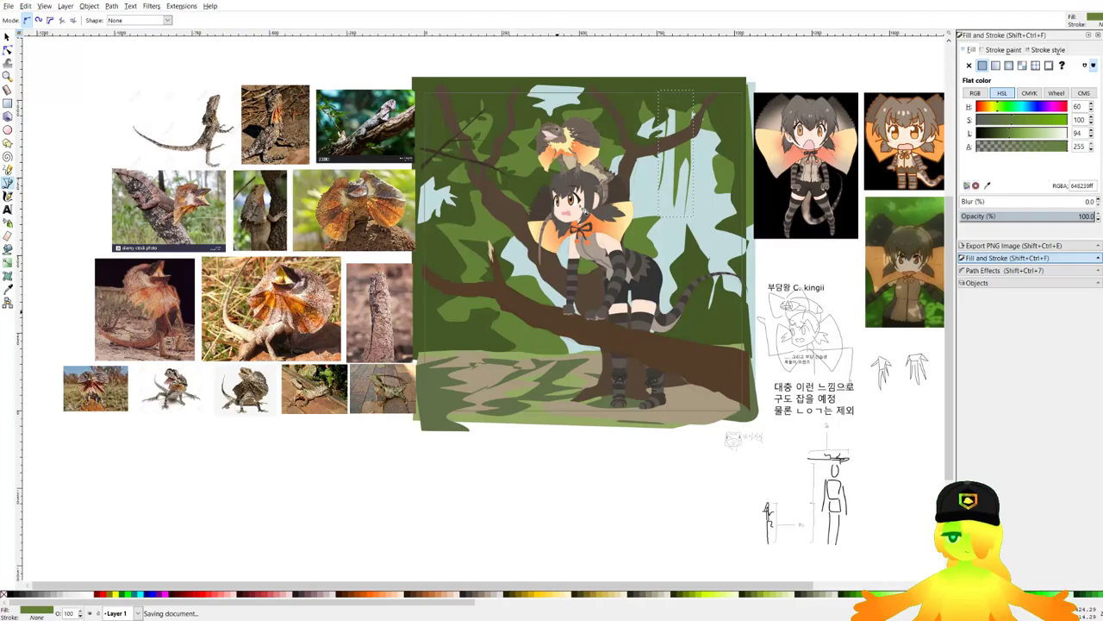
{"action": "scroll", "coordinate": [582, 211], "scroll_direction": "up", "scroll_amount": 1}
{"action": "left_click_drag", "start_coordinate": [583, 210], "coordinate": [590, 236]}
{"action": "scroll", "coordinate": [589, 237], "scroll_direction": "down", "scroll_amount": 1}
{"action": "scroll", "coordinate": [622, 119], "scroll_direction": "down", "scroll_amount": 2}
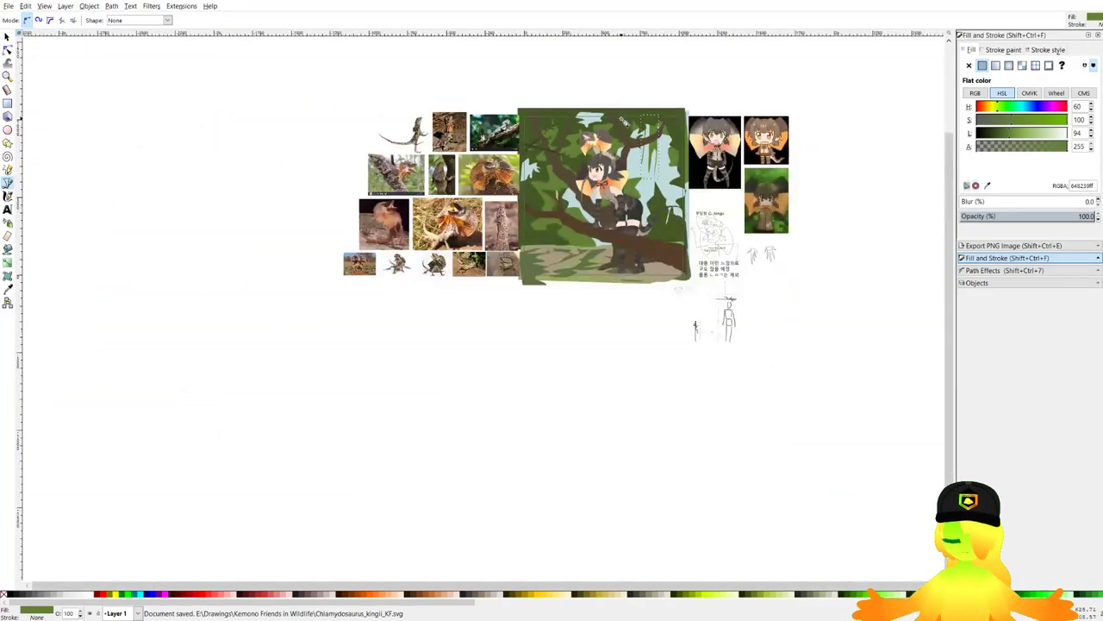
Draw a large closed shape covering the gap around the character's legs and the middle of the main branch.
{"action": "scroll", "coordinate": [622, 118], "scroll_direction": "up", "scroll_amount": 3}
{"action": "scroll", "coordinate": [448, 298], "scroll_direction": "up", "scroll_amount": 2}
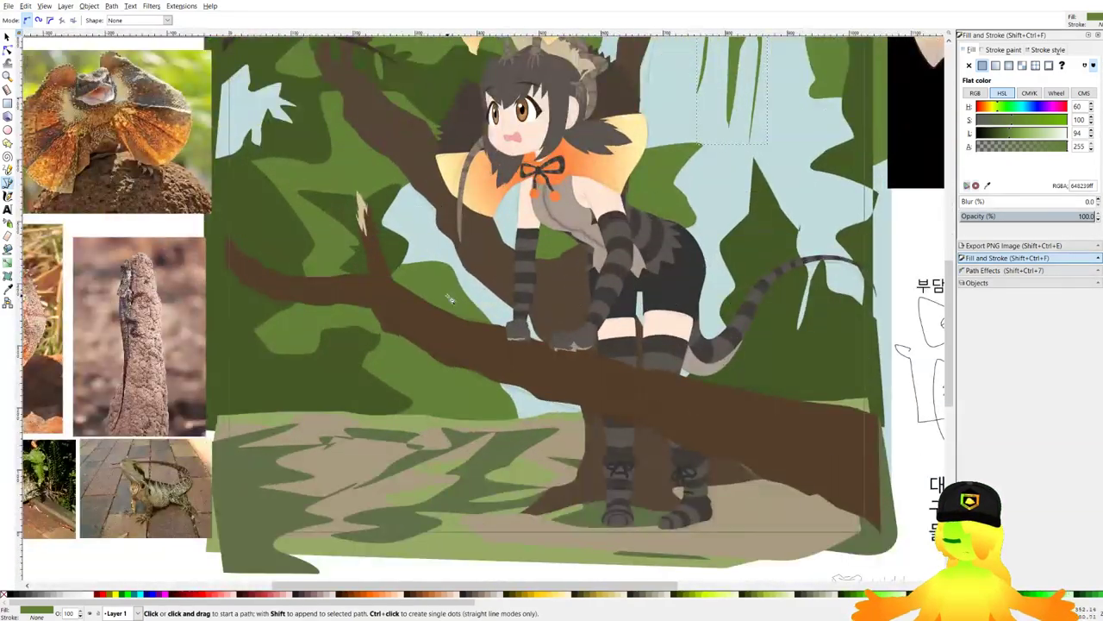
{"action": "left_click", "coordinate": [433, 304]}
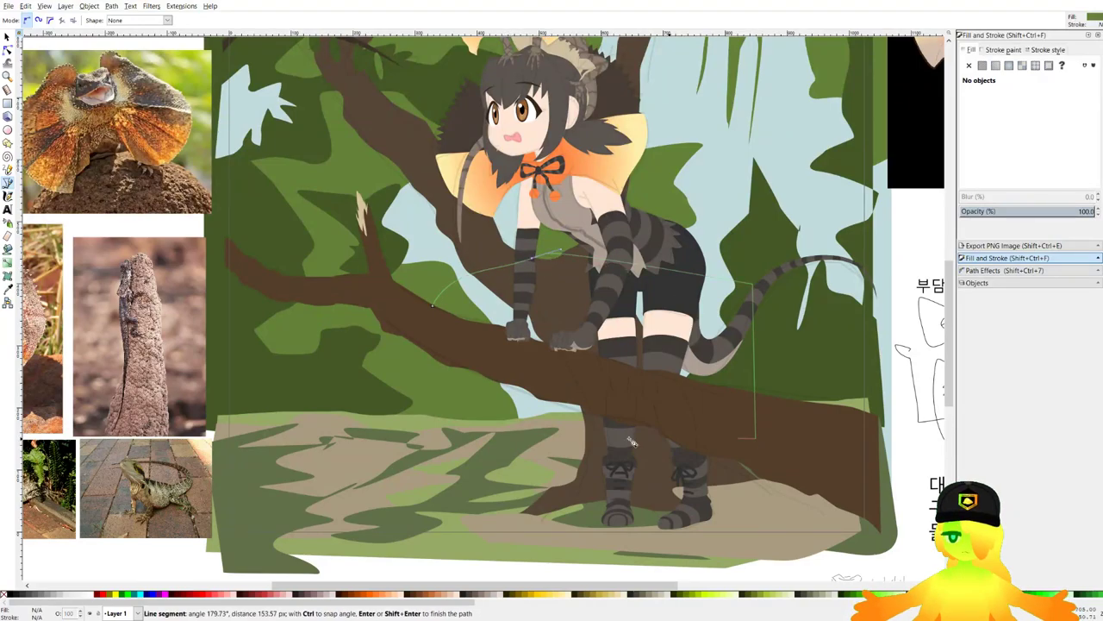
{"action": "left_click", "coordinate": [433, 305]}
Fill the large shape with the foliage's dark green and stack it just above the bottom object.
{"action": "key", "text": "d"}
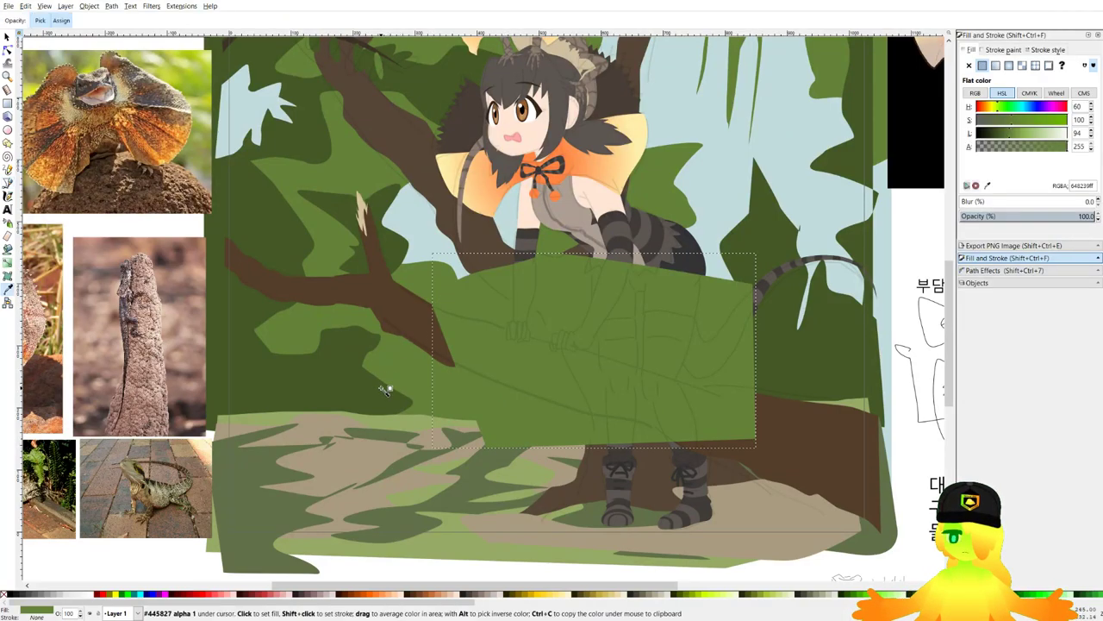
{"action": "left_click", "coordinate": [370, 392]}
{"action": "key", "text": "End"}
{"action": "key", "text": "Page_Up"}
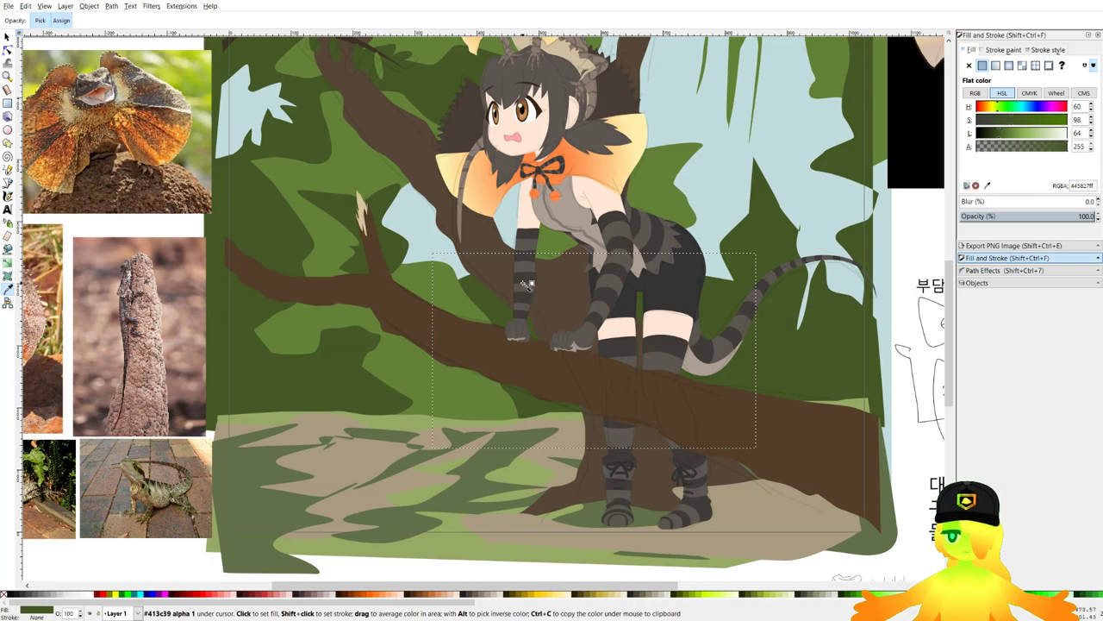
Draw a large closed foliage shape with uneven tufts around the tail, from the character's hips to the right edge of the artwork.
{"action": "scroll", "coordinate": [528, 285], "scroll_direction": "down", "scroll_amount": 2}
{"action": "scroll", "coordinate": [651, 247], "scroll_direction": "up", "scroll_amount": 3}
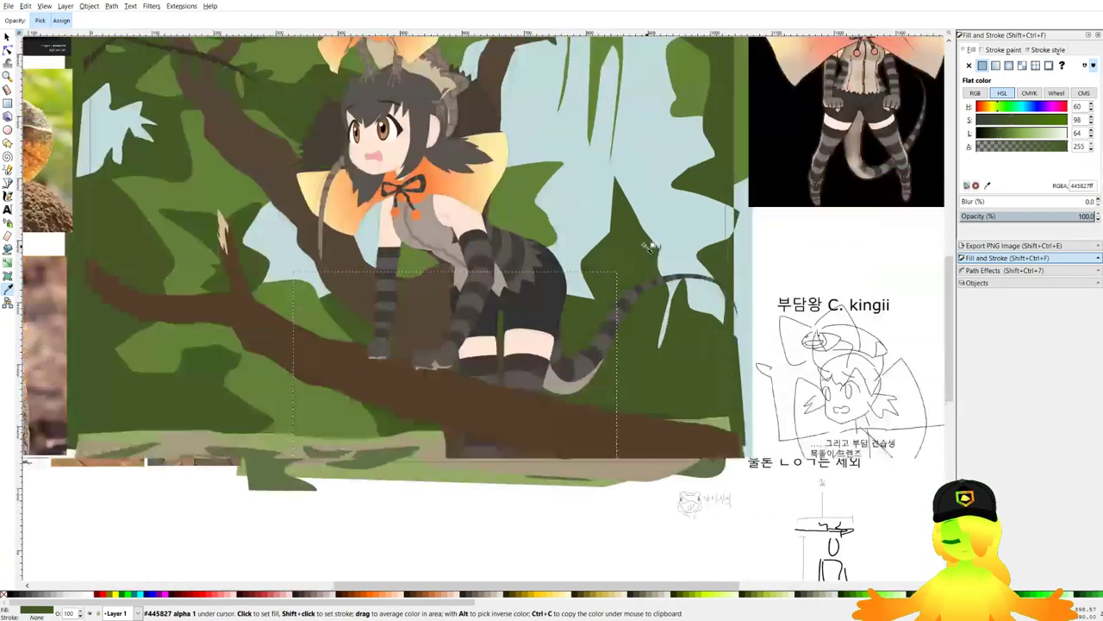
{"action": "left_click", "coordinate": [11, 181]}
{"action": "left_click", "coordinate": [568, 306]}
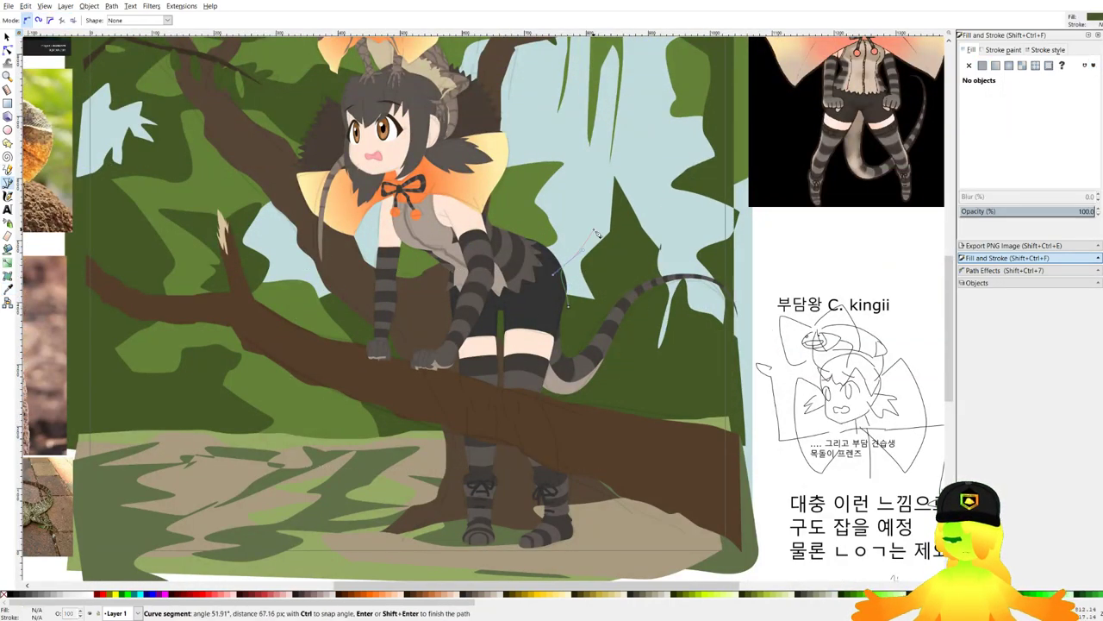
{"action": "left_click", "coordinate": [645, 250]}
{"action": "left_click_drag", "start_coordinate": [659, 249], "coordinate": [661, 243]}
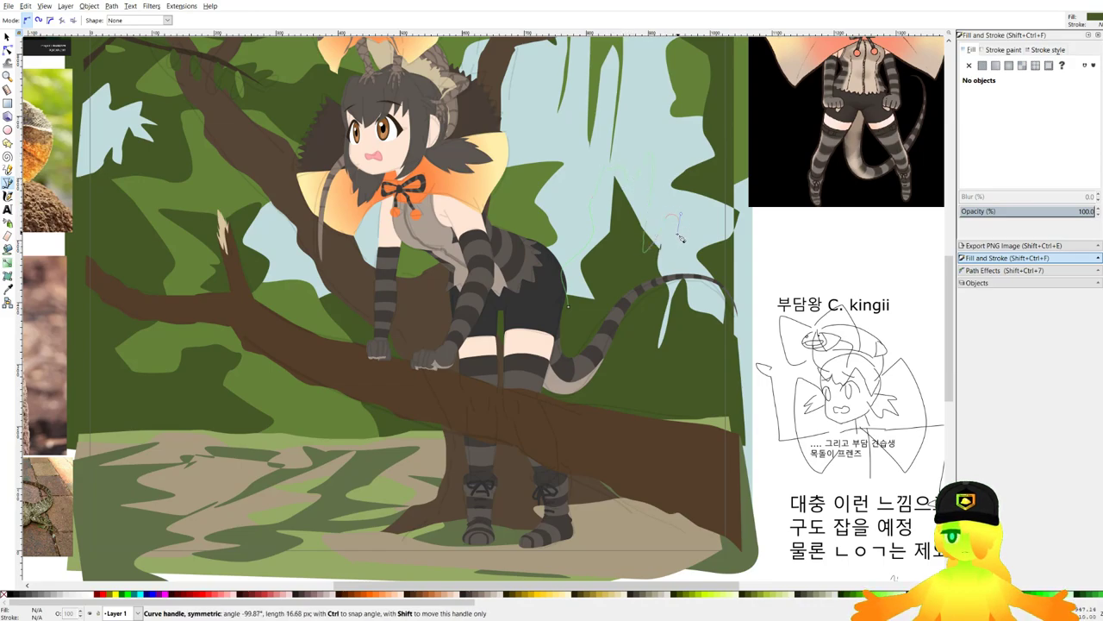
{"action": "left_click", "coordinate": [743, 261]}
{"action": "left_click_drag", "start_coordinate": [751, 406], "coordinate": [755, 414]}
{"action": "left_click", "coordinate": [568, 306]}
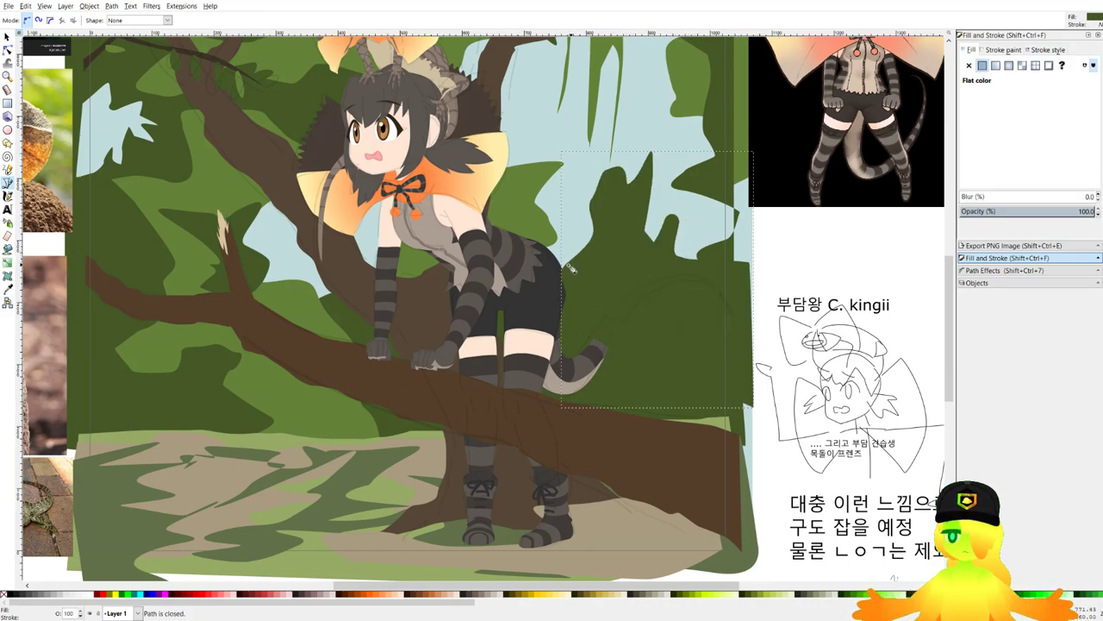
Fill the new shape around the tail with the foliage's lighter green and stack it behind the dark foliage.
{"action": "key", "text": "d"}
{"action": "left_click", "coordinate": [333, 404]}
{"action": "key", "text": "Page_Down"}
{"action": "key", "text": "Page_Down"}
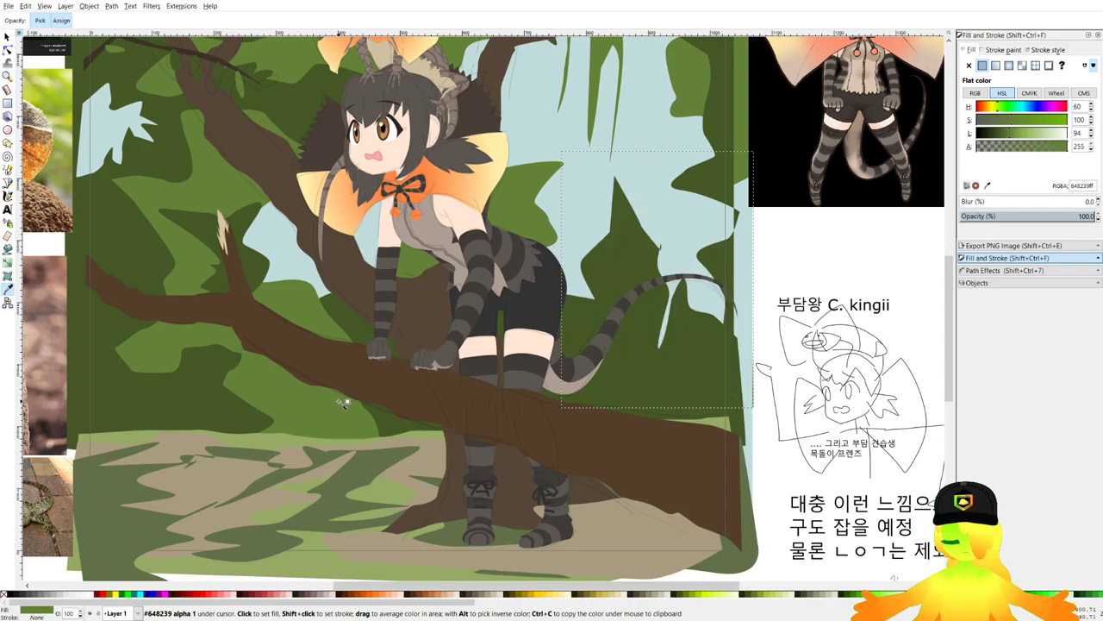
{"action": "left_click", "coordinate": [8, 49]}
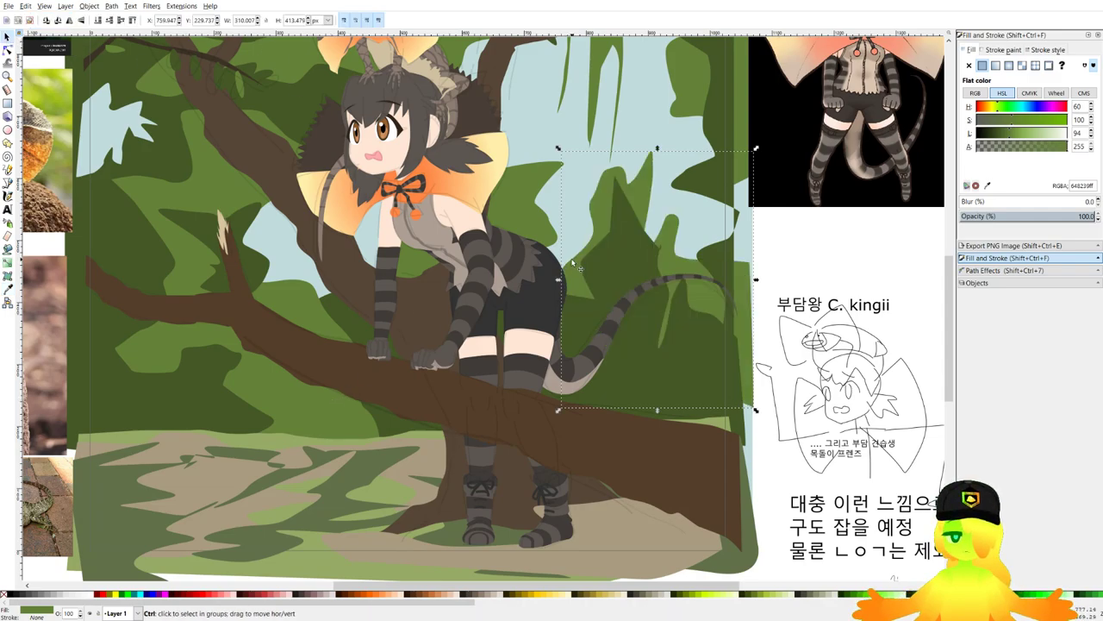
Deselect the foliage, fit the page in the view and save the document.
{"action": "scroll", "coordinate": [571, 258], "scroll_direction": "up", "scroll_amount": 1}
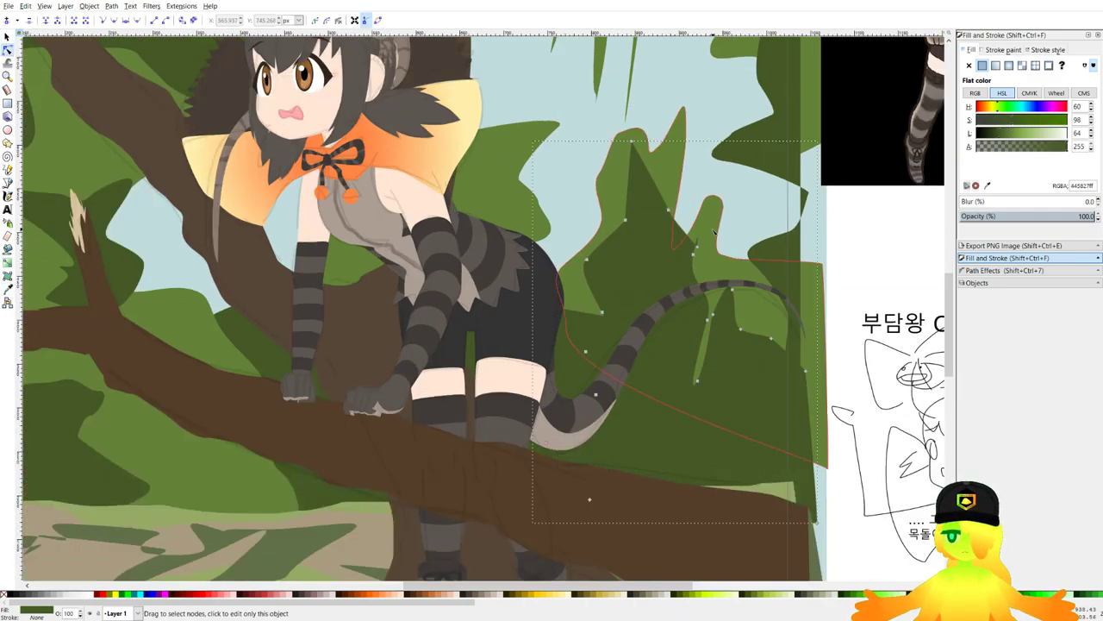
{"action": "left_click", "coordinate": [893, 284]}
{"action": "key", "text": "5"}
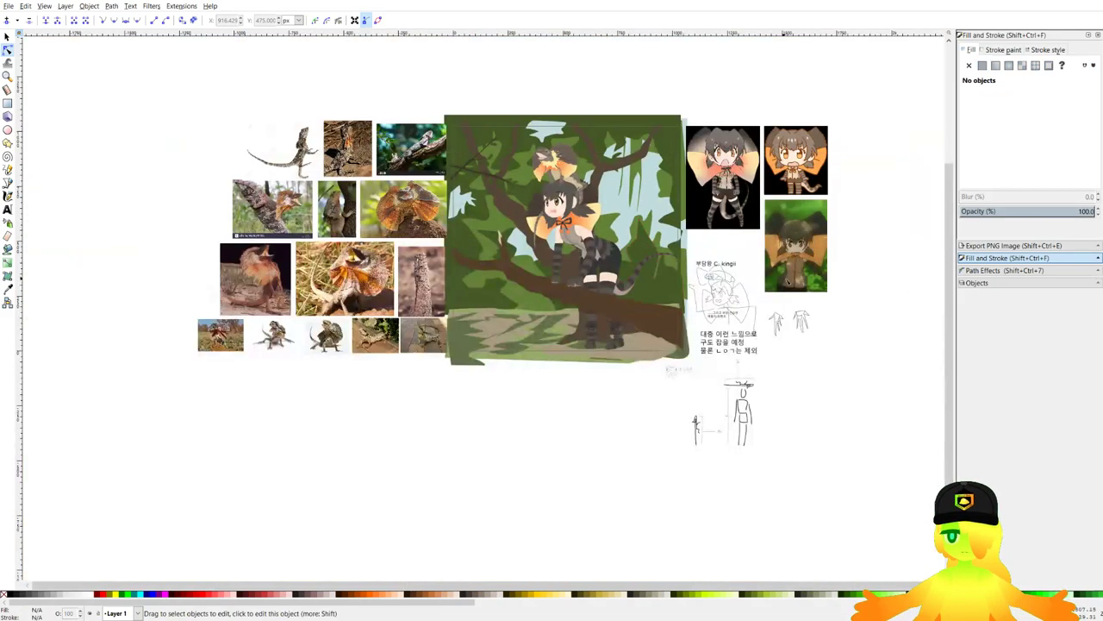
{"action": "key", "text": "ctrl+s"}
Select the light brown ground patches together and darken their fill to a lightness of 91.
{"action": "scroll", "coordinate": [509, 336], "scroll_direction": "up", "scroll_amount": 3}
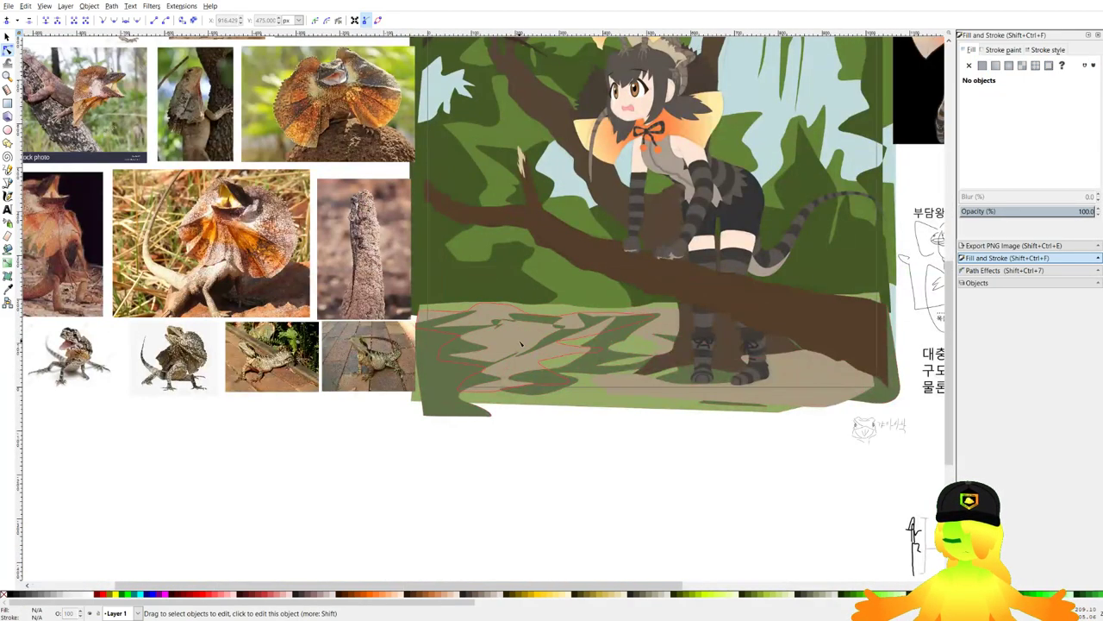
{"action": "left_click", "coordinate": [521, 343]}
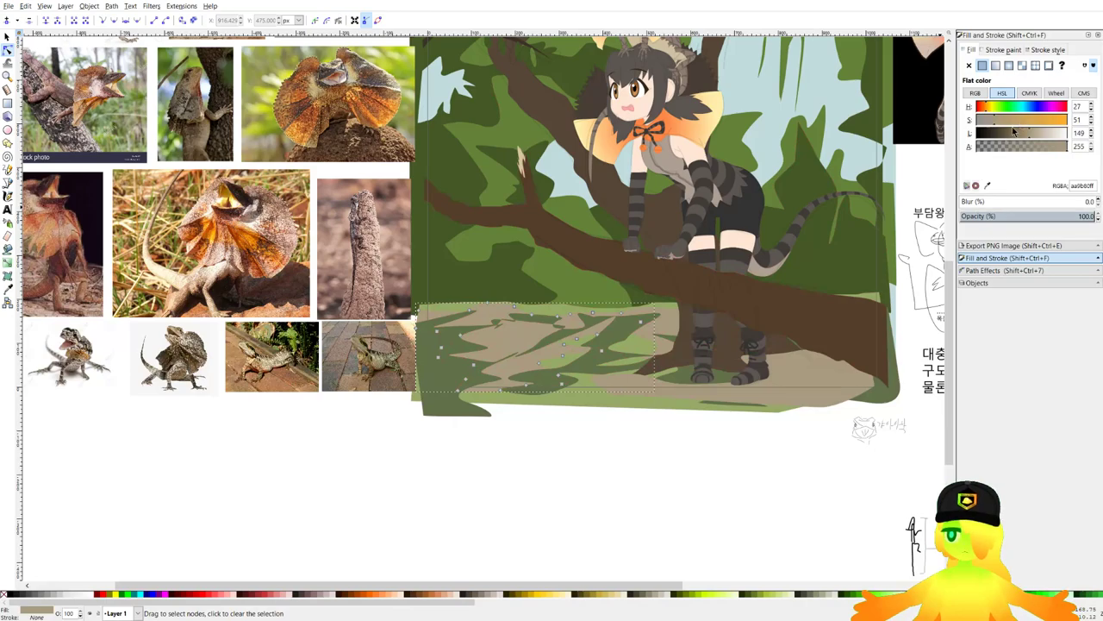
{"action": "left_click_drag", "start_coordinate": [1014, 132], "coordinate": [1009, 138]}
{"action": "key", "text": "ctrl+z"}
{"action": "left_click", "coordinate": [786, 395], "text": "shift"}
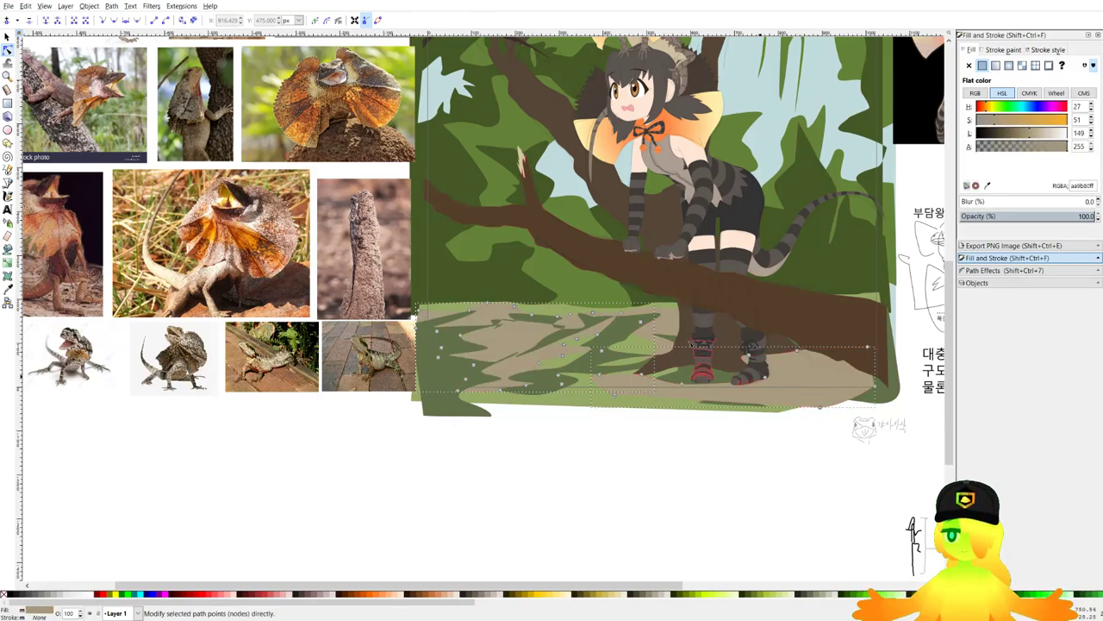
{"action": "left_click", "coordinate": [1010, 134]}
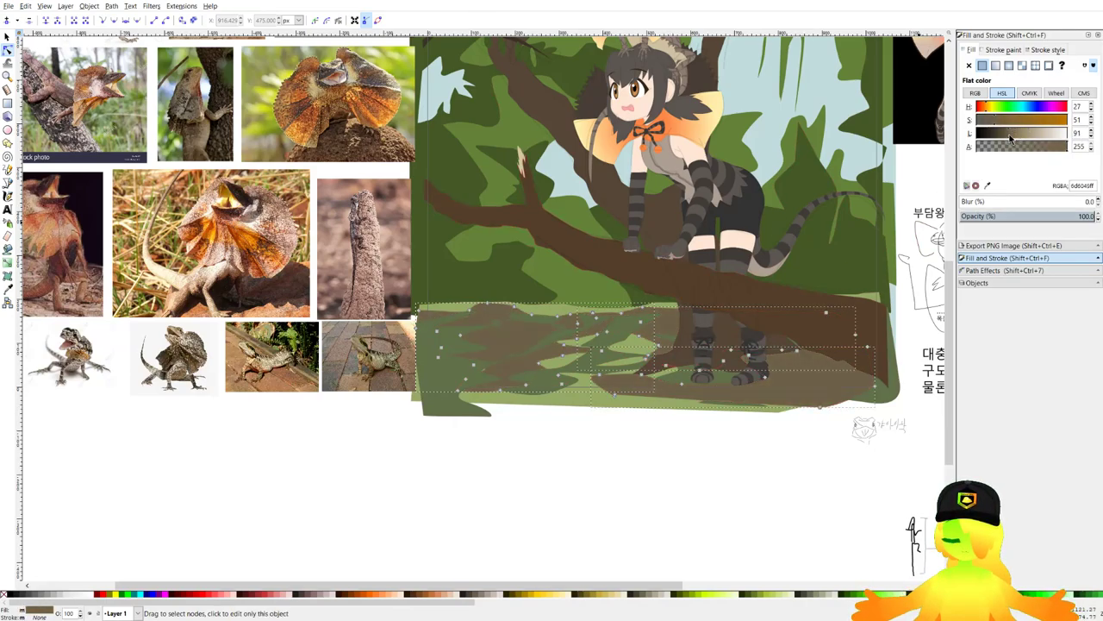
Recolour the ground's dark green patches to a more saturated dark olive with a hue of 47.
{"action": "left_click", "coordinate": [622, 335]}
{"action": "left_click", "coordinate": [1000, 134]}
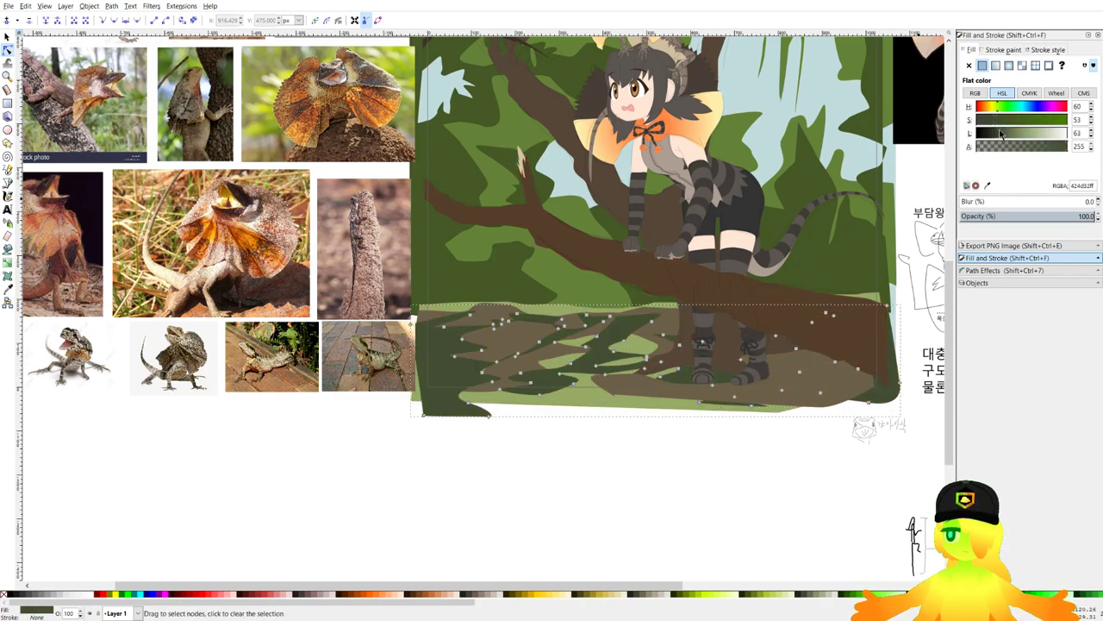
{"action": "left_click_drag", "start_coordinate": [1000, 134], "coordinate": [1007, 133]}
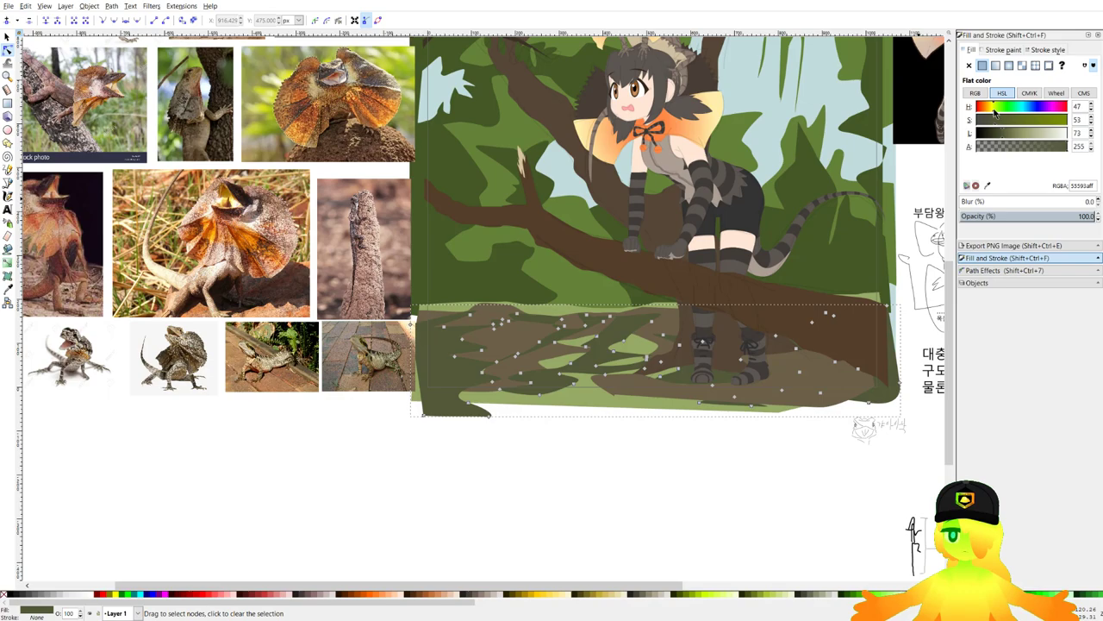
{"action": "key", "text": "plus"}
{"action": "left_click", "coordinate": [997, 134]}
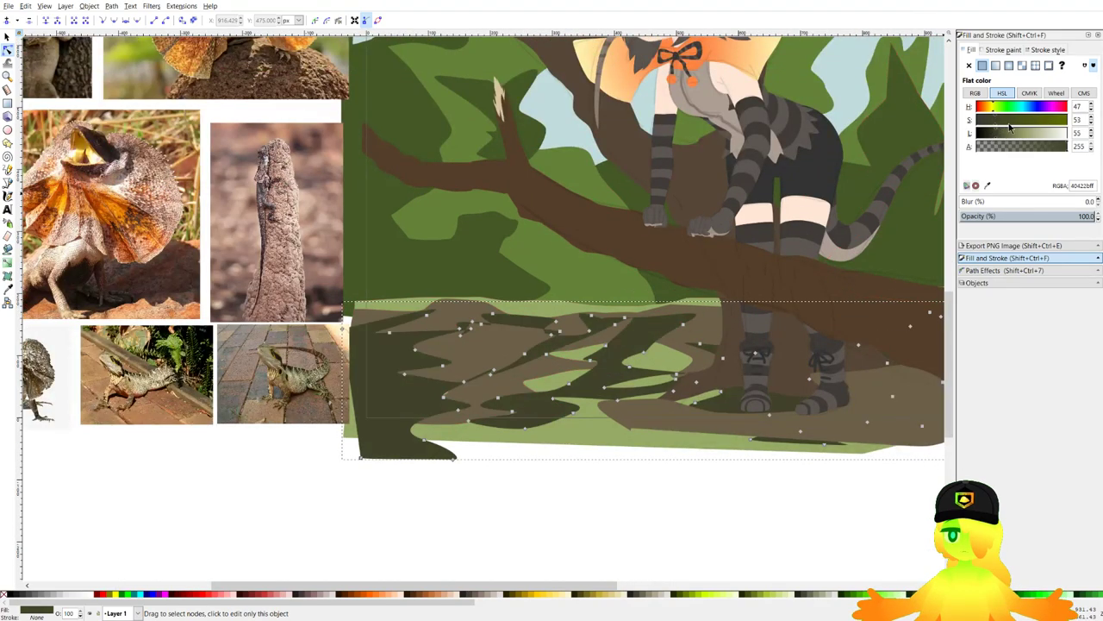
{"action": "left_click_drag", "start_coordinate": [1013, 125], "coordinate": [1010, 135]}
Recolour the light green ground base to hue 55, saturation 72 and lightness 92, and save the document.
{"action": "left_click", "coordinate": [615, 445]}
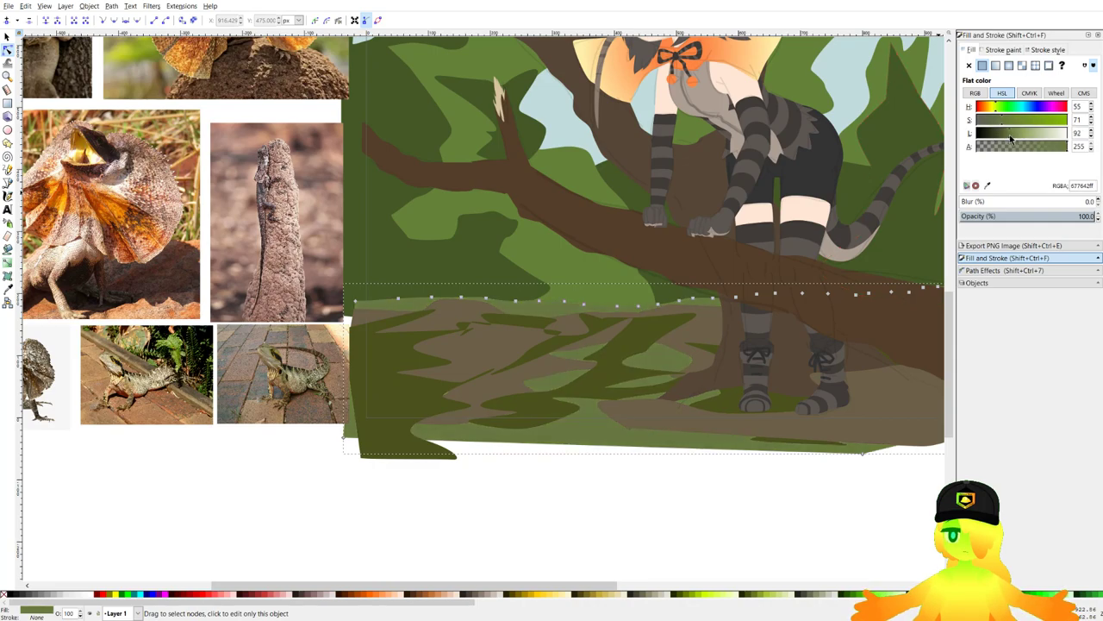
{"action": "left_click", "coordinate": [1004, 120]}
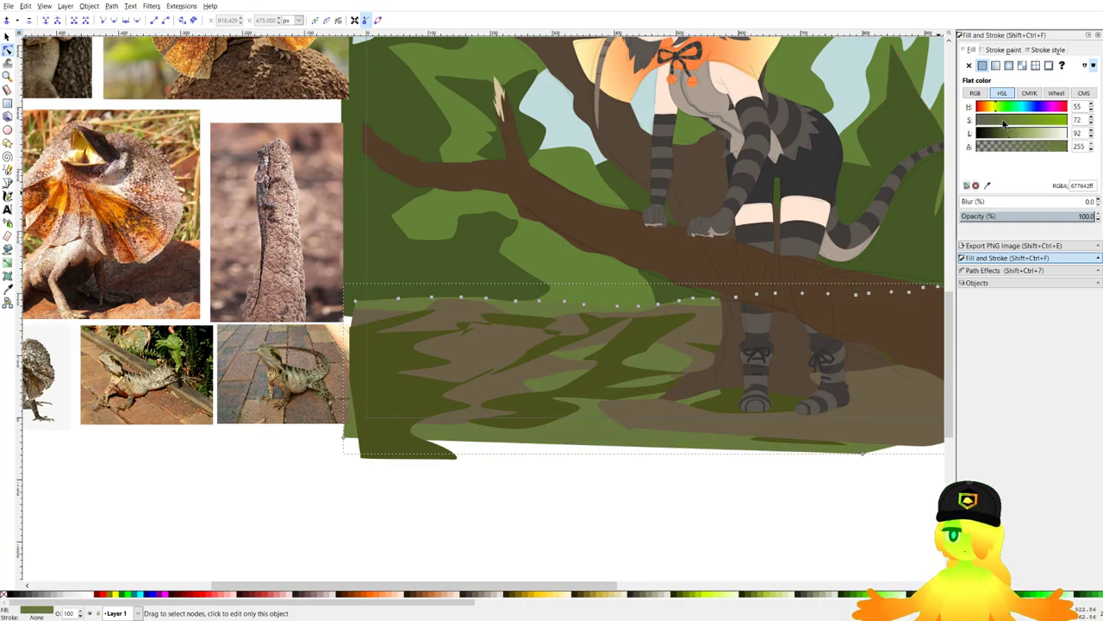
{"action": "left_click", "coordinate": [587, 524]}
{"action": "scroll", "coordinate": [582, 439], "scroll_direction": "down", "scroll_amount": 1}
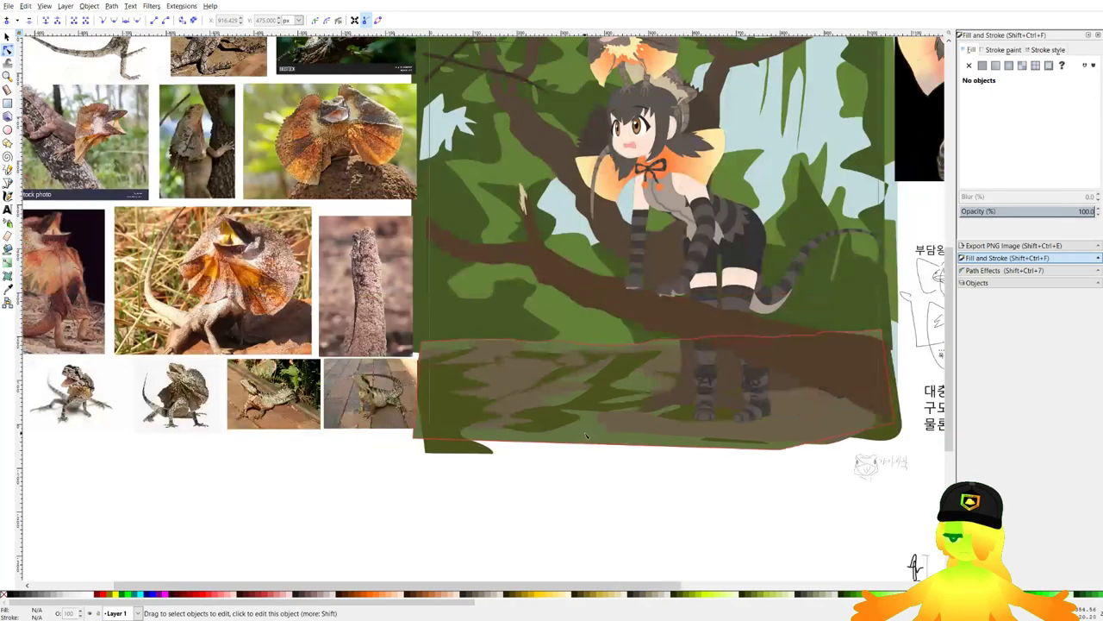
{"action": "key", "text": "ctrl+s"}
Review the recoloured ground against the whole scene, open the object list and save the document.
{"action": "scroll", "coordinate": [388, 398], "scroll_direction": "down", "scroll_amount": 1}
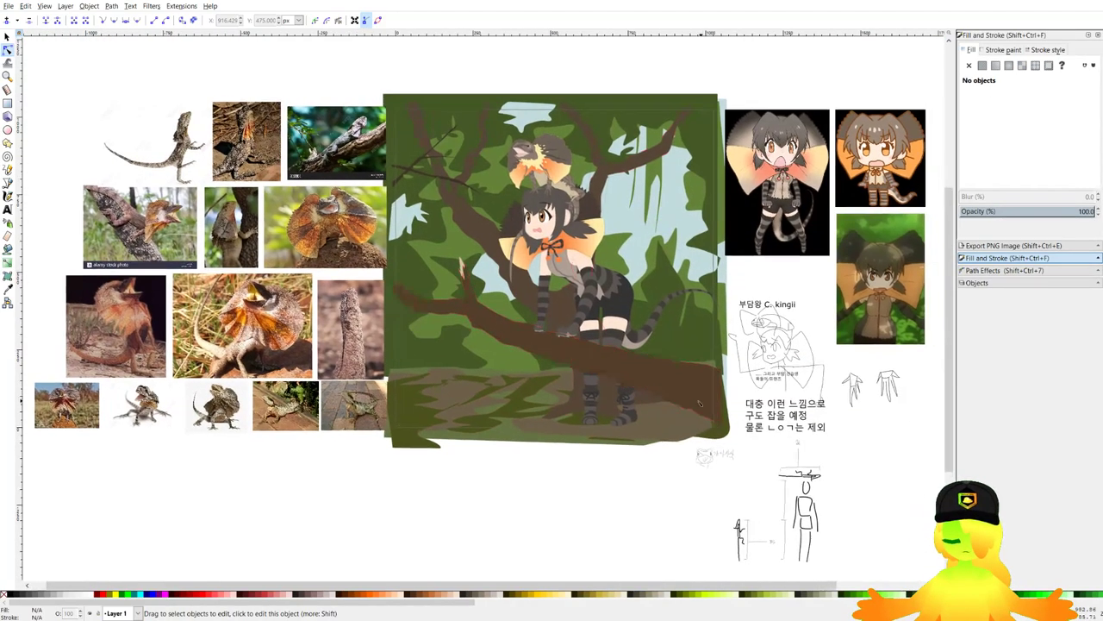
{"action": "scroll", "coordinate": [609, 292], "scroll_direction": "up", "scroll_amount": 2}
{"action": "scroll", "coordinate": [623, 312], "scroll_direction": "down", "scroll_amount": 2}
{"action": "scroll", "coordinate": [553, 284], "scroll_direction": "up", "scroll_amount": 2}
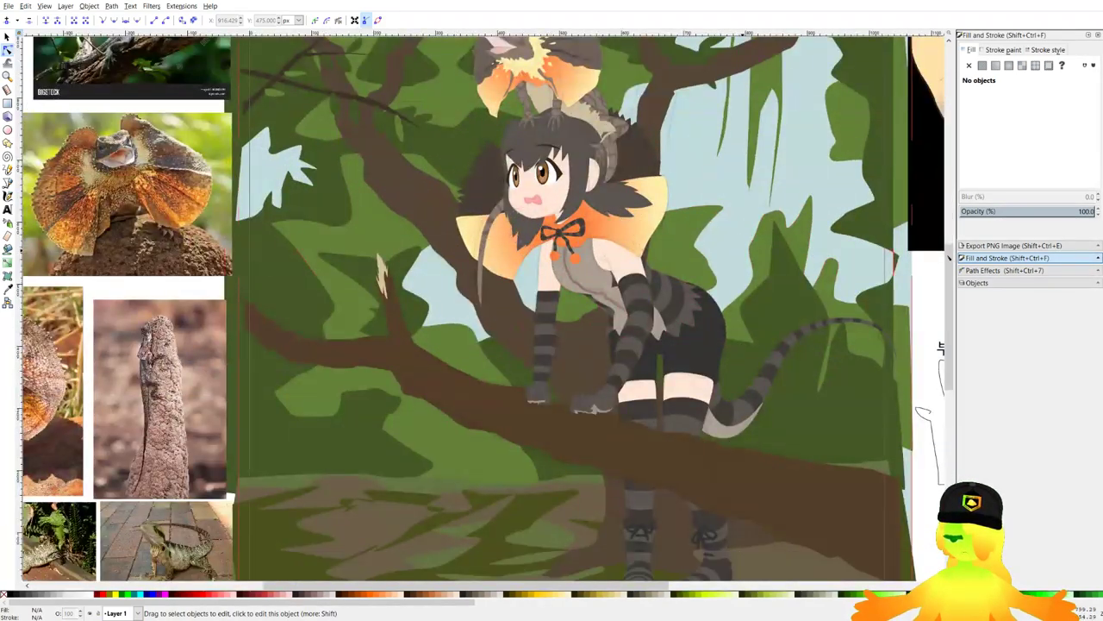
{"action": "left_click", "coordinate": [1023, 283]}
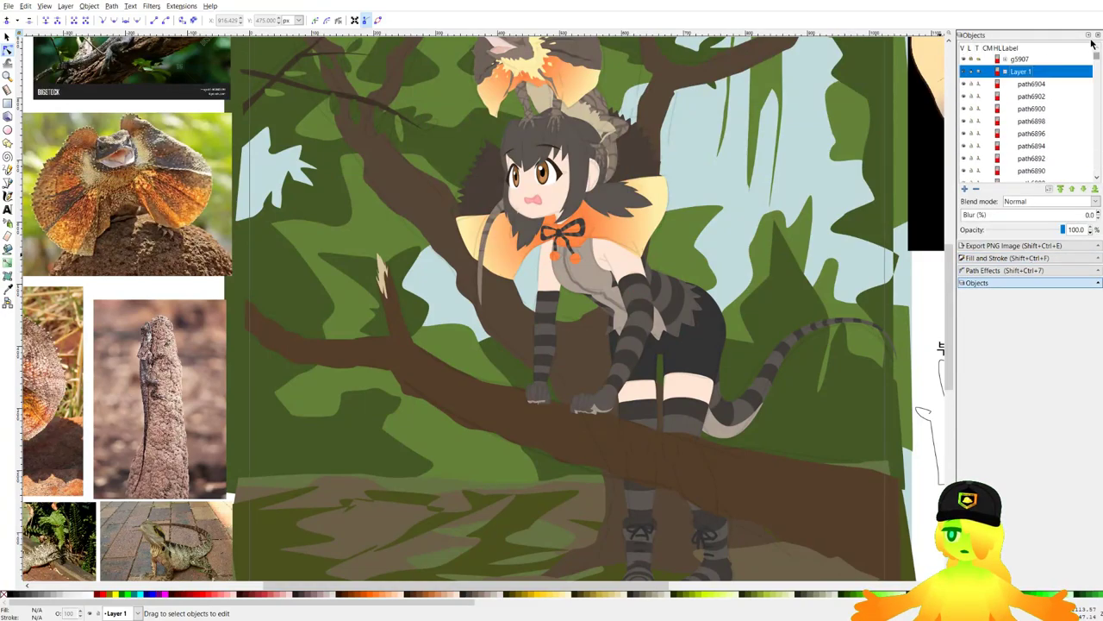
{"action": "scroll", "coordinate": [616, 209], "scroll_direction": "down", "scroll_amount": 2}
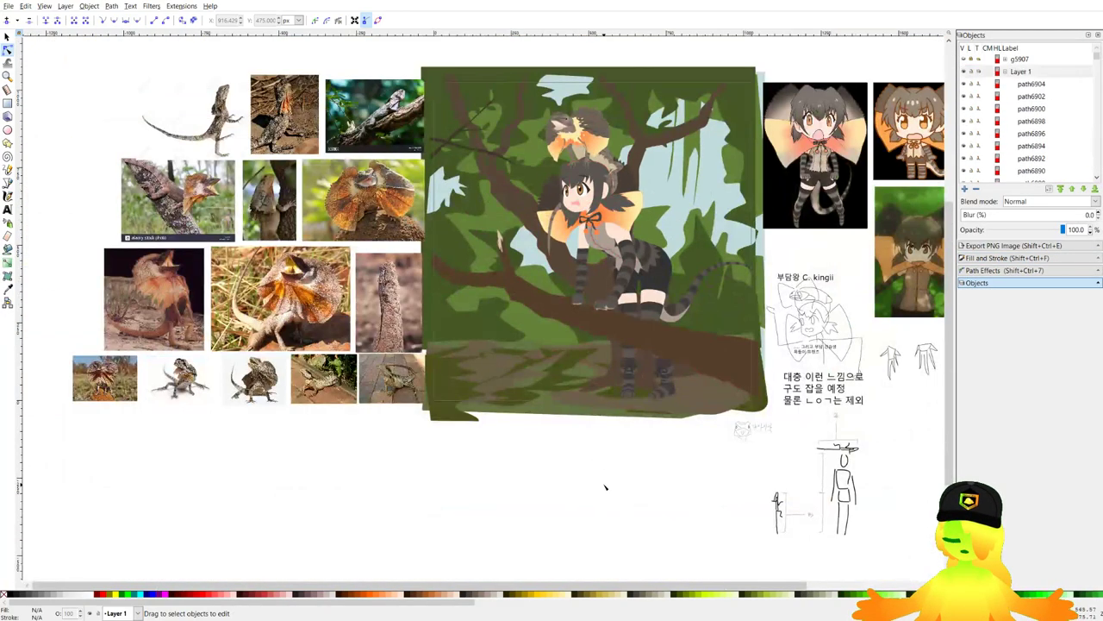
{"action": "key", "text": "ctrl+s"}
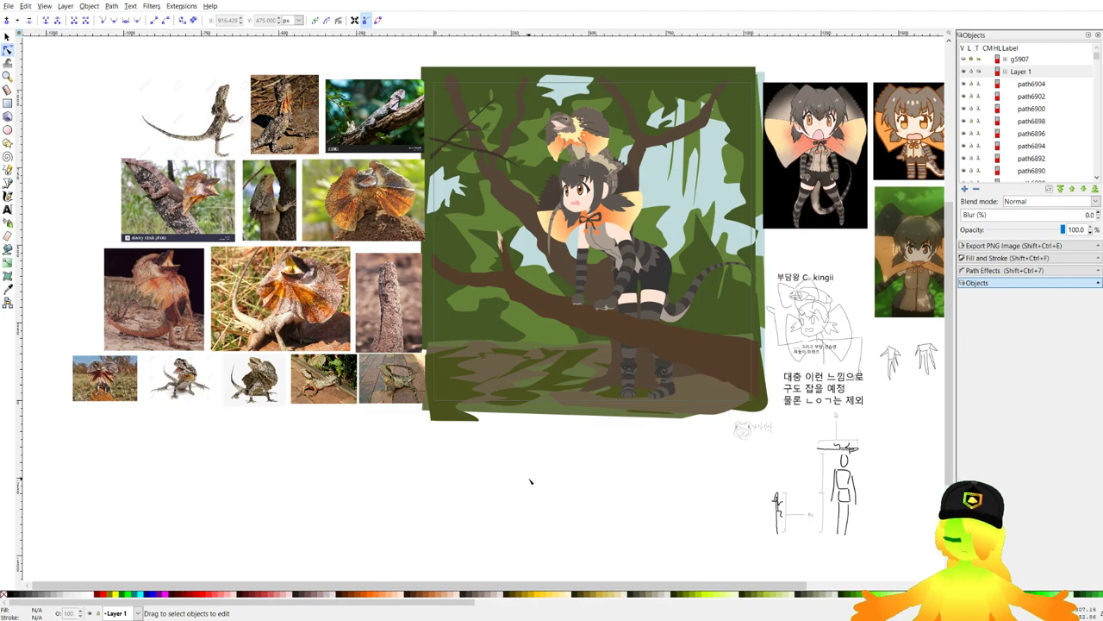
Paste the round blue logo and place it over the ground near the artwork's lower-left corner.
{"action": "key", "text": "ctrl+v"}
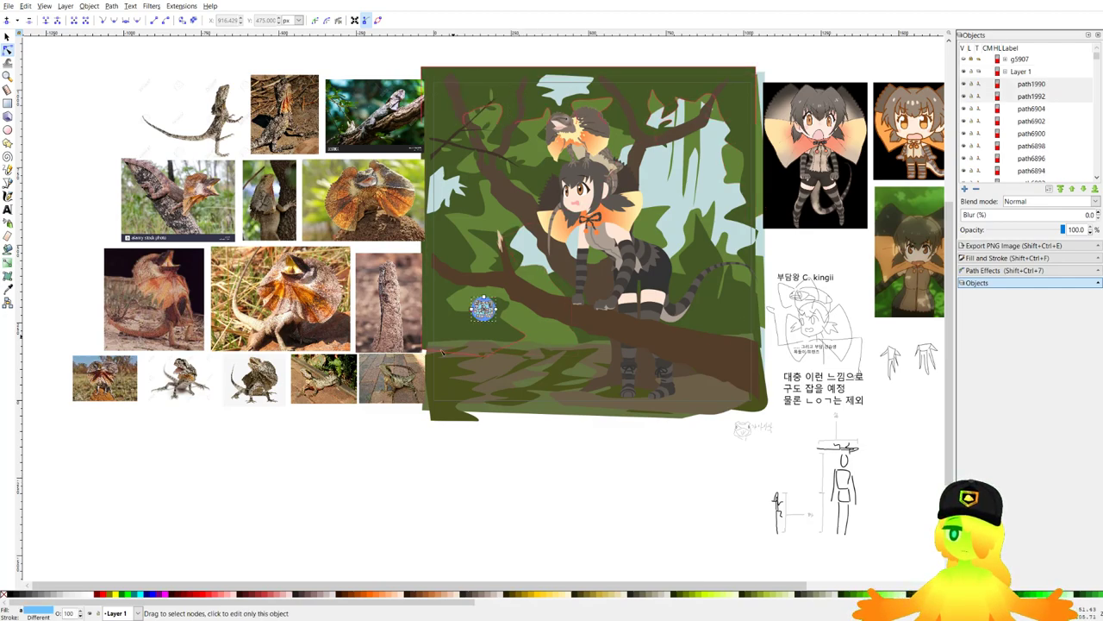
{"action": "scroll", "coordinate": [438, 358], "scroll_direction": "up", "scroll_amount": 2}
{"action": "key", "text": "s"}
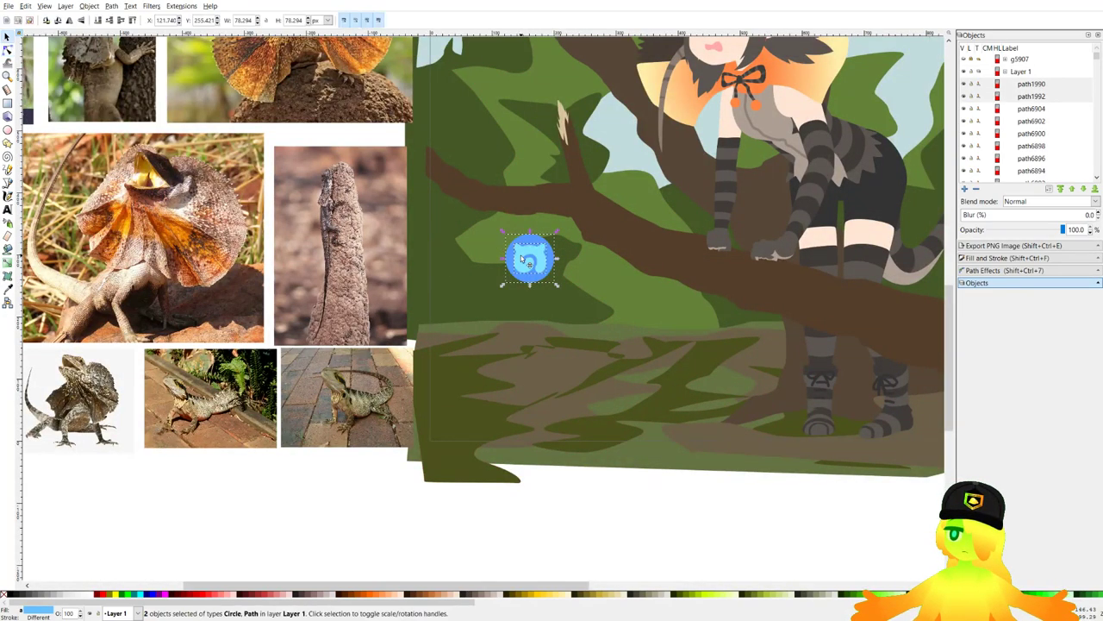
{"action": "left_click_drag", "start_coordinate": [522, 259], "coordinate": [462, 368]}
{"action": "left_click", "coordinate": [702, 299]}
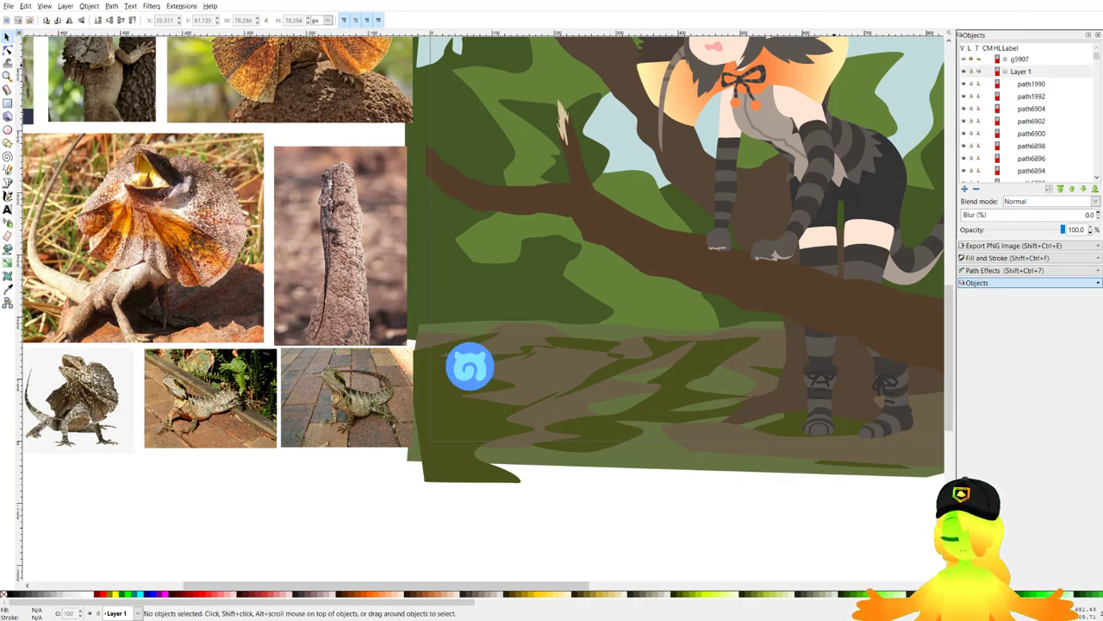
Add the text "Chlamydosaurus kingii" beside the logo, removing the pasted "Gray, 1825" from its second line.
{"action": "scroll", "coordinate": [658, 443], "scroll_direction": "up", "scroll_amount": 2}
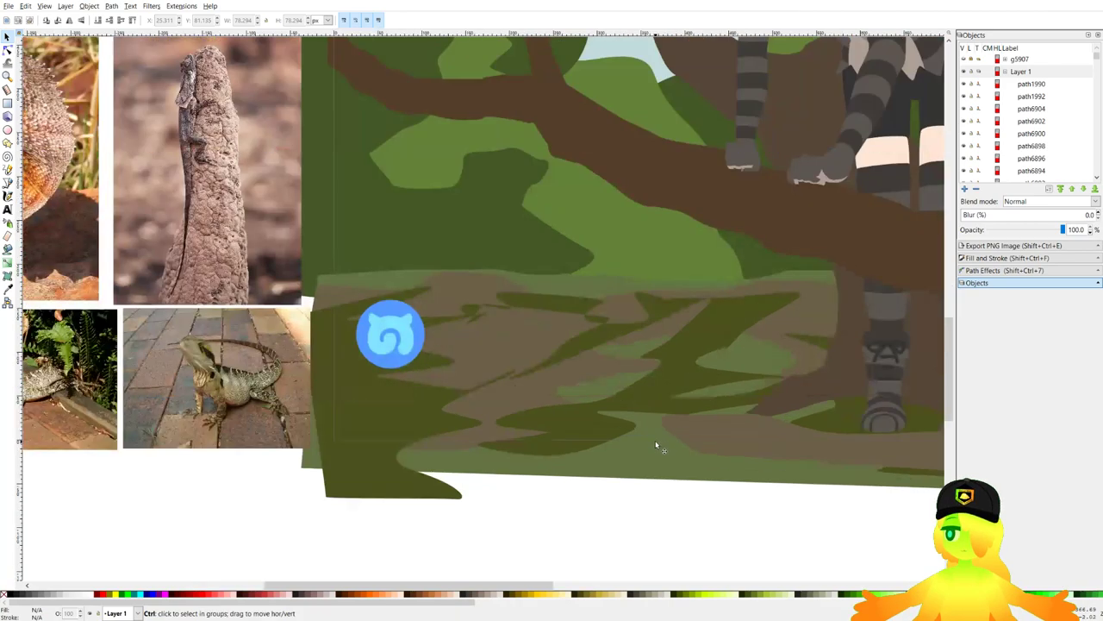
{"action": "key", "text": "t"}
{"action": "left_click", "coordinate": [359, 278]}
{"action": "type", "text": "Chlamydosaurus kingii Gray, 1825"}
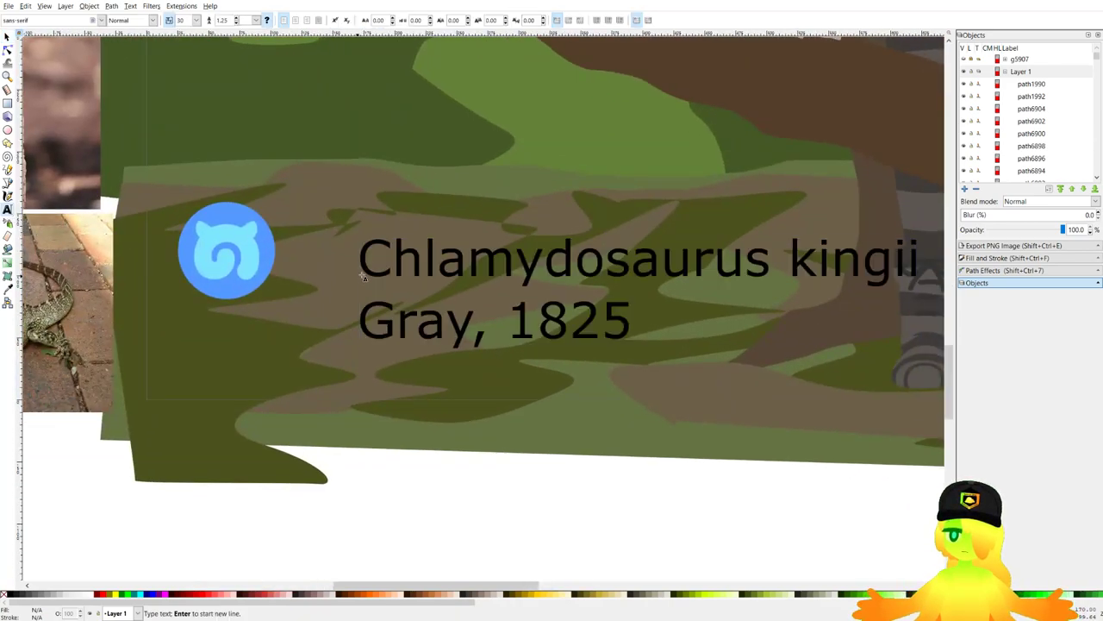
{"action": "left_click_drag", "start_coordinate": [632, 323], "coordinate": [267, 321]}
{"action": "key", "text": "BackSpace"}
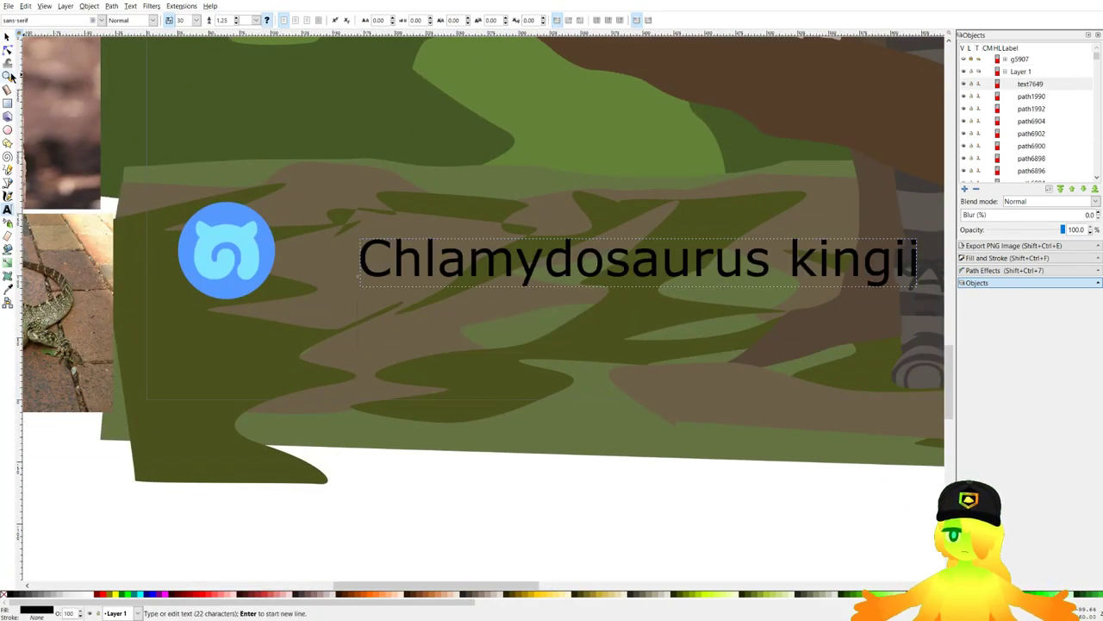
{"action": "left_click", "coordinate": [7, 36]}
{"action": "left_click", "coordinate": [7, 210]}
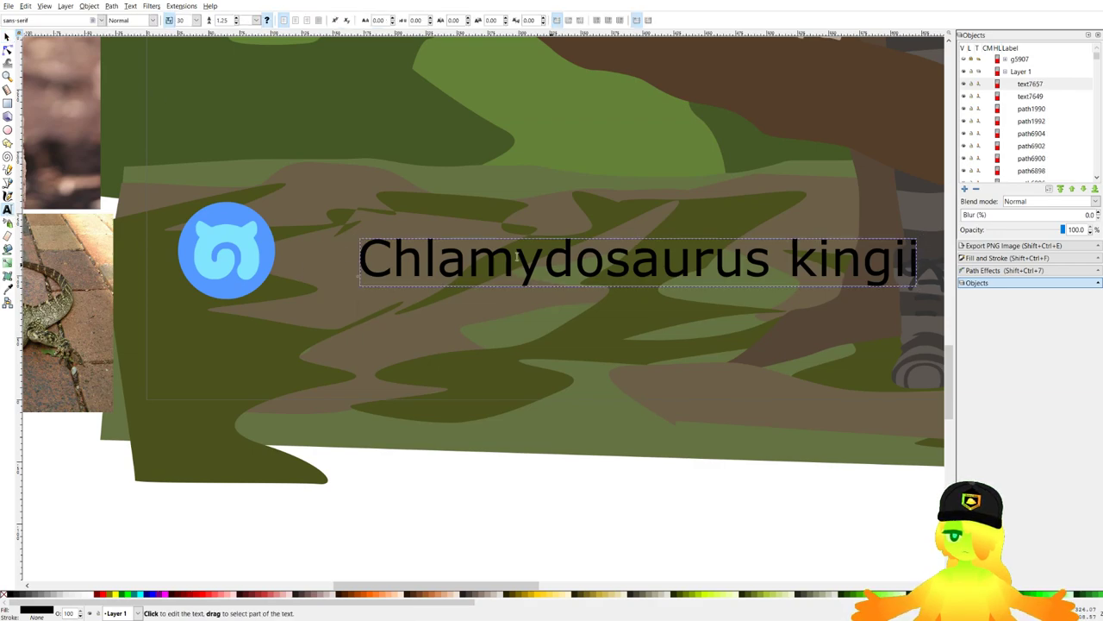
{"action": "key", "text": "ctrl+a"}
{"action": "type", "text": "Chlamydosaurus kingii Gray, 1825"}
{"action": "type", "text": "Chlamydosaurus kingii Gray, 1825"}
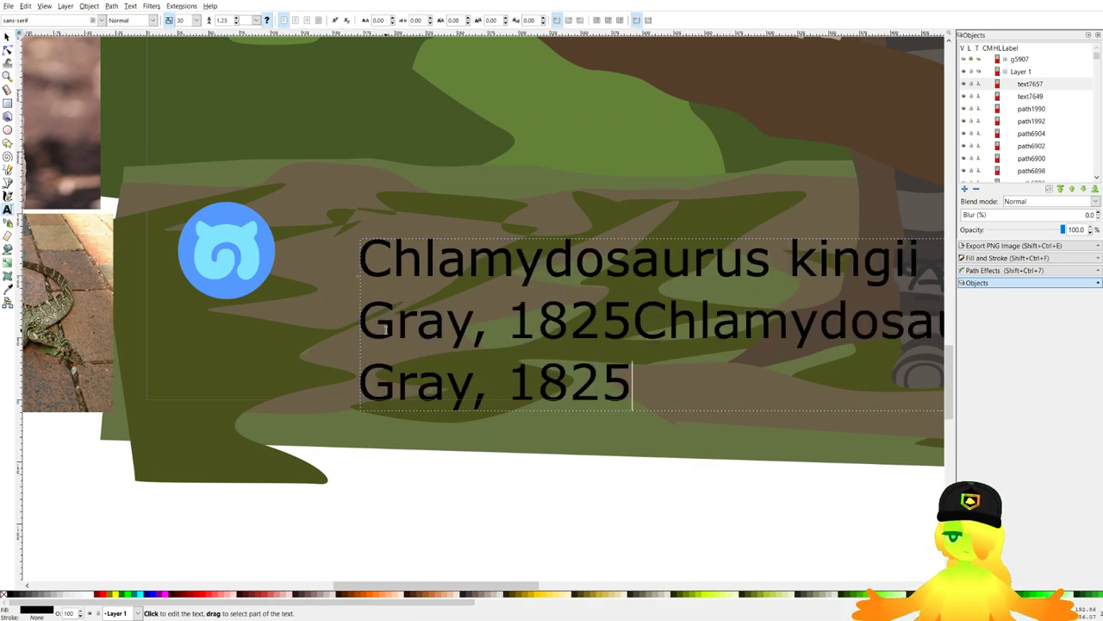
{"action": "key", "text": "ctrl+z"}
{"action": "left_click", "coordinate": [448, 269]}
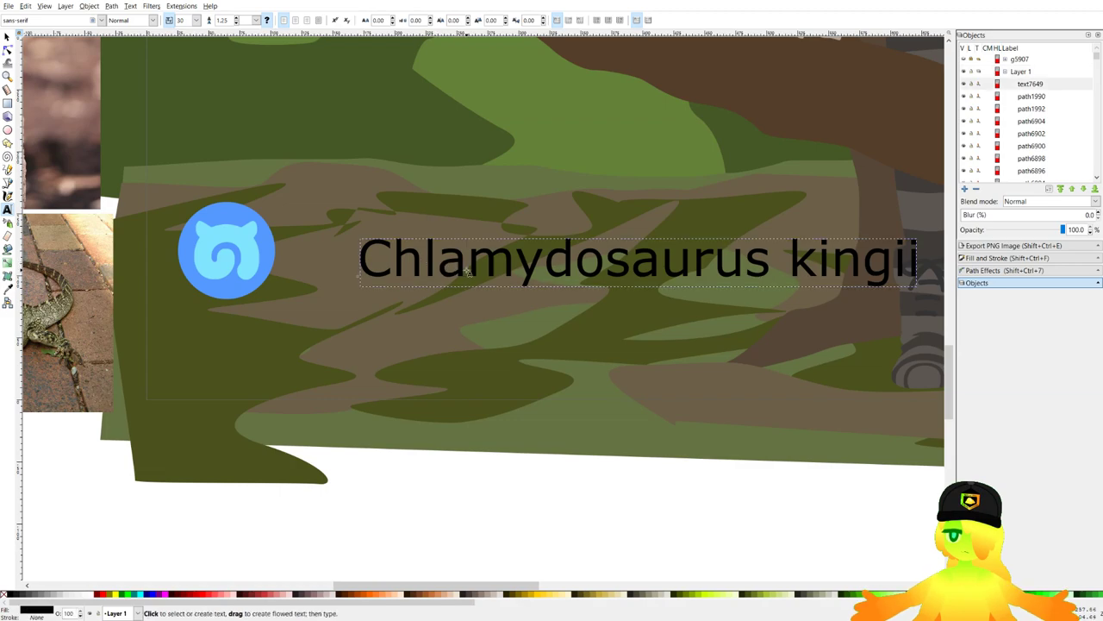
{"action": "key", "text": "ctrl+a"}
{"action": "scroll", "coordinate": [390, 260], "scroll_direction": "down", "scroll_amount": 1}
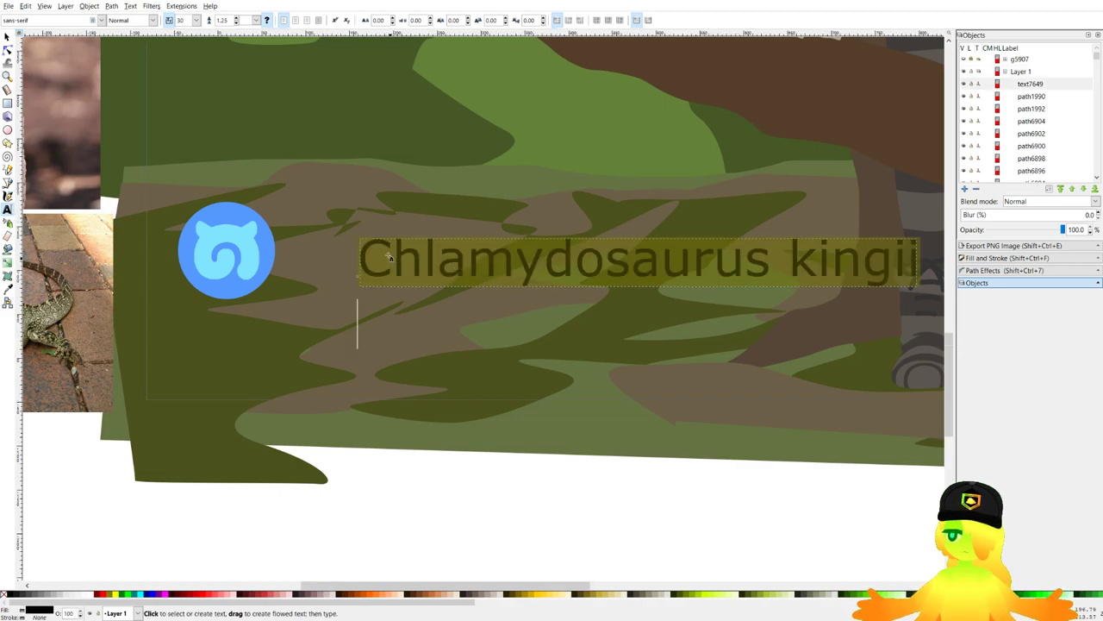
Duplicate the "Chlamydosaurus kingii" text in place beside the logo.
{"action": "left_click", "coordinate": [7, 37]}
{"action": "left_click_drag", "start_coordinate": [443, 266], "coordinate": [498, 381]}
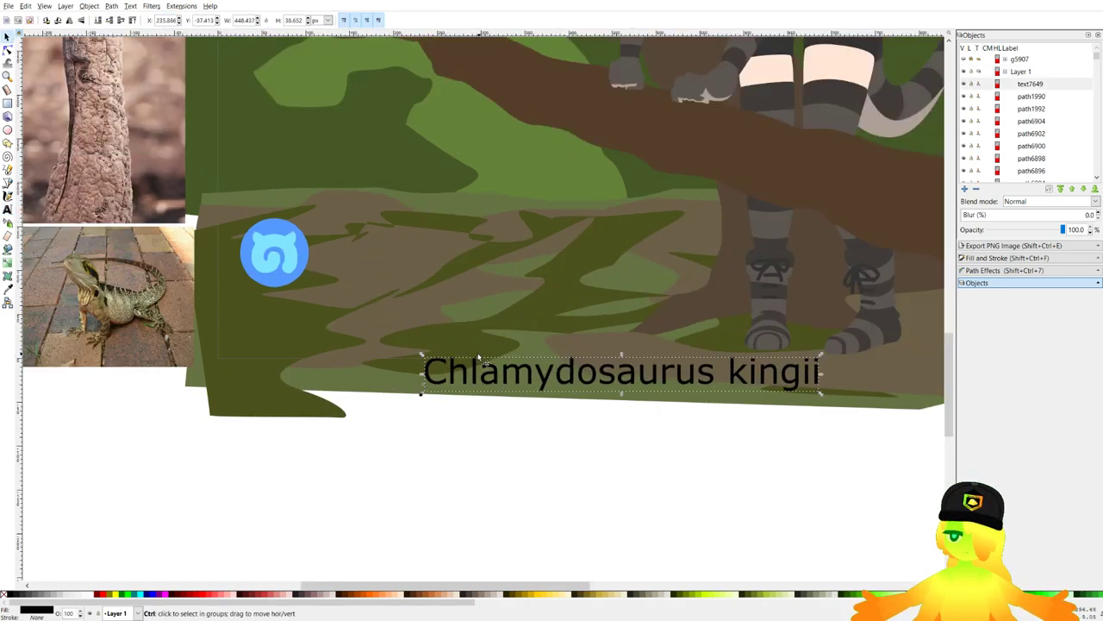
{"action": "key", "text": "ctrl+z"}
{"action": "key", "text": "ctrl+d"}
{"action": "scroll", "coordinate": [424, 287], "scroll_direction": "up", "scroll_amount": 1}
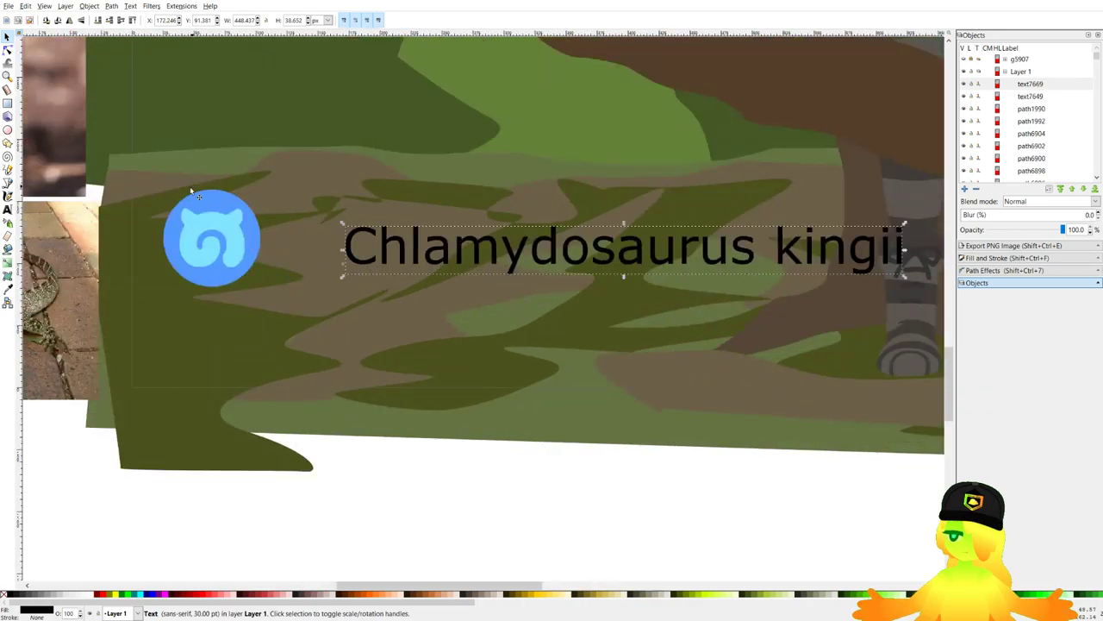
Replace the duplicated caption's content with the two lines "Chlamydosaurus kingii" and "Gray, 1825".
{"action": "left_click", "coordinate": [9, 211]}
{"action": "left_click", "coordinate": [411, 250]}
{"action": "key", "text": "ctrl+a"}
{"action": "left_click", "coordinate": [424, 252]}
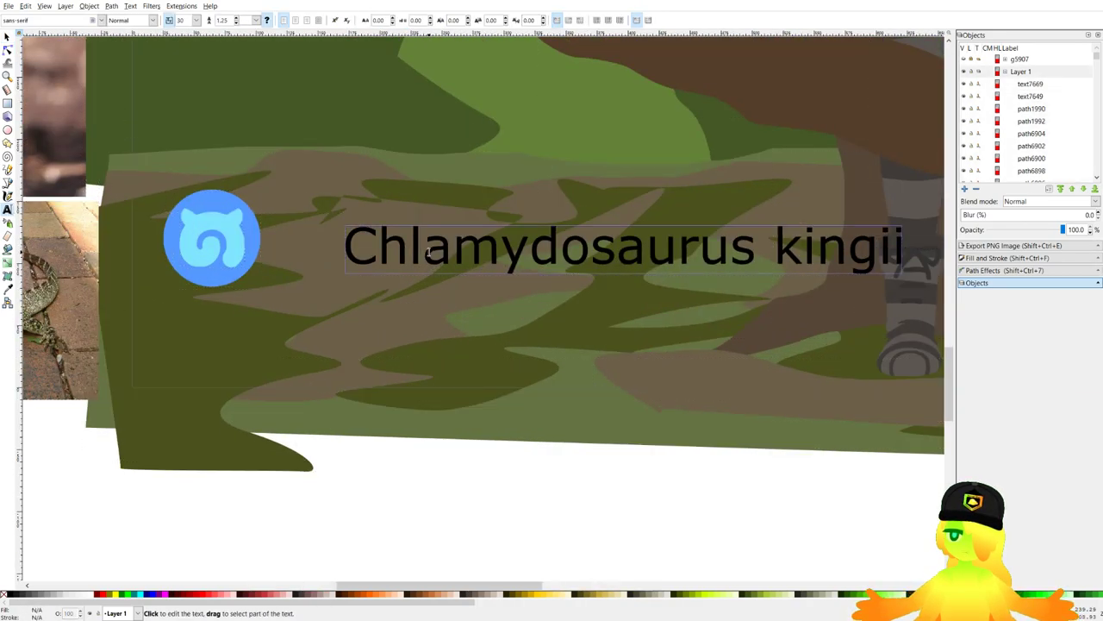
{"action": "left_click", "coordinate": [428, 250]}
{"action": "key", "text": "ctrl+a"}
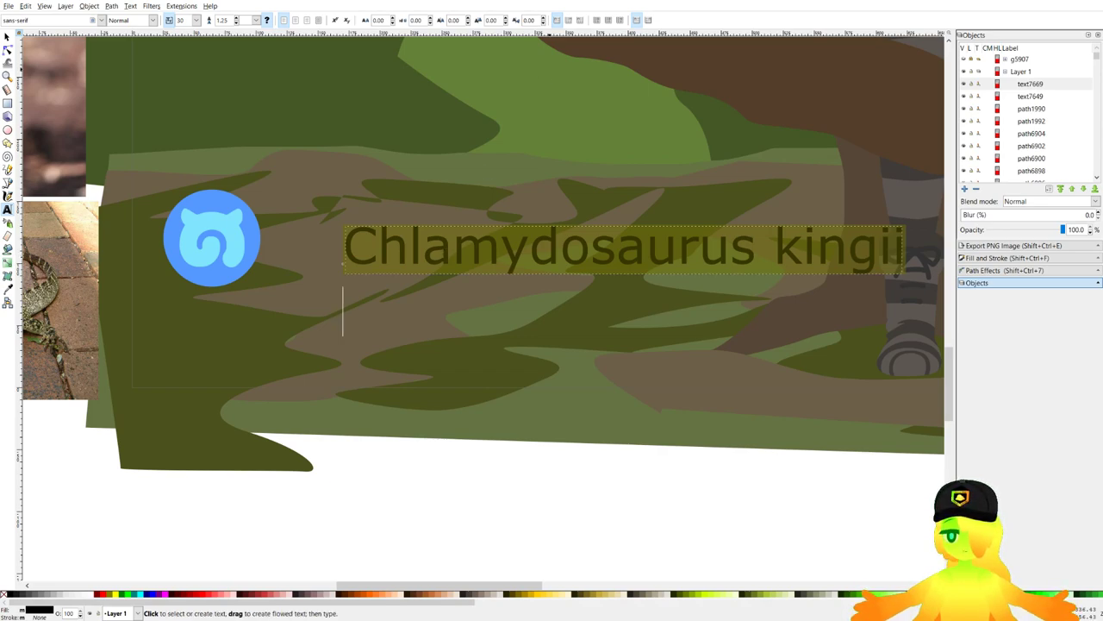
{"action": "type", "text": "Chlamydosaurus kingii Gray, 1825"}
Delete "Chlamydosaurus kingii" from the duplicated text so that it contains only "Gray, 1825".
{"action": "left_click", "coordinate": [350, 308]}
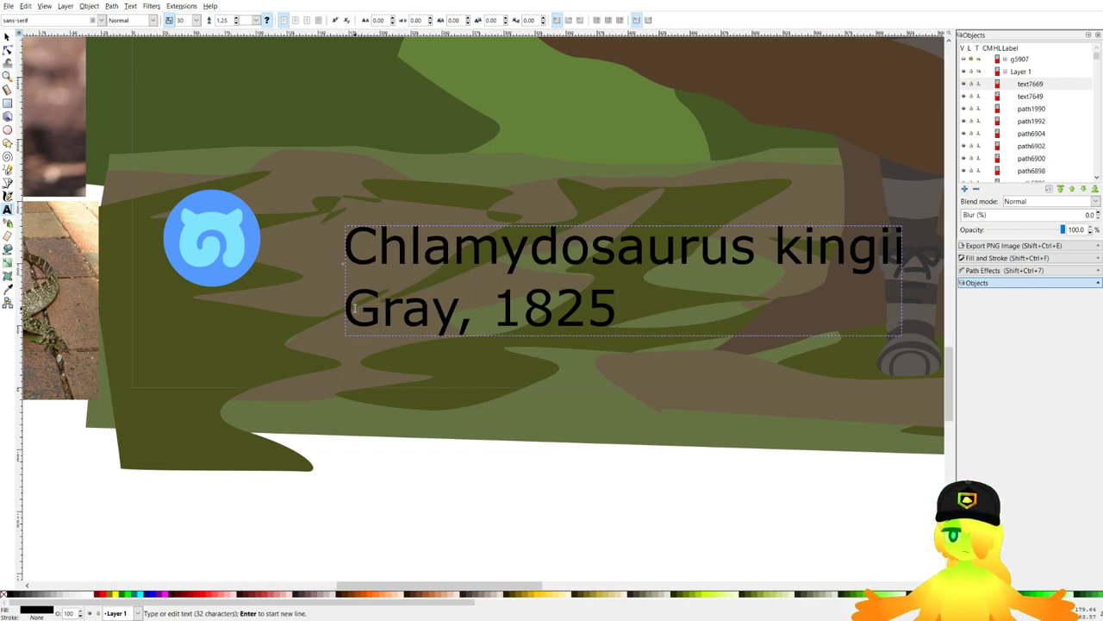
{"action": "key", "text": "BackSpace"}
{"action": "key", "text": "BackSpace"}
{"action": "key", "text": "BackSpace"}
{"action": "key", "text": "BackSpace"}
{"action": "key", "text": "BackSpace"}
{"action": "key", "text": "BackSpace"}
{"action": "key", "text": "BackSpace"}
{"action": "key", "text": "BackSpace"}
{"action": "key", "text": "BackSpace"}
{"action": "key", "text": "BackSpace"}
{"action": "key", "text": "BackSpace"}
{"action": "key", "text": "BackSpace"}
{"action": "key", "text": "BackSpace"}
{"action": "key", "text": "BackSpace"}
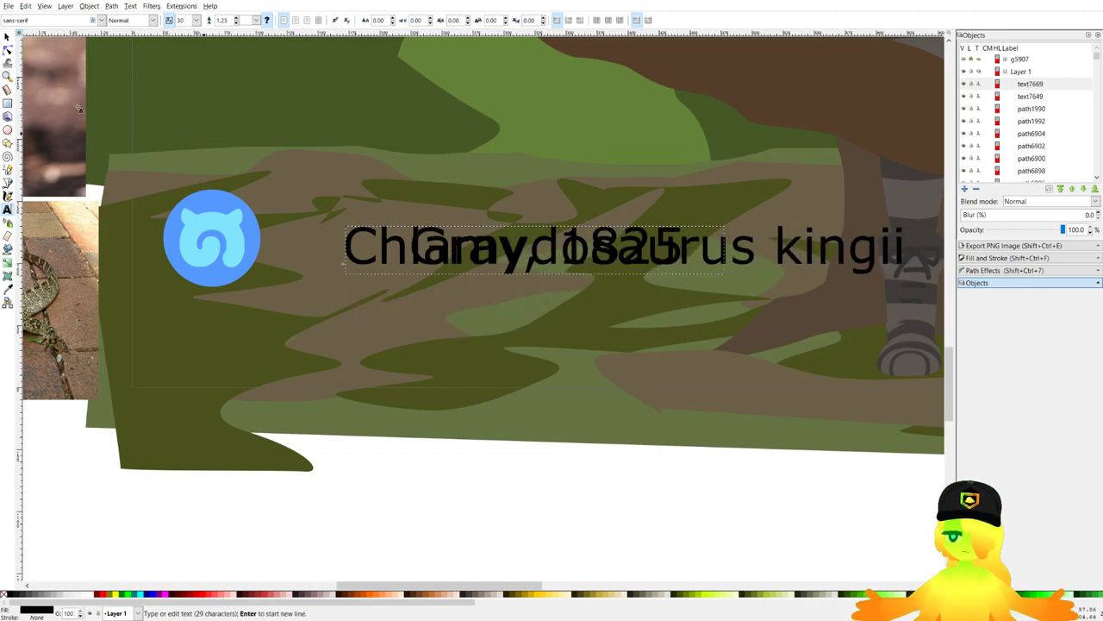
Set the font size of the "Gray, 1825" text to 15.
{"action": "left_click", "coordinate": [7, 37]}
{"action": "left_click", "coordinate": [8, 209]}
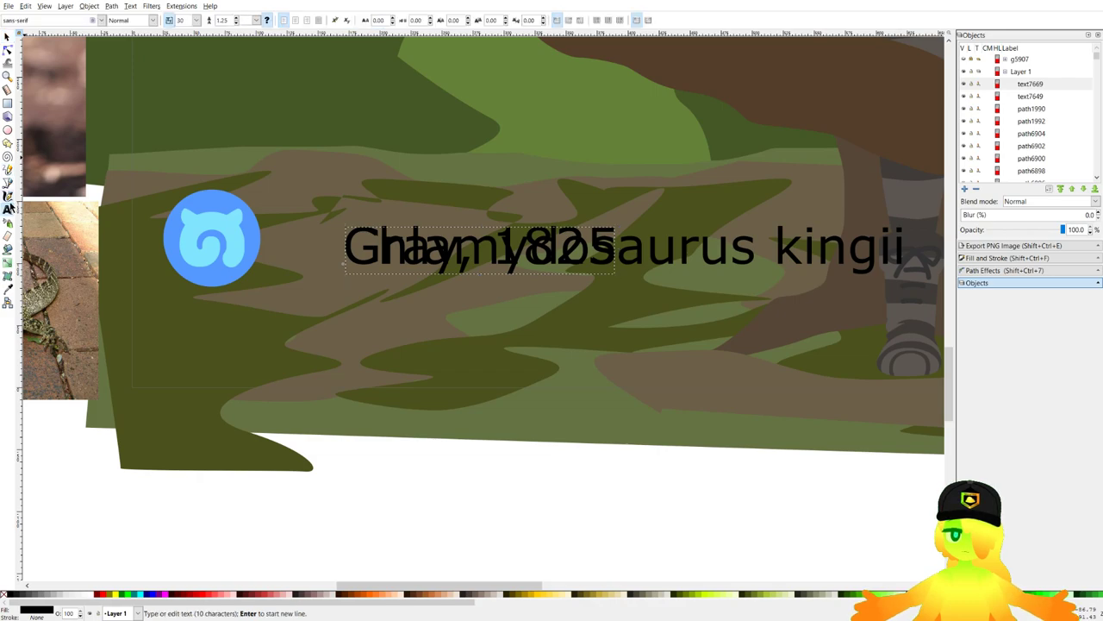
{"action": "left_click_drag", "start_coordinate": [186, 20], "coordinate": [150, 19]}
{"action": "type", "text": "15"}
{"action": "key", "text": "Return"}
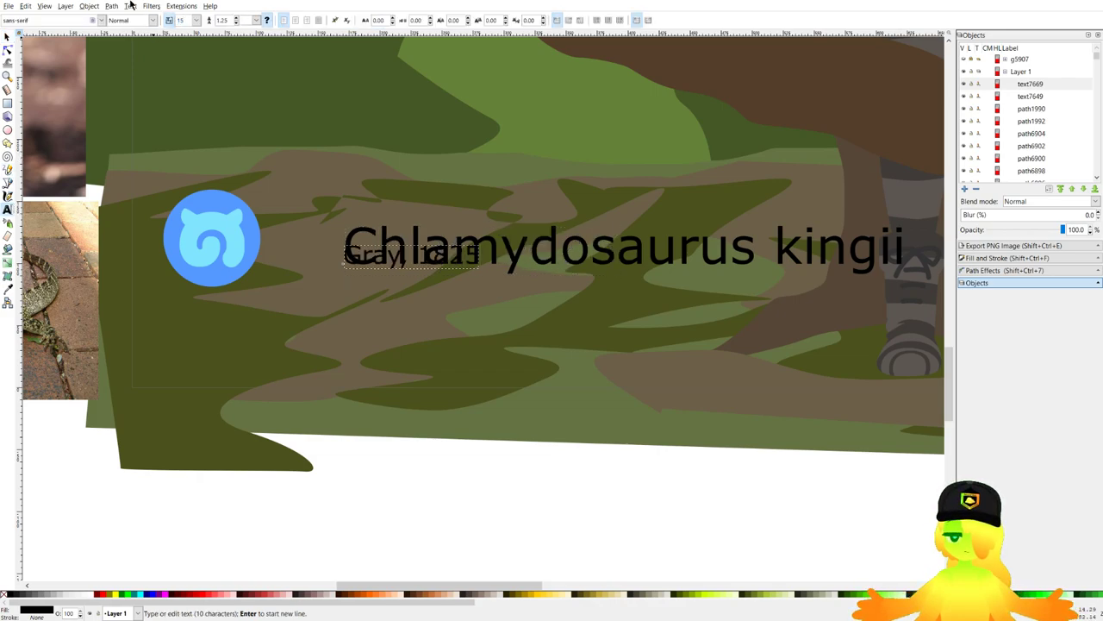
Move "Chlamydosaurus kingii" up above "Gray, 1825", select both texts and save the document.
{"action": "key", "text": "F1"}
{"action": "left_click_drag", "start_coordinate": [435, 269], "coordinate": [374, 231]}
{"action": "left_click", "coordinate": [369, 265]}
{"action": "left_click", "coordinate": [7, 208]}
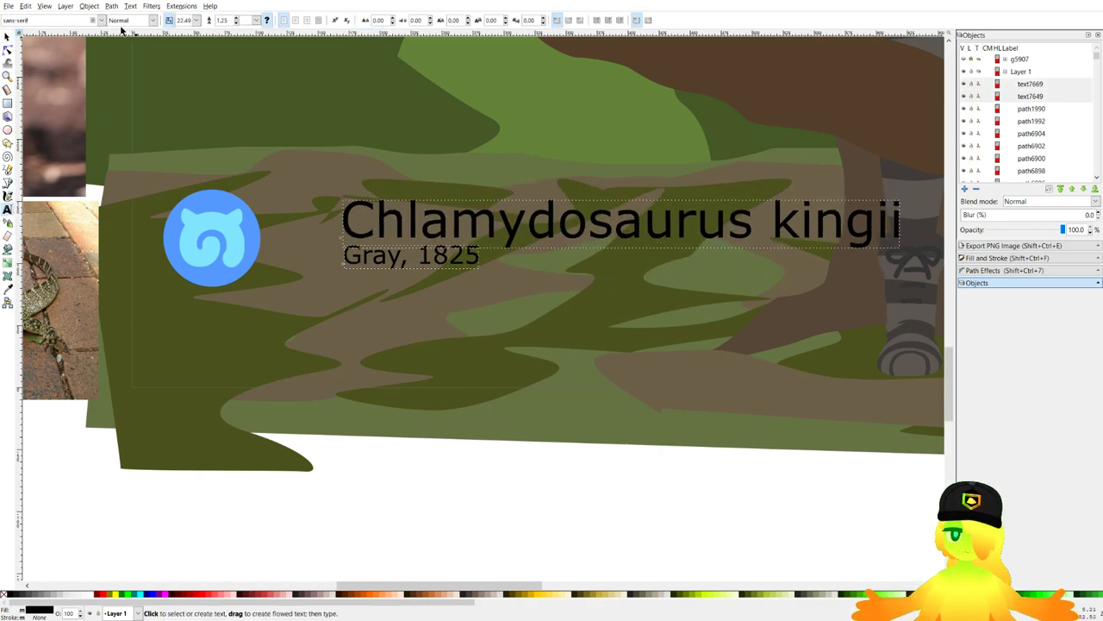
{"action": "key", "text": "ctrl+s"}
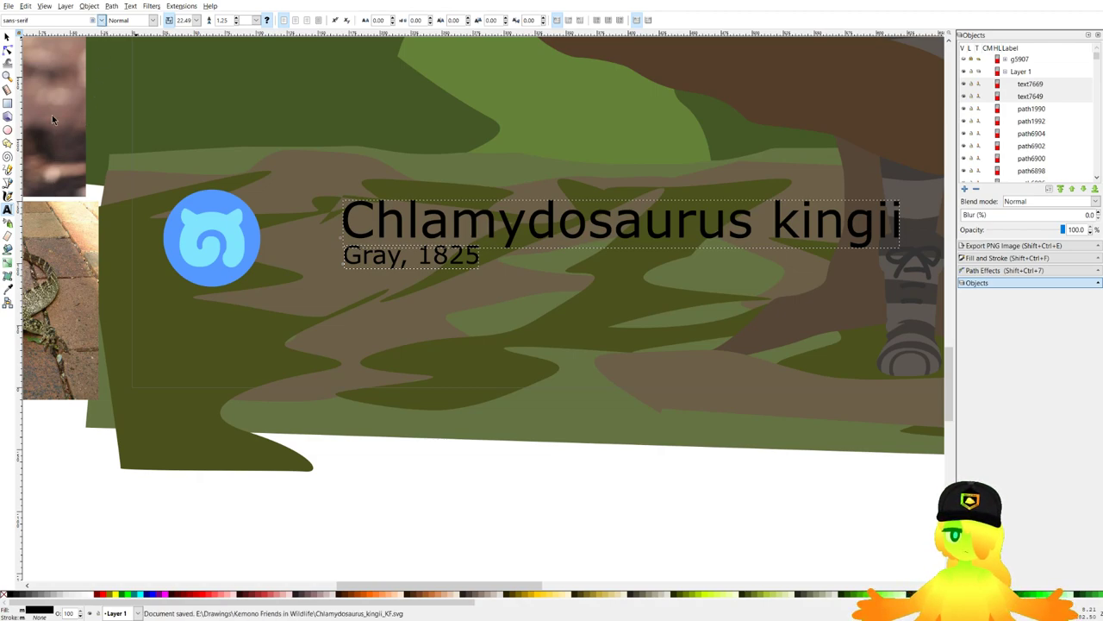
Try heavier and lighter Korean fonts on both caption lines and settle on KoreanDNRB.
{"action": "left_click", "coordinate": [62, 89]}
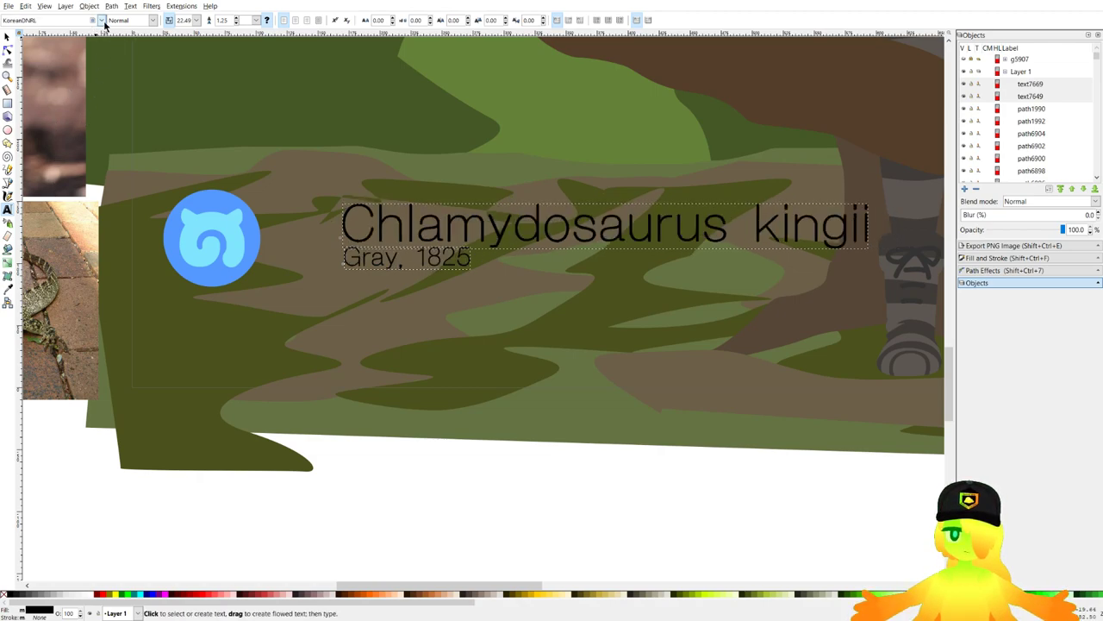
{"action": "left_click", "coordinate": [76, 76]}
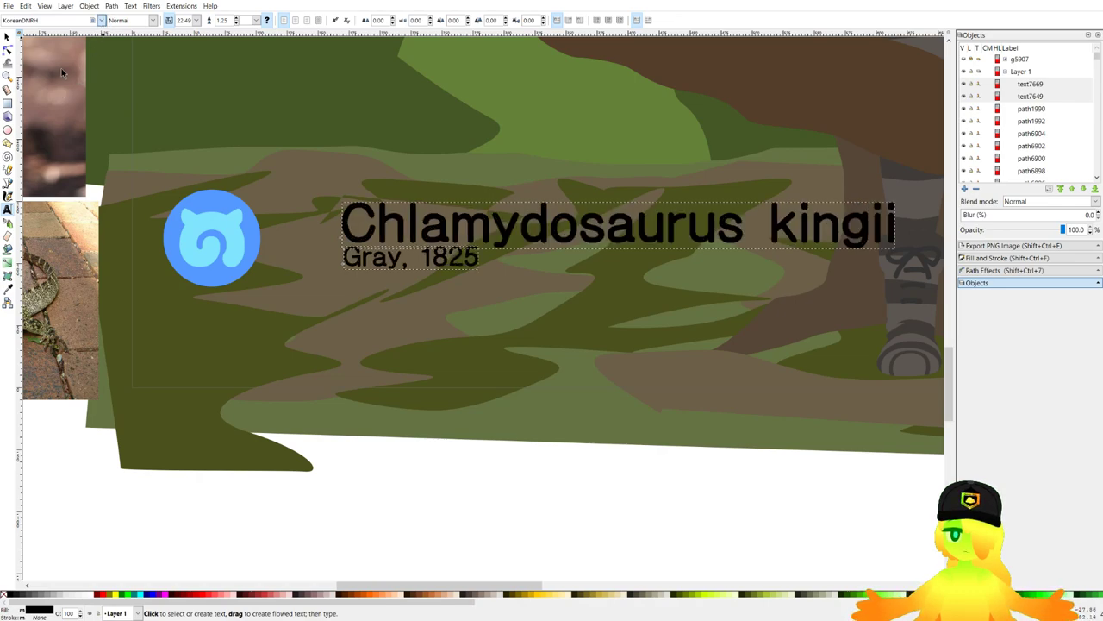
{"action": "key", "text": "Up"}
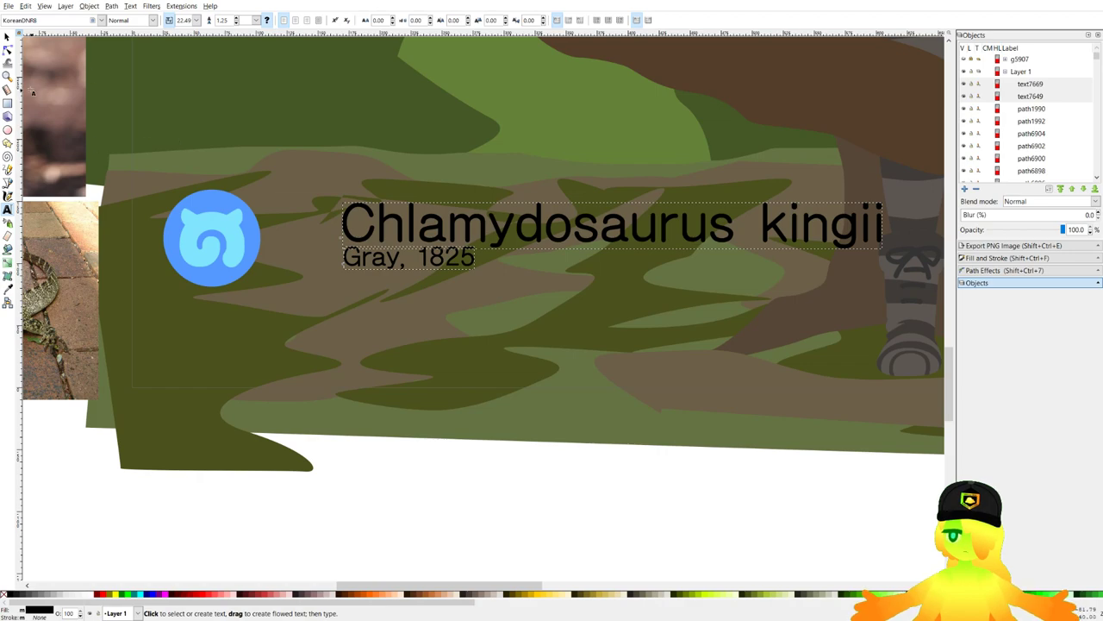
Enlarge both caption lines together to about 773 px wide, starting right beside the blue logo.
{"action": "left_click", "coordinate": [7, 37]}
{"action": "key", "text": "4"}
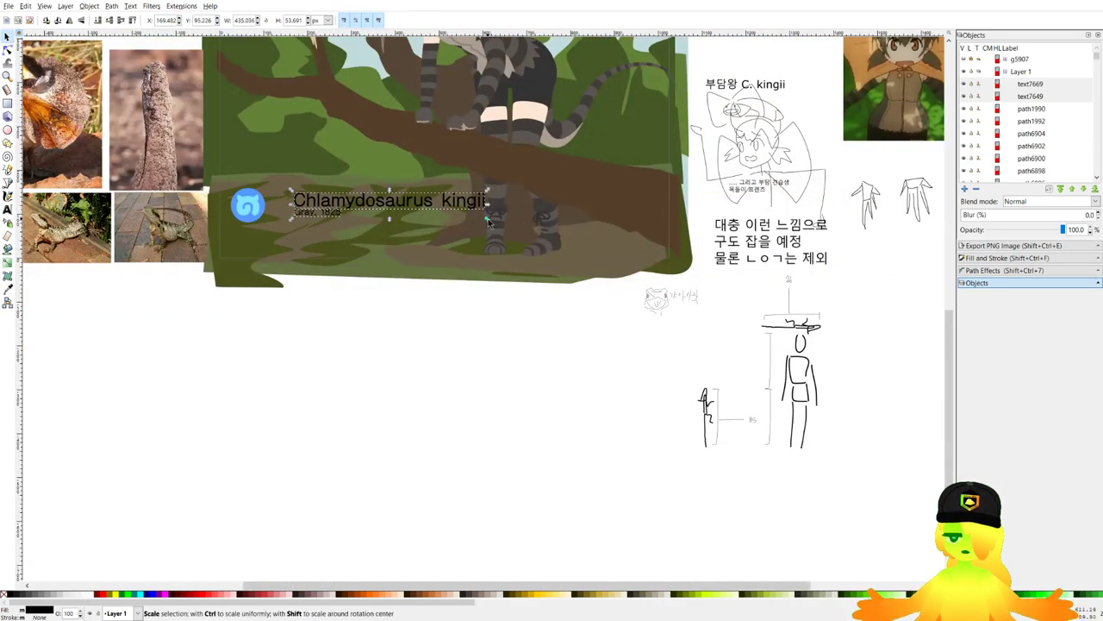
{"action": "mouse_move", "coordinate": [487, 221]}
{"action": "left_mouse_down"}
{"action": "mouse_move", "coordinate": [667, 278]}
{"action": "mouse_move", "coordinate": [638, 237]}
{"action": "mouse_move", "coordinate": [579, 219]}
{"action": "left_mouse_up"}
{"action": "scroll", "coordinate": [351, 276], "scroll_direction": "up", "scroll_amount": 2}
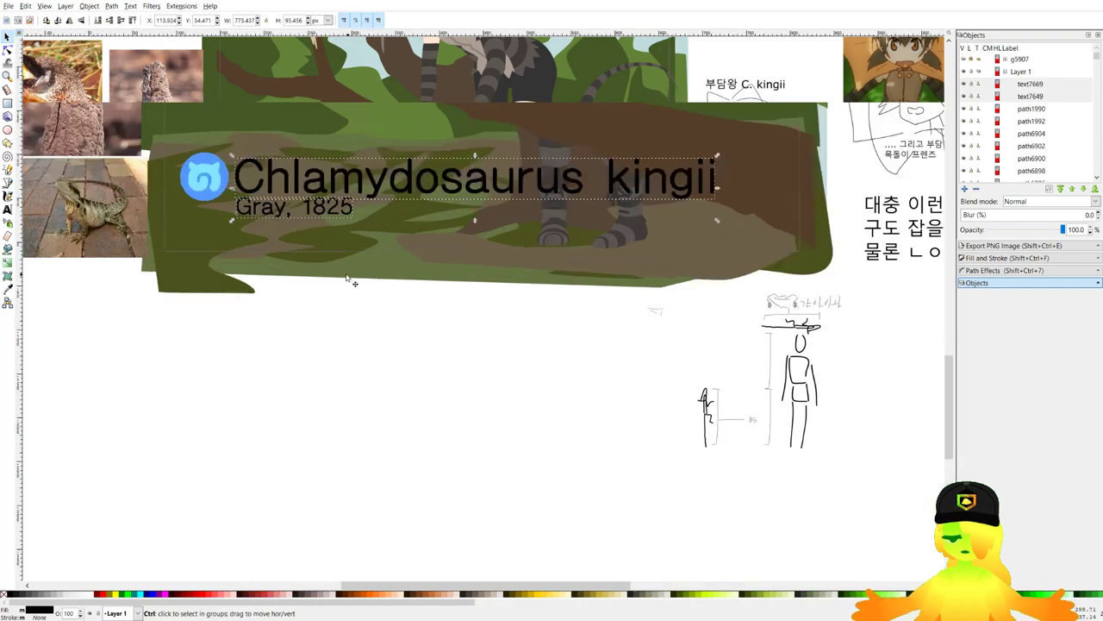
{"action": "key", "text": "Escape"}
{"action": "scroll", "coordinate": [193, 221], "scroll_direction": "up", "scroll_amount": 1}
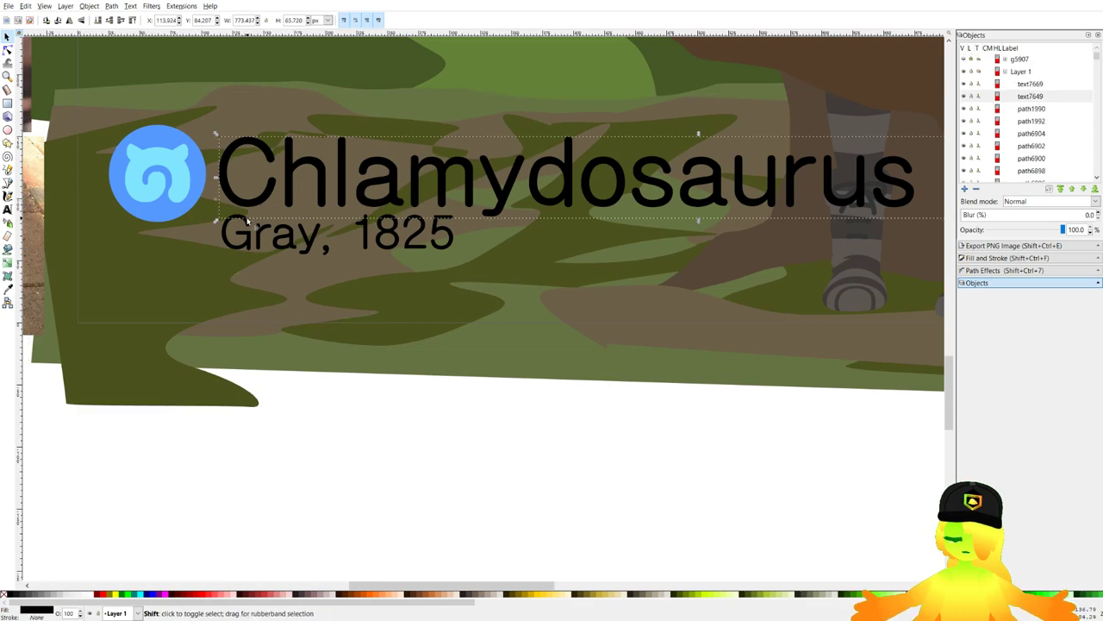
Adjust the spacing between the caption lines, moving "Gray, 1825" slightly down below the species name.
{"action": "left_click_drag", "start_coordinate": [255, 202], "coordinate": [255, 205]}
{"action": "key", "text": "Escape"}
{"action": "scroll", "coordinate": [261, 260], "scroll_direction": "up", "scroll_amount": 1}
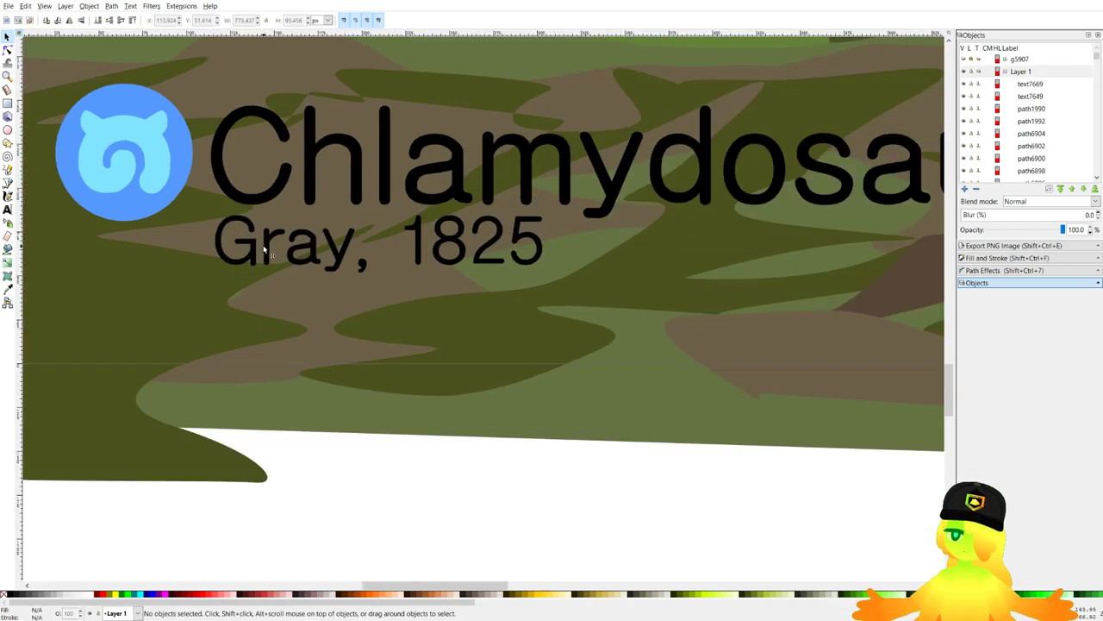
{"action": "left_click_drag", "start_coordinate": [255, 250], "coordinate": [256, 260]}
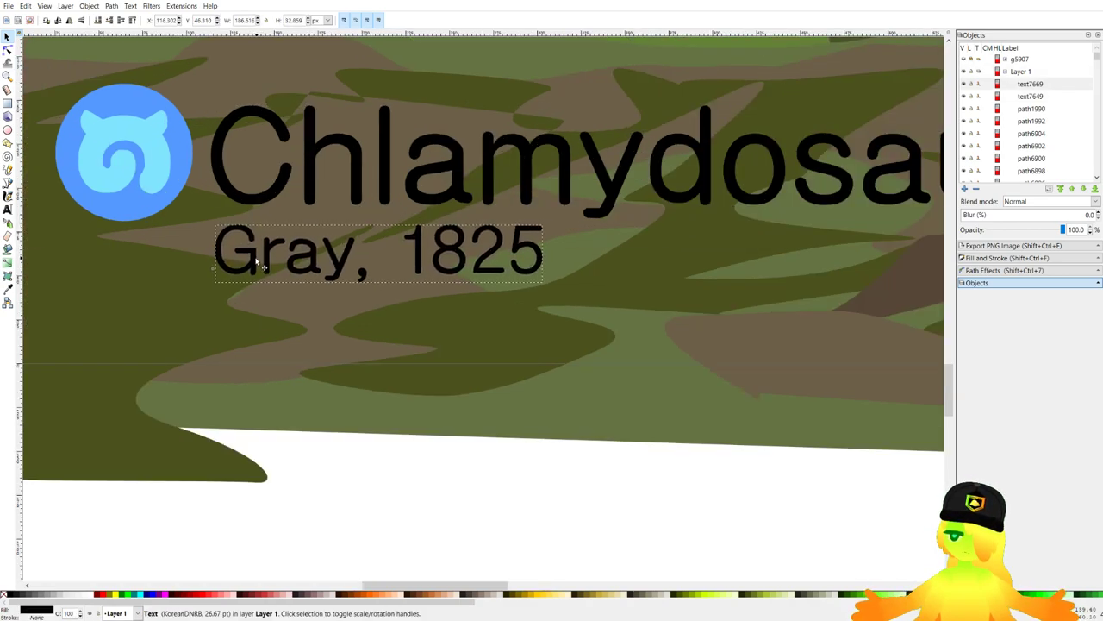
{"action": "left_click", "coordinate": [271, 283]}
{"action": "scroll", "coordinate": [328, 279], "scroll_direction": "down", "scroll_amount": 3}
{"action": "left_click", "coordinate": [392, 355]}
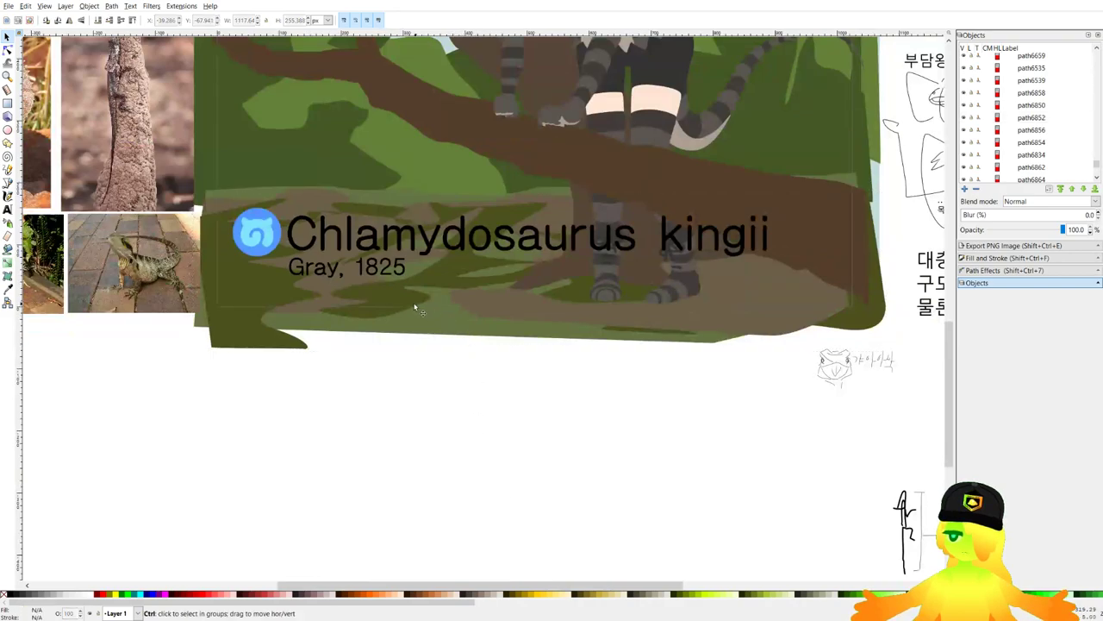
Add a flat-colour stroke 8 px wide to both caption lines.
{"action": "scroll", "coordinate": [408, 303], "scroll_direction": "up", "scroll_amount": 2}
{"action": "left_click", "coordinate": [353, 207]}
{"action": "left_click", "coordinate": [336, 225], "text": "shift"}
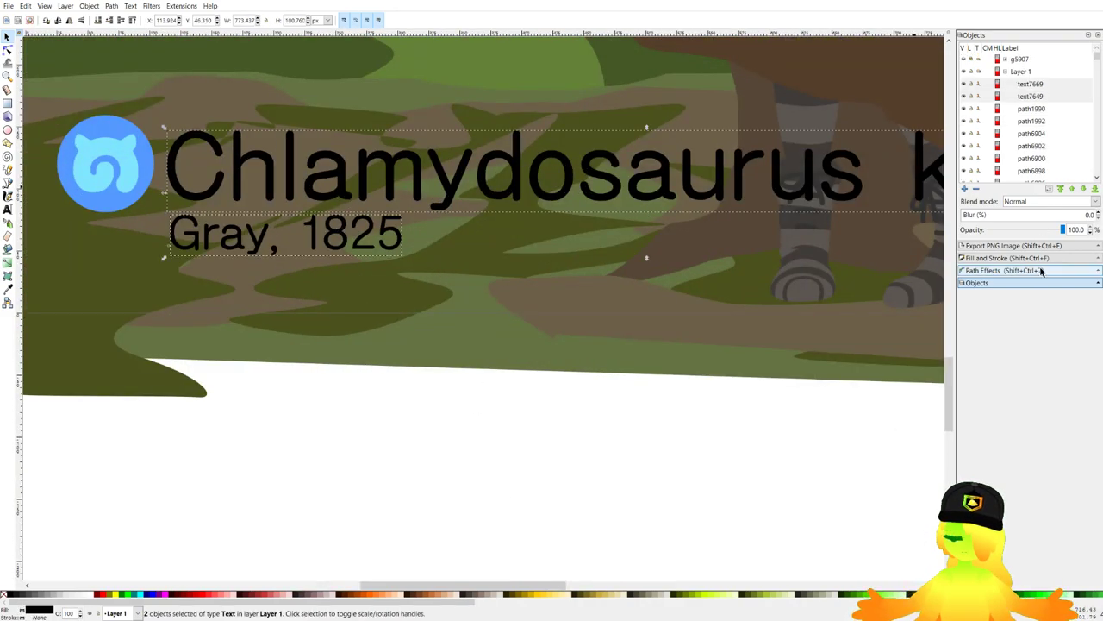
{"action": "left_click", "coordinate": [1009, 258]}
{"action": "left_click", "coordinate": [1003, 49]}
{"action": "left_click", "coordinate": [982, 65]}
{"action": "left_click", "coordinate": [1048, 49]}
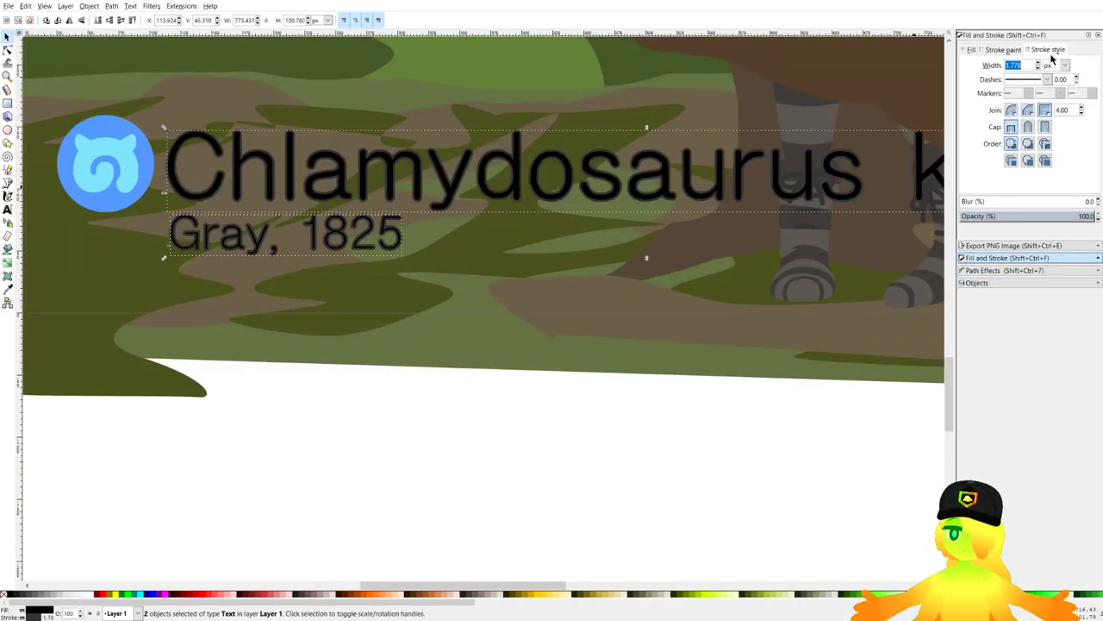
{"action": "type", "text": "8"}
{"action": "key", "text": "Return"}
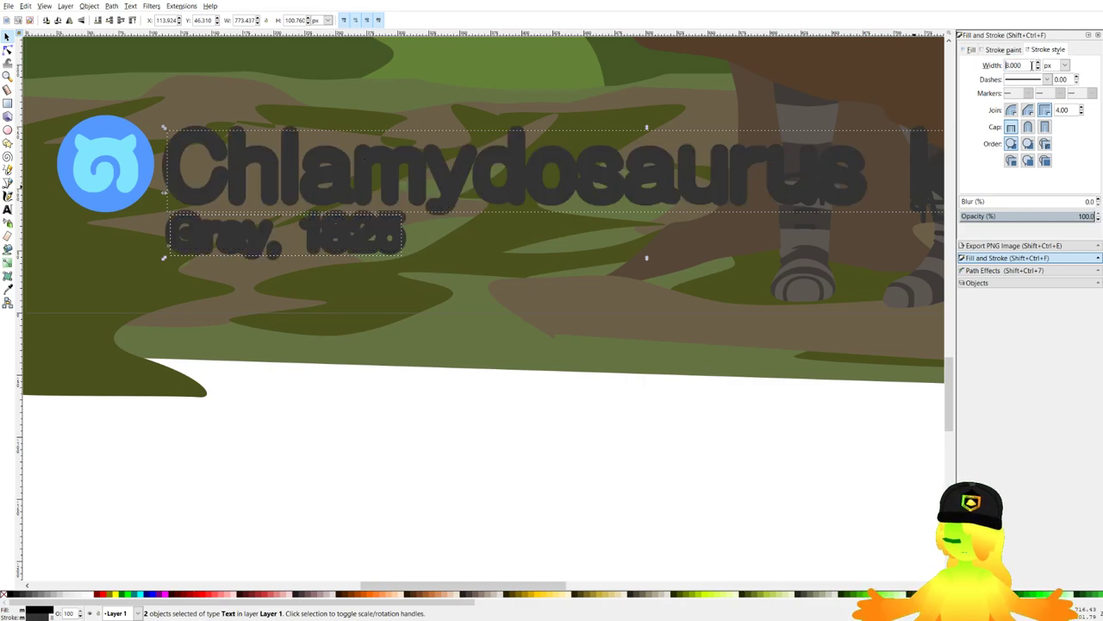
Place the stroke behind the fill on both caption lines and set its width to 4 px.
{"action": "left_click", "coordinate": [1026, 148]}
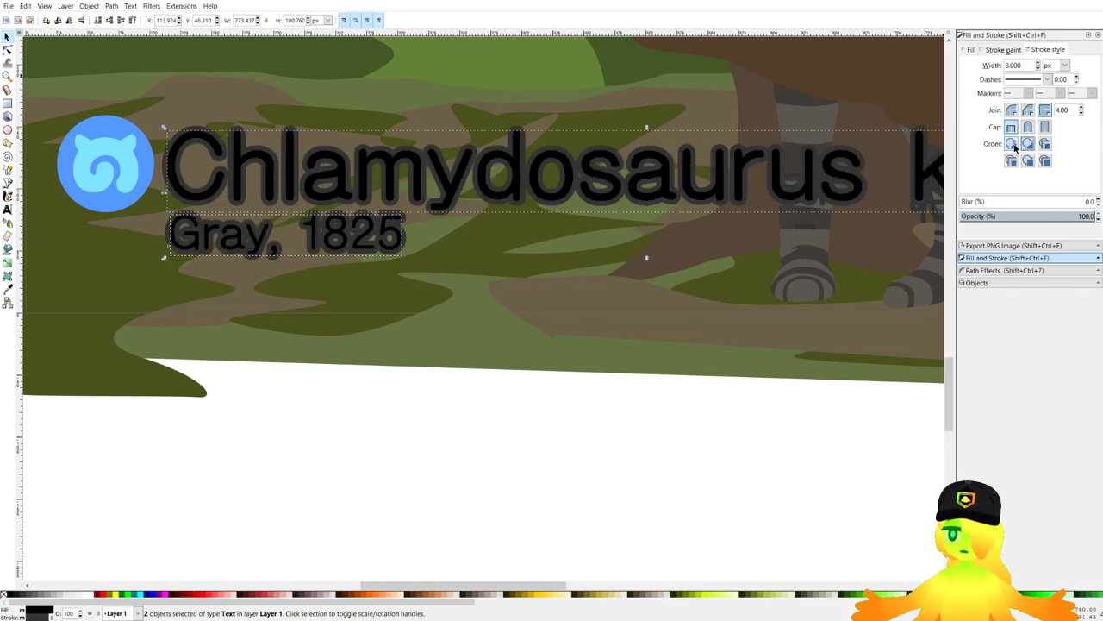
{"action": "double_click", "coordinate": [1014, 65]}
{"action": "type", "text": "4"}
{"action": "key", "text": "Return"}
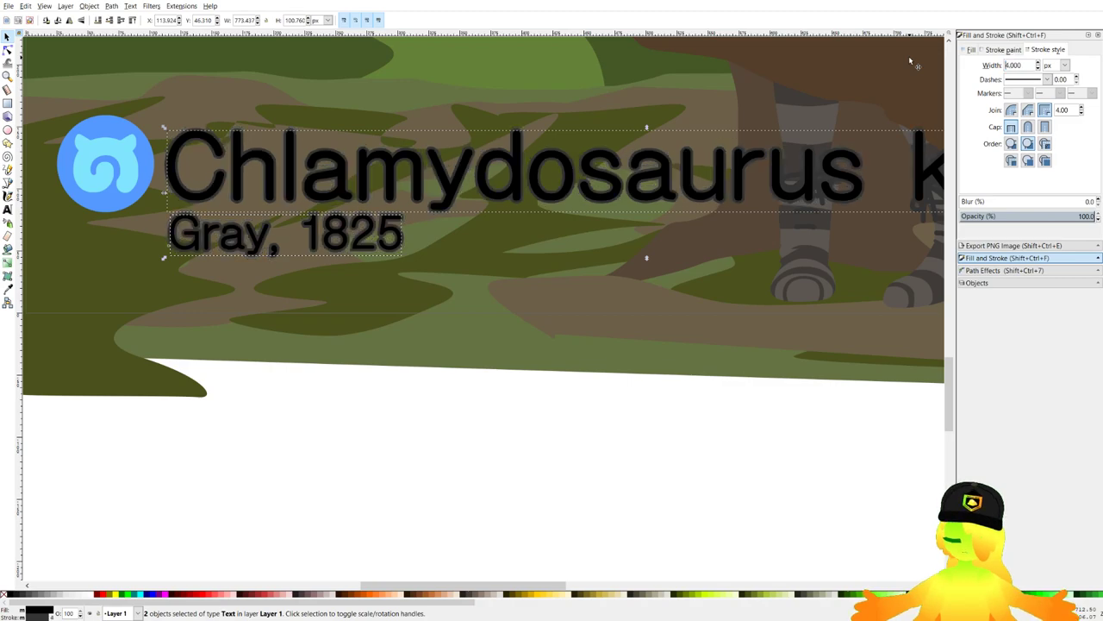
{"action": "key", "text": "Escape"}
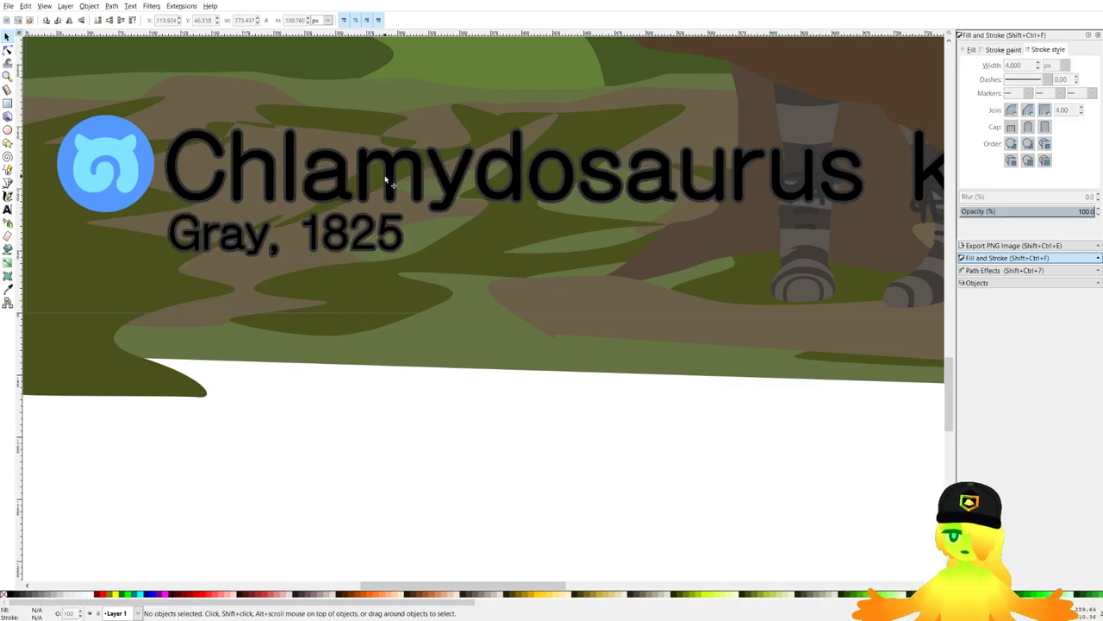
Try an 8 px stroke width on the "Chlamydosaurus kingii" line and undo it.
{"action": "left_click", "coordinate": [387, 181]}
{"action": "double_click", "coordinate": [1024, 64]}
{"action": "type", "text": "8"}
{"action": "key", "text": "Return"}
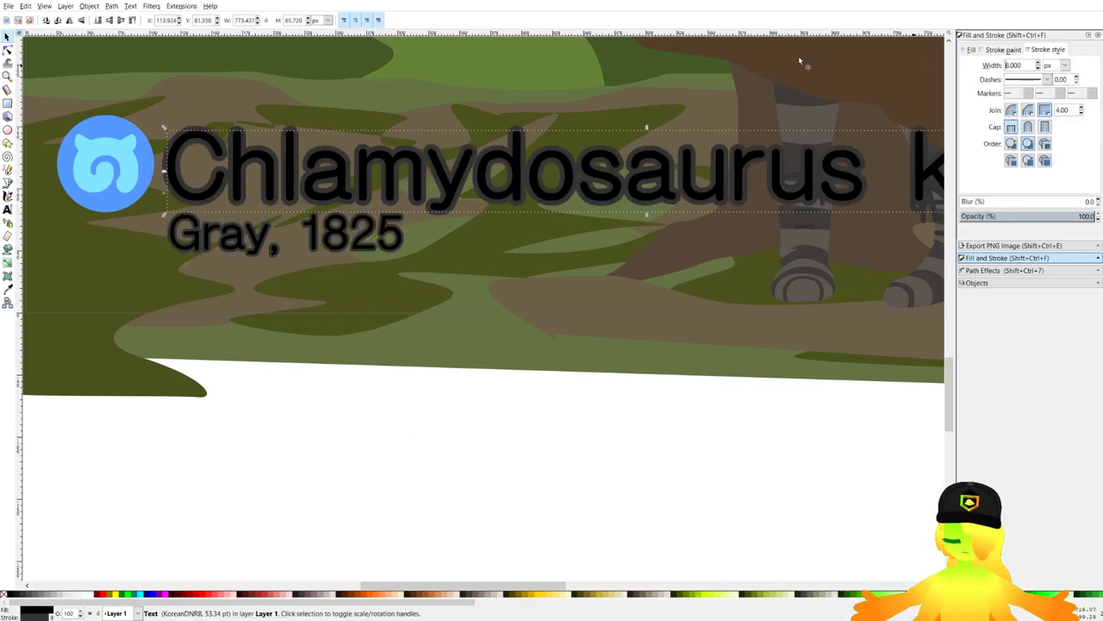
{"action": "left_click", "coordinate": [570, 534]}
{"action": "key", "text": "ctrl+z"}
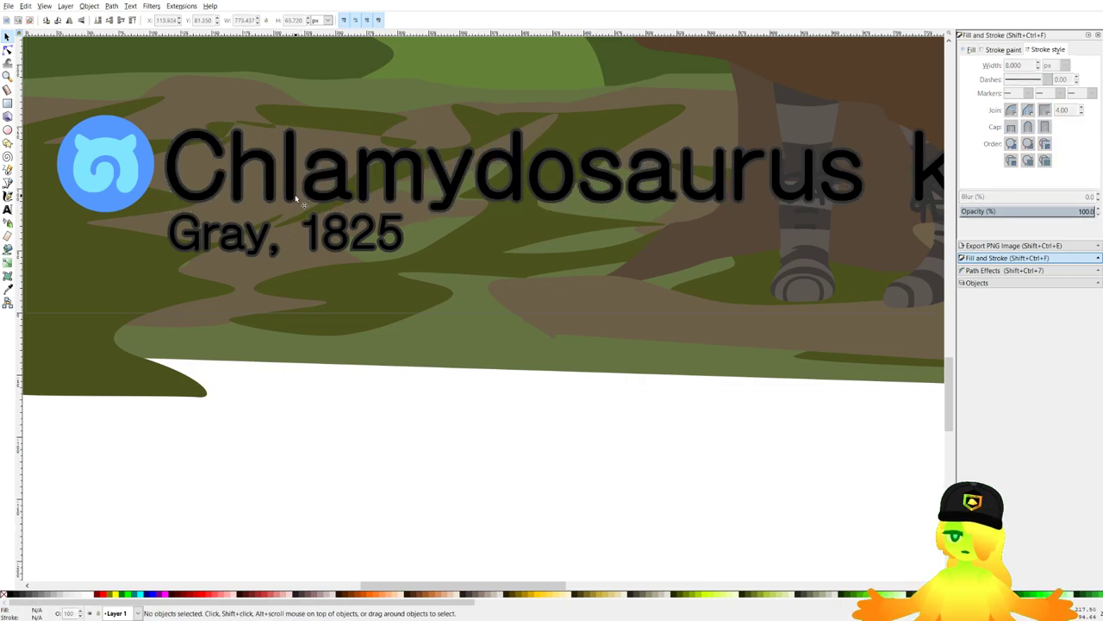
Set the "Chlamydosaurus kingii" stroke width to 6 px, nudge "Gray, 1825" into line beneath it and select both texts.
{"action": "left_click", "coordinate": [293, 197]}
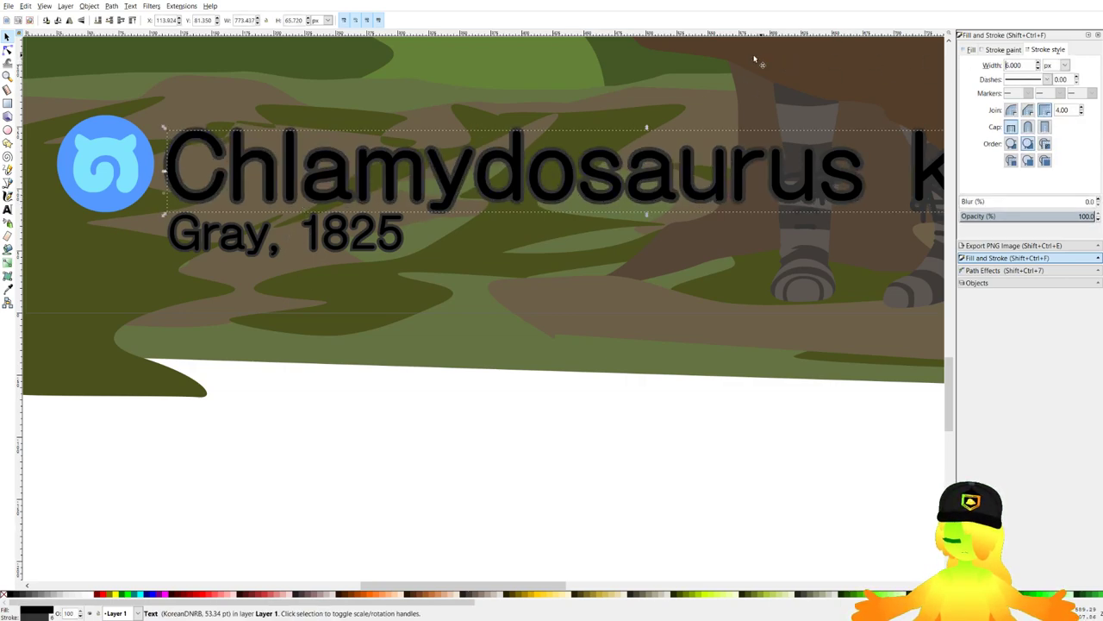
{"action": "scroll", "coordinate": [112, 222], "scroll_direction": "up", "scroll_amount": 1, "text": "ctrl"}
{"action": "left_click", "coordinate": [240, 239]}
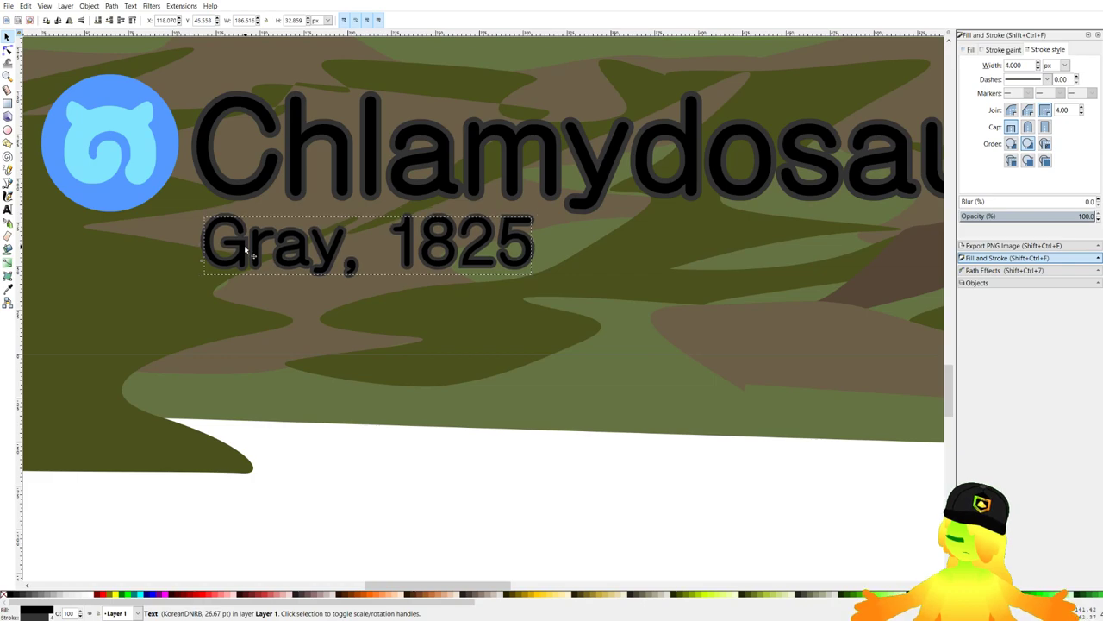
{"action": "scroll", "coordinate": [244, 245], "scroll_direction": "down", "scroll_amount": 2, "text": "ctrl"}
{"action": "left_click", "coordinate": [332, 213], "text": "shift"}
{"action": "scroll", "coordinate": [332, 213], "scroll_direction": "down", "scroll_amount": 1, "text": "ctrl"}
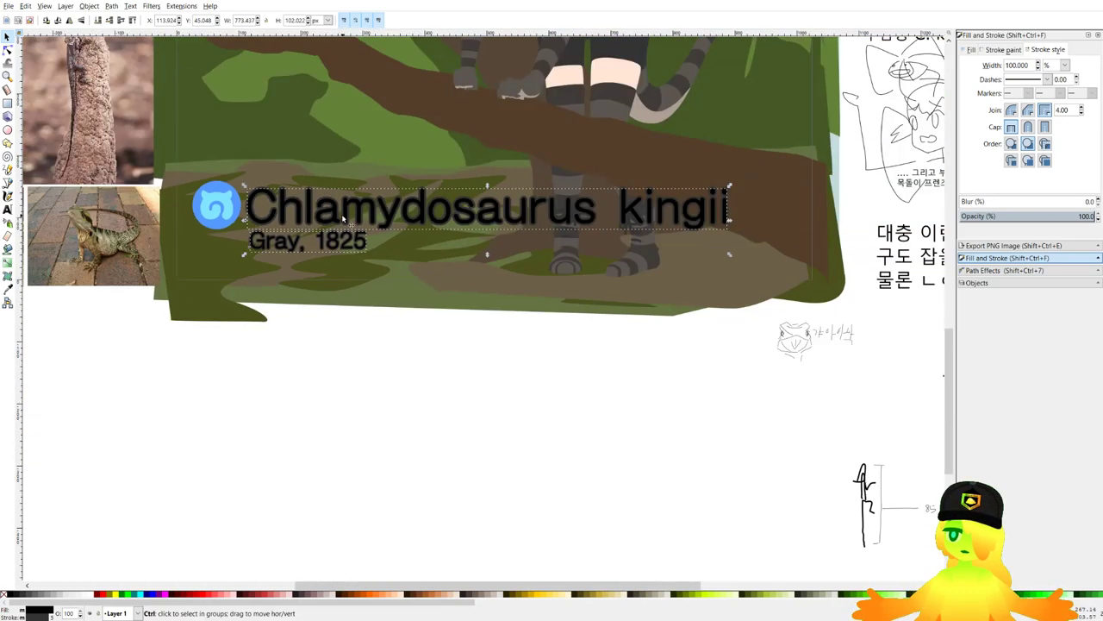
Fill both caption lines with the dark grey-brown 413c39 sampled from the character.
{"action": "scroll", "coordinate": [517, 172], "scroll_direction": "up", "scroll_amount": 1}
{"action": "left_click", "coordinate": [974, 54]}
{"action": "left_click", "coordinate": [988, 186]}
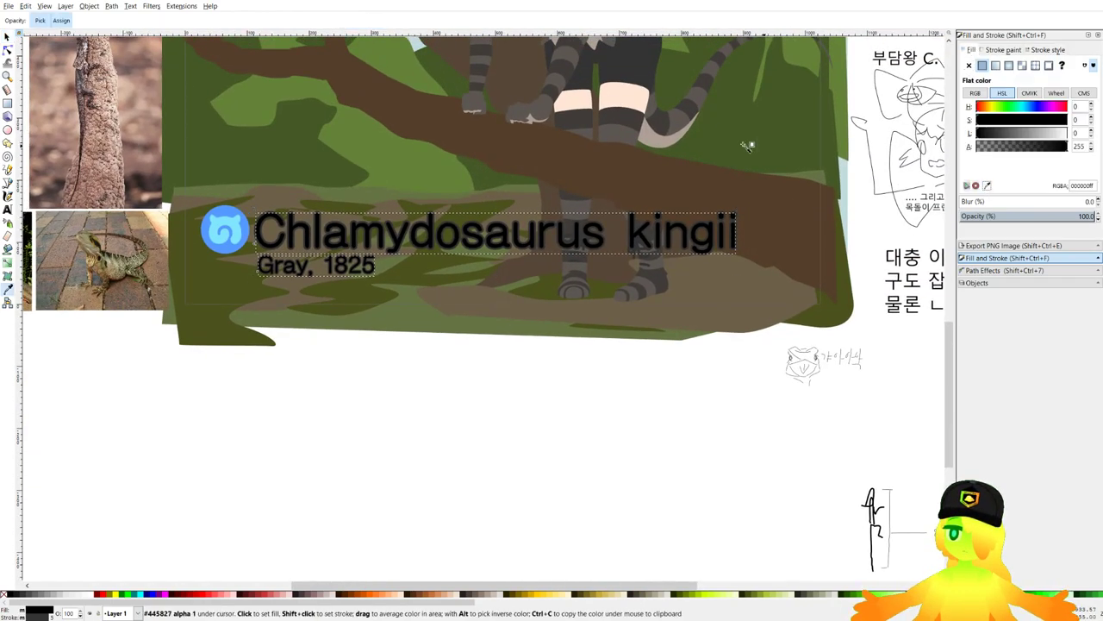
{"action": "left_click", "coordinate": [612, 121]}
{"action": "scroll", "coordinate": [517, 212], "scroll_direction": "up", "scroll_amount": 1}
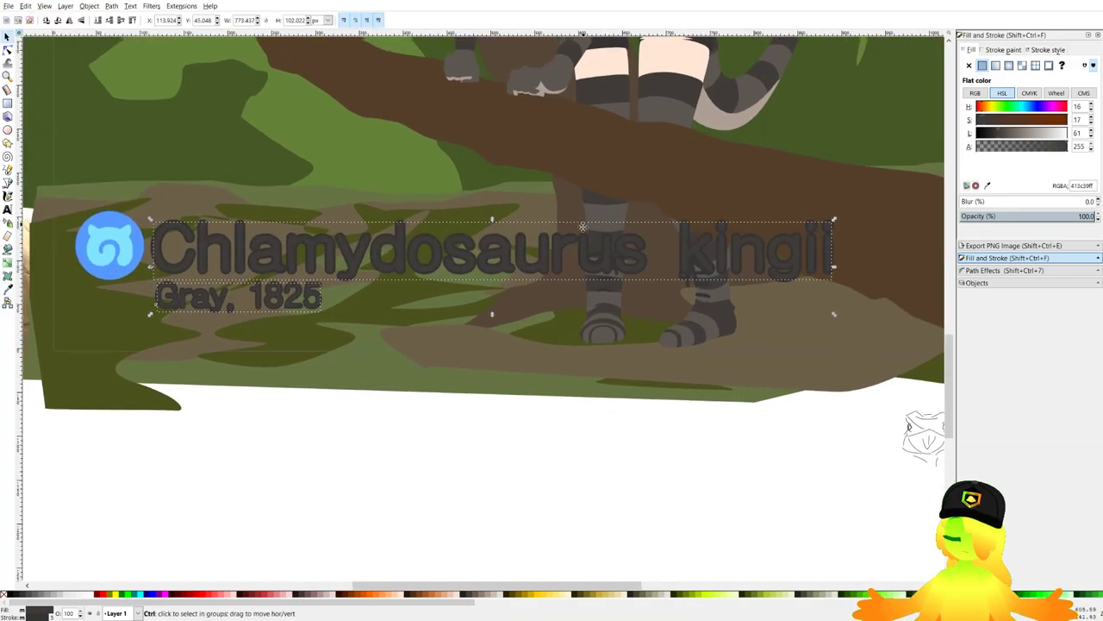
{"action": "scroll", "coordinate": [633, 203], "scroll_direction": "up", "scroll_amount": 2, "text": "ctrl"}
{"action": "scroll", "coordinate": [625, 258], "scroll_direction": "down", "scroll_amount": 4, "text": "ctrl"}
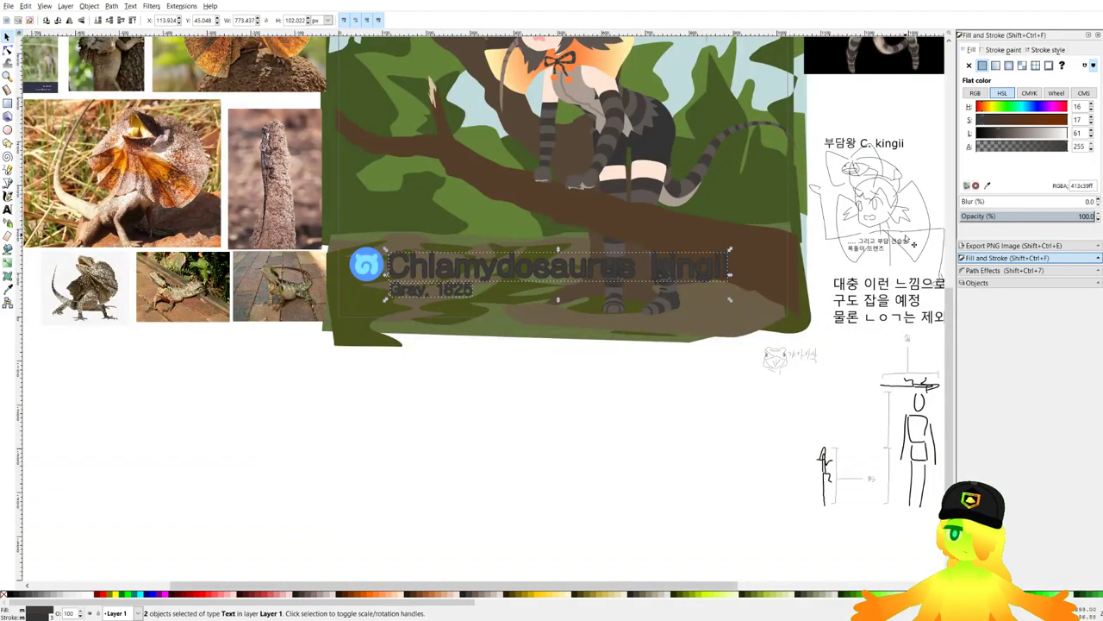
Fill both caption lines with the dark grey 333333 sampled from the character.
{"action": "left_click", "coordinate": [987, 185]}
{"action": "scroll", "coordinate": [668, 172], "scroll_direction": "up", "scroll_amount": 3, "text": "ctrl"}
{"action": "left_click", "coordinate": [608, 265]}
{"action": "scroll", "coordinate": [625, 290], "scroll_direction": "down", "scroll_amount": 1, "text": "ctrl"}
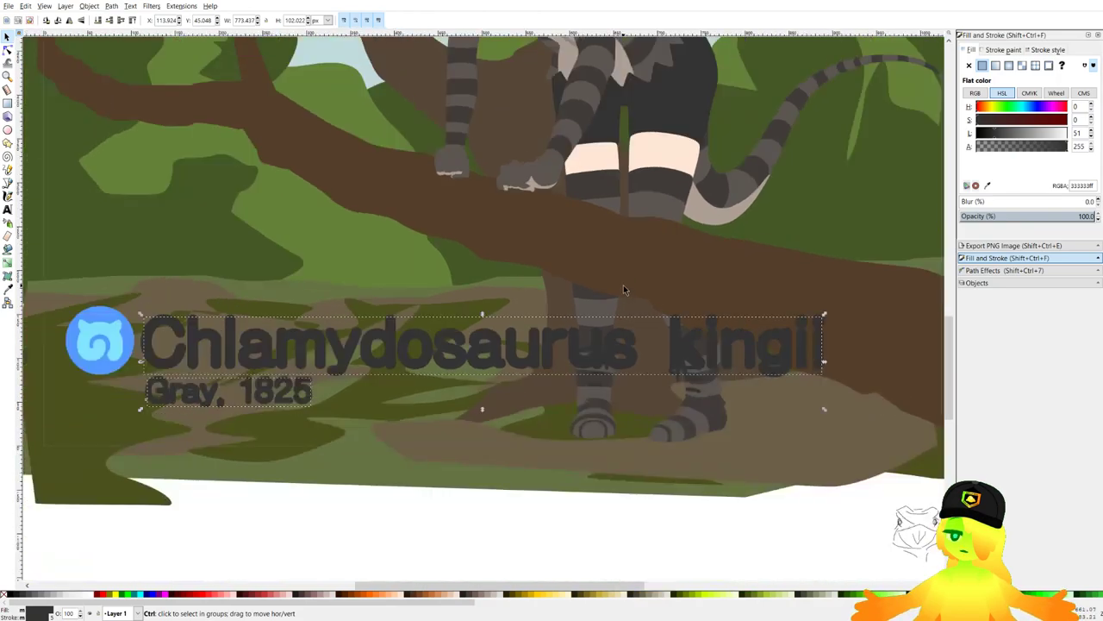
Colour the stroke of both caption lines with the beige ad9e94 sampled from the tail's underside and check it against the scene.
{"action": "key", "text": "d"}
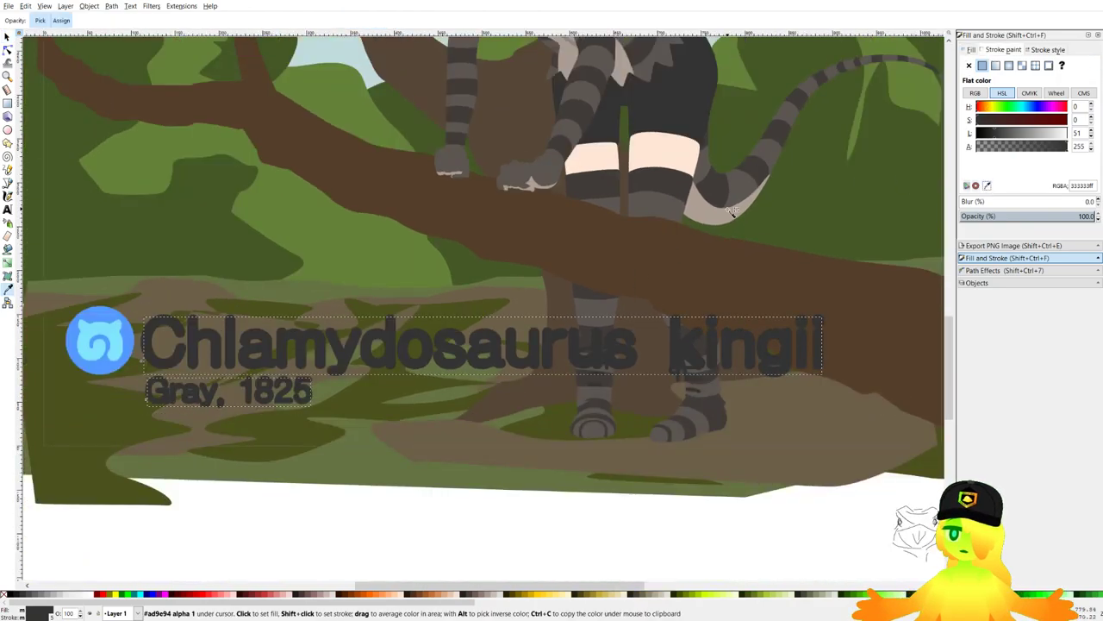
{"action": "left_click", "coordinate": [722, 224]}
{"action": "key", "text": "s"}
{"action": "scroll", "coordinate": [545, 258], "scroll_direction": "down", "scroll_amount": 3, "text": "ctrl"}
{"action": "scroll", "coordinate": [410, 297], "scroll_direction": "up", "scroll_amount": 2, "text": "ctrl"}
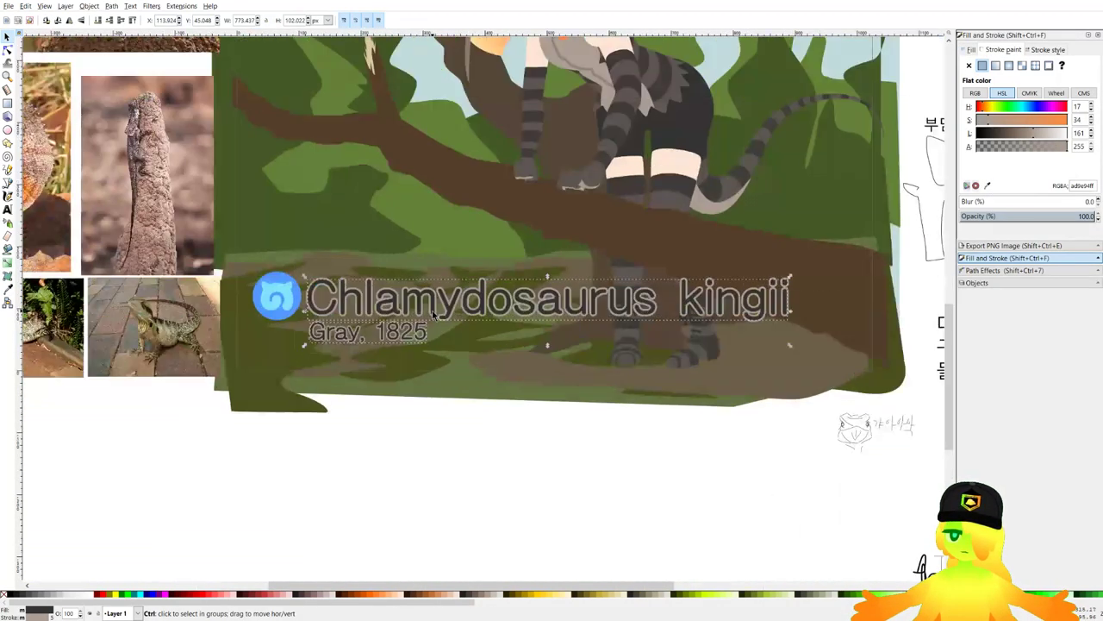
{"action": "scroll", "coordinate": [410, 298], "scroll_direction": "down", "scroll_amount": 2, "text": "ctrl"}
{"action": "scroll", "coordinate": [410, 297], "scroll_direction": "down", "scroll_amount": 1, "text": "ctrl"}
{"action": "scroll", "coordinate": [518, 265], "scroll_direction": "up", "scroll_amount": 1, "text": "ctrl"}
{"action": "scroll", "coordinate": [518, 264], "scroll_direction": "up", "scroll_amount": 1, "text": "ctrl"}
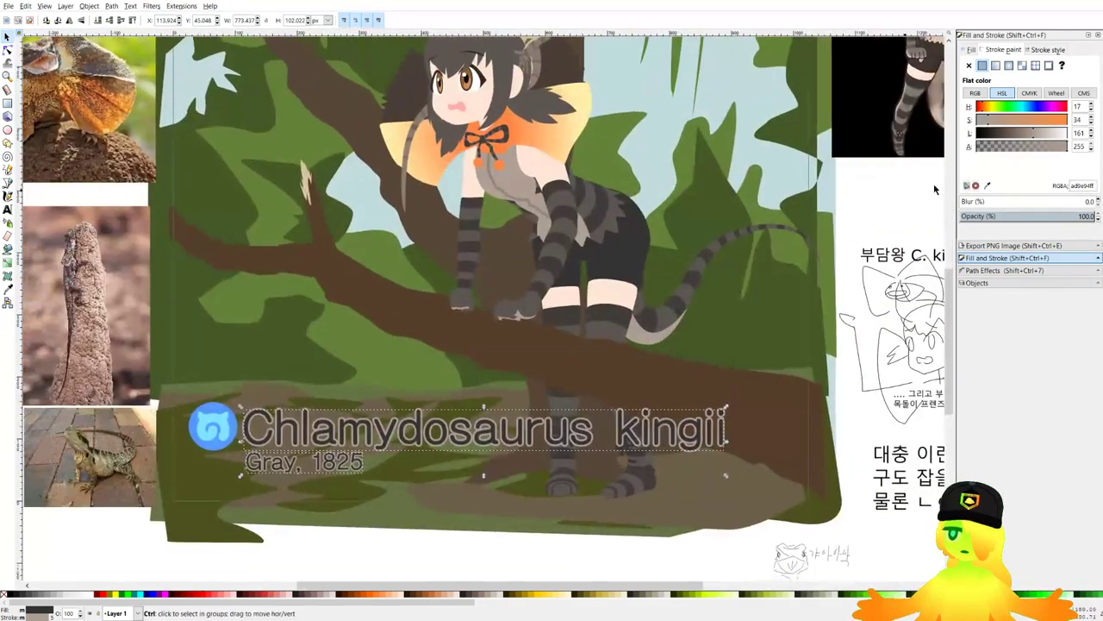
Apply the orange-to-yellow linear gradient 6571 to the stroke of both caption lines.
{"action": "left_click", "coordinate": [995, 66]}
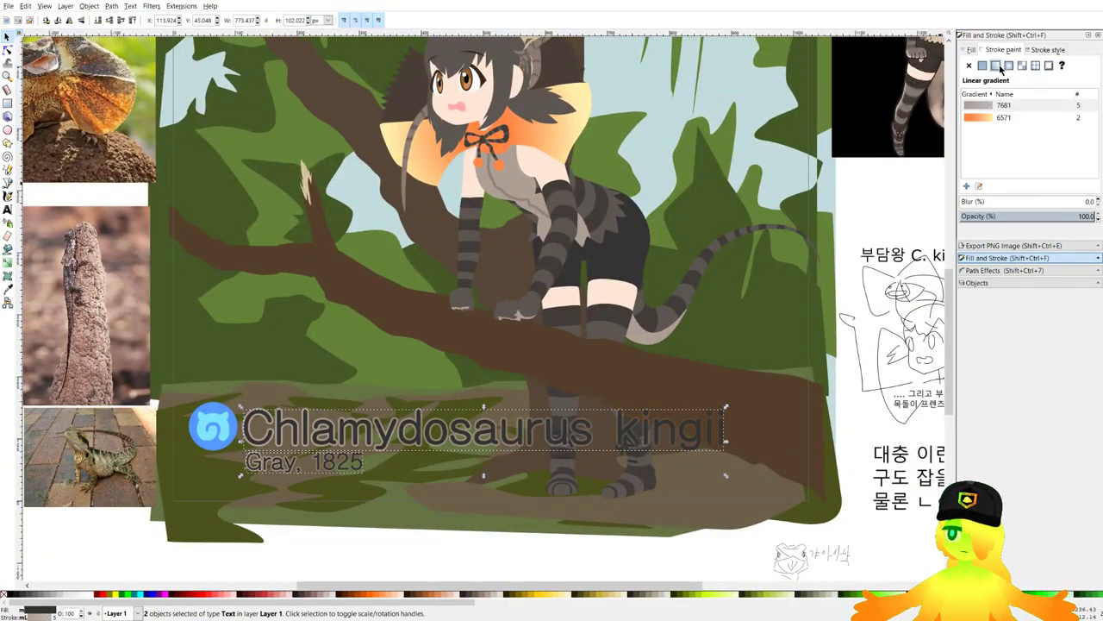
{"action": "left_click", "coordinate": [1005, 117]}
{"action": "scroll", "coordinate": [614, 254], "scroll_direction": "down", "scroll_amount": 2}
{"action": "scroll", "coordinate": [414, 331], "scroll_direction": "up", "scroll_amount": 1, "text": "ctrl"}
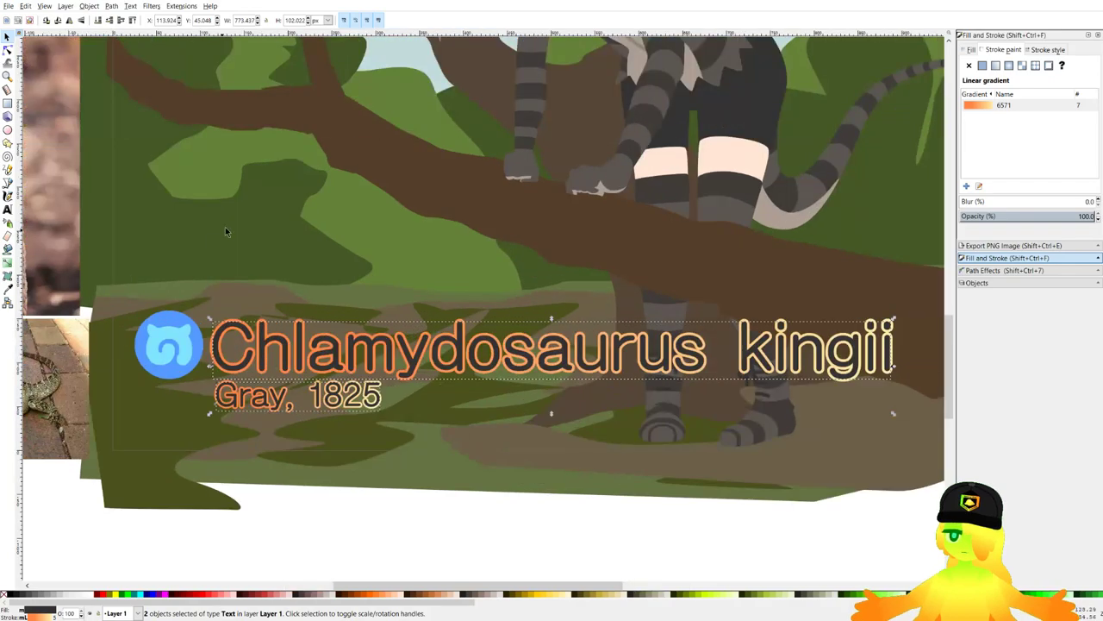
{"action": "scroll", "coordinate": [263, 363], "scroll_direction": "up", "scroll_amount": 1, "text": "ctrl"}
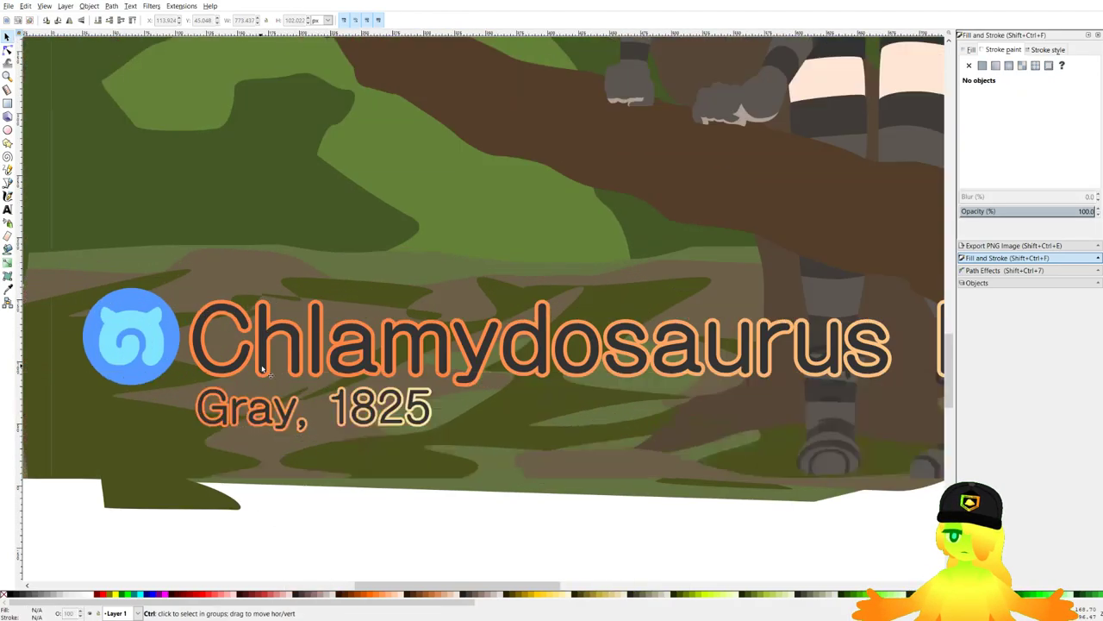
Set the stroke width to 4 px for "Chlamydosaurus kingii" and 2 px for "Gray, 1825".
{"action": "left_click", "coordinate": [351, 326]}
{"action": "left_click", "coordinate": [1027, 51]}
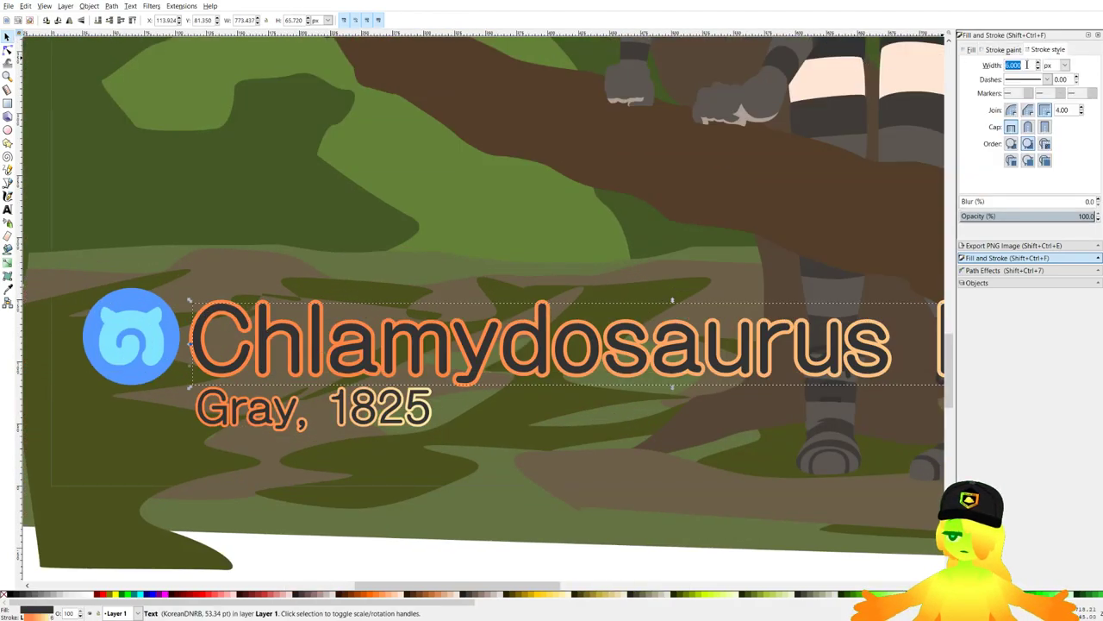
{"action": "type", "text": "4"}
{"action": "key", "text": "Return"}
{"action": "left_click", "coordinate": [382, 386]}
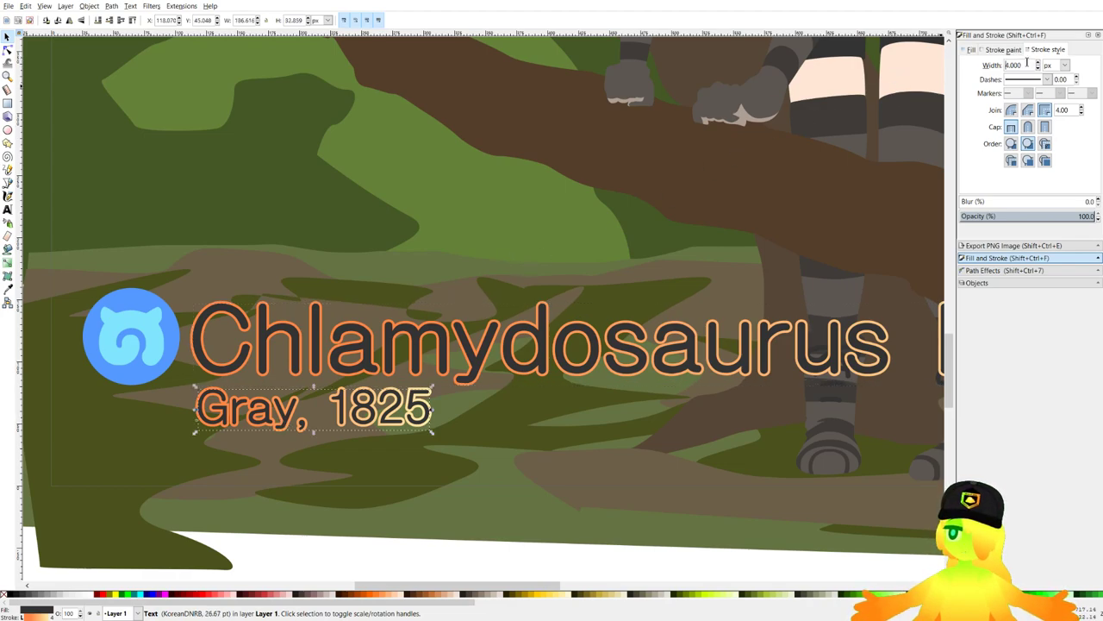
{"action": "type", "text": "2"}
{"action": "key", "text": "Return"}
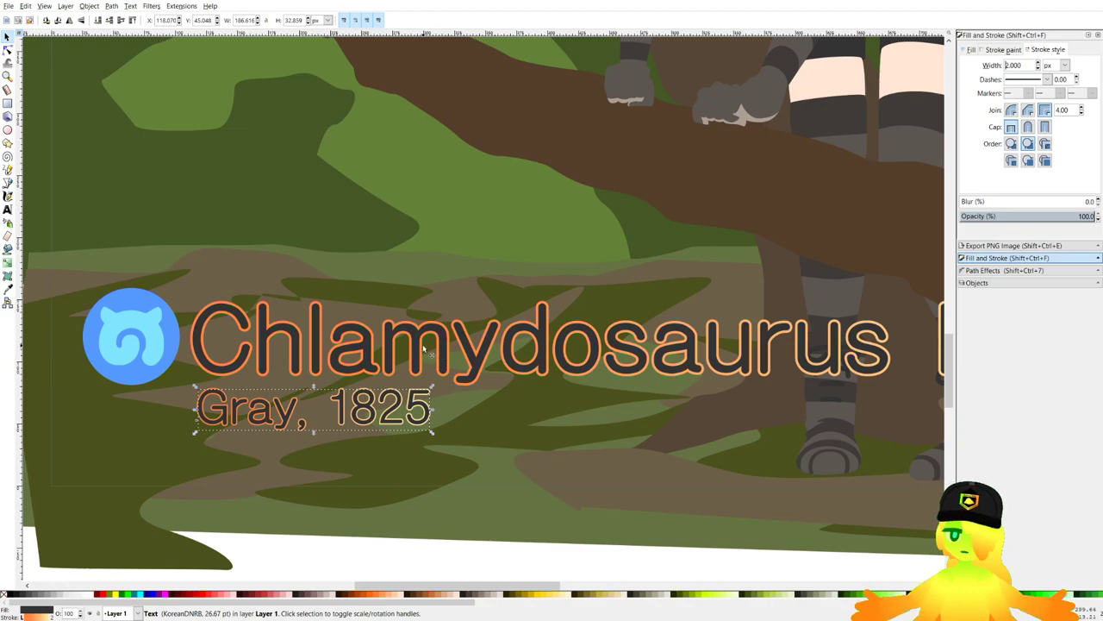
Give the strokes of both caption lines round joins.
{"action": "left_click", "coordinate": [423, 349], "text": "shift"}
{"action": "scroll", "coordinate": [379, 341], "scroll_direction": "up", "scroll_amount": 2}
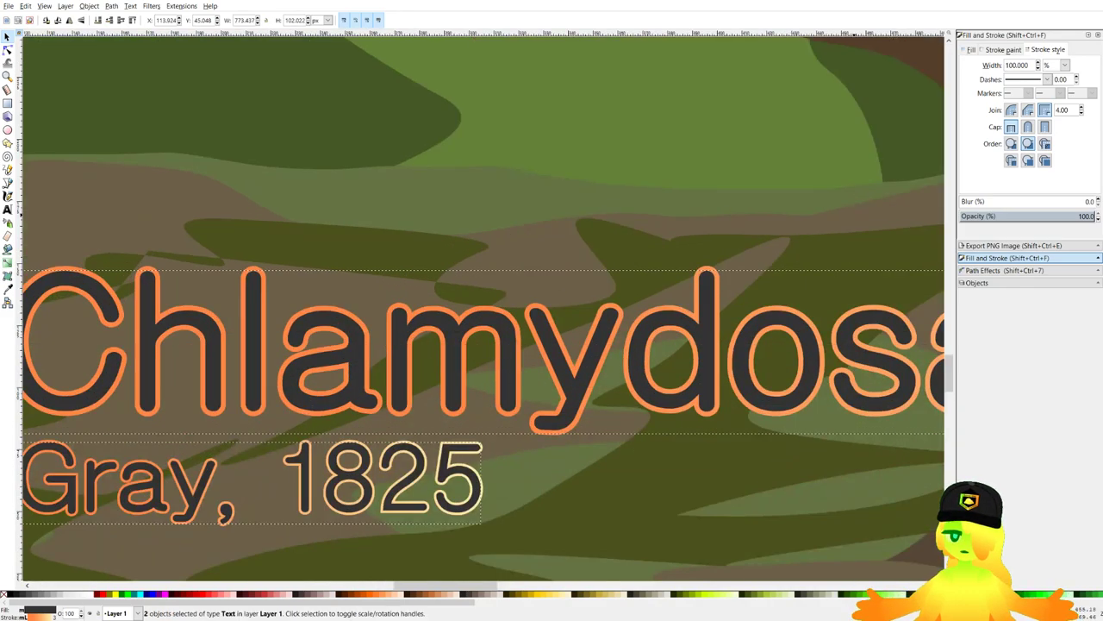
{"action": "left_click", "coordinate": [1011, 114]}
{"action": "scroll", "coordinate": [578, 277], "scroll_direction": "down", "scroll_amount": 5}
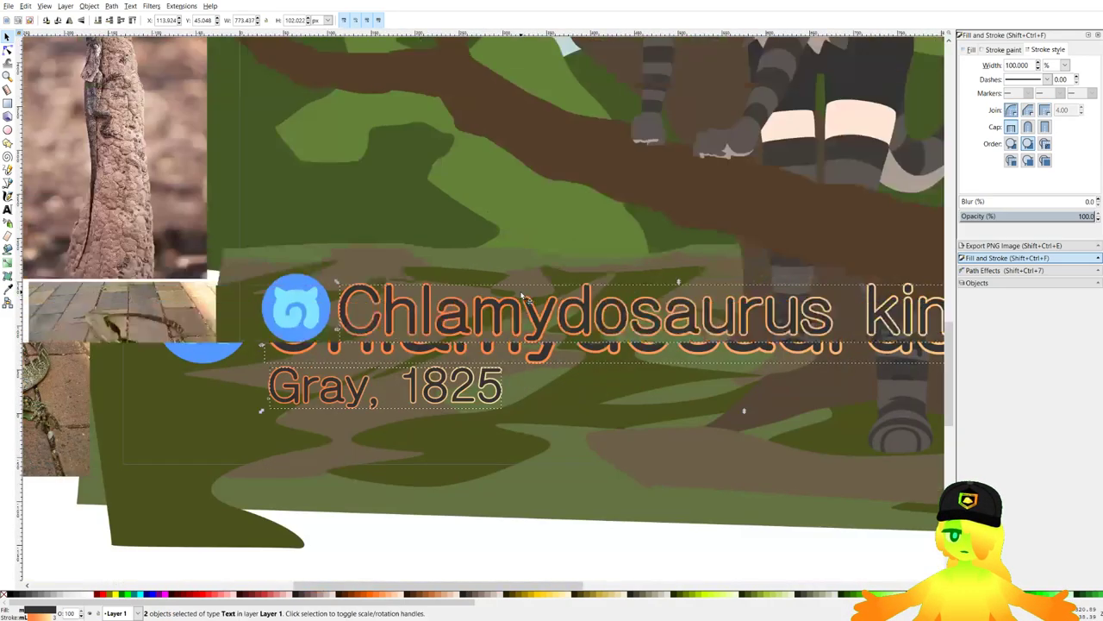
Deselect the caption, save the drawing and check the lettering against the whole scene.
{"action": "left_click", "coordinate": [567, 466]}
{"action": "key", "text": "ctrl+s"}
{"action": "scroll", "coordinate": [727, 322], "scroll_direction": "down", "scroll_amount": 4}
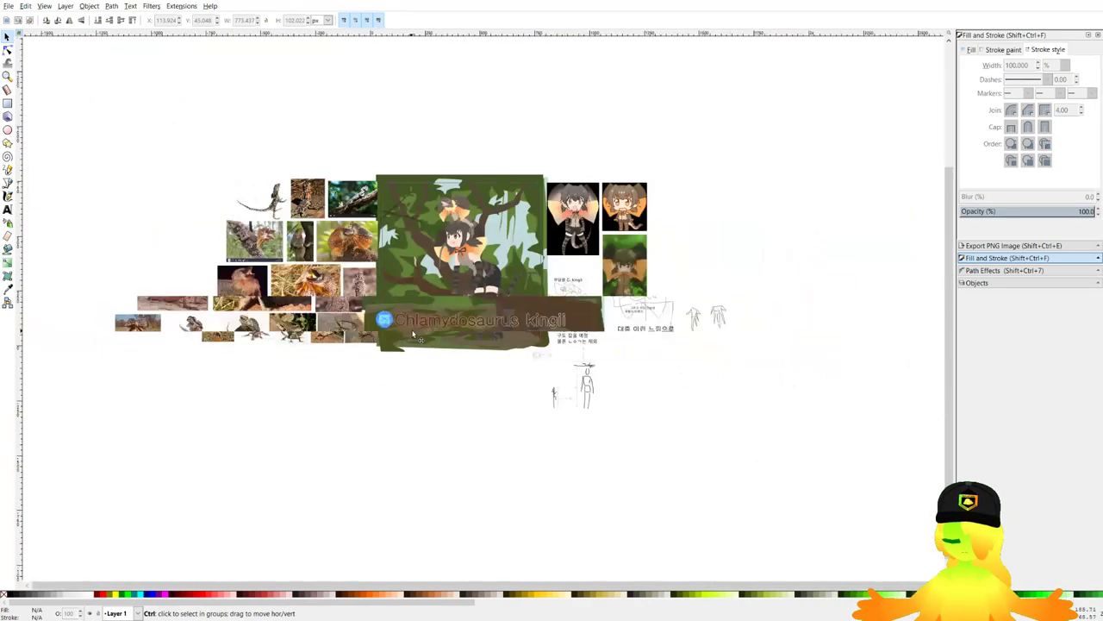
{"action": "scroll", "coordinate": [425, 333], "scroll_direction": "up", "scroll_amount": 5}
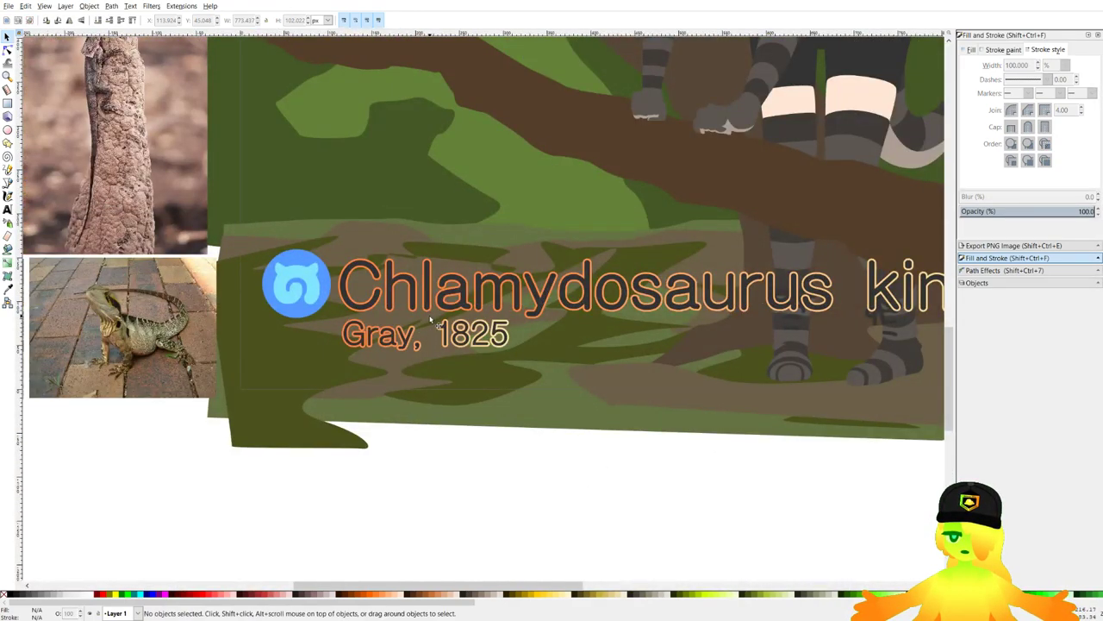
{"action": "scroll", "coordinate": [413, 339], "scroll_direction": "down", "scroll_amount": 5}
{"action": "scroll", "coordinate": [340, 330], "scroll_direction": "up", "scroll_amount": 5}
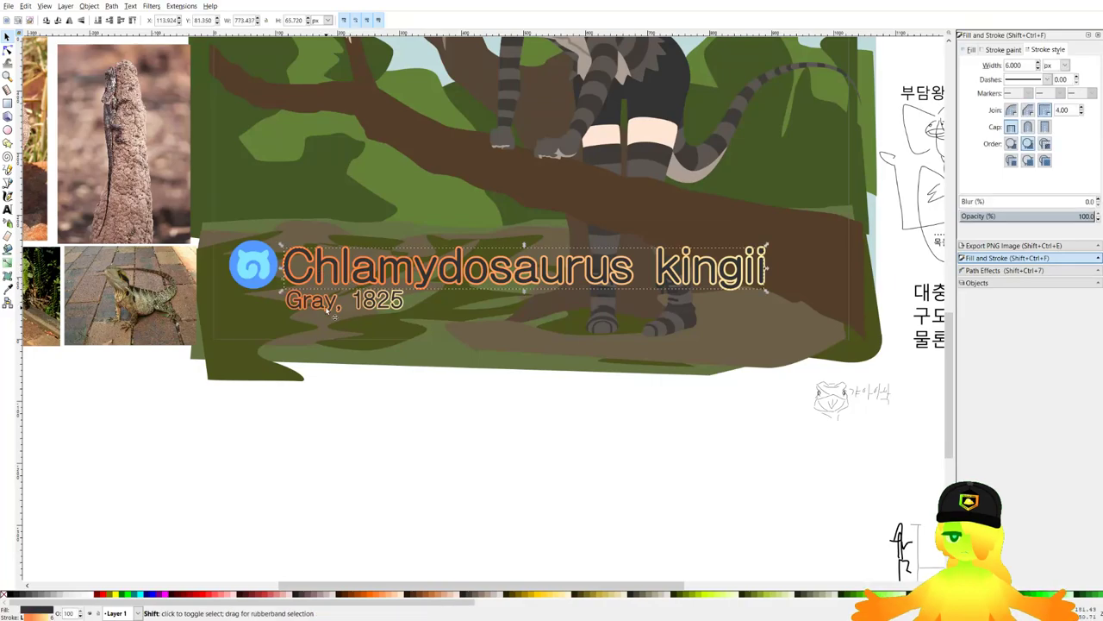
Fill both caption lines with the orange-to-yellow linear gradient 6571.
{"action": "left_click", "coordinate": [338, 276]}
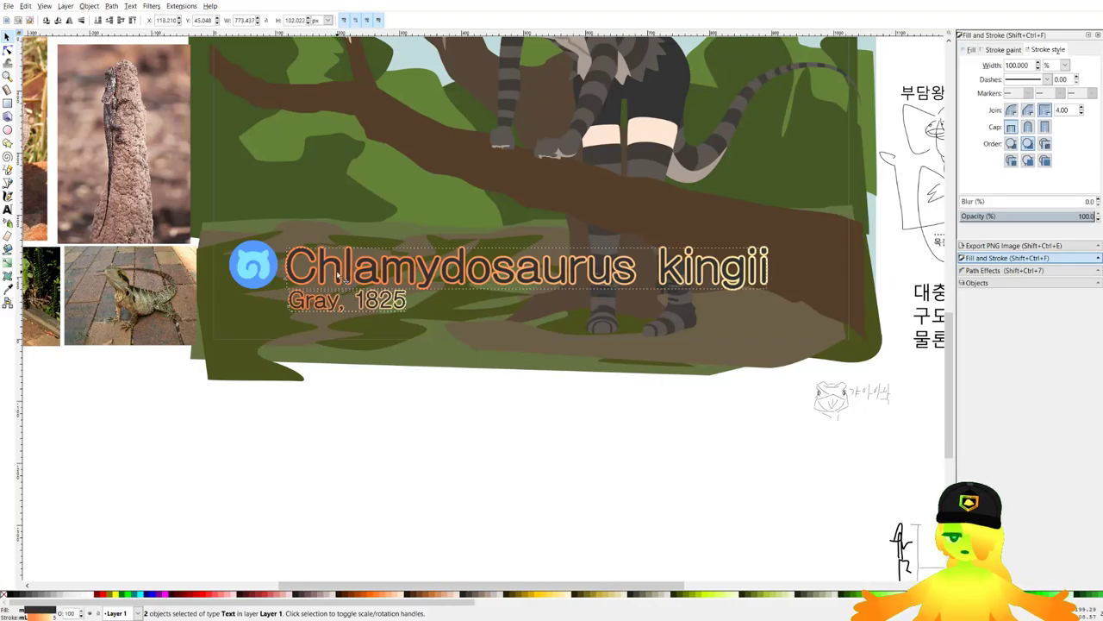
{"action": "left_click", "coordinate": [970, 50]}
{"action": "left_click", "coordinate": [997, 66]}
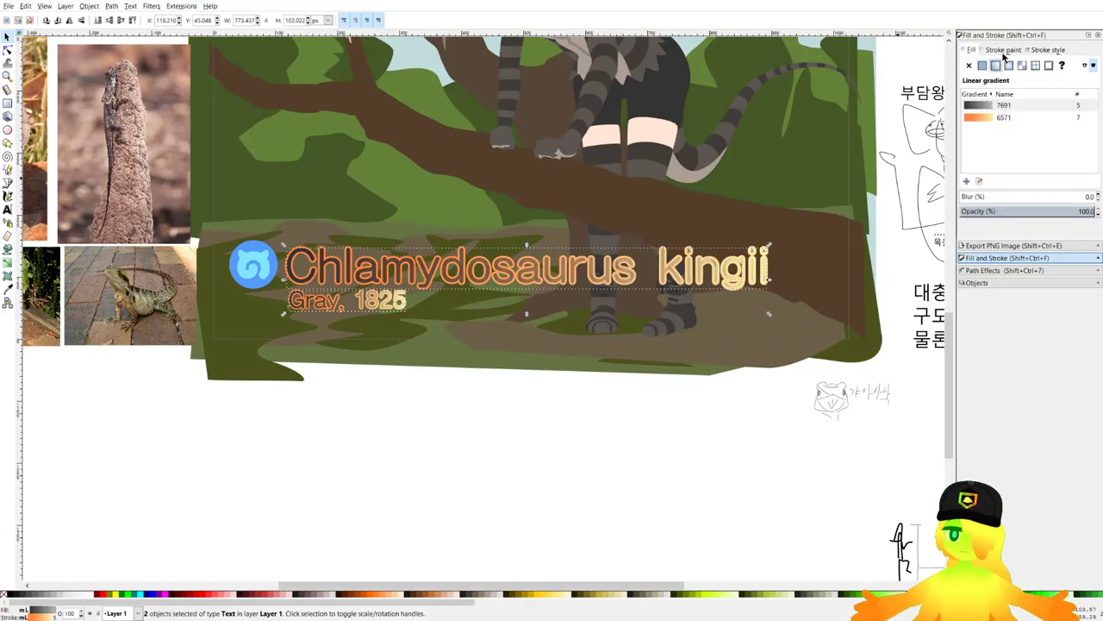
{"action": "left_click", "coordinate": [1002, 116]}
Change the stroke of both caption lines to the flat dark grey 333333 sampled from the character.
{"action": "left_click", "coordinate": [1000, 51]}
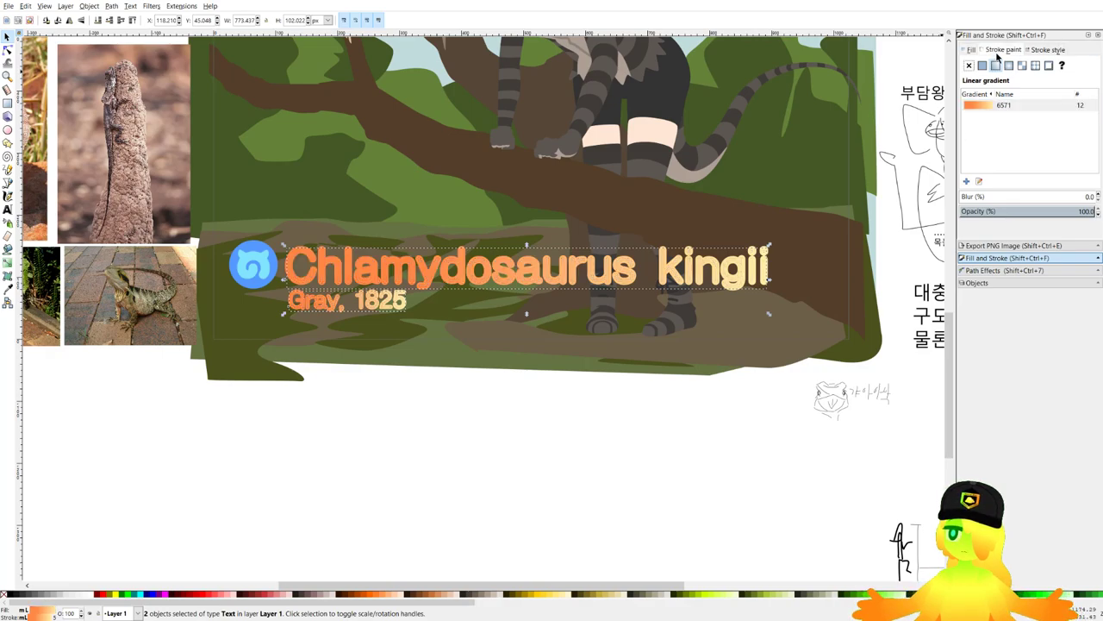
{"action": "left_click", "coordinate": [983, 66]}
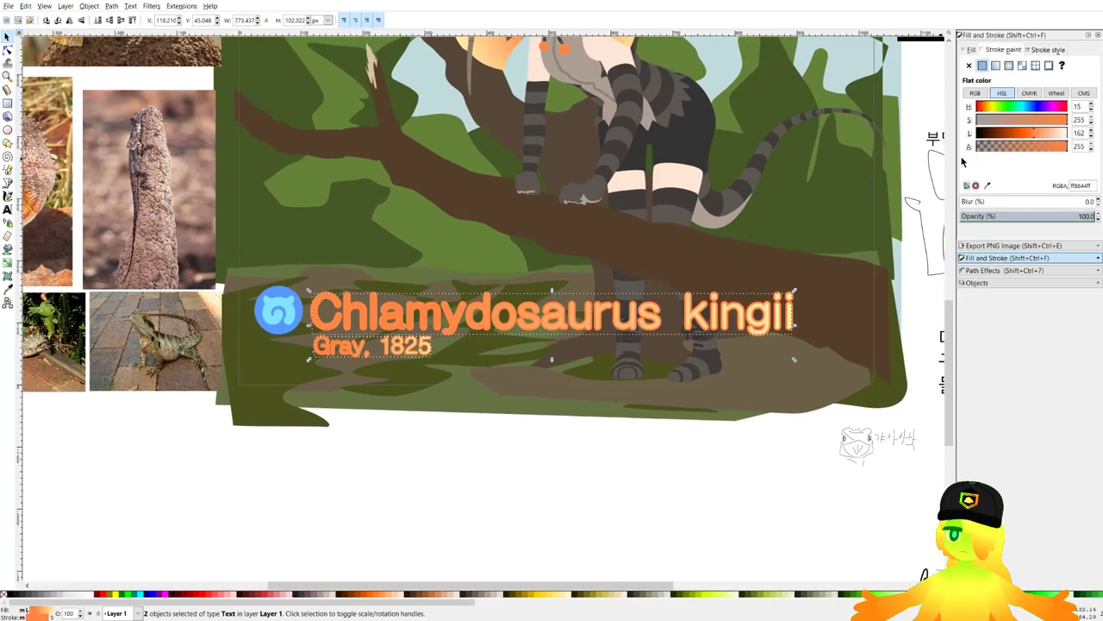
{"action": "left_click", "coordinate": [988, 186]}
{"action": "left_click", "coordinate": [657, 145]}
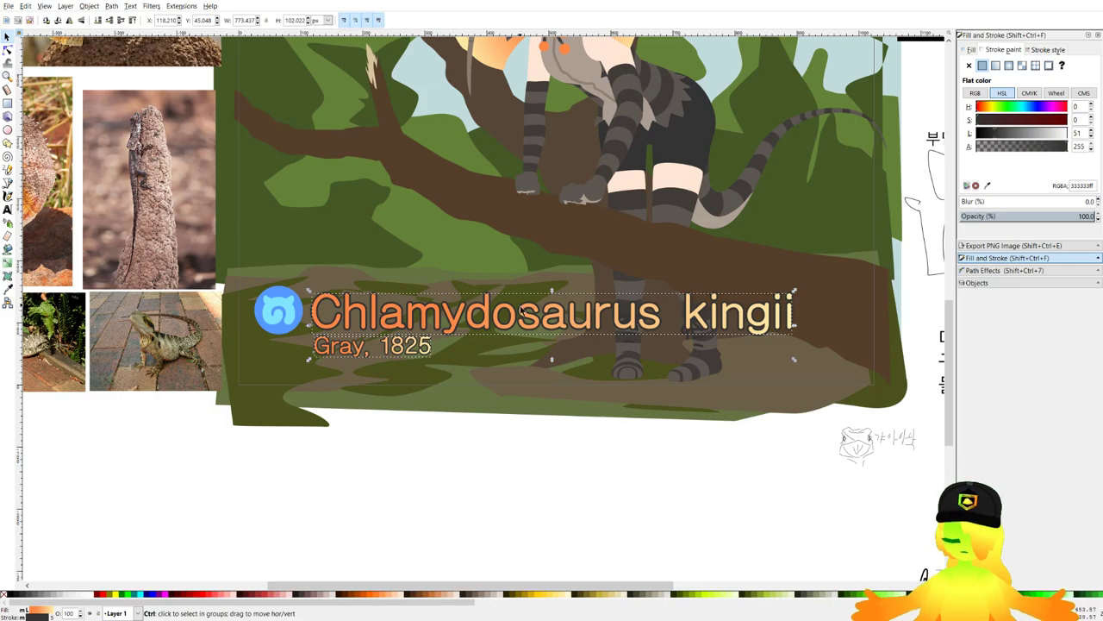
Try a stroke colour sampled from the character's upper body on both caption lines, and undo it.
{"action": "key", "text": "d"}
{"action": "scroll", "coordinate": [590, 123], "scroll_direction": "up", "scroll_amount": 2}
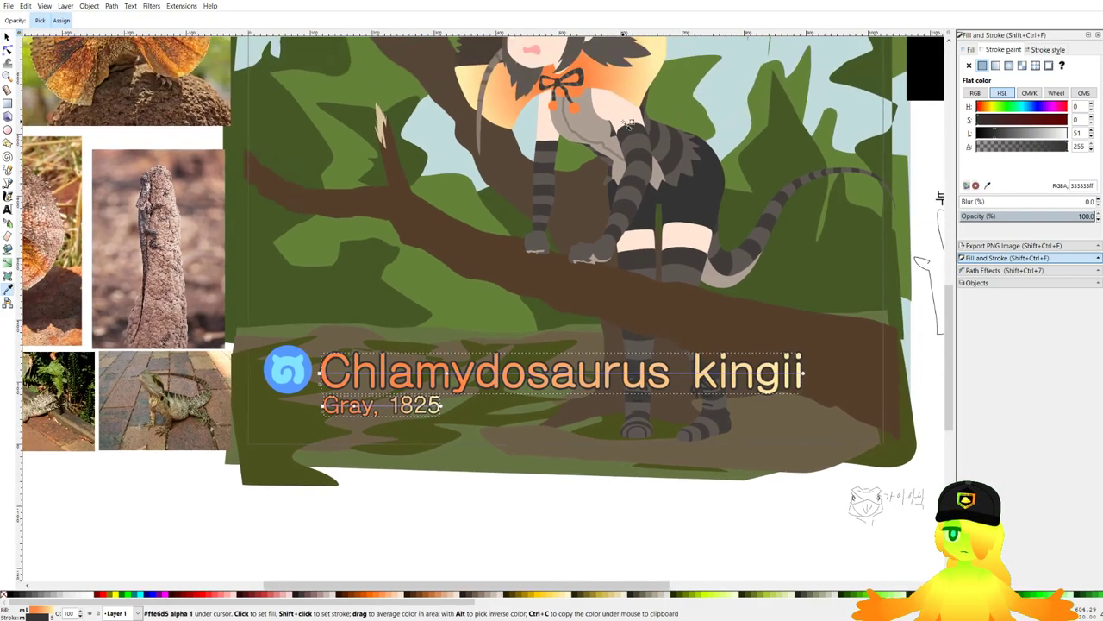
{"action": "left_click", "coordinate": [590, 122], "text": "shift"}
{"action": "key", "text": "s"}
{"action": "scroll", "coordinate": [556, 377], "scroll_direction": "up", "scroll_amount": 1}
{"action": "key", "text": "ctrl+z"}
{"action": "scroll", "coordinate": [530, 390], "scroll_direction": "down", "scroll_amount": 1}
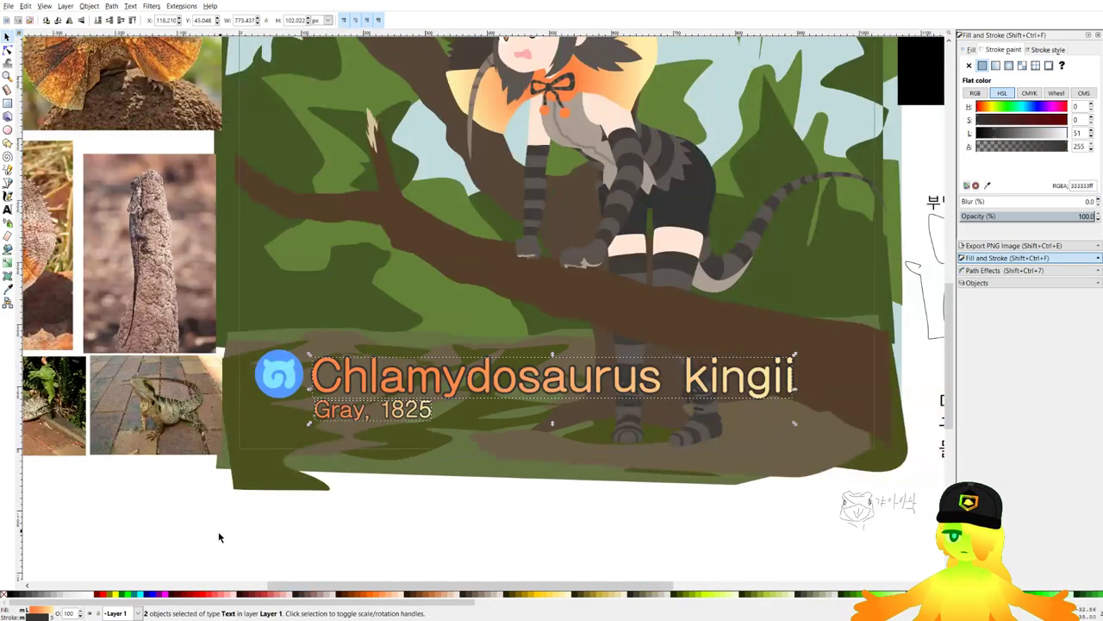
Try a white stroke on both caption lines and undo it.
{"action": "left_click", "coordinate": [93, 594], "text": "shift"}
{"action": "left_click_drag", "start_coordinate": [459, 483], "coordinate": [439, 433]}
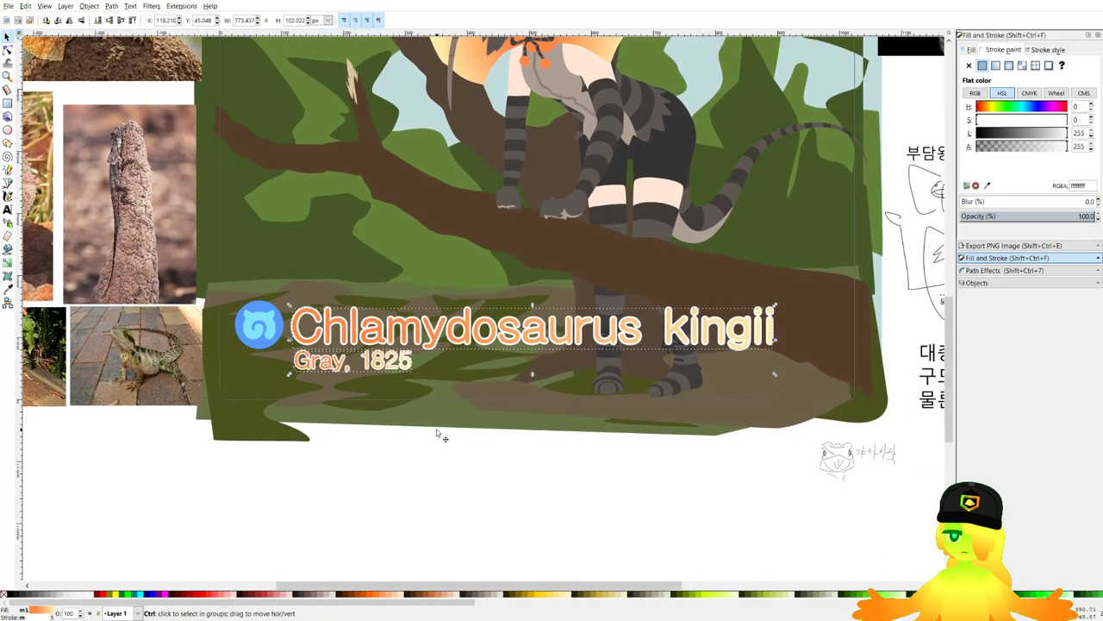
{"action": "key", "text": "ctrl+z"}
{"action": "scroll", "coordinate": [460, 341], "scroll_direction": "up", "scroll_amount": 1}
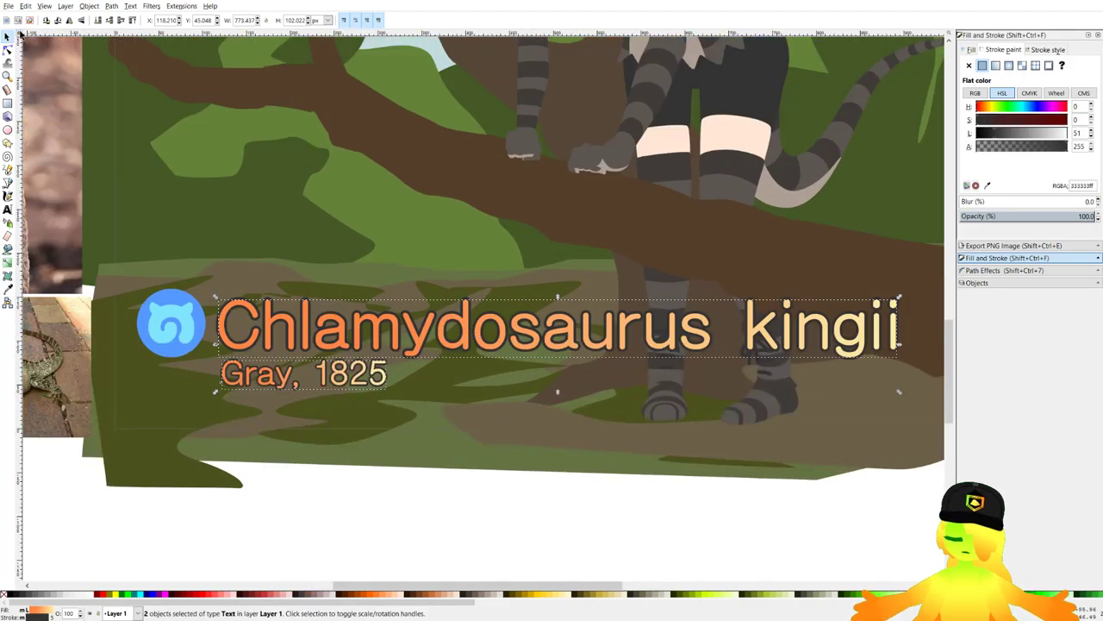
Nudge both caption lines slightly to the right, away from the logo, and check the spacing against the whole scene.
{"action": "key", "text": "alt+Right"}
{"action": "key", "text": "alt+Right"}
{"action": "key", "text": "alt+Right"}
{"action": "left_click", "coordinate": [364, 509]}
{"action": "scroll", "coordinate": [464, 335], "scroll_direction": "down", "scroll_amount": 5}
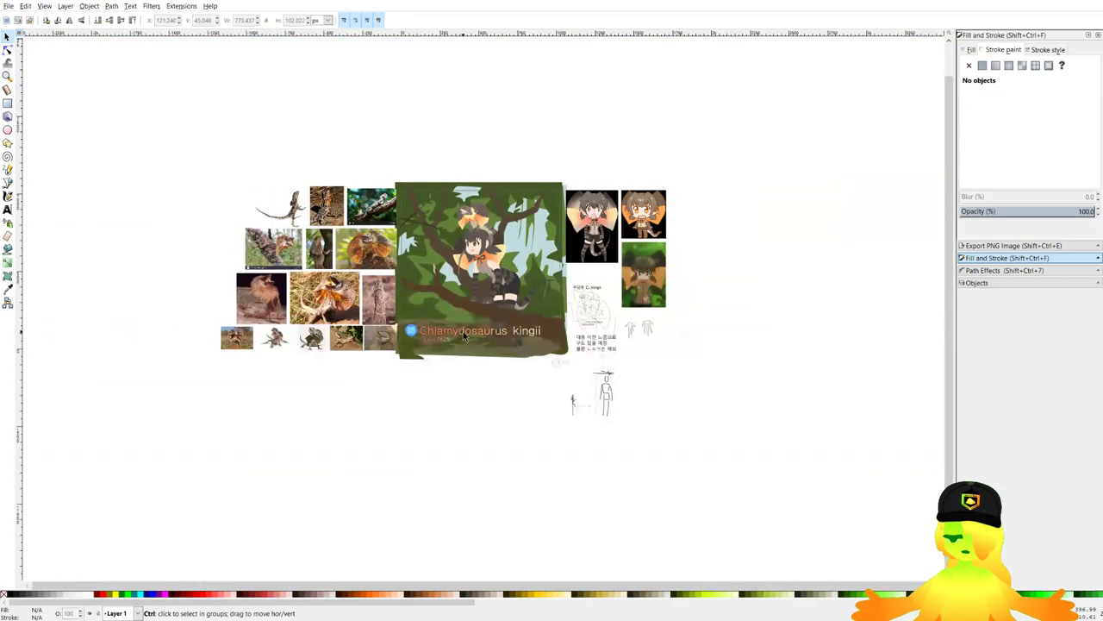
{"action": "scroll", "coordinate": [441, 345], "scroll_direction": "up", "scroll_amount": 6}
Select the light-blue eared mark inside the logo and try the radial gradient 6571 on its stroke.
{"action": "left_click", "coordinate": [377, 284], "text": "ctrl"}
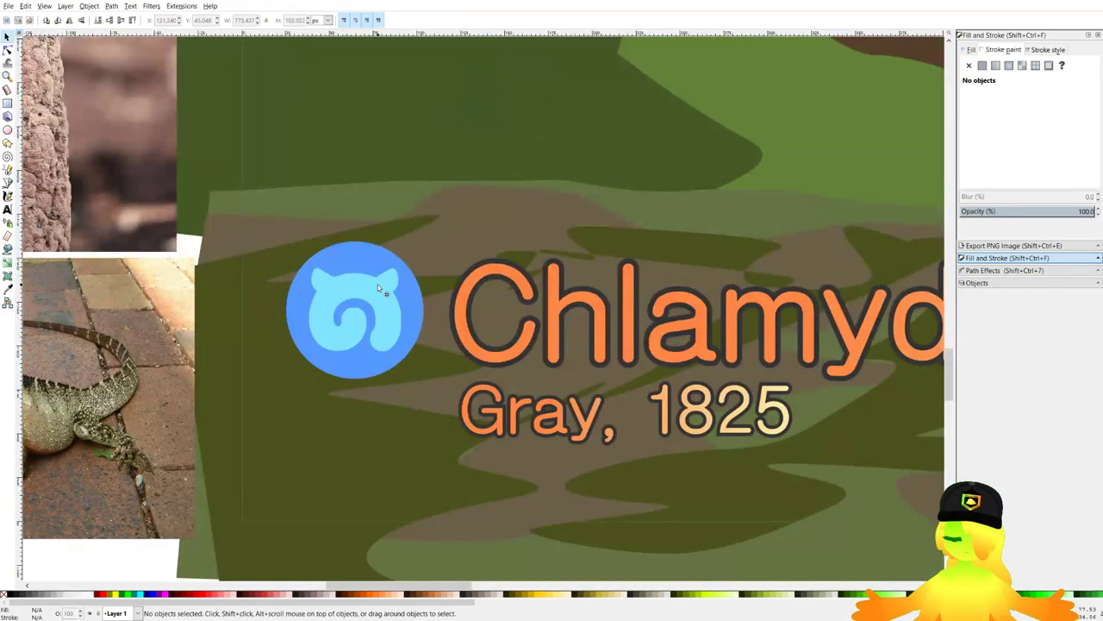
{"action": "scroll", "coordinate": [407, 285], "scroll_direction": "down", "scroll_amount": 3}
{"action": "left_click_drag", "start_coordinate": [407, 284], "coordinate": [381, 349]}
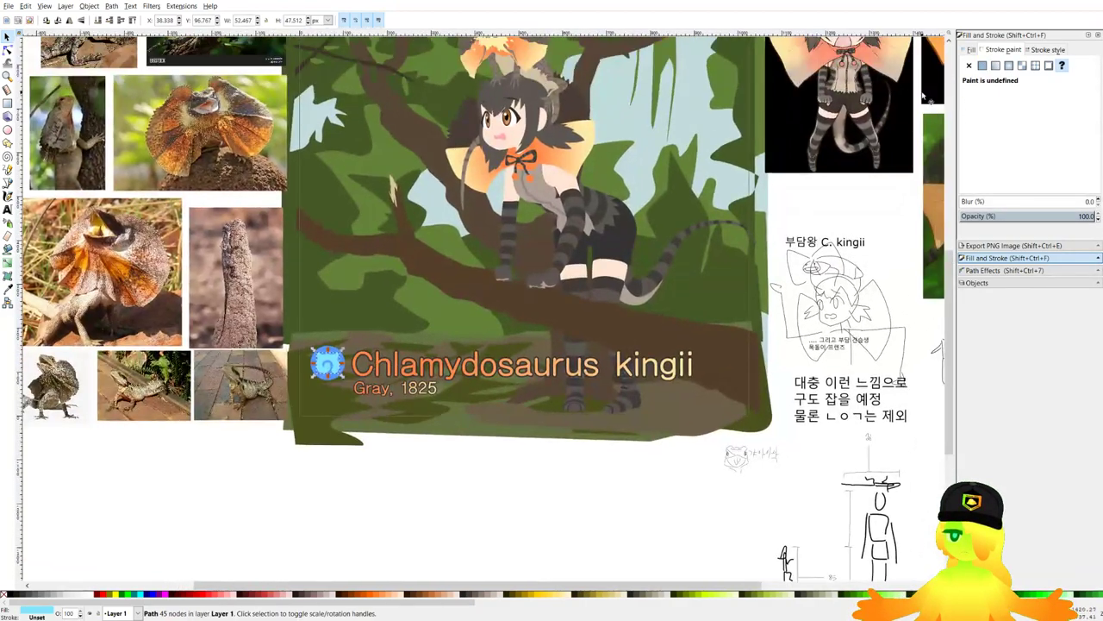
{"action": "left_click", "coordinate": [998, 67]}
{"action": "left_click", "coordinate": [1009, 66]}
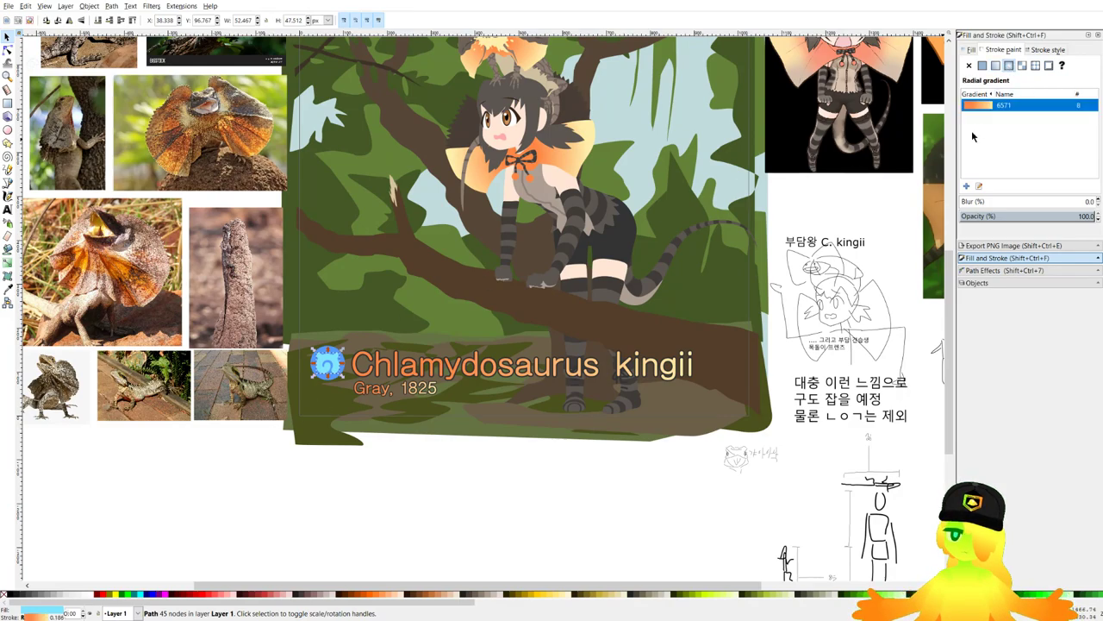
{"action": "scroll", "coordinate": [327, 379], "scroll_direction": "up", "scroll_amount": 3}
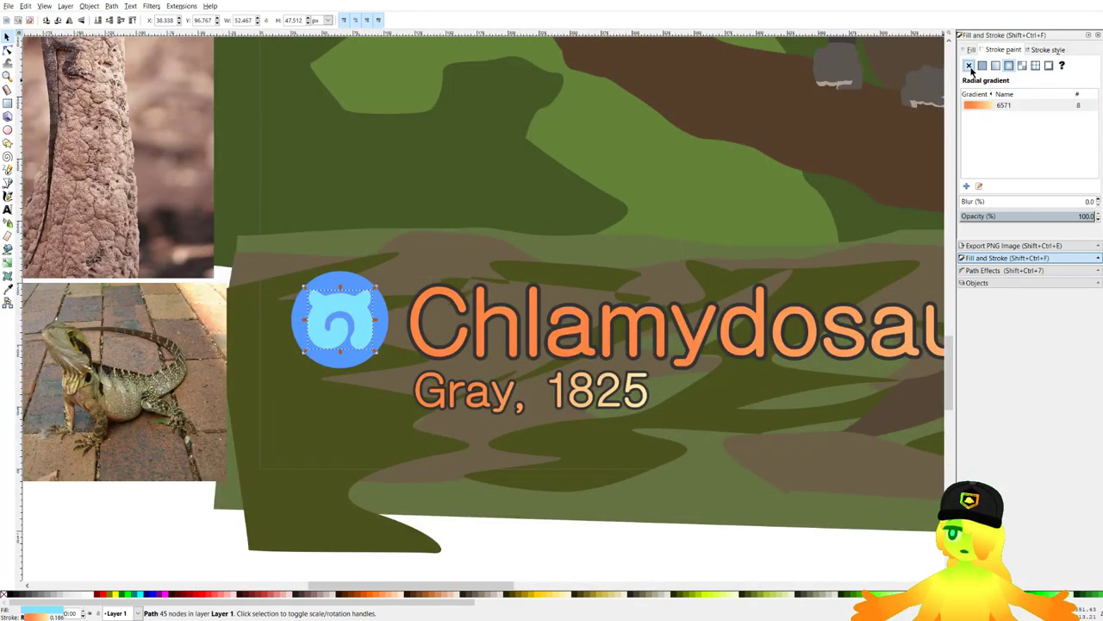
Remove the logo mark's stroke and fill the mark with the orange-to-yellow radial gradient 6571.
{"action": "left_click", "coordinate": [970, 49]}
{"action": "left_click", "coordinate": [1022, 65]}
{"action": "left_click", "coordinate": [1010, 66]}
{"action": "left_click", "coordinate": [1004, 118]}
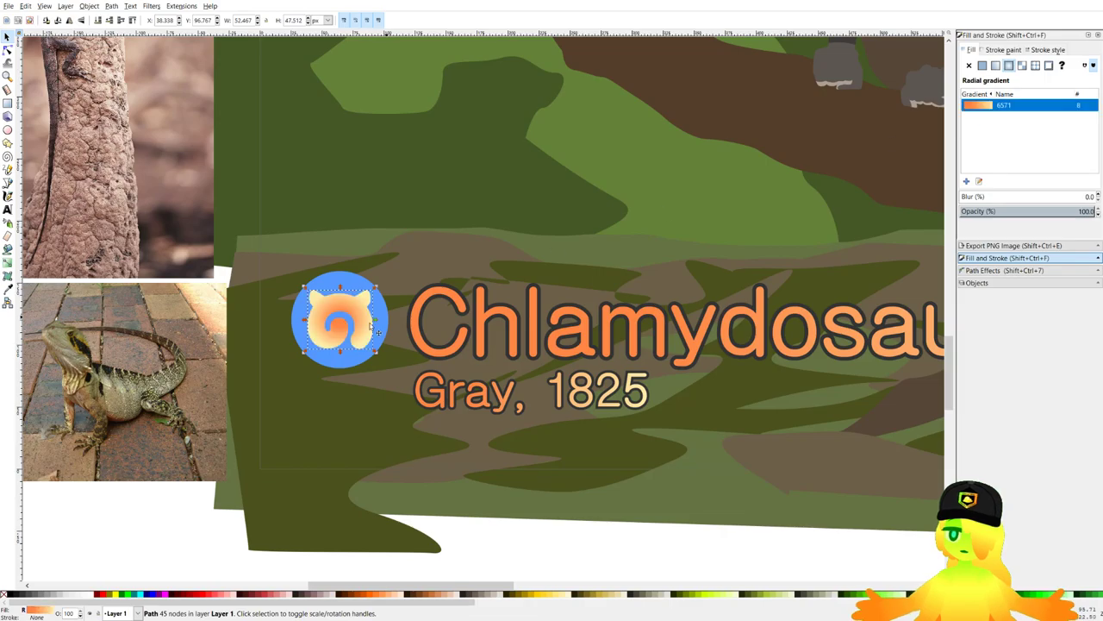
Try the grey-brown 5d5652 sampled from the character on the logo's circle, and fill it with the radial gradient 6571 instead.
{"action": "left_click", "coordinate": [306, 350]}
{"action": "scroll", "coordinate": [302, 356], "scroll_direction": "down", "scroll_amount": 3}
{"action": "key", "text": "d"}
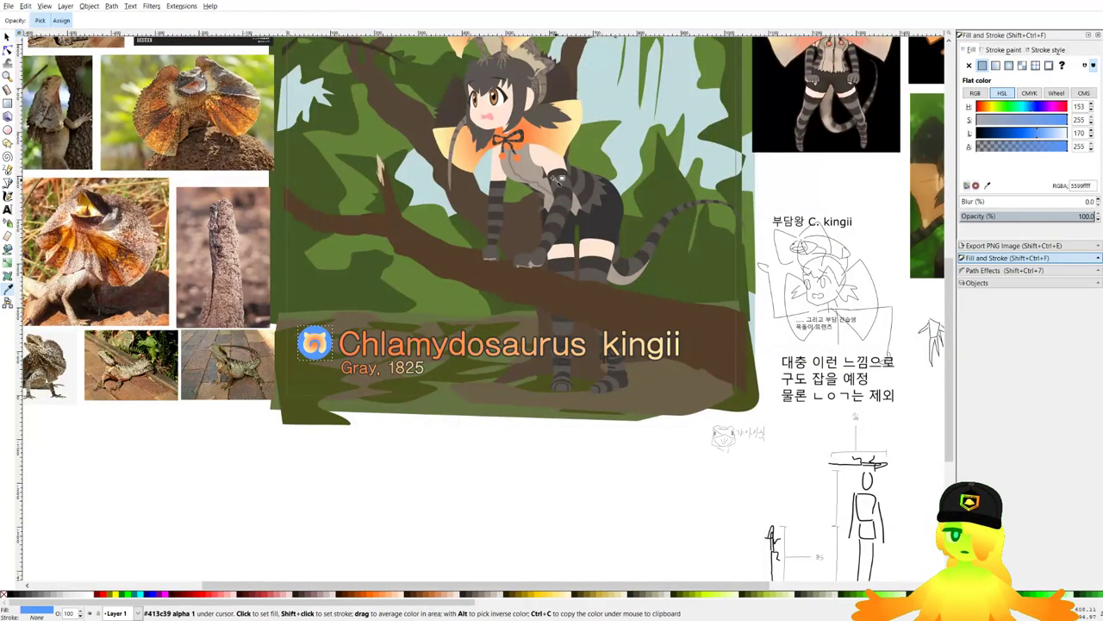
{"action": "scroll", "coordinate": [608, 194], "scroll_direction": "up", "scroll_amount": 2}
{"action": "left_click", "coordinate": [582, 194]}
{"action": "scroll", "coordinate": [446, 433], "scroll_direction": "down", "scroll_amount": 3}
{"action": "scroll", "coordinate": [352, 322], "scroll_direction": "up", "scroll_amount": 2}
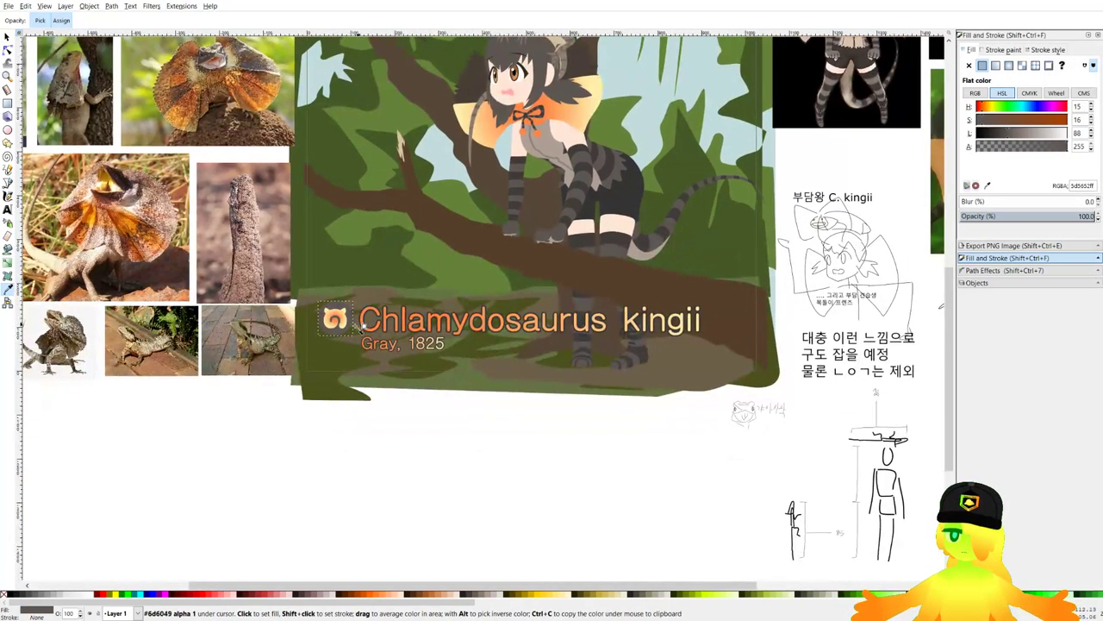
{"action": "left_click", "coordinate": [1008, 65]}
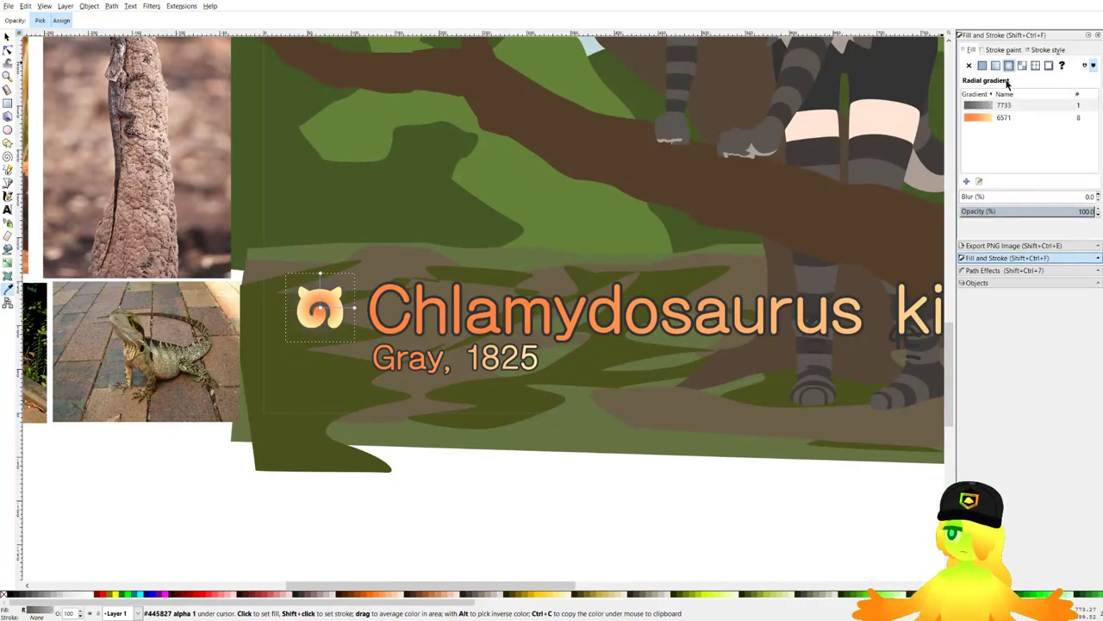
{"action": "left_click", "coordinate": [1002, 112]}
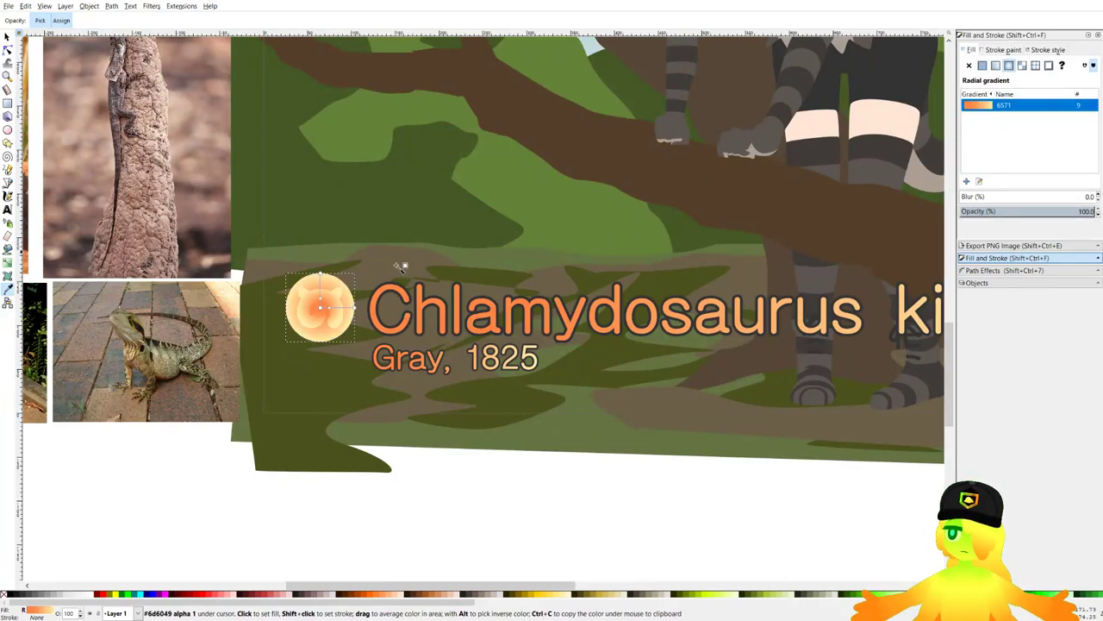
Fill the eared mark inside the logo with the flat grey-brown 5d5652 sampled from the character.
{"action": "left_click", "coordinate": [7, 37]}
{"action": "scroll", "coordinate": [447, 312], "scroll_direction": "down", "scroll_amount": 1}
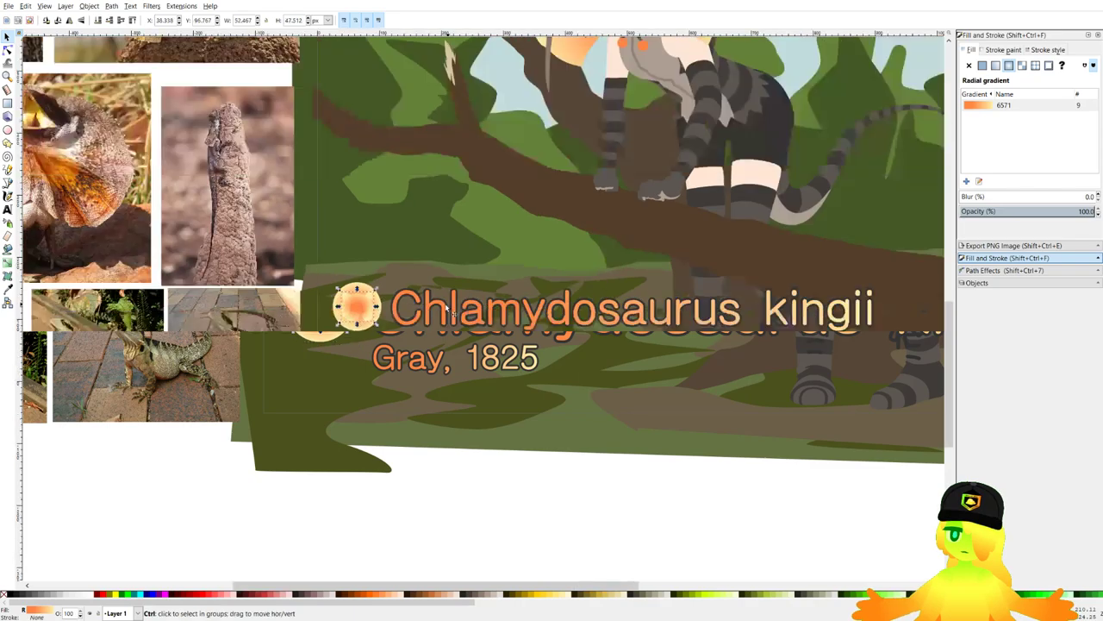
{"action": "key", "text": "g"}
{"action": "scroll", "coordinate": [634, 69], "scroll_direction": "up", "scroll_amount": 2}
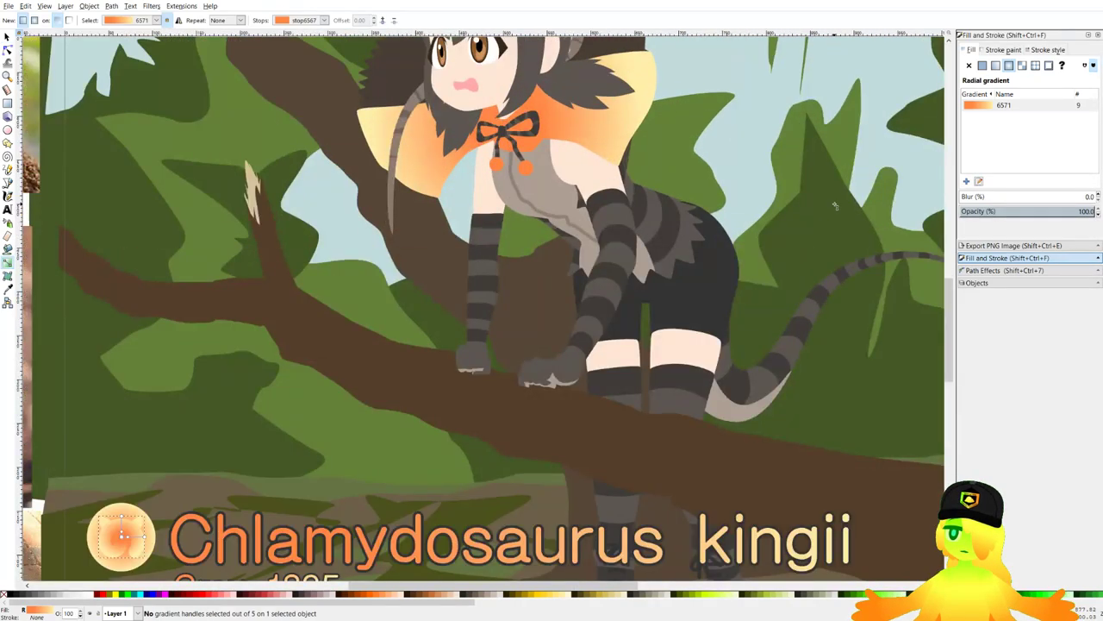
{"action": "left_click", "coordinate": [984, 66]}
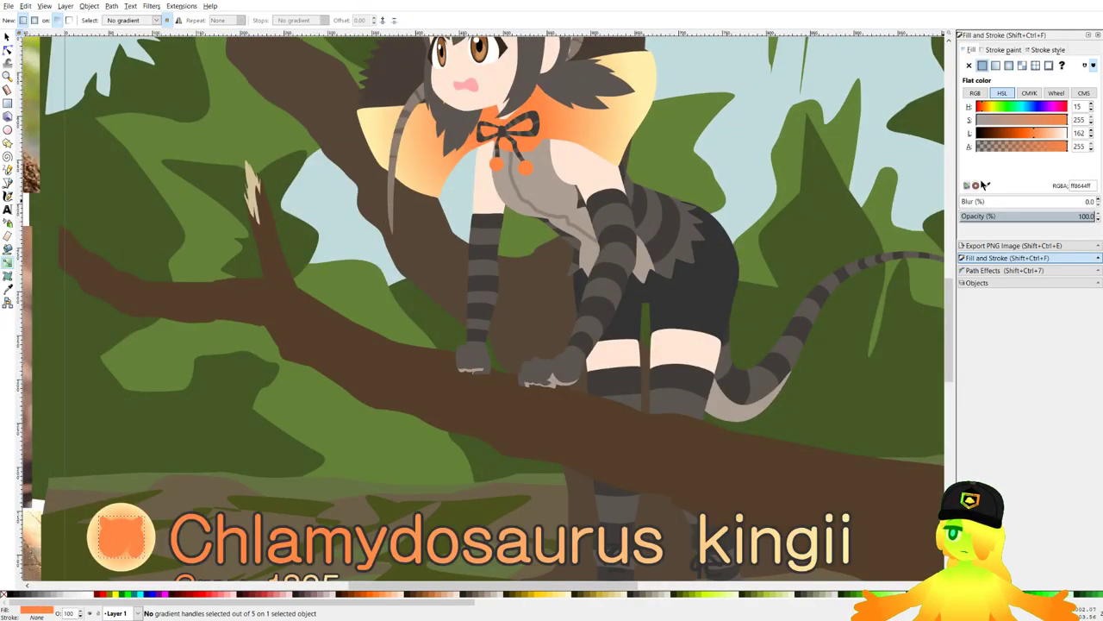
{"action": "key", "text": "d"}
{"action": "left_click", "coordinate": [694, 238]}
{"action": "key", "text": "g"}
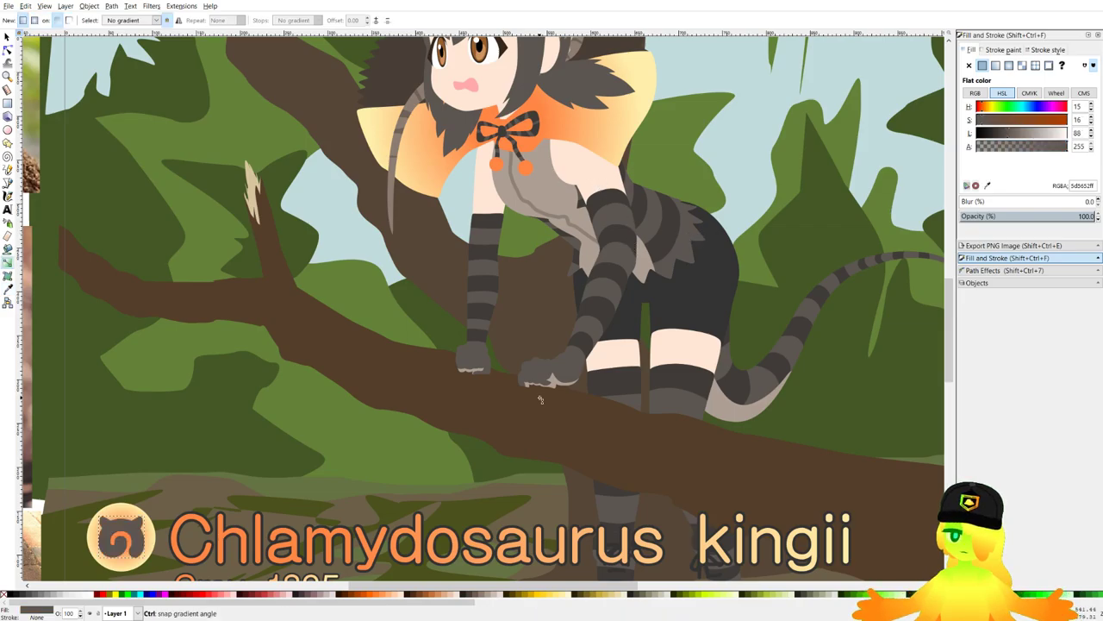
{"action": "scroll", "coordinate": [629, 120], "scroll_direction": "down", "scroll_amount": 2}
{"action": "scroll", "coordinate": [332, 332], "scroll_direction": "up", "scroll_amount": 3}
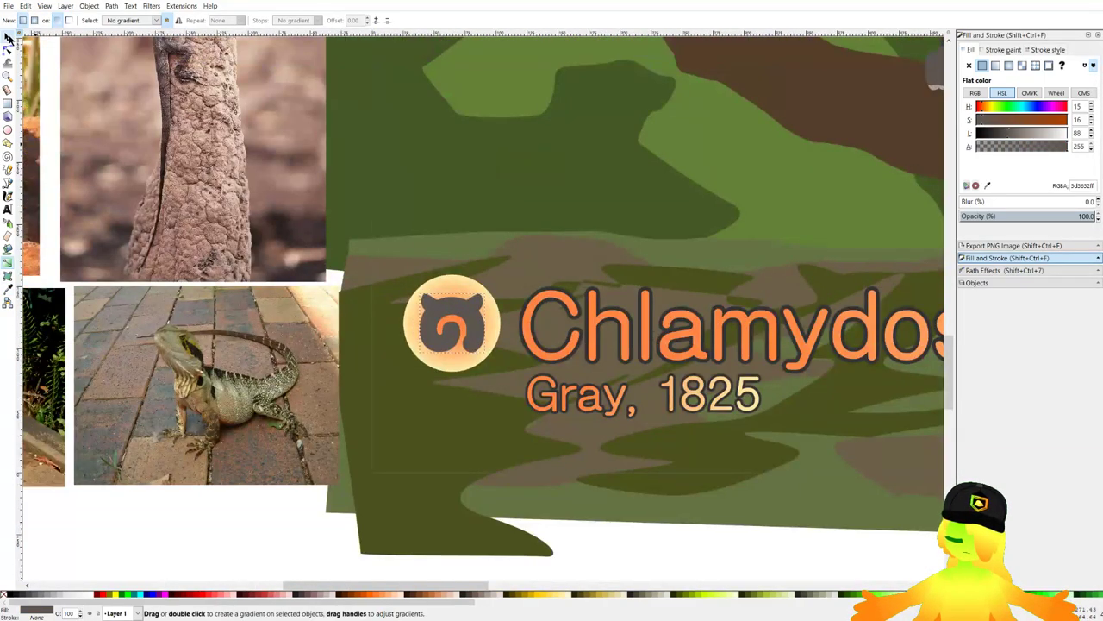
Undo the swapped logo fills to restore the gradient eared mark on its flat grey-brown 5d5652 circle.
{"action": "left_click", "coordinate": [6, 37]}
{"action": "left_click", "coordinate": [445, 286]}
{"action": "scroll", "coordinate": [589, 262], "scroll_direction": "down", "scroll_amount": 3}
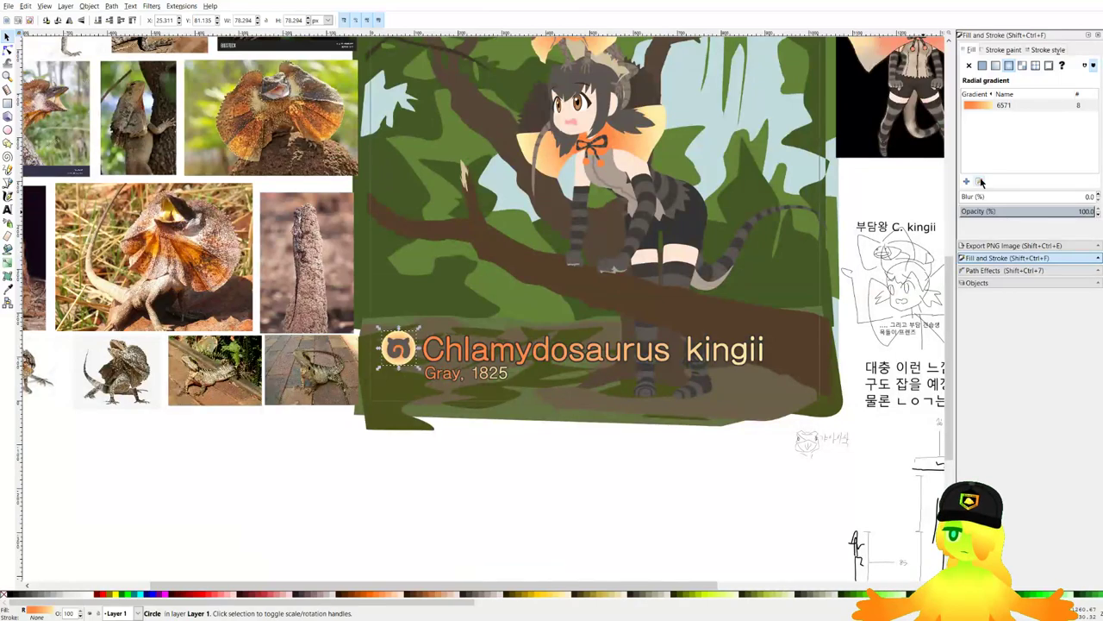
{"action": "scroll", "coordinate": [529, 357], "scroll_direction": "up", "scroll_amount": 2}
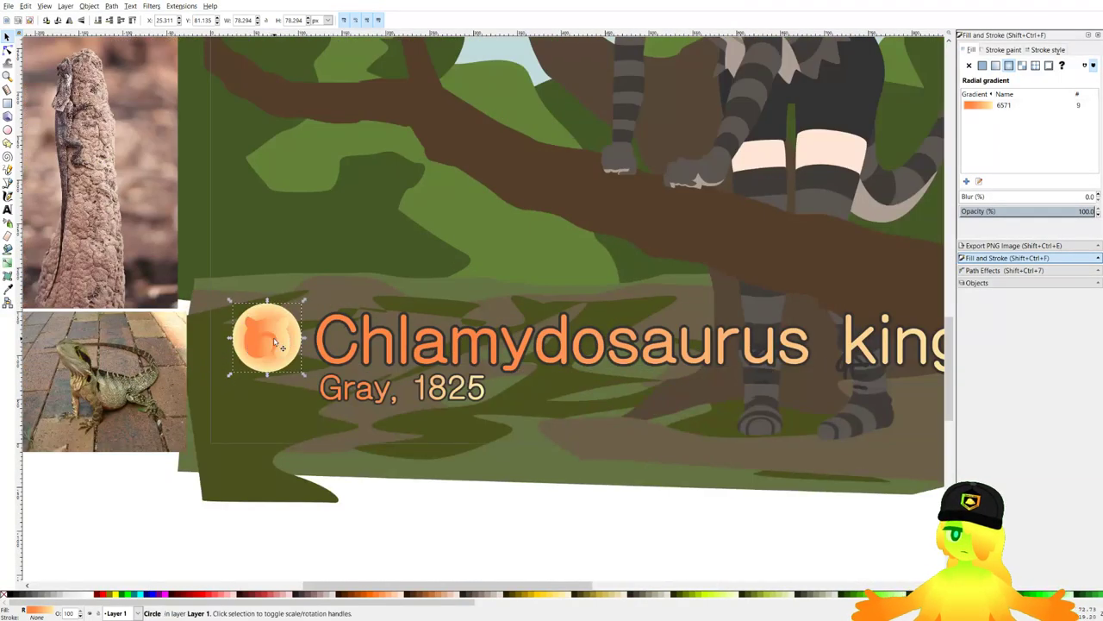
{"action": "key", "text": "ctrl+z"}
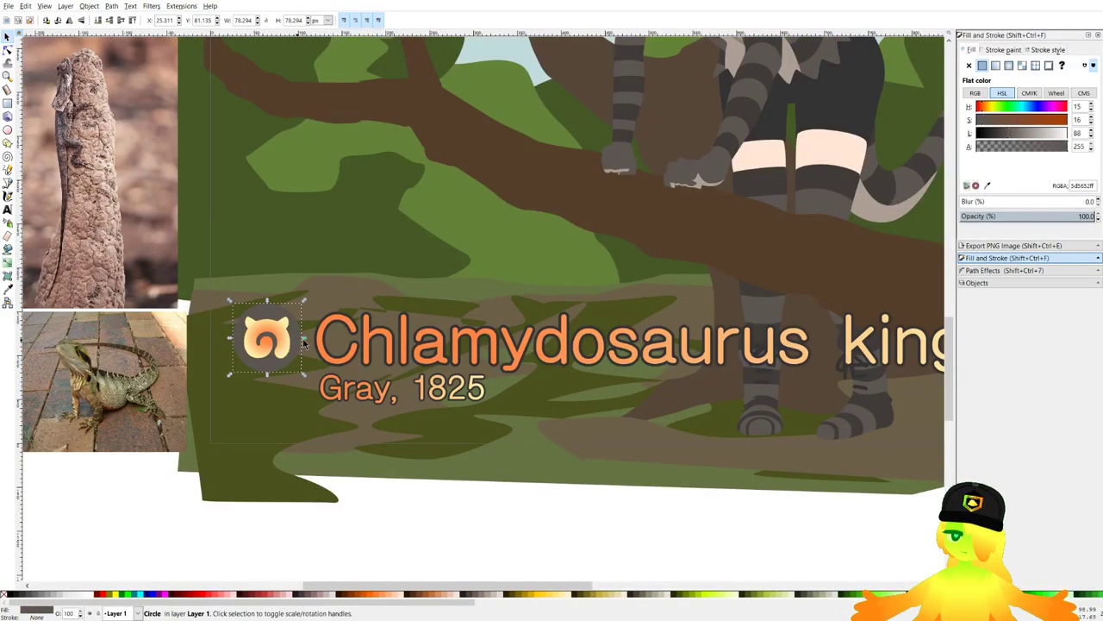
Try the dark grey 333333 on the logo's circle, and fill it with the darker brown 483e37 sampled from the artwork instead.
{"action": "left_click", "coordinate": [988, 185]}
{"action": "left_click", "coordinate": [837, 113]}
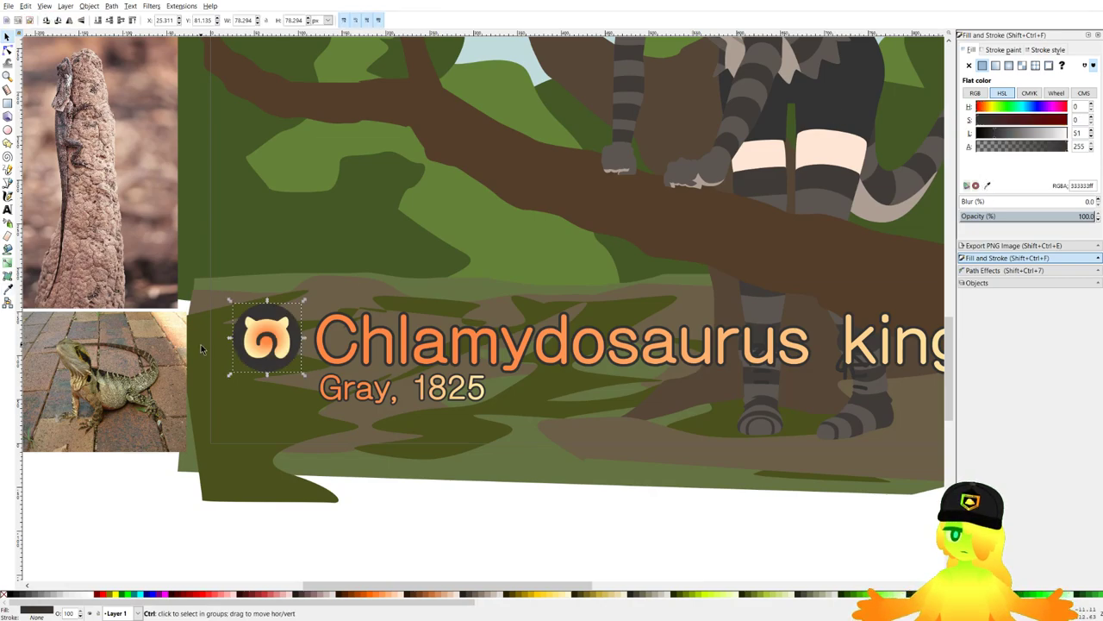
{"action": "scroll", "coordinate": [208, 345], "scroll_direction": "up", "scroll_amount": 1}
{"action": "scroll", "coordinate": [396, 319], "scroll_direction": "down", "scroll_amount": 4}
{"action": "scroll", "coordinate": [419, 164], "scroll_direction": "up", "scroll_amount": 2}
{"action": "left_click", "coordinate": [988, 185]}
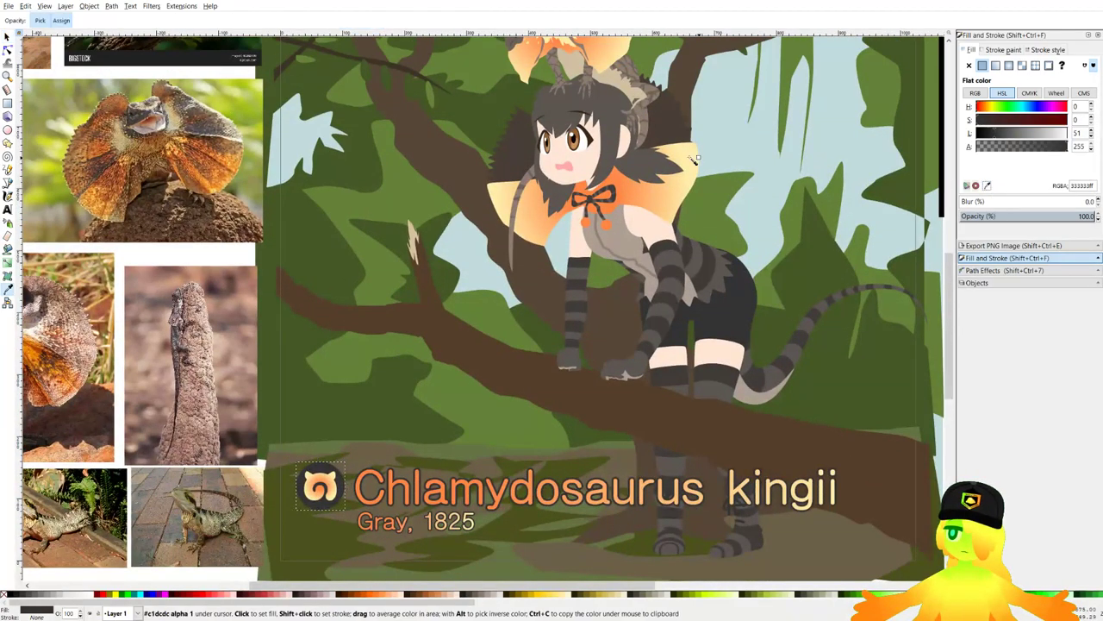
{"action": "left_click", "coordinate": [679, 128]}
{"action": "scroll", "coordinate": [535, 230], "scroll_direction": "down", "scroll_amount": 2}
{"action": "scroll", "coordinate": [512, 319], "scroll_direction": "up", "scroll_amount": 2}
{"action": "scroll", "coordinate": [321, 427], "scroll_direction": "up", "scroll_amount": 3}
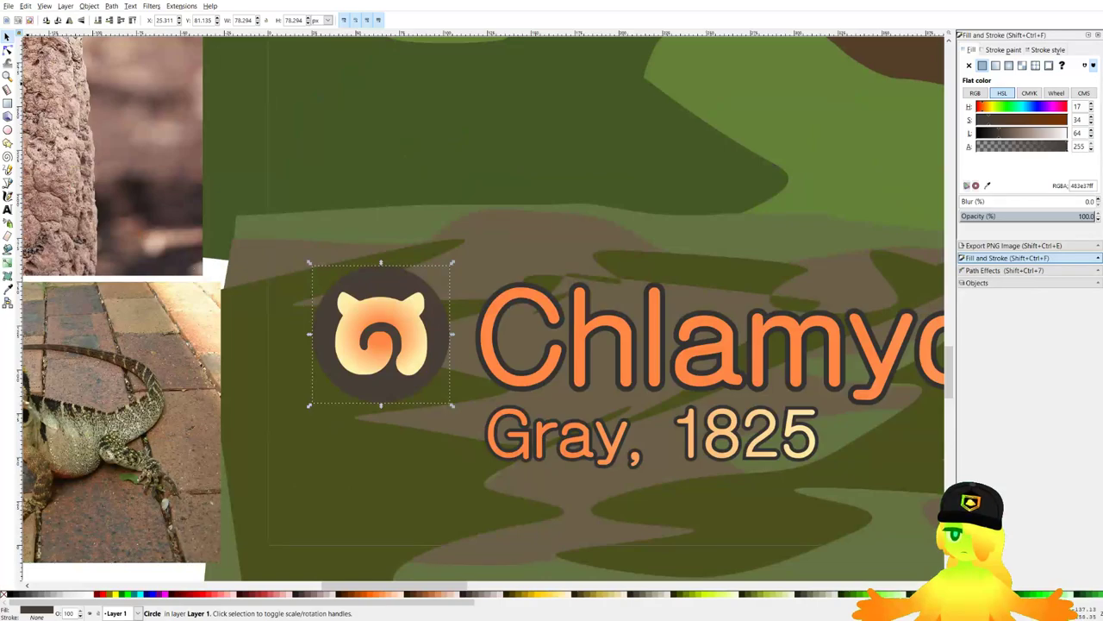
Change the logo's eared mark from a radial to a linear gradient fill and save the document.
{"action": "left_click", "coordinate": [425, 330]}
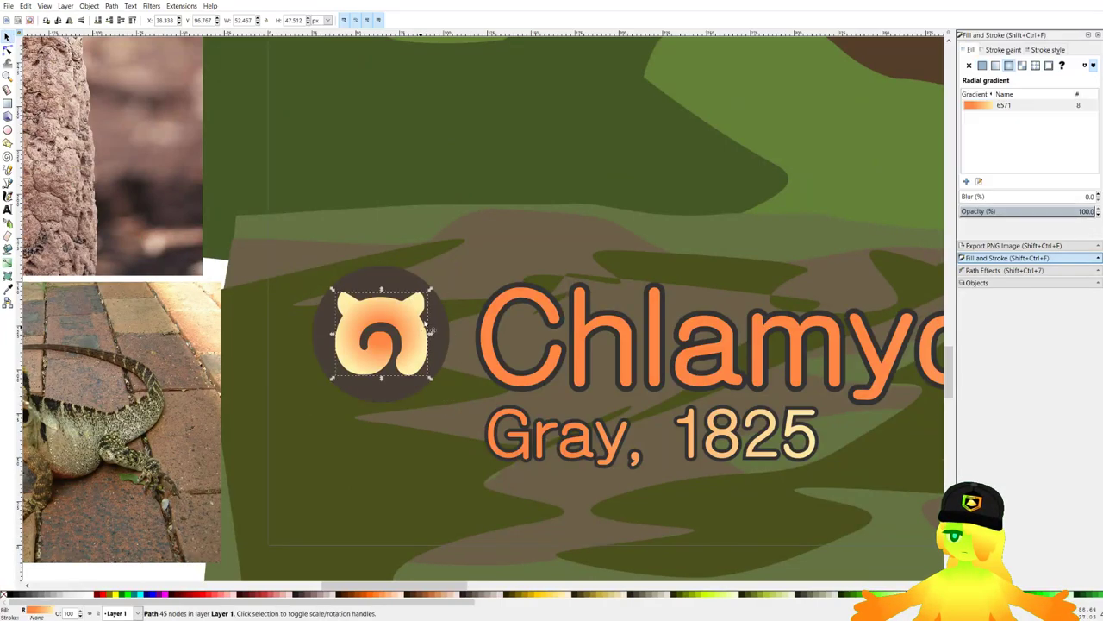
{"action": "left_click", "coordinate": [998, 66]}
{"action": "scroll", "coordinate": [298, 343], "scroll_direction": "down", "scroll_amount": 4}
{"action": "left_click", "coordinate": [411, 439]}
{"action": "key", "text": "ctrl+s"}
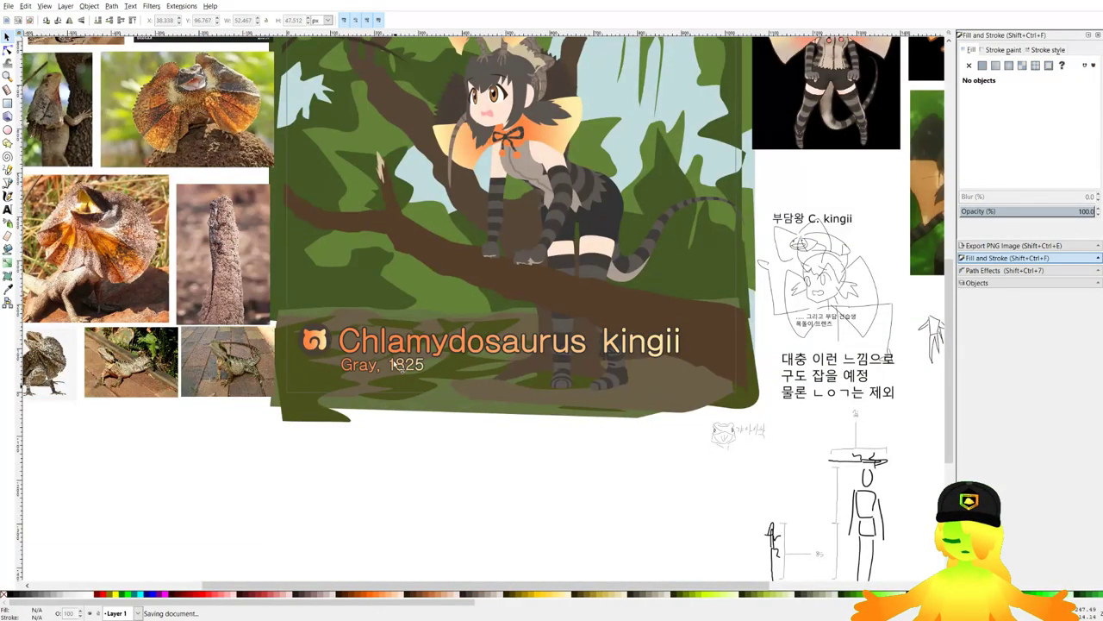
{"action": "scroll", "coordinate": [353, 350], "scroll_direction": "up", "scroll_amount": 2}
{"action": "left_click", "coordinate": [352, 350]}
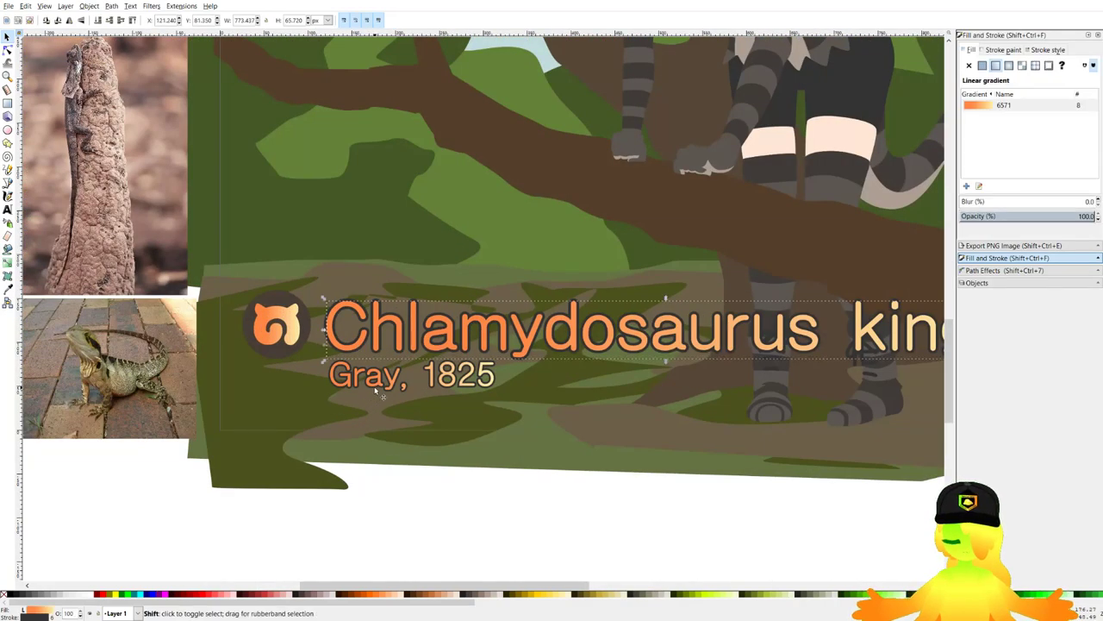
{"action": "left_click", "coordinate": [394, 371], "text": "shift"}
{"action": "scroll", "coordinate": [394, 363], "scroll_direction": "down", "scroll_amount": 1}
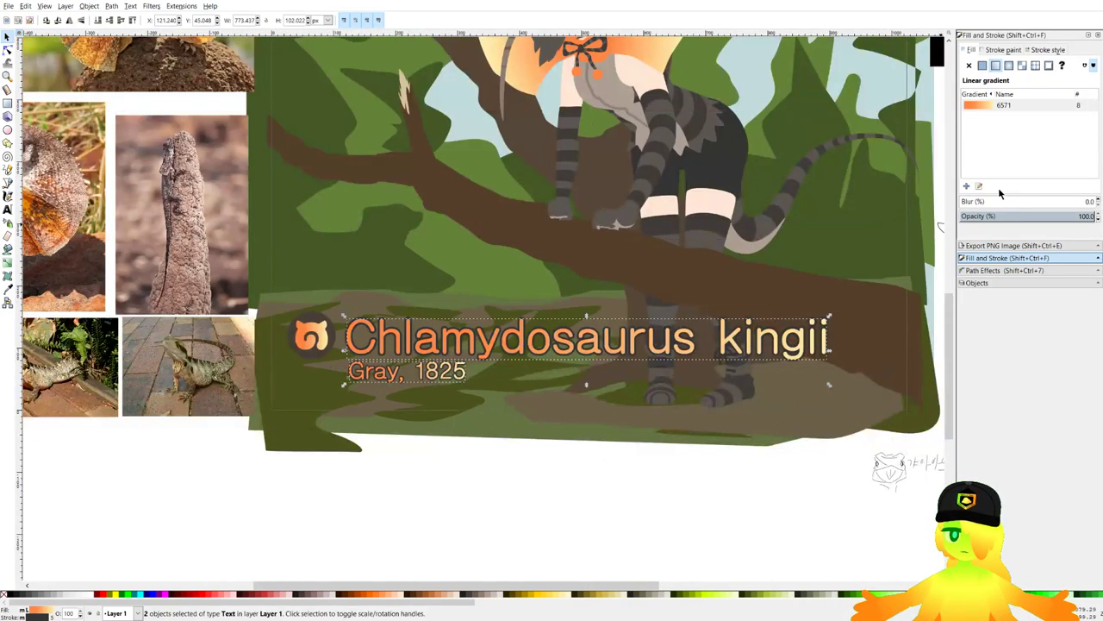
{"action": "left_click", "coordinate": [980, 185]}
{"action": "left_click_drag", "start_coordinate": [619, 43], "coordinate": [607, 99]}
{"action": "scroll", "coordinate": [607, 97], "scroll_direction": "up", "scroll_amount": 3}
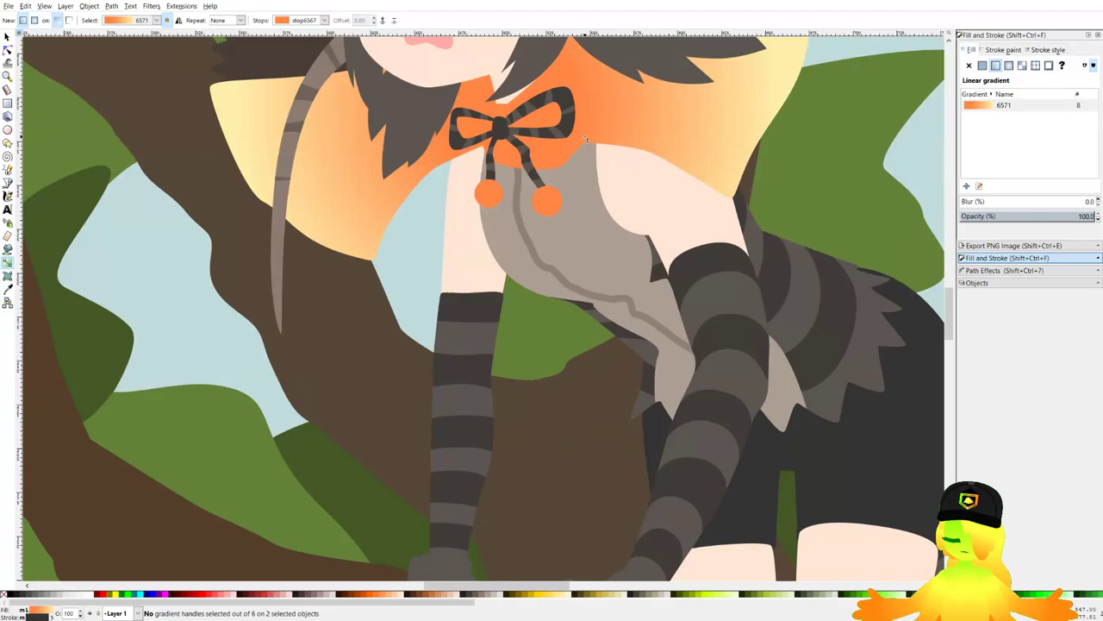
{"action": "left_click", "coordinate": [554, 198]}
{"action": "scroll", "coordinate": [564, 238], "scroll_direction": "down", "scroll_amount": 3}
{"action": "scroll", "coordinate": [508, 392], "scroll_direction": "down", "scroll_amount": 1}
{"action": "scroll", "coordinate": [443, 465], "scroll_direction": "up", "scroll_amount": 3}
{"action": "scroll", "coordinate": [457, 330], "scroll_direction": "down", "scroll_amount": 2}
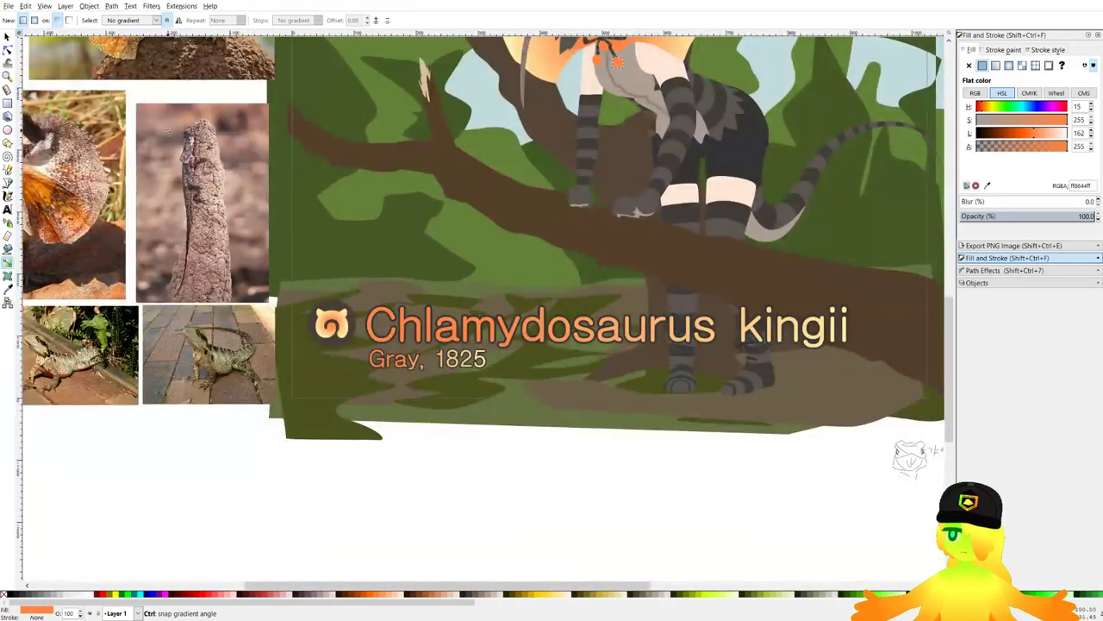
Replace the gradient fill of both caption lines with the flat orange ff8644.
{"action": "left_click", "coordinate": [8, 37]}
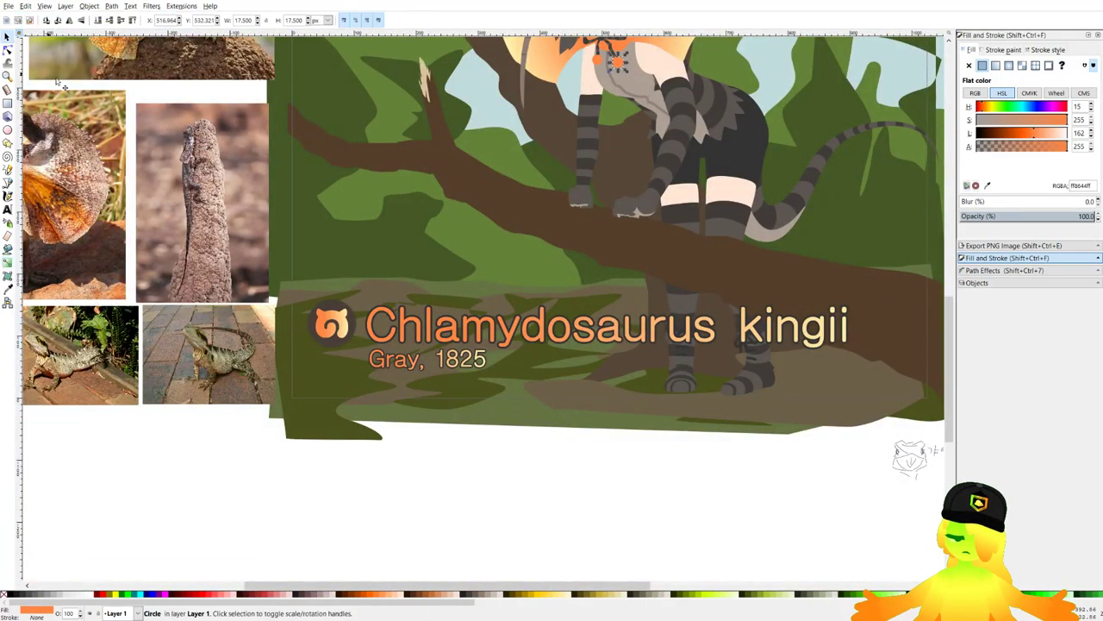
{"action": "left_click", "coordinate": [373, 334]}
{"action": "left_click", "coordinate": [375, 357], "text": "shift"}
{"action": "left_click_drag", "start_coordinate": [701, 112], "coordinate": [689, 176]}
{"action": "scroll", "coordinate": [689, 177], "scroll_direction": "up", "scroll_amount": 1}
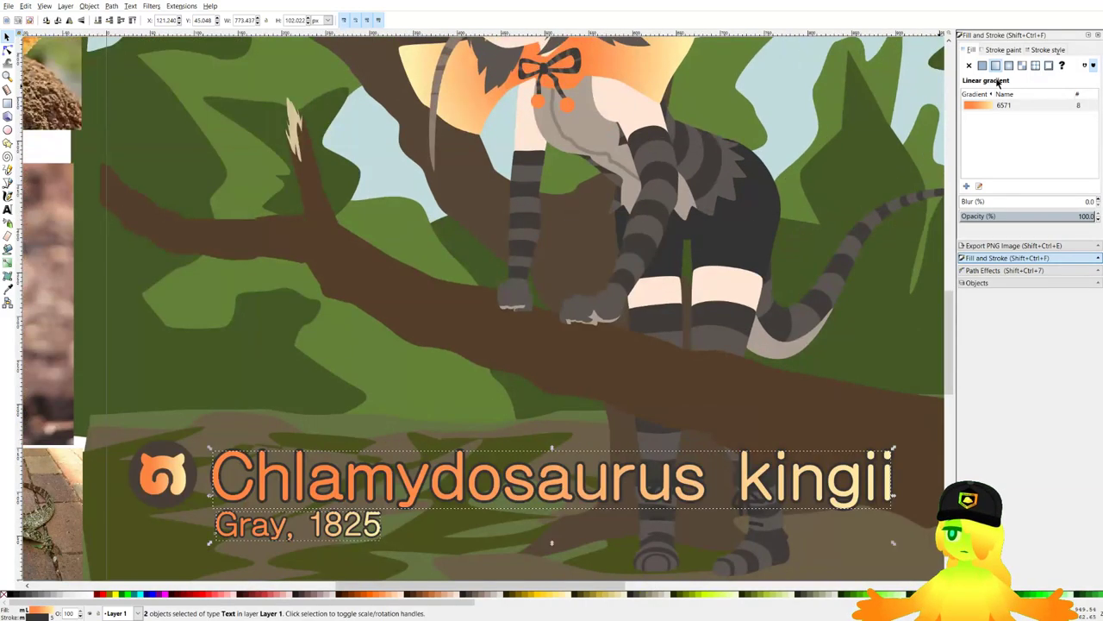
{"action": "left_click", "coordinate": [983, 65]}
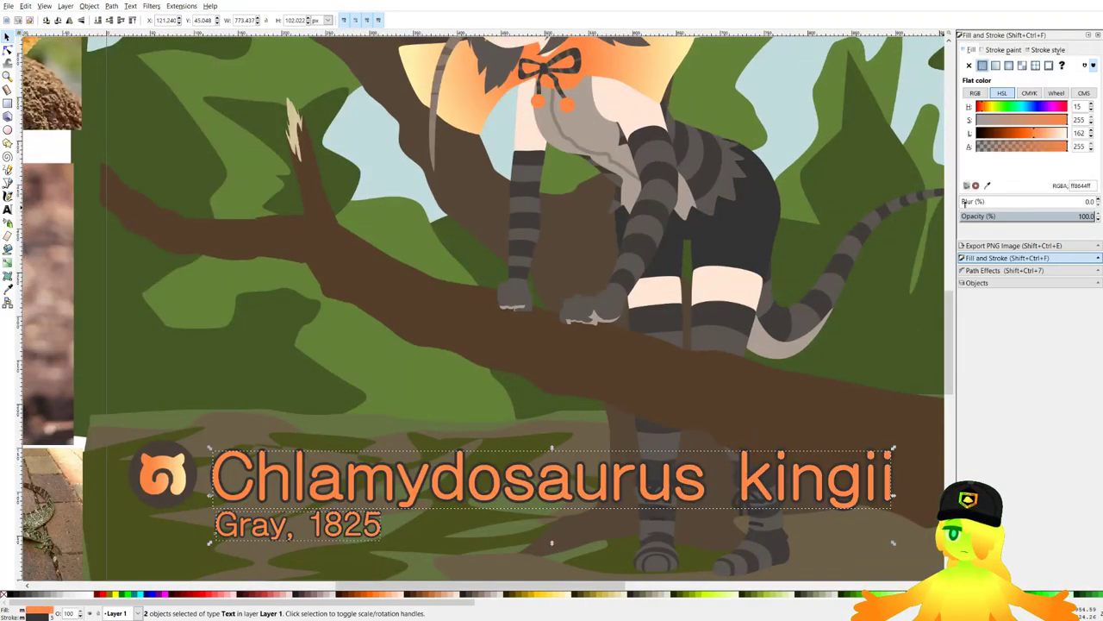
{"action": "left_click", "coordinate": [988, 187]}
{"action": "left_click", "coordinate": [567, 104]}
{"action": "left_click_drag", "start_coordinate": [599, 394], "coordinate": [605, 375]}
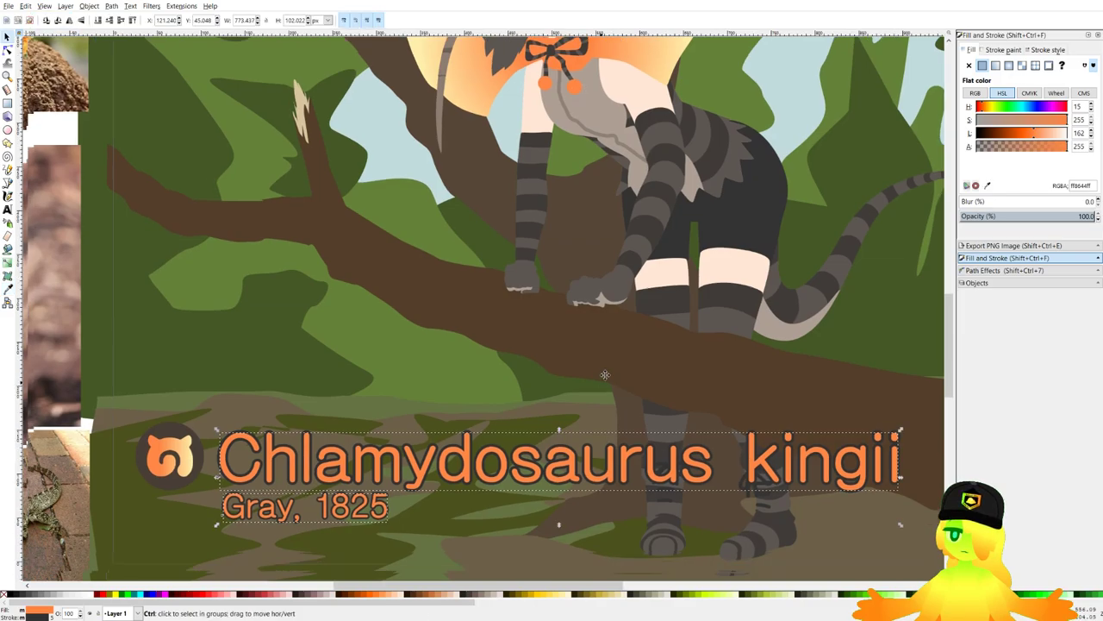
{"action": "scroll", "coordinate": [606, 374], "scroll_direction": "down", "scroll_amount": 3}
{"action": "scroll", "coordinate": [595, 319], "scroll_direction": "up", "scroll_amount": 2}
{"action": "left_click", "coordinate": [9, 38]}
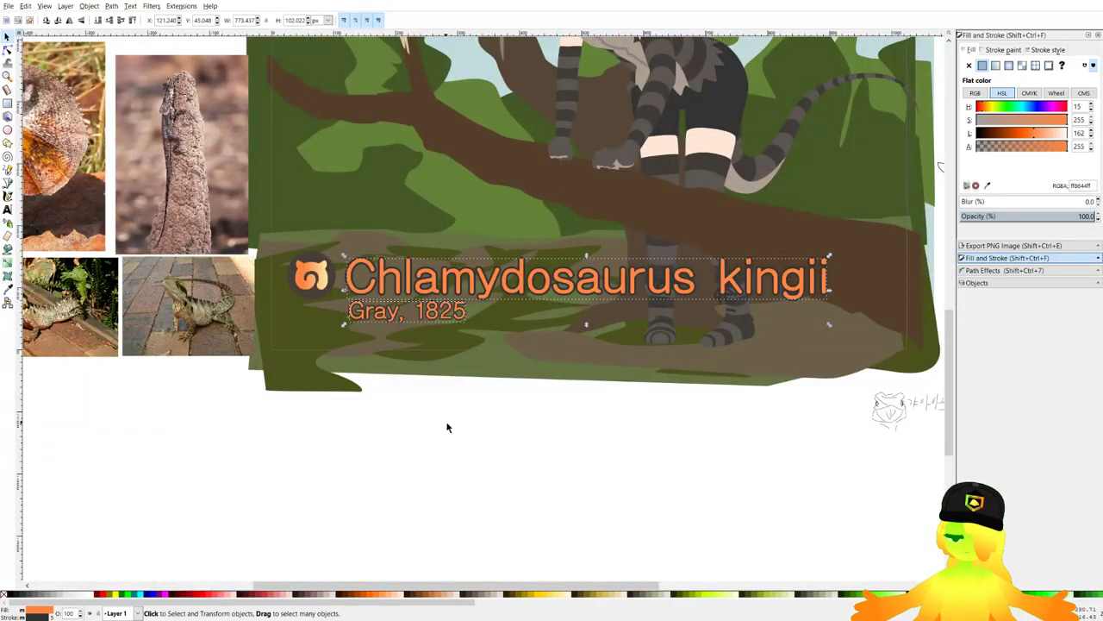
{"action": "left_click", "coordinate": [448, 426]}
Set the stroke of both caption lines to the orange ff8644 sampled from the lettering.
{"action": "scroll", "coordinate": [463, 387], "scroll_direction": "down", "scroll_amount": 4}
{"action": "scroll", "coordinate": [459, 374], "scroll_direction": "up", "scroll_amount": 6}
{"action": "left_click", "coordinate": [428, 357]}
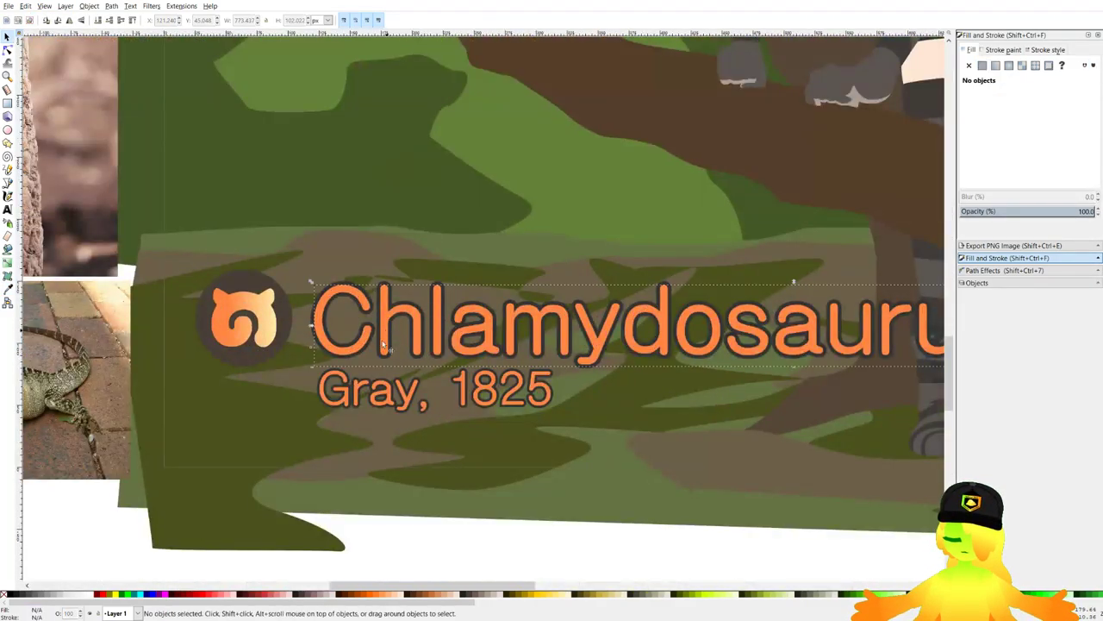
{"action": "left_click", "coordinate": [1002, 50]}
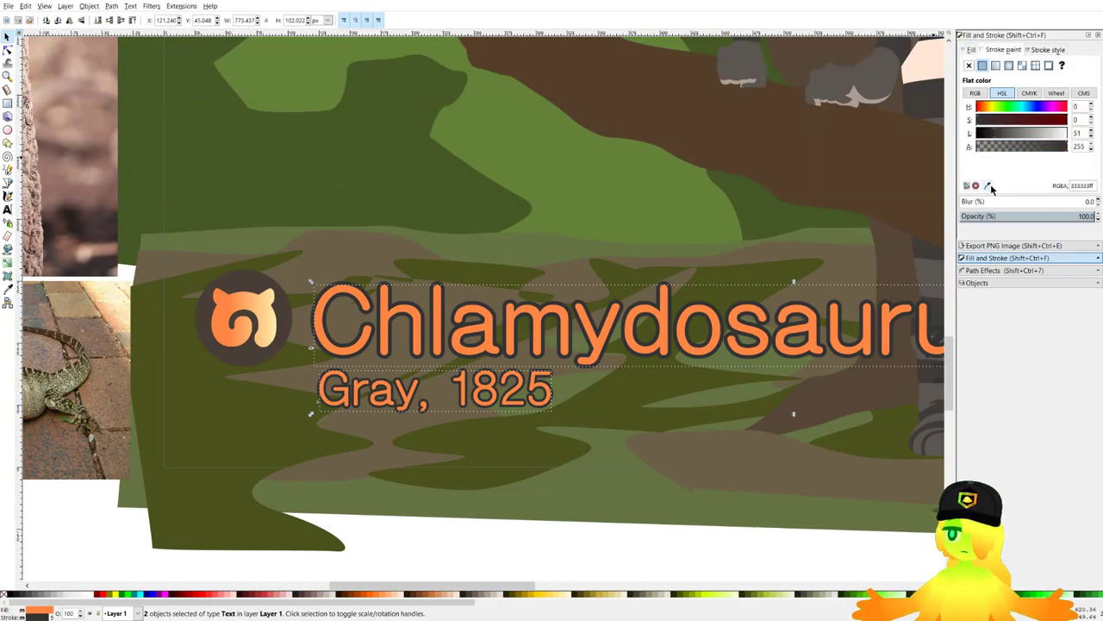
{"action": "left_click", "coordinate": [988, 185]}
{"action": "left_click", "coordinate": [822, 337]}
{"action": "scroll", "coordinate": [565, 299], "scroll_direction": "down", "scroll_amount": 3}
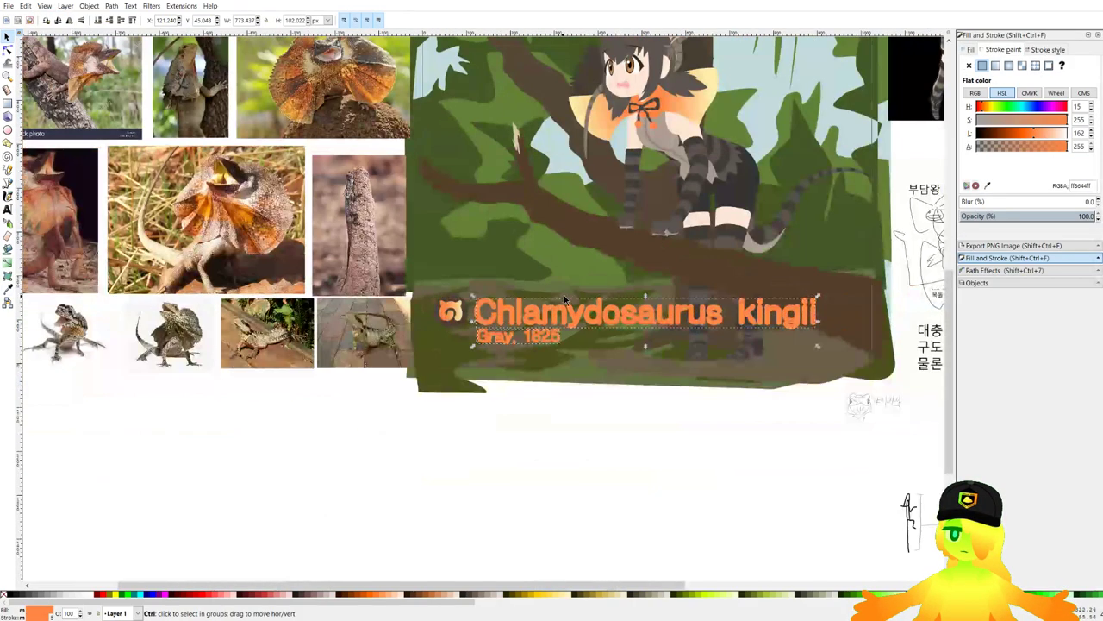
Fill both caption lines with the dark grey 333333 sampled from the character's shorts.
{"action": "left_click_drag", "start_coordinate": [564, 299], "coordinate": [491, 321]}
{"action": "left_click", "coordinate": [972, 51]}
{"action": "left_click", "coordinate": [988, 185]}
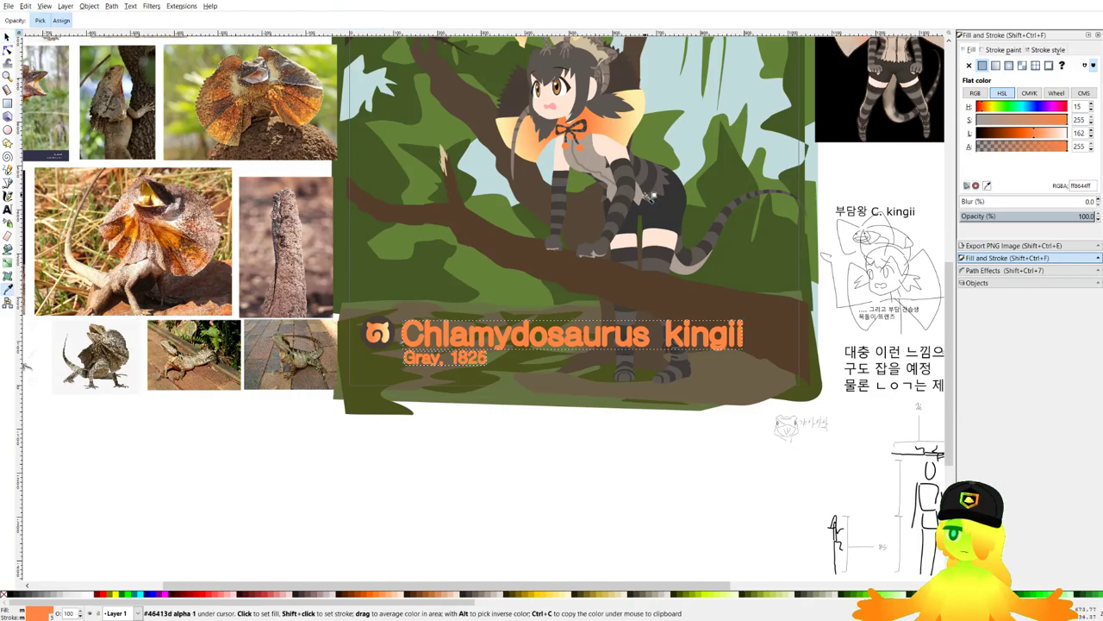
{"action": "left_click", "coordinate": [667, 192]}
{"action": "scroll", "coordinate": [477, 335], "scroll_direction": "up", "scroll_amount": 2}
{"action": "scroll", "coordinate": [477, 335], "scroll_direction": "down", "scroll_amount": 3}
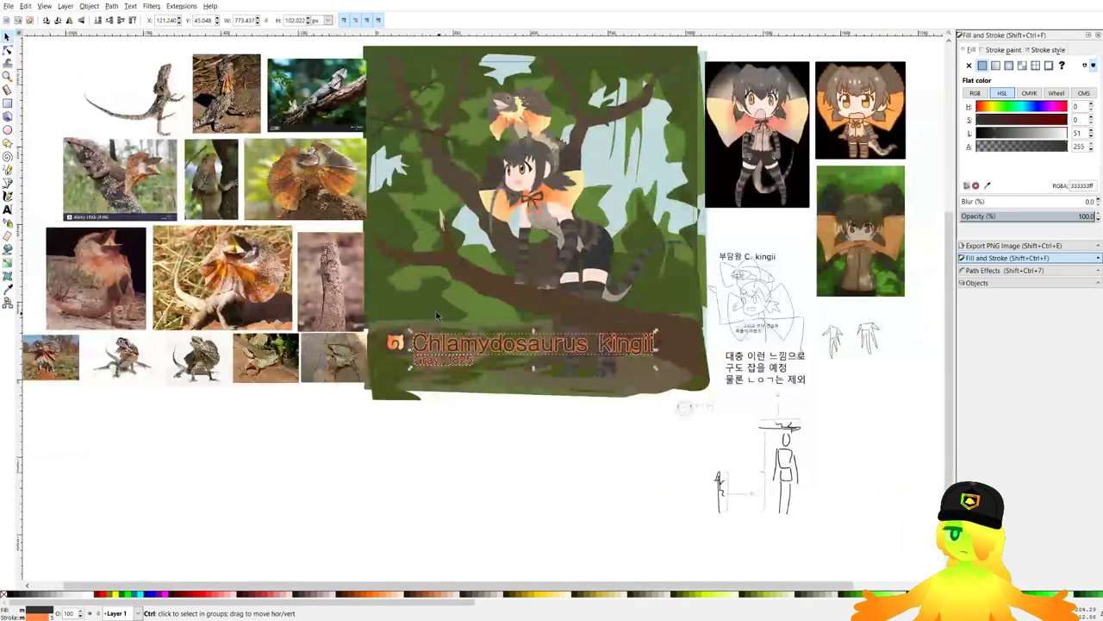
{"action": "scroll", "coordinate": [350, 236], "scroll_direction": "up", "scroll_amount": 1}
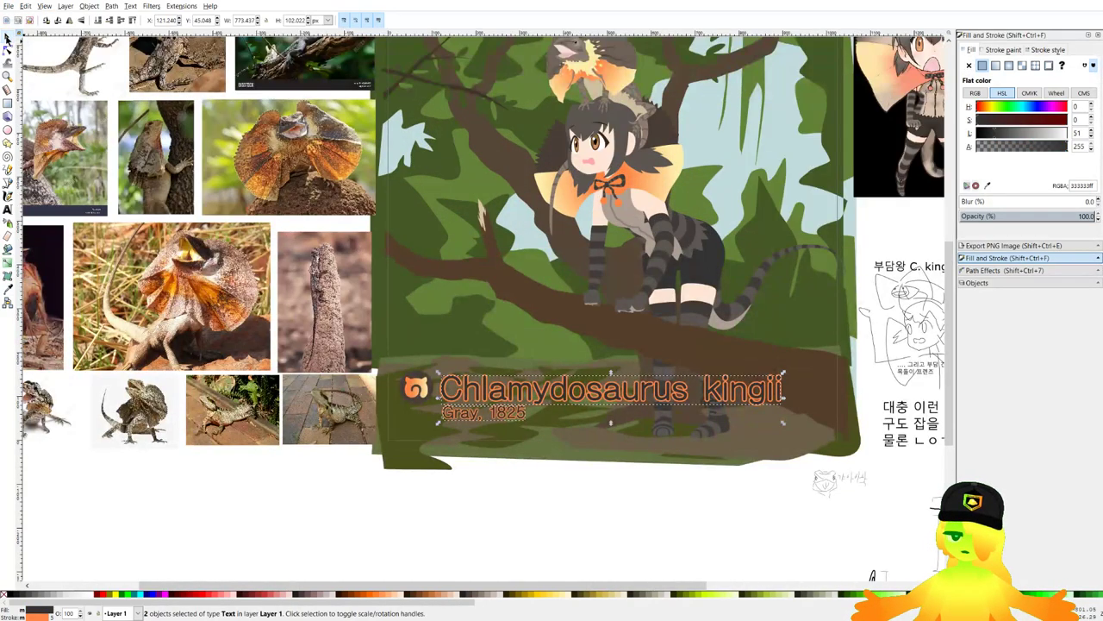
Lighten and shift the caption's stroke to the yellow-orange ffc779 with hue 25 and lightness 188, and save the document.
{"action": "scroll", "coordinate": [431, 465], "scroll_direction": "up", "scroll_amount": 2}
{"action": "left_click", "coordinate": [1002, 49]}
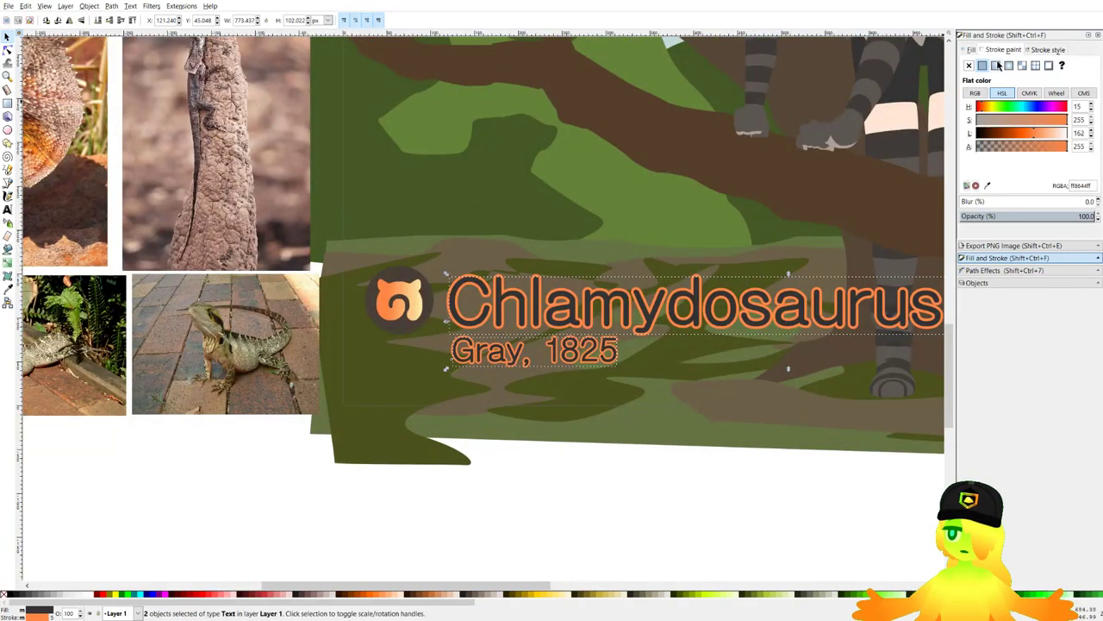
{"action": "left_click_drag", "start_coordinate": [1050, 134], "coordinate": [1046, 134]}
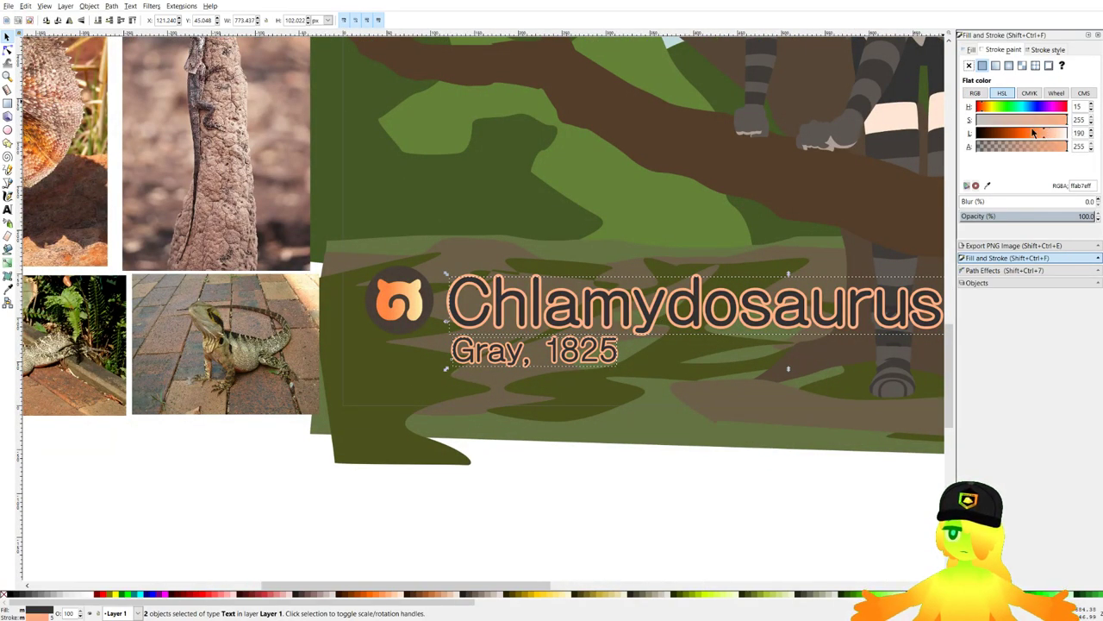
{"action": "left_click_drag", "start_coordinate": [986, 106], "coordinate": [990, 105]}
{"action": "scroll", "coordinate": [479, 224], "scroll_direction": "down", "scroll_amount": 3}
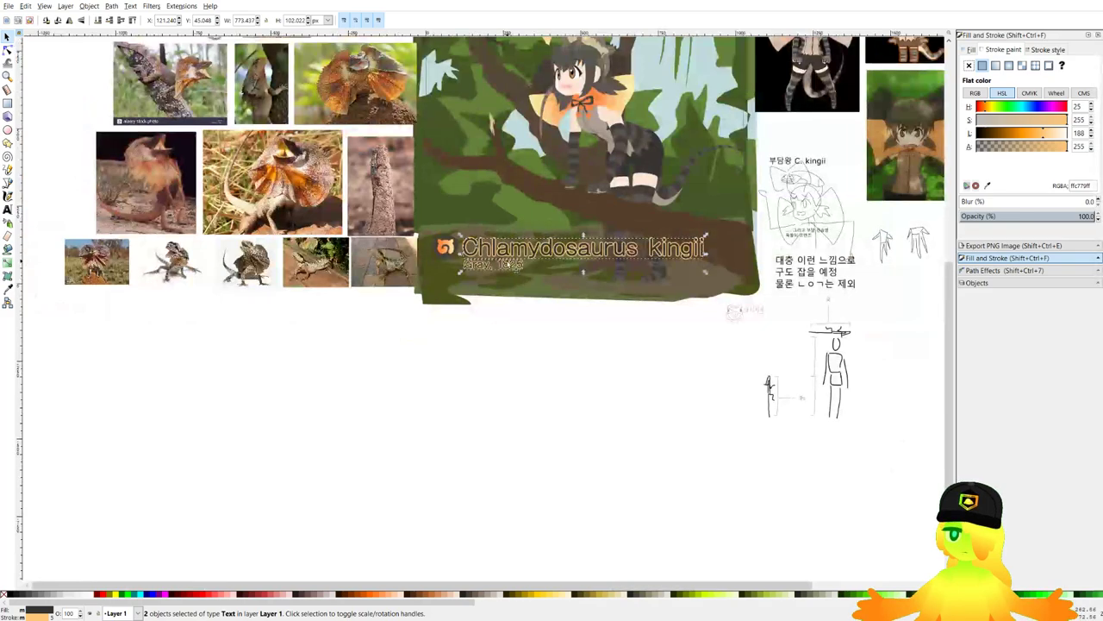
{"action": "key", "text": "Escape"}
{"action": "key", "text": "ctrl+s"}
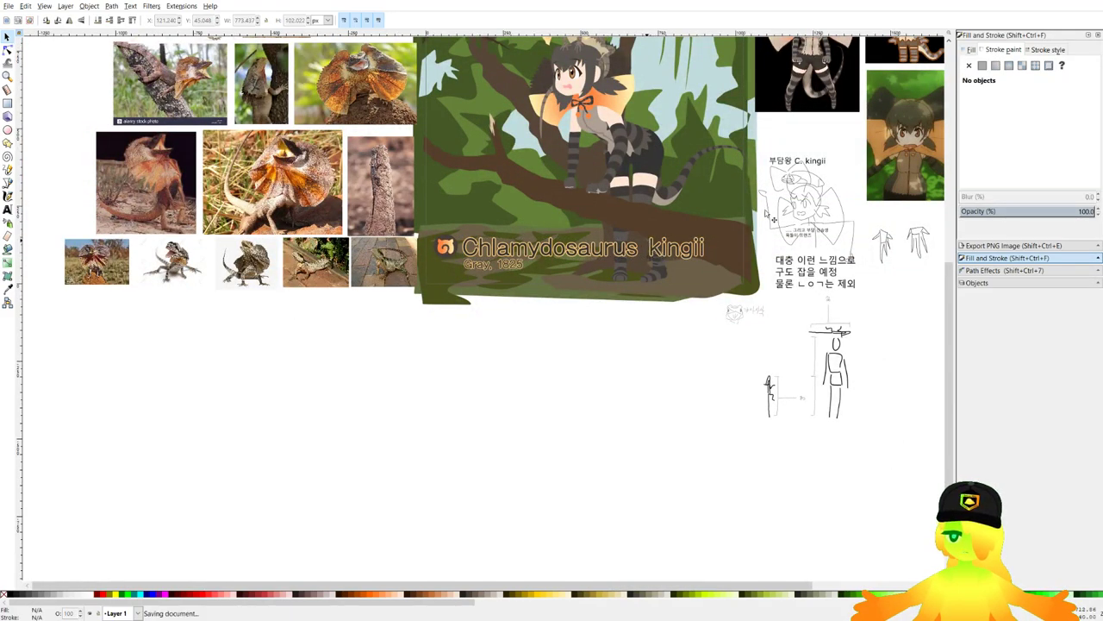
Examine the recoloured logo and caption up close and against the whole illustration.
{"action": "left_click_drag", "start_coordinate": [539, 254], "coordinate": [457, 355]}
{"action": "scroll", "coordinate": [408, 332], "scroll_direction": "up", "scroll_amount": 3}
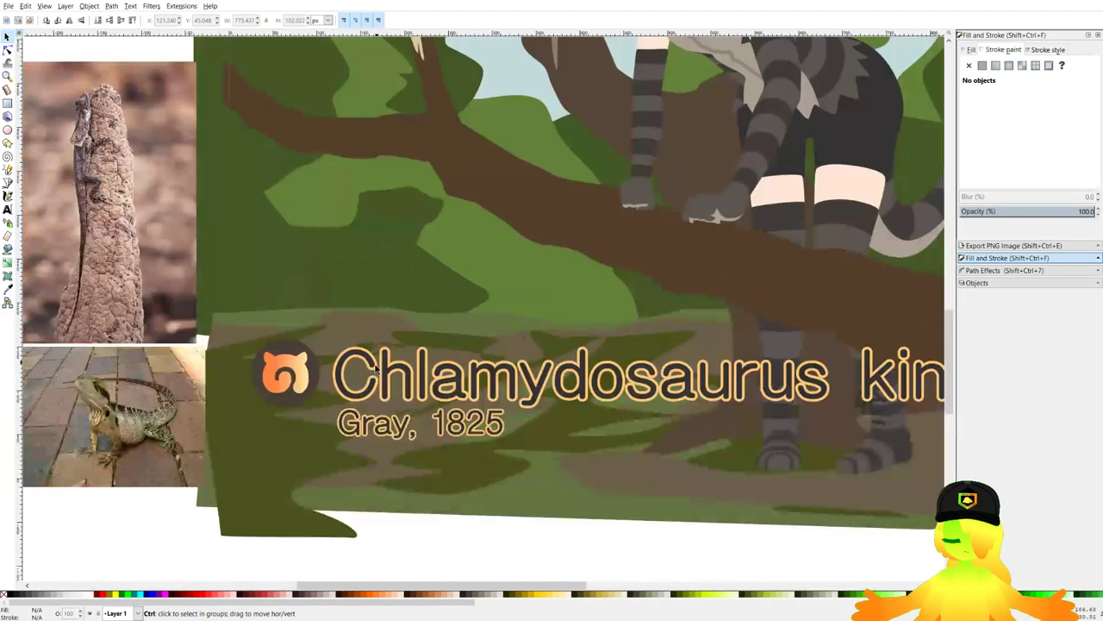
{"action": "left_click", "coordinate": [350, 394]}
{"action": "left_click", "coordinate": [341, 431], "text": "shift"}
{"action": "scroll", "coordinate": [342, 432], "scroll_direction": "down", "scroll_amount": 2}
{"action": "scroll", "coordinate": [333, 440], "scroll_direction": "down", "scroll_amount": 1}
{"action": "key", "text": "Escape"}
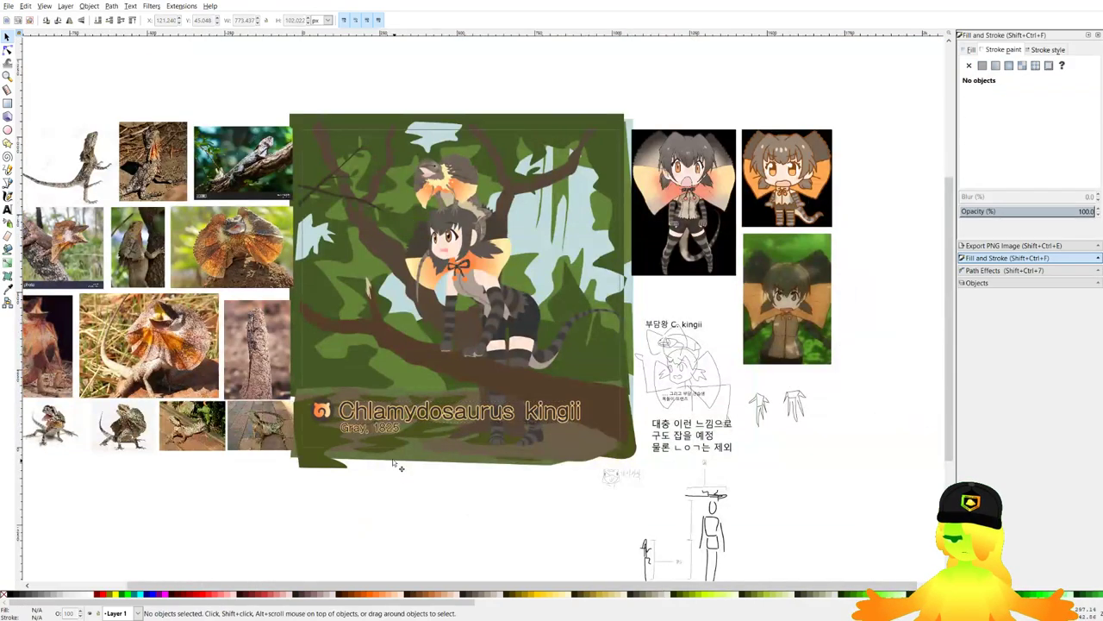
{"action": "scroll", "coordinate": [629, 431], "scroll_direction": "right", "scroll_amount": 1}
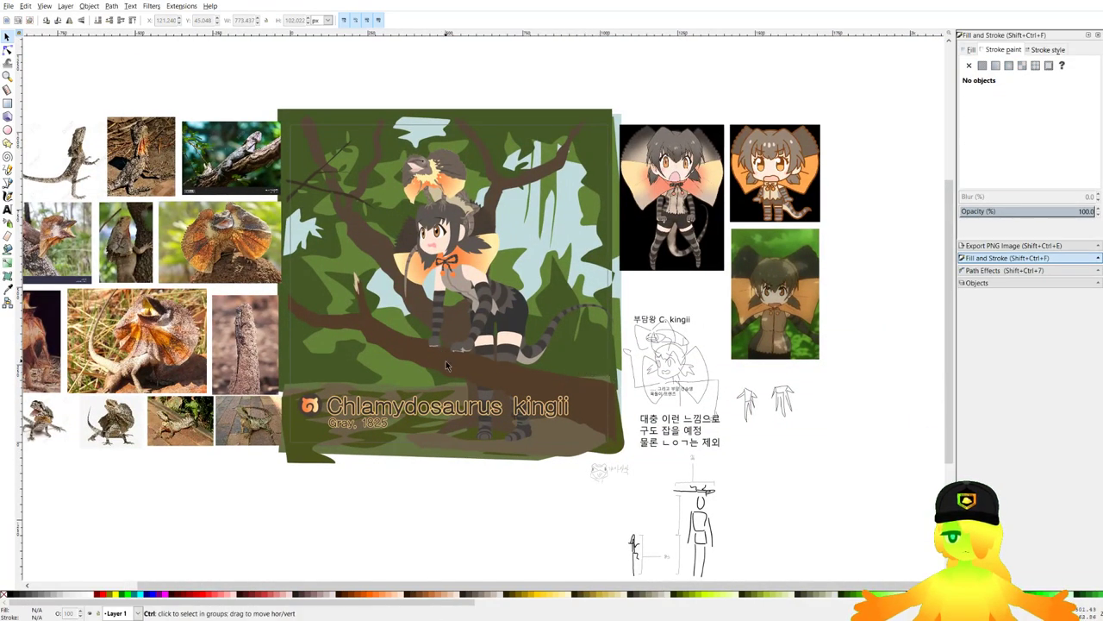
{"action": "scroll", "coordinate": [447, 332], "scroll_direction": "up", "scroll_amount": 1}
{"action": "scroll", "coordinate": [531, 285], "scroll_direction": "down", "scroll_amount": 1}
{"action": "scroll", "coordinate": [681, 259], "scroll_direction": "up", "scroll_amount": 1}
Export the whole page as the PNG Chlamydosaurus_kingii_KF.png at 300 dpi, and save the document.
{"action": "key", "text": "ctrl+s"}
{"action": "key", "text": "shift+ctrl+e"}
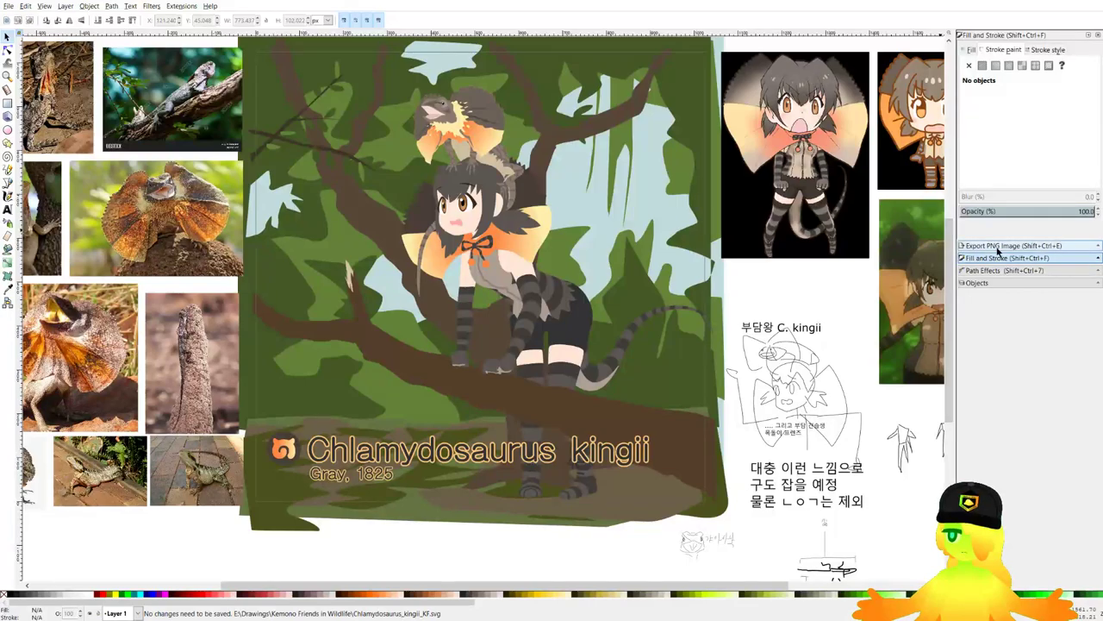
{"action": "scroll", "coordinate": [702, 251], "scroll_direction": "up", "scroll_amount": 1}
{"action": "left_click", "coordinate": [664, 232]}
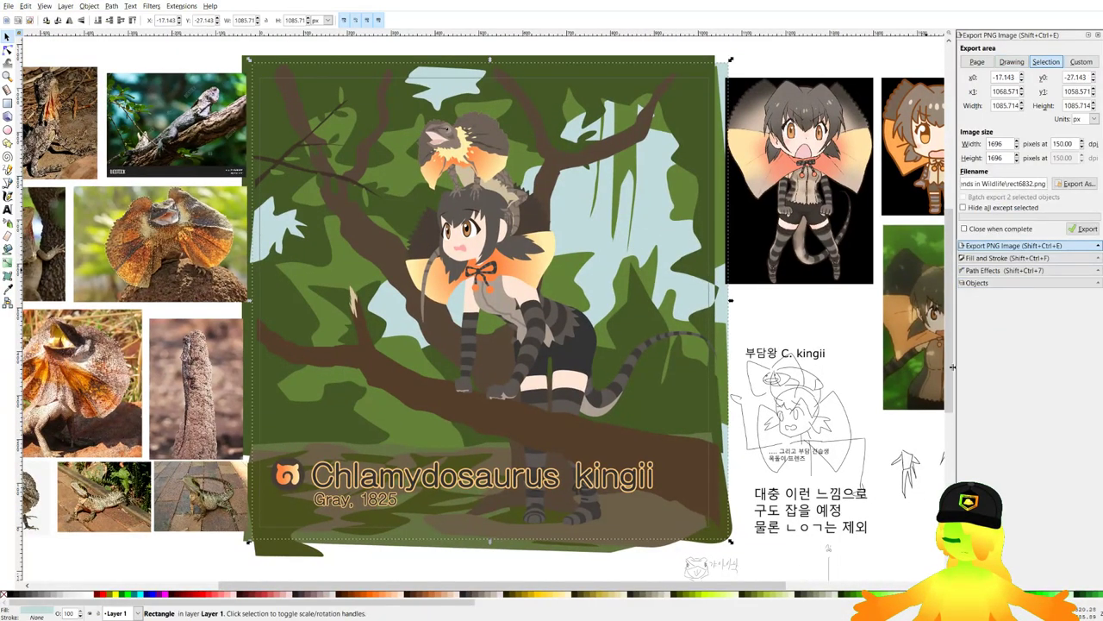
{"action": "left_click", "coordinate": [976, 62]}
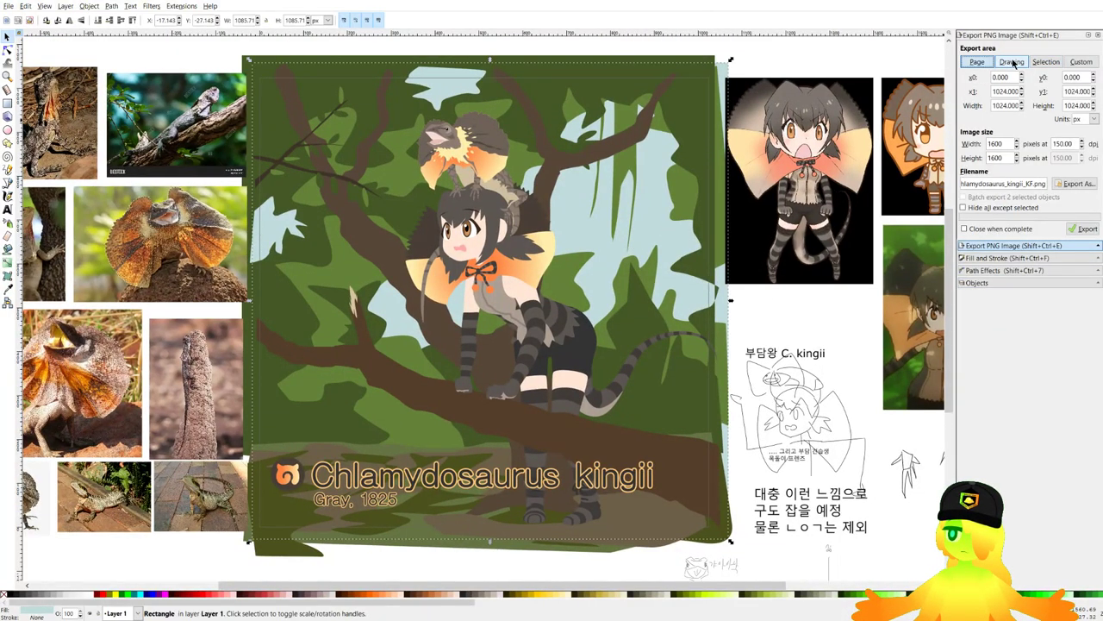
{"action": "triple_click", "coordinate": [1075, 143]}
{"action": "type", "text": "30"}
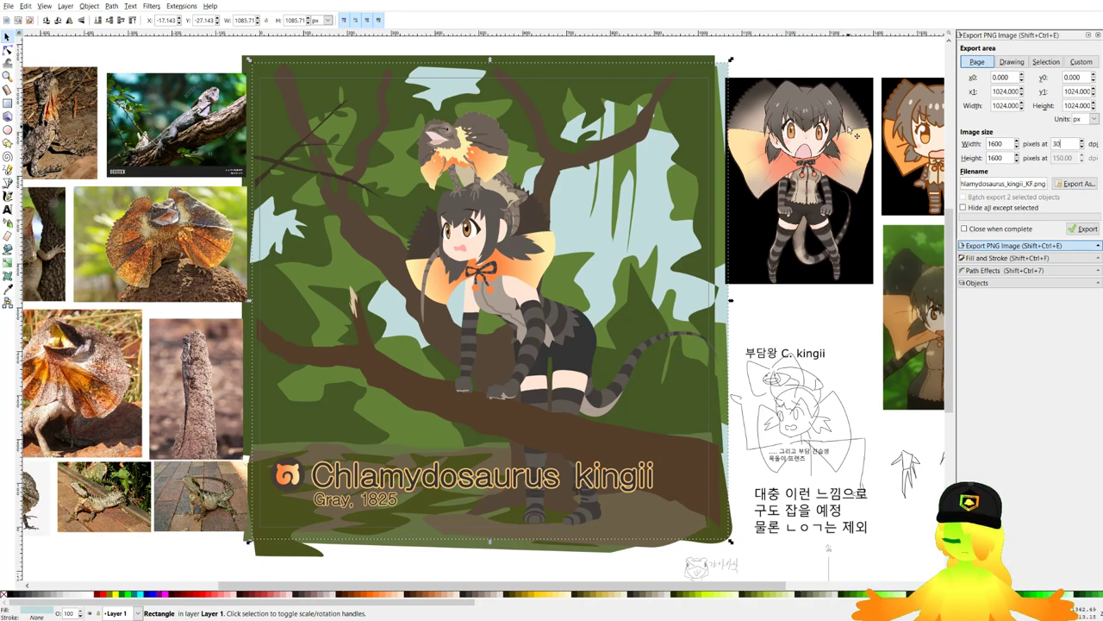
{"action": "left_click", "coordinate": [1086, 228]}
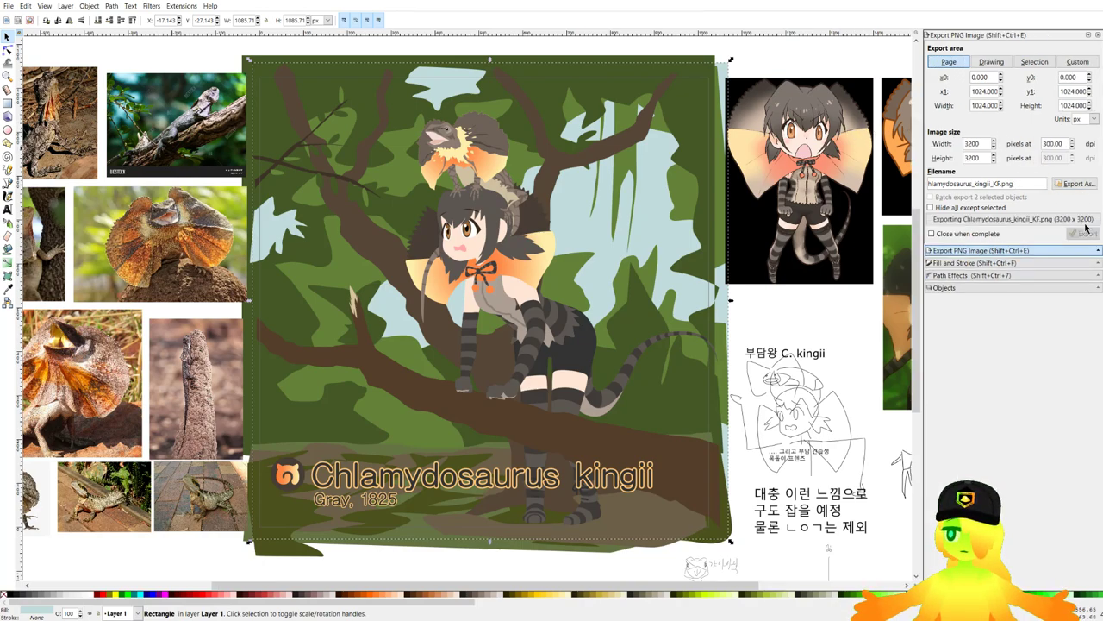
{"action": "key", "text": "ctrl+s"}
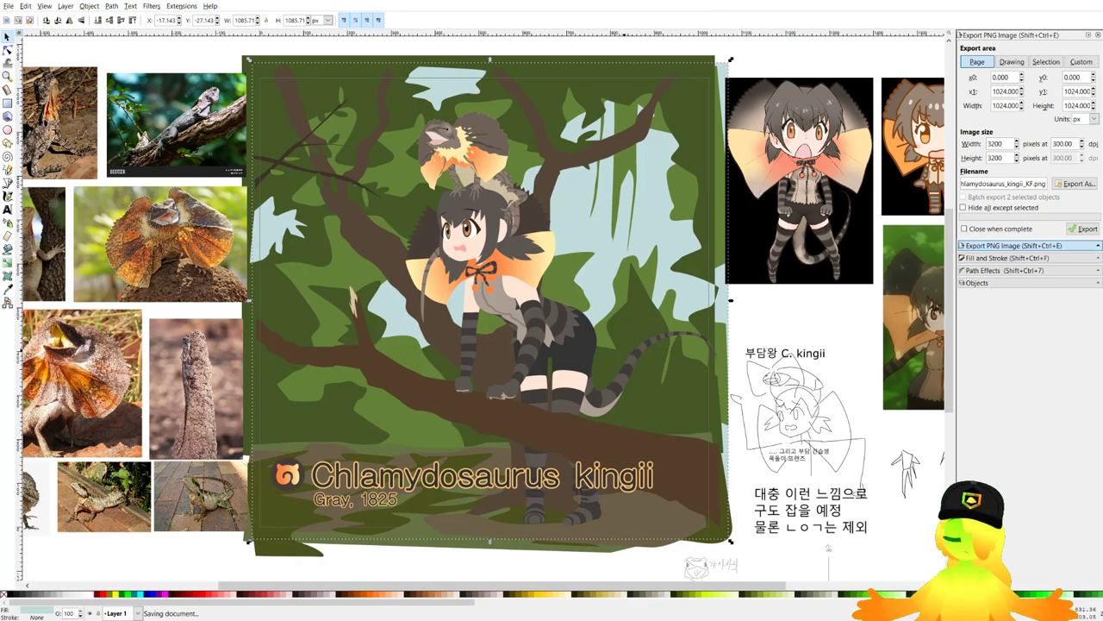